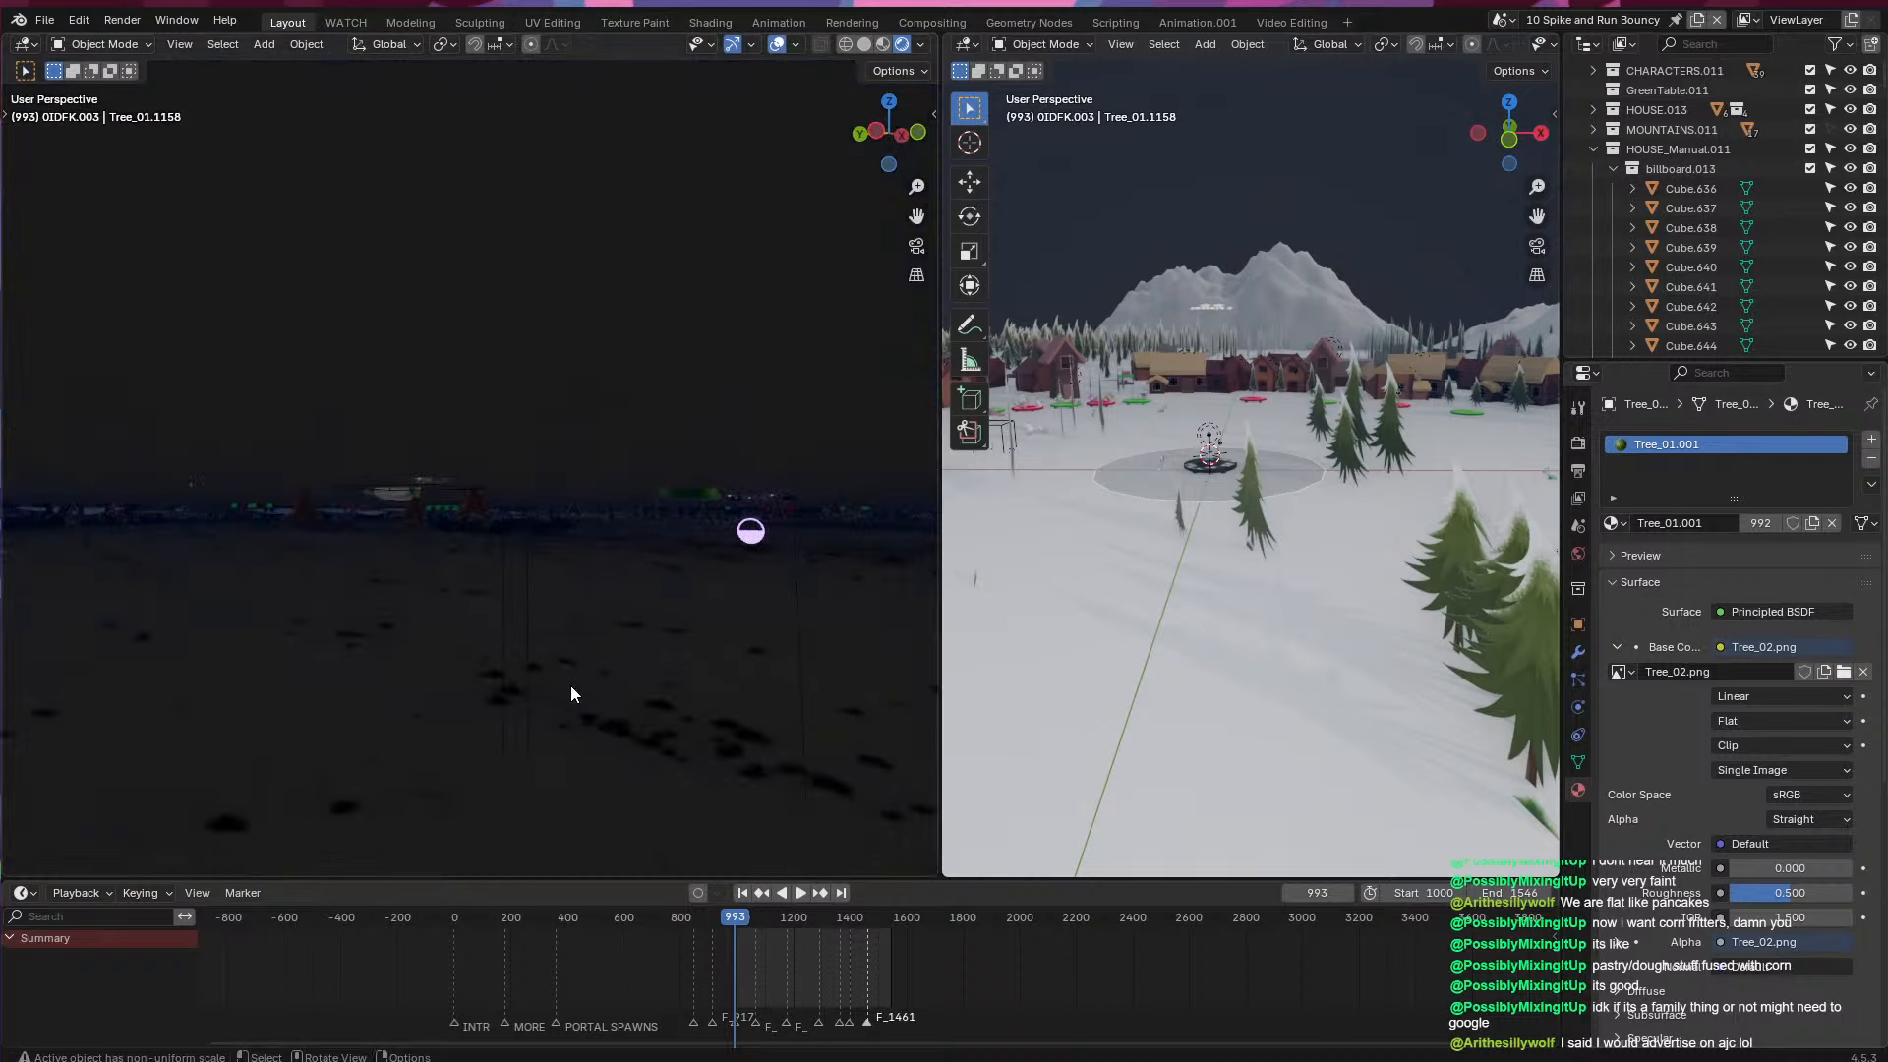
- Play the animation through the camera view, pause it, and check the snowy scene from another angle
{"action": "key", "text": "KP_0"}
{"action": "key", "text": "space"}
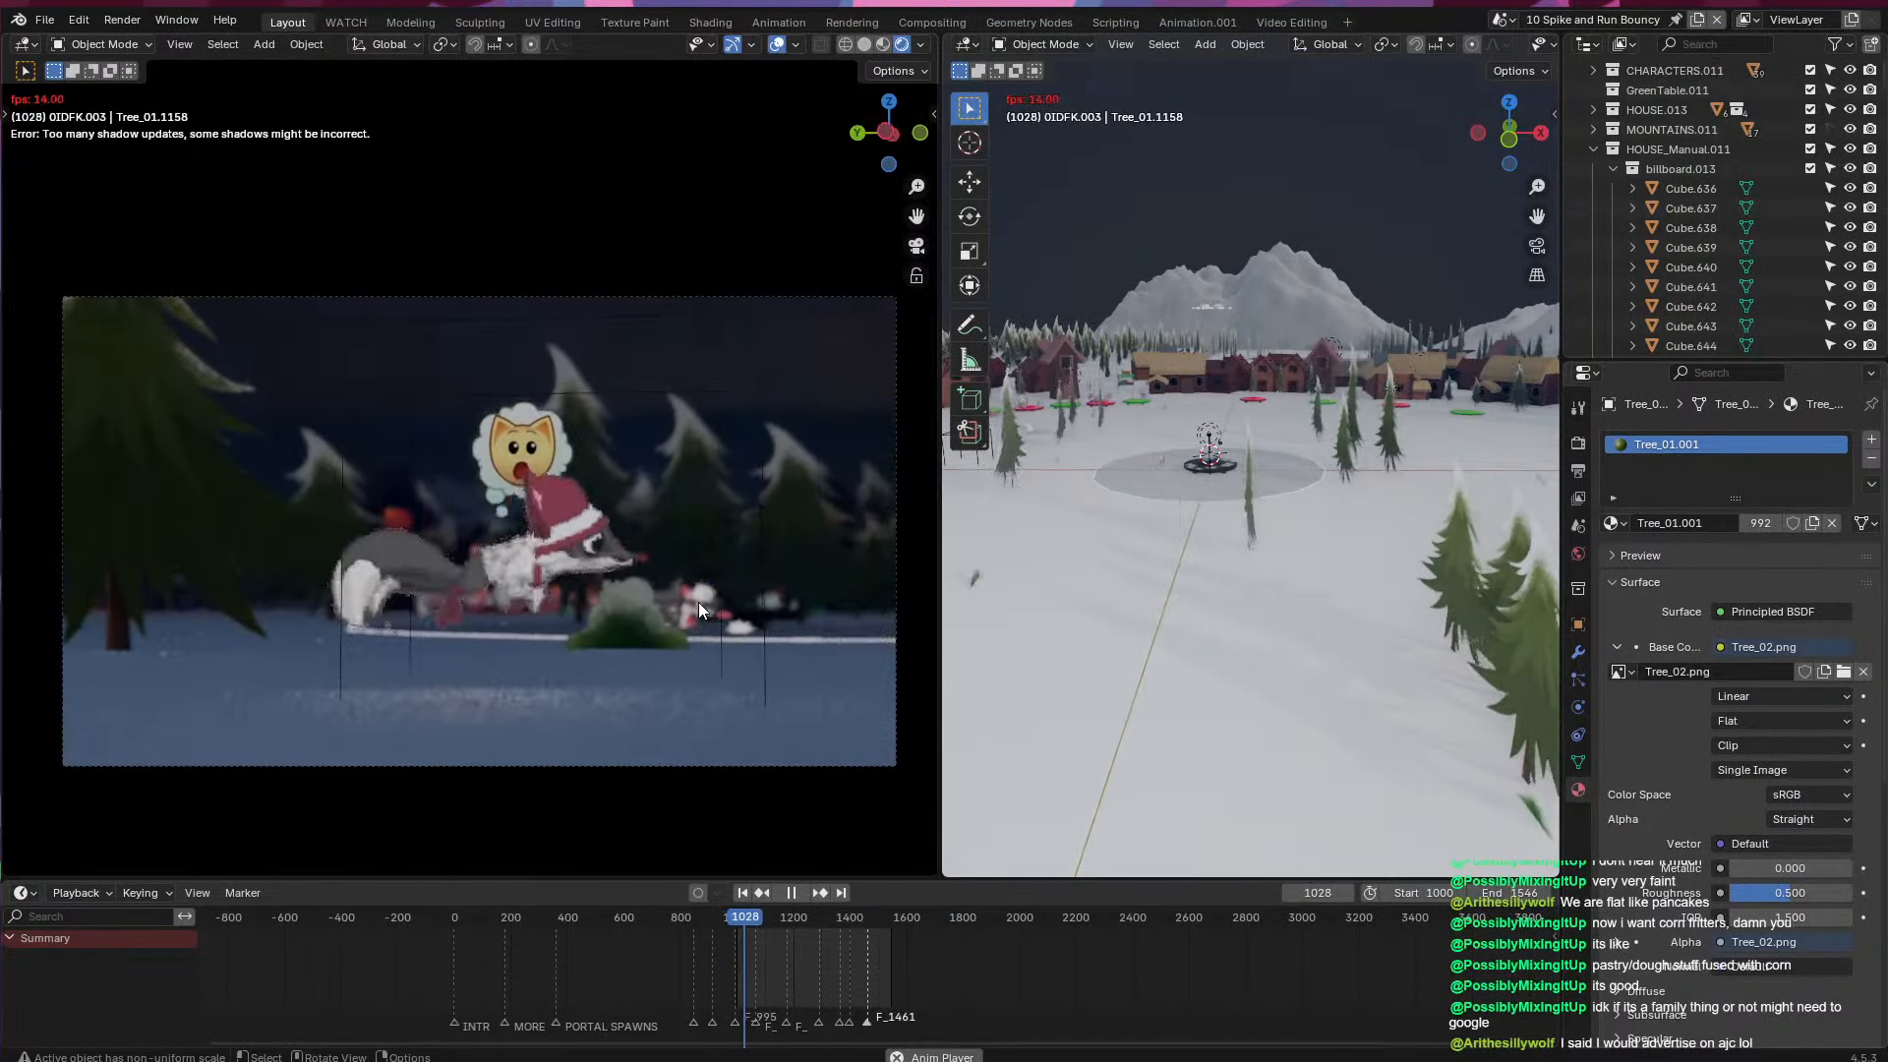
{"action": "key", "text": "space"}
{"action": "left_click_drag", "start_coordinate": [939, 619], "coordinate": [747, 625]}
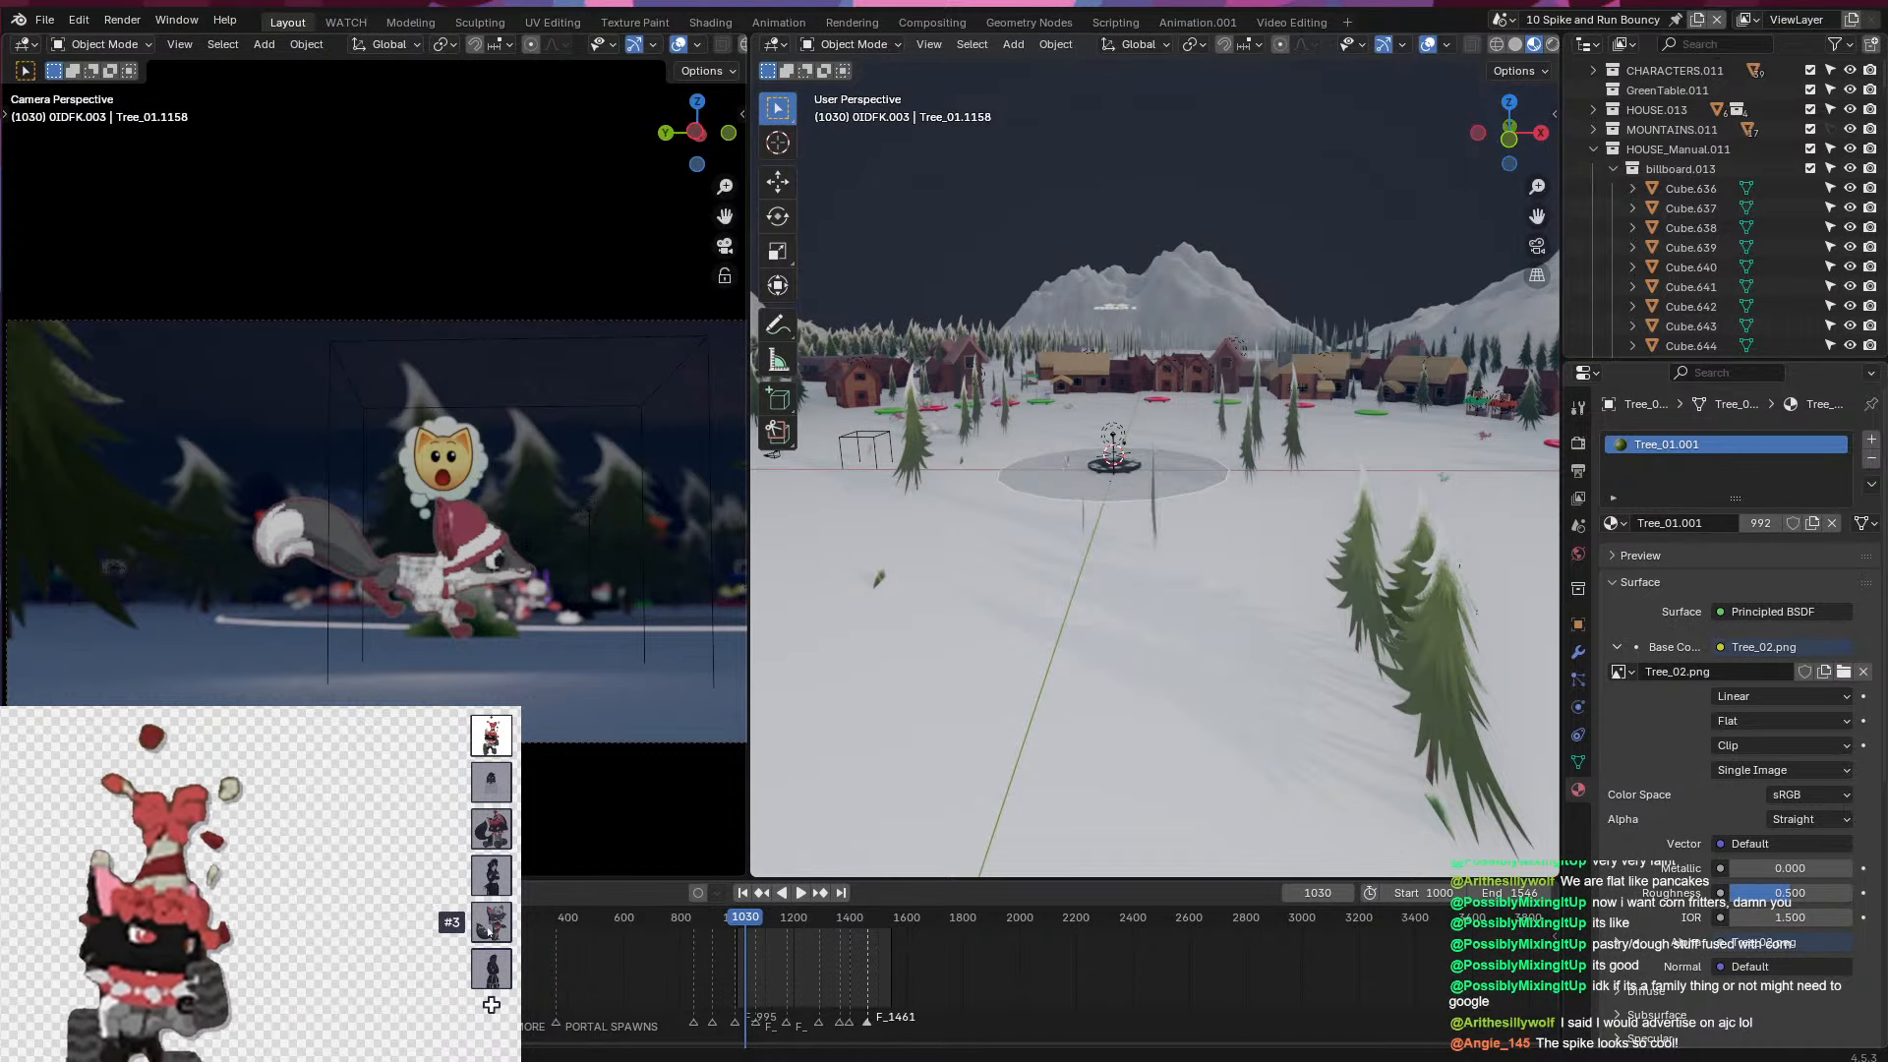
{"action": "left_click", "coordinate": [116, 232]}
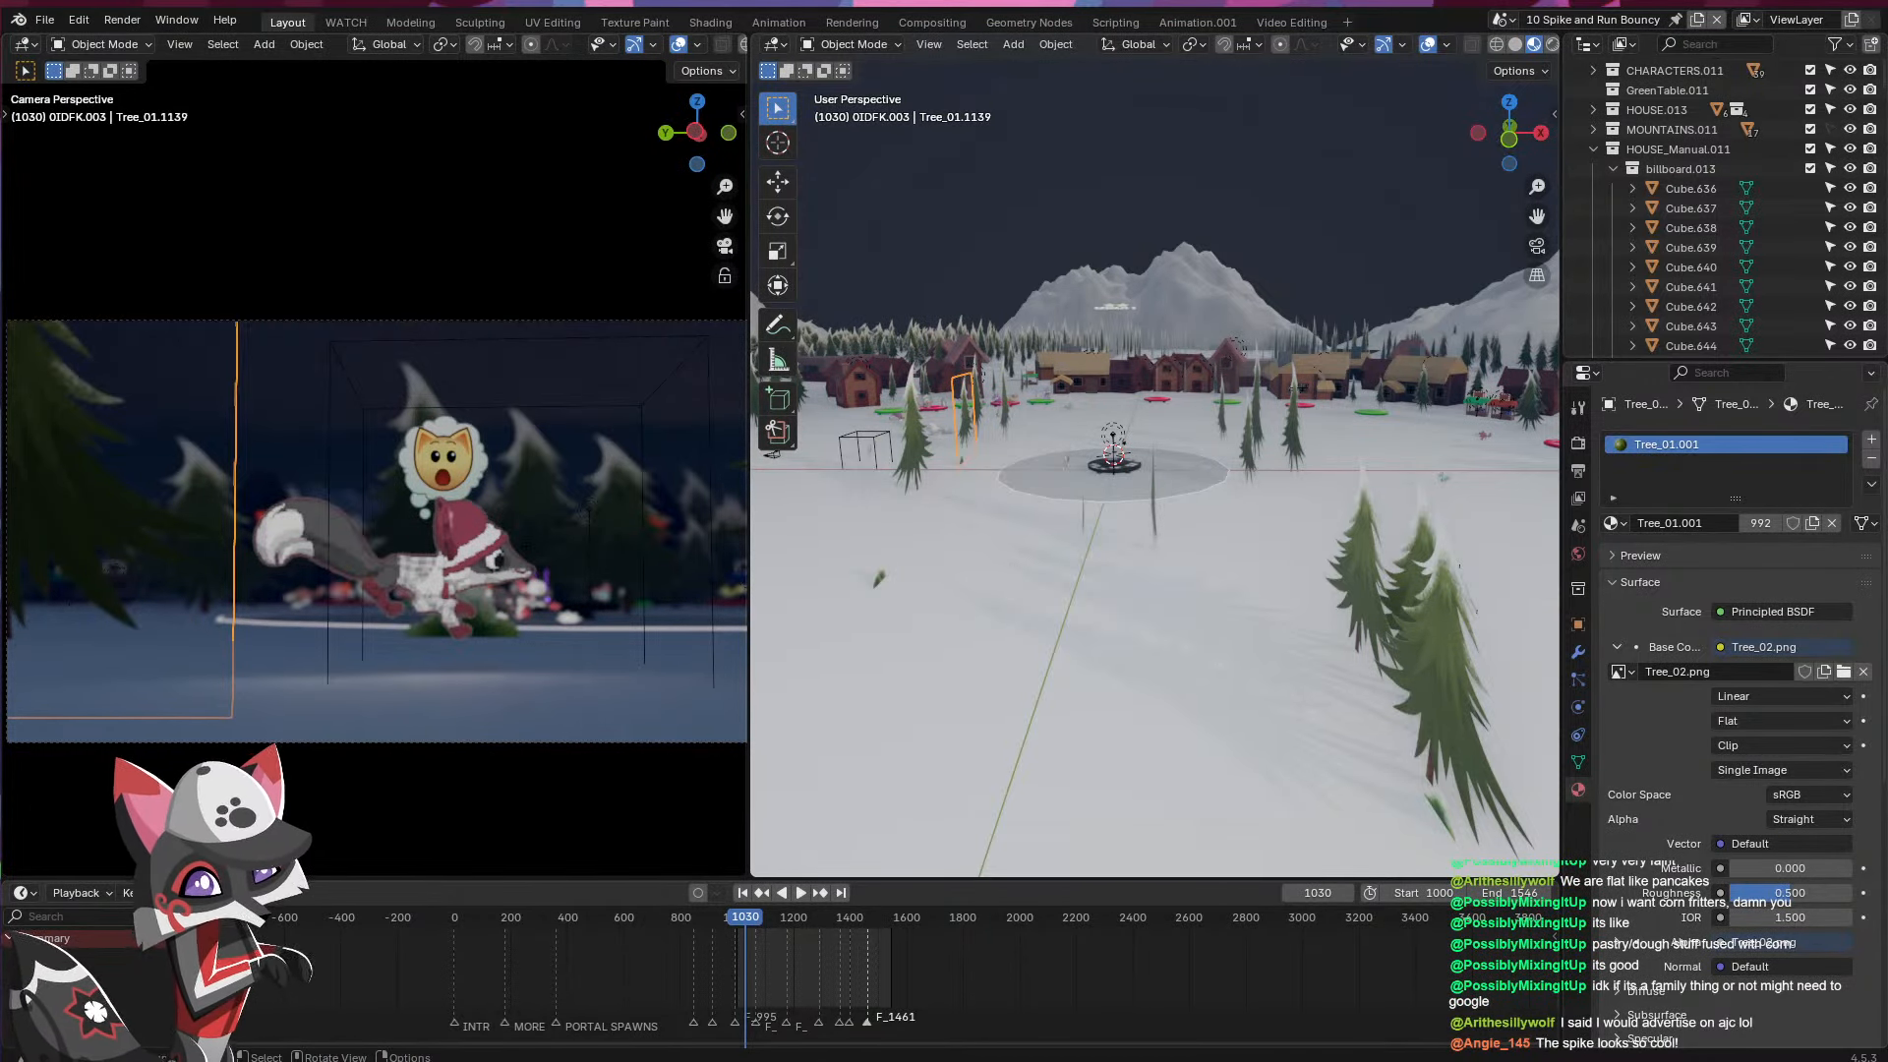
{"action": "middle_click_drag", "start_coordinate": [1219, 600], "coordinate": [1028, 605]}
- Open the recent file MINGLE_House01.blend, discarding unsaved changes to the current scene
{"action": "left_click", "coordinate": [45, 20]}
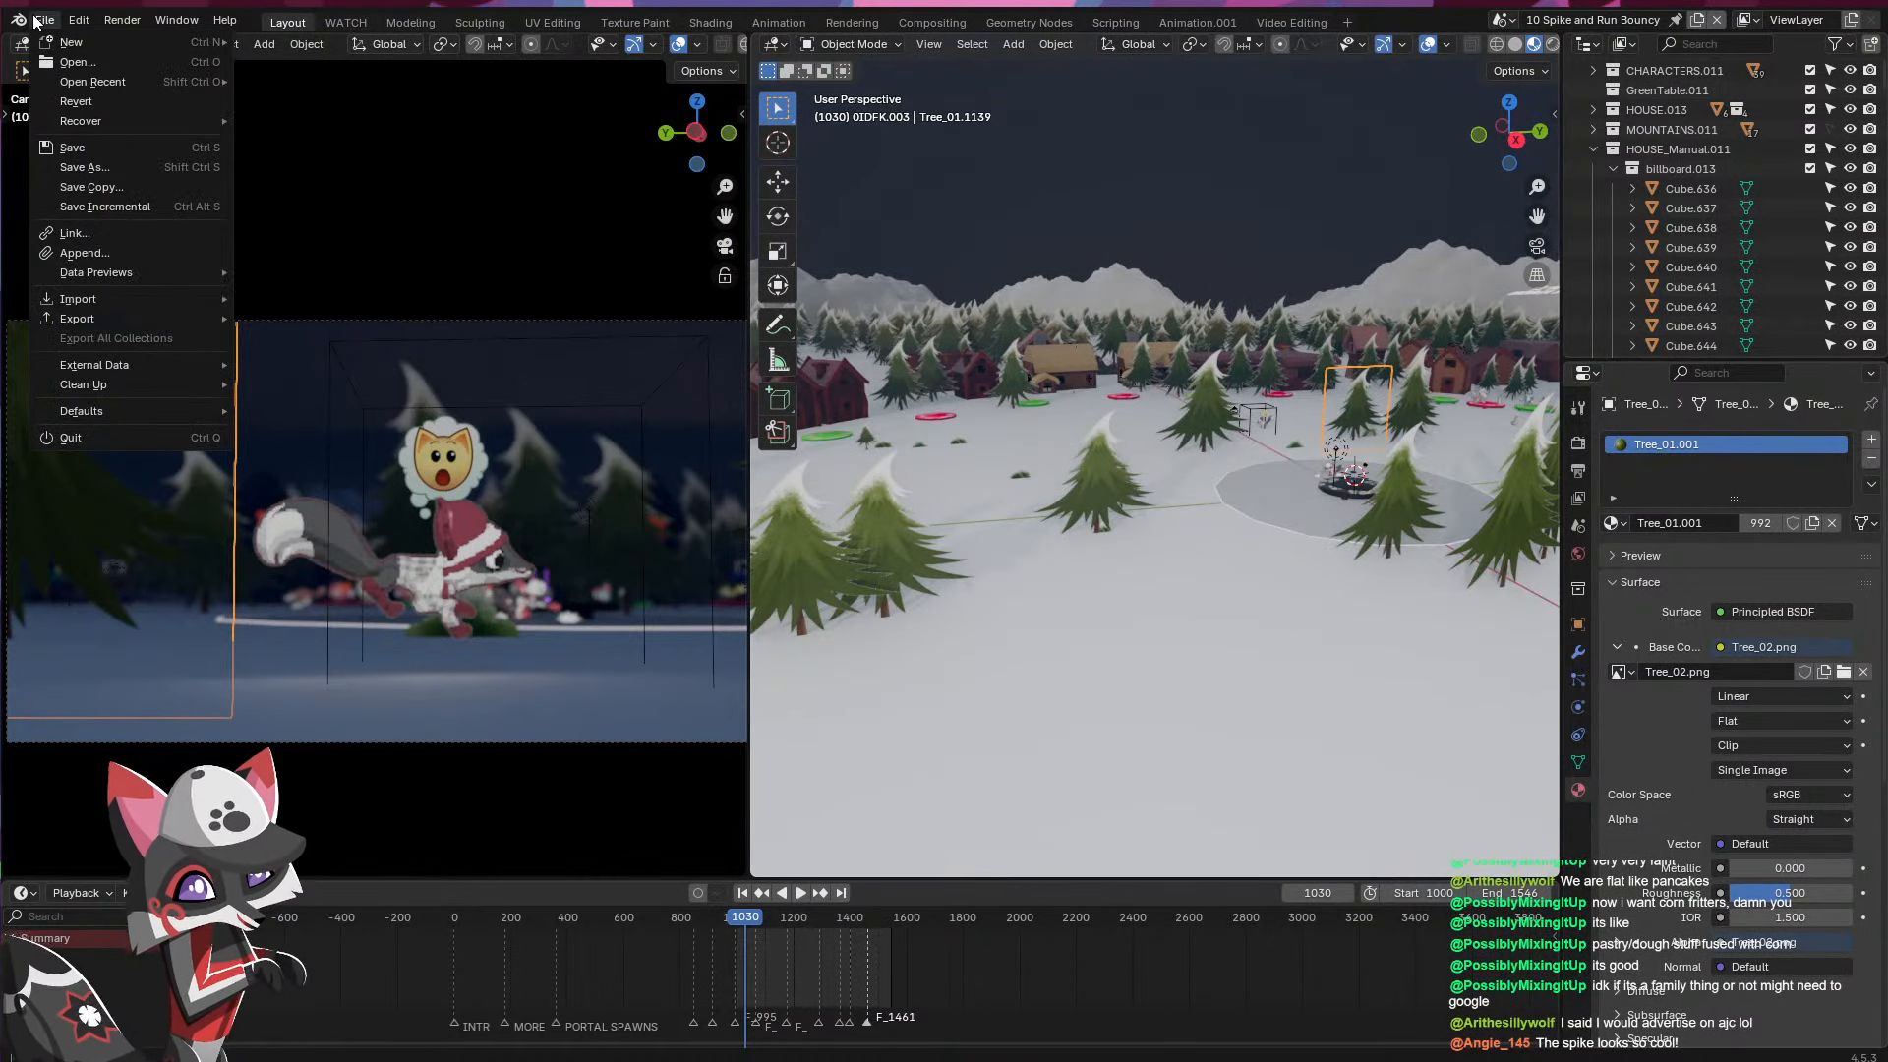
{"action": "mouse_move", "coordinate": [112, 83]}
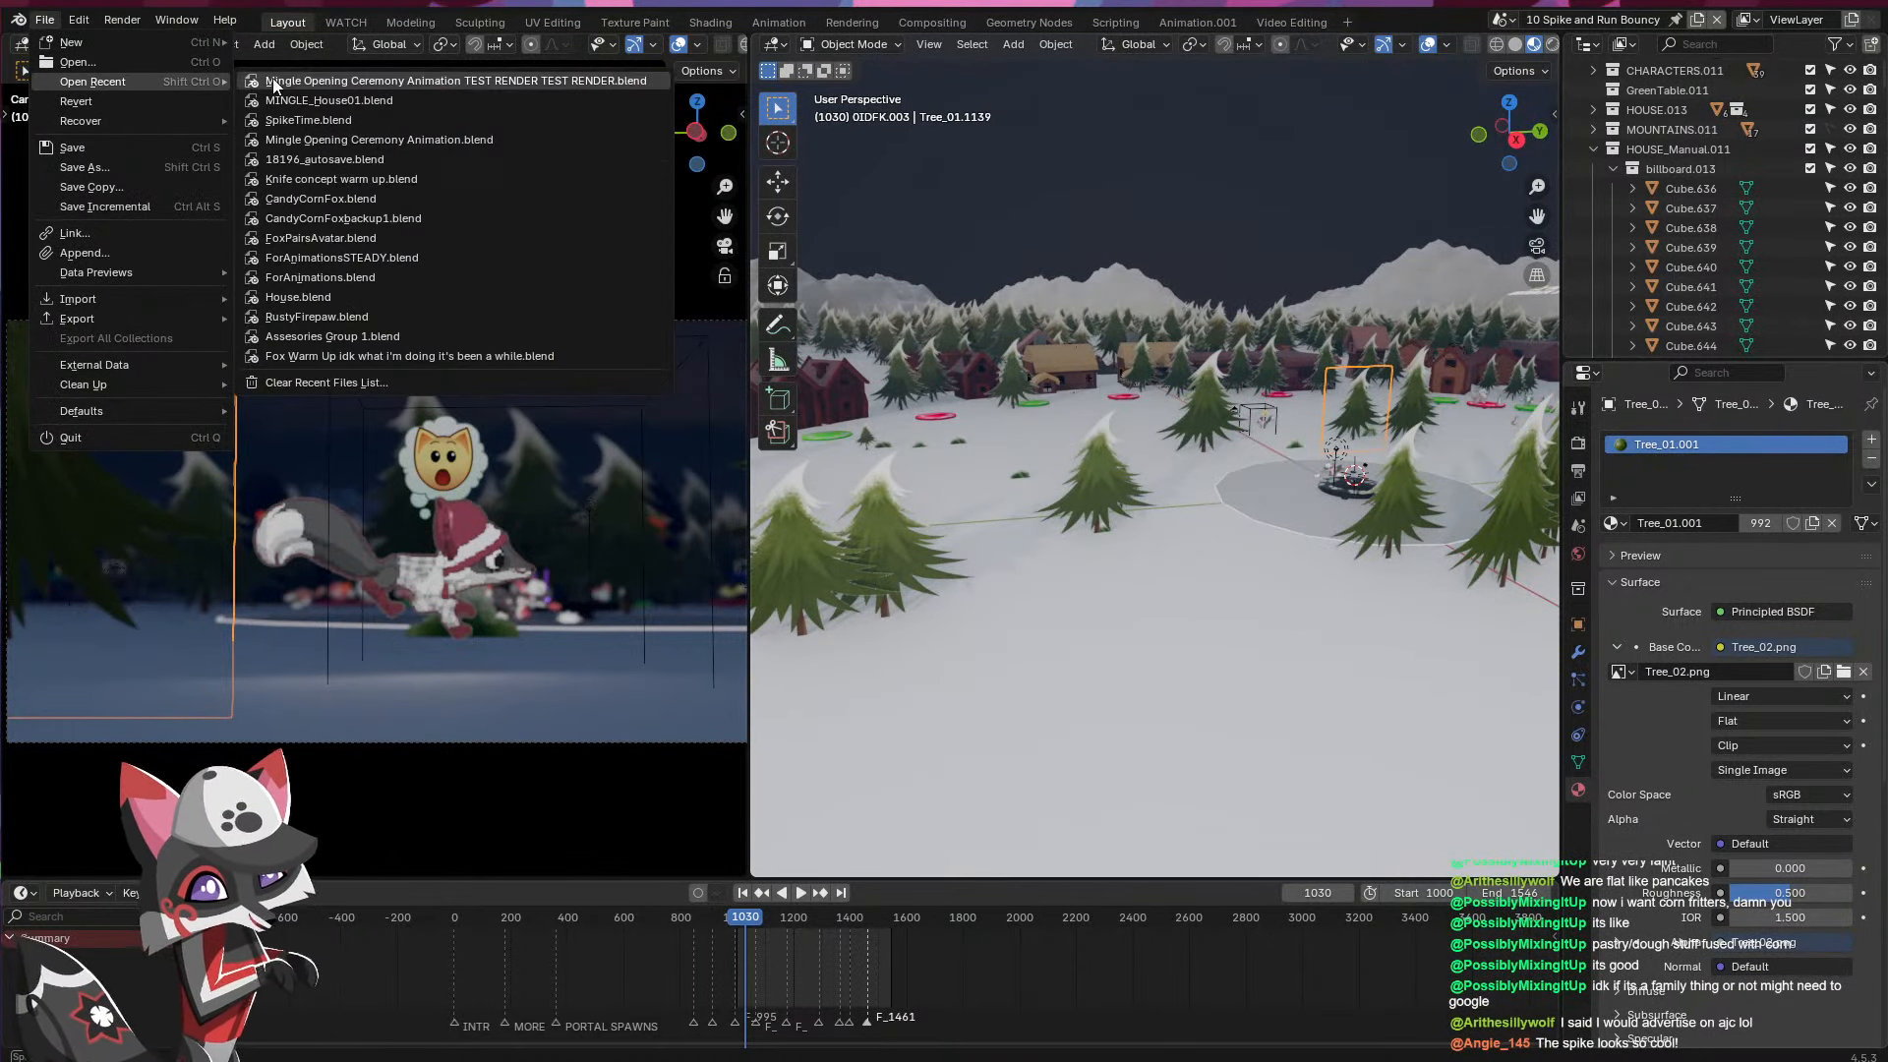
{"action": "left_click", "coordinate": [352, 102]}
{"action": "left_click", "coordinate": [948, 567]}
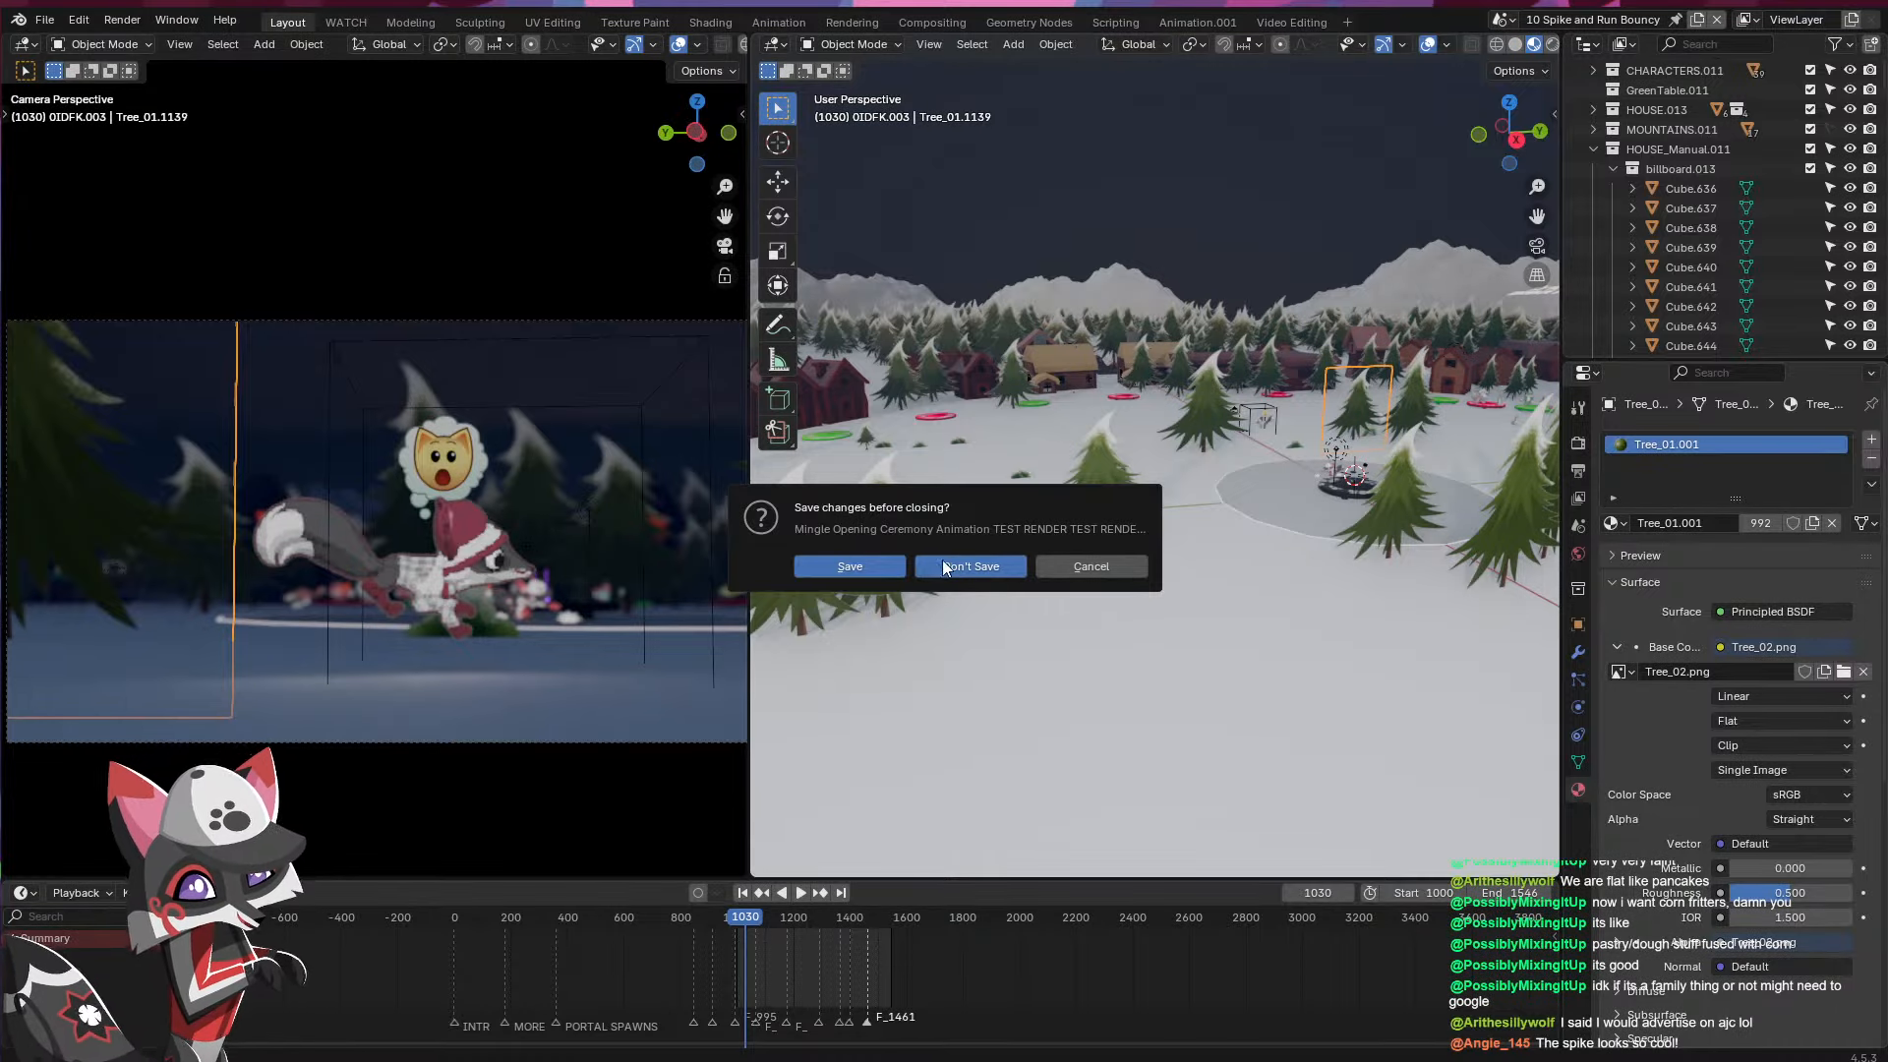
- Hide the relationship lines between the camera and the characters in the main viewport's overlays
{"action": "scroll", "coordinate": [1184, 670], "scroll_direction": "up", "scroll_amount": 8}
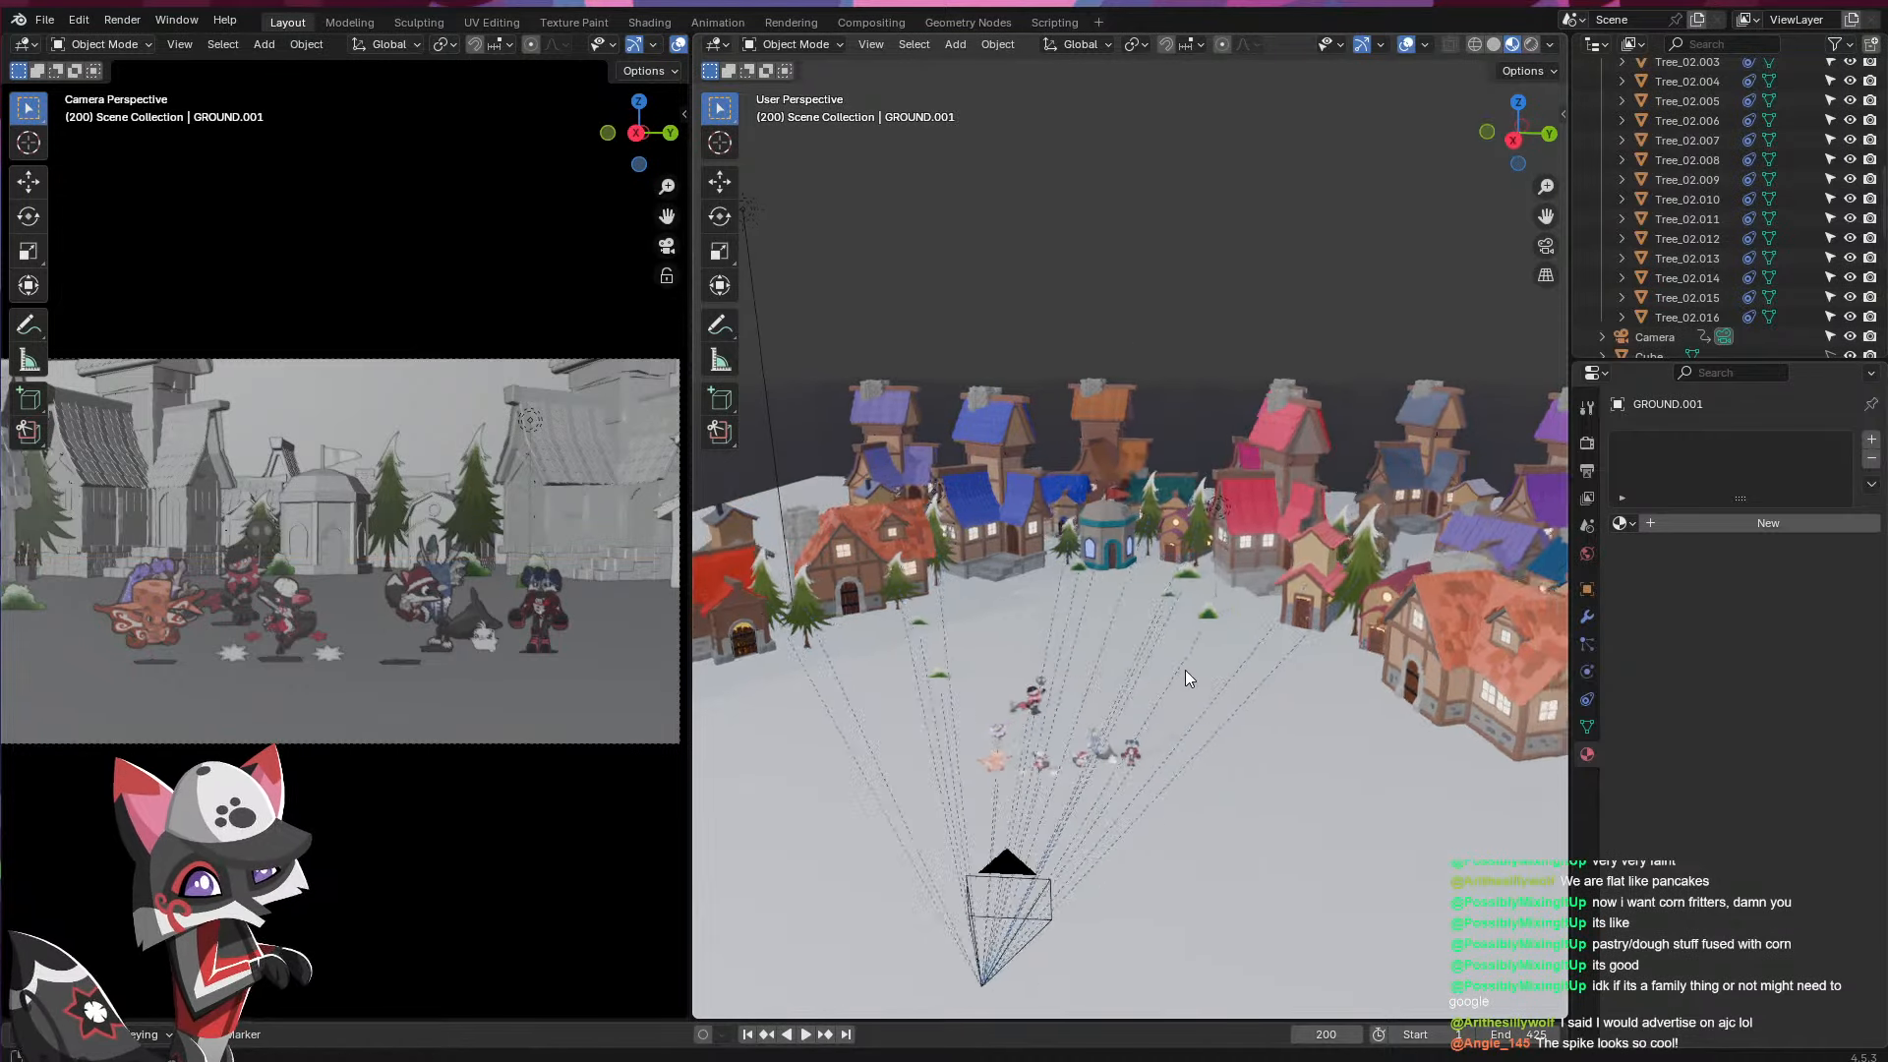
{"action": "middle_click_drag", "start_coordinate": [1307, 544], "coordinate": [793, 617]}
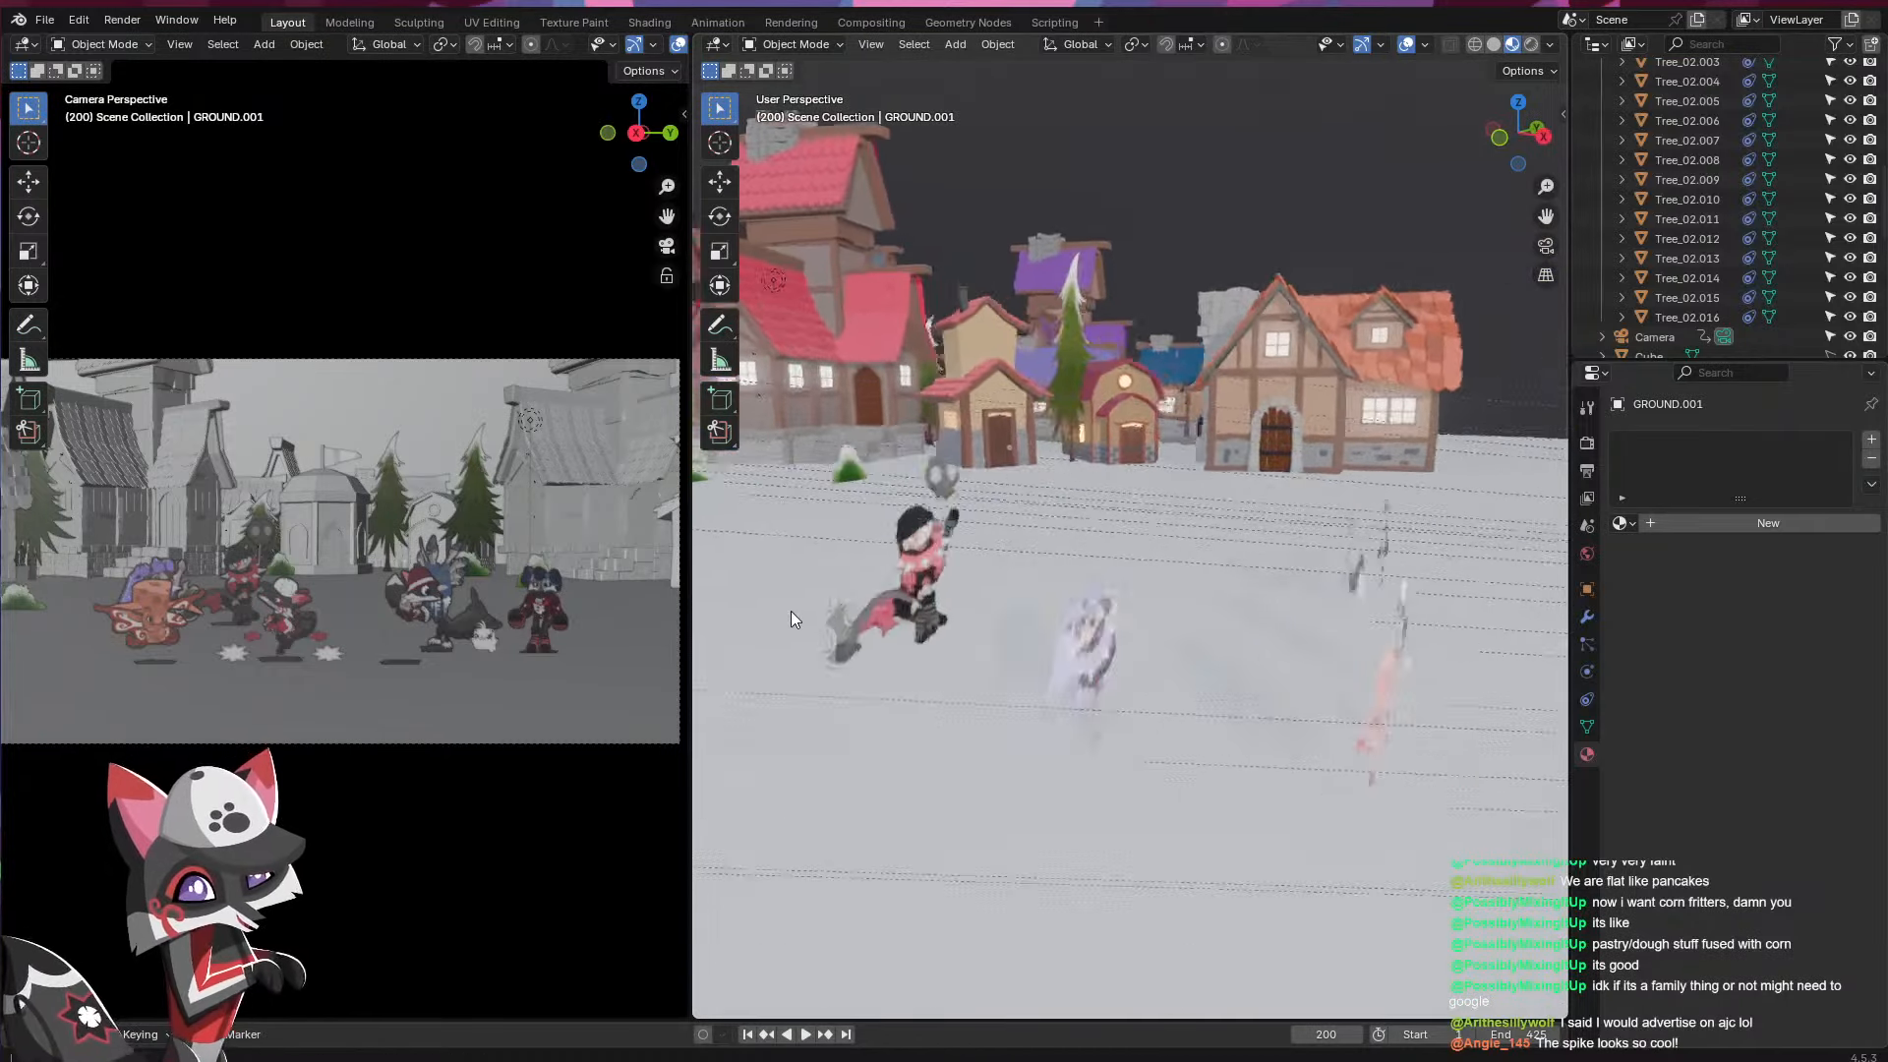
{"action": "scroll", "coordinate": [983, 617], "scroll_direction": "down", "scroll_amount": 6}
{"action": "middle_click_drag", "start_coordinate": [1027, 617], "coordinate": [968, 644]}
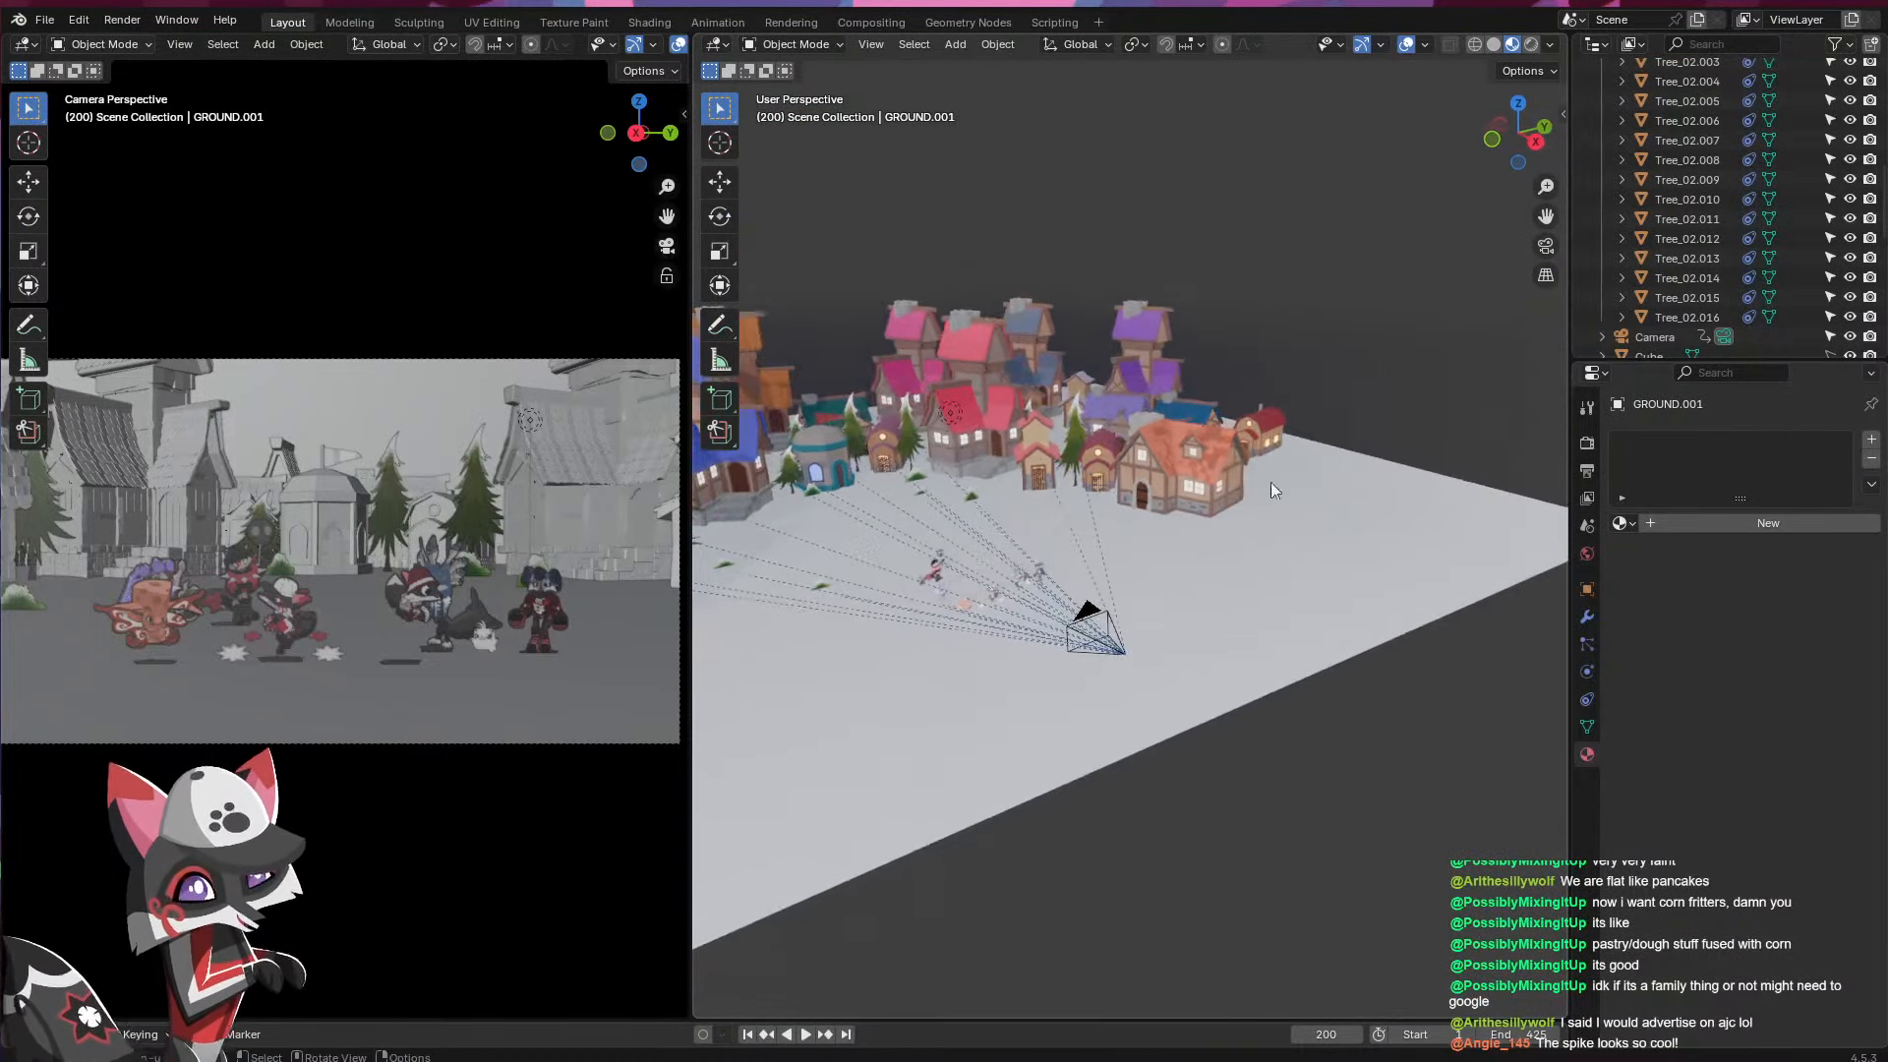
{"action": "left_click", "coordinate": [1426, 44]}
{"action": "left_click", "coordinate": [1303, 323]}
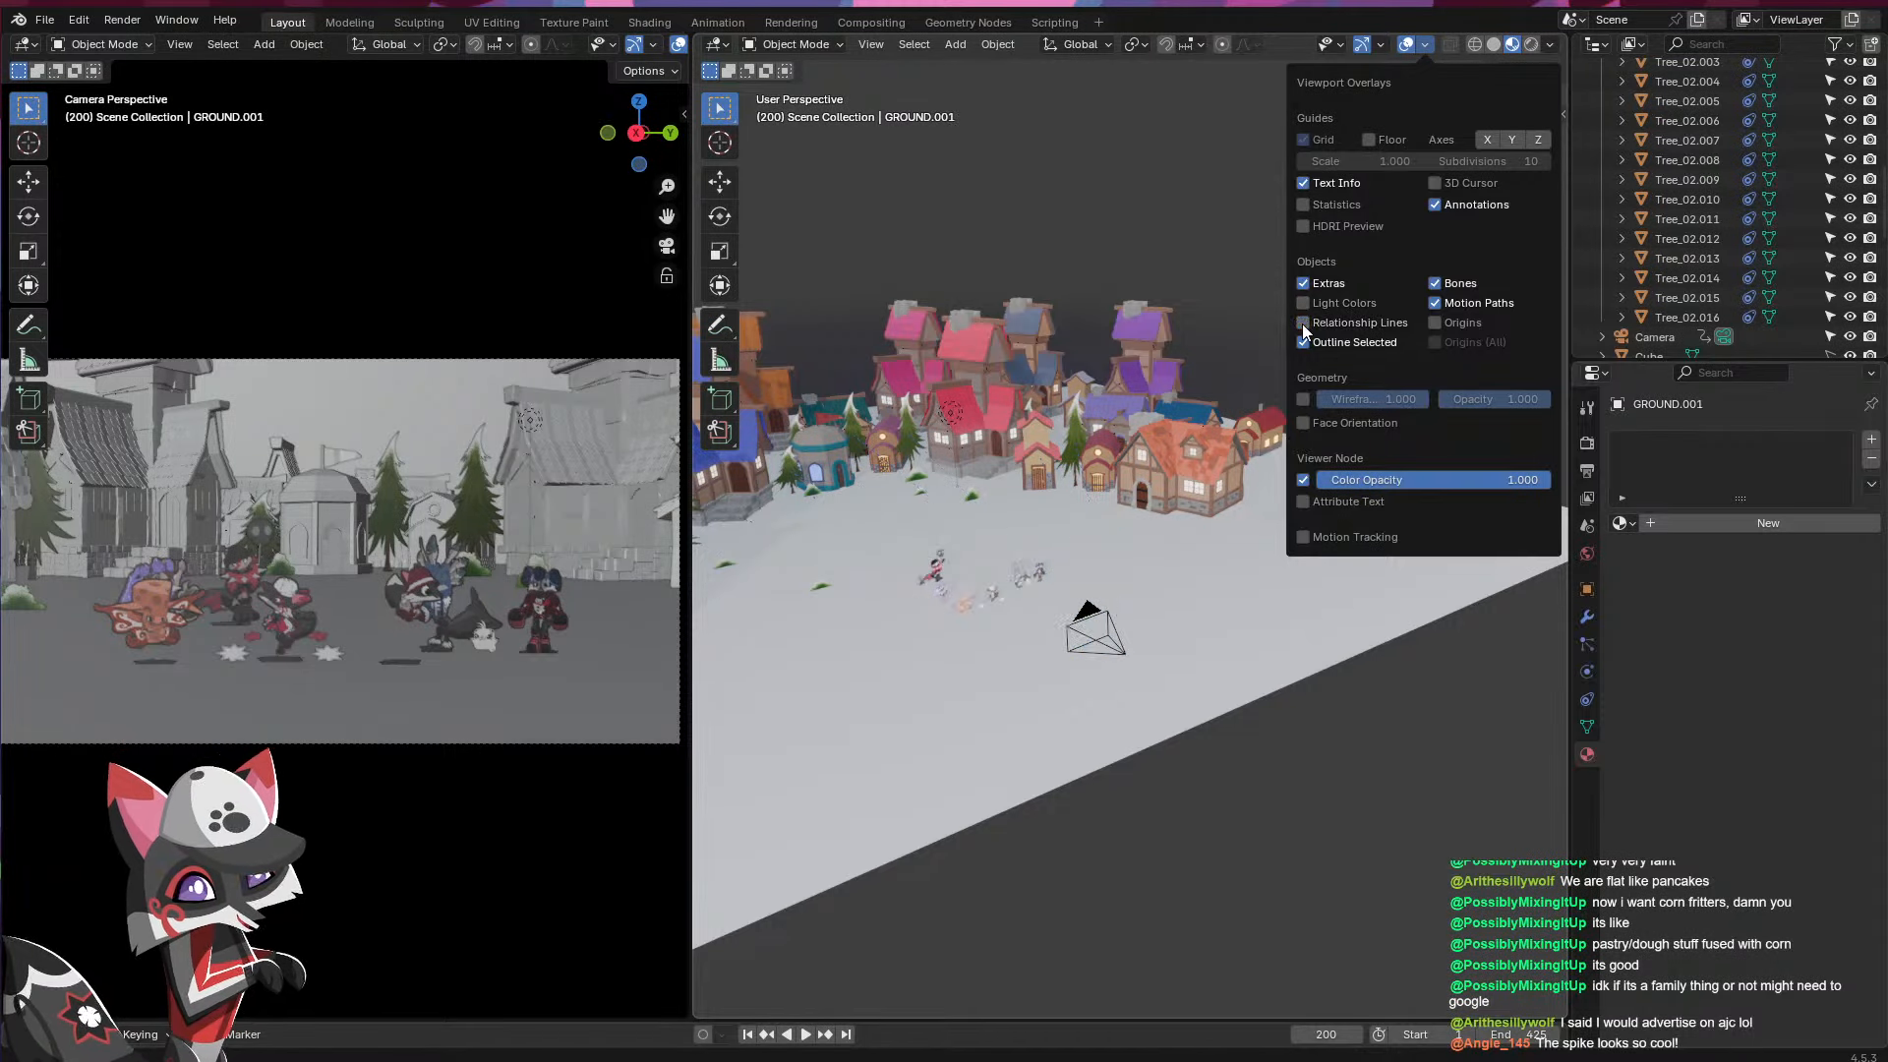
- Show the 3D cursor in the main viewport's overlays
{"action": "scroll", "coordinate": [1112, 698], "scroll_direction": "up", "scroll_amount": 3}
{"action": "middle_click_drag", "start_coordinate": [1112, 698], "coordinate": [1294, 511]}
{"action": "middle_click_drag", "start_coordinate": [1042, 728], "coordinate": [1068, 606], "text": "shift"}
{"action": "scroll", "coordinate": [1180, 605], "scroll_direction": "down", "scroll_amount": 2}
{"action": "scroll", "coordinate": [1170, 614], "scroll_direction": "up", "scroll_amount": 3}
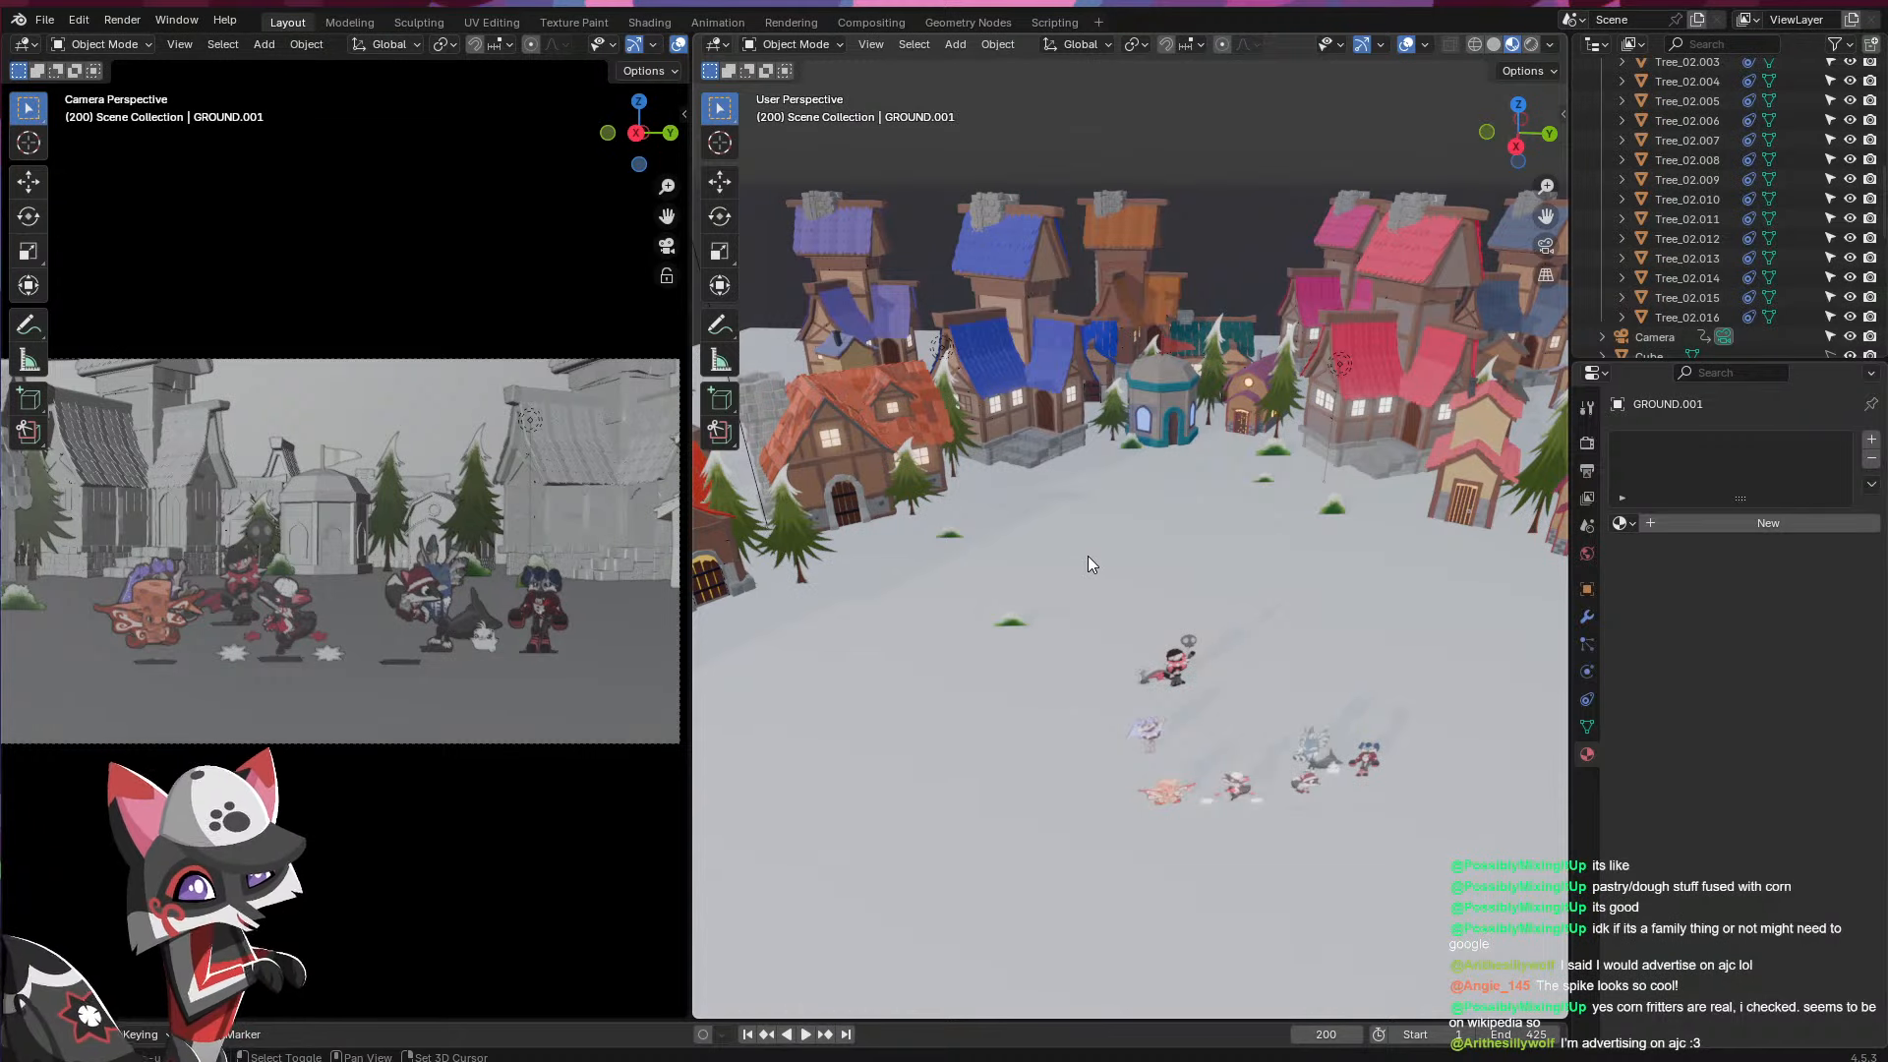
{"action": "left_click", "coordinate": [1424, 45]}
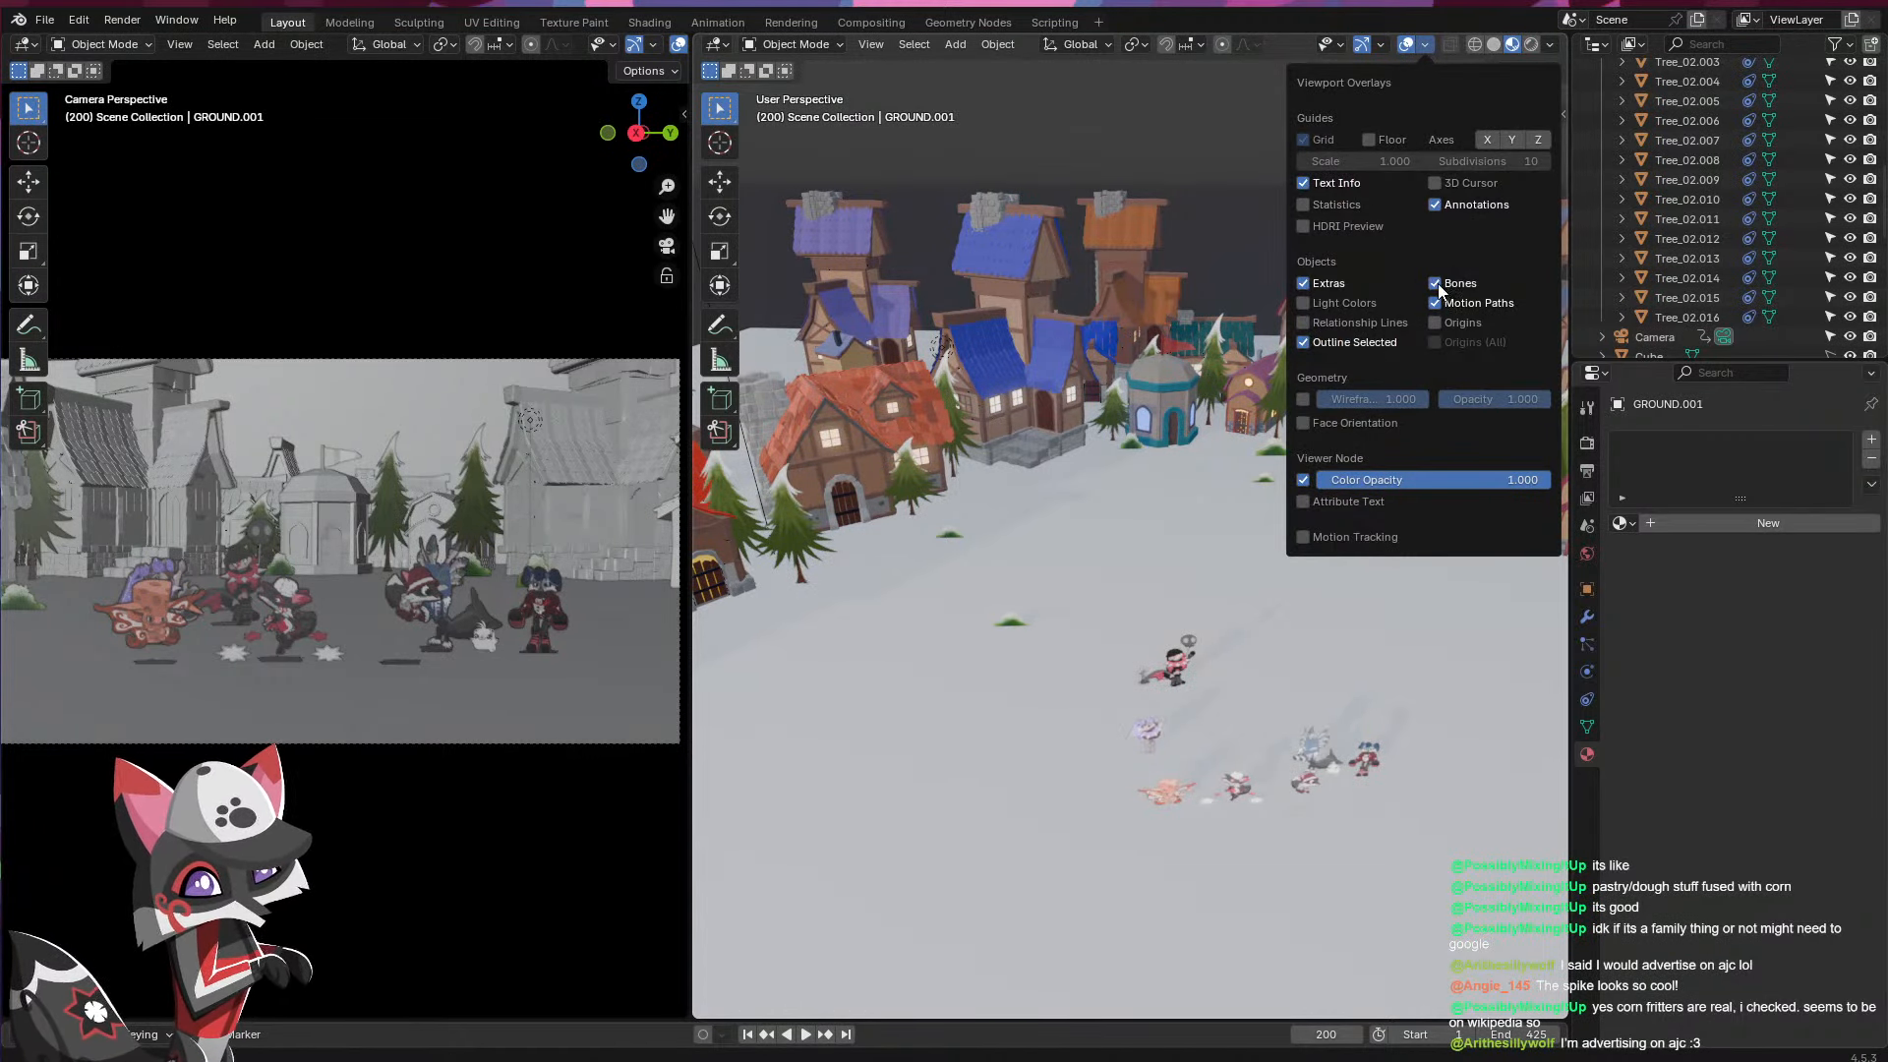
{"action": "left_click", "coordinate": [1434, 182]}
- Add a cube at the 3D cursor on the snowy ground and scale it to about 0.147
{"action": "middle_click_drag", "start_coordinate": [1113, 516], "coordinate": [1192, 513]}
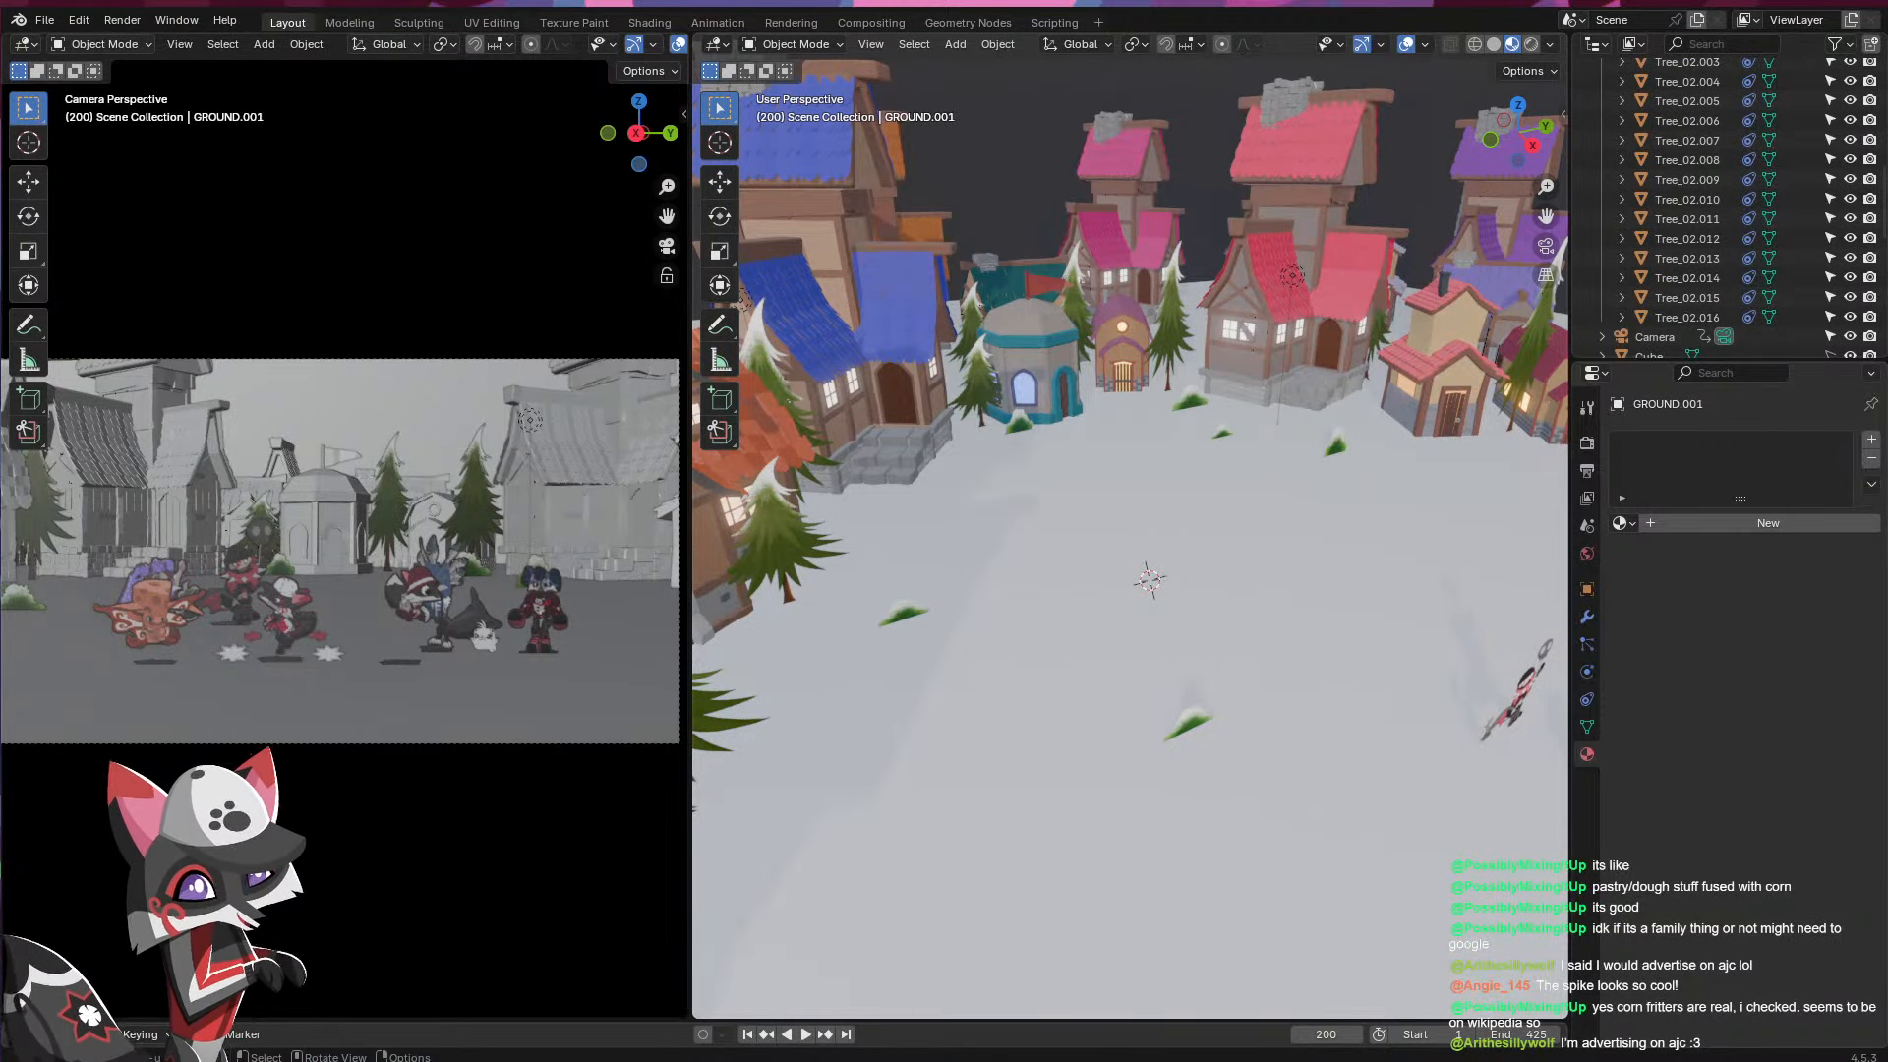
{"action": "middle_click_drag", "start_coordinate": [1003, 786], "coordinate": [1245, 566]}
{"action": "key", "text": "shift+a"}
{"action": "mouse_move", "coordinate": [1018, 659]}
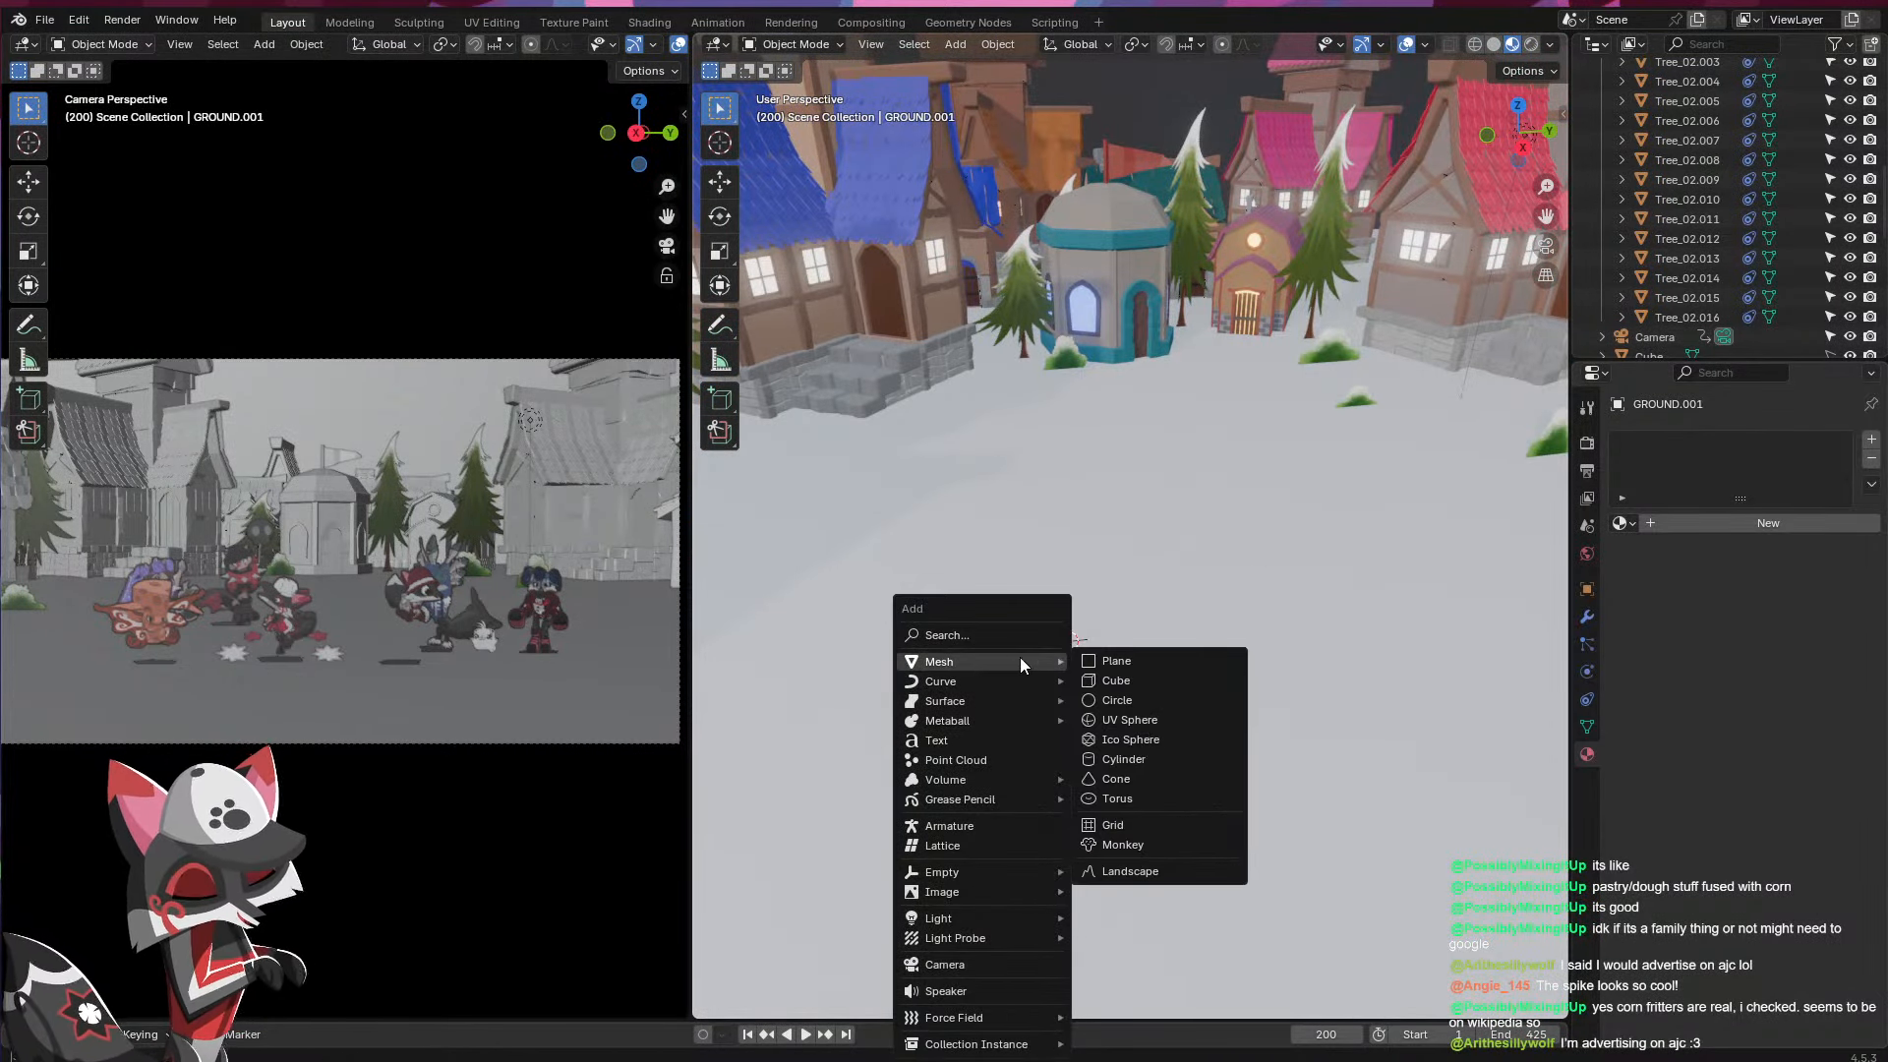
{"action": "left_click", "coordinate": [1129, 680]}
{"action": "key", "text": "s"}
{"action": "left_click", "coordinate": [1102, 669]}
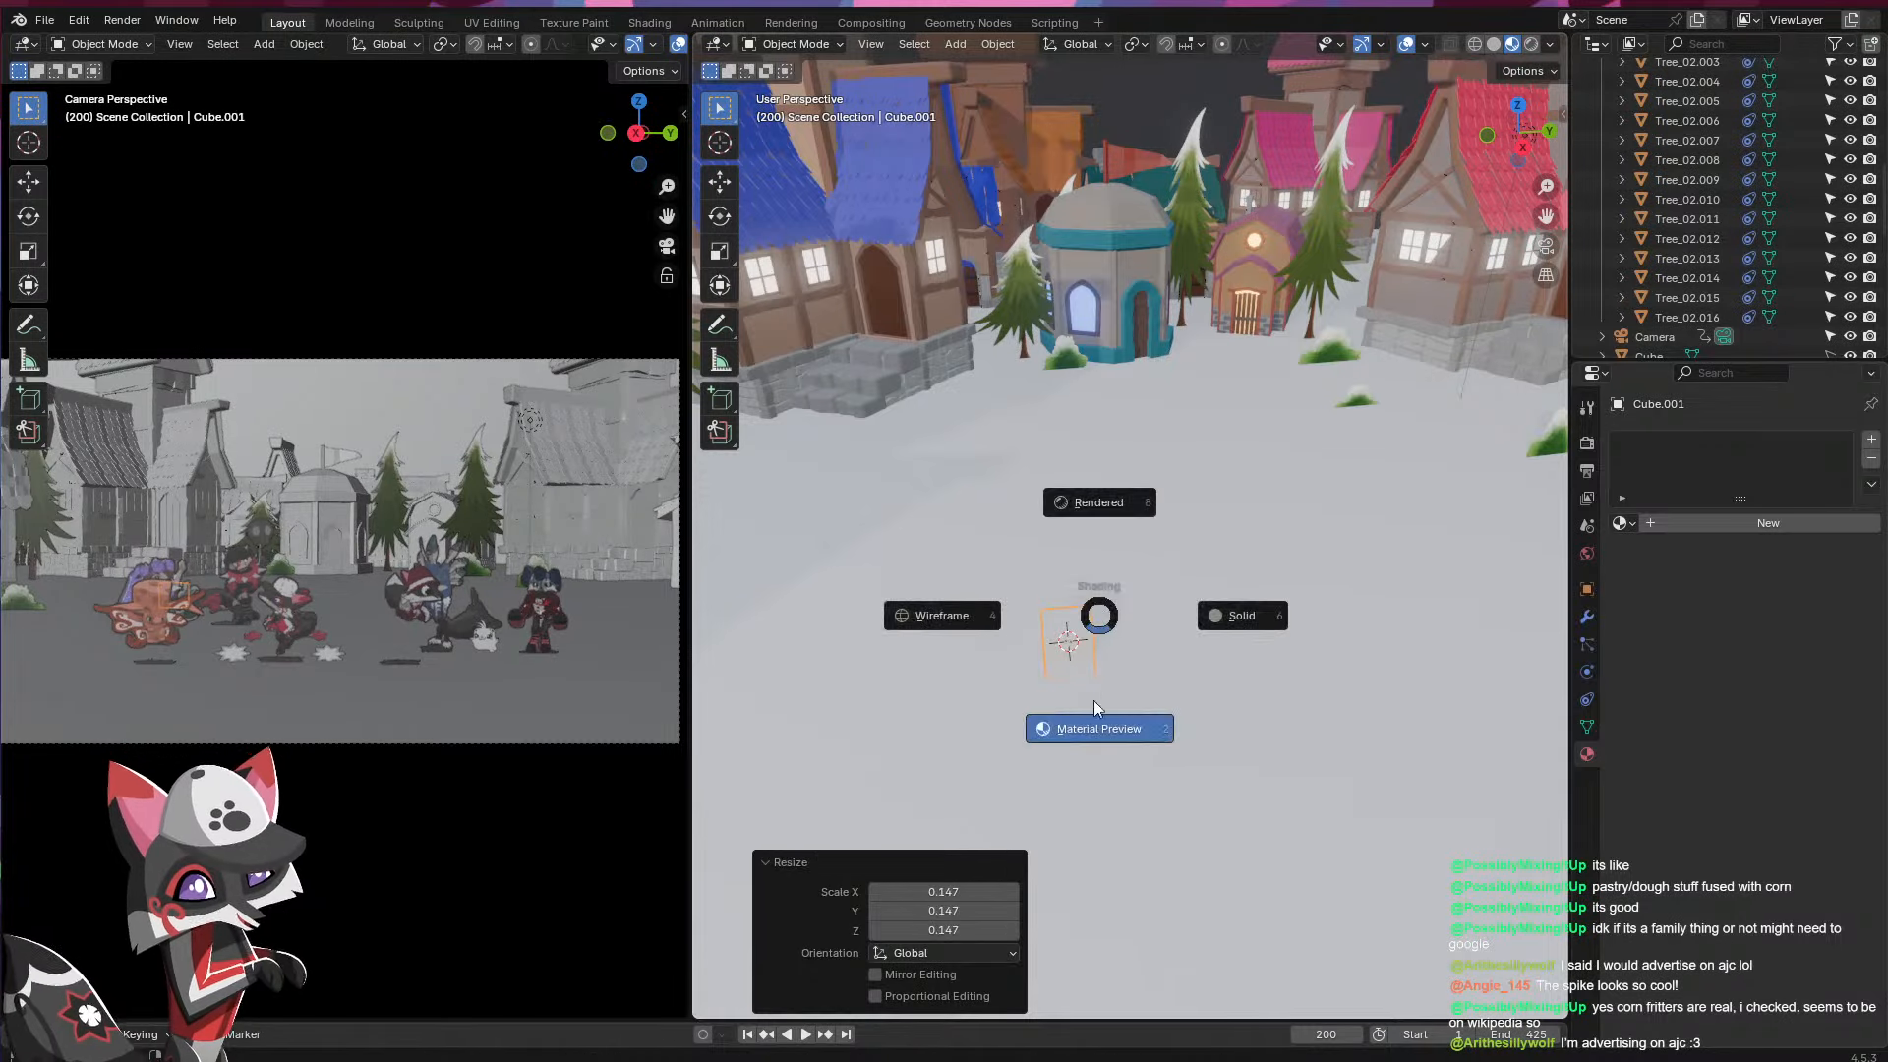
- Switch the main viewport showing the new cube to Solid shading
{"action": "key", "text": "z"}
{"action": "left_click", "coordinate": [1126, 595]}
{"action": "key", "text": "z"}
{"action": "left_click", "coordinate": [1298, 634]}
- Check the camera viewport in Rendered shading and set it to Material Preview
{"action": "key", "text": "z"}
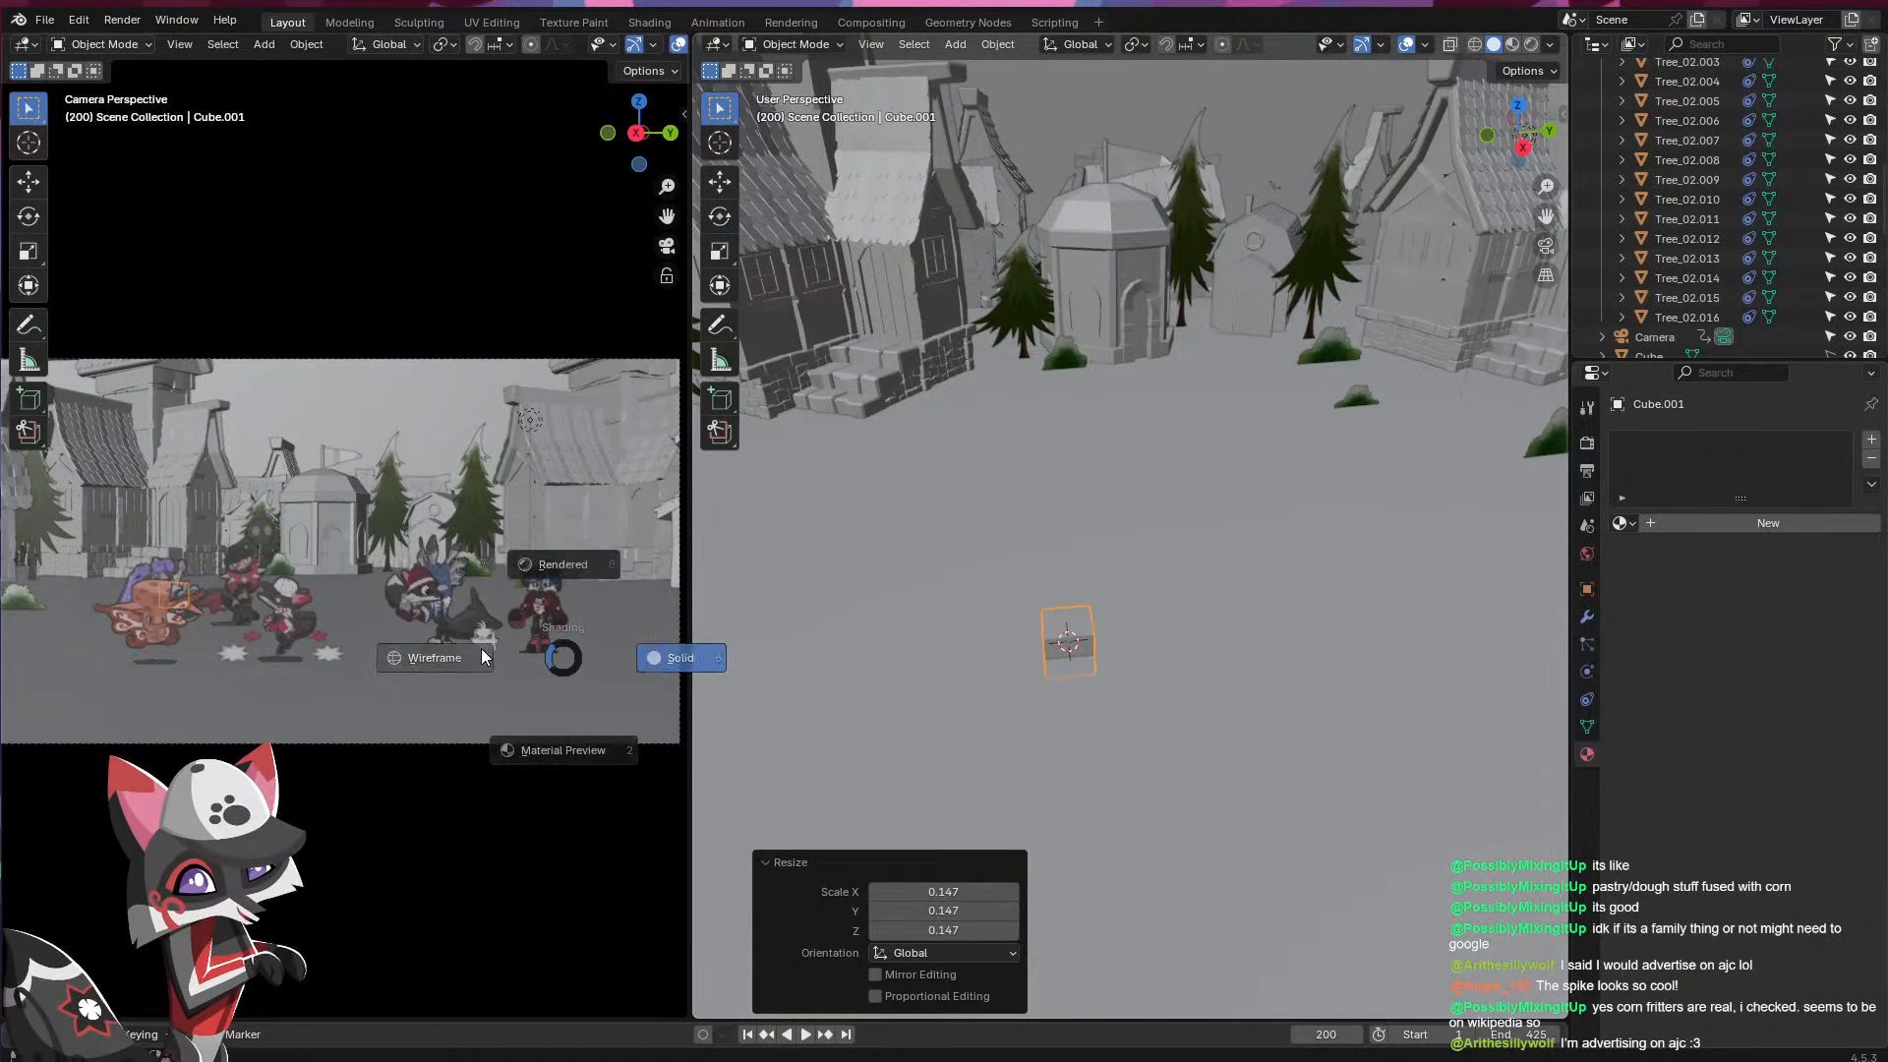
{"action": "left_click", "coordinate": [521, 559]}
{"action": "key", "text": "z"}
{"action": "left_click", "coordinate": [543, 671]}
{"action": "key", "text": "z"}
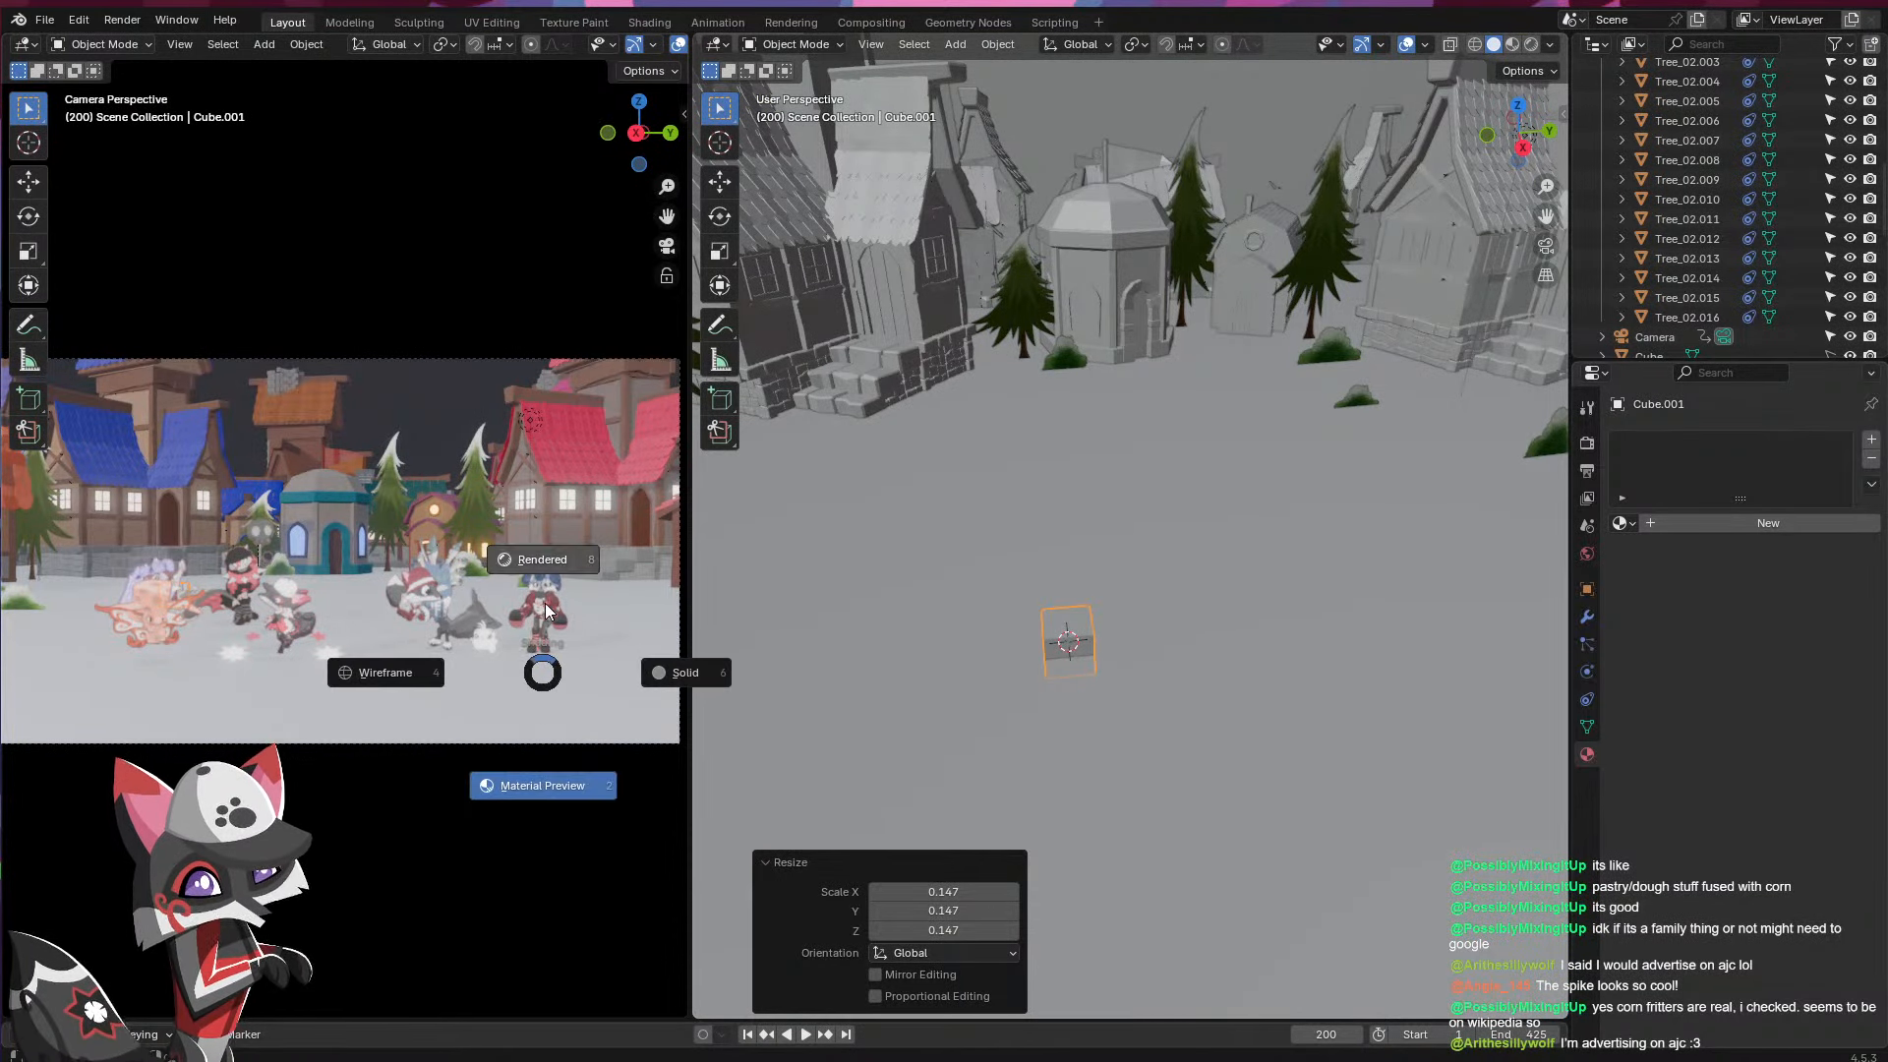
{"action": "left_click", "coordinate": [546, 605]}
{"action": "key", "text": "z"}
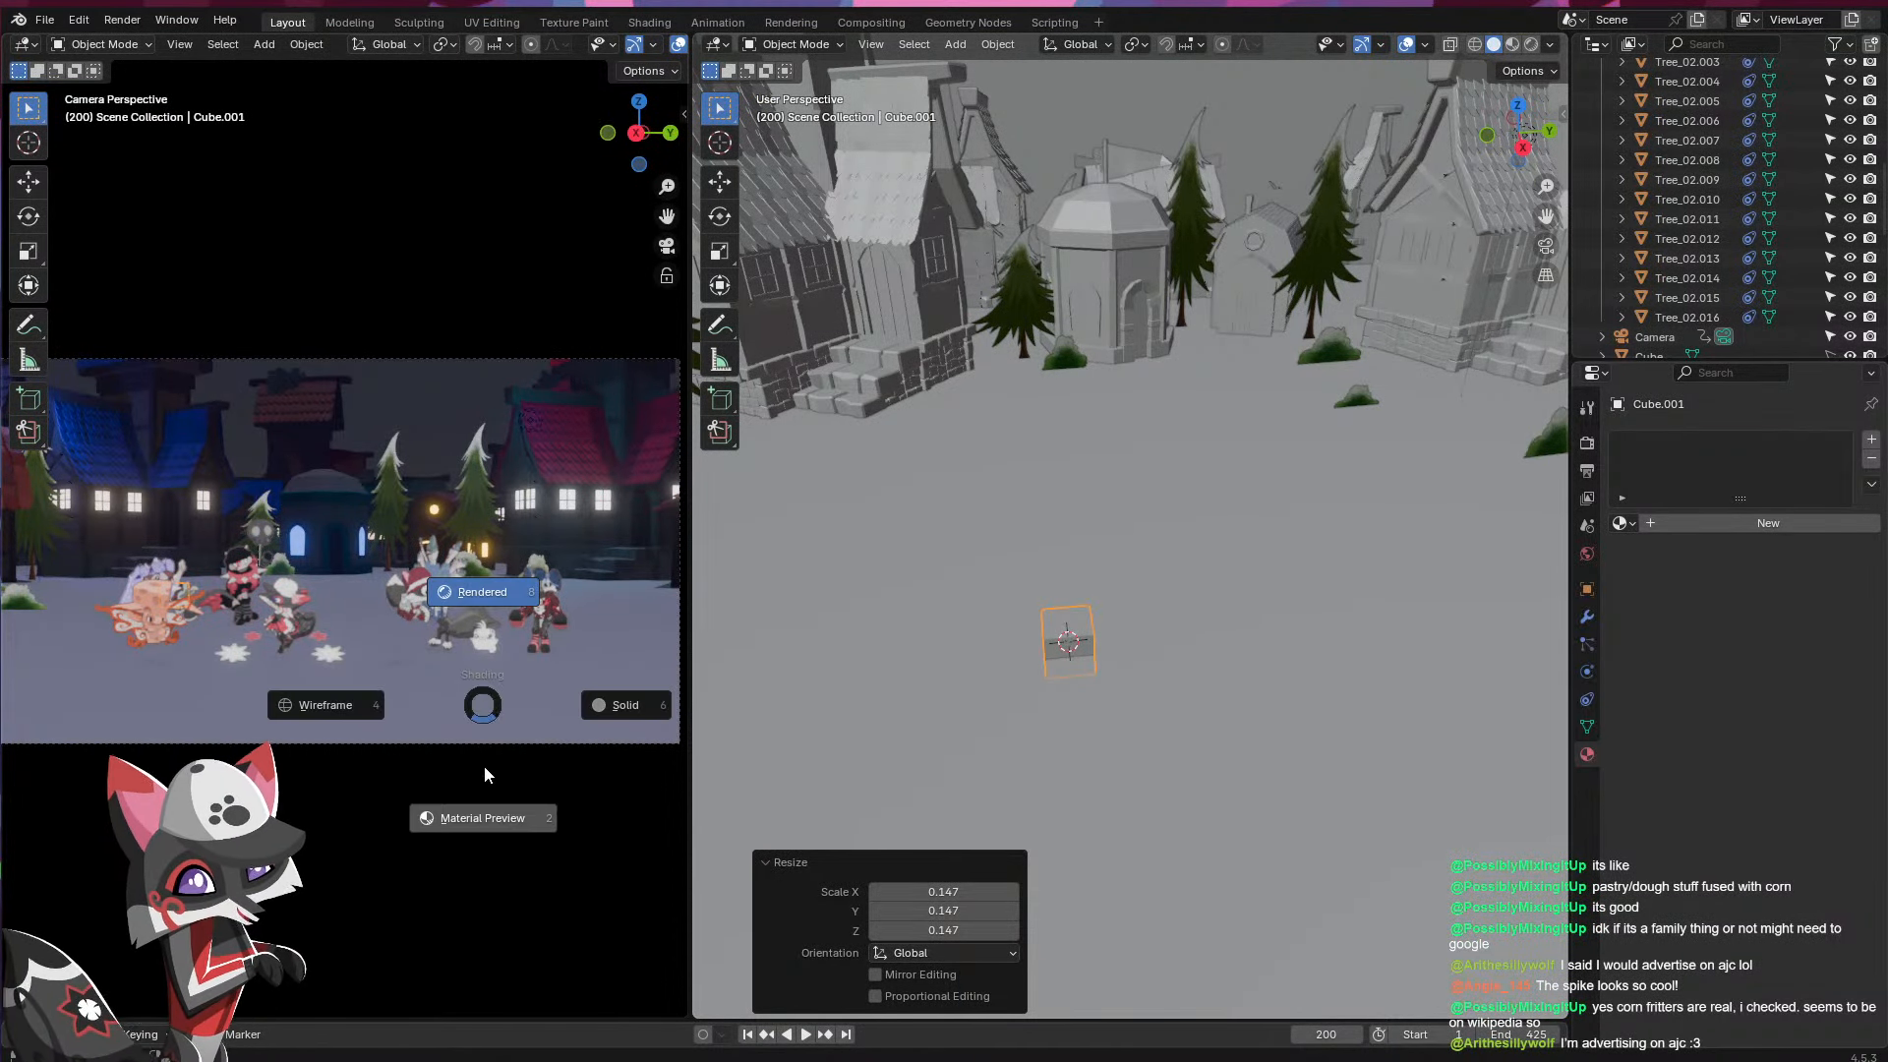
{"action": "left_click", "coordinate": [484, 773]}
- Examine the characters and village houses up close from outside the camera view
{"action": "middle_click_drag", "start_coordinate": [483, 692], "coordinate": [479, 797]}
{"action": "scroll", "coordinate": [512, 696], "scroll_direction": "down", "scroll_amount": 5}
{"action": "scroll", "coordinate": [512, 694], "scroll_direction": "down", "scroll_amount": 2}
{"action": "scroll", "coordinate": [479, 796], "scroll_direction": "up", "scroll_amount": 4}
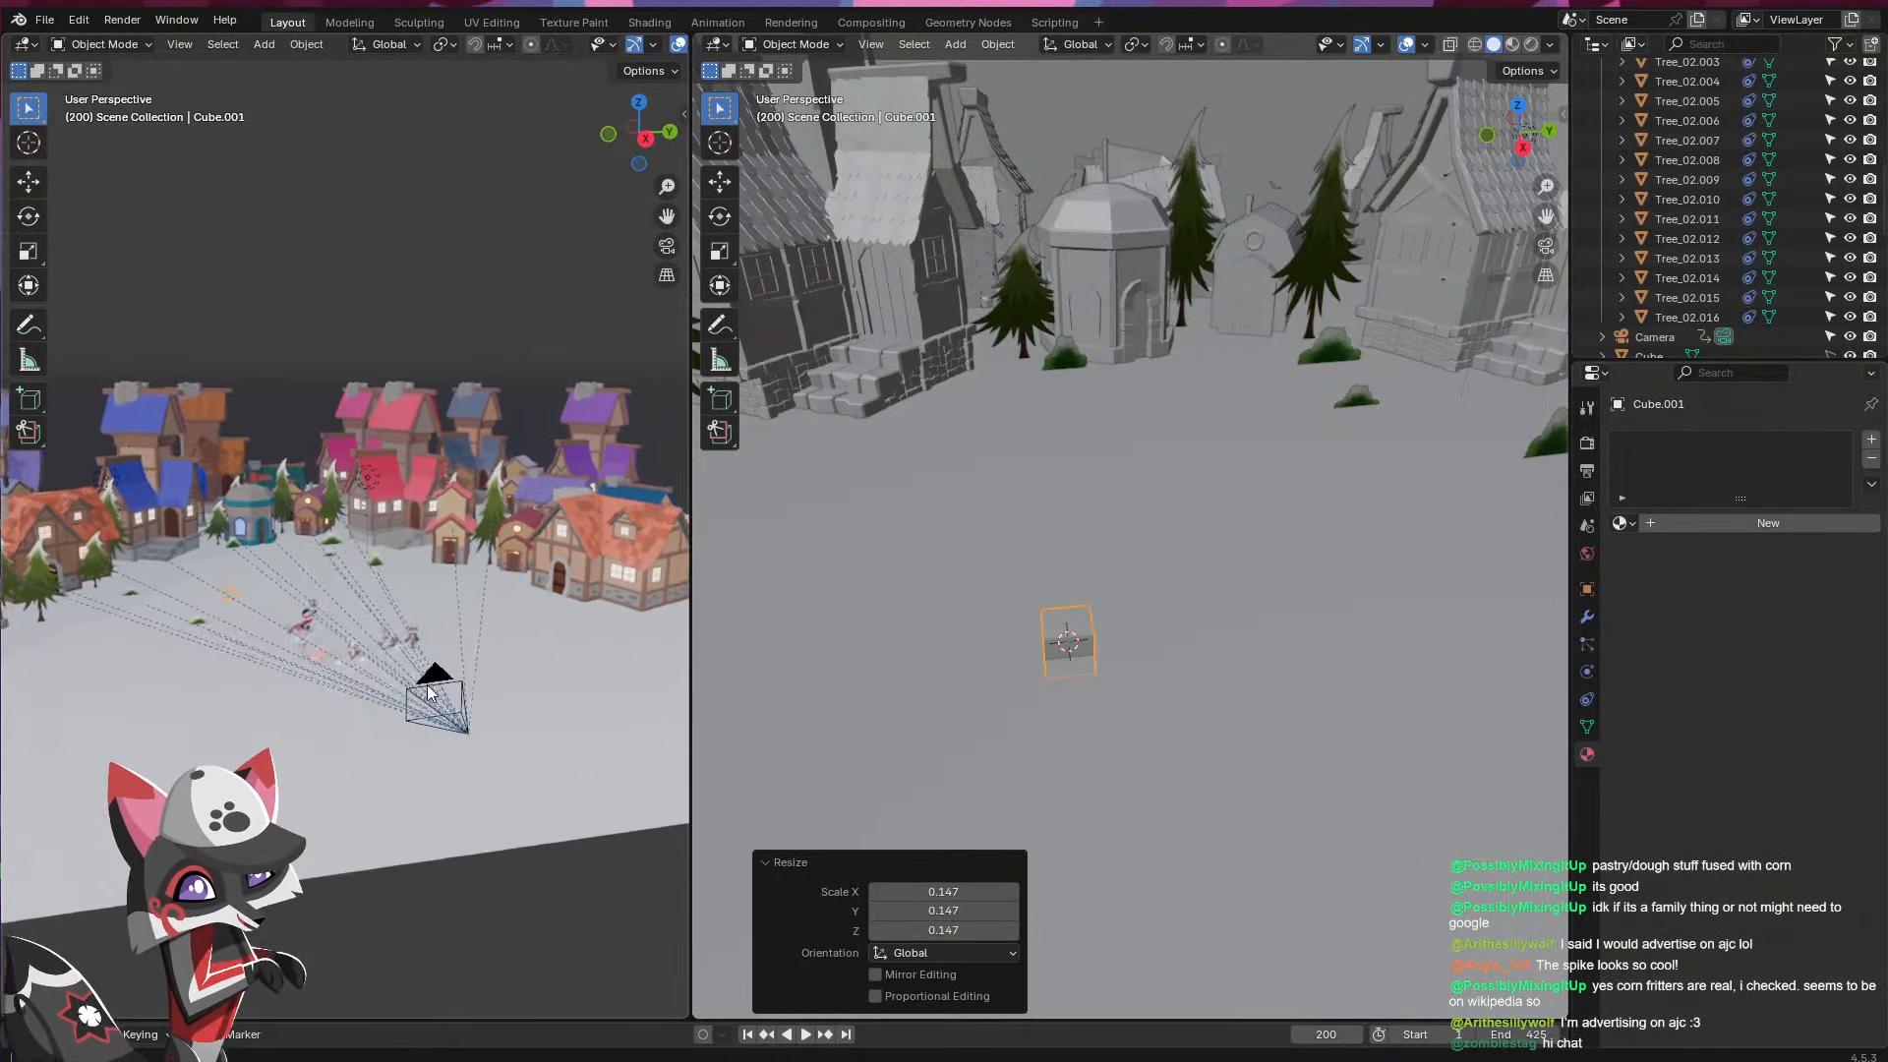
{"action": "scroll", "coordinate": [552, 583], "scroll_direction": "up", "scroll_amount": 2}
{"action": "scroll", "coordinate": [413, 765], "scroll_direction": "up", "scroll_amount": 2}
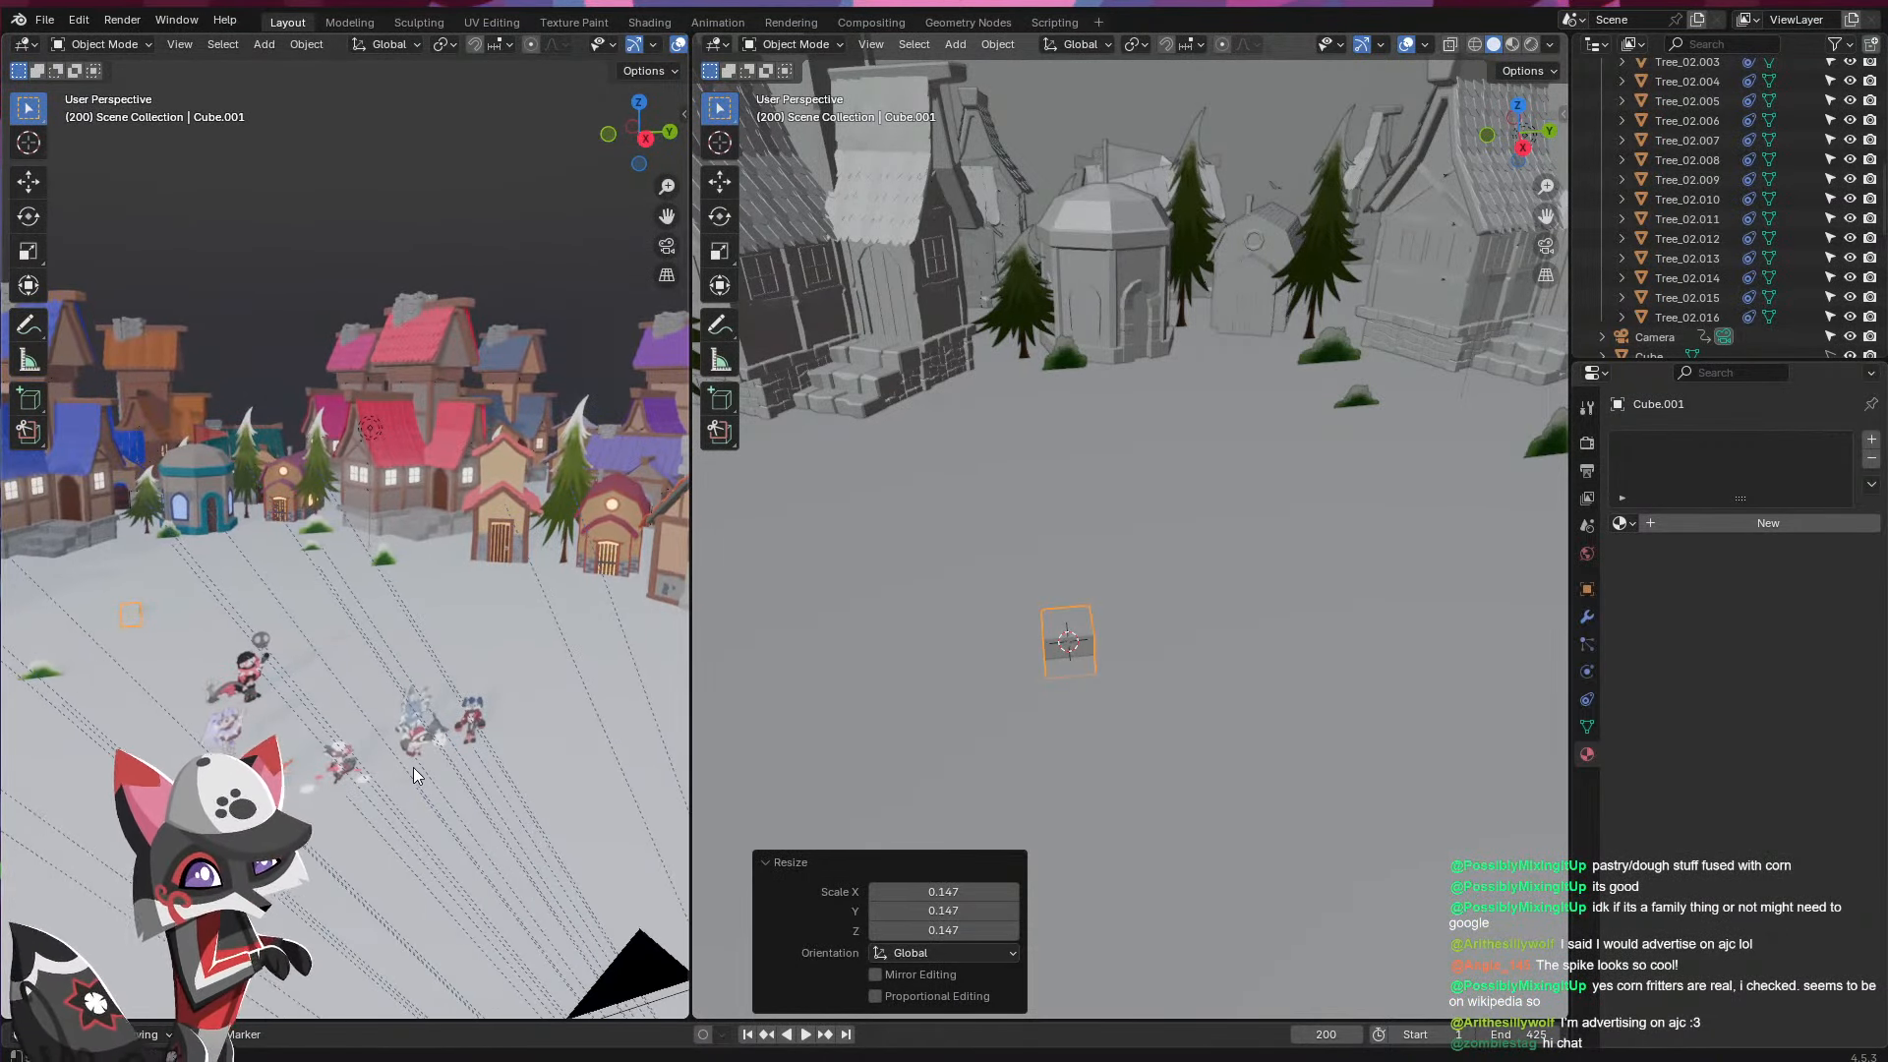
{"action": "mouse_move", "coordinate": [413, 755]}
{"action": "middle_mouse_down"}
{"action": "mouse_move", "coordinate": [415, 726]}
{"action": "mouse_move", "coordinate": [397, 767]}
{"action": "mouse_move", "coordinate": [437, 782]}
{"action": "middle_mouse_up"}
{"action": "scroll", "coordinate": [414, 733], "scroll_direction": "up", "scroll_amount": 2}
{"action": "scroll", "coordinate": [408, 772], "scroll_direction": "up", "scroll_amount": 1}
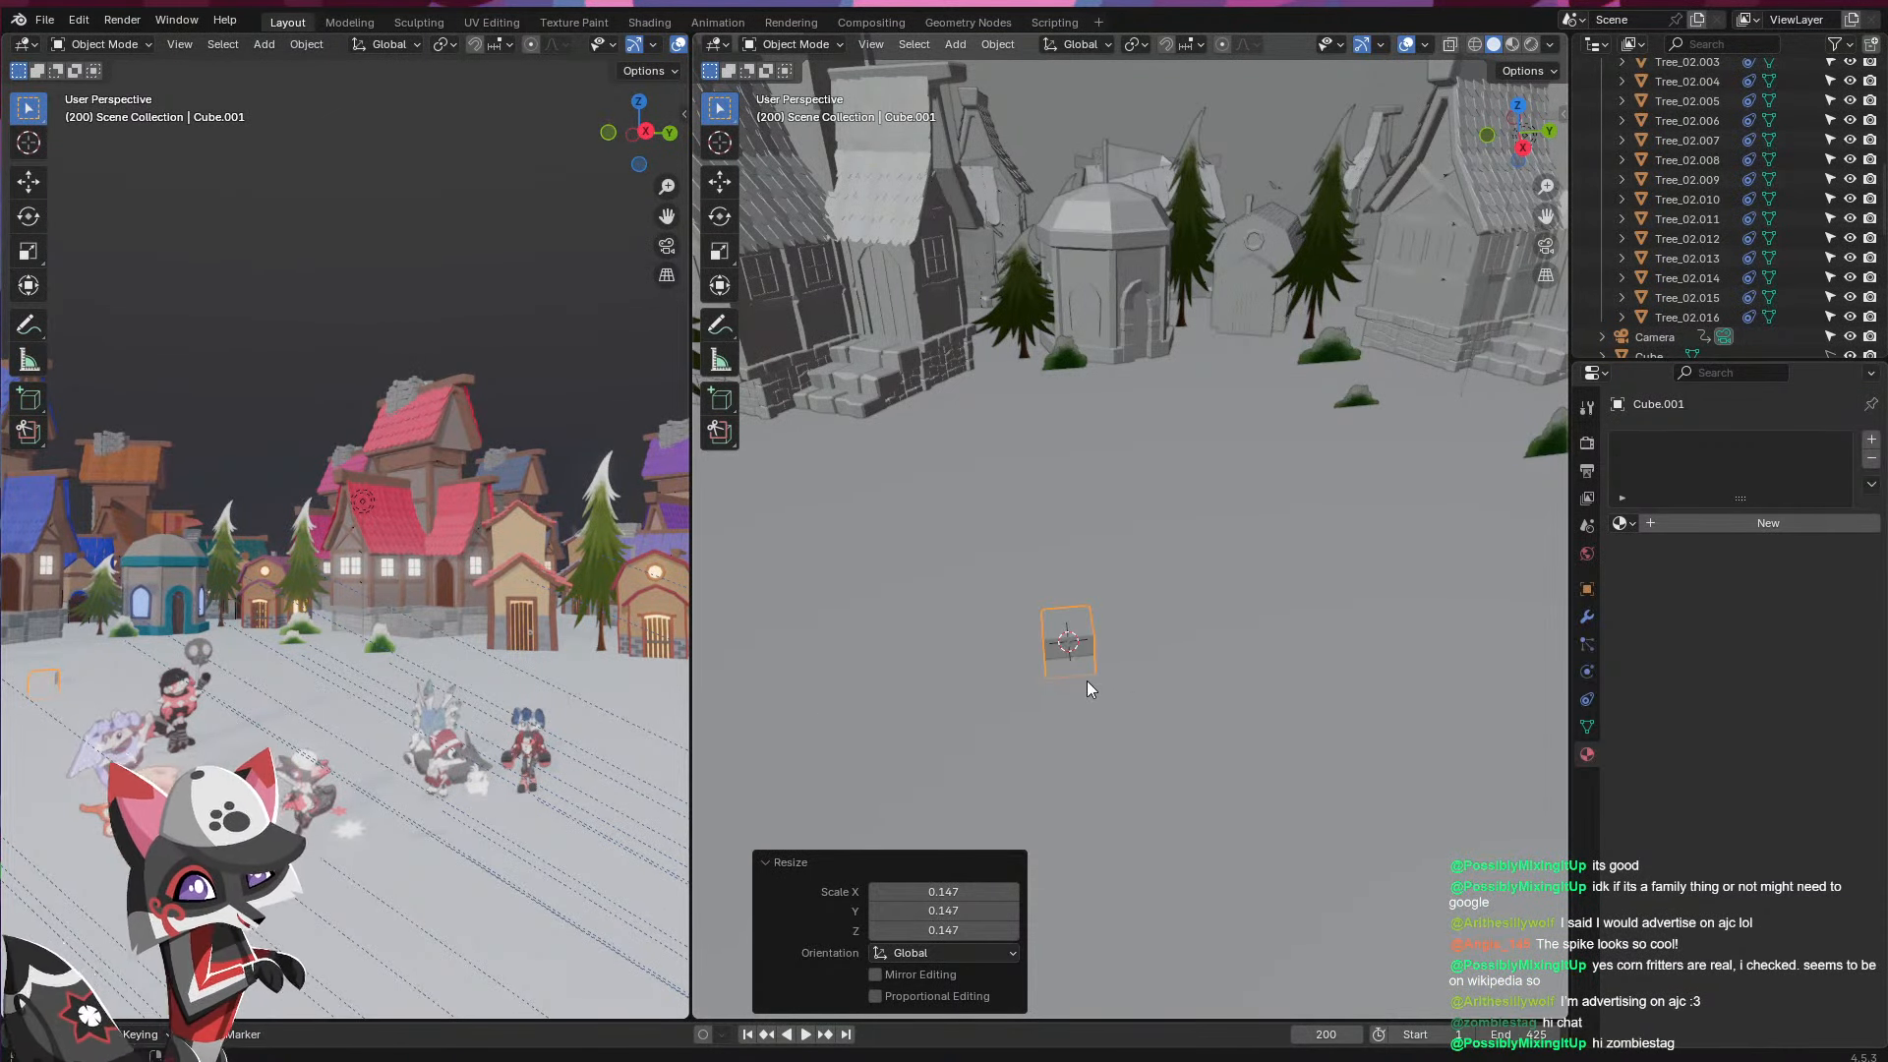
- Raise the cube about 0.11 m along the global Z axis so it sits higher on the ground
{"action": "left_click", "coordinate": [1022, 653]}
{"action": "left_click", "coordinate": [1087, 643]}
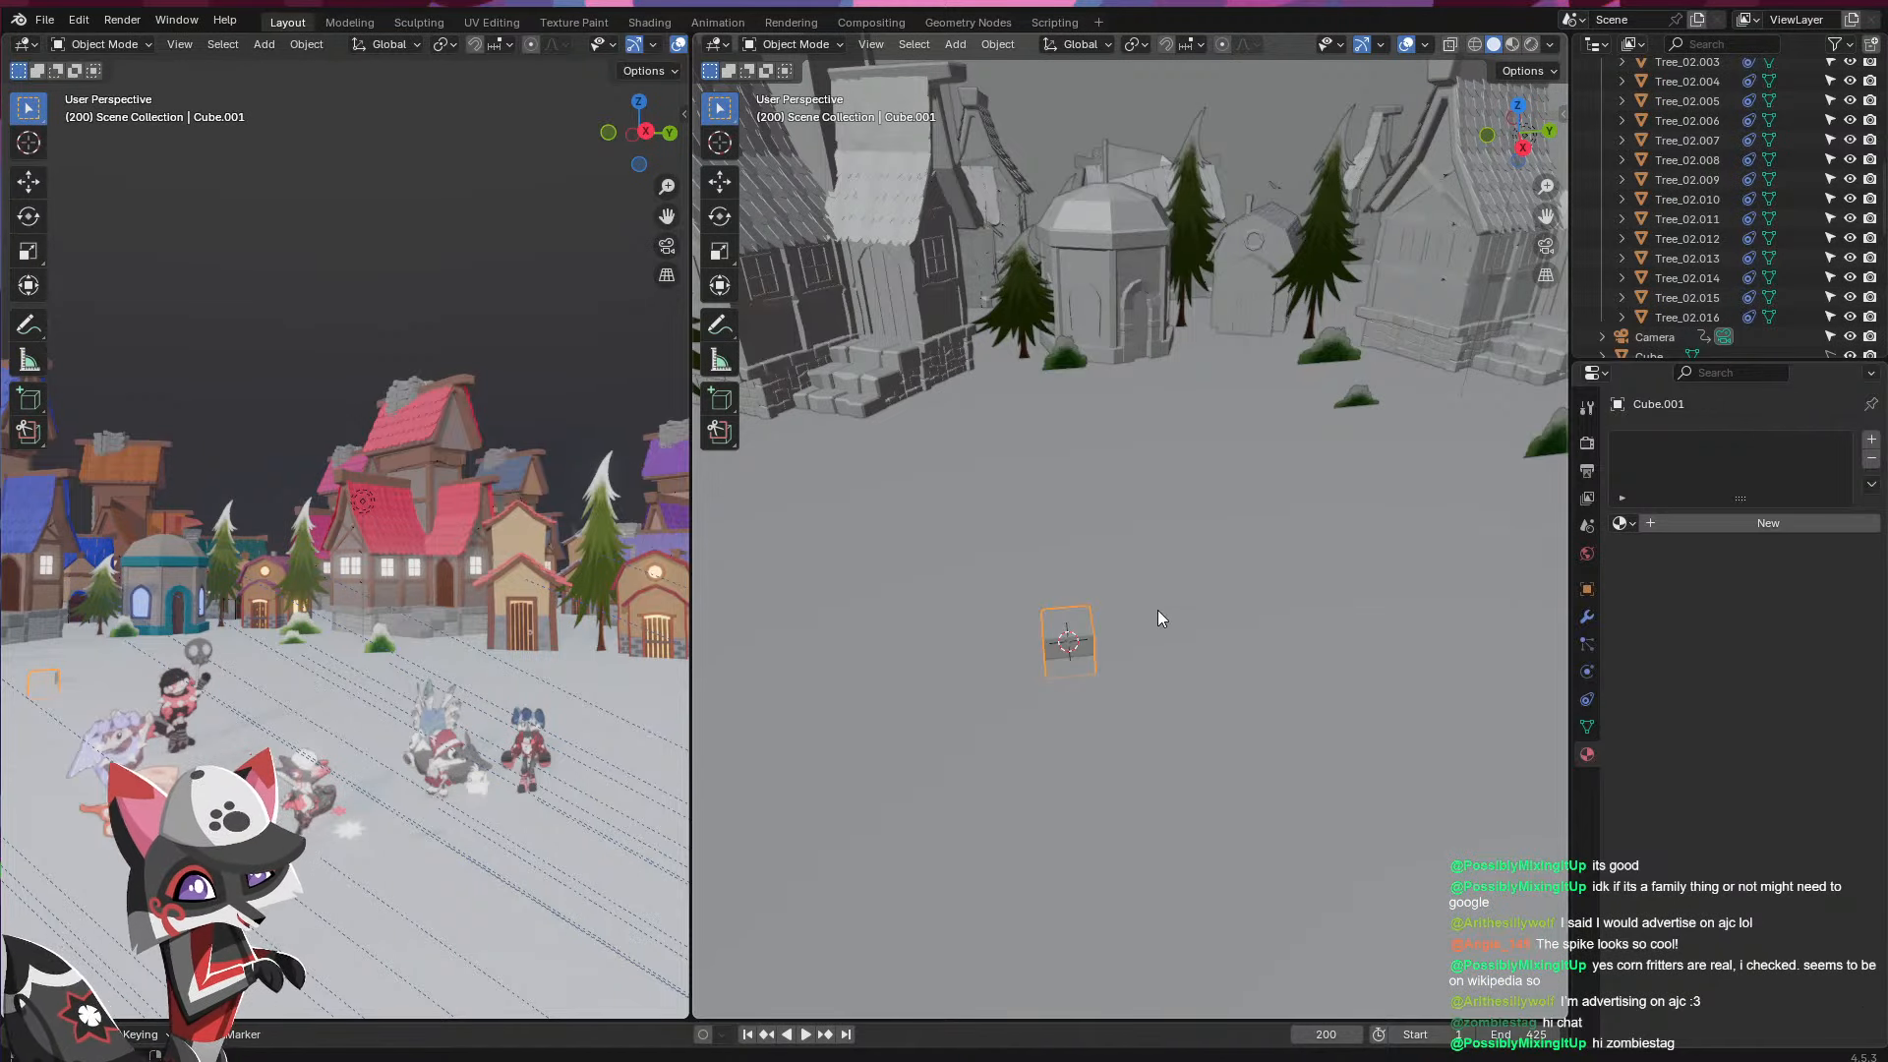
{"action": "key", "text": "g"}
{"action": "key", "text": "z"}
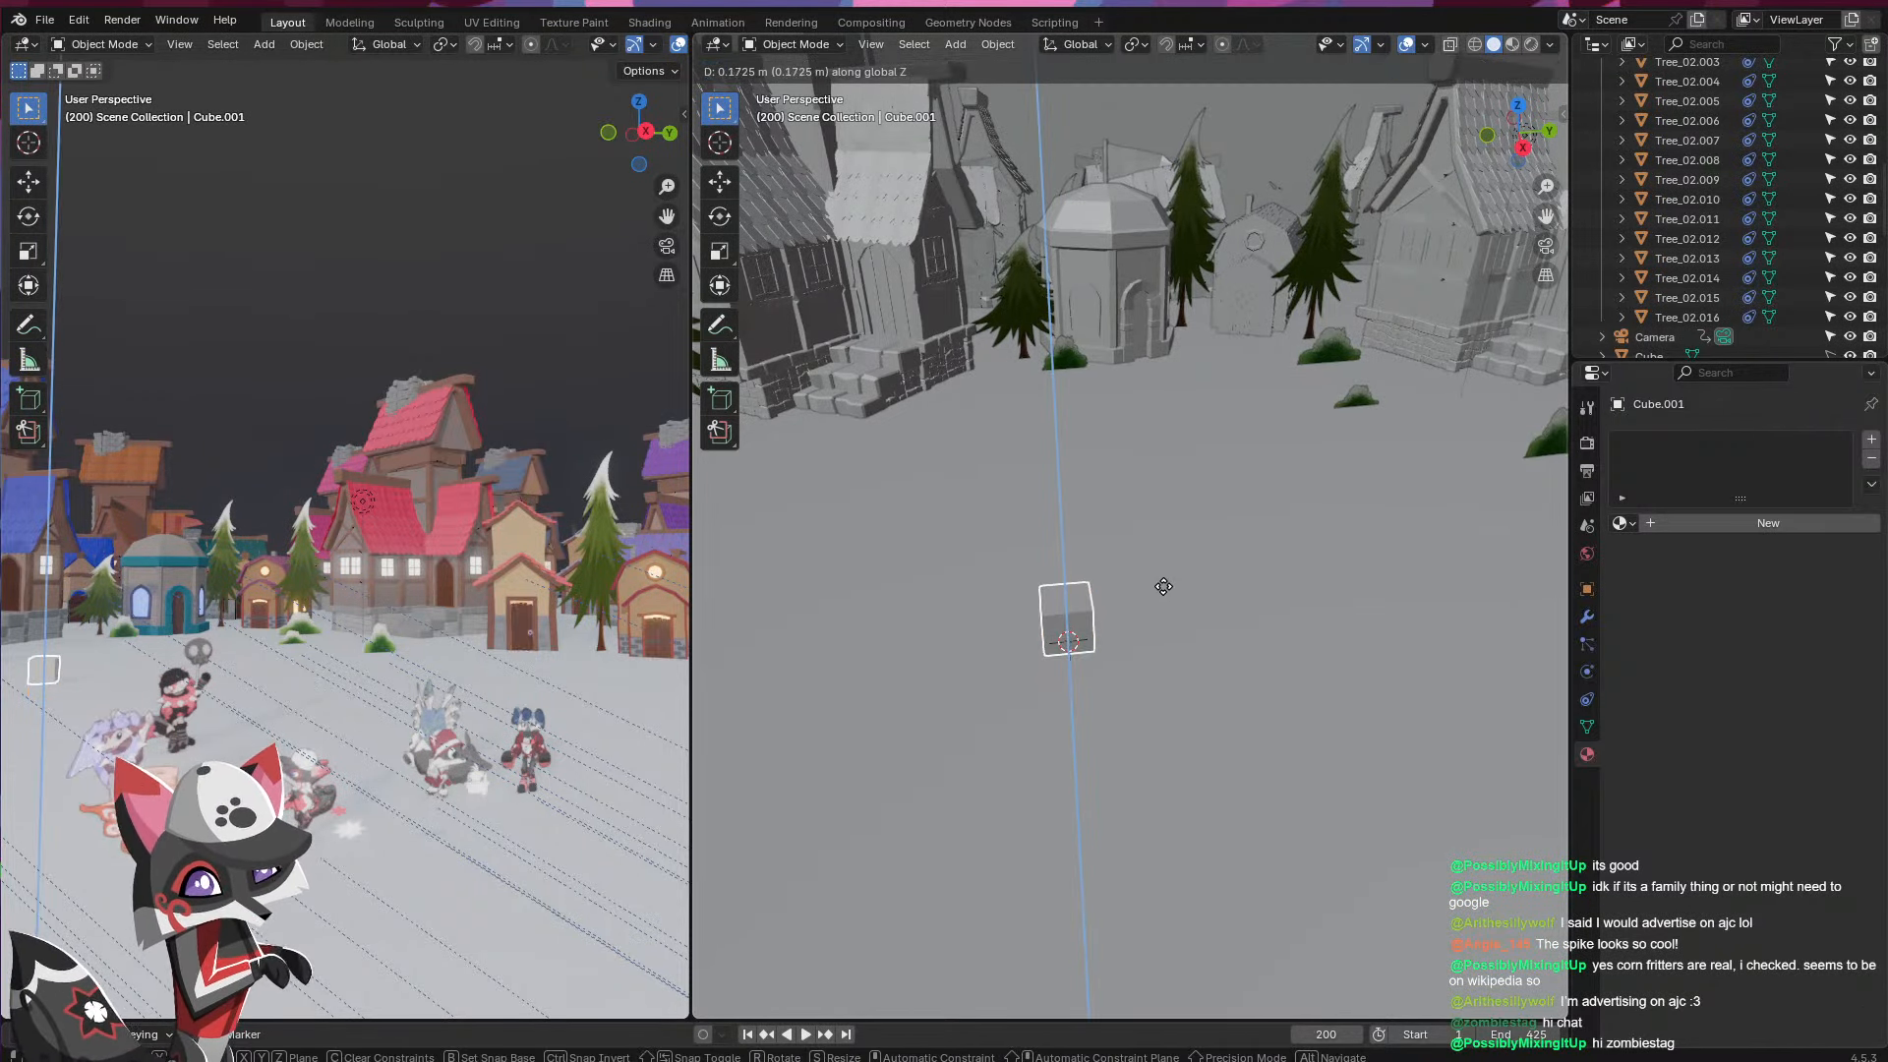
{"action": "left_click", "coordinate": [1158, 596]}
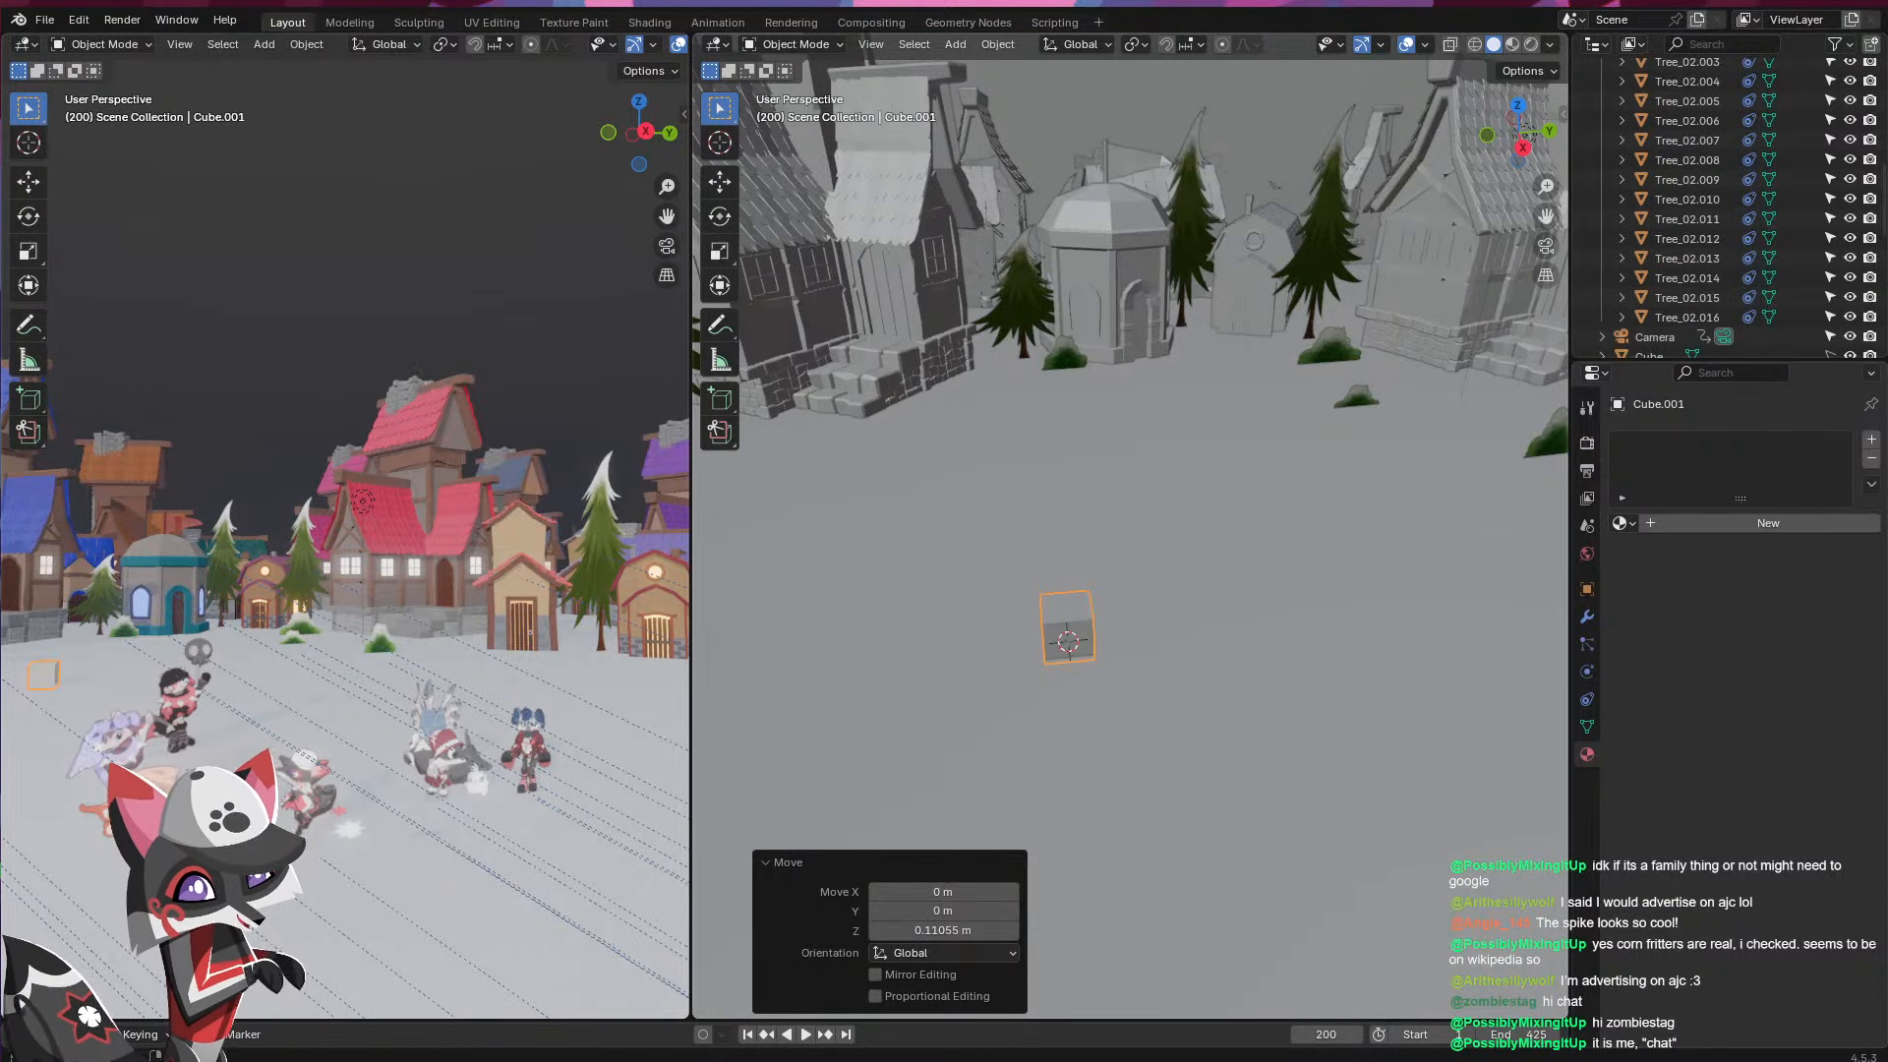
- Inspect the cube up close, and play the animation briefly up to frame 244
{"action": "left_click", "coordinate": [1081, 603]}
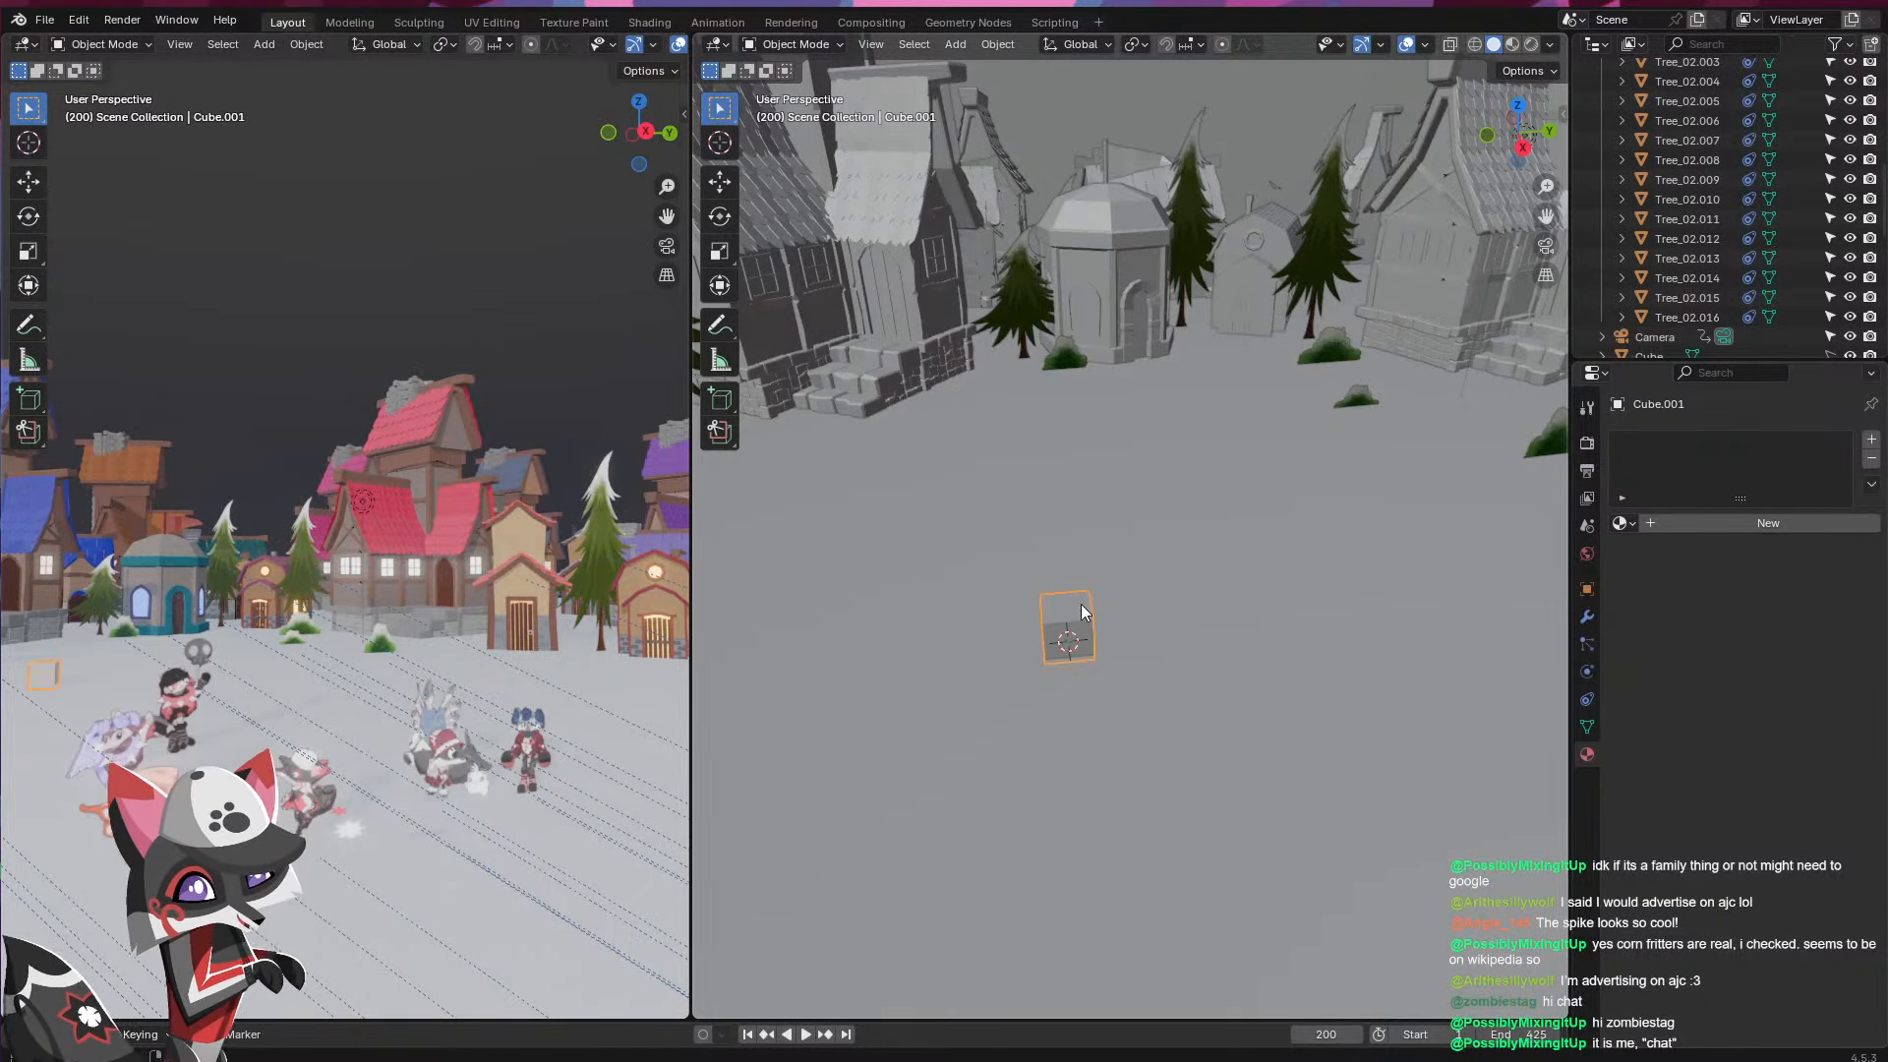
{"action": "key", "text": "KP_Decimal"}
{"action": "scroll", "coordinate": [1082, 604], "scroll_direction": "down", "scroll_amount": 5}
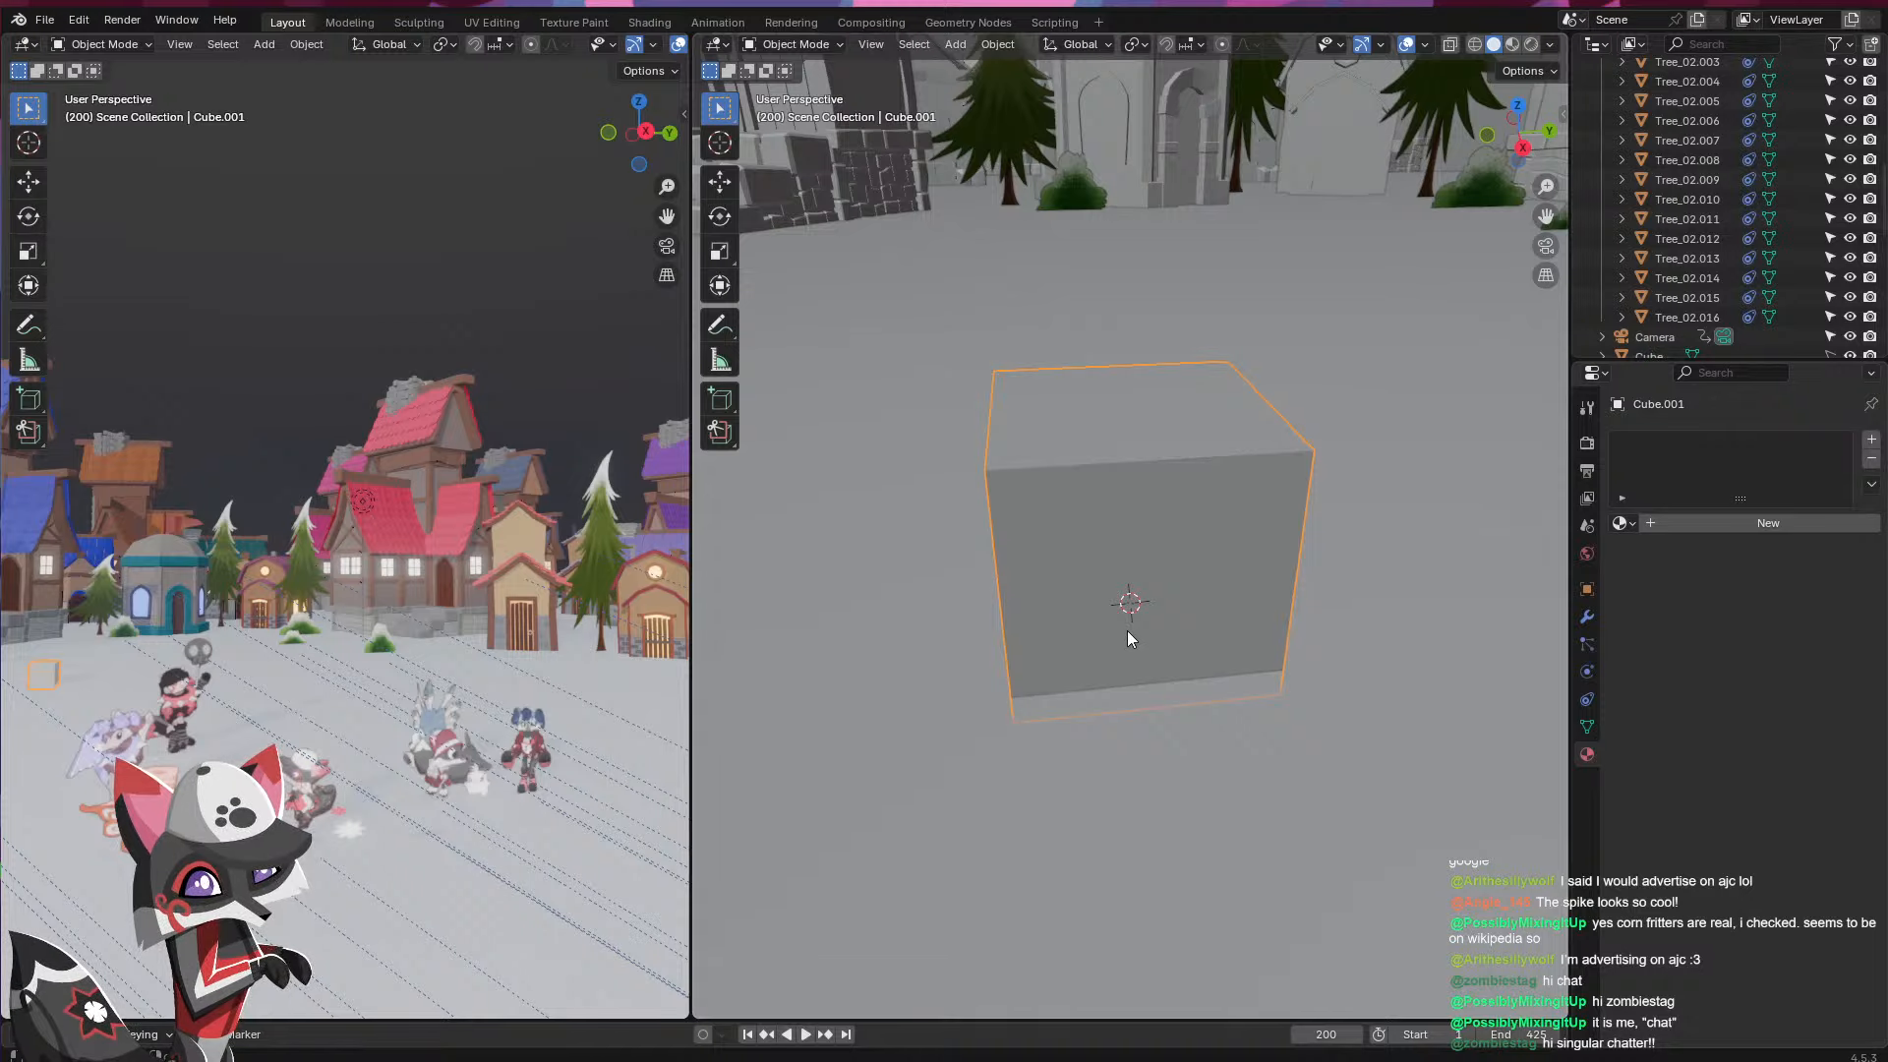
{"action": "middle_click_drag", "start_coordinate": [1126, 632], "coordinate": [1163, 623]}
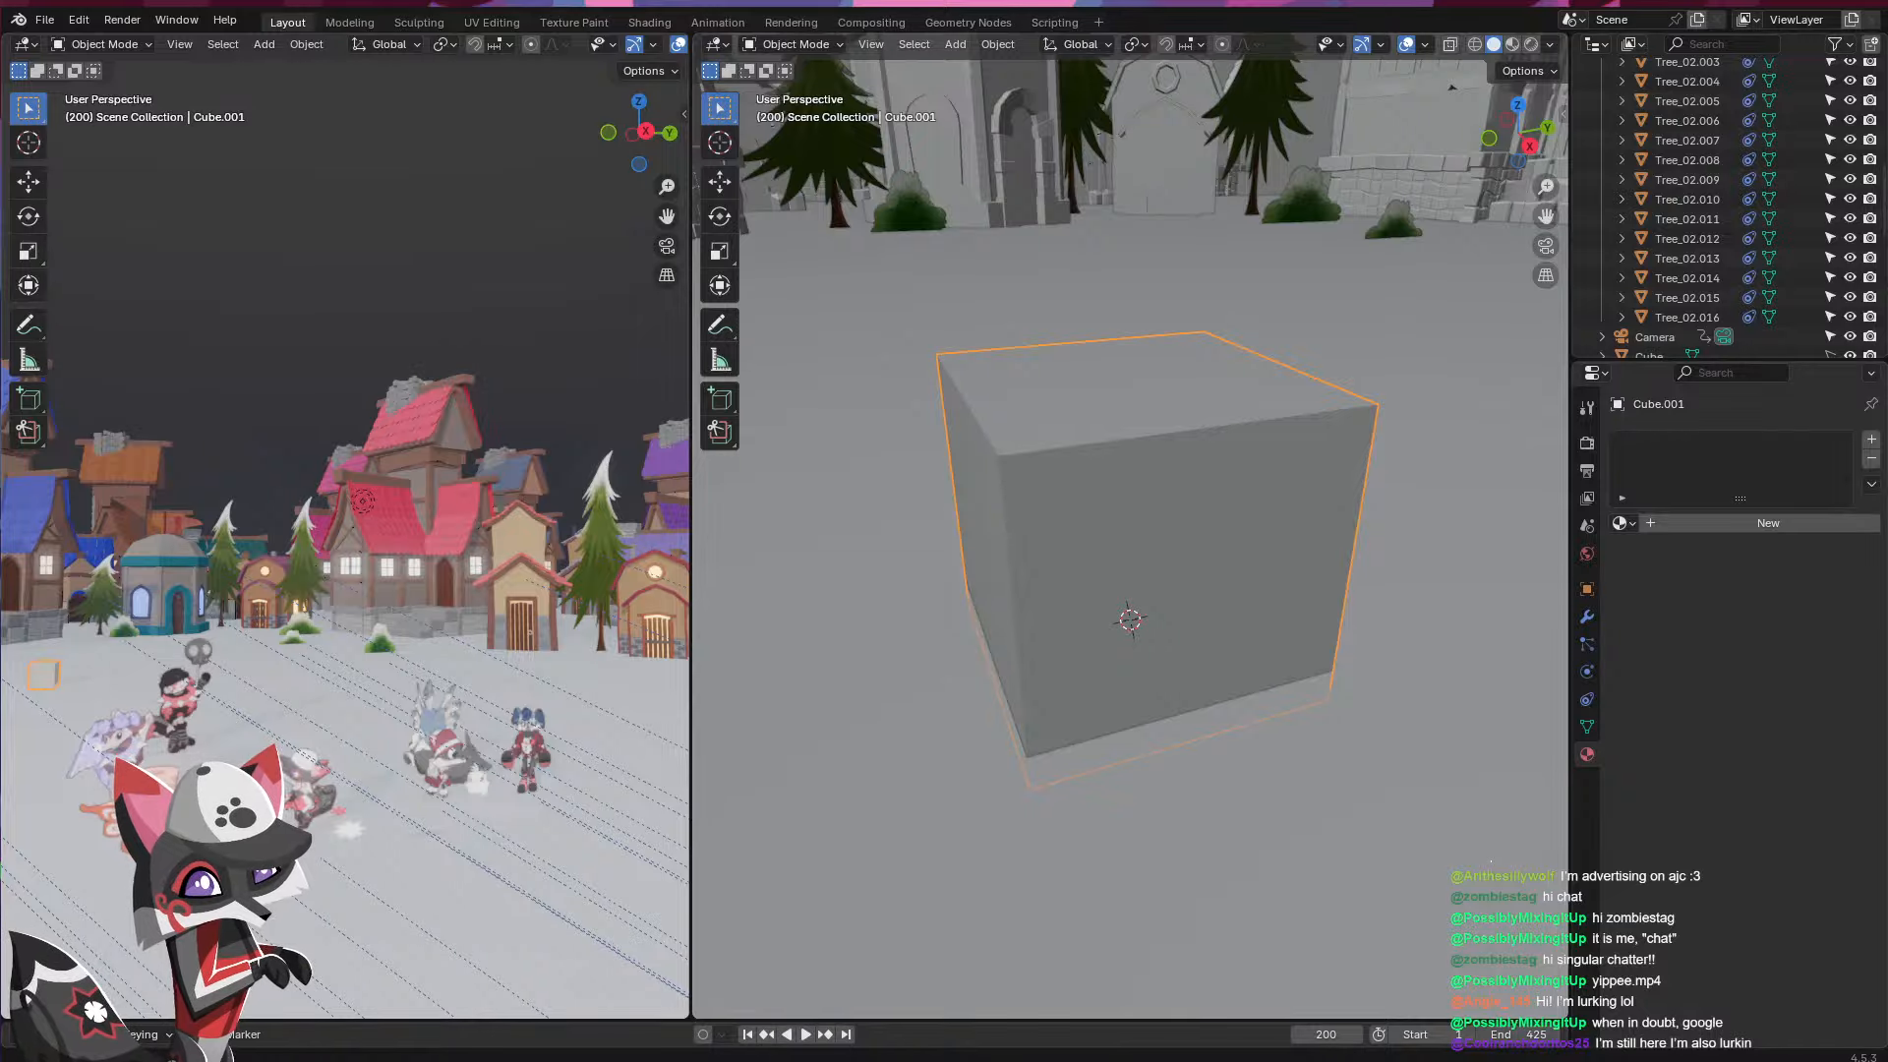
{"action": "middle_click_drag", "start_coordinate": [1305, 480], "coordinate": [1152, 632]}
{"action": "scroll", "coordinate": [1143, 577], "scroll_direction": "up", "scroll_amount": 3}
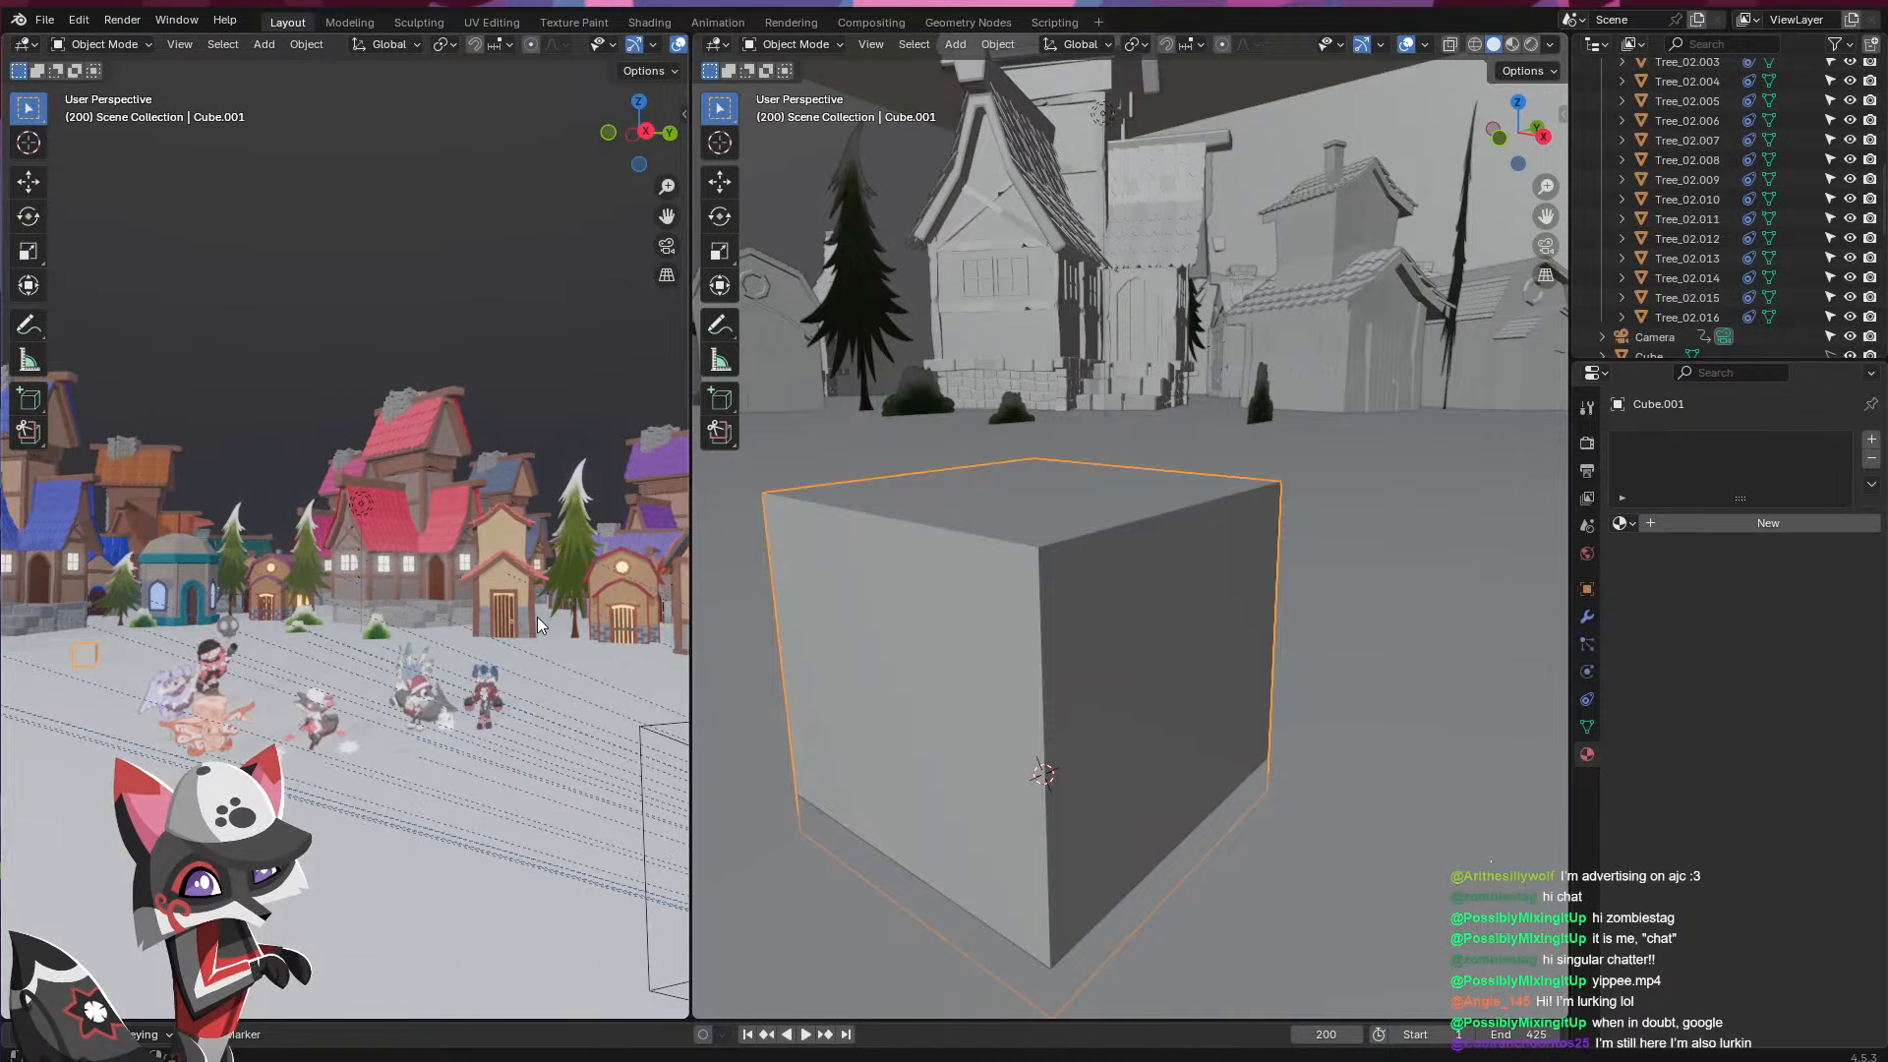
{"action": "key", "text": "space"}
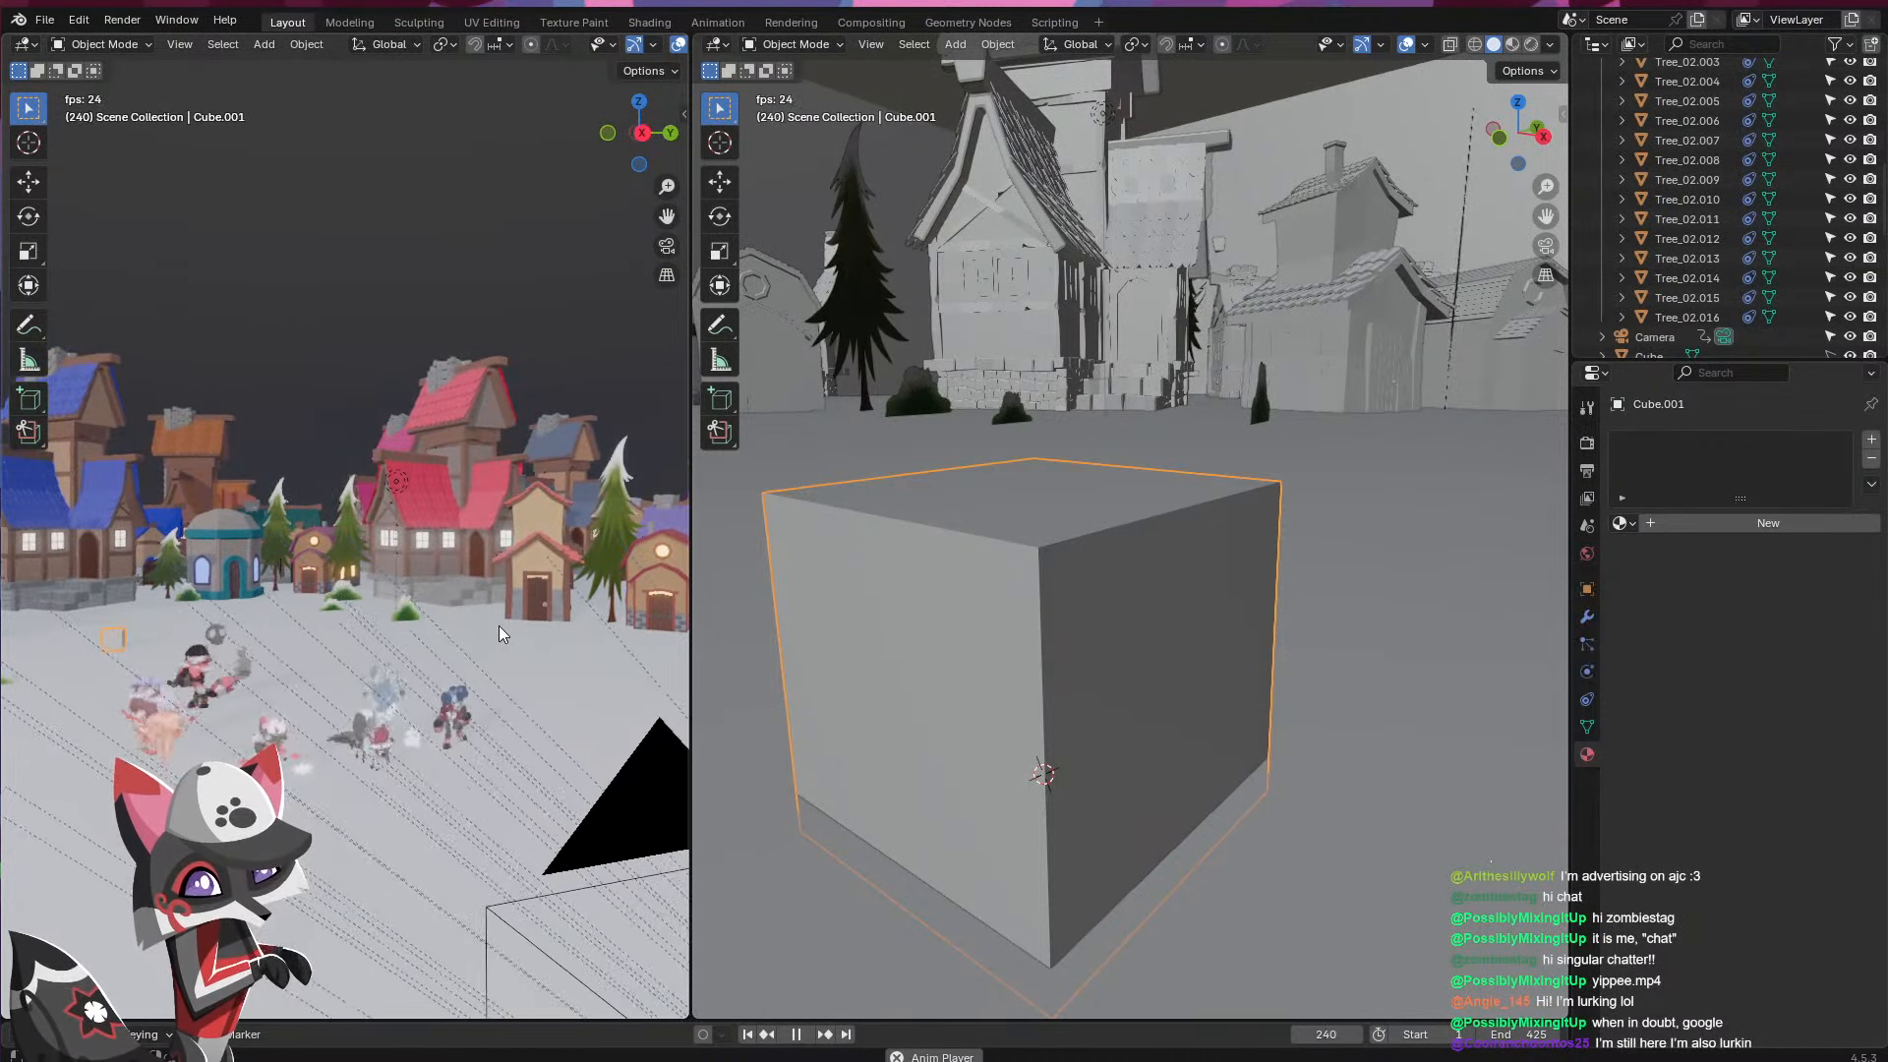
{"action": "key", "text": "space"}
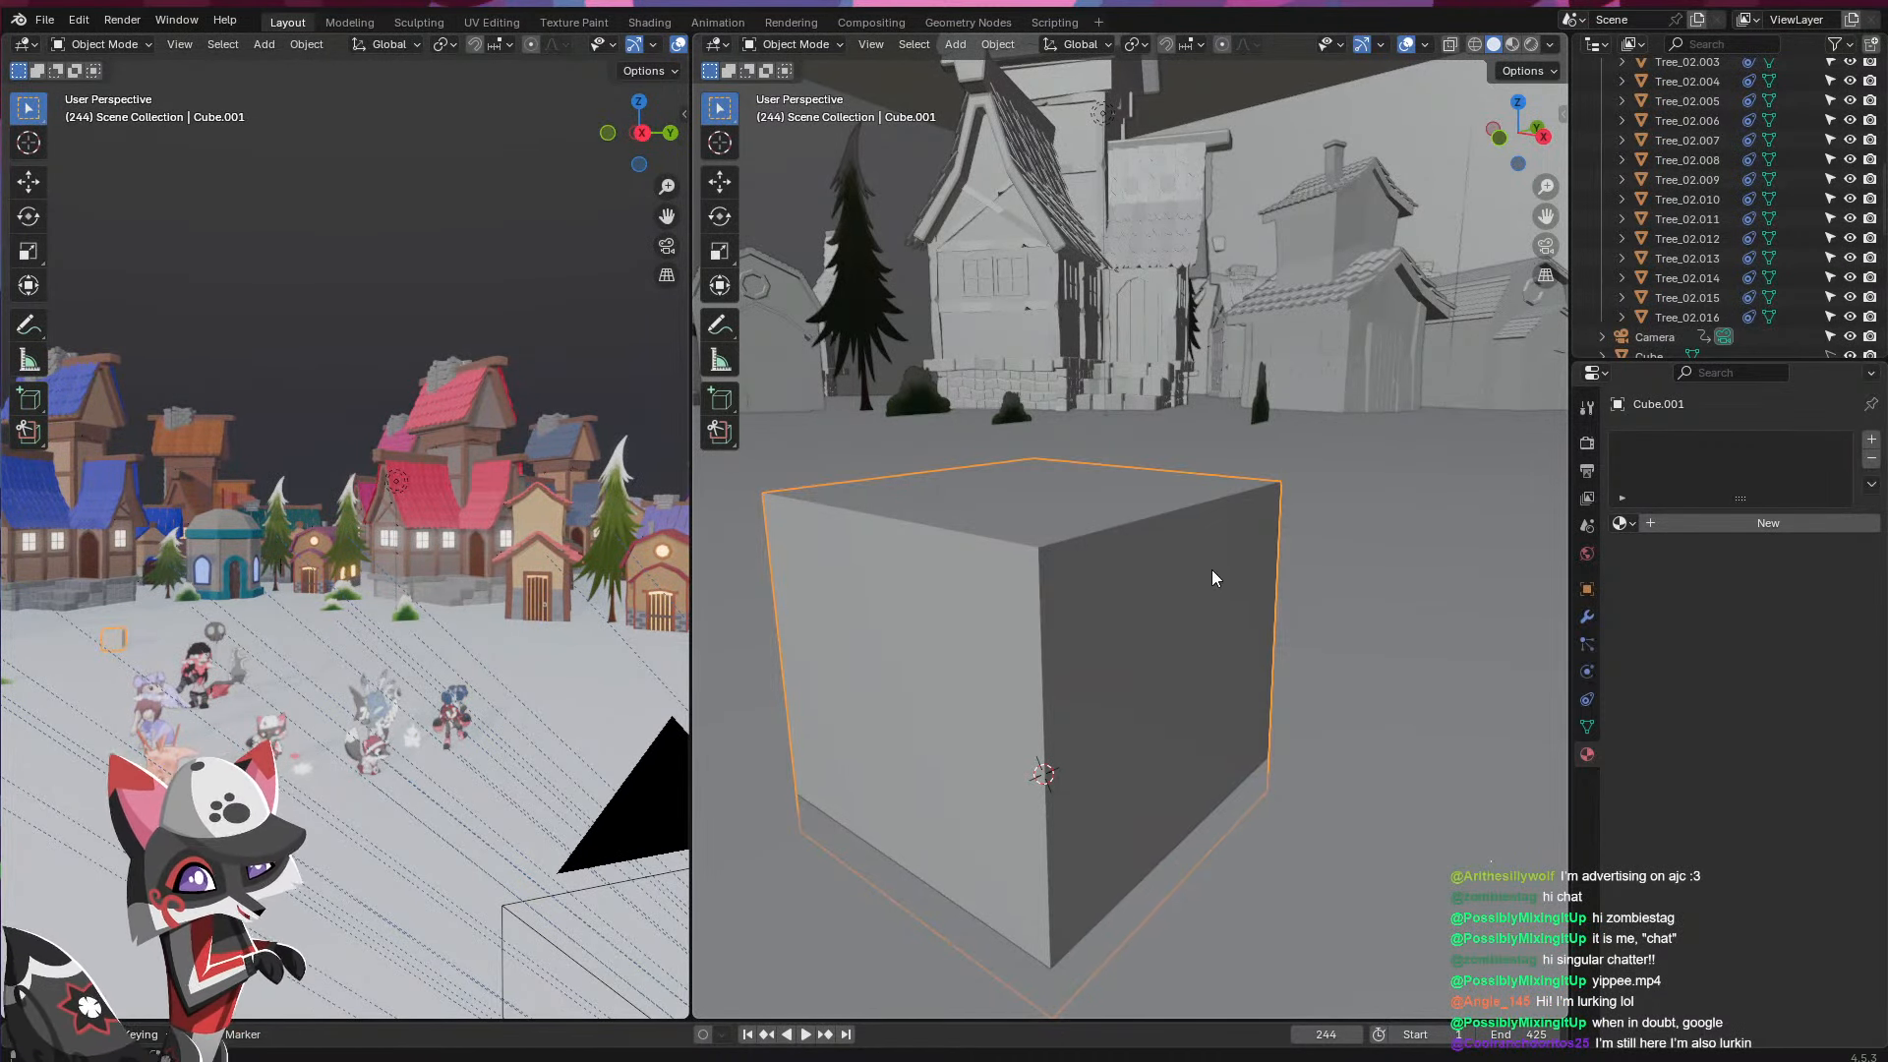
- Scale the cube down uniformly by a factor of about 0.283
{"action": "key", "text": "s"}
{"action": "left_click", "coordinate": [1117, 629]}
{"action": "middle_click_drag", "start_coordinate": [1116, 629], "coordinate": [1153, 595]}
{"action": "key", "text": "g"}
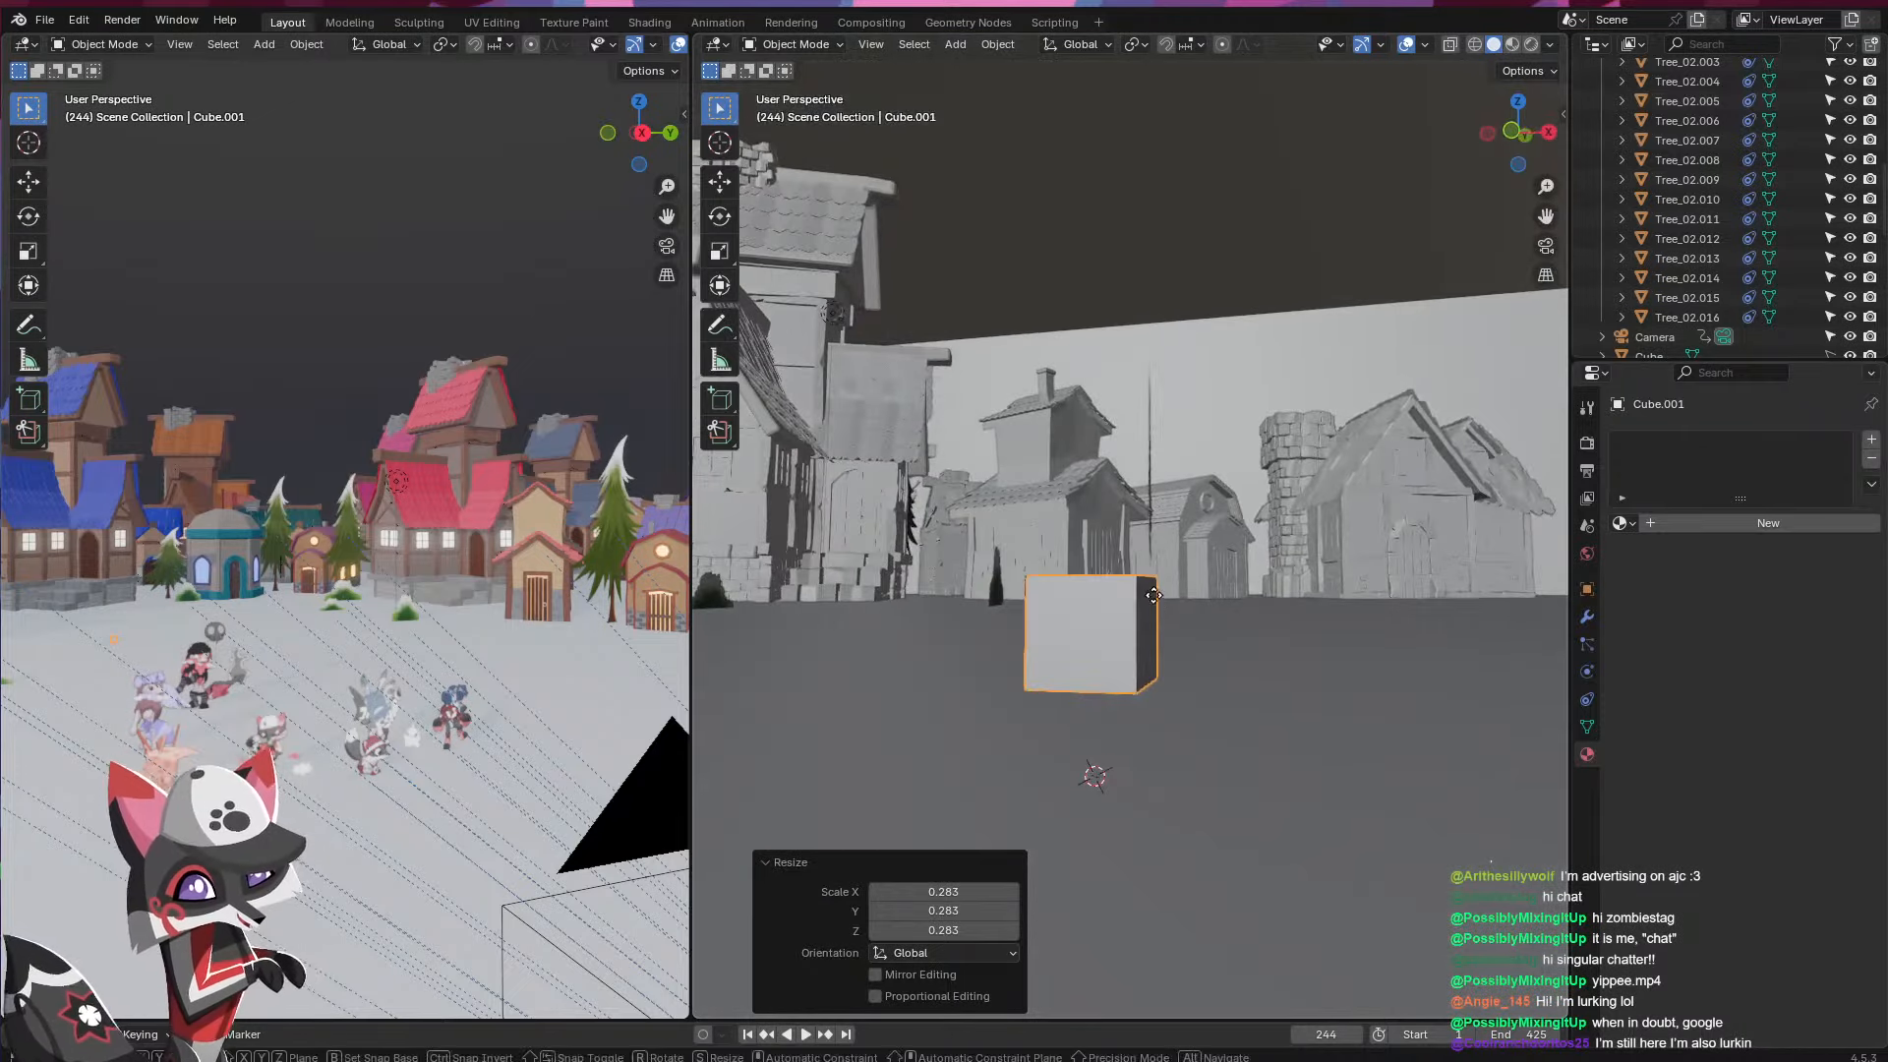
{"action": "key", "text": "z"}
{"action": "right_click", "coordinate": [1151, 663]}
{"action": "middle_click_drag", "start_coordinate": [1151, 664], "coordinate": [1131, 619]}
- Taper the cube in Edit Mode by scaling its top face to about 0.62 and adjusting the face's height slightly along Z
{"action": "key", "text": "Tab"}
{"action": "left_click", "coordinate": [1151, 607]}
{"action": "key", "text": "s"}
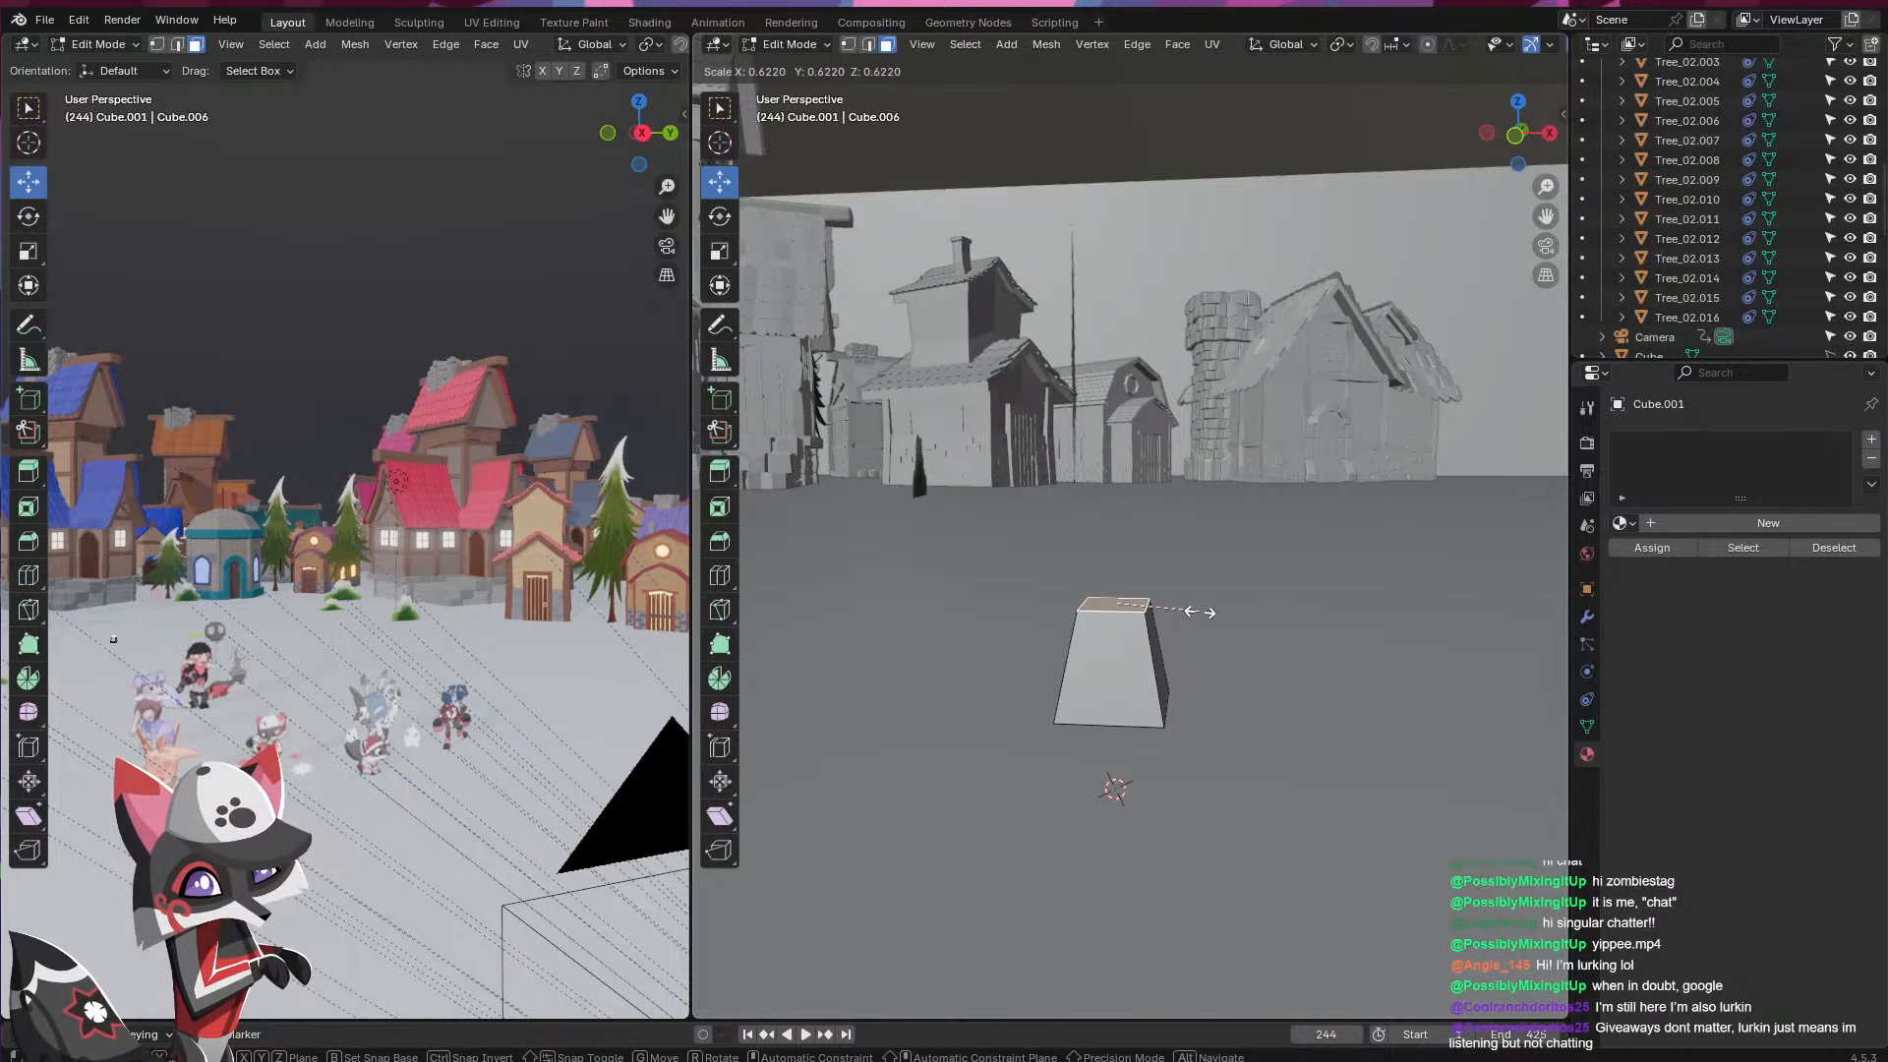
{"action": "left_click", "coordinate": [1192, 611]}
{"action": "key", "text": "g"}
{"action": "key", "text": "z"}
{"action": "left_click", "coordinate": [1199, 611]}
{"action": "key", "text": "g"}
{"action": "key", "text": "z"}
{"action": "left_click", "coordinate": [1200, 616]}
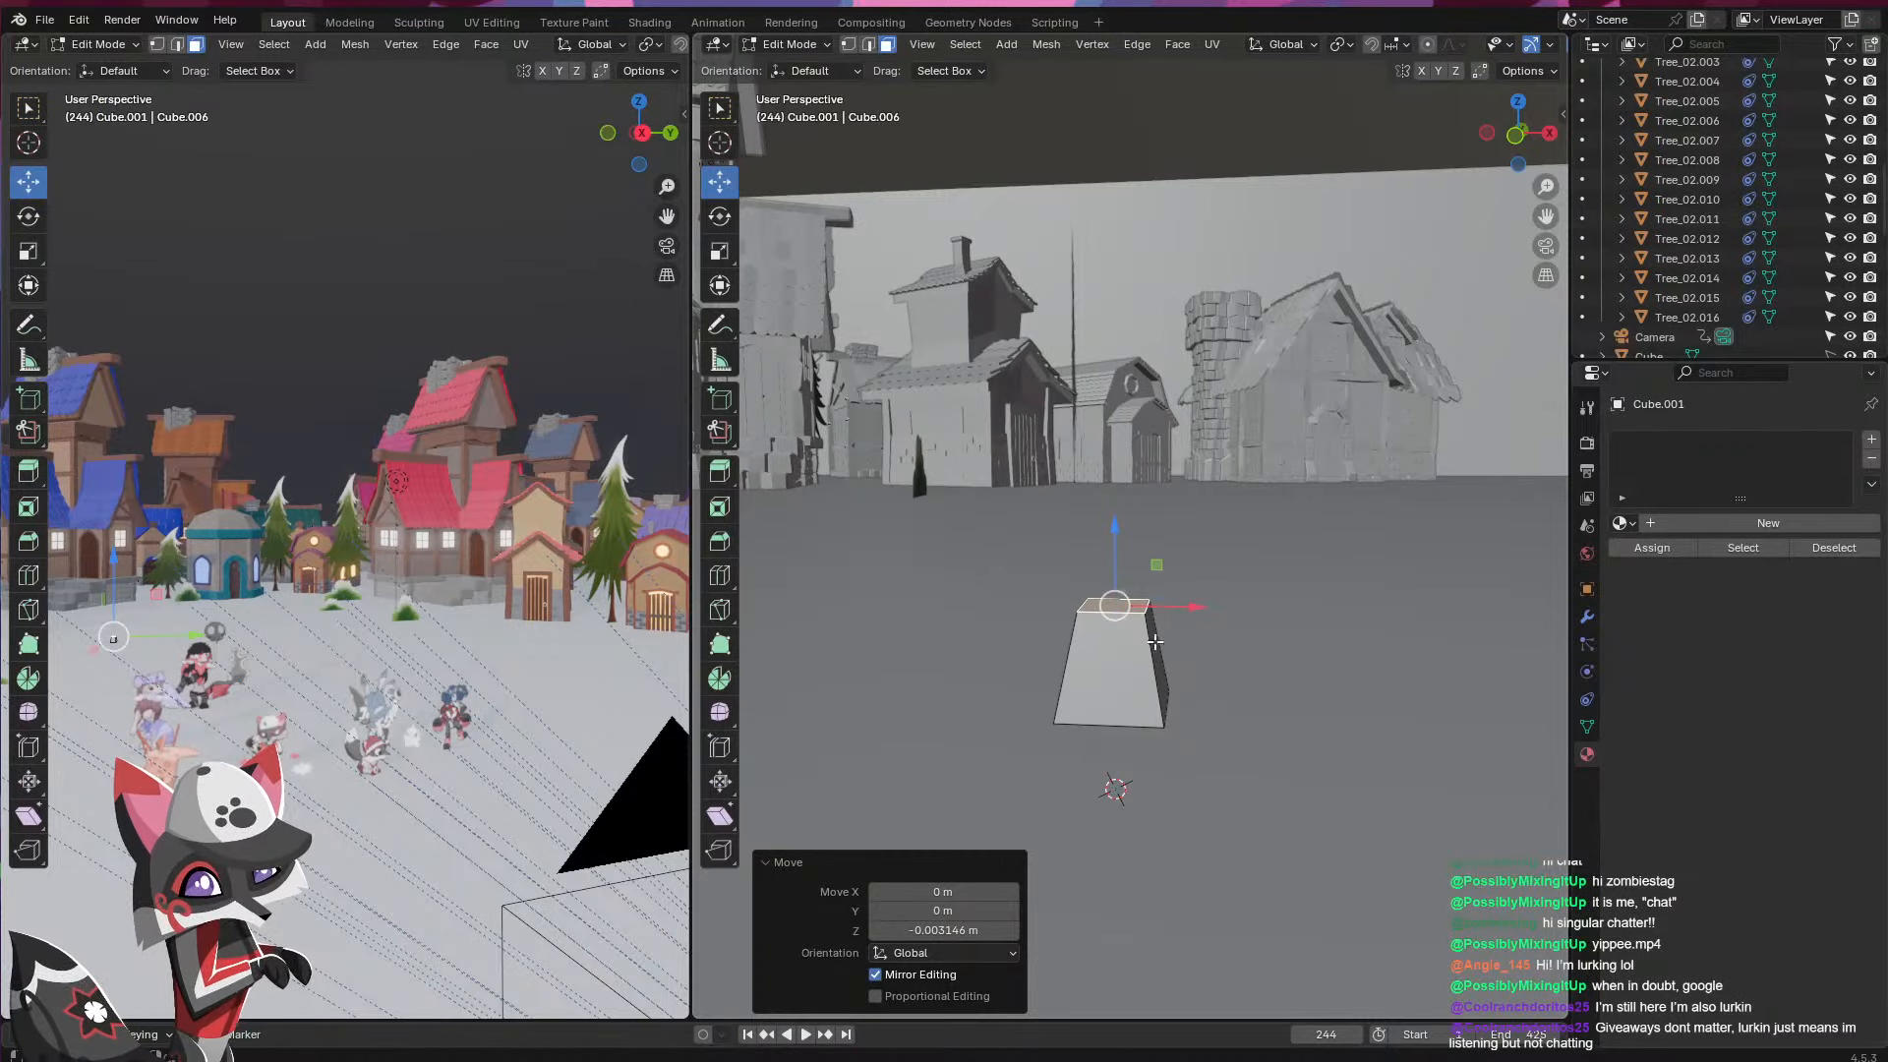
{"action": "key", "text": "ctrl+r"}
{"action": "left_click", "coordinate": [1152, 649]}
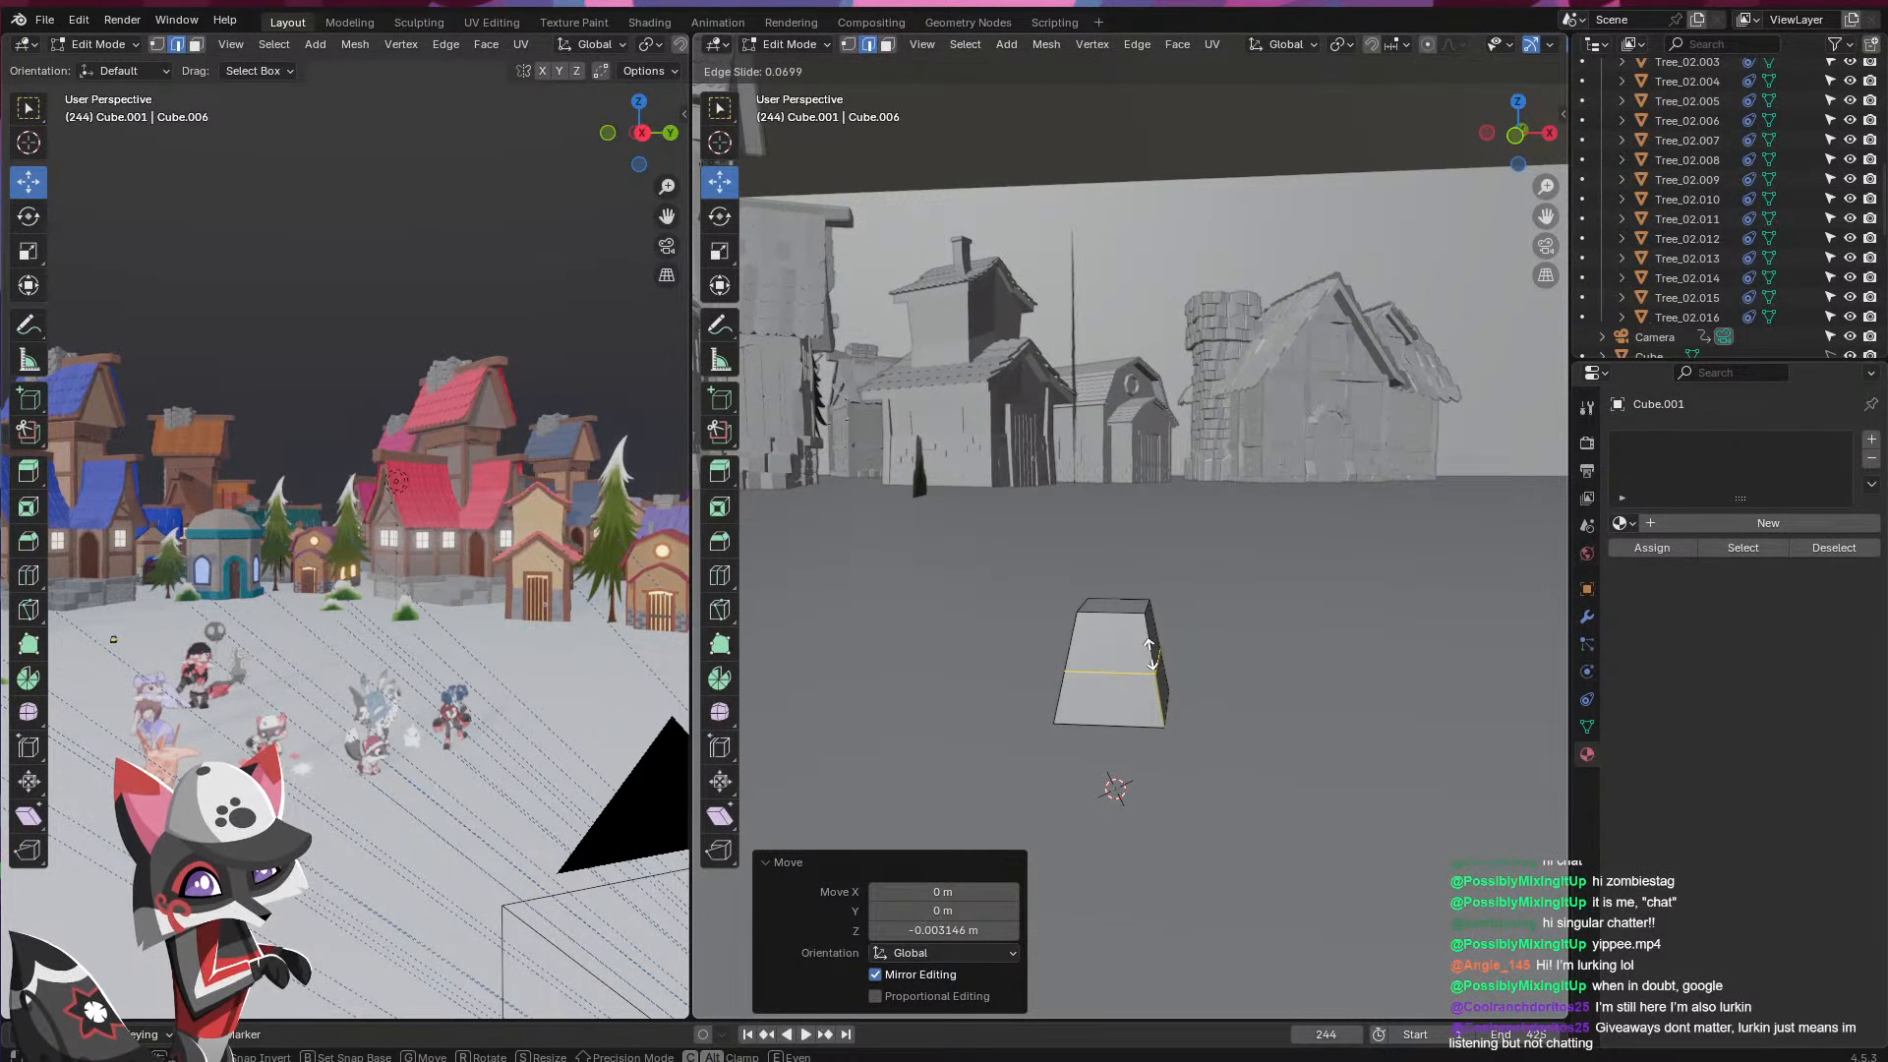
{"action": "right_click", "coordinate": [1150, 656]}
{"action": "key", "text": "ctrl+z"}
- Cut two evenly spaced horizontal edge loops around the sides of the tapered cube
{"action": "key", "text": "ctrl+r"}
{"action": "scroll", "coordinate": [1150, 664], "scroll_direction": "up", "scroll_amount": 1}
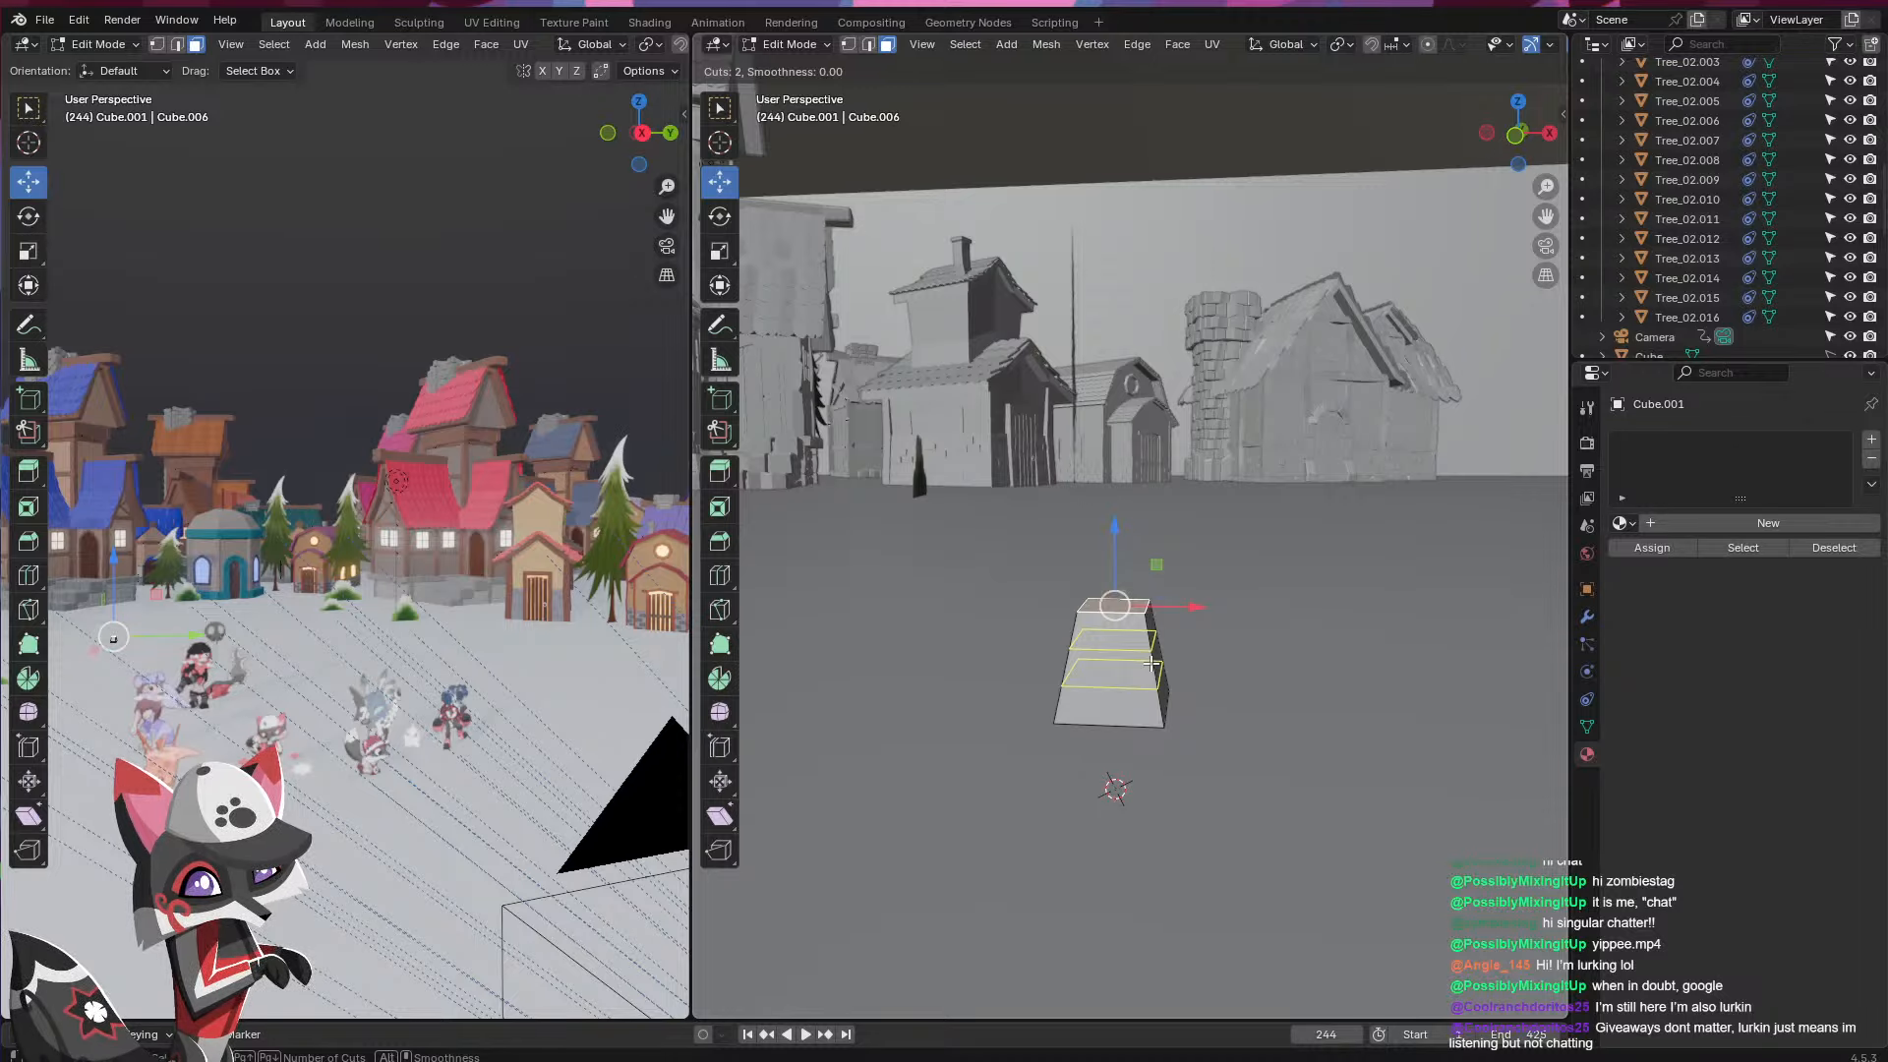
{"action": "left_click", "coordinate": [1150, 664]}
{"action": "right_click", "coordinate": [1150, 663]}
- Examine the new edge loops and the base edge of the tapered cube from several angles
{"action": "left_click", "coordinate": [1132, 651], "text": "alt"}
{"action": "left_click", "coordinate": [1132, 687], "text": "alt"}
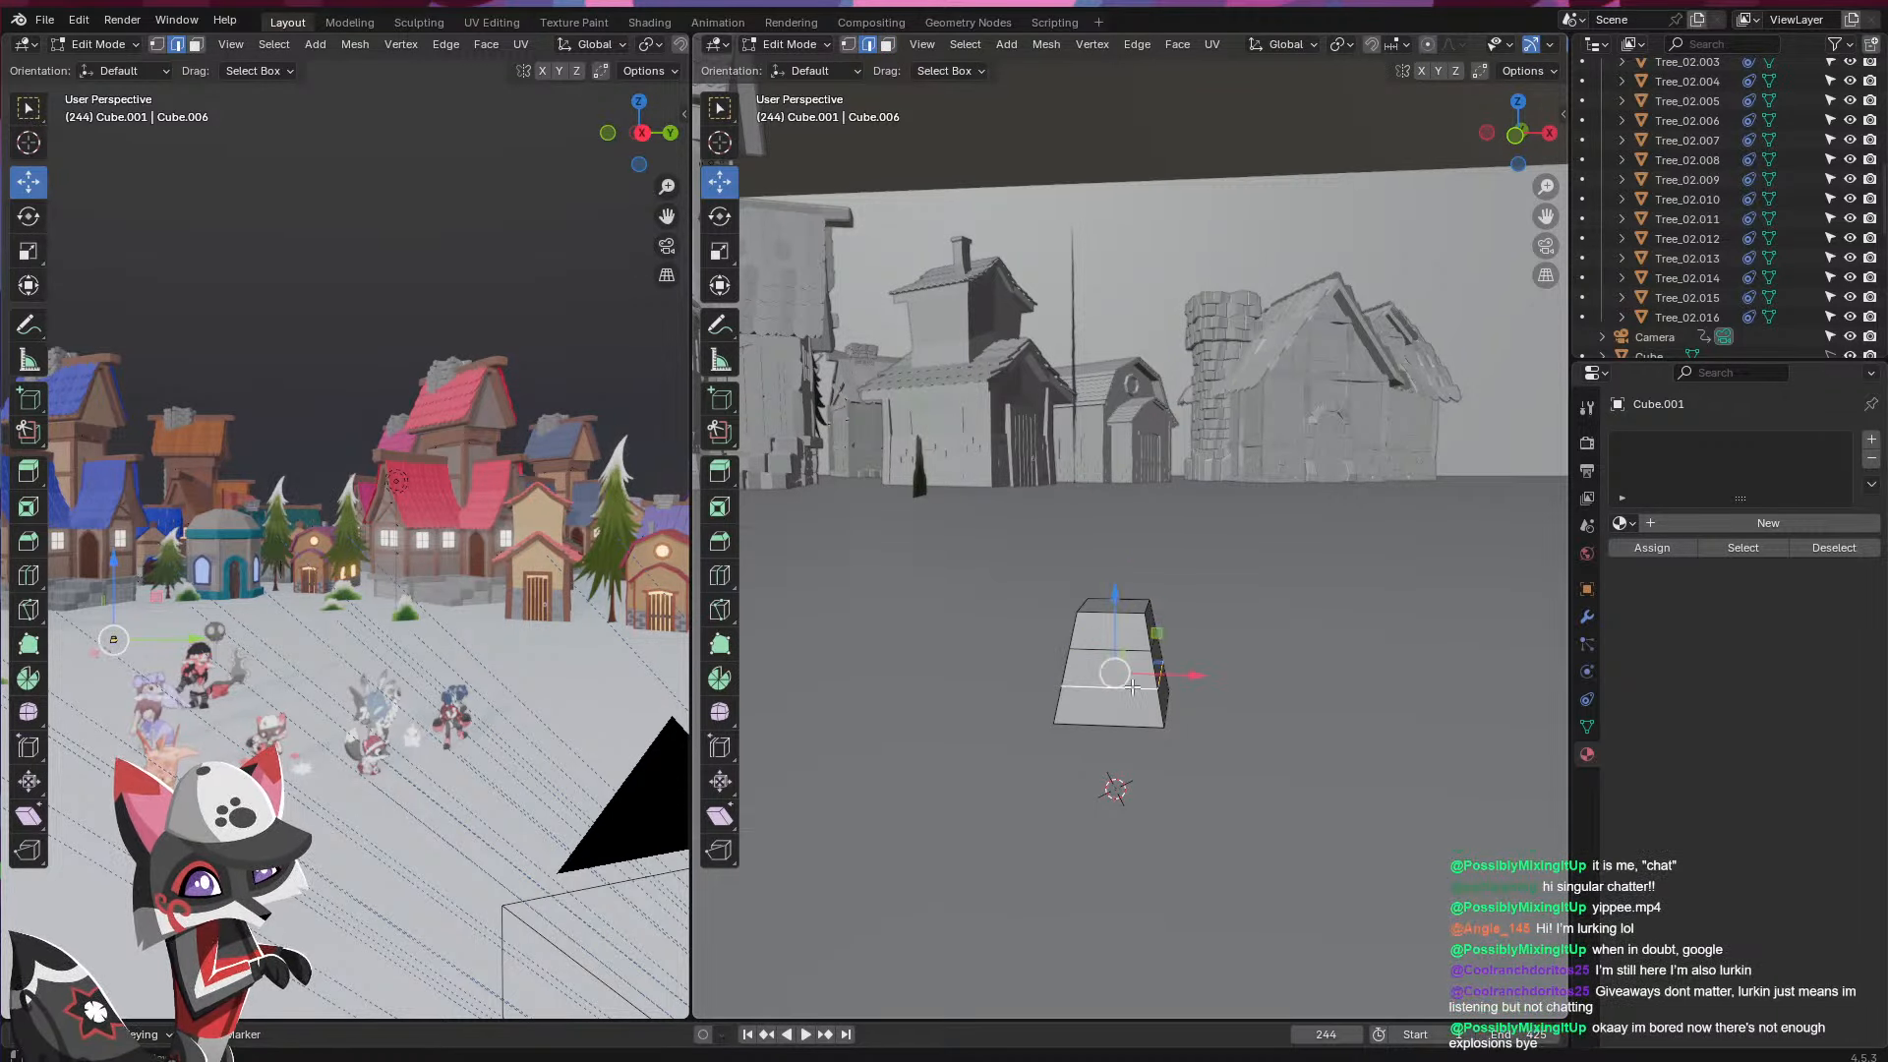
{"action": "left_click", "coordinate": [1141, 724], "text": "alt"}
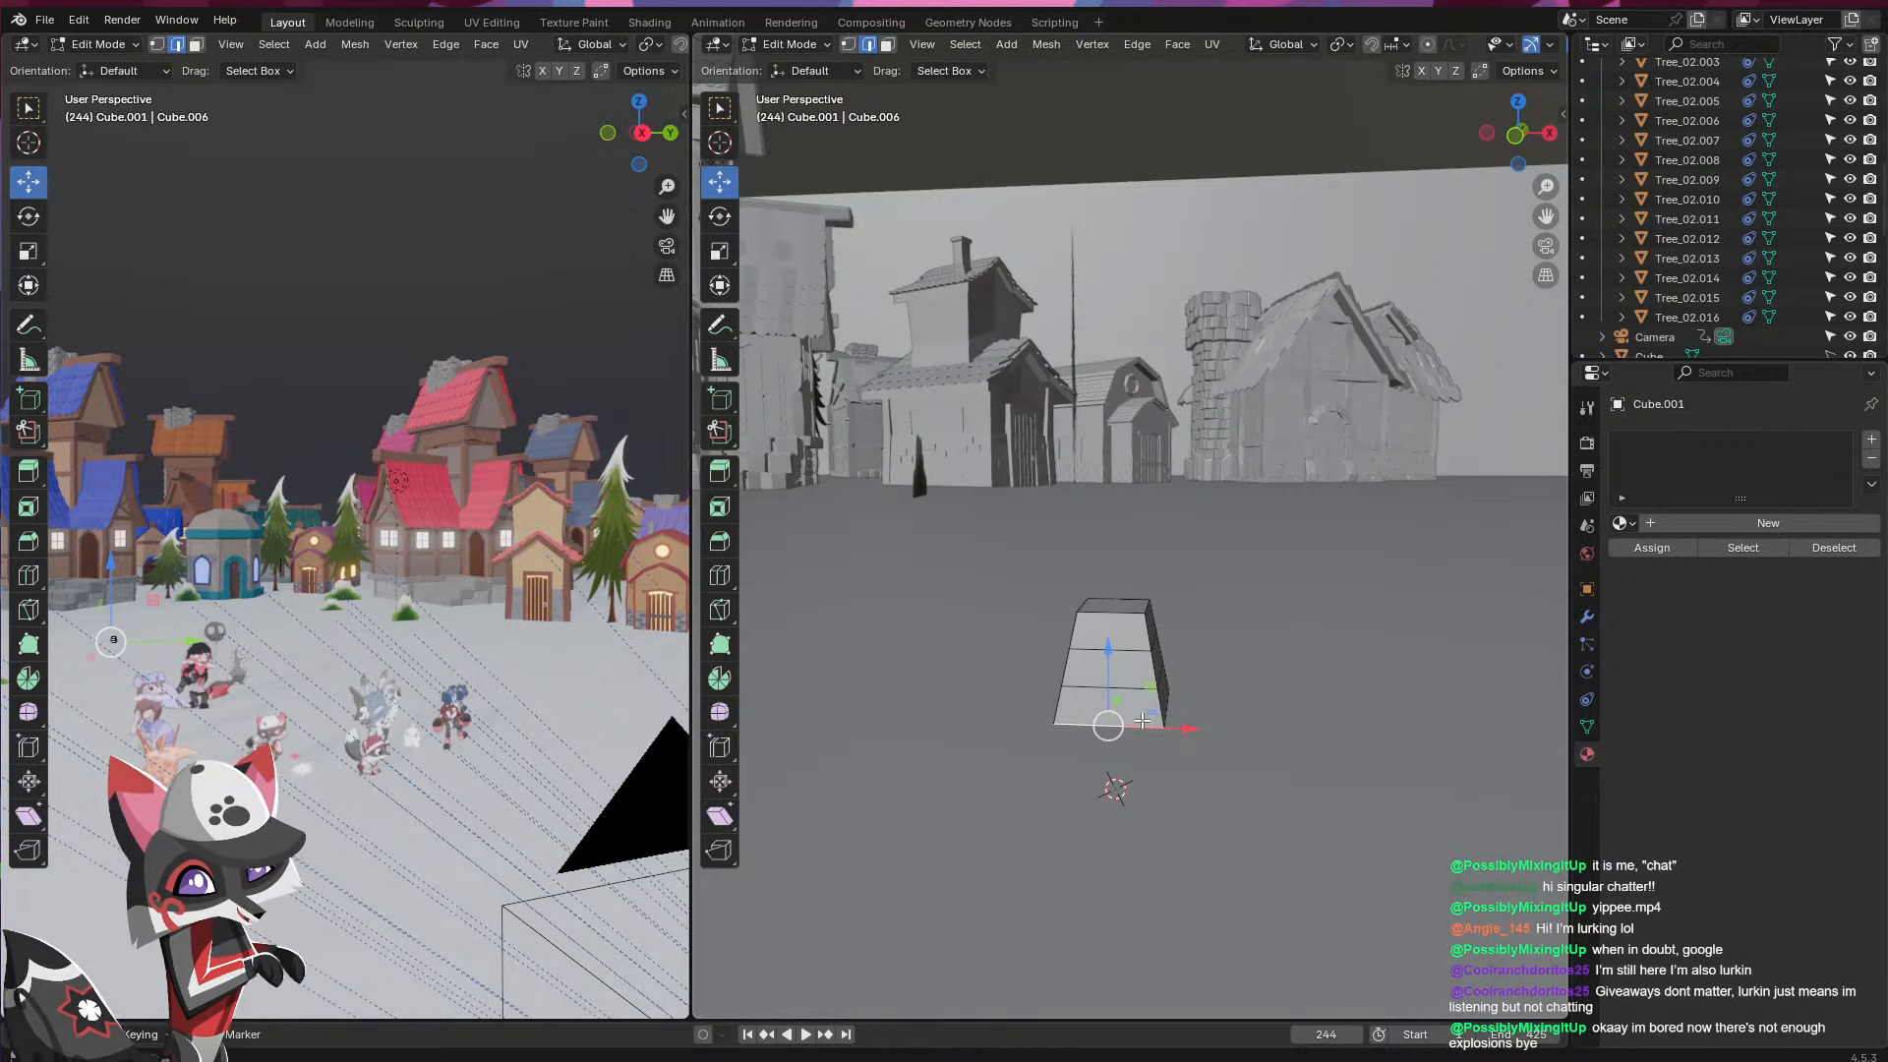
{"action": "middle_click_drag", "start_coordinate": [1170, 706], "coordinate": [1184, 669]}
{"action": "key", "text": "3"}
{"action": "left_click", "coordinate": [1184, 622]}
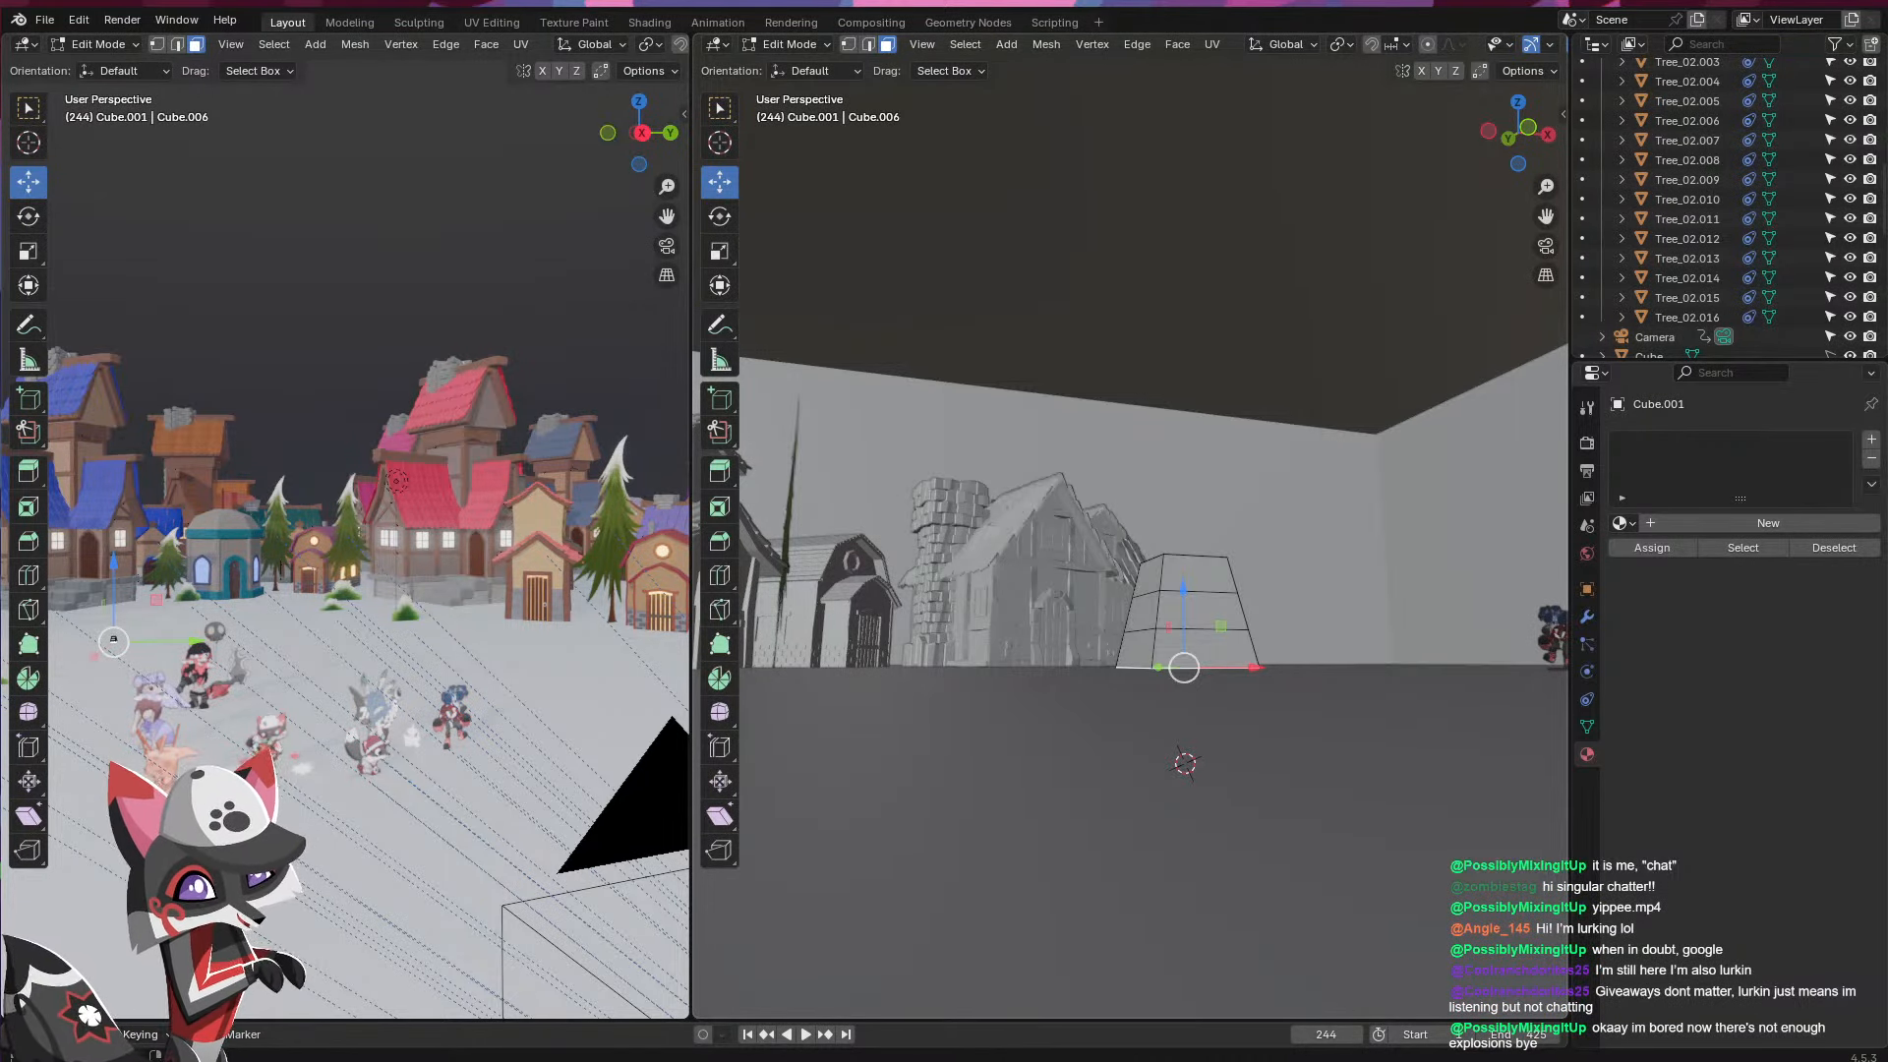
{"action": "middle_click_drag", "start_coordinate": [983, 736], "coordinate": [941, 773]}
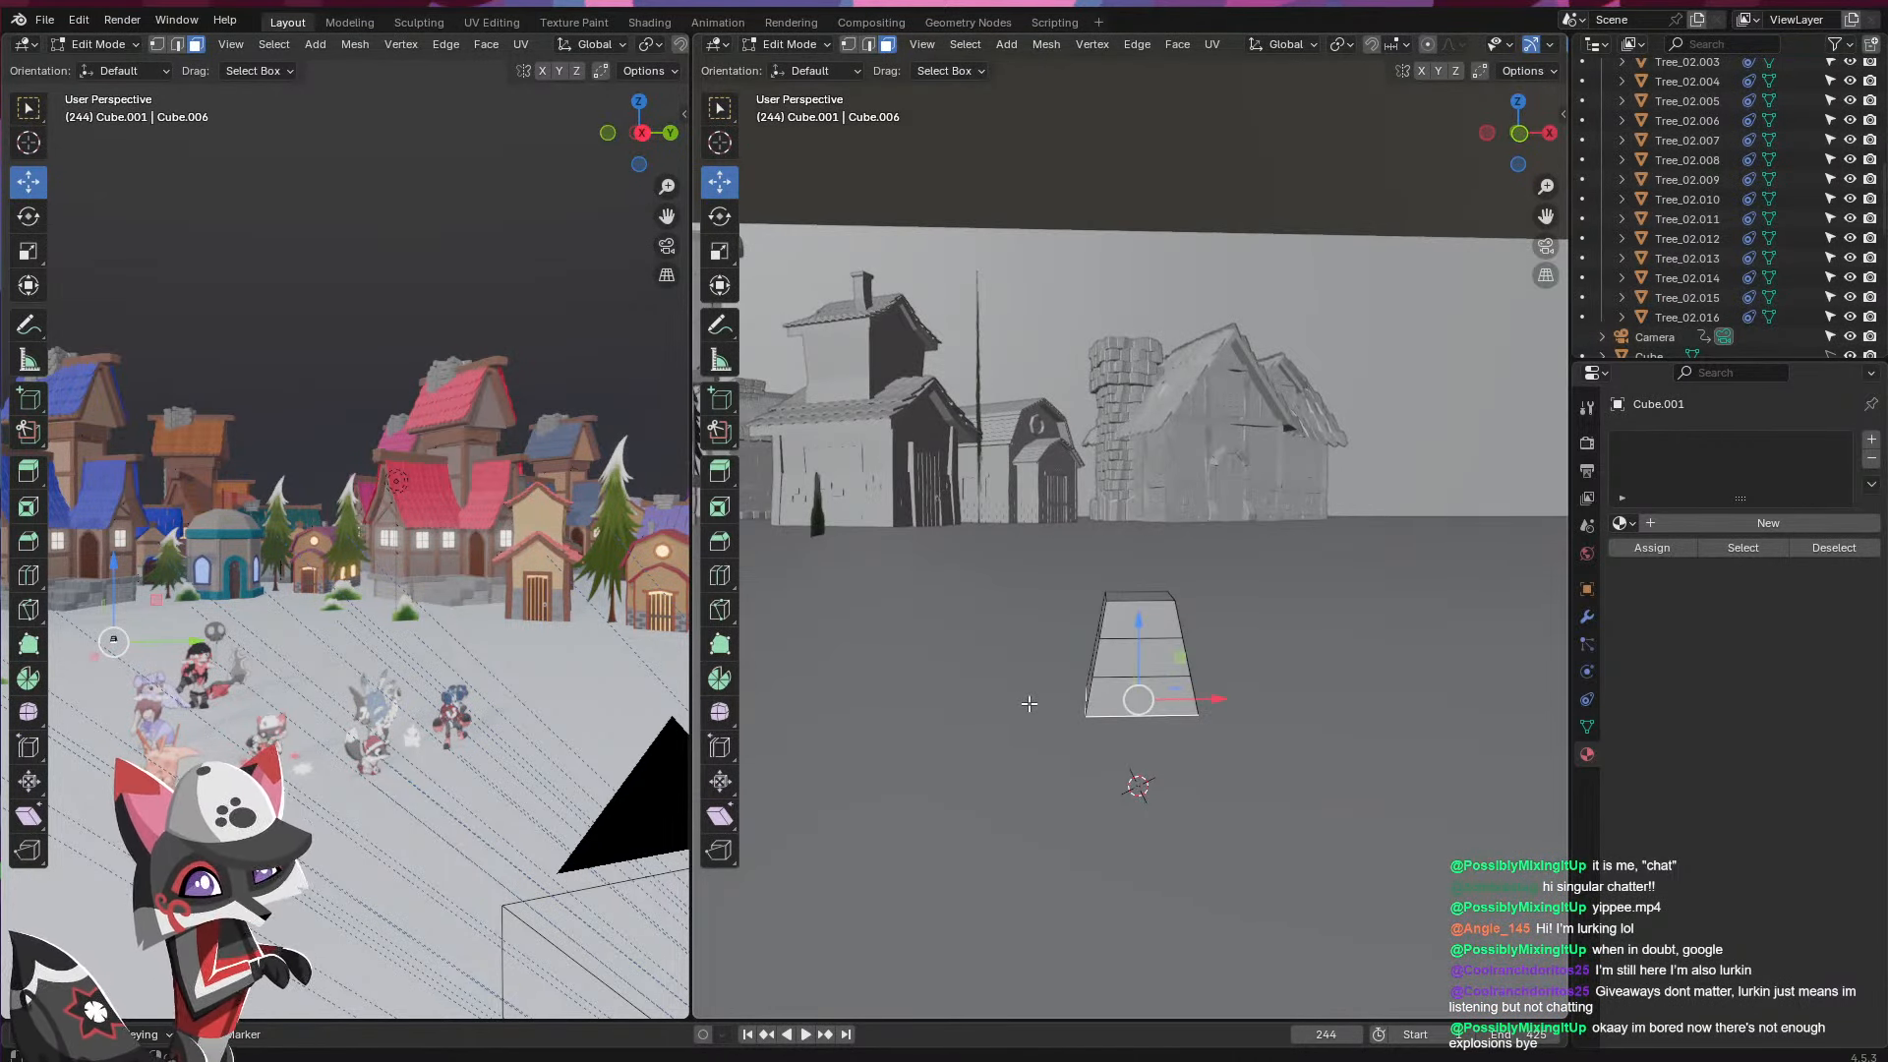
{"action": "middle_click_drag", "start_coordinate": [1027, 706], "coordinate": [1001, 722]}
- Isolate the tapered cube in local view and return to Edit Mode
{"action": "key", "text": "Tab"}
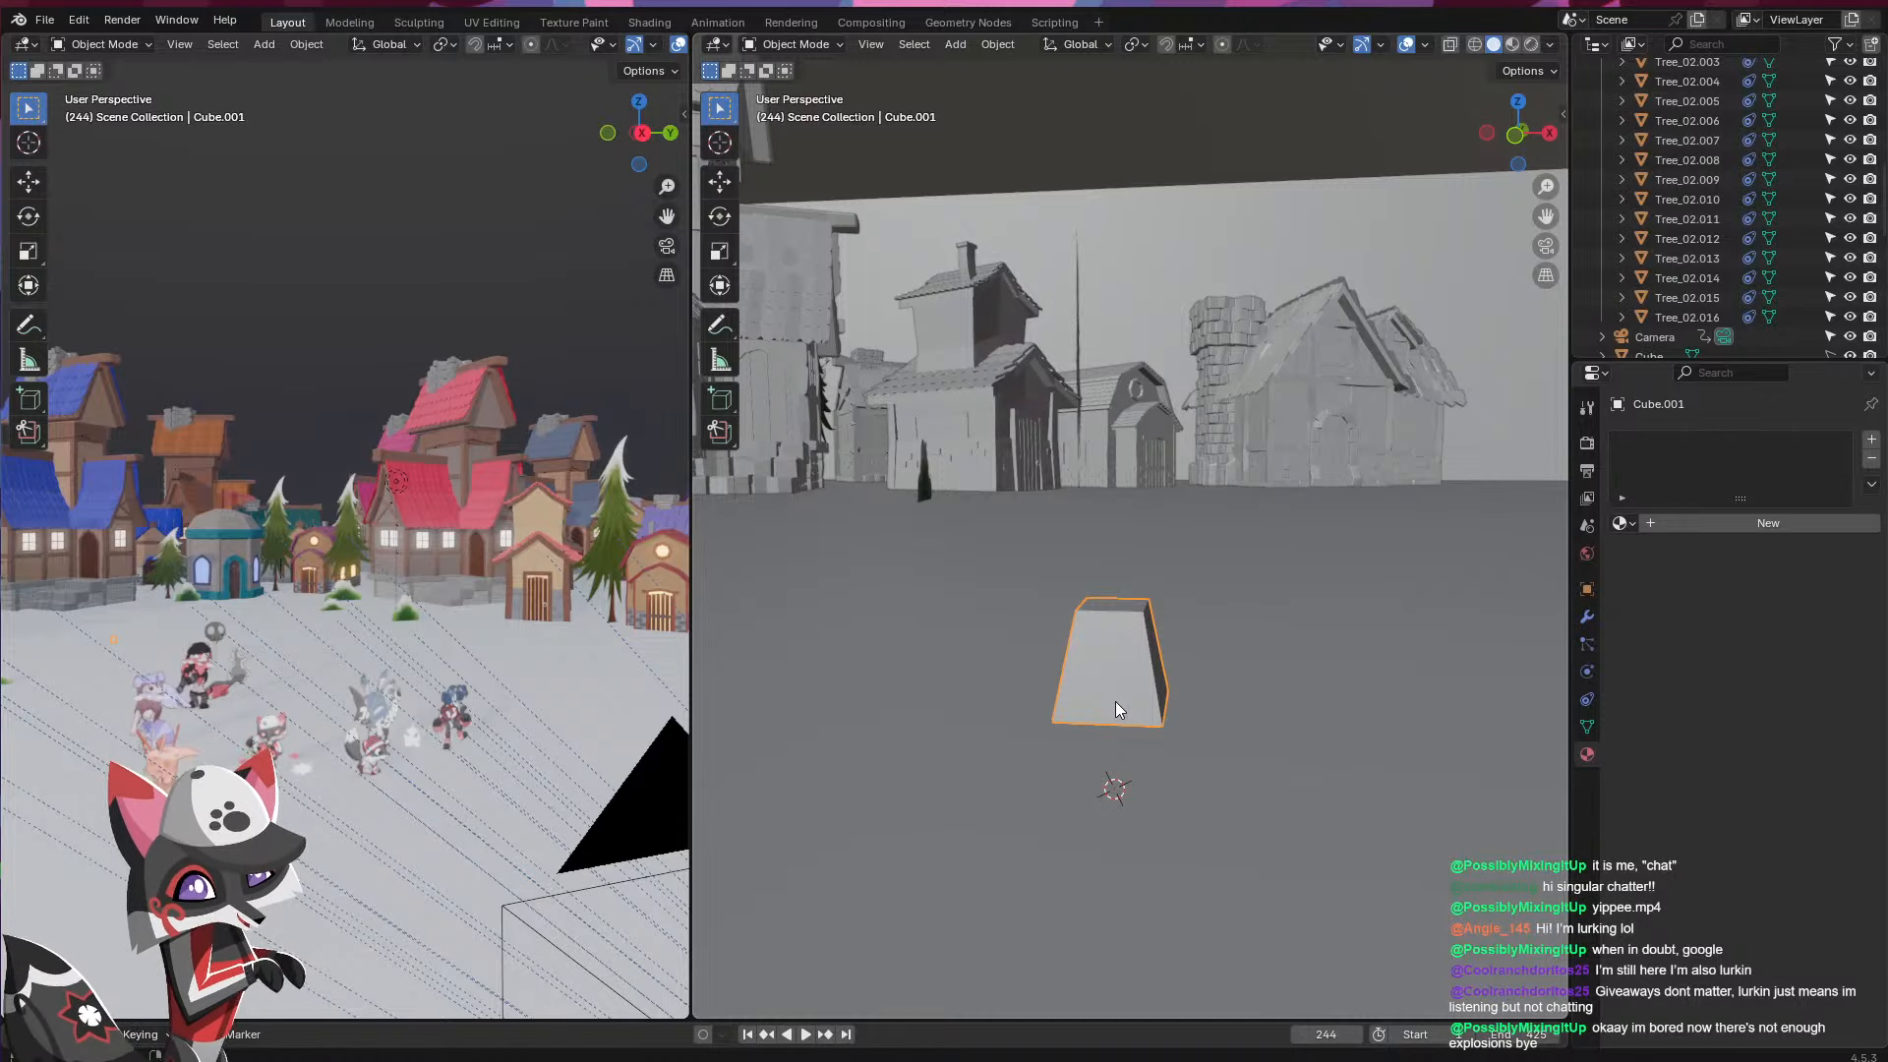
{"action": "key", "text": "slash"}
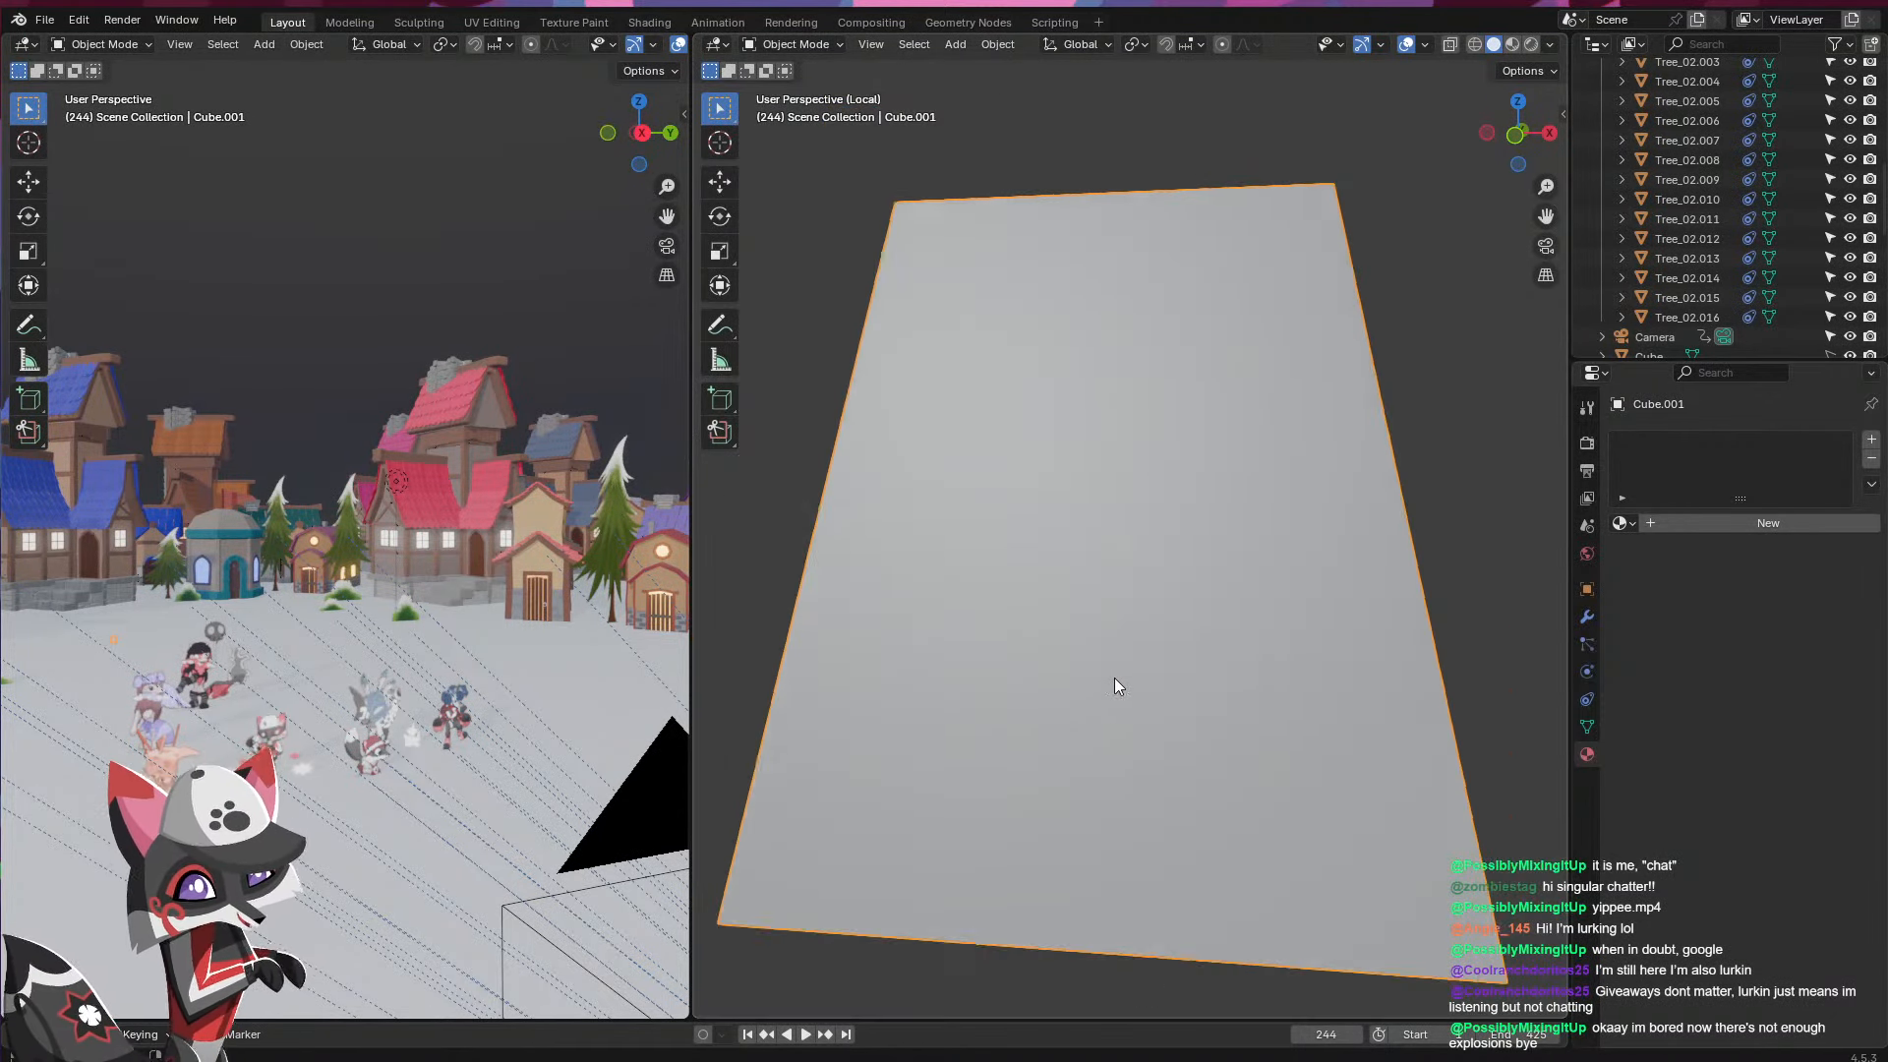
{"action": "mouse_move", "coordinate": [1135, 728]}
{"action": "middle_mouse_down"}
{"action": "mouse_move", "coordinate": [1149, 634]}
{"action": "mouse_move", "coordinate": [1137, 722]}
{"action": "middle_mouse_up"}
{"action": "key", "text": "Tab"}
{"action": "left_click", "coordinate": [1147, 537], "text": "alt"}
{"action": "key", "text": "2"}
{"action": "left_click", "coordinate": [1154, 537], "text": "alt"}
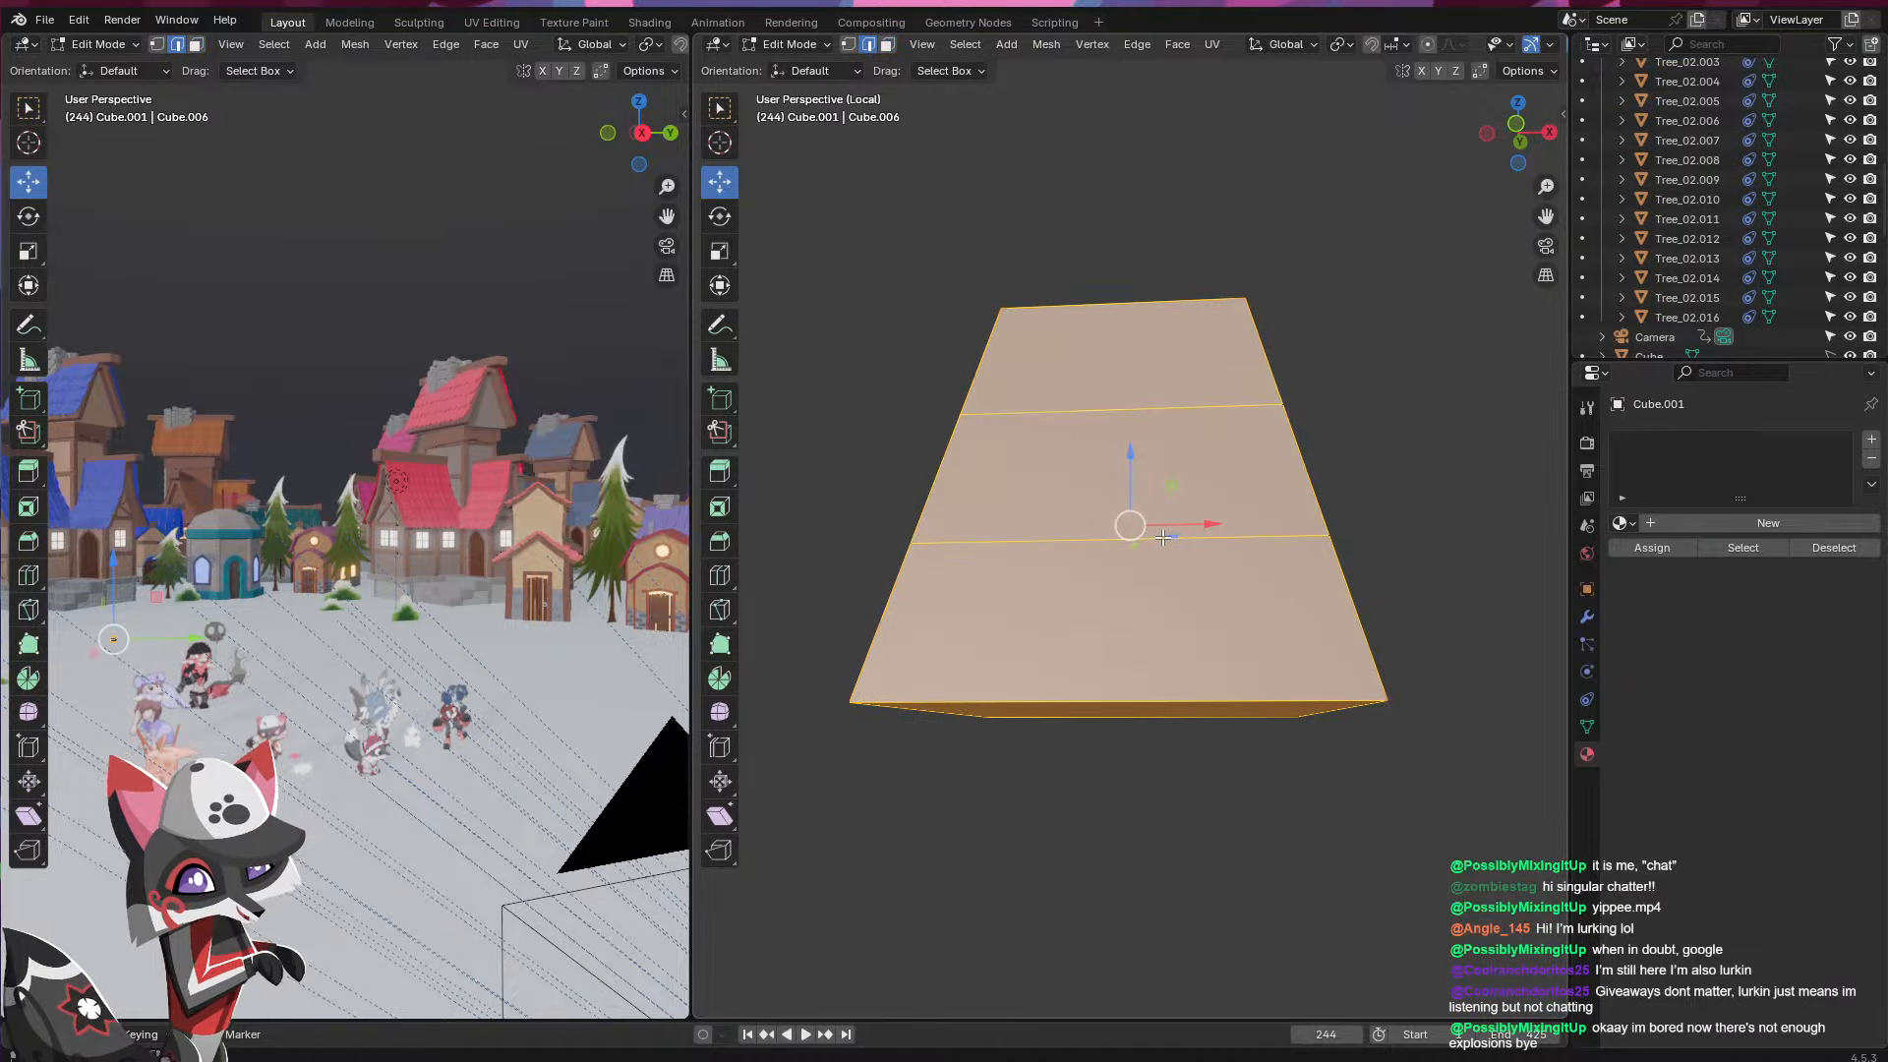
{"action": "key", "text": "KP_3"}
{"action": "middle_click_drag", "start_coordinate": [1166, 575], "coordinate": [1343, 599]}
{"action": "key", "text": "s"}
{"action": "left_click", "coordinate": [1318, 624]}
{"action": "left_click", "coordinate": [1193, 483], "text": "alt+shift"}
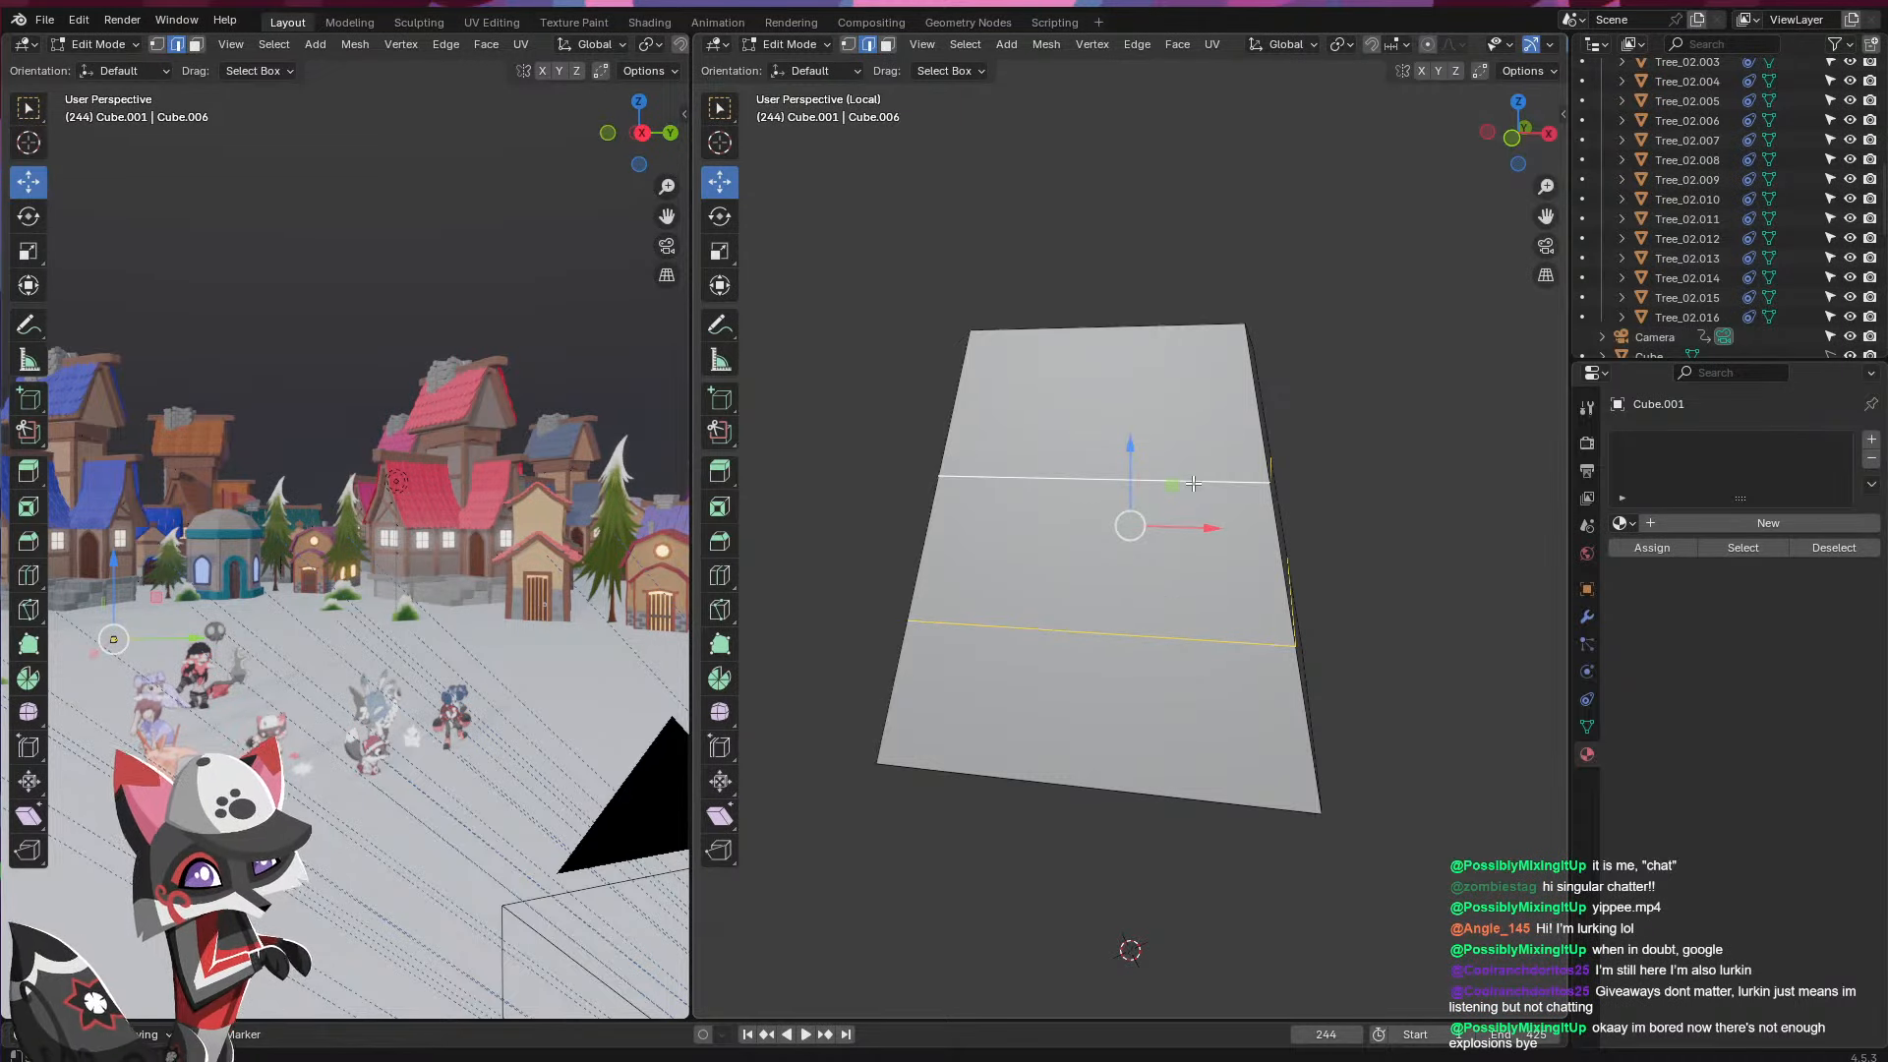
{"action": "left_click", "coordinate": [1194, 483]}
{"action": "key", "text": "alt+a"}
- Scale the upper edge loop inward to about 0.85 and the lower edge loop to about 0.9 to curve the sides
{"action": "left_click", "coordinate": [1200, 483], "text": "alt"}
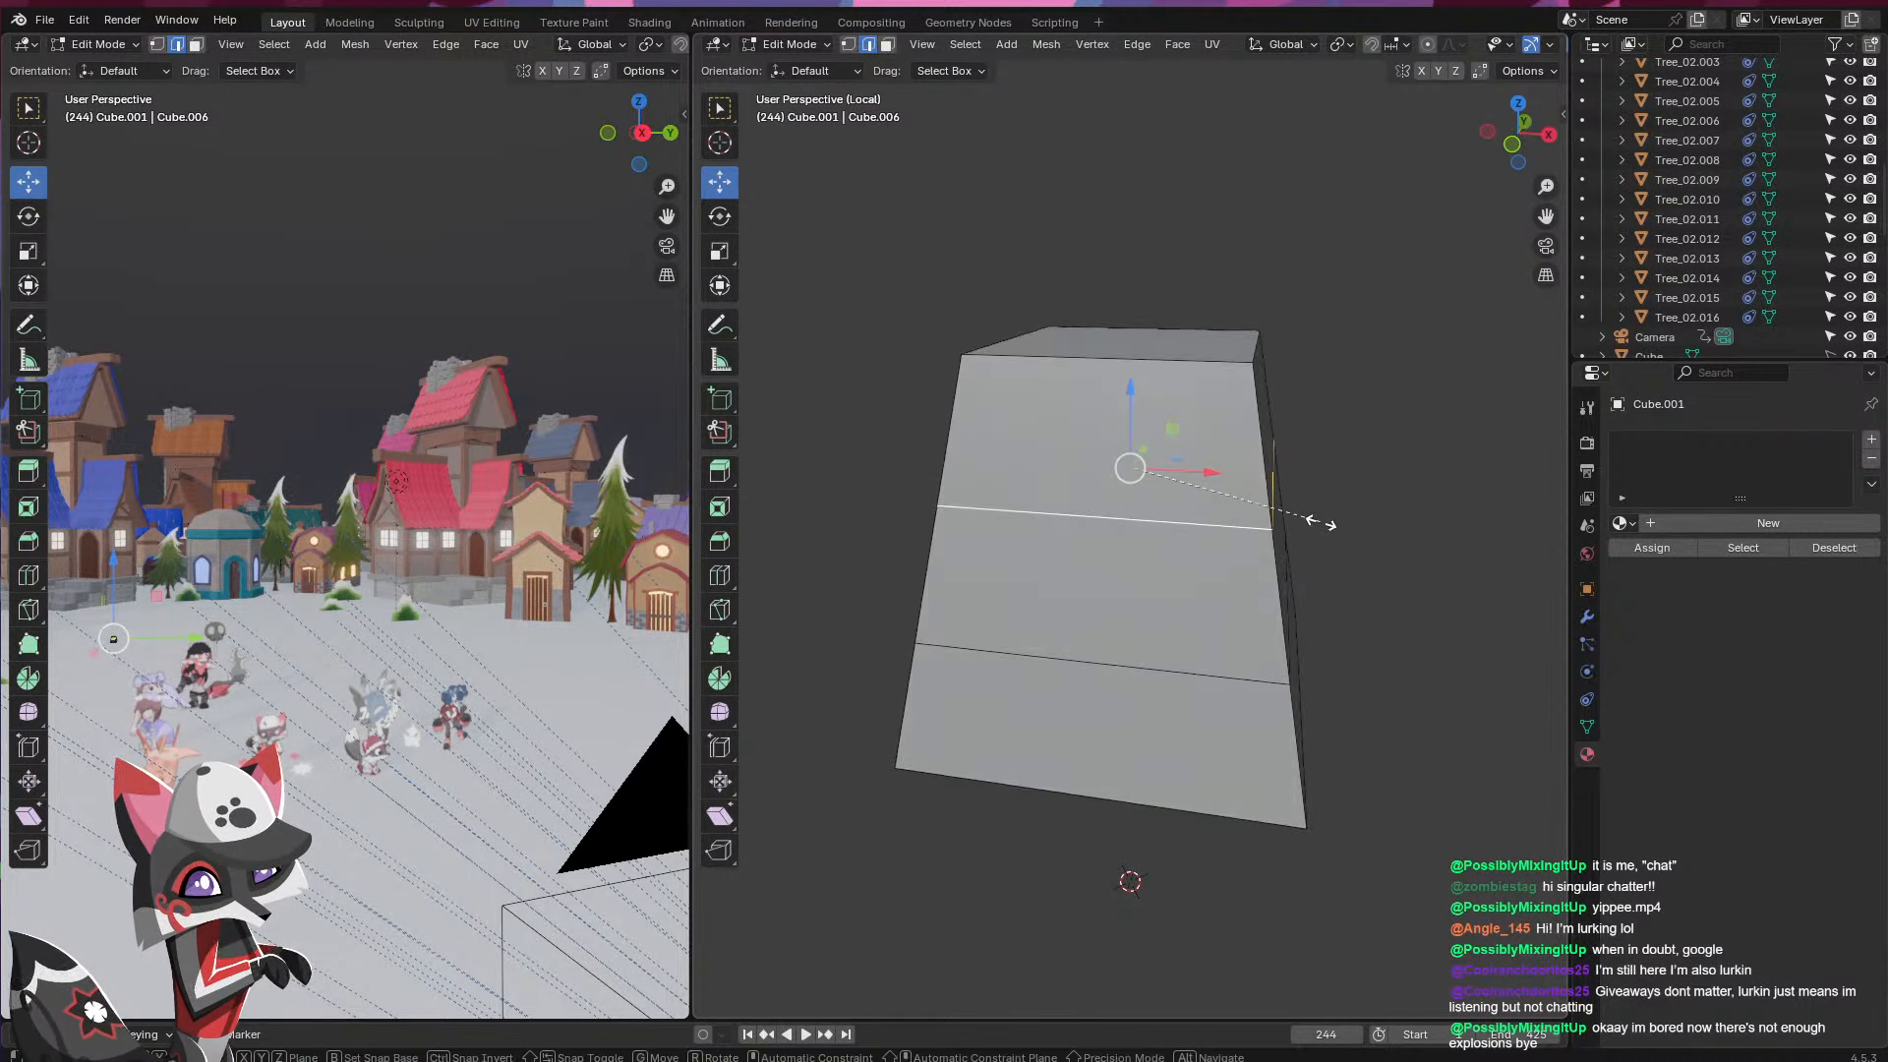
{"action": "key", "text": "s"}
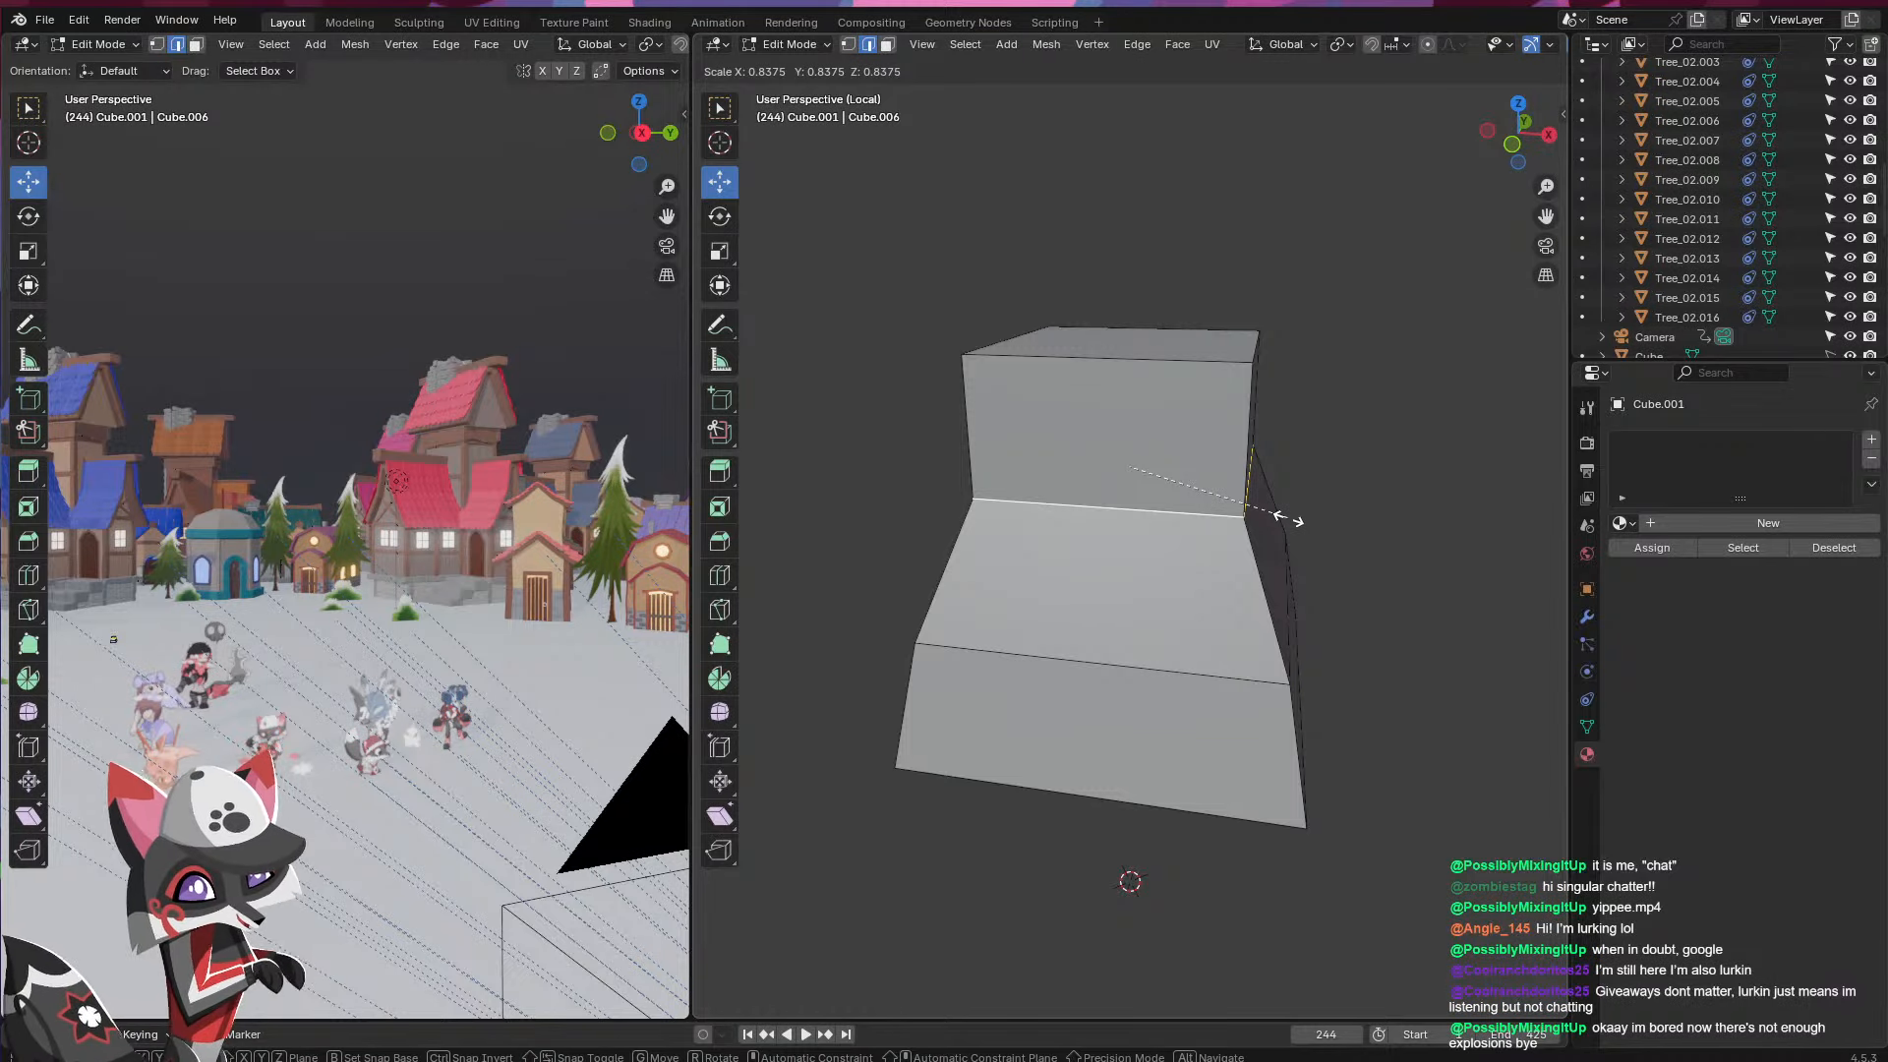
{"action": "left_click", "coordinate": [1294, 535]}
{"action": "left_click", "coordinate": [1289, 604]}
{"action": "key", "text": "alt+a"}
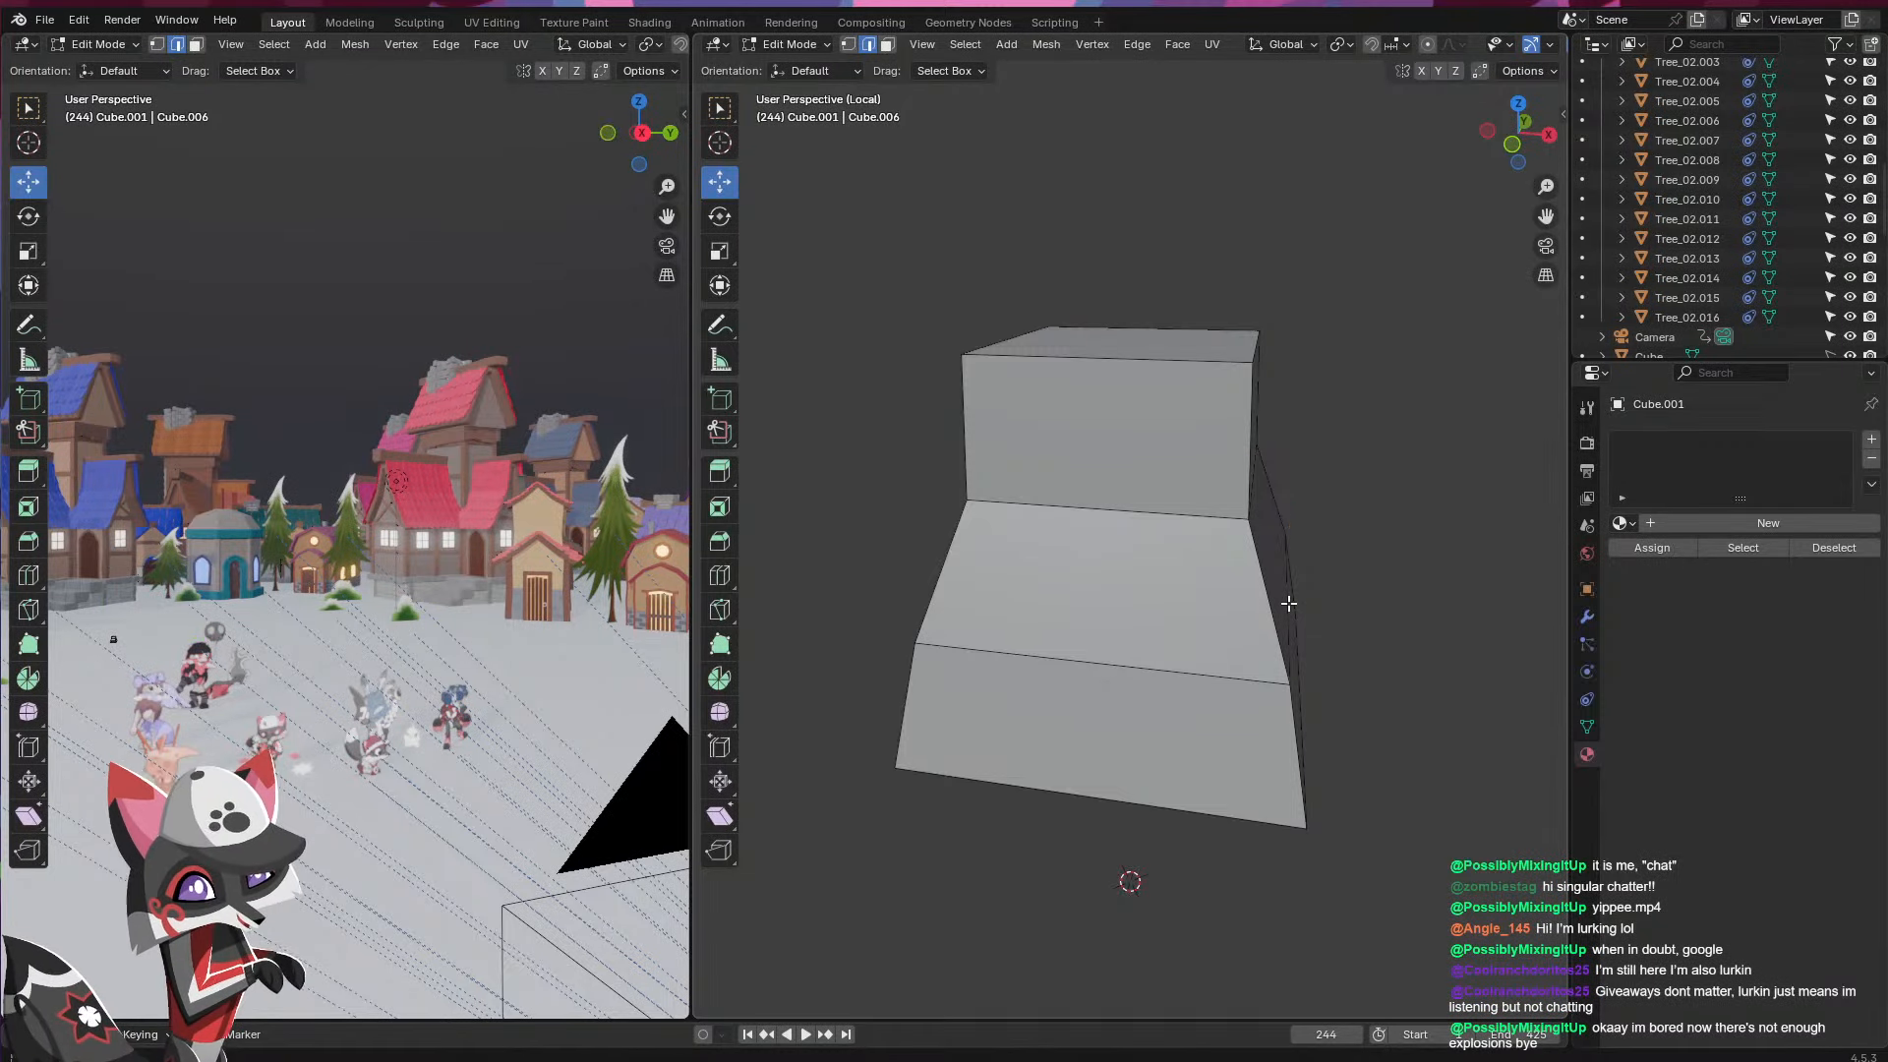
{"action": "left_click", "coordinate": [1289, 608], "text": "alt"}
{"action": "key", "text": "s"}
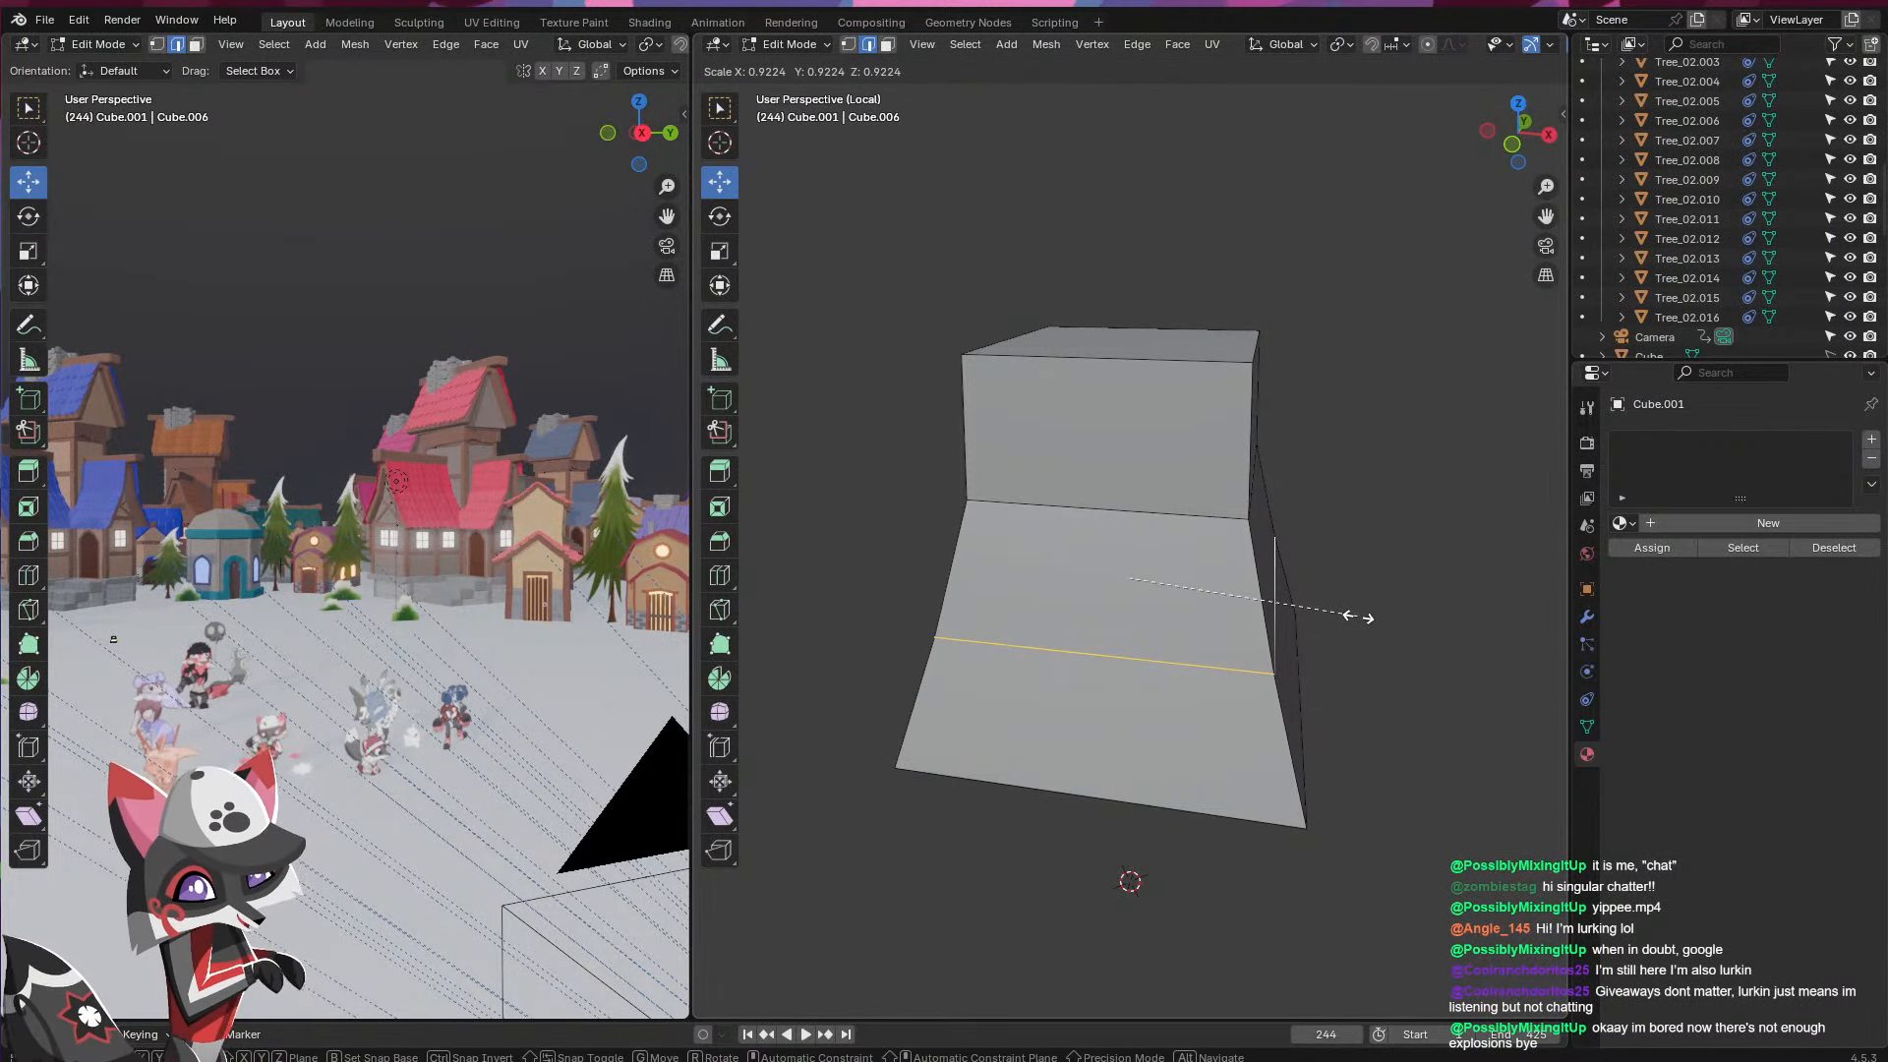
{"action": "left_click", "coordinate": [1348, 616]}
- Scale the top face down uniformly to 0.834
{"action": "key", "text": "3"}
{"action": "left_click", "coordinate": [1211, 345]}
{"action": "key", "text": "s"}
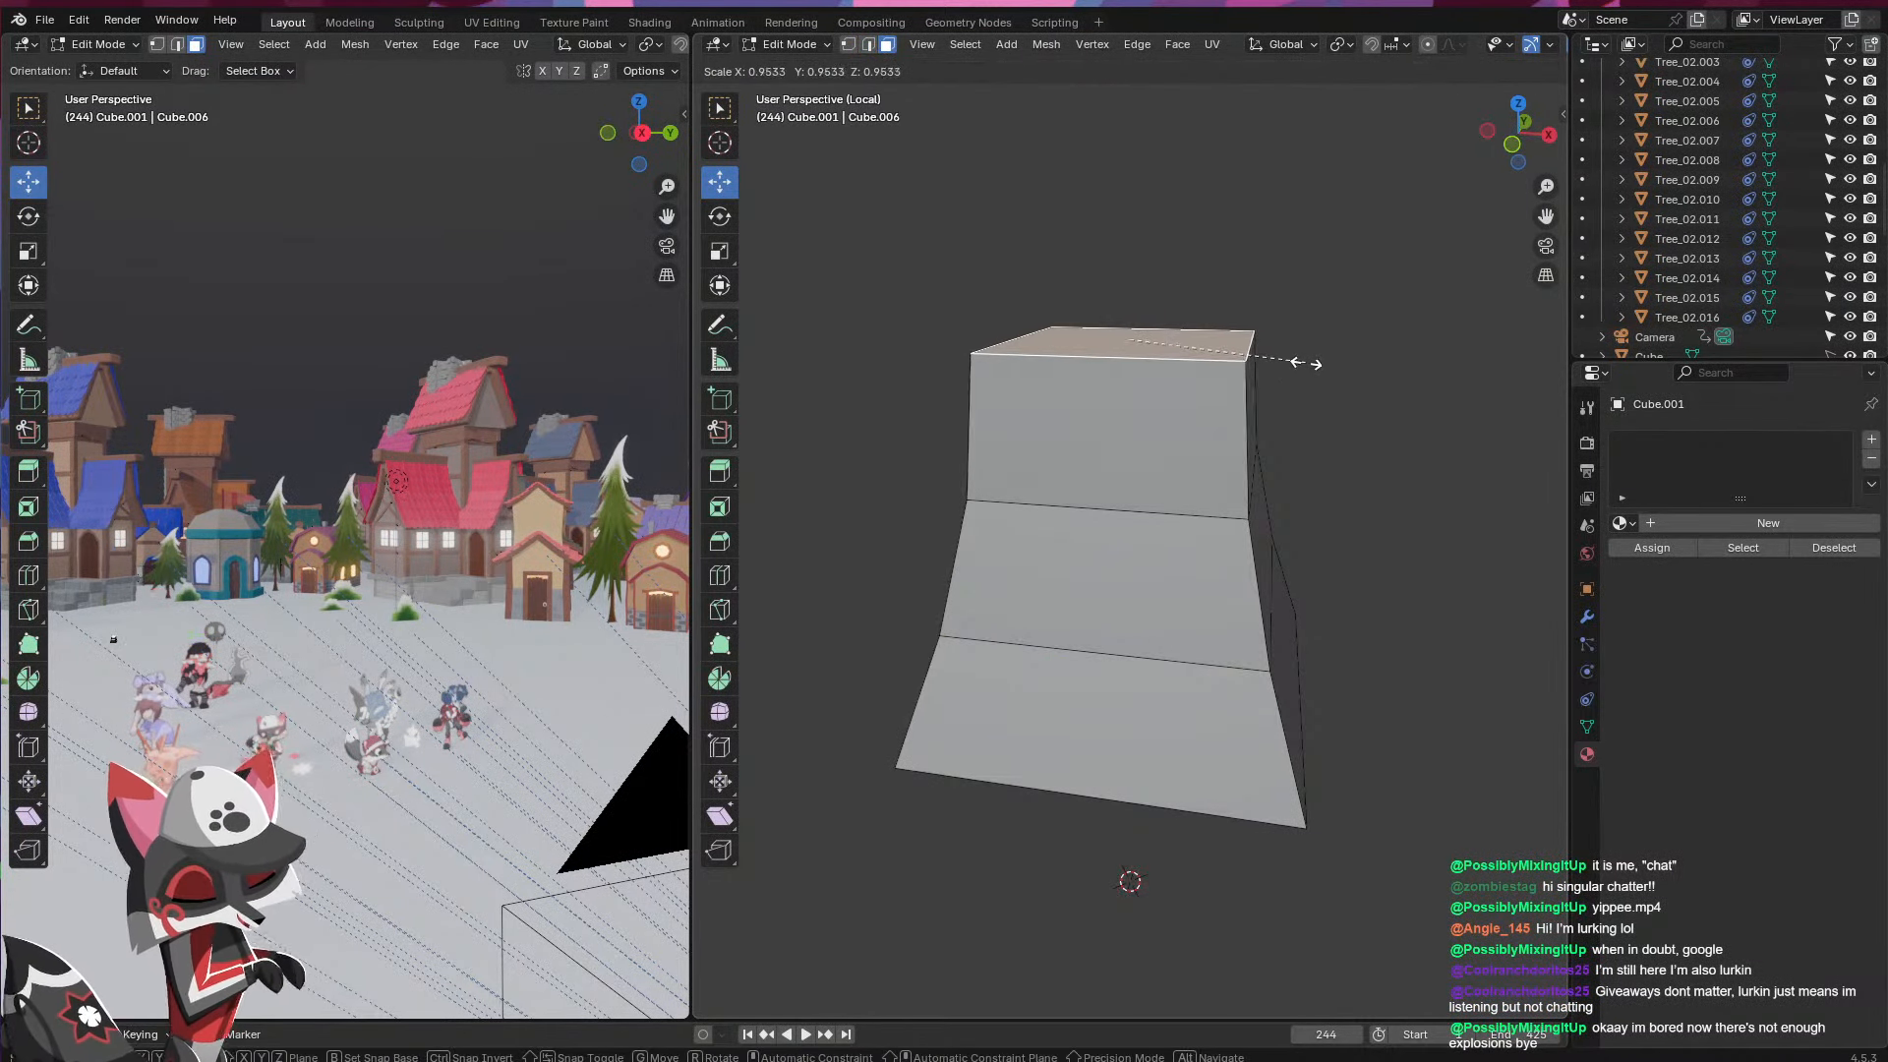
{"action": "left_click", "coordinate": [1283, 365]}
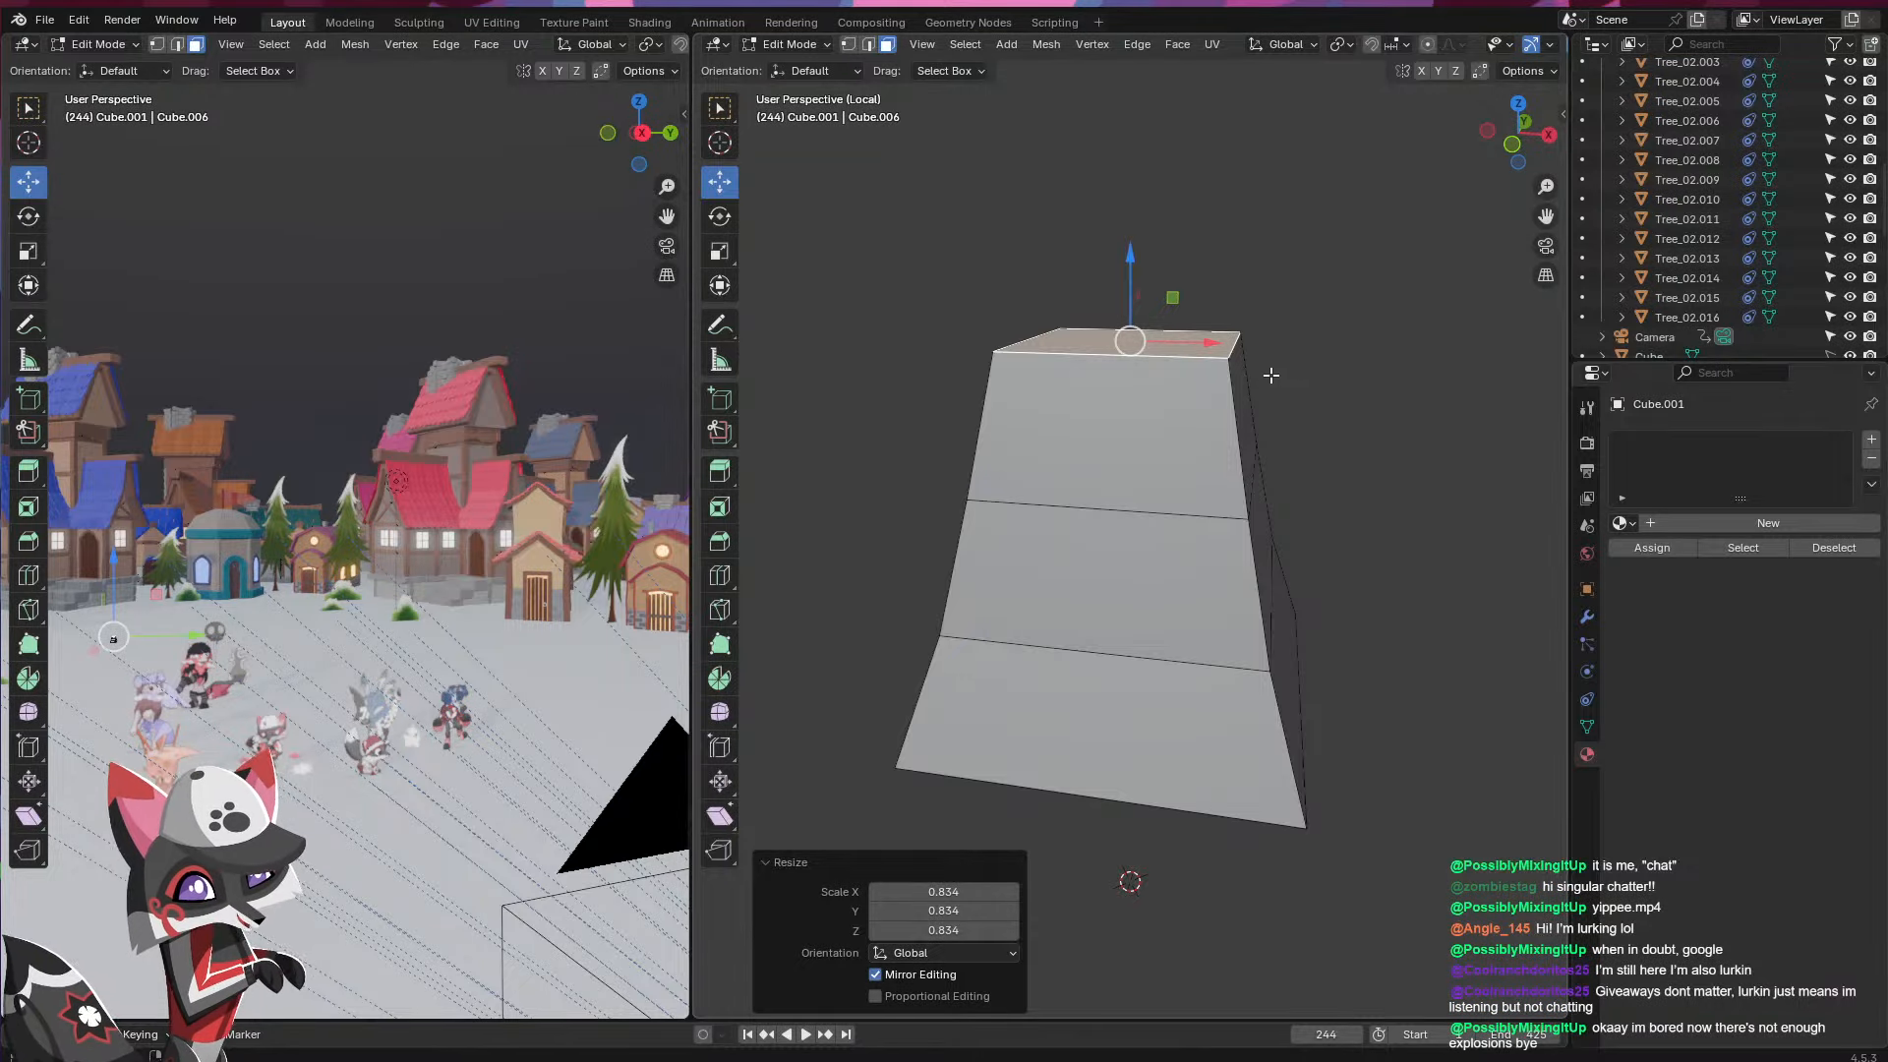
- Select all the side faces around the tapered shape, leaving out the top and bottom faces
{"action": "middle_click_drag", "start_coordinate": [1164, 444], "coordinate": [1203, 555]}
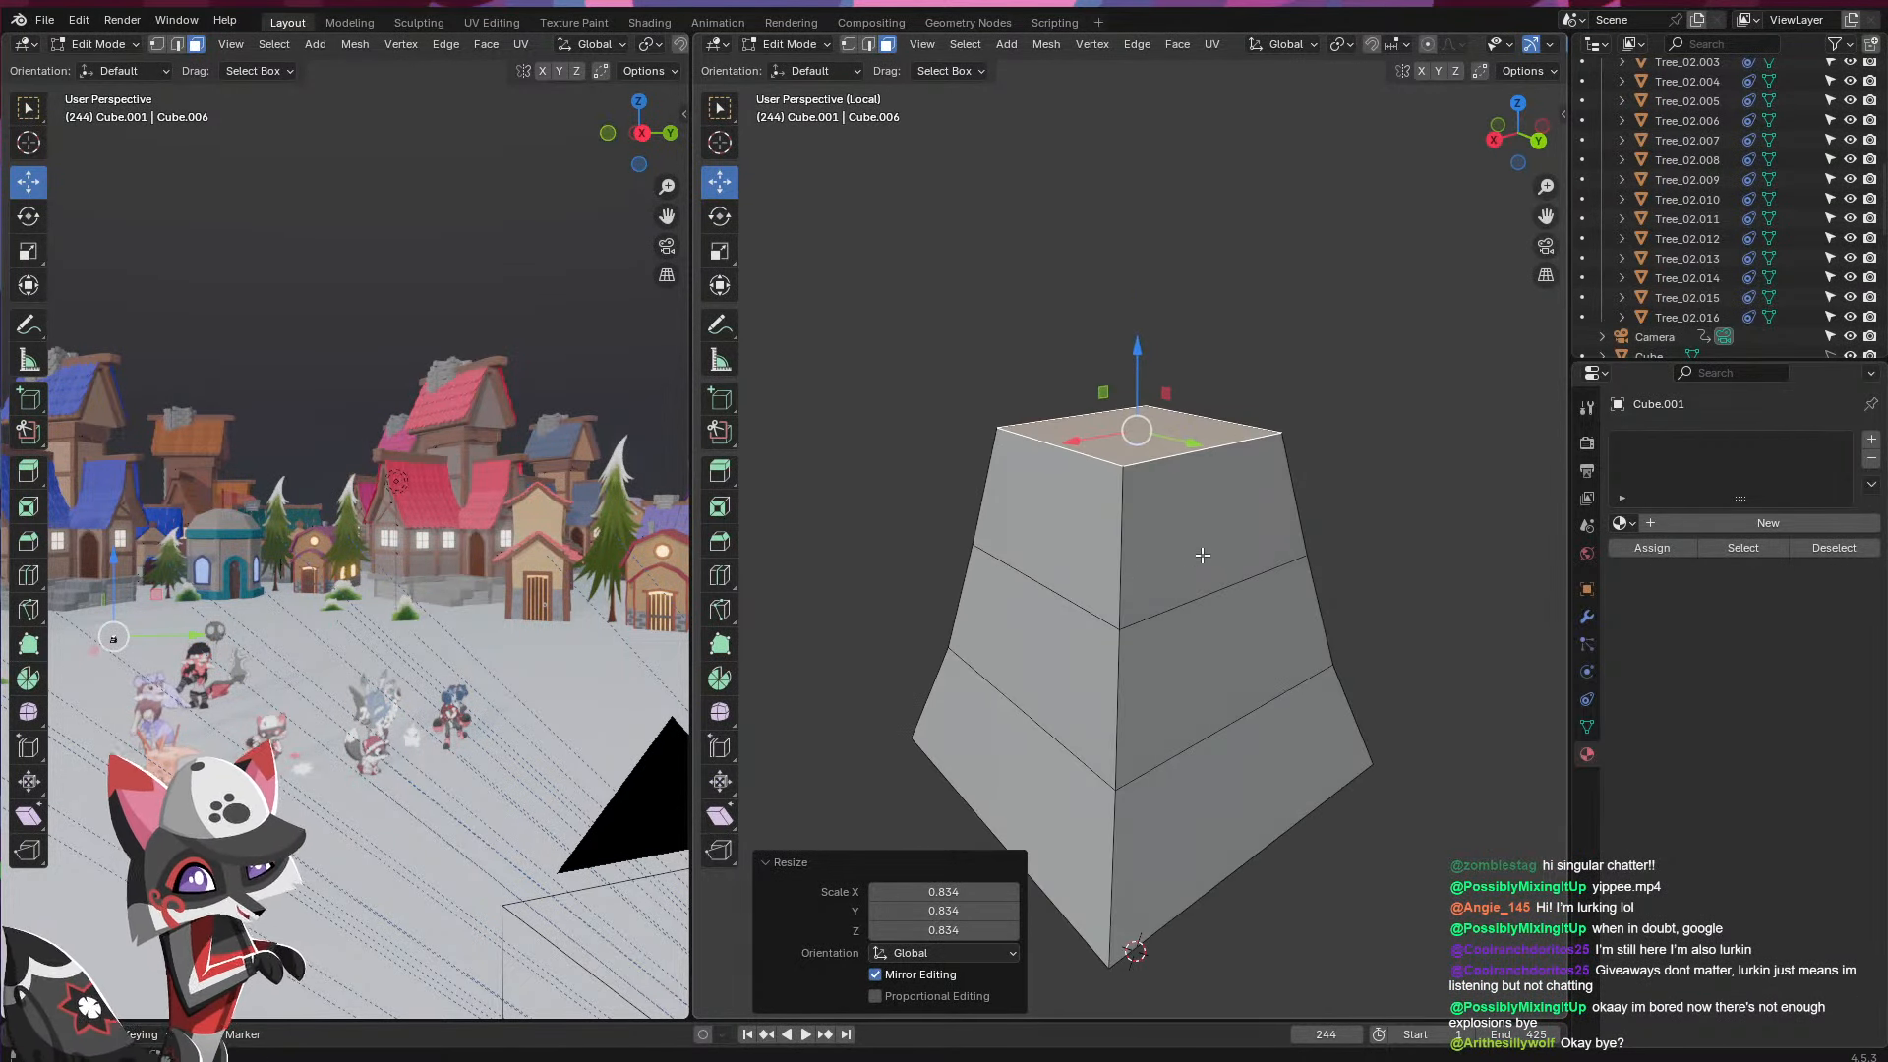
{"action": "left_click", "coordinate": [1206, 555]}
{"action": "left_click", "coordinate": [1185, 671]}
{"action": "left_click", "coordinate": [1195, 755], "text": "shift"}
{"action": "left_click", "coordinate": [1186, 569], "text": "shift"}
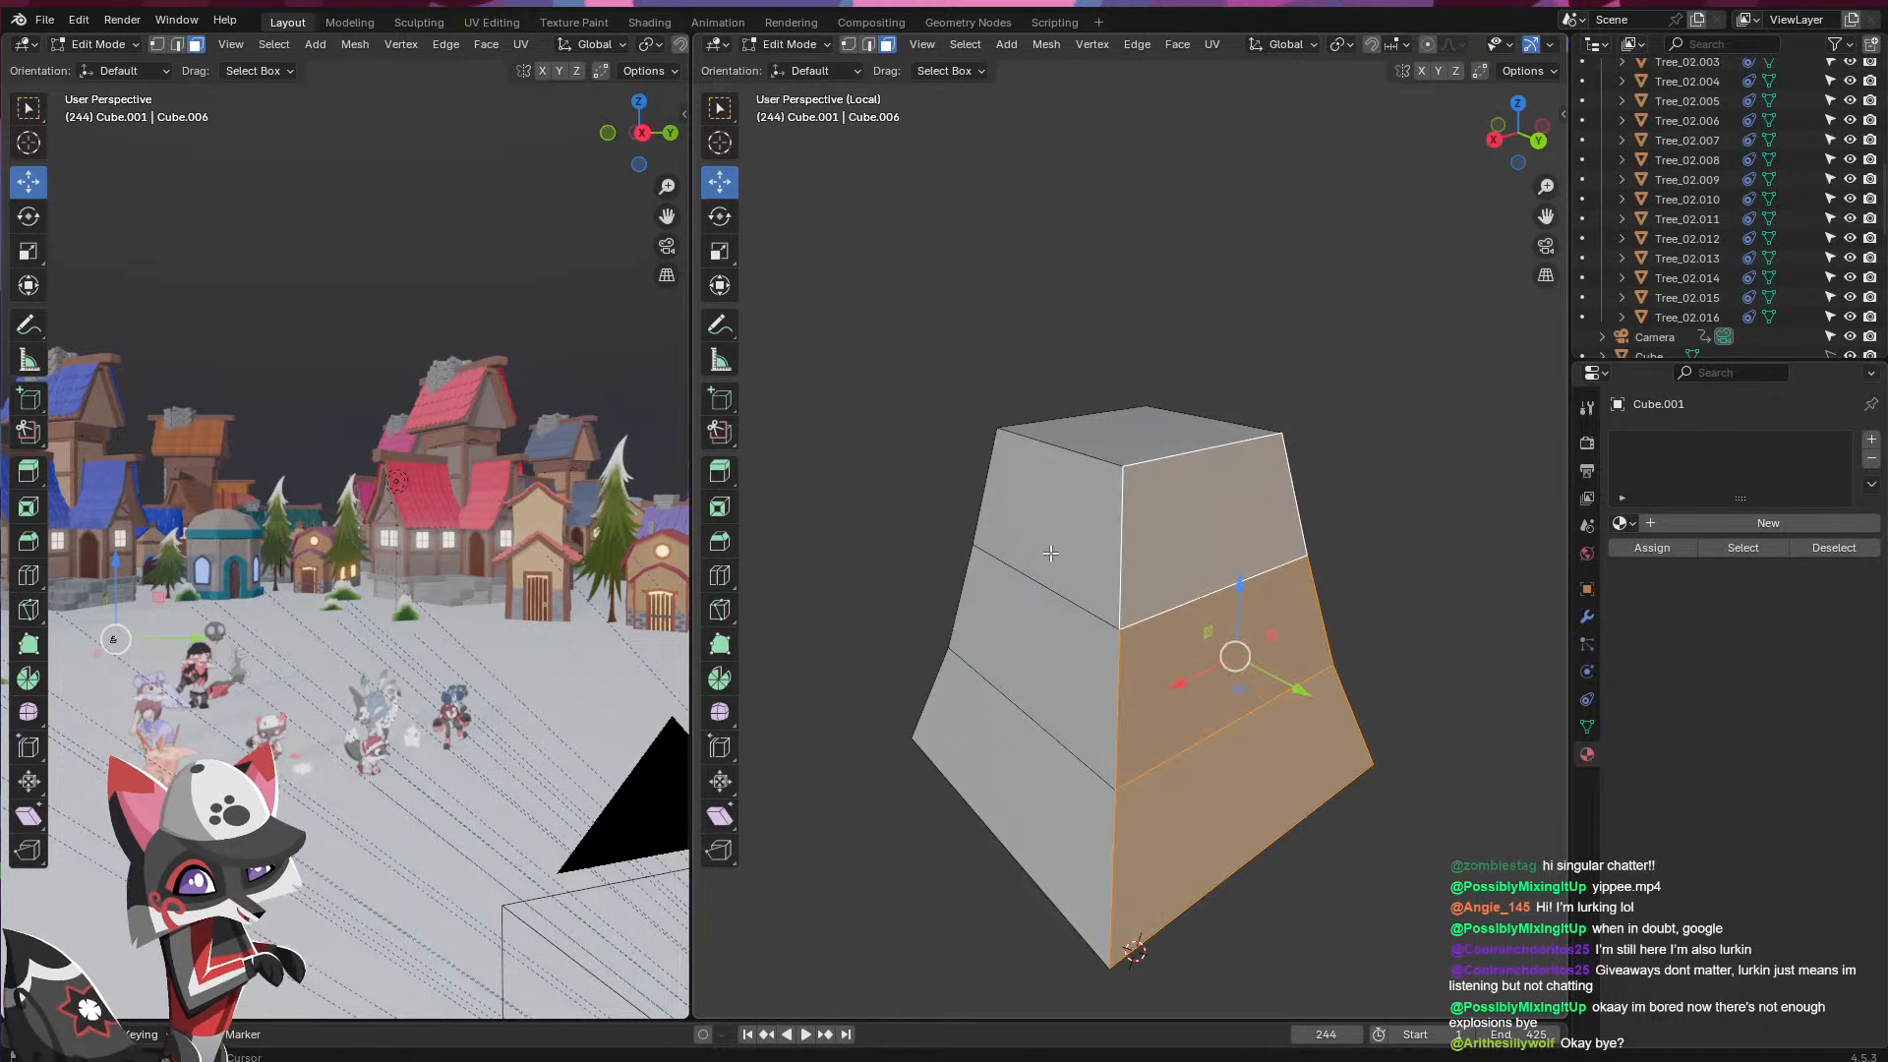
{"action": "left_click", "coordinate": [1082, 561], "text": "shift"}
{"action": "left_click", "coordinate": [1074, 787], "text": "shift"}
{"action": "left_click", "coordinate": [1077, 678], "text": "shift"}
{"action": "middle_click_drag", "start_coordinate": [1215, 666], "coordinate": [1068, 664]}
{"action": "left_click", "coordinate": [1220, 561], "text": "shift"}
{"action": "left_click", "coordinate": [1266, 757], "text": "shift"}
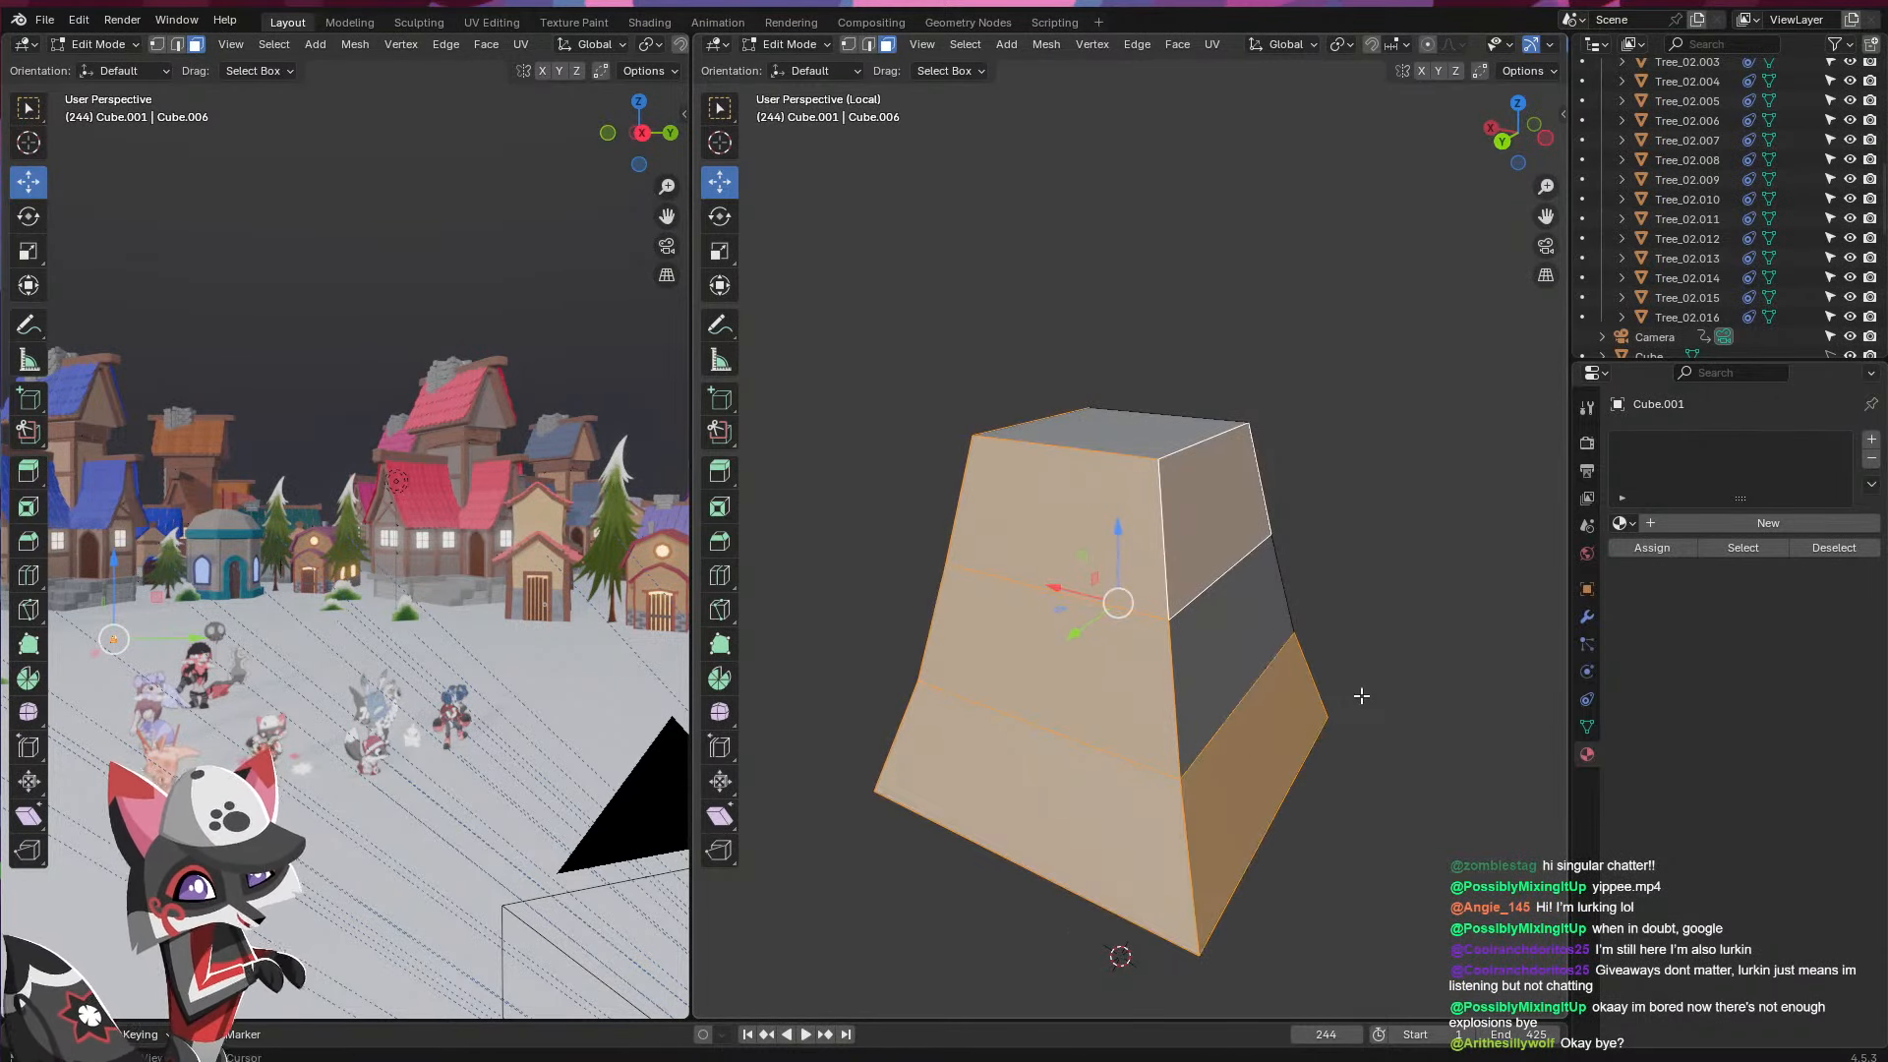
{"action": "left_click", "coordinate": [1231, 649], "text": "shift"}
{"action": "middle_click_drag", "start_coordinate": [1218, 638], "coordinate": [1061, 625]}
{"action": "left_click", "coordinate": [1244, 608], "text": "shift"}
{"action": "left_click", "coordinate": [1246, 625], "text": "shift"}
{"action": "left_click", "coordinate": [1259, 668], "text": "shift"}
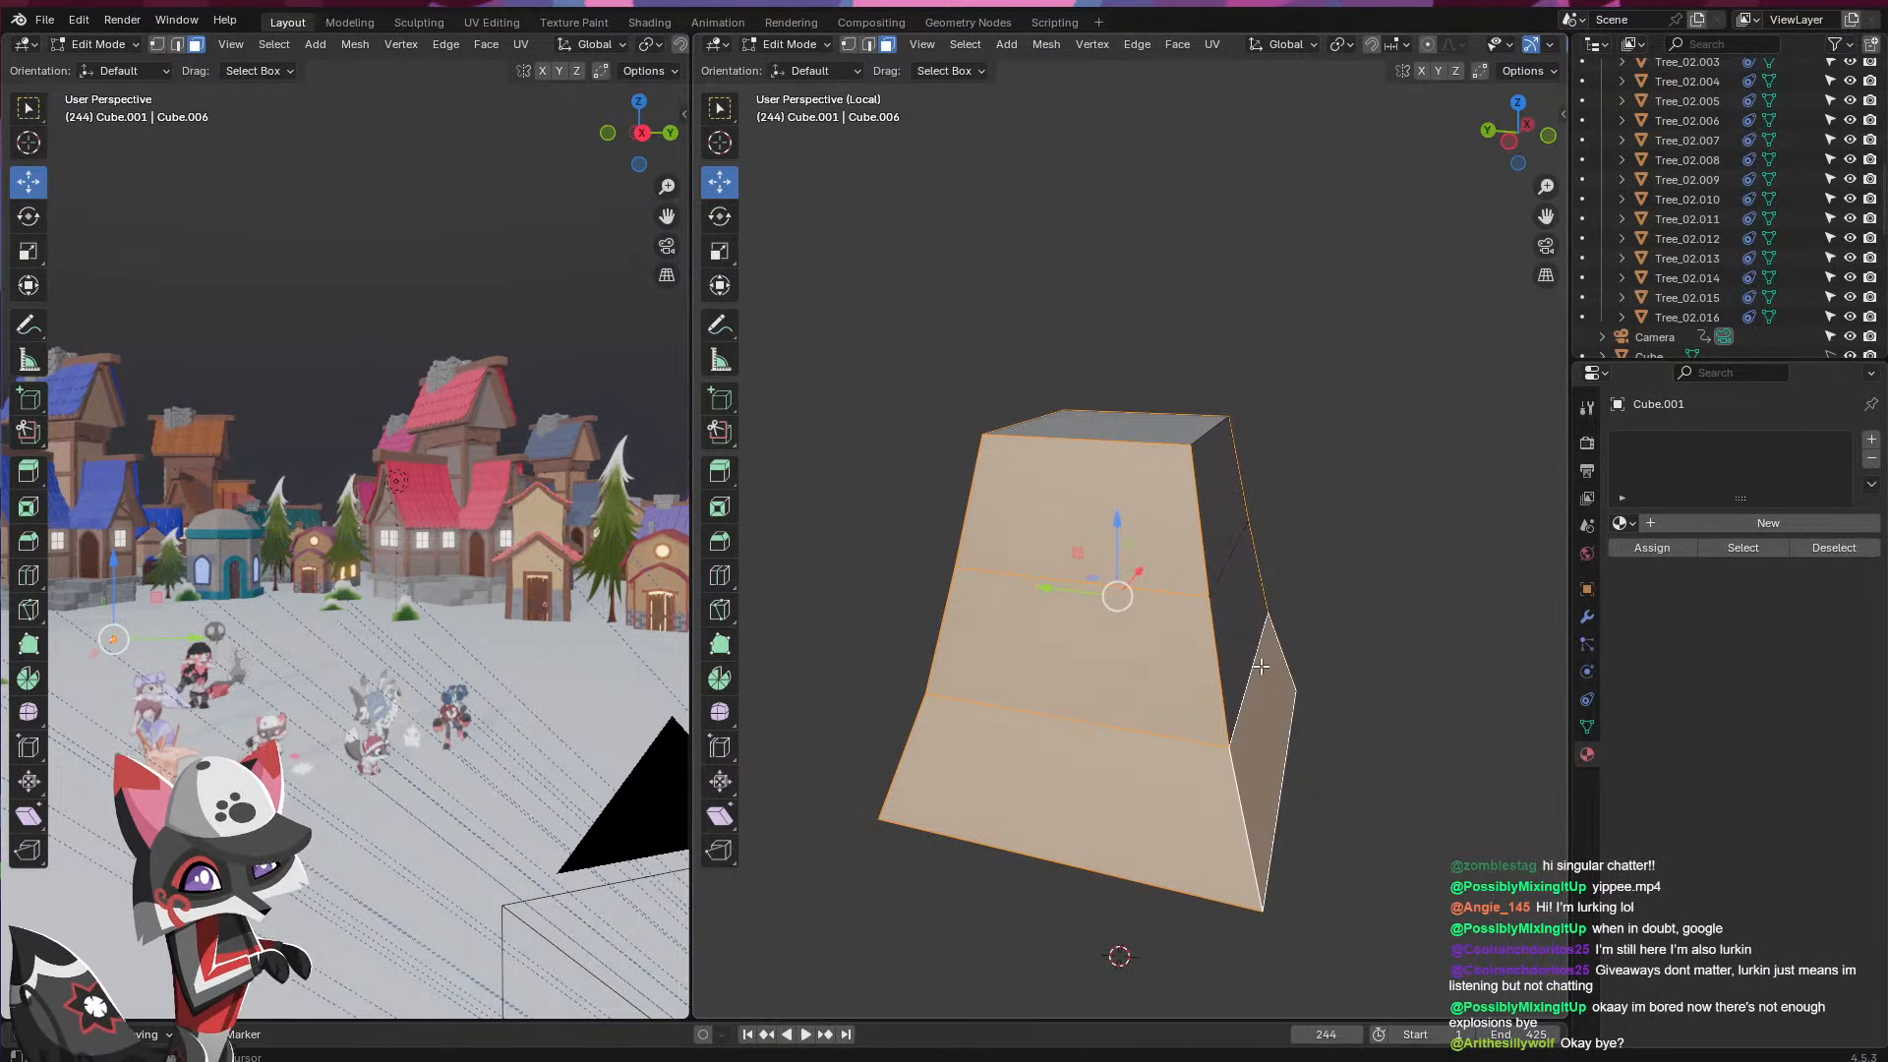
{"action": "left_click", "coordinate": [1225, 547], "text": "shift"}
{"action": "left_click", "coordinate": [1238, 611], "text": "shift"}
{"action": "mouse_move", "coordinate": [1245, 597]}
{"action": "middle_mouse_down"}
{"action": "mouse_move", "coordinate": [1211, 599]}
{"action": "mouse_move", "coordinate": [1197, 463]}
{"action": "mouse_move", "coordinate": [1175, 572]}
{"action": "mouse_move", "coordinate": [1232, 576]}
{"action": "middle_mouse_up"}
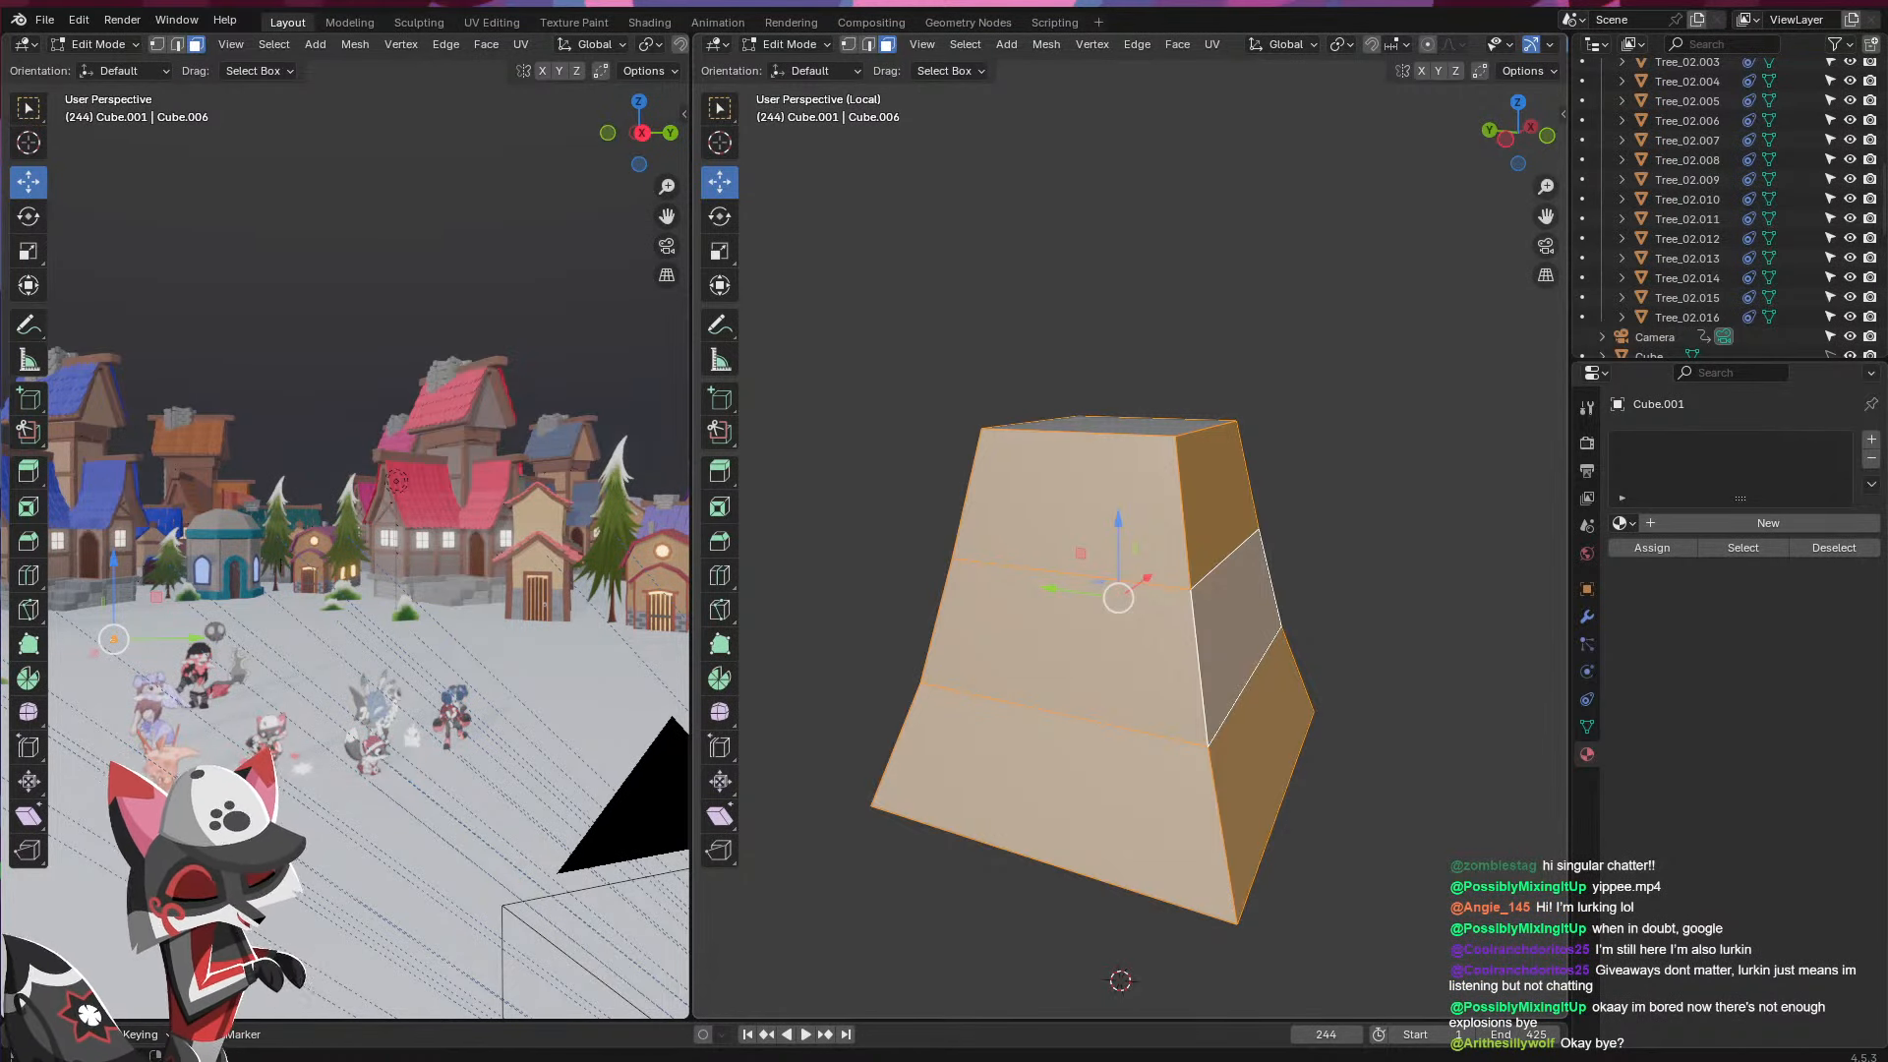
- Try to extrude the side faces and scale them inward, cancel it, and merge the duplicate vertices by distance at 0.0001 m
{"action": "right_click", "coordinate": [1228, 576]}
{"action": "key", "text": "e"}
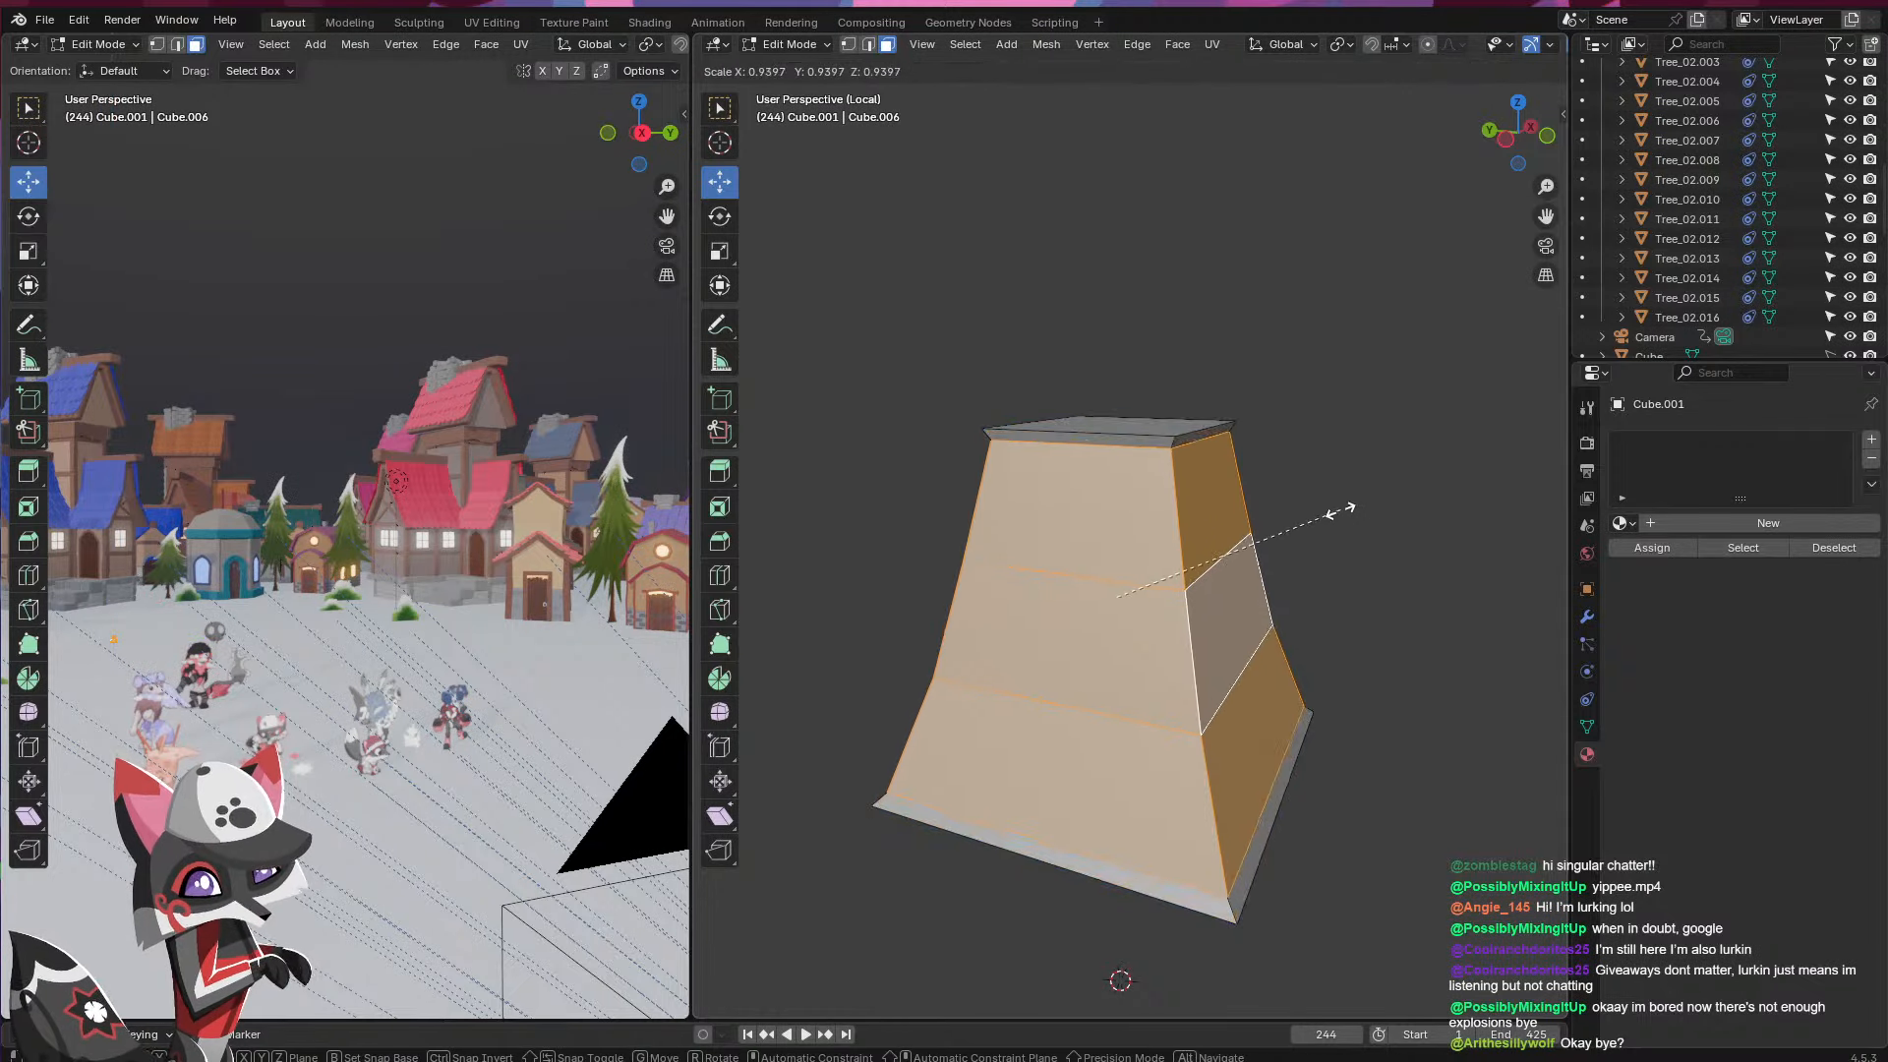
{"action": "key", "text": "Escape"}
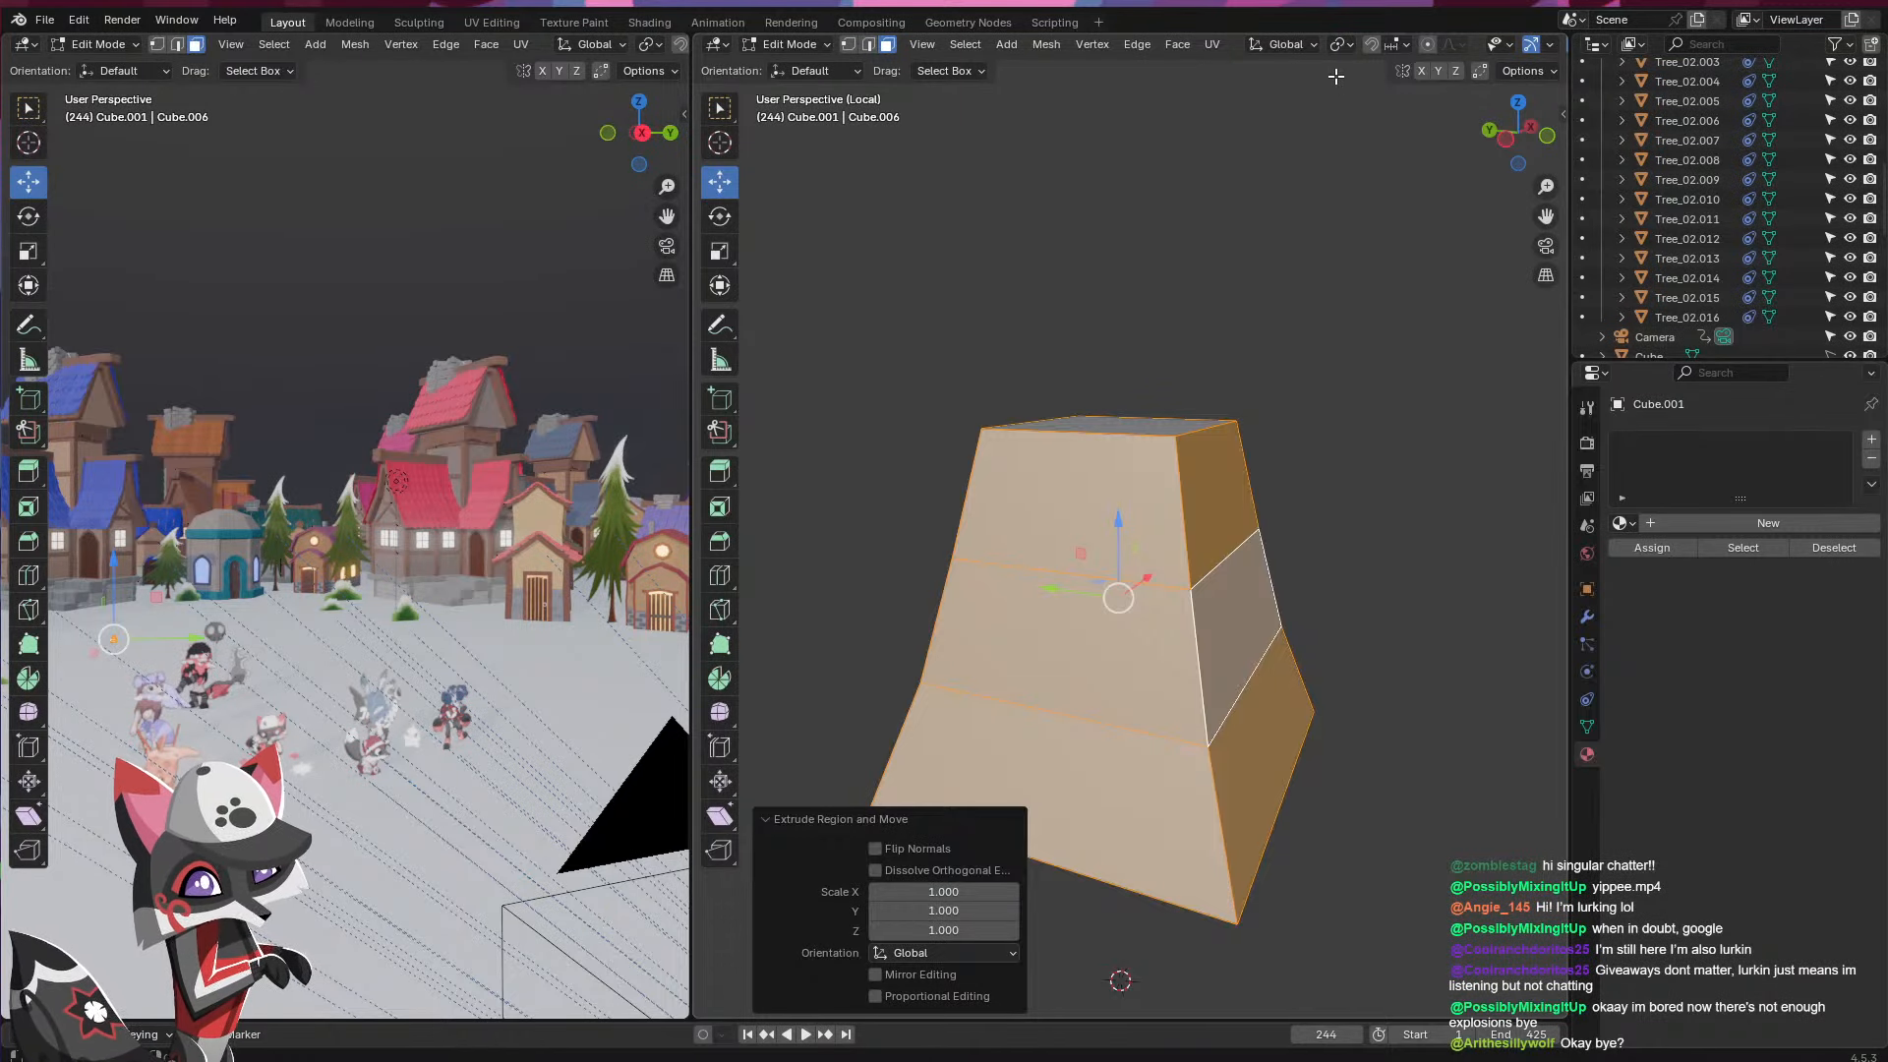
{"action": "key", "text": "ctrl+z"}
{"action": "key", "text": "m"}
{"action": "left_click", "coordinate": [1202, 310]}
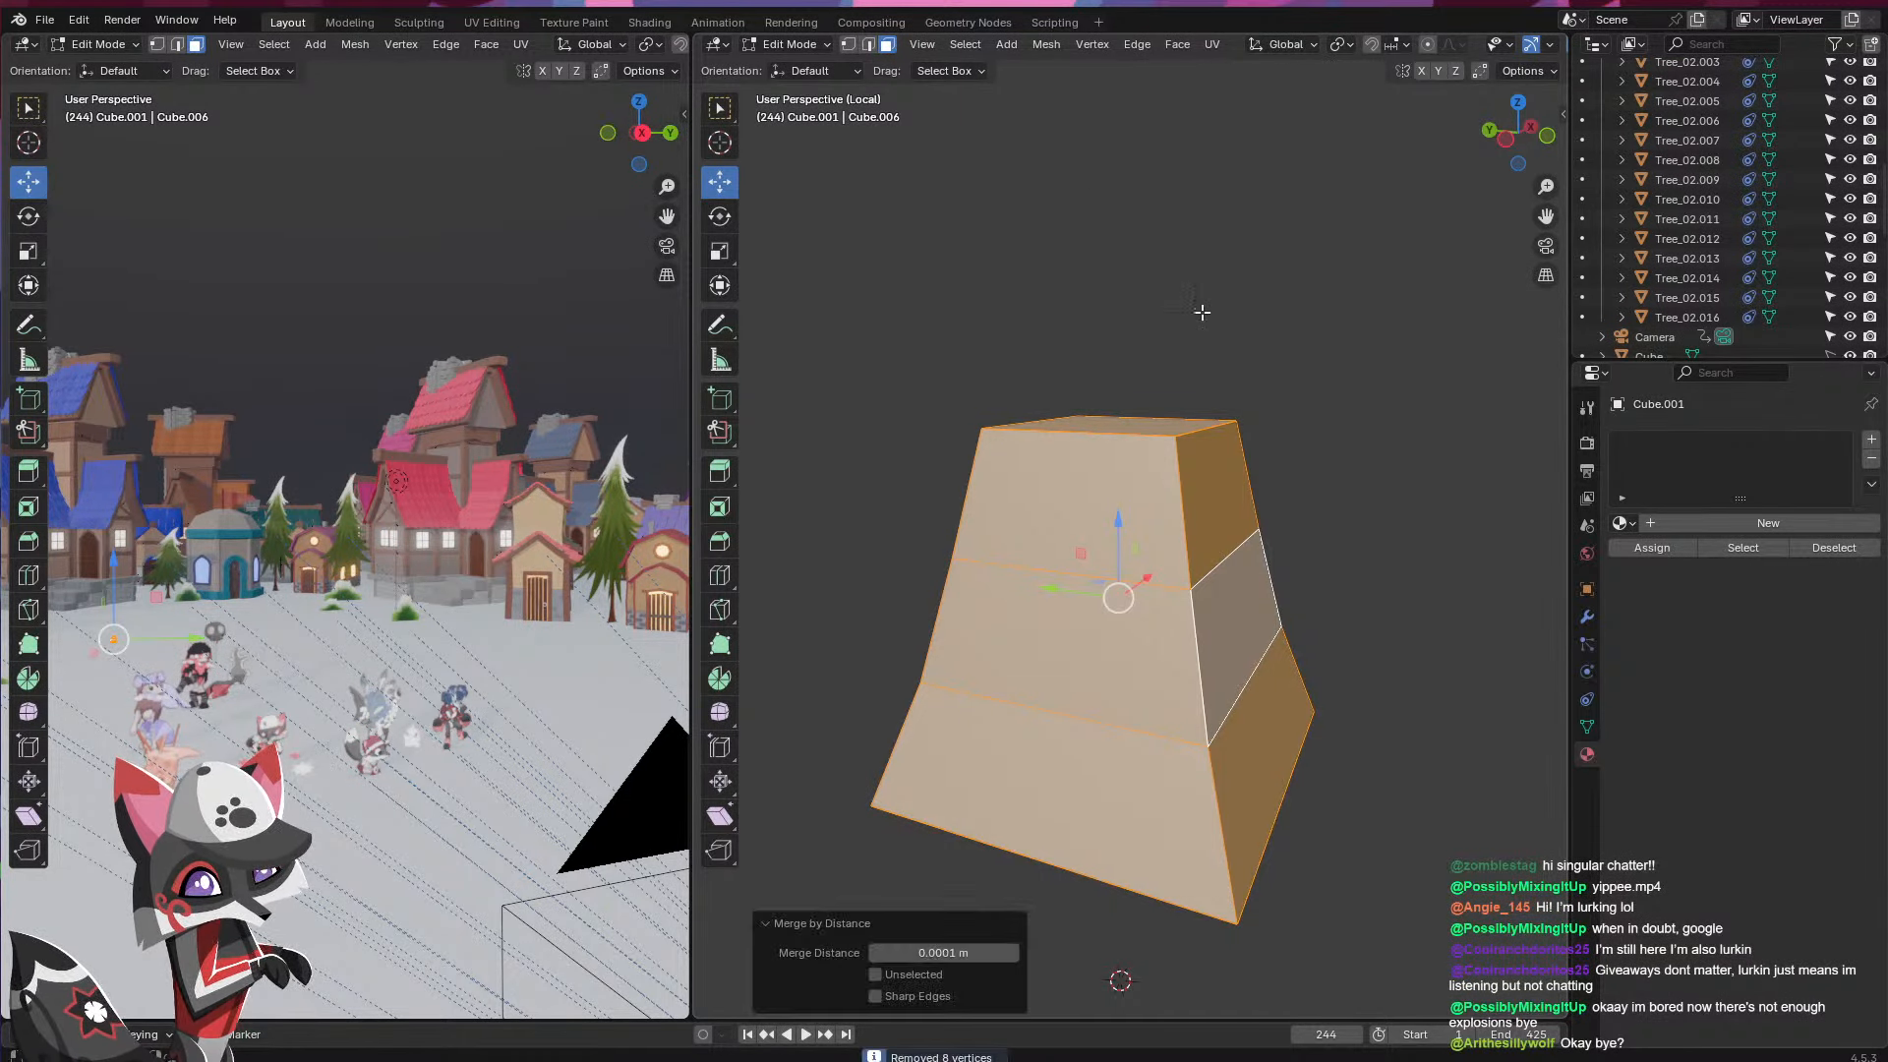
- Try to extrude and scale the side faces inward with the transform pivot set to Individual Origins
{"action": "key", "text": "a"}
{"action": "scroll", "coordinate": [1221, 704], "scroll_direction": "up", "scroll_amount": 1}
{"action": "middle_click_drag", "start_coordinate": [1221, 705], "coordinate": [1180, 688]}
{"action": "left_click", "coordinate": [1341, 45]}
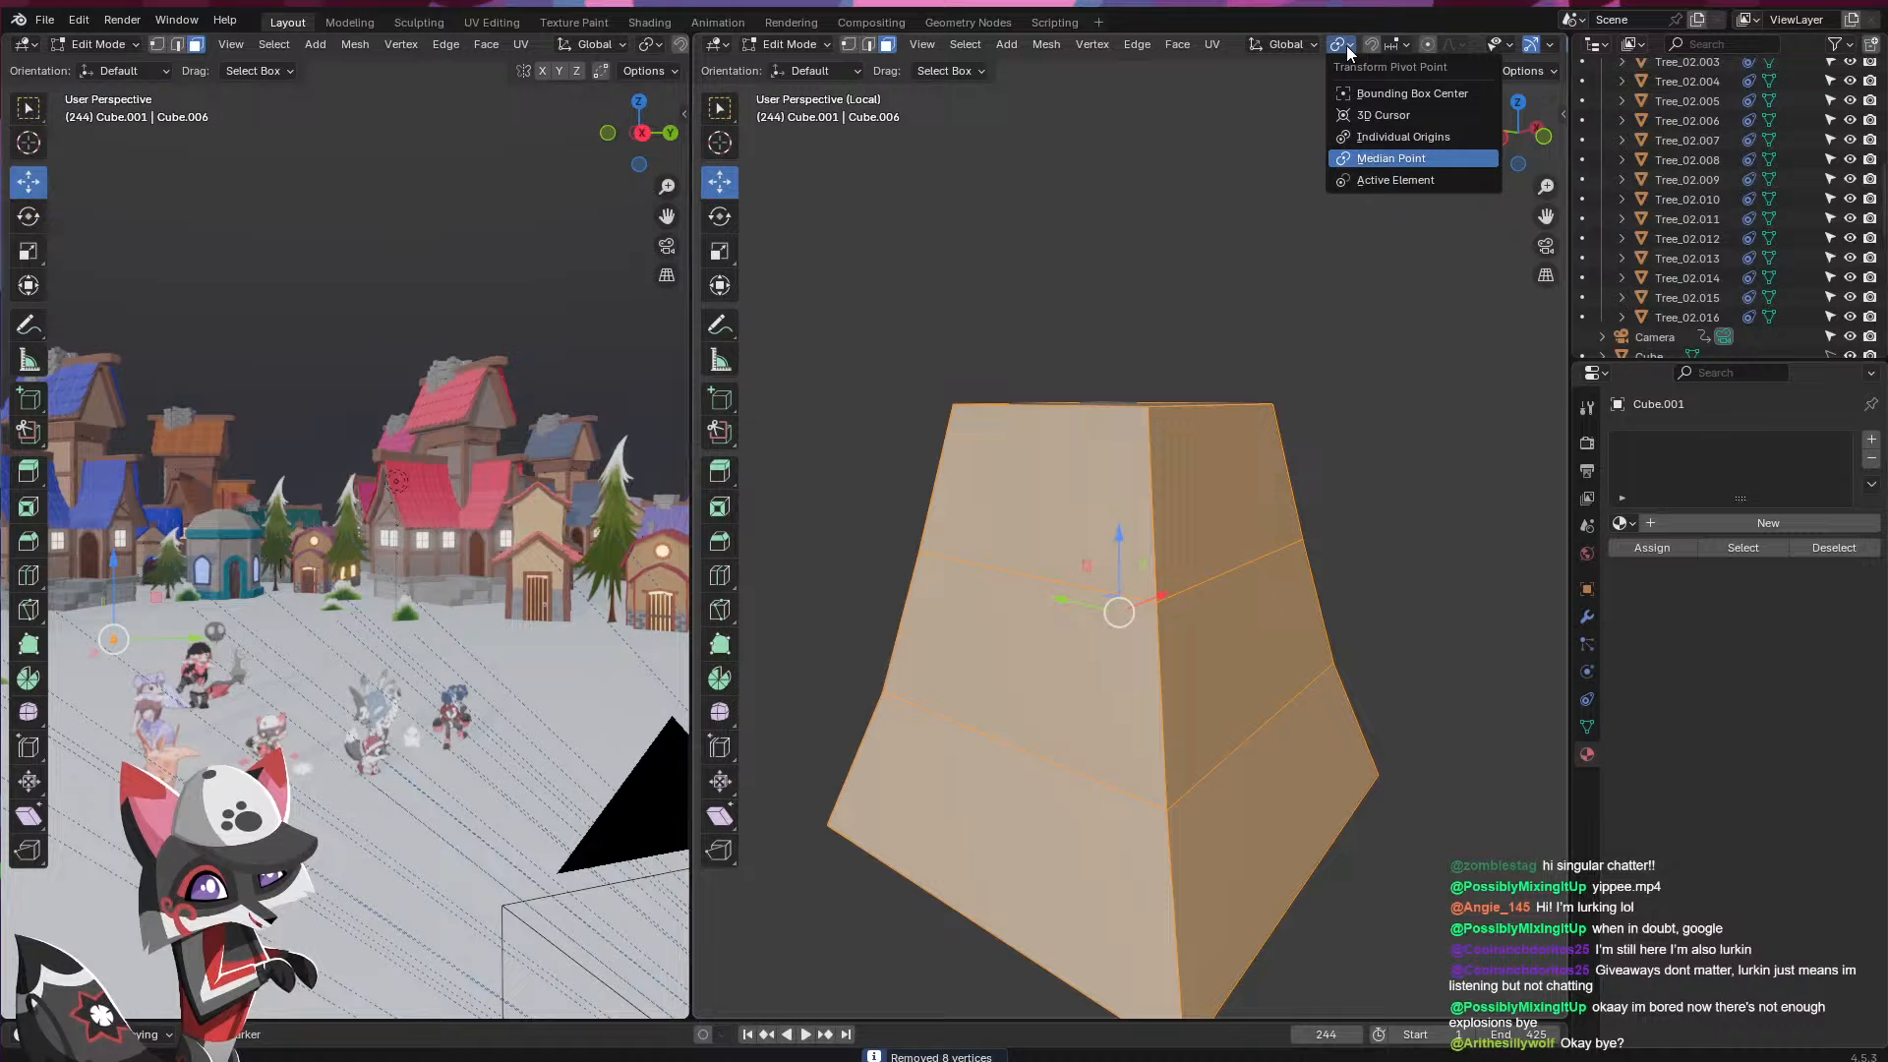
{"action": "left_click", "coordinate": [1396, 135]}
{"action": "key", "text": "s"}
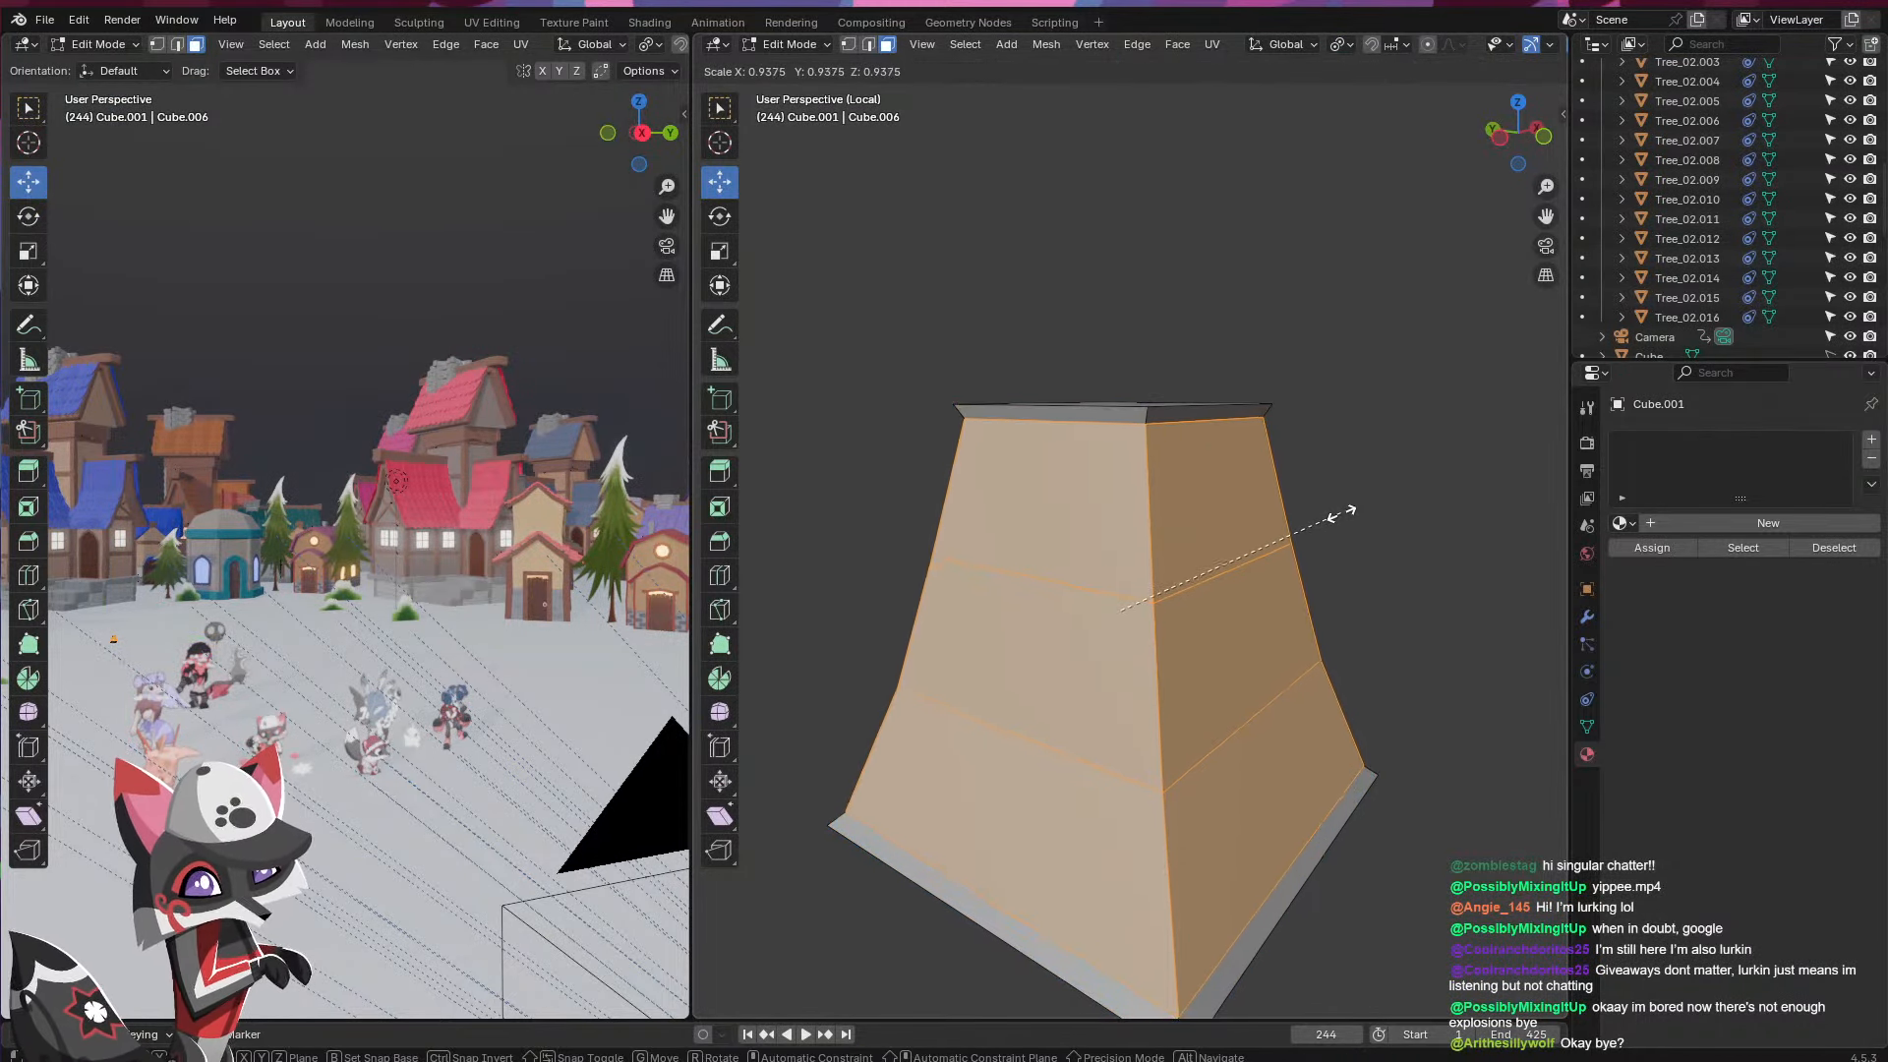
{"action": "key", "text": "Escape"}
{"action": "left_click", "coordinate": [1341, 45]}
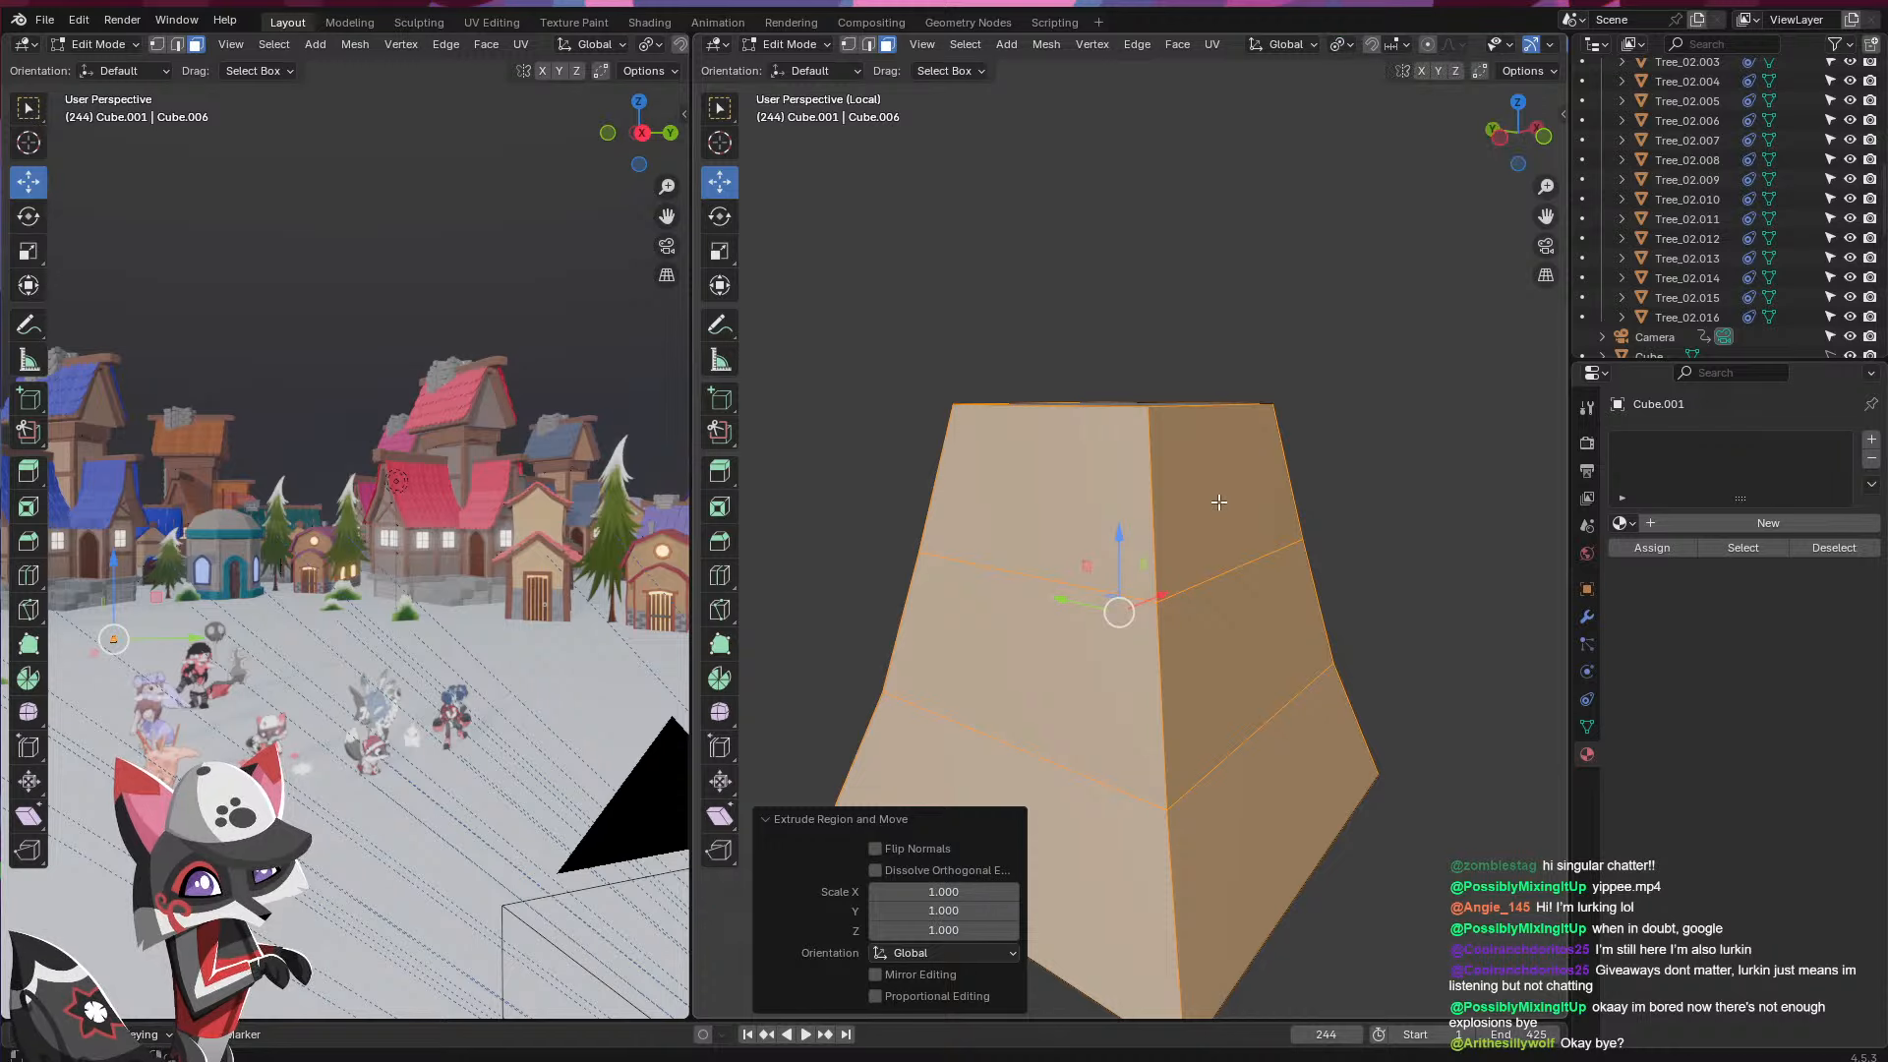
- Try to extrude the side faces along their normals, and undo the extrusion
{"action": "right_click", "coordinate": [1039, 508]}
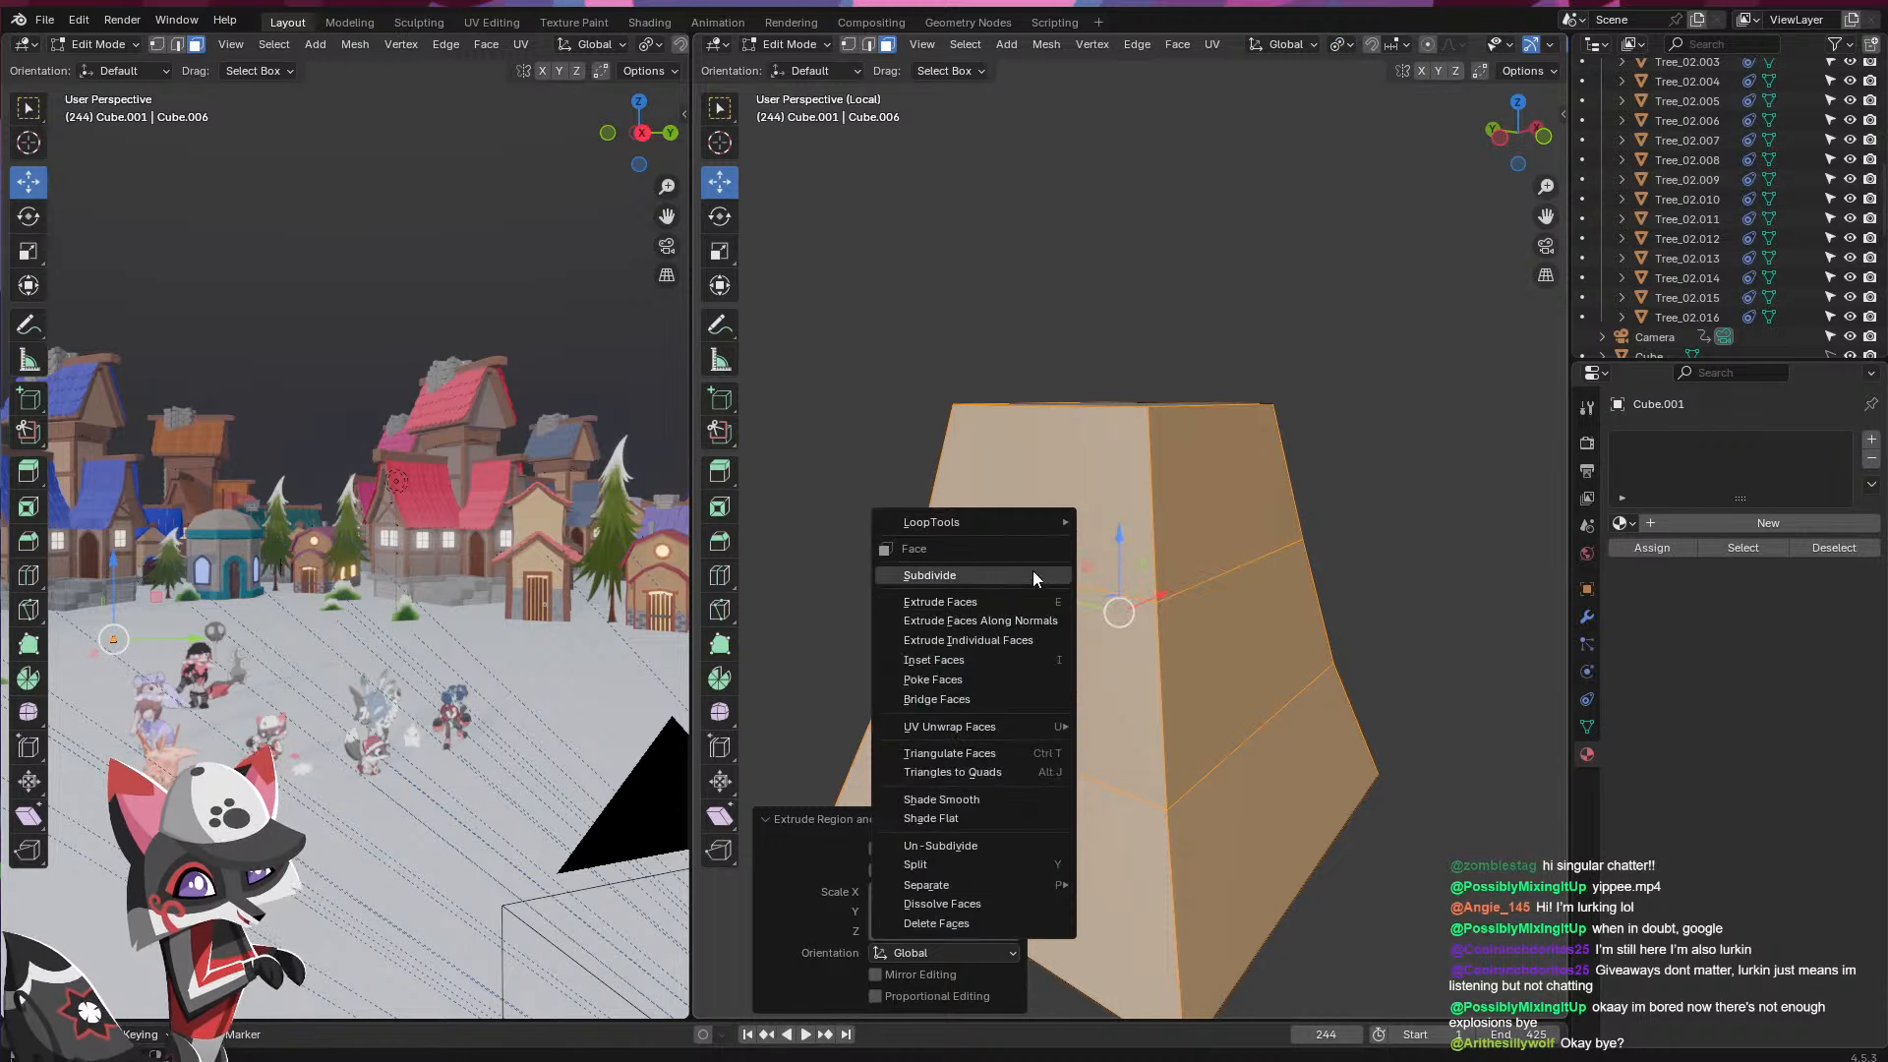
{"action": "left_click", "coordinate": [1019, 621]}
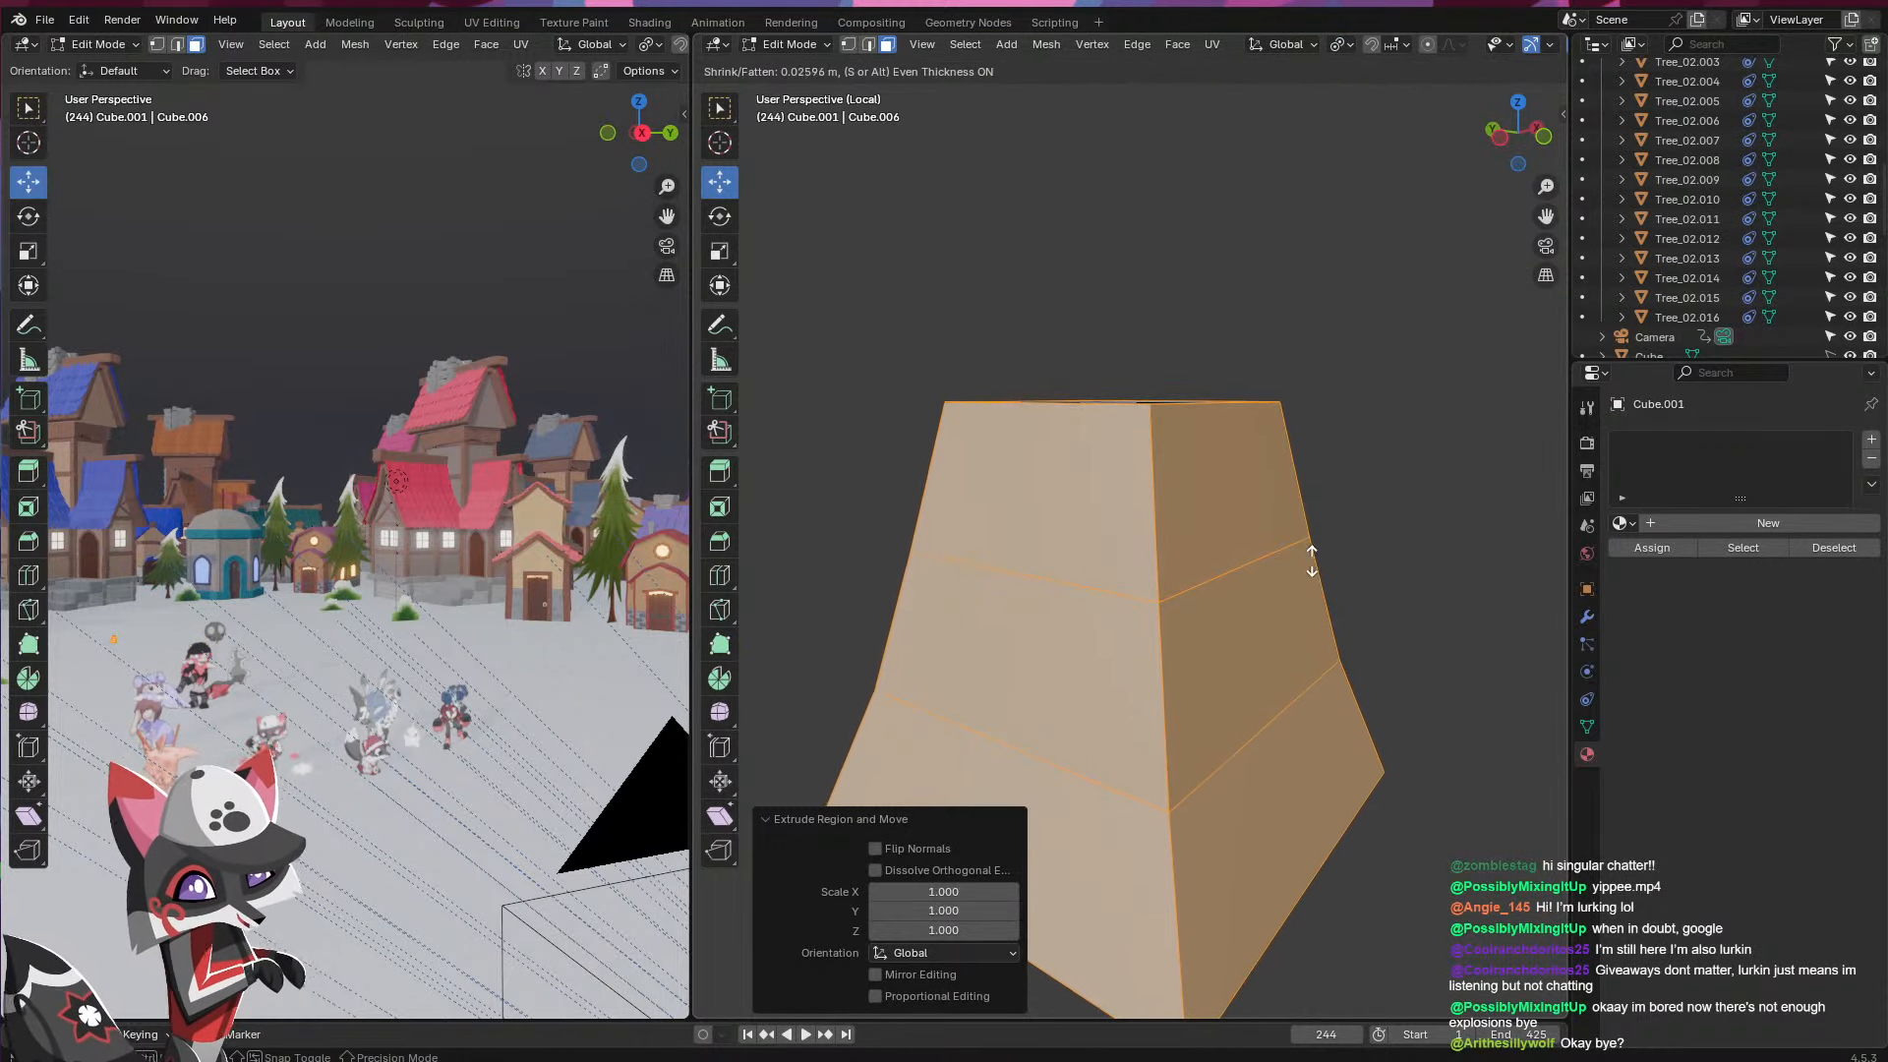
{"action": "key", "text": "Escape"}
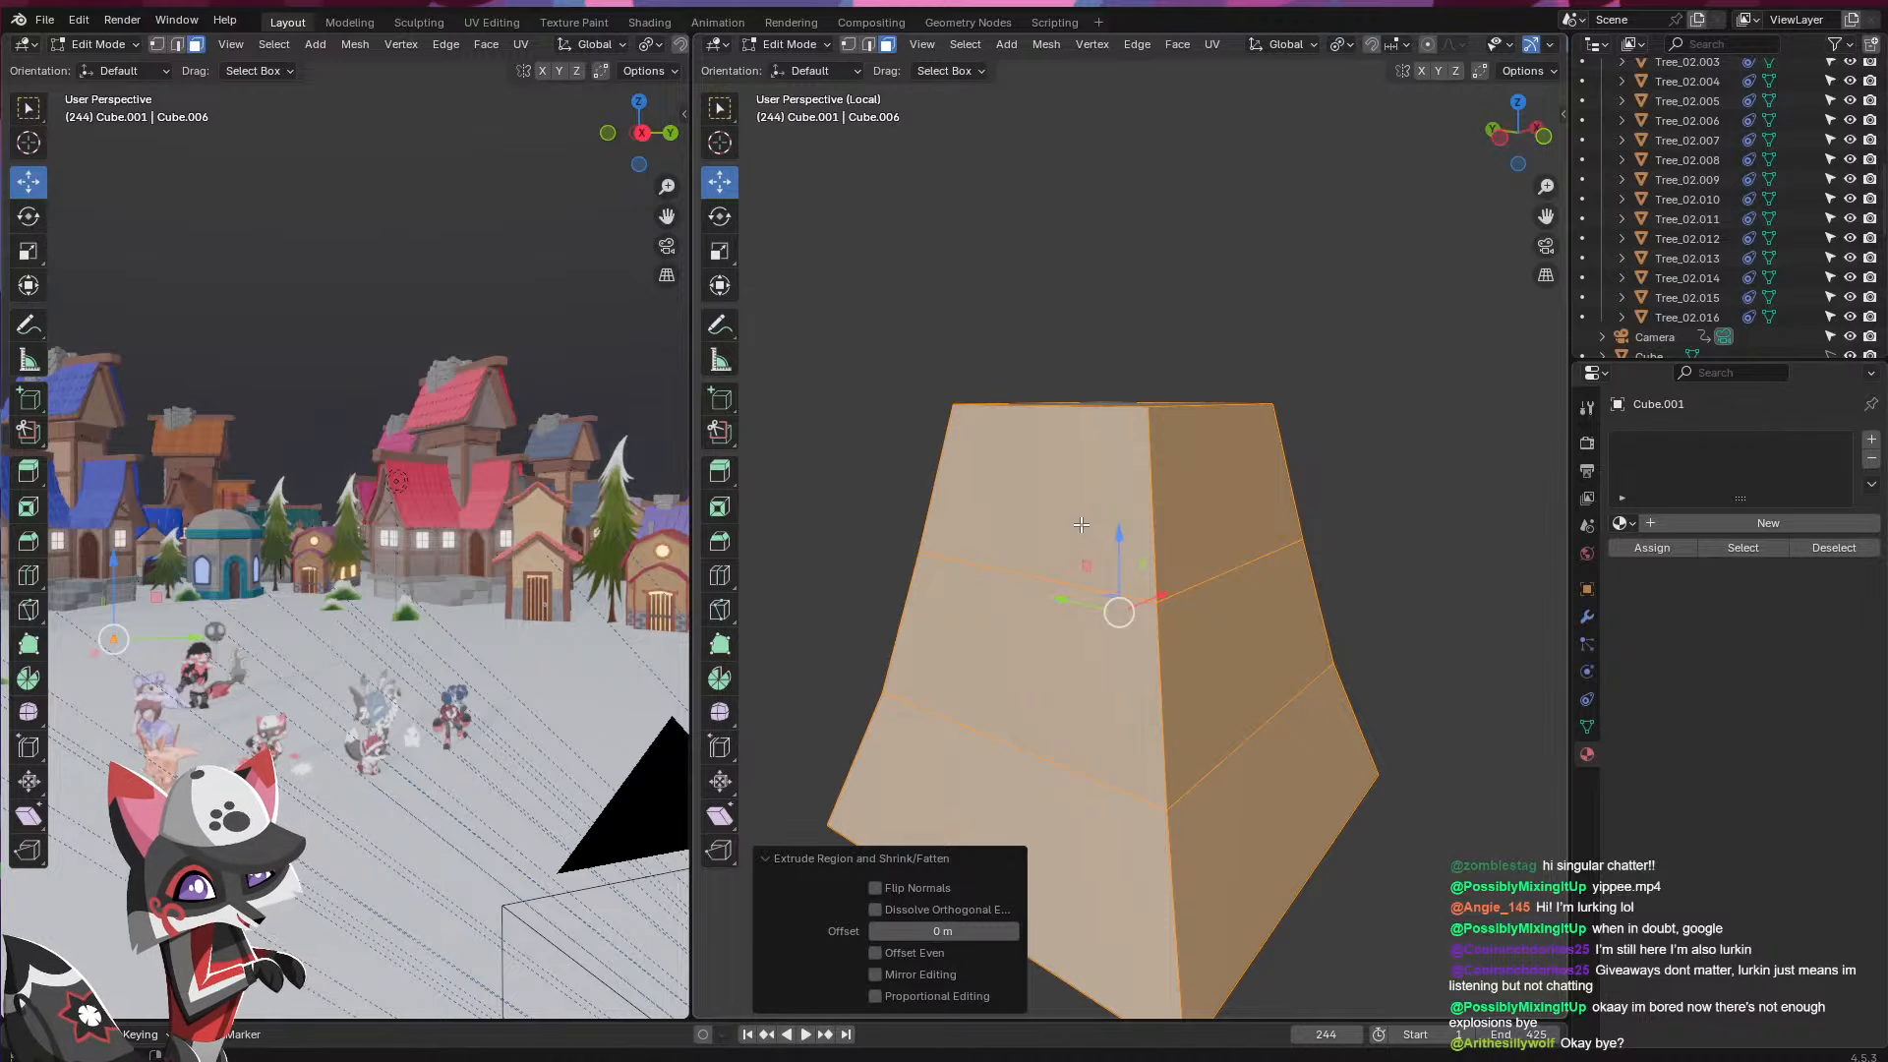
{"action": "key", "text": "ctrl+z"}
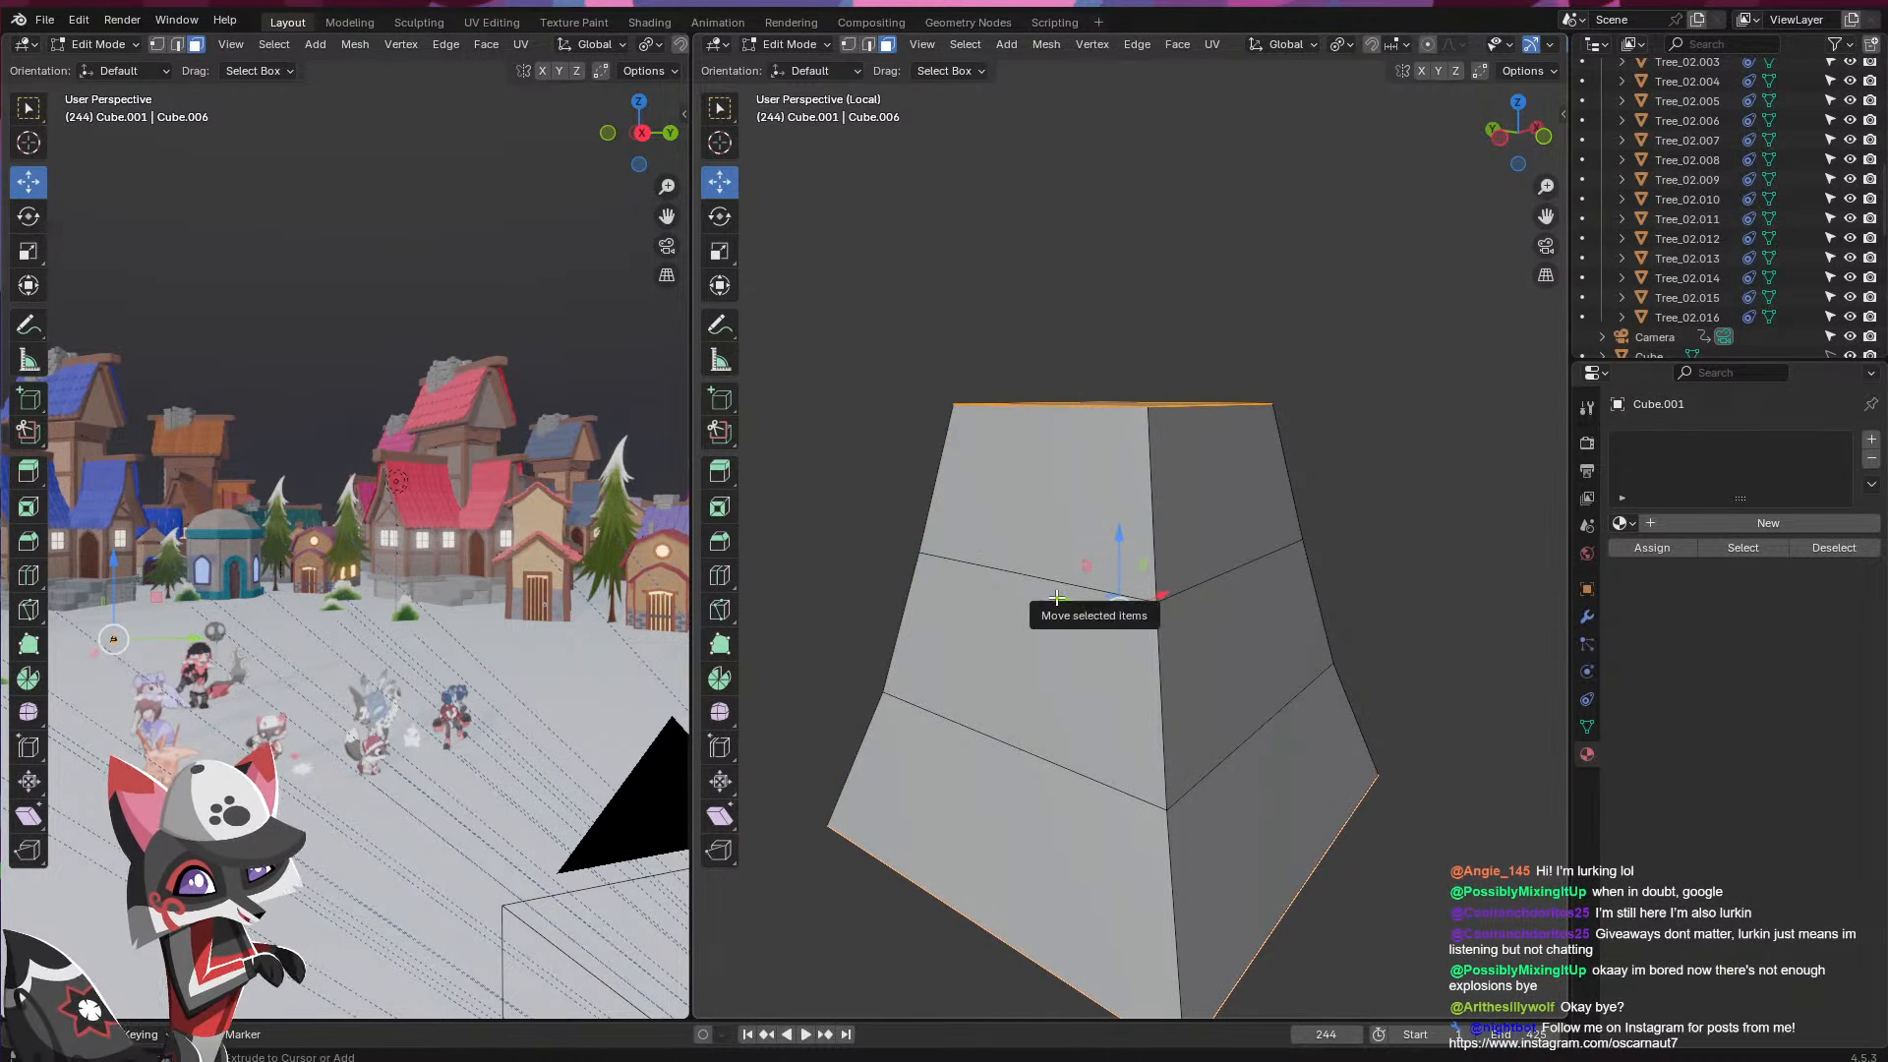
- Try to inset the side faces as one region by about 0.1 m
{"action": "key", "text": "a"}
{"action": "key", "text": "i"}
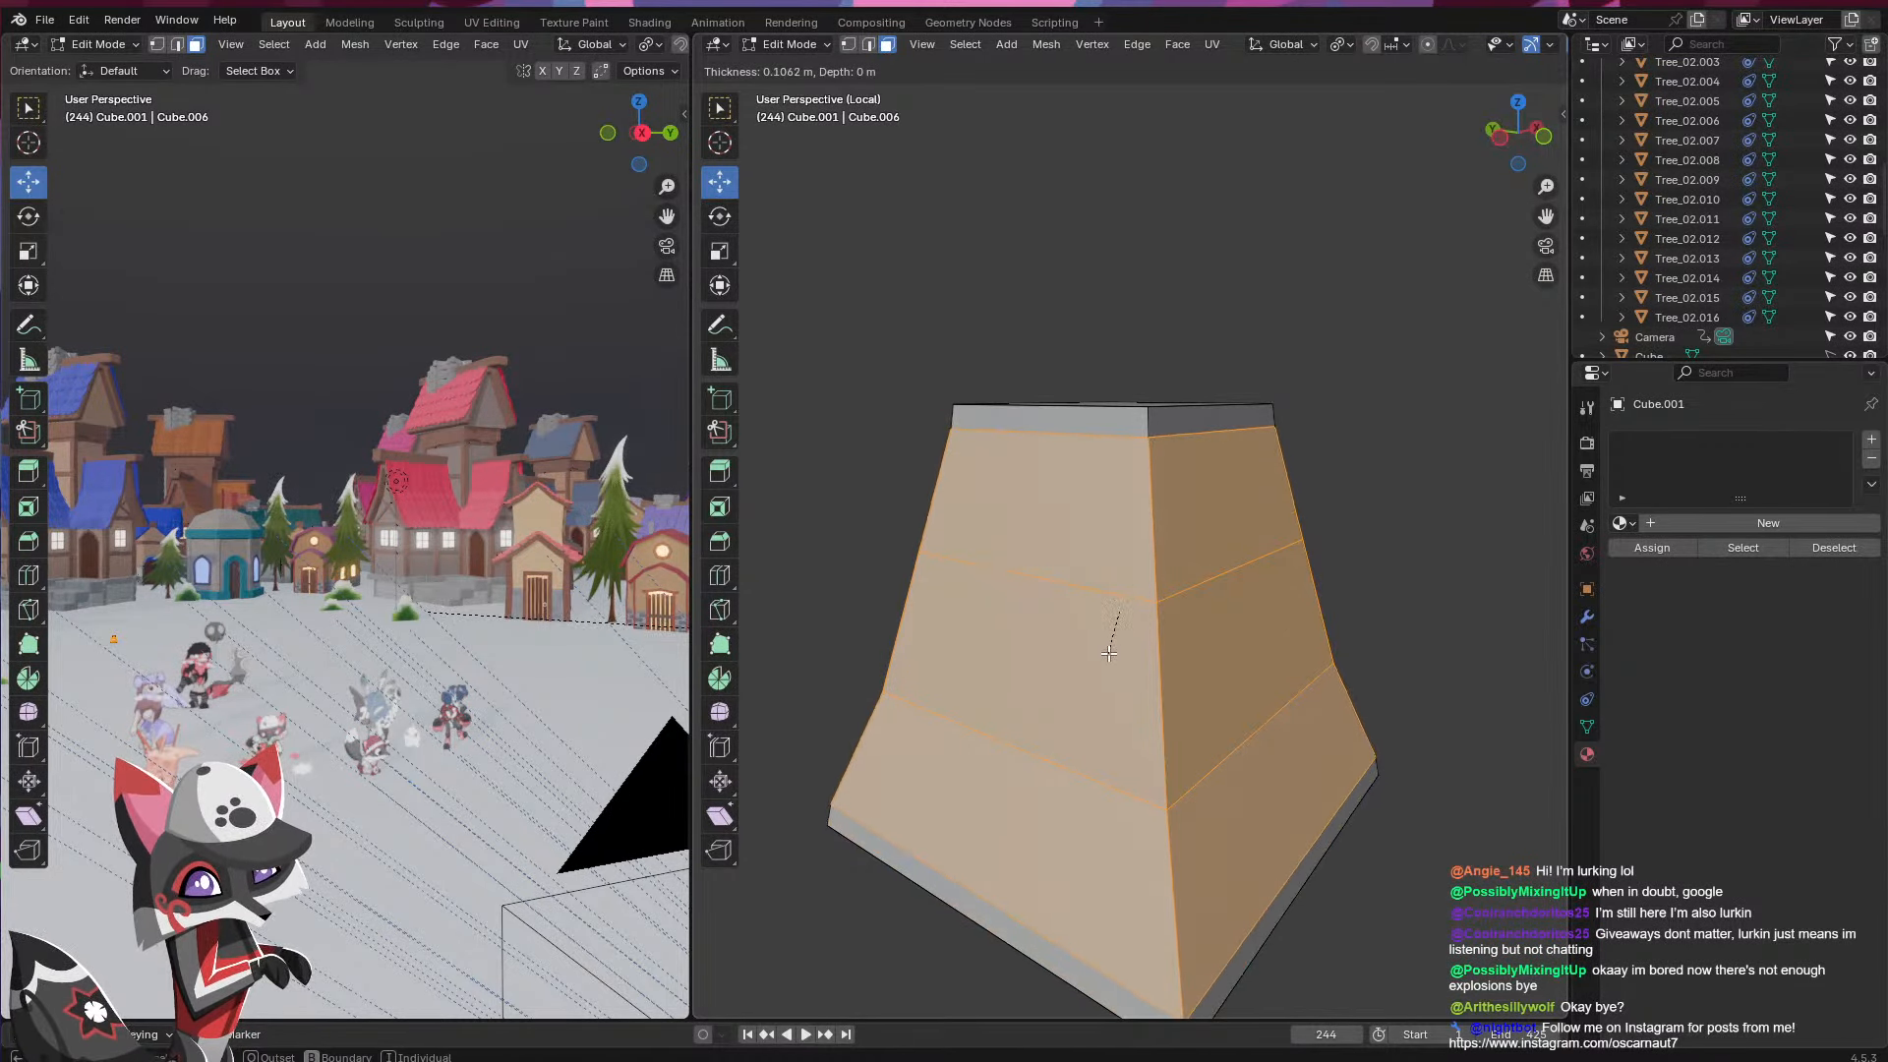
{"action": "right_click", "coordinate": [1131, 597]}
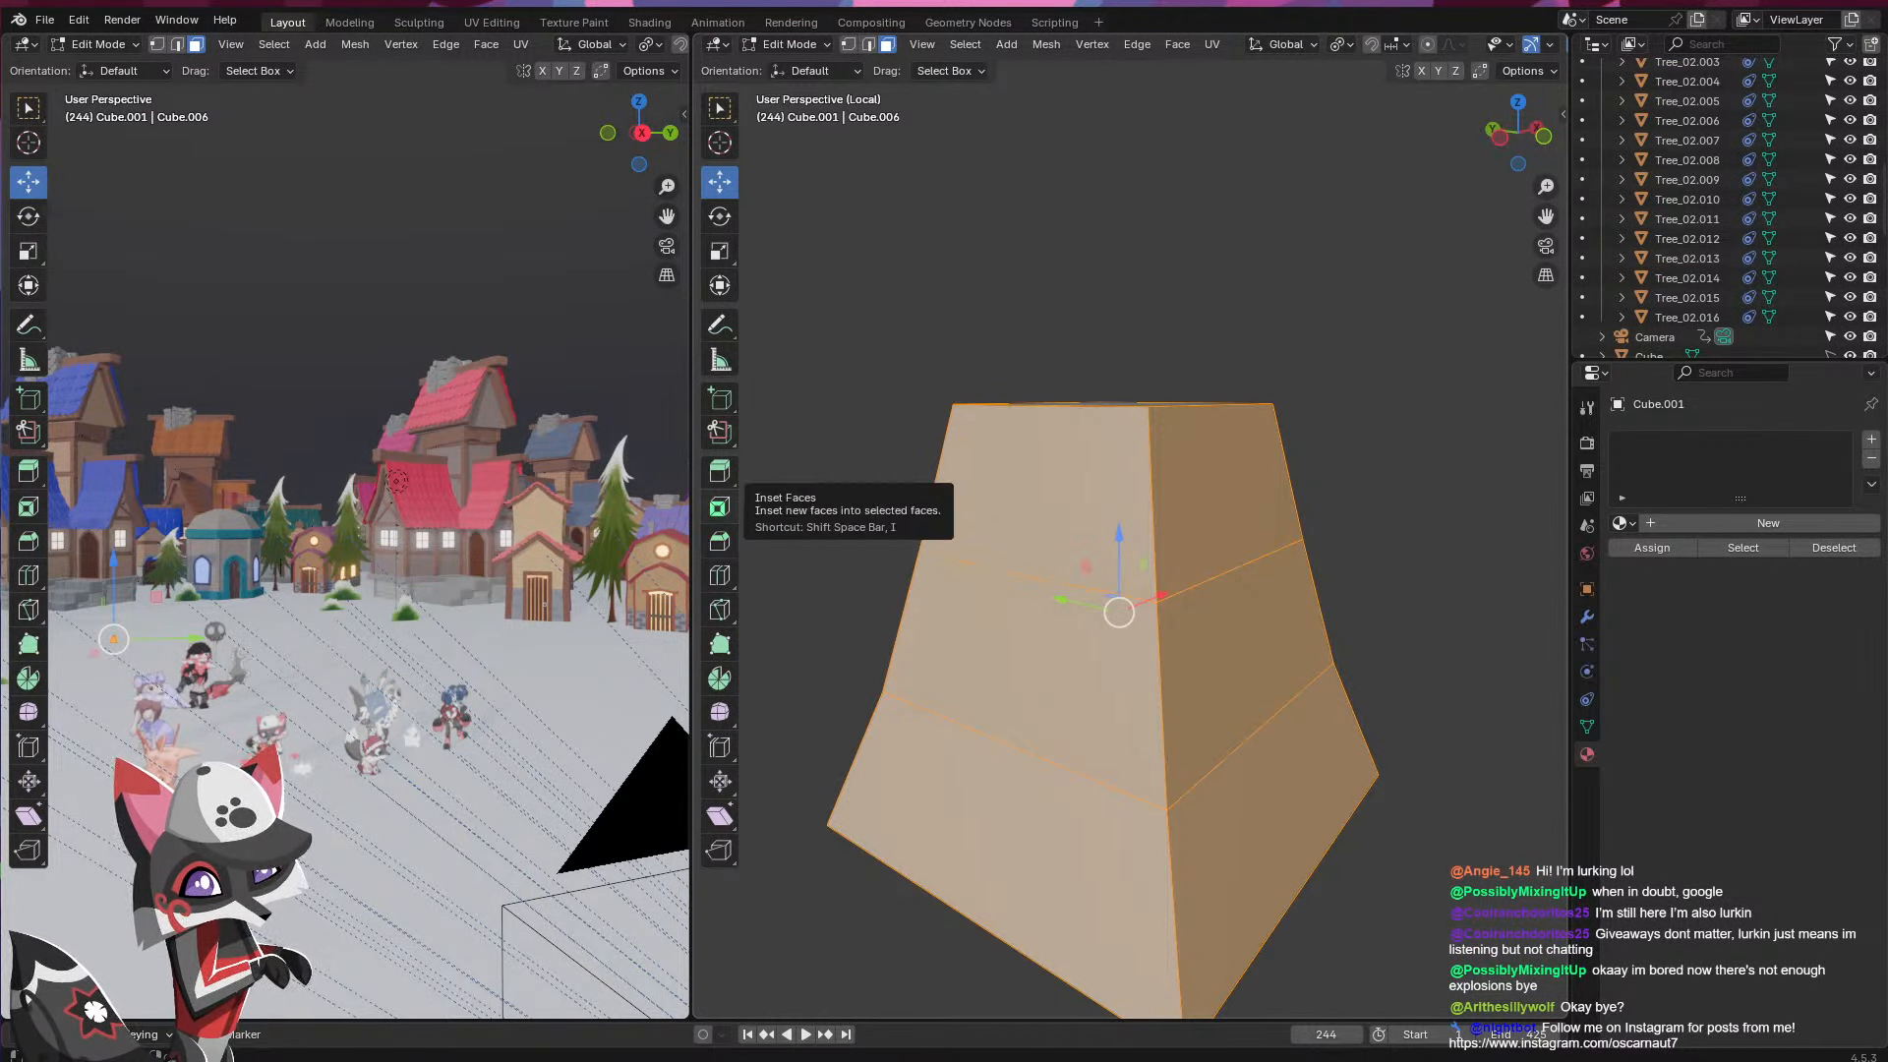
- Try to extrude the faces individually inward by about 0.154 m, and undo the extrusion
{"action": "left_click", "coordinate": [726, 470]}
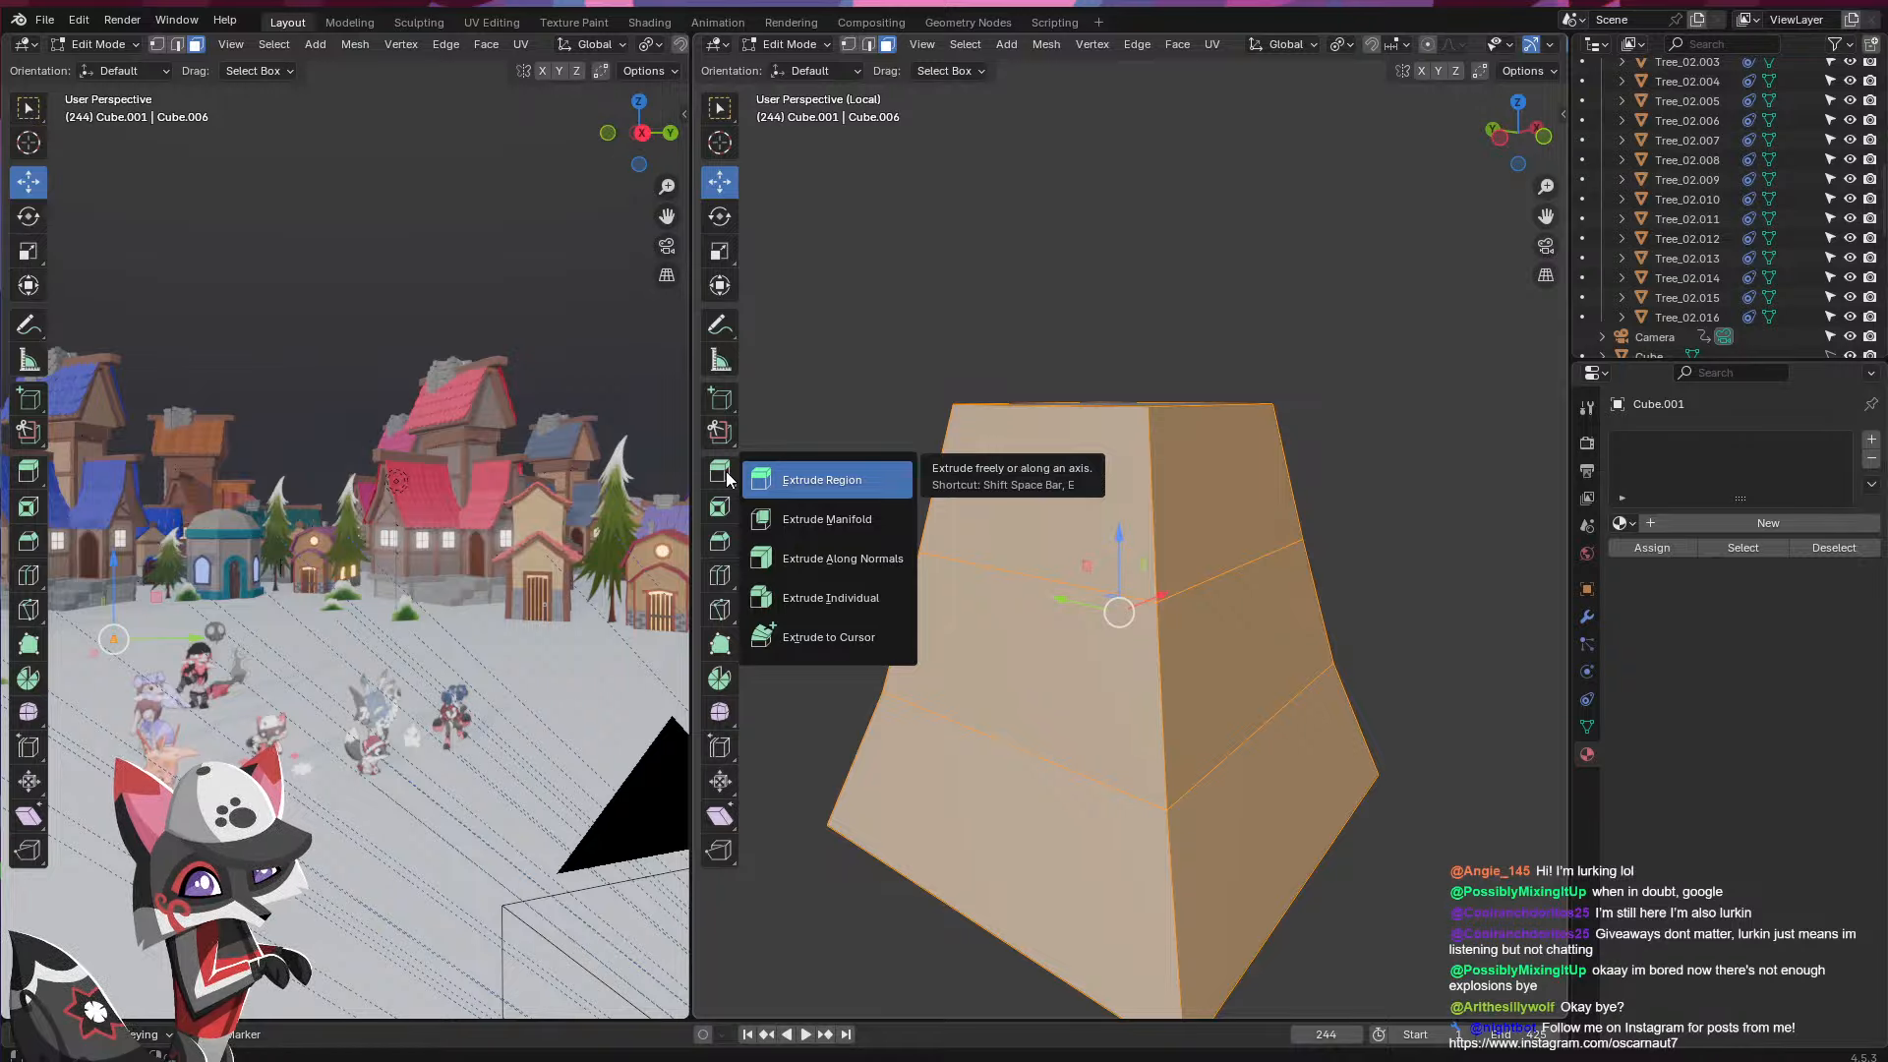
{"action": "left_click", "coordinate": [822, 480]}
{"action": "left_click_drag", "start_coordinate": [1117, 510], "coordinate": [1095, 897]}
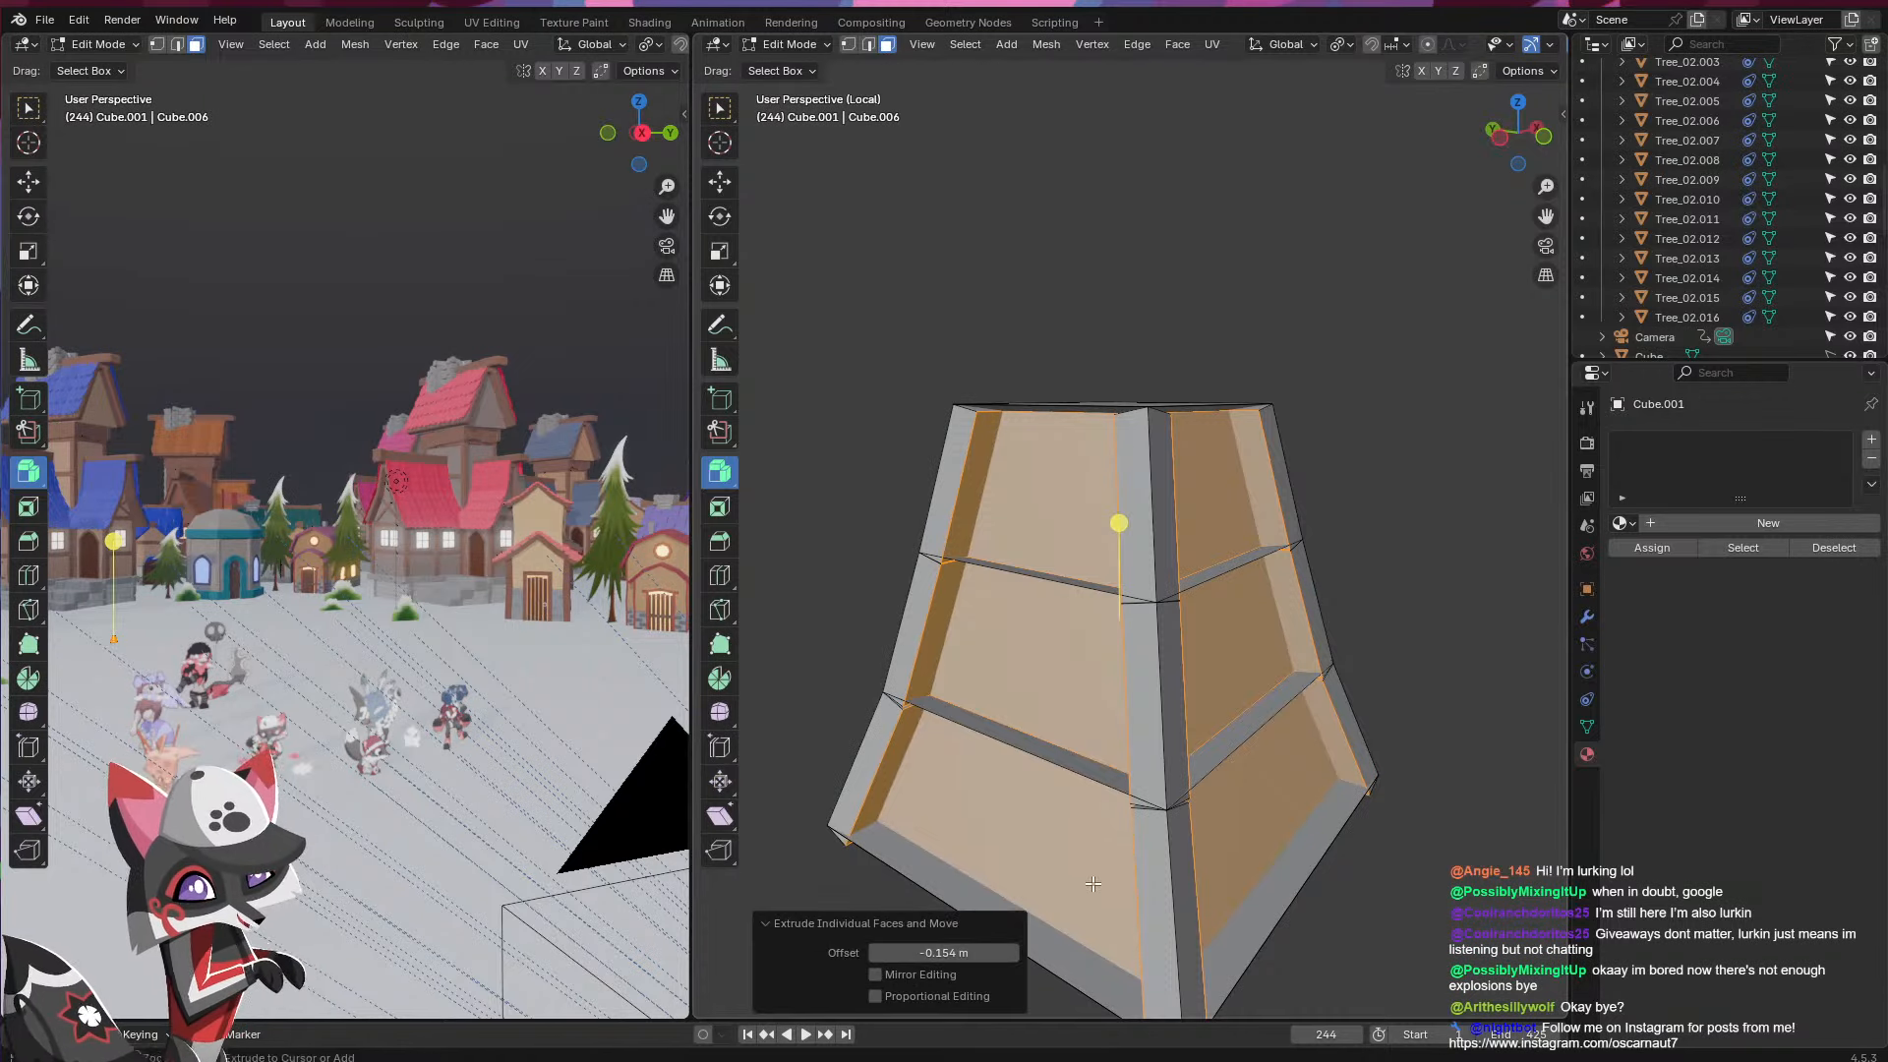
{"action": "key", "text": "ctrl+z"}
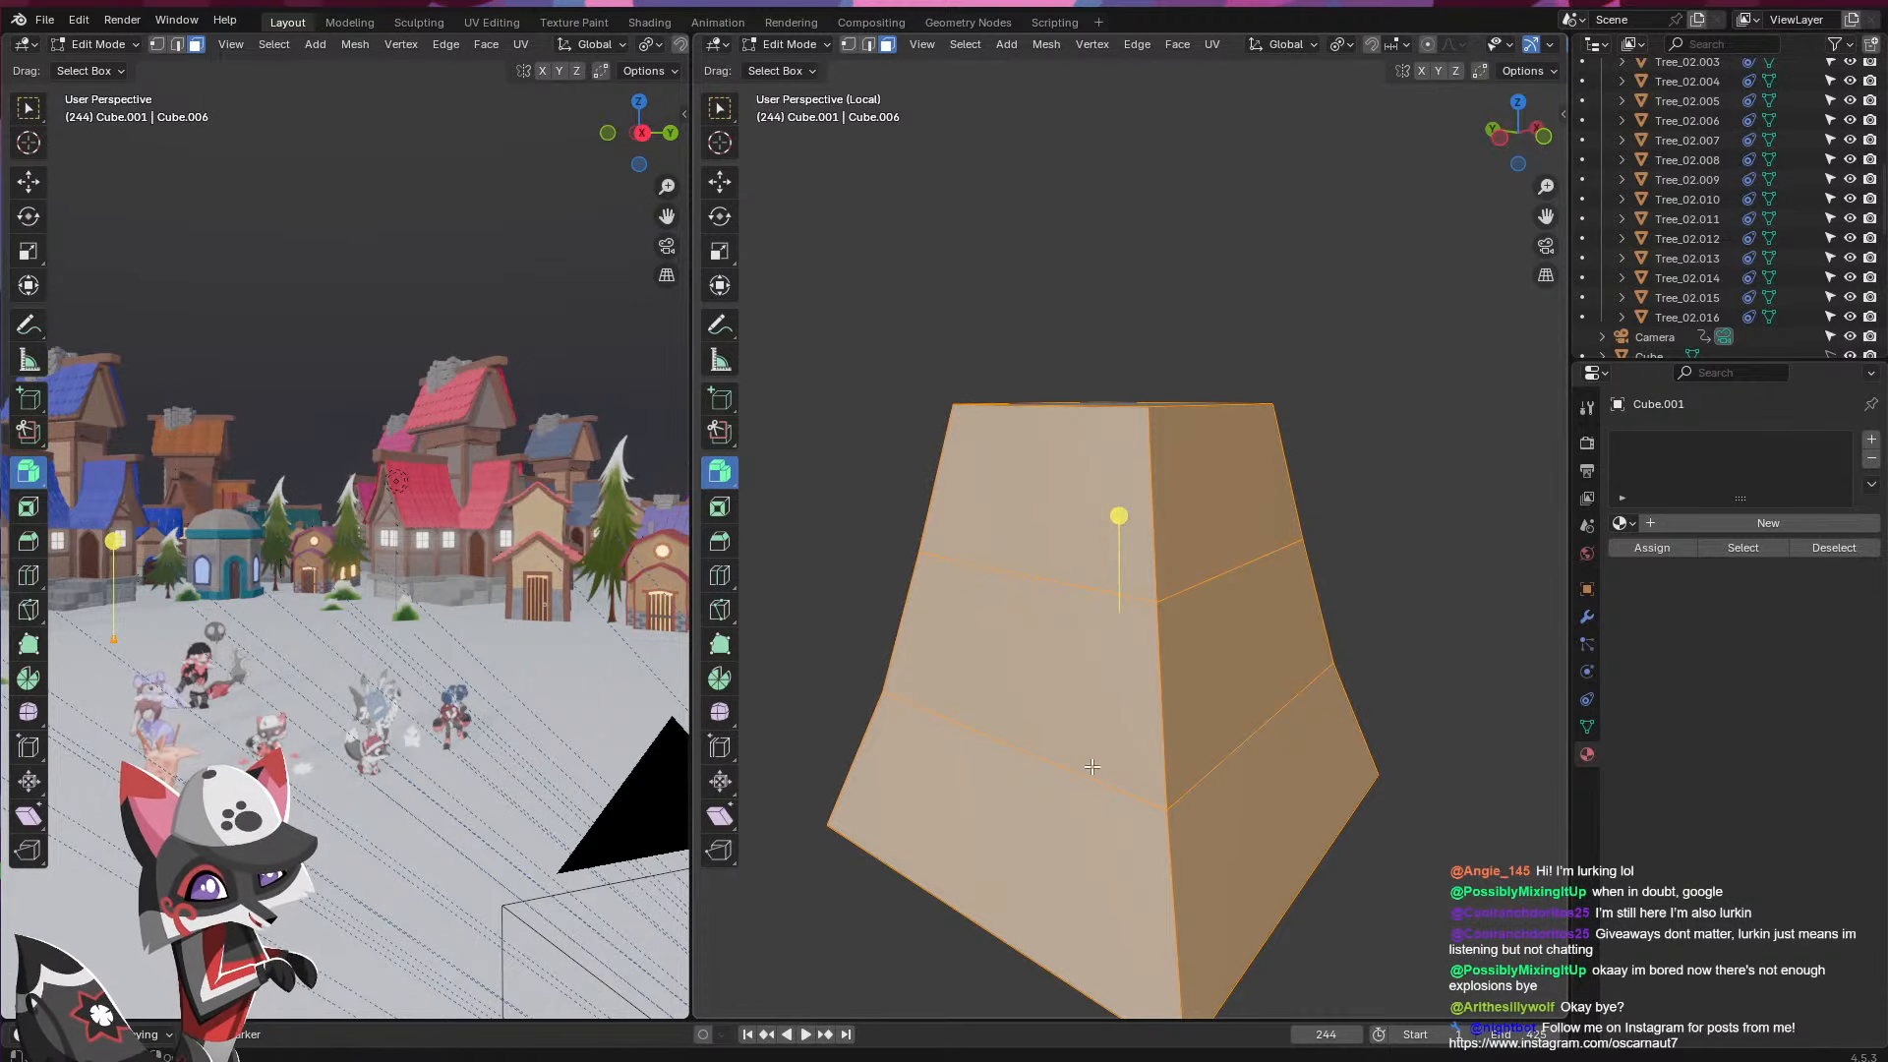
- Merge the overlapping vertices of the whole prop mesh by distance
{"action": "left_click", "coordinate": [731, 479]}
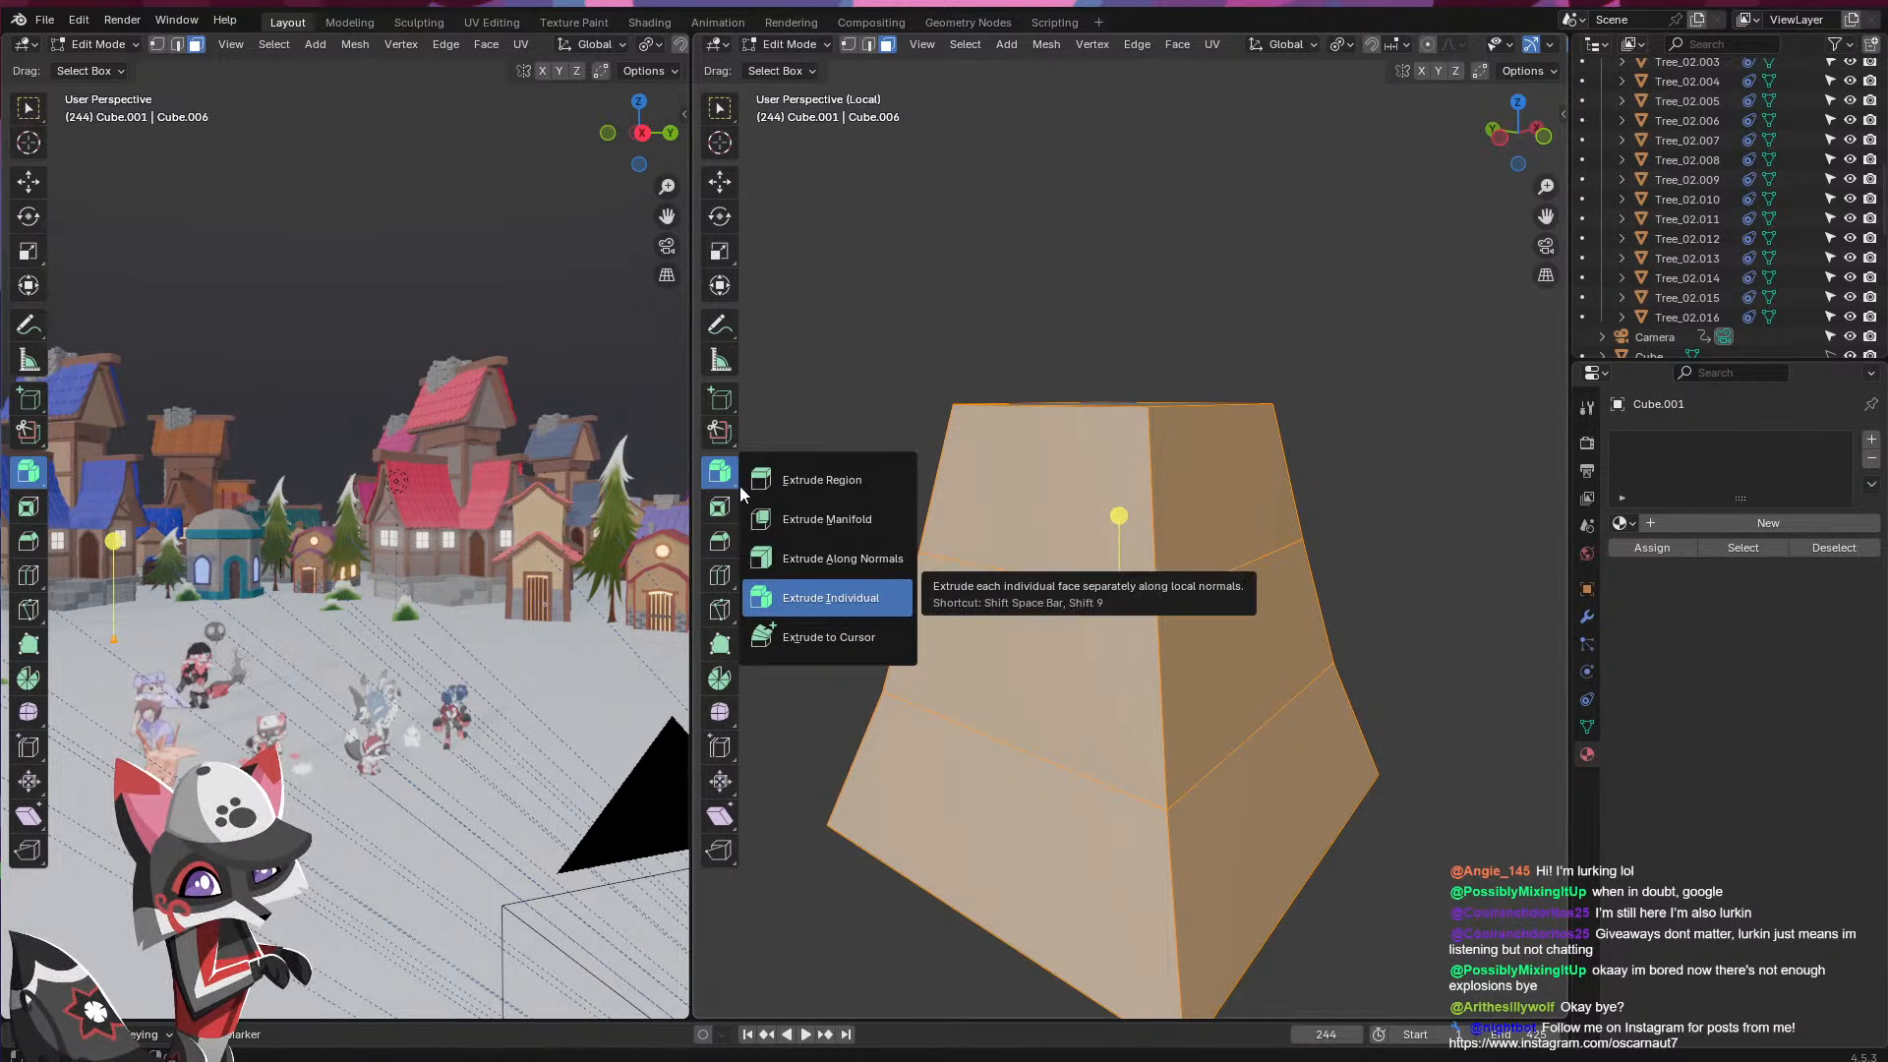
{"action": "left_click", "coordinate": [820, 551]}
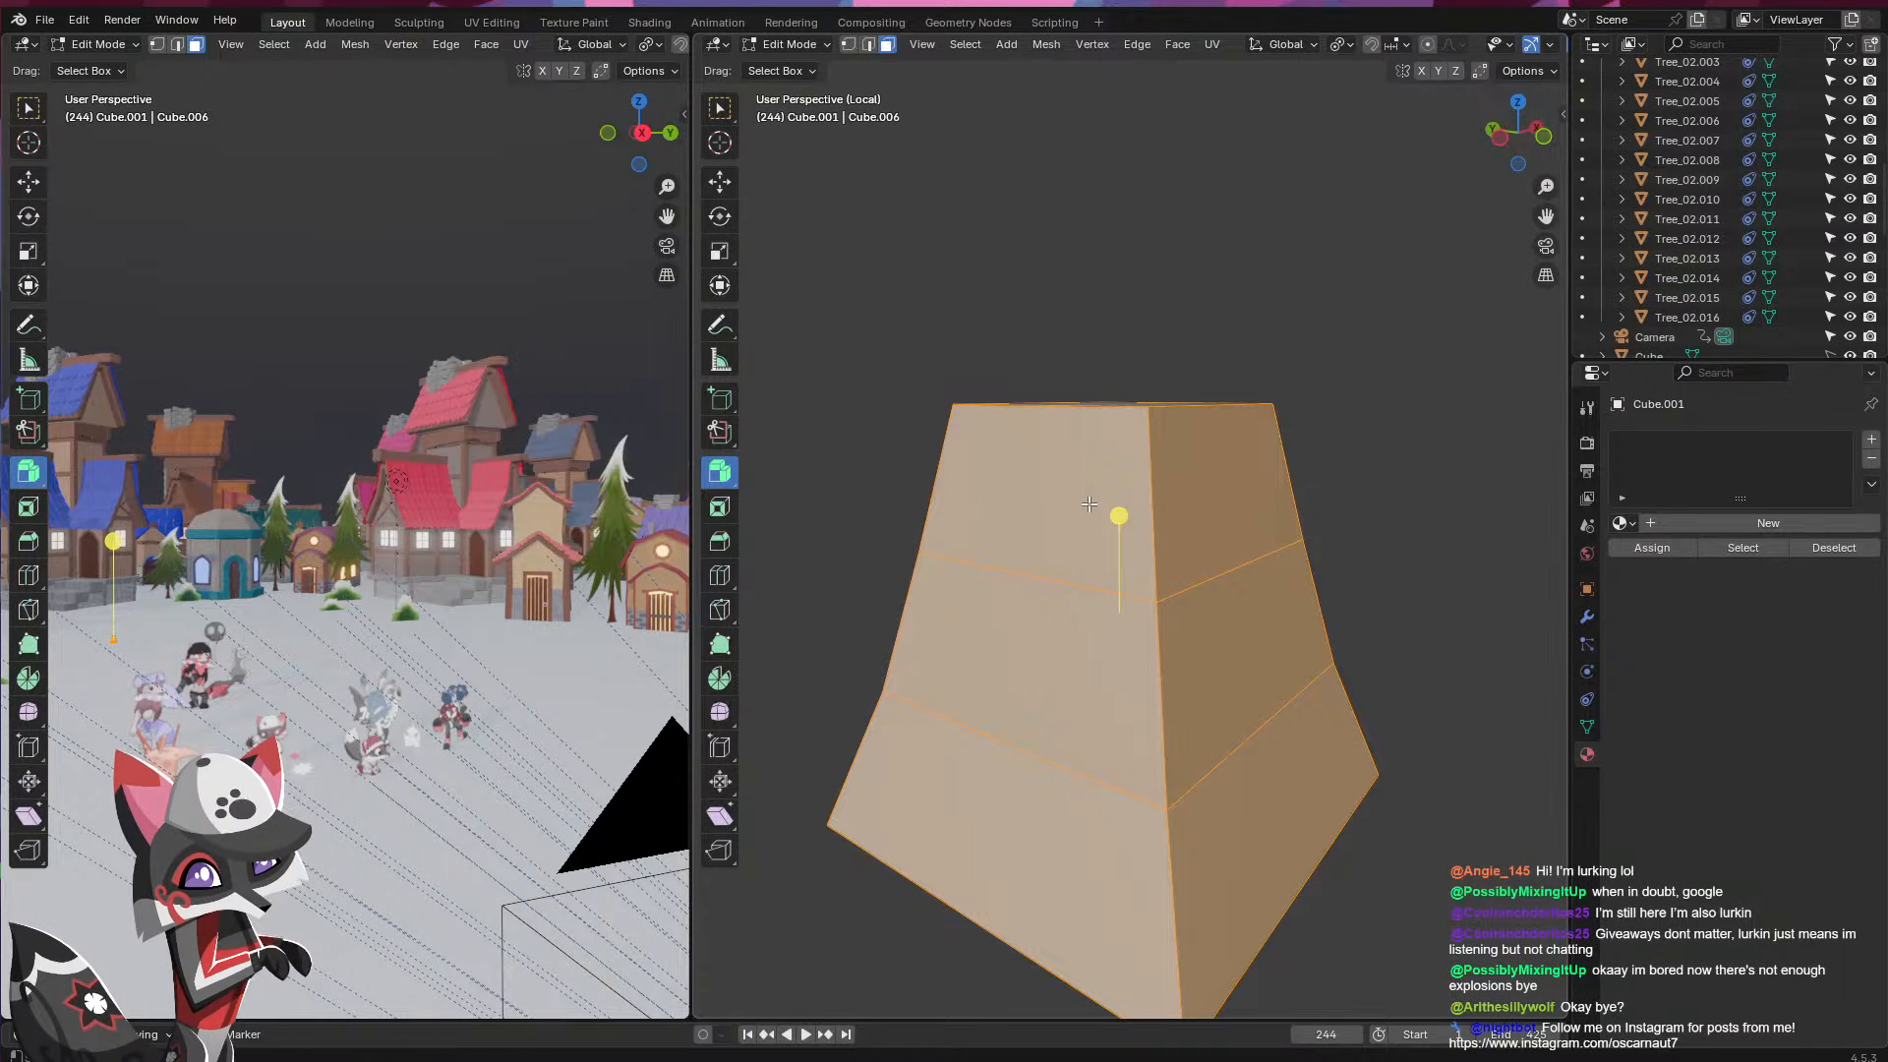
{"action": "key", "text": "m"}
{"action": "key", "text": "m"}
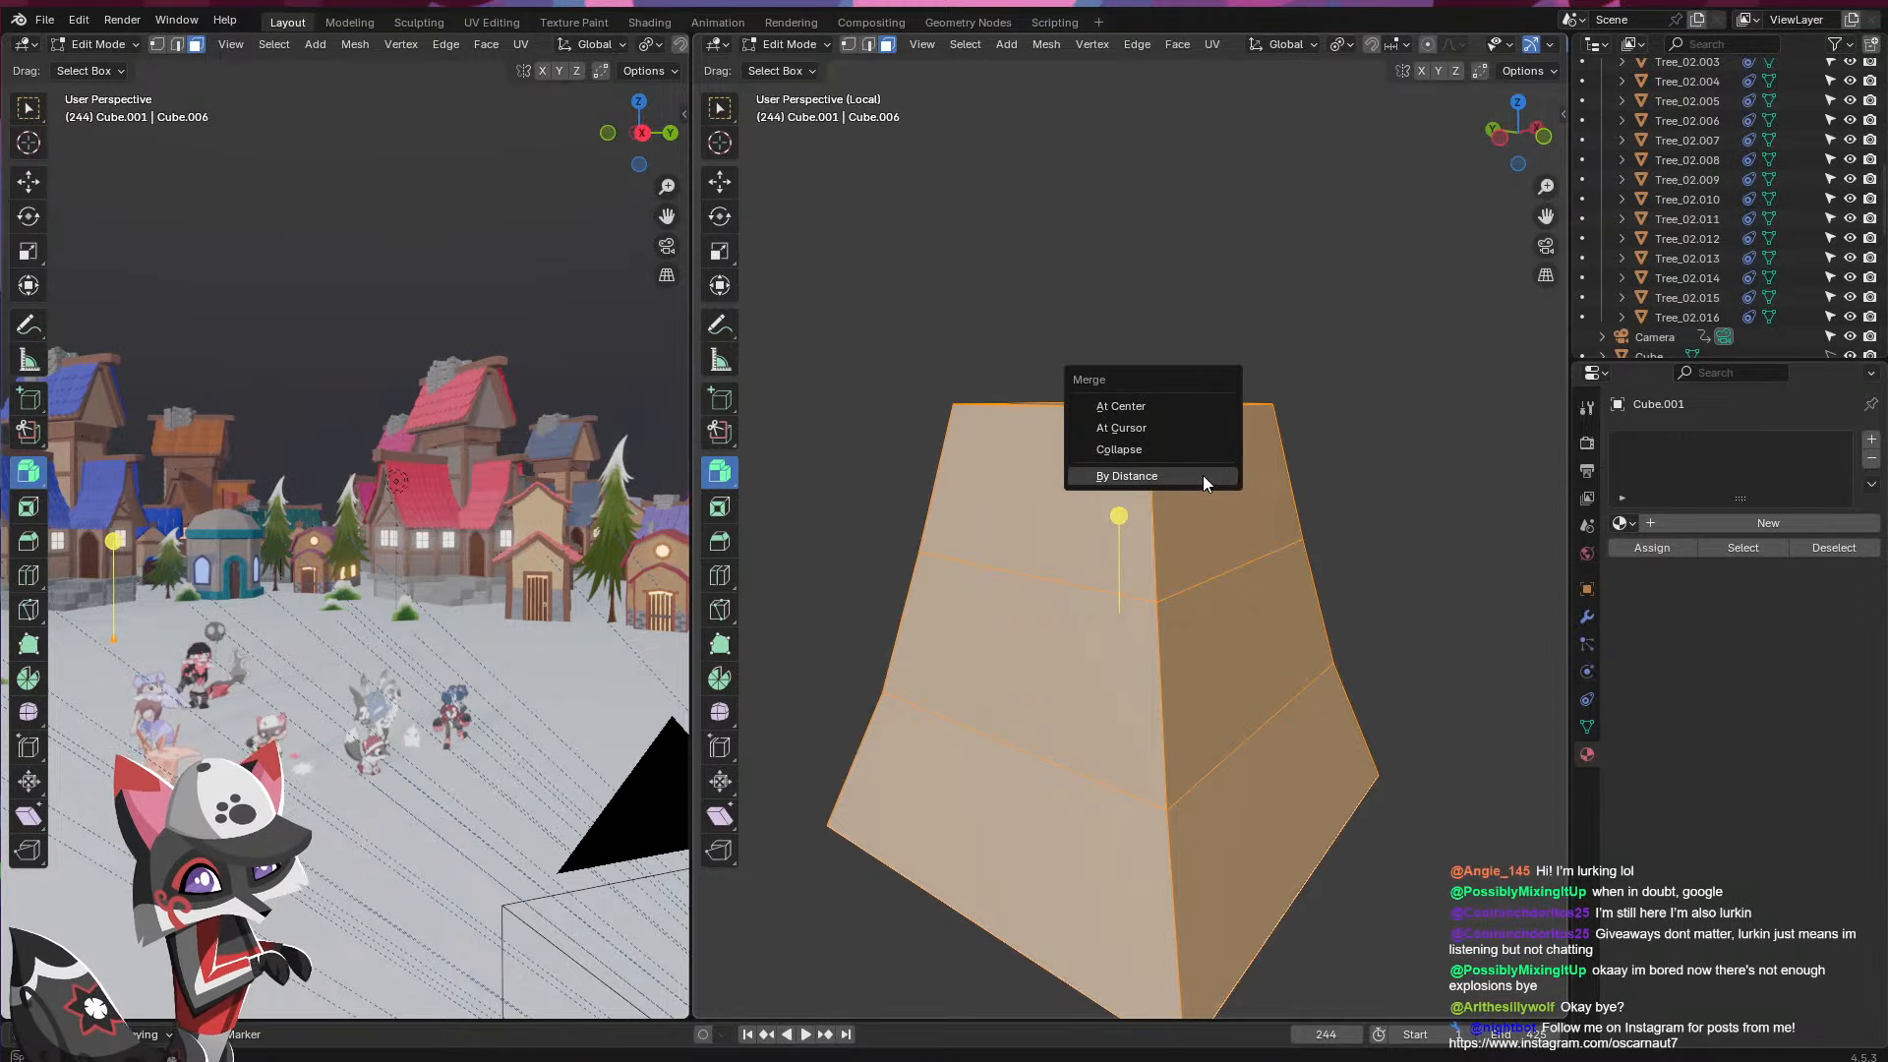
{"action": "left_click", "coordinate": [1204, 481]}
- Try to extrude the three stacked faces of one side and scale them inward
{"action": "left_click", "coordinate": [1093, 522]}
{"action": "left_click", "coordinate": [1072, 673], "text": "shift"}
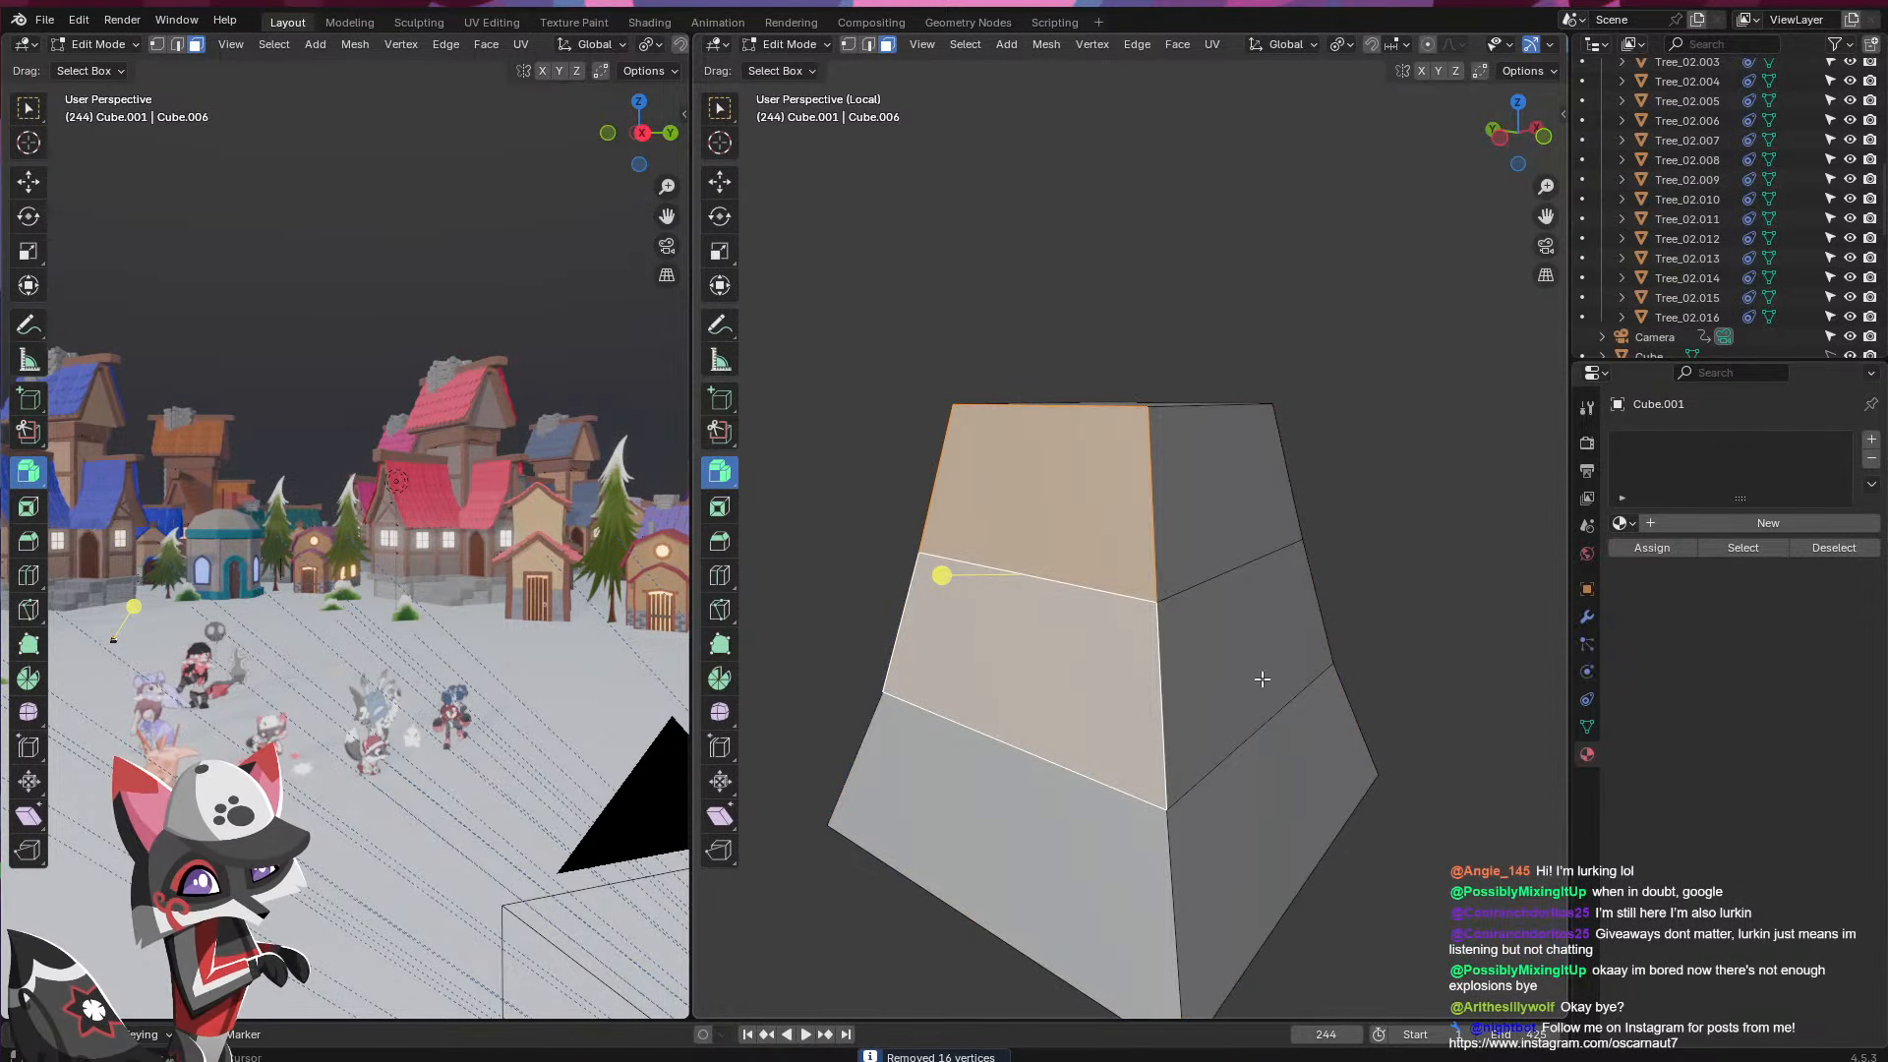
{"action": "left_click", "coordinate": [1055, 827]}
{"action": "left_click", "coordinate": [1076, 689], "text": "shift"}
{"action": "left_click", "coordinate": [1124, 540], "text": "shift"}
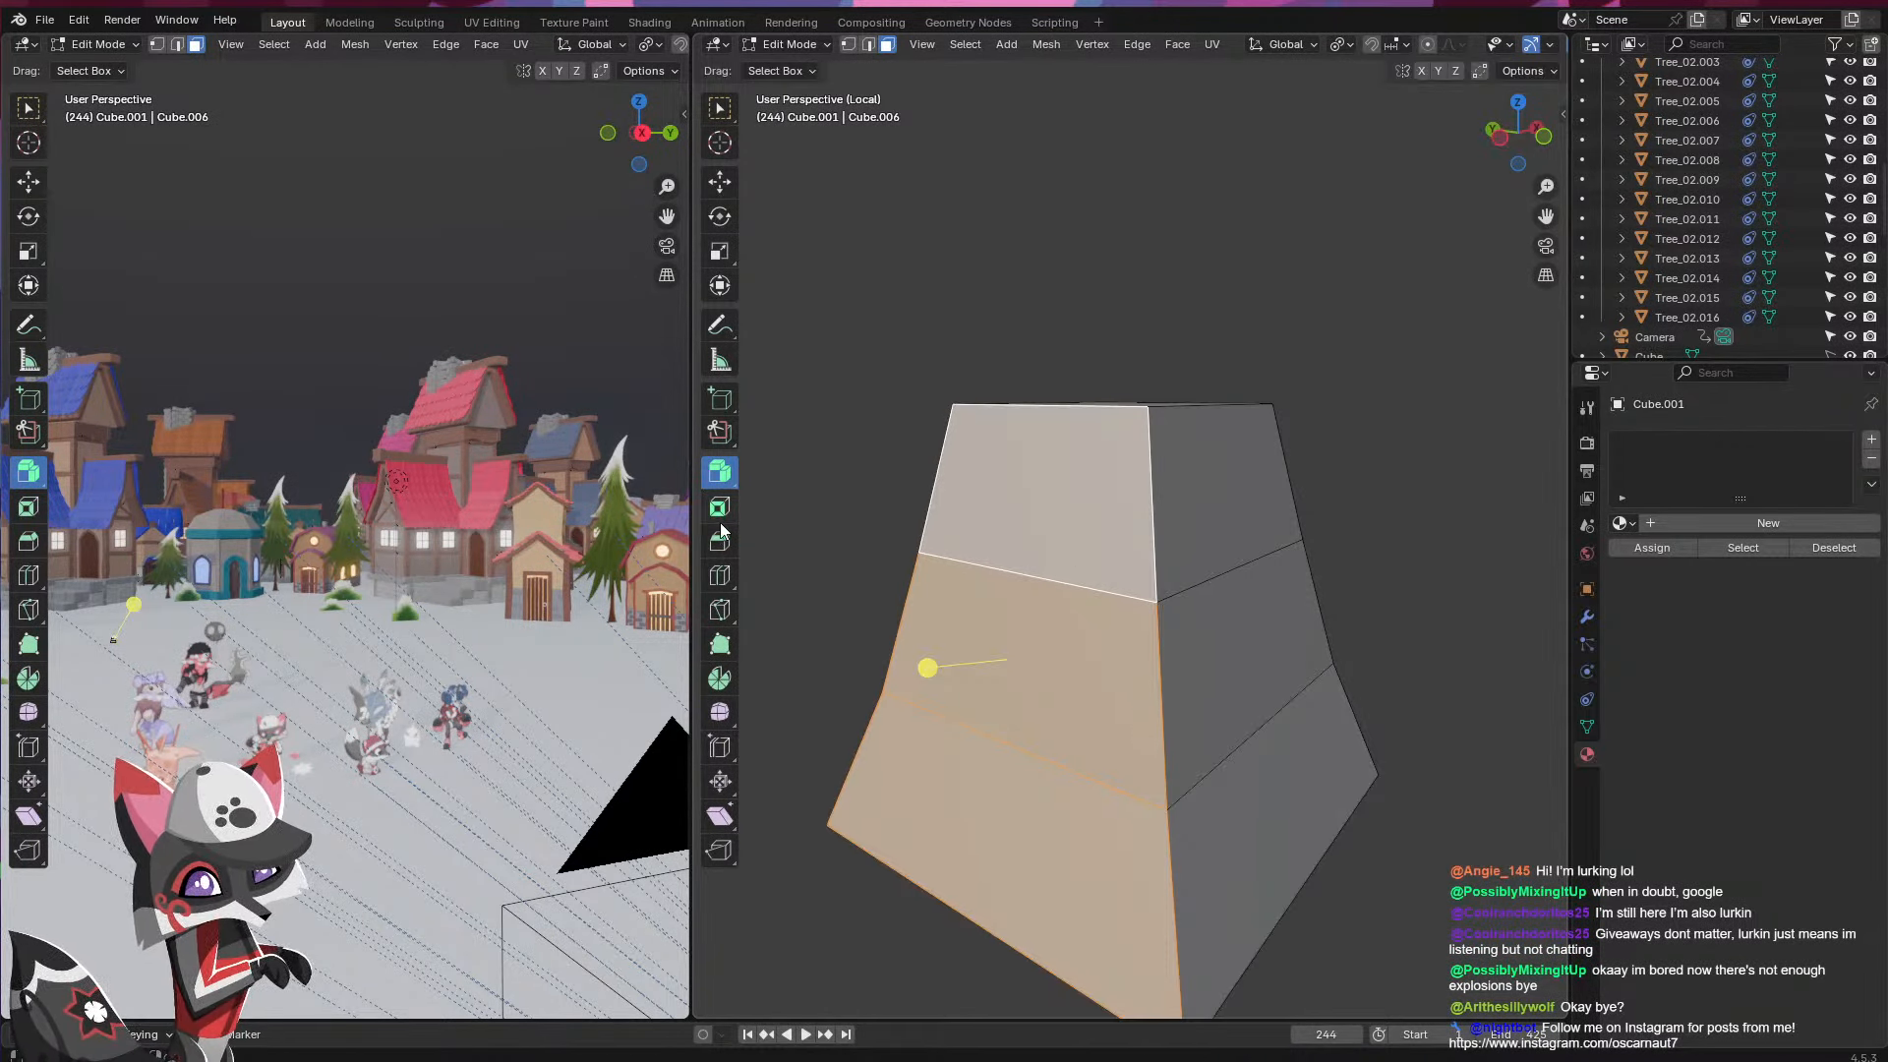
{"action": "left_click", "coordinate": [720, 476]}
{"action": "left_click", "coordinate": [831, 596]}
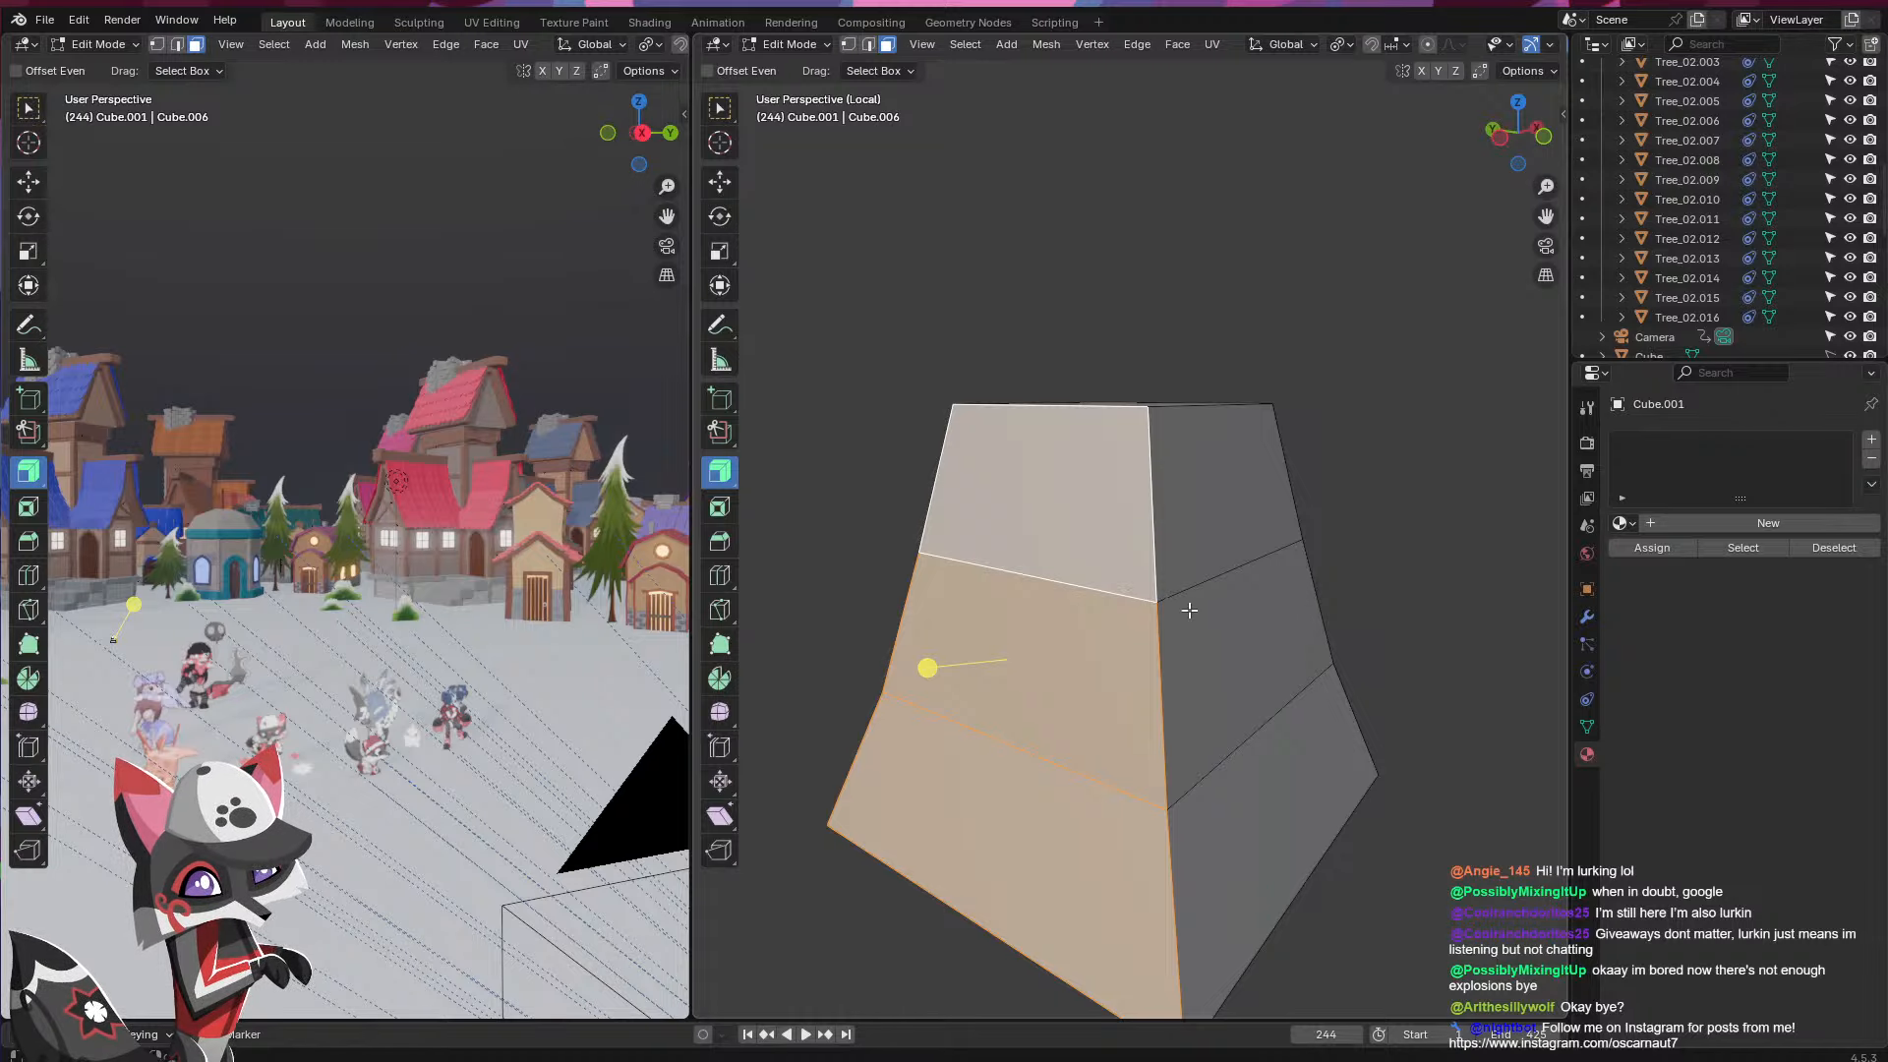
{"action": "key", "text": "e"}
{"action": "key", "text": "s"}
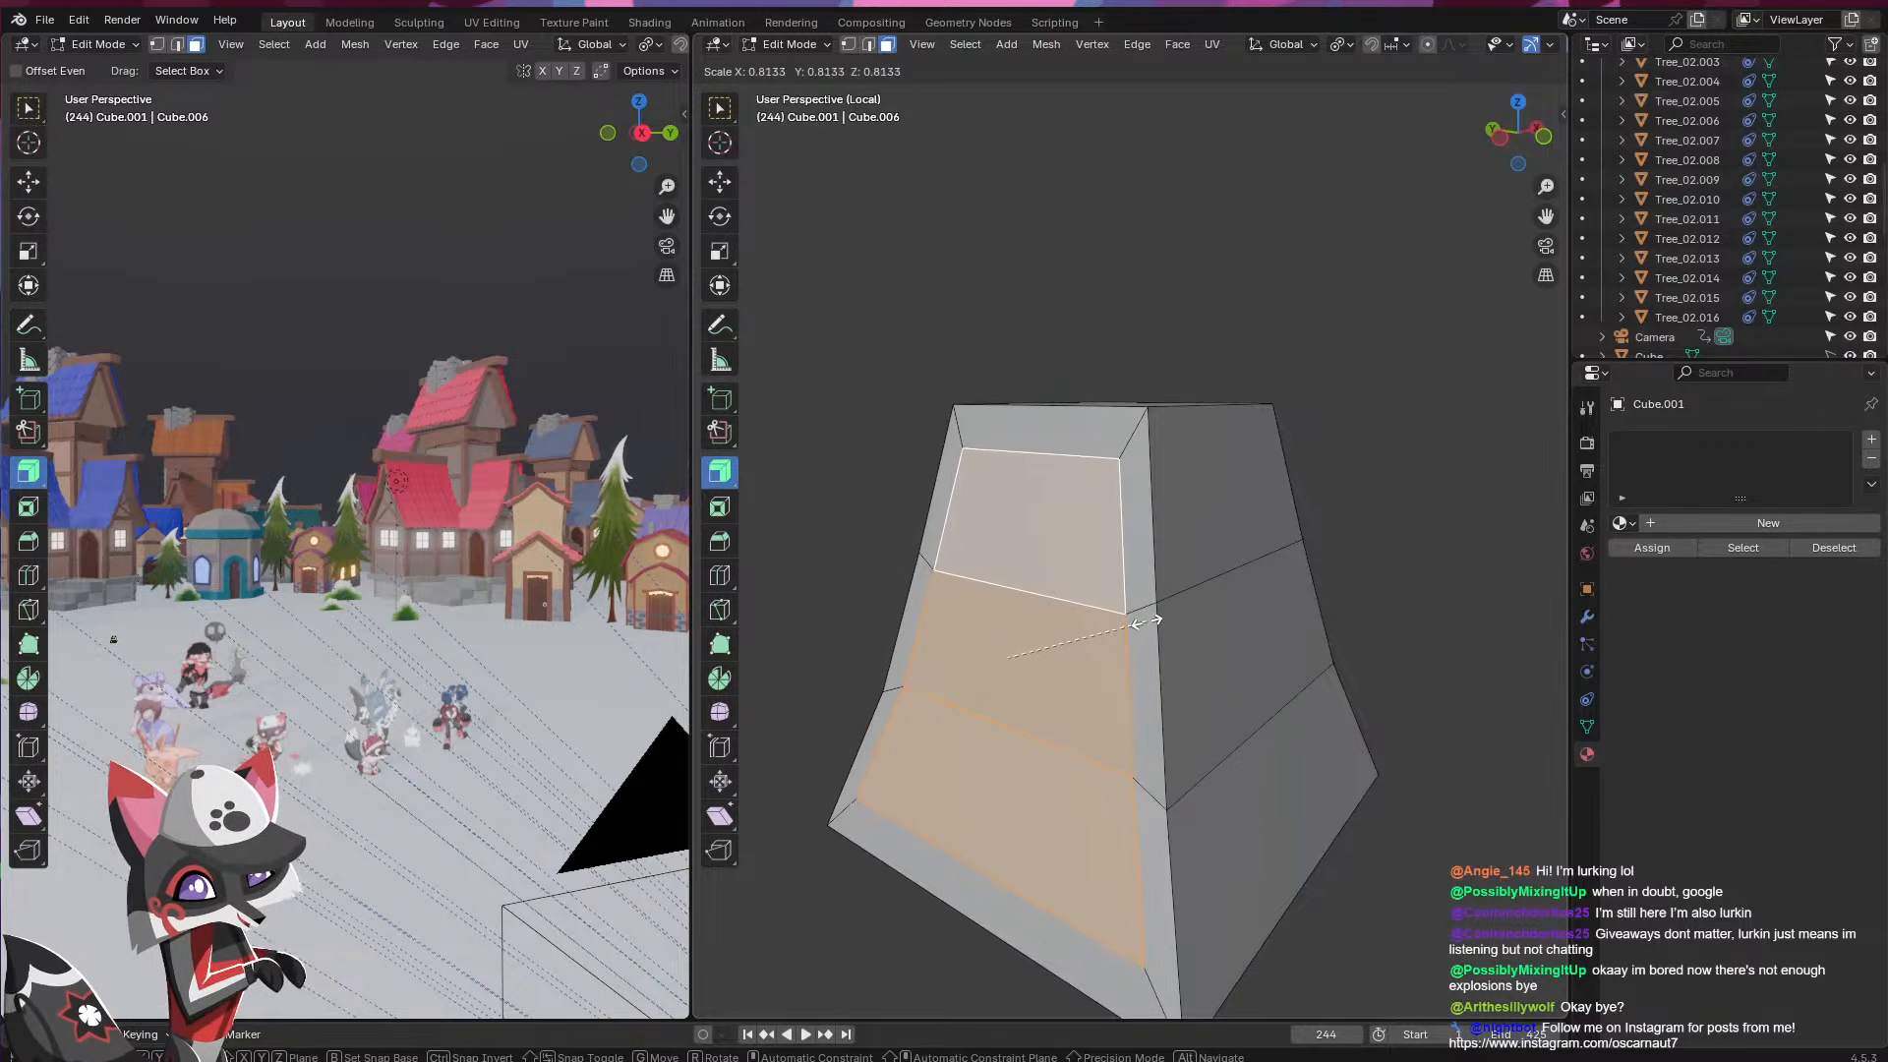
{"action": "right_click", "coordinate": [1147, 621]}
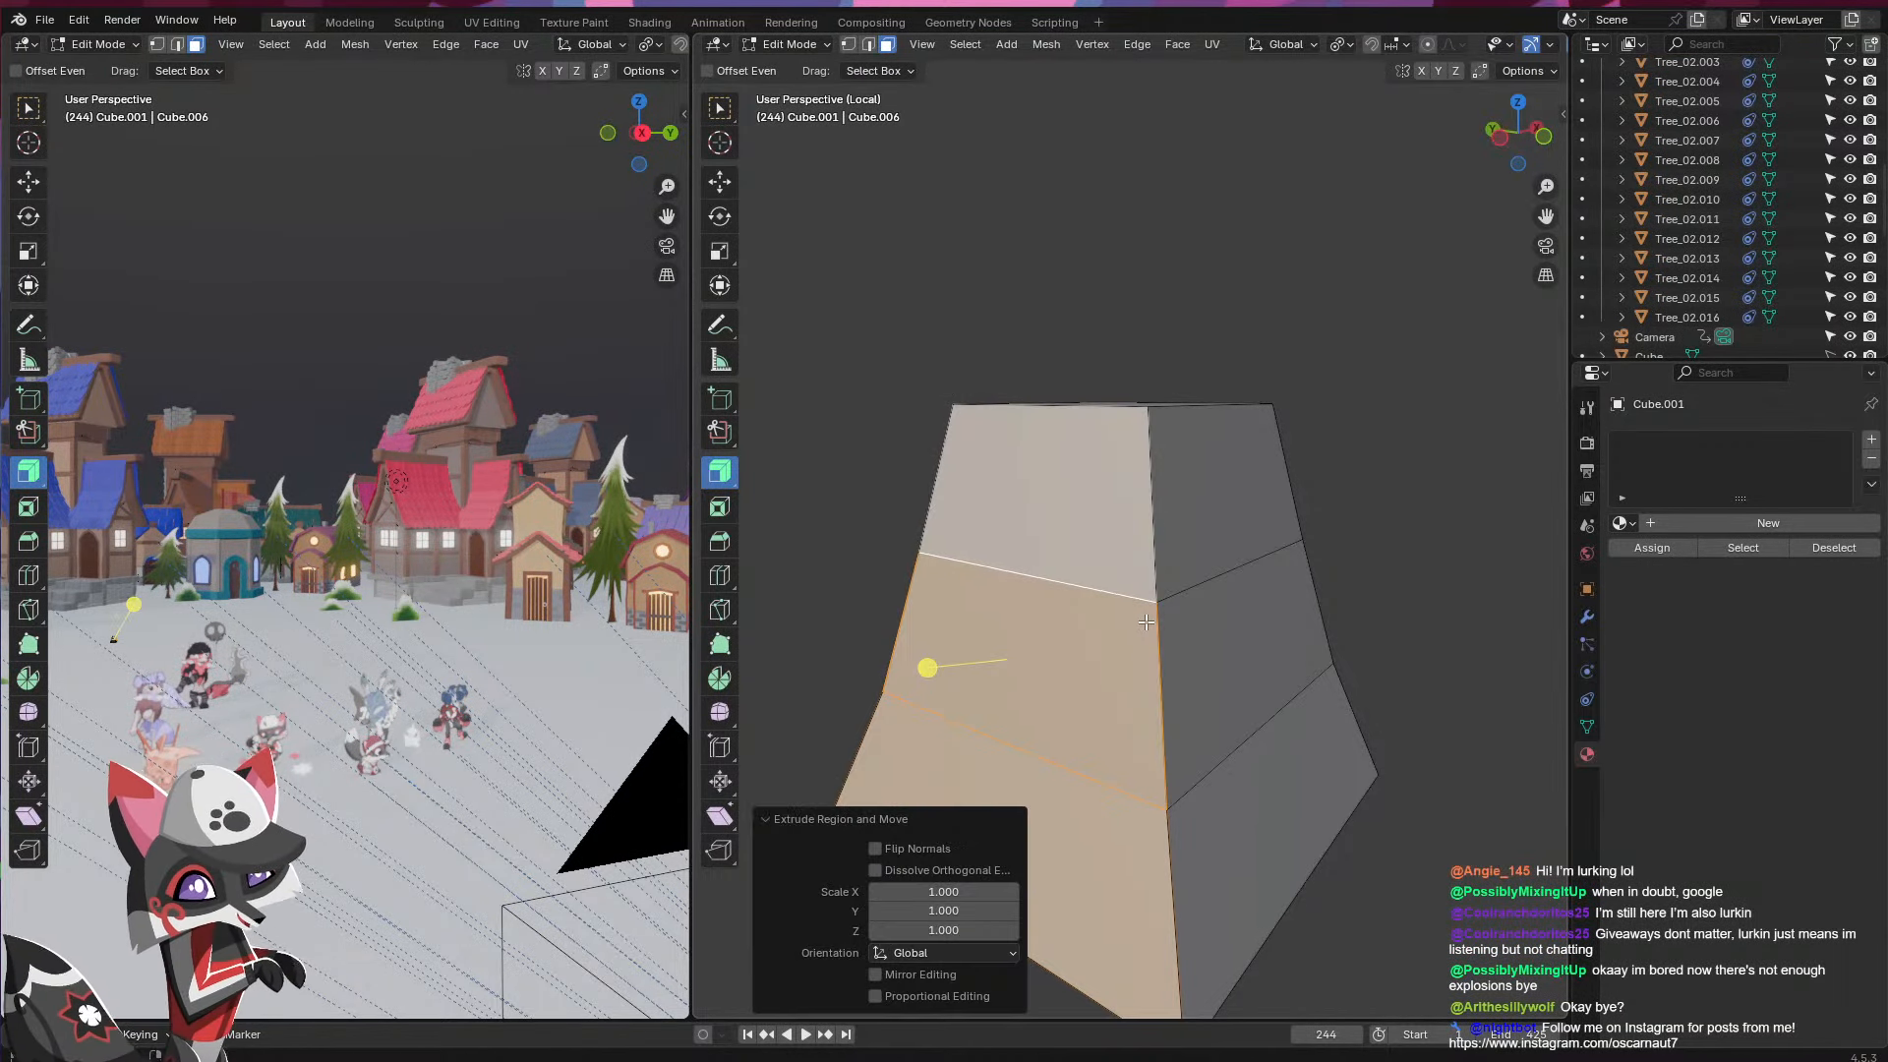
- Select the whole mesh and merge its duplicate vertices by distance to clean up the cancelled extrusion
{"action": "left_click", "coordinate": [1208, 534], "text": "shift"}
{"action": "left_click", "coordinate": [1216, 672], "text": "shift"}
{"action": "left_click", "coordinate": [1312, 745], "text": "shift"}
{"action": "middle_click_drag", "start_coordinate": [1326, 745], "coordinate": [1068, 738]}
{"action": "key", "text": "a"}
{"action": "key", "text": "m"}
{"action": "left_click", "coordinate": [1068, 745]}
- Select the side faces all around the prop and try to scale them, then to shrink/fatten them
{"action": "left_click", "coordinate": [1088, 531]}
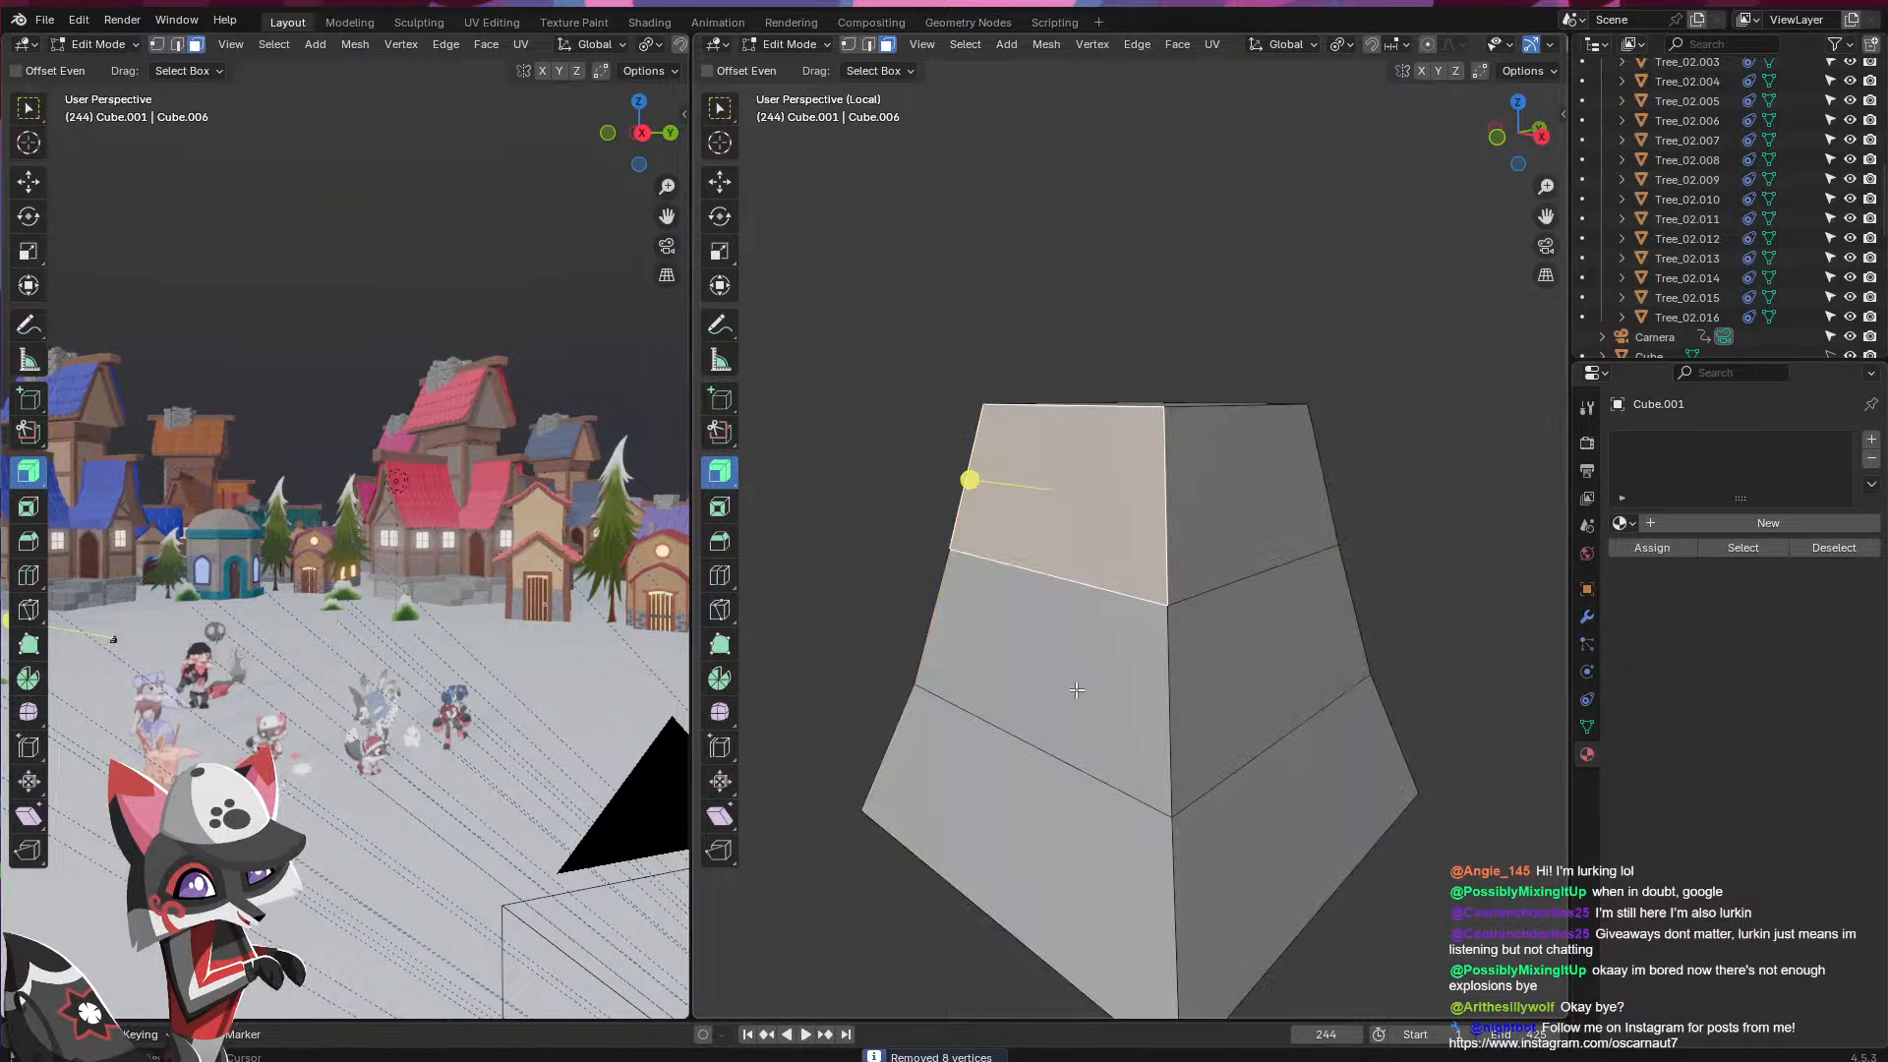
{"action": "left_click", "coordinate": [1080, 661], "text": "shift"}
{"action": "left_click", "coordinate": [1097, 826], "text": "shift"}
{"action": "left_click", "coordinate": [1220, 828], "text": "shift"}
{"action": "left_click", "coordinate": [1229, 678], "text": "shift"}
{"action": "left_click", "coordinate": [1224, 591], "text": "shift"}
{"action": "left_click", "coordinate": [1215, 555], "text": "shift"}
{"action": "left_click", "coordinate": [1219, 662], "text": "shift"}
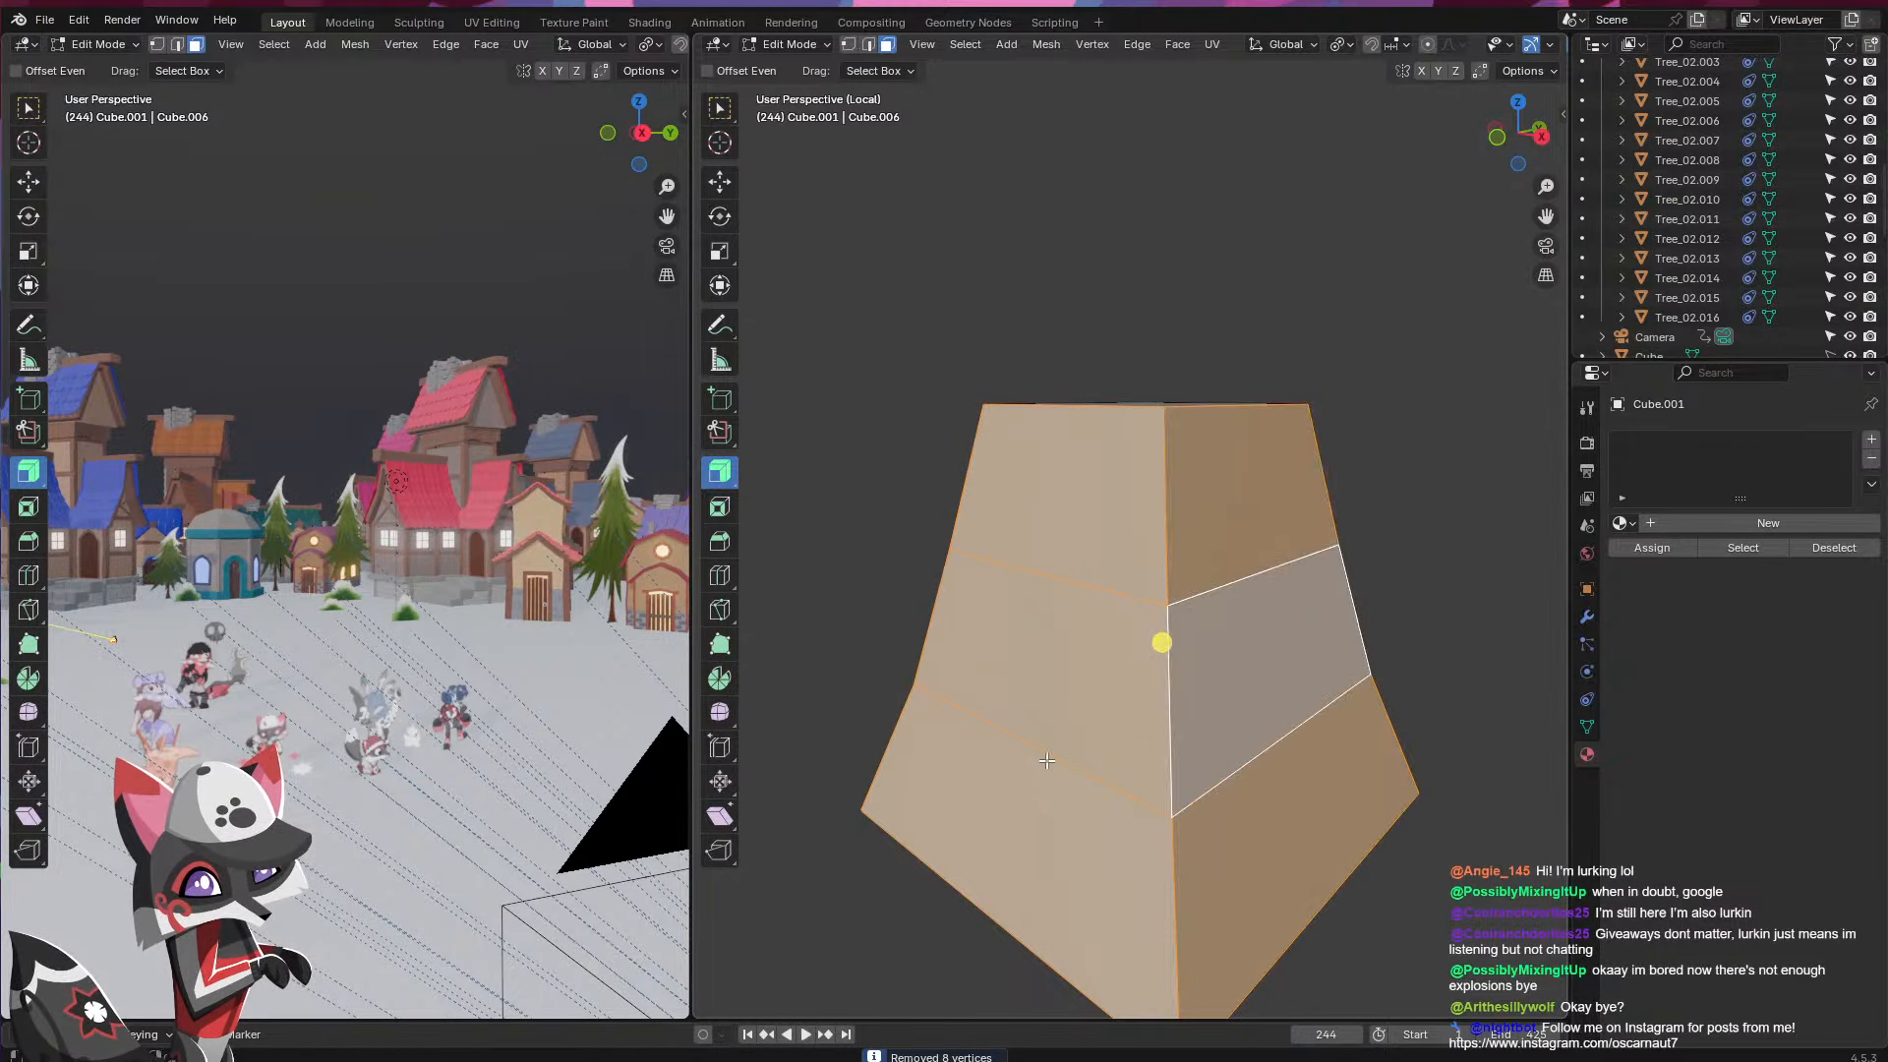
{"action": "middle_click_drag", "start_coordinate": [1170, 755], "coordinate": [1311, 749]}
{"action": "left_click", "coordinate": [1050, 808], "text": "shift"}
{"action": "left_click", "coordinate": [1032, 692], "text": "shift"}
{"action": "left_click", "coordinate": [1036, 541], "text": "shift"}
{"action": "middle_click_drag", "start_coordinate": [1011, 689], "coordinate": [1162, 676]}
{"action": "left_click", "coordinate": [1011, 531], "text": "shift"}
{"action": "left_click", "coordinate": [987, 669], "text": "shift"}
{"action": "left_click", "coordinate": [929, 811], "text": "shift"}
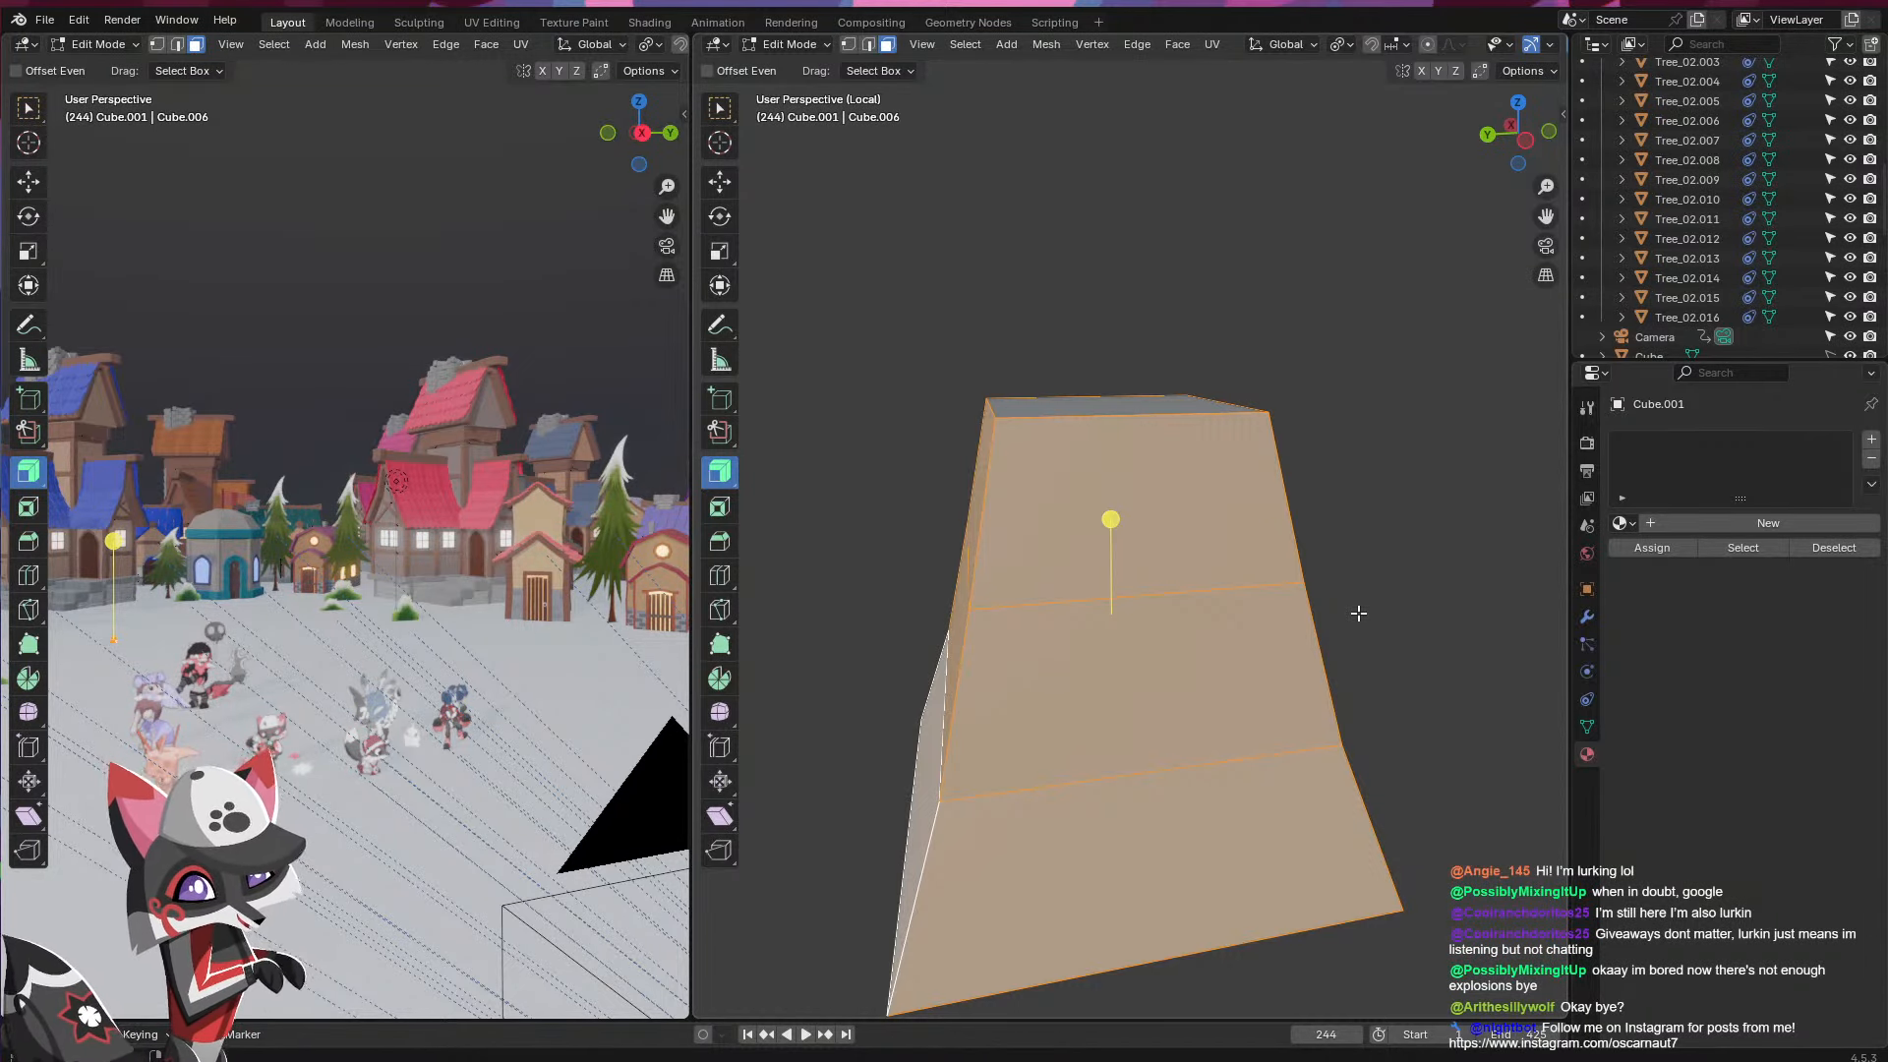
{"action": "middle_click_drag", "start_coordinate": [1100, 718], "coordinate": [1127, 717], "text": "shift"}
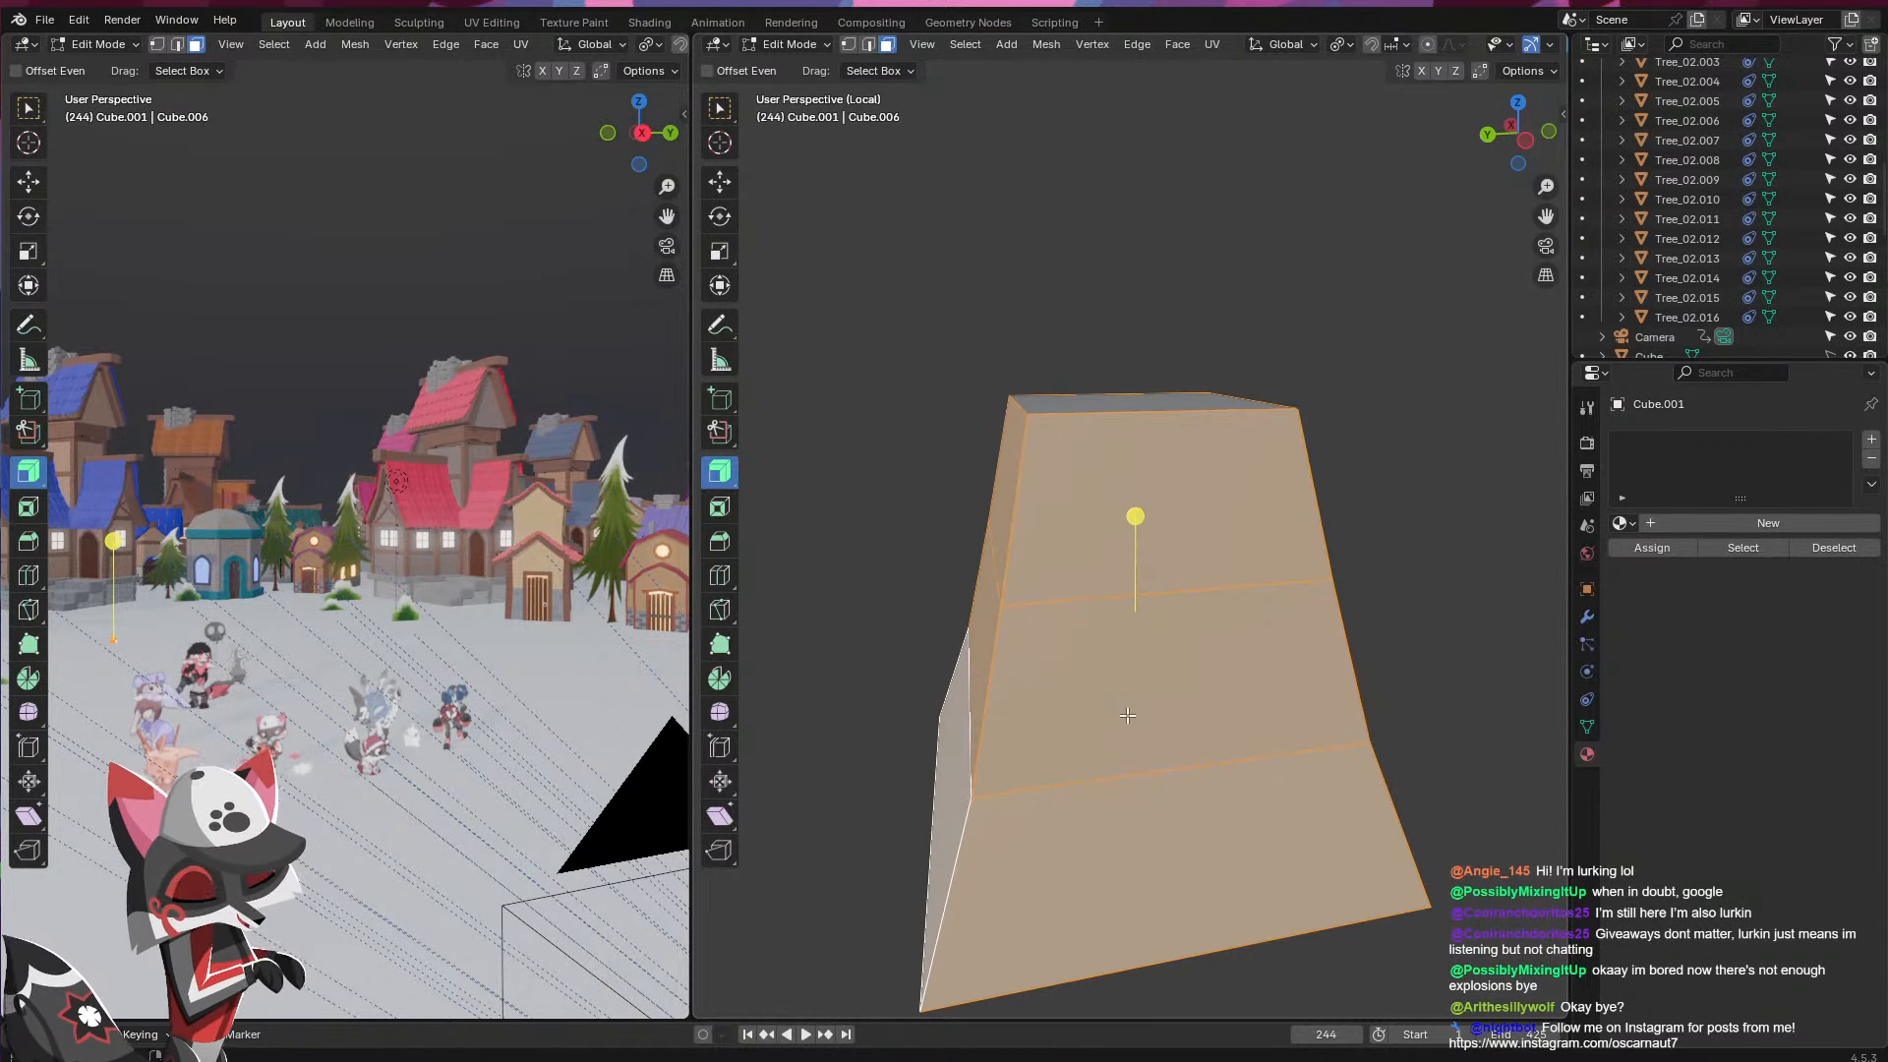
{"action": "scroll", "coordinate": [1127, 717], "scroll_direction": "down", "scroll_amount": 1}
{"action": "key", "text": "s"}
{"action": "right_click", "coordinate": [1297, 669]}
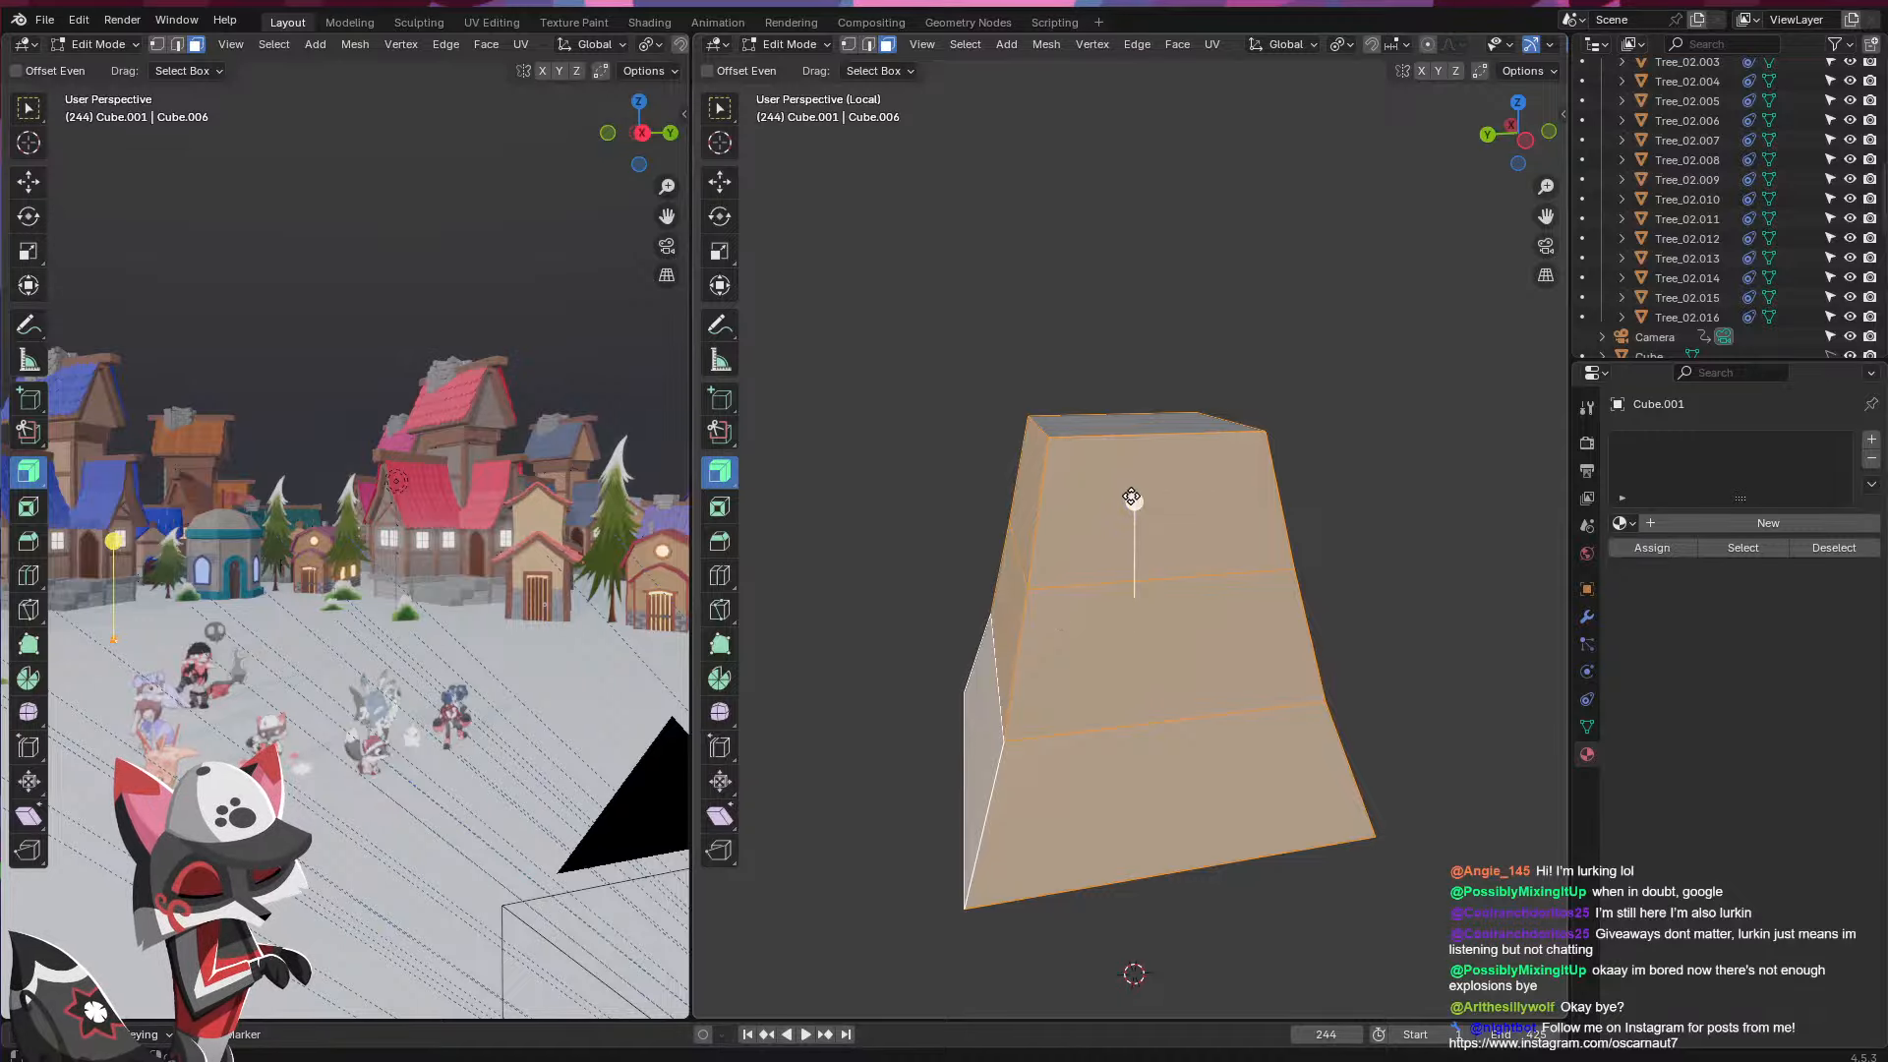
{"action": "key", "text": "alt+s"}
{"action": "right_click", "coordinate": [1110, 695]}
- Try to extrude one side's three faces along their normals, undo the extrusion and merge vertices by distance
{"action": "left_click", "coordinate": [720, 475]}
{"action": "left_click", "coordinate": [1140, 553]}
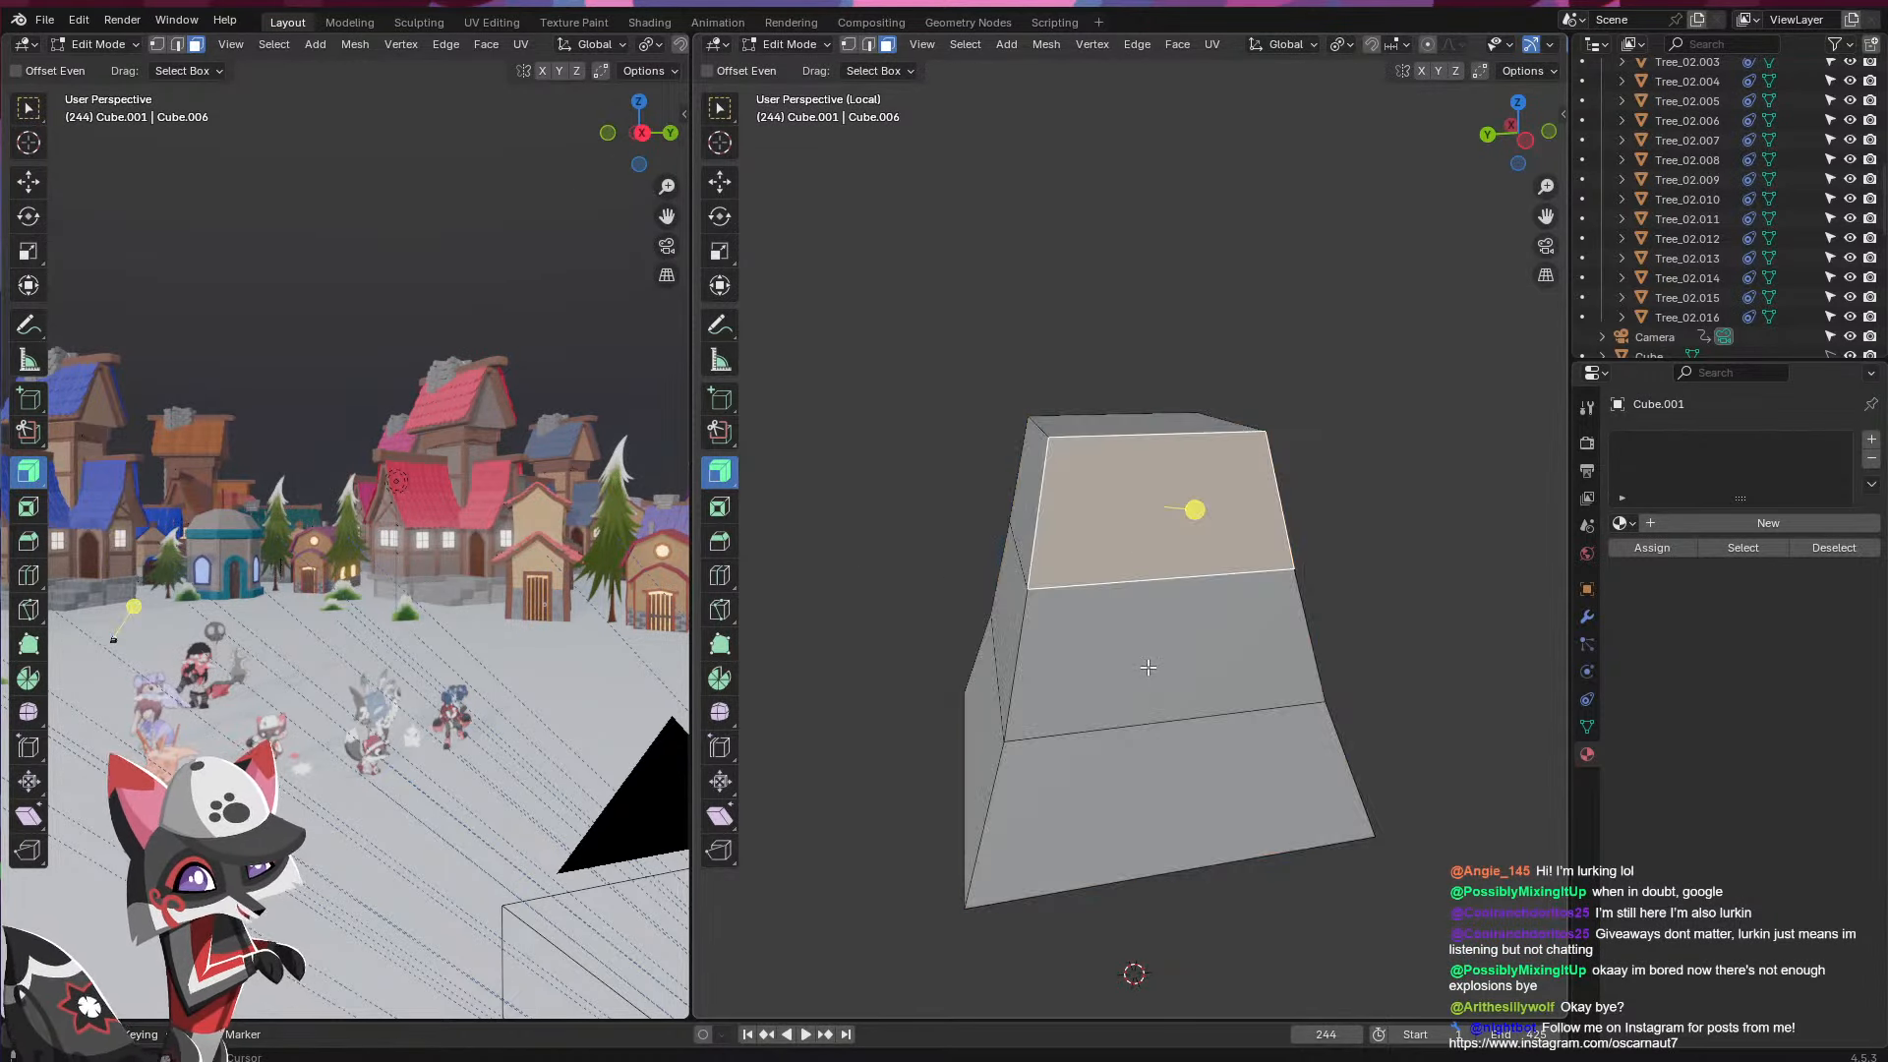
{"action": "left_click", "coordinate": [1200, 661], "text": "shift"}
{"action": "key", "text": "alt+s"}
{"action": "left_click", "coordinate": [1202, 657]}
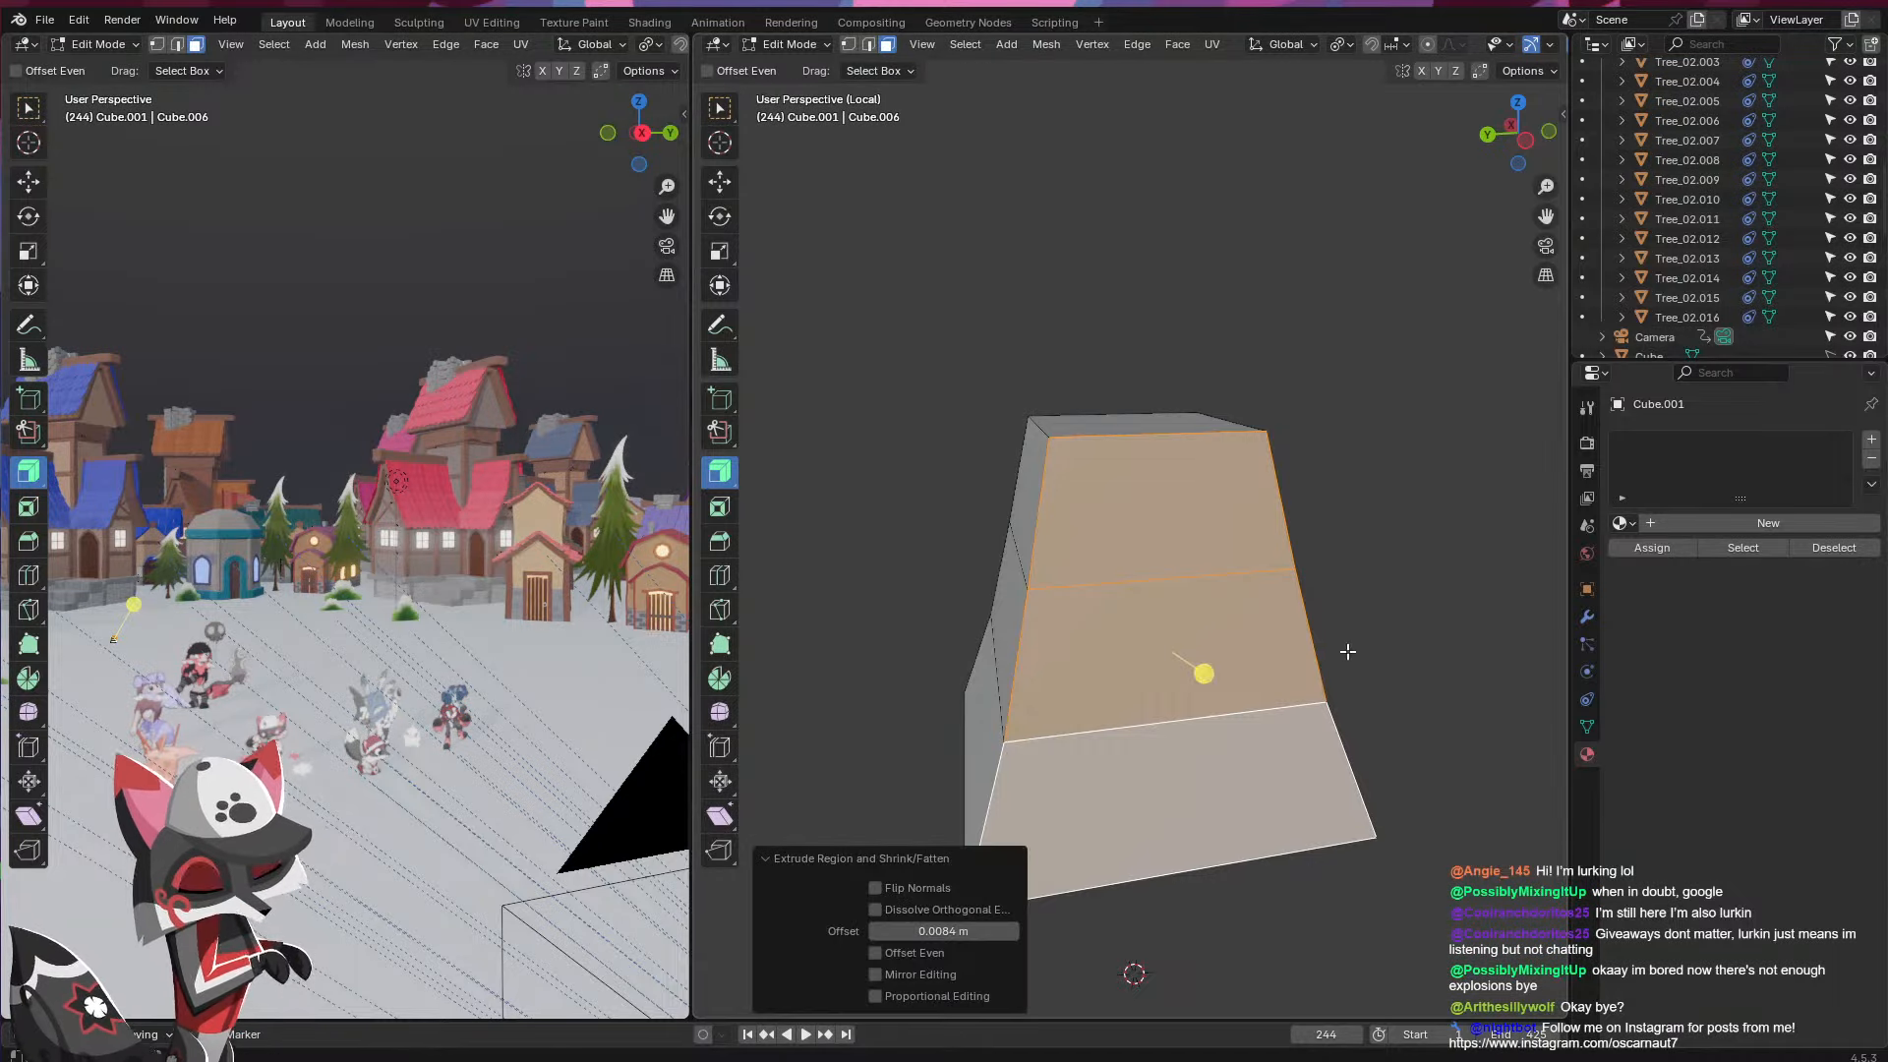
{"action": "left_click_drag", "start_coordinate": [1202, 673], "coordinate": [1288, 756]}
{"action": "key", "text": "ctrl+z"}
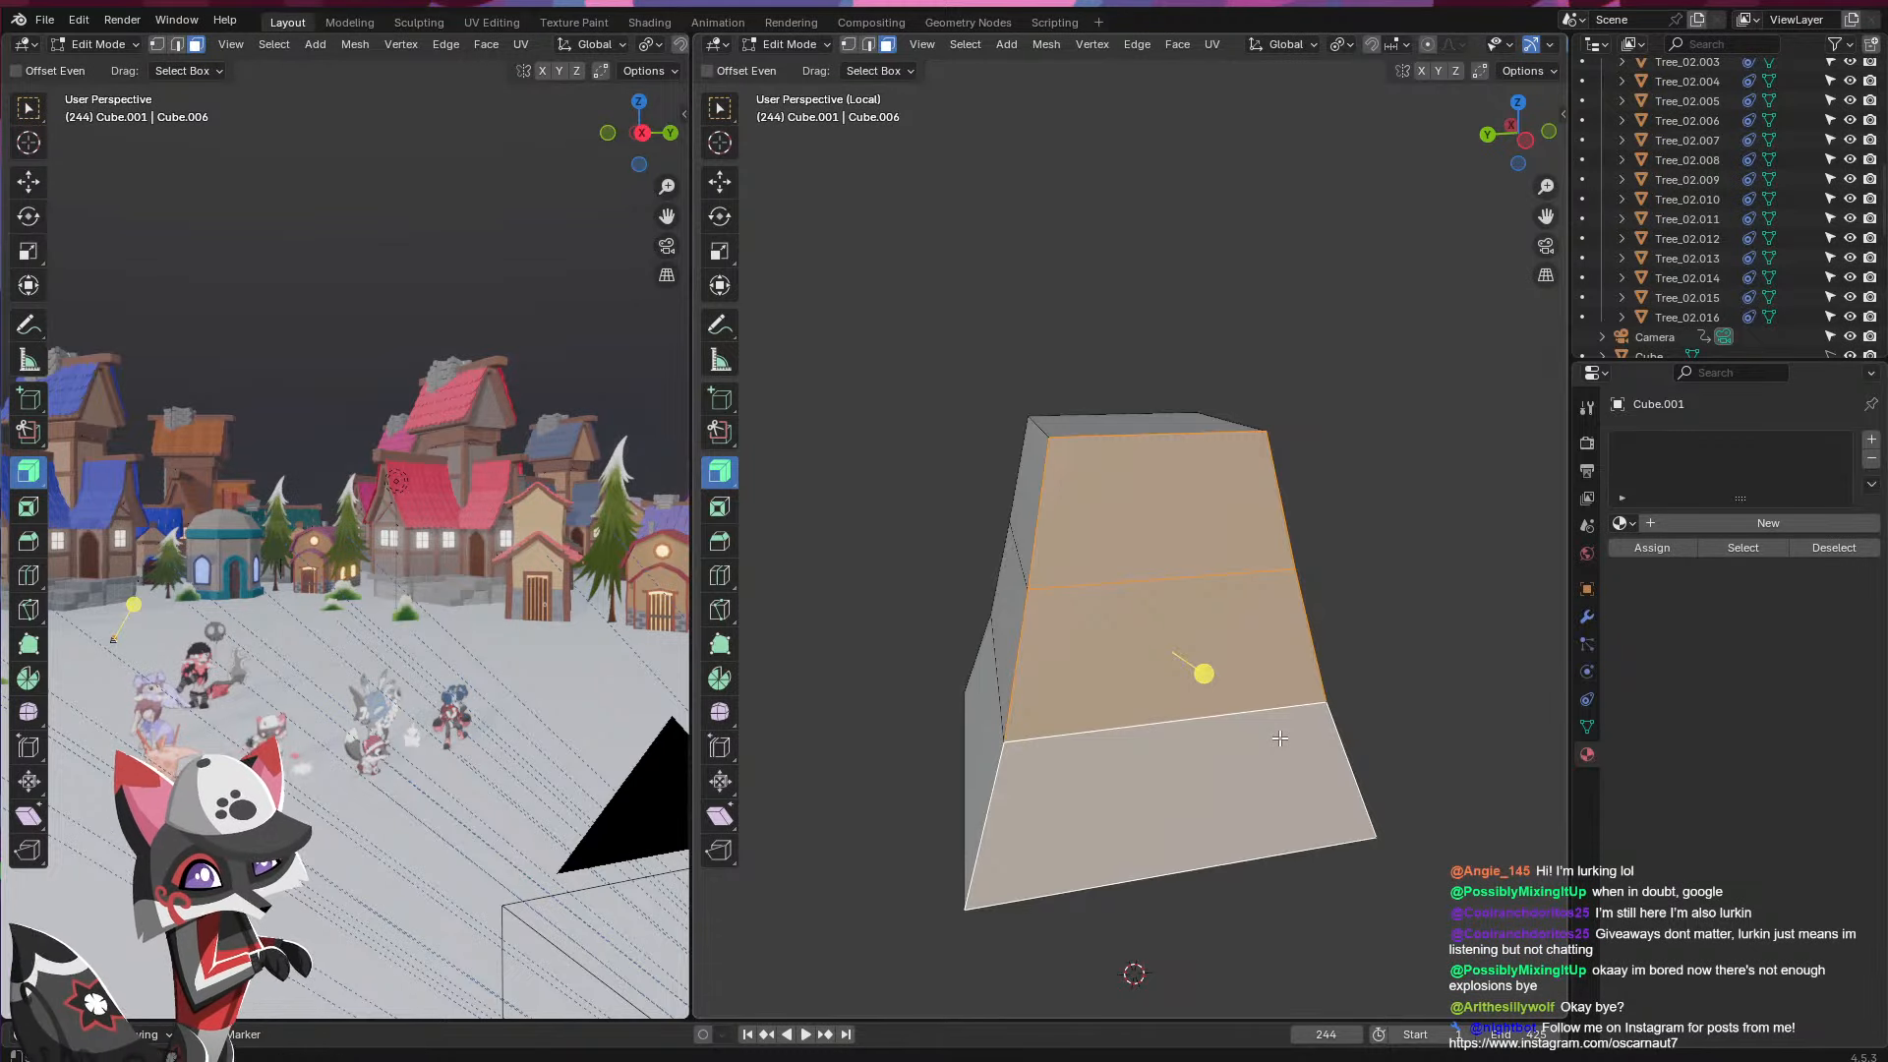
{"action": "key", "text": "m"}
{"action": "left_click", "coordinate": [1209, 727]}
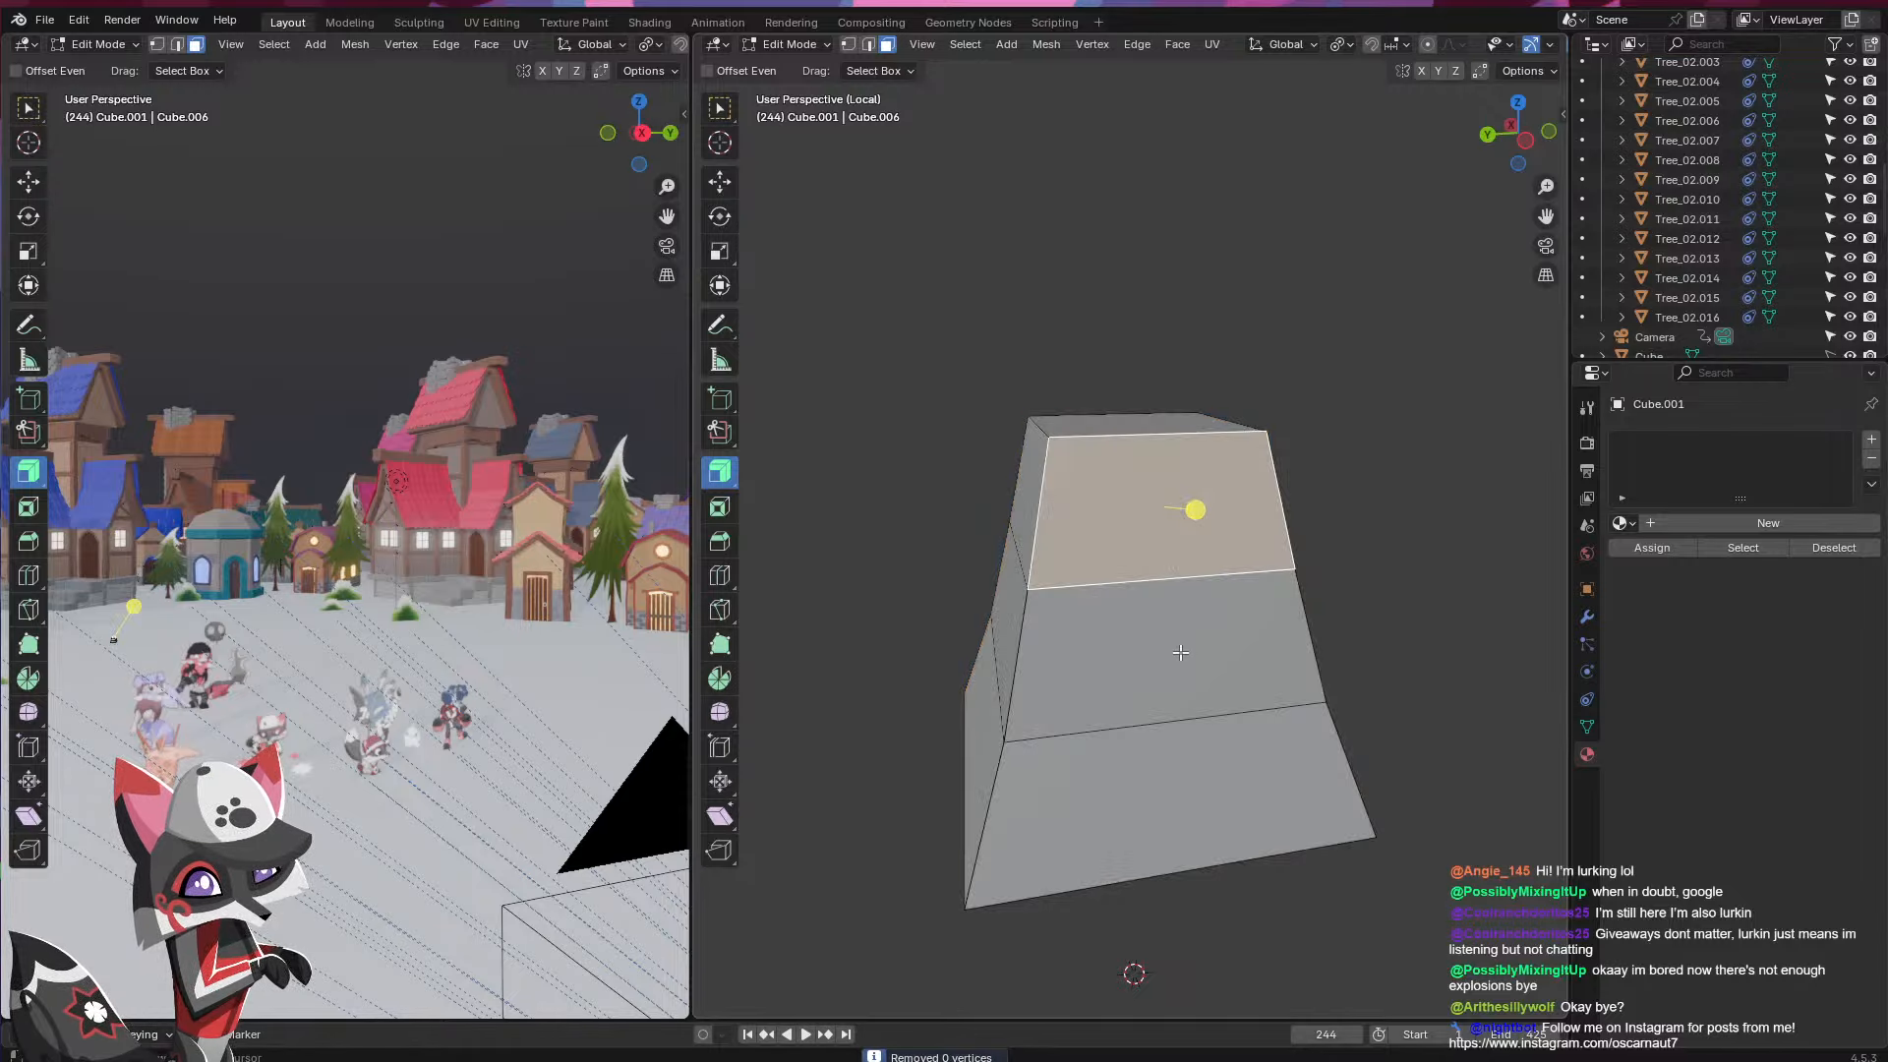
- Extrude the first side's three stacked faces in place and scale them inward to about 0.8
{"action": "key", "text": "e"}
{"action": "key", "text": "s"}
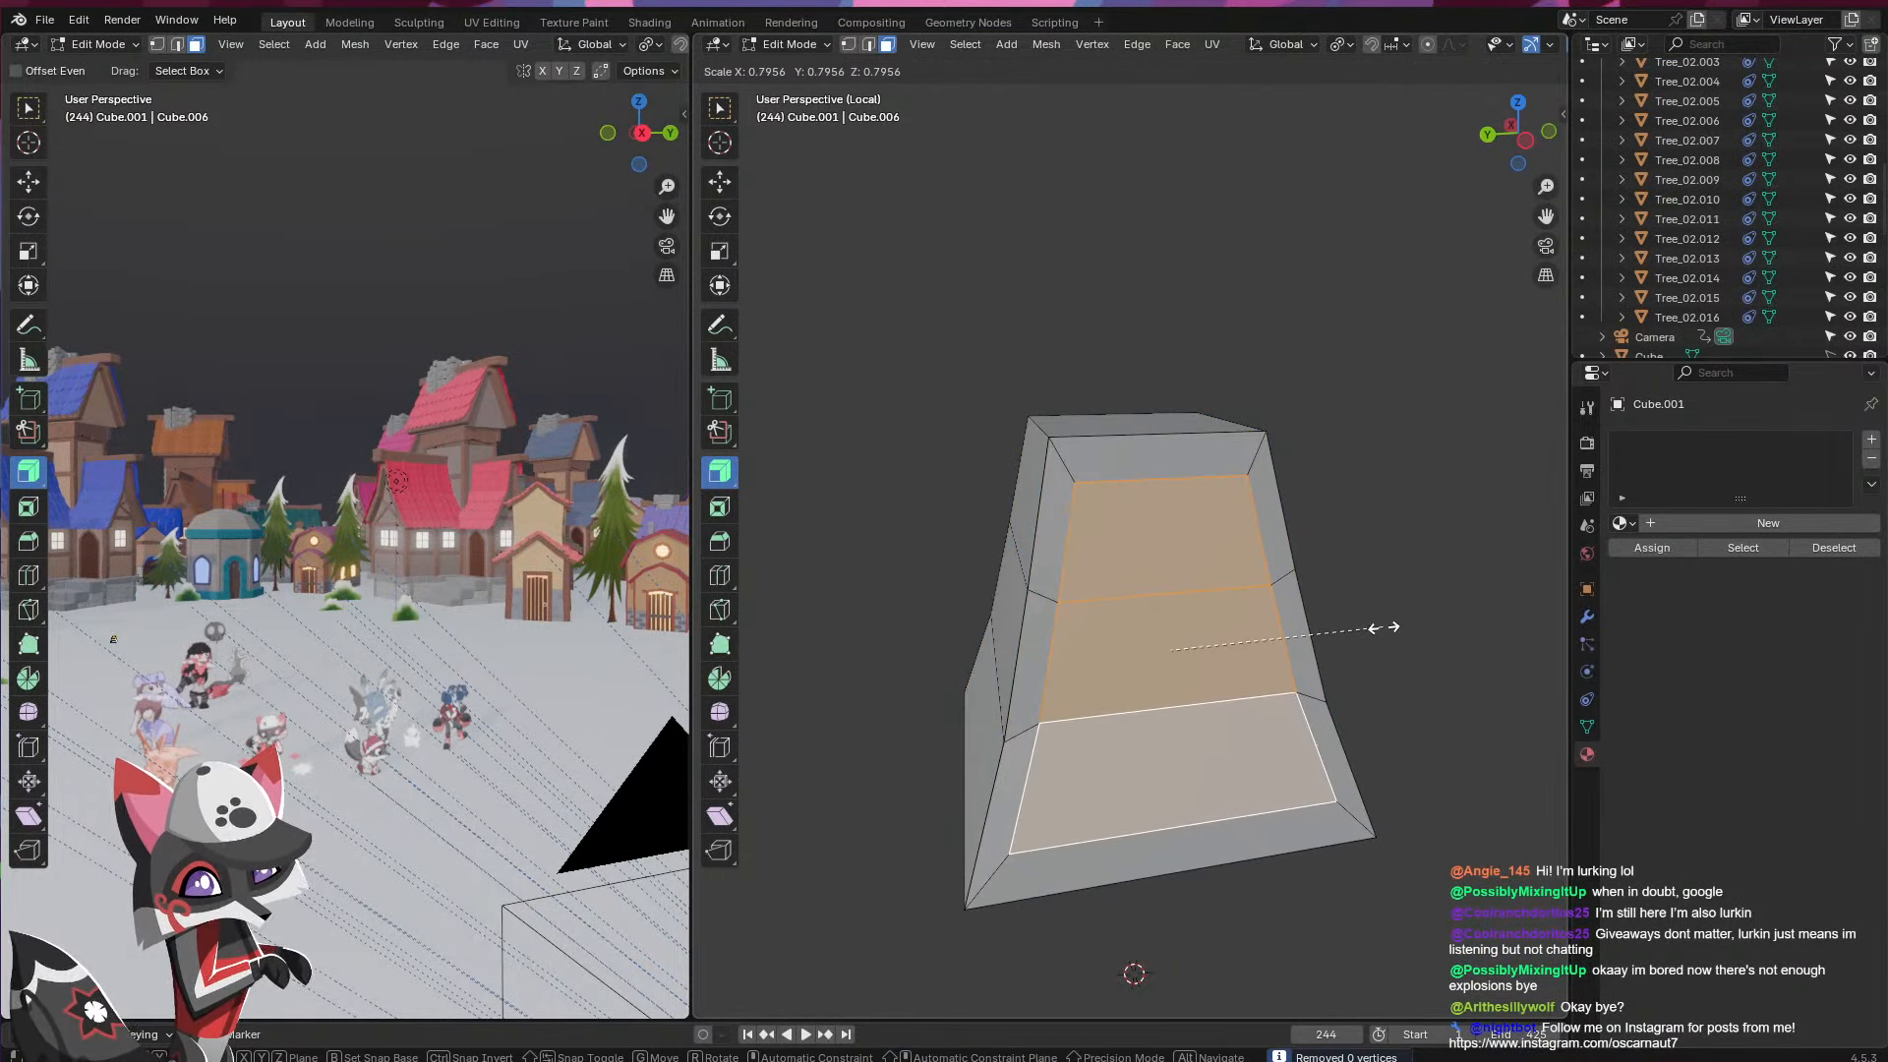
{"action": "left_click", "coordinate": [1382, 627]}
- Extrude the adjacent side's three stacked faces in place and scale them inward to 0.82
{"action": "middle_click_drag", "start_coordinate": [1383, 627], "coordinate": [1064, 637]}
{"action": "left_click", "coordinate": [1063, 637], "text": "alt+shift"}
{"action": "key", "text": "e"}
{"action": "key", "text": "s"}
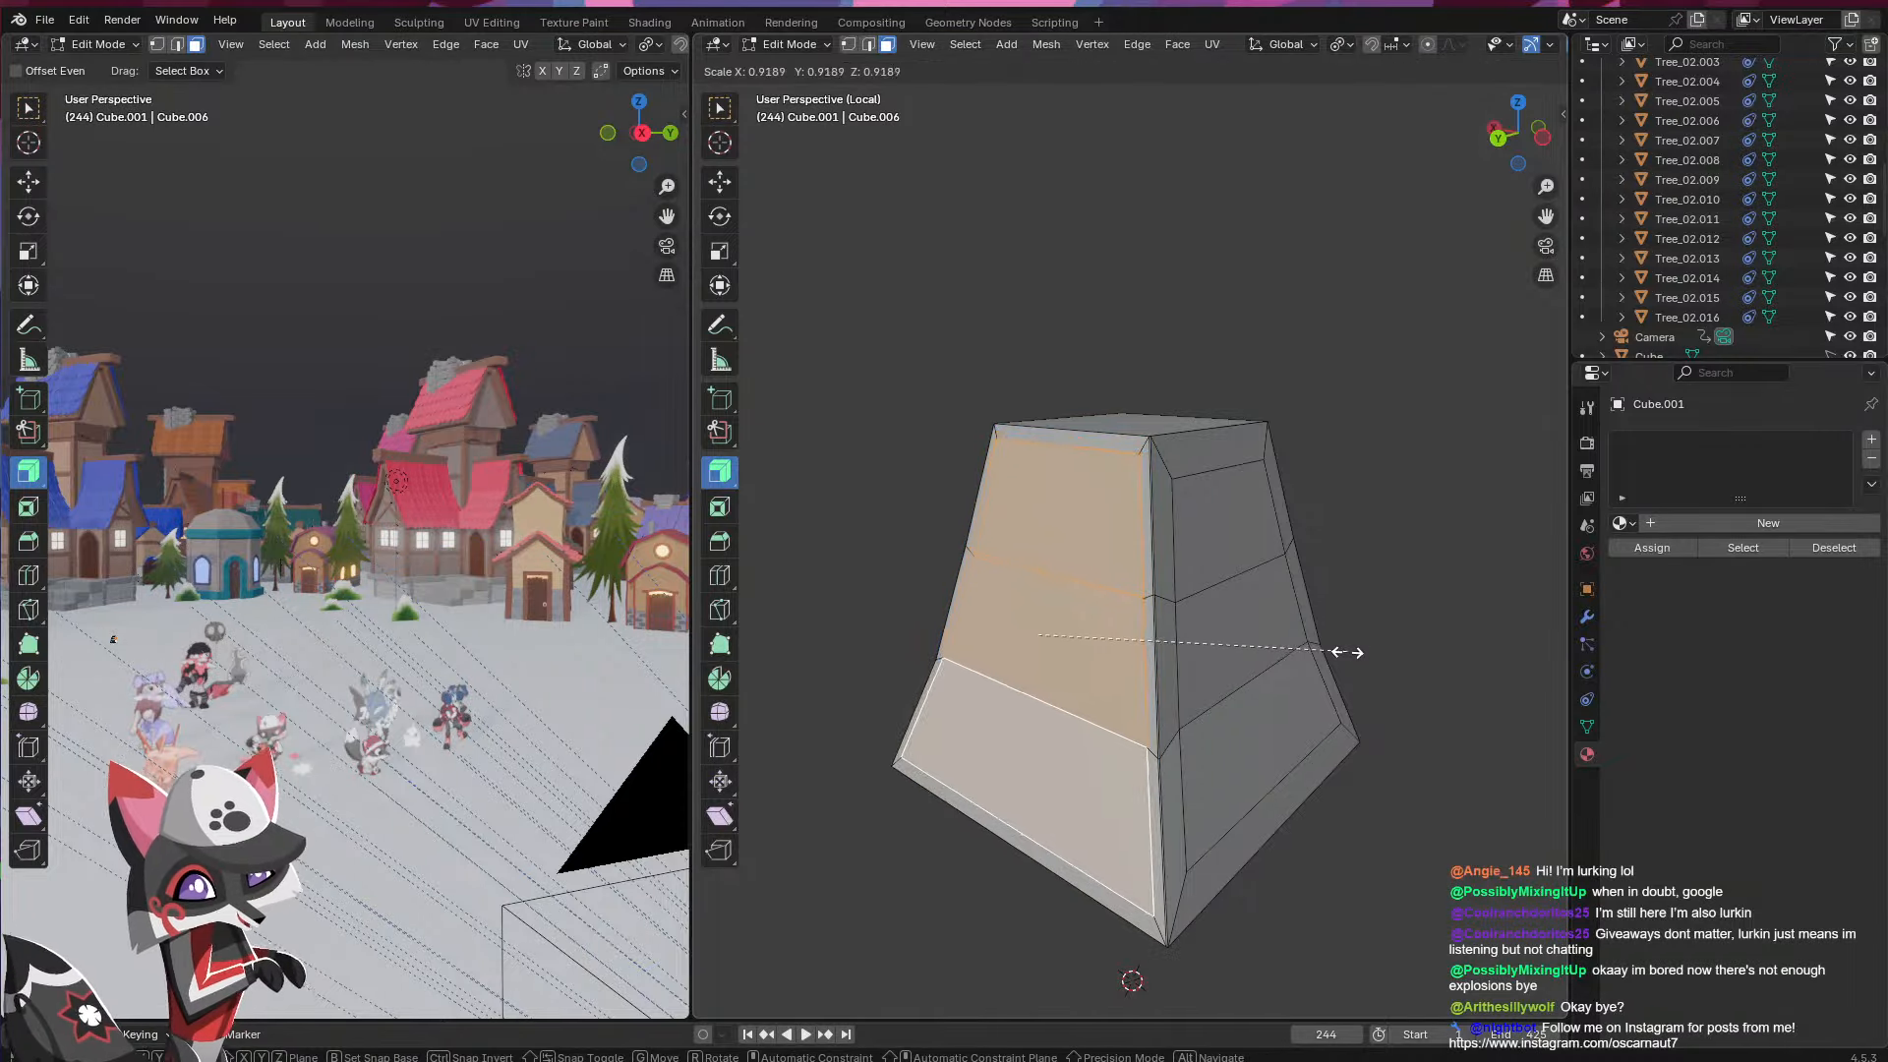
{"action": "left_click", "coordinate": [1314, 651]}
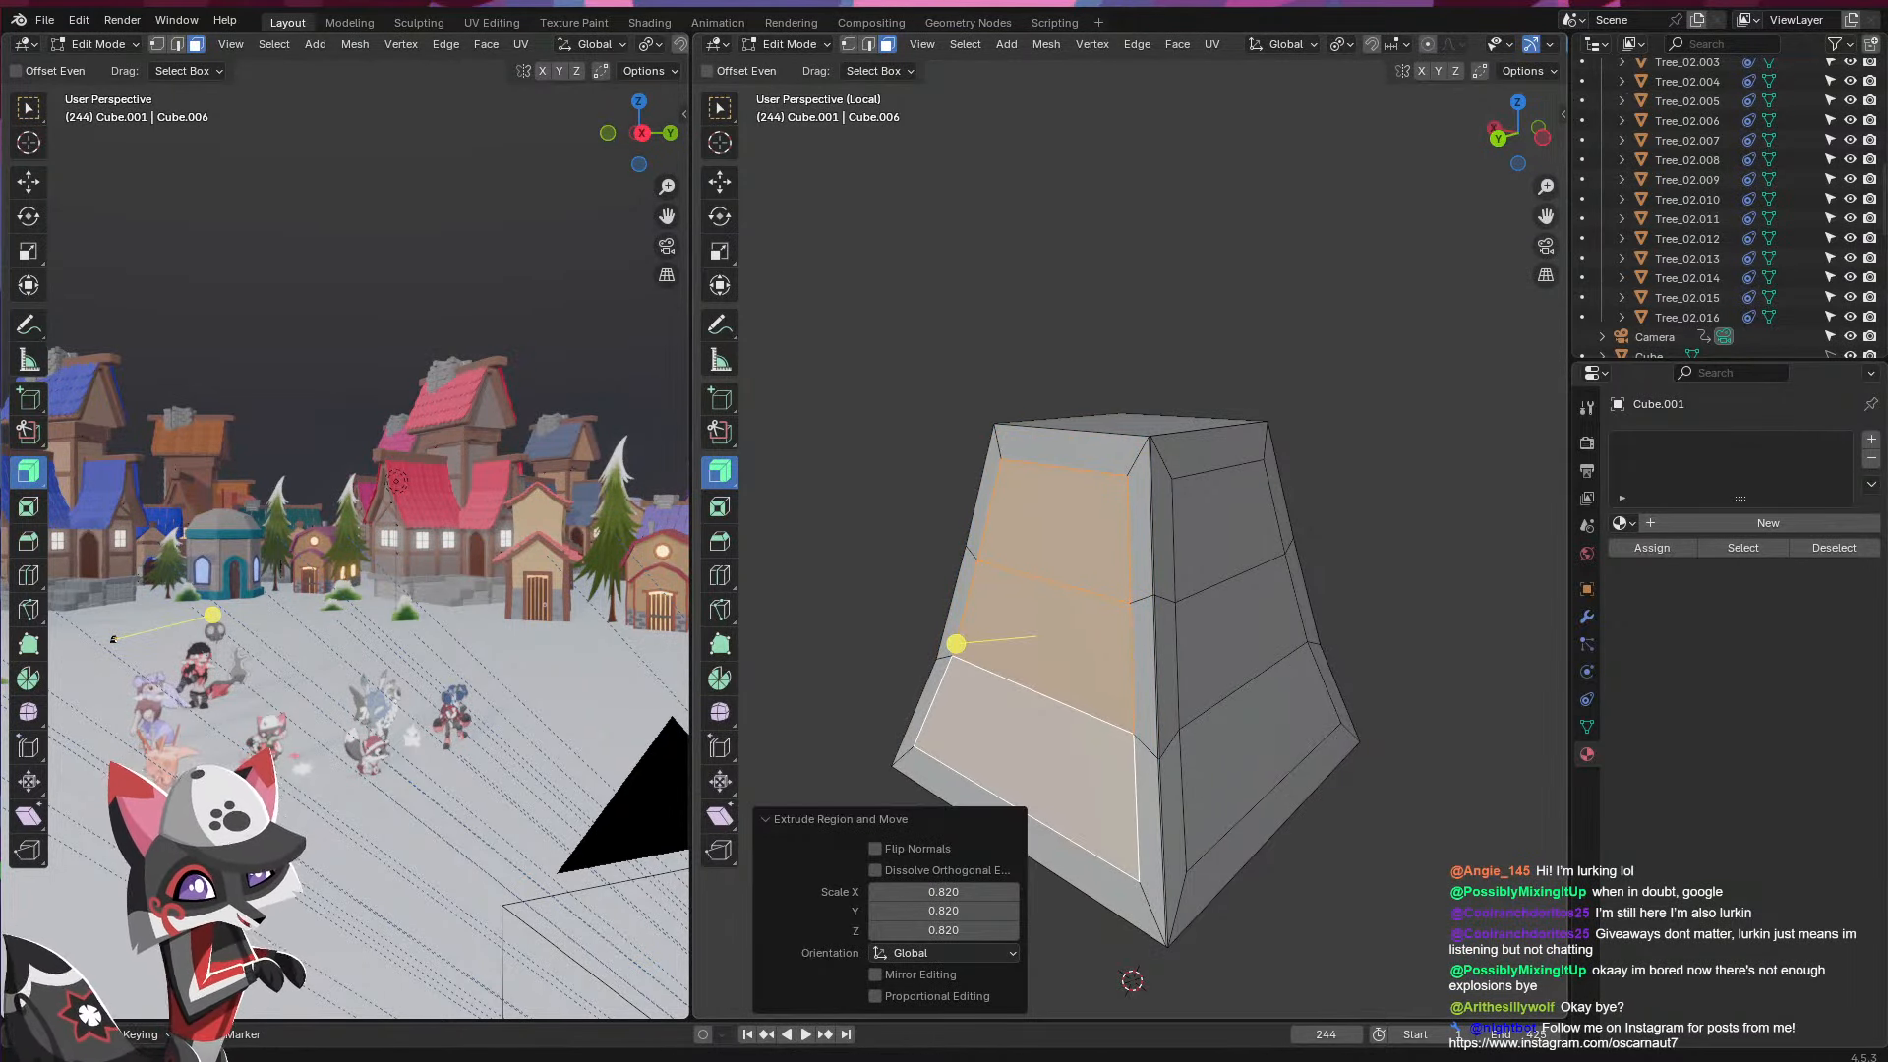
- Extrude the third side's three stacked faces in place and scale them inward to form a matching border
{"action": "middle_click_drag", "start_coordinate": [777, 763], "coordinate": [1042, 753]}
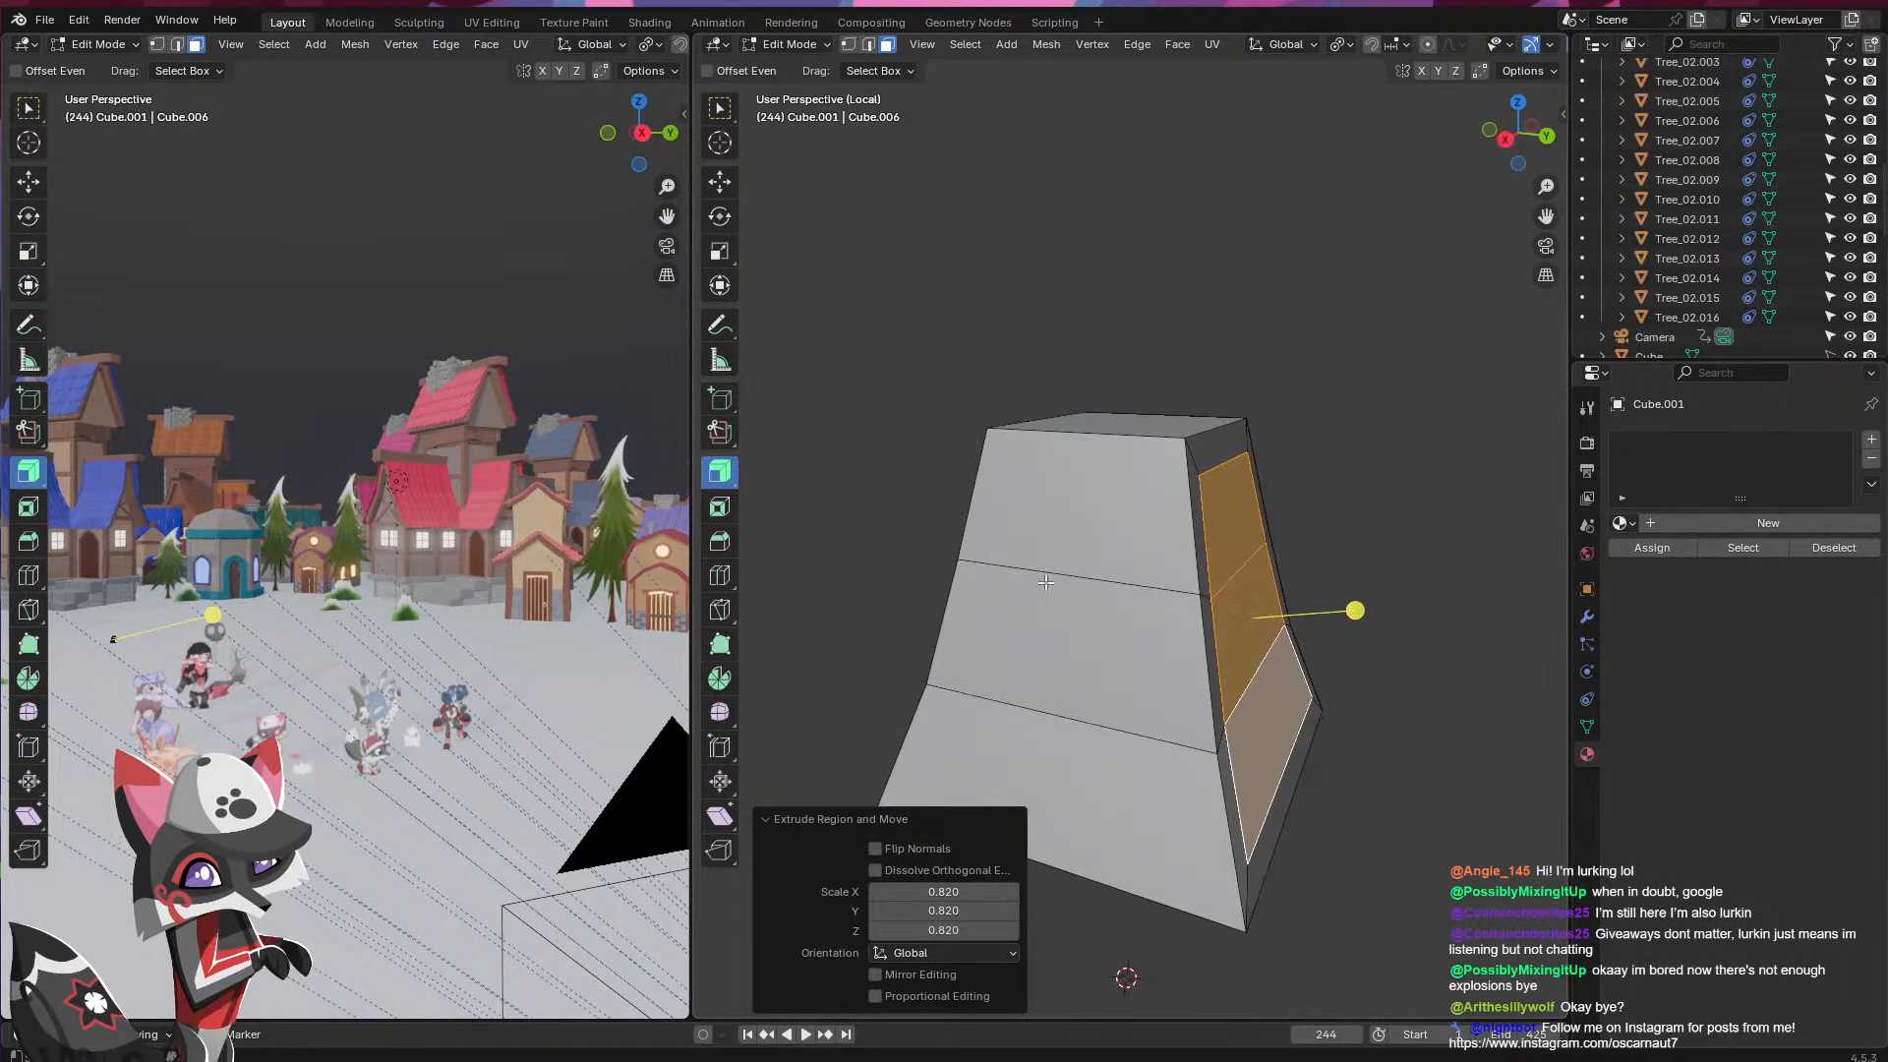
{"action": "left_click", "coordinate": [1093, 542]}
{"action": "left_click", "coordinate": [1078, 656], "text": "shift"}
{"action": "left_click", "coordinate": [1091, 786], "text": "shift"}
{"action": "key", "text": "e"}
{"action": "key", "text": "s"}
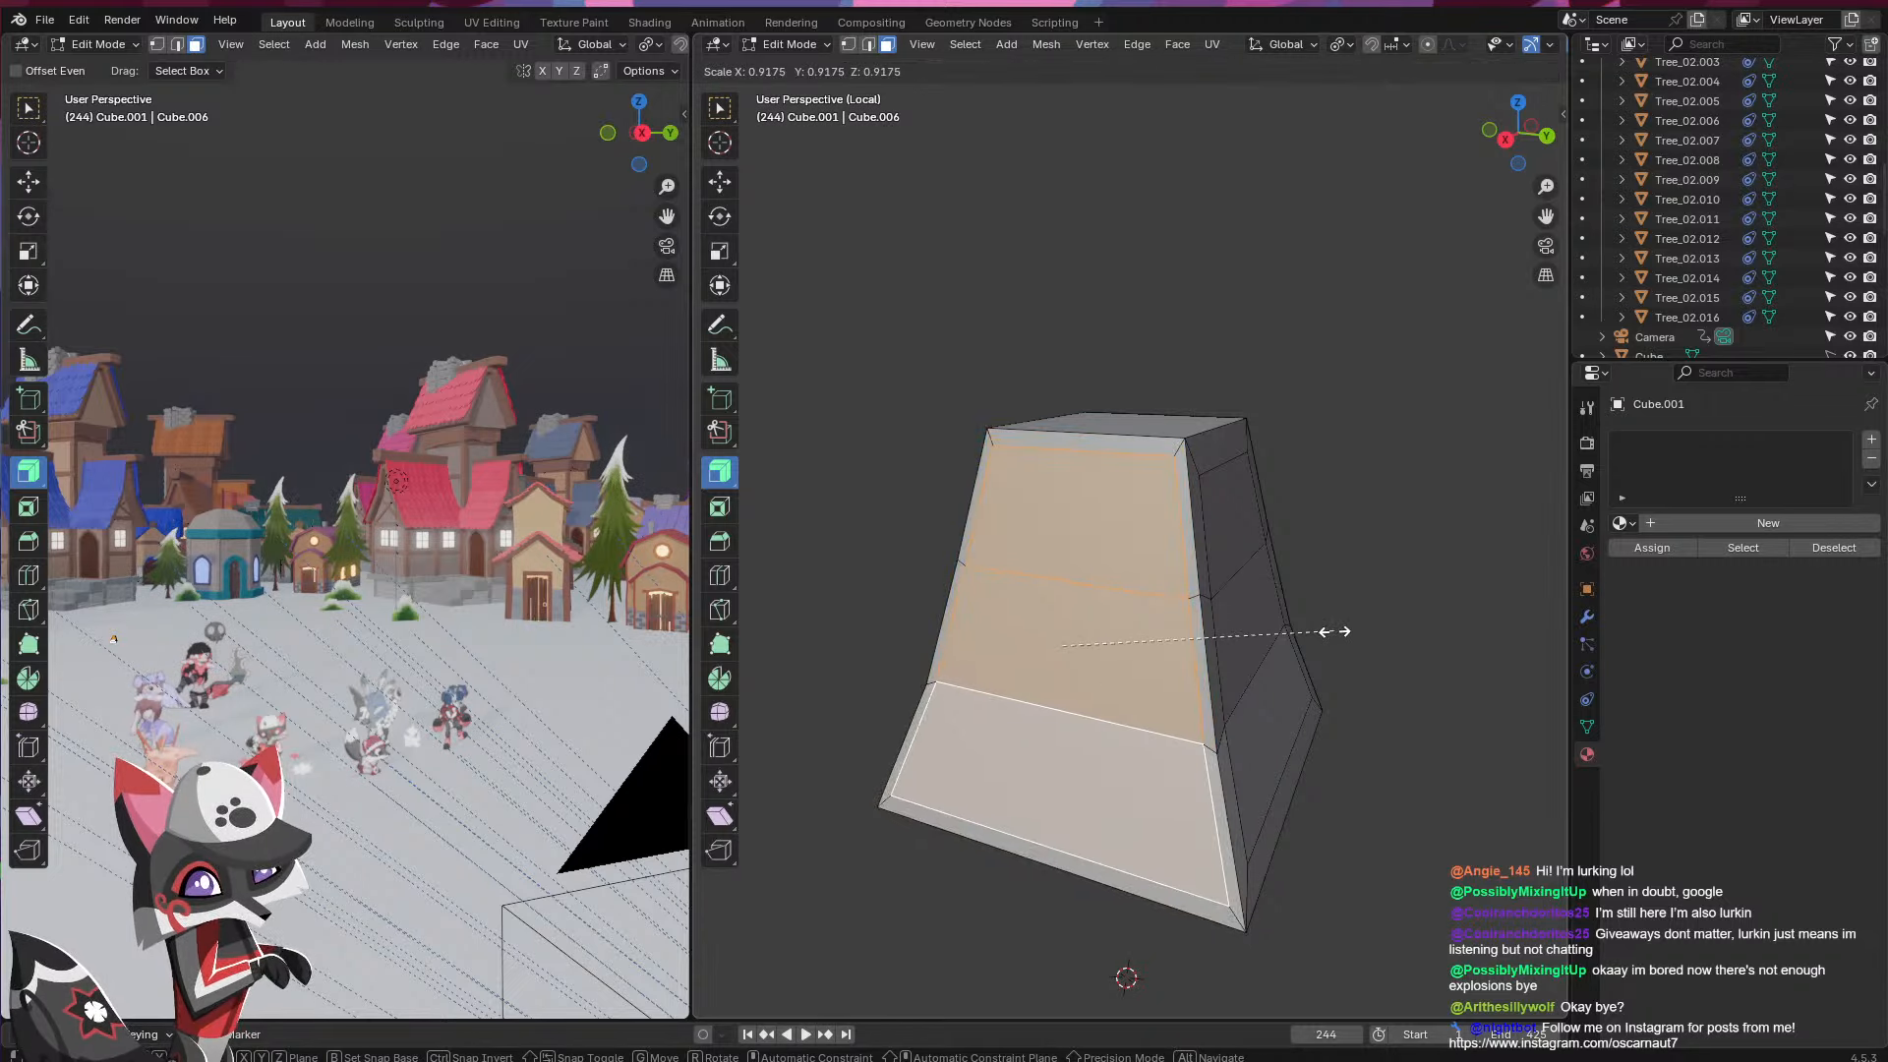
{"action": "left_click", "coordinate": [1241, 641]}
- Extrude the remaining side's three stacked faces in place and scale them inward to about 0.83
{"action": "middle_click_drag", "start_coordinate": [1241, 642], "coordinate": [1216, 656]}
{"action": "left_click", "coordinate": [961, 493]}
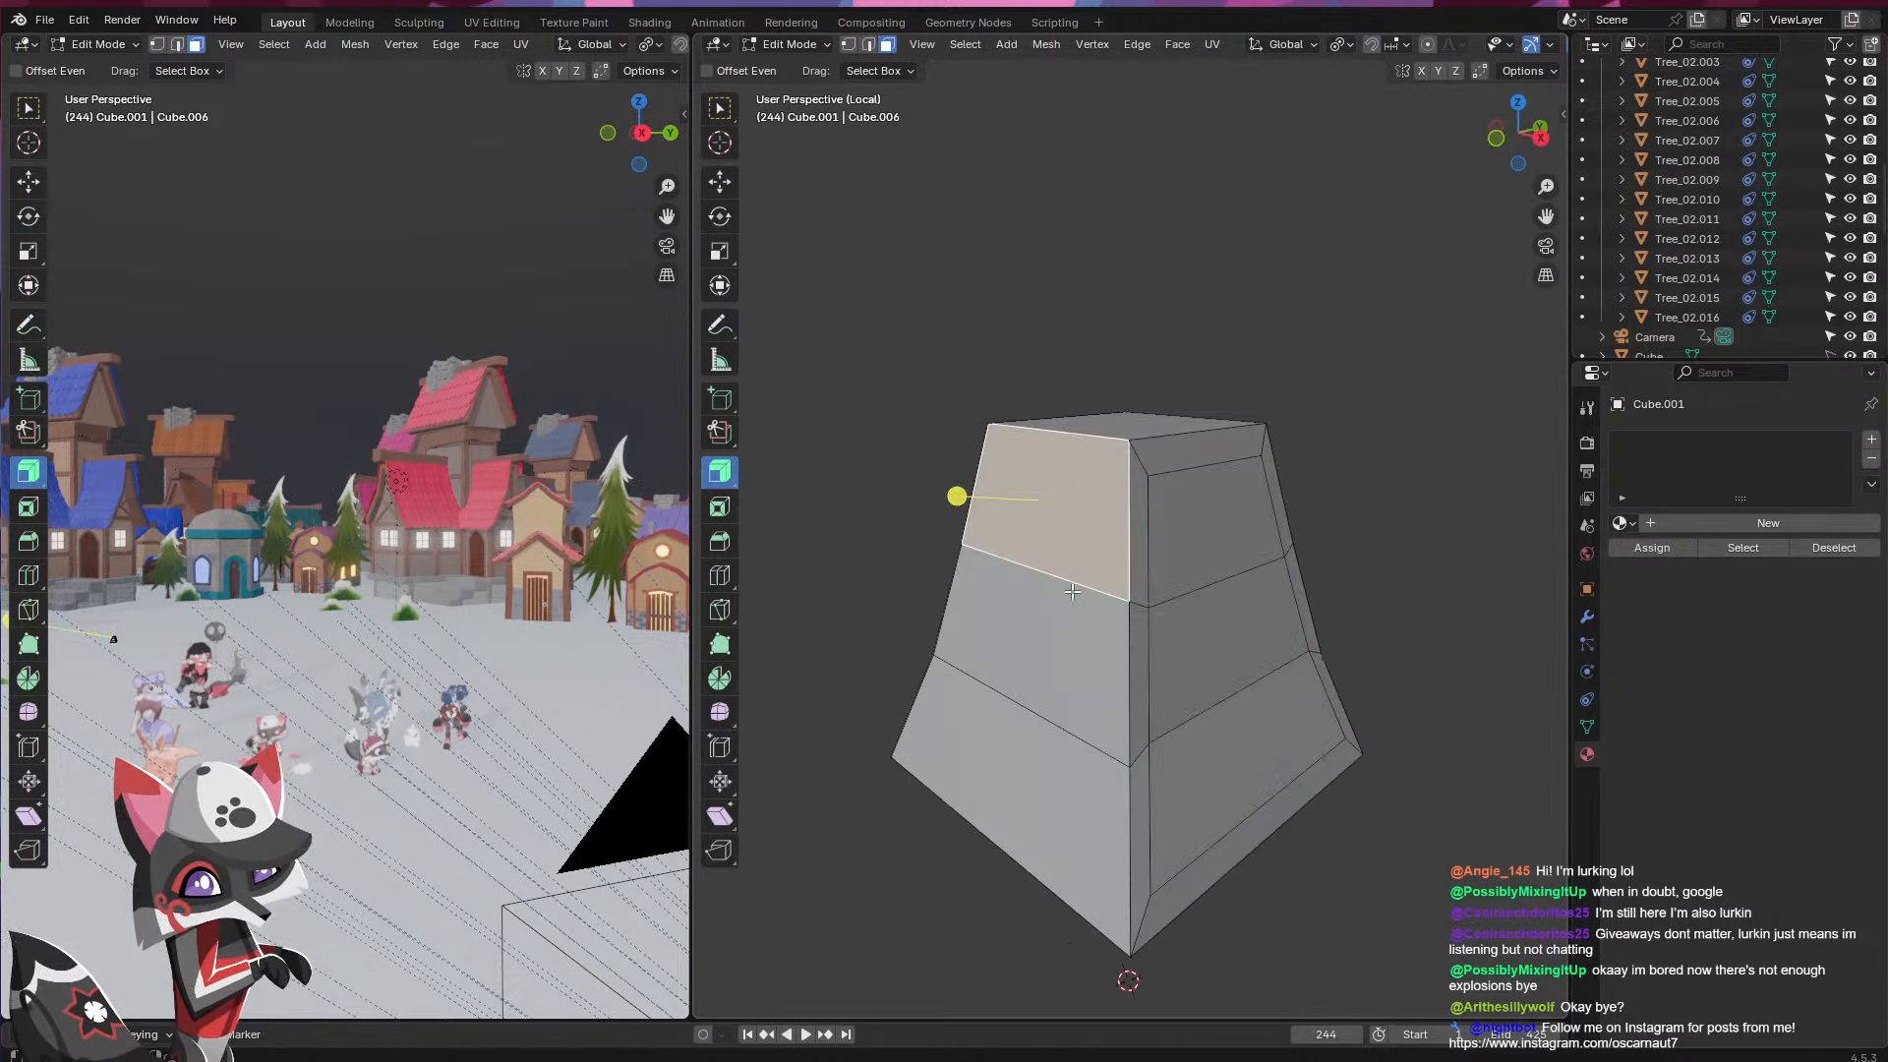
{"action": "left_click", "coordinate": [947, 569], "text": "shift"}
{"action": "left_click", "coordinate": [961, 688], "text": "shift"}
{"action": "key", "text": "e"}
{"action": "key", "text": "s"}
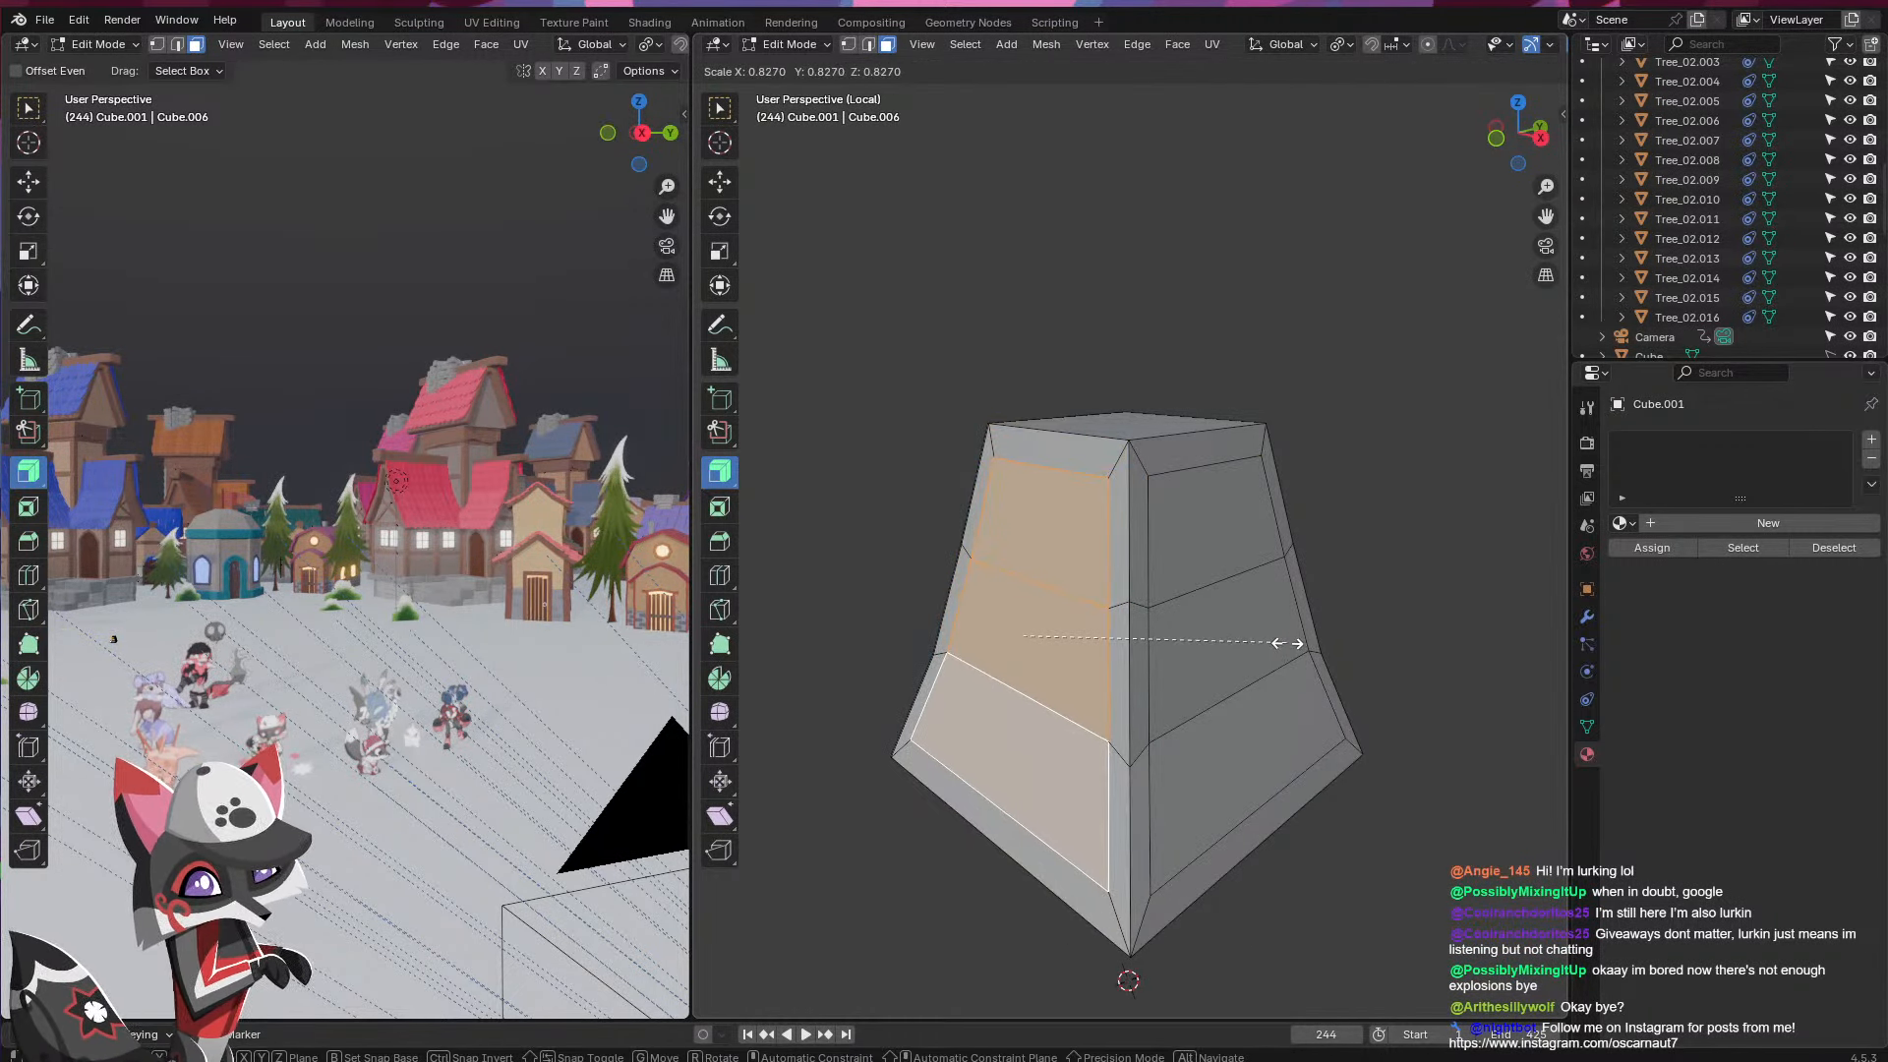
{"action": "left_click", "coordinate": [1288, 641]}
- Select the inner panel faces on all four sides of the prop
{"action": "left_click", "coordinate": [1302, 522]}
{"action": "left_click", "coordinate": [1311, 582], "text": "shift"}
{"action": "left_click", "coordinate": [1210, 683], "text": "shift"}
{"action": "left_click", "coordinate": [1026, 630], "text": "shift"}
{"action": "left_click", "coordinate": [1034, 536], "text": "shift"}
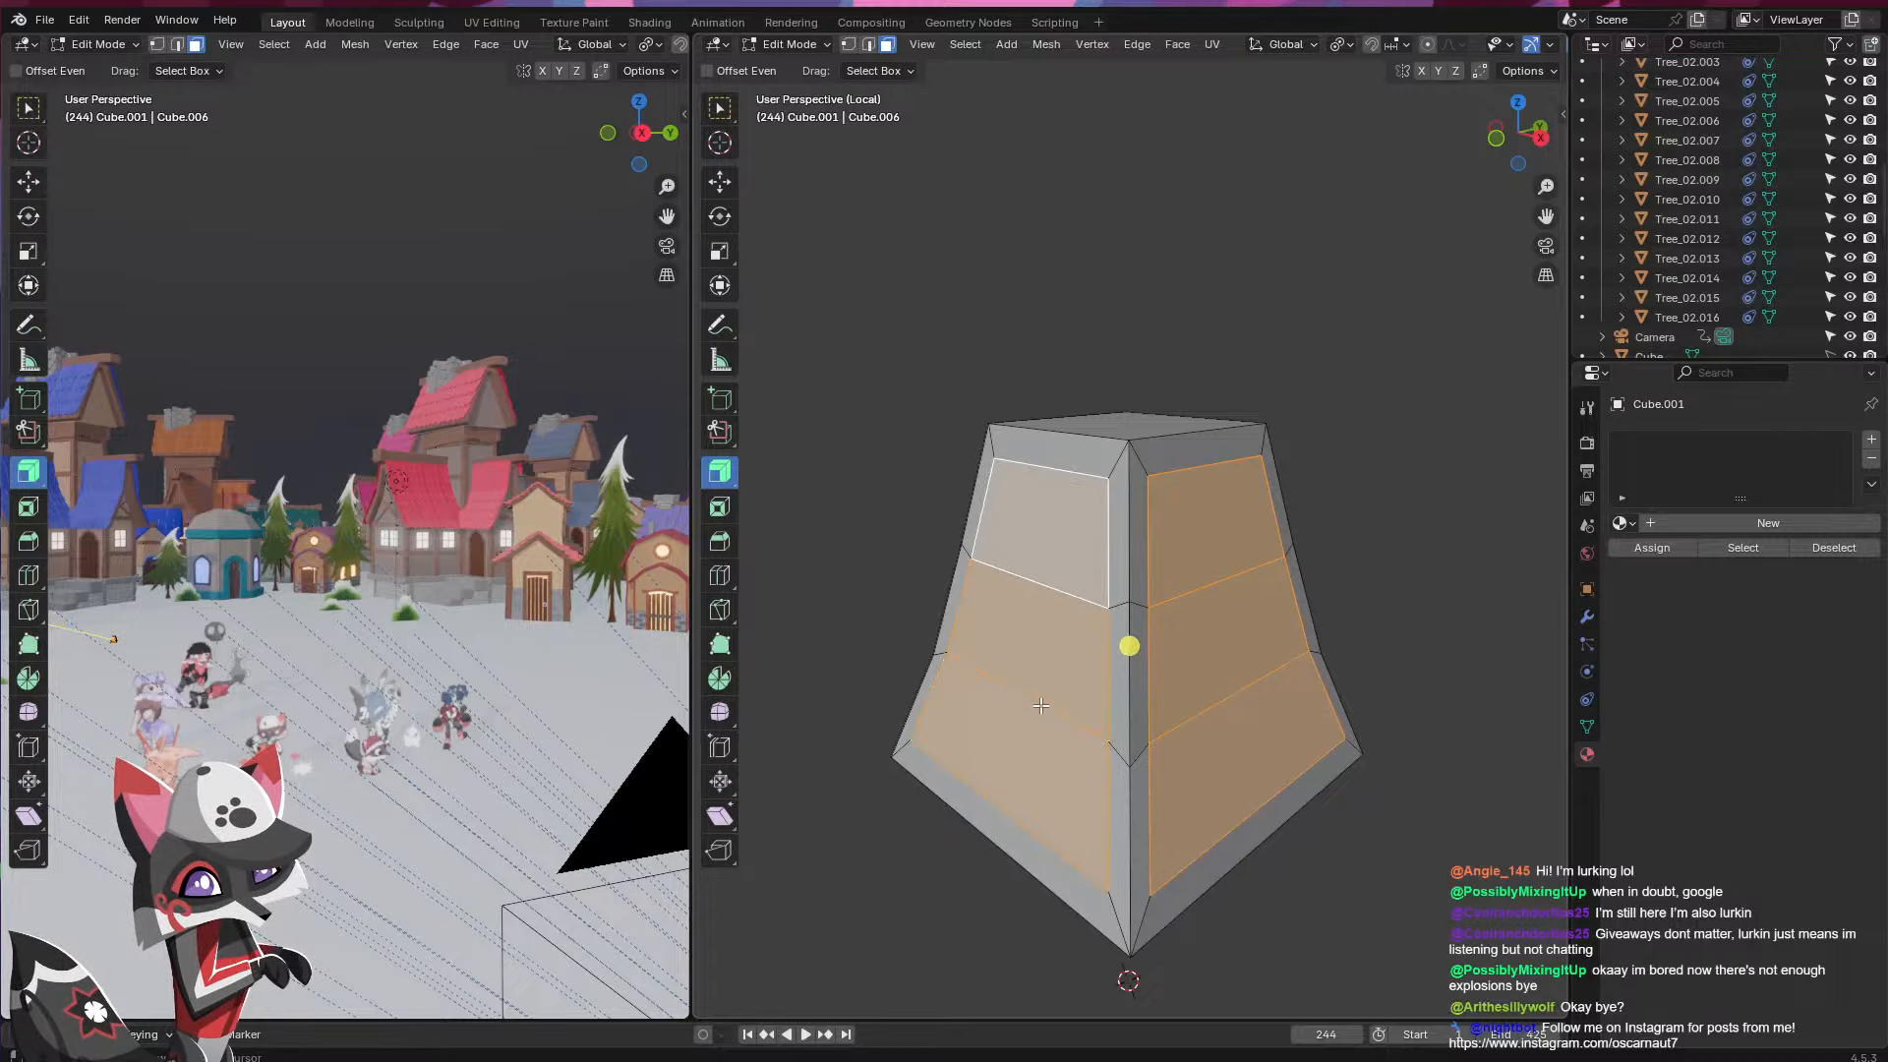
{"action": "middle_click_drag", "start_coordinate": [1003, 670], "coordinate": [1177, 684]}
{"action": "left_click", "coordinate": [1021, 526], "text": "shift"}
{"action": "left_click", "coordinate": [1016, 620], "text": "shift"}
{"action": "left_click", "coordinate": [1007, 726], "text": "shift"}
{"action": "middle_click_drag", "start_coordinate": [1008, 728], "coordinate": [1239, 733]}
{"action": "left_click", "coordinate": [1027, 736], "text": "shift"}
{"action": "left_click", "coordinate": [1029, 637], "text": "shift"}
{"action": "left_click", "coordinate": [1040, 540], "text": "shift"}
{"action": "middle_click_drag", "start_coordinate": [1219, 637], "coordinate": [1391, 610]}
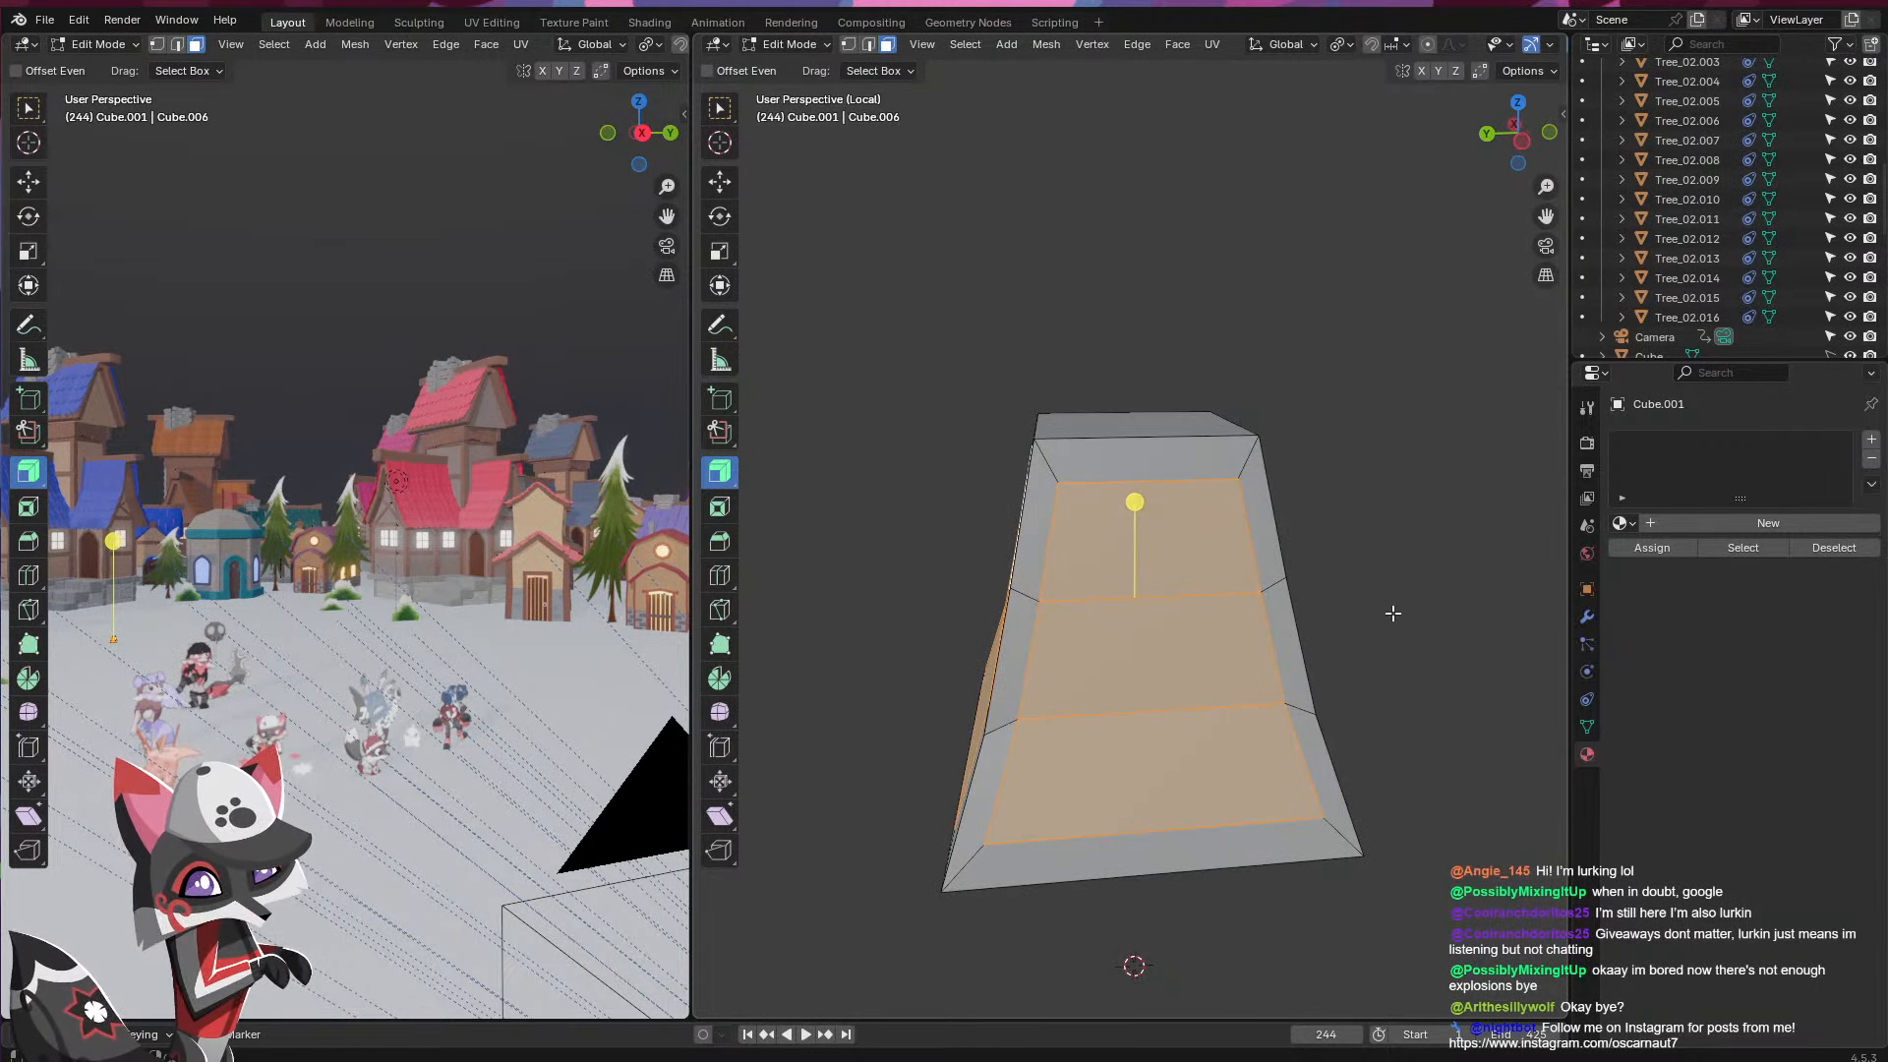
- Try to extrude the inner panel faces and scale them to 0.624, and undo these changes
{"action": "key", "text": "e"}
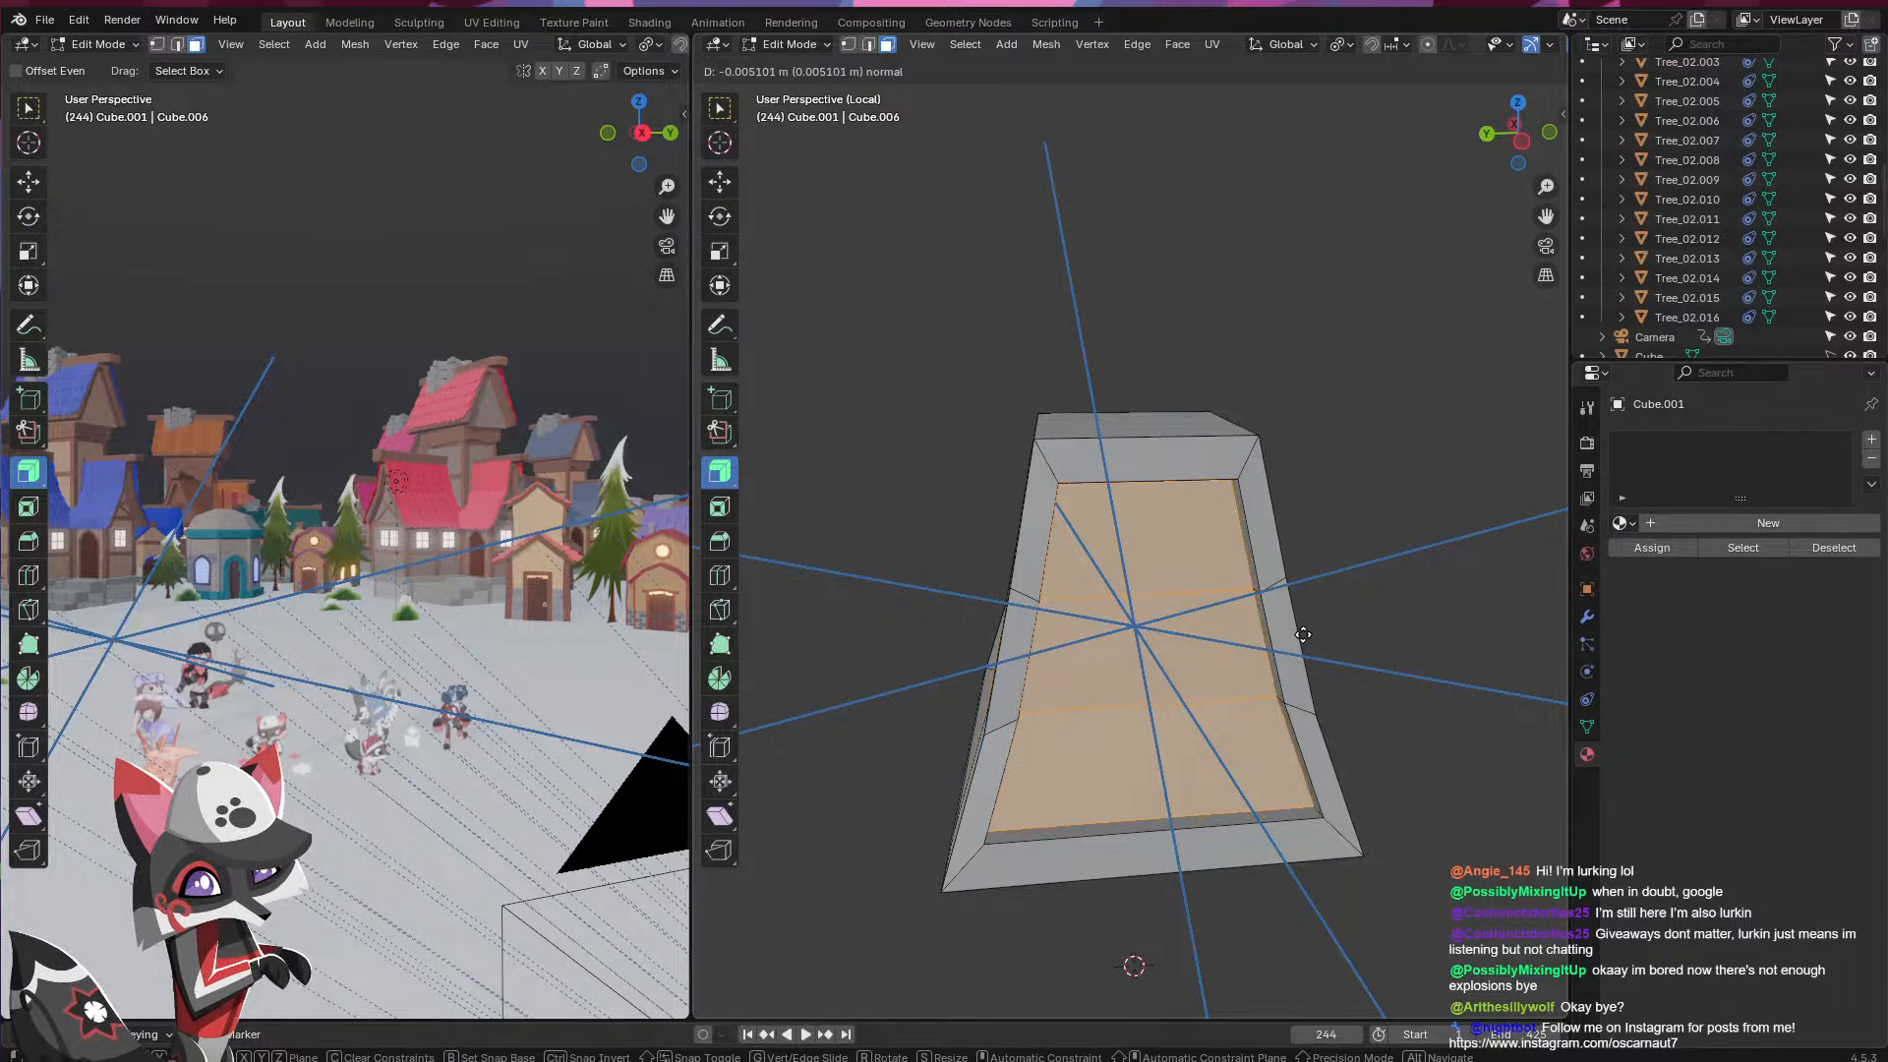
{"action": "left_click", "coordinate": [1293, 640]}
{"action": "key", "text": "s"}
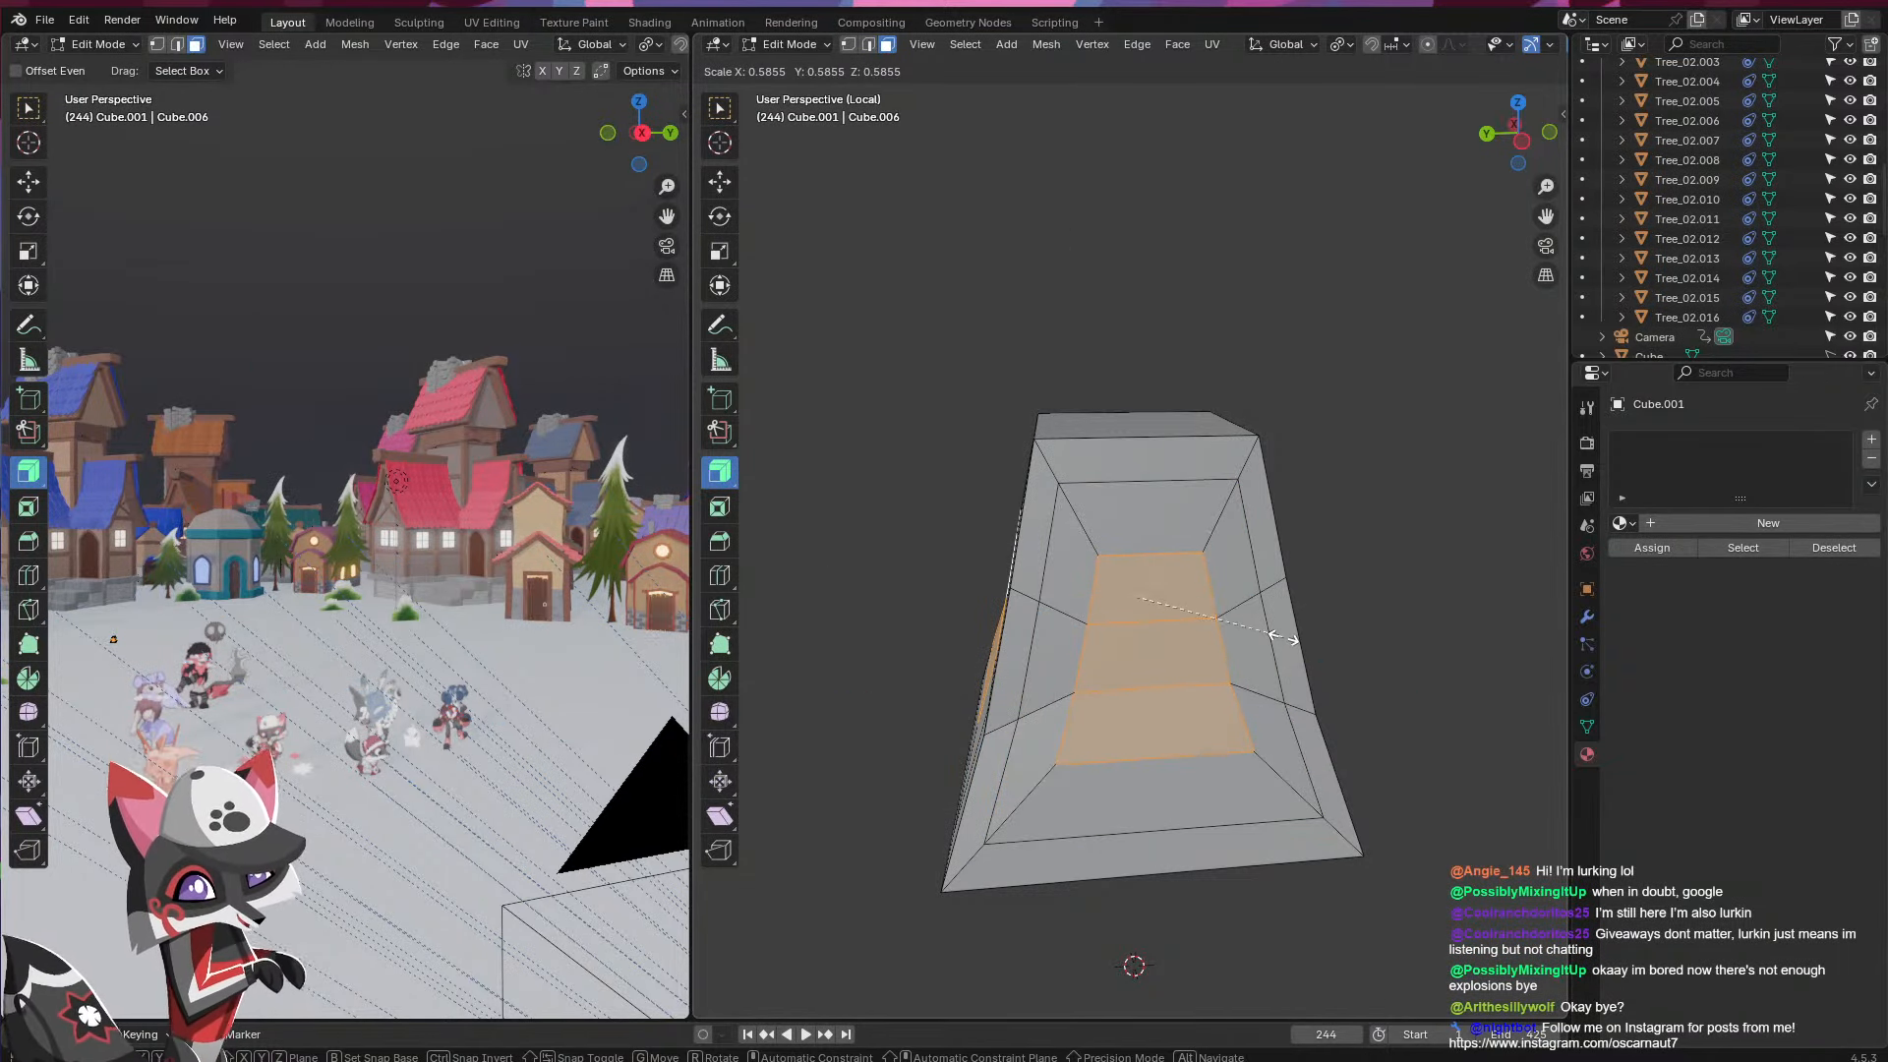
{"action": "left_click", "coordinate": [1294, 641]}
{"action": "key", "text": "e"}
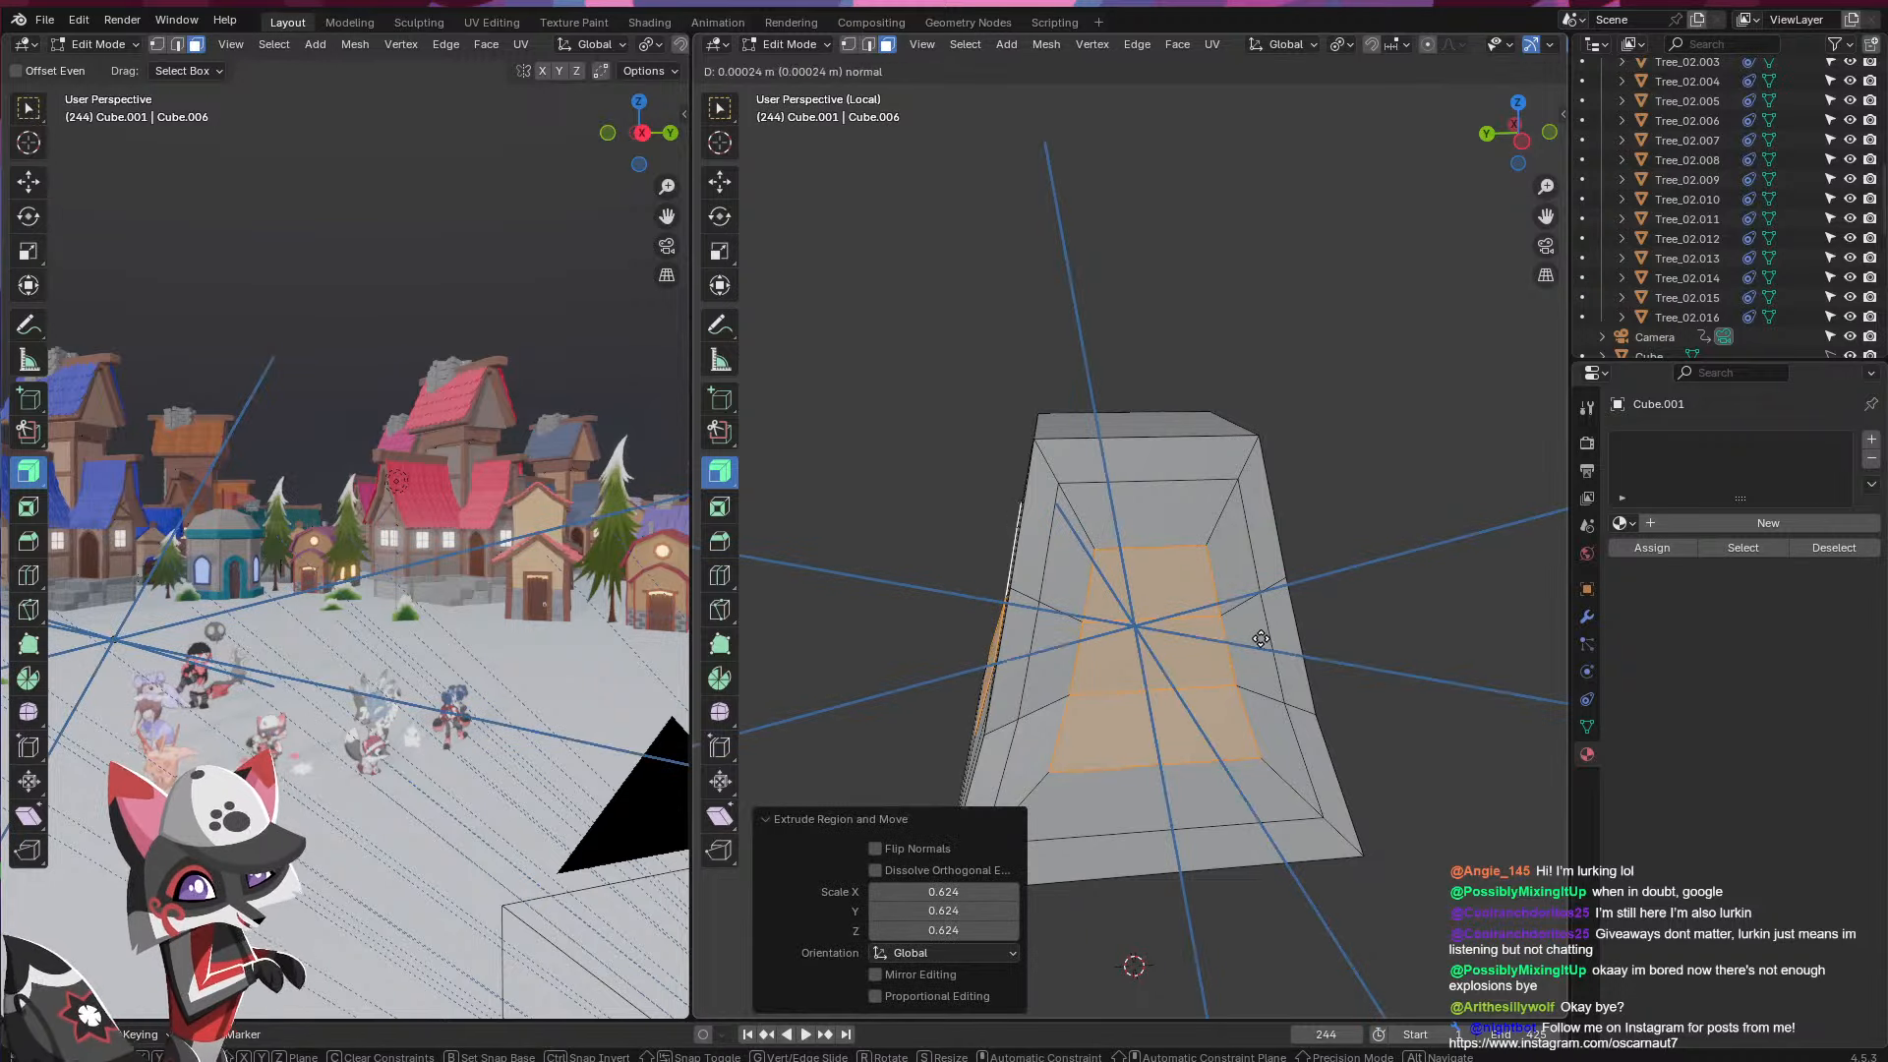
{"action": "right_click", "coordinate": [1449, 702]}
{"action": "key", "text": "ctrl+z"}
{"action": "key", "text": "ctrl+z"}
{"action": "key", "text": "ctrl+z"}
- Scale the selected panel faces to 0.845, extrude them inward about 0.01 m and return to Object Mode
{"action": "middle_click_drag", "start_coordinate": [1263, 731], "coordinate": [1327, 734]}
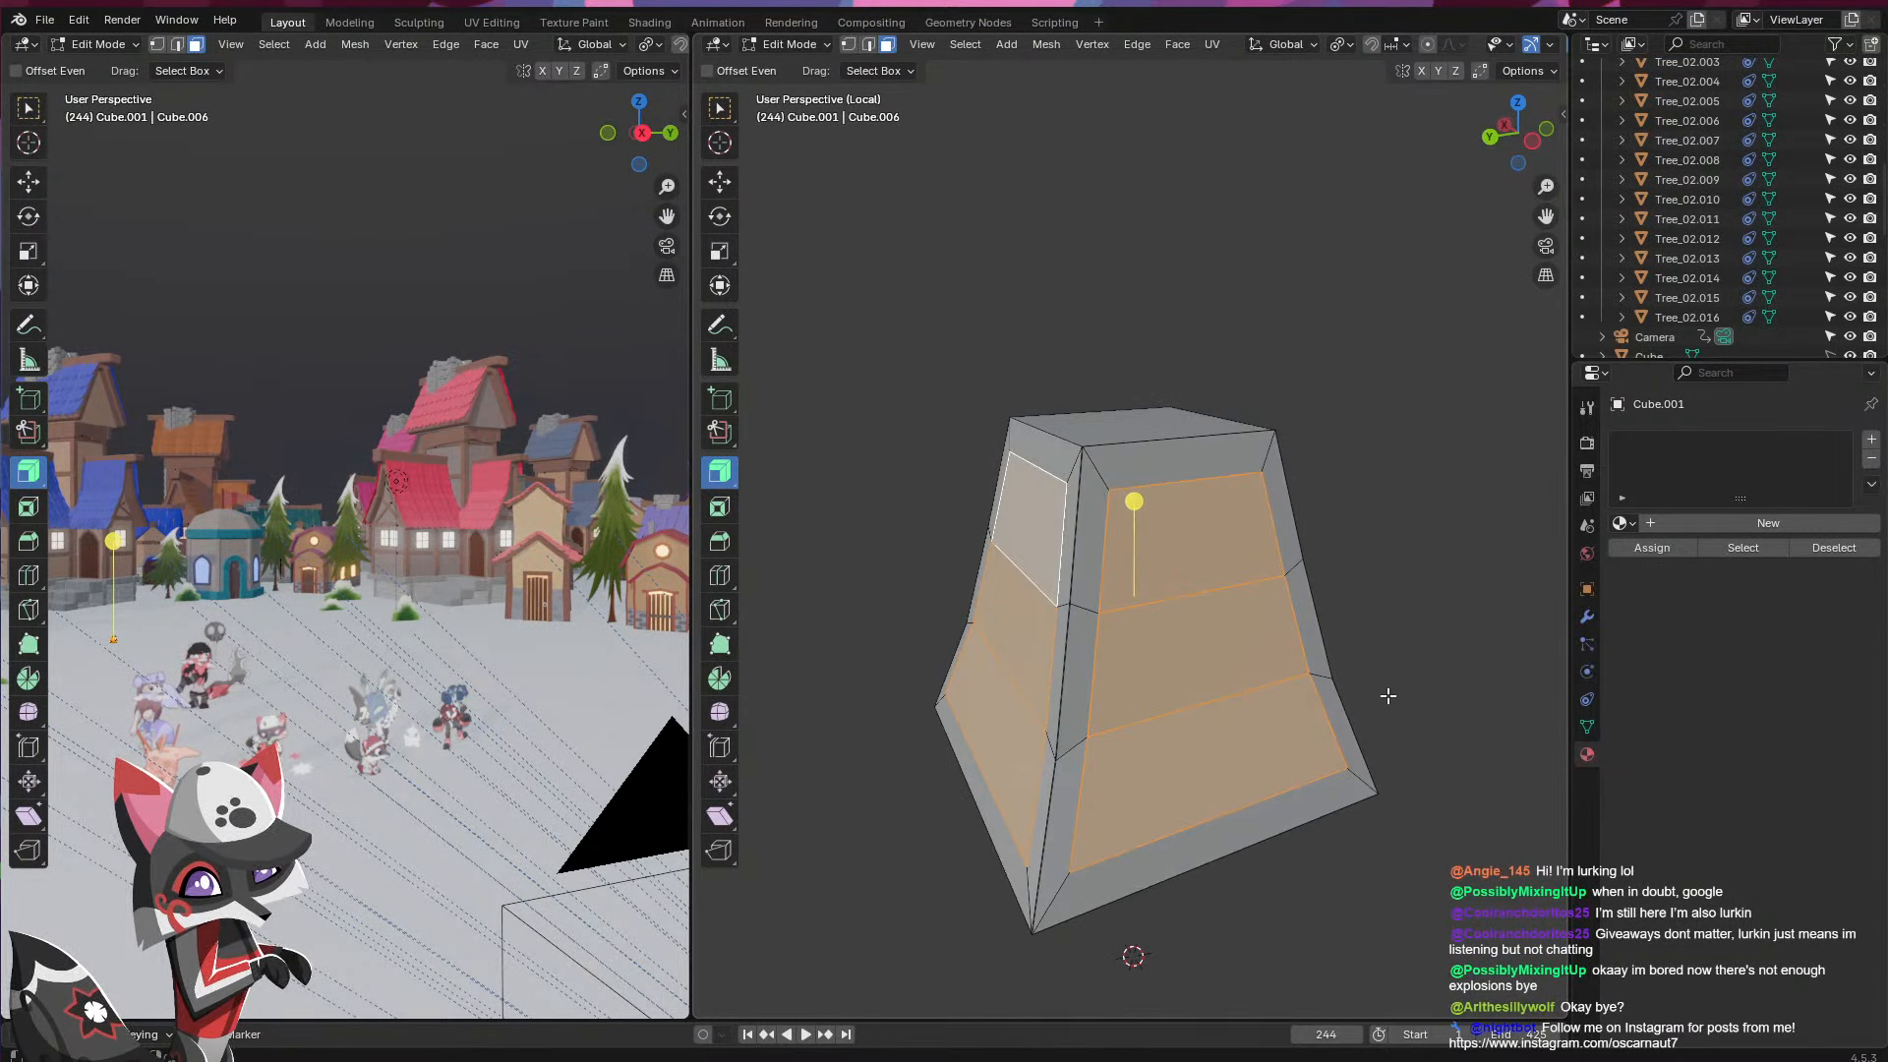
{"action": "key", "text": "s"}
{"action": "left_click", "coordinate": [1333, 690]}
{"action": "key", "text": "e"}
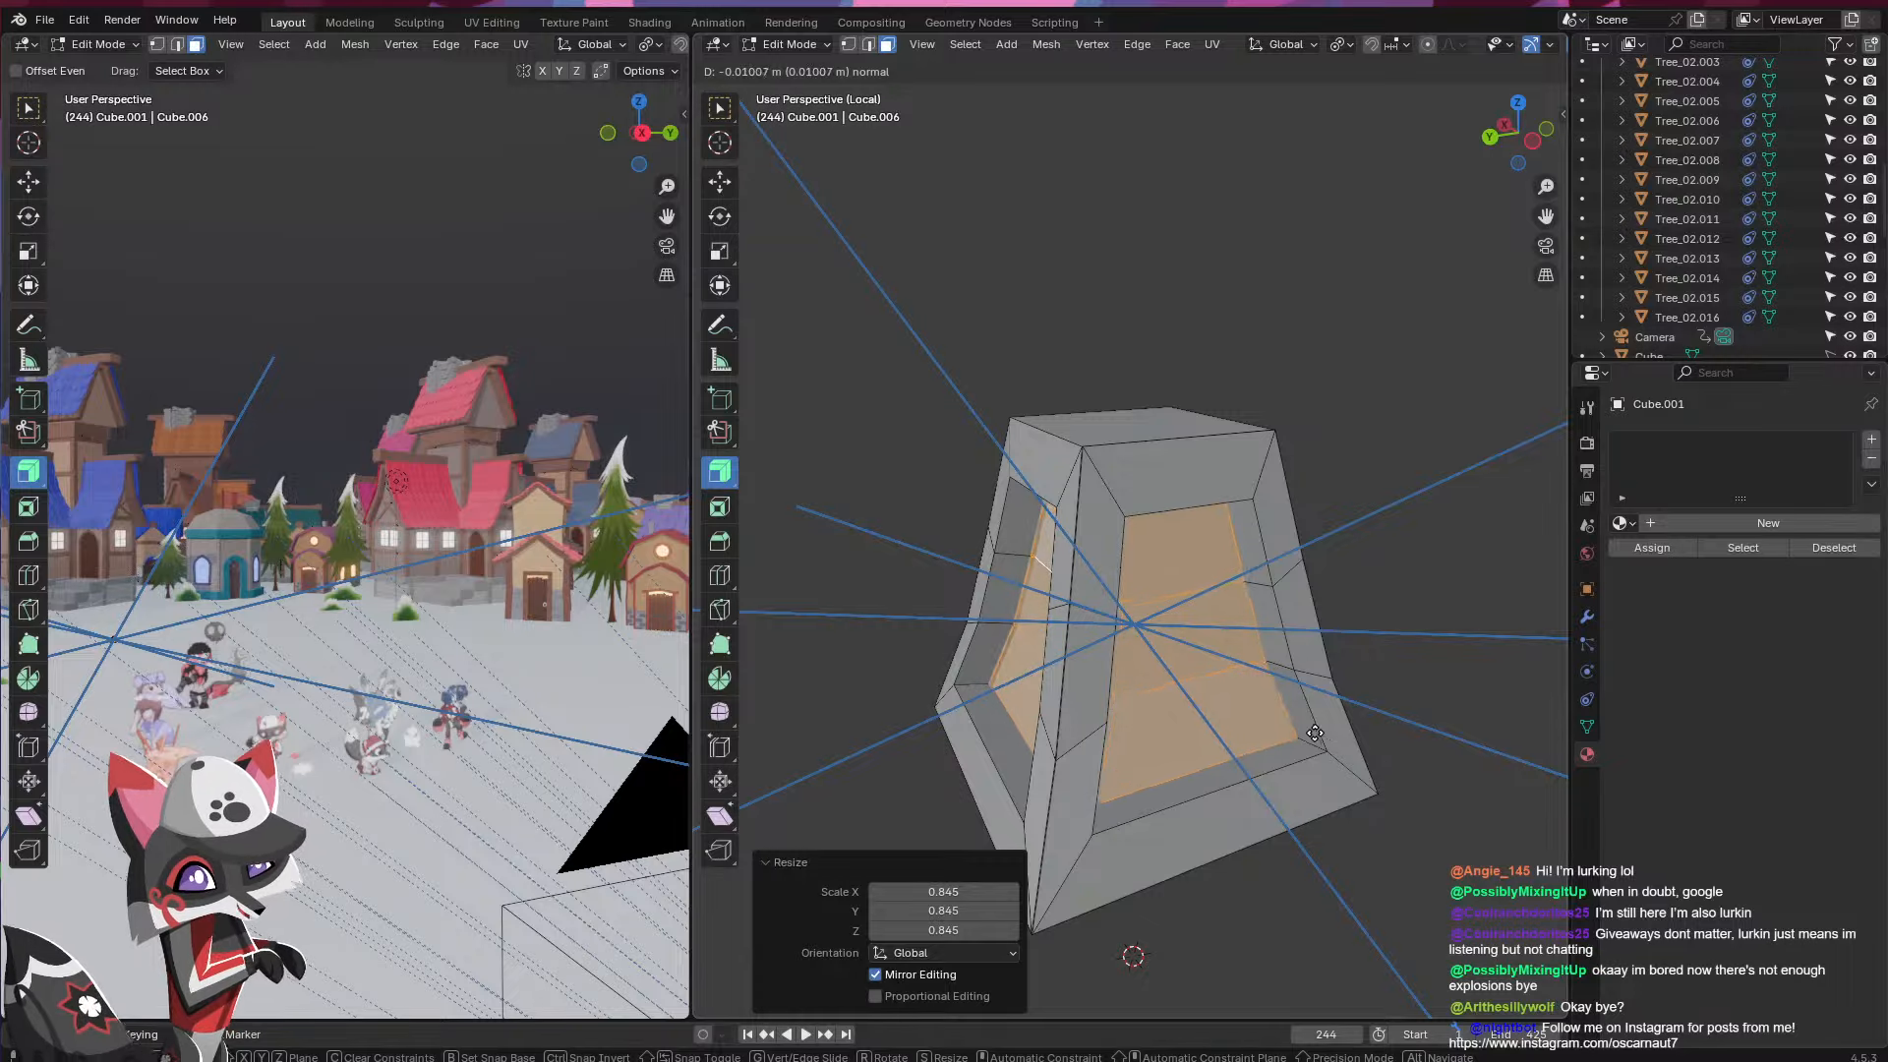
{"action": "left_click", "coordinate": [1280, 719]}
{"action": "key", "text": "Tab"}
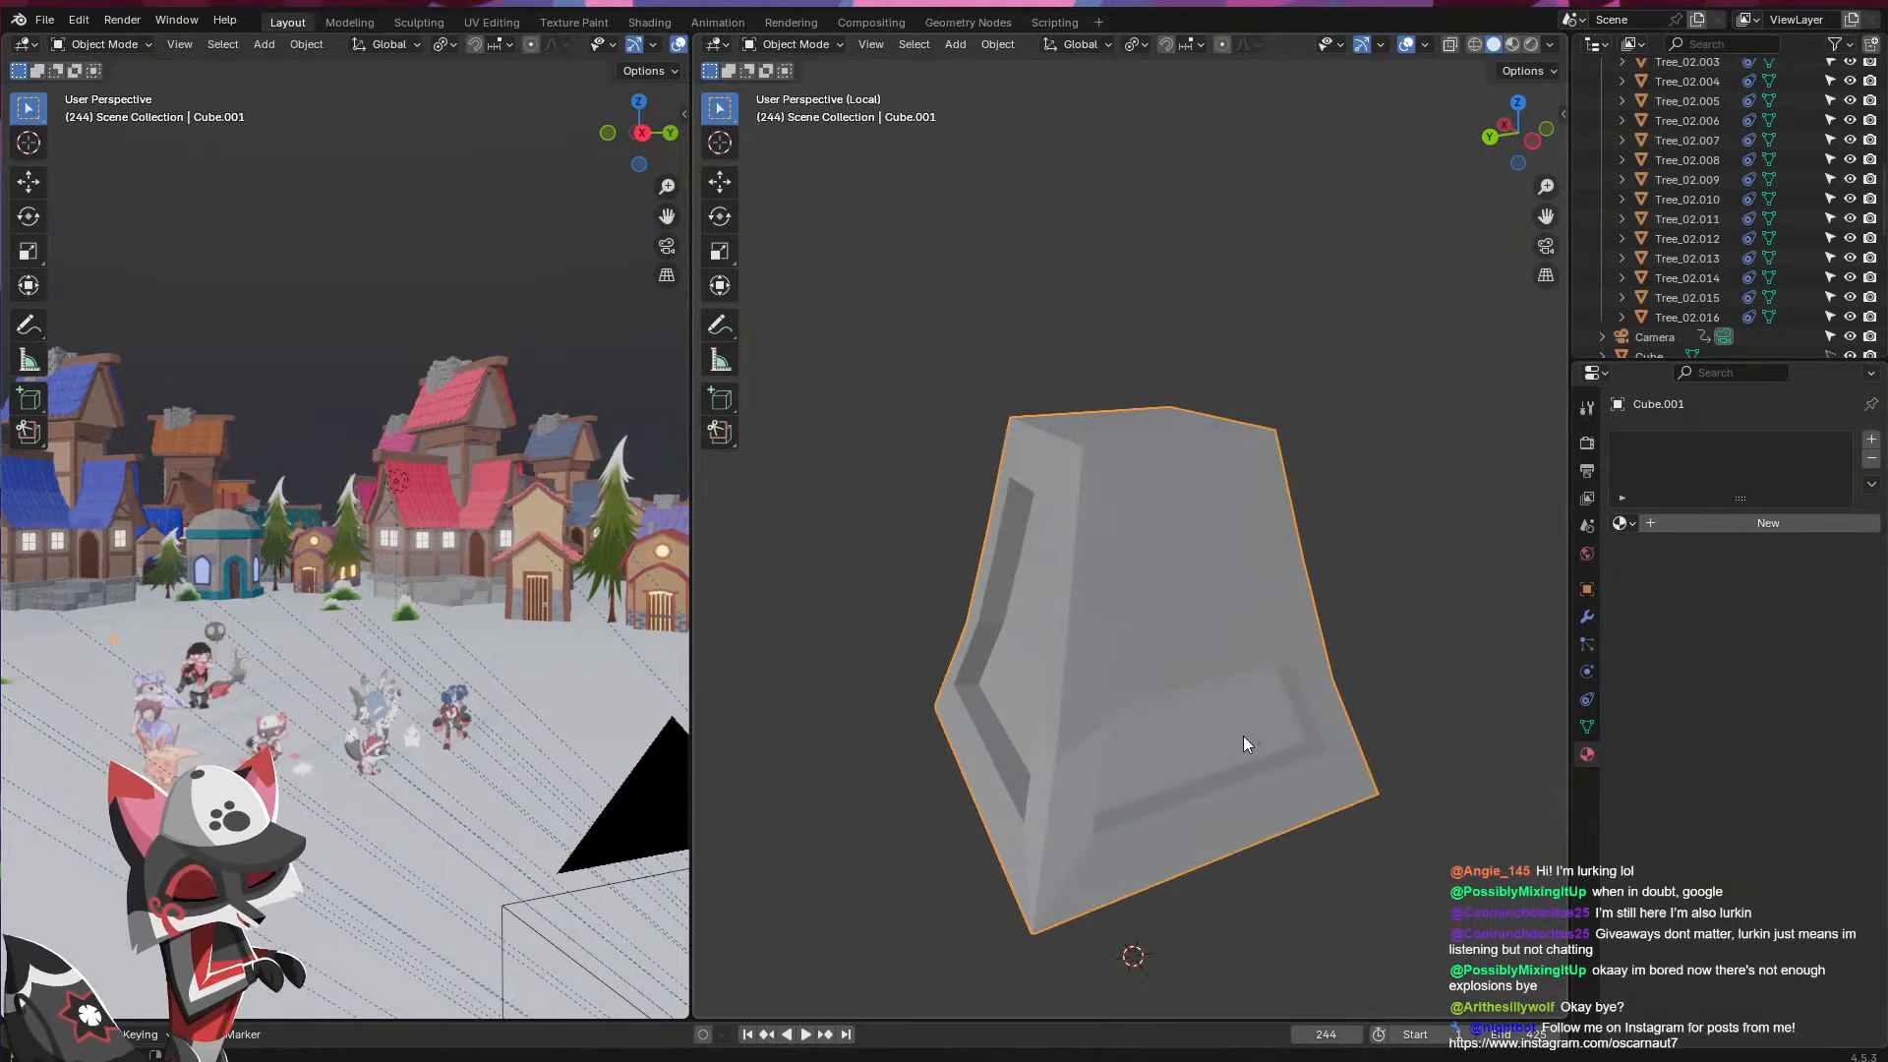
{"action": "middle_click_drag", "start_coordinate": [1243, 735], "coordinate": [812, 723]}
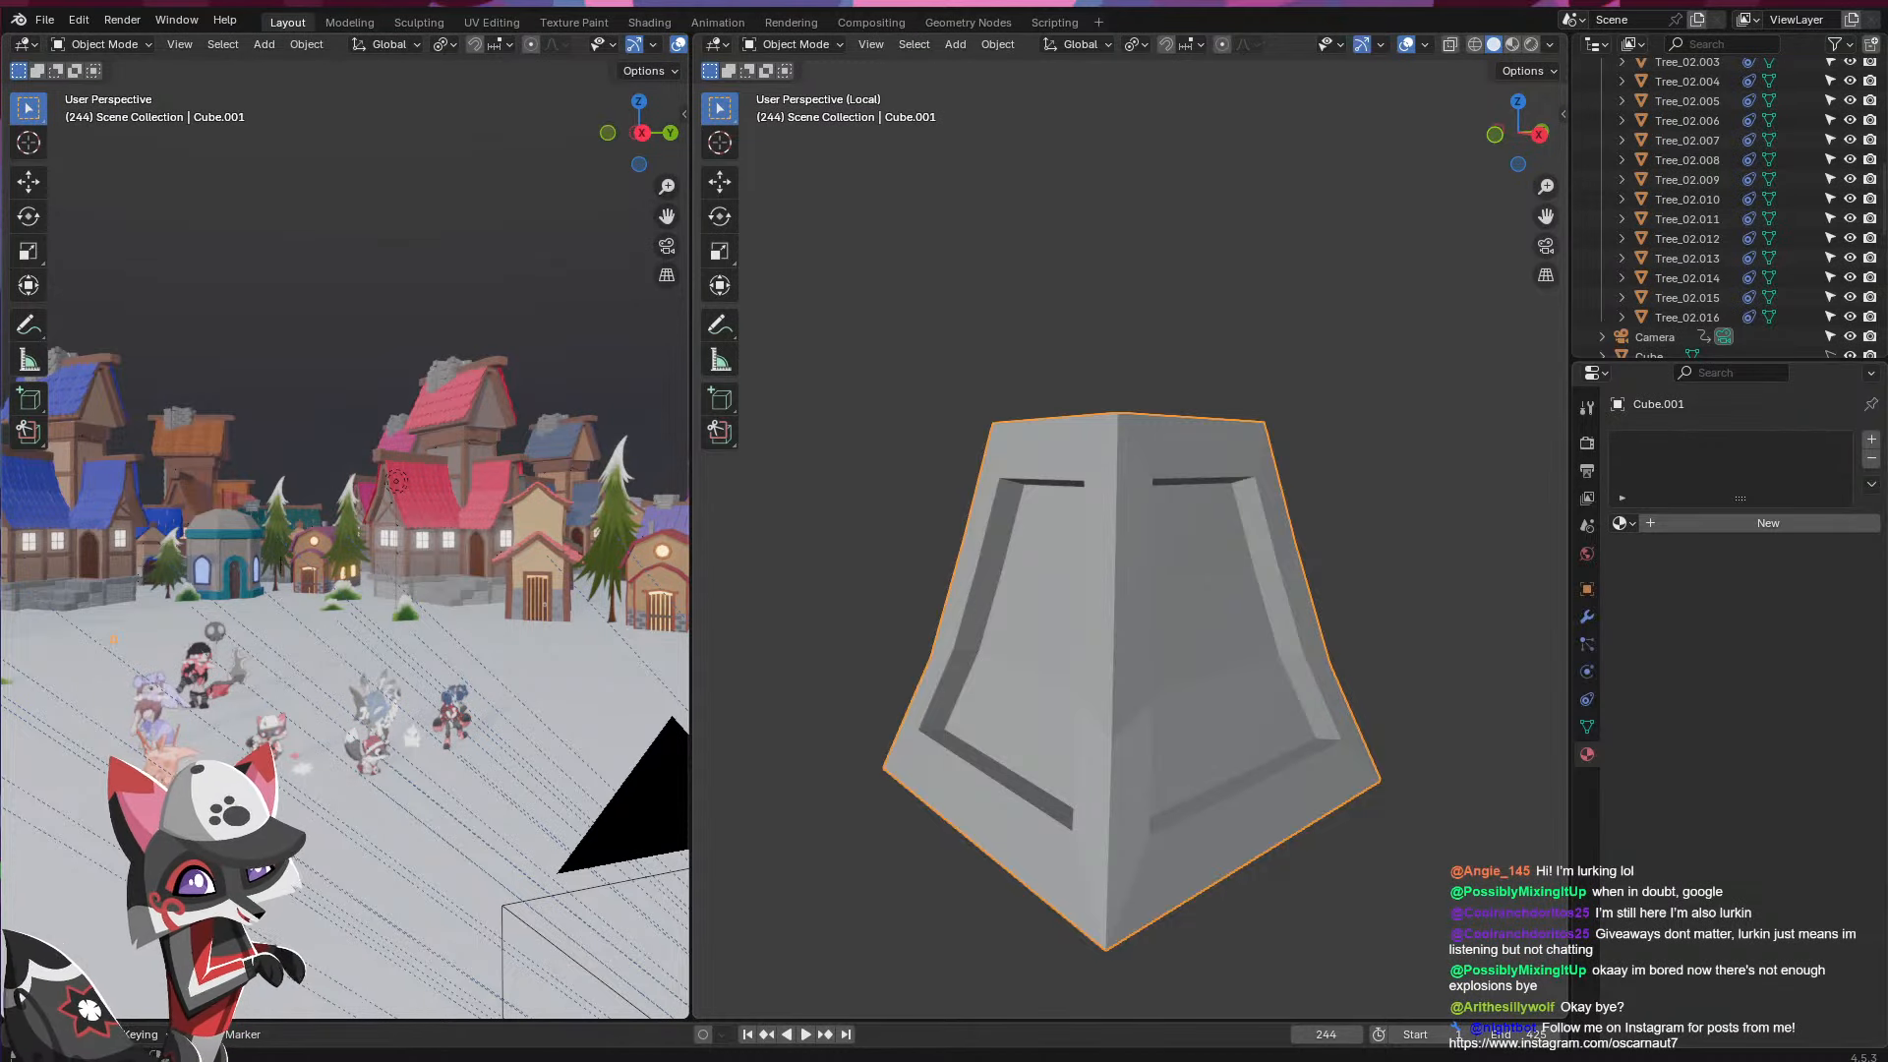
- Move the prop about -0.0016 m in X, 0.0012 m in Y and 0.0004 m in Z
{"action": "middle_click_drag", "start_coordinate": [993, 786], "coordinate": [1039, 786]}
{"action": "mouse_move", "coordinate": [1109, 441]}
{"action": "middle_mouse_down"}
{"action": "mouse_move", "coordinate": [1056, 575]}
{"action": "mouse_move", "coordinate": [970, 529]}
{"action": "mouse_move", "coordinate": [1125, 469]}
{"action": "middle_mouse_up"}
{"action": "key", "text": "g"}
{"action": "left_click", "coordinate": [971, 524]}
- Add a mesh cylinder with 32 vertices, a 1 m radius and a 2 m depth
{"action": "key", "text": "shift+a"}
{"action": "mouse_move", "coordinate": [1128, 466]}
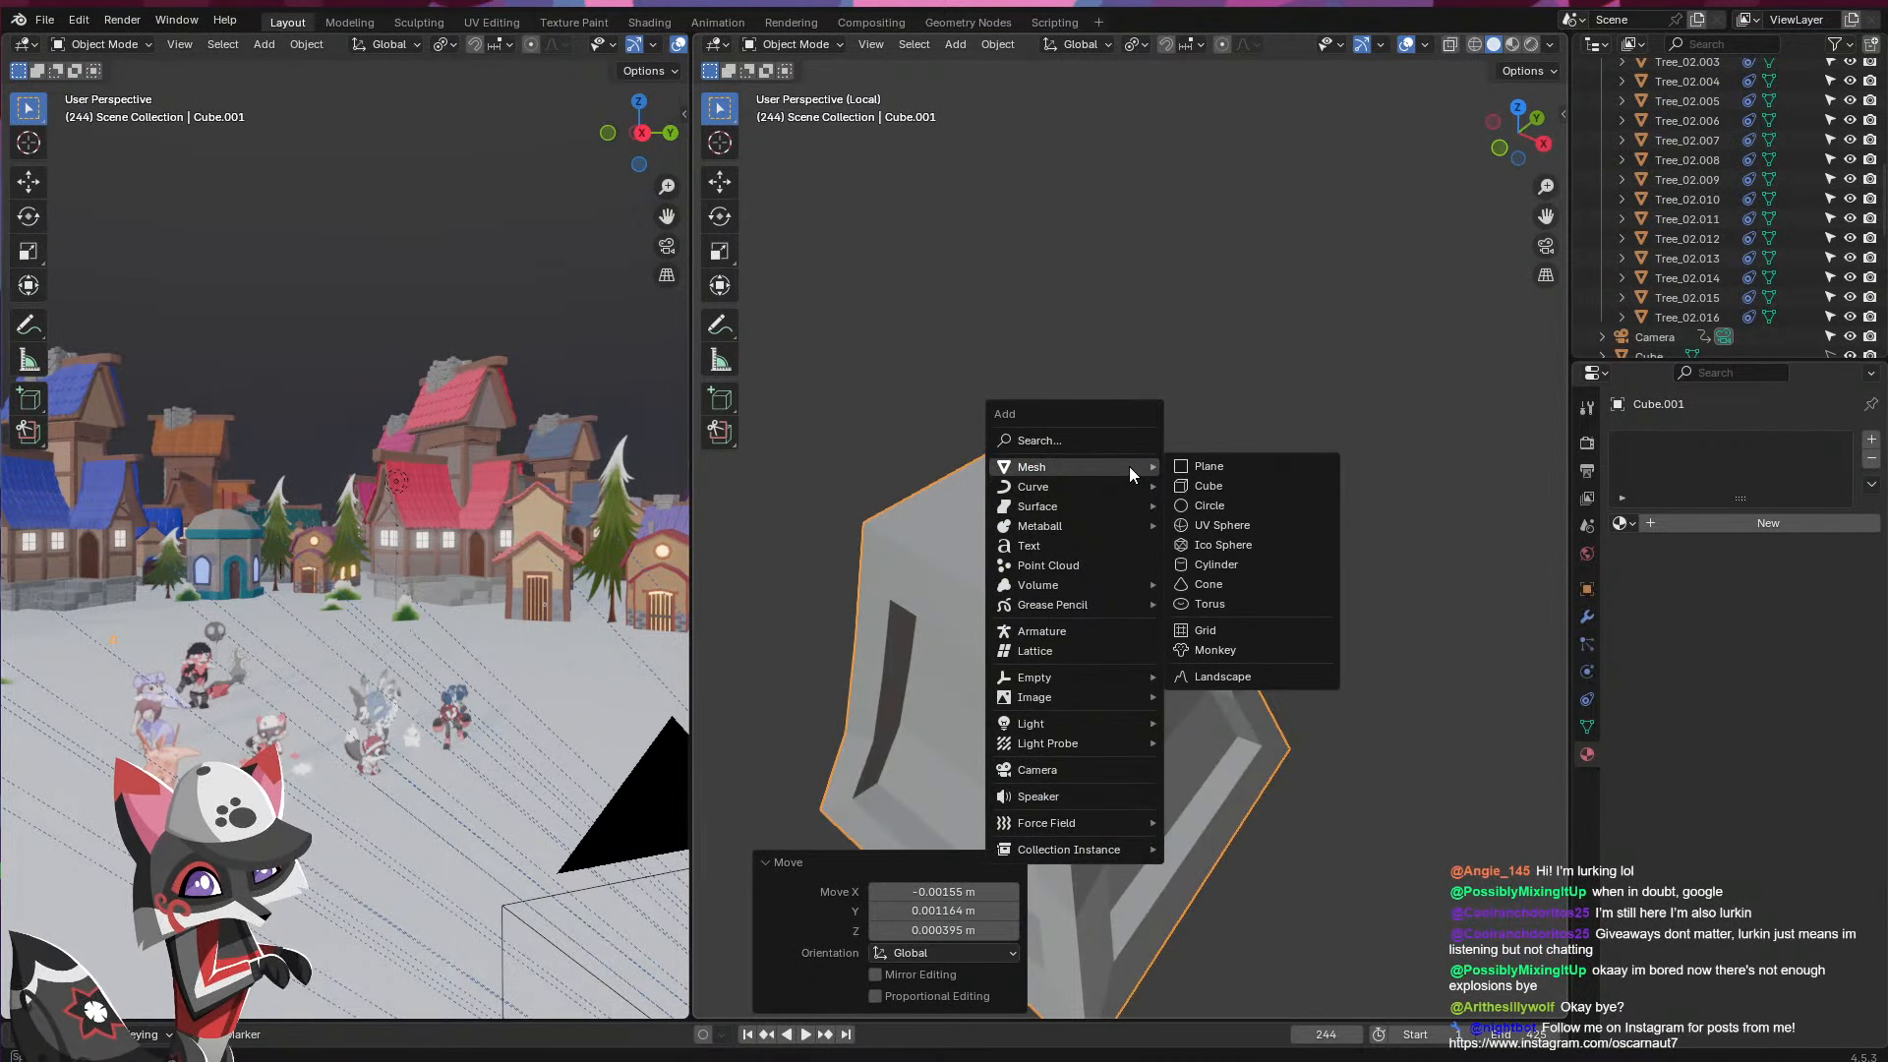
{"action": "left_click", "coordinate": [1207, 563]}
{"action": "scroll", "coordinate": [1188, 629], "scroll_direction": "down", "scroll_amount": 3}
{"action": "scroll", "coordinate": [1170, 698], "scroll_direction": "down", "scroll_amount": 3}
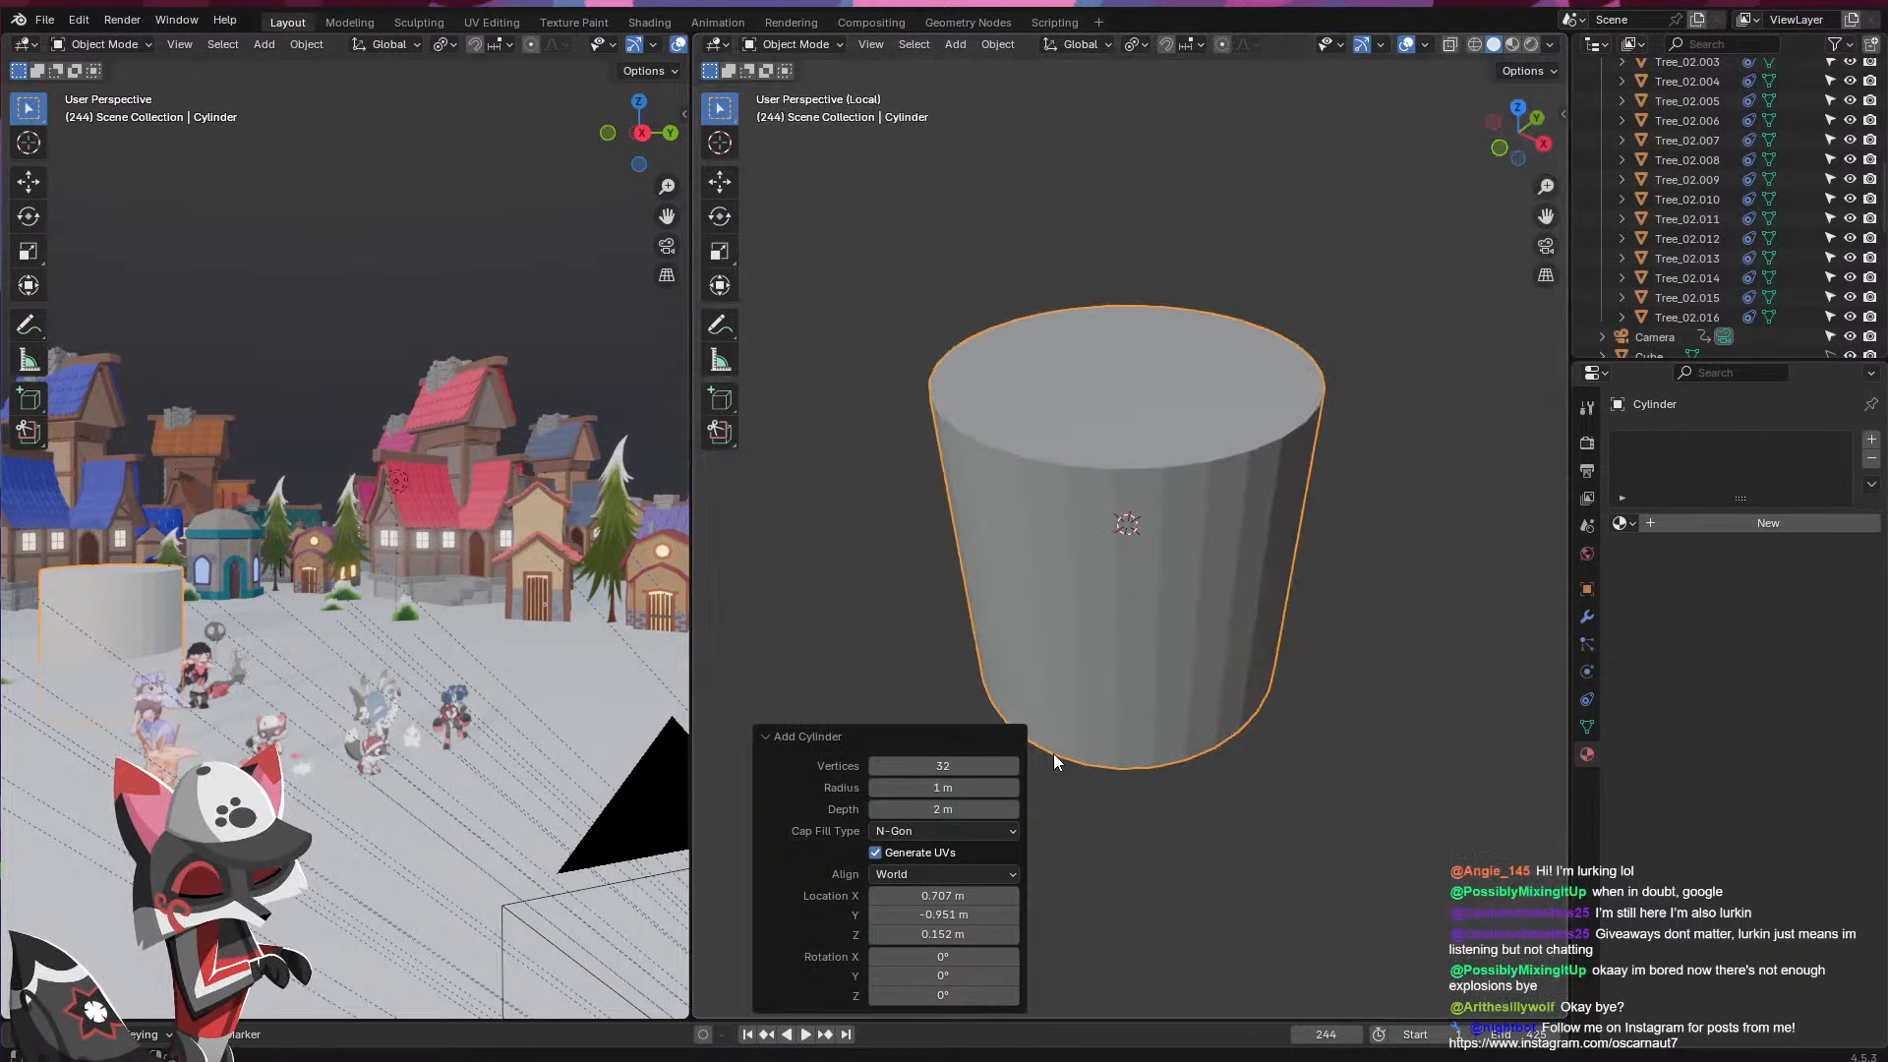
- Set the new cylinder's vertices to 16 and scale it uniformly to 0.049
{"action": "left_click", "coordinate": [990, 763]}
{"action": "type", "text": "16"}
{"action": "key", "text": "Return"}
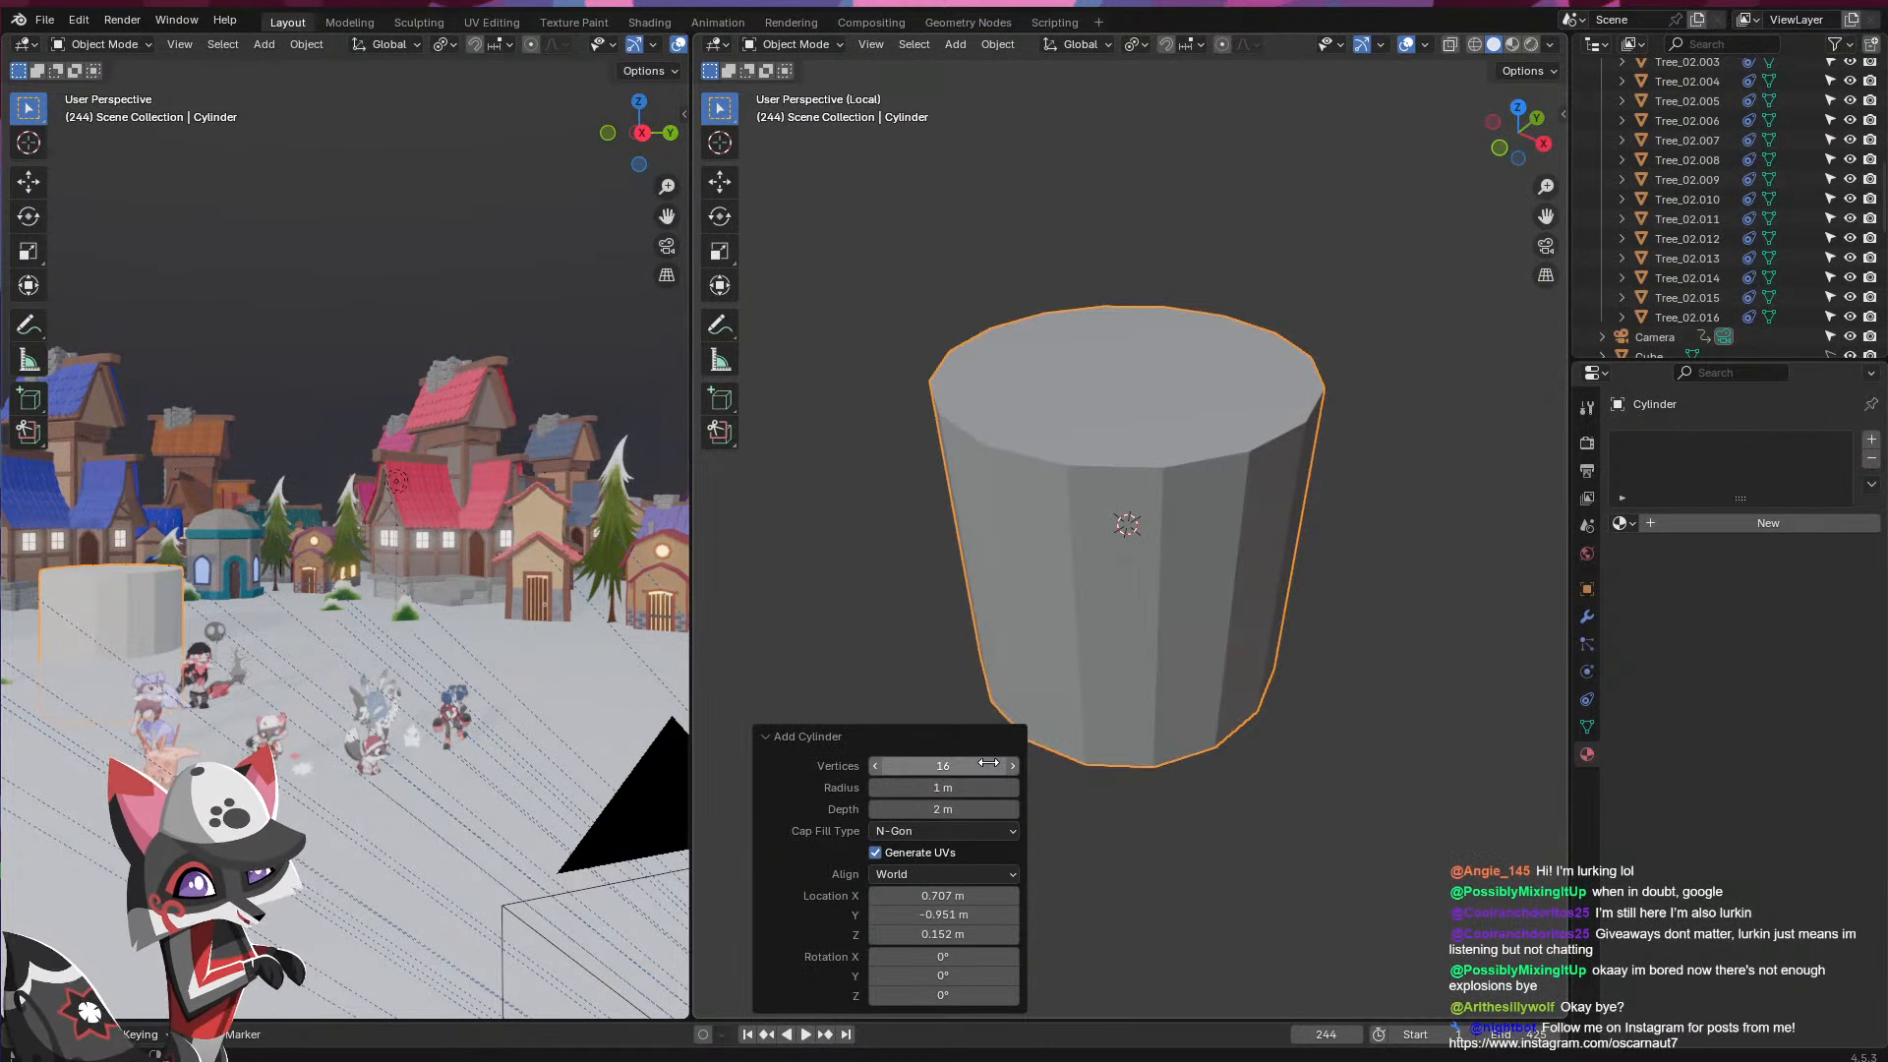
{"action": "key", "text": "s"}
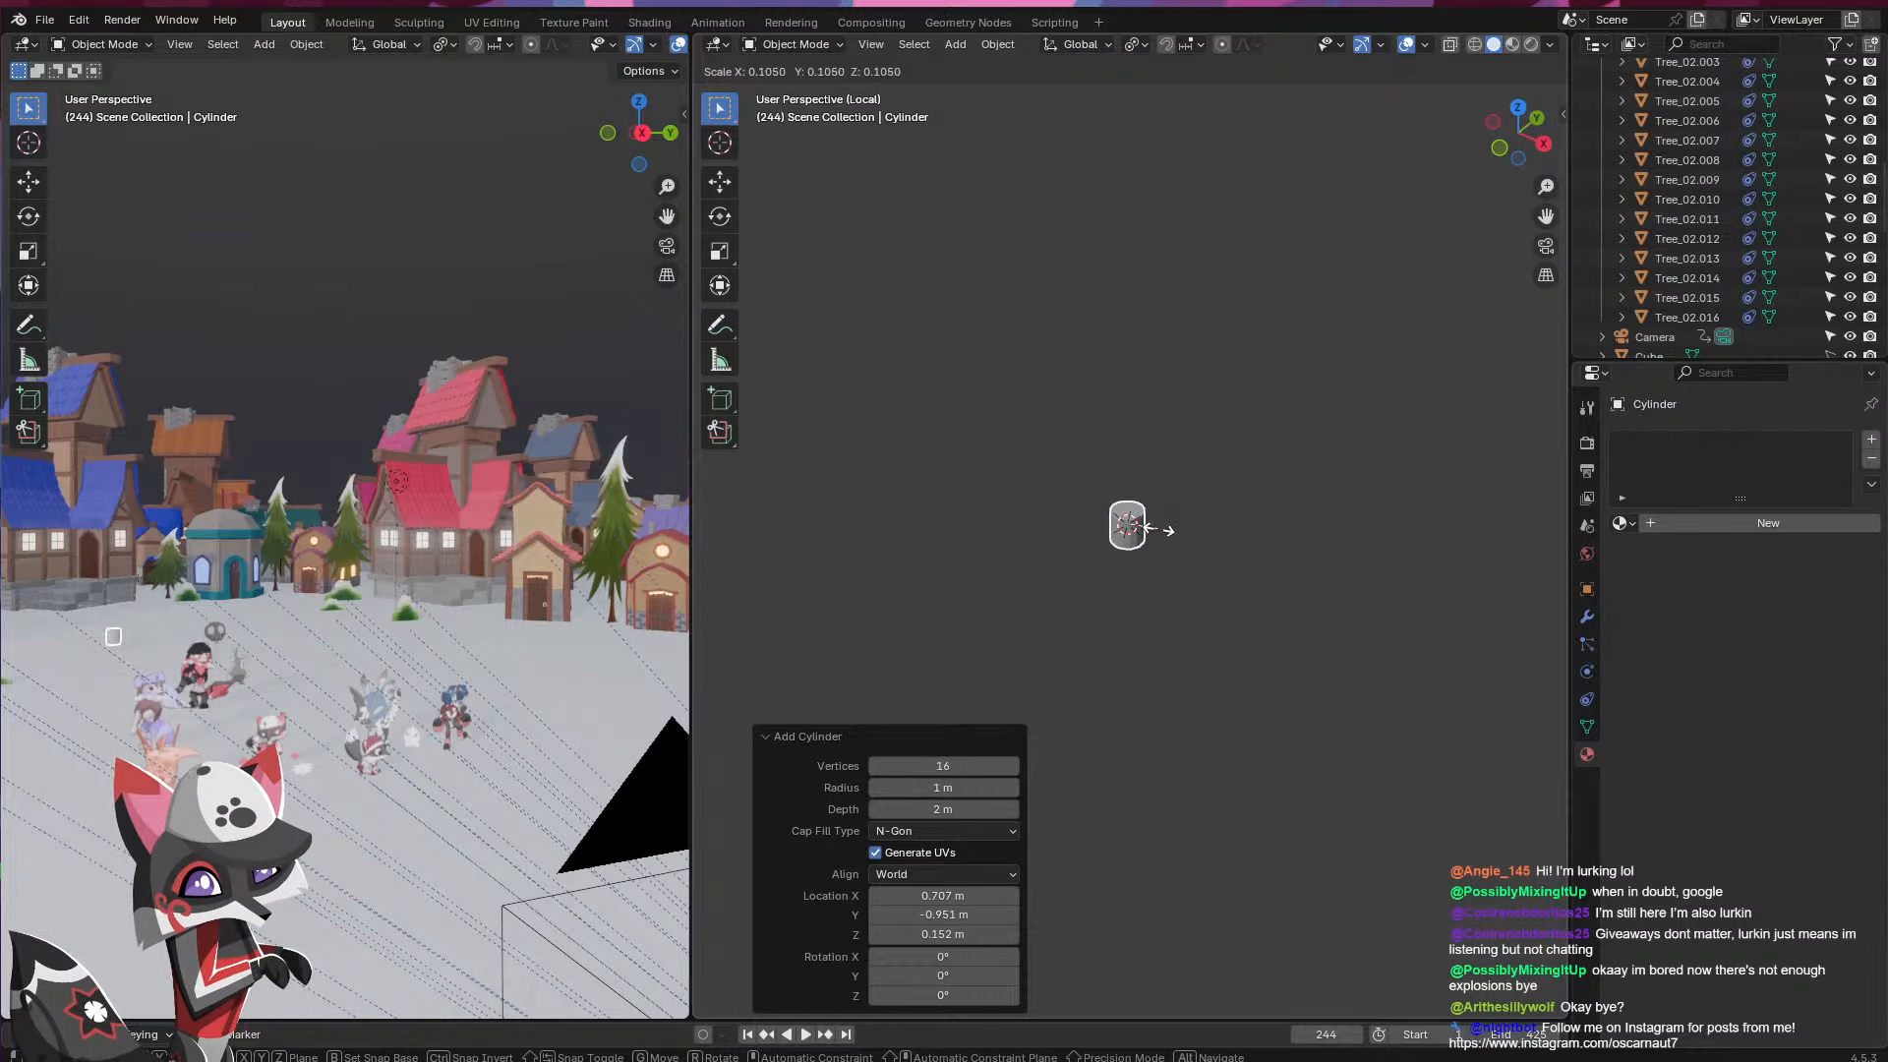
{"action": "left_click", "coordinate": [1141, 529]}
{"action": "key", "text": "KP_Decimal"}
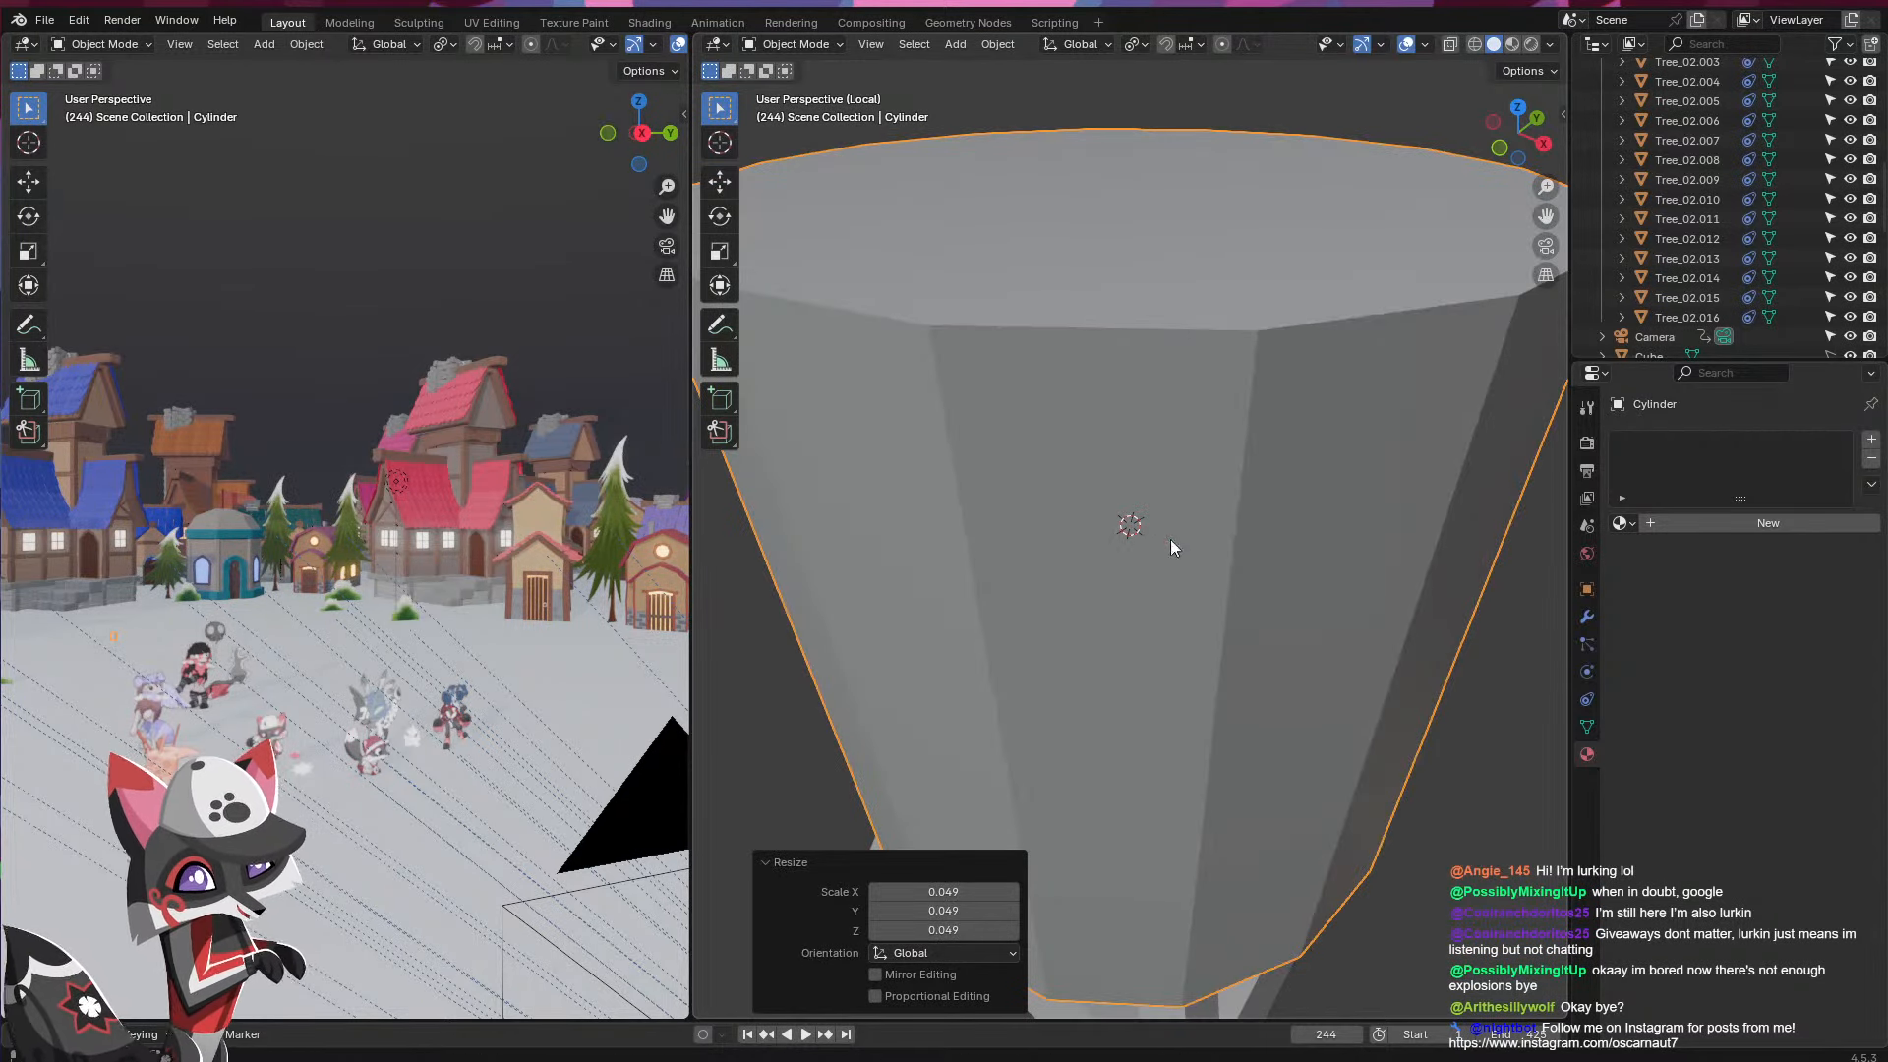
- Shrink the cylinder further and raise it about 0.009 m in Z so it sits on the tapered prop's top
{"action": "key", "text": "s"}
{"action": "left_click", "coordinate": [1195, 525]}
{"action": "mouse_move", "coordinate": [1165, 616]}
{"action": "middle_mouse_down", "text": "shift"}
{"action": "mouse_move", "coordinate": [1151, 654]}
{"action": "mouse_move", "coordinate": [1185, 611]}
{"action": "middle_mouse_up", "text": "shift"}
{"action": "key", "text": "g"}
{"action": "key", "text": "z"}
{"action": "left_click", "coordinate": [1204, 561]}
{"action": "scroll", "coordinate": [1174, 537], "scroll_direction": "down", "scroll_amount": 2}
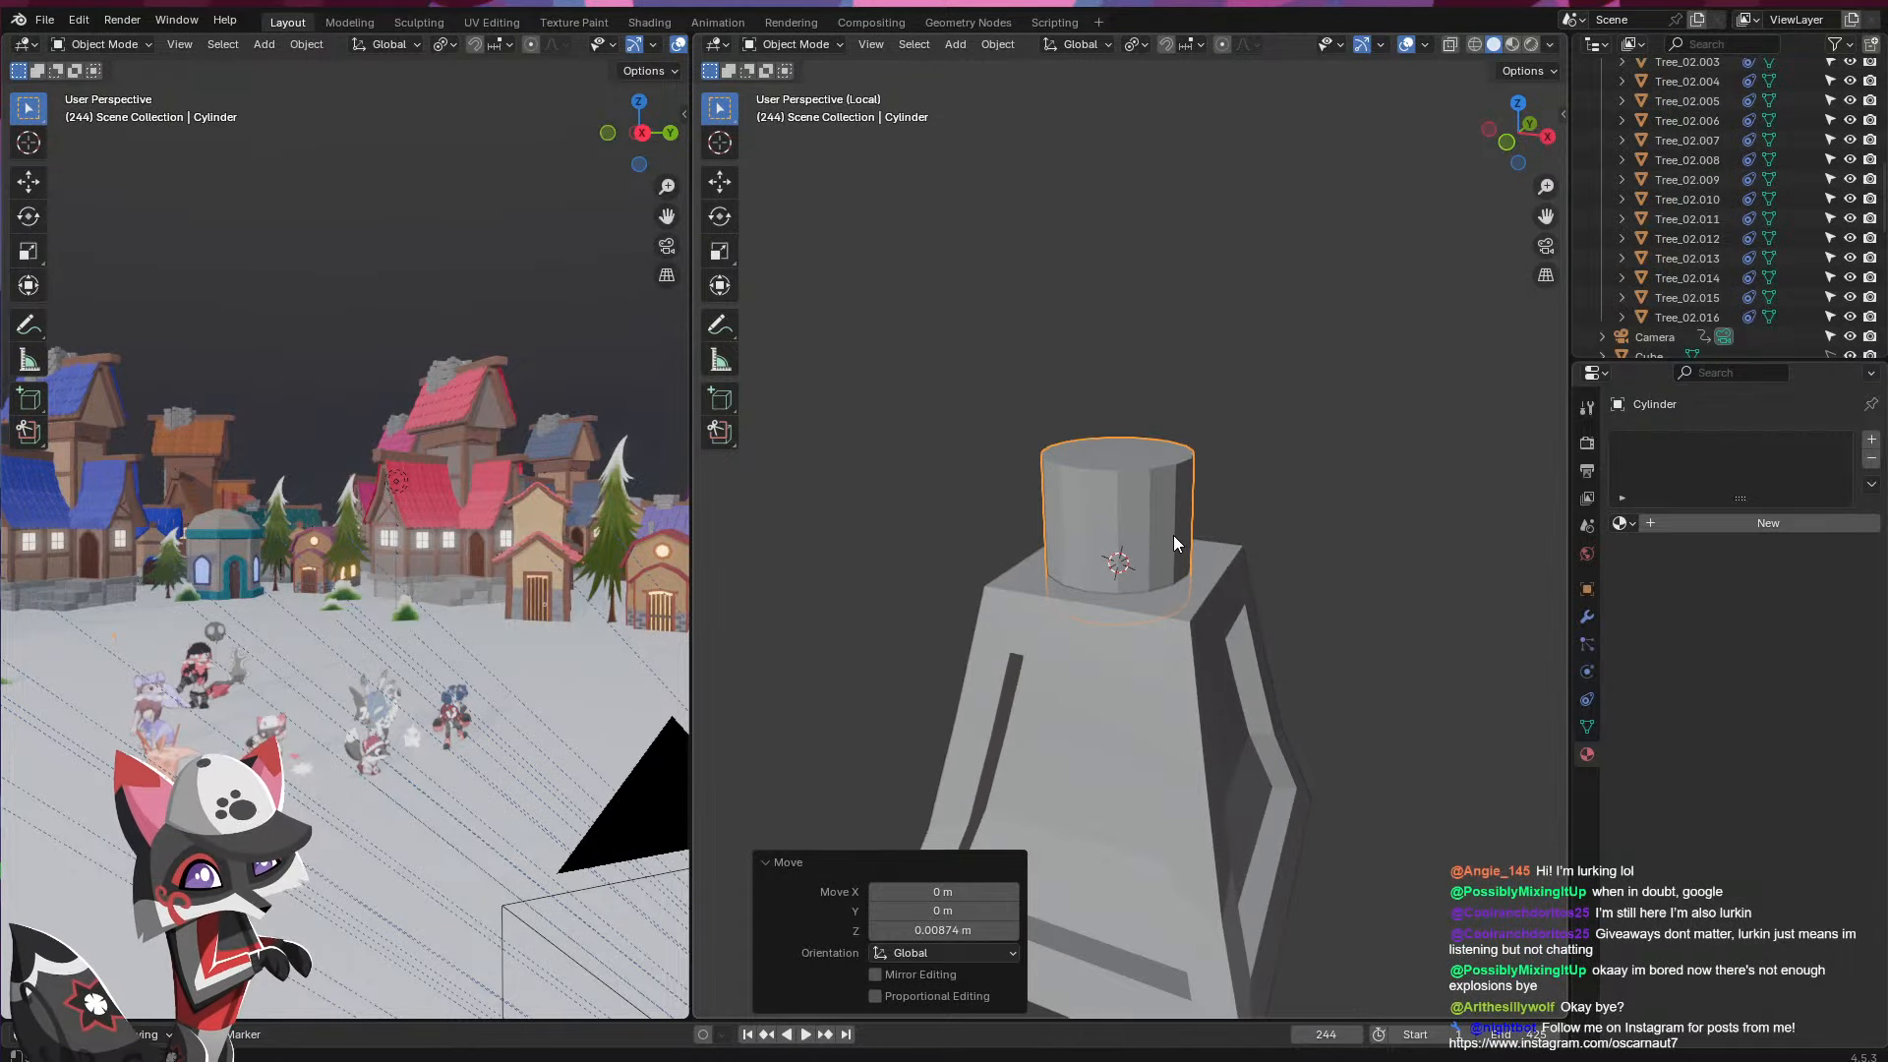
{"action": "scroll", "coordinate": [1174, 537], "scroll_direction": "down", "scroll_amount": 1}
{"action": "middle_click_drag", "start_coordinate": [1178, 537], "coordinate": [1161, 635], "text": "shift"}
{"action": "key", "text": "s"}
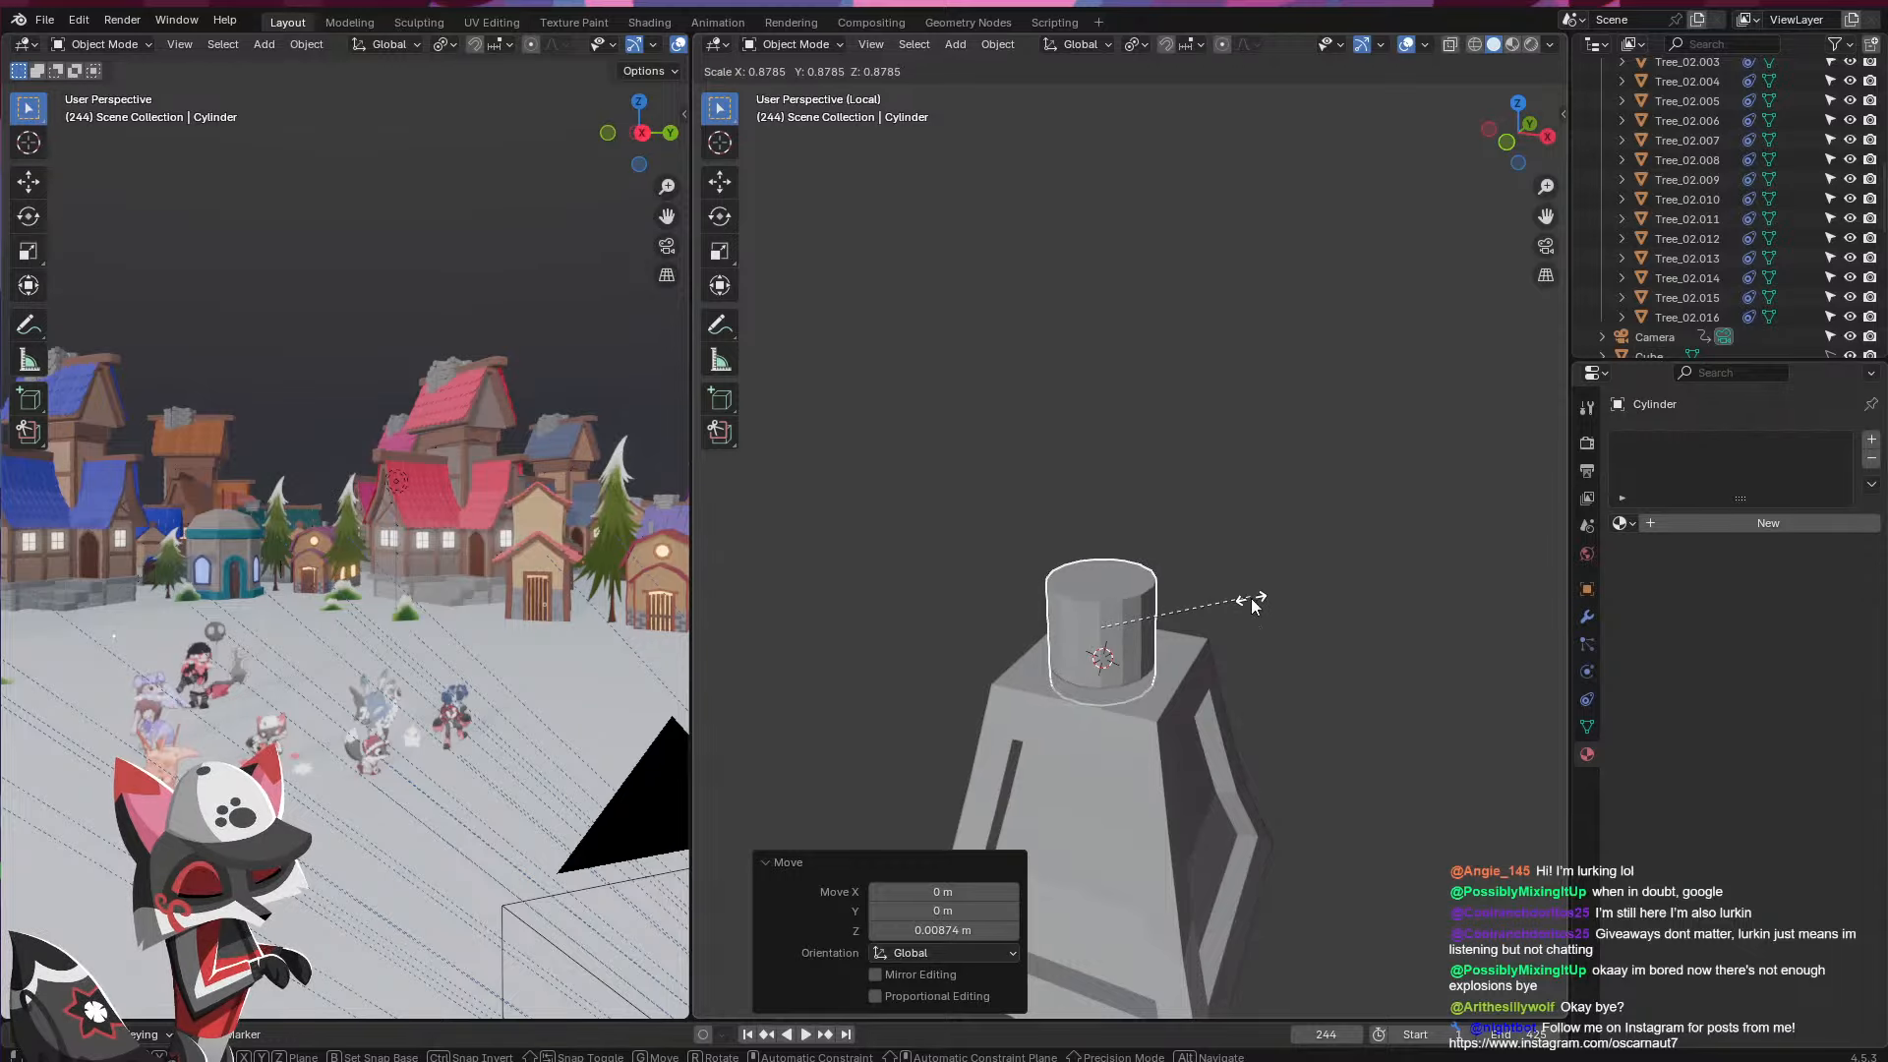
{"action": "left_click", "coordinate": [1254, 605]}
- Stretch the cylinder into a long pole by raising its top face about 0.34 m along Z in Edit Mode
{"action": "key", "text": "Tab"}
{"action": "left_click", "coordinate": [1103, 580]}
{"action": "scroll", "coordinate": [1174, 569], "scroll_direction": "down", "scroll_amount": 5}
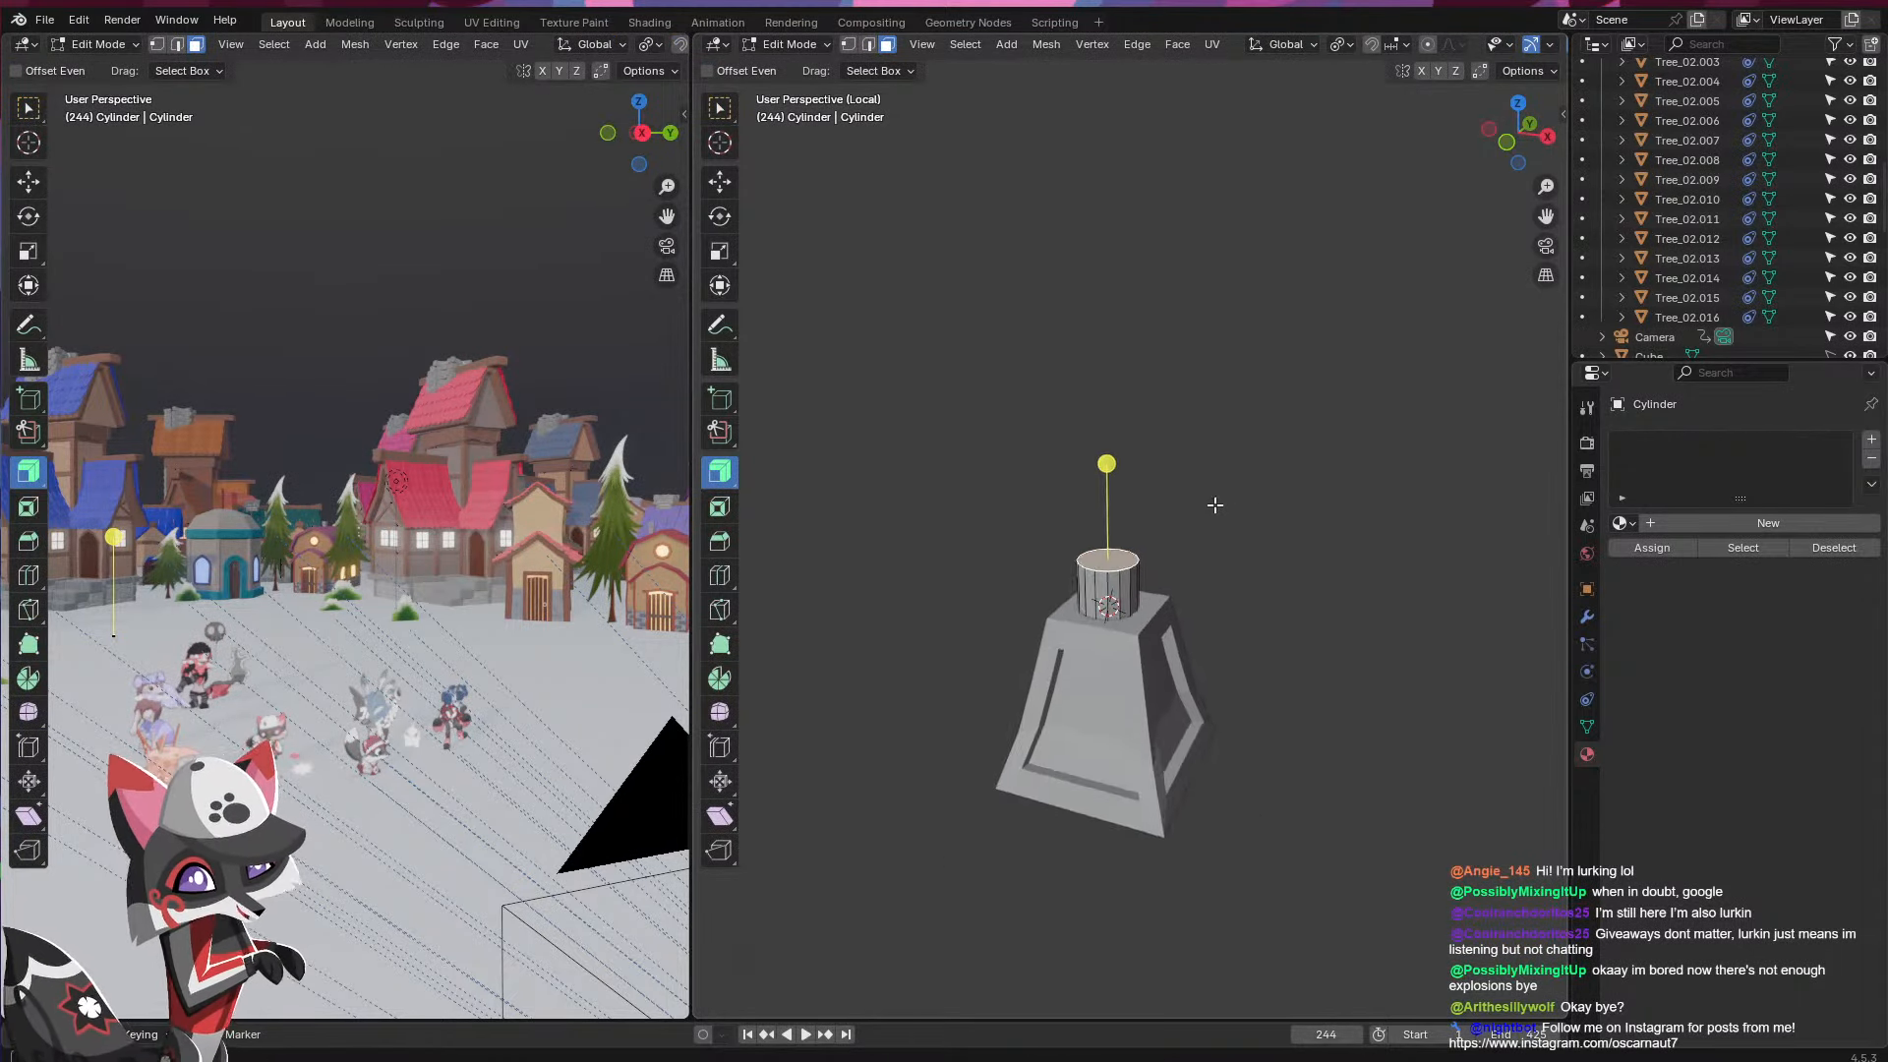
{"action": "middle_click_drag", "start_coordinate": [1205, 548], "coordinate": [1141, 809], "text": "shift"}
{"action": "key", "text": "e"}
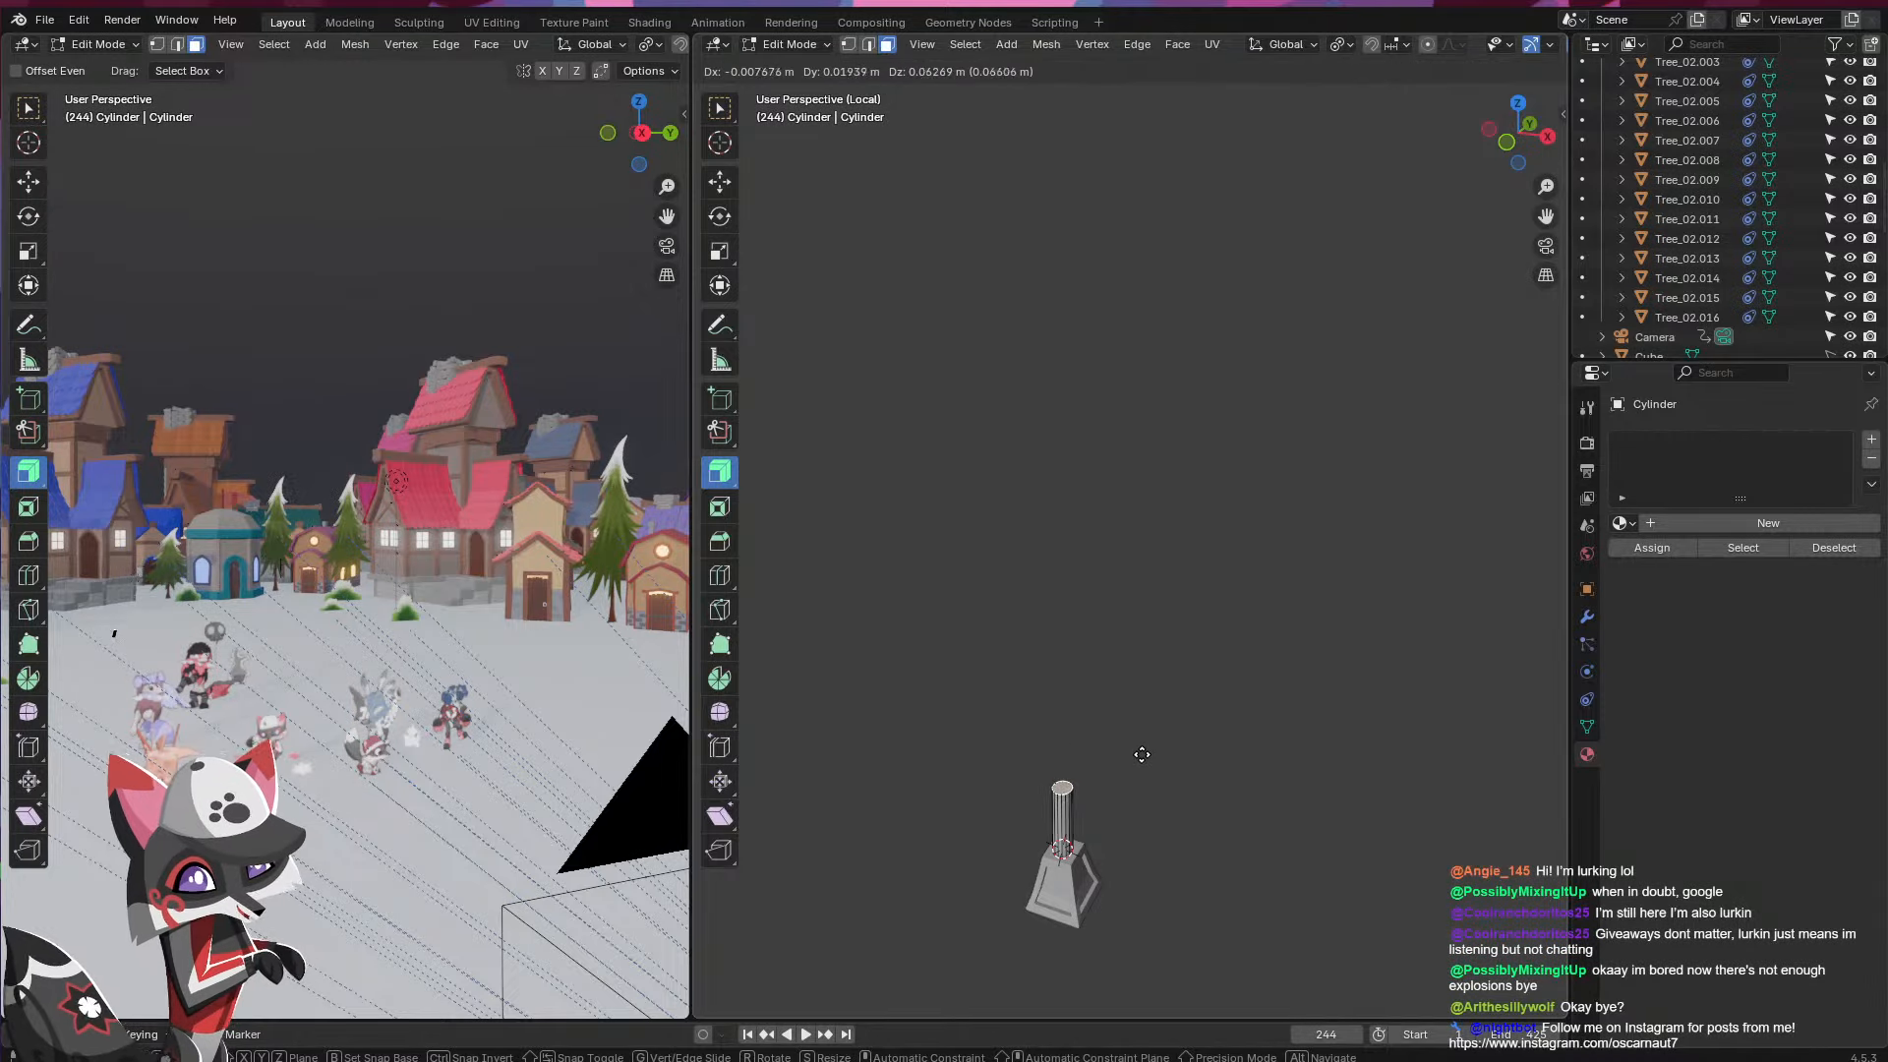
{"action": "left_click", "coordinate": [1131, 580]}
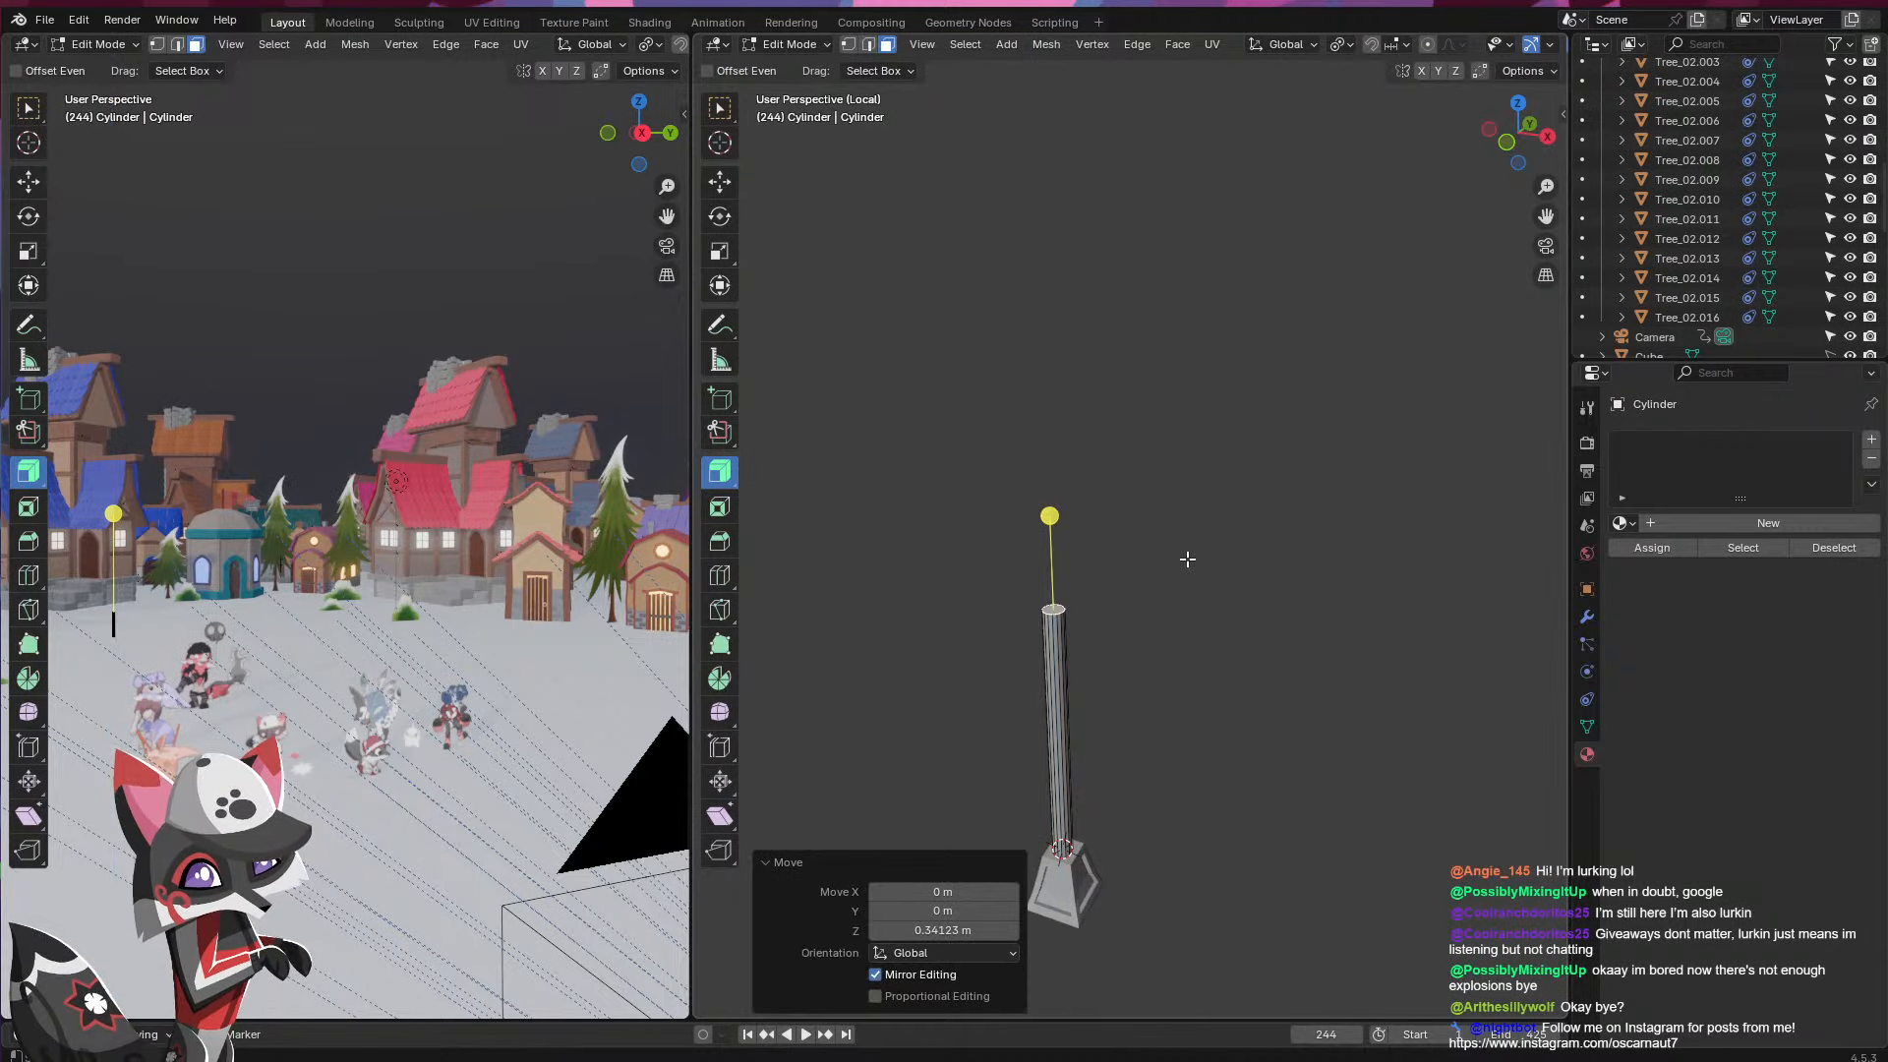
- Thin the whole pole to about 0.60 in X and Y while keeping its height, and return to Object Mode
{"action": "key", "text": "a"}
{"action": "key", "text": "ctrl+z"}
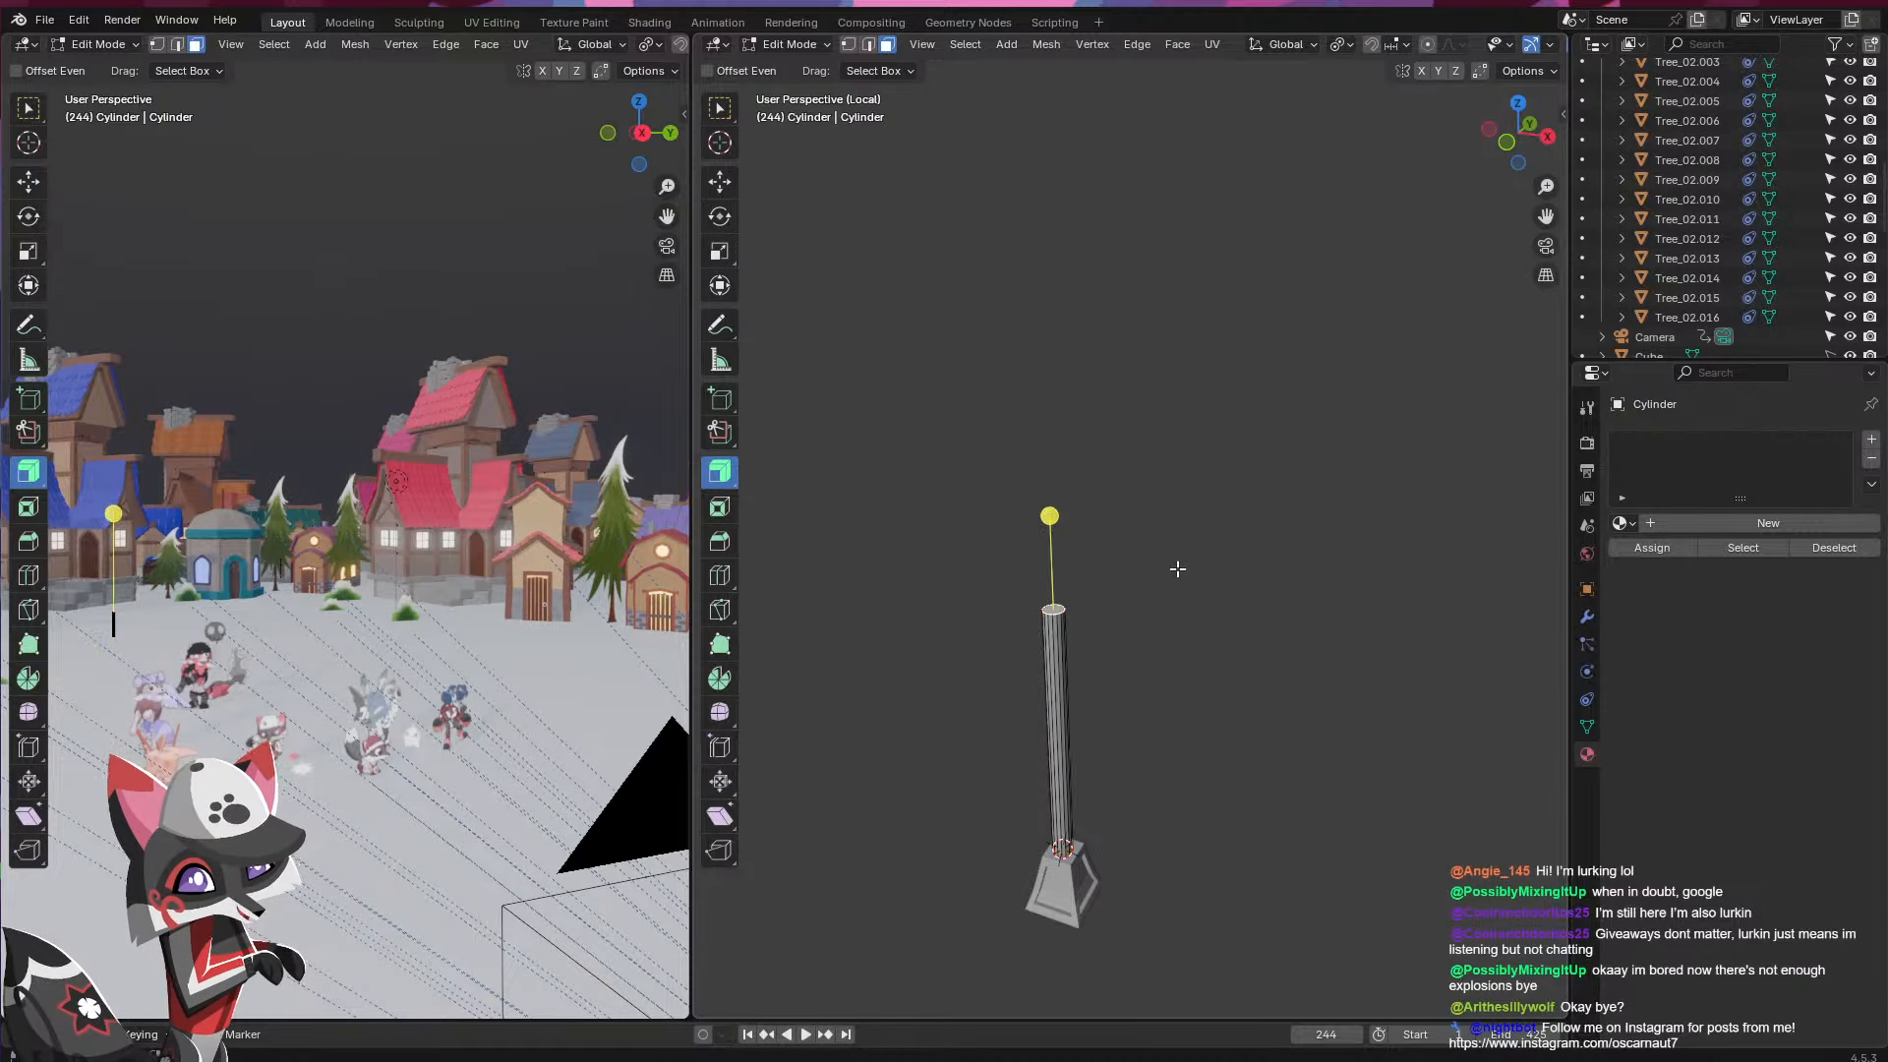
{"action": "key", "text": "a"}
{"action": "key", "text": "s"}
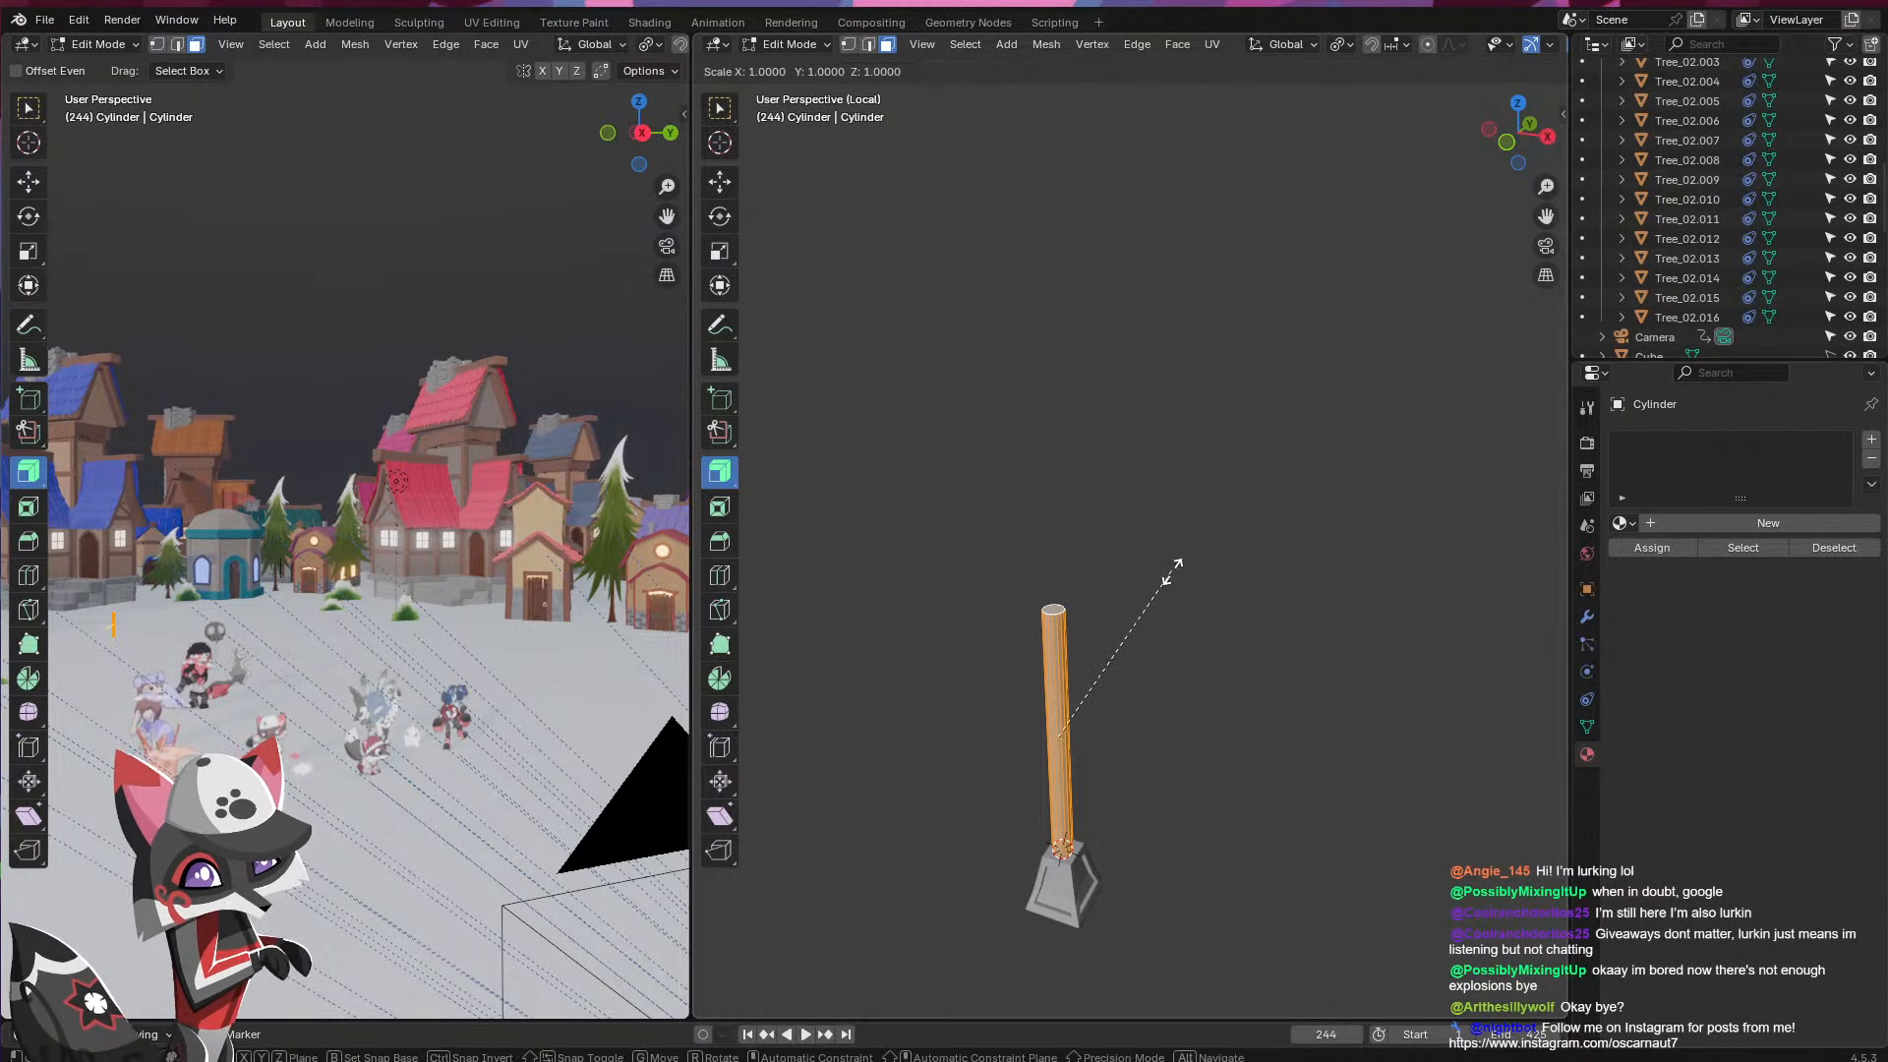
{"action": "key", "text": "shift+z"}
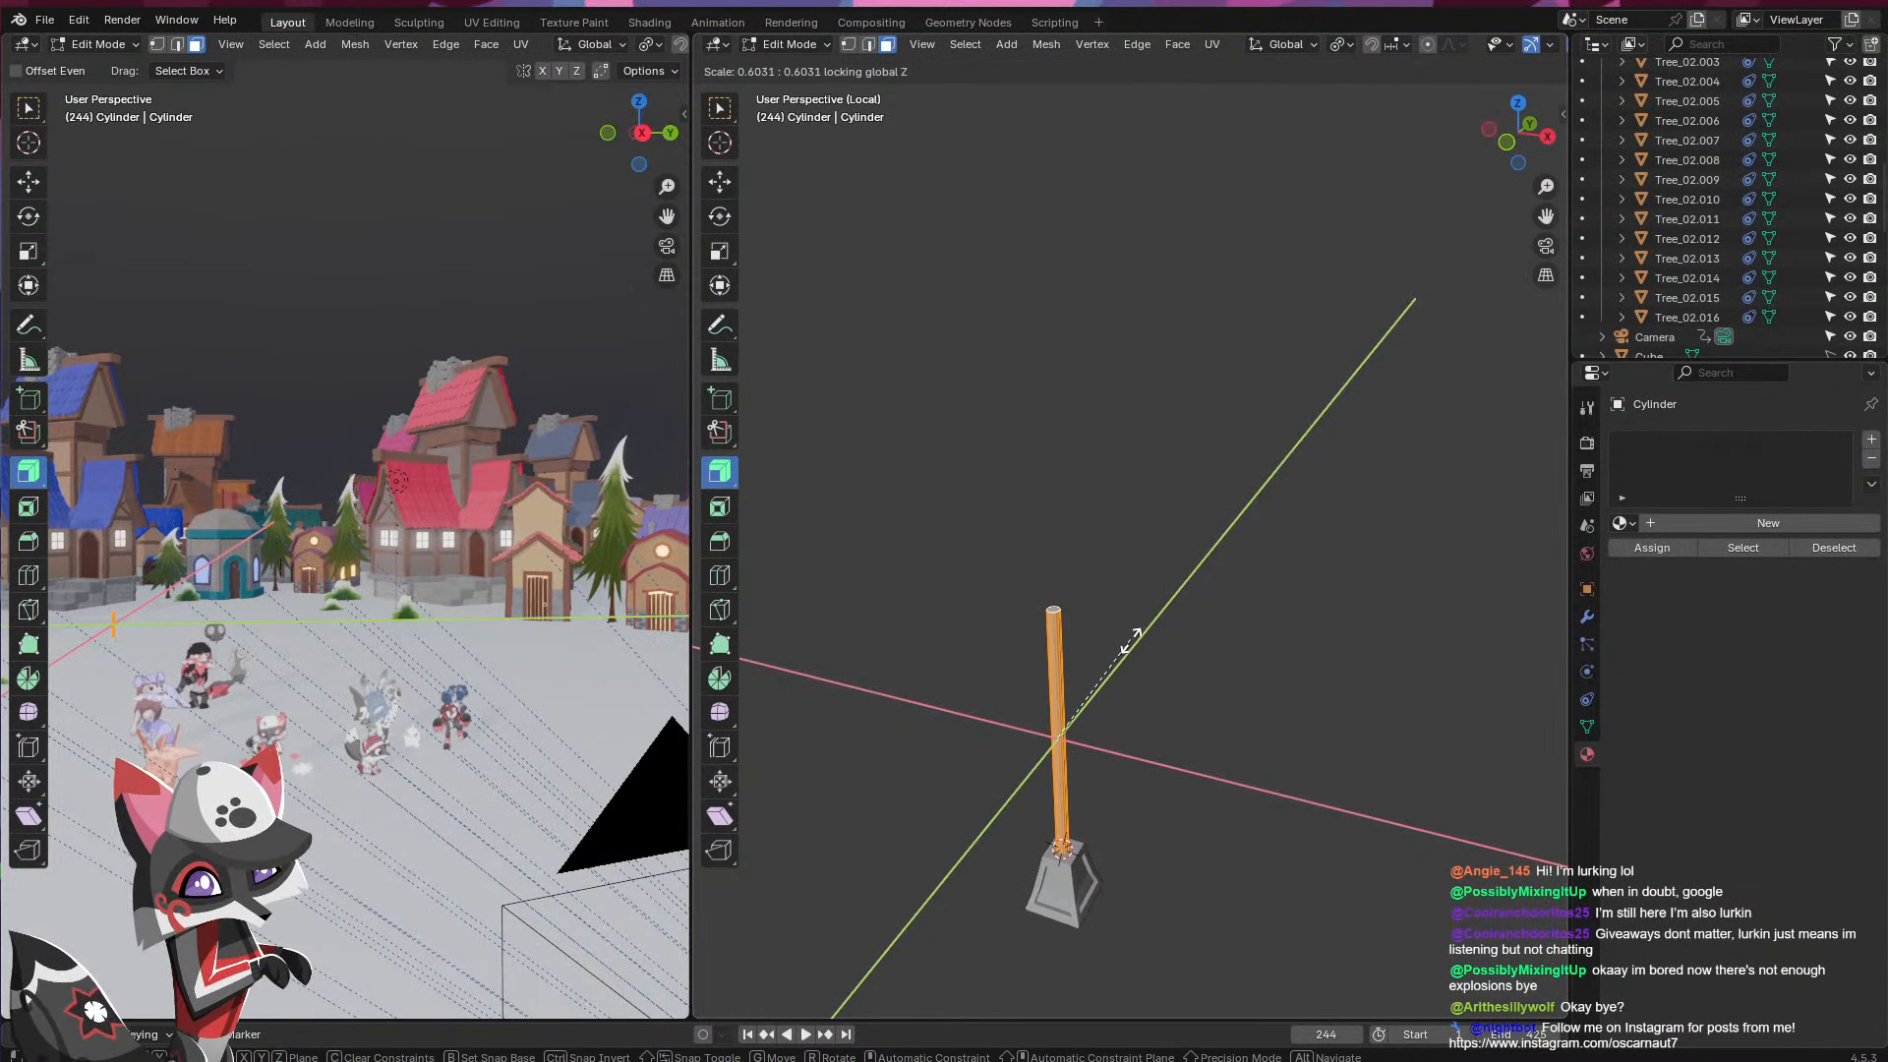
{"action": "left_click", "coordinate": [1131, 635]}
{"action": "key", "text": "Tab"}
- Scale the tapered base and the pole together to 2.170 and save the file
{"action": "left_click", "coordinate": [1050, 875]}
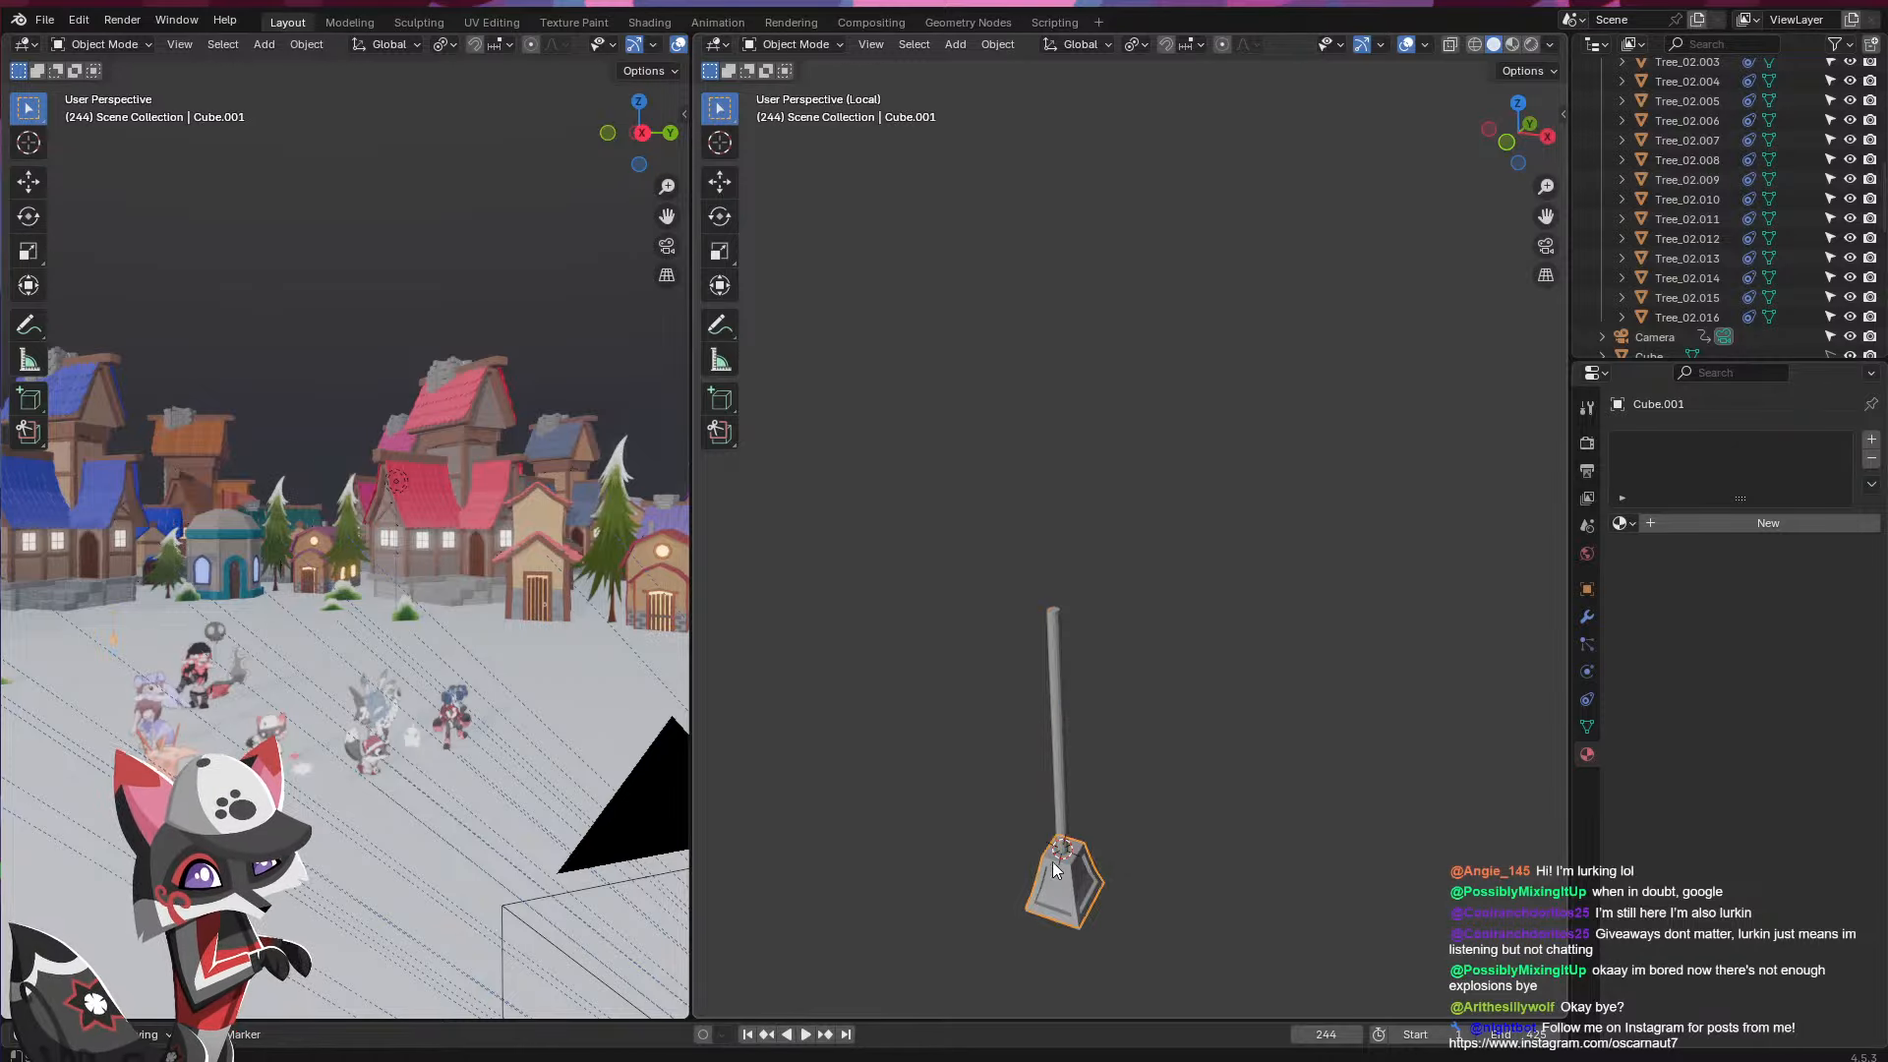
{"action": "left_click", "coordinate": [1060, 799], "text": "shift"}
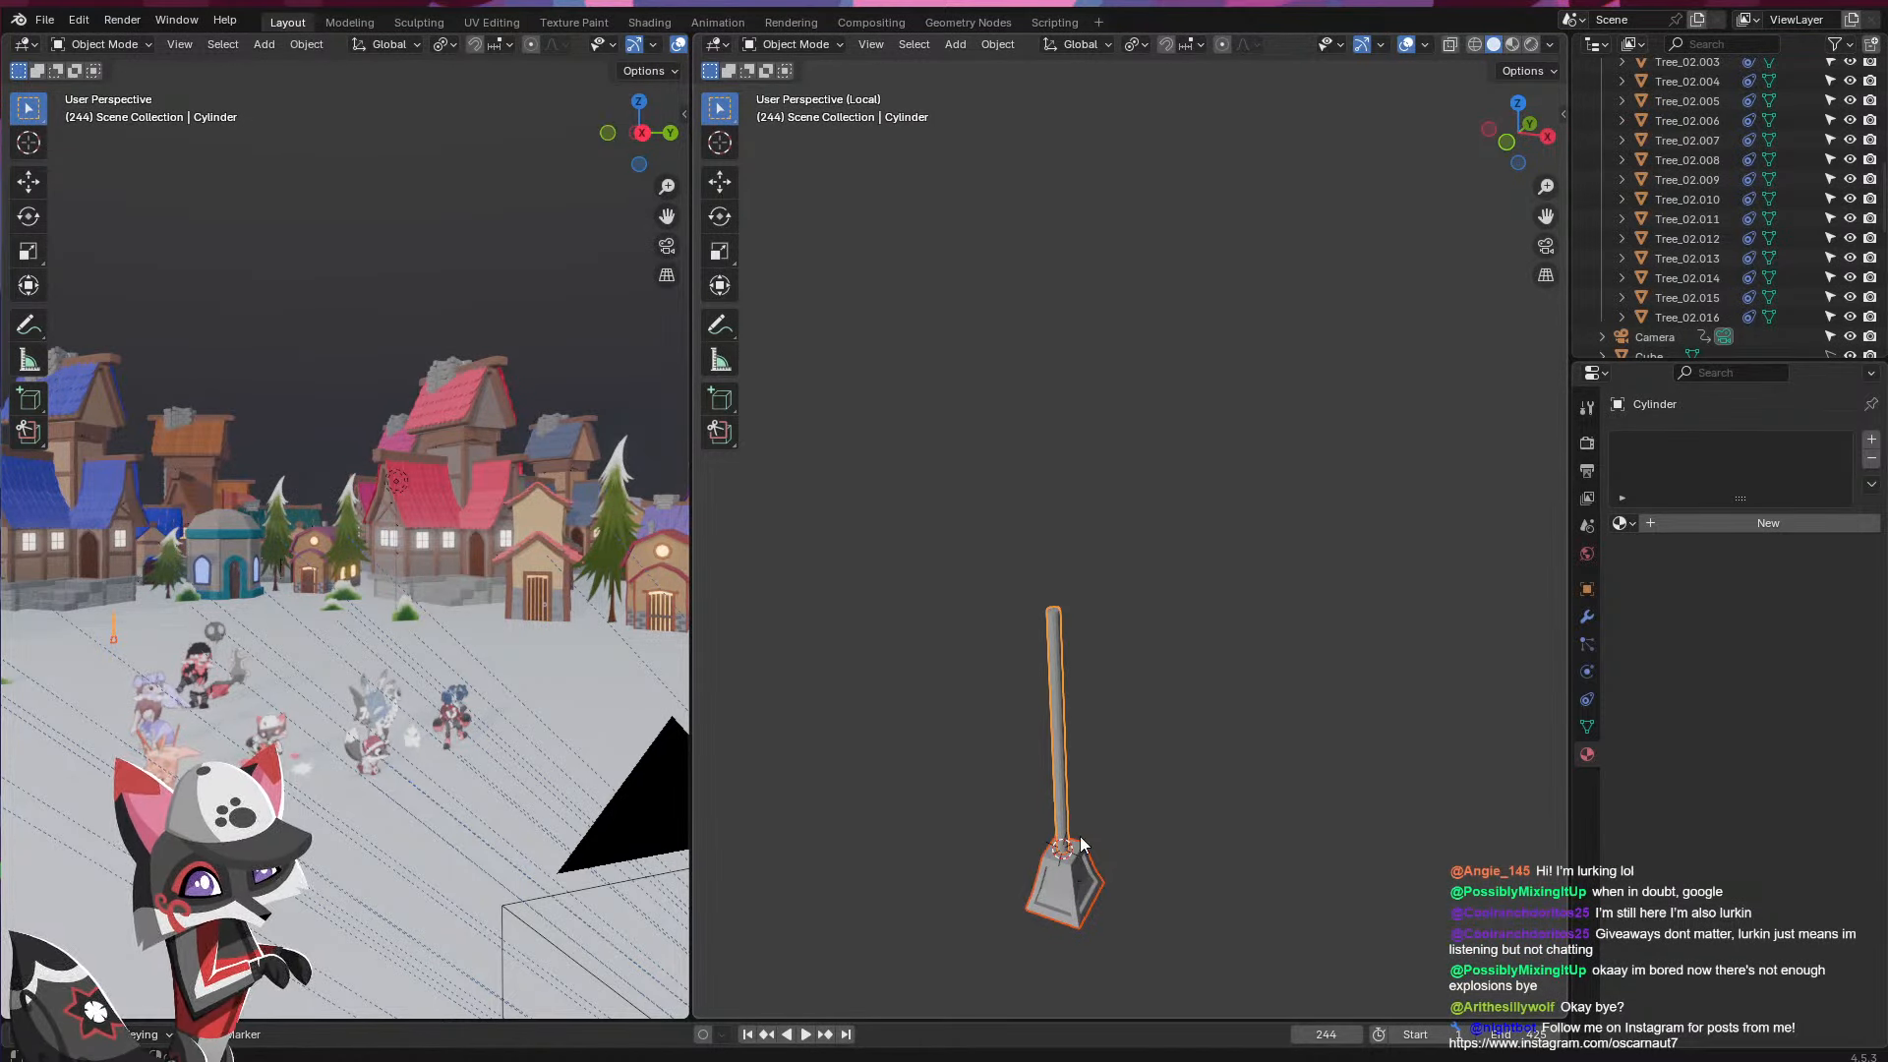
{"action": "middle_click_drag", "start_coordinate": [1124, 792], "coordinate": [1162, 772]}
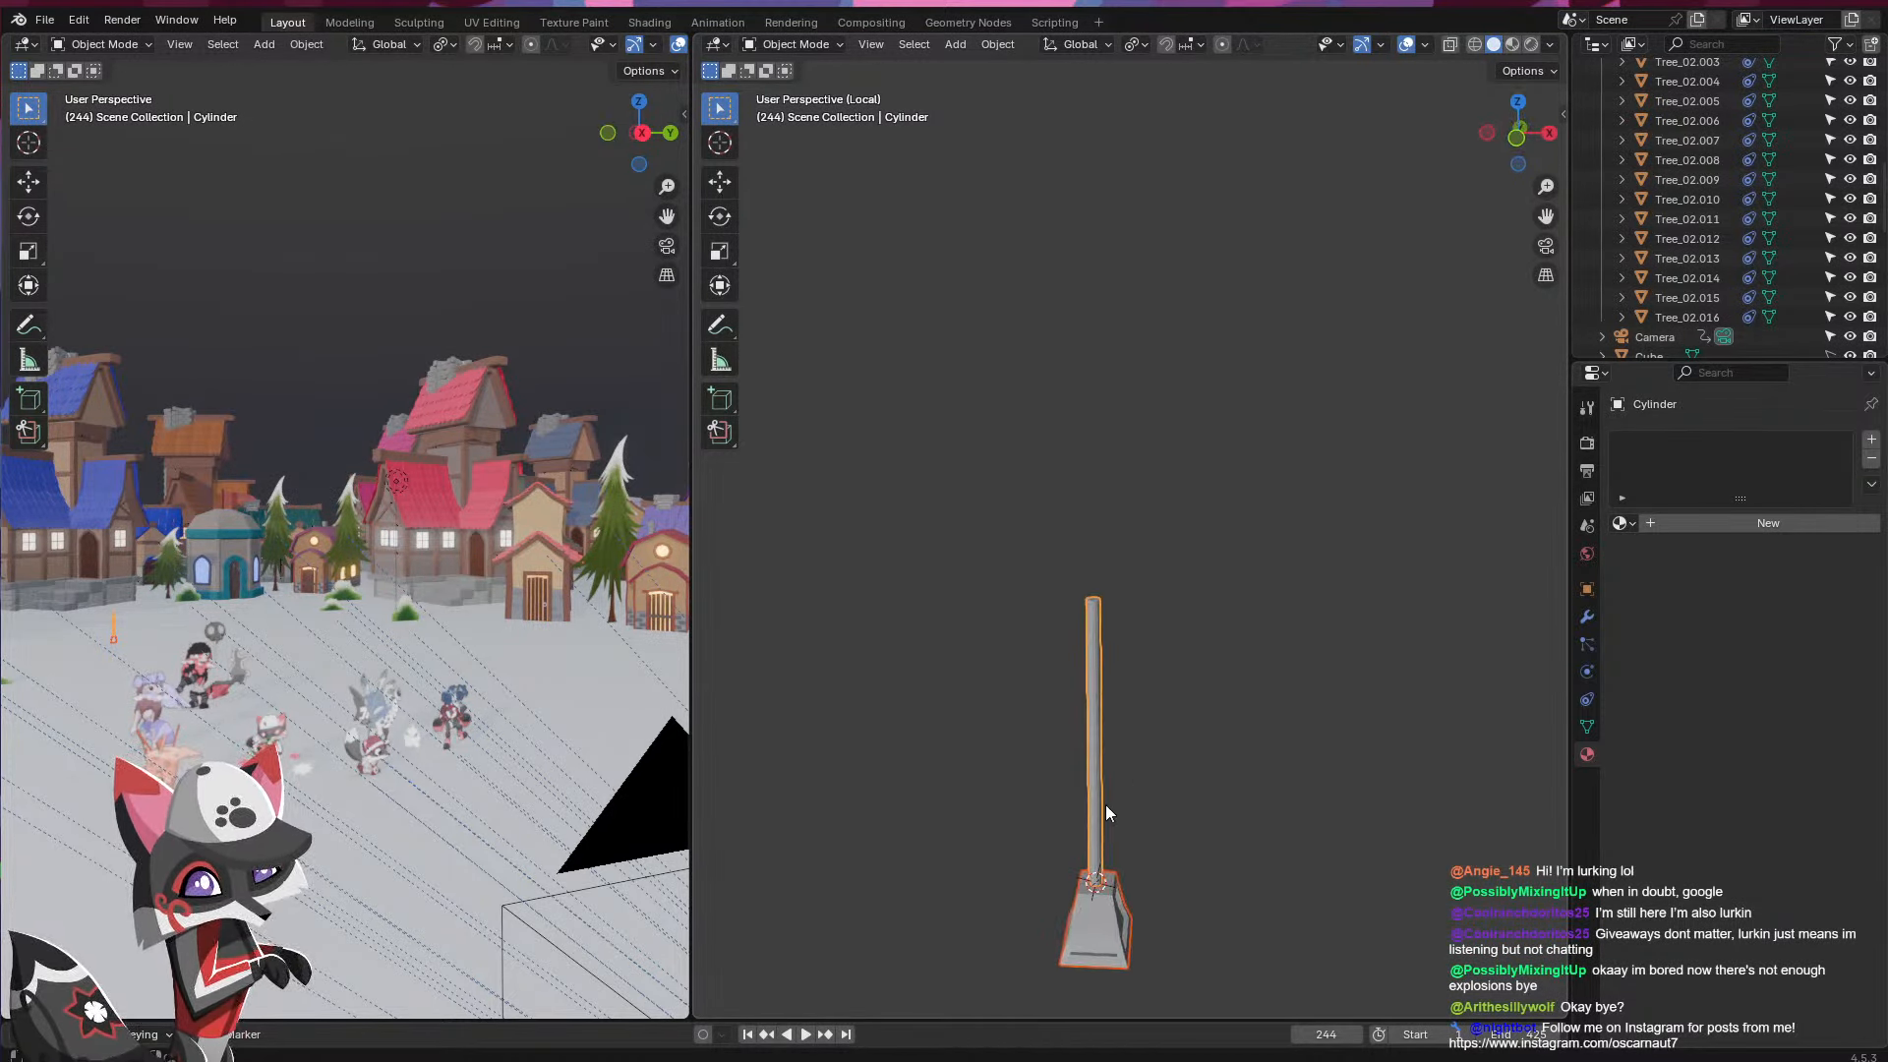
{"action": "key", "text": "s"}
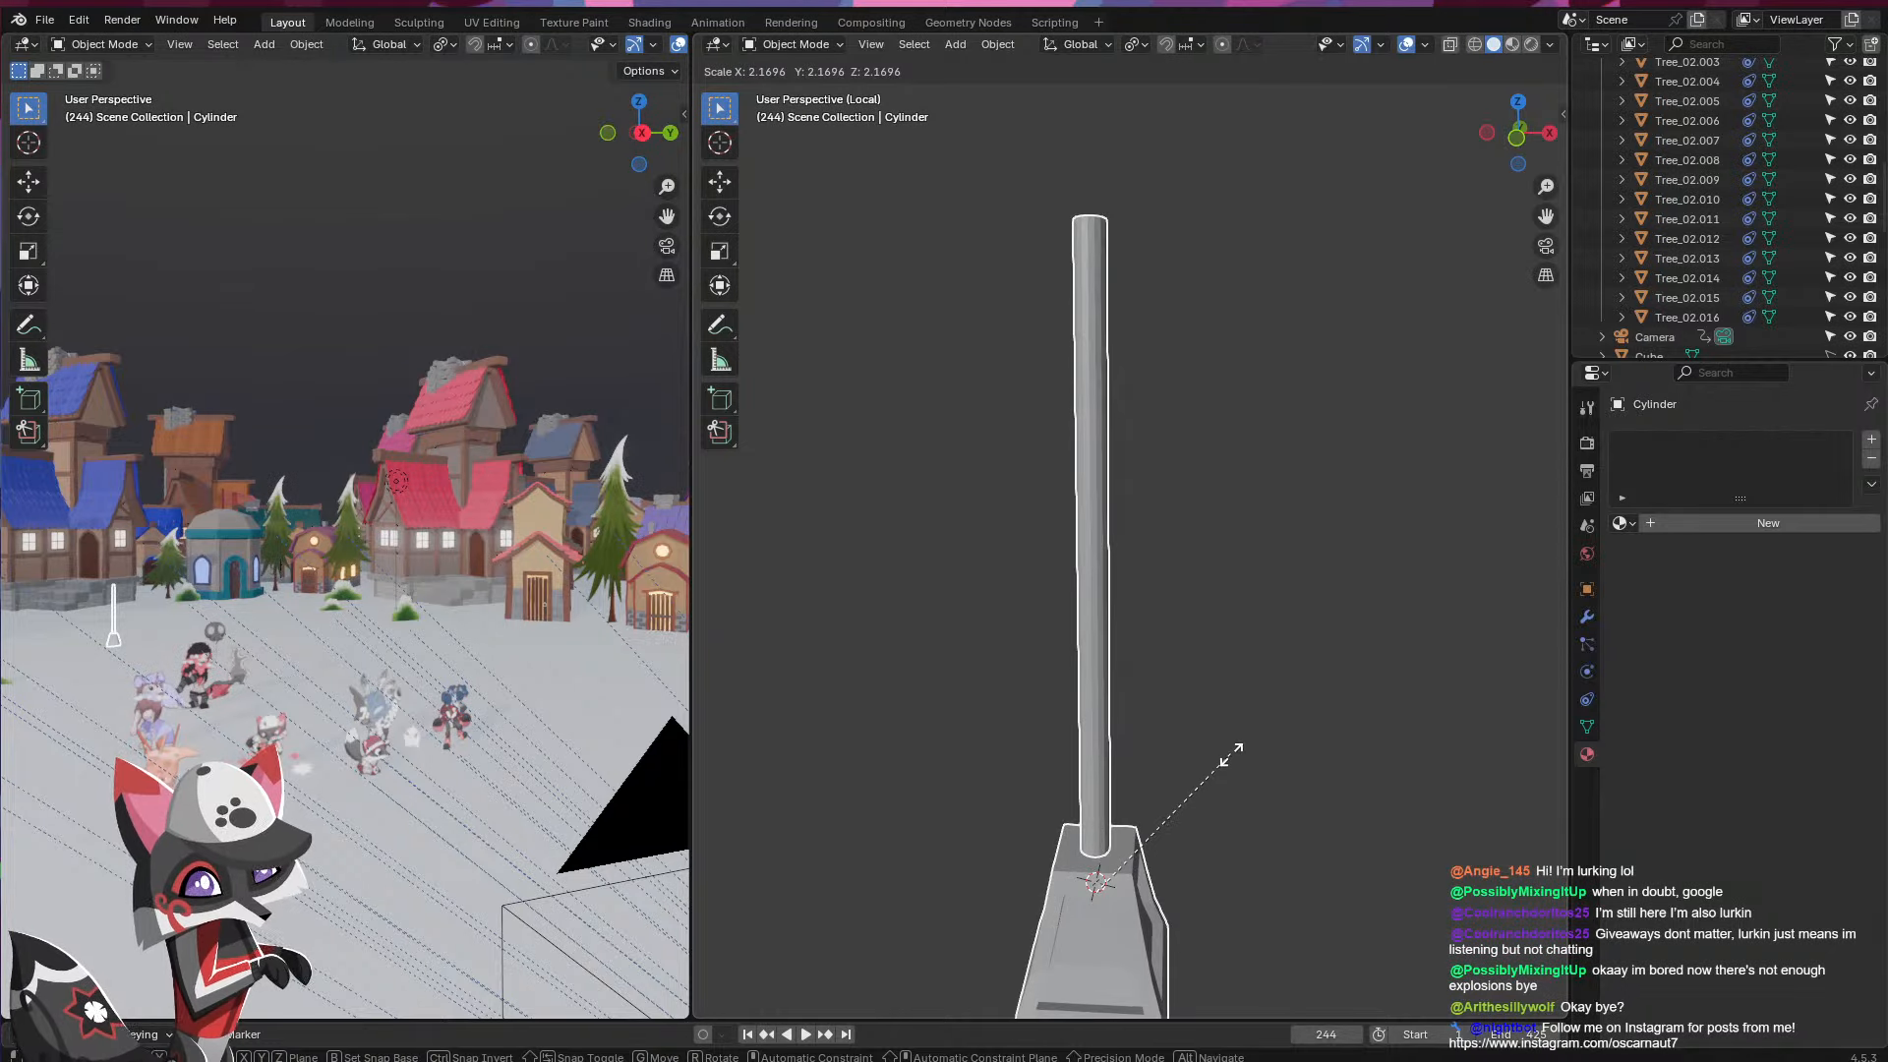
{"action": "left_click", "coordinate": [1231, 755]}
{"action": "scroll", "coordinate": [1160, 668], "scroll_direction": "down", "scroll_amount": 3}
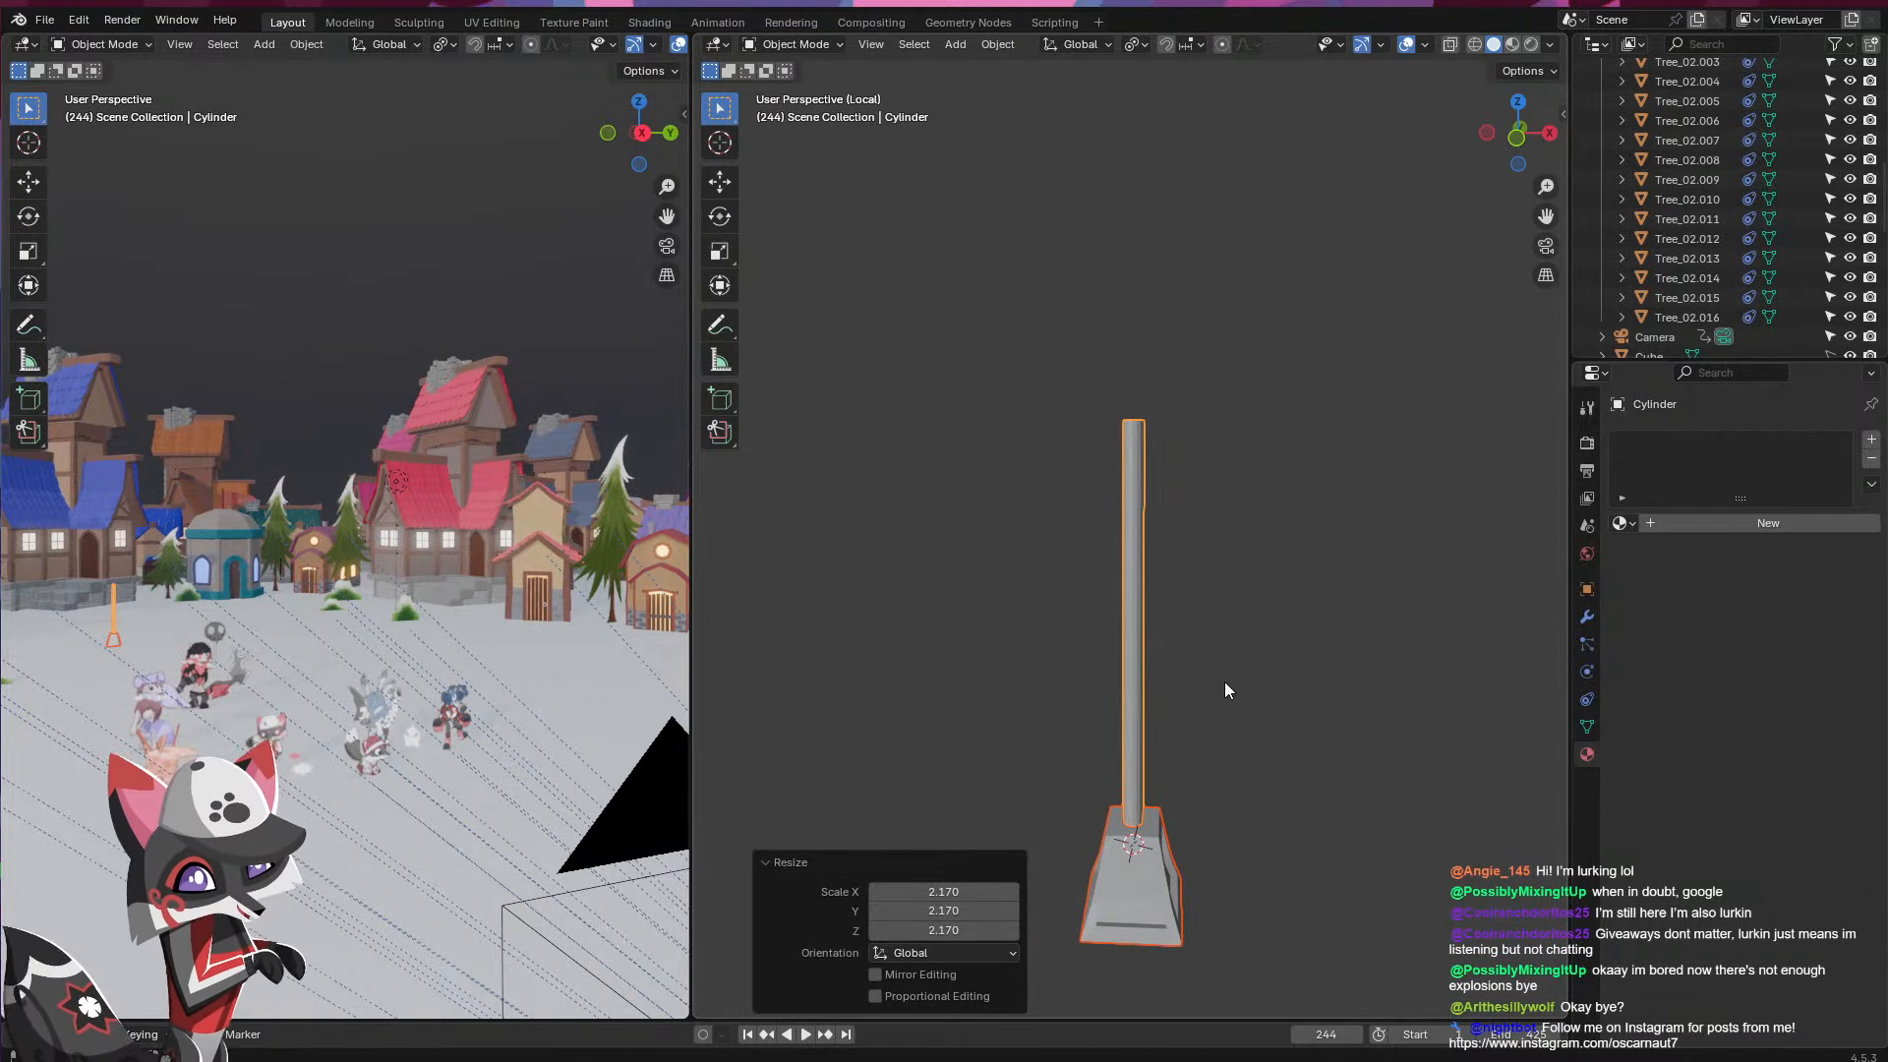
{"action": "key", "text": "ctrl+s"}
- Place the 3D cursor at the pole's top and add a 16-vertex cylinder there, scaled to 0.032
{"action": "scroll", "coordinate": [1166, 757], "scroll_direction": "up", "scroll_amount": 4}
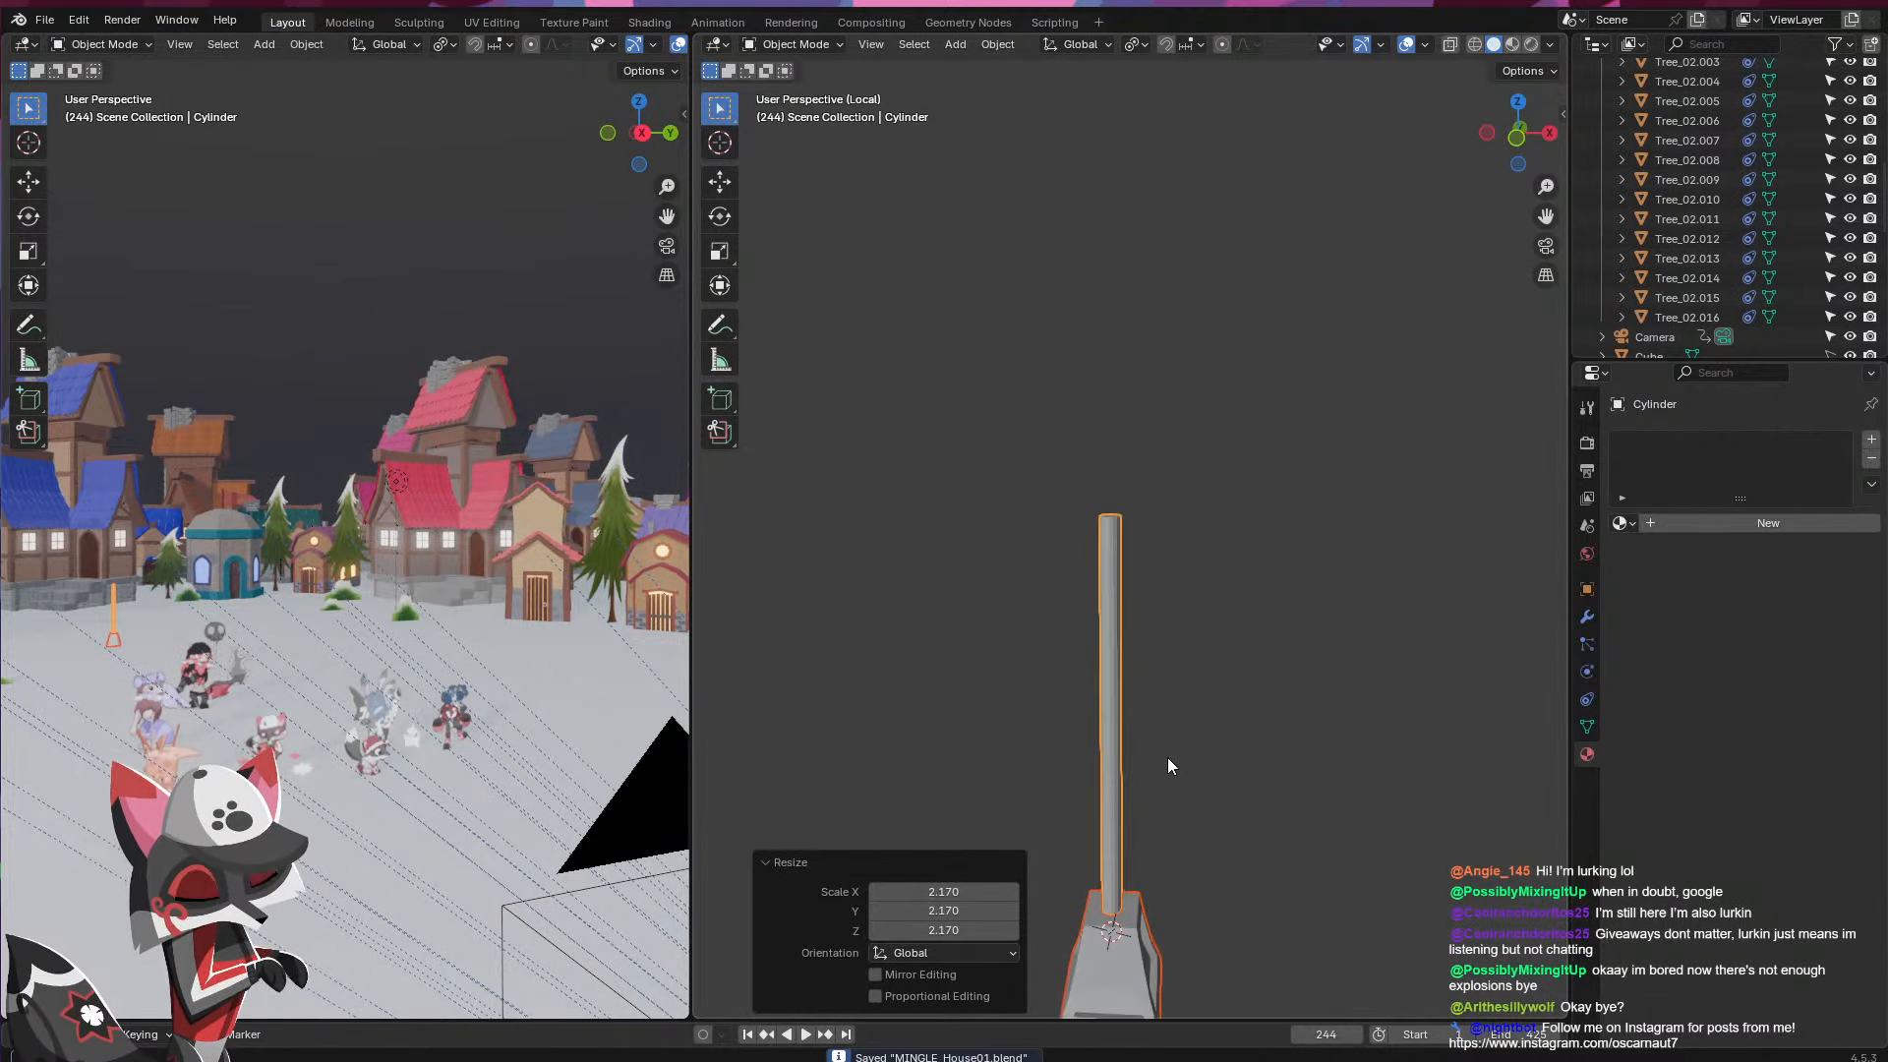
{"action": "middle_click_drag", "start_coordinate": [1070, 594], "coordinate": [1074, 618]}
{"action": "right_click", "coordinate": [1091, 588], "text": "shift"}
{"action": "left_click", "coordinate": [1119, 623]}
{"action": "key", "text": "shift+s"}
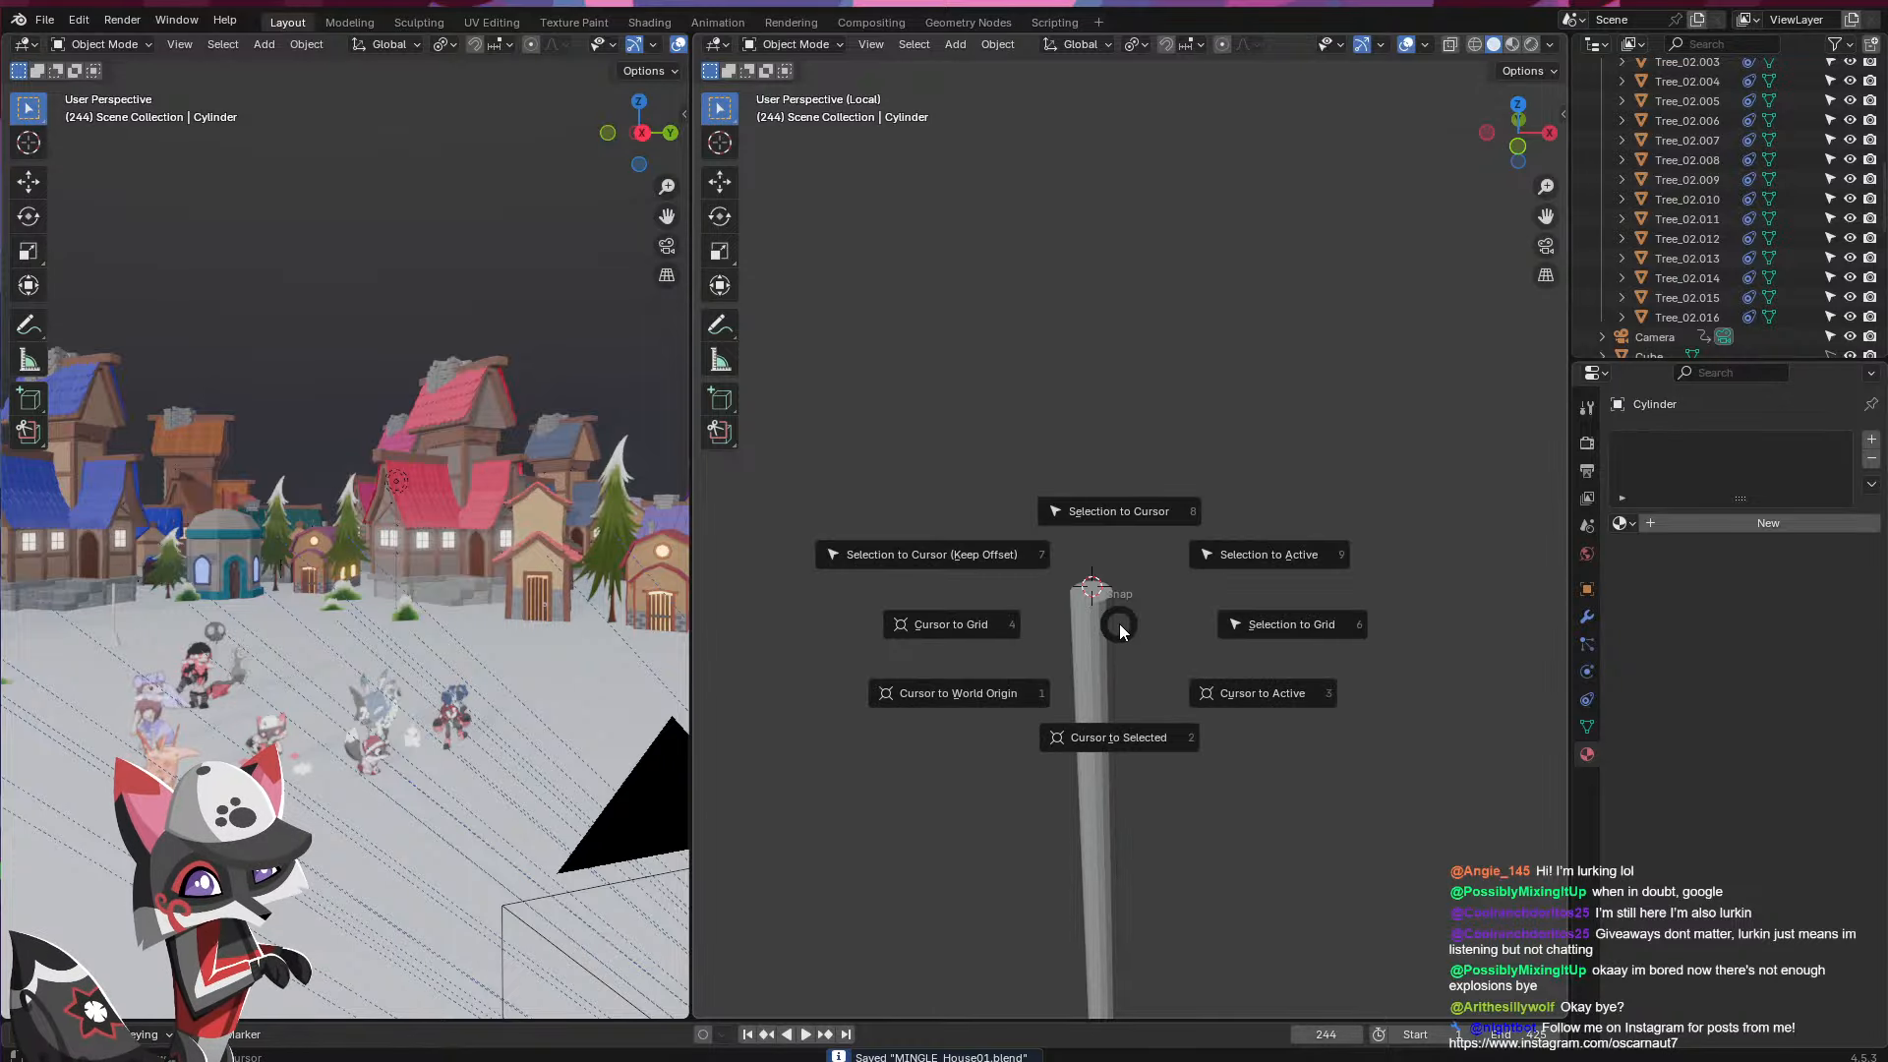
{"action": "key", "text": "shift+a"}
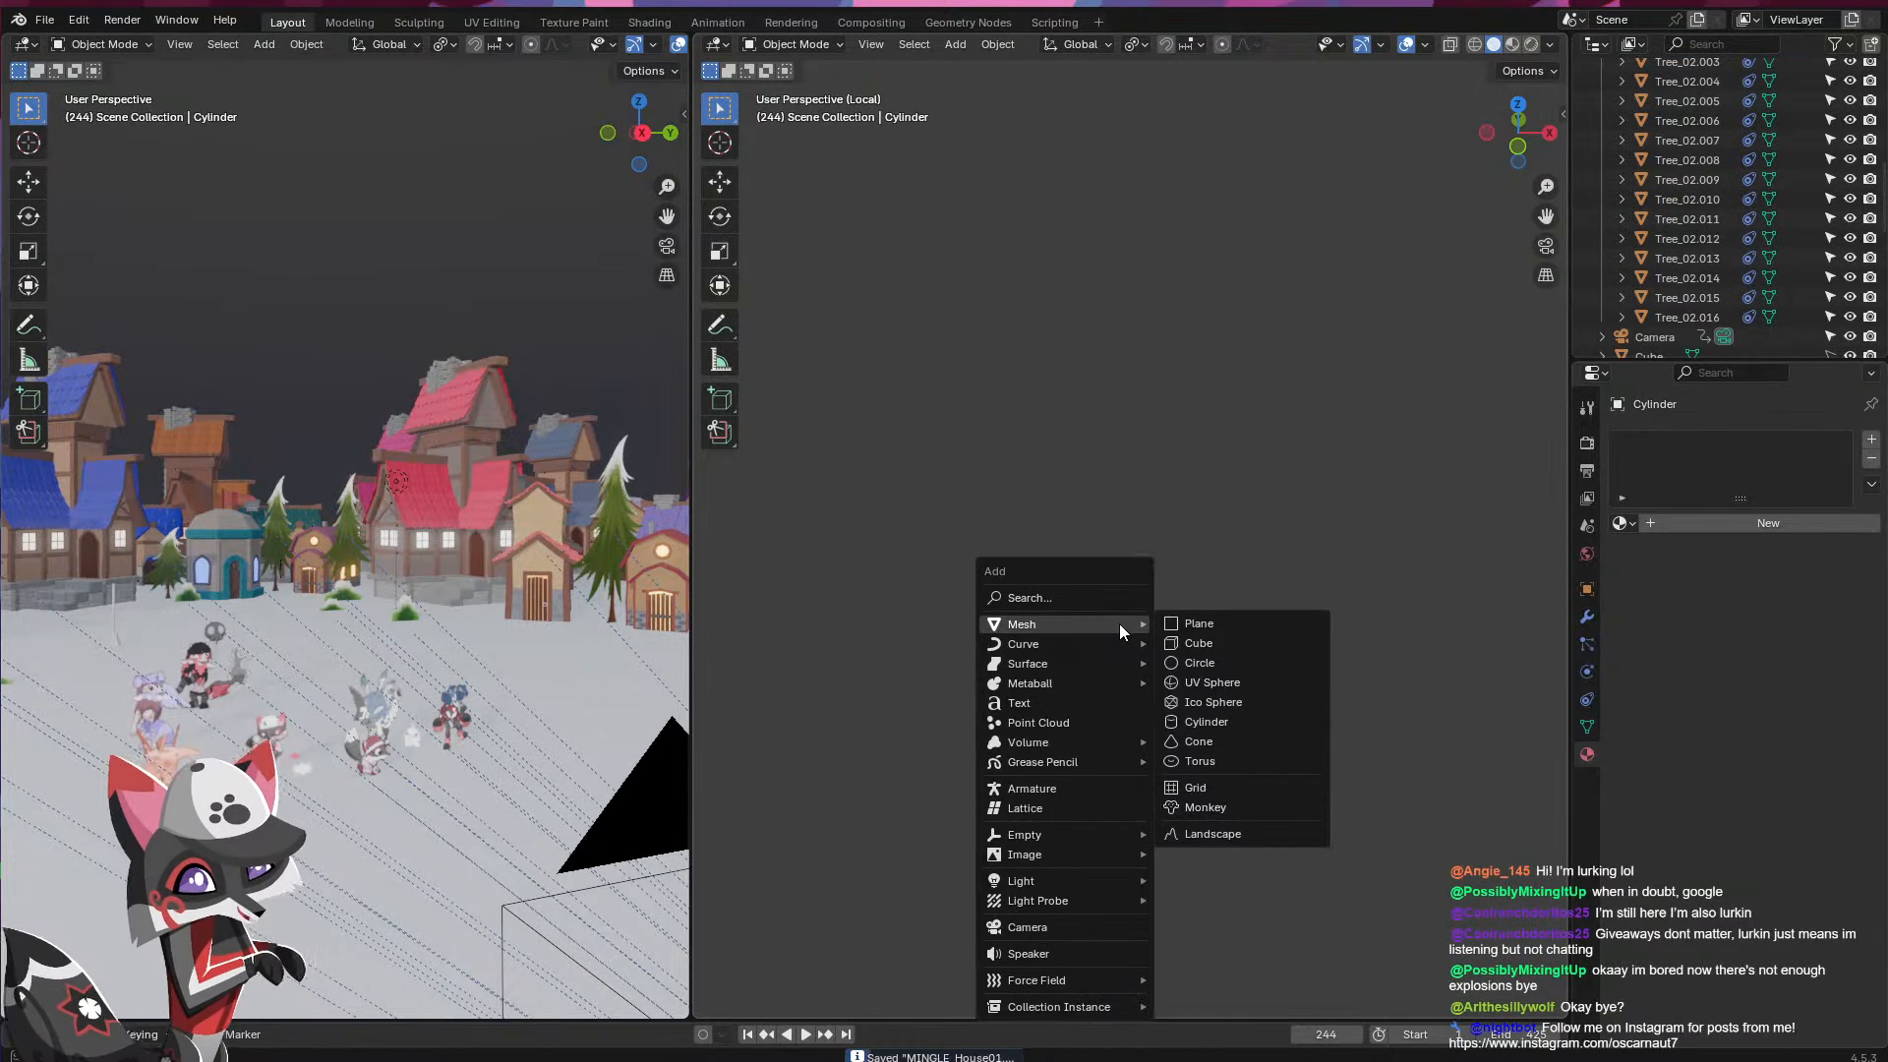
{"action": "left_click", "coordinate": [1199, 722]}
{"action": "key", "text": "s"}
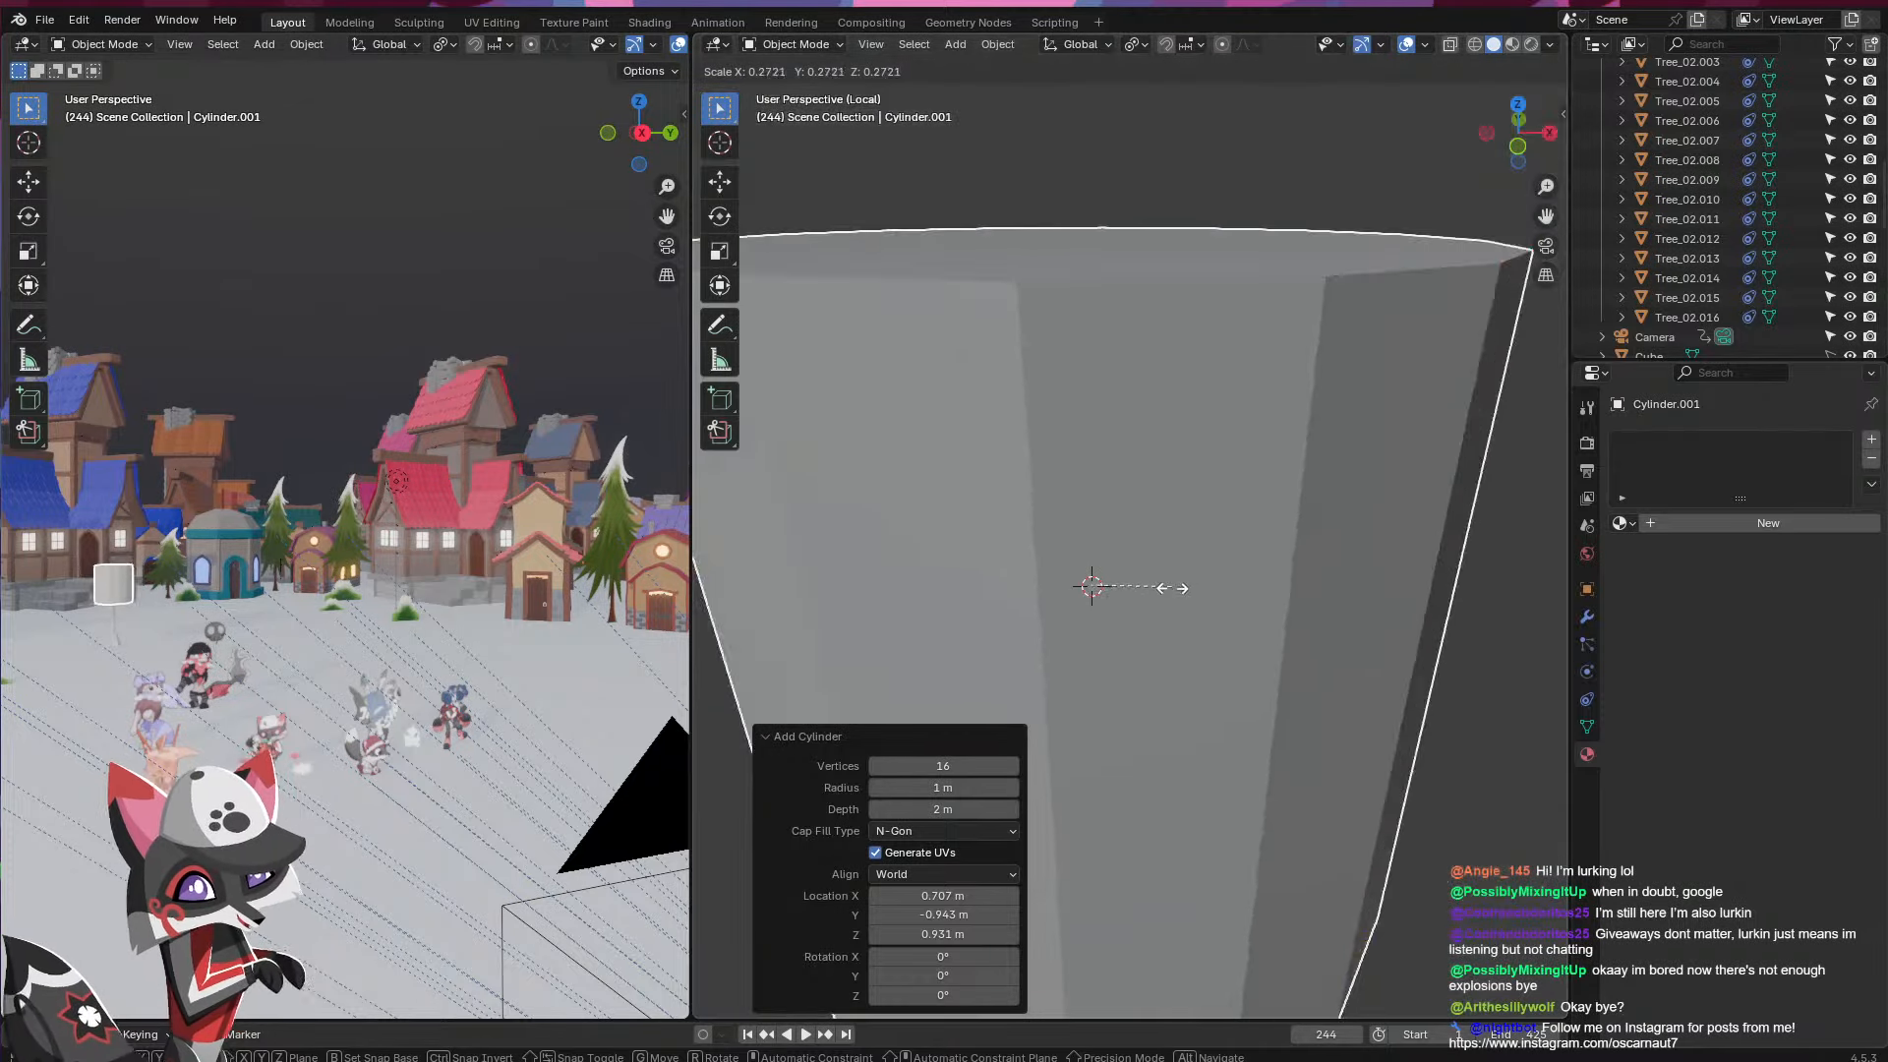
{"action": "left_click", "coordinate": [1107, 578]}
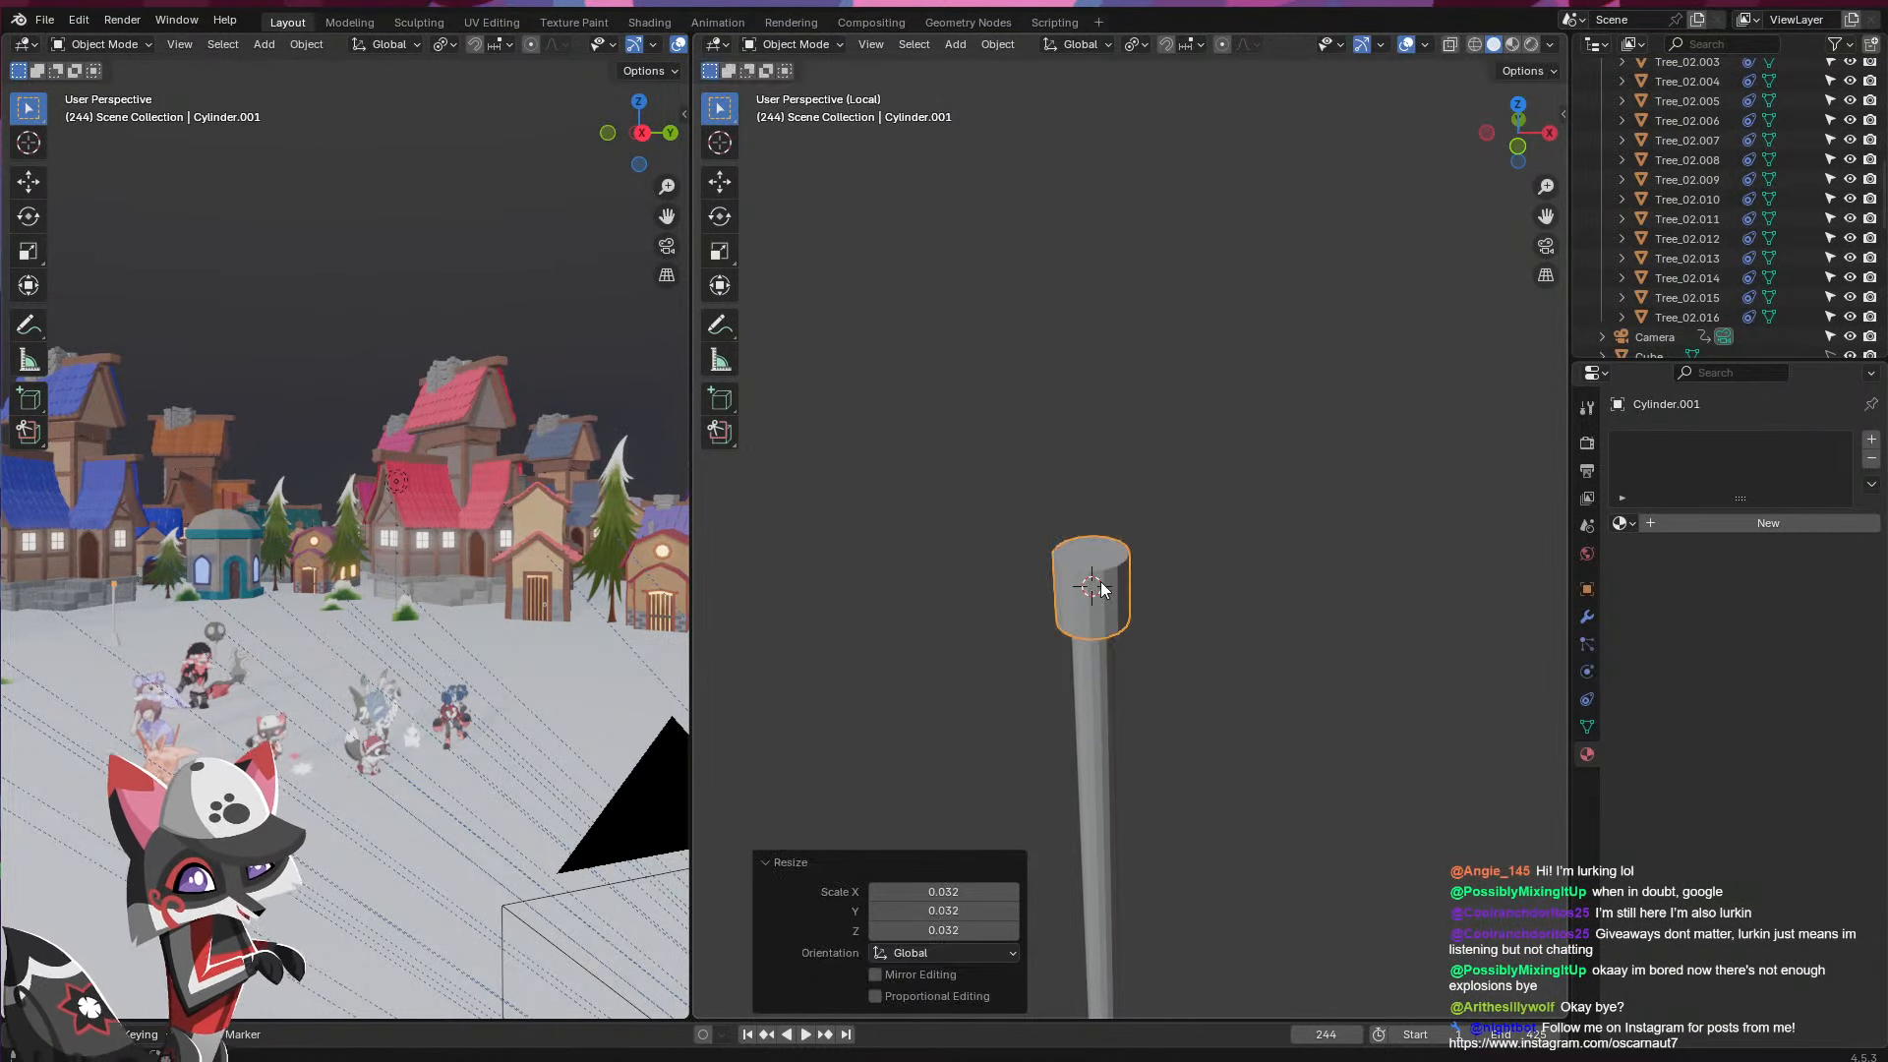
- Centre the small cylinder over the pole, finishing with a horizontal move of about 0.002 m in X and -0.0045 m in Y
{"action": "middle_click_drag", "start_coordinate": [1109, 580], "coordinate": [1057, 337]}
{"action": "key", "text": "g"}
{"action": "left_click", "coordinate": [1247, 628]}
{"action": "key", "text": "g"}
{"action": "key", "text": "shift+z"}
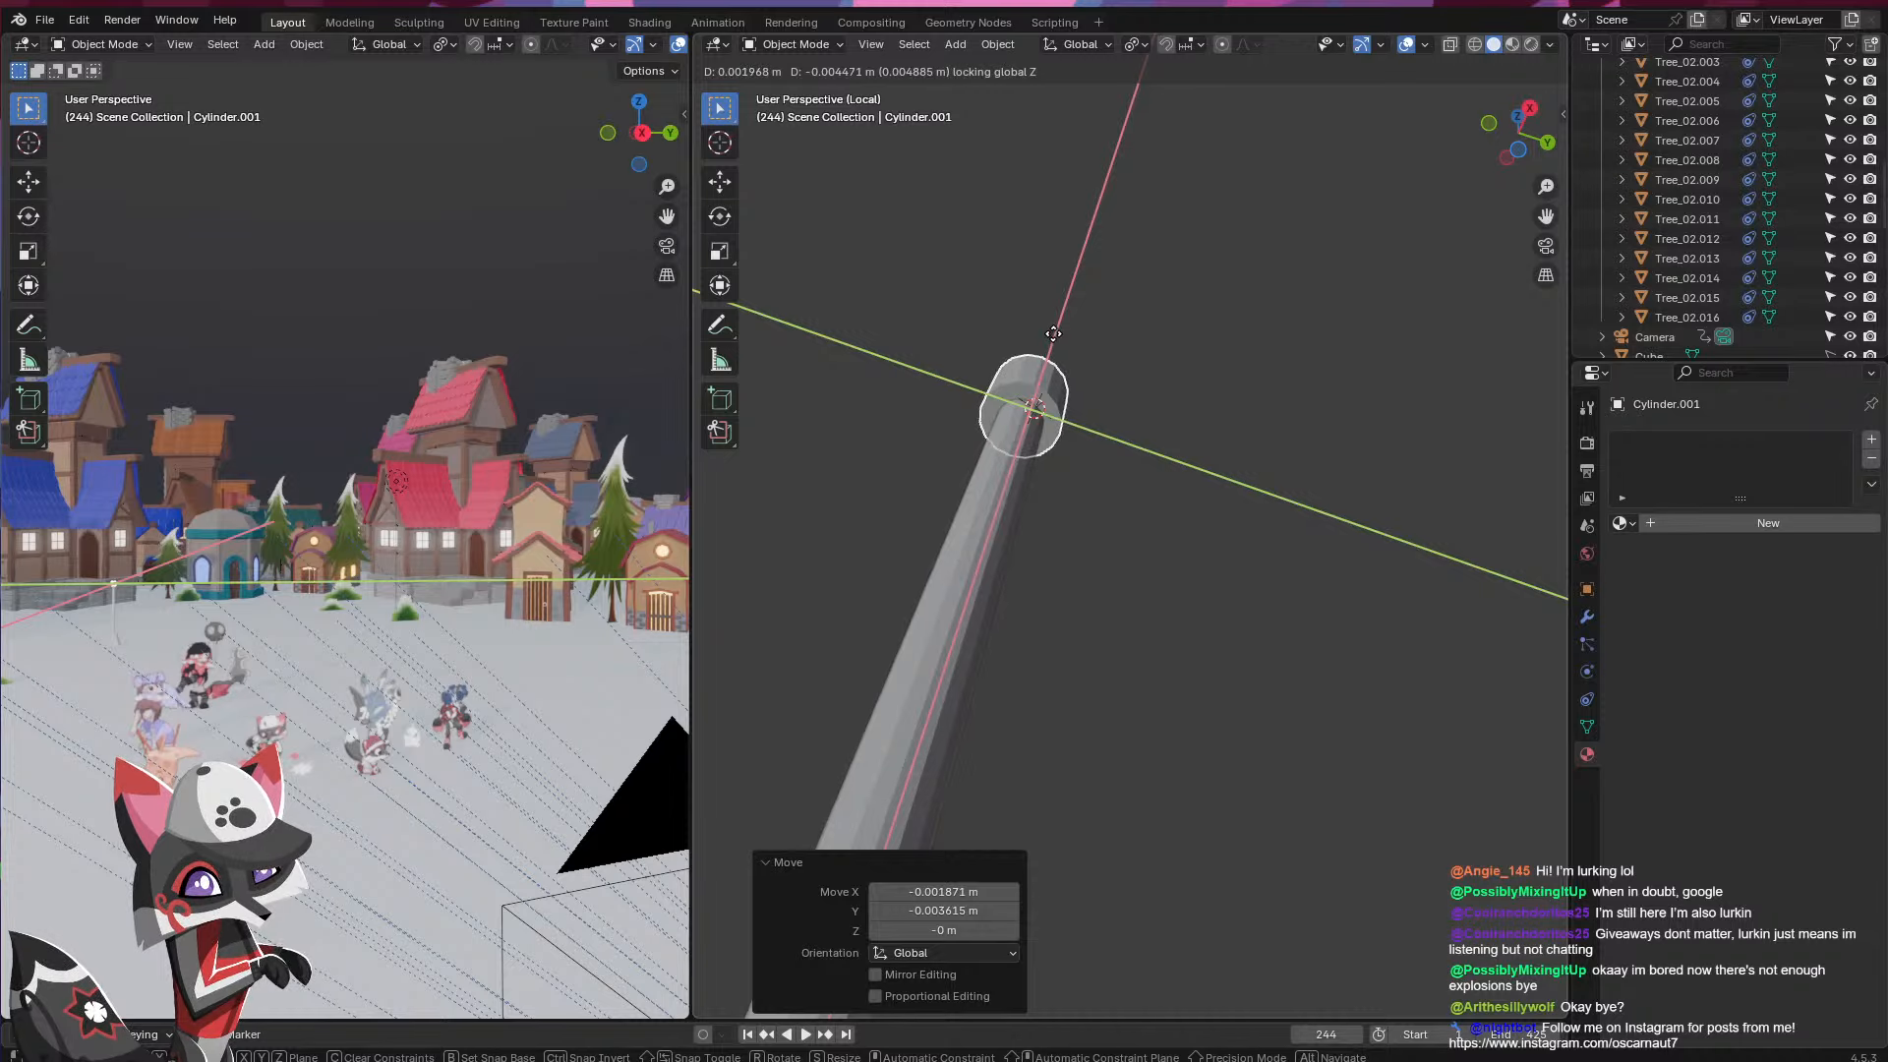
{"action": "left_click", "coordinate": [1053, 334]}
- Flatten the small cylinder along Z into a thin collar and shift it vertically onto the pole's upper end
{"action": "middle_click_drag", "start_coordinate": [1053, 334], "coordinate": [1182, 494]}
{"action": "key", "text": "s"}
{"action": "key", "text": "z"}
{"action": "left_click", "coordinate": [1124, 639]}
{"action": "key", "text": "g"}
{"action": "key", "text": "z"}
{"action": "left_click", "coordinate": [1160, 533]}
{"action": "key", "text": "s"}
{"action": "key", "text": "z"}
{"action": "left_click", "coordinate": [1180, 568]}
{"action": "key", "text": "g"}
{"action": "key", "text": "z"}
{"action": "left_click", "coordinate": [1184, 527]}
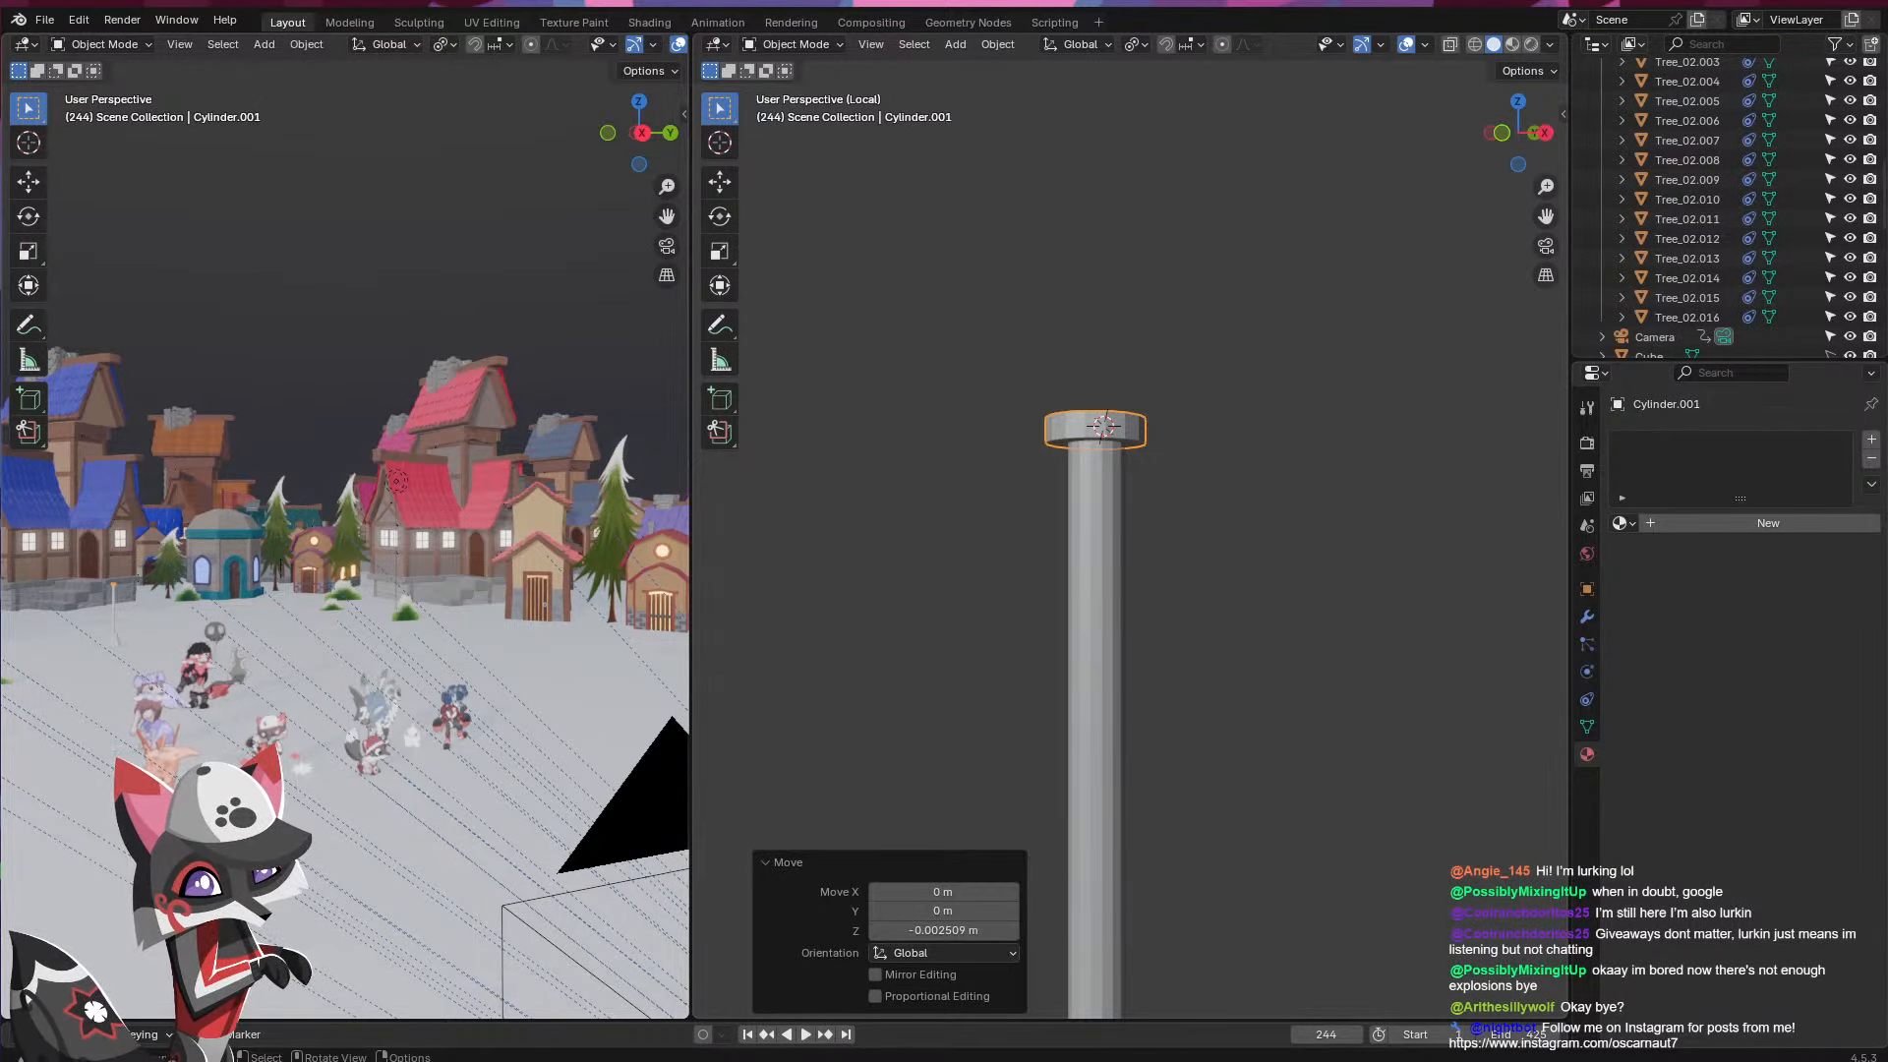
- Extrude the collar's top face in place in Edit Mode and scale it to 0.735 to form an inner ring
{"action": "middle_click_drag", "start_coordinate": [1021, 474], "coordinate": [1029, 543]}
{"action": "key", "text": "Tab"}
{"action": "left_click", "coordinate": [1087, 516]}
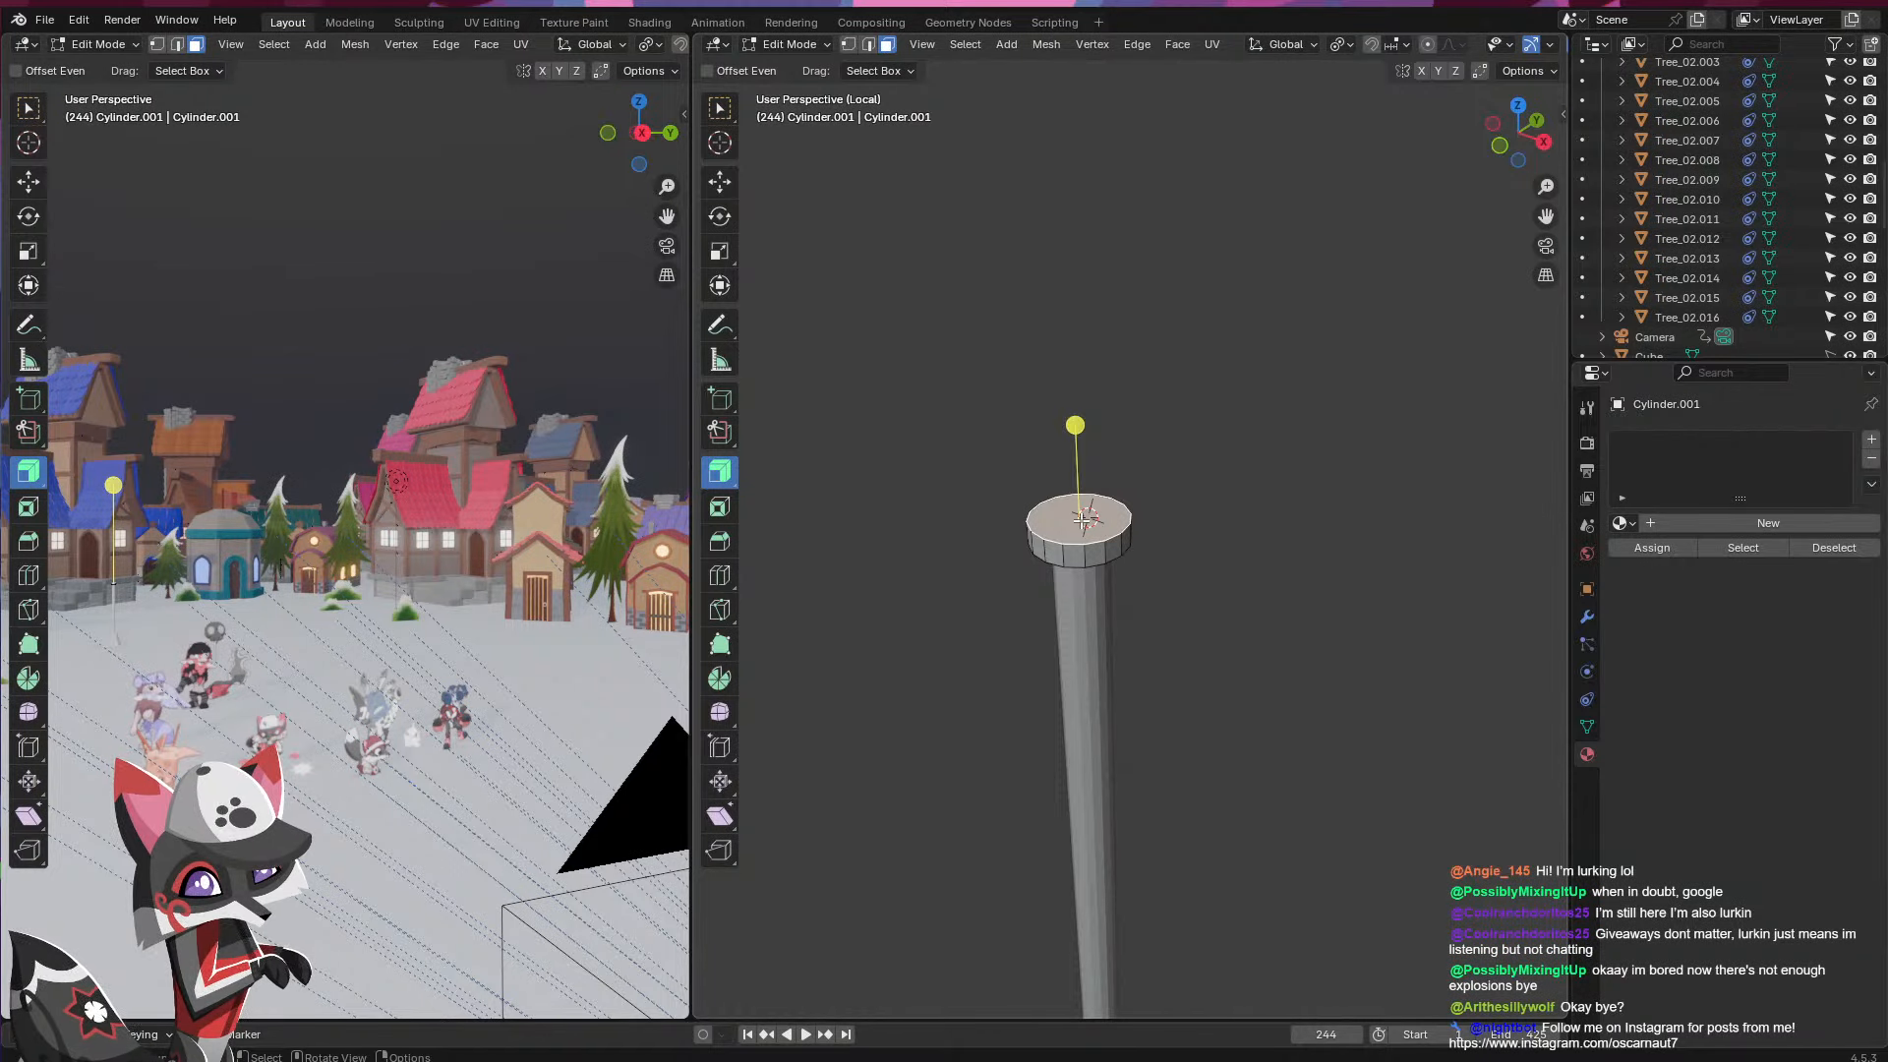
{"action": "left_click_drag", "start_coordinate": [718, 476], "coordinate": [774, 484]}
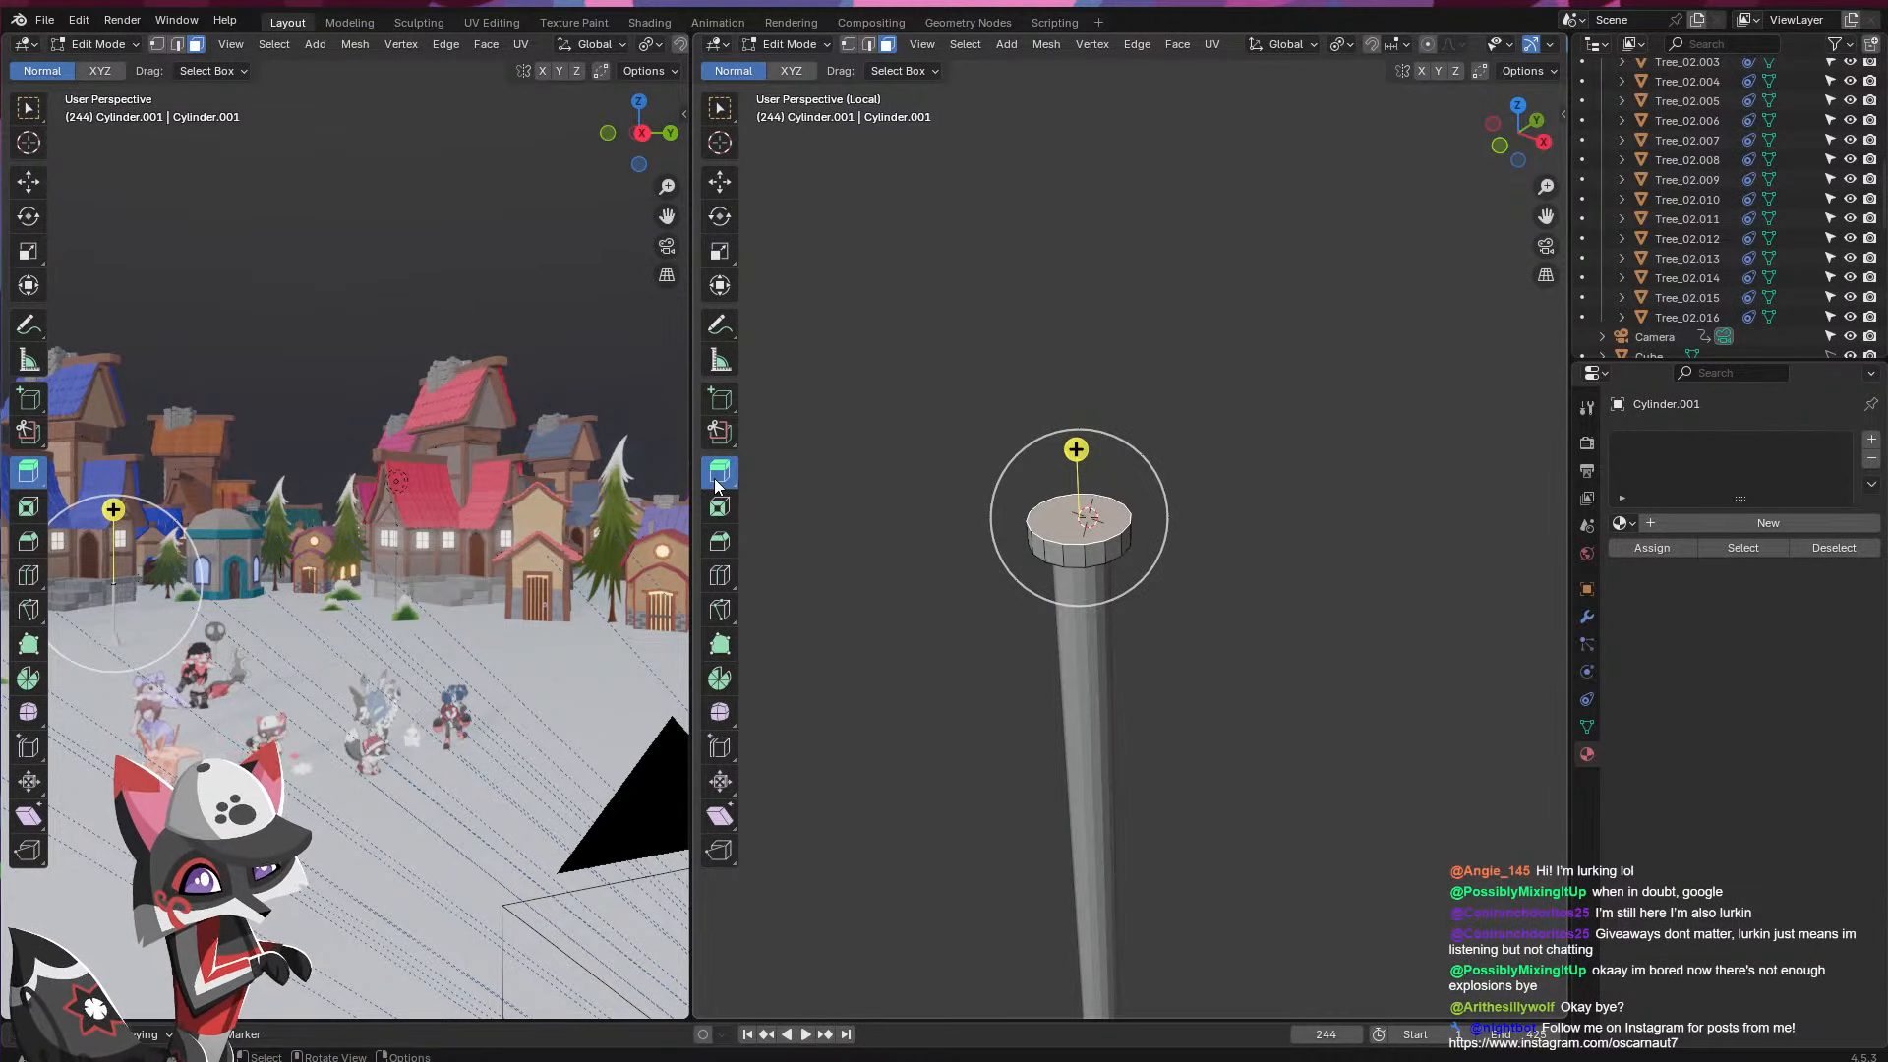
{"action": "left_click", "coordinate": [719, 108]}
{"action": "left_click", "coordinate": [1231, 536]}
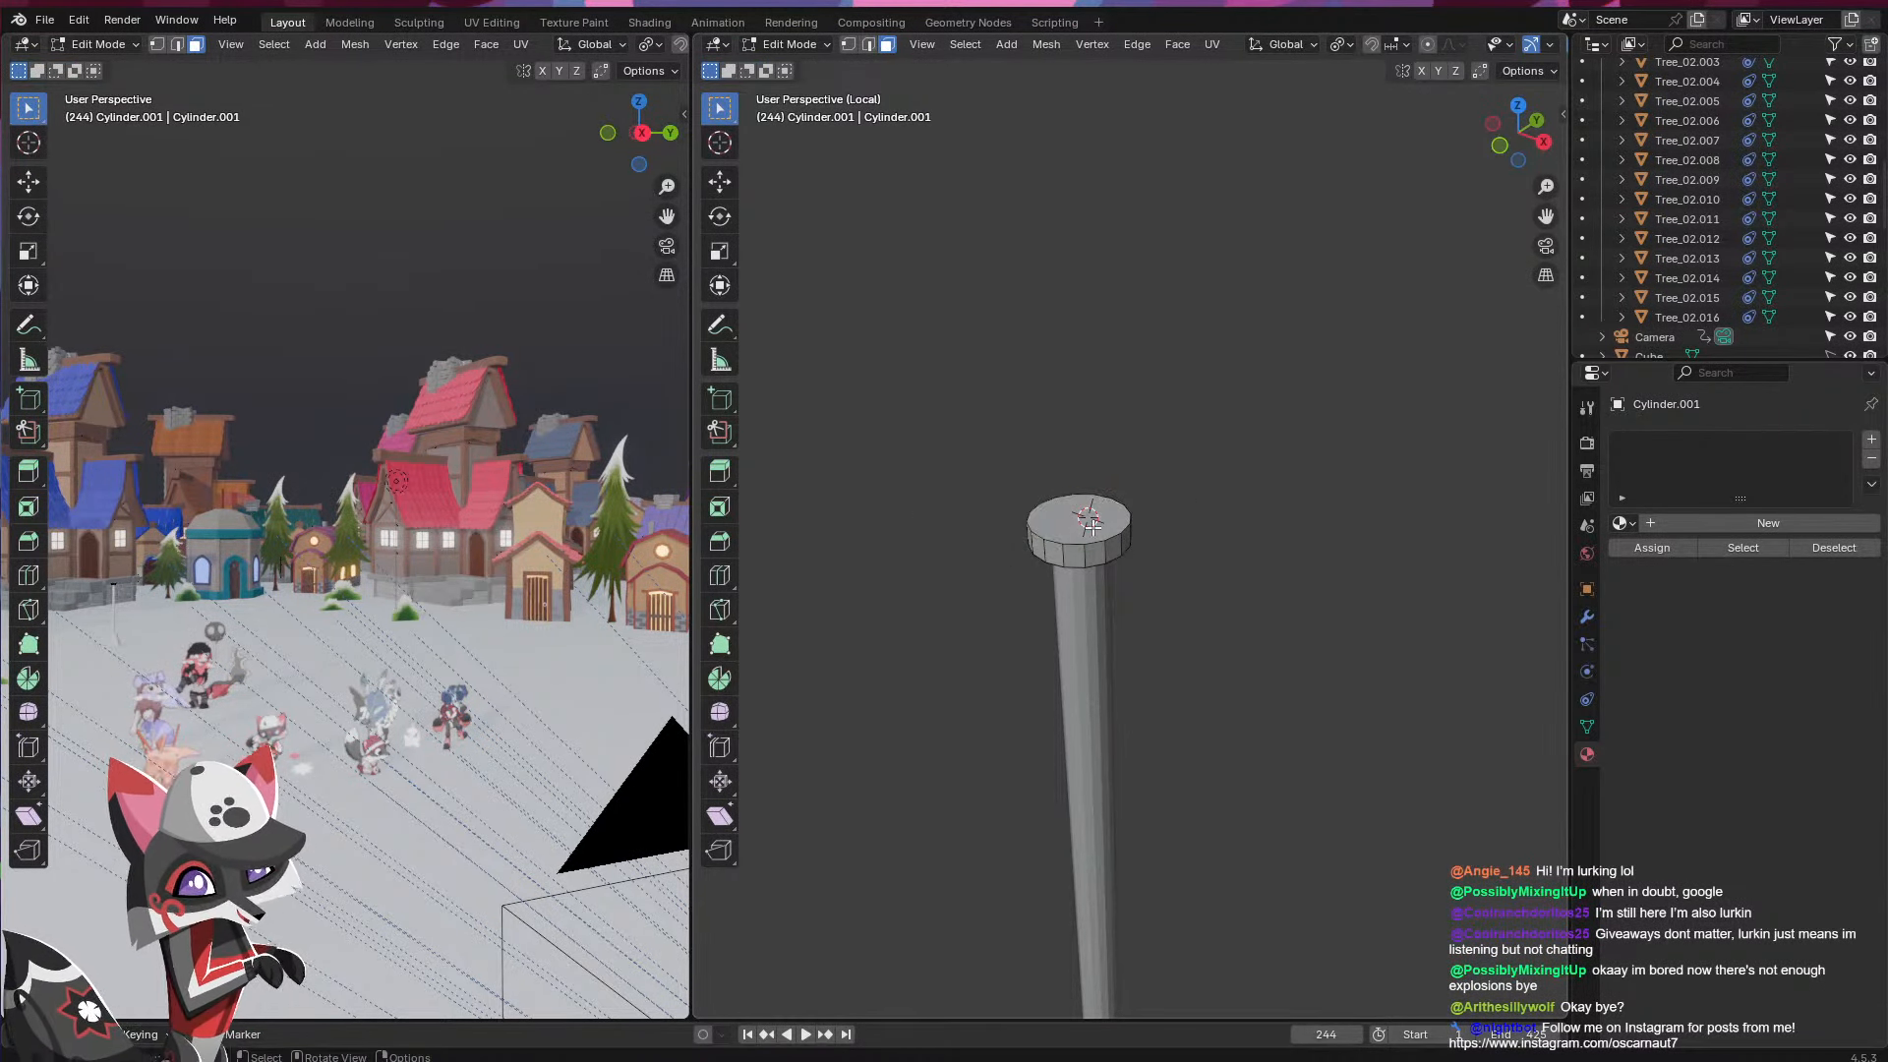
{"action": "left_click", "coordinate": [1072, 518]}
{"action": "key", "text": "s"}
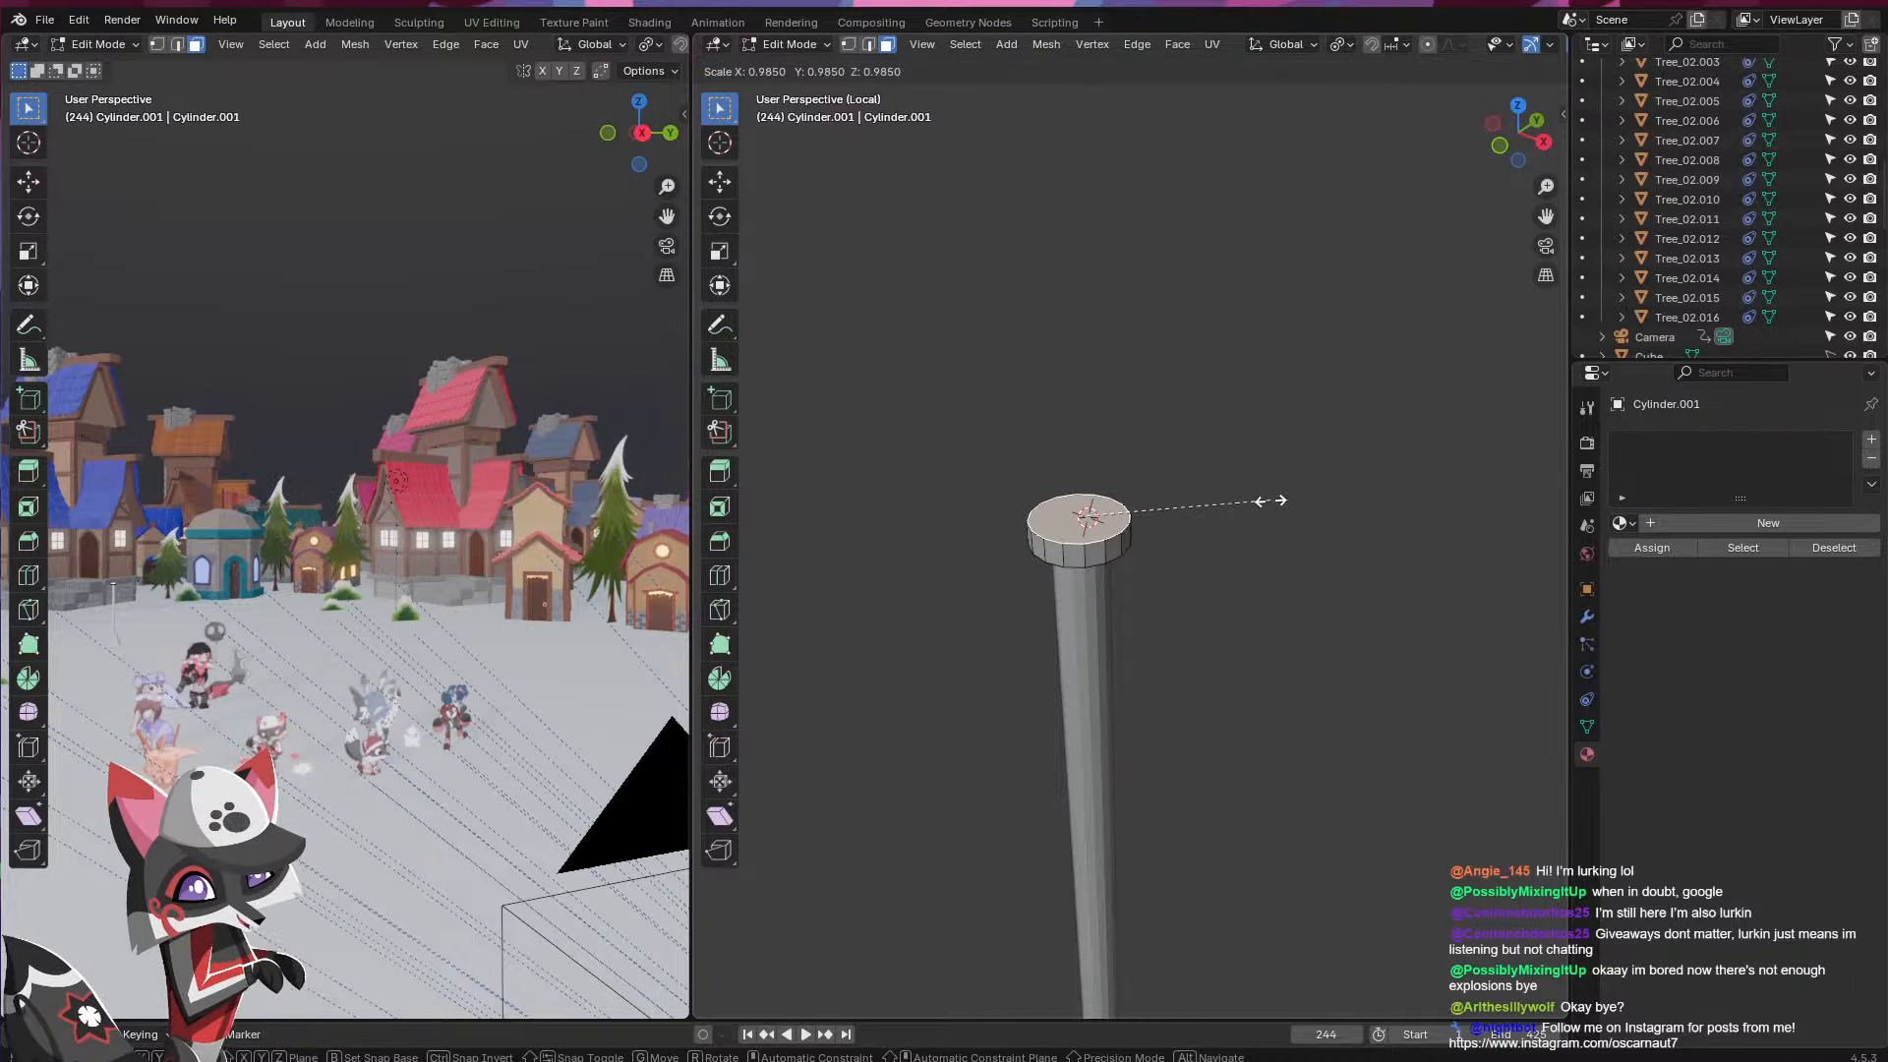
{"action": "left_click", "coordinate": [1223, 503]}
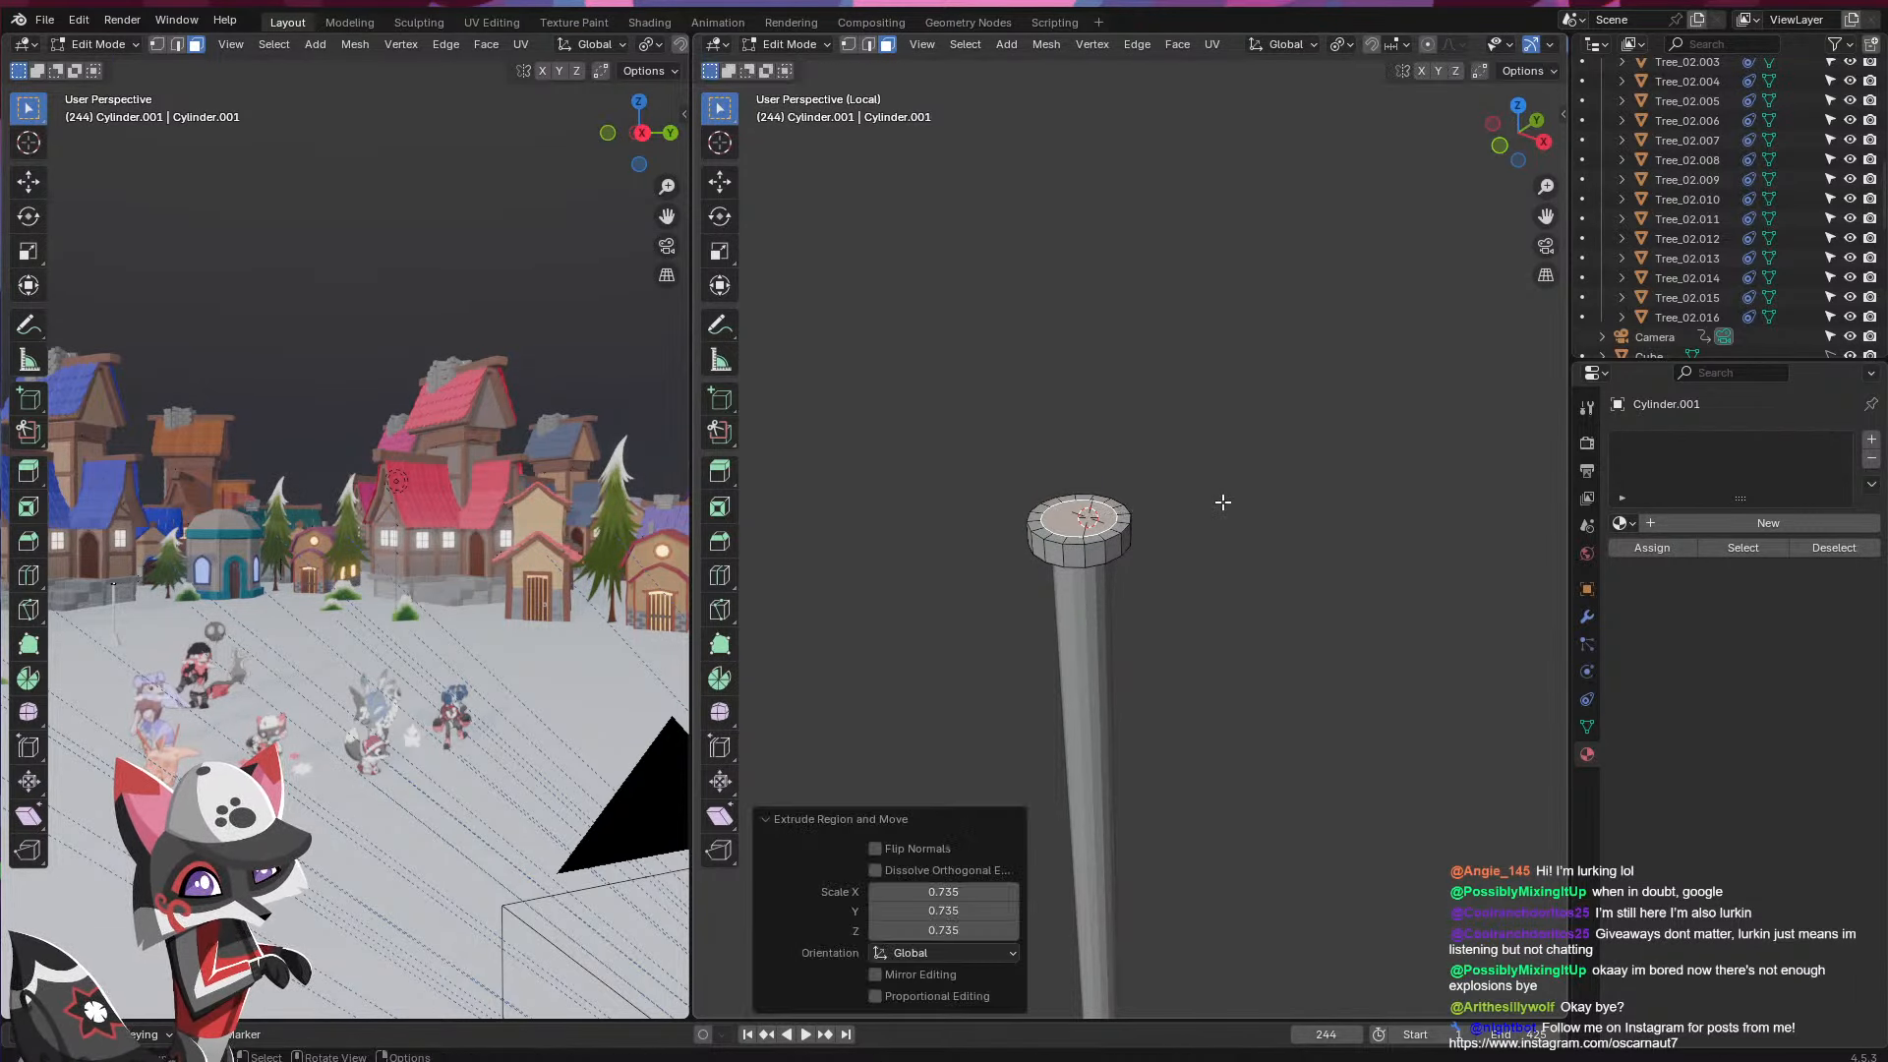
- Extrude the inner top face upward about 0.064 m and scale it to 2.246 to make a flared cup
{"action": "key", "text": "e"}
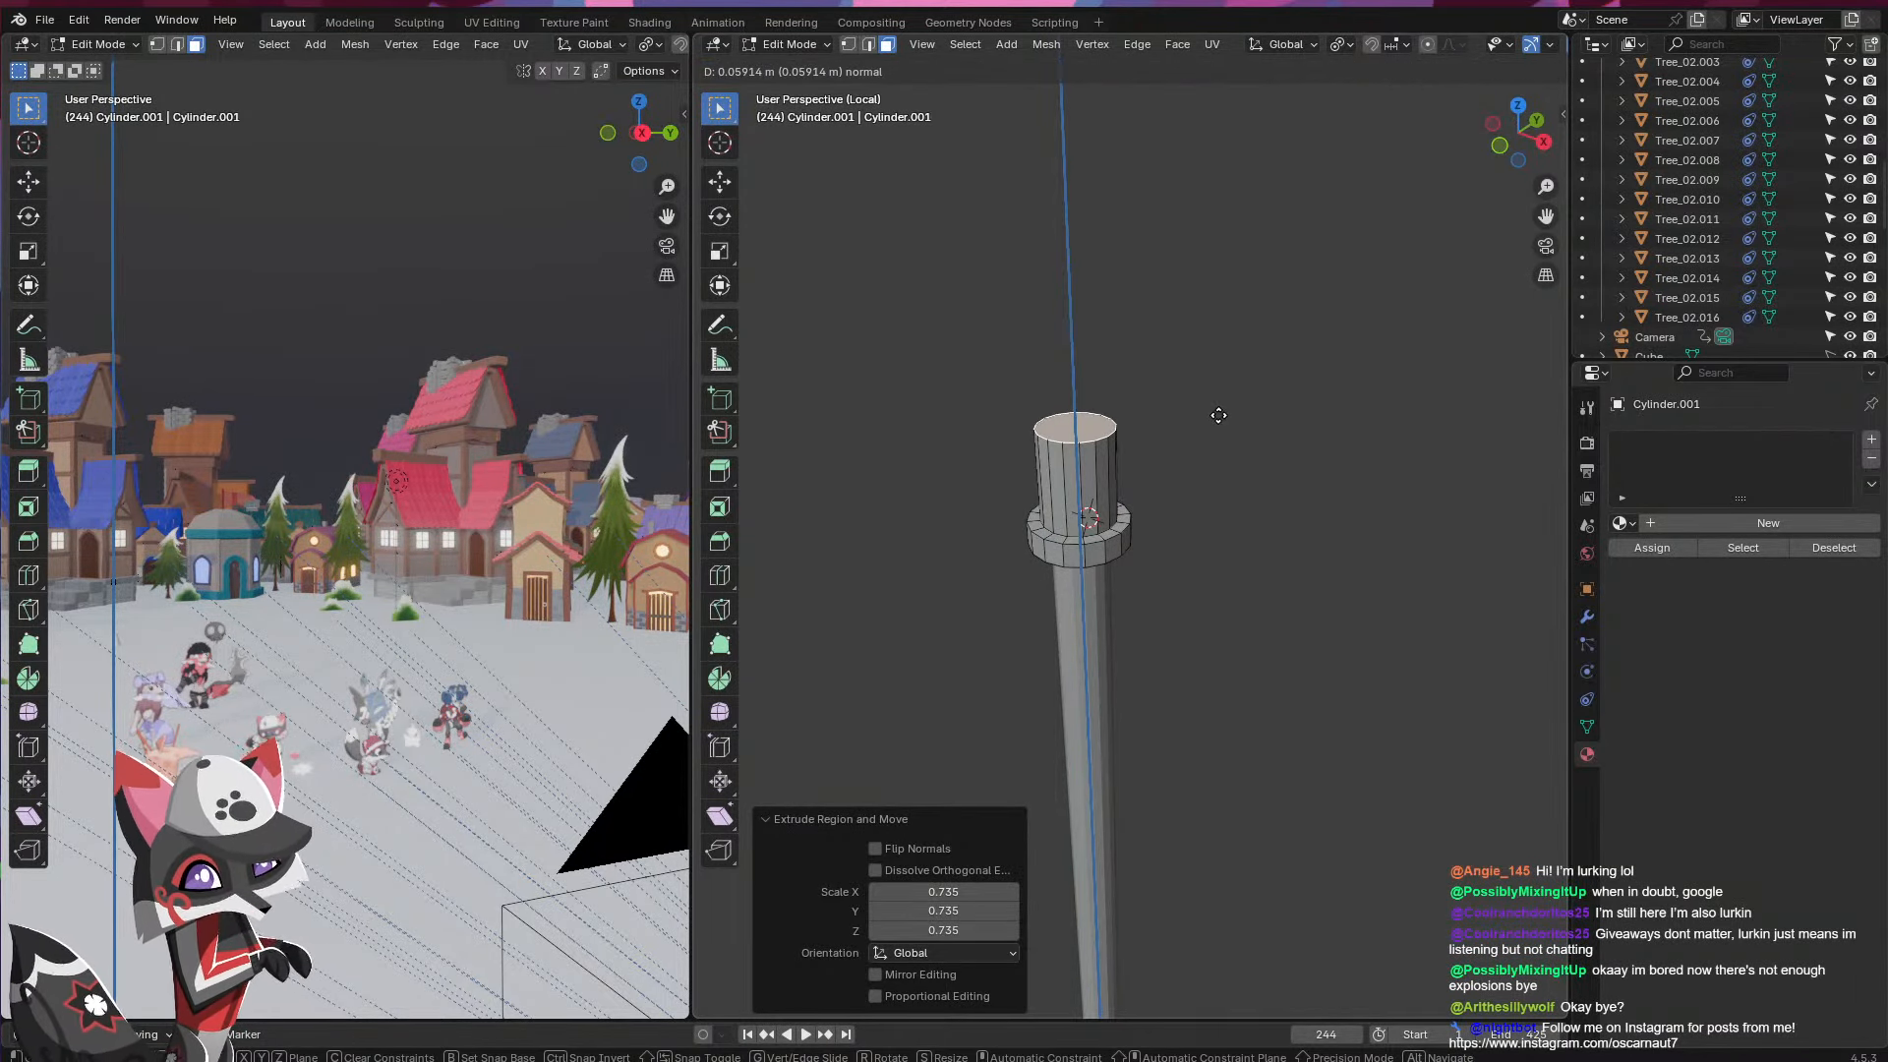
{"action": "left_click", "coordinate": [1217, 410]}
{"action": "key", "text": "s"}
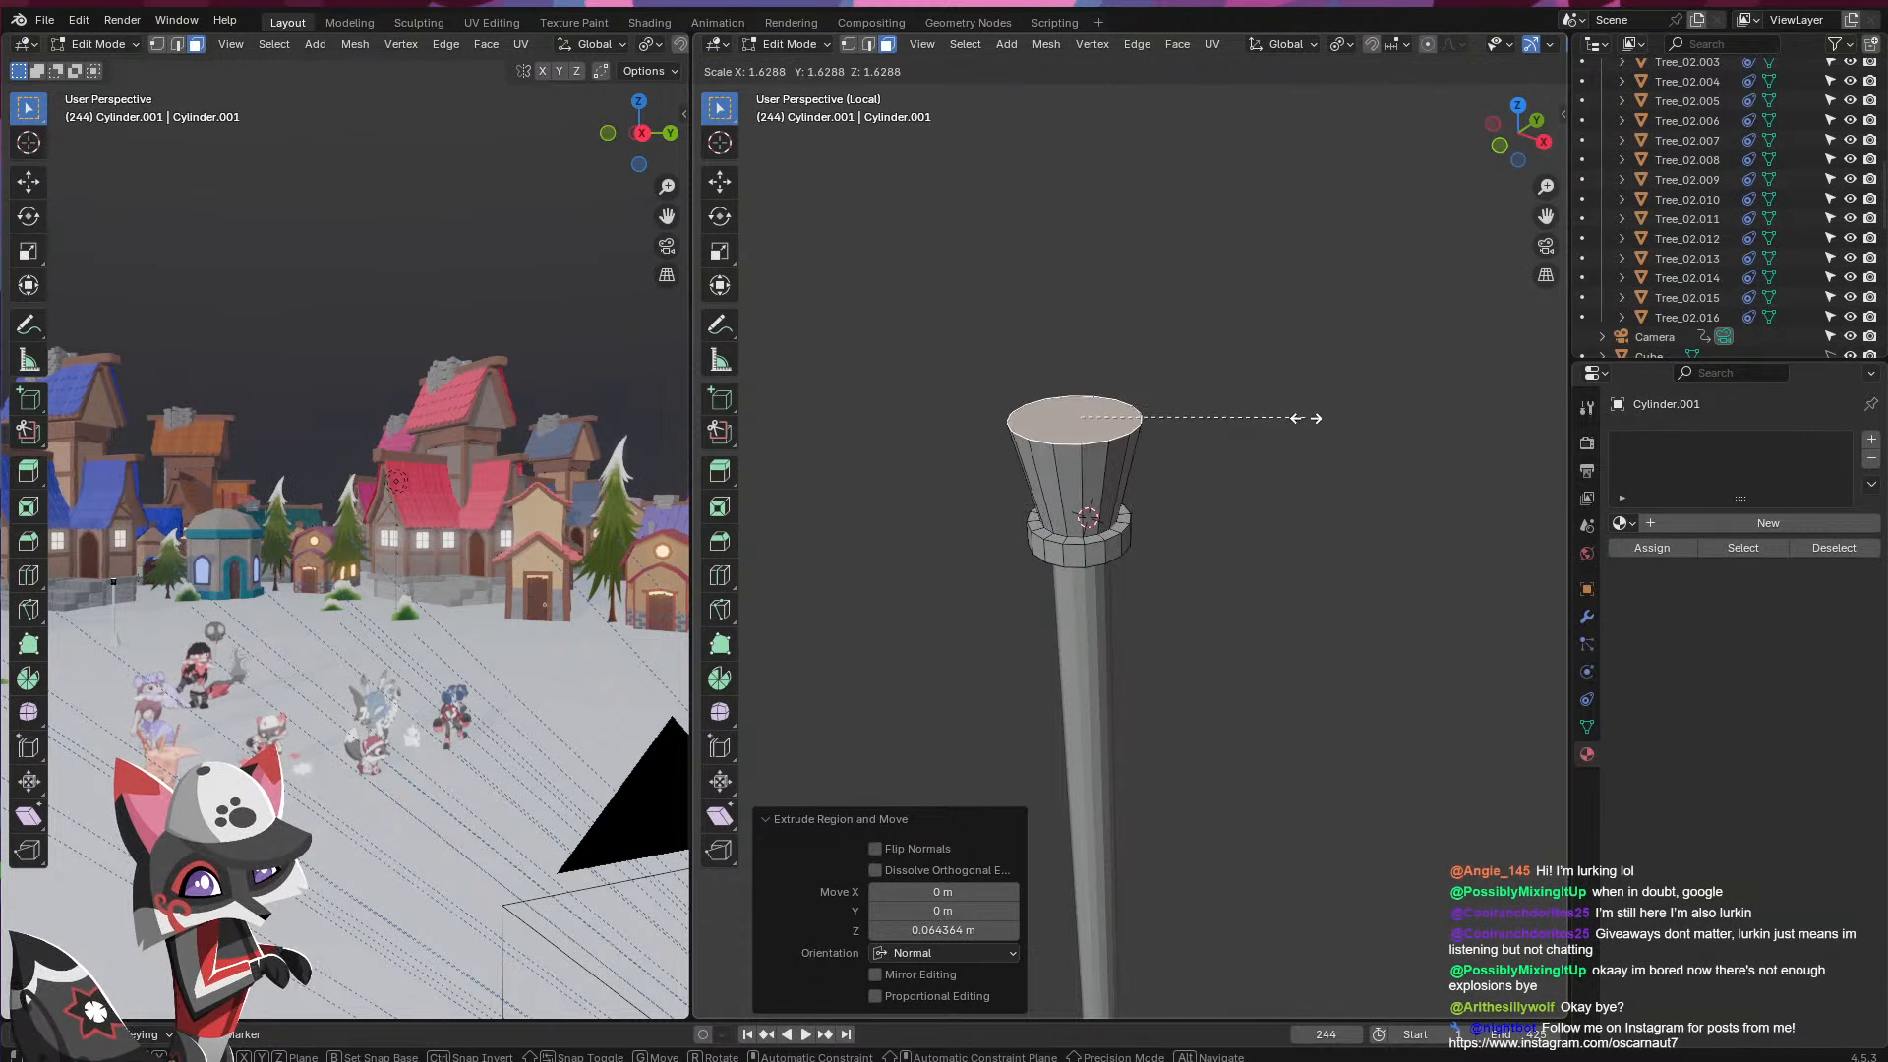
{"action": "left_click", "coordinate": [1389, 442]}
- Add a rim to the flared cup: extrude its top face outward at scale 1.178 and raise it about 0.014 m
{"action": "key", "text": "e"}
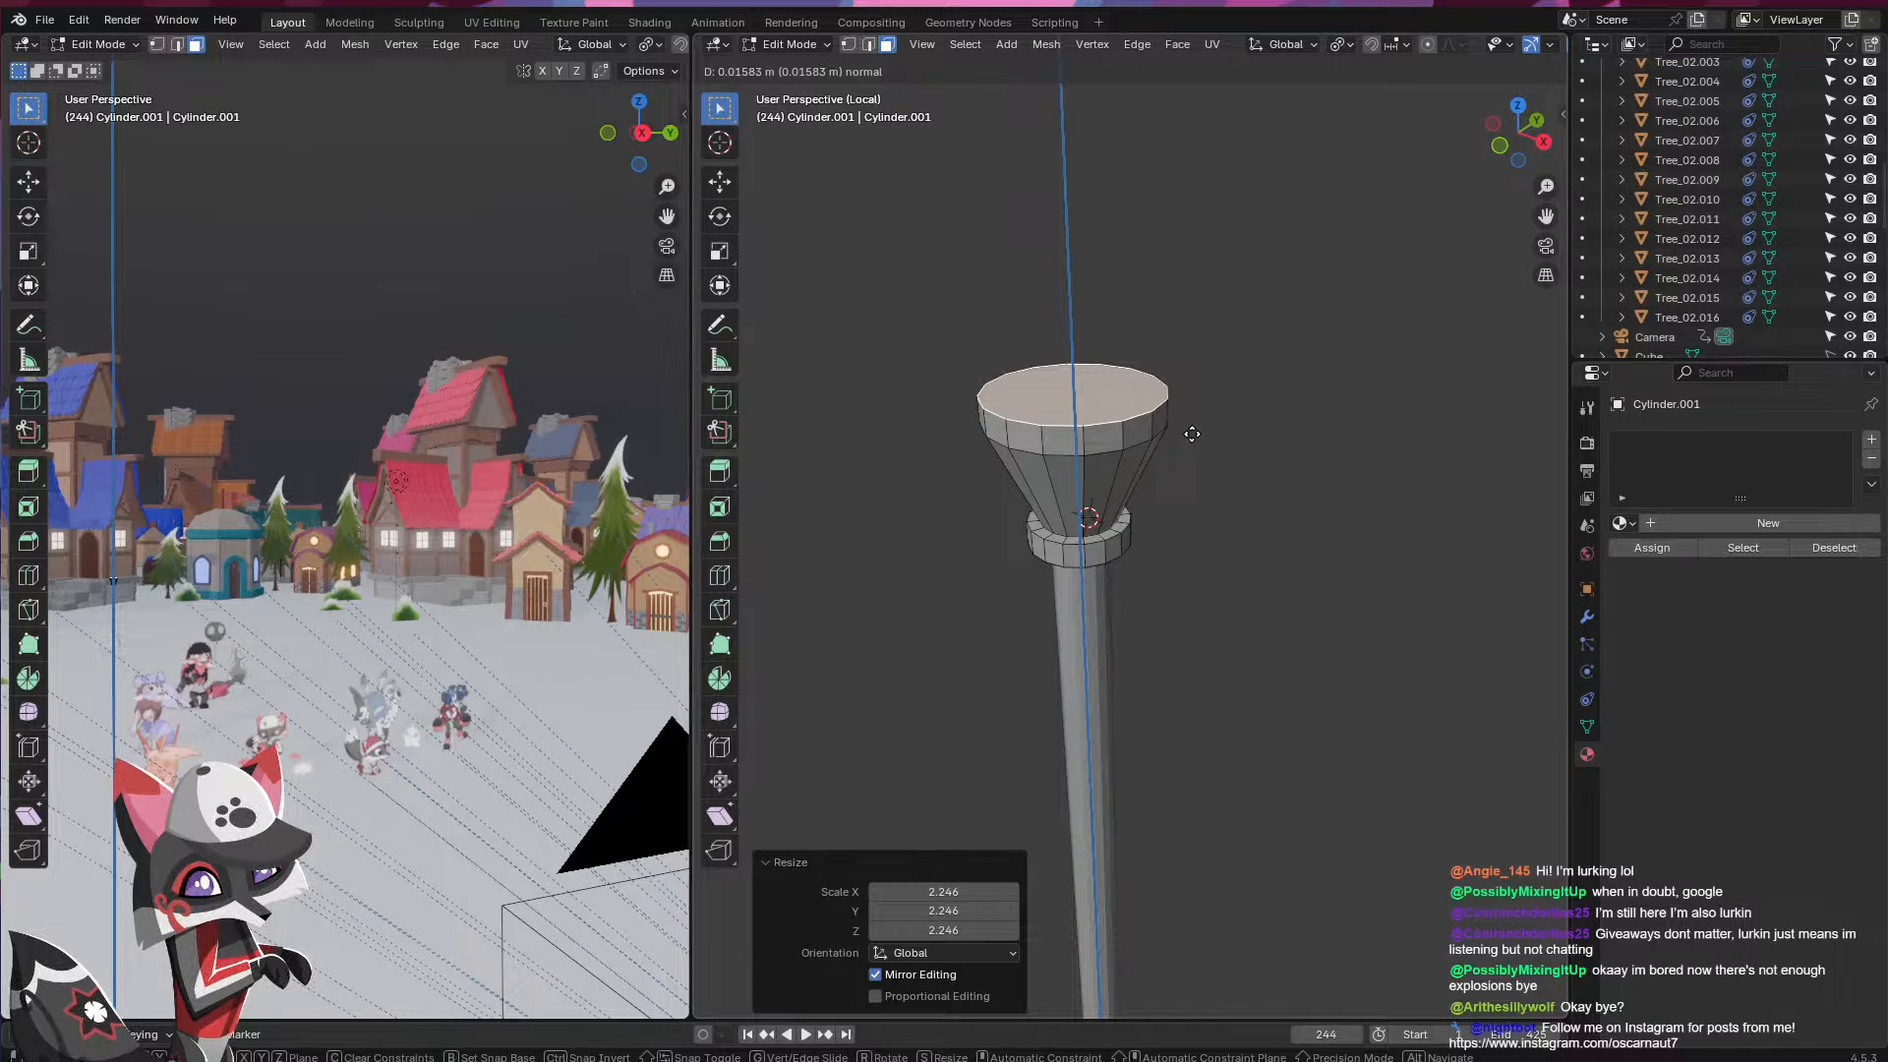
{"action": "key", "text": "s"}
{"action": "left_click", "coordinate": [1202, 438]}
{"action": "key", "text": "e"}
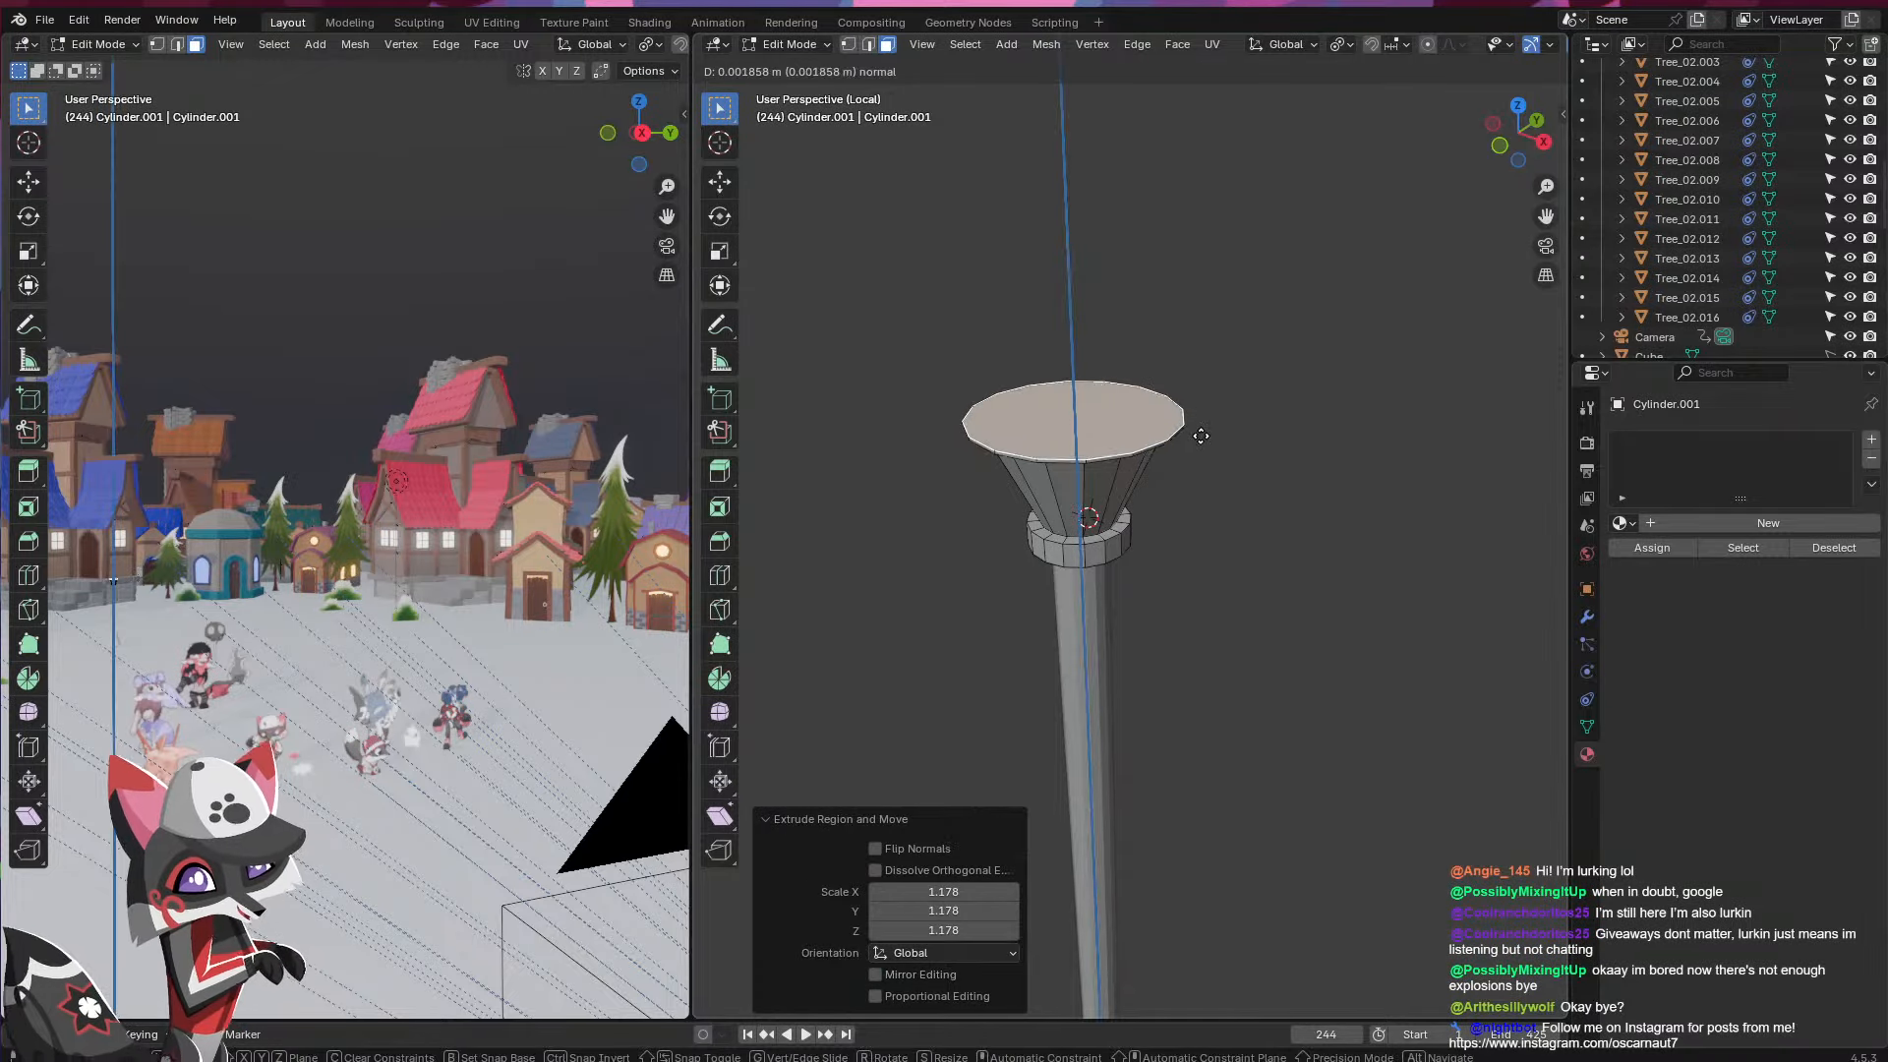
{"action": "left_click", "coordinate": [1209, 413]}
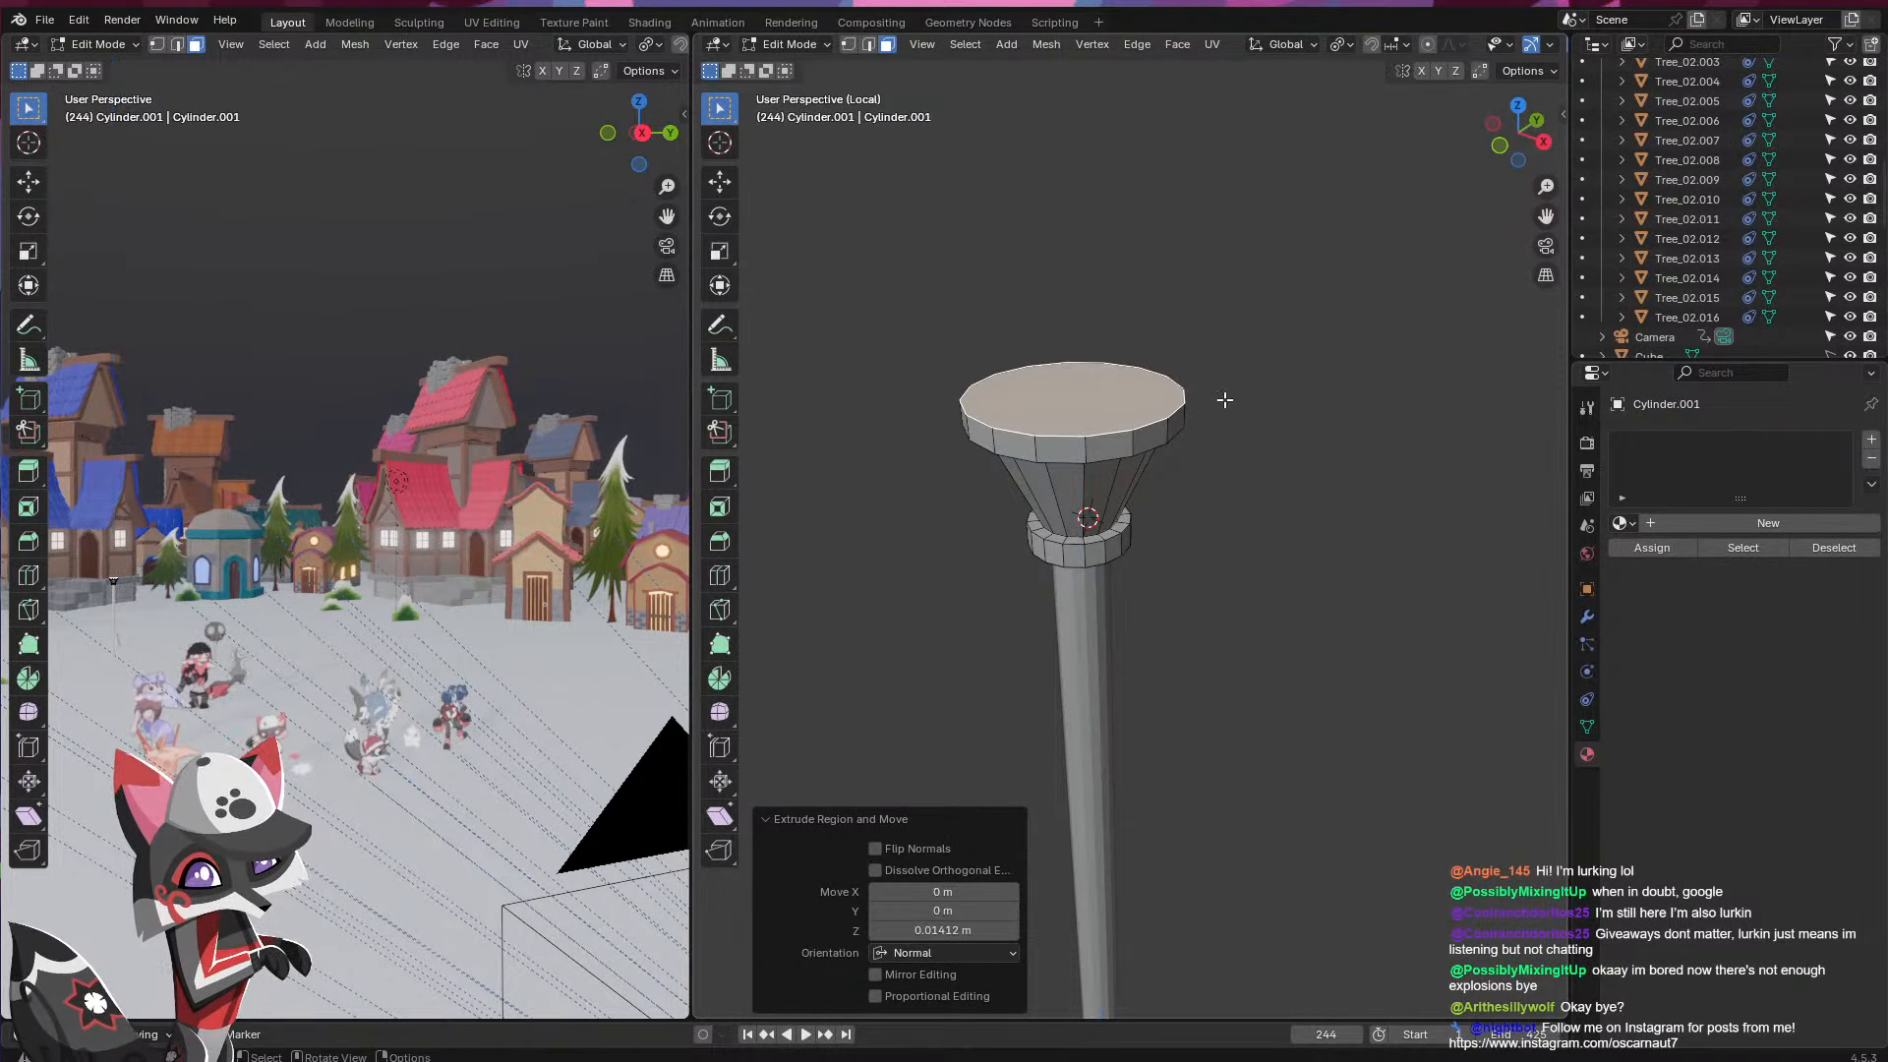
- Extrude the rim's top face inward at scale 0.762, and sink a narrowed extrusion about 0.01 m deep to hollow the cup
{"action": "key", "text": "s"}
{"action": "left_click", "coordinate": [1202, 387]}
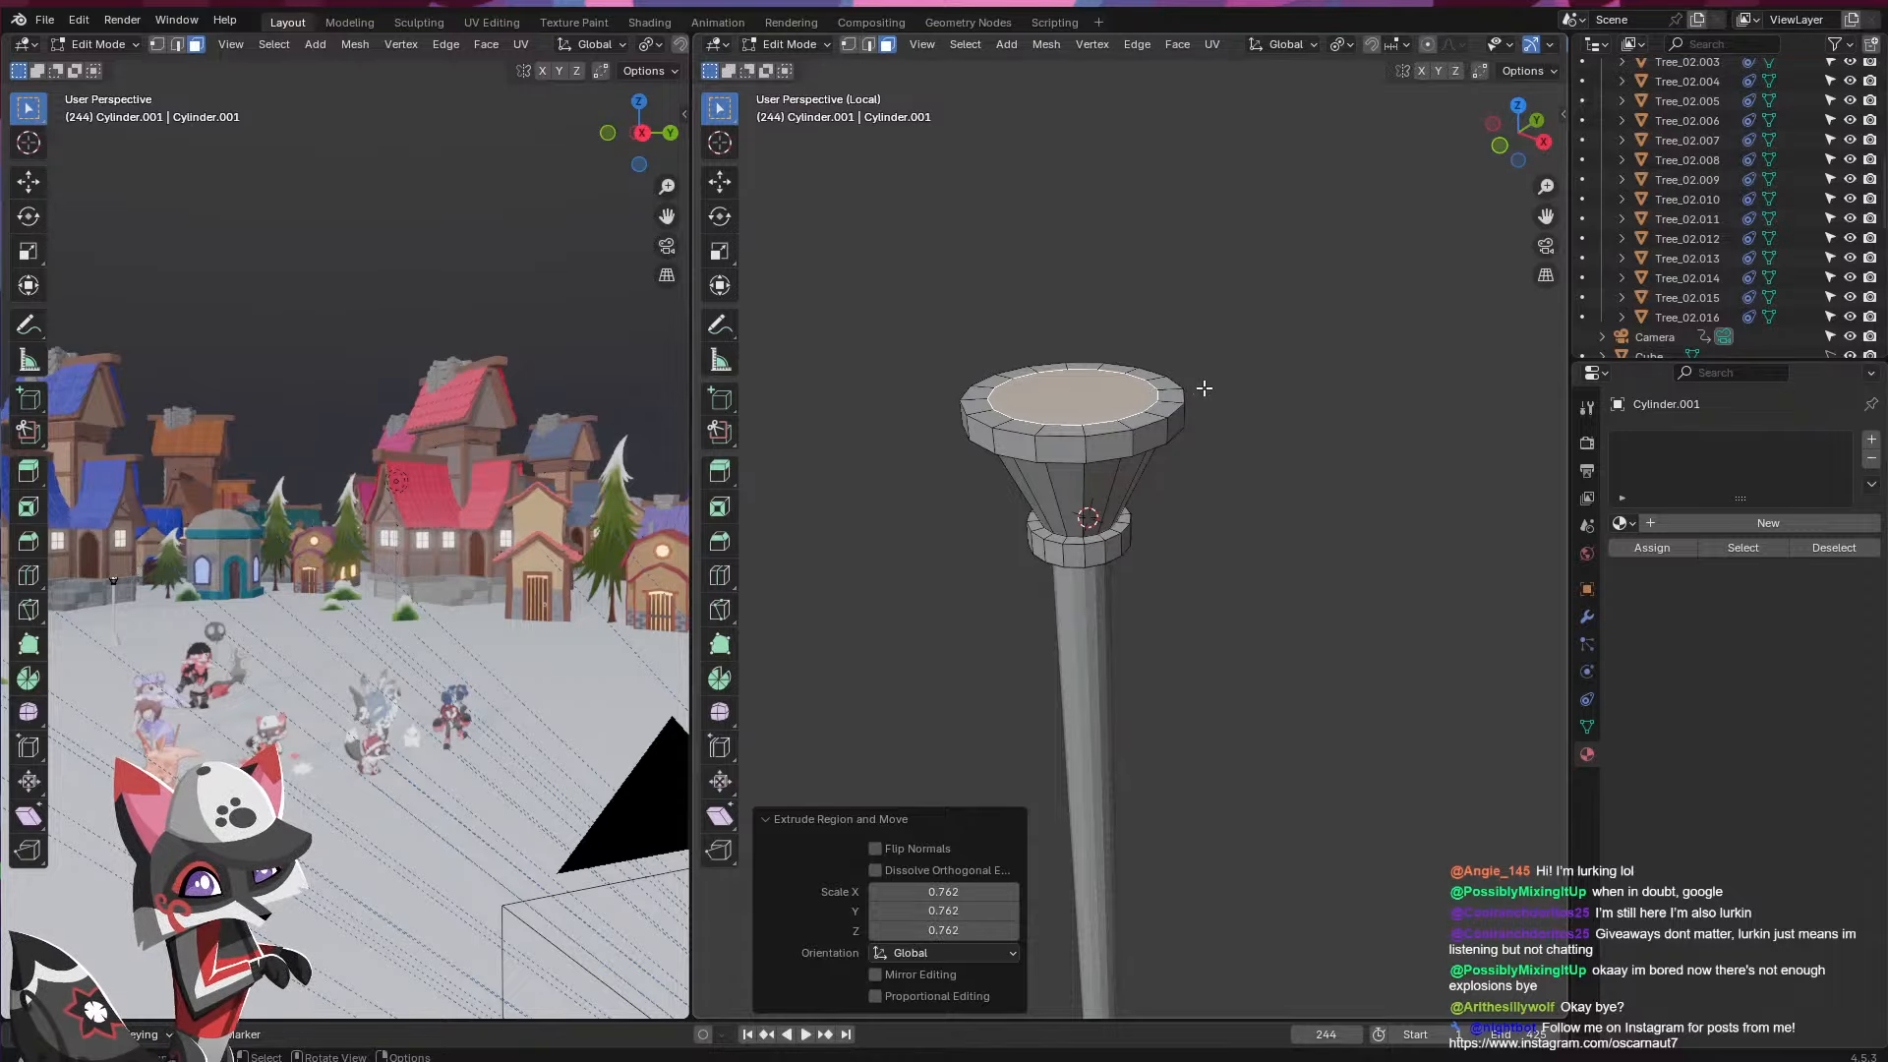
{"action": "key", "text": "e"}
{"action": "key", "text": "z"}
{"action": "left_click", "coordinate": [1207, 406]}
{"action": "key", "text": "s"}
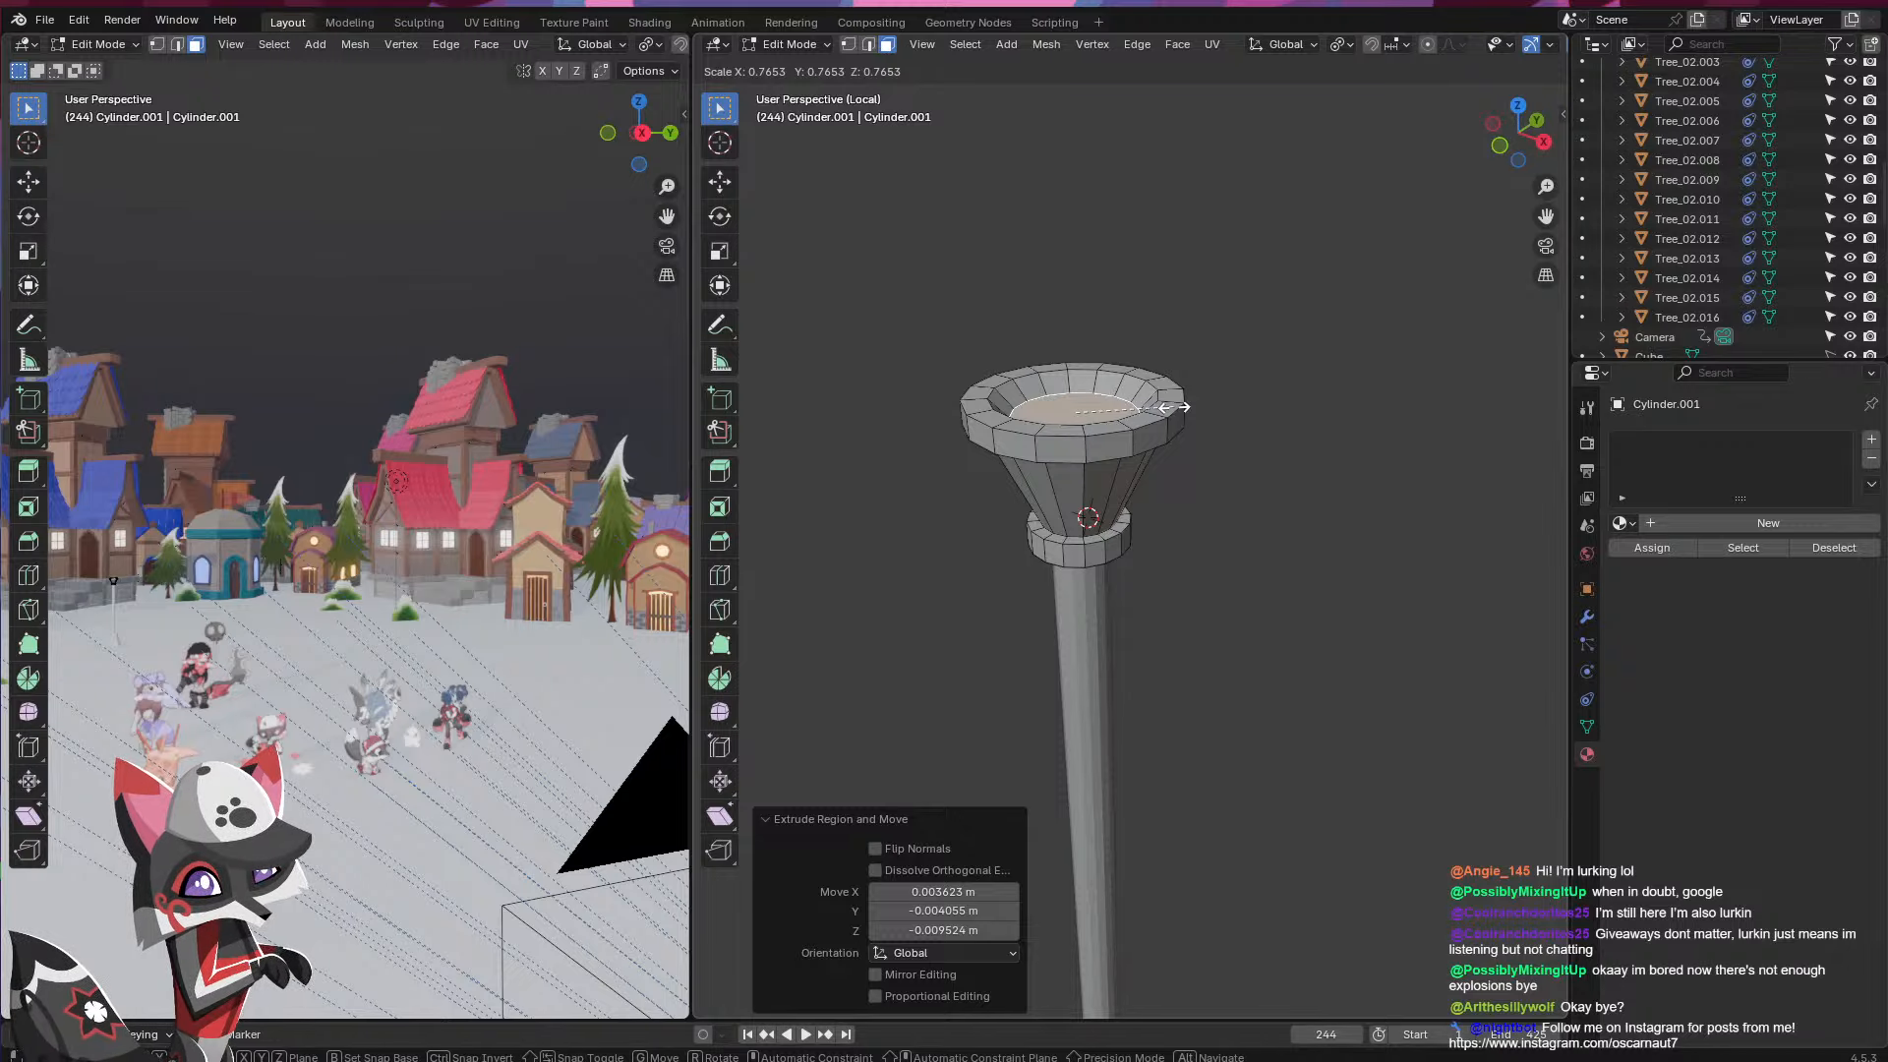
{"action": "left_click", "coordinate": [1170, 406]}
{"action": "key", "text": "Tab"}
- Set the cup's origin to its geometry and enable the display of object origins in the viewport overlays
{"action": "middle_click_drag", "start_coordinate": [1089, 582], "coordinate": [890, 612]}
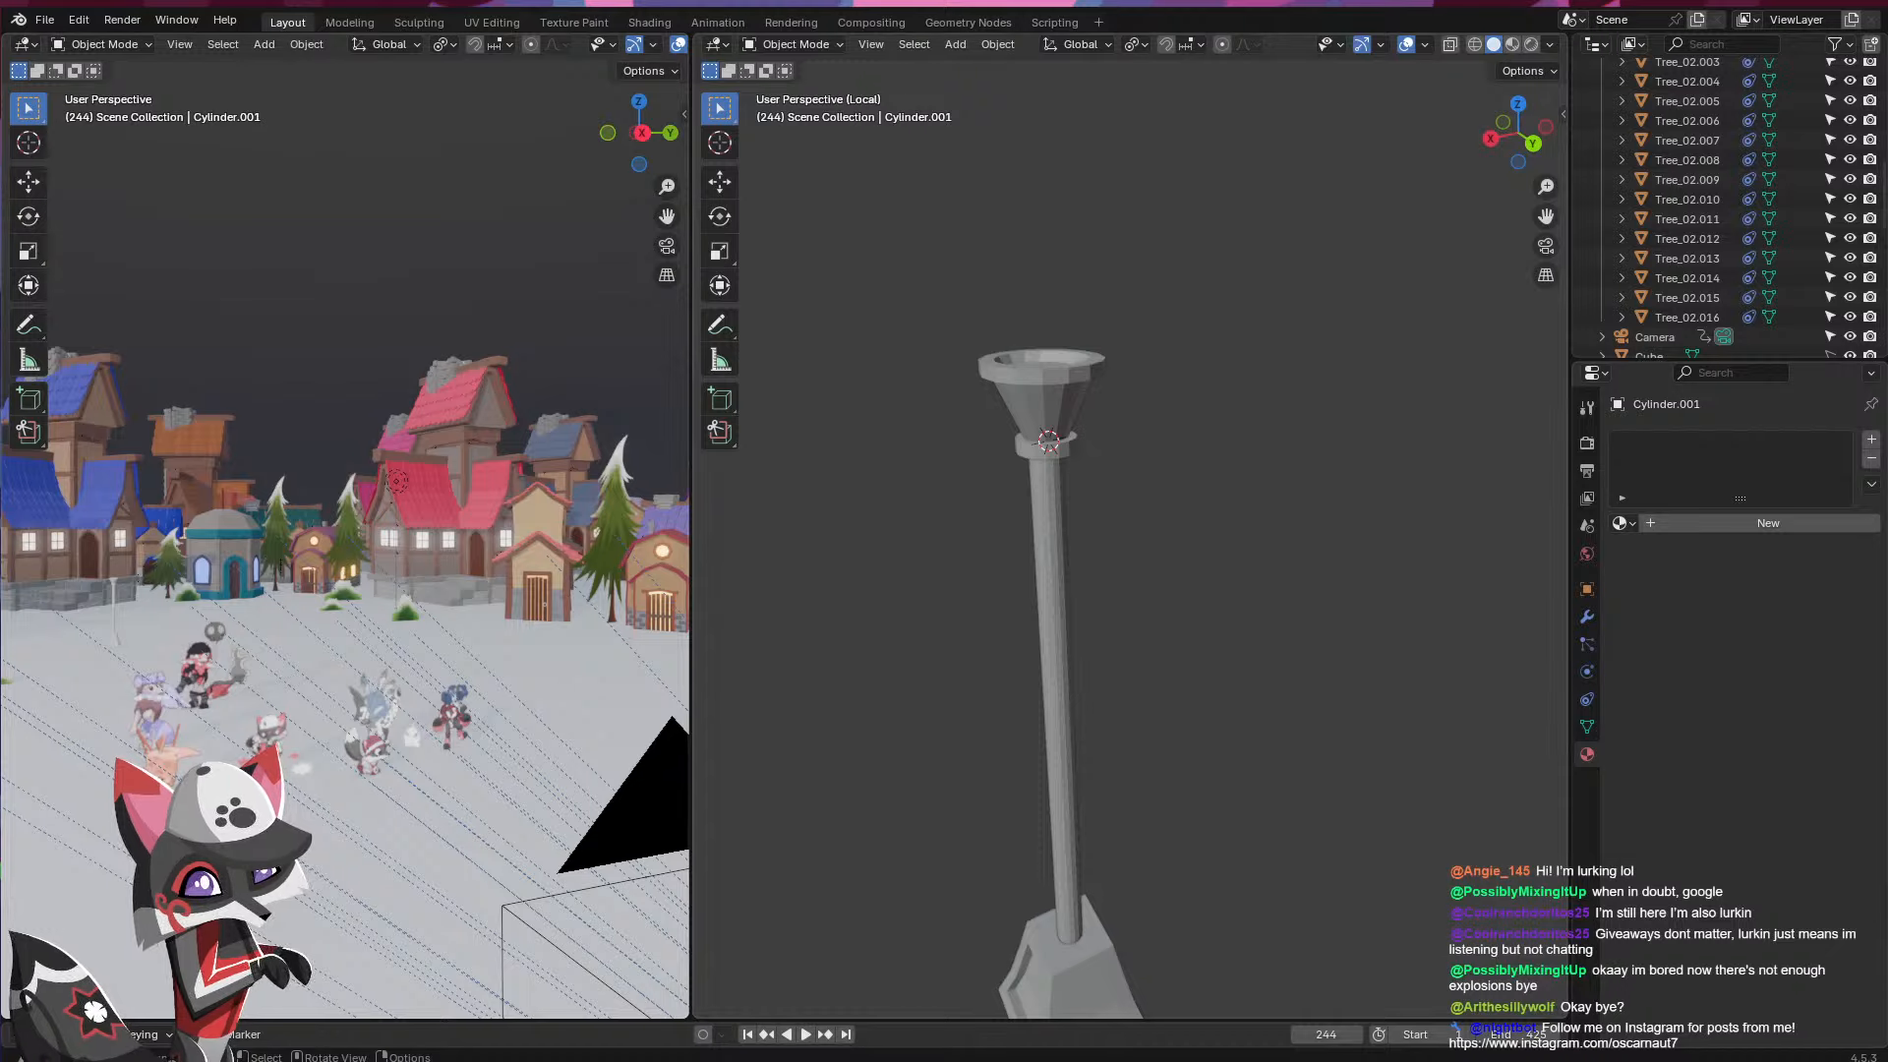
{"action": "middle_click_drag", "start_coordinate": [1067, 639], "coordinate": [1103, 758]}
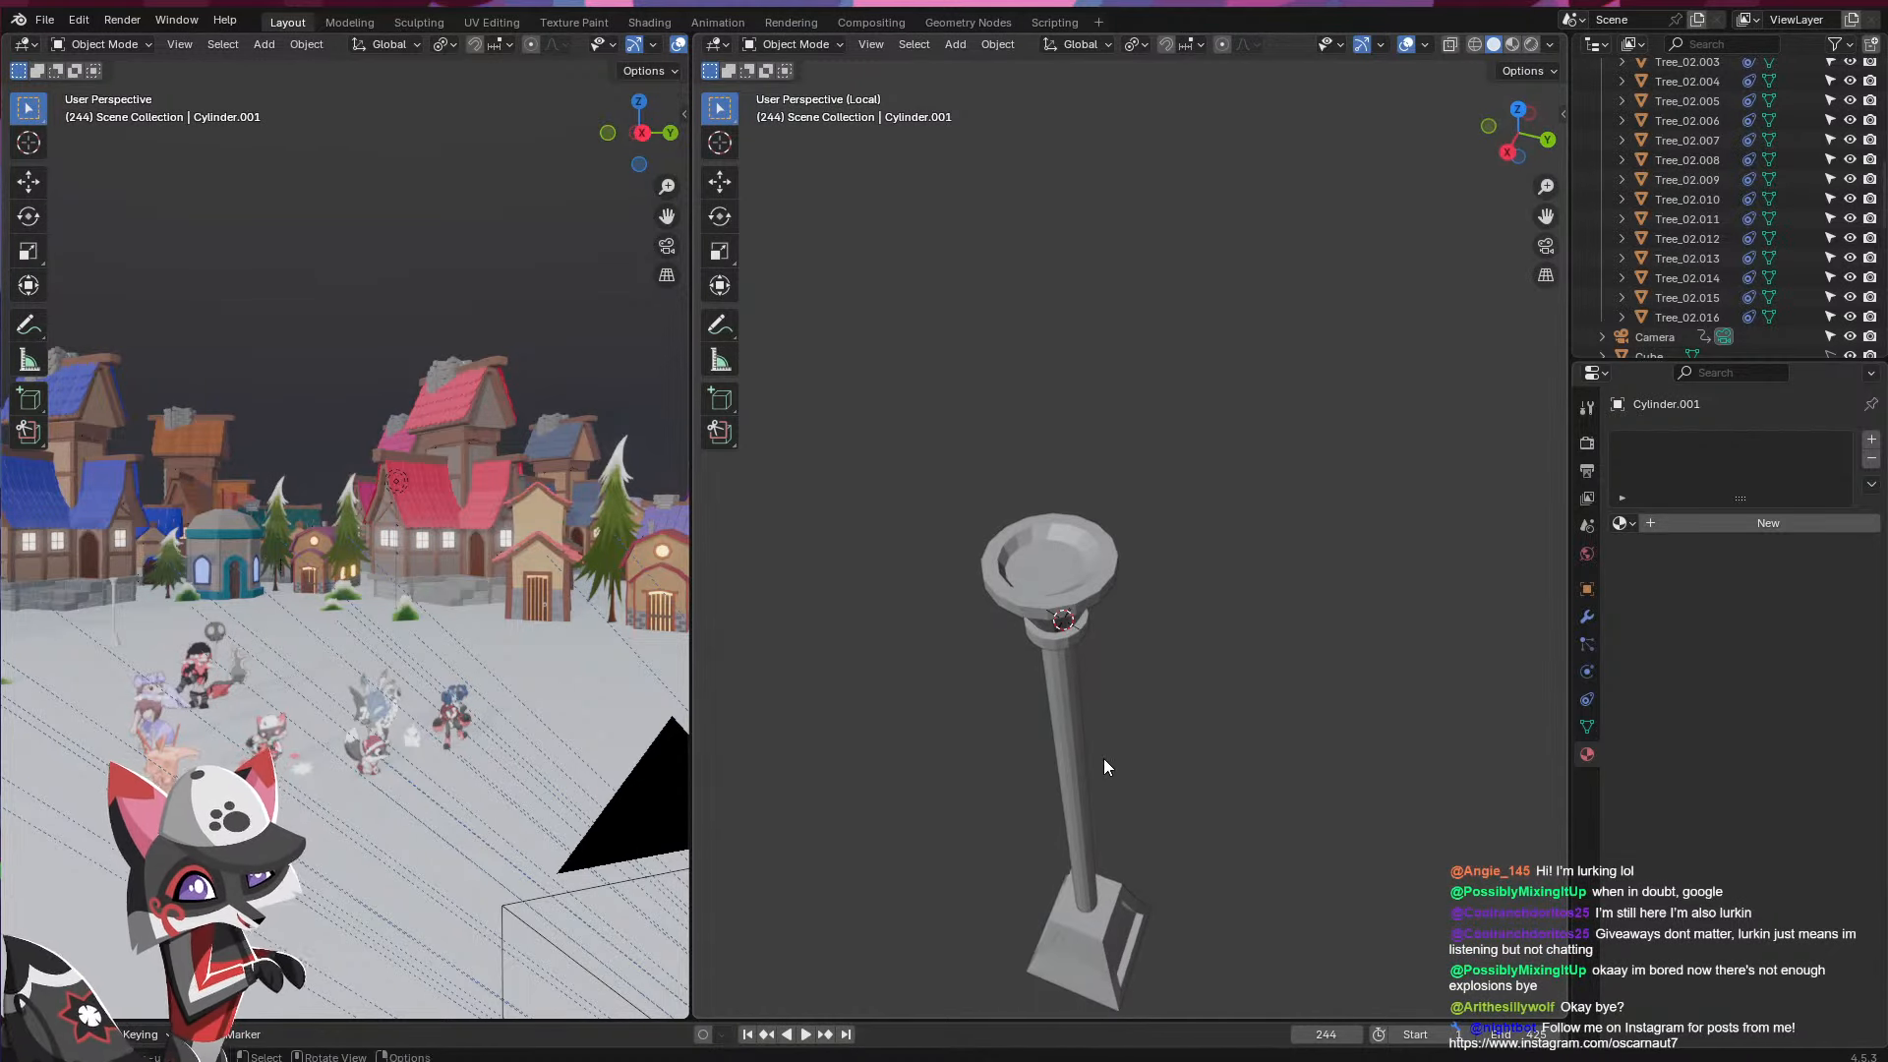
{"action": "left_click", "coordinate": [1046, 574]}
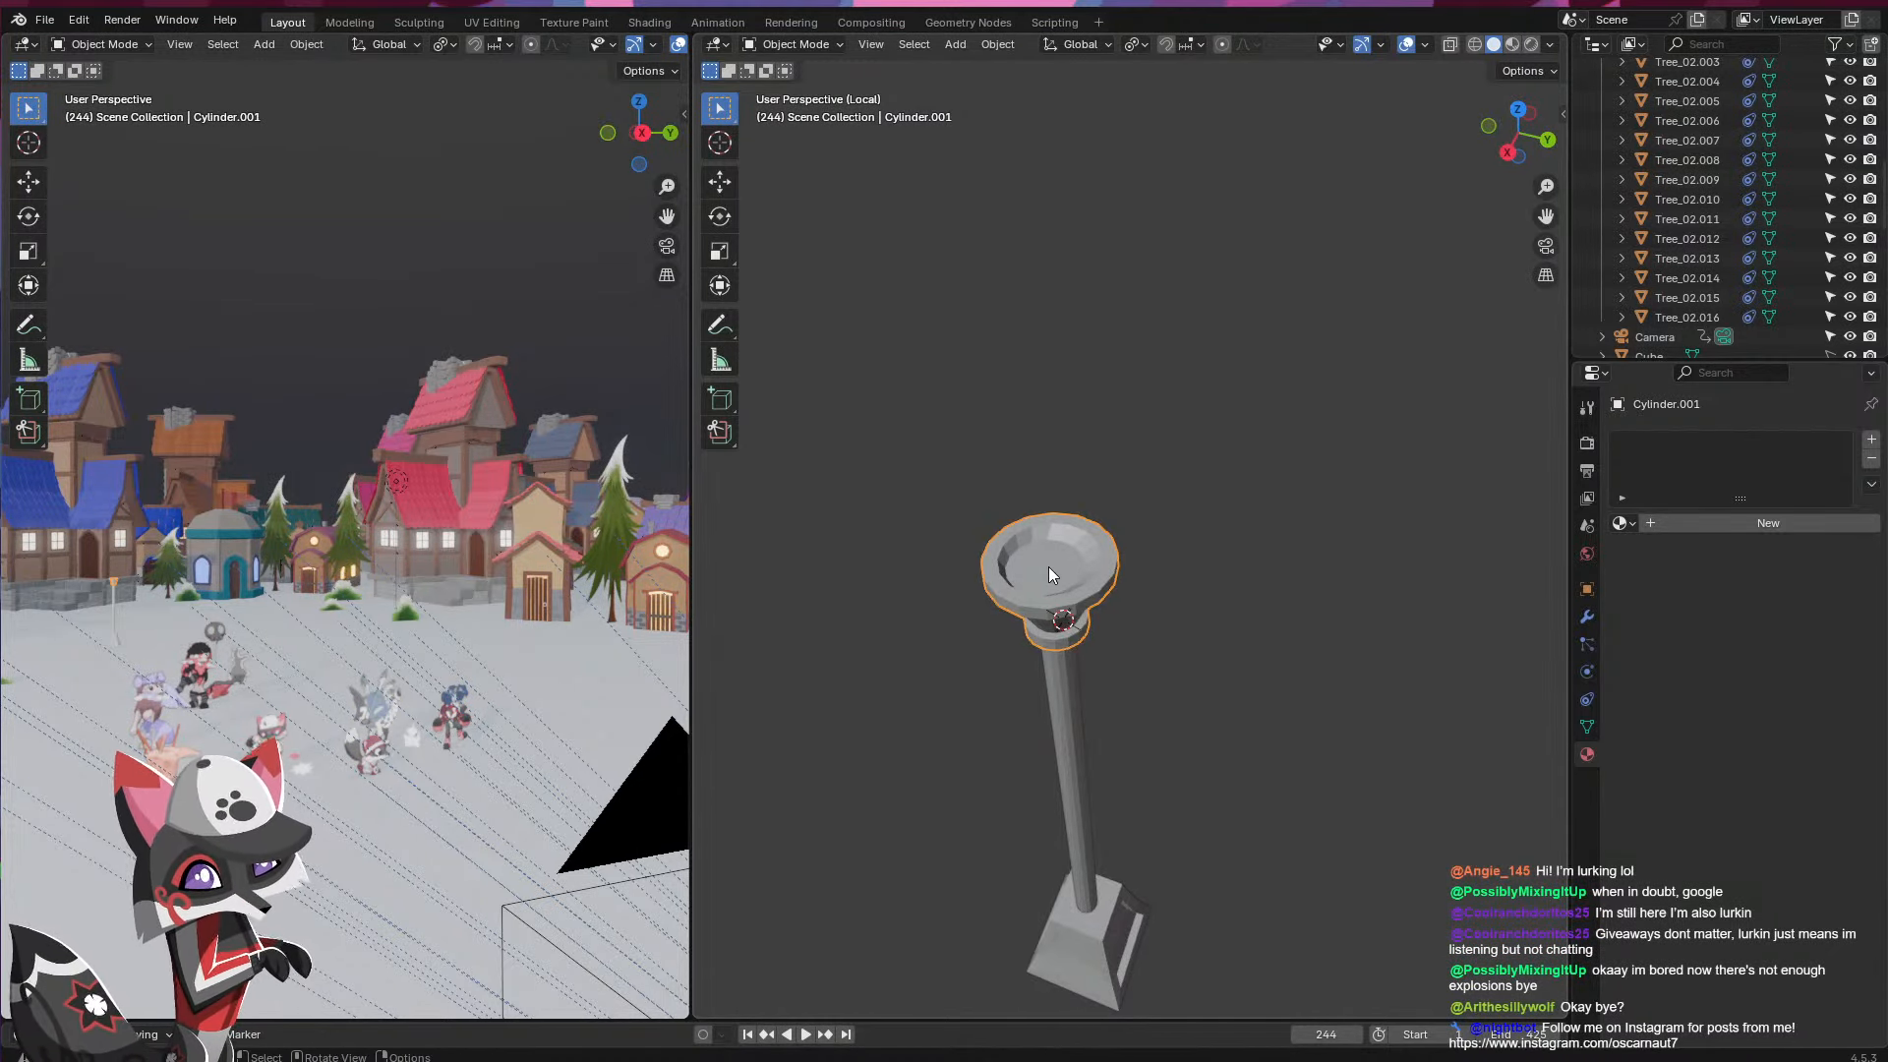
{"action": "right_click", "coordinate": [1049, 566]}
{"action": "mouse_move", "coordinate": [1048, 651]}
{"action": "left_click", "coordinate": [1152, 671]}
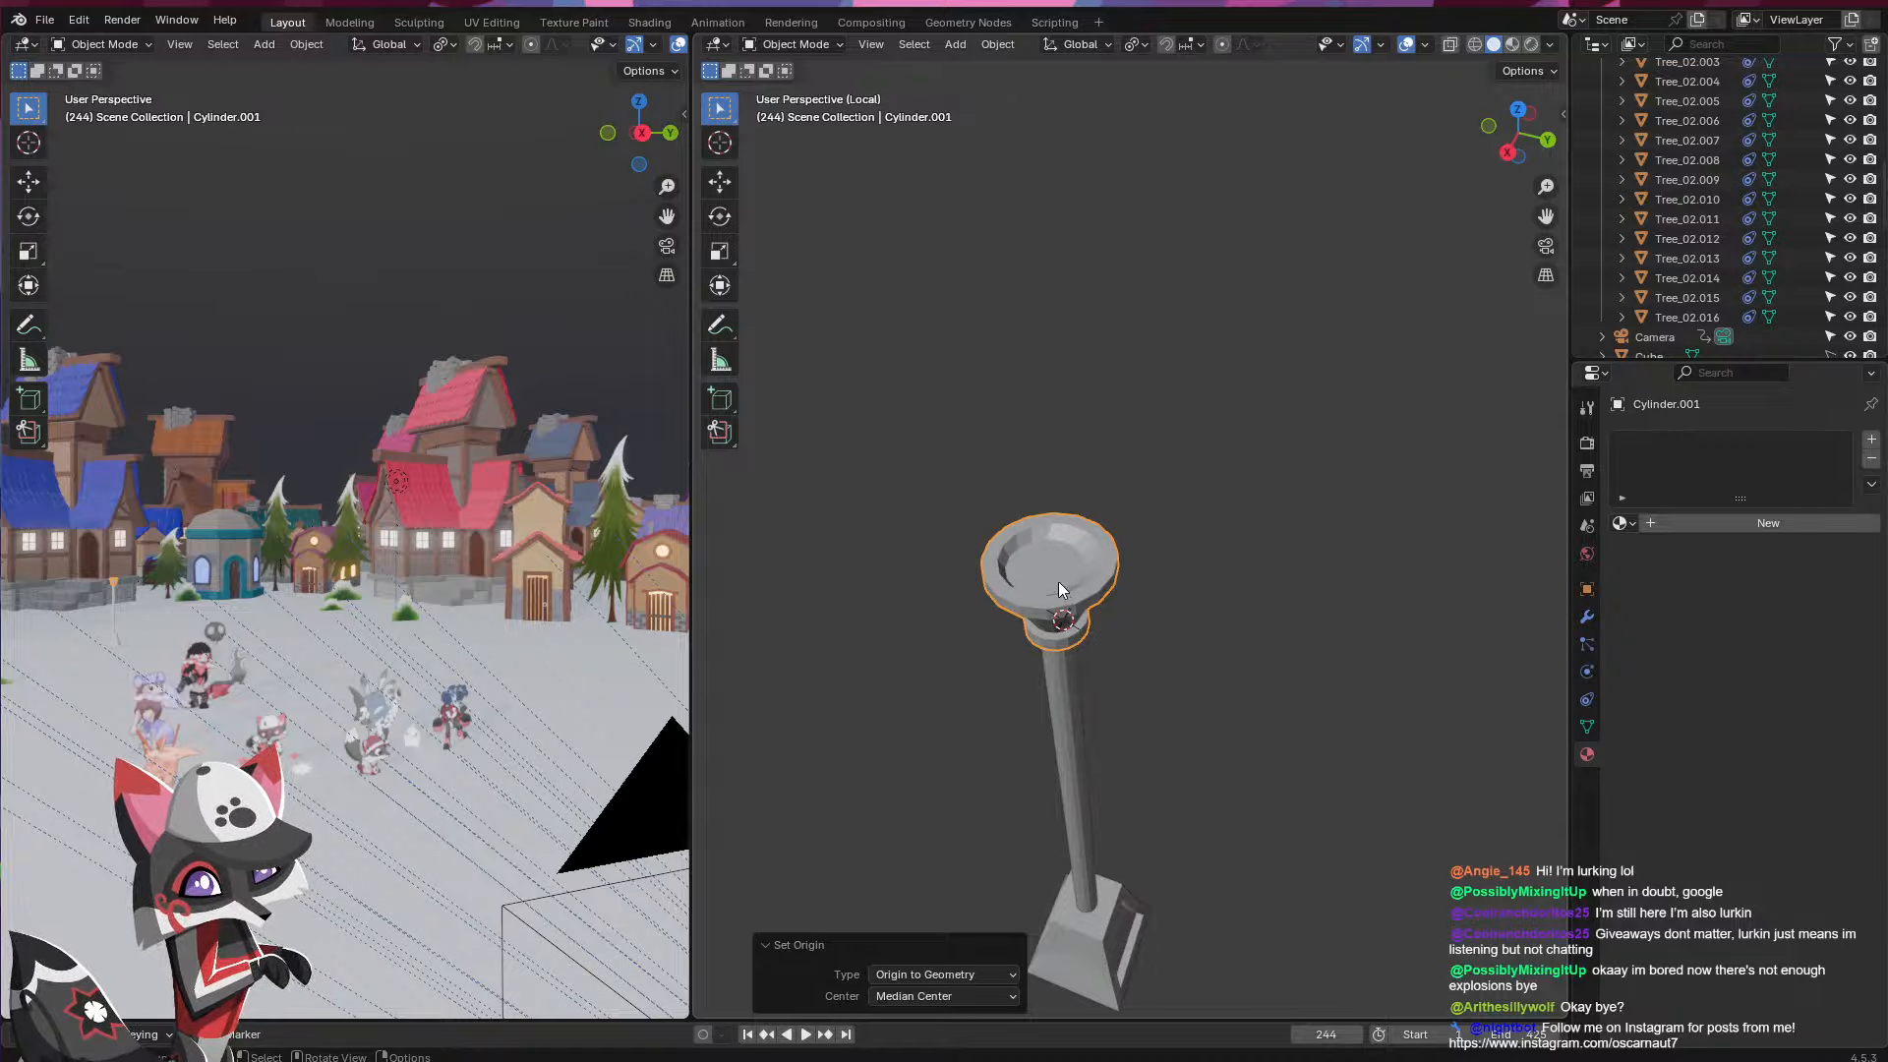
{"action": "middle_click_drag", "start_coordinate": [1058, 581], "coordinate": [1111, 551]}
{"action": "left_click", "coordinate": [1424, 46]}
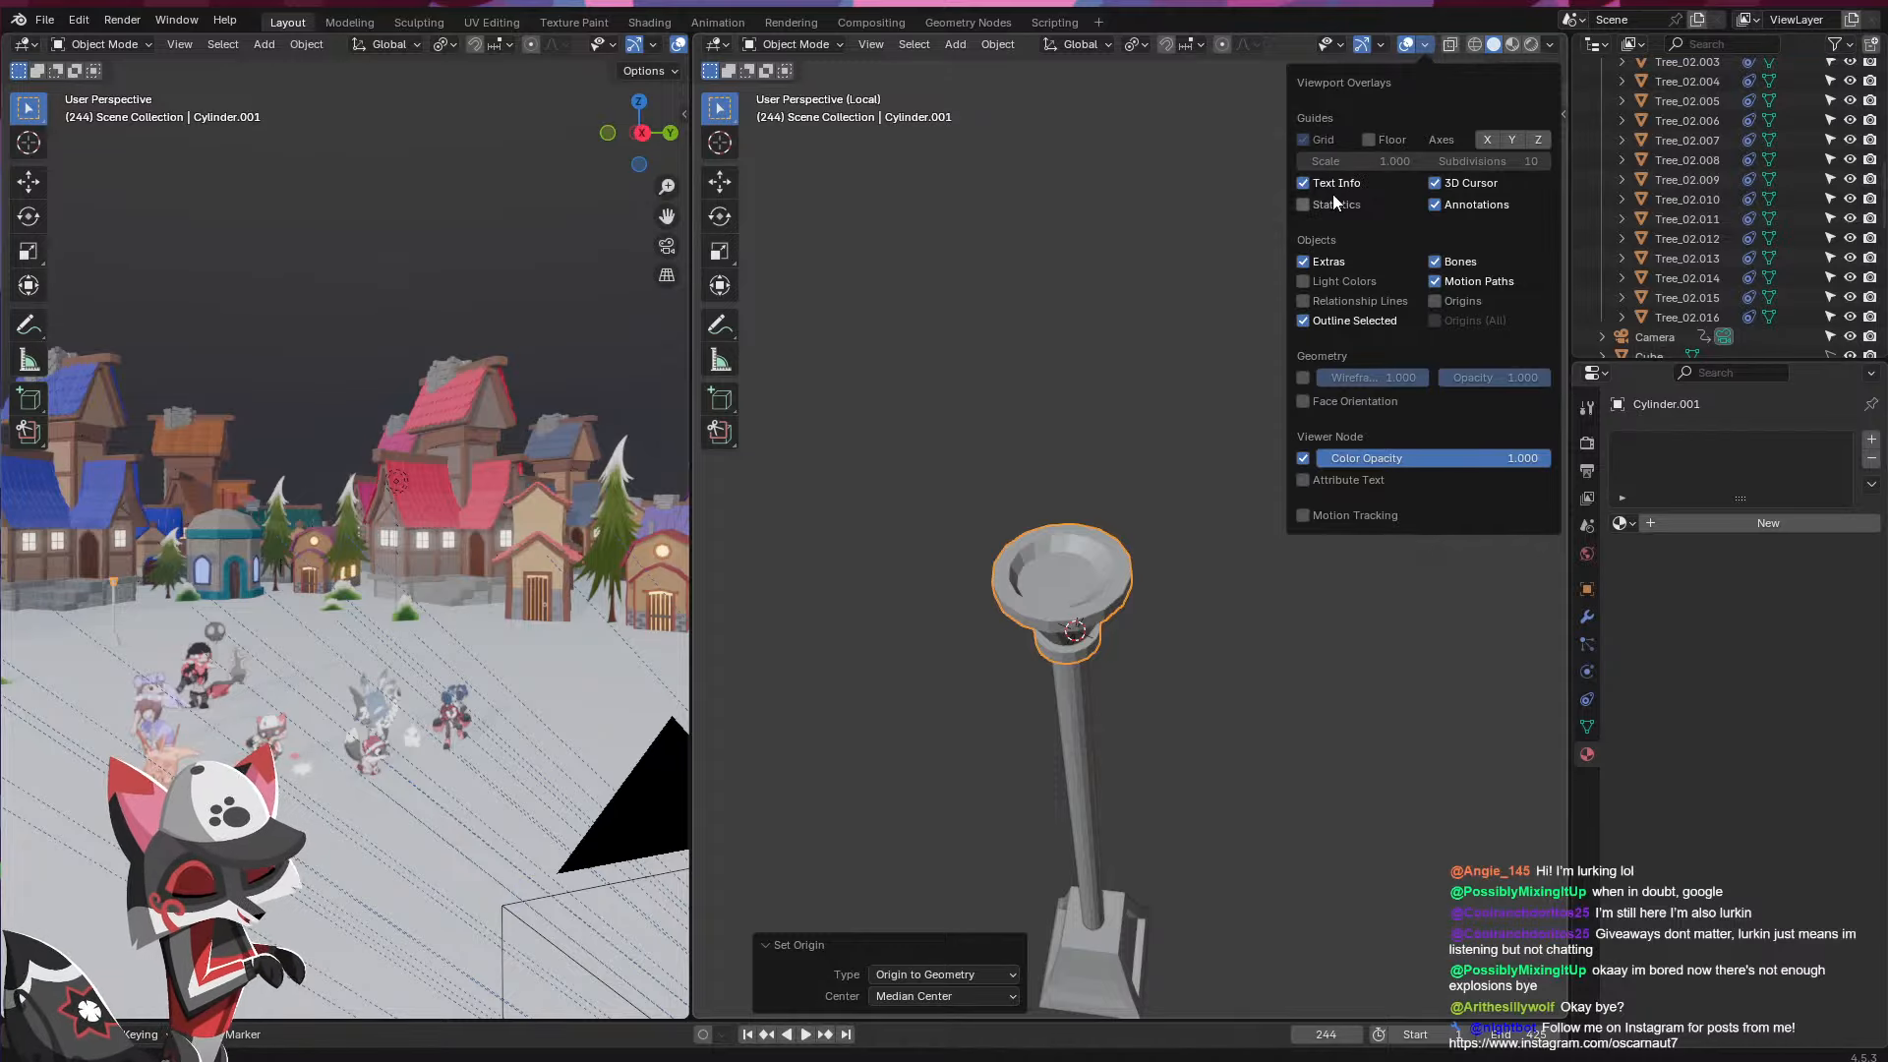
{"action": "left_click", "coordinate": [1435, 301]}
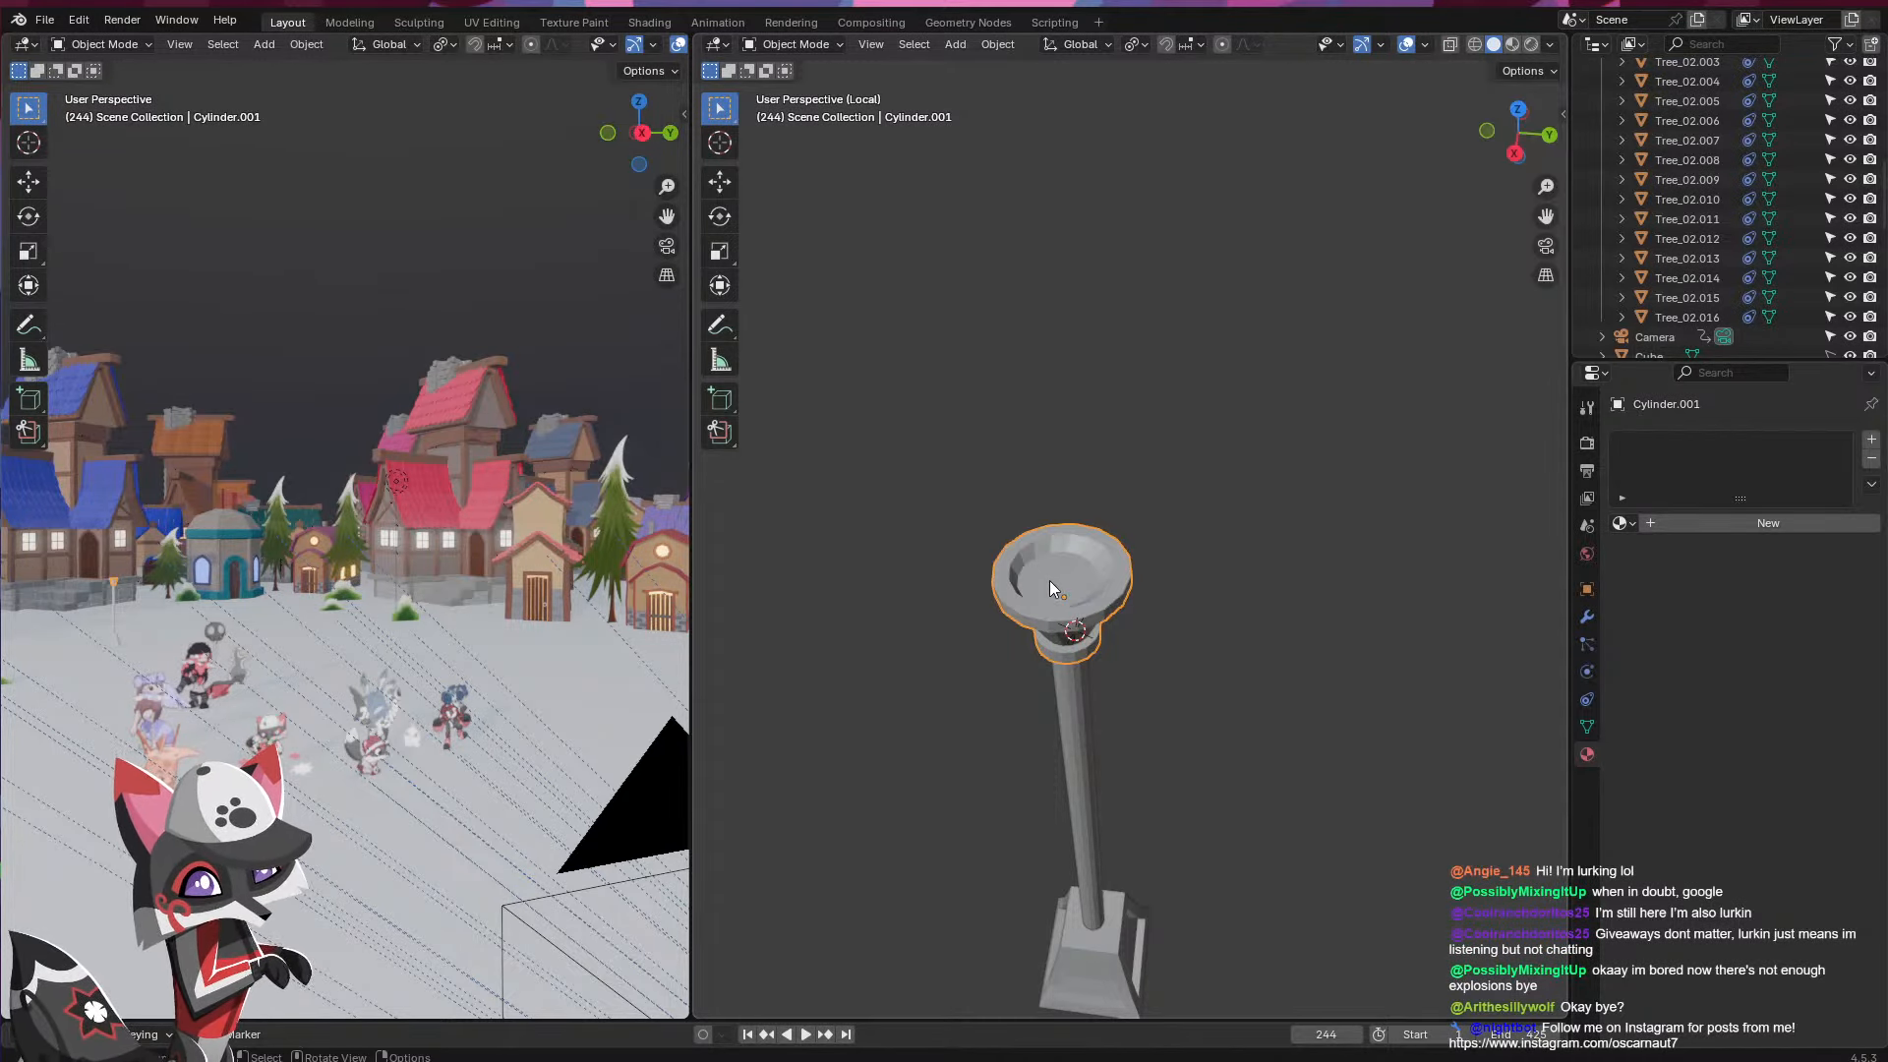
- Snap the 3D cursor to the selected cup's origin
{"action": "key", "text": "shift+a"}
{"action": "key", "text": "Escape"}
{"action": "key", "text": "shift+s"}
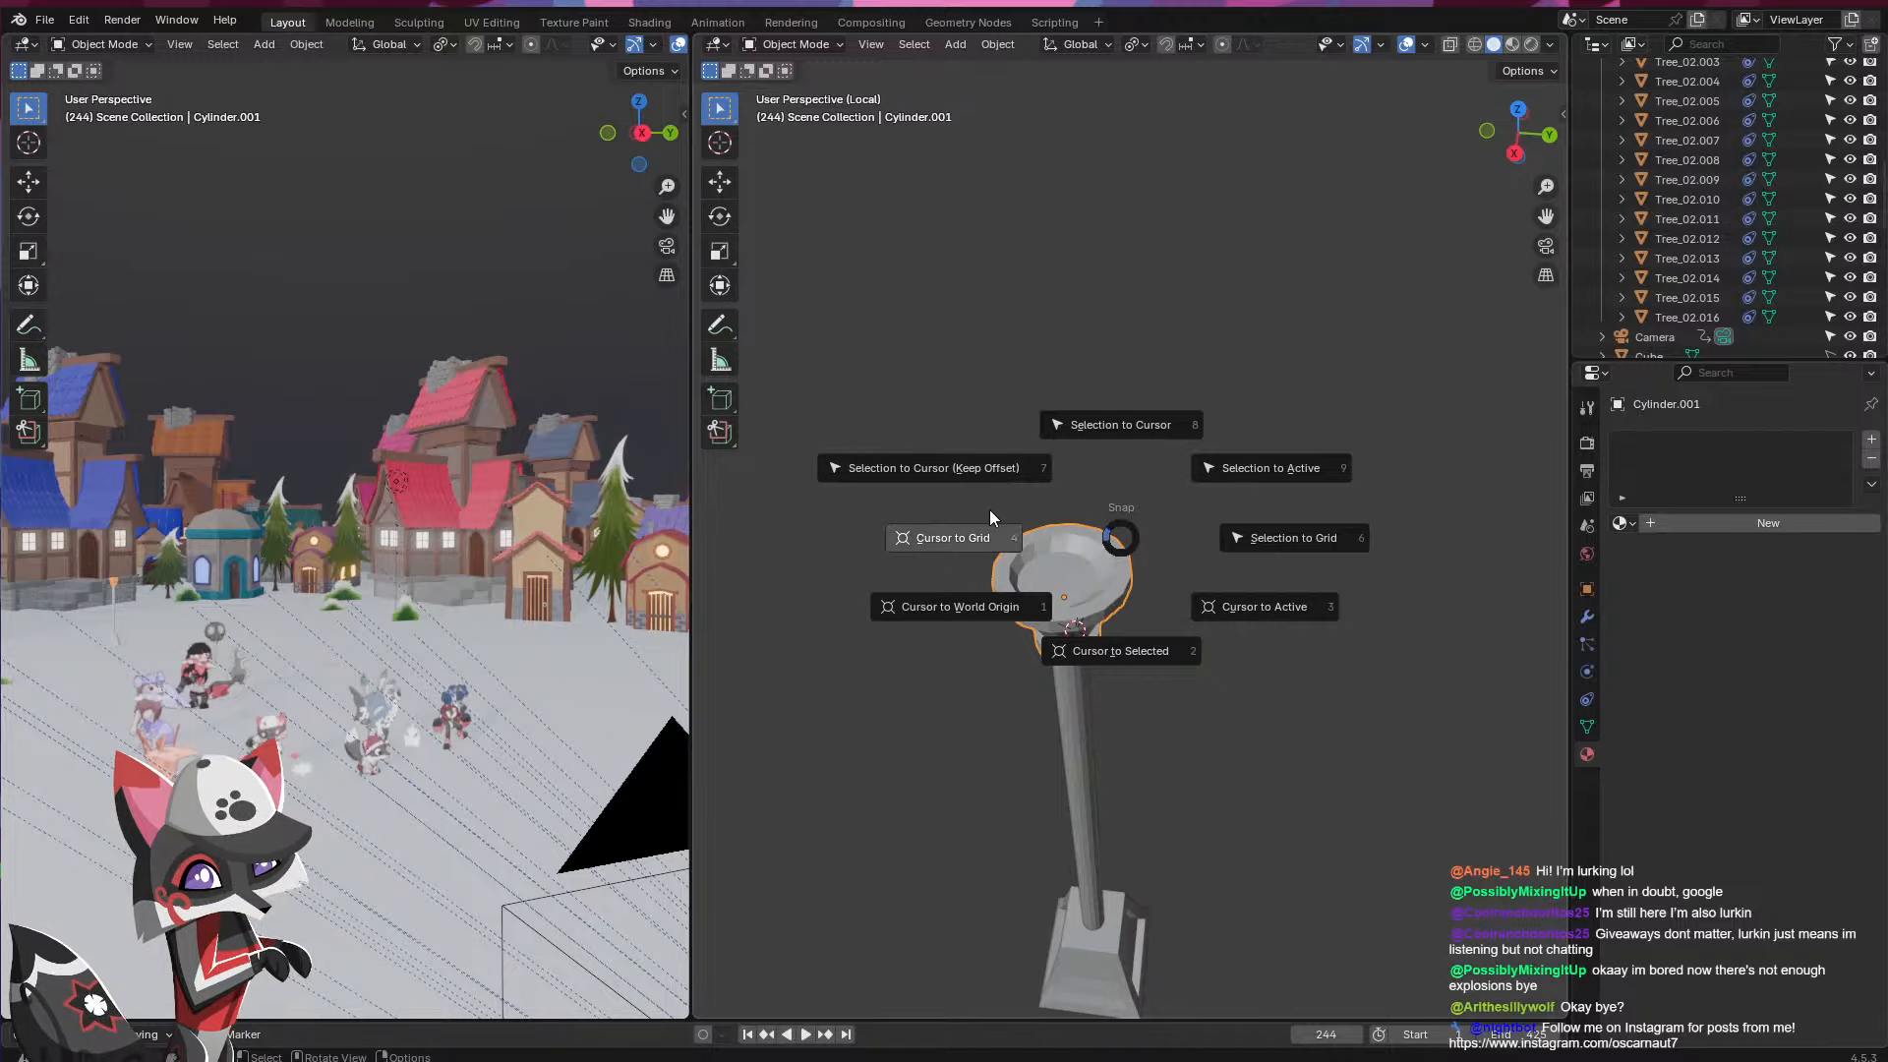
{"action": "left_click", "coordinate": [1121, 652]}
- Add a cube mesh at the 3D cursor and scale it to 0.066
{"action": "middle_click_drag", "start_coordinate": [1129, 629], "coordinate": [1162, 565]}
{"action": "key", "text": "shift+a"}
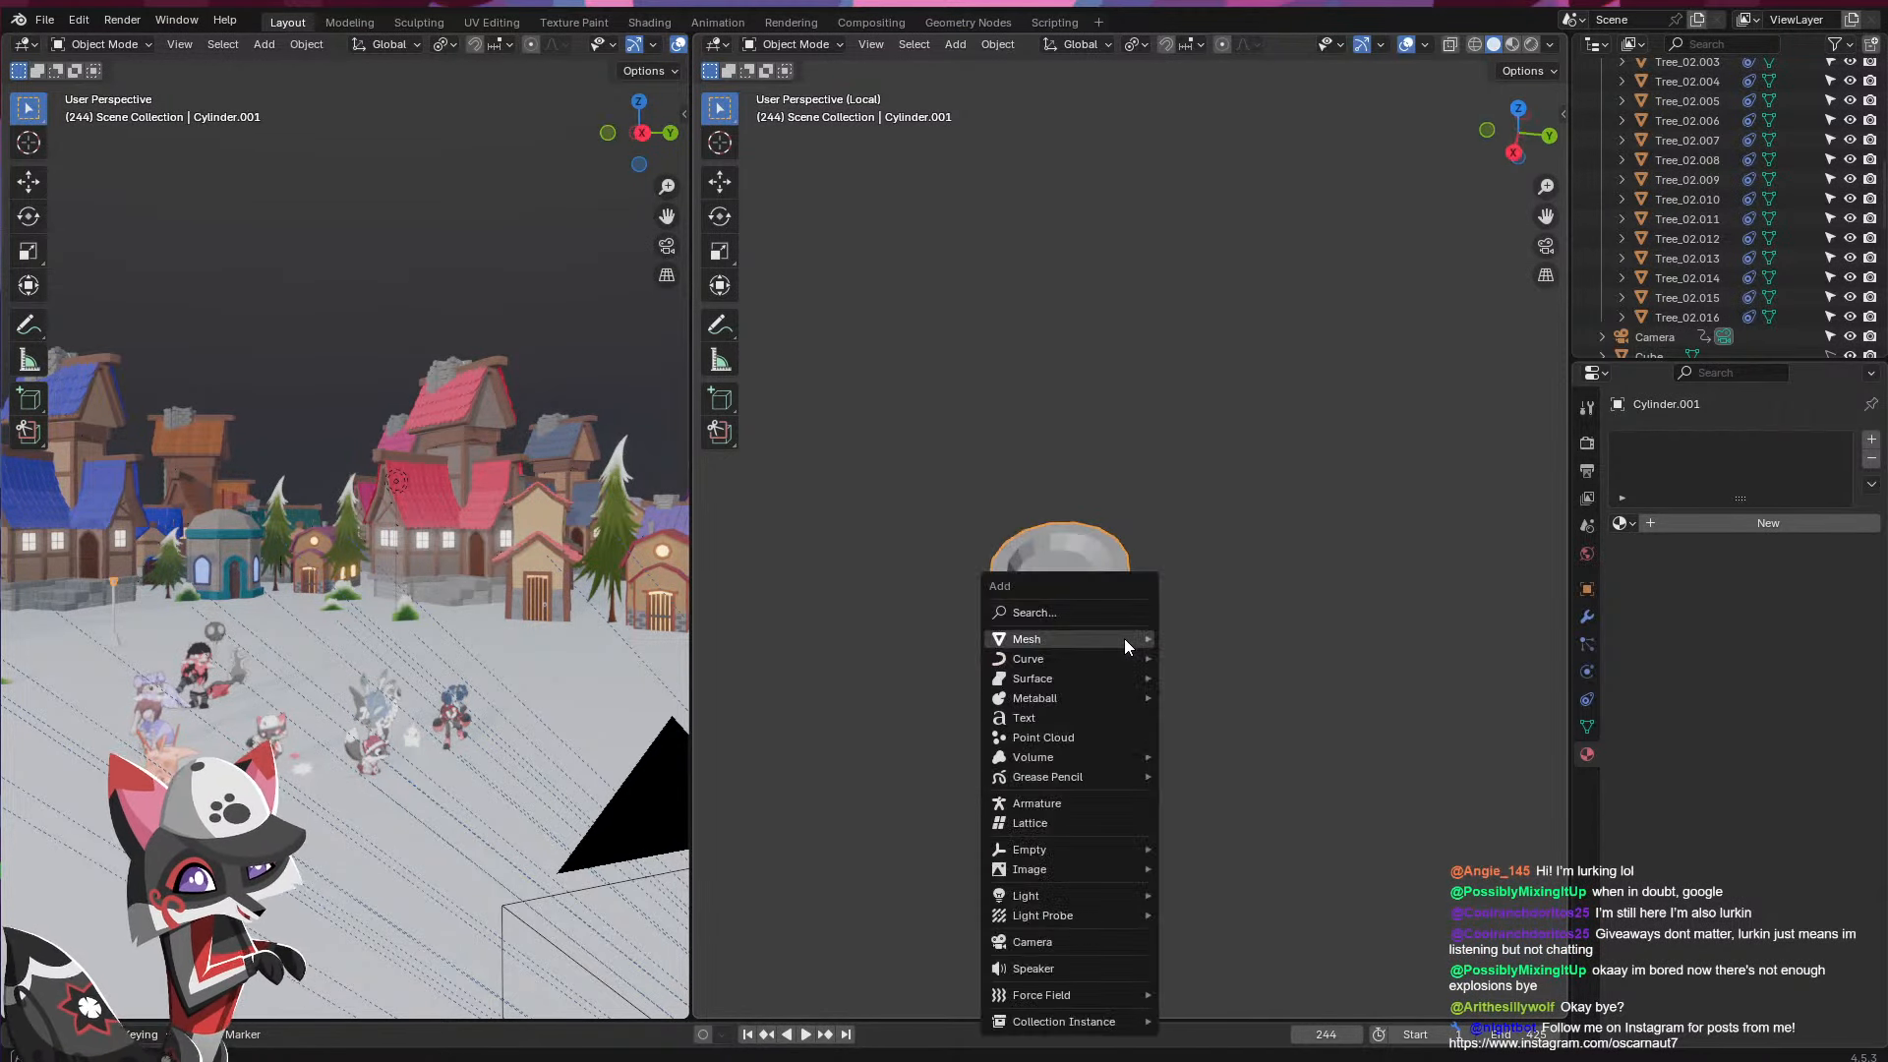
{"action": "mouse_move", "coordinate": [1128, 639]}
{"action": "left_click", "coordinate": [1219, 658]}
{"action": "key", "text": "s"}
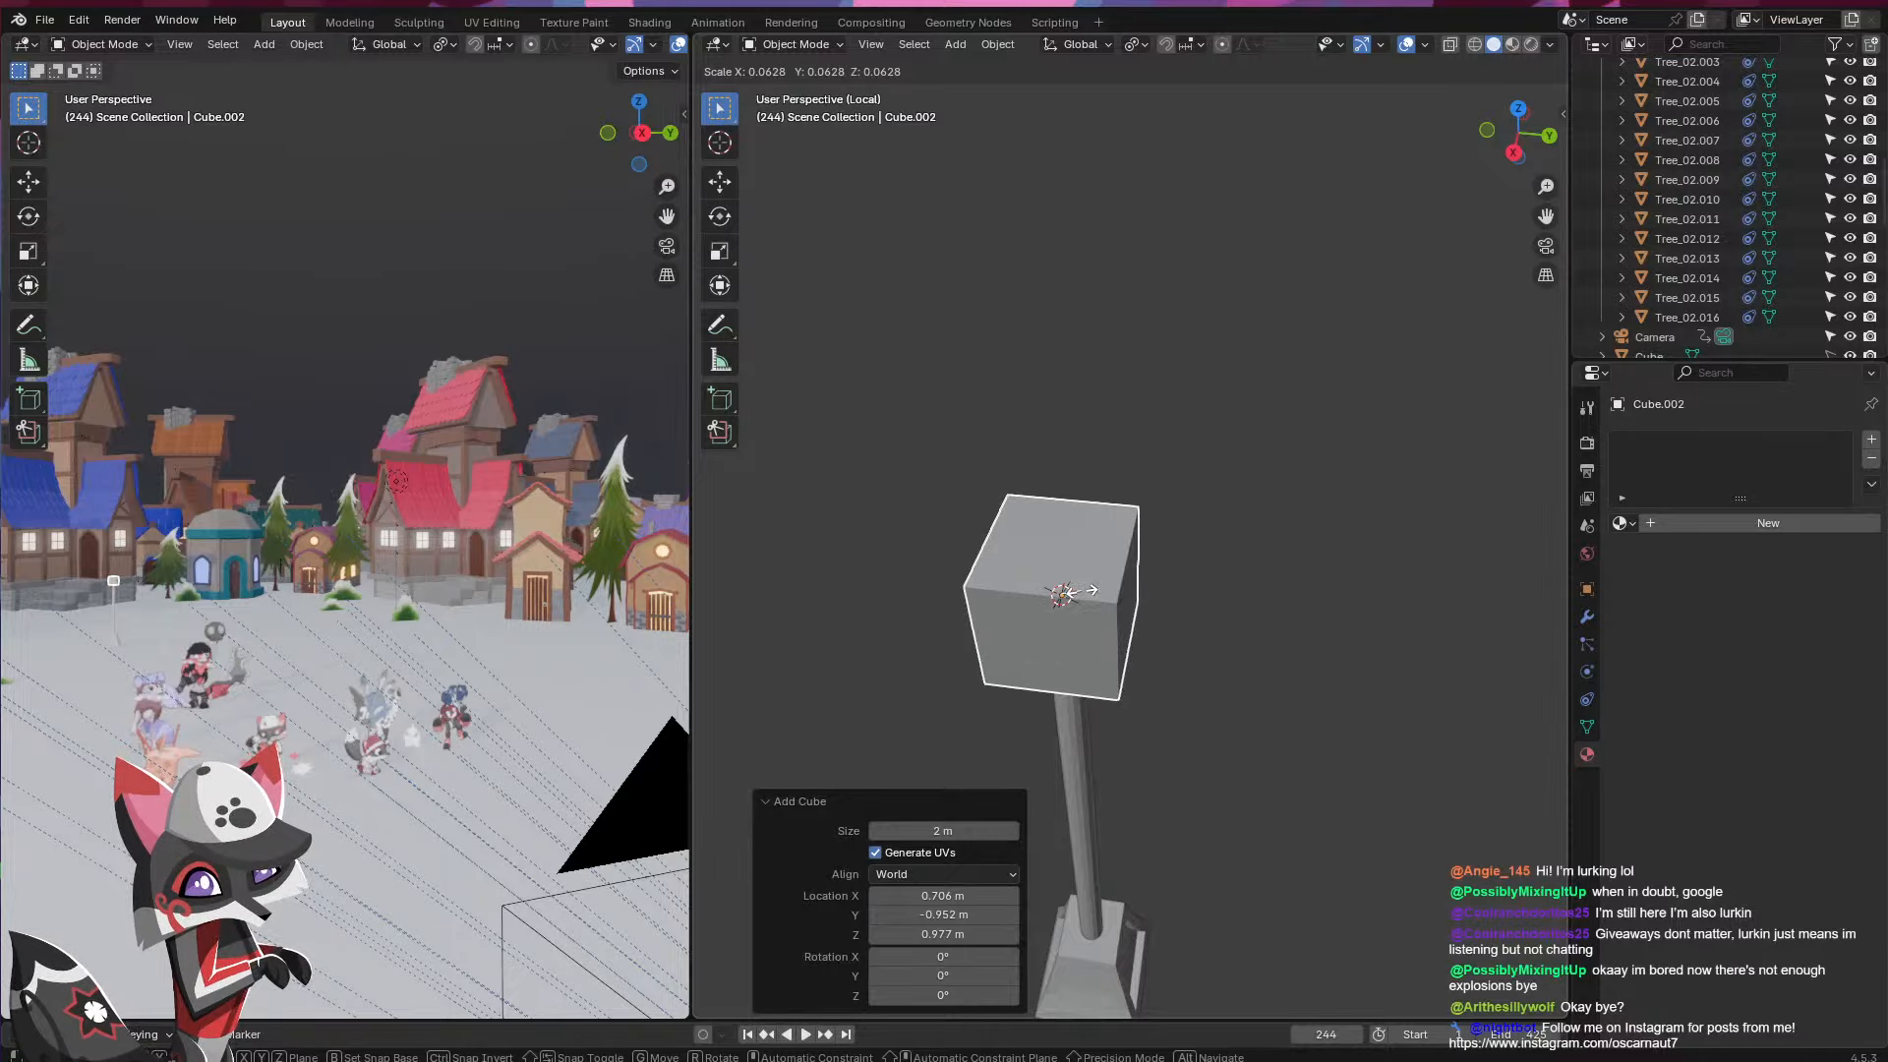
{"action": "left_click", "coordinate": [1087, 599]}
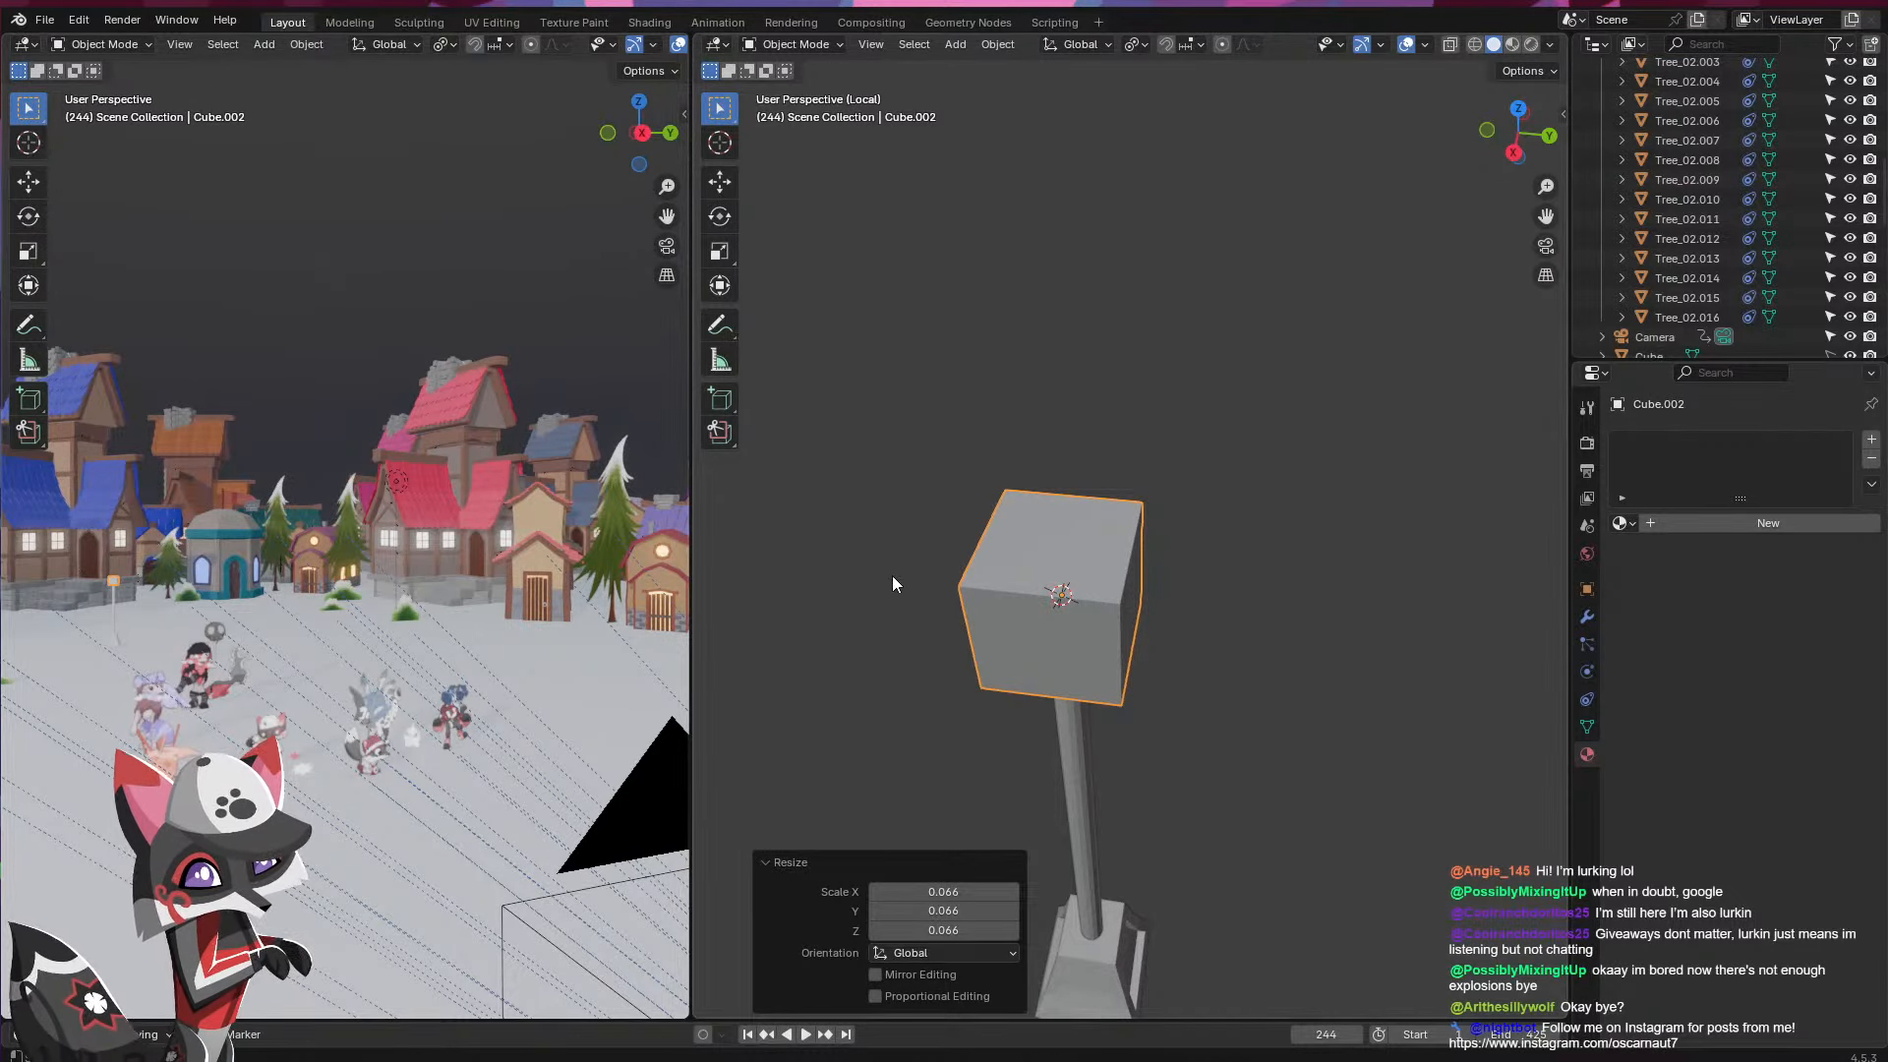
- Raise the small cube about 0.112 m along Z above the cup
{"action": "key", "text": "g"}
{"action": "key", "text": "z"}
{"action": "left_click", "coordinate": [1264, 536]}
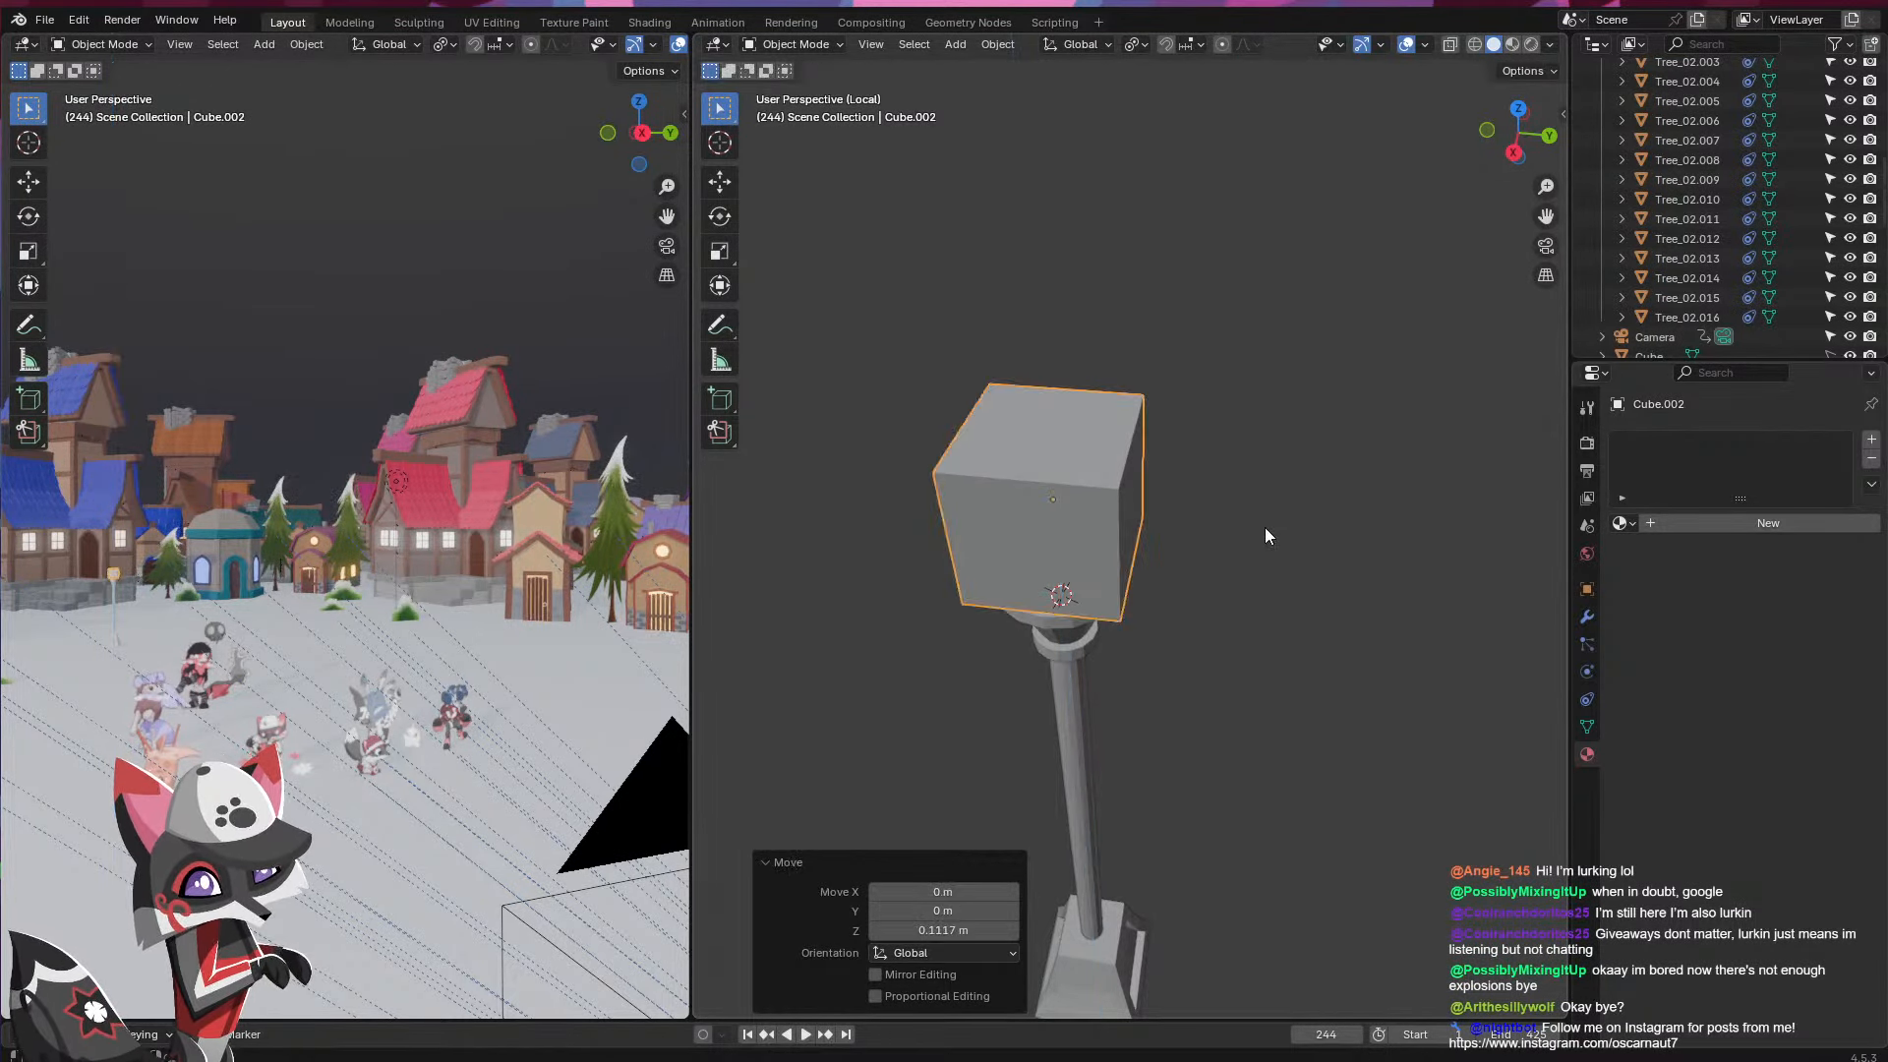
- Scale the cube's bottom face to 0.446 in Edit Mode to taper it into a lantern body
{"action": "middle_click_drag", "start_coordinate": [1265, 527], "coordinate": [1123, 475]}
{"action": "key", "text": "m"}
{"action": "left_click", "coordinate": [1124, 452]}
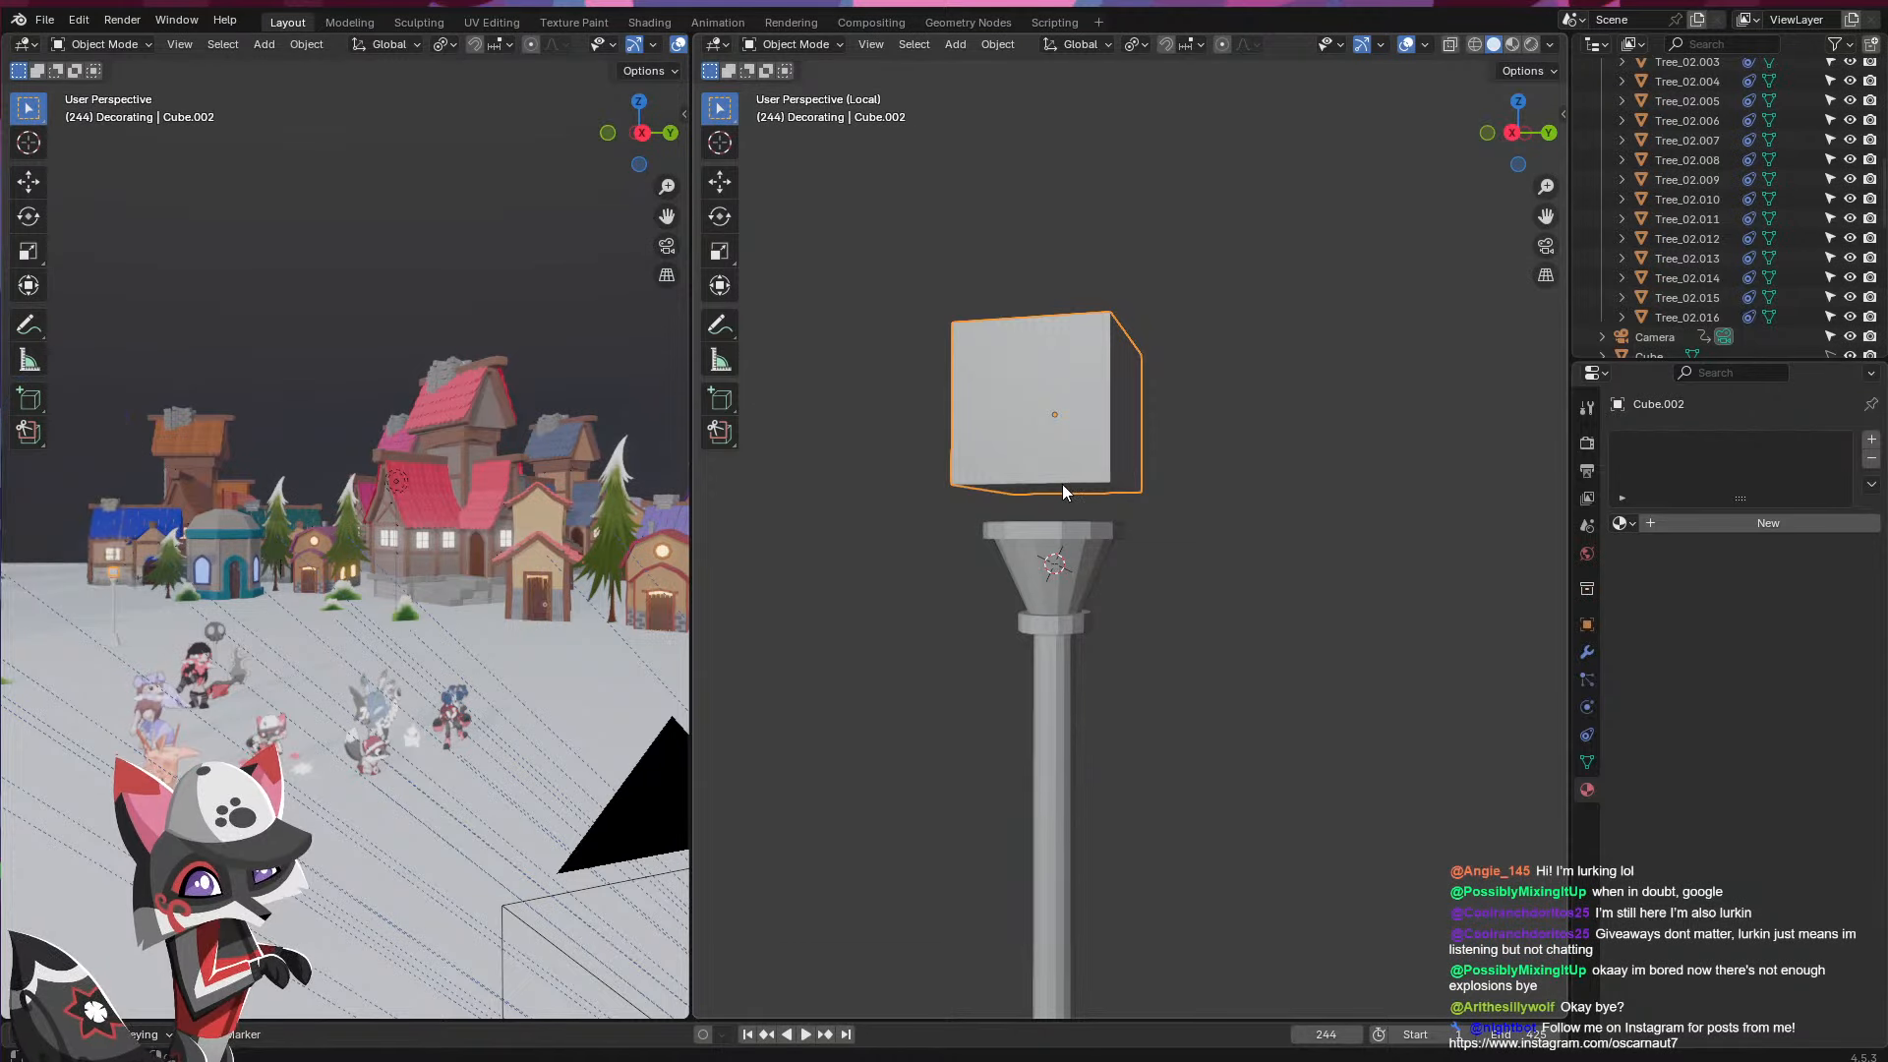
{"action": "key", "text": "Tab"}
{"action": "left_click", "coordinate": [1063, 488]}
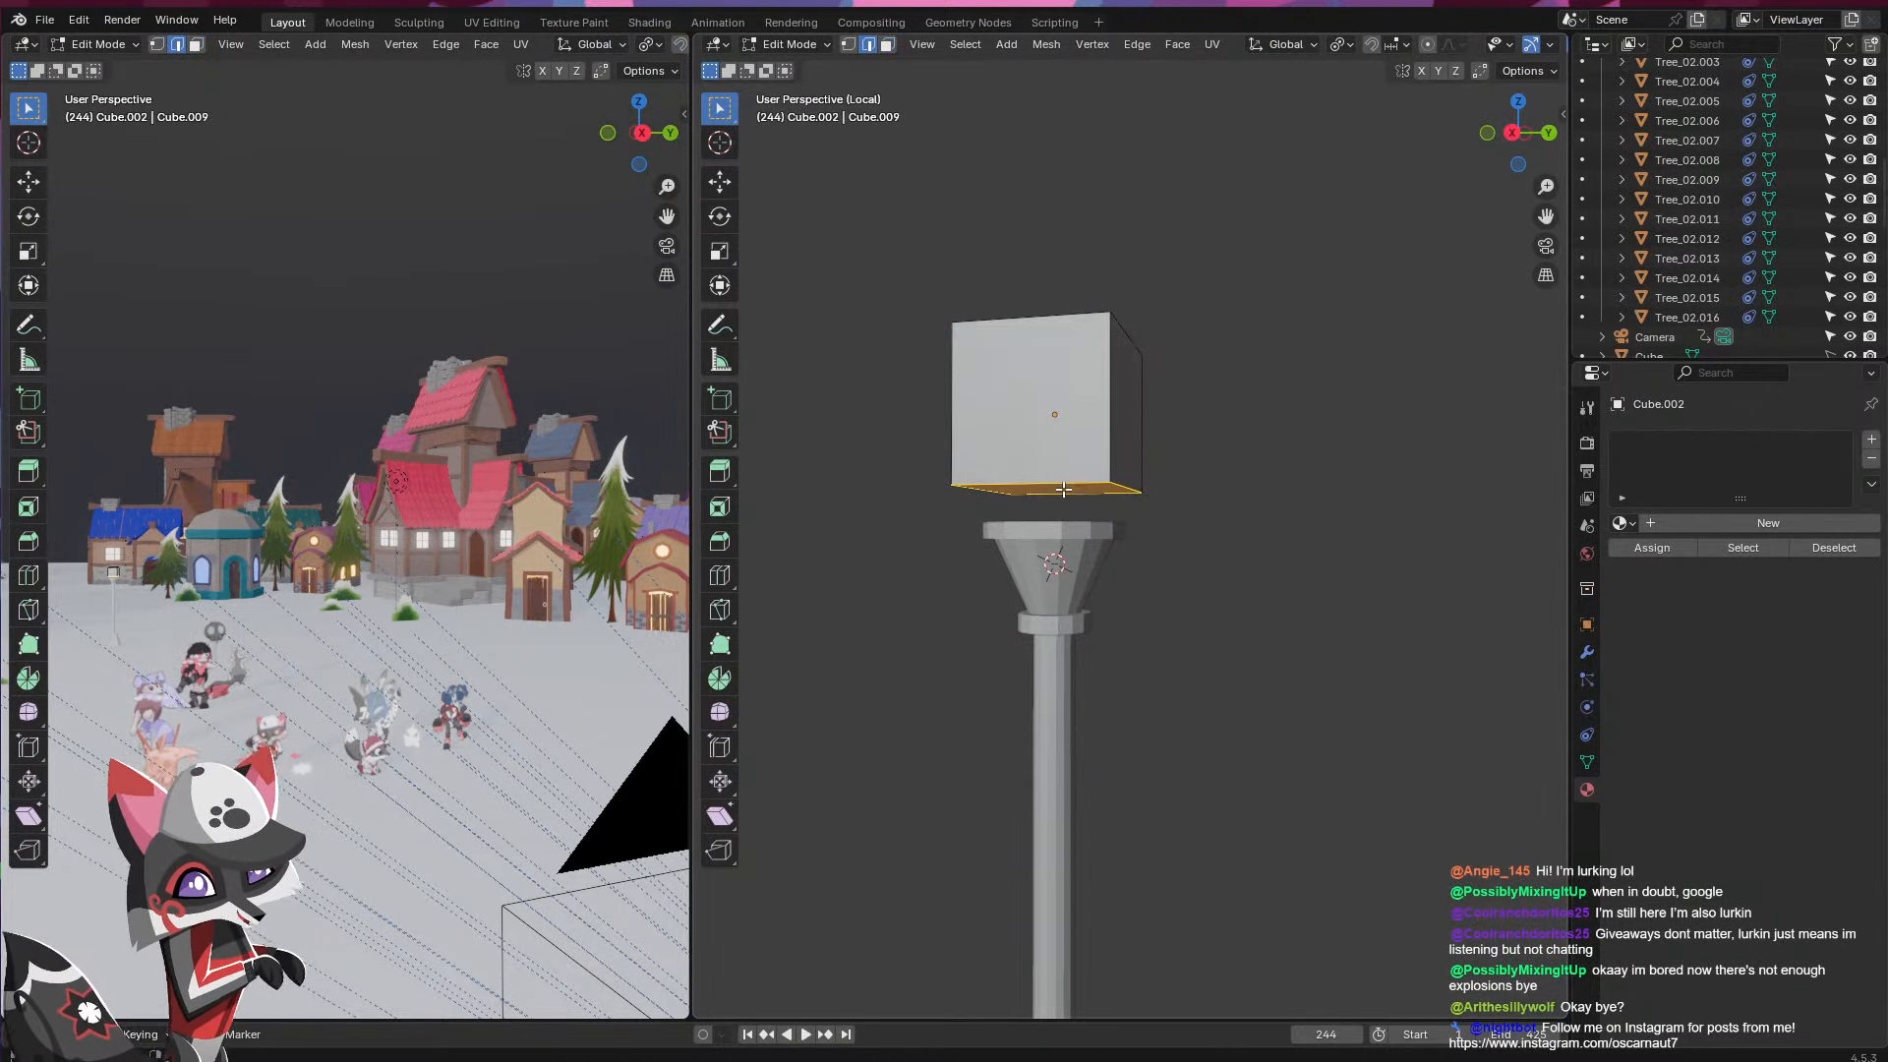
{"action": "key", "text": "3"}
{"action": "key", "text": "s"}
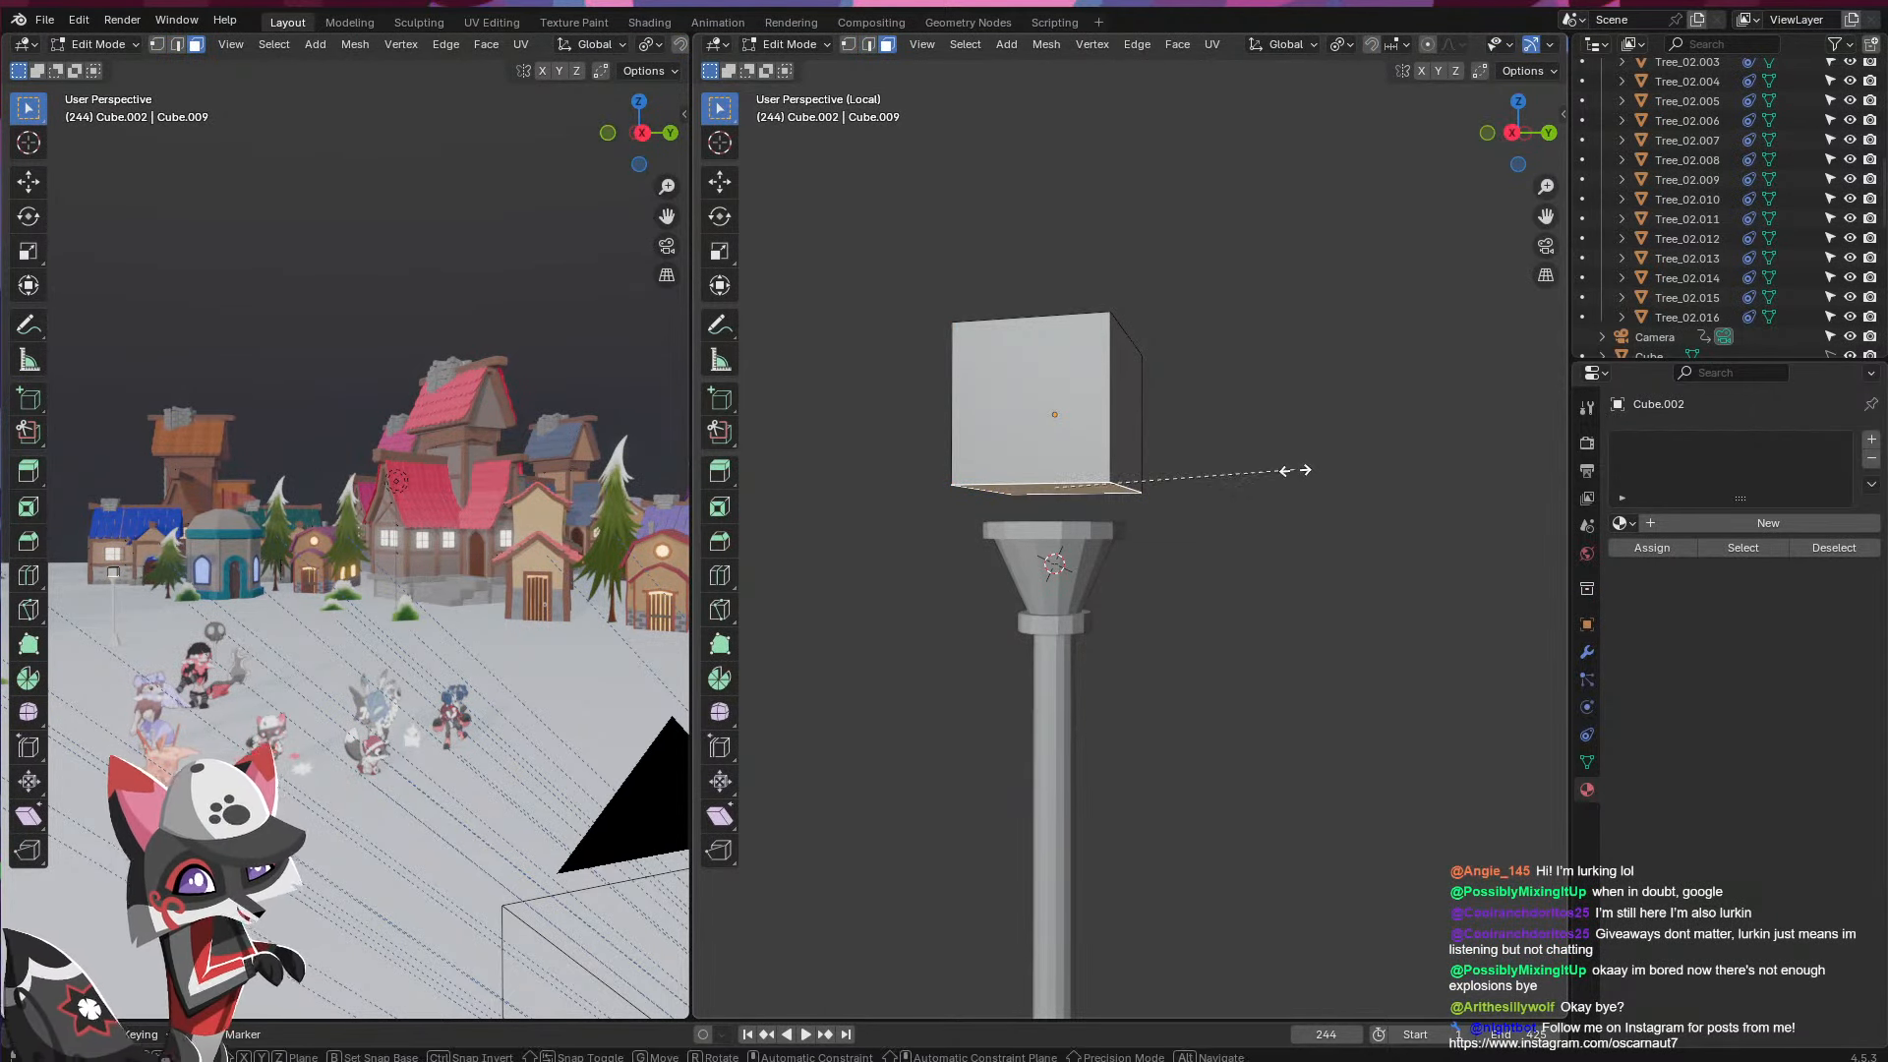
{"action": "left_click", "coordinate": [1189, 472]}
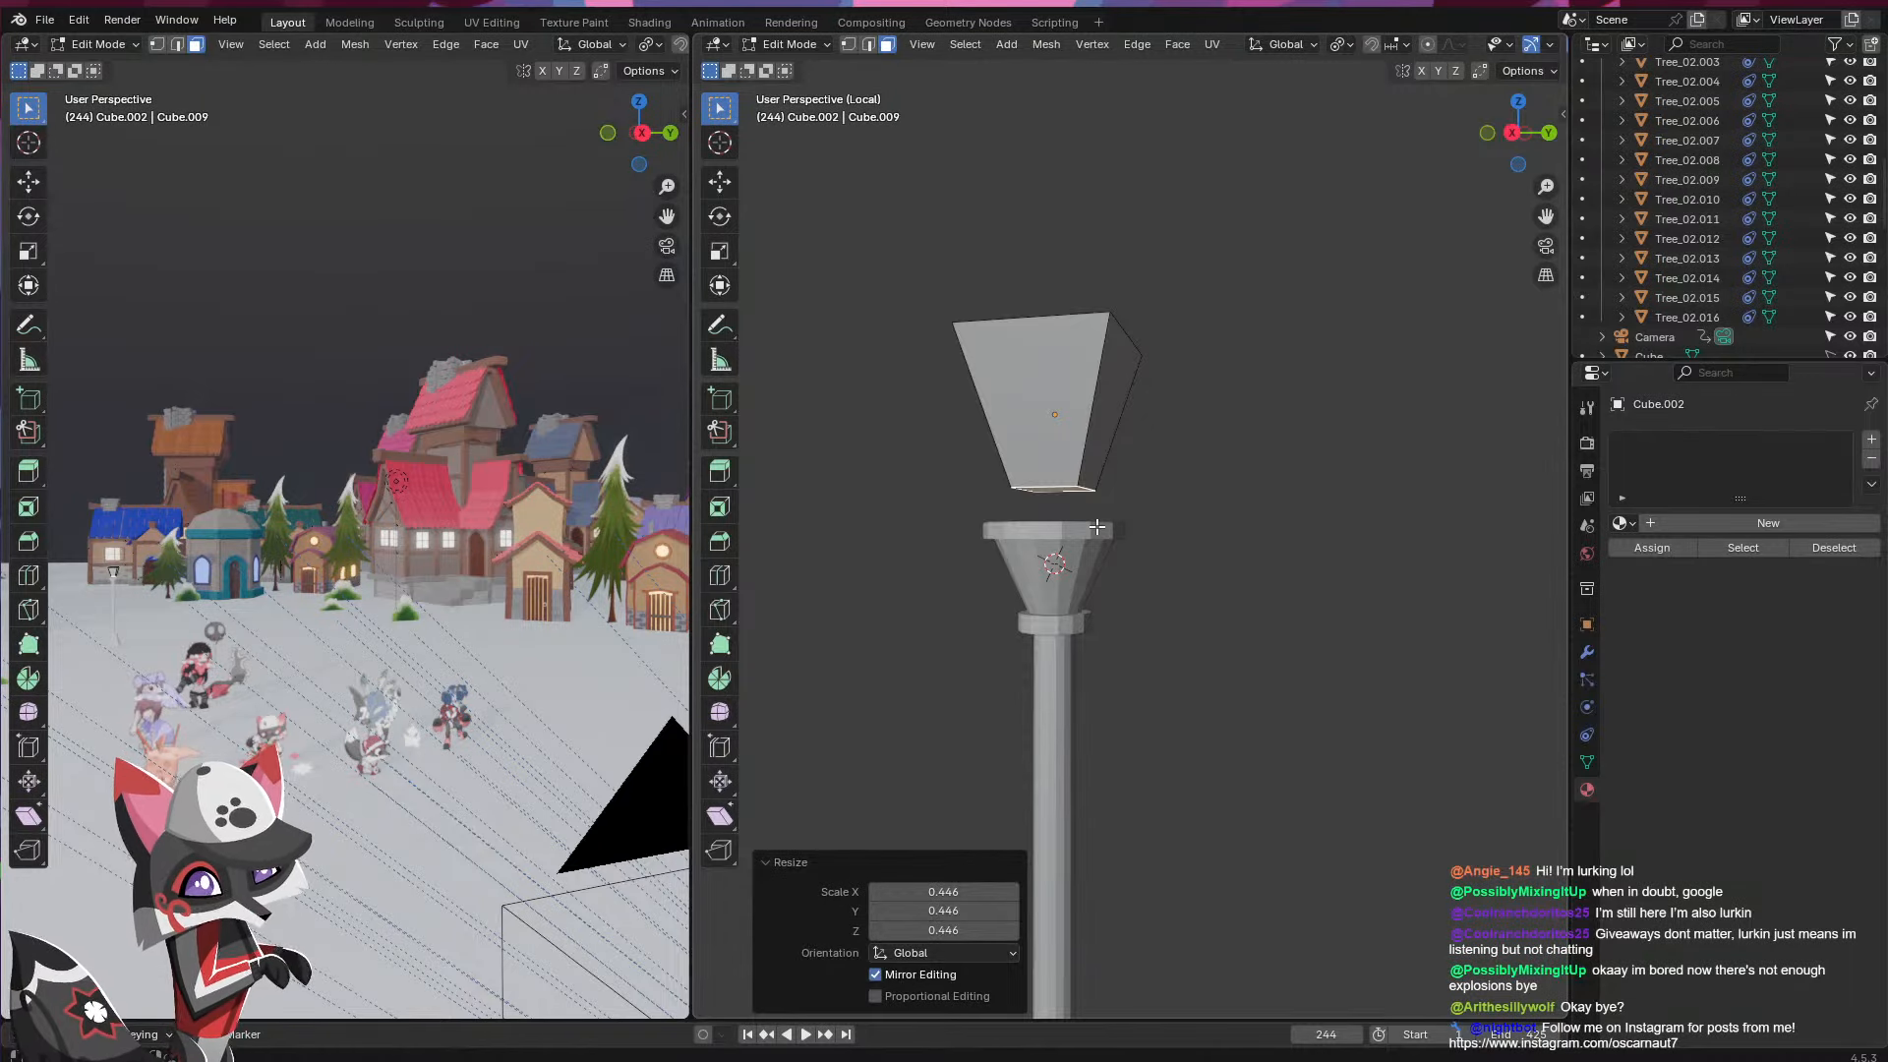
- Lower the tapered lantern body along Z until its narrow end sits in the cup
{"action": "key", "text": "Tab"}
{"action": "key", "text": "g"}
{"action": "key", "text": "z"}
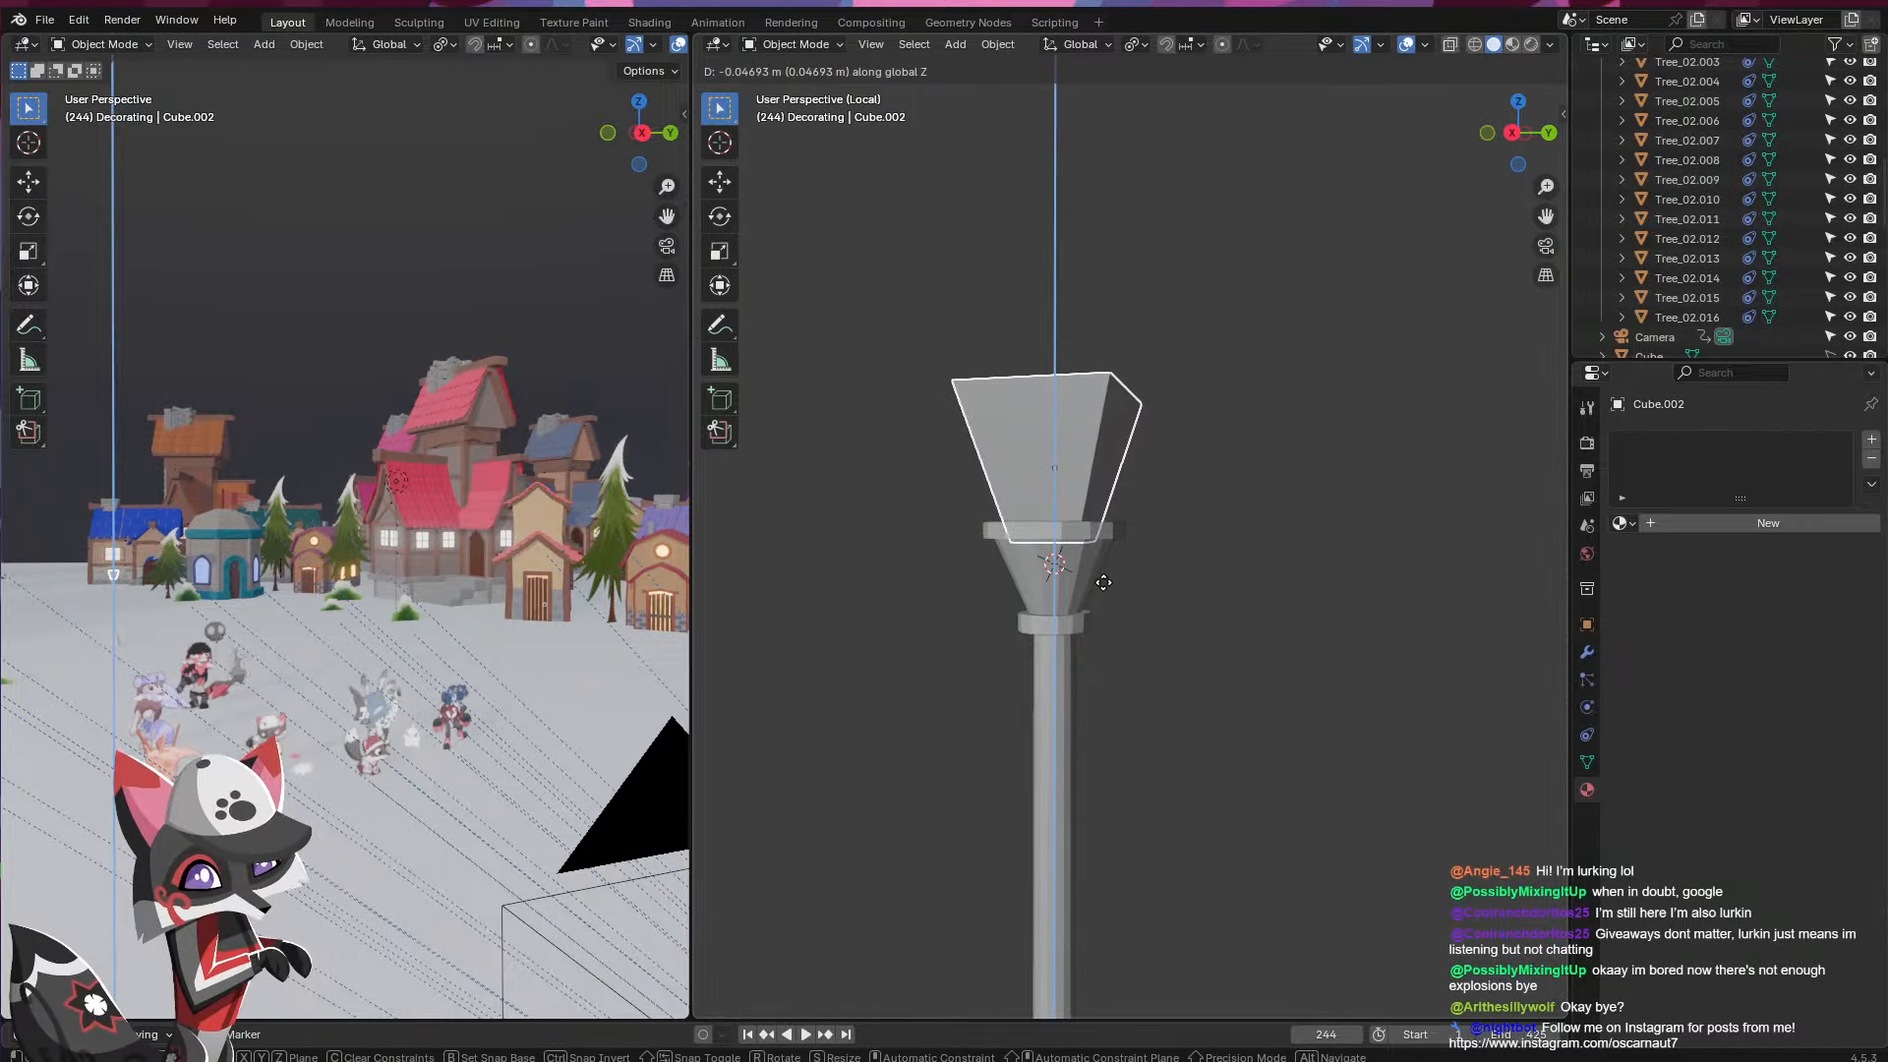
{"action": "left_click", "coordinate": [1102, 590]}
{"action": "mouse_move", "coordinate": [1102, 590]}
{"action": "middle_mouse_down"}
{"action": "mouse_move", "coordinate": [1096, 659]}
{"action": "mouse_move", "coordinate": [1125, 615]}
{"action": "mouse_move", "coordinate": [1142, 647]}
{"action": "mouse_move", "coordinate": [1133, 584]}
{"action": "middle_mouse_up"}
{"action": "key", "text": "g"}
{"action": "right_click", "coordinate": [1133, 584]}
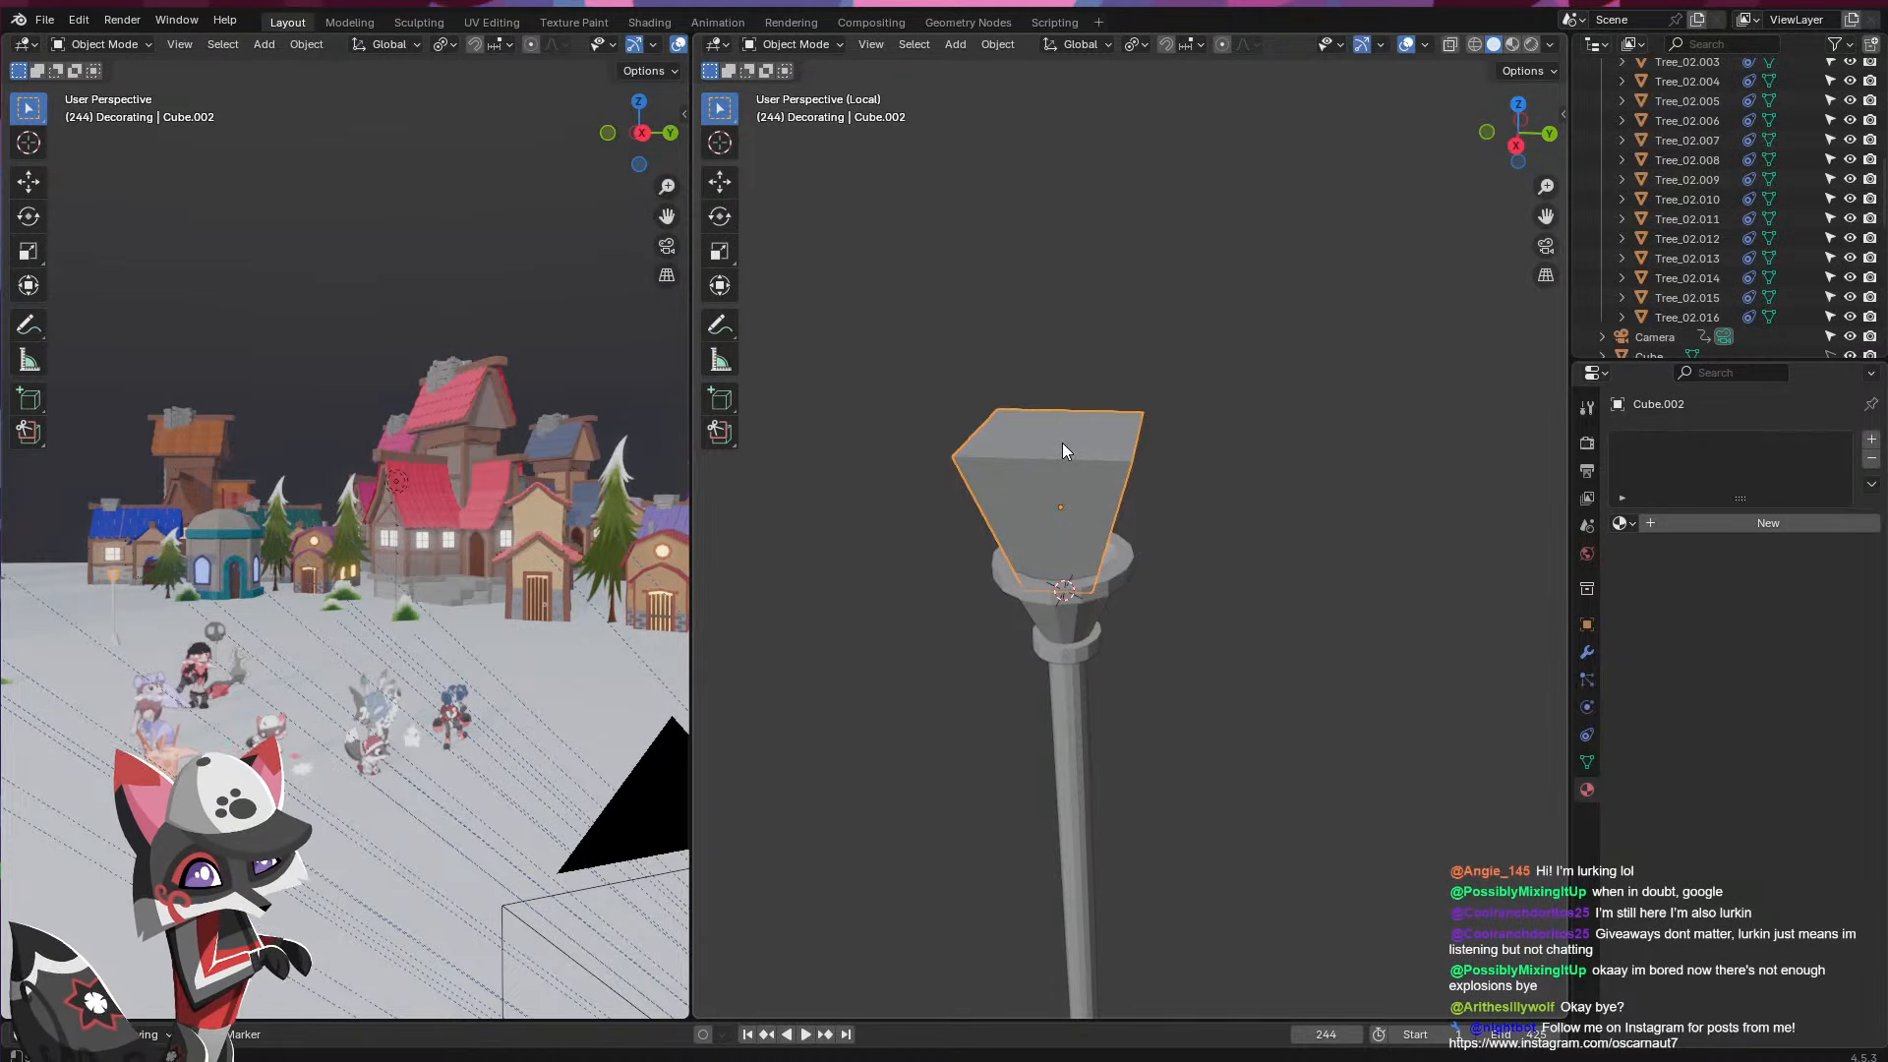
- Restore the visibility of the Decorating collection and collapse its contents in the outliner
{"action": "key", "text": "3"}
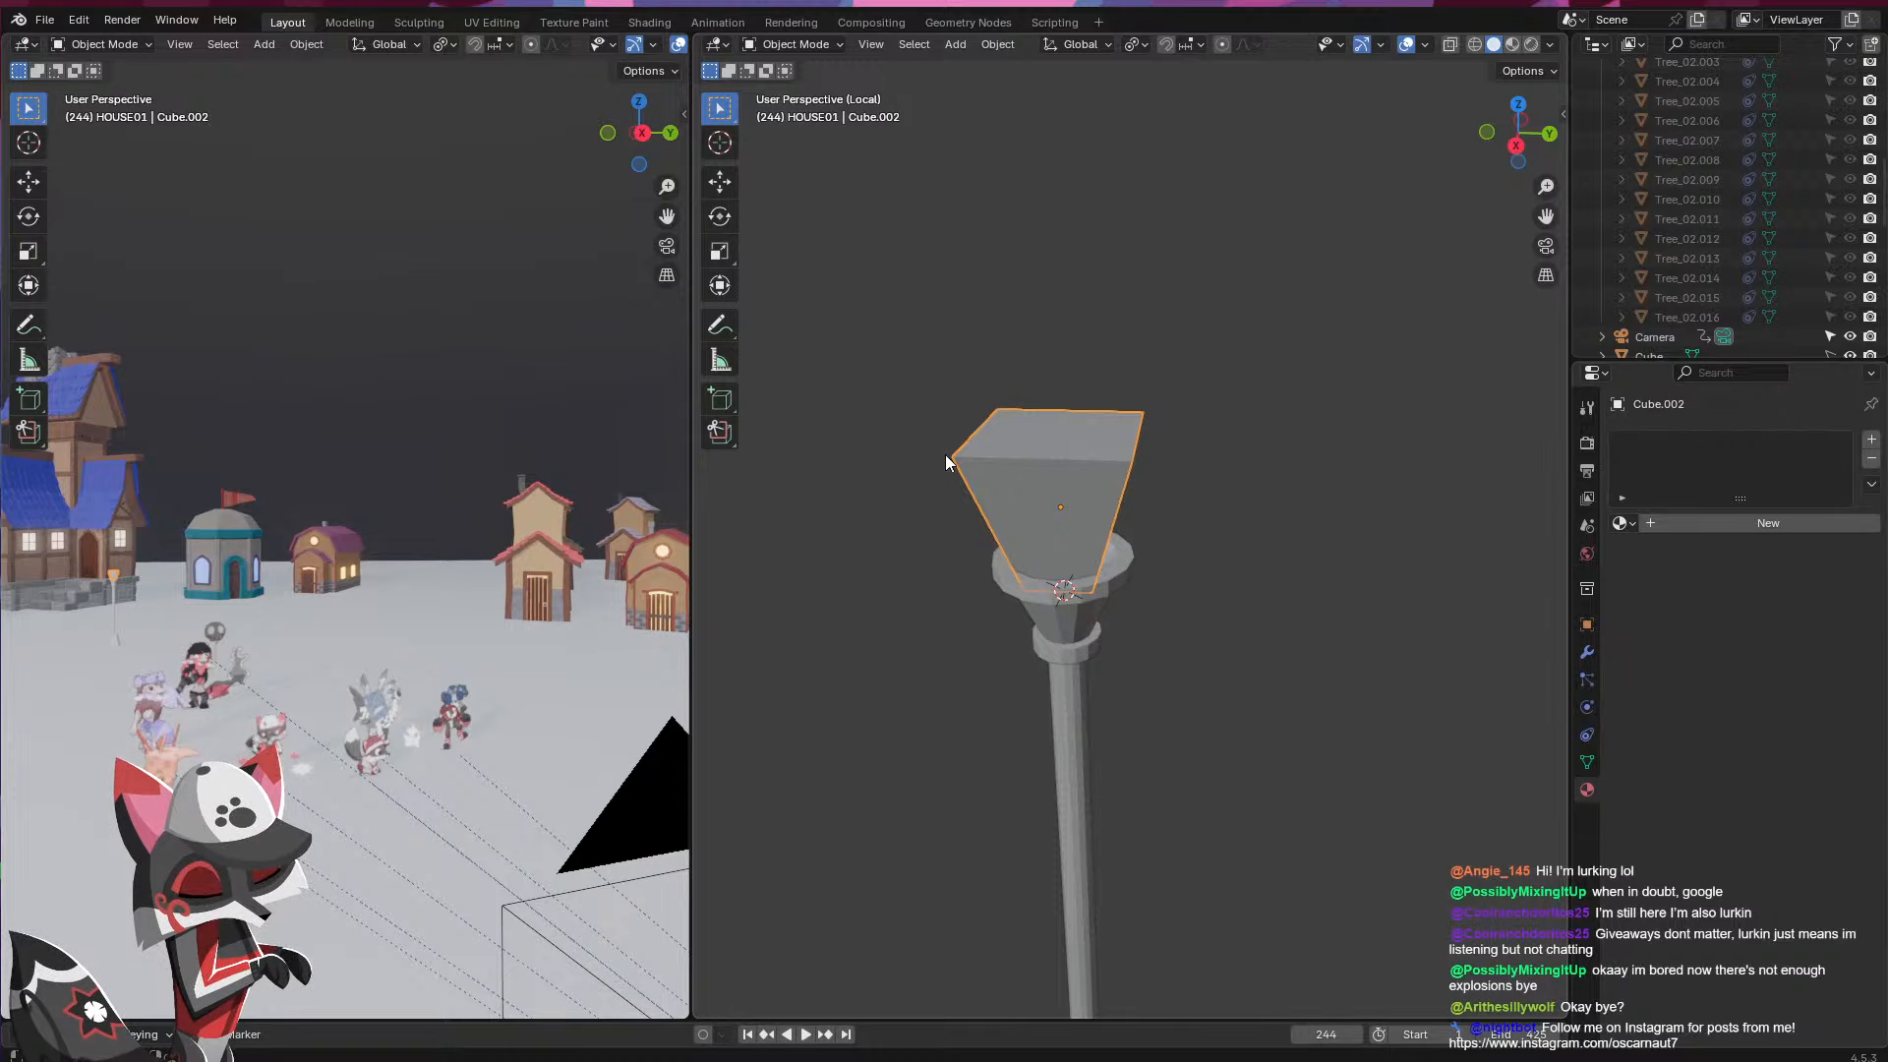
{"action": "key", "text": "alt+a"}
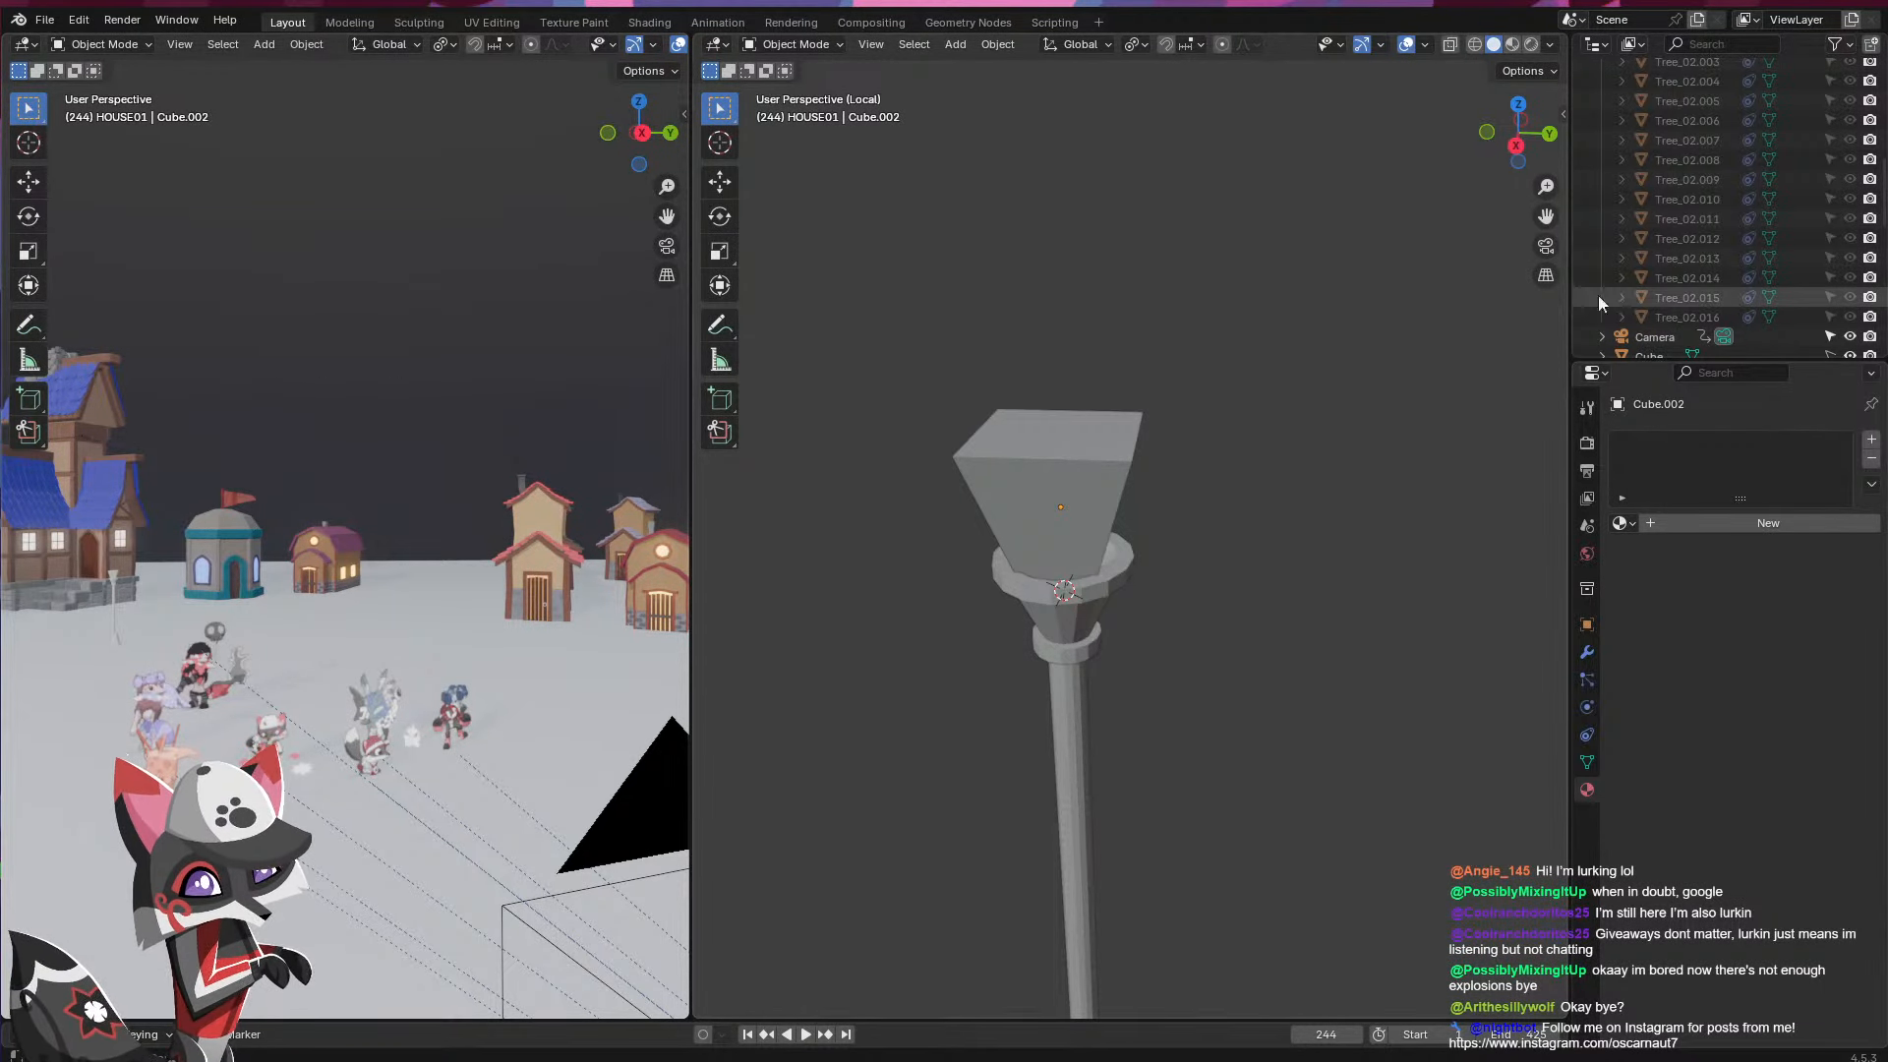
{"action": "scroll", "coordinate": [1696, 233], "scroll_direction": "up", "scroll_amount": 6}
{"action": "left_click", "coordinate": [1847, 147]}
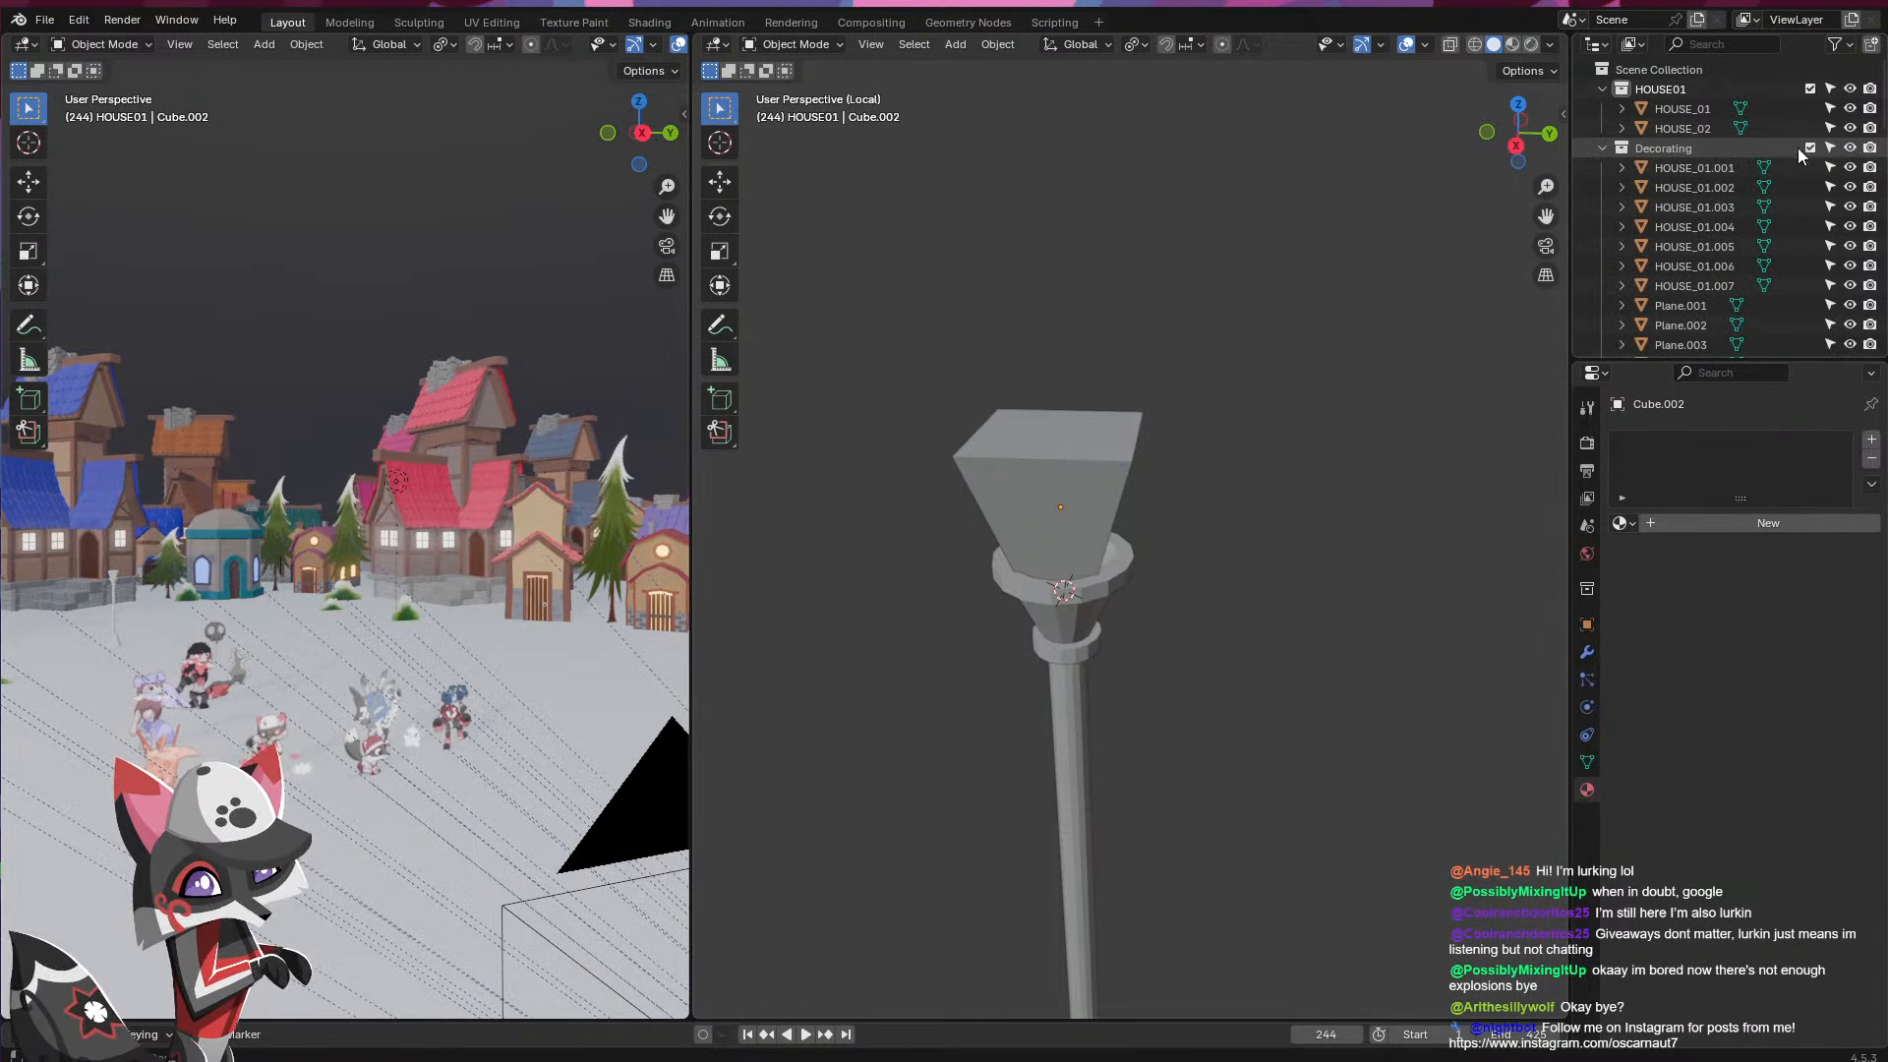
{"action": "left_click", "coordinate": [1602, 148]}
{"action": "left_click", "coordinate": [1830, 147]}
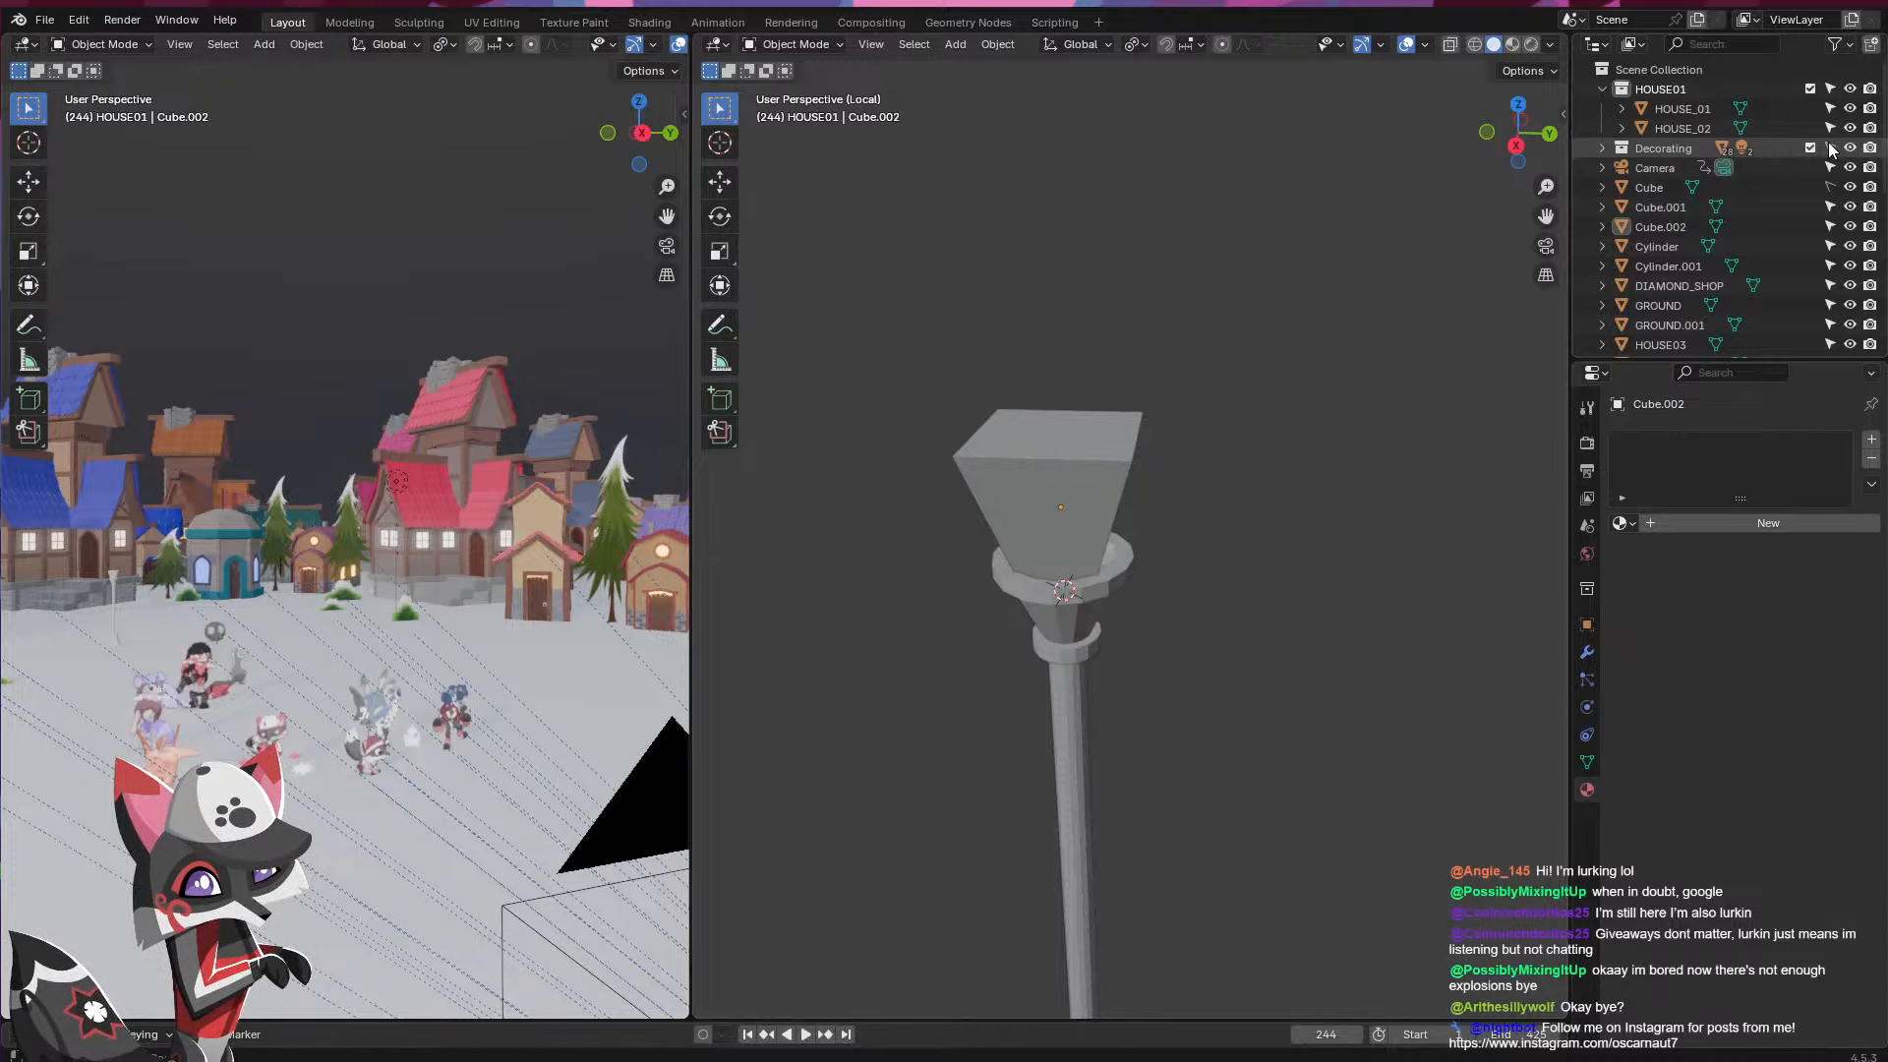
{"action": "scroll", "coordinate": [1710, 311], "scroll_direction": "down", "scroll_amount": 5}
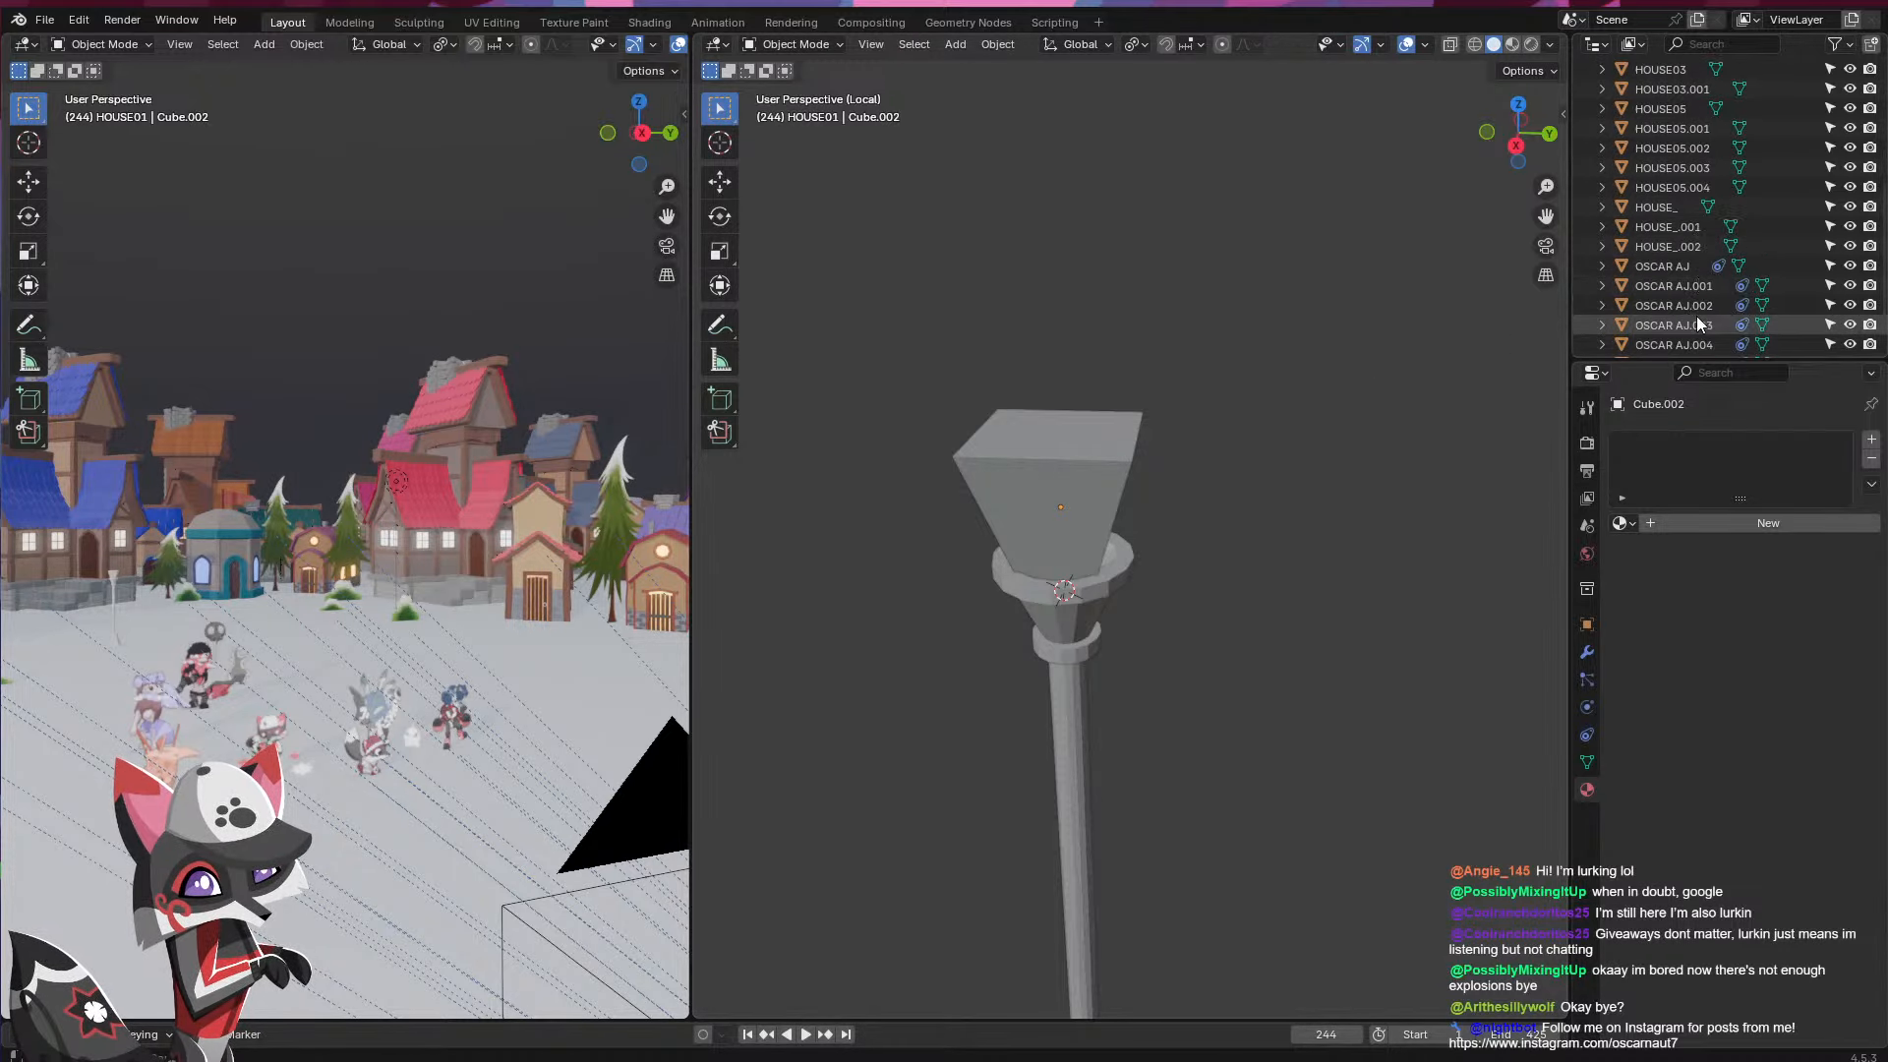
- Extrude the lantern body's top face in place in Edit Mode and scale it to 1.225 as an overhanging eave
{"action": "left_click", "coordinate": [1052, 422]}
{"action": "middle_click_drag", "start_coordinate": [1106, 464], "coordinate": [1058, 480]}
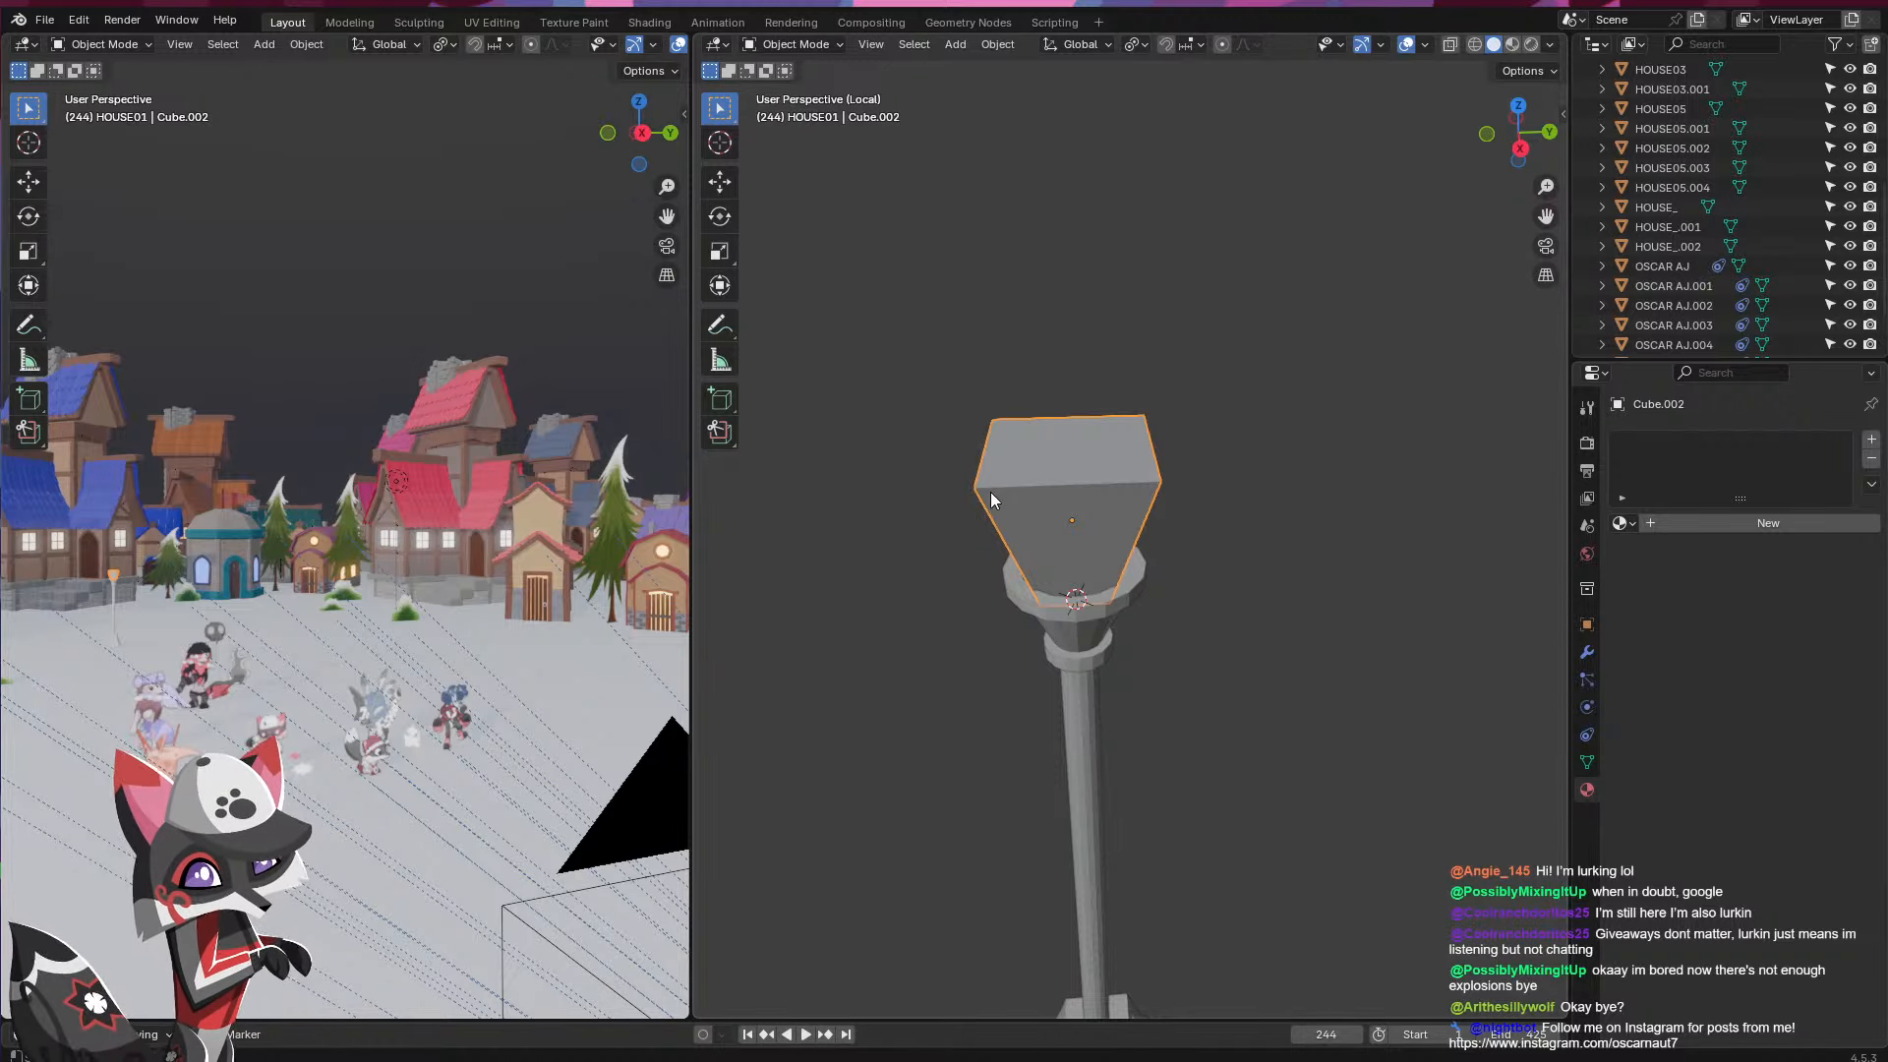
{"action": "key", "text": "Tab"}
{"action": "left_click", "coordinate": [1061, 460]}
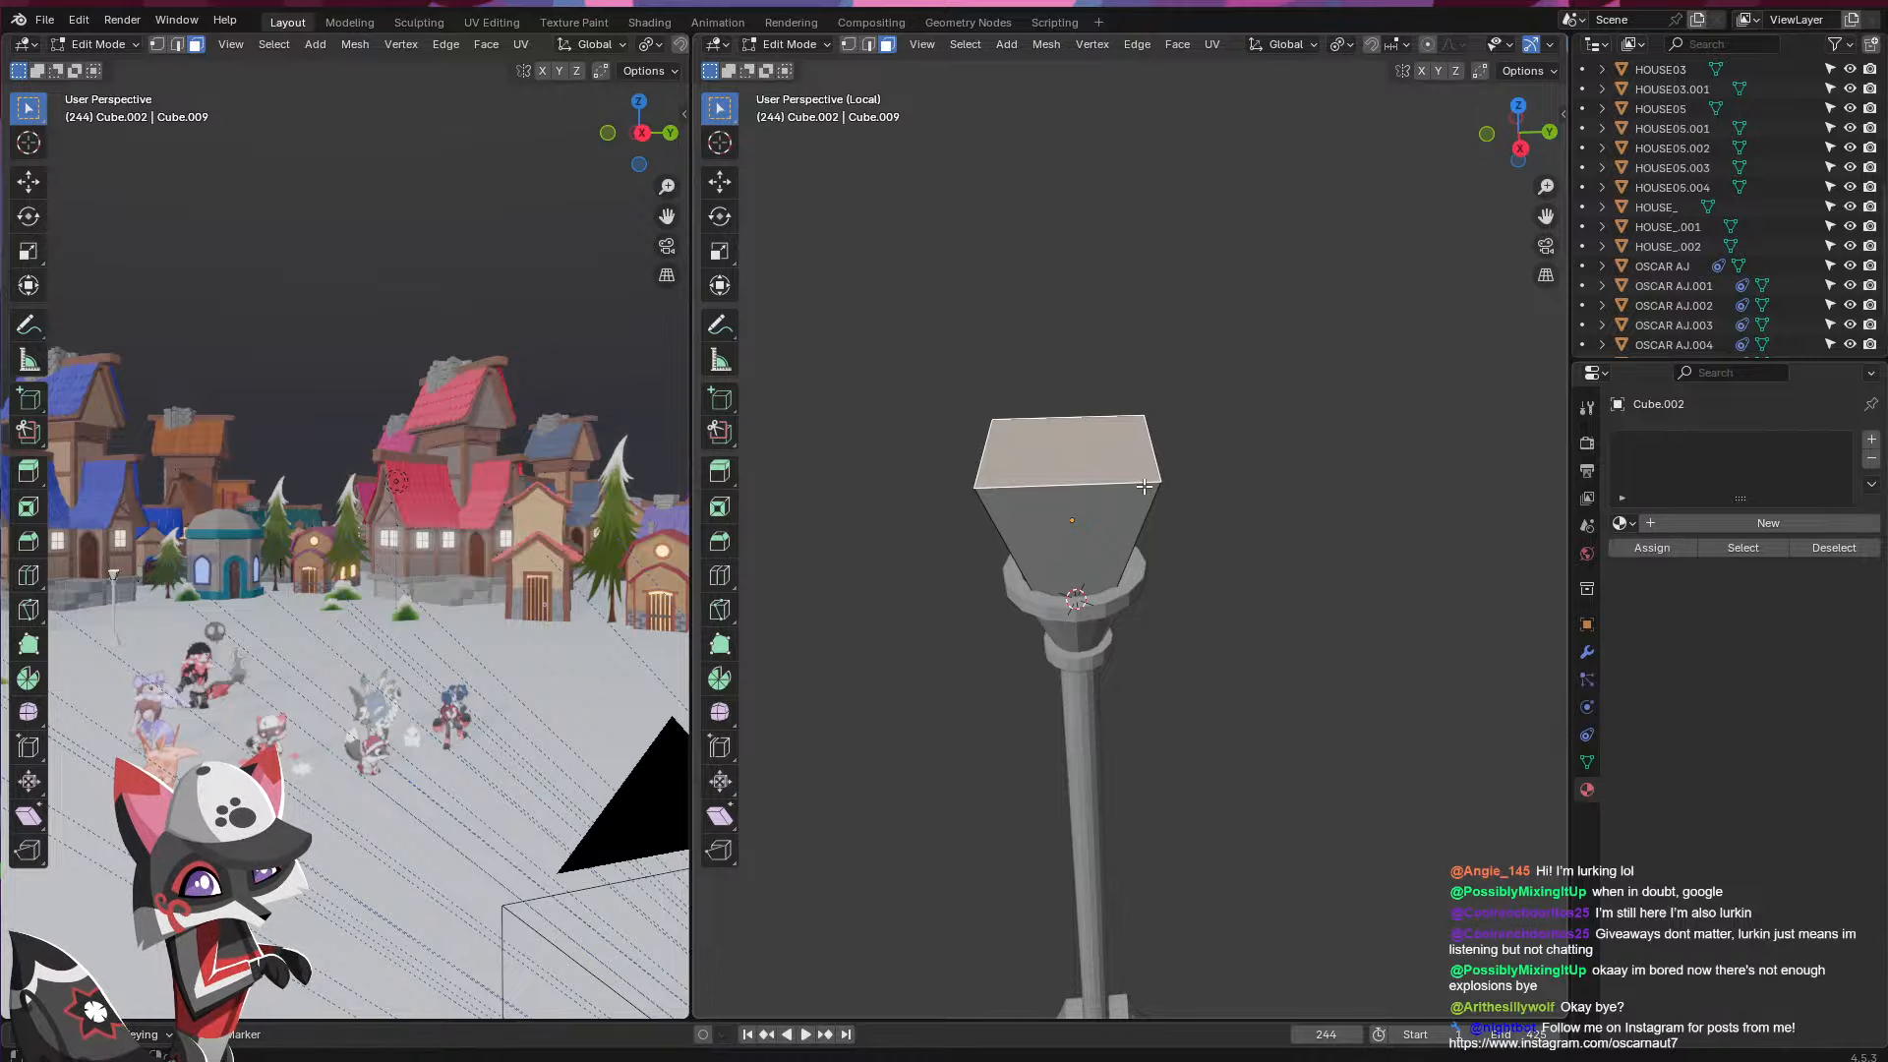
{"action": "mouse_move", "coordinate": [1143, 483]}
{"action": "middle_mouse_down"}
{"action": "mouse_move", "coordinate": [927, 409]}
{"action": "mouse_move", "coordinate": [1148, 453]}
{"action": "middle_mouse_up"}
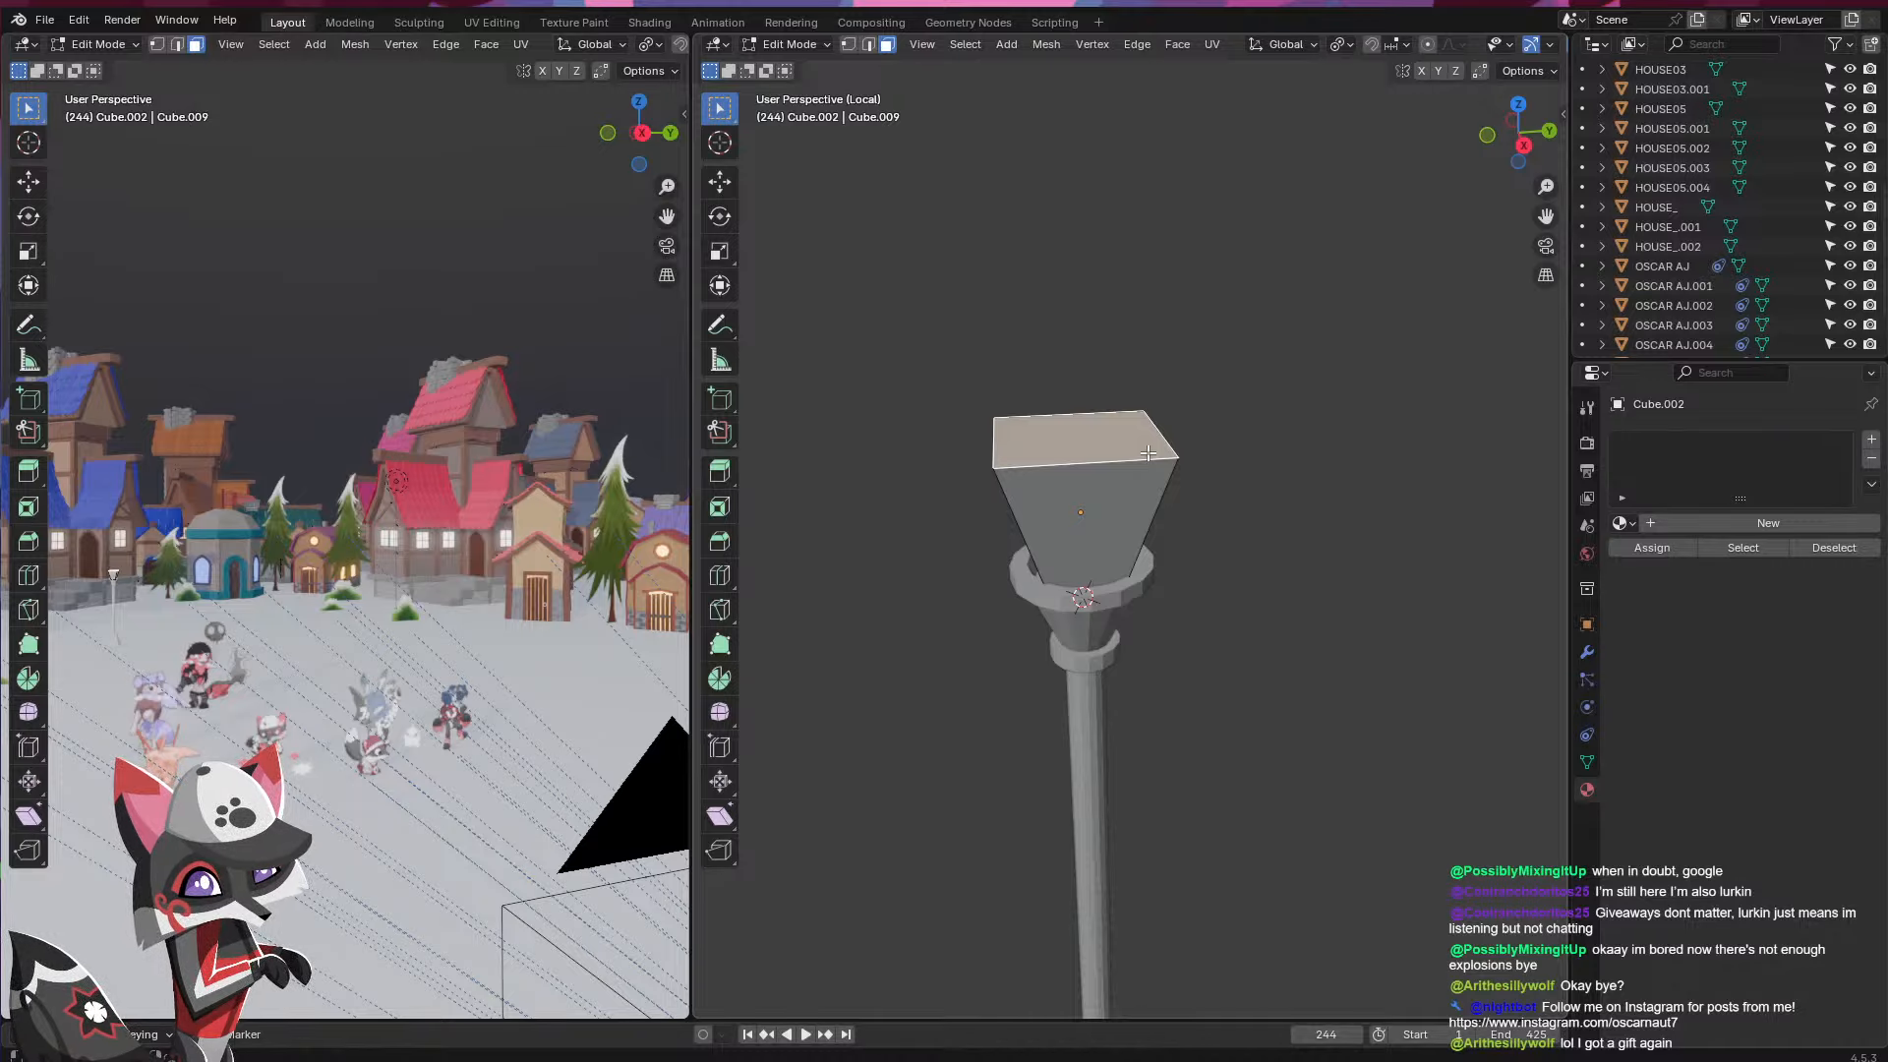
{"action": "key", "text": "s"}
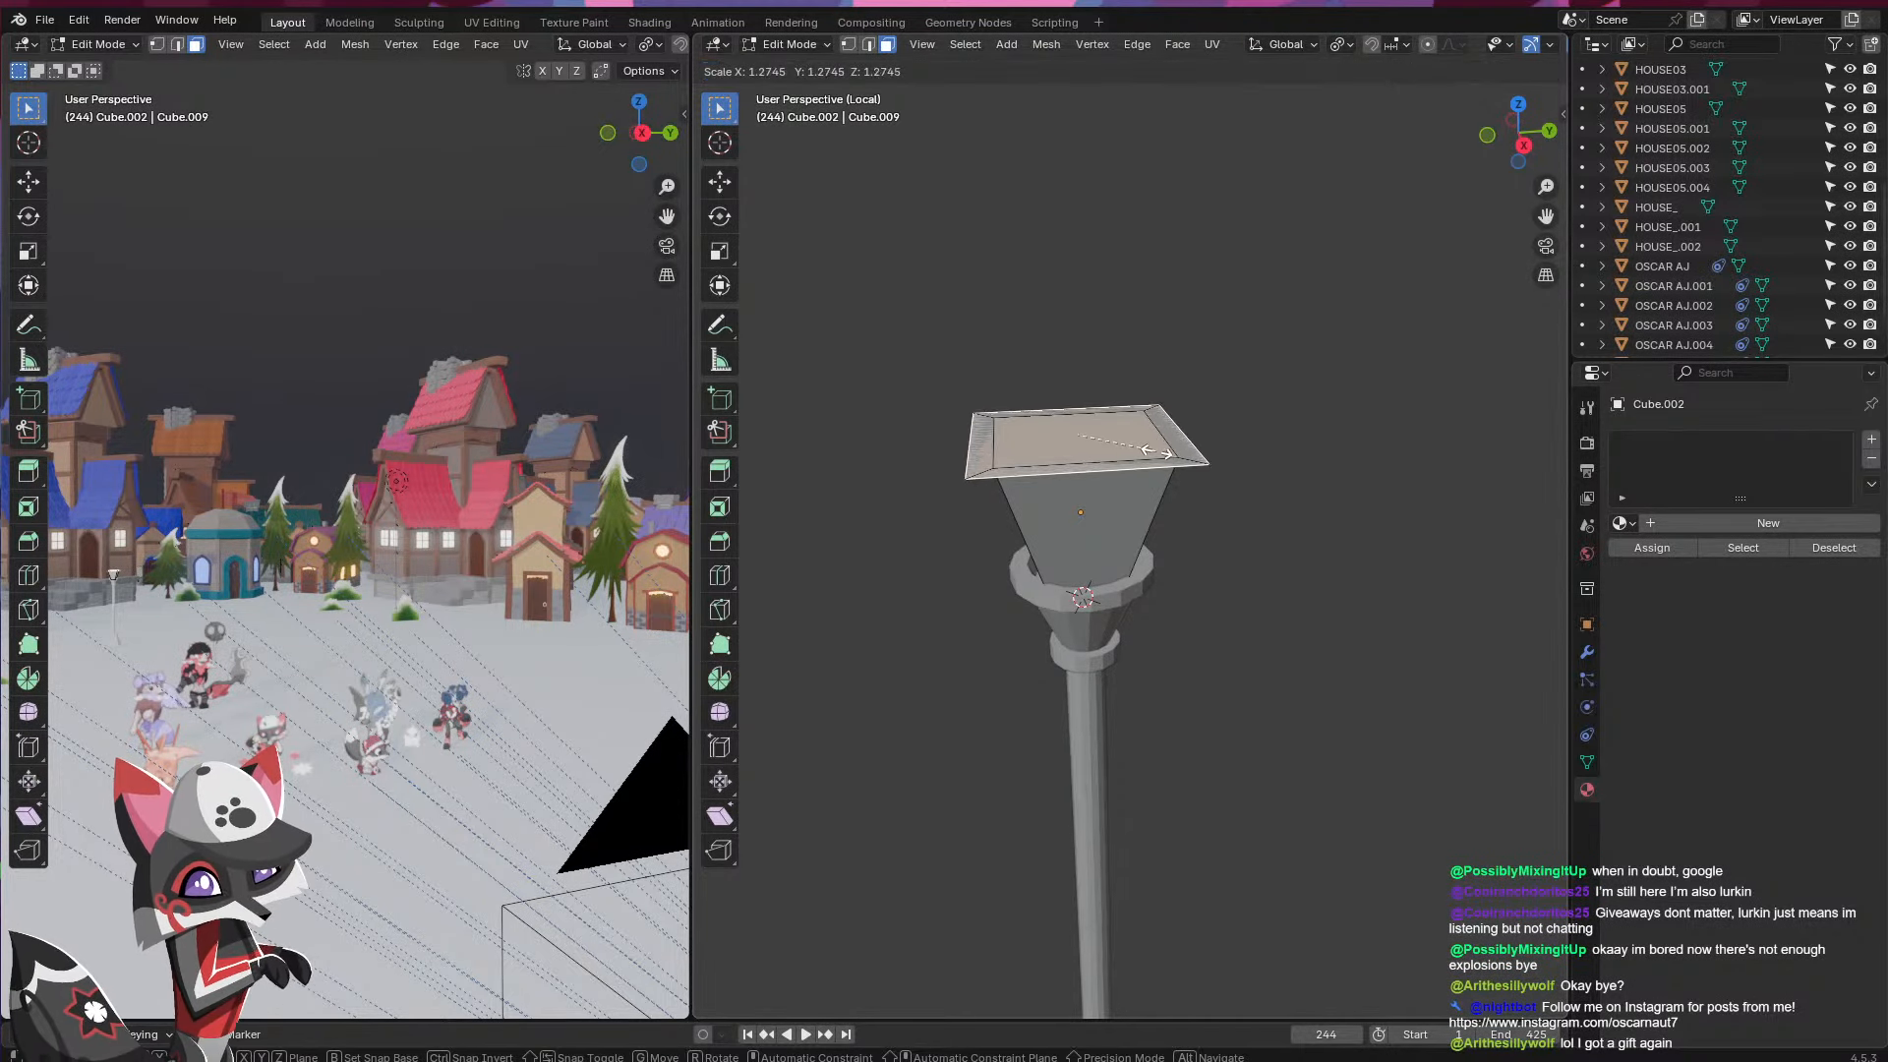
{"action": "left_click", "coordinate": [1144, 449]}
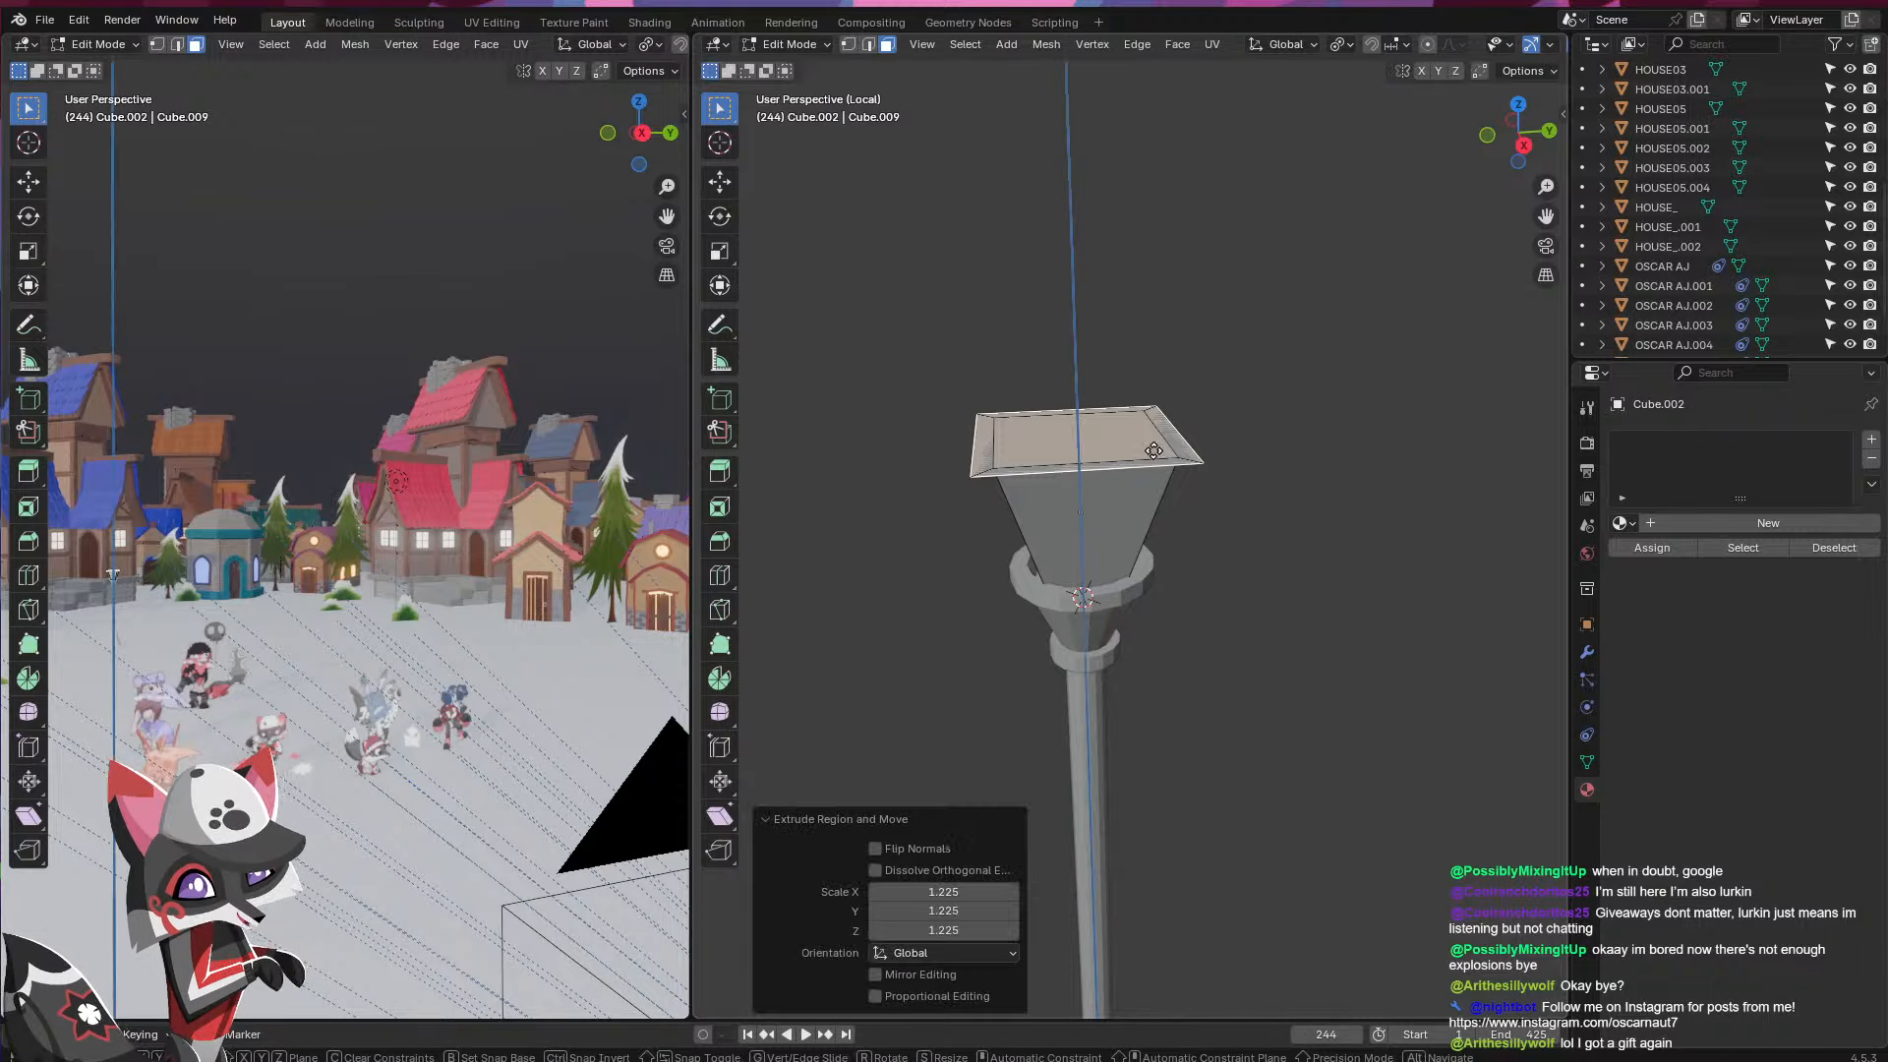
- Extrude the widened top face upward about 0.152 m and scale it to 0.148 to form a pointed roof
{"action": "key", "text": "e"}
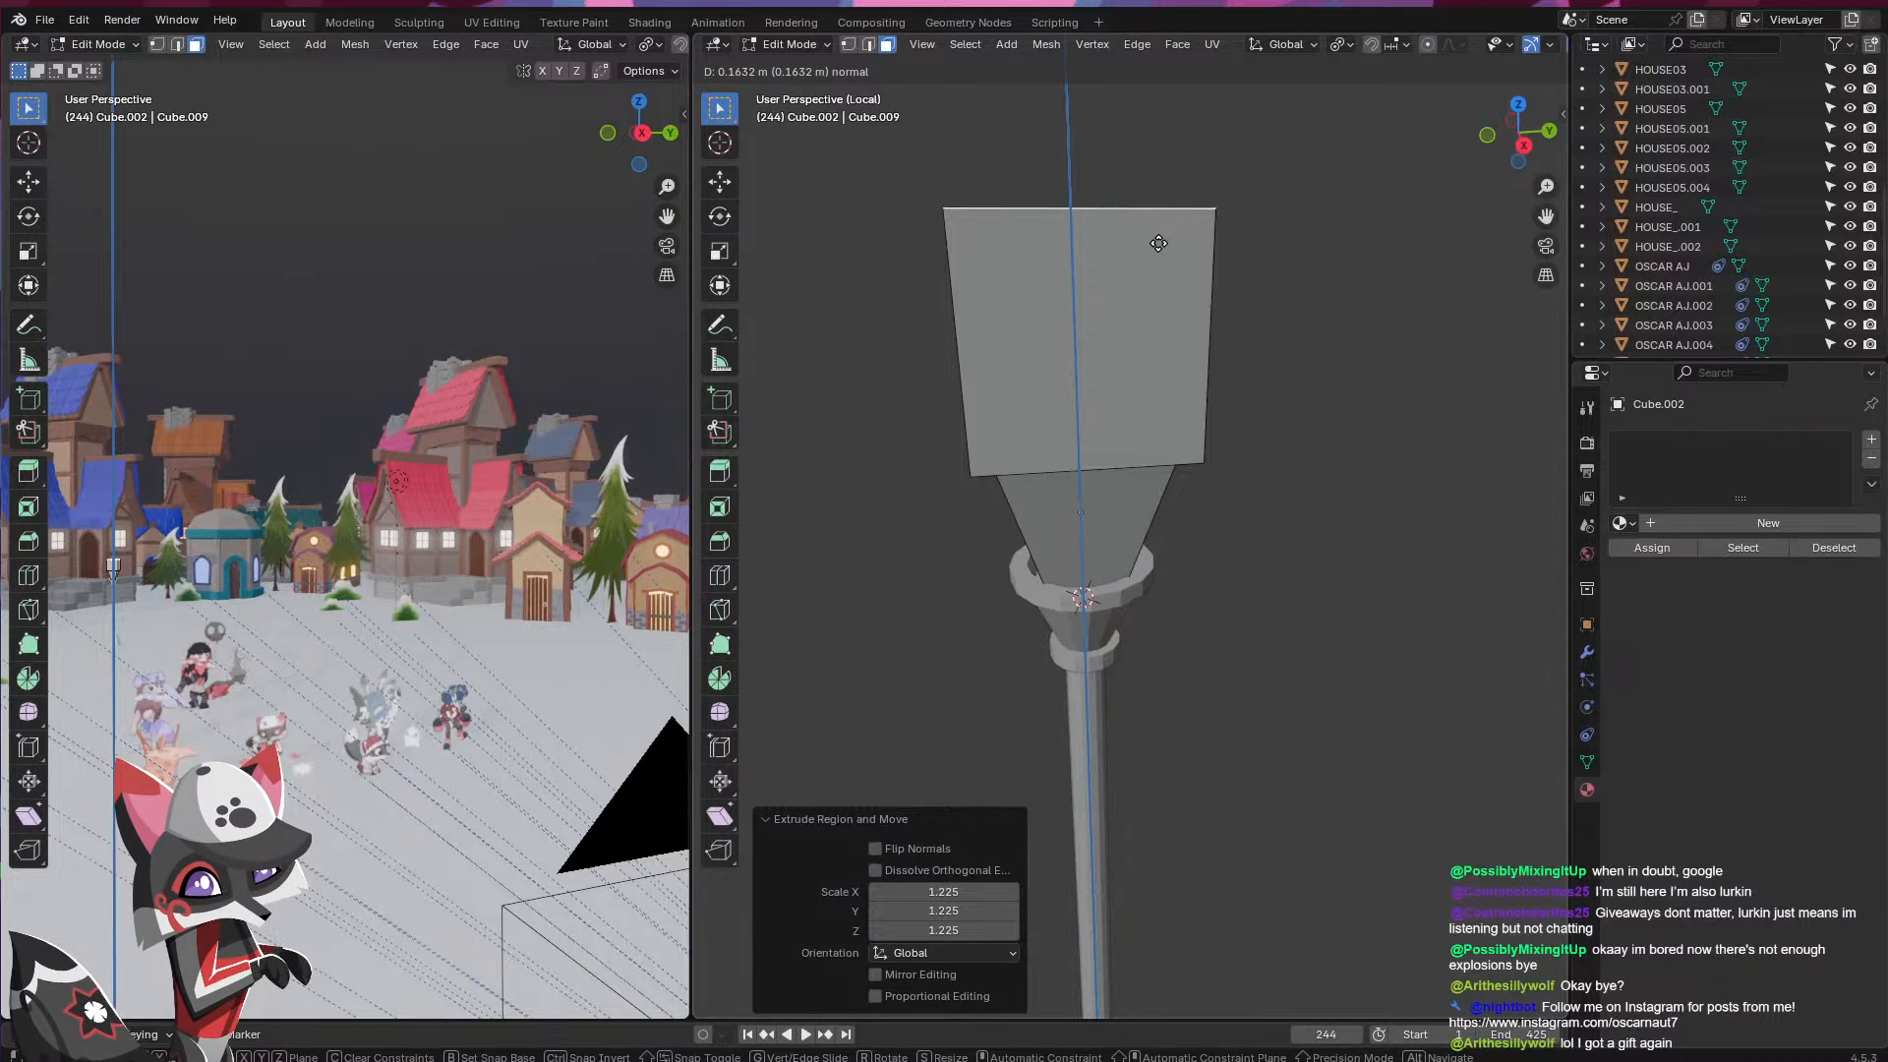
{"action": "left_click", "coordinate": [1158, 243]}
{"action": "middle_click_drag", "start_coordinate": [1158, 246], "coordinate": [1116, 380]}
{"action": "key", "text": "s"}
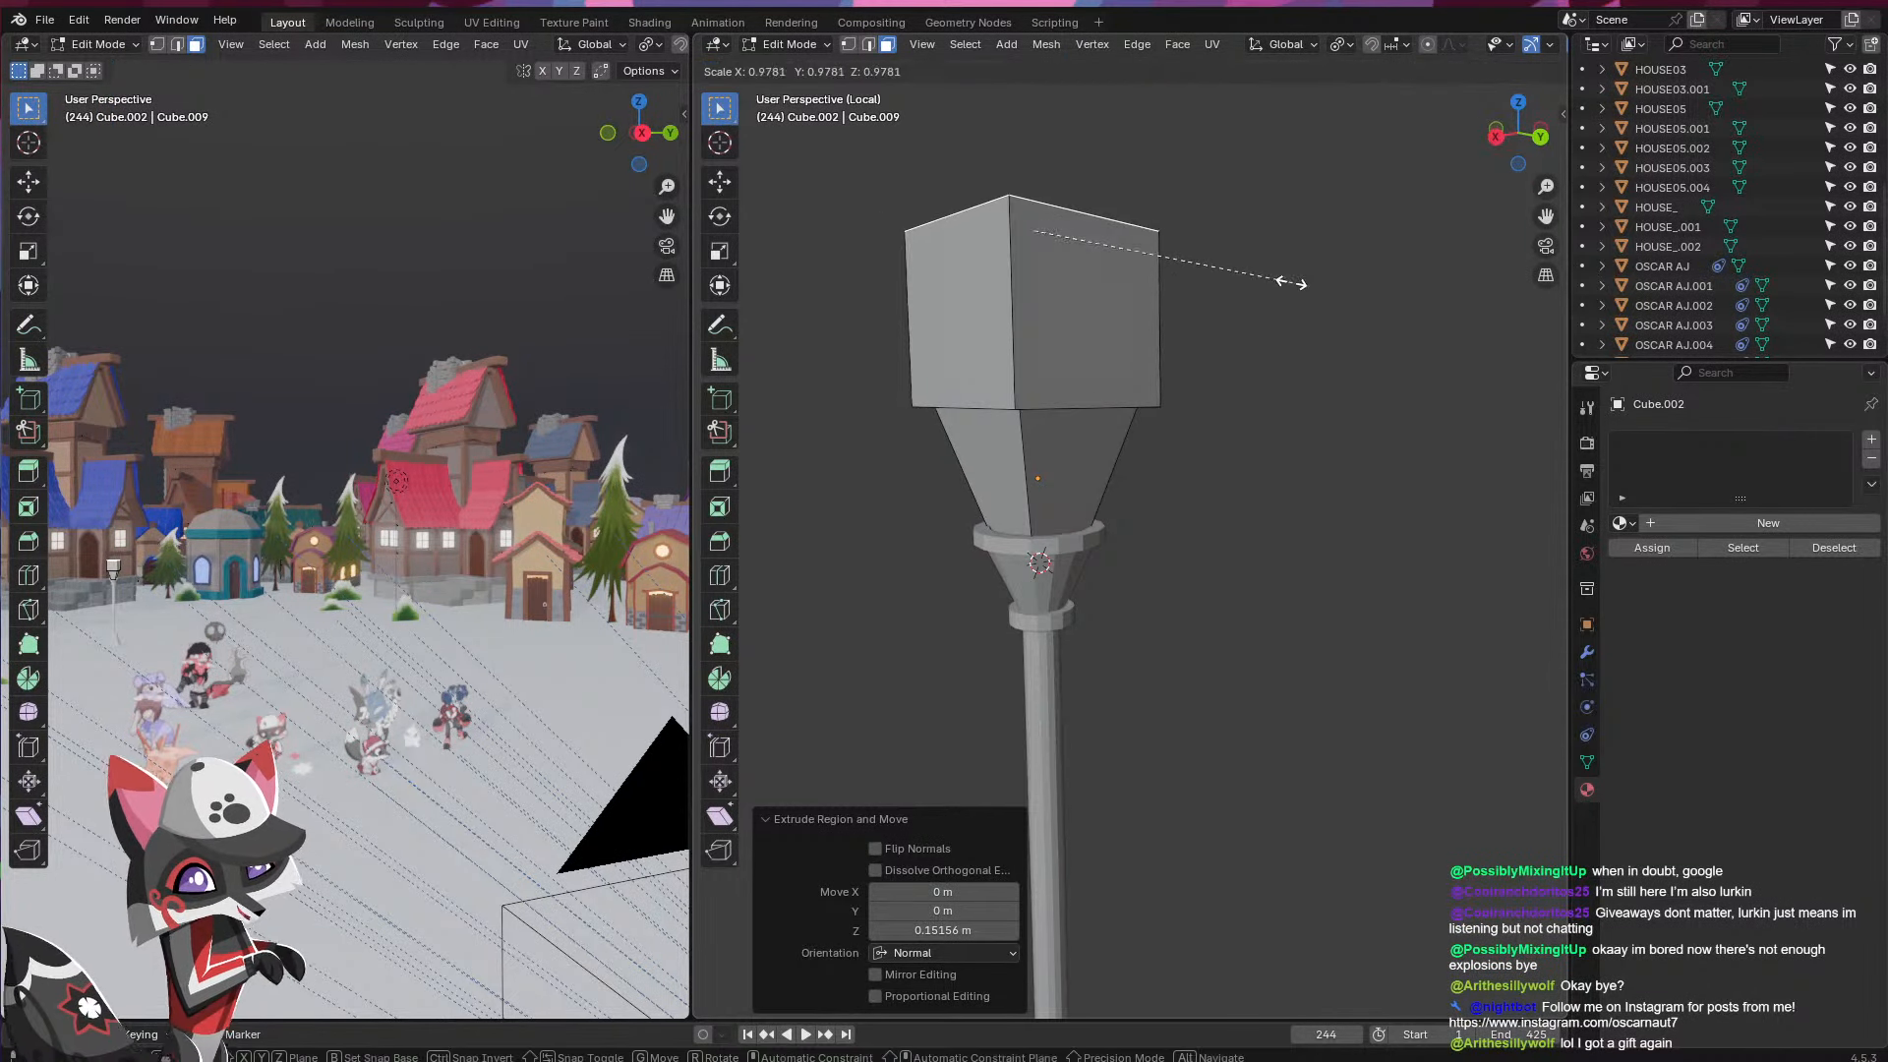
{"action": "left_click", "coordinate": [1074, 242]}
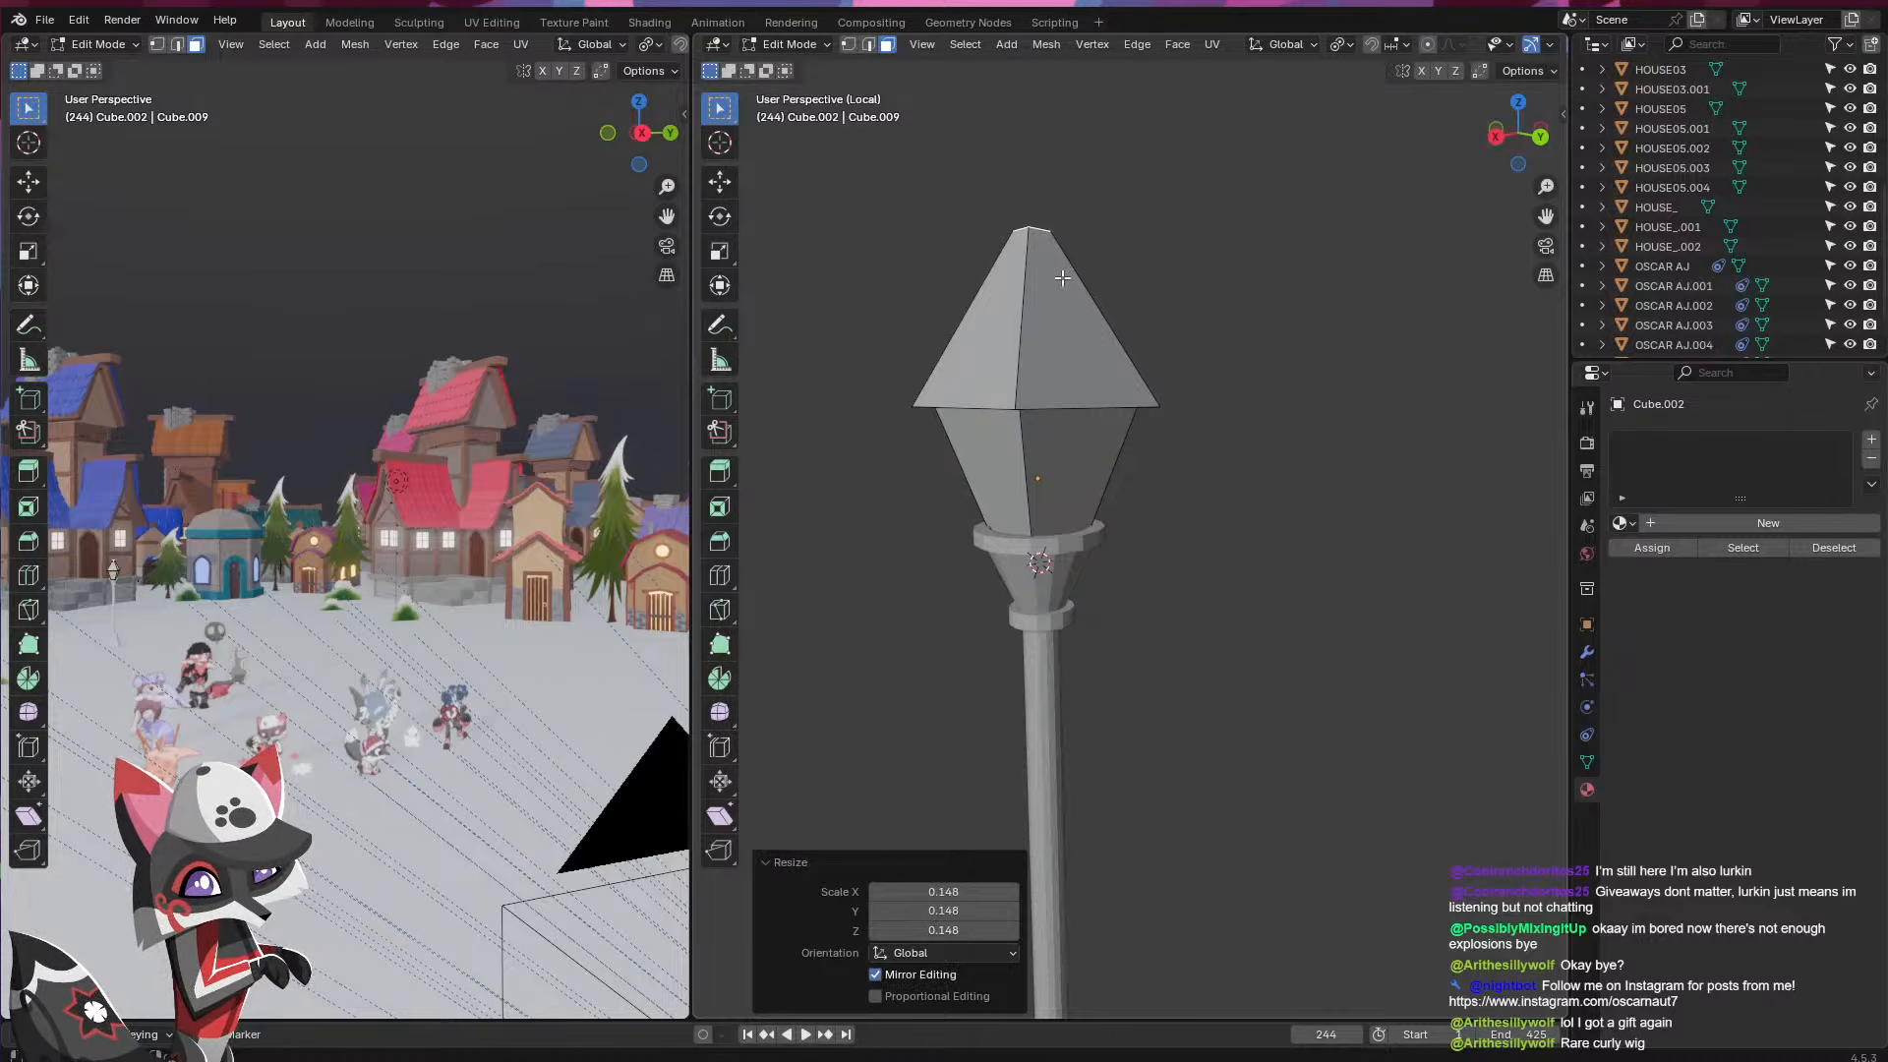
- Add three evenly spaced horizontal loop cuts around the lantern roof
{"action": "key", "text": "ctrl+r"}
{"action": "scroll", "coordinate": [1061, 293], "scroll_direction": "up", "scroll_amount": 2}
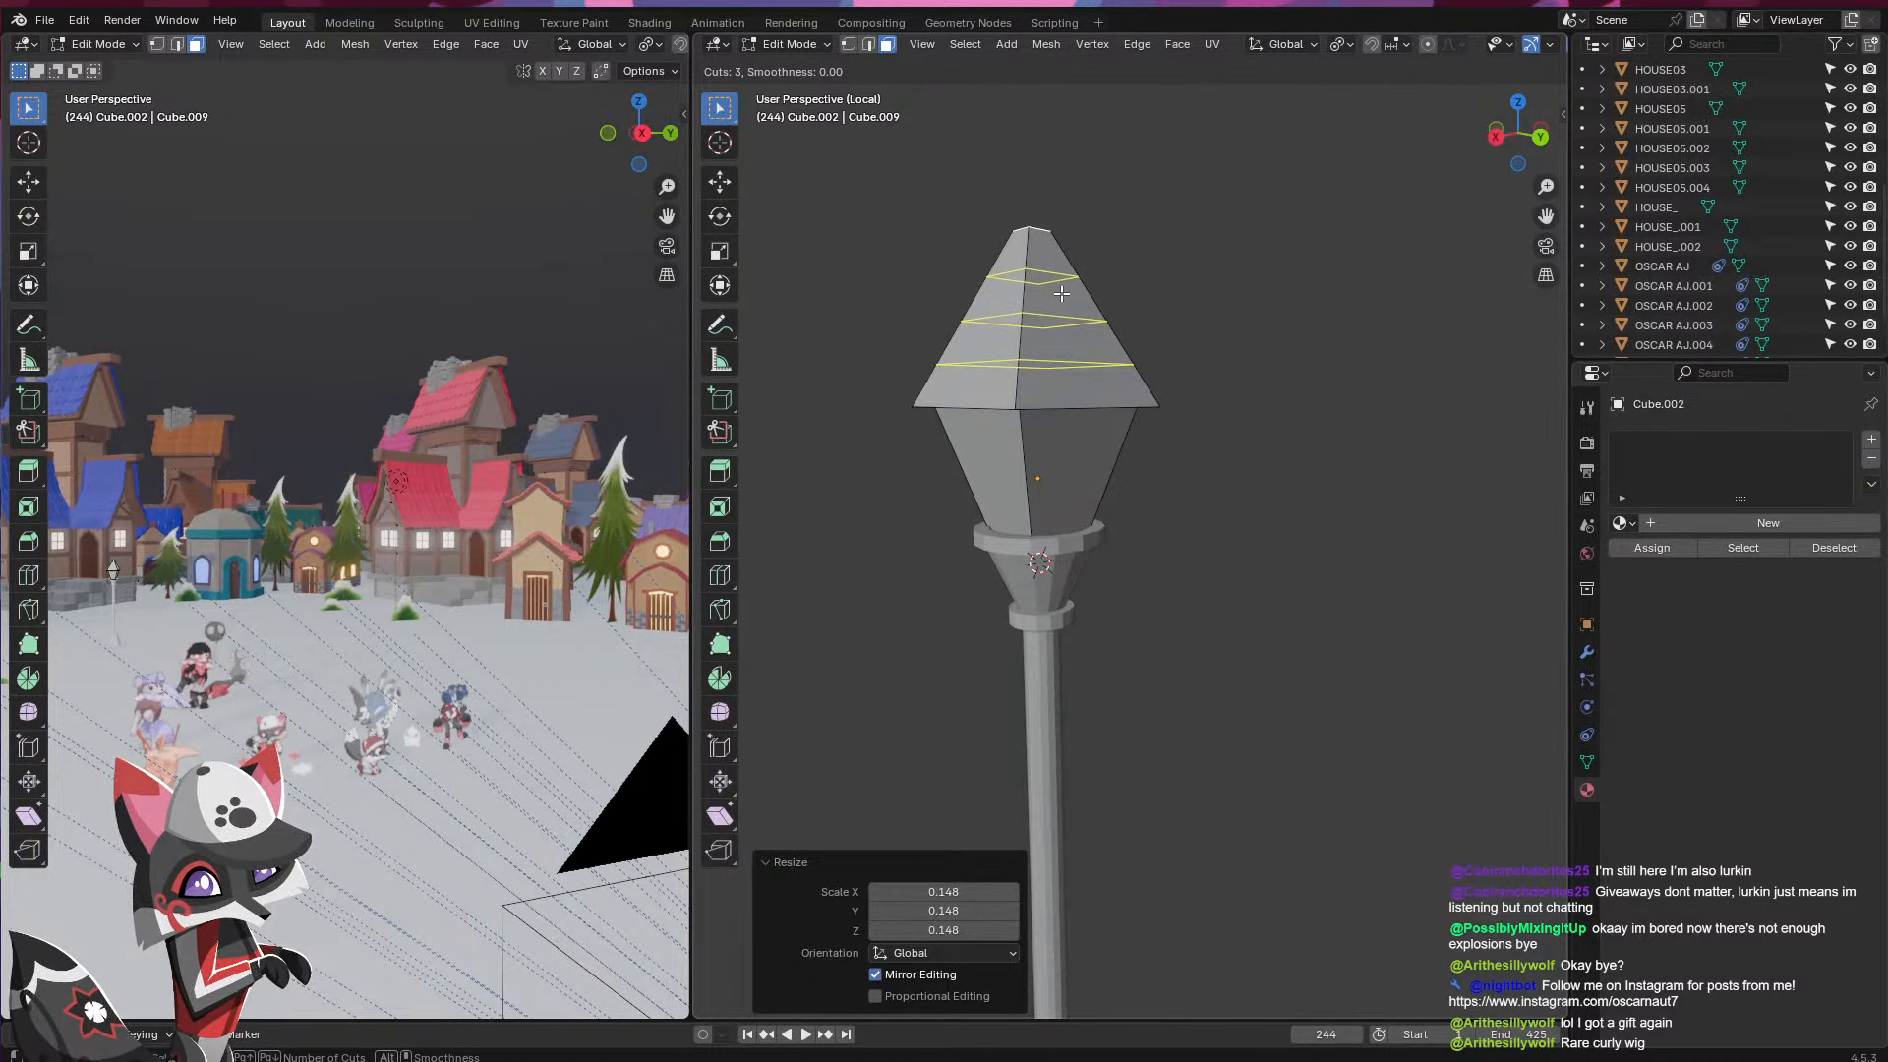
{"action": "left_click", "coordinate": [1062, 293]}
{"action": "right_click", "coordinate": [1062, 294]}
- Select the uppermost loop cut on the lantern roof and scale it inward to 0.755
{"action": "left_click", "coordinate": [1047, 361], "text": "alt"}
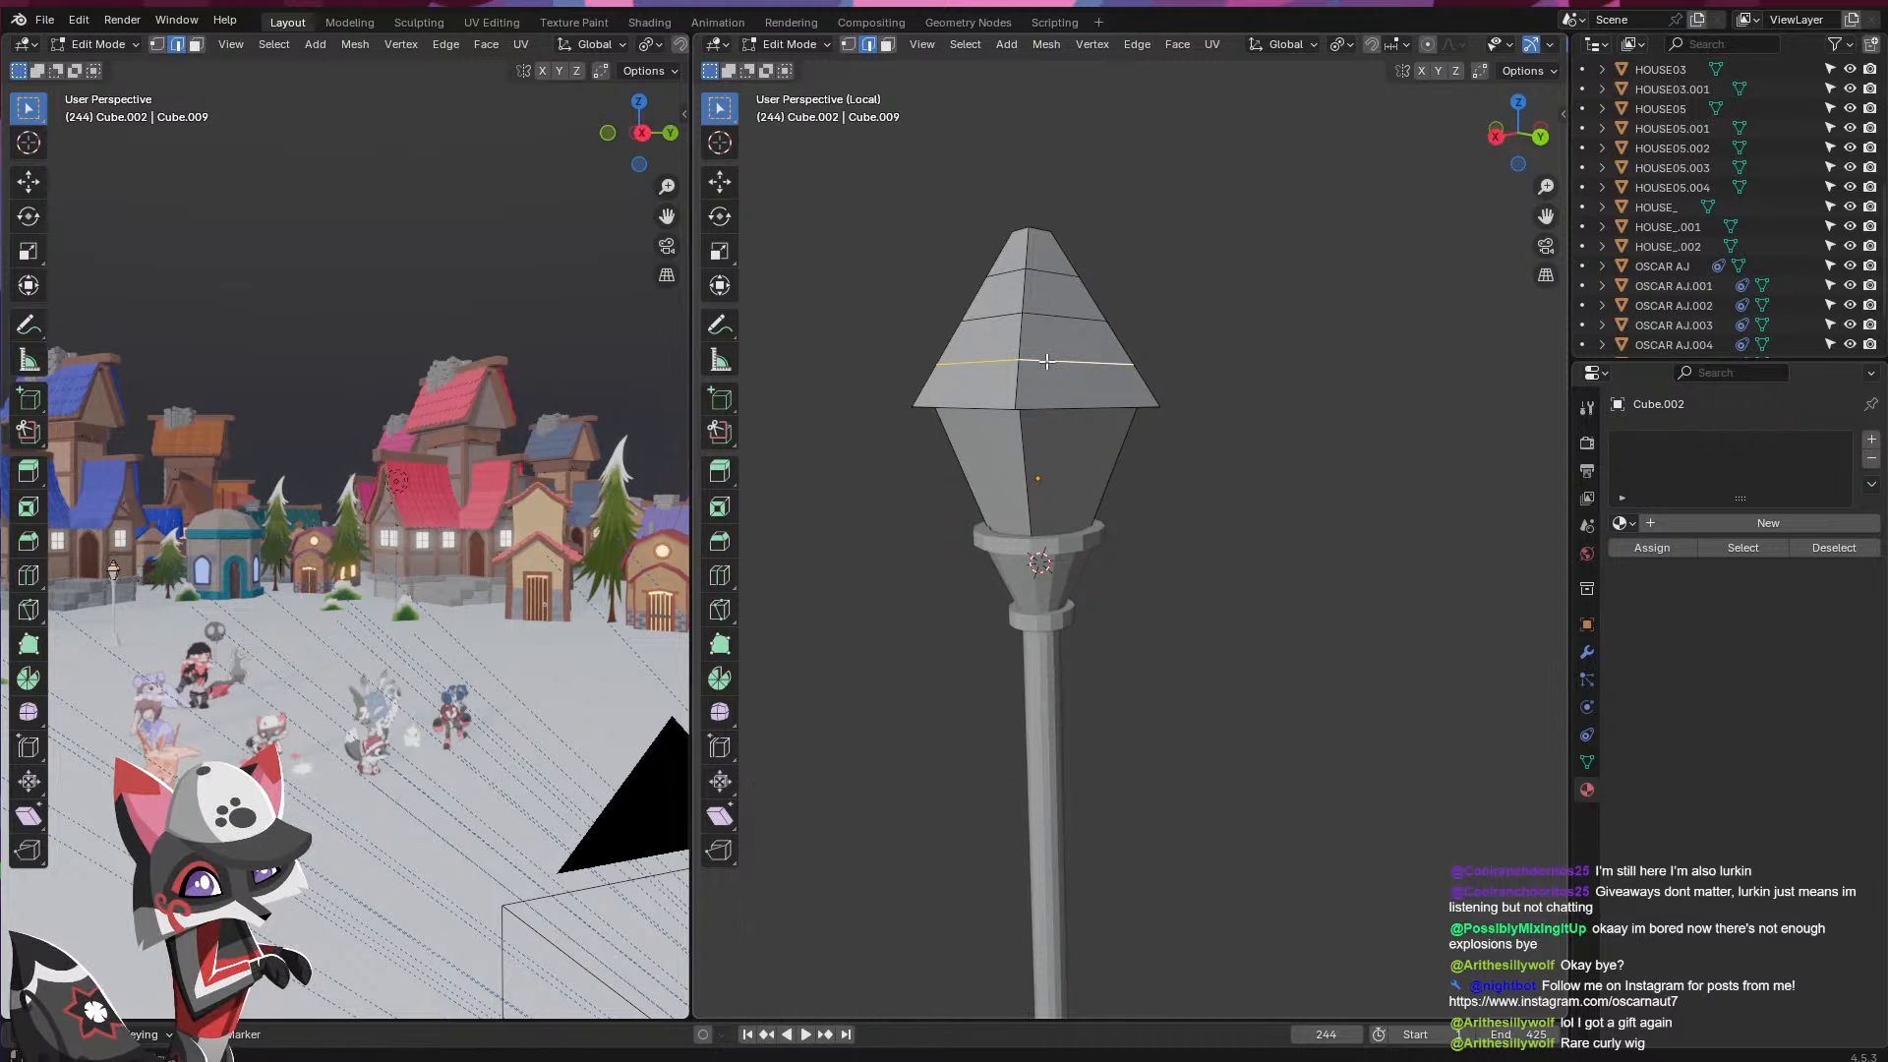
{"action": "middle_click_drag", "start_coordinate": [1049, 363], "coordinate": [1082, 377]}
{"action": "left_click", "coordinate": [1061, 273], "text": "alt"}
{"action": "key", "text": "s"}
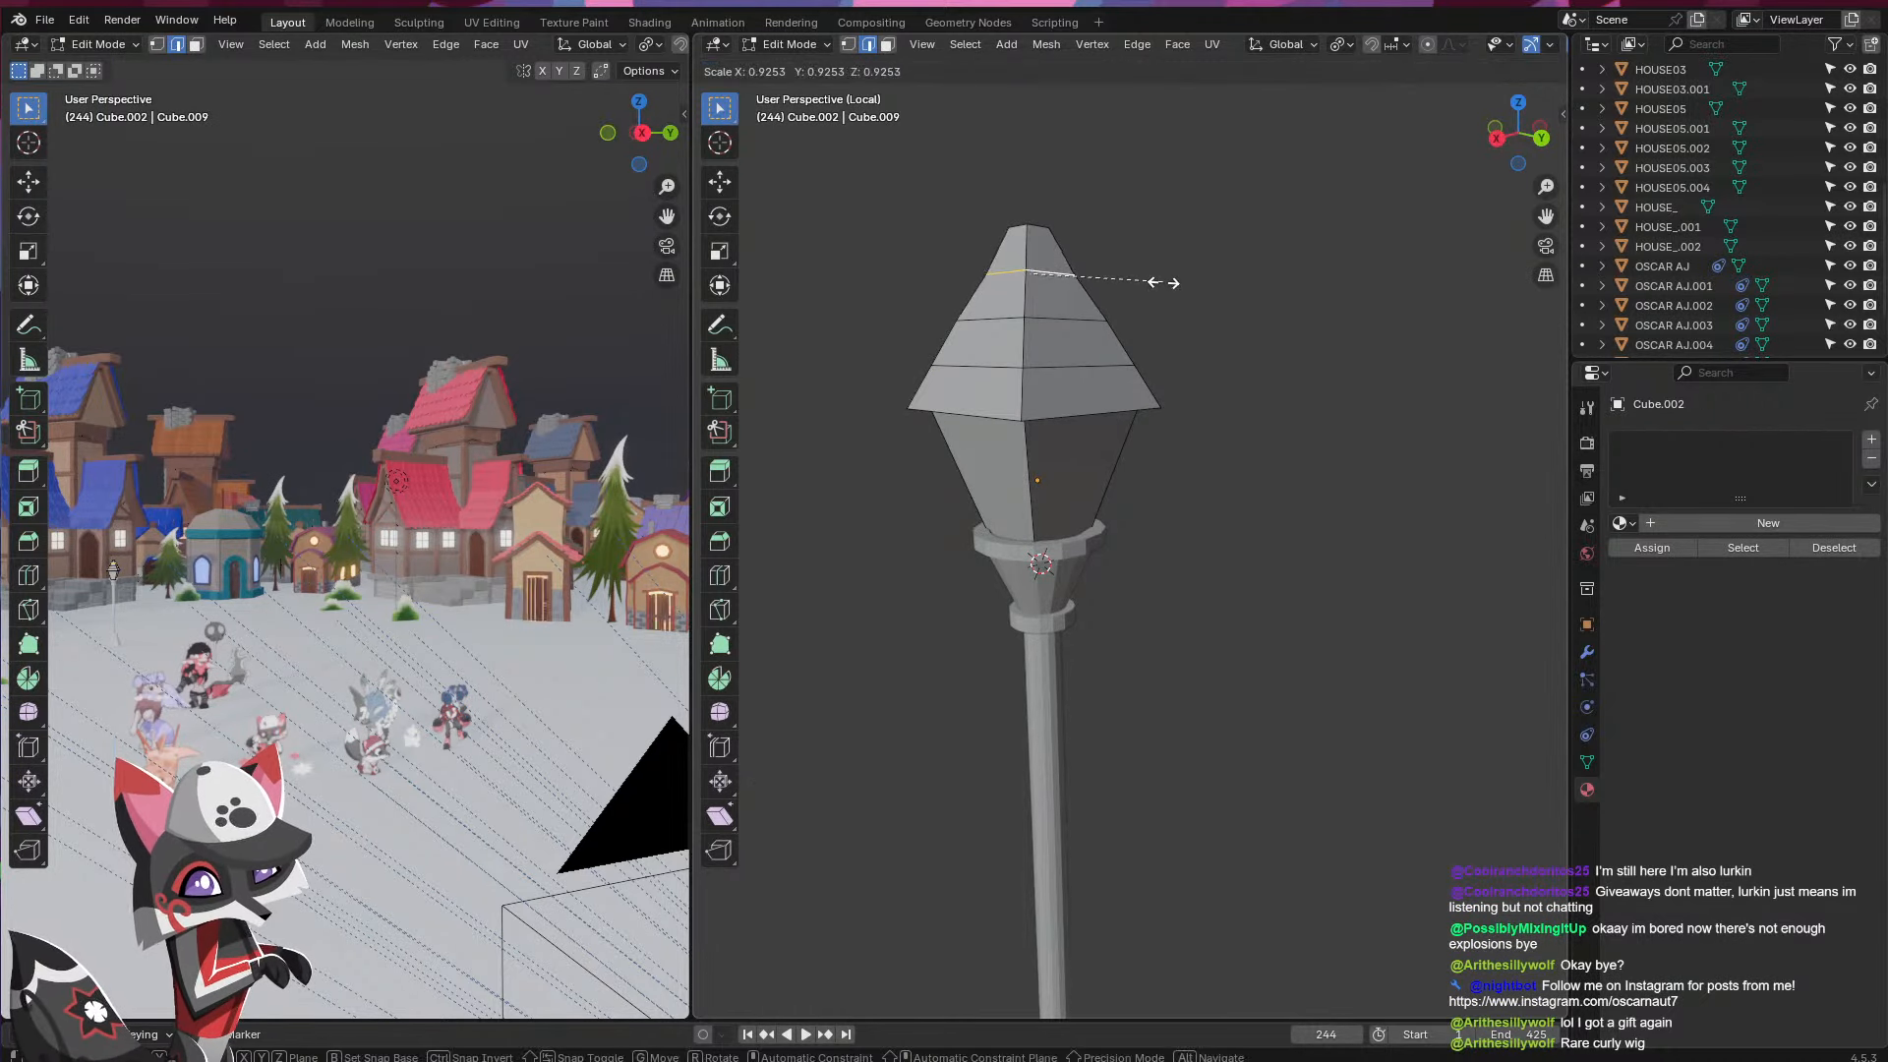
{"action": "key", "text": "z"}
{"action": "right_click", "coordinate": [1127, 282]}
{"action": "key", "text": "s"}
{"action": "left_click", "coordinate": [1099, 280]}
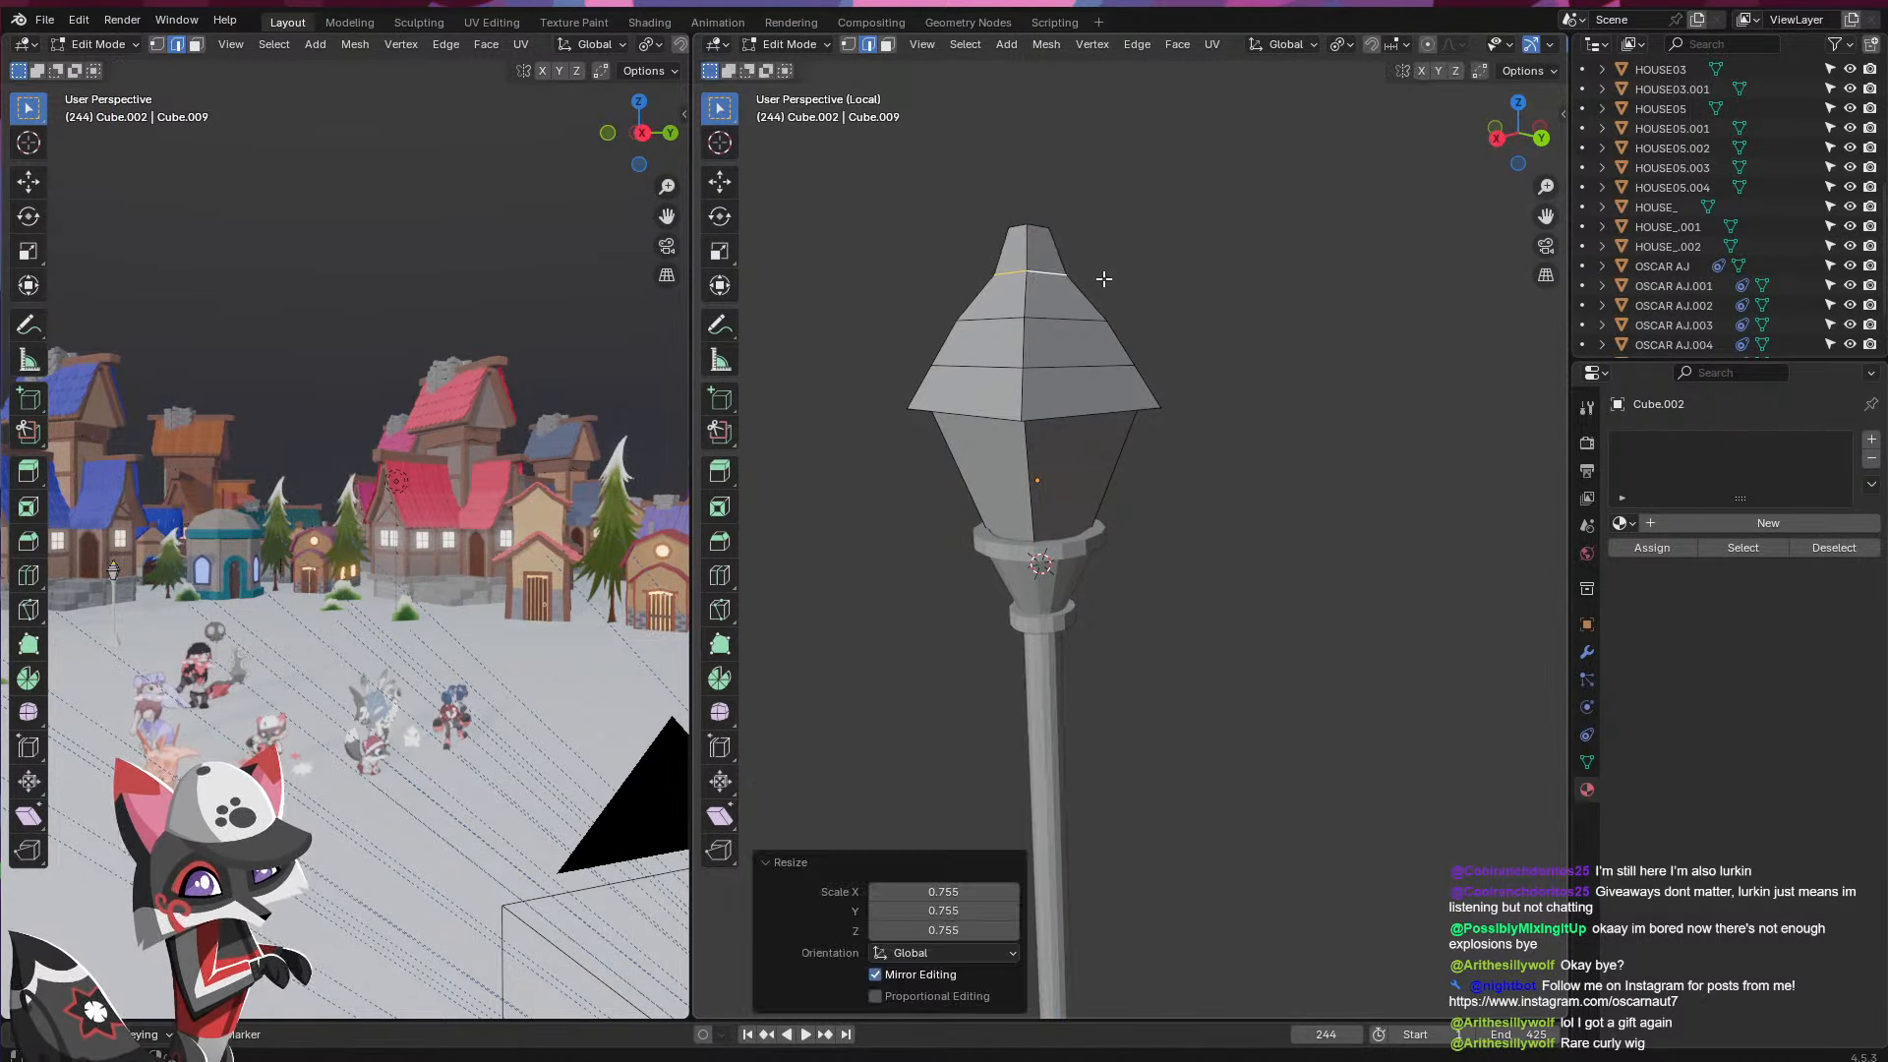
- Scale the middle loop cut of the lantern roof inward to about 0.76
{"action": "left_click", "coordinate": [1072, 320], "text": "alt+shift"}
{"action": "left_click", "coordinate": [1072, 320], "text": "alt+shift"}
{"action": "left_click", "coordinate": [1072, 321], "text": "alt+shift"}
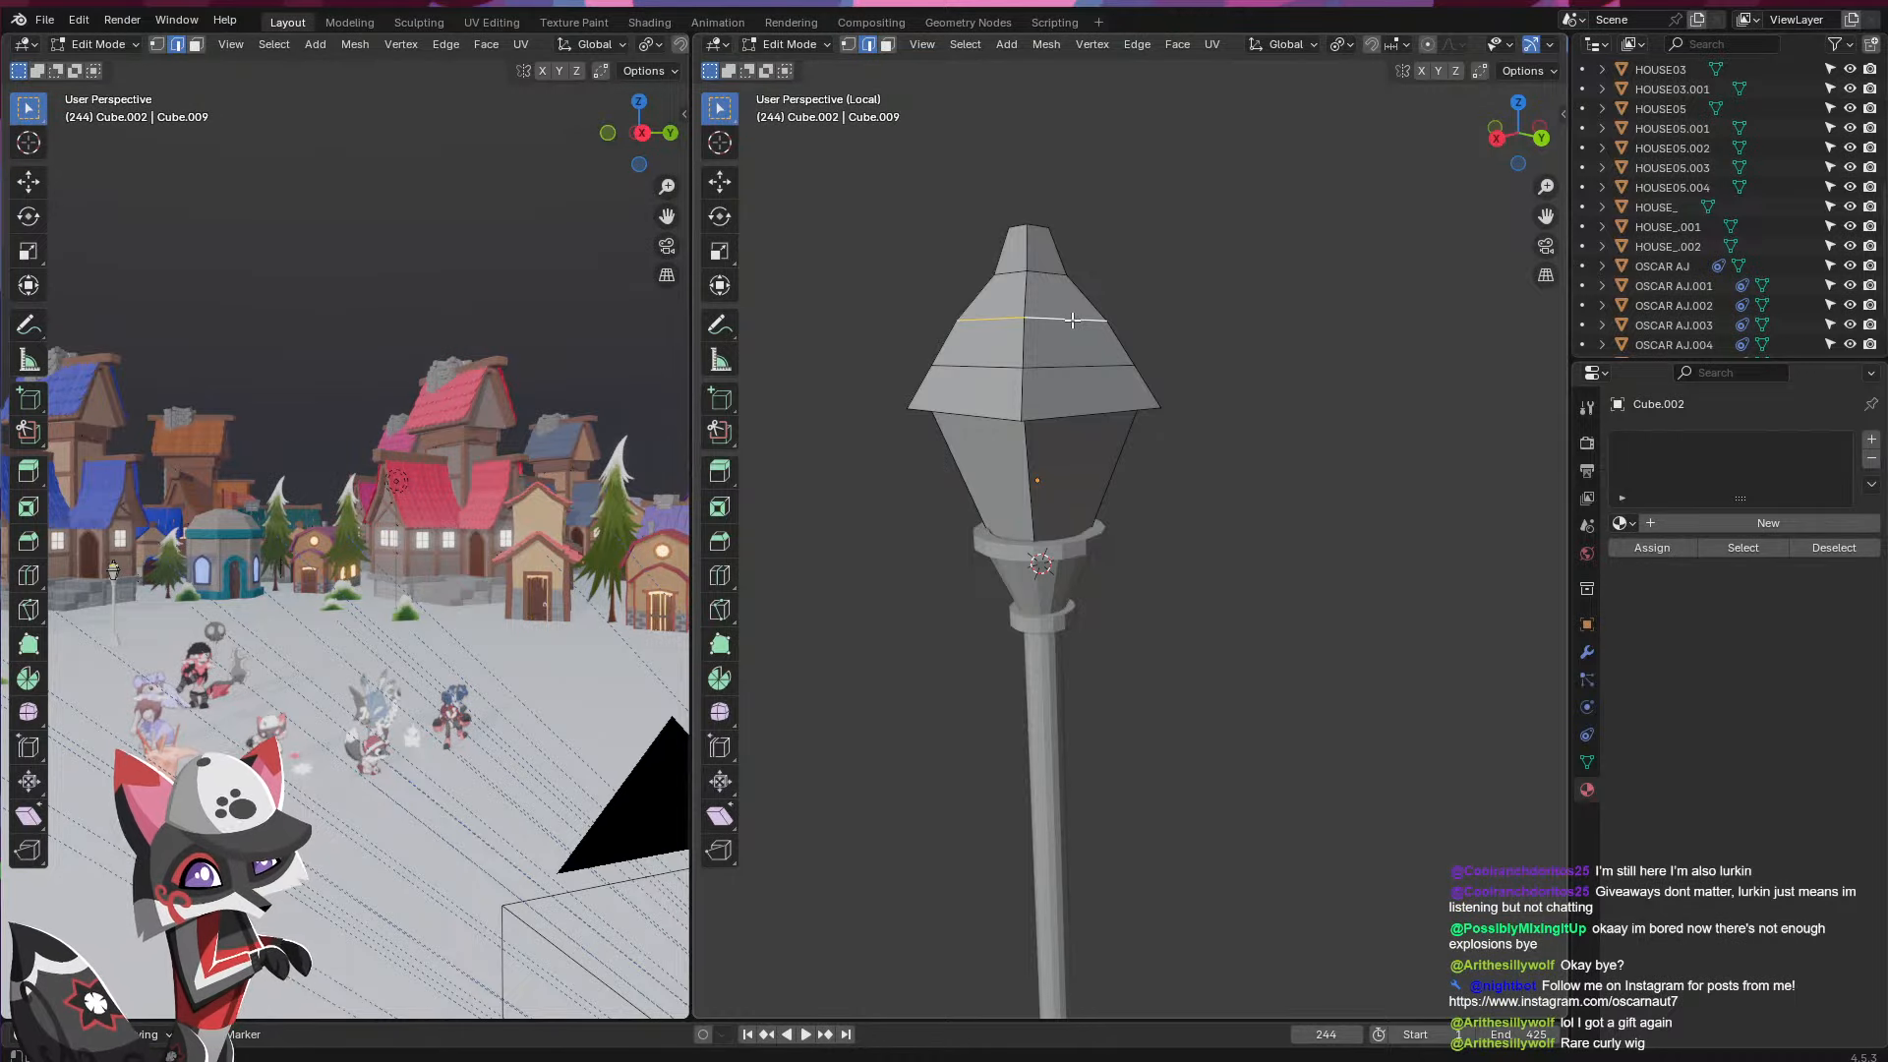
{"action": "left_click", "coordinate": [1072, 321], "text": "alt+shift"}
{"action": "key", "text": "s"}
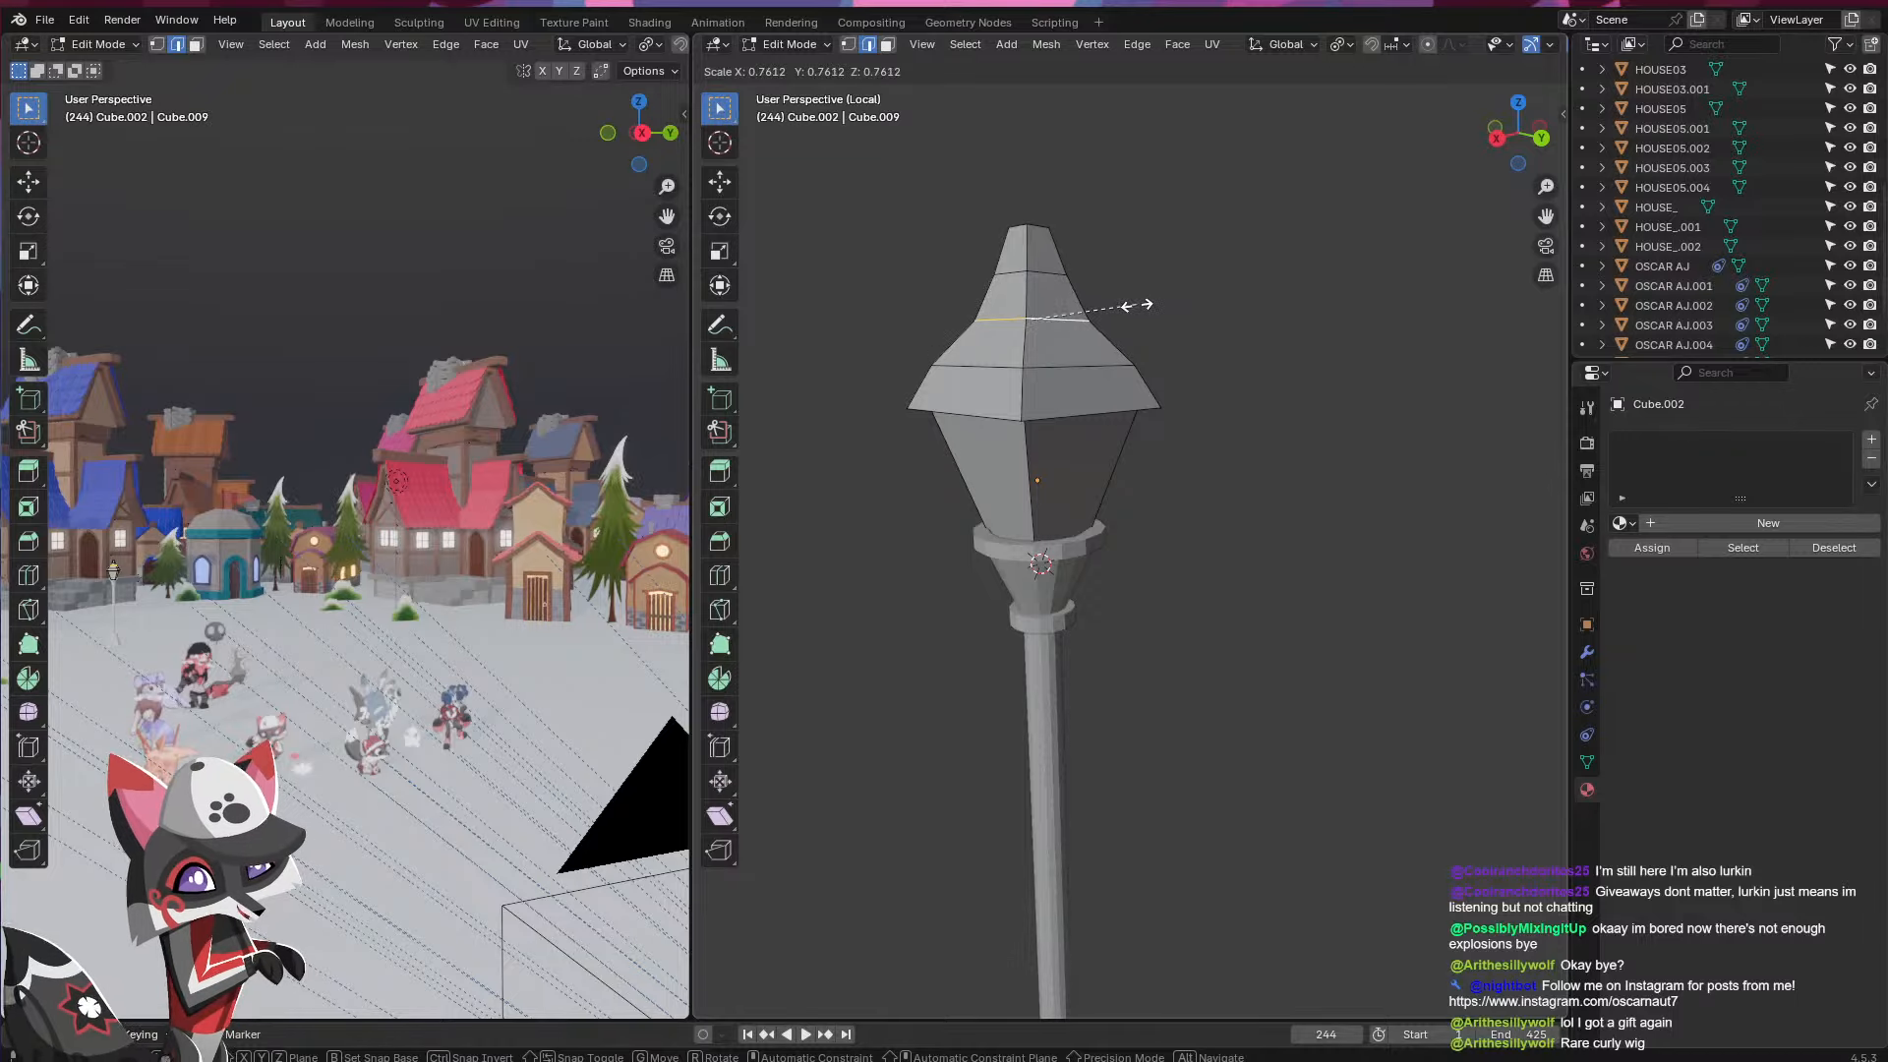
{"action": "left_click", "coordinate": [1130, 305]}
- Scale the lowest roof loop inward to about 0.75 for a flared eave and return to Object Mode
{"action": "left_click", "coordinate": [1073, 364], "text": "alt+shift"}
{"action": "left_click", "coordinate": [1072, 363], "text": "alt"}
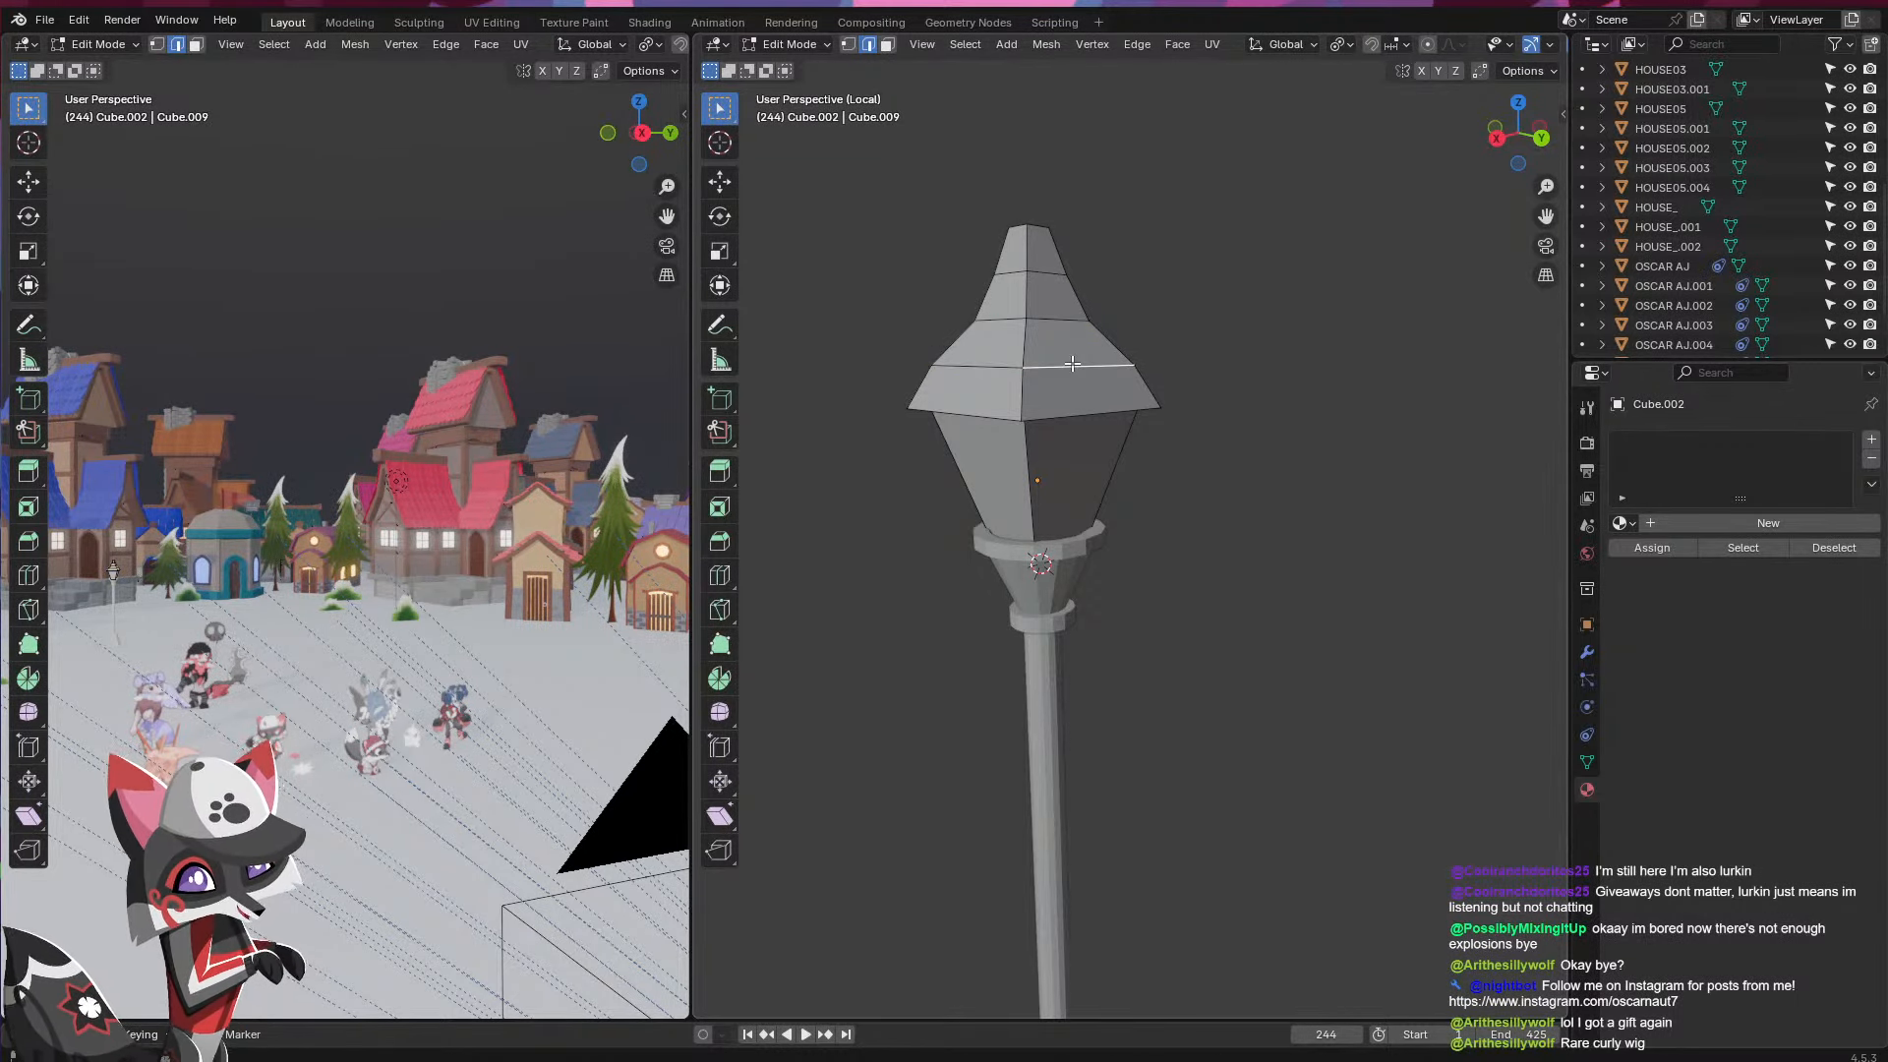
{"action": "key", "text": "s"}
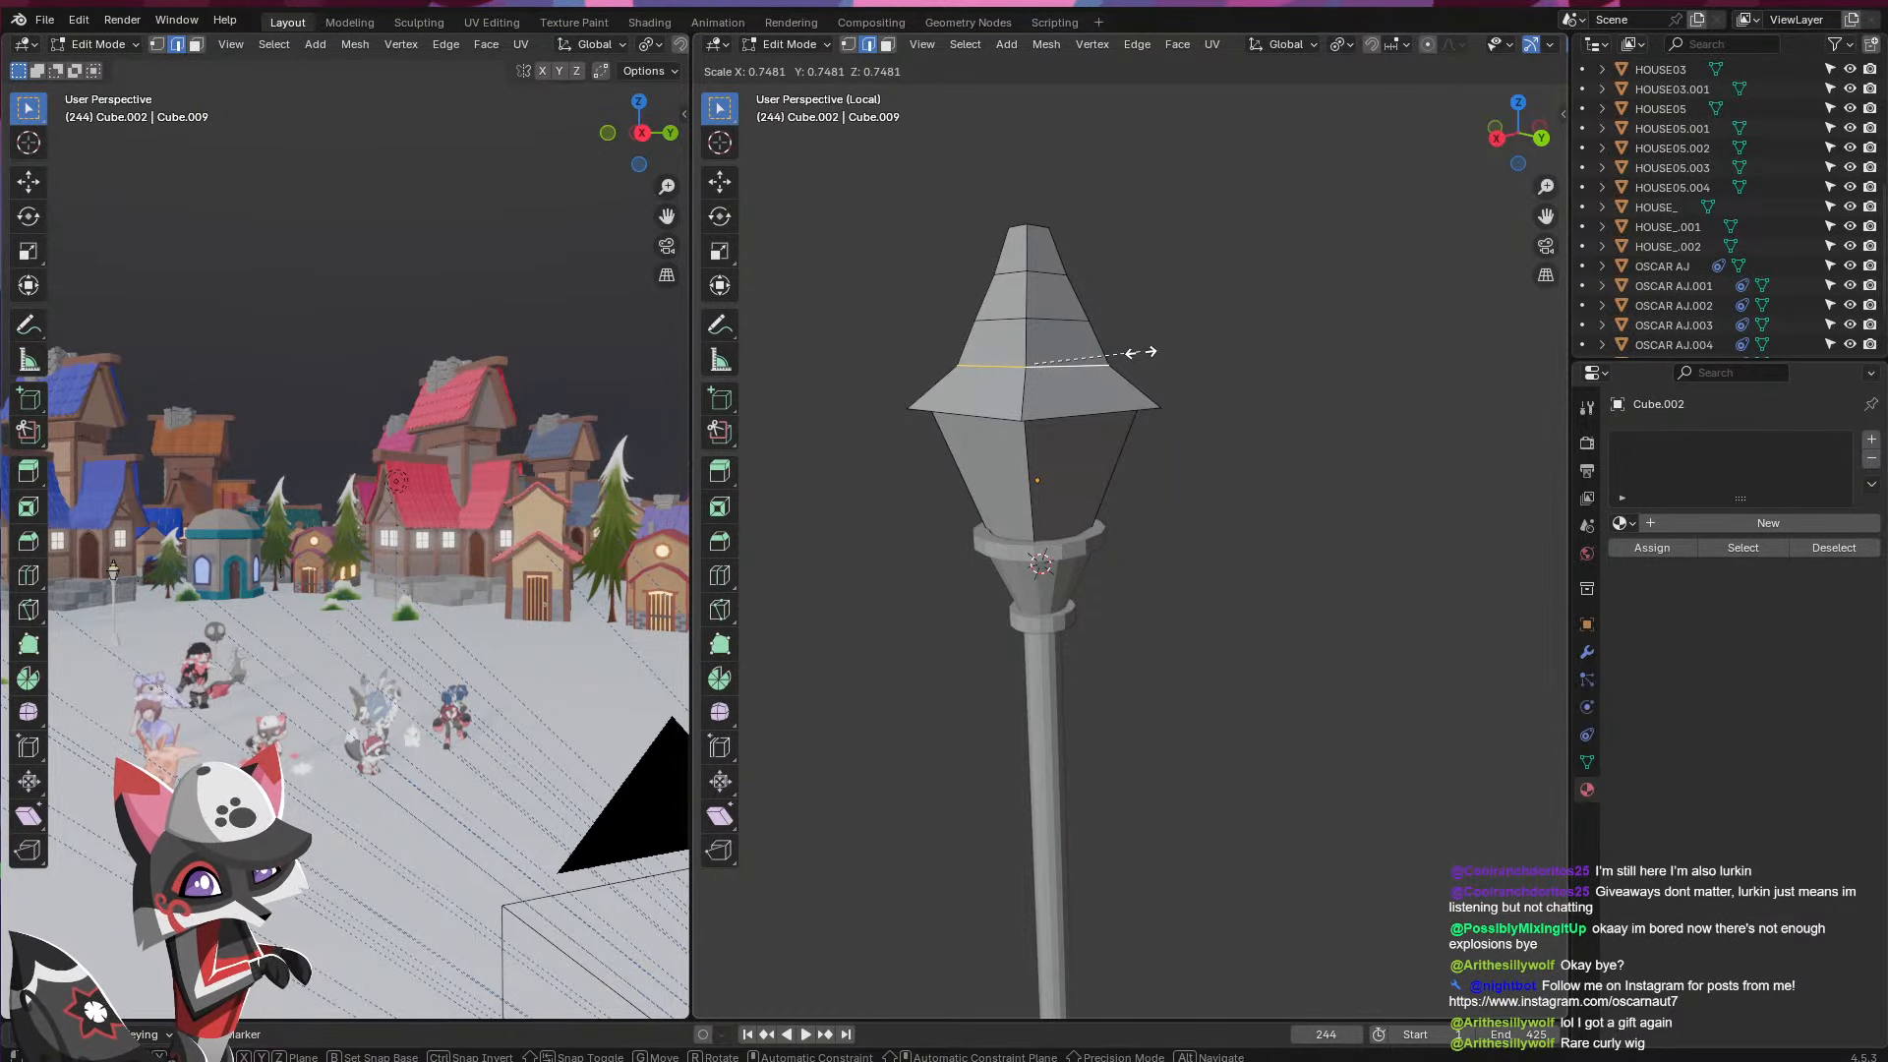
{"action": "left_click", "coordinate": [1141, 352]}
{"action": "key", "text": "Tab"}
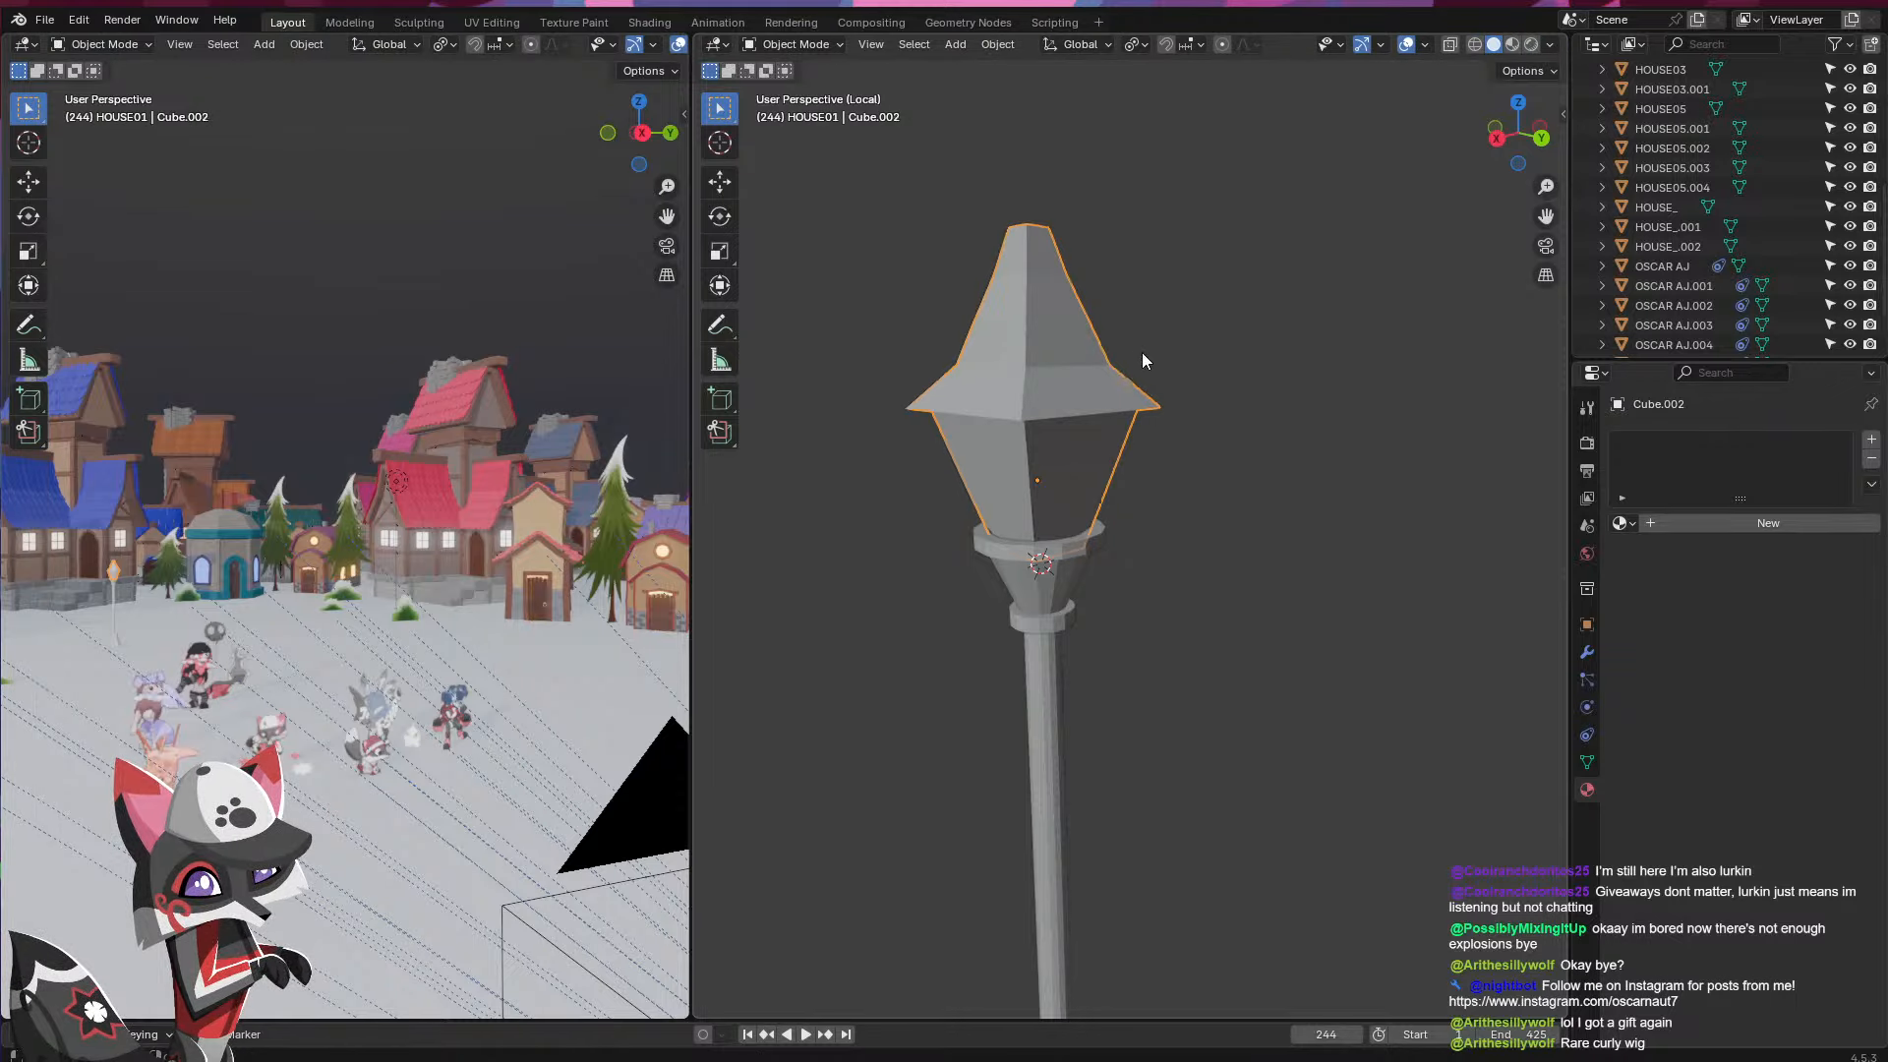
{"action": "middle_click_drag", "start_coordinate": [1263, 458], "coordinate": [988, 509]}
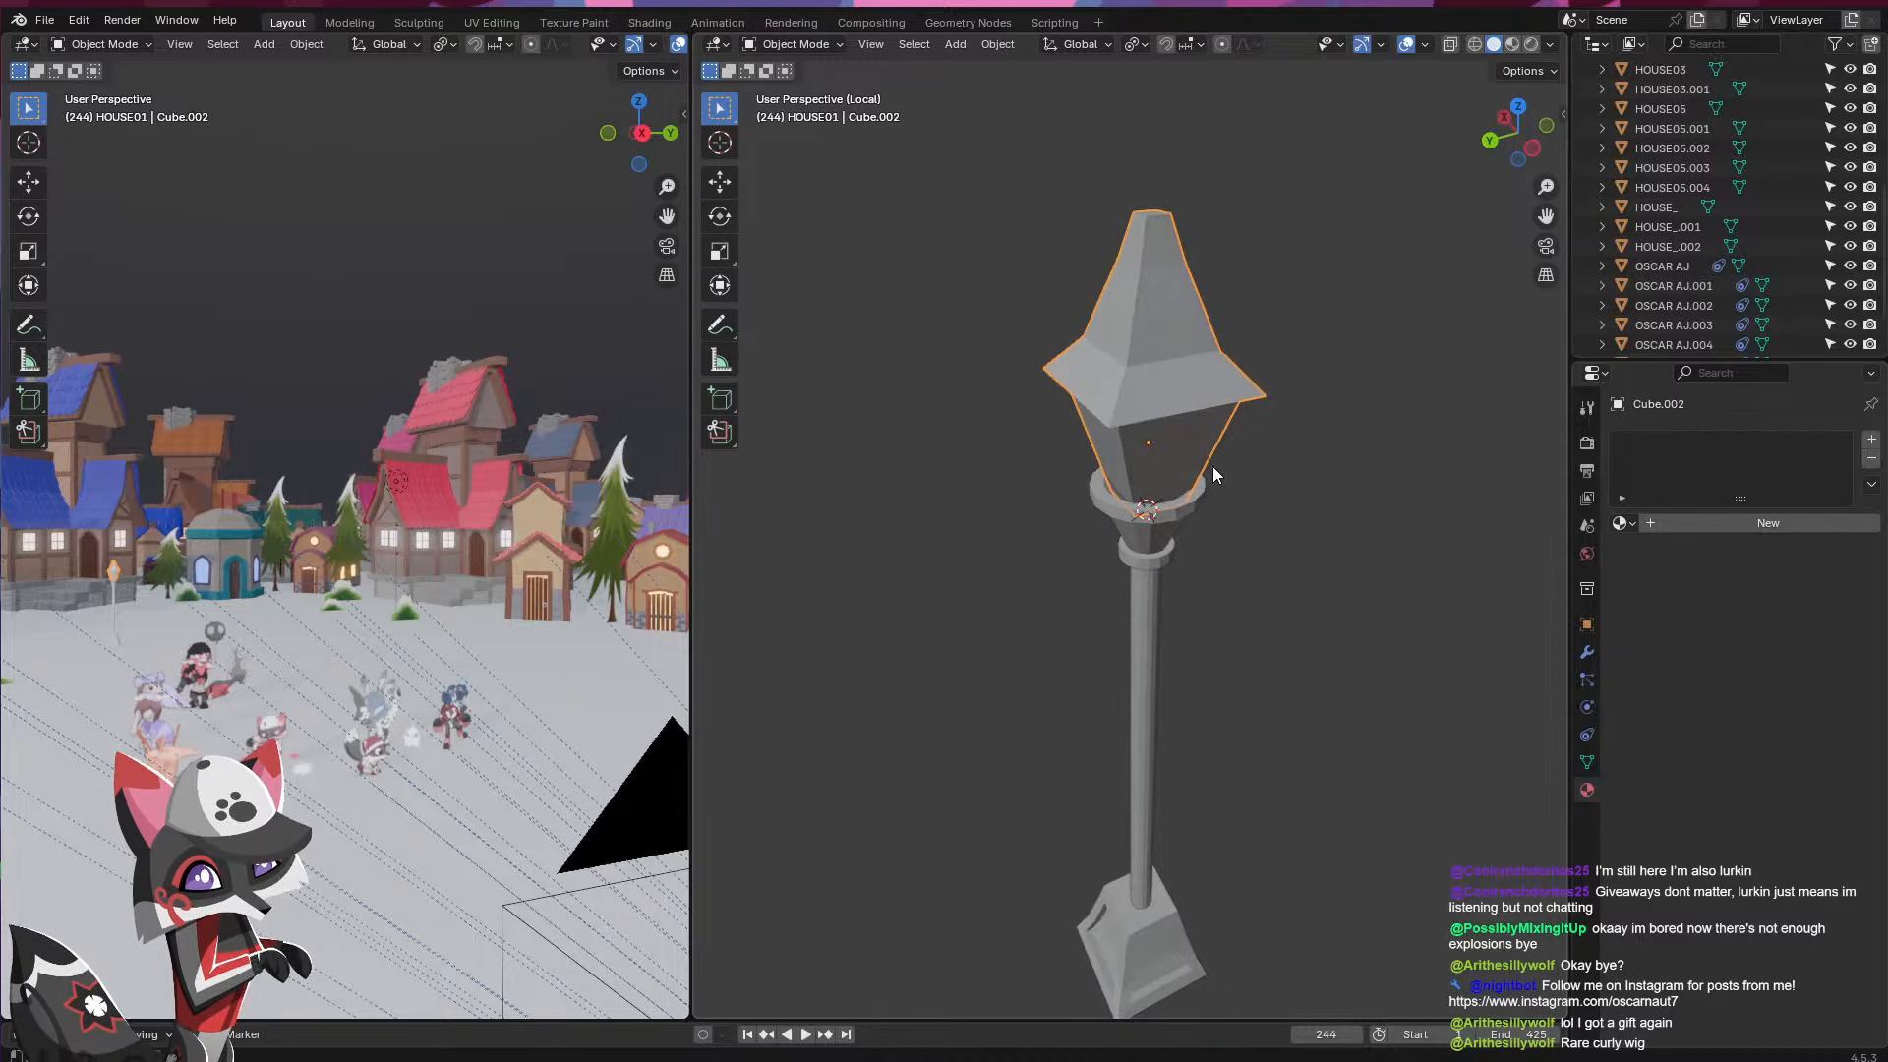
- Bevel the four upright corner edges of the lantern body by about 0.104 m with one segment
{"action": "key", "text": "Tab"}
{"action": "scroll", "coordinate": [1124, 425], "scroll_direction": "up", "scroll_amount": 4}
{"action": "left_click", "coordinate": [1124, 425]}
{"action": "middle_click_drag", "start_coordinate": [1123, 425], "coordinate": [1345, 416]}
{"action": "middle_click_drag", "start_coordinate": [1053, 455], "coordinate": [1020, 596]}
{"action": "left_click", "coordinate": [869, 483], "text": "shift"}
{"action": "left_click", "coordinate": [1106, 532], "text": "shift"}
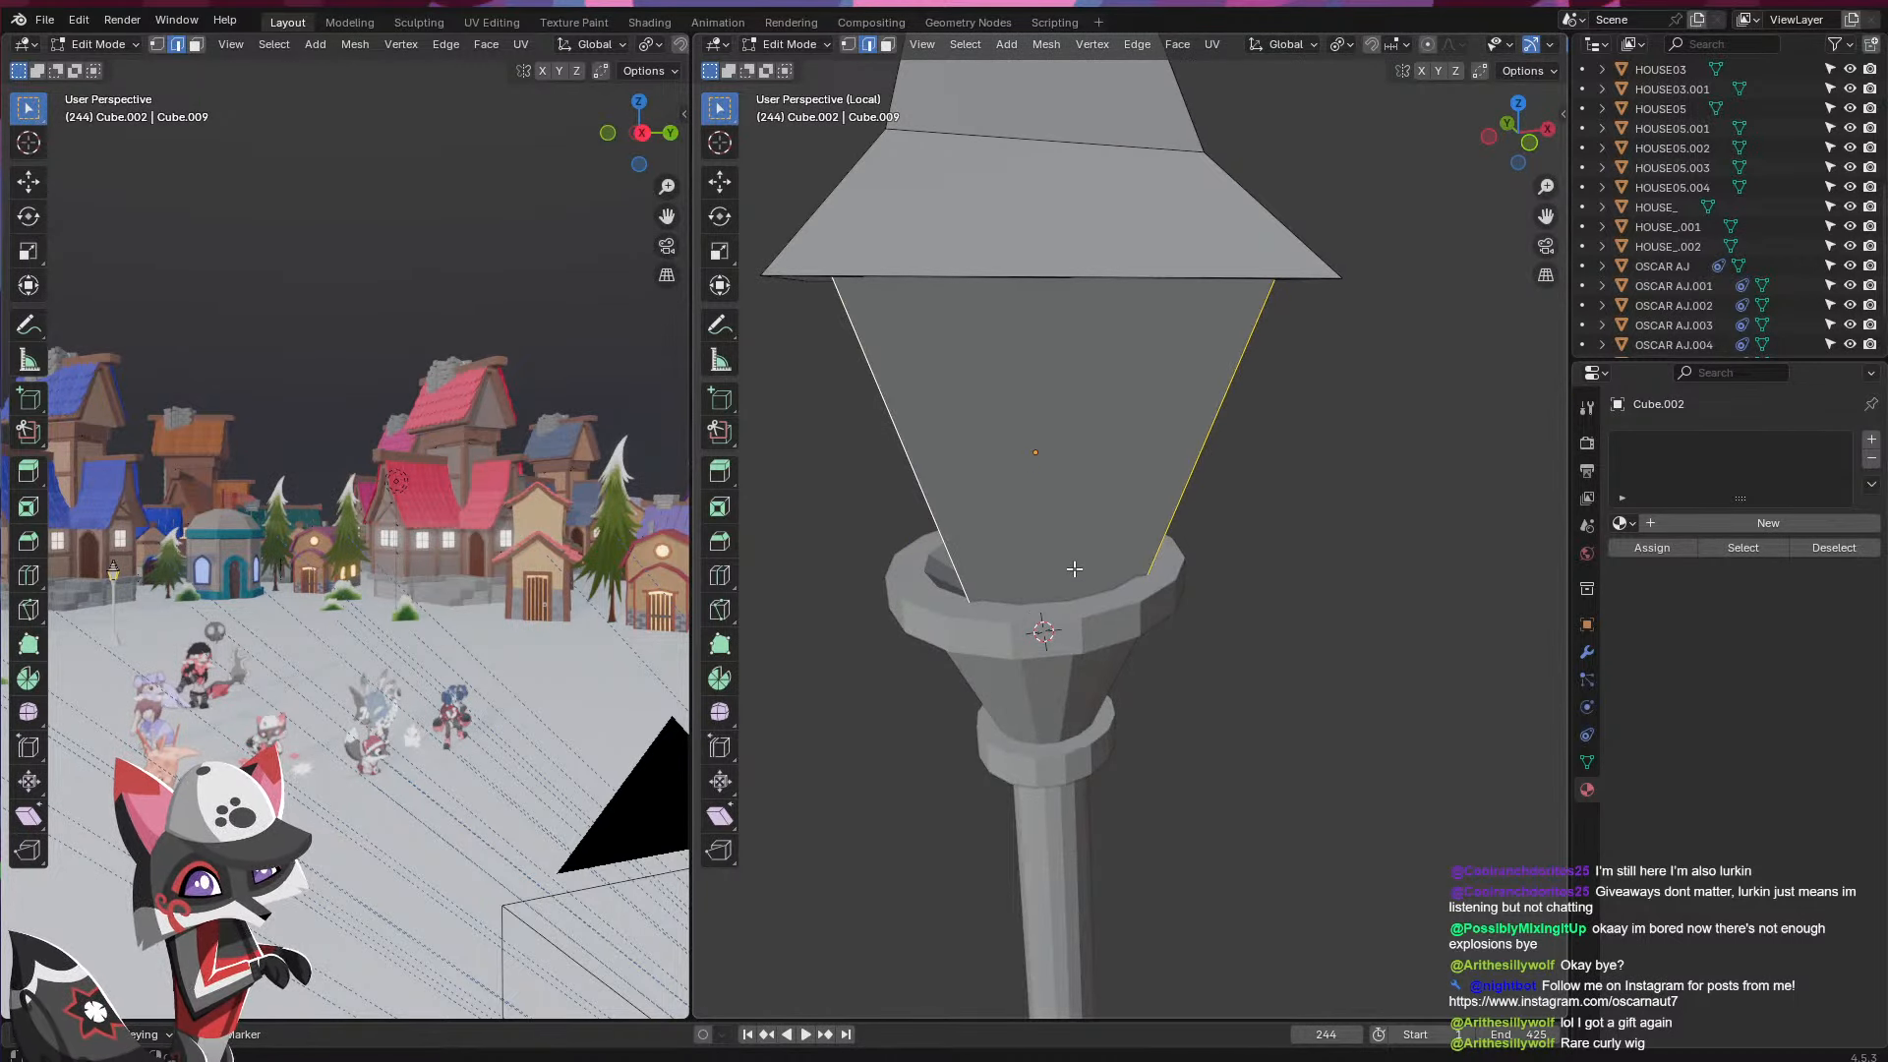
{"action": "middle_click_drag", "start_coordinate": [1143, 558], "coordinate": [996, 558]}
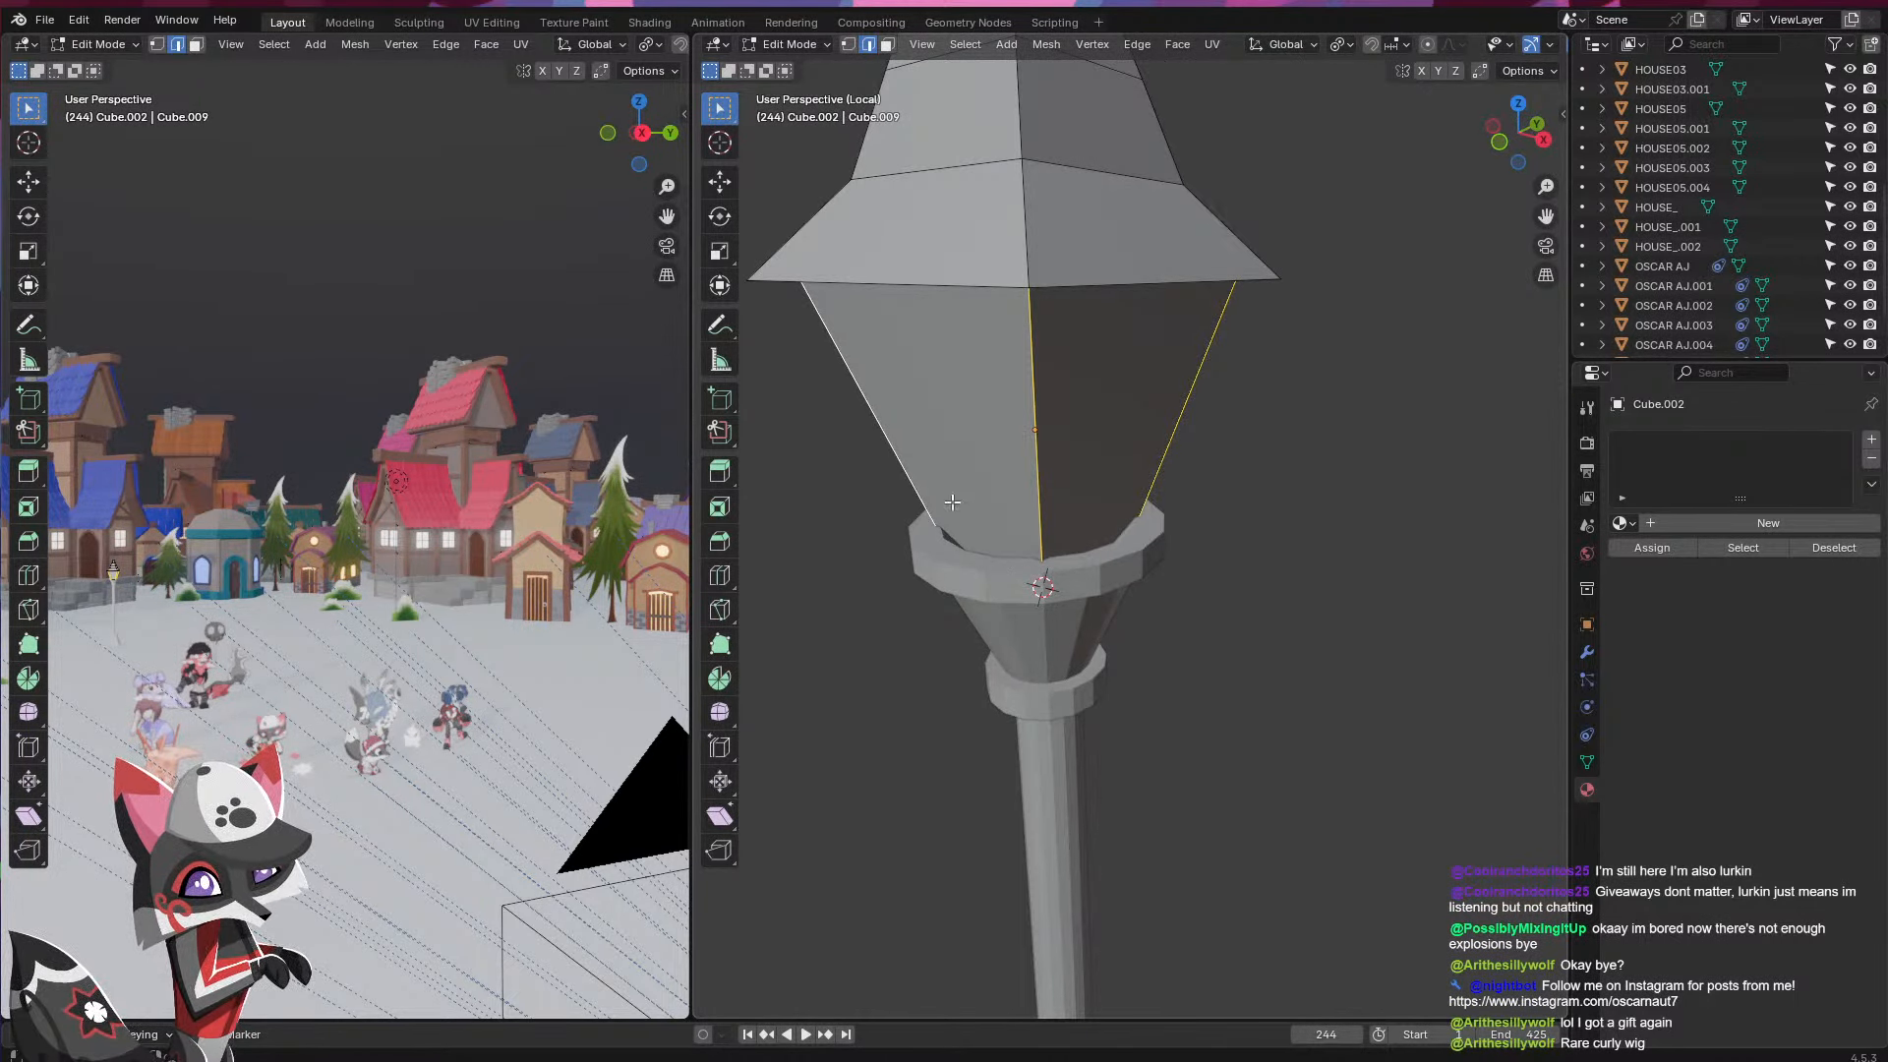
{"action": "key", "text": "ctrl+b"}
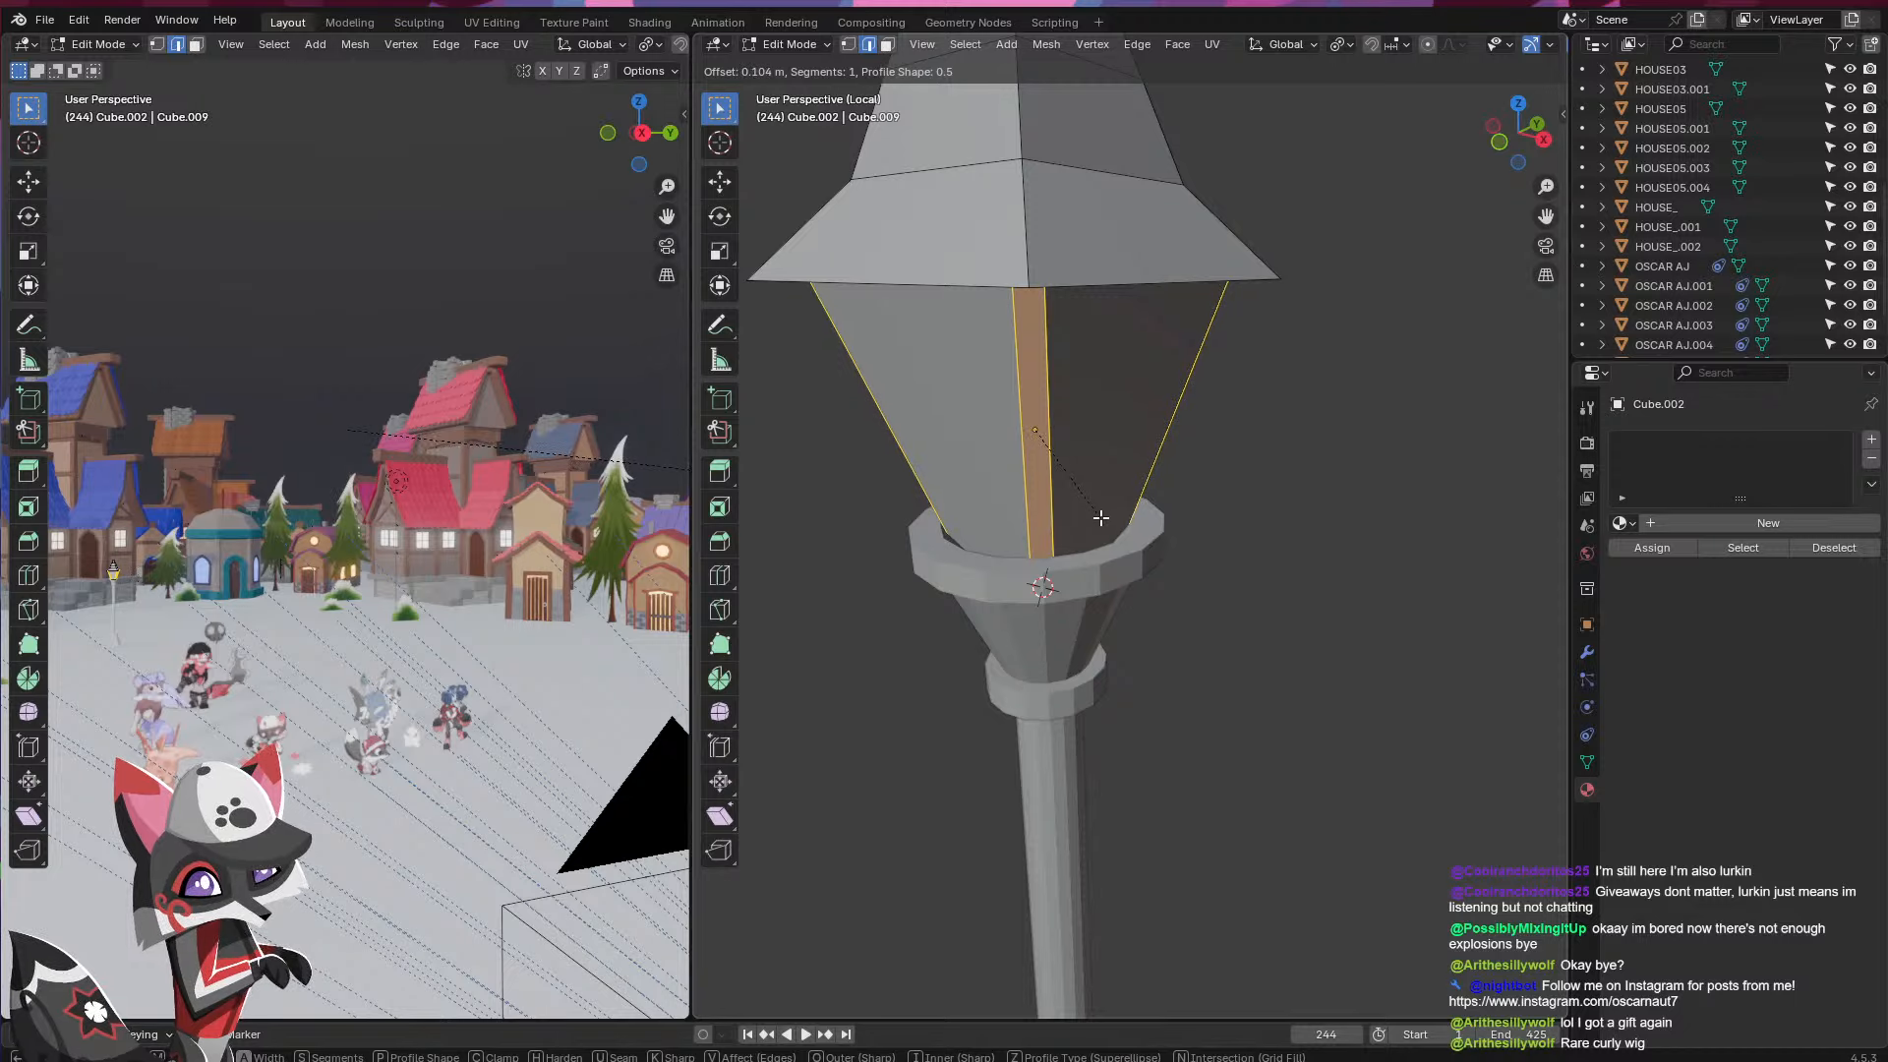
{"action": "left_click", "coordinate": [1098, 517]}
{"action": "middle_click_drag", "start_coordinate": [1096, 518], "coordinate": [1105, 474]}
{"action": "key", "text": "alt+a"}
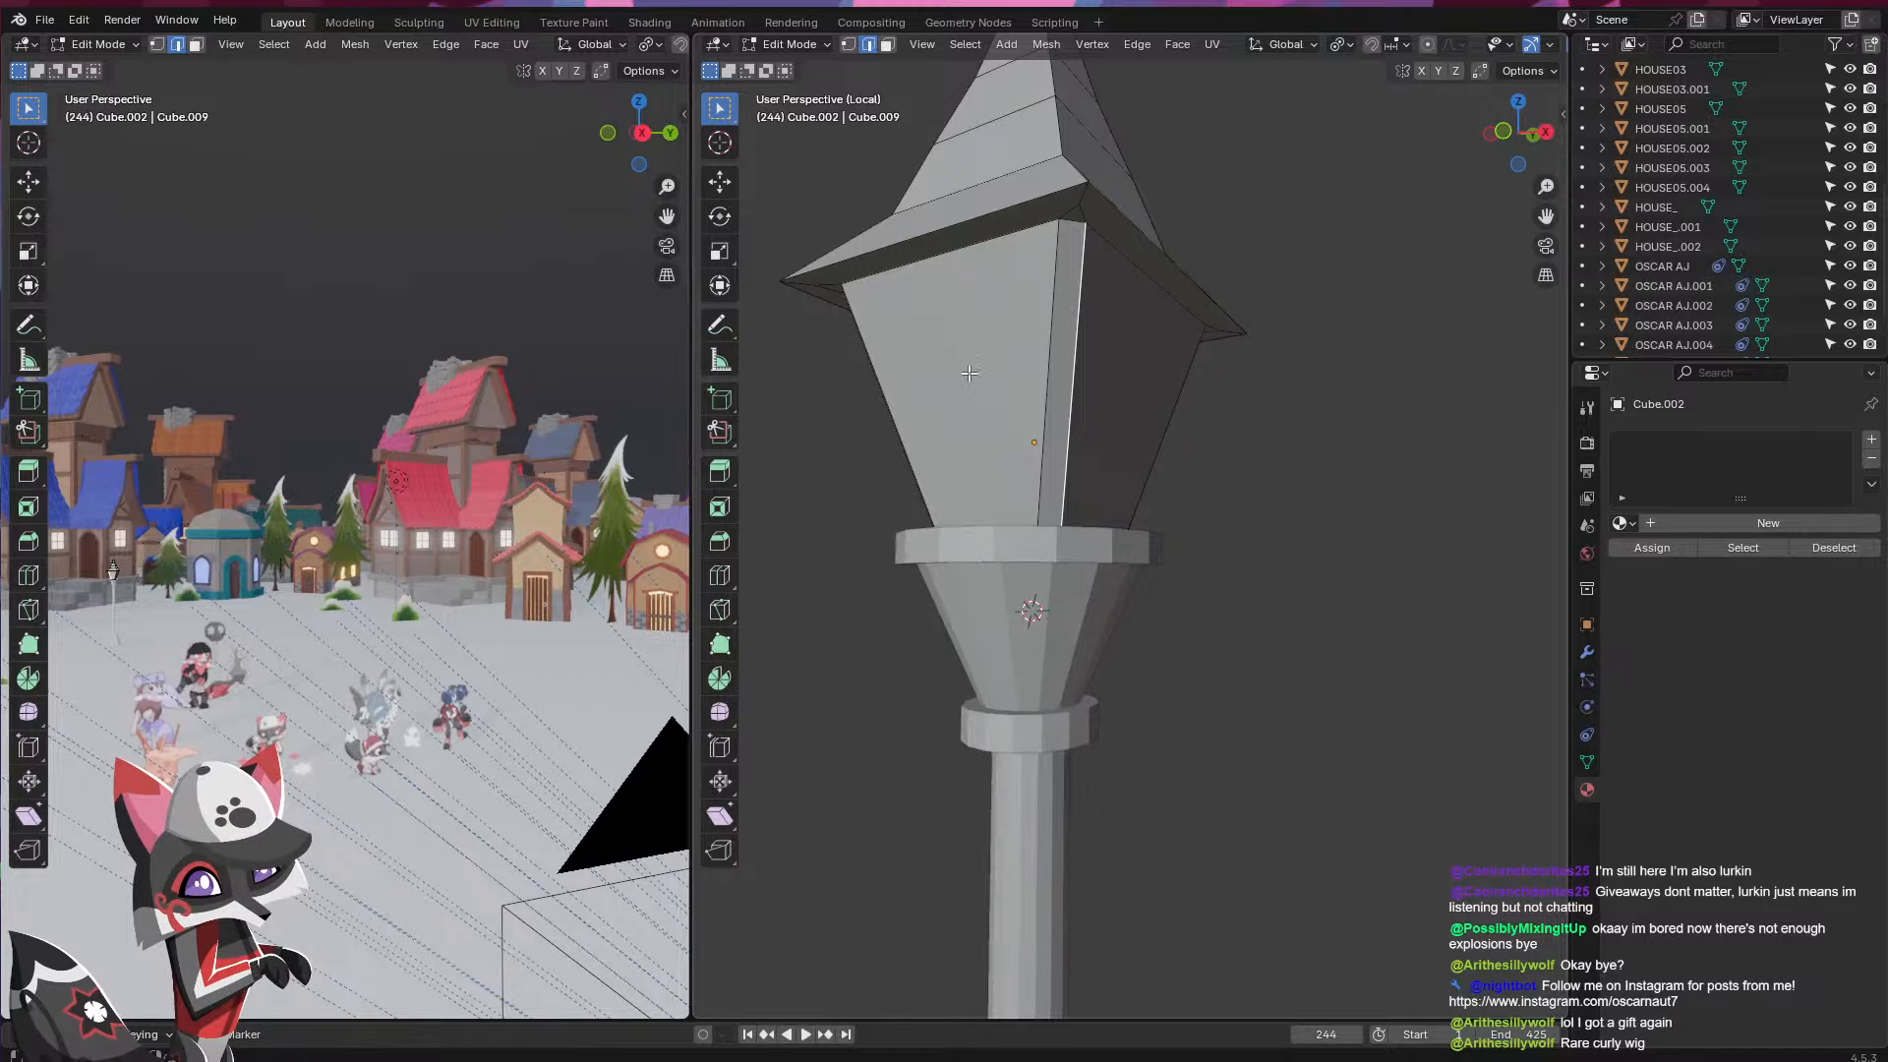
- Create a new material named LAMPPOLE_LIGHTBase on the lantern head
{"action": "key", "text": "3"}
{"action": "middle_click_drag", "start_coordinate": [974, 411], "coordinate": [1140, 643]}
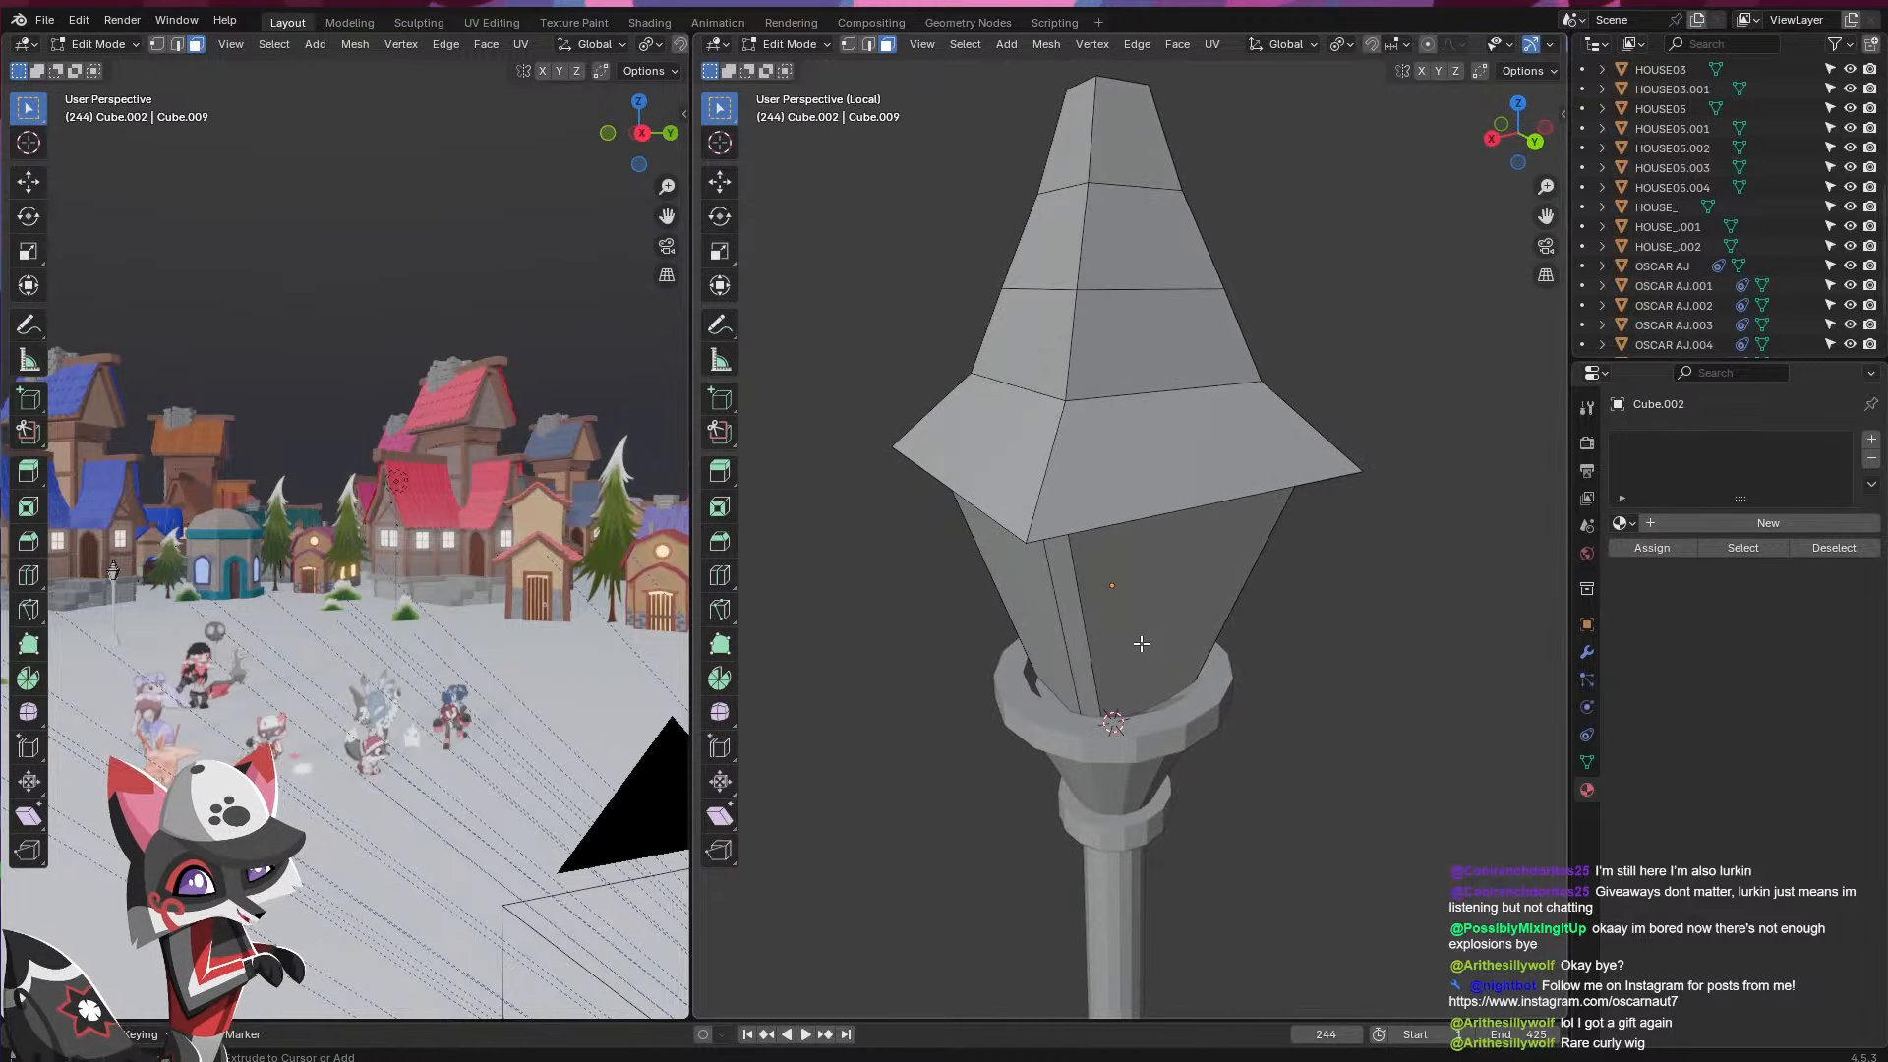
{"action": "key", "text": "Tab"}
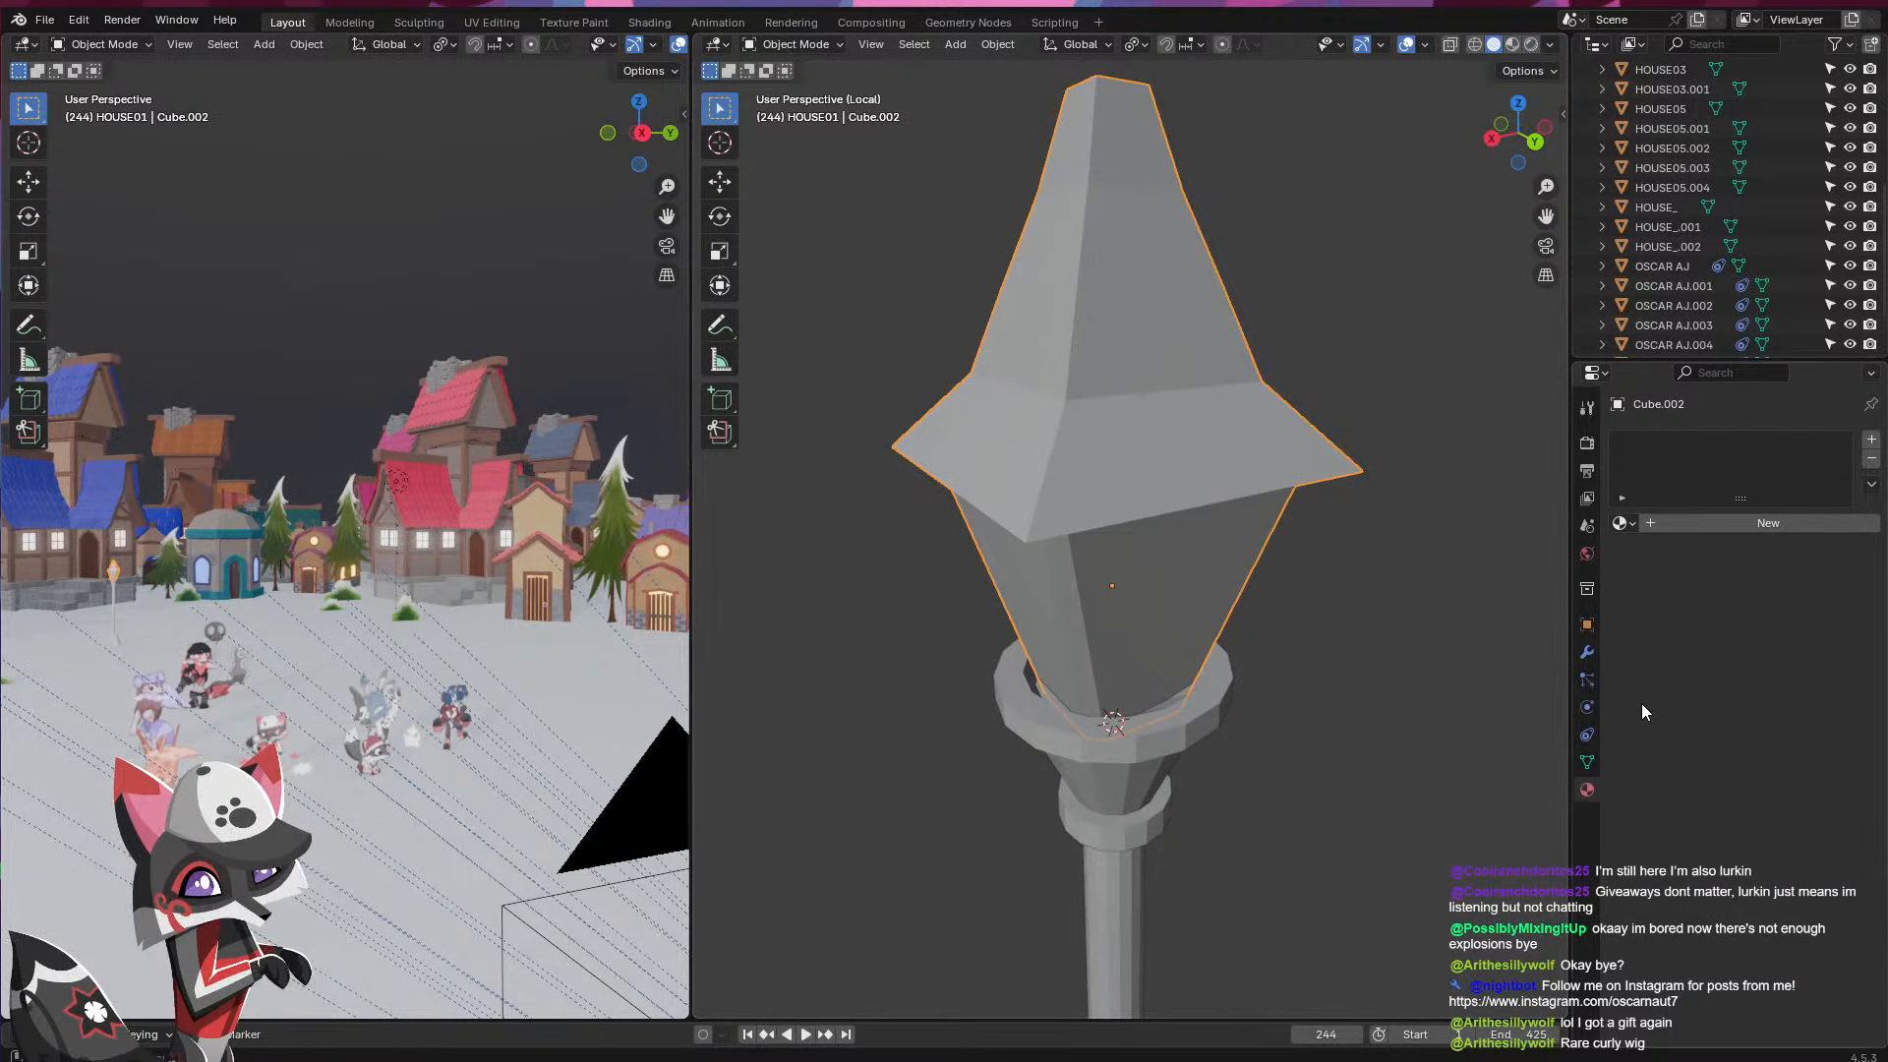
{"action": "left_click", "coordinate": [1643, 522]}
{"action": "left_click", "coordinate": [1682, 524]}
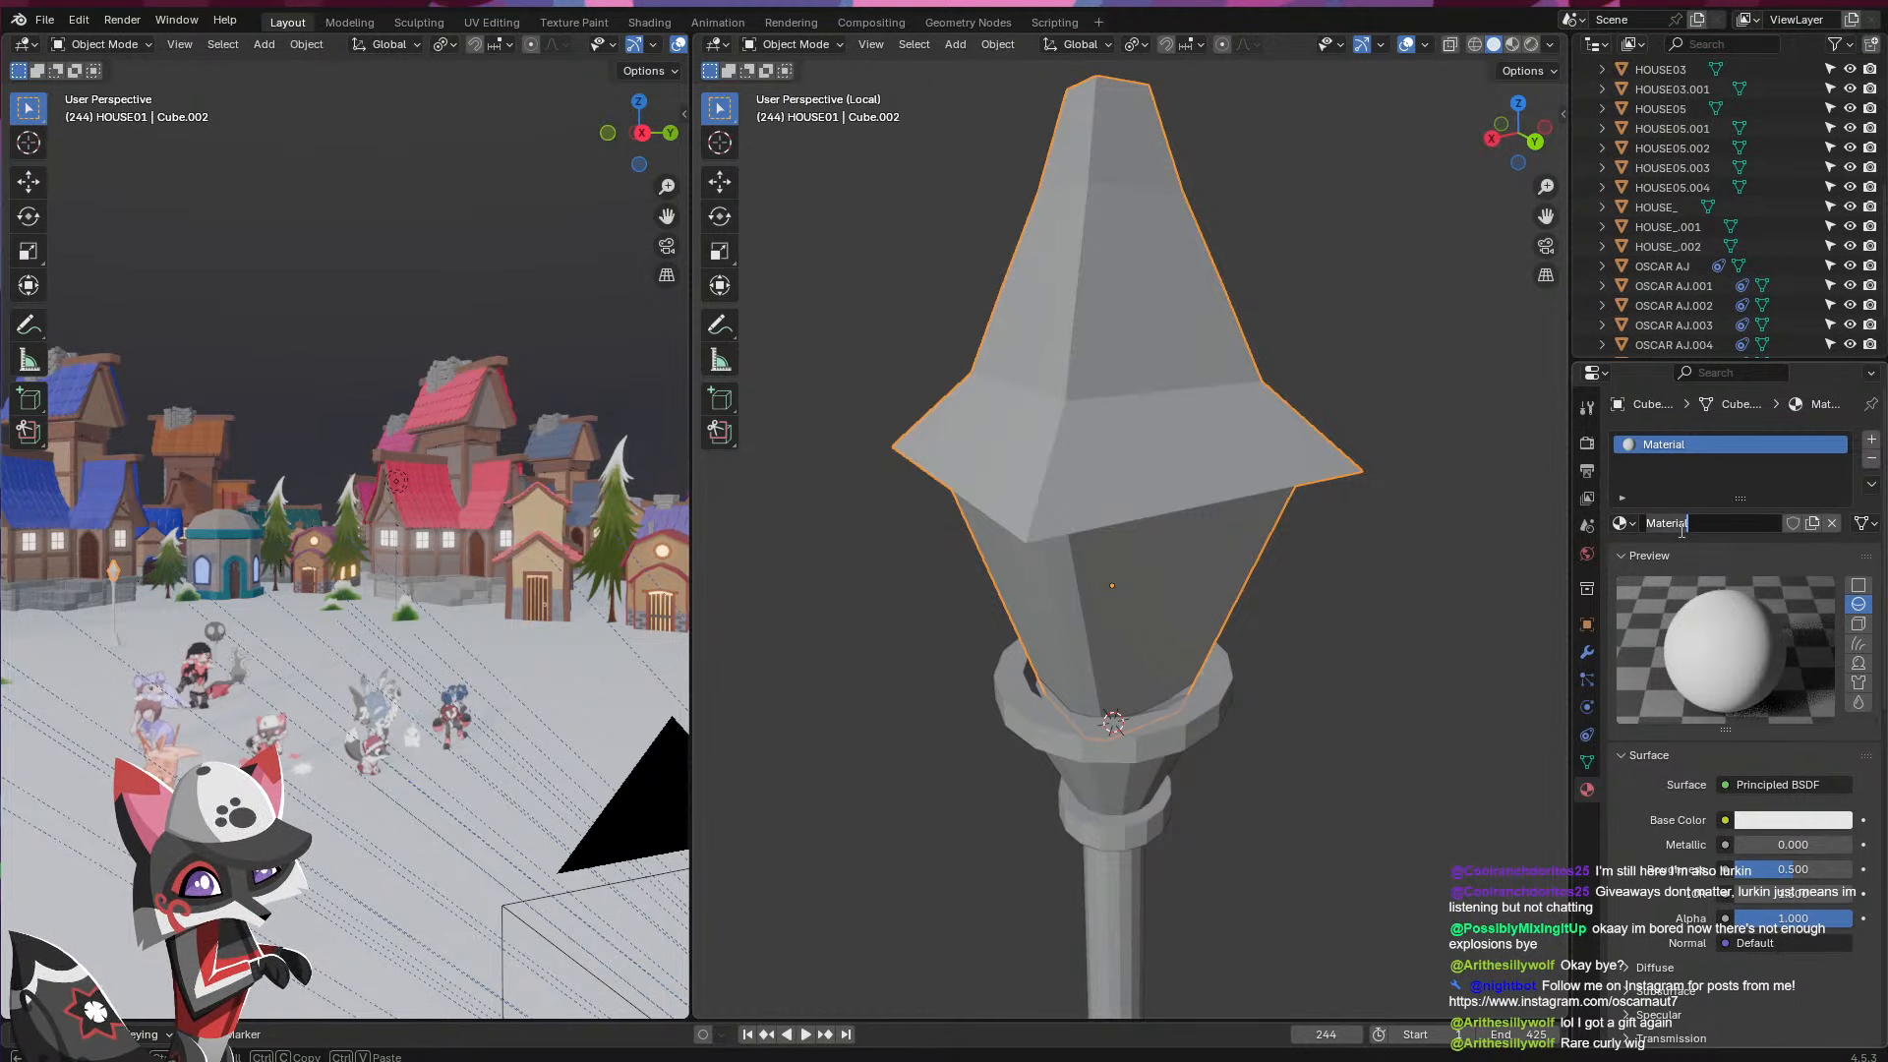
{"action": "key", "text": "BackSpace"}
{"action": "type", "text": "HO"}
{"action": "key", "text": "BackSpace"}
{"action": "type", "text": "_LIGH"}
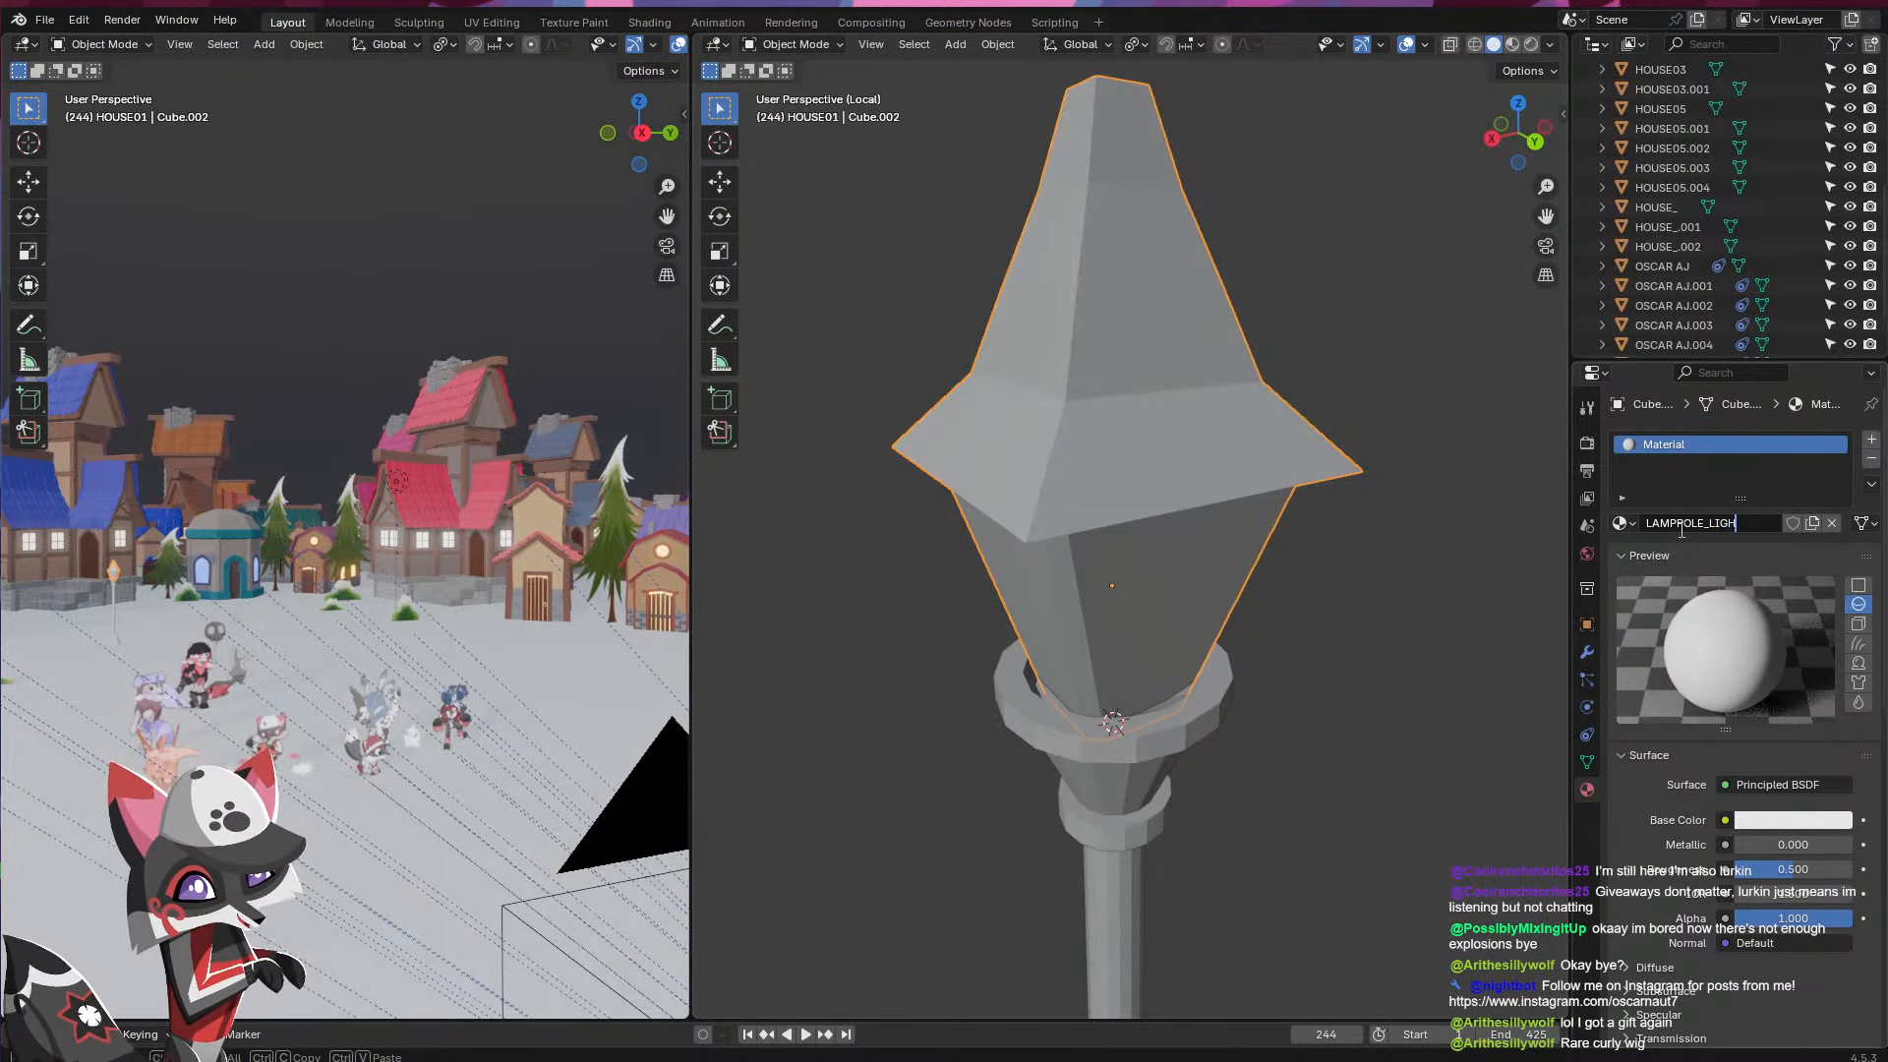
{"action": "type", "text": "TBAse"}
{"action": "key", "text": "Return"}
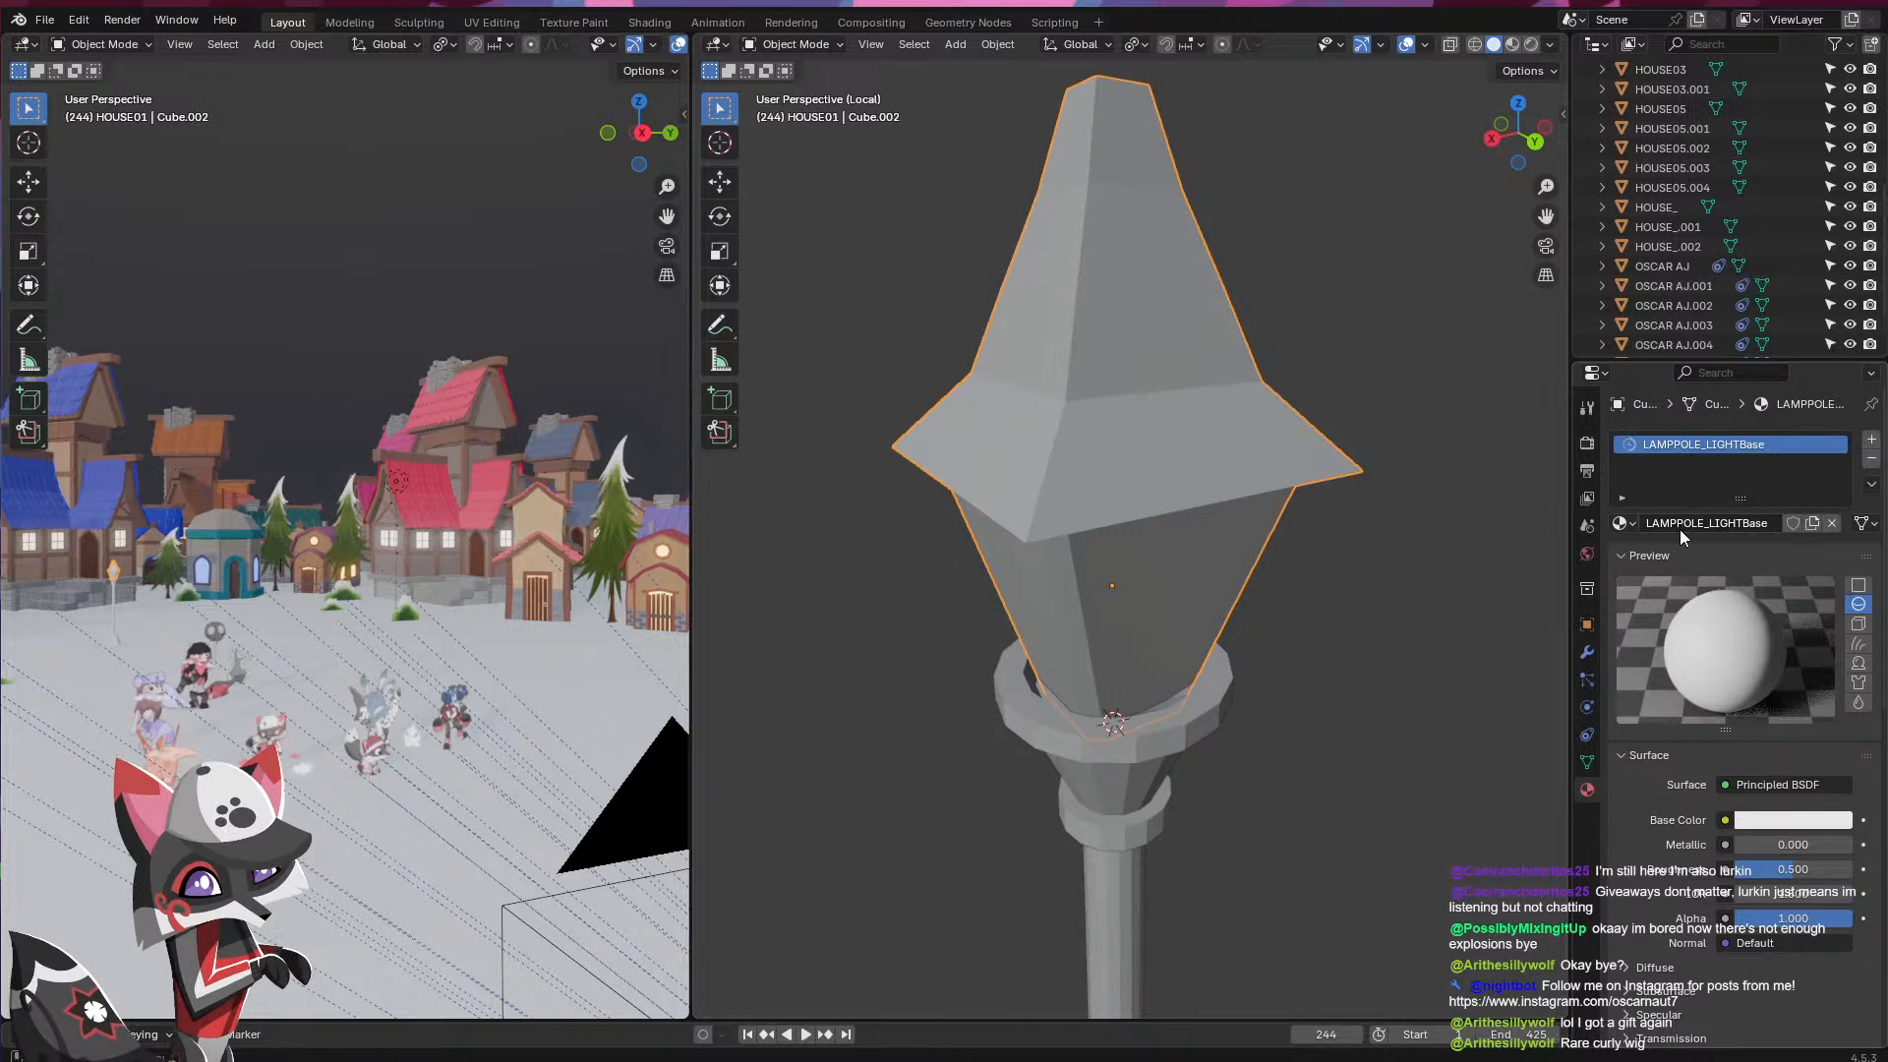
- Set the lantern material's base color to a dark reddish brown in Material Preview shading and save the file
{"action": "left_click", "coordinate": [1807, 820]}
{"action": "left_click", "coordinate": [1738, 612]}
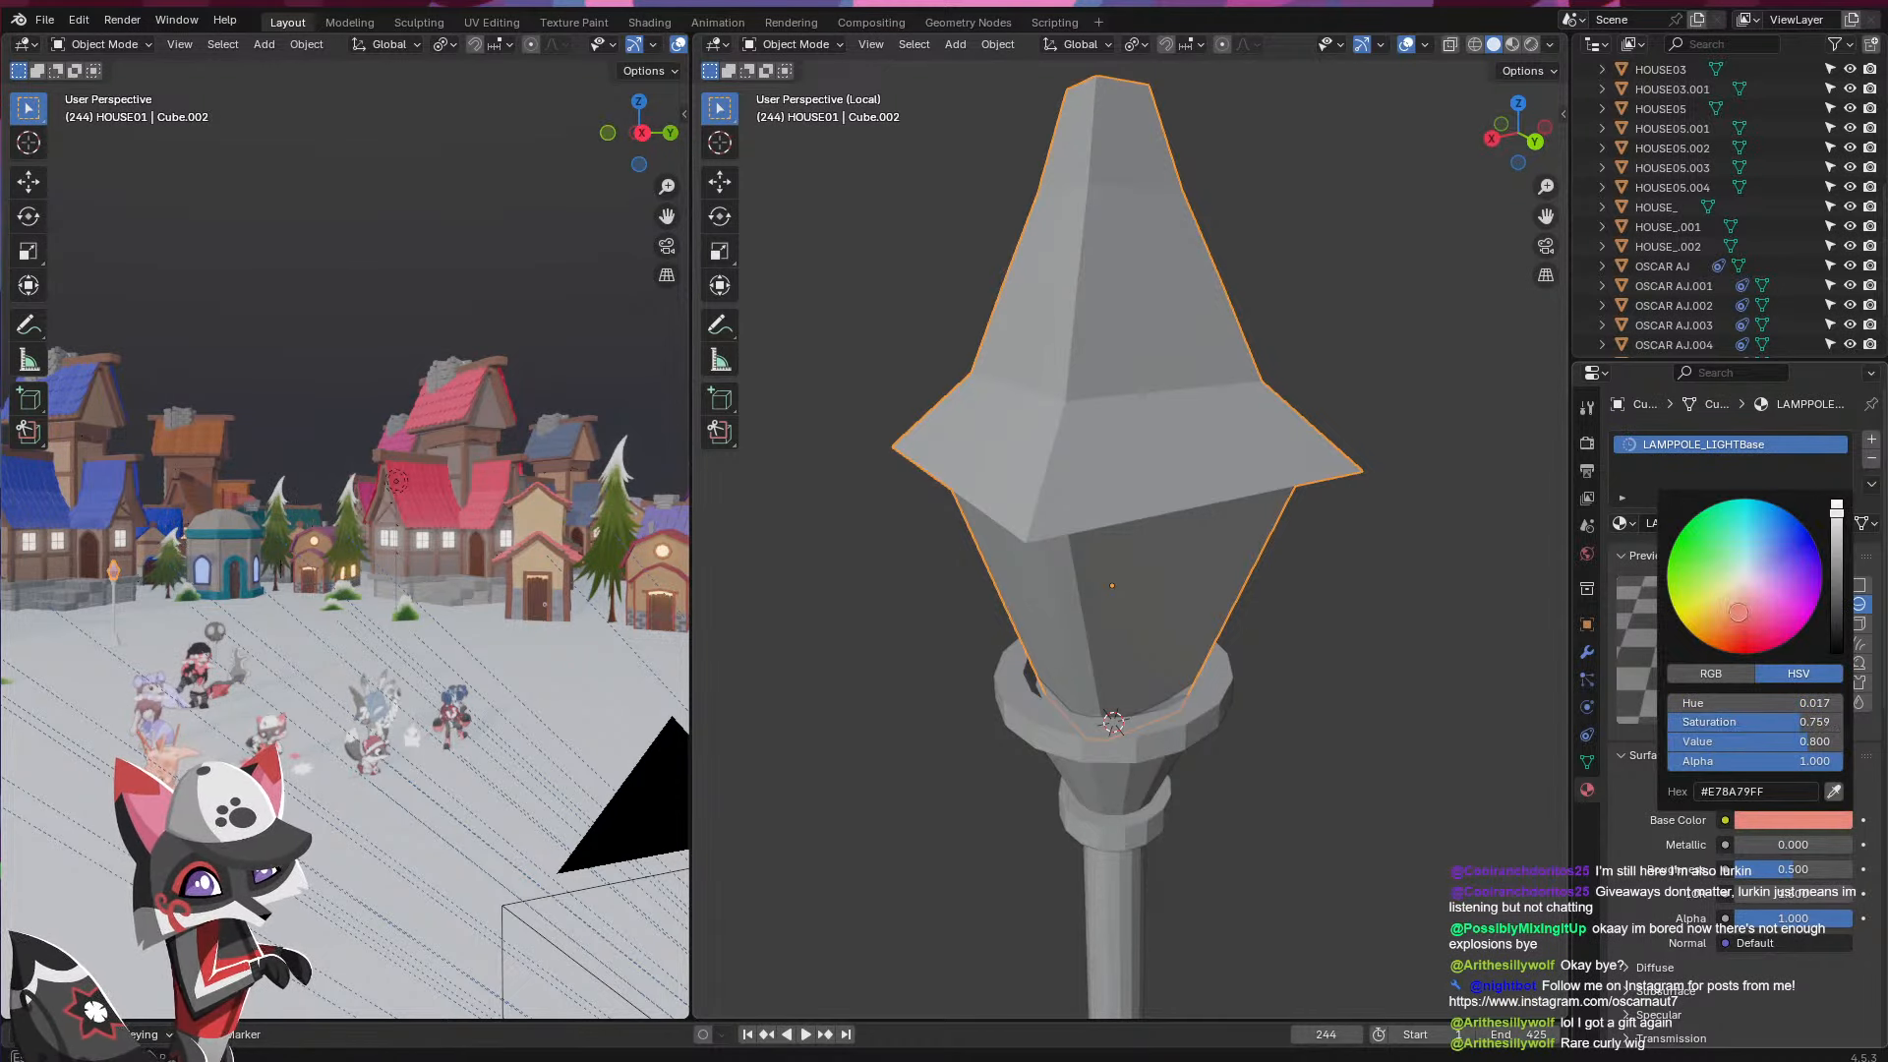
{"action": "key", "text": "z"}
{"action": "left_click", "coordinate": [1219, 700]}
{"action": "key", "text": "ctrl+s"}
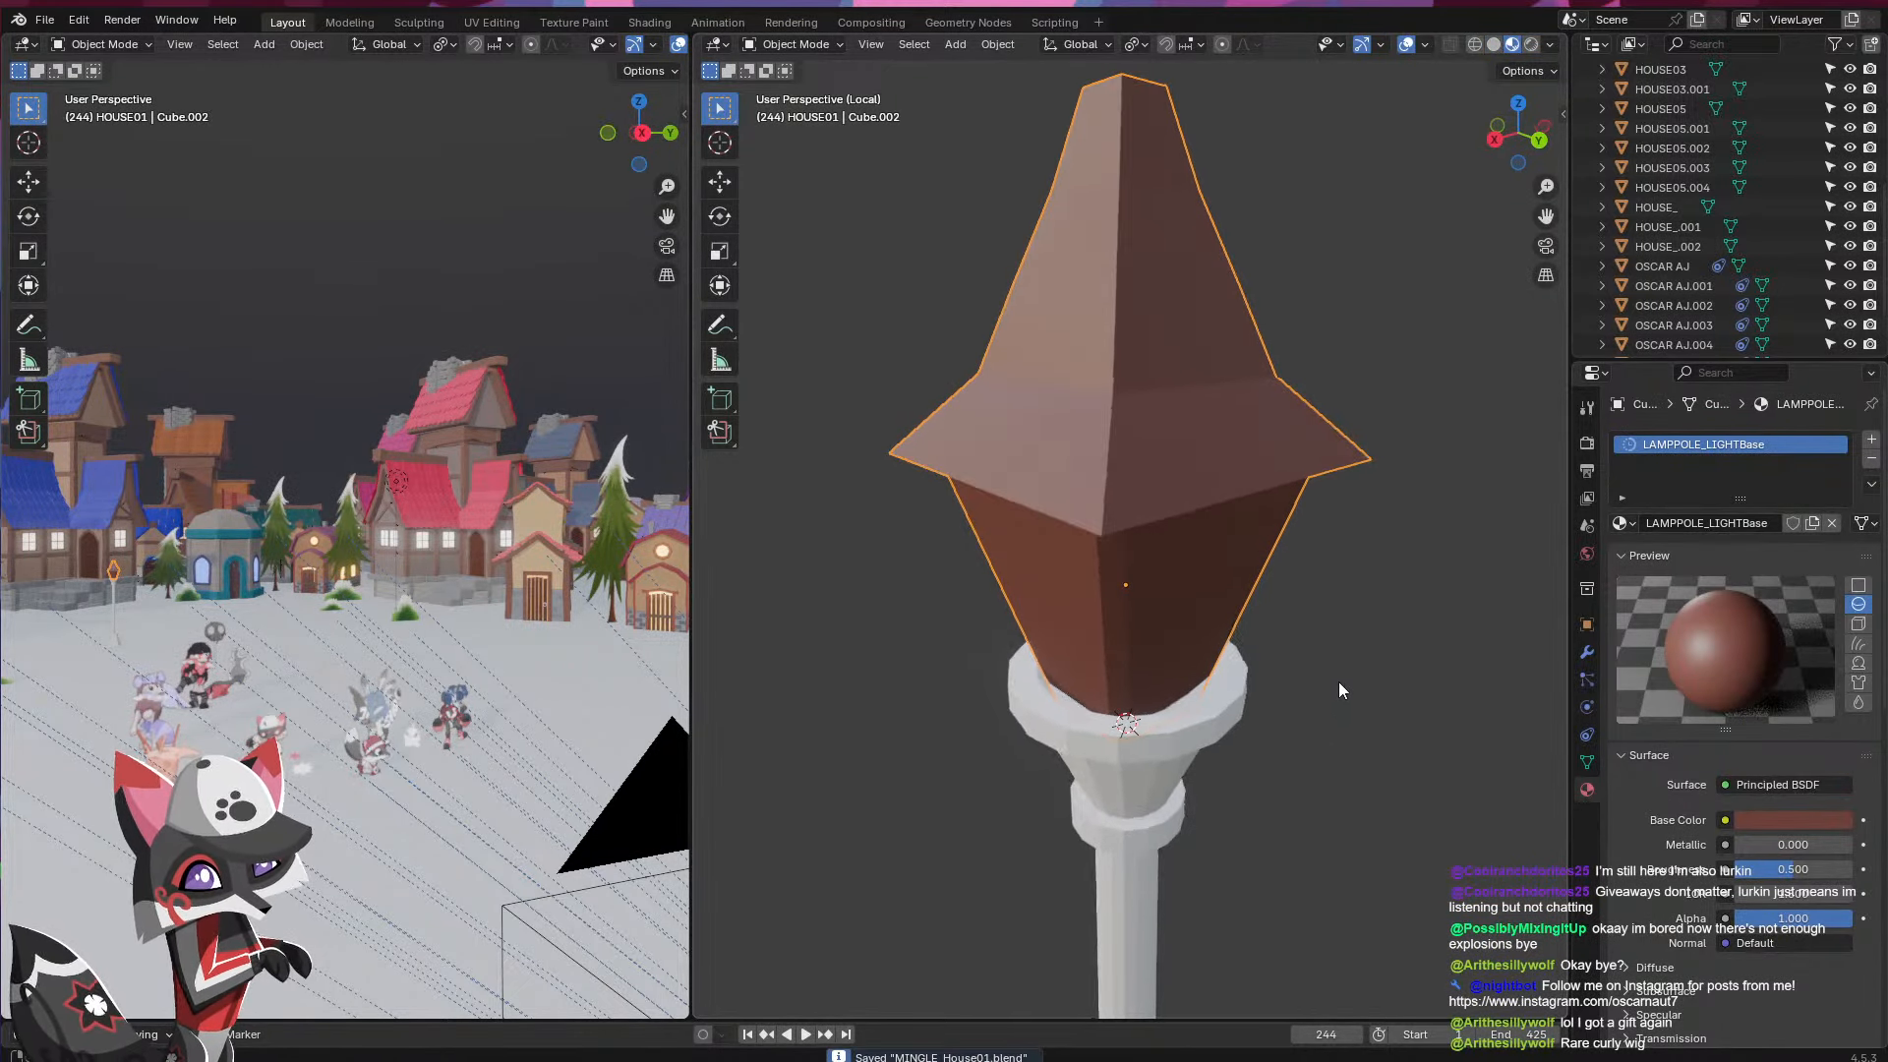
- Select the lantern body's glass panel faces and add a second material slot with a new material named LAMPPOLE_LIGHTGlass
{"action": "middle_click_drag", "start_coordinate": [1221, 666], "coordinate": [939, 595]}
{"action": "key", "text": "Tab"}
{"action": "left_click", "coordinate": [1058, 567]}
{"action": "left_click", "coordinate": [1103, 582], "text": "shift"}
{"action": "middle_click_drag", "start_coordinate": [1166, 579], "coordinate": [1019, 581]}
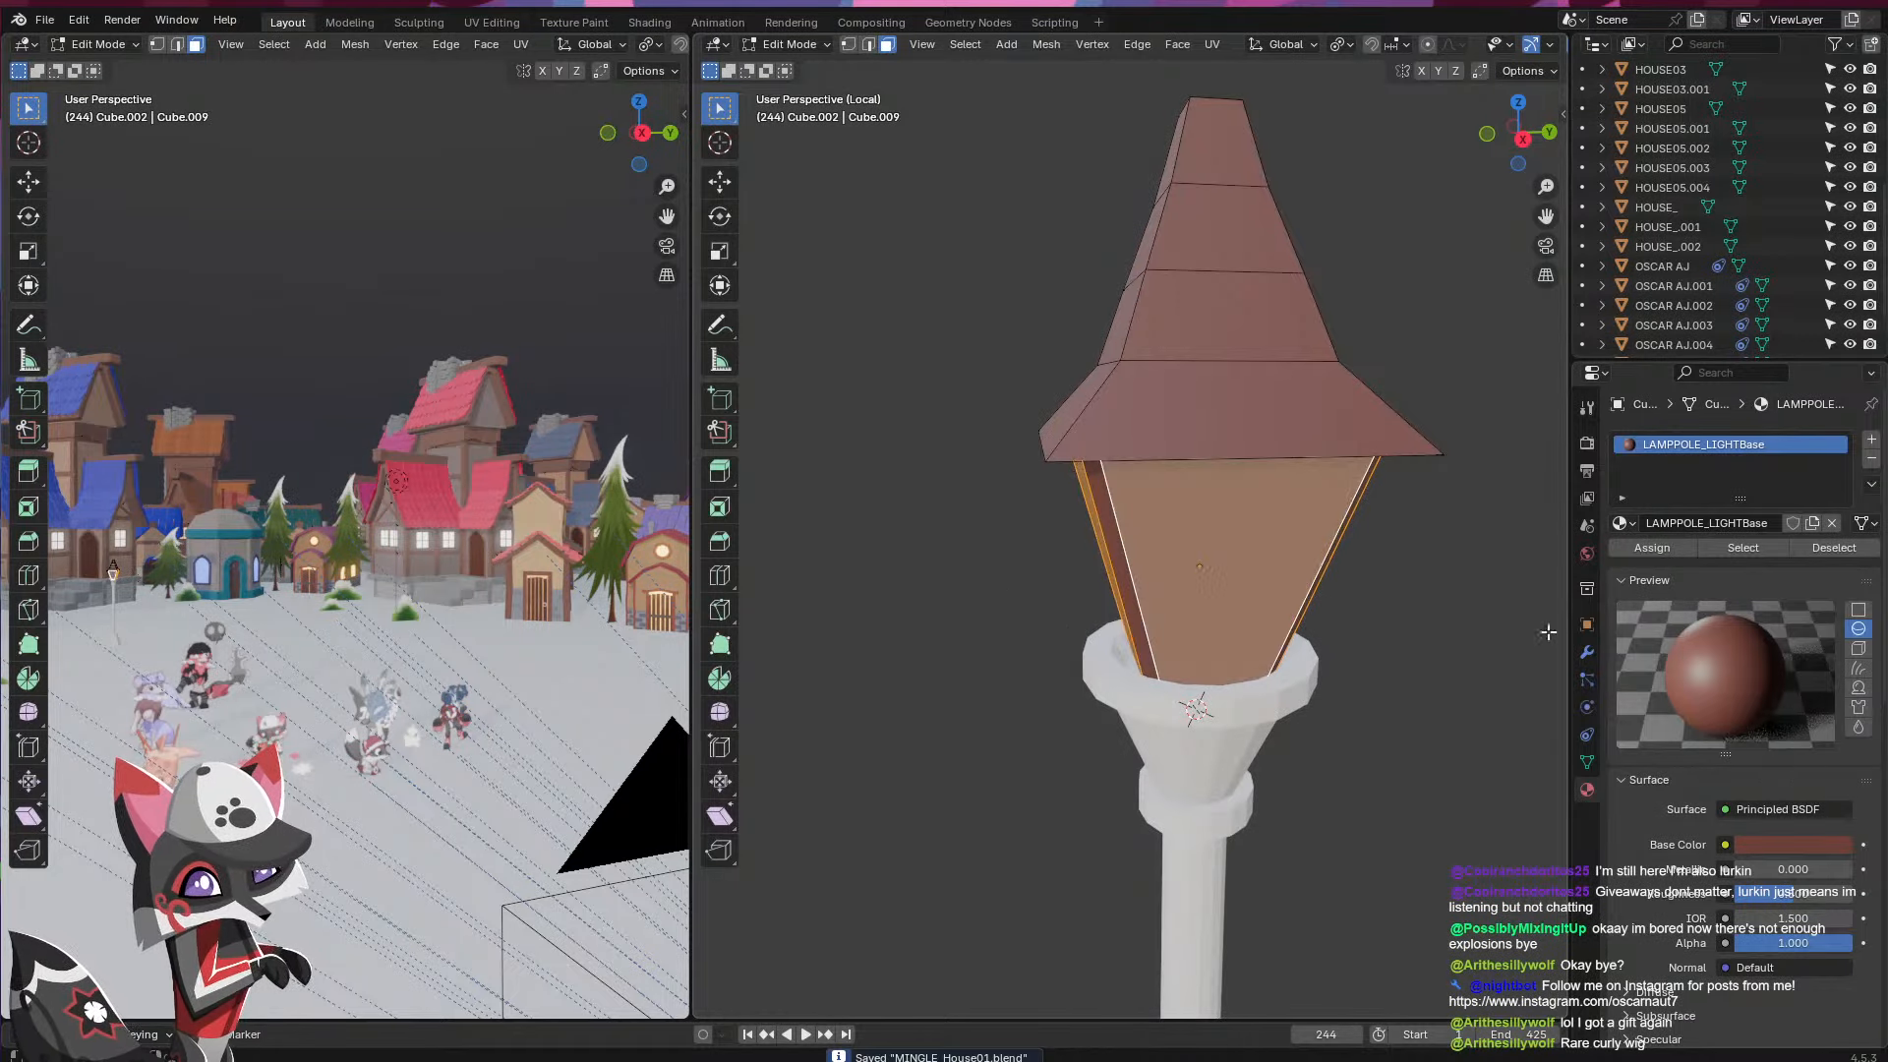
{"action": "left_click", "coordinate": [1871, 439]}
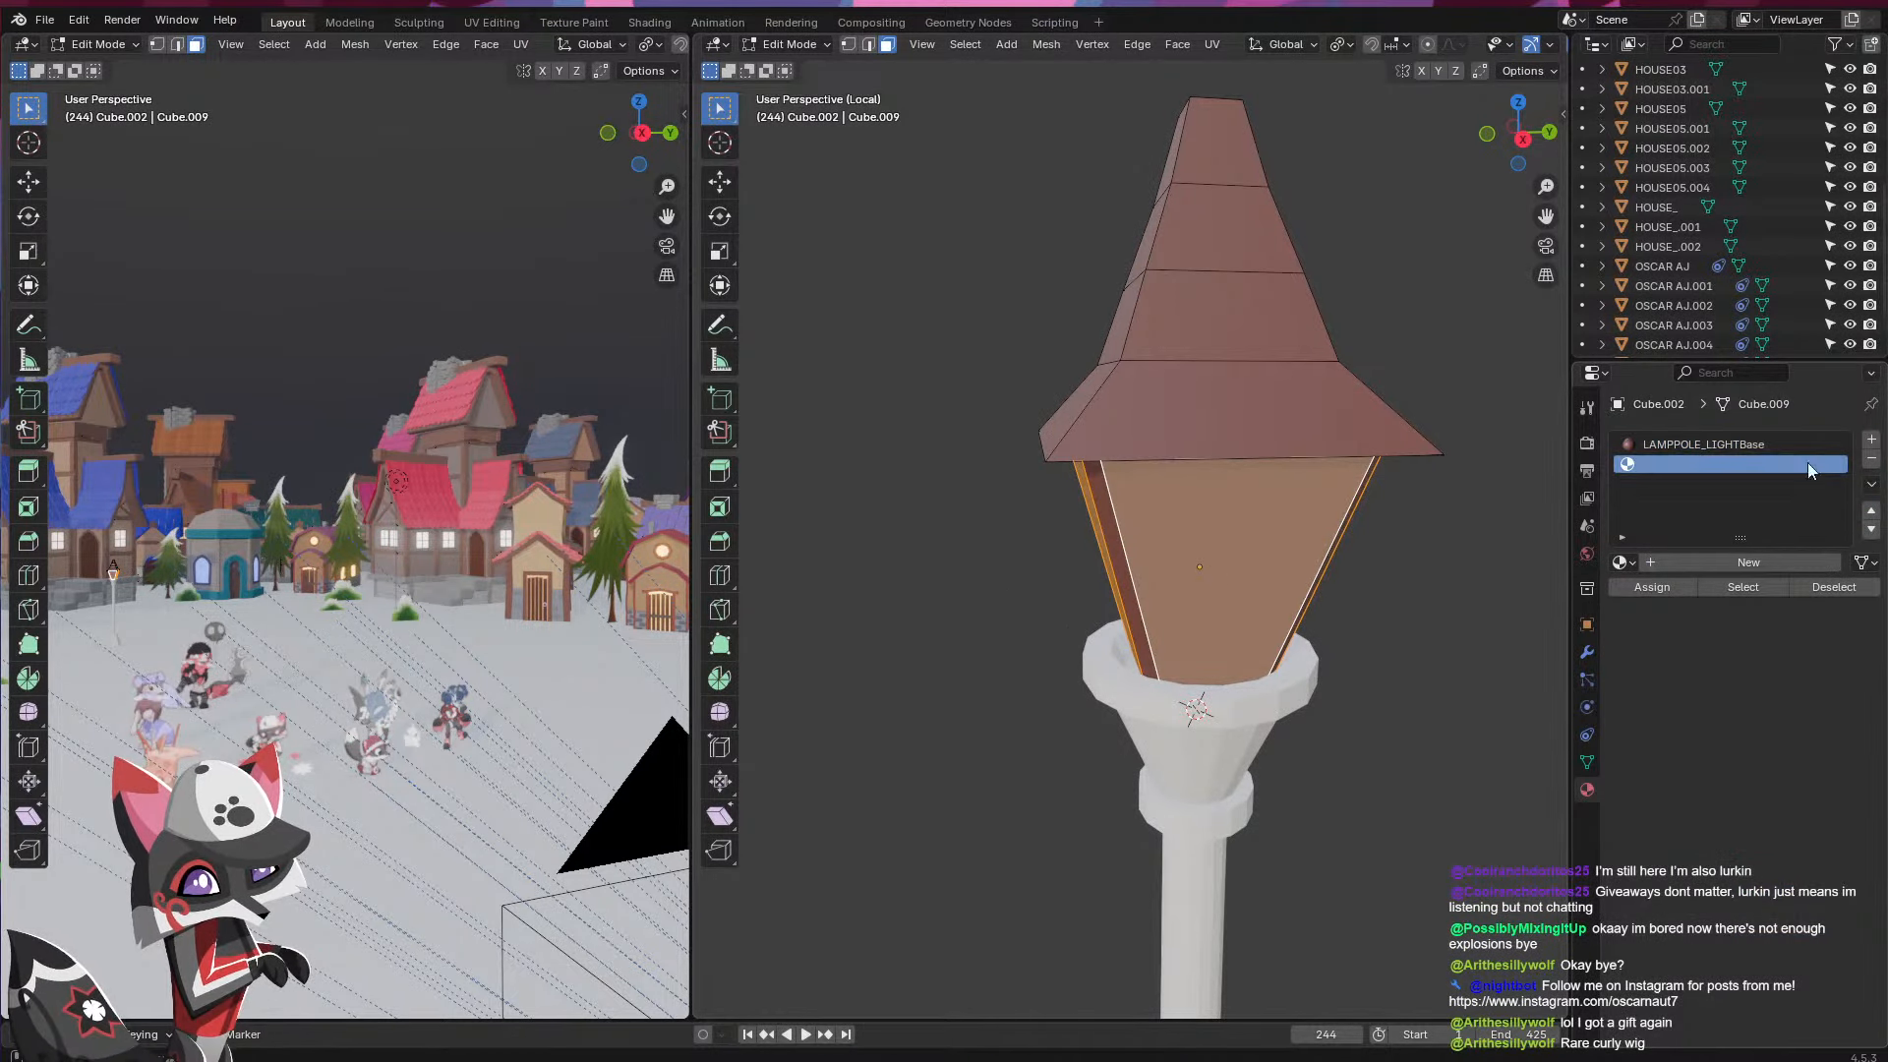
{"action": "left_click", "coordinate": [1651, 563]}
{"action": "double_click", "coordinate": [1669, 567]}
{"action": "type", "text": "LAMP"}
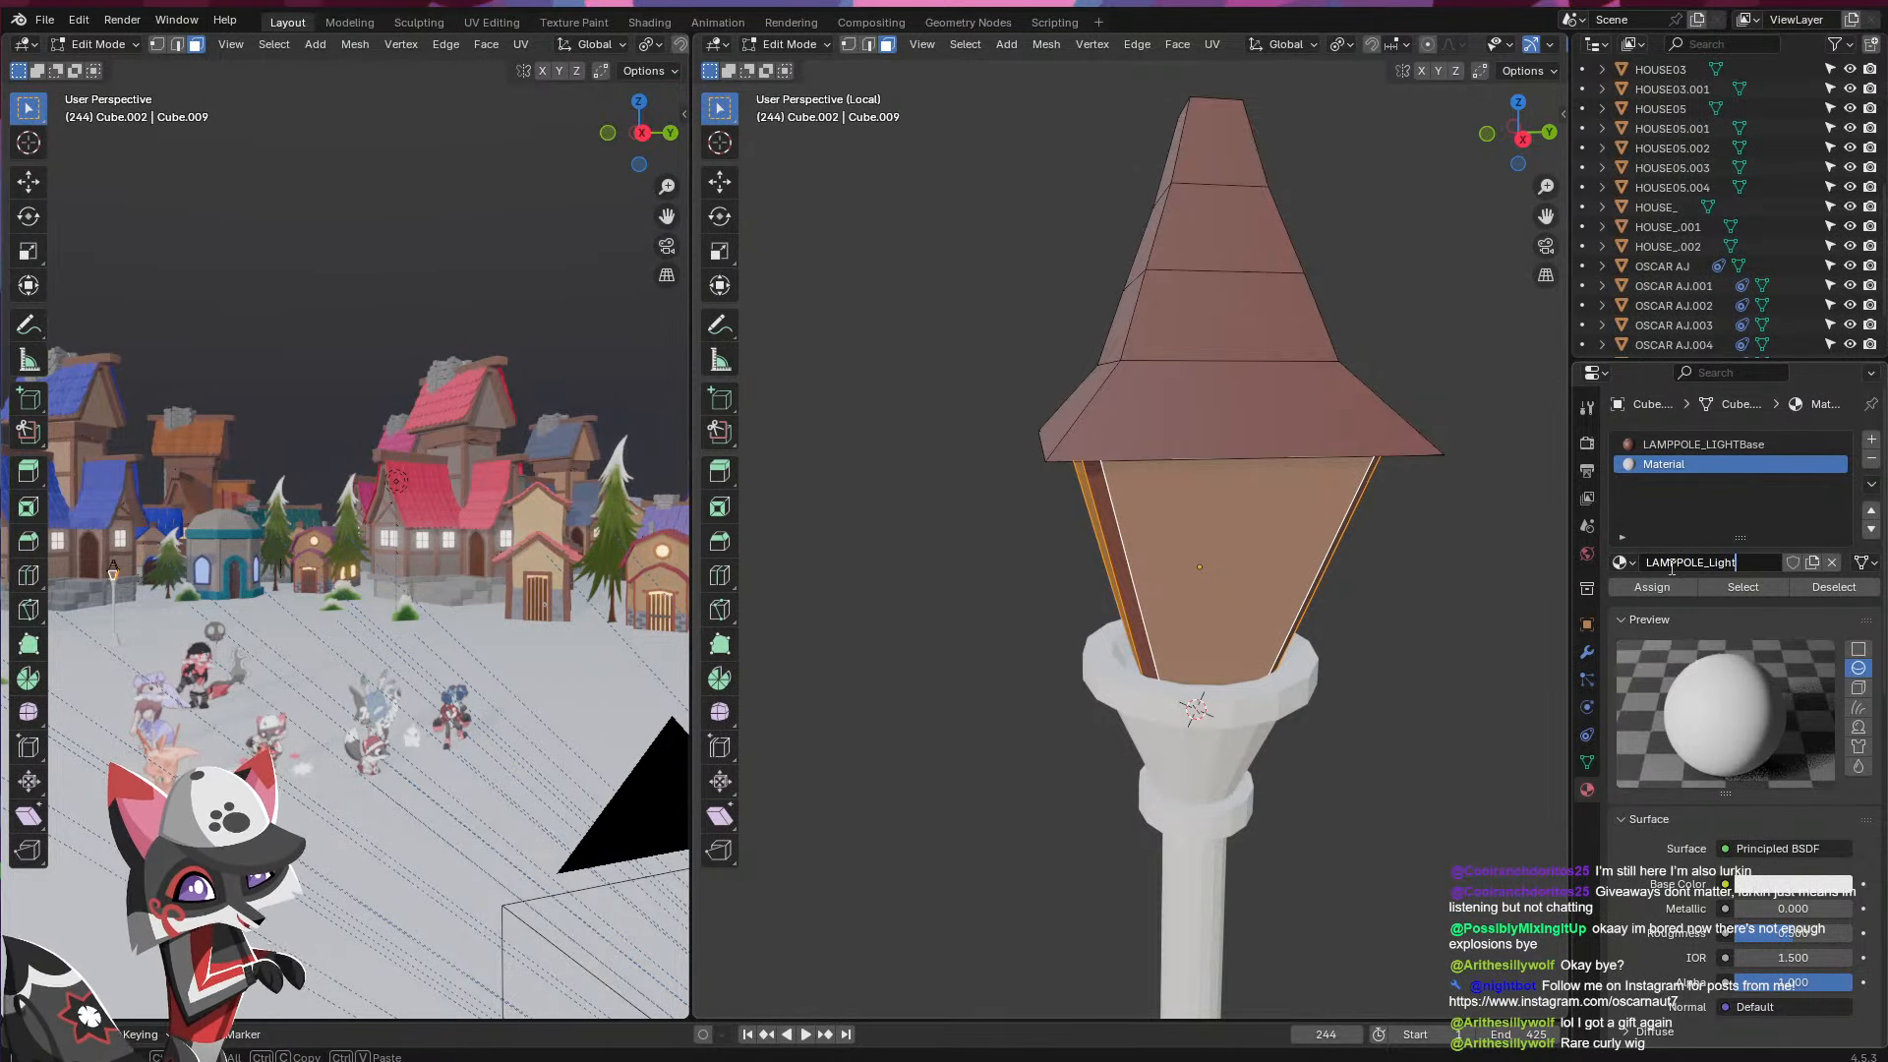
{"action": "type", "text": "POLE_LIGHTGlass"}
{"action": "key", "text": "Return"}
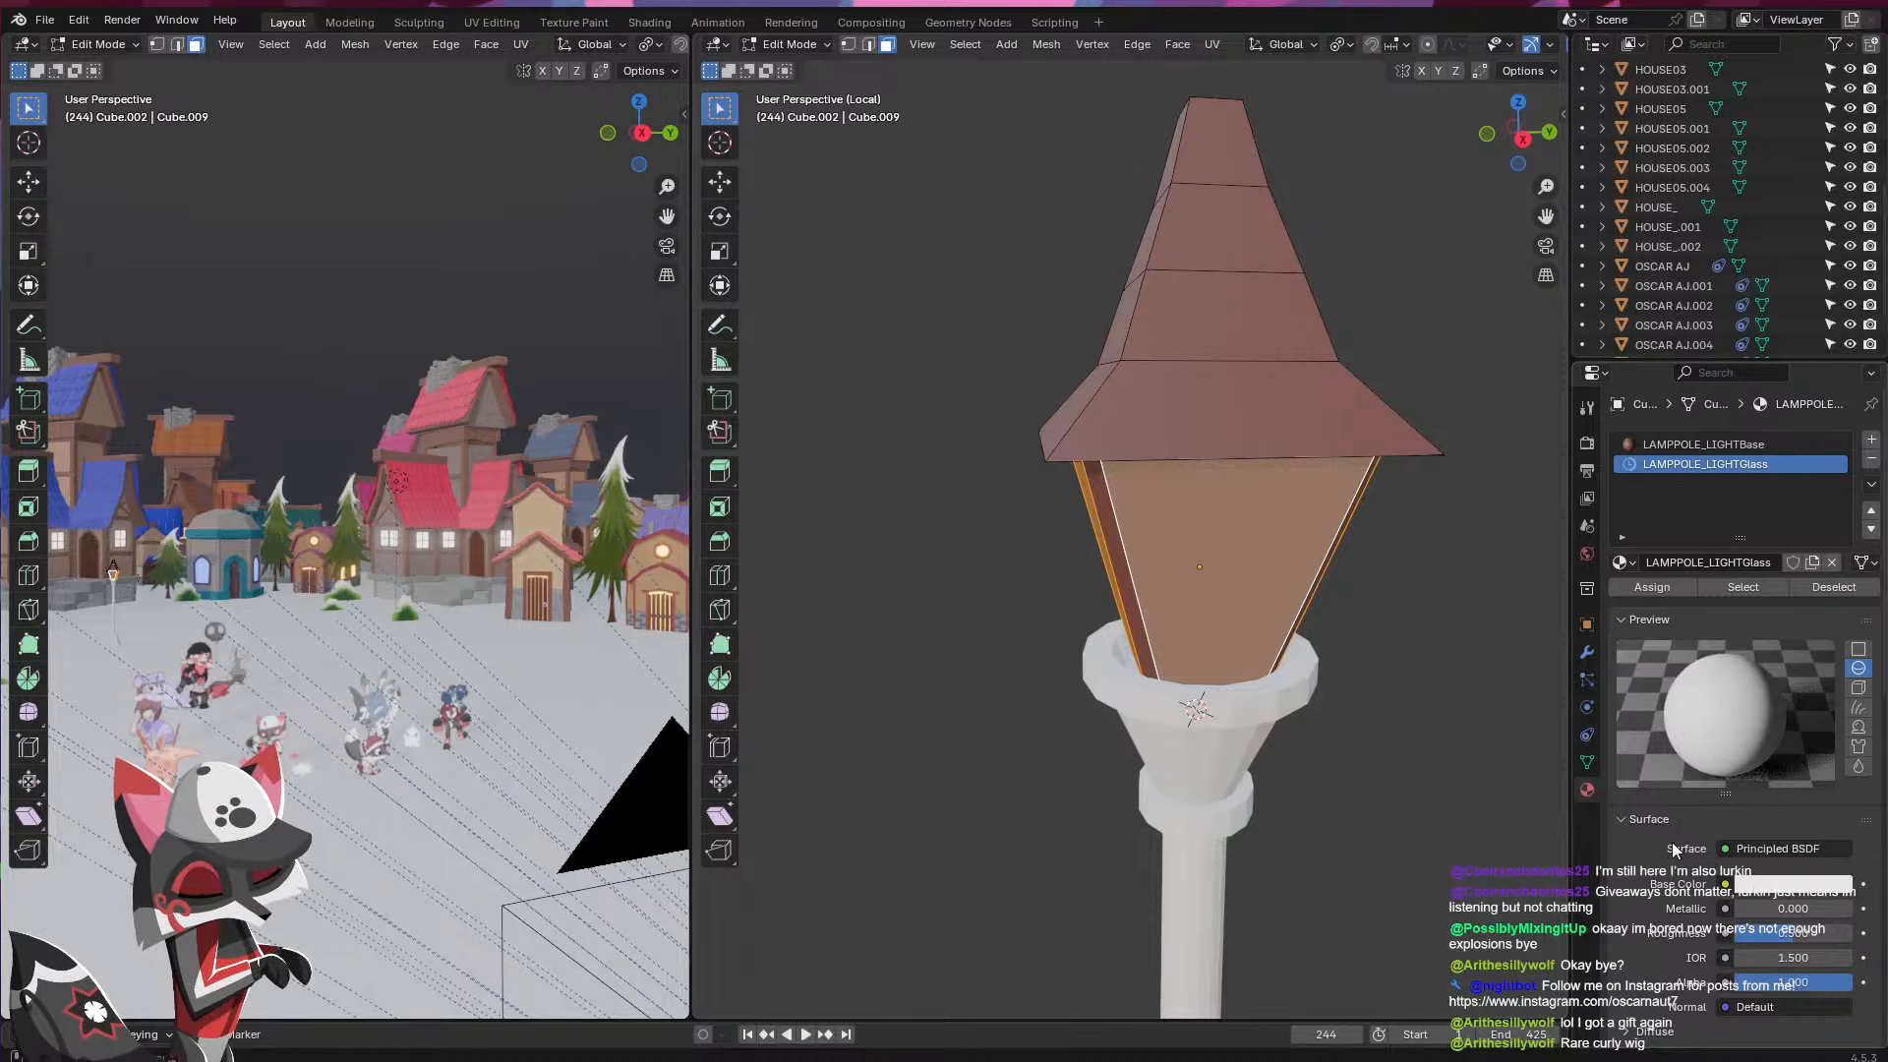
- In the Shading workspace, add a Translucent BSDF to the glass material and connect it to the Material Output's Surface
{"action": "left_click", "coordinate": [649, 22]}
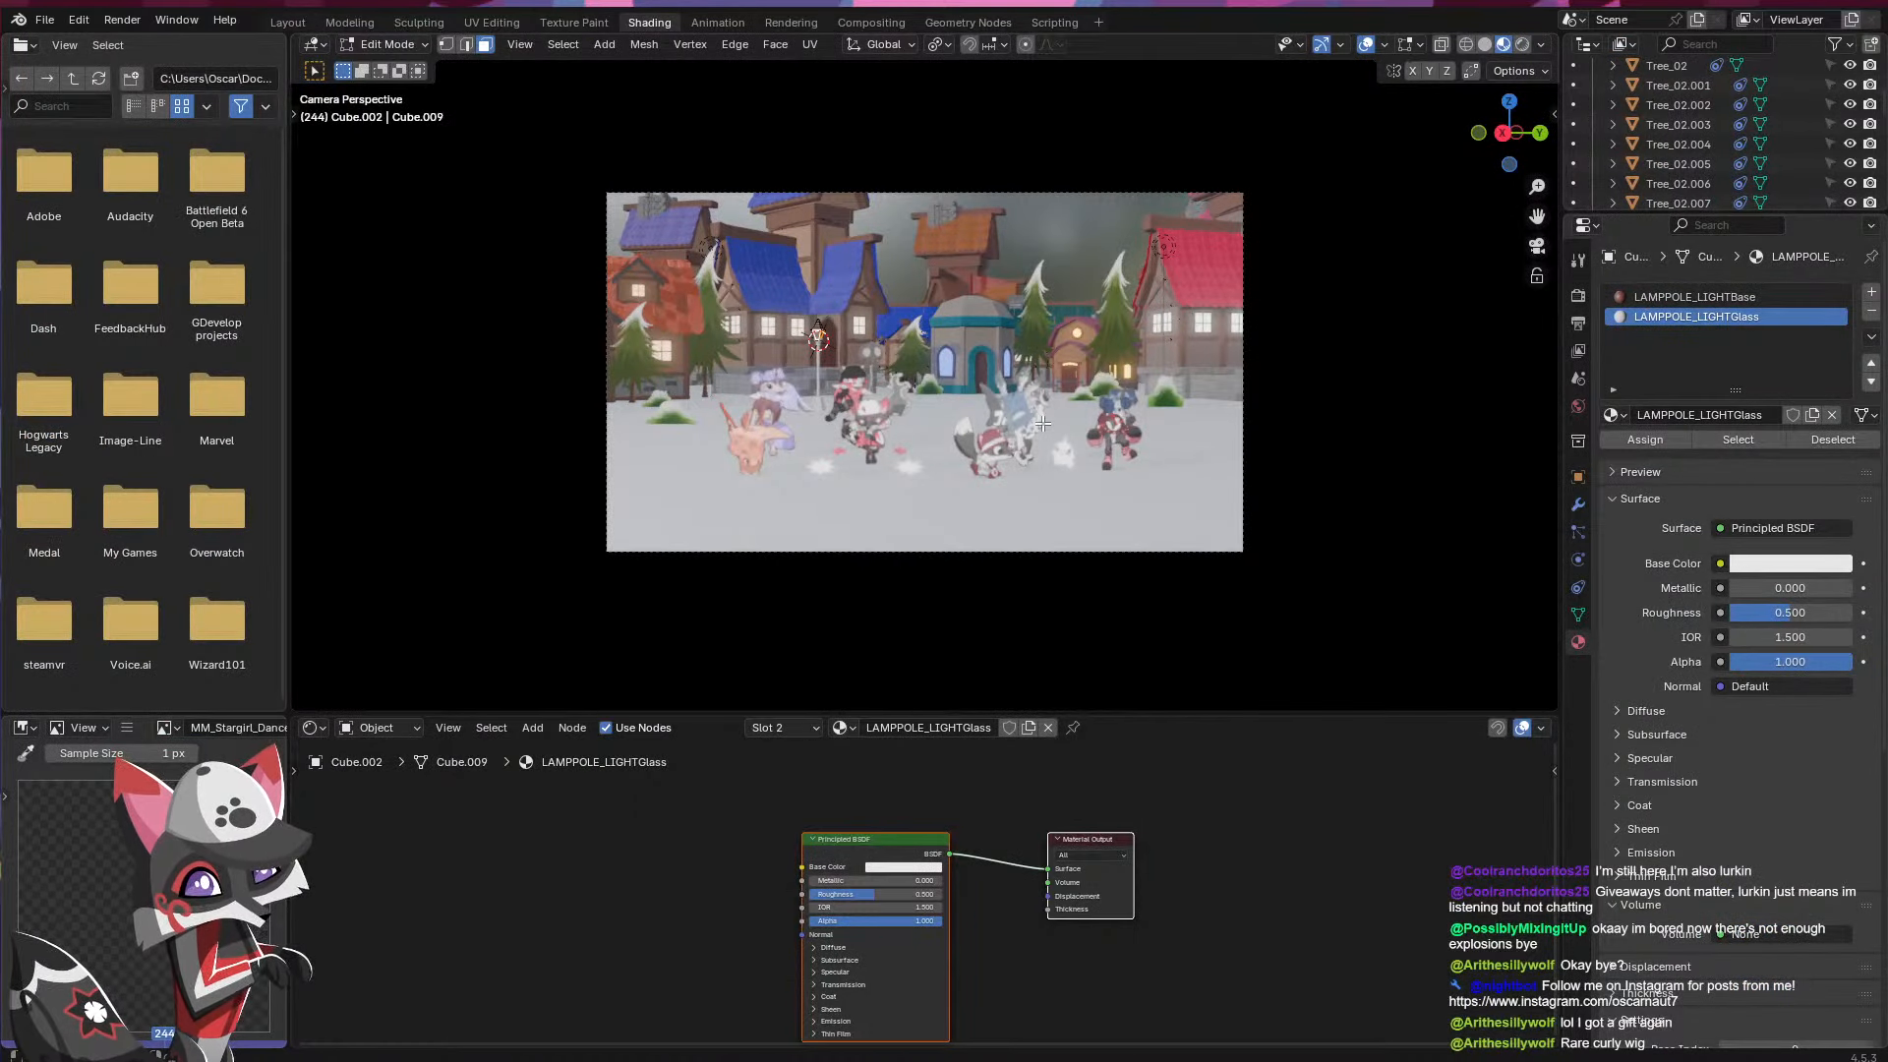
{"action": "key", "text": "KP_Decimal"}
{"action": "scroll", "coordinate": [1003, 382], "scroll_direction": "down", "scroll_amount": 5}
{"action": "middle_click_drag", "start_coordinate": [1003, 387], "coordinate": [926, 437]}
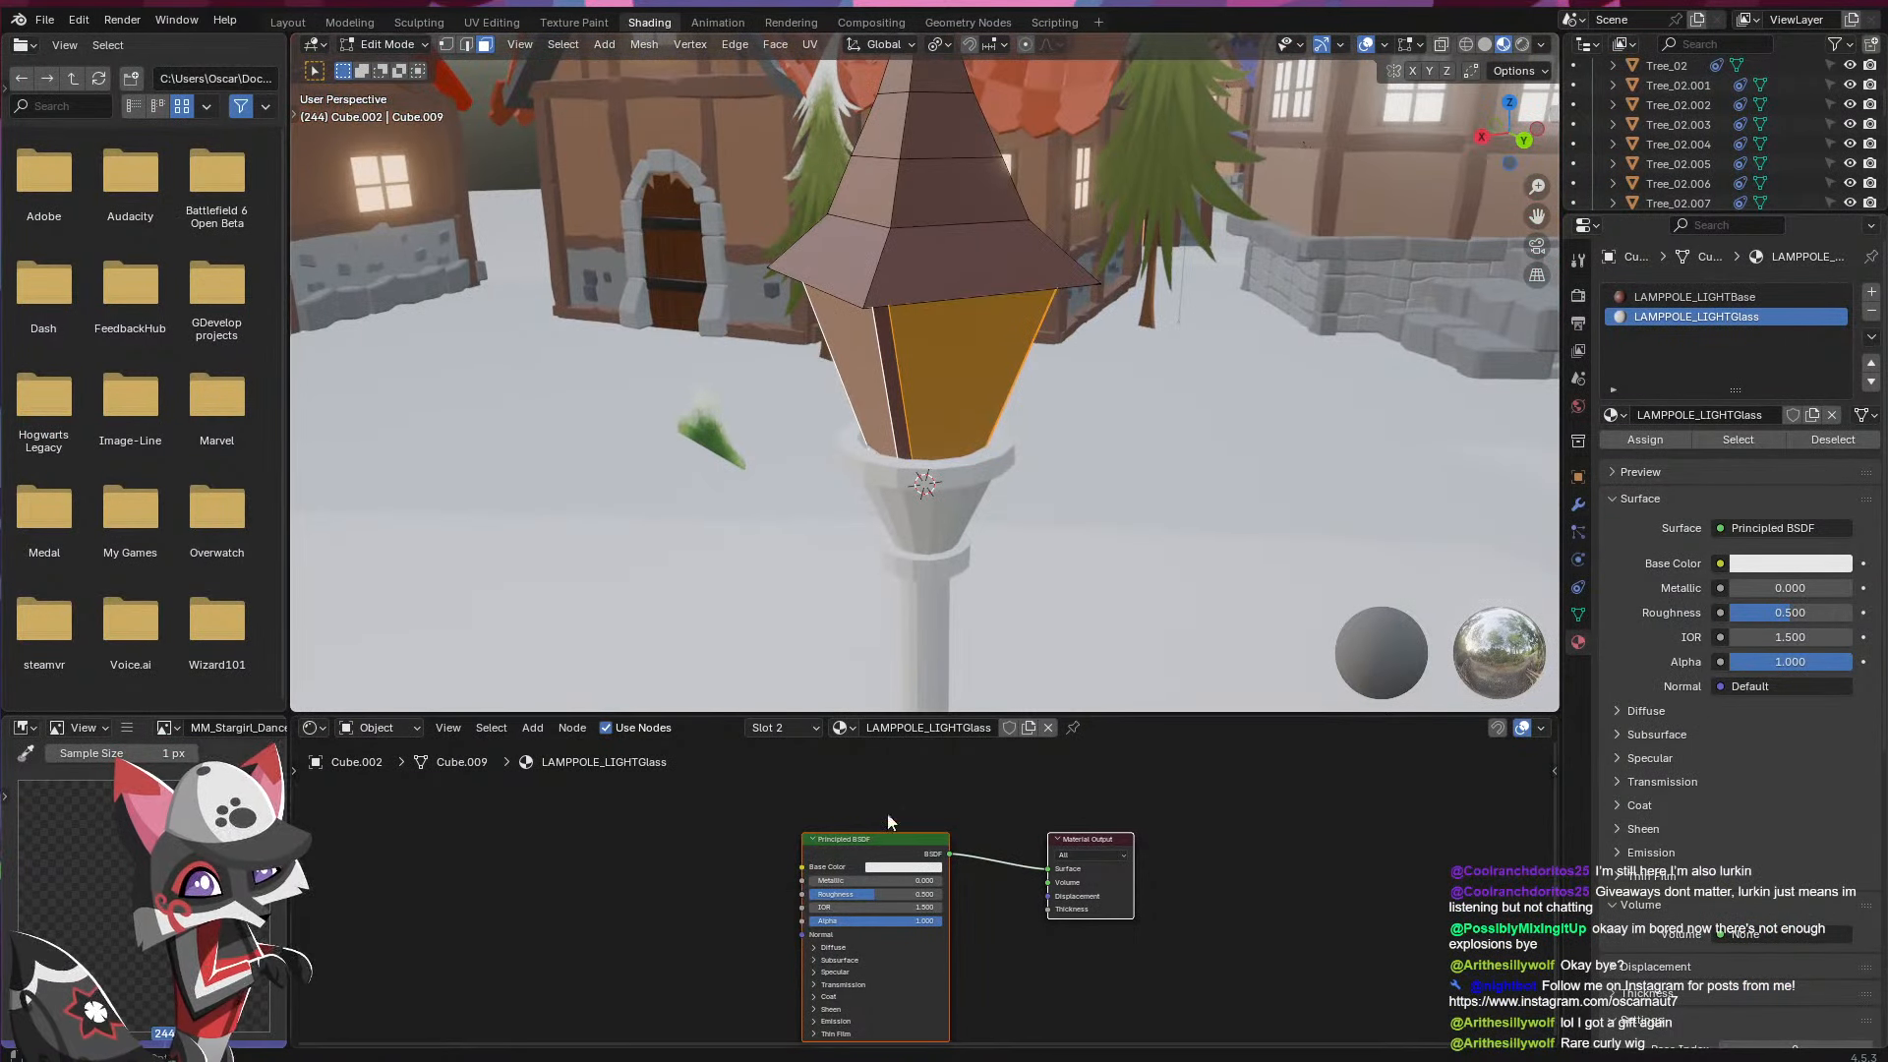
{"action": "middle_click_drag", "start_coordinate": [850, 841], "coordinate": [947, 816]}
{"action": "key", "text": "shift+a"}
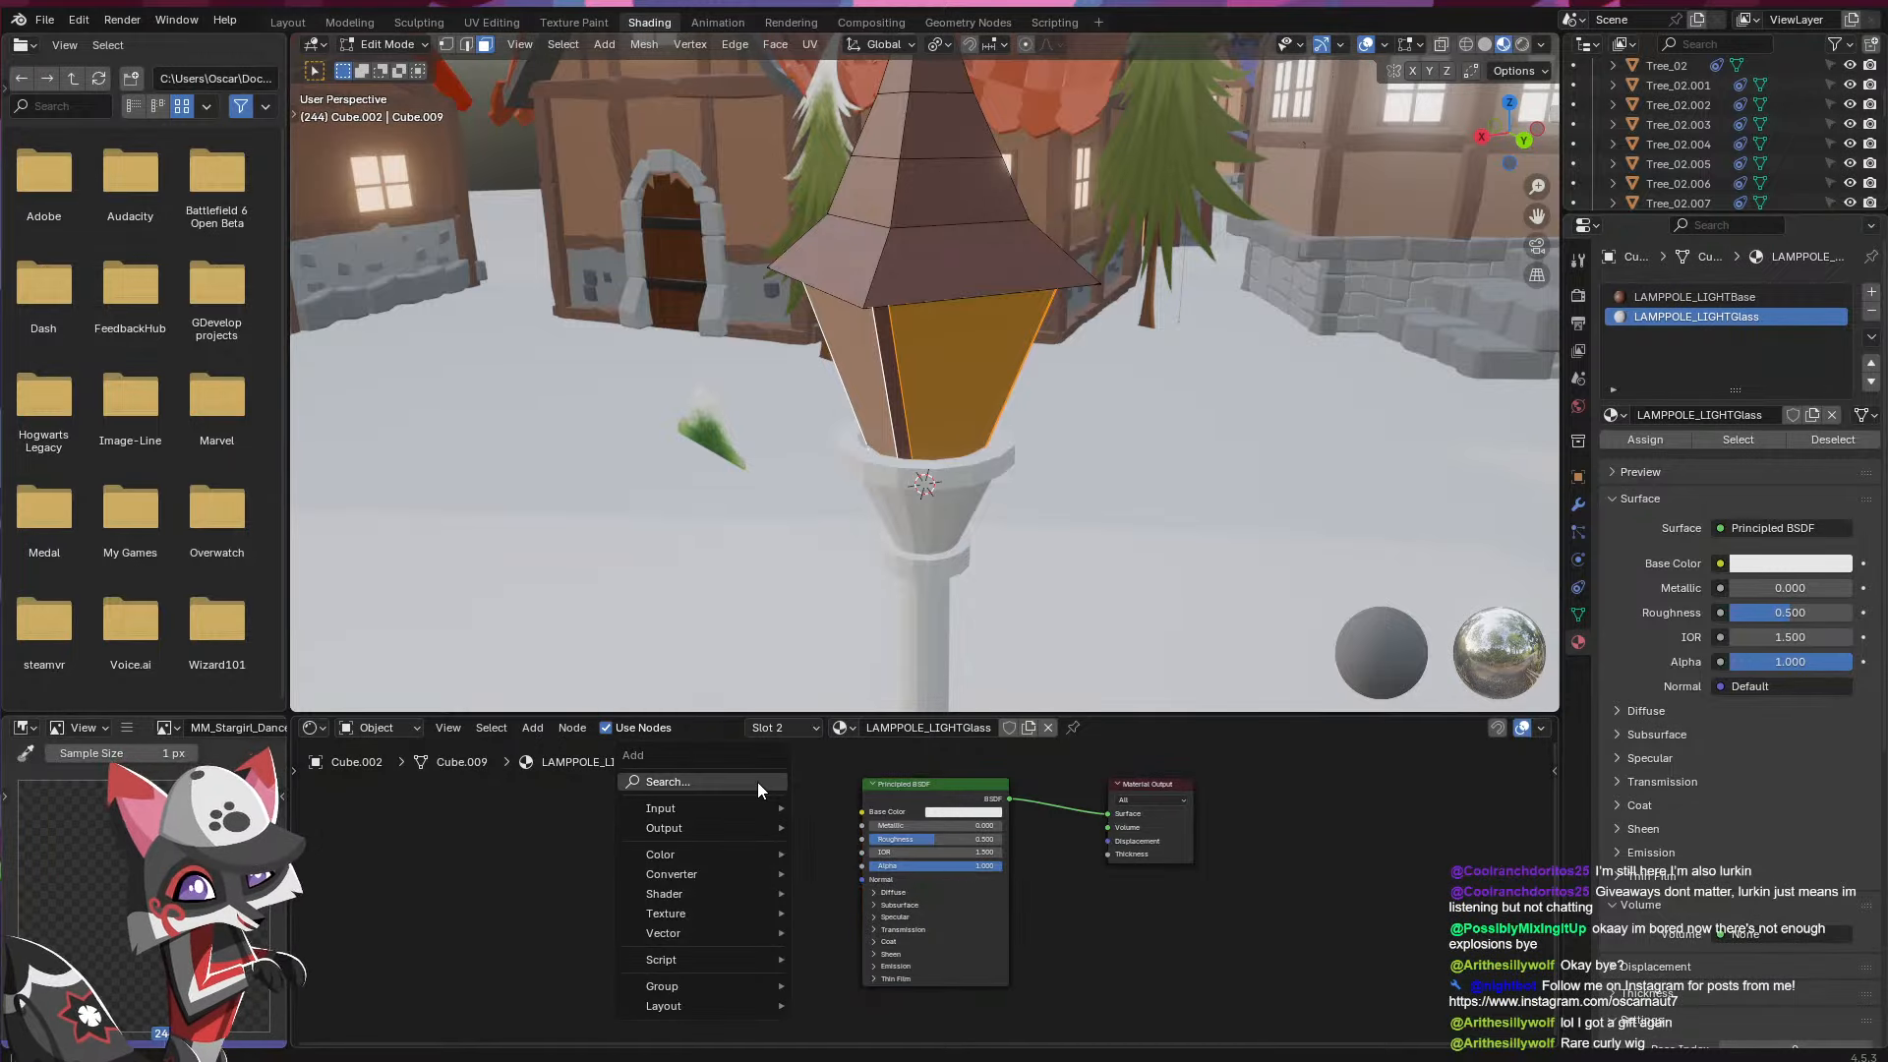
{"action": "type", "text": "tra"}
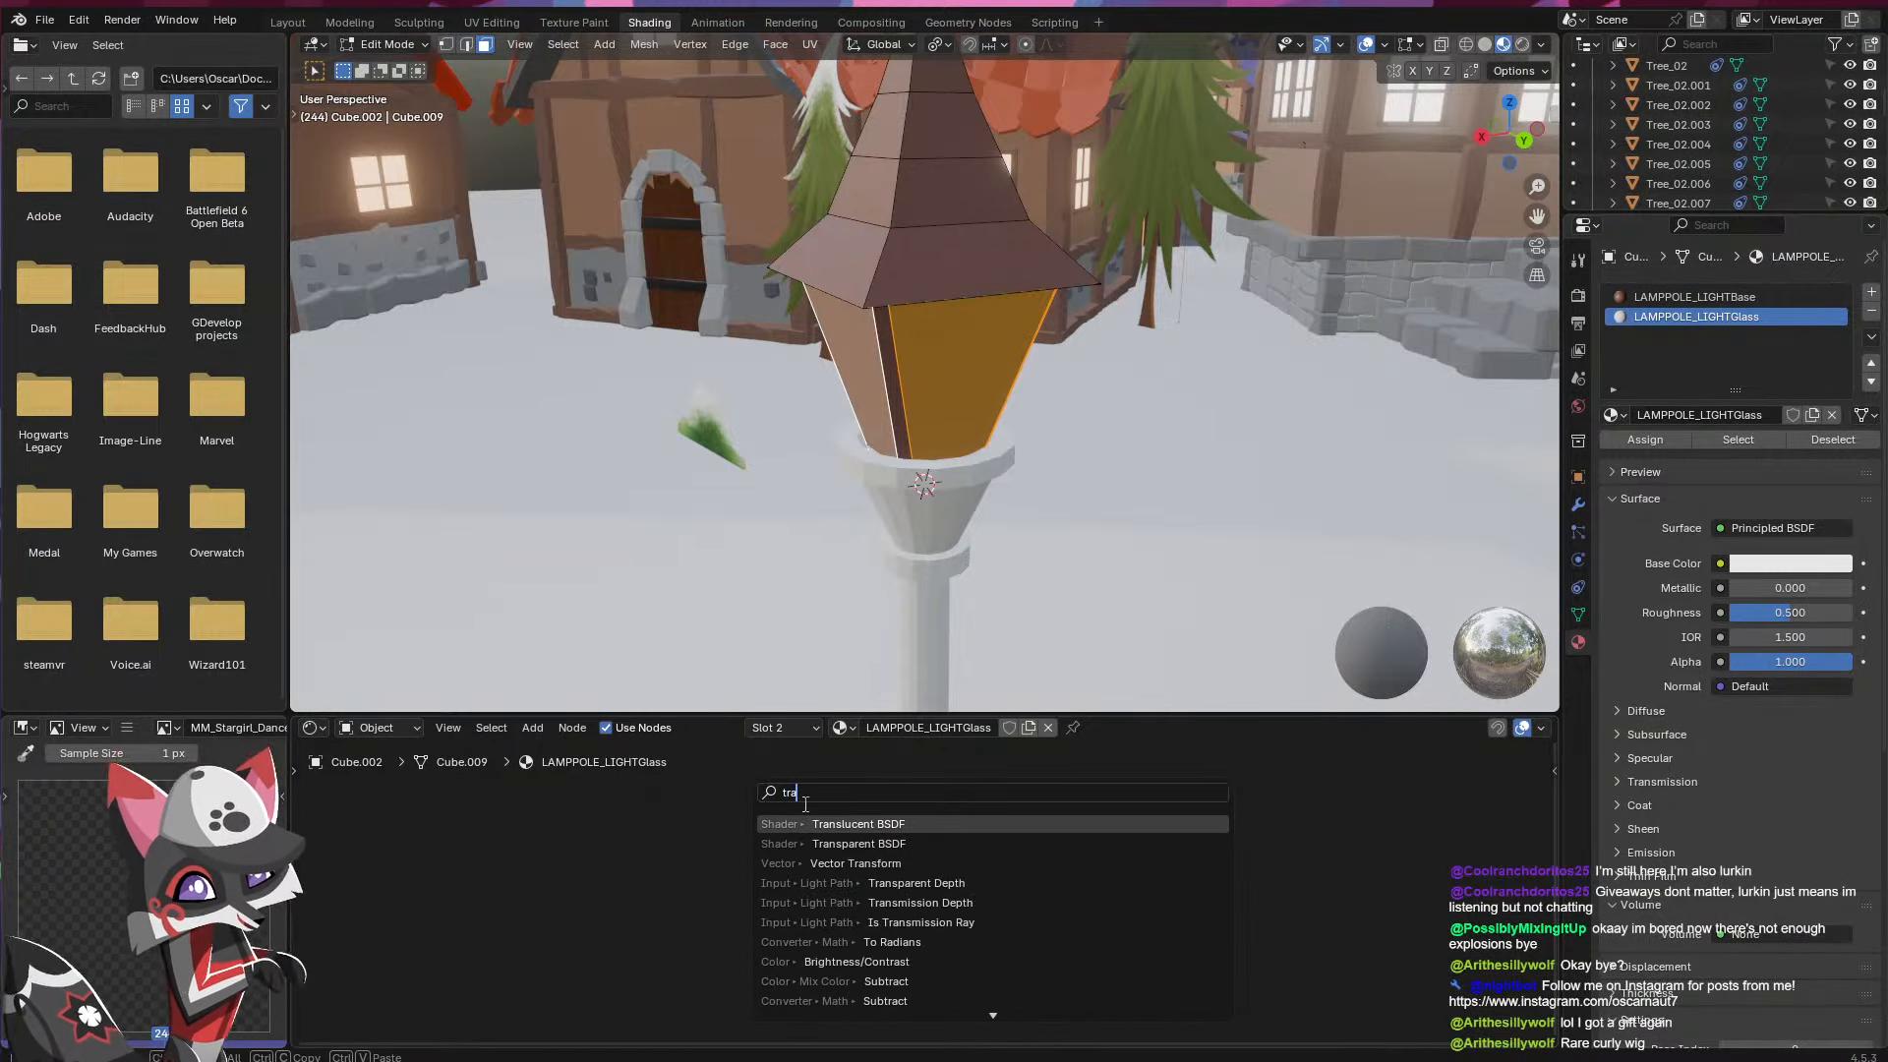
{"action": "left_click", "coordinate": [853, 823]}
{"action": "left_click", "coordinate": [915, 798]}
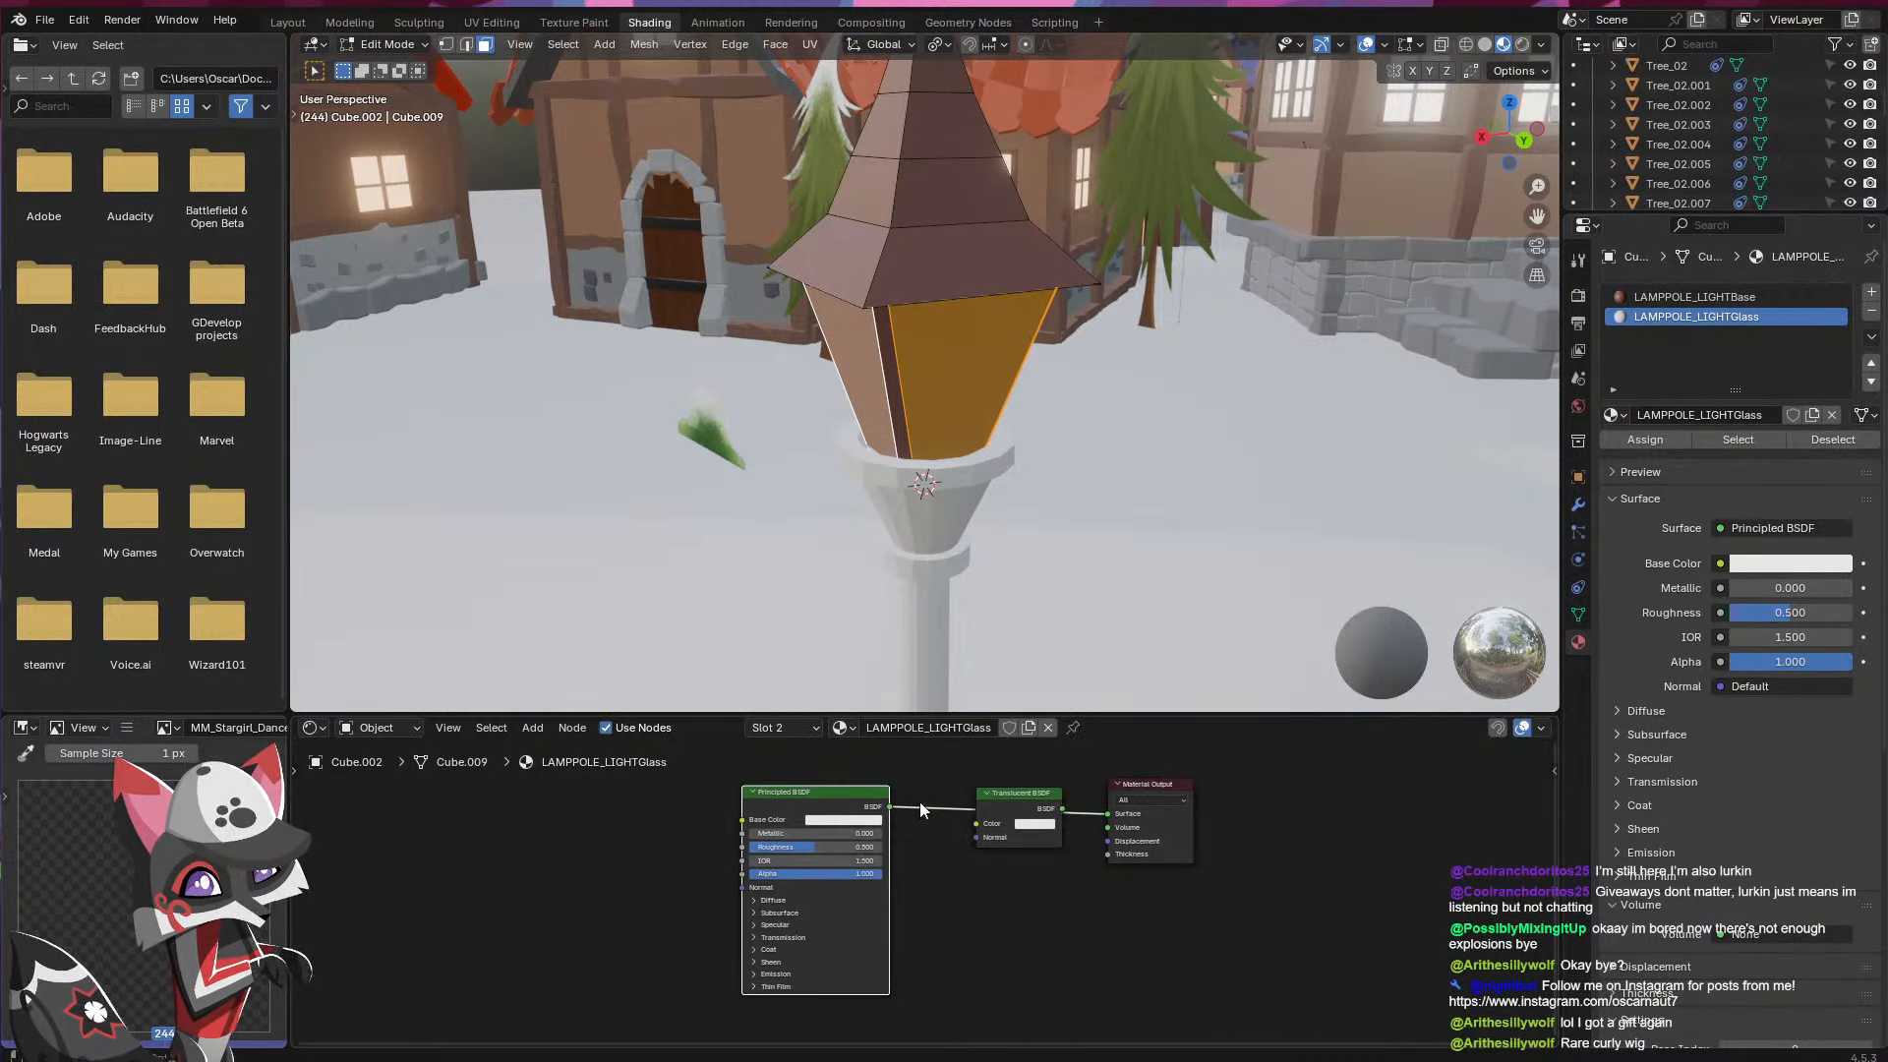
{"action": "left_click_drag", "start_coordinate": [1062, 808], "coordinate": [1107, 814]}
{"action": "left_click", "coordinate": [1060, 810]}
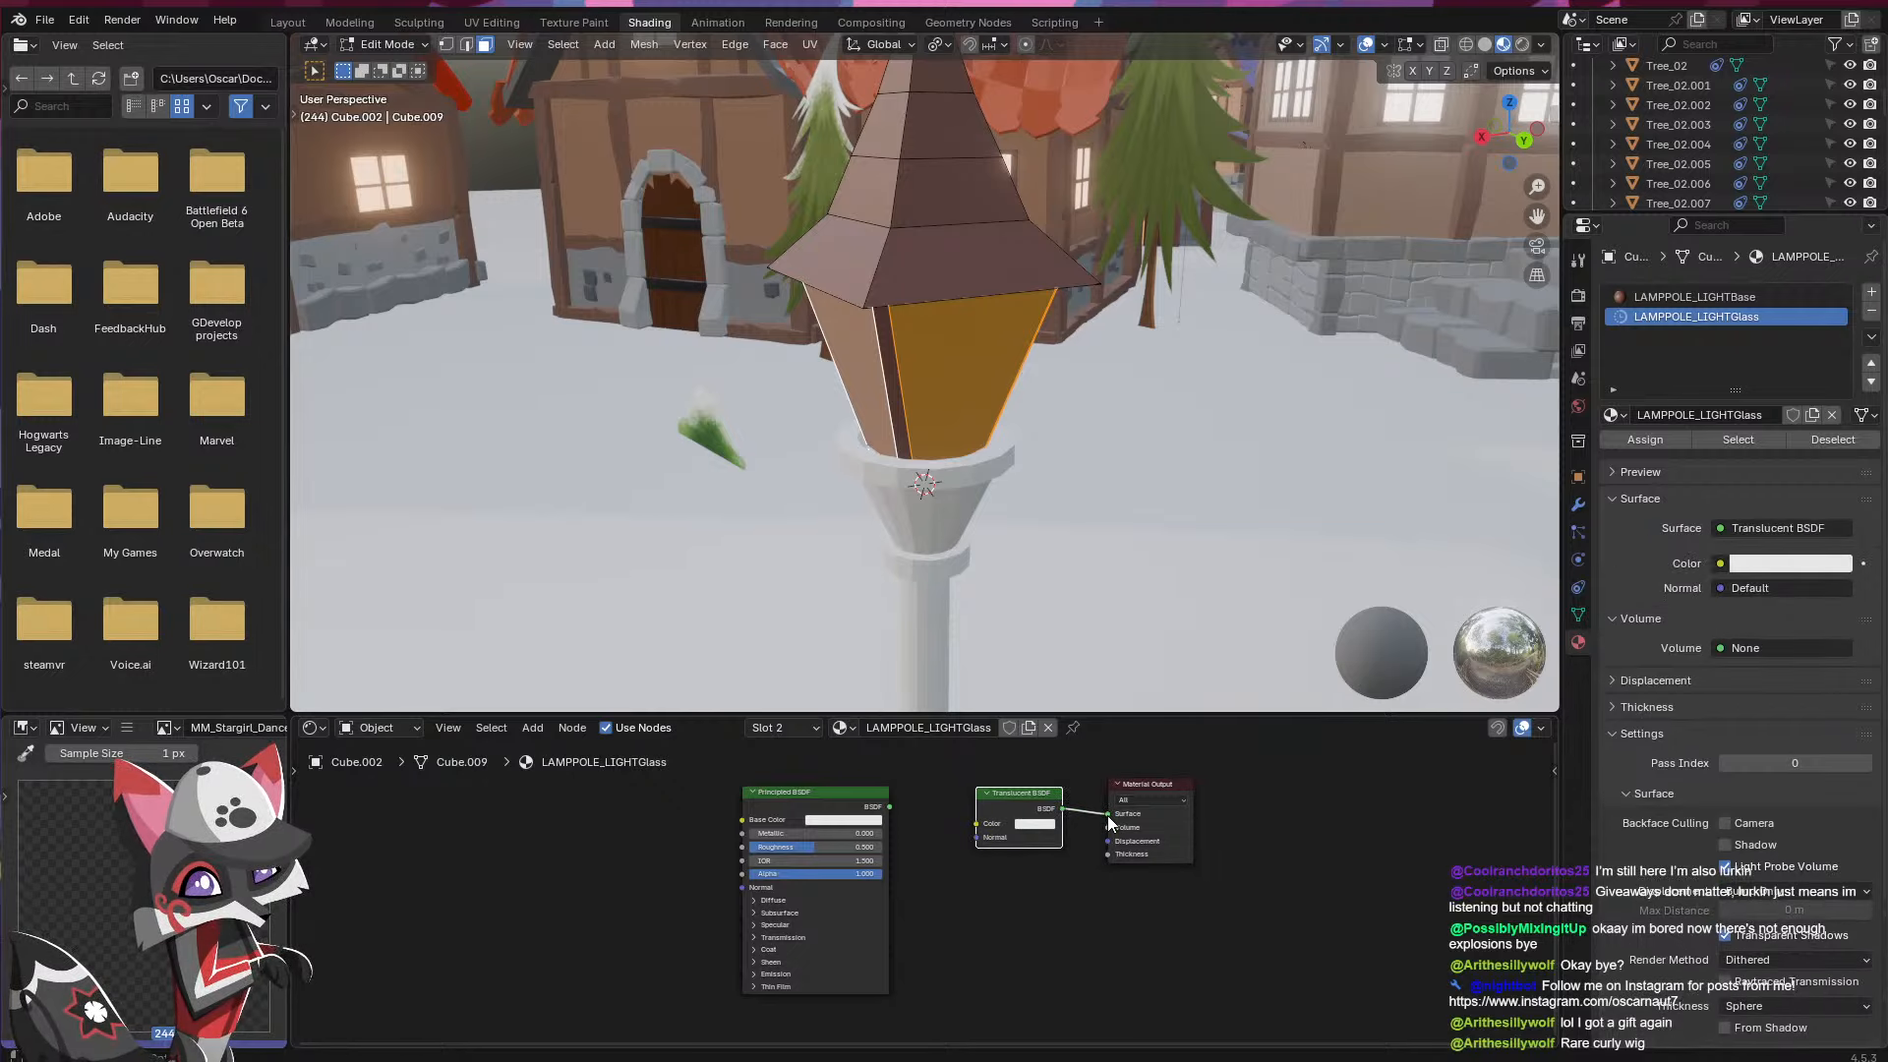
- Assign the LAMPPOLE_LIGHTGlass material to the selected lantern panel faces
{"action": "left_click", "coordinate": [1627, 429]}
{"action": "middle_click_drag", "start_coordinate": [1032, 470], "coordinate": [1094, 523]}
{"action": "scroll", "coordinate": [1092, 497], "scroll_direction": "up", "scroll_amount": 3}
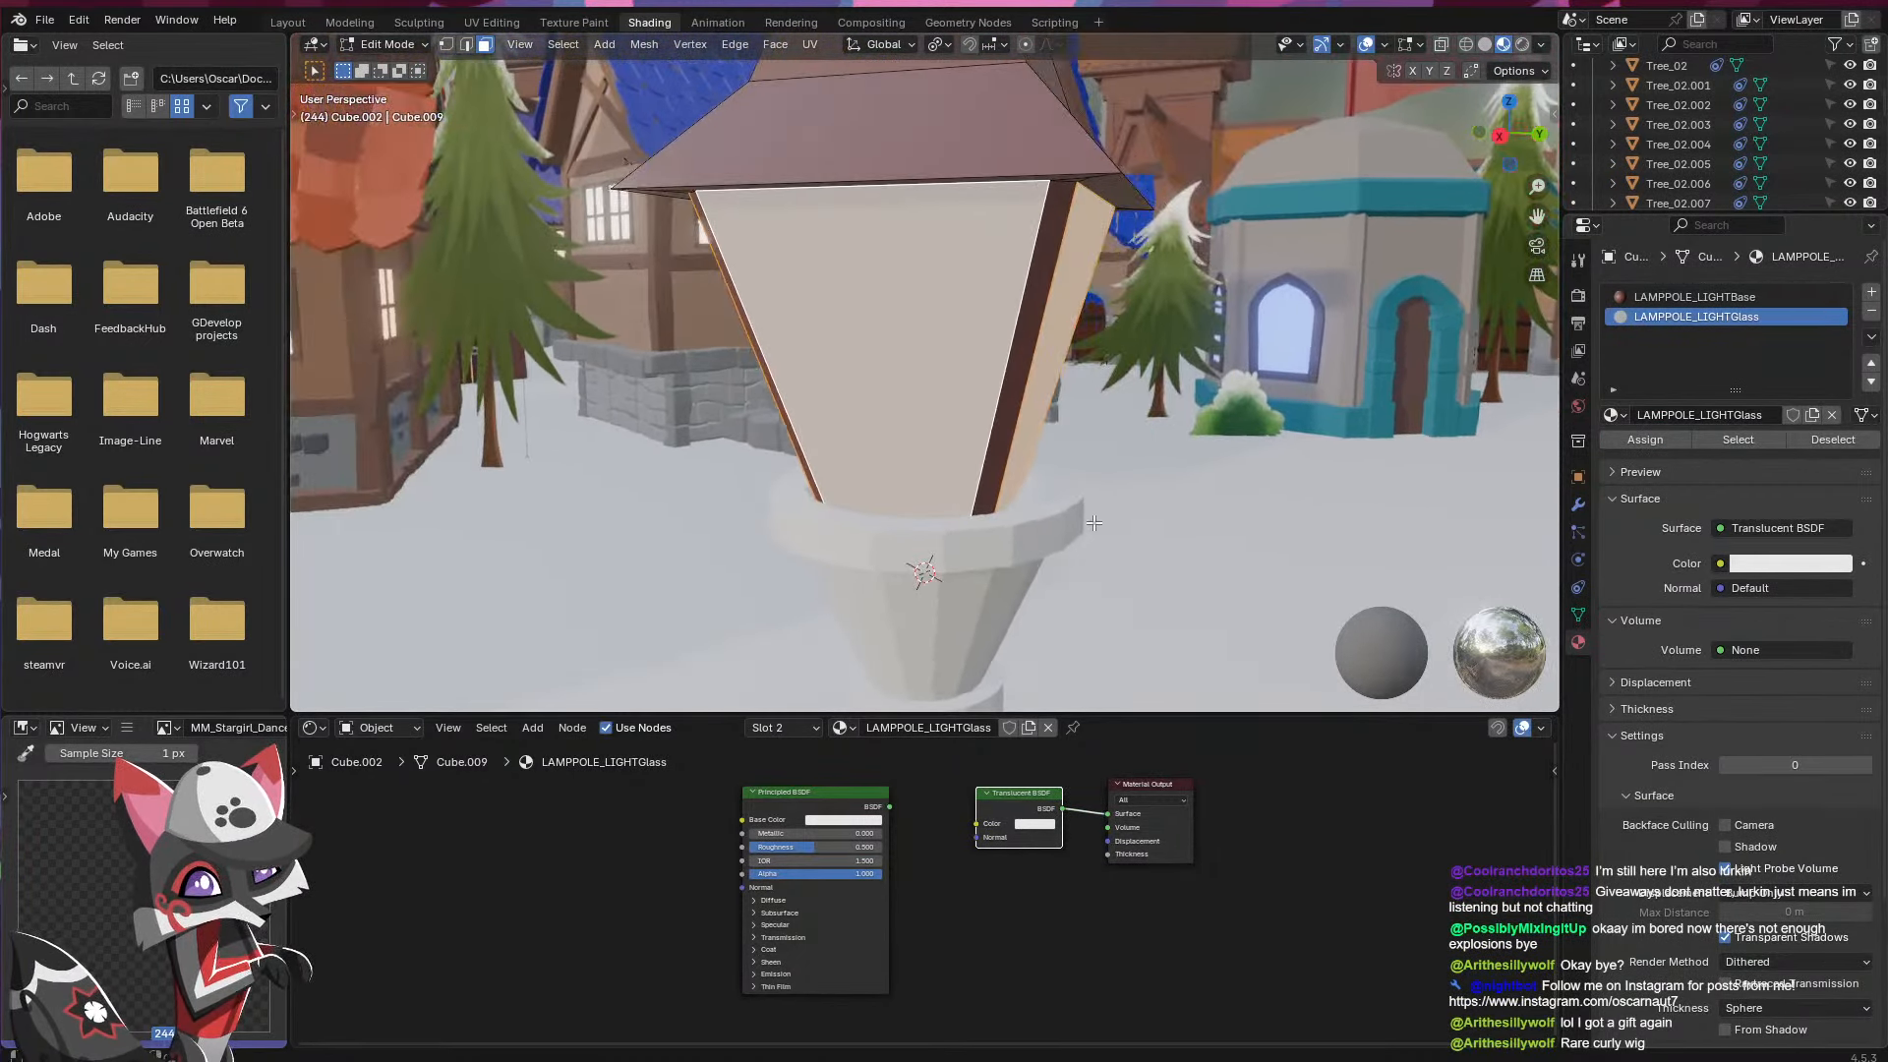
- Add a Transparent BSDF, connect it to the Material Output's Surface, and arrange it below the Translucent BSDF
{"action": "key", "text": "shift+a"}
{"action": "type", "text": "tra"}
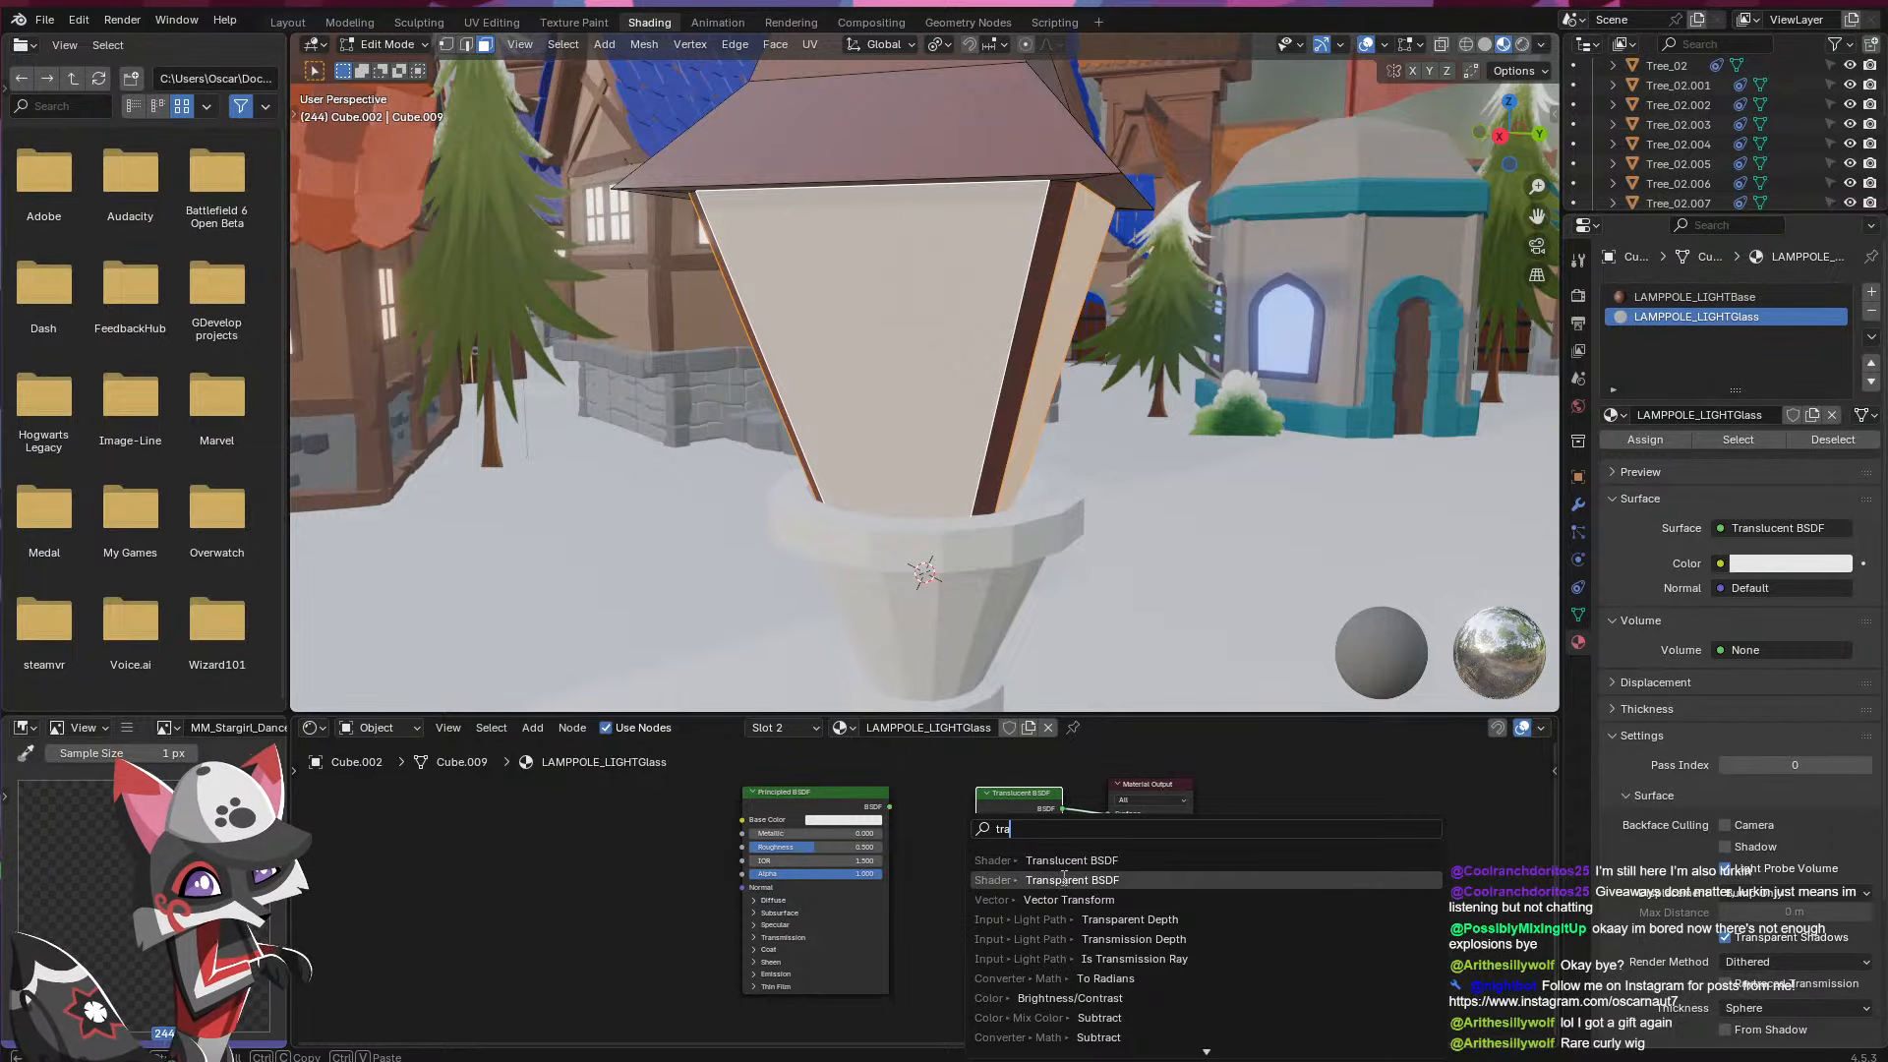
{"action": "left_click", "coordinate": [1064, 880]}
{"action": "left_click", "coordinate": [991, 900]}
{"action": "left_click_drag", "start_coordinate": [1078, 922], "coordinate": [994, 788]}
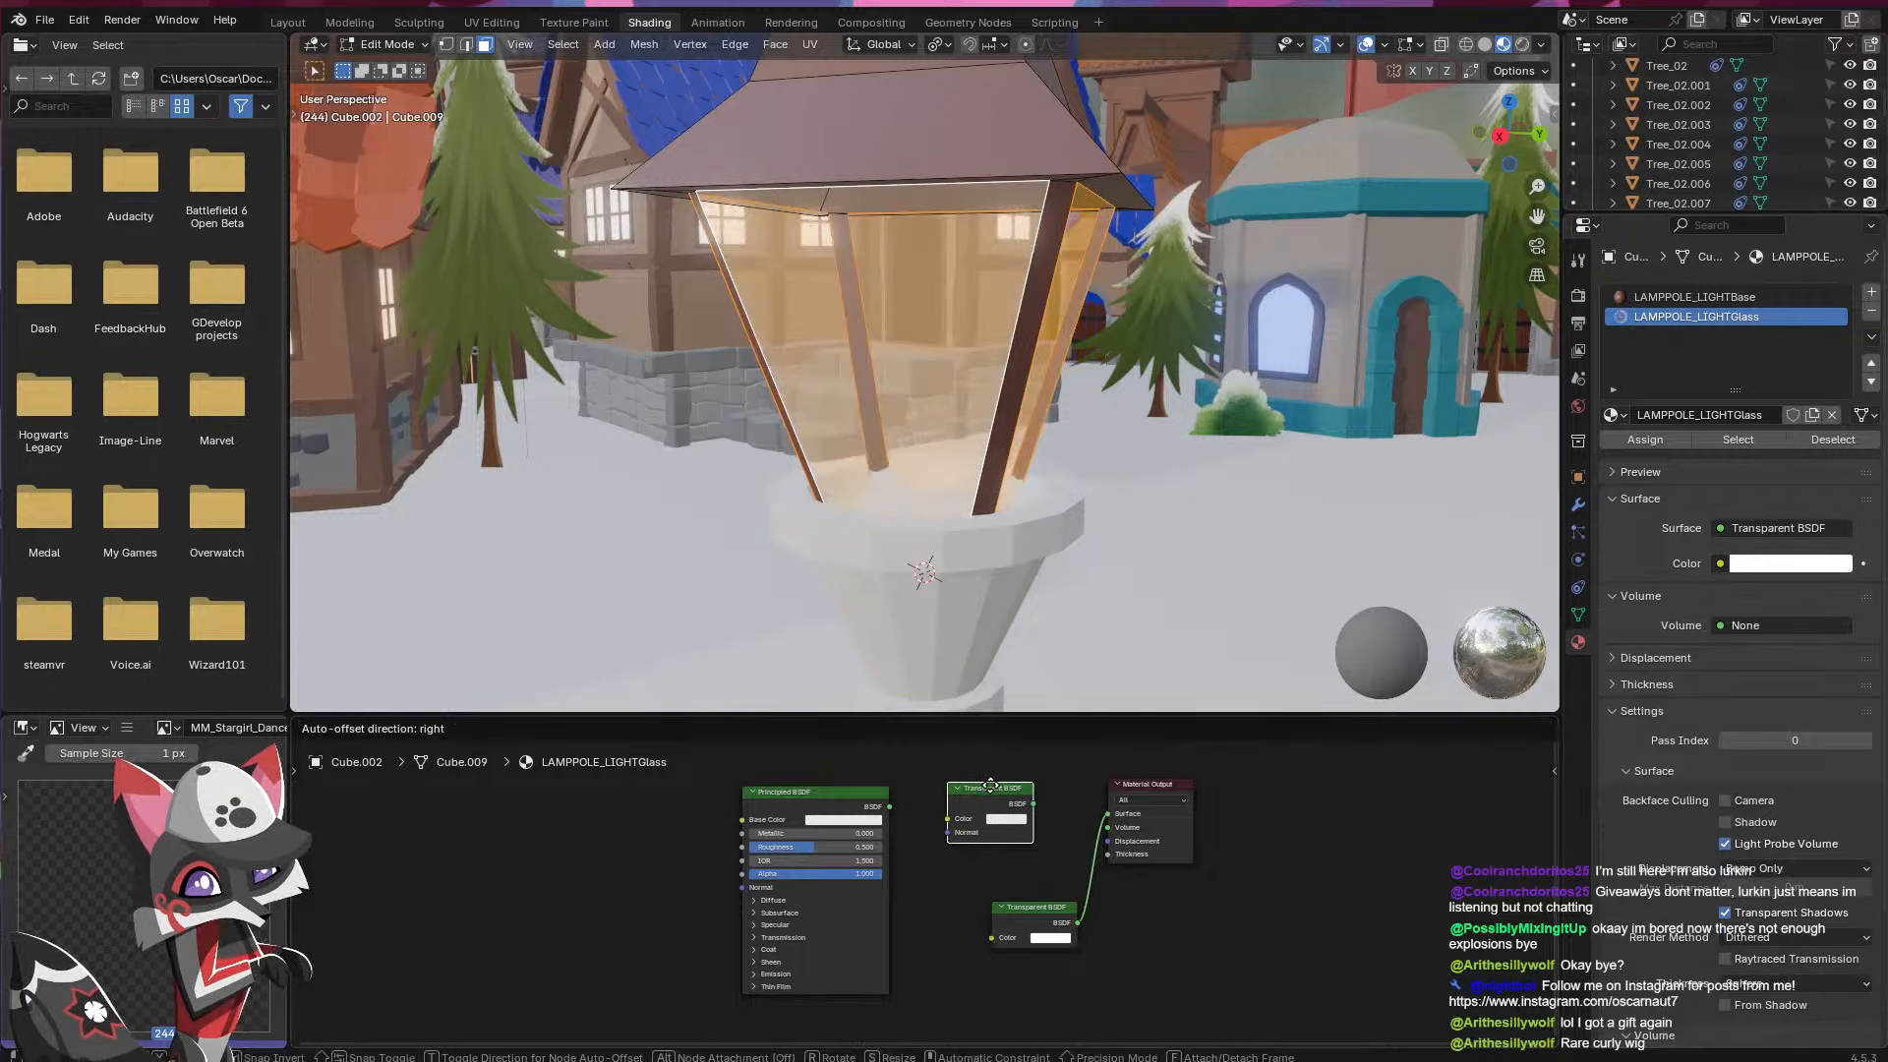
{"action": "left_click_drag", "start_coordinate": [1037, 906], "coordinate": [1012, 886]}
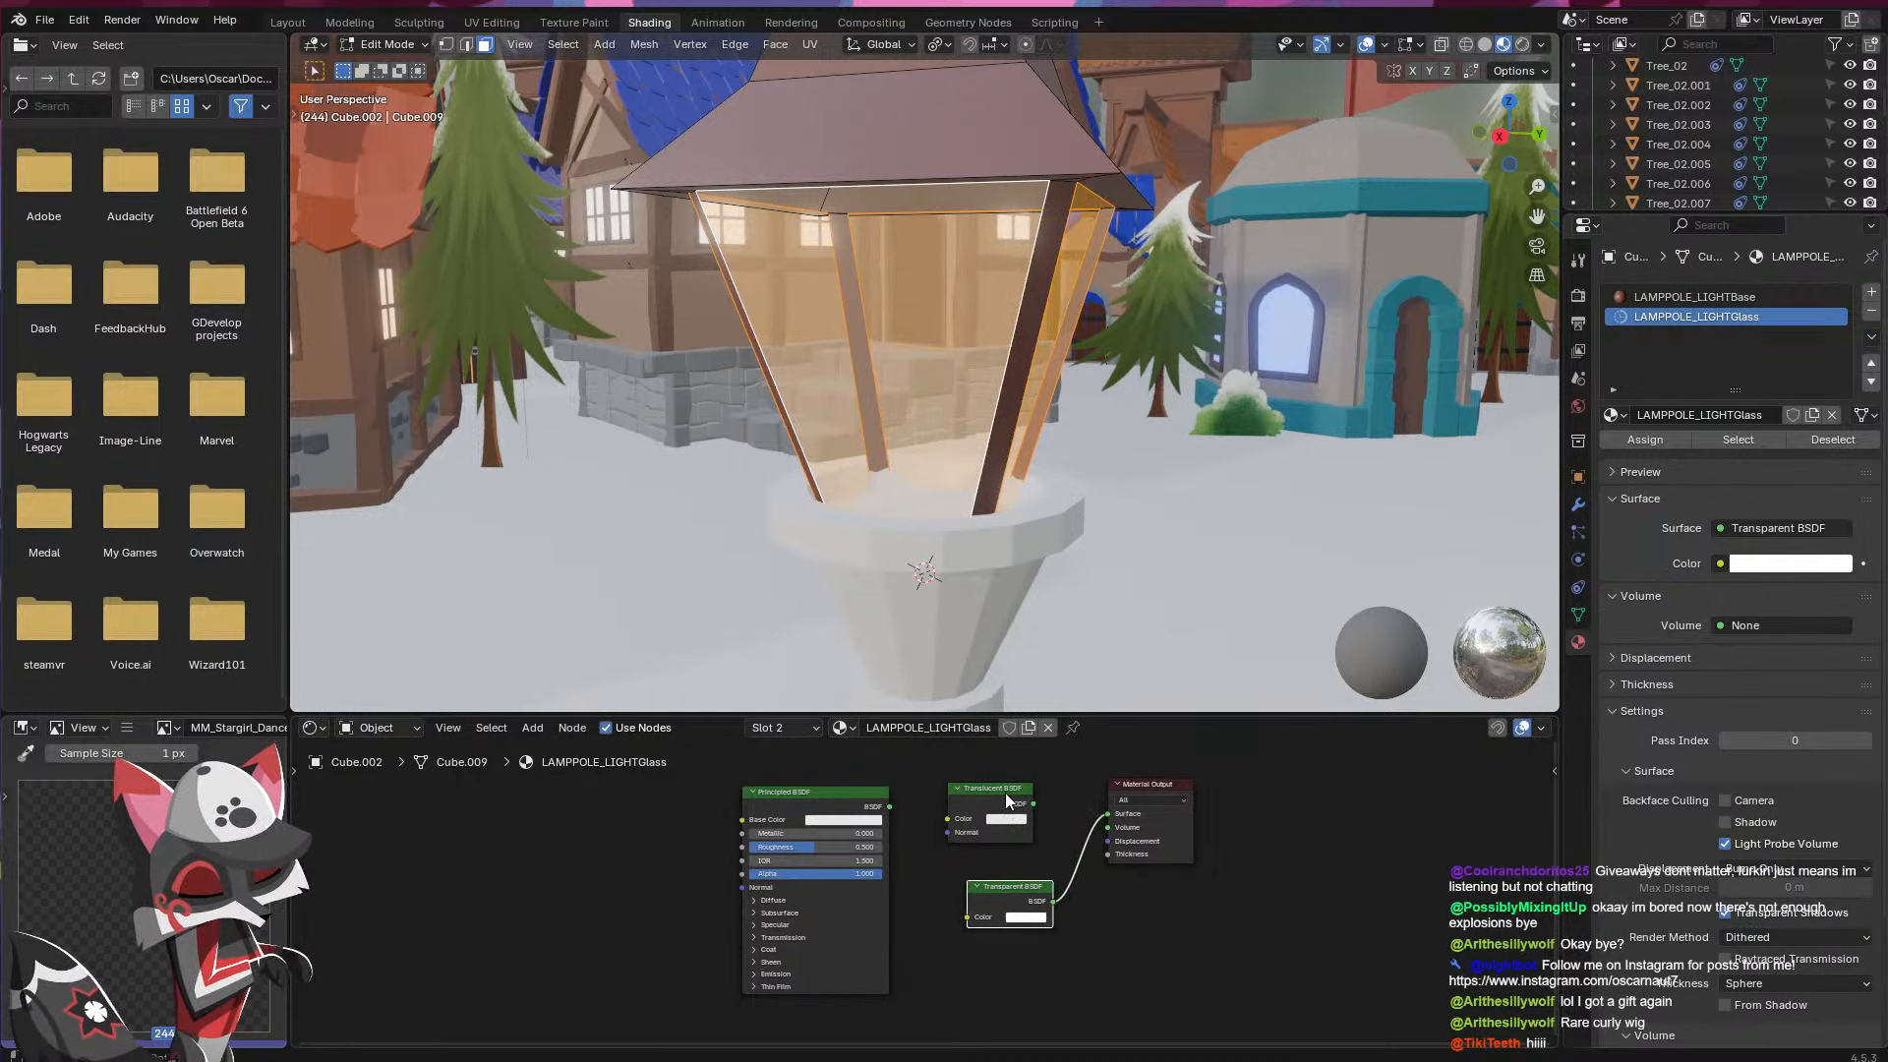
- Tint the Transparent BSDF's colour of the LAMPPOLE_LIGHTGlass material a pale pinkish grey and check the panels against the houses
{"action": "middle_click_drag", "start_coordinate": [1156, 572], "coordinate": [1033, 837]}
{"action": "left_click", "coordinate": [1023, 924]}
{"action": "left_click_drag", "start_coordinate": [1062, 777], "coordinate": [1117, 759]}
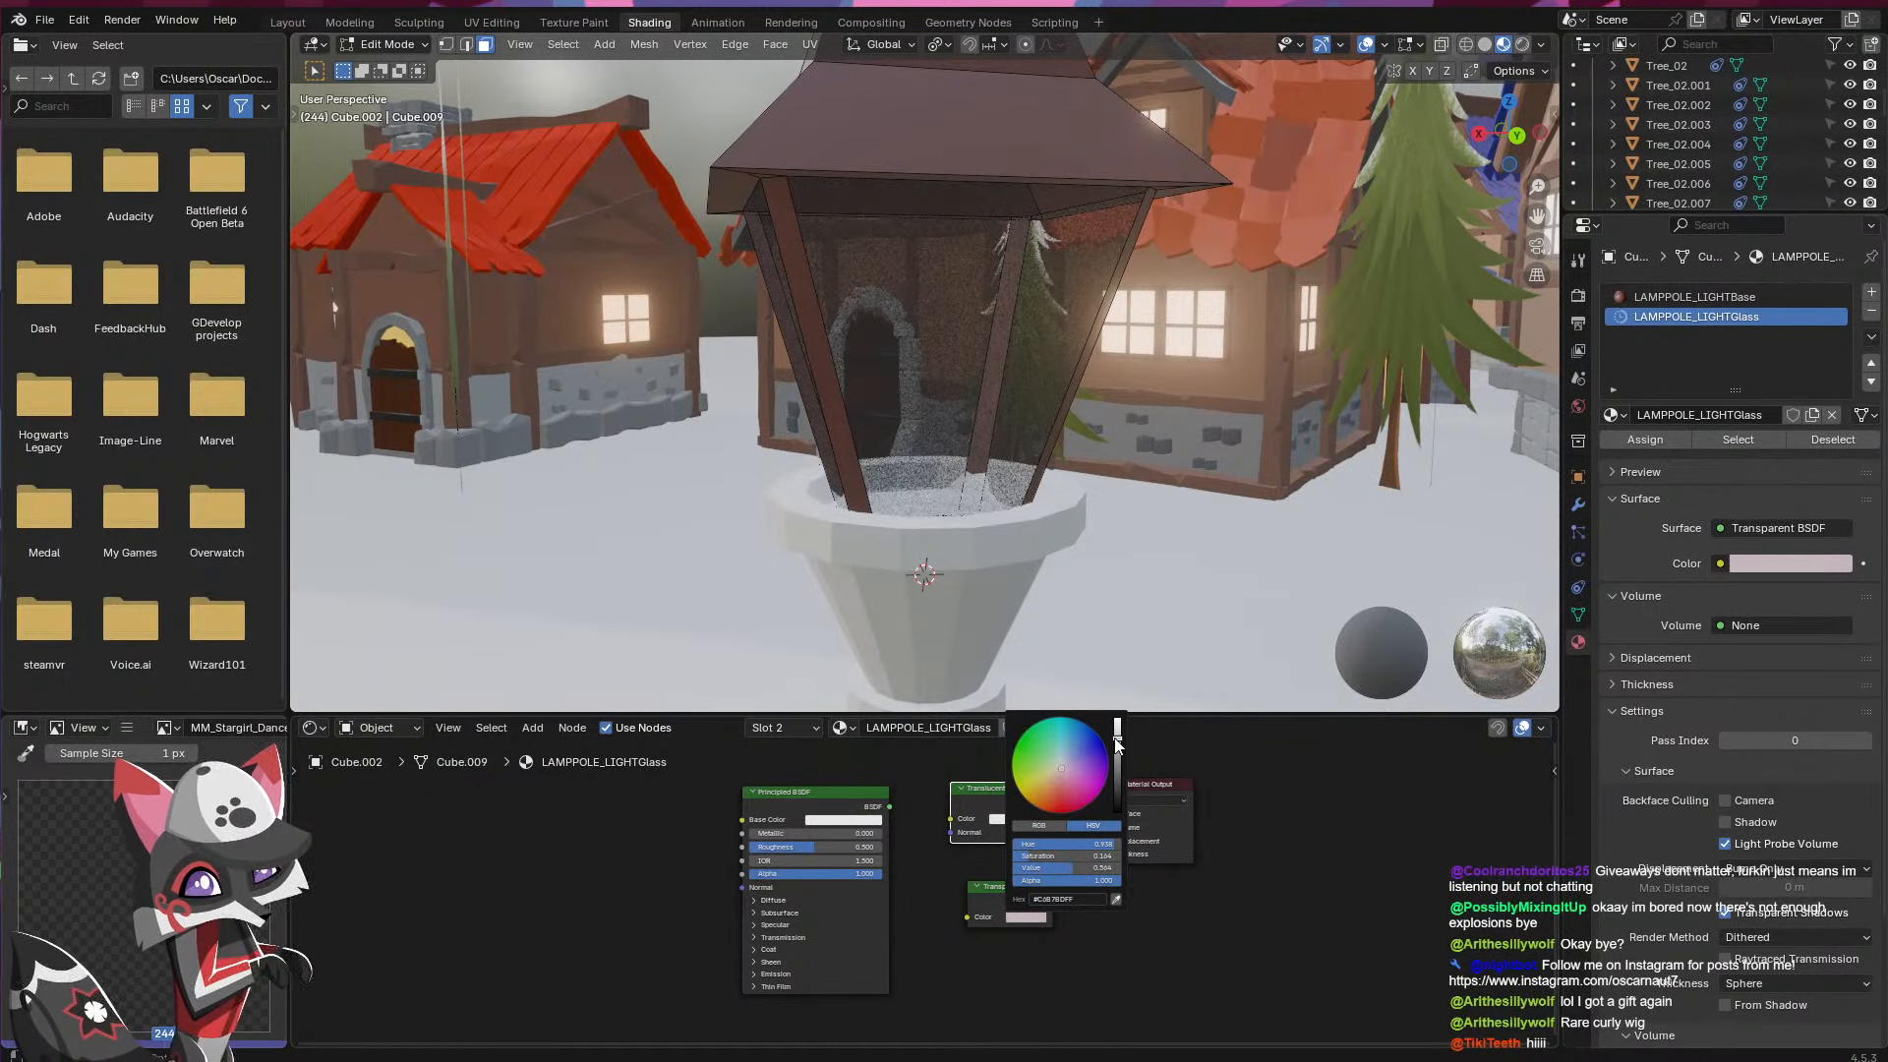
{"action": "right_click", "coordinate": [973, 560]}
{"action": "middle_click_drag", "start_coordinate": [1245, 487], "coordinate": [1320, 493]}
{"action": "middle_click_drag", "start_coordinate": [1124, 510], "coordinate": [1181, 522]}
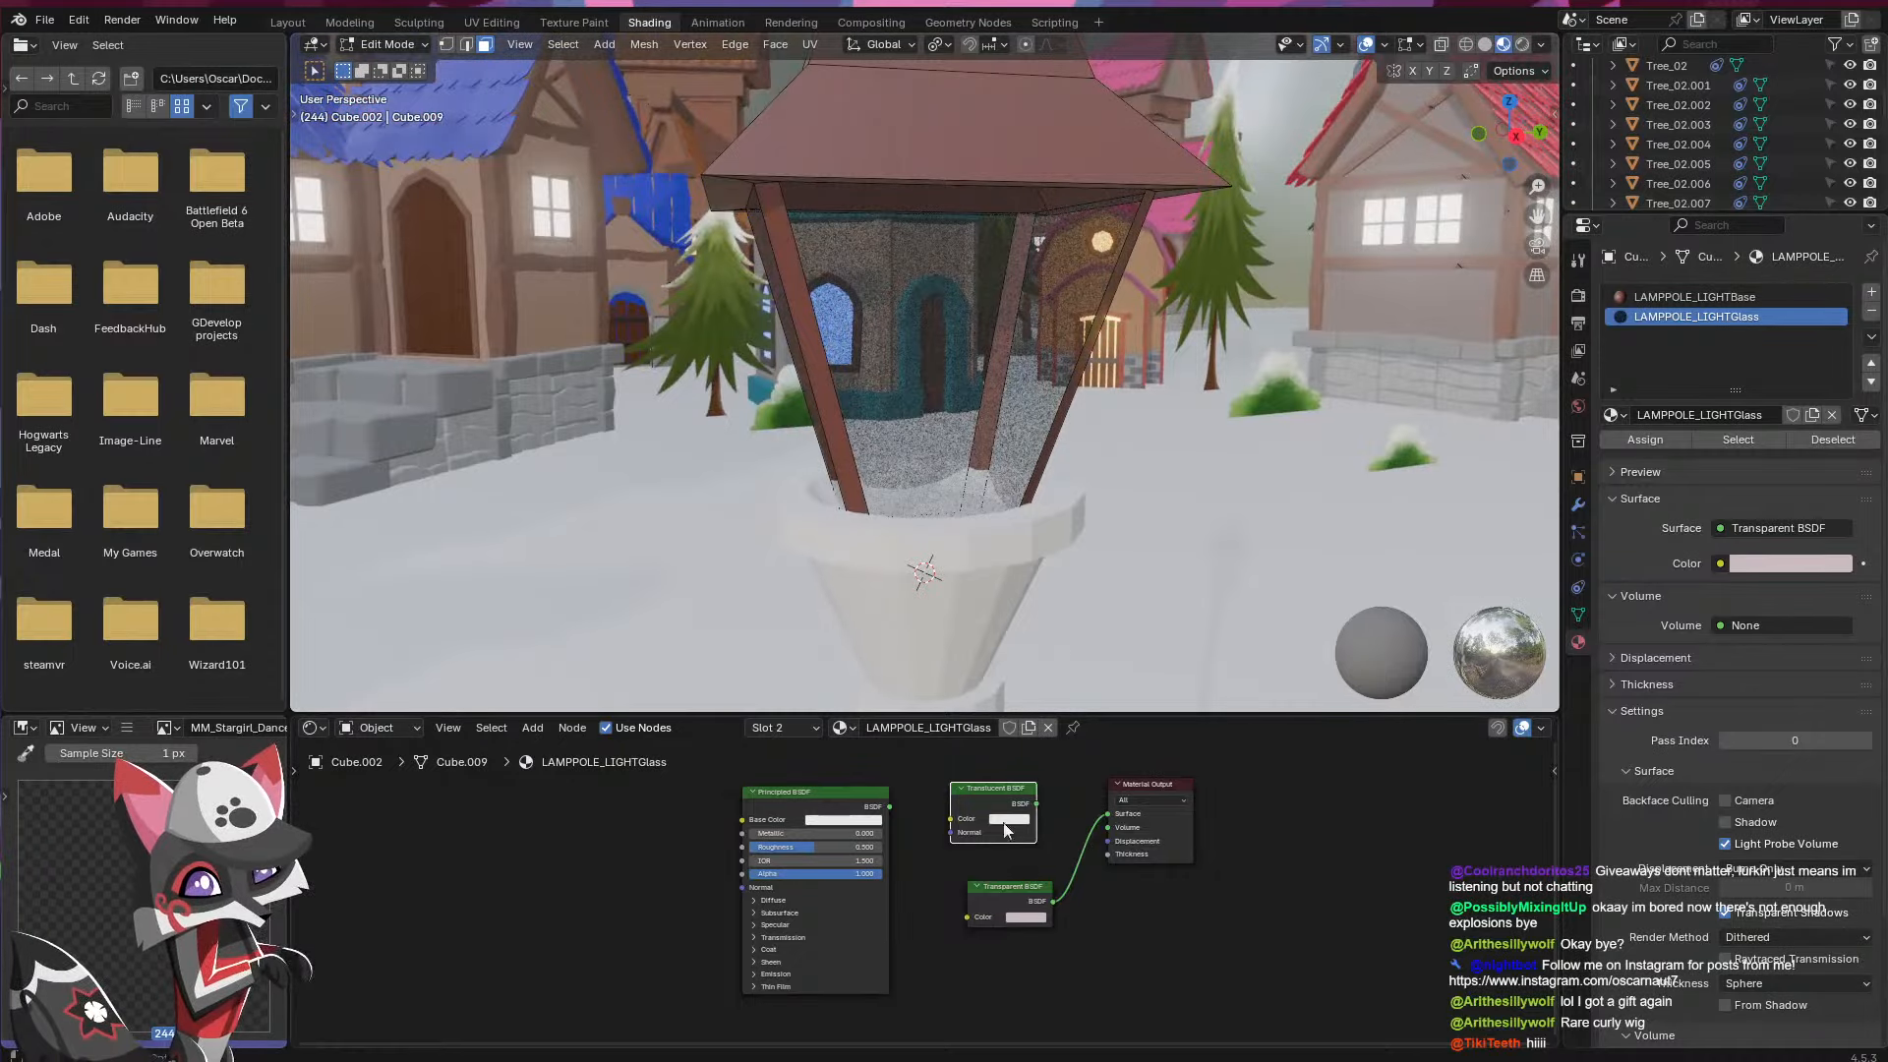
- Examine the tinted lantern glass from several sides and the whole lamp within the village
{"action": "middle_click_drag", "start_coordinate": [1013, 580], "coordinate": [1022, 679]}
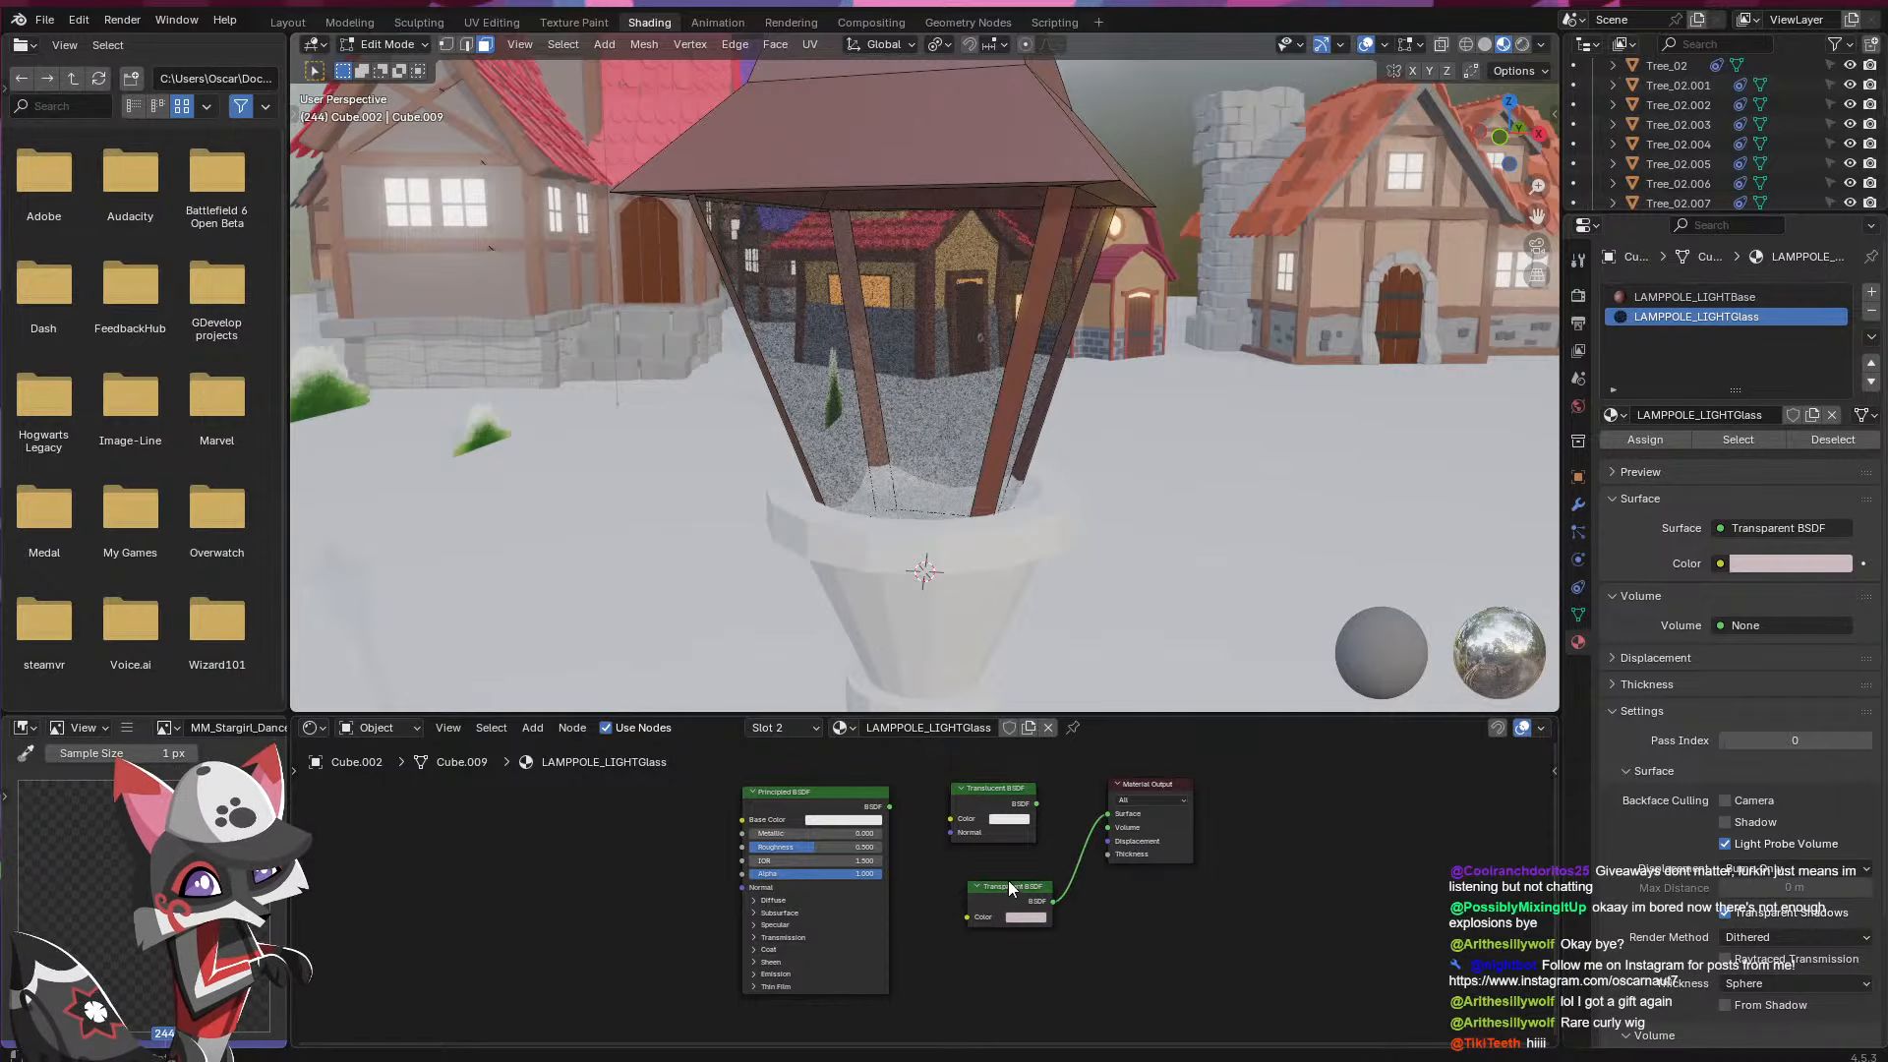
{"action": "middle_click_drag", "start_coordinate": [983, 629], "coordinate": [903, 530]}
{"action": "middle_click_drag", "start_coordinate": [1052, 517], "coordinate": [758, 547]}
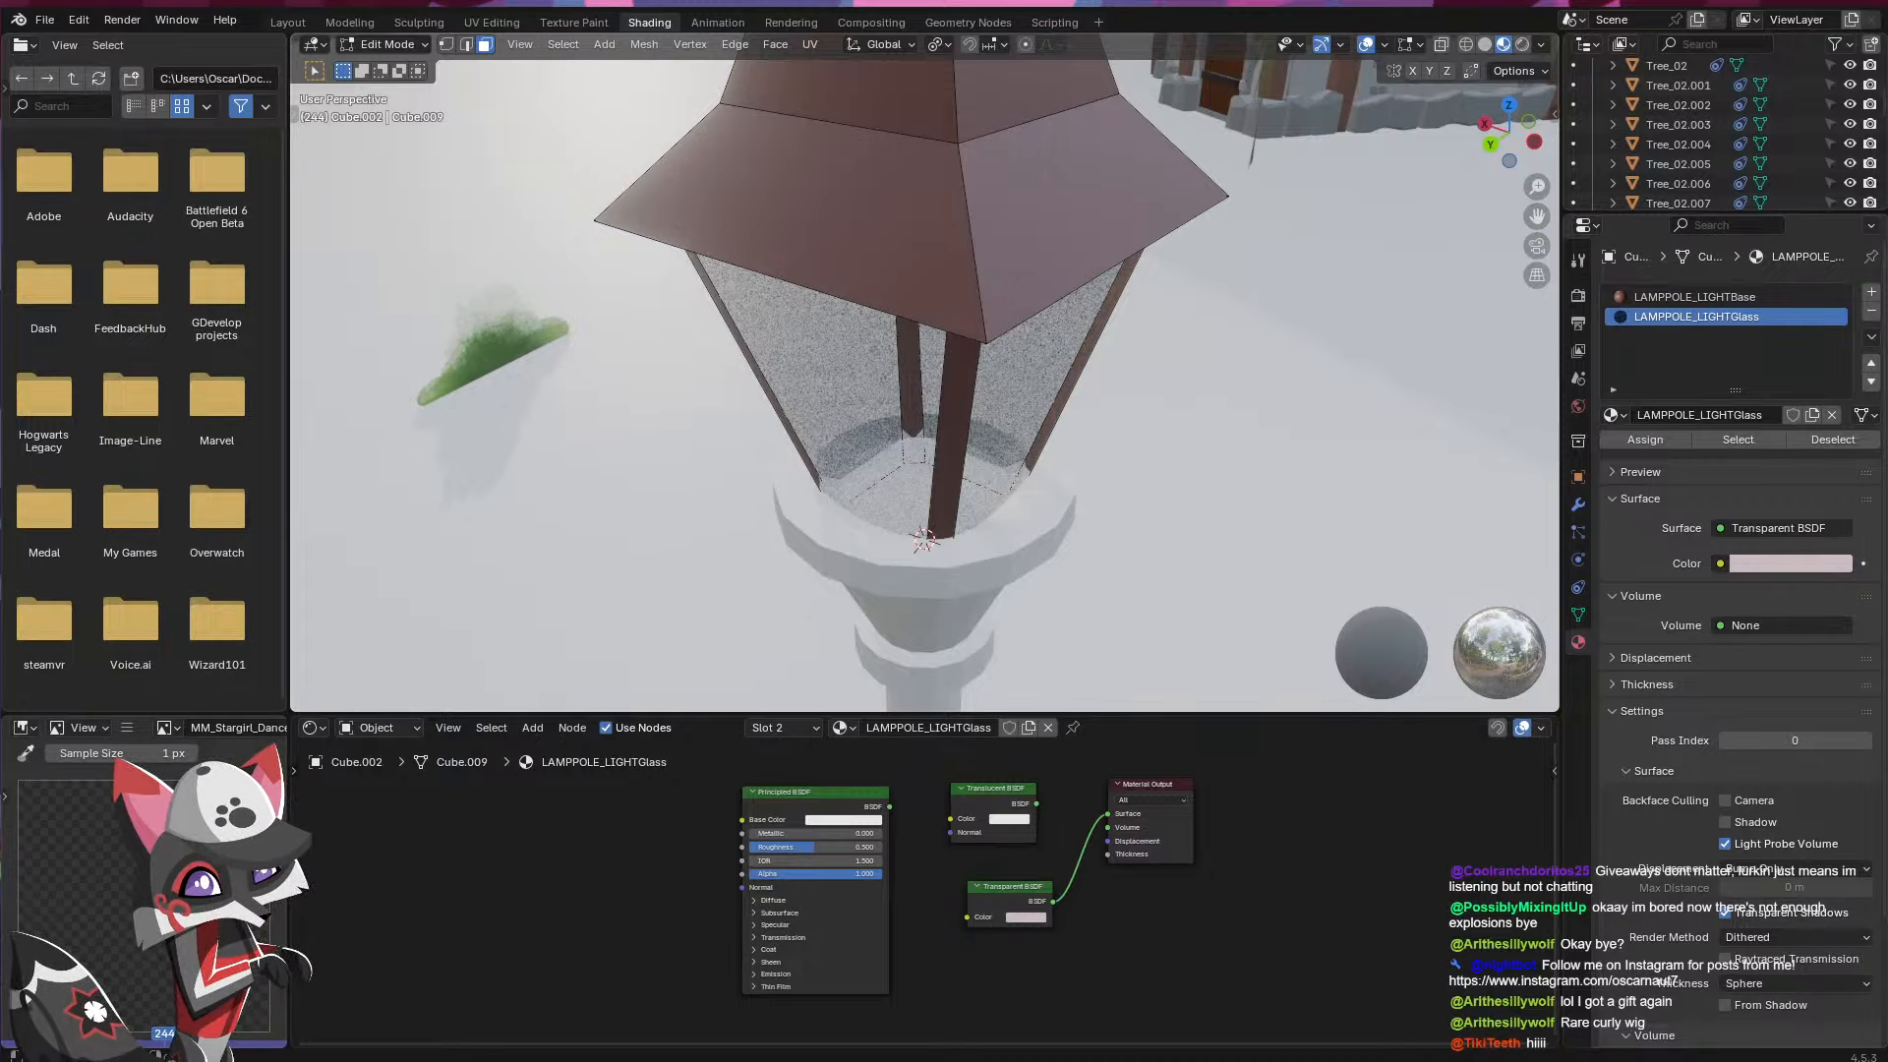
{"action": "middle_click_drag", "start_coordinate": [787, 492], "coordinate": [793, 397]}
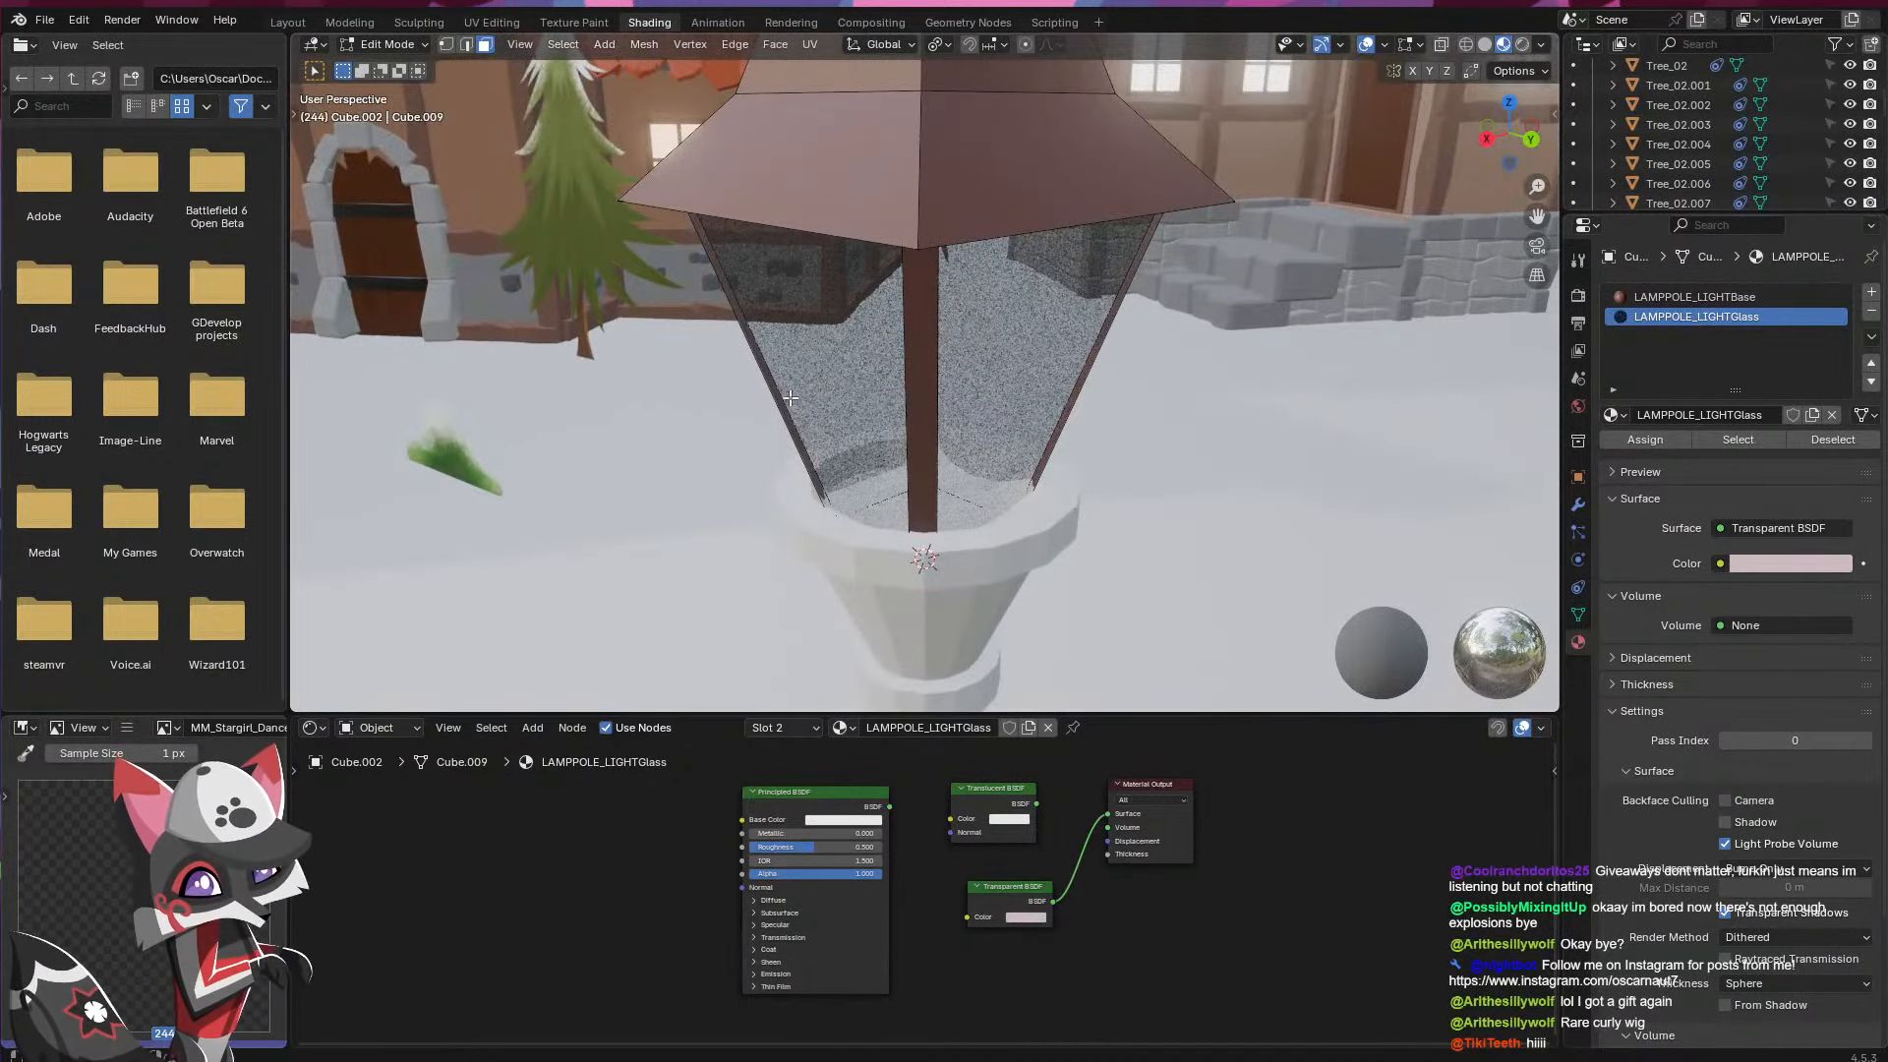
{"action": "scroll", "coordinate": [791, 397], "scroll_direction": "down", "scroll_amount": 10}
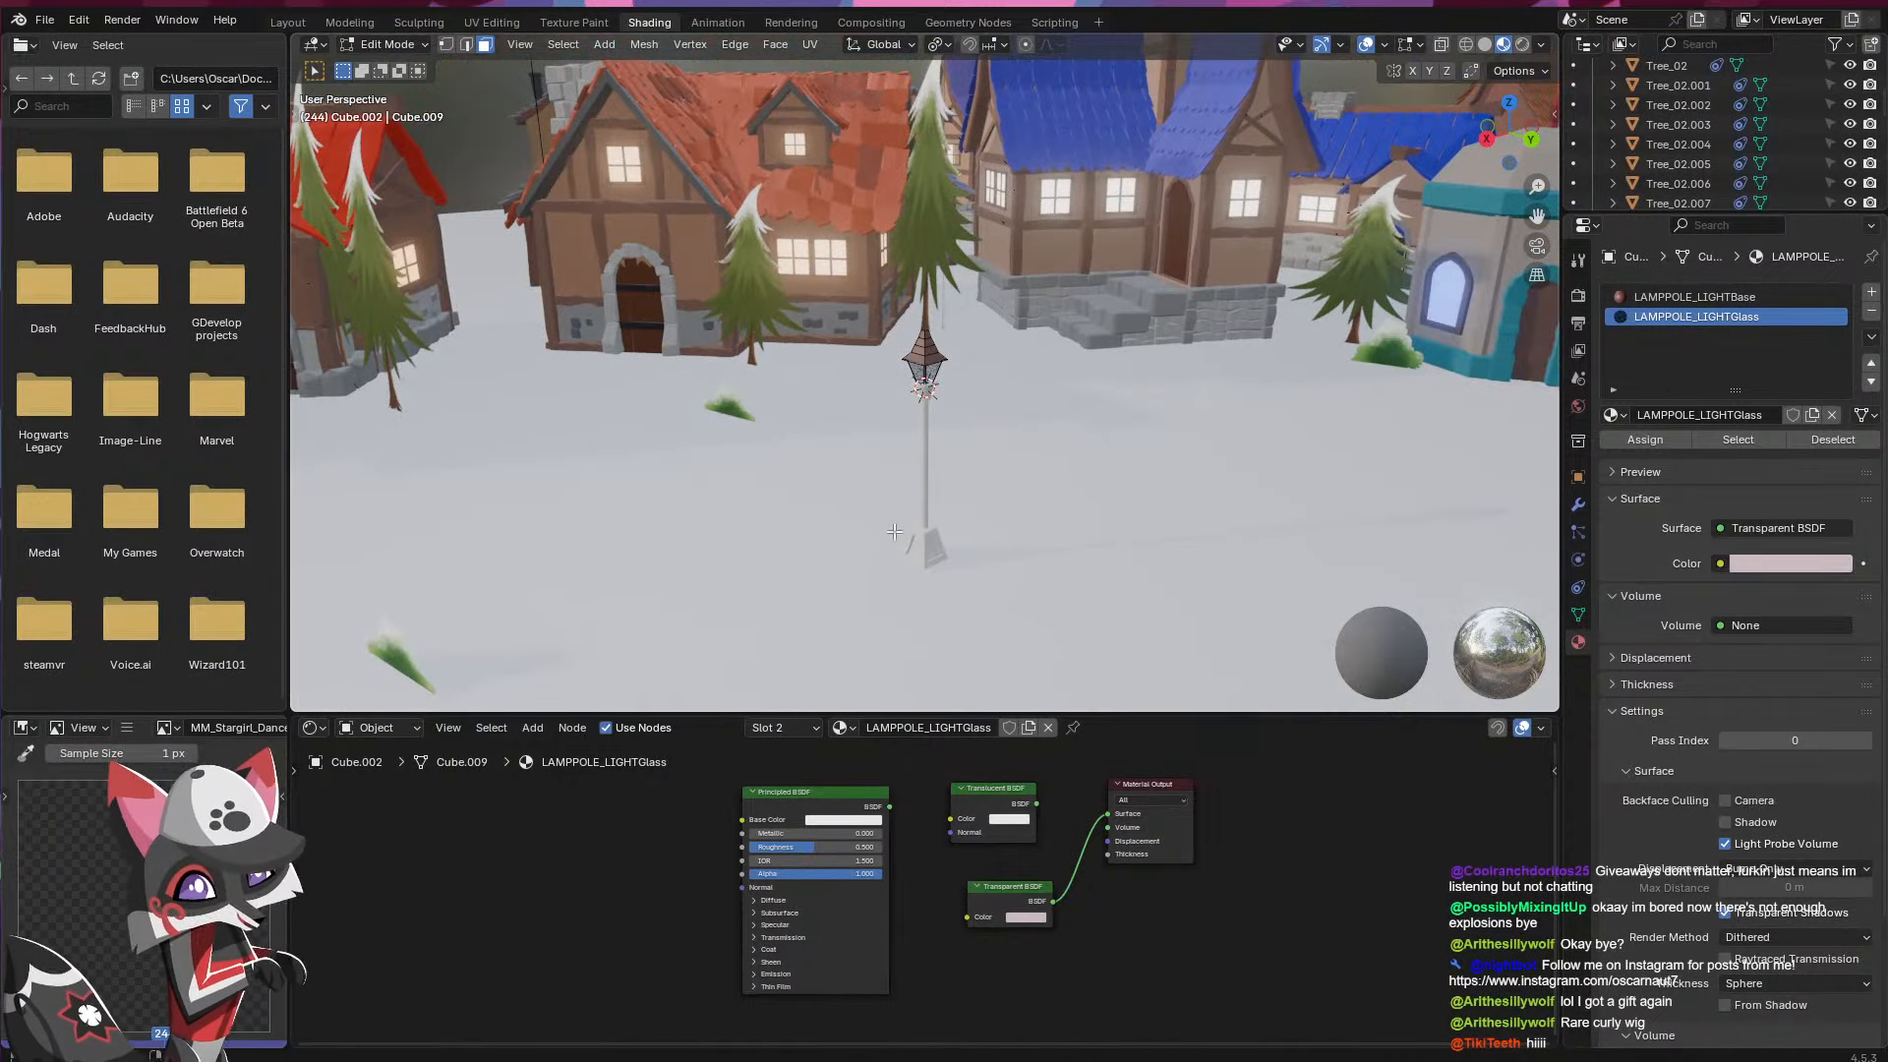
{"action": "middle_click_drag", "start_coordinate": [895, 532], "coordinate": [1025, 431], "text": "shift"}
{"action": "scroll", "coordinate": [840, 504], "scroll_direction": "down", "scroll_amount": 2}
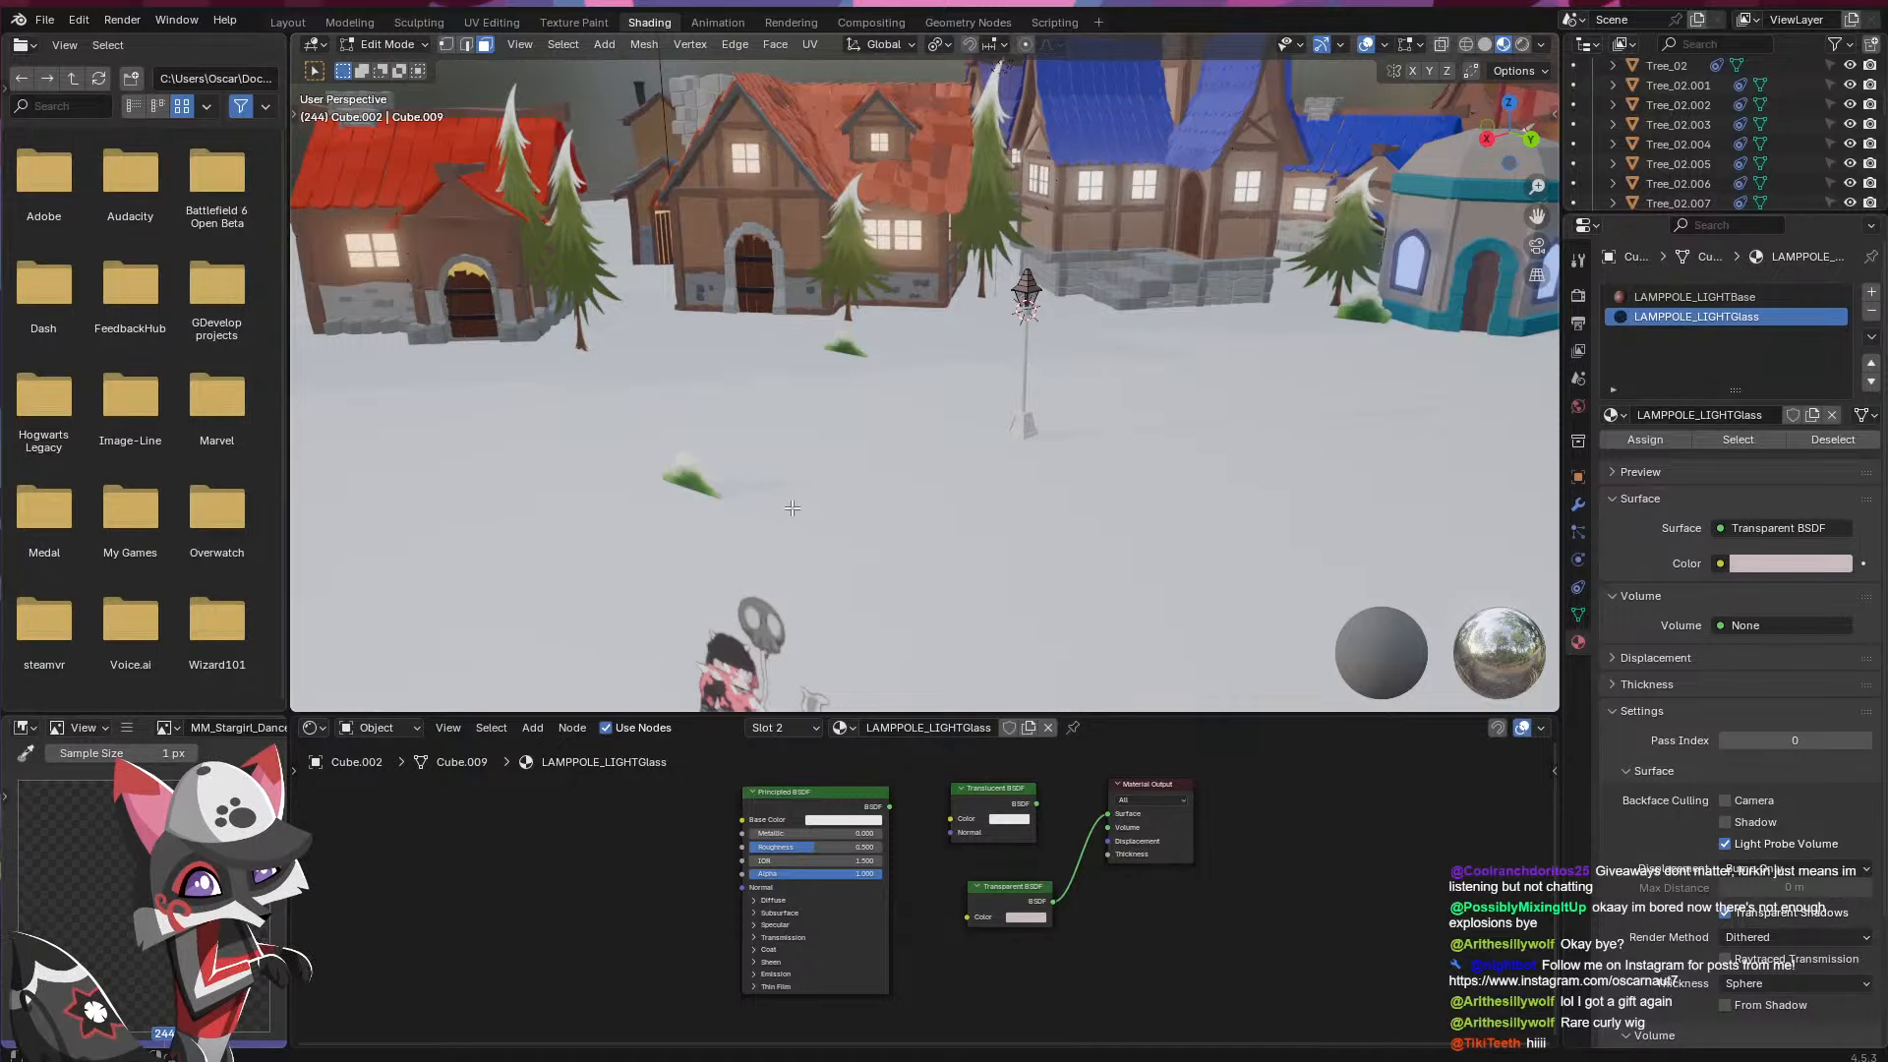
- In the Layout workspace, play the animation through the scene camera and leave Edit Mode on the lantern
{"action": "left_click", "coordinate": [287, 22]}
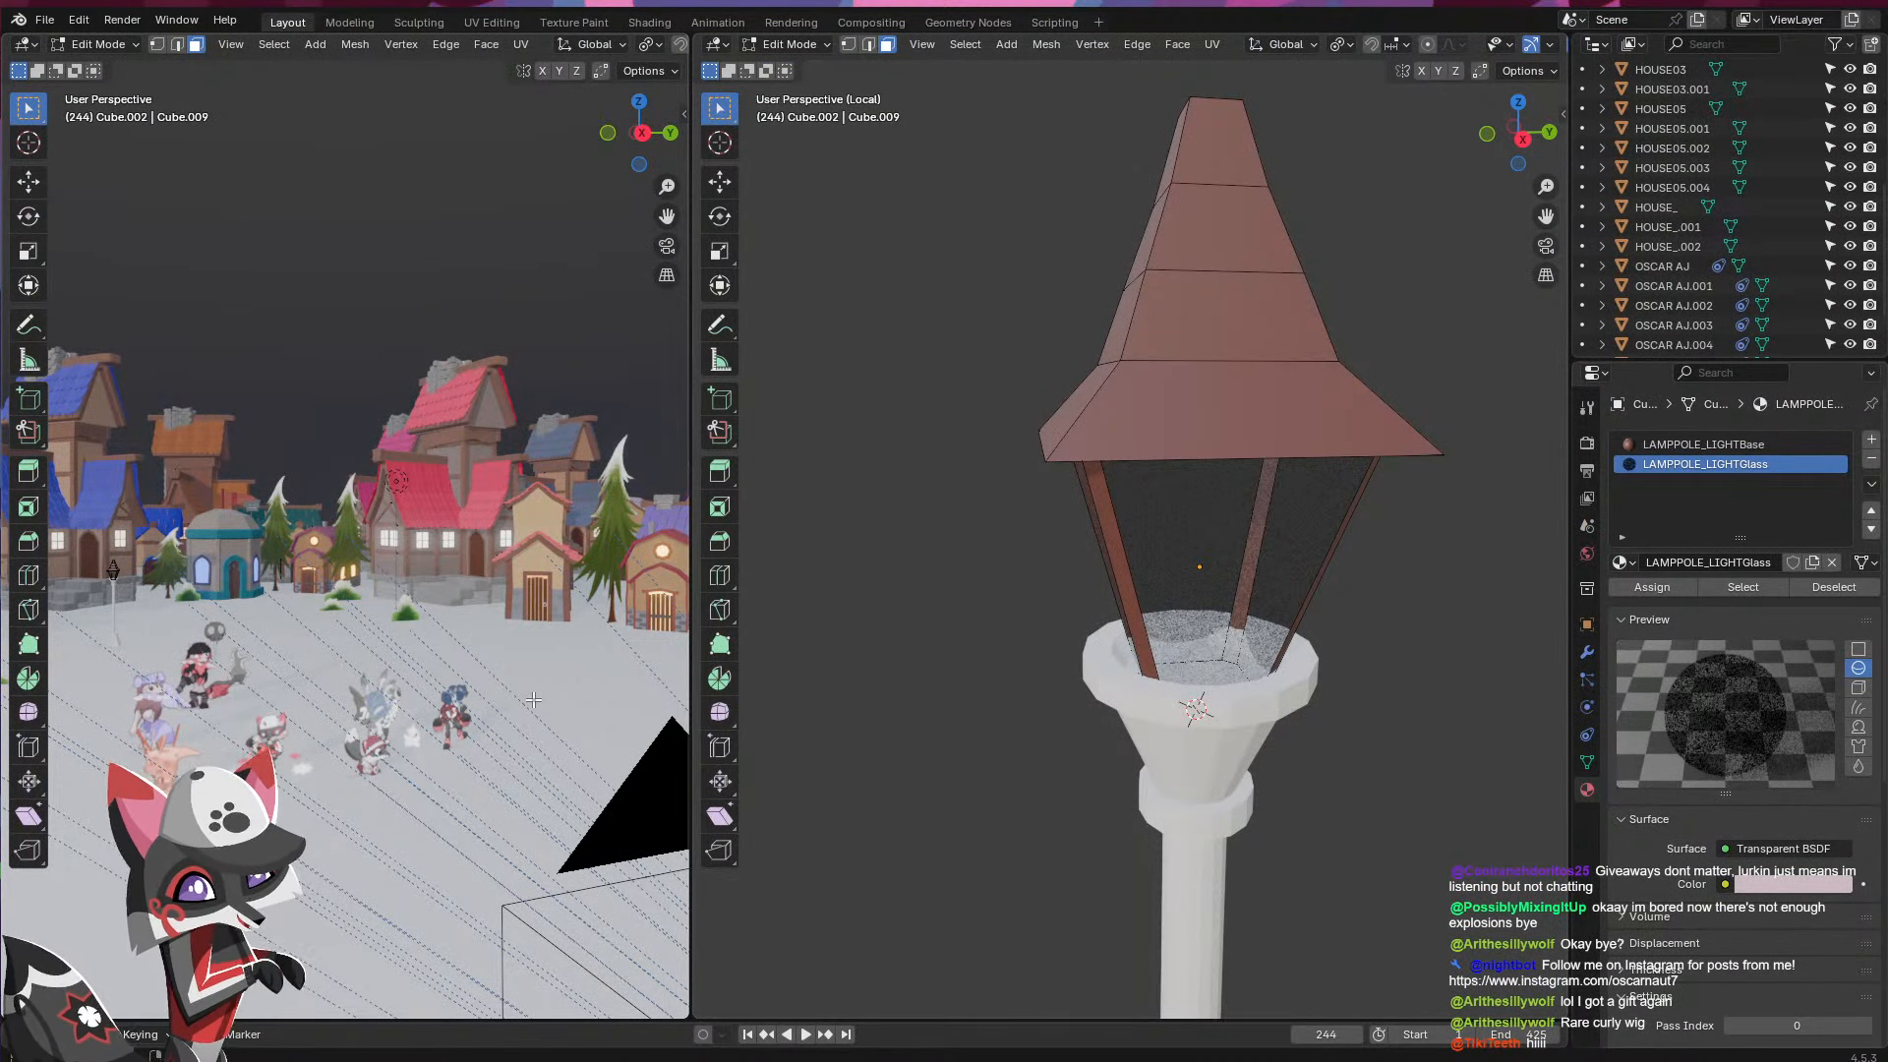
{"action": "key", "text": "KP_0"}
{"action": "key", "text": "space"}
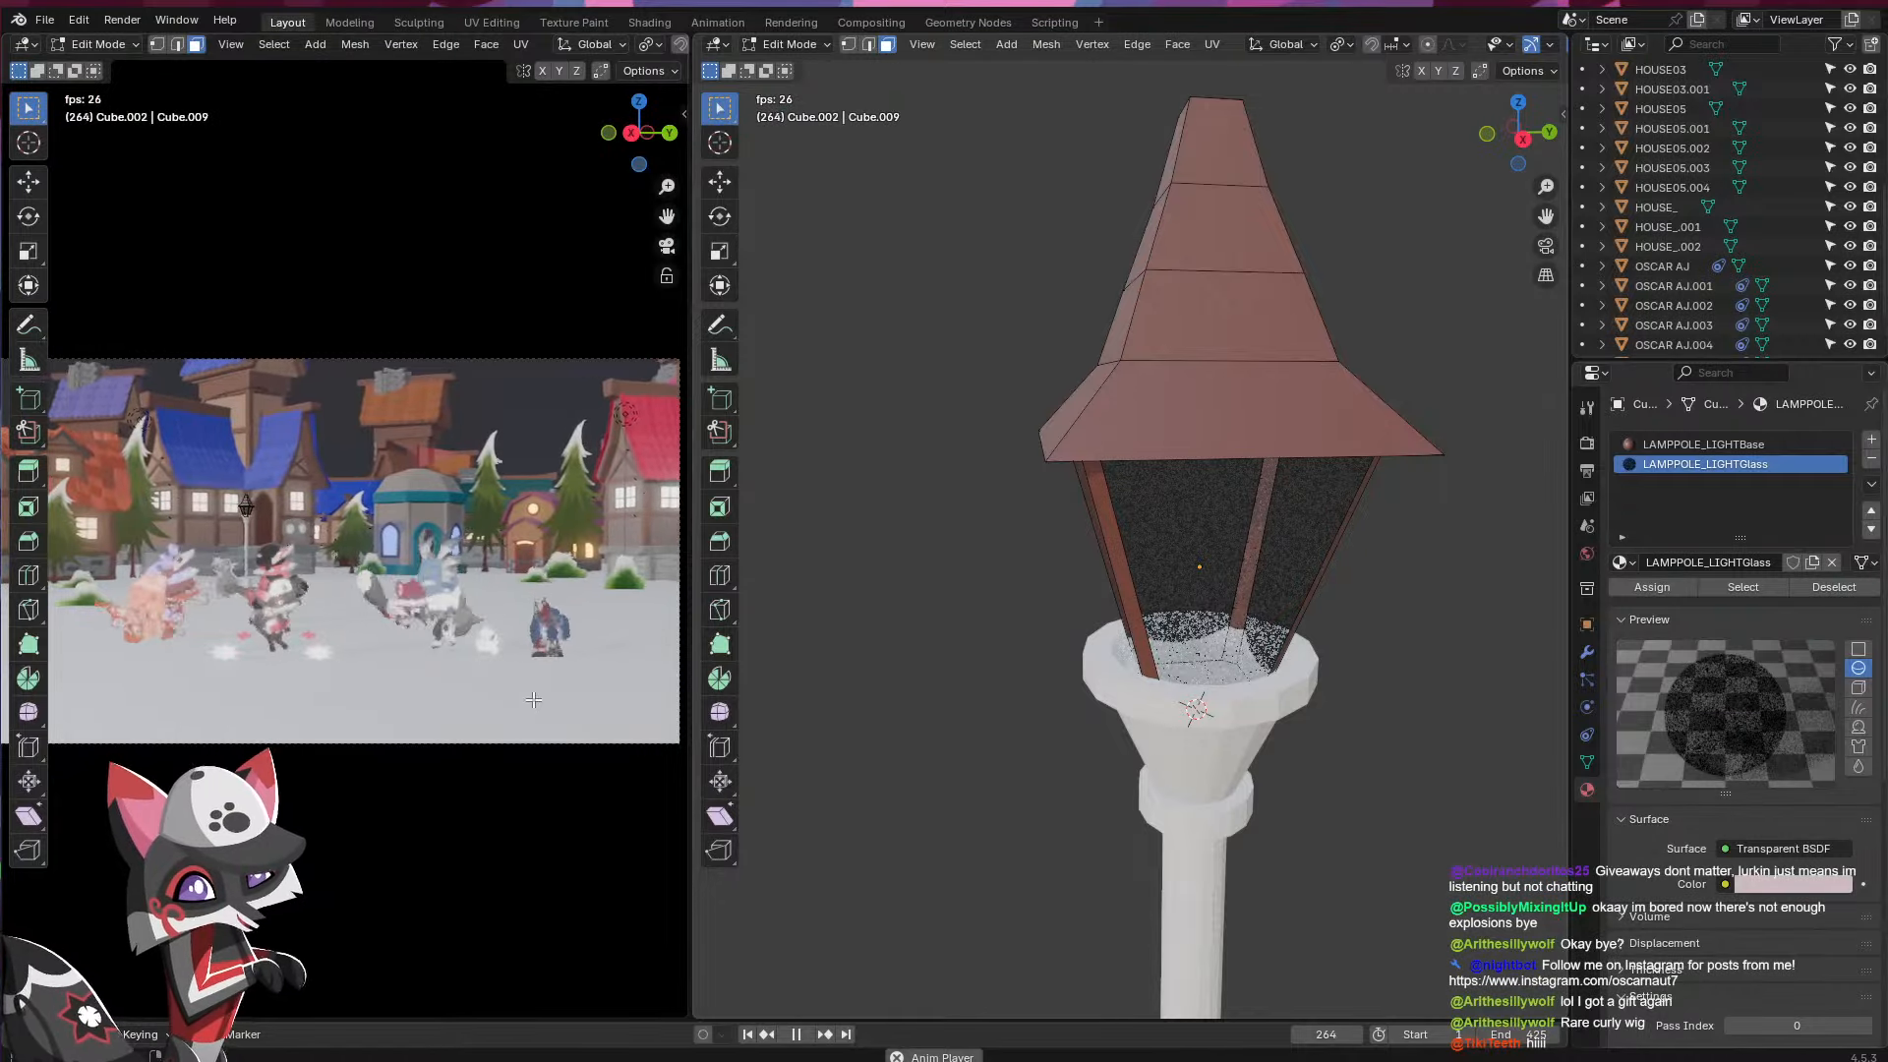
{"action": "key", "text": "KP_Decimal"}
{"action": "key", "text": "Tab"}
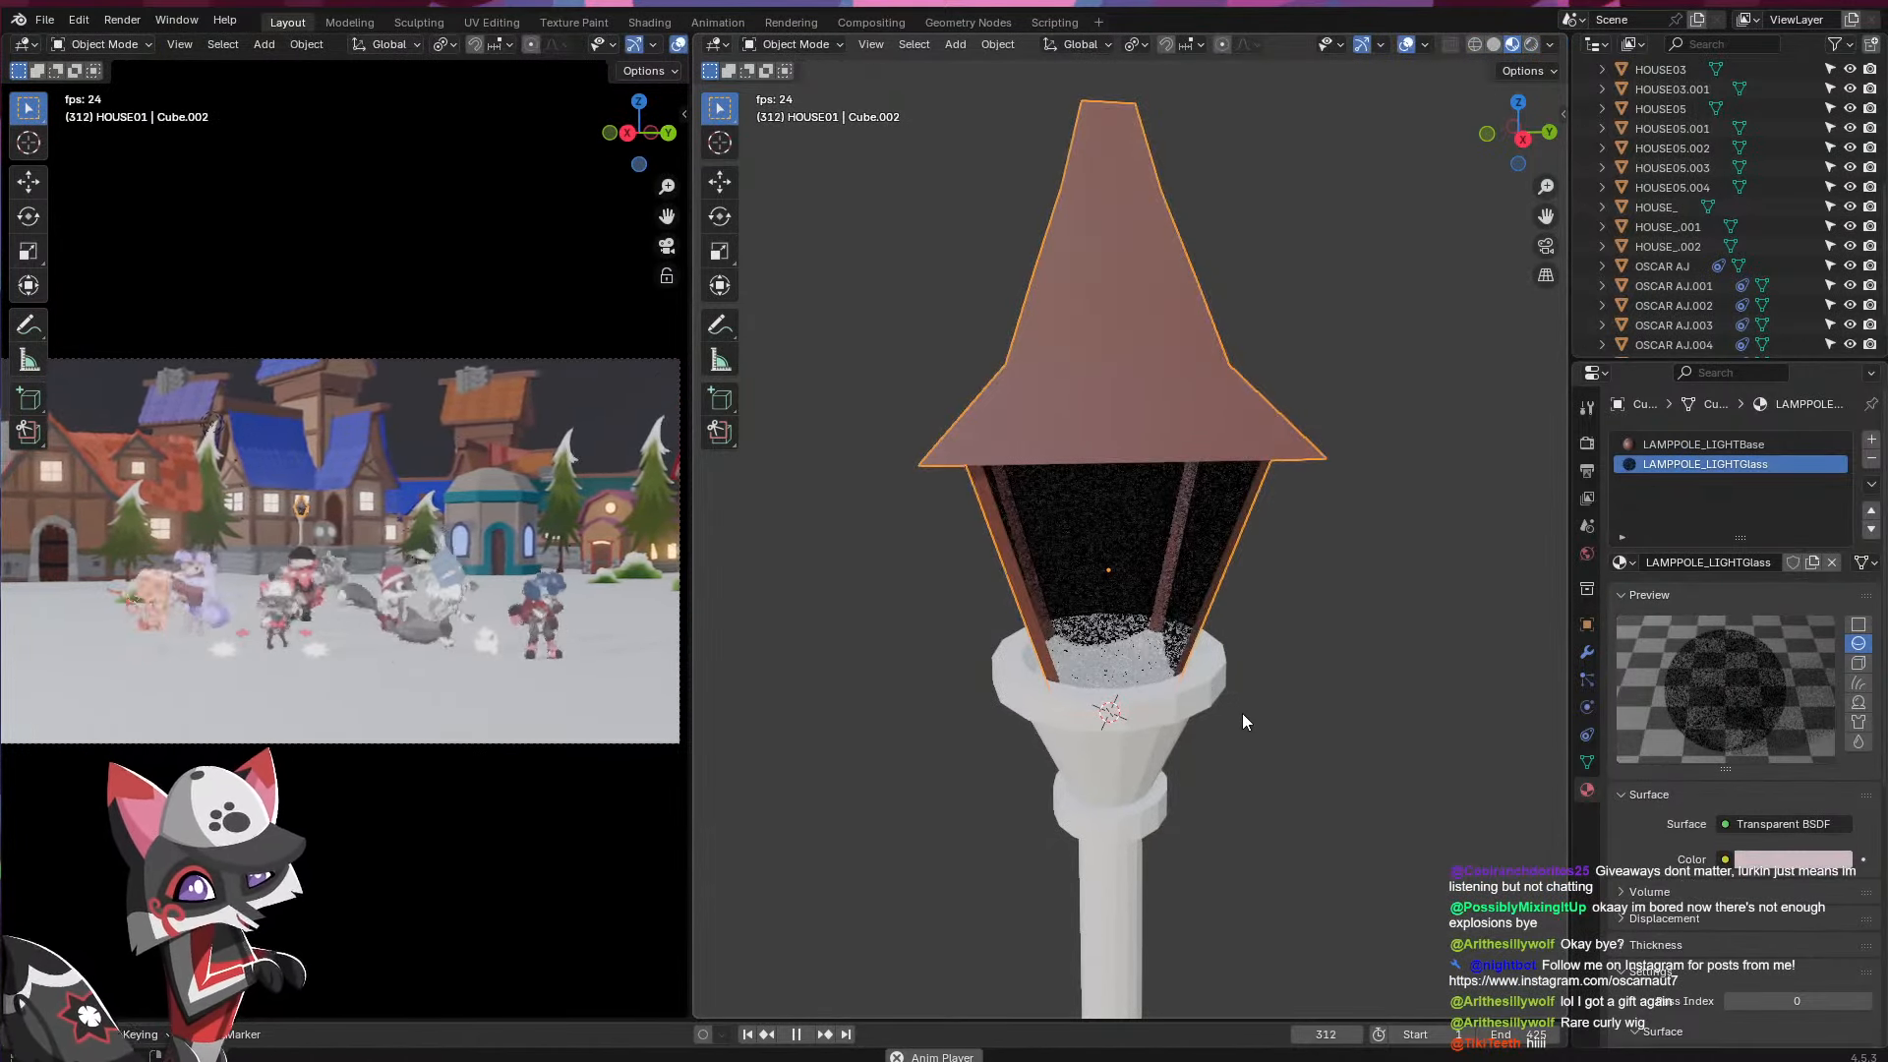
{"action": "middle_click_drag", "start_coordinate": [1261, 713], "coordinate": [1217, 659]}
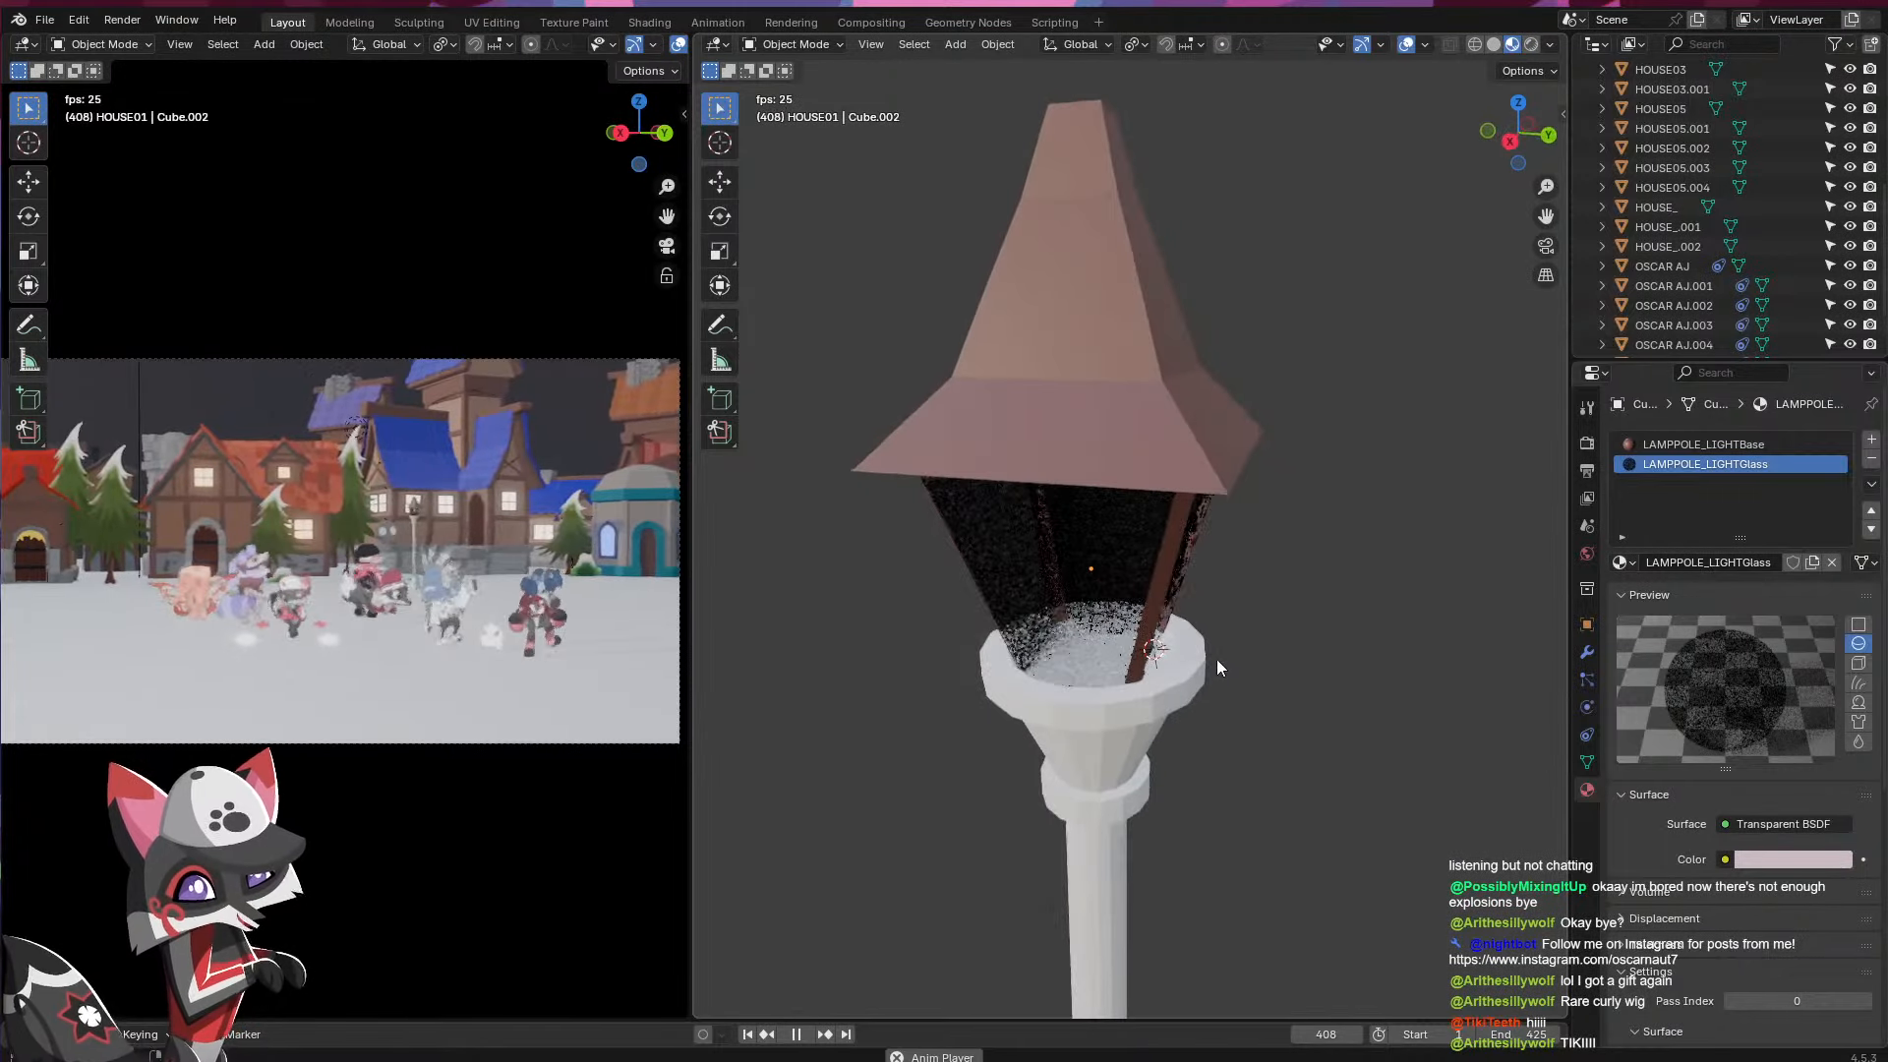
- Add a point light and centre it inside the lantern, moving it about -0.011 m in X, -0.040 m in Y and 0.028 m up
{"action": "key", "text": "shift+a"}
{"action": "mouse_move", "coordinate": [1170, 918]}
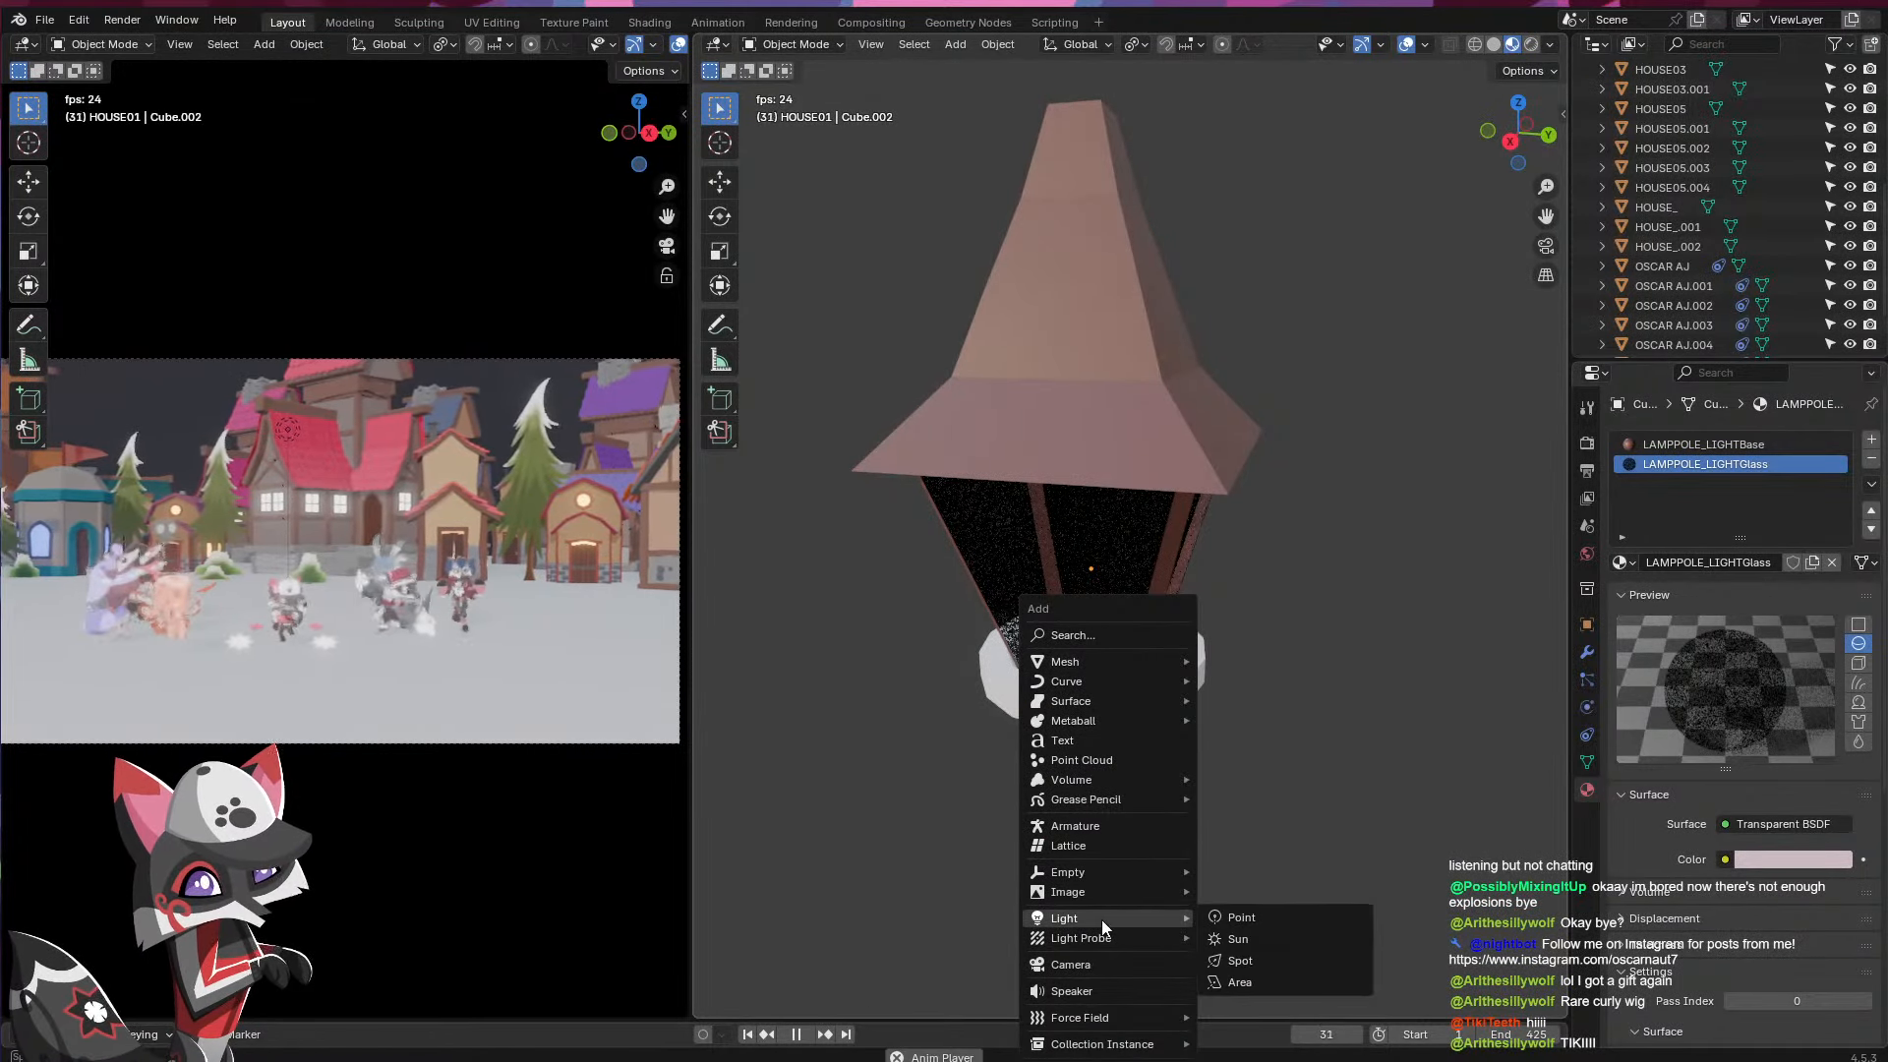
{"action": "left_click", "coordinate": [1241, 919]}
{"action": "key", "text": "g"}
{"action": "key", "text": "shift+z"}
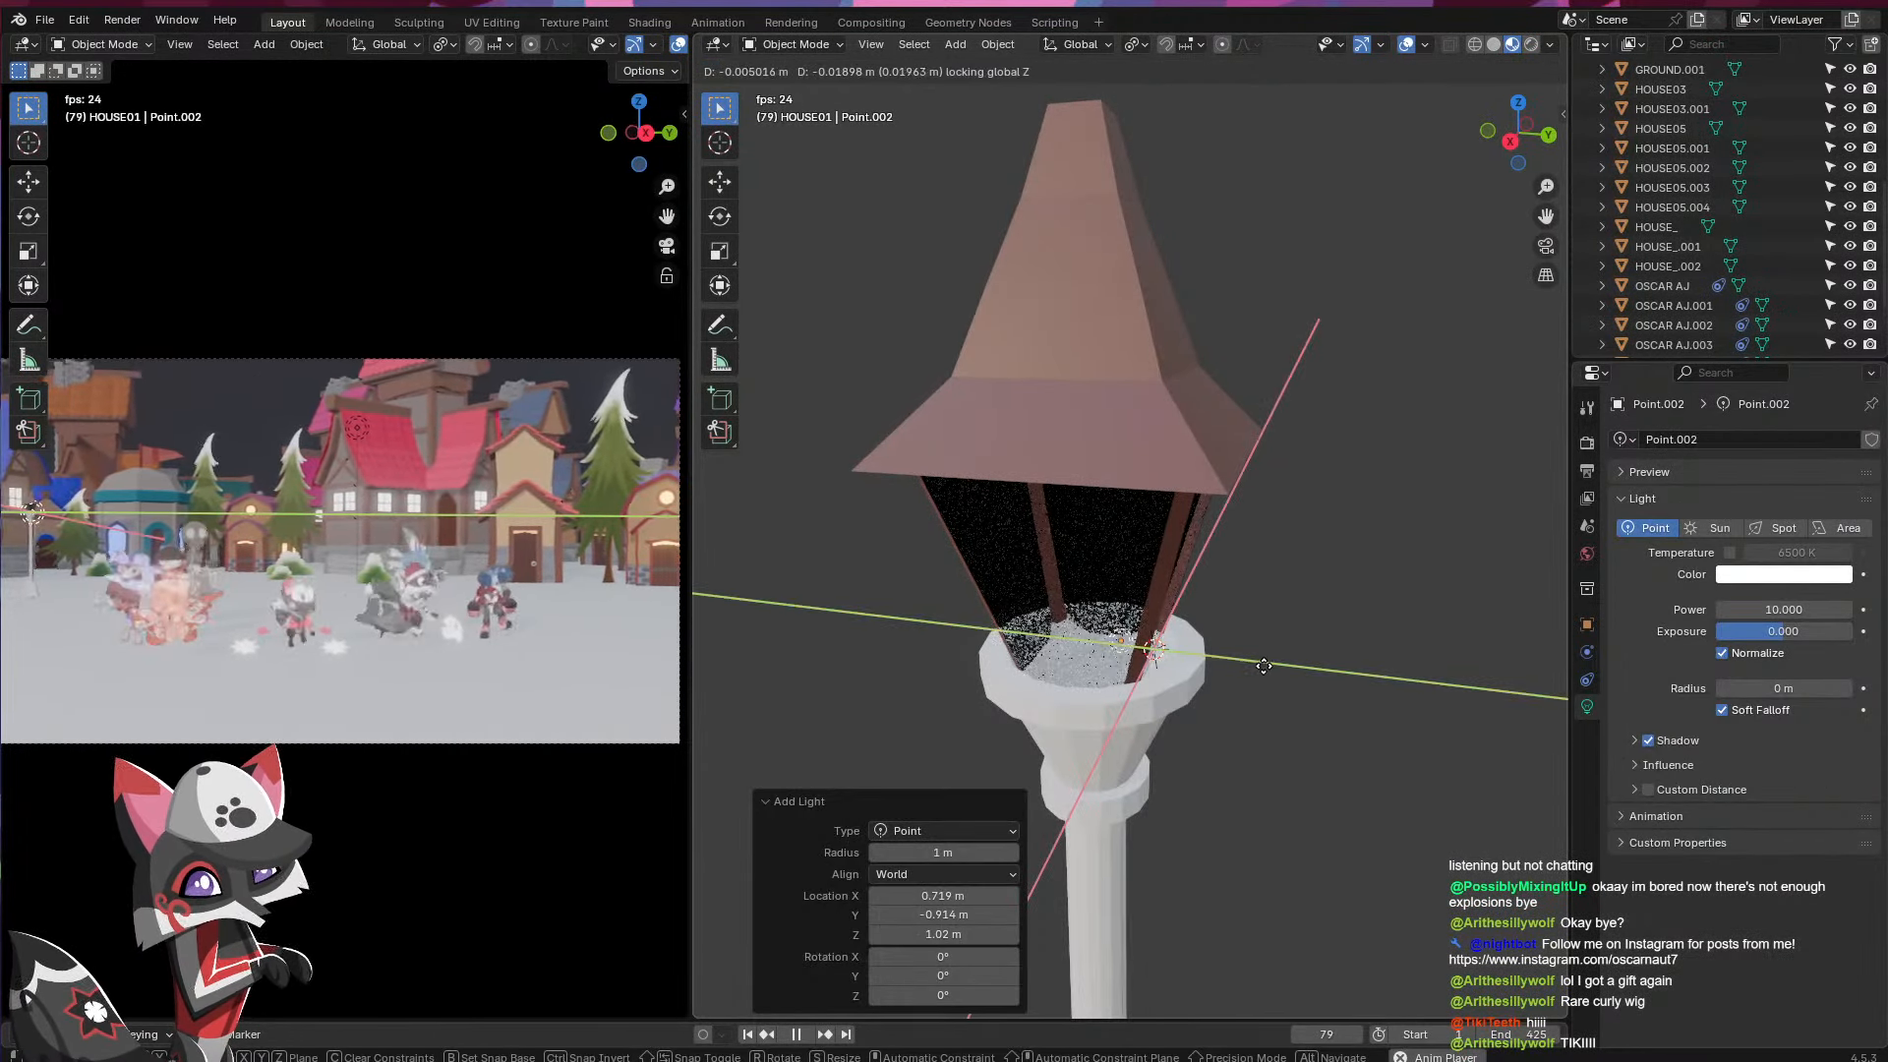
{"action": "left_click", "coordinate": [1232, 658]}
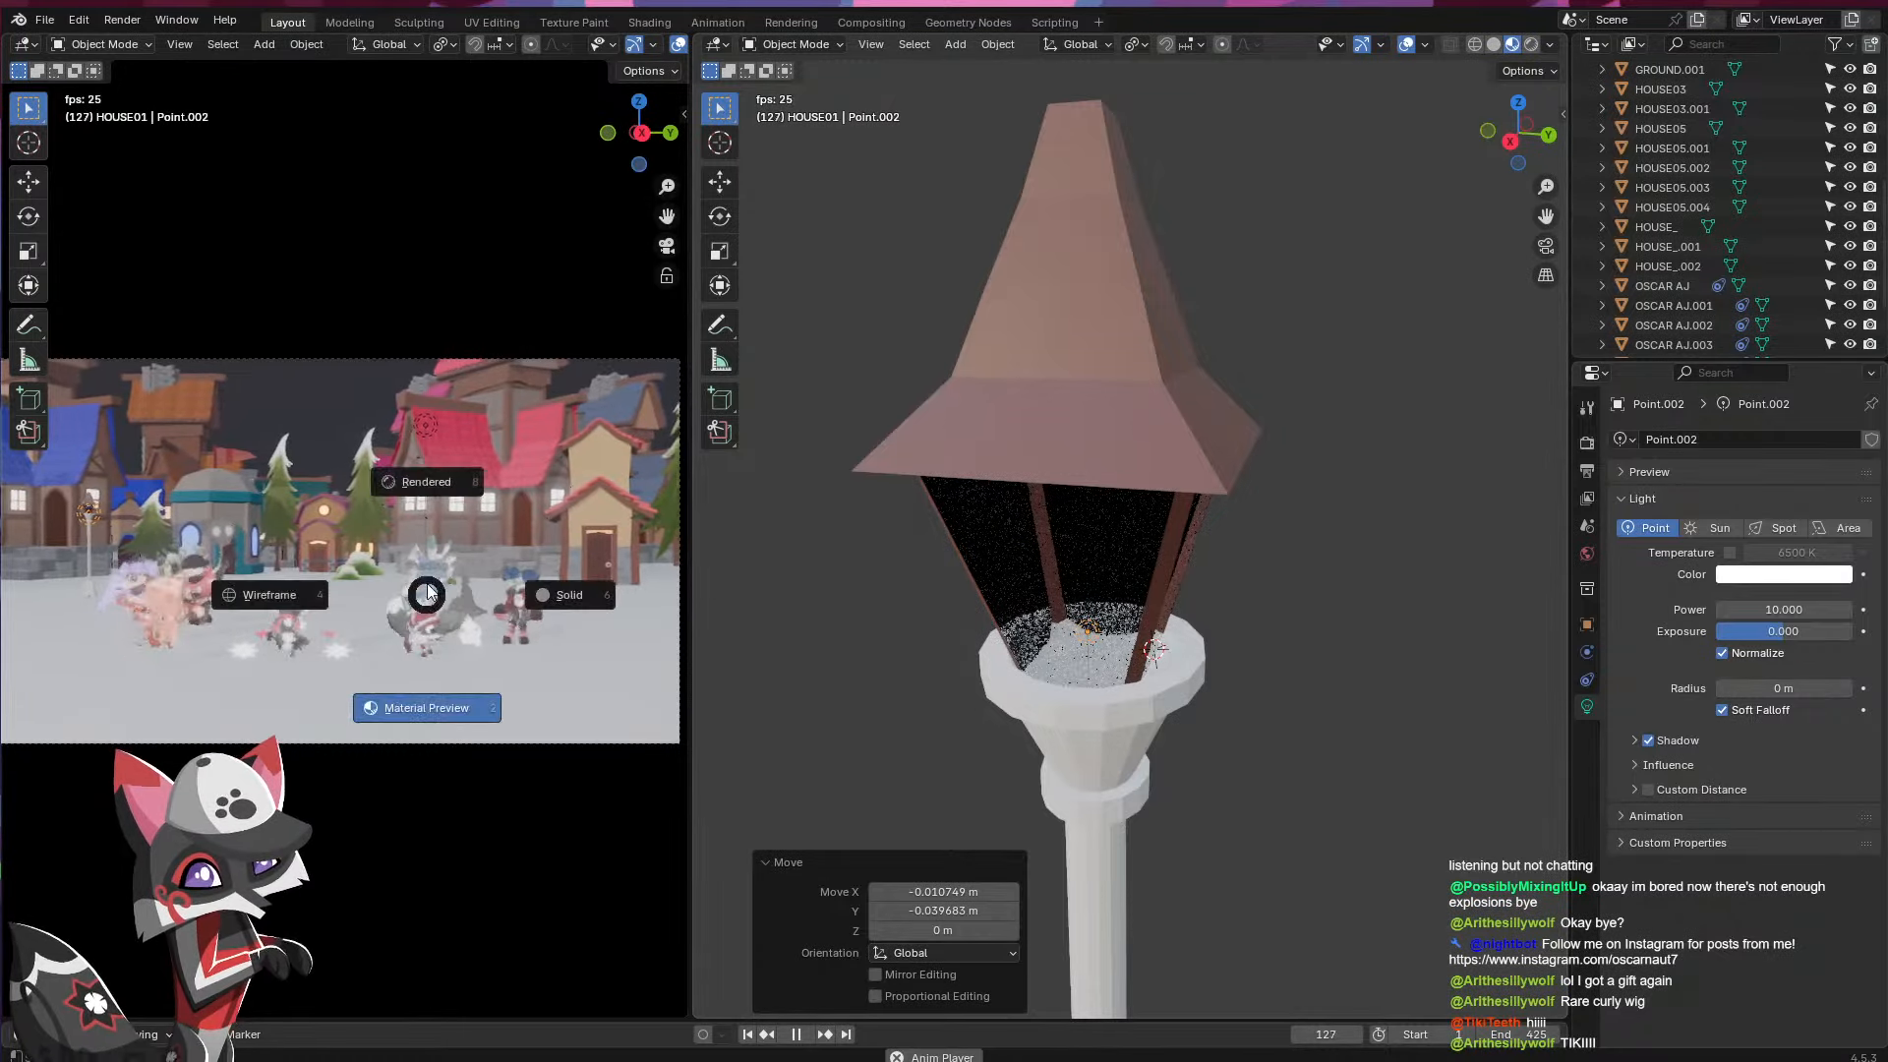
{"action": "key", "text": "g"}
{"action": "key", "text": "z"}
{"action": "left_click", "coordinate": [1182, 598]}
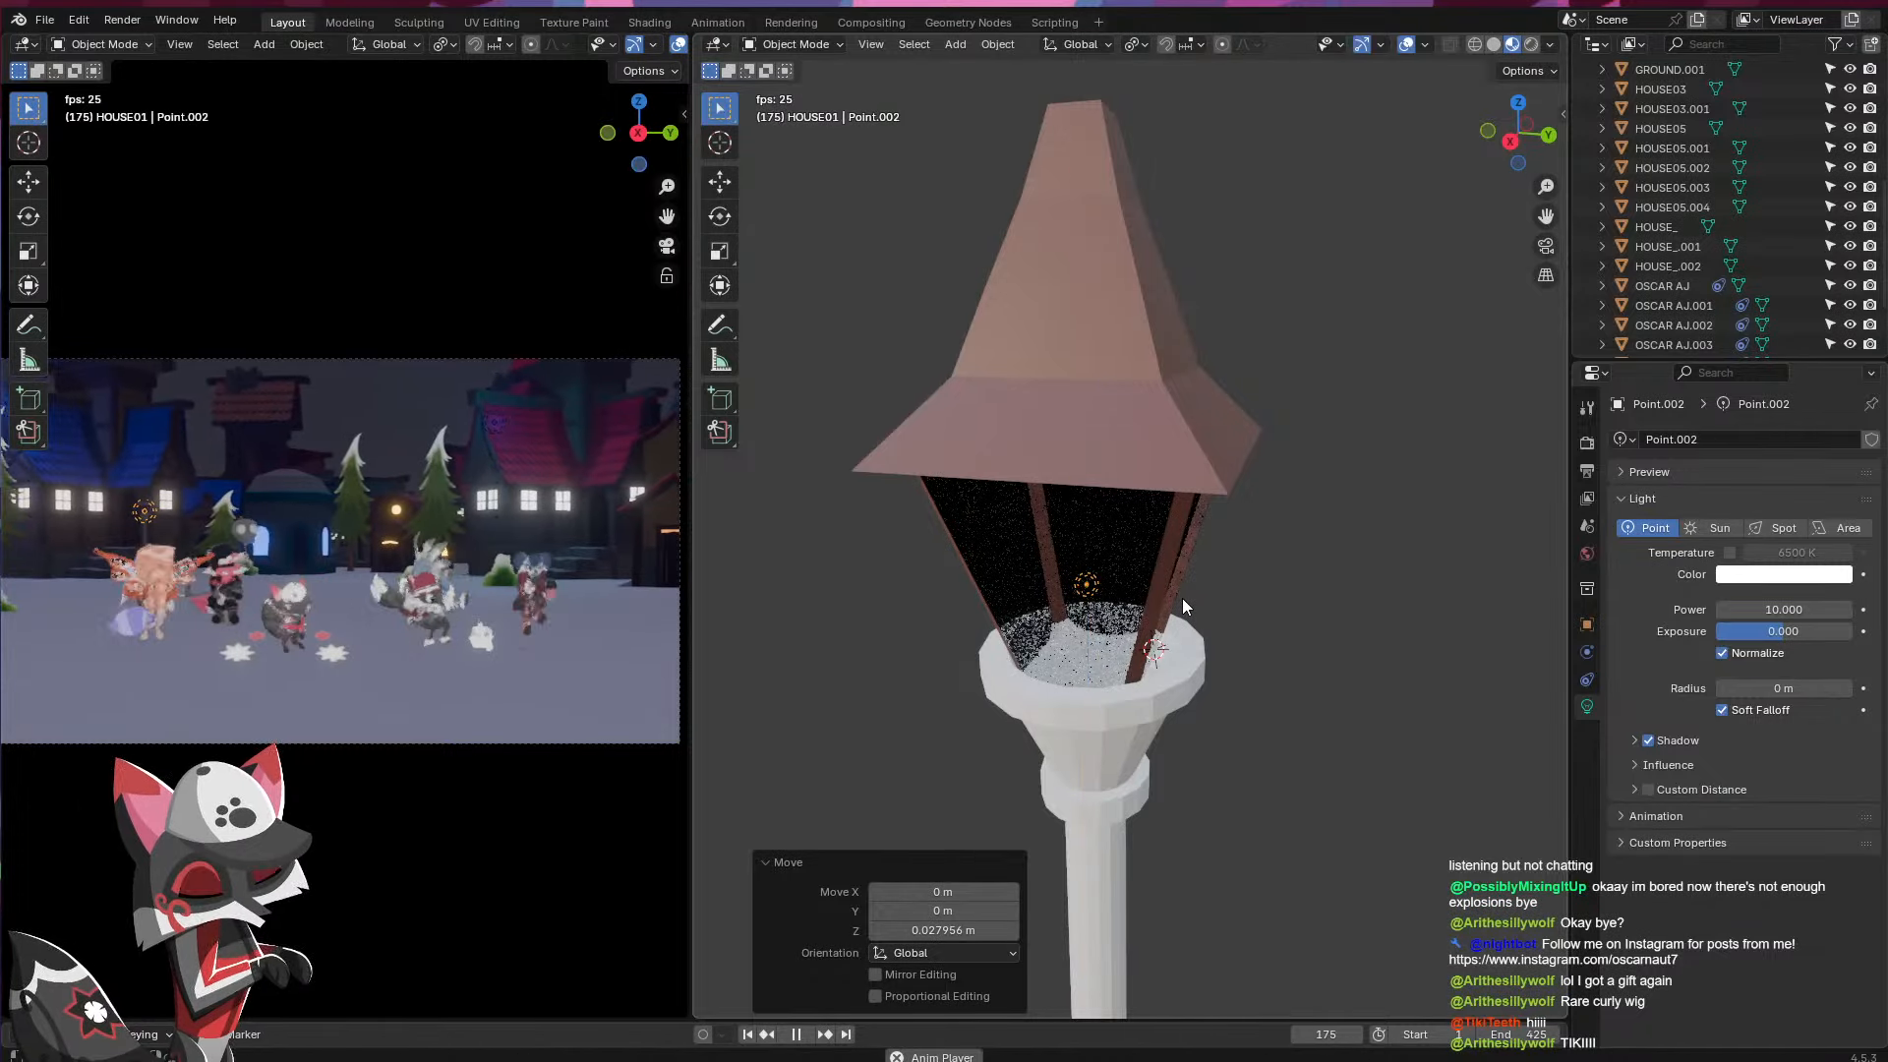
- Leave the isolated local view and switch the lamp's viewport to Rendered shading
{"action": "key", "text": "KP_0"}
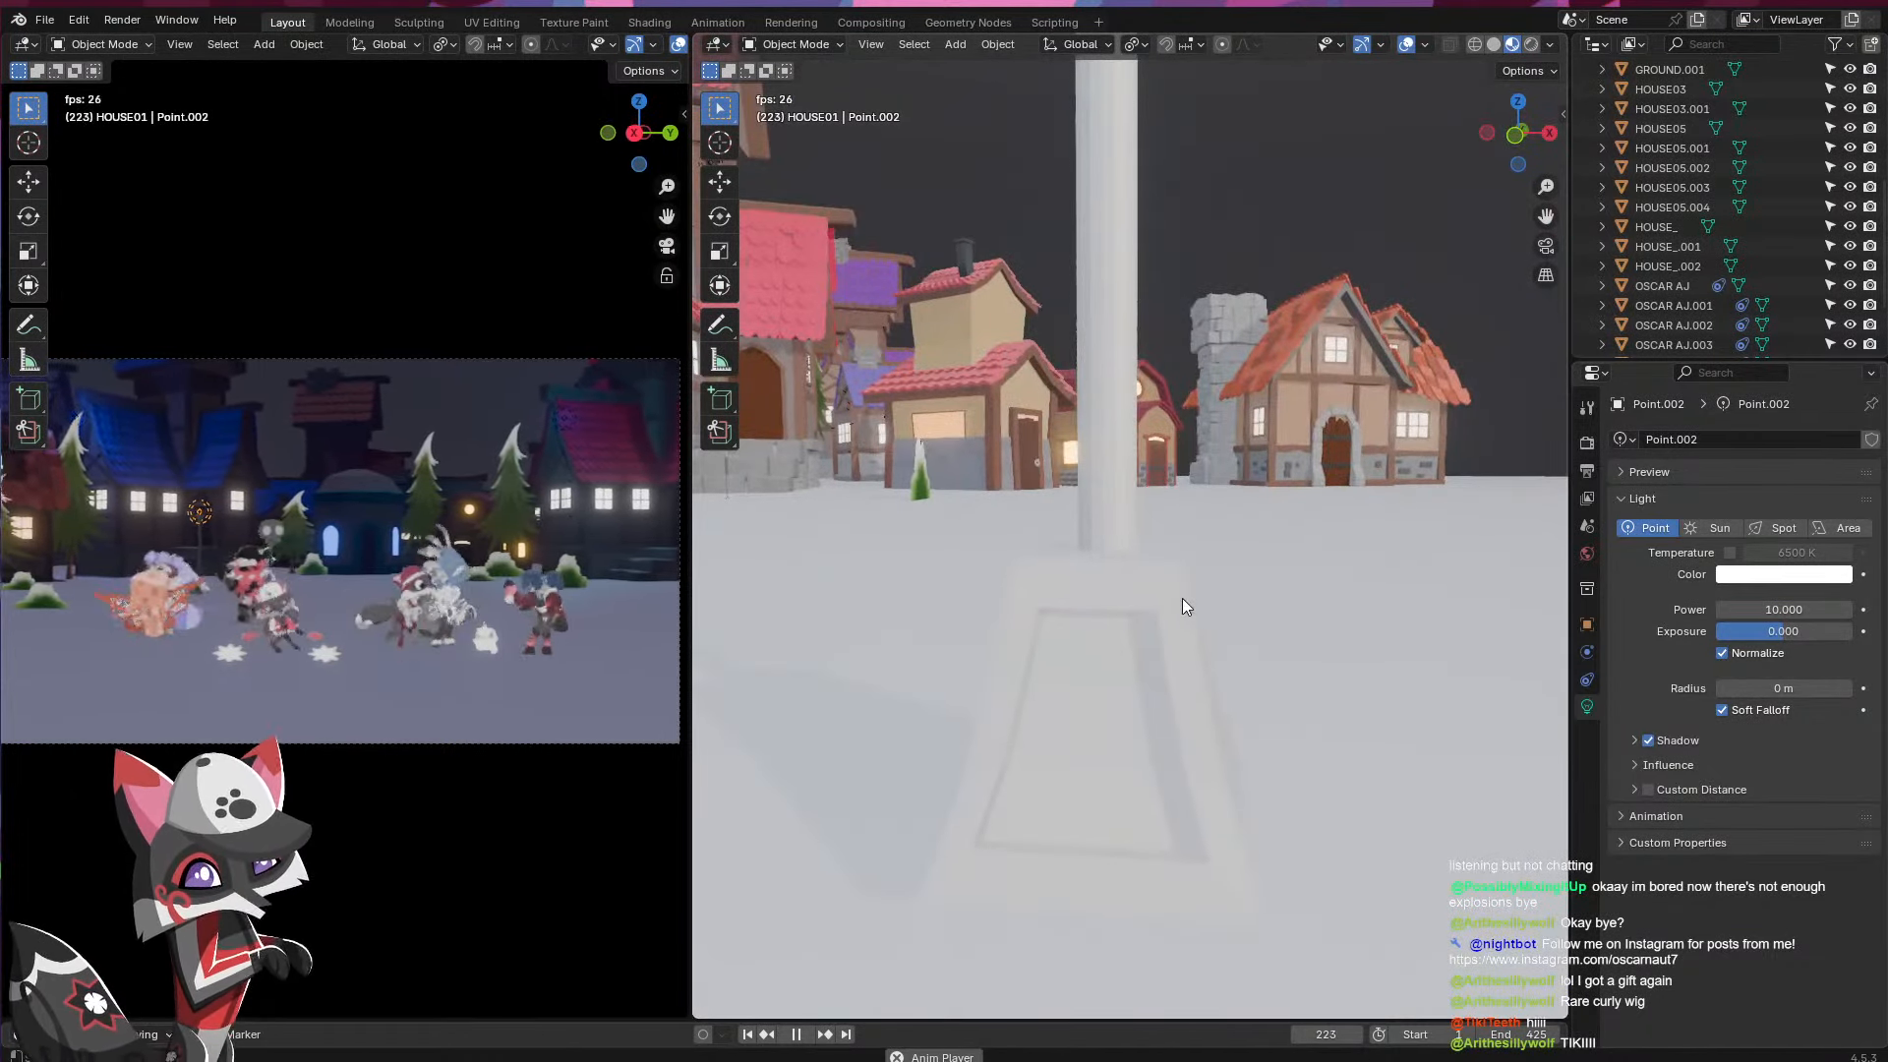
{"action": "key", "text": "z"}
{"action": "left_click", "coordinate": [1176, 505]}
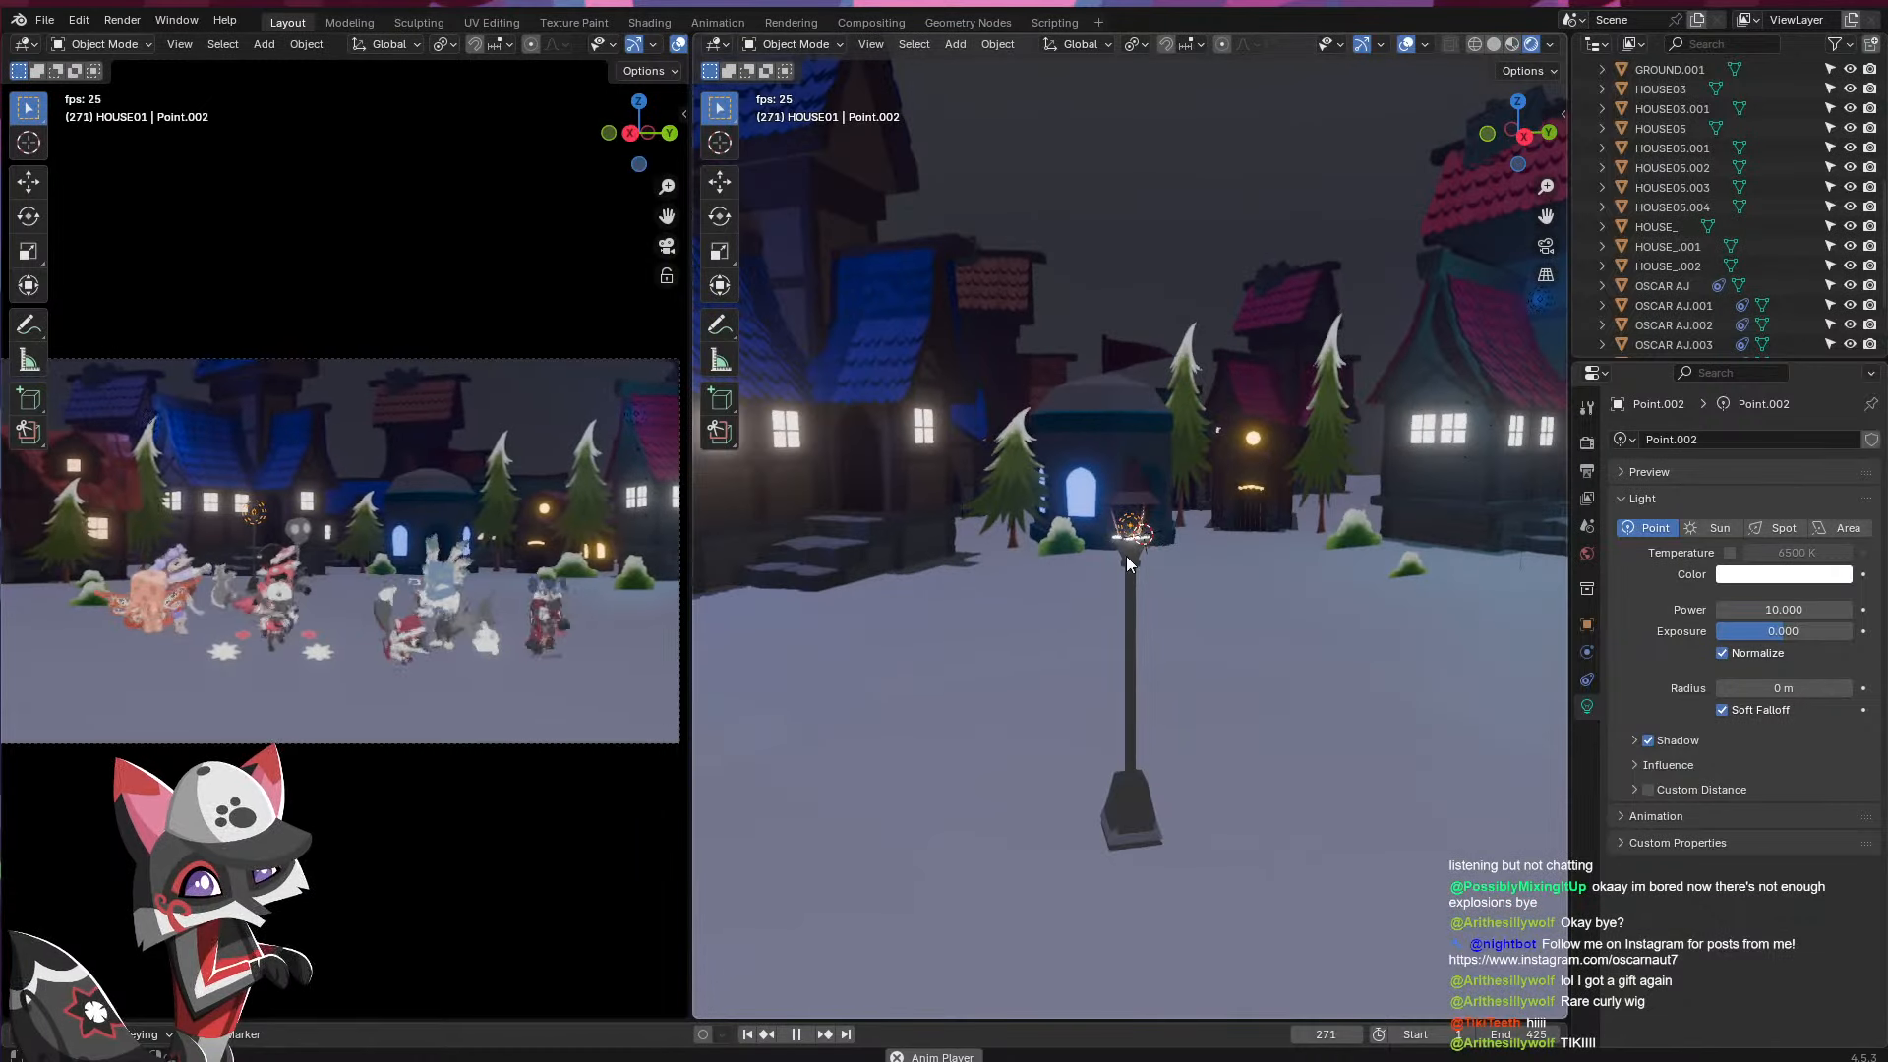
- Raise the point light about 0.016 m along Z, try the Spot type and undo it, and set the power to 228
{"action": "key", "text": "g"}
{"action": "key", "text": "z"}
{"action": "left_click", "coordinate": [1128, 548]}
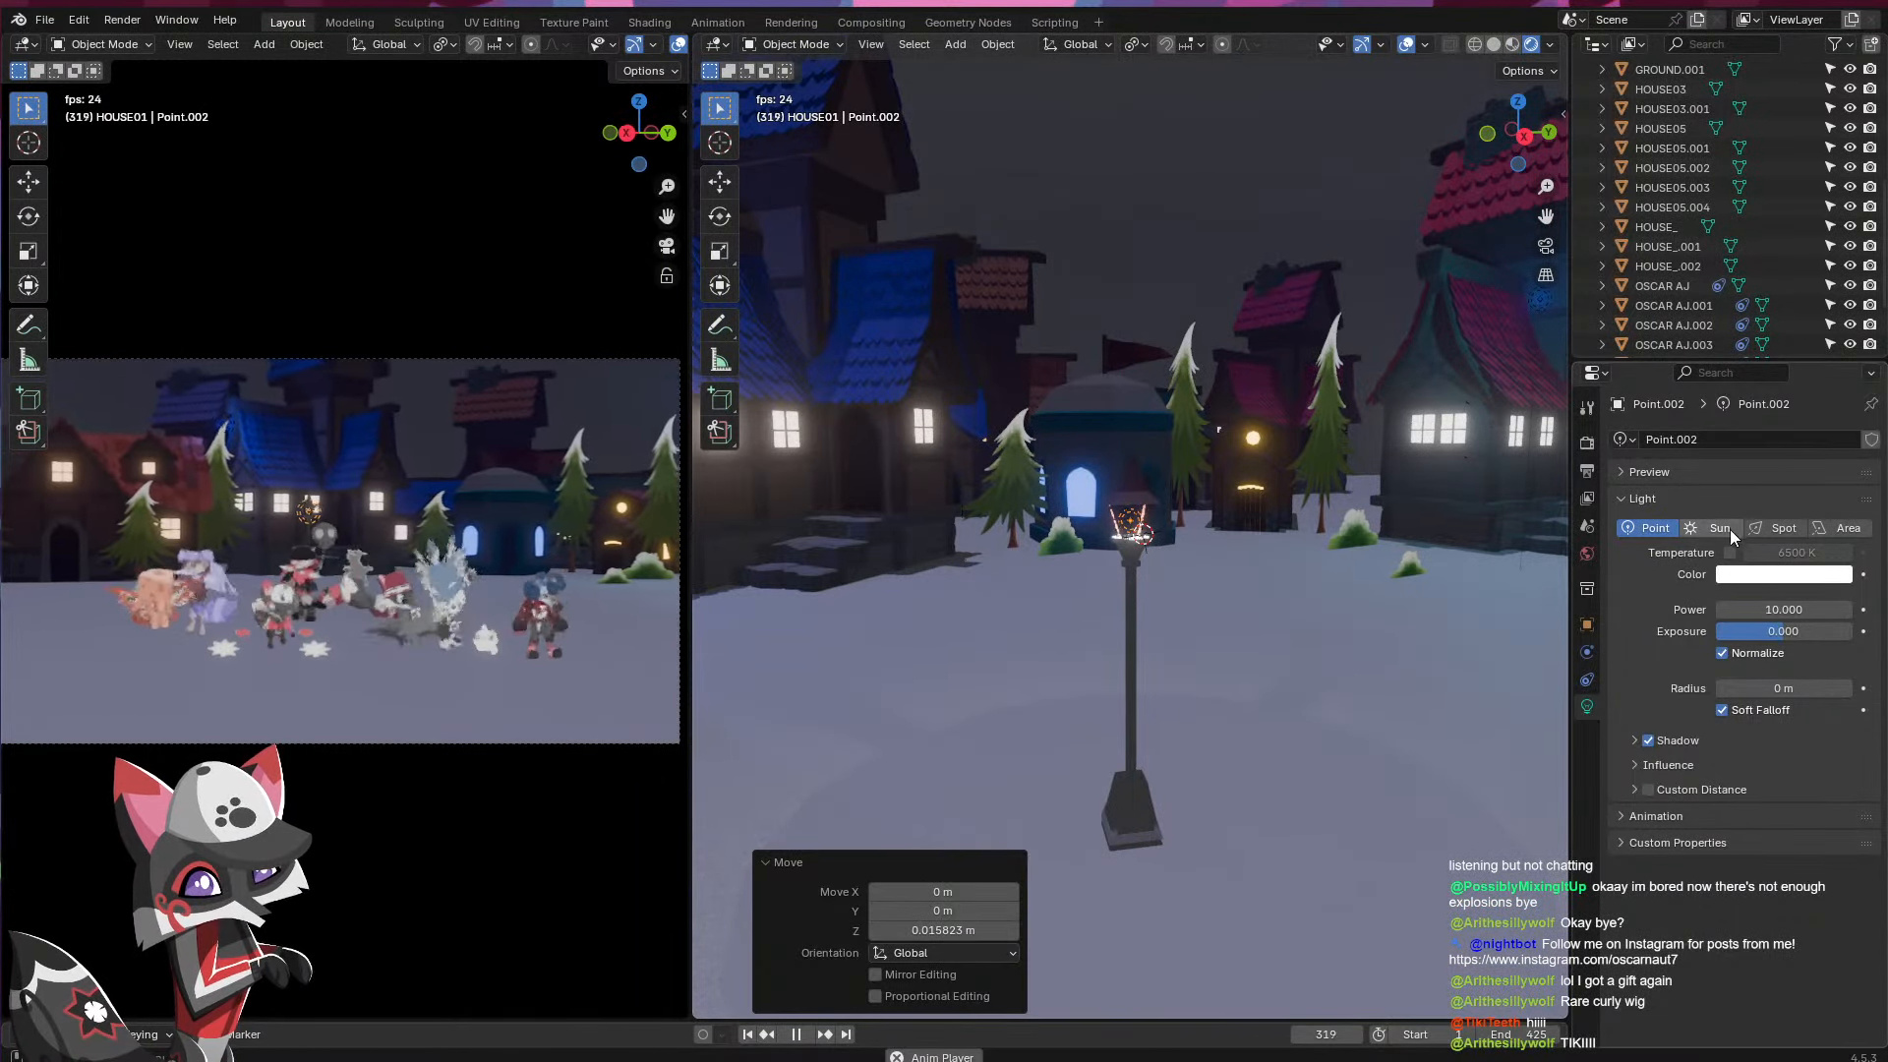
{"action": "left_click", "coordinate": [1783, 527]}
{"action": "key", "text": "ctrl+z"}
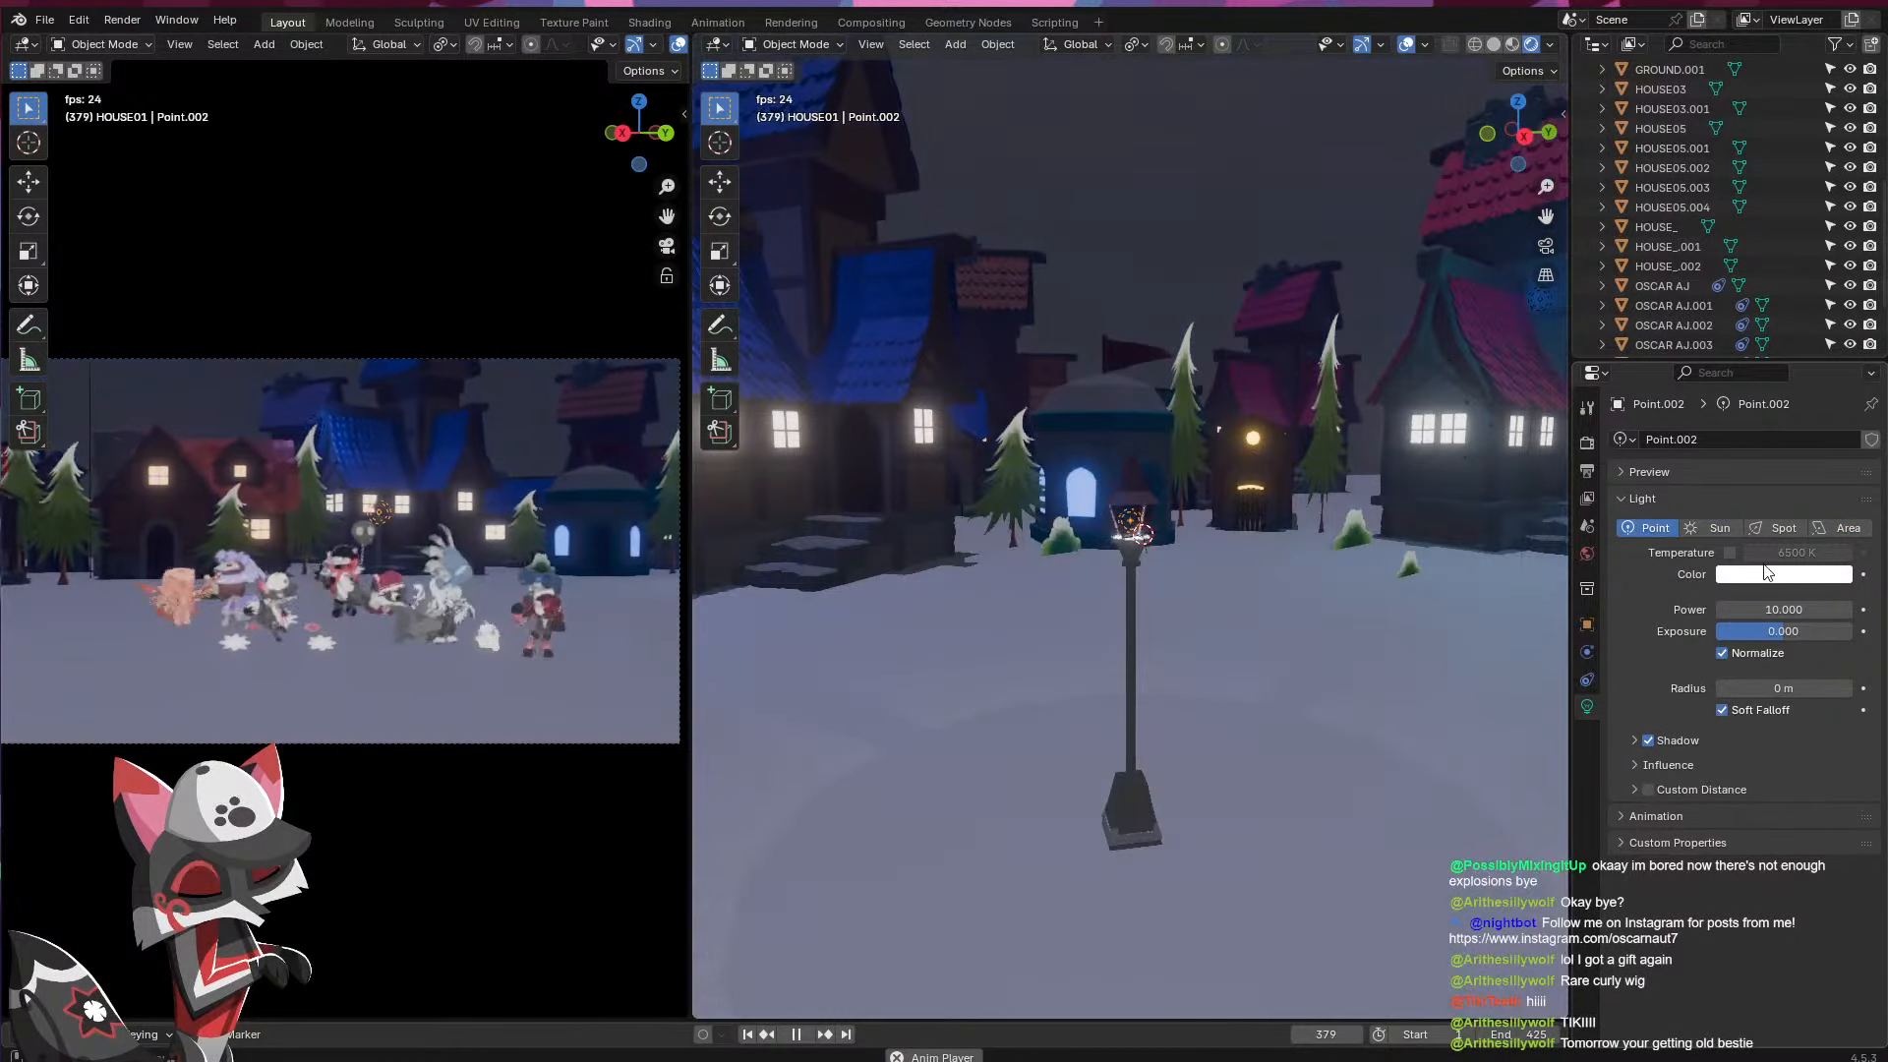
{"action": "mouse_move", "coordinate": [1760, 610]}
{"action": "left_mouse_down"}
{"action": "mouse_move", "coordinate": [1819, 609]}
{"action": "mouse_move", "coordinate": [1749, 606]}
{"action": "left_mouse_up"}
{"action": "middle_click_drag", "start_coordinate": [1219, 279], "coordinate": [1100, 513]}
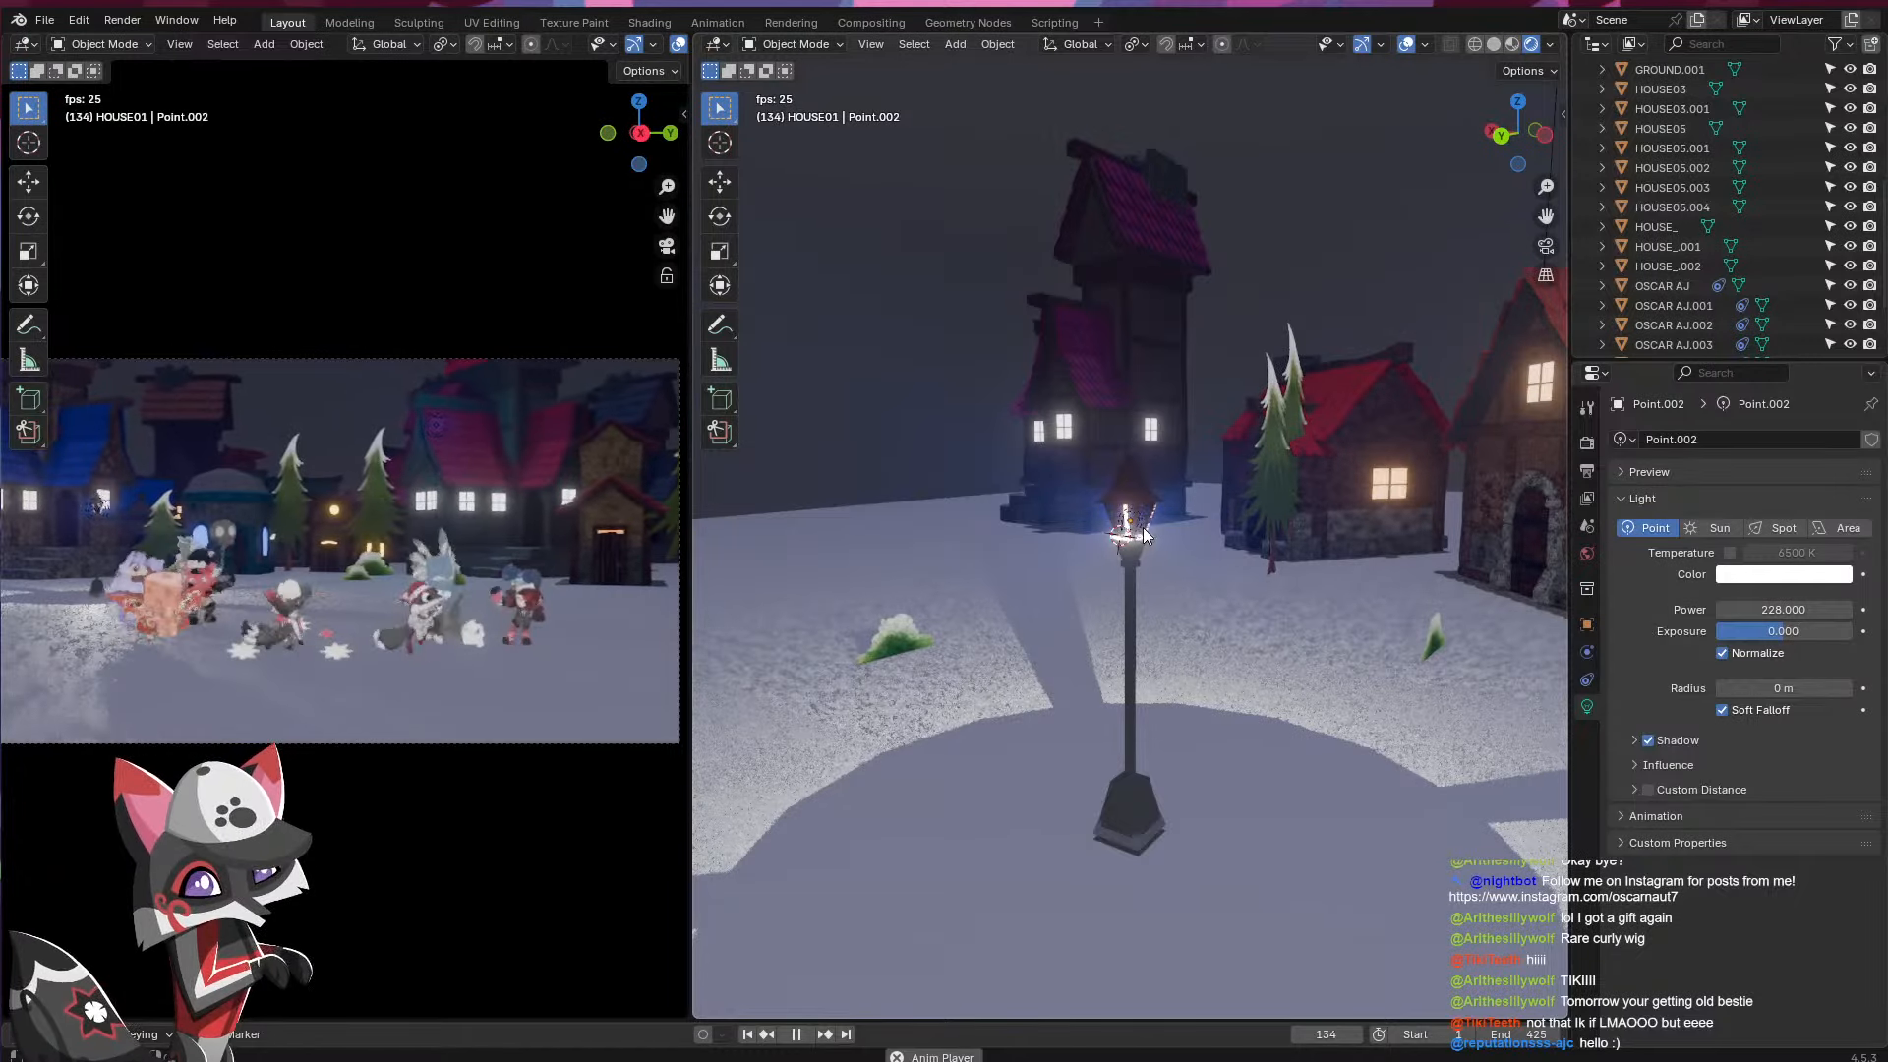
- Delete the point light from inside the lantern
{"action": "left_click", "coordinate": [1139, 534]}
{"action": "key", "text": "Delete"}
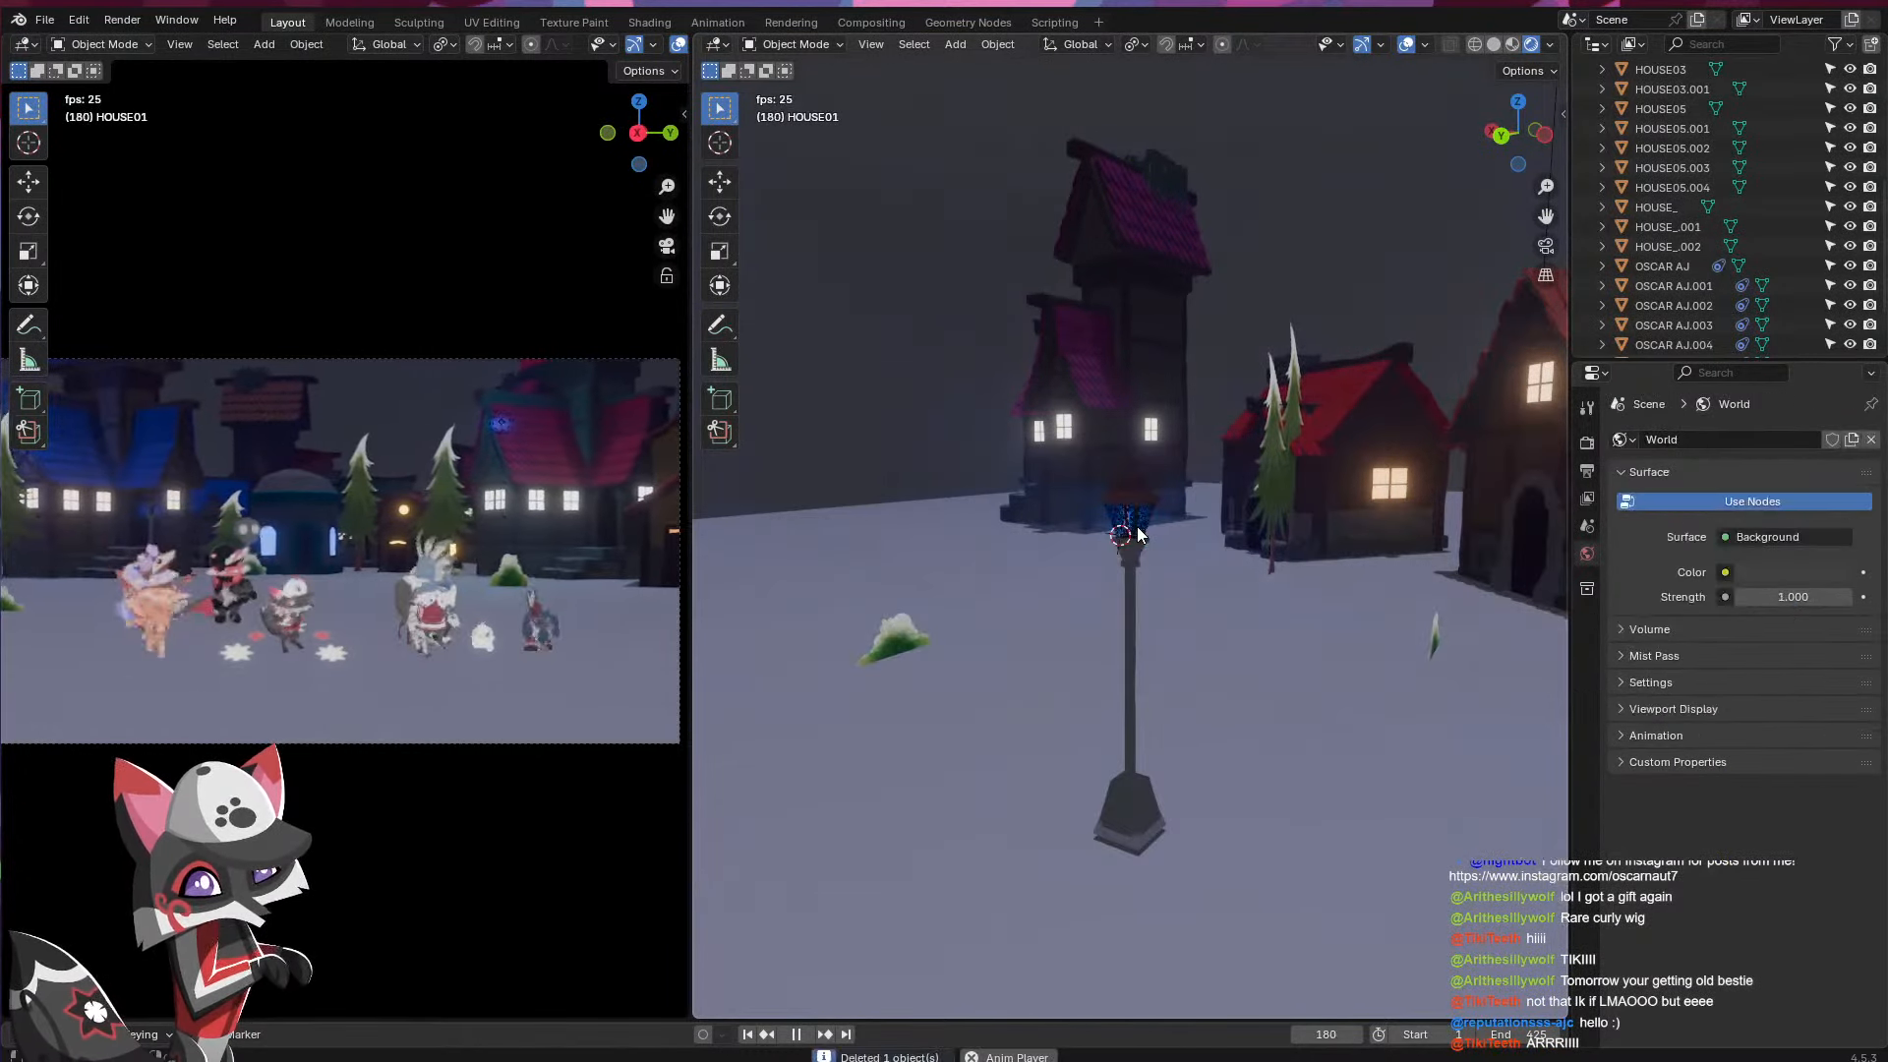
{"action": "key", "text": "ctrl+z"}
- Reposition the 3D cursor over the middle of the lantern's floor
{"action": "scroll", "coordinate": [1142, 551], "scroll_direction": "up", "scroll_amount": 2}
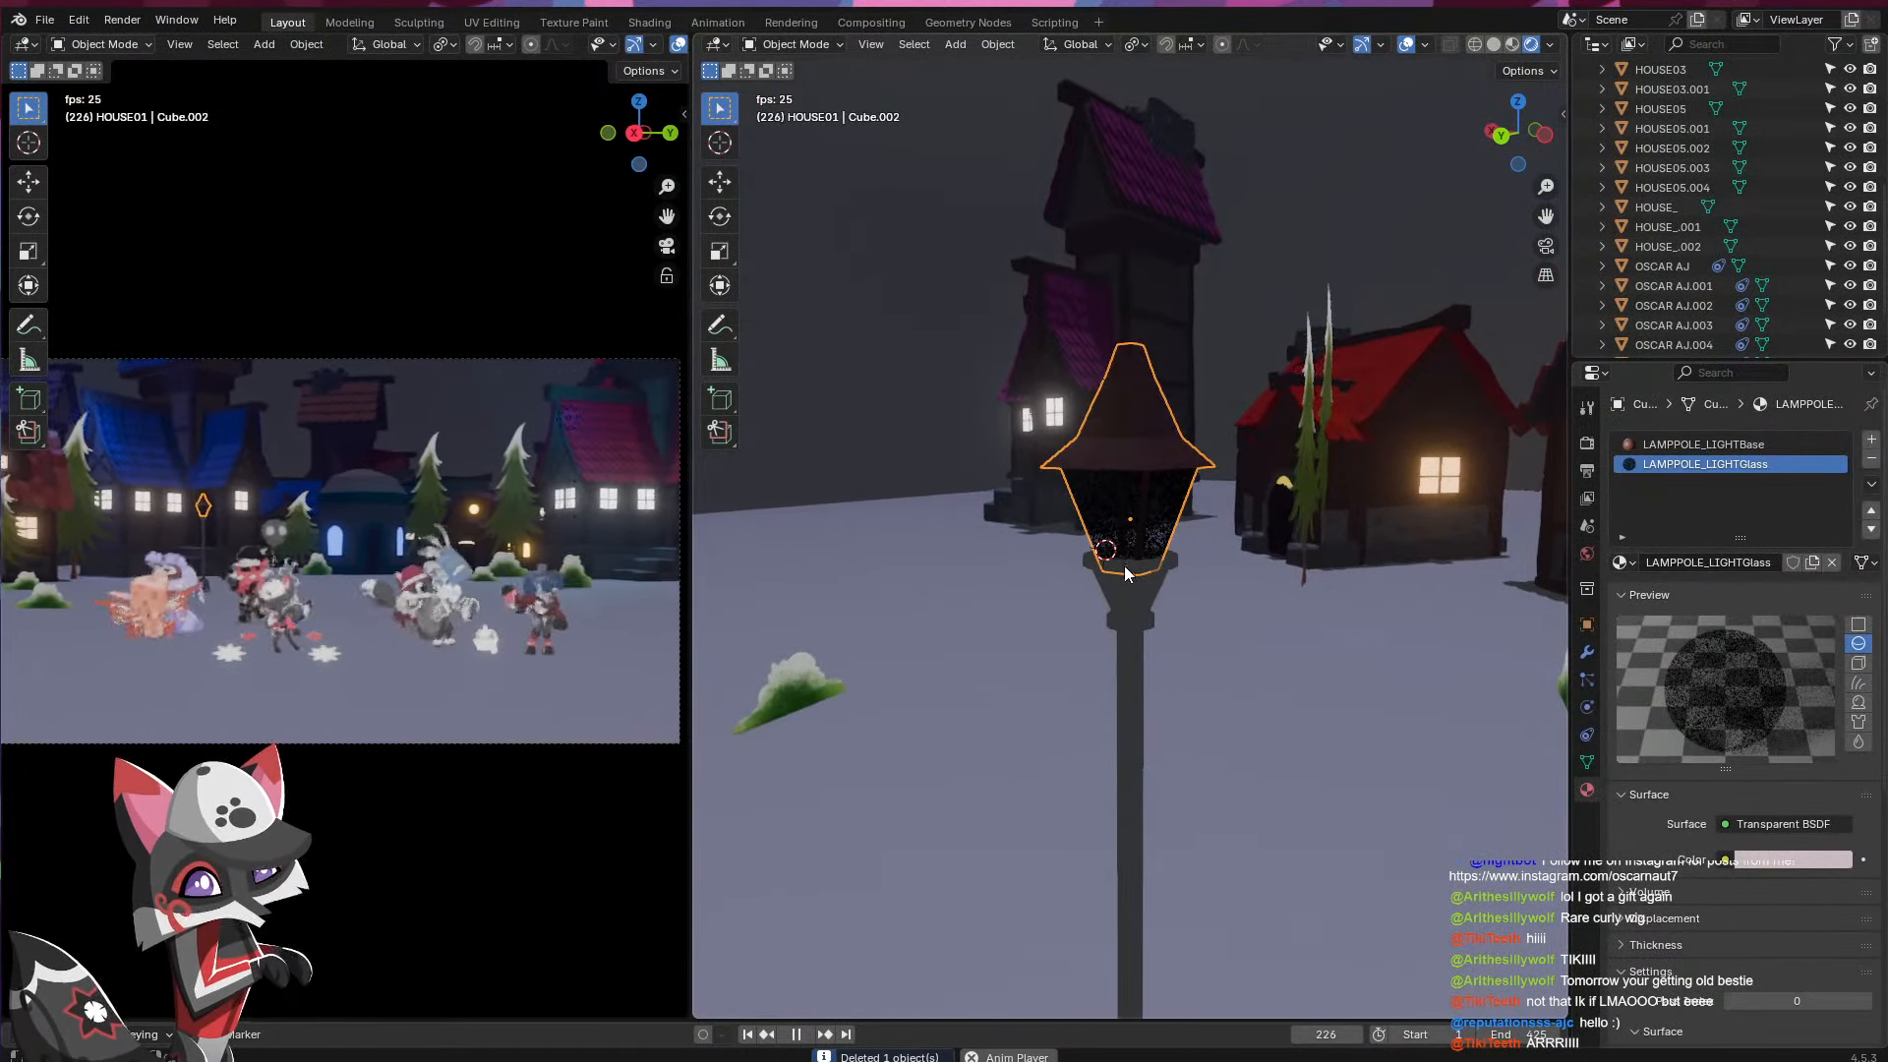
{"action": "scroll", "coordinate": [1130, 580], "scroll_direction": "up", "scroll_amount": 2}
{"action": "scroll", "coordinate": [1139, 592], "scroll_direction": "up", "scroll_amount": 4}
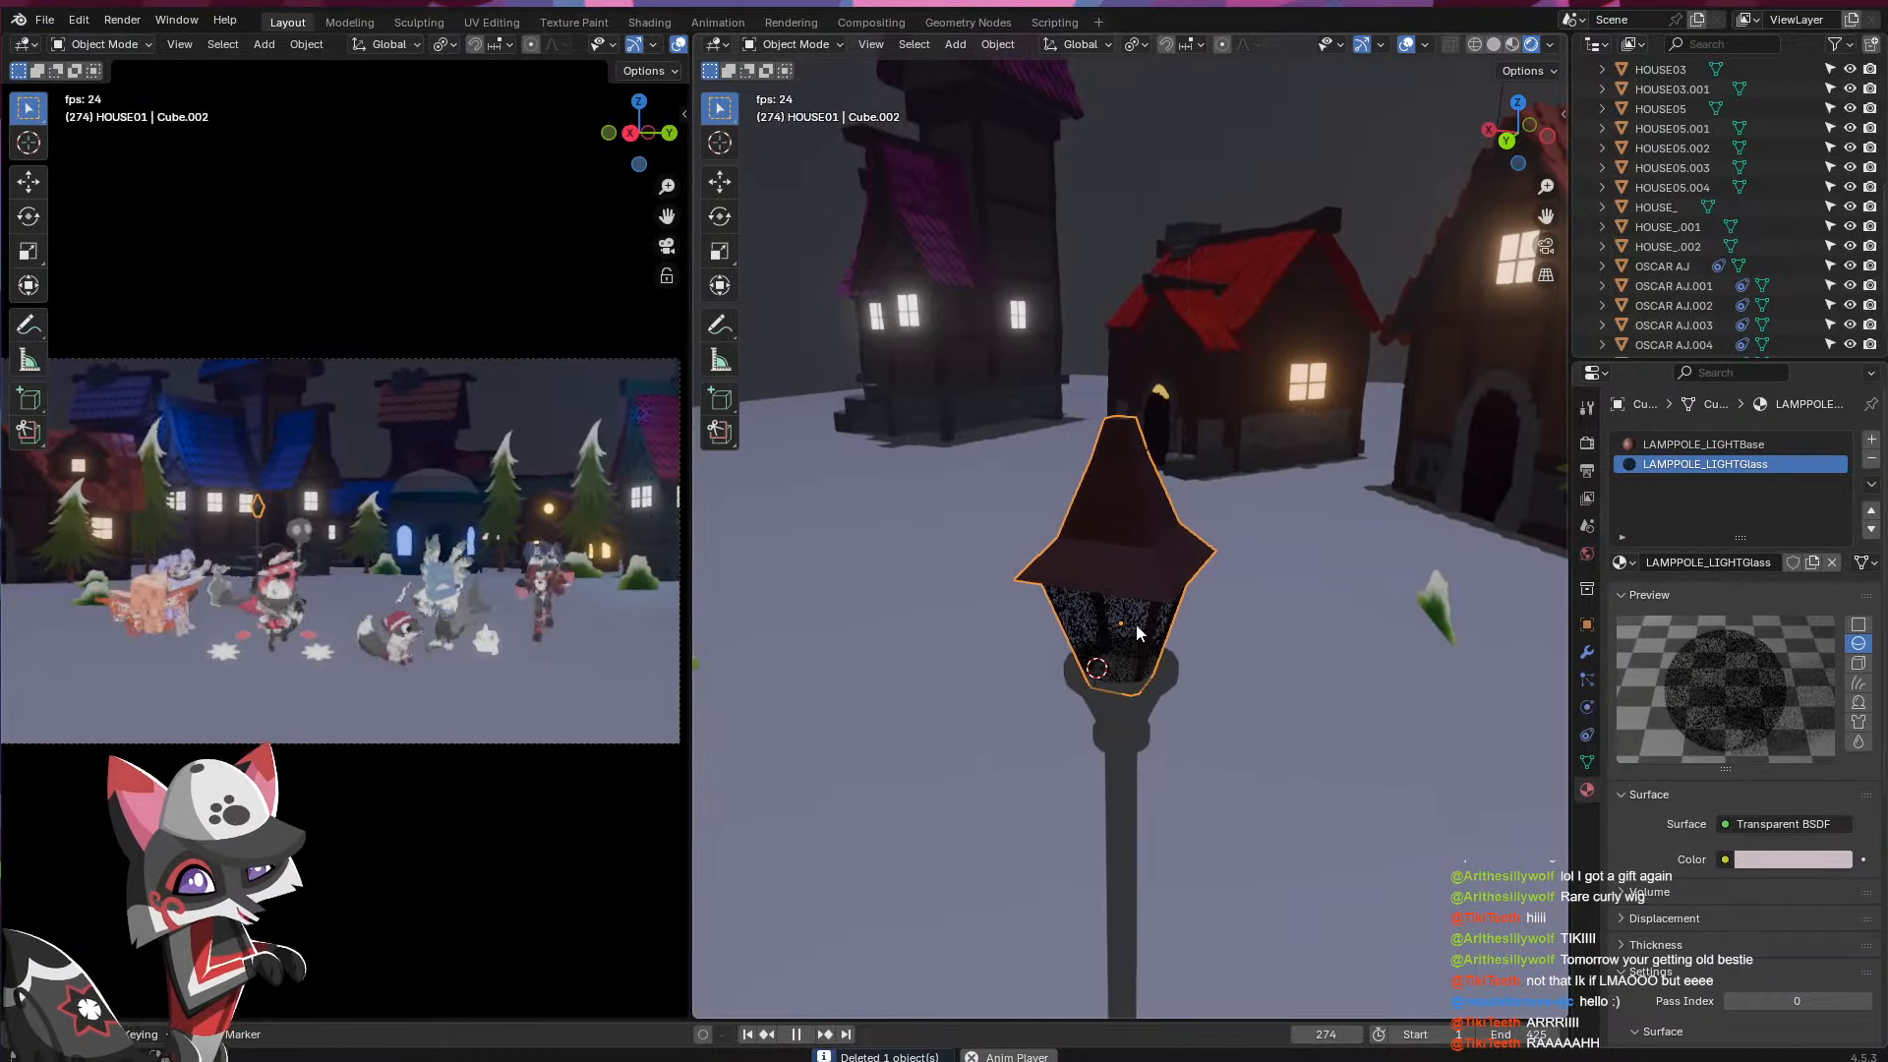
{"action": "scroll", "coordinate": [1196, 566], "scroll_direction": "up", "scroll_amount": 1}
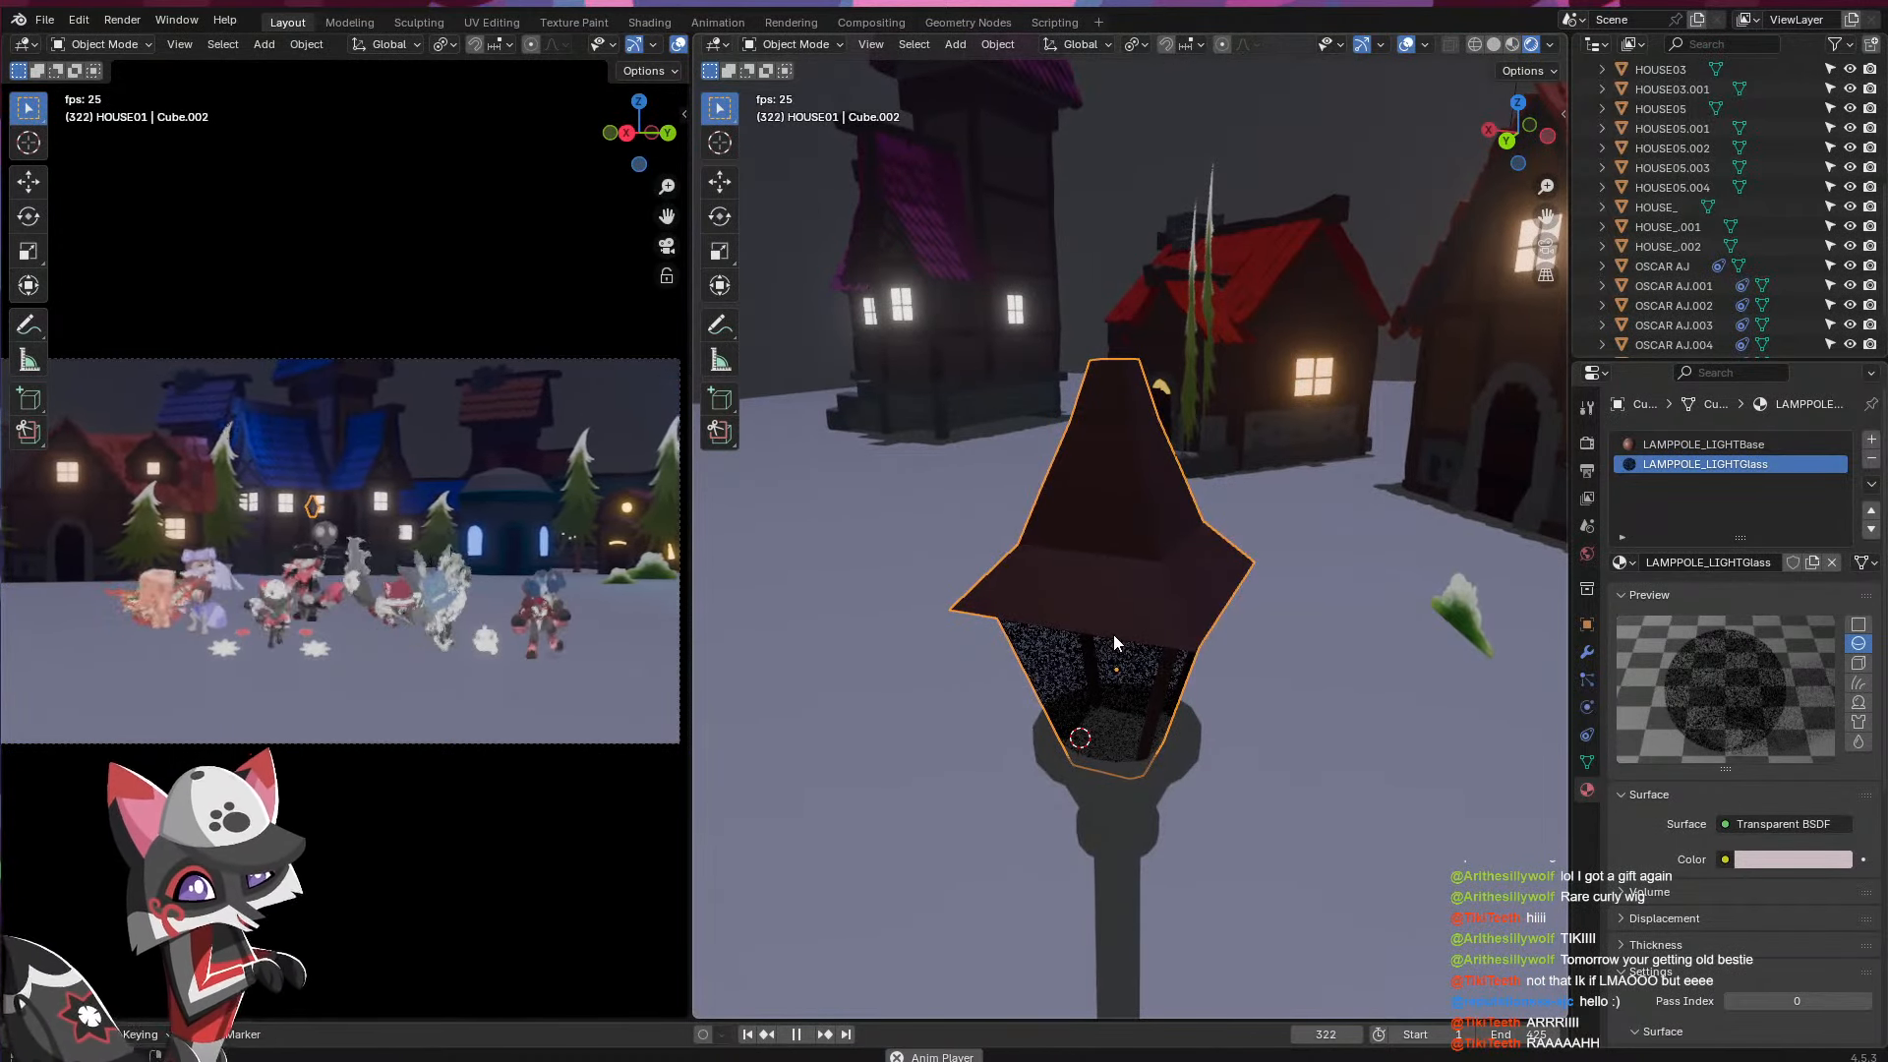
{"action": "middle_click_drag", "start_coordinate": [1123, 659], "coordinate": [1259, 674]}
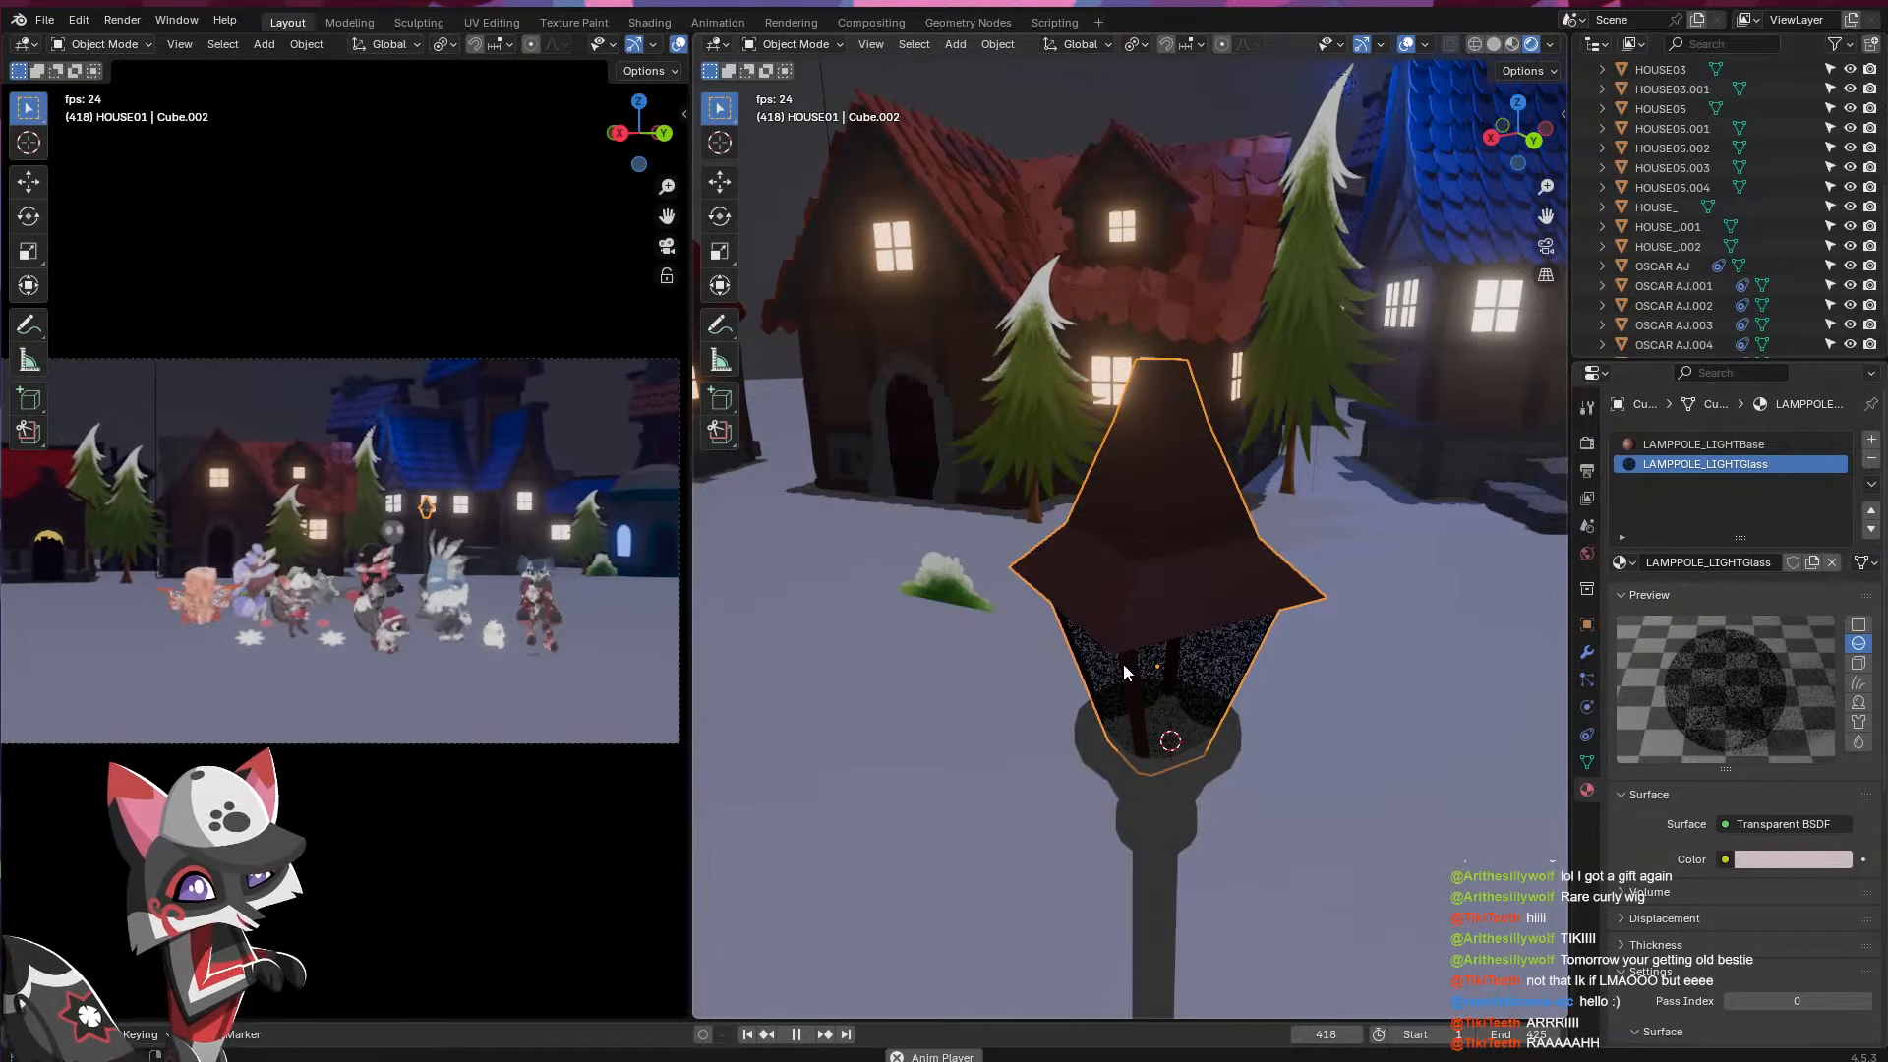
{"action": "middle_click_drag", "start_coordinate": [1126, 673], "coordinate": [1052, 678]}
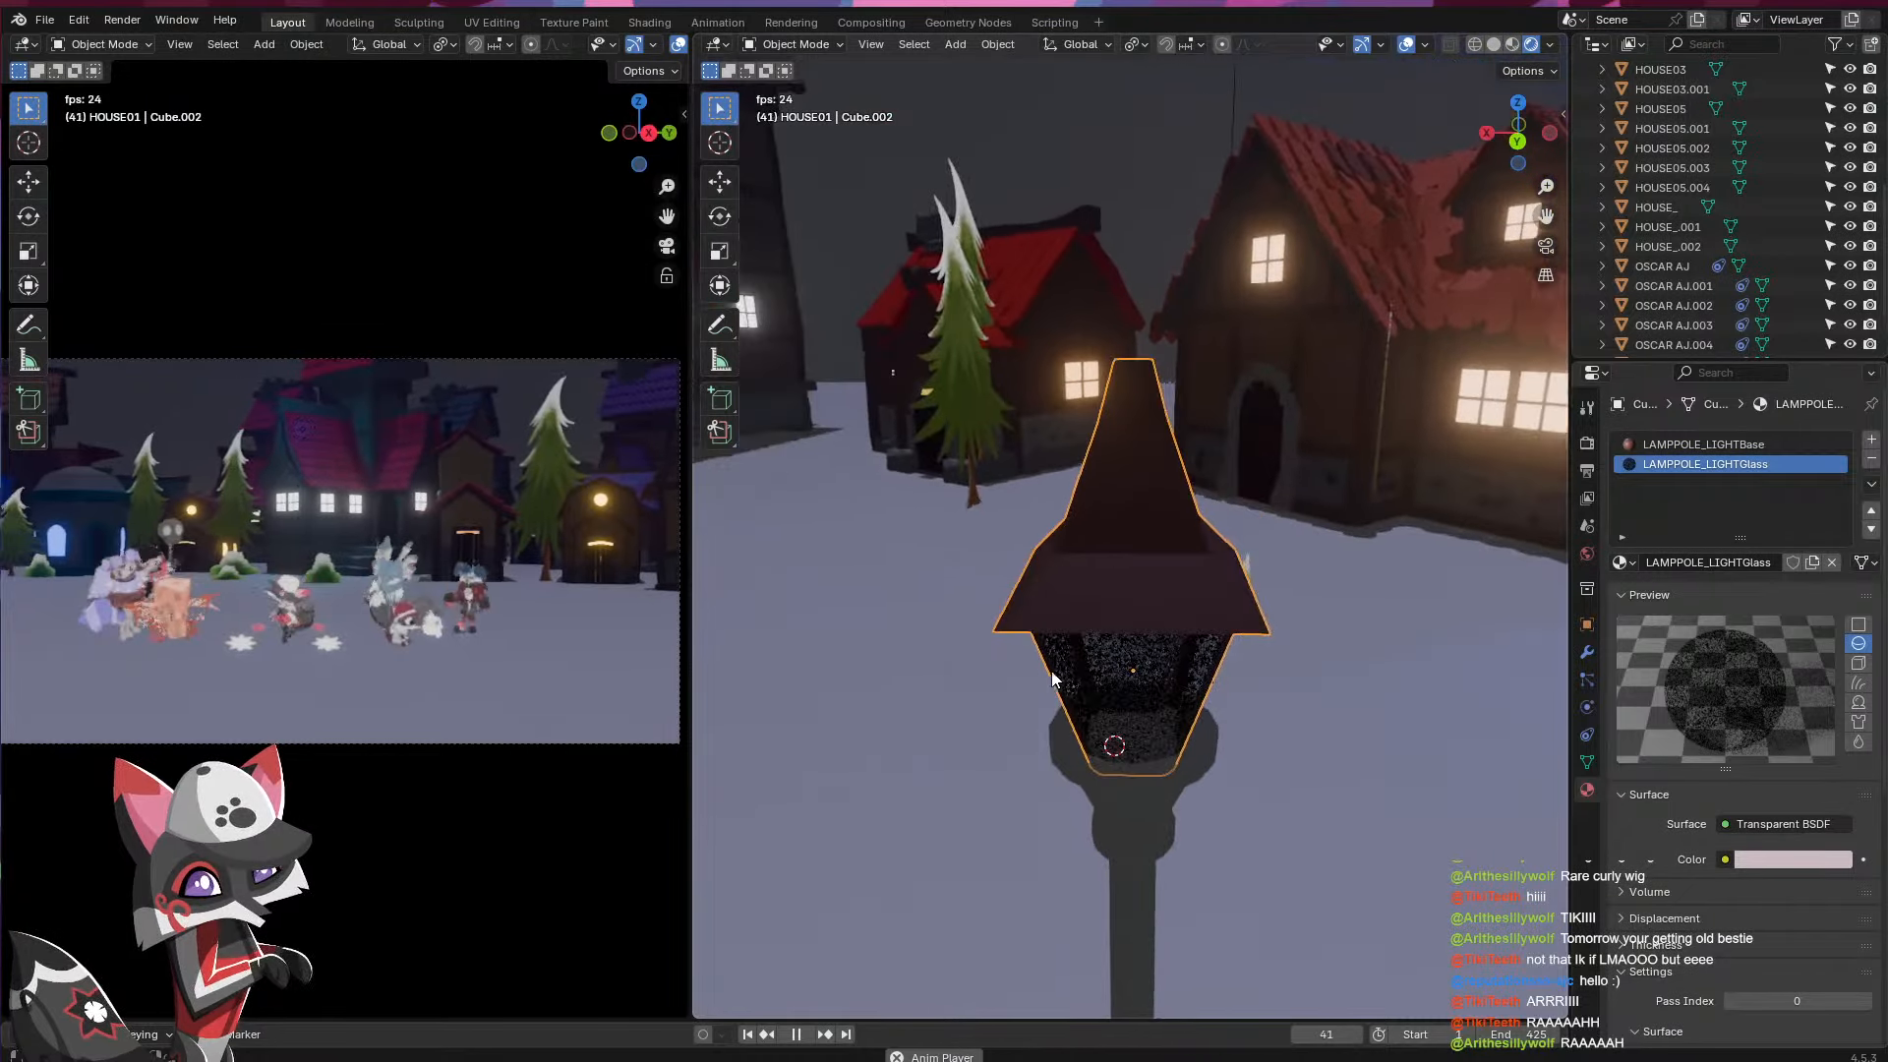
{"action": "left_click_drag", "start_coordinate": [1131, 729], "coordinate": [1131, 737]}
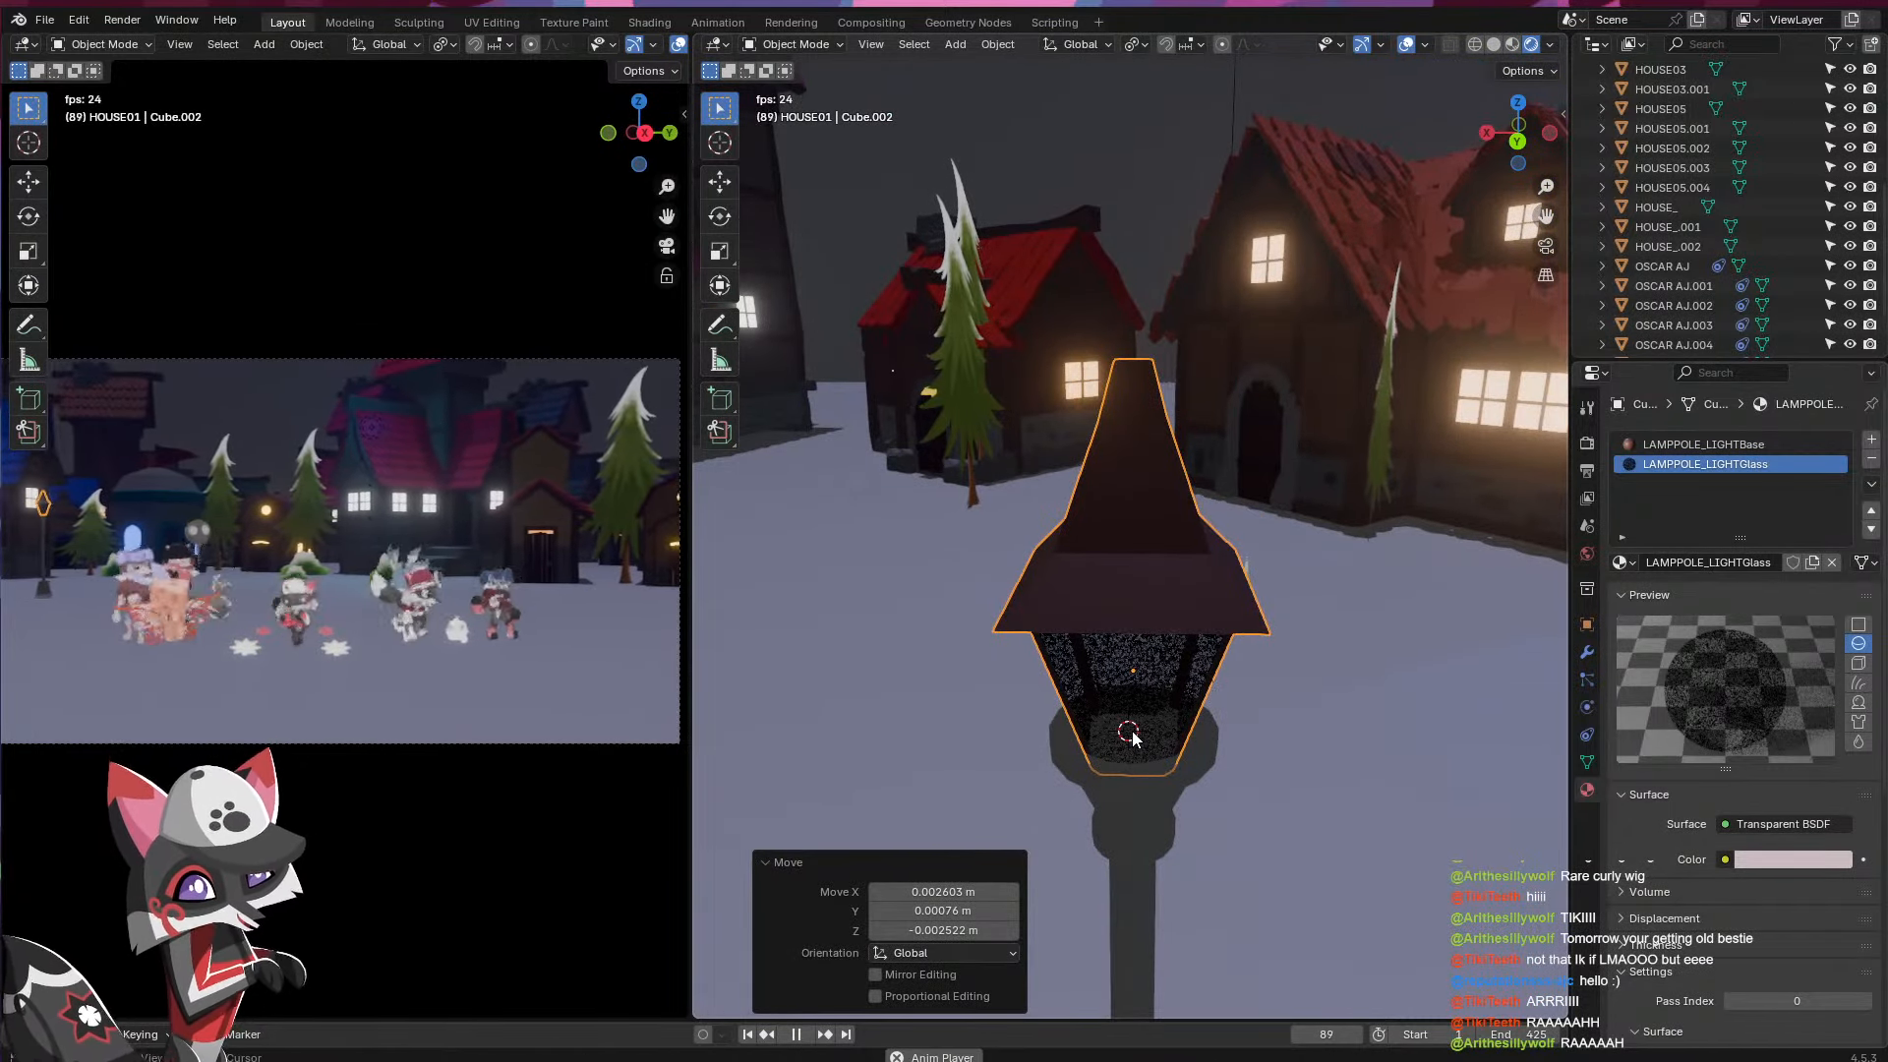
{"action": "key", "text": "shift+a"}
{"action": "mouse_move", "coordinate": [1133, 729]}
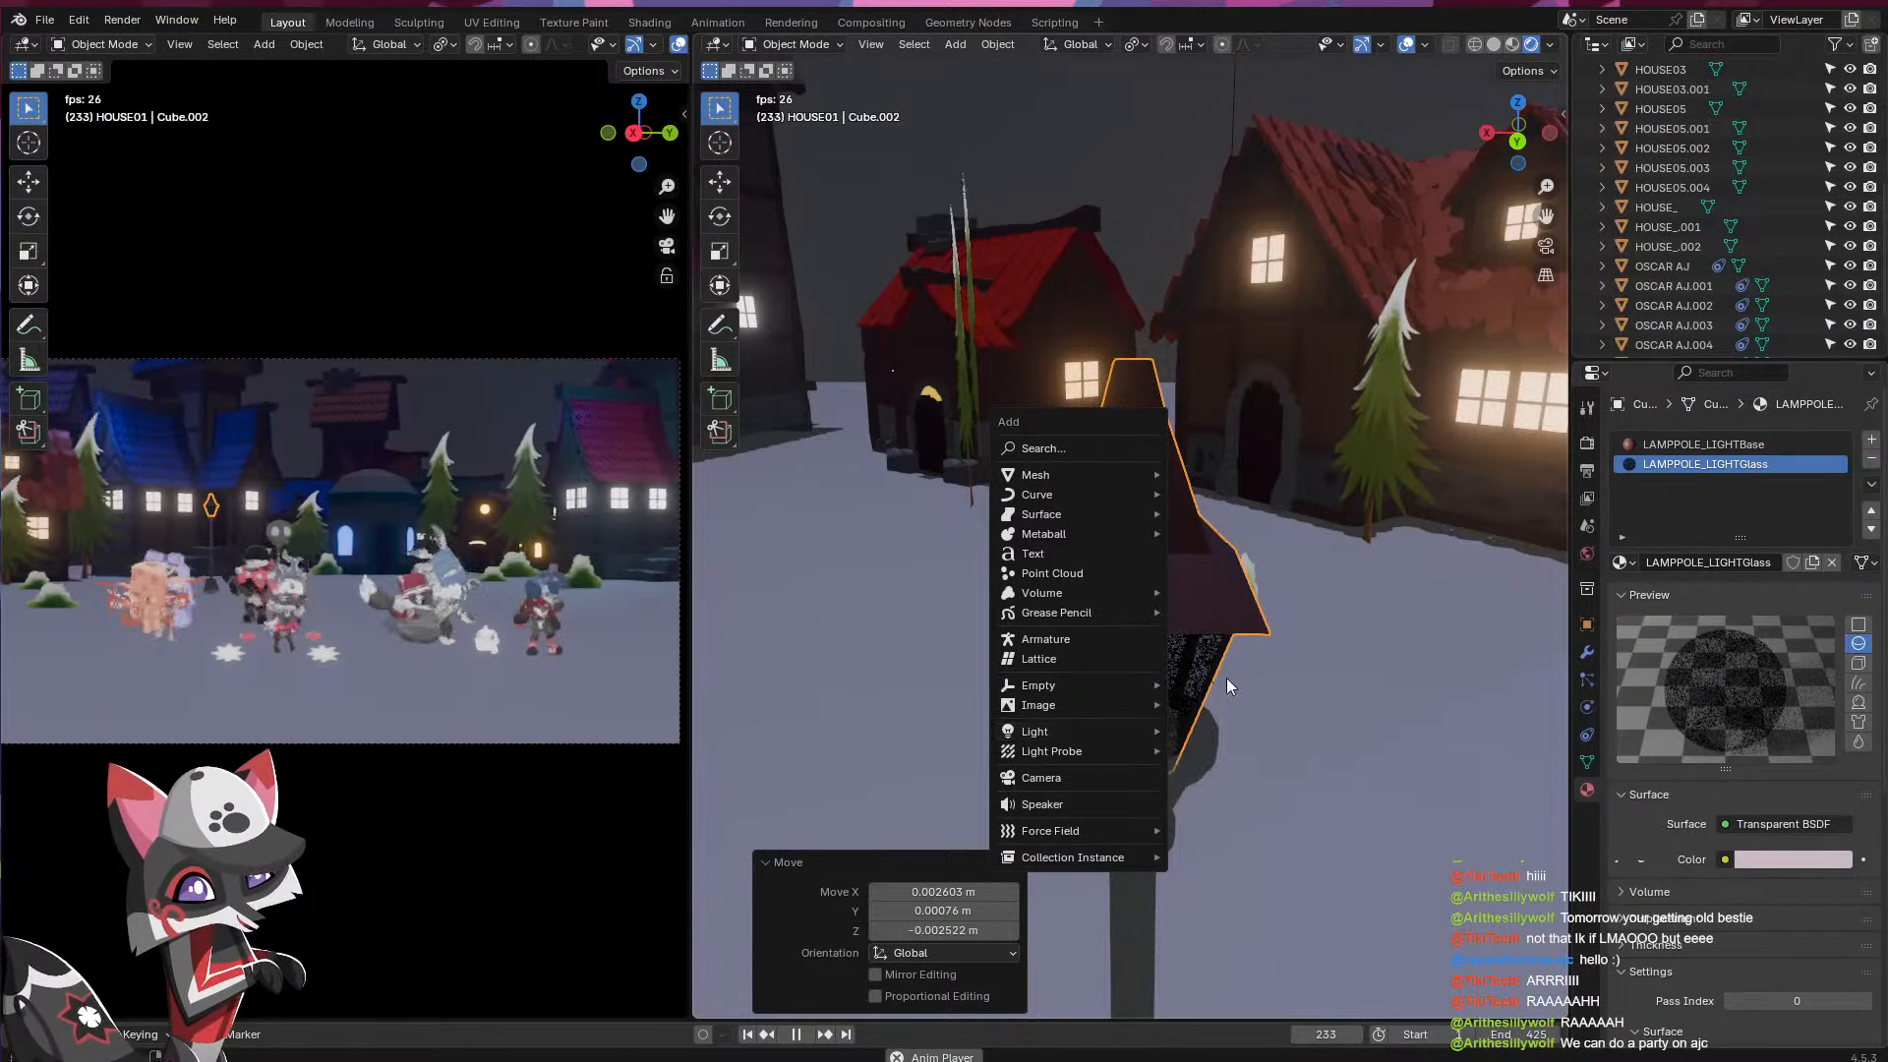
{"action": "middle_click_drag", "start_coordinate": [1172, 763], "coordinate": [1231, 747]}
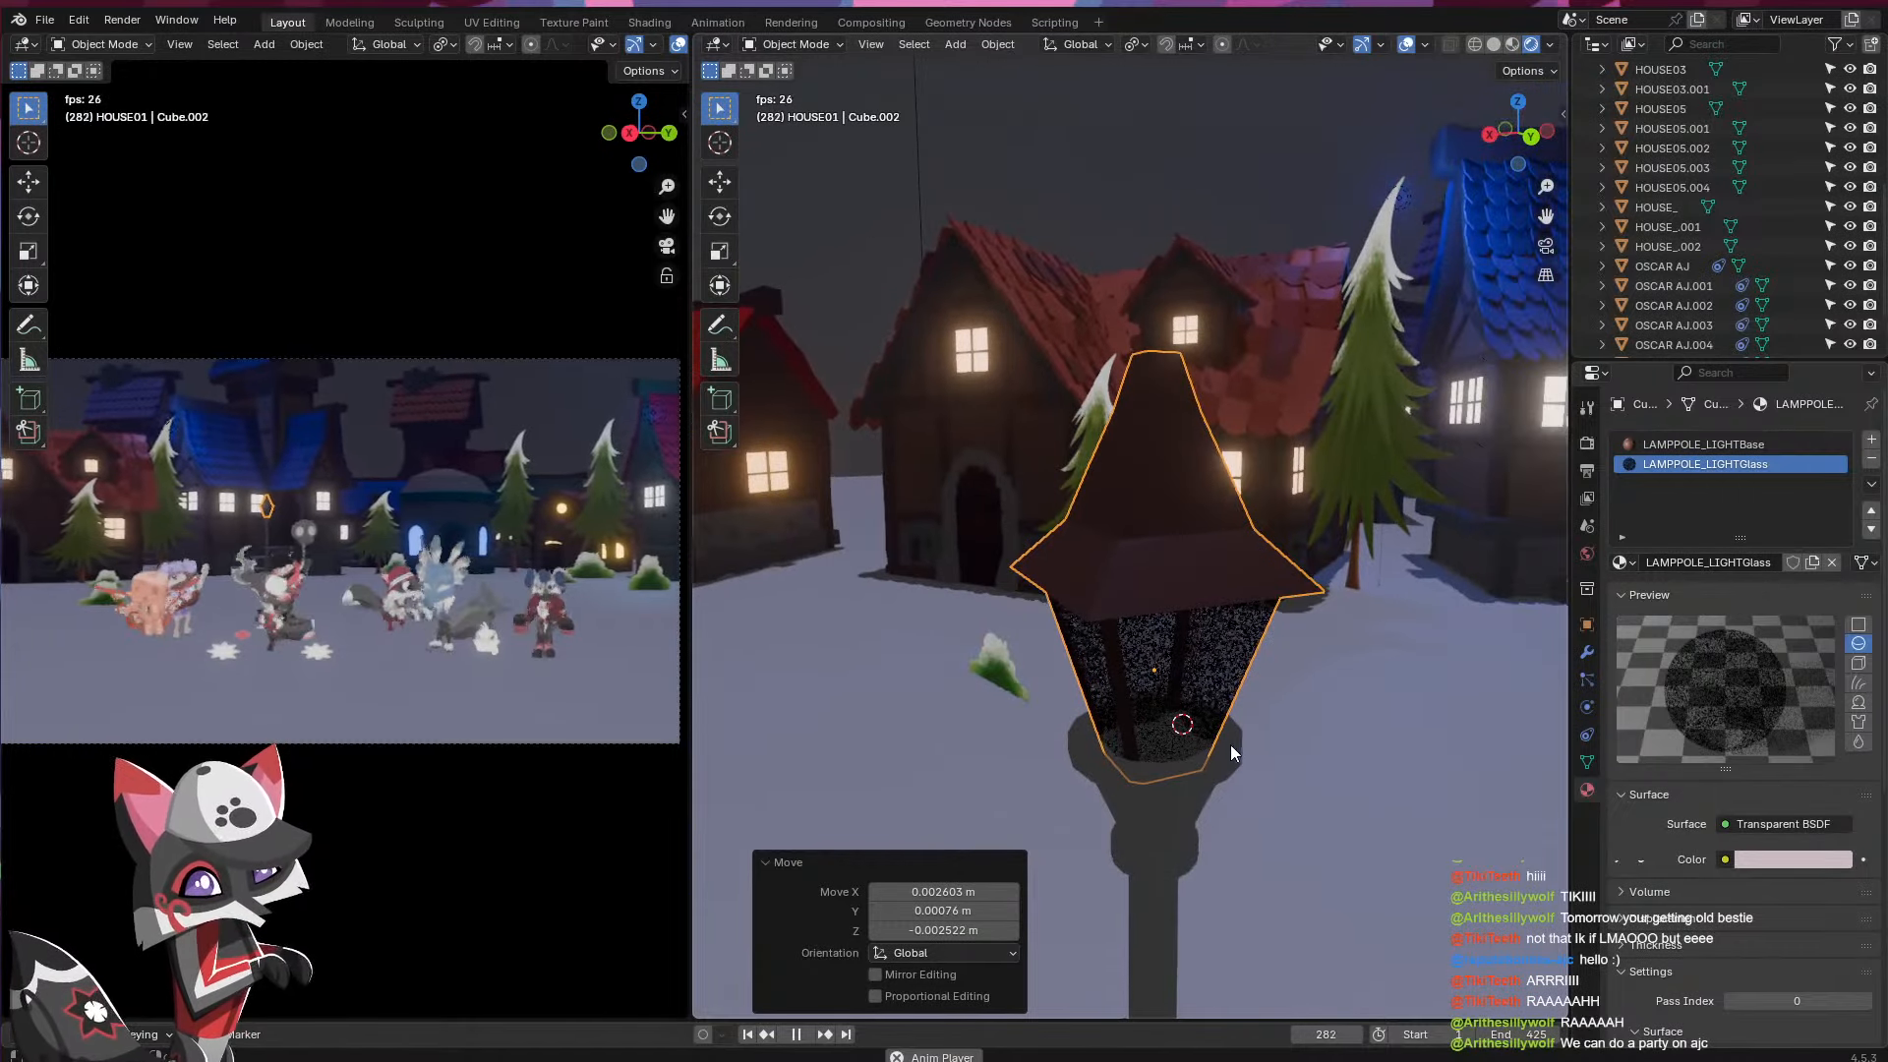
- Stop the animation playback and save the file
{"action": "left_click", "coordinate": [529, 745]}
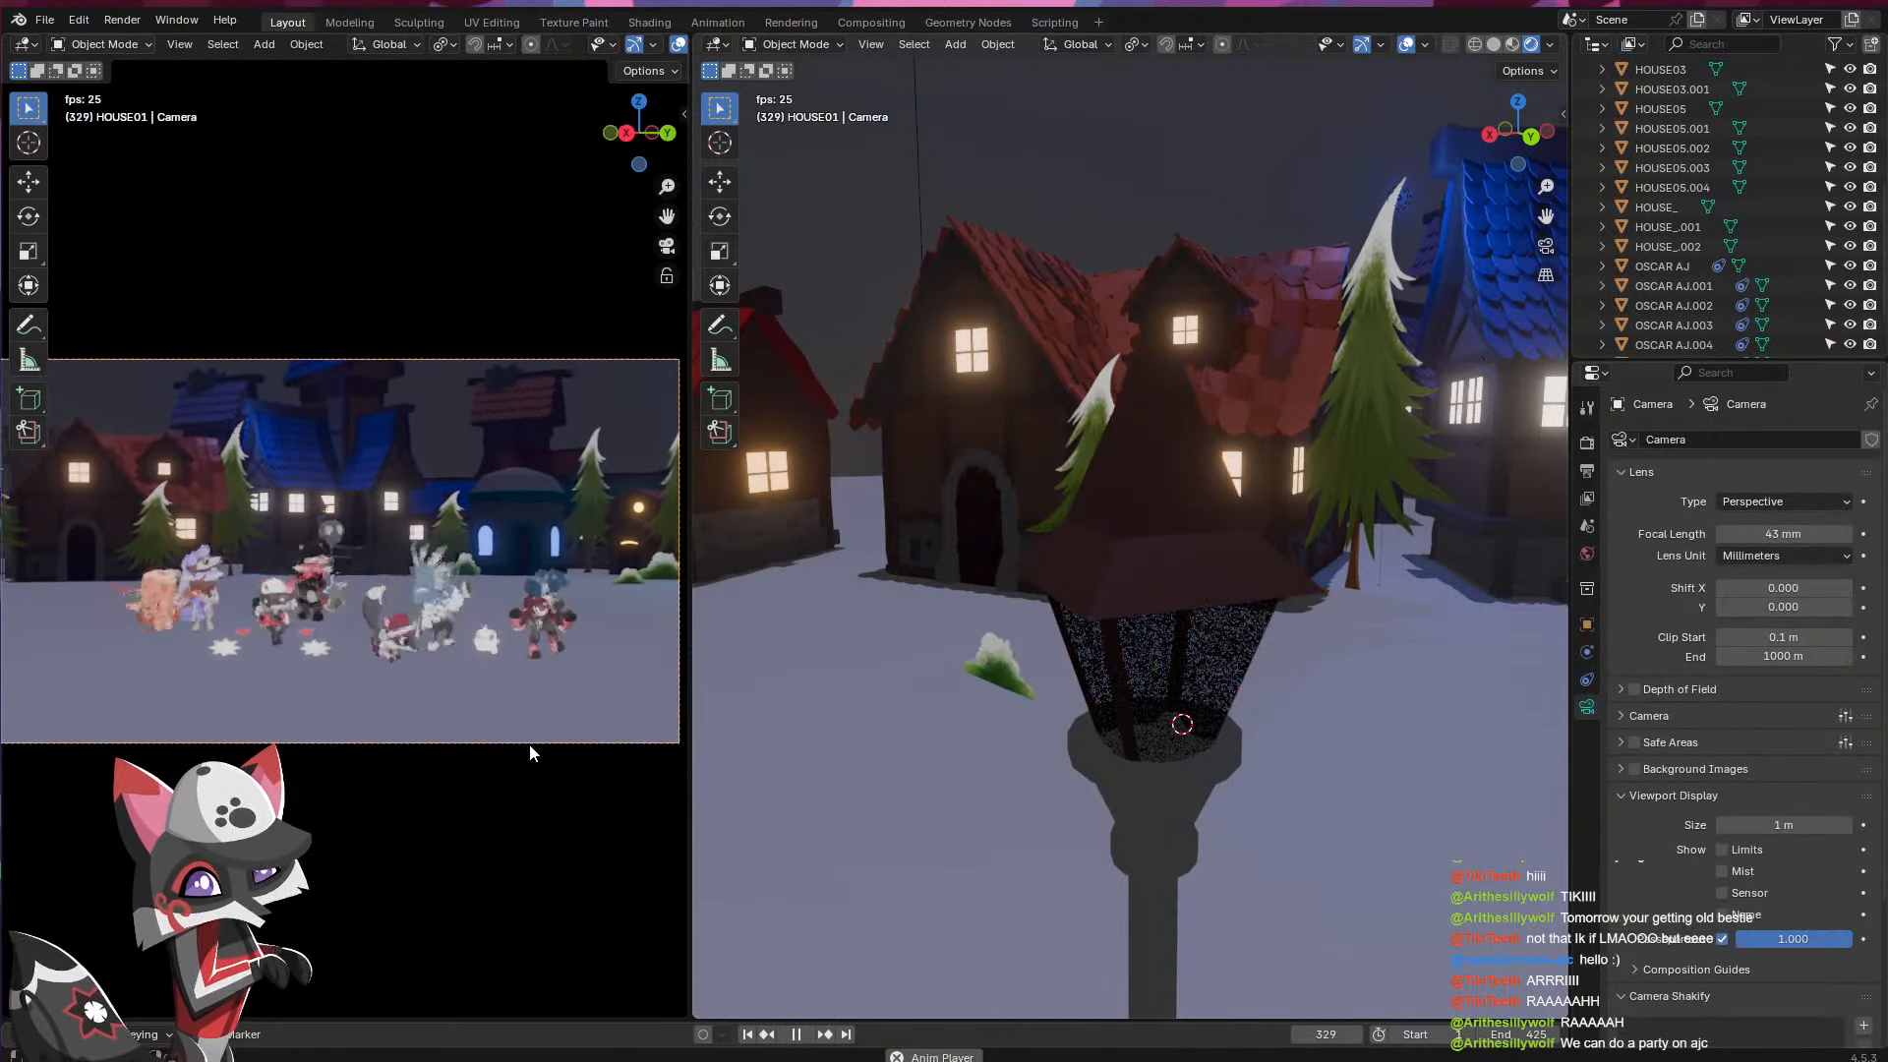
{"action": "key", "text": "space"}
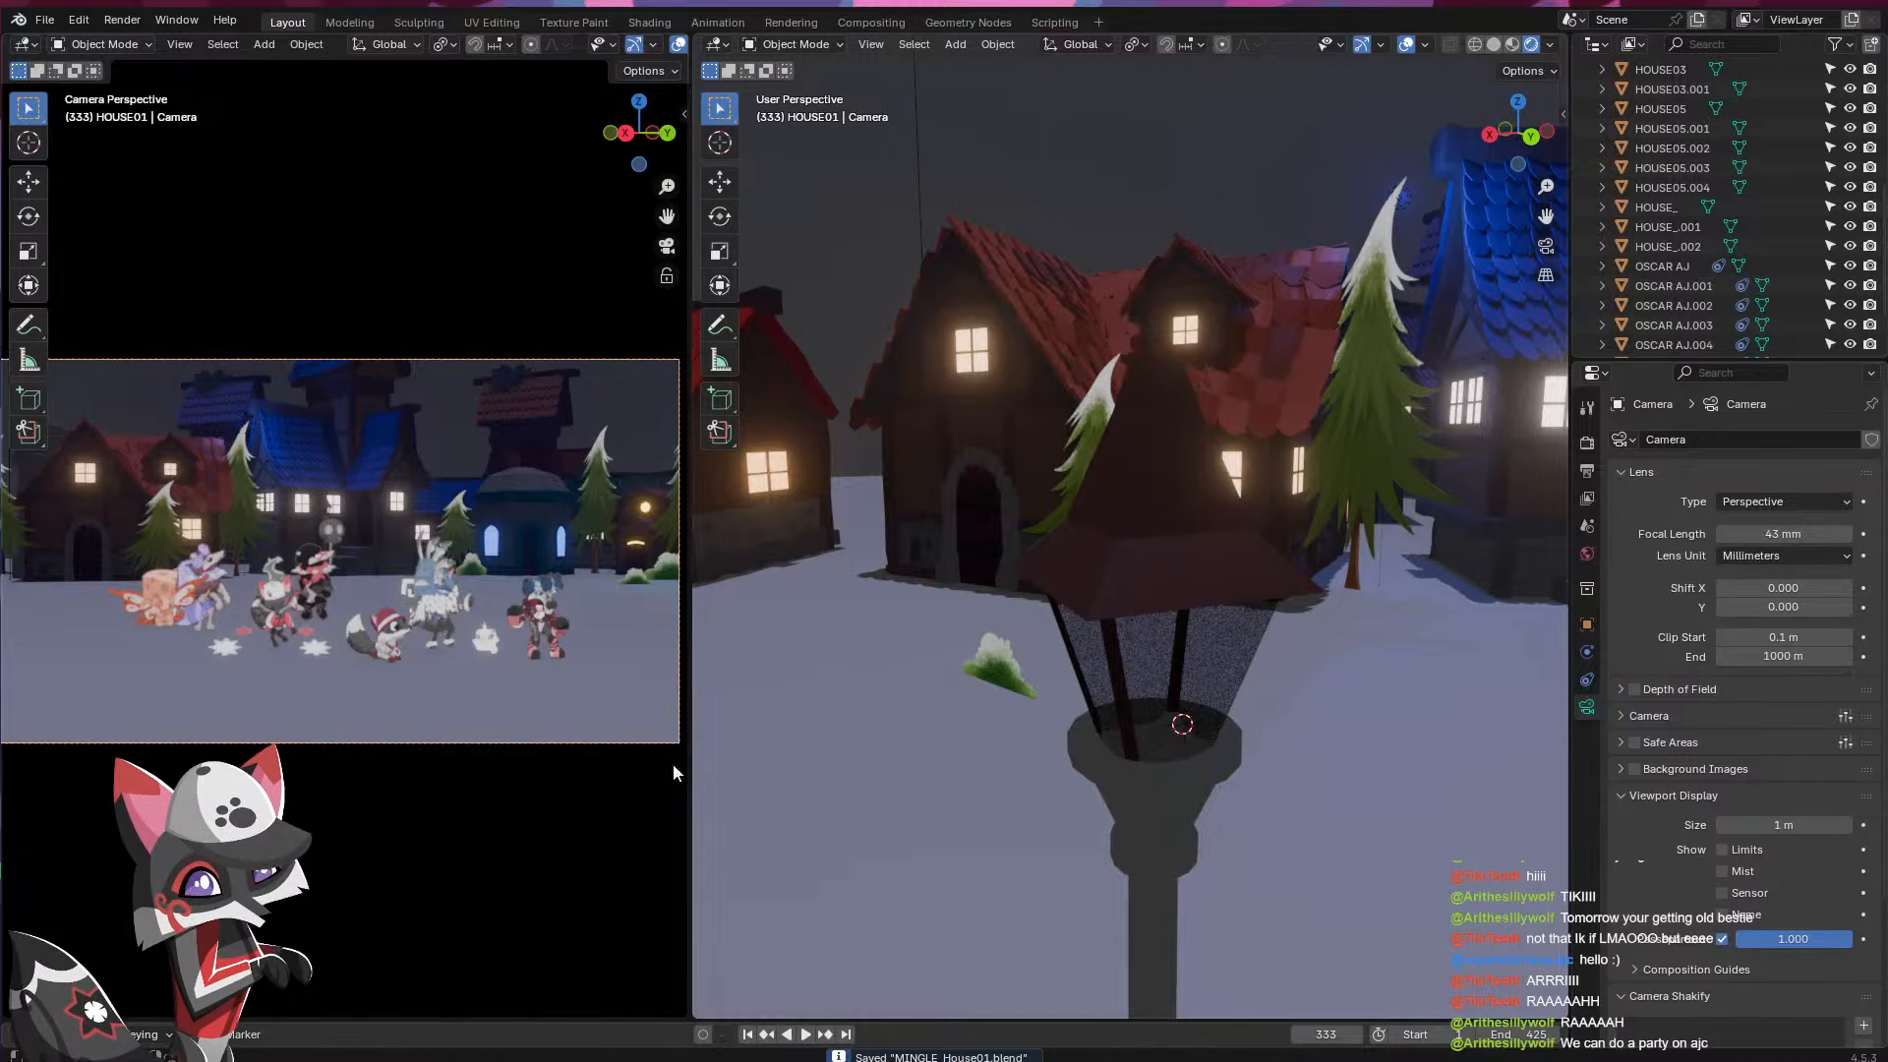
- Add a cube at the 3D cursor inside the lantern and scale it down to 0.012
{"action": "middle_click_drag", "start_coordinate": [1425, 753], "coordinate": [1136, 746]}
{"action": "key", "text": "shift+a"}
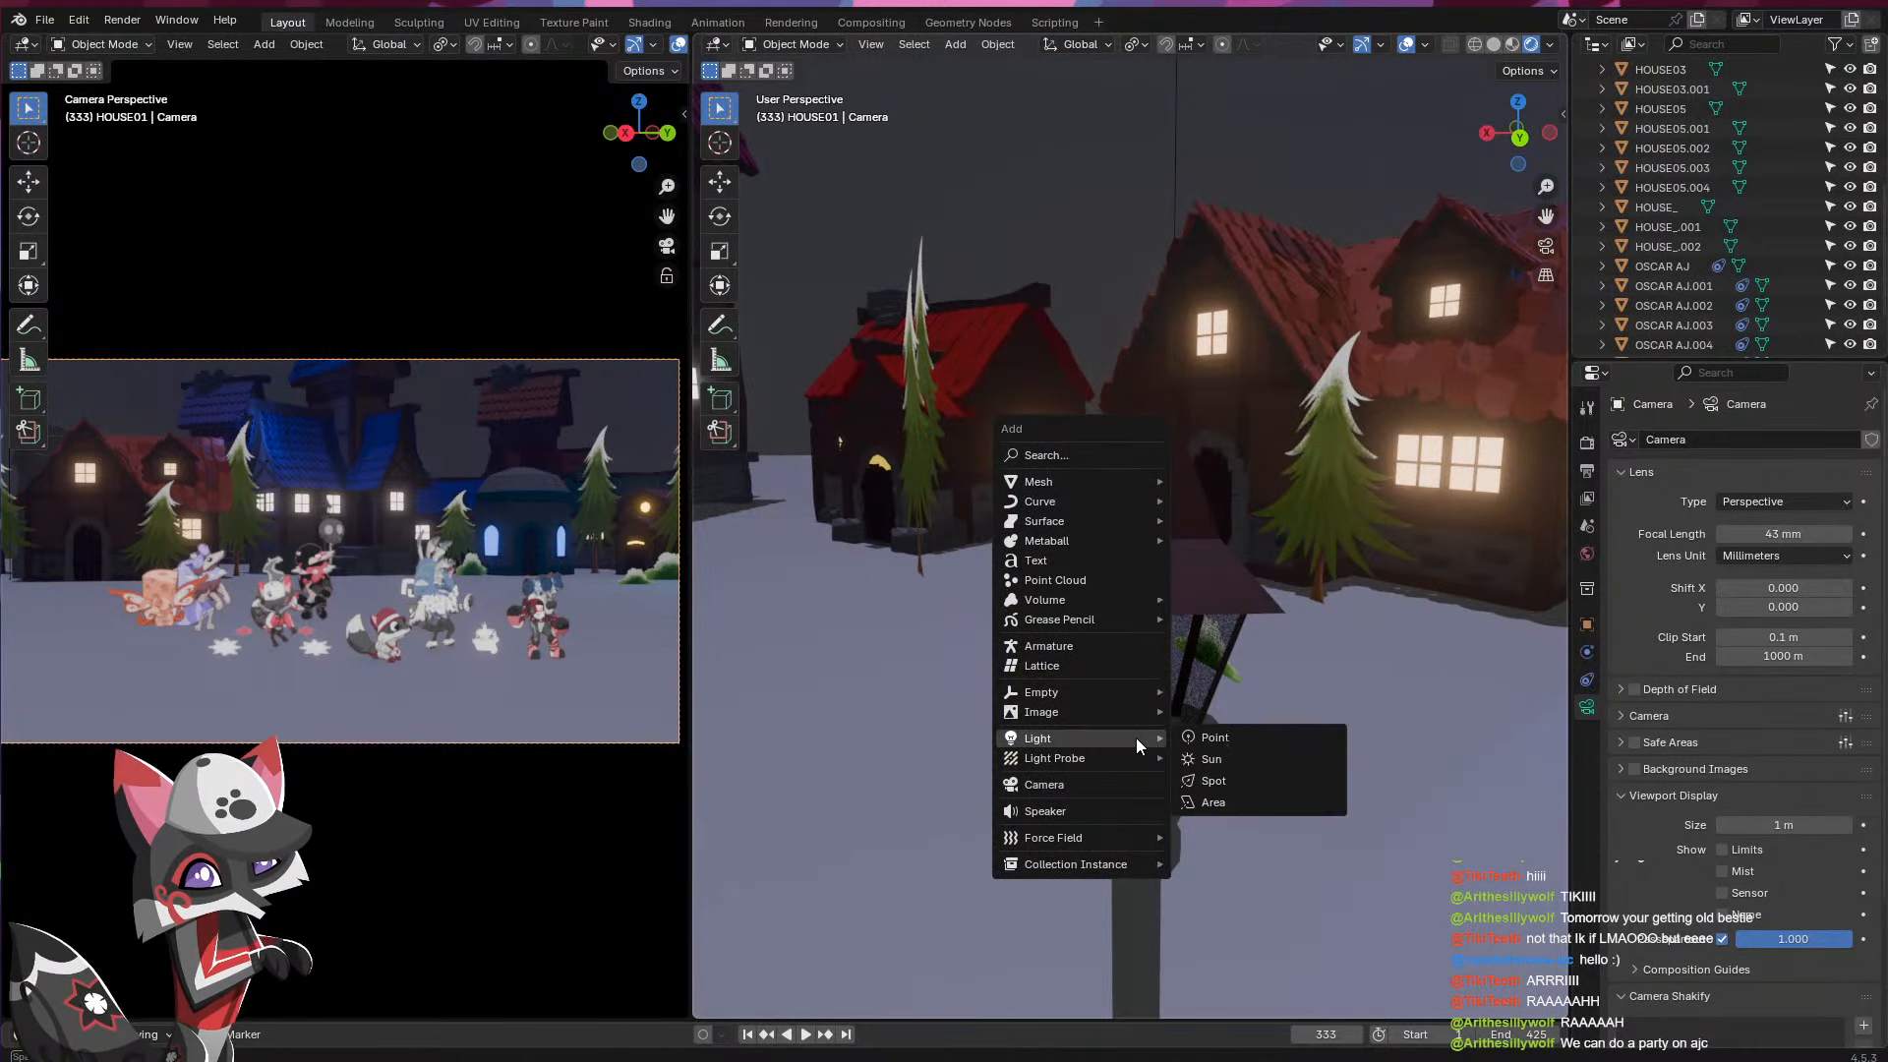
{"action": "mouse_move", "coordinate": [1088, 508]}
{"action": "left_click", "coordinate": [1222, 503]}
{"action": "key", "text": "s"}
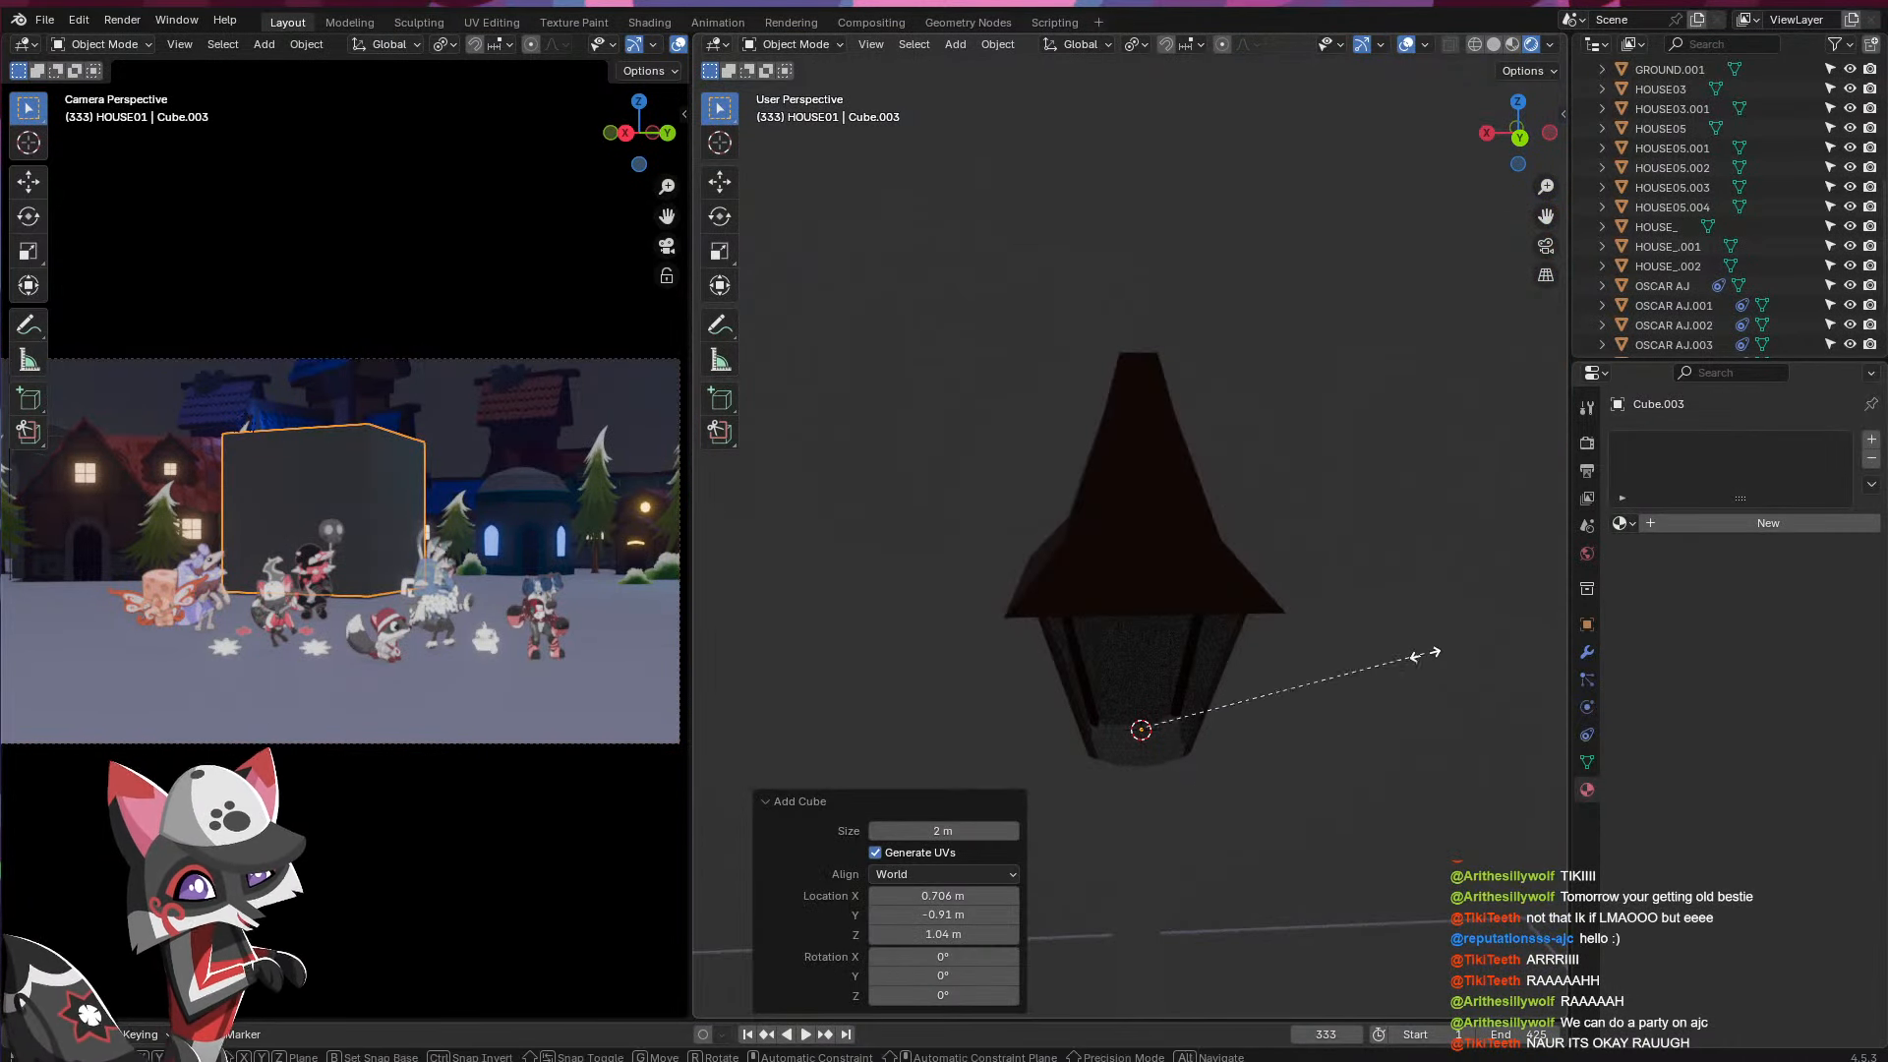
{"action": "left_click", "coordinate": [1140, 729]}
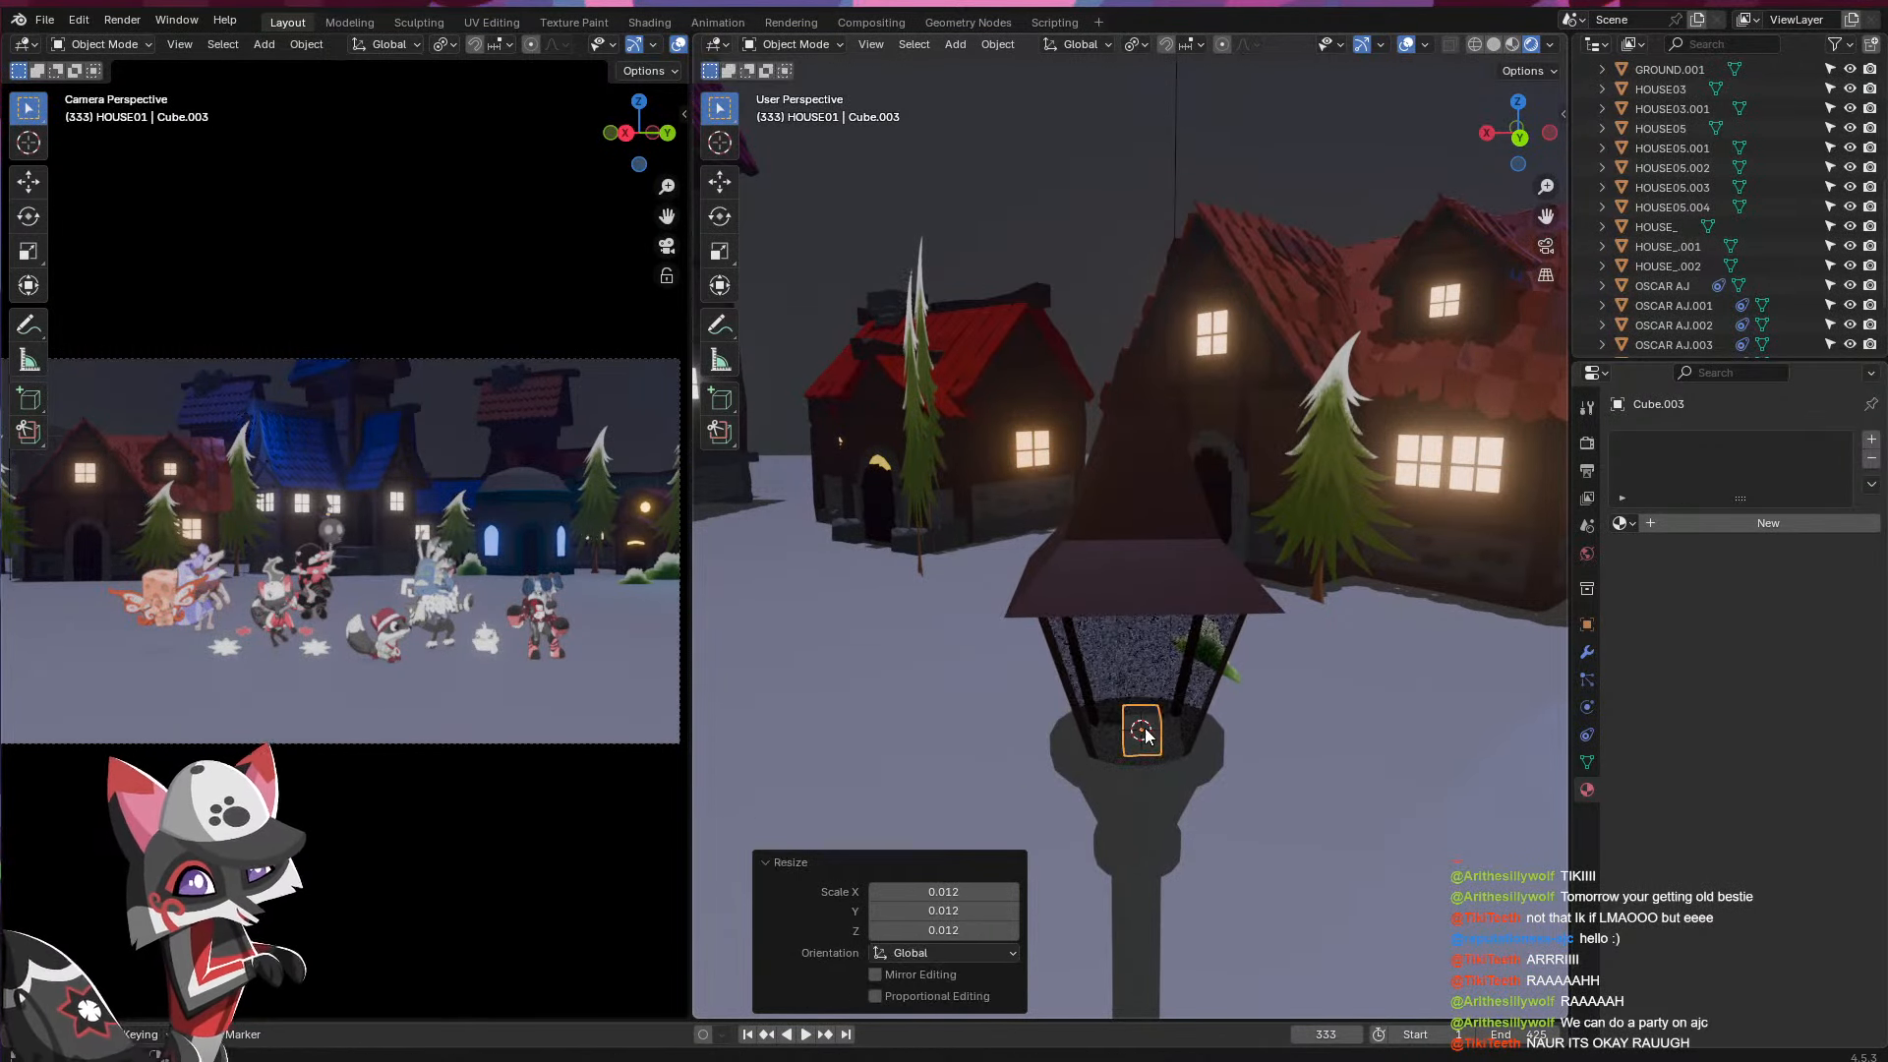
- Centre the small cube on the lantern's floor by moving it along Y and Z, and scale it by 0.638
{"action": "middle_click_drag", "start_coordinate": [1141, 733], "coordinate": [1310, 772]}
{"action": "key", "text": "x"}
{"action": "key", "text": "y"}
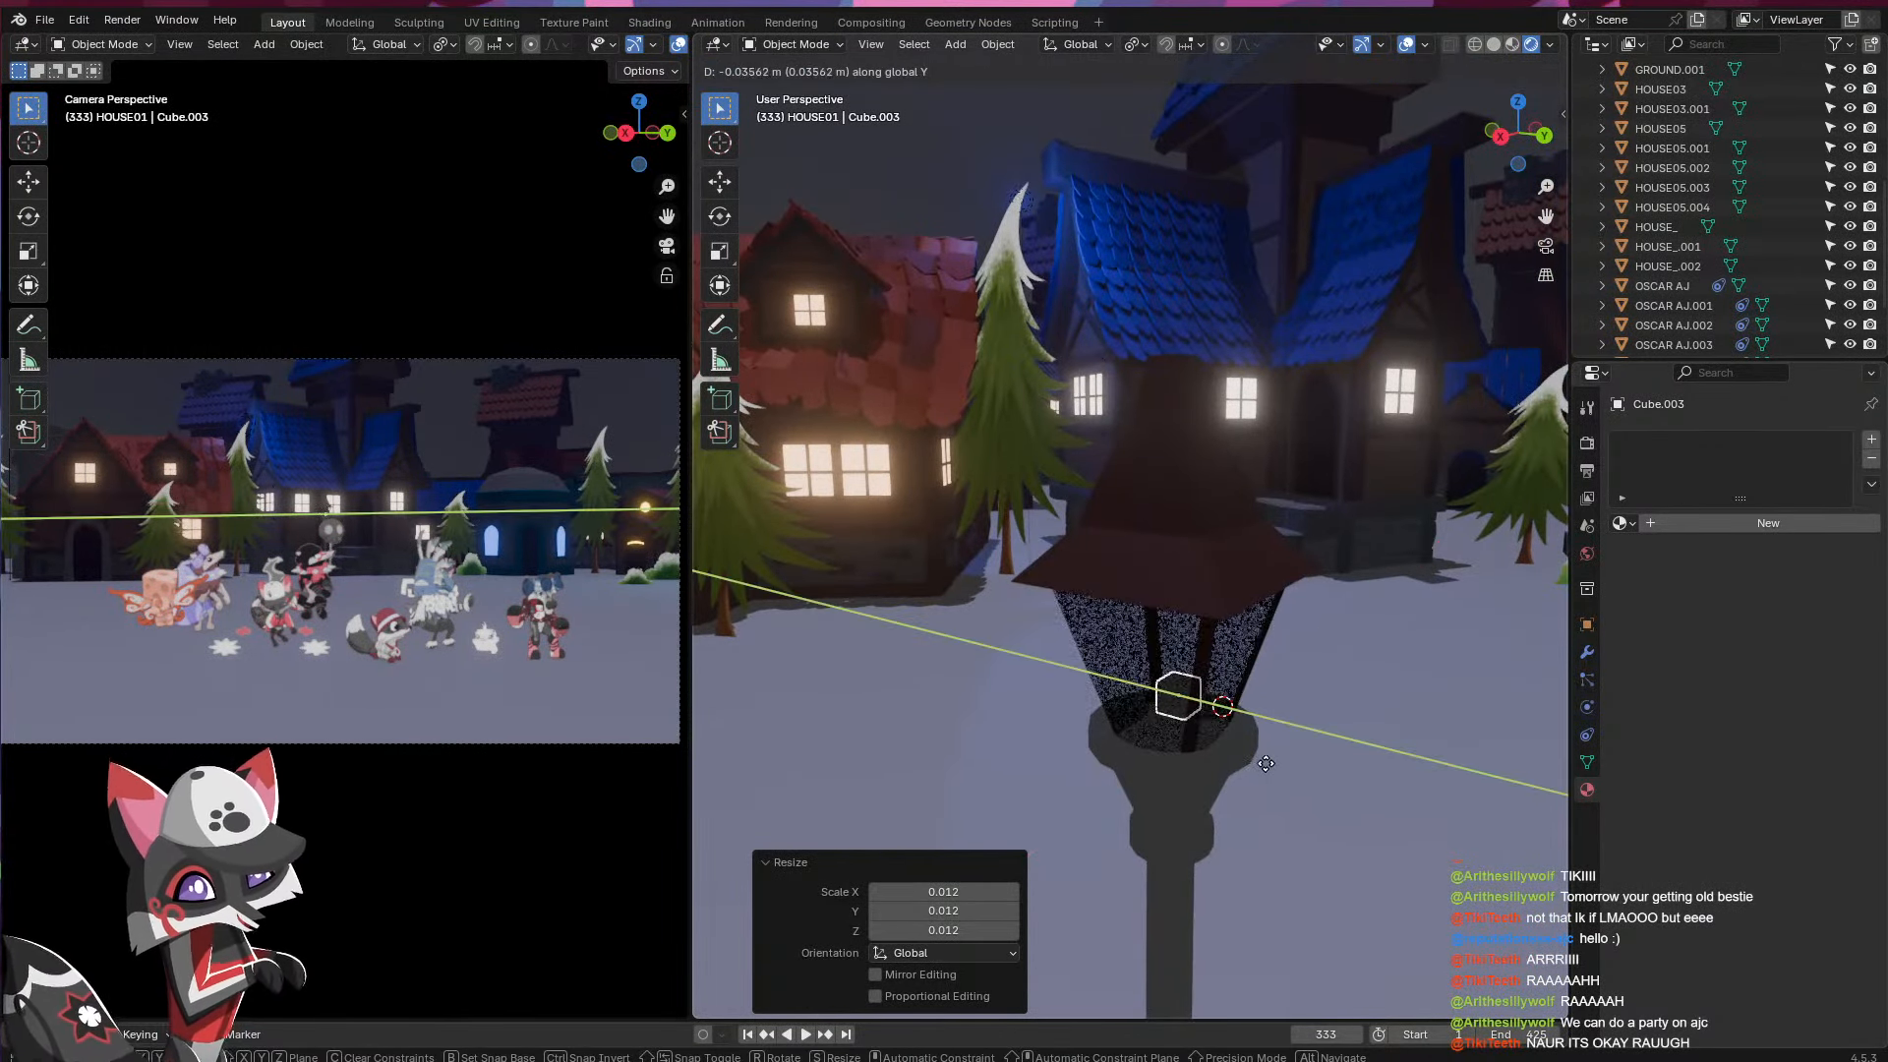
{"action": "left_click", "coordinate": [1259, 763]}
{"action": "key", "text": "g"}
{"action": "key", "text": "z"}
{"action": "left_click", "coordinate": [1260, 796]}
{"action": "middle_click_drag", "start_coordinate": [1259, 796], "coordinate": [1333, 752]}
{"action": "key", "text": "g"}
{"action": "key", "text": "z"}
{"action": "left_click", "coordinate": [1335, 747]}
{"action": "key", "text": "s"}
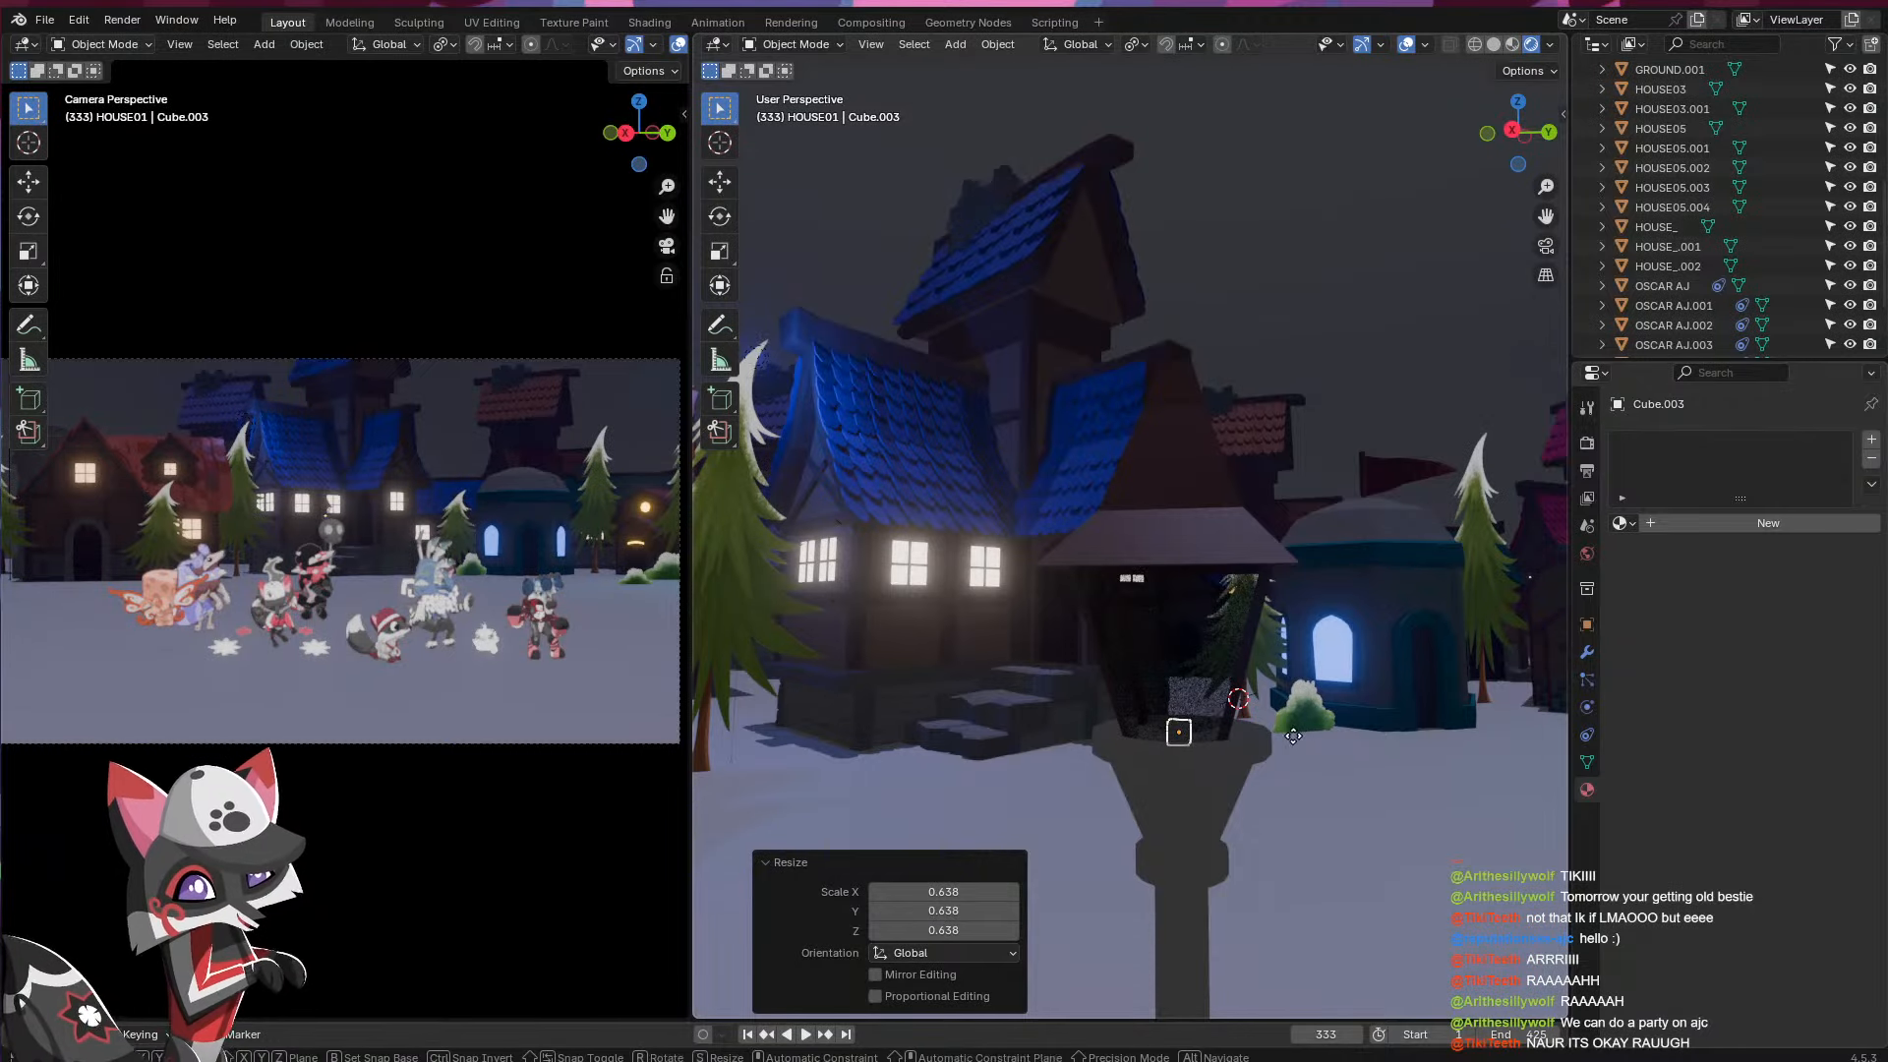
- Add a material to the cube and replace it with the existing LAMPPOLE_LIGHTBase material
{"action": "left_click", "coordinate": [1655, 522]}
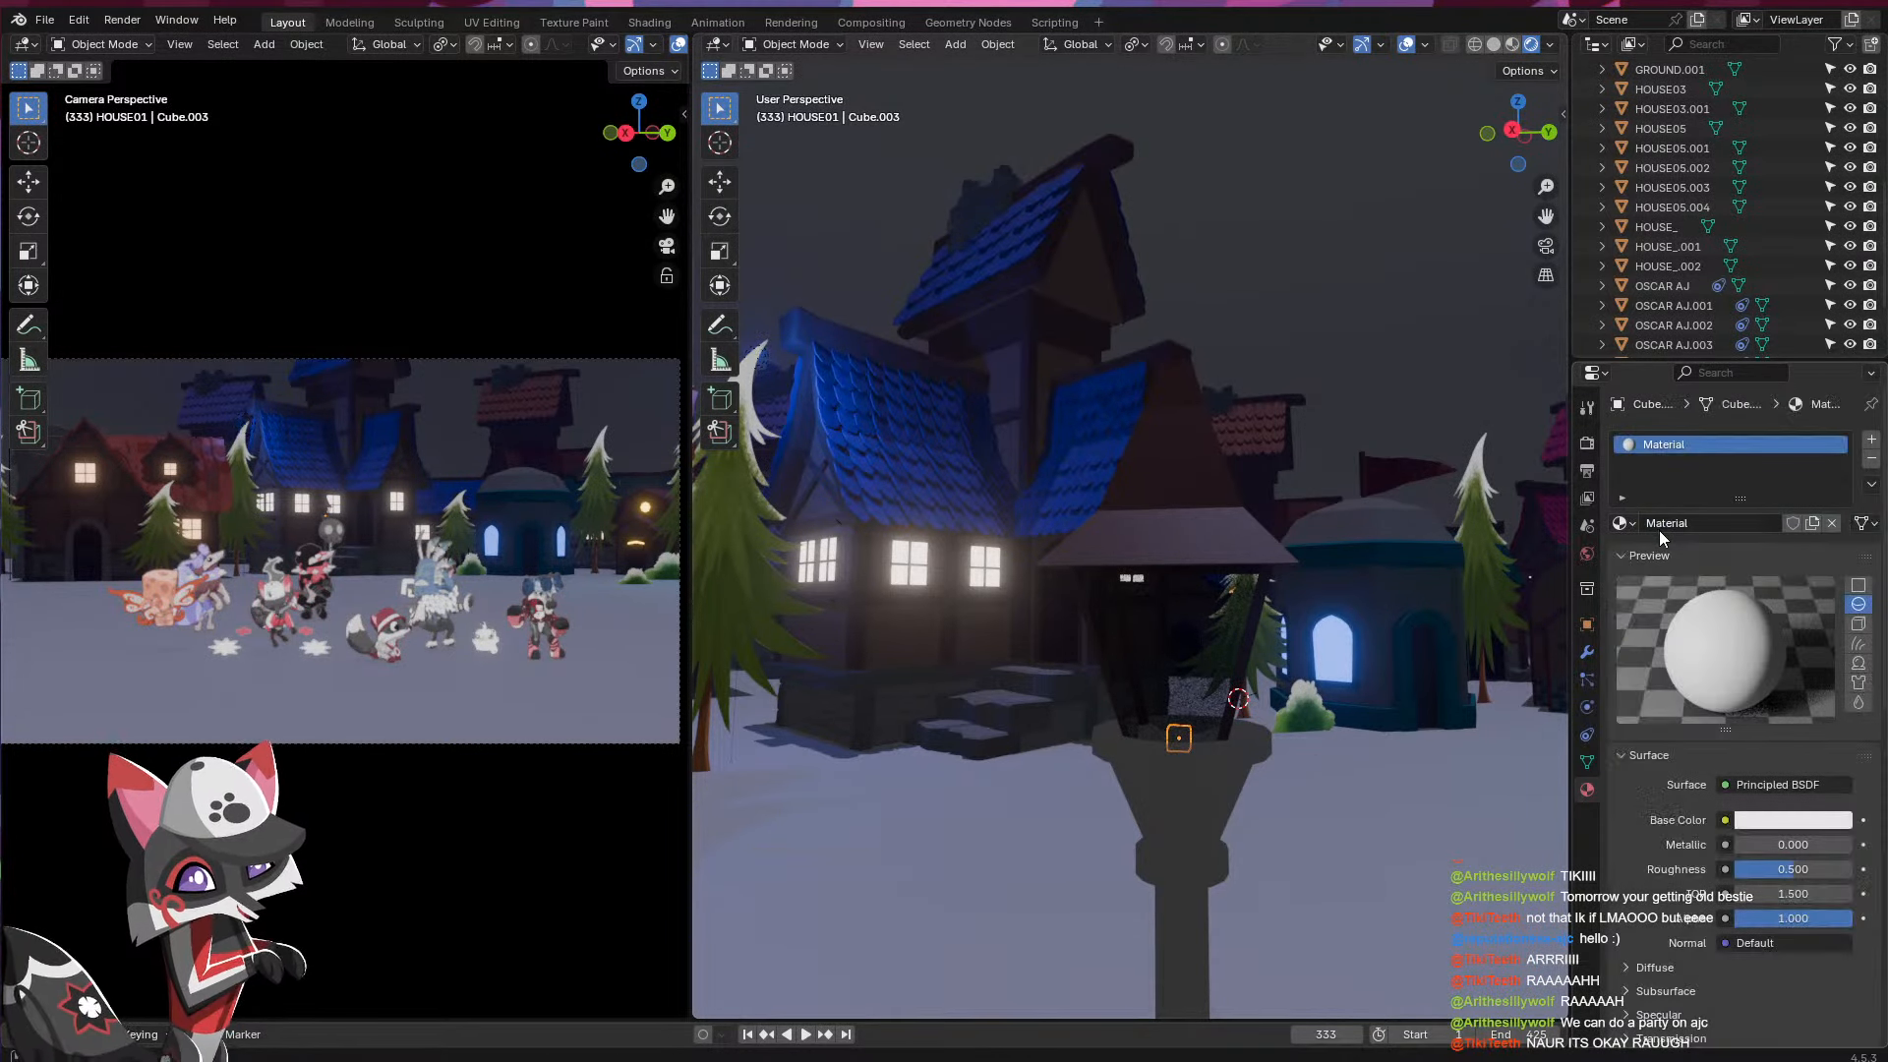
{"action": "left_click", "coordinate": [1623, 523]}
{"action": "left_click", "coordinate": [1505, 613]}
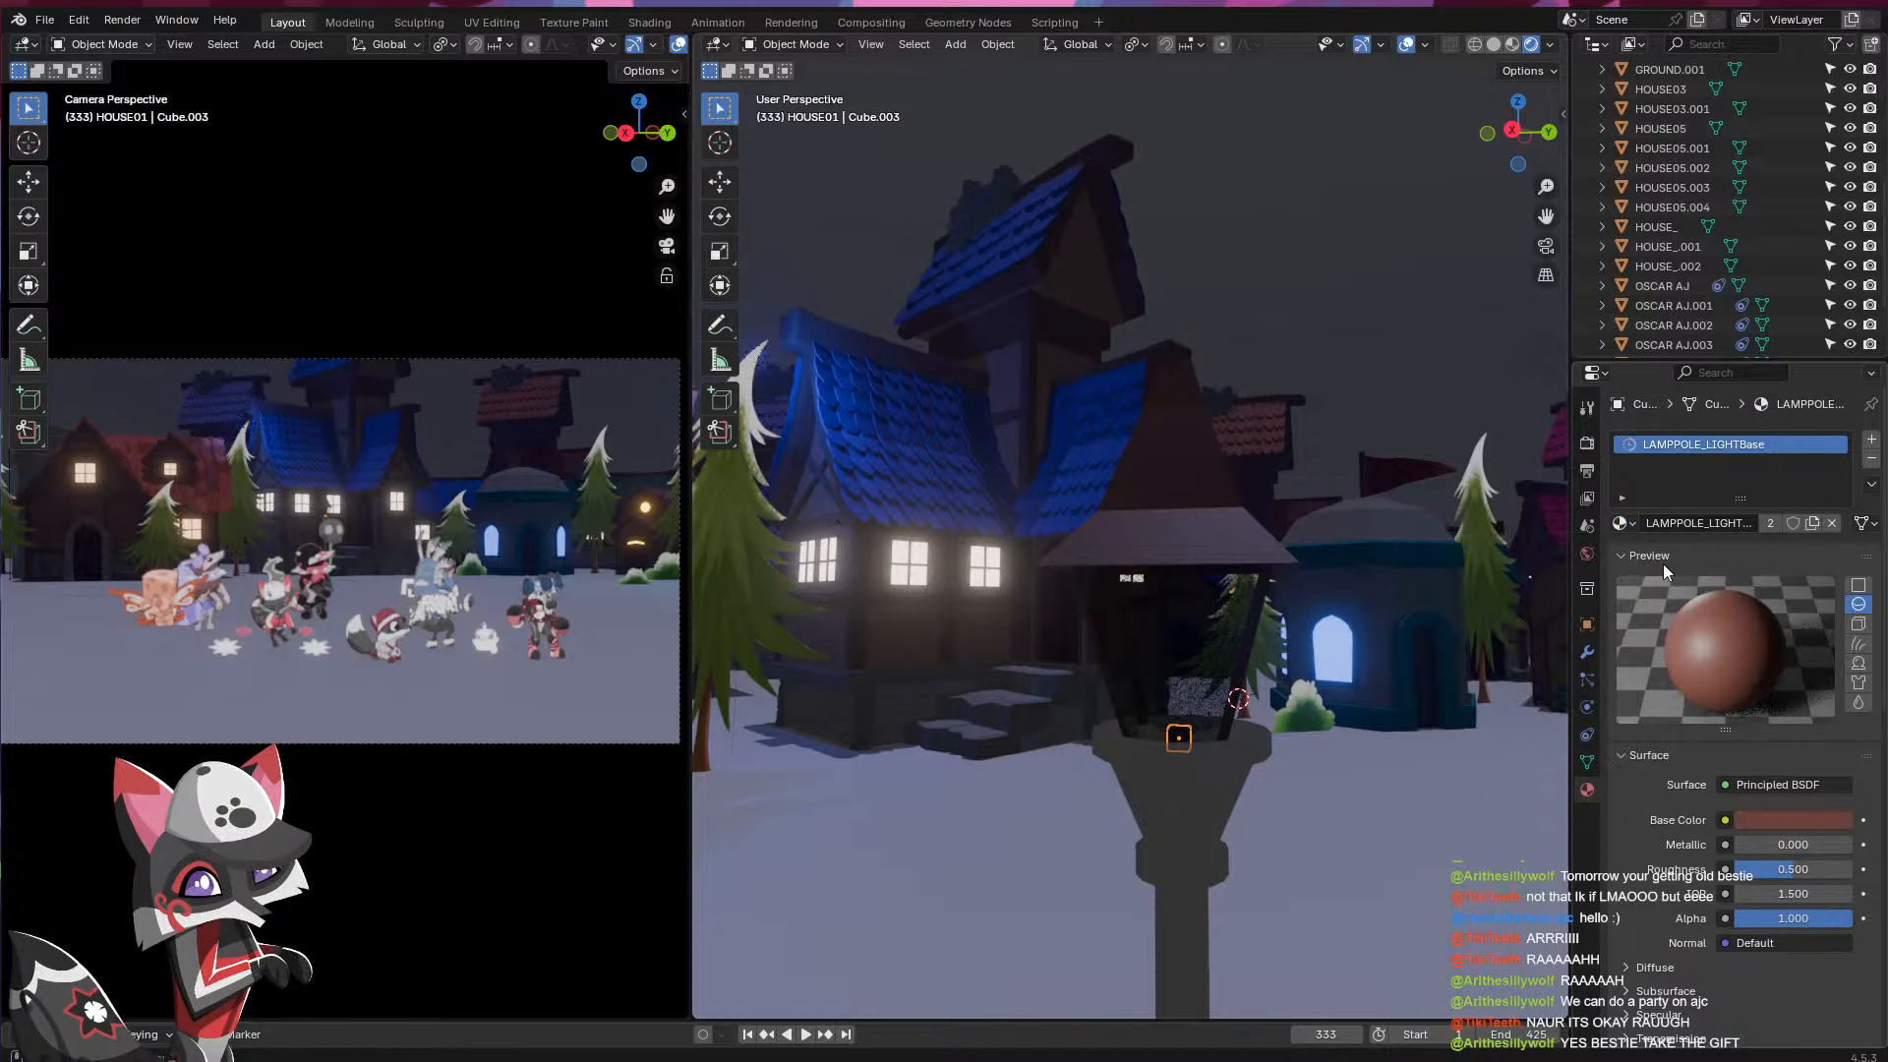
- Make the cube's material a single-user copy and rename it LAMPPOLE_LIGHTEmmission
{"action": "left_click", "coordinate": [1770, 523]}
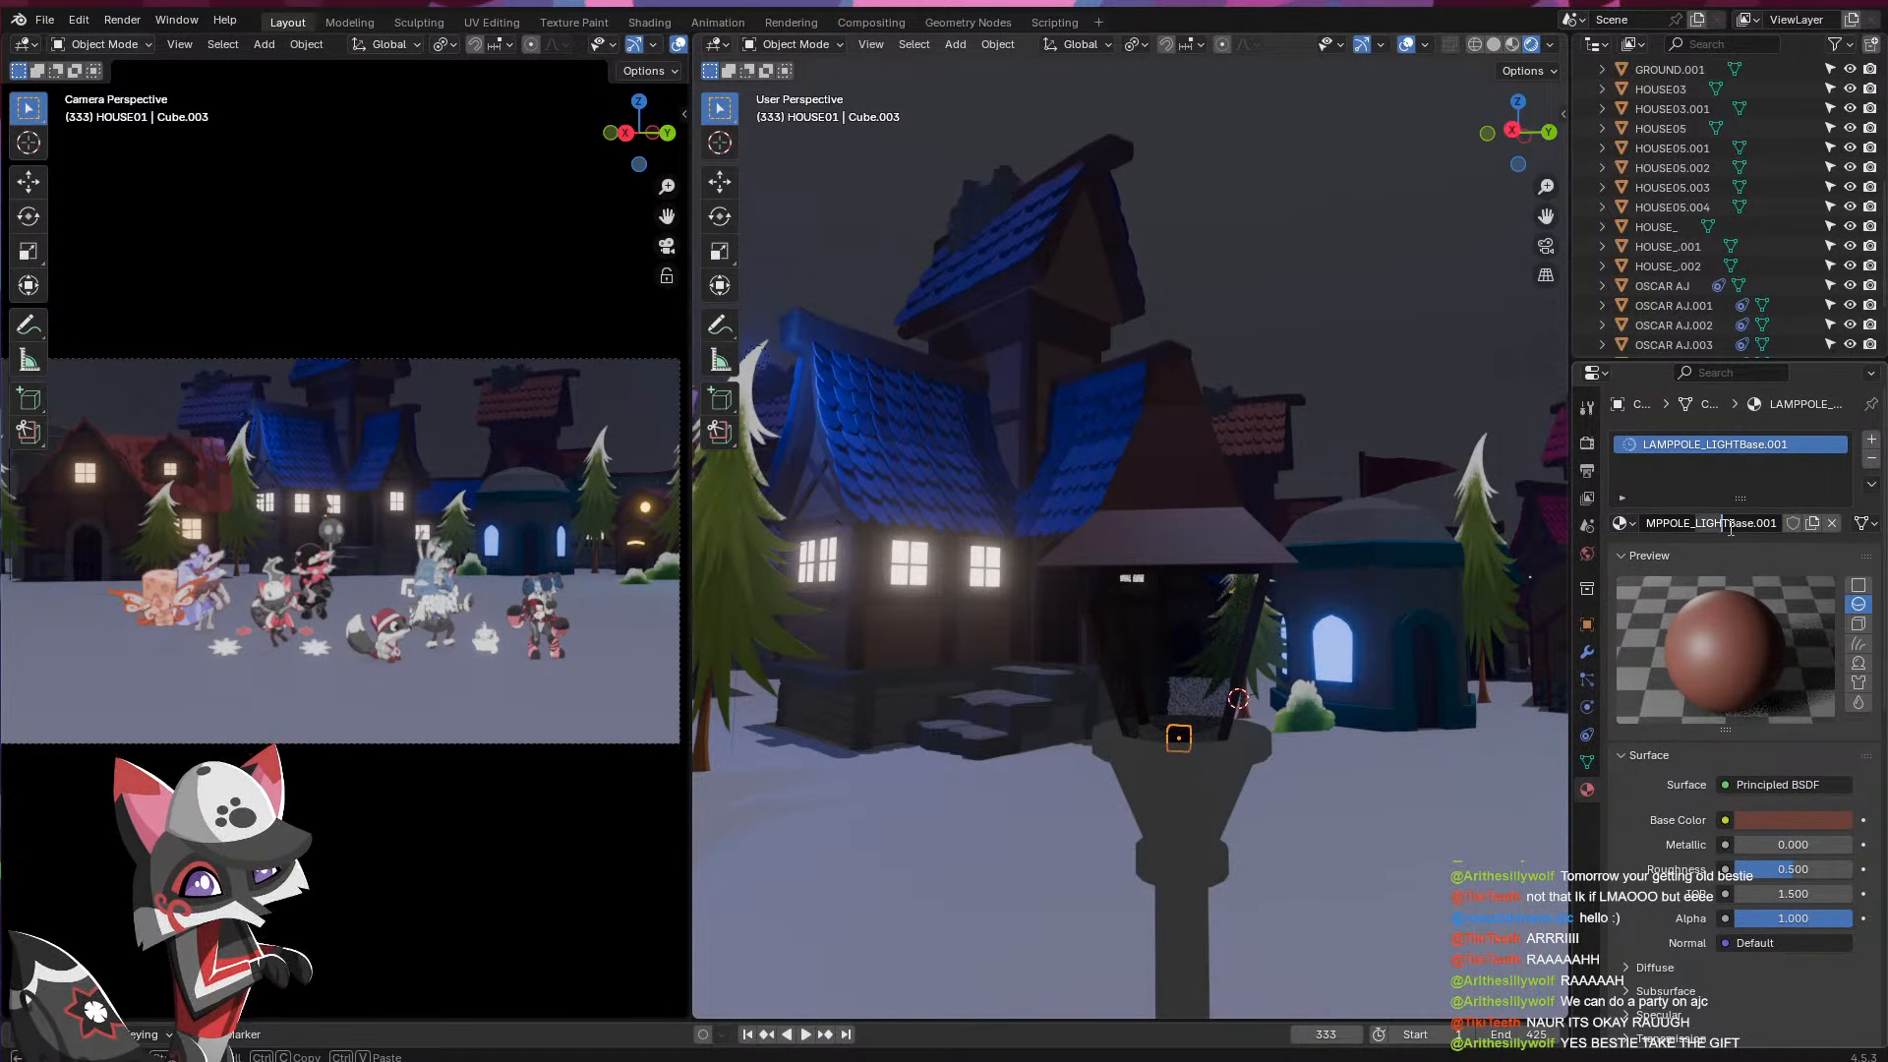
{"action": "key", "text": "BackSpace"}
{"action": "key", "text": "BackSpace"}
{"action": "key", "text": "BackSpace"}
{"action": "key", "text": "BackSpace"}
{"action": "key", "text": "BackSpace"}
{"action": "key", "text": "BackSpace"}
{"action": "key", "text": "BackSpace"}
{"action": "key", "text": "BackSpace"}
{"action": "type", "text": "E"}
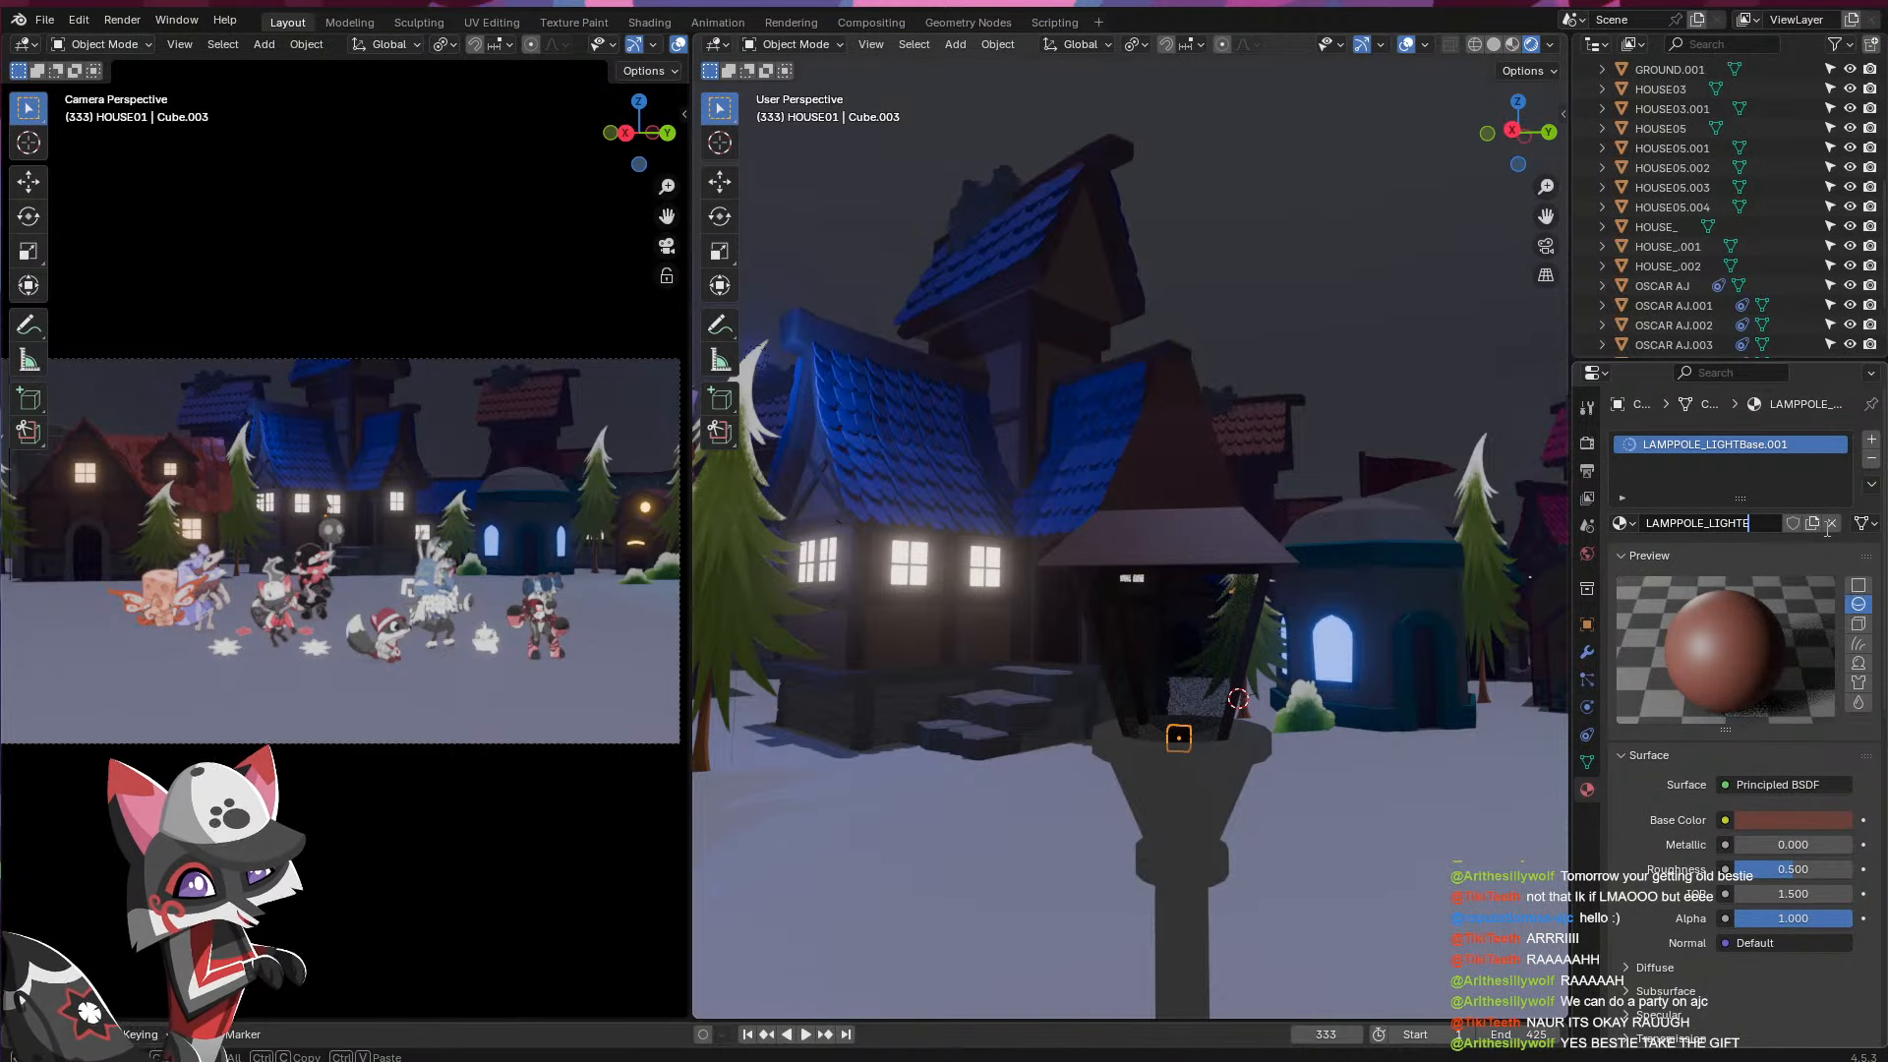
{"action": "type", "text": "mmission"}
{"action": "key", "text": "Return"}
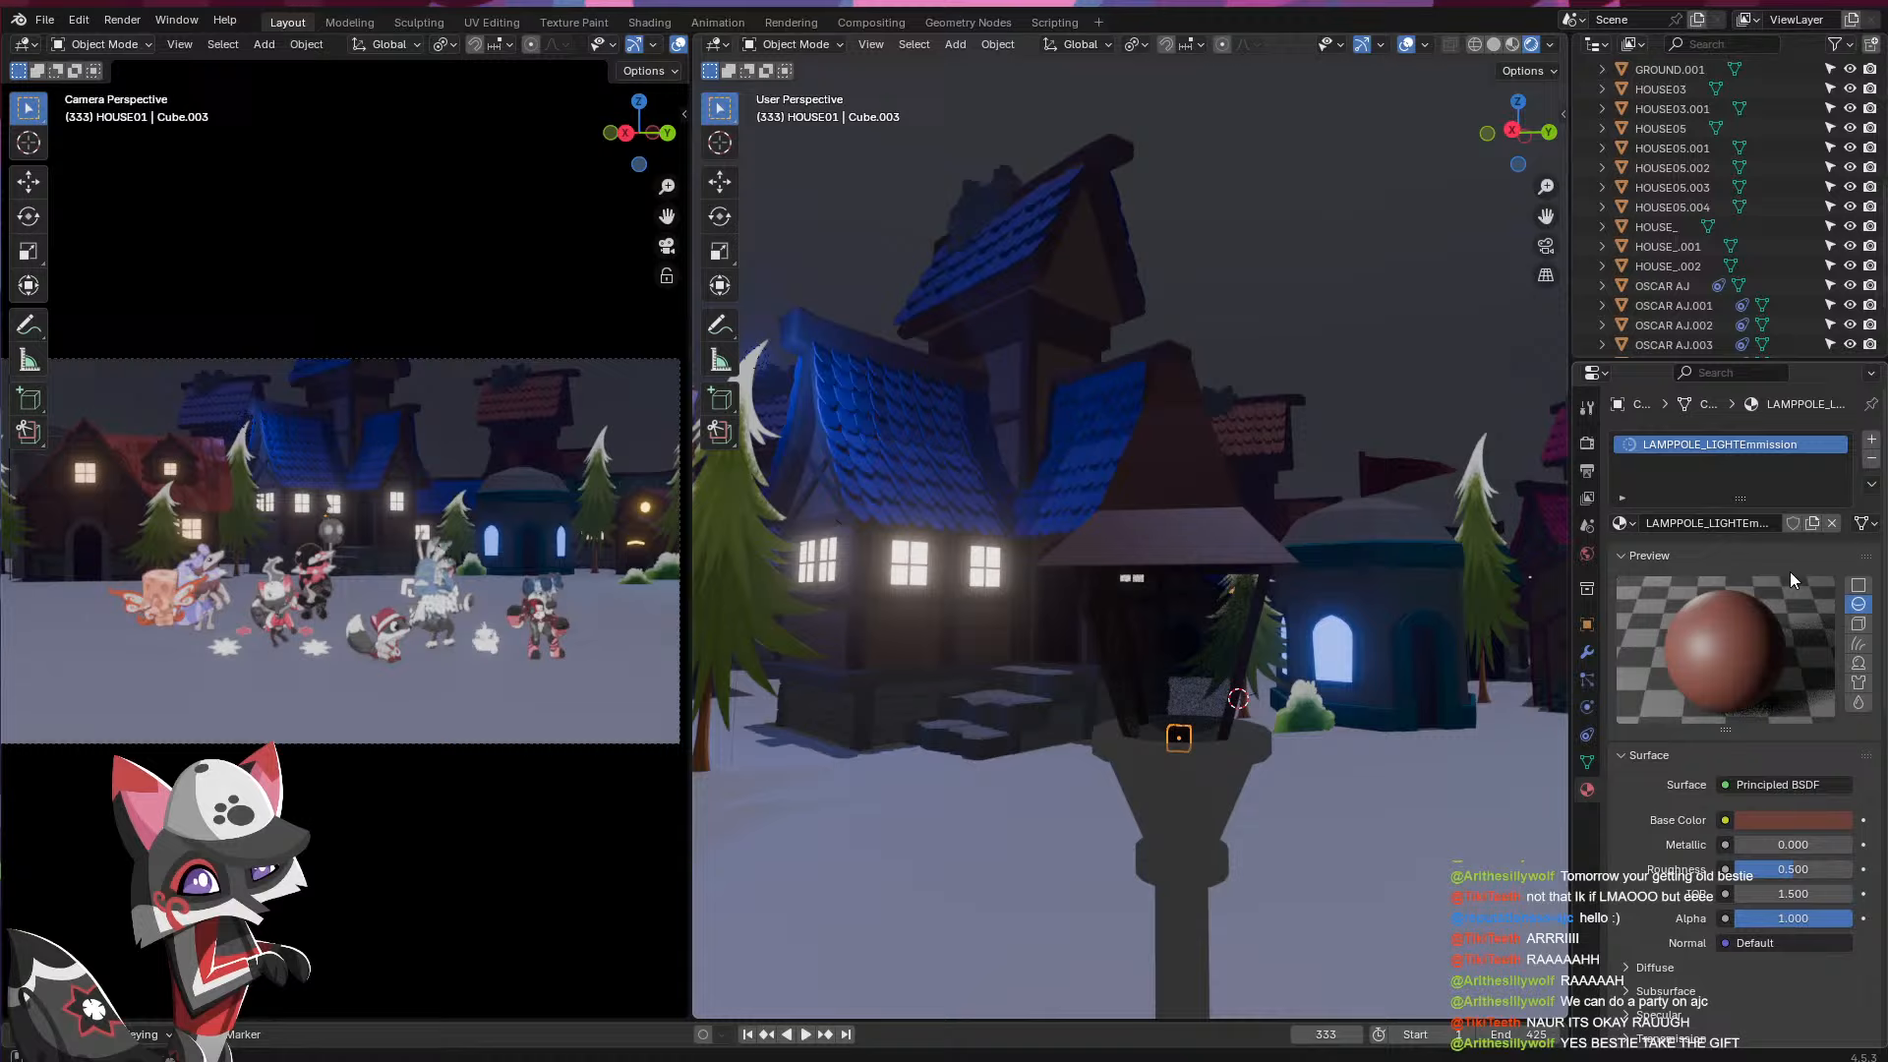
- Set the cube material's base colour to bright yellow (#FFE21B)
{"action": "left_click", "coordinate": [1770, 820]}
{"action": "left_click_drag", "start_coordinate": [1725, 623], "coordinate": [1690, 618]}
{"action": "left_click_drag", "start_coordinate": [1838, 533], "coordinate": [1837, 499]}
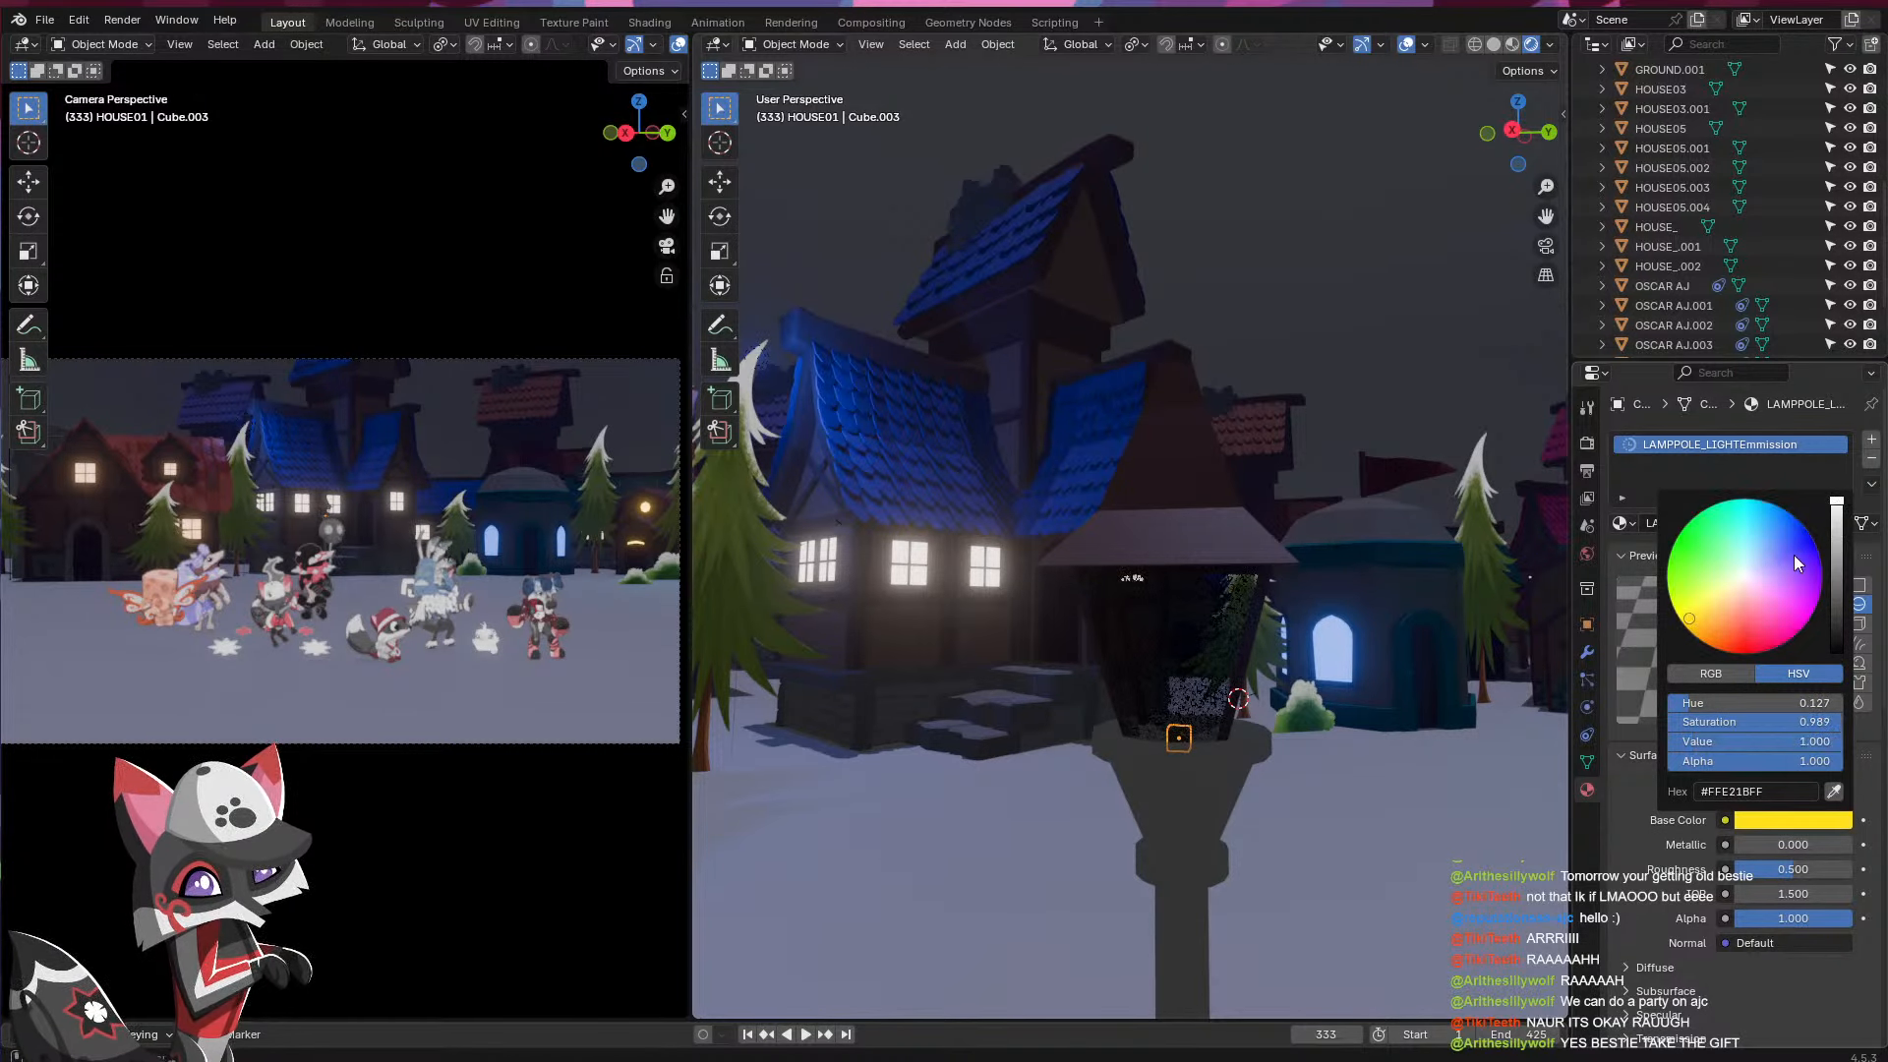
- Set the cube material's emission colour to yellow and its emission strength to 66.6
{"action": "scroll", "coordinate": [1675, 812], "scroll_direction": "down", "scroll_amount": 8}
{"action": "left_click", "coordinate": [1627, 756]}
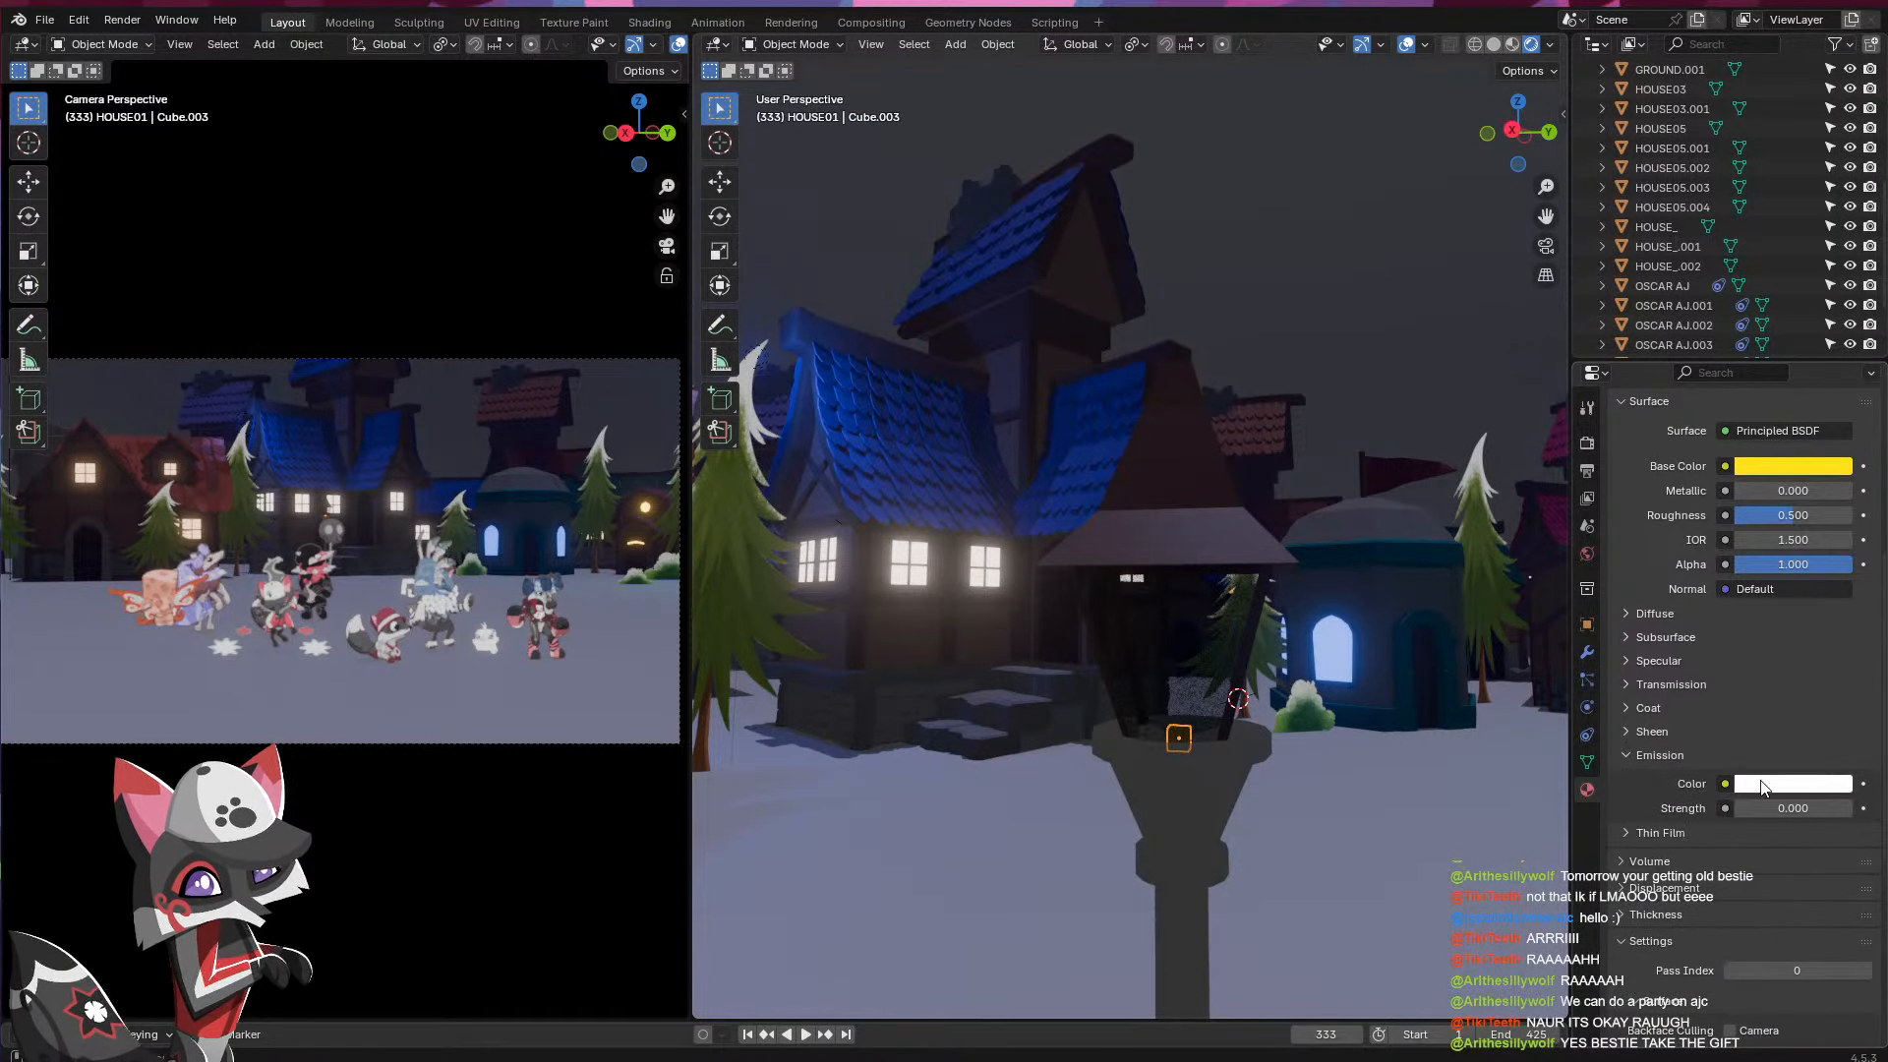
{"action": "left_click", "coordinate": [1792, 784]}
{"action": "left_click", "coordinate": [1689, 564]}
{"action": "left_click_drag", "start_coordinate": [1753, 816], "coordinate": [1848, 816]}
- Raise the glowing cube about 0.068 m along Z into the middle of the lantern and play the animation
{"action": "key", "text": "g"}
{"action": "key", "text": "z"}
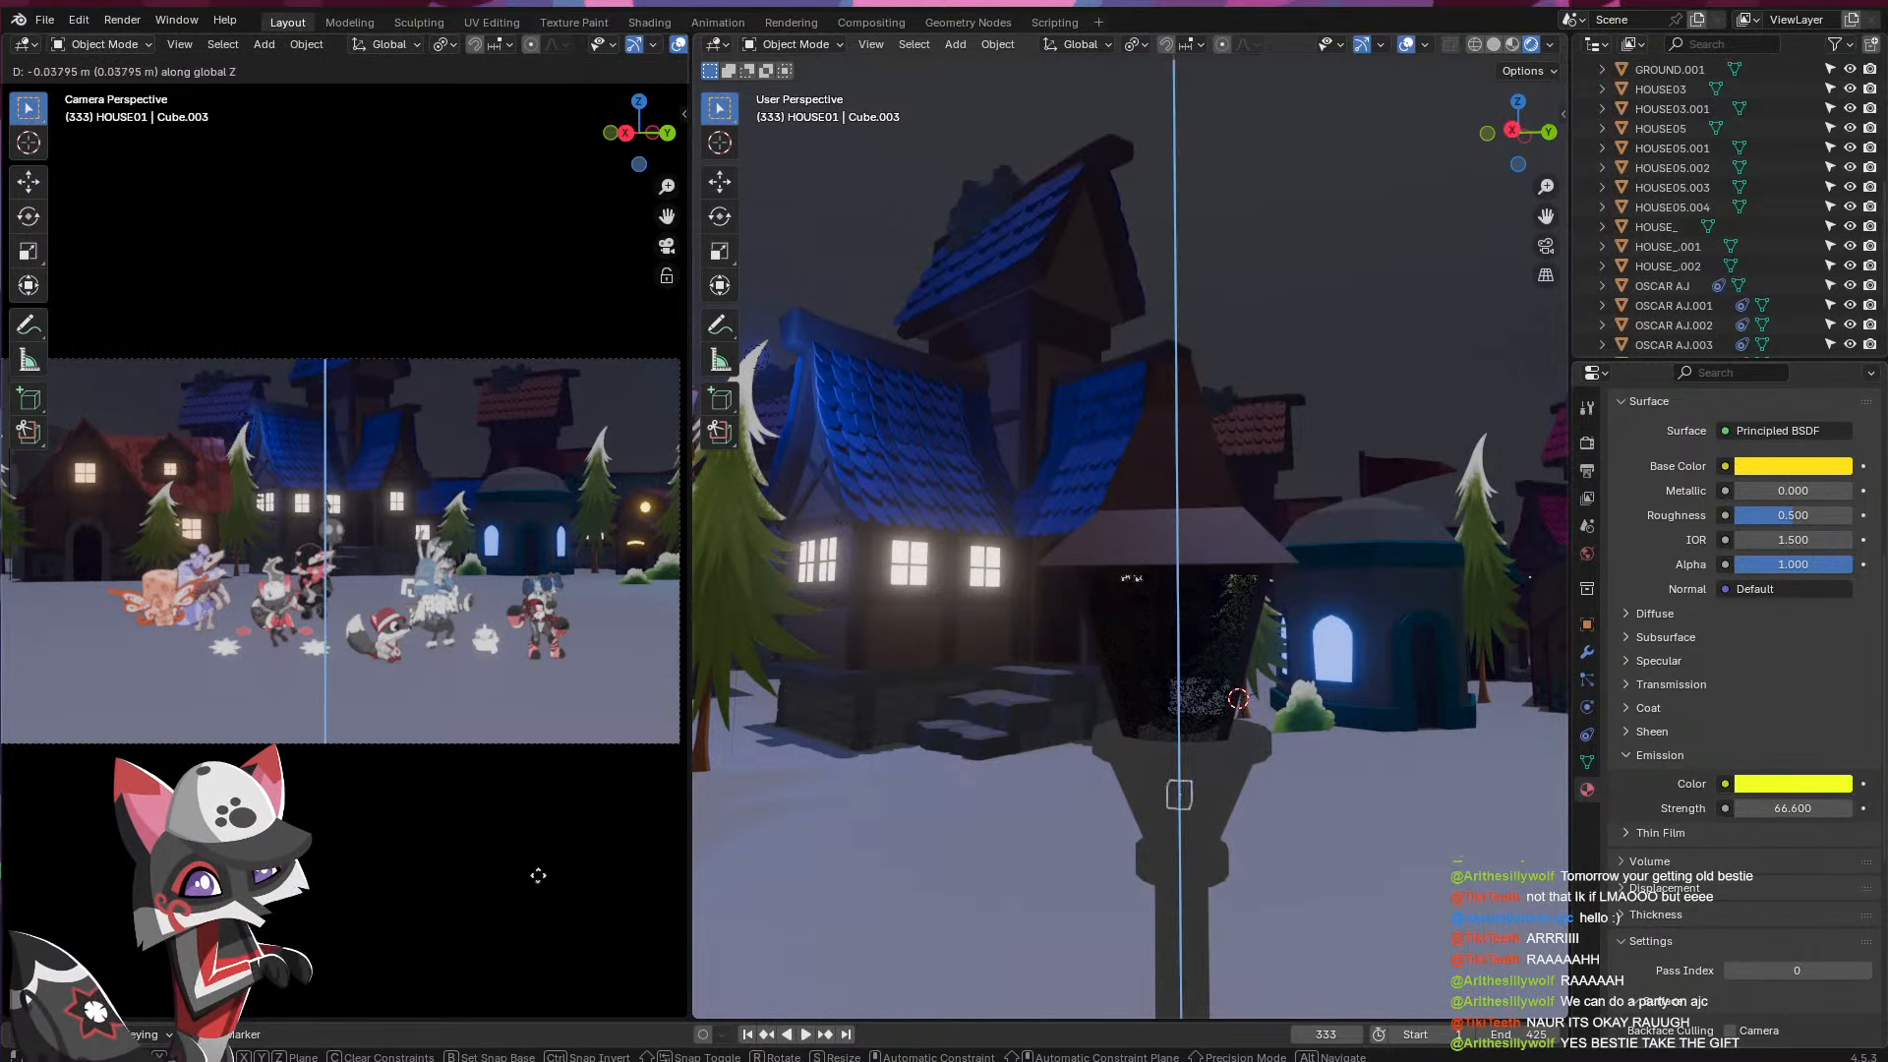
{"action": "left_click", "coordinate": [917, 726]}
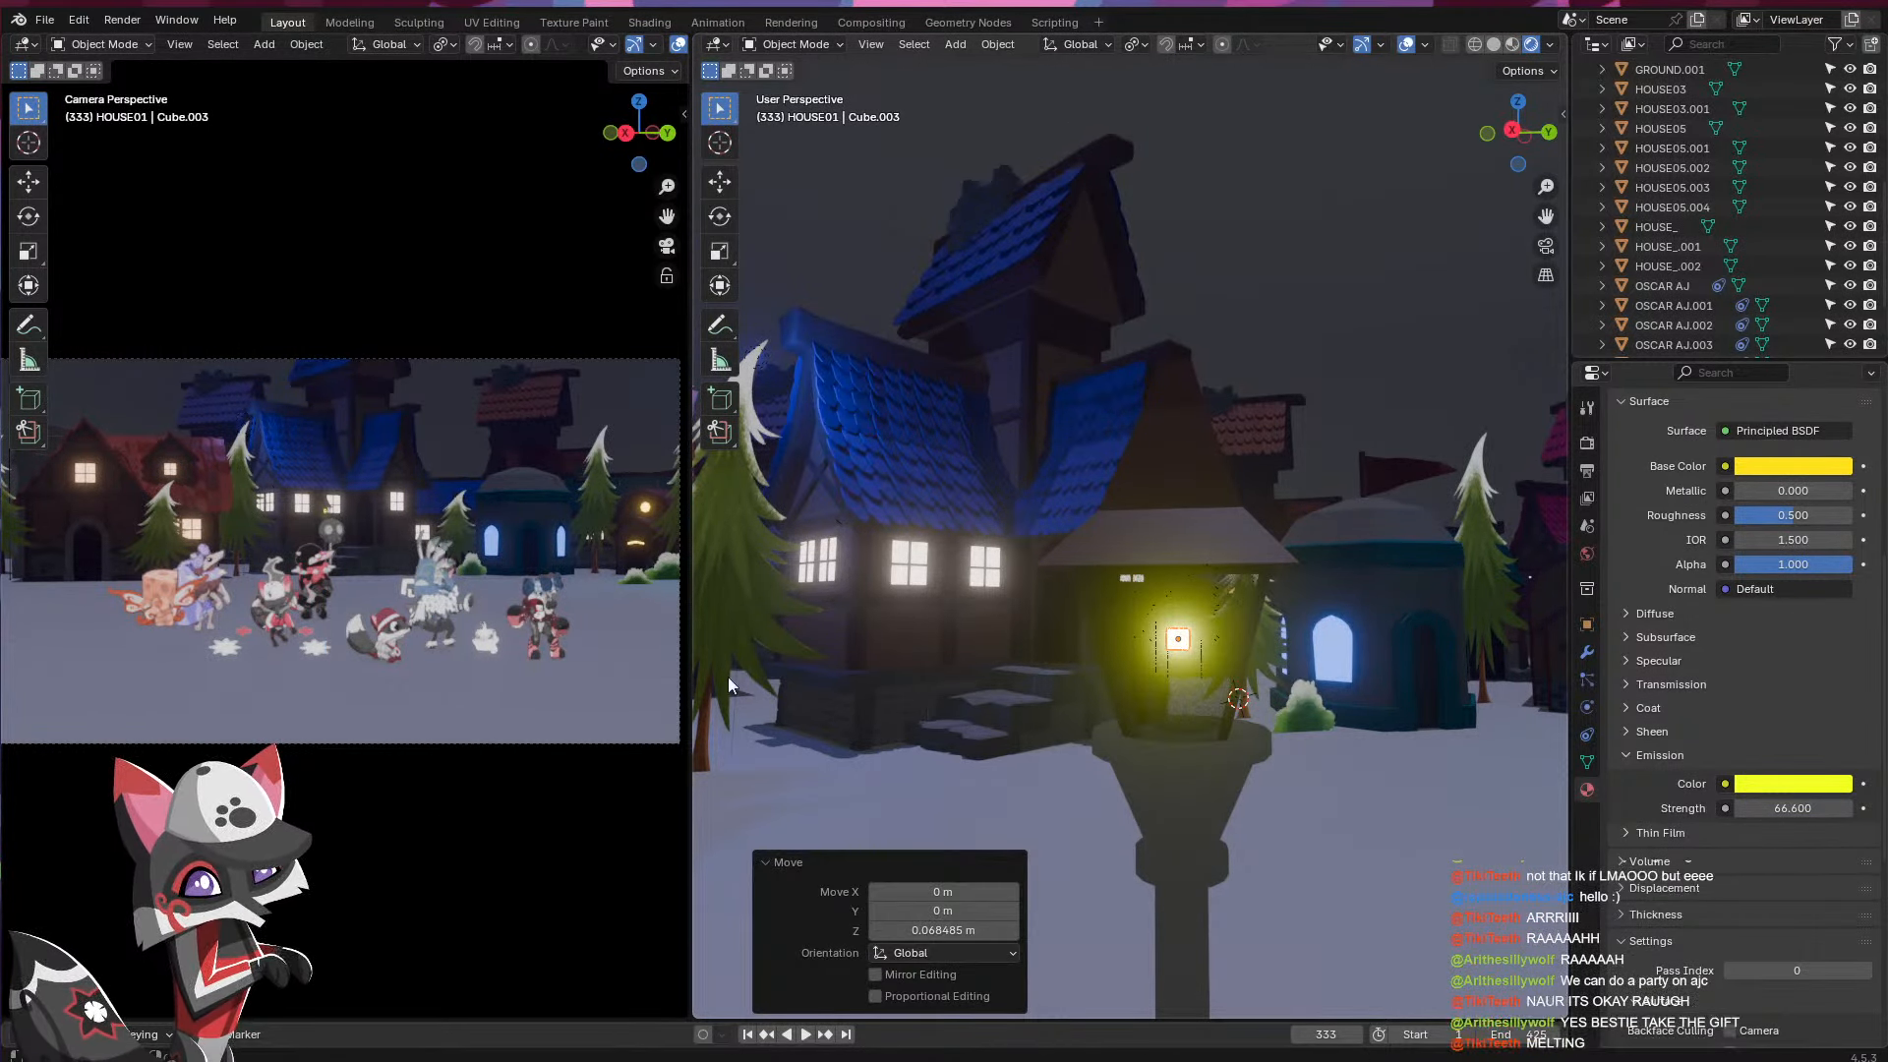
{"action": "key", "text": "space"}
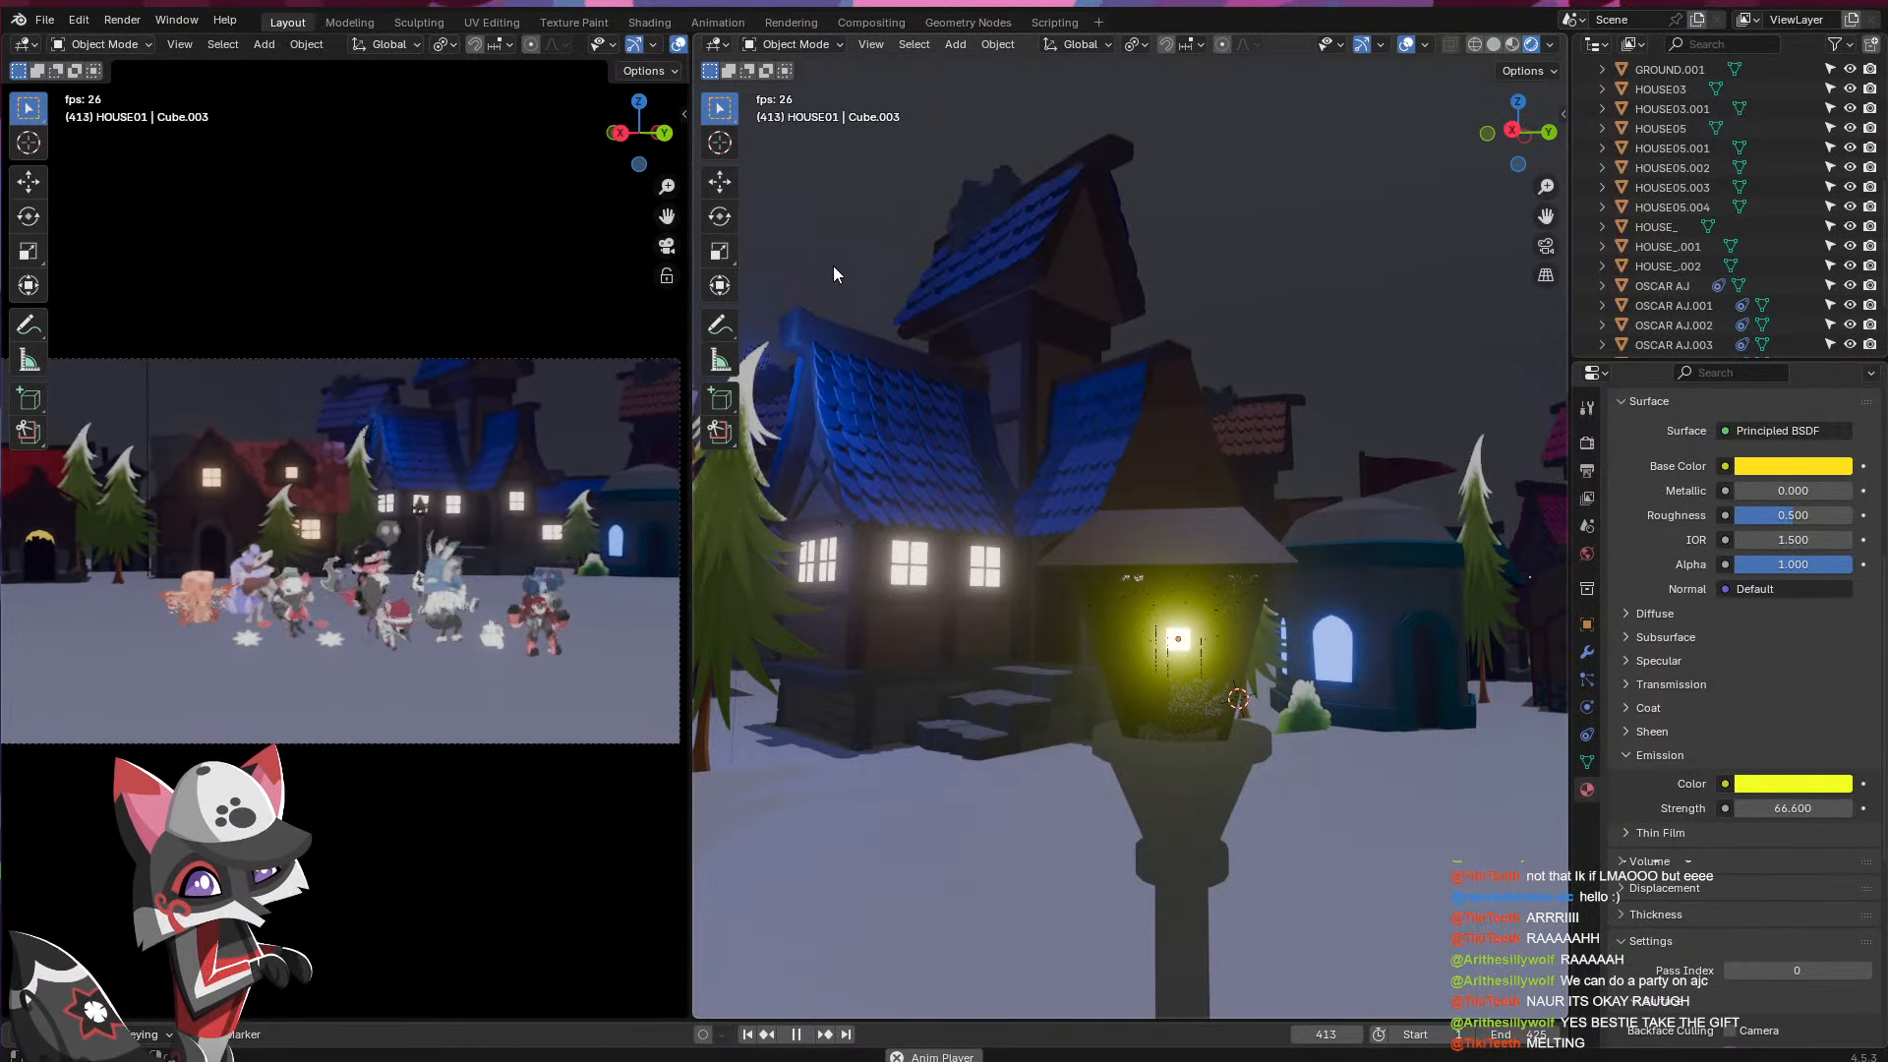
{"action": "left_click", "coordinate": [1179, 638]}
{"action": "left_click", "coordinate": [1179, 637]}
{"action": "key", "text": "s"}
{"action": "left_click", "coordinate": [1180, 638]}
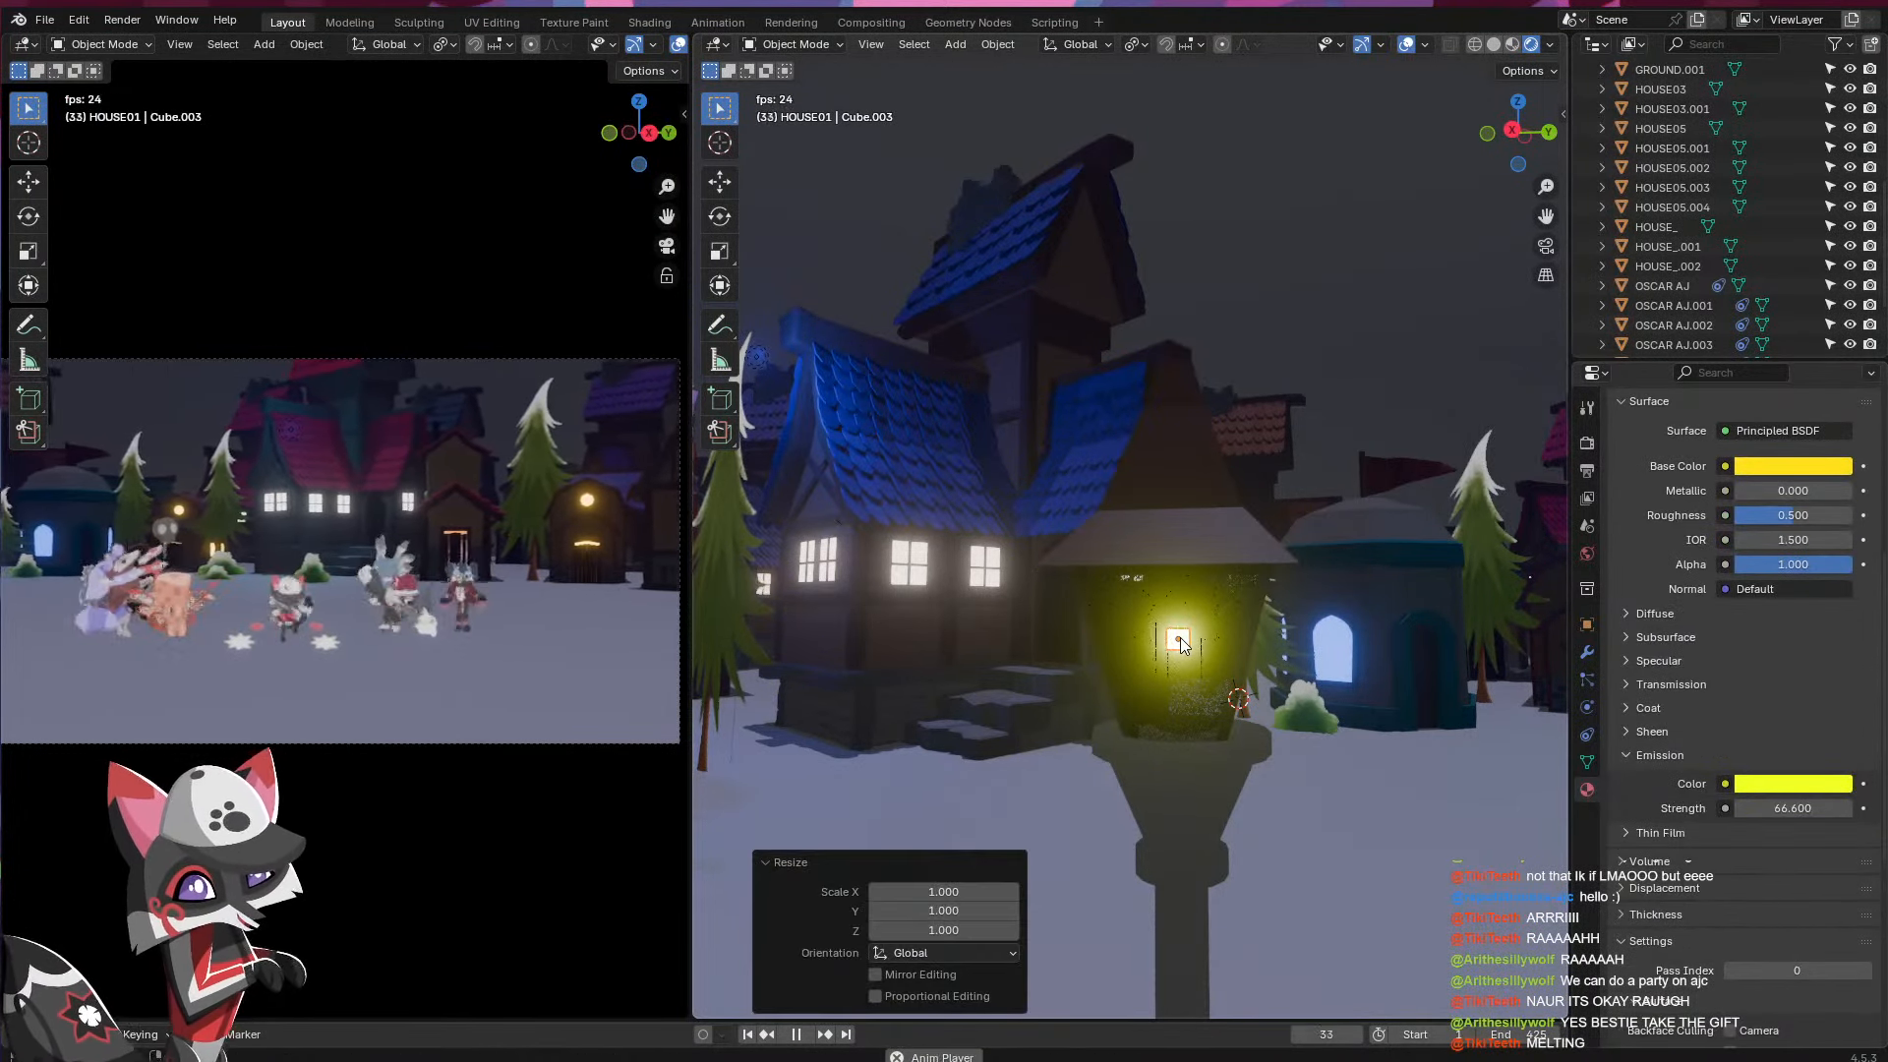
{"action": "key", "text": "s"}
{"action": "left_click", "coordinate": [1180, 637]}
{"action": "right_click", "coordinate": [1180, 637]}
- Delete the glowing cube from inside the lantern
{"action": "key", "text": "x"}
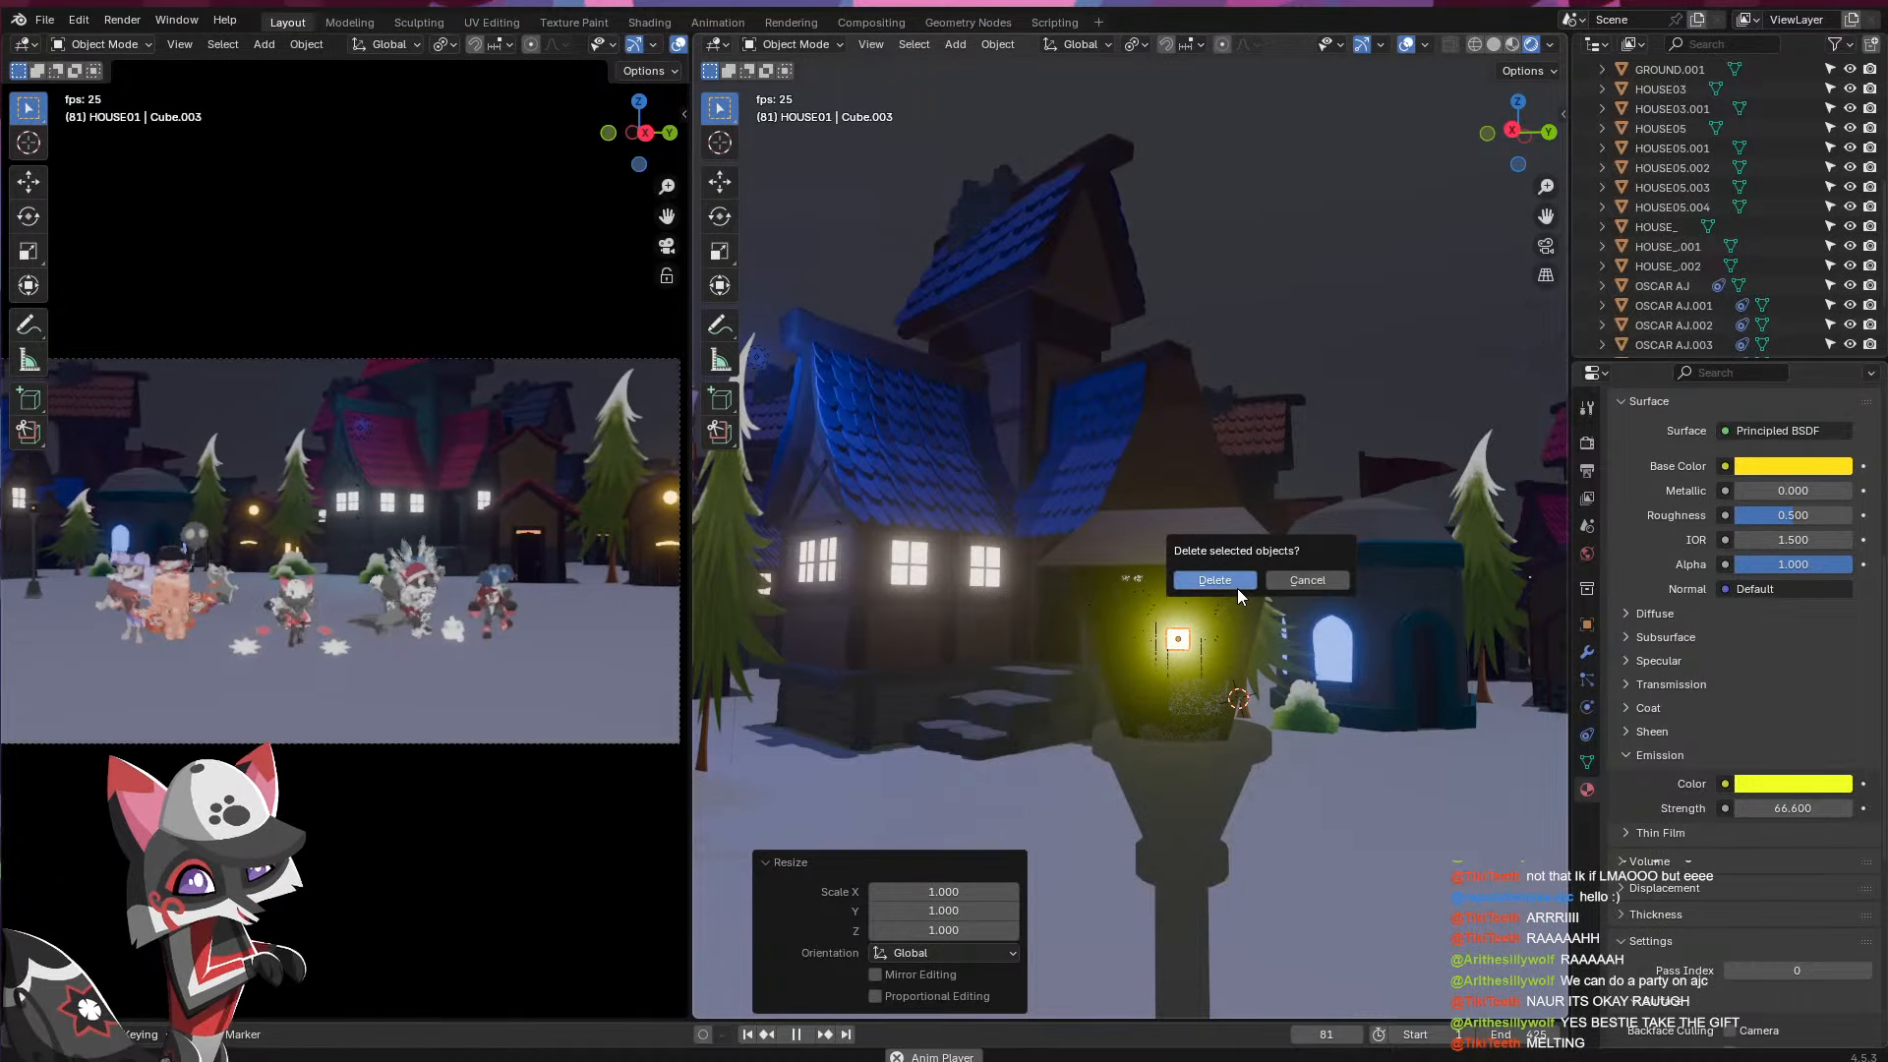
{"action": "left_click", "coordinate": [1235, 582]}
- Select the lantern head and open its LAMPPOLE_LIGHTGlass nodes in the Shading workspace, with the lantern framed in rendered view
{"action": "middle_click_drag", "start_coordinate": [1201, 725], "coordinate": [1160, 745]}
{"action": "left_click", "coordinate": [1176, 710]}
{"action": "scroll", "coordinate": [1675, 873], "scroll_direction": "down", "scroll_amount": 7}
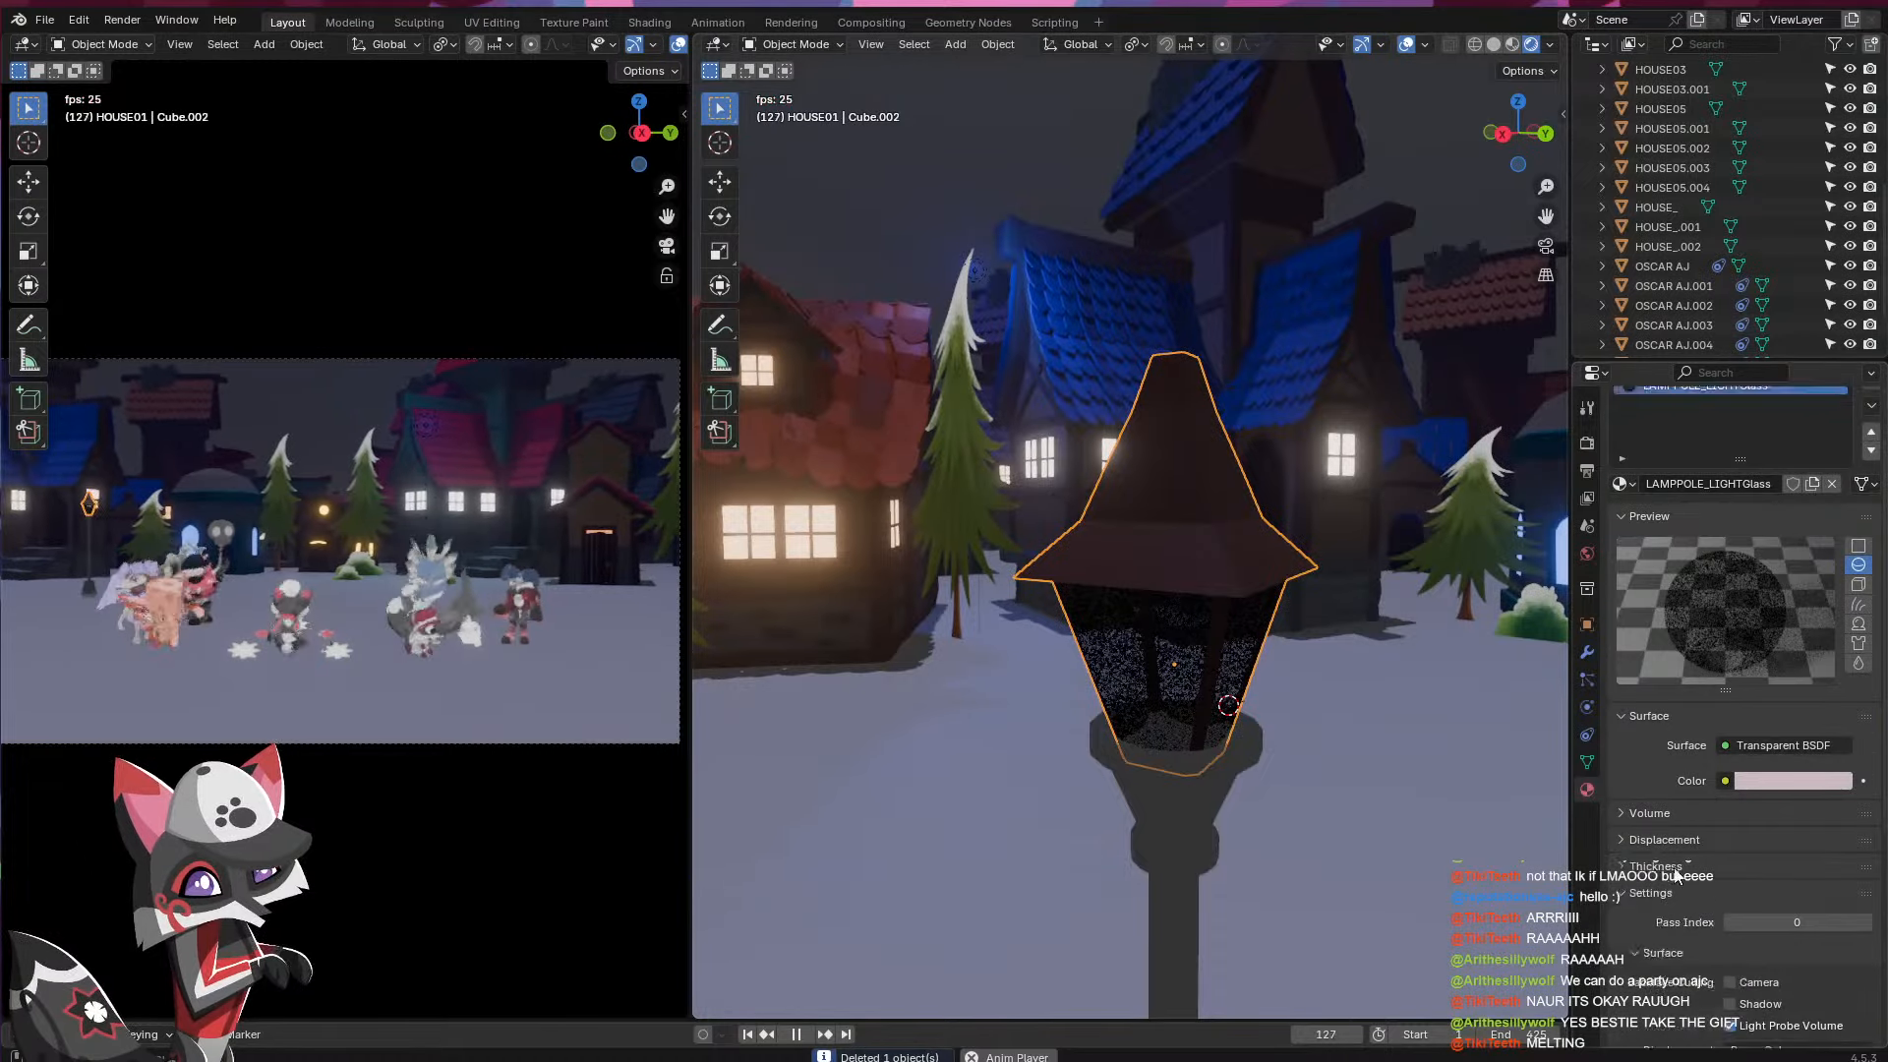
{"action": "left_click", "coordinate": [652, 23]}
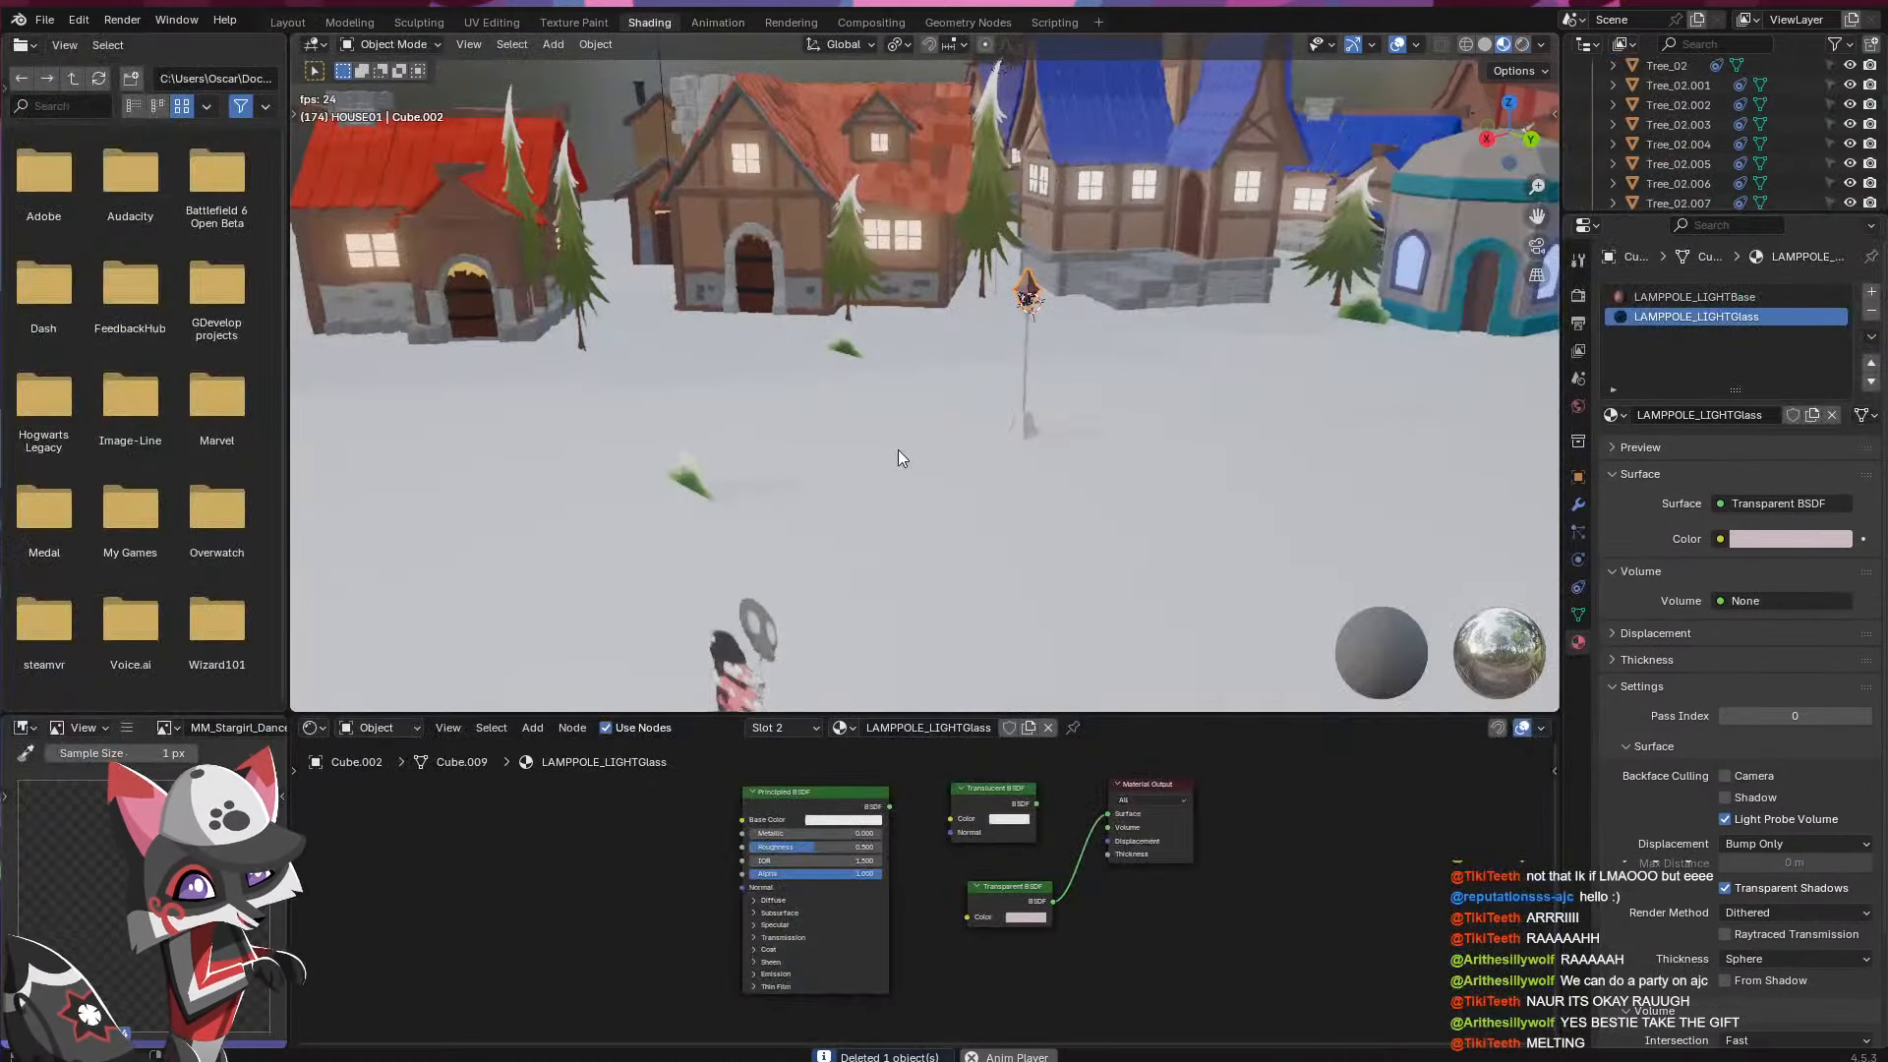
{"action": "middle_click_drag", "start_coordinate": [1086, 829], "coordinate": [918, 822]}
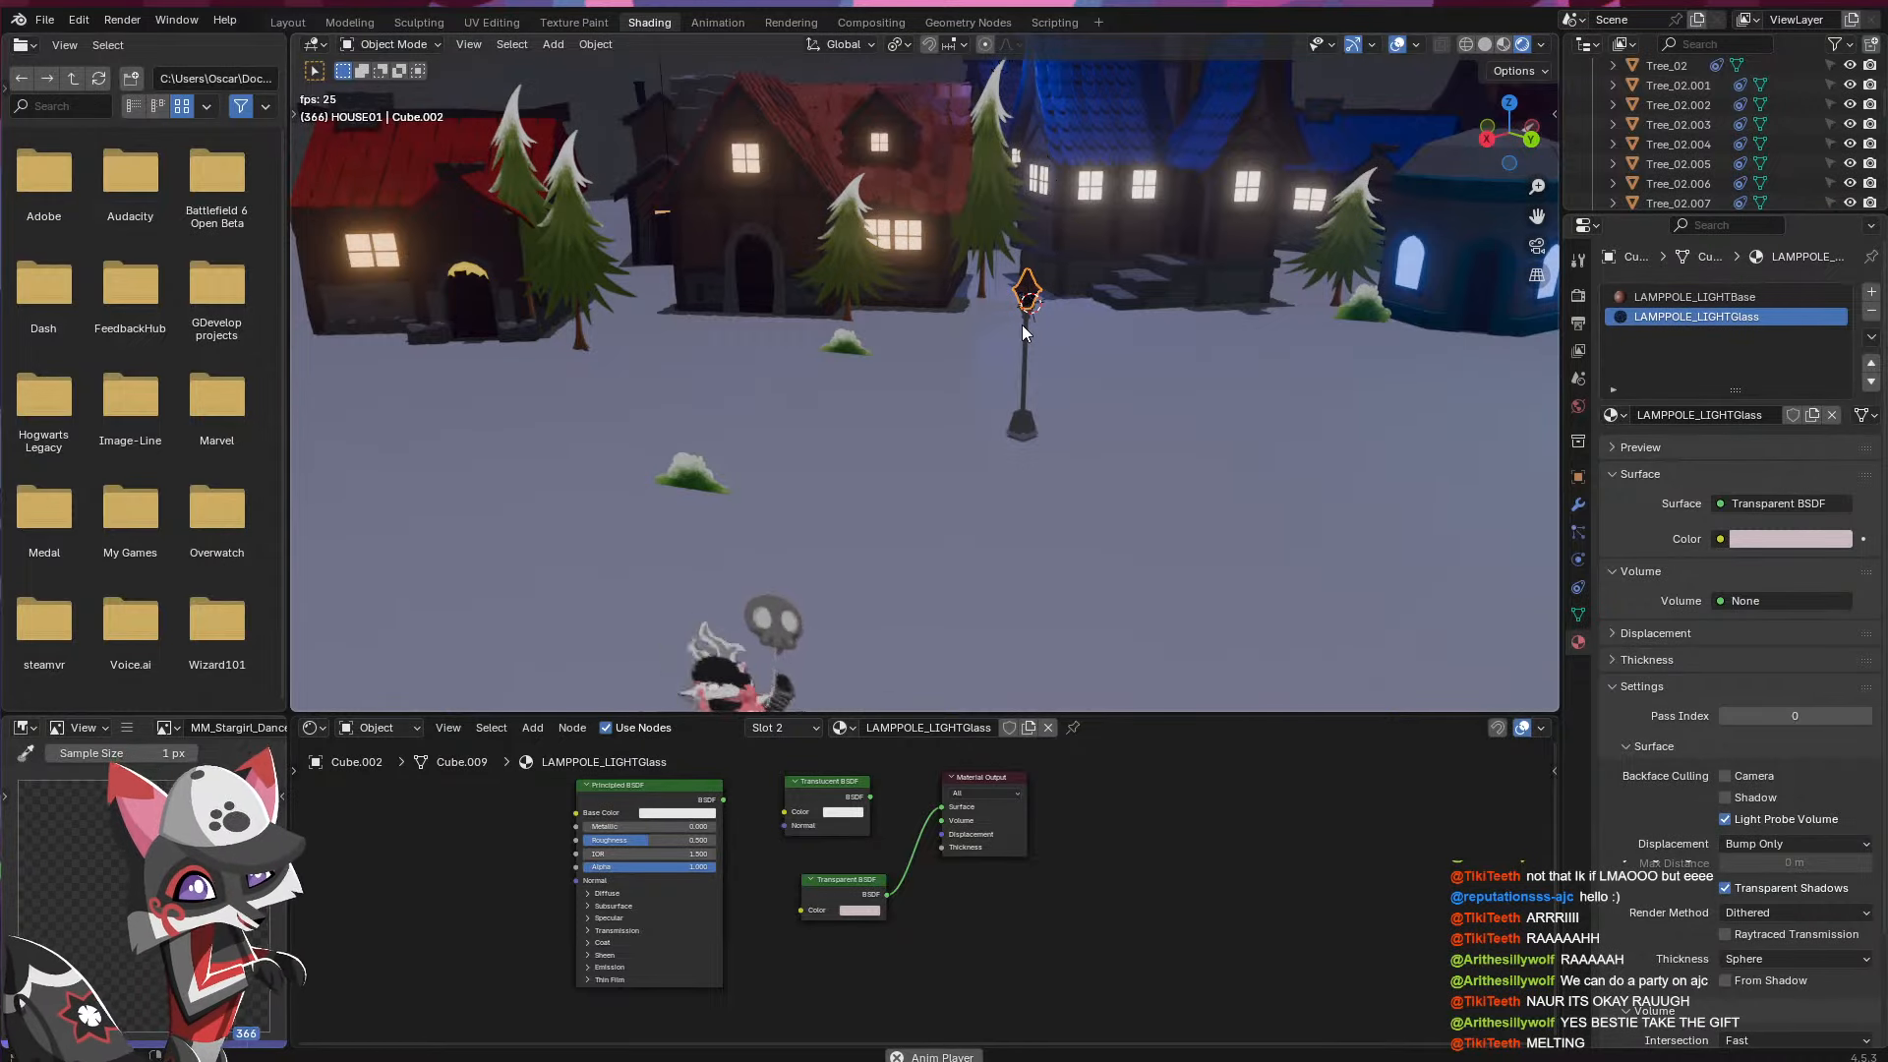
{"action": "key", "text": "KP_Divide"}
{"action": "key", "text": "KP_Divide"}
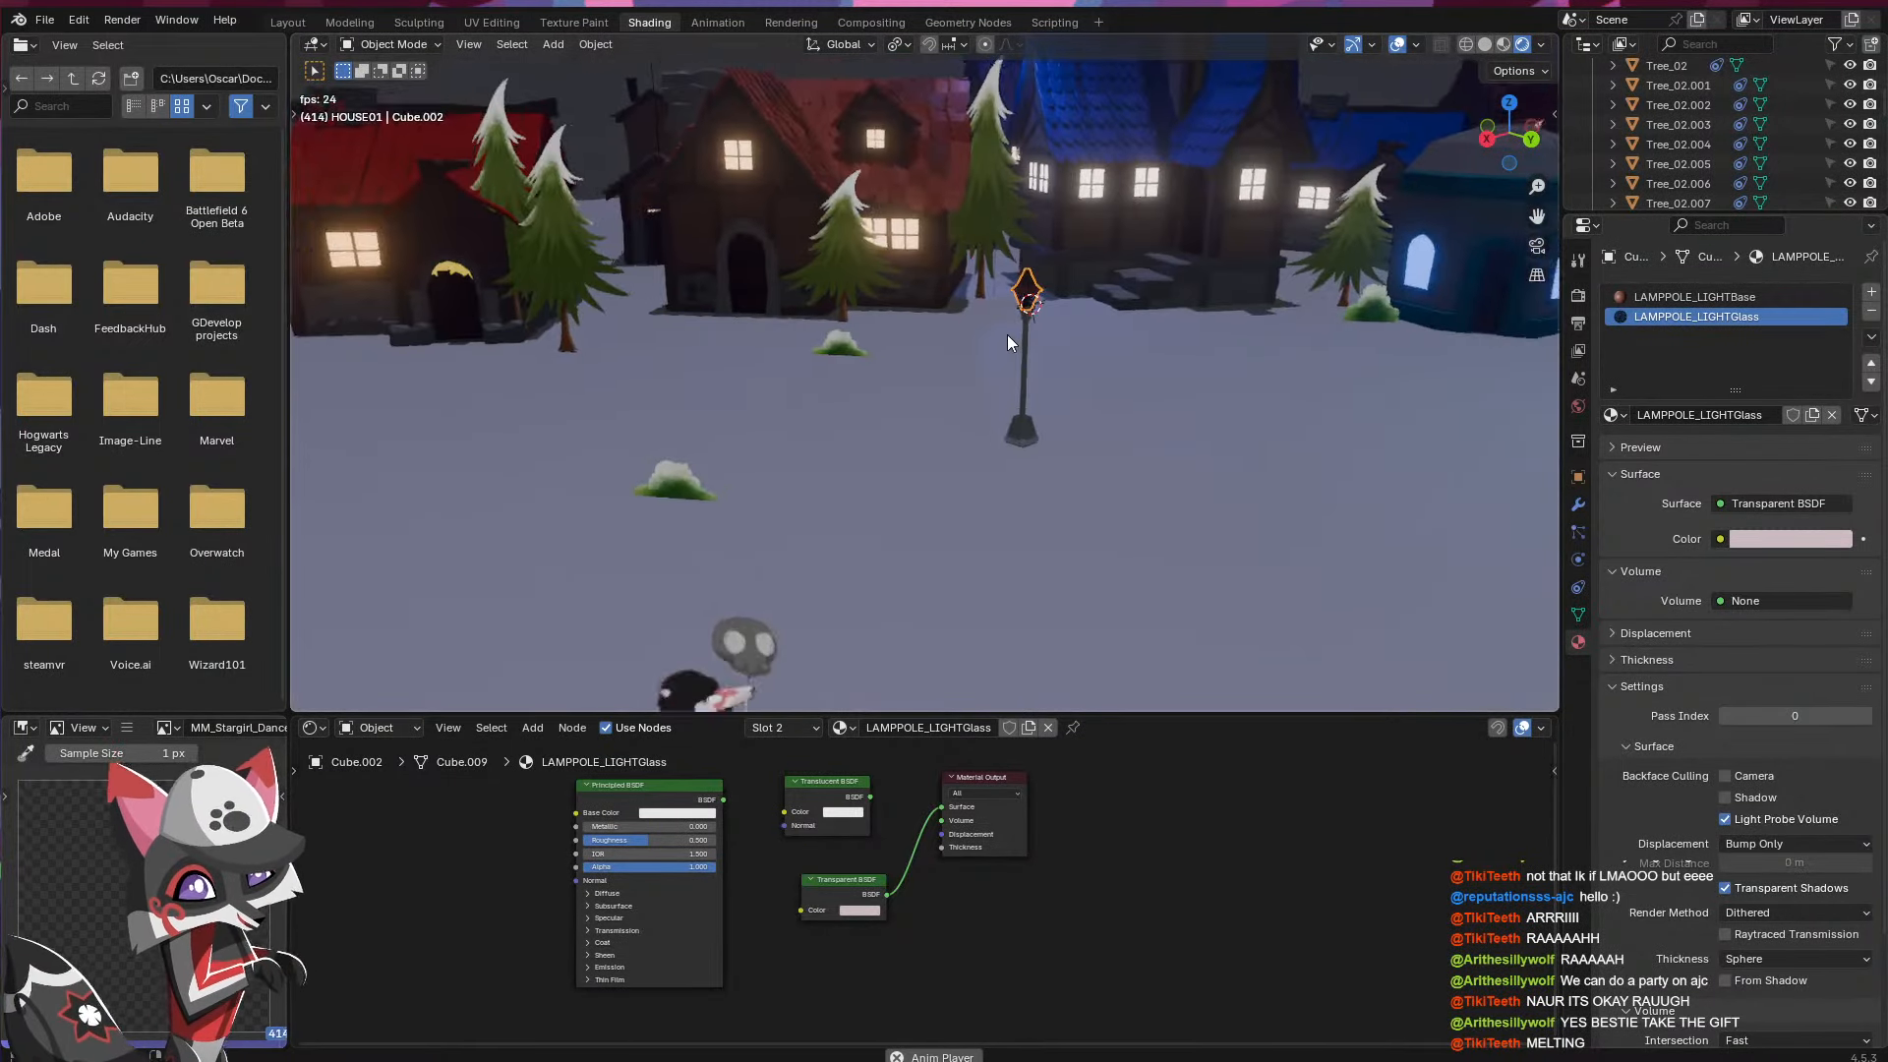
{"action": "key", "text": "KP_Decimal"}
{"action": "middle_click_drag", "start_coordinate": [954, 510], "coordinate": [995, 539]}
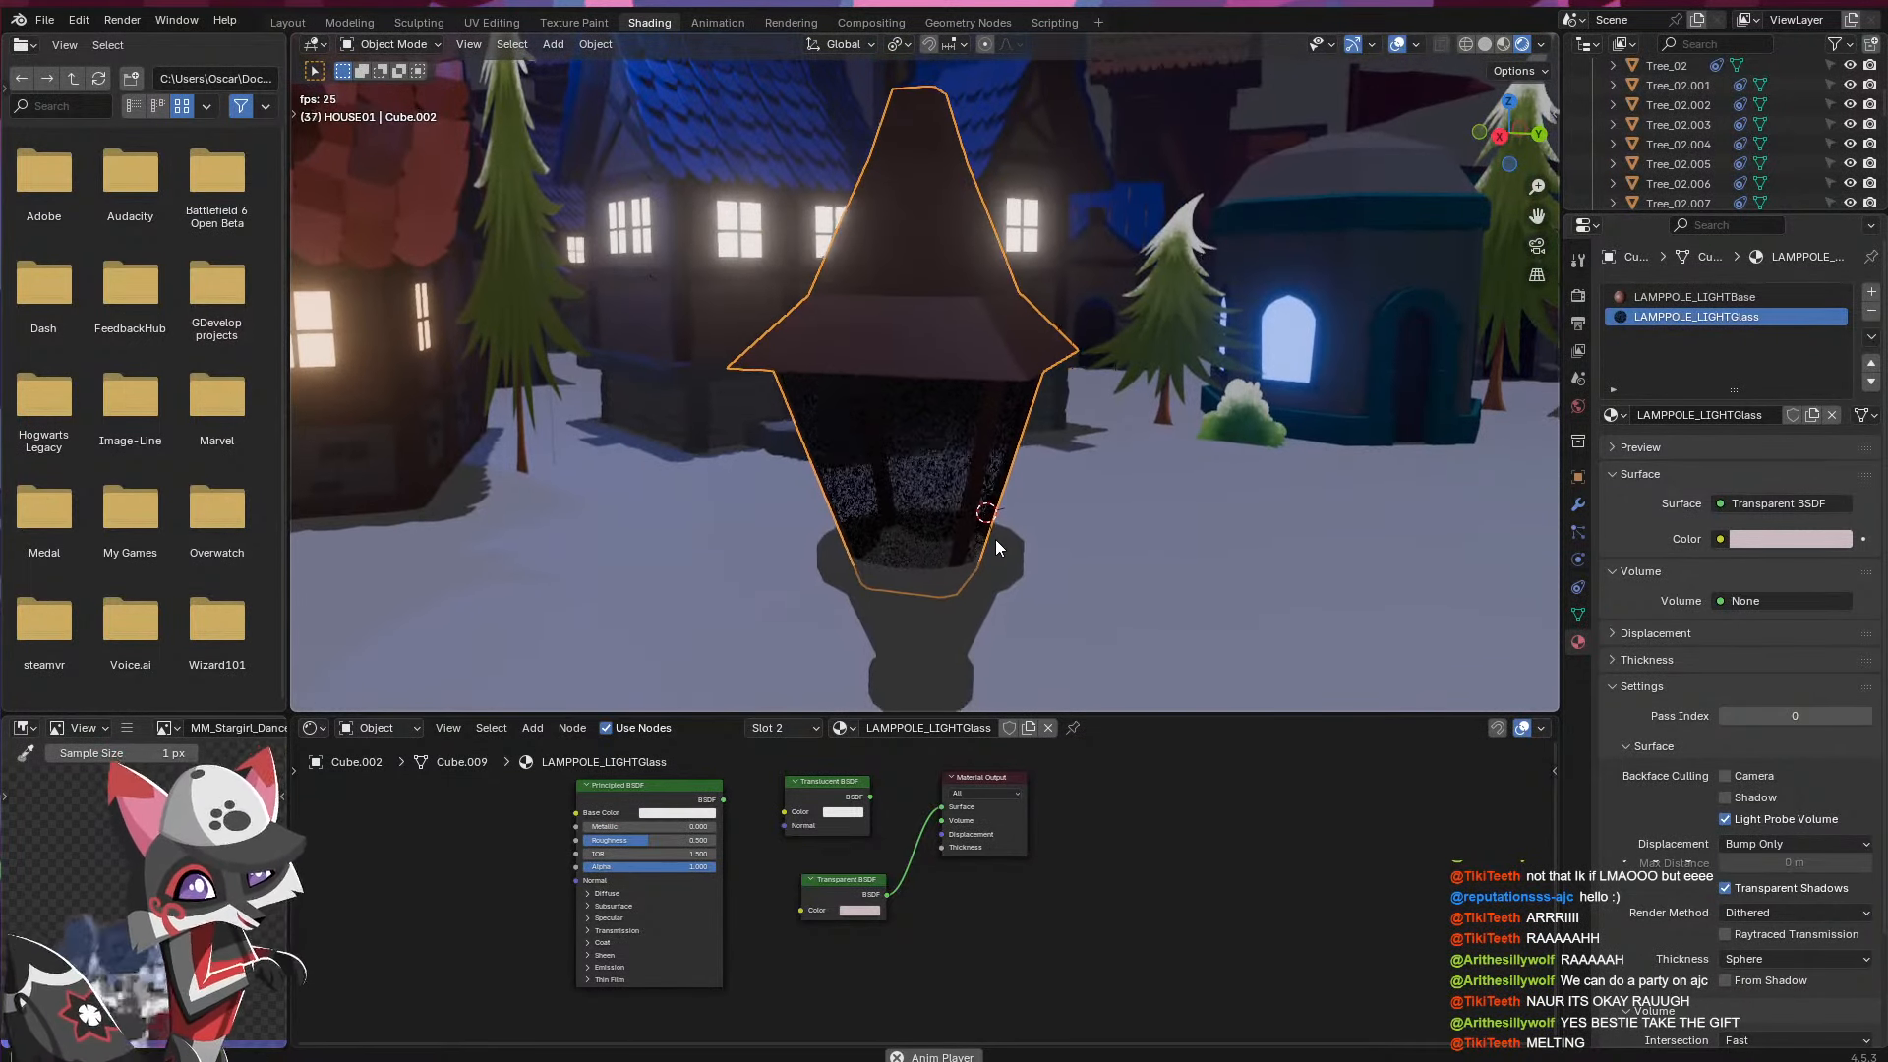
- Insert a Mix Shader before the Material Output, combining Translucent BSDF first and Transparent BSDF second with a factor of 0.858
{"action": "key", "text": "shift+a"}
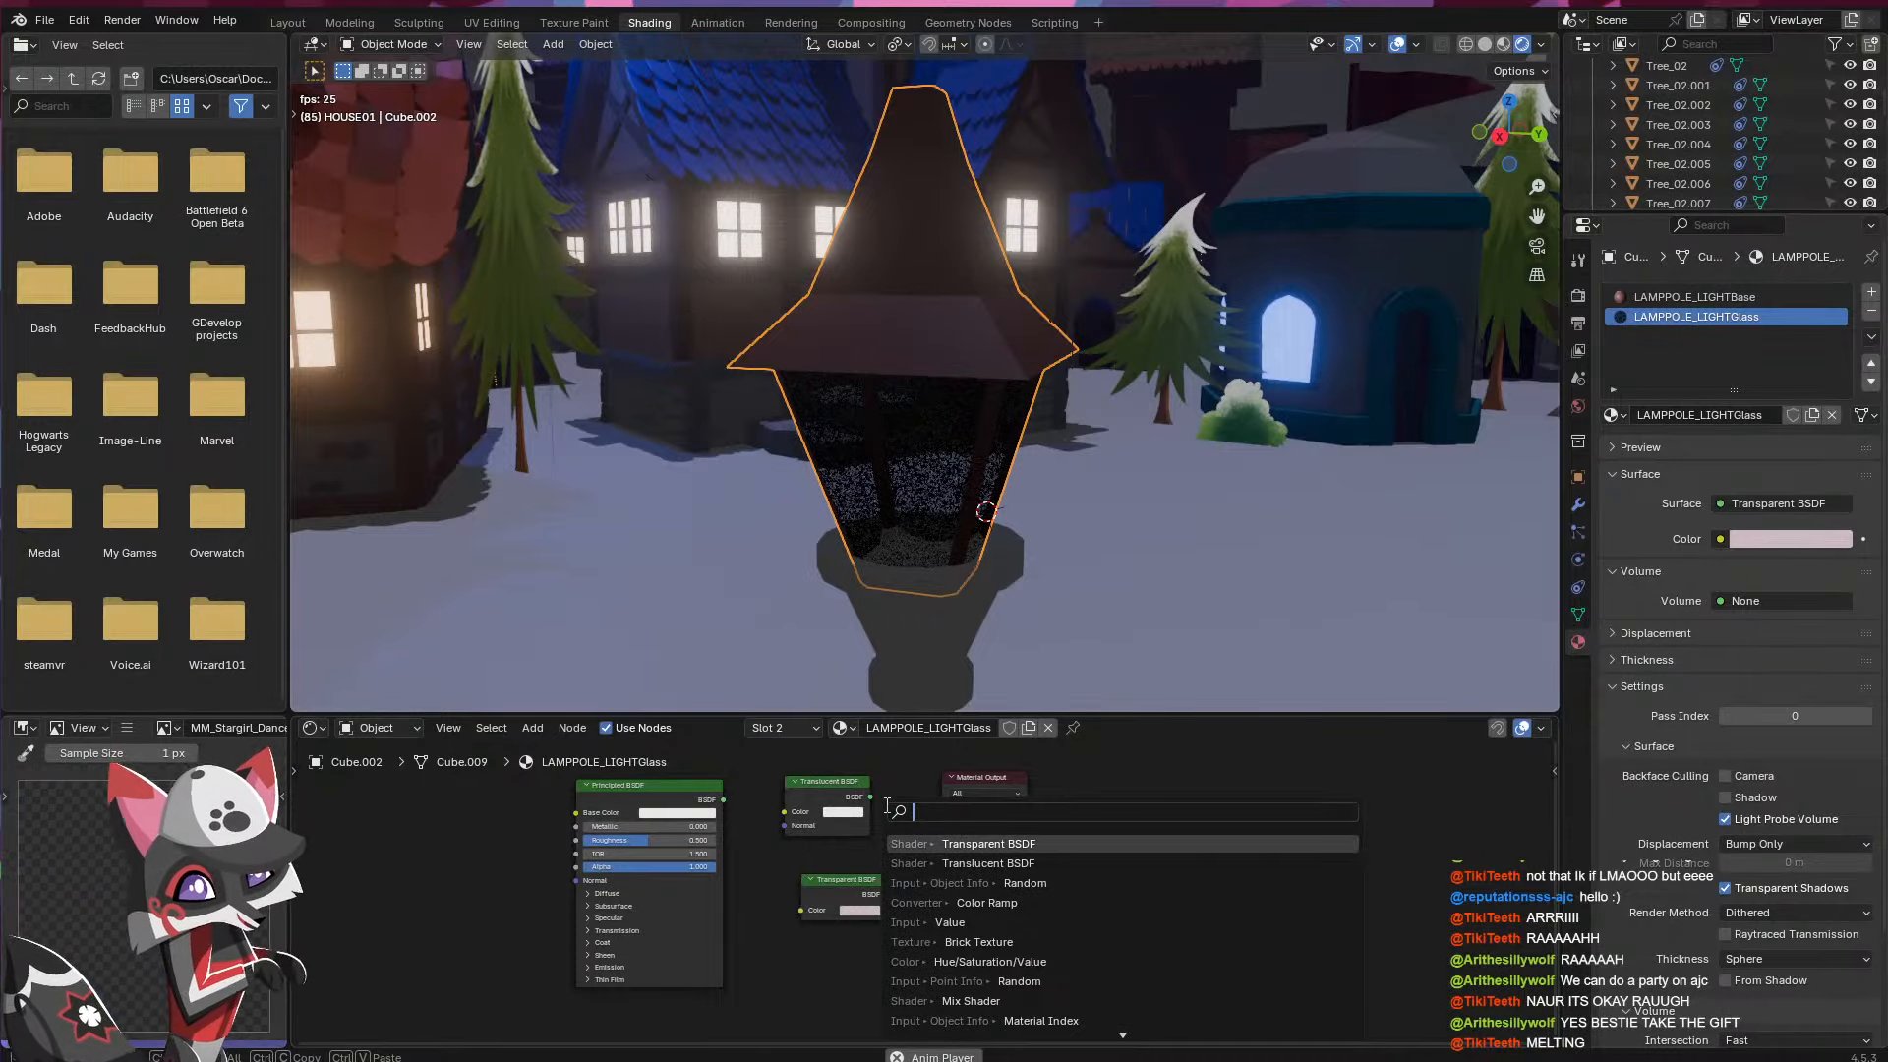
{"action": "type", "text": "mi"}
{"action": "key", "text": "Down"}
{"action": "key", "text": "Down"}
{"action": "key", "text": "Down"}
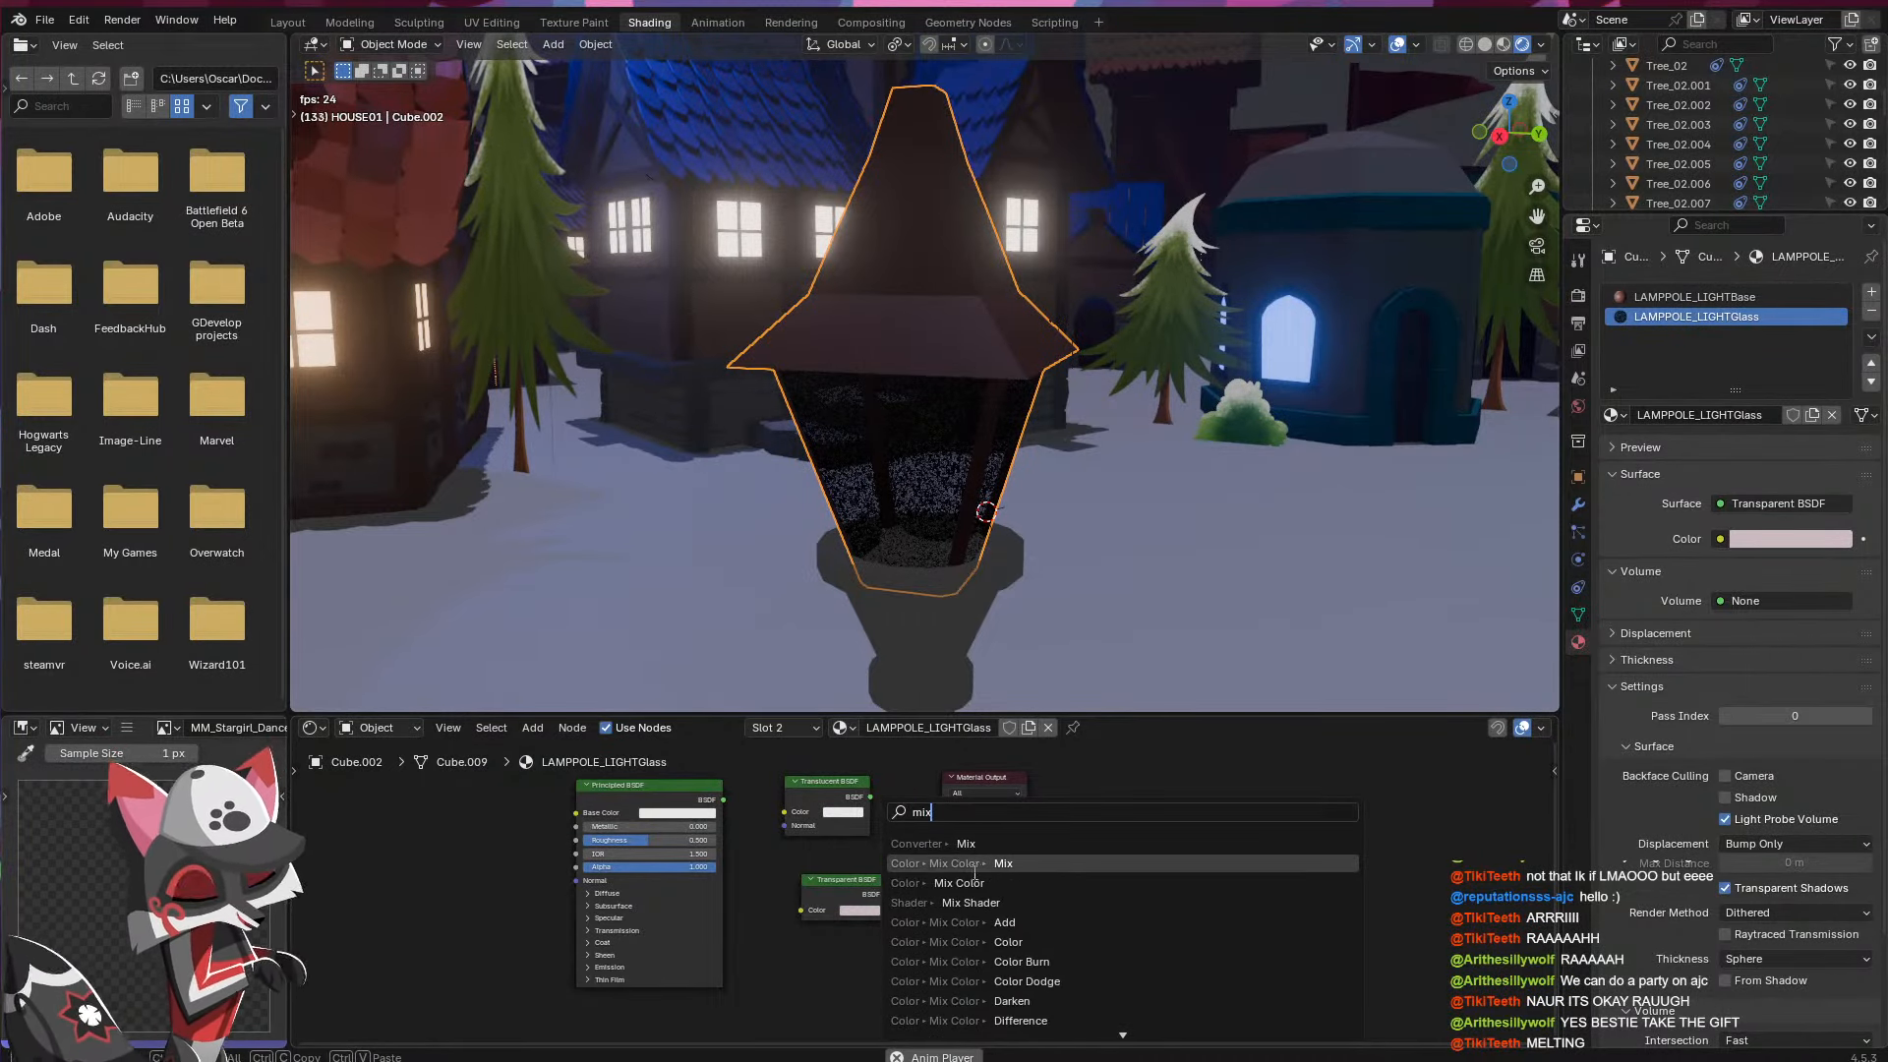
{"action": "key", "text": "Return"}
{"action": "left_click", "coordinate": [910, 806]}
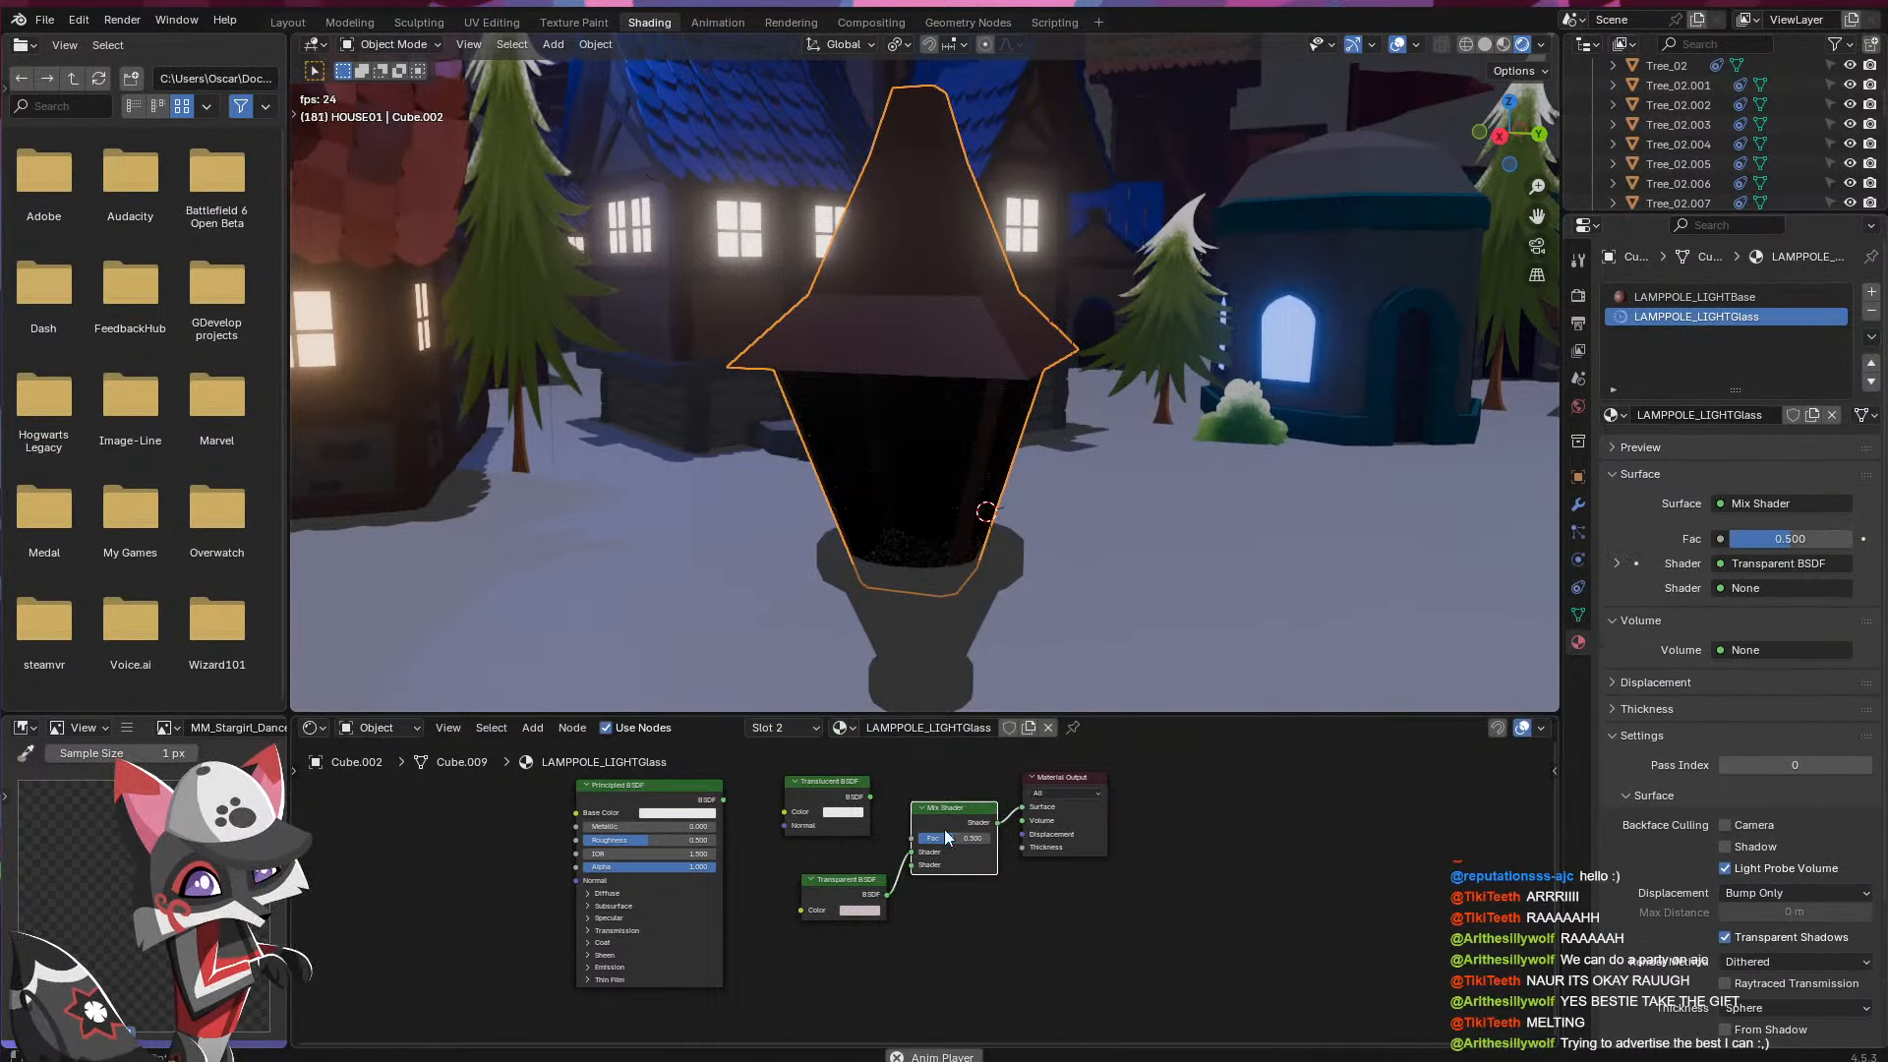
{"action": "left_click_drag", "start_coordinate": [911, 852], "coordinate": [971, 836]}
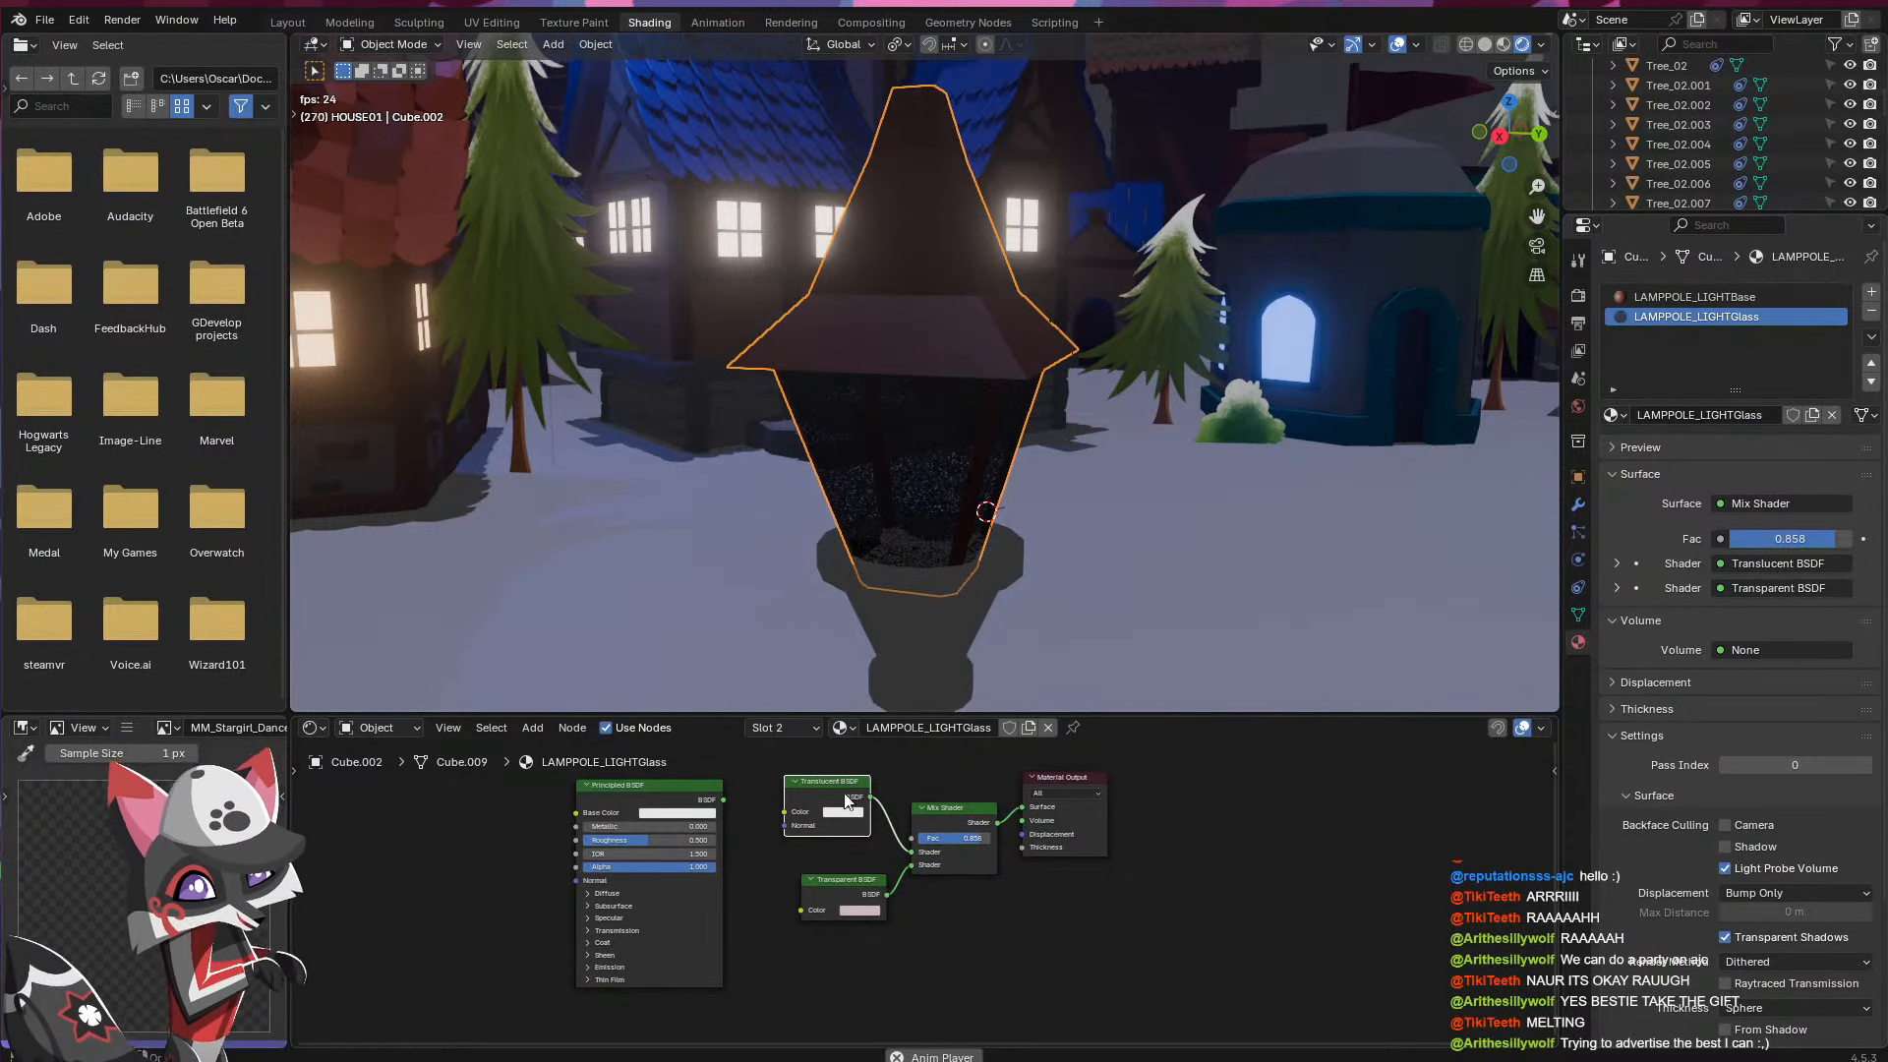
- Replace the Translucent BSDF node with an Emission node connected to the Mix Shader's first shader input
{"action": "key", "text": "x"}
{"action": "key", "text": "shift+a"}
{"action": "type", "text": "em"}
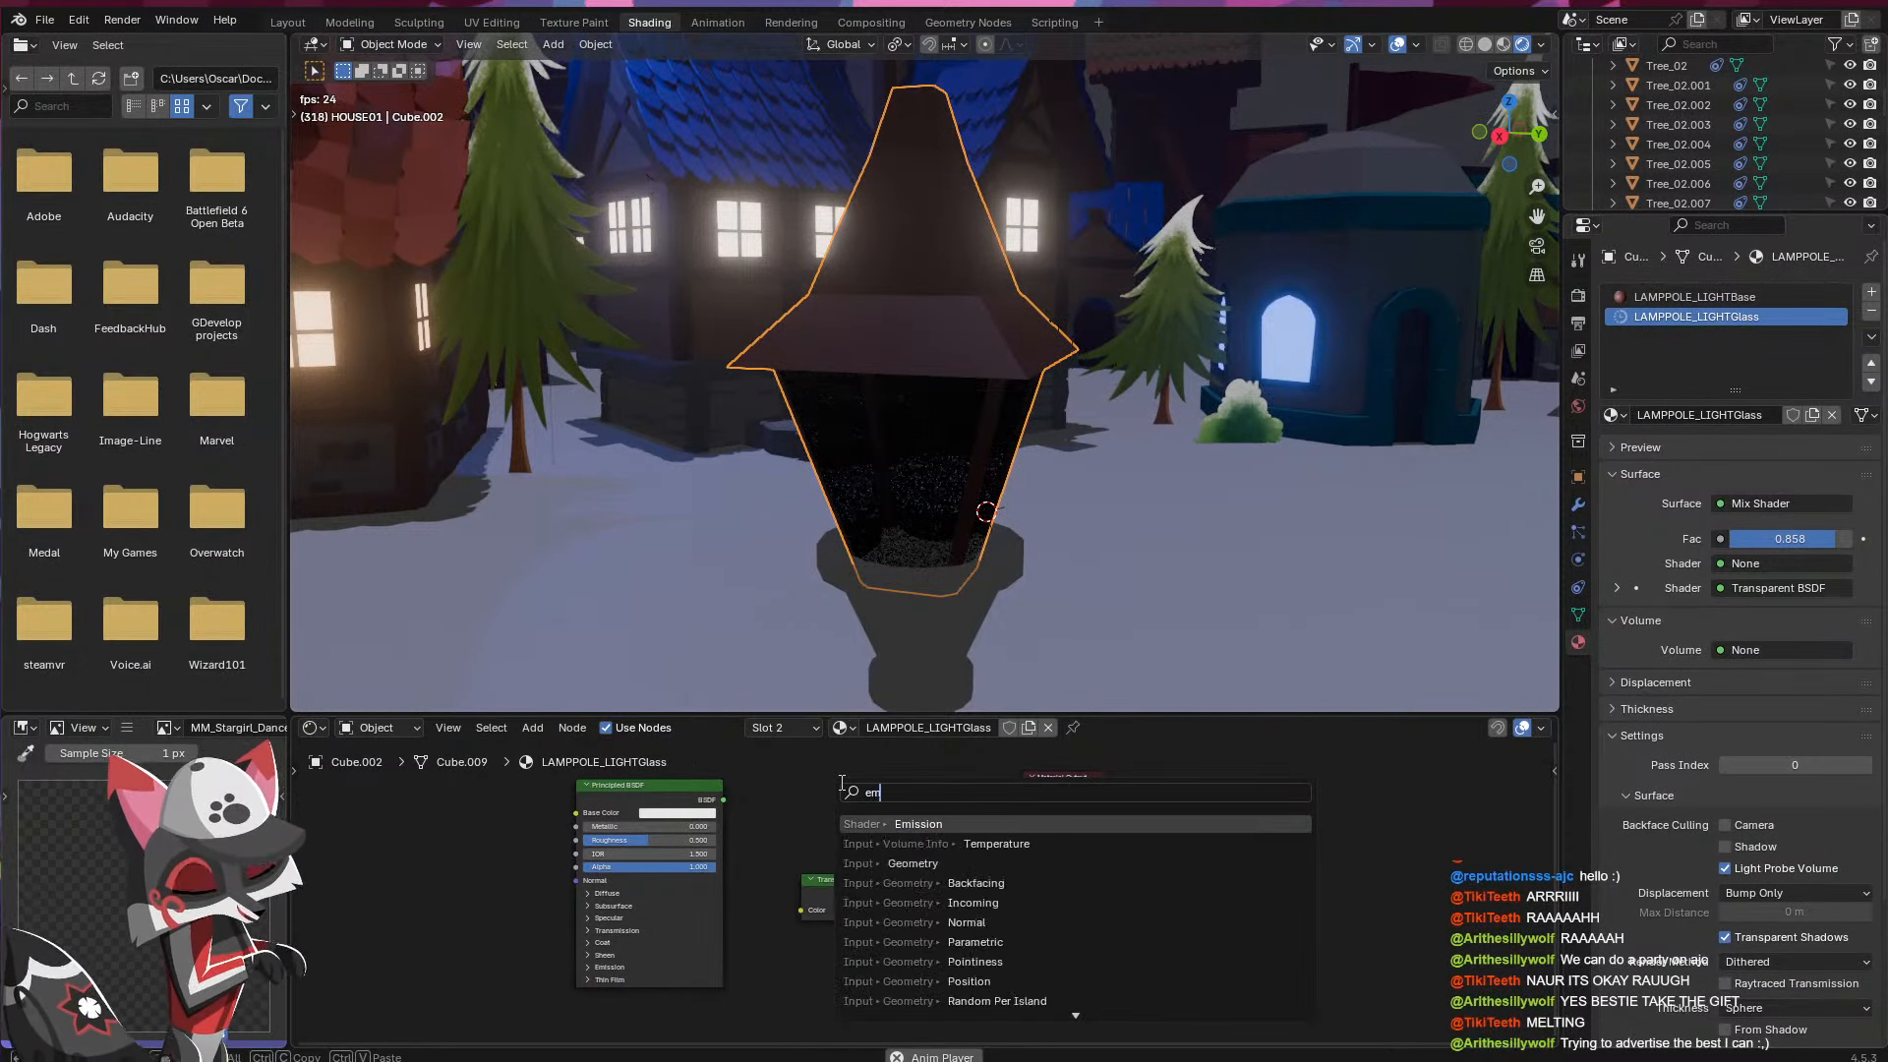
{"action": "left_click", "coordinate": [906, 823]}
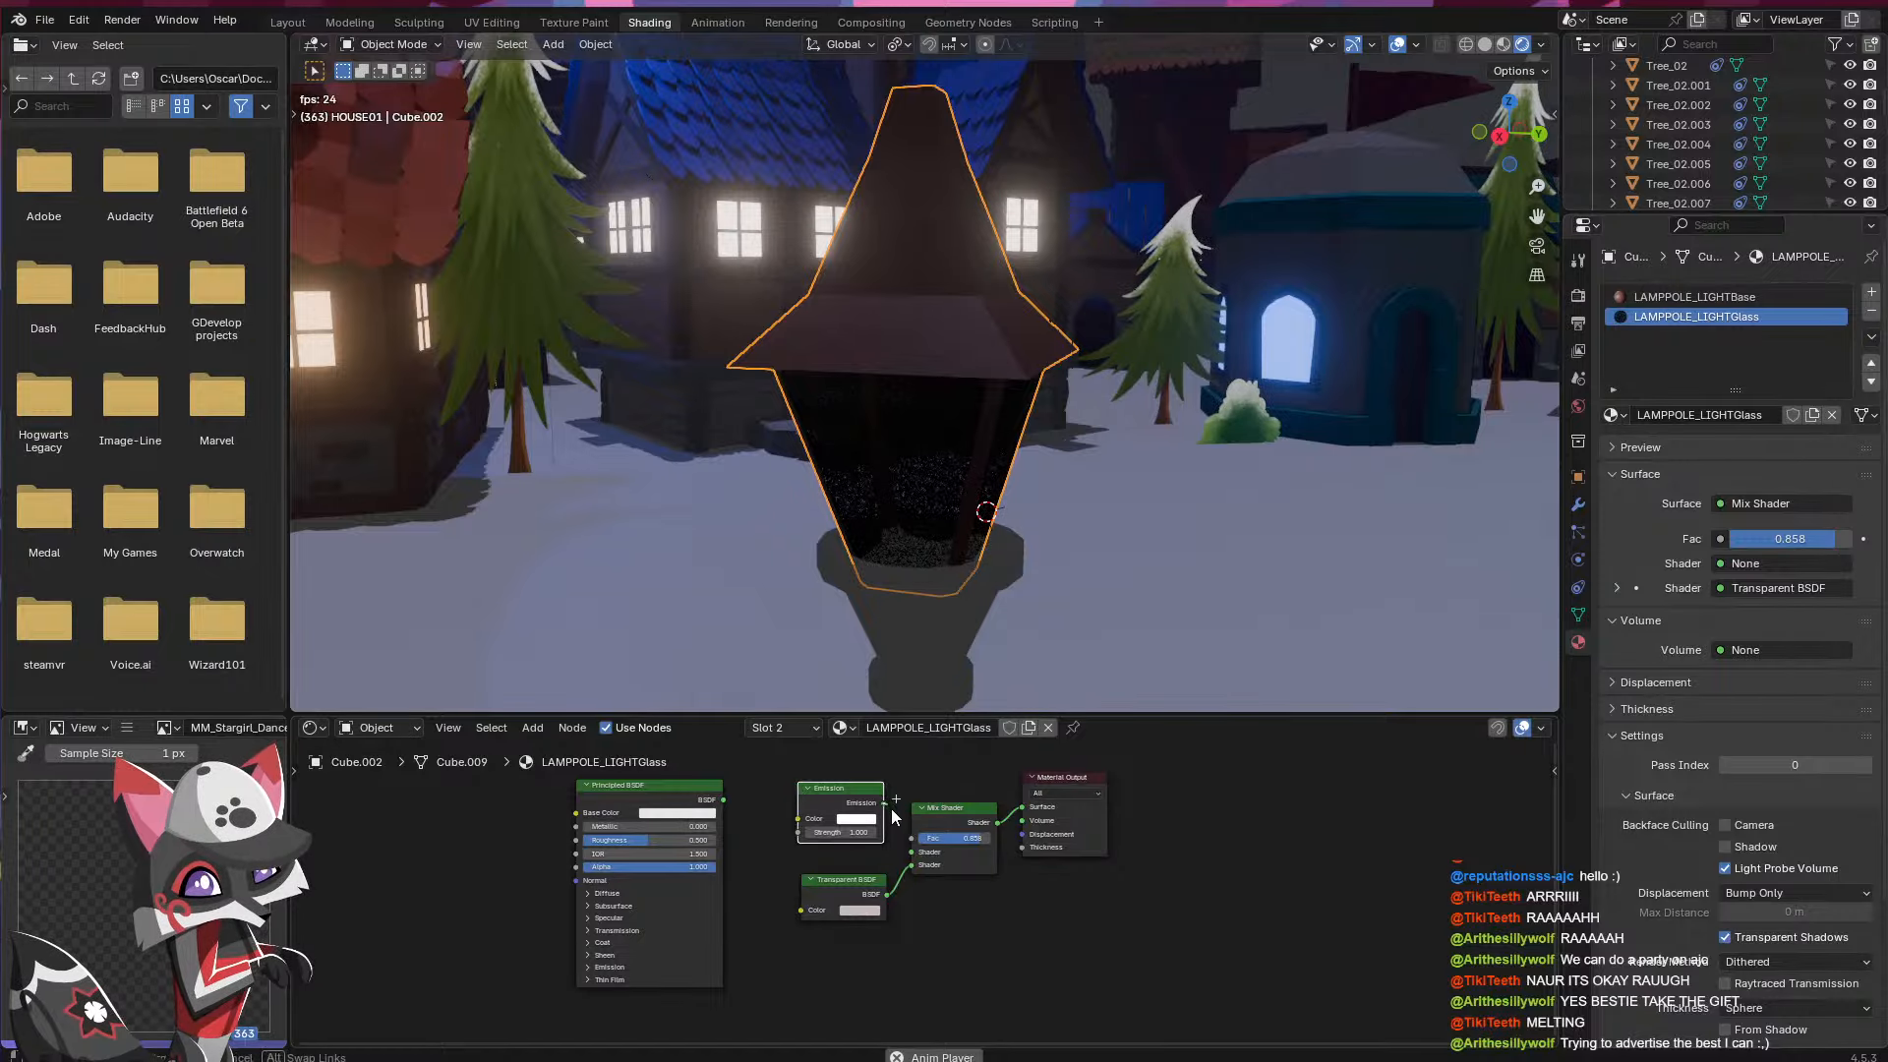
{"action": "left_click_drag", "start_coordinate": [915, 858], "coordinate": [911, 851]}
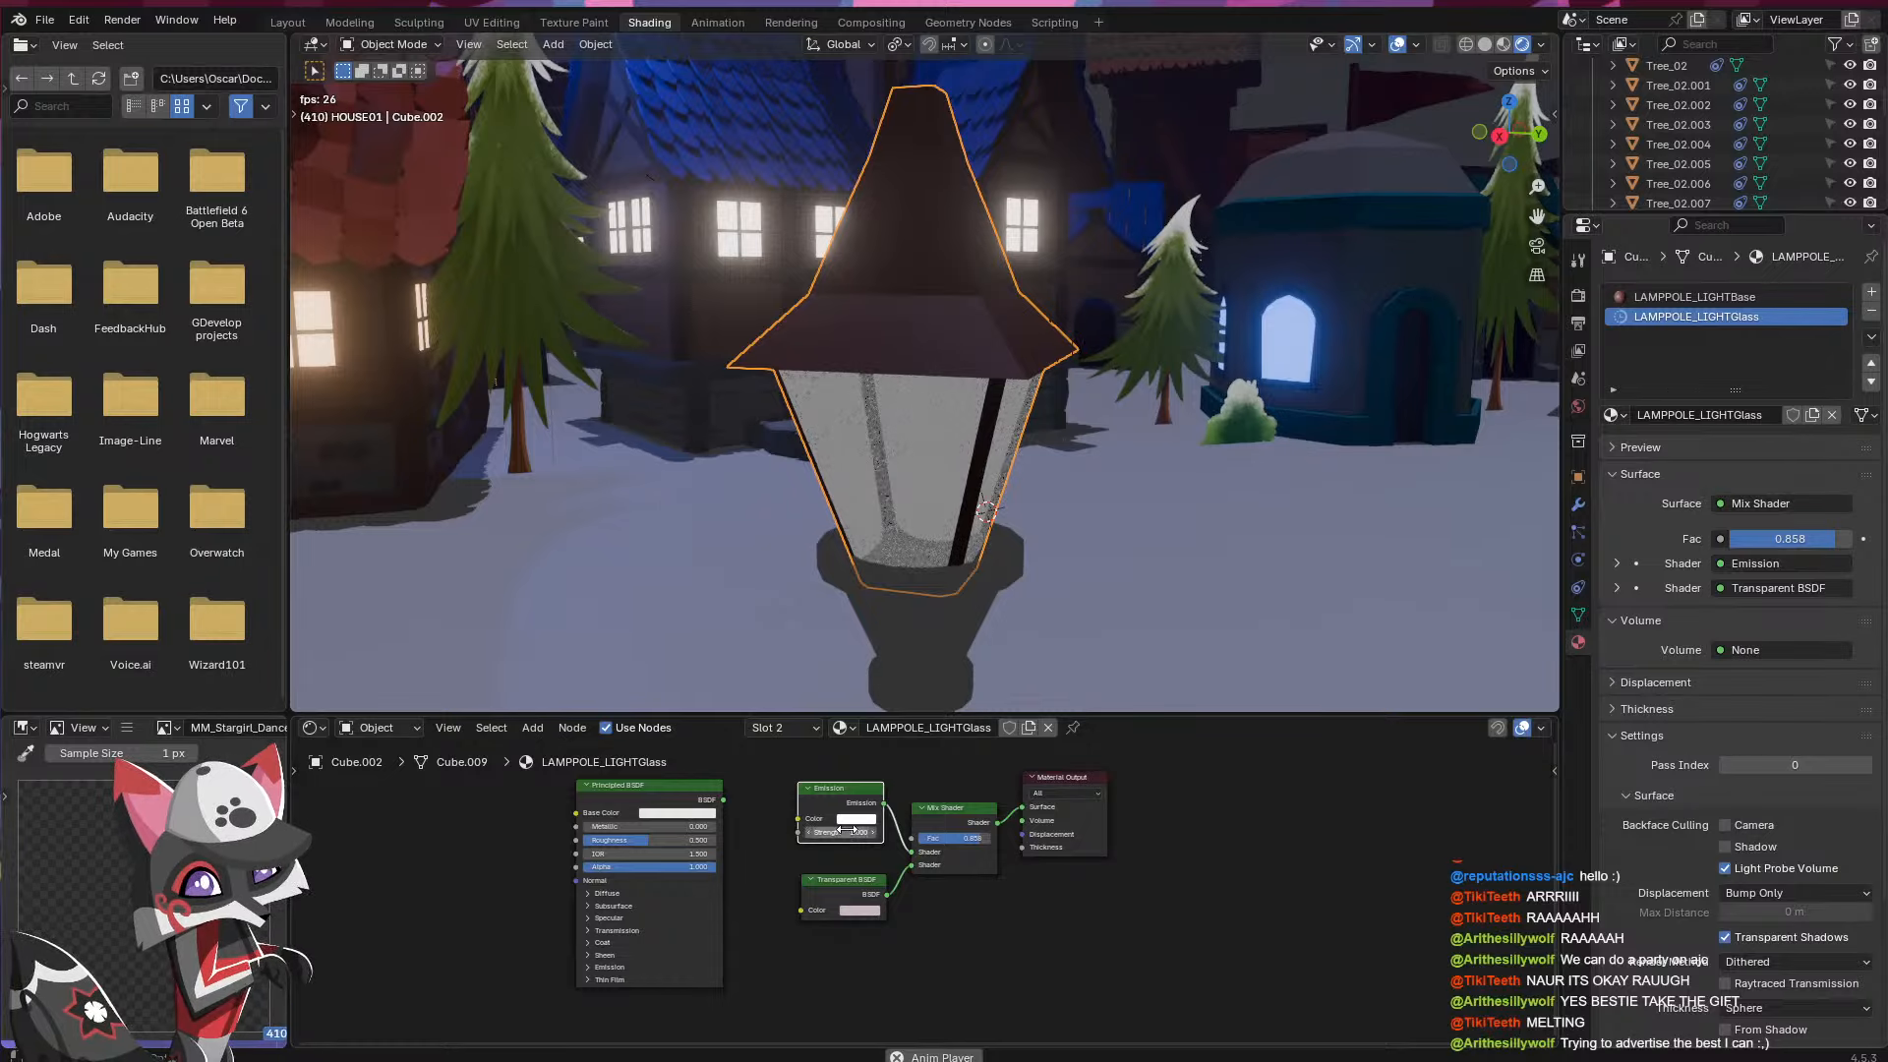
- Give the Emission node a golden yellow colour (#FFC900) and balance its strength against a Mix Shader factor of 0.775
{"action": "left_click", "coordinate": [856, 818]}
{"action": "left_click", "coordinate": [856, 698]}
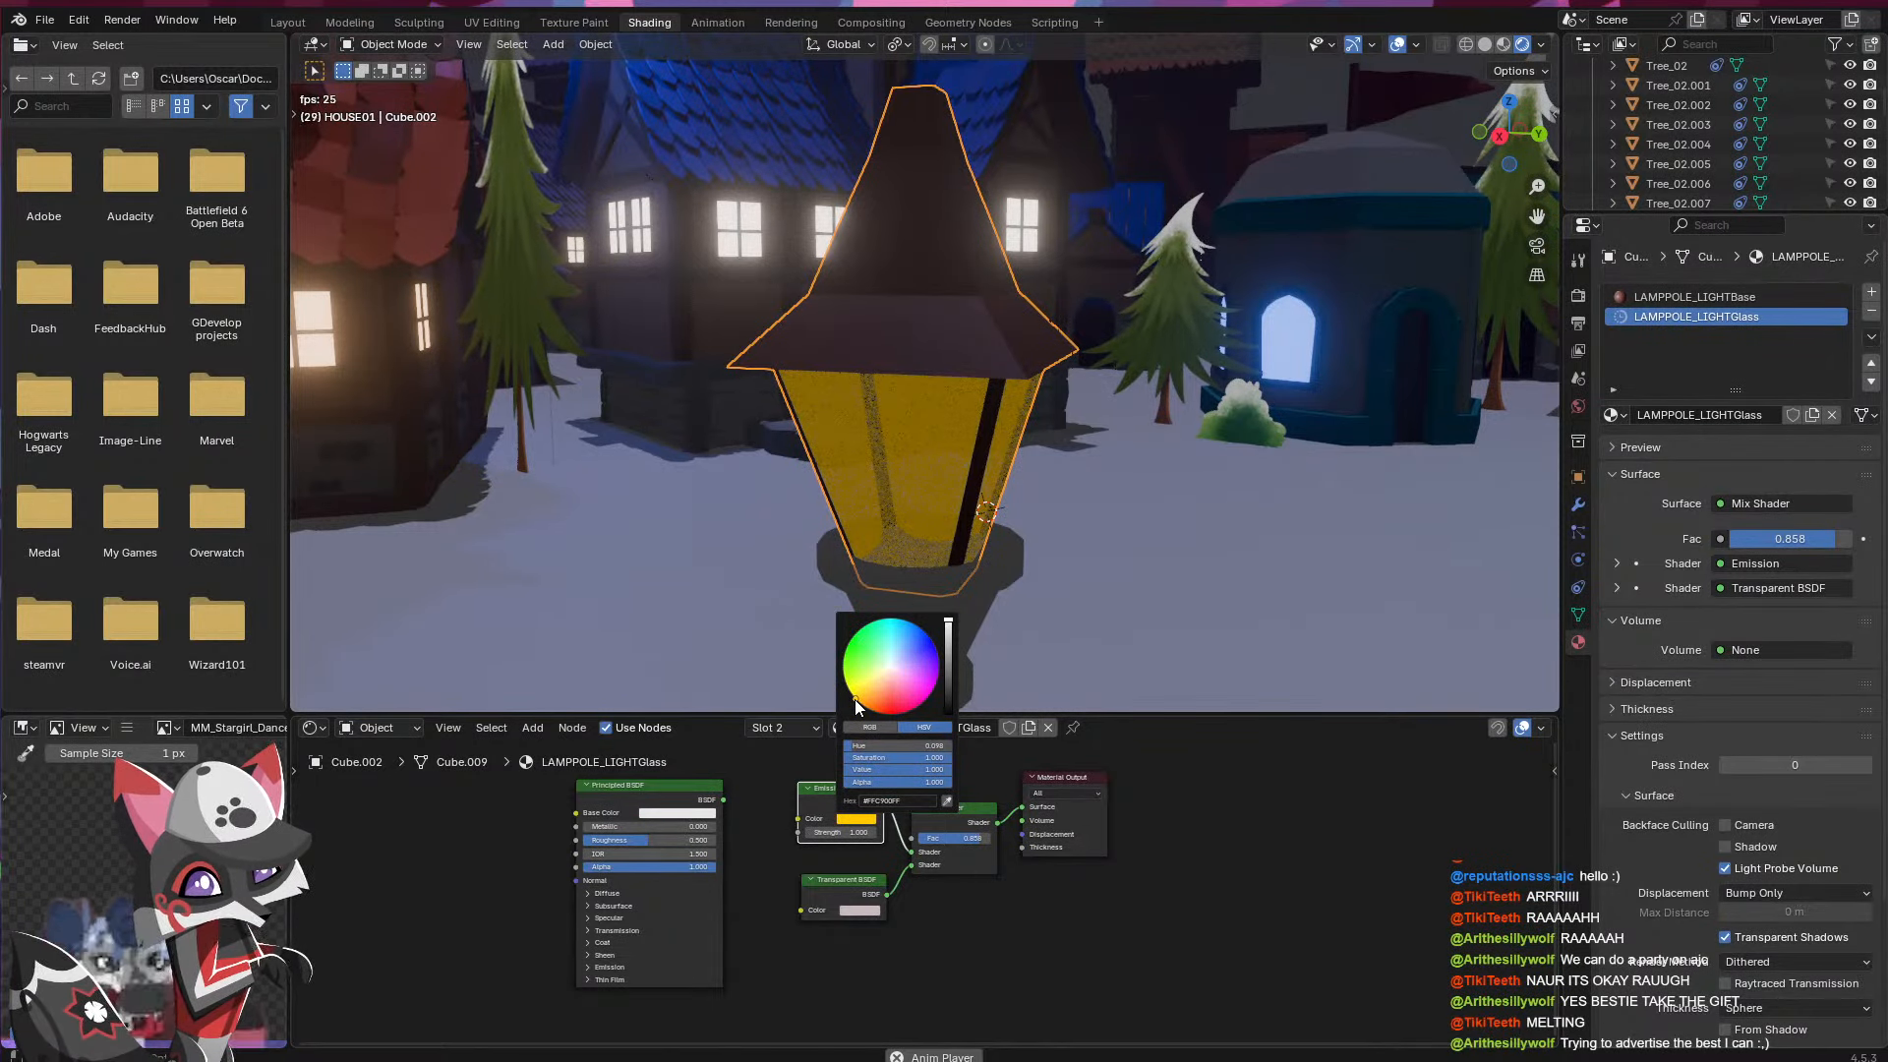
{"action": "left_click_drag", "start_coordinate": [852, 832], "coordinate": [1131, 831]}
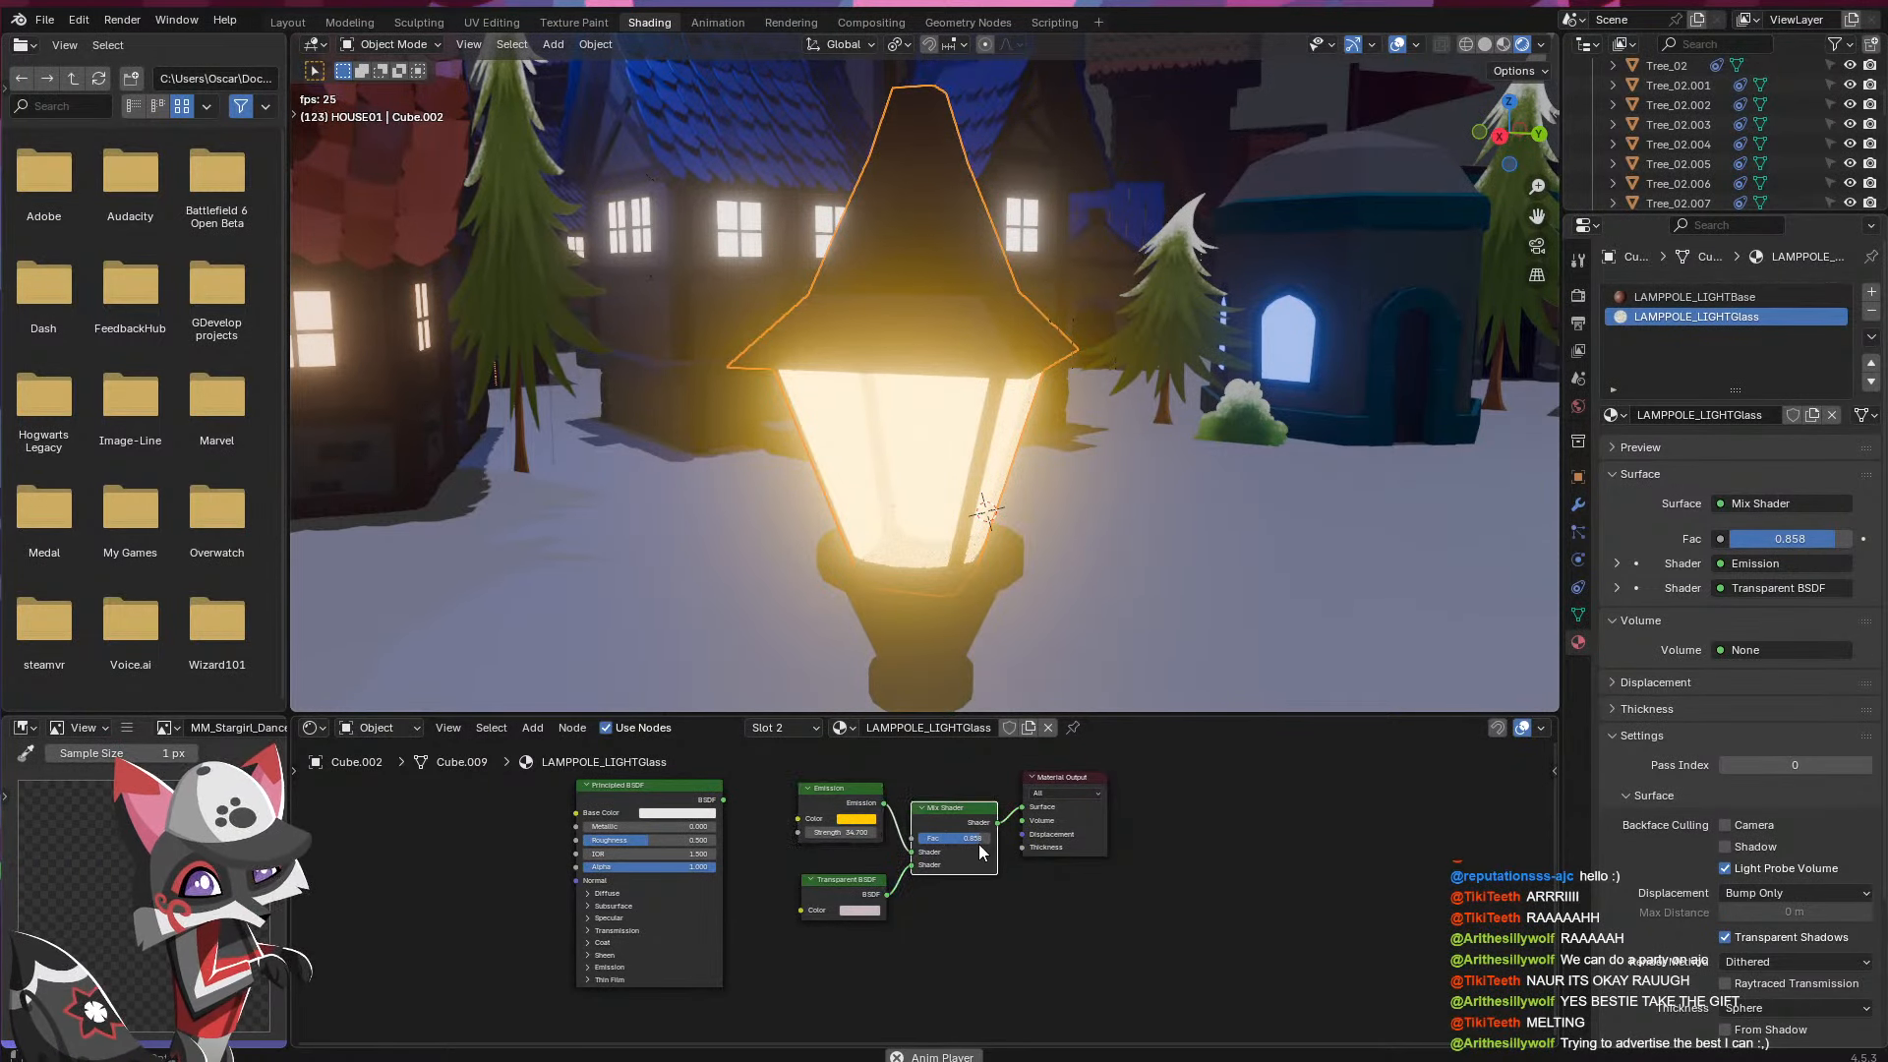
{"action": "mouse_move", "coordinate": [984, 843]}
{"action": "left_mouse_down"}
{"action": "mouse_move", "coordinate": [1015, 844]}
{"action": "mouse_move", "coordinate": [969, 838]}
{"action": "left_mouse_up"}
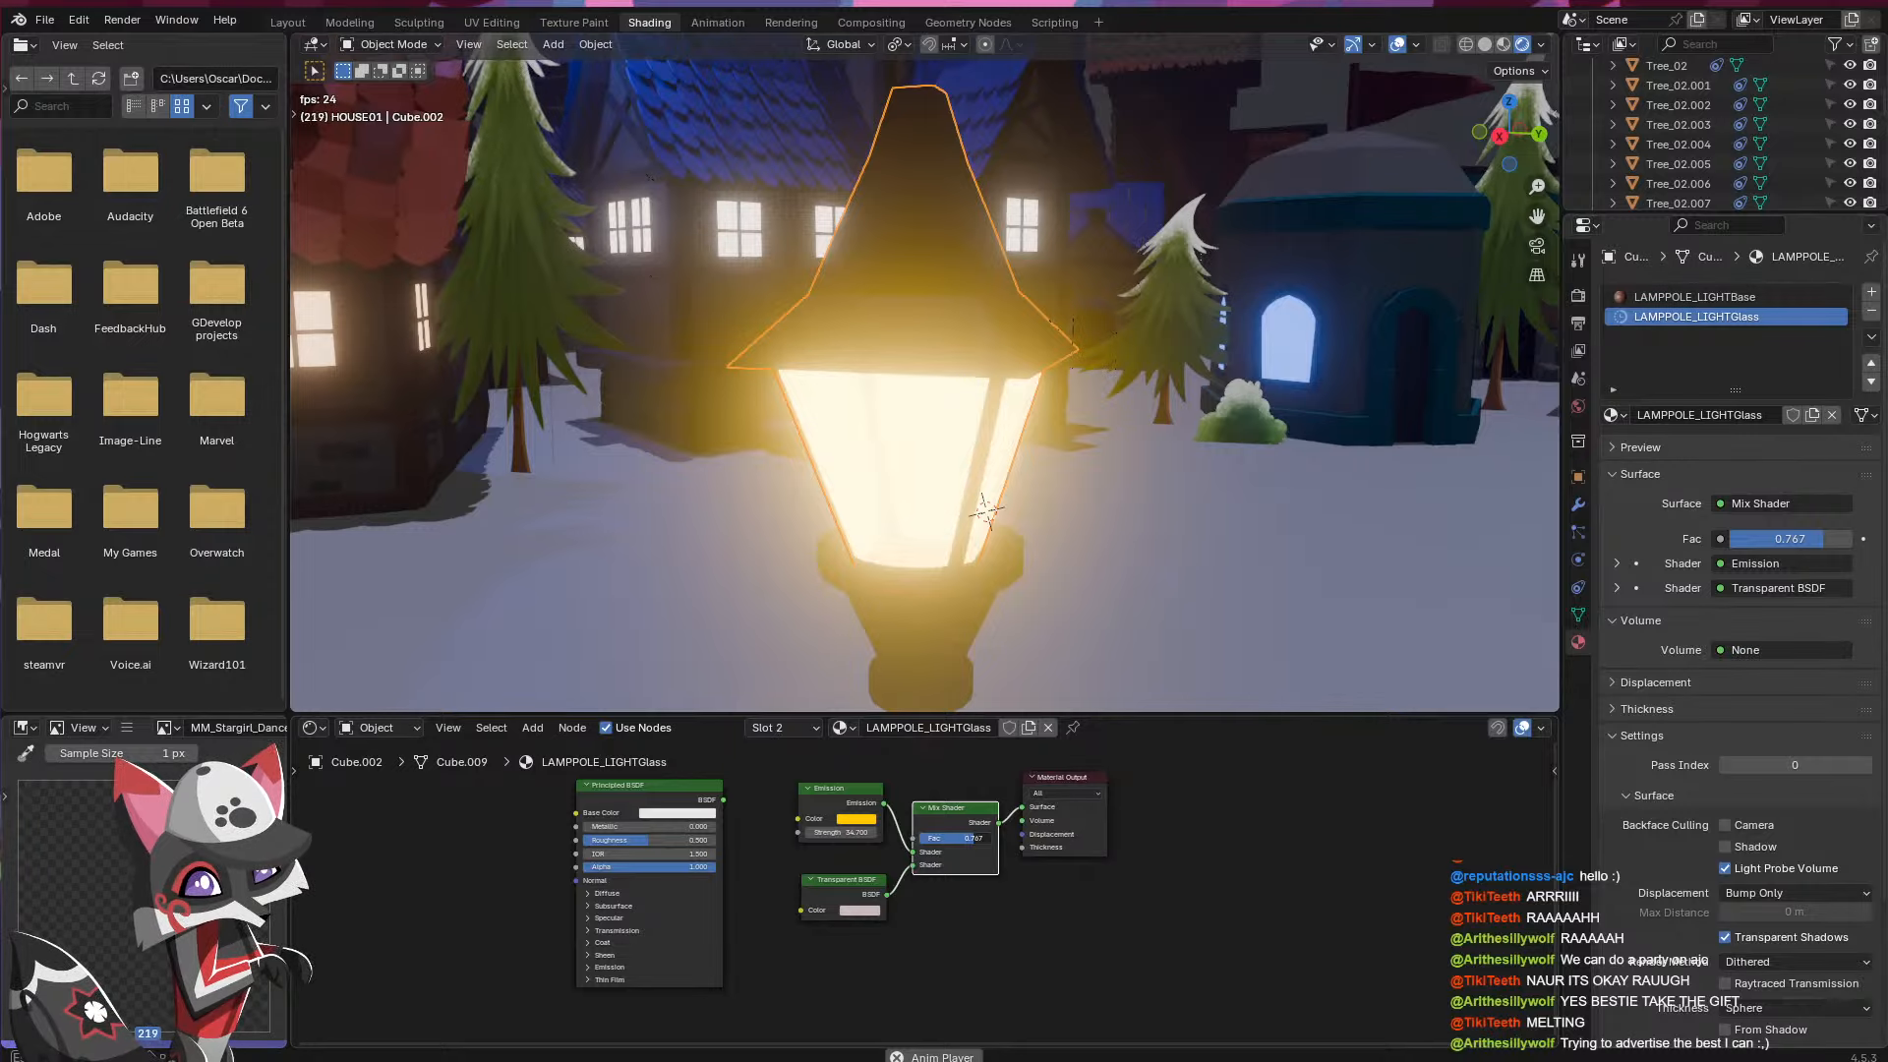
{"action": "left_click_drag", "start_coordinate": [828, 832], "coordinate": [715, 832]}
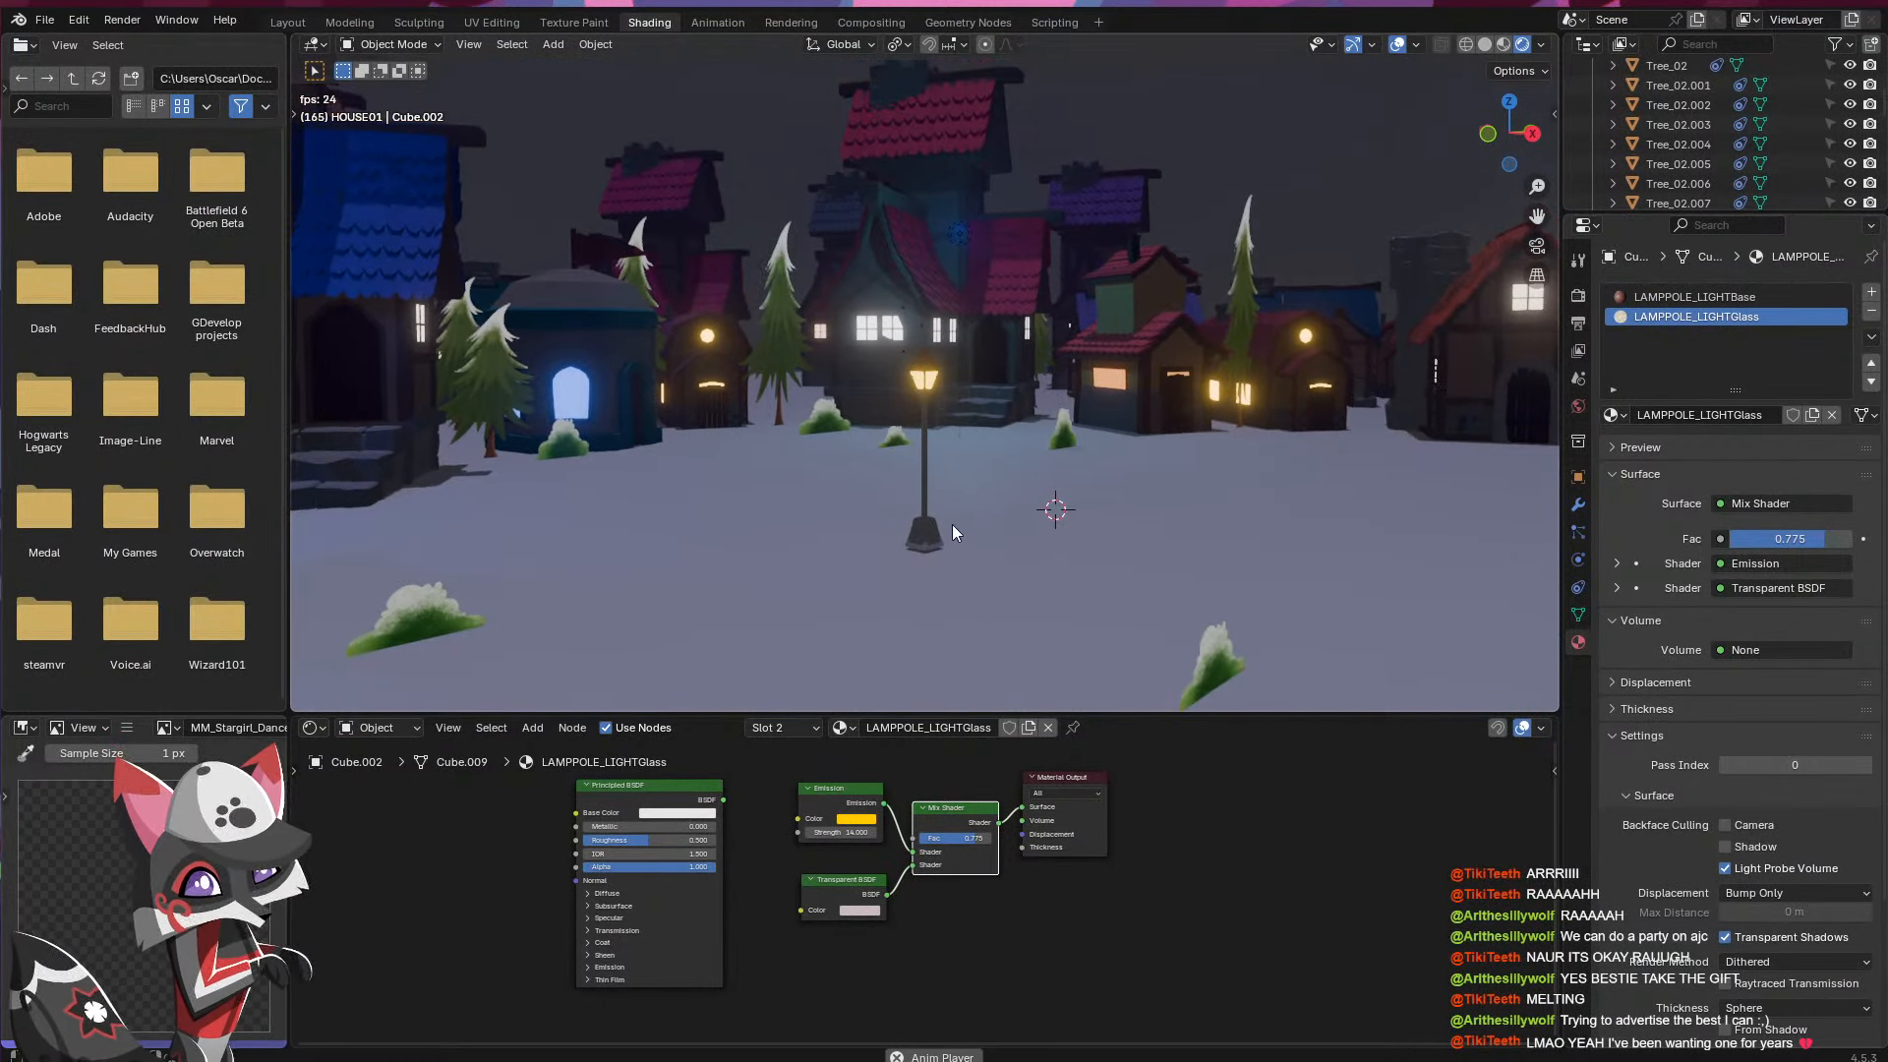
- Show the scene in Material Preview shading and set the glass's Mix Shader factor to 0.942
{"action": "key", "text": "z"}
{"action": "left_click", "coordinate": [1028, 549]}
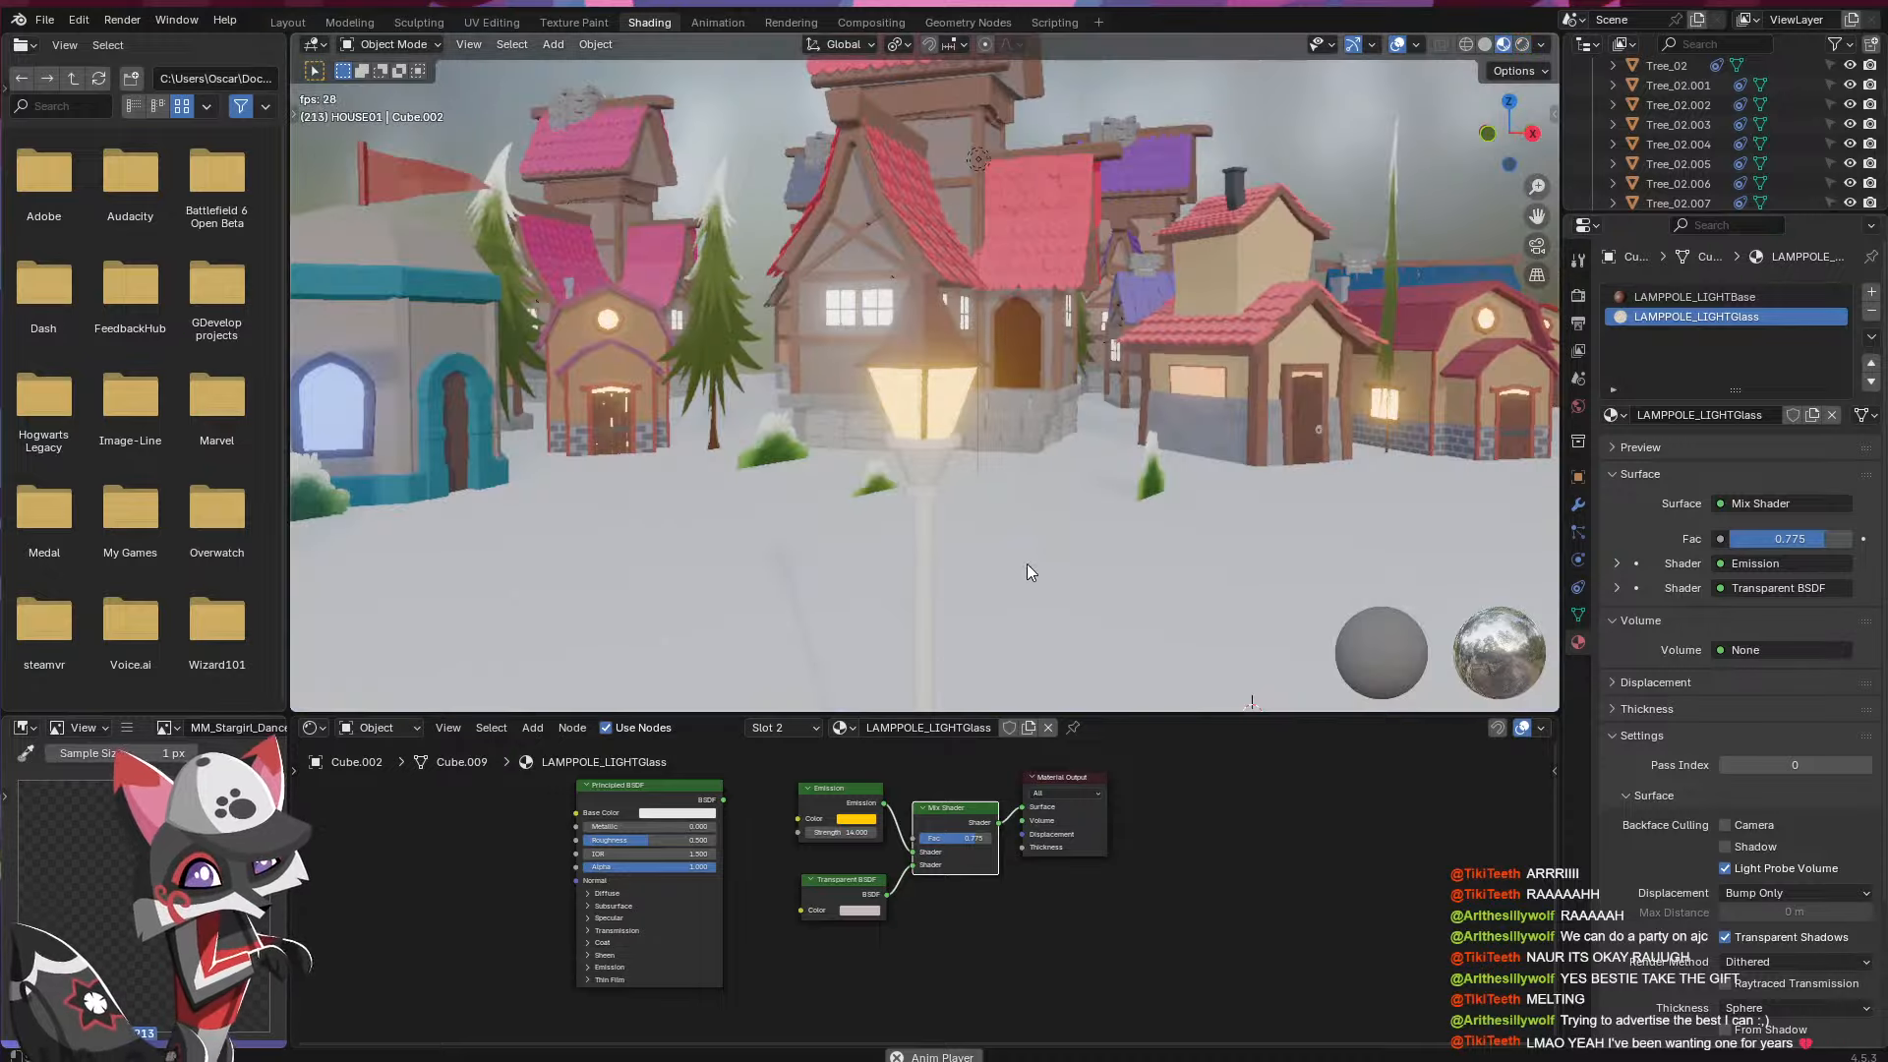
{"action": "key", "text": "BackSpace"}
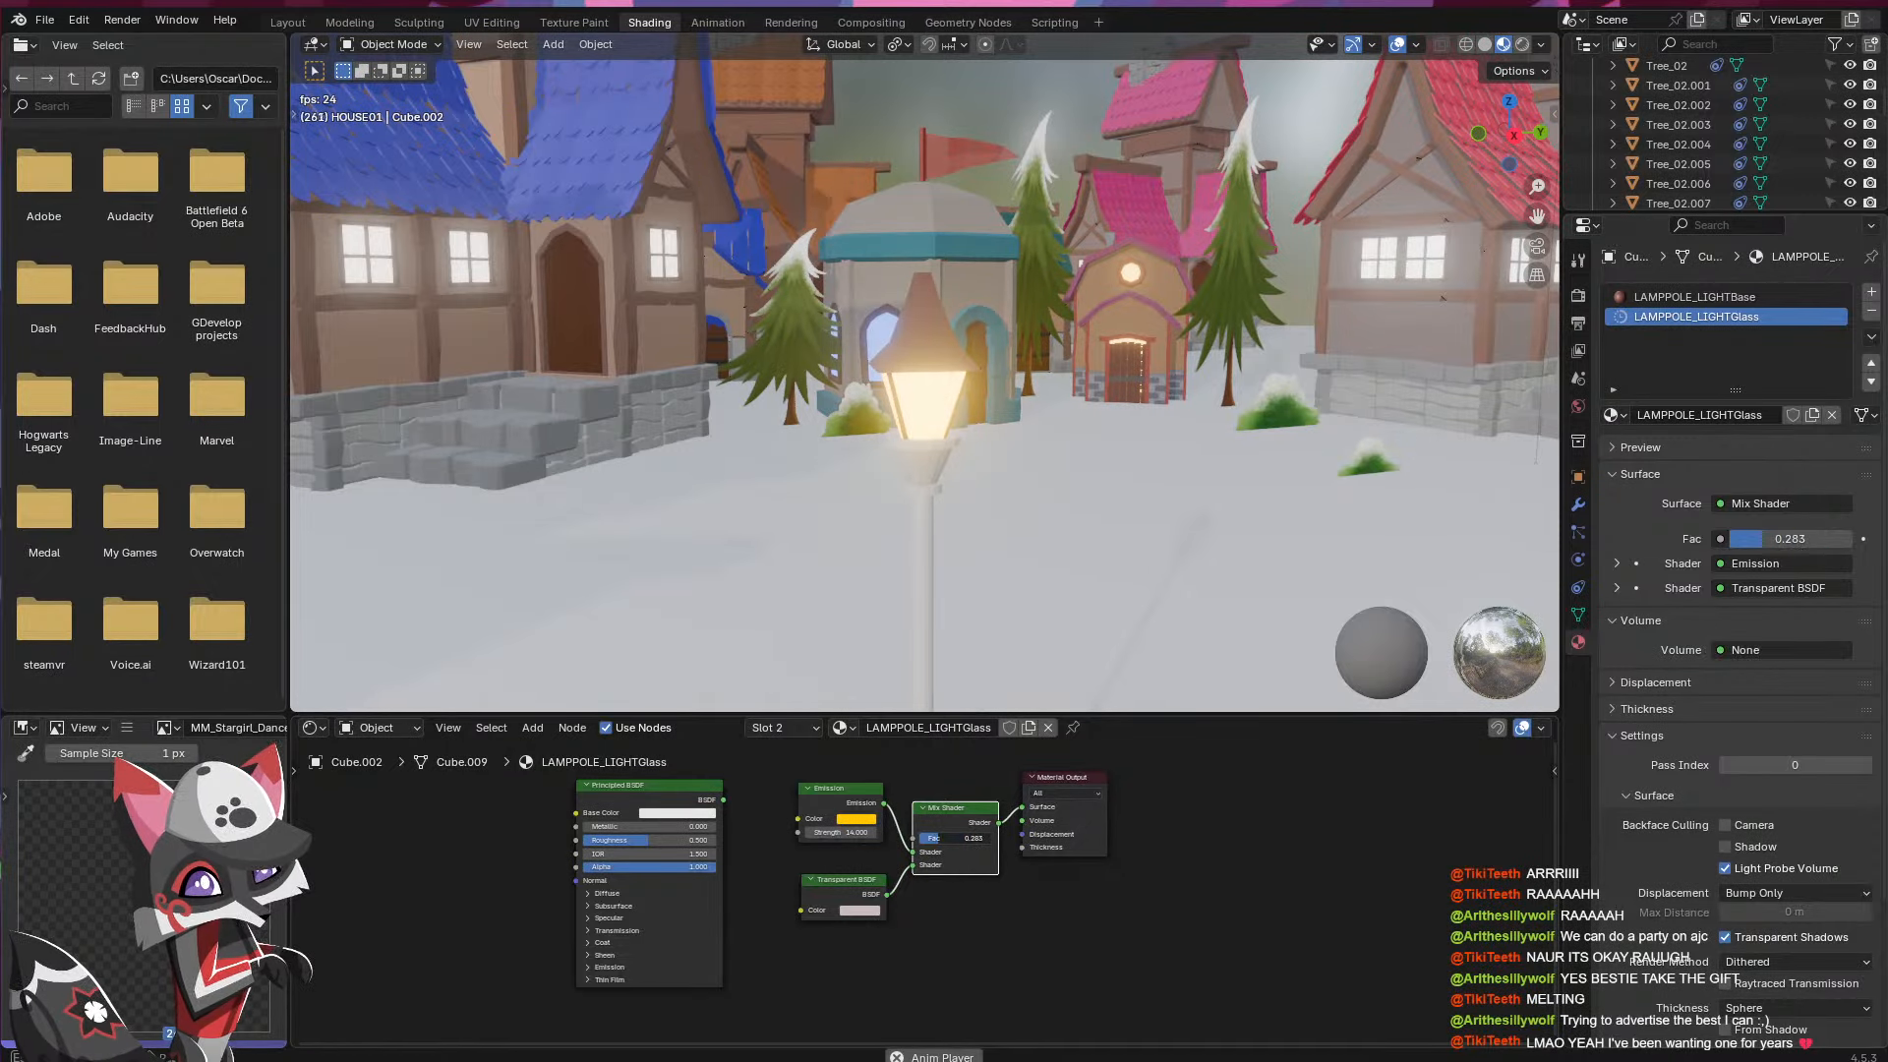
{"action": "left_click_drag", "start_coordinate": [932, 848], "coordinate": [983, 841]}
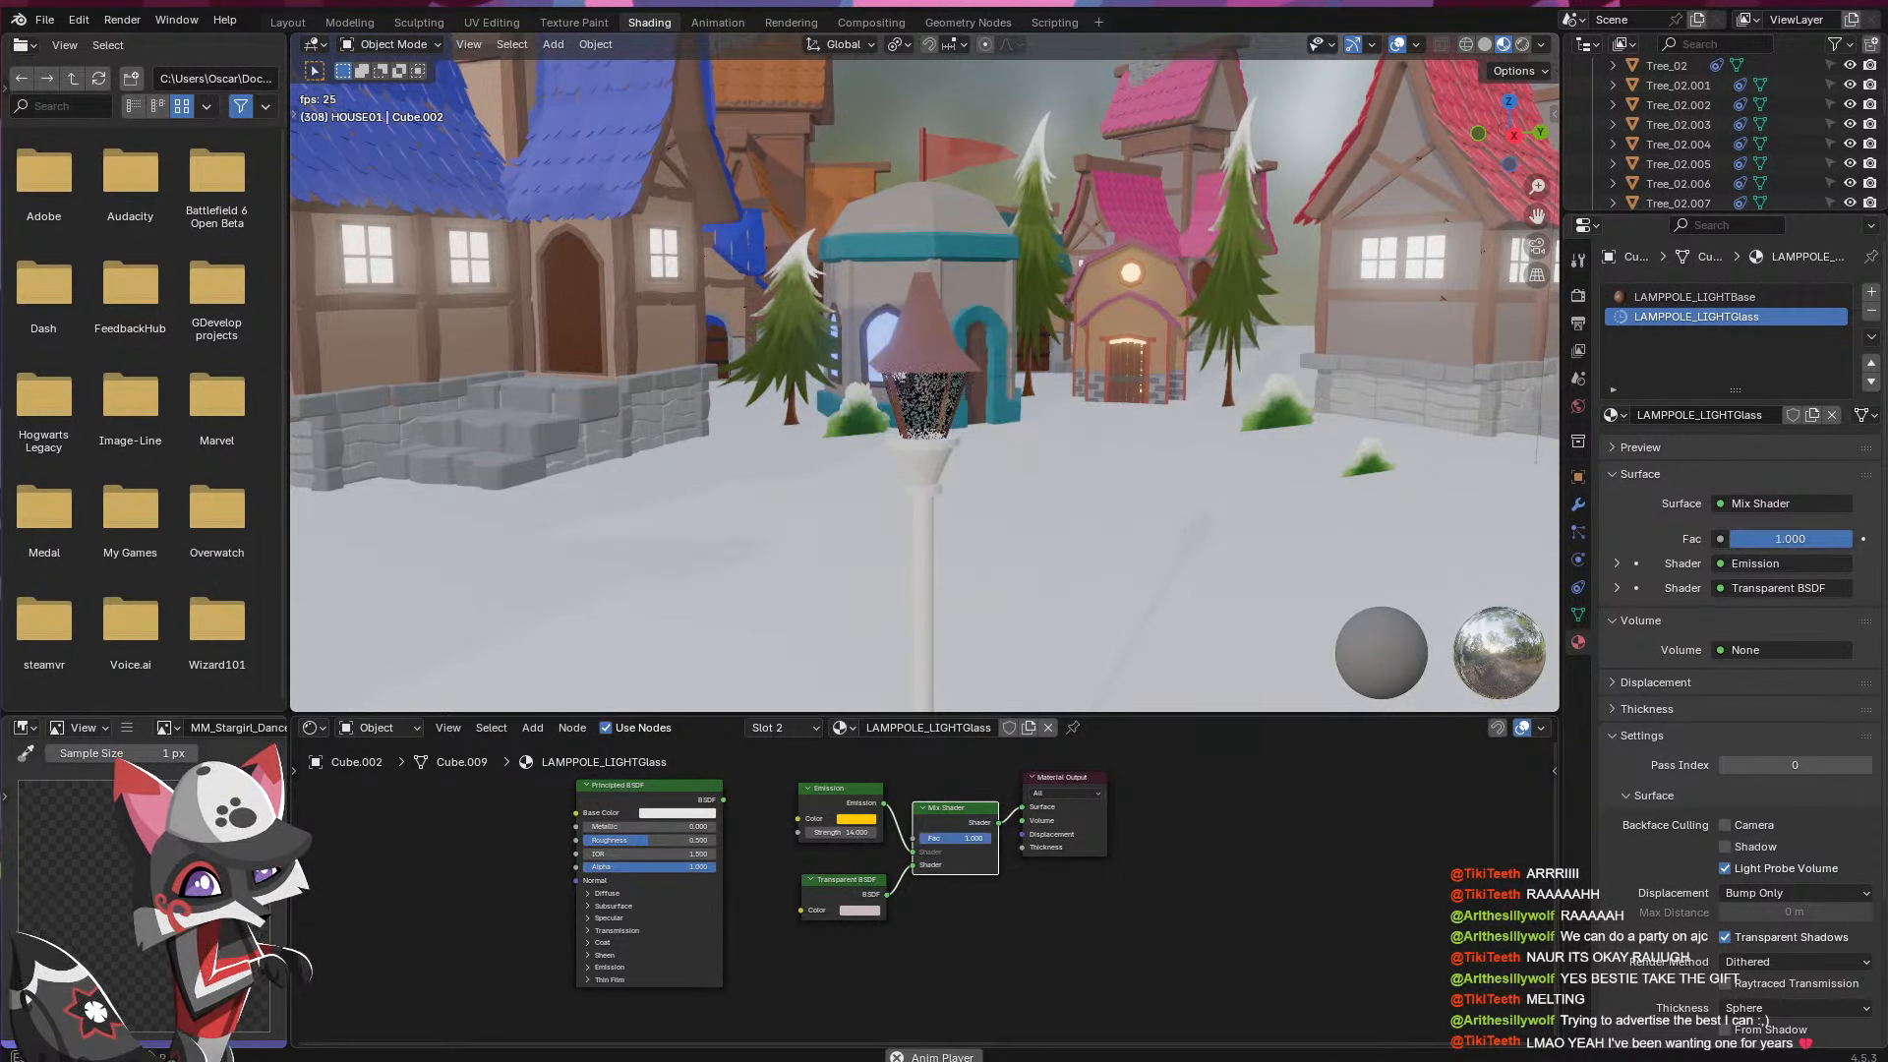
{"action": "left_click", "coordinate": [983, 840]}
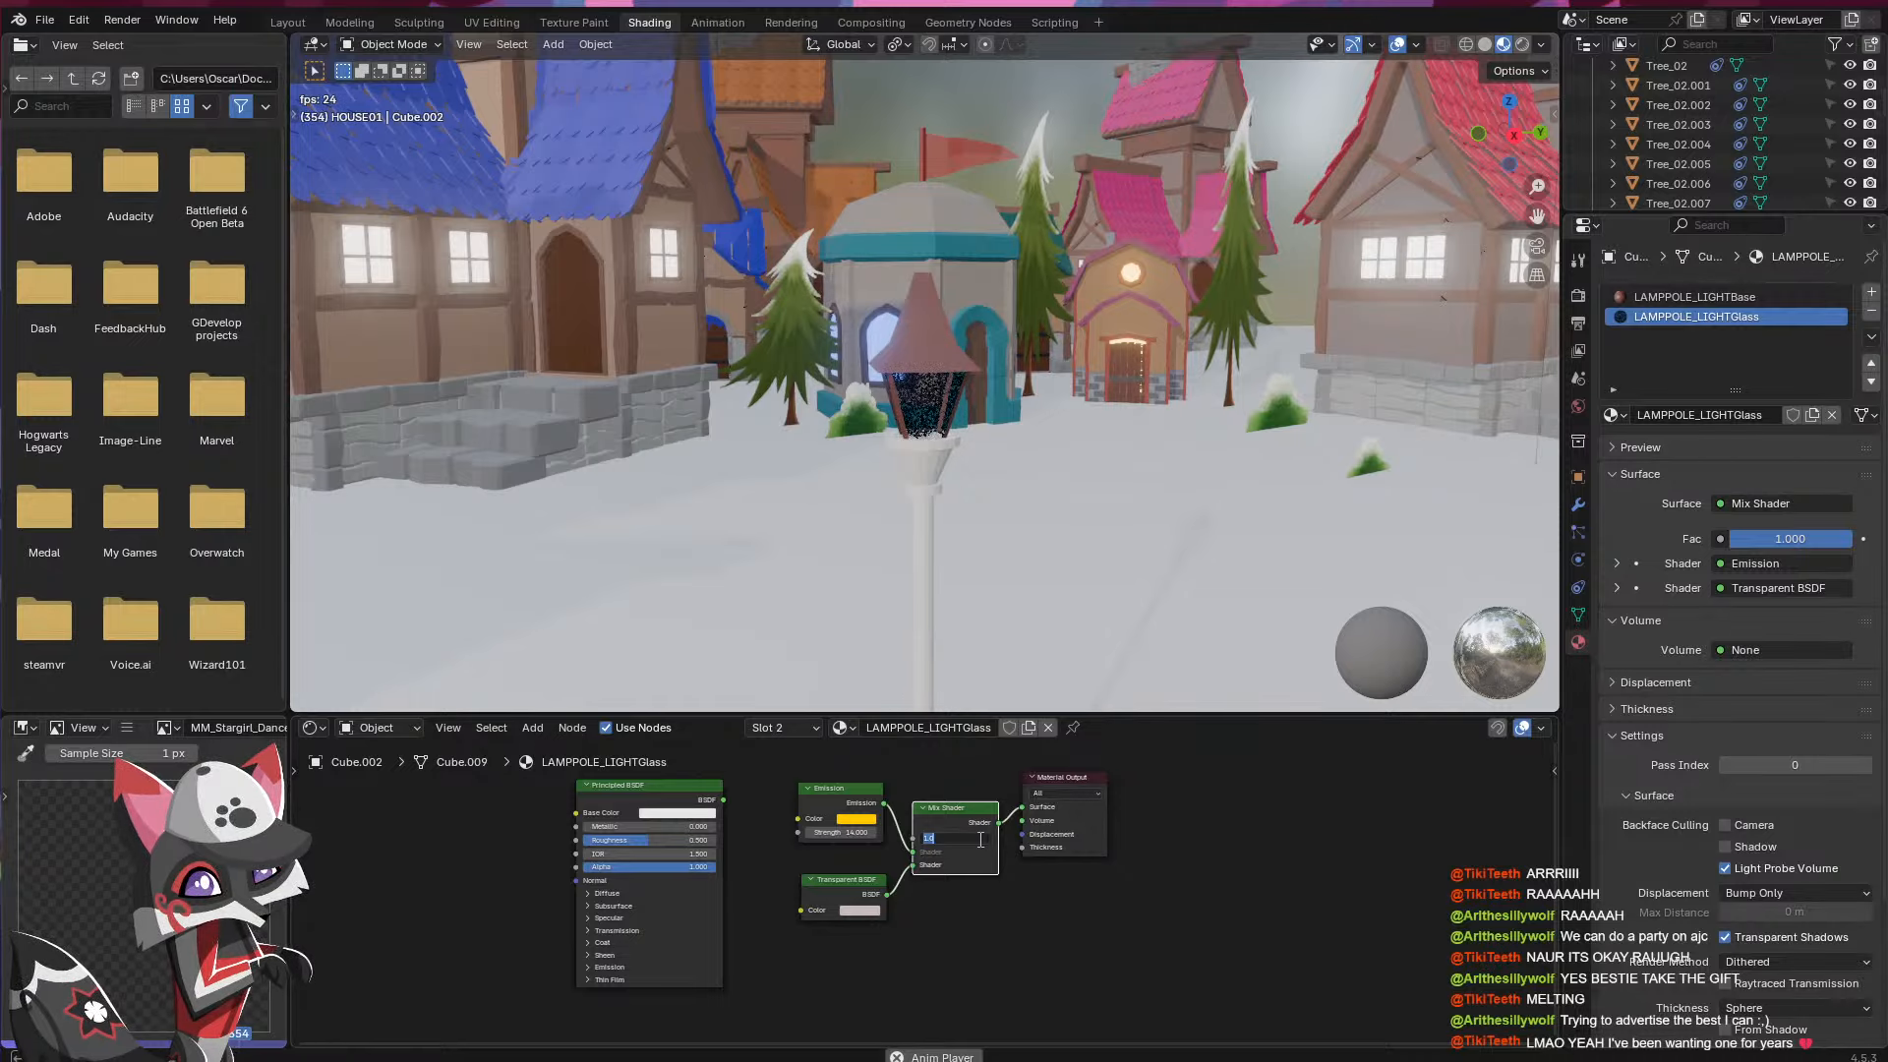
{"action": "type", "text": "0.933"}
{"action": "key", "text": "Return"}
{"action": "key", "text": "z"}
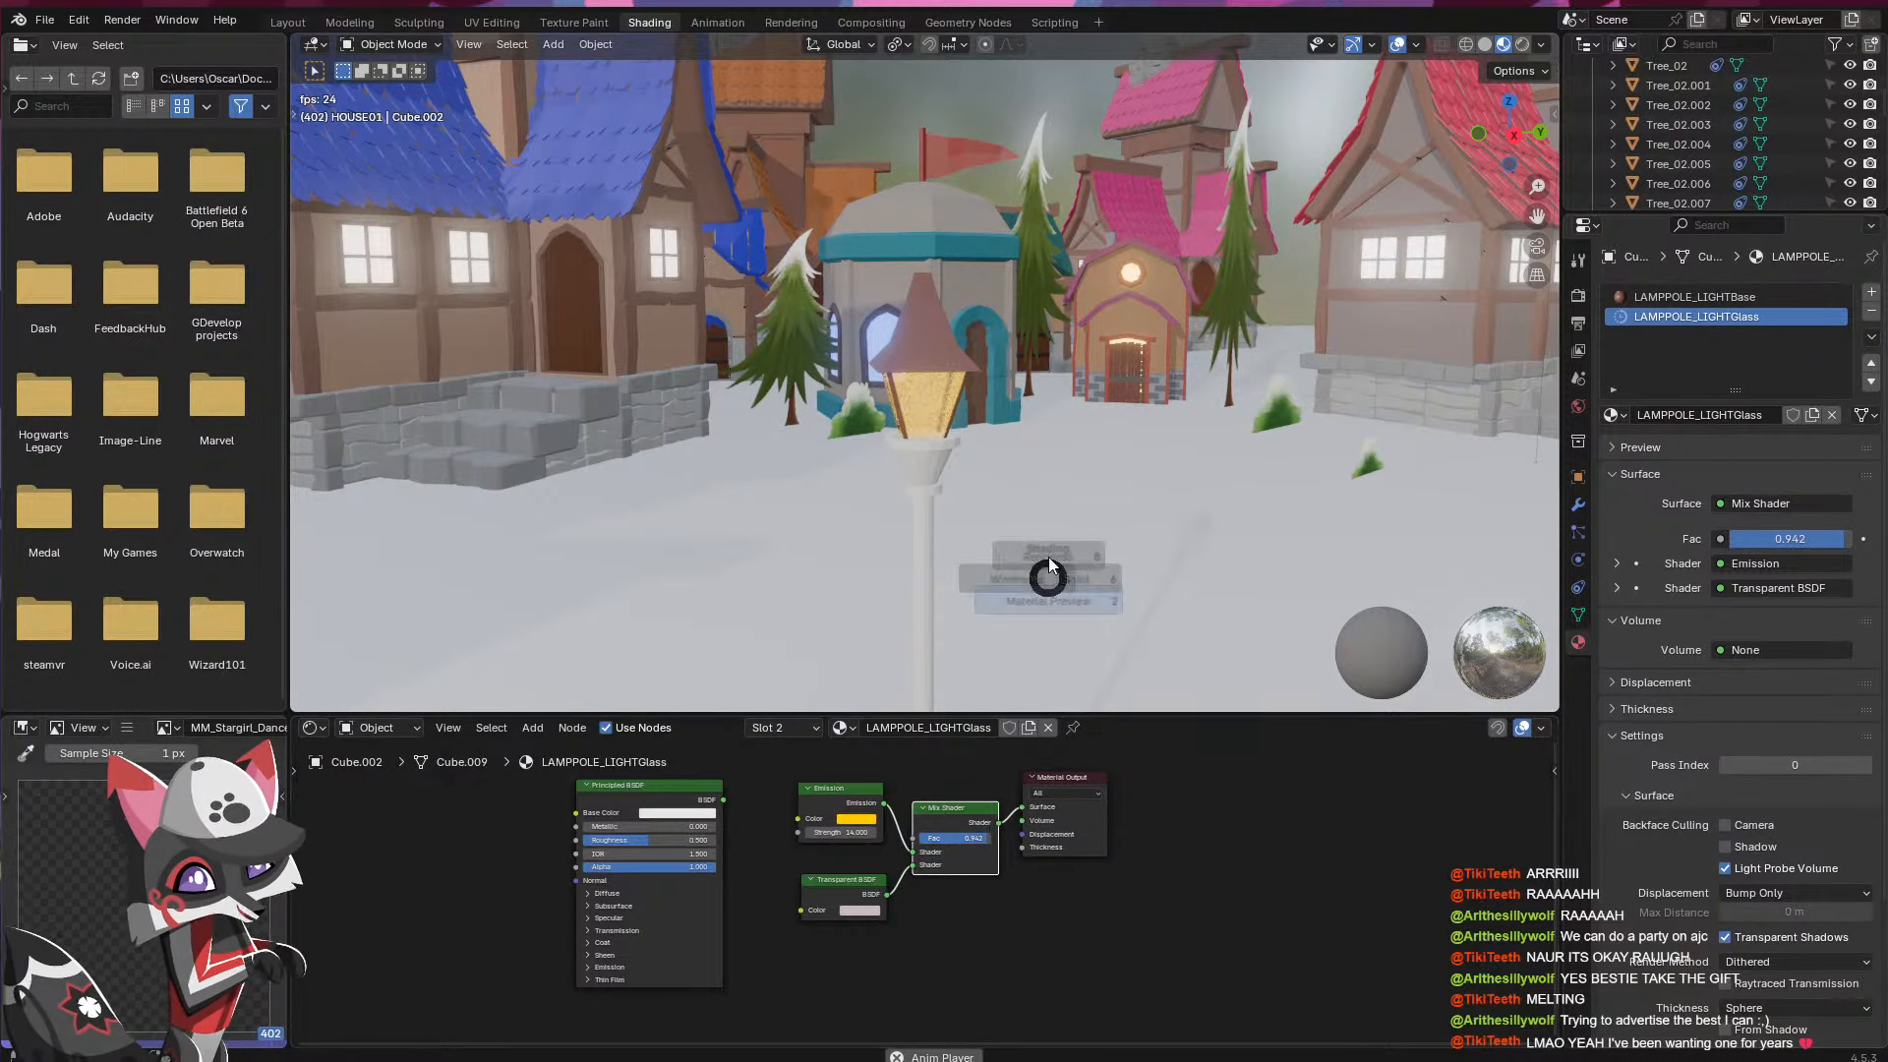
- Switch the viewport to rendered shading to show the lamp post in the night-lit village
{"action": "left_click", "coordinate": [1045, 521]}
{"action": "middle_click_drag", "start_coordinate": [1044, 521], "coordinate": [1158, 518]}
{"action": "left_click", "coordinate": [1158, 517]}
{"action": "left_click", "coordinate": [1243, 153]}
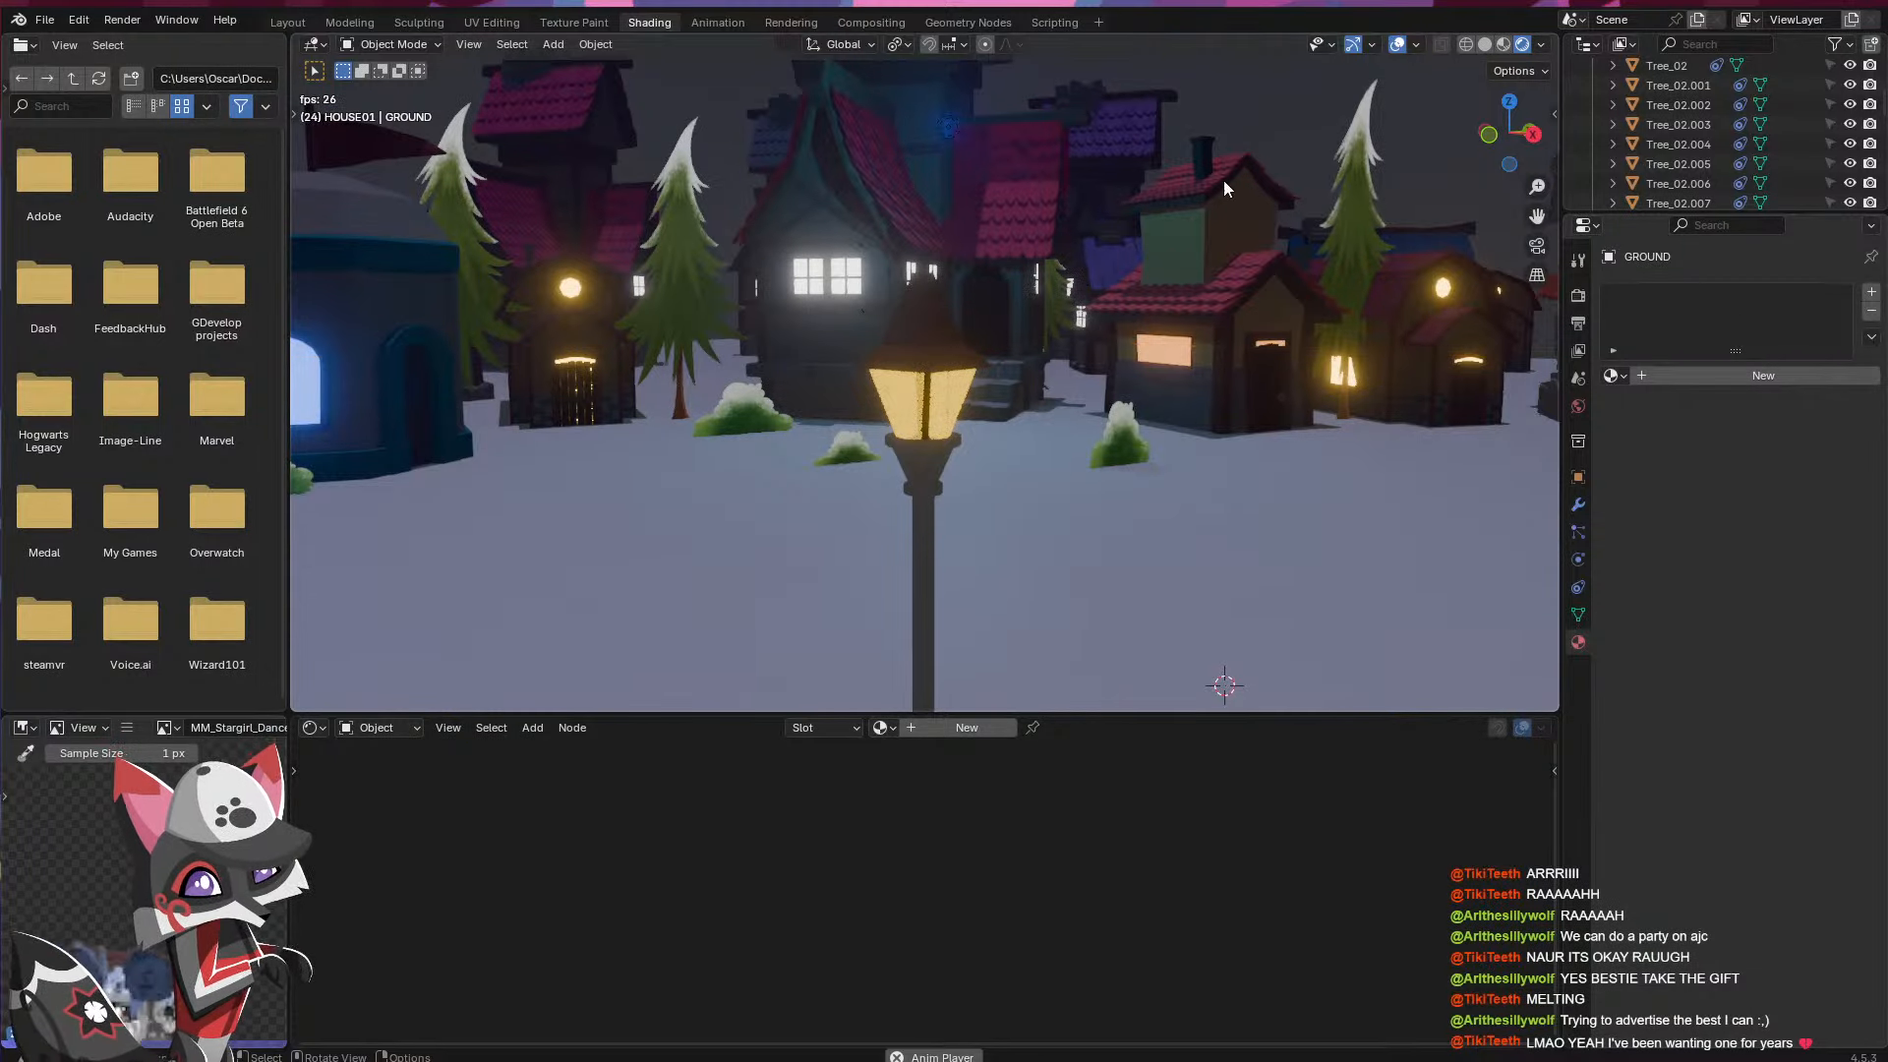
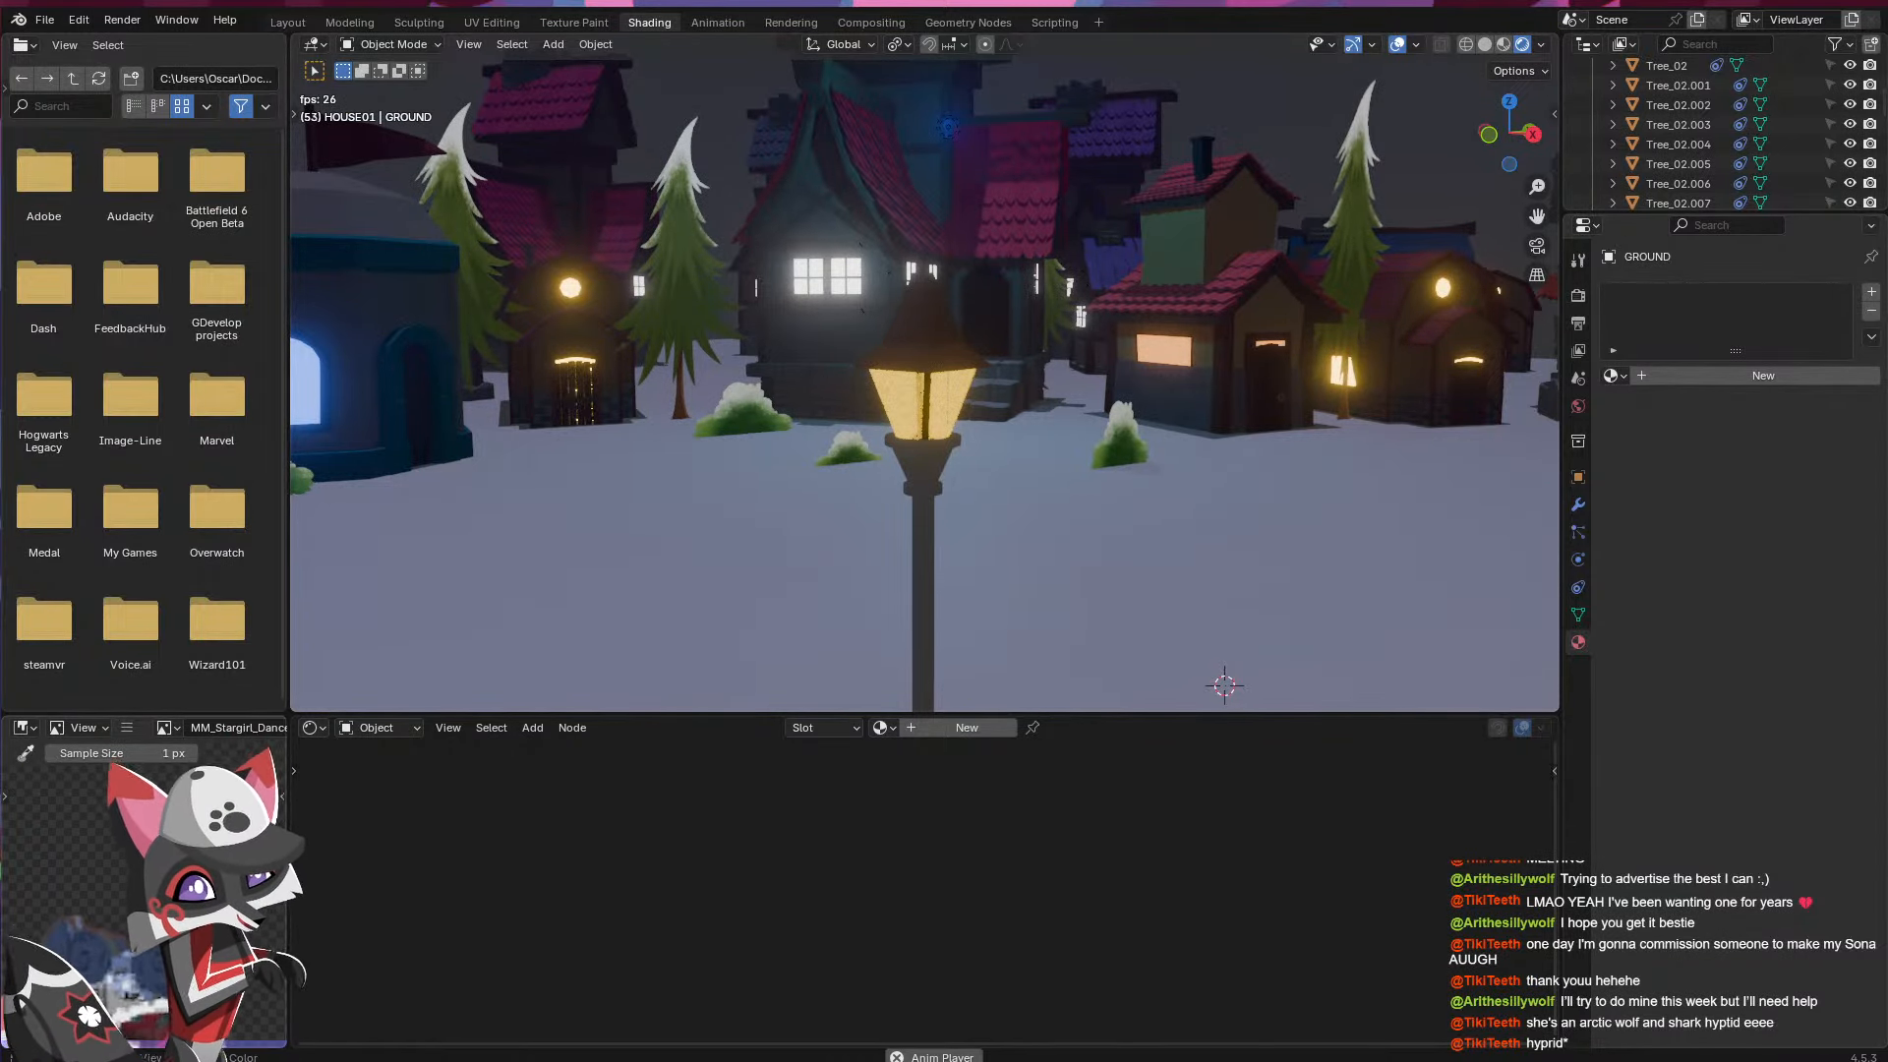
- Assign the existing LAMPPOLE_LIGHTBase material to the lamp post's tall pole
{"action": "scroll", "coordinate": [924, 386], "scroll_direction": "down", "scroll_amount": 2}
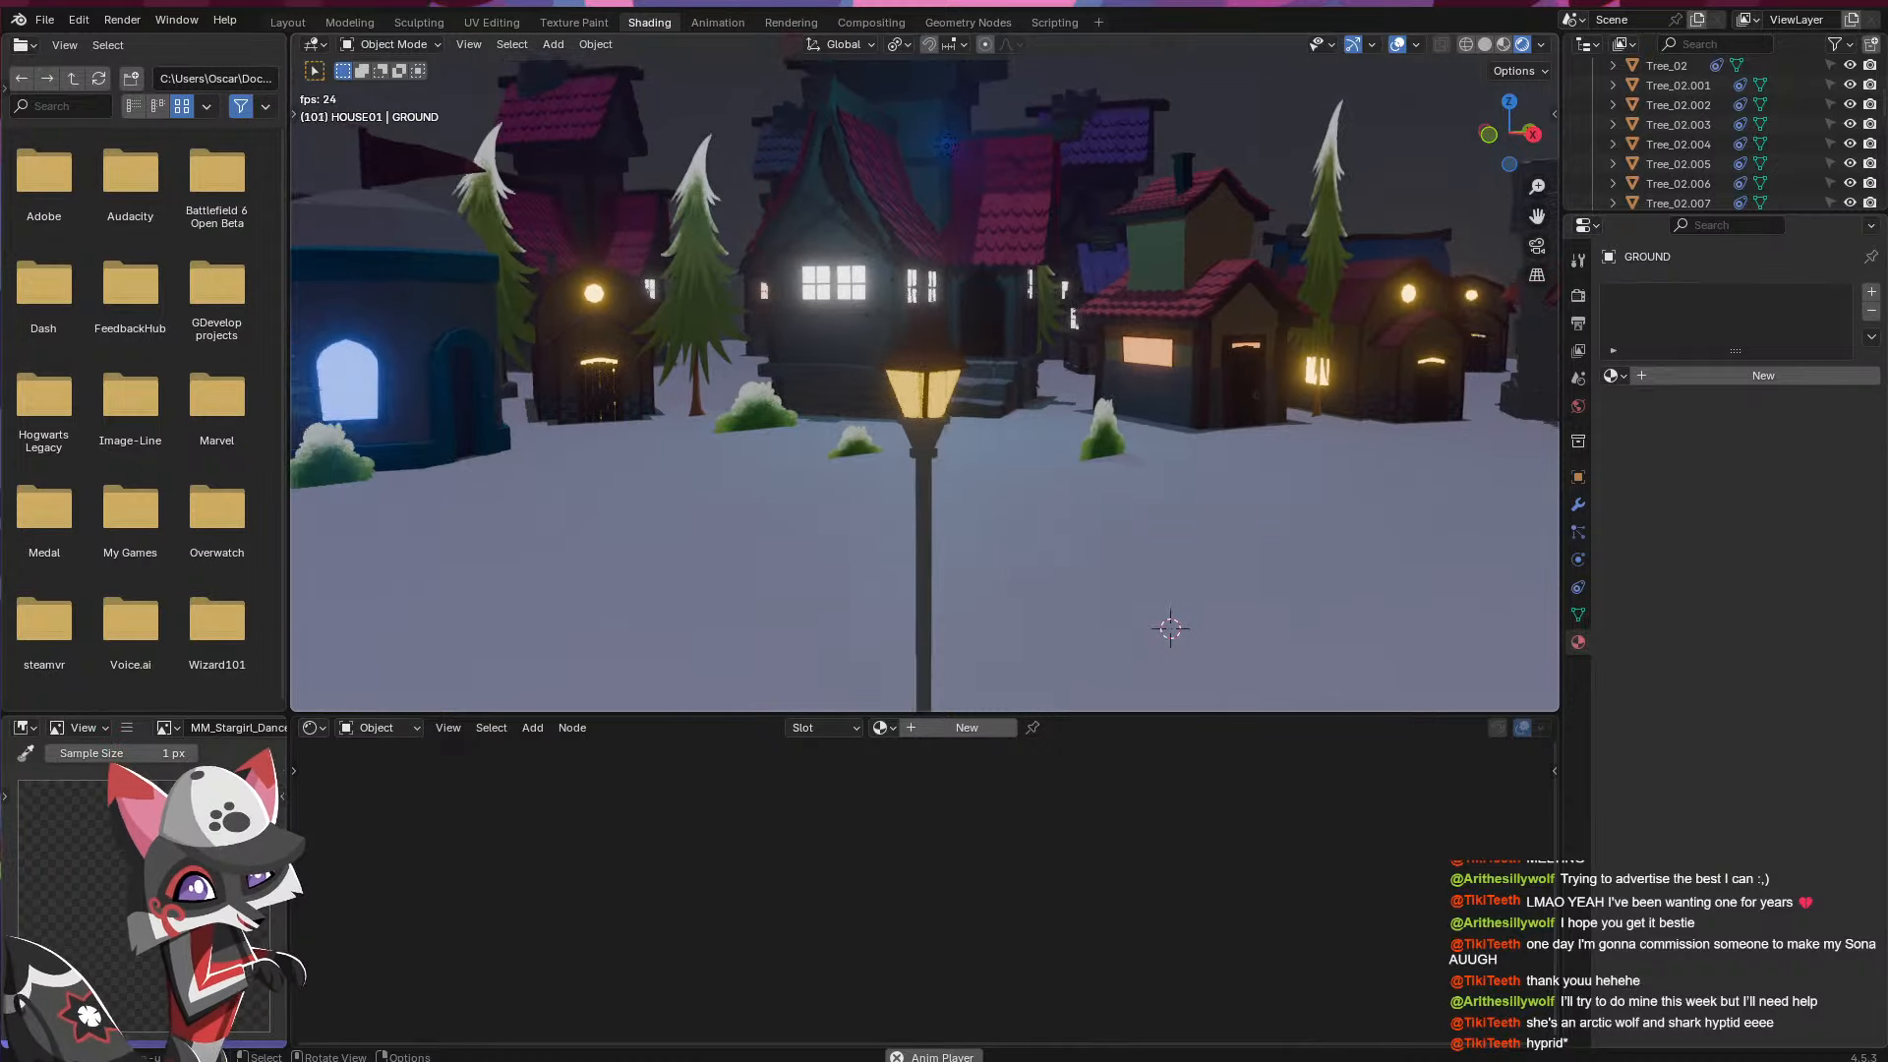
{"action": "left_click", "coordinate": [923, 550]}
{"action": "left_click", "coordinate": [1612, 375]}
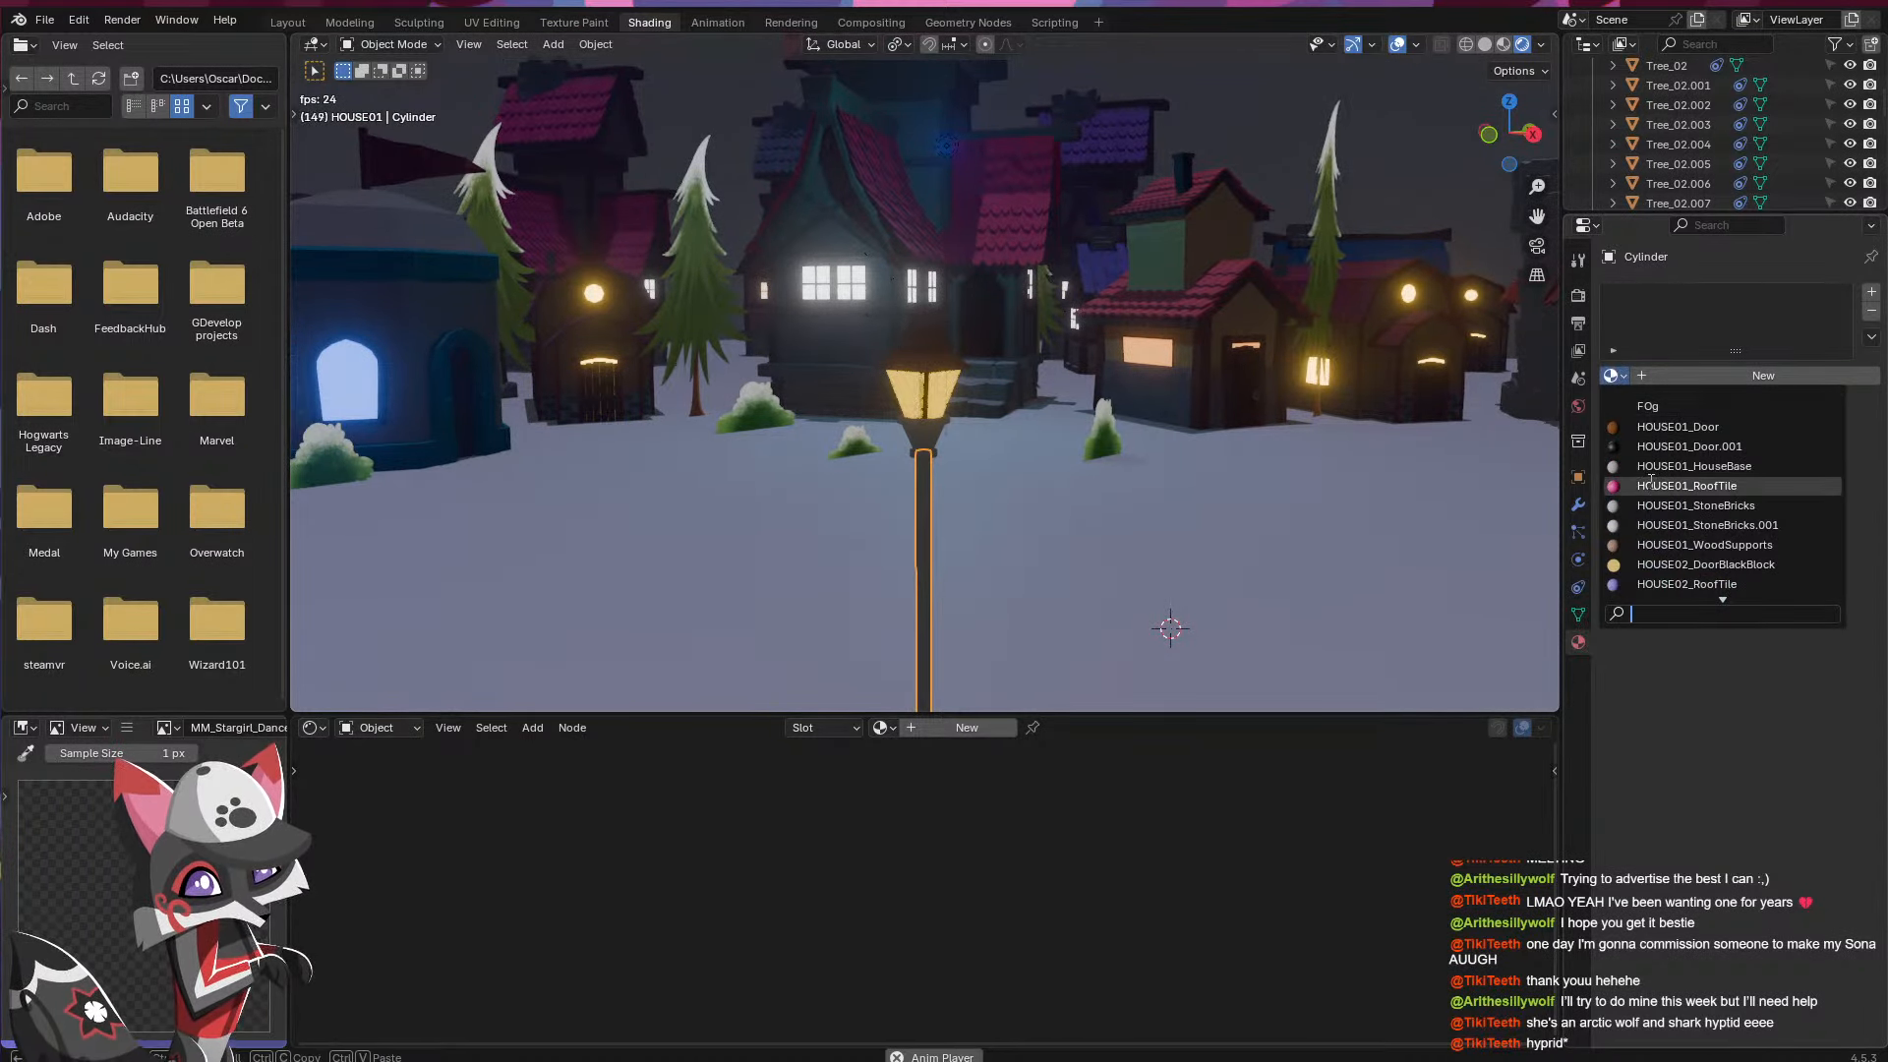
{"action": "type", "text": "lamp"}
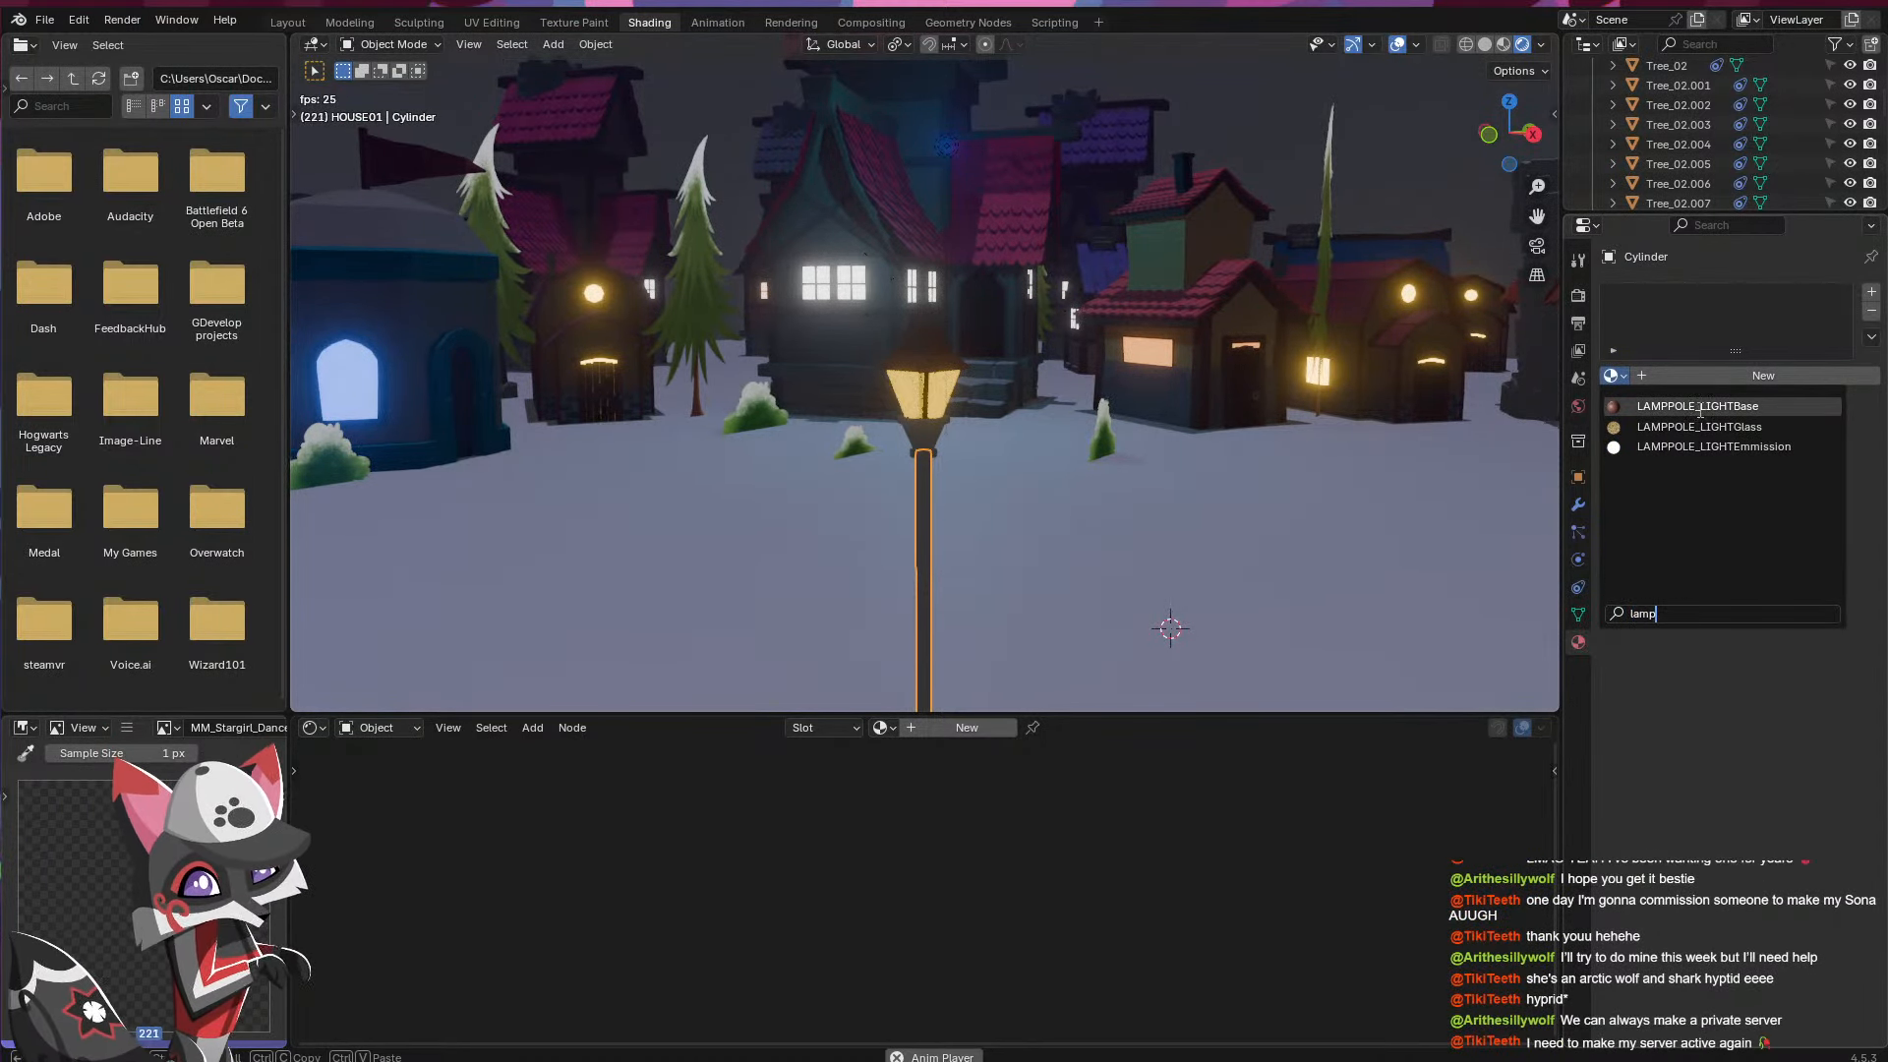
{"action": "left_click", "coordinate": [1697, 407]}
- Assign the LAMPPOLE_LIGHTBase material to the collar beneath the lantern and save the file
{"action": "left_click", "coordinate": [946, 434]}
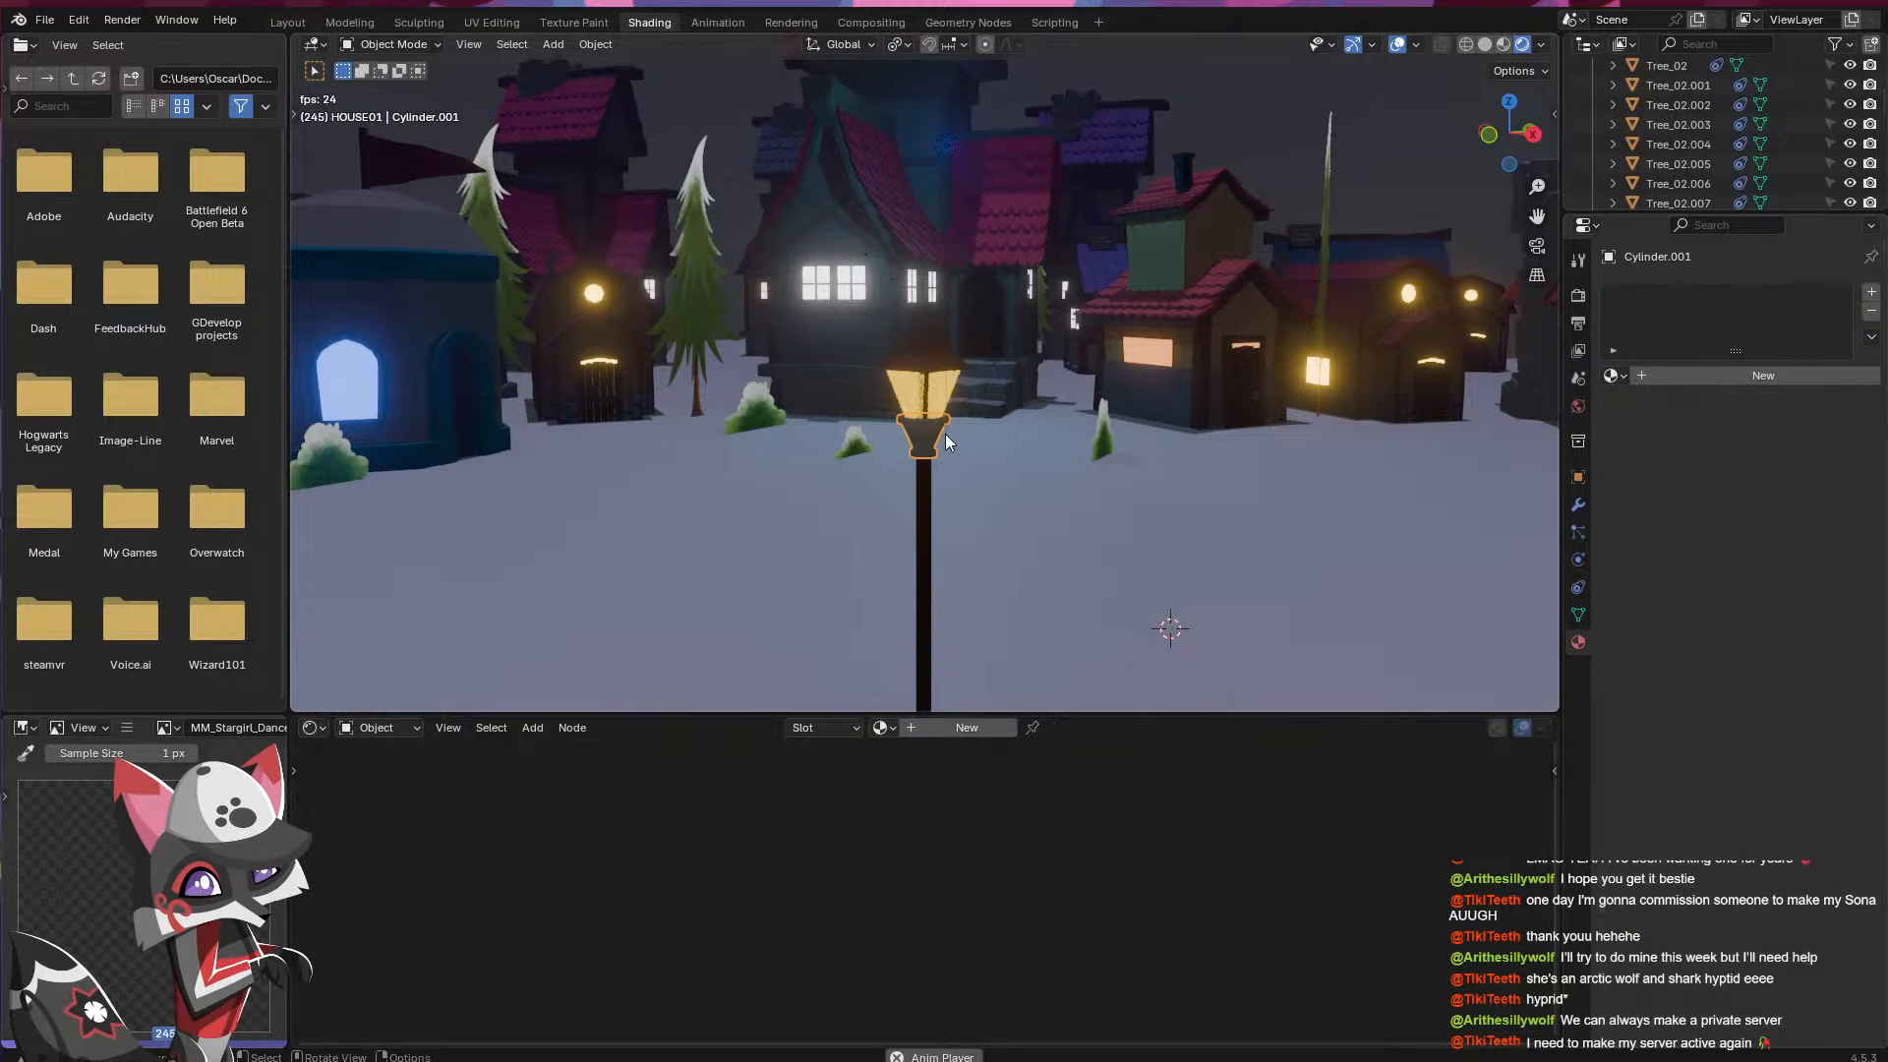
{"action": "left_click", "coordinate": [1612, 374]}
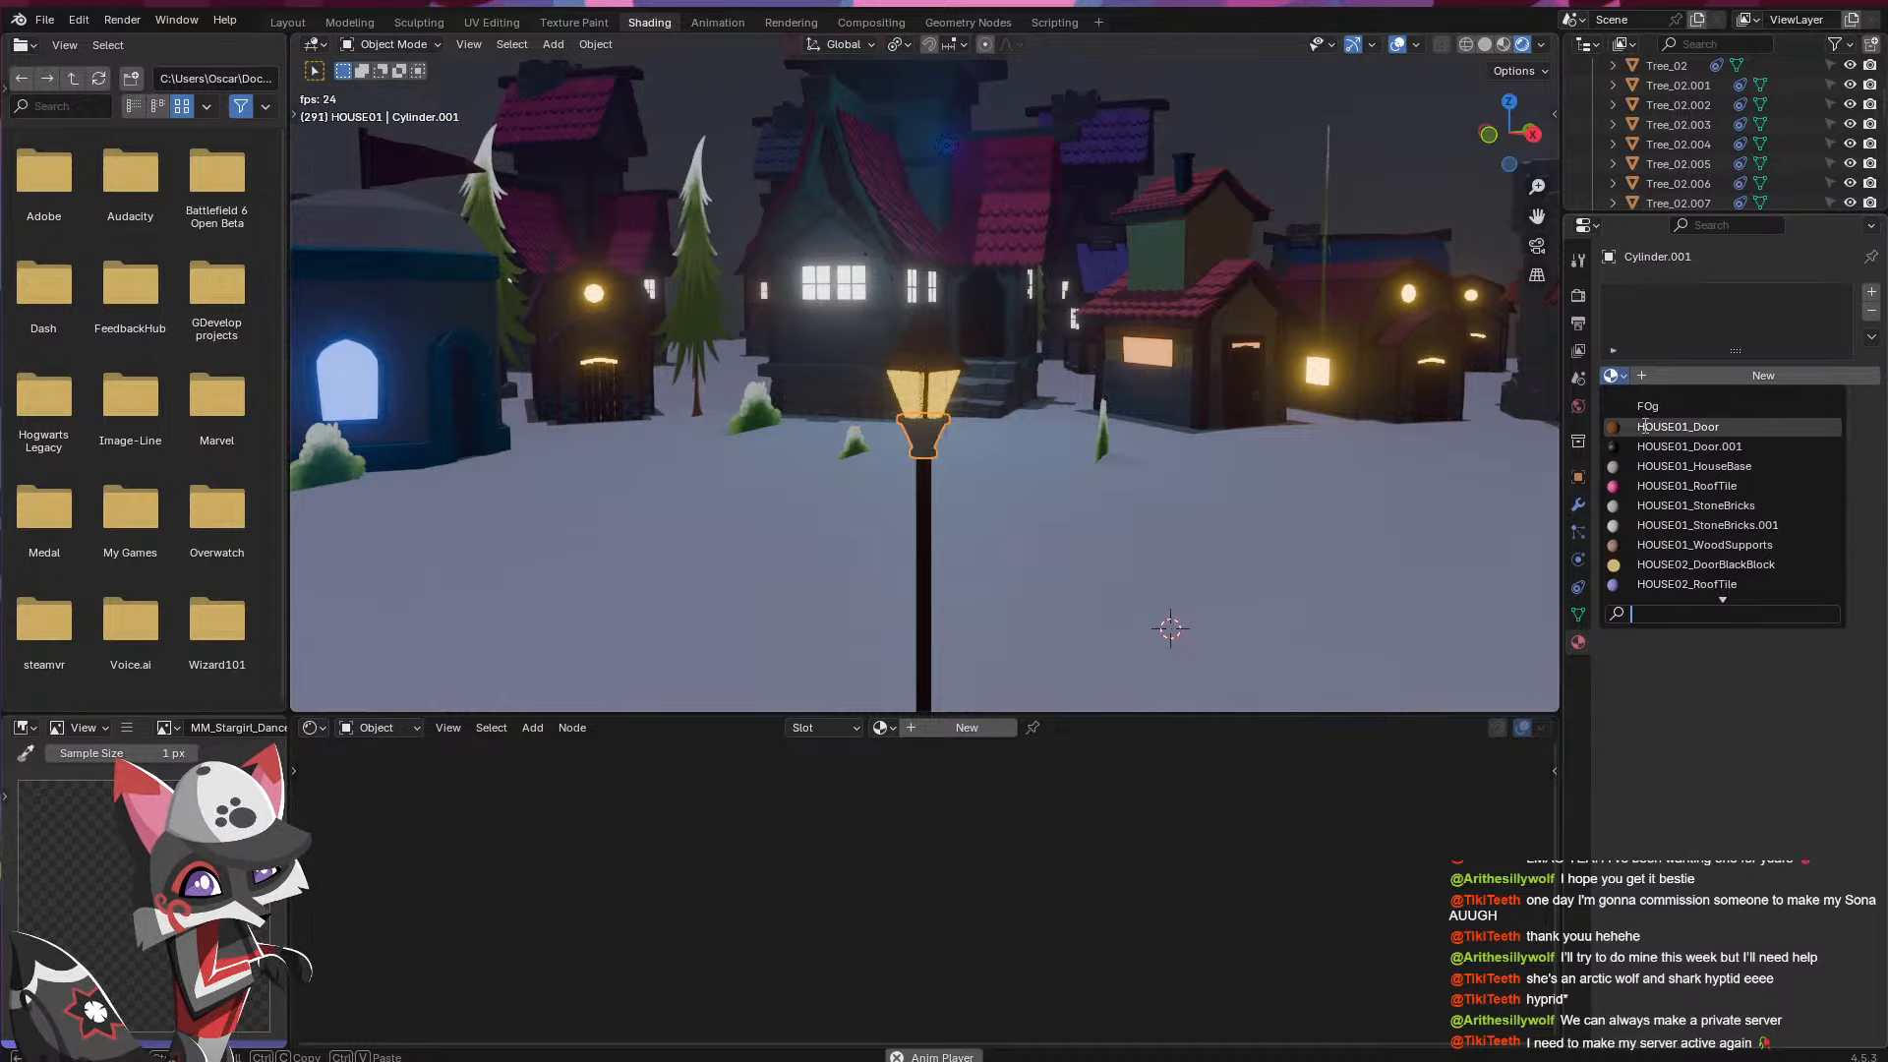
{"action": "type", "text": "lamp"}
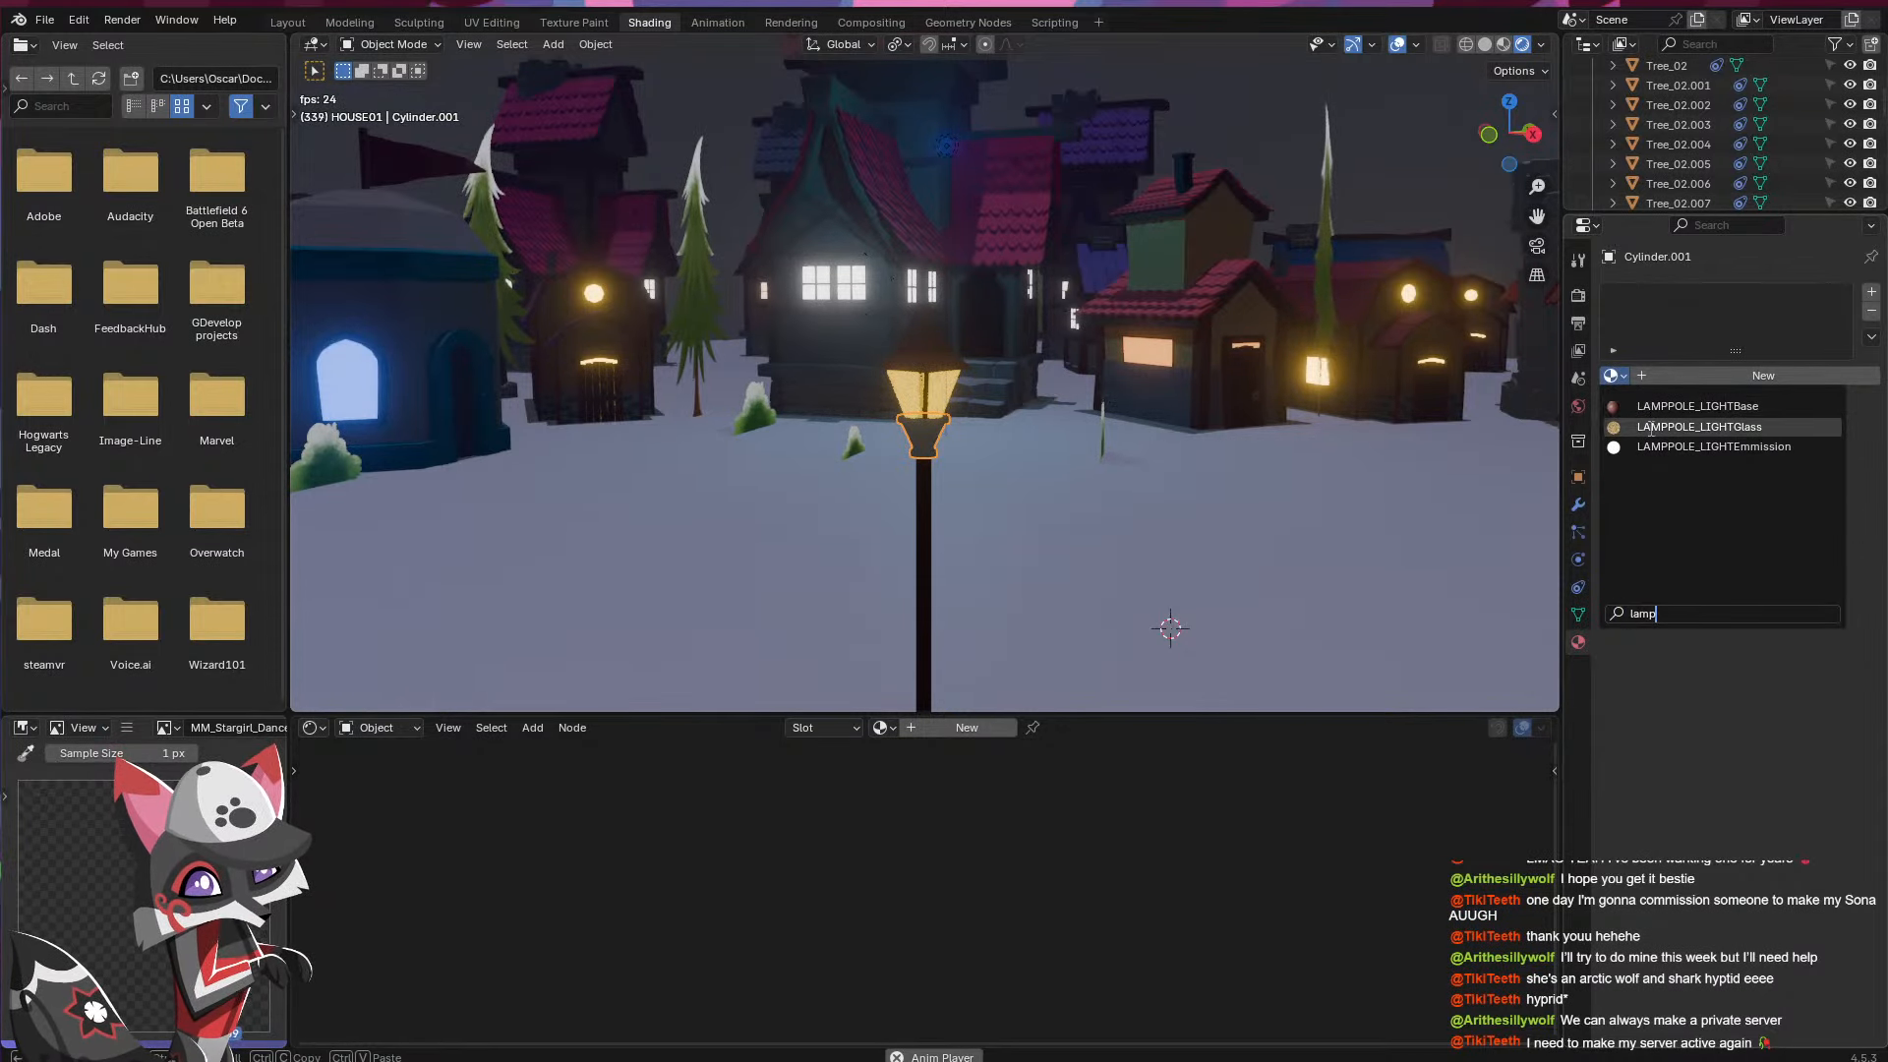
{"action": "left_click", "coordinate": [1654, 405]}
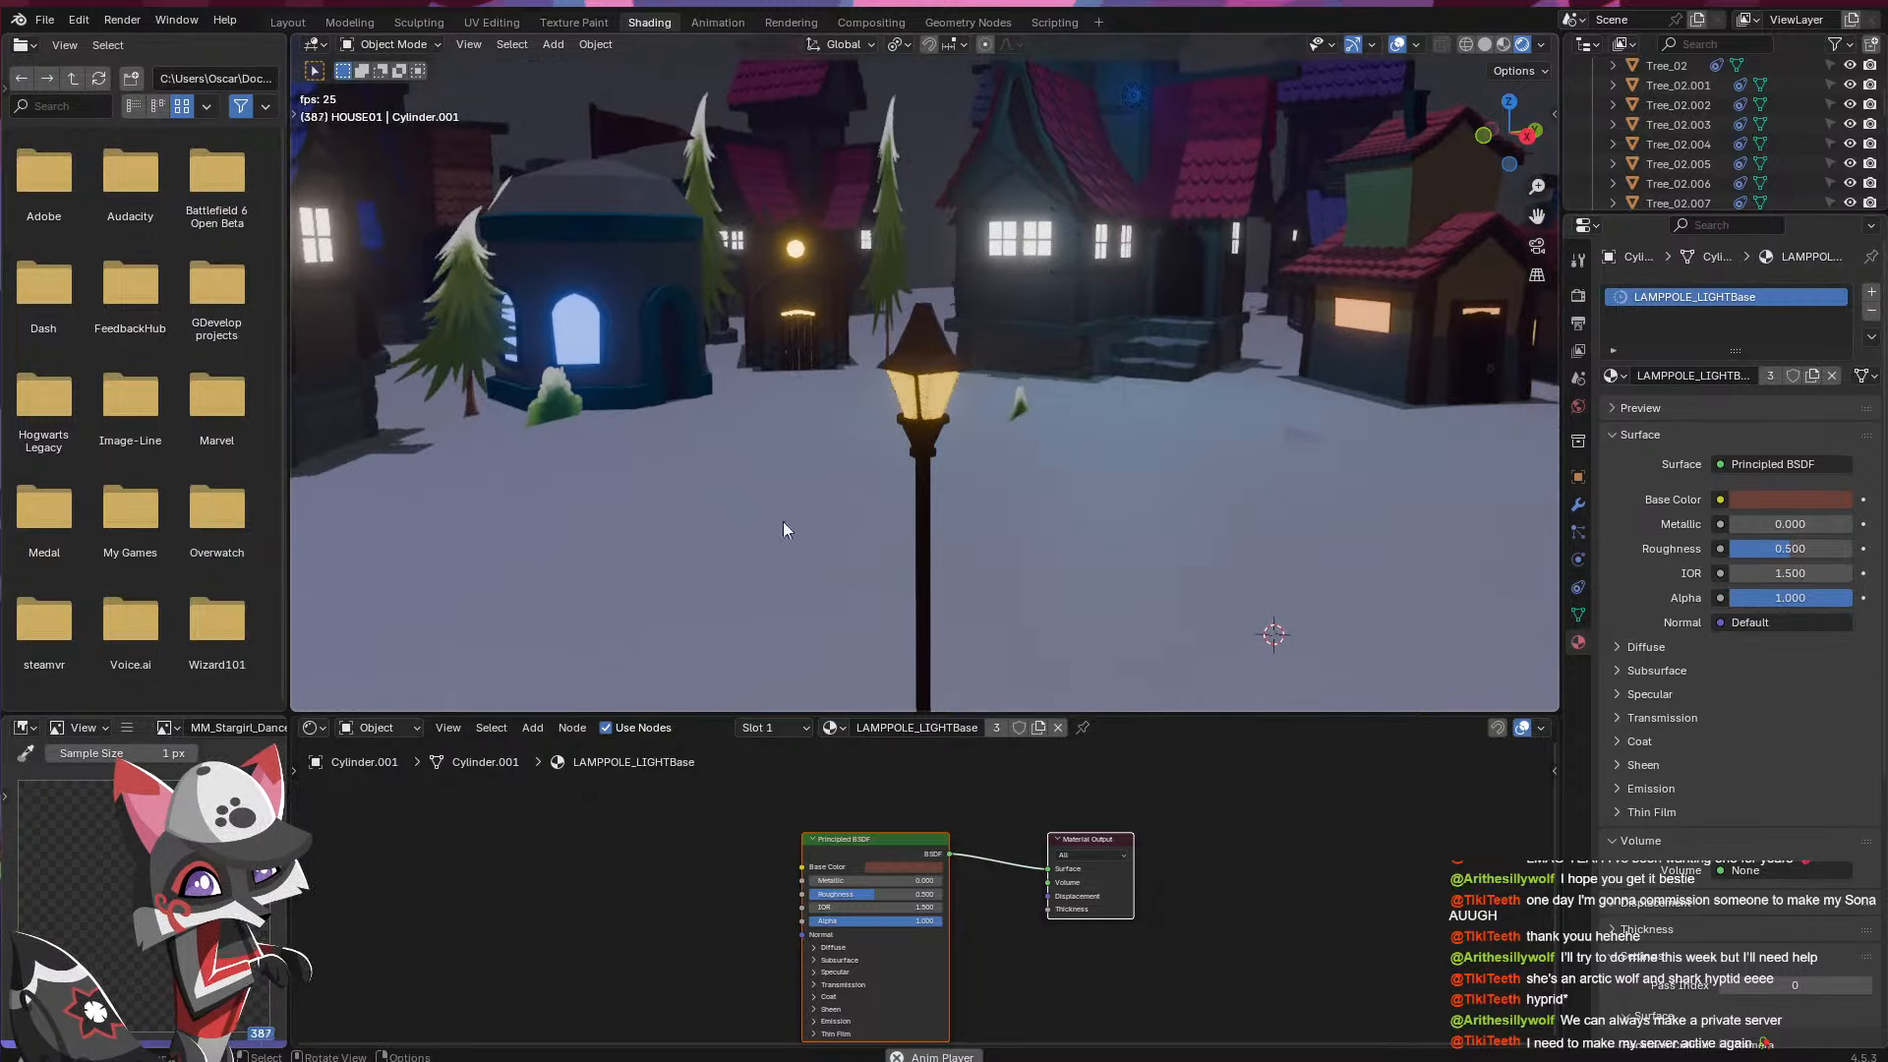
{"action": "key", "text": "ctrl+s"}
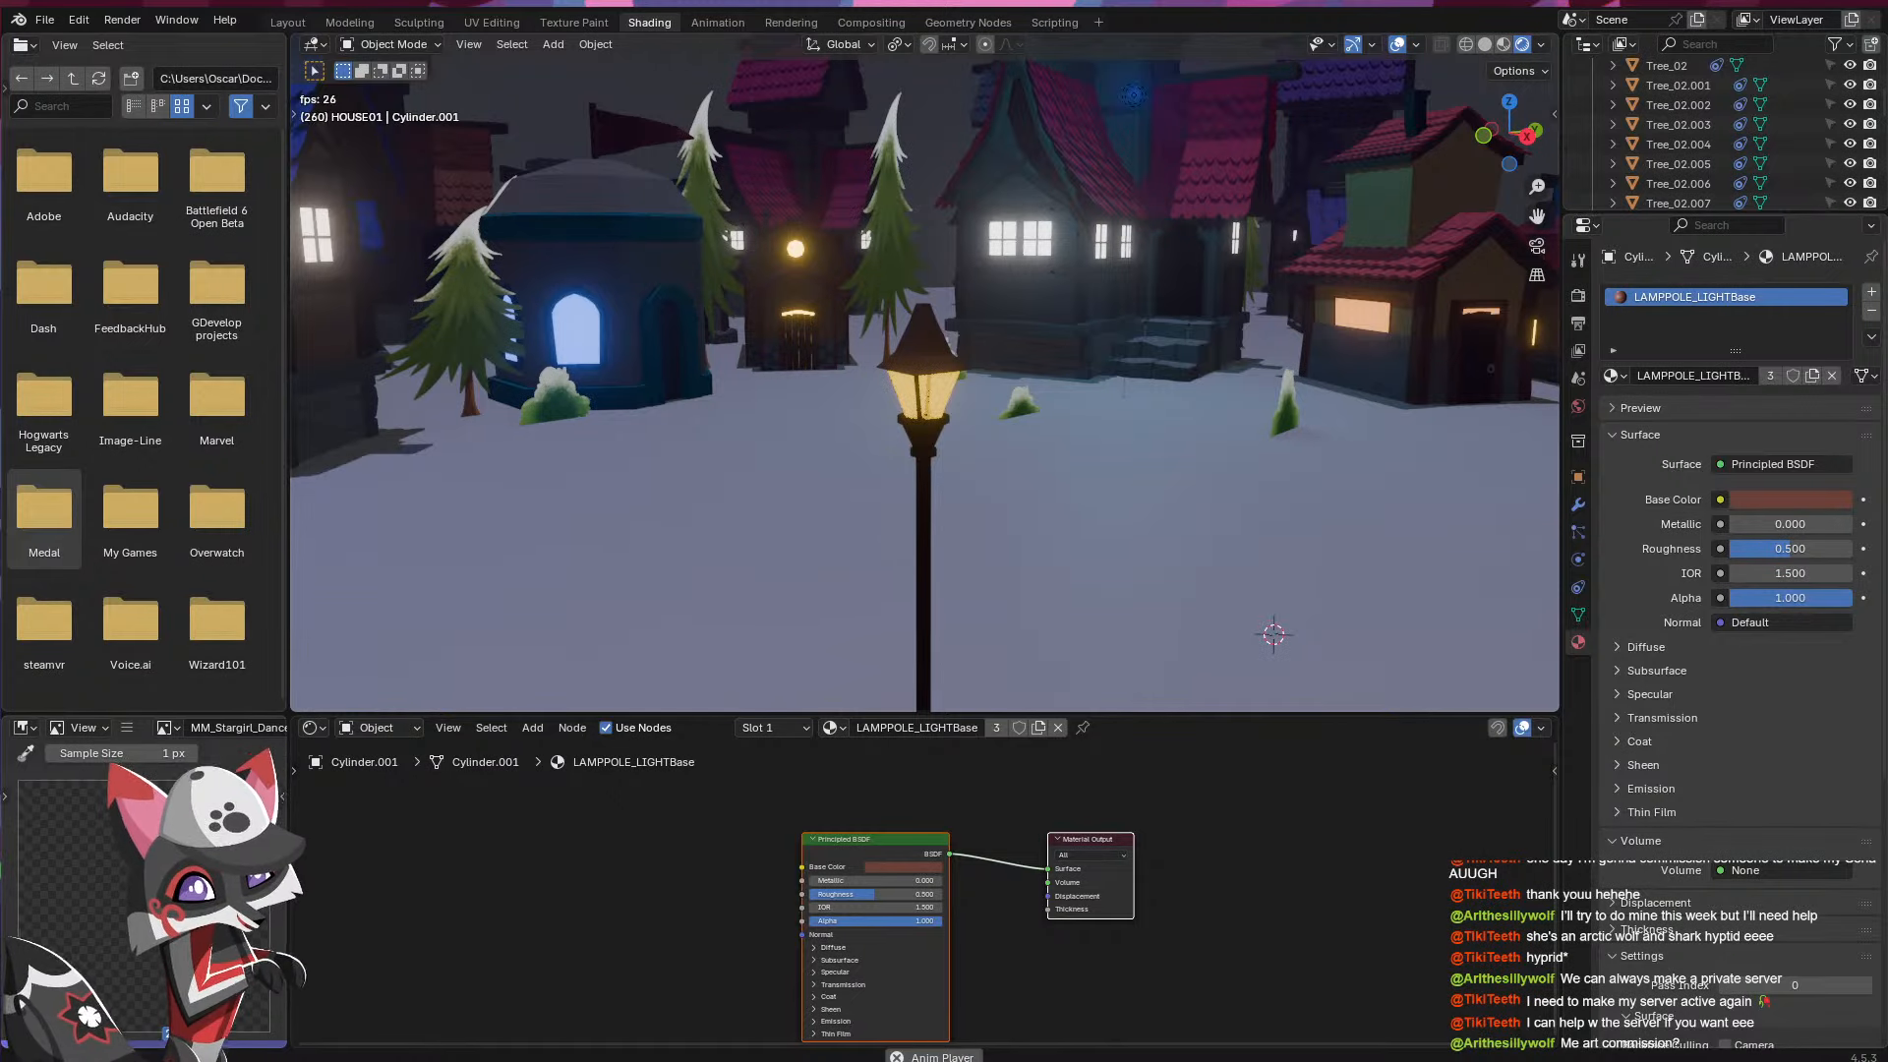
- Check the lamp post and scene camera view in the Layout workspace, returning to the Shading workspace
{"action": "left_click", "coordinate": [287, 22]}
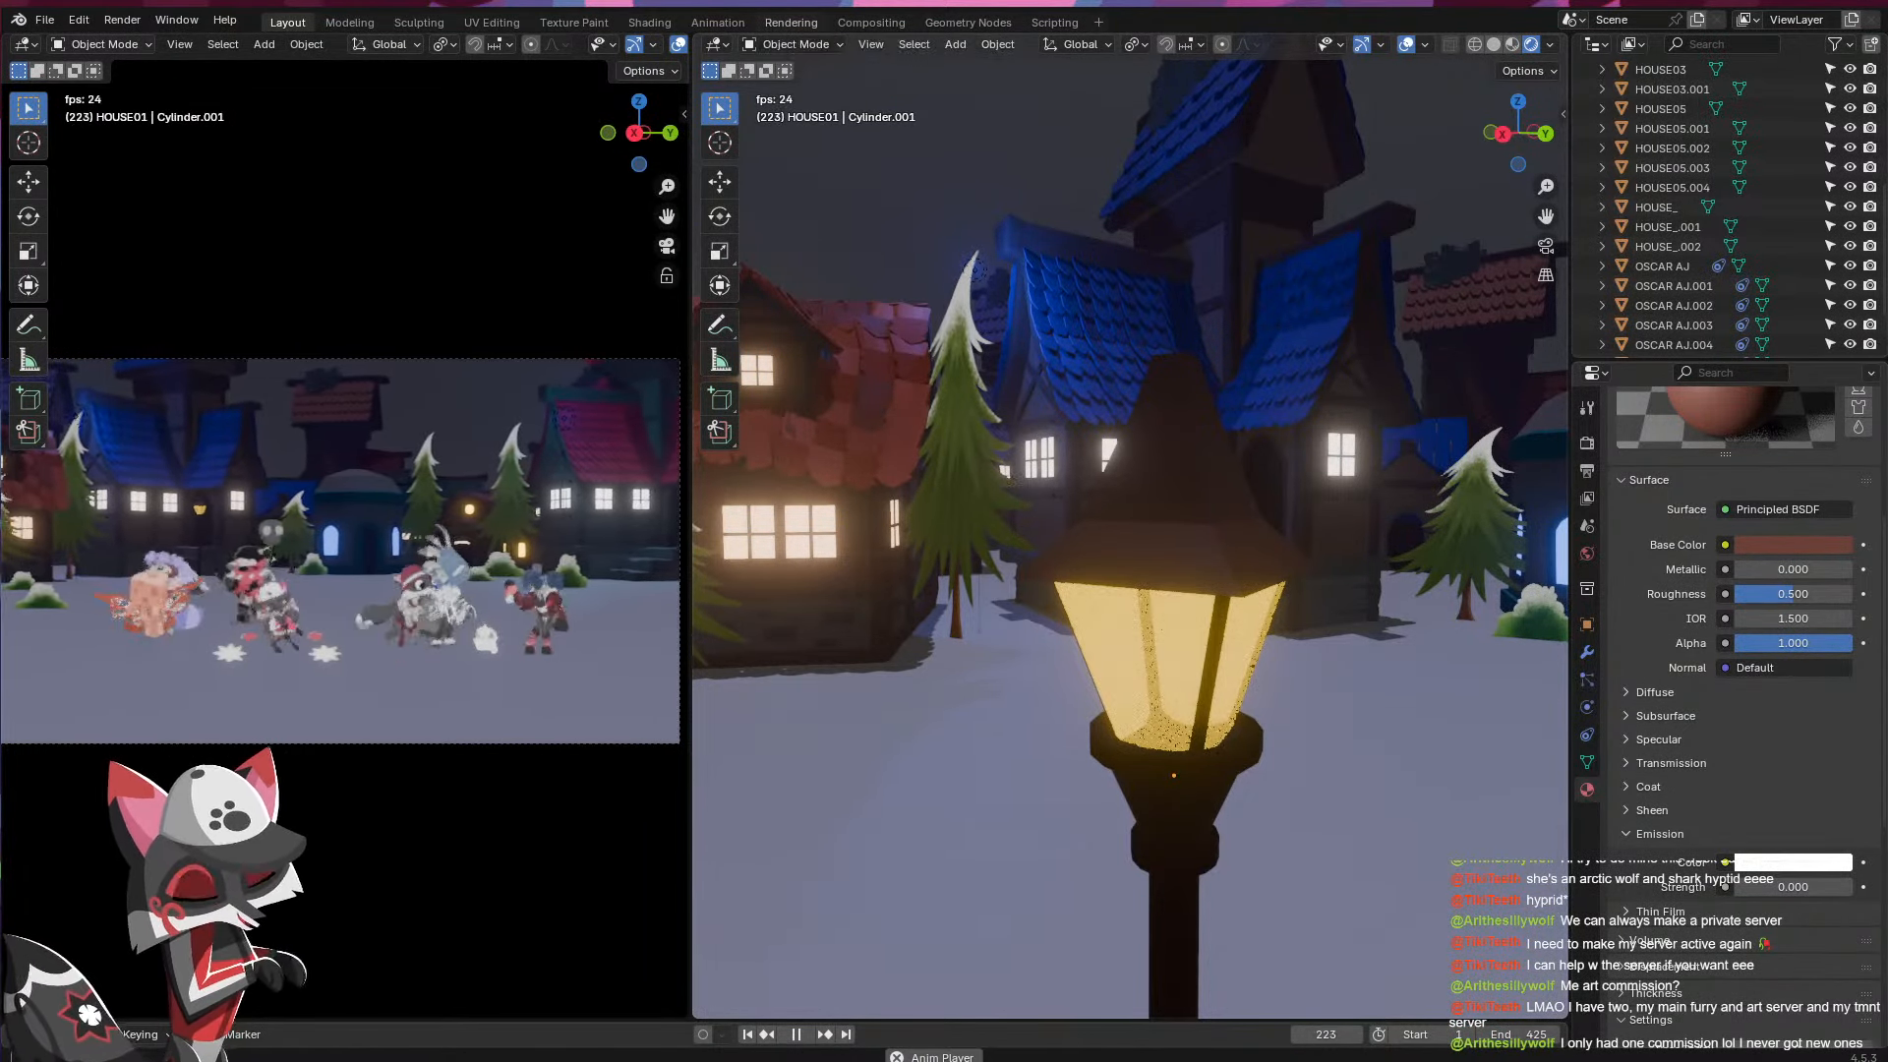
{"action": "left_click", "coordinate": [862, 23]}
{"action": "left_click", "coordinate": [791, 23]}
{"action": "left_click", "coordinate": [649, 23]}
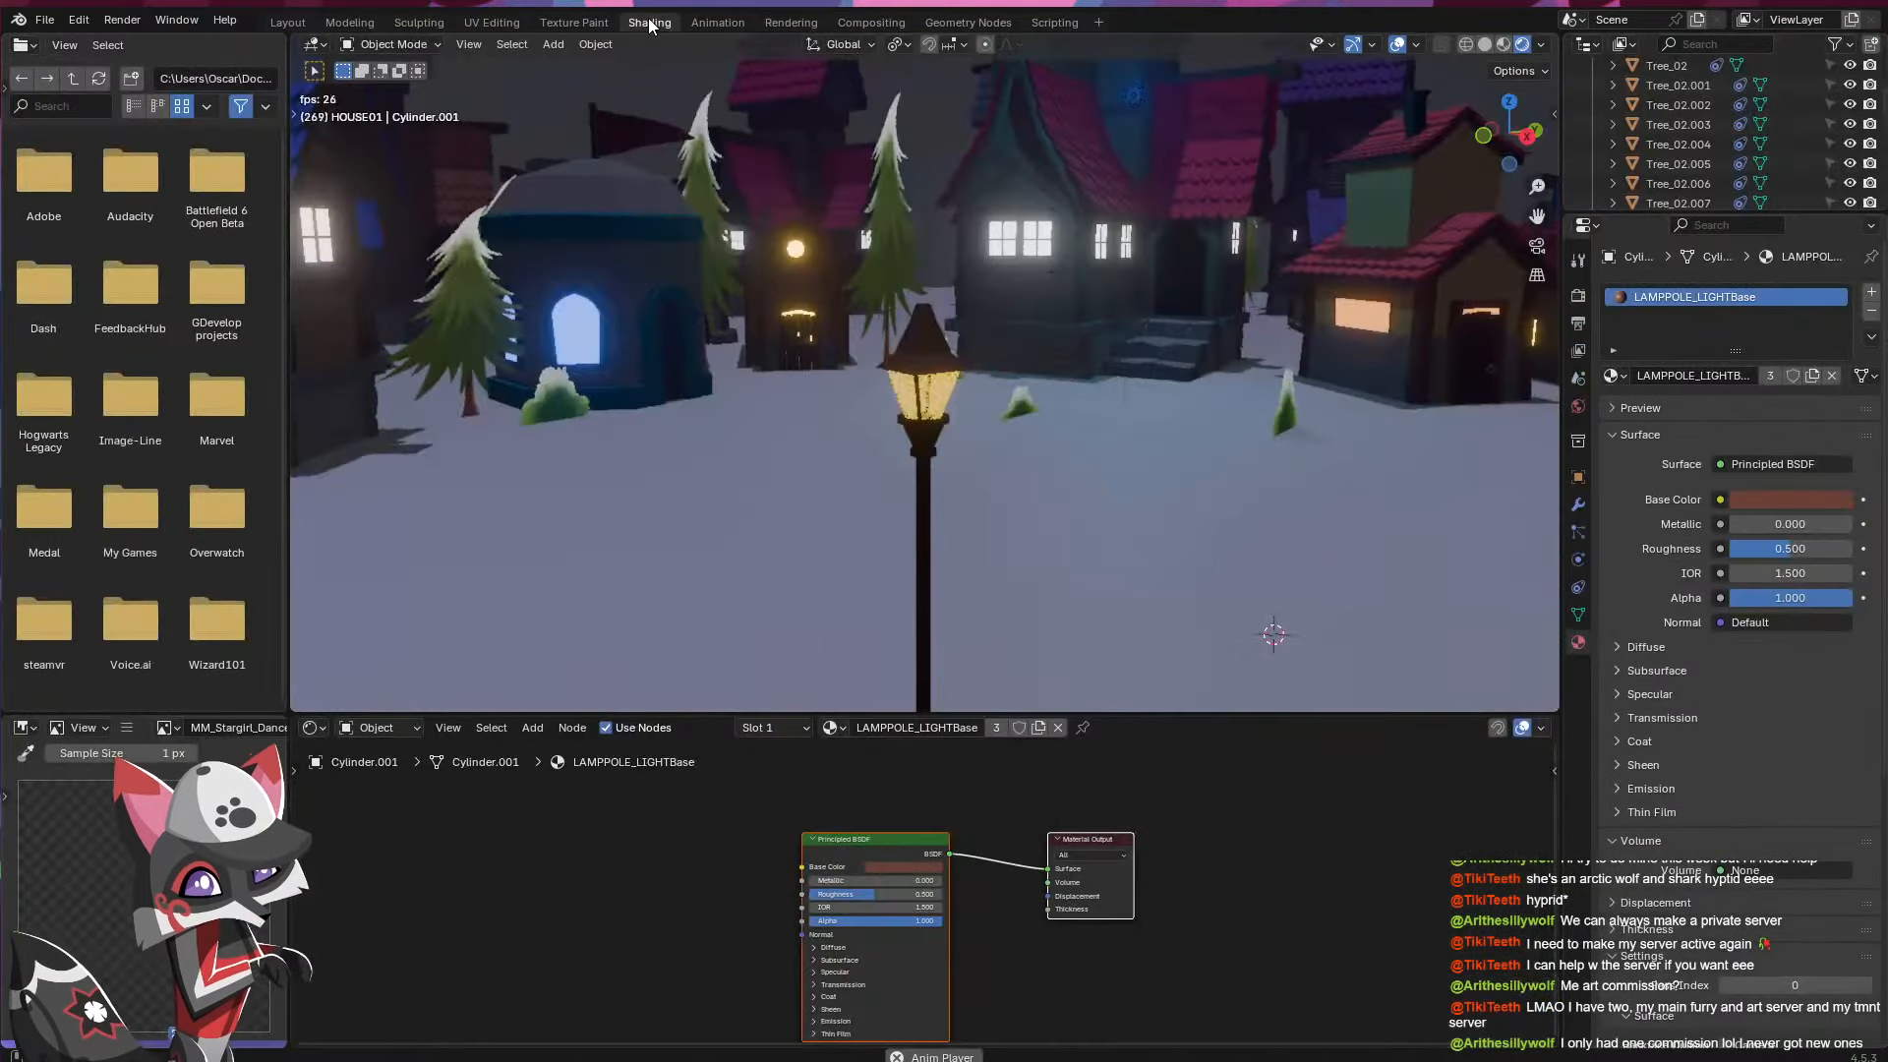
- Select the lantern and spread out the Mix Shader and Material Output nodes of its LAMPPOLE_LIGHTGlass material
{"action": "left_click", "coordinate": [928, 407]}
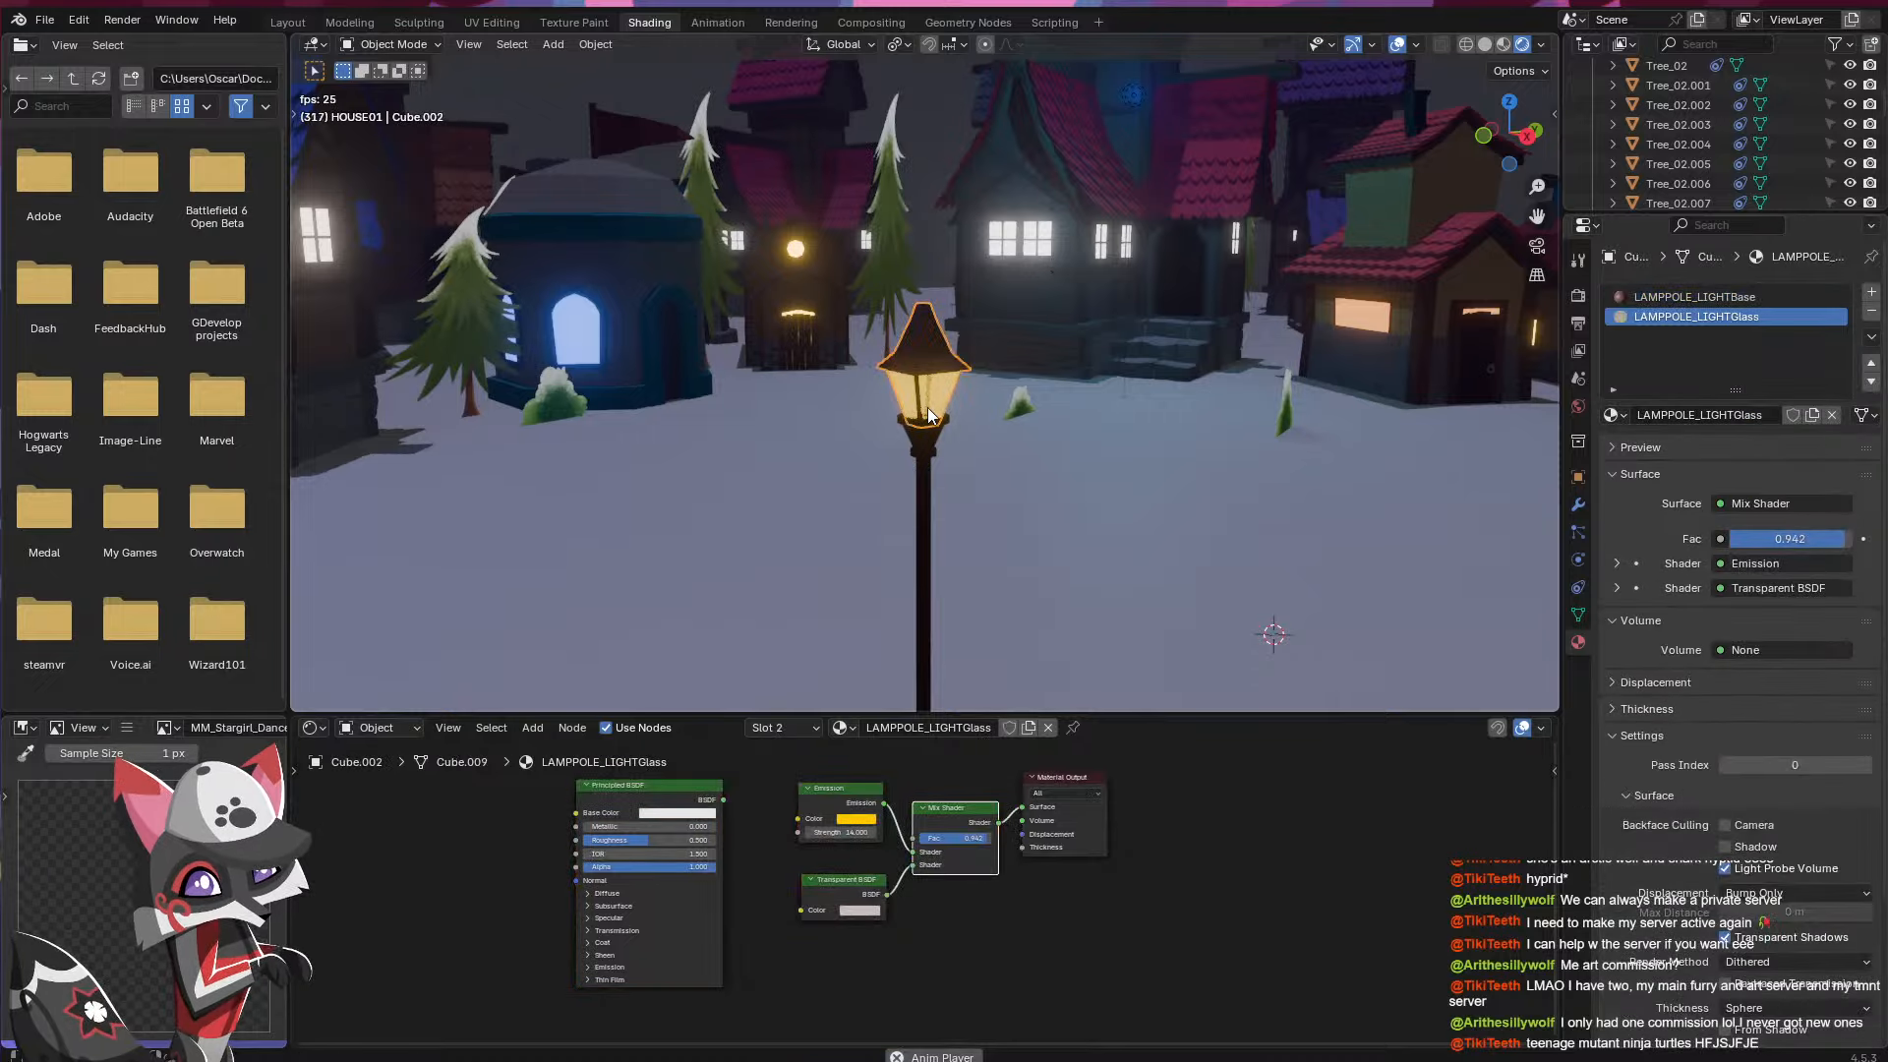
{"action": "middle_click_drag", "start_coordinate": [958, 904], "coordinate": [880, 907]}
{"action": "left_click_drag", "start_coordinate": [968, 785], "coordinate": [1052, 775]}
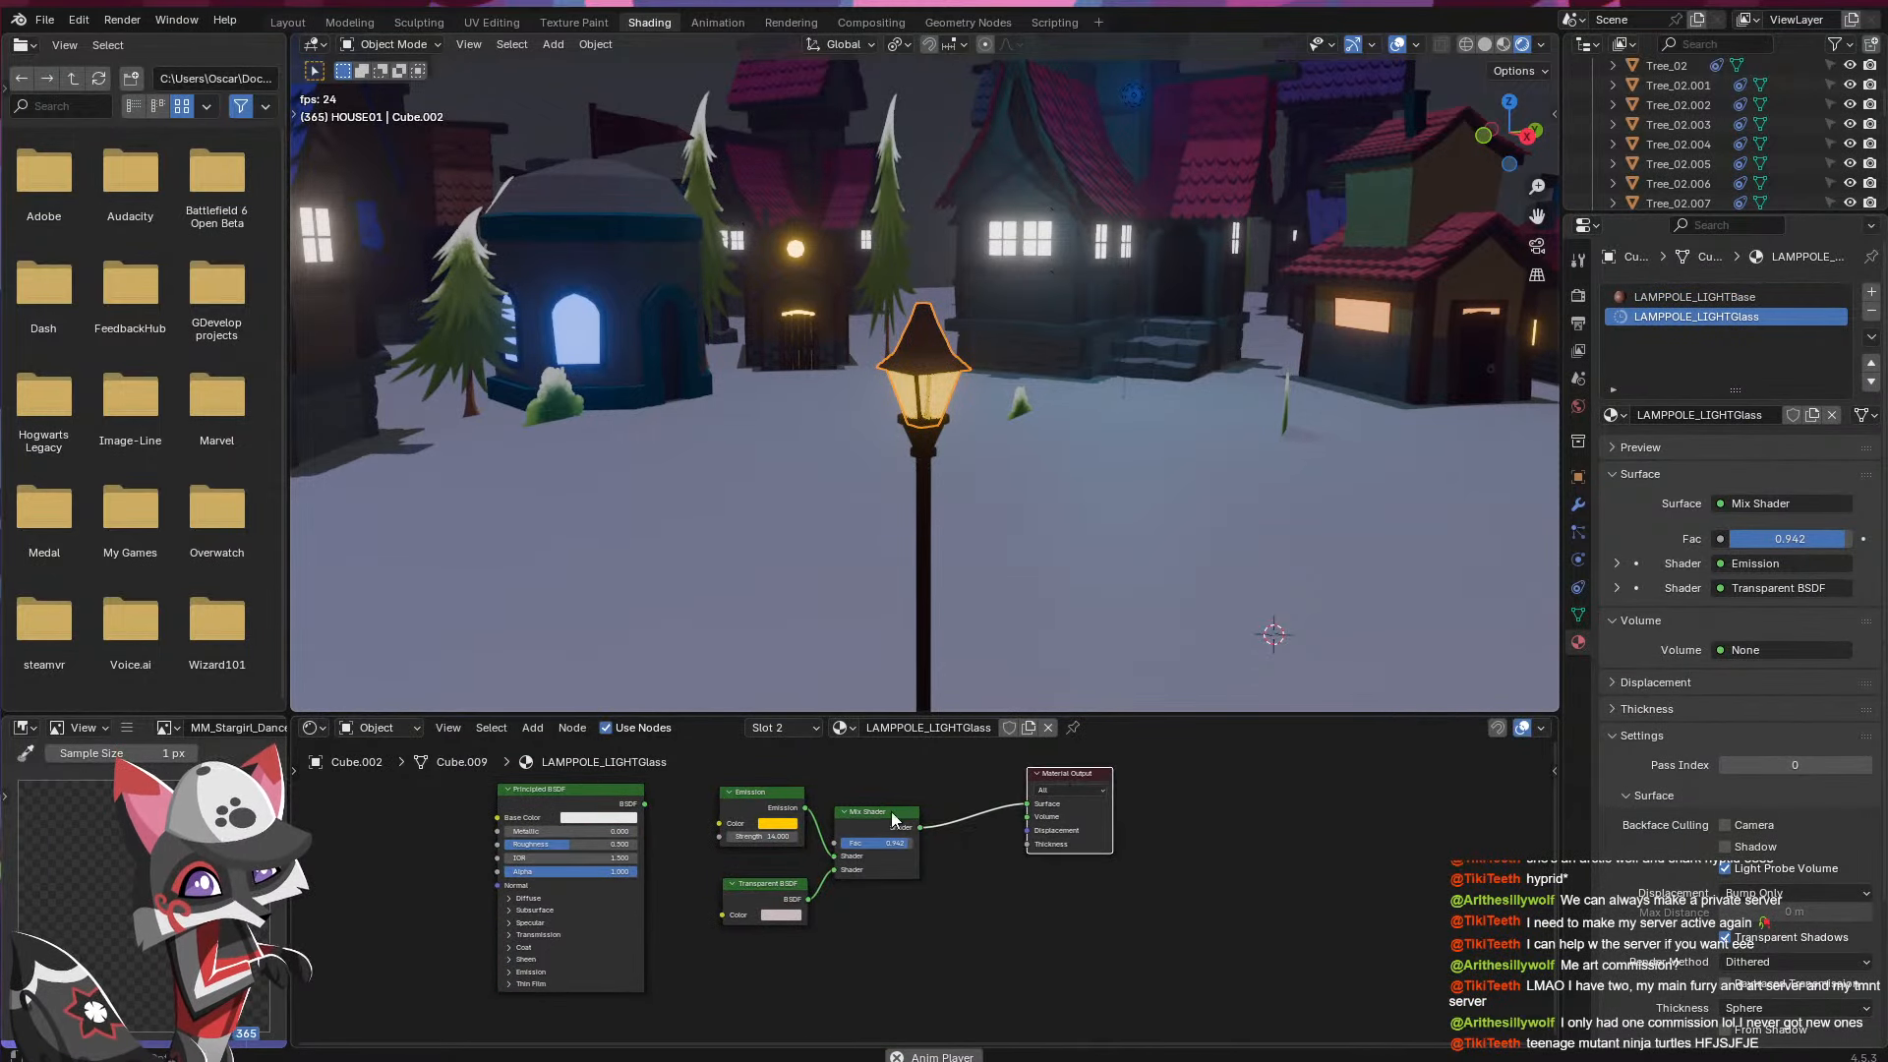
{"action": "left_click_drag", "start_coordinate": [865, 808], "coordinate": [921, 787]}
{"action": "key", "text": "shift+a"}
{"action": "type", "text": "c"}
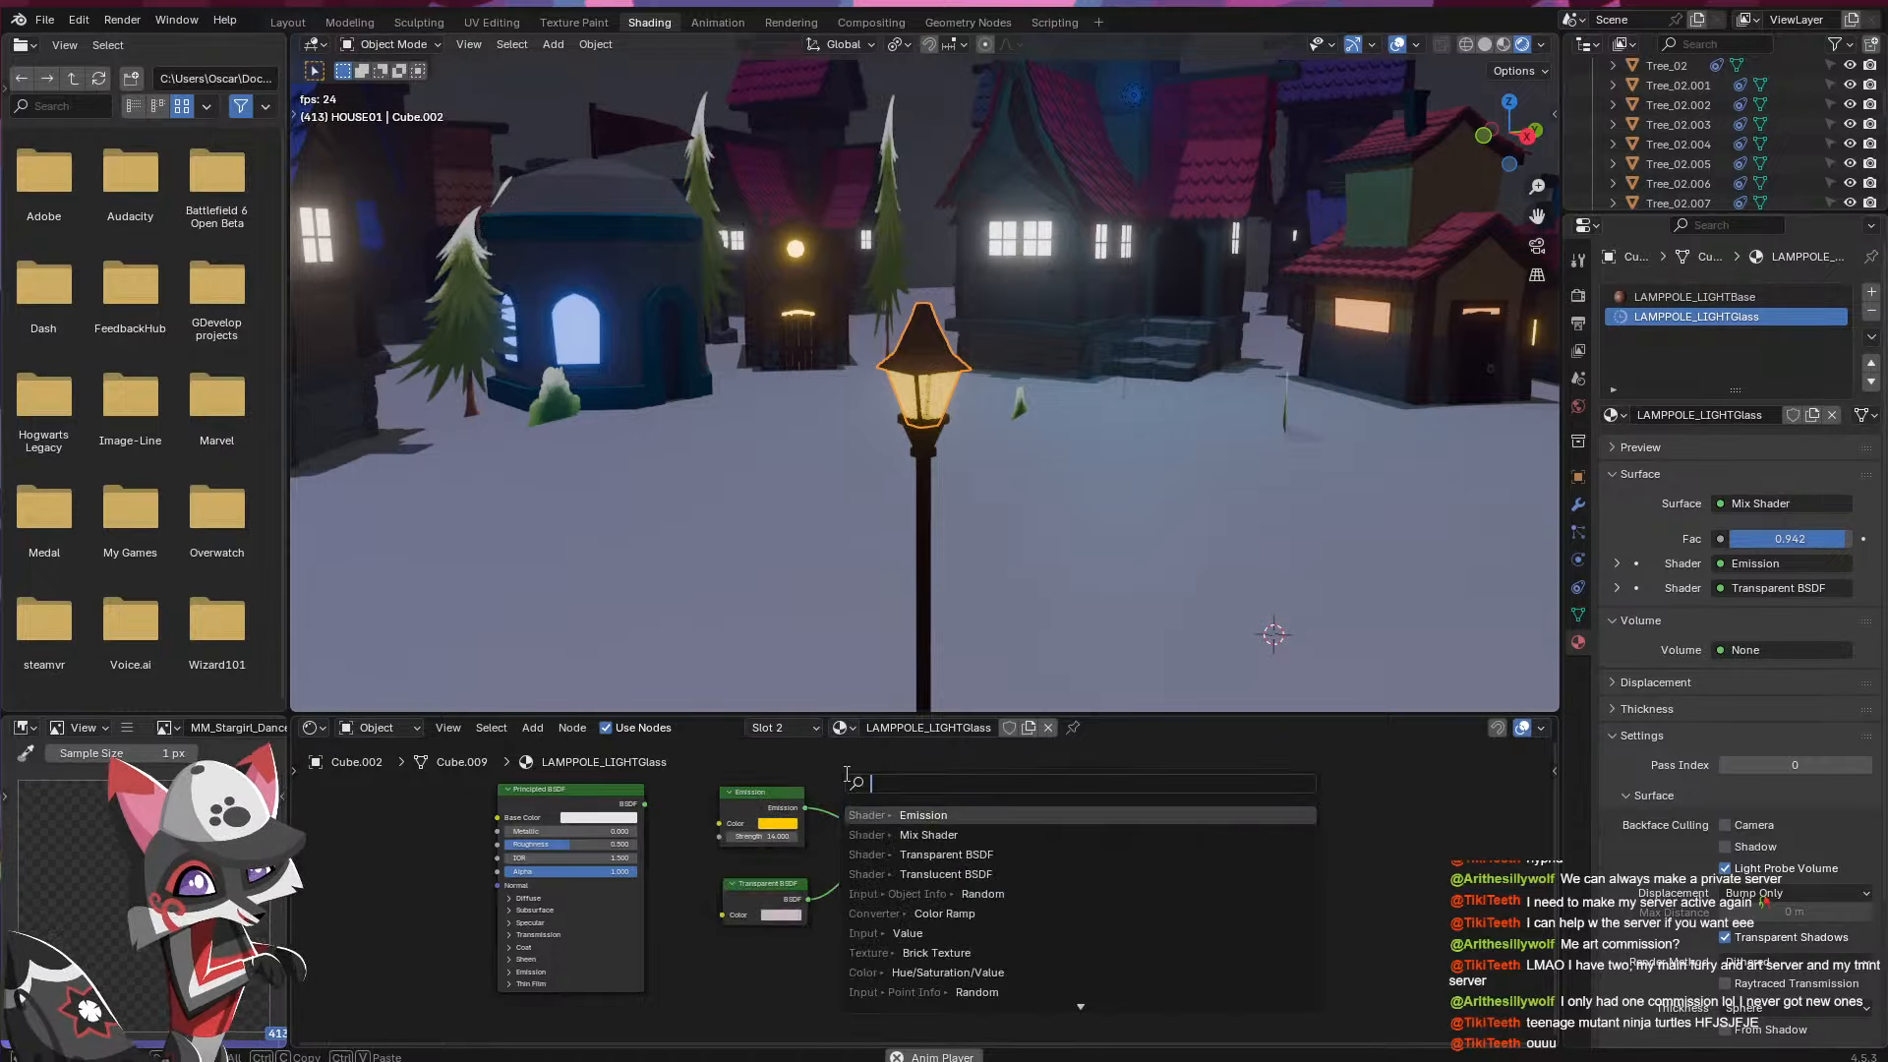
{"action": "type", "text": "omp"}
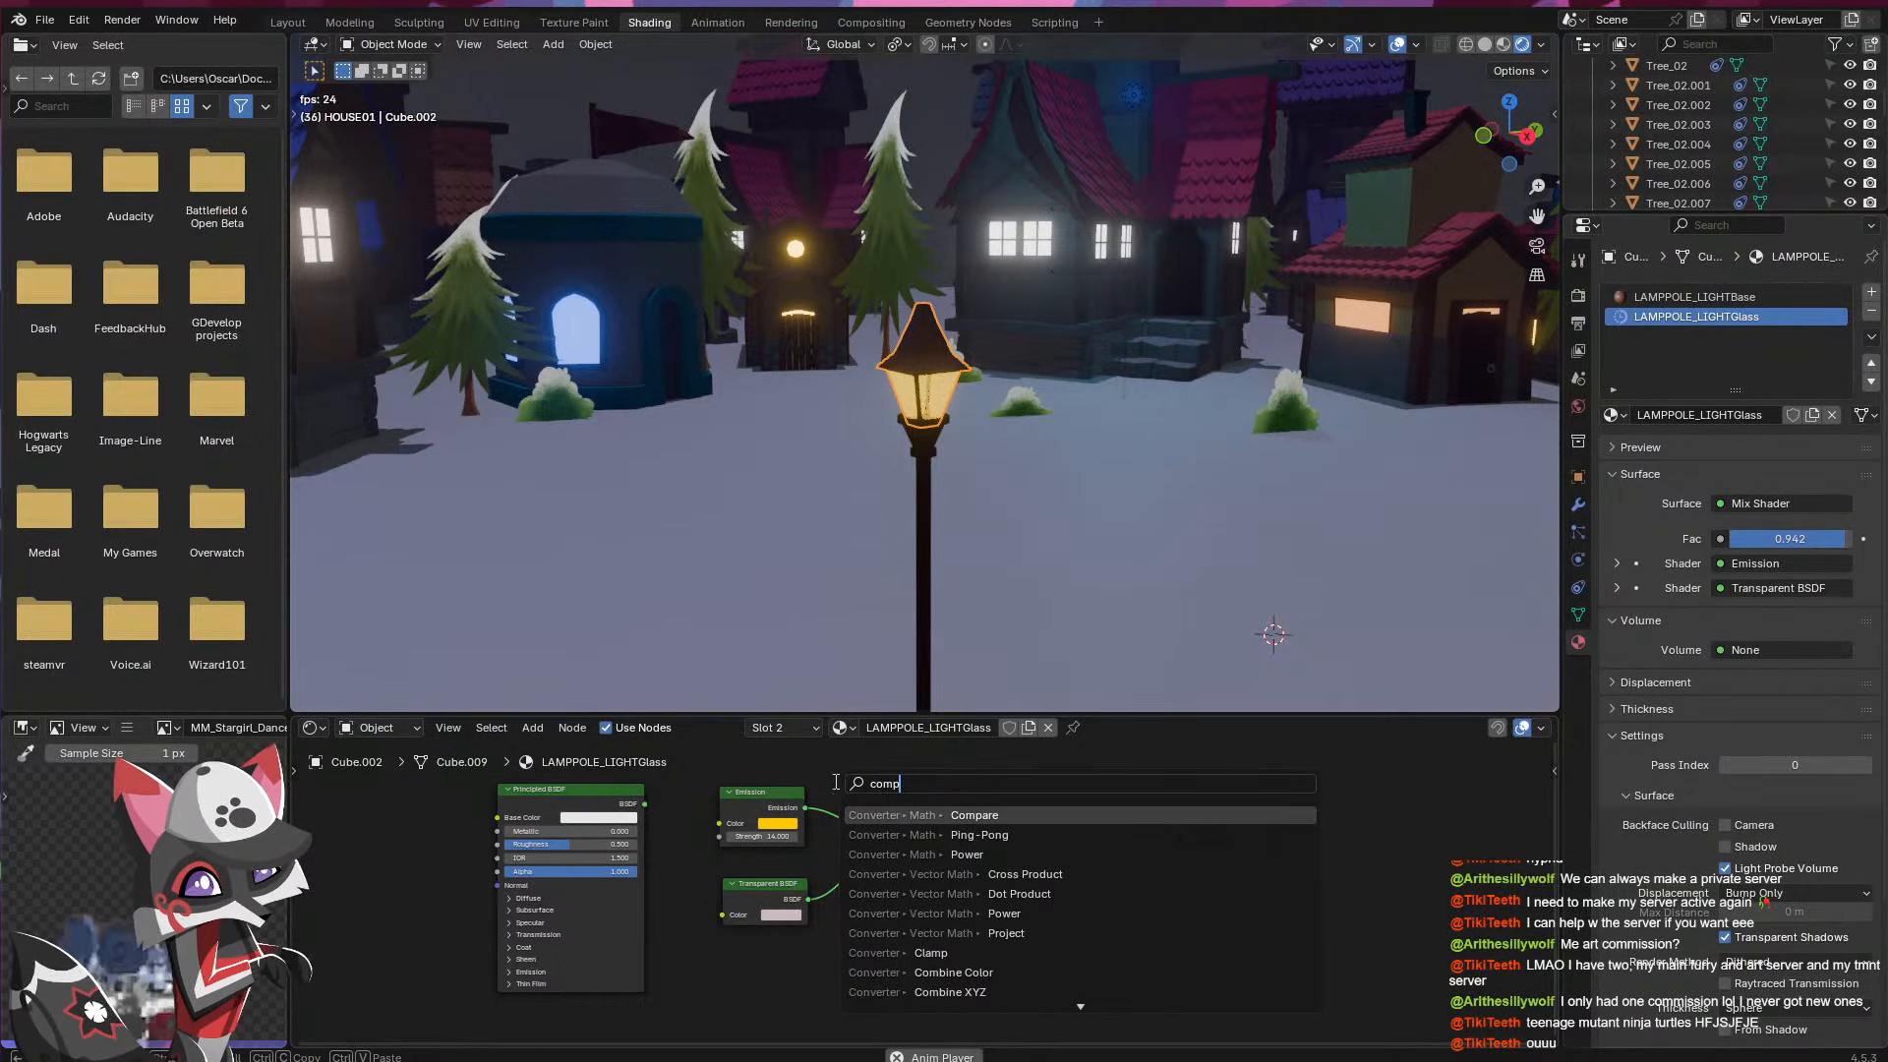
{"action": "key", "text": "Escape"}
{"action": "key", "text": "shift+a"}
{"action": "mouse_move", "coordinate": [817, 794]}
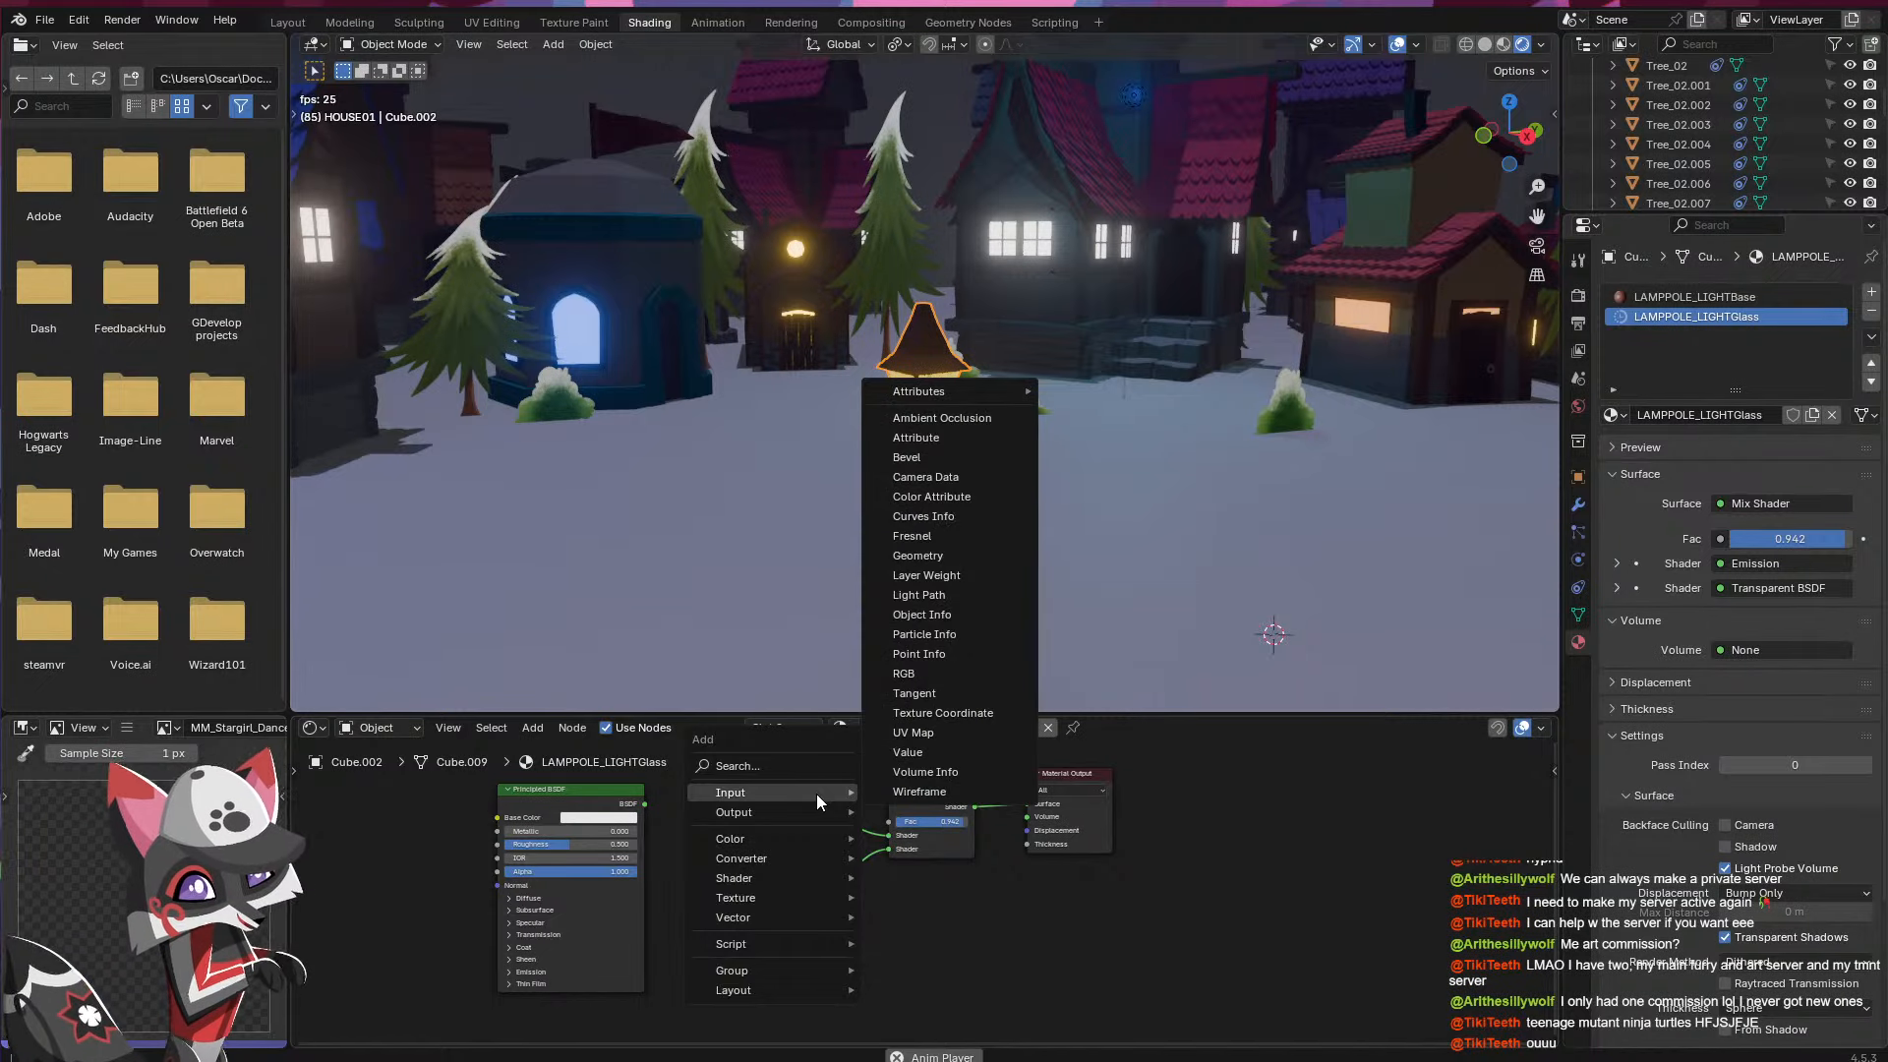
{"action": "key", "text": "Escape"}
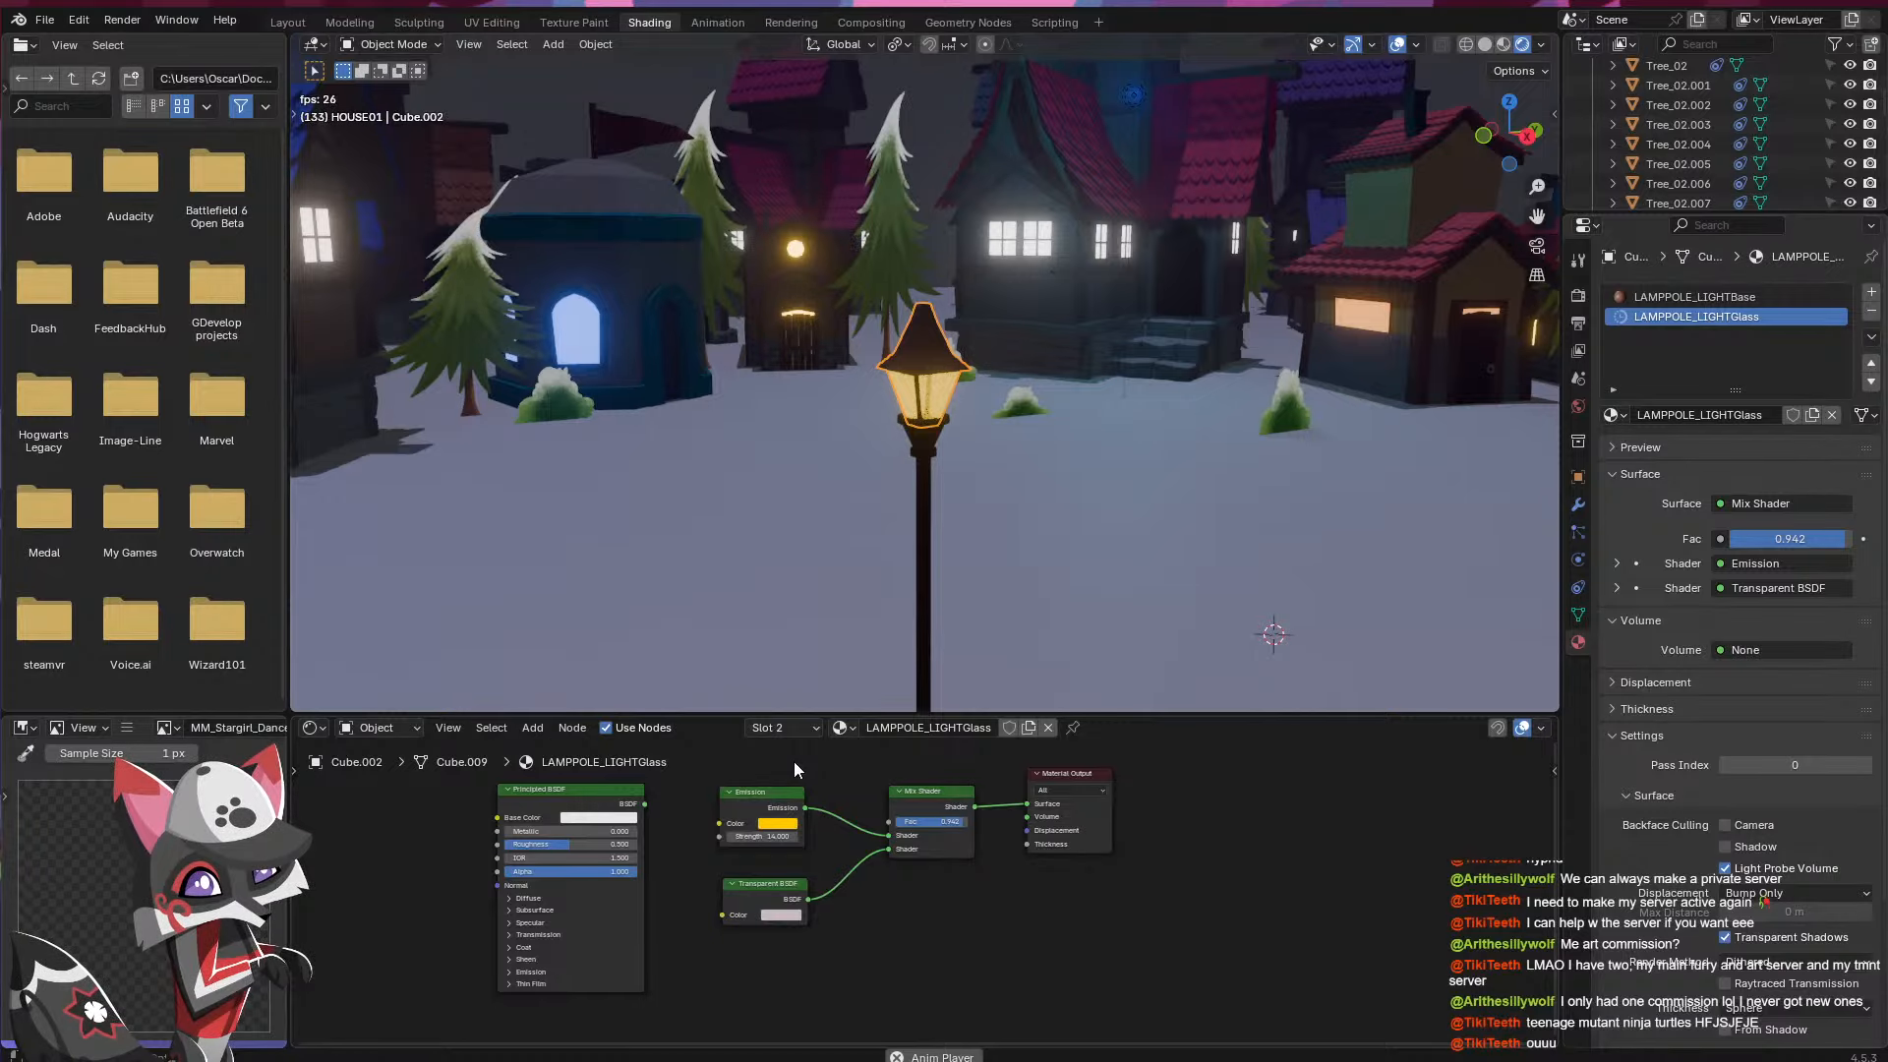
- Add a Color Ramp node above the Emission node and connect its Color output to the Mix Shader's Fac
{"action": "key", "text": "shift+a"}
{"action": "type", "text": "c"}
{"action": "key", "text": "Return"}
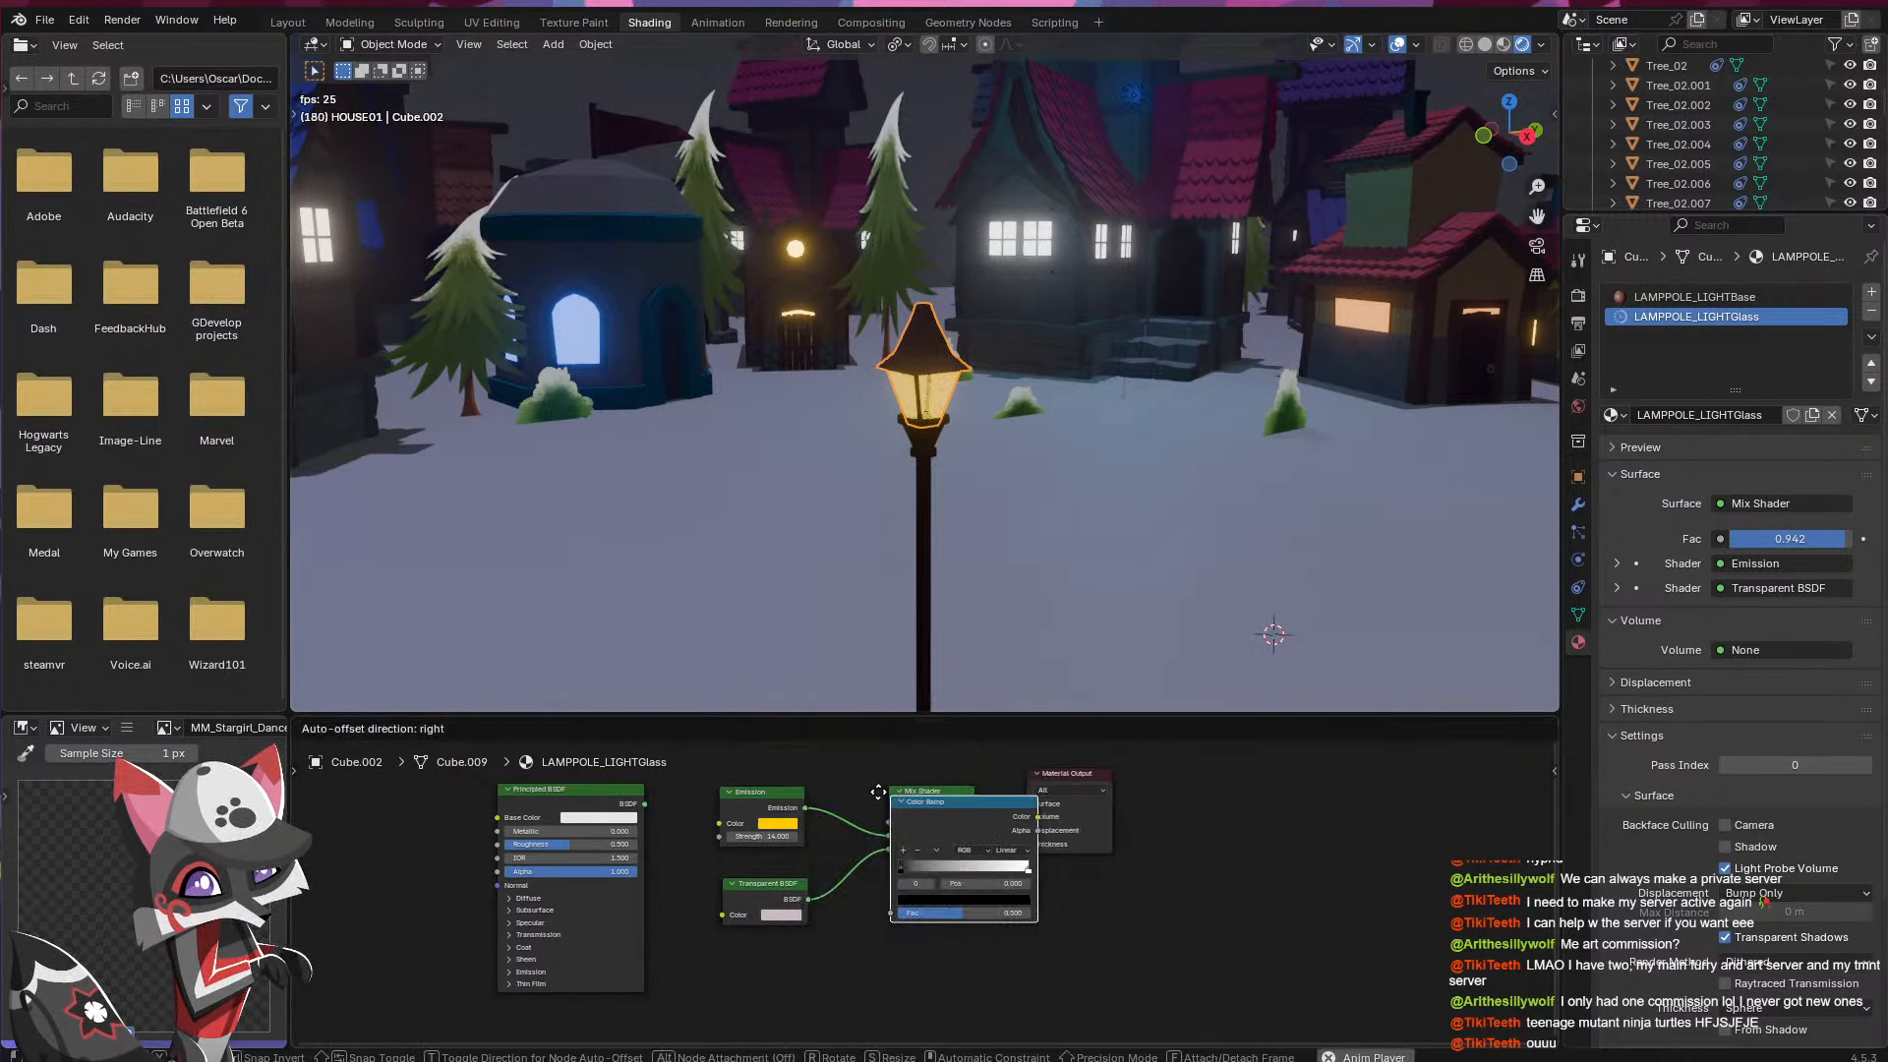
{"action": "left_click_drag", "start_coordinate": [862, 800], "coordinate": [889, 973]}
{"action": "left_click_drag", "start_coordinate": [775, 783], "coordinate": [740, 782]}
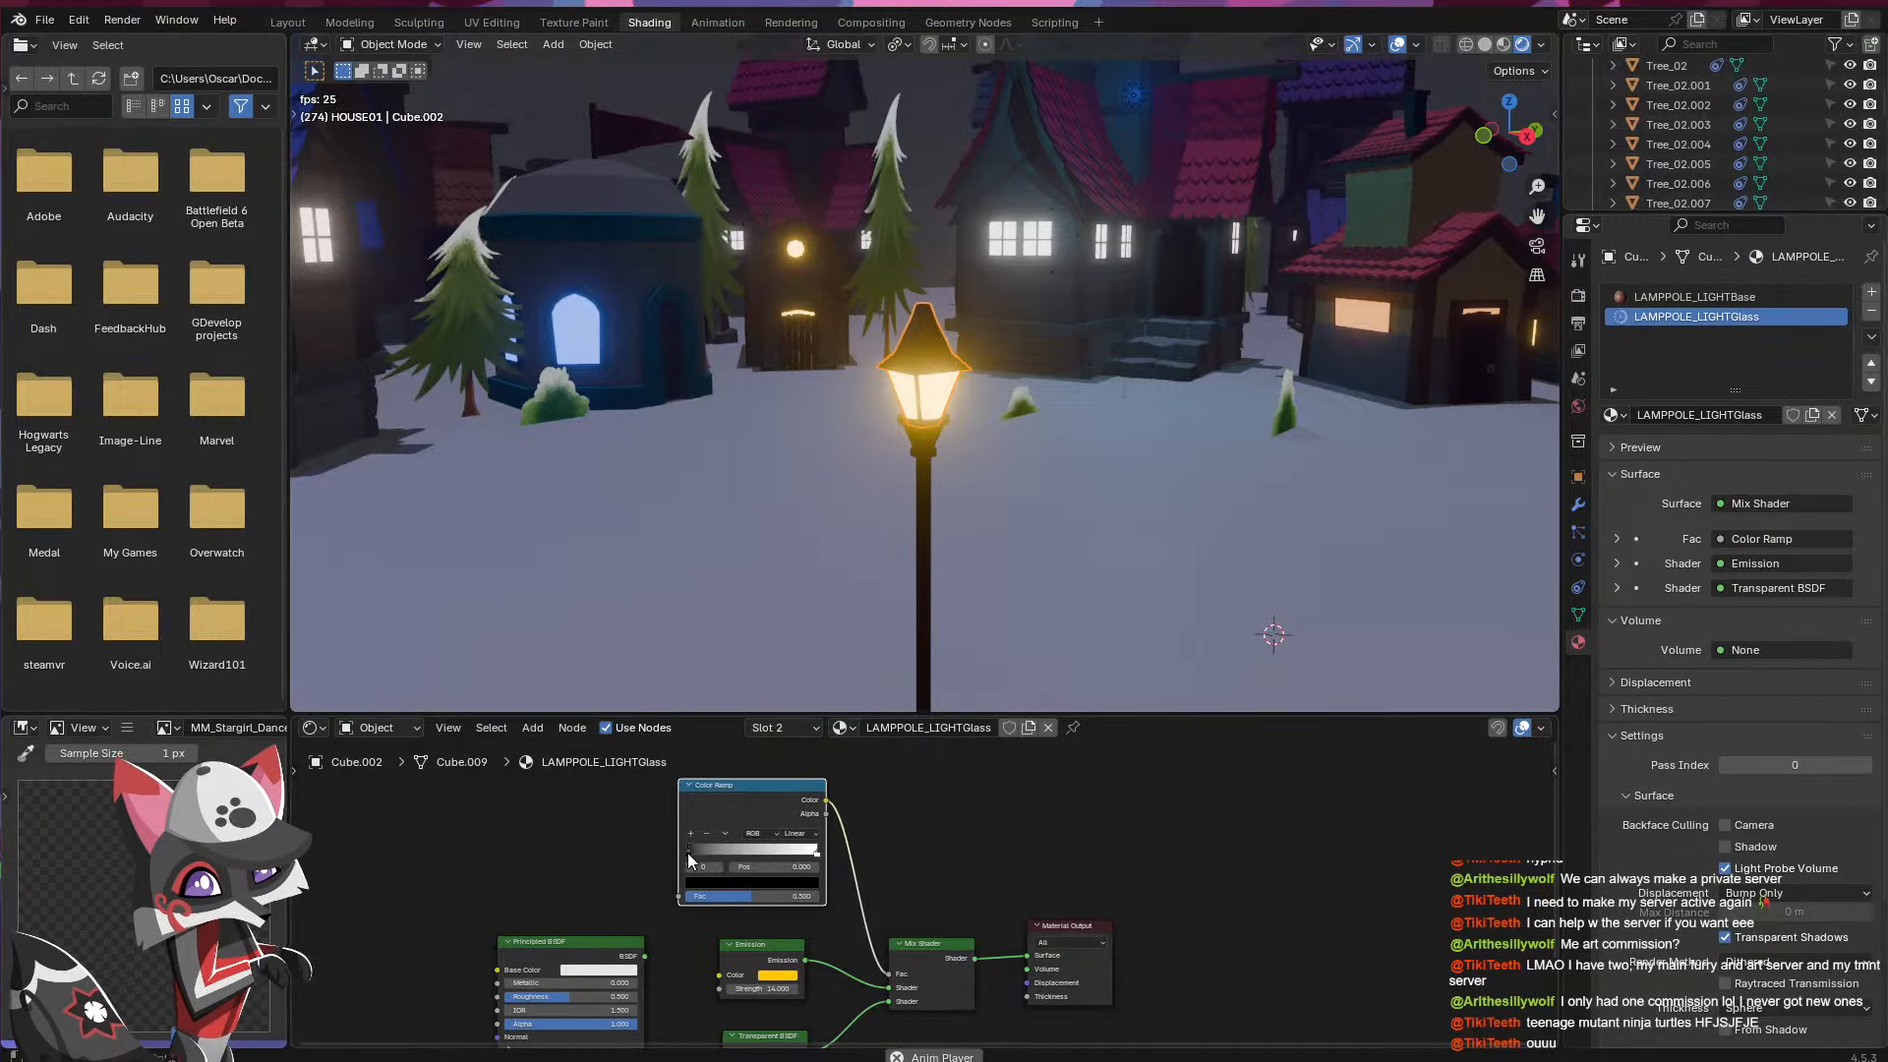
- Tighten the Color Ramp's gradient by moving its white stop inward to about 0.63
{"action": "mouse_move", "coordinate": [687, 852]}
{"action": "left_mouse_down"}
{"action": "mouse_move", "coordinate": [795, 851]}
{"action": "mouse_move", "coordinate": [704, 852]}
{"action": "left_mouse_up"}
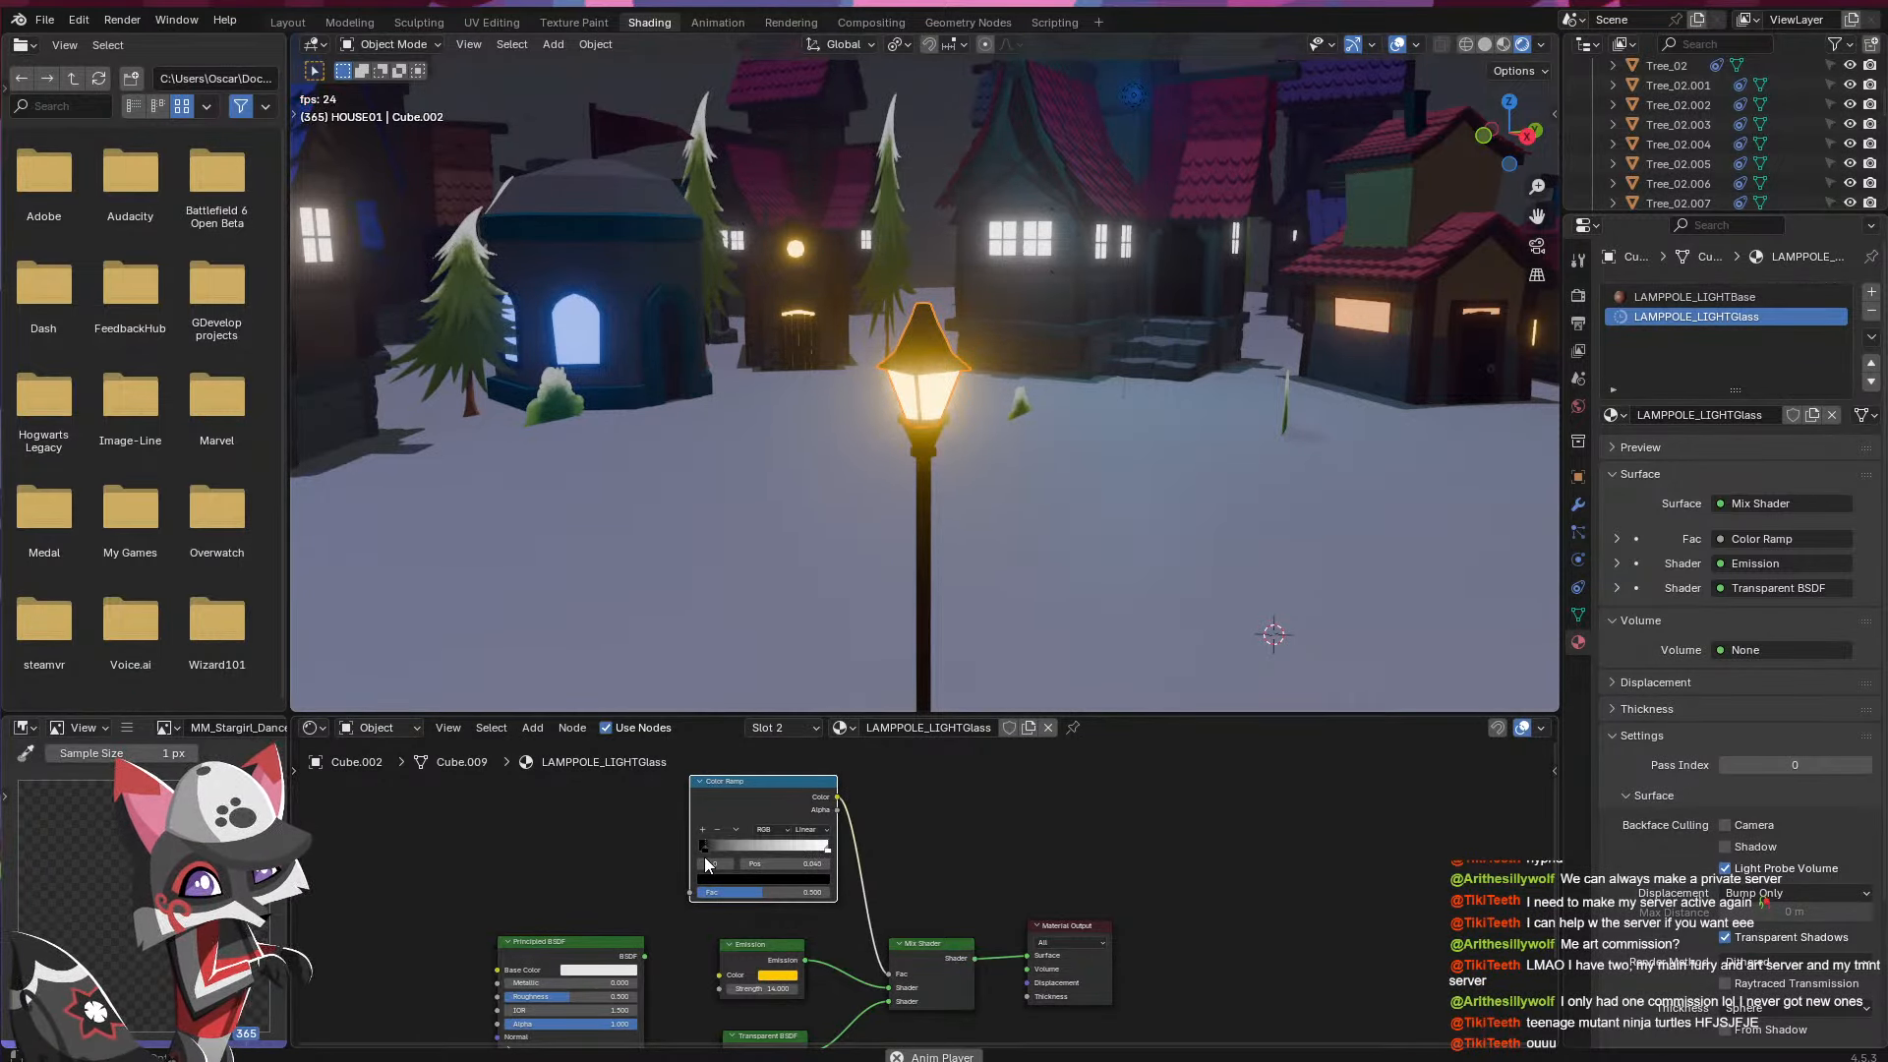
{"action": "left_click_drag", "start_coordinate": [823, 847], "coordinate": [799, 847]}
{"action": "left_click_drag", "start_coordinate": [731, 846], "coordinate": [776, 846]}
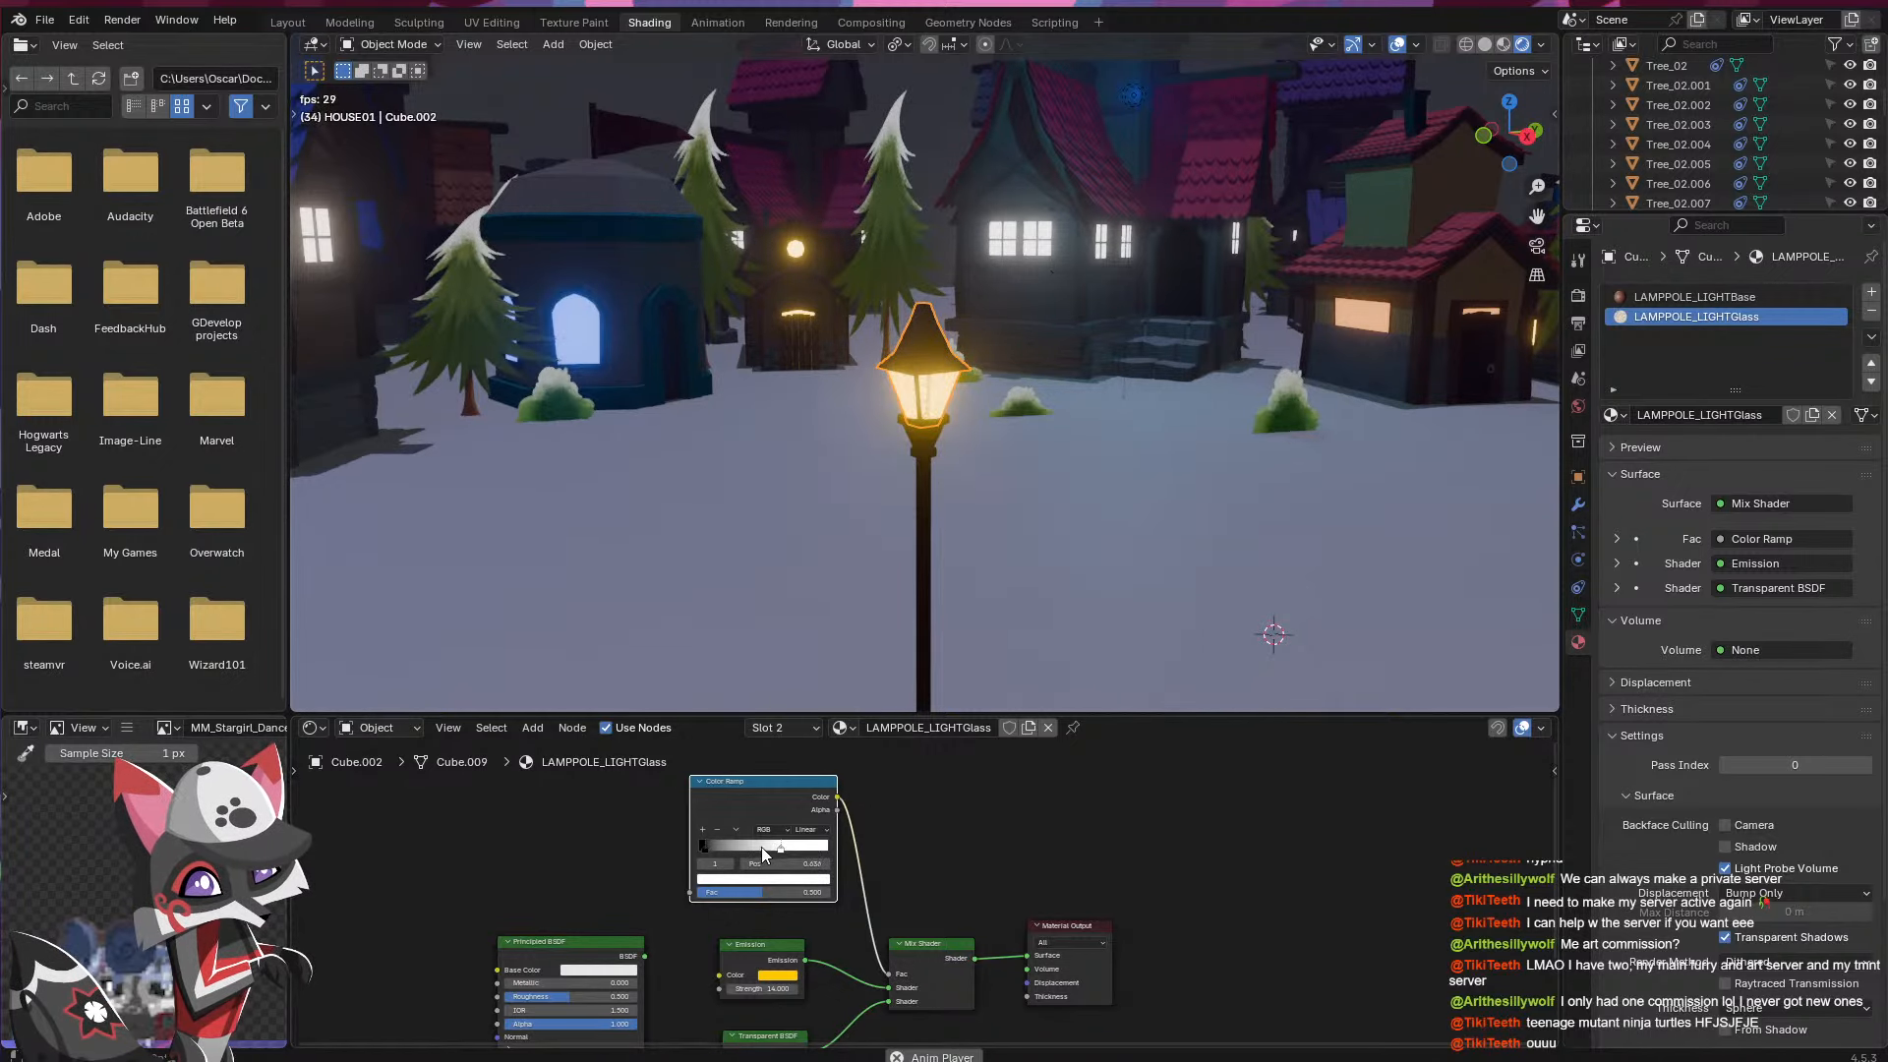
- Add a Layer Weight node beside the Color Ramp and connect its Facing output to the ramp's Fac
{"action": "key", "text": "shift+a"}
{"action": "left_click", "coordinate": [602, 823]}
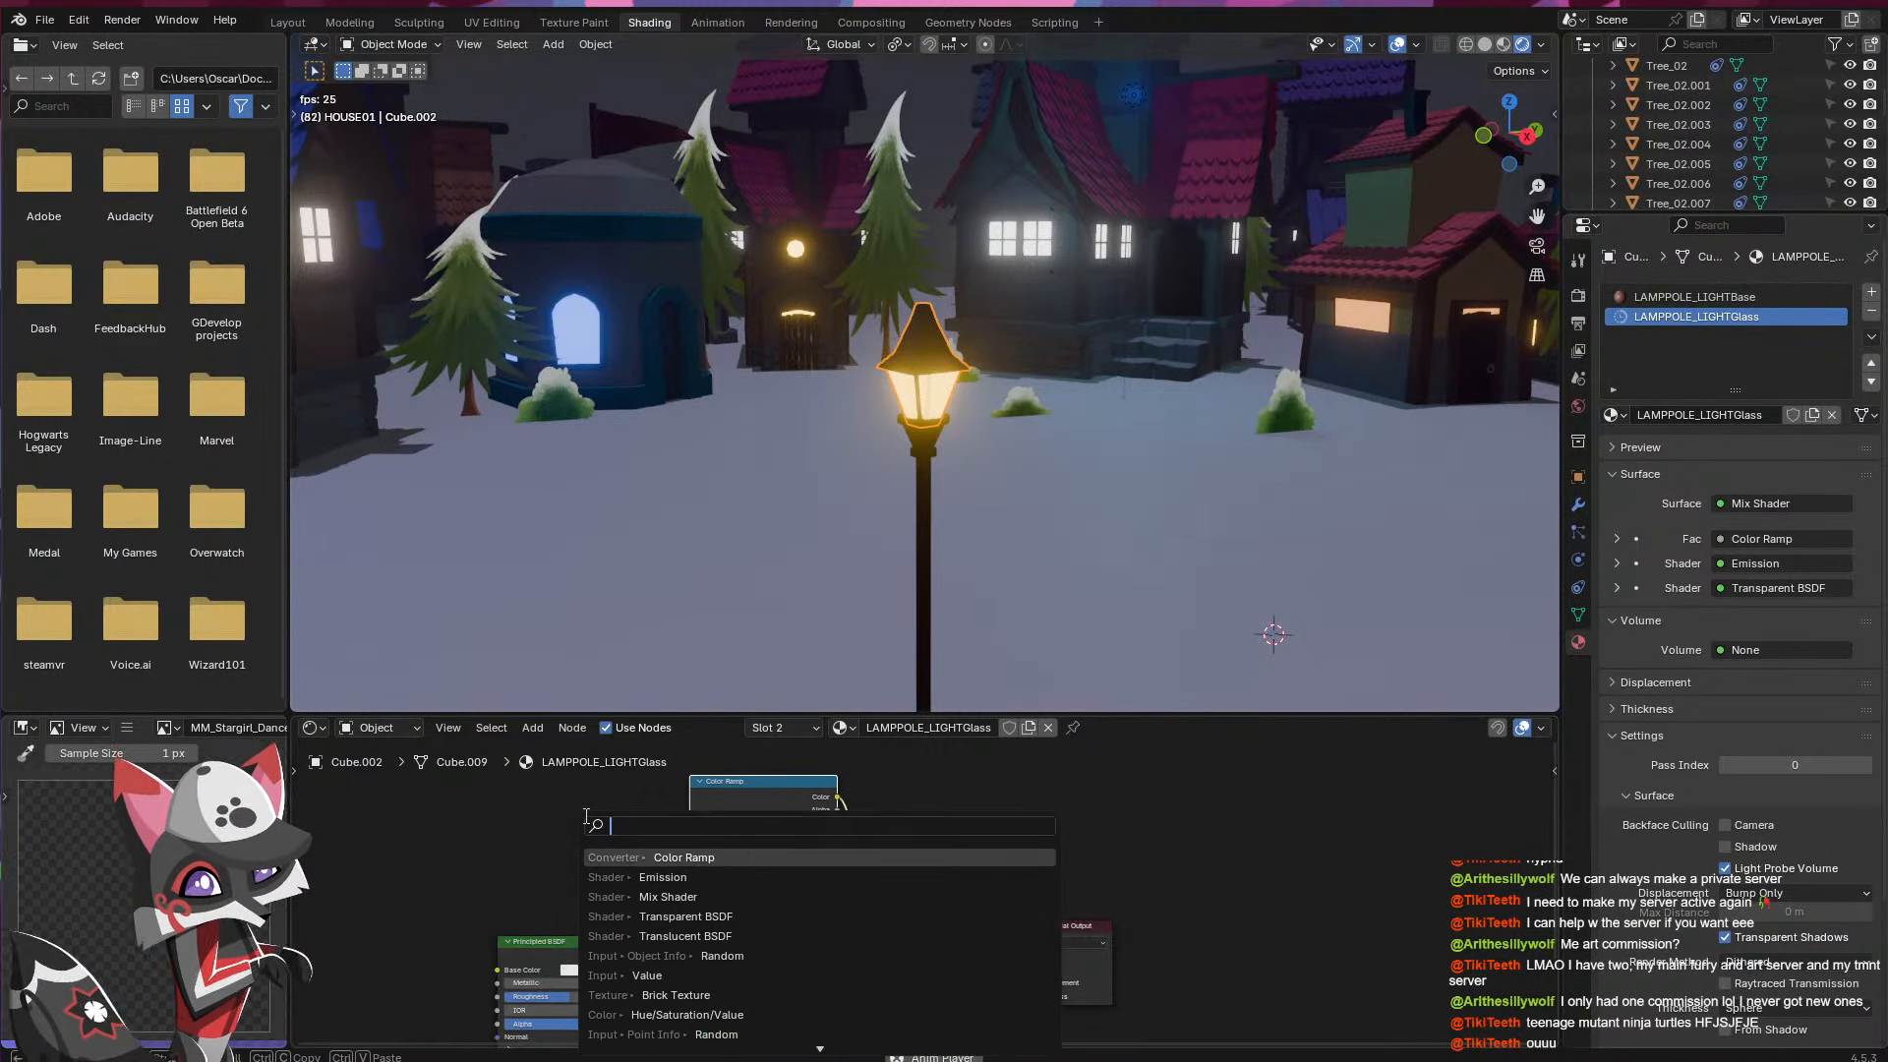
{"action": "type", "text": "layer weight"}
{"action": "key", "text": "Return"}
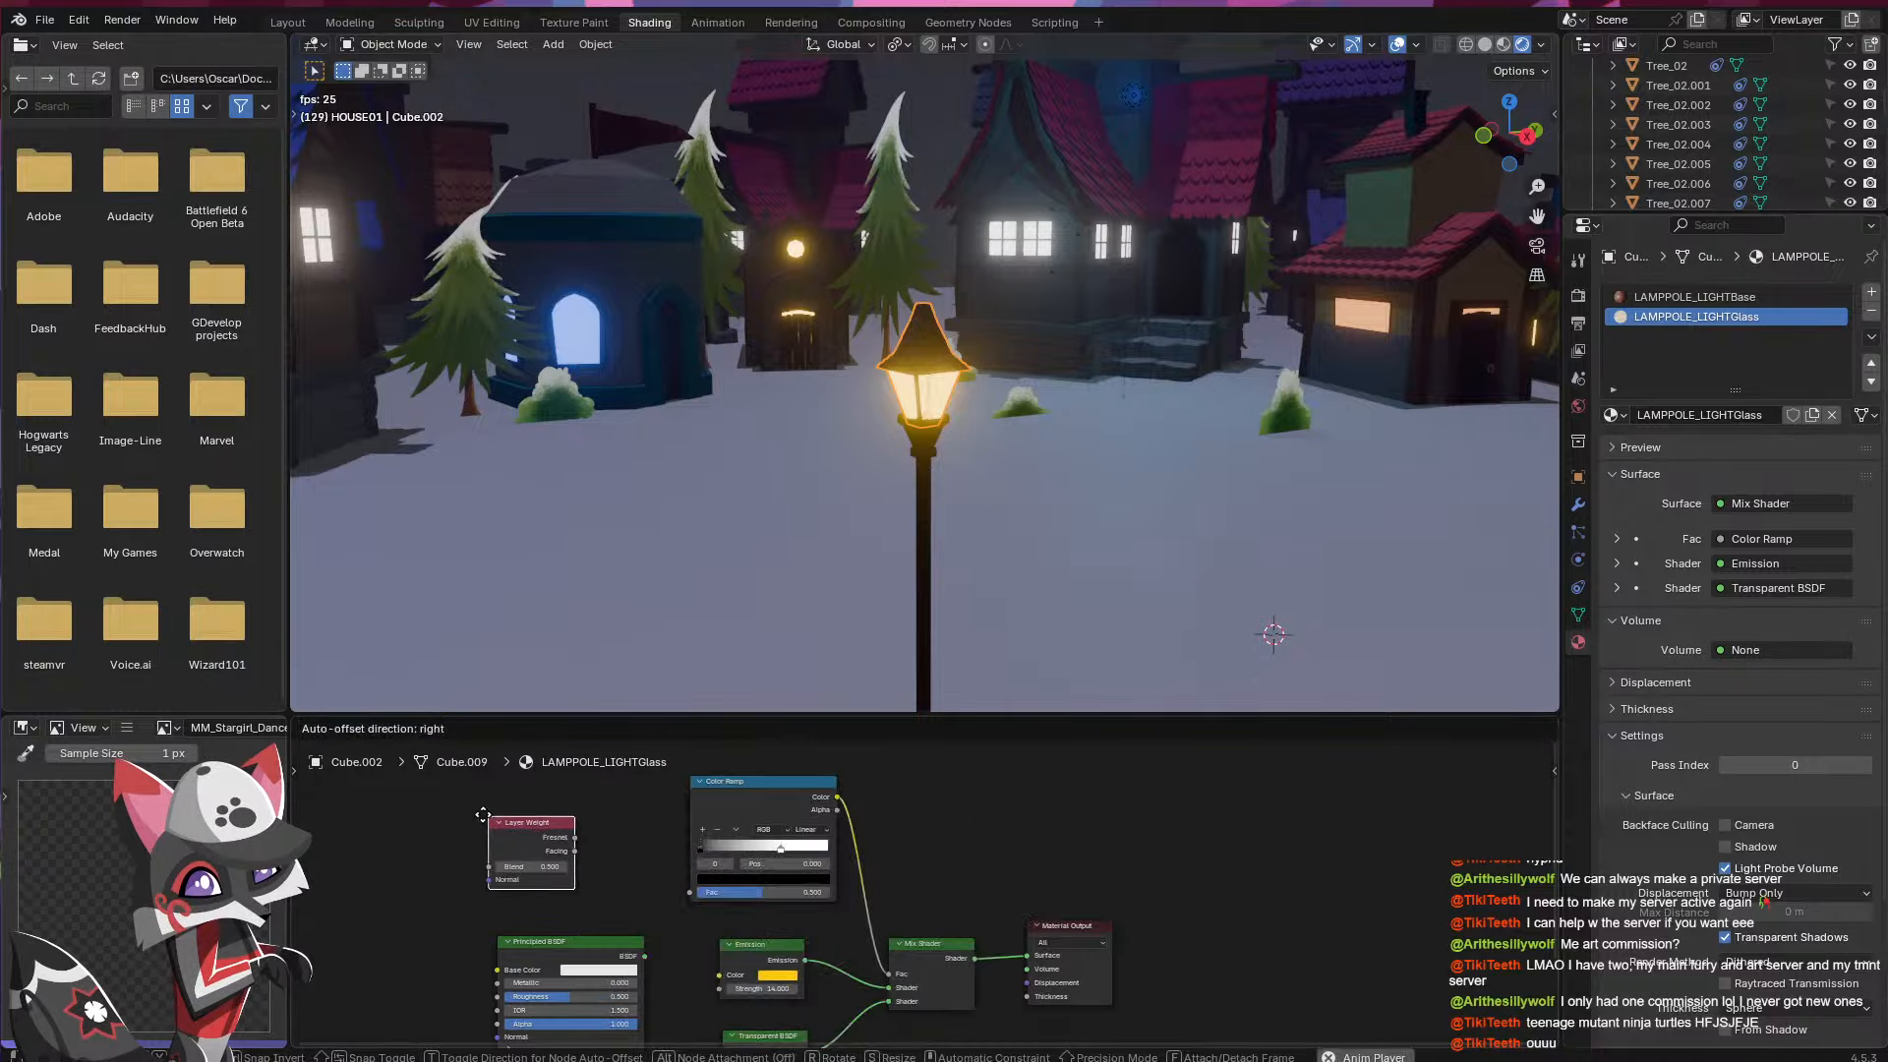
{"action": "left_click", "coordinate": [546, 833]}
{"action": "left_click_drag", "start_coordinate": [546, 842], "coordinate": [689, 892]}
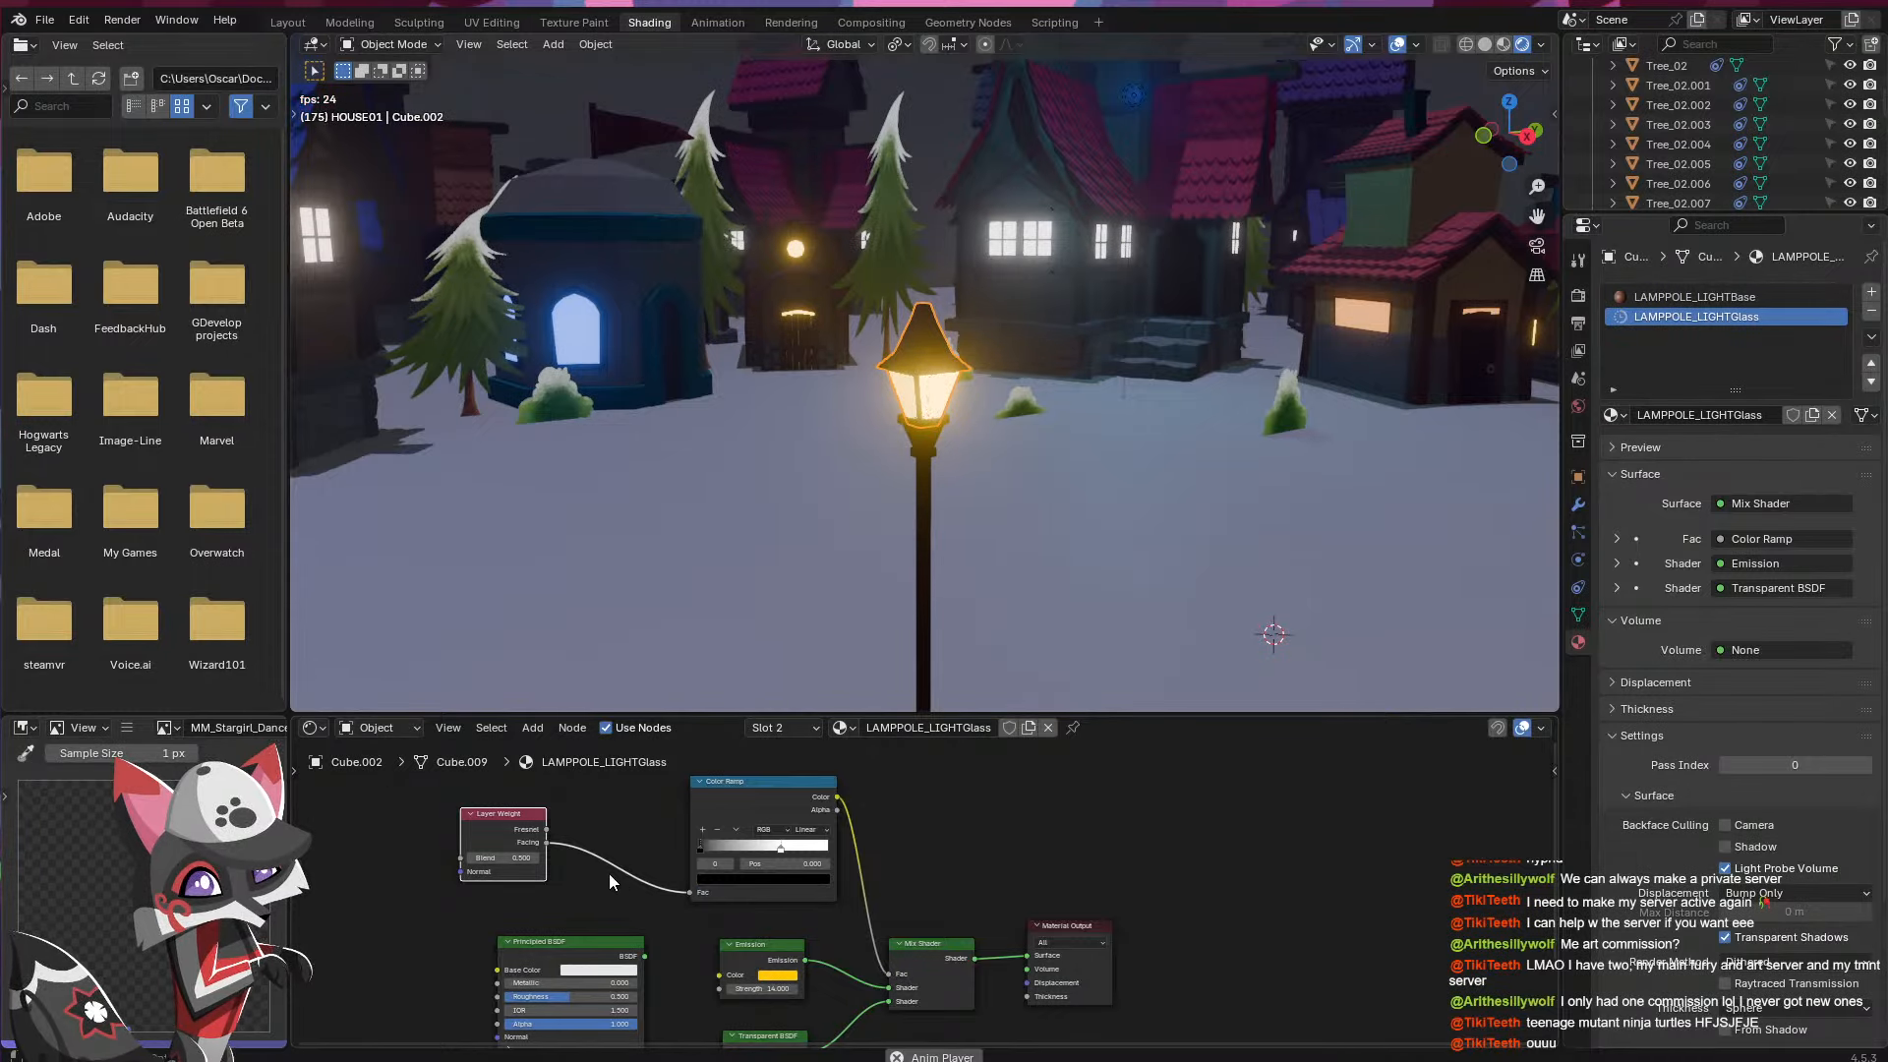
{"action": "left_click_drag", "start_coordinate": [486, 817], "coordinate": [514, 818]}
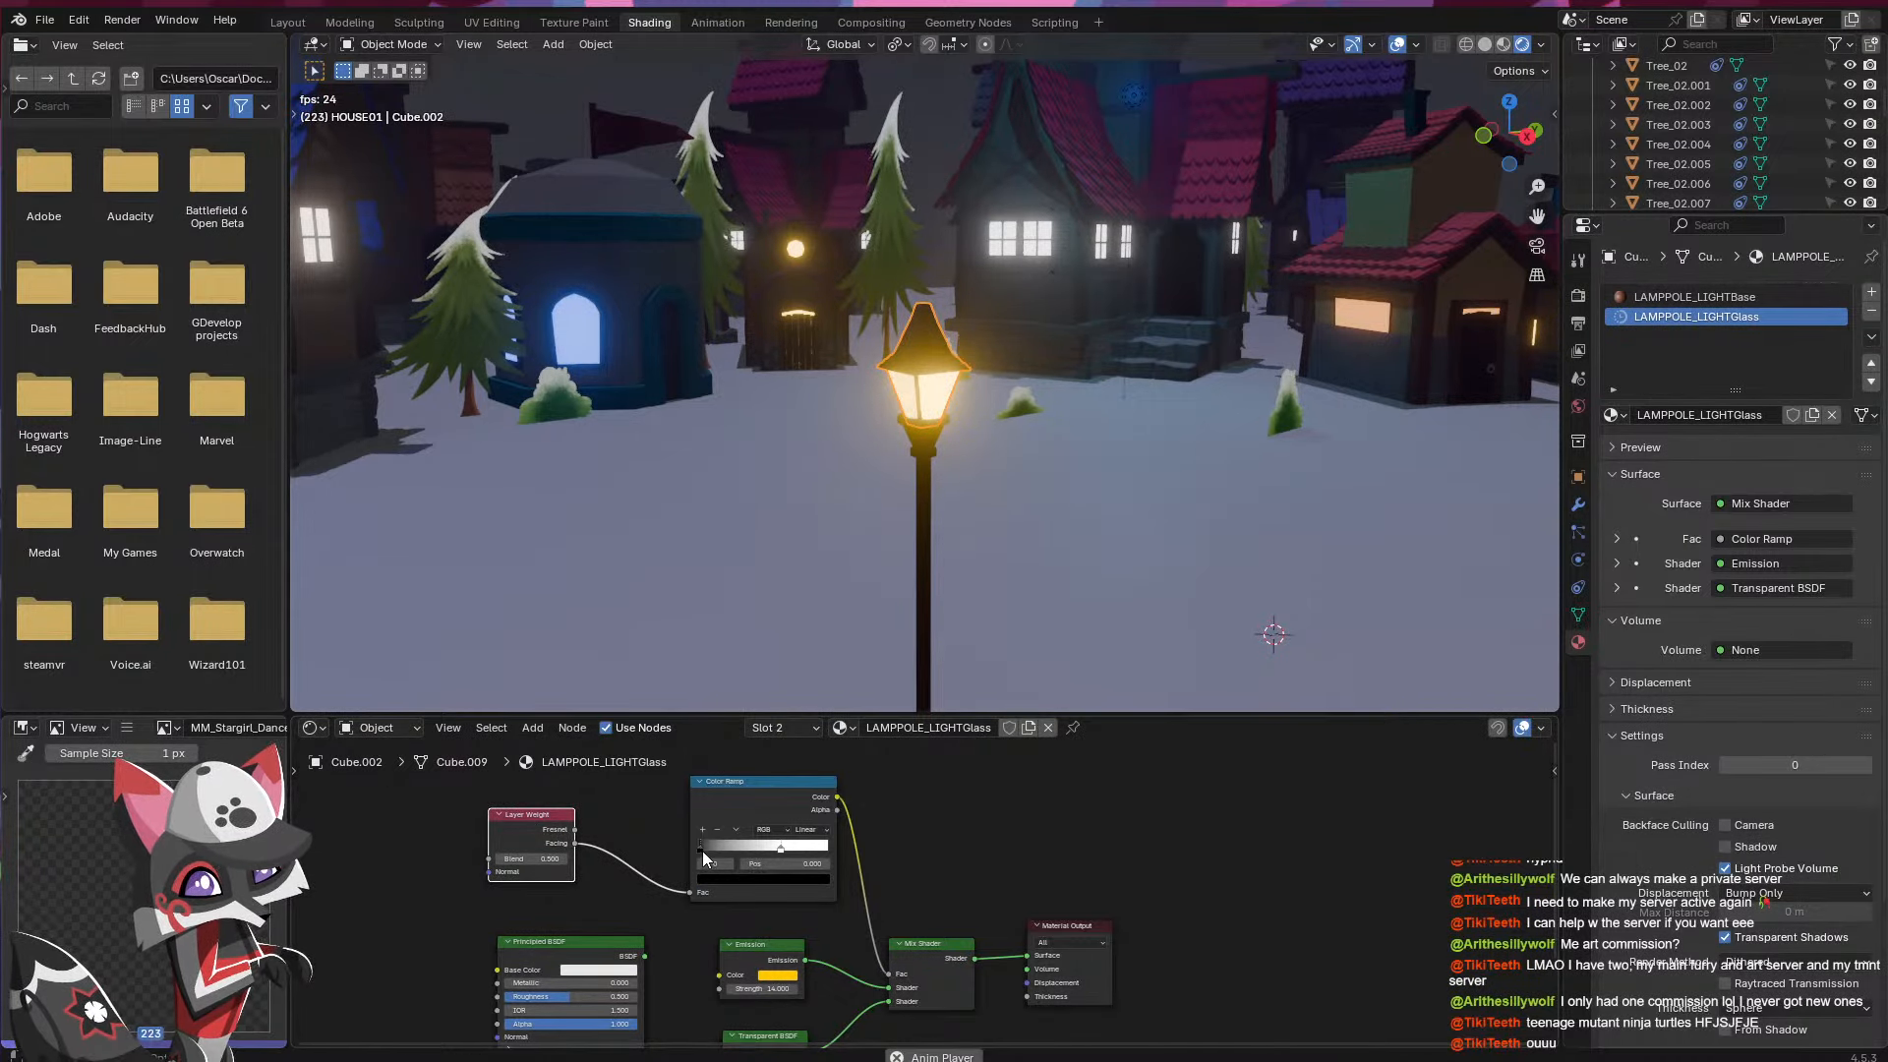
- Set the Color Ramp's interpolation to B-Spline and reverse the gradient so the white stop sits at the start
{"action": "left_click_drag", "start_coordinate": [711, 849], "coordinate": [764, 850]}
{"action": "left_click", "coordinate": [805, 831]}
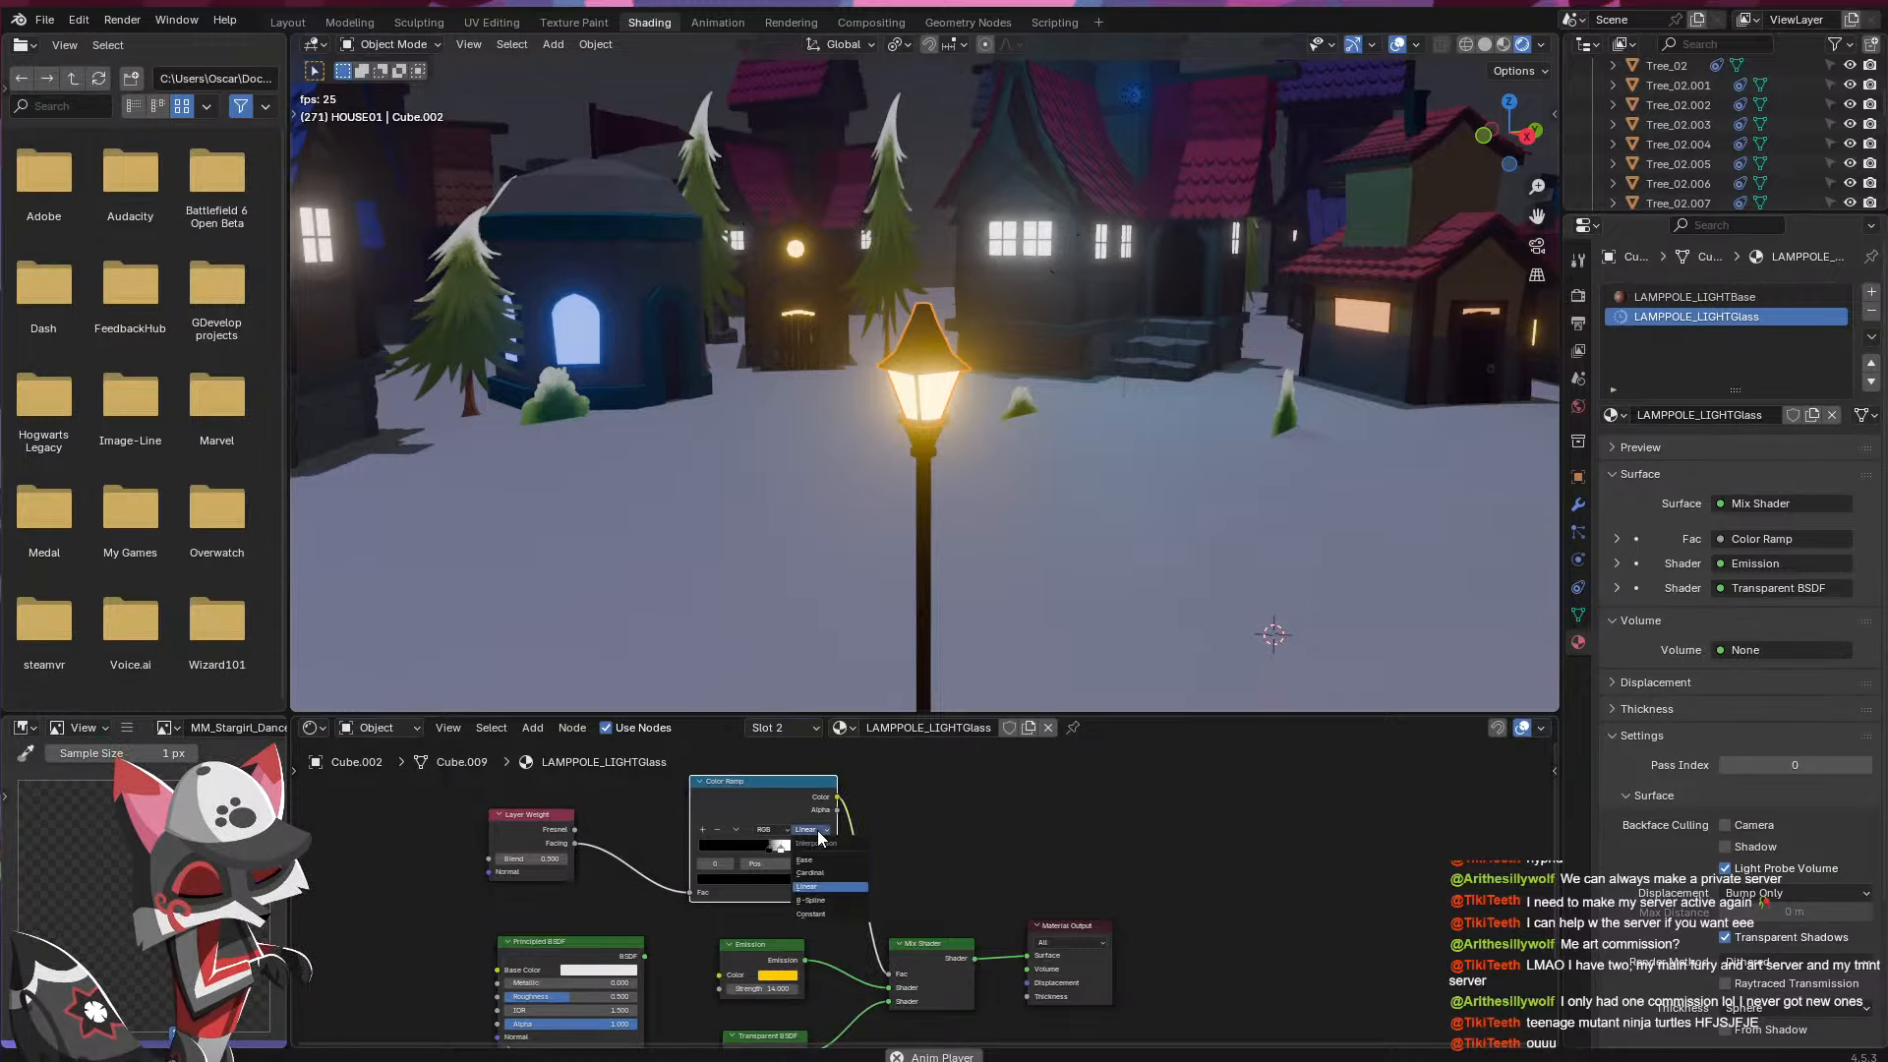
{"action": "left_click", "coordinate": [811, 906]}
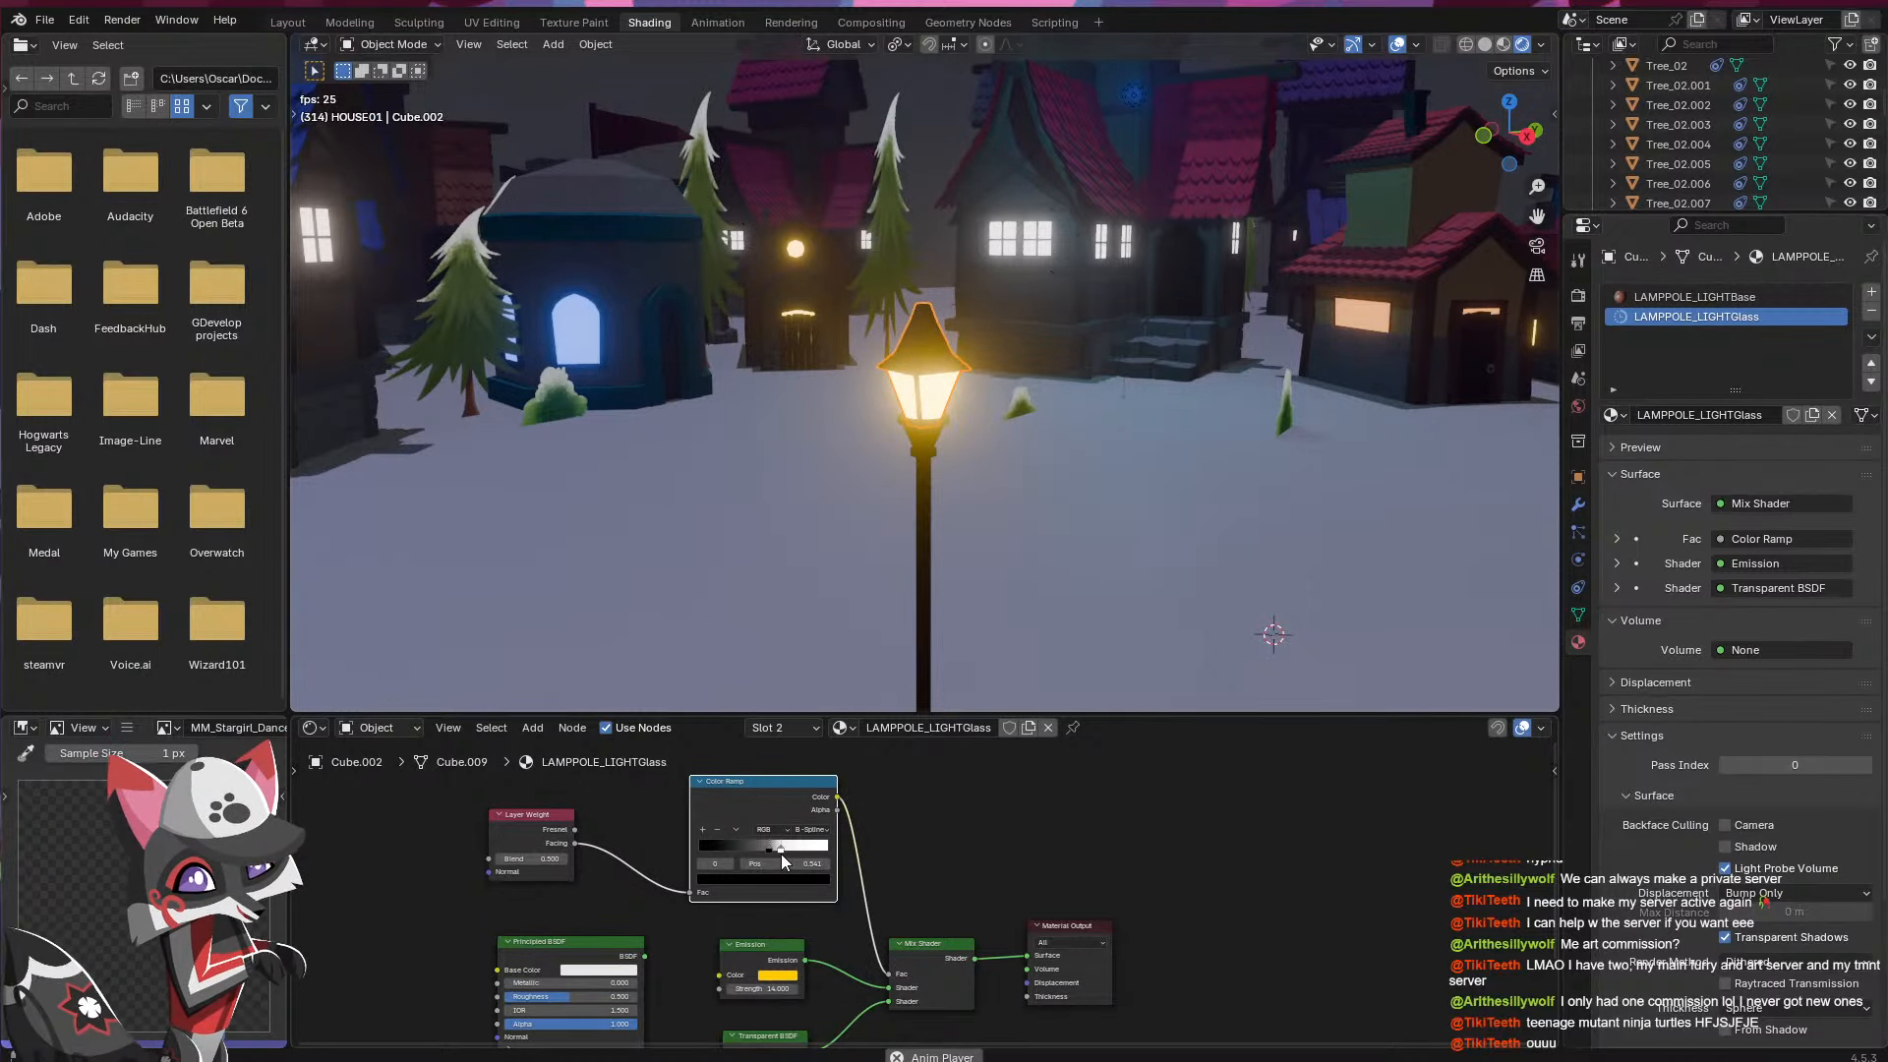
{"action": "left_click_drag", "start_coordinate": [786, 850], "coordinate": [716, 844]}
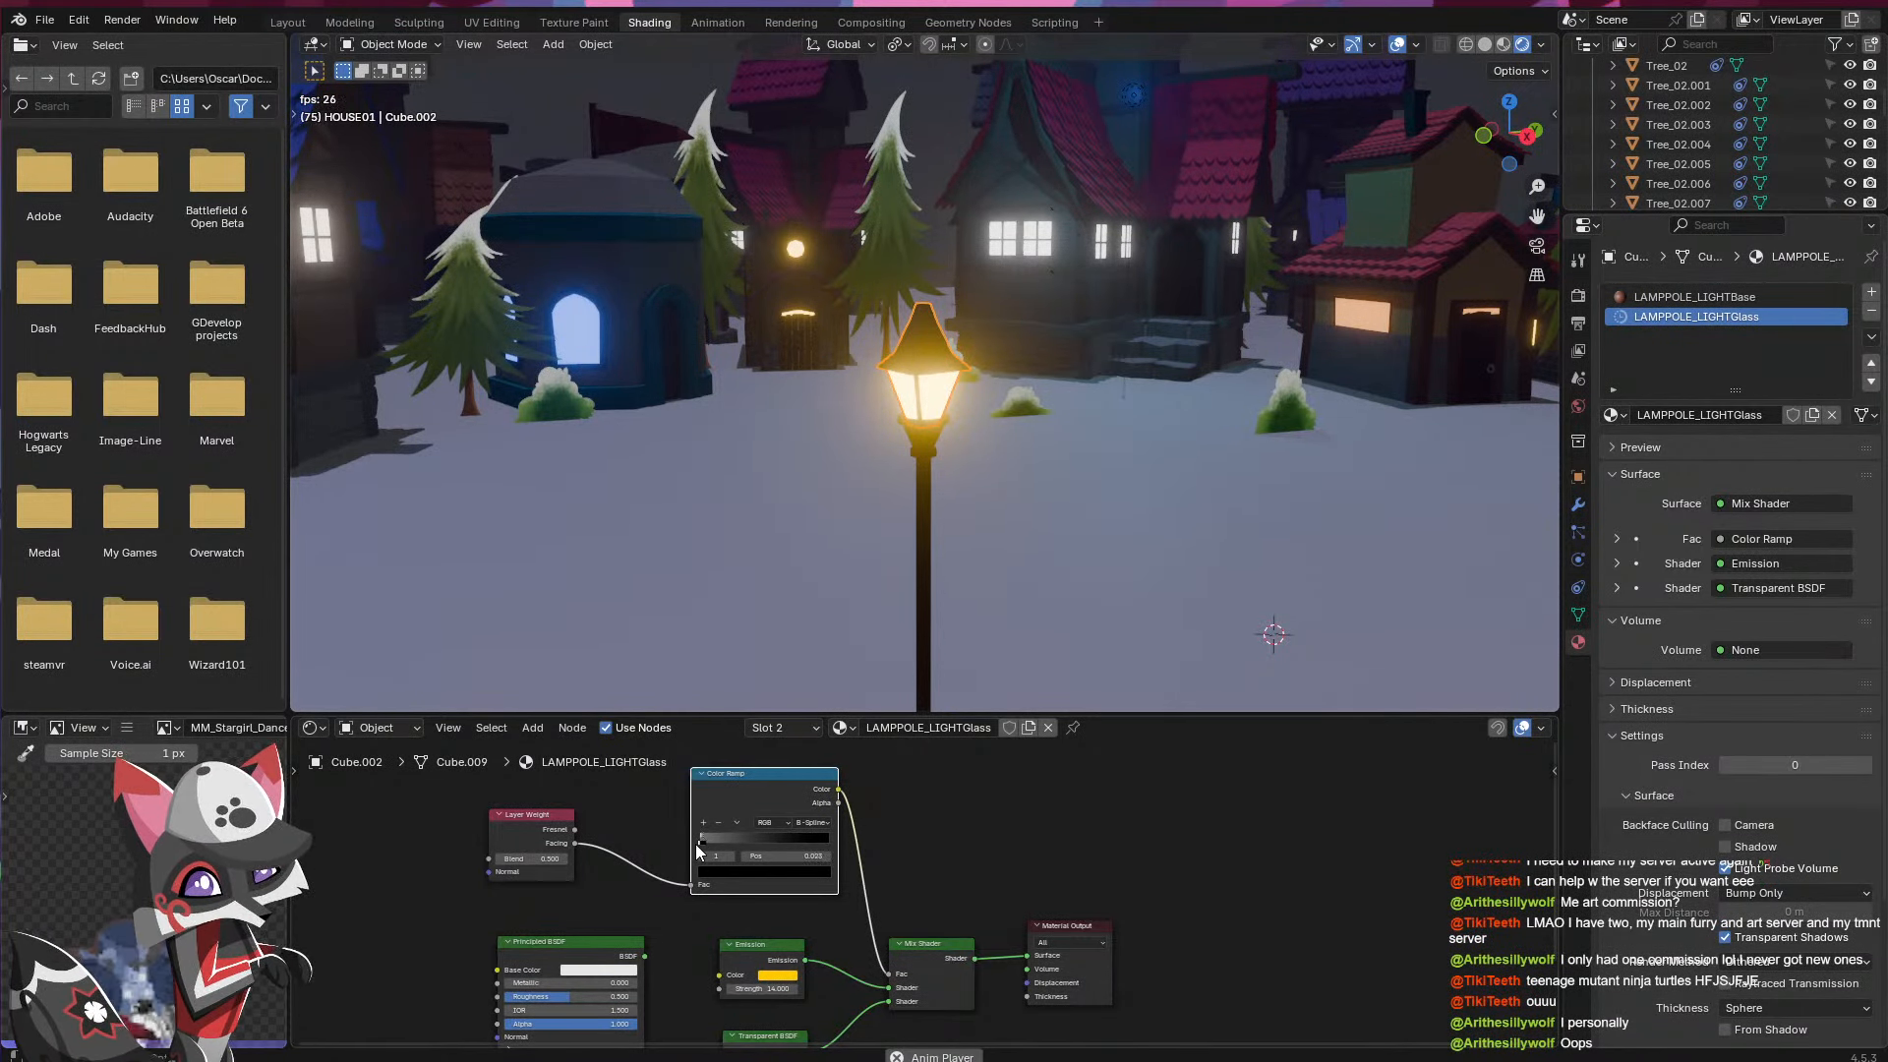
- Insert a Math node between the Layer Weight and Color Ramp nodes and set its operation to Power
{"action": "key", "text": "shift+a"}
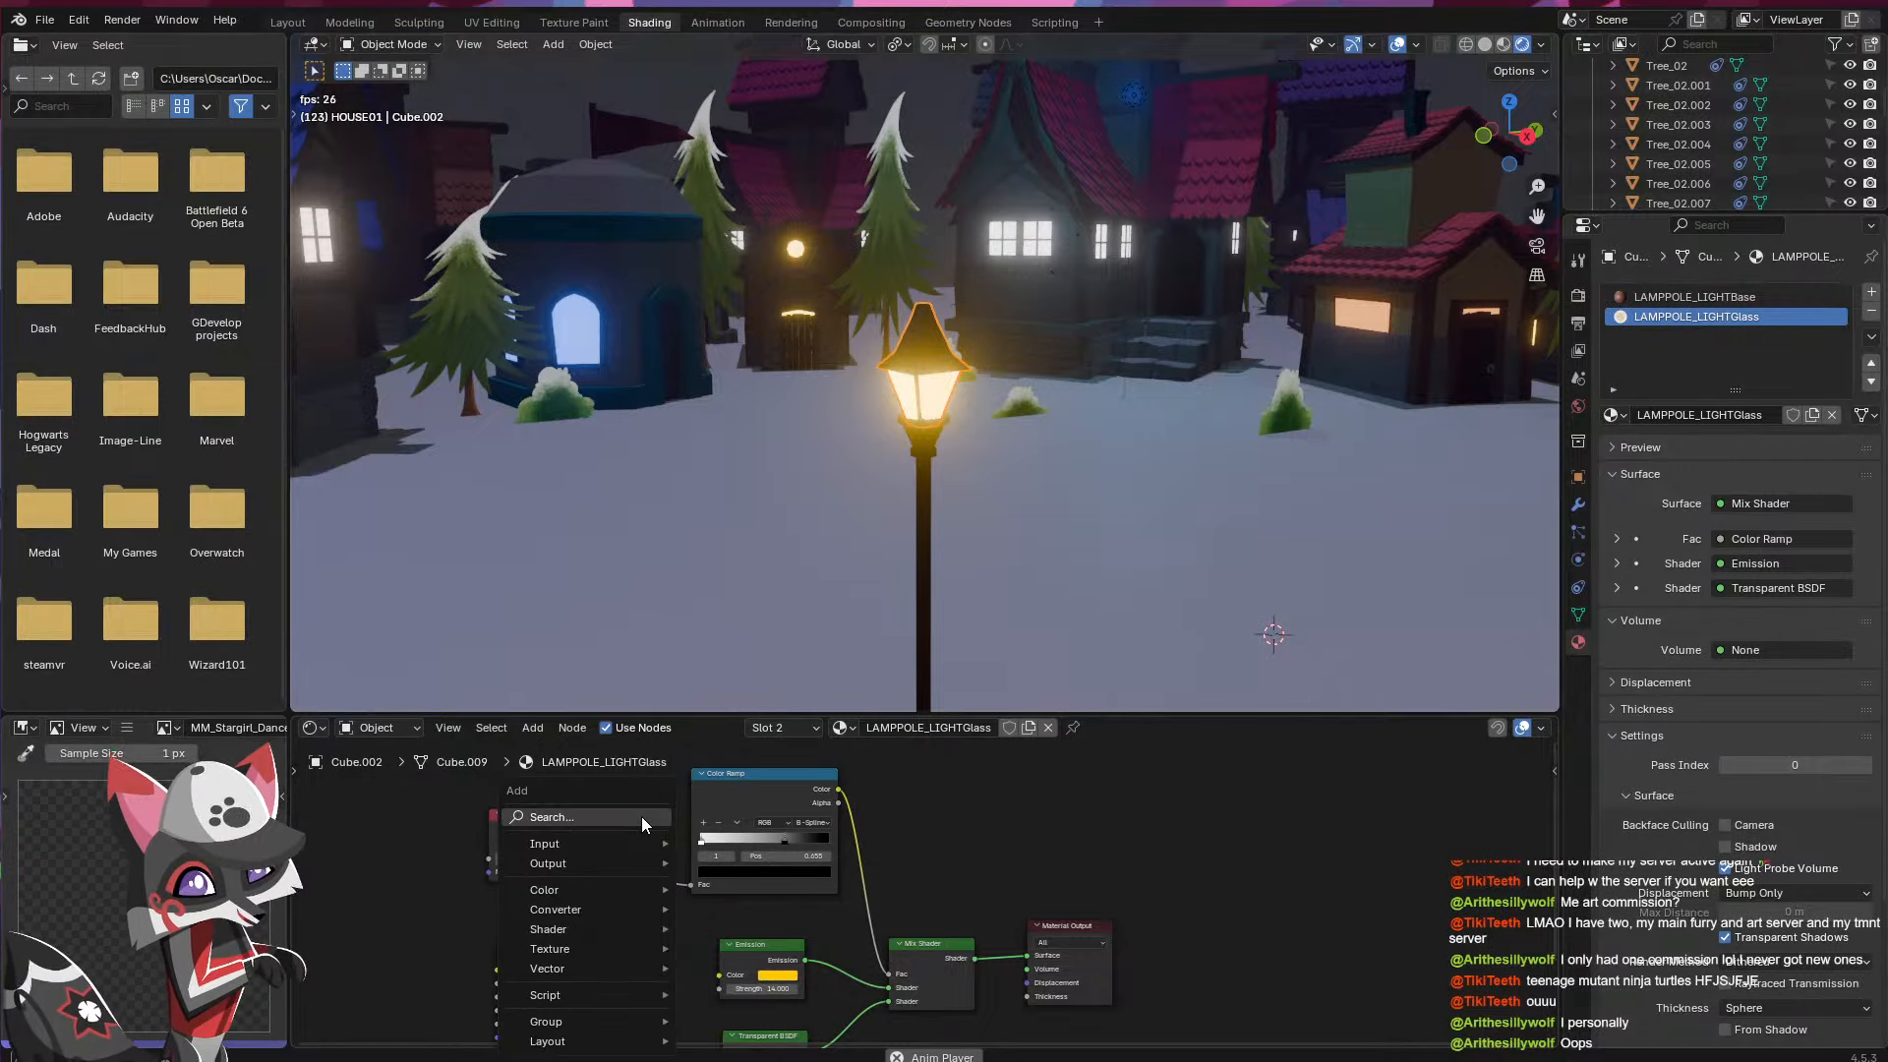
{"action": "left_click", "coordinate": [641, 816]}
{"action": "type", "text": "add"}
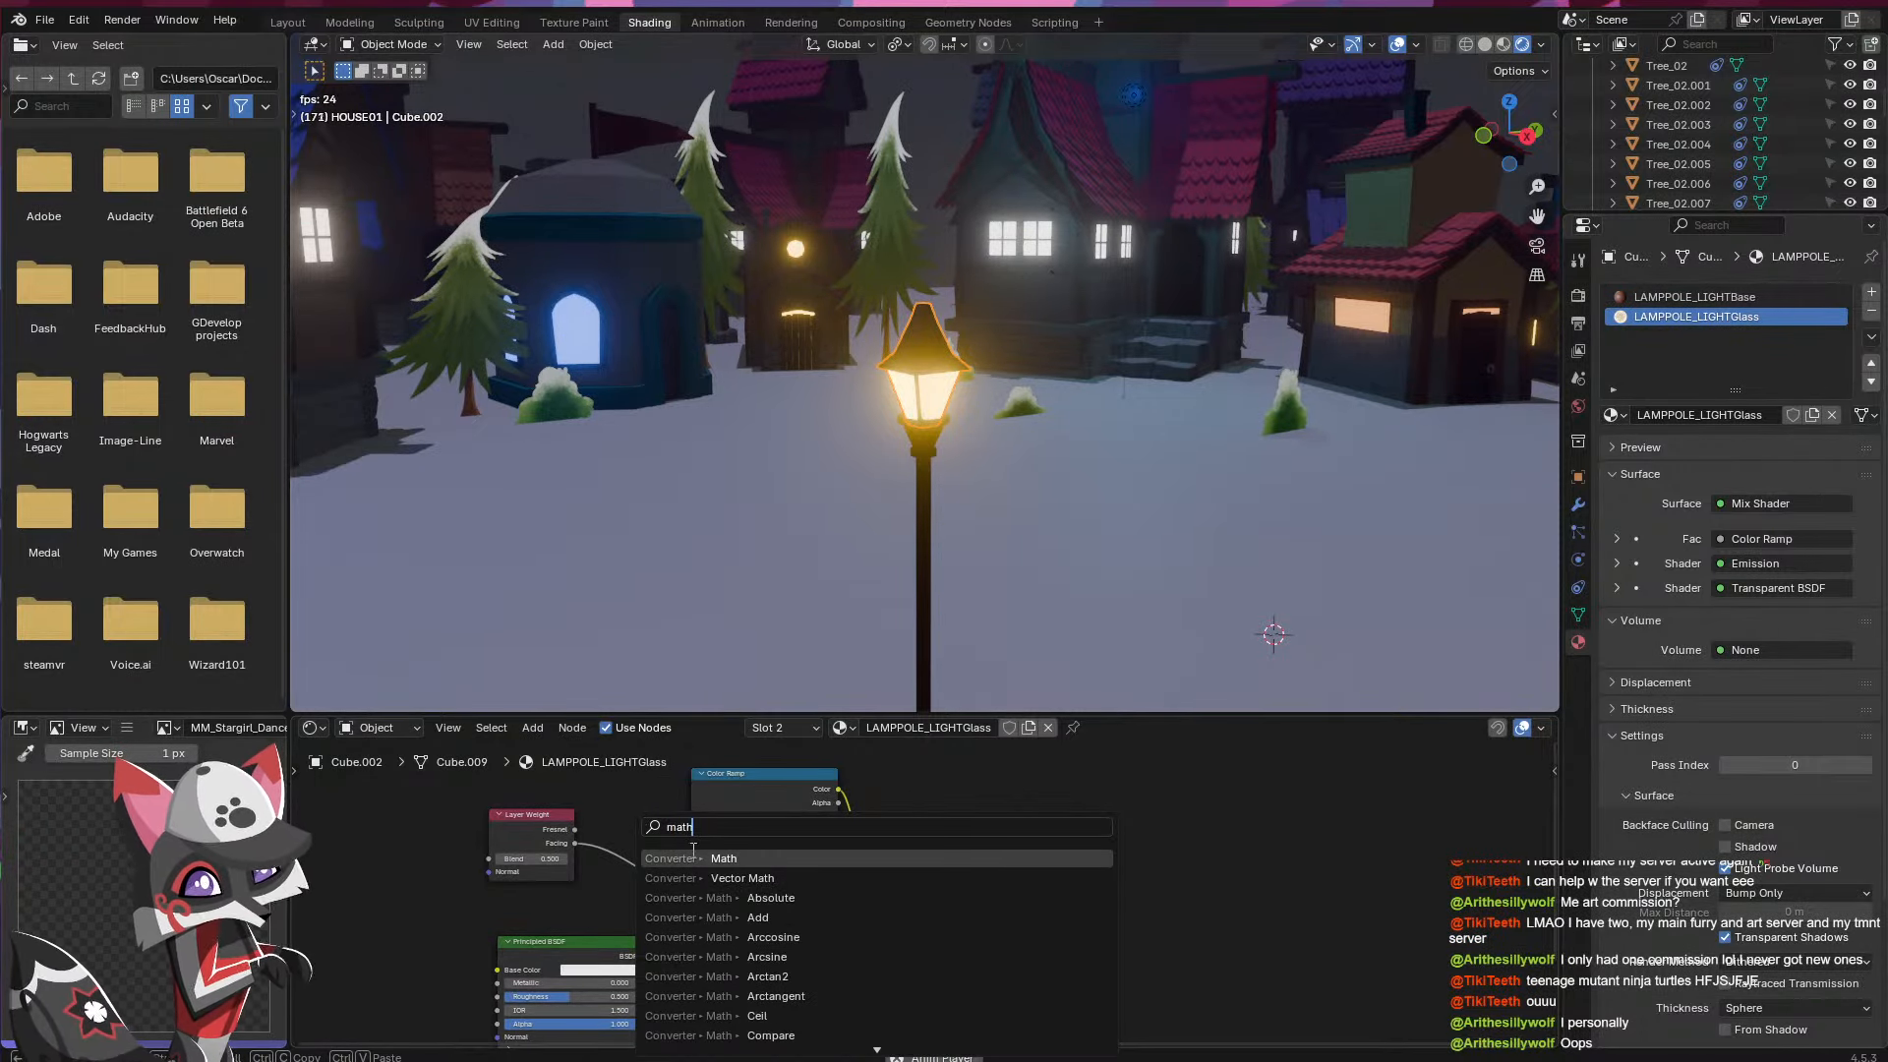
{"action": "key", "text": "Return"}
{"action": "left_click", "coordinate": [639, 833]}
{"action": "left_click", "coordinate": [644, 842]}
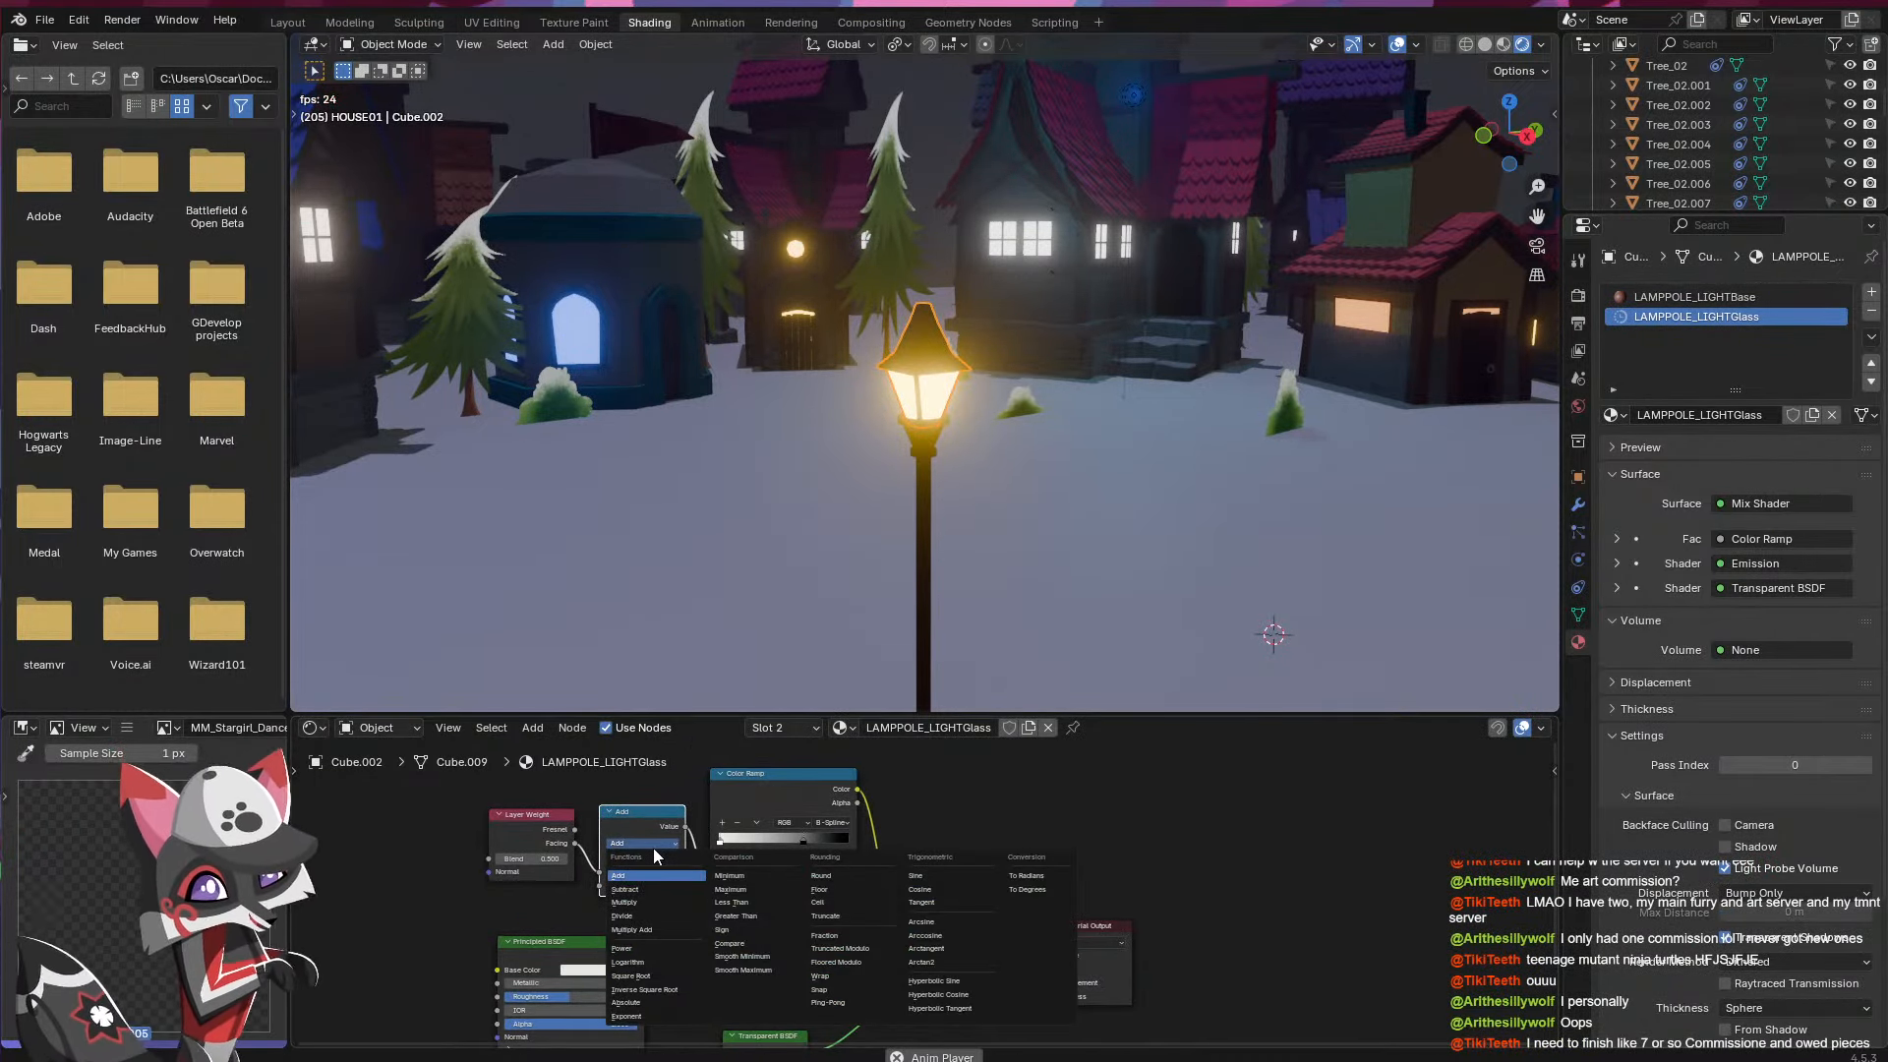
{"action": "left_click", "coordinate": [655, 947]}
- Raise the Power node's exponent and adjust the Color Ramp stops, placing the white one at about 0.005
{"action": "left_click_drag", "start_coordinate": [630, 886], "coordinate": [775, 834]}
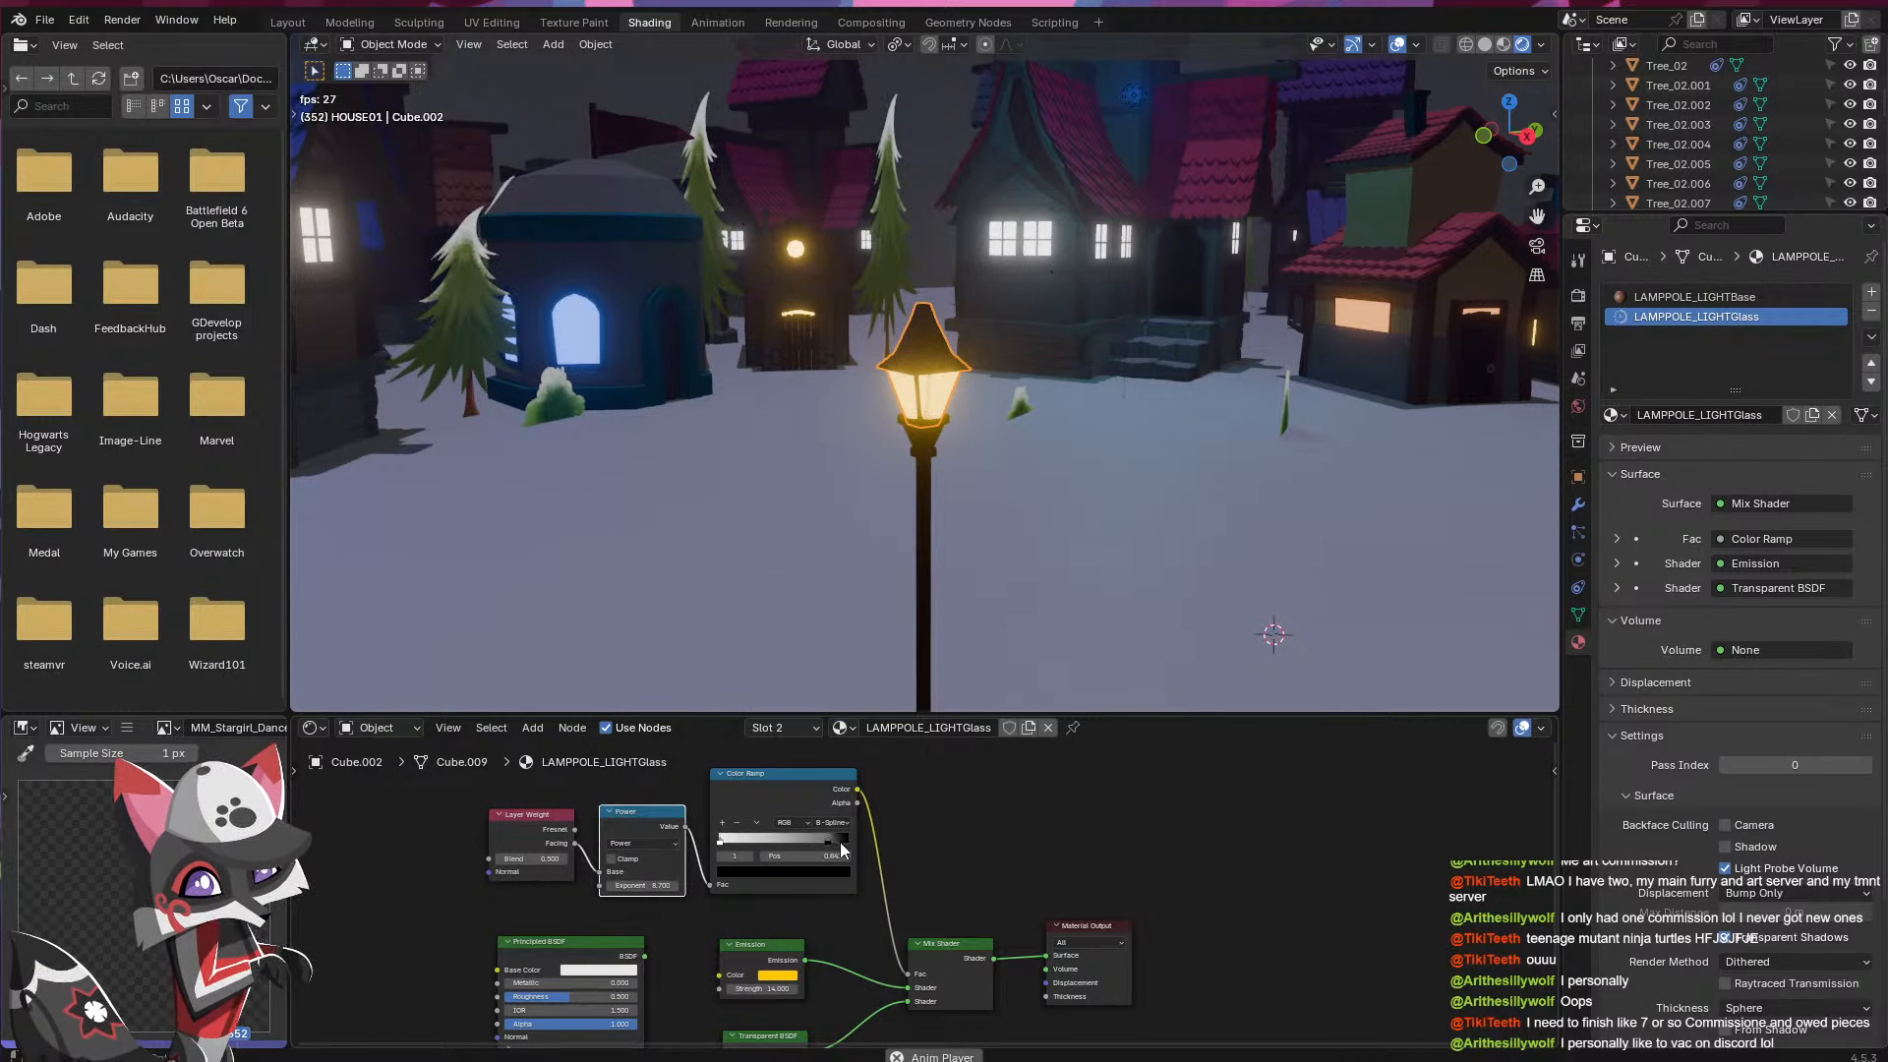
{"action": "mouse_move", "coordinate": [718, 842]}
{"action": "left_mouse_down"}
{"action": "mouse_move", "coordinate": [753, 842]}
{"action": "mouse_move", "coordinate": [720, 844]}
{"action": "left_mouse_up"}
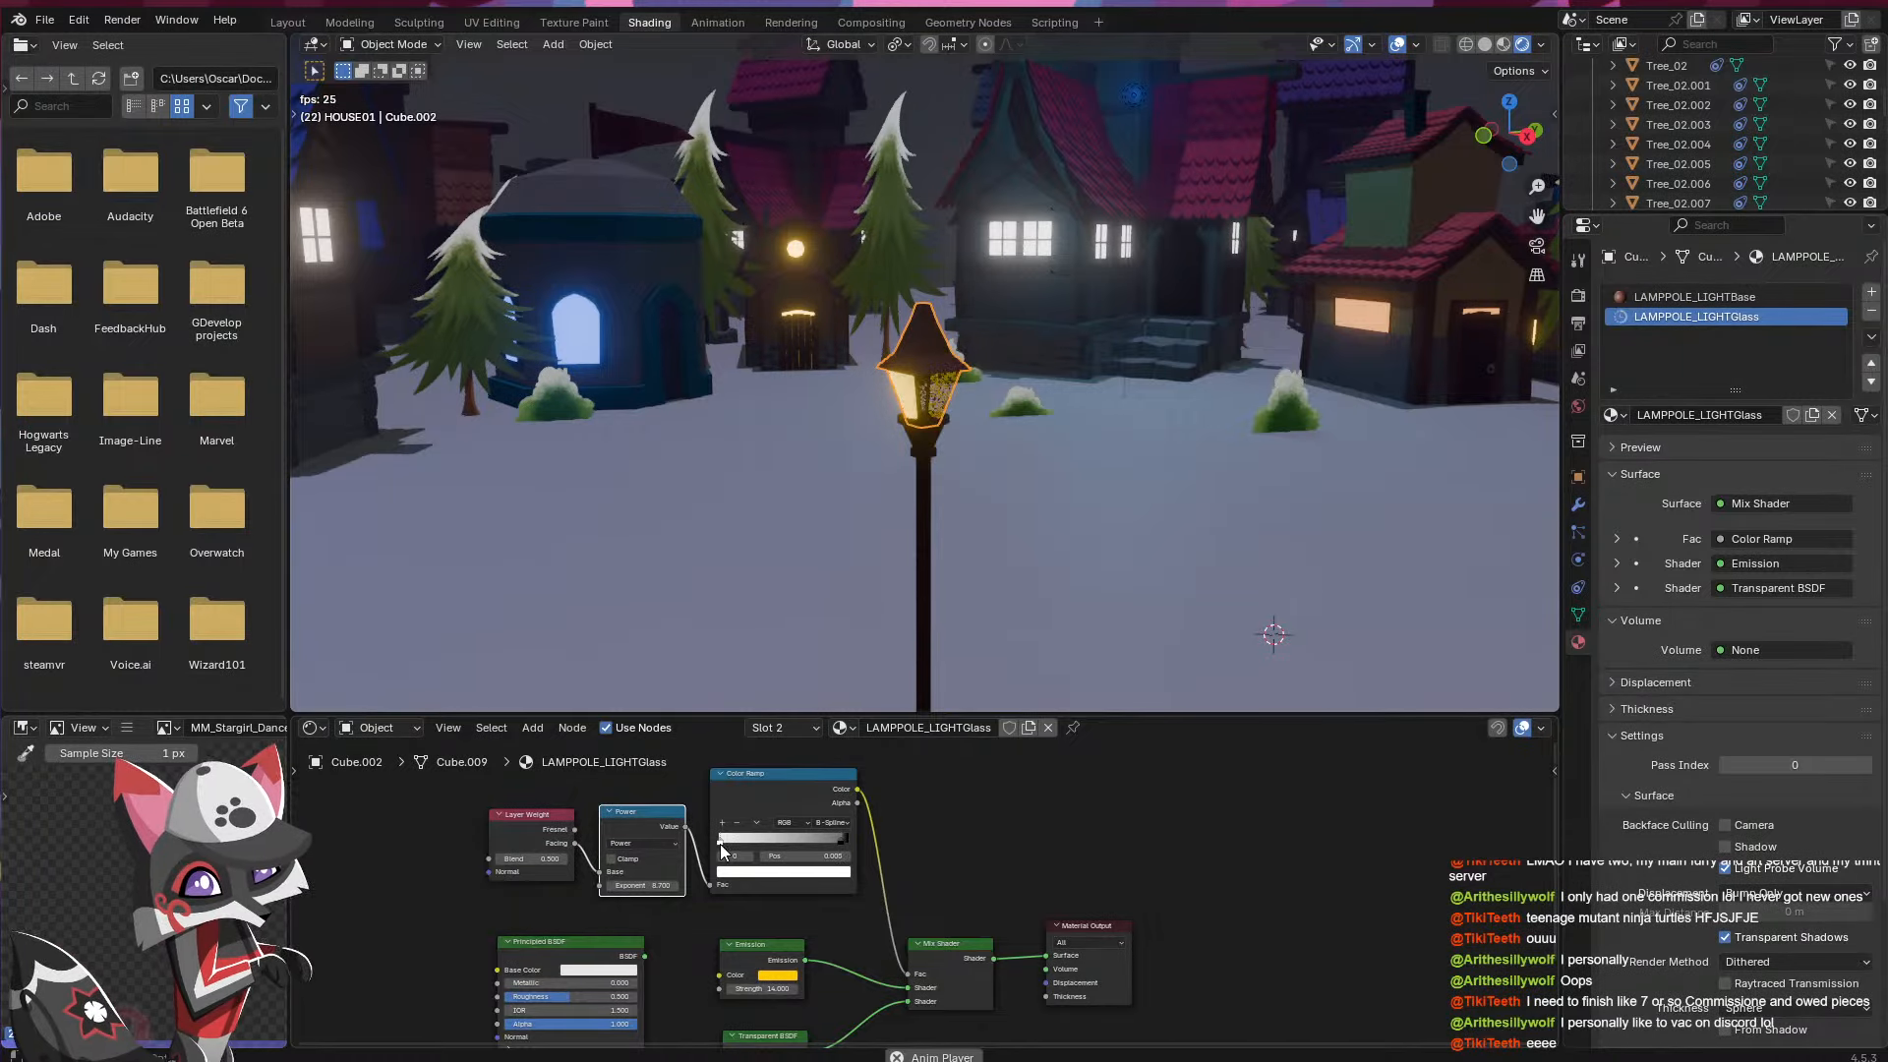
{"action": "key", "text": "space"}
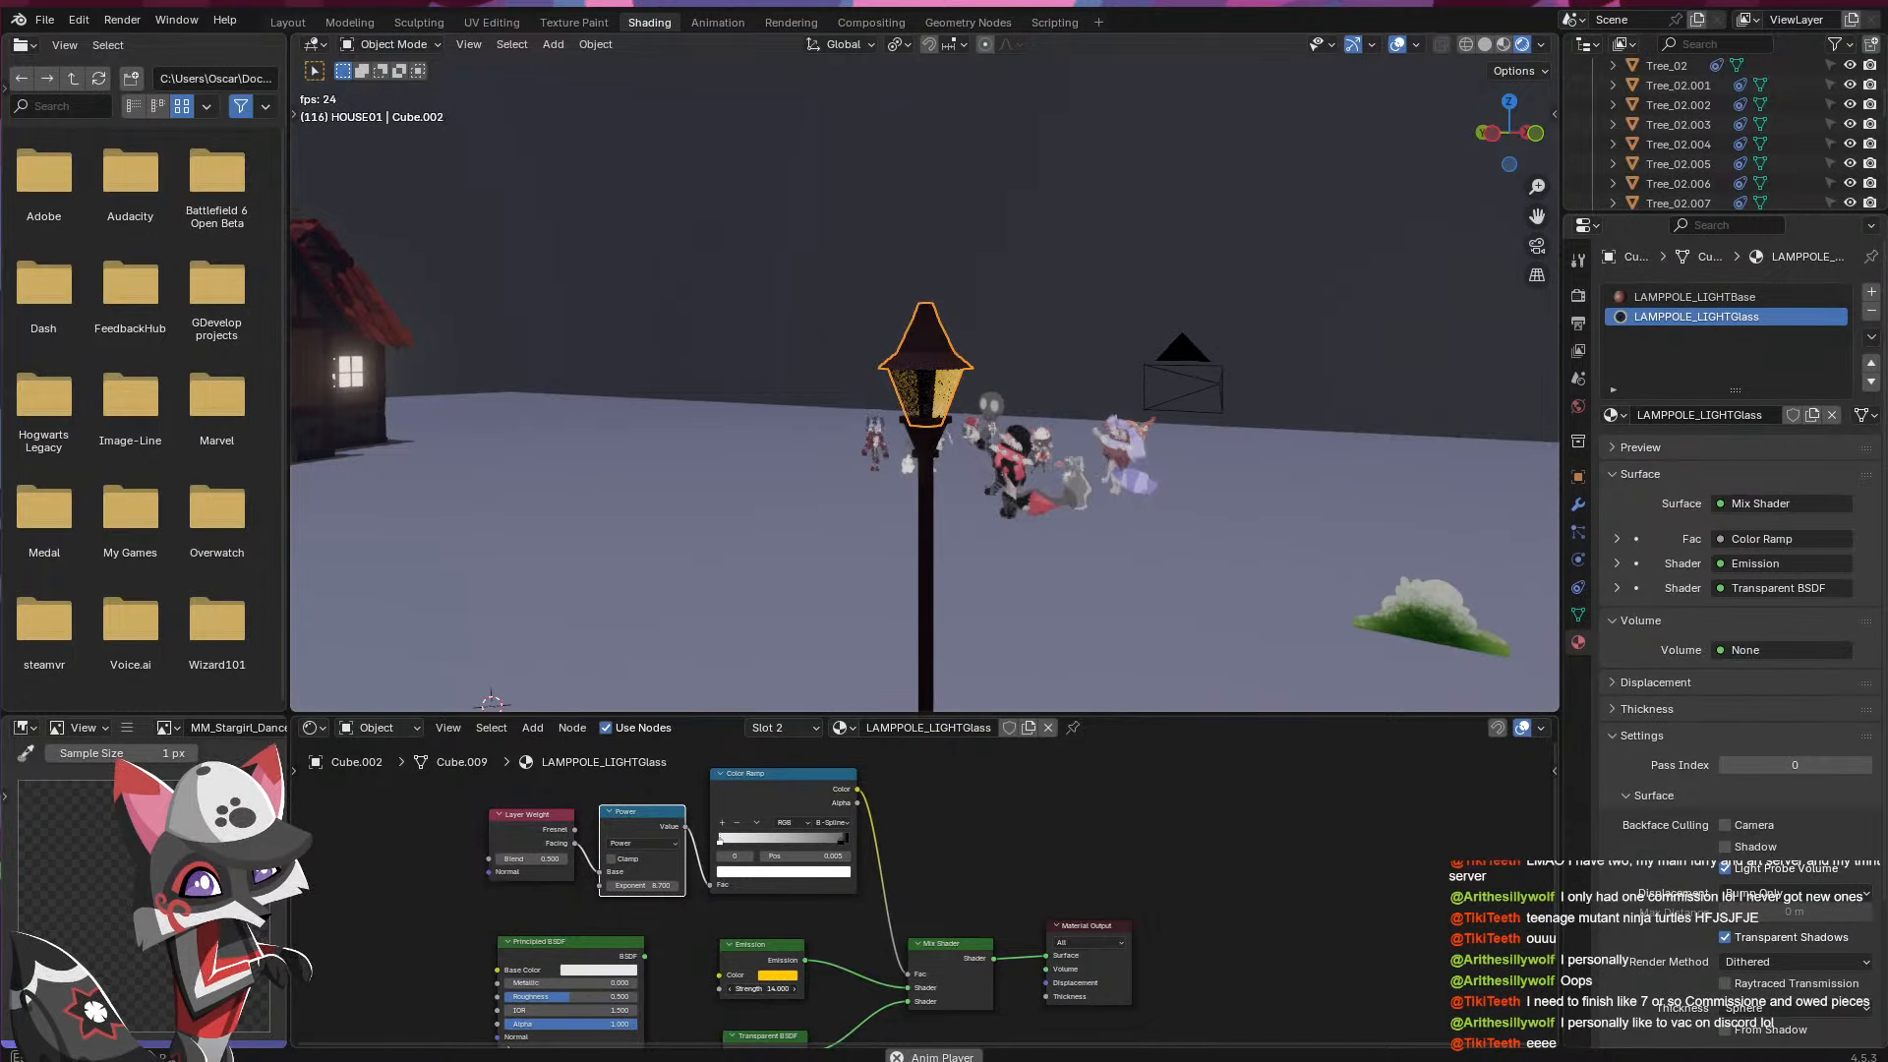
- Raise the lantern glass's emission strength to about 100
{"action": "left_click_drag", "start_coordinate": [769, 989], "coordinate": [1317, 989]}
{"action": "middle_click_drag", "start_coordinate": [1057, 476], "coordinate": [841, 462]}
{"action": "key", "text": "ctrl+a"}
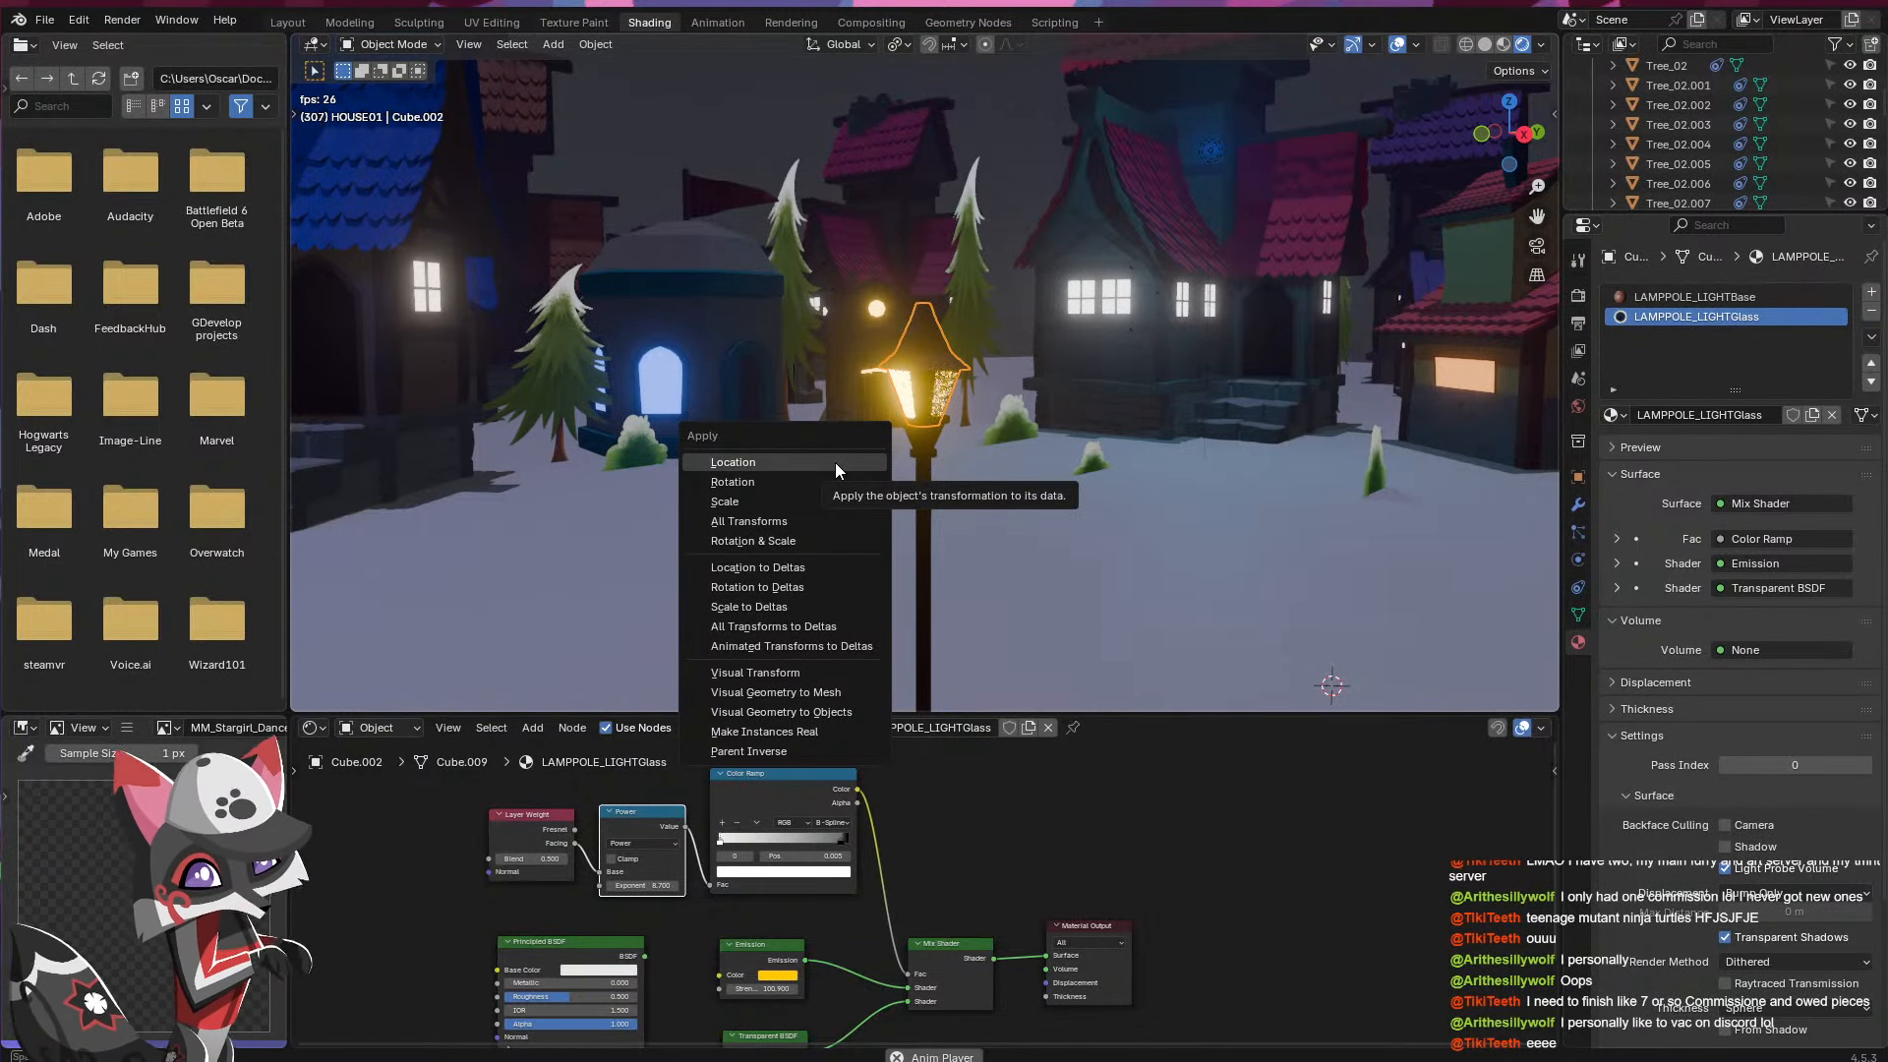
{"action": "left_click", "coordinate": [664, 145]}
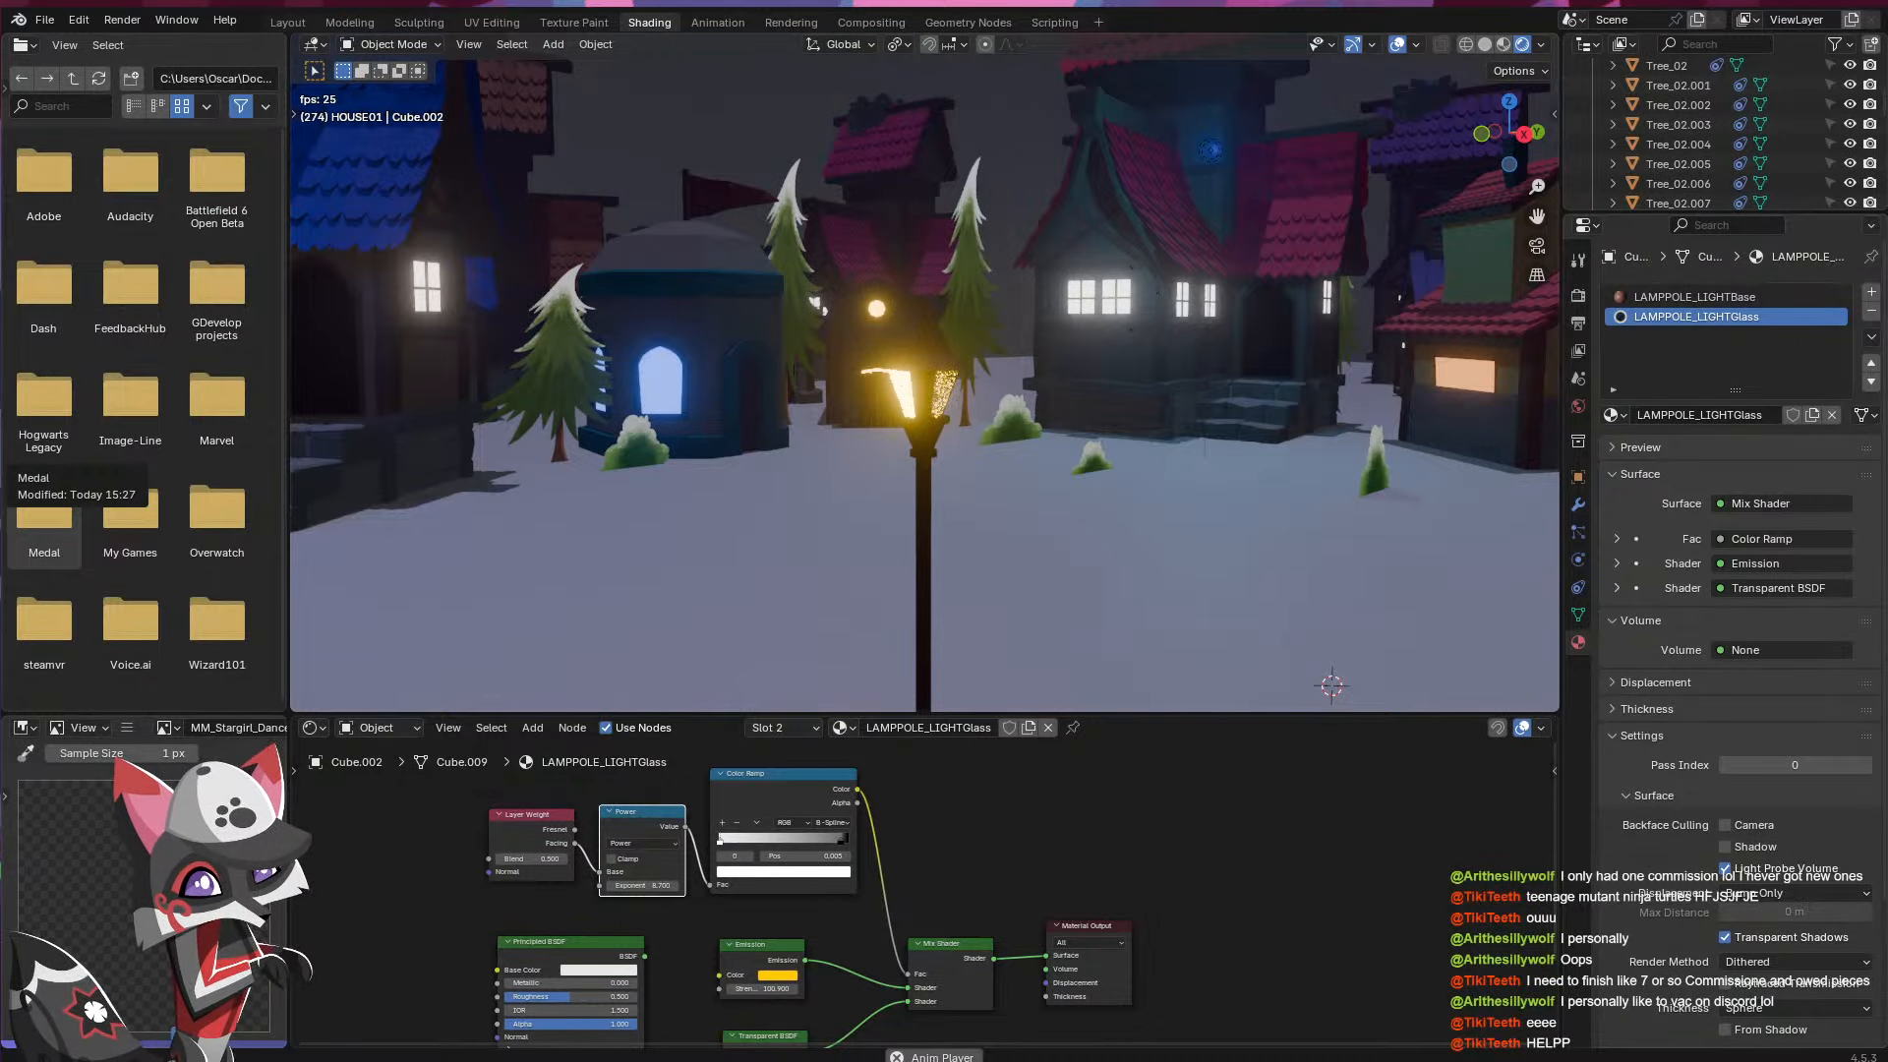
- Open the lamp pole cylinder in Edit Mode and isolate it from the rest of the village
{"action": "left_click", "coordinate": [923, 609]}
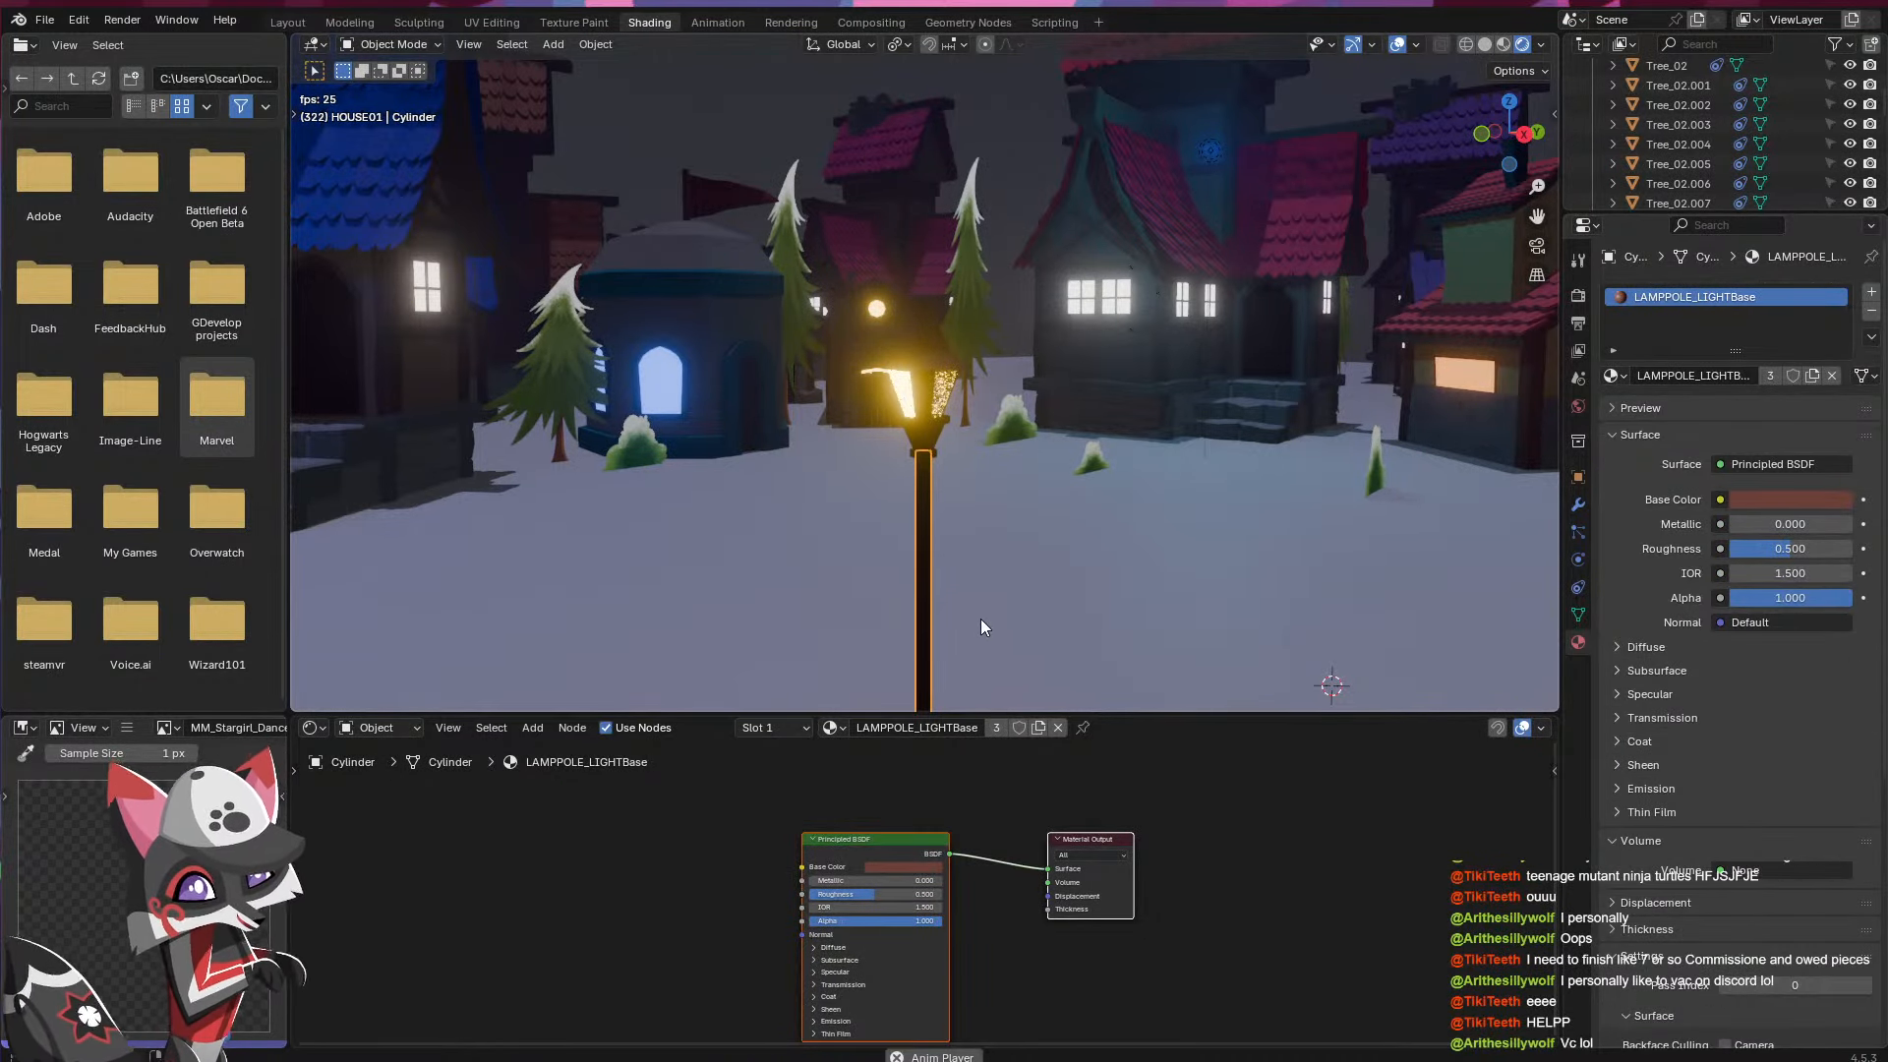
{"action": "key", "text": "Tab"}
{"action": "middle_click_drag", "start_coordinate": [948, 644], "coordinate": [933, 456], "text": "shift"}
{"action": "scroll", "coordinate": [908, 602], "scroll_direction": "up", "scroll_amount": 3}
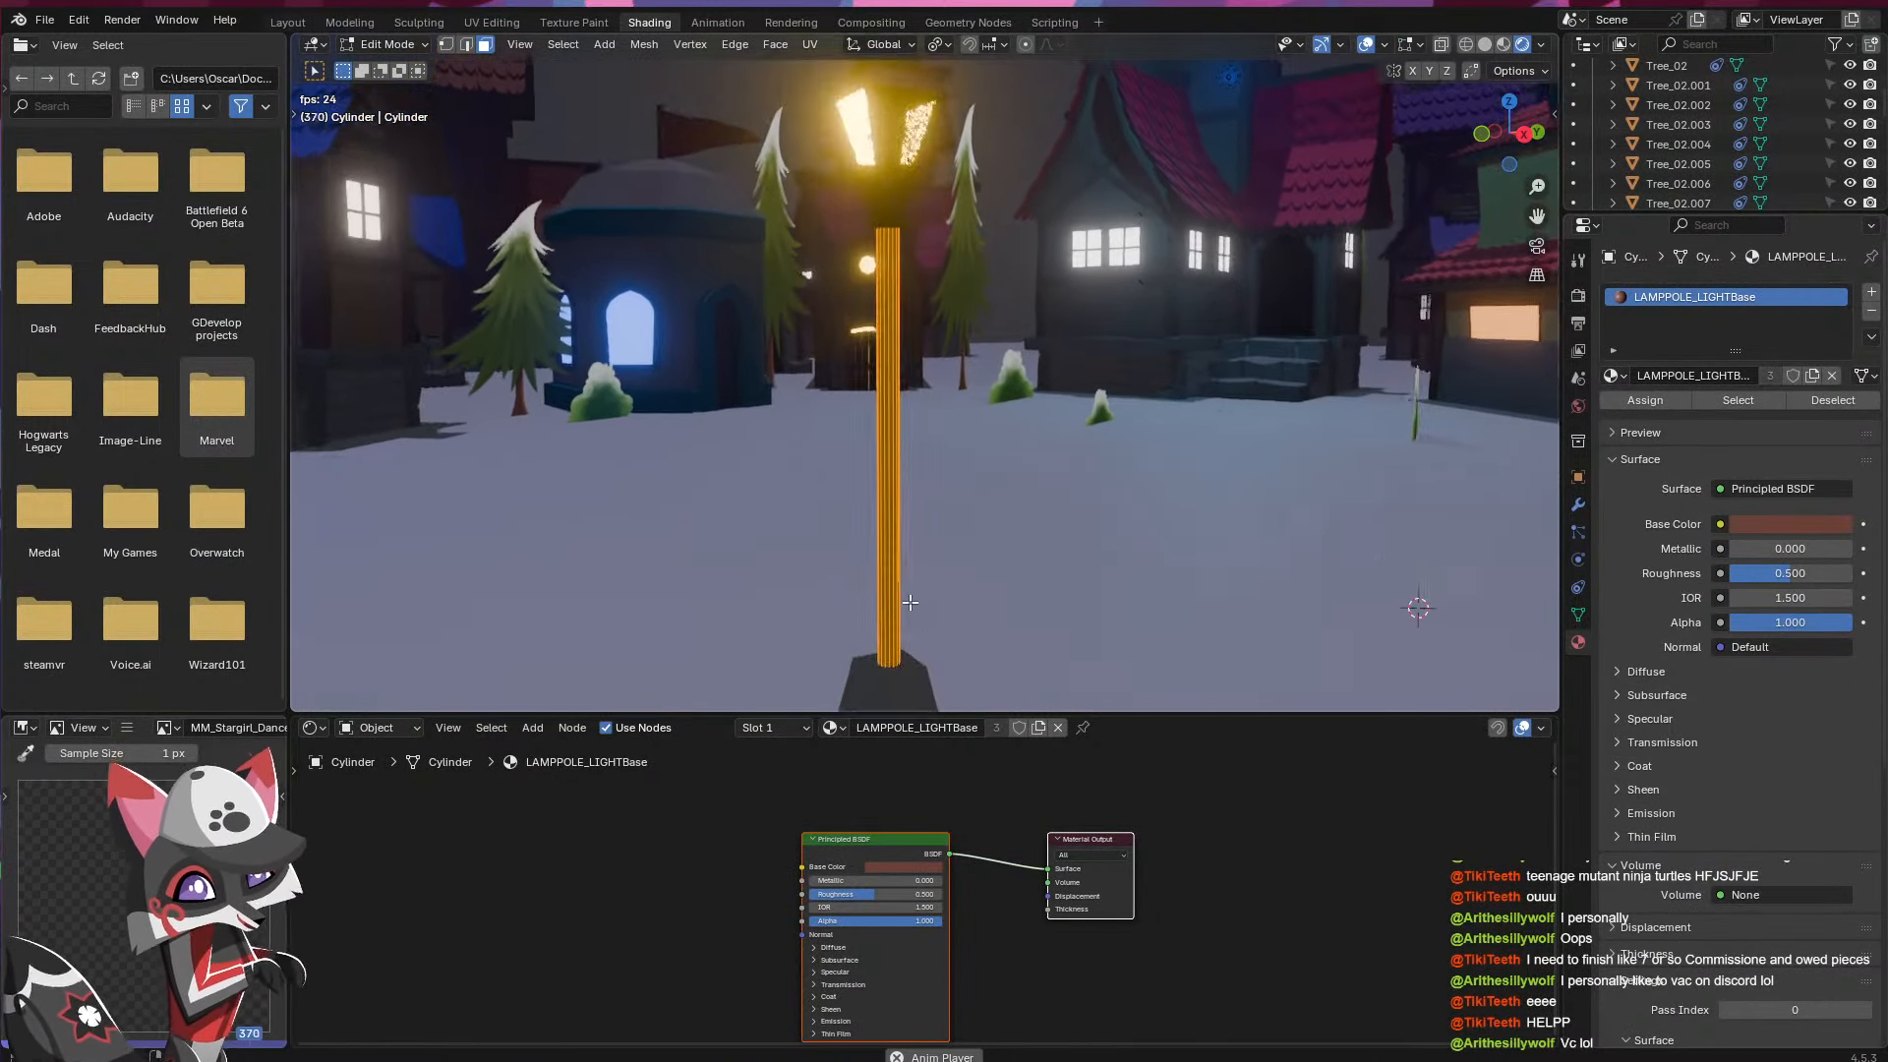
{"action": "key", "text": "slash"}
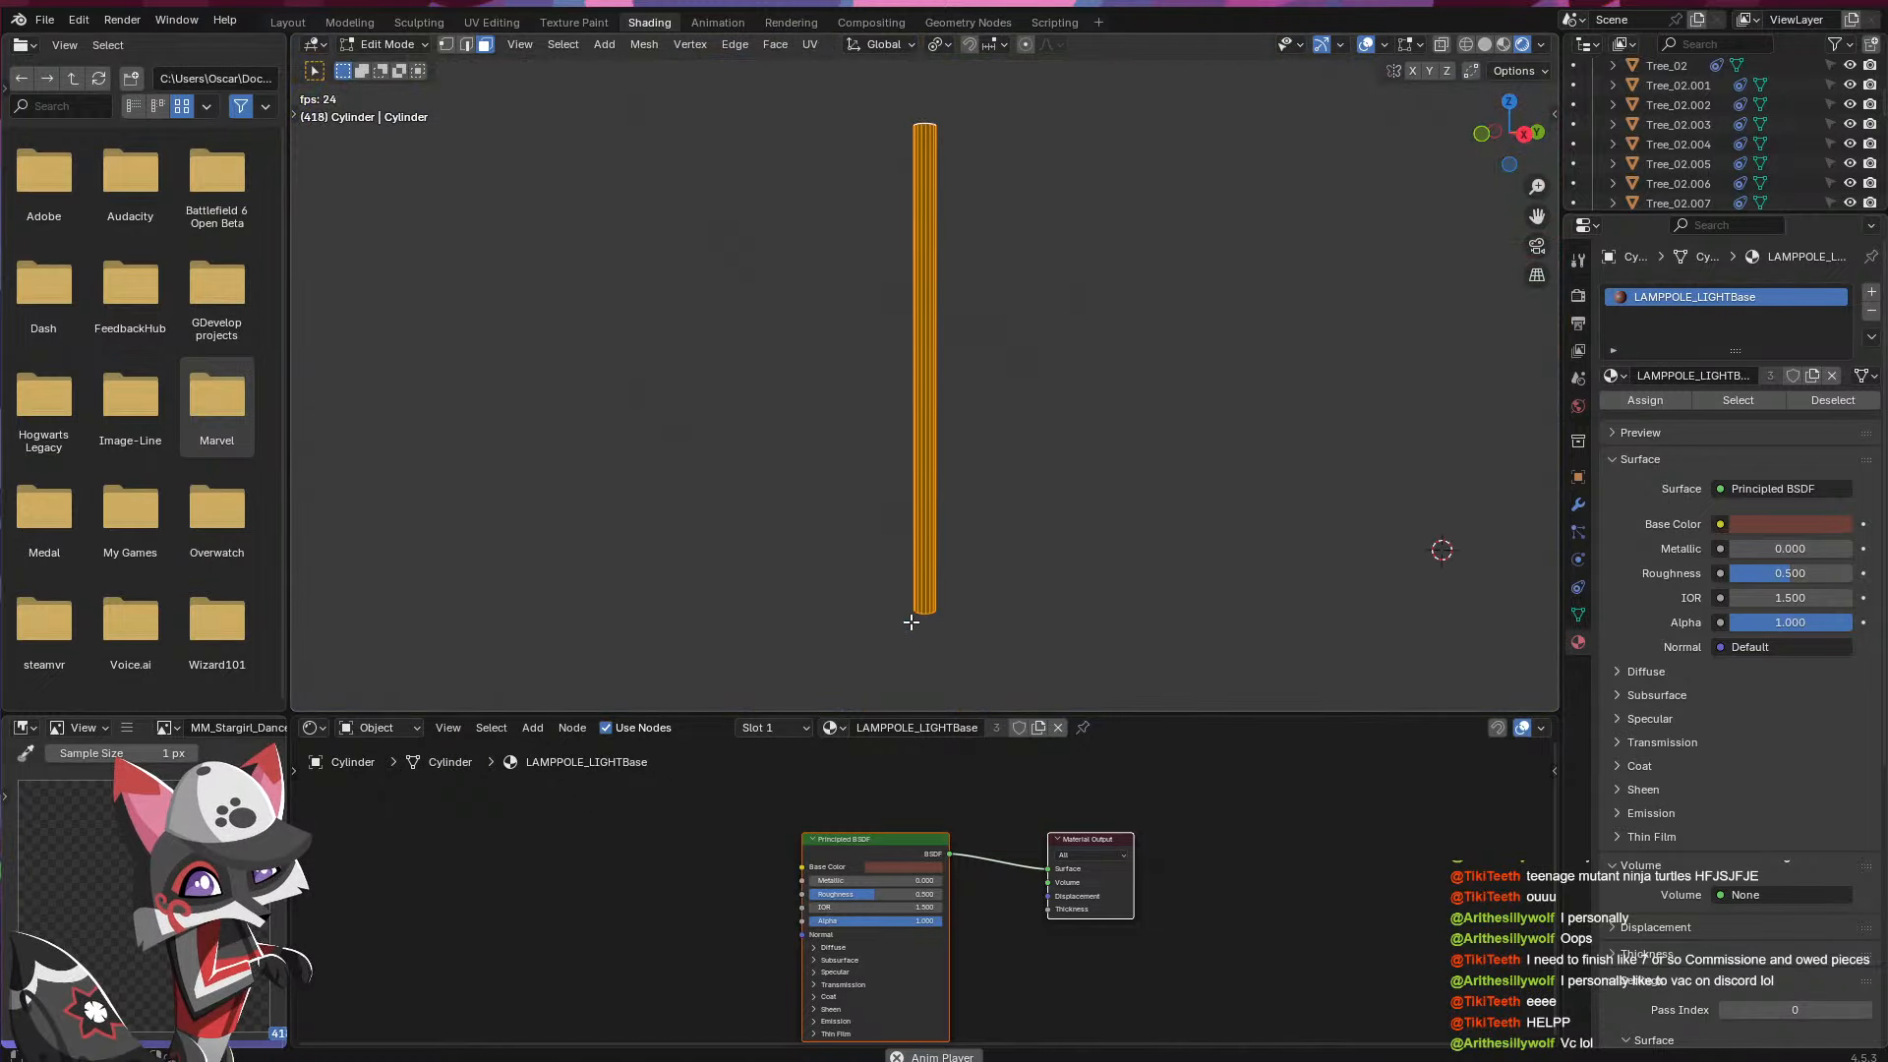
- Scale up the pole's bottom face to taper the pole, and return to the full scene in Object Mode
{"action": "middle_click_drag", "start_coordinate": [912, 621], "coordinate": [934, 503]}
{"action": "left_click", "coordinate": [924, 588]}
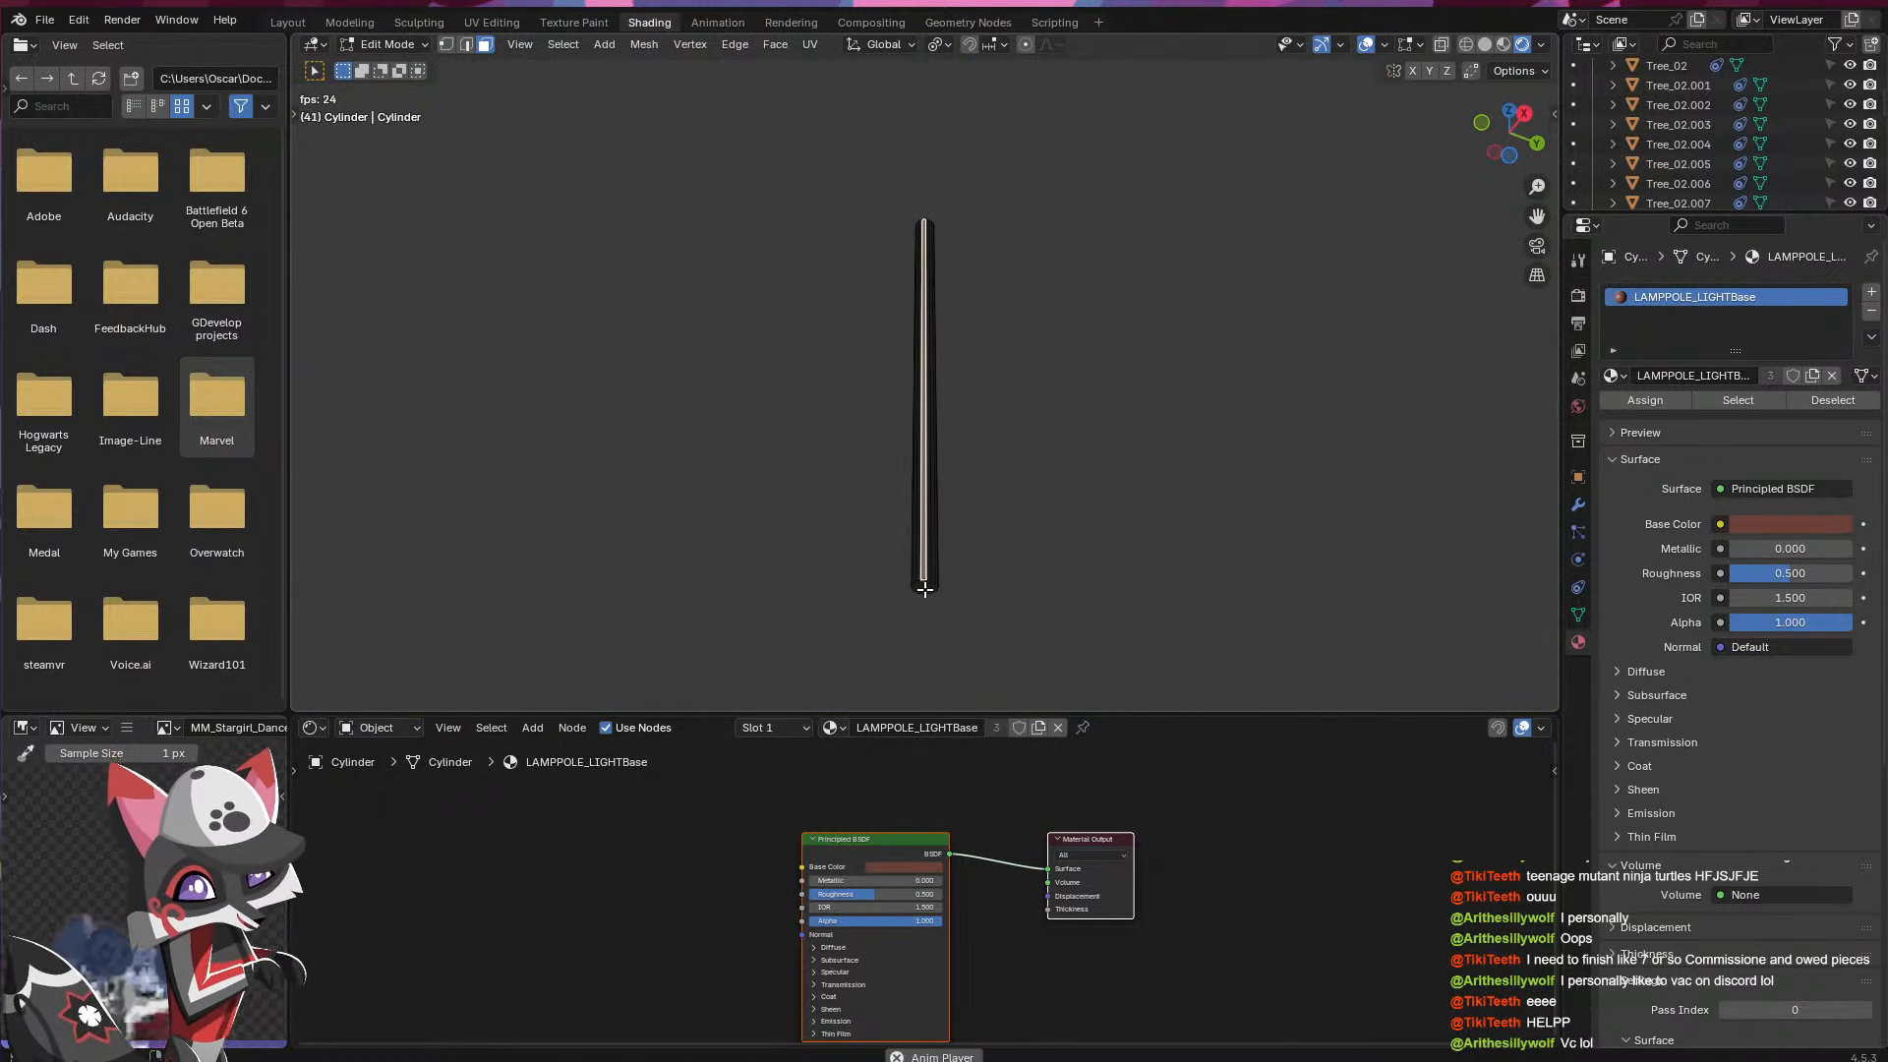
{"action": "key", "text": "s"}
{"action": "left_click", "coordinate": [973, 591]}
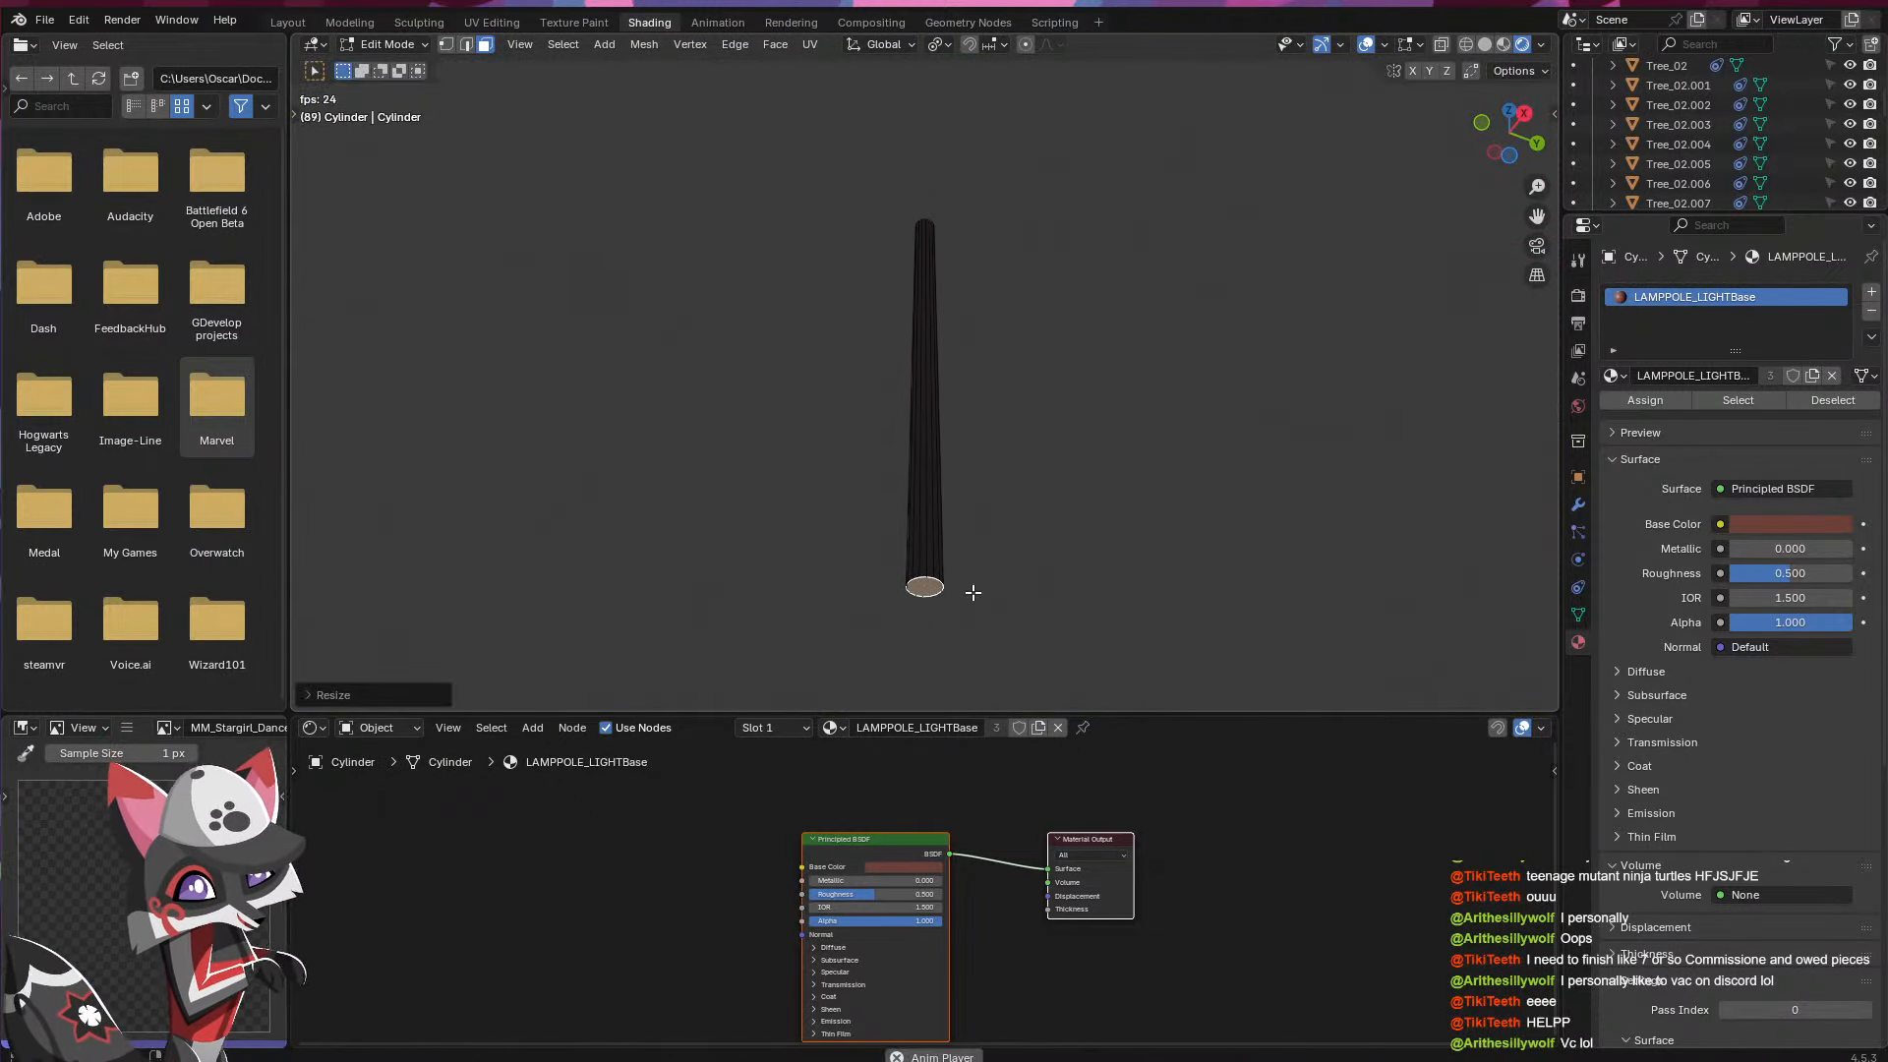
{"action": "middle_click_drag", "start_coordinate": [975, 539], "coordinate": [955, 647]}
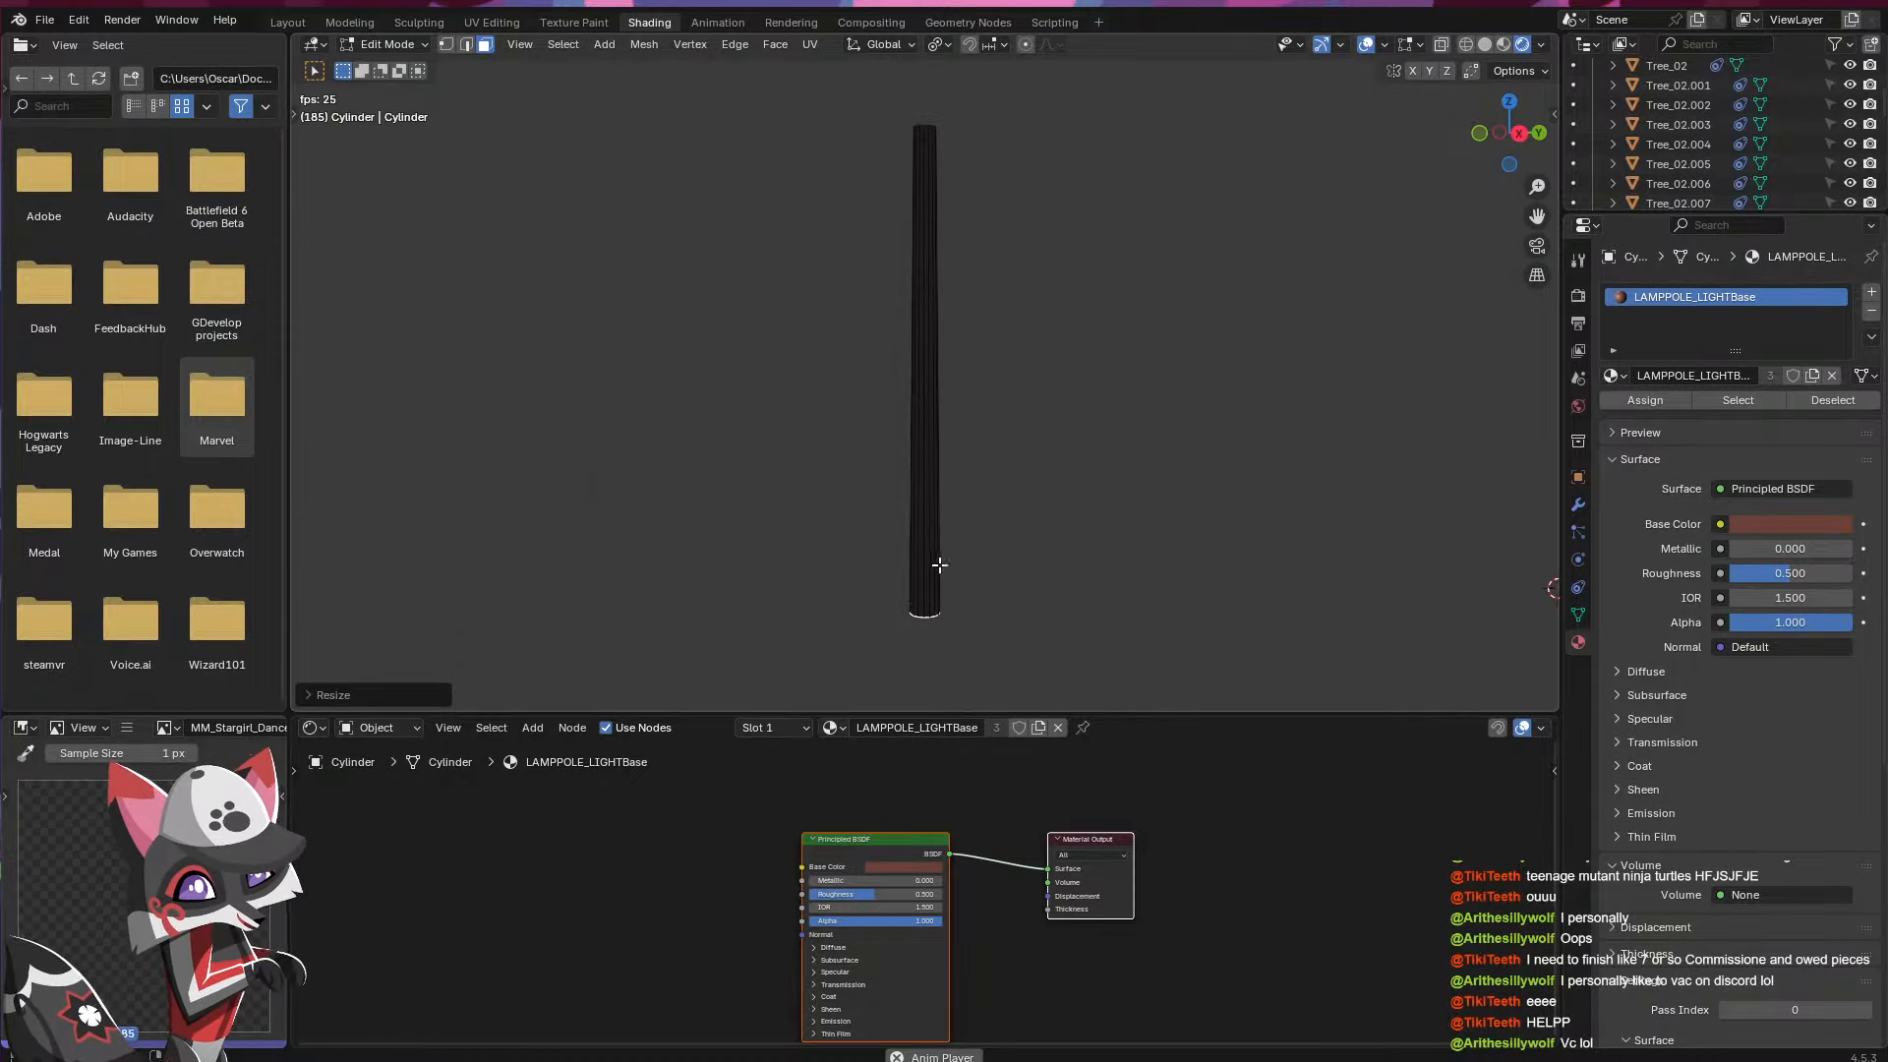
{"action": "key", "text": "KP_Decimal"}
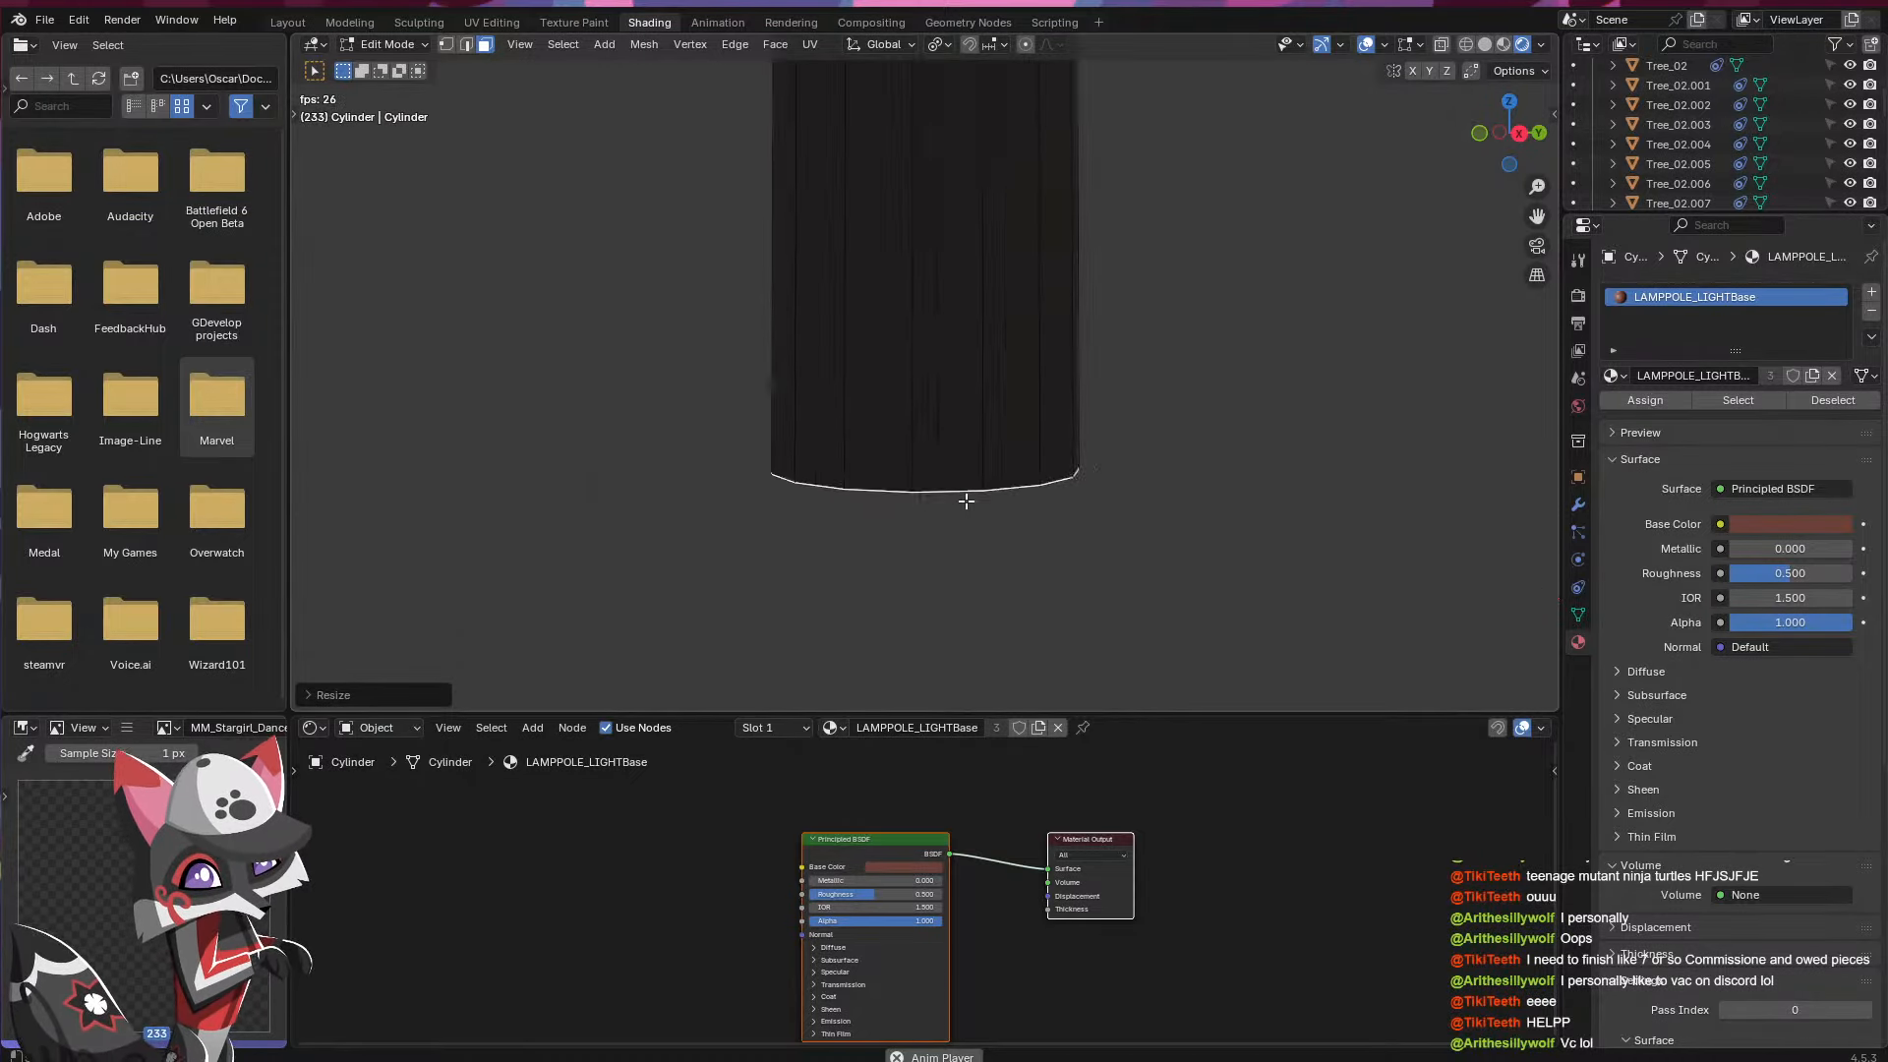
{"action": "key", "text": "KP_Divide"}
{"action": "key", "text": "Tab"}
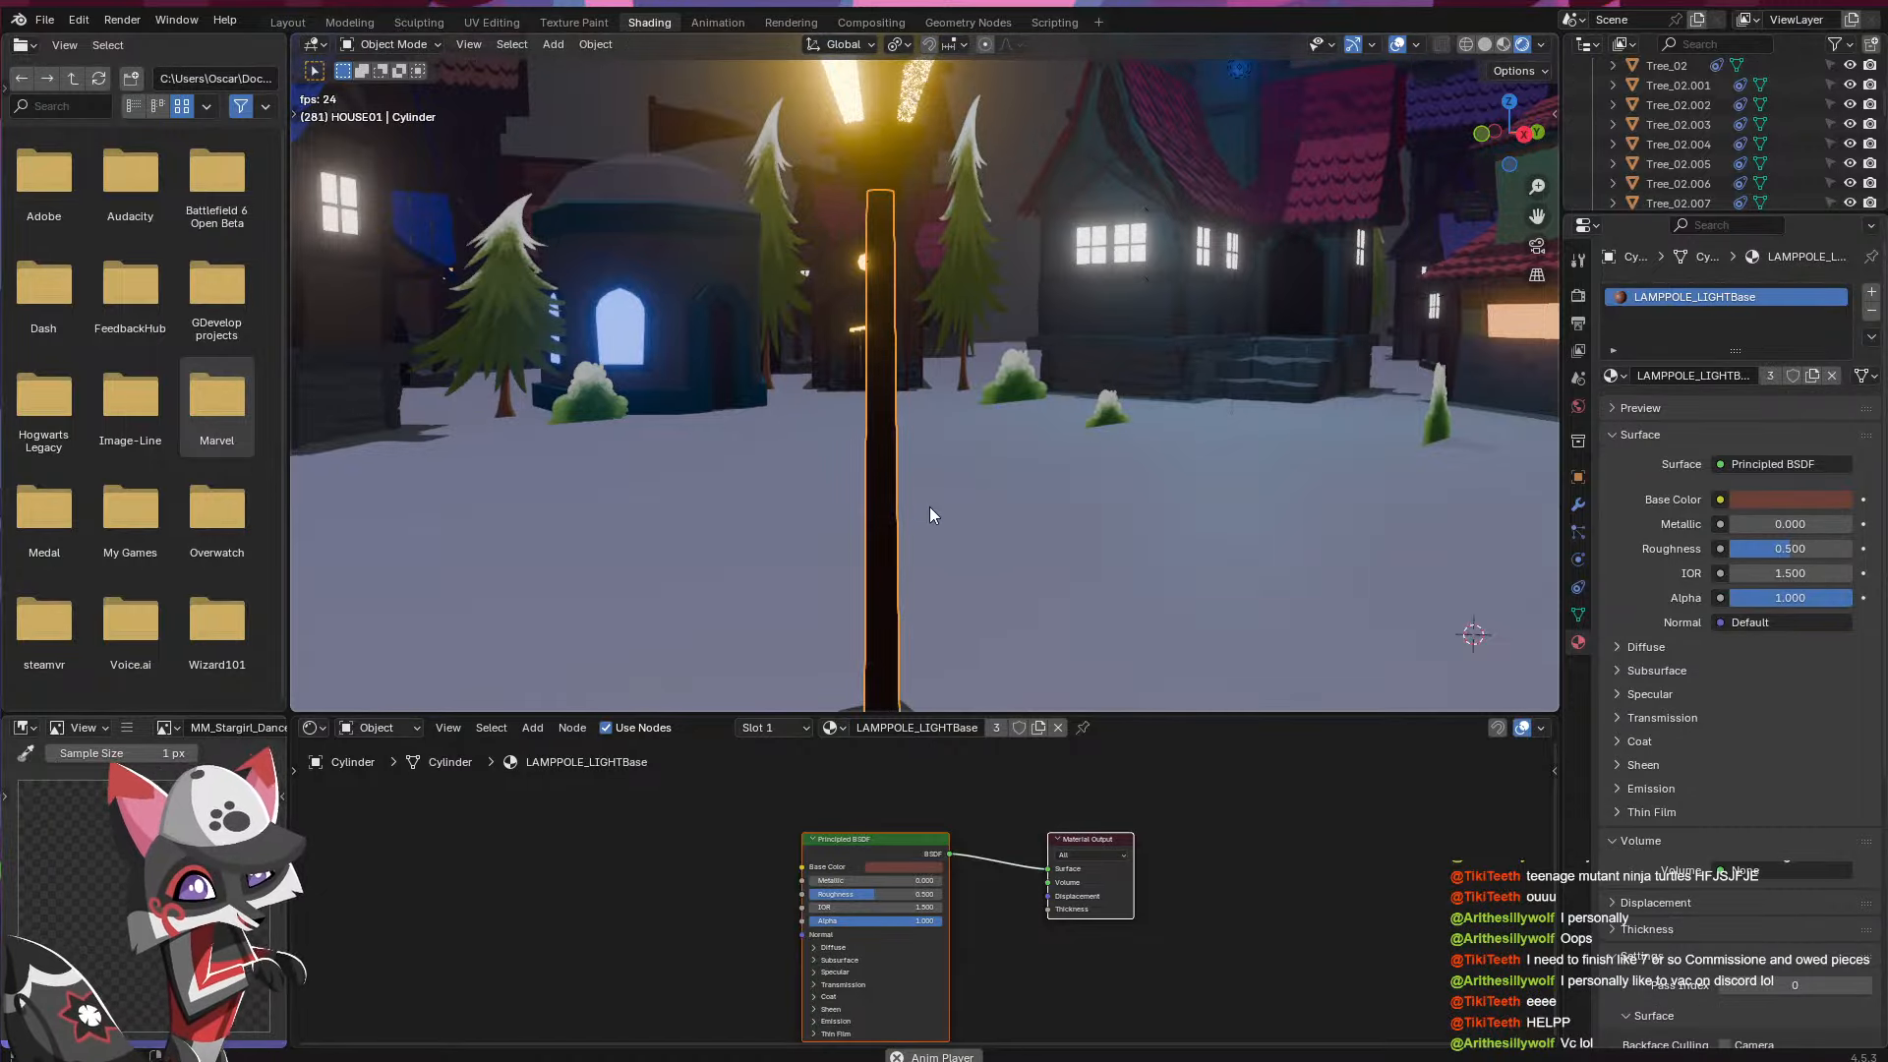
- Cut 16 evenly spaced horizontal edge loops along the length of the lamp pole
{"action": "middle_click_drag", "start_coordinate": [929, 506], "coordinate": [1118, 468]}
{"action": "middle_click_drag", "start_coordinate": [1079, 545], "coordinate": [1016, 438]}
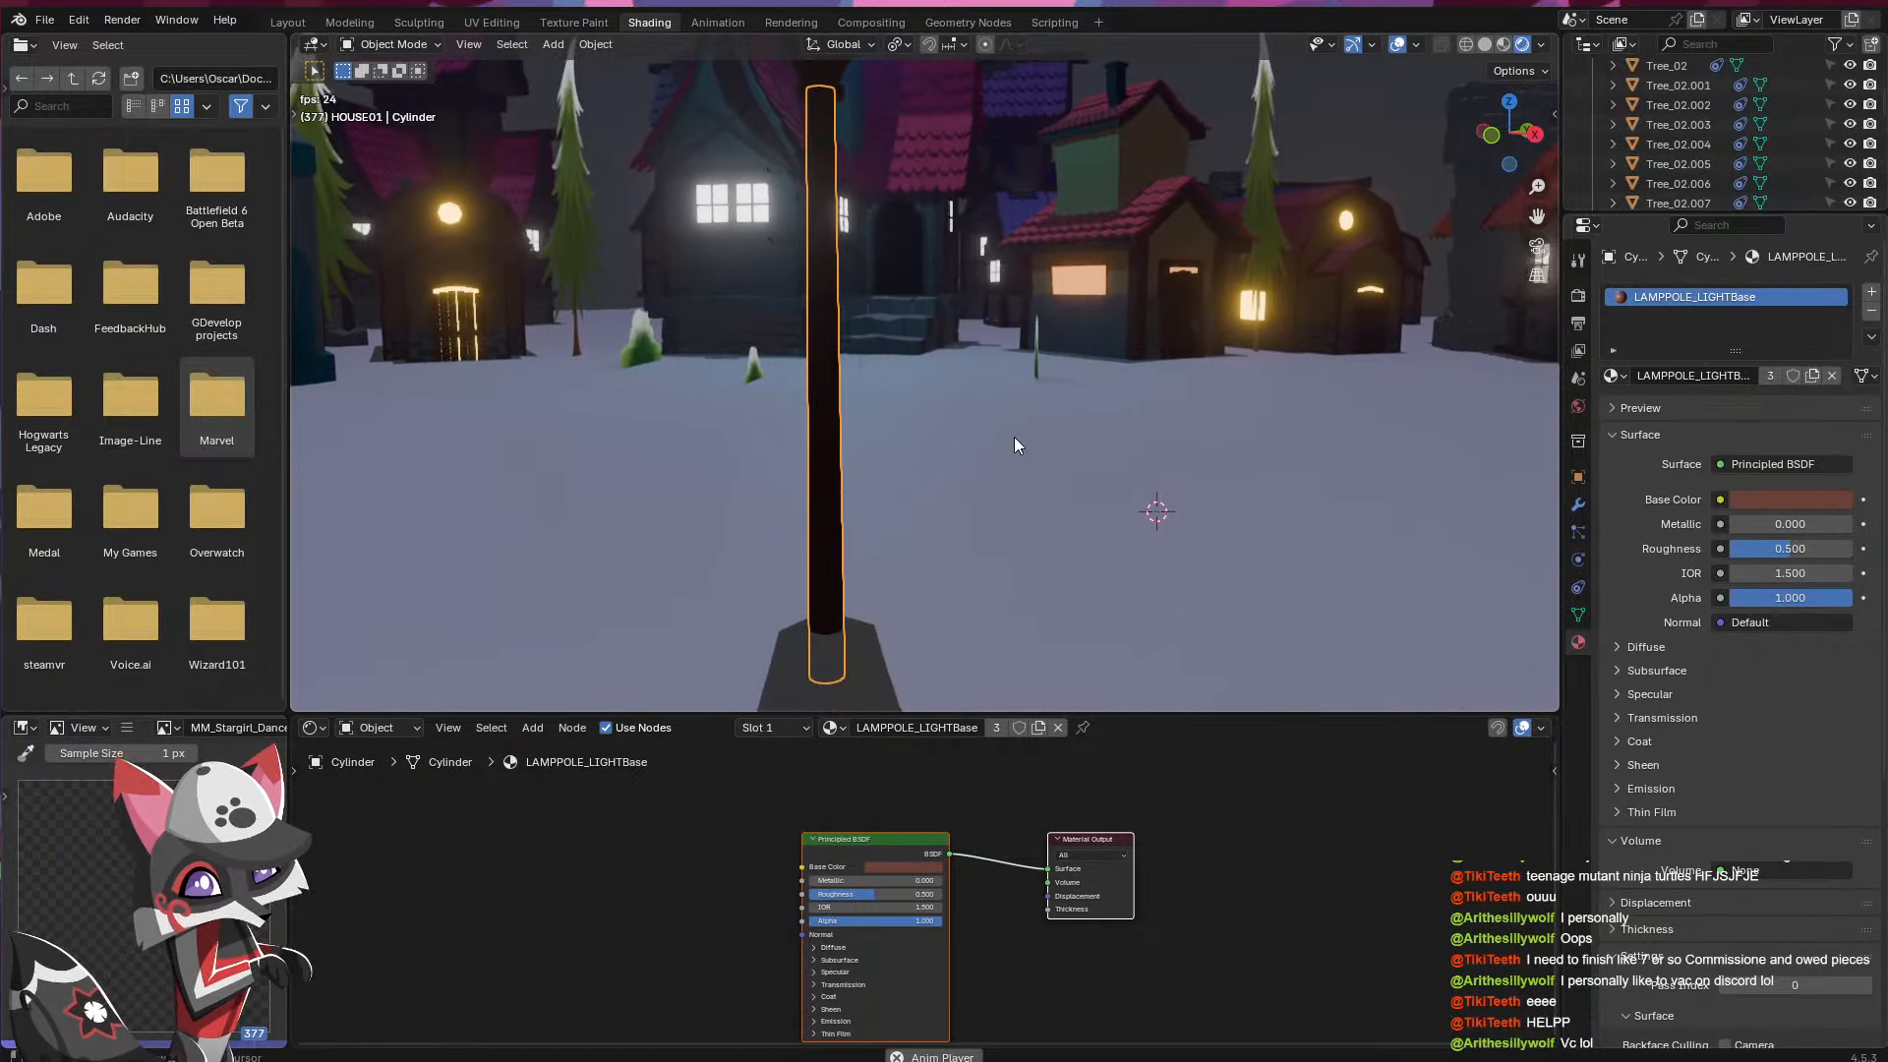
{"action": "key", "text": "Tab"}
{"action": "key", "text": "ctrl+r"}
{"action": "scroll", "coordinate": [837, 471], "scroll_direction": "up", "scroll_amount": 14}
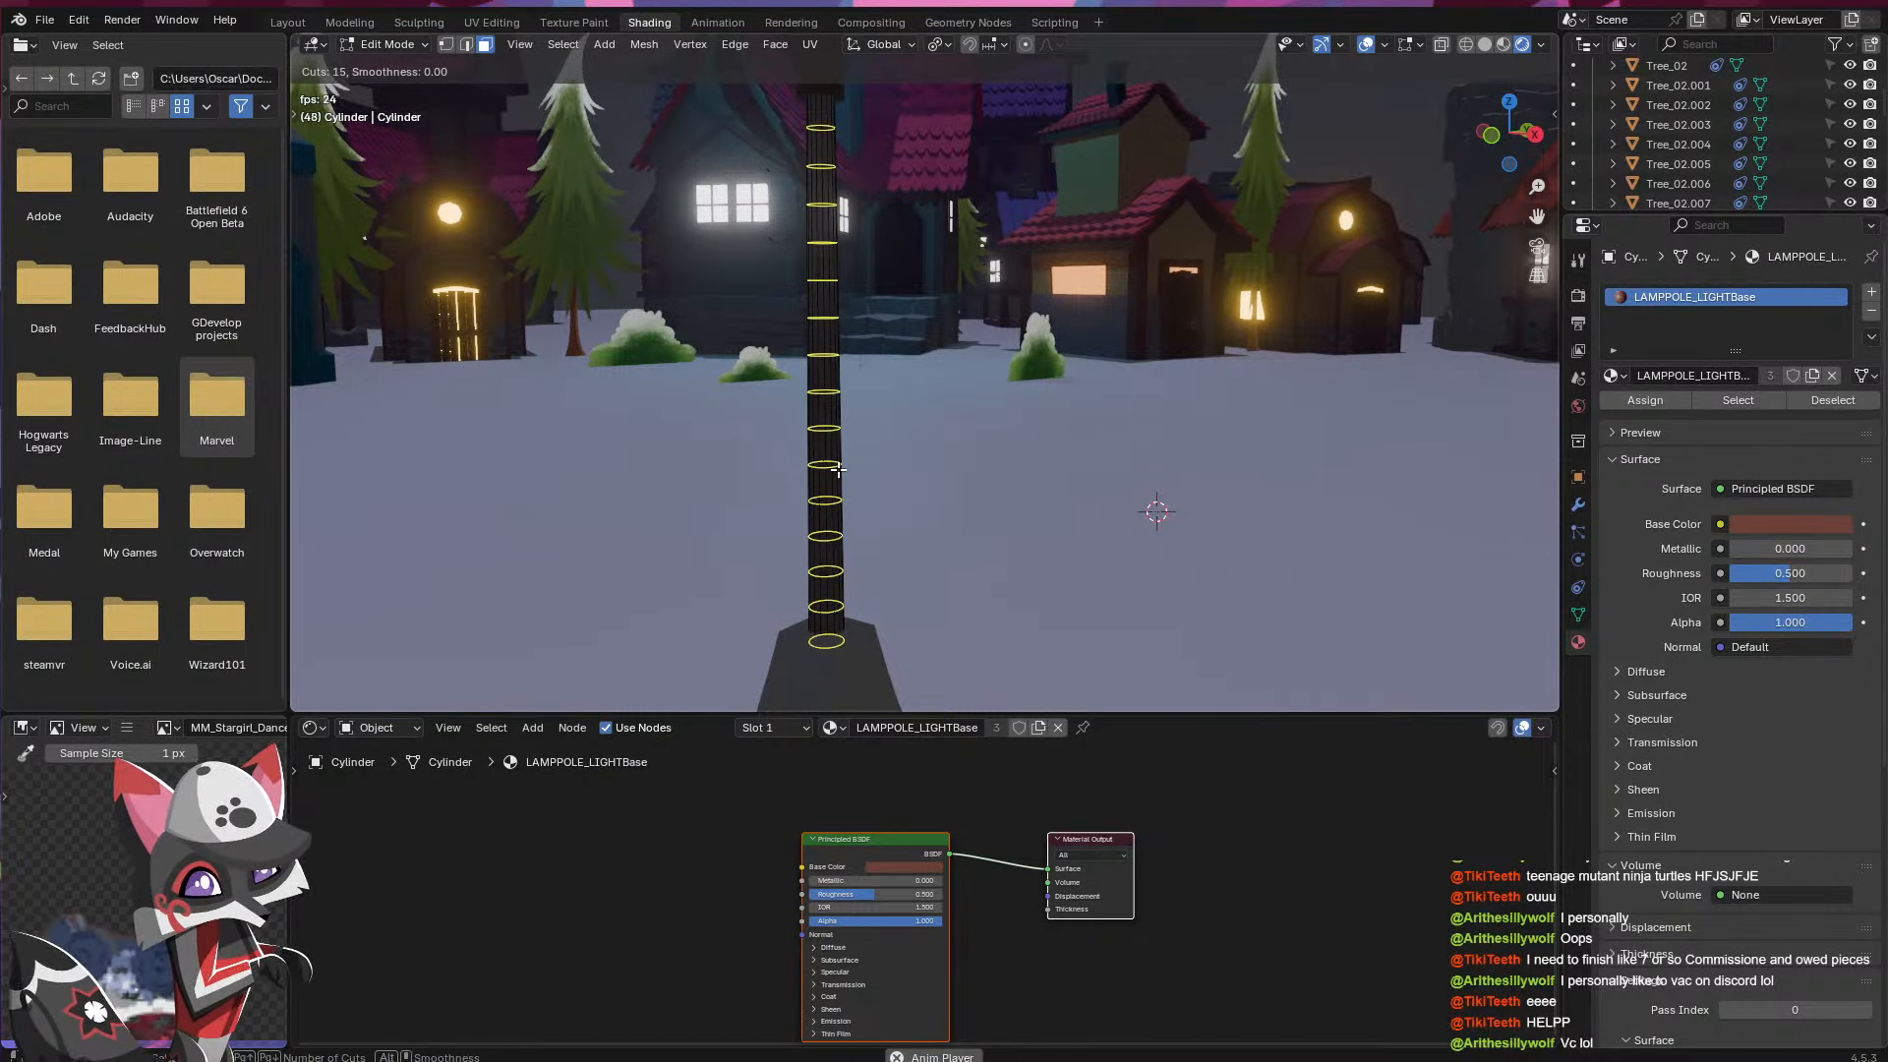
{"action": "scroll", "coordinate": [838, 471], "scroll_direction": "up", "scroll_amount": 1}
{"action": "left_click", "coordinate": [837, 471]}
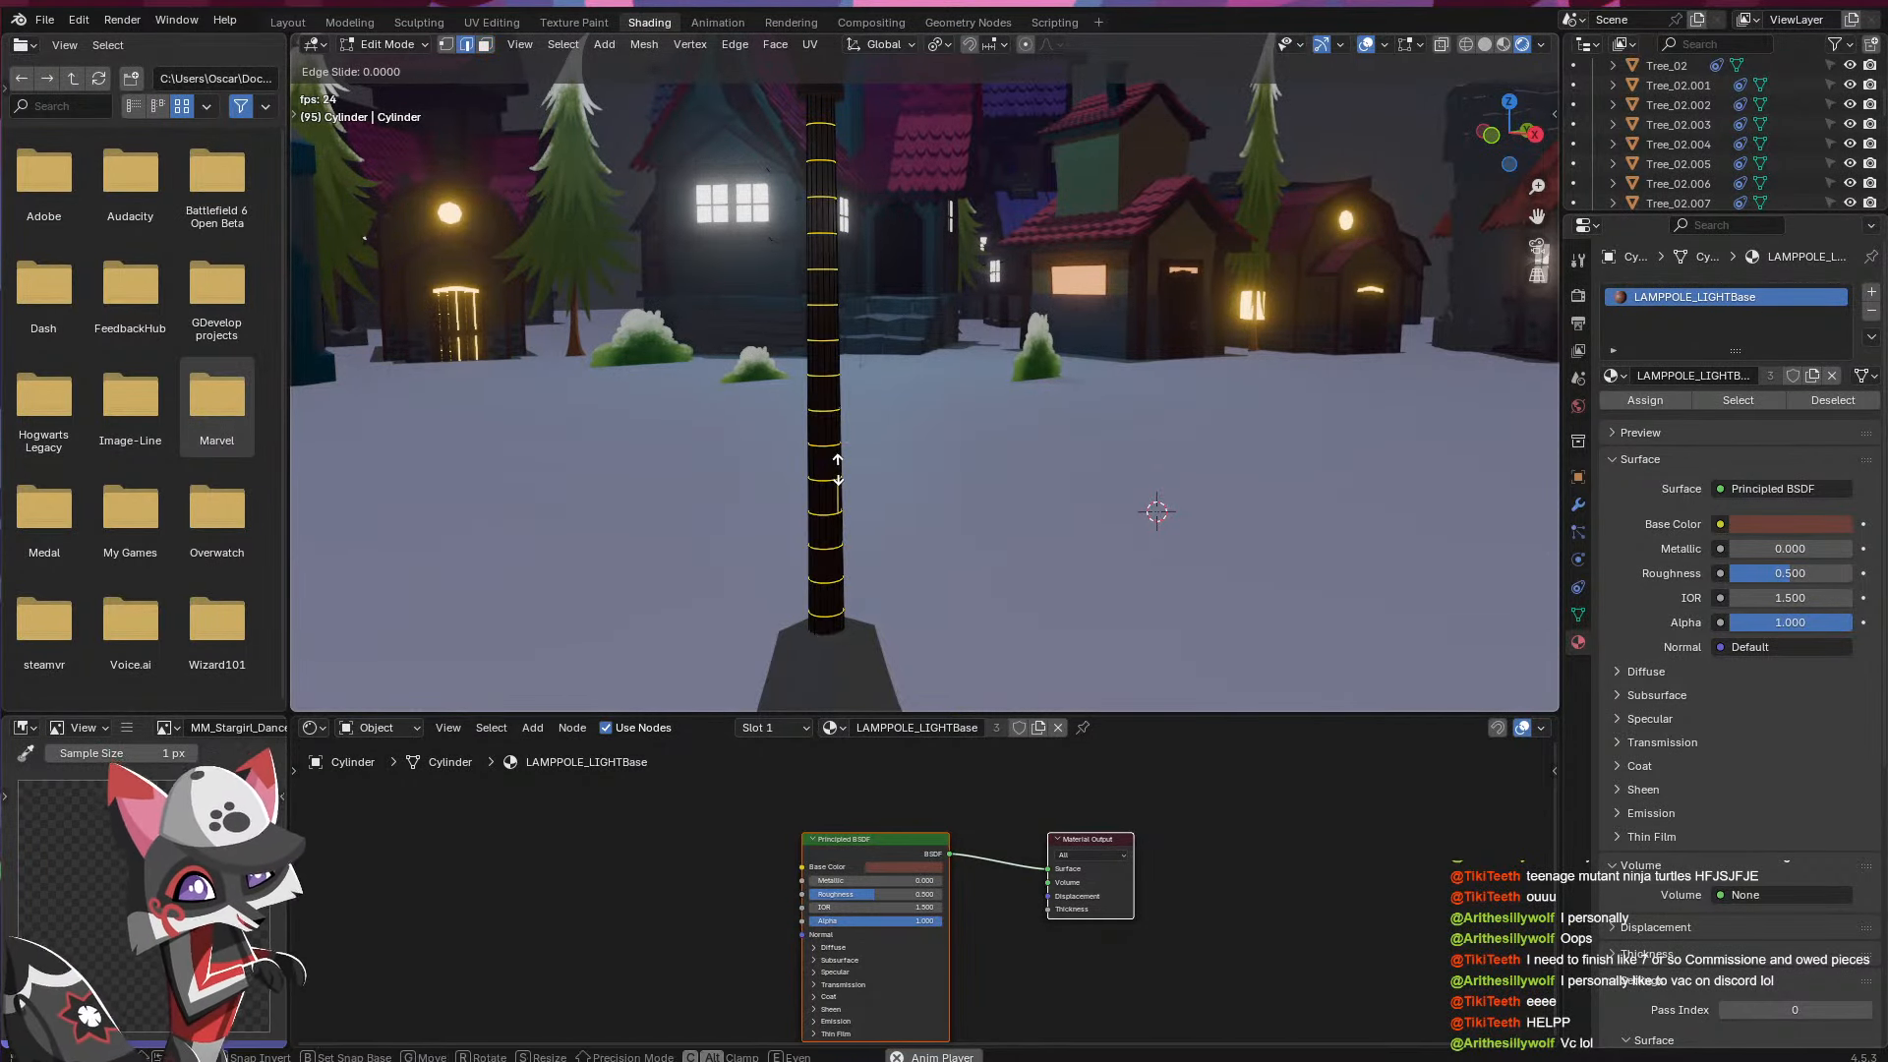
{"action": "key", "text": "r"}
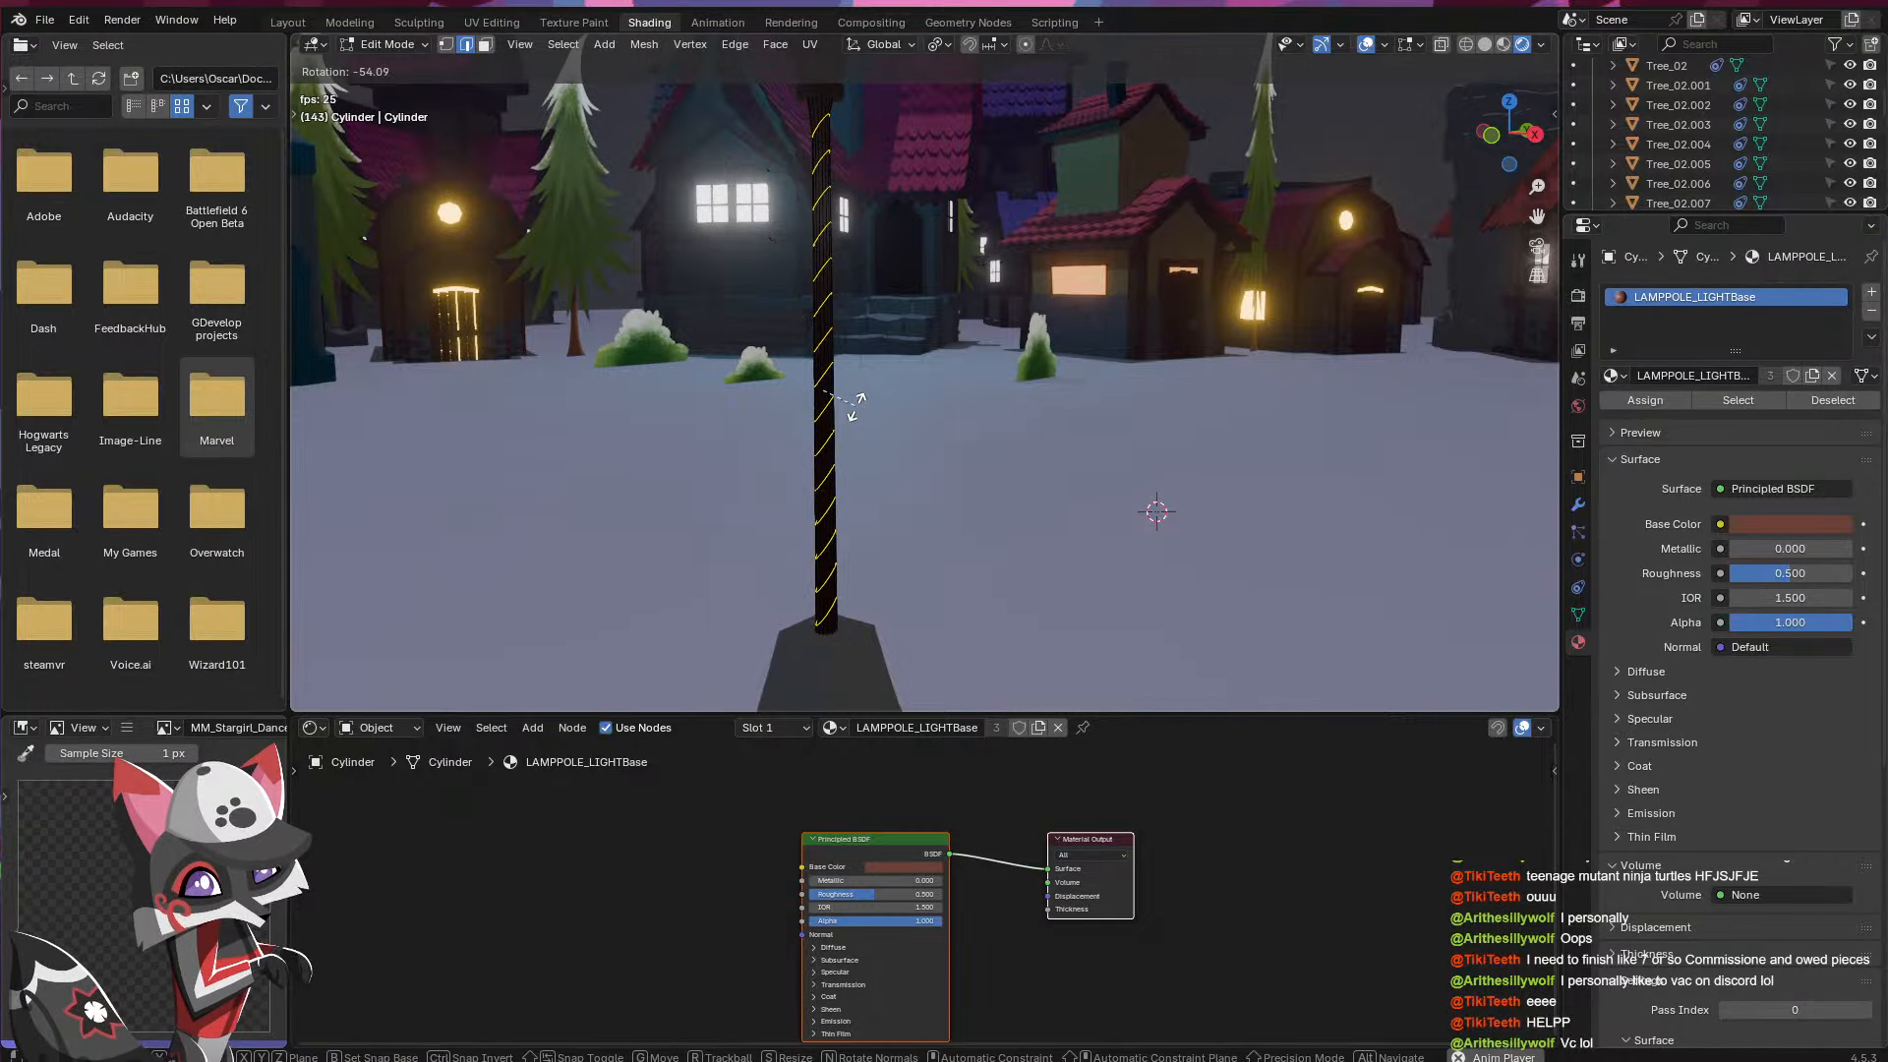
{"action": "key", "text": "x"}
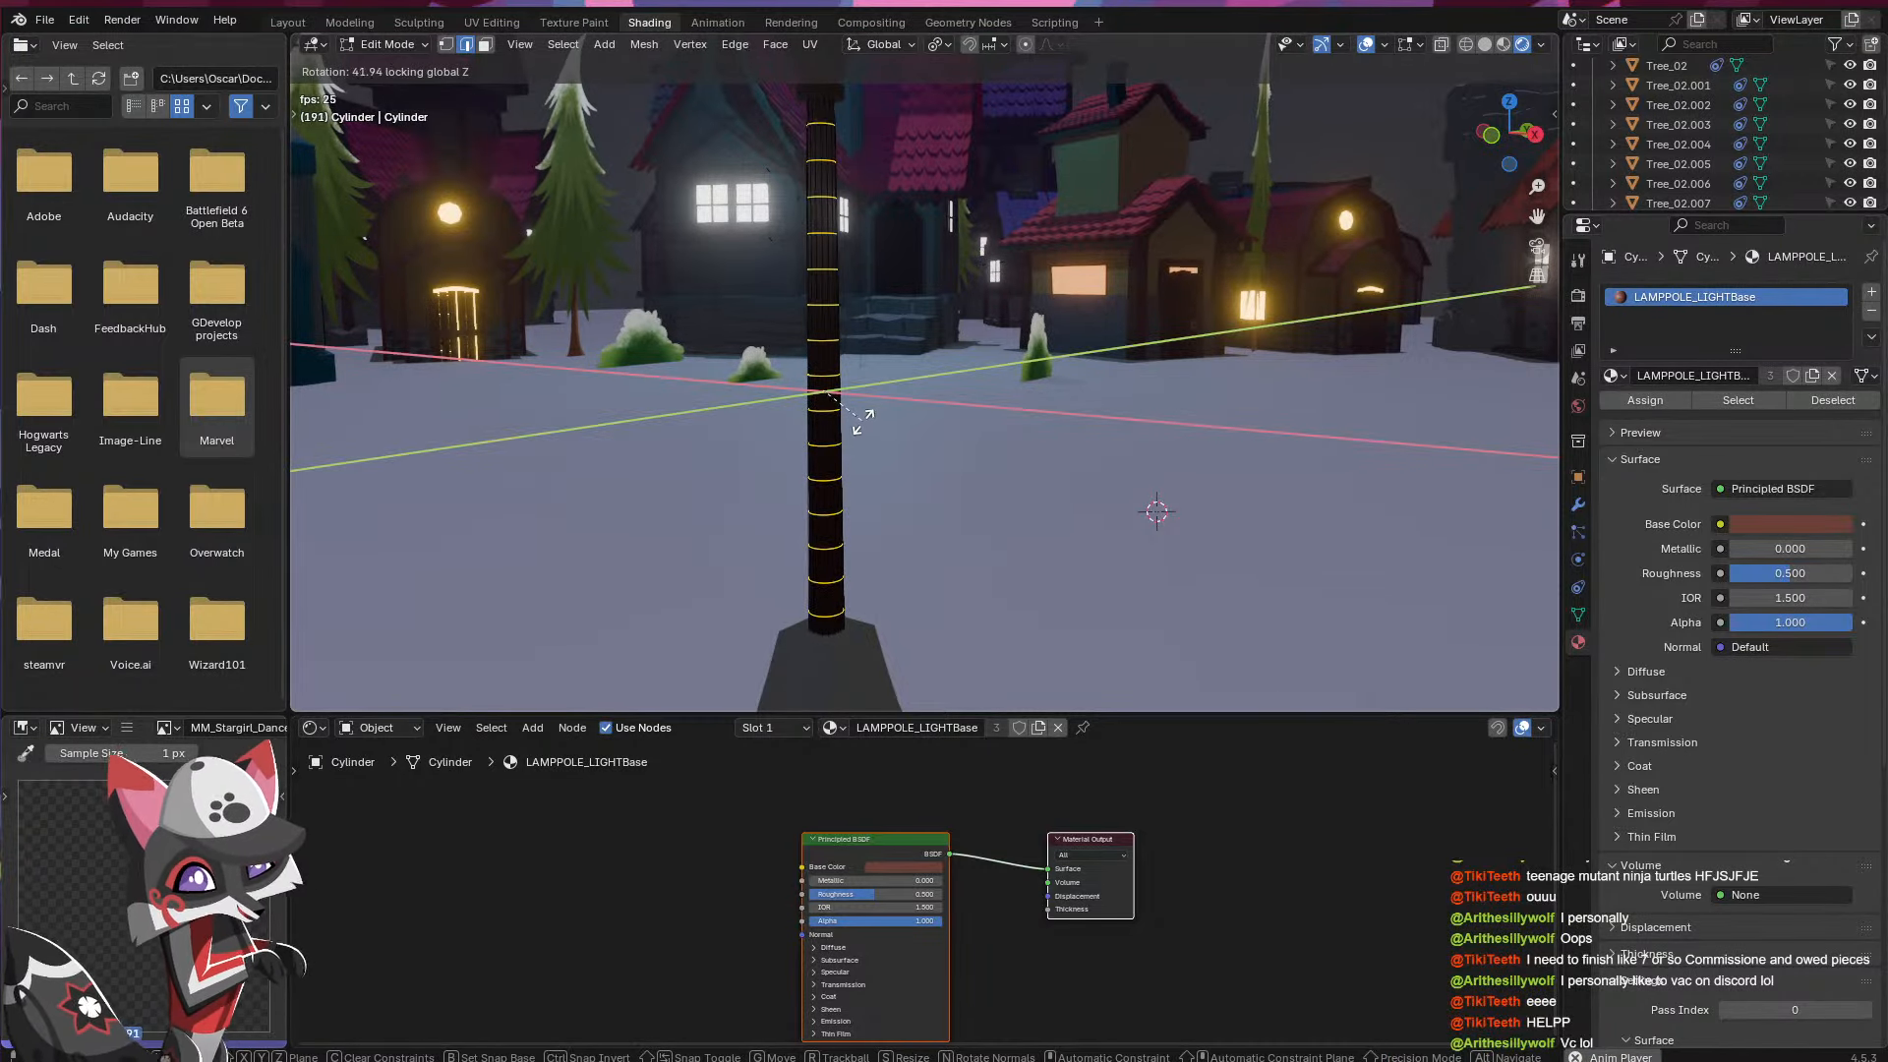
{"action": "key", "text": "r"}
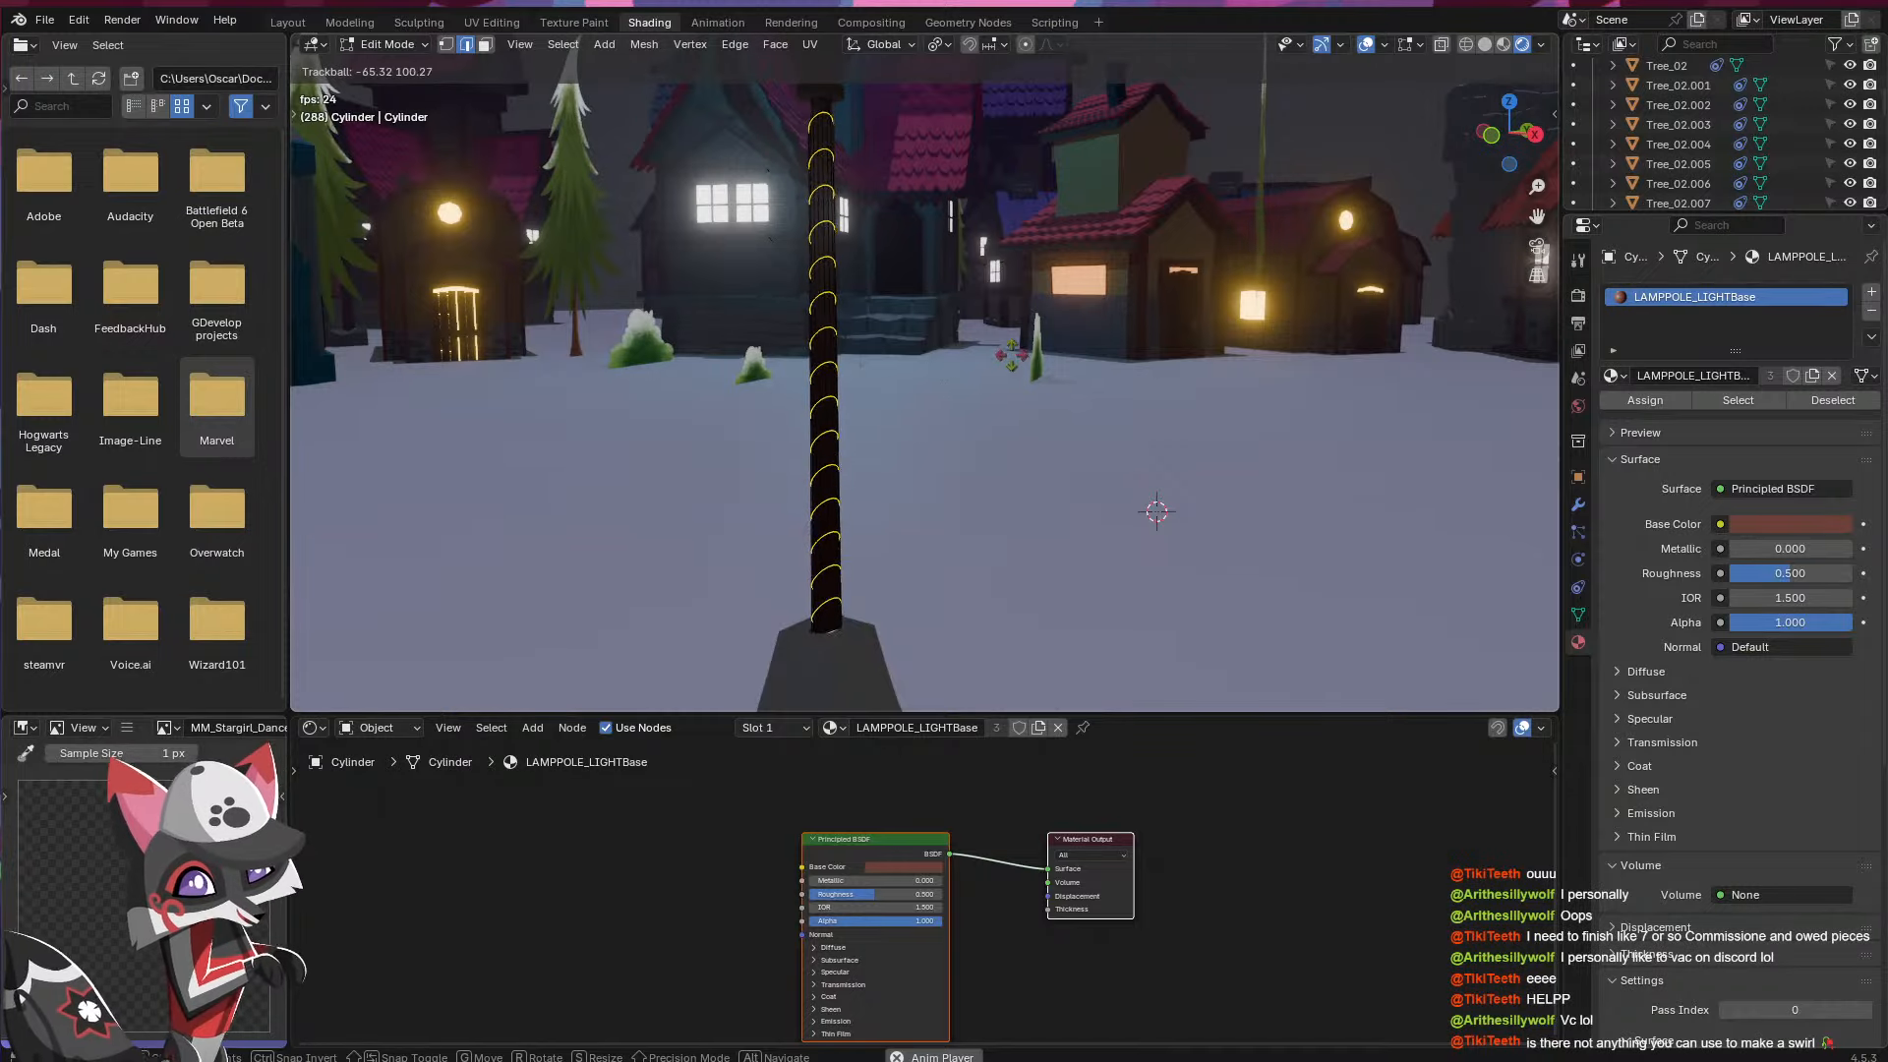
{"action": "right_click", "coordinate": [1000, 277]}
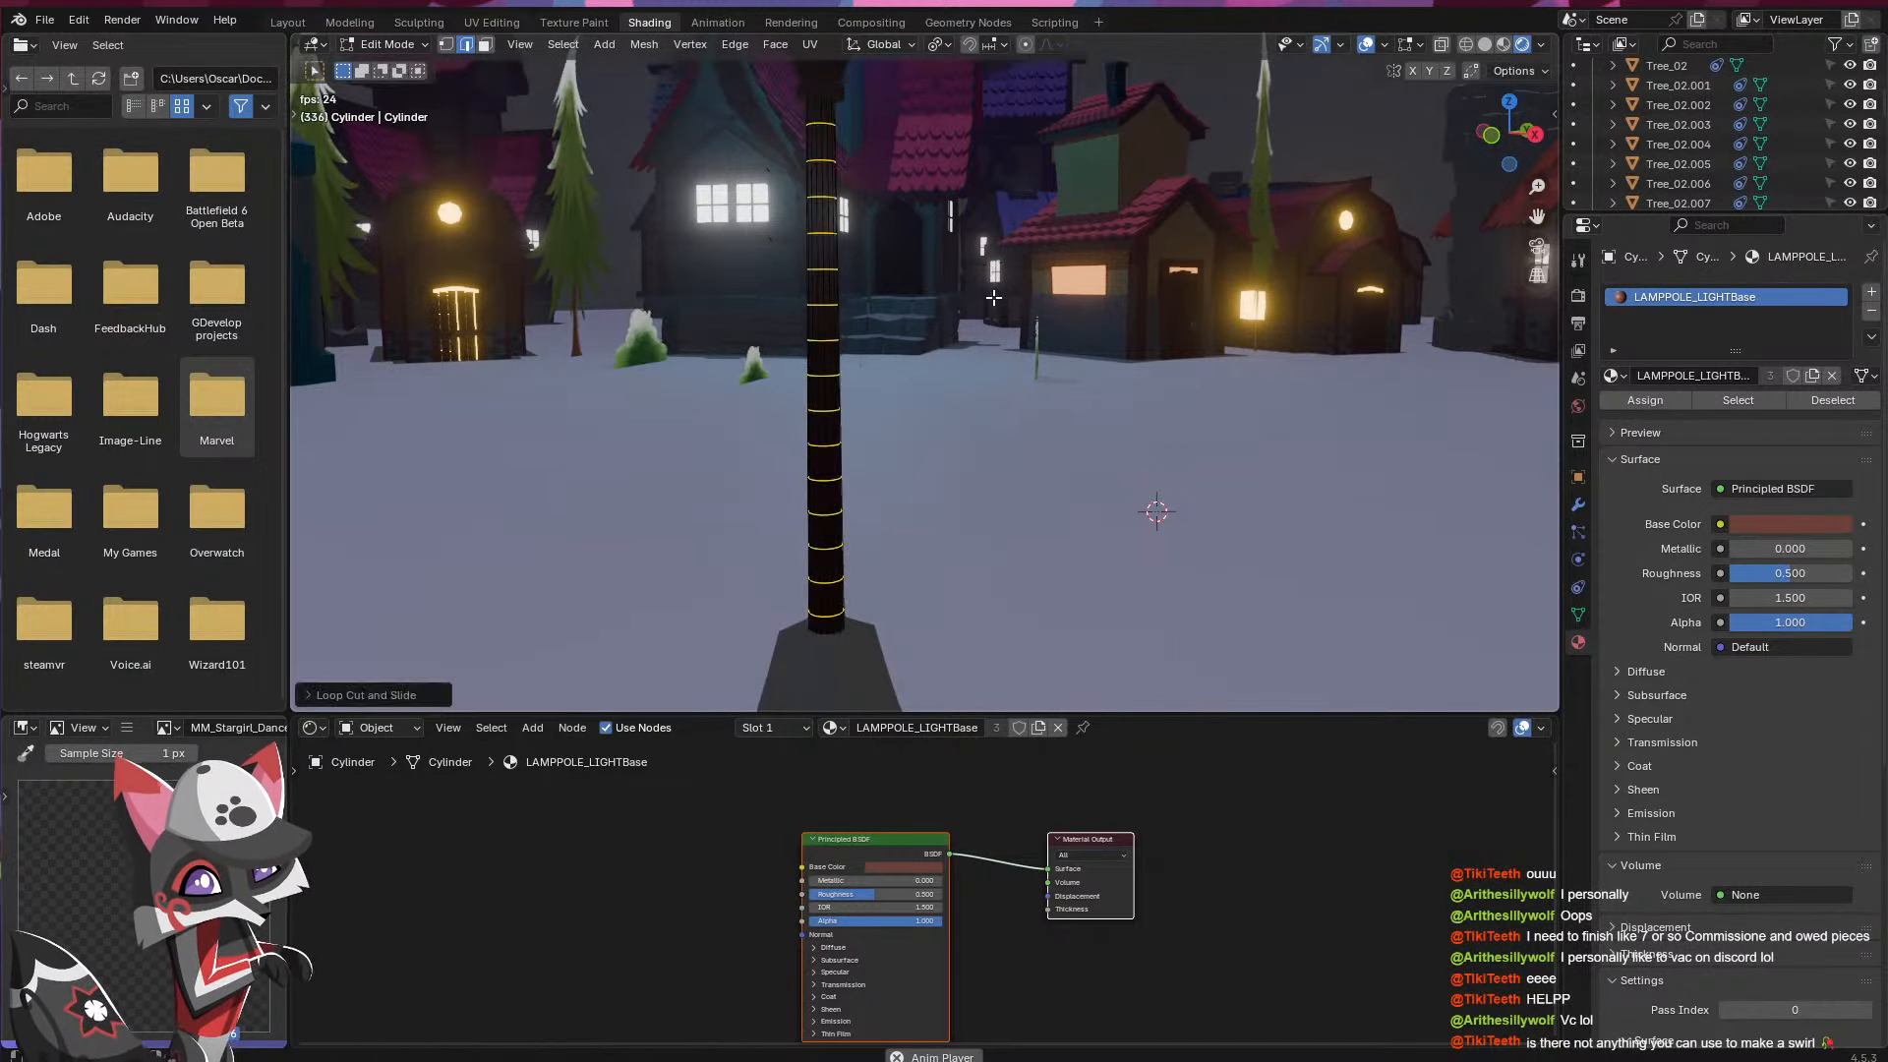
{"action": "key", "text": "r"}
{"action": "key", "text": "r"}
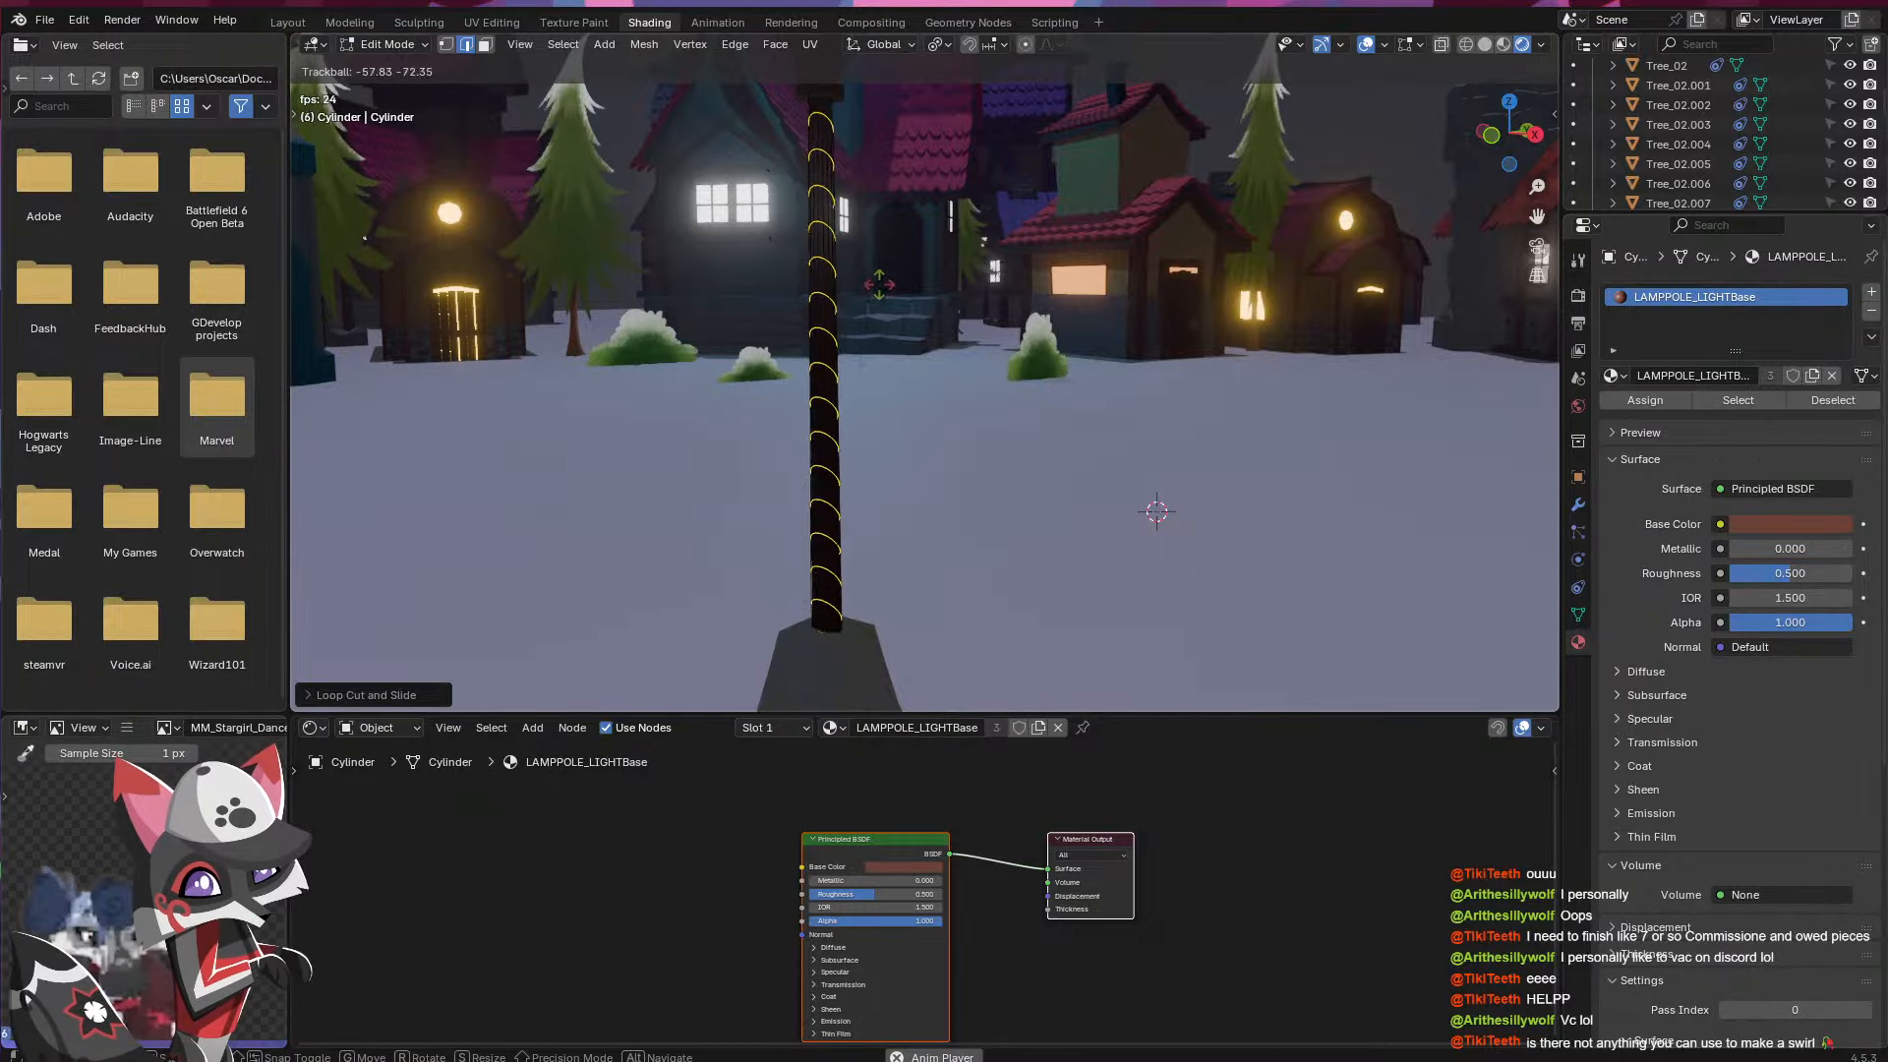
{"action": "right_click", "coordinate": [929, 312]}
- Rotate the pole's new edge loops about the global X axis so they slant across the pole
{"action": "key", "text": "r"}
{"action": "key", "text": "shift+x"}
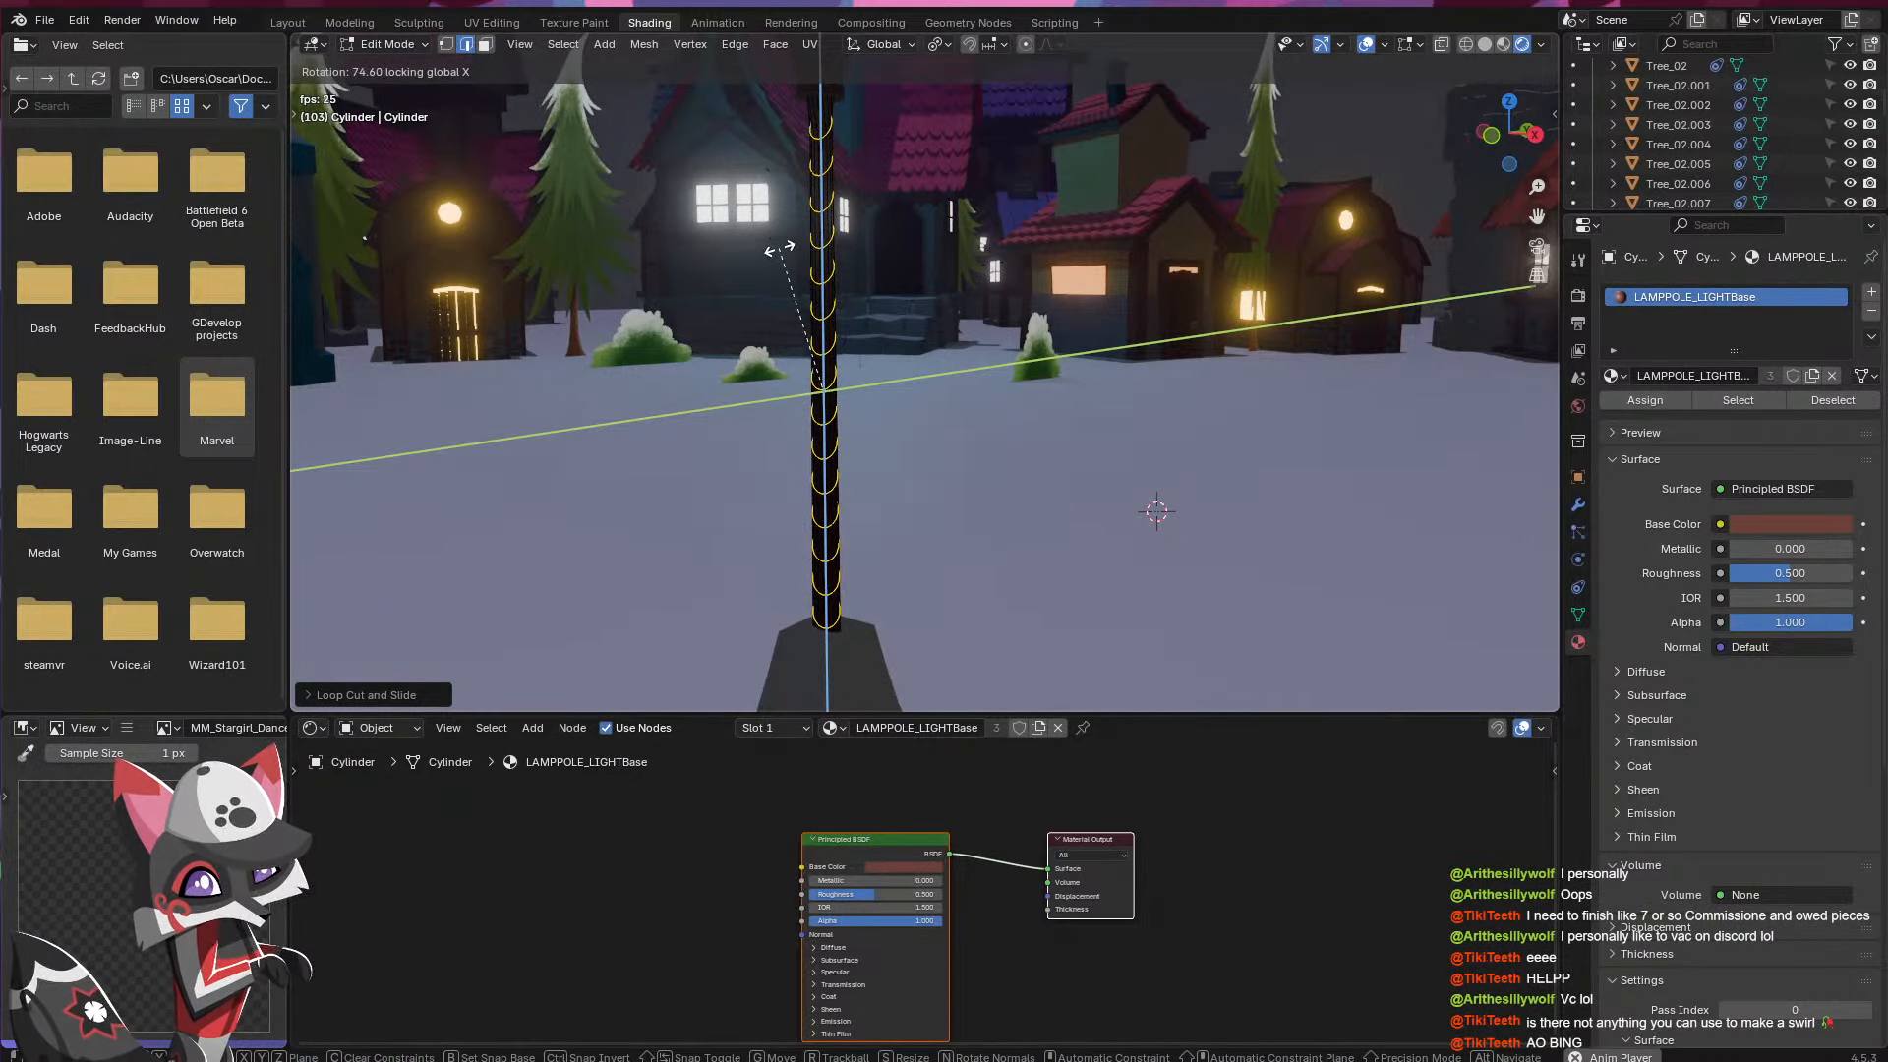
{"action": "left_click", "coordinate": [833, 264]}
- Scale the slanted edge loops by about 1.42 in X and Y only, keeping their height
{"action": "middle_click_drag", "start_coordinate": [959, 287], "coordinate": [875, 308]}
{"action": "key", "text": "s"}
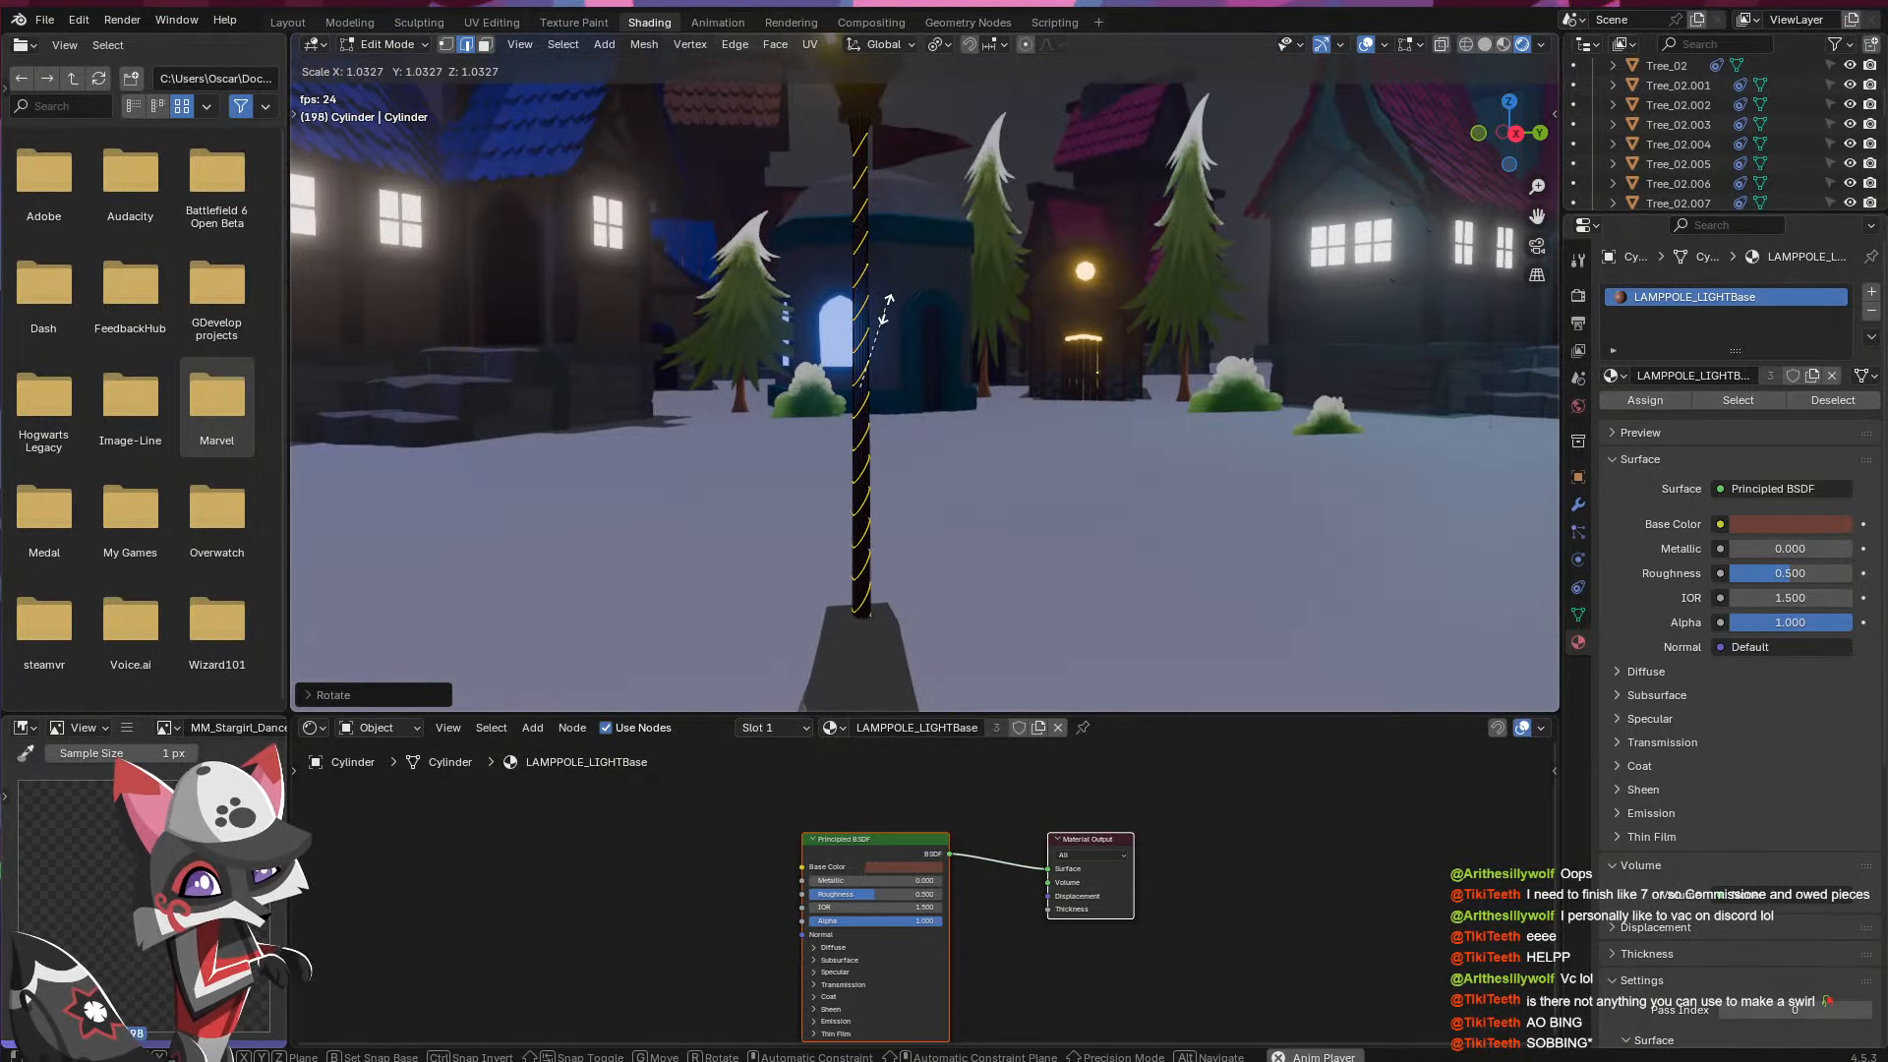
{"action": "key", "text": "shift+z"}
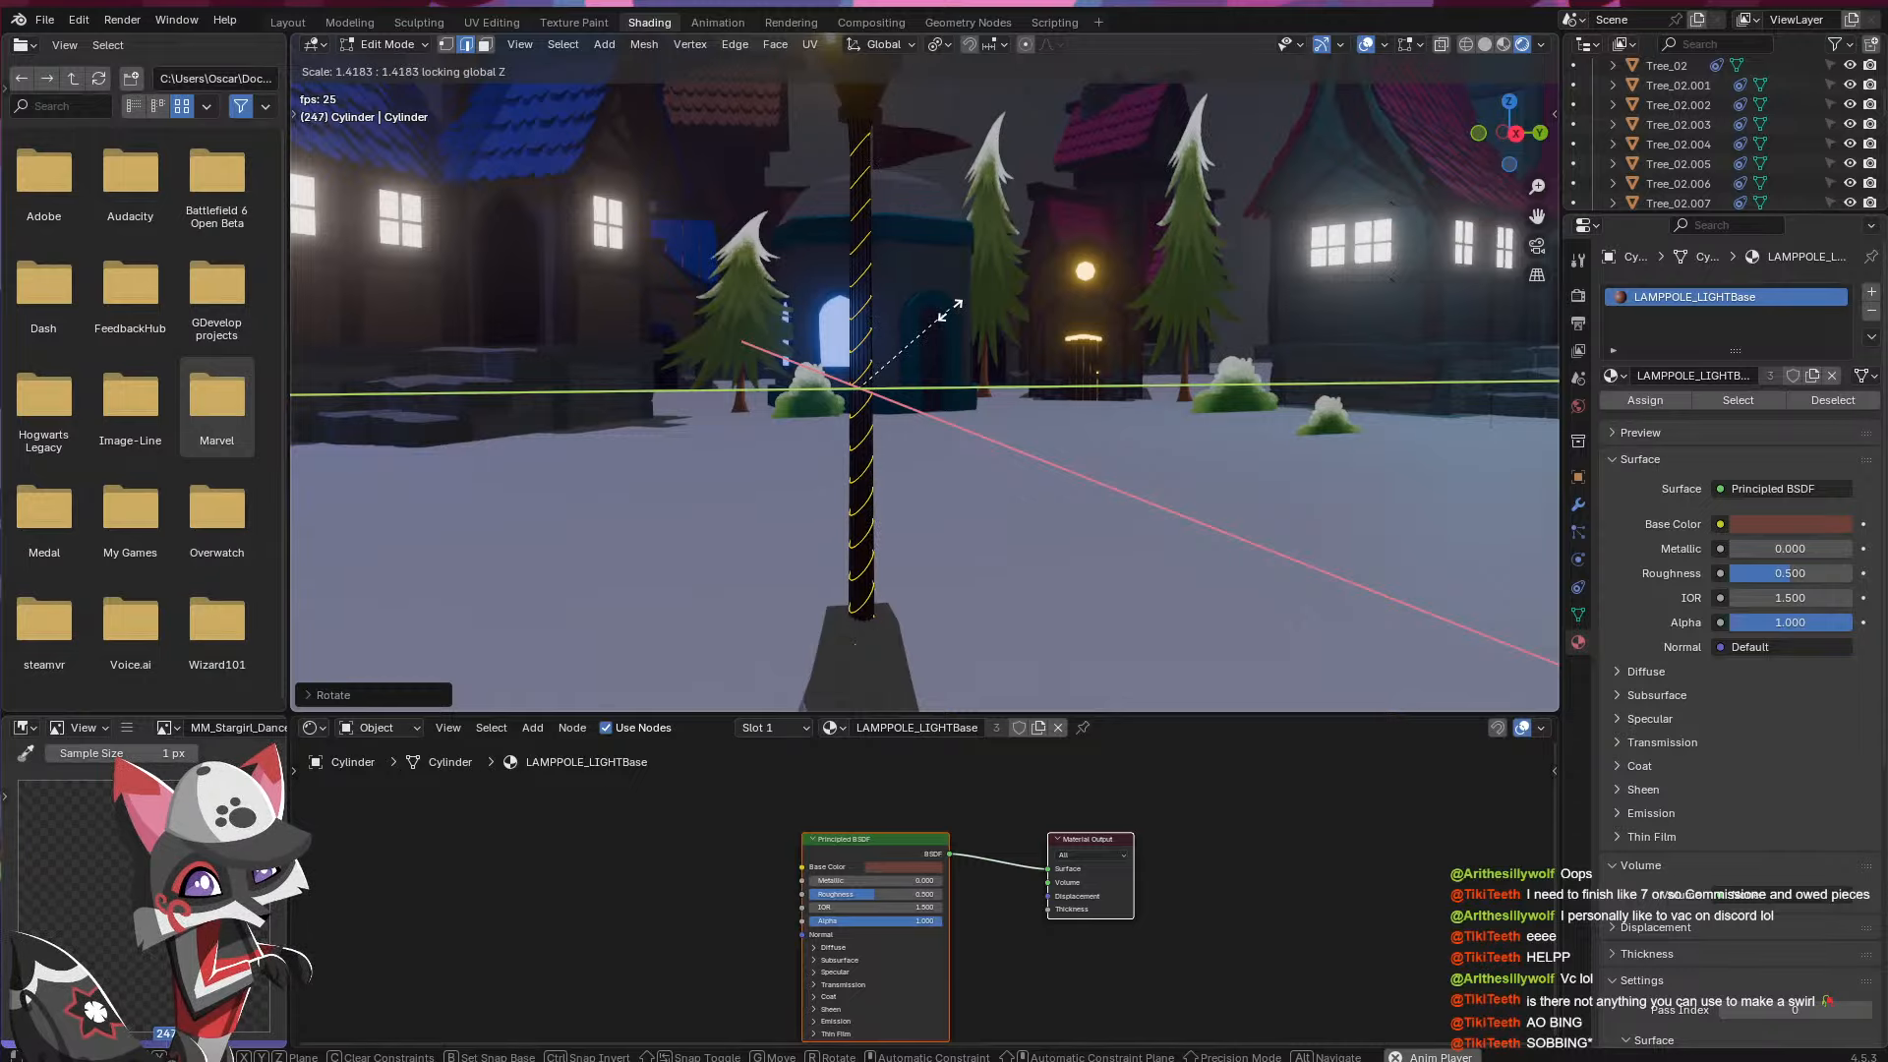
{"action": "left_click", "coordinate": [949, 311]}
- Narrow the slanted edge loops along the global X axis
{"action": "middle_click_drag", "start_coordinate": [949, 311], "coordinate": [1456, 390]}
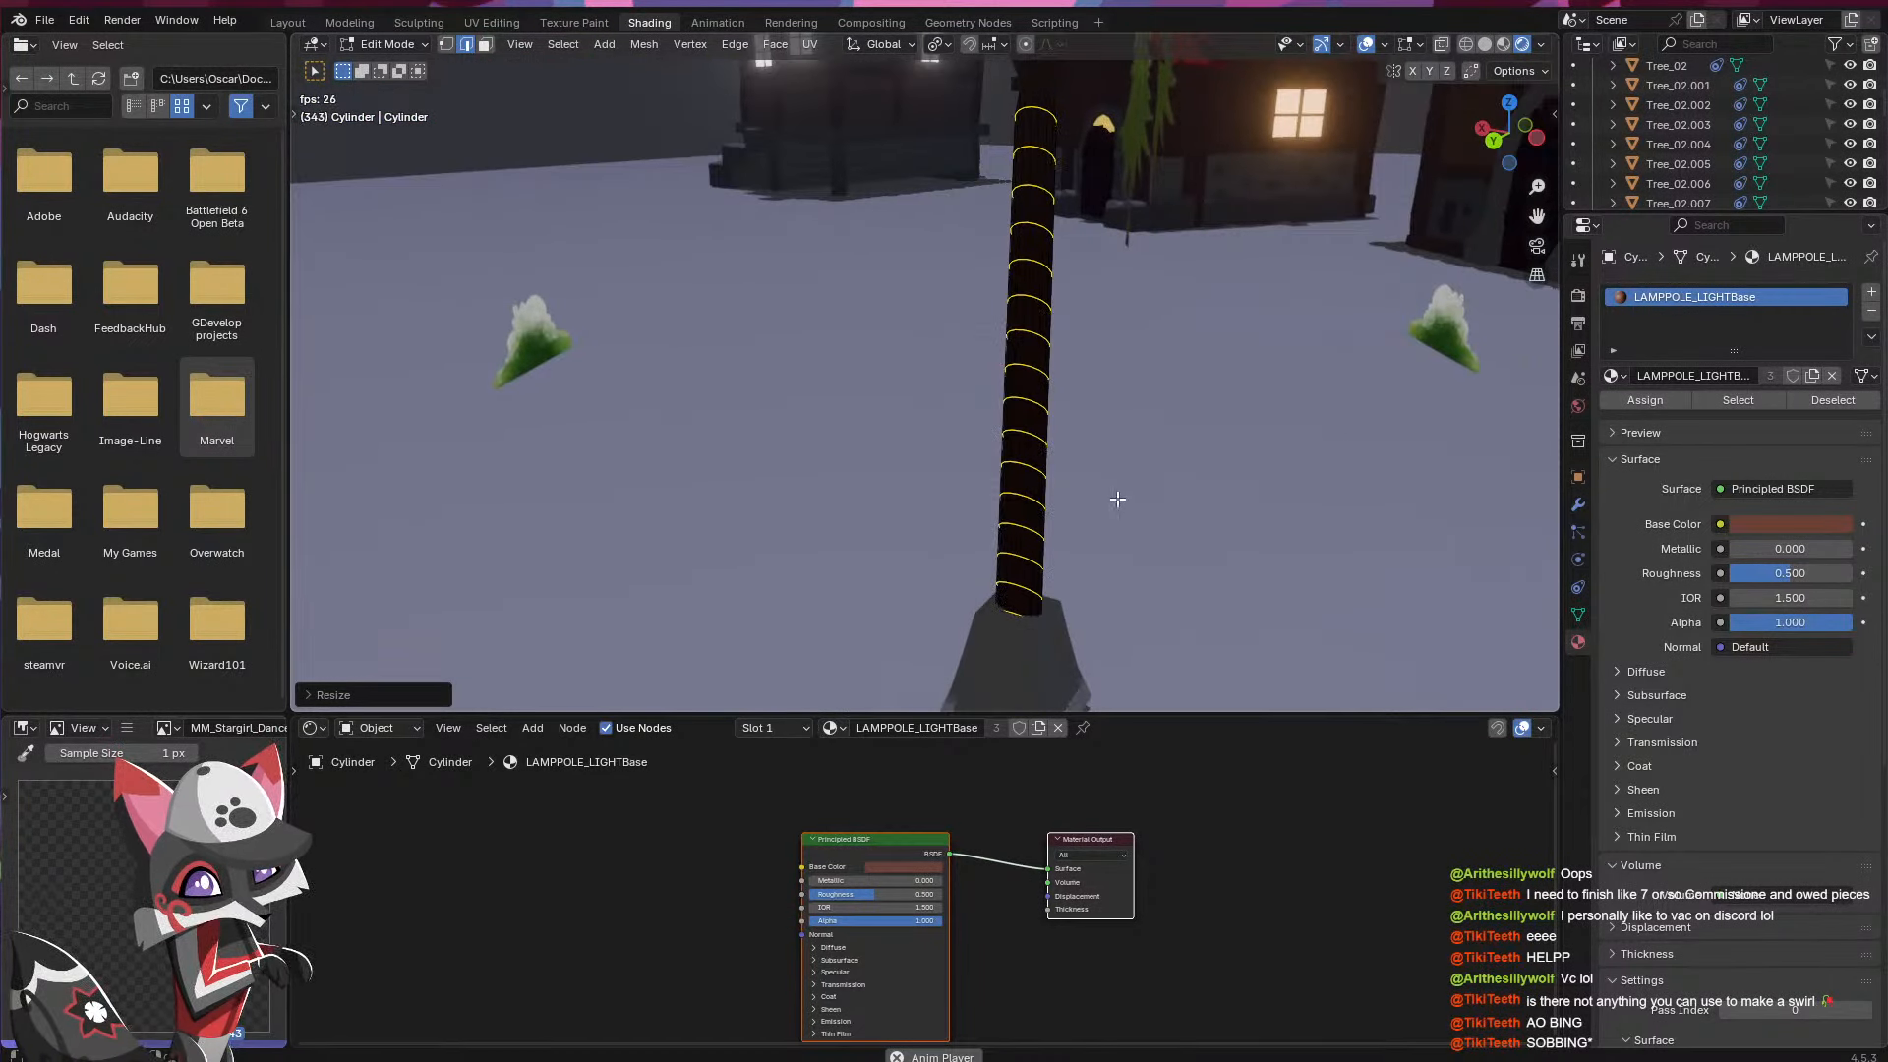
{"action": "middle_click_drag", "start_coordinate": [1118, 498], "coordinate": [1192, 498]}
{"action": "key", "text": "s"}
{"action": "key", "text": "shift+x"}
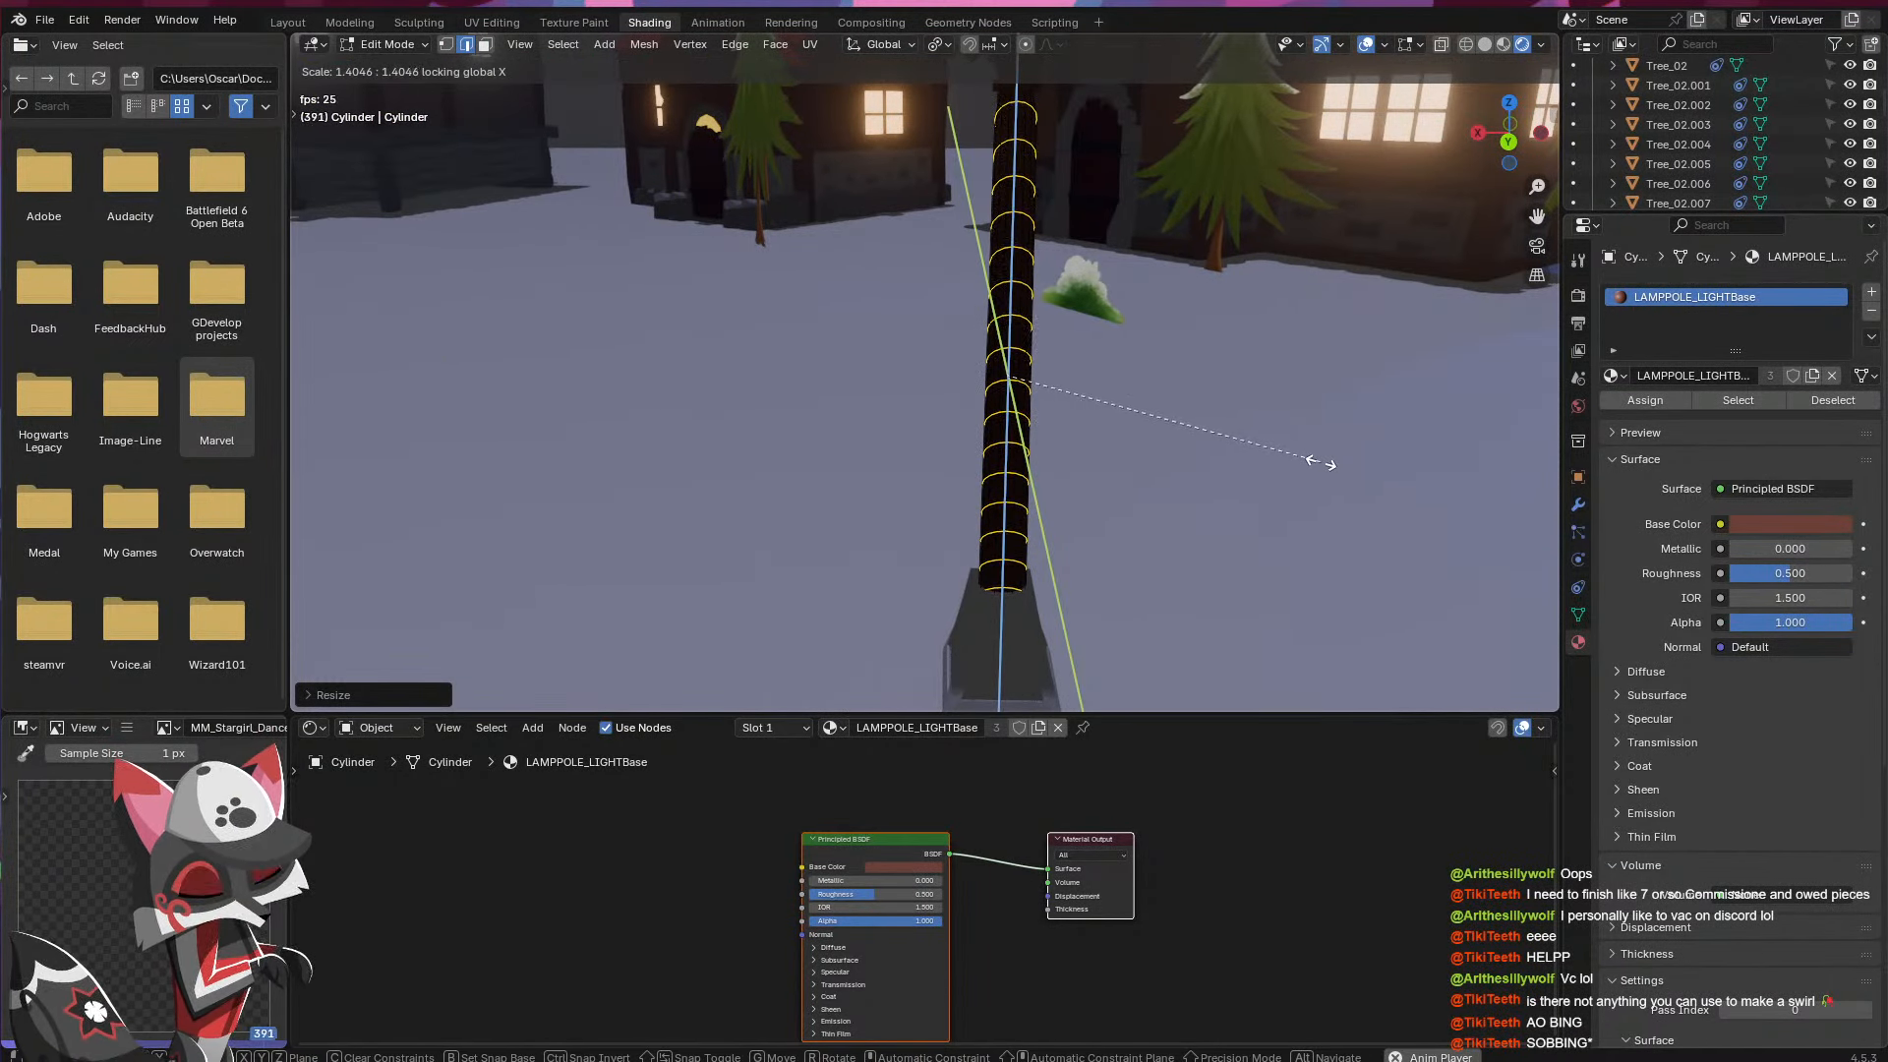
{"action": "key", "text": "x"}
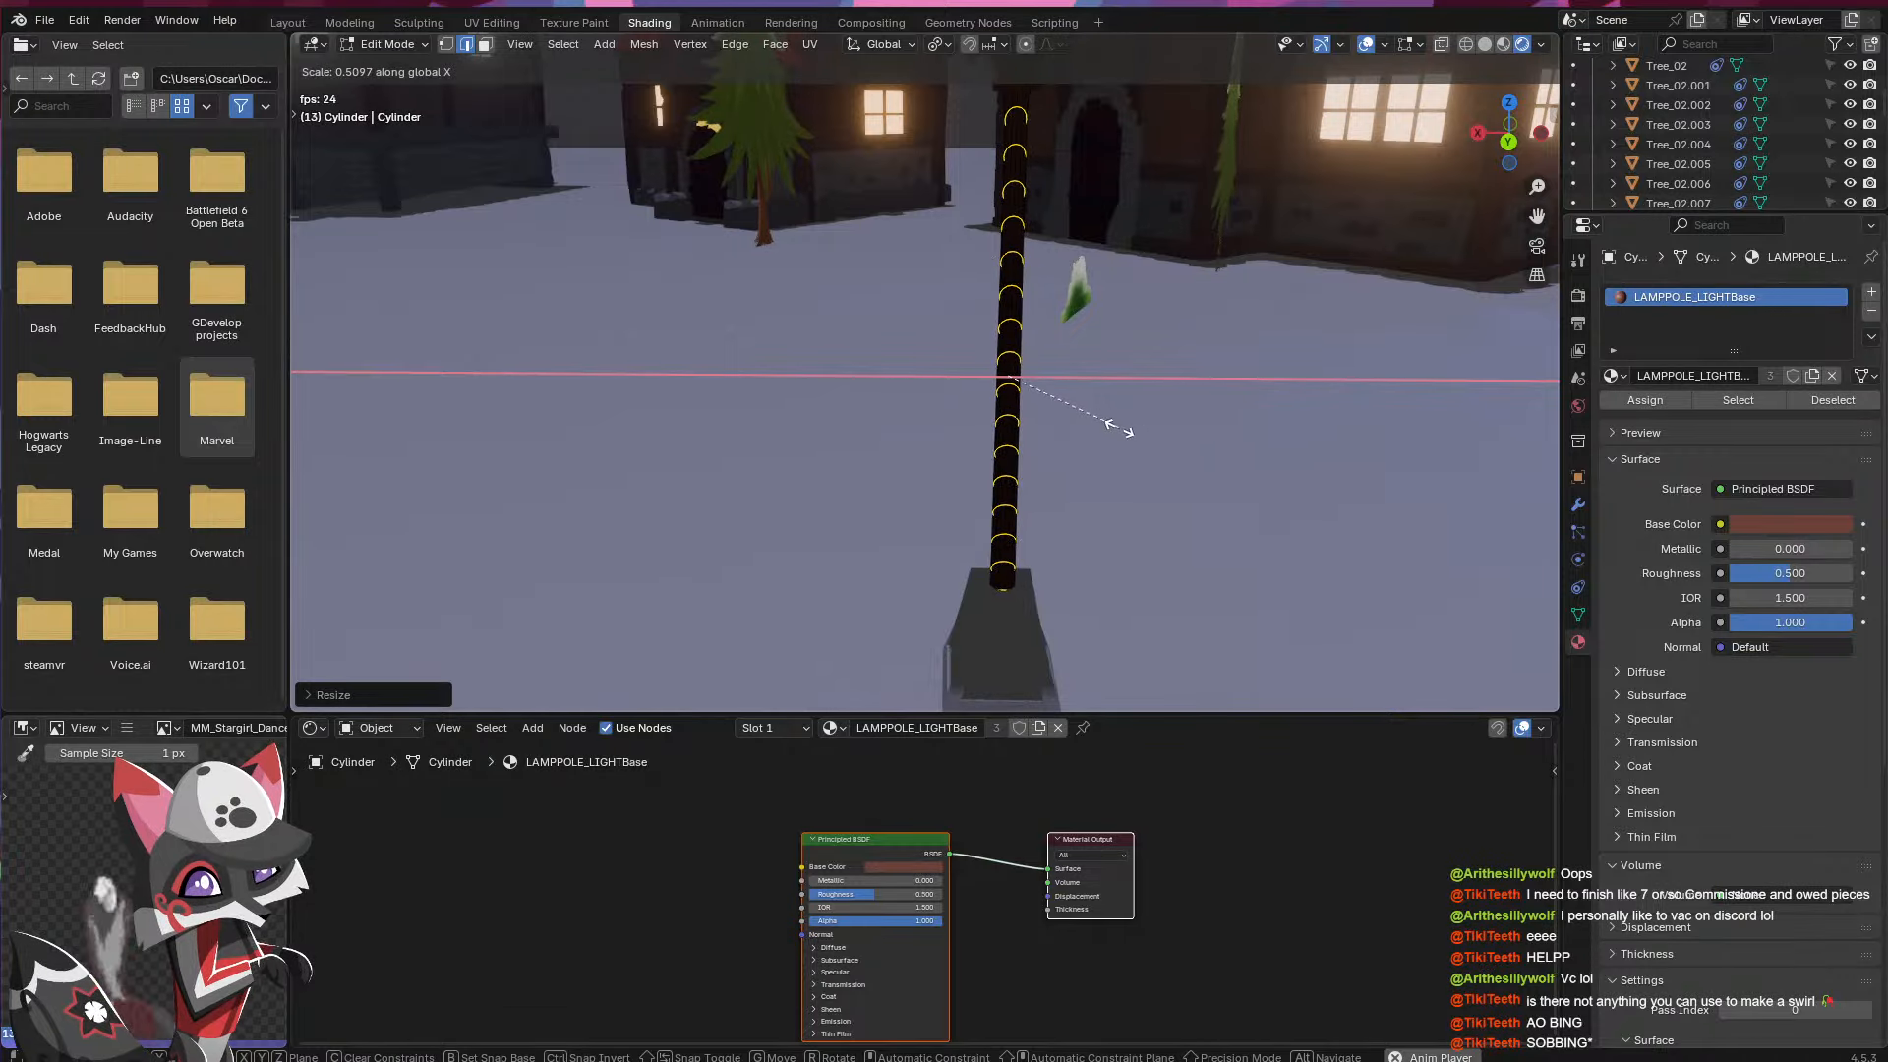
{"action": "left_click", "coordinate": [1151, 421]}
- Widen the slanted edge loops slightly along the global Y axis
{"action": "middle_click_drag", "start_coordinate": [1150, 421], "coordinate": [999, 488]}
{"action": "key", "text": "s"}
{"action": "key", "text": "y"}
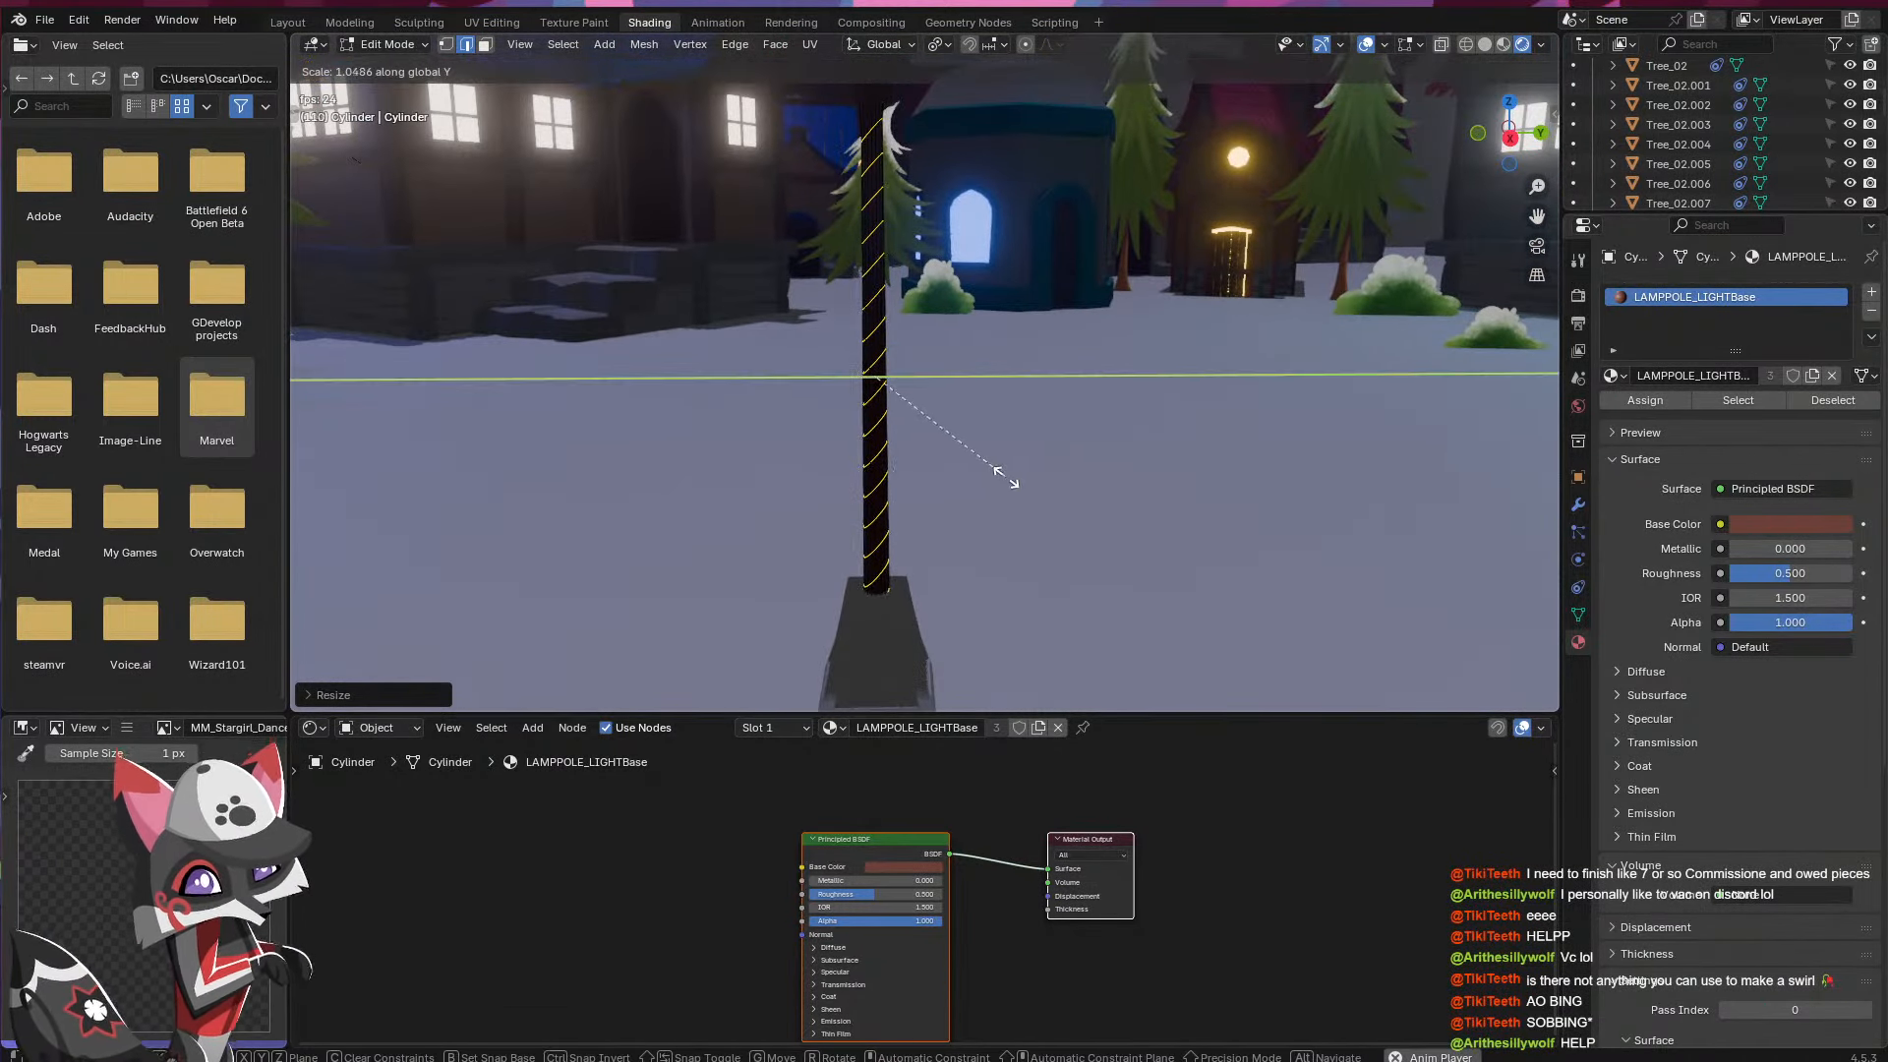
{"action": "left_click", "coordinate": [1026, 476]}
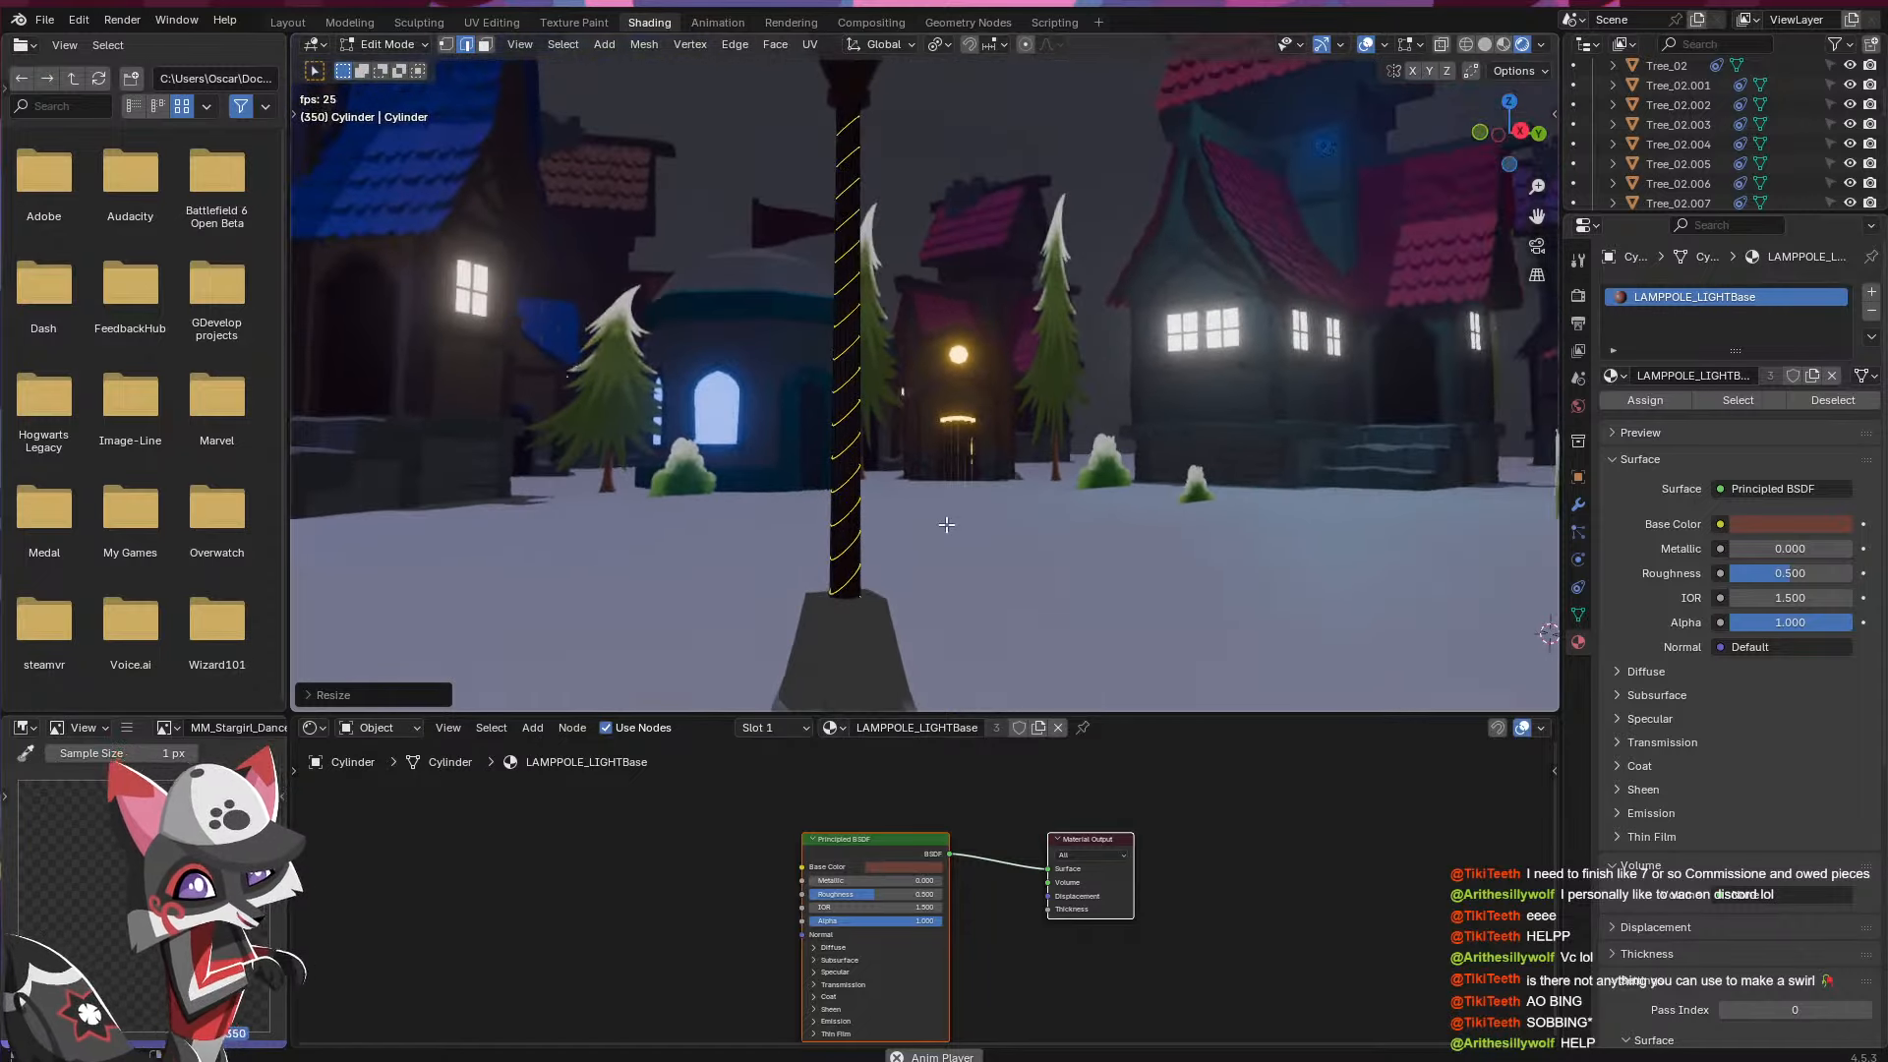
- Show the scene in Material Preview and make a separate copy of the pole's material named LAMPPOLE_LIGHTPOLEBase
{"action": "key", "text": "z"}
{"action": "left_click", "coordinate": [879, 410]}
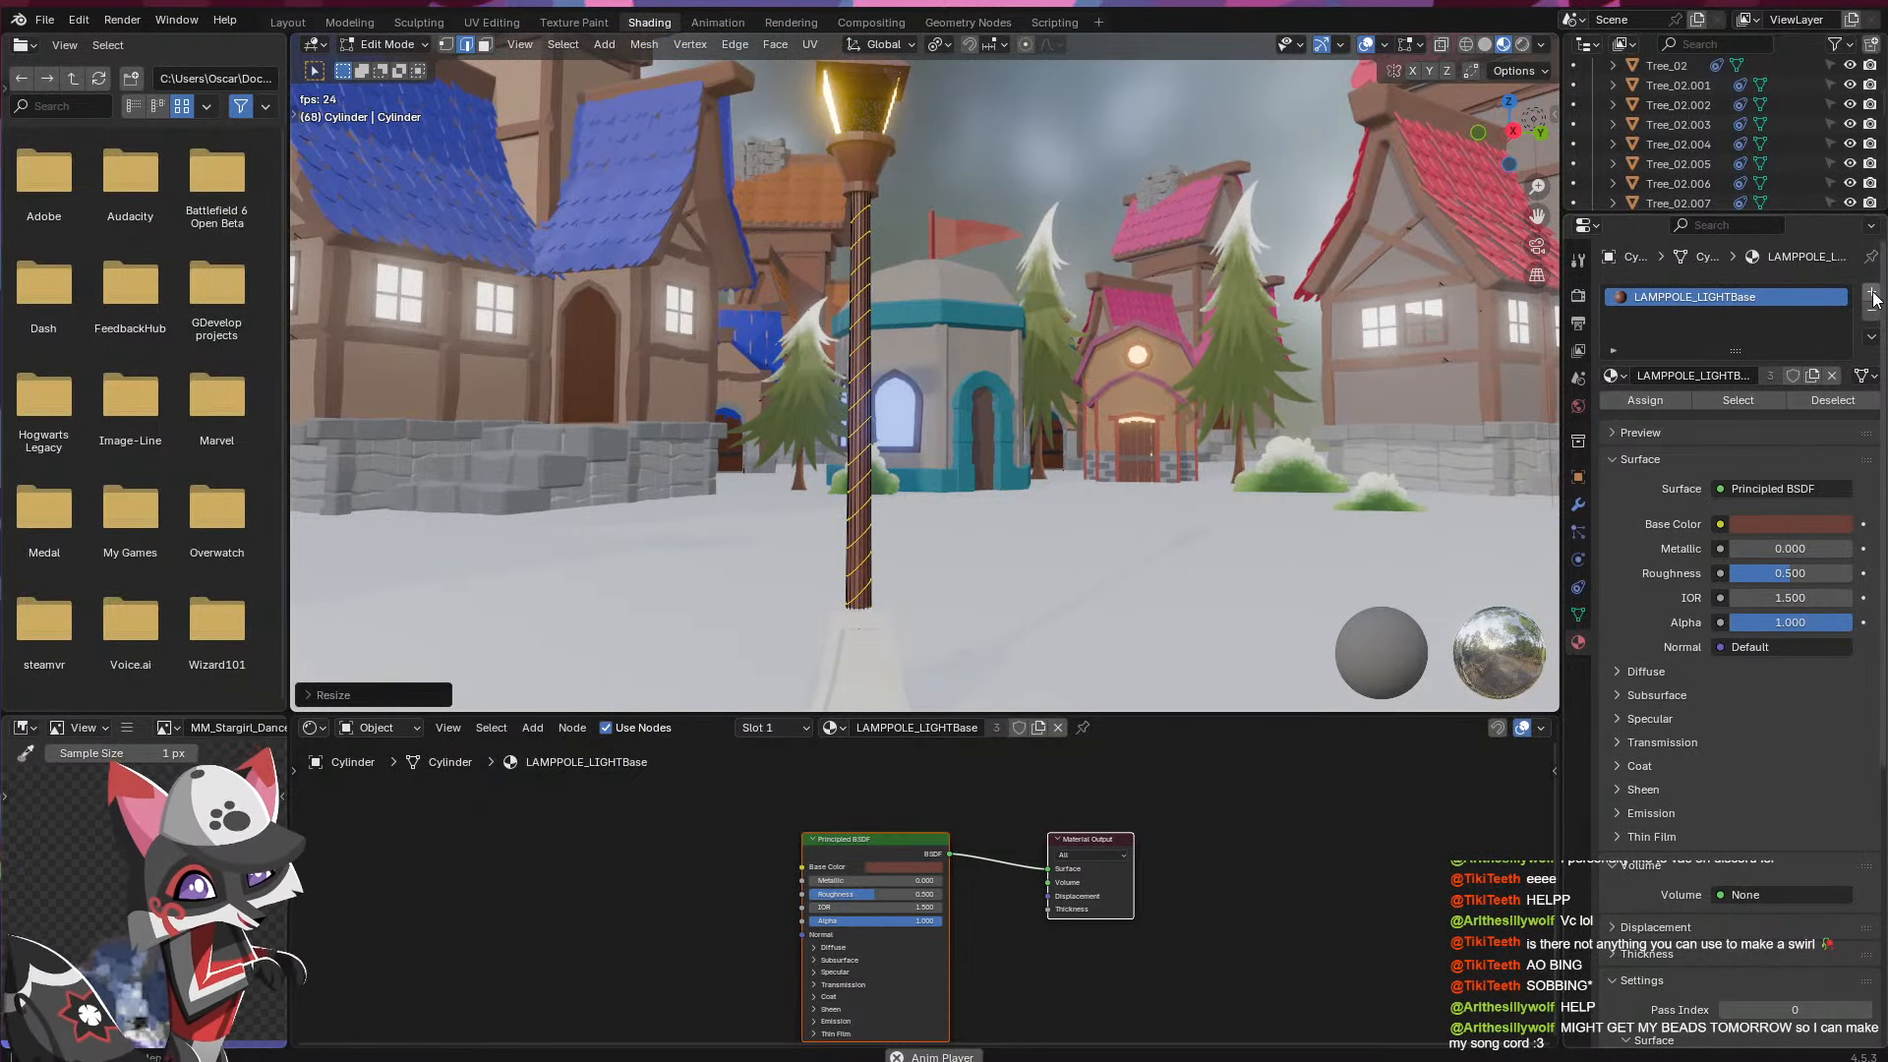
{"action": "left_click", "coordinate": [1813, 375]}
{"action": "left_click", "coordinate": [1709, 377]}
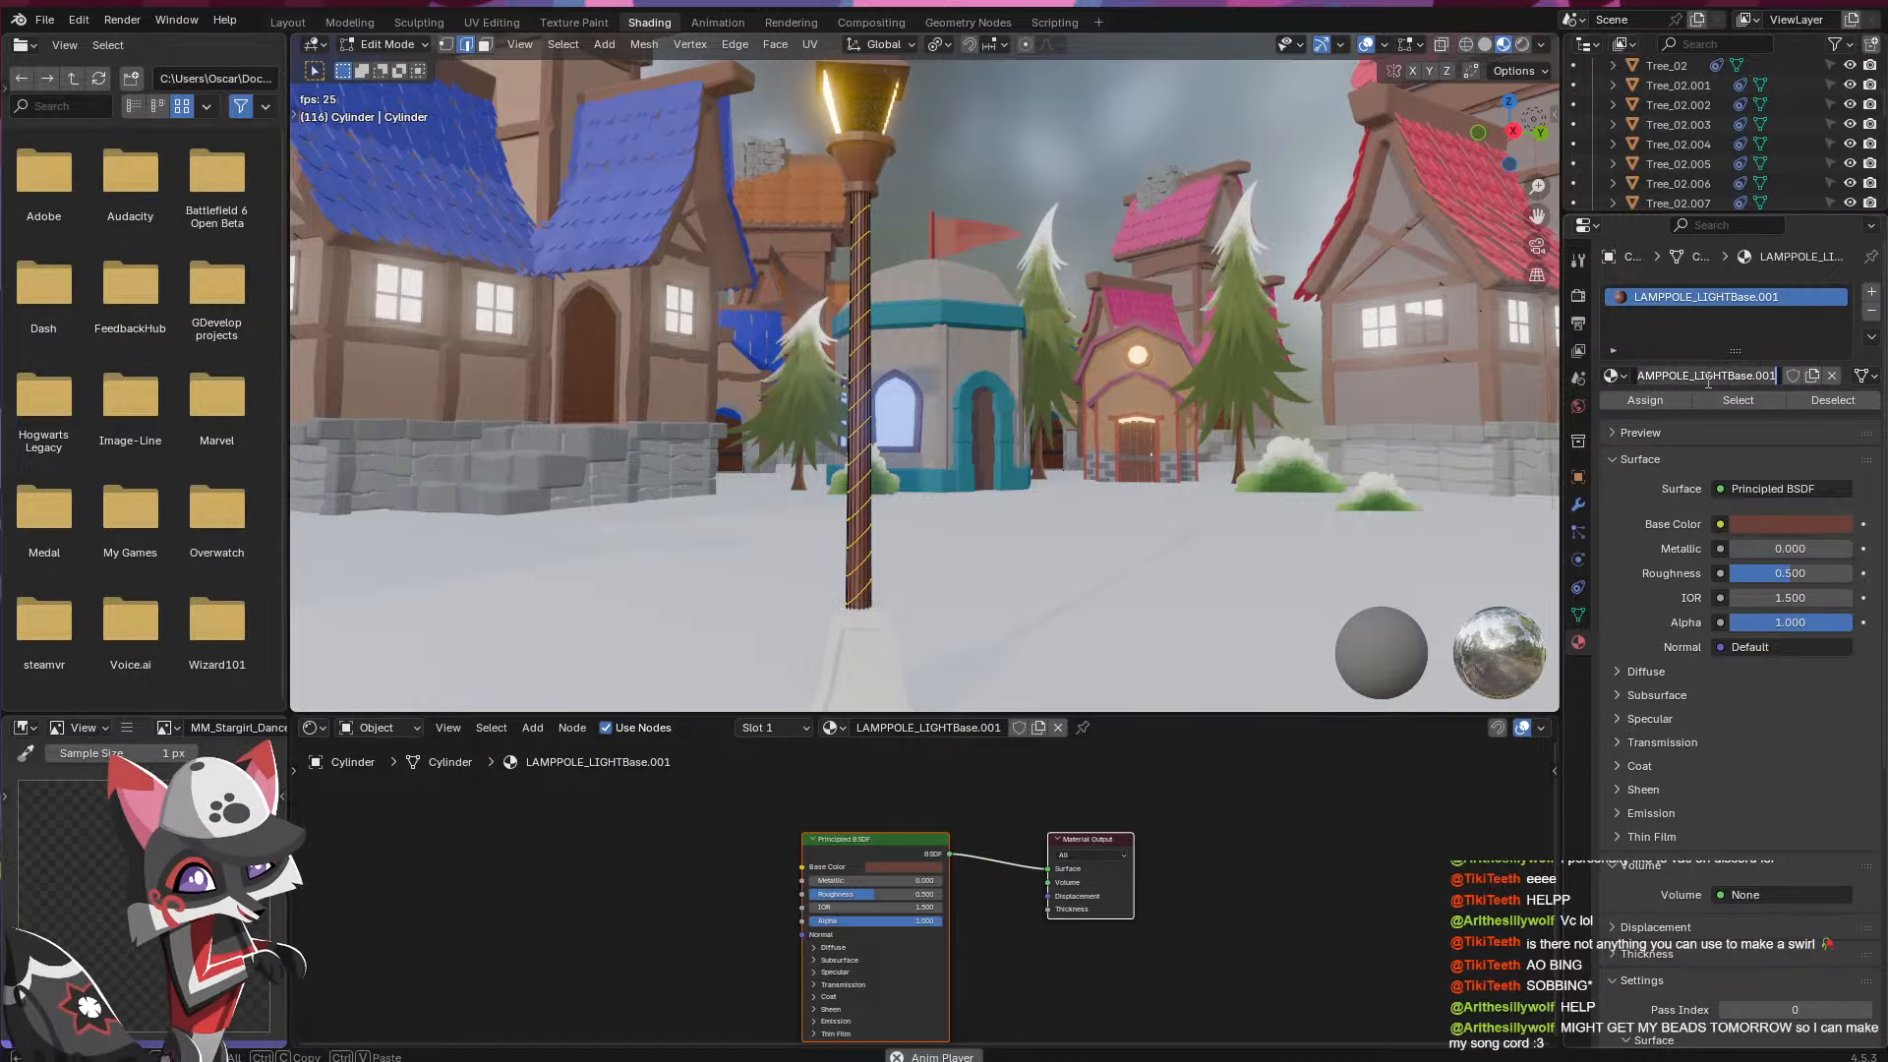
{"action": "left_click", "coordinate": [1709, 376]}
{"action": "left_click_drag", "start_coordinate": [1728, 380], "coordinate": [1804, 381]}
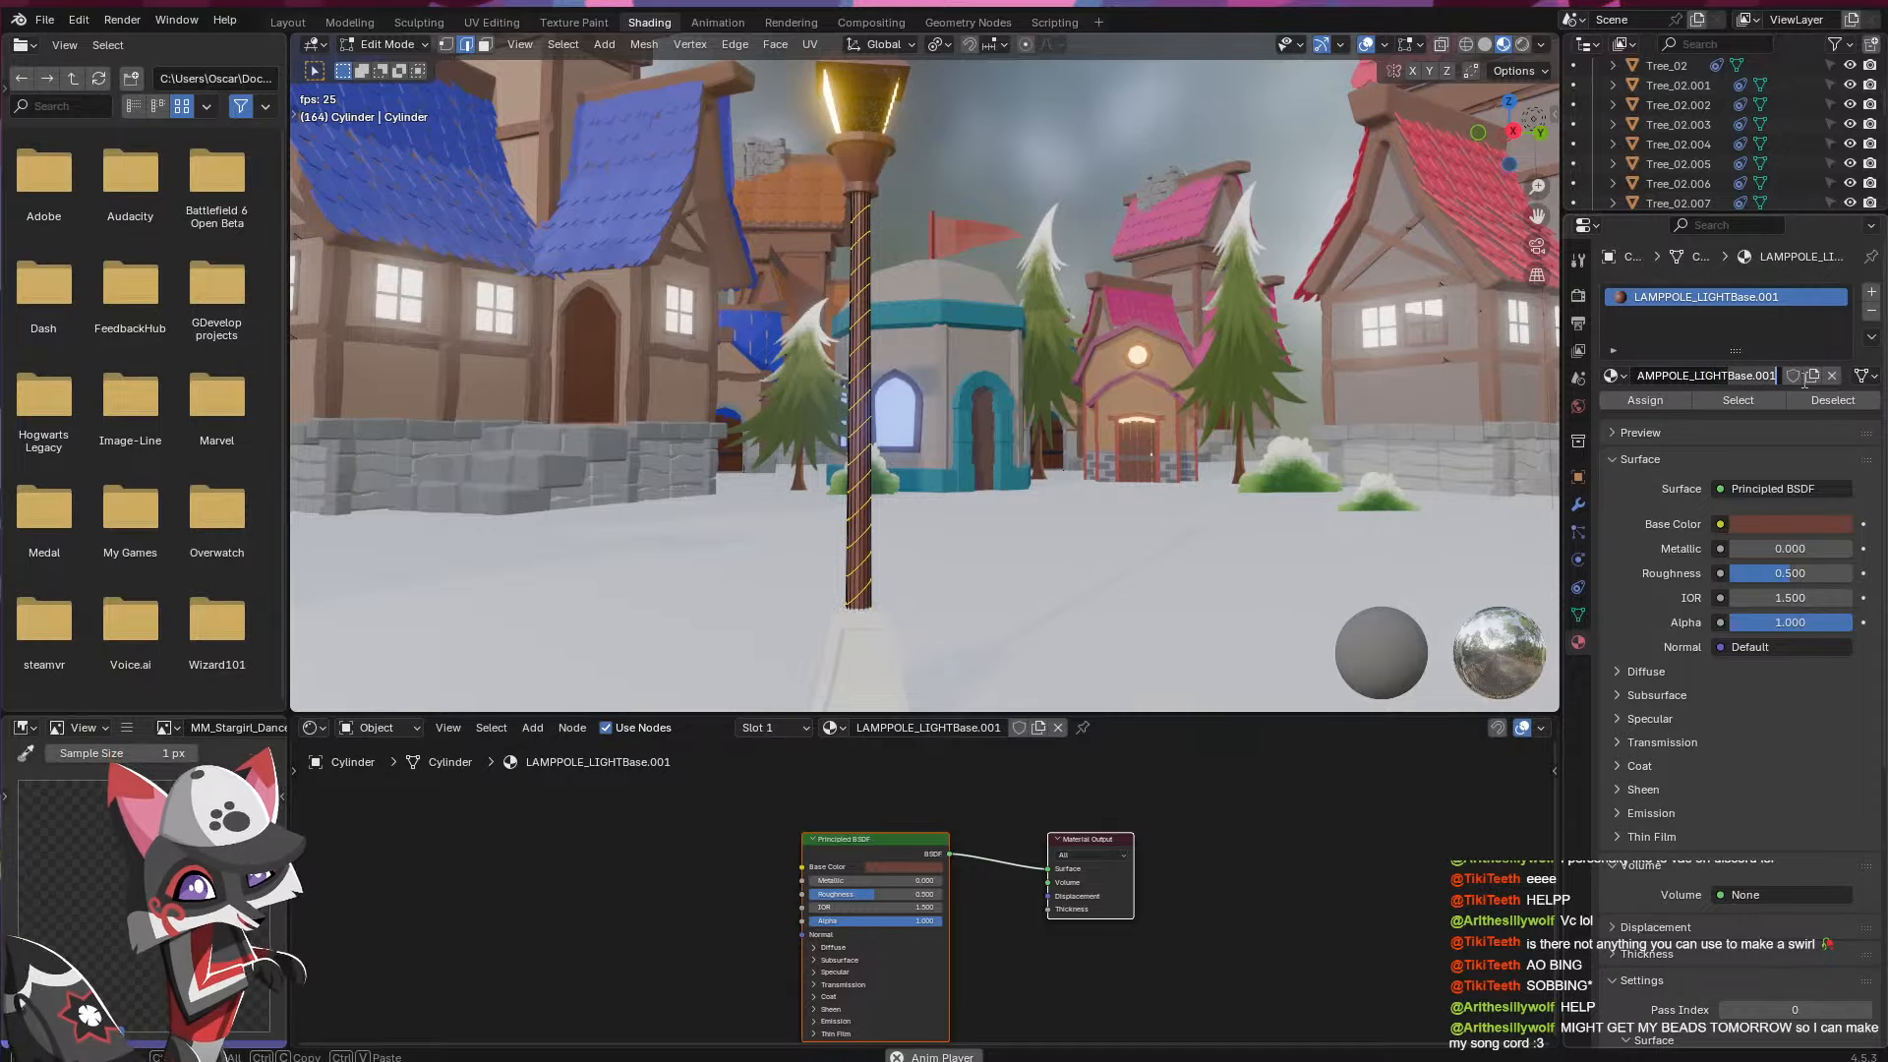
{"action": "type", "text": "POLE_"}
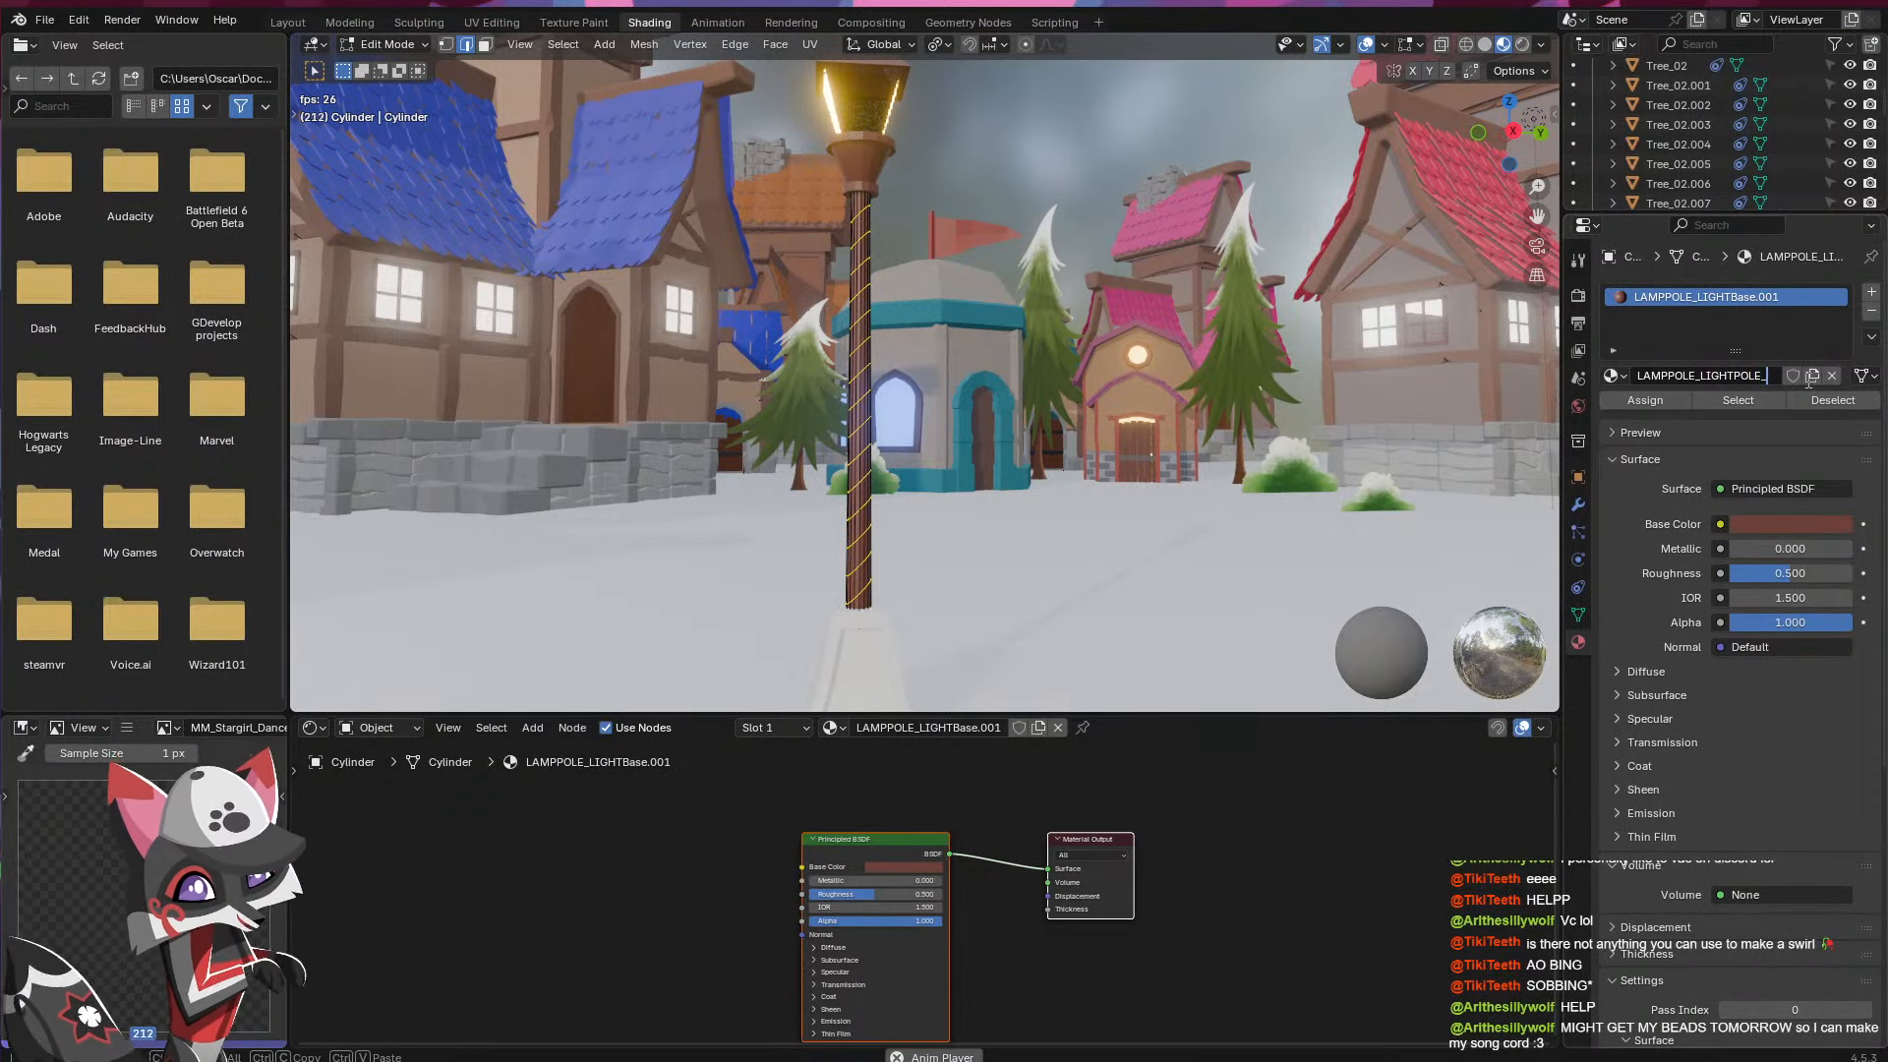
{"action": "type", "text": "LEBase"}
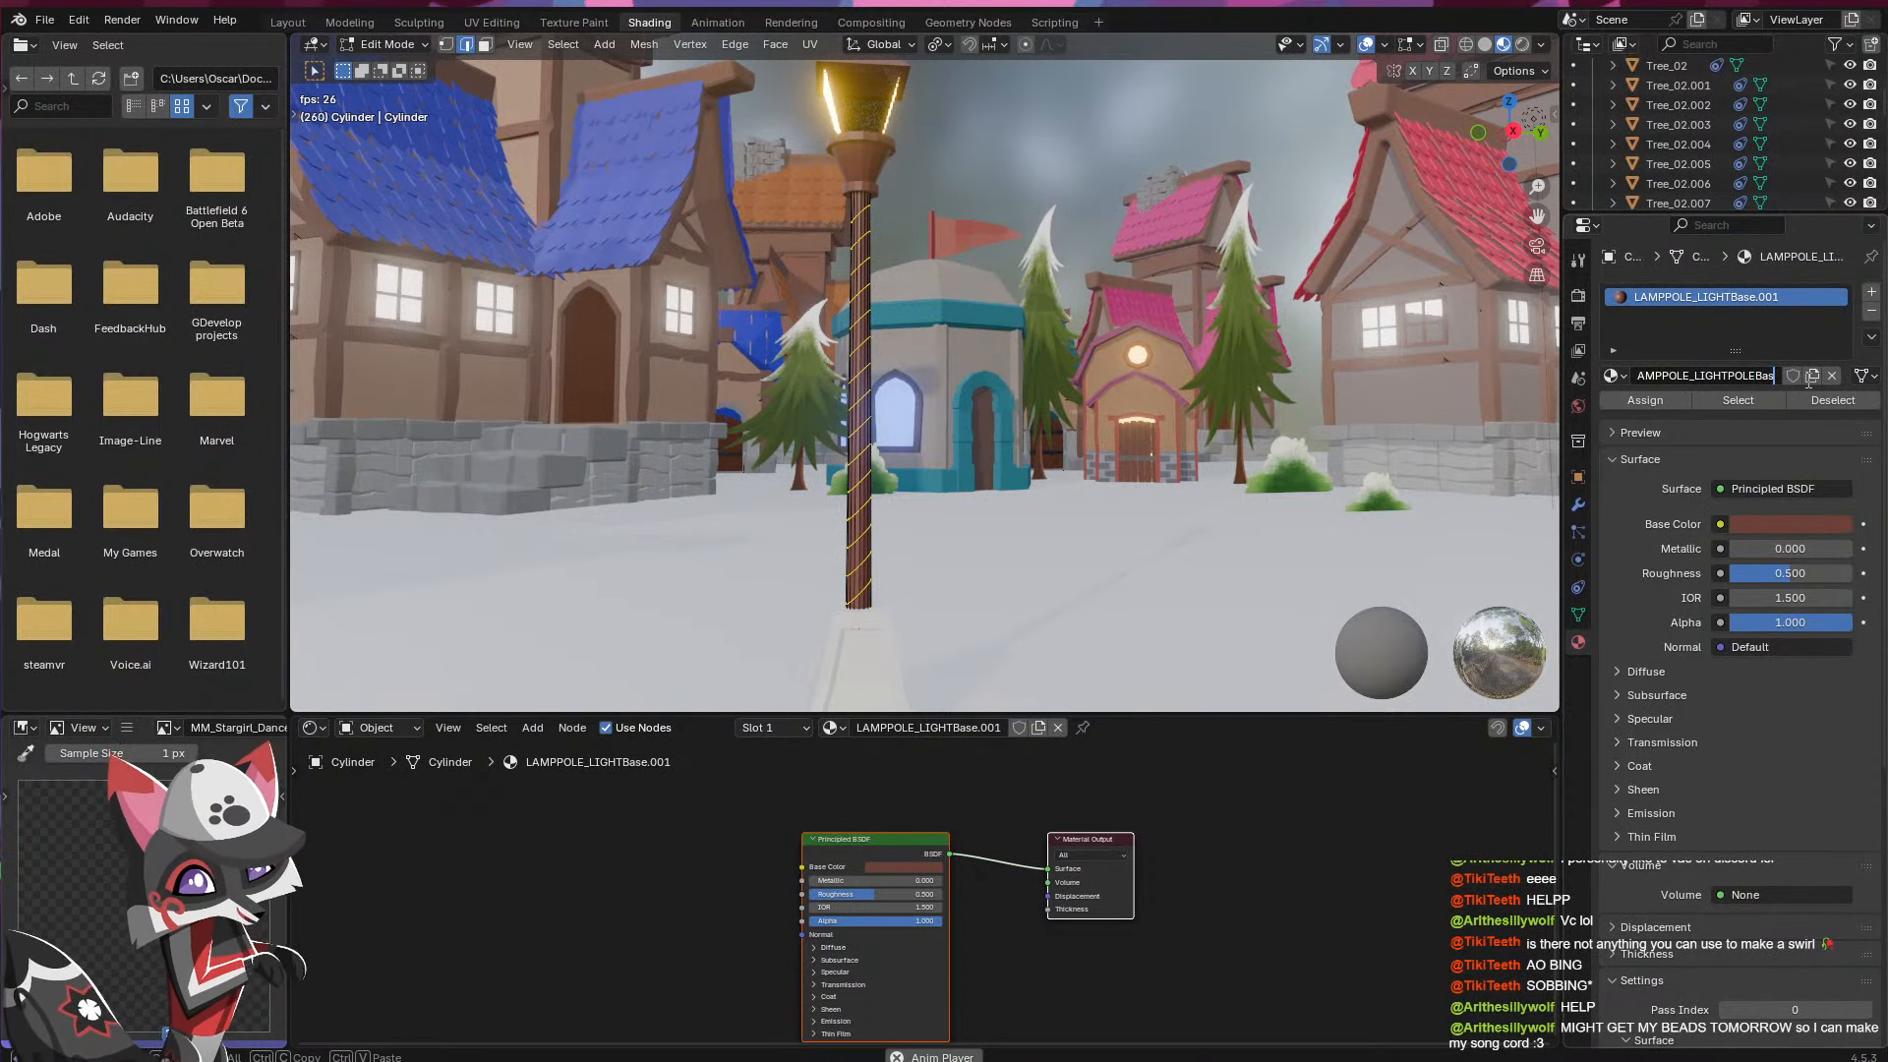
{"action": "key", "text": "Return"}
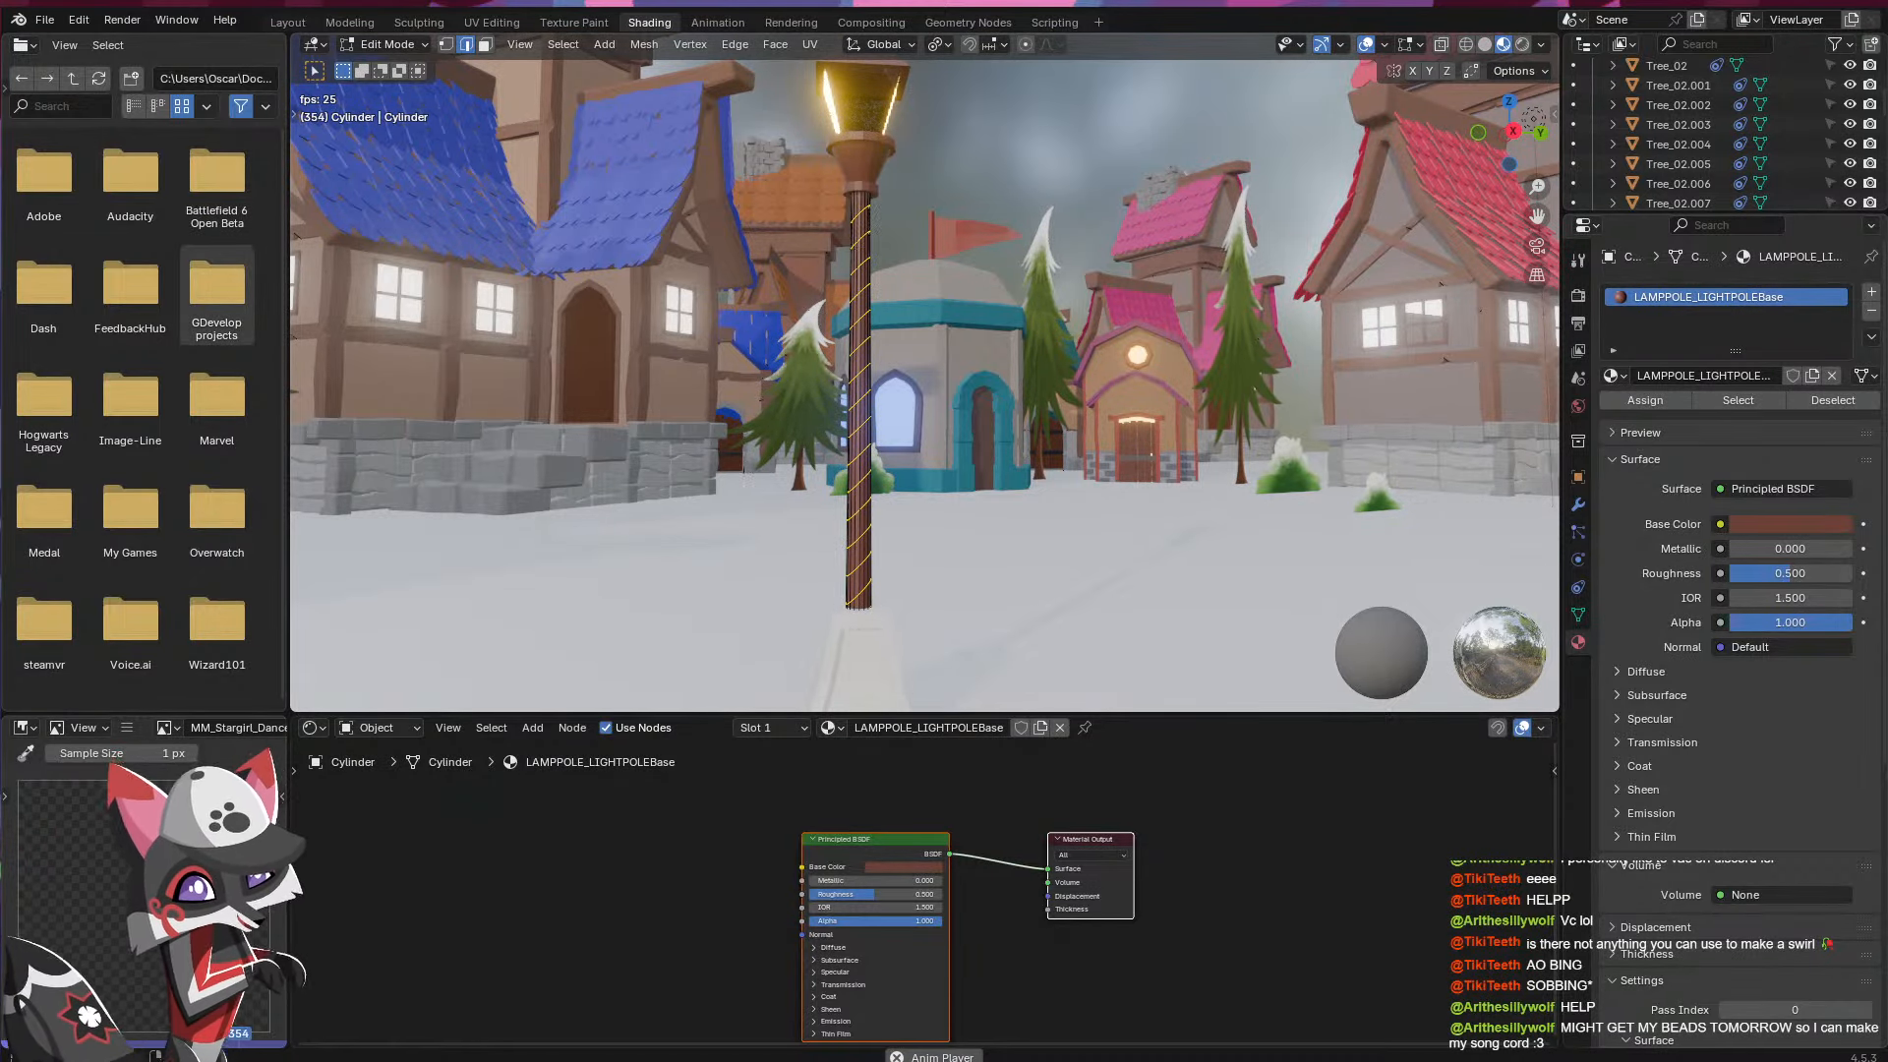
- Brighten the pole material's Base Color to a light salmon and return to Object Mode
{"action": "left_click", "coordinate": [1791, 524]}
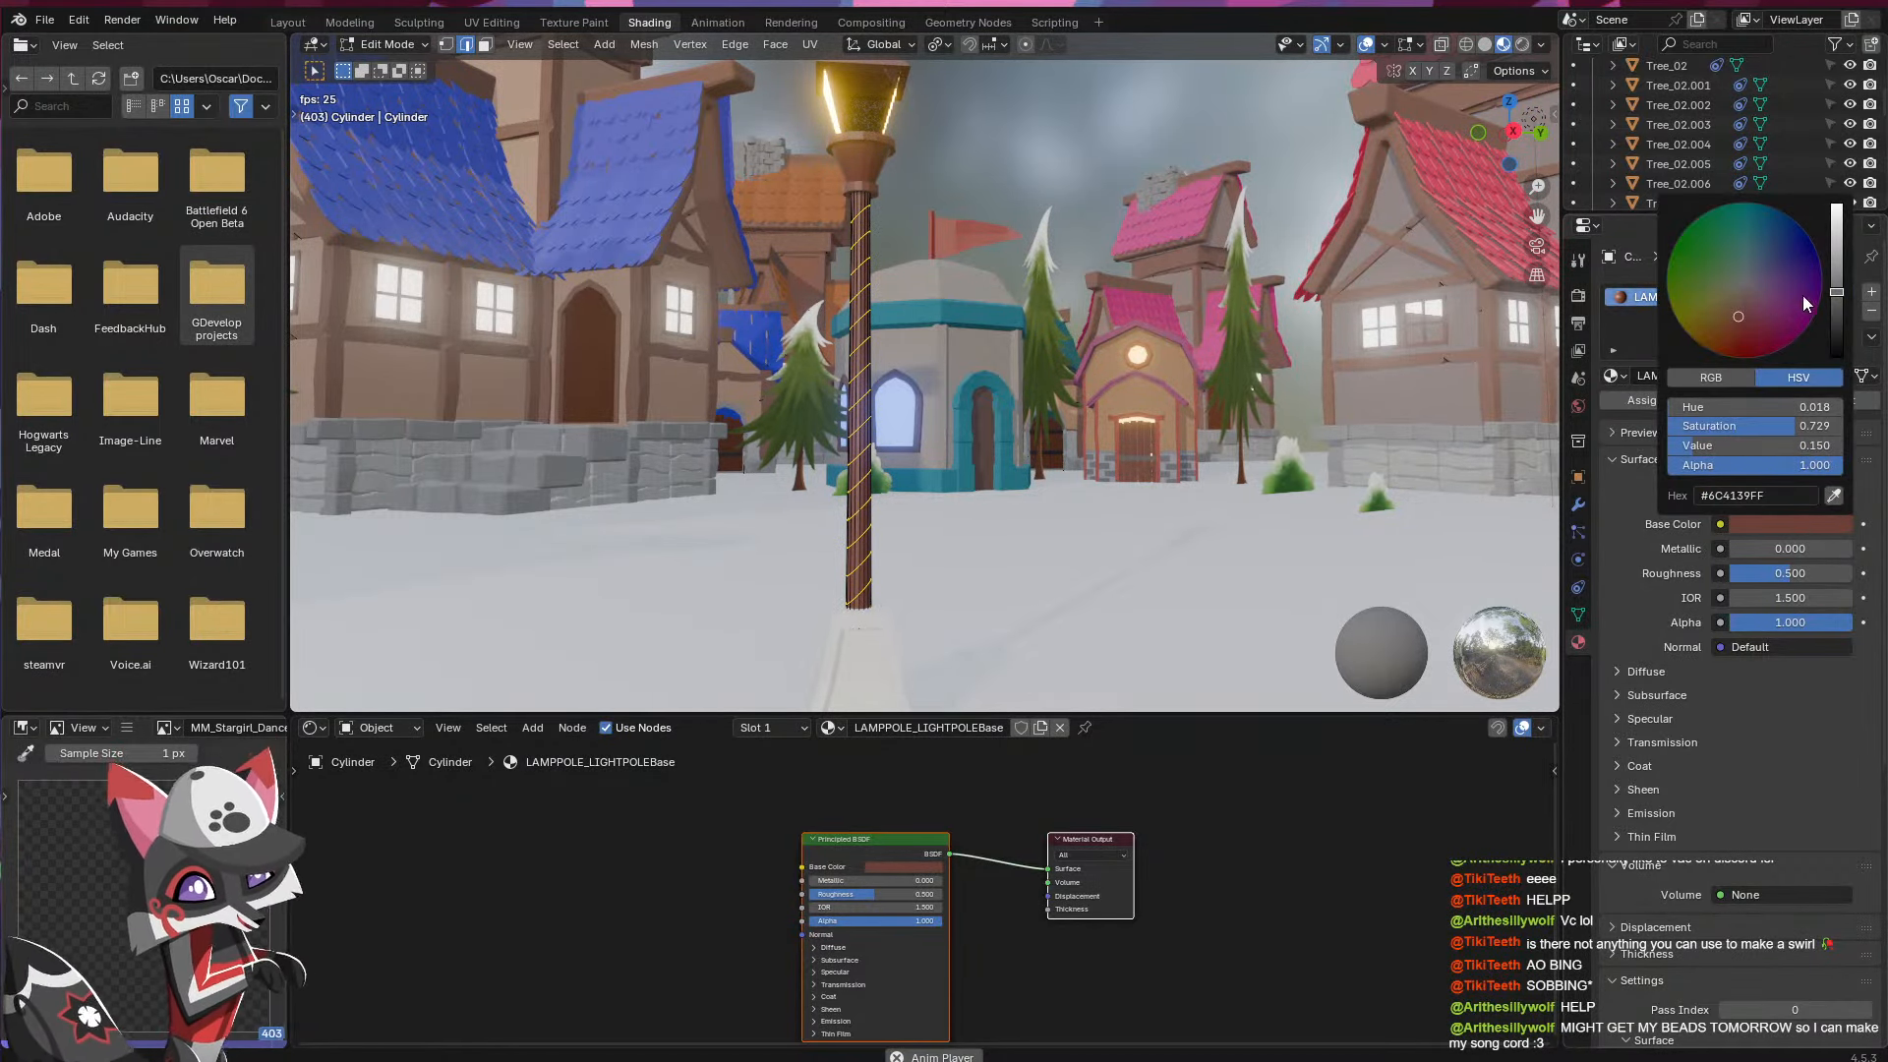
{"action": "scroll", "coordinate": [1803, 295], "scroll_direction": "up", "scroll_amount": 3}
{"action": "left_click_drag", "start_coordinate": [1837, 235], "coordinate": [1836, 203]}
{"action": "left_click", "coordinate": [1633, 402]}
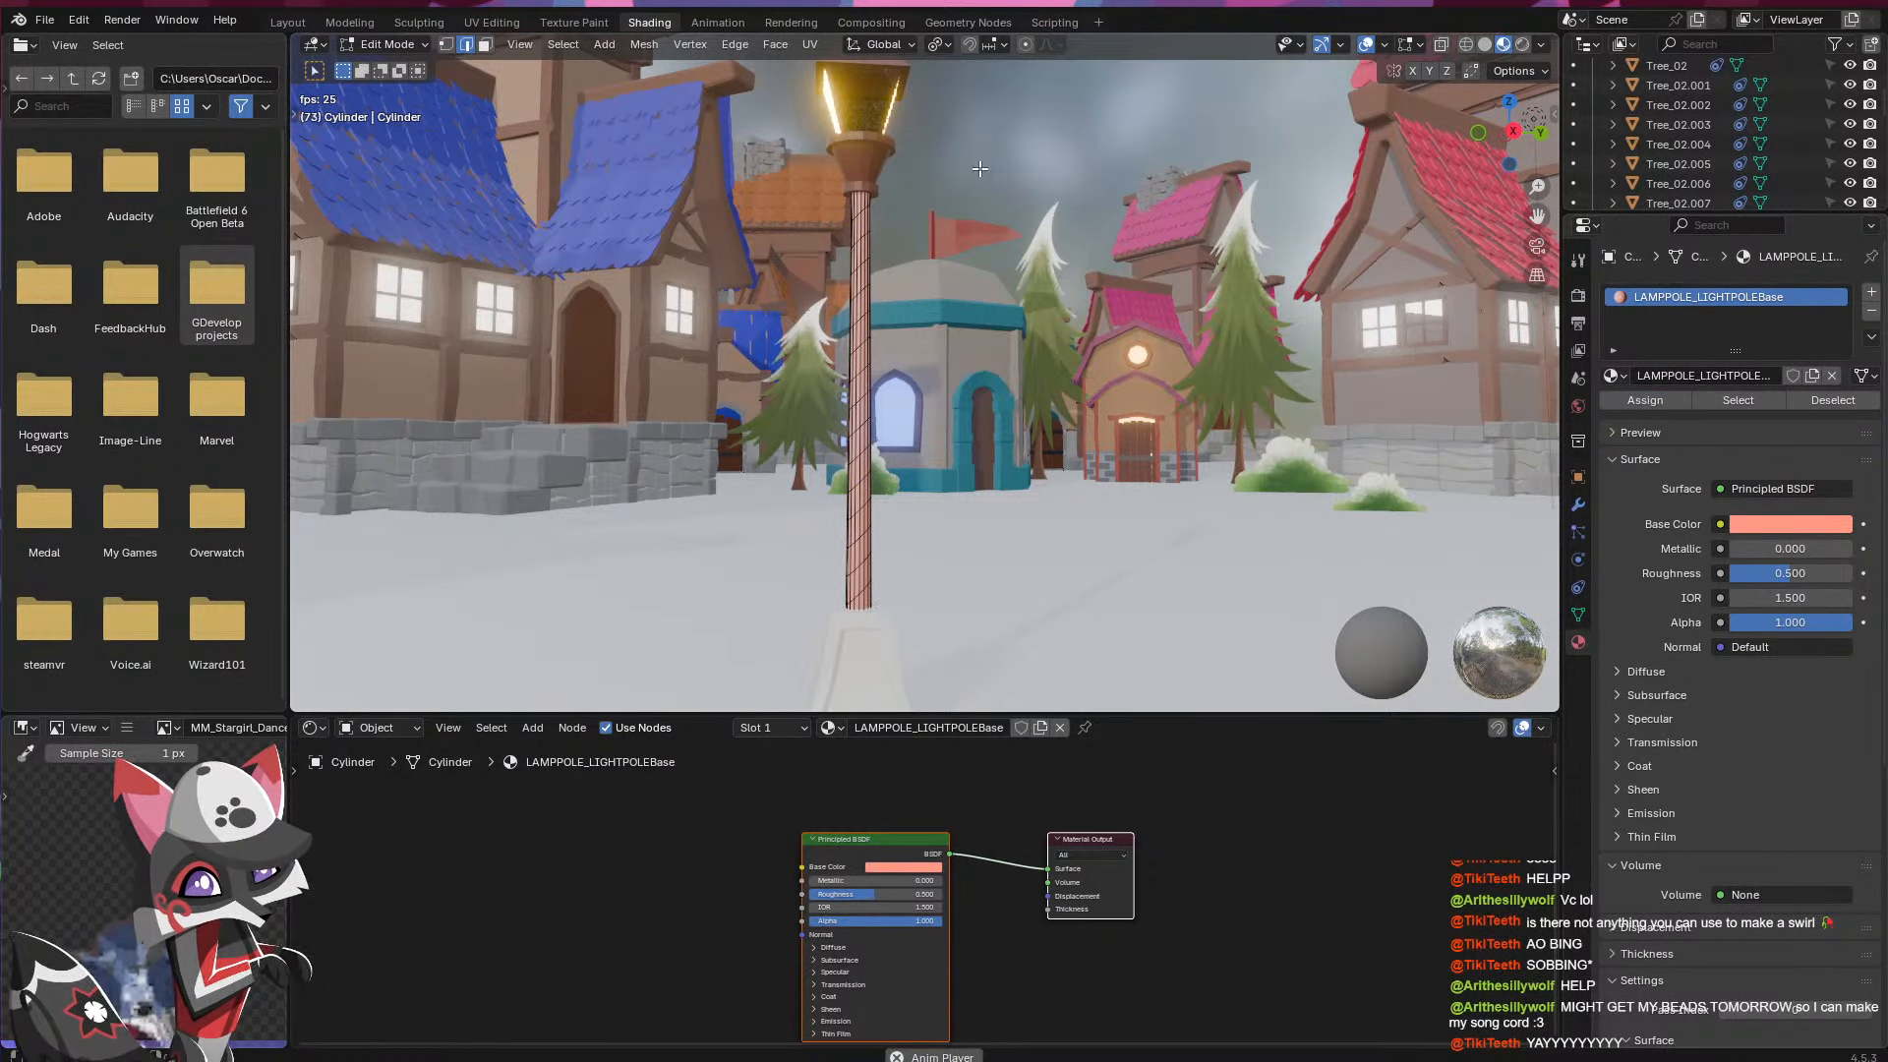
{"action": "key", "text": "Tab"}
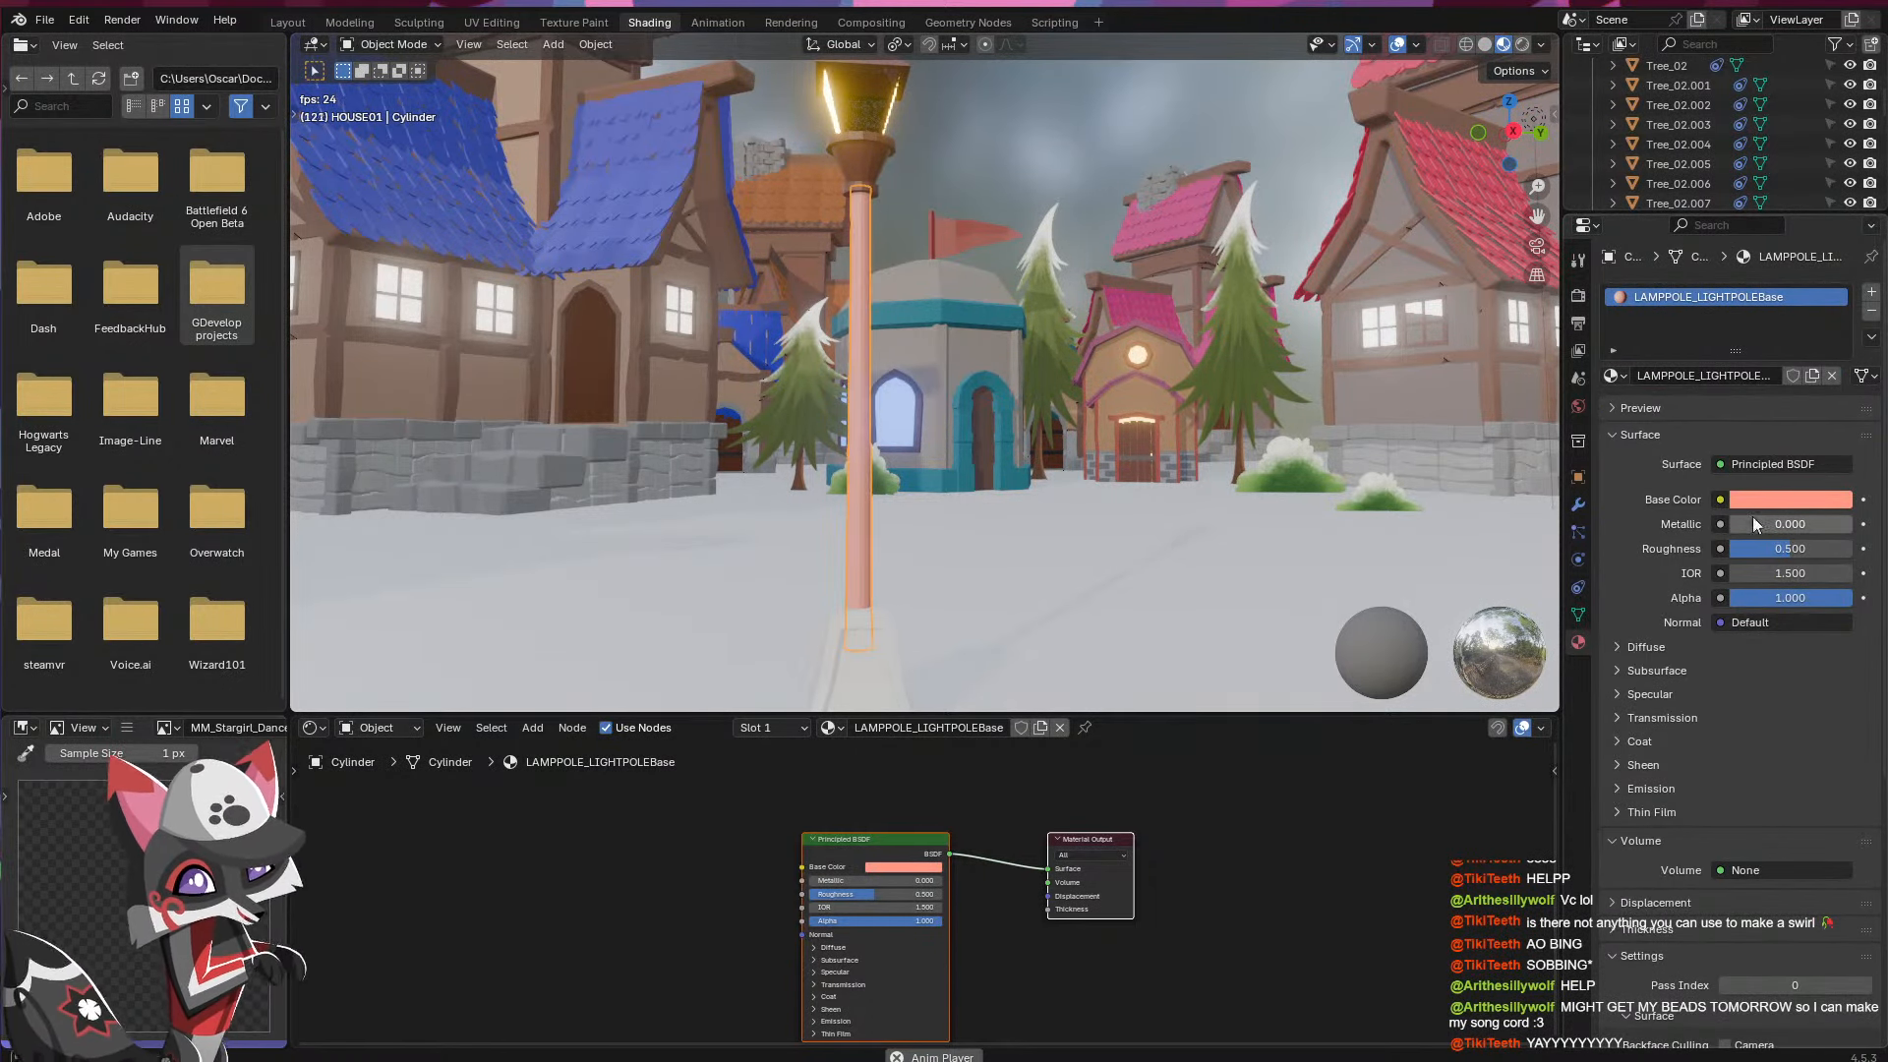
- Set the pole base material's Base Color to off-white #FFF4EE and enter Edit Mode on the pole
{"action": "left_click", "coordinate": [1784, 507]}
{"action": "left_click", "coordinate": [1738, 257]}
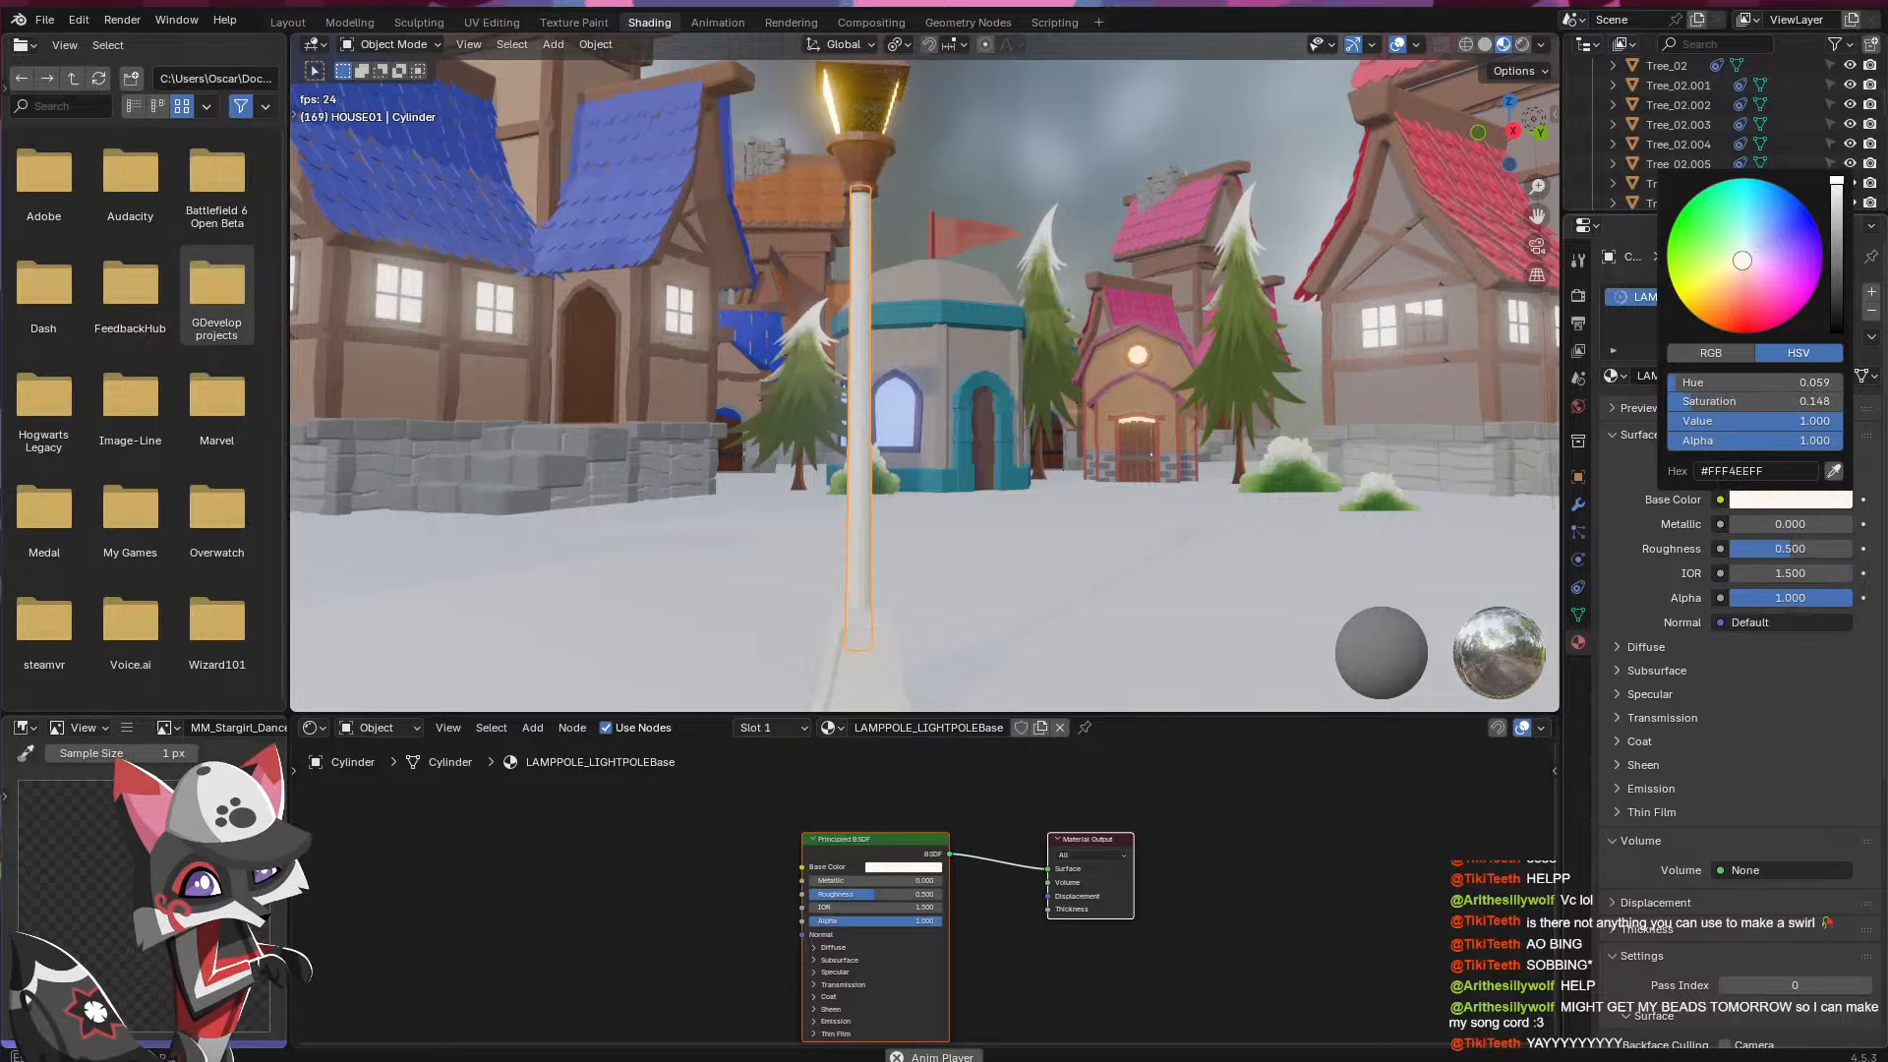
{"action": "key", "text": "Tab"}
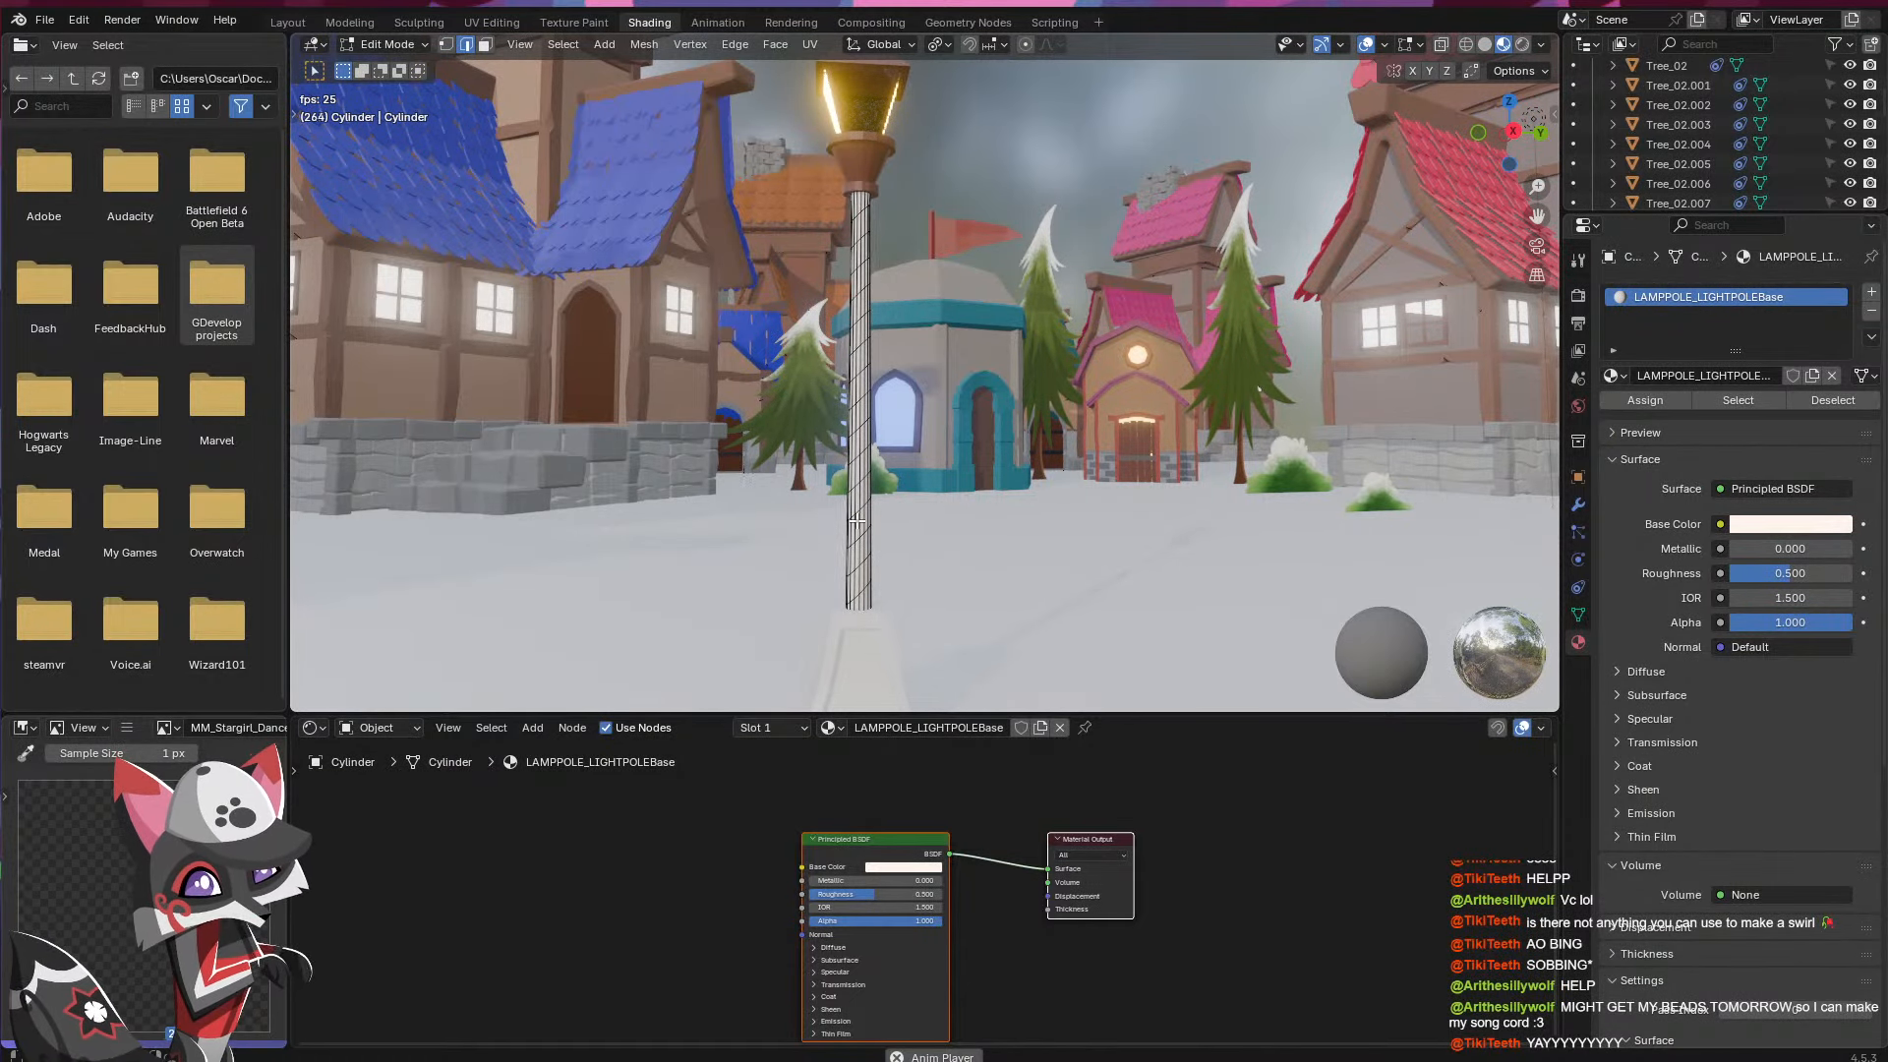
- Make a loop cut on the pole, and select alternating slanted face bands along its length as candy-cane stripes
{"action": "key", "text": "ctrl+r"}
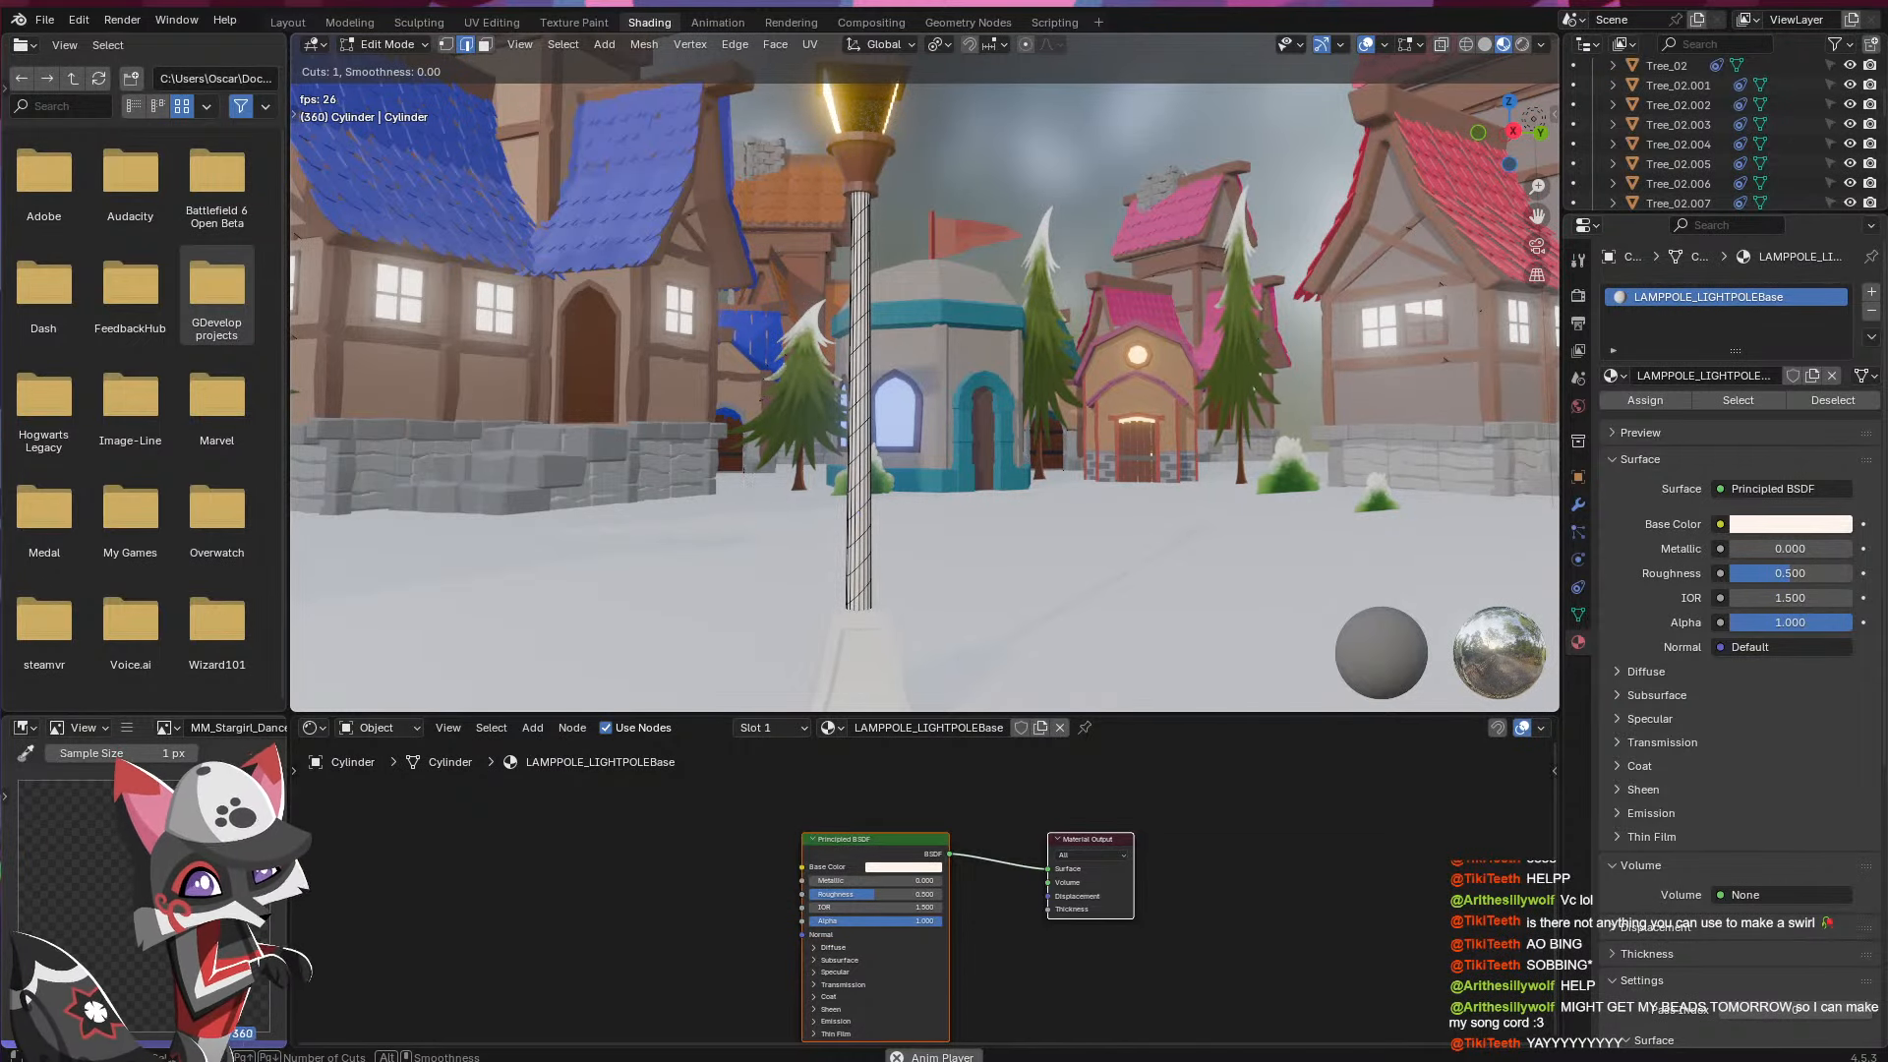
{"action": "left_click", "coordinate": [906, 223]}
{"action": "left_click", "coordinate": [906, 208]}
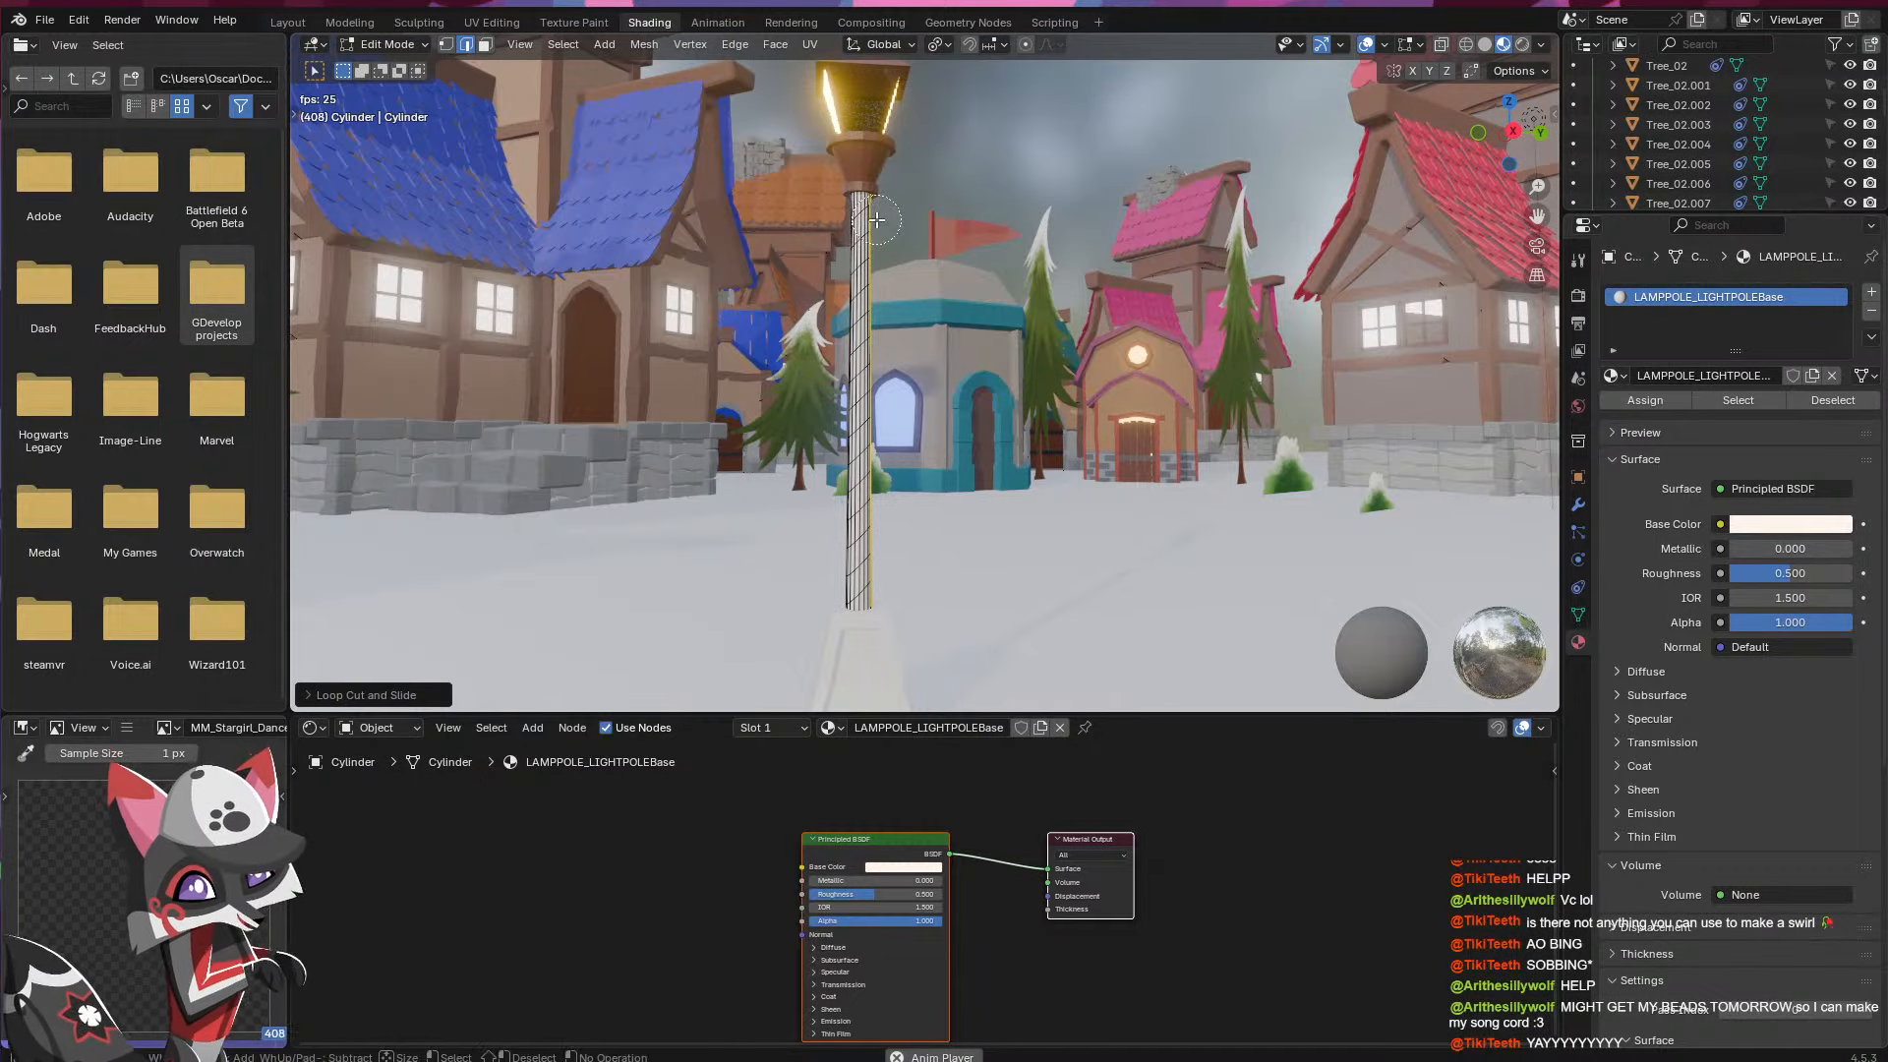
{"action": "left_click", "coordinate": [861, 229]}
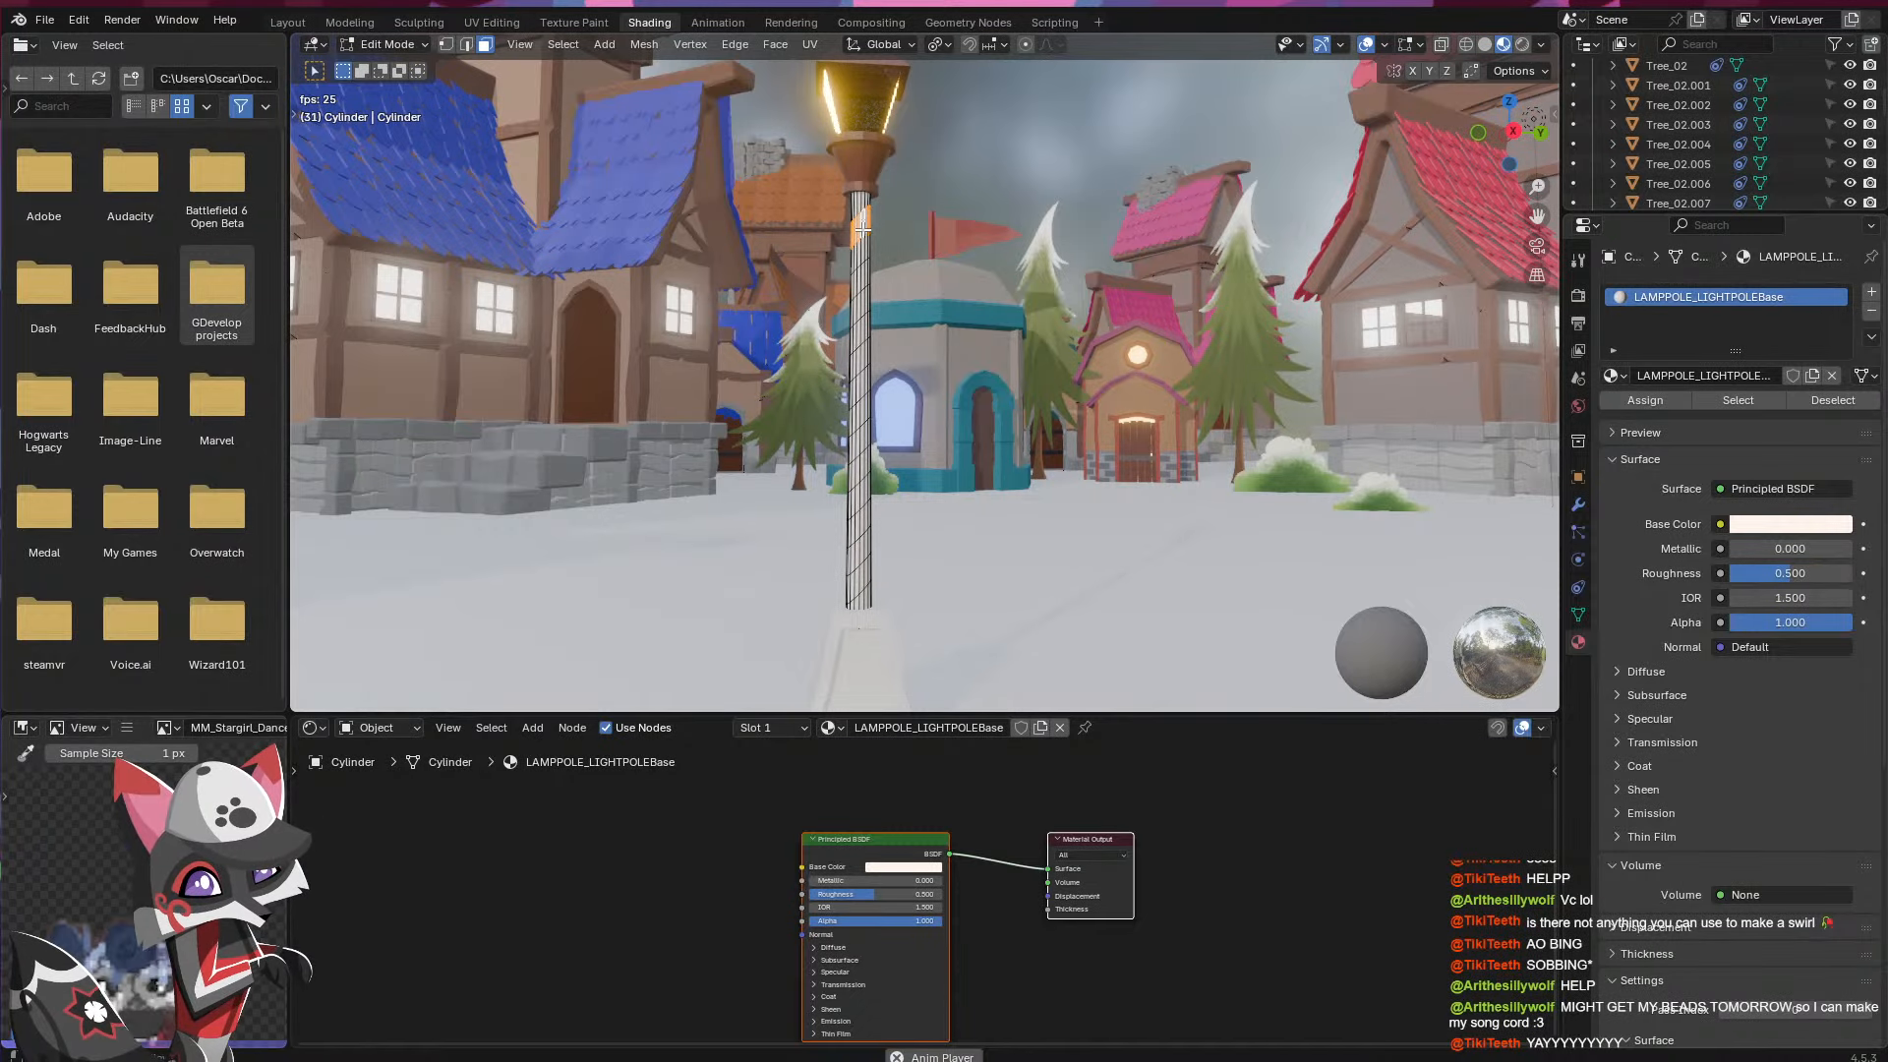
{"action": "left_click", "coordinate": [856, 280], "text": "shift"}
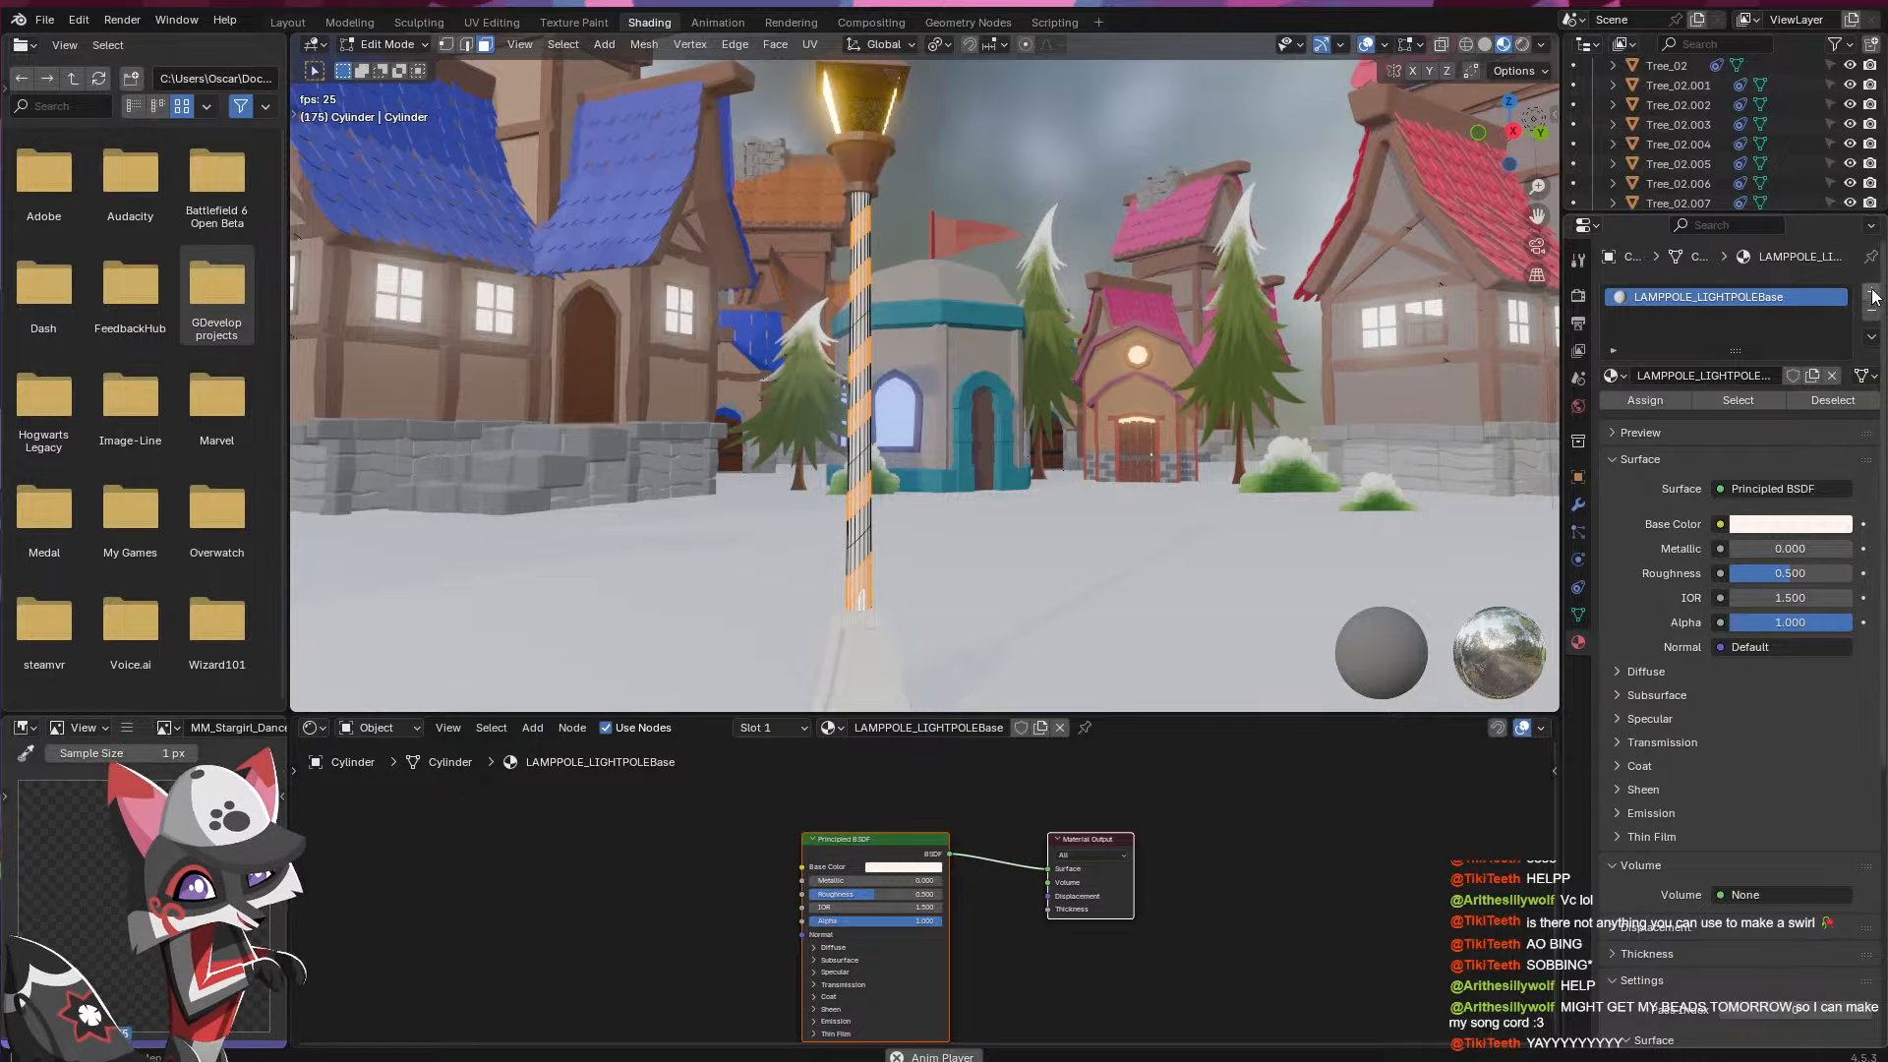
- Add a second material slot to the pole and create a new material in it named LAMPOLE_LIGHTPOLEPink
{"action": "left_click", "coordinate": [1817, 371]}
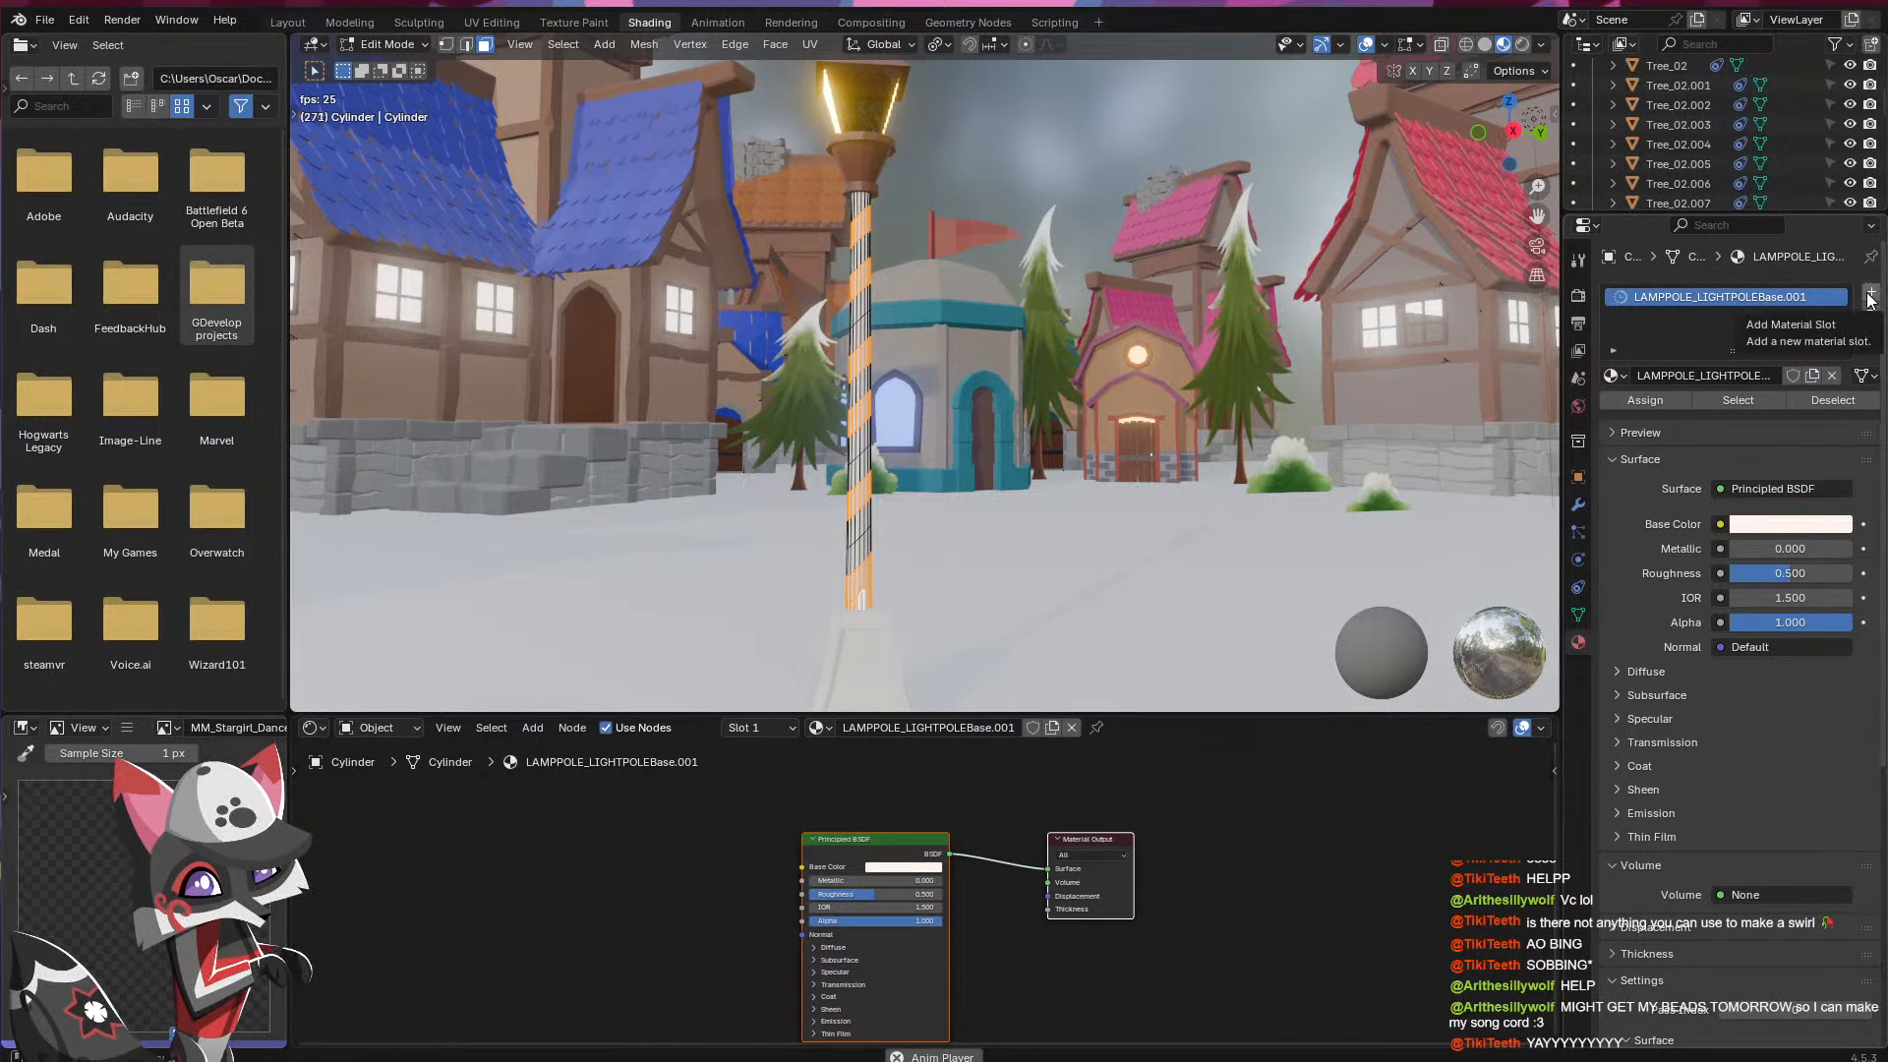
{"action": "key", "text": "ctrl+z"}
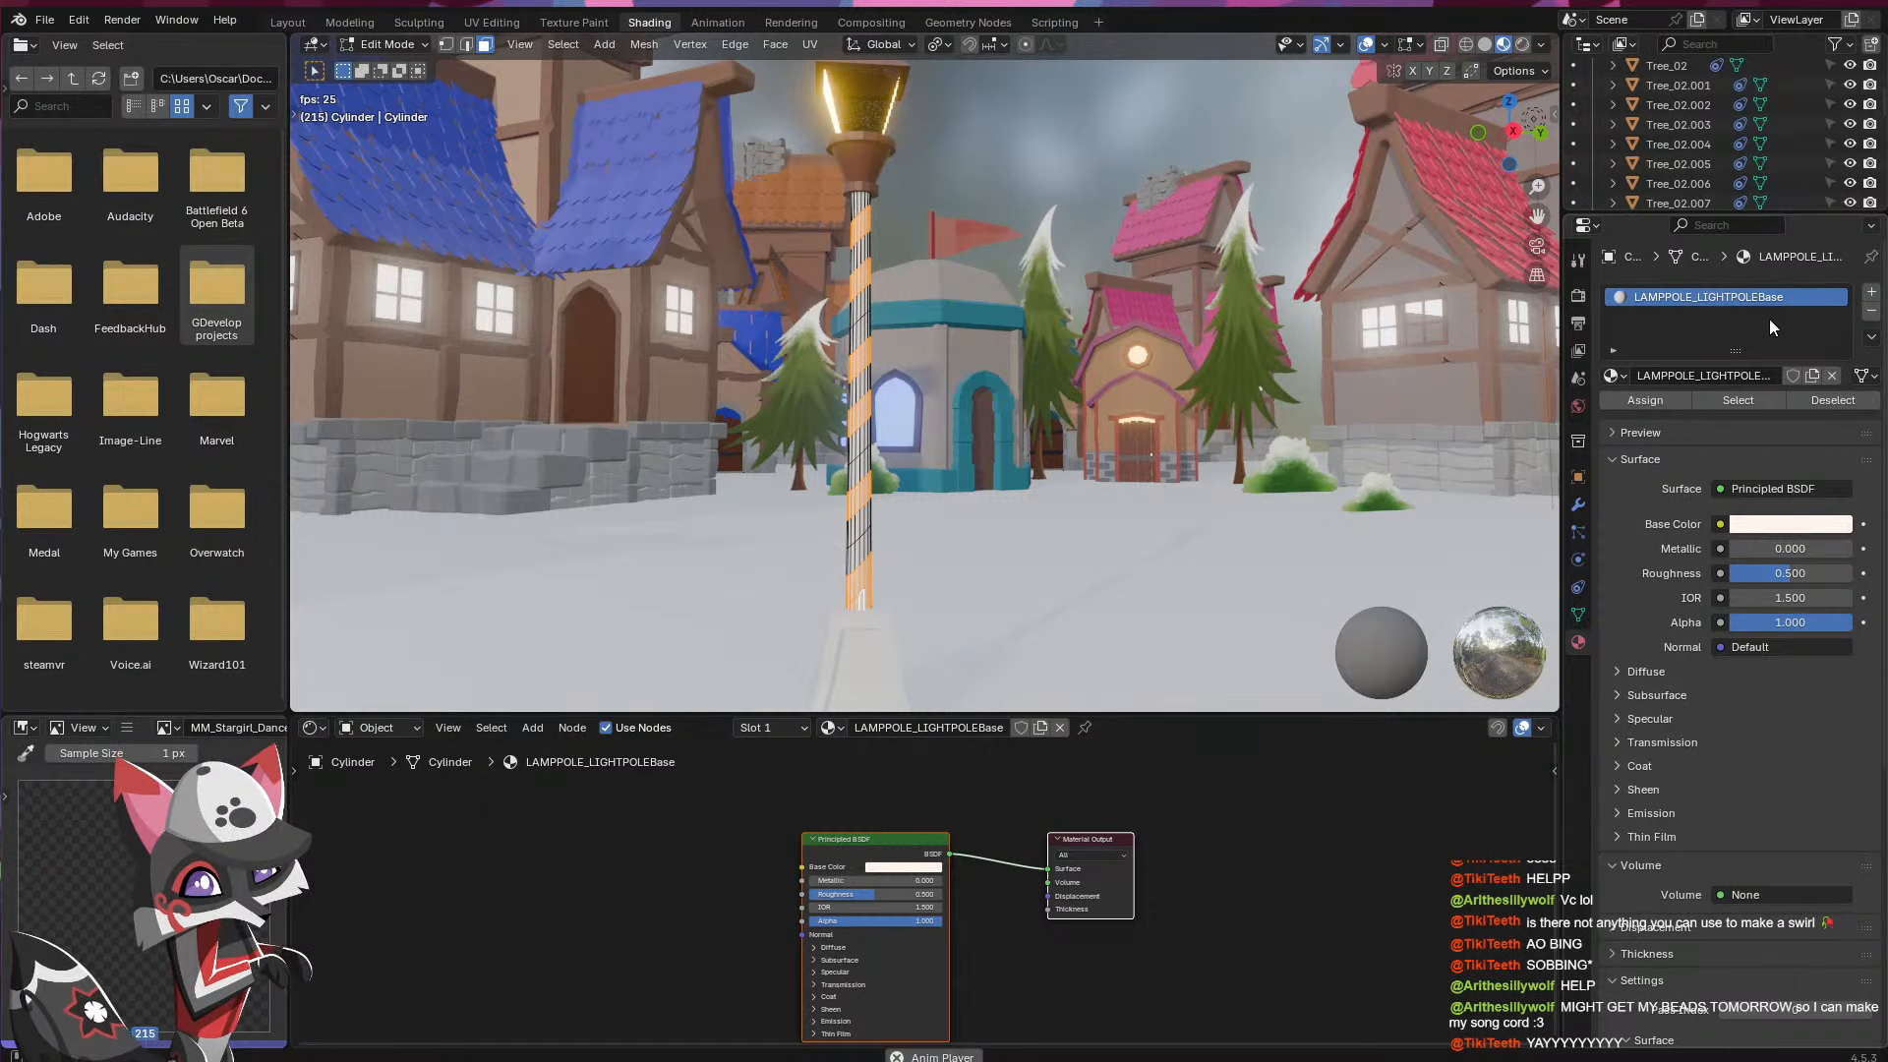
{"action": "left_click", "coordinate": [1871, 292]}
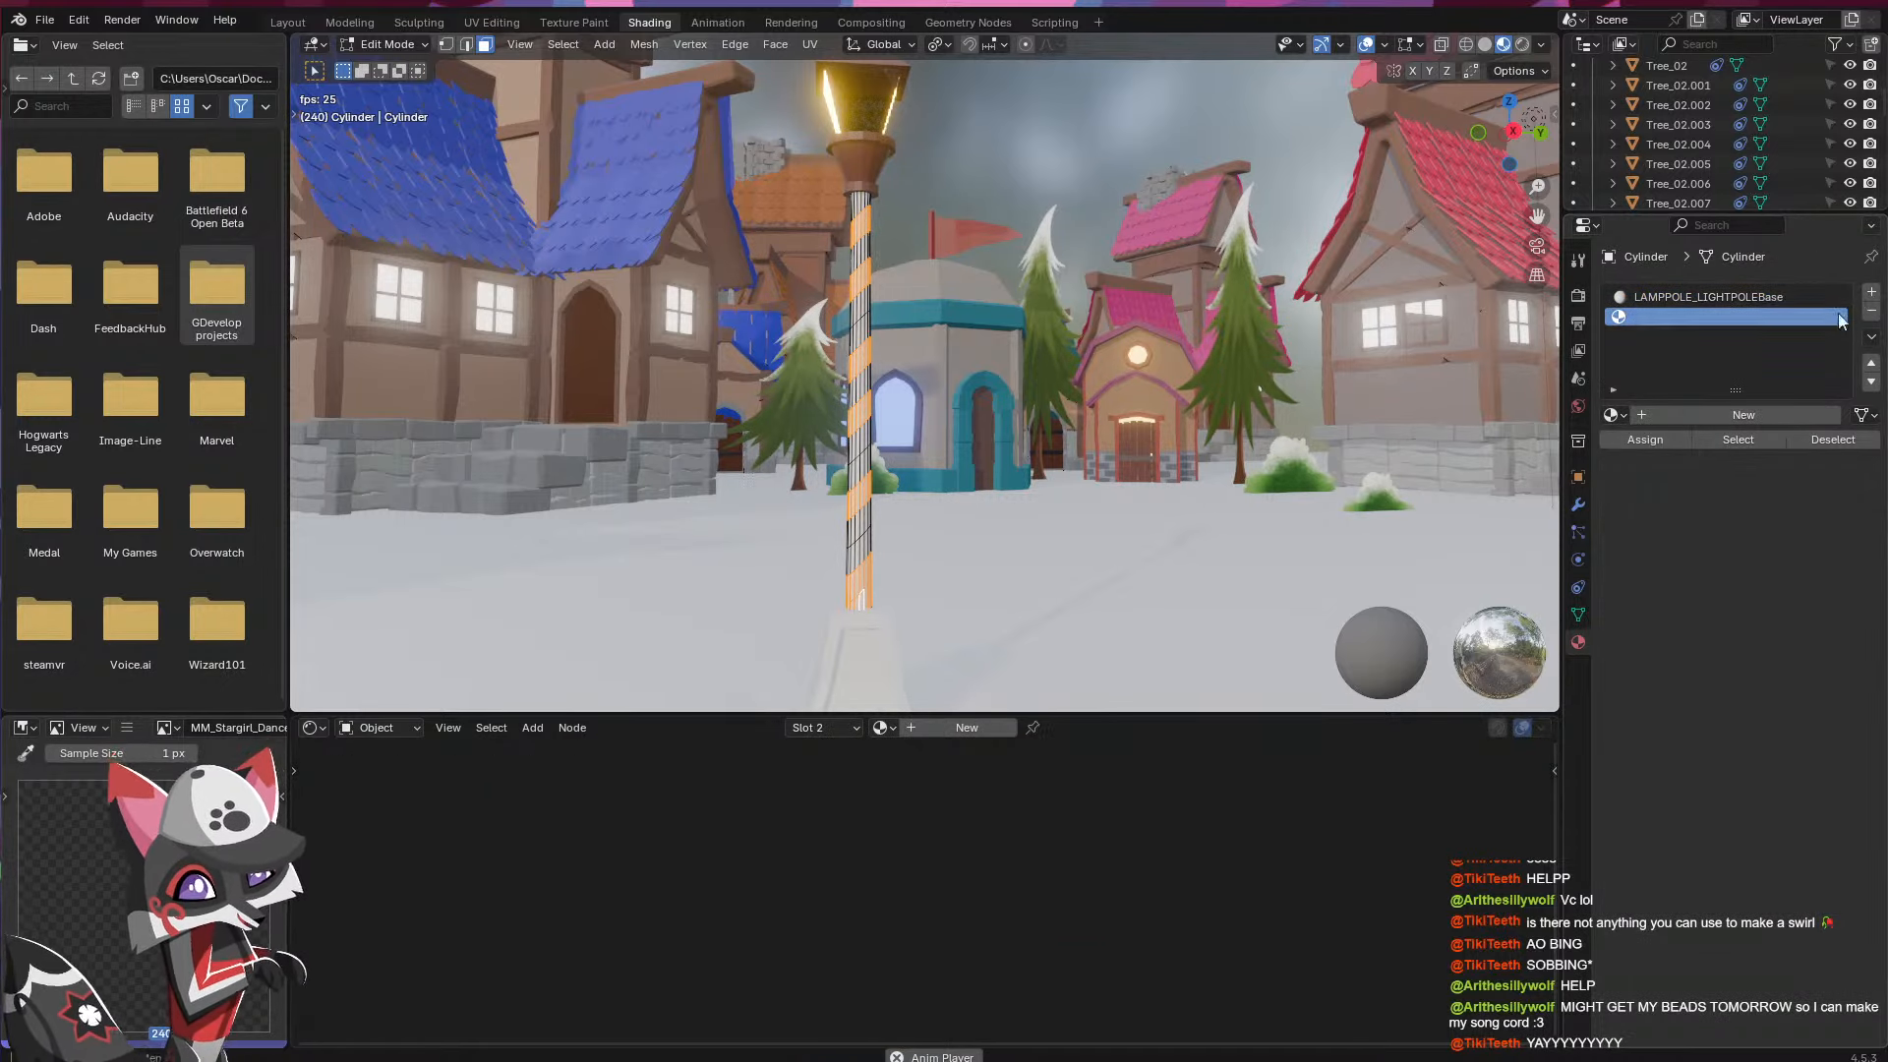
{"action": "left_click", "coordinate": [1666, 414]}
{"action": "double_click", "coordinate": [1672, 415]}
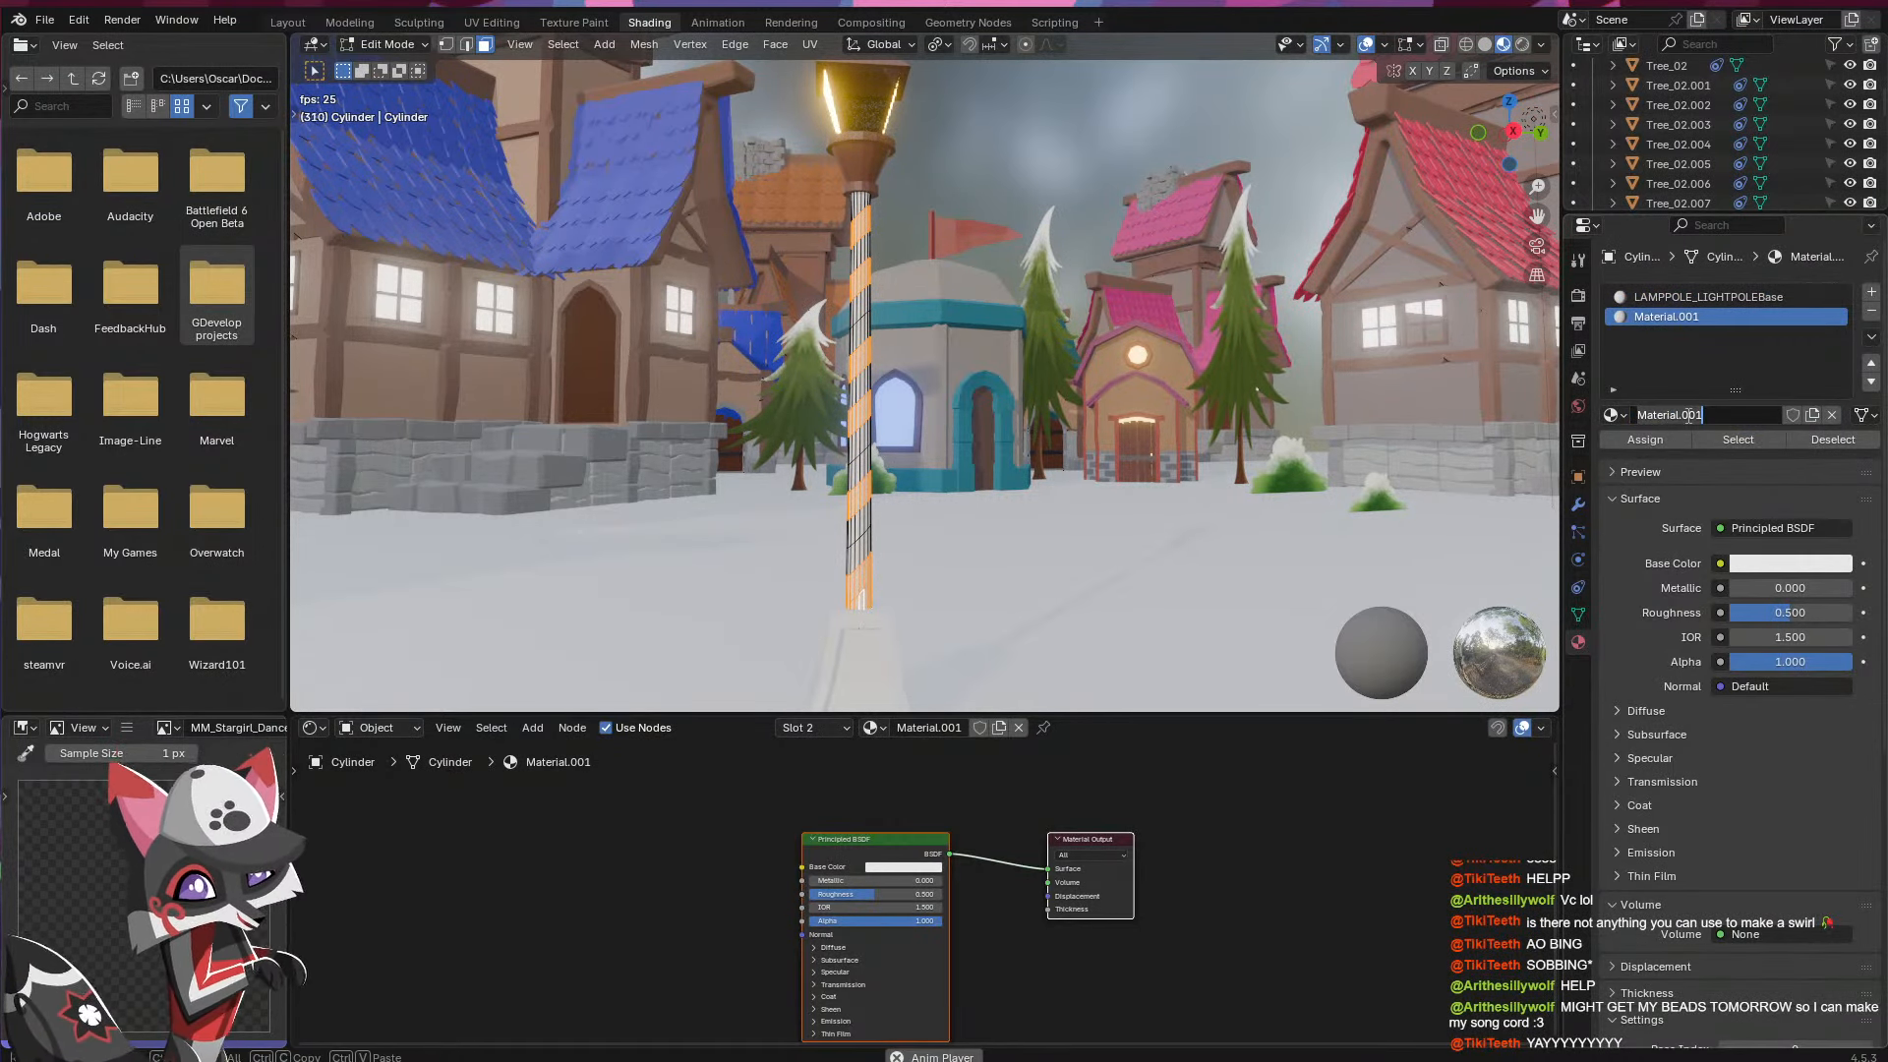
{"action": "type", "text": "LAMPPOLE_L"}
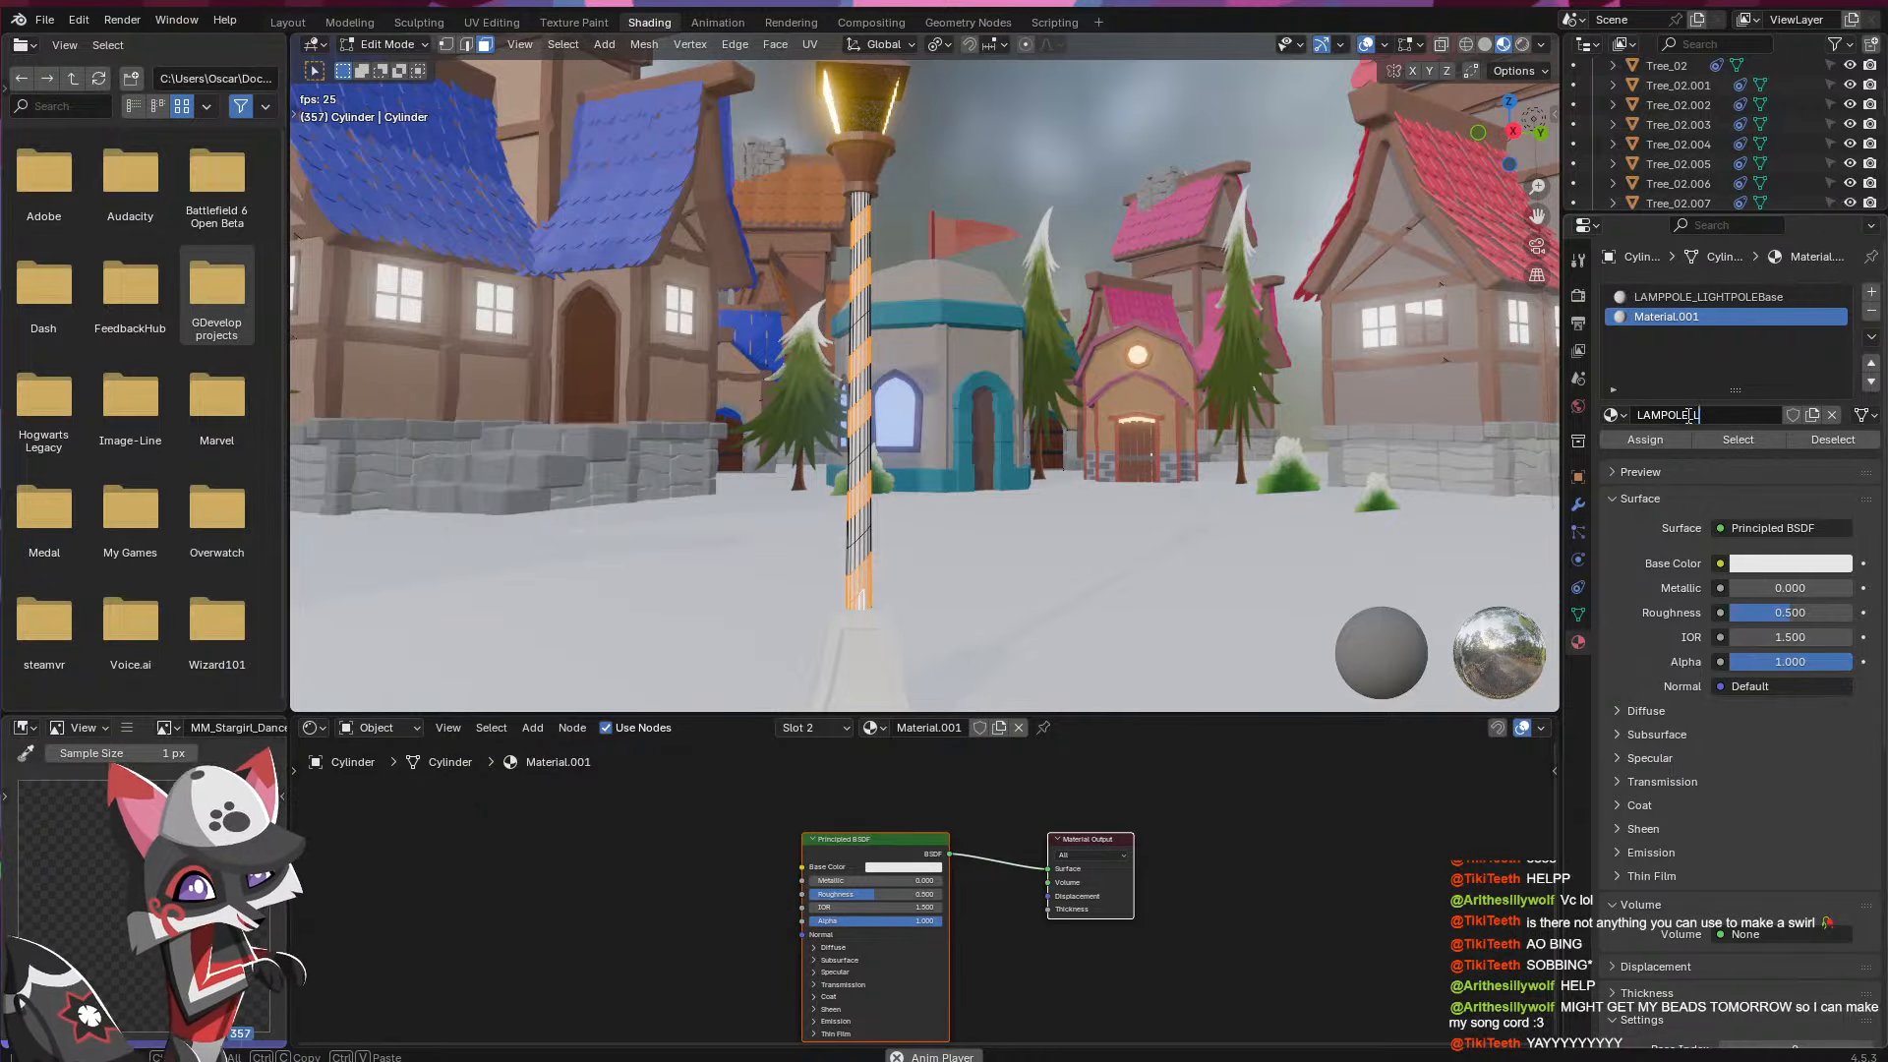
{"action": "type", "text": "IGHTPOLE"}
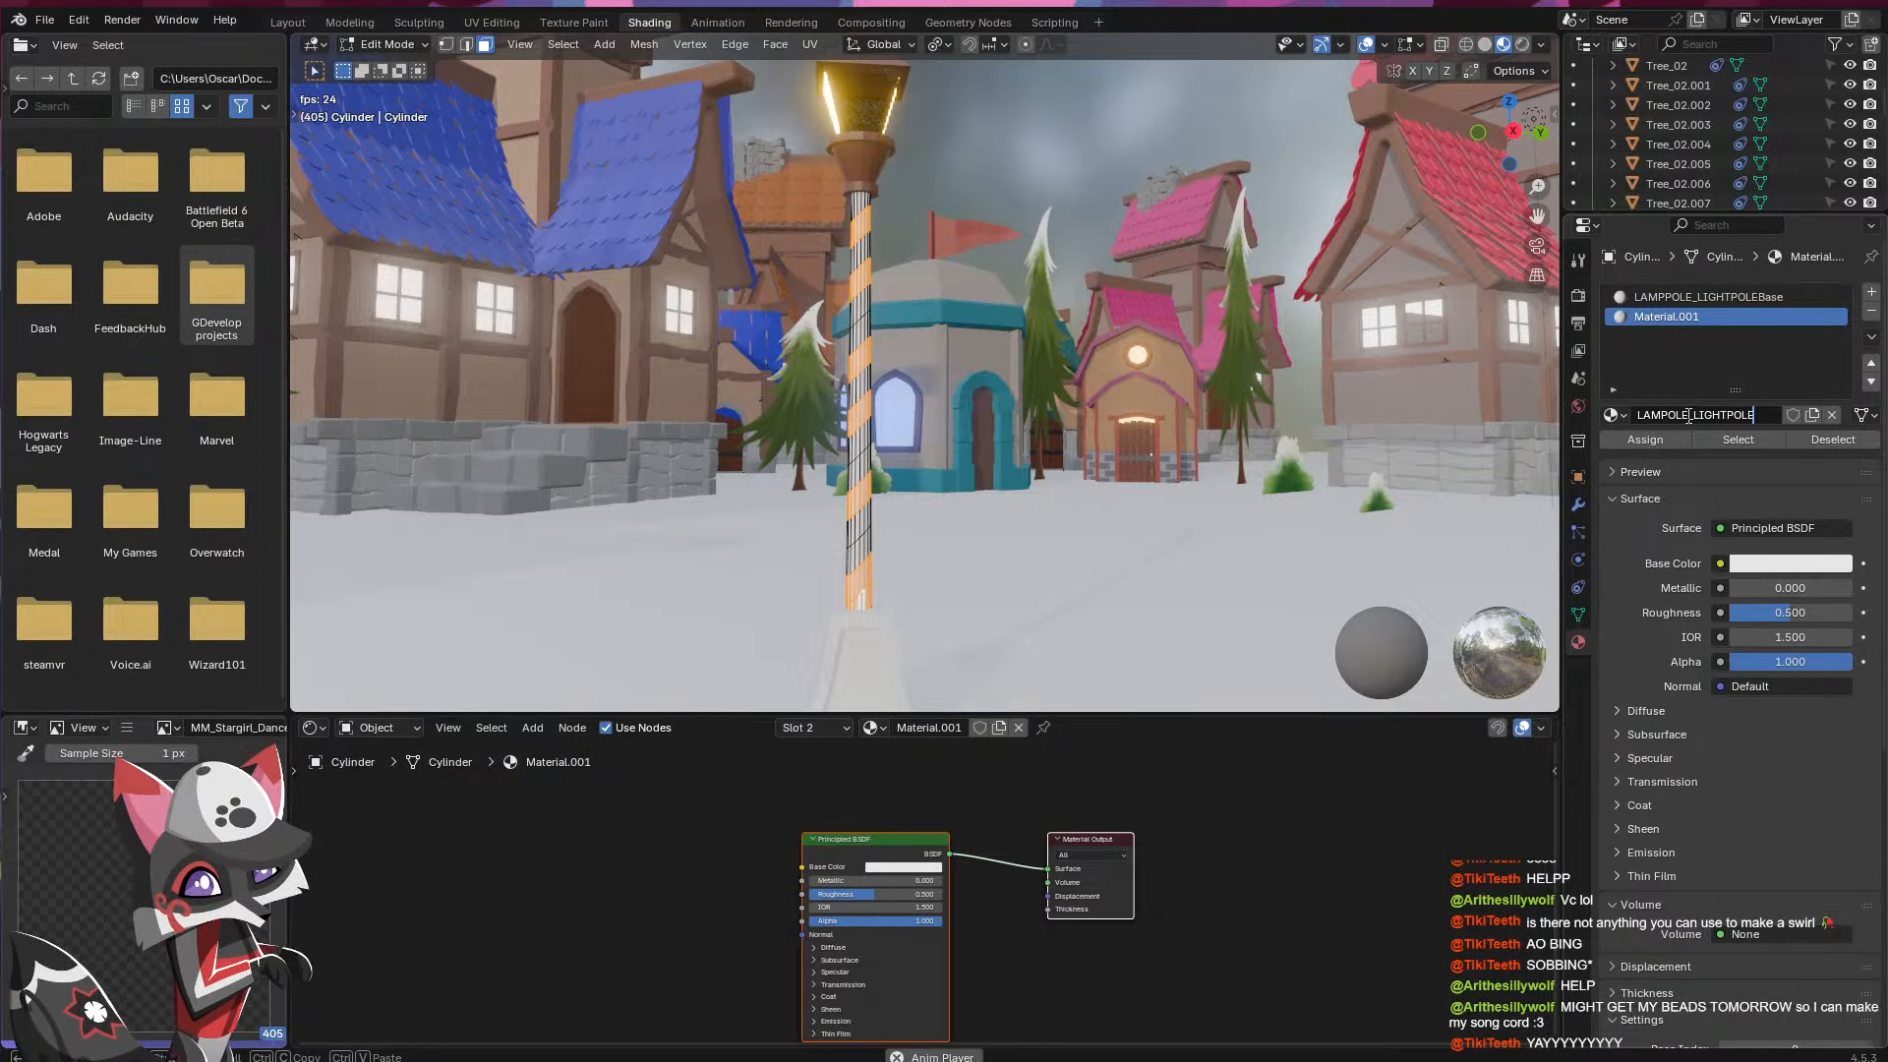
{"action": "type", "text": "Pink"}
{"action": "key", "text": "Return"}
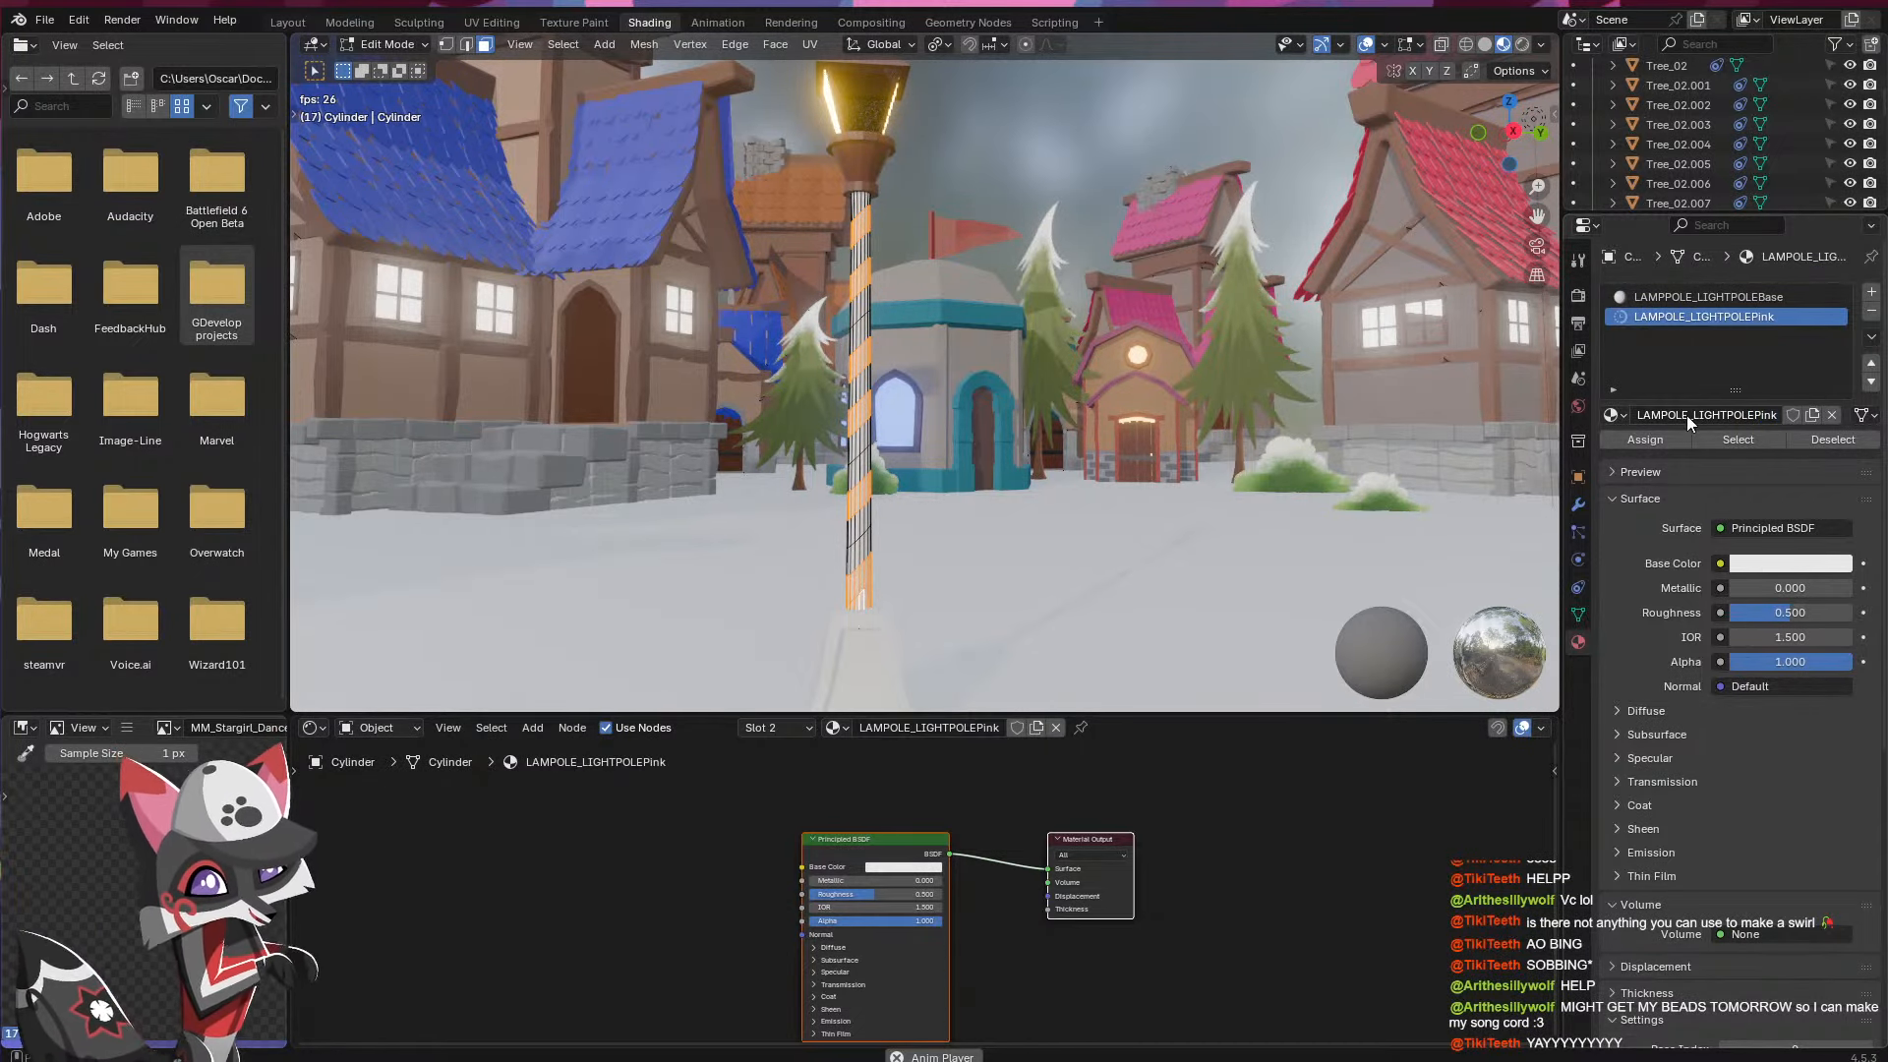
- Set the pink material's Base Color to #E70096, assign it to the selected stripe faces and return to Object Mode
{"action": "left_click", "coordinate": [1797, 557]}
{"action": "left_click_drag", "start_coordinate": [1782, 358], "coordinate": [1794, 381]}
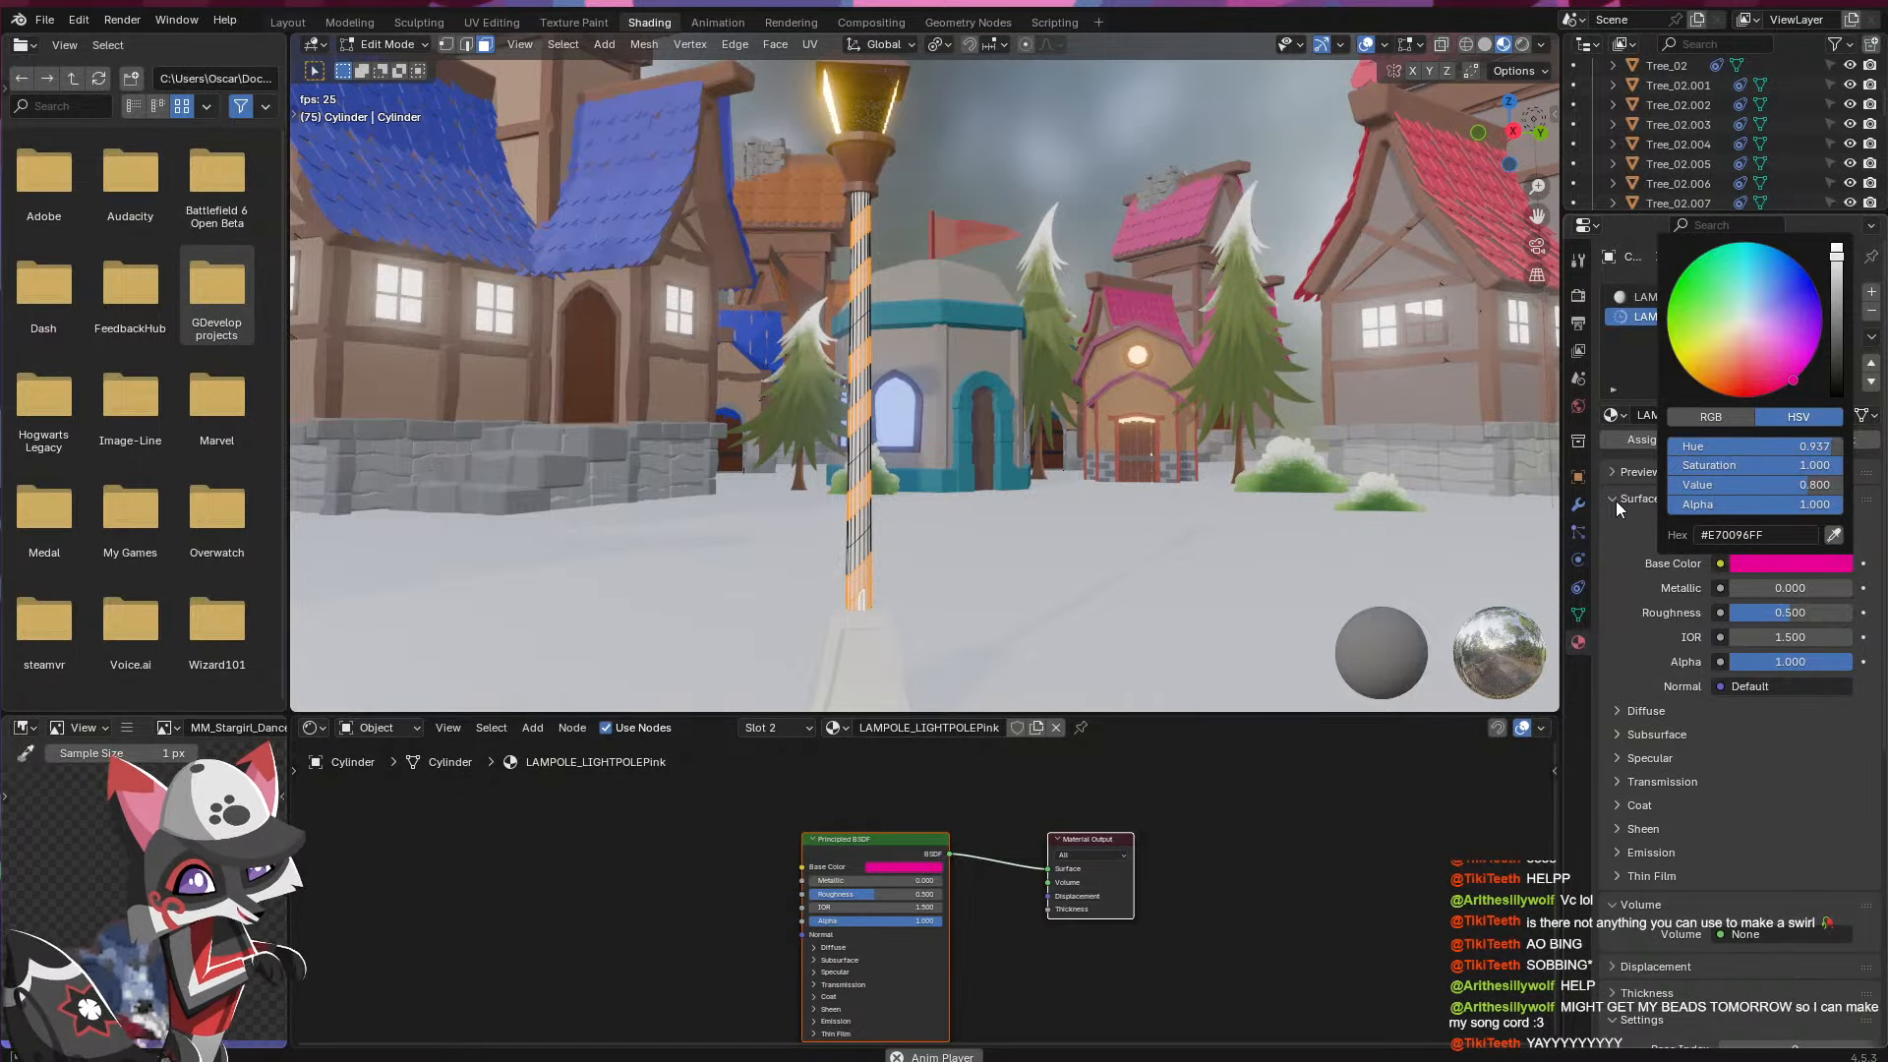
{"action": "left_click", "coordinate": [1632, 439]}
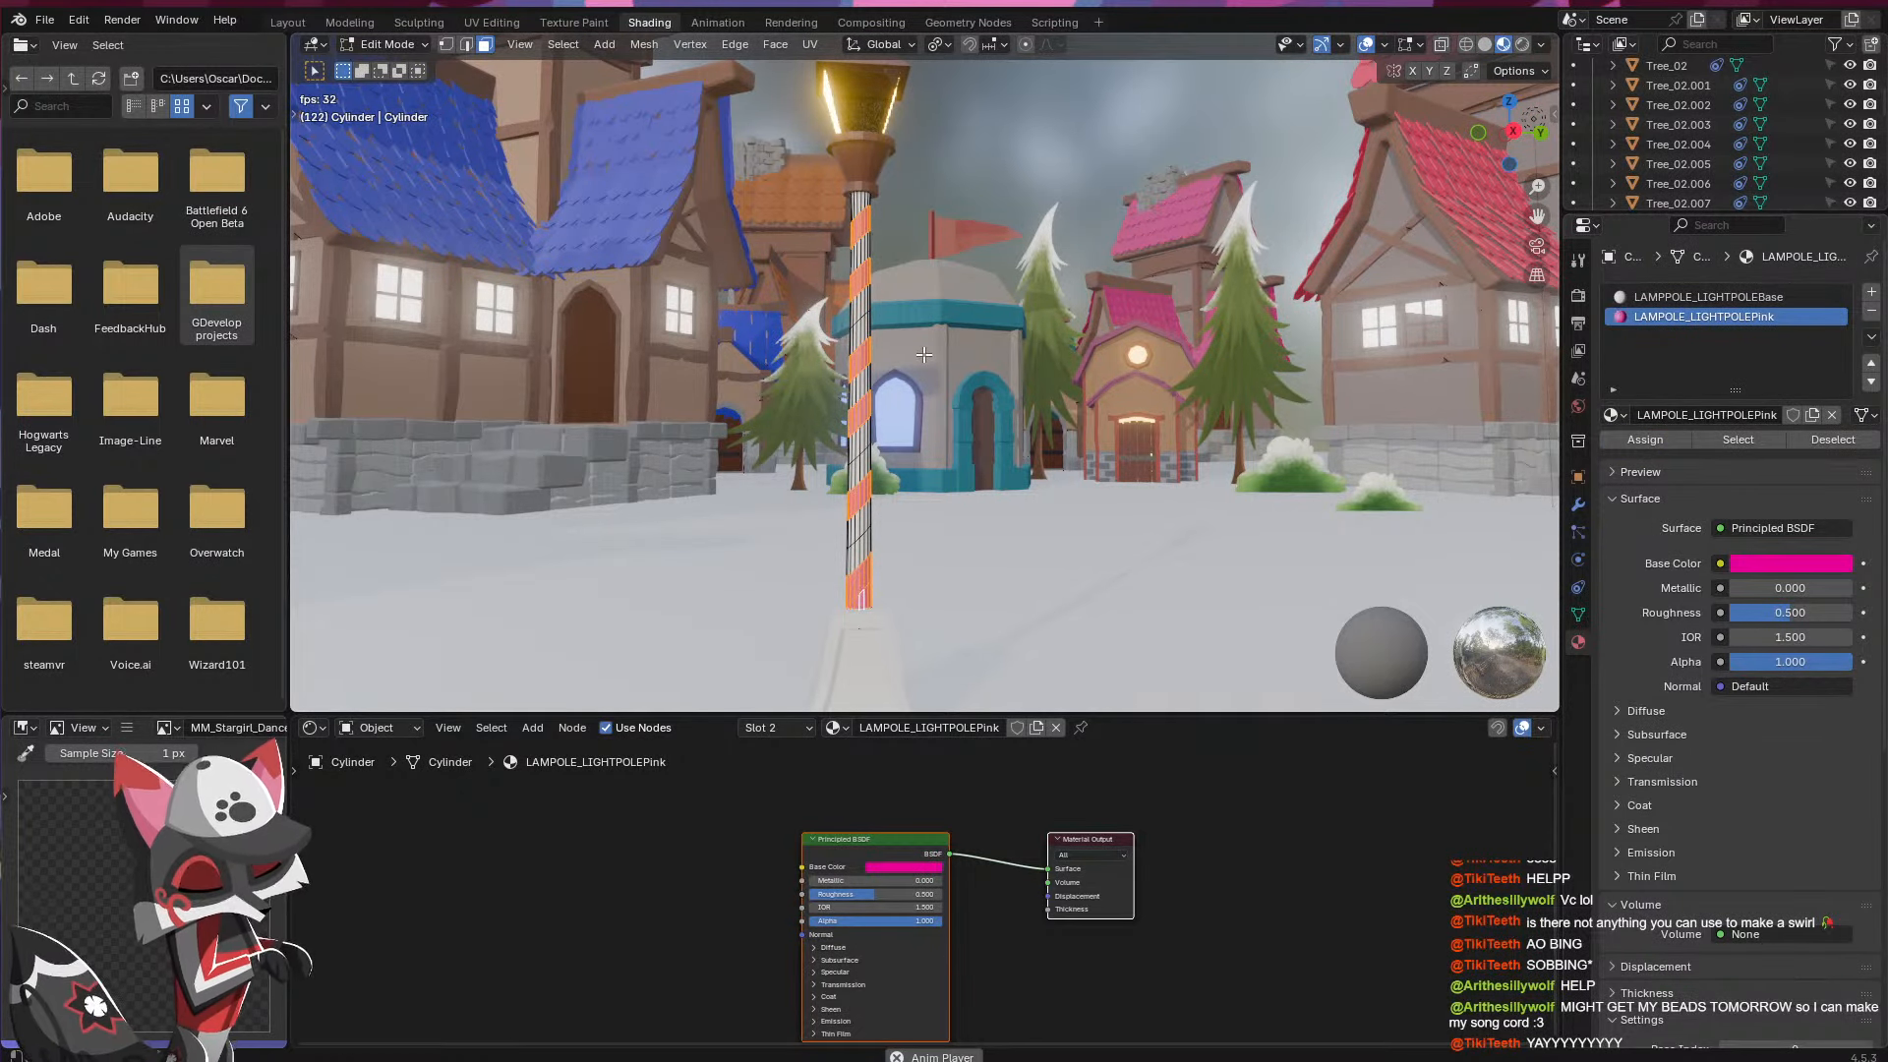
{"action": "middle_click_drag", "start_coordinate": [919, 352], "coordinate": [950, 358]}
{"action": "key", "text": "Tab"}
{"action": "middle_click_drag", "start_coordinate": [940, 281], "coordinate": [1347, 340]}
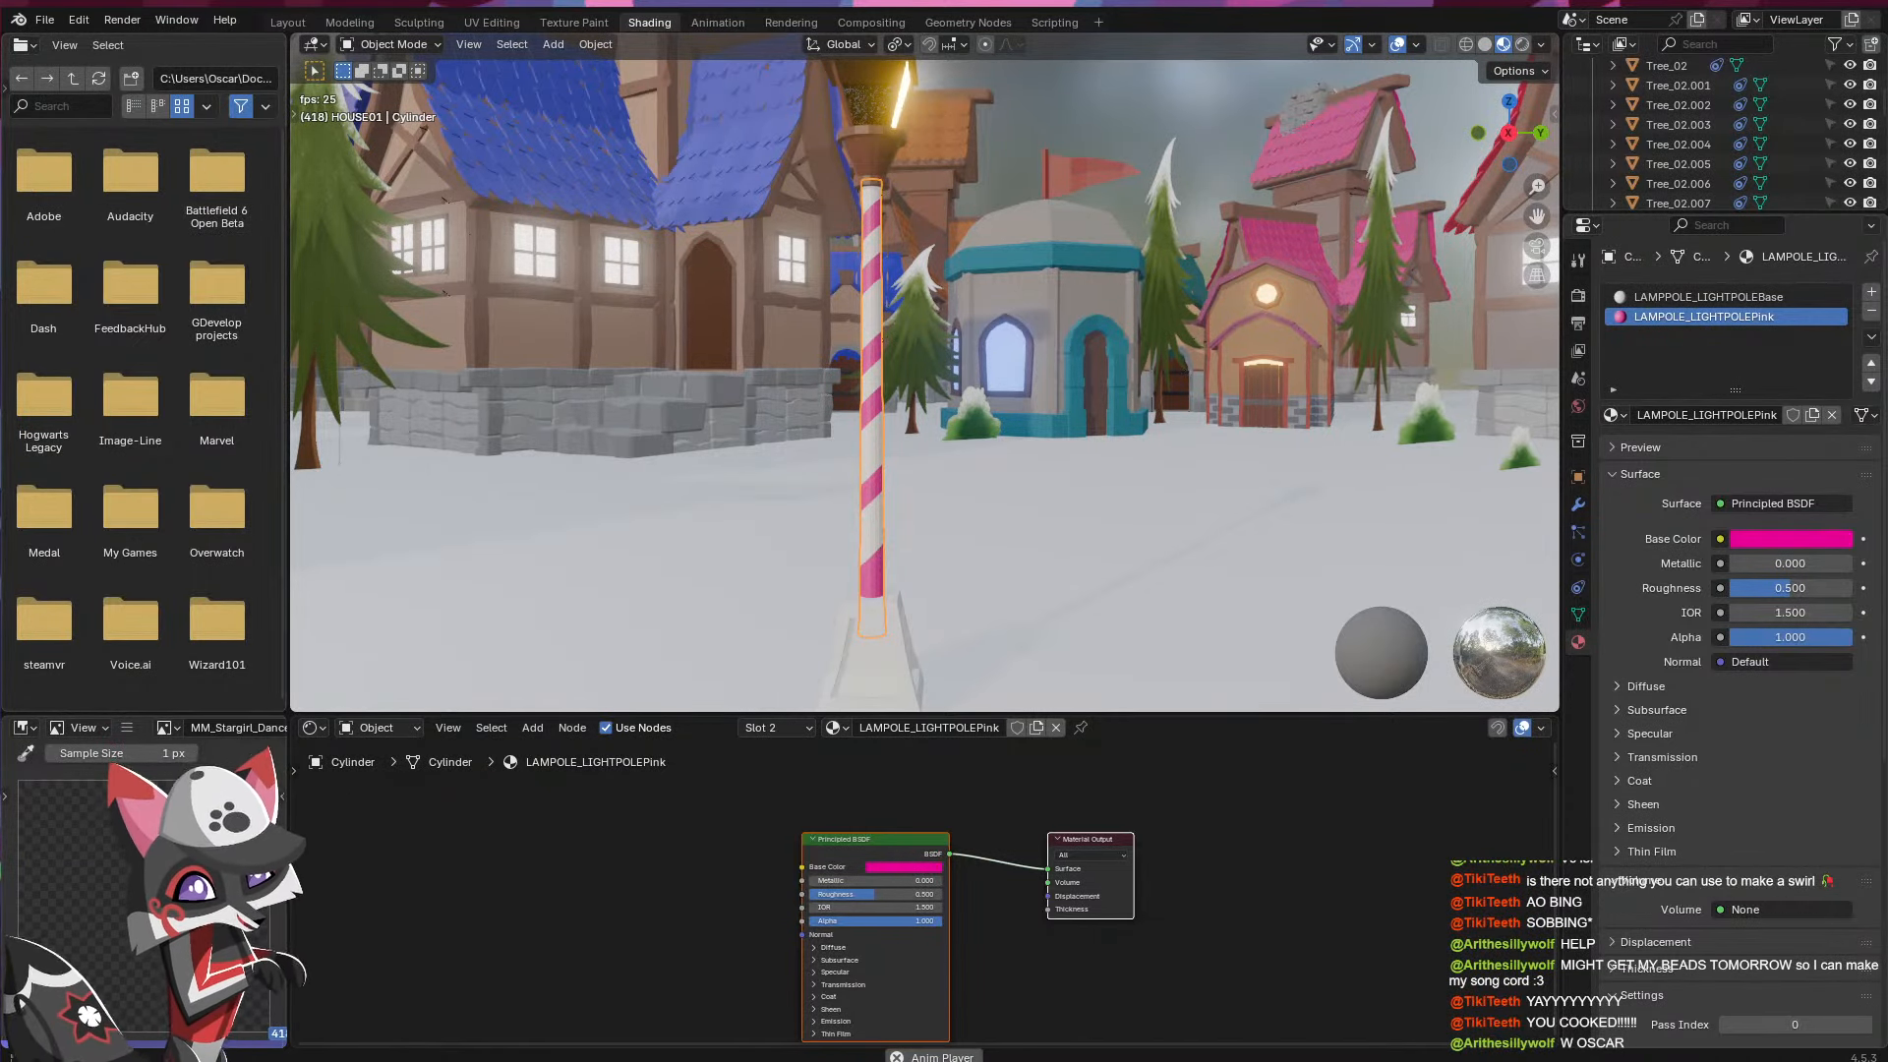
- Widen the file browser area, turn it into an Image Editor and create a blank 1024 px image
{"action": "left_click_drag", "start_coordinate": [287, 394], "coordinate": [454, 393]}
{"action": "left_click", "coordinate": [24, 44]}
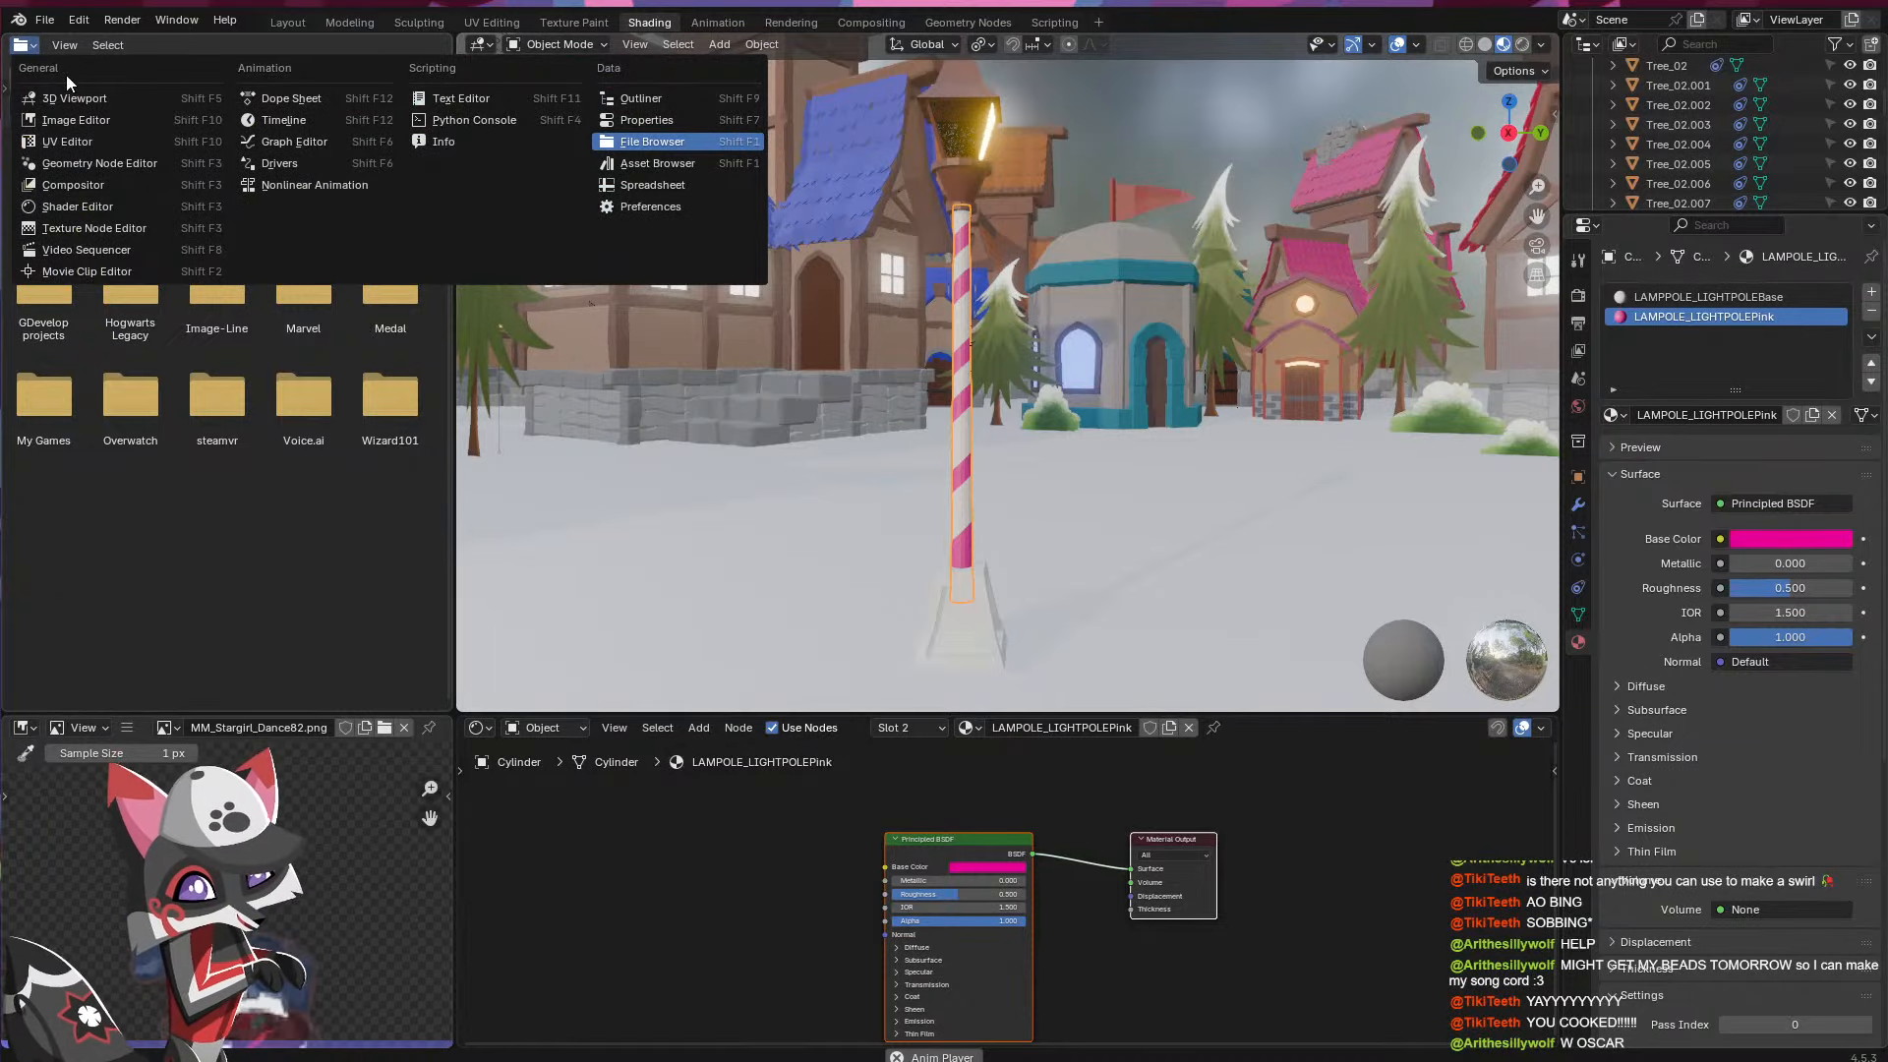
{"action": "left_click", "coordinate": [78, 98]}
{"action": "left_click", "coordinate": [286, 45]}
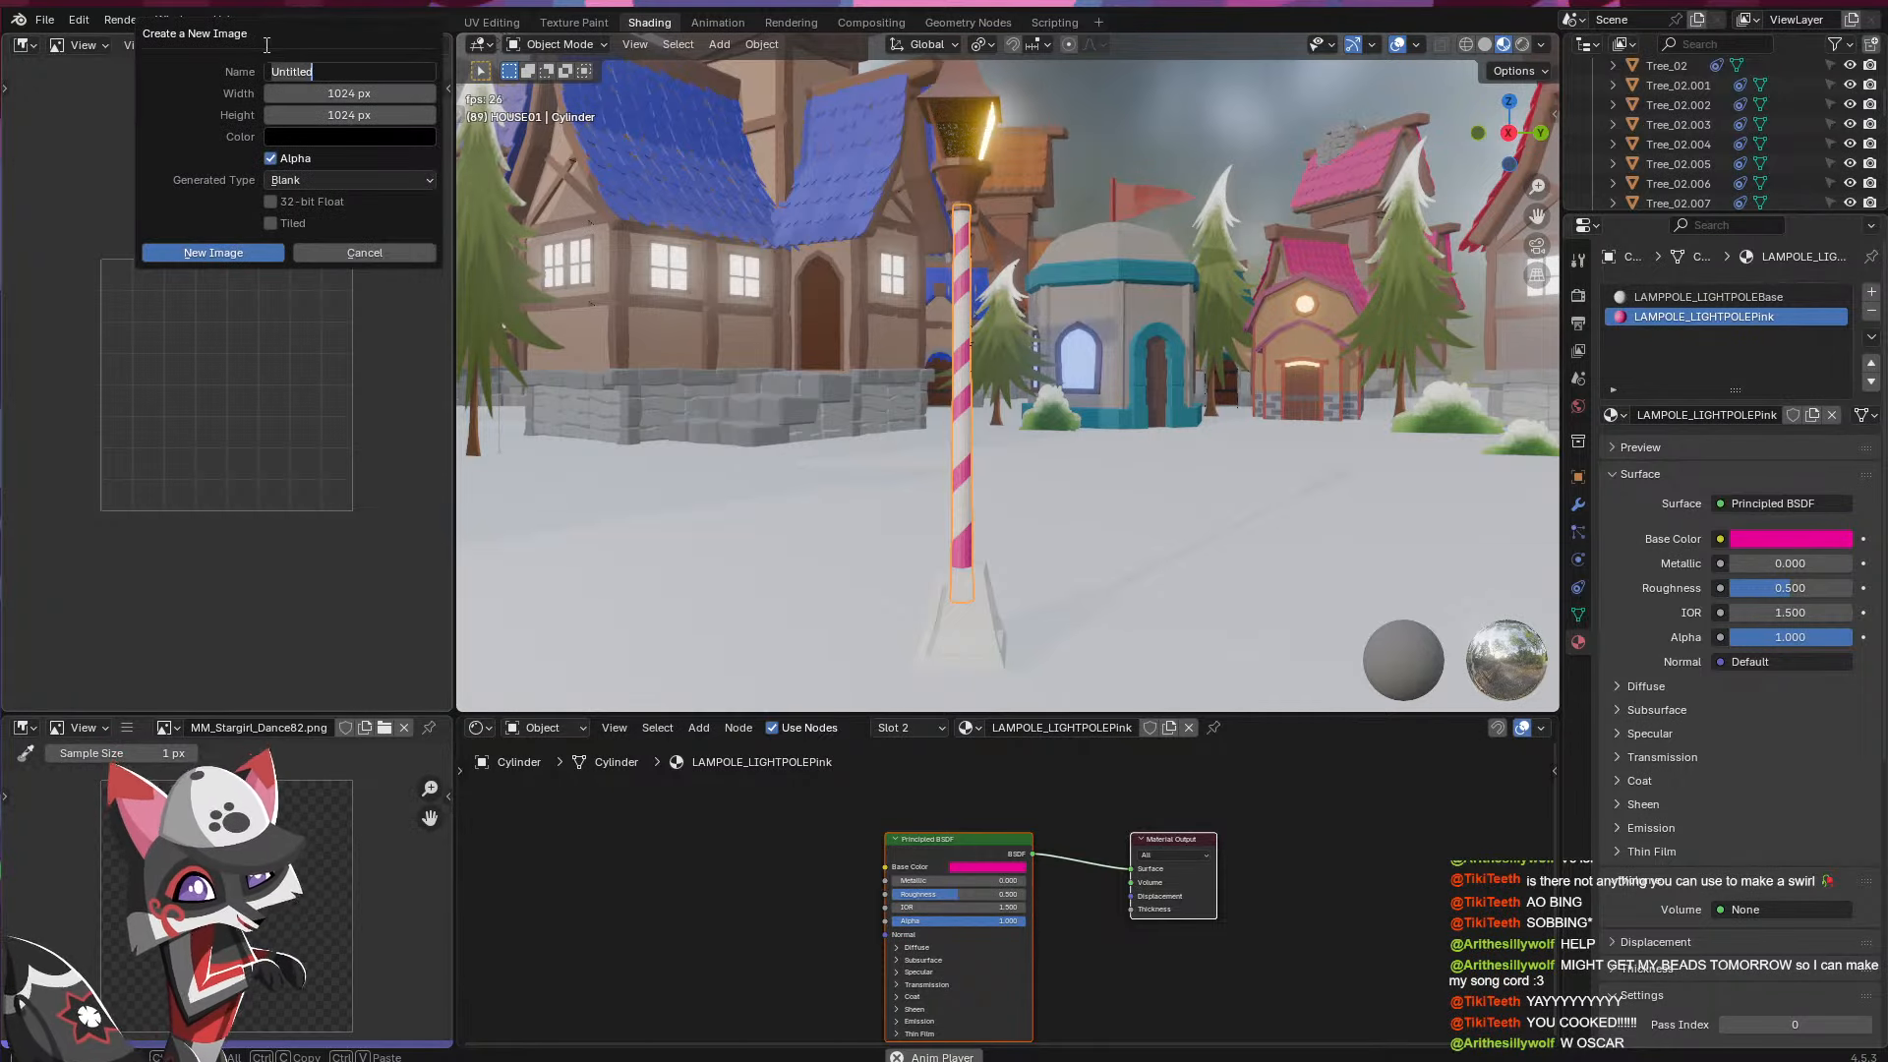
{"action": "left_click", "coordinate": [251, 251]}
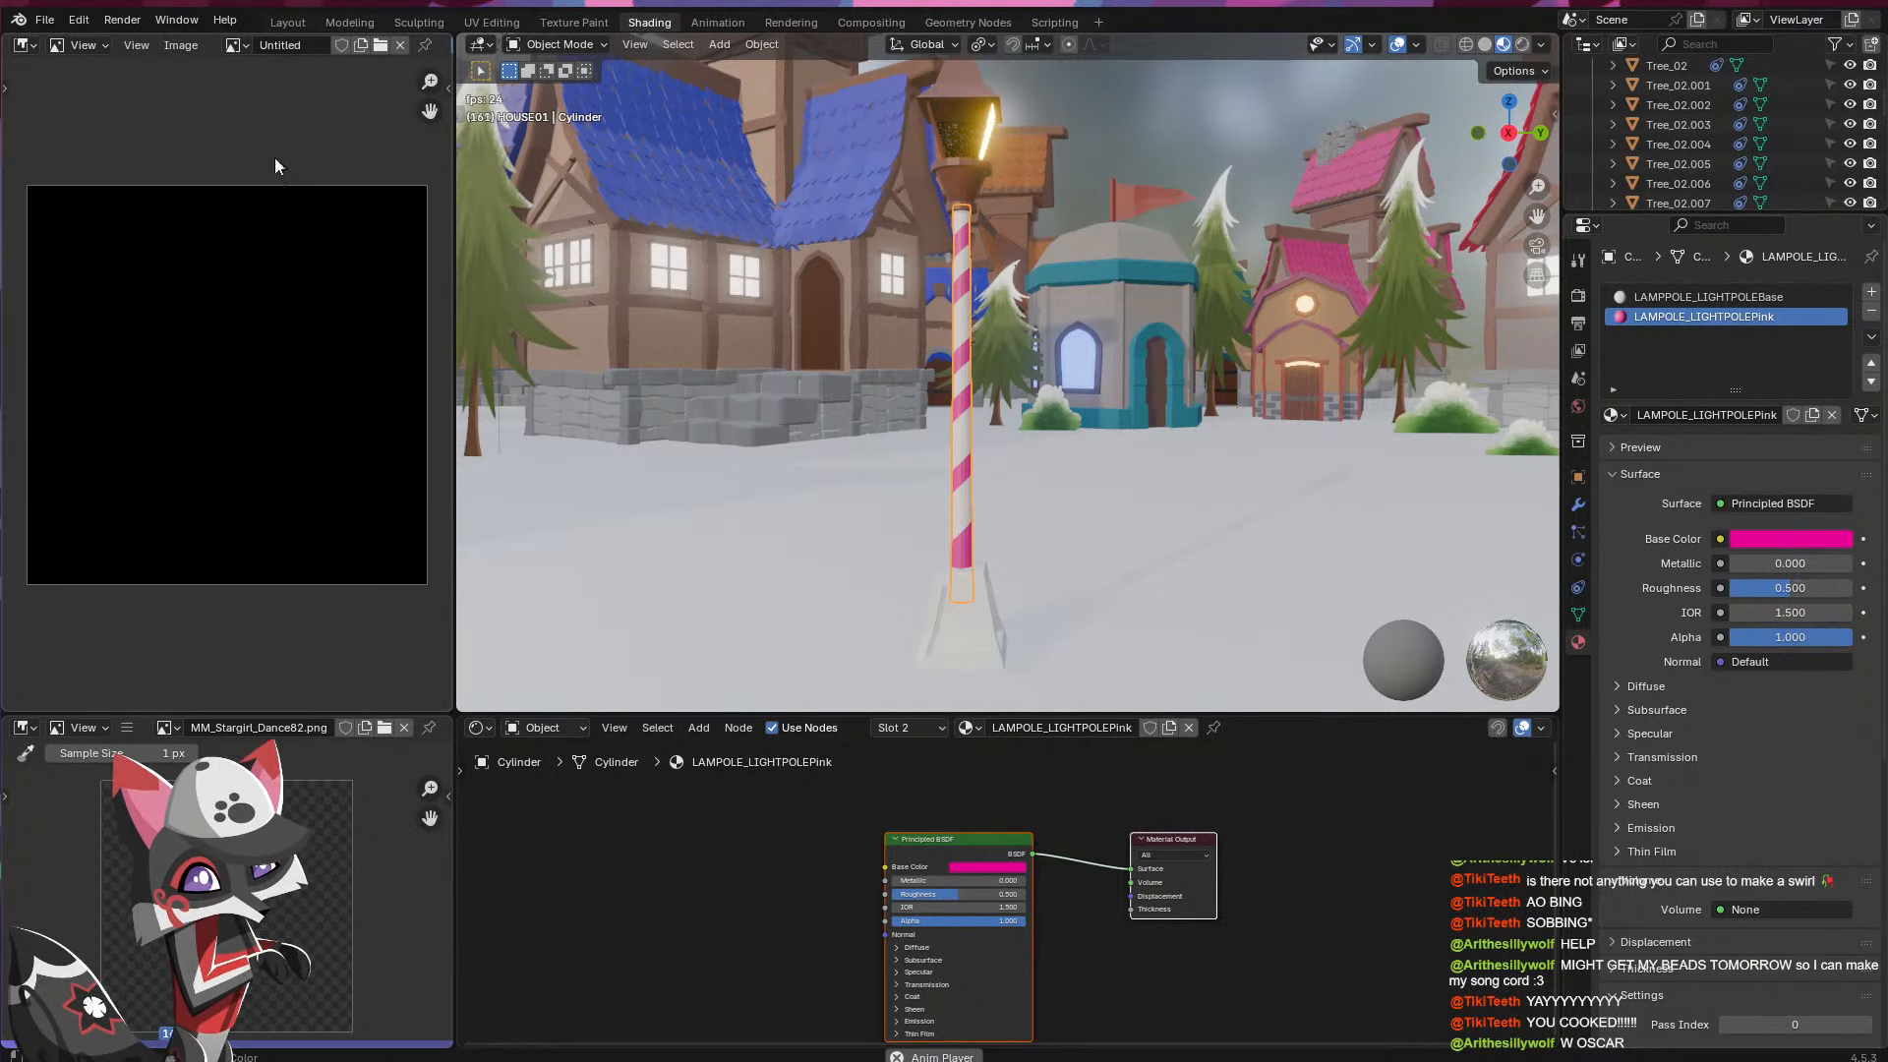
- Open the lamp post reference picture afawcwfvr.webp in the Image Editor and enlarge it to fill the area
{"action": "left_click", "coordinate": [361, 45]}
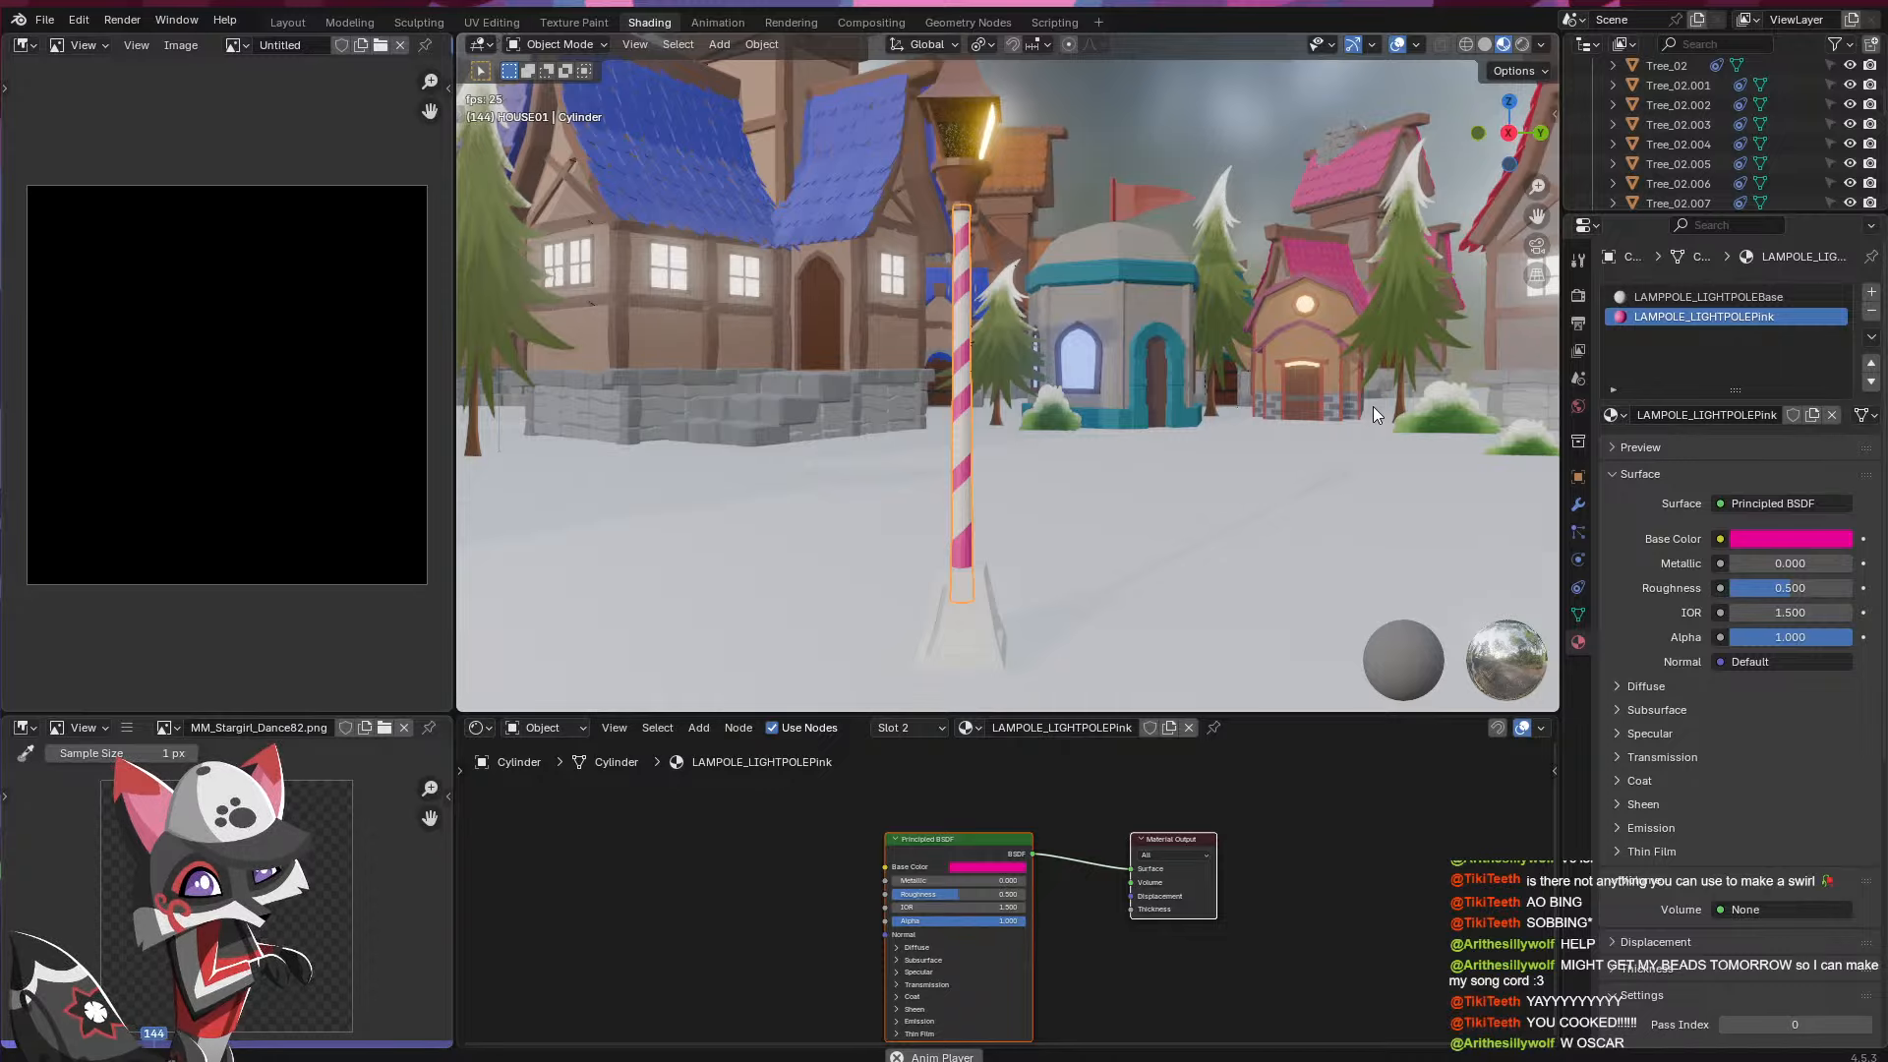
{"action": "double_click", "coordinate": [1011, 477]}
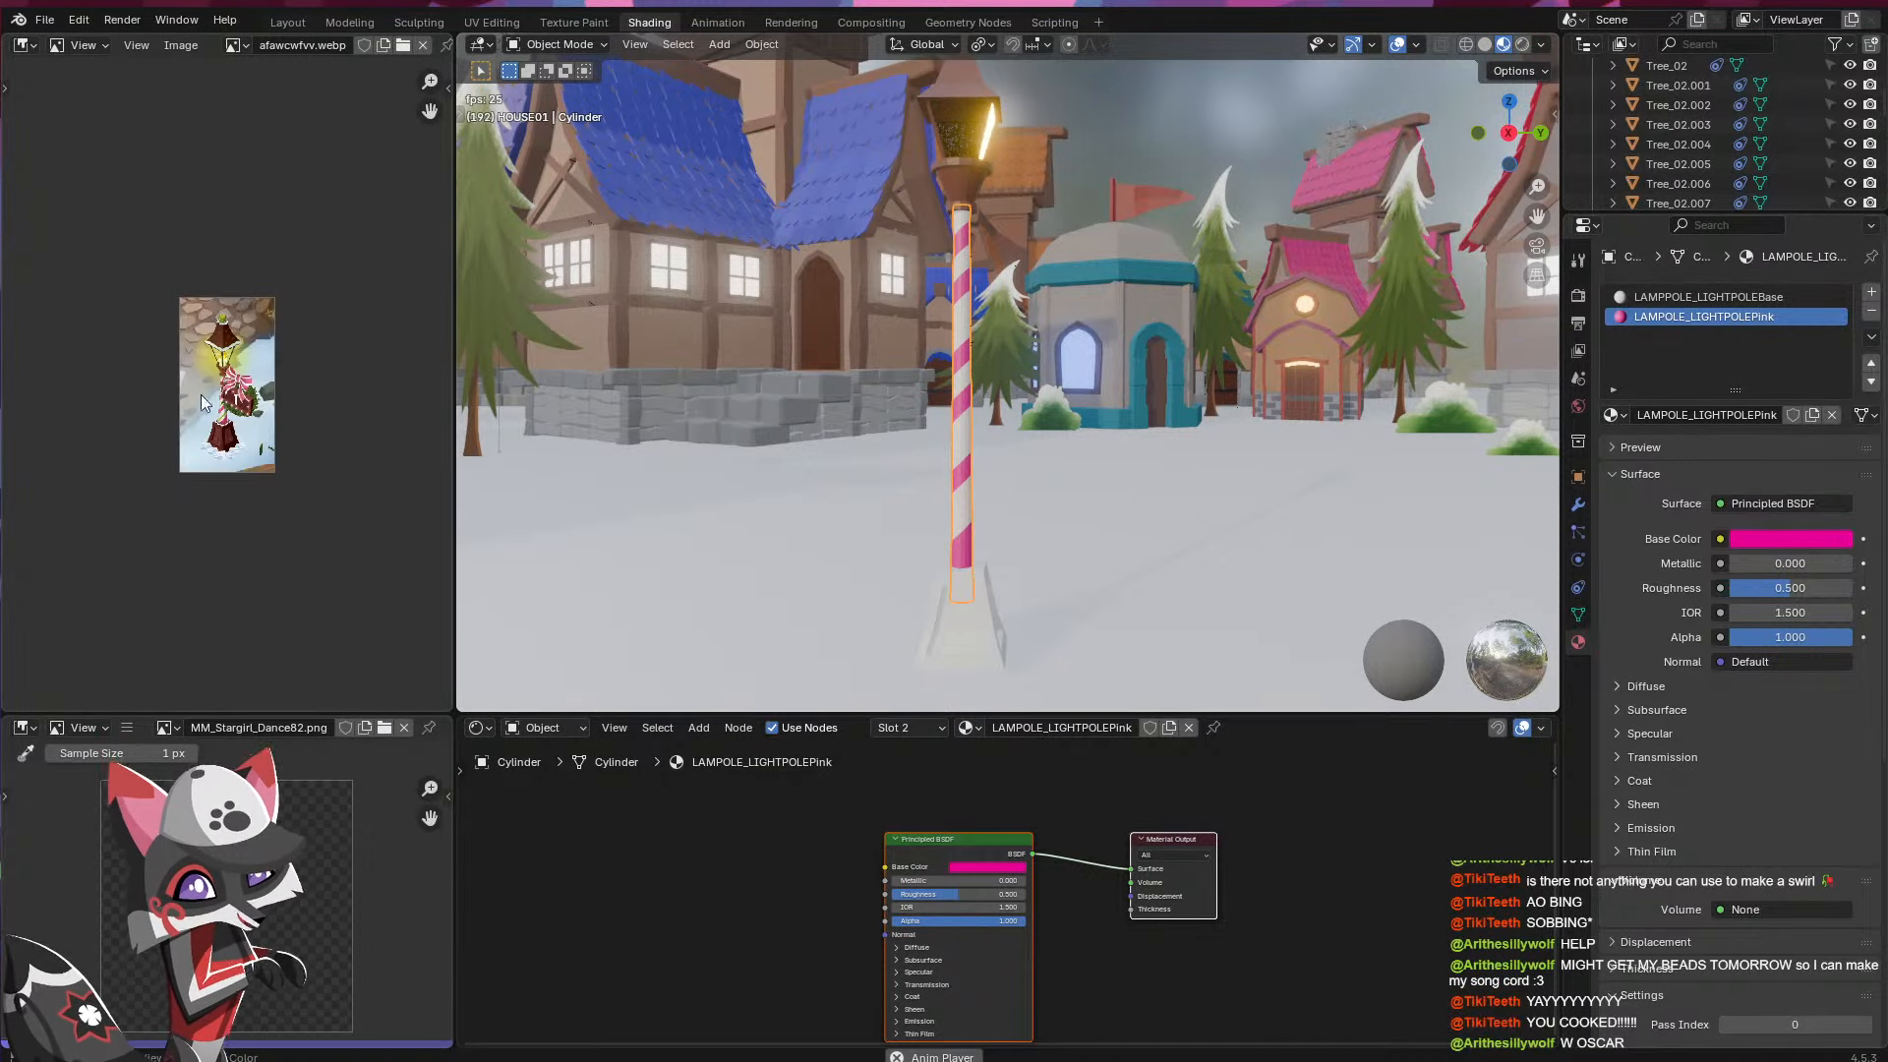
{"action": "scroll", "coordinate": [200, 394], "scroll_direction": "up", "scroll_amount": 5}
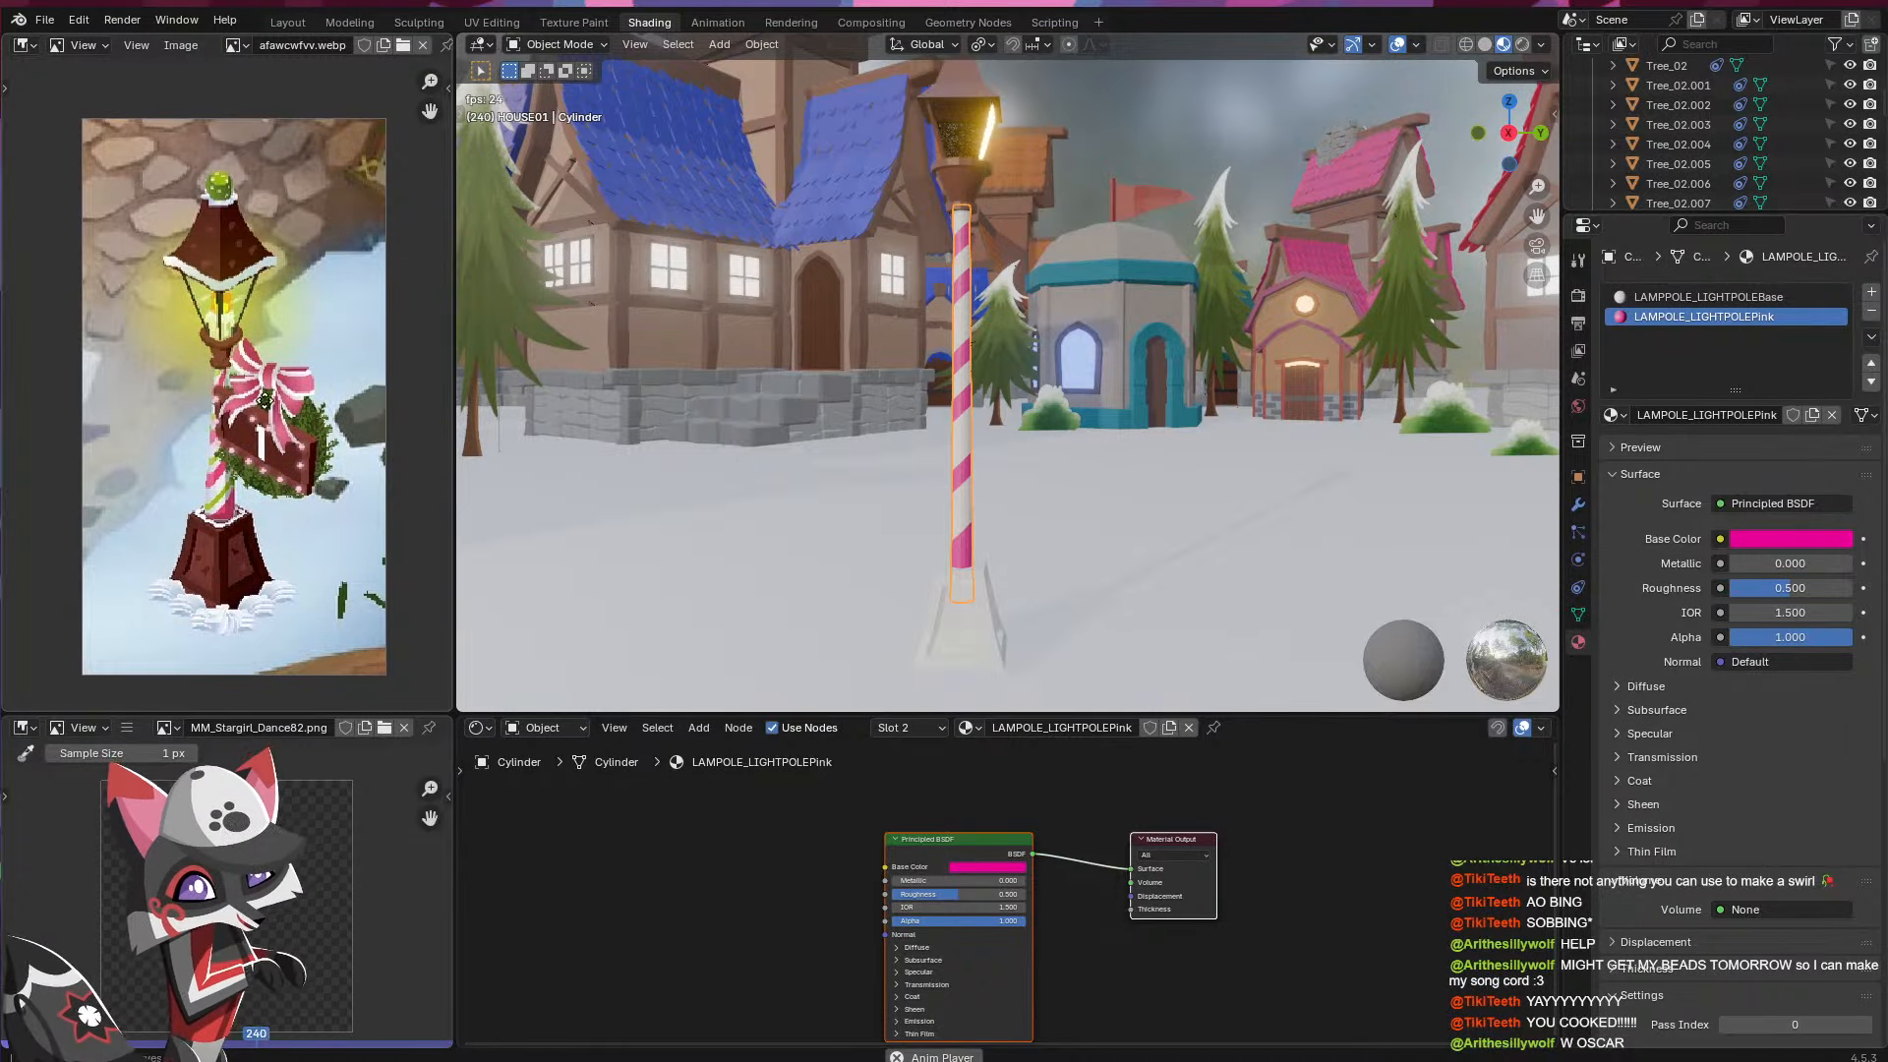
{"action": "scroll", "coordinate": [264, 401], "scroll_direction": "up", "scroll_amount": 1}
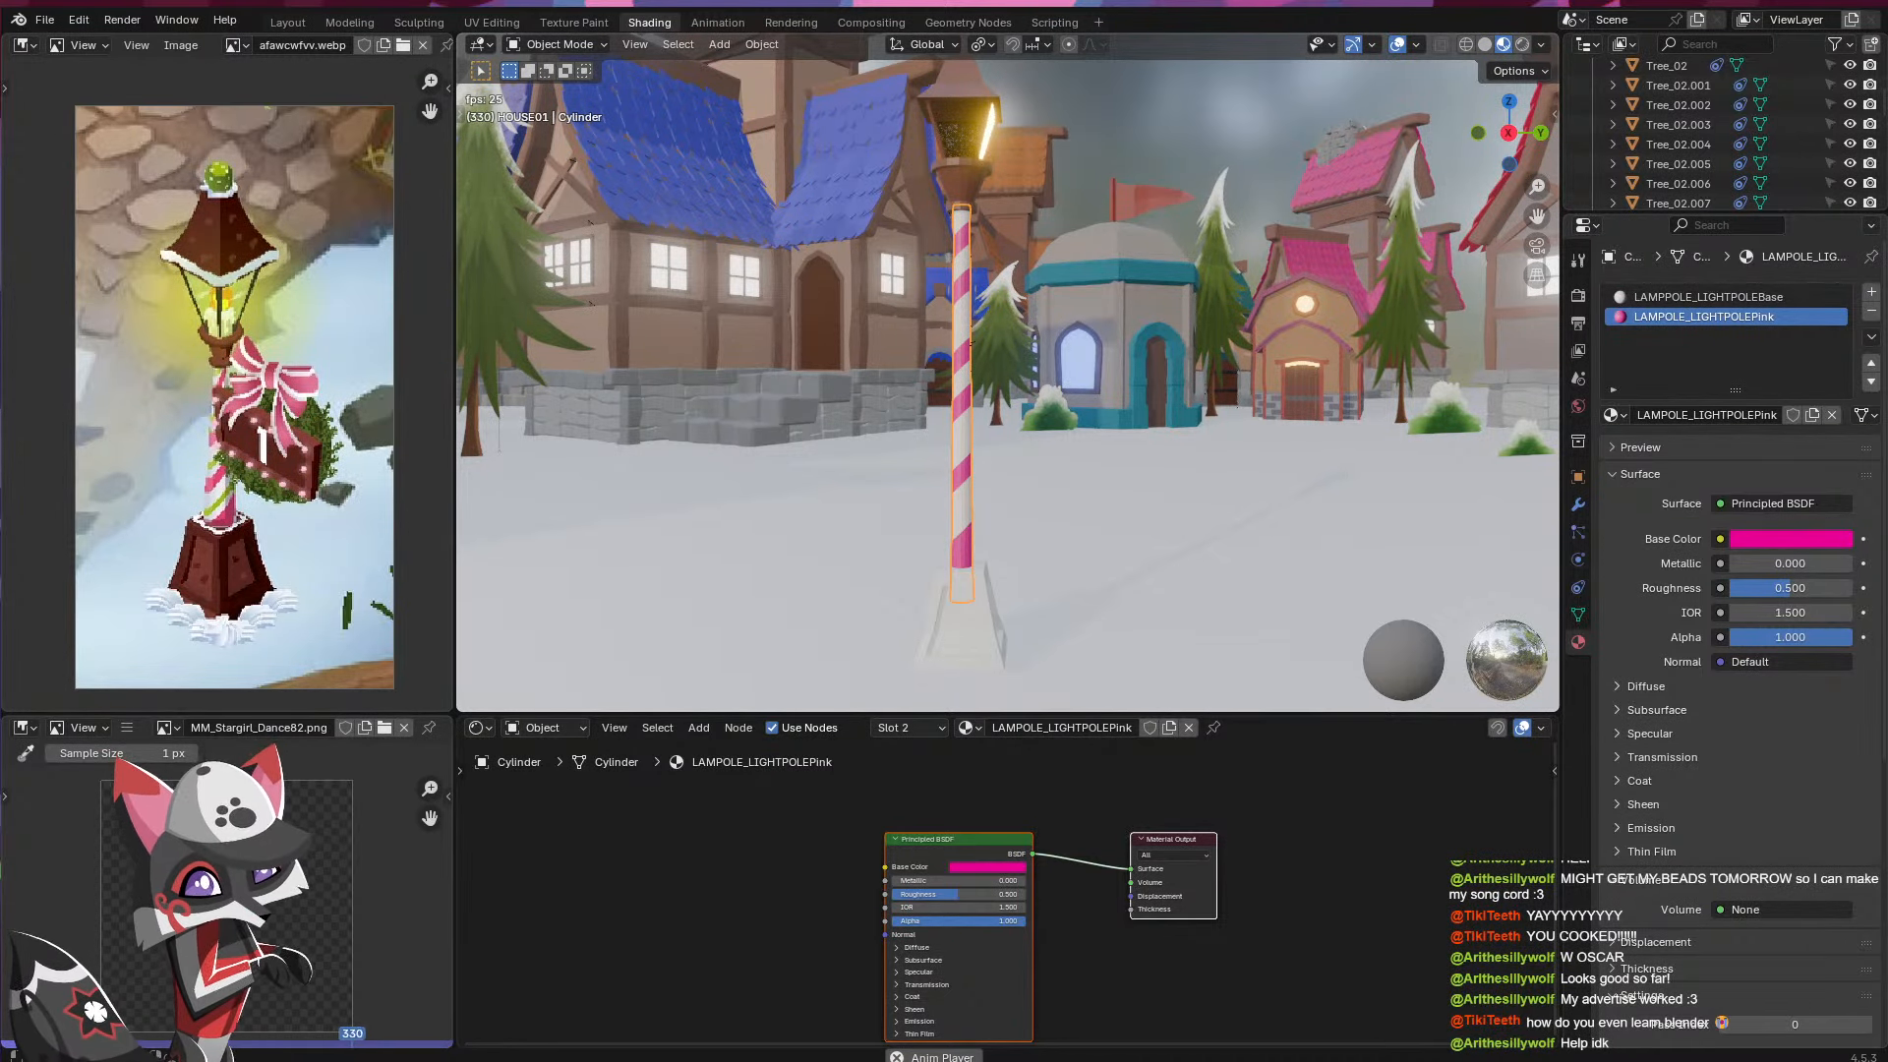
- Enter Edit Mode and add five slanted loop cuts at successive heights along the pole's white stripes, working upward
{"action": "key", "text": "Tab"}
{"action": "key", "text": "ctrl+r"}
{"action": "left_click", "coordinate": [966, 511]}
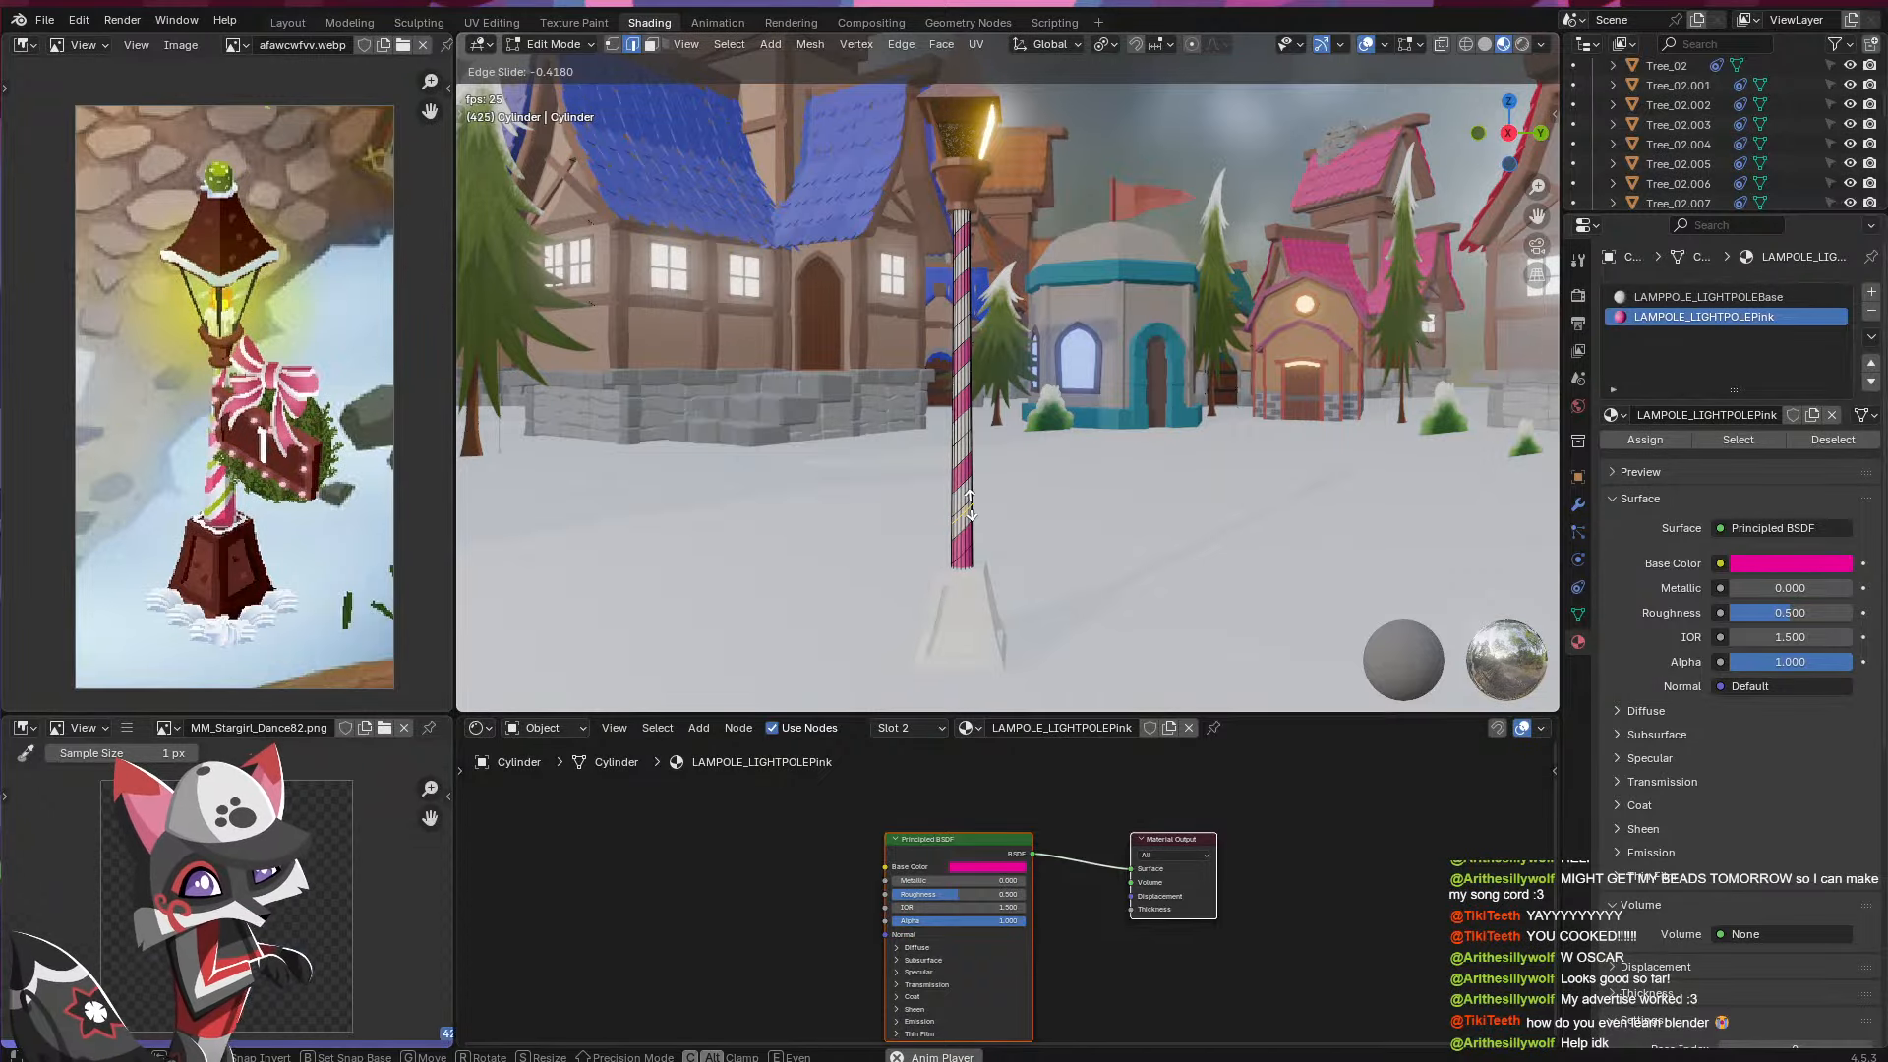
{"action": "left_click", "coordinate": [970, 505]}
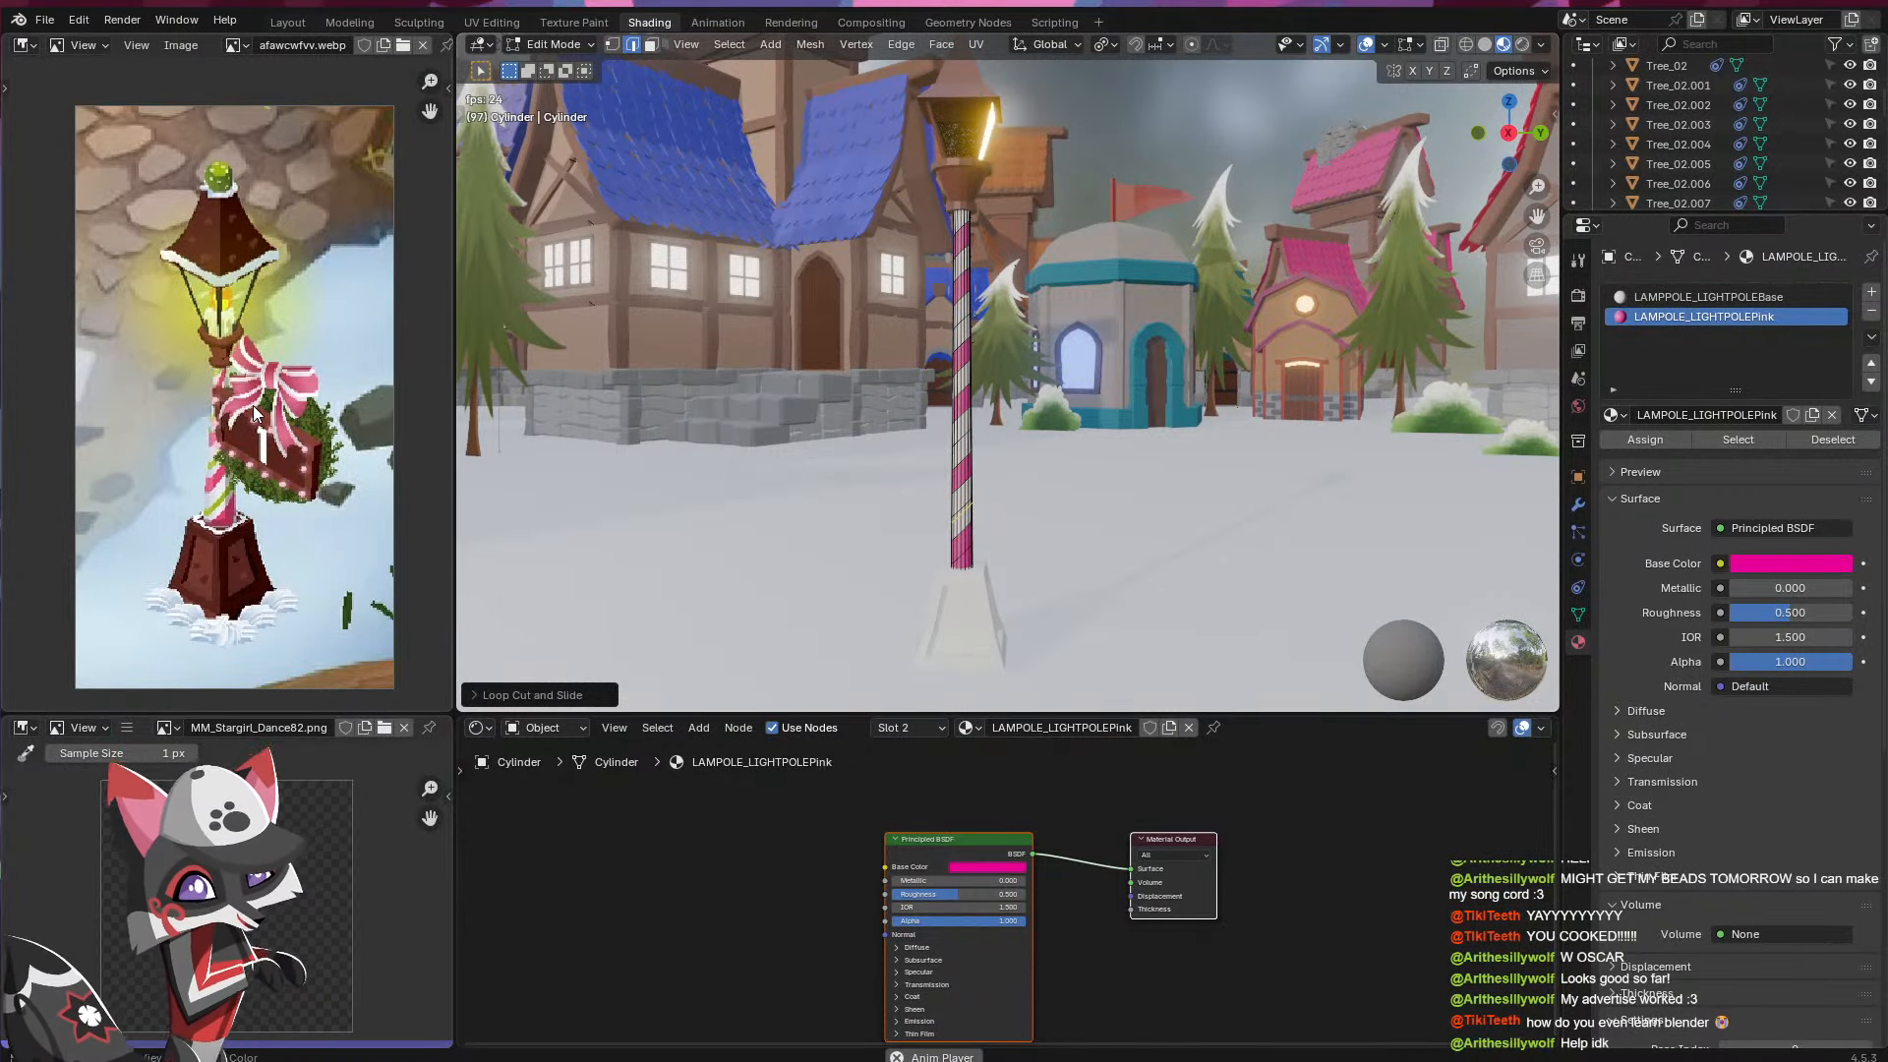
{"action": "key", "text": "ctrl+r"}
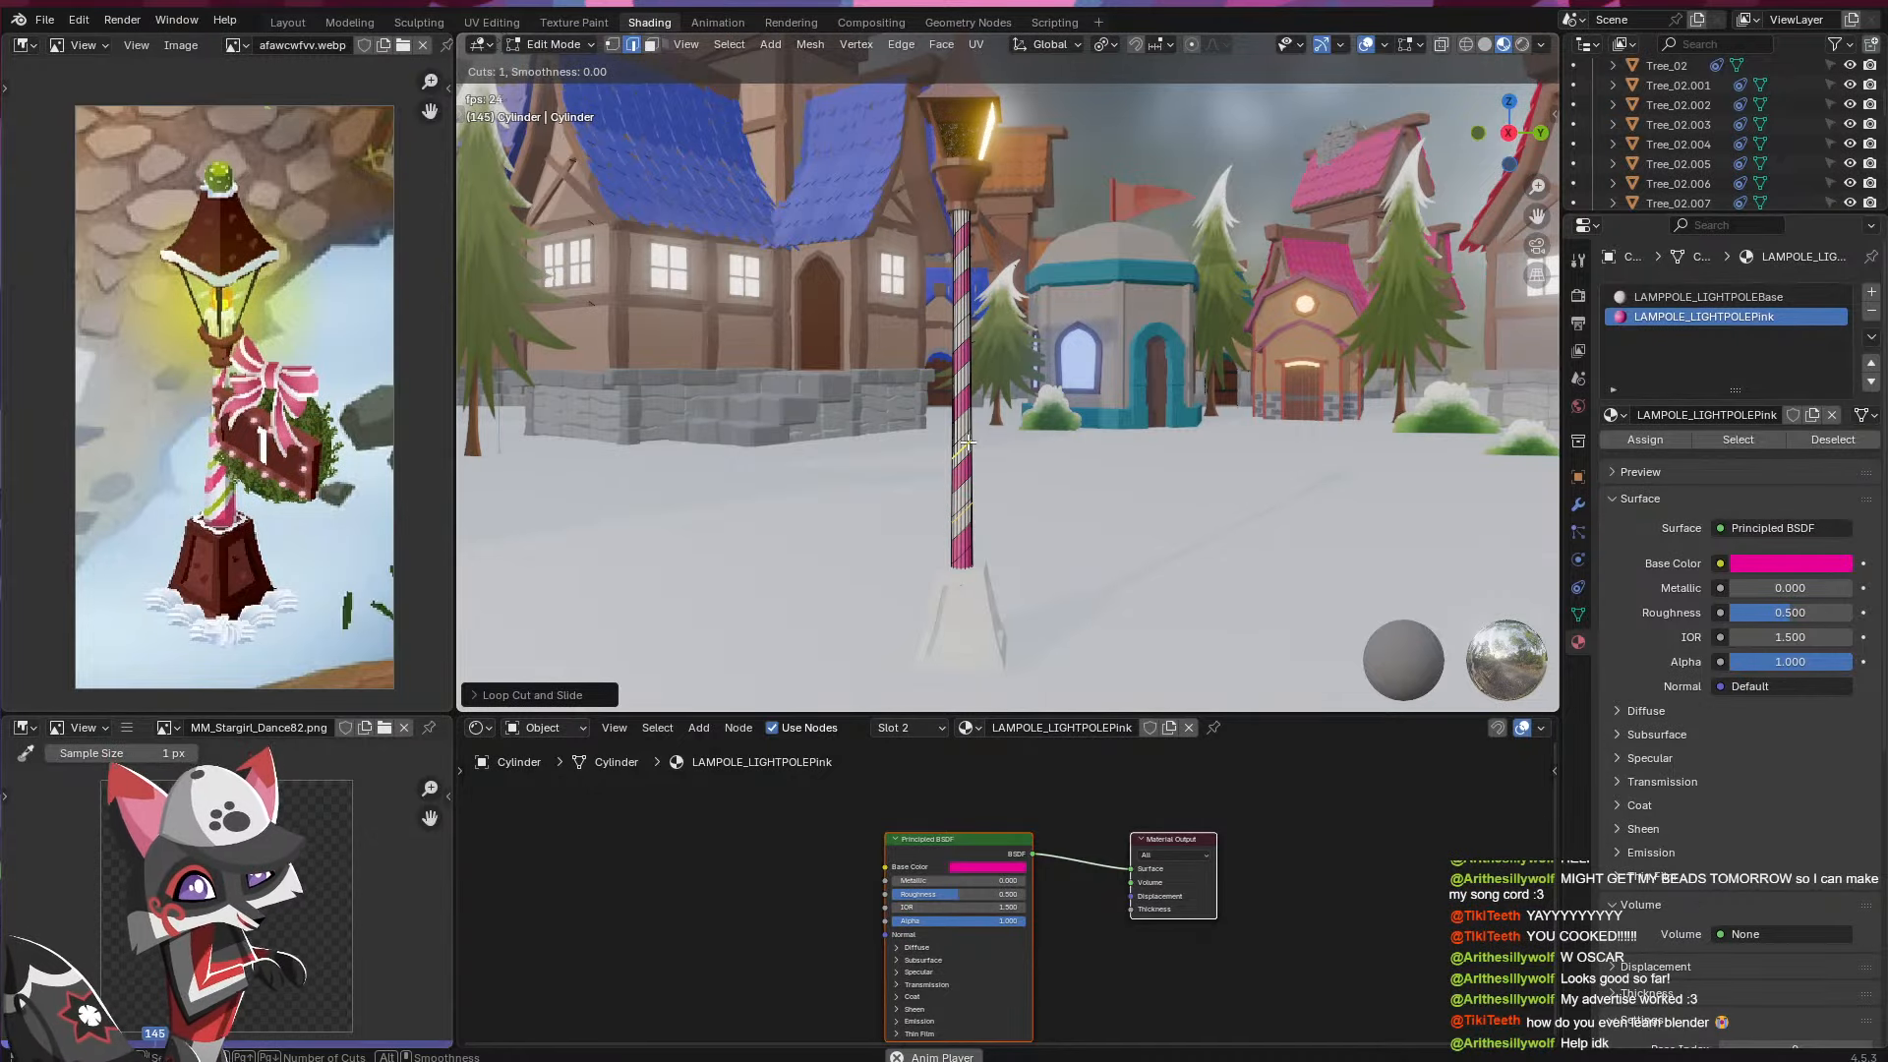
{"action": "left_click", "coordinate": [966, 443]}
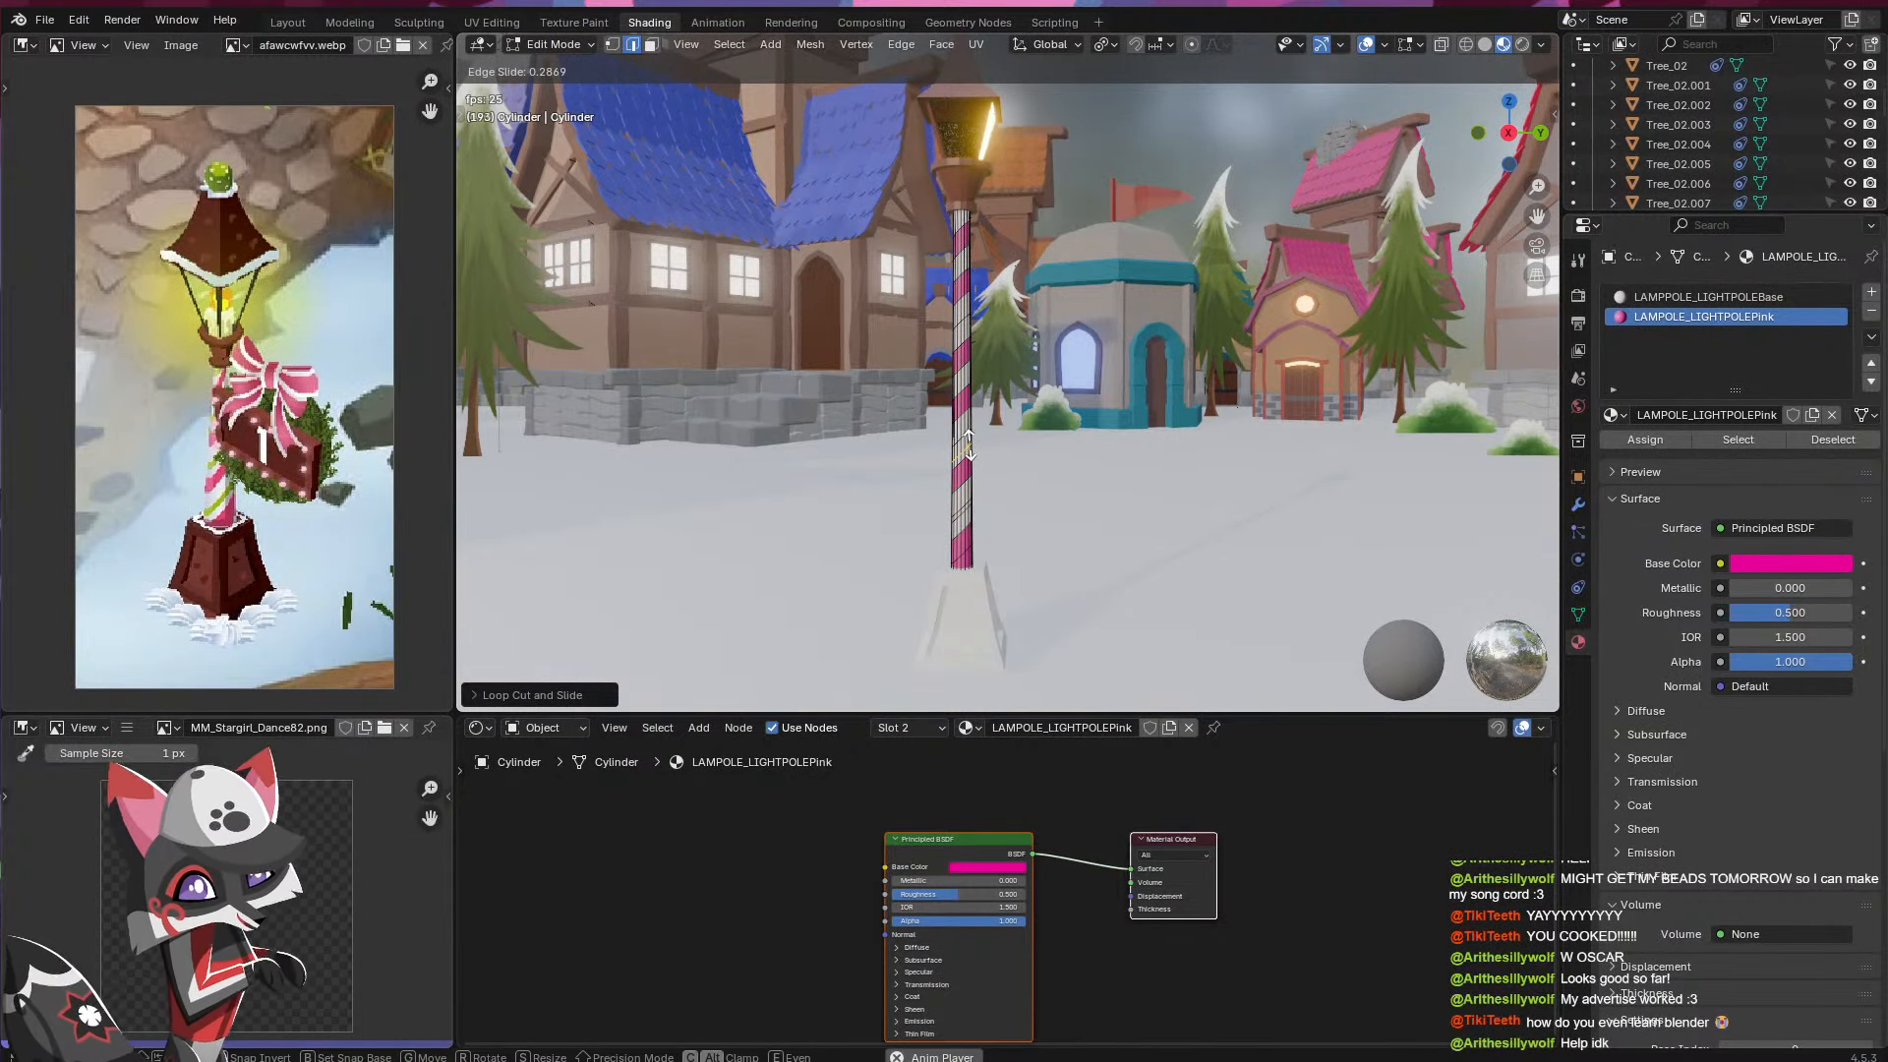
{"action": "left_click", "coordinate": [969, 439]}
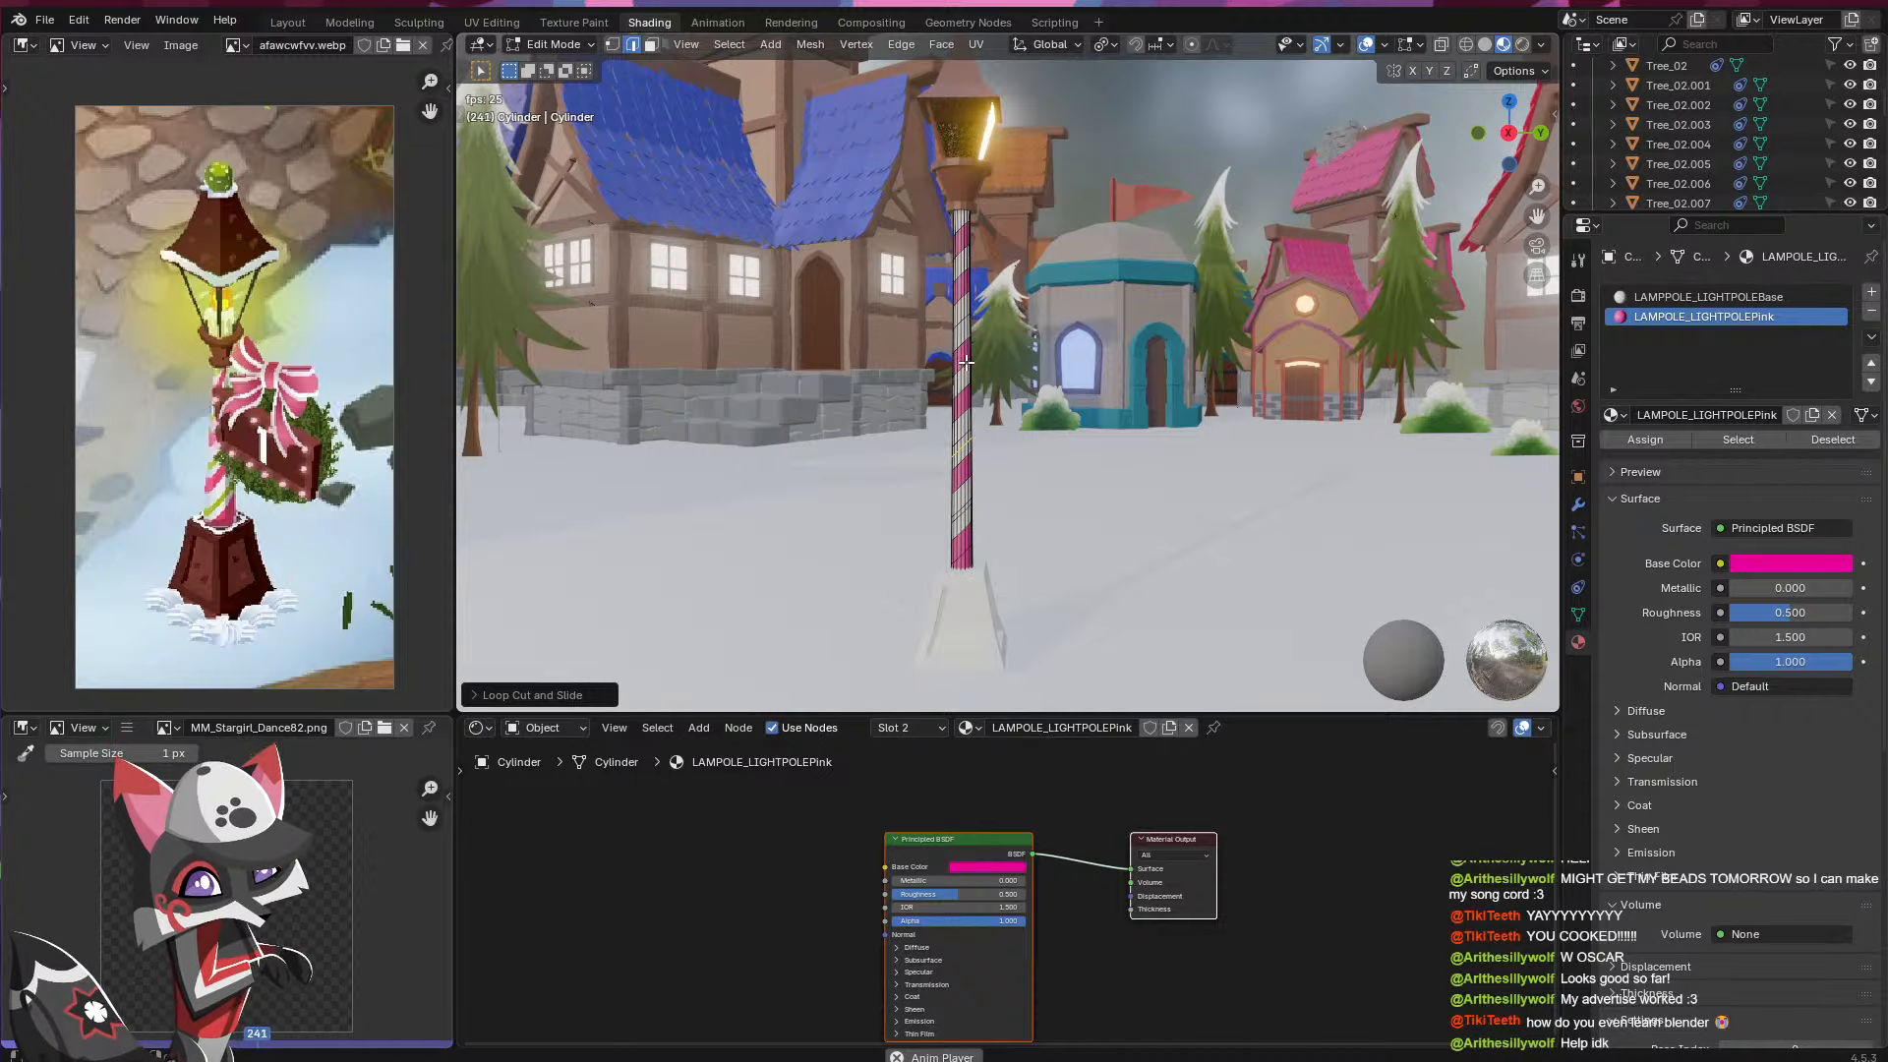
{"action": "key", "text": "ctrl+r"}
{"action": "left_click", "coordinate": [967, 331]}
{"action": "left_click", "coordinate": [968, 322]}
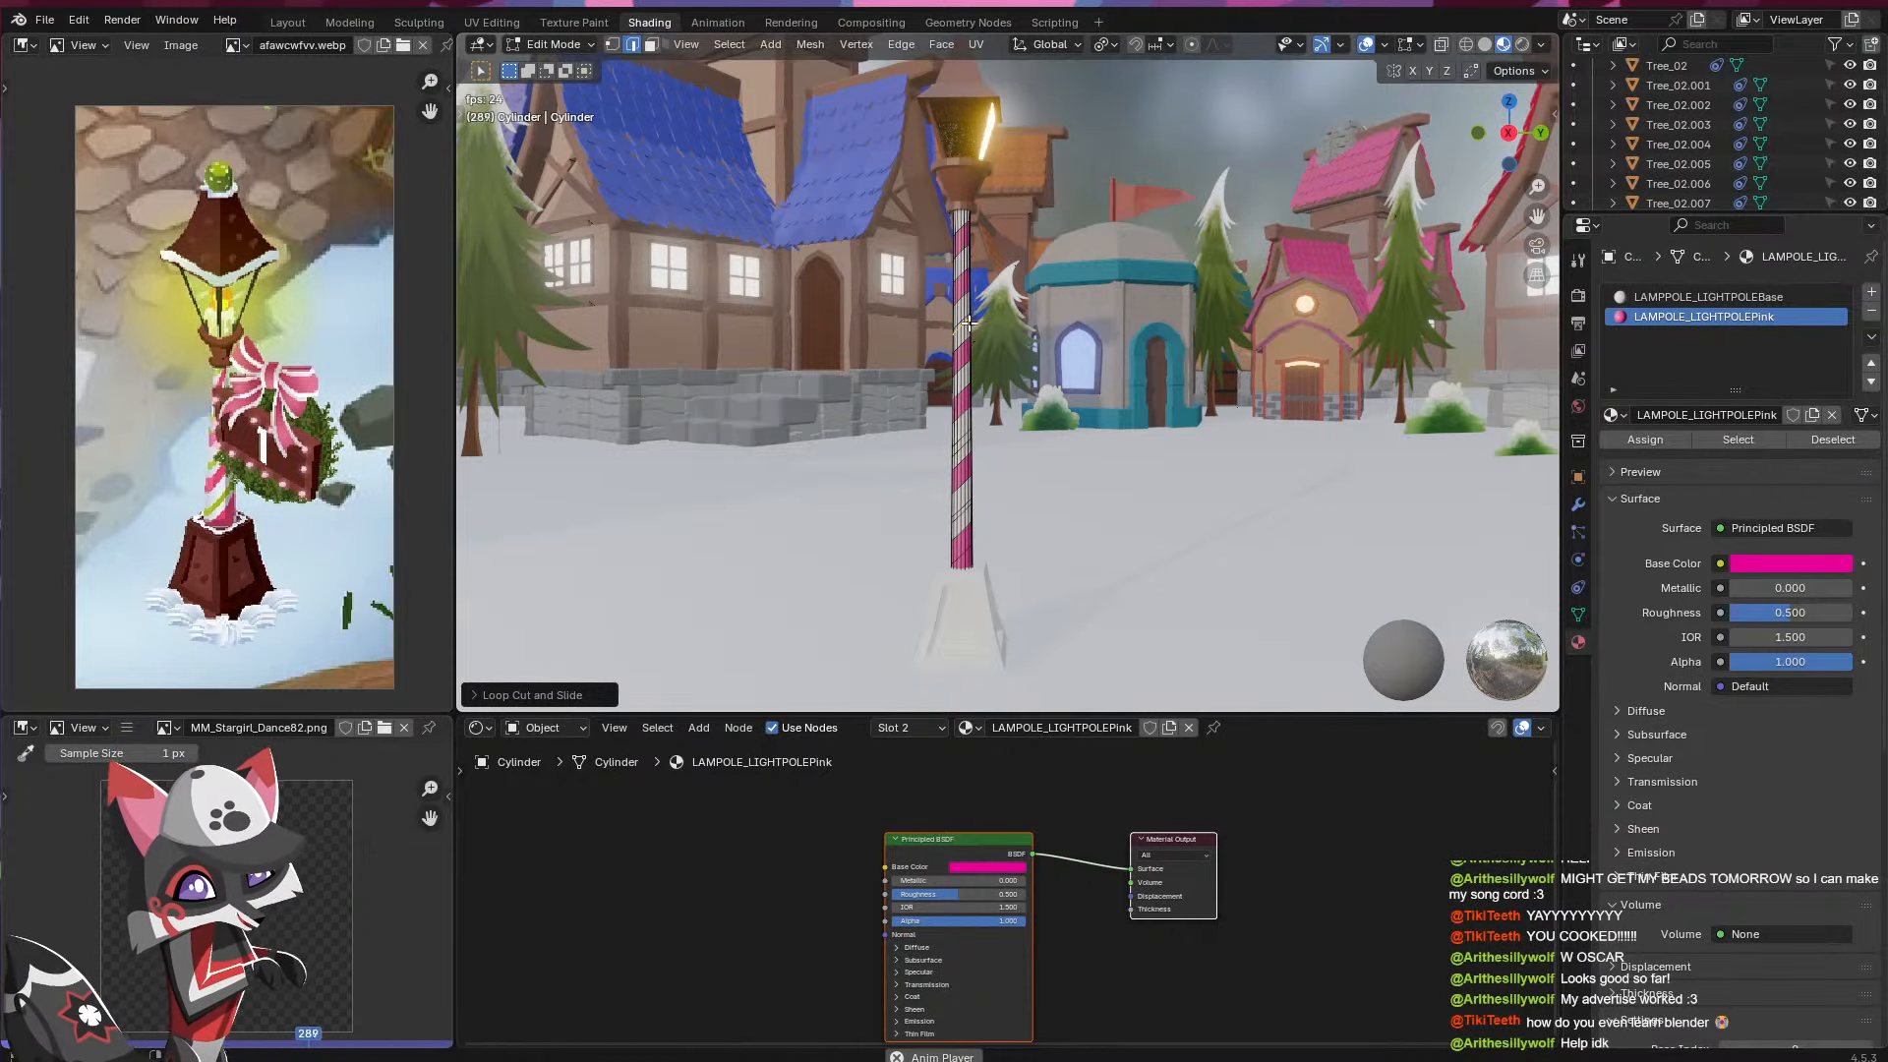
{"action": "key", "text": "ctrl+r"}
{"action": "left_click", "coordinate": [967, 254]}
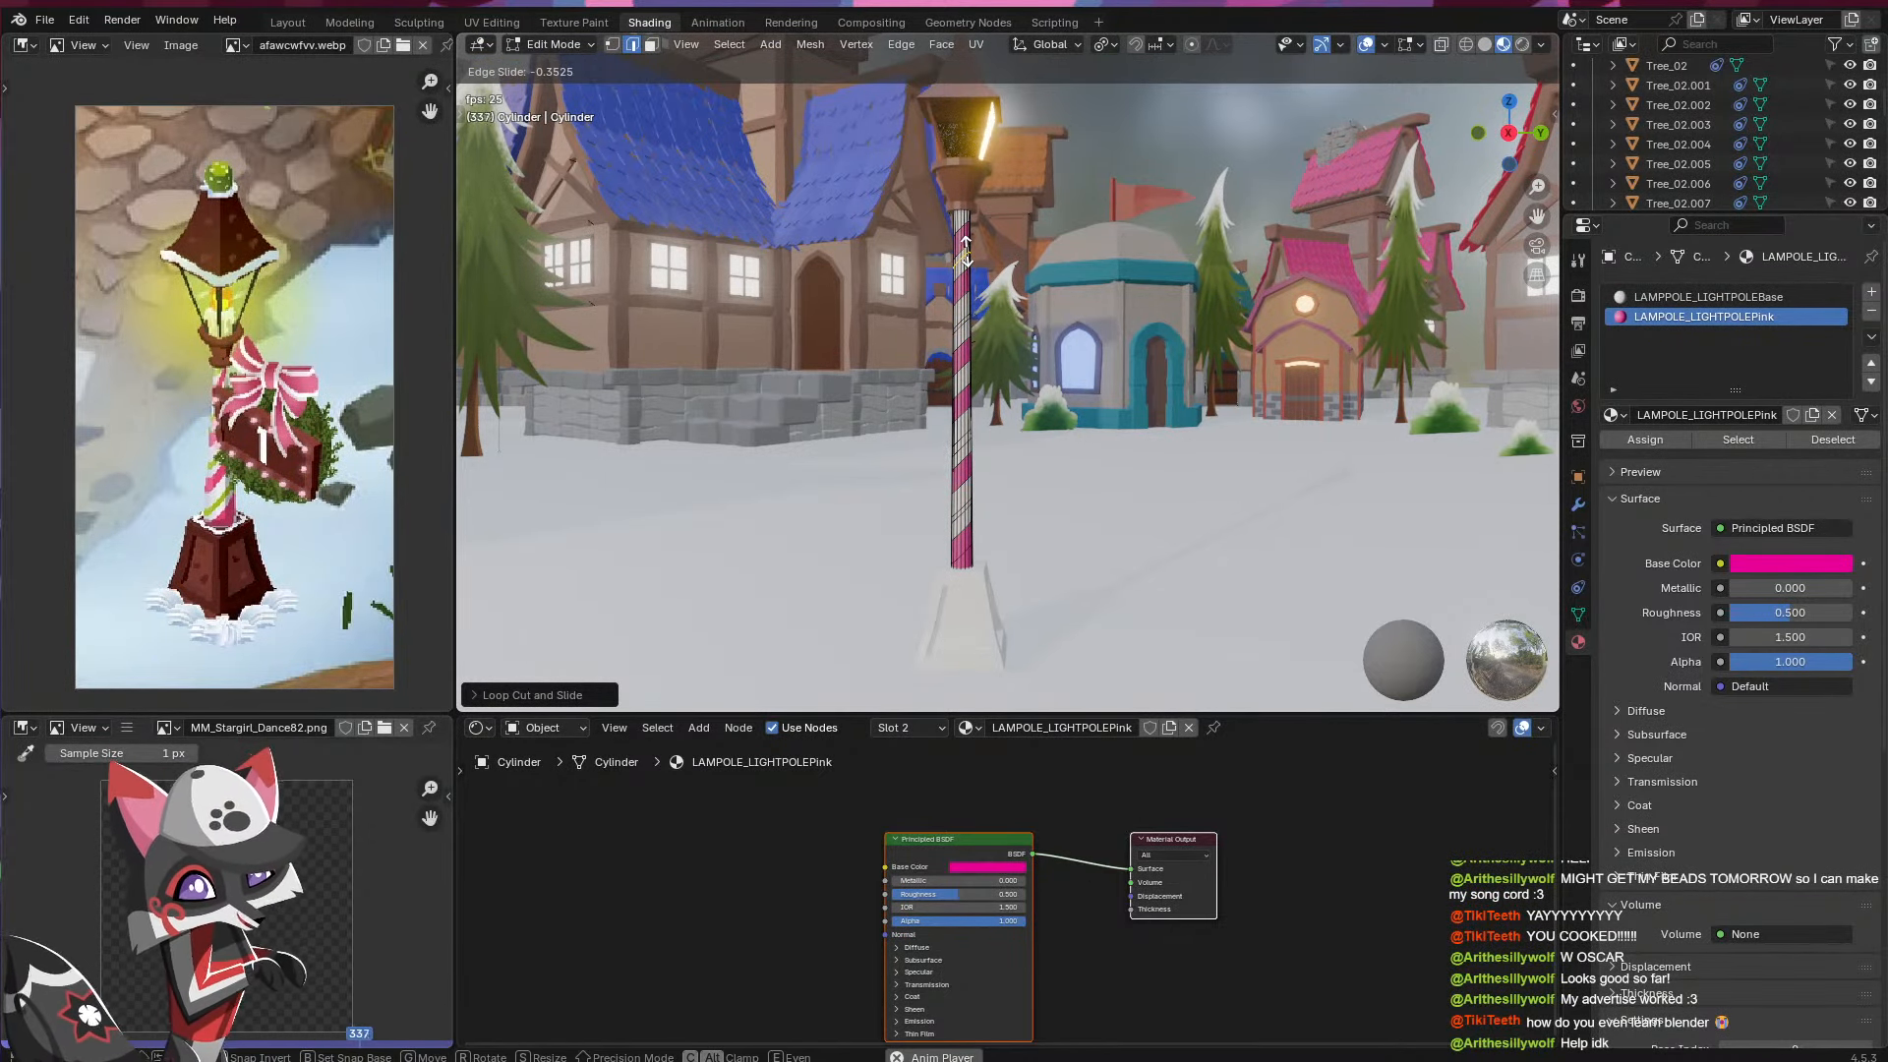
{"action": "left_click", "coordinate": [966, 251]}
{"action": "key", "text": "ctrl+r"}
{"action": "left_click", "coordinate": [964, 218]}
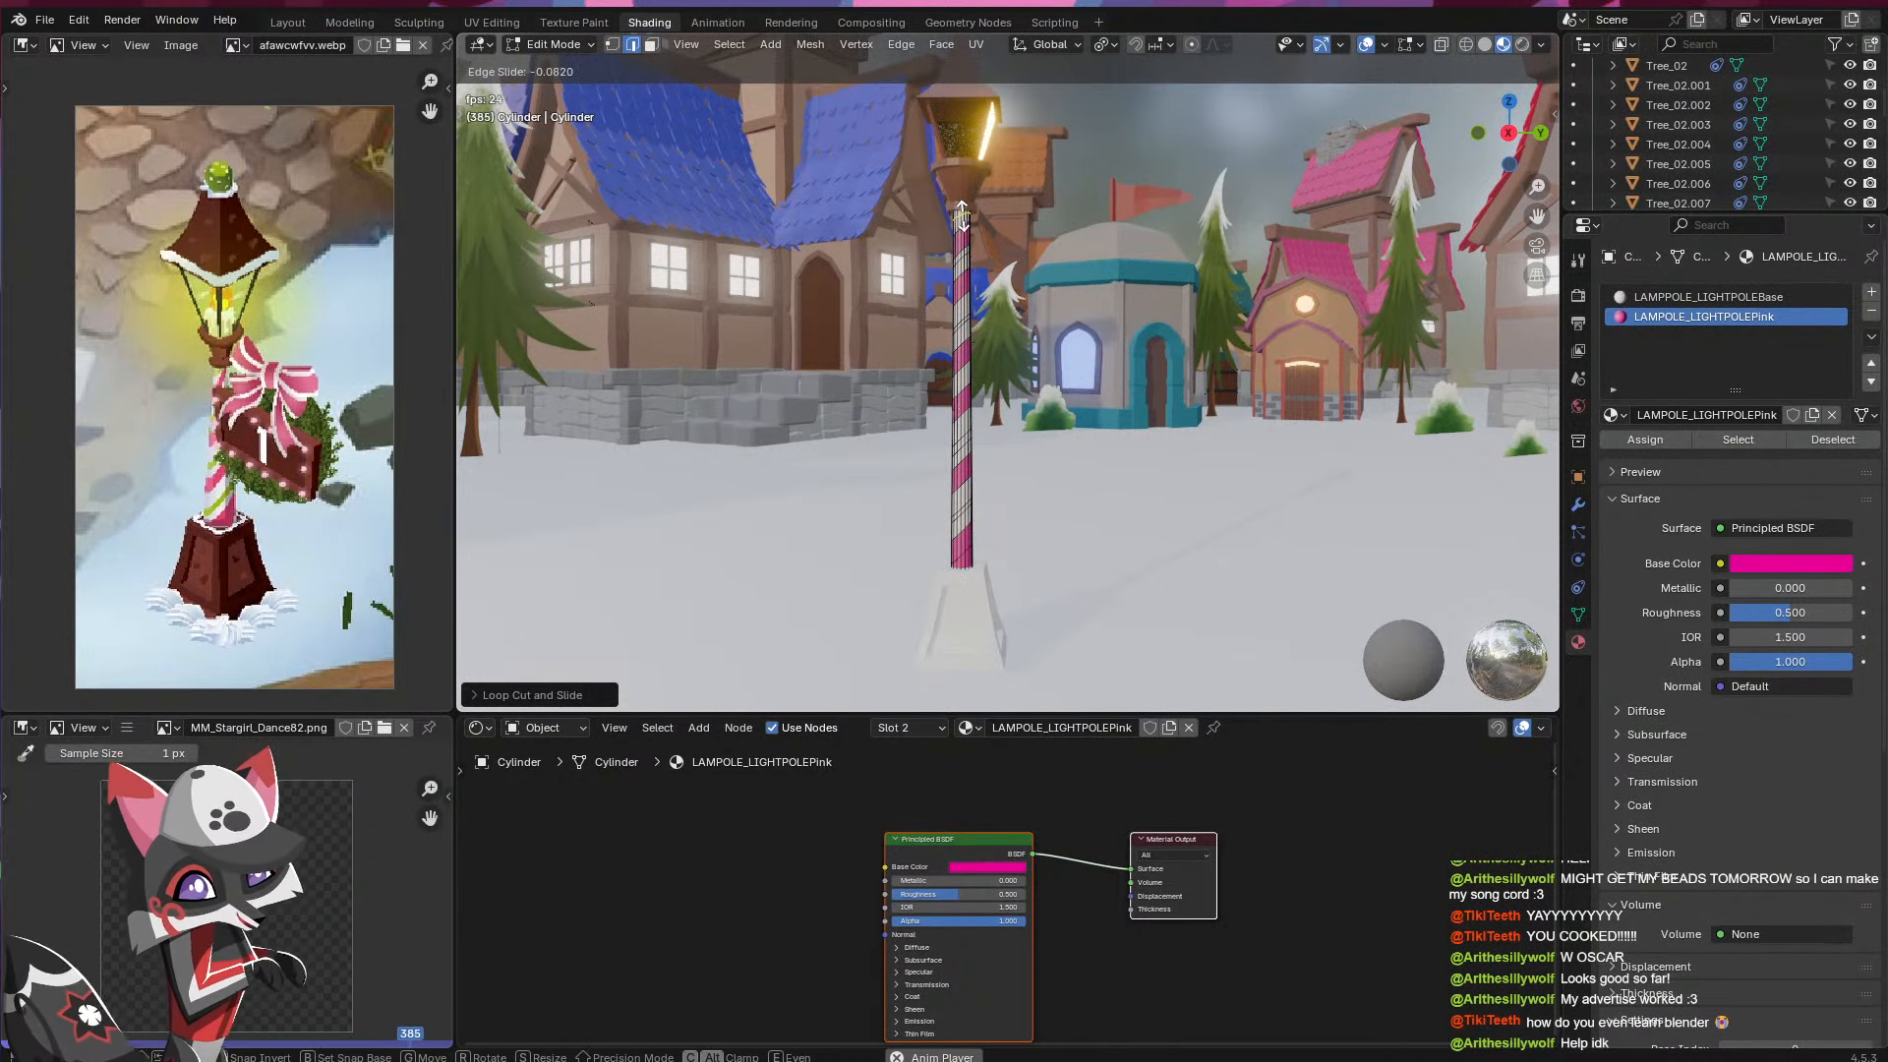
{"action": "left_click", "coordinate": [963, 215]}
- Switch to face selection and select the narrow face loops between the slanted cuts on the pole's upper and lower white stripes
{"action": "key", "text": "3"}
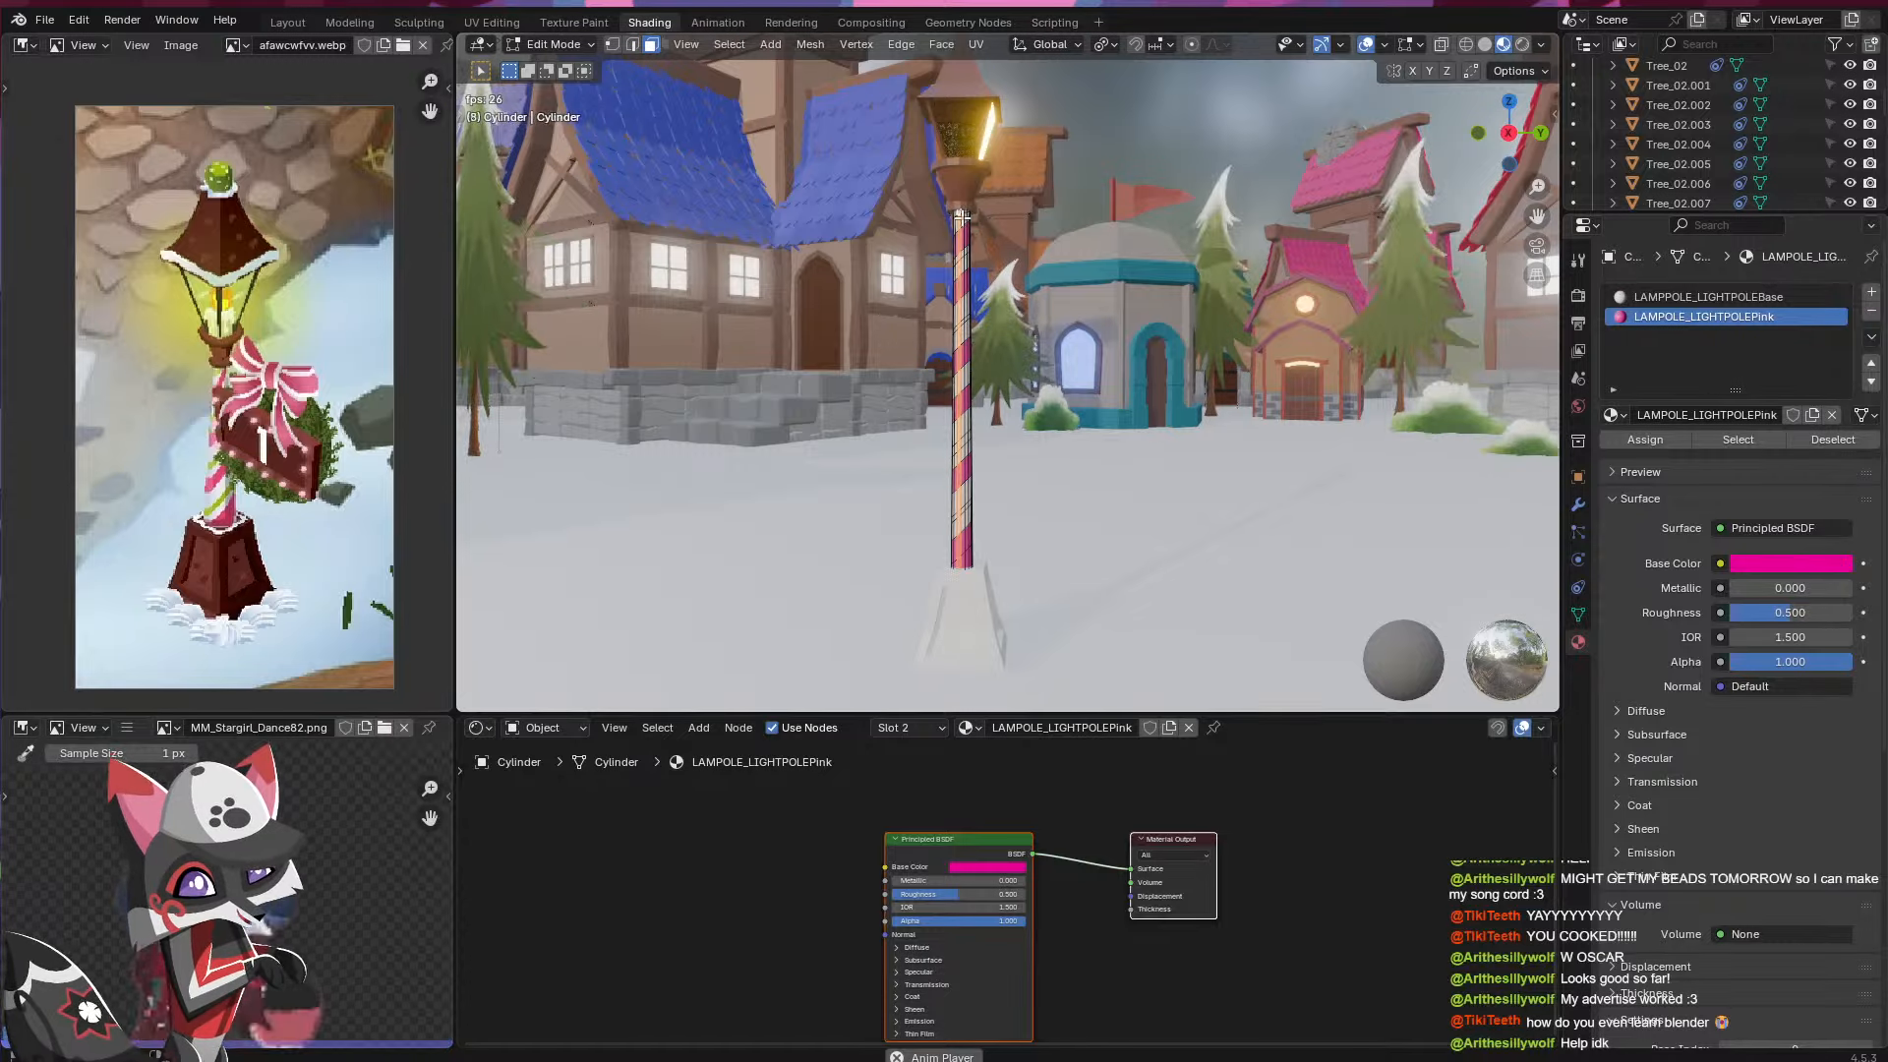
{"action": "left_click", "coordinate": [962, 216]}
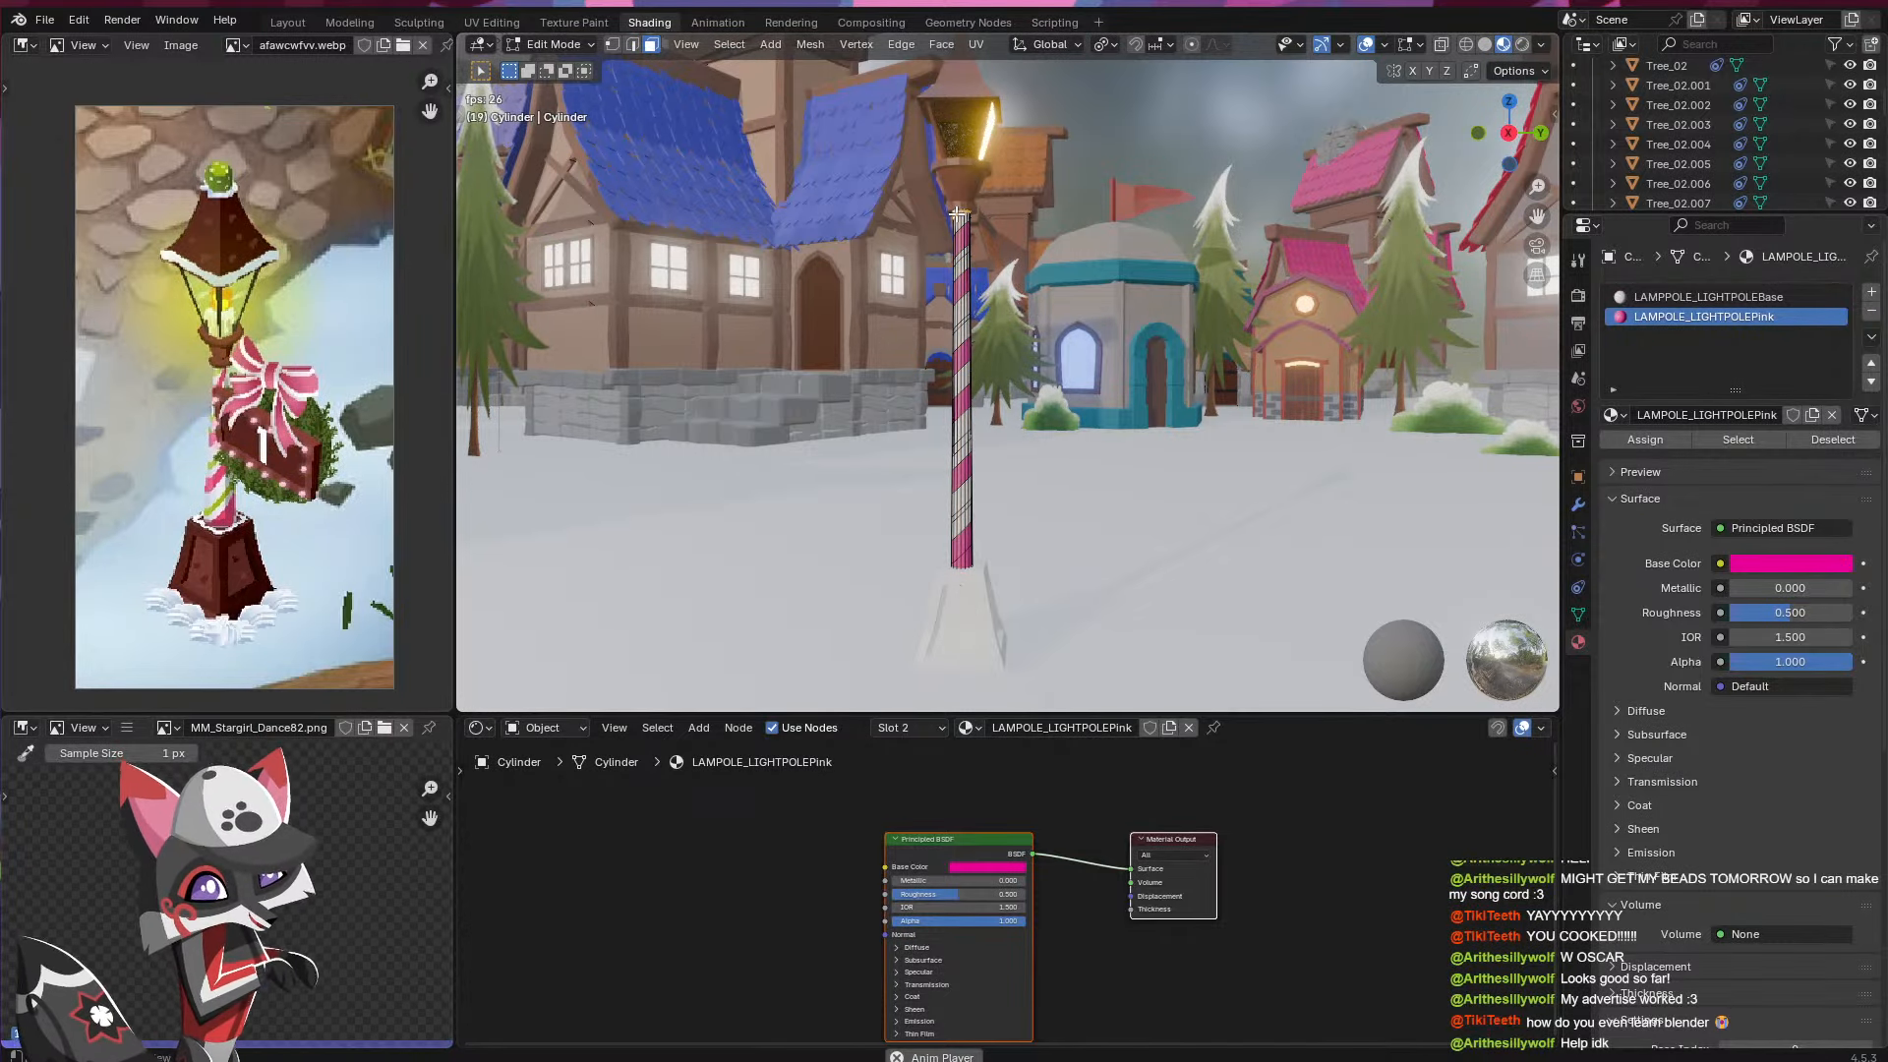
{"action": "left_click", "coordinate": [970, 328], "text": "alt"}
{"action": "left_click", "coordinate": [966, 319], "text": "alt"}
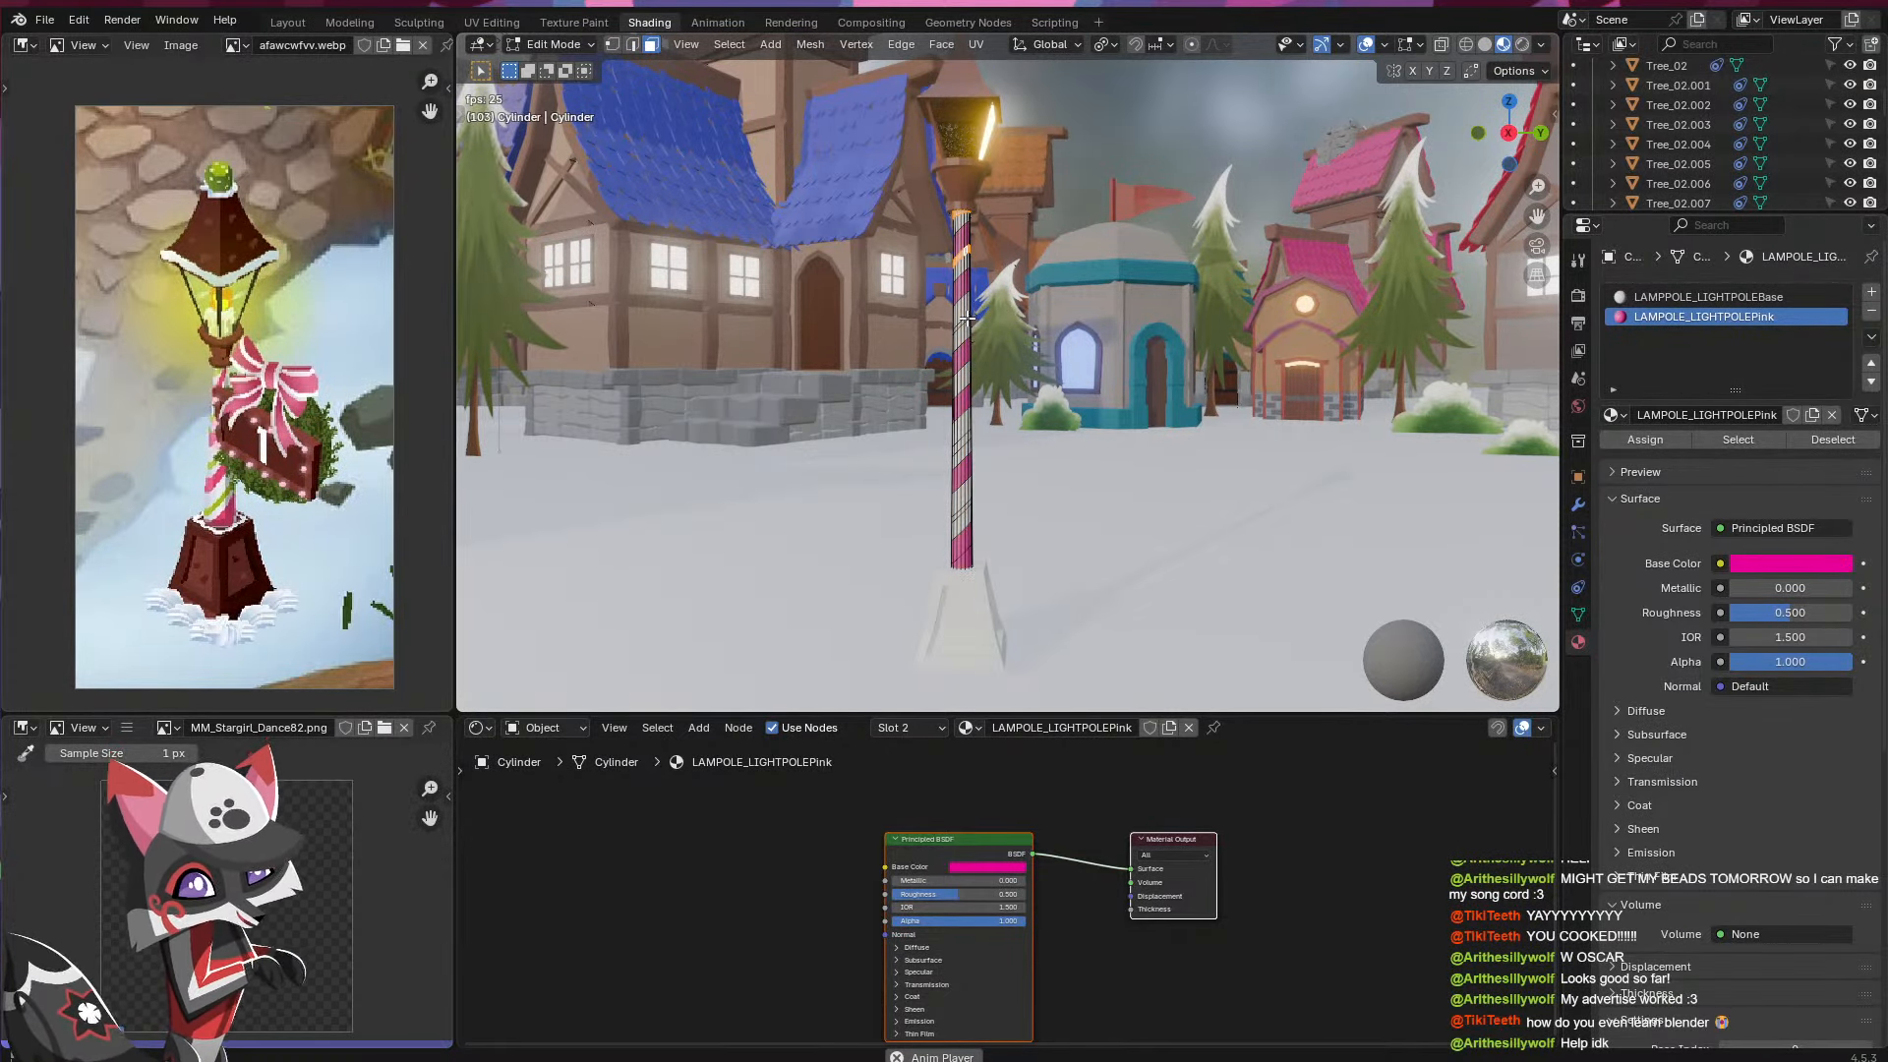
{"action": "left_click", "coordinate": [972, 512], "text": "alt"}
- Examine the striped pole in Object Mode with overlays hidden, viewing it against the surrounding village
{"action": "key", "text": "shift+alt+z"}
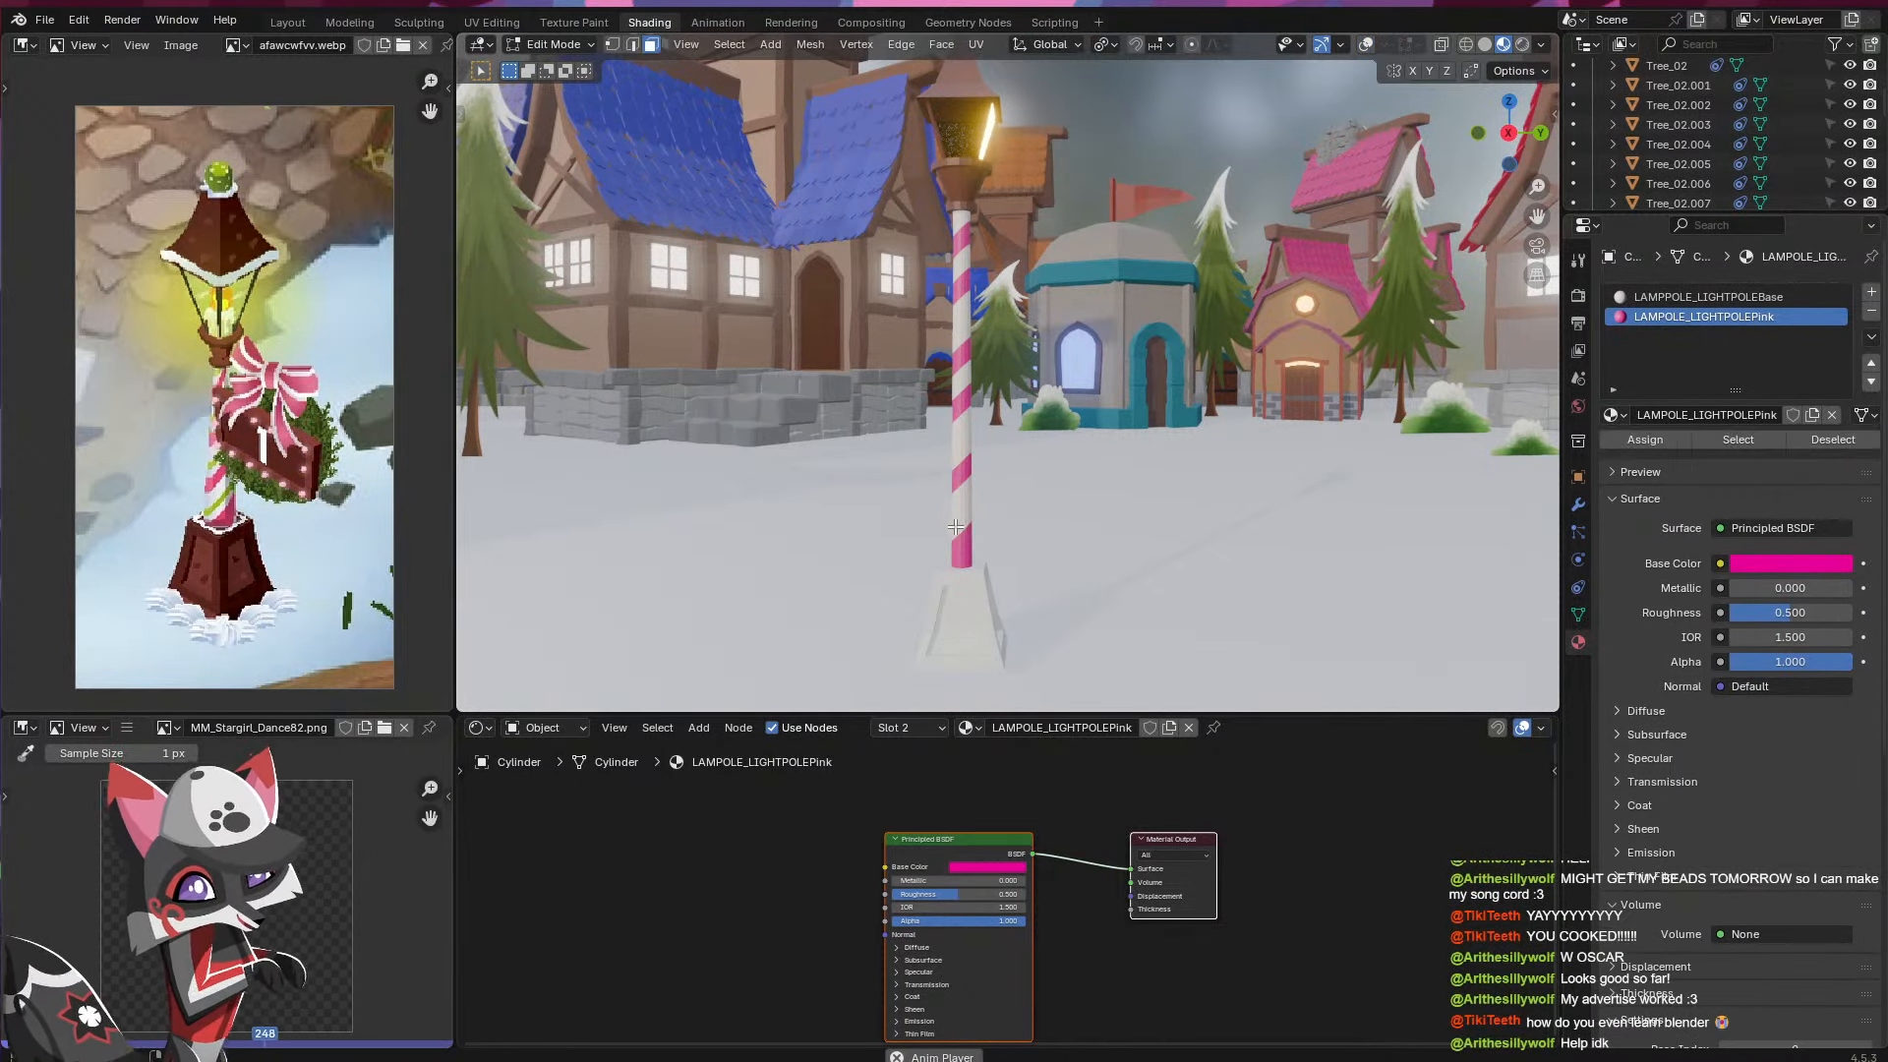
{"action": "key", "text": "Tab"}
{"action": "left_click", "coordinate": [963, 527]}
{"action": "left_click", "coordinate": [963, 527]}
{"action": "scroll", "coordinate": [1038, 475], "scroll_direction": "down", "scroll_amount": 6}
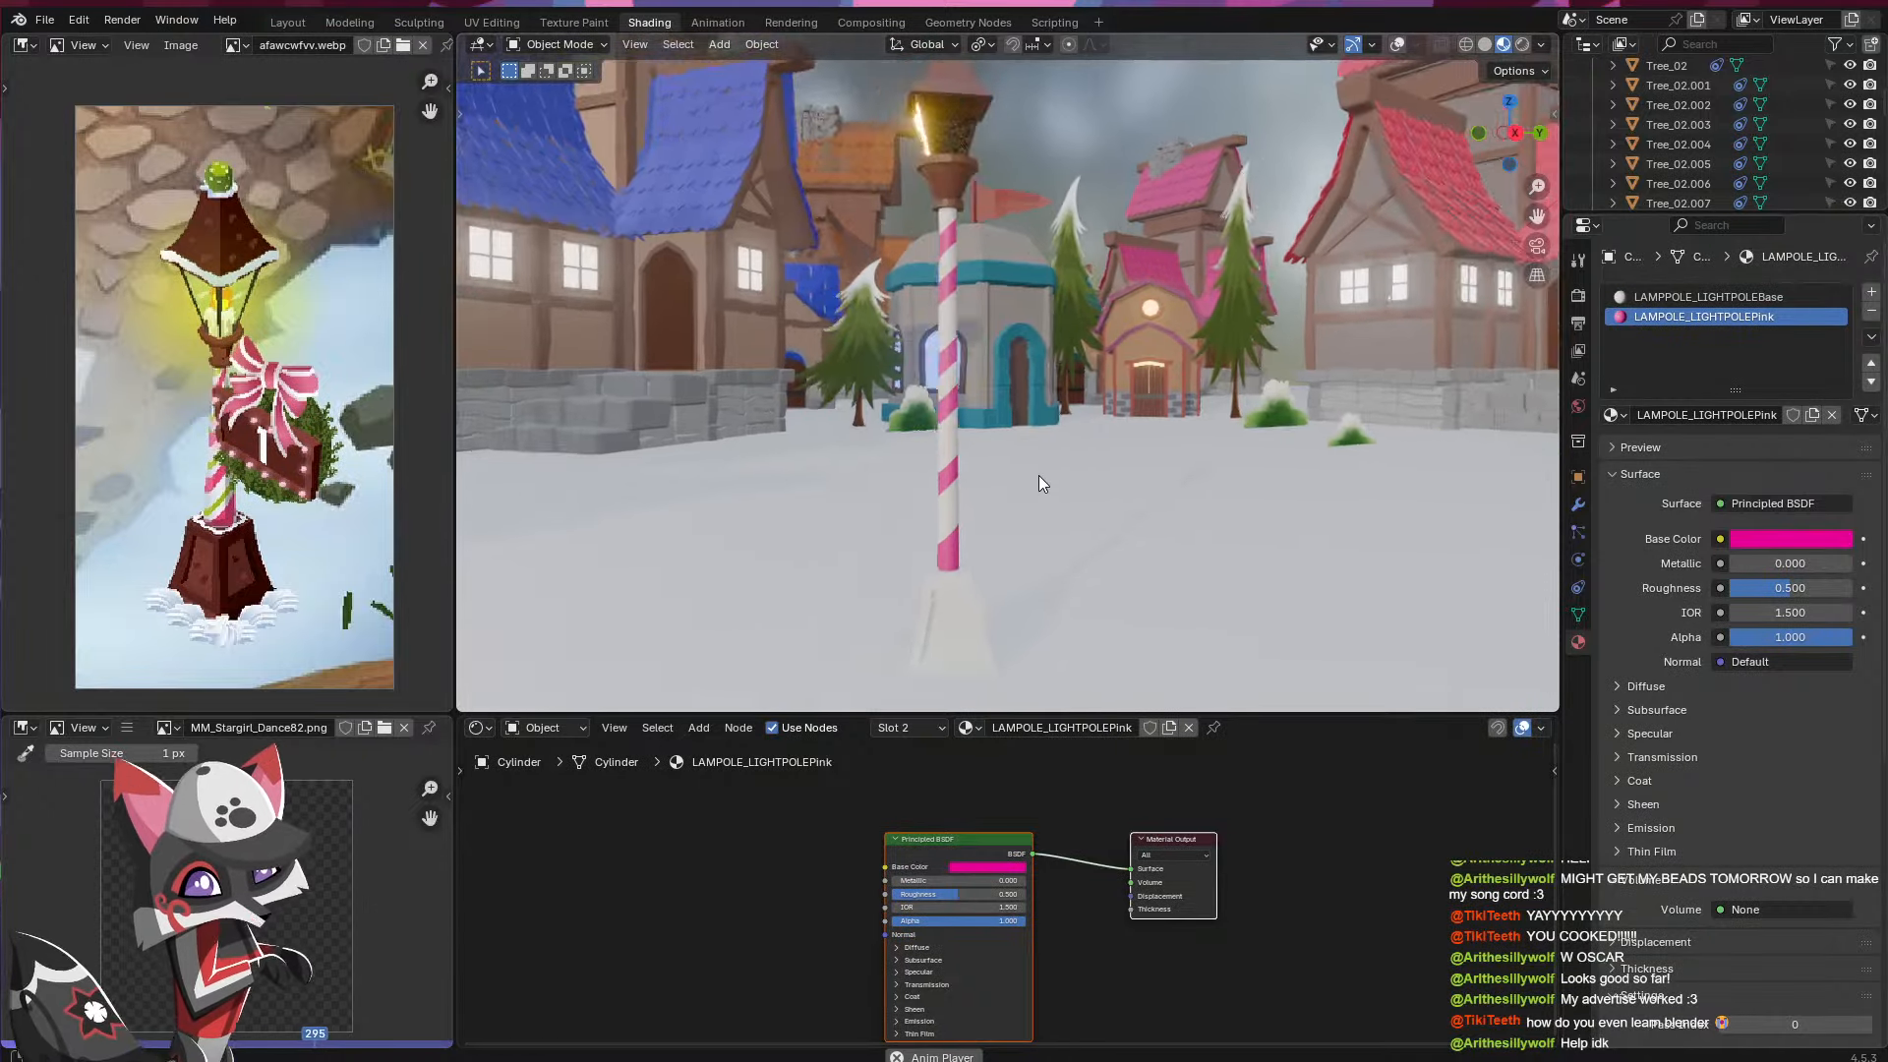
{"action": "middle_click_drag", "start_coordinate": [1001, 316], "coordinate": [1089, 368]}
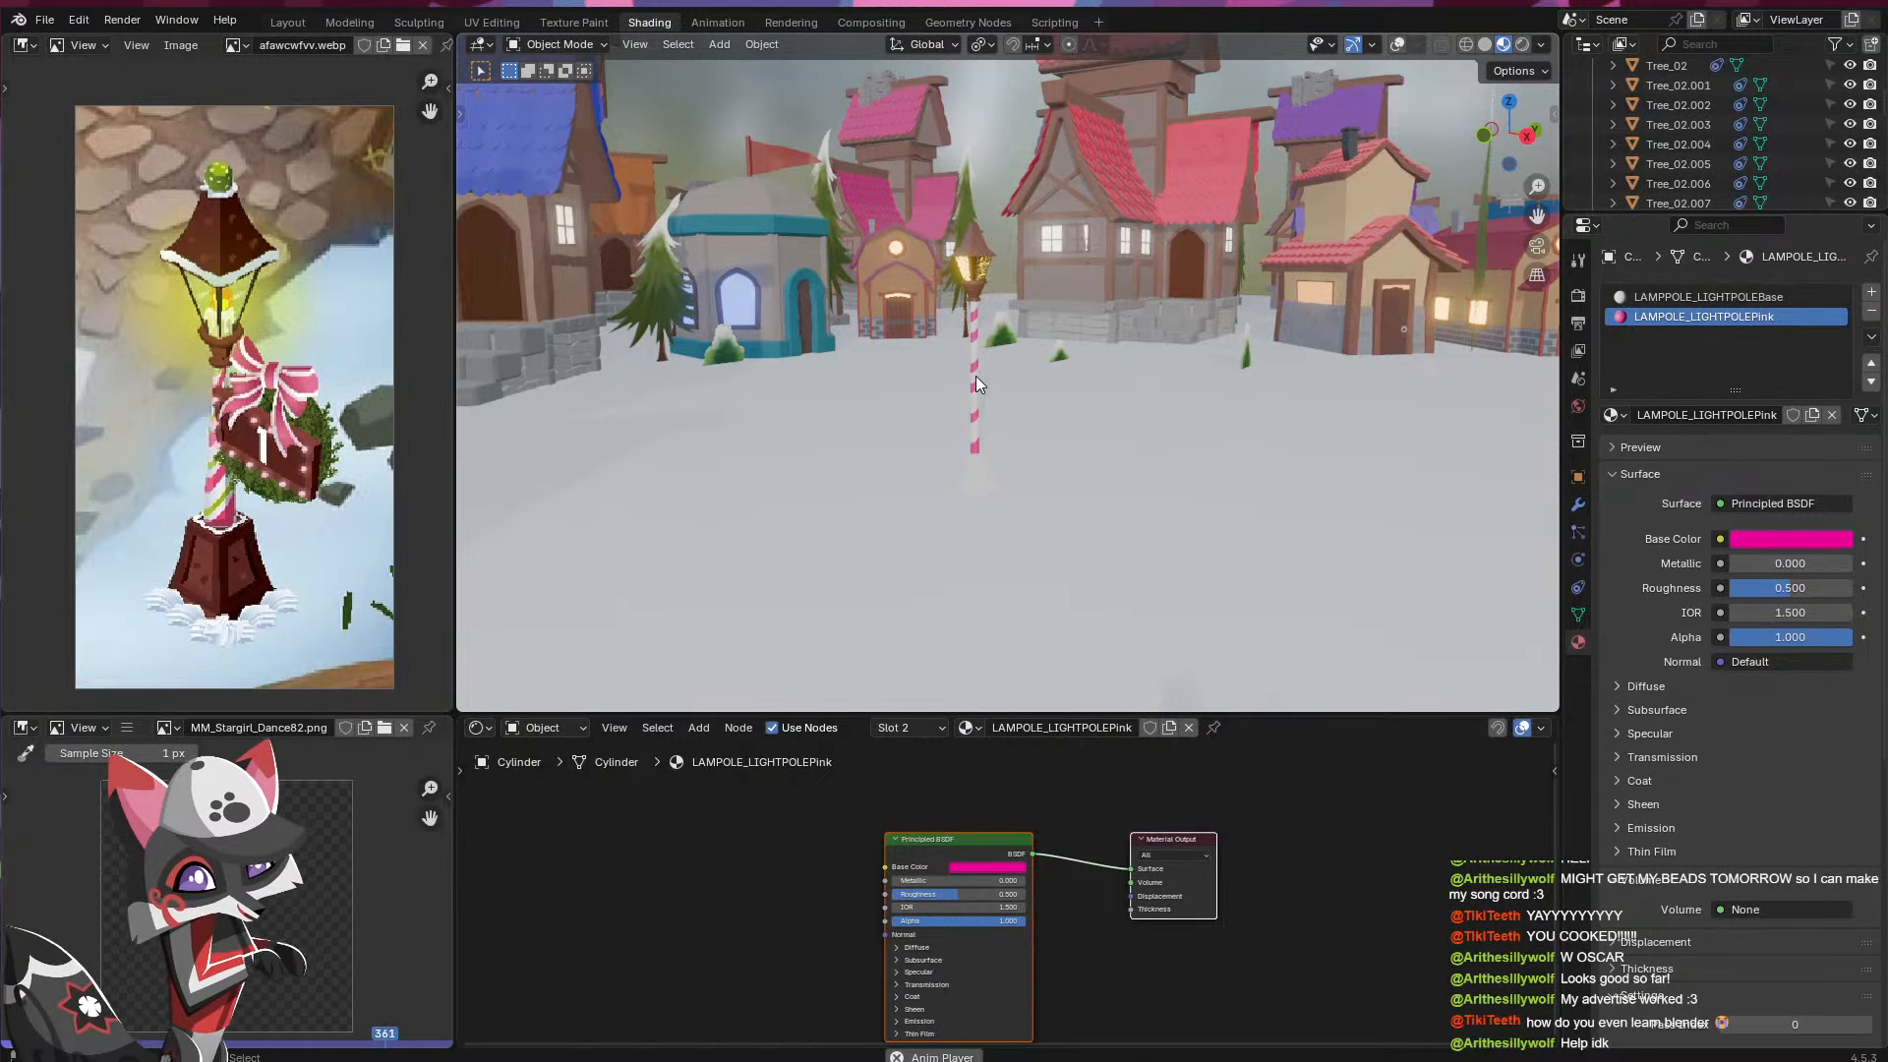
{"action": "middle_click_drag", "start_coordinate": [975, 375], "coordinate": [910, 371]}
{"action": "scroll", "coordinate": [911, 372], "scroll_direction": "up", "scroll_amount": 3}
- Reopen the pole in Edit Mode with overlays shown and add the remaining narrow loops on its lower white stripes to the selection
{"action": "left_click", "coordinate": [942, 361]}
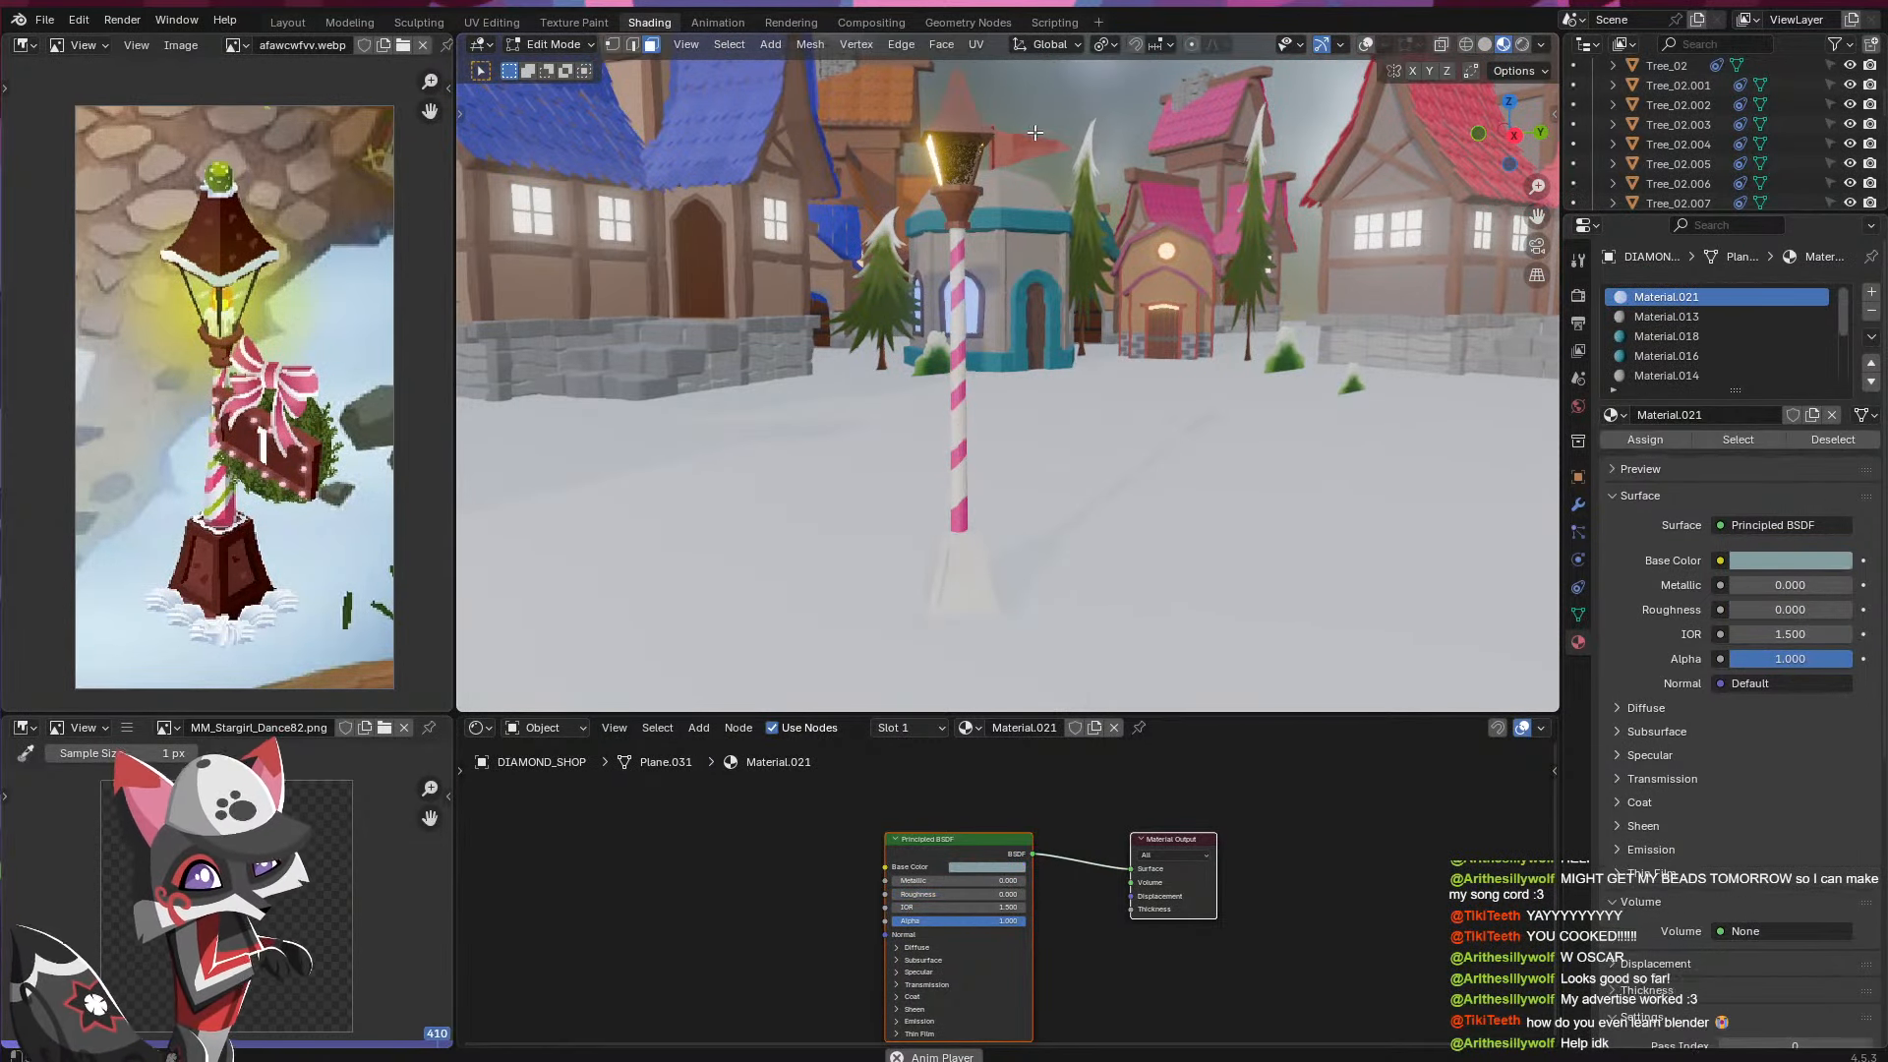
{"action": "key", "text": "Tab"}
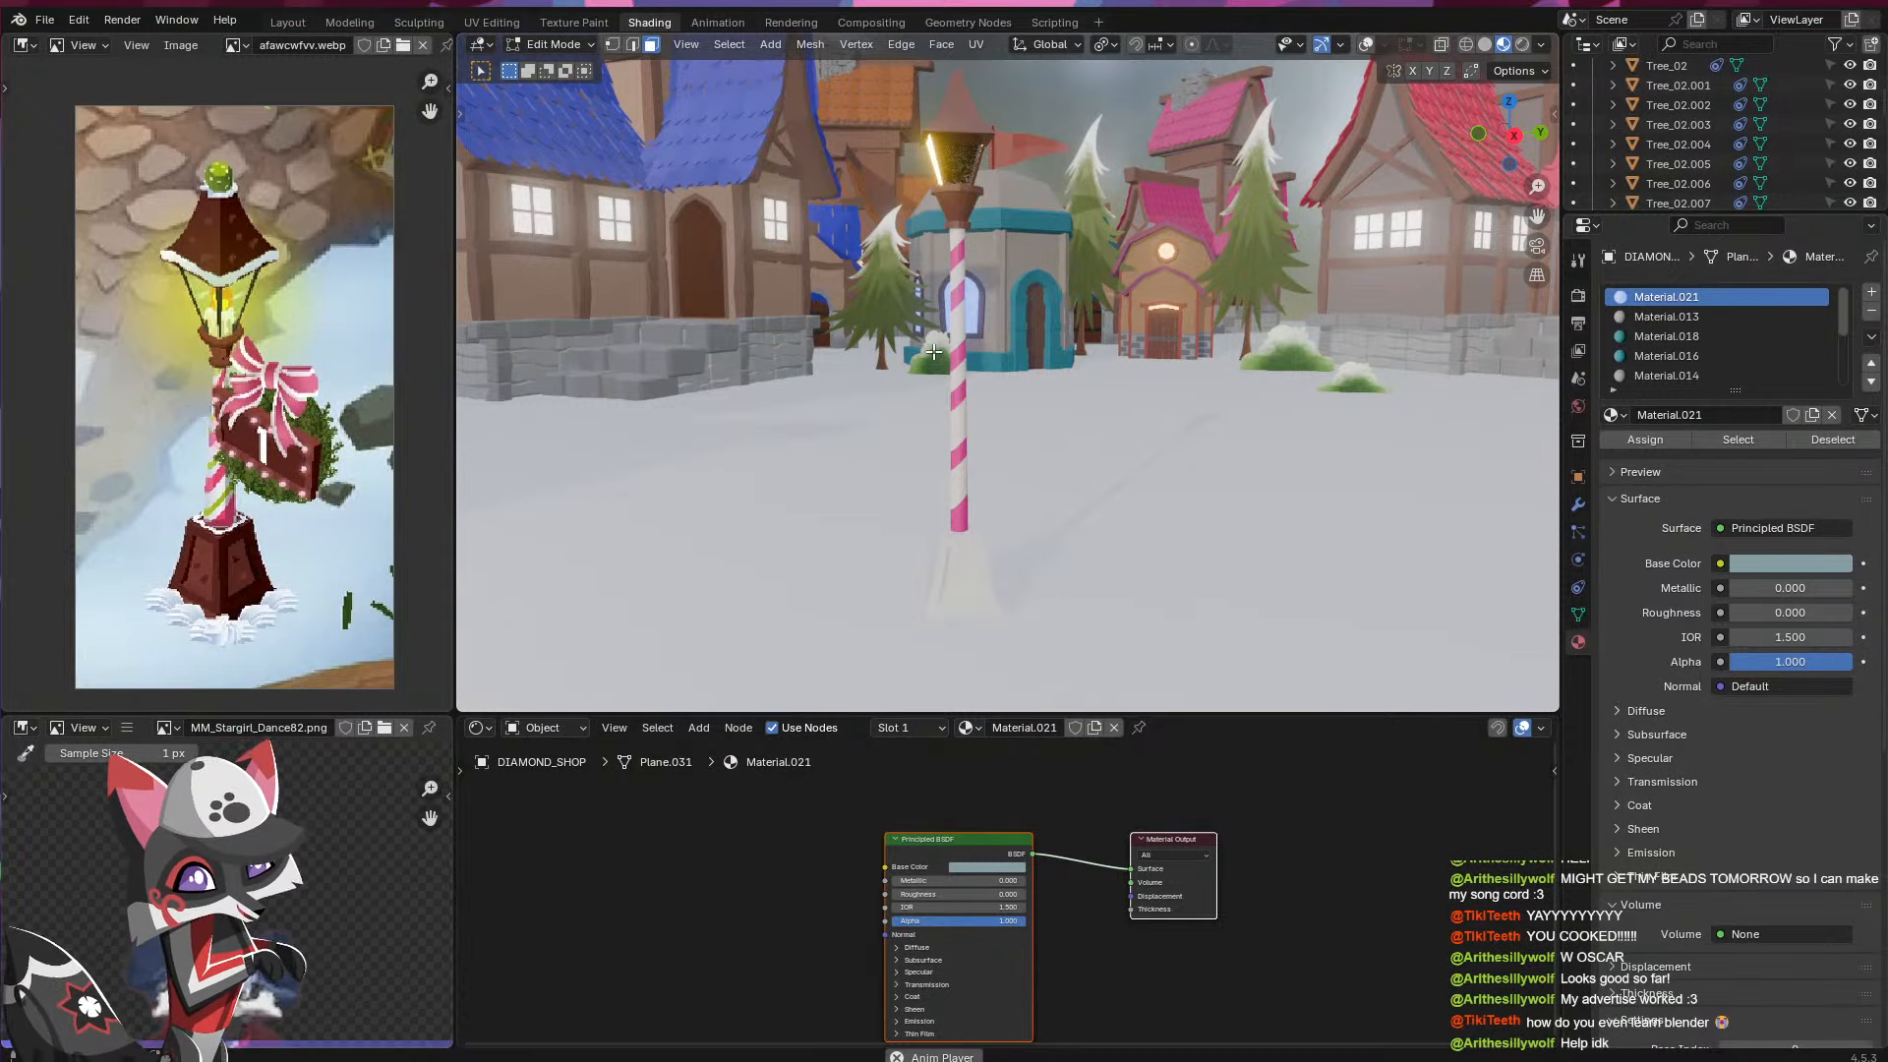
{"action": "key", "text": "Tab"}
{"action": "left_click", "coordinate": [955, 351]}
{"action": "key", "text": "Tab"}
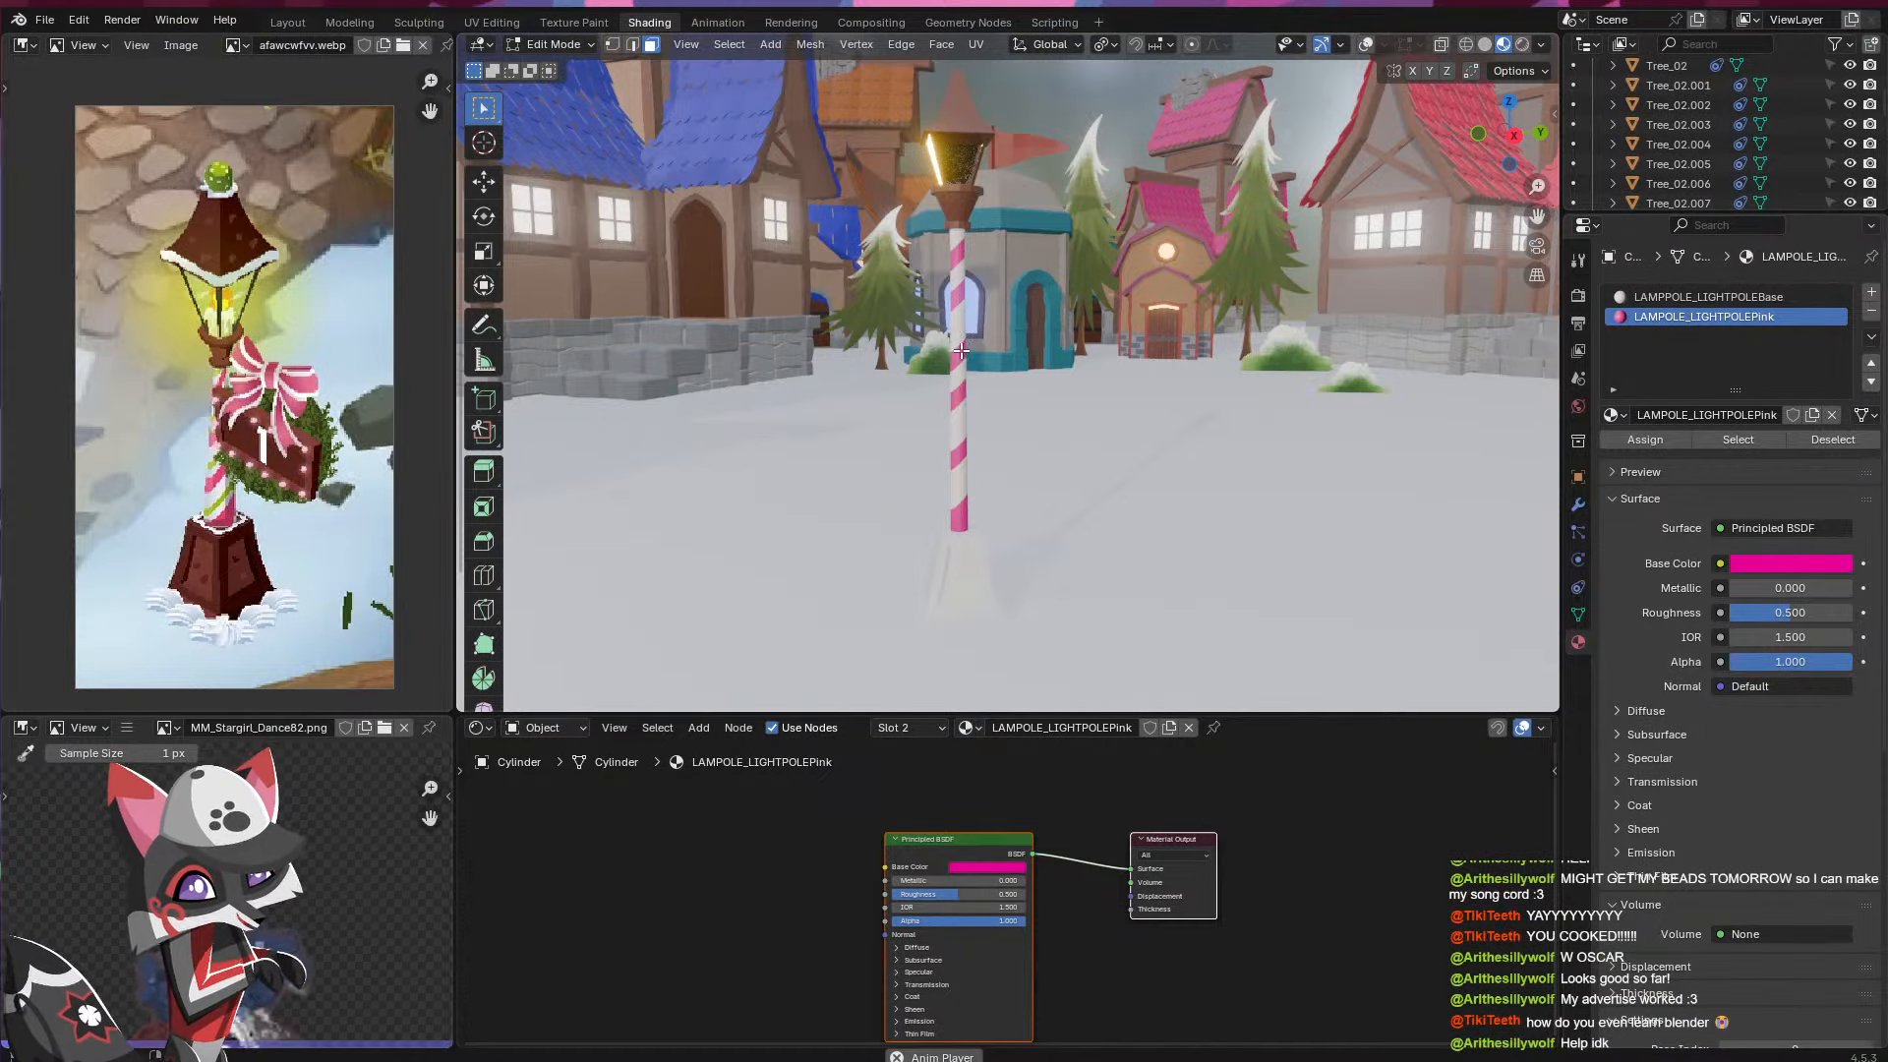
{"action": "left_click", "coordinate": [1370, 45]}
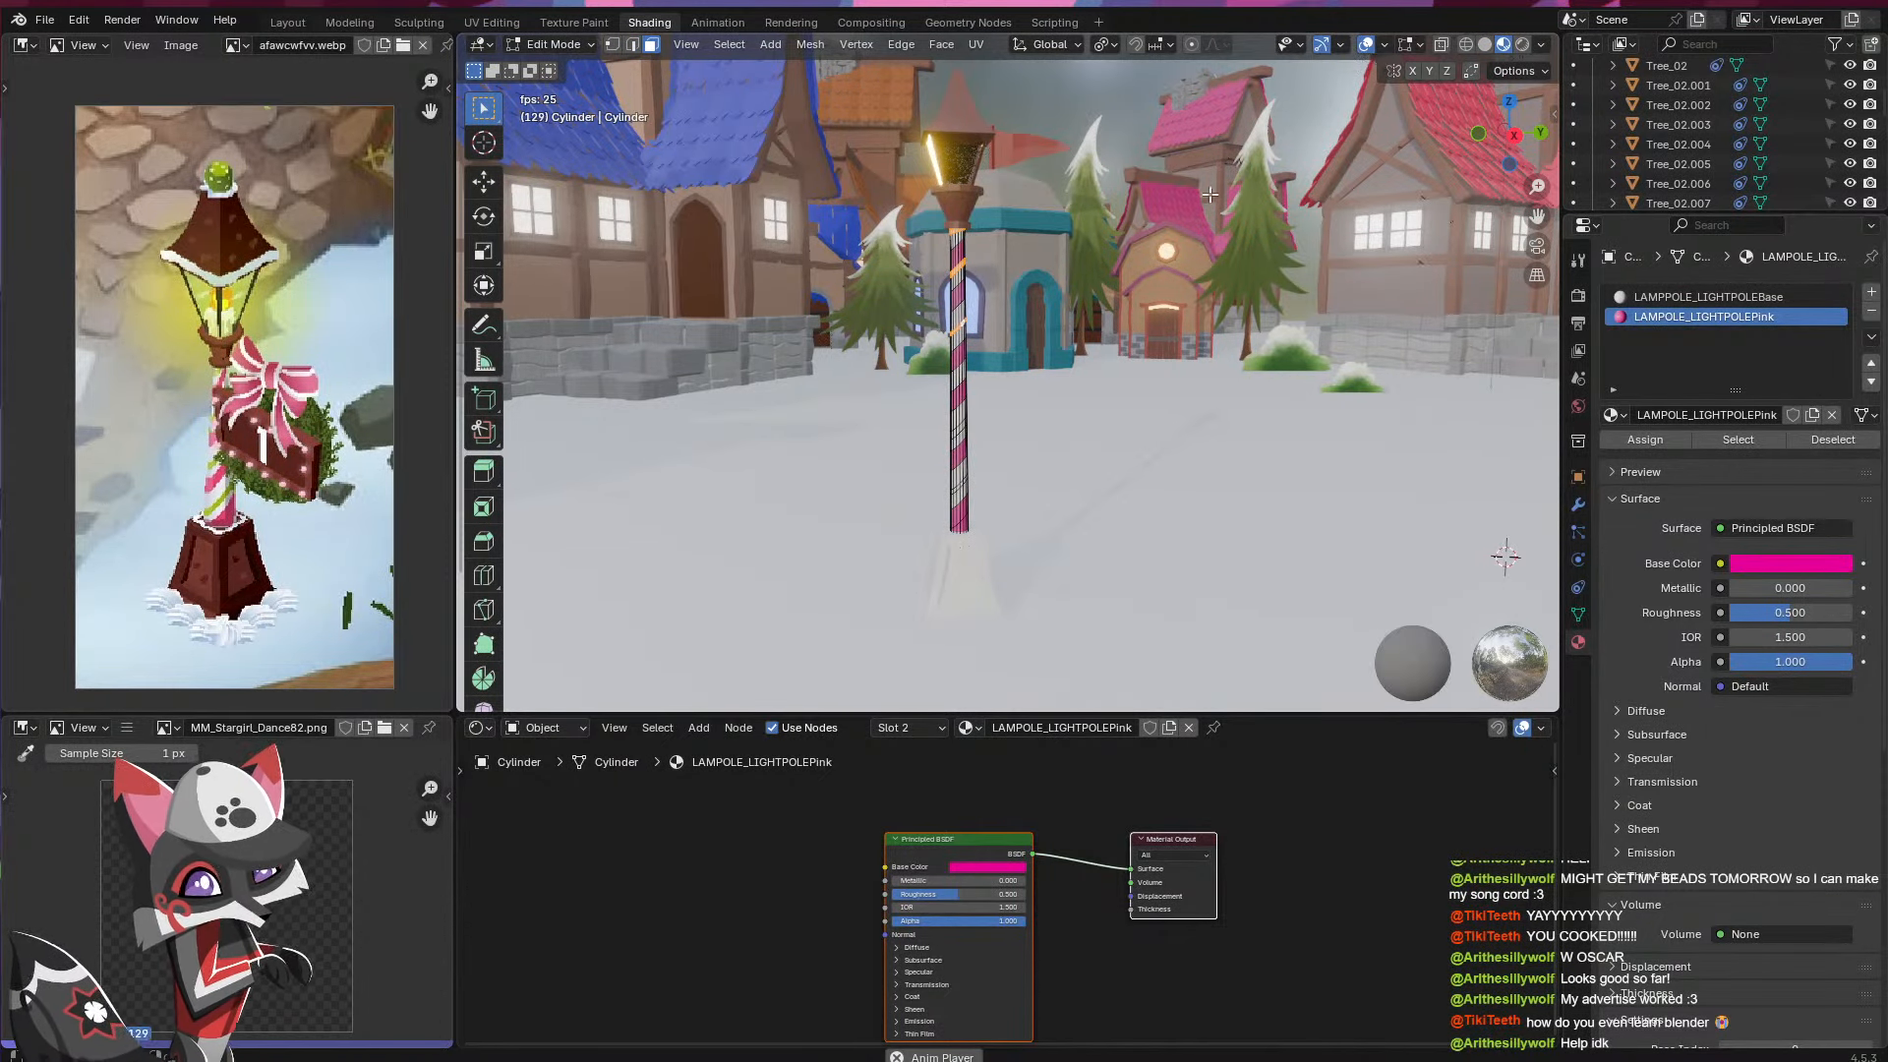
{"action": "scroll", "coordinate": [930, 462], "scroll_direction": "up", "scroll_amount": 2}
{"action": "left_click", "coordinate": [930, 460], "text": "shift"}
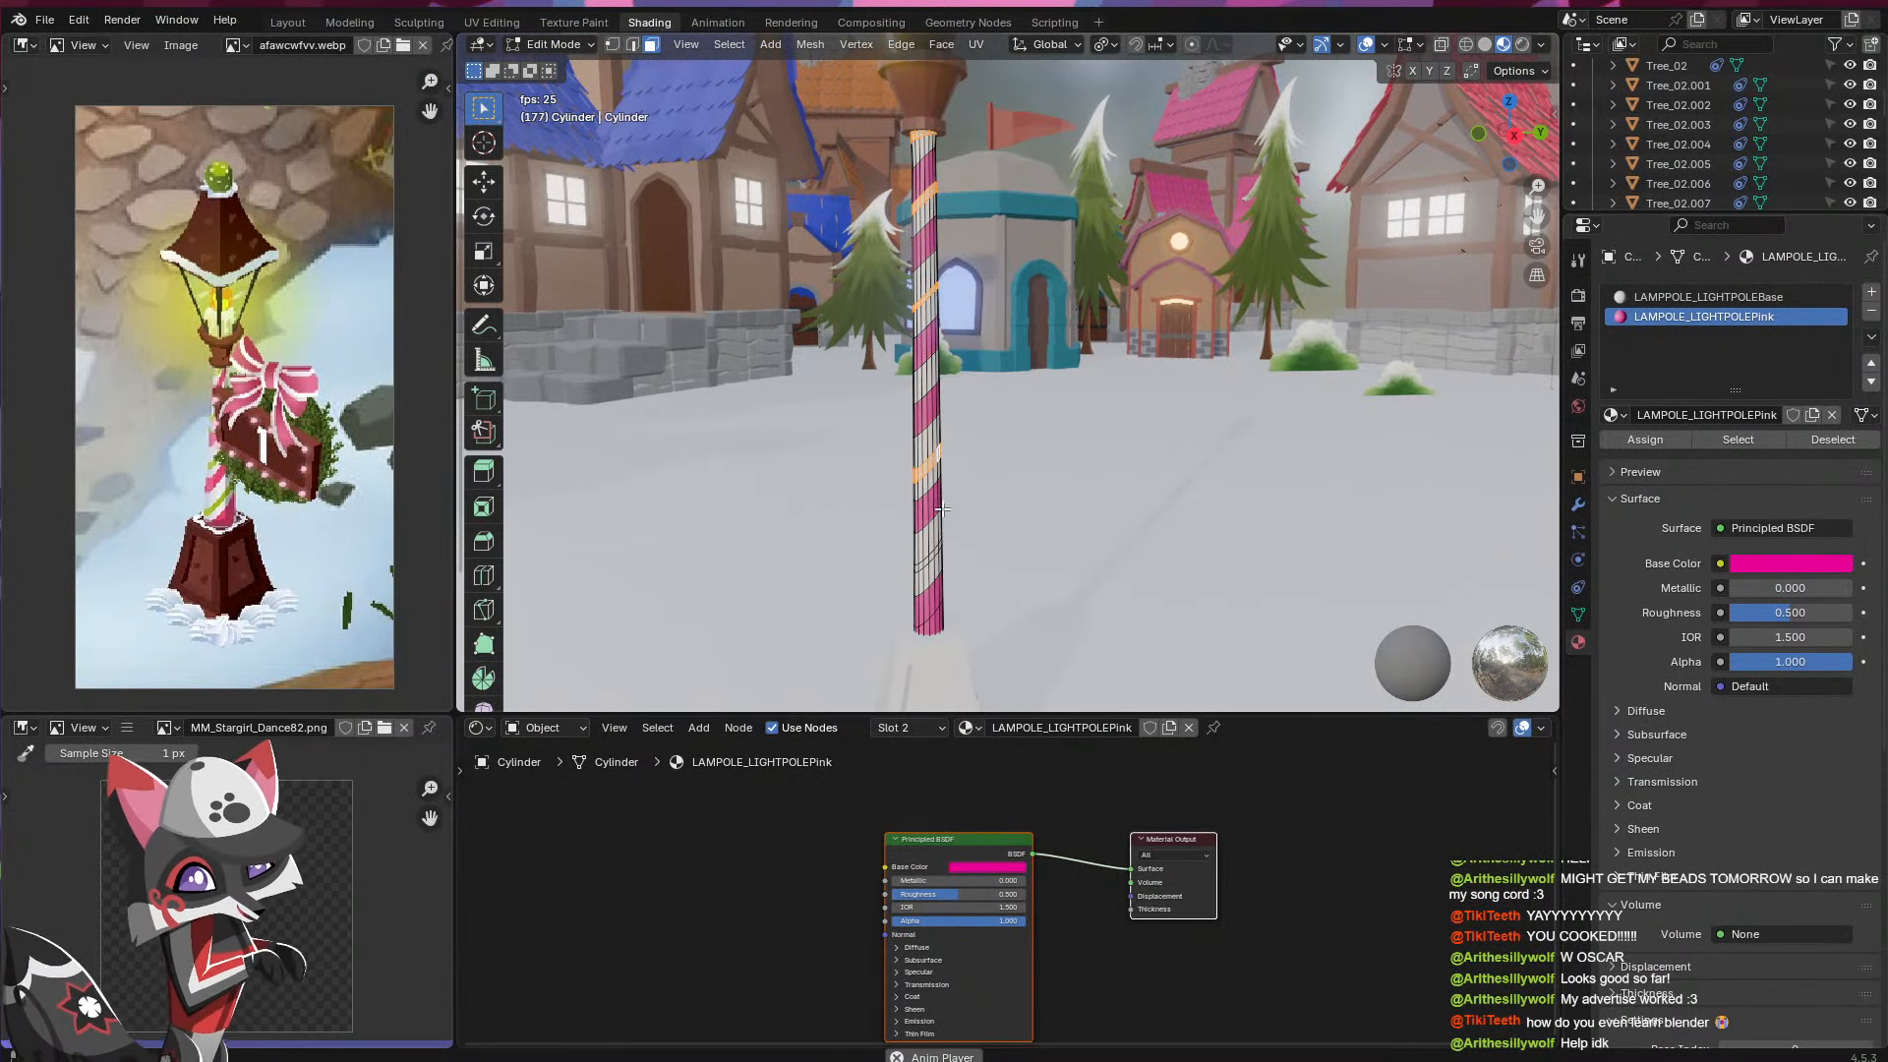
{"action": "left_click", "coordinate": [939, 556], "text": "shift"}
{"action": "middle_click_drag", "start_coordinate": [977, 623], "coordinate": [966, 618]}
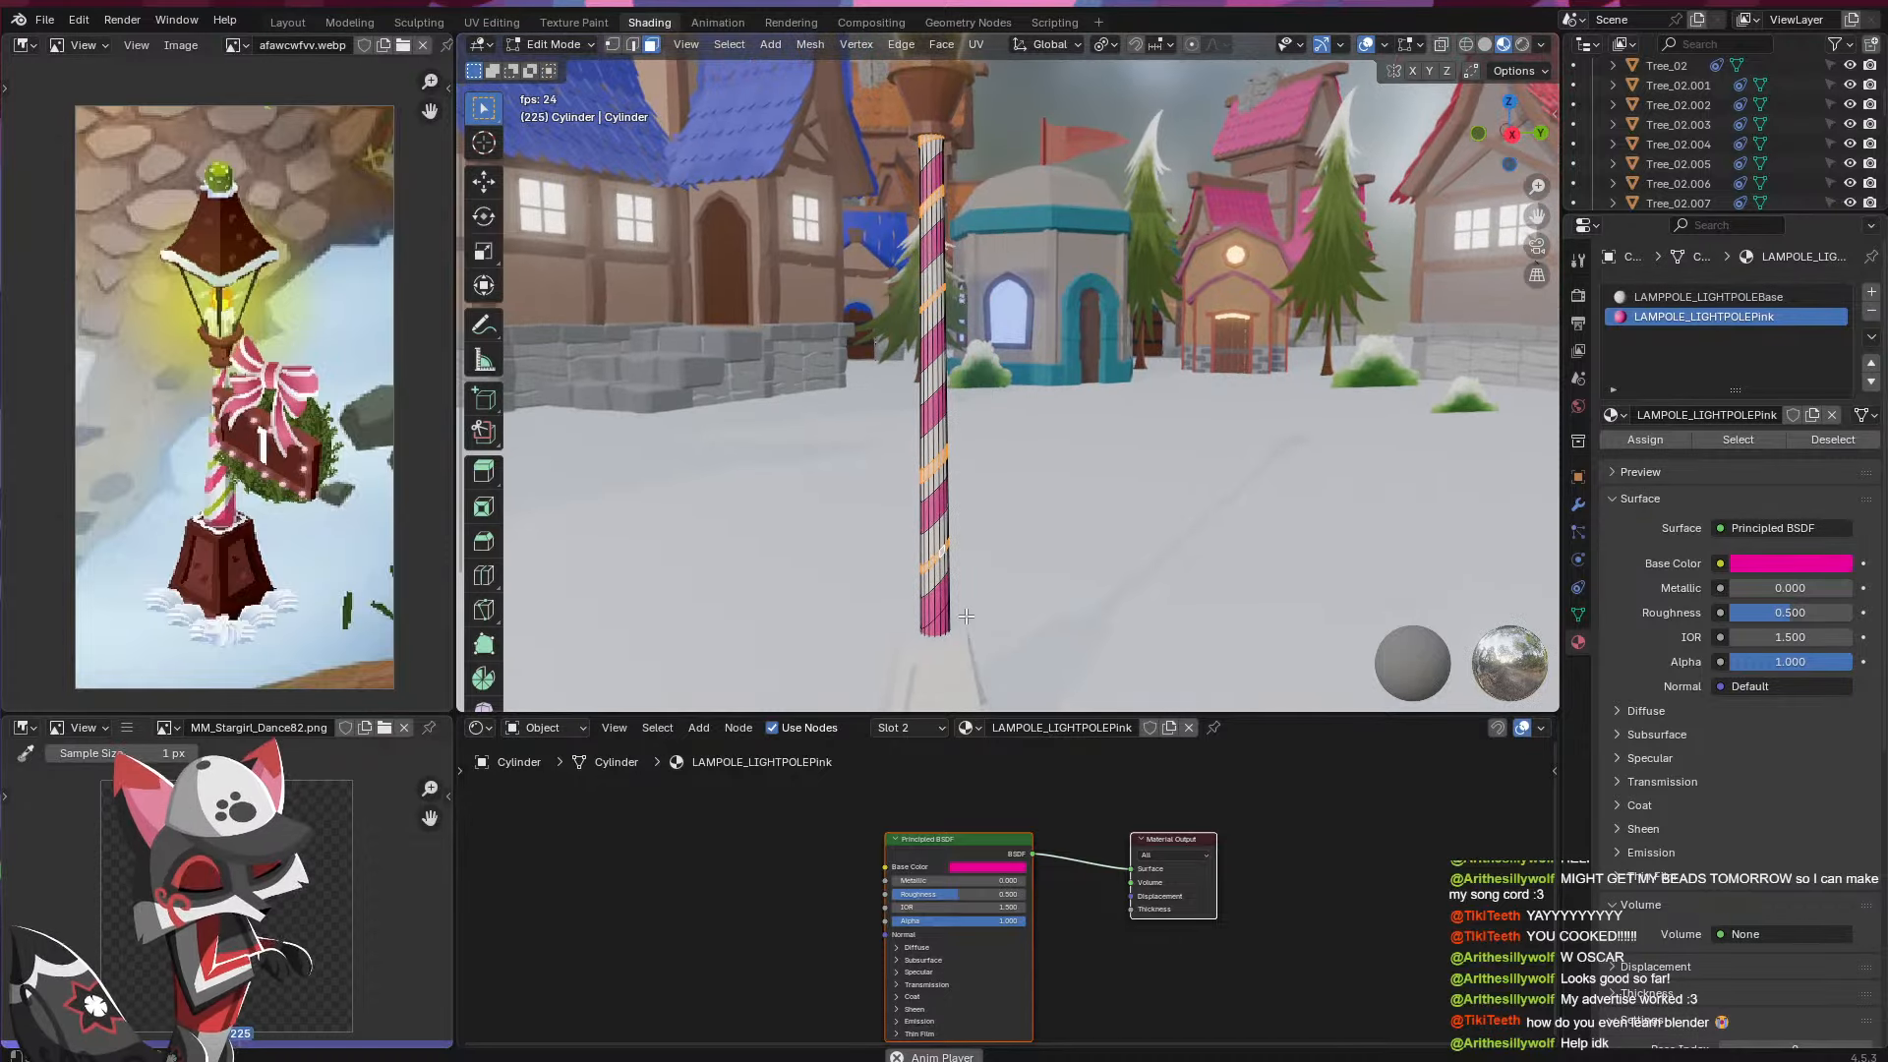
- Duplicate the pink material, restore LAMPOLE_LIGHTPOLEPink to the second slot and put the copy in a new third slot
{"action": "left_click", "coordinate": [1809, 413]}
{"action": "left_click", "coordinate": [1612, 414]}
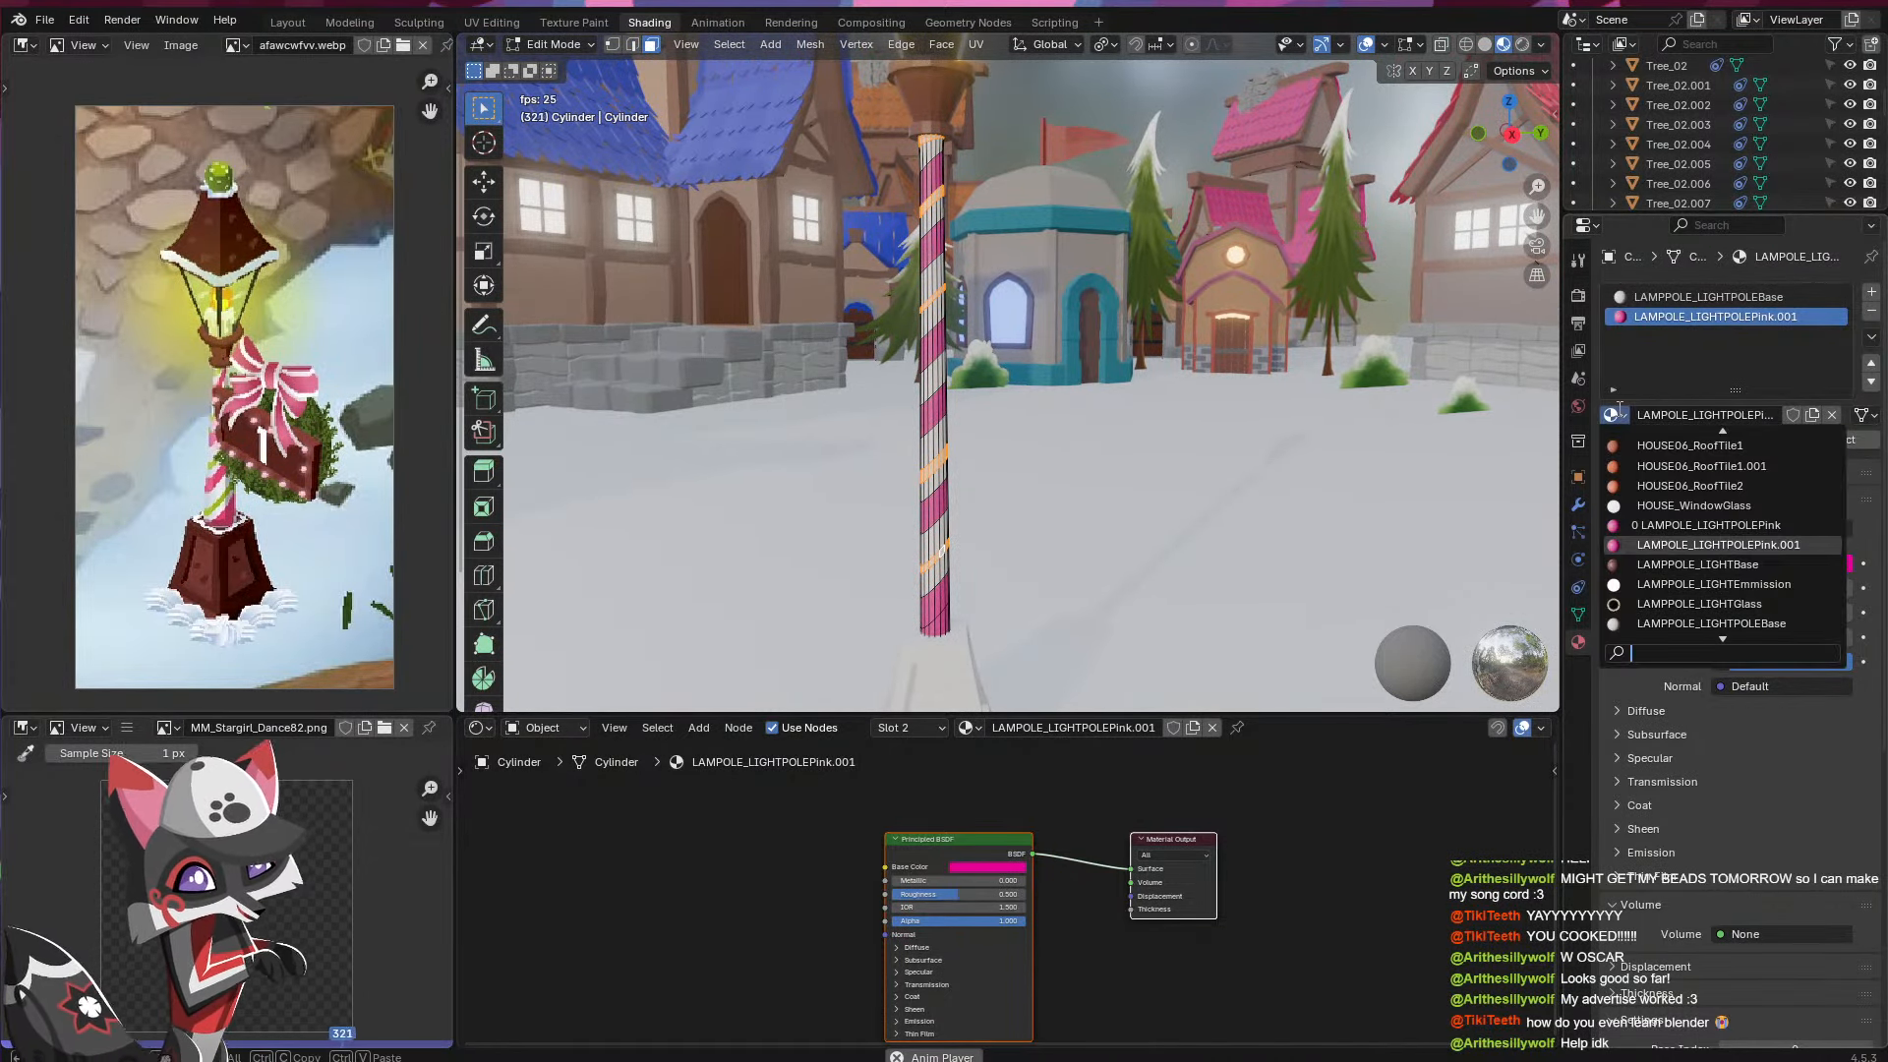
{"action": "left_click", "coordinate": [1660, 528]}
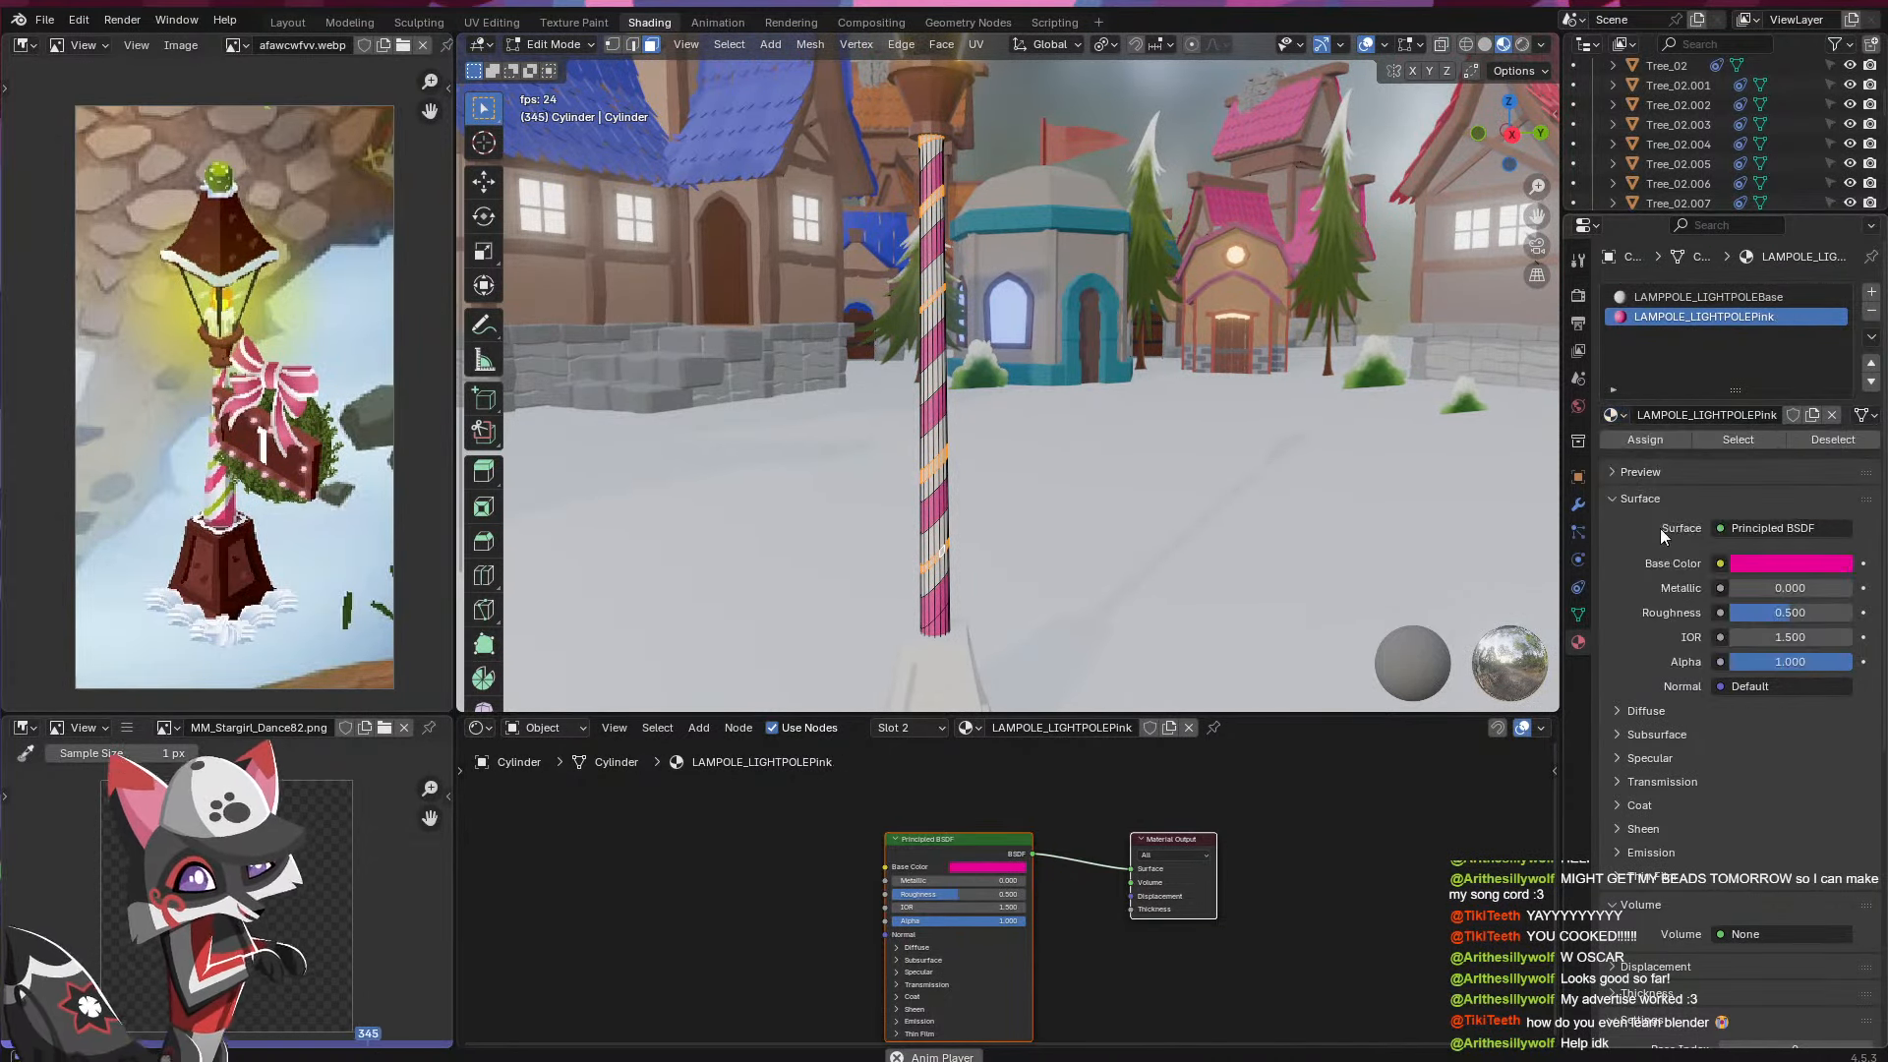
{"action": "left_click", "coordinate": [1871, 292]}
{"action": "left_click", "coordinate": [1613, 414]}
{"action": "scroll", "coordinate": [1668, 547], "scroll_direction": "down", "scroll_amount": 10}
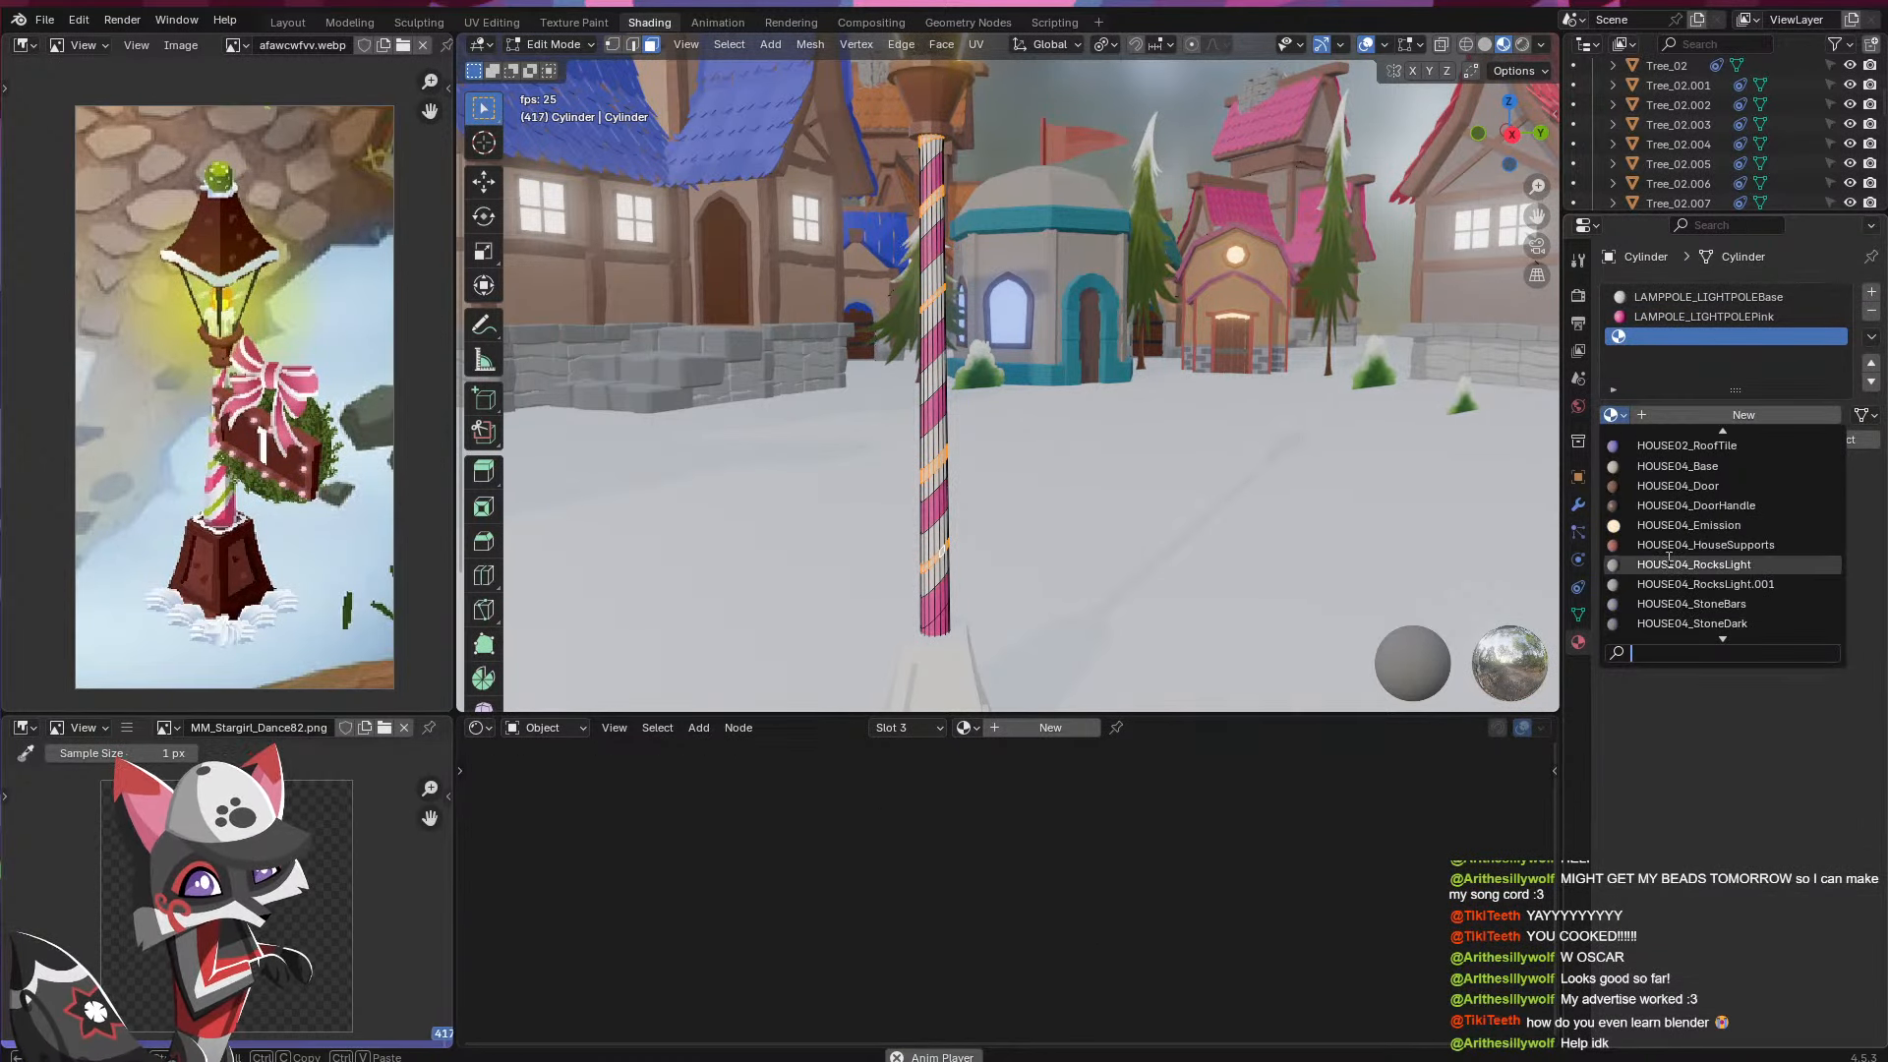
{"action": "left_click", "coordinate": [1721, 486]}
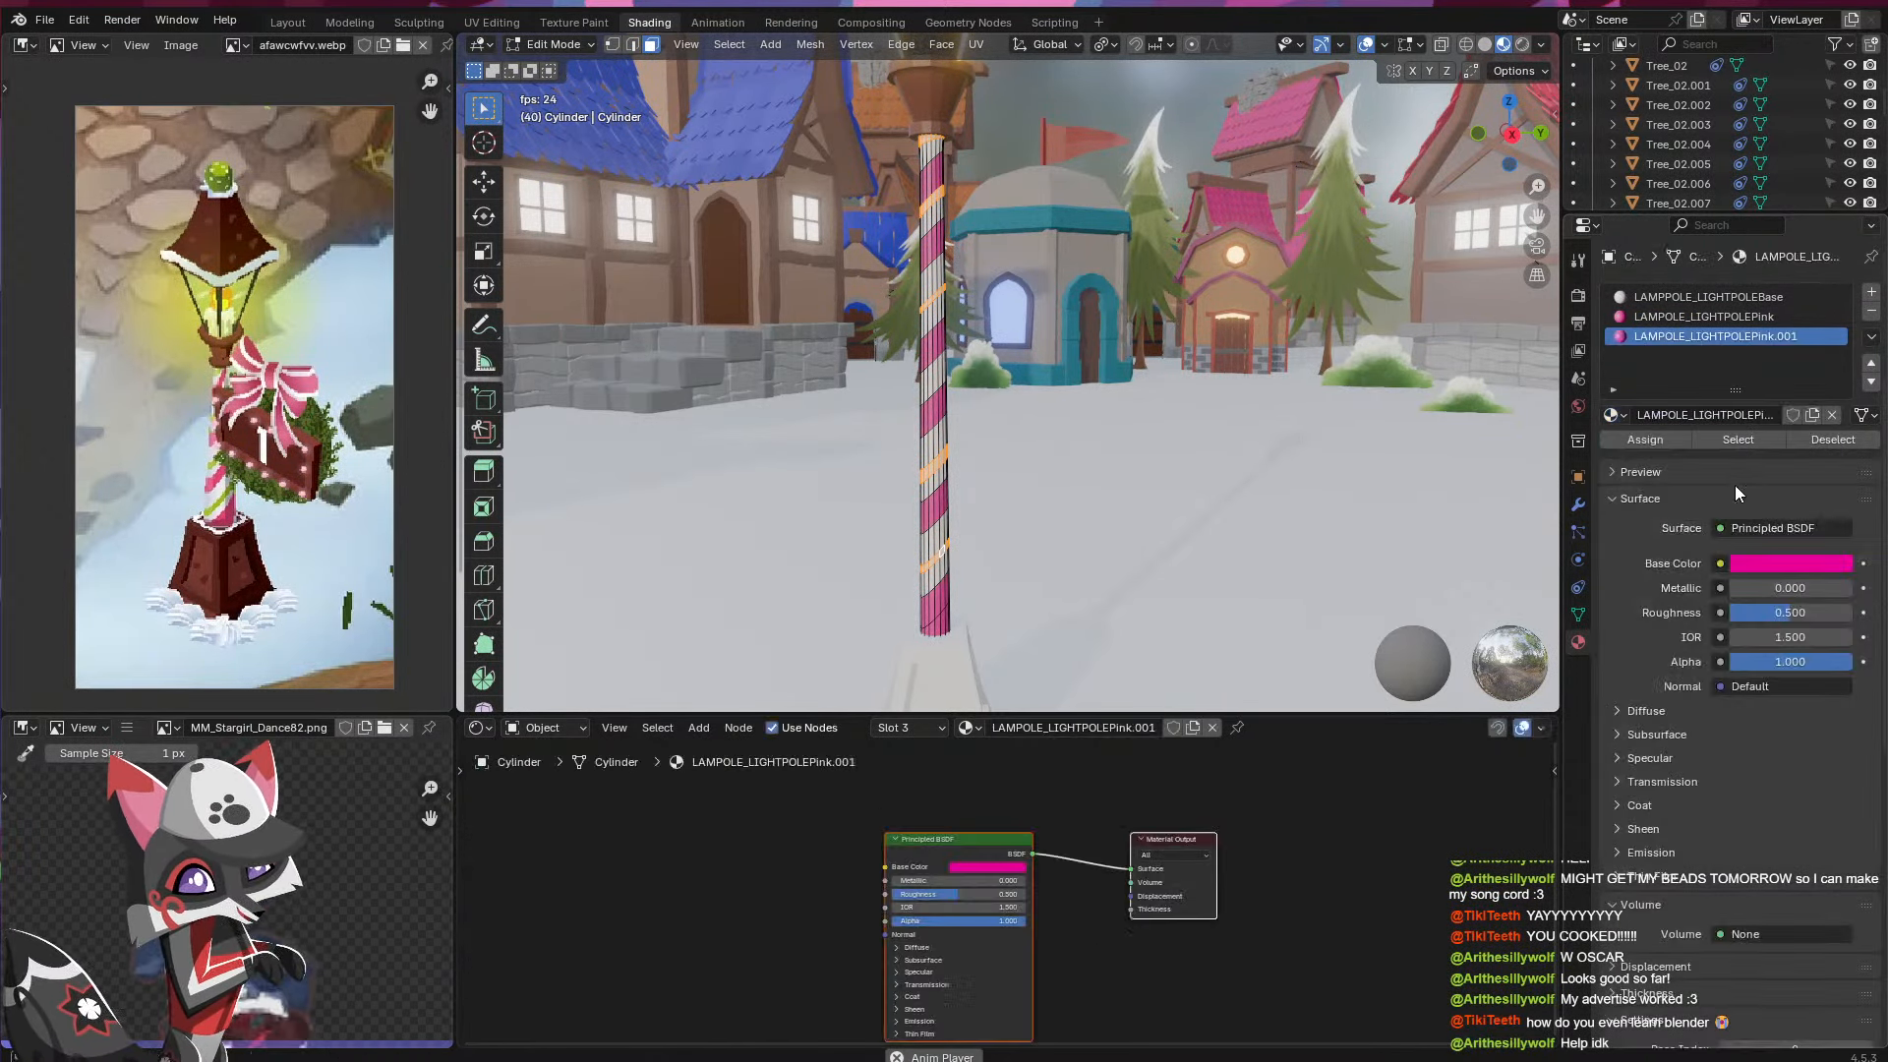
- Rename the copied material in the third slot to LAMPOLE_LIGHTPOLEGreen
{"action": "left_click", "coordinate": [1728, 414]}
{"action": "left_click", "coordinate": [1728, 417]}
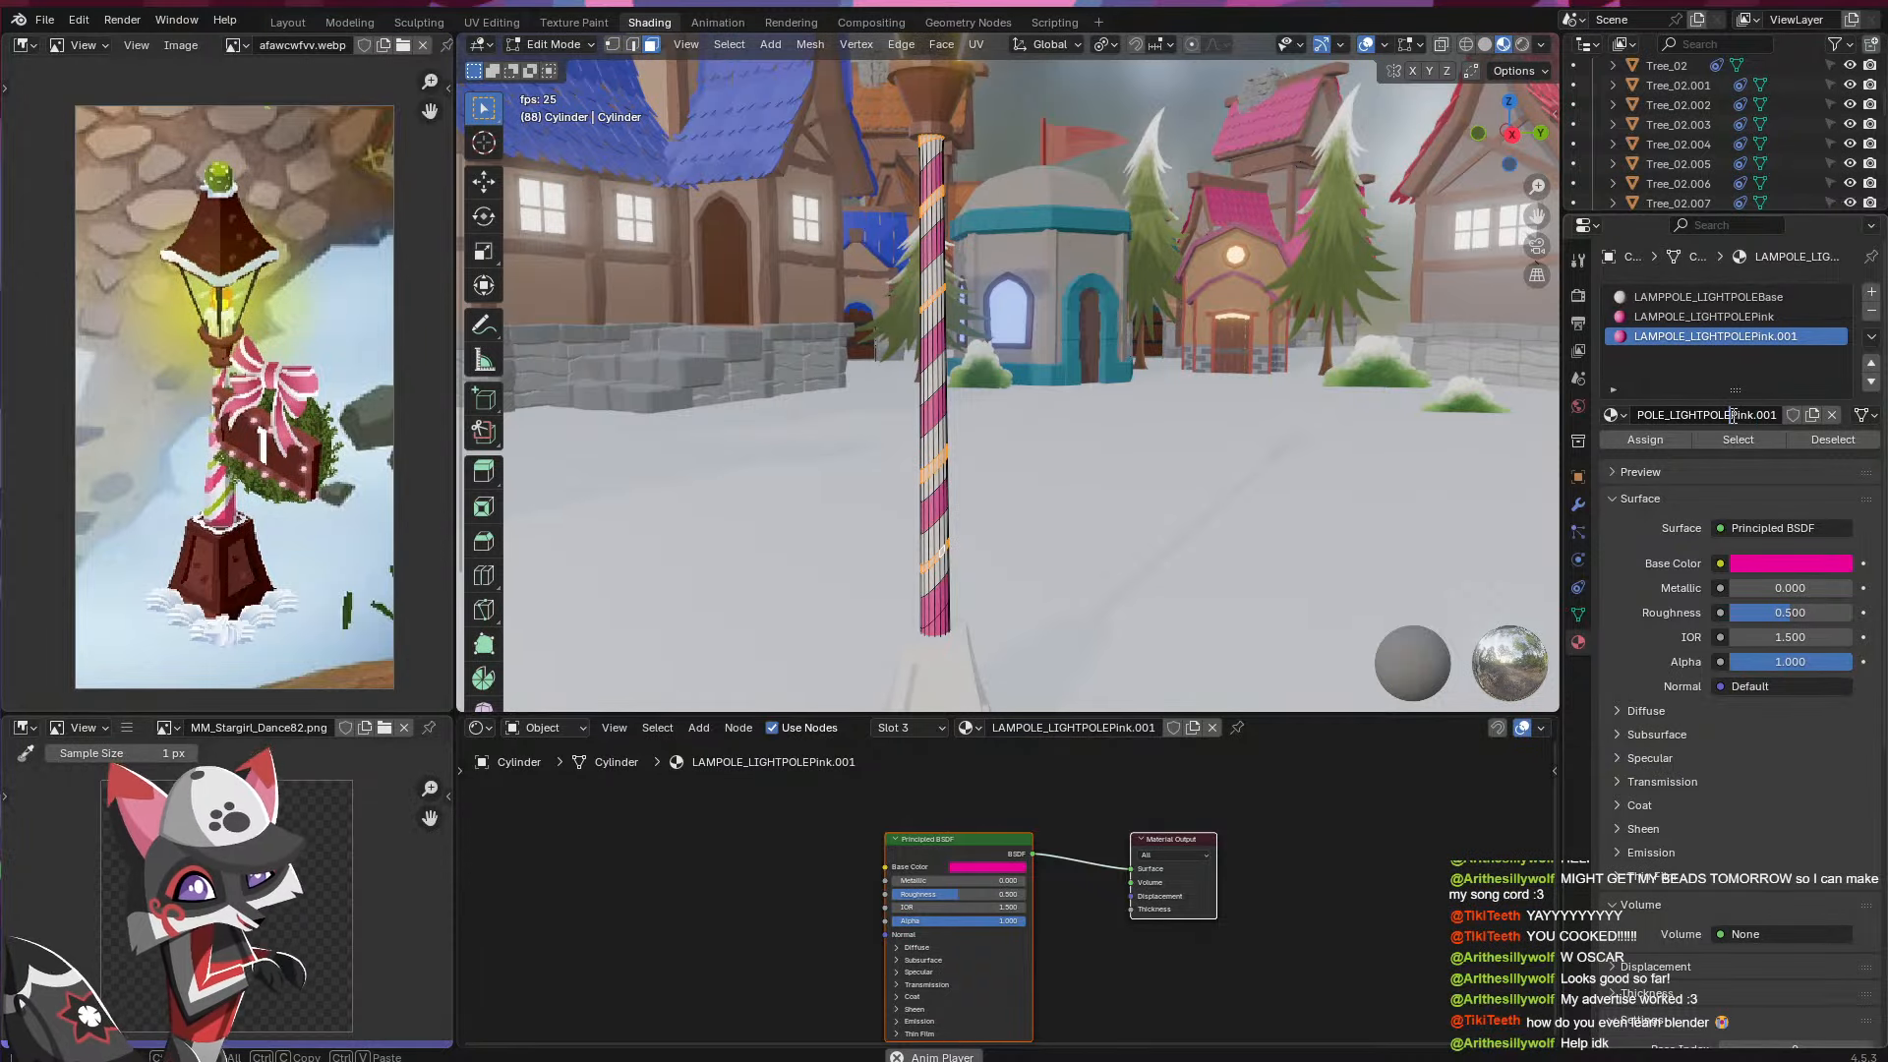
{"action": "key", "text": "BackSpace"}
{"action": "key", "text": "BackSpace"}
{"action": "key", "text": "BackSpace"}
{"action": "key", "text": "BackSpace"}
{"action": "key", "text": "BackSpace"}
{"action": "key", "text": "BackSpace"}
{"action": "key", "text": "BackSpace"}
{"action": "key", "text": "BackSpace"}
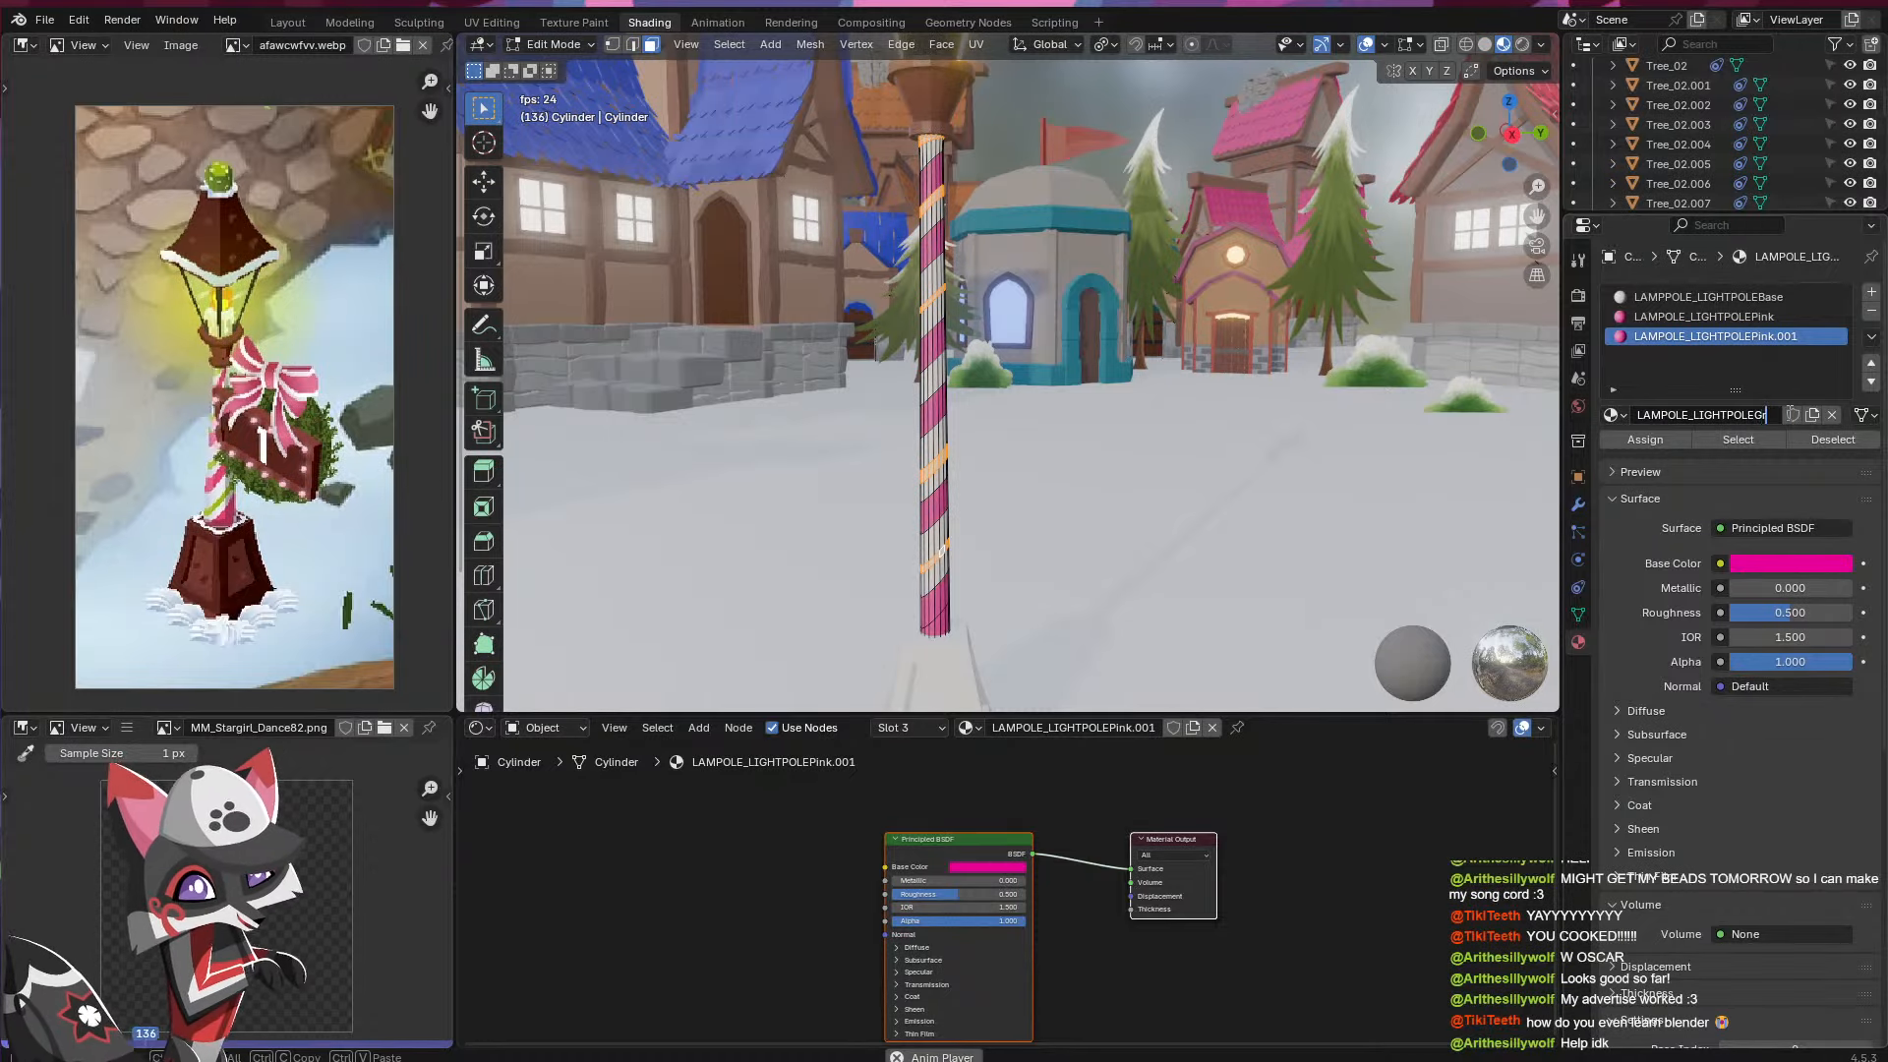
{"action": "type", "text": "Green"}
{"action": "key", "text": "Return"}
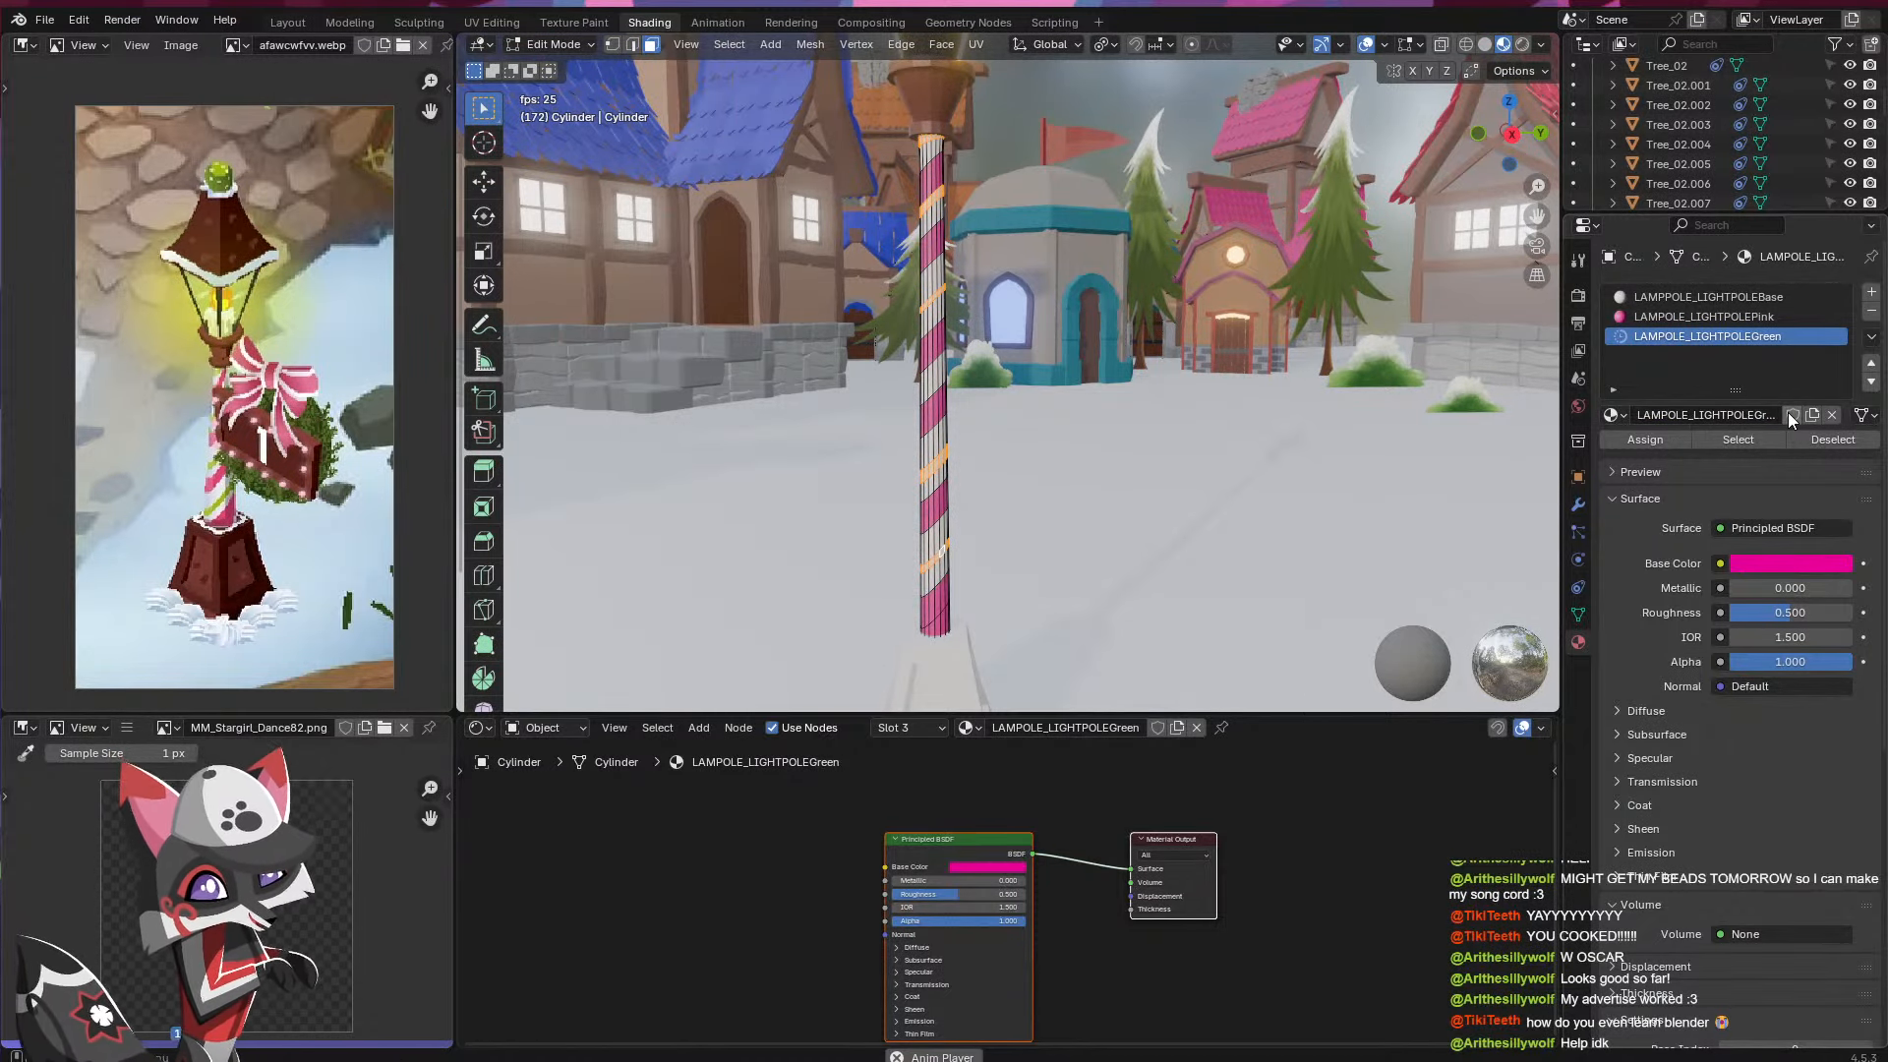
- Set the green material's Base Color to bright green (#10E700), assign it to the selected narrow loops and return to Object Mode
{"action": "left_click", "coordinate": [1796, 559]}
{"action": "left_click_drag", "start_coordinate": [1740, 336], "coordinate": [1674, 285]}
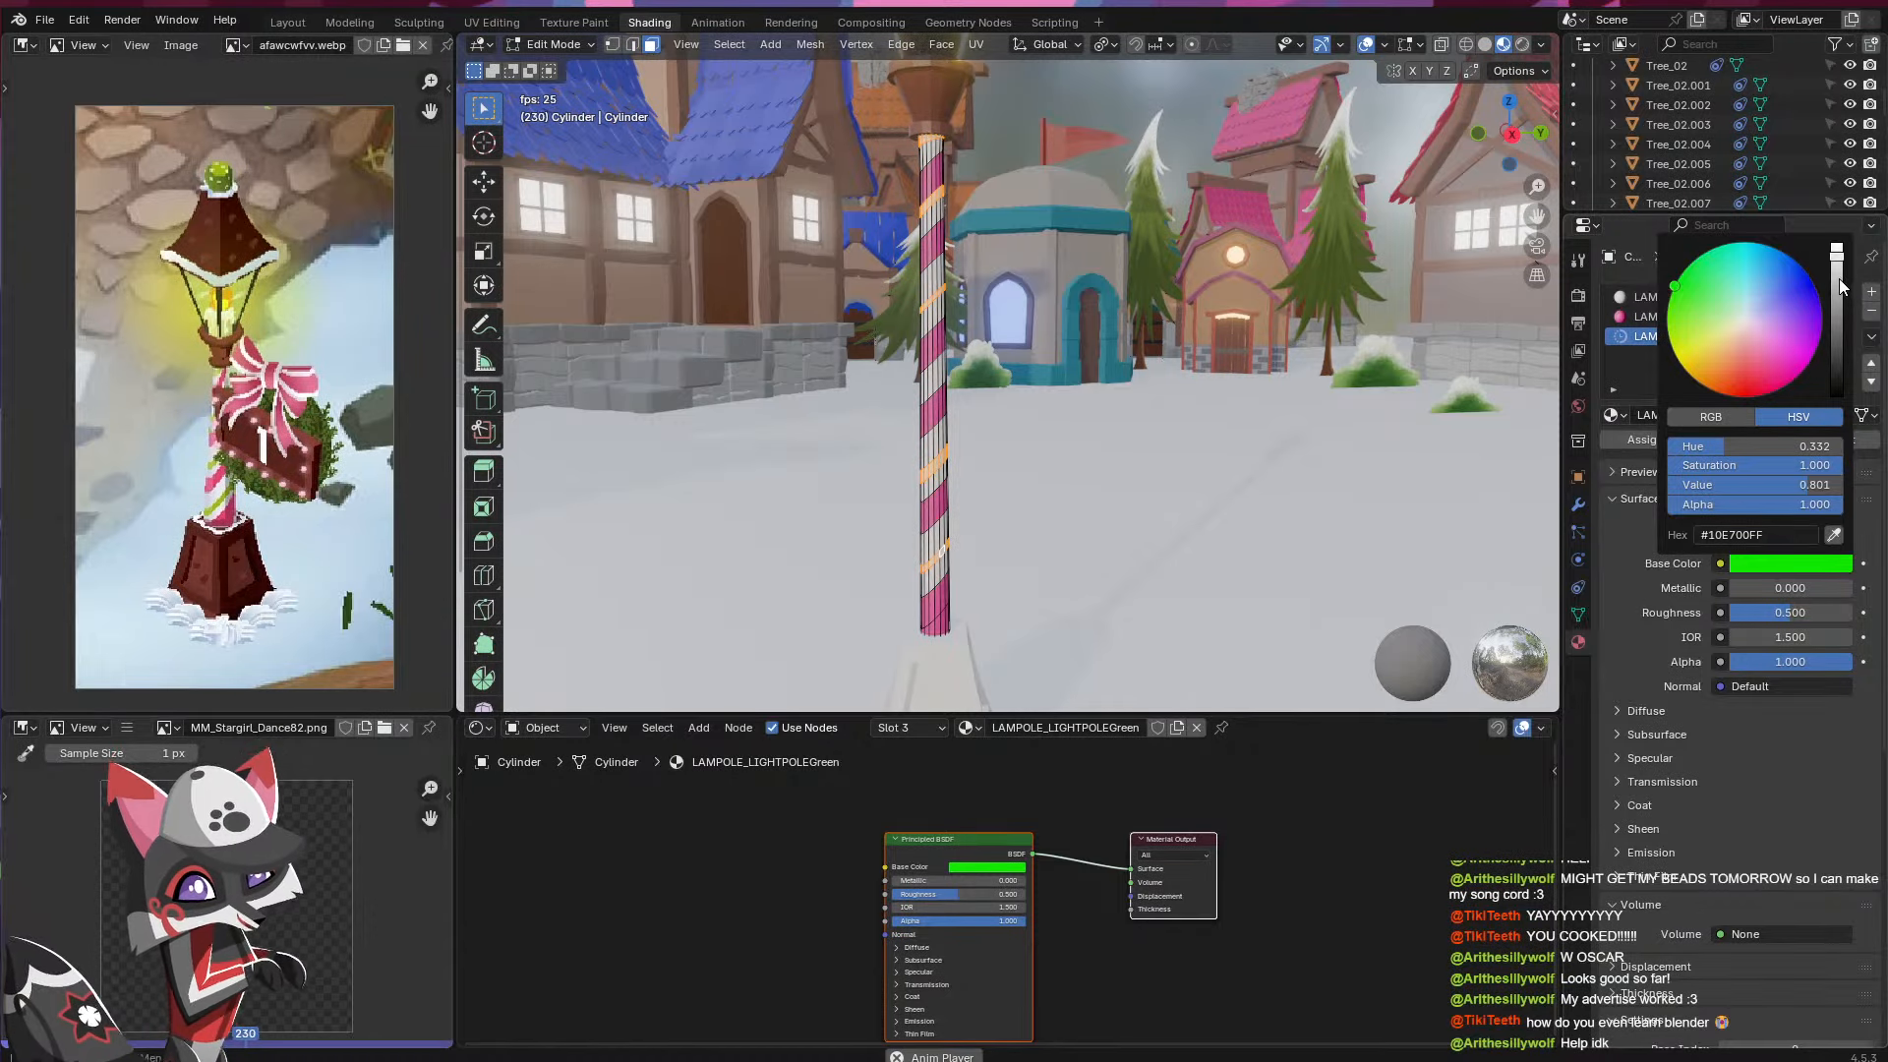
{"action": "left_click", "coordinate": [1634, 438]}
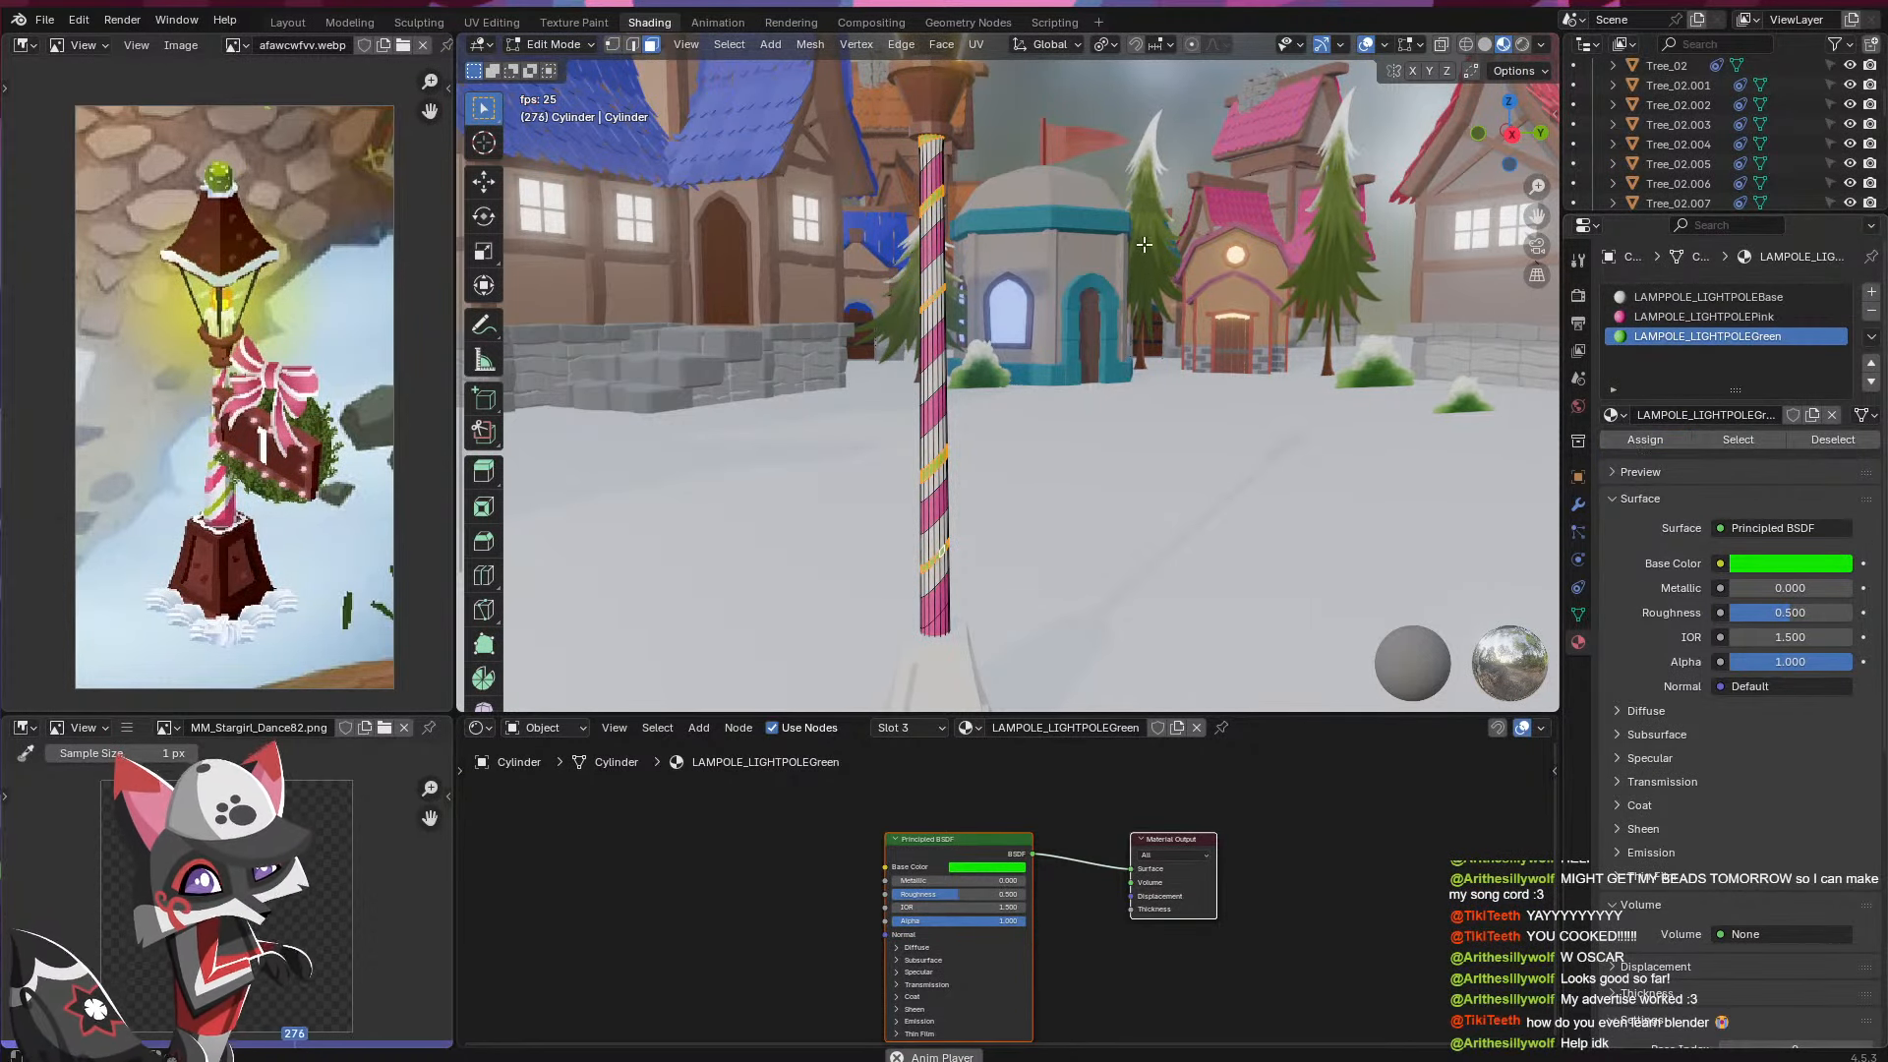
{"action": "key", "text": "Tab"}
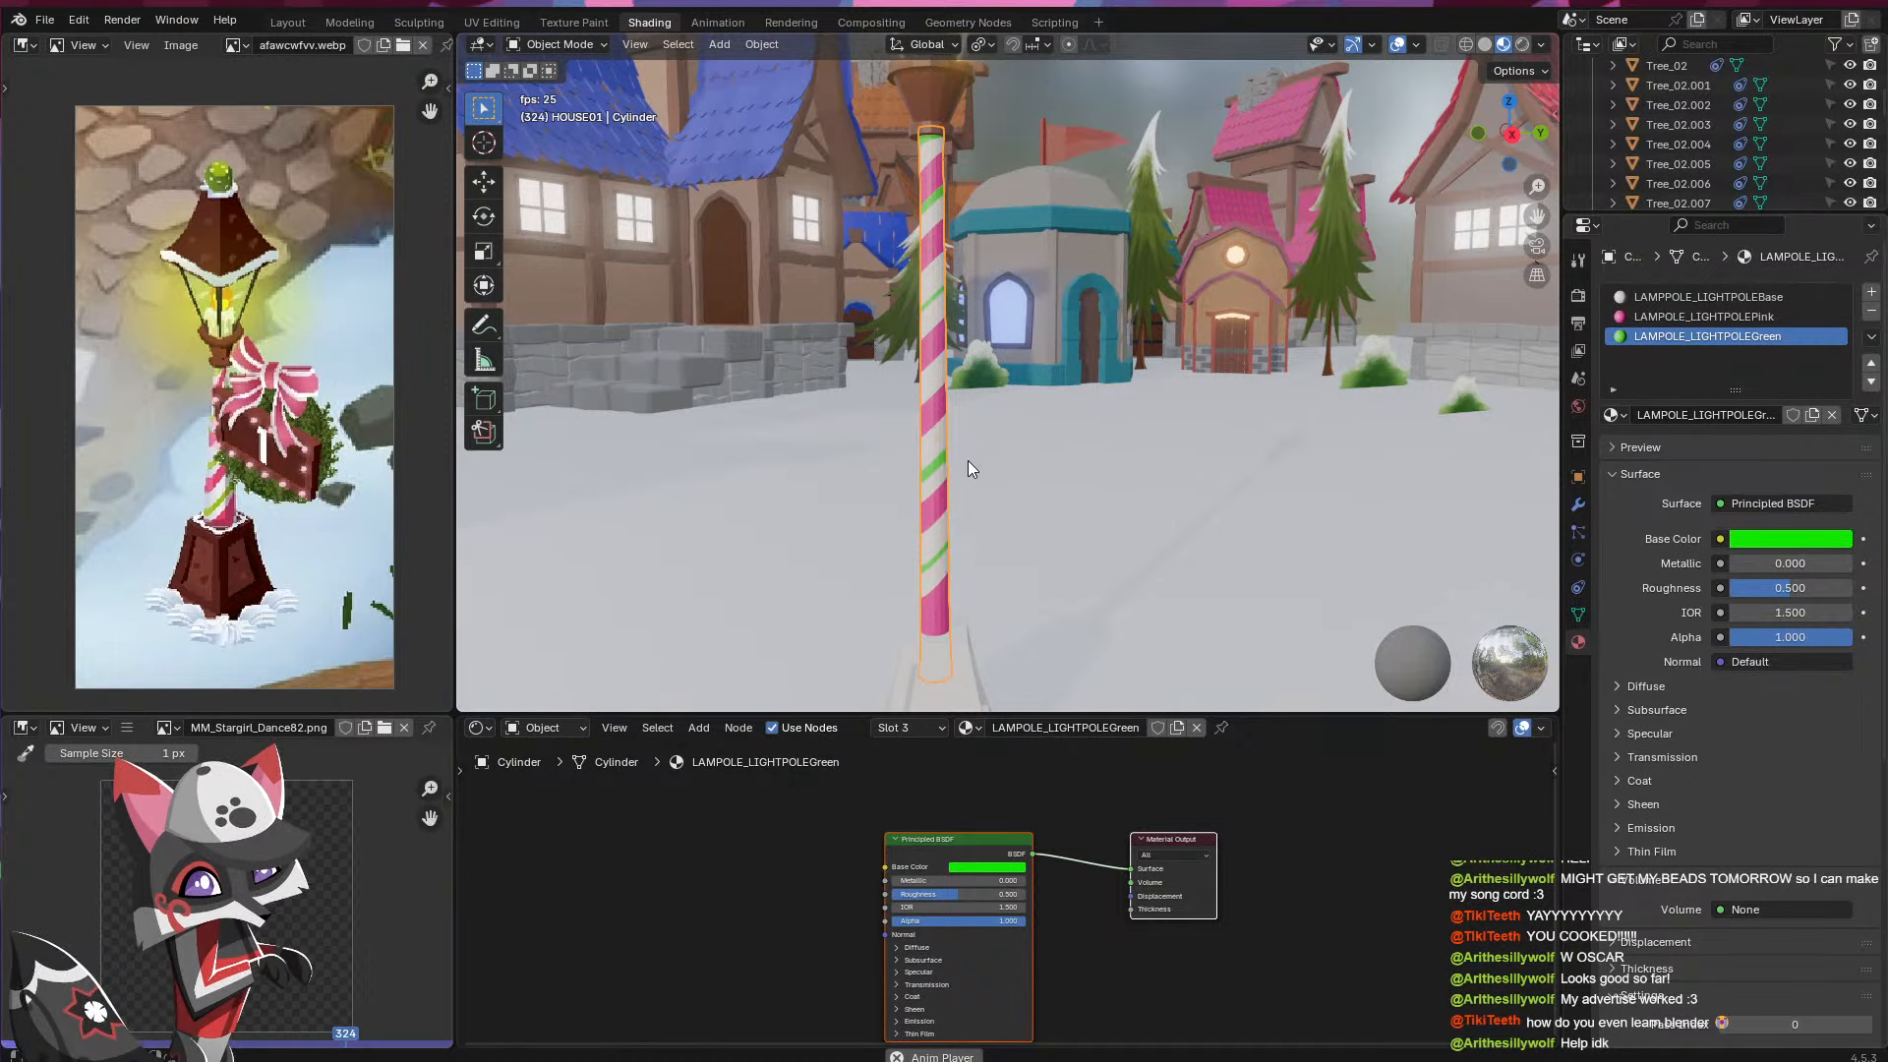
- Enter Edit Mode on the pole and isolate it in Local View
{"action": "middle_click_drag", "start_coordinate": [938, 499], "coordinate": [1113, 527]}
{"action": "key", "text": "Tab"}
{"action": "scroll", "coordinate": [1054, 629], "scroll_direction": "down", "scroll_amount": 3}
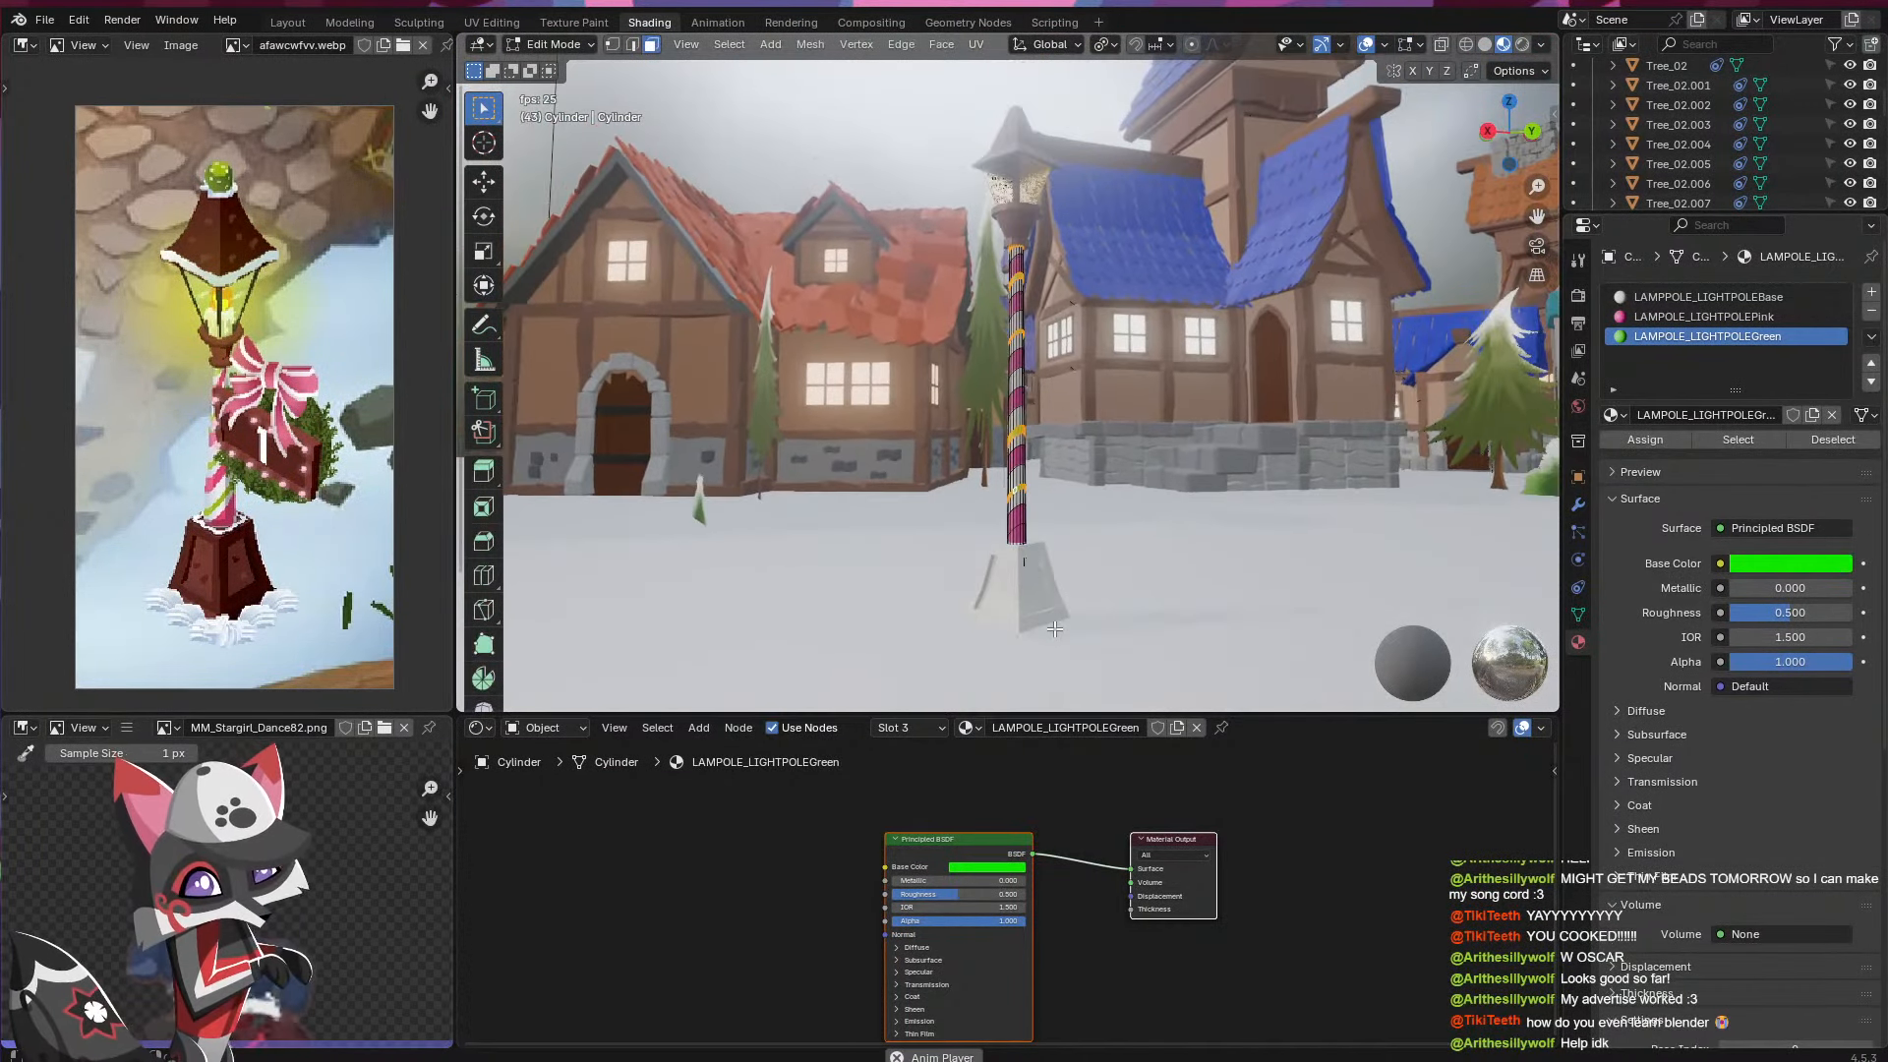
{"action": "middle_click_drag", "start_coordinate": [1027, 624], "coordinate": [956, 614]}
{"action": "key", "text": "KP_Divide"}
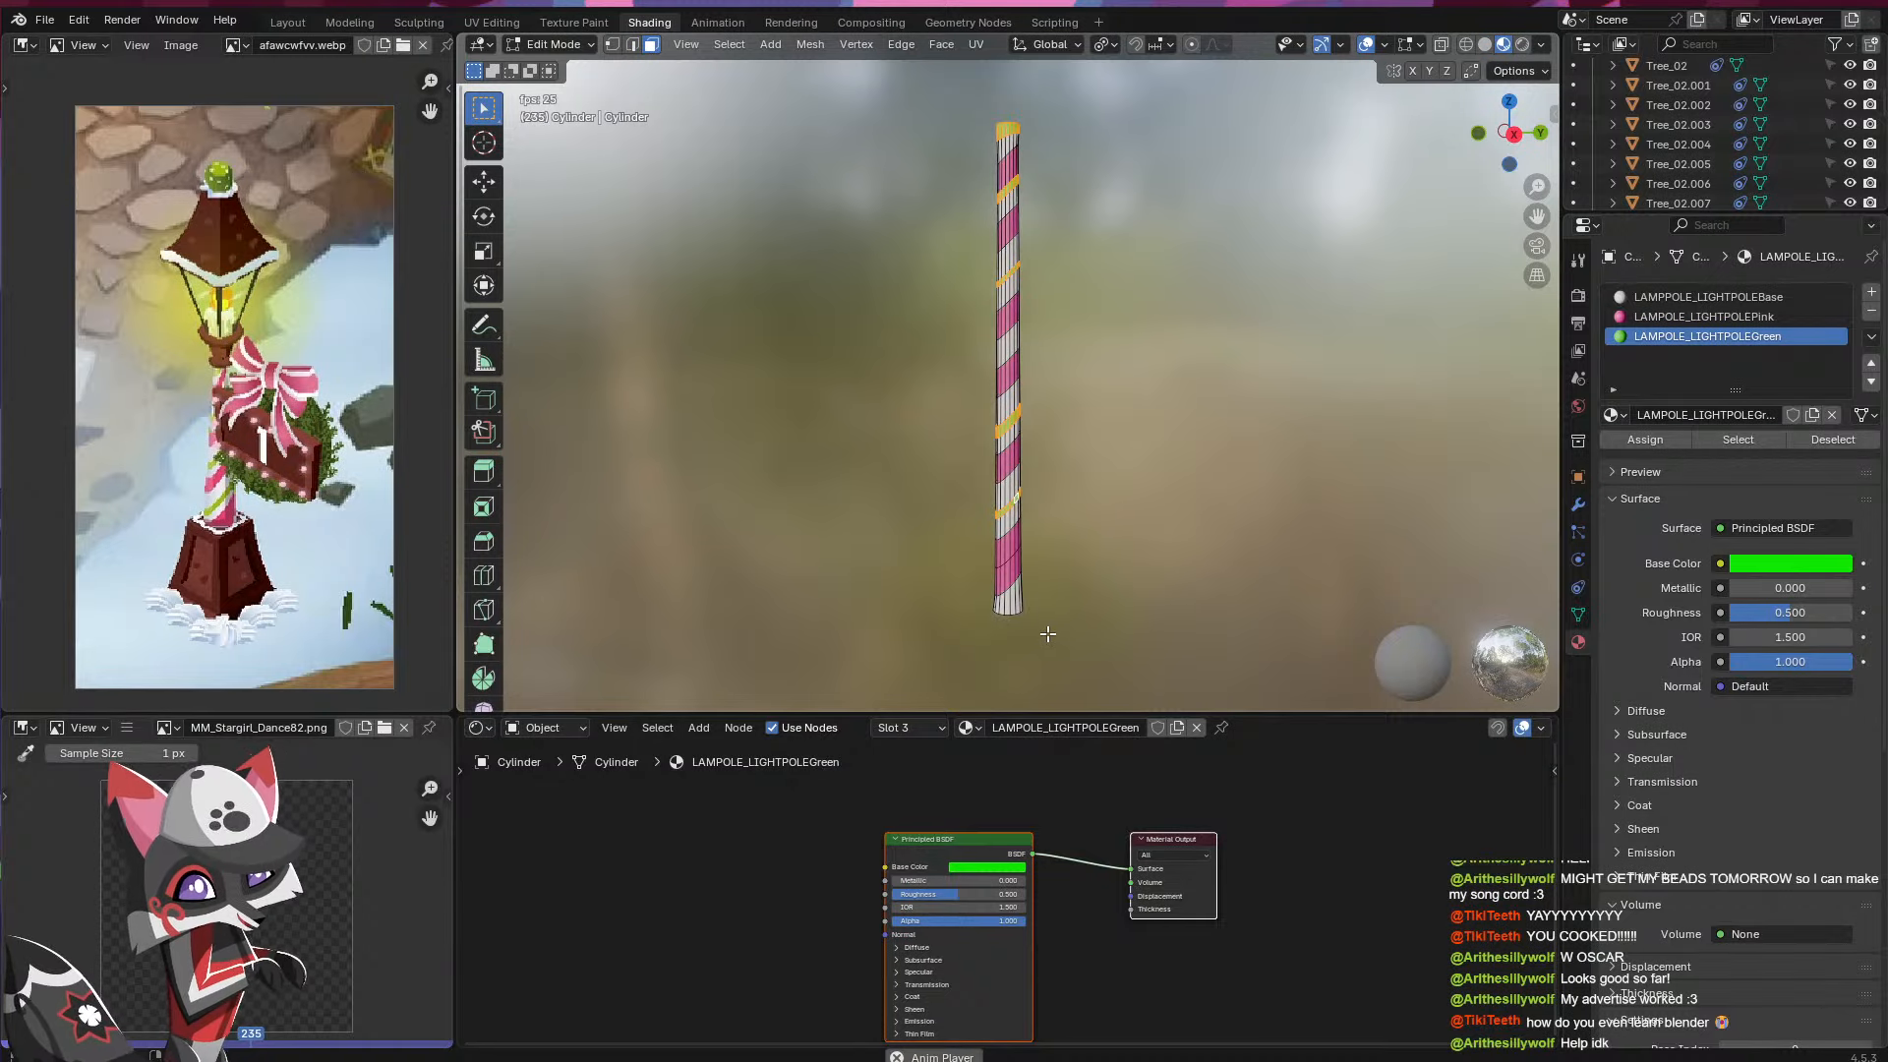
- Widen the pole's bottom end slightly by scaling its vertices with smooth proportional editing at size 0.75, excluding the Z axis
{"action": "middle_click_drag", "start_coordinate": [1028, 631], "coordinate": [1010, 606]}
{"action": "left_click", "coordinate": [1010, 606]}
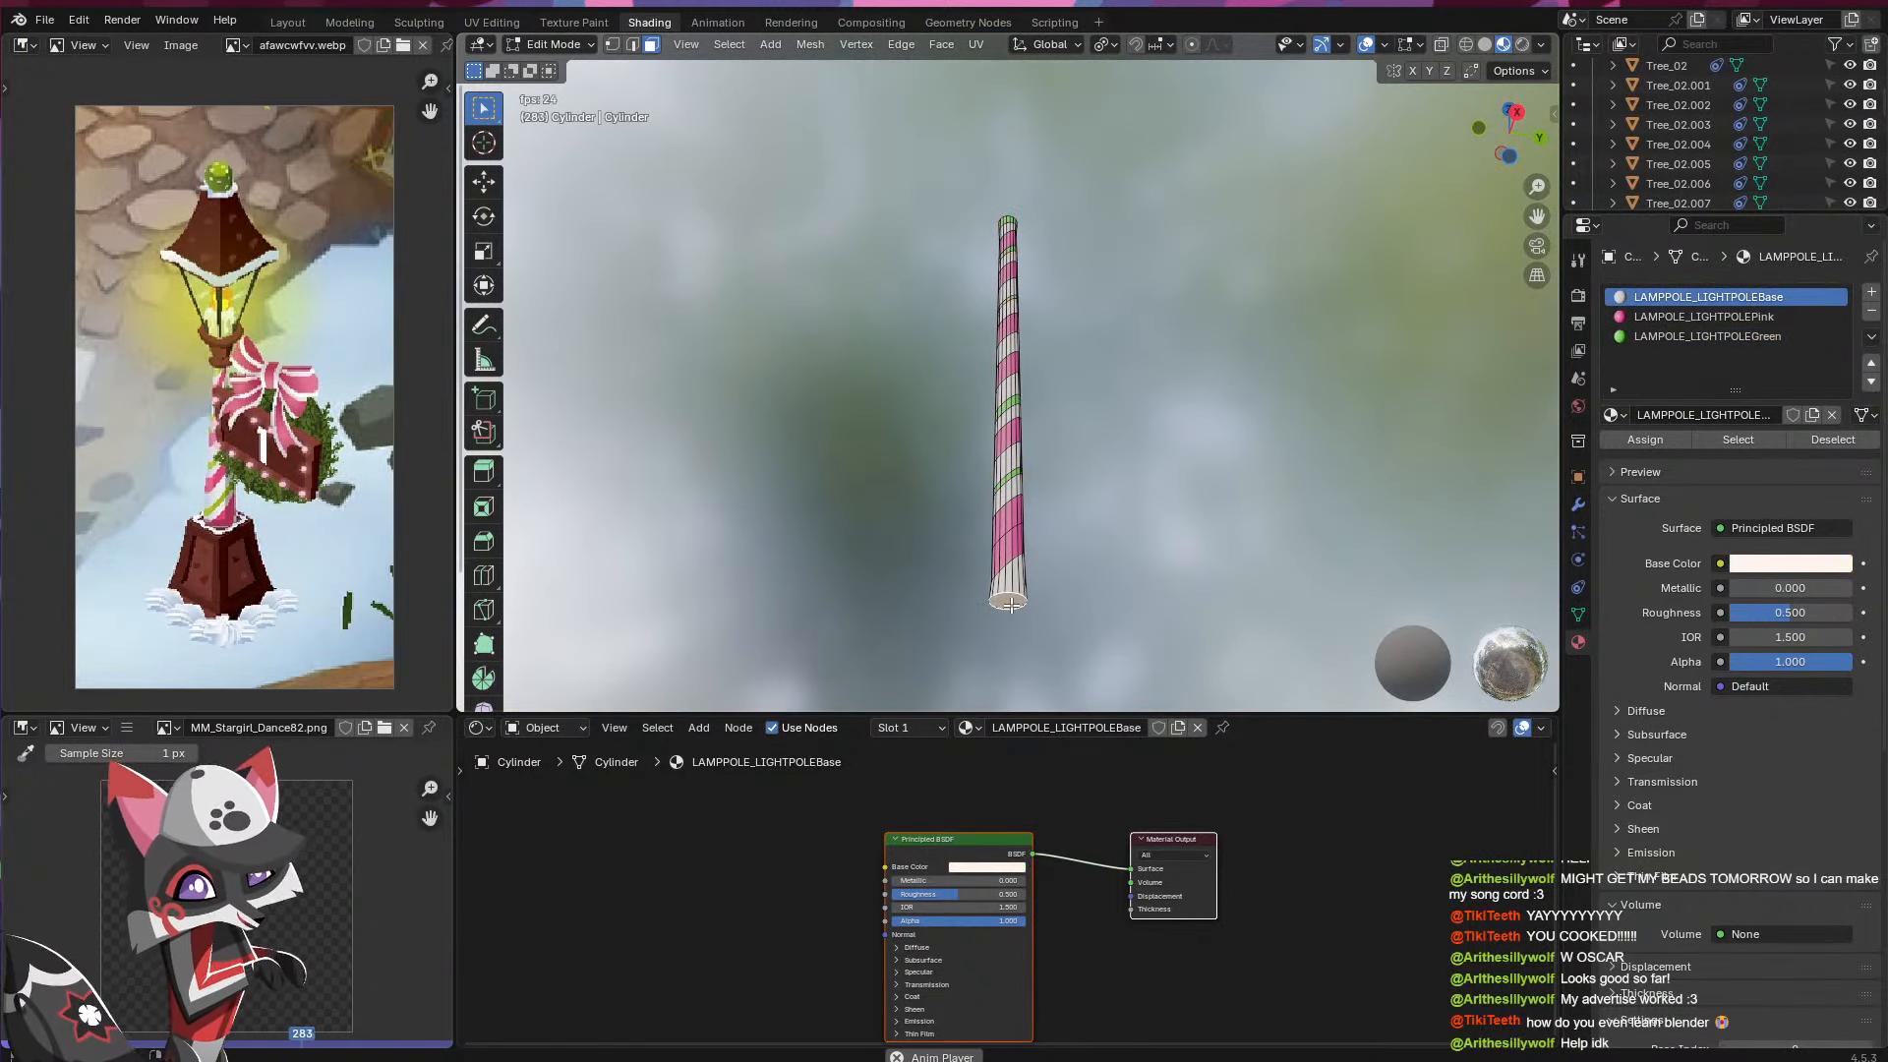
{"action": "key", "text": "1"}
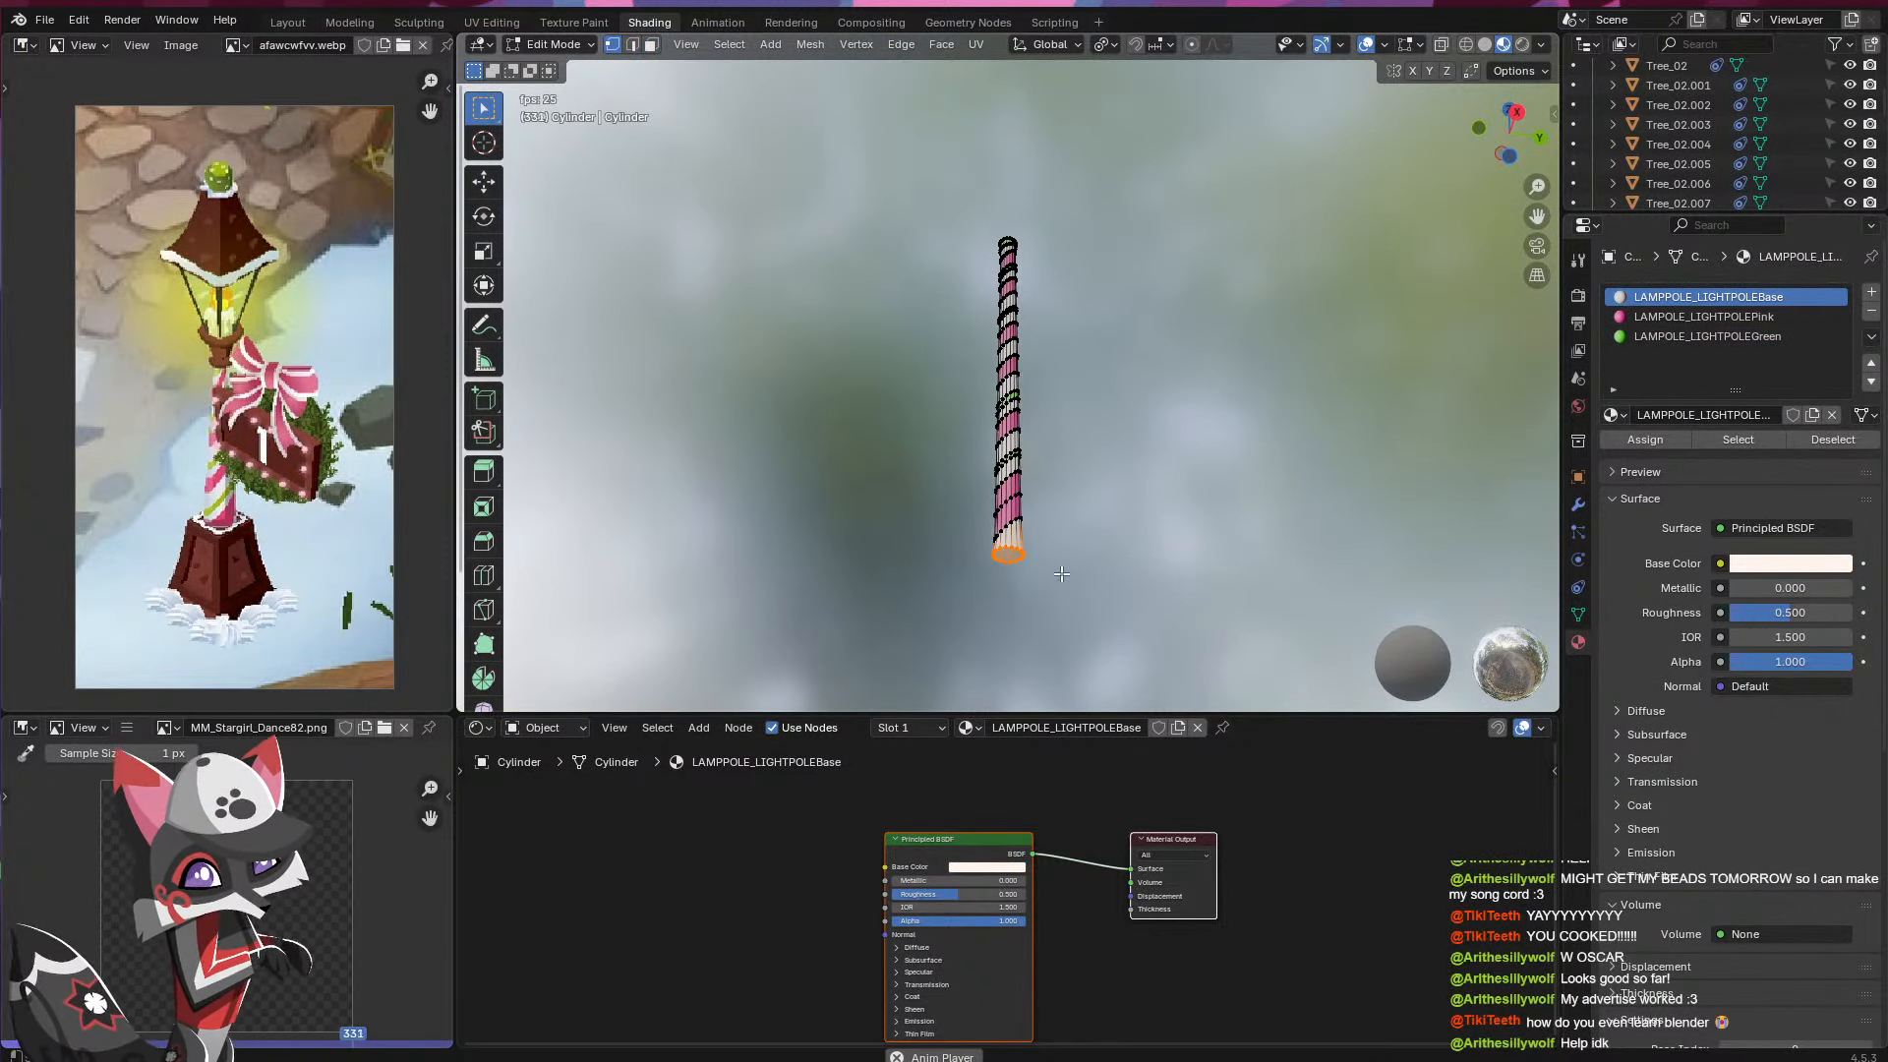
{"action": "middle_click_drag", "start_coordinate": [1011, 606], "coordinate": [1014, 590]}
{"action": "middle_click_drag", "start_coordinate": [590, 354], "coordinate": [1117, 497]}
{"action": "left_click", "coordinate": [1193, 45]}
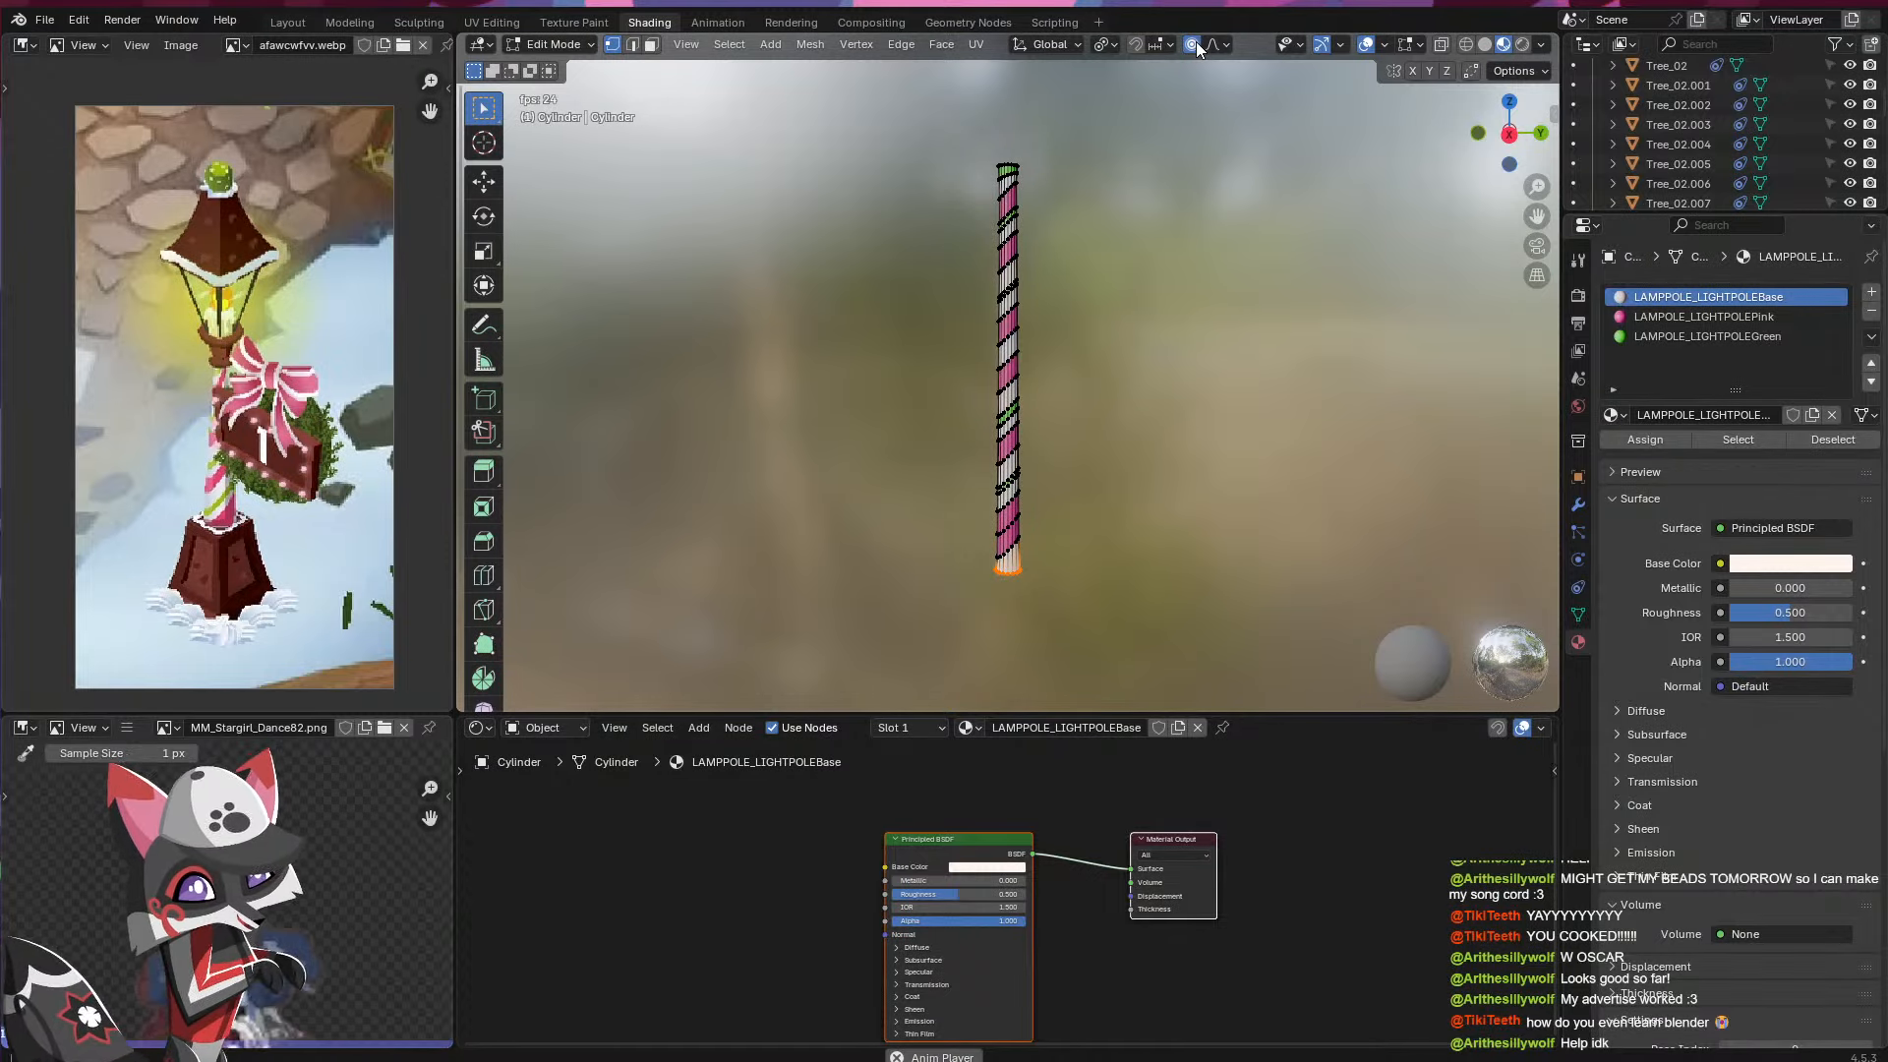
{"action": "key", "text": "s"}
{"action": "scroll", "coordinate": [1145, 479], "scroll_direction": "down", "scroll_amount": 20}
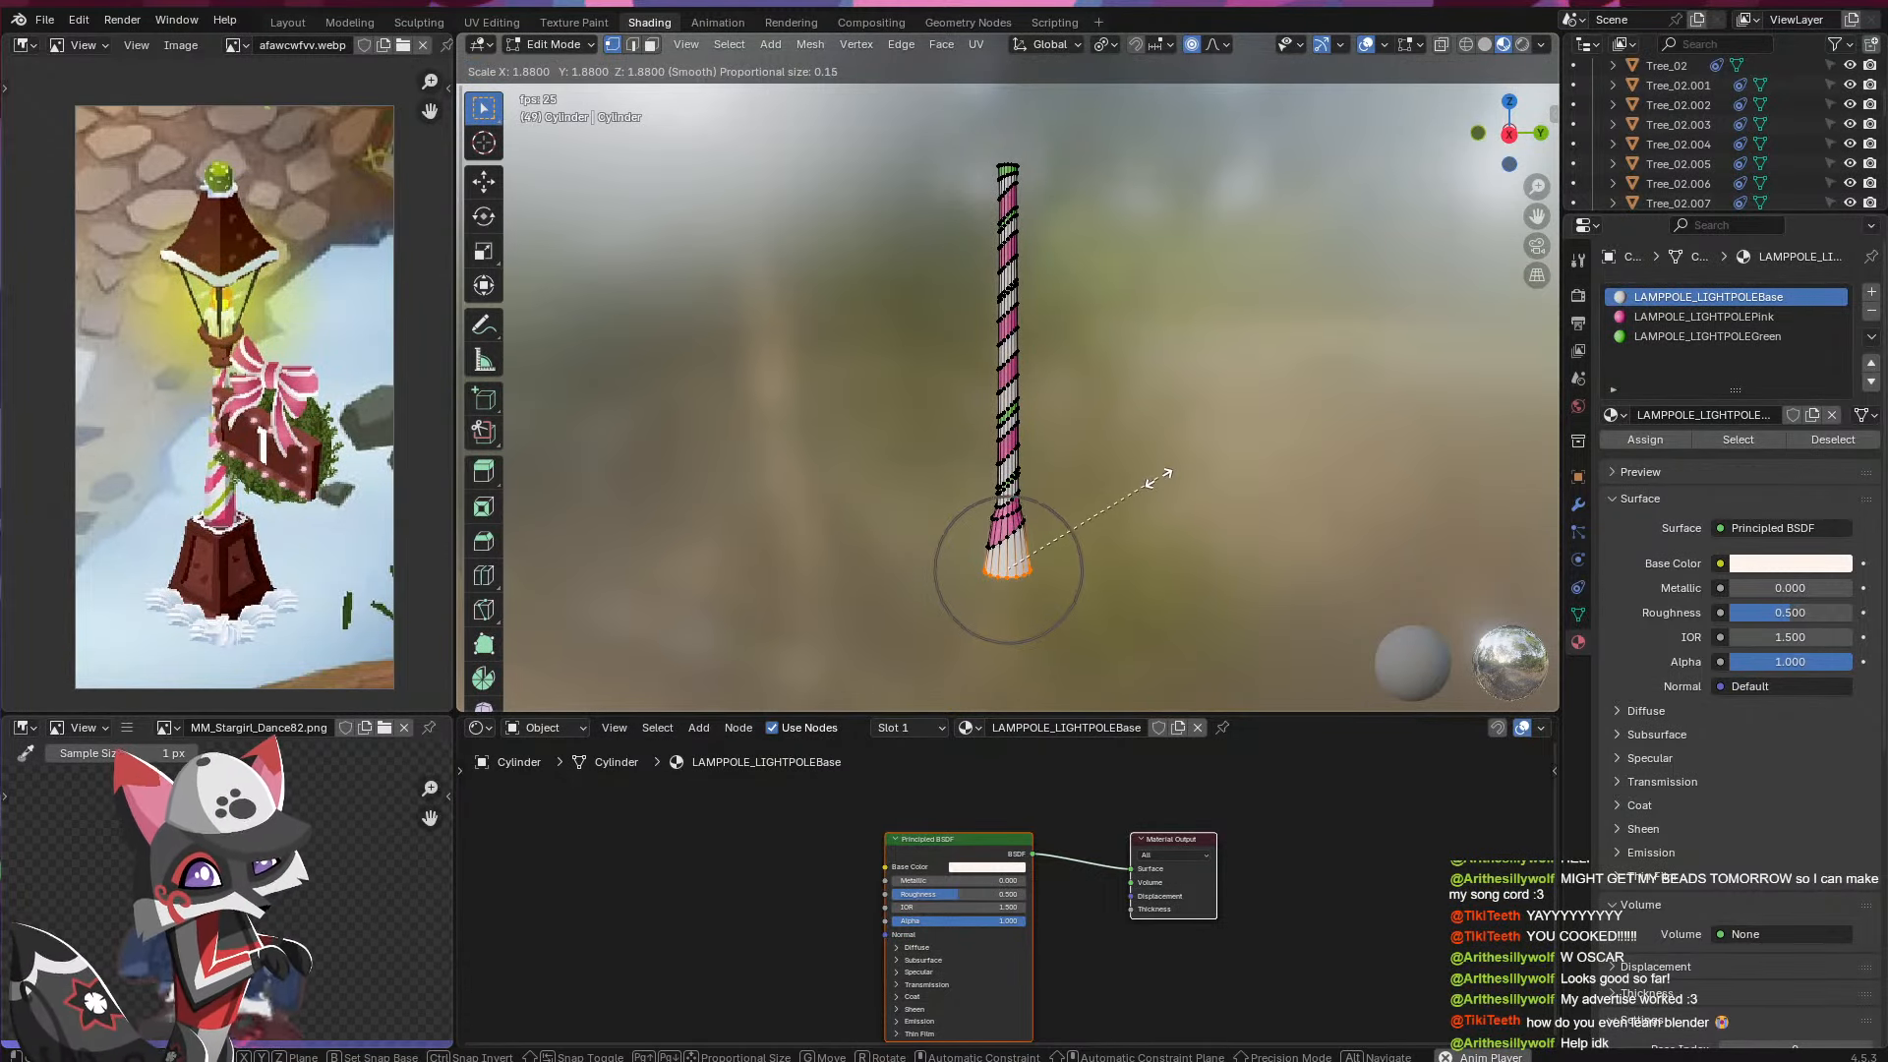
{"action": "scroll", "coordinate": [1153, 478], "scroll_direction": "up", "scroll_amount": 8}
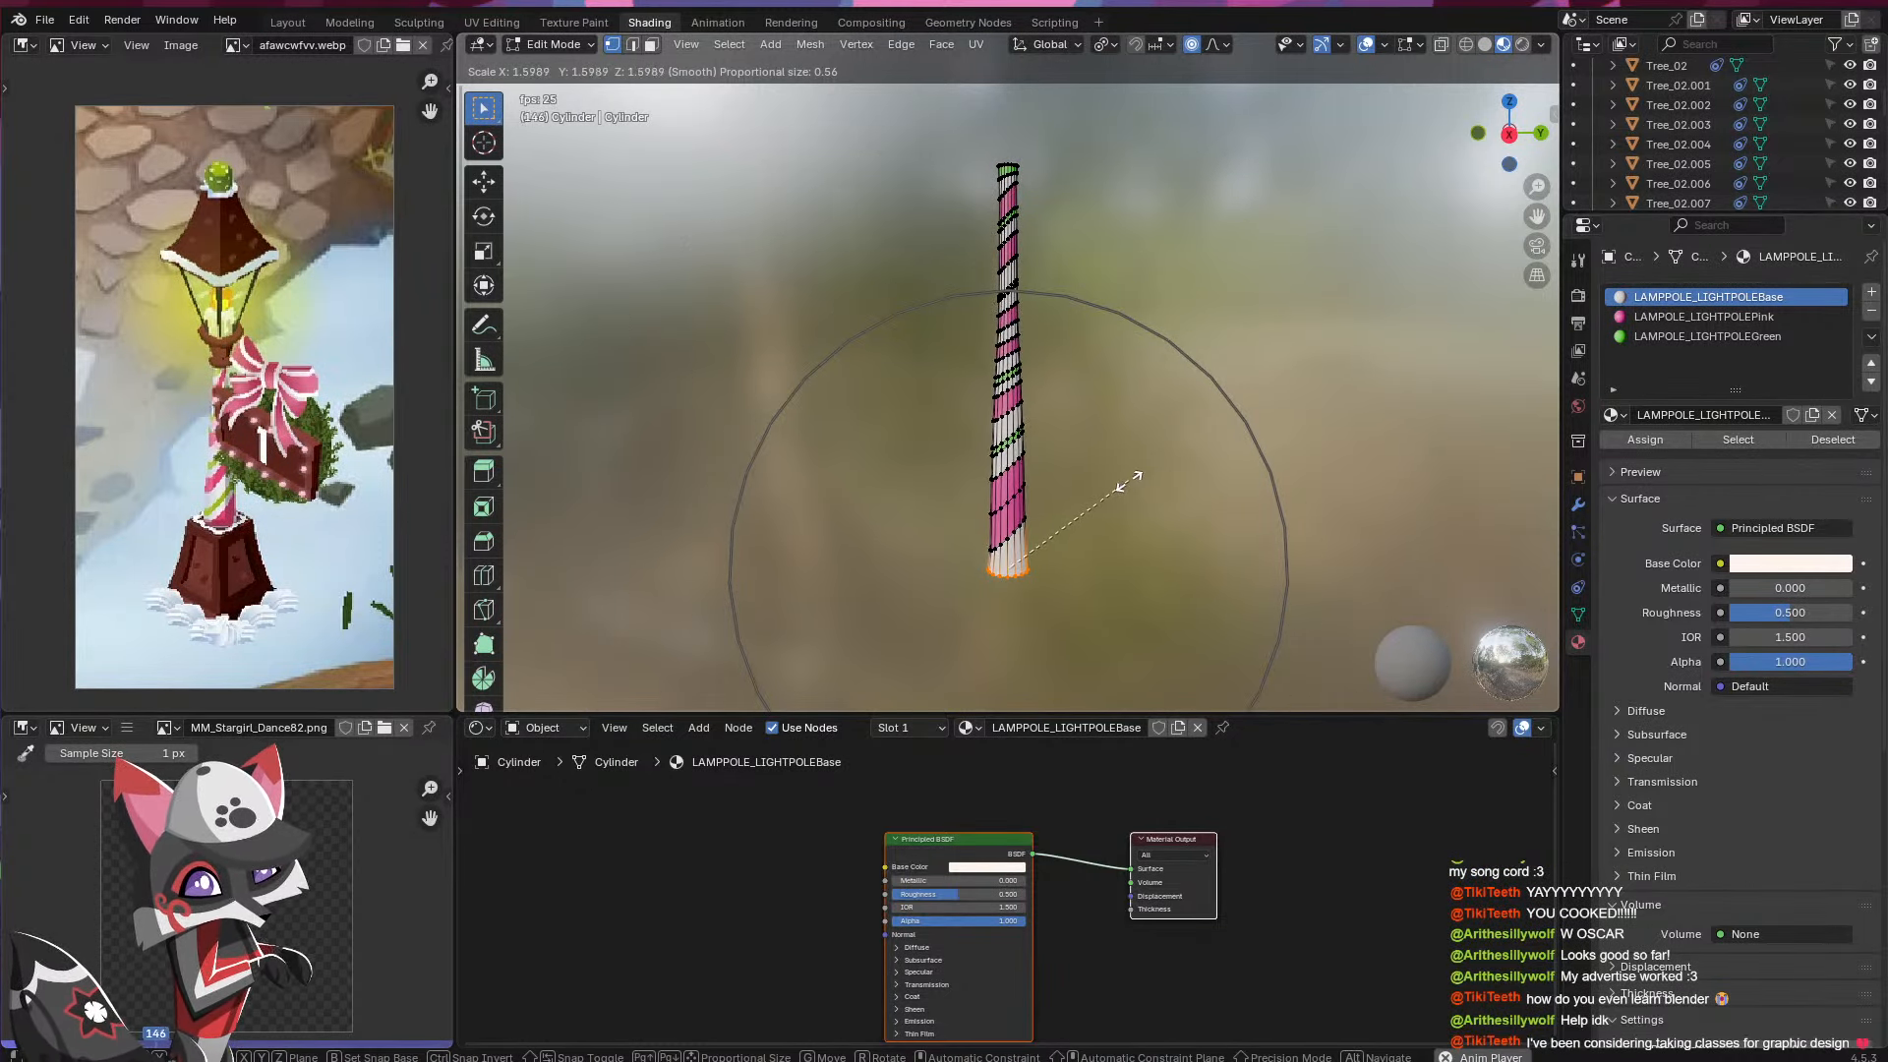
{"action": "scroll", "coordinate": [1103, 491], "scroll_direction": "down", "scroll_amount": 3}
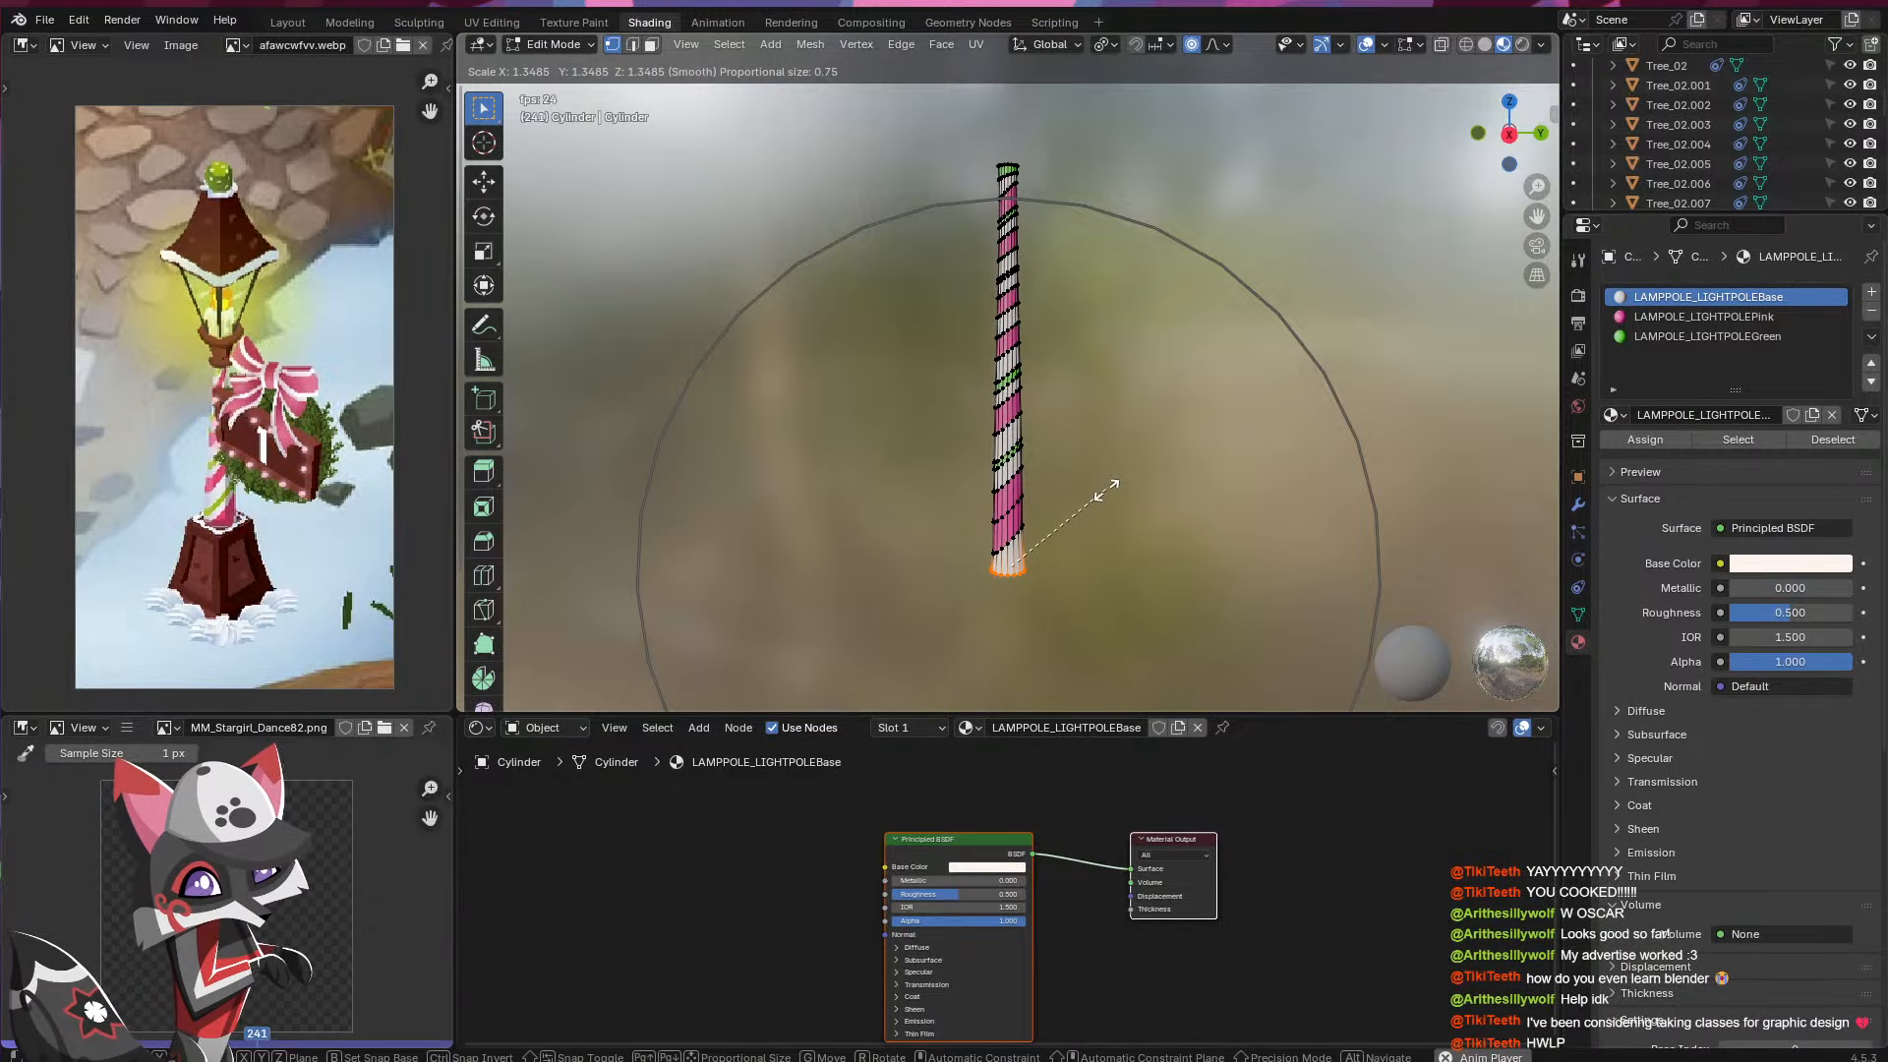
{"action": "key", "text": "shift+z"}
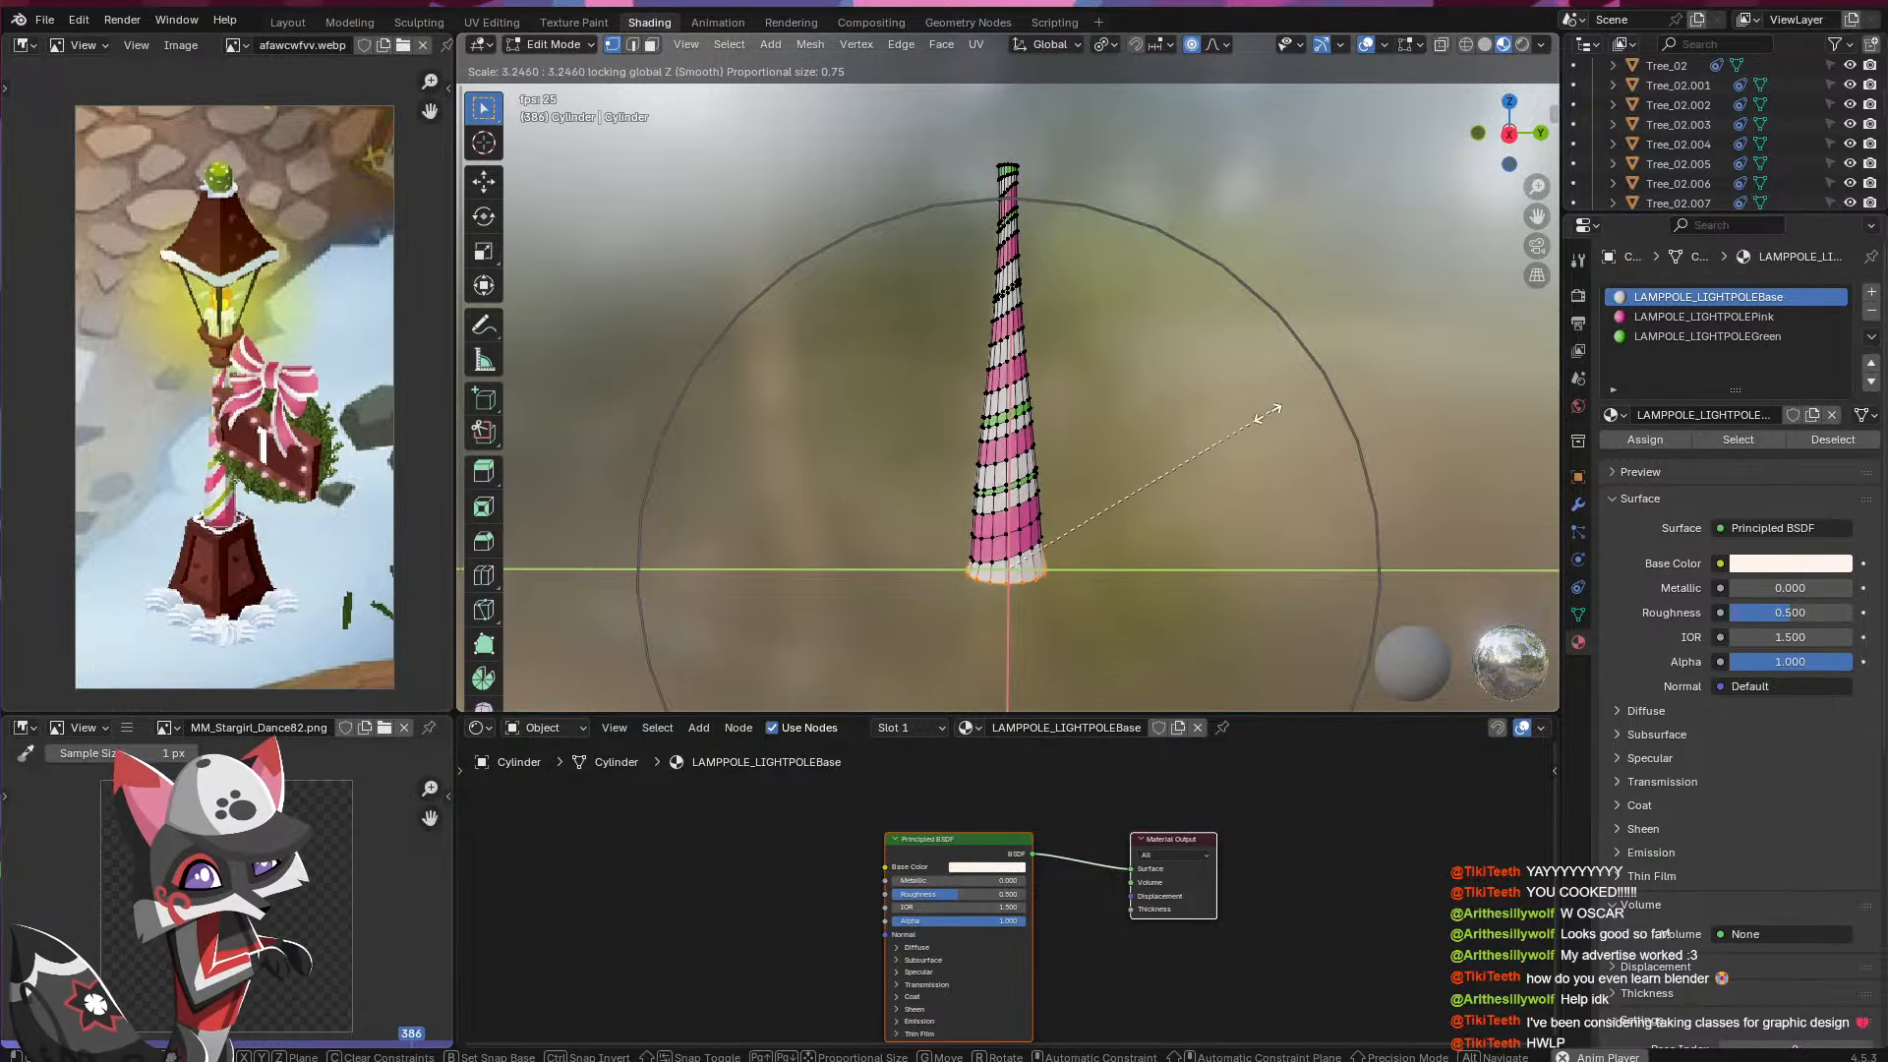
{"action": "left_click", "coordinate": [1114, 481]}
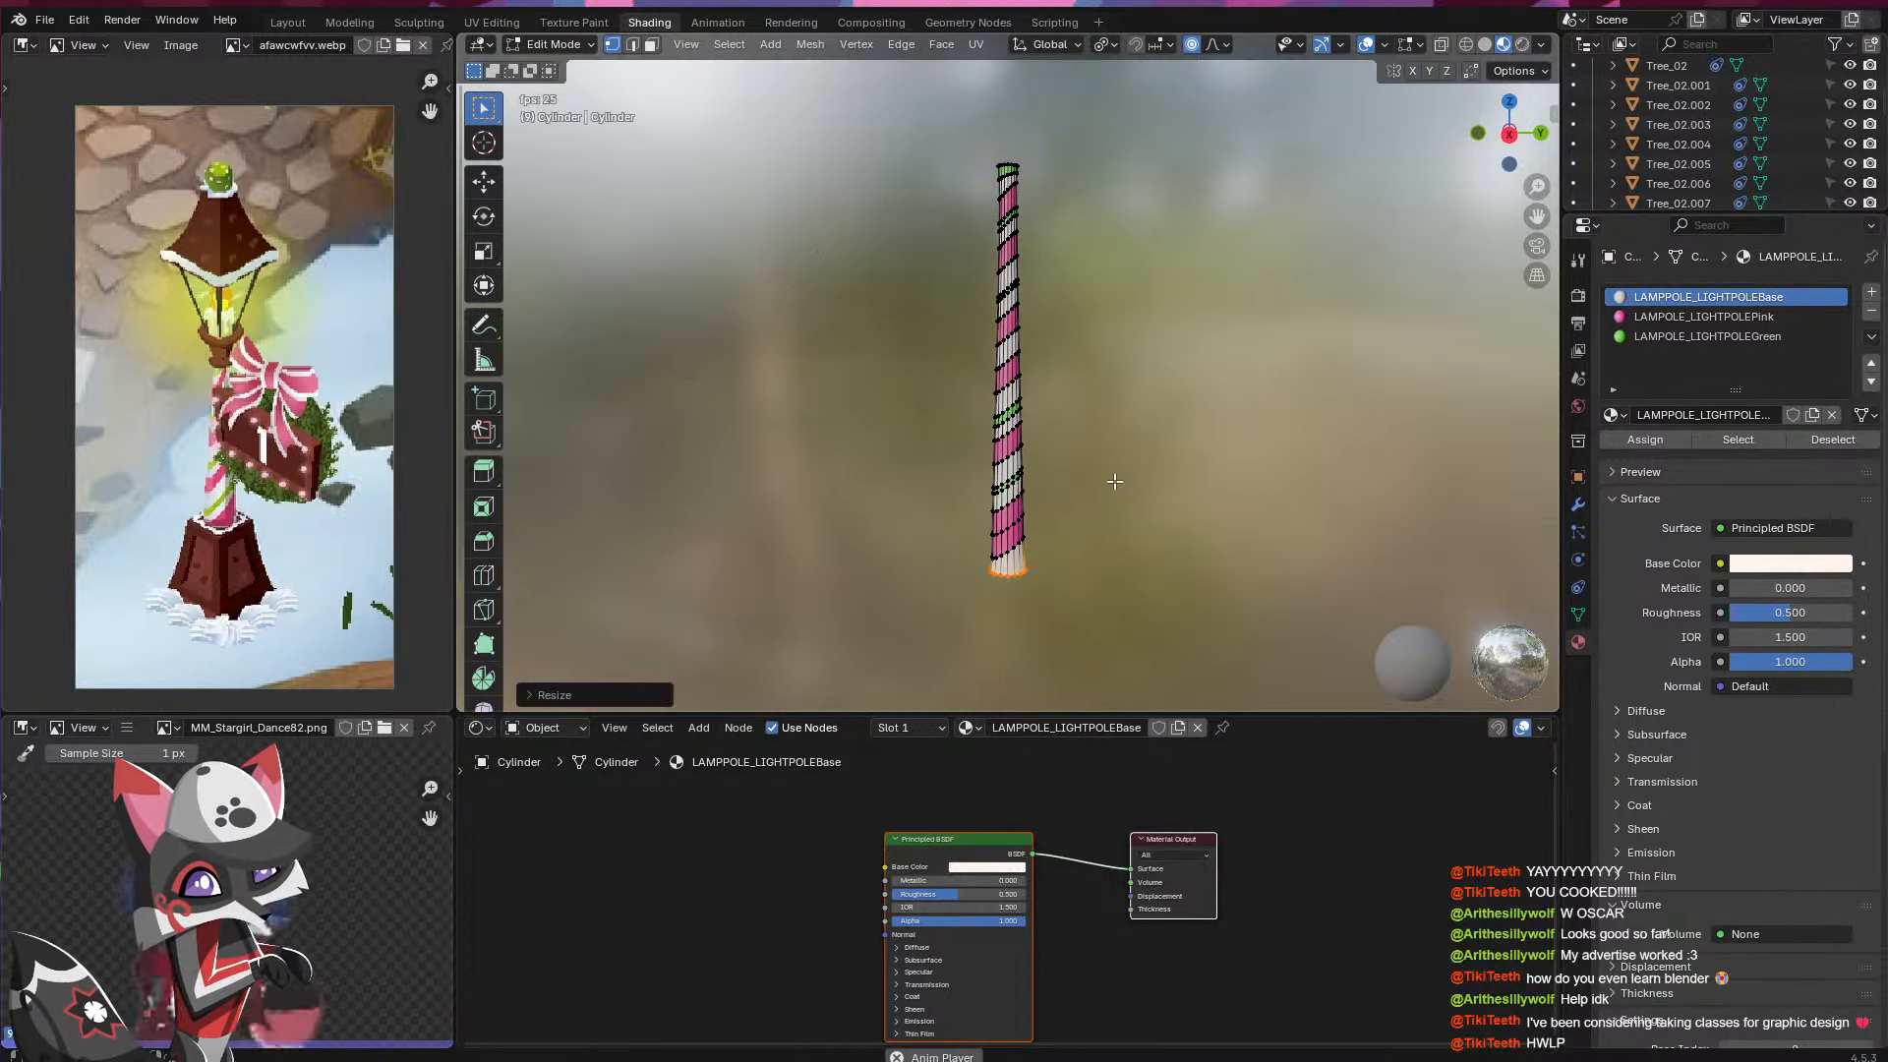
- Return the tapered pole to Object Mode, leave Local View and save the file
{"action": "key", "text": "Tab"}
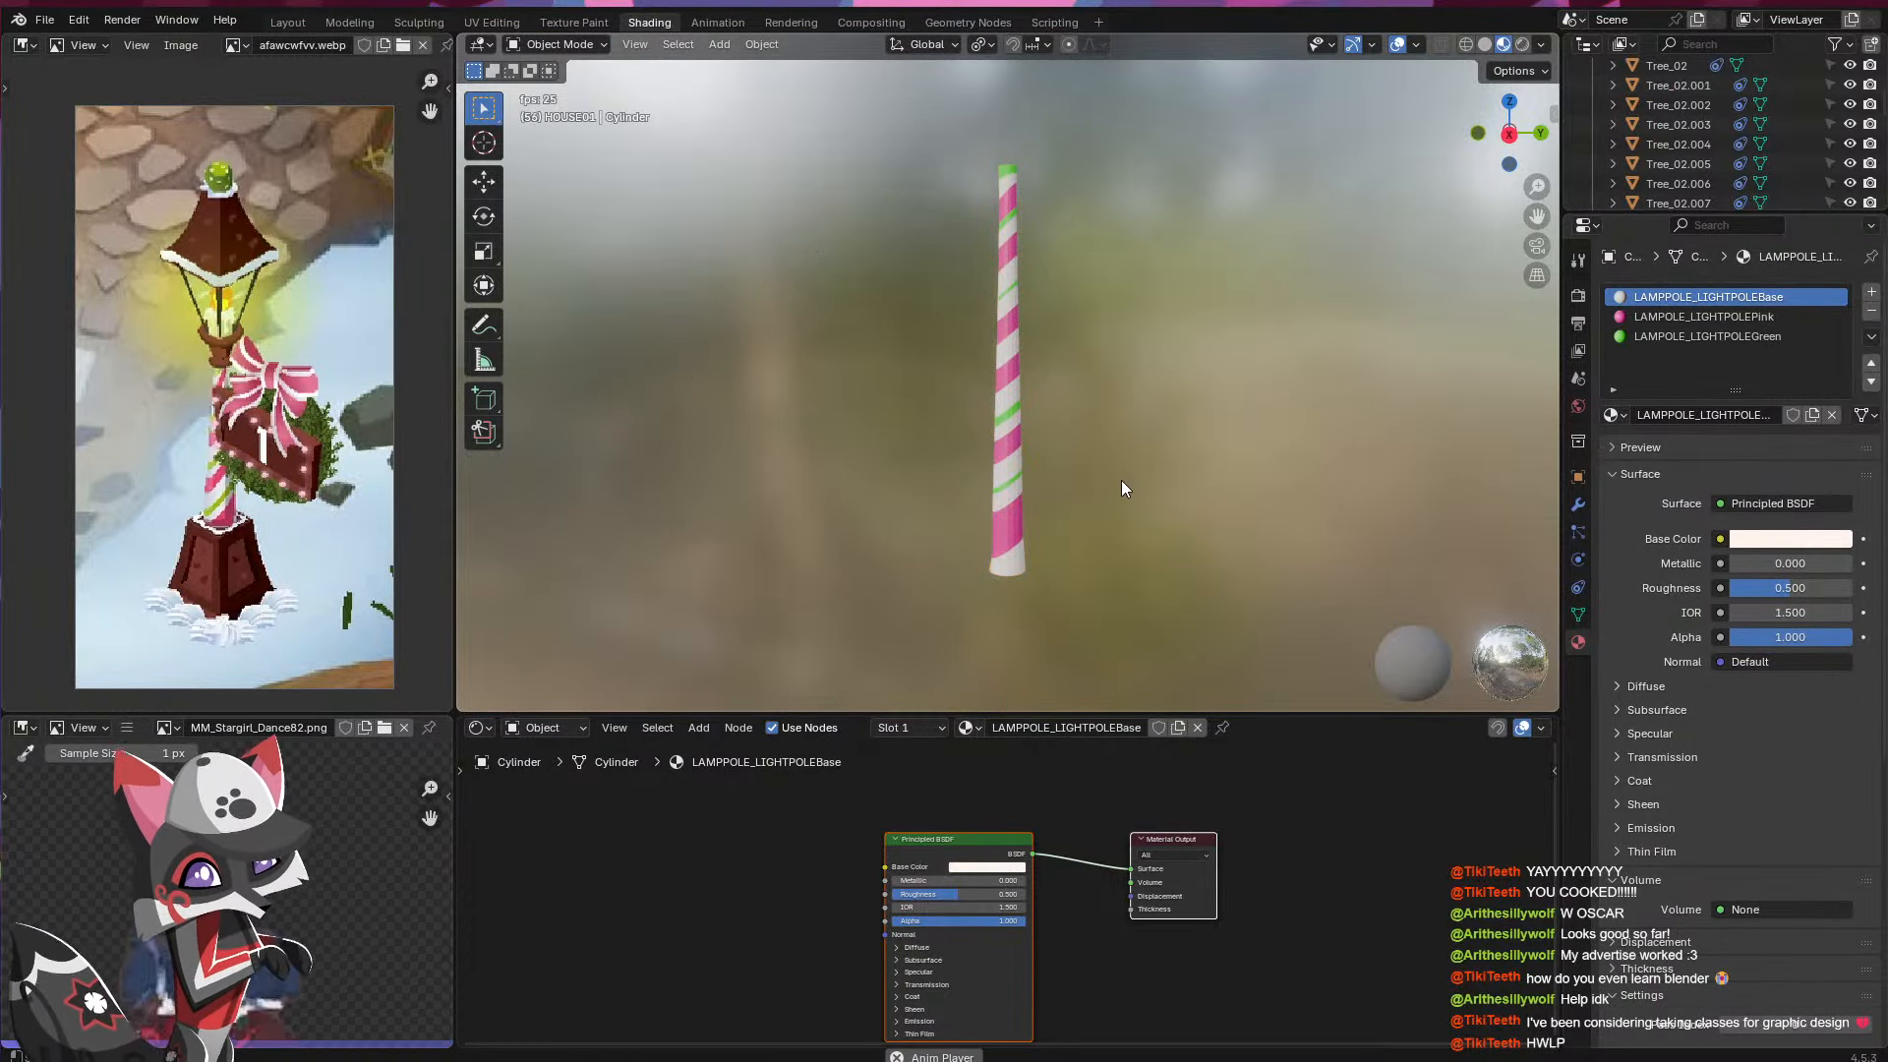
{"action": "key", "text": "slash"}
{"action": "middle_click_drag", "start_coordinate": [1062, 480], "coordinate": [1377, 475]}
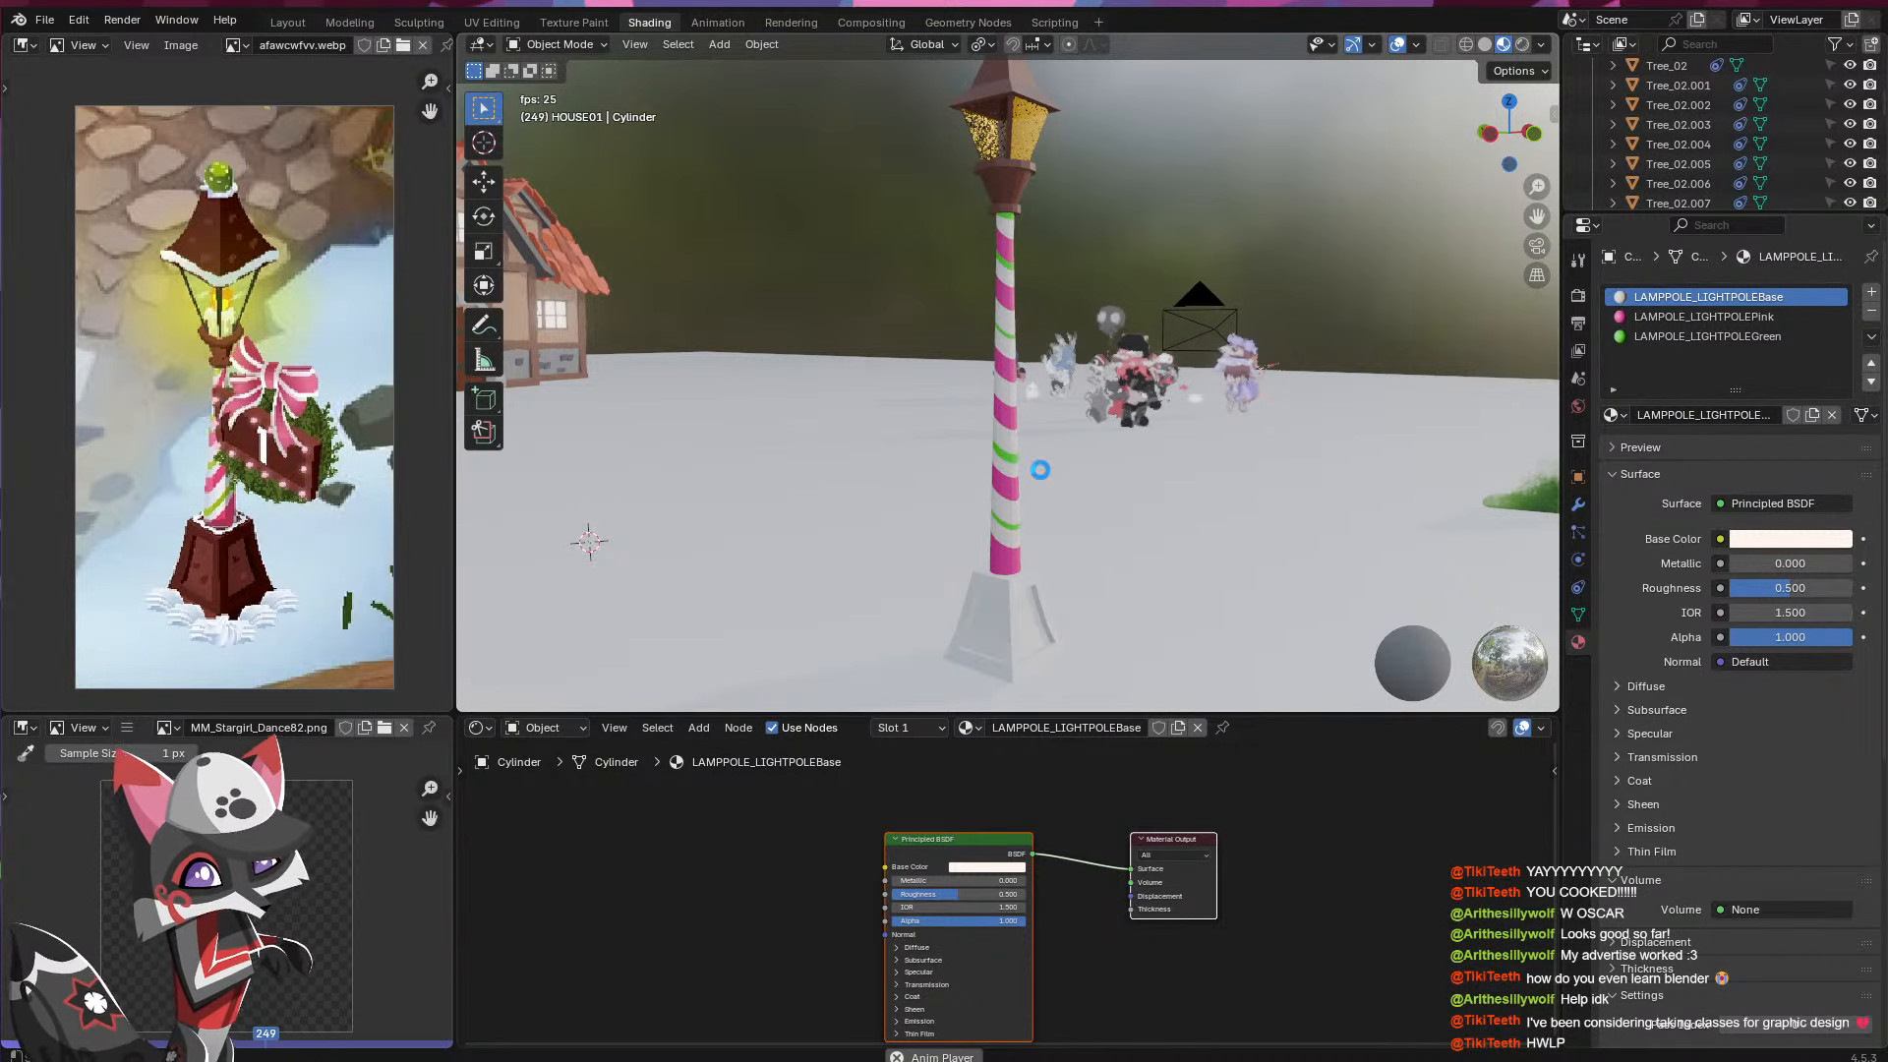
{"action": "key", "text": "ctrl+s"}
{"action": "left_click", "coordinate": [1014, 491]}
{"action": "middle_click_drag", "start_coordinate": [1044, 506], "coordinate": [993, 440]}
{"action": "scroll", "coordinate": [1013, 438], "scroll_direction": "up", "scroll_amount": 2}
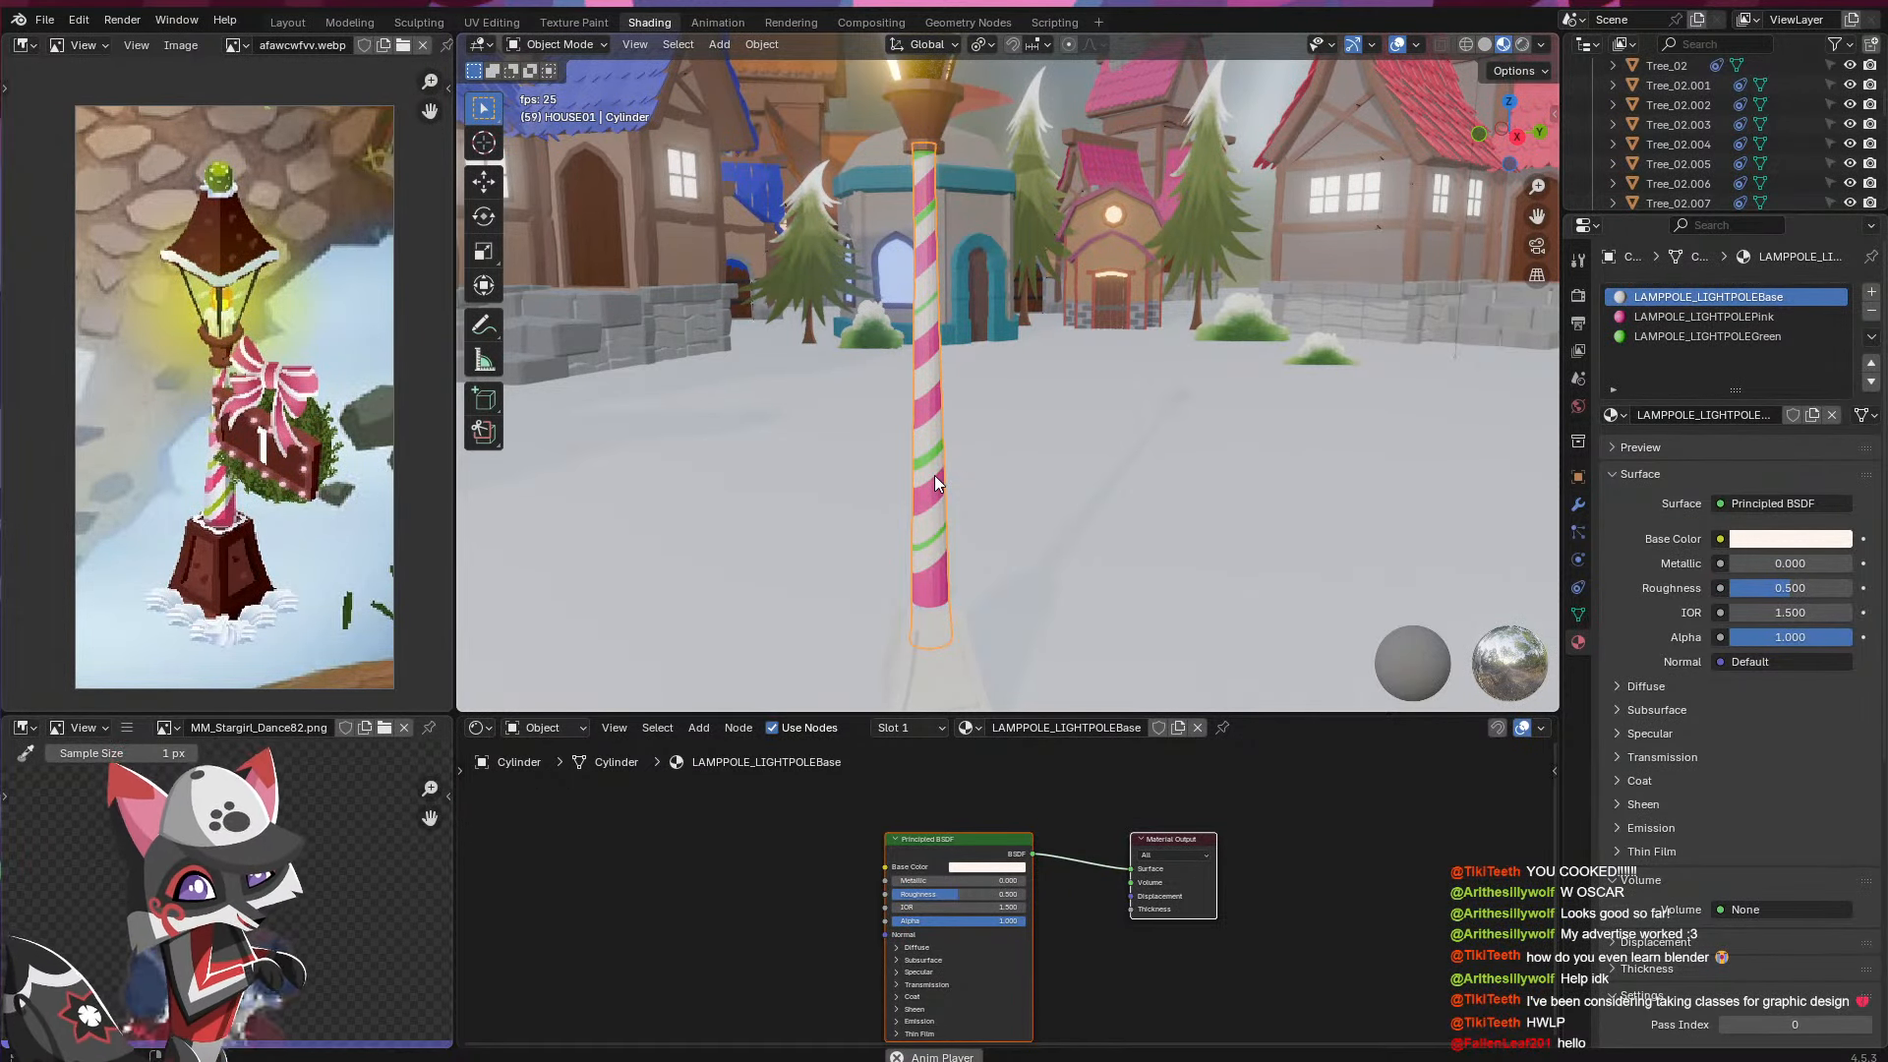
- Apply Shade Smooth to the striped pole, clear the selection and save the file
{"action": "middle_click_drag", "start_coordinate": [934, 475], "coordinate": [911, 477]}
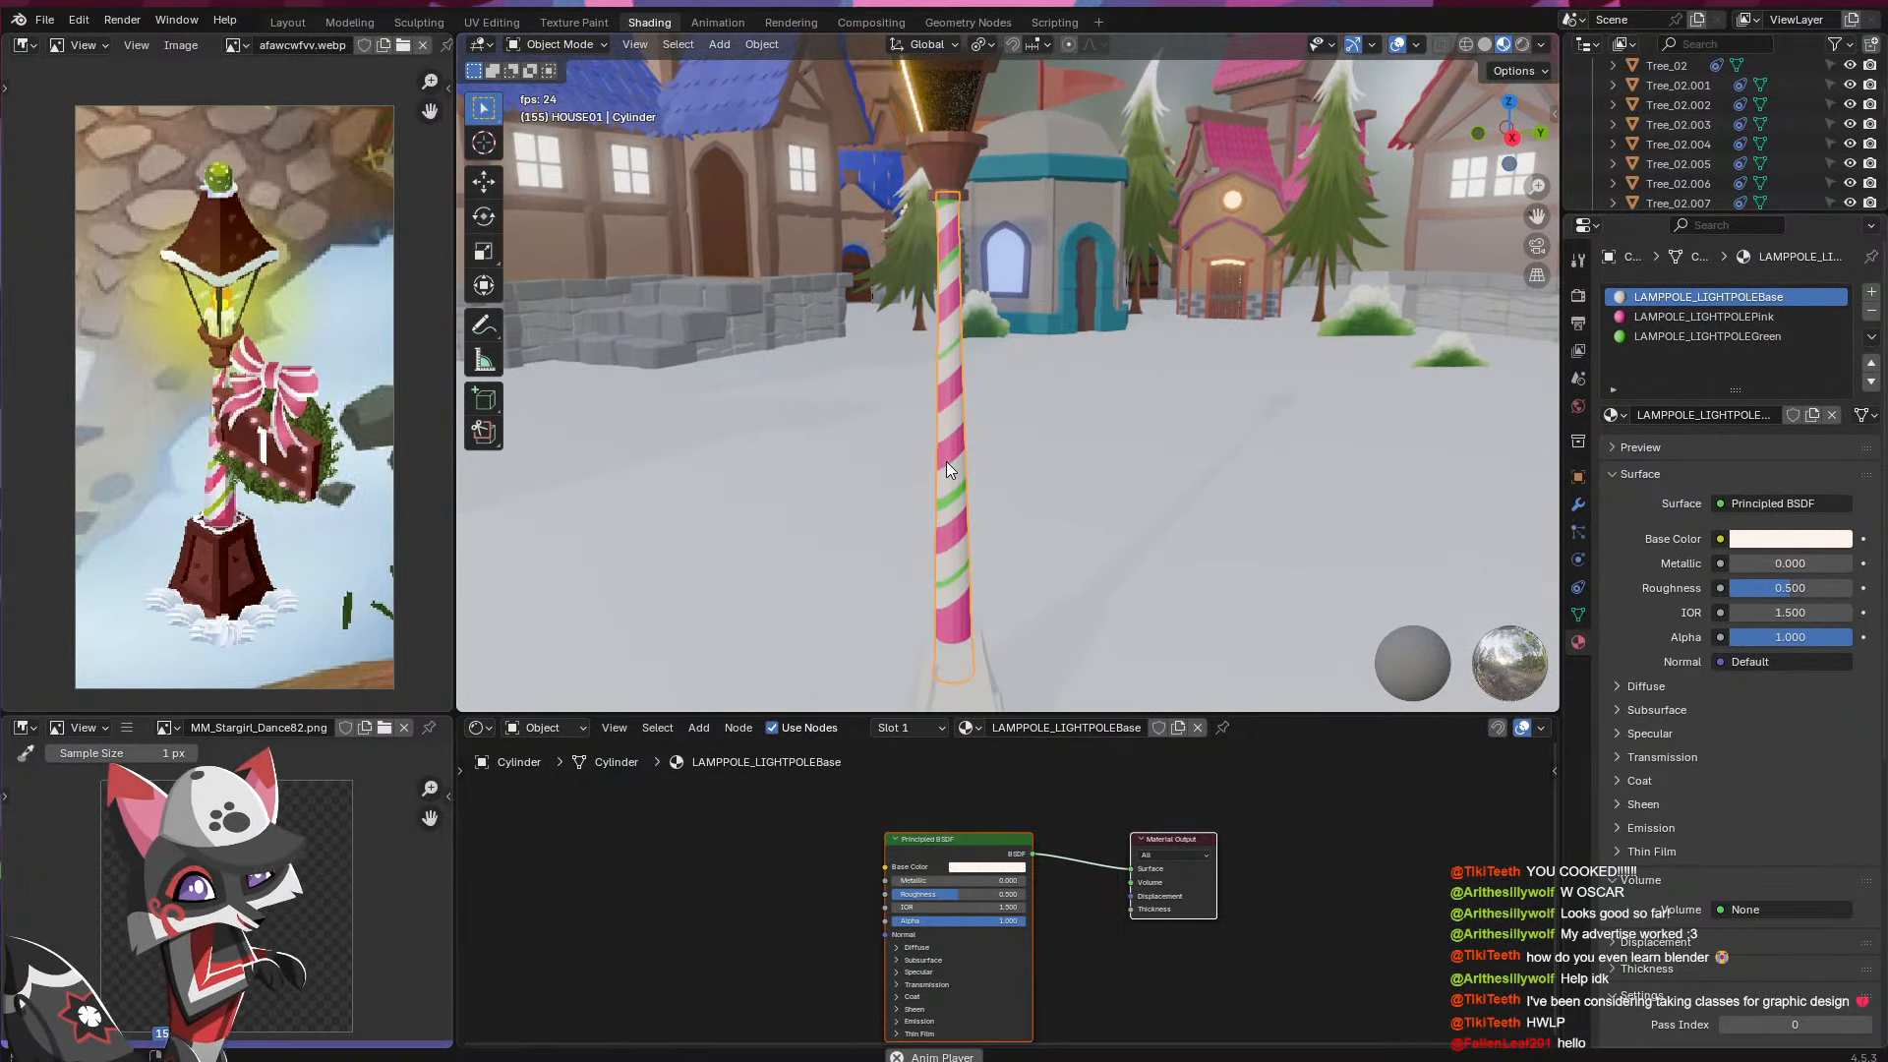
{"action": "right_click", "coordinate": [847, 486]}
{"action": "right_click", "coordinate": [948, 318]}
{"action": "mouse_move", "coordinate": [948, 319]}
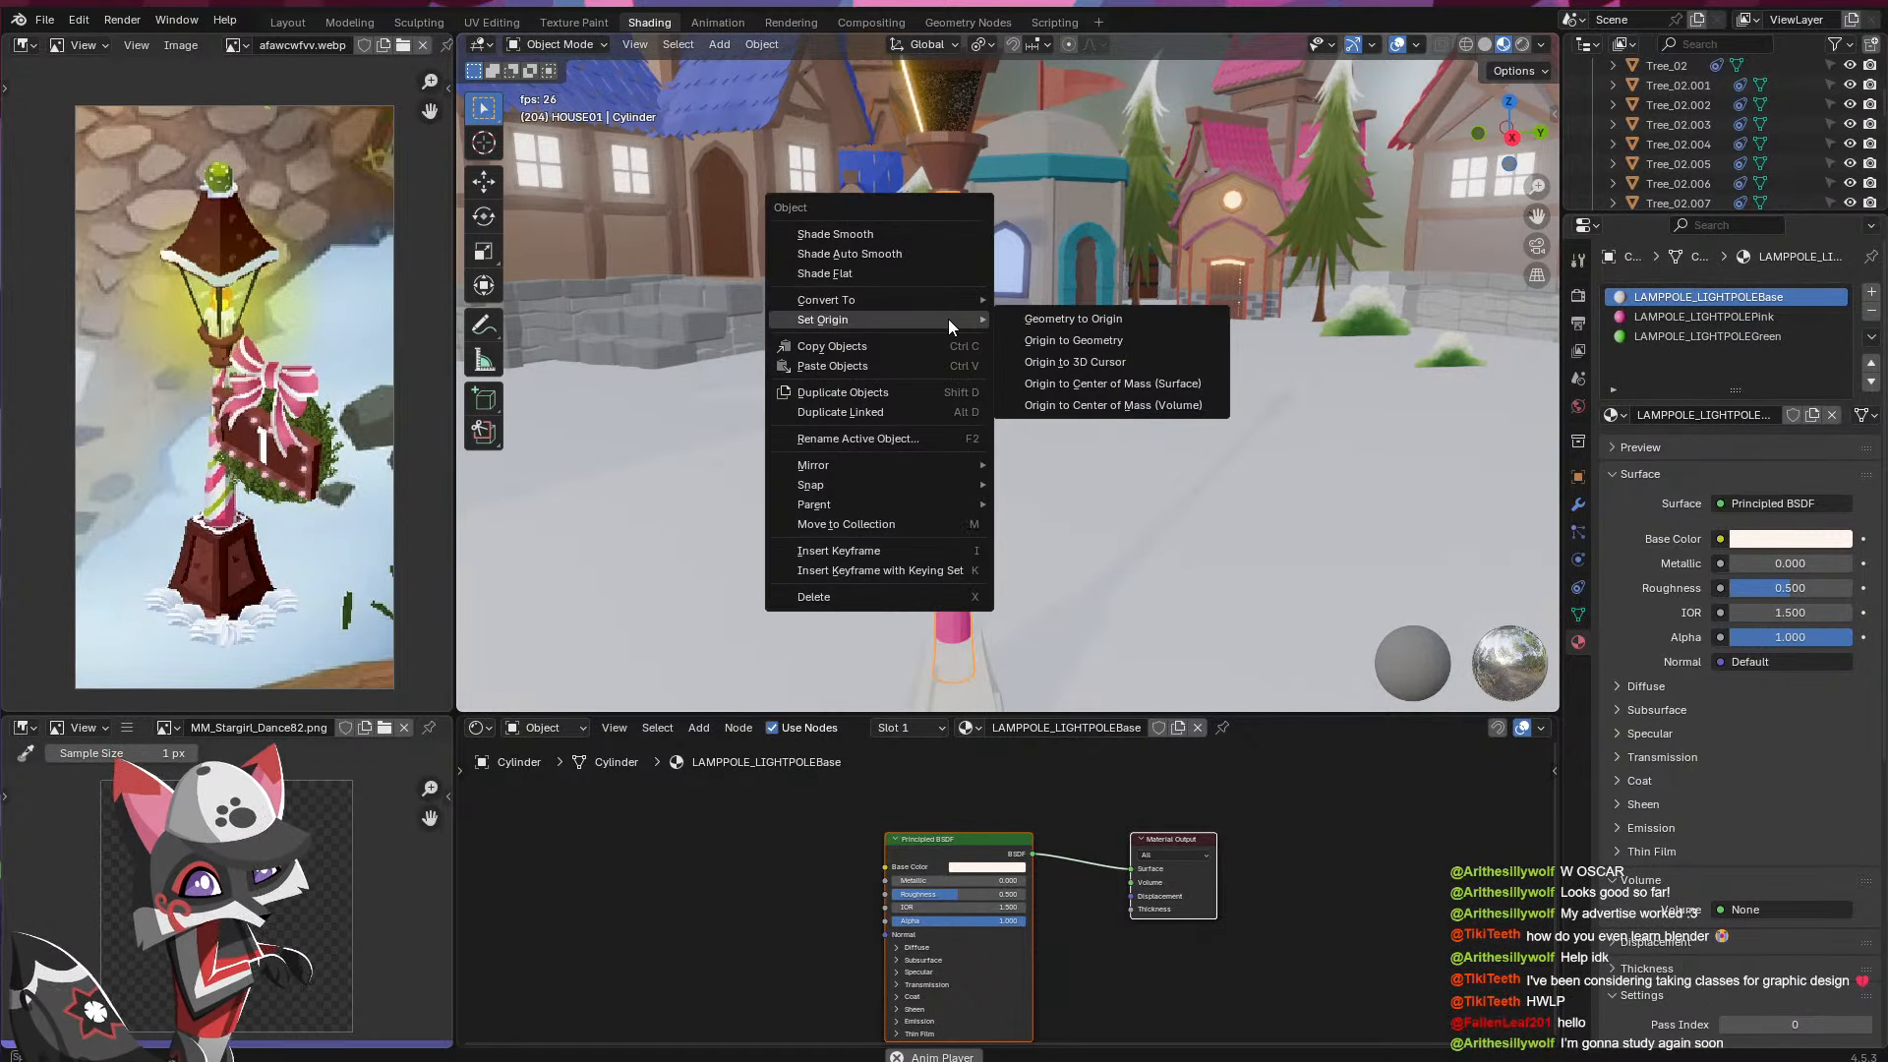
{"action": "left_click", "coordinate": [904, 237]}
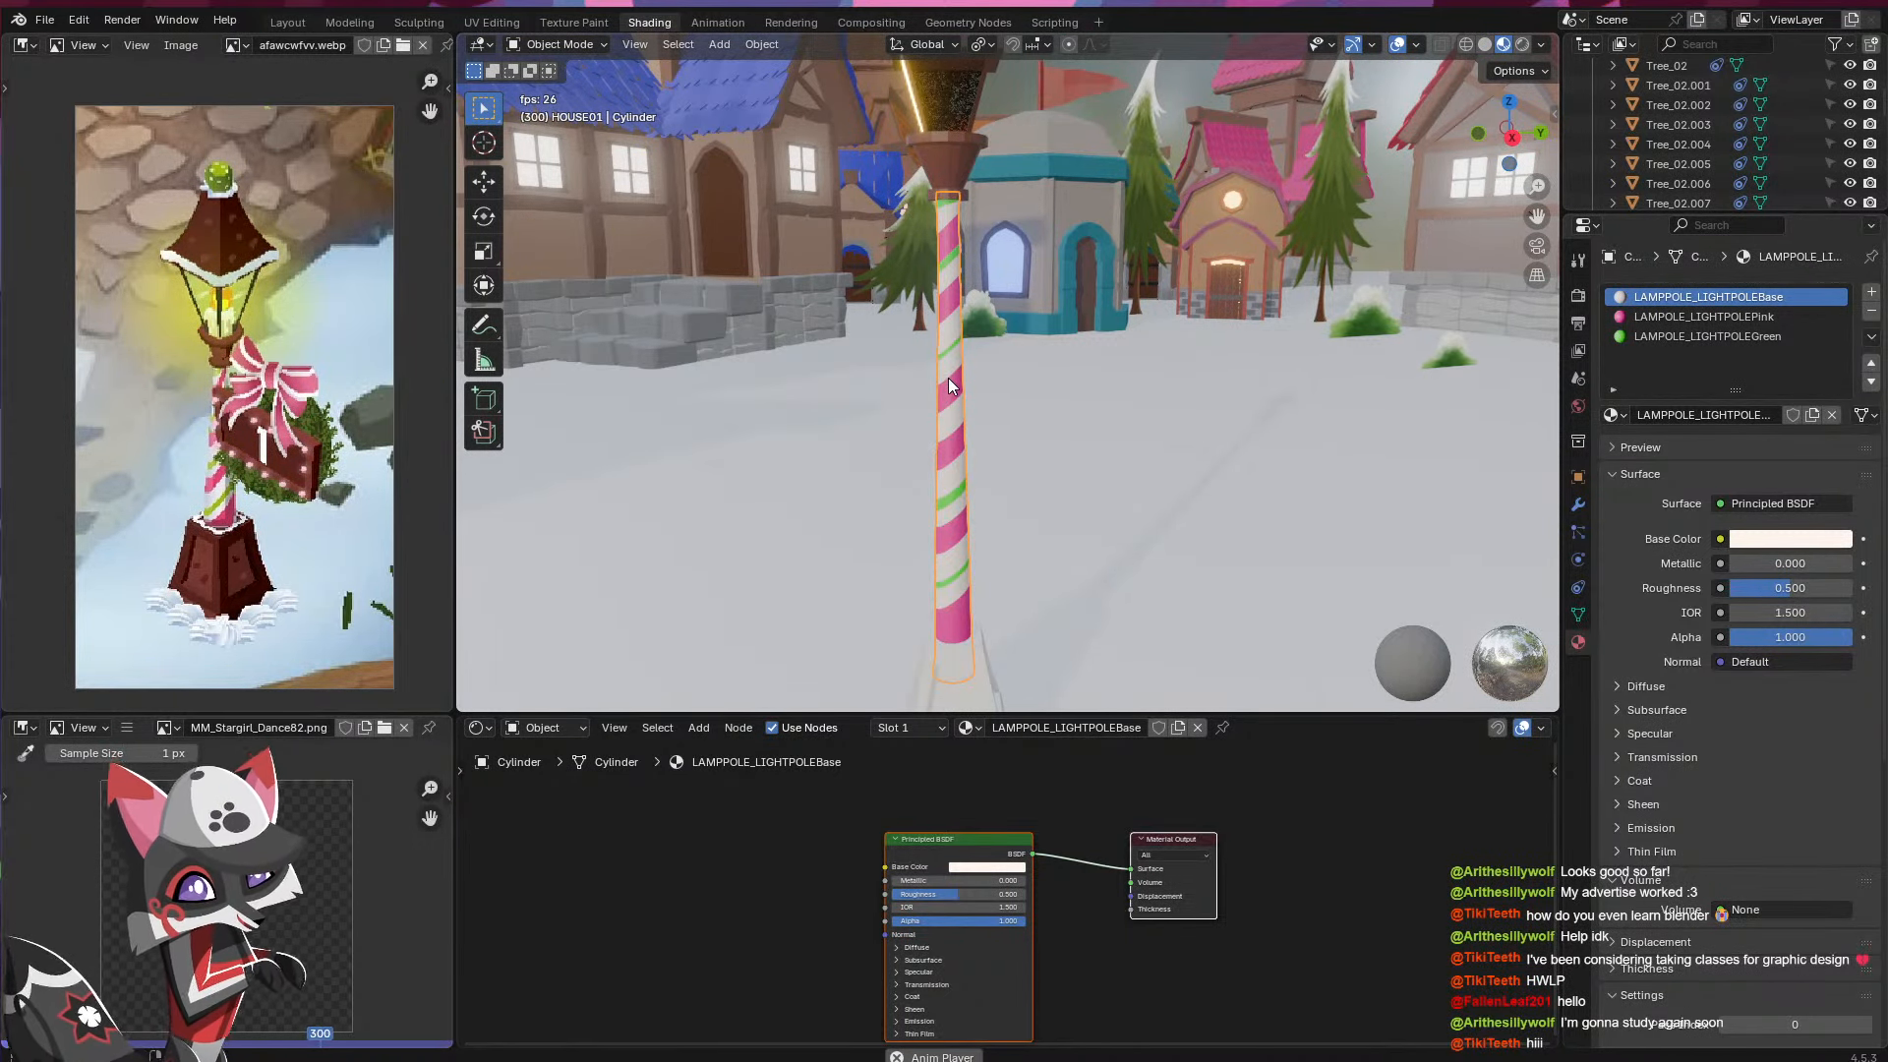
{"action": "left_click", "coordinate": [1032, 86]}
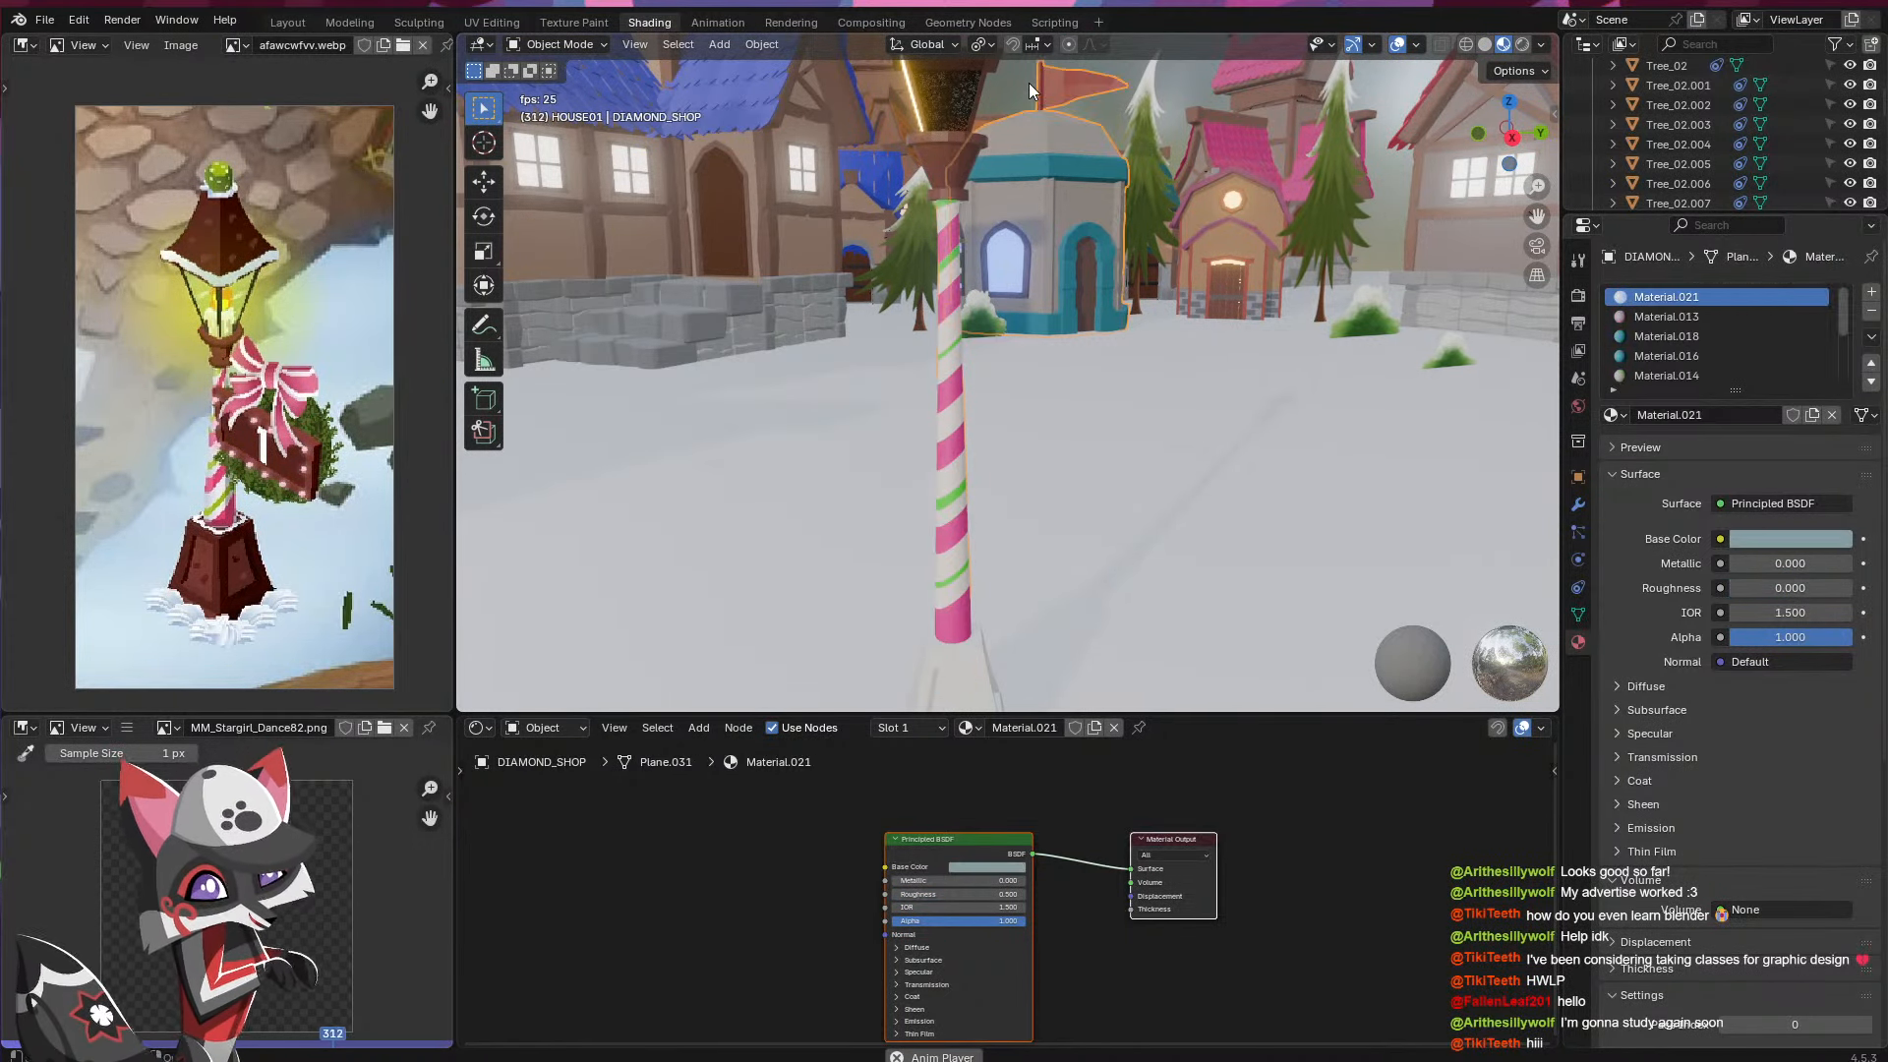
{"action": "left_click", "coordinate": [1160, 88]}
{"action": "key", "text": "ctrl+s"}
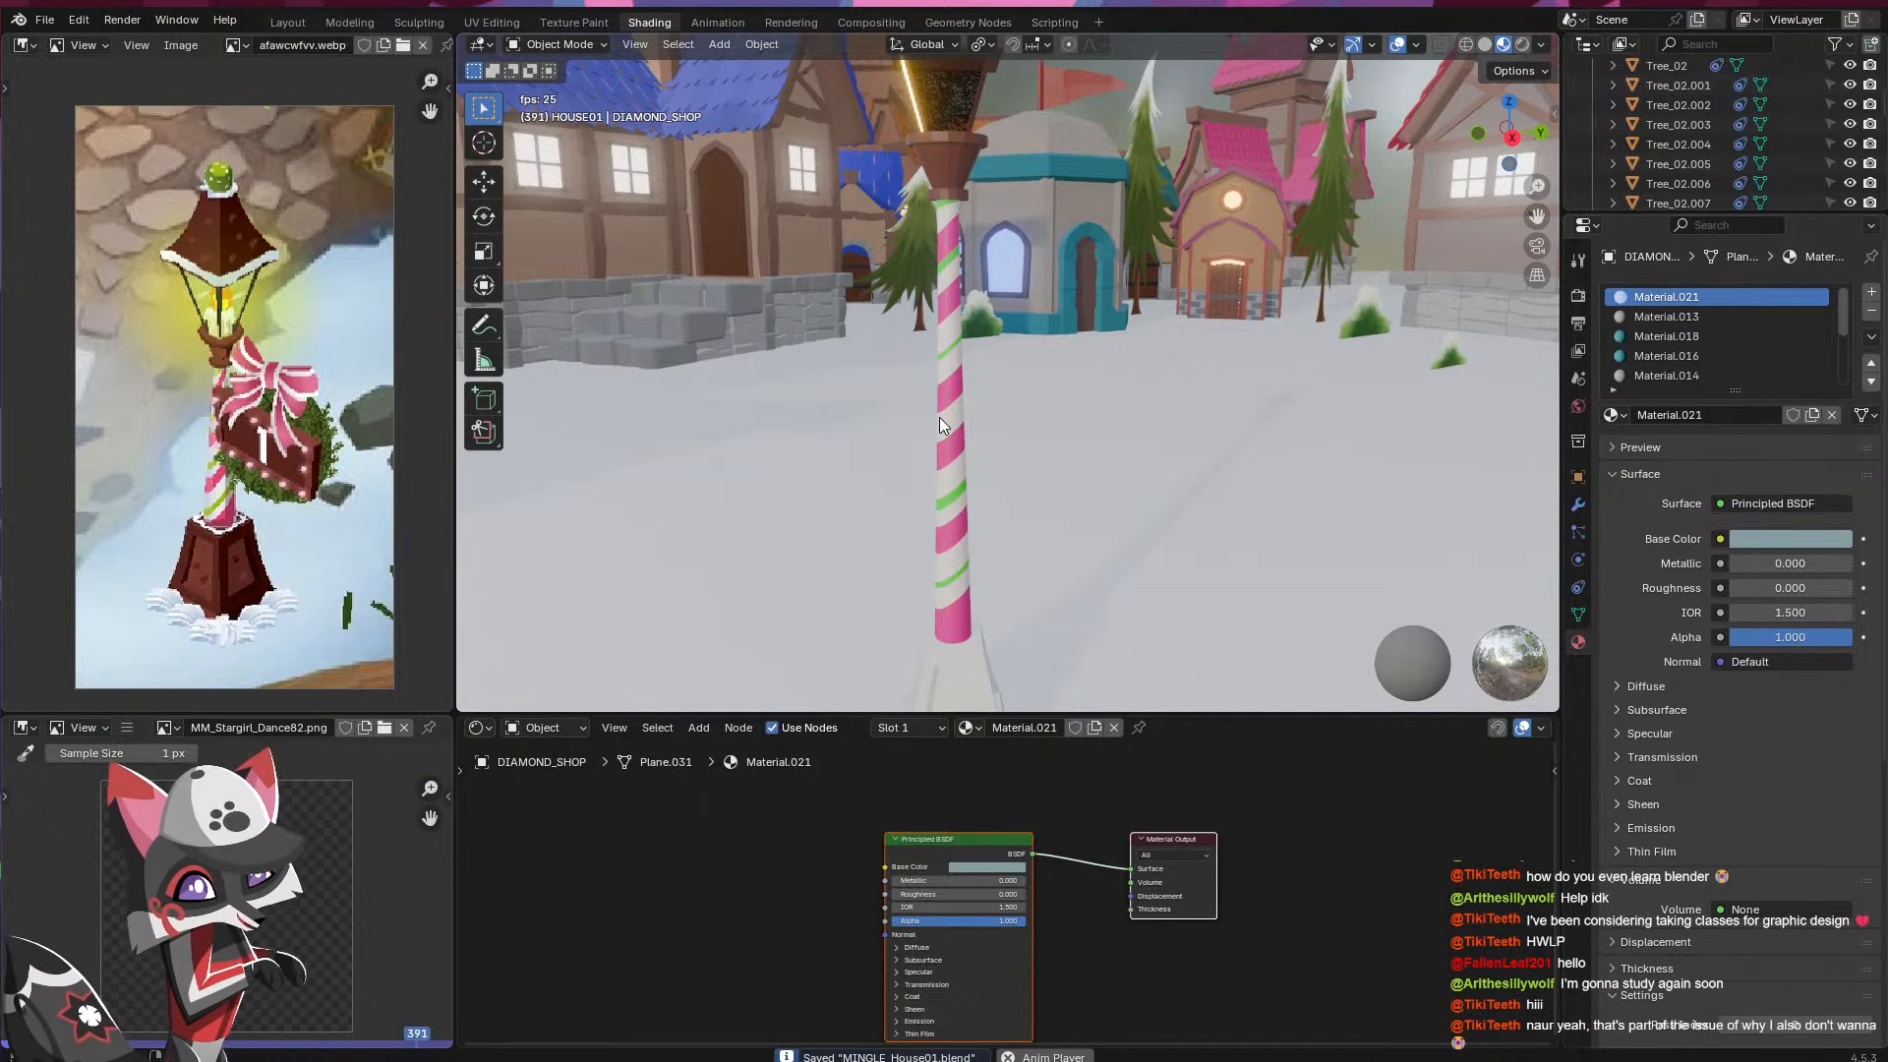
- Apply Shade Smooth to the brown collar beneath the lantern and to the tapered base under the pole
{"action": "left_click", "coordinate": [958, 169]}
{"action": "right_click", "coordinate": [958, 158]}
{"action": "left_click", "coordinate": [964, 159]}
{"action": "left_click", "coordinate": [1006, 85]}
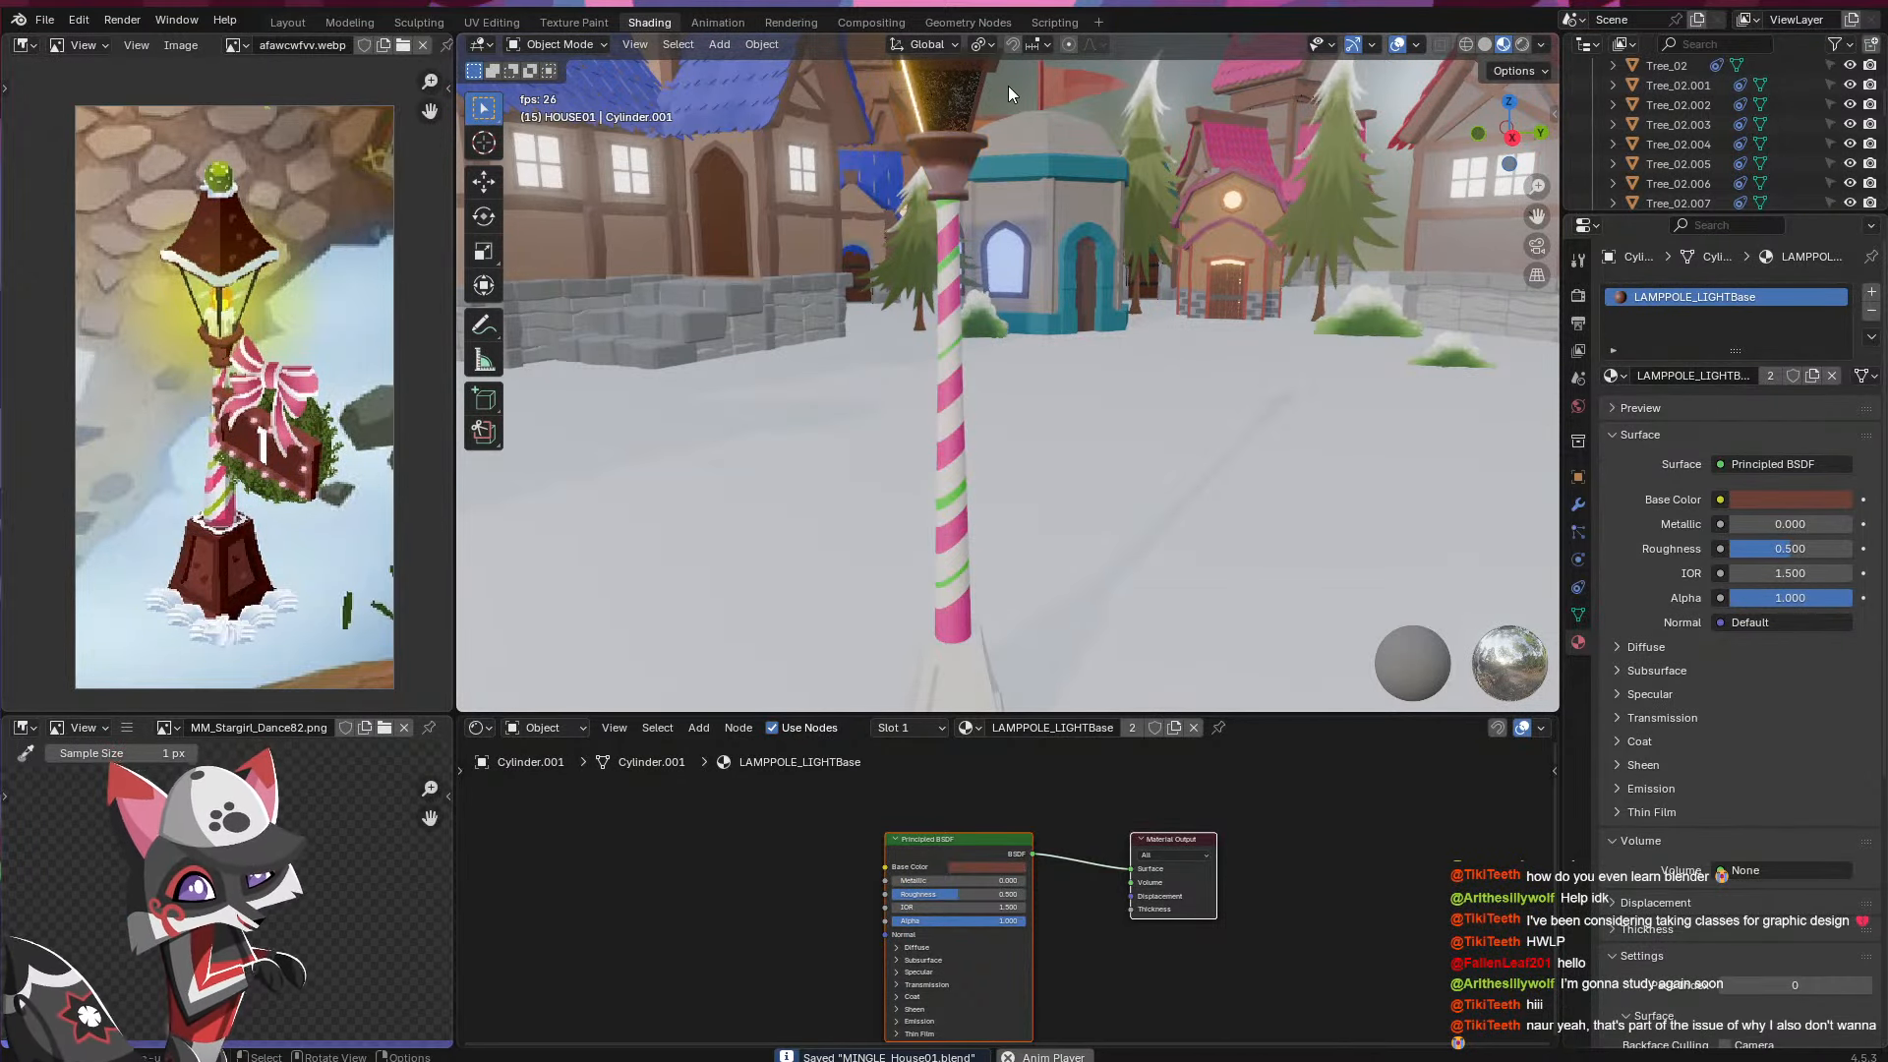
{"action": "middle_click_drag", "start_coordinate": [1012, 181], "coordinate": [985, 201]}
{"action": "middle_click_drag", "start_coordinate": [987, 202], "coordinate": [1048, 248], "text": "shift"}
{"action": "left_click", "coordinate": [968, 500]}
{"action": "right_click", "coordinate": [968, 500]}
{"action": "left_click", "coordinate": [968, 500]}
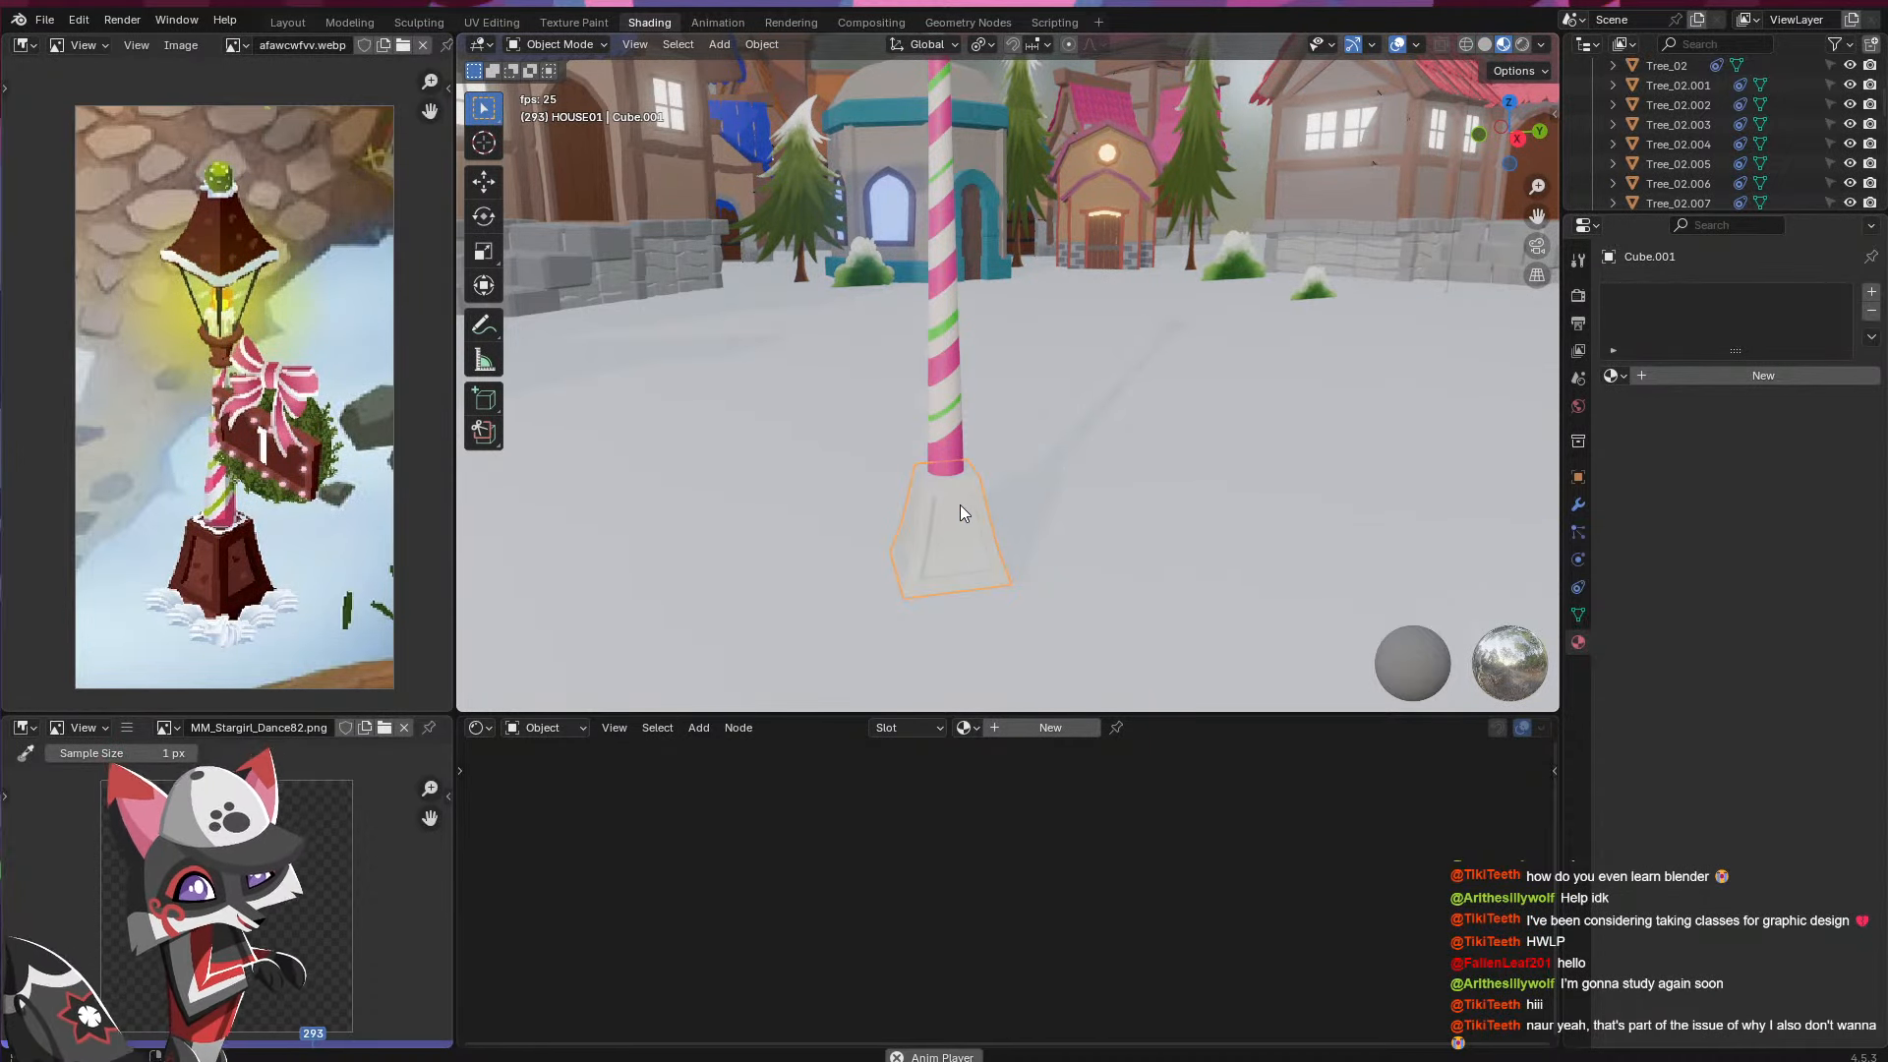
- Select all of the tapered base's geometry in Edit Mode and give it the existing LAMPPOLE_LIGHTBase material
{"action": "key", "text": "Tab"}
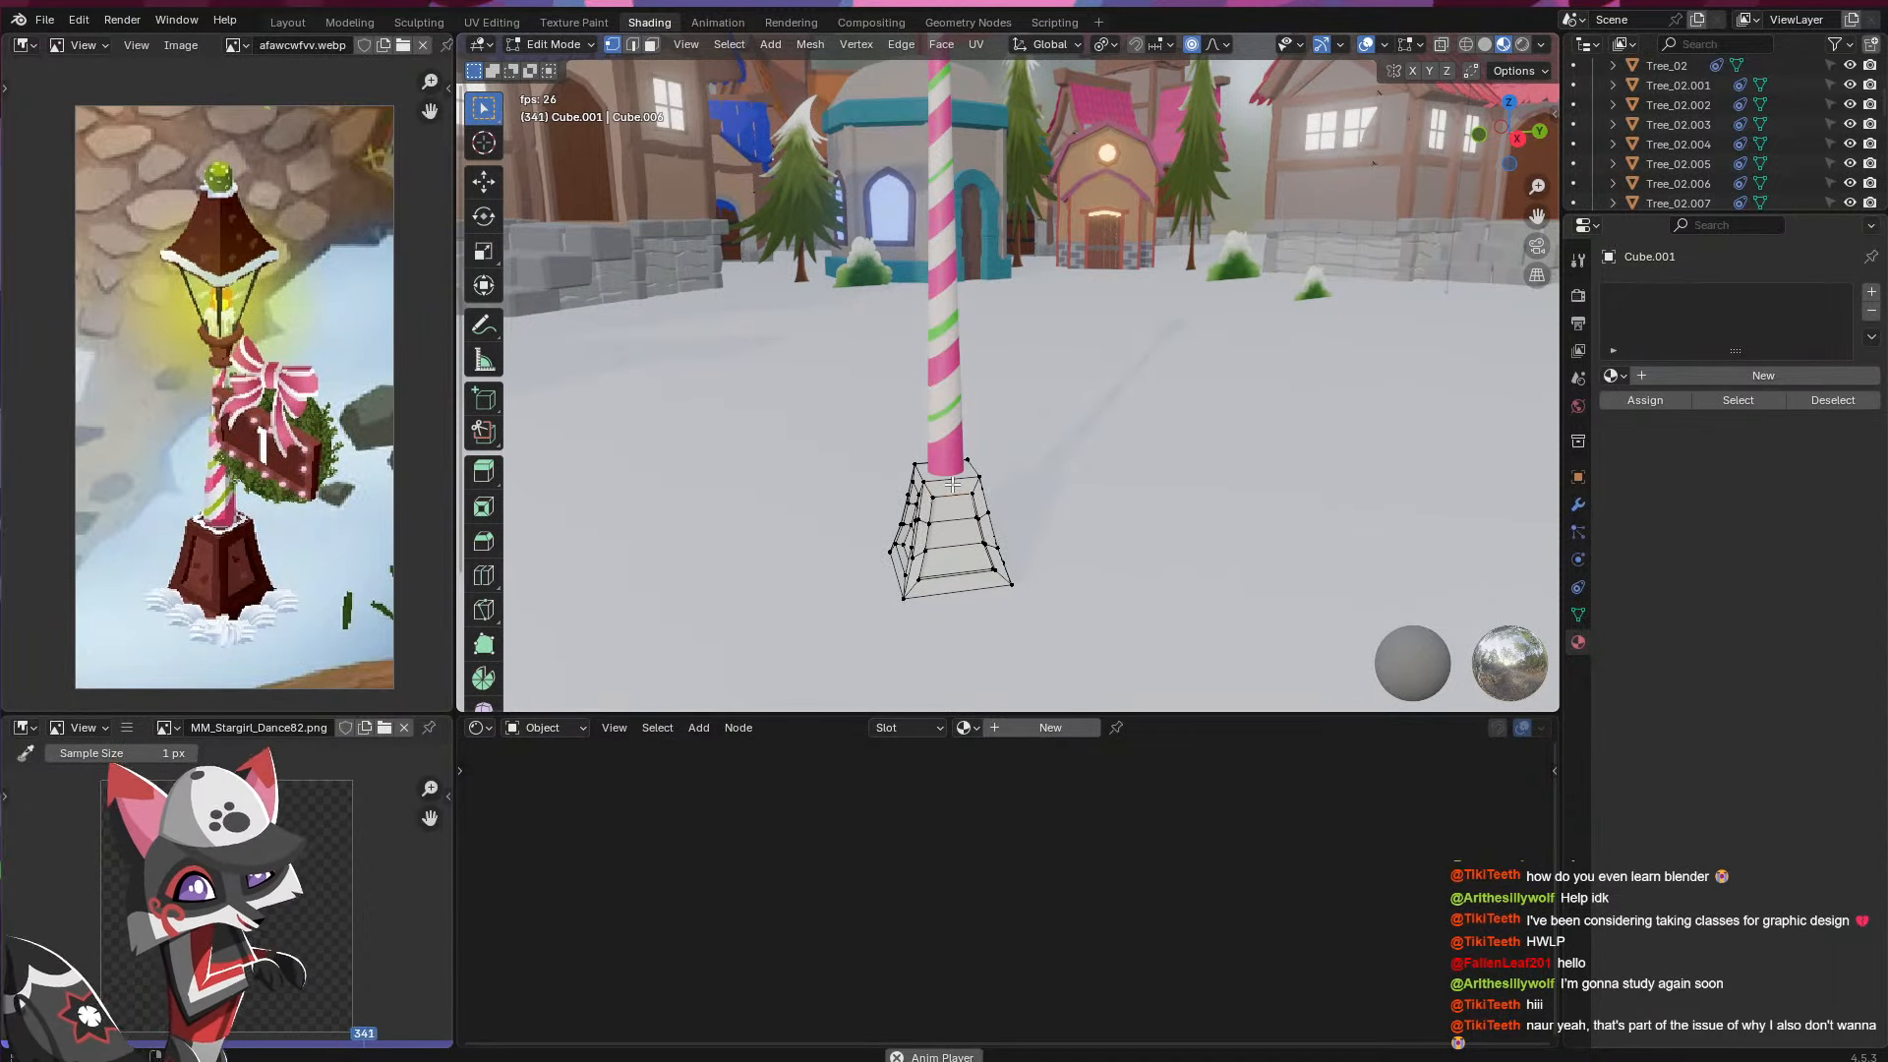
{"action": "key", "text": "a"}
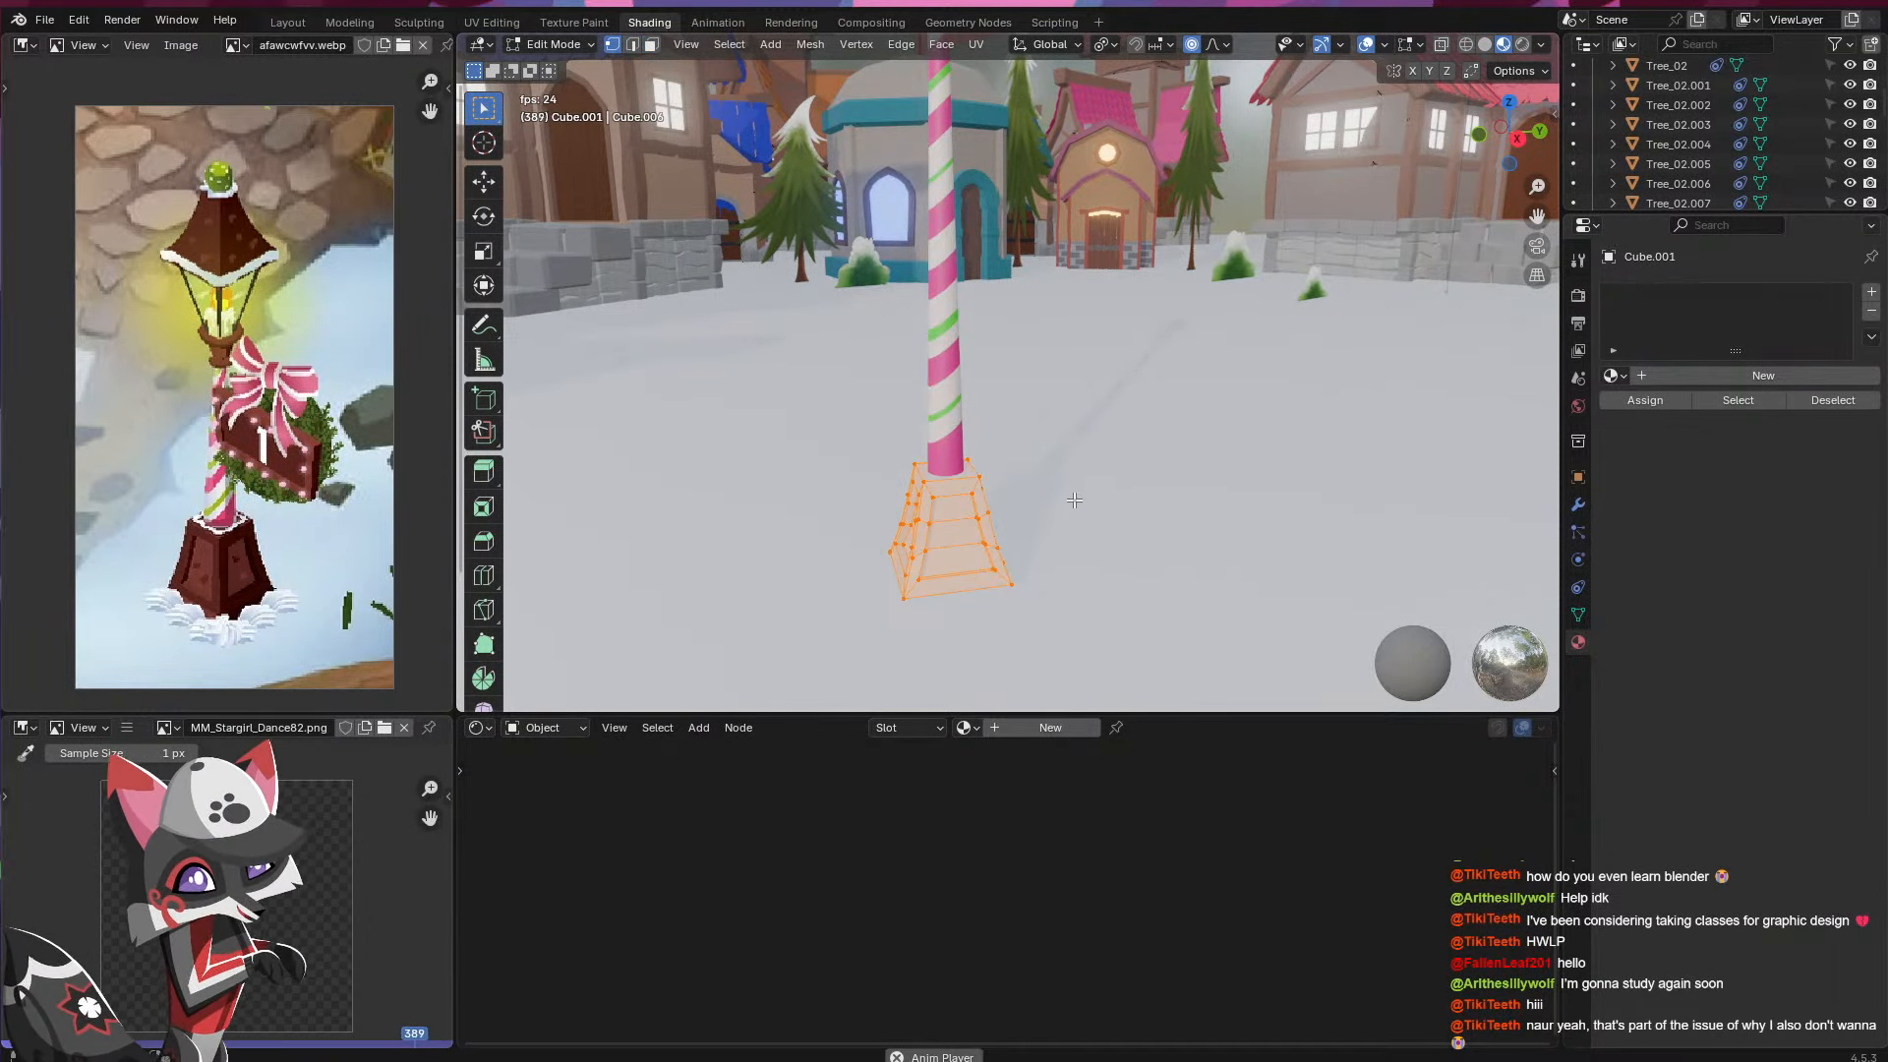
{"action": "left_click", "coordinate": [1612, 375]}
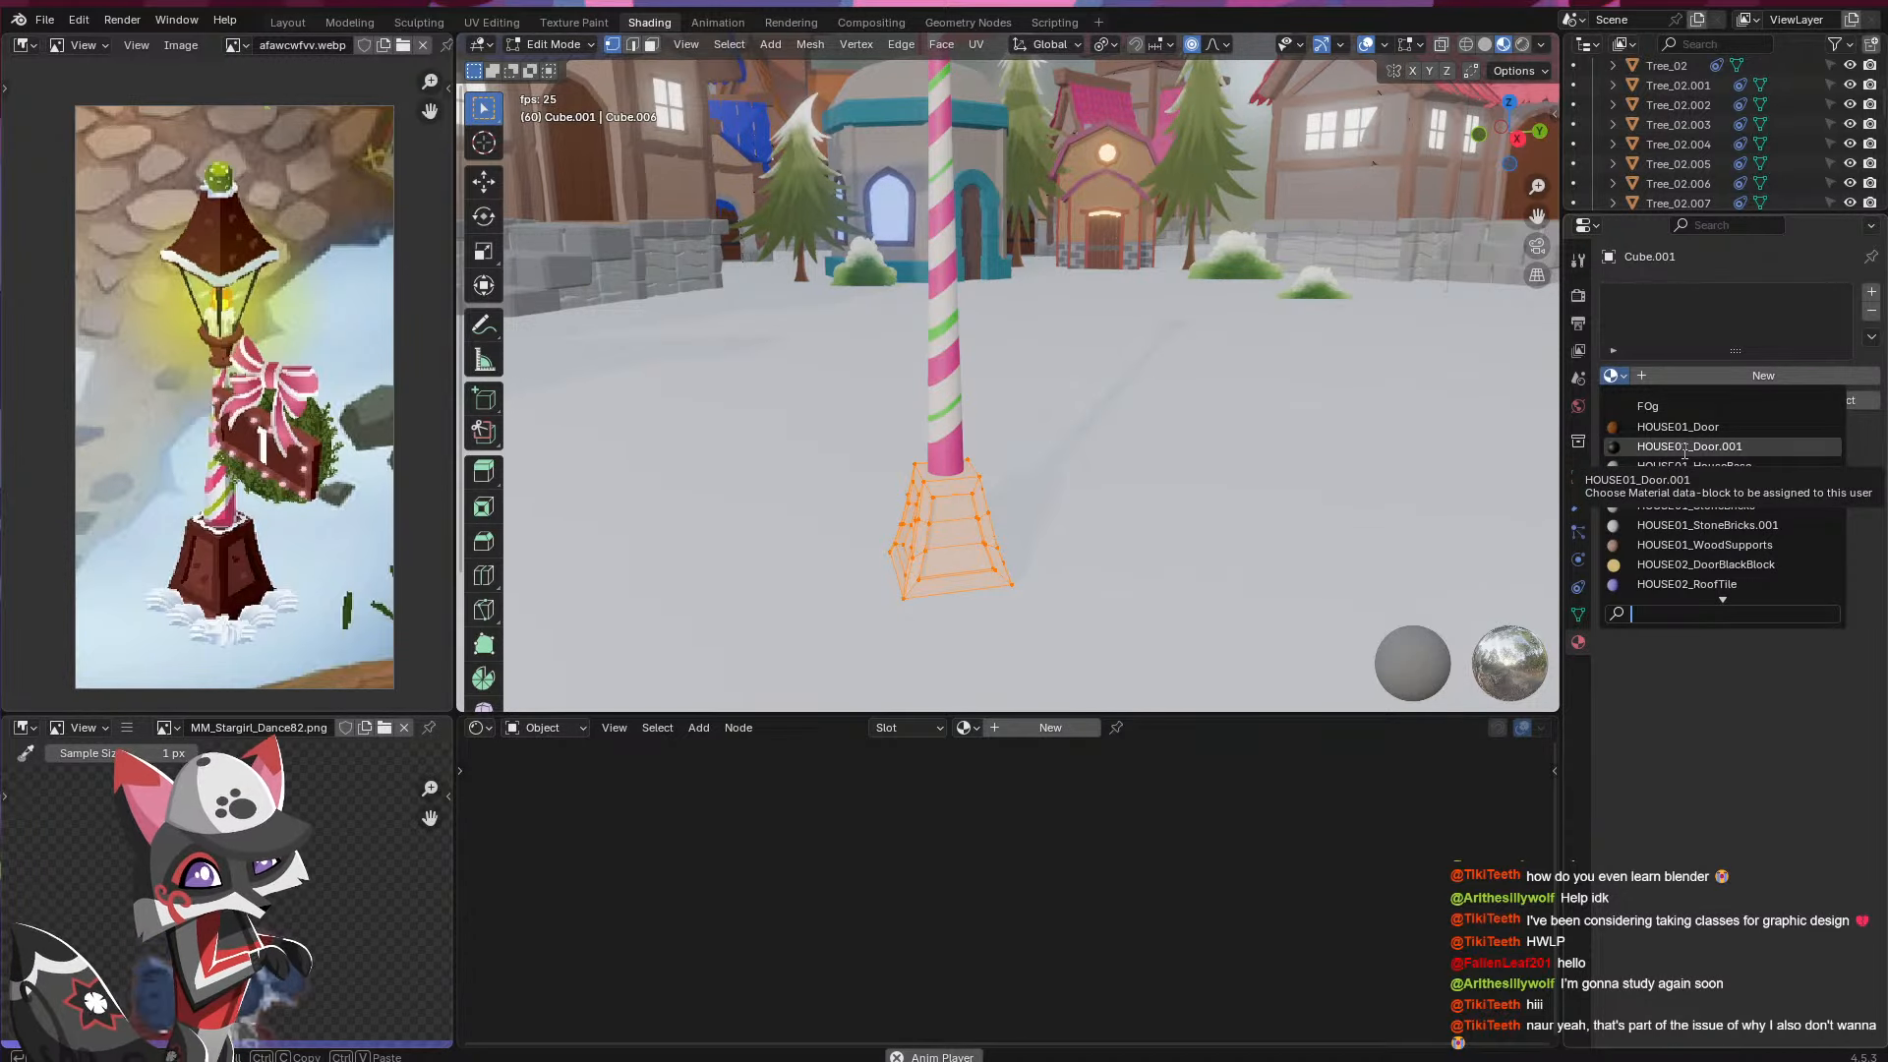
{"action": "type", "text": "lamp"}
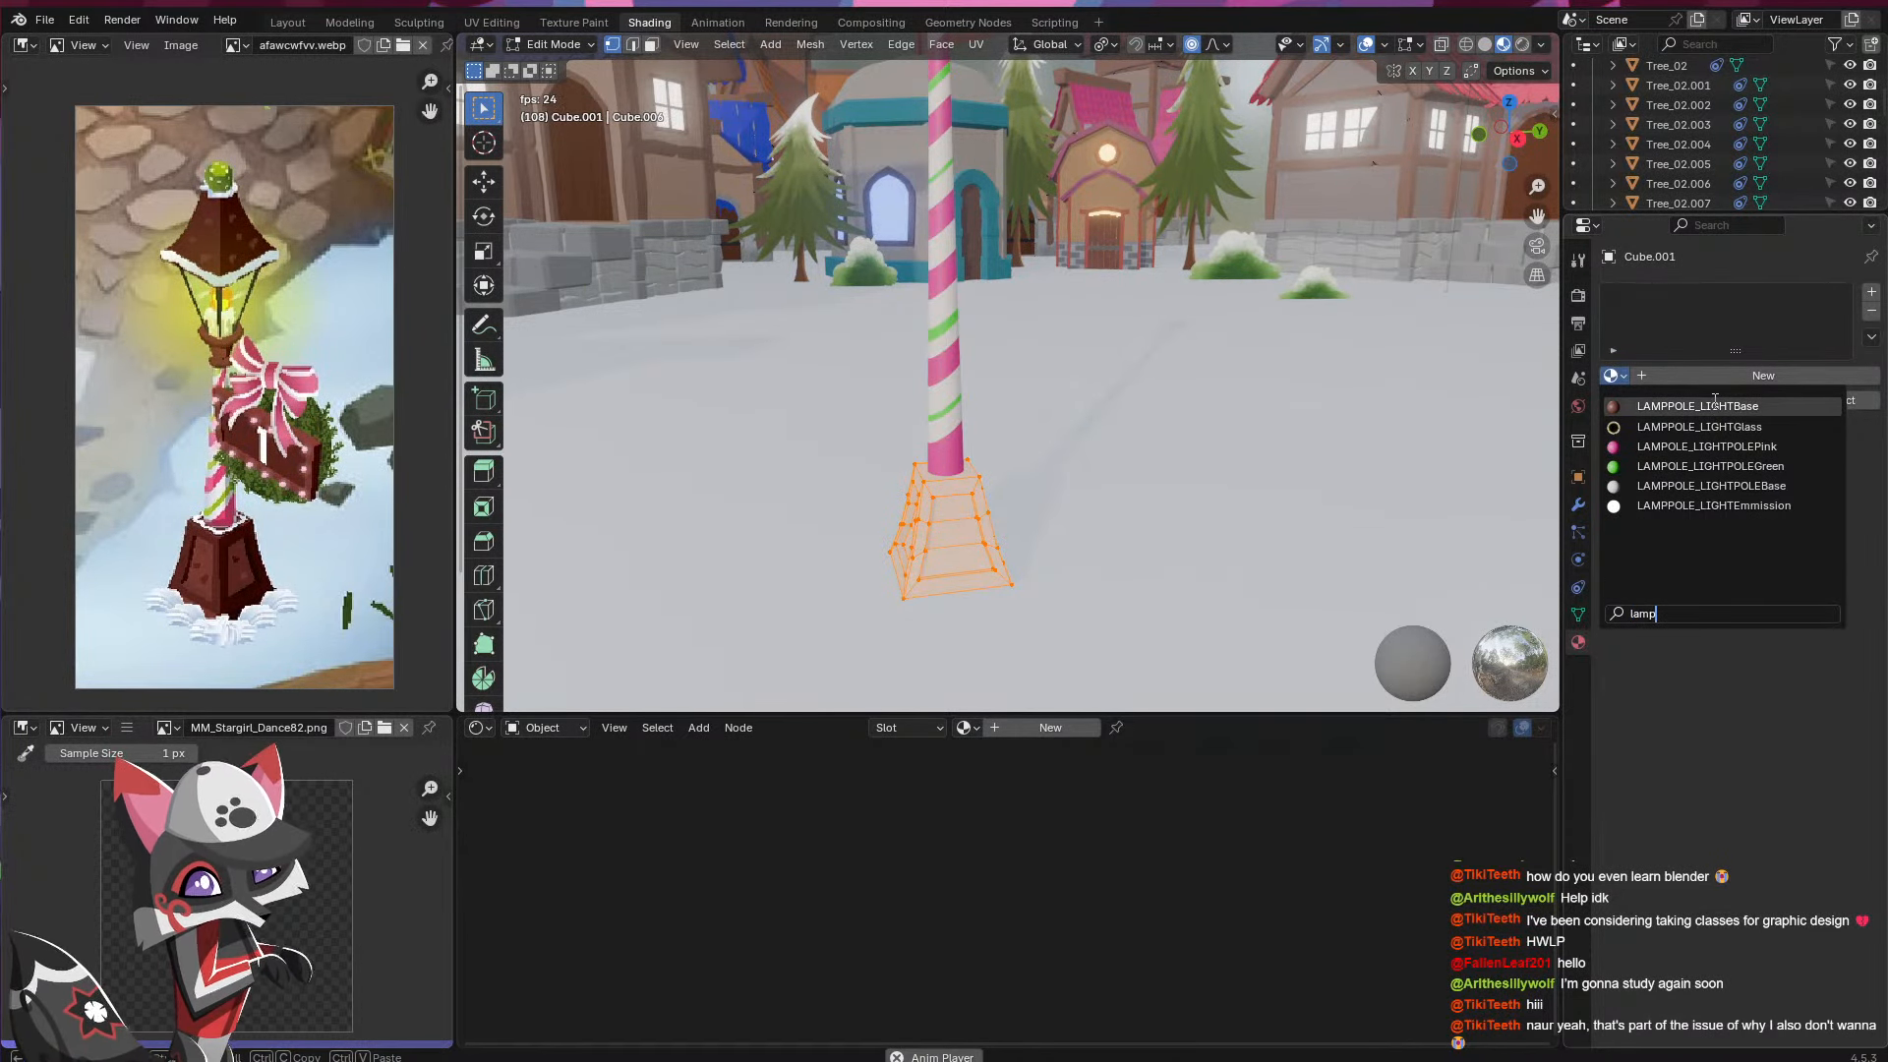
{"action": "left_click", "coordinate": [1715, 405]}
{"action": "left_click", "coordinate": [968, 563]}
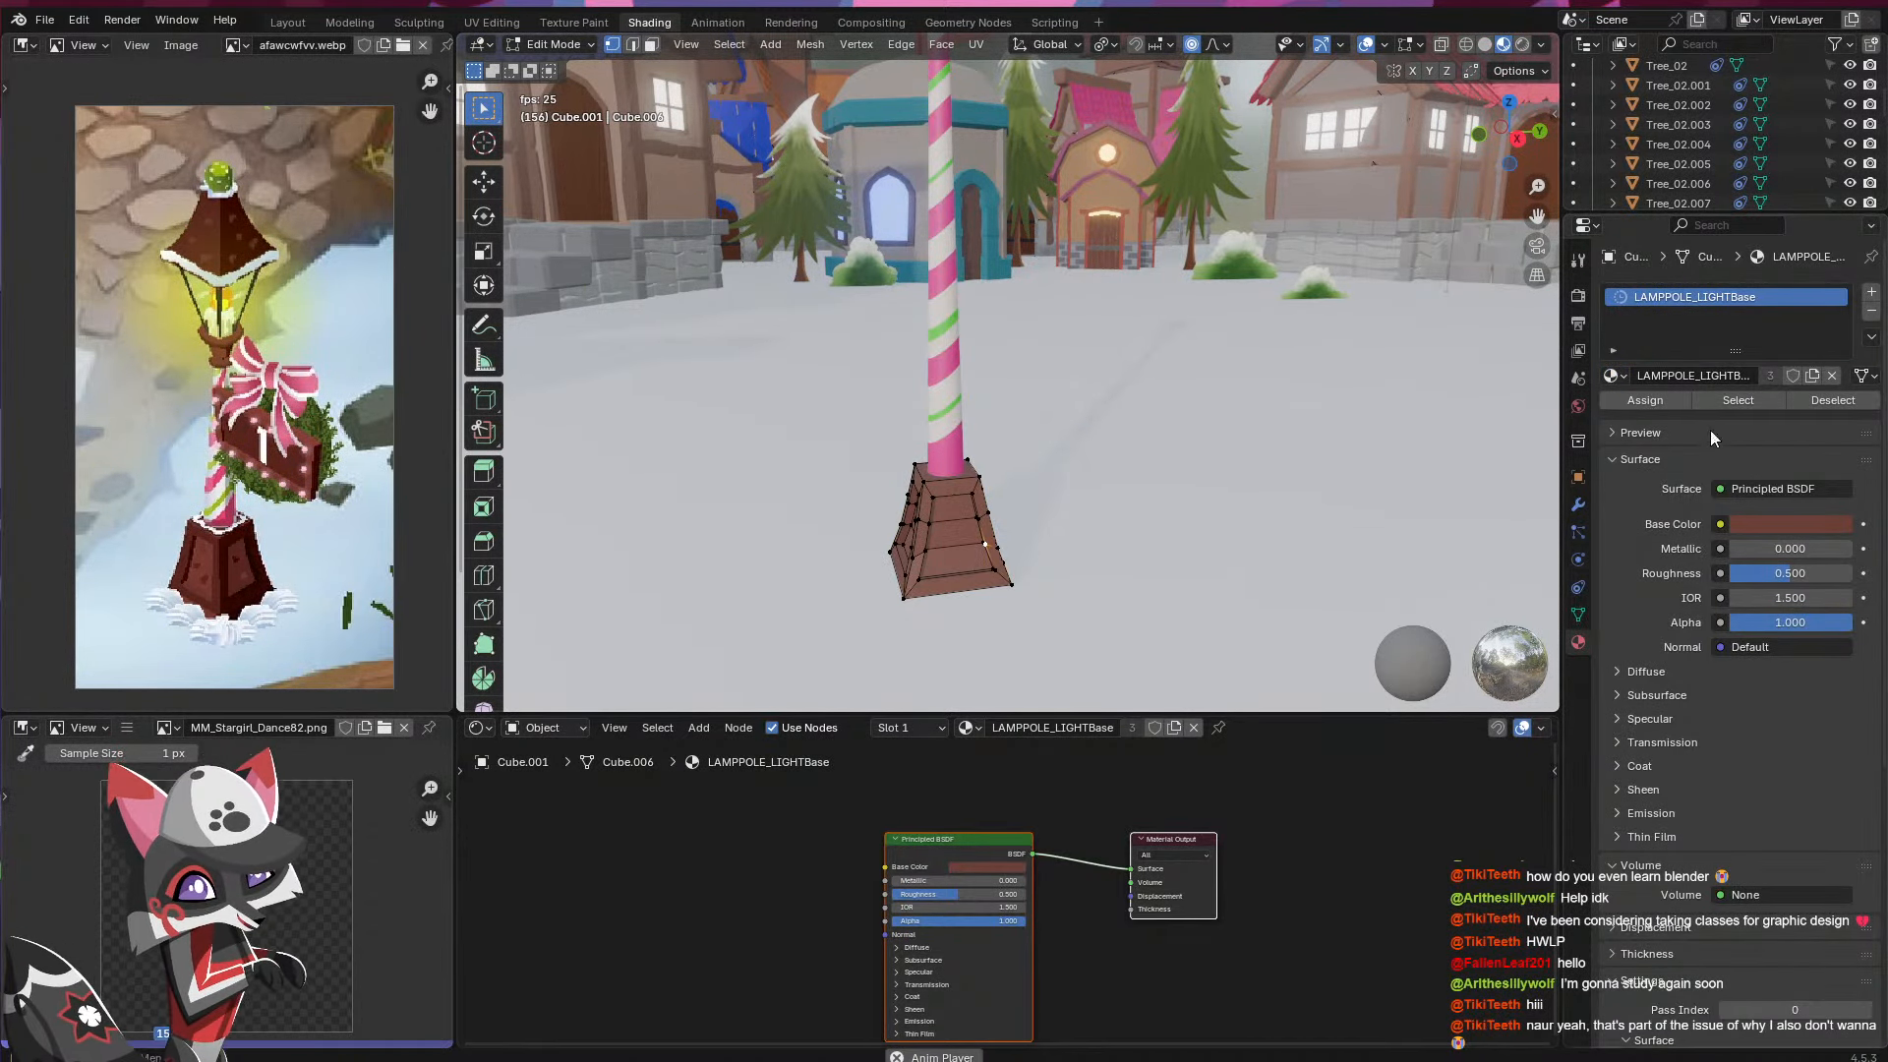
- Duplicate the base's material, restore LAMPPOLE_LIGHTBase in the first slot and put the copy LAMPPOLE_LIGHTBase.001 in a new second slot
{"action": "left_click", "coordinate": [1810, 374]}
{"action": "left_click", "coordinate": [1613, 375]}
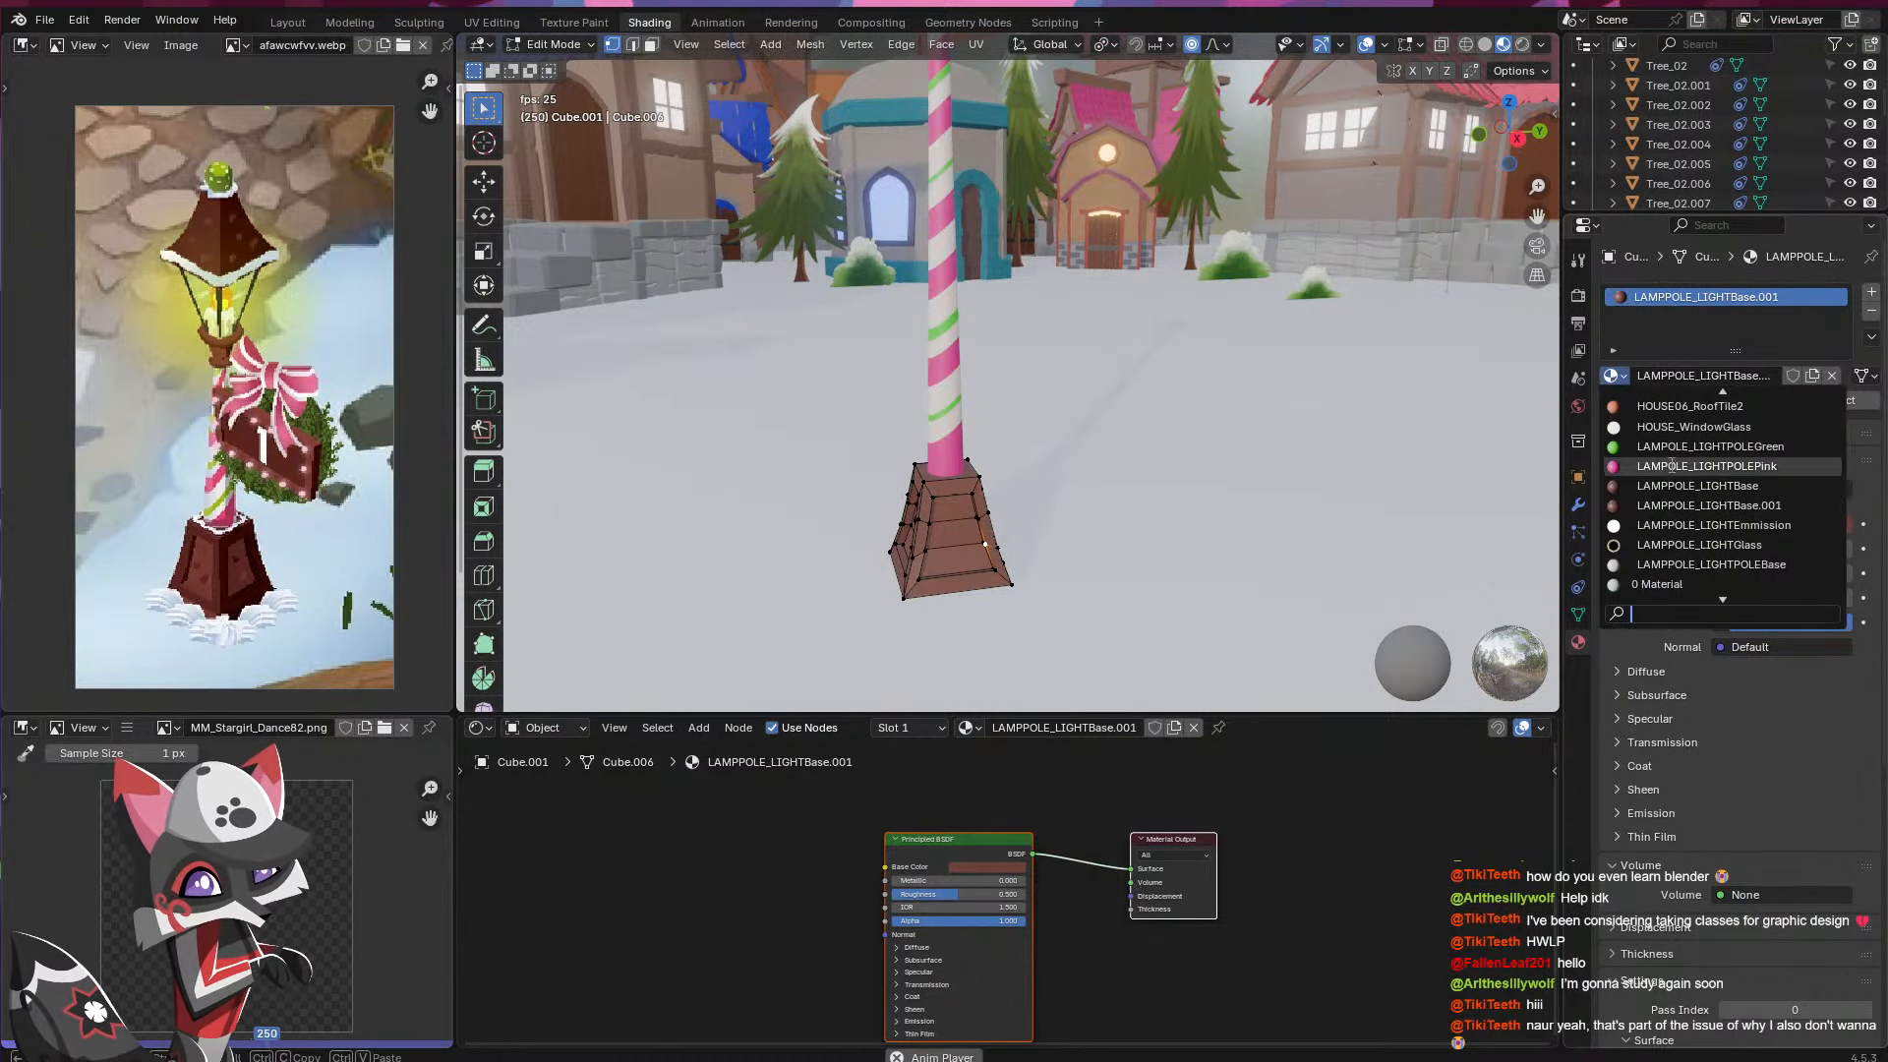
{"action": "left_click", "coordinate": [1697, 485]}
{"action": "left_click", "coordinate": [1872, 292]}
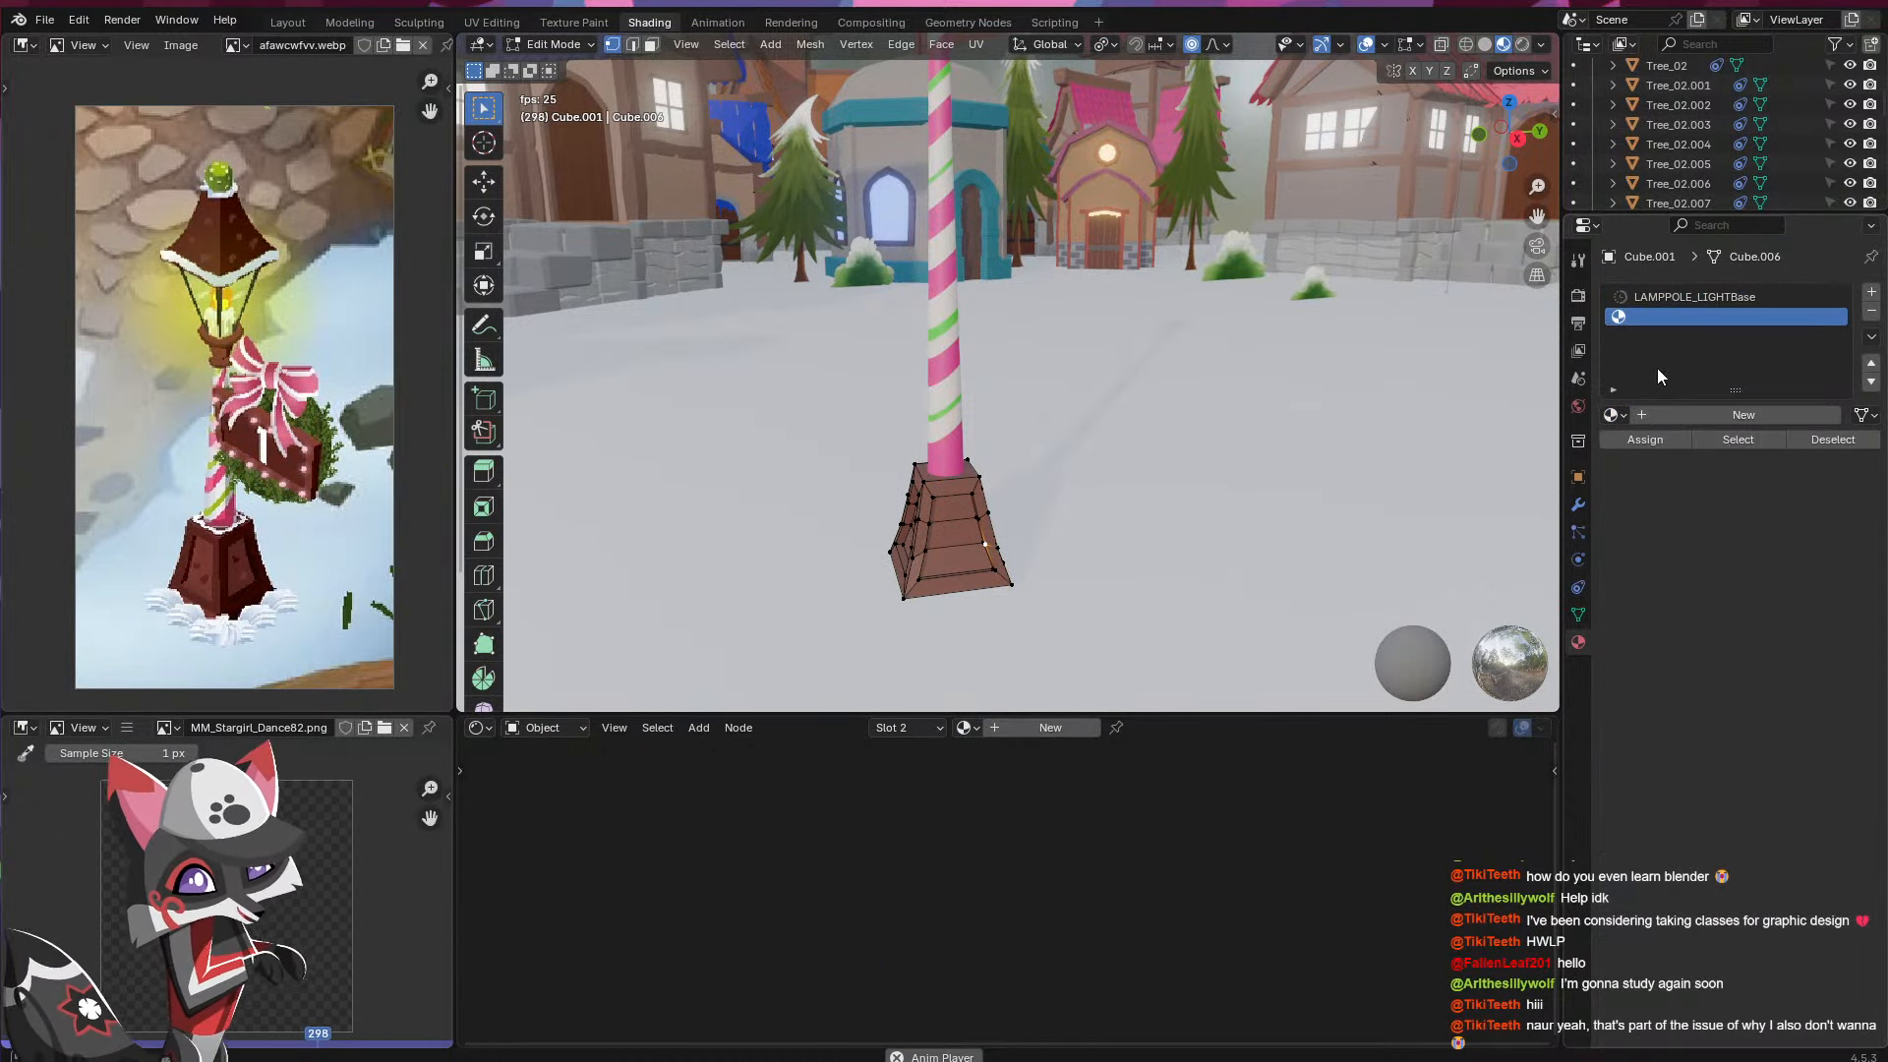
{"action": "left_click", "coordinate": [1613, 414]}
{"action": "scroll", "coordinate": [1677, 570], "scroll_direction": "down", "scroll_amount": 5}
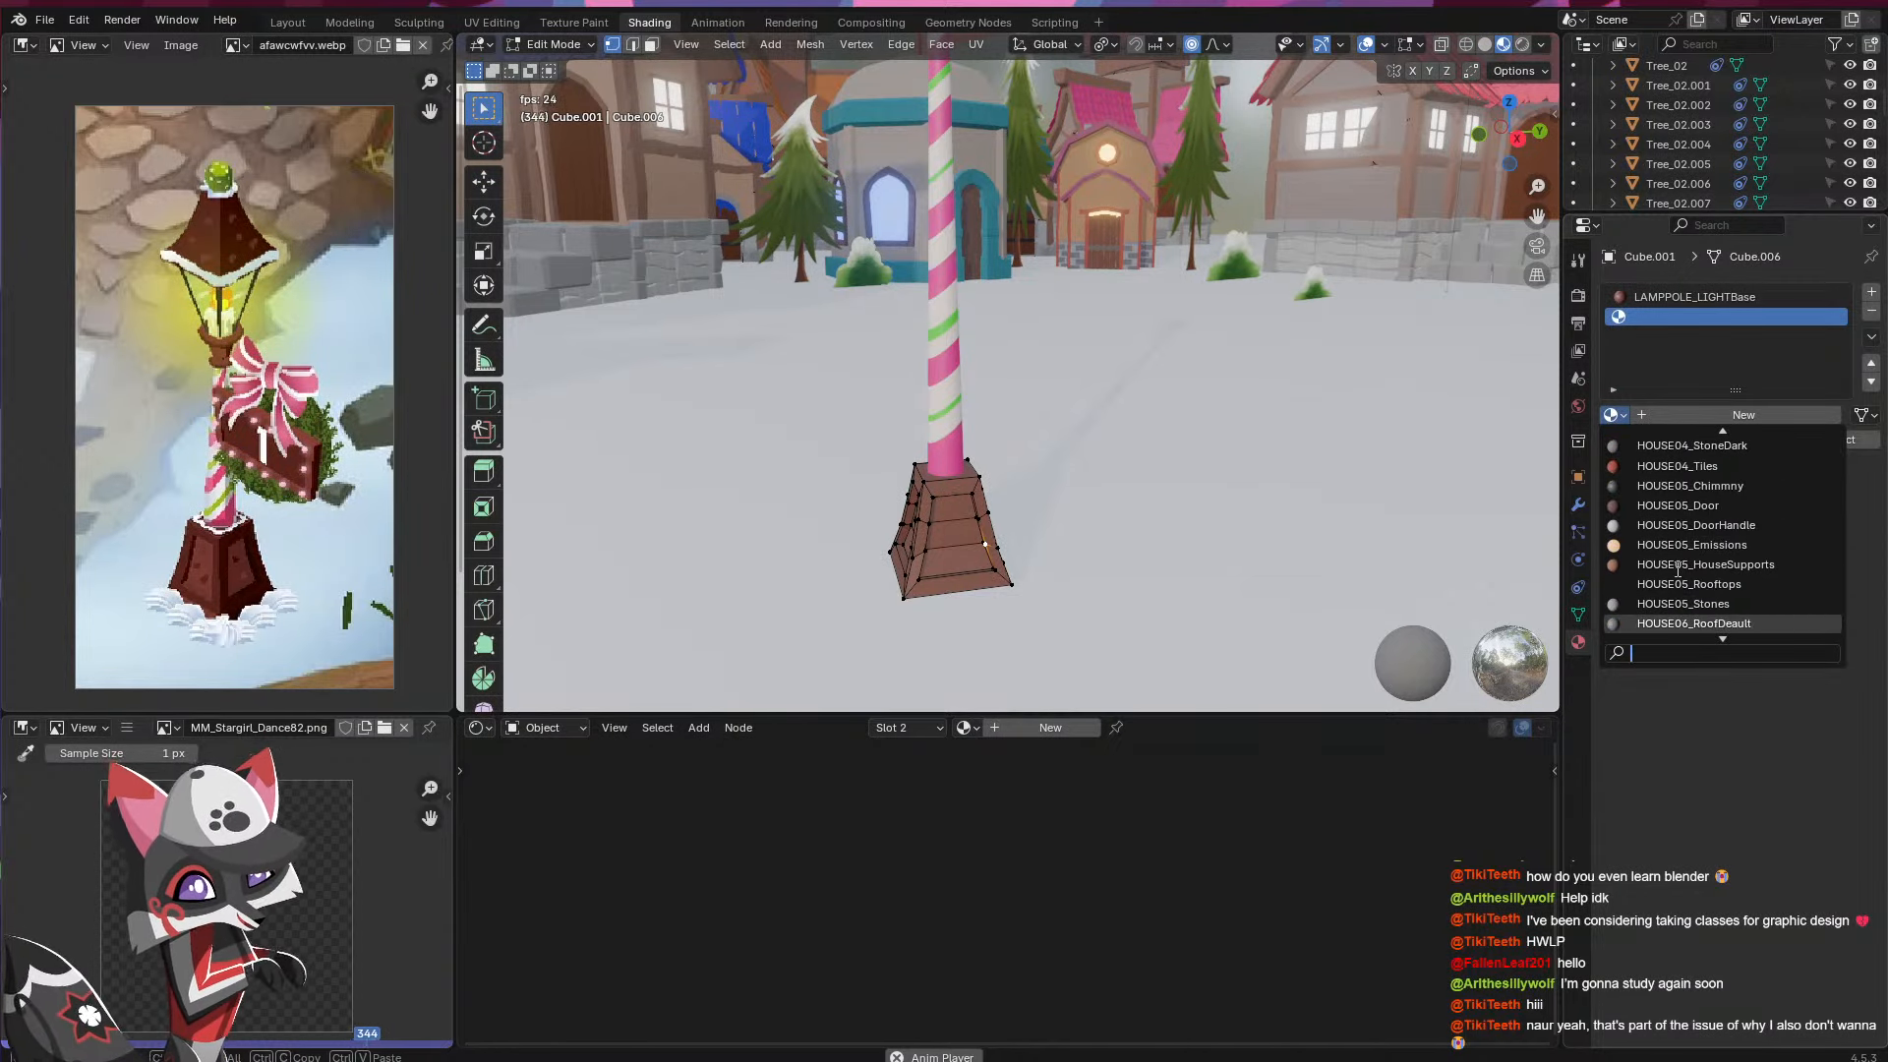
{"action": "type", "text": "lamp"}
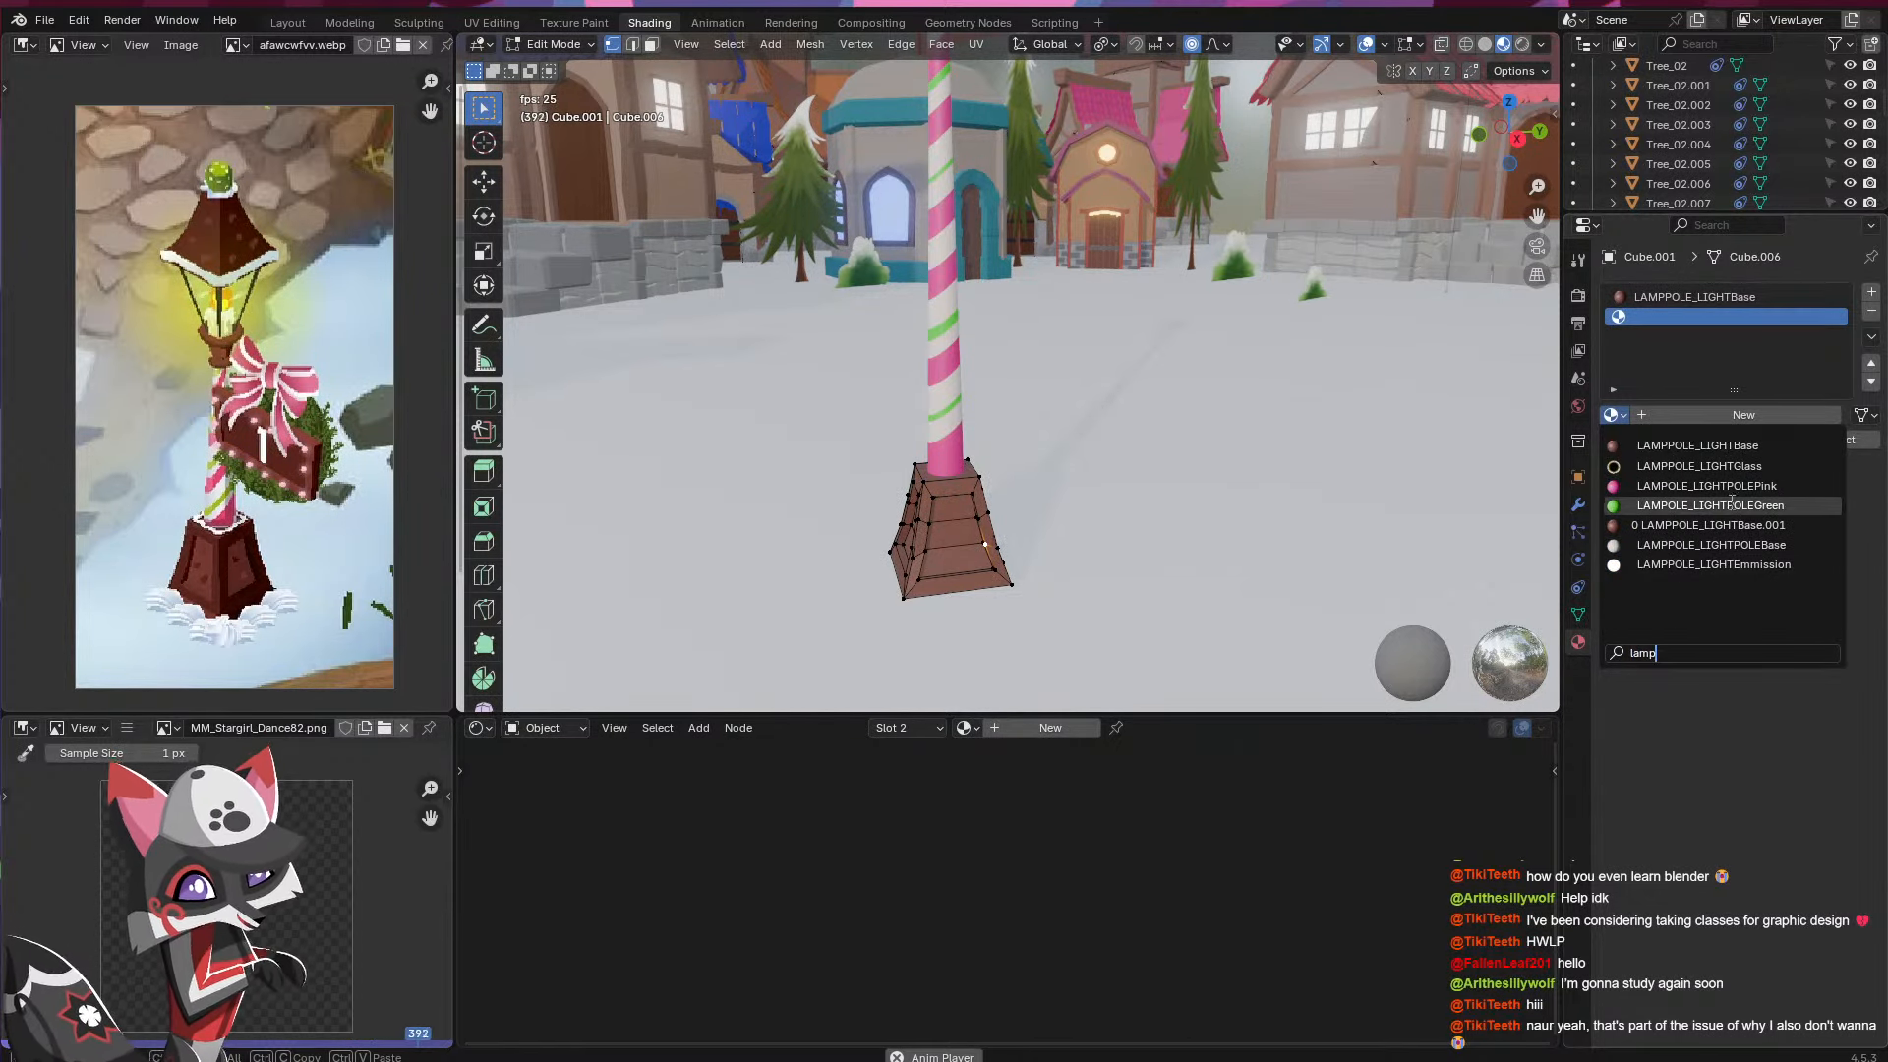
{"action": "left_click", "coordinate": [1733, 528]}
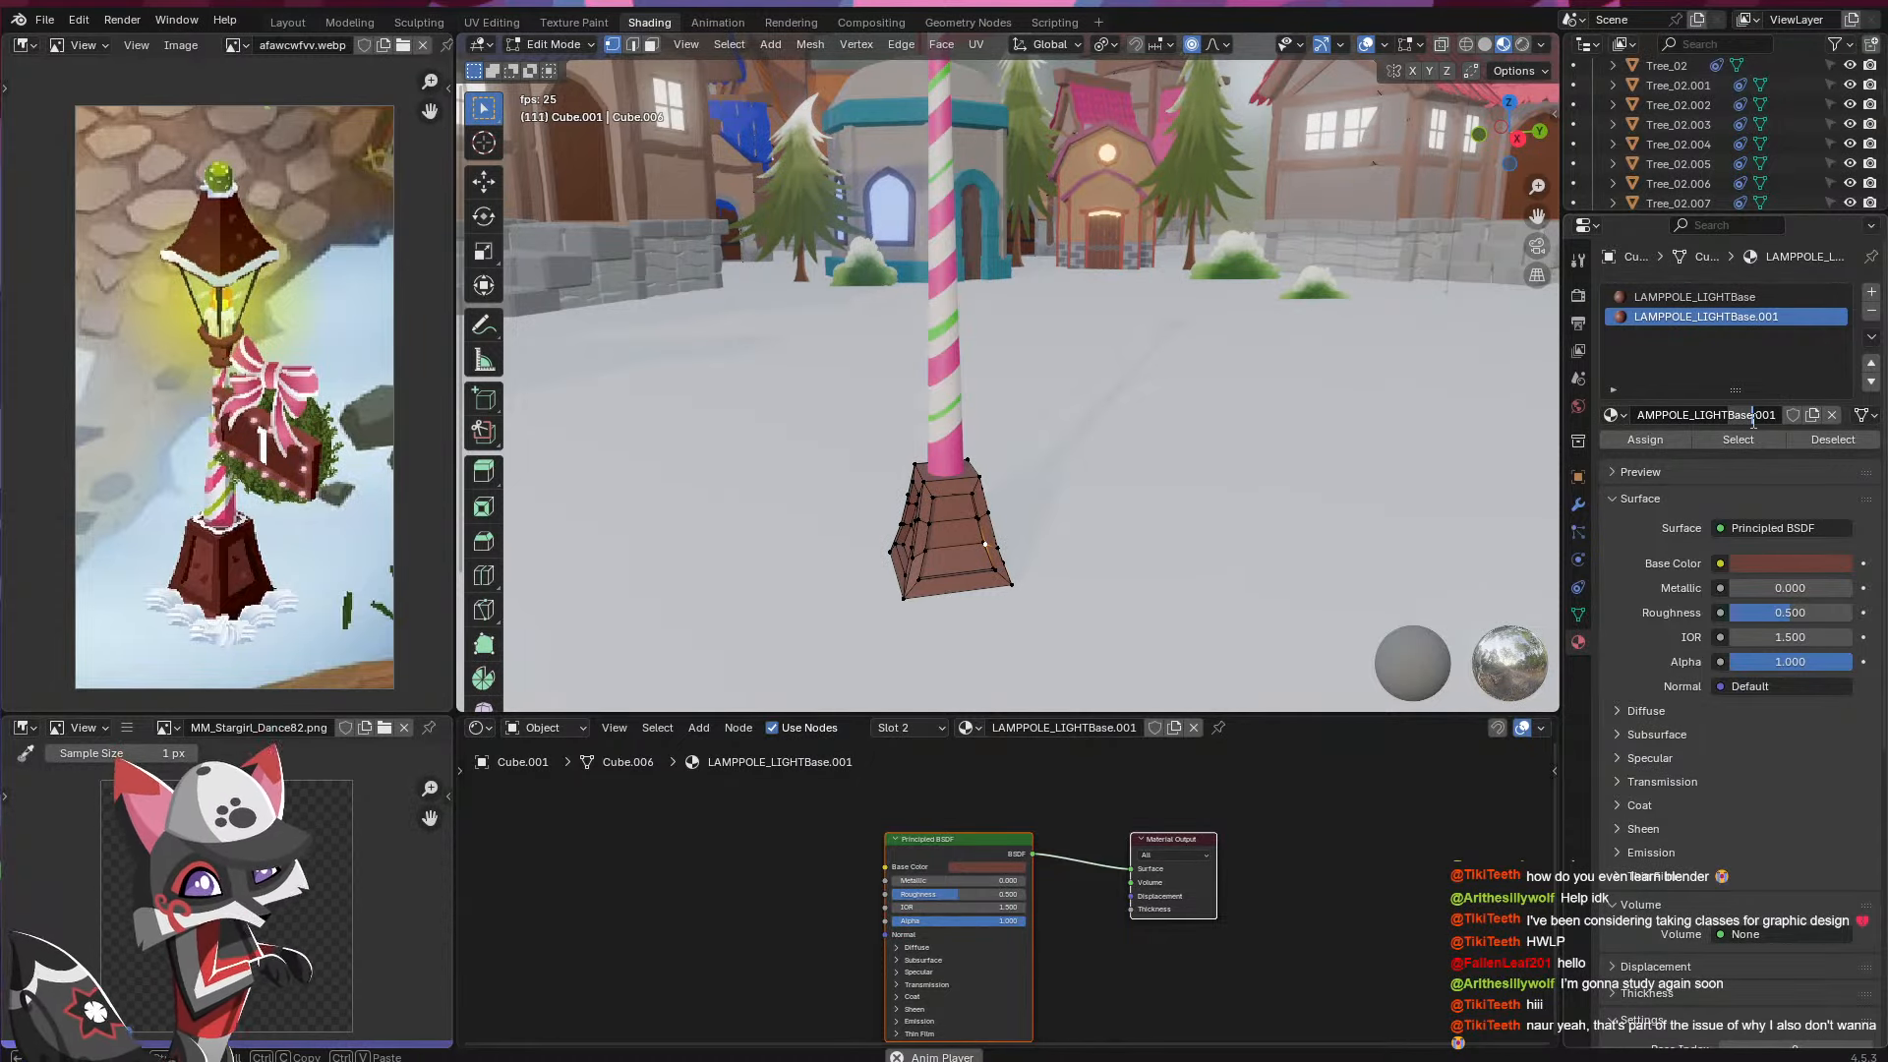
- Rename the copied material LAMPPOLE_LIGHTASEcondary.001 and lighten its Base Color to a paler reddish brown
{"action": "key", "text": "BackSpace"}
{"action": "key", "text": "BackSpace"}
{"action": "key", "text": "BackSpace"}
{"action": "key", "text": "BackSpace"}
{"action": "type", "text": "ASEcondary"}
{"action": "key", "text": "Return"}
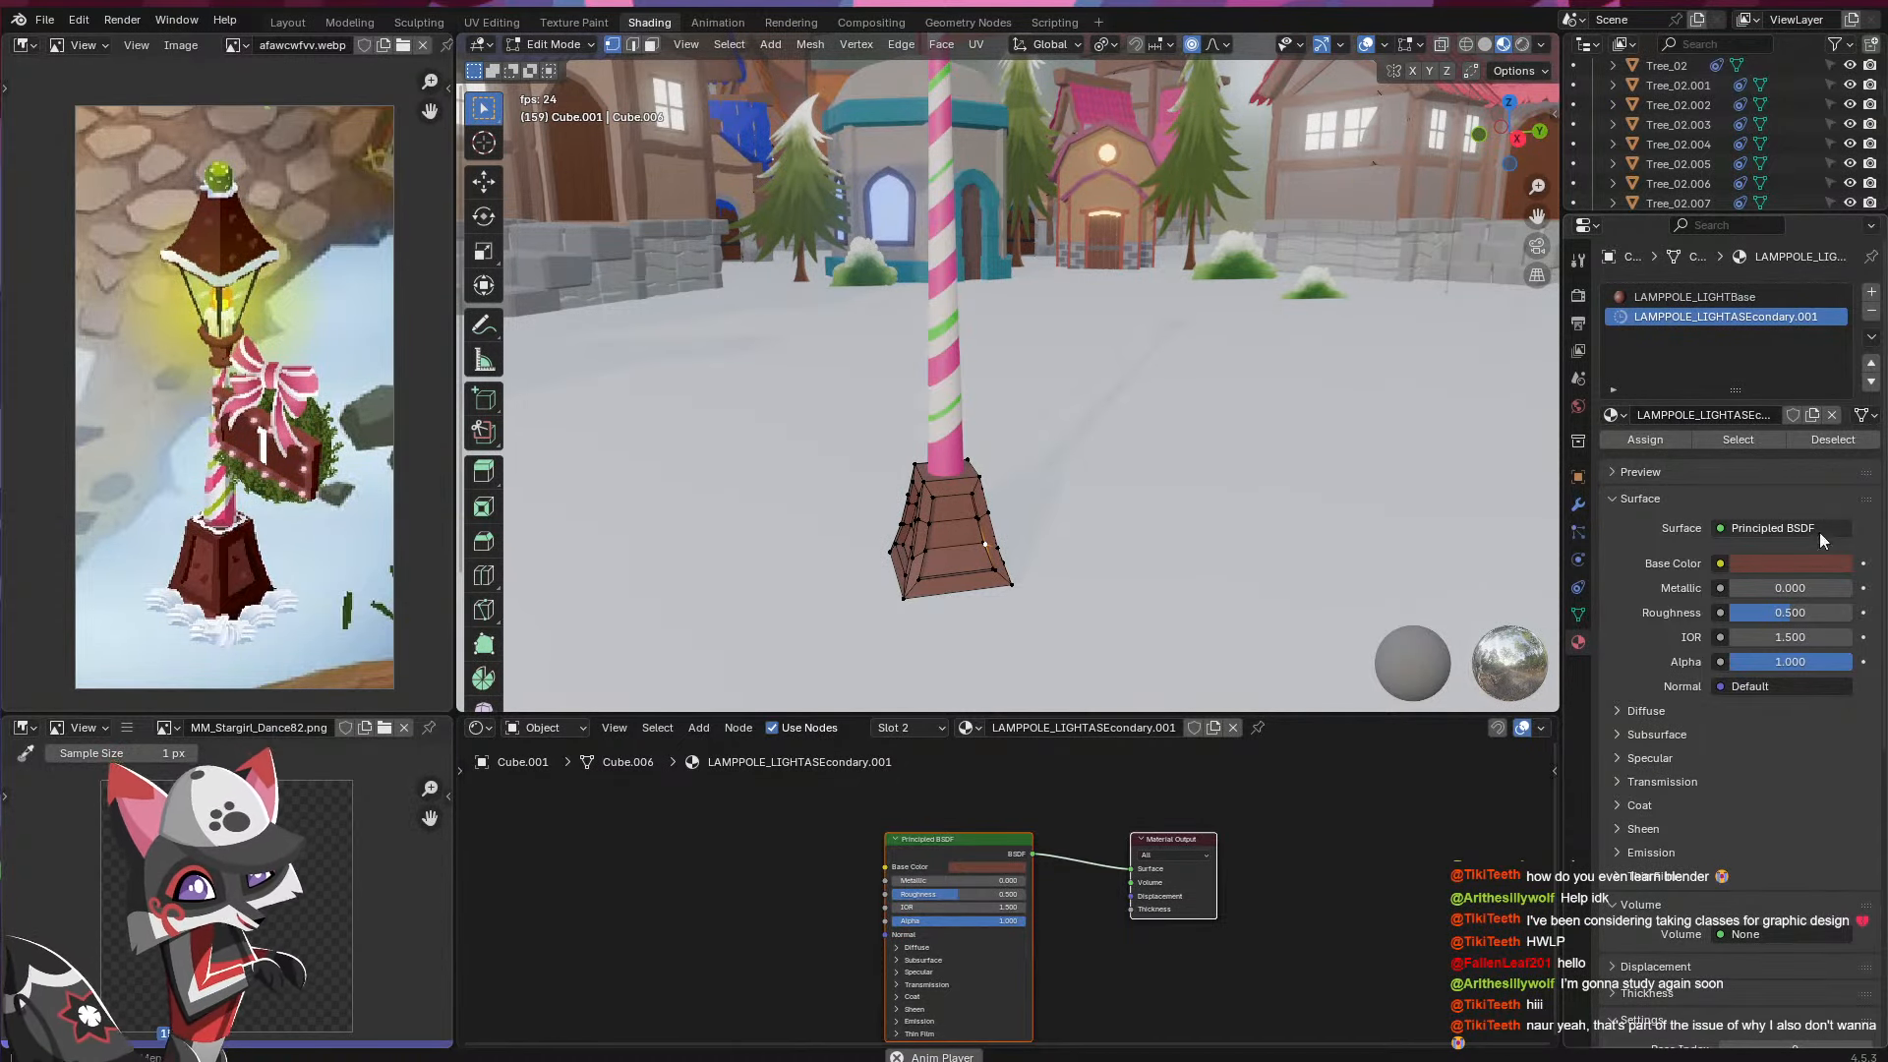
{"action": "left_click", "coordinate": [1812, 564]}
{"action": "left_click_drag", "start_coordinate": [1837, 309], "coordinate": [1837, 288]}
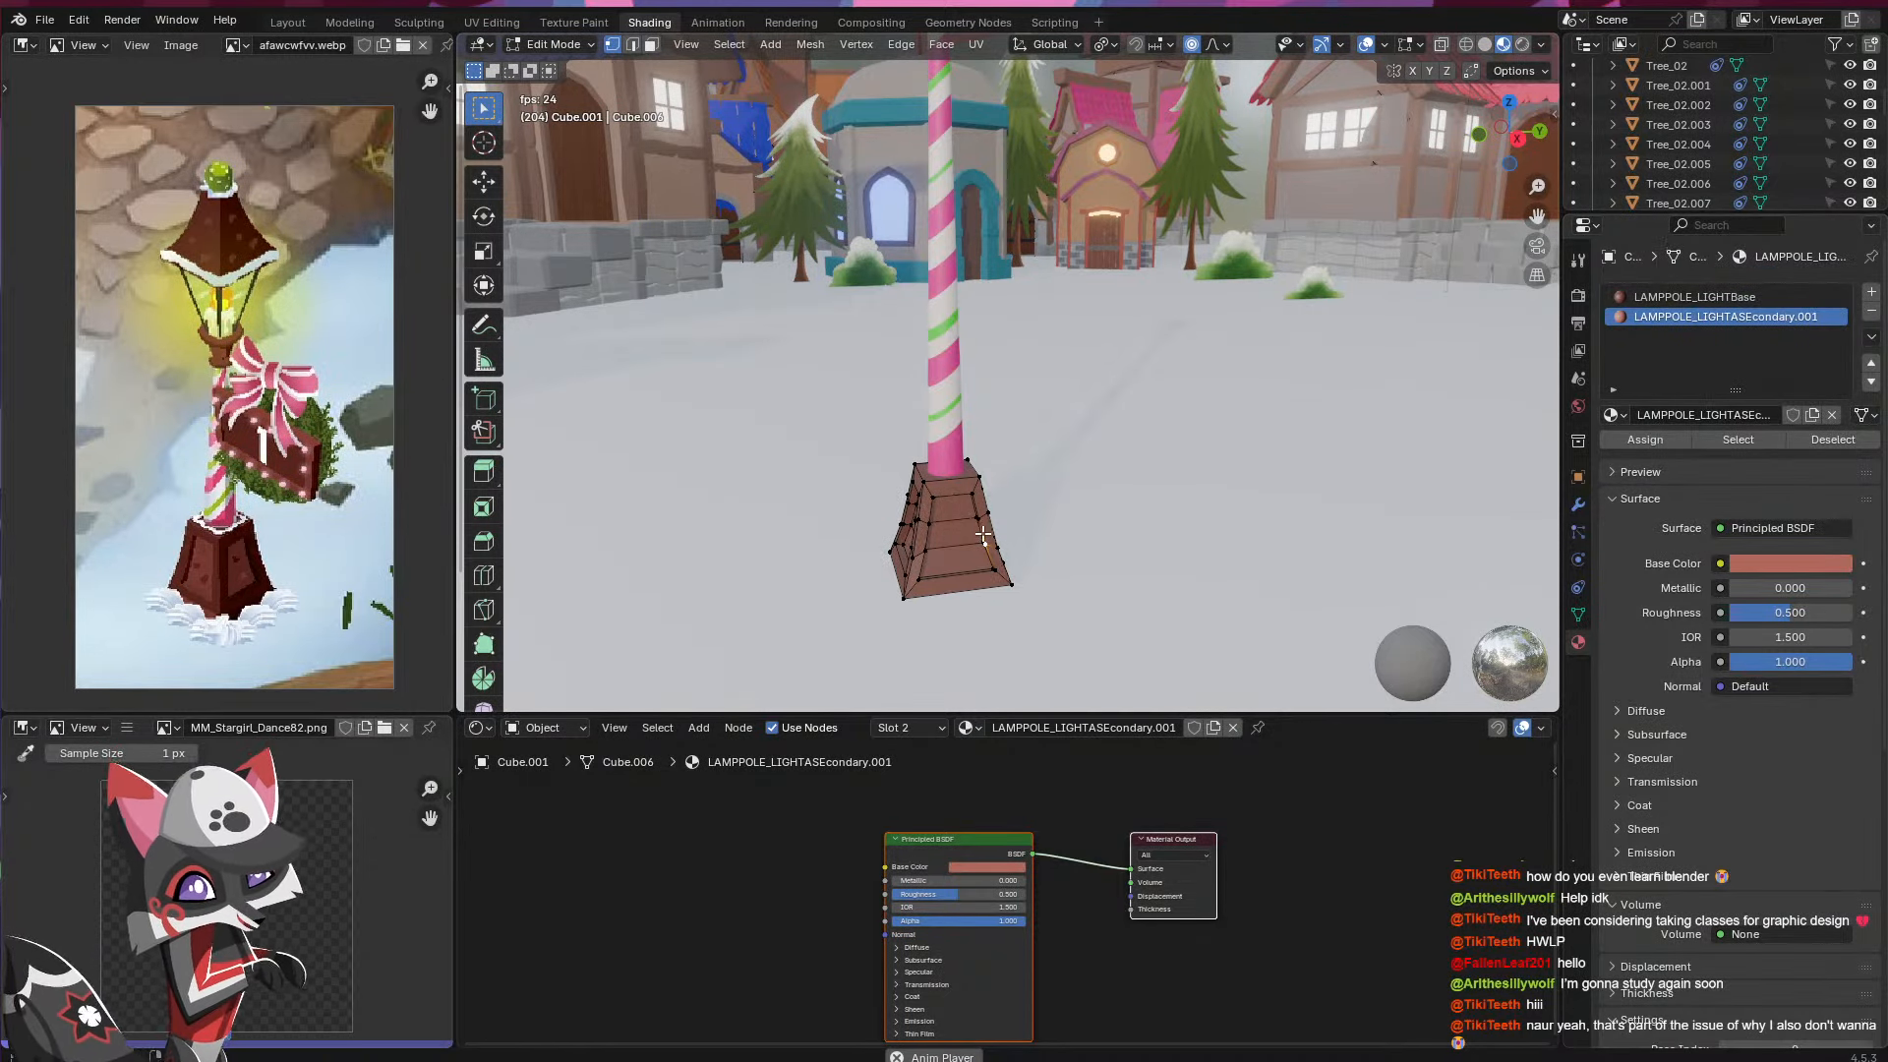
- Select the recessed panel faces on all four sides of the tapered base in face select mode
{"action": "key", "text": "3"}
{"action": "left_click", "coordinate": [956, 508]}
{"action": "left_click", "coordinate": [955, 533], "text": "shift"}
{"action": "left_click", "coordinate": [958, 559], "text": "shift"}
{"action": "middle_click_drag", "start_coordinate": [957, 559], "coordinate": [1035, 567]}
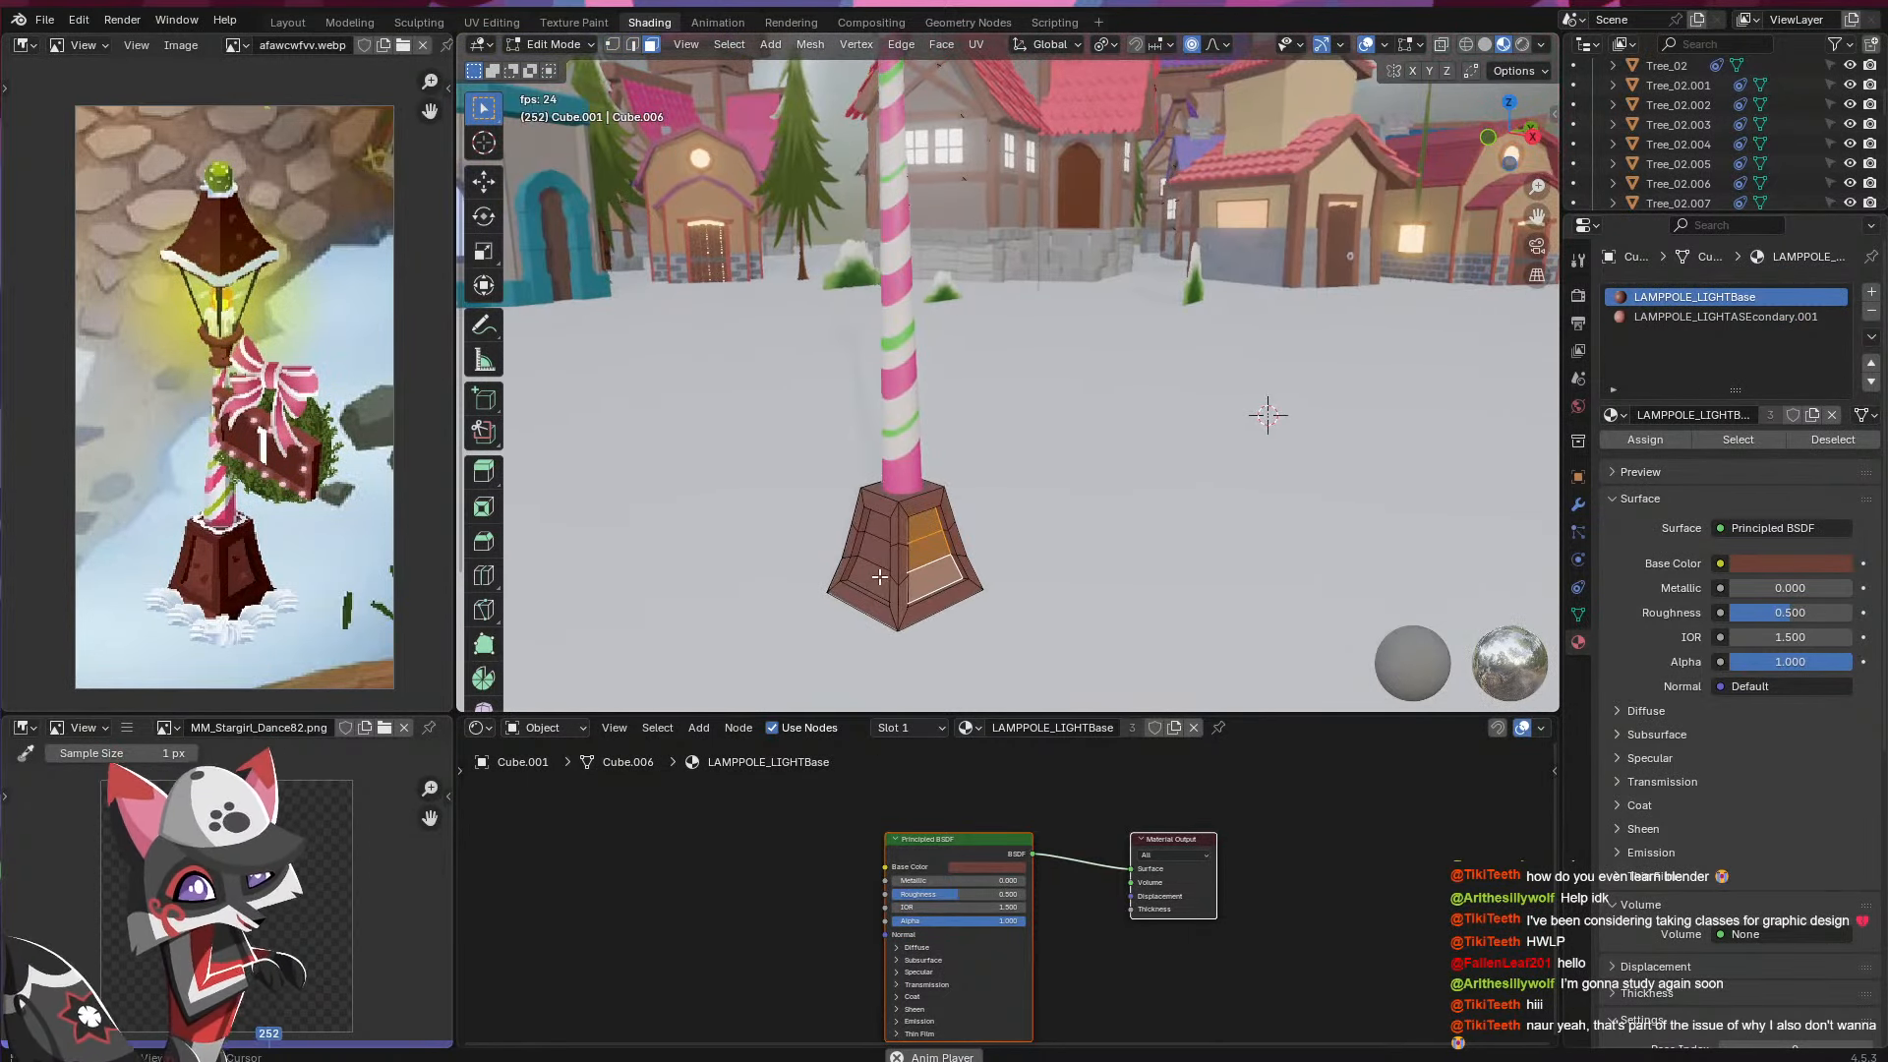
{"action": "left_click", "coordinate": [879, 577], "text": "shift"}
{"action": "left_click", "coordinate": [879, 553], "text": "shift"}
{"action": "left_click", "coordinate": [880, 528], "text": "shift"}
{"action": "middle_click_drag", "start_coordinate": [880, 528], "coordinate": [790, 548]}
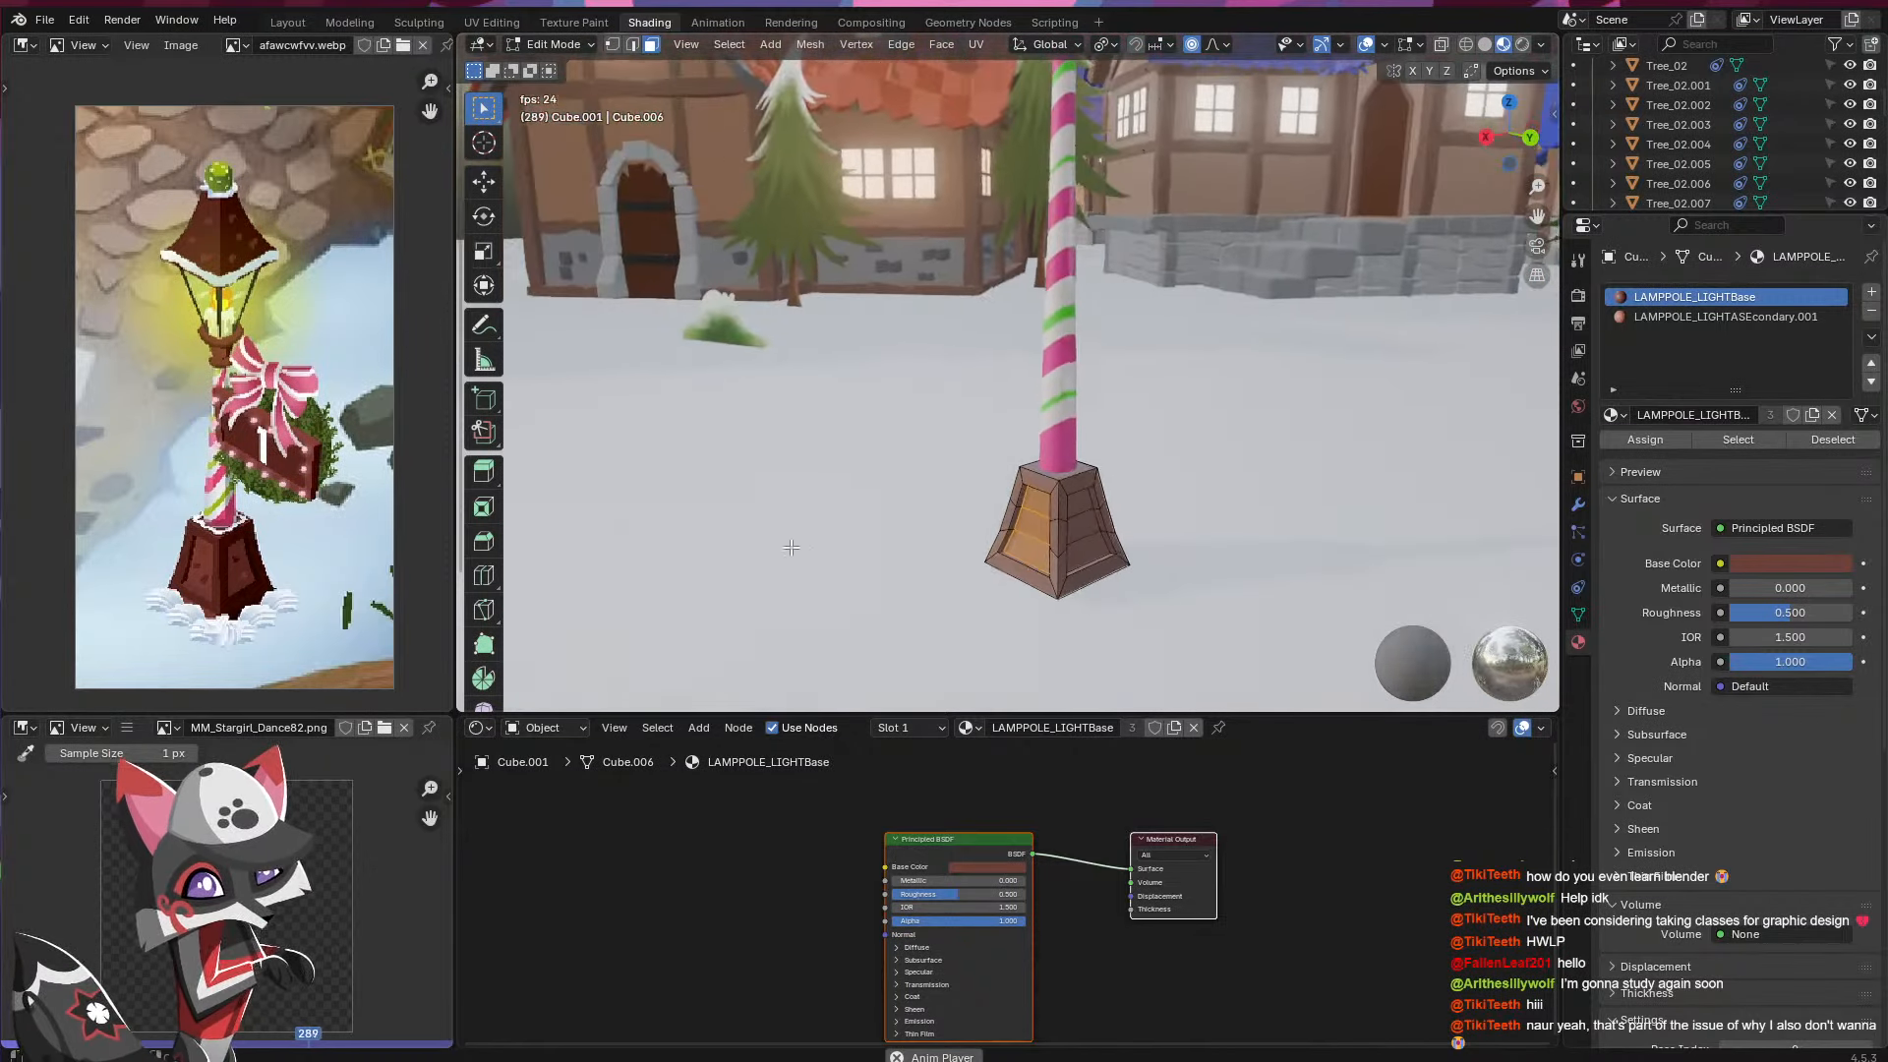
{"action": "left_click", "coordinate": [1075, 551], "text": "shift"}
{"action": "left_click", "coordinate": [1078, 526], "text": "shift"}
{"action": "left_click", "coordinate": [1077, 501], "text": "shift"}
{"action": "middle_click_drag", "start_coordinate": [1078, 502], "coordinate": [959, 546]}
{"action": "left_click", "coordinate": [1160, 616], "text": "shift"}
{"action": "left_click", "coordinate": [1158, 584], "text": "shift"}
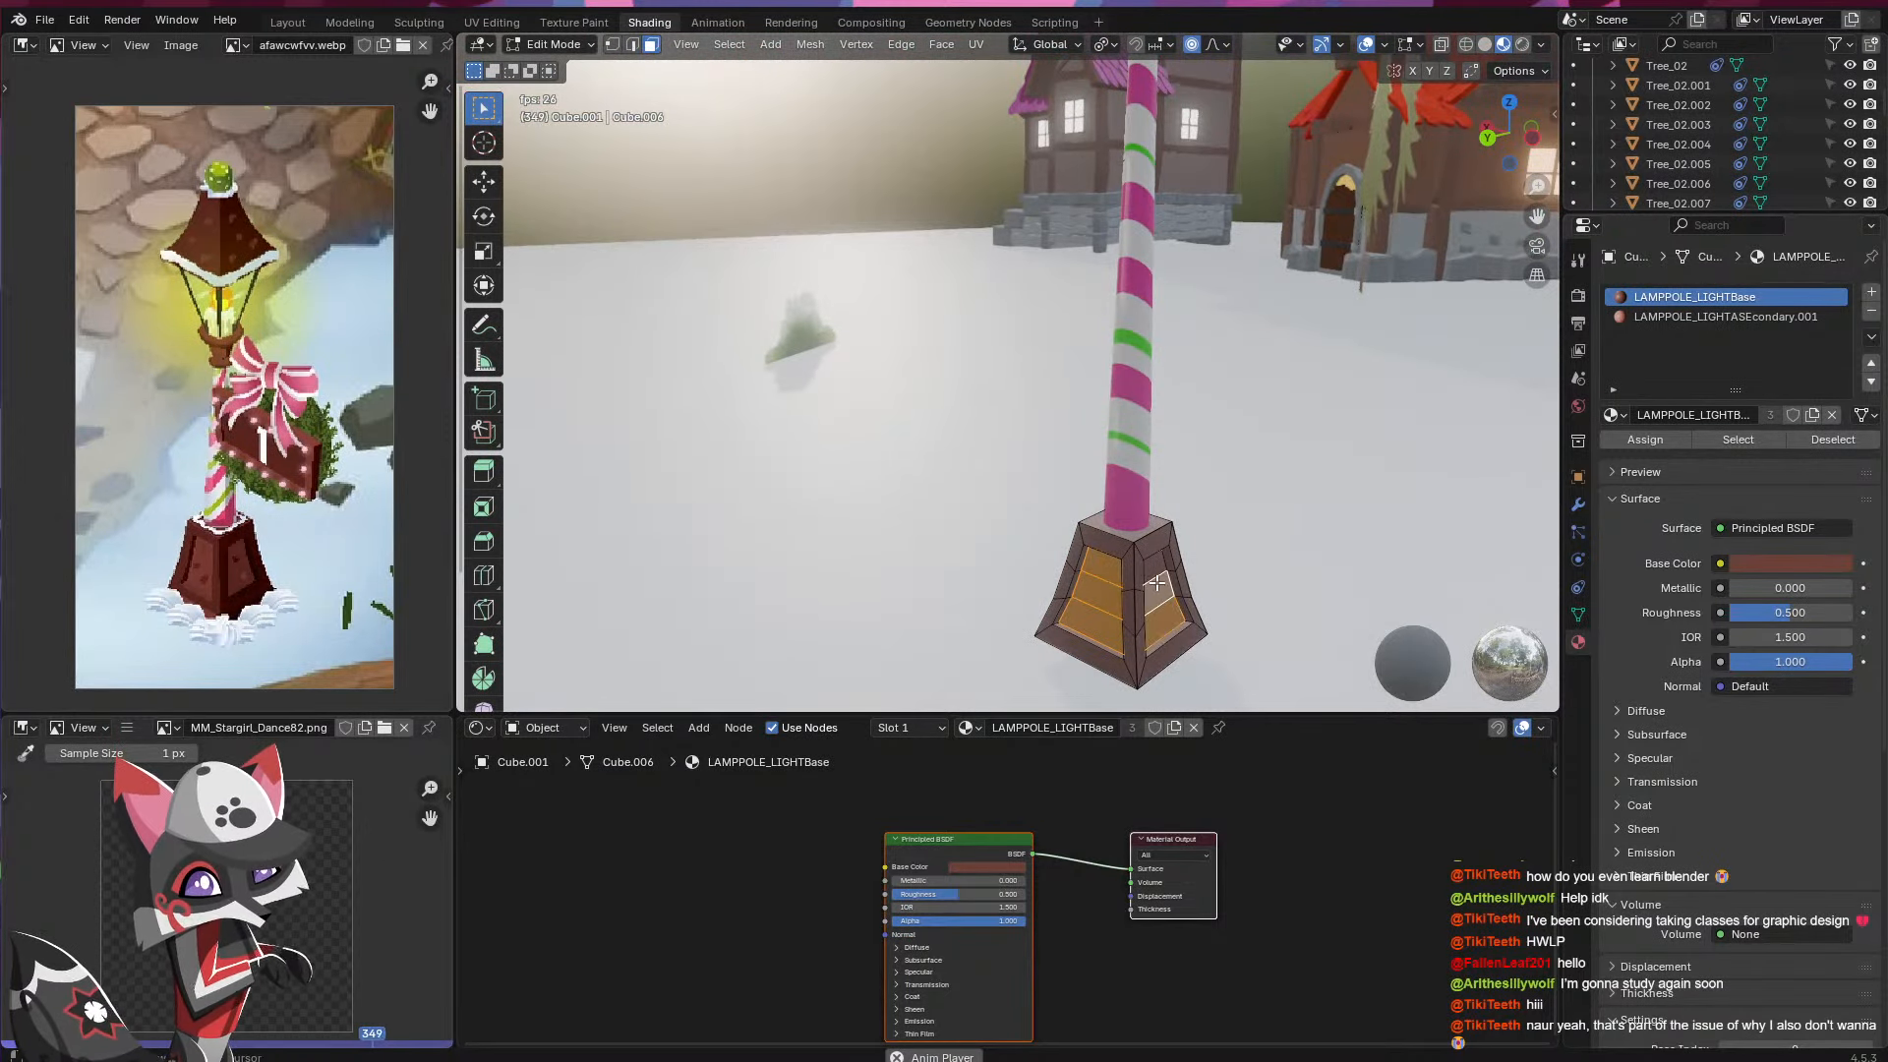
- Assign LAMPPOLE_LIGHTASEcondary.001 to the selected panel faces of the base and return to Object Mode
{"action": "left_click", "coordinate": [1644, 440]}
{"action": "key", "text": "Tab"}
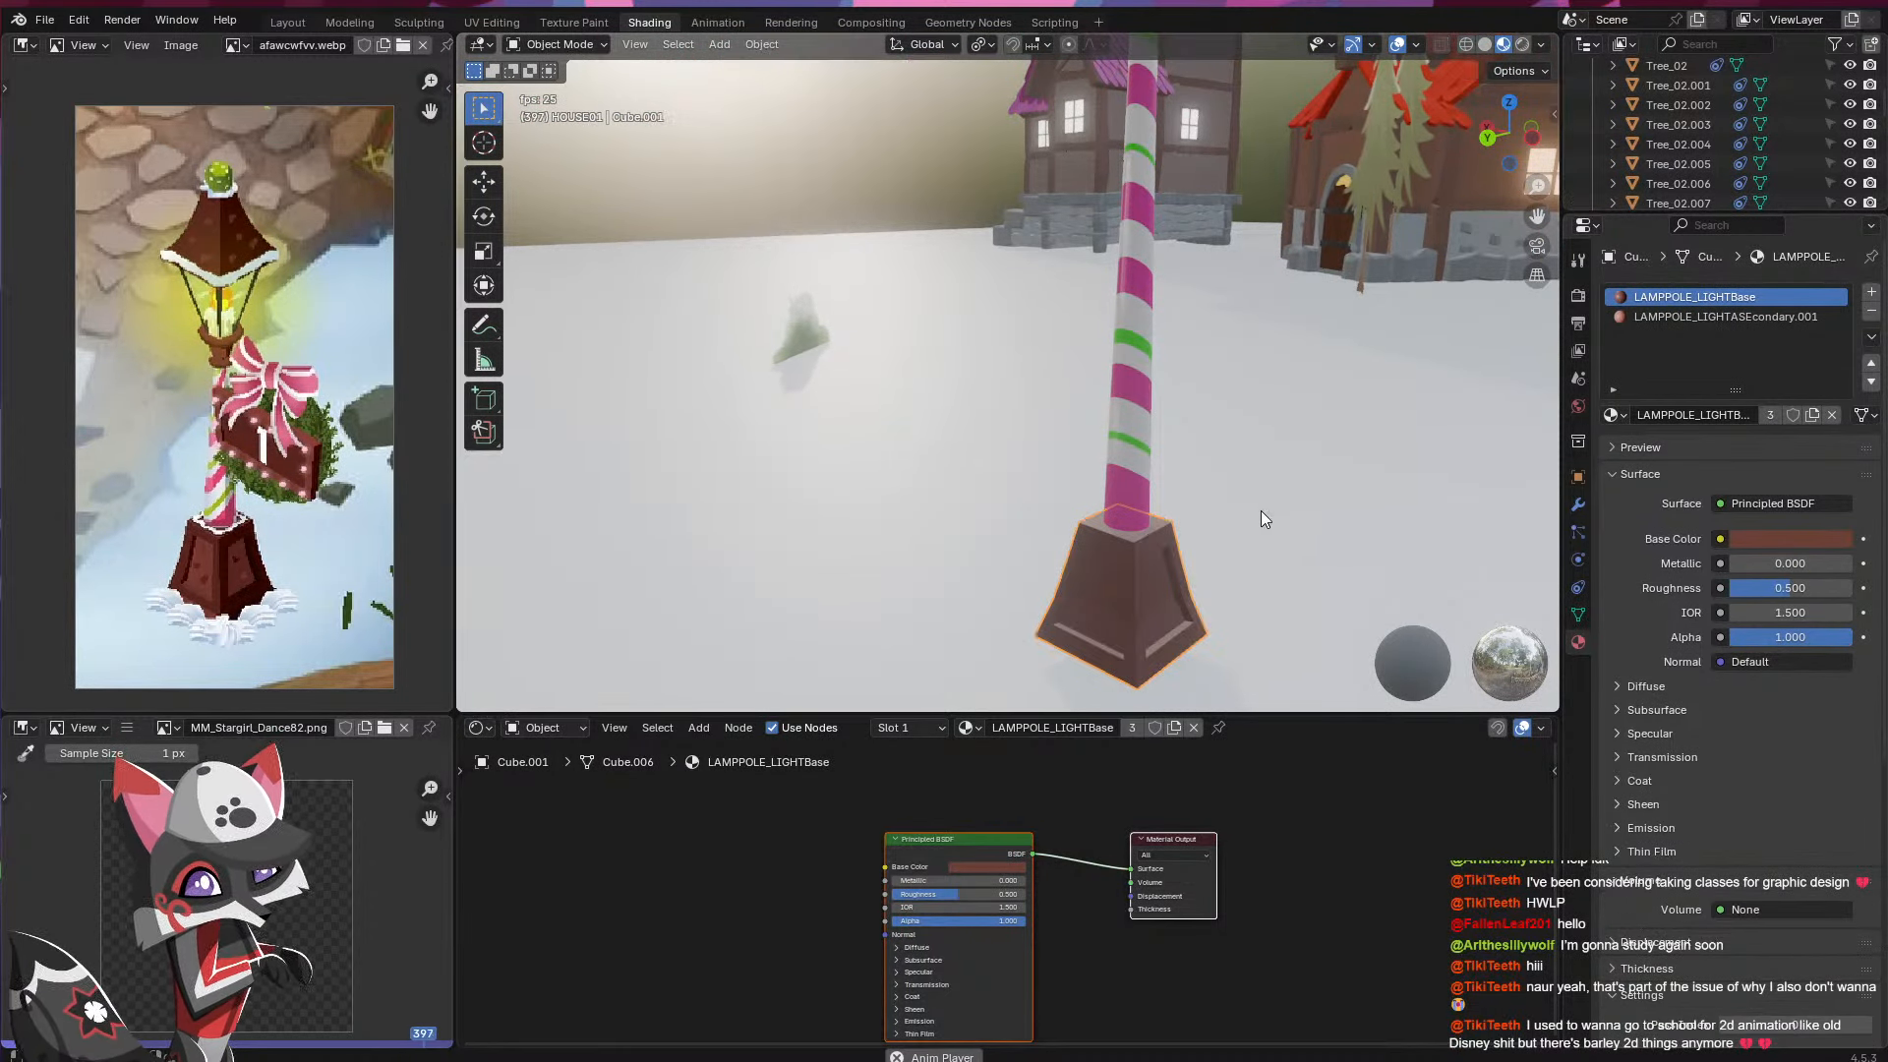
{"action": "left_click", "coordinate": [1720, 317]}
{"action": "key", "text": "Tab"}
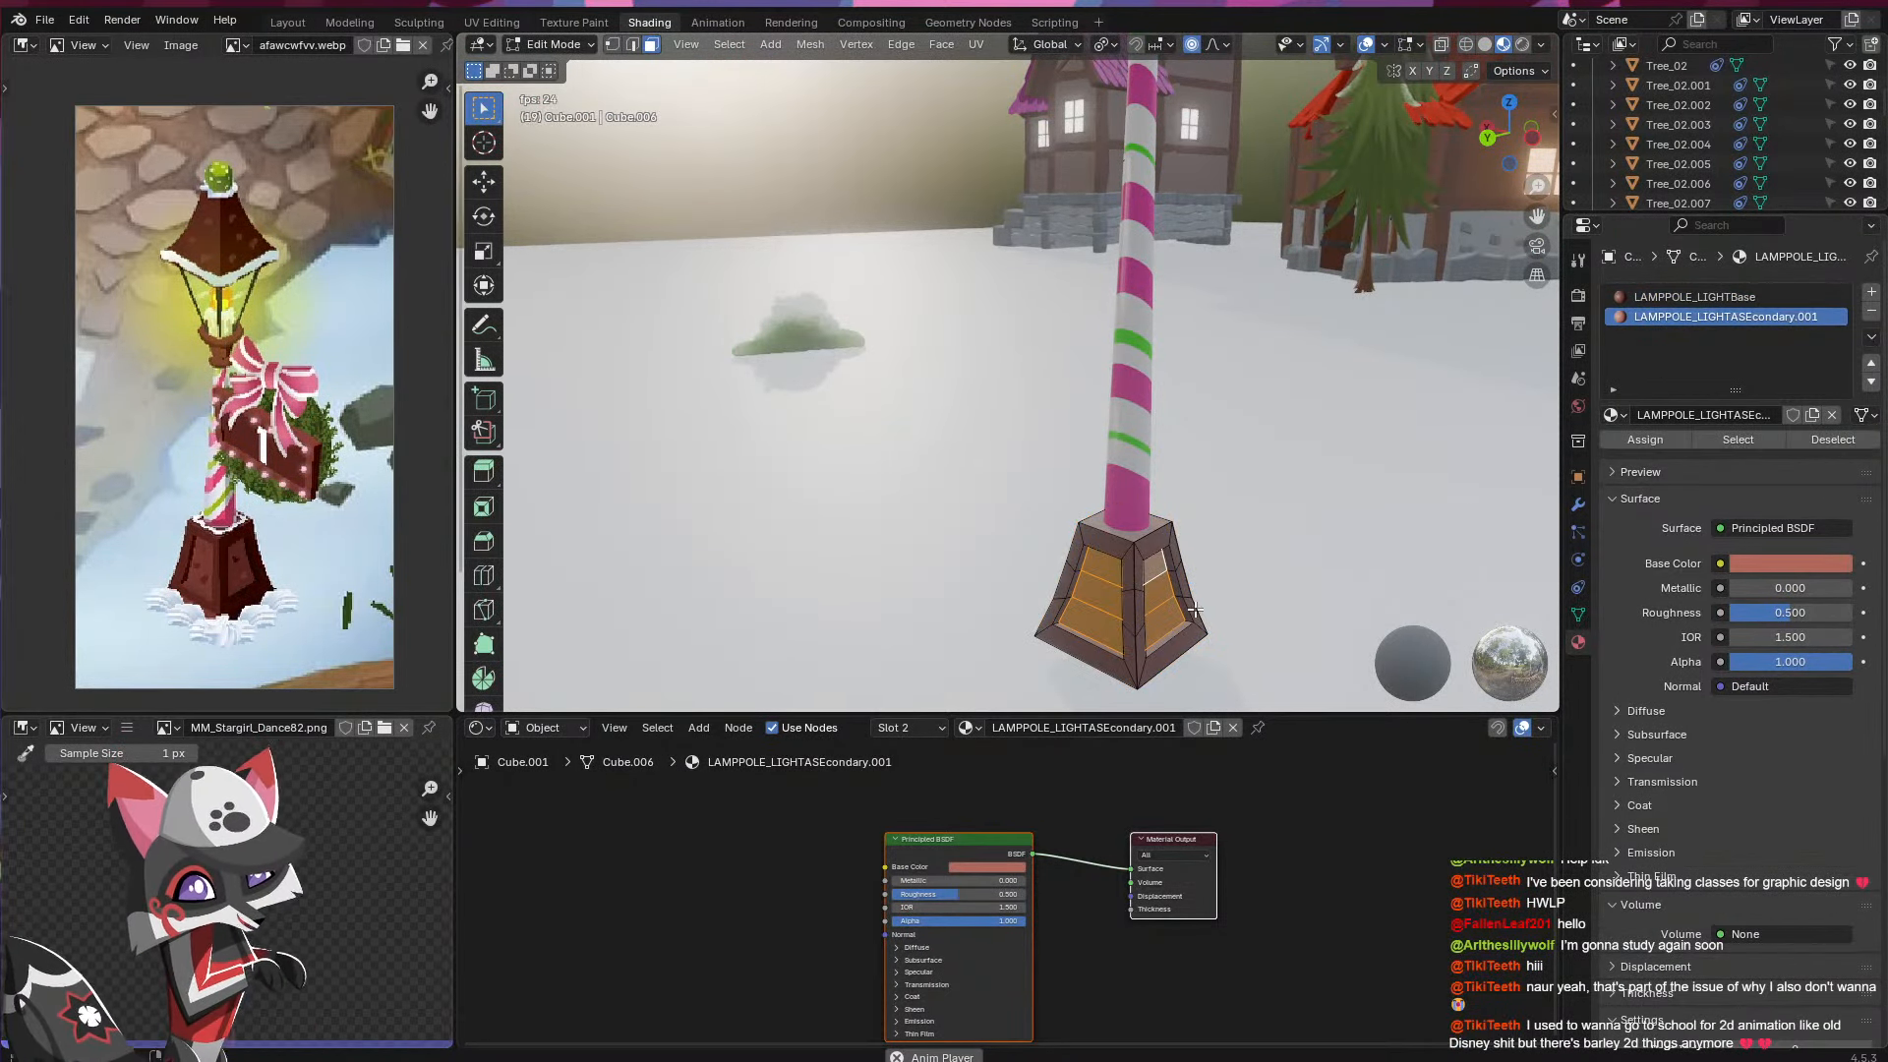
{"action": "left_click", "coordinate": [1640, 439]}
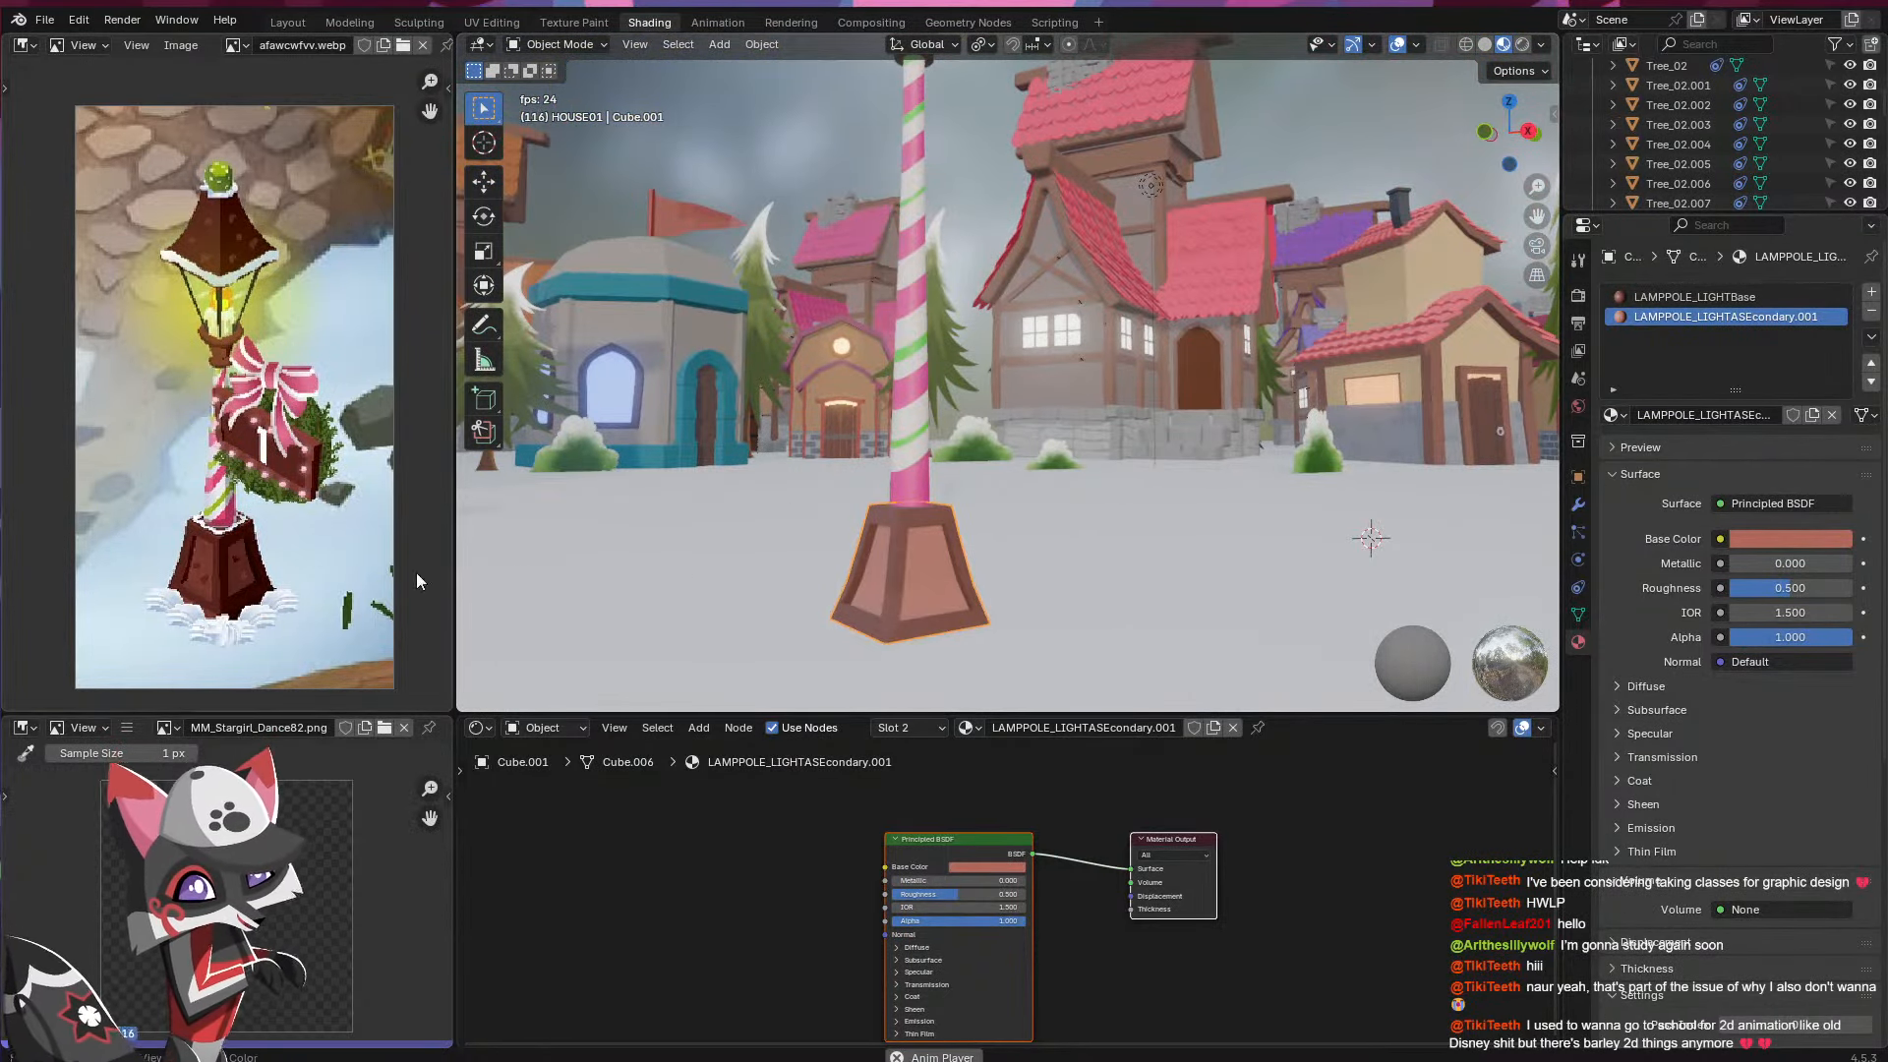
- Darken the panel material's Base Color to #865046 and sample a very dark brown (#340700) from the reference for LAMPPOLE_LIGHTBase
{"action": "left_click", "coordinate": [1775, 538]}
{"action": "left_click_drag", "start_coordinate": [1835, 285], "coordinate": [1835, 291]}
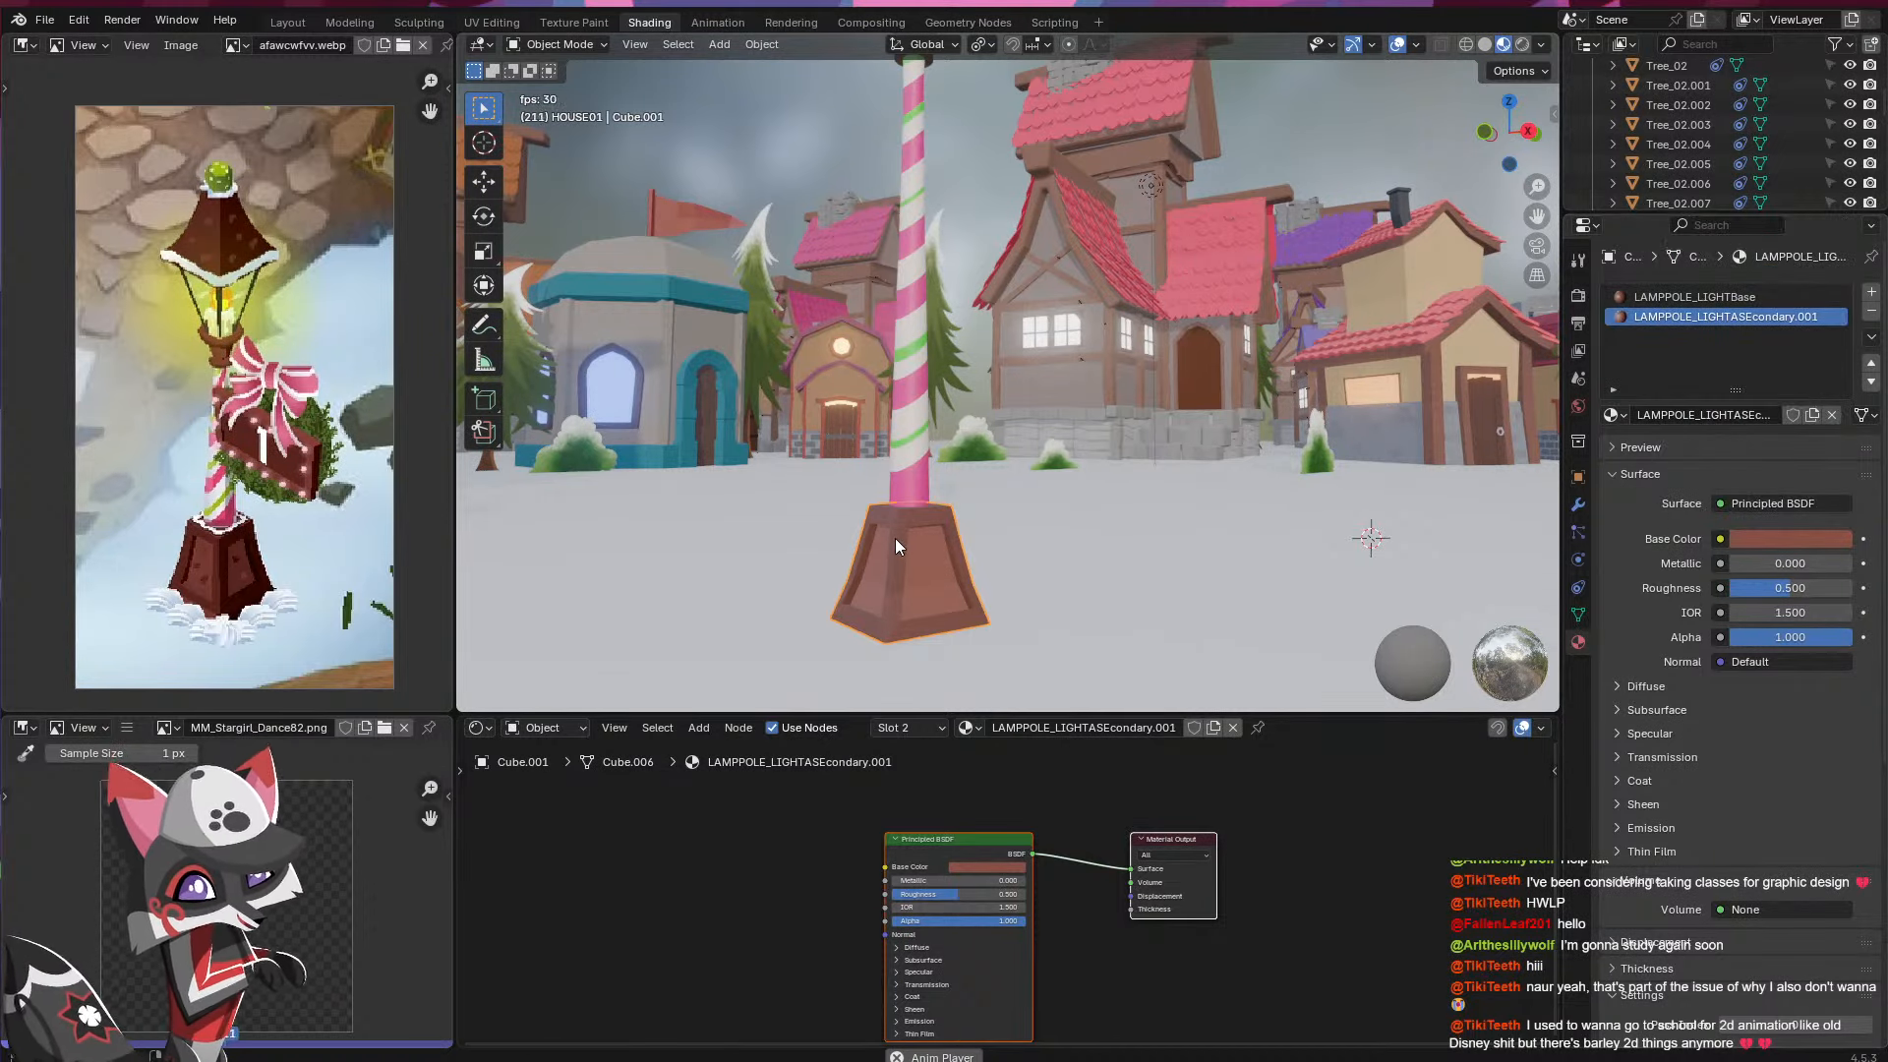
{"action": "left_click", "coordinate": [1701, 296]}
{"action": "left_click", "coordinate": [1790, 539]}
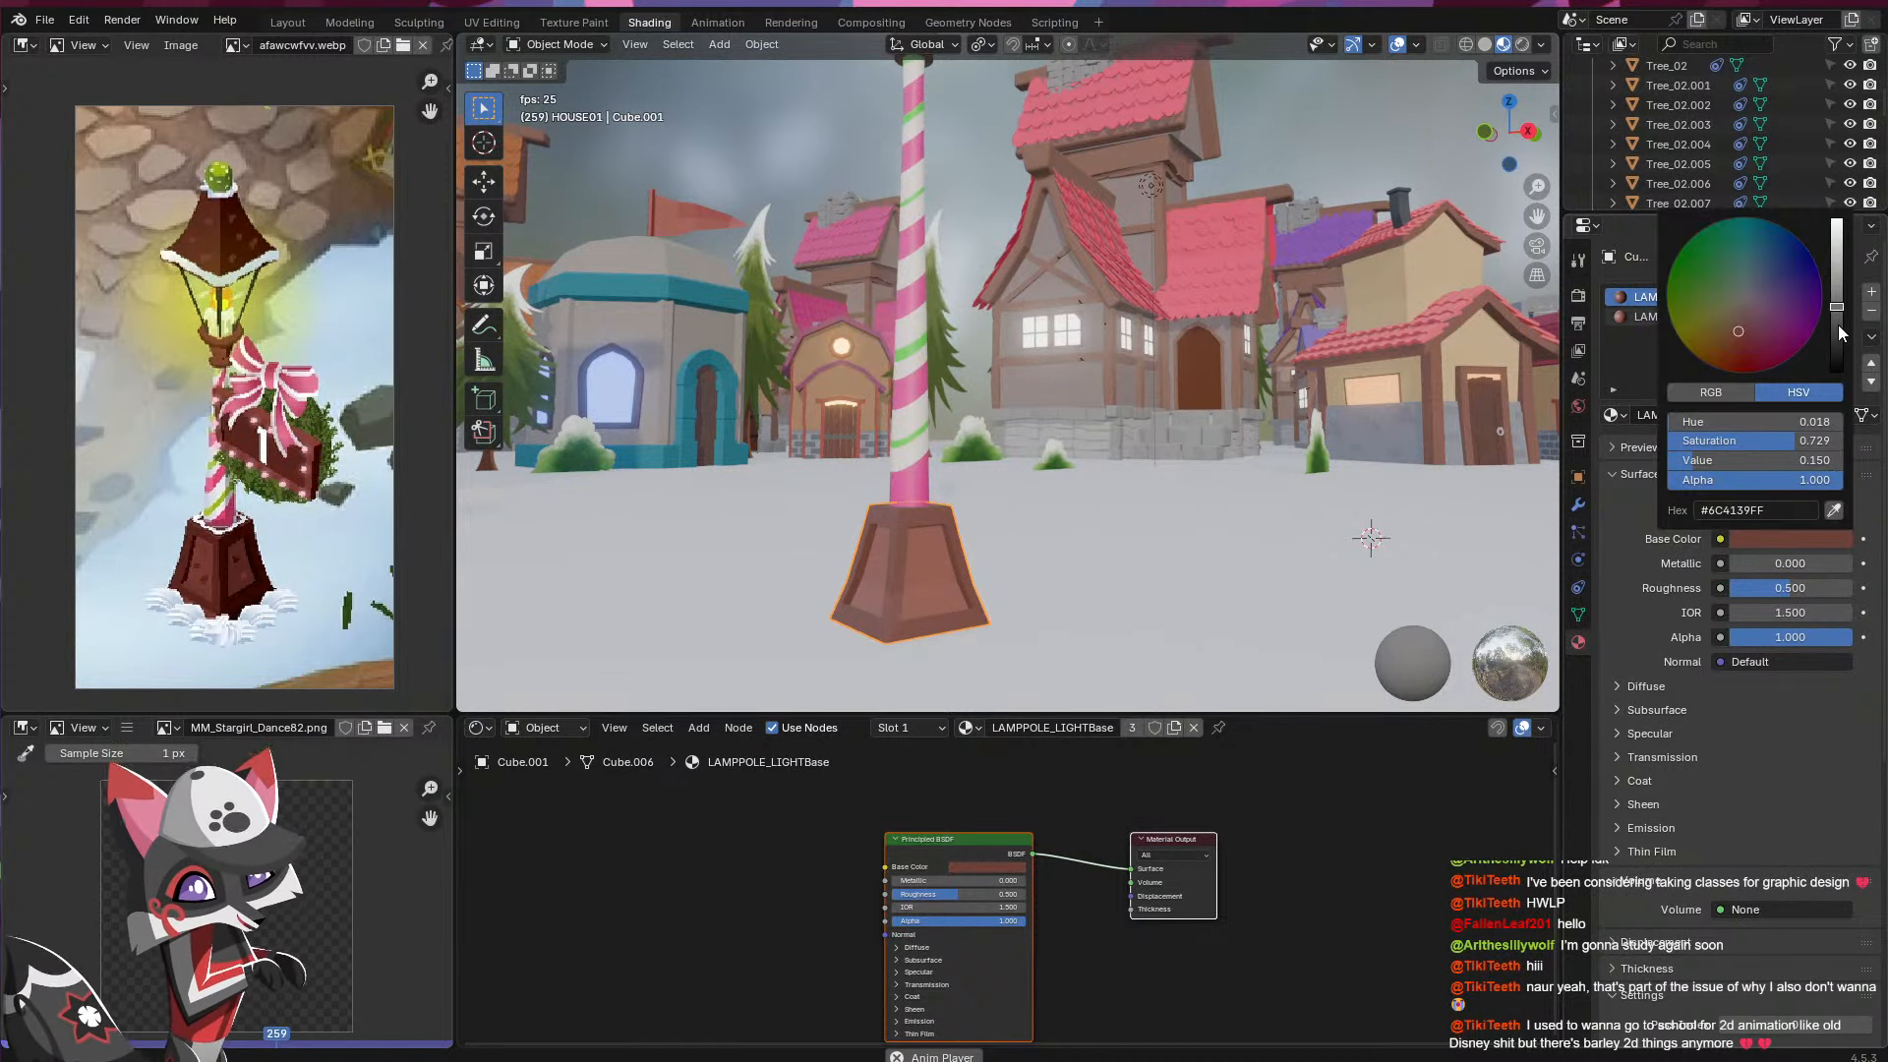
{"action": "mouse_move", "coordinate": [1835, 332]}
{"action": "left_mouse_down"}
{"action": "mouse_move", "coordinate": [1720, 349]}
{"action": "mouse_move", "coordinate": [1836, 332]}
{"action": "left_mouse_up"}
{"action": "left_click", "coordinate": [1834, 509]}
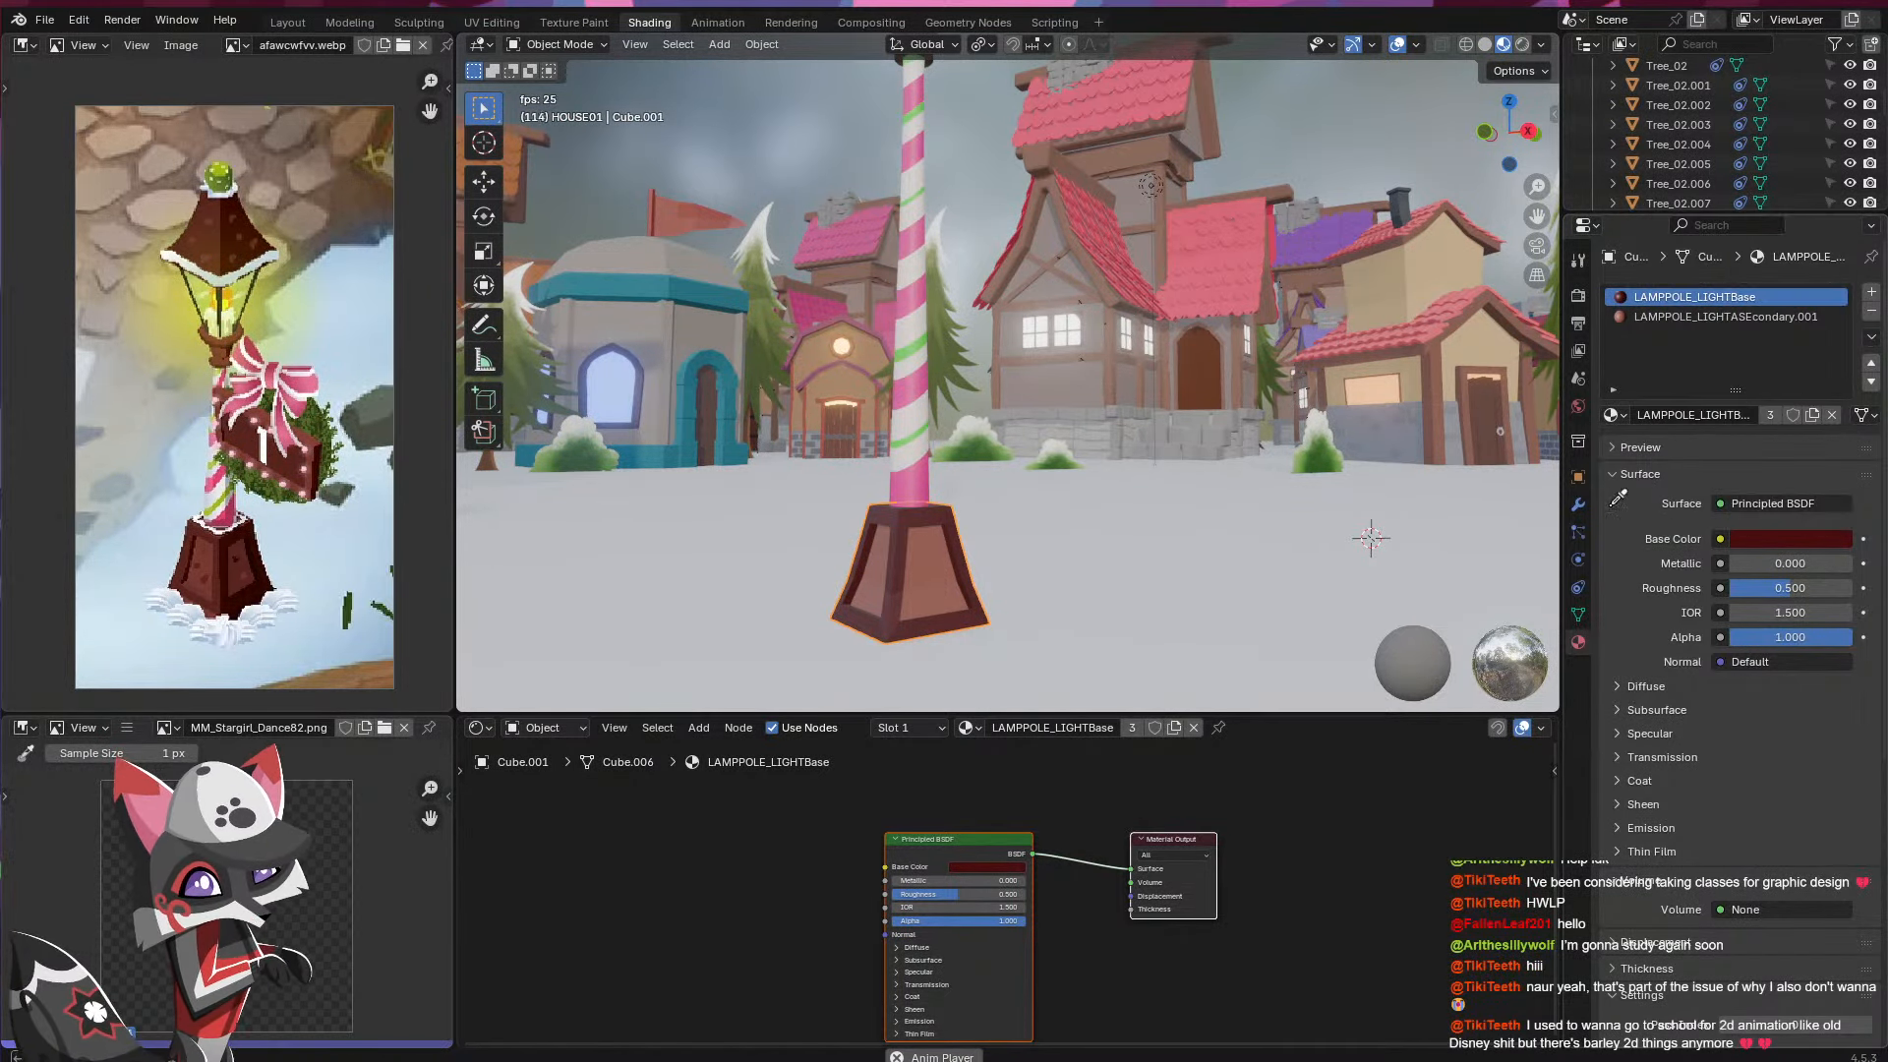
{"action": "left_click", "coordinate": [234, 540]}
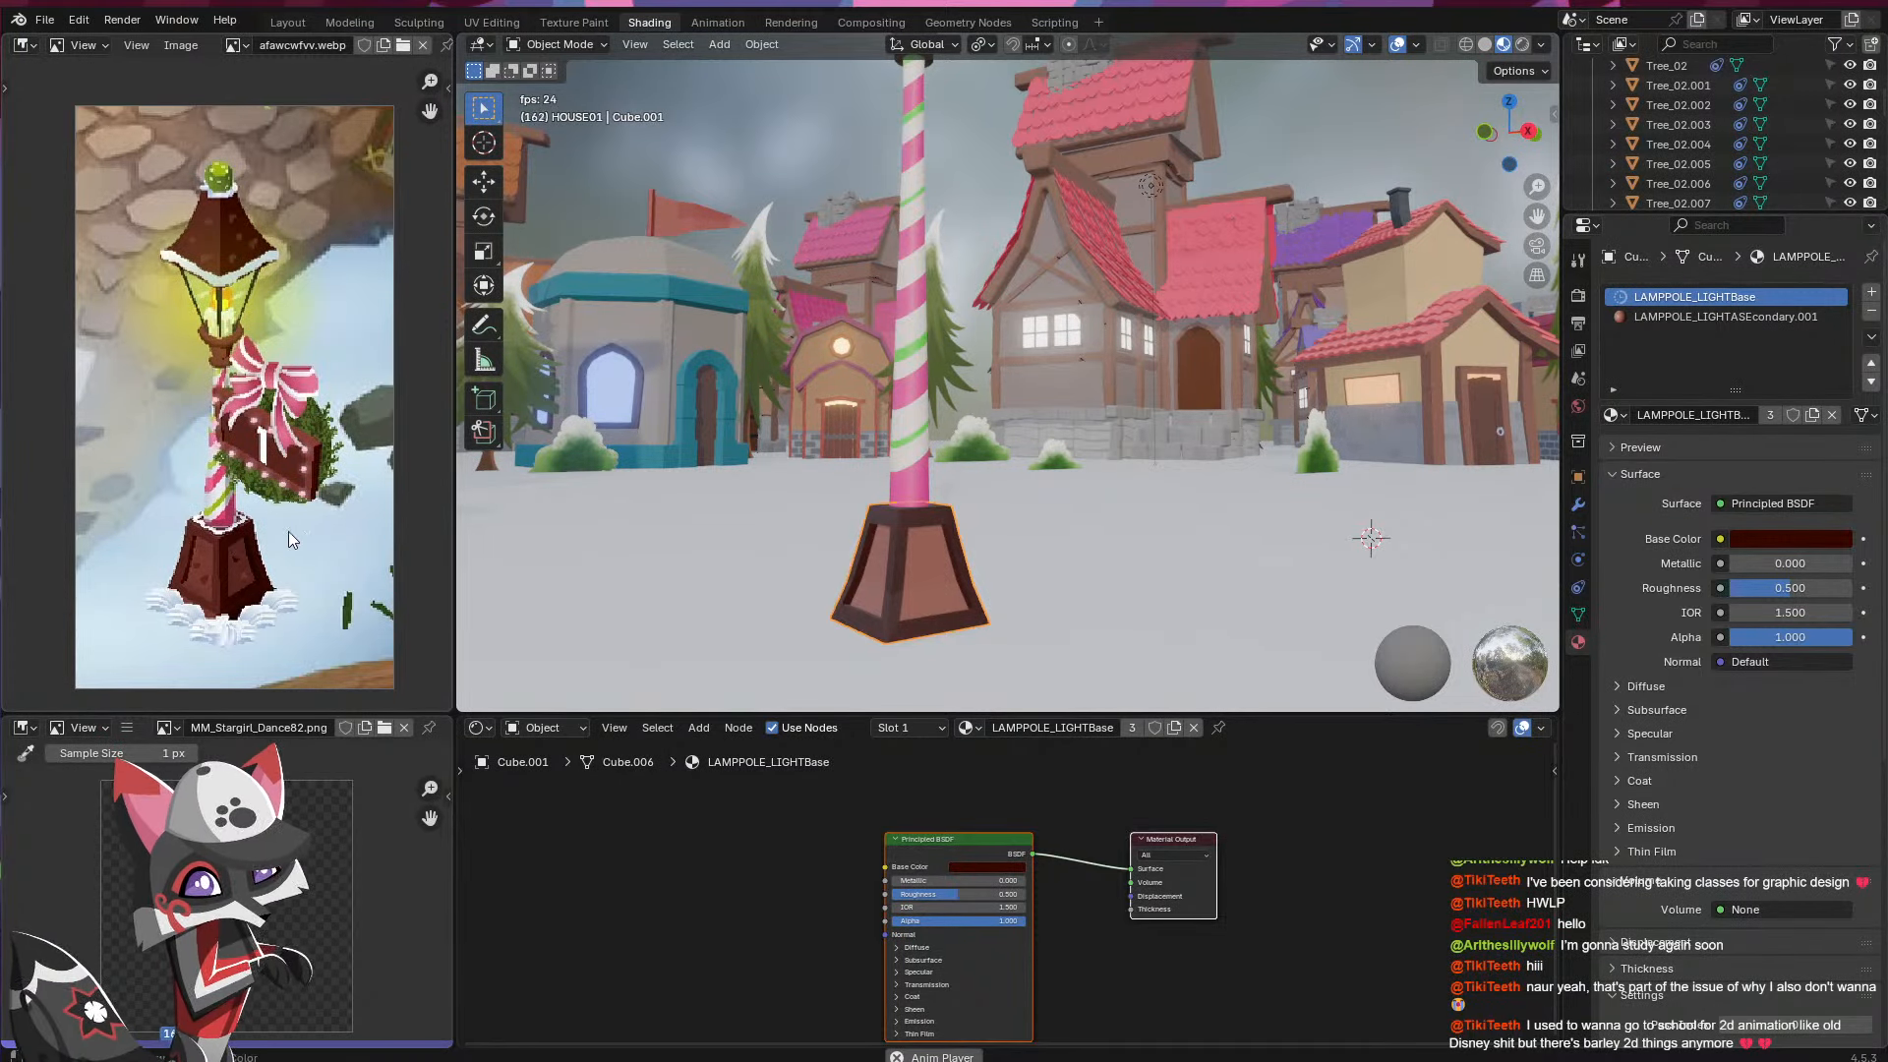
- Resample the LAMPPOLE_LIGHTBase Base Color from a lighter reddish-brown spot on the reference lamp's base
{"action": "left_click", "coordinate": [1788, 540]}
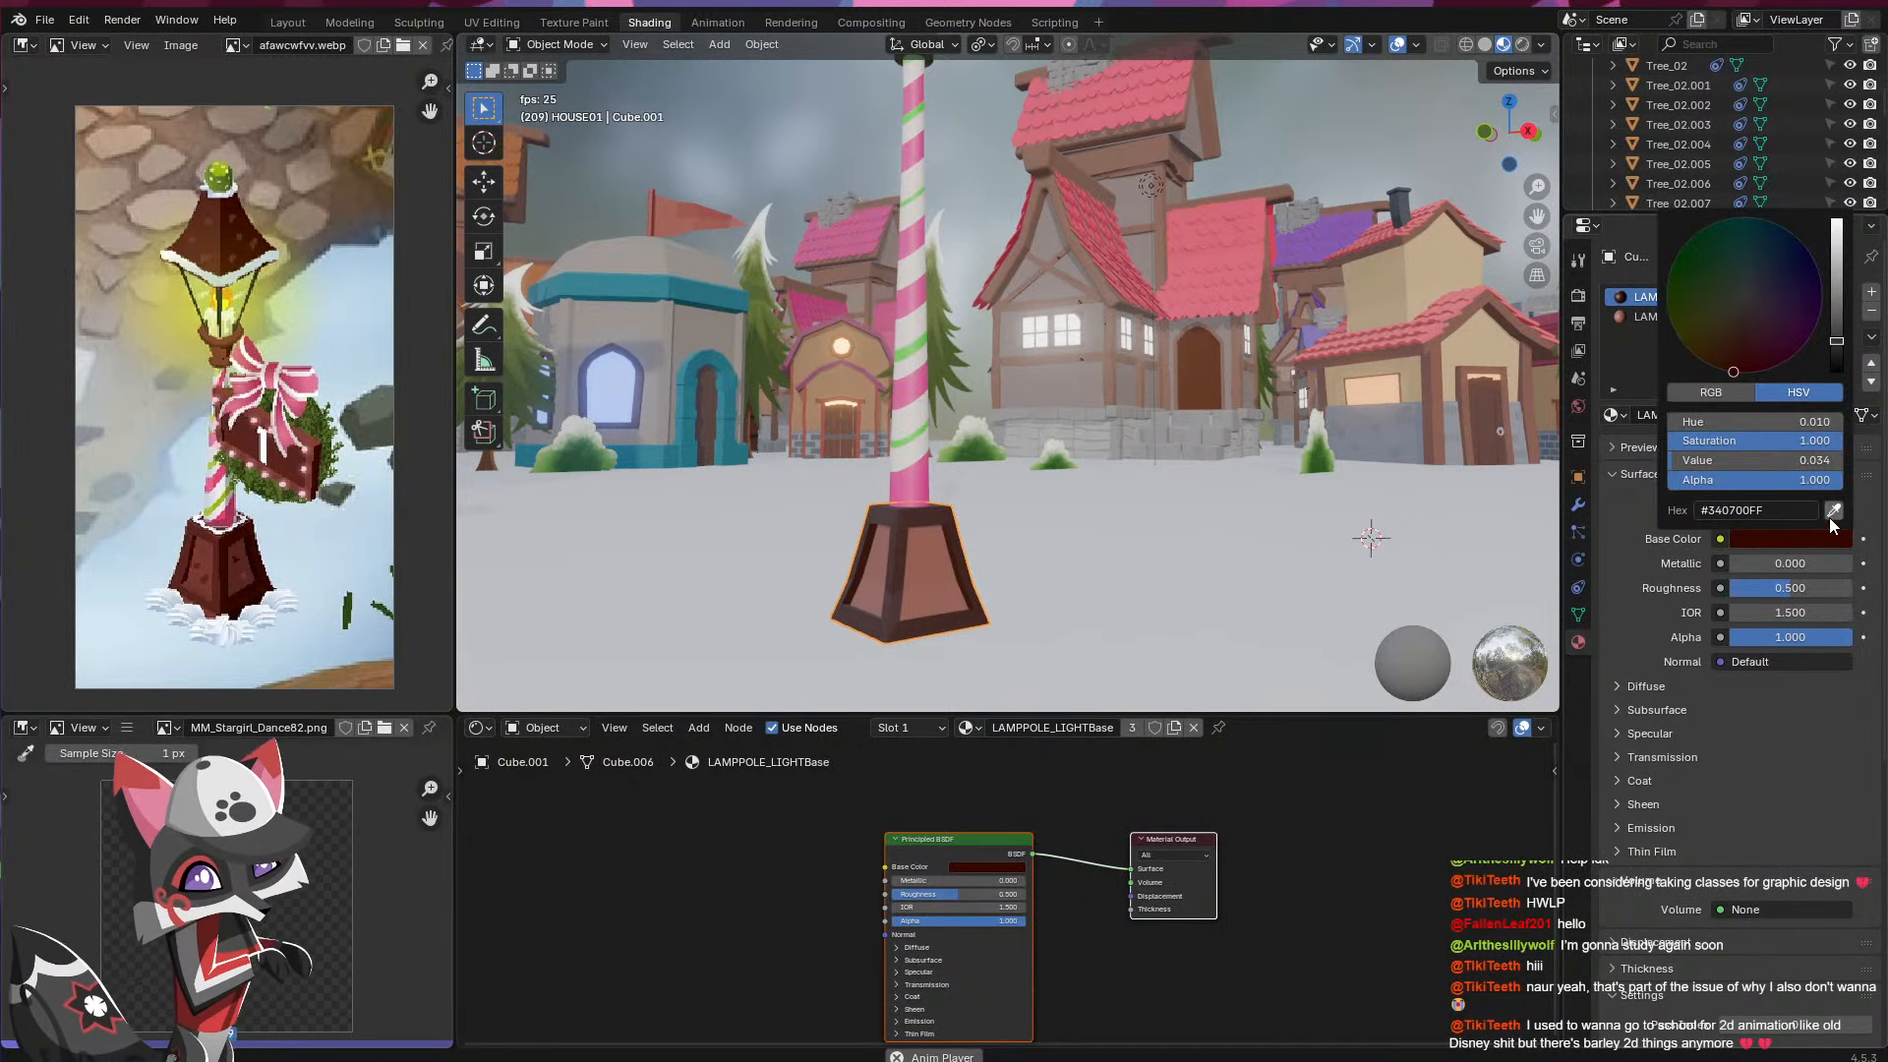
{"action": "left_click", "coordinate": [1832, 512]}
{"action": "left_click", "coordinate": [217, 544]}
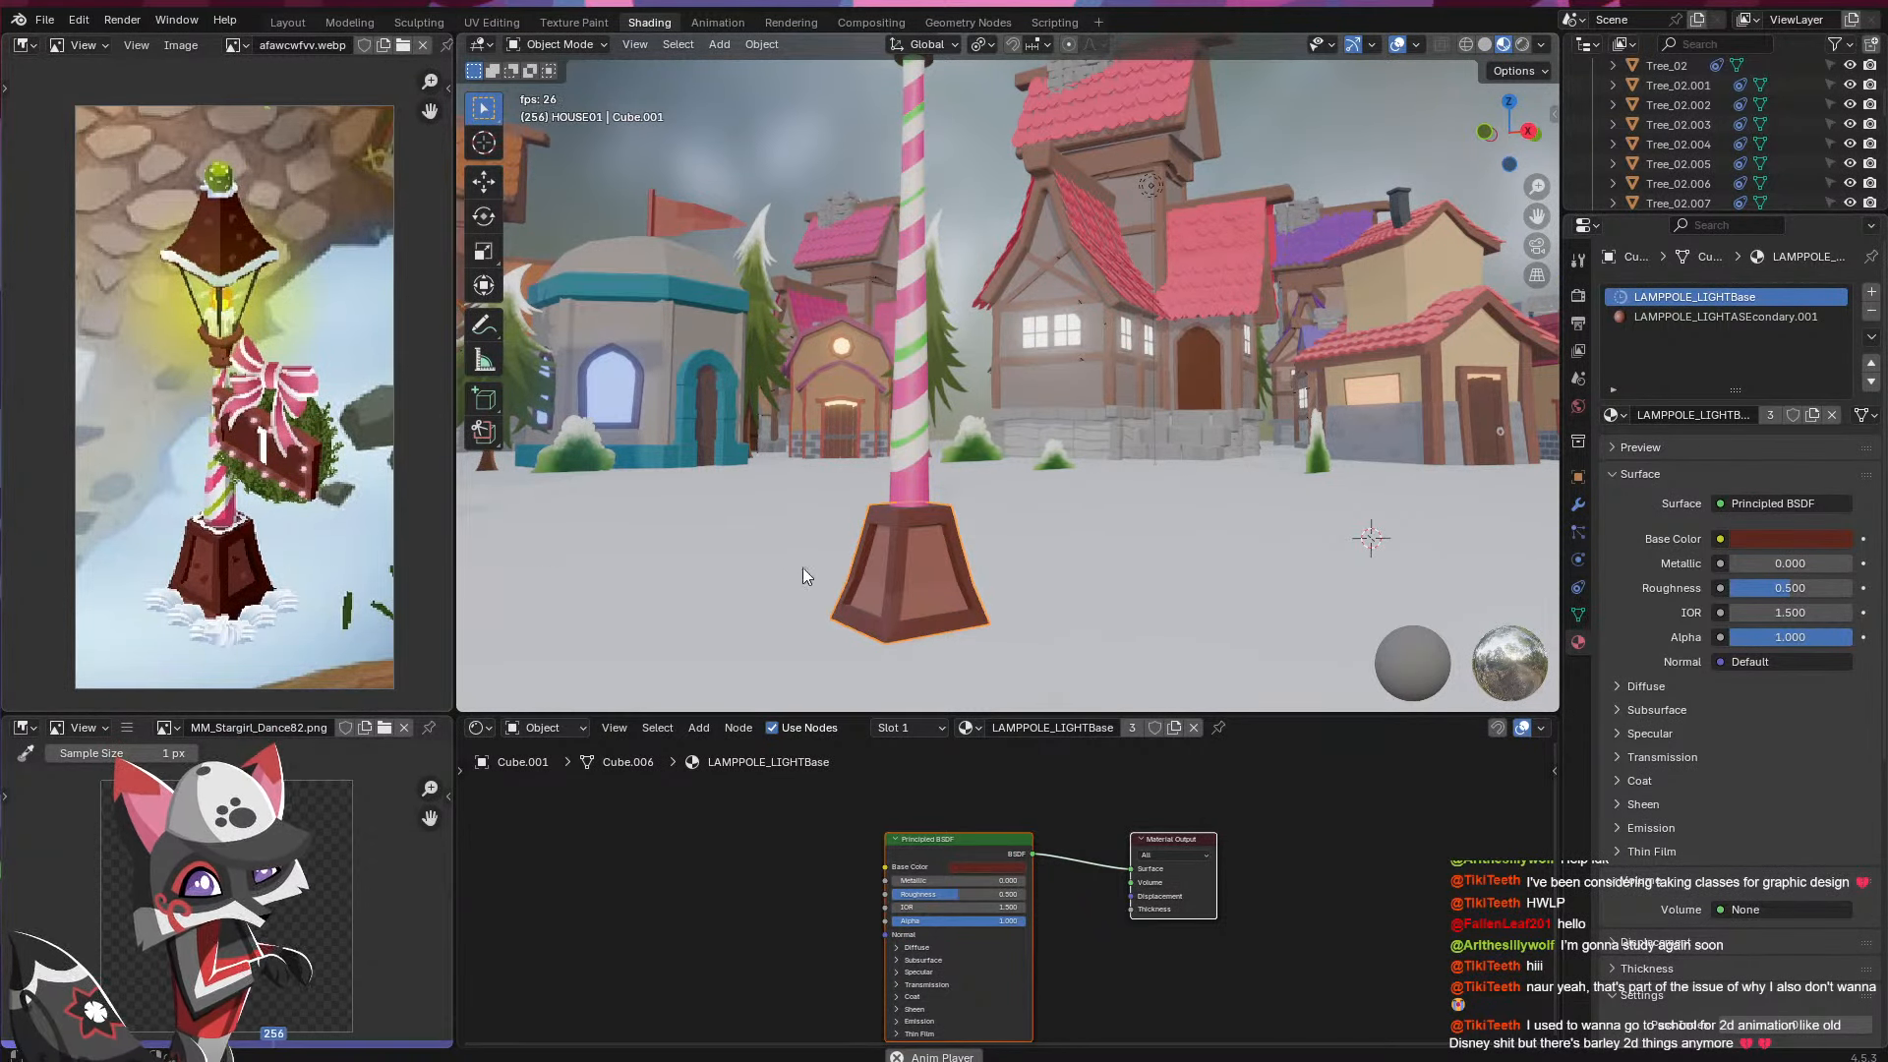
- Sample the LAMPPOLE_LIGHTASEcondary.001 Base Color from a reddish-brown area on the reference lamp's base
{"action": "left_click", "coordinate": [1721, 316]}
{"action": "left_click", "coordinate": [1819, 540]}
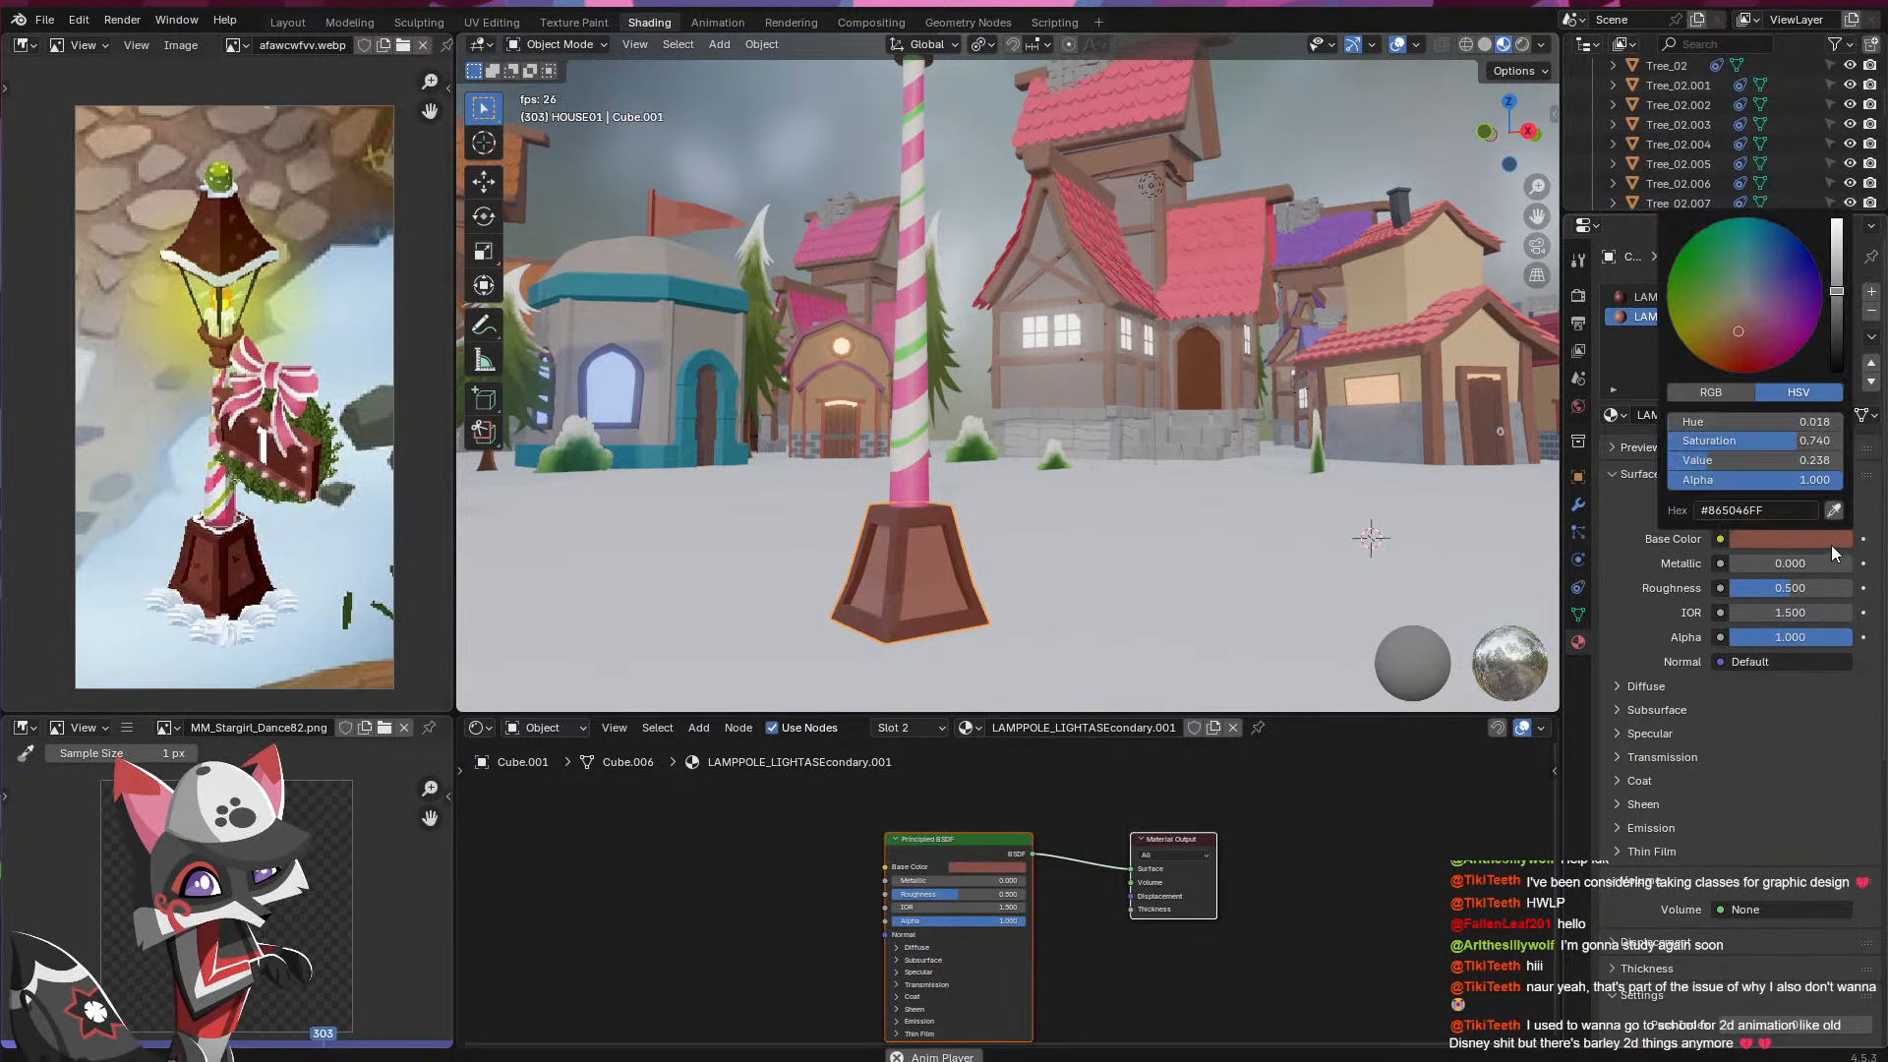
{"action": "left_click", "coordinate": [1831, 511]}
{"action": "left_click", "coordinate": [206, 561]}
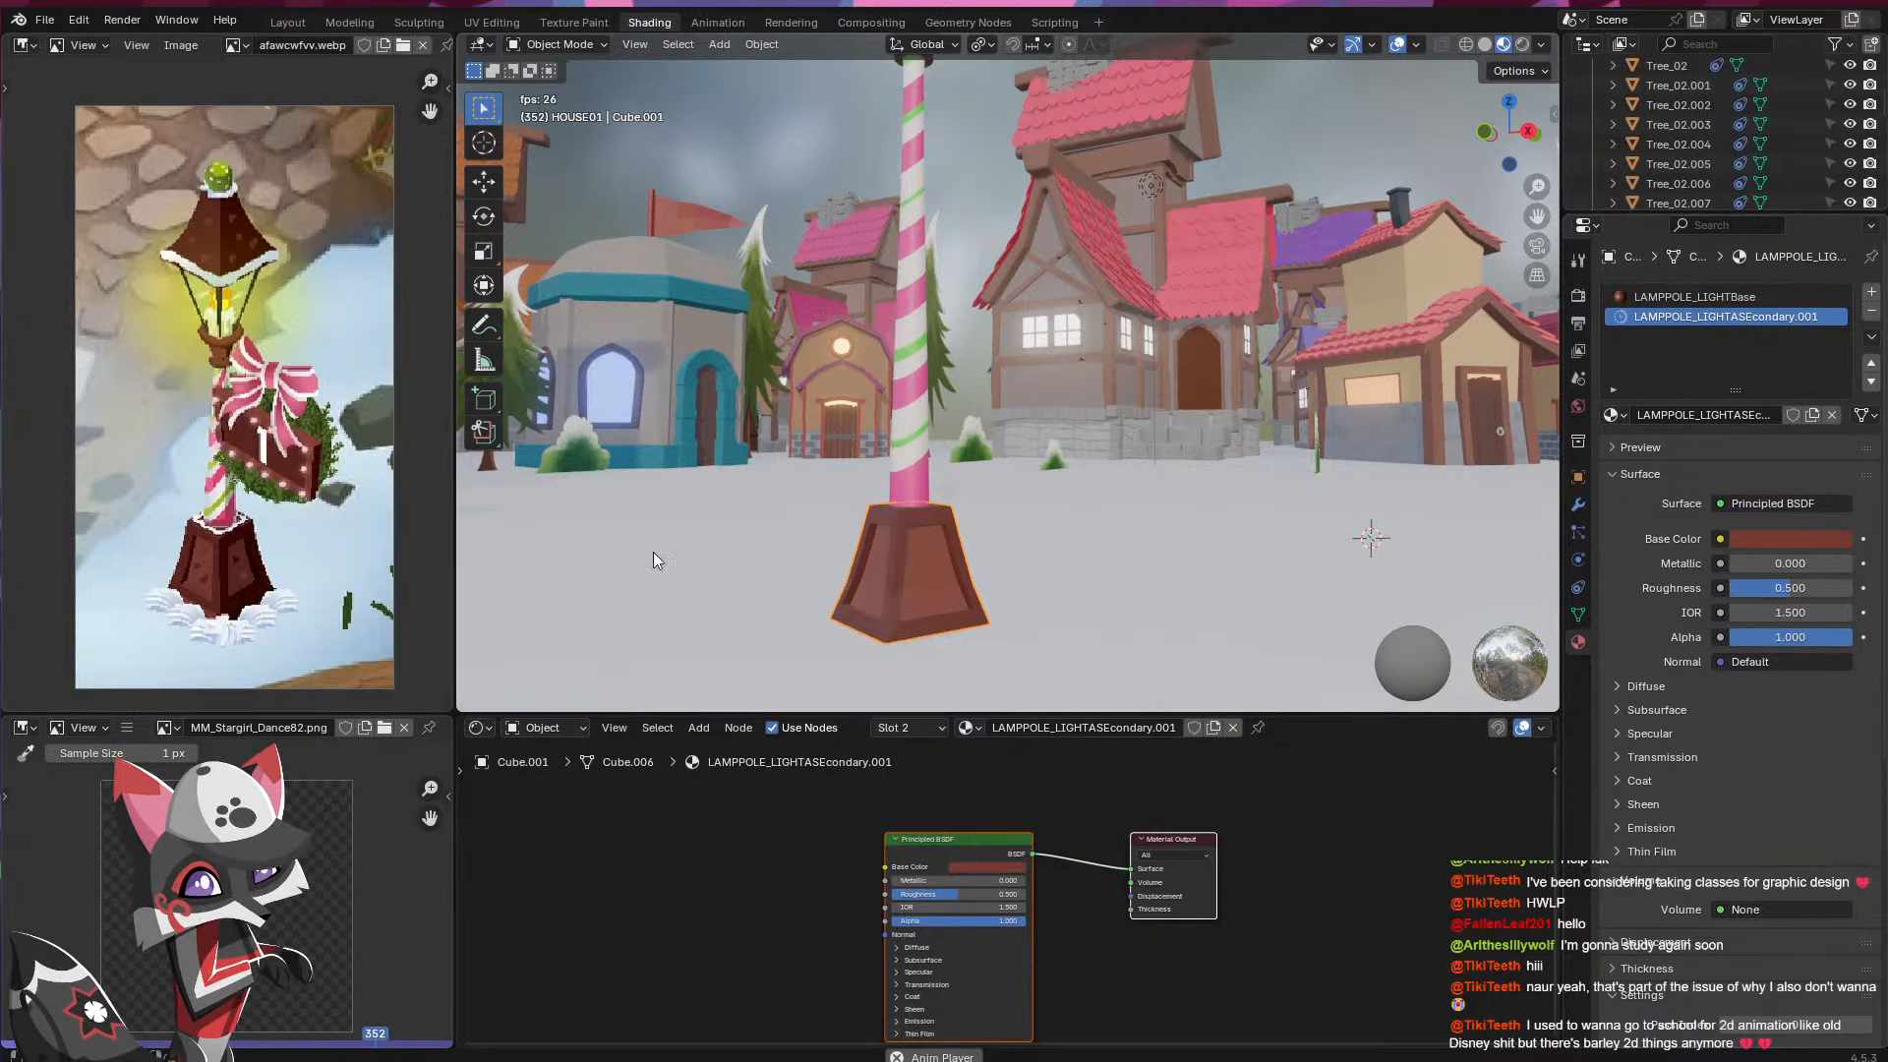
- Adjust the Base Color of the pole's pink stripe material to a darker, slightly redder magenta
{"action": "left_click", "coordinate": [918, 358]}
{"action": "left_click", "coordinate": [1691, 316]}
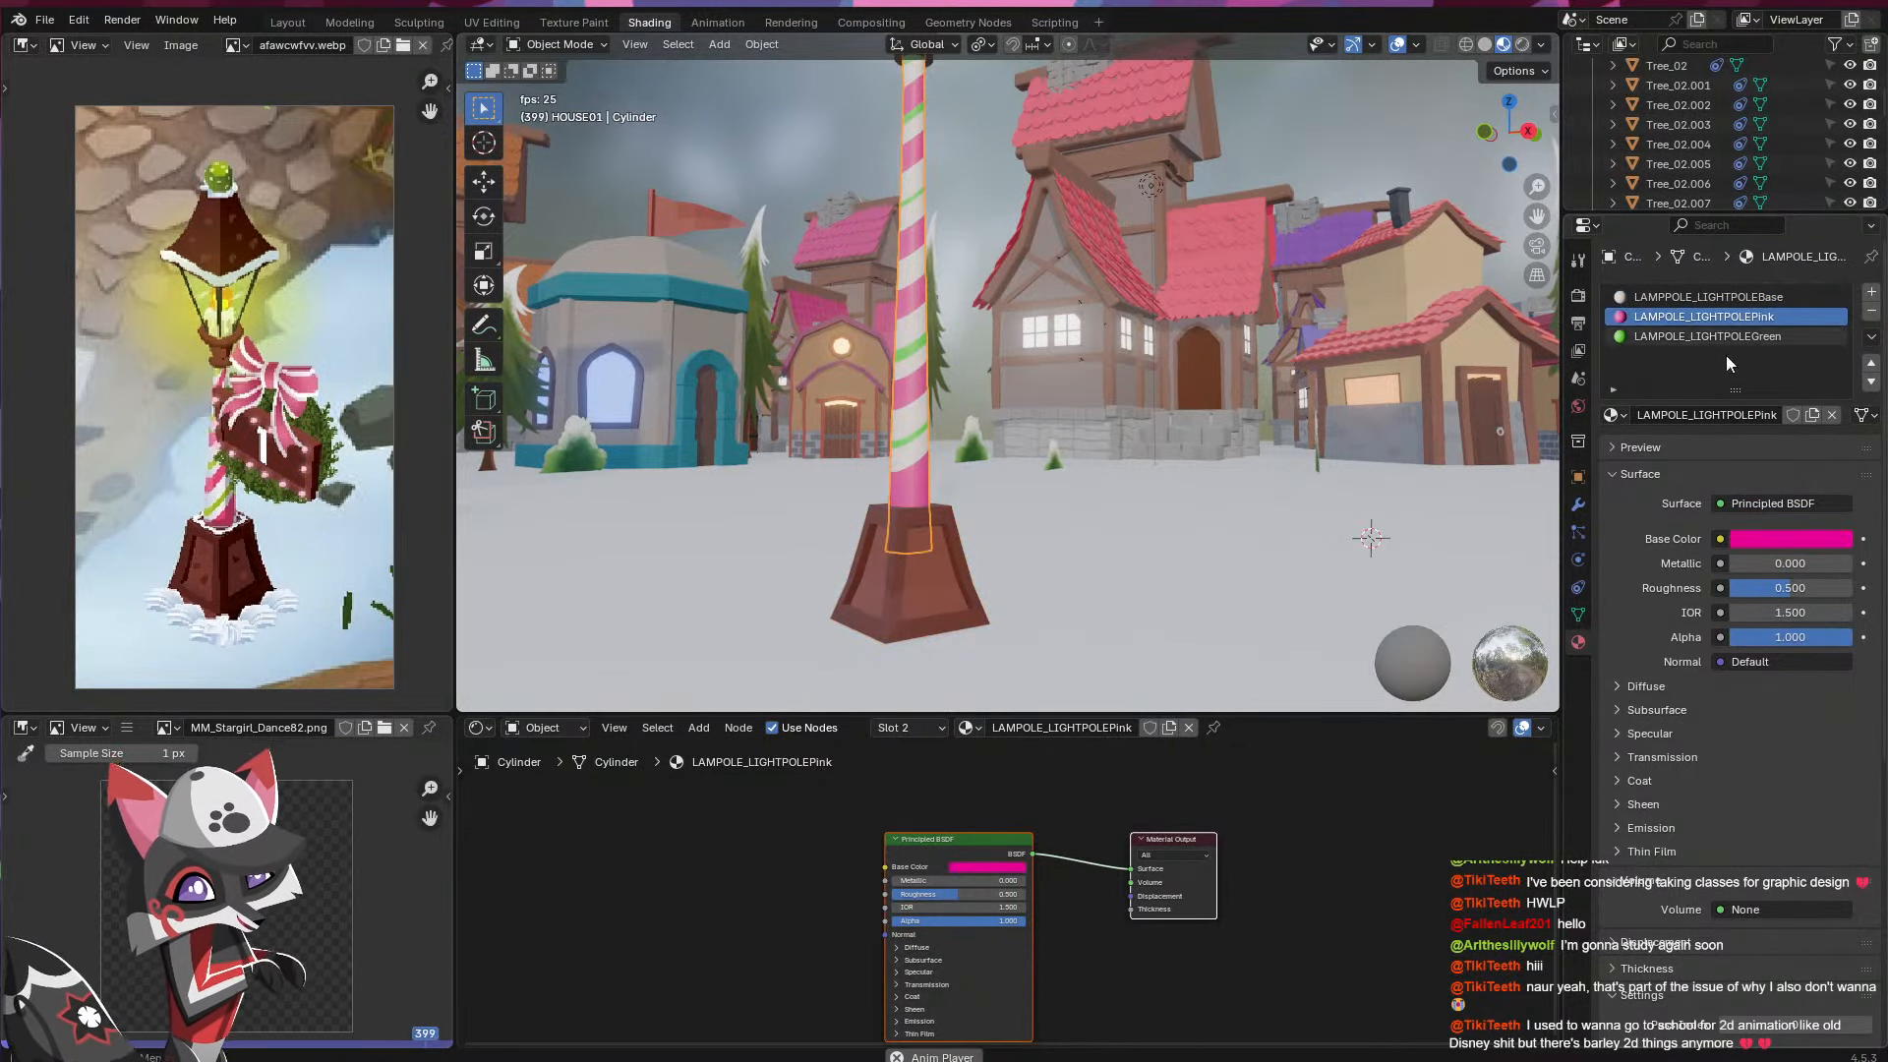
{"action": "left_click", "coordinate": [1809, 540]}
{"action": "left_click", "coordinate": [1822, 509]}
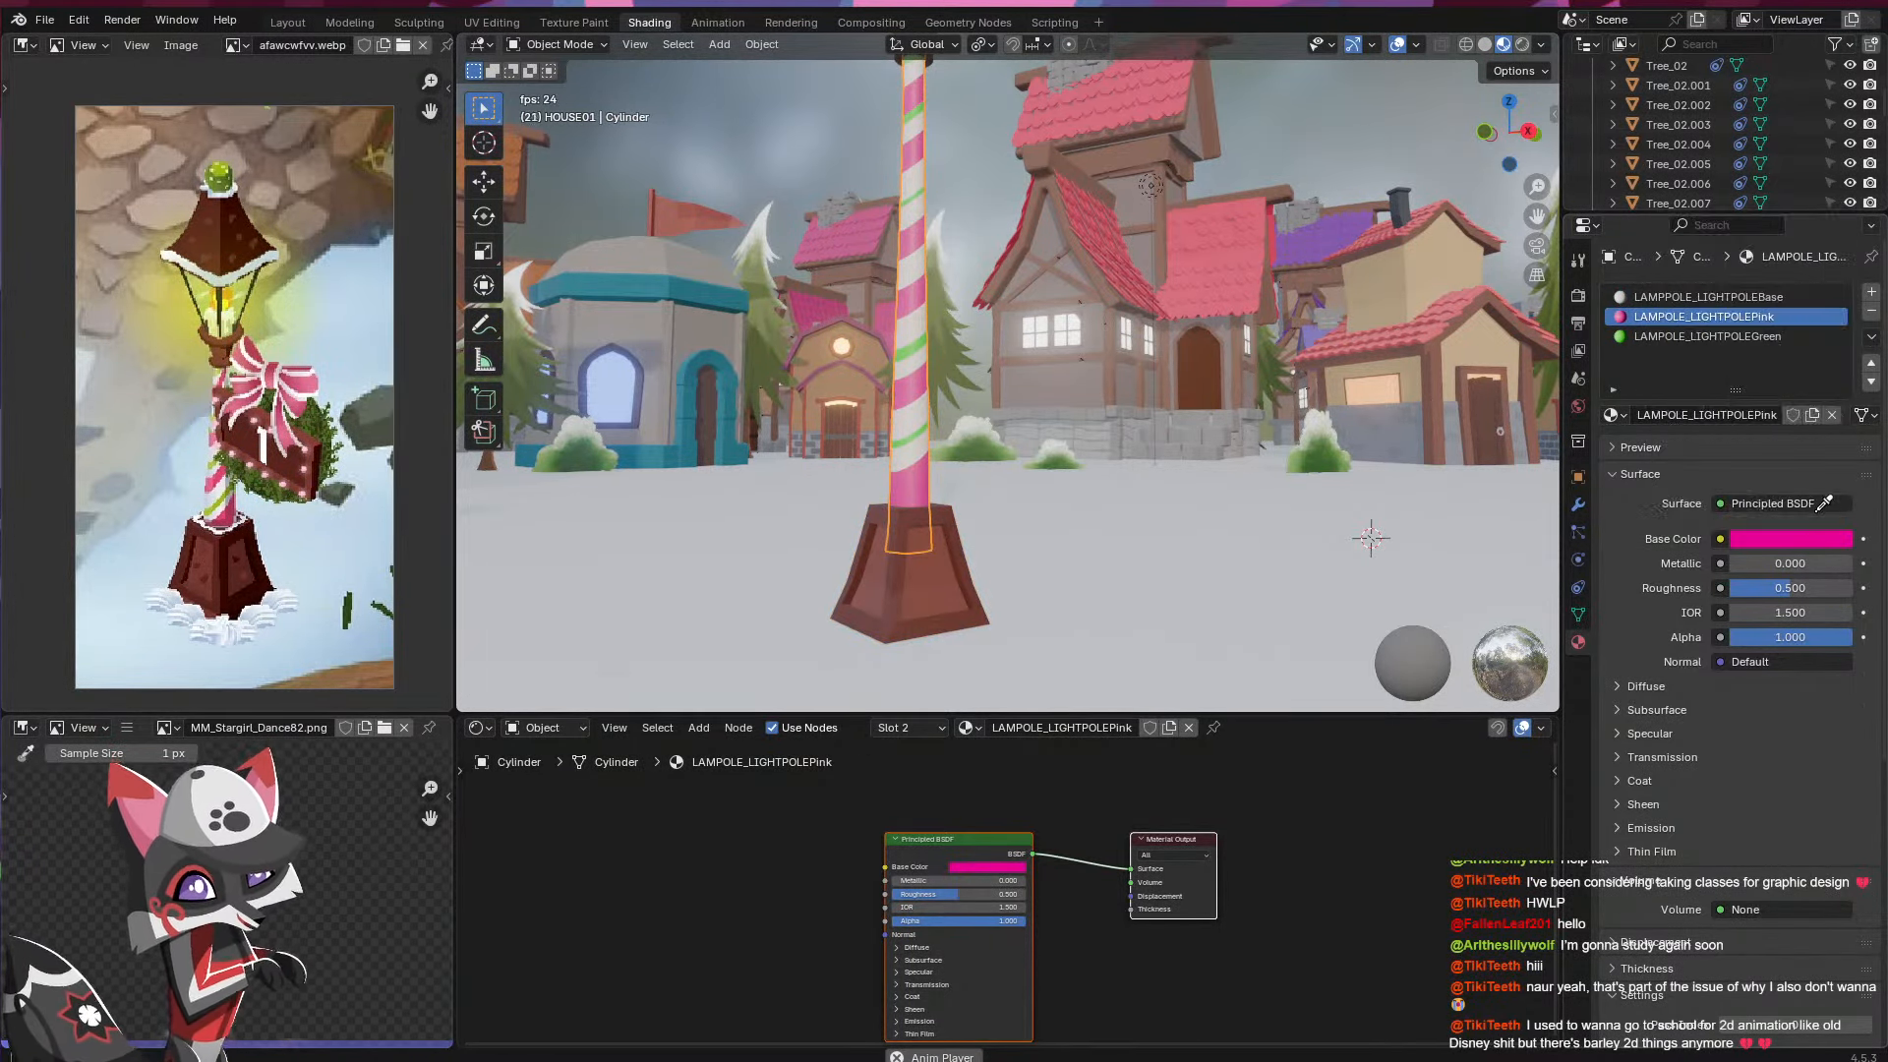
{"action": "left_click", "coordinate": [213, 483]}
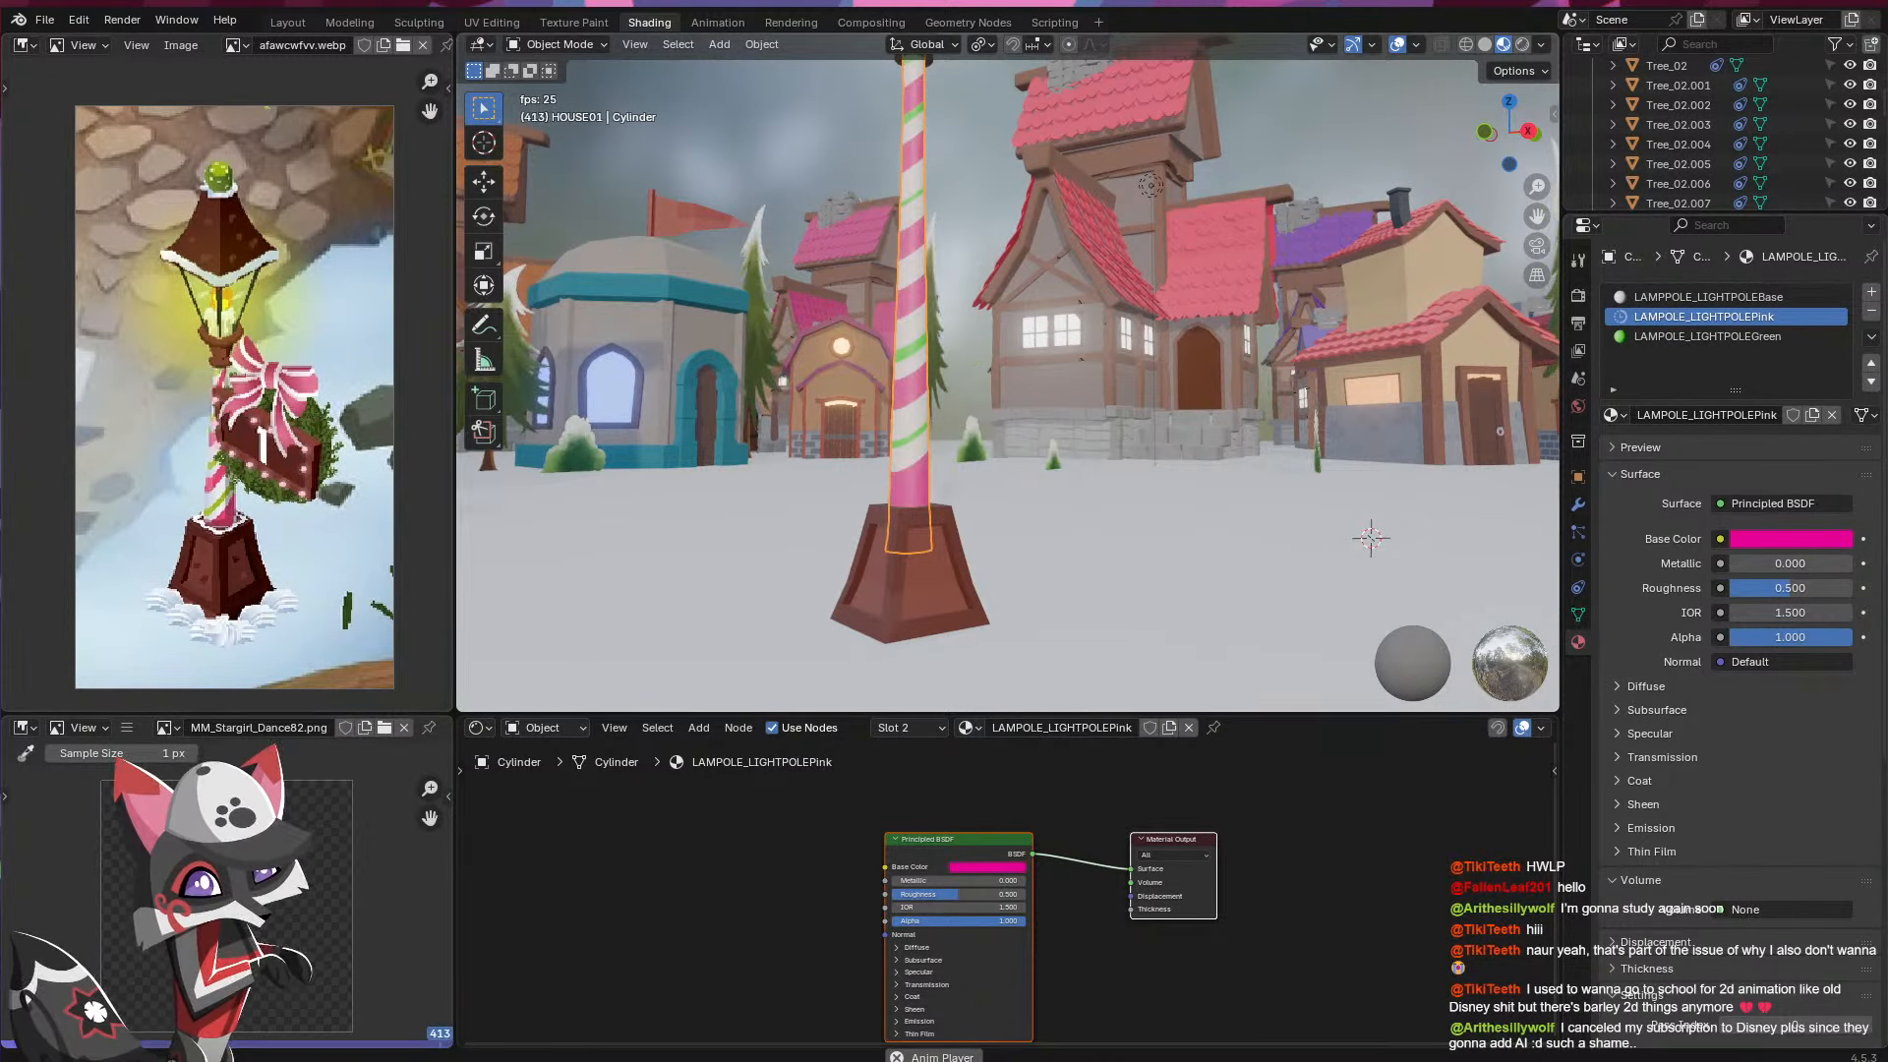
{"action": "left_click", "coordinate": [1789, 538]}
{"action": "left_click", "coordinate": [1837, 289]}
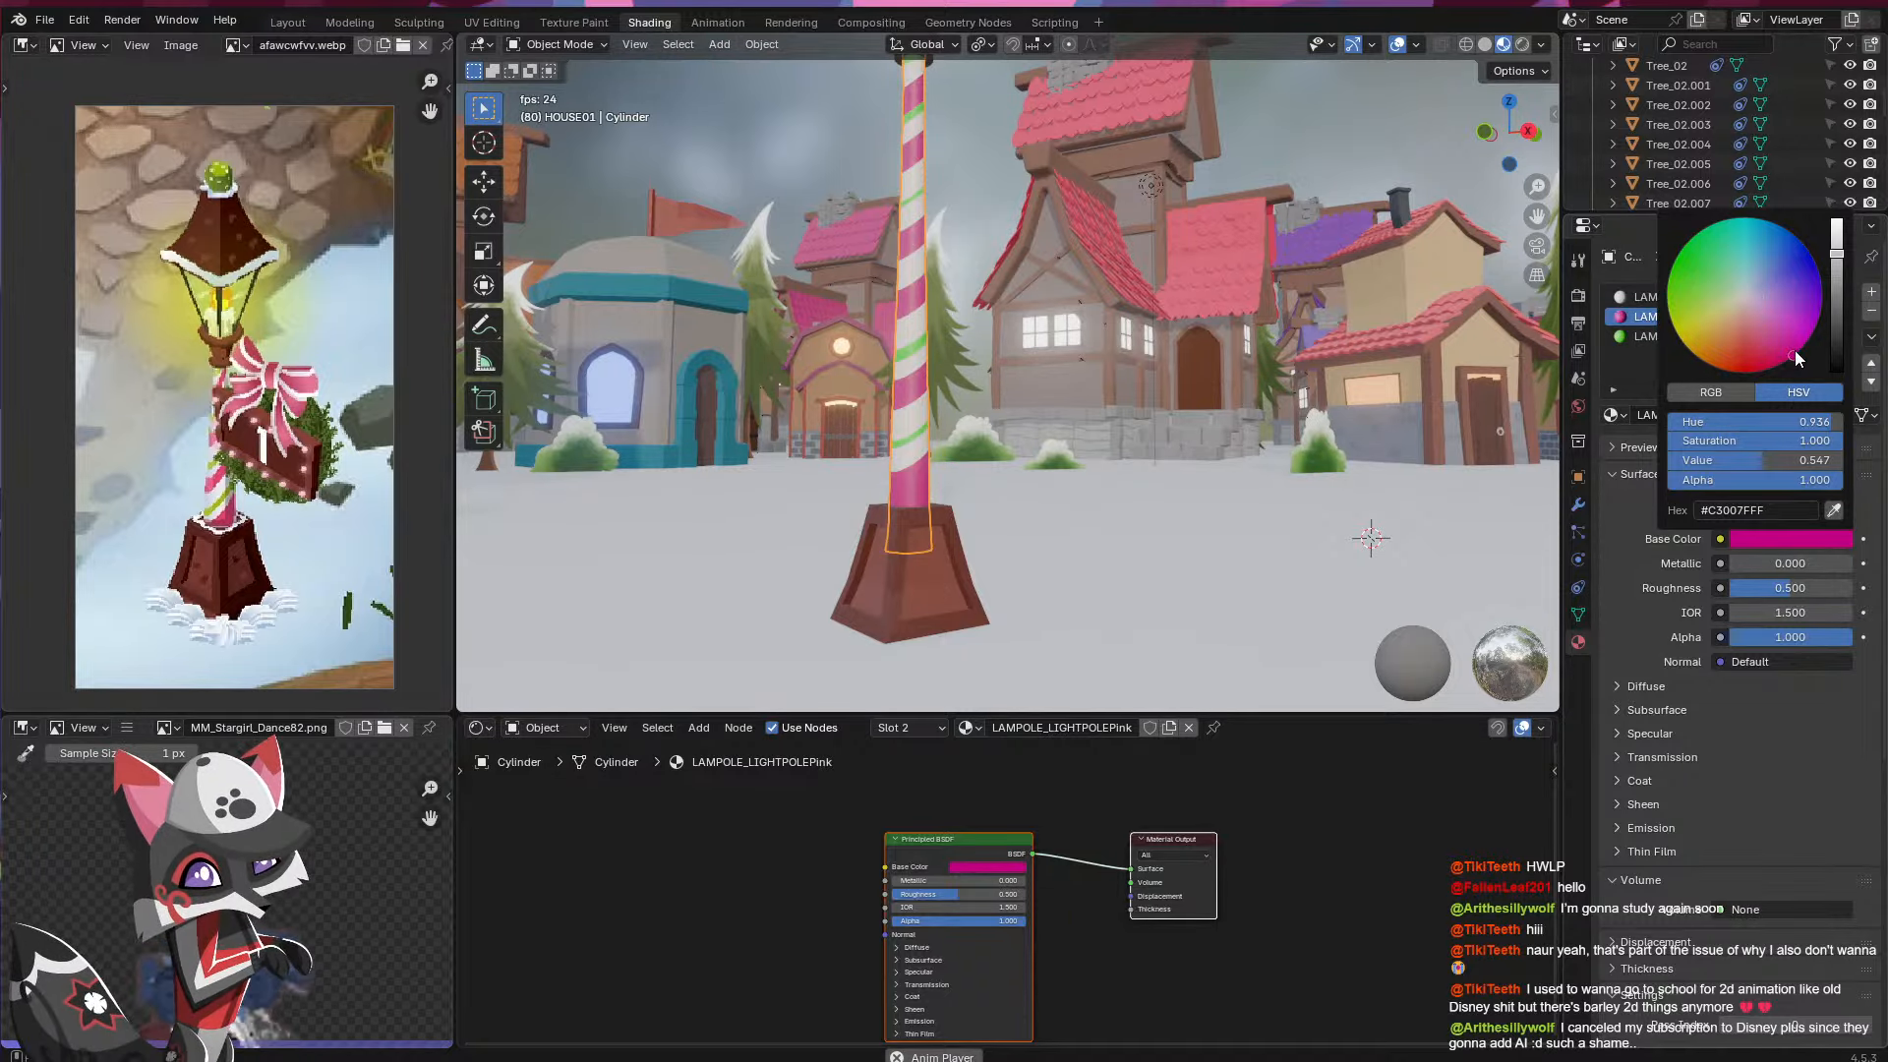
{"action": "left_click_drag", "start_coordinate": [1796, 350], "coordinate": [1788, 358]}
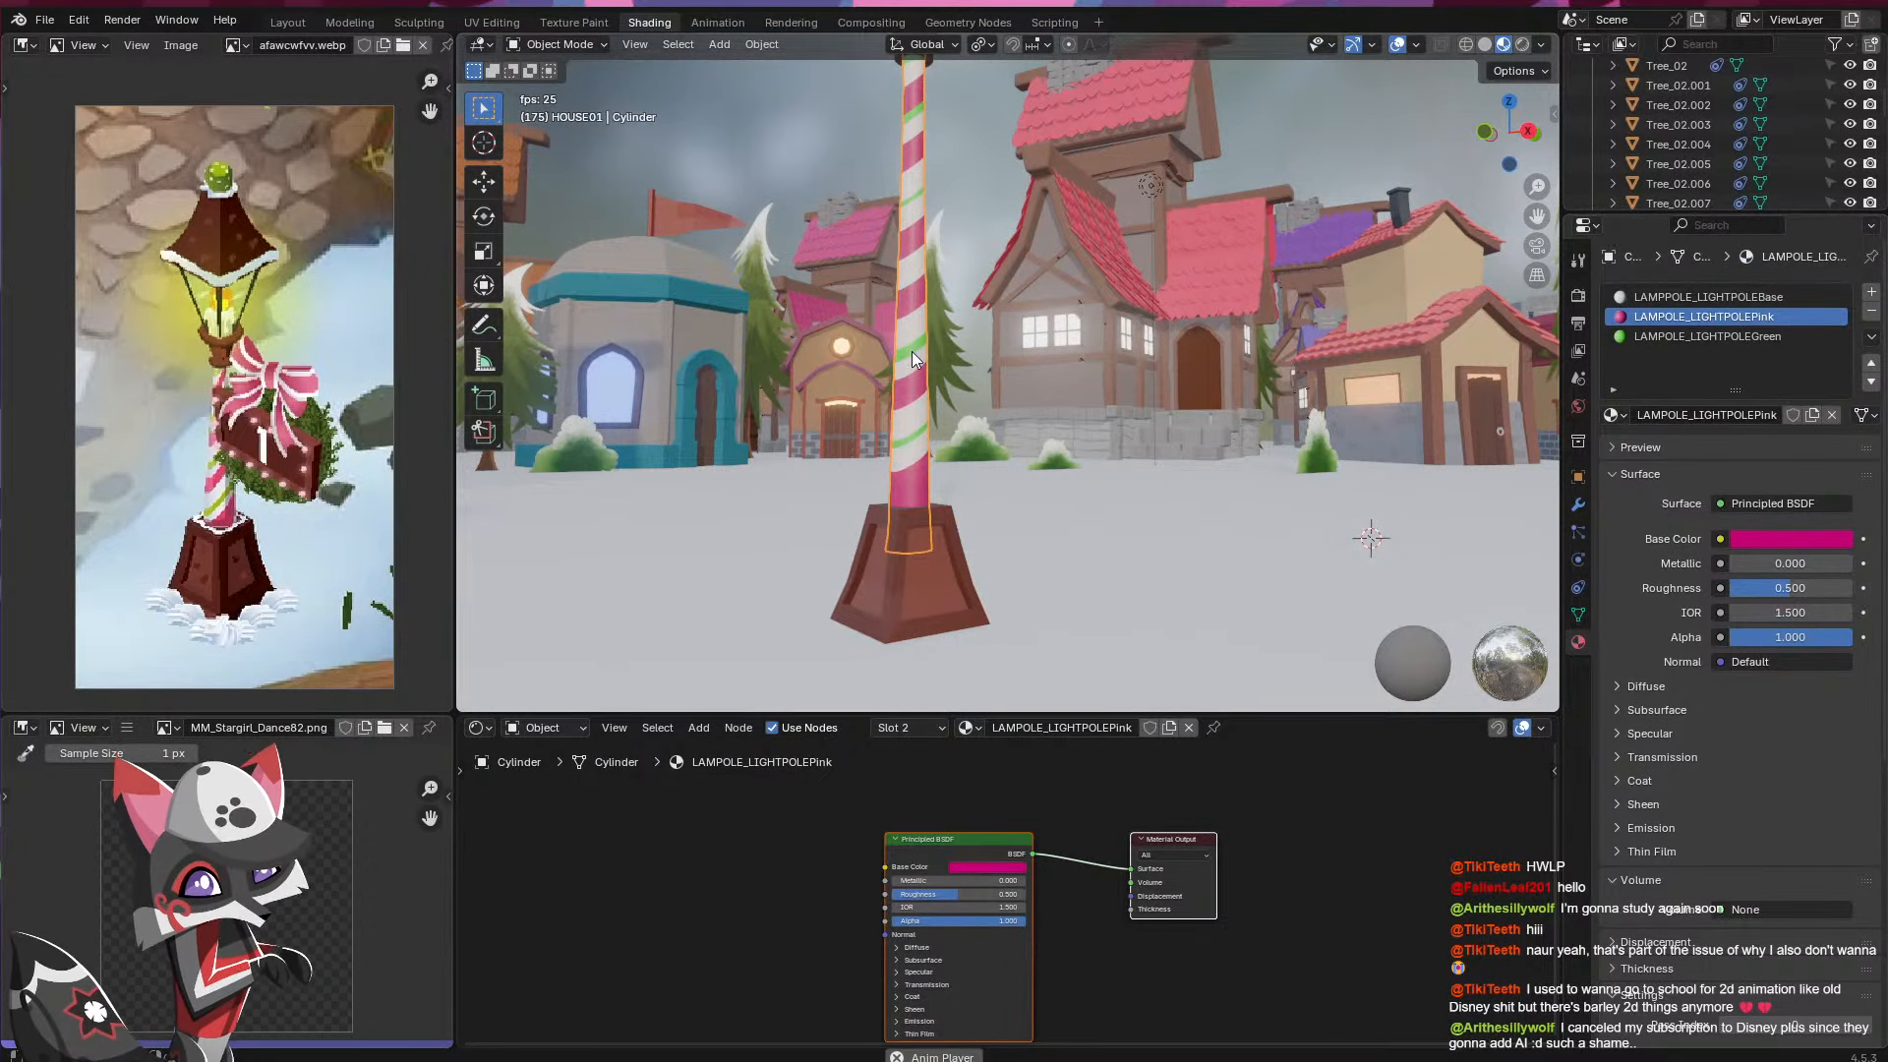
- Preview the lamp post in Rendered shading, return to Material Preview, and save the file
{"action": "key", "text": "z"}
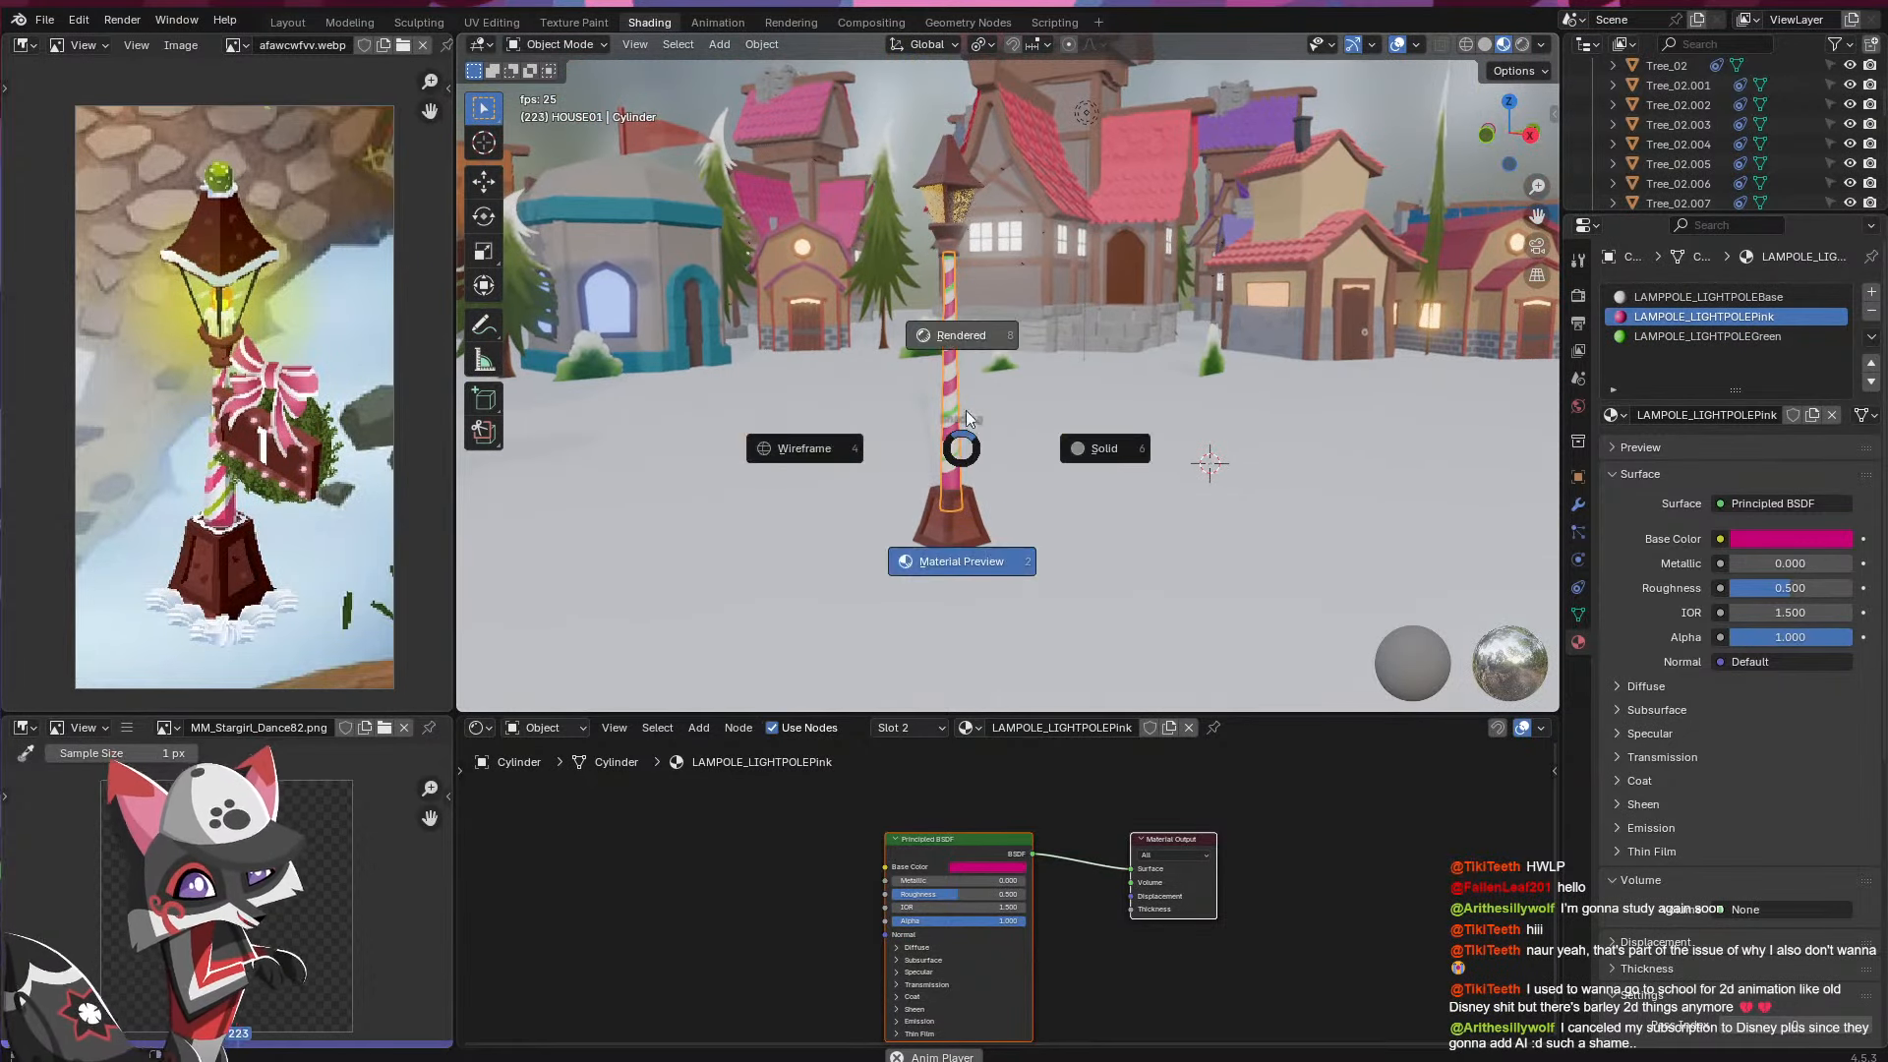
{"action": "left_click", "coordinate": [960, 325]}
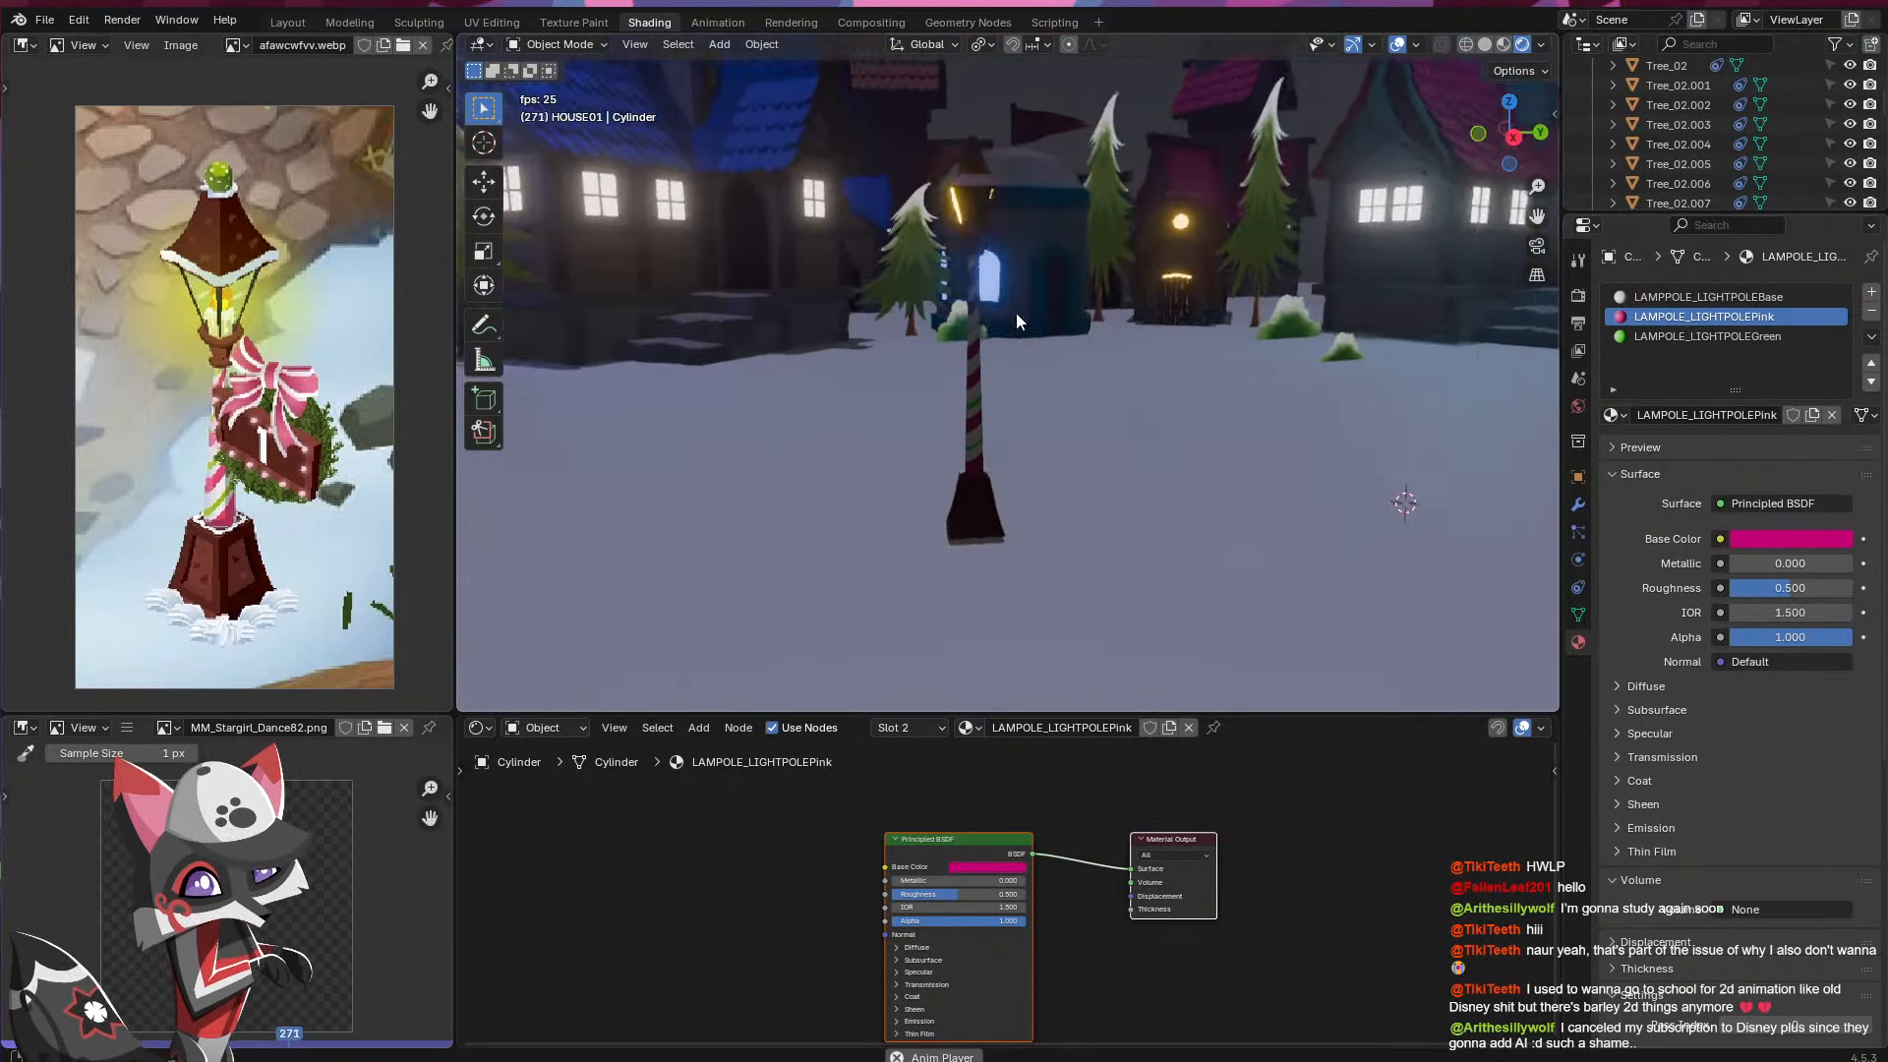
{"action": "key", "text": "ctrl+s"}
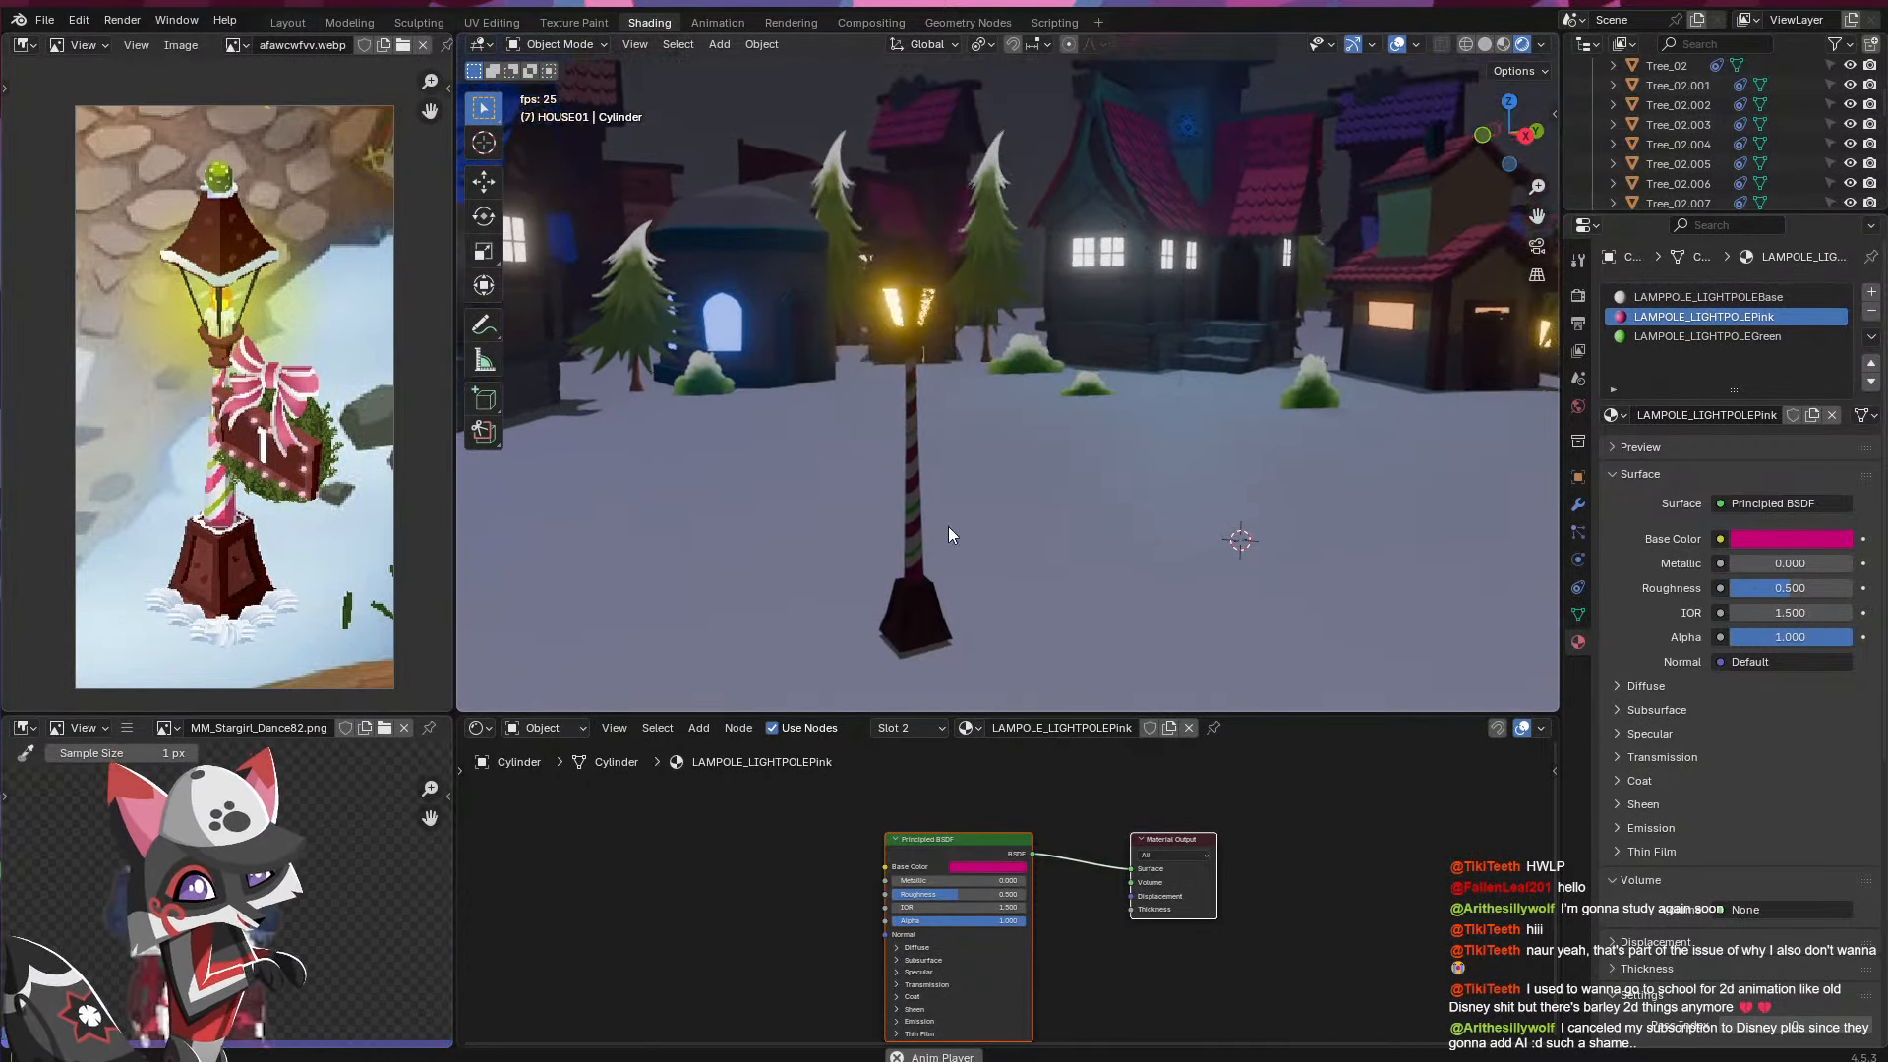
{"action": "key", "text": "z"}
{"action": "left_click", "coordinate": [1029, 594]}
{"action": "key", "text": "ctrl+s"}
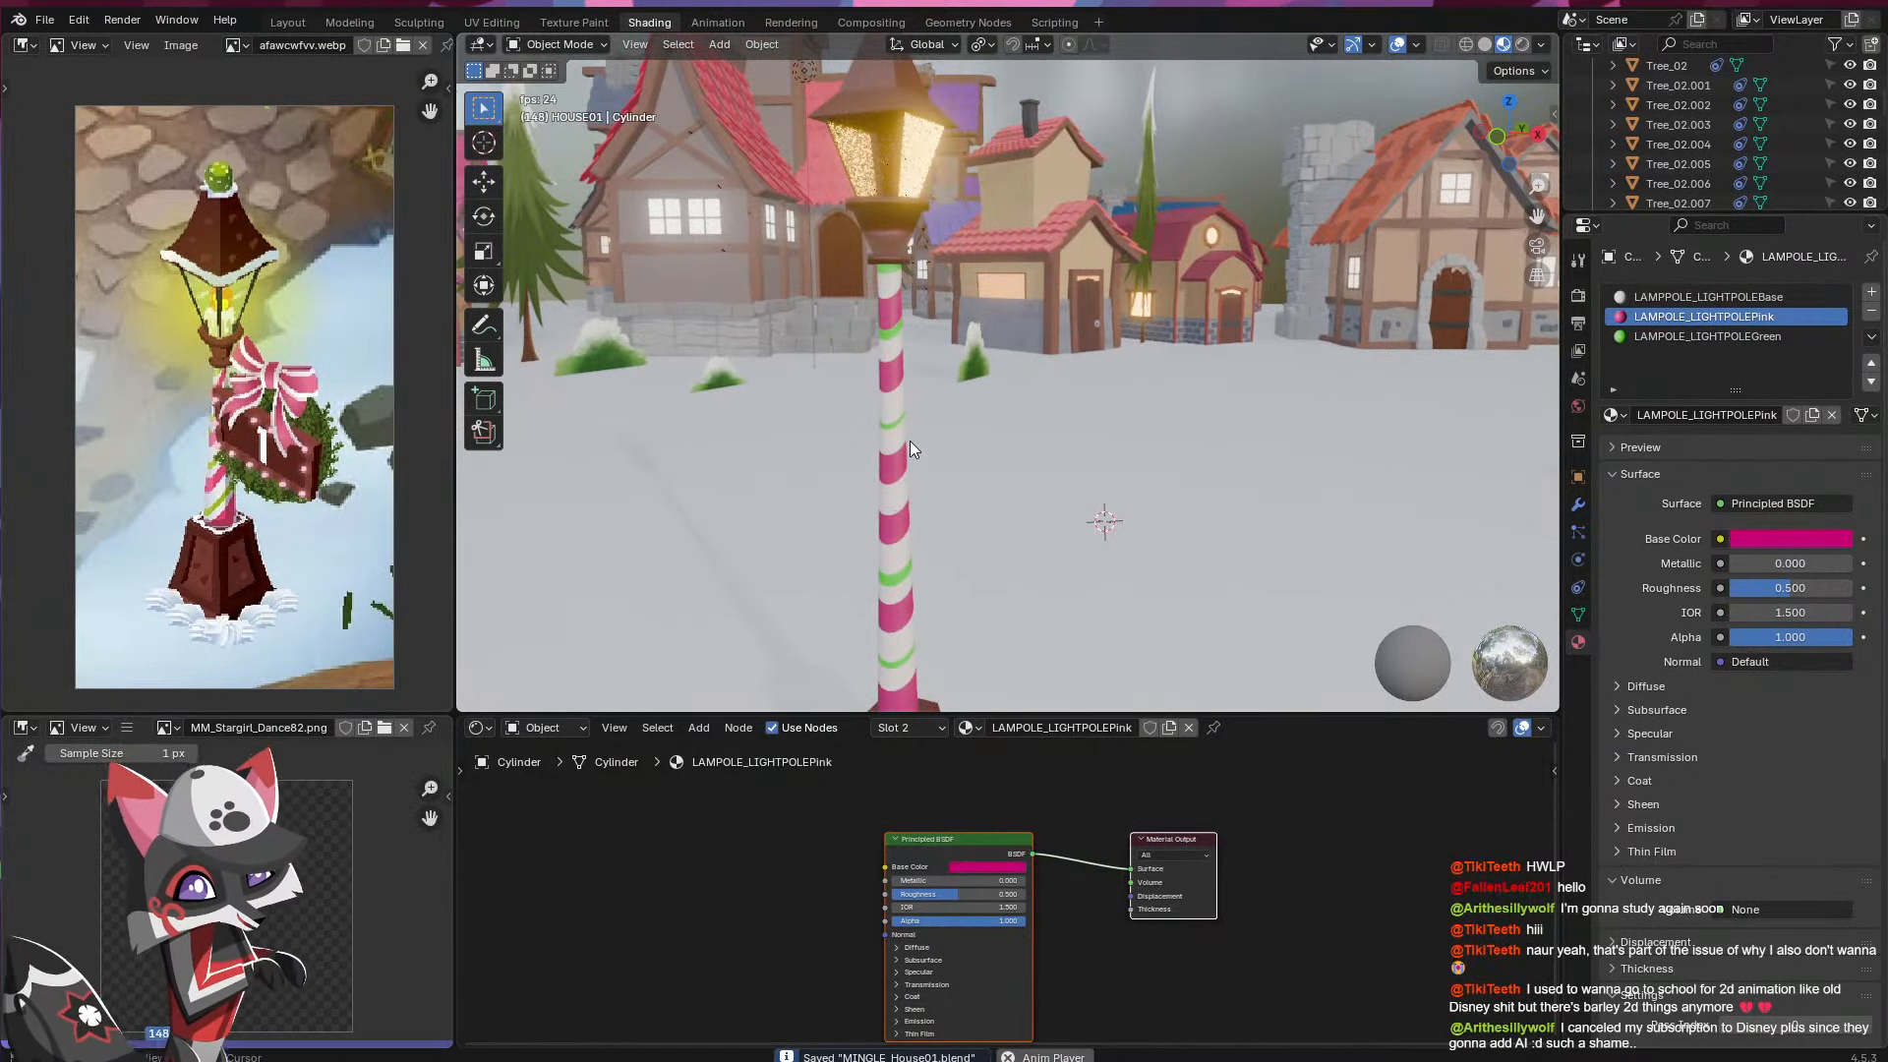
- Place the 3D cursor on the pole, add a cube there, and scale it along X and Z into a thin rectangular signboard
{"action": "right_click", "coordinate": [923, 488]}
{"action": "left_click", "coordinate": [928, 476]}
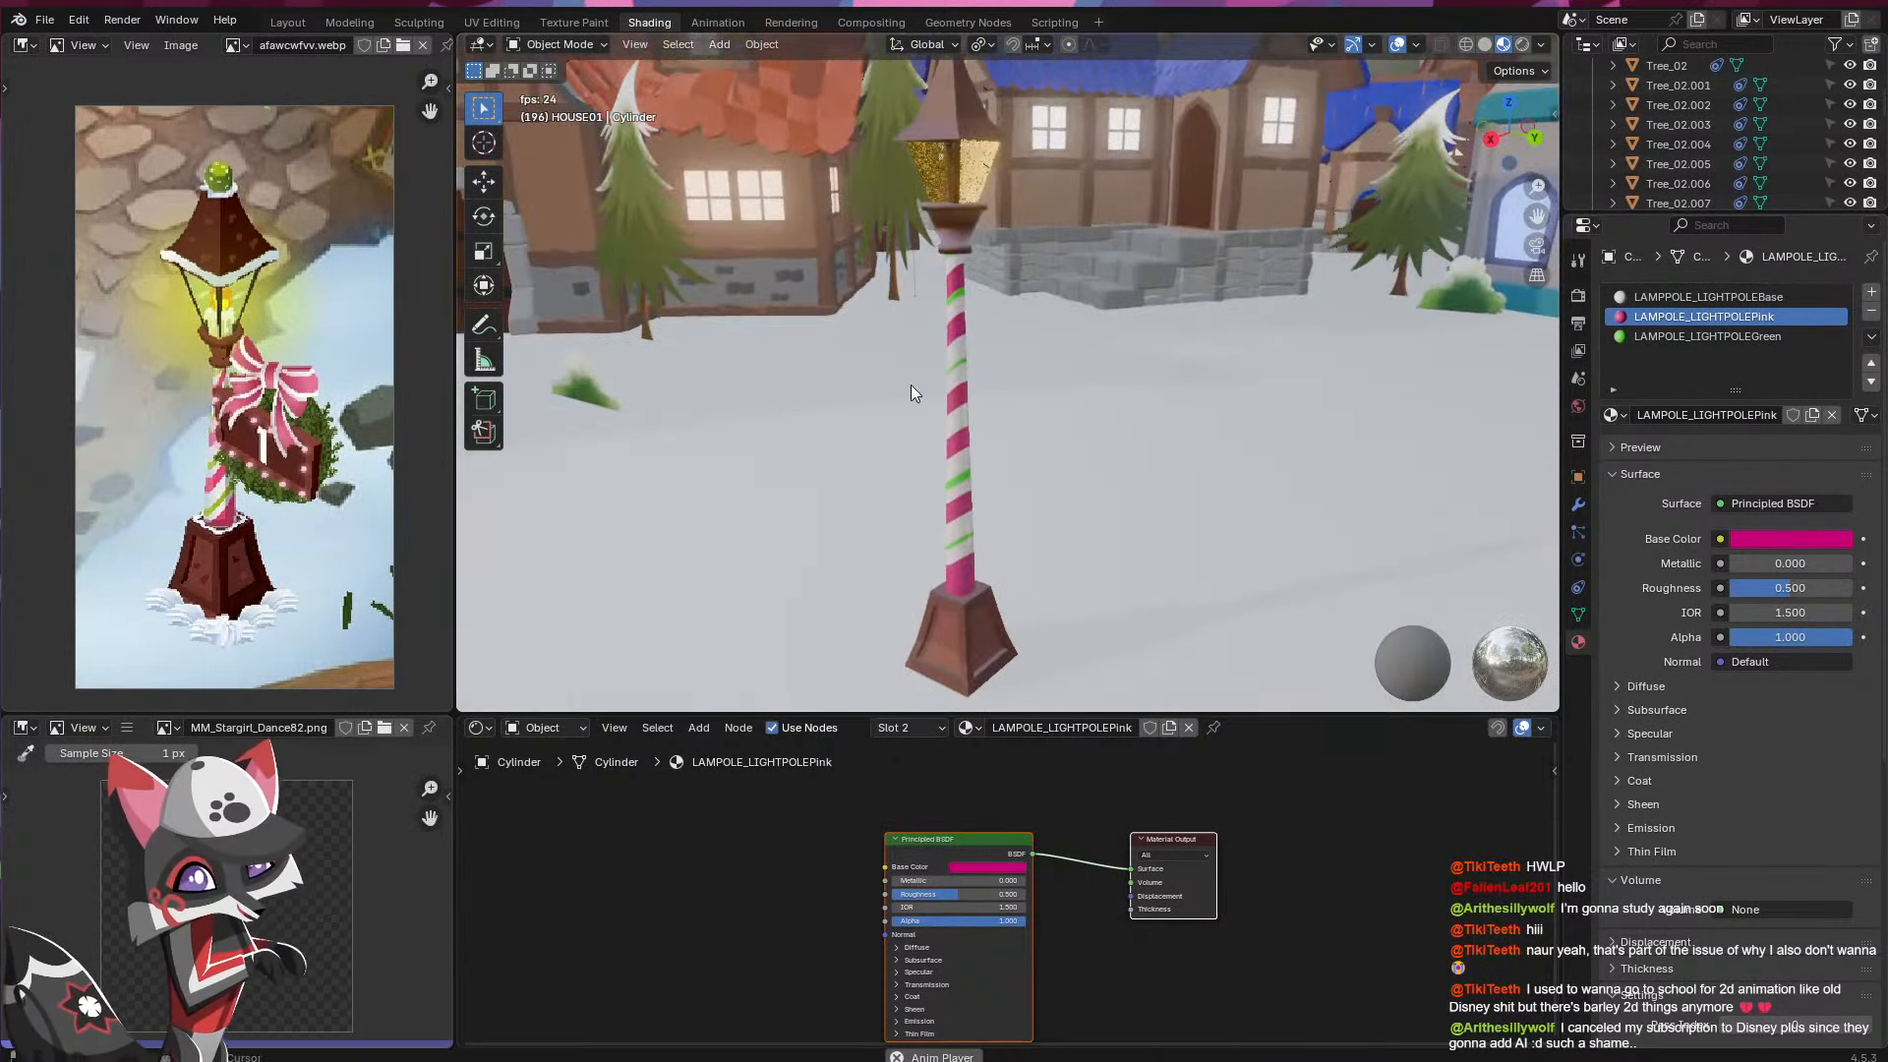
{"action": "key", "text": "shift+a"}
{"action": "mouse_move", "coordinate": [963, 406]}
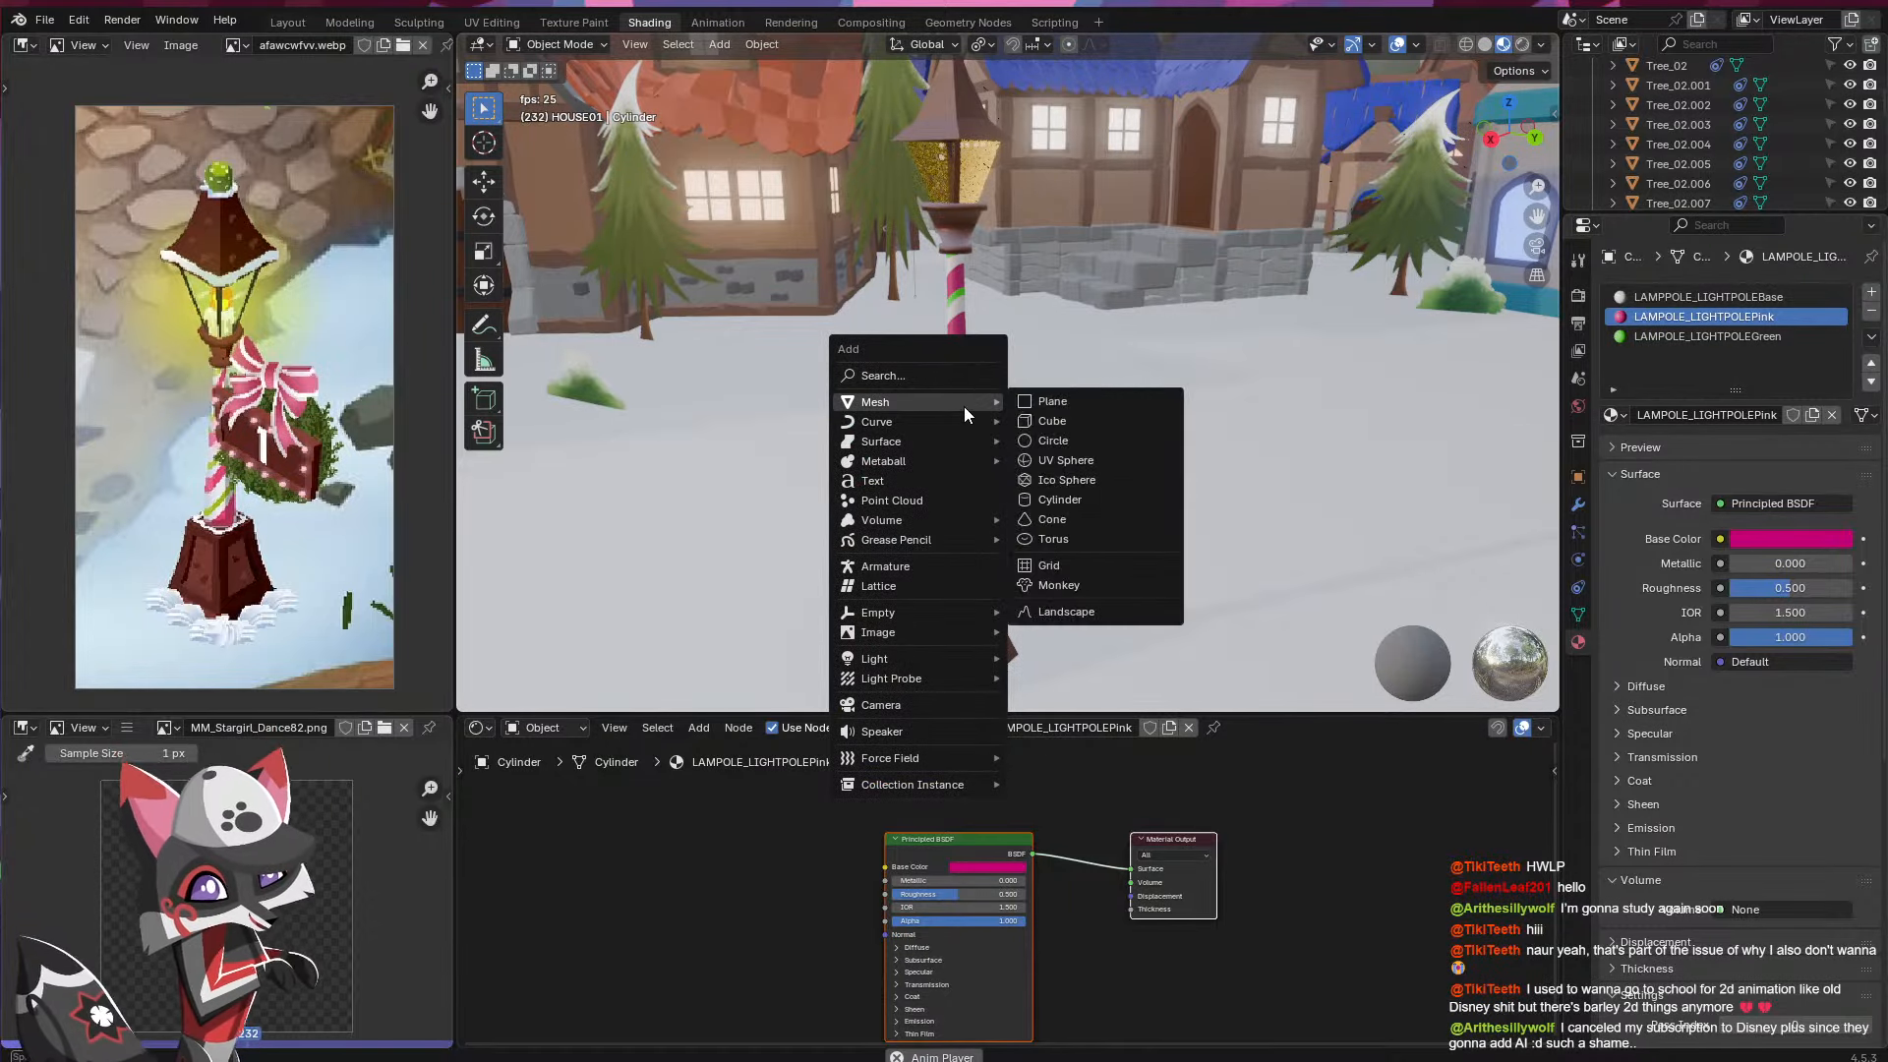
{"action": "left_click", "coordinate": [1065, 425]}
{"action": "key", "text": "s"}
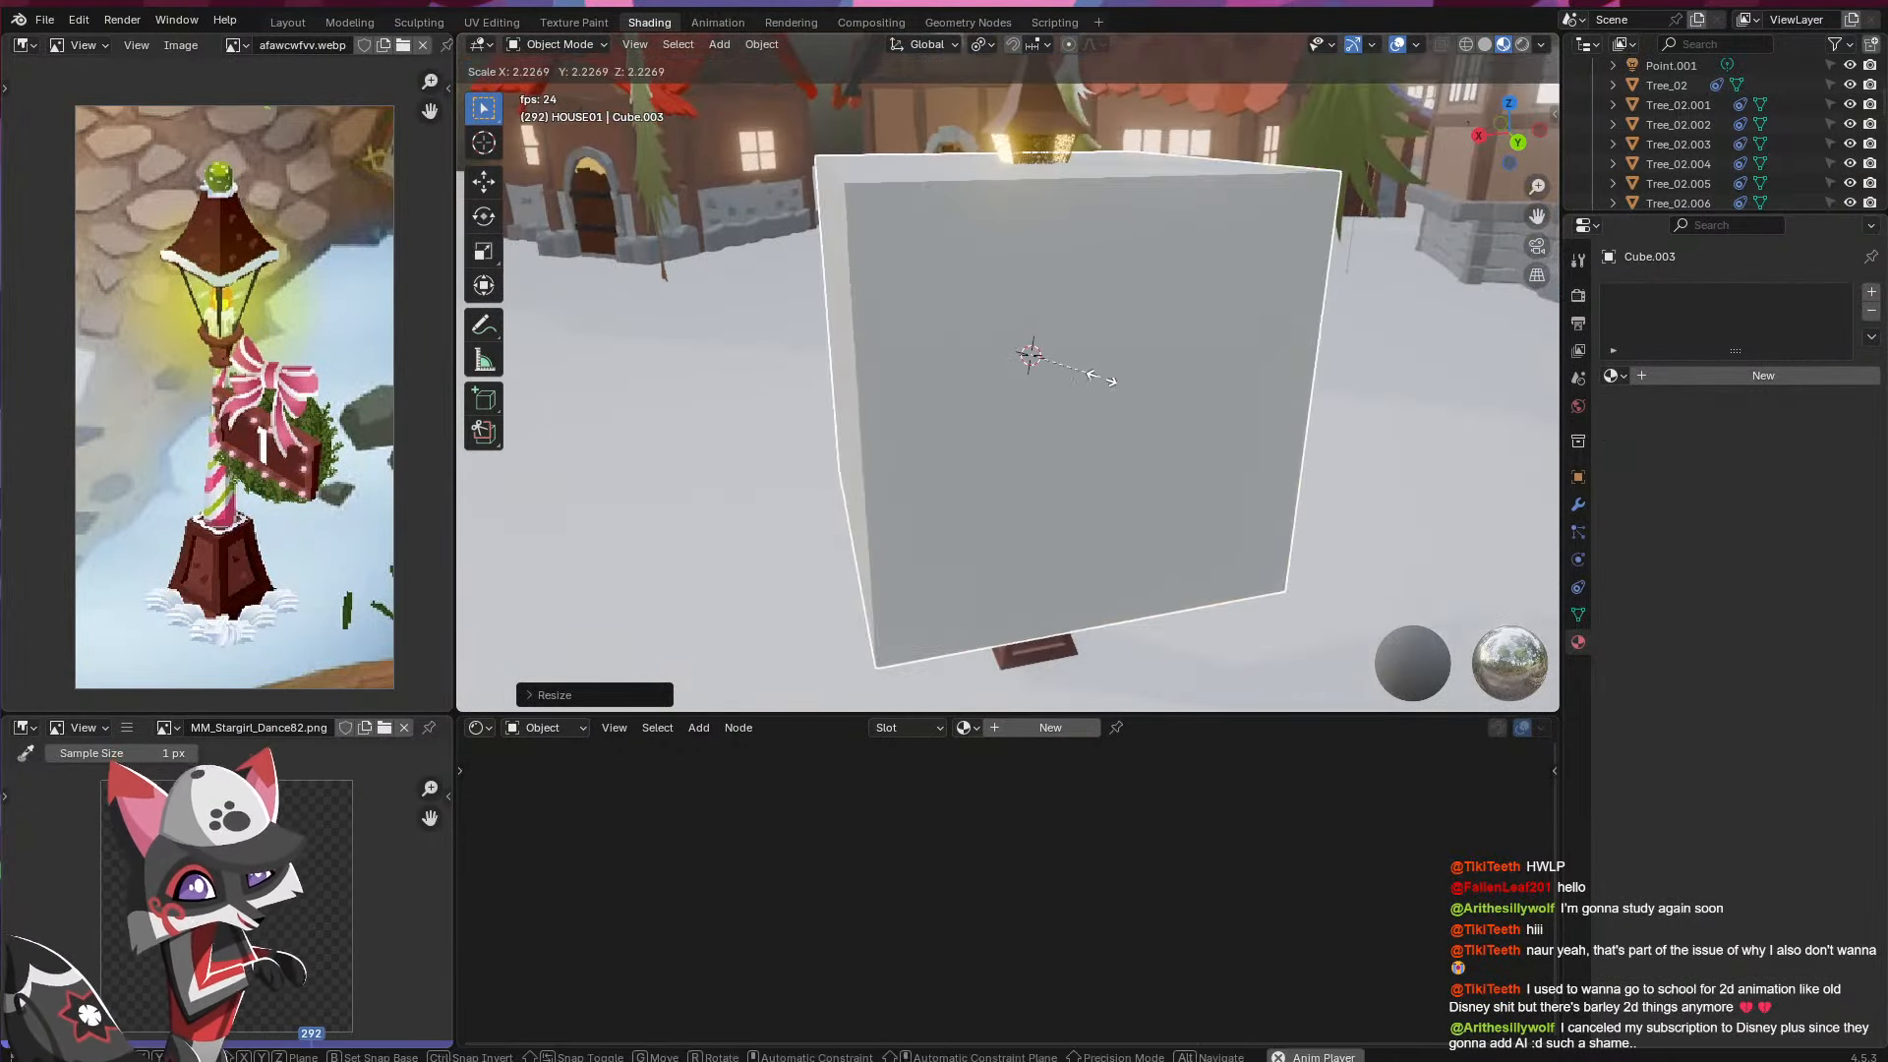
{"action": "key", "text": "x"}
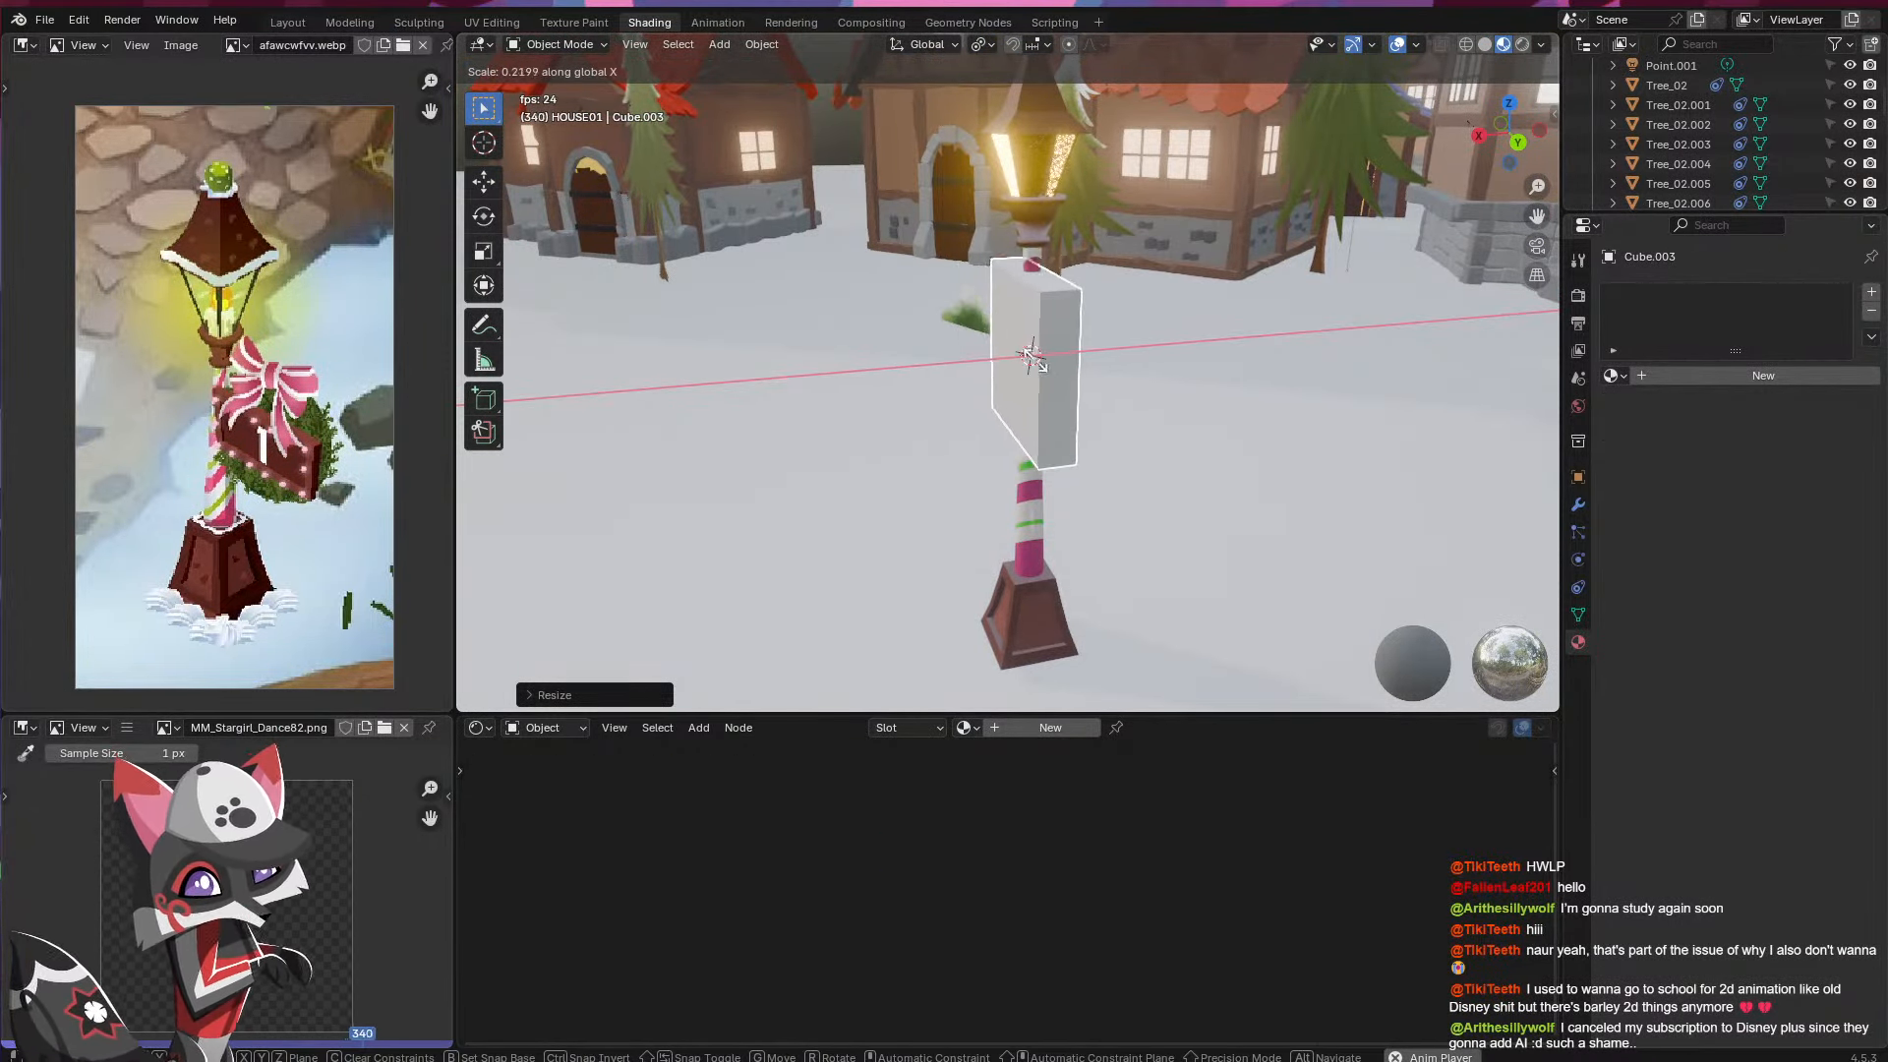
{"action": "key", "text": "z"}
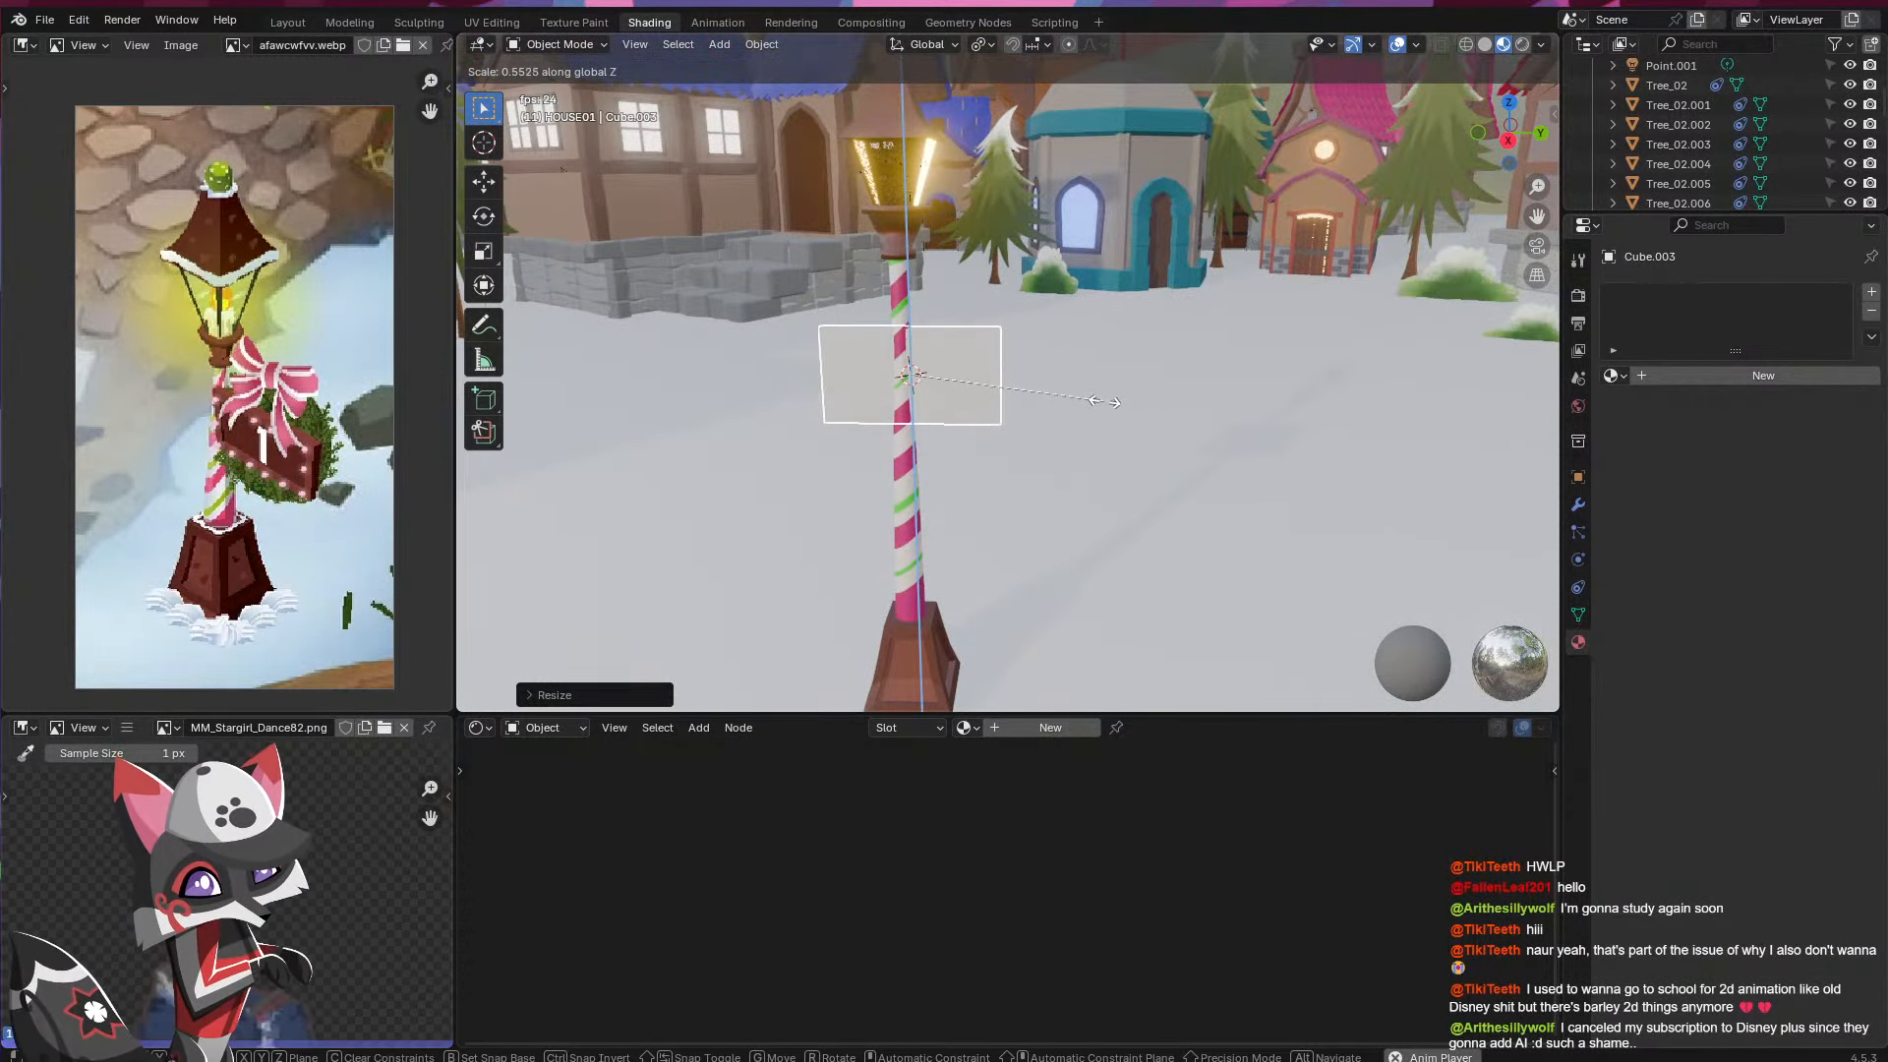
{"action": "left_click", "coordinate": [1136, 386]}
- Move the signboard sideways along Y and slightly down so that its edge meets the pole
{"action": "key", "text": "g"}
{"action": "key", "text": "x"}
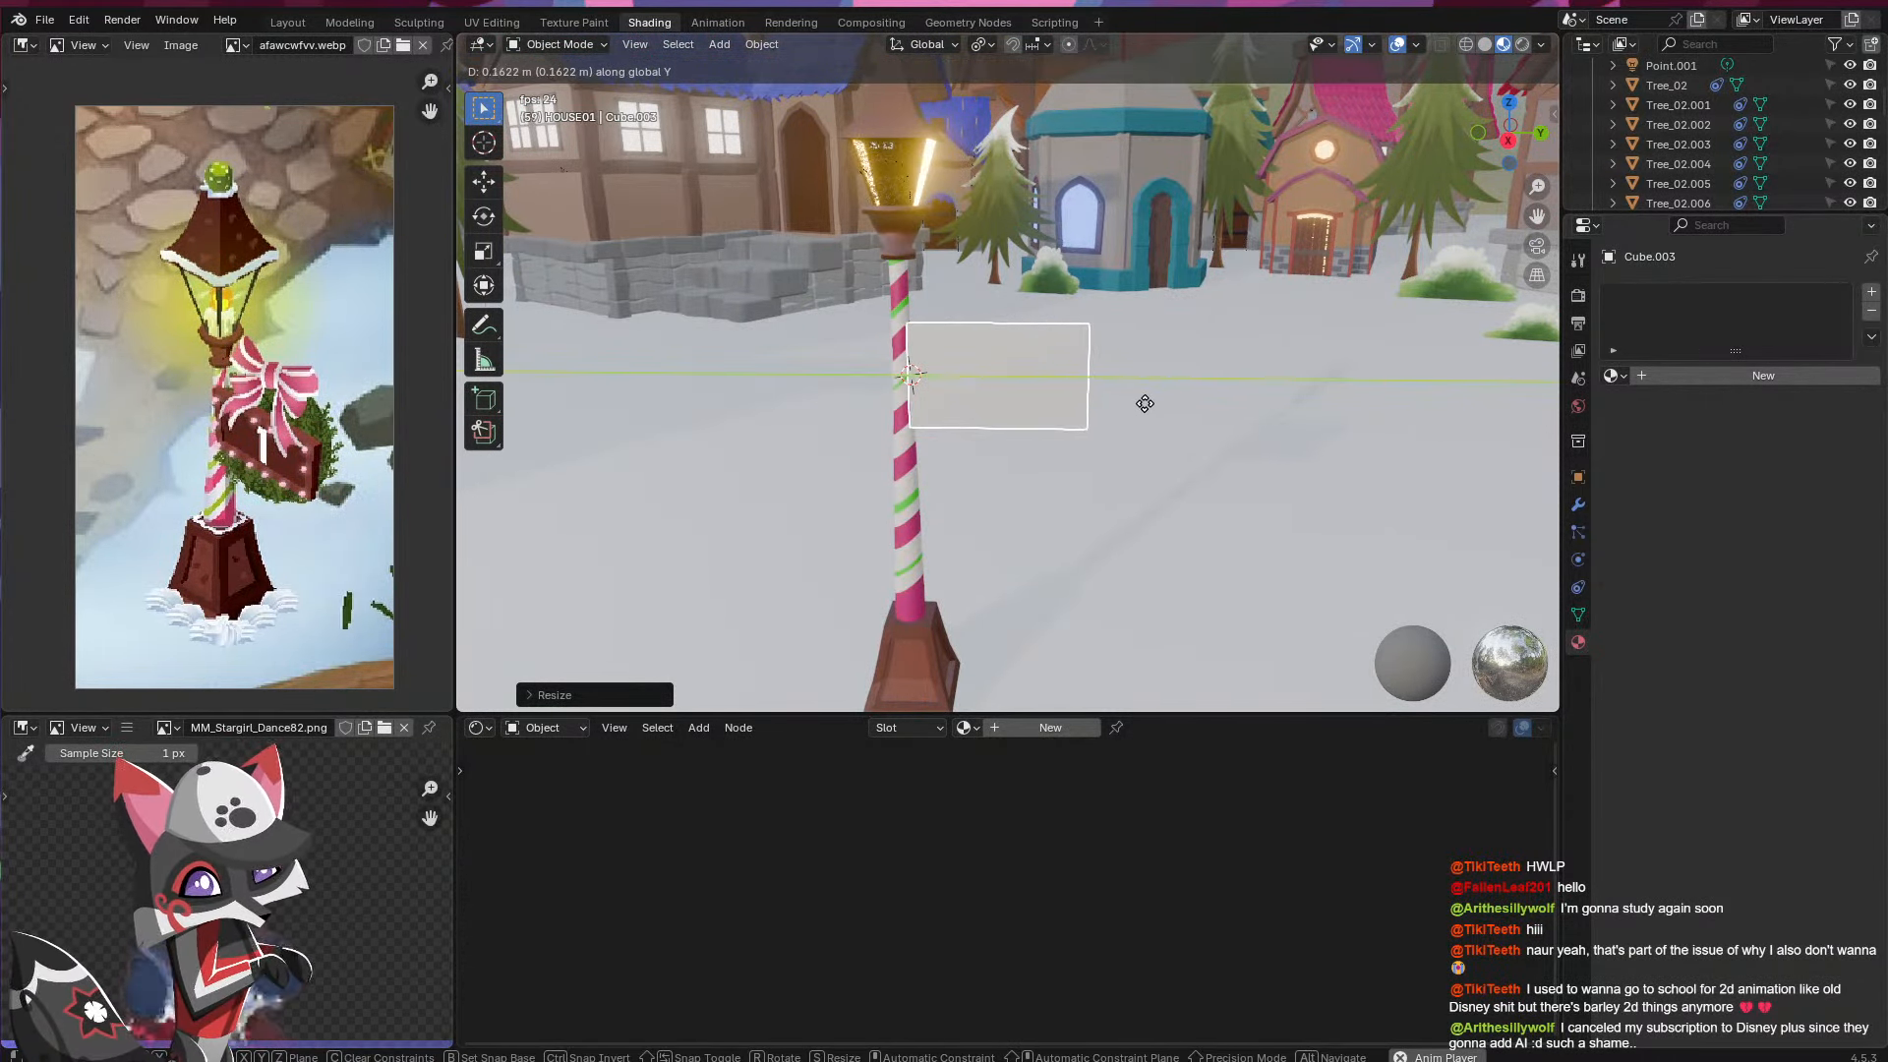
{"action": "key", "text": "z"}
{"action": "left_click", "coordinate": [1154, 449]}
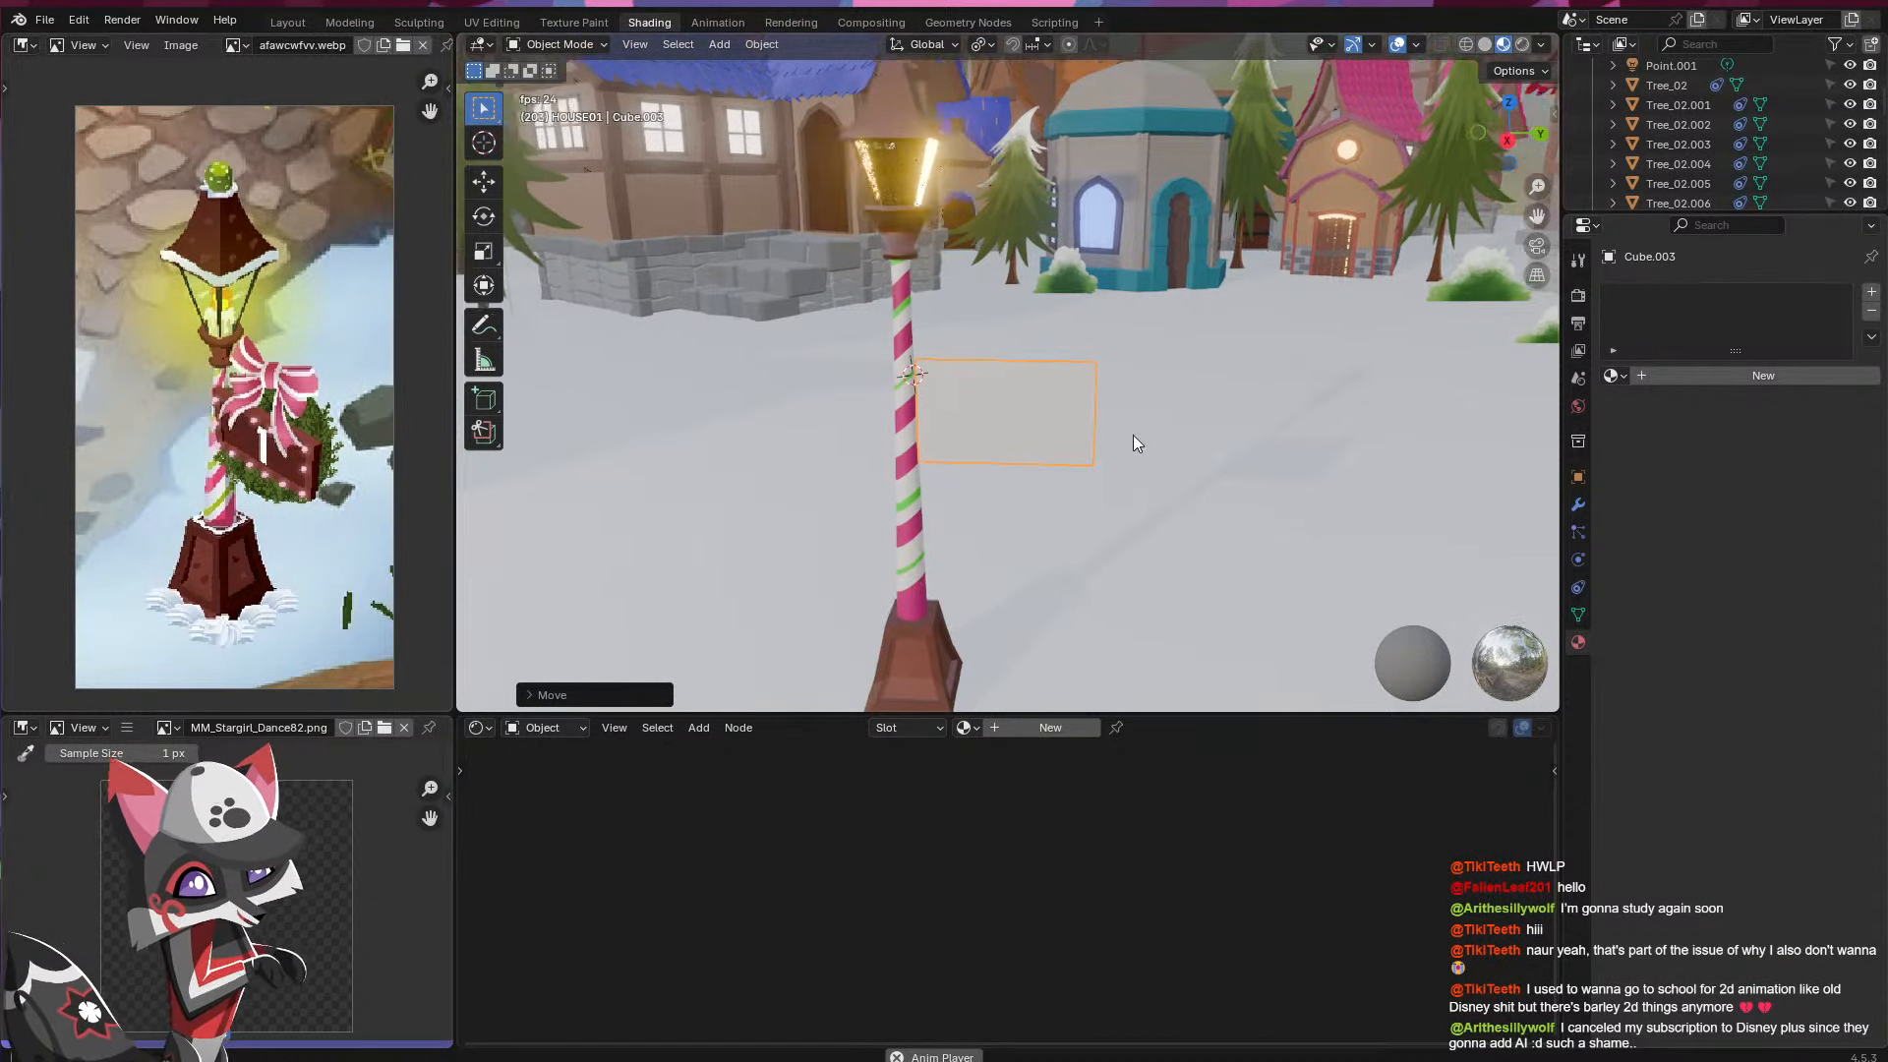
{"action": "mouse_move", "coordinate": [1133, 435]}
{"action": "middle_mouse_down"}
{"action": "mouse_move", "coordinate": [946, 464]}
{"action": "mouse_move", "coordinate": [659, 458]}
{"action": "mouse_move", "coordinate": [1141, 441]}
{"action": "middle_mouse_up"}
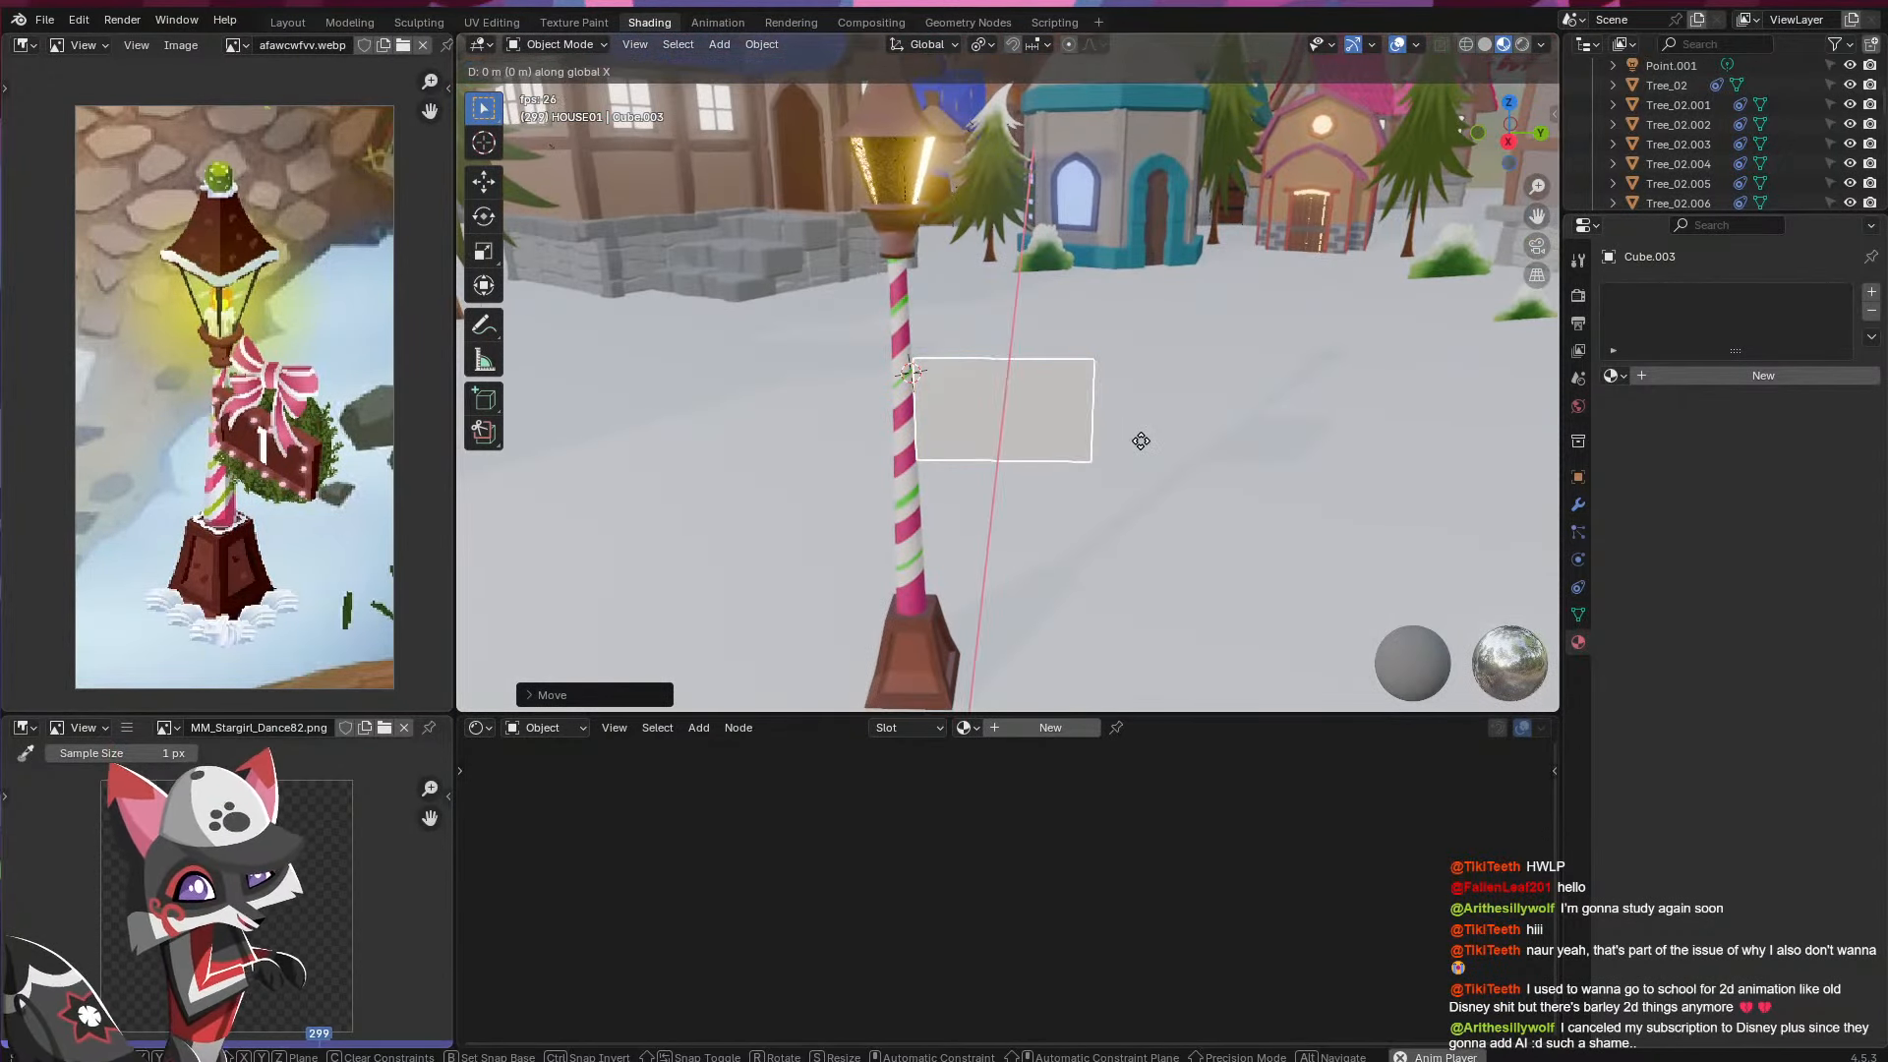
{"action": "scroll", "coordinate": [1002, 438], "scroll_direction": "up", "scroll_amount": 4}
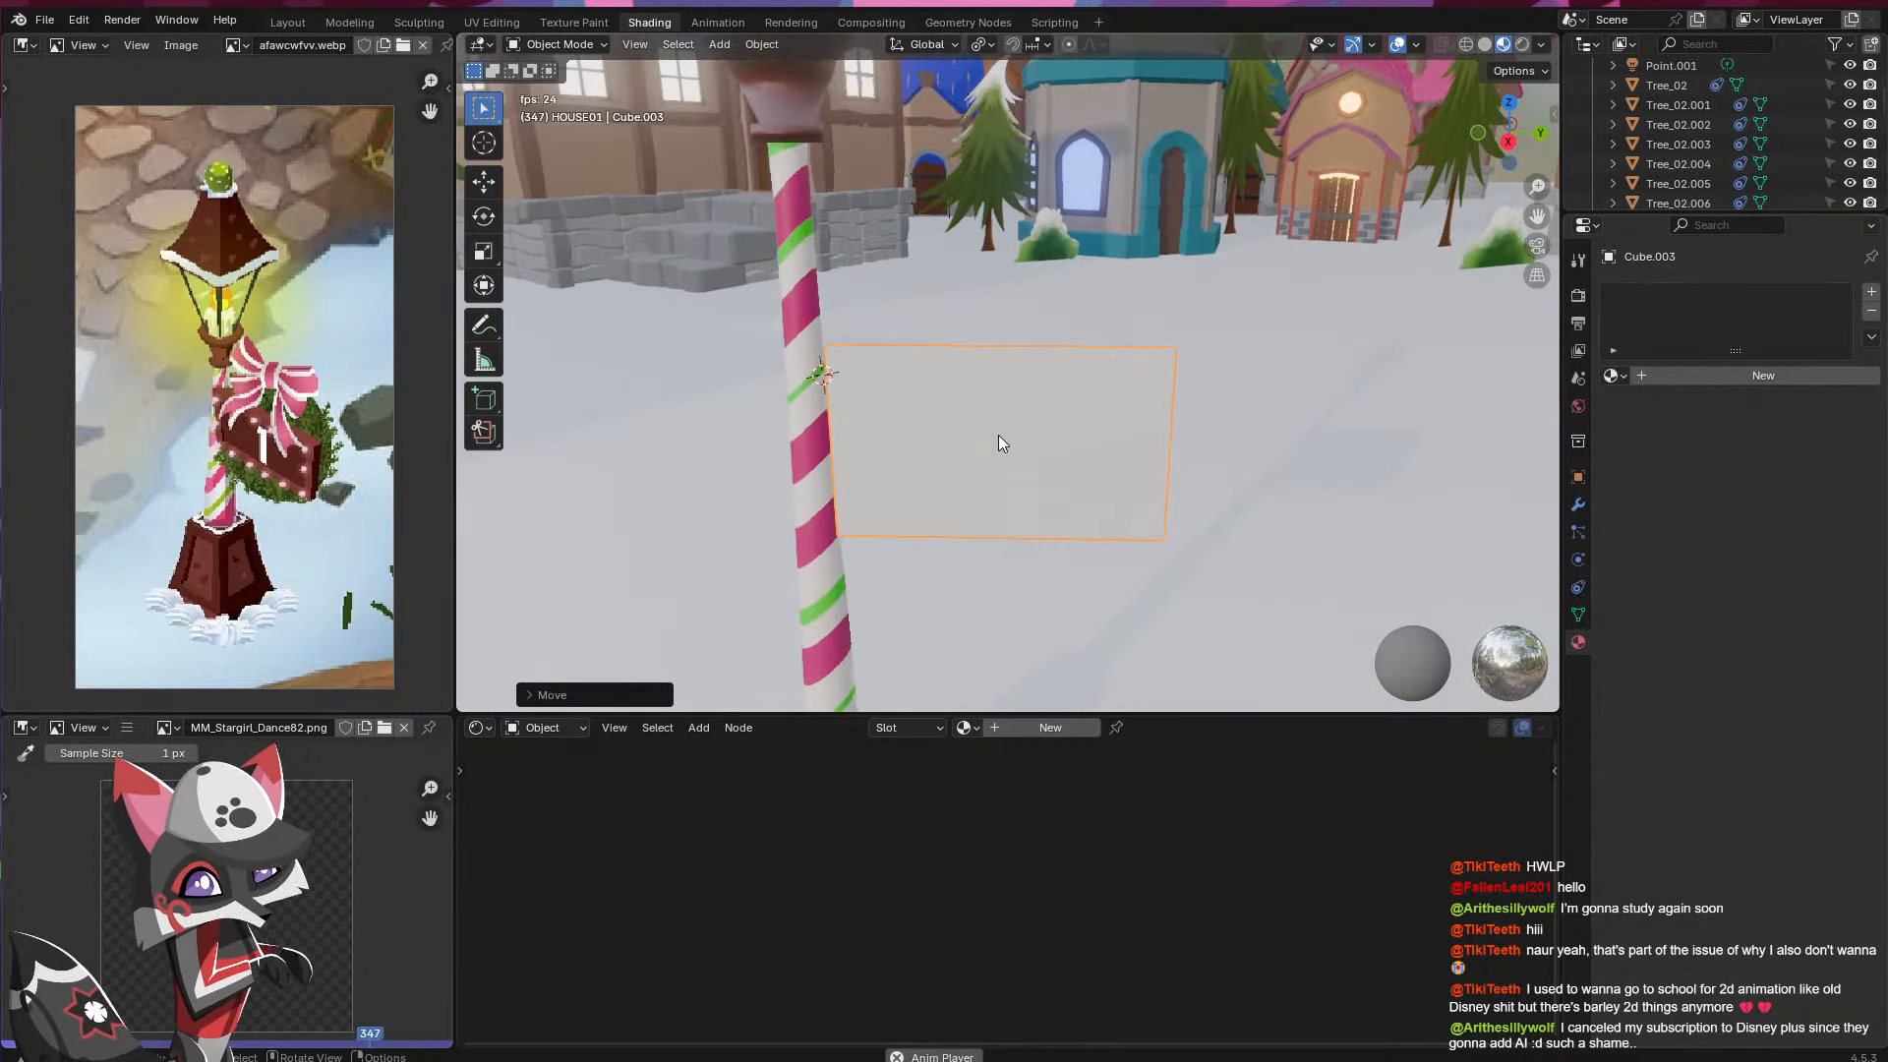
- Inset the signboard's front face by about 0.1 m and extrude it inward to form a recessed panel with a frame
{"action": "key", "text": "Tab"}
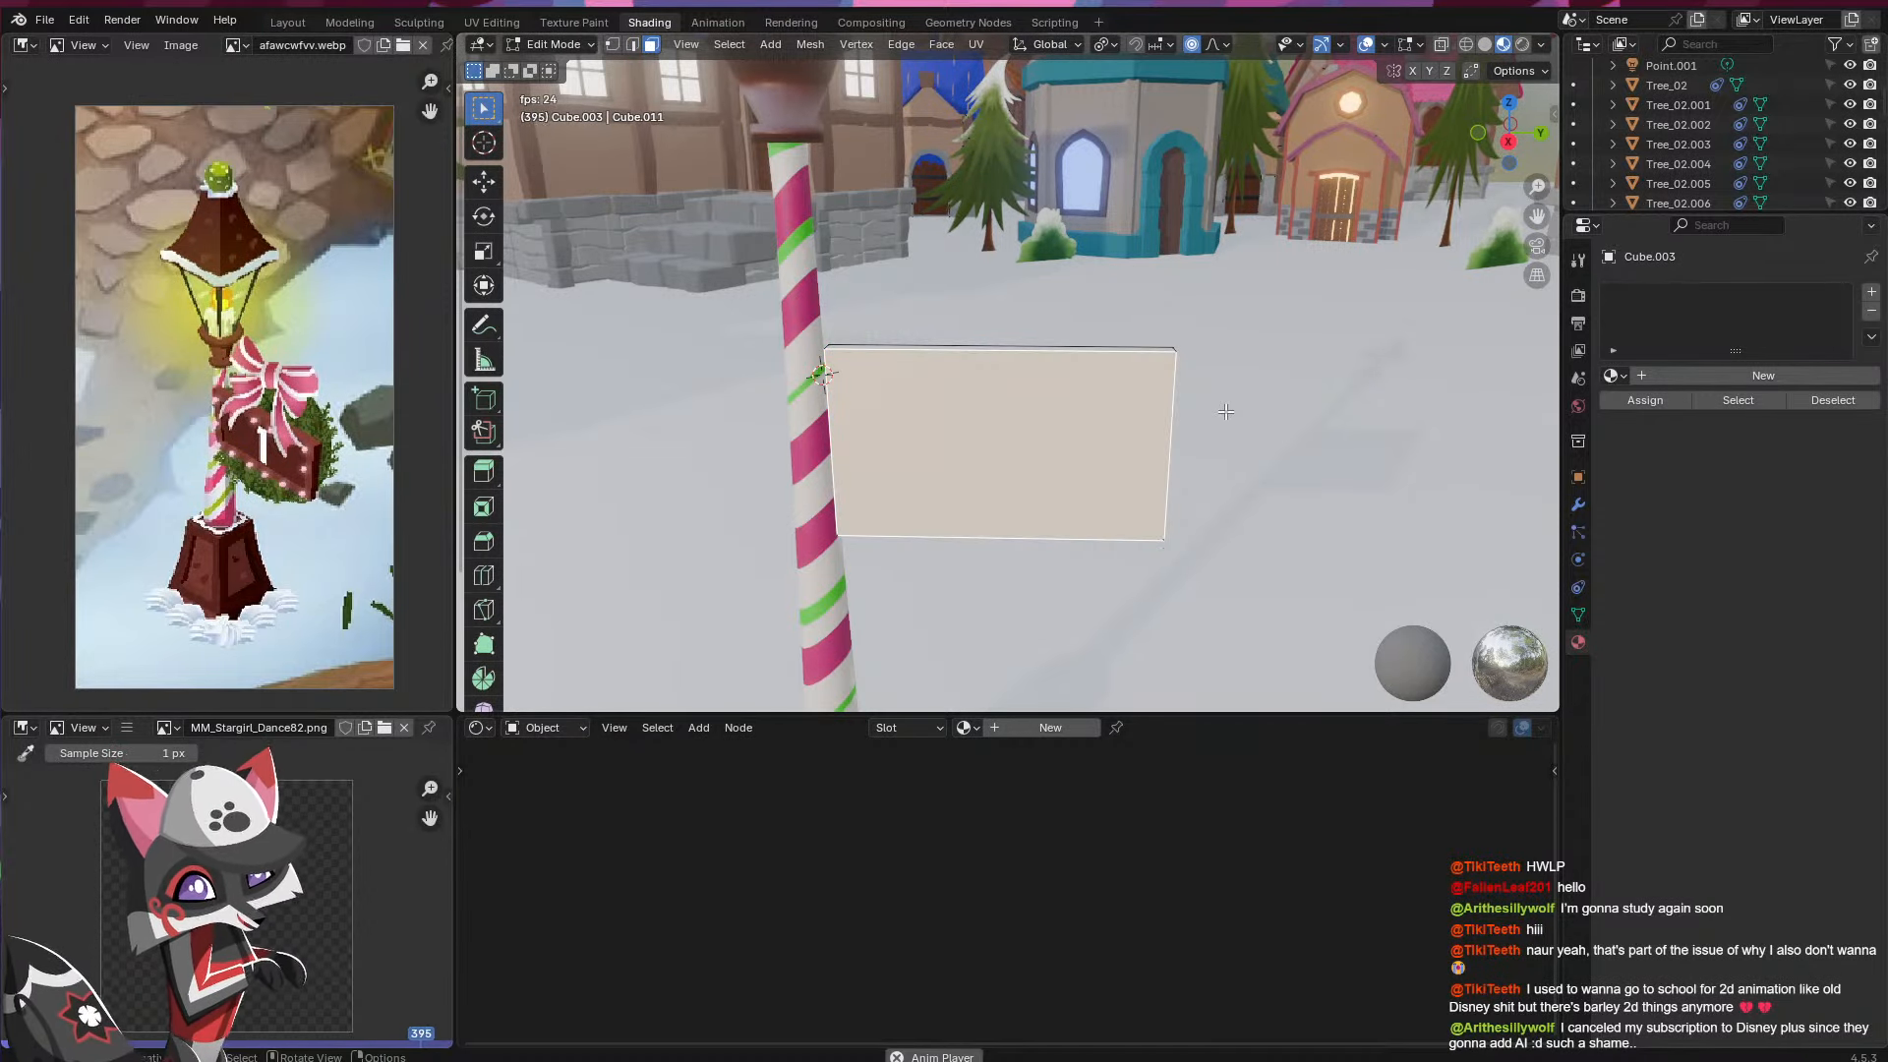
{"action": "key", "text": "i"}
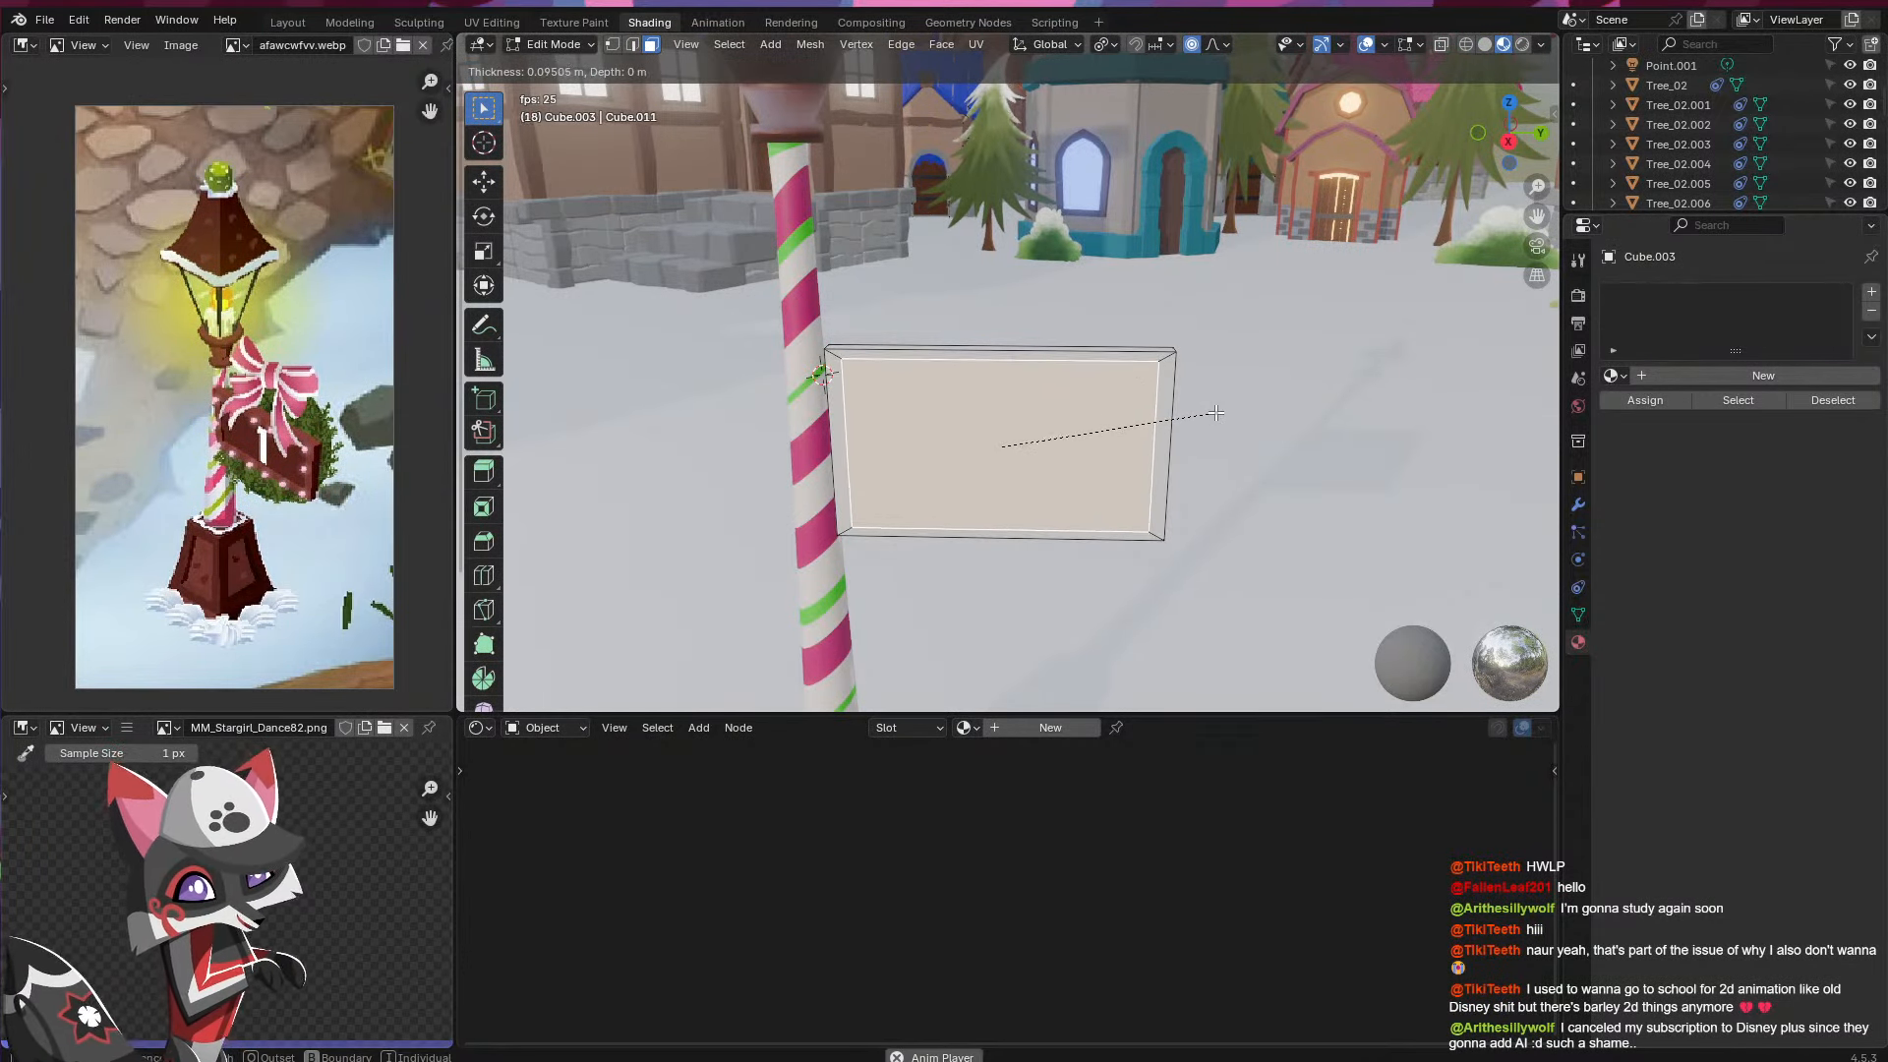
{"action": "left_click", "coordinate": [1137, 451]}
{"action": "key", "text": "e"}
{"action": "middle_click_drag", "start_coordinate": [1138, 451], "coordinate": [1091, 454]}
{"action": "left_click", "coordinate": [1236, 448]}
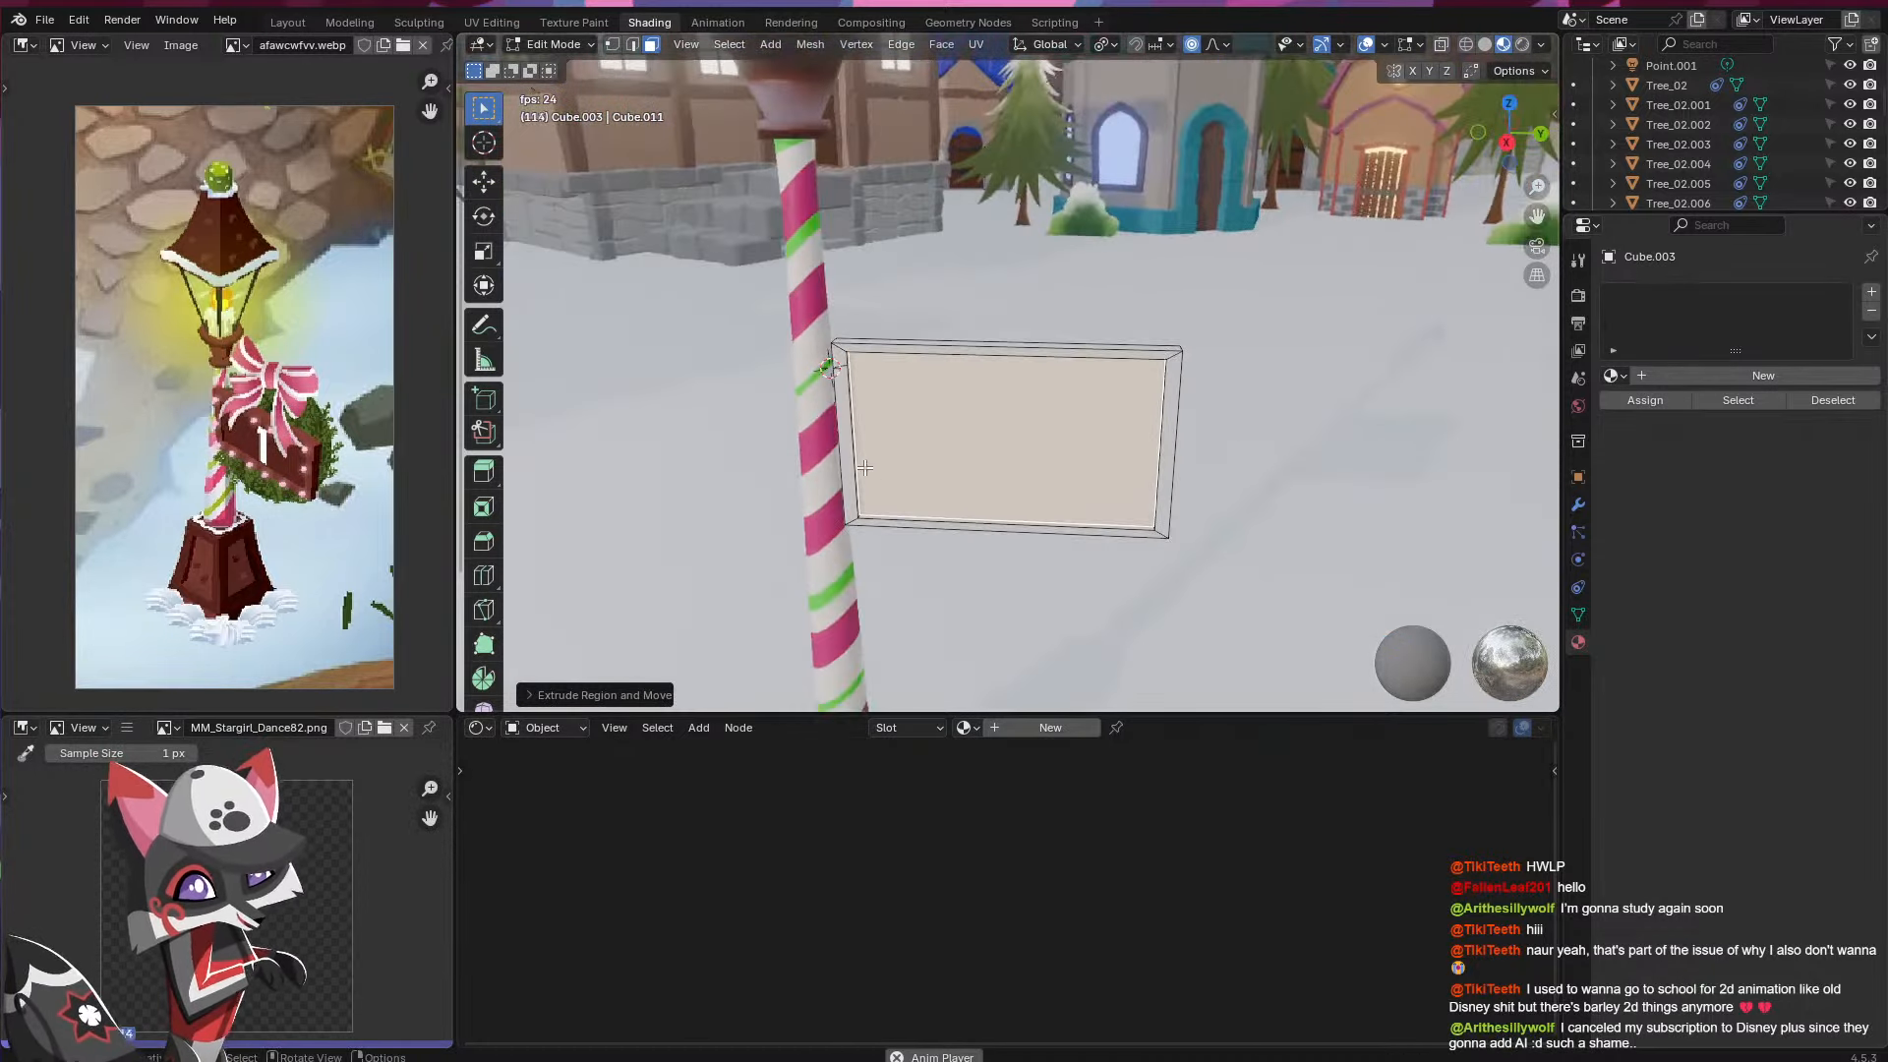
- Return to Object Mode and give the signboard the existing LAMPPOLE_LIGHTBase material
{"action": "key", "text": "Tab"}
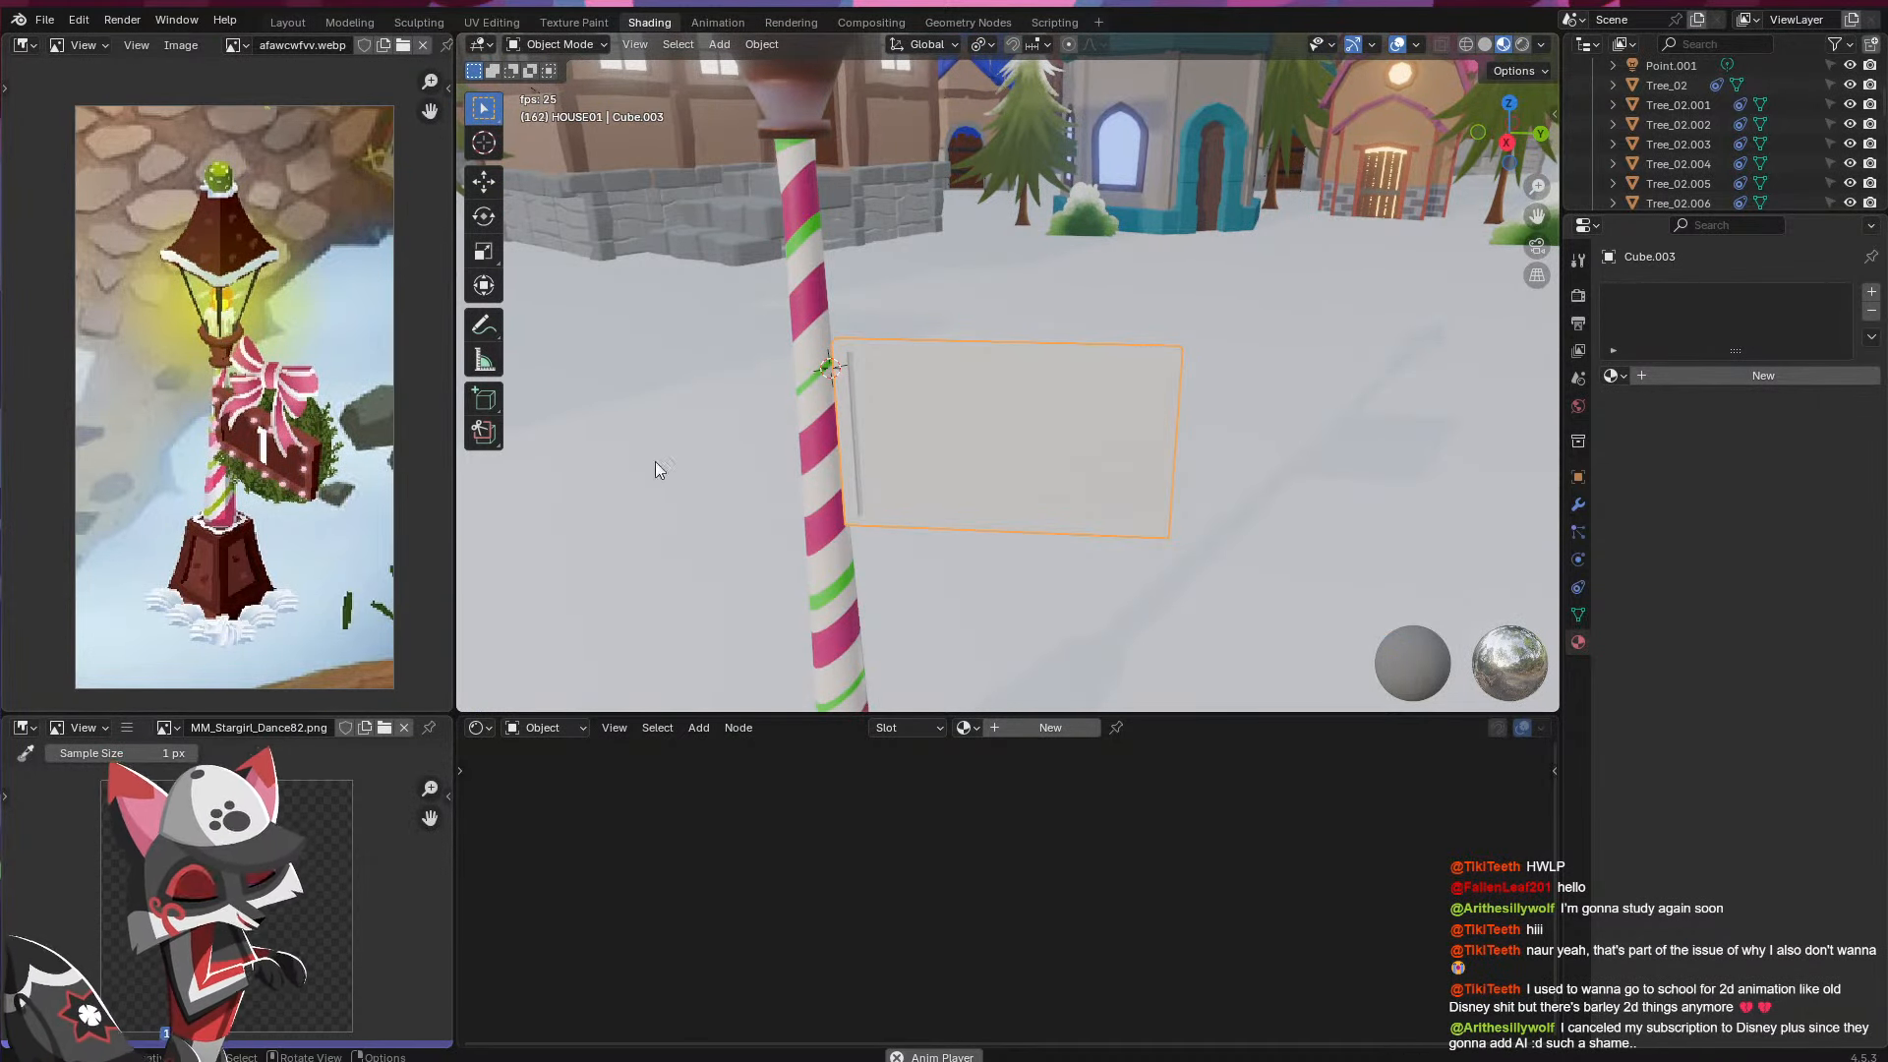
{"action": "left_click", "coordinate": [1623, 383]}
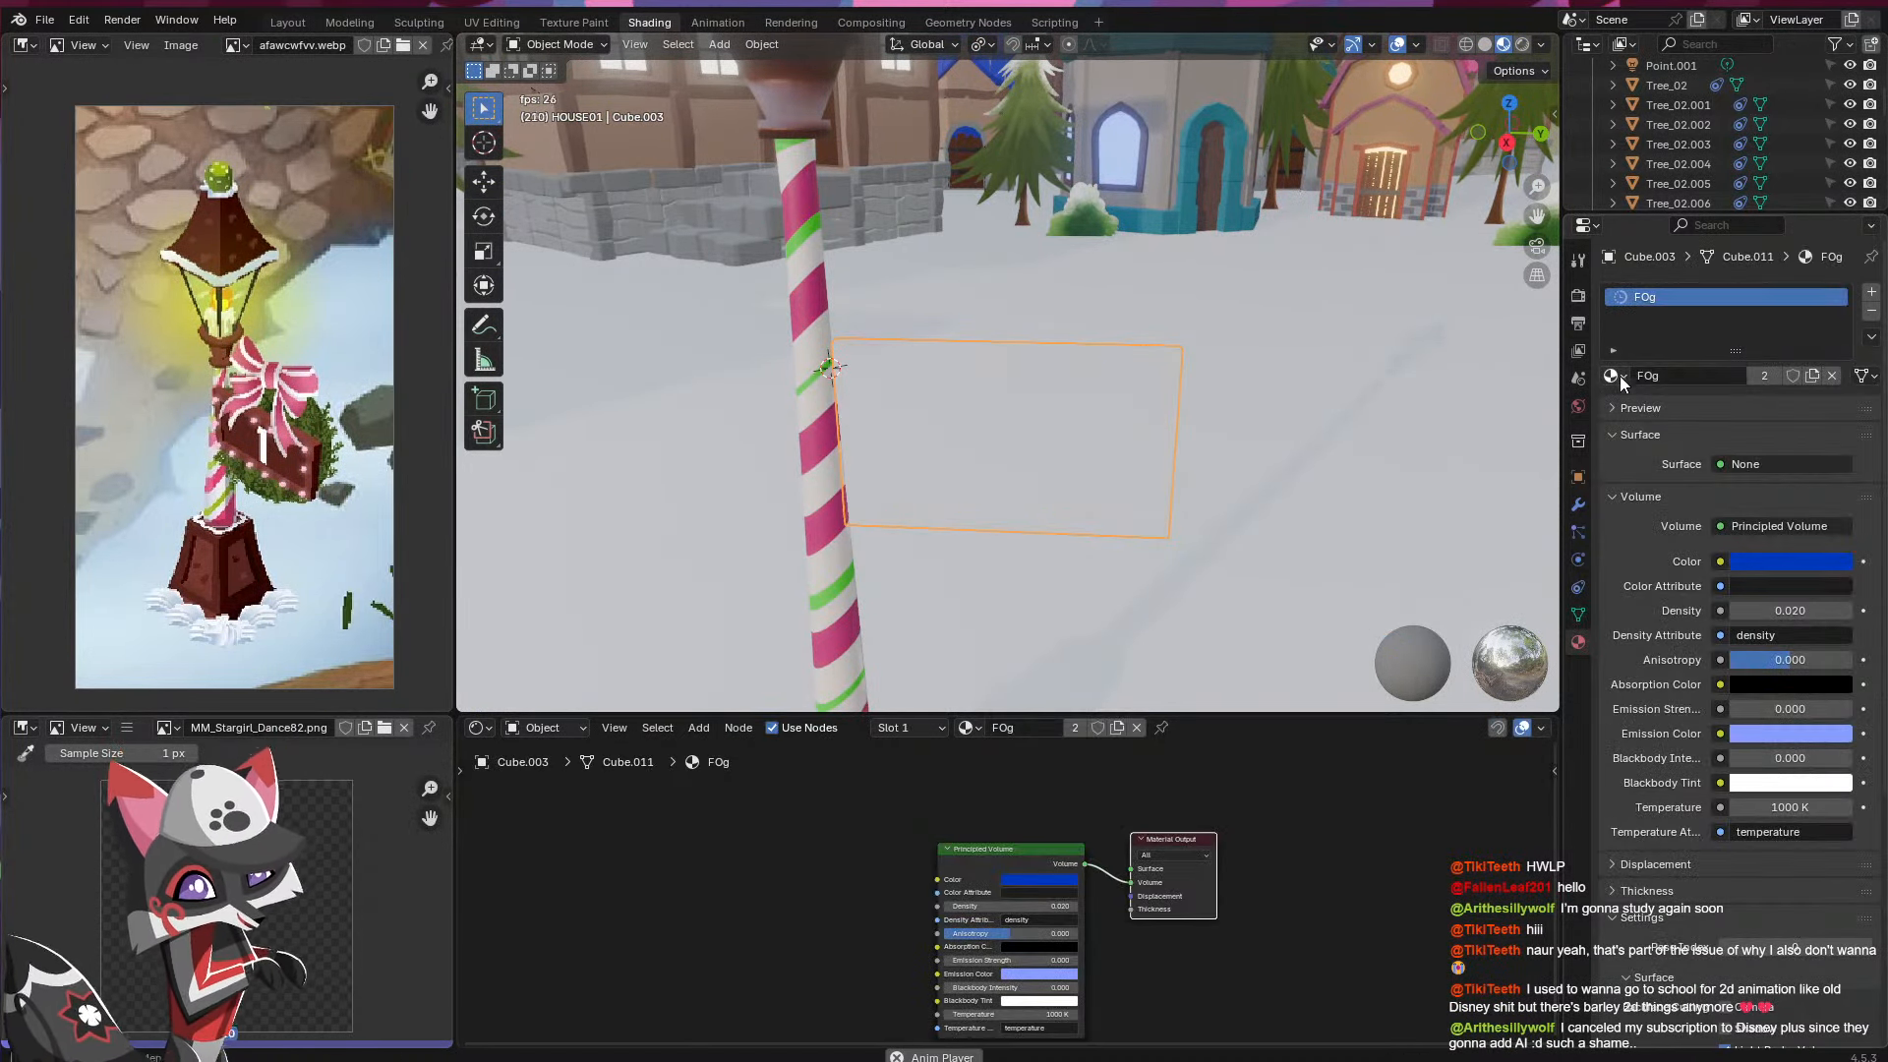
{"action": "left_click", "coordinate": [1618, 376]}
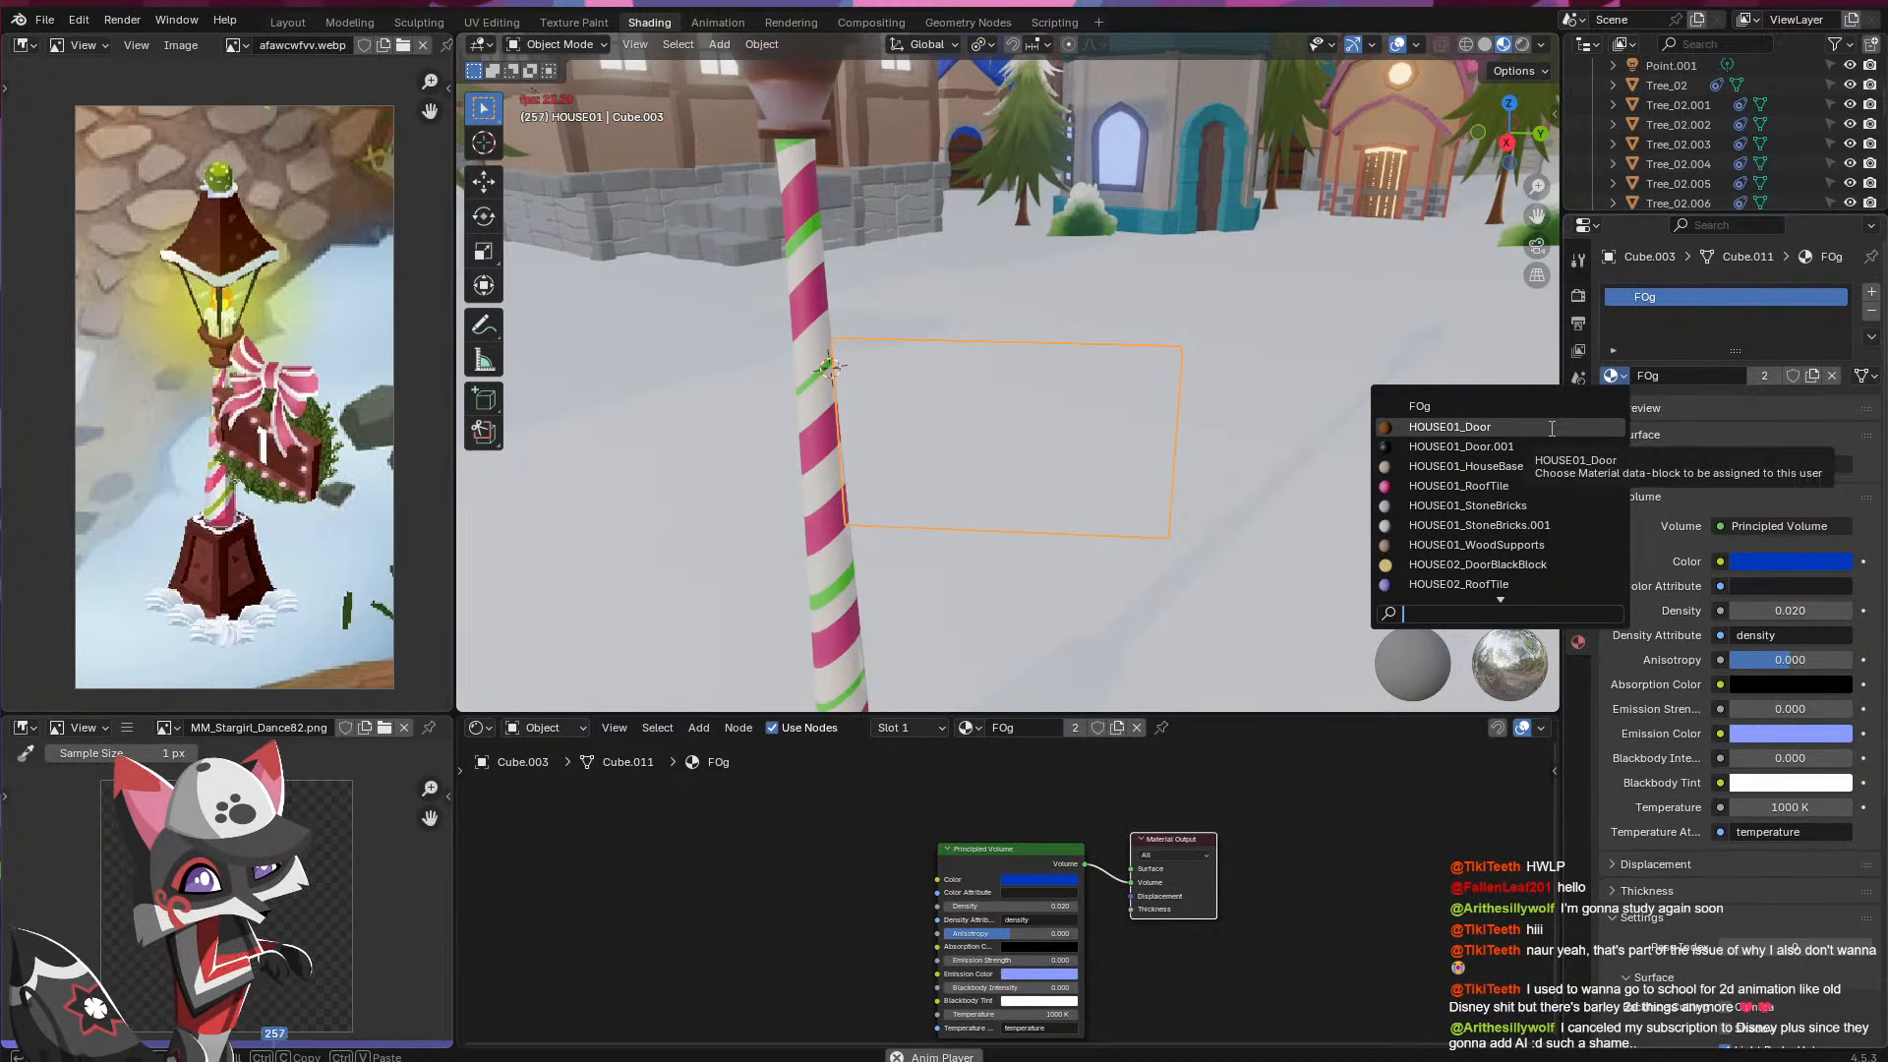
{"action": "type", "text": "lamp"}
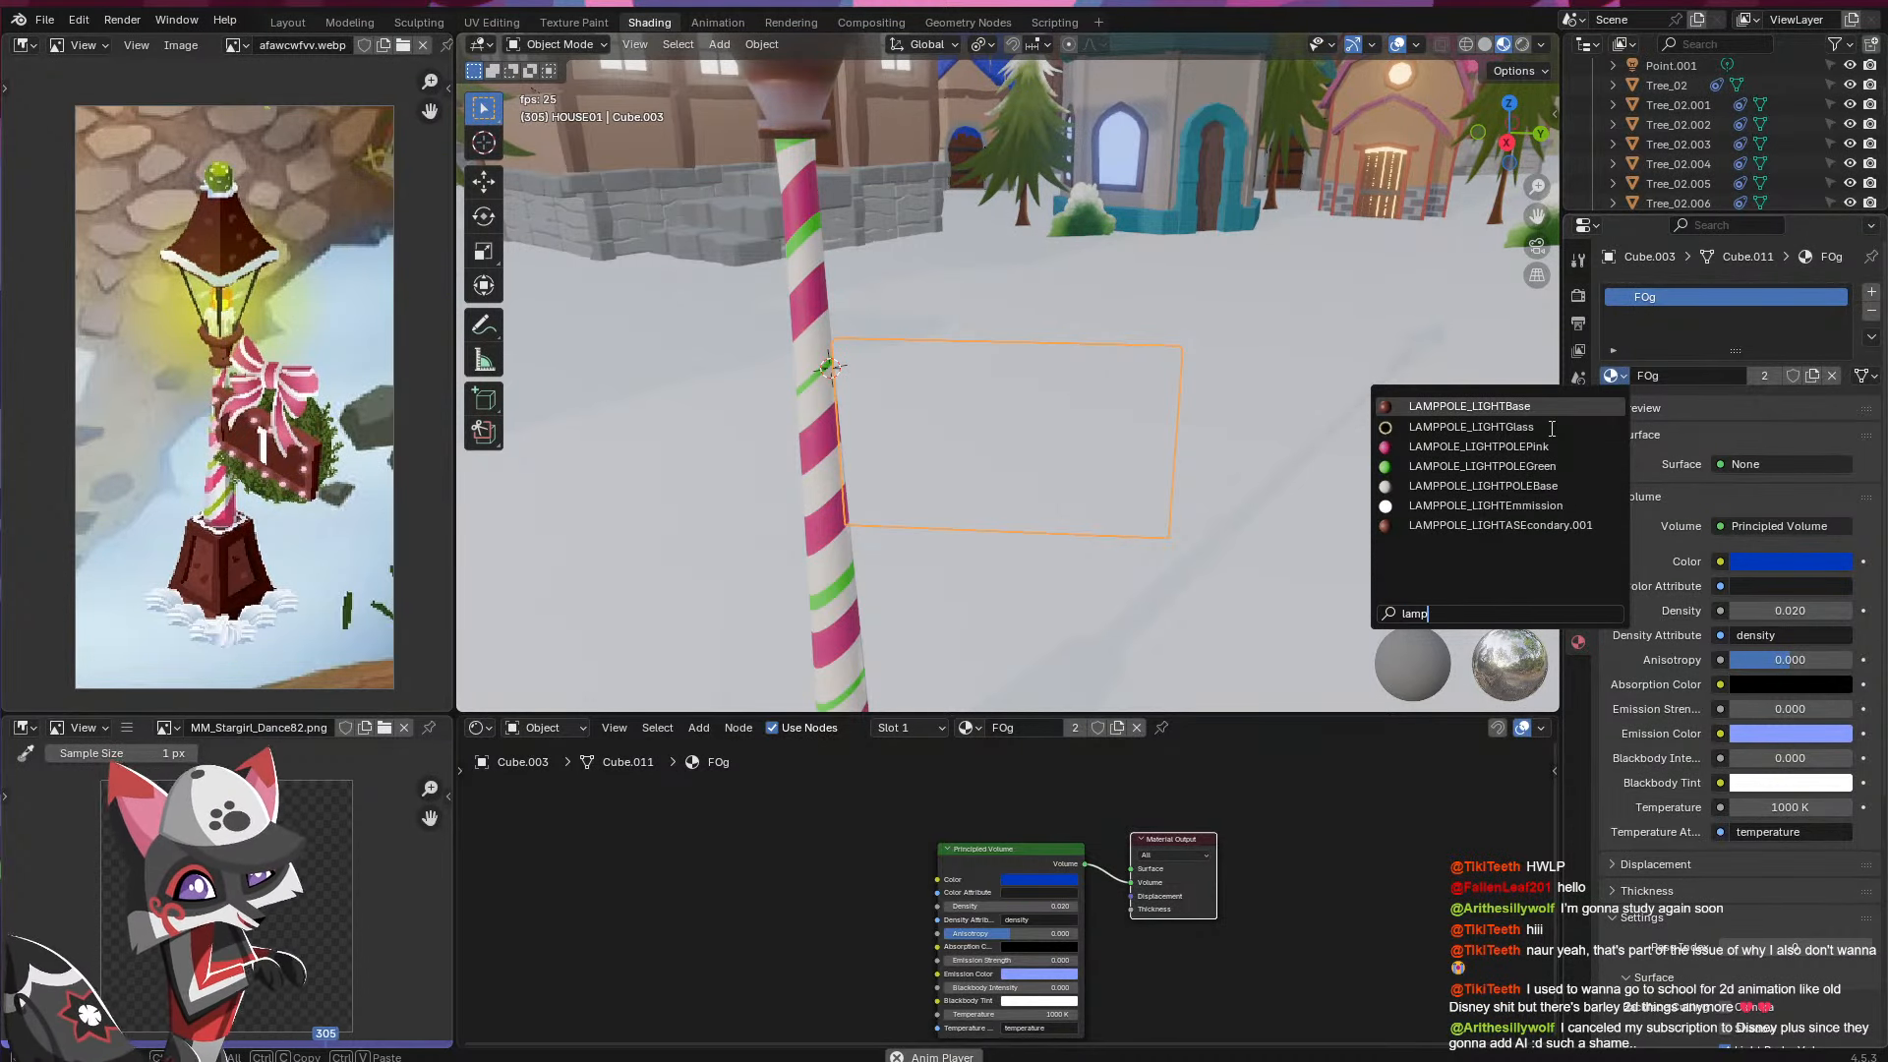
{"action": "left_click", "coordinate": [1468, 407]}
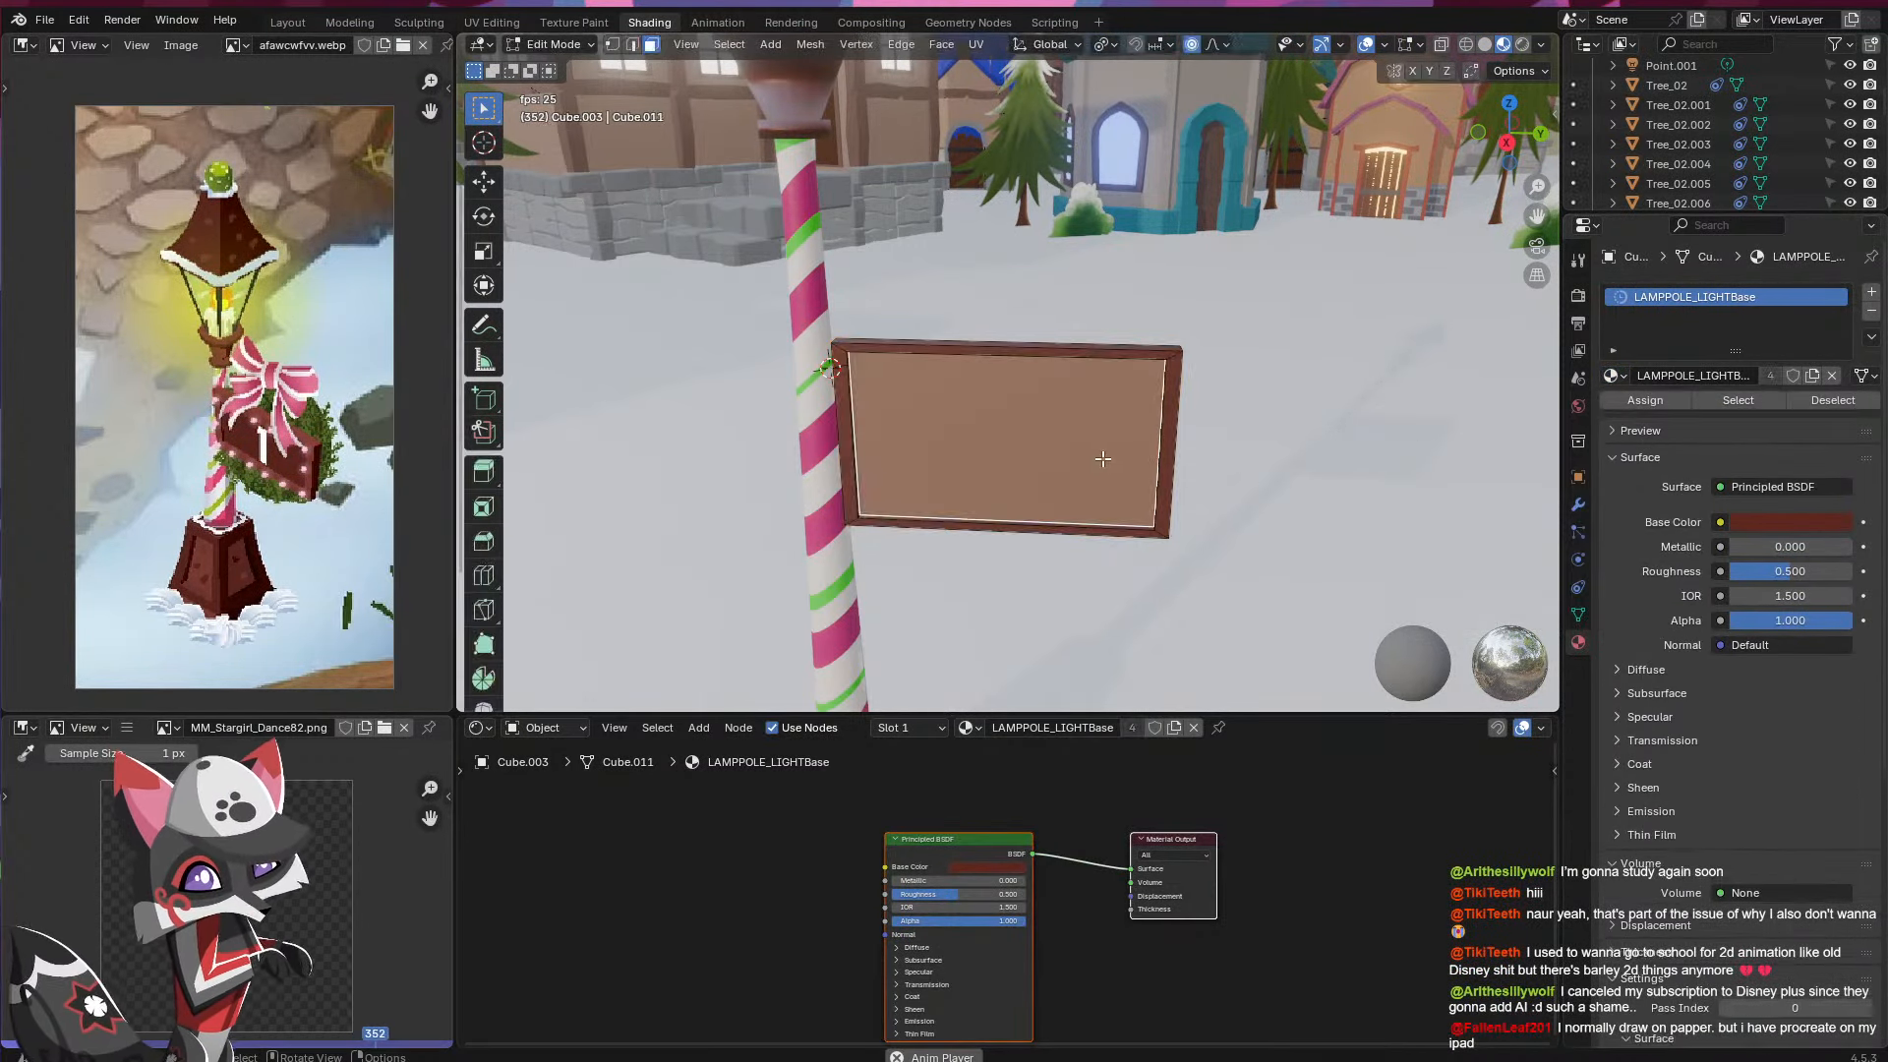
- Add a second material slot with LAMPPOLE_LIGHTASEcondary.001 and assign it to the signboard's recessed front face
{"action": "key", "text": "Tab"}
{"action": "left_click", "coordinate": [1872, 292]}
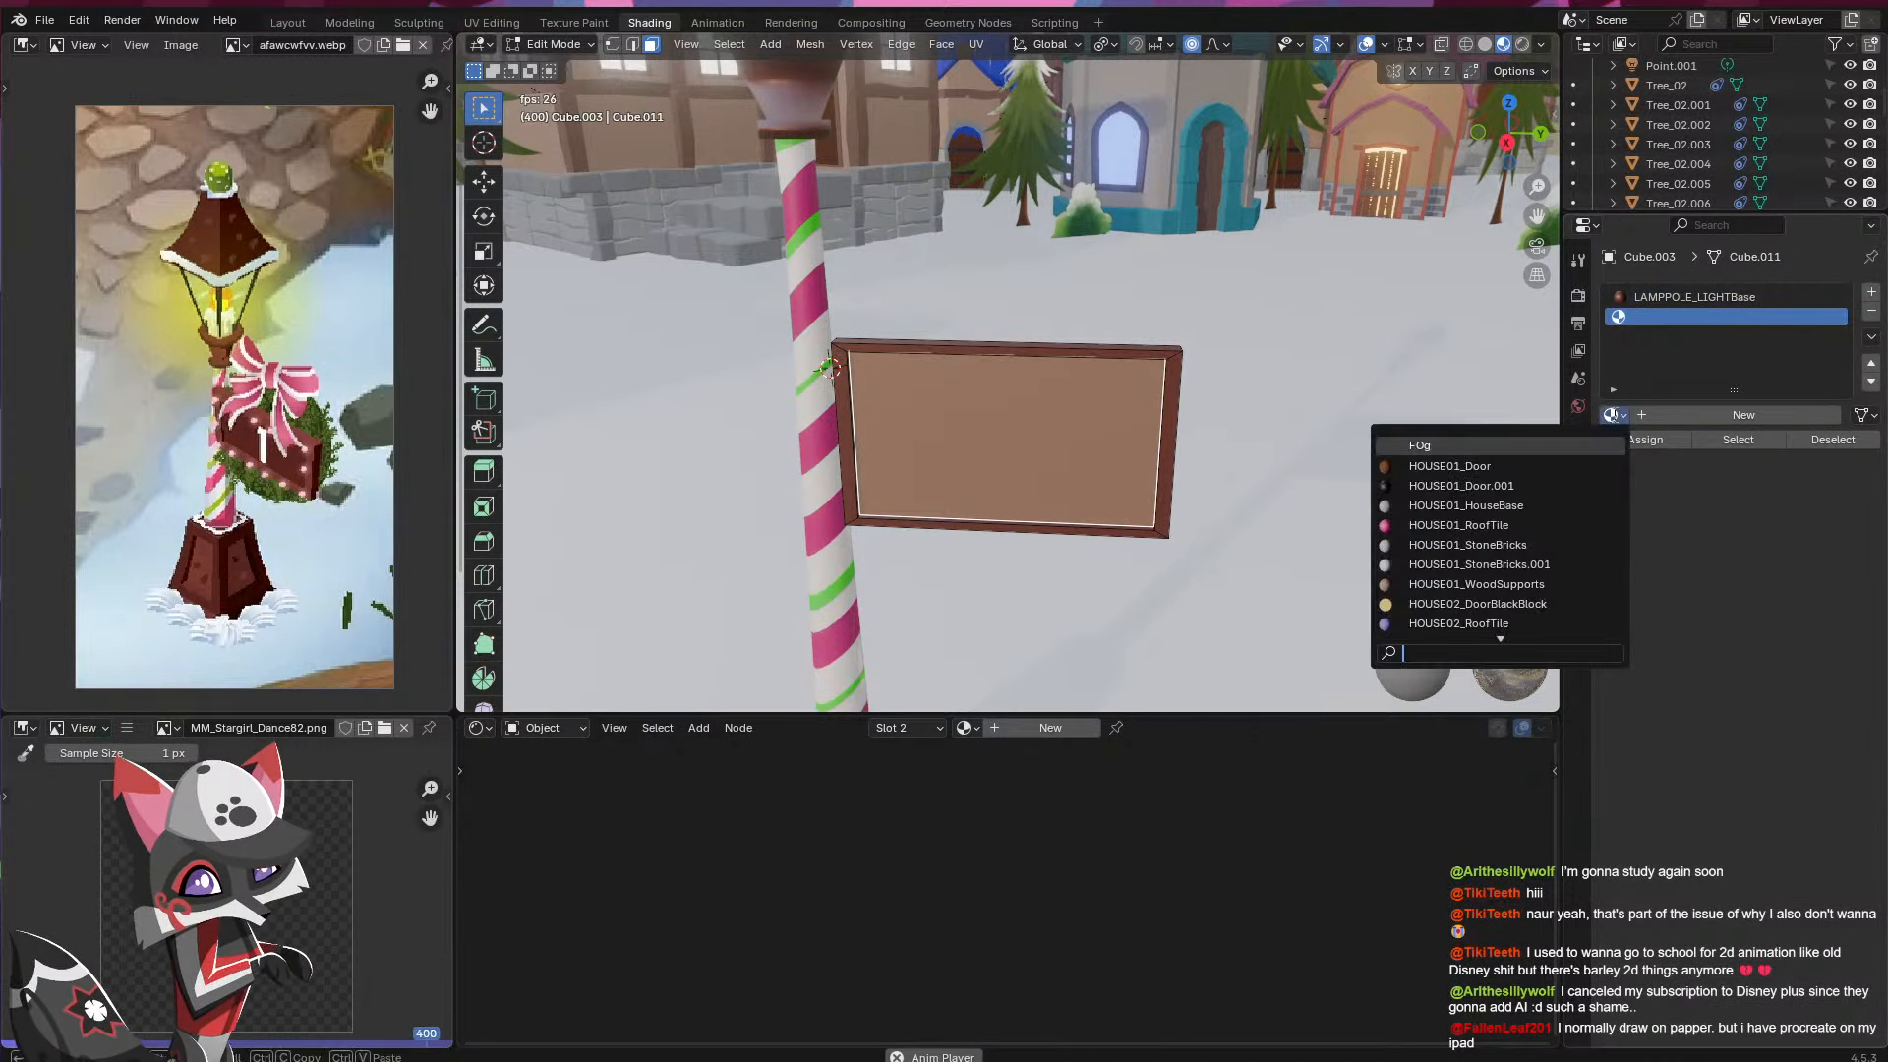
{"action": "left_click", "coordinate": [1613, 414]}
{"action": "type", "text": "lamp"}
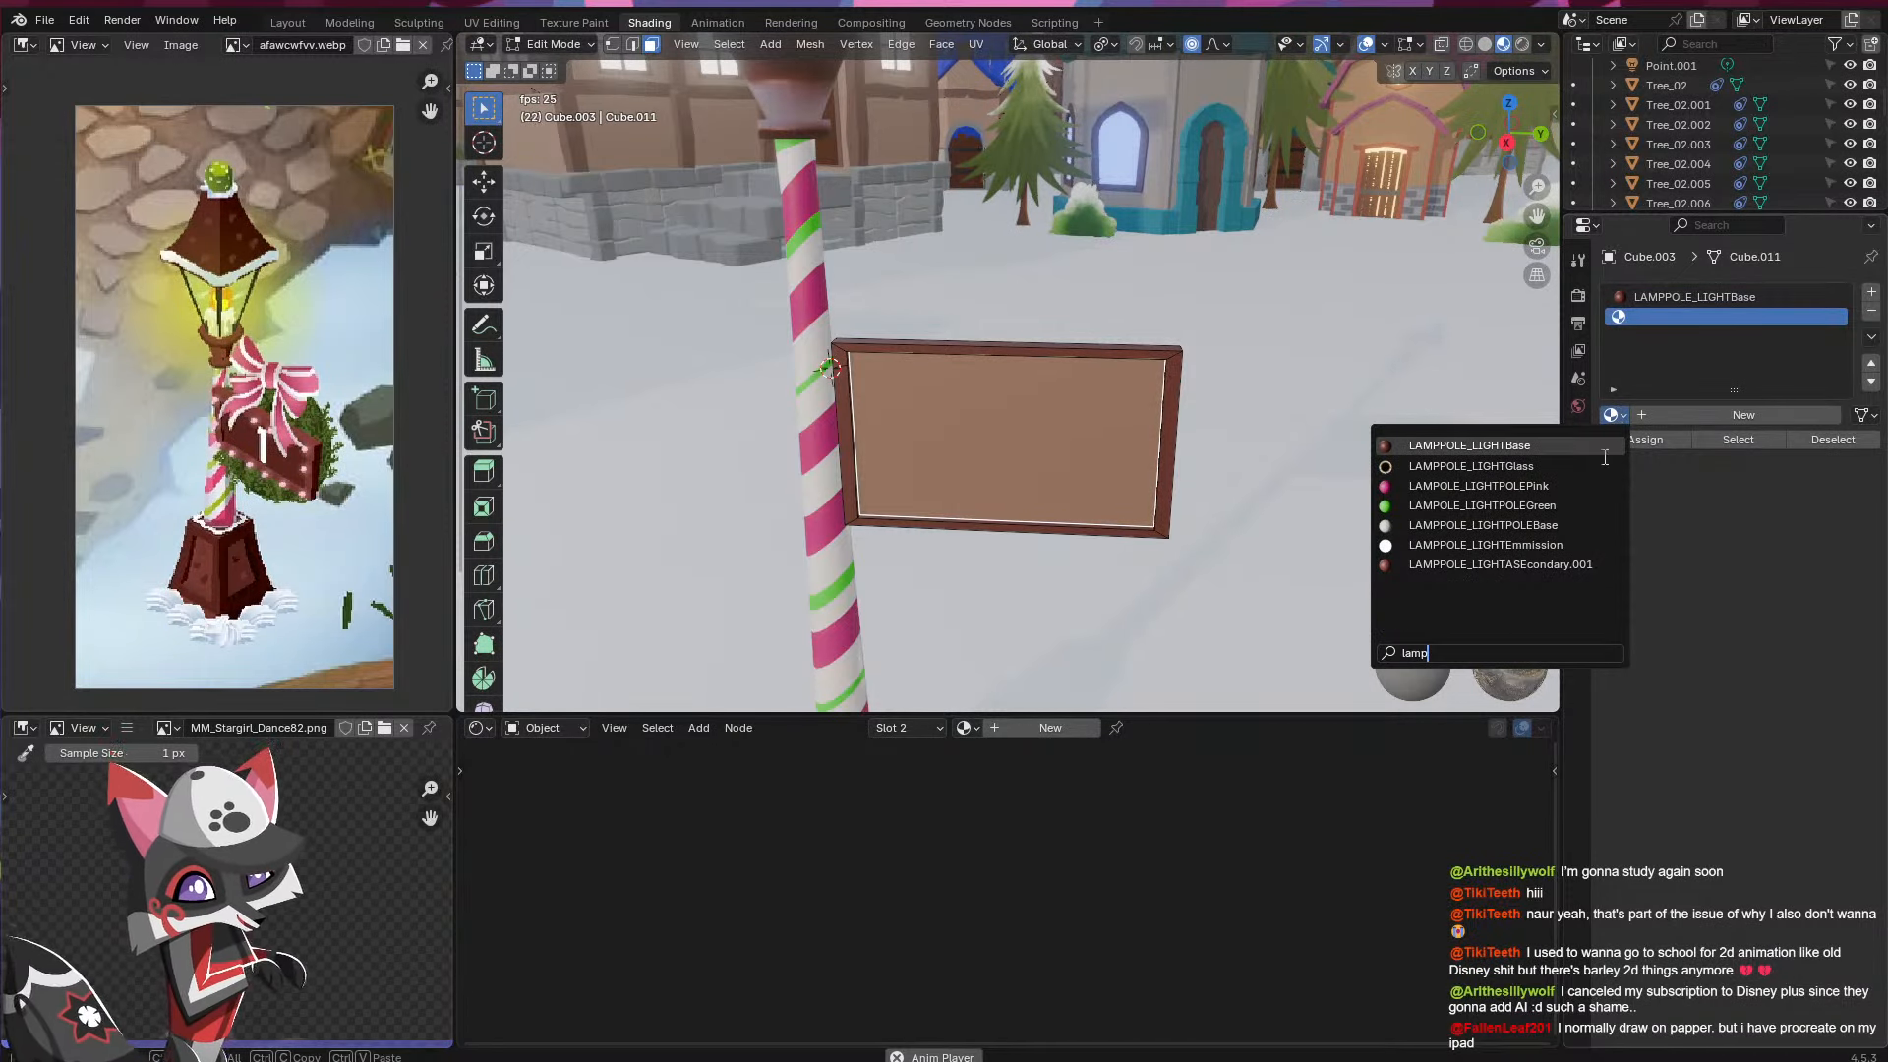
{"action": "left_click", "coordinate": [1500, 564]}
{"action": "left_click", "coordinate": [1645, 439]}
{"action": "left_click", "coordinate": [1371, 426]}
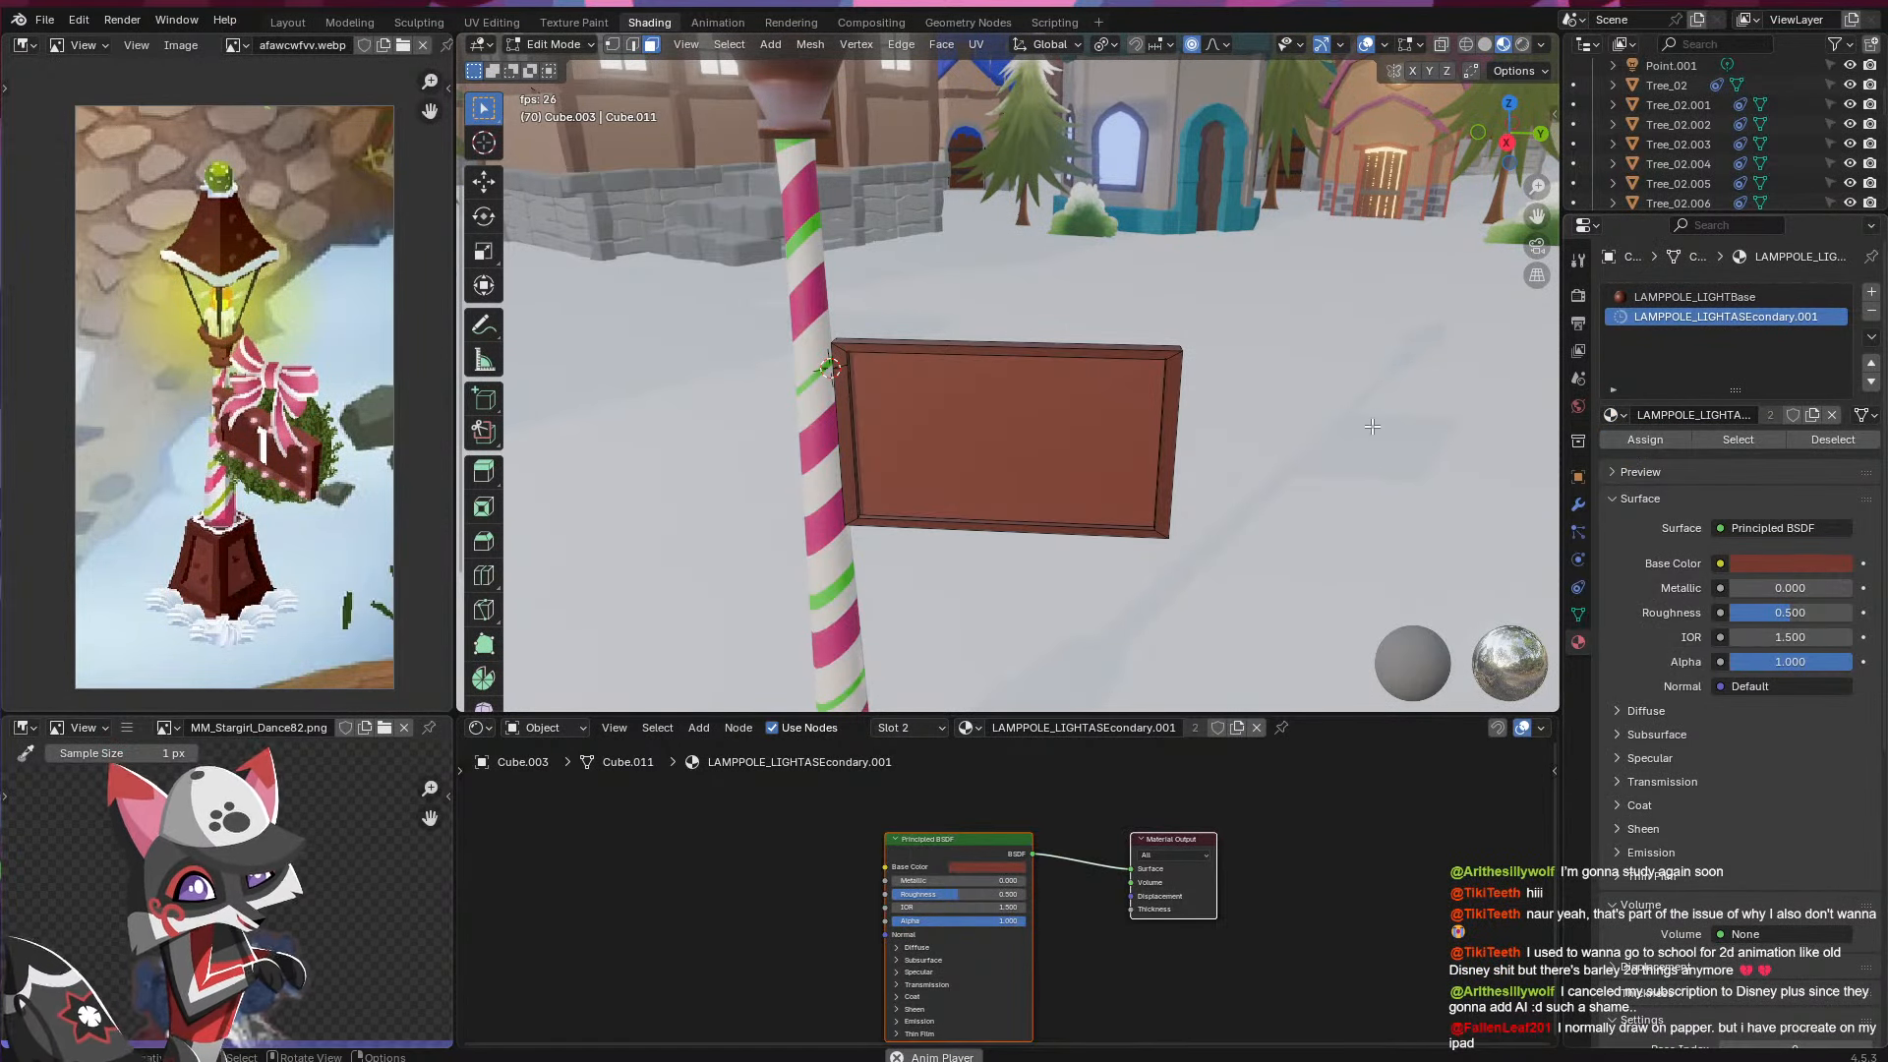
- Leave Edit Mode on the signboard and save the file
{"action": "middle_click_drag", "start_coordinate": [1260, 481], "coordinate": [1153, 447]}
{"action": "key", "text": "Tab"}
{"action": "left_click", "coordinate": [1343, 441]}
{"action": "mouse_move", "coordinate": [1257, 471]}
{"action": "middle_mouse_down"}
{"action": "mouse_move", "coordinate": [1290, 489]}
{"action": "mouse_move", "coordinate": [1265, 483]}
{"action": "middle_mouse_up"}
{"action": "key", "text": "ctrl+s"}
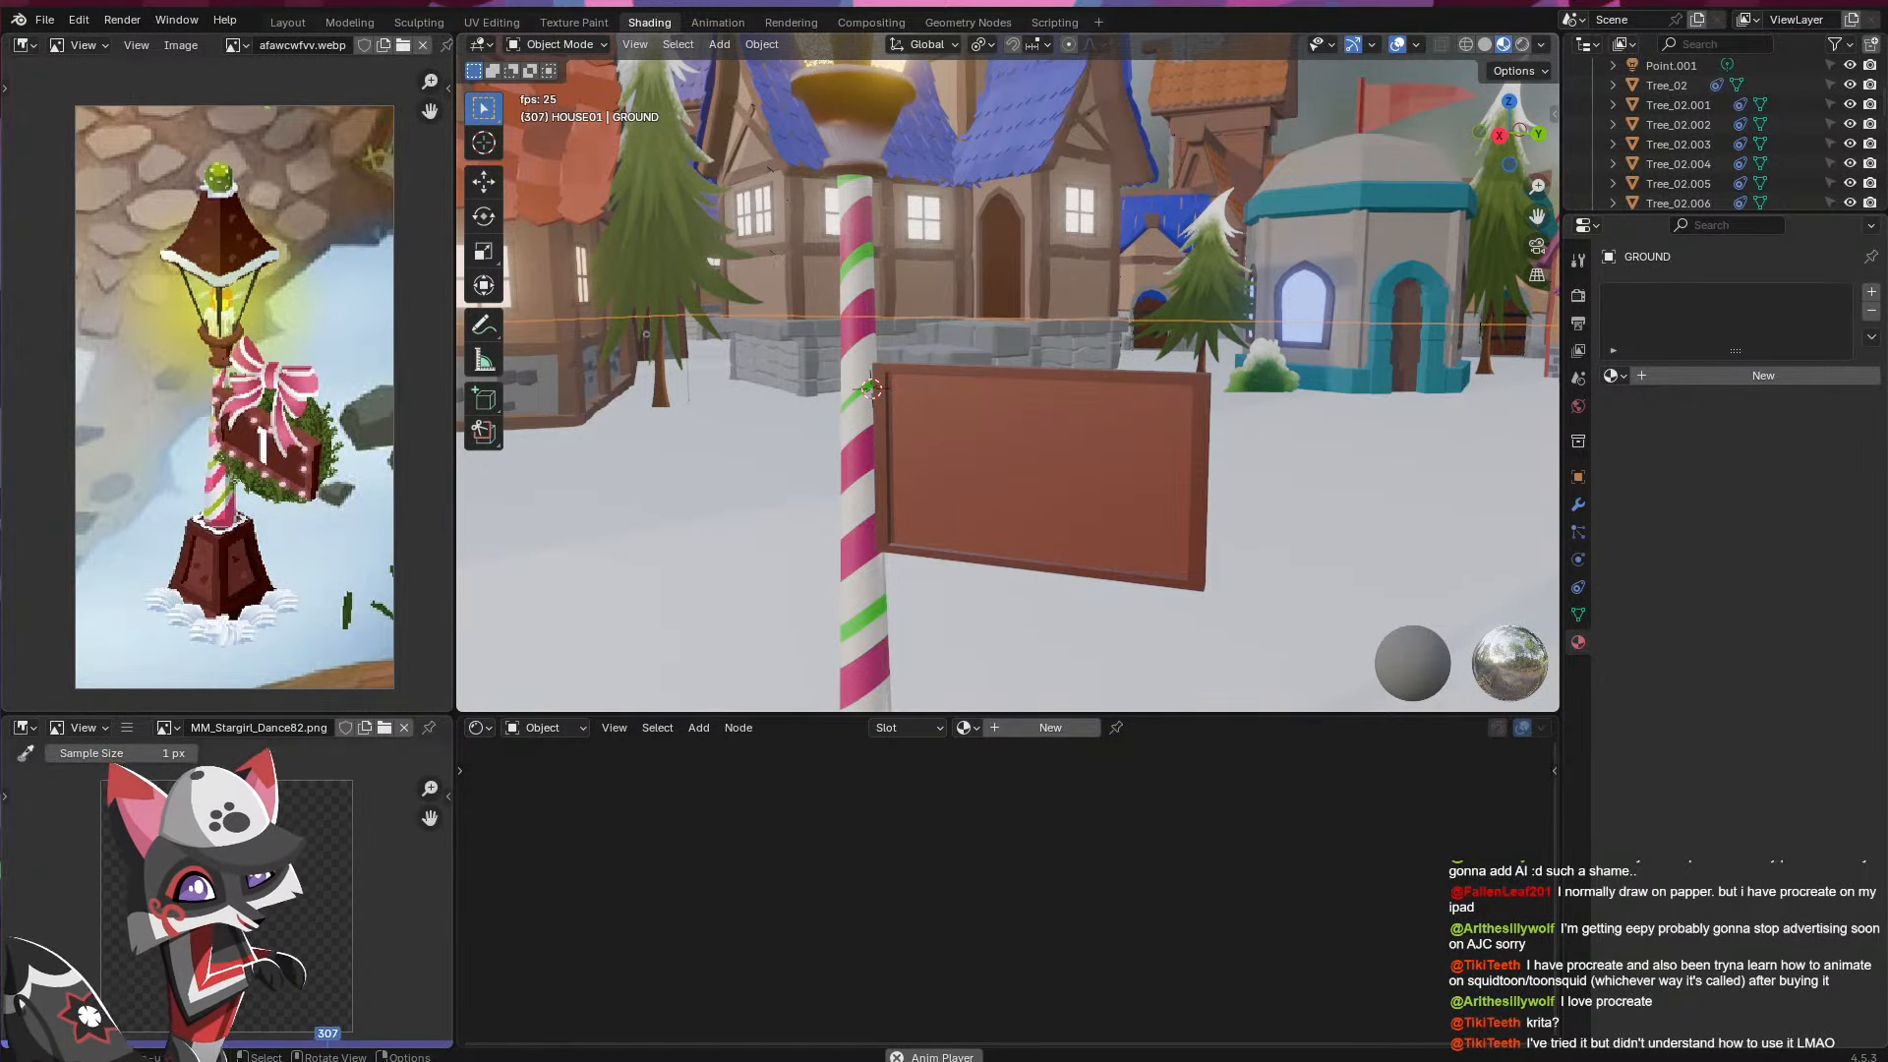
- Select the pole and check the lamp post's look through the scene camera in Rendered shading
{"action": "left_click", "coordinate": [853, 500]}
{"action": "key", "text": "KP_0"}
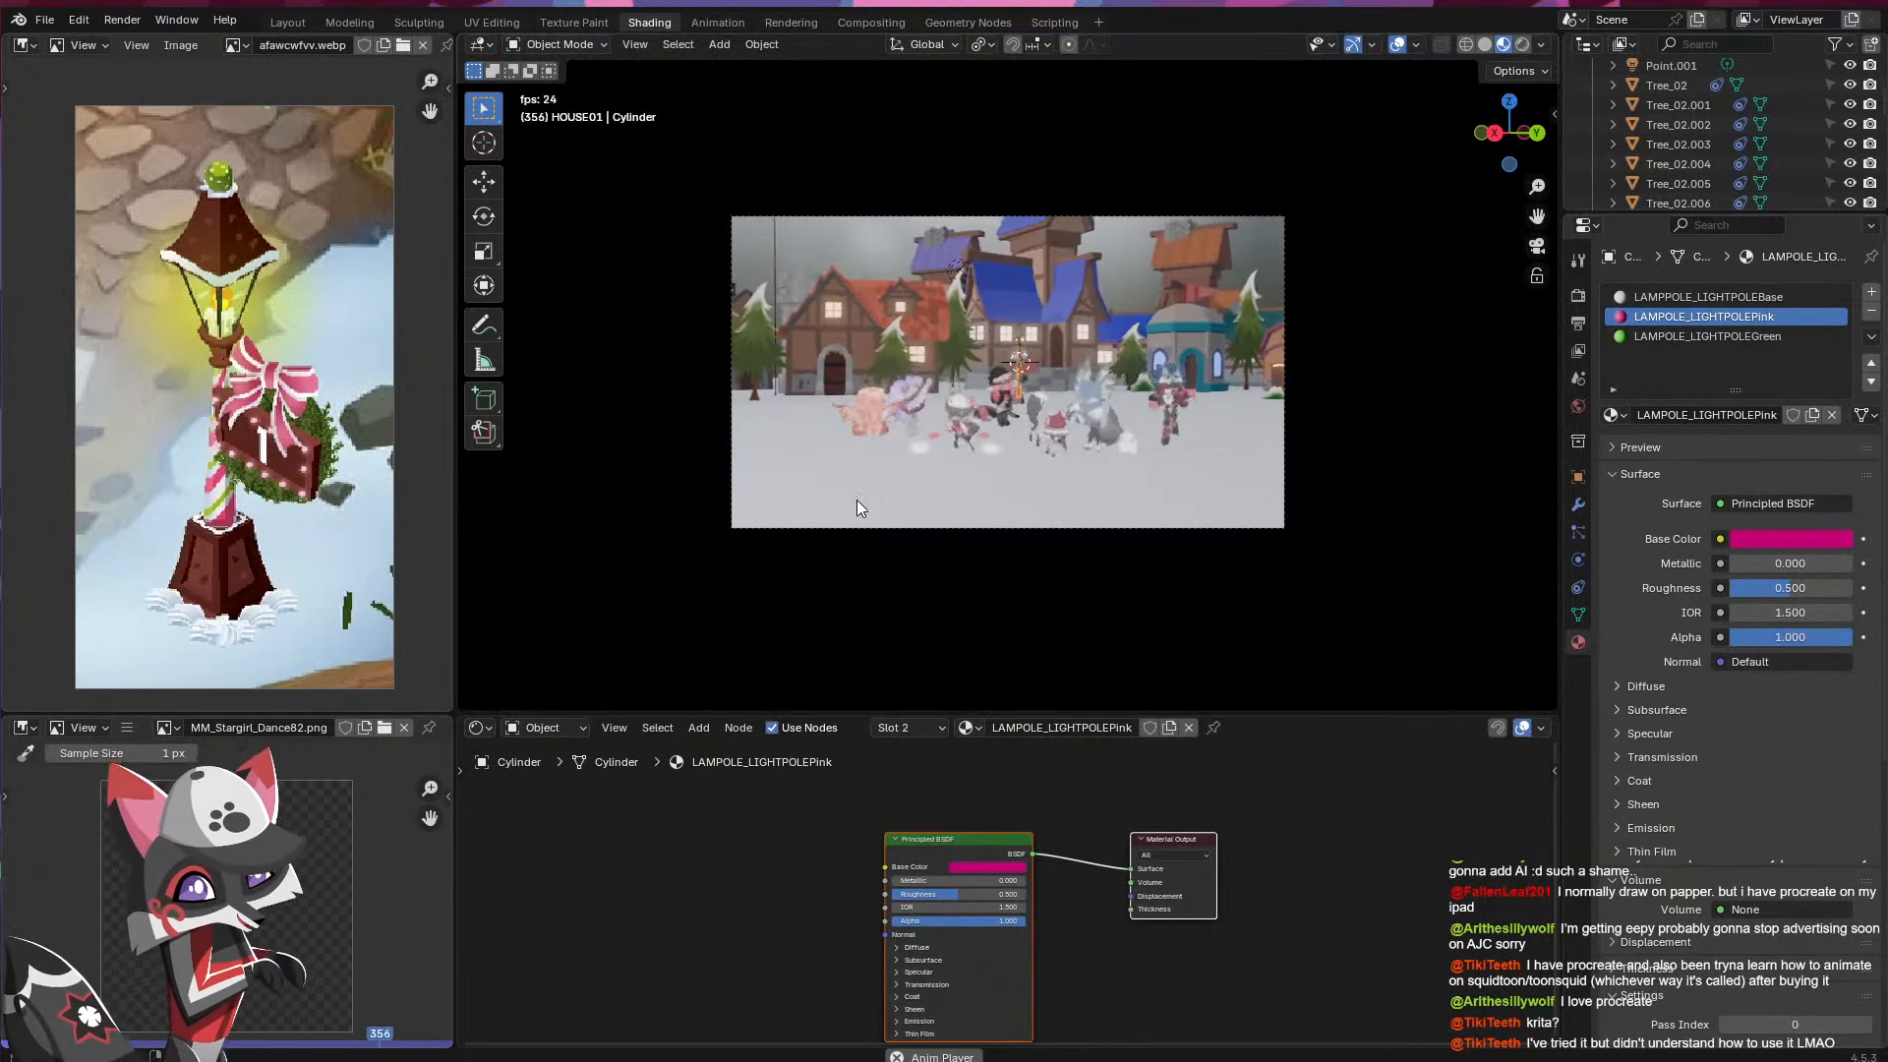
{"action": "left_click", "coordinate": [1047, 447]}
{"action": "scroll", "coordinate": [1047, 447], "scroll_direction": "up", "scroll_amount": 3}
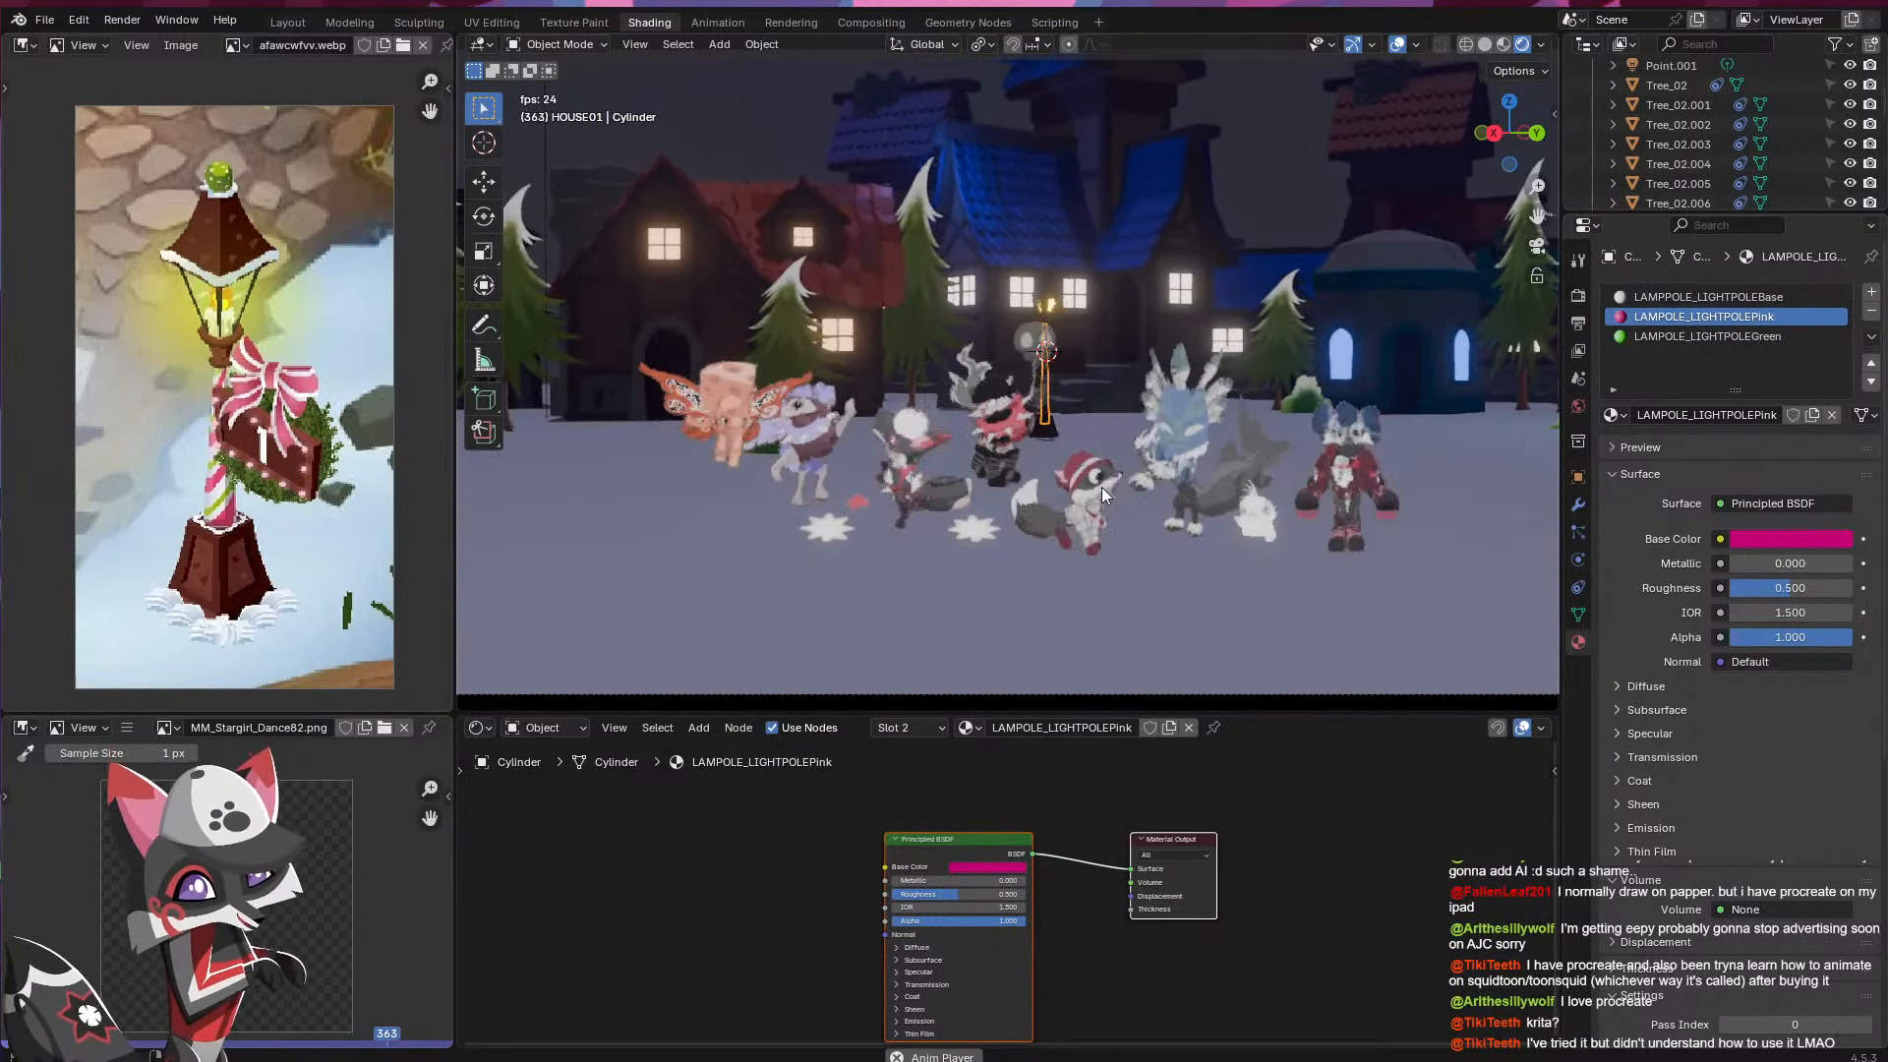
{"action": "scroll", "coordinate": [1140, 478], "scroll_direction": "down", "scroll_amount": 1}
{"action": "middle_click_drag", "start_coordinate": [1105, 482], "coordinate": [1146, 497]}
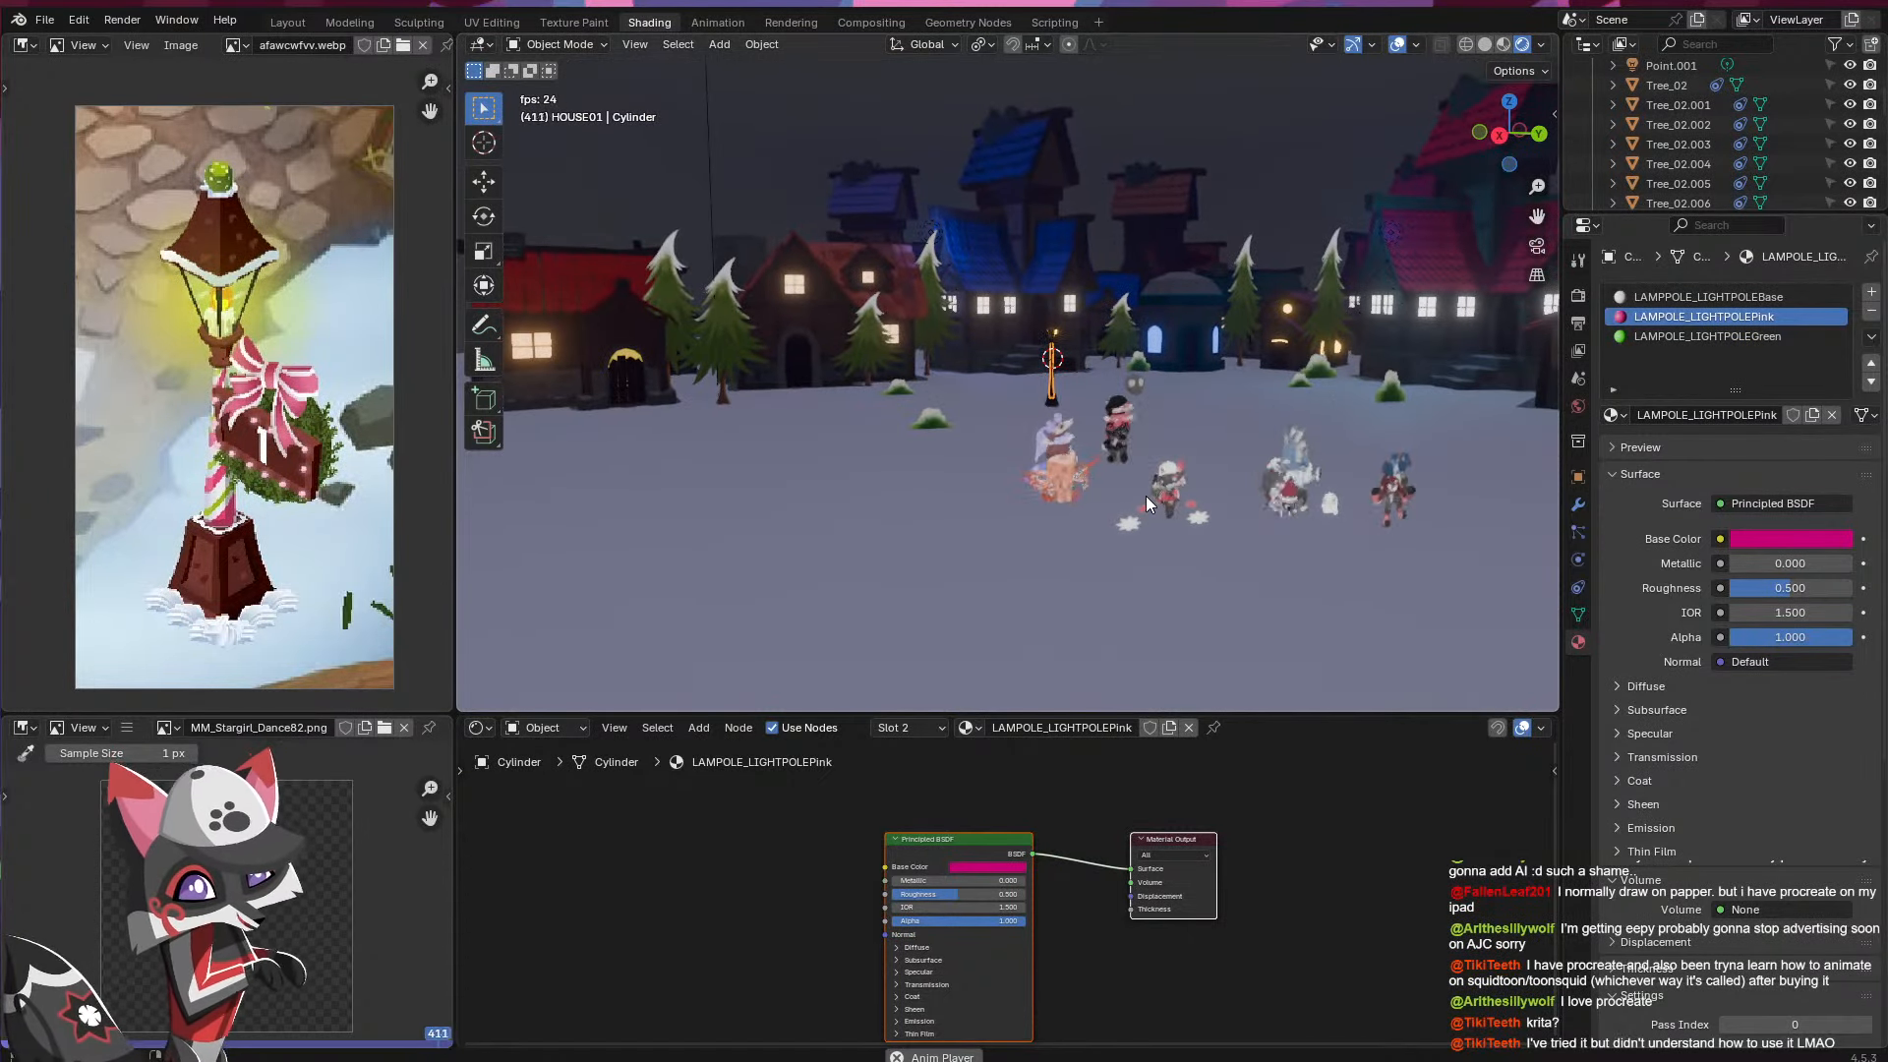
- Frame the selected pole, switch the viewport back to Material Preview, and save the file
{"action": "key", "text": "KP_Decimal"}
{"action": "key", "text": "z"}
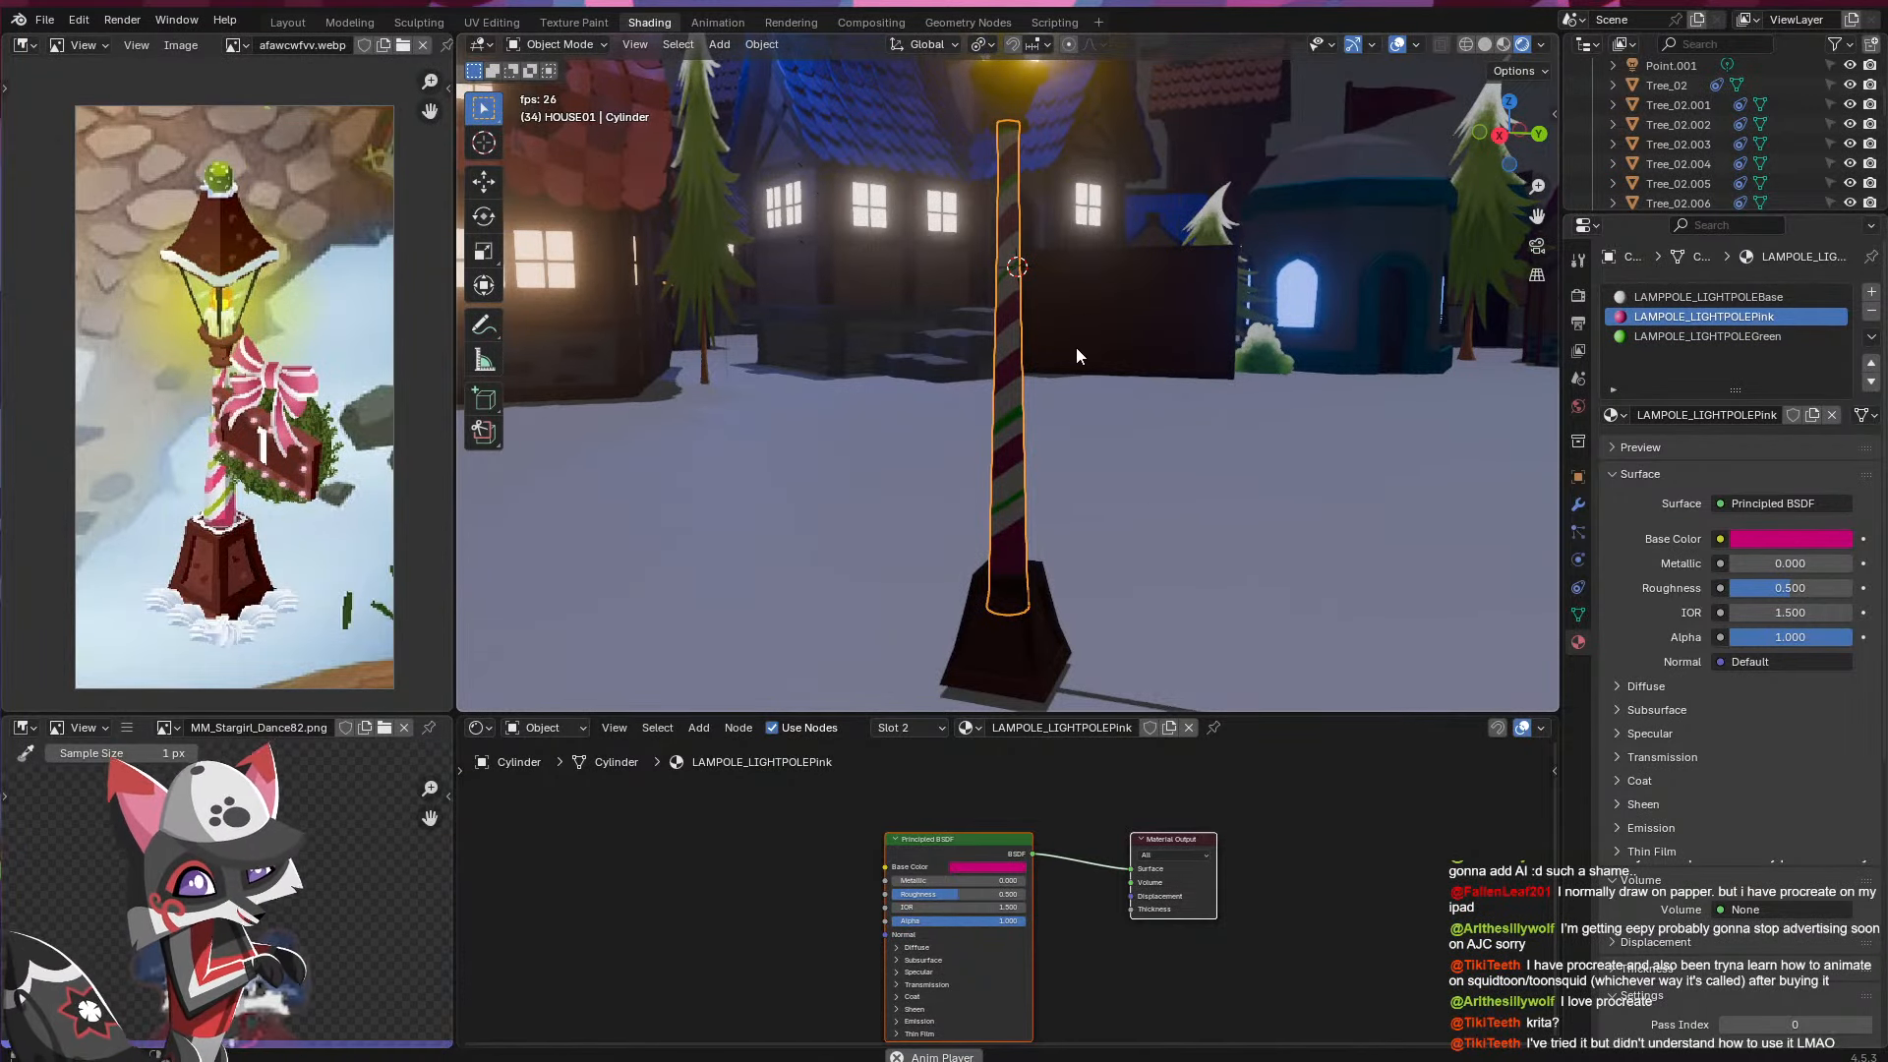
{"action": "key", "text": "z"}
{"action": "left_click", "coordinate": [1099, 409]}
{"action": "key", "text": "ctrl+s"}
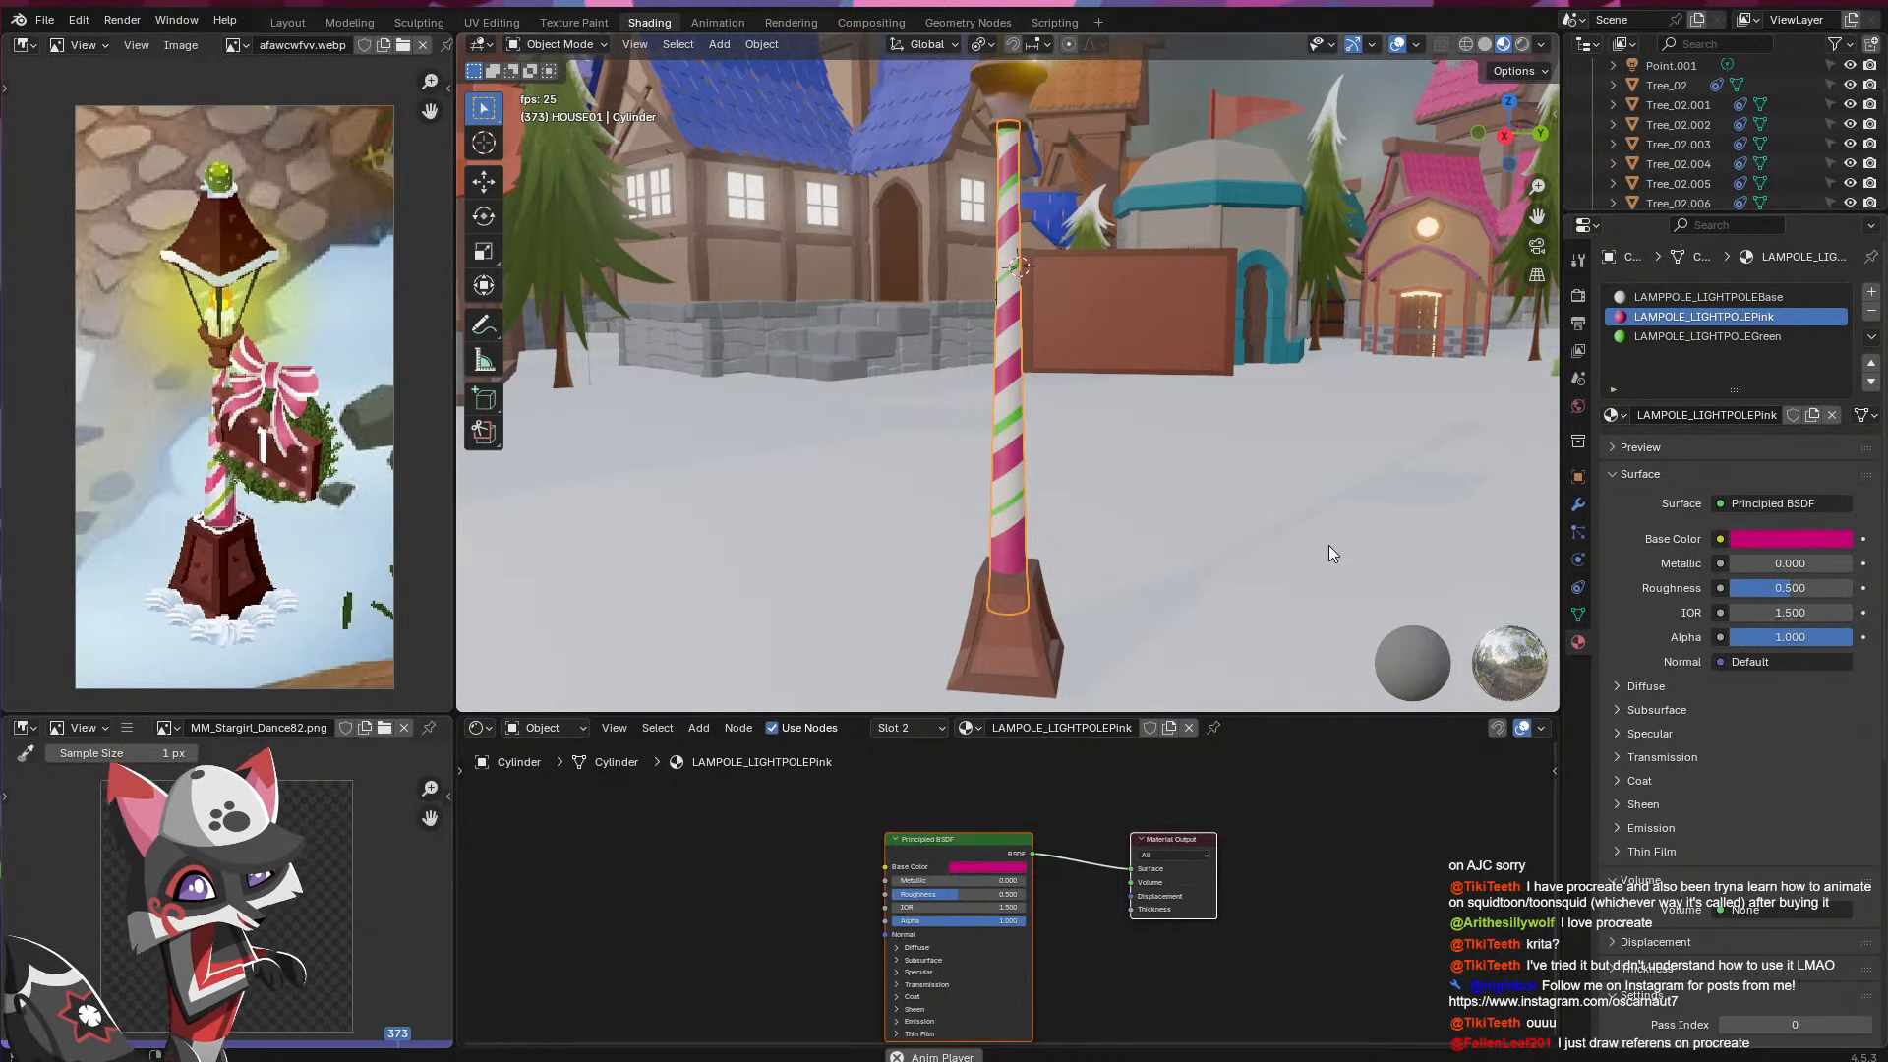
- Select the hanging signboard and place the 3D cursor at the upper corner farthest from the pole
{"action": "middle_click_drag", "start_coordinate": [1035, 479], "coordinate": [960, 476]}
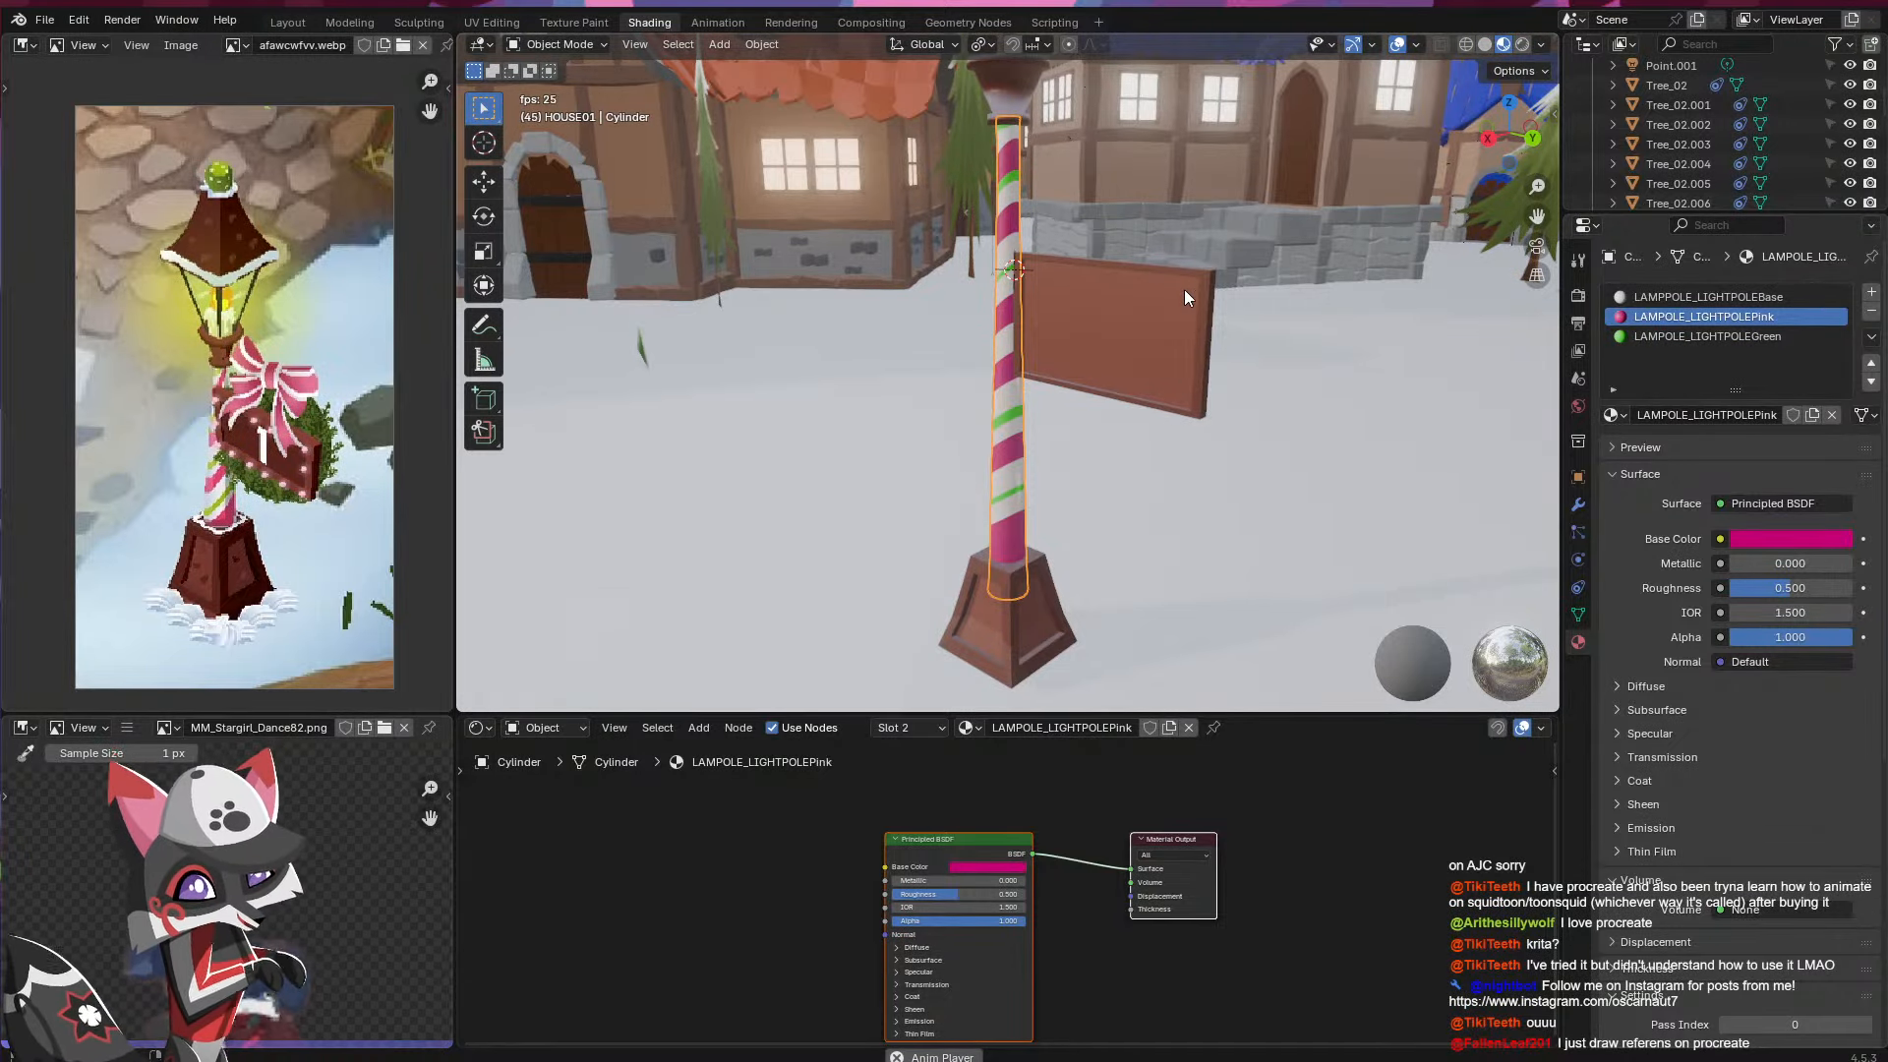
{"action": "middle_click_drag", "start_coordinate": [1184, 289], "coordinate": [1105, 410]}
{"action": "scroll", "coordinate": [1106, 410], "scroll_direction": "up", "scroll_amount": 4}
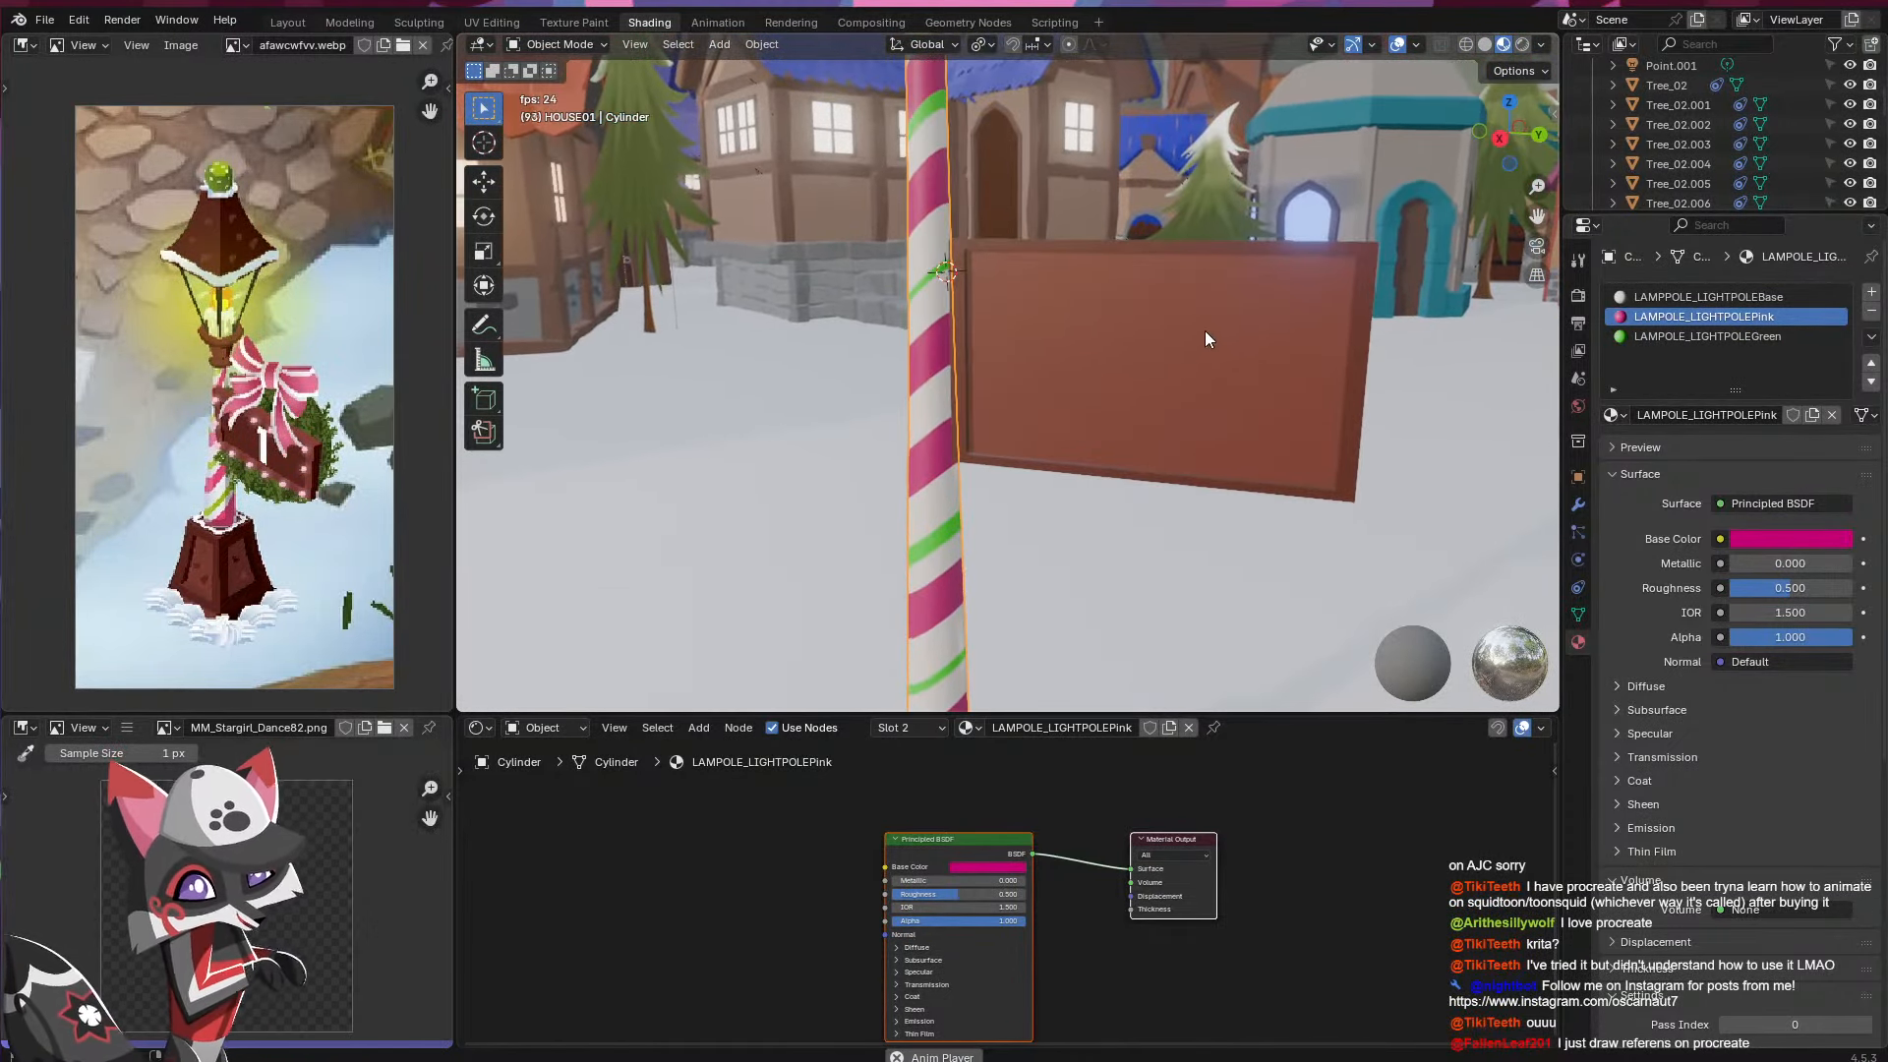
{"action": "middle_click_drag", "start_coordinate": [1206, 330], "coordinate": [990, 410], "text": "shift"}
{"action": "left_click", "coordinate": [1064, 394]}
{"action": "key", "text": "shift+a"}
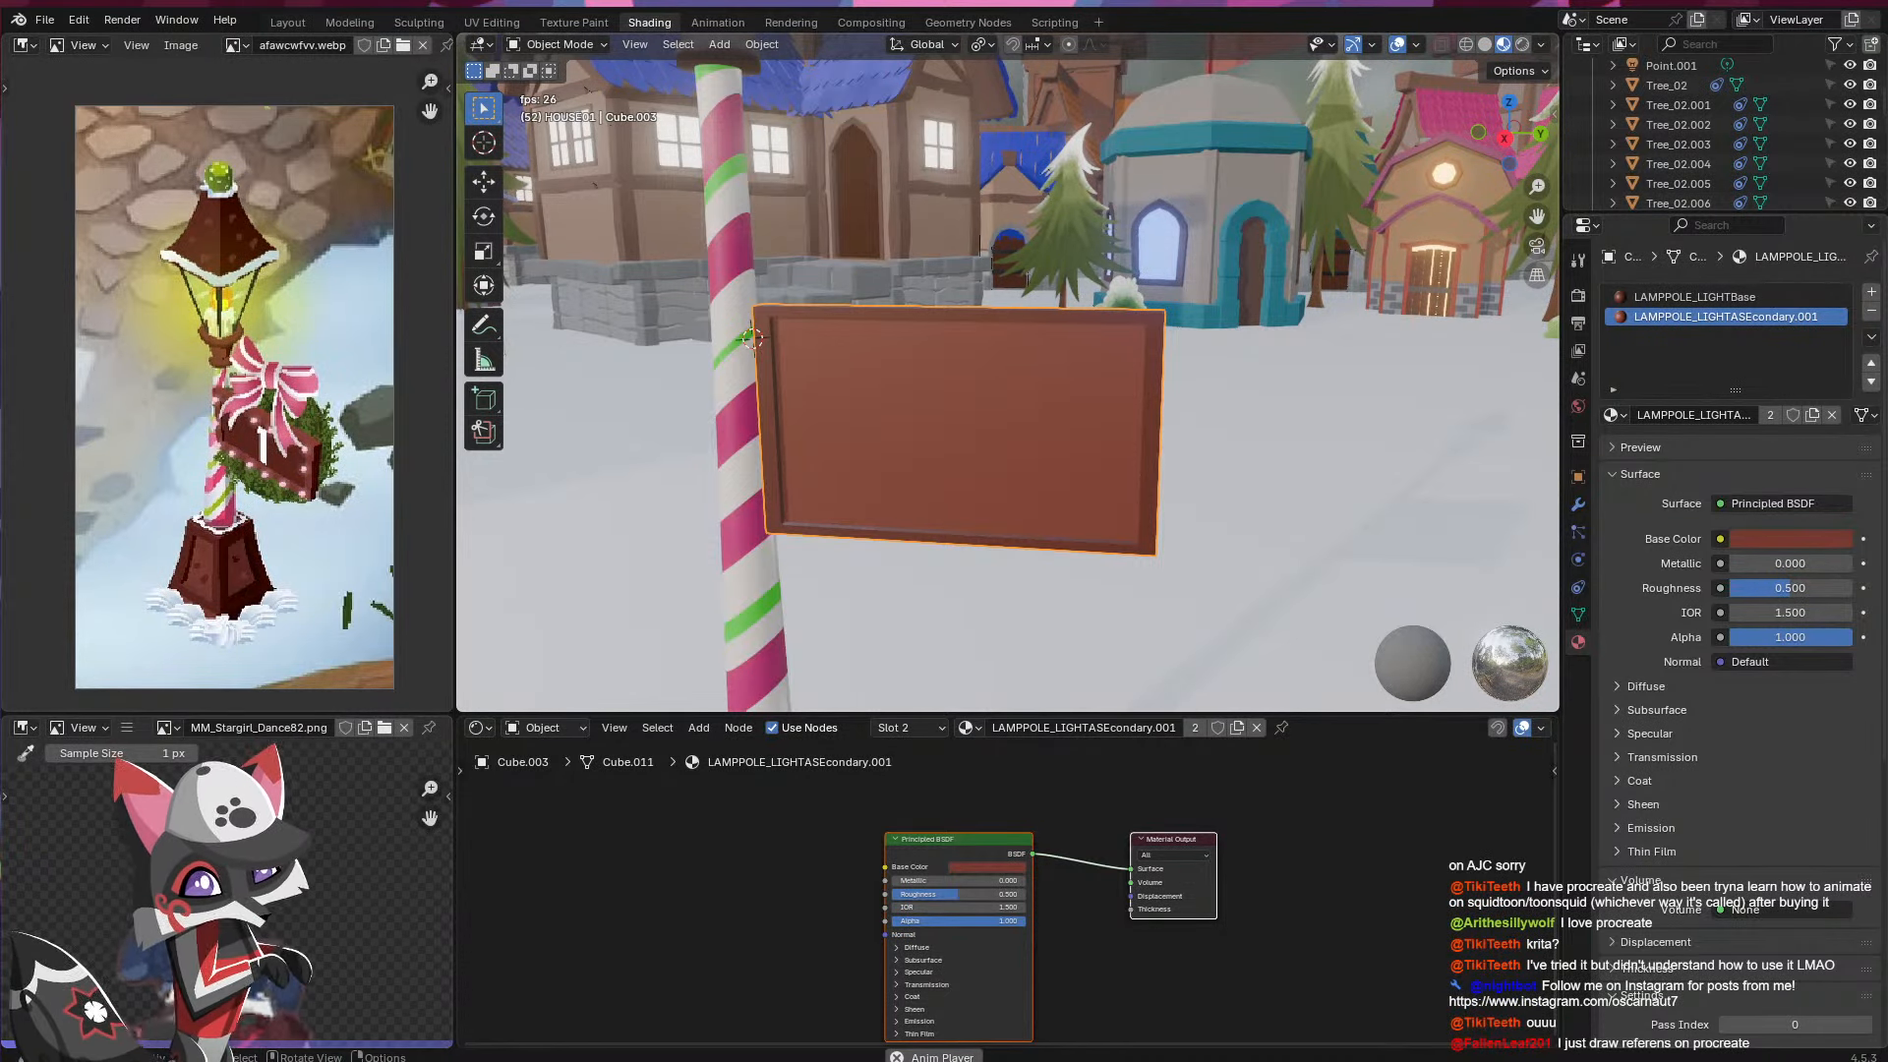
{"action": "middle_click_drag", "start_coordinate": [942, 474], "coordinate": [889, 517], "text": "shift"}
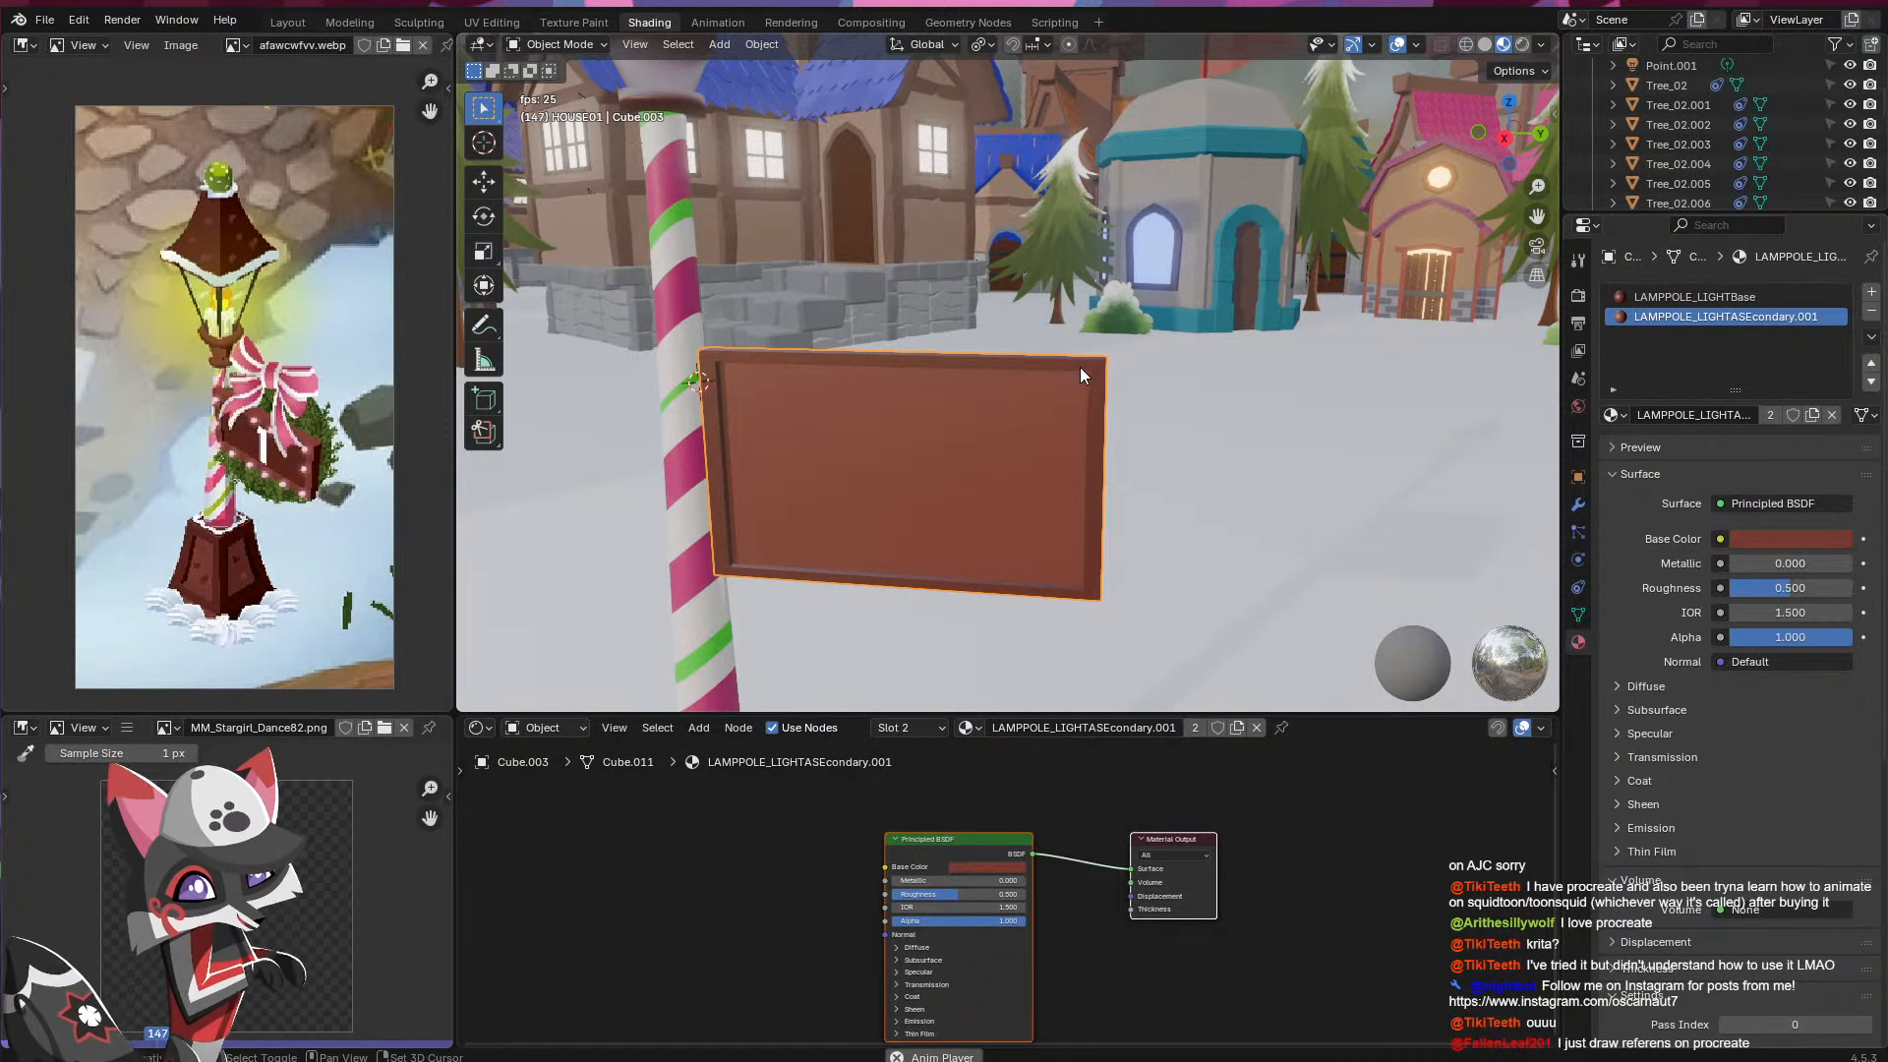
{"action": "key", "text": "shift+a"}
{"action": "mouse_move", "coordinate": [1088, 374]}
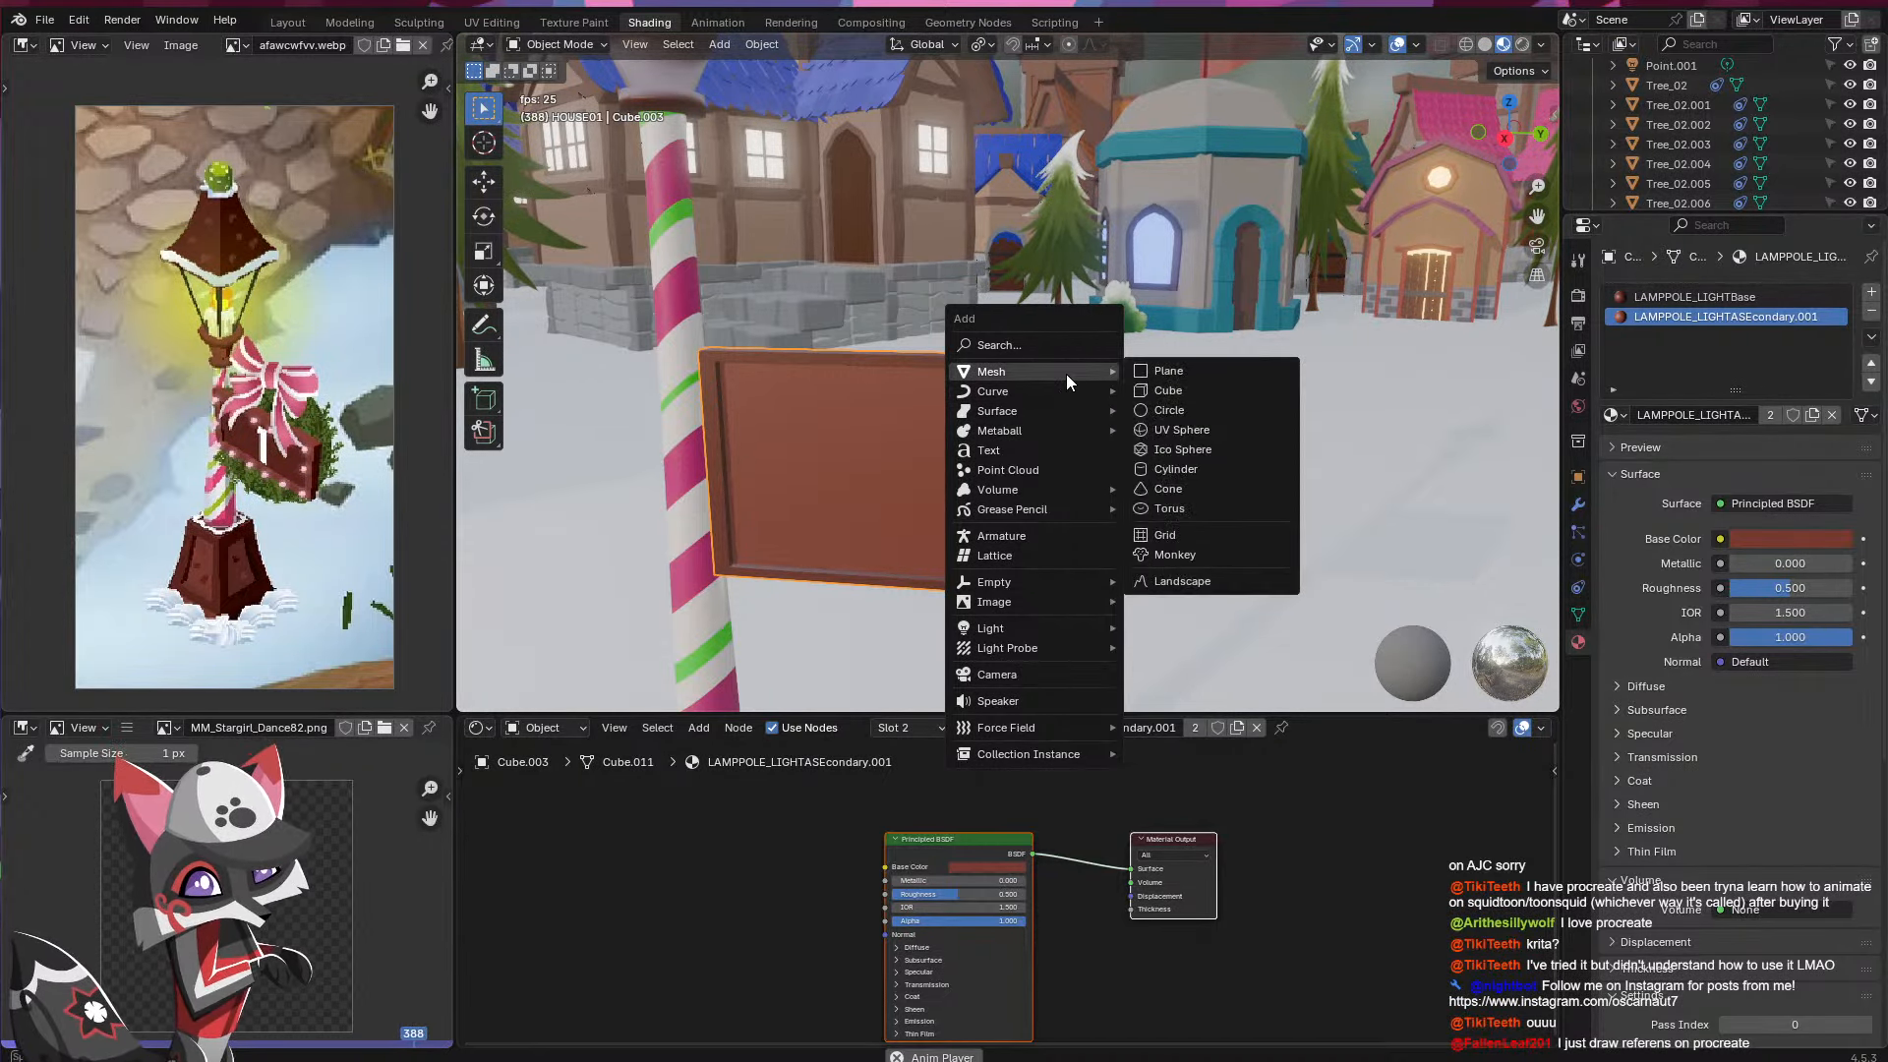
{"action": "left_click", "coordinate": [1180, 372]}
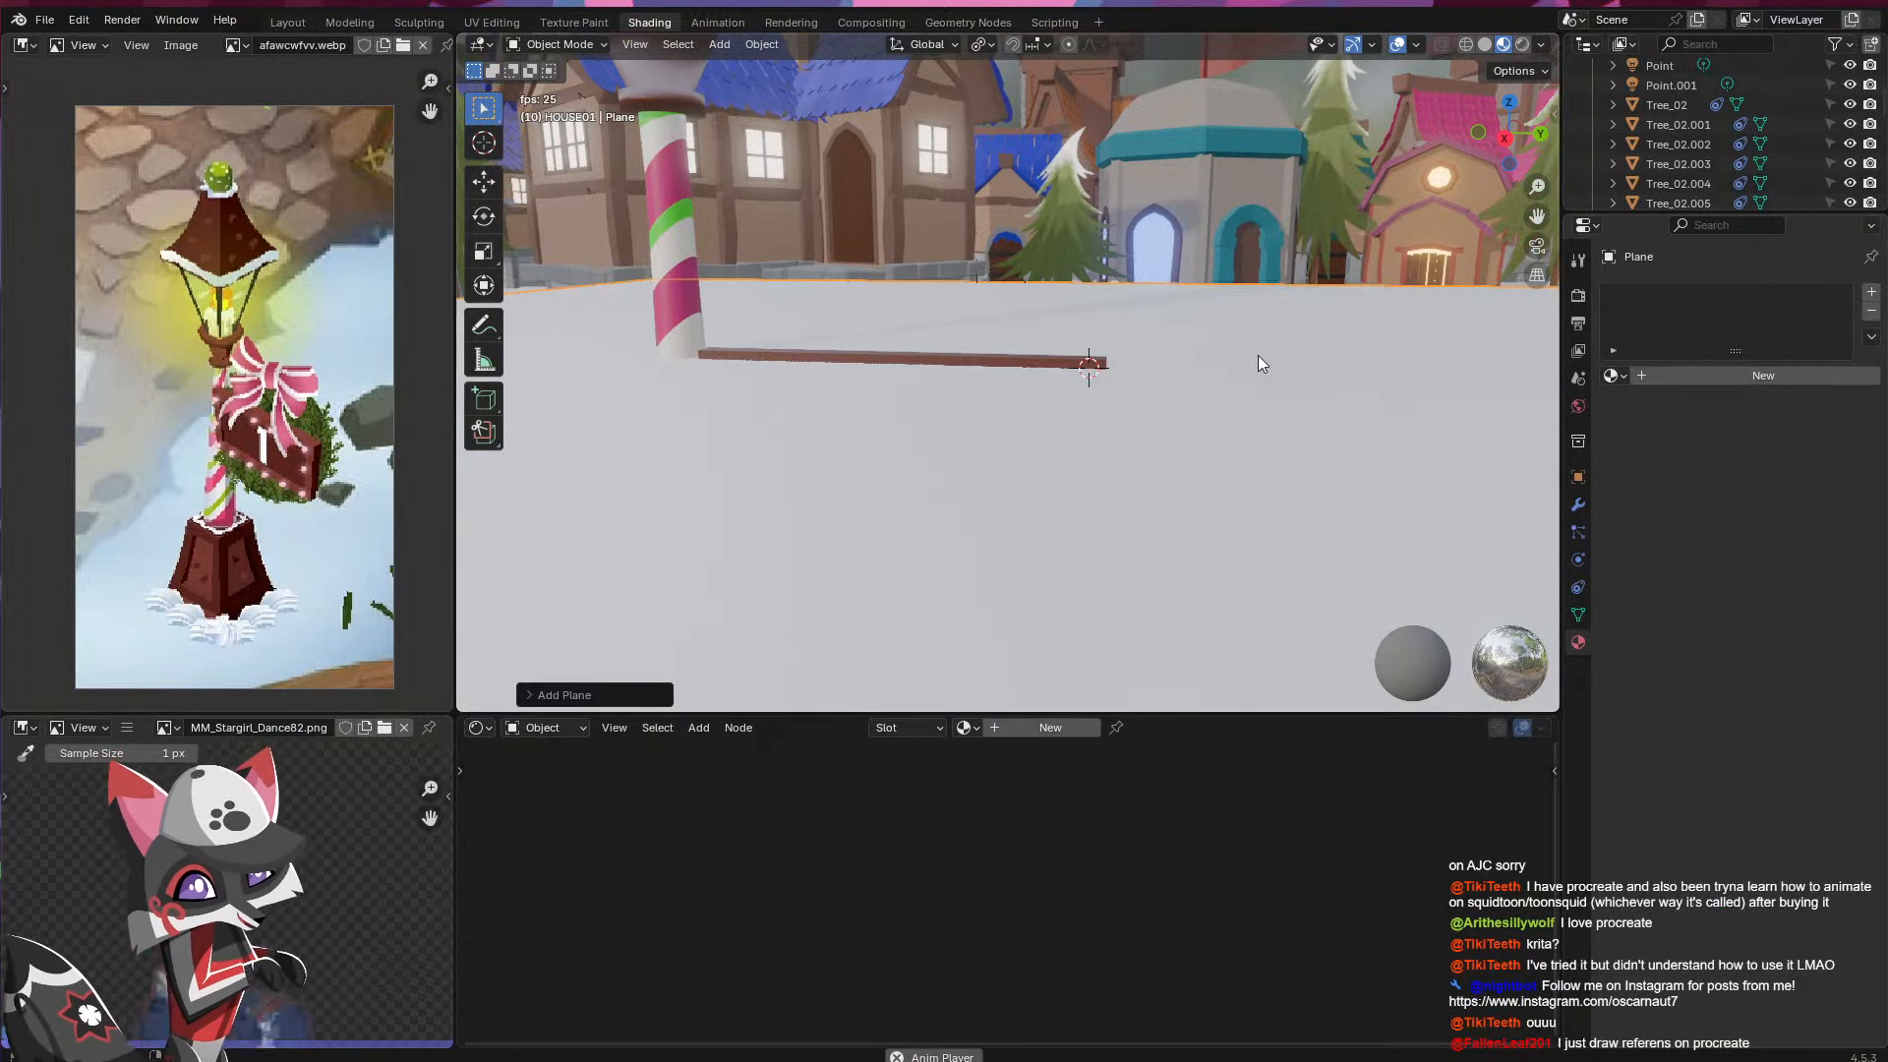
{"action": "key", "text": "s"}
{"action": "left_click", "coordinate": [1102, 413]}
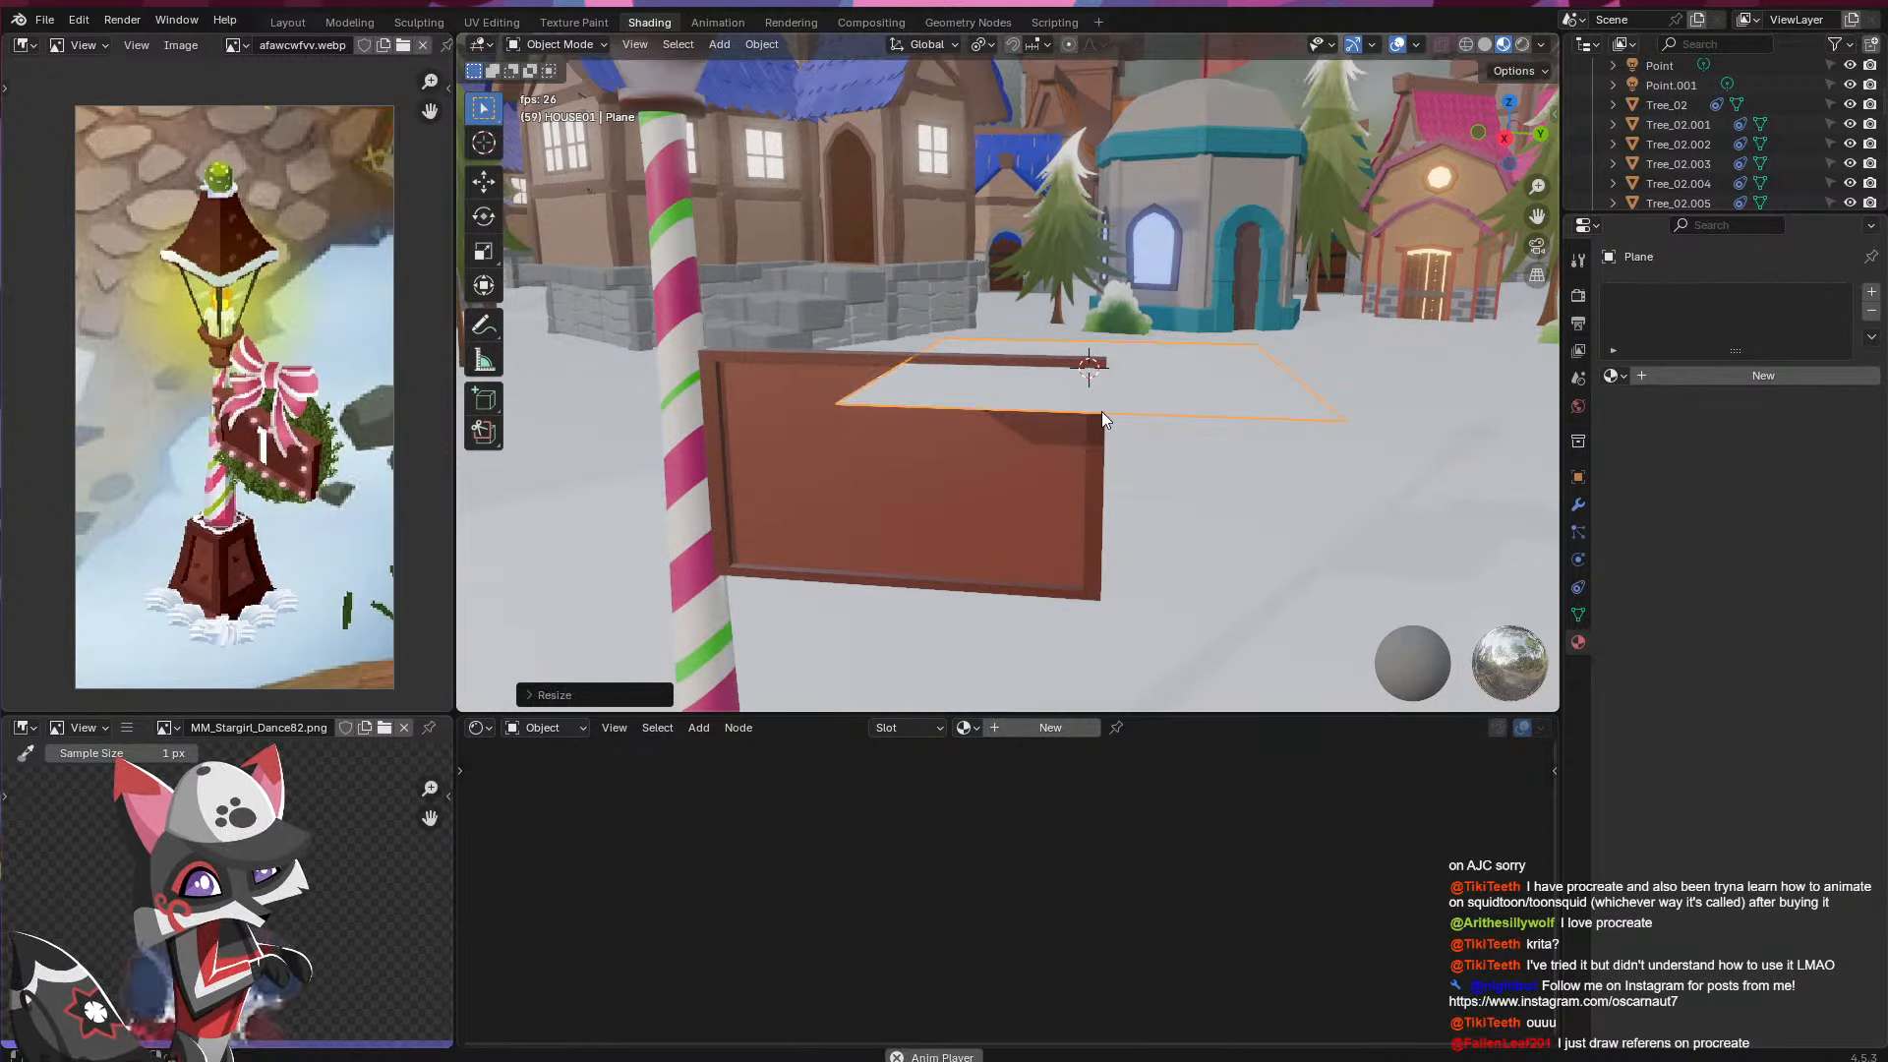
{"action": "key", "text": "Delete"}
- Add a cube at the 3D cursor and scale it down to a tiny bulb-sized block
{"action": "key", "text": "shift+a"}
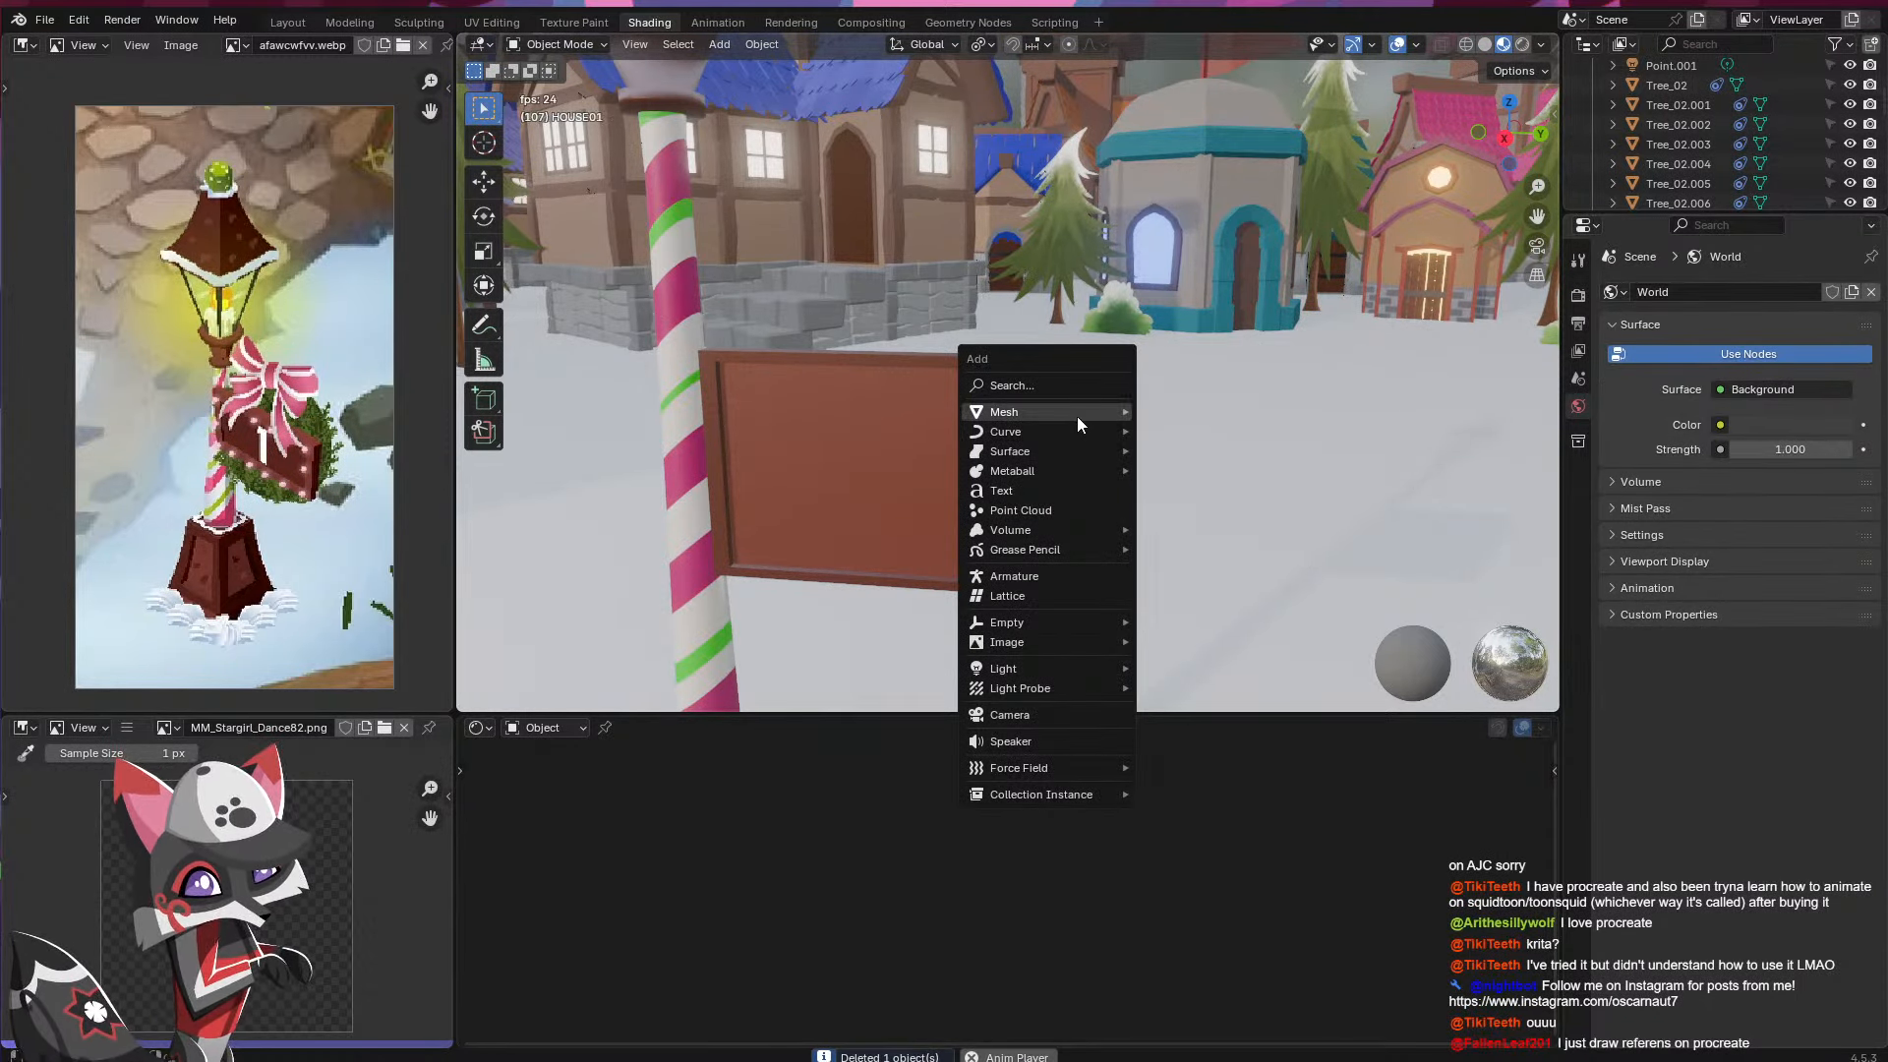
{"action": "mouse_move", "coordinate": [1077, 416]}
{"action": "left_click", "coordinate": [1165, 430]}
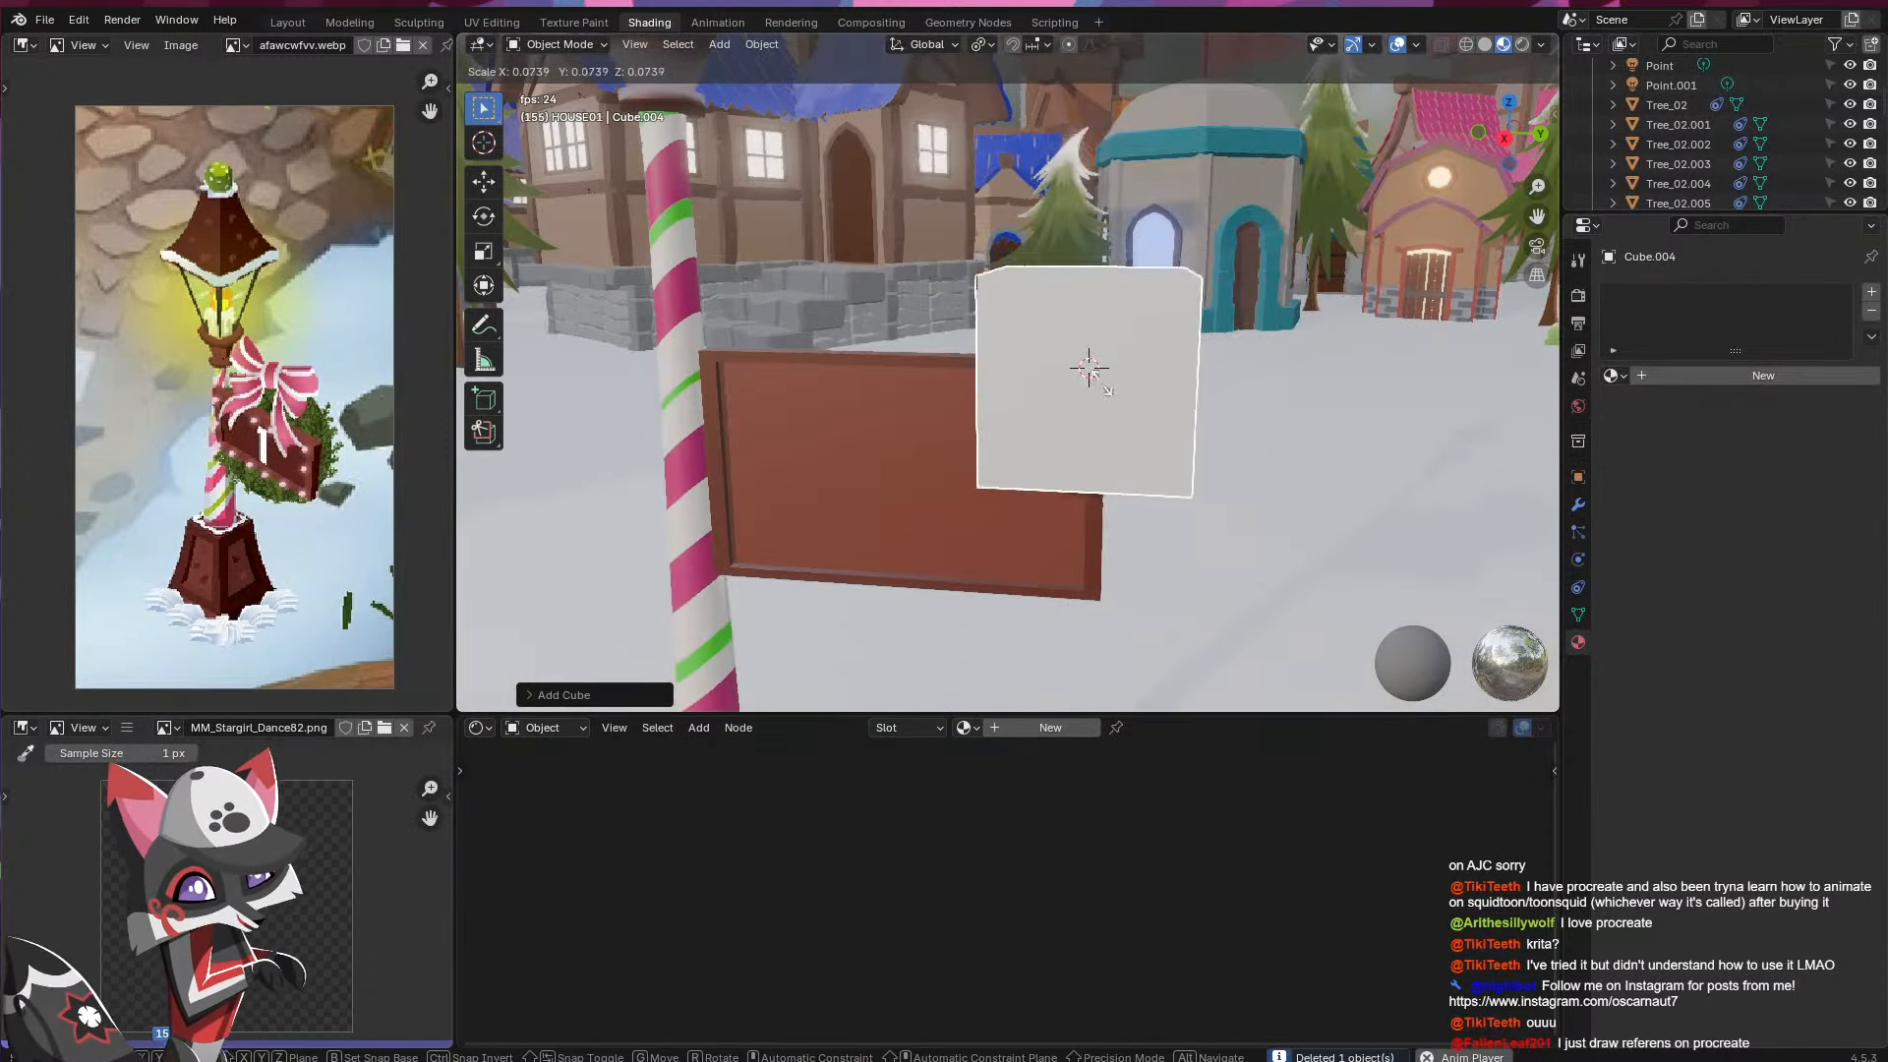
{"action": "left_click", "coordinate": [1134, 369]}
{"action": "key", "text": "s"}
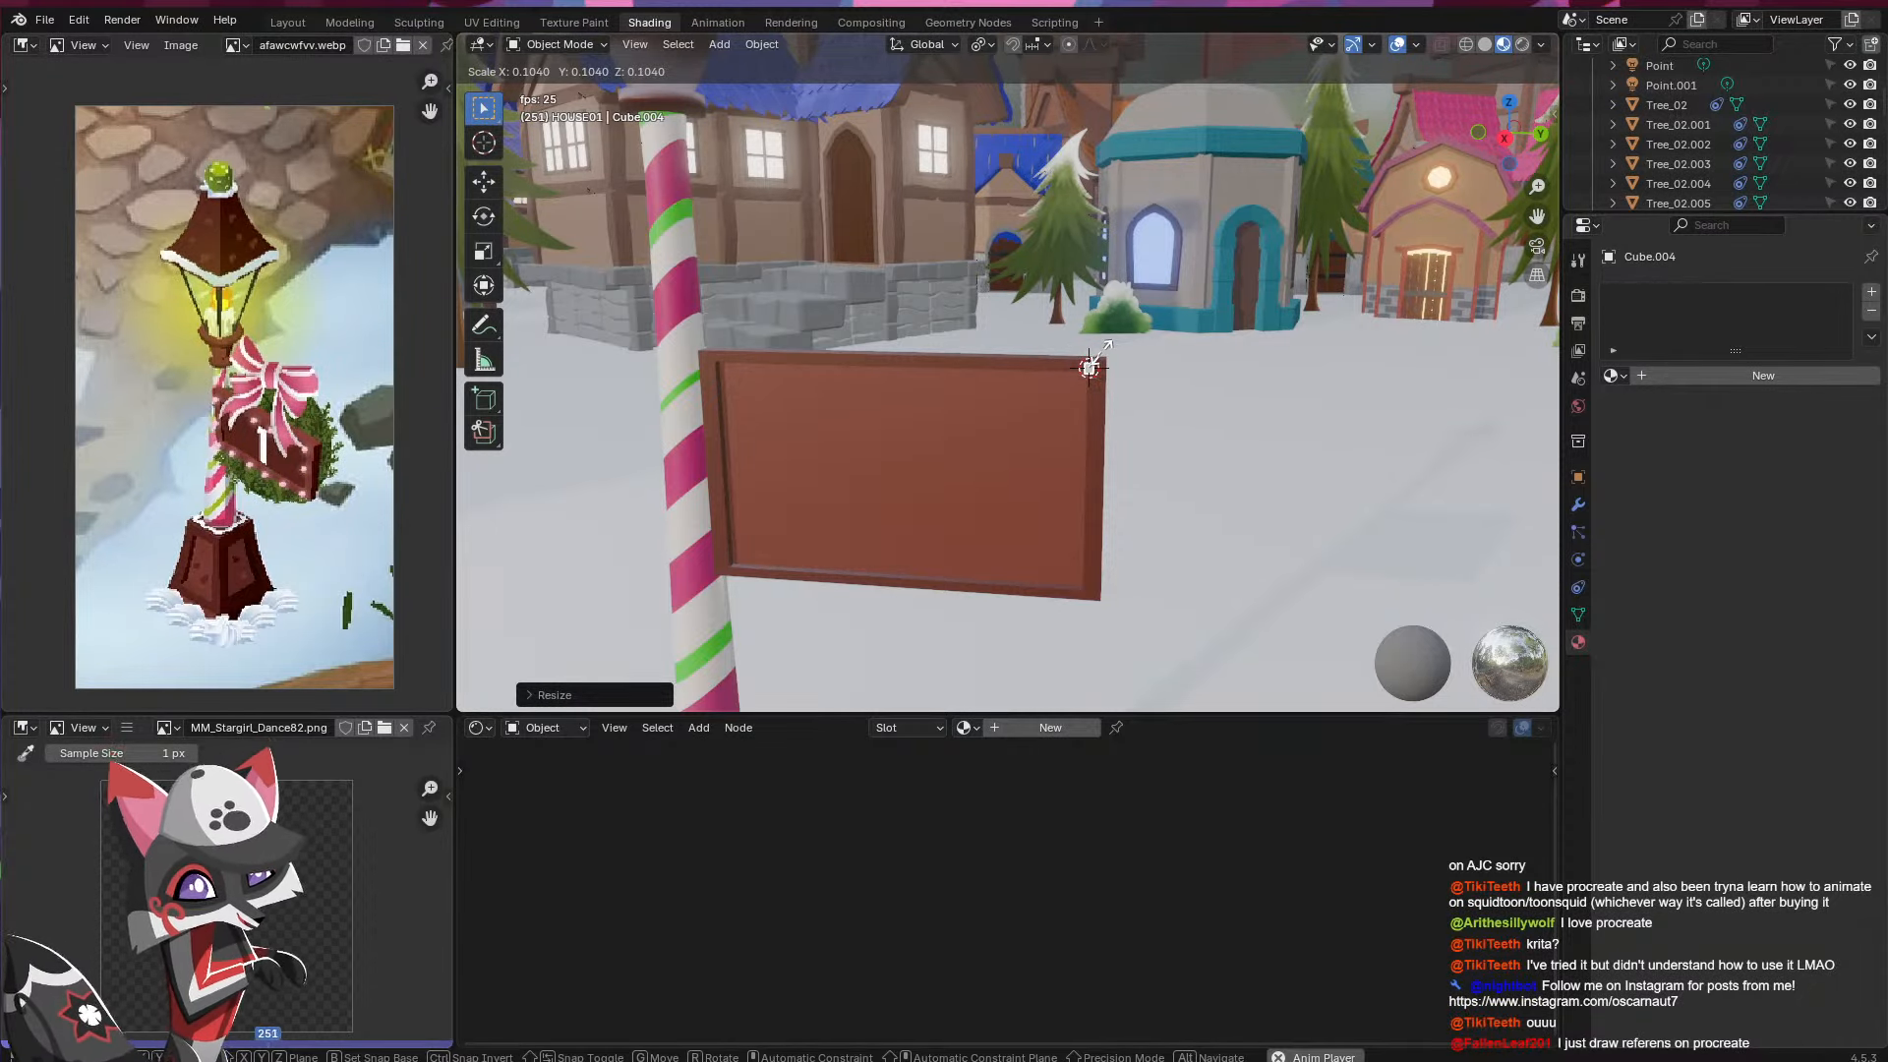
{"action": "left_click", "coordinate": [1131, 356]}
- Position the tiny cube on the signboard frame's upper outer corner
{"action": "mouse_move", "coordinate": [1130, 356]}
{"action": "middle_mouse_down"}
{"action": "mouse_move", "coordinate": [1061, 416]}
{"action": "mouse_move", "coordinate": [1156, 350]}
{"action": "middle_mouse_up"}
{"action": "key", "text": "g"}
{"action": "left_click", "coordinate": [1066, 419]}
{"action": "key", "text": "g"}
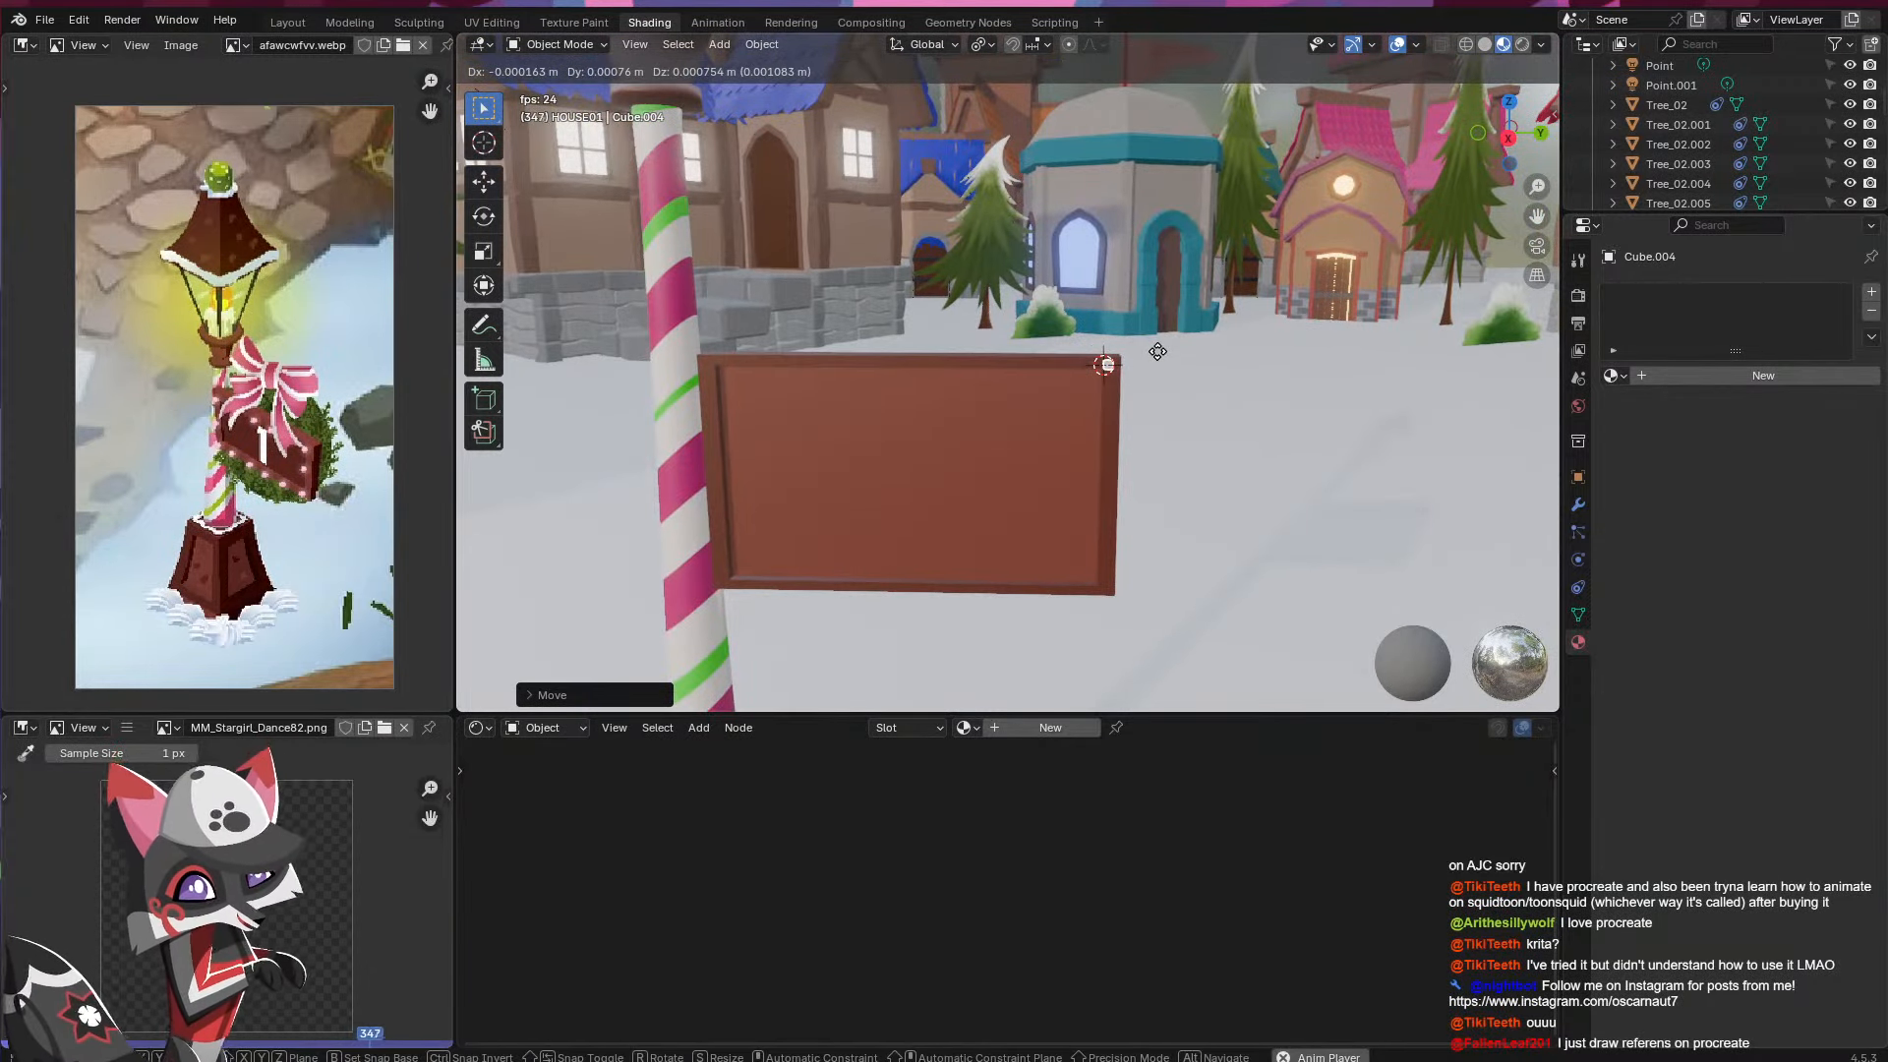
{"action": "left_click", "coordinate": [1157, 351]}
- Assign LAMPPOLE_LIGHTBase to the tiny cube, make it a single-user copy, and rename it LAMPPOLE_GLowBalls
{"action": "left_click", "coordinate": [1660, 377]}
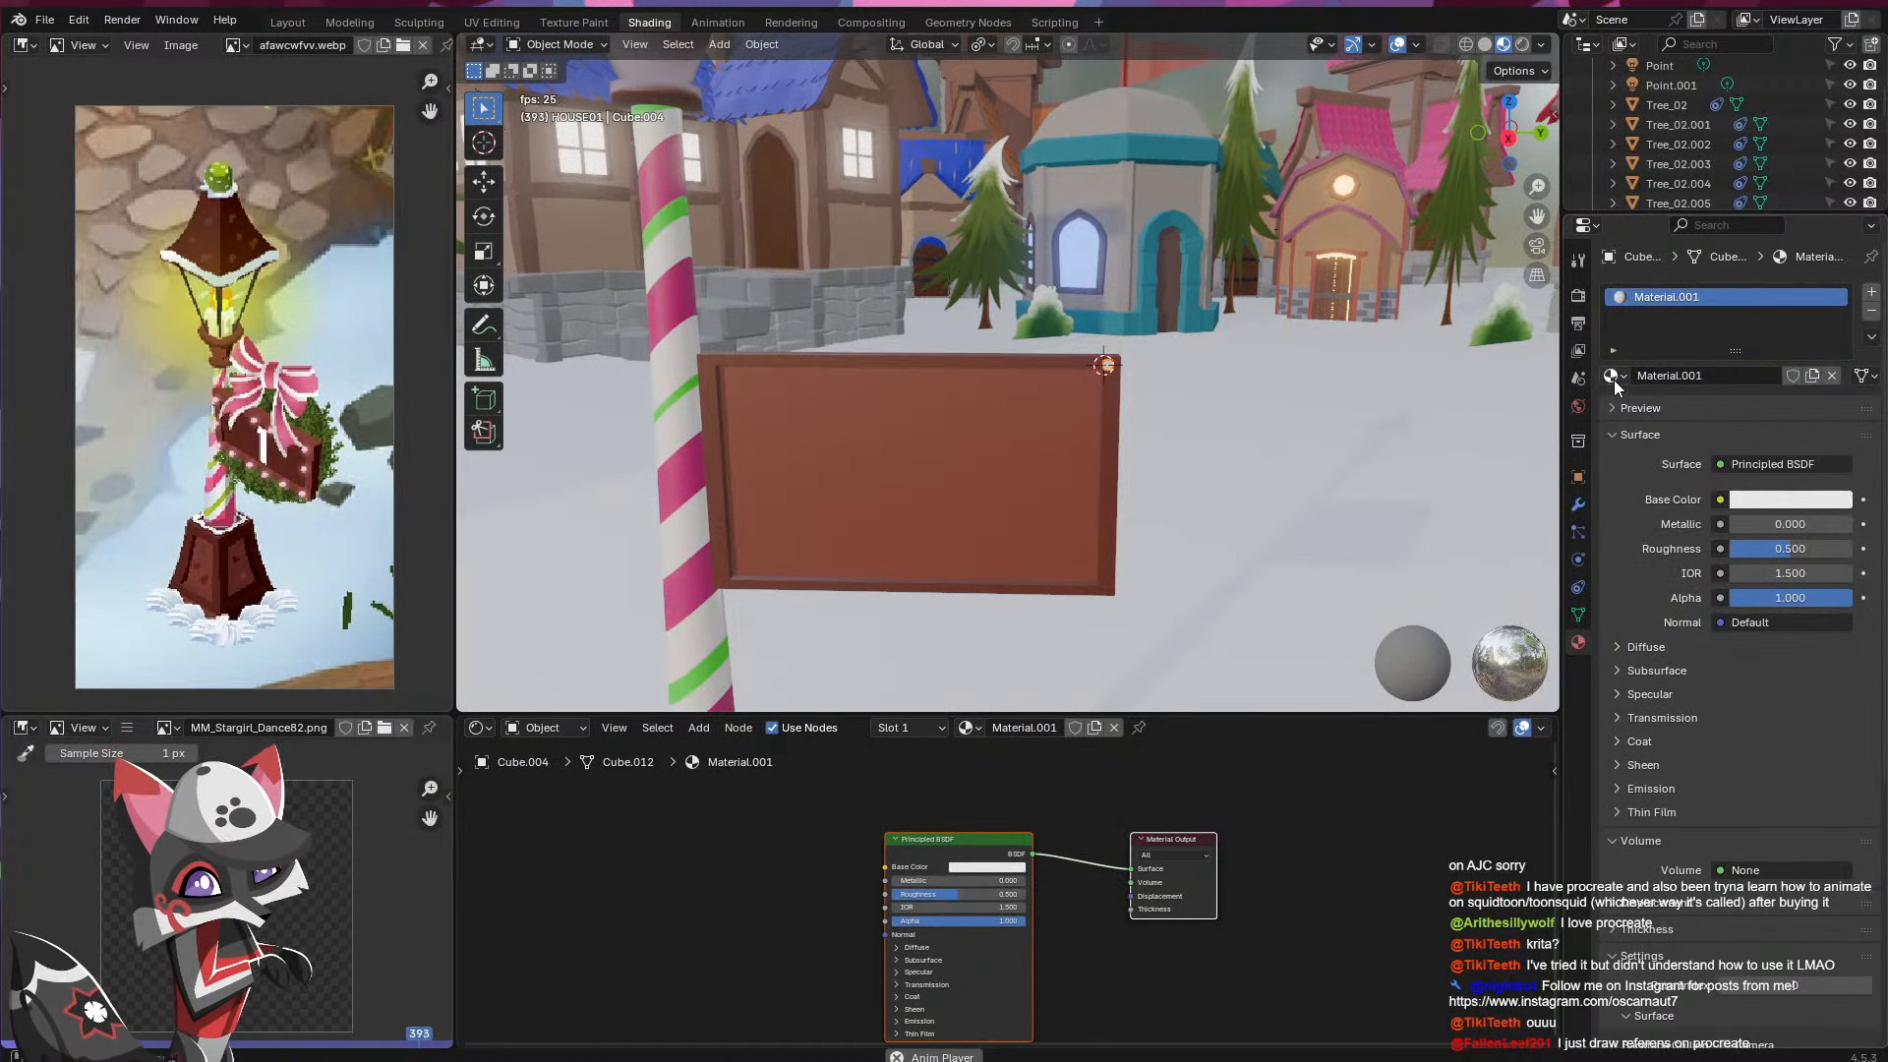
{"action": "left_click", "coordinate": [1613, 377]}
{"action": "left_click", "coordinate": [1469, 406]}
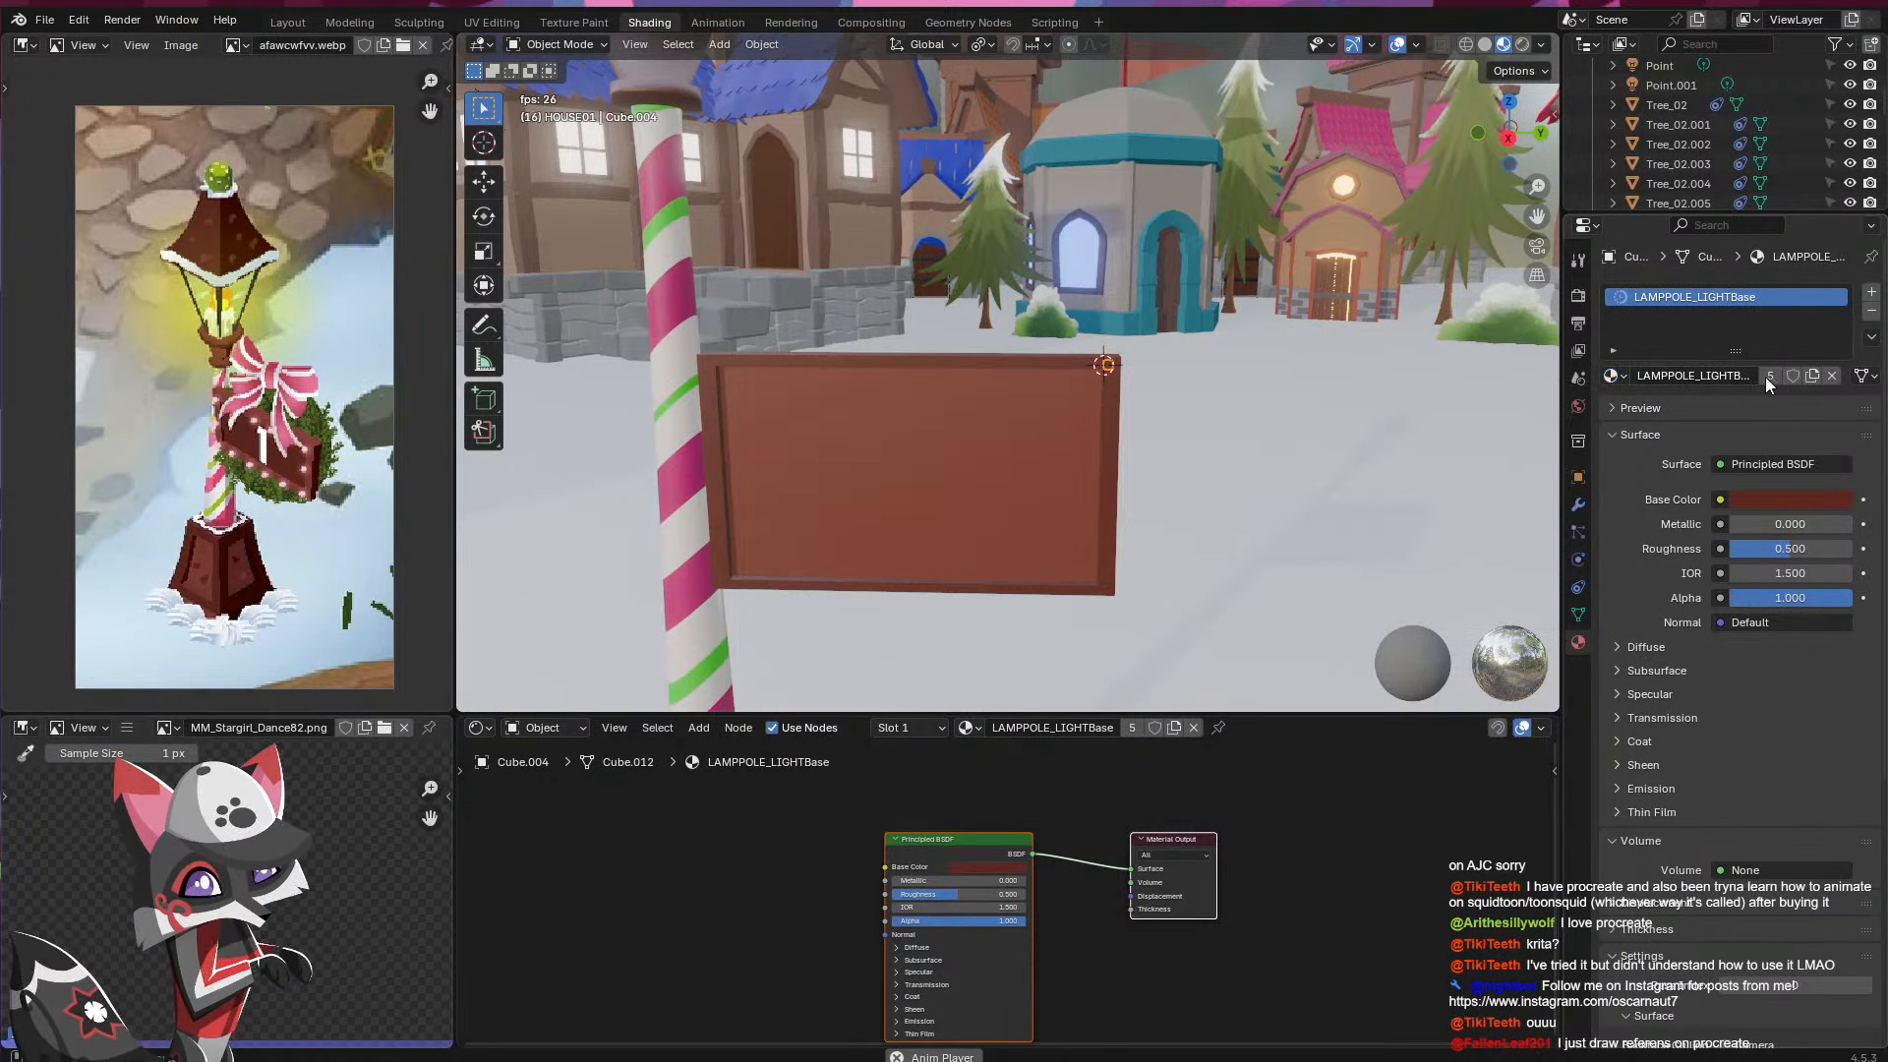
{"action": "left_click", "coordinate": [1730, 377]}
{"action": "left_click", "coordinate": [1725, 376]}
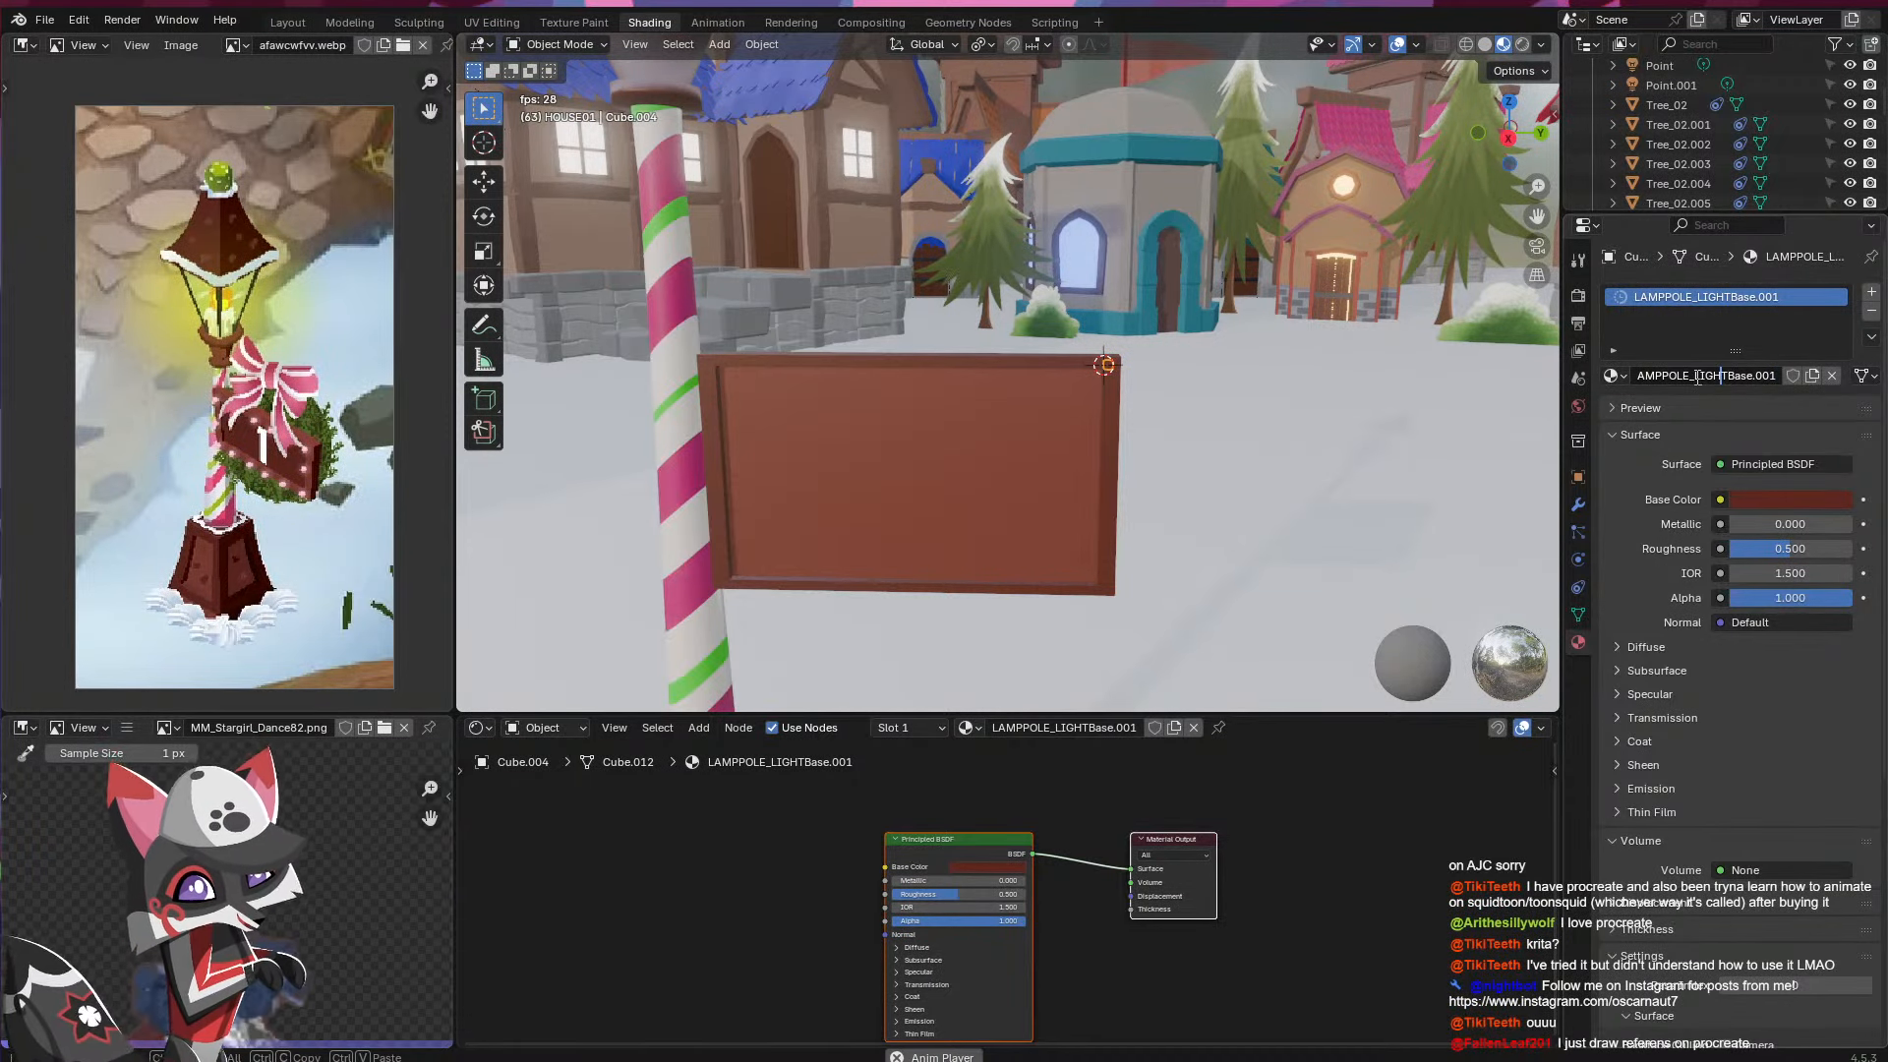
{"action": "left_click_drag", "start_coordinate": [1695, 377], "coordinate": [1787, 379]}
{"action": "type", "text": "GL"}
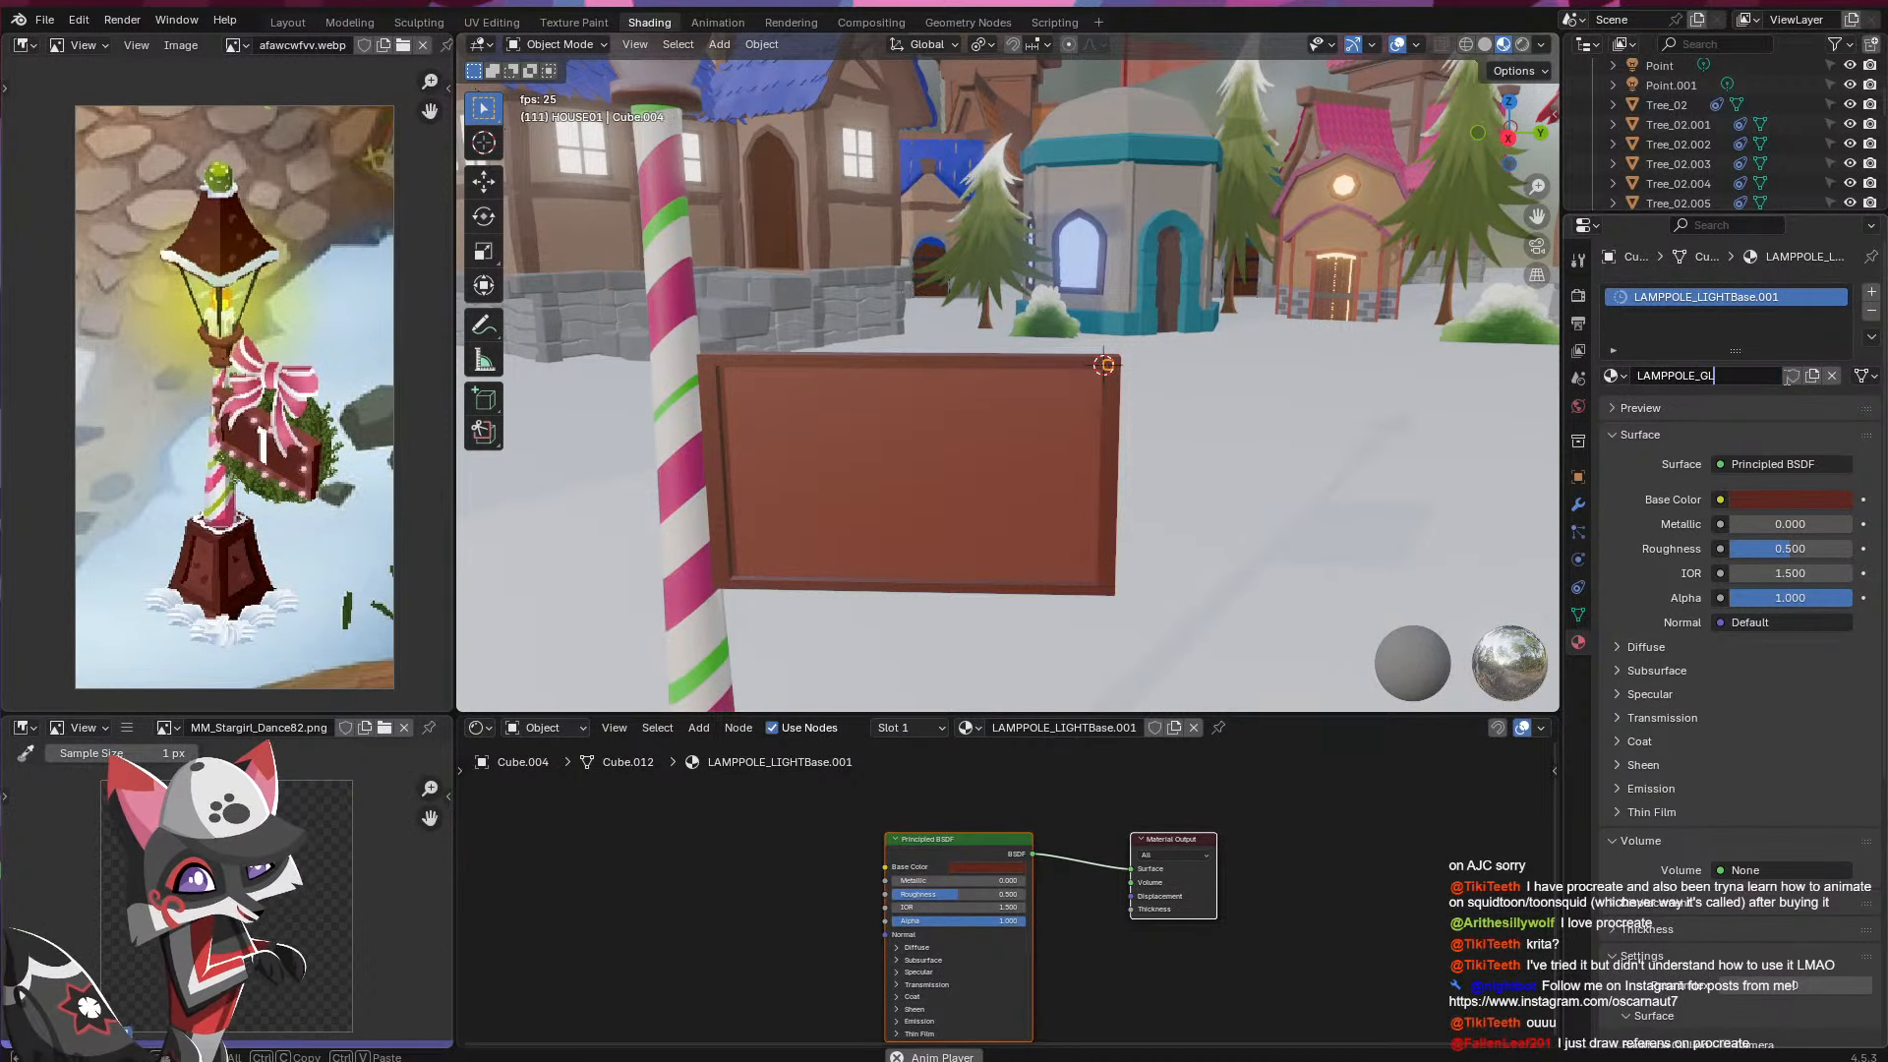
{"action": "type", "text": "owBalls"}
{"action": "key", "text": "Return"}
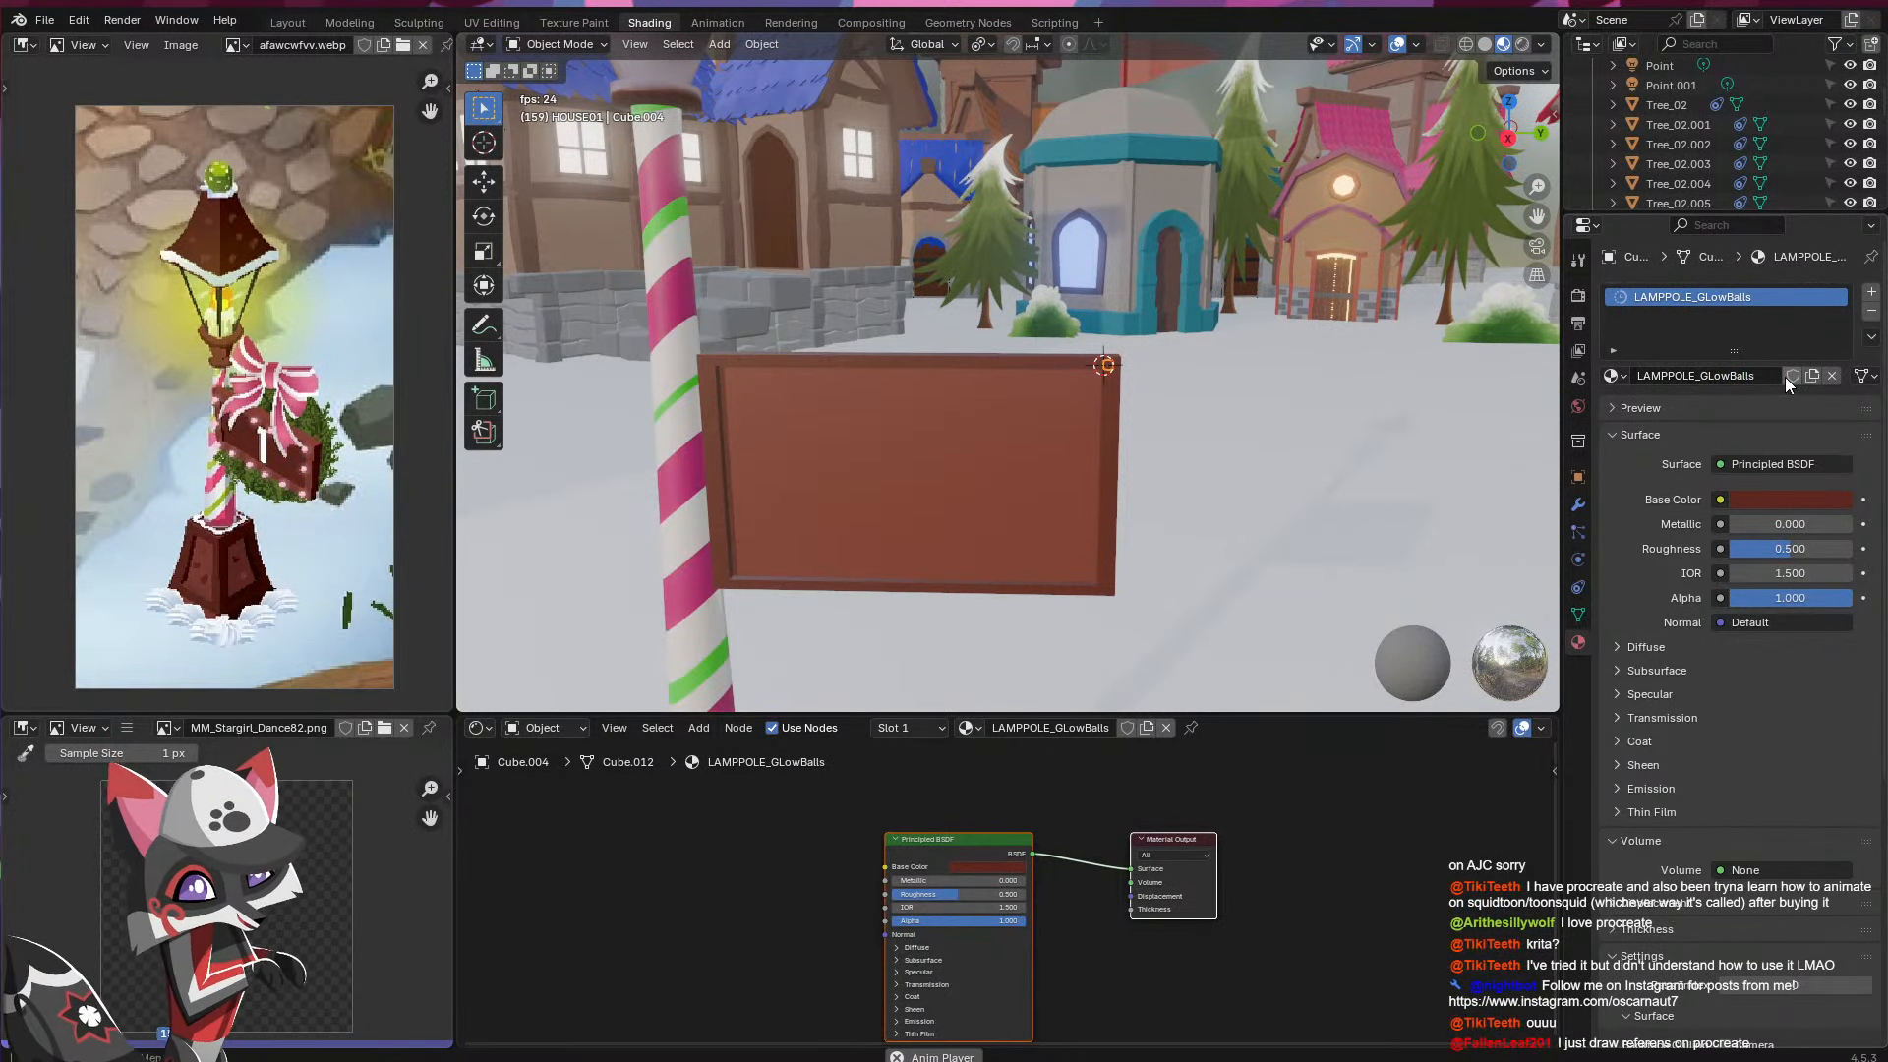
- Set both the base color and the emission color of LAMPPOLE_GLowBalls to a bright hot pink
{"action": "left_click", "coordinate": [1788, 496]}
{"action": "left_click_drag", "start_coordinate": [1837, 248], "coordinate": [1836, 182]}
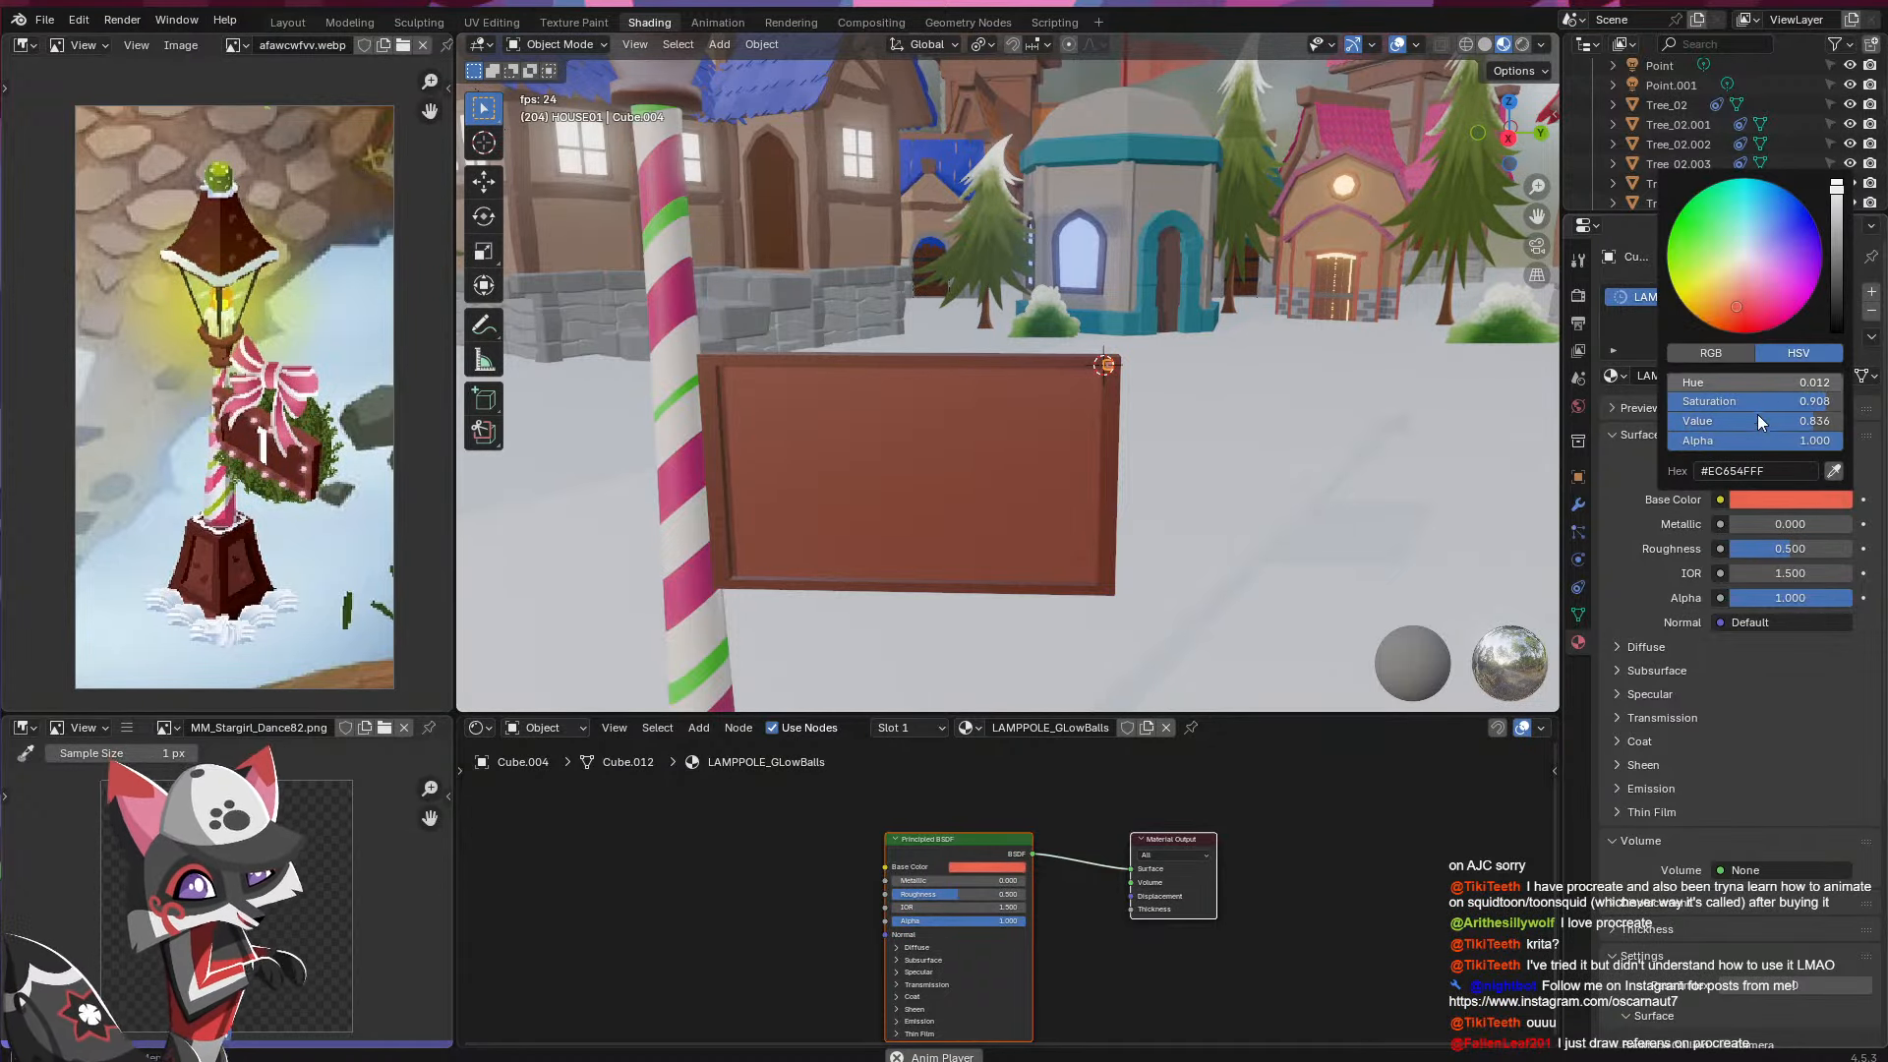
{"action": "left_click", "coordinate": [1769, 300]}
{"action": "left_click", "coordinate": [1619, 789]}
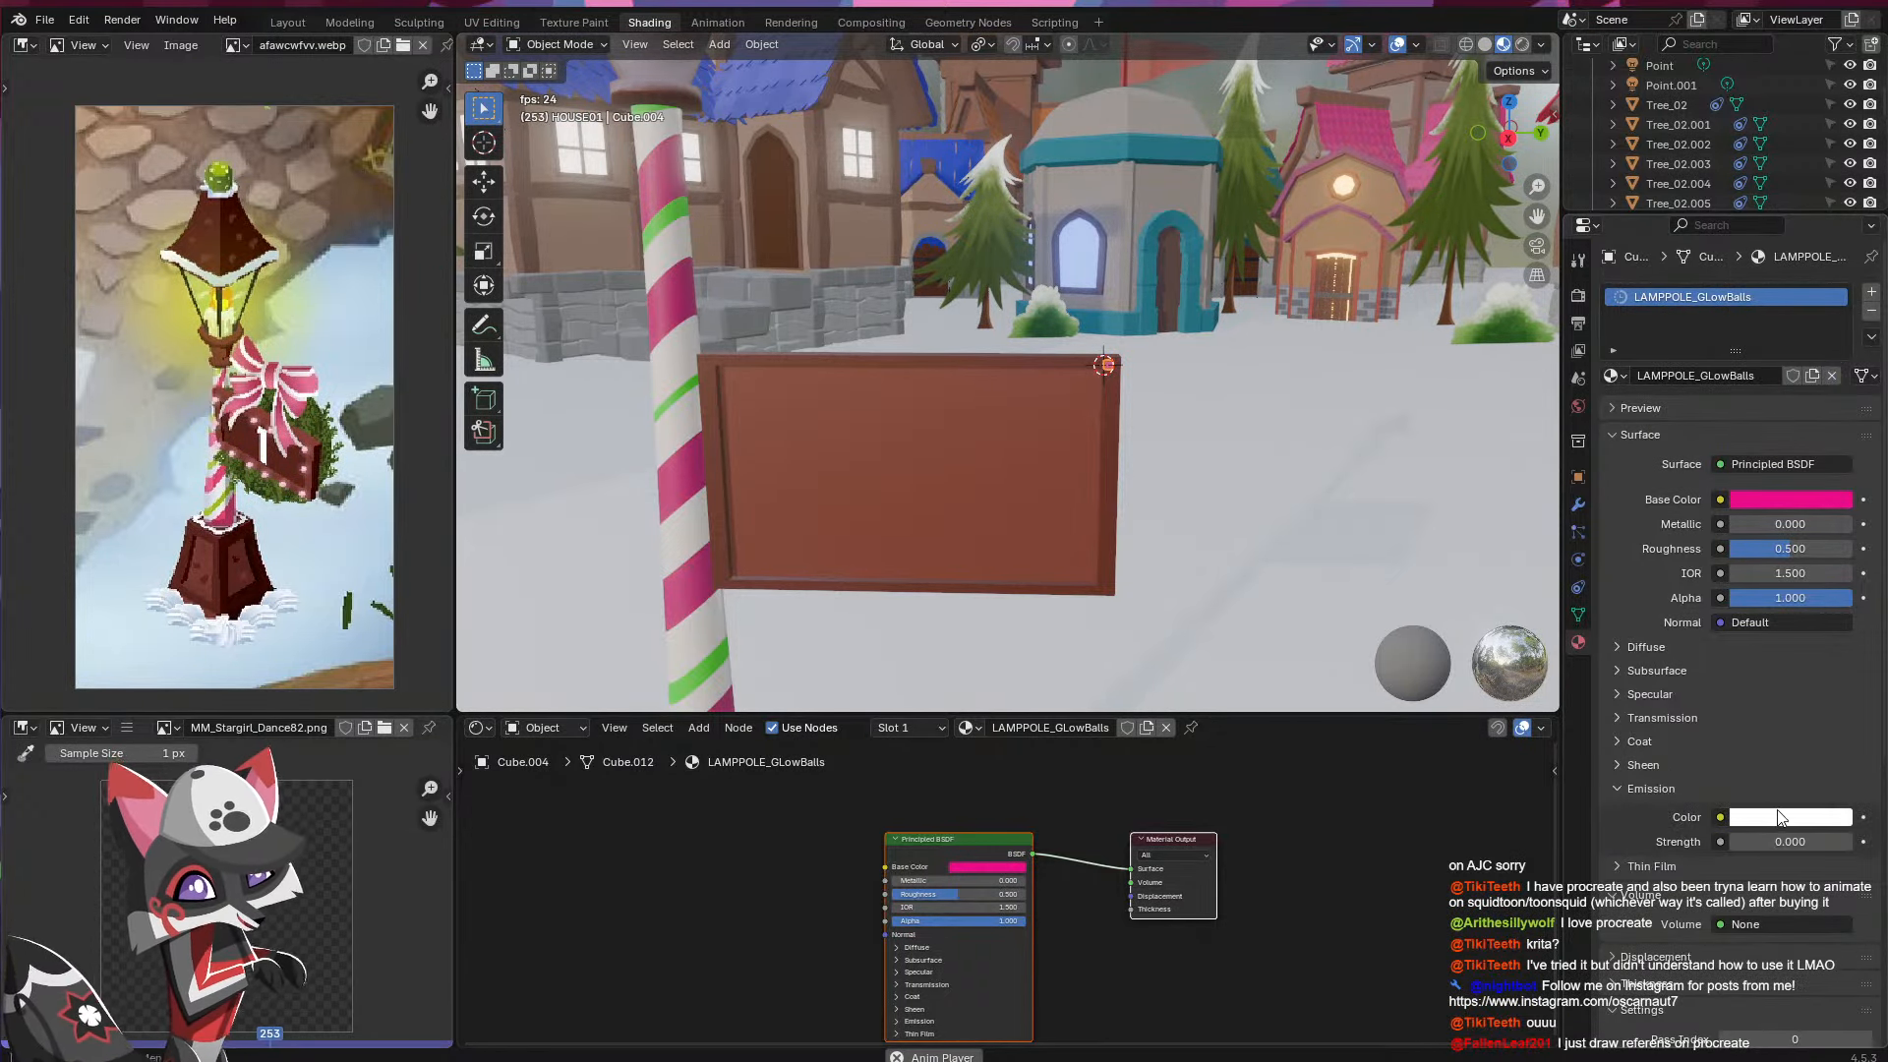
{"action": "left_click", "coordinate": [1783, 817]}
{"action": "left_click", "coordinate": [1798, 628]}
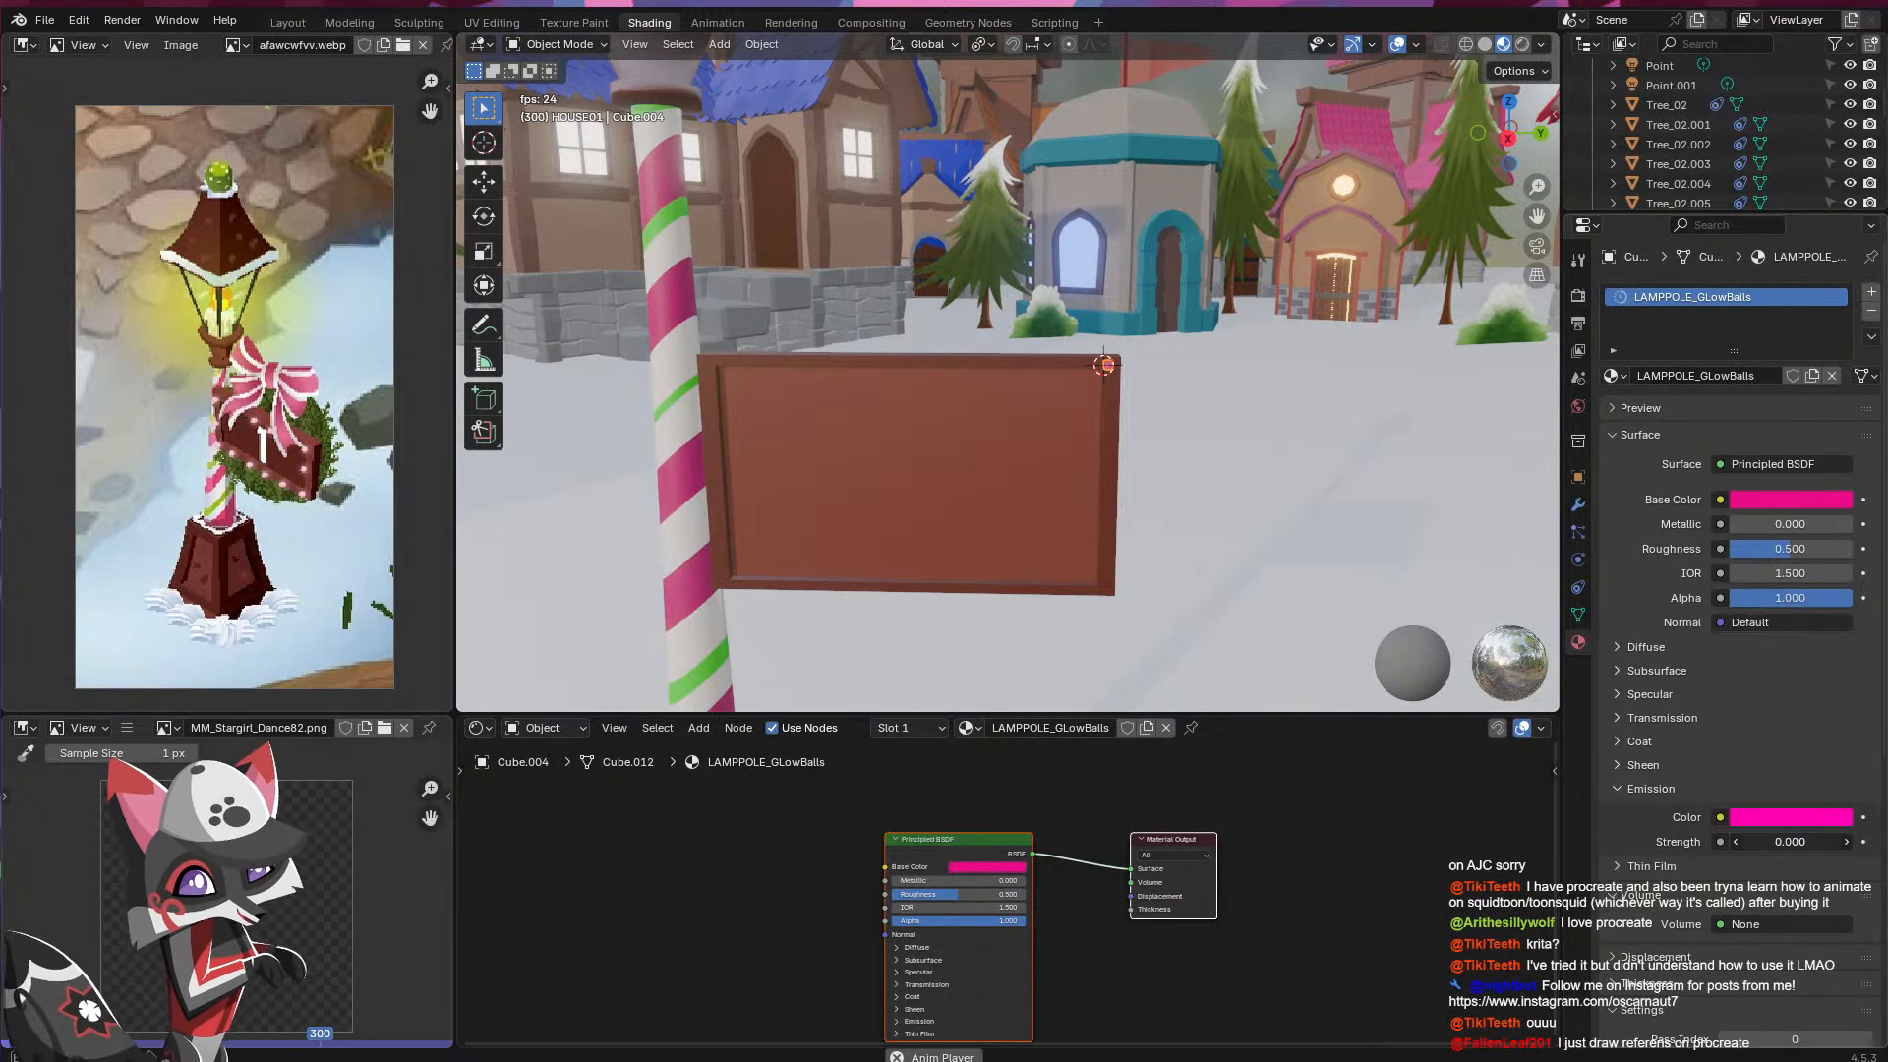
- Set the emission strength of LAMPPOLE_GLowBalls to 12.4, judging the glow in Rendered shading
{"action": "left_click_drag", "start_coordinate": [1785, 842], "coordinate": [1853, 842]}
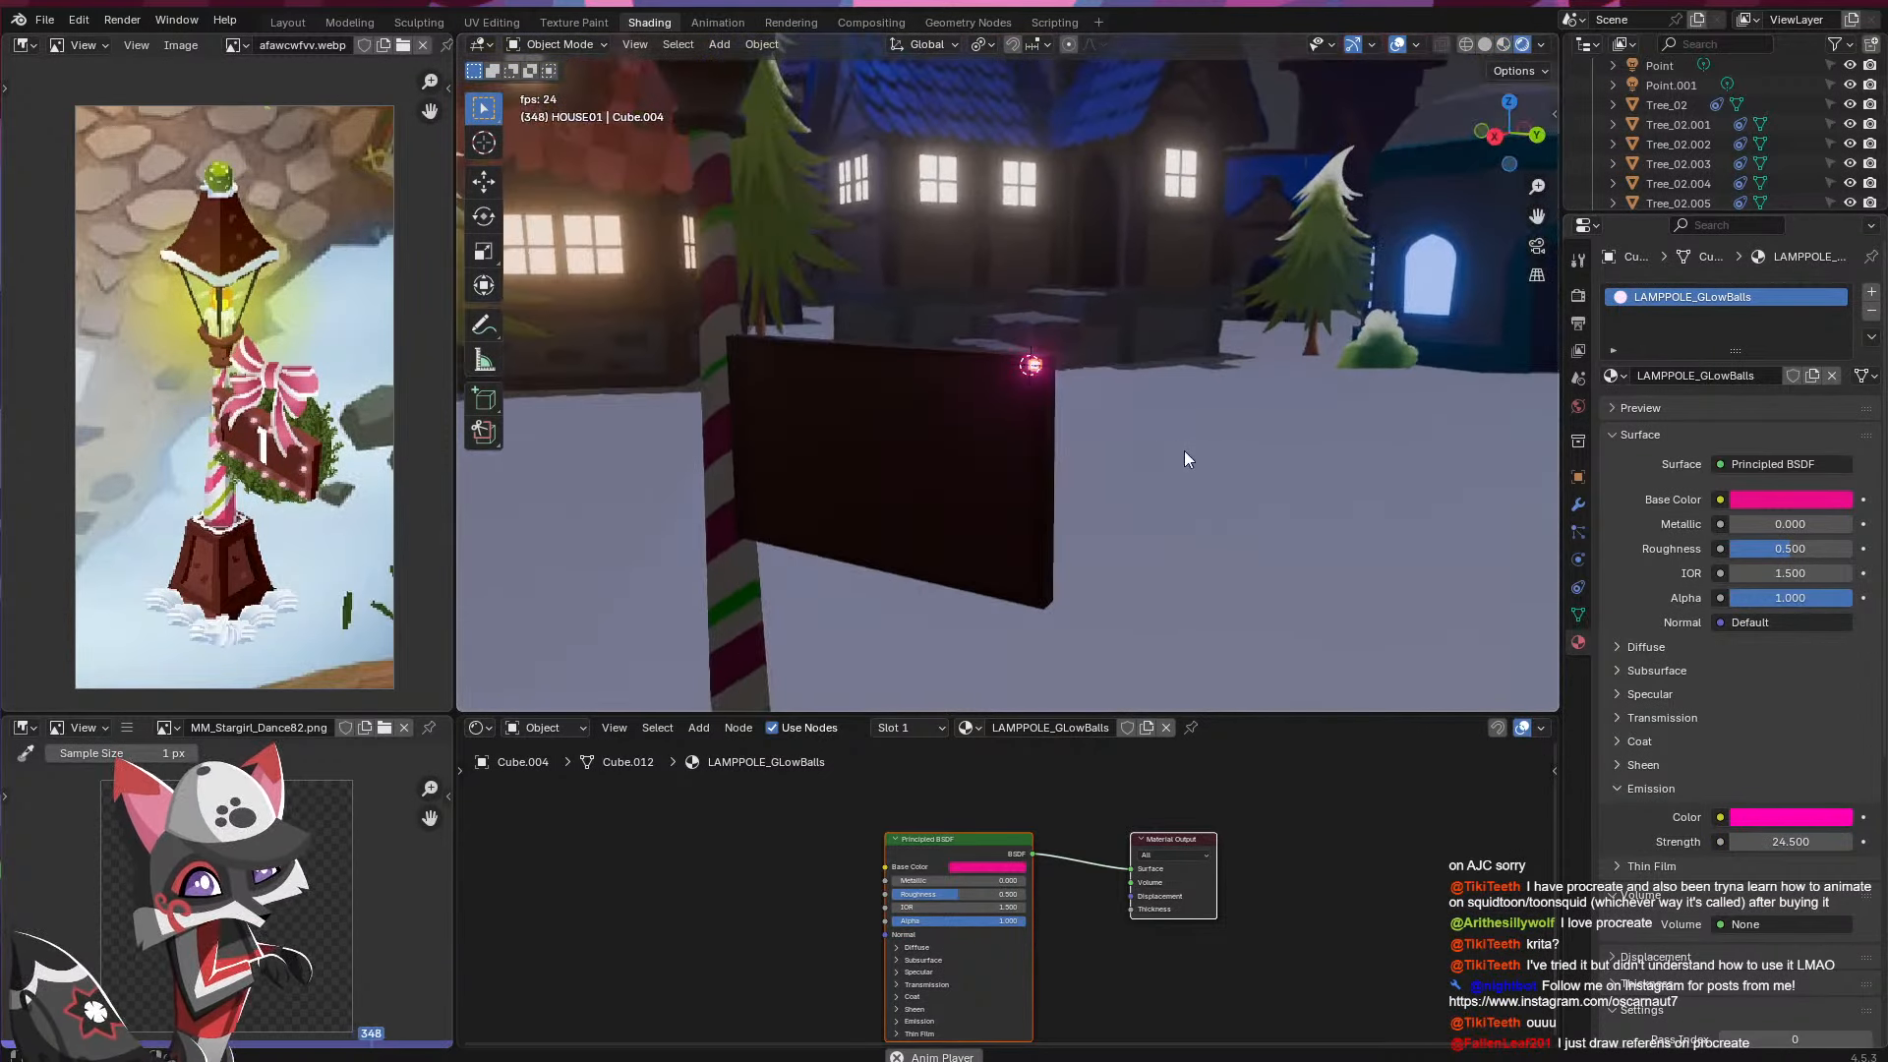
{"action": "left_click", "coordinate": [1790, 842]}
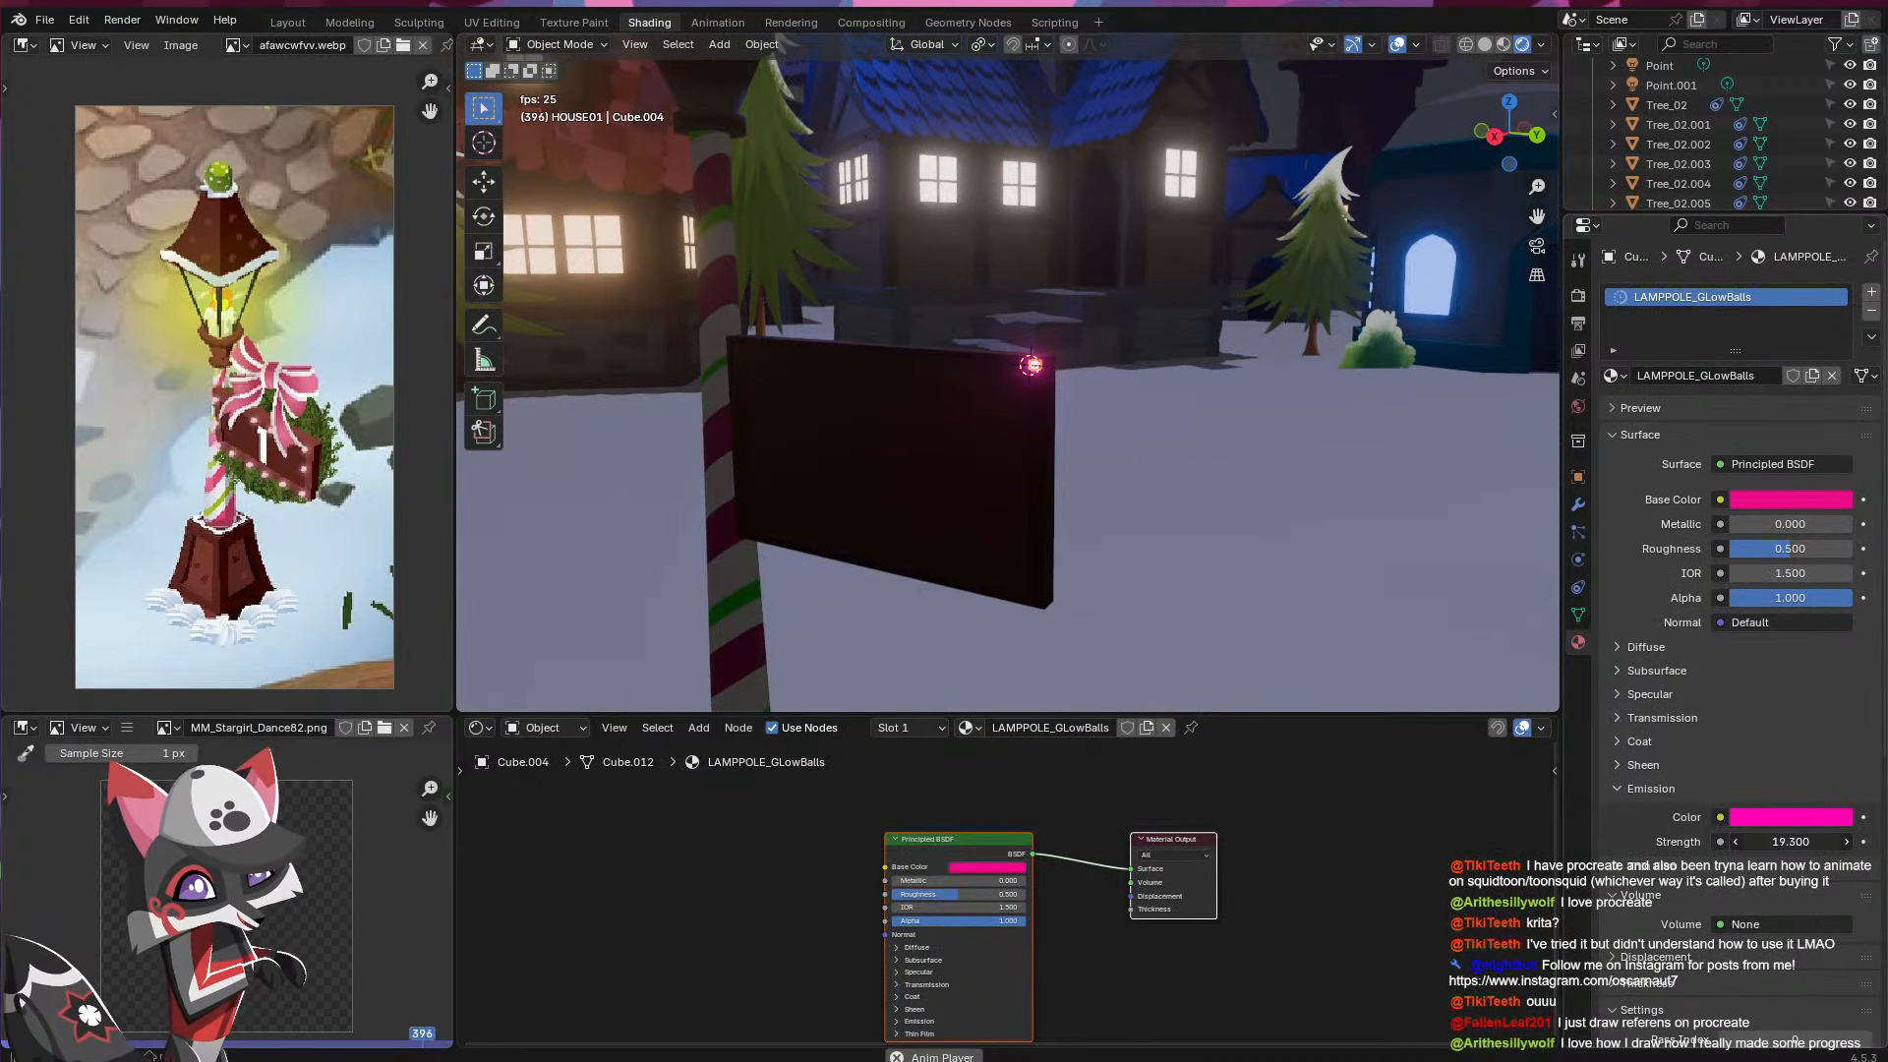
{"action": "type", "text": "8.3"}
{"action": "key", "text": "Return"}
{"action": "left_click_drag", "start_coordinate": [1789, 842], "coordinate": [1830, 842]}
- Adjust the glowing cube's height and duplicate it along Y to the signboard's upper corner beside the pole
{"action": "mouse_move", "coordinate": [1131, 588]}
{"action": "middle_mouse_down"}
{"action": "mouse_move", "coordinate": [1236, 588]}
{"action": "mouse_move", "coordinate": [1164, 589]}
{"action": "middle_mouse_up"}
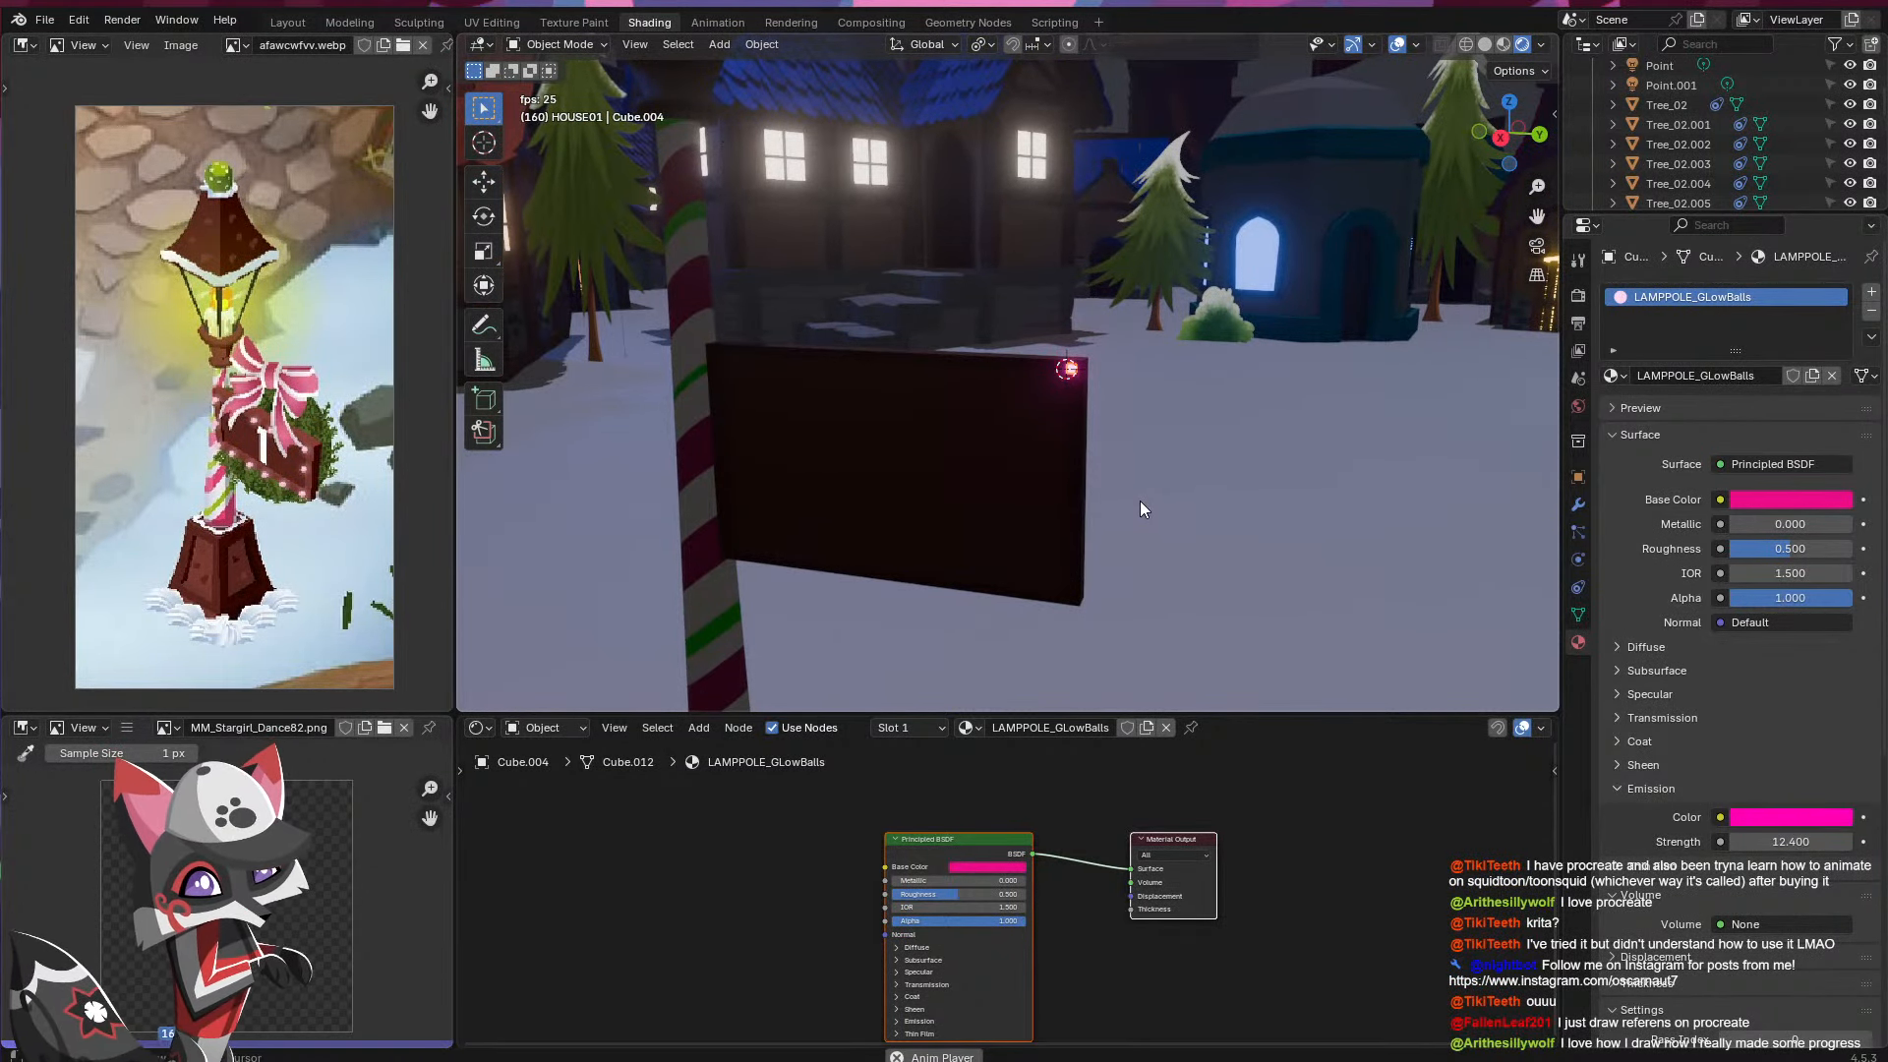
{"action": "middle_click_drag", "start_coordinate": [1148, 510], "coordinate": [1184, 470]}
{"action": "key", "text": "g"}
{"action": "key", "text": "z"}
{"action": "left_click", "coordinate": [1185, 507]}
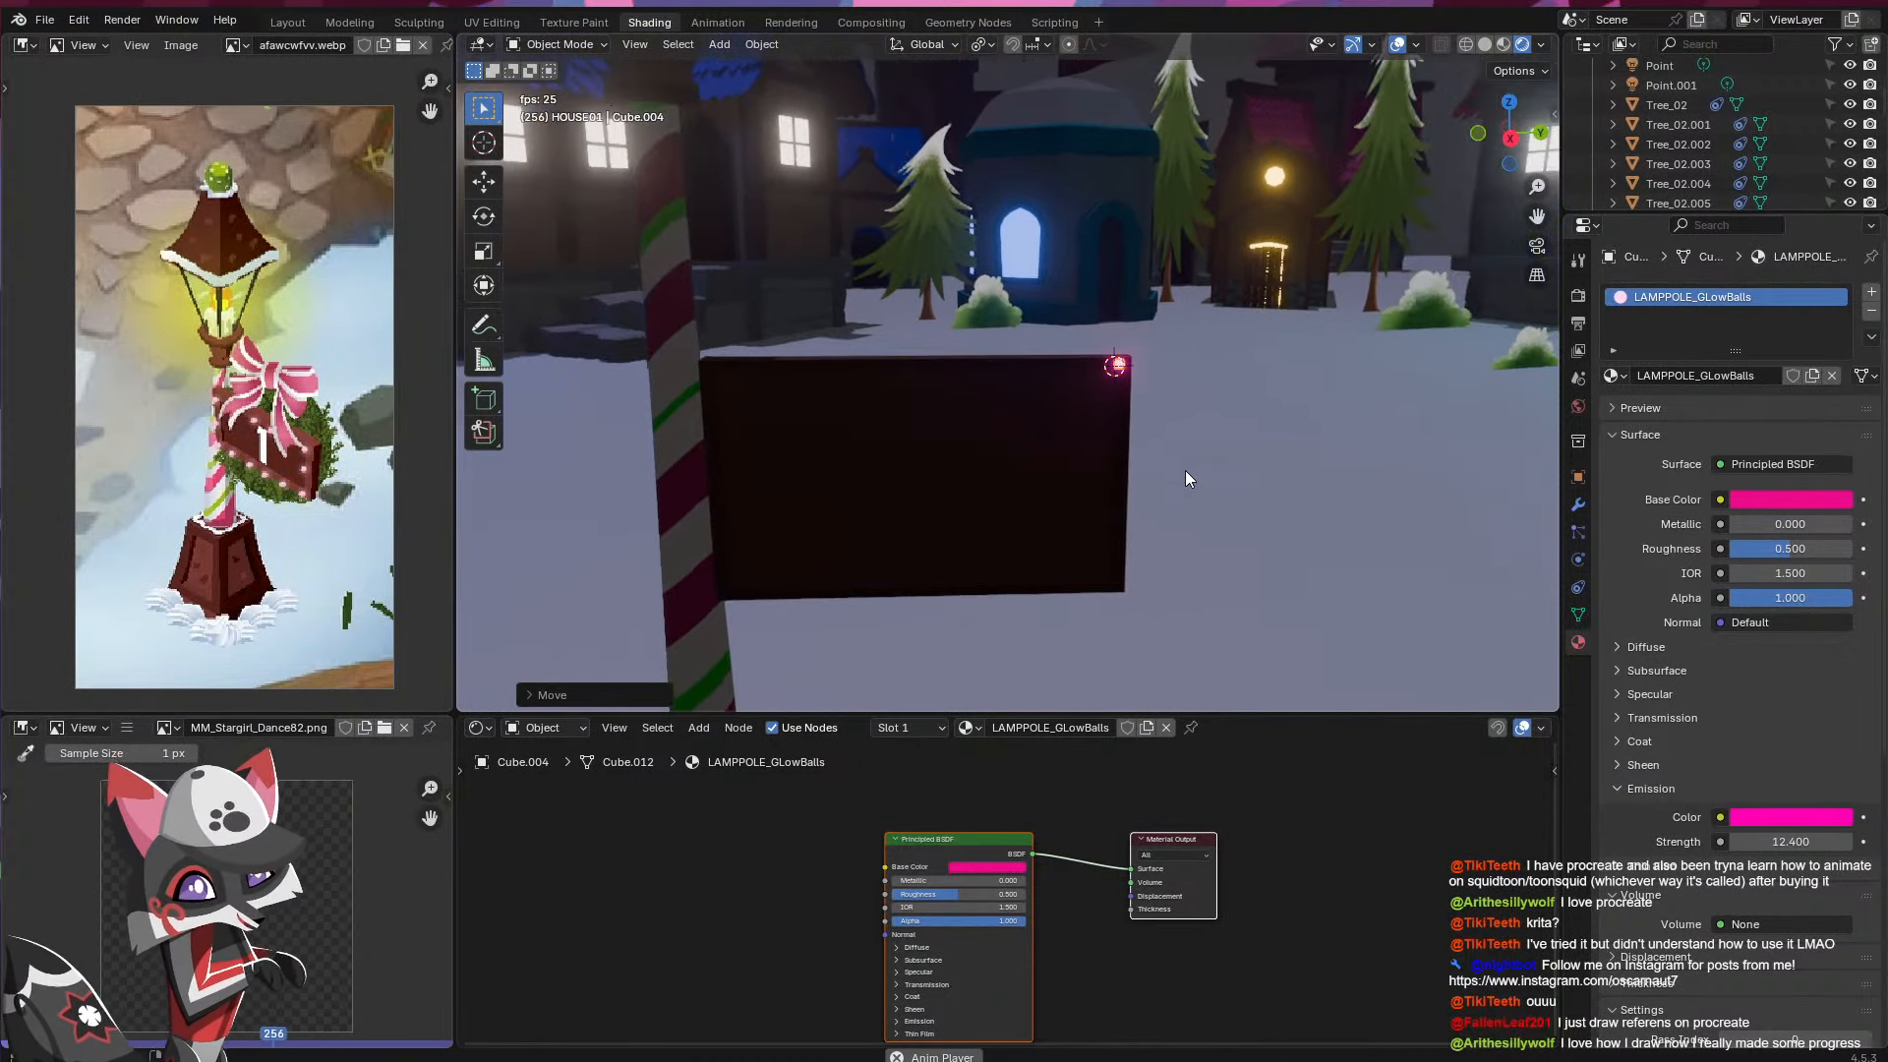
{"action": "key", "text": "shift+d"}
{"action": "key", "text": "x"}
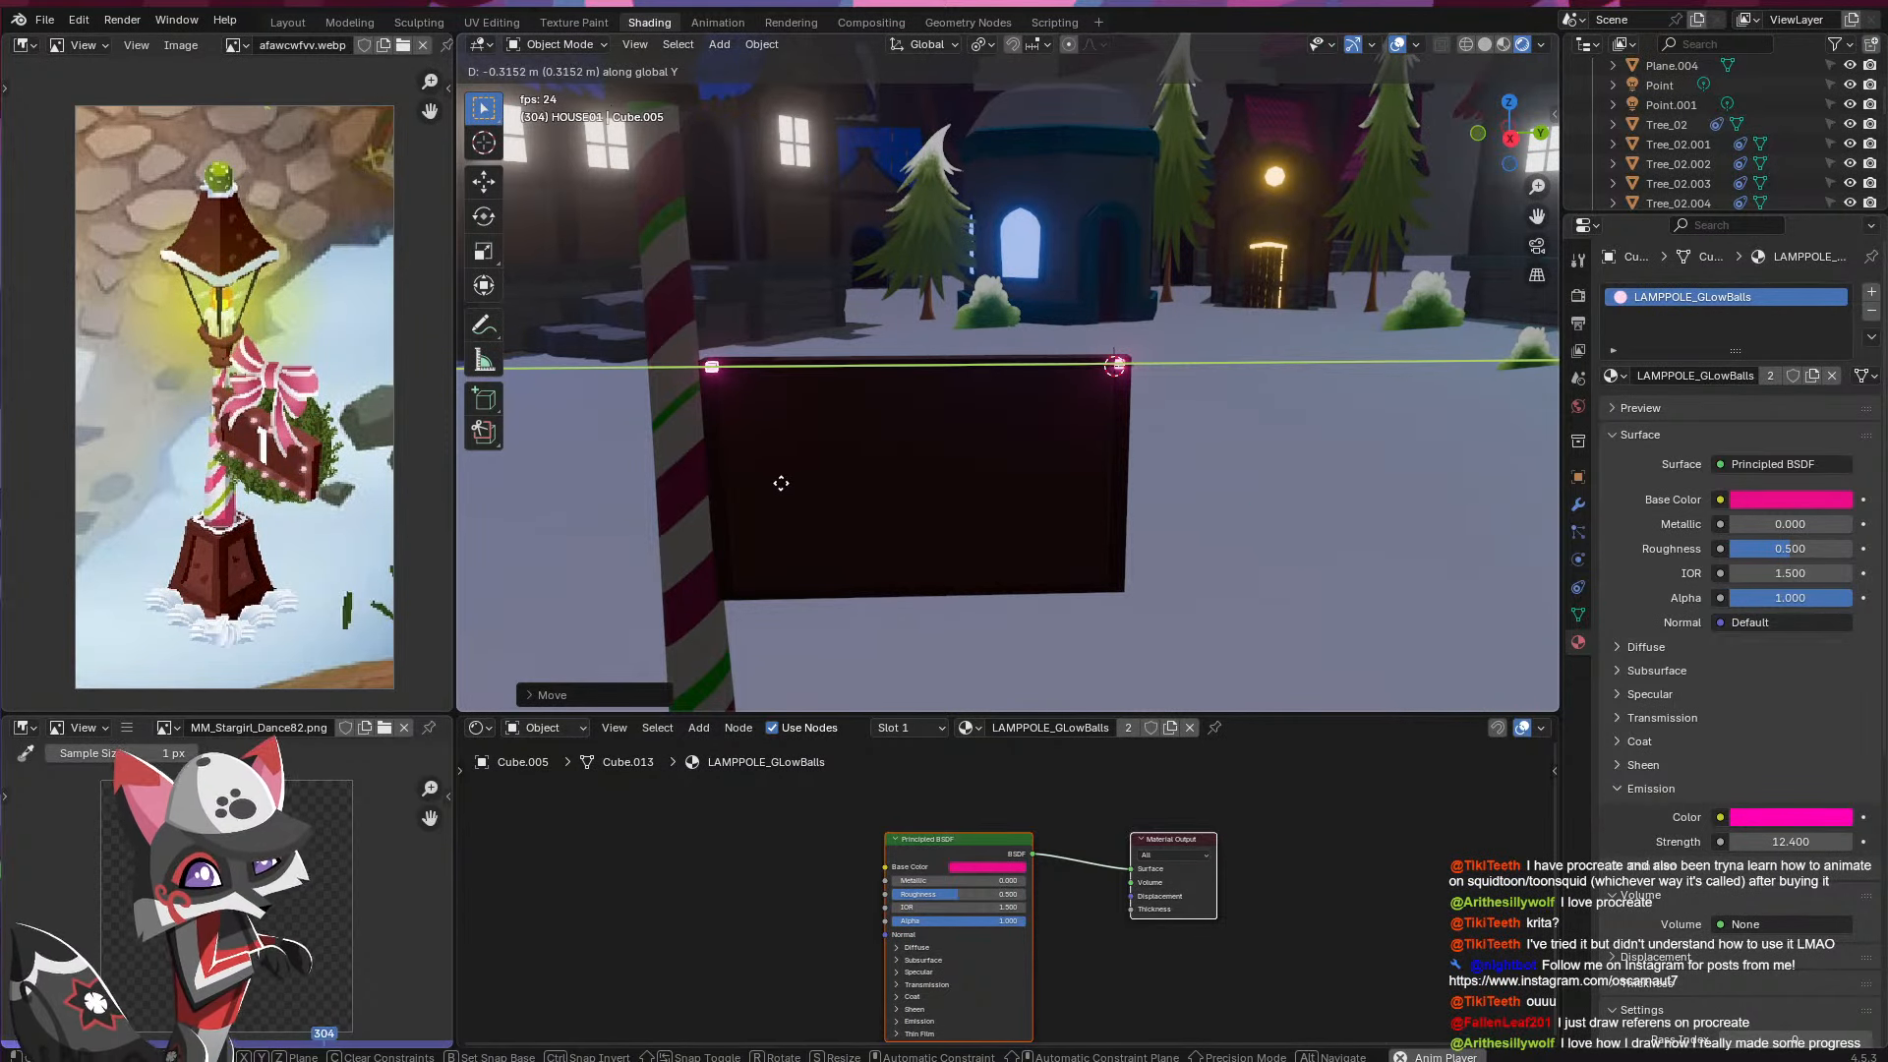
{"action": "left_click", "coordinate": [777, 483]}
- Duplicate the glowing cube three times along Y to fill the signboard's top edge between the two corner lights
{"action": "left_click", "coordinate": [1117, 370]}
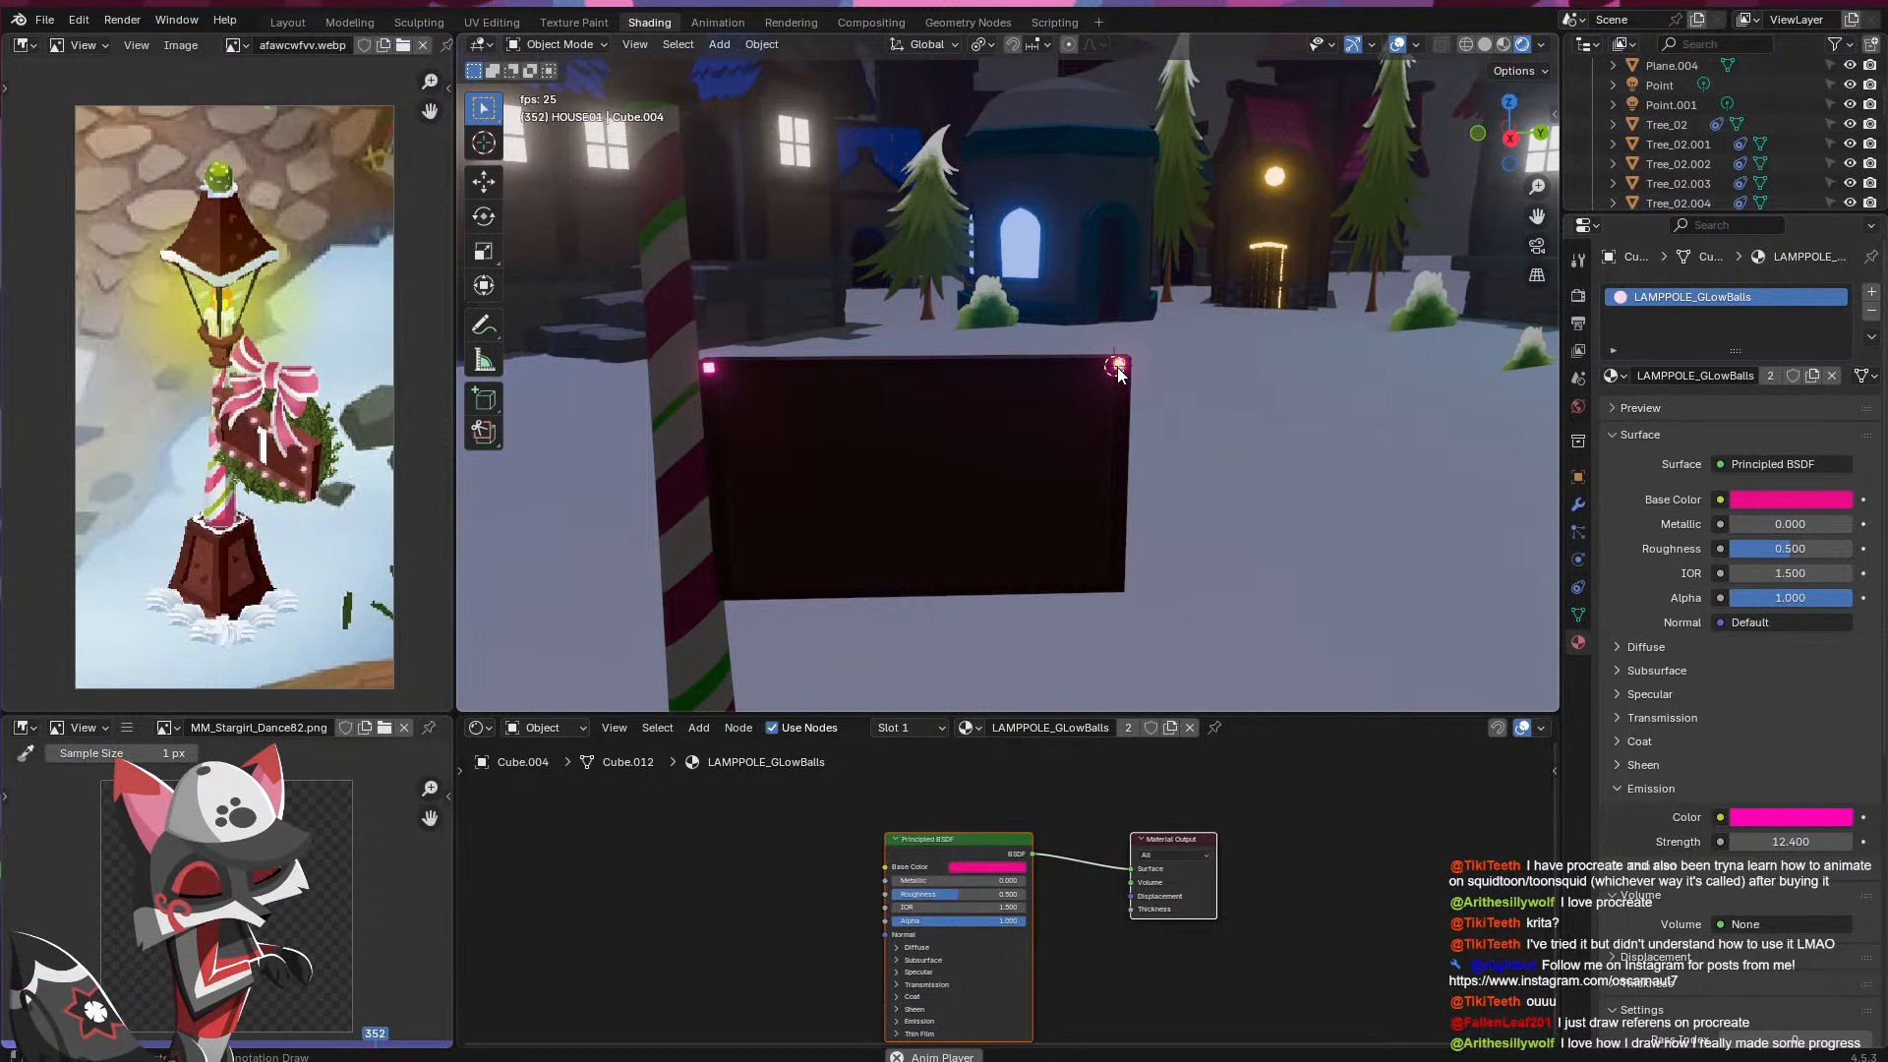
{"action": "key", "text": "shift+d"}
{"action": "key", "text": "y"}
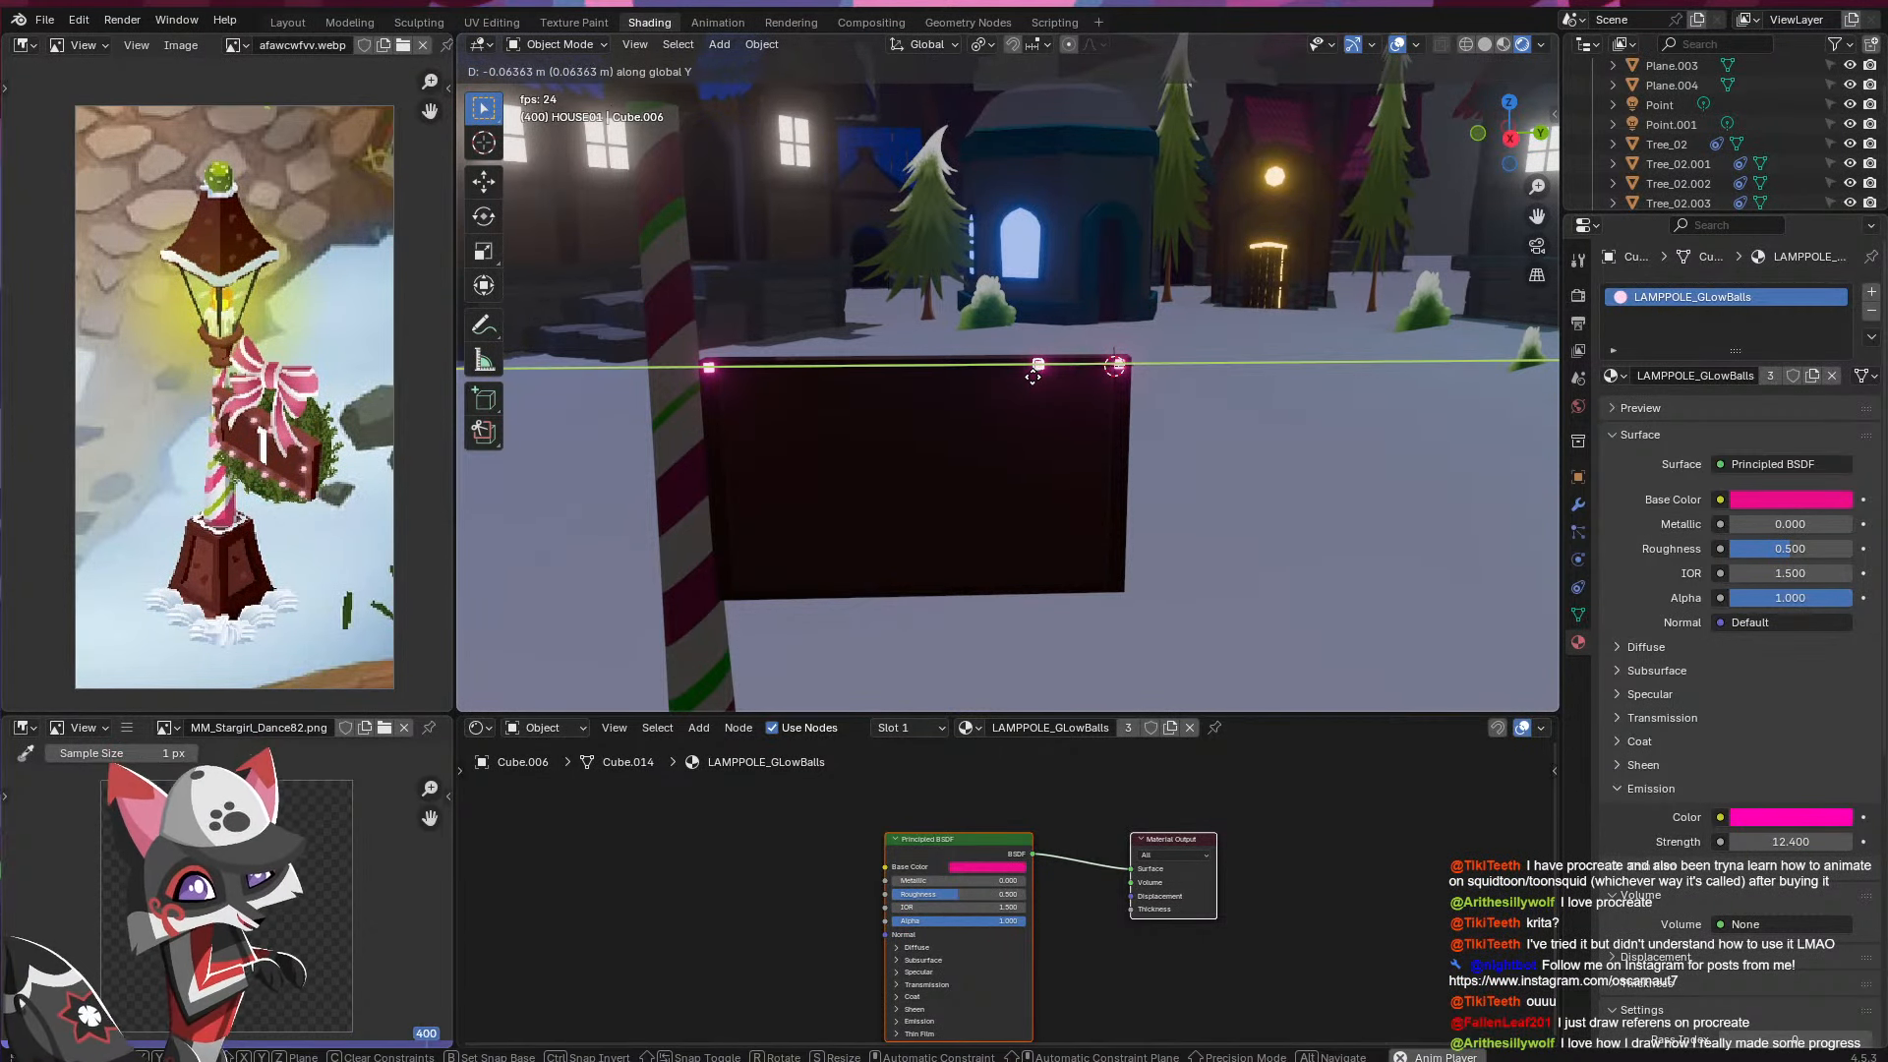
{"action": "left_click", "coordinate": [1011, 379]}
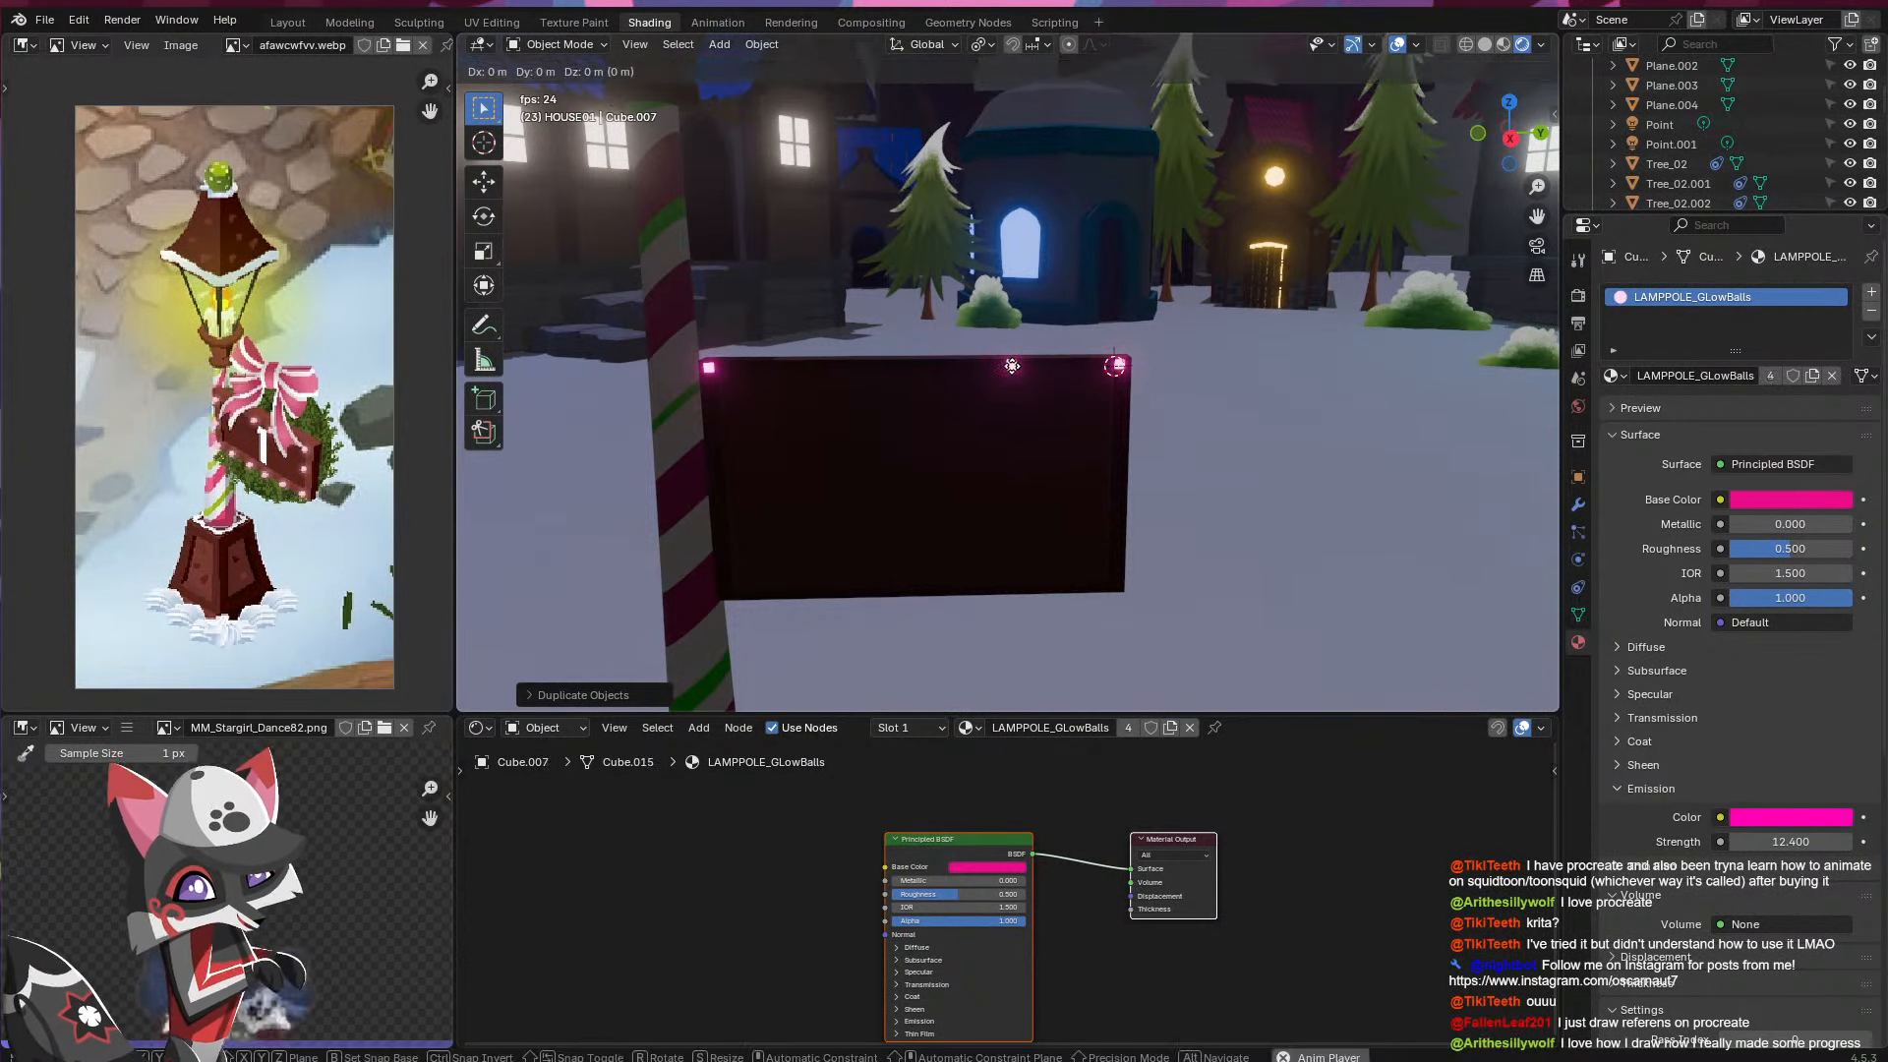
{"action": "key", "text": "shift+d"}
{"action": "key", "text": "y"}
{"action": "left_click", "coordinate": [825, 375]}
{"action": "key", "text": "shift+d"}
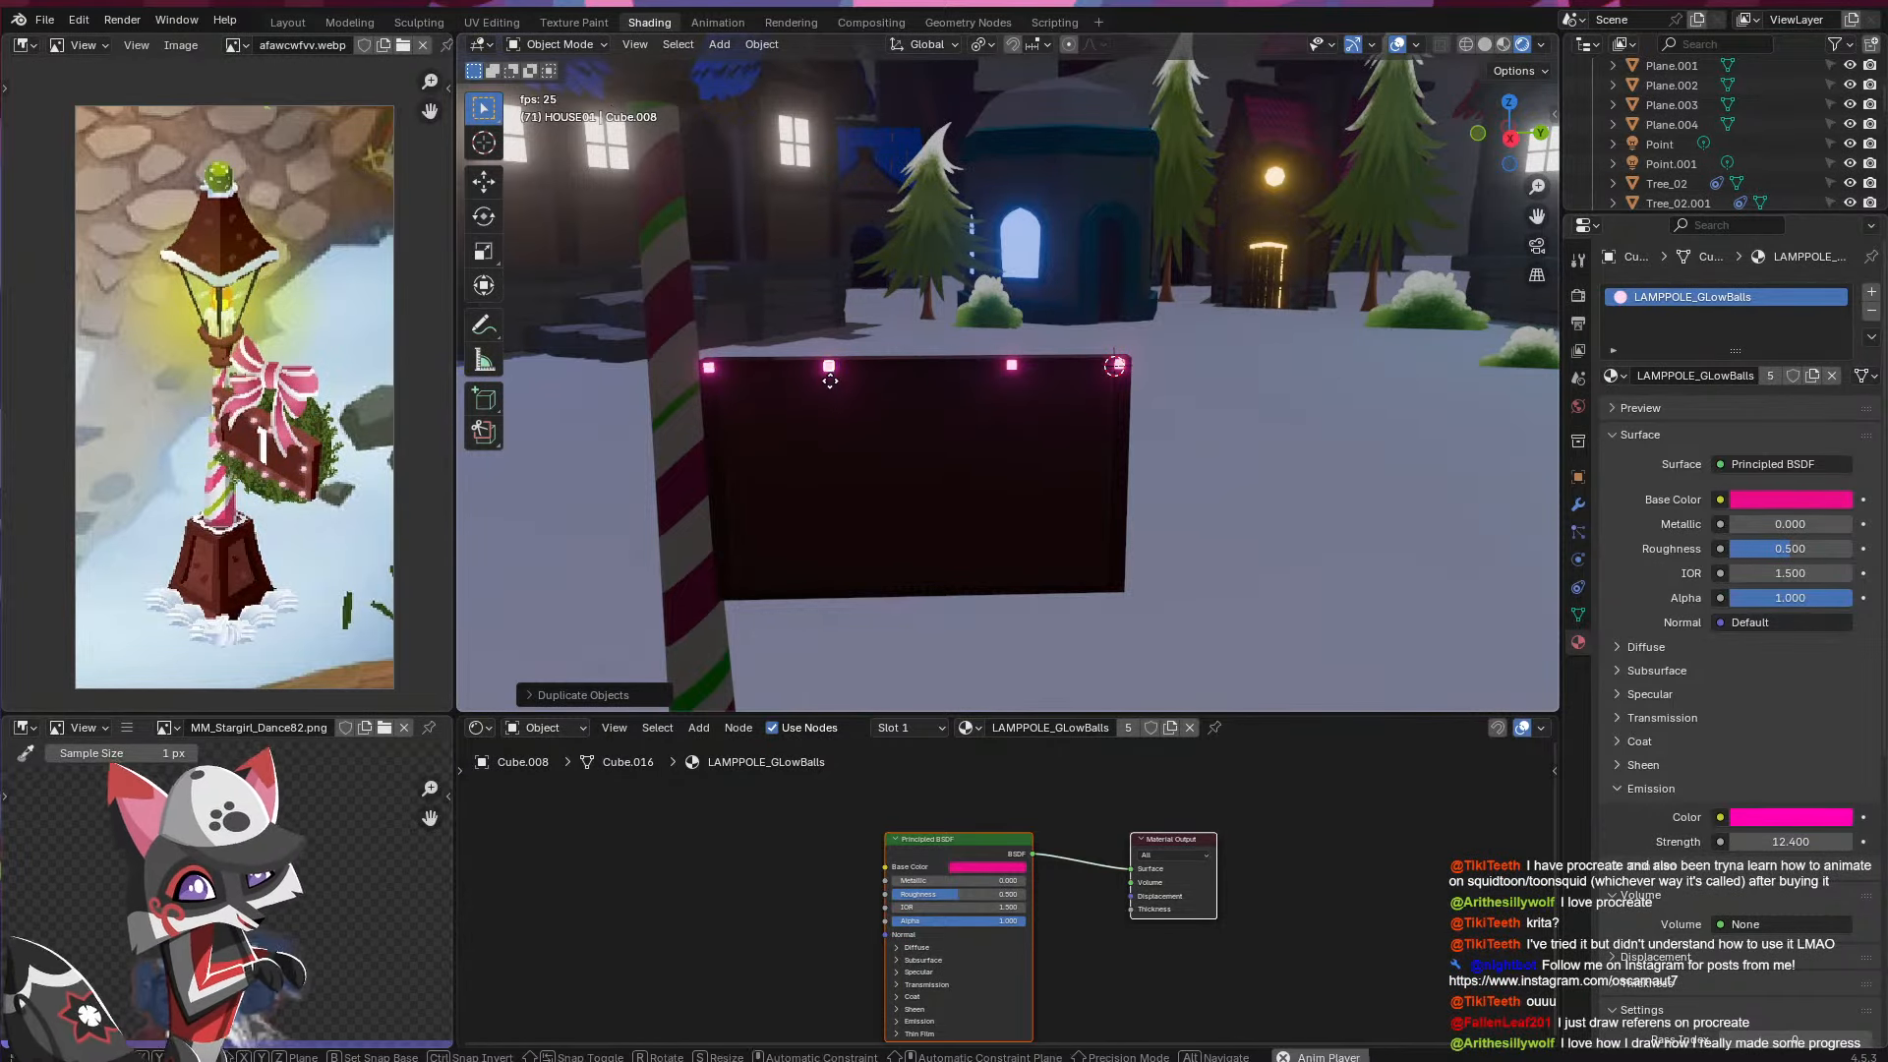
{"action": "key", "text": "x"}
{"action": "left_click", "coordinate": [926, 380]}
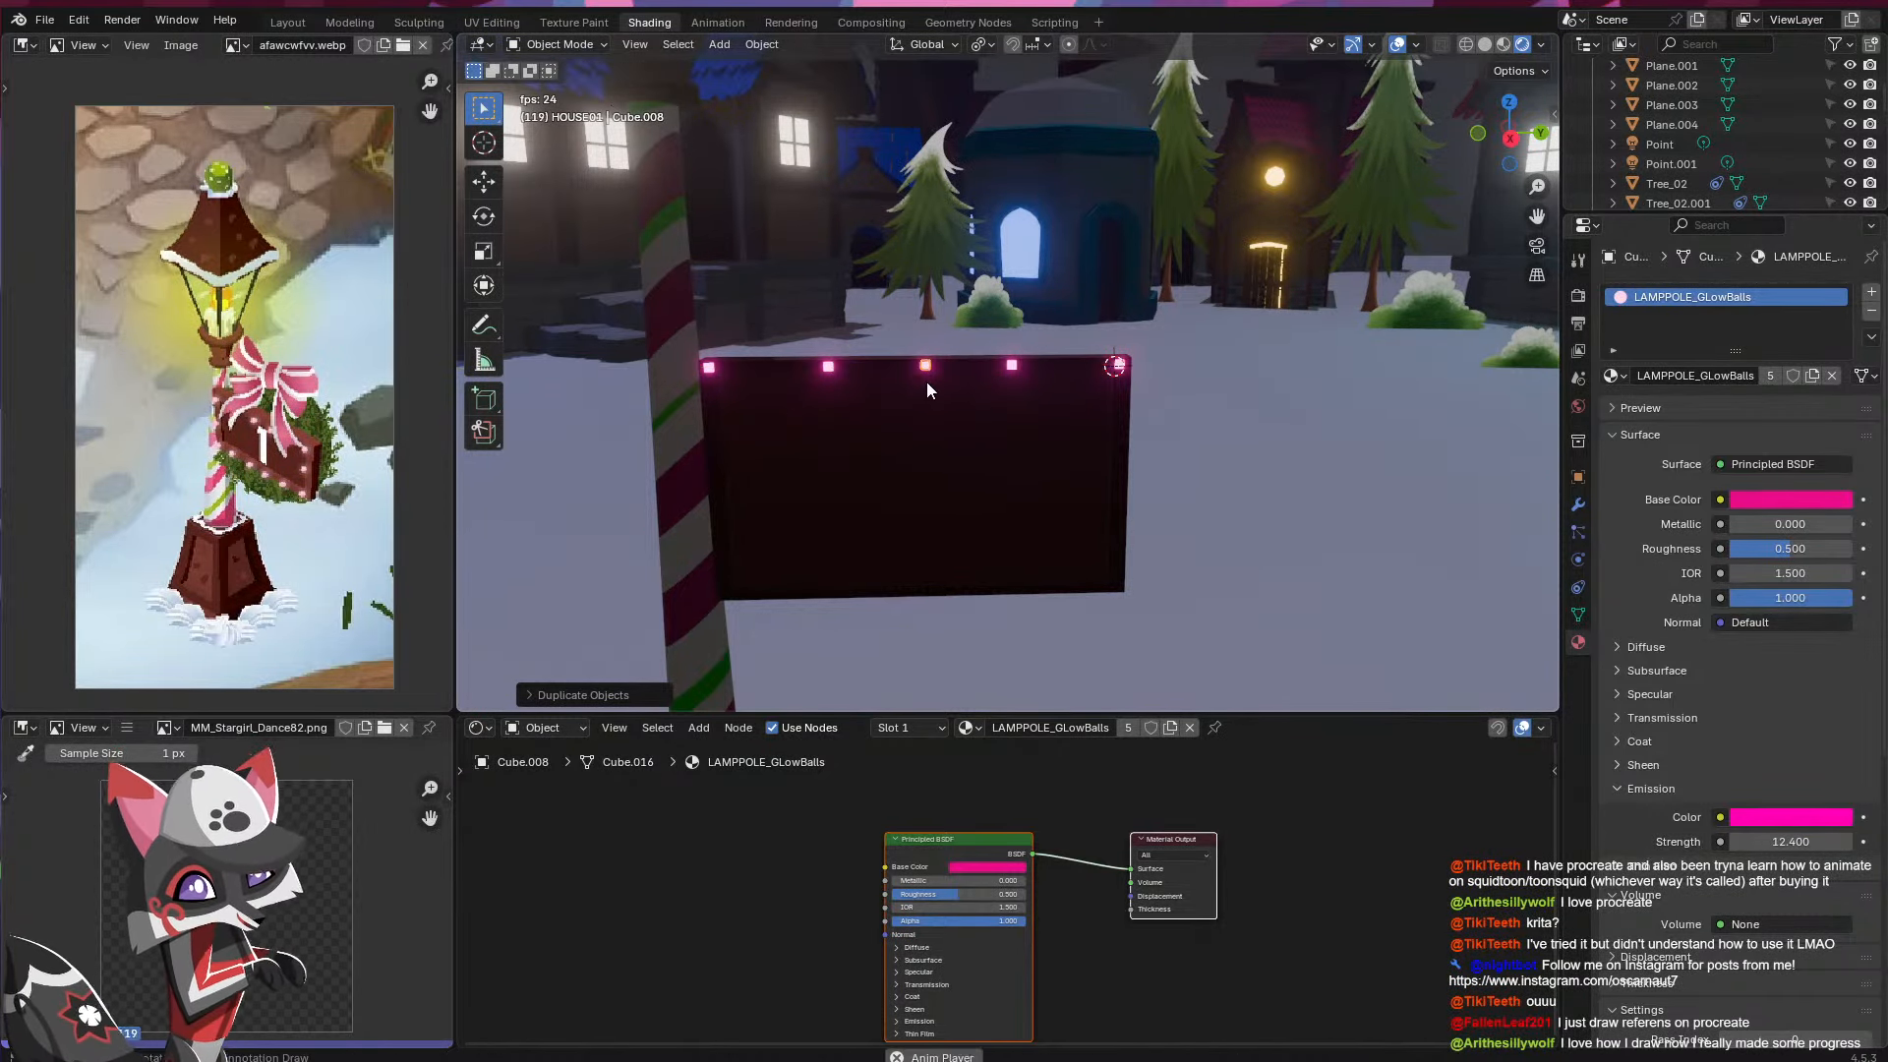
- Shift the second and fourth lights outward along Y to space the top row evenly
{"action": "left_click", "coordinate": [1015, 365]}
{"action": "key", "text": "g"}
{"action": "key", "text": "x"}
{"action": "key", "text": "y"}
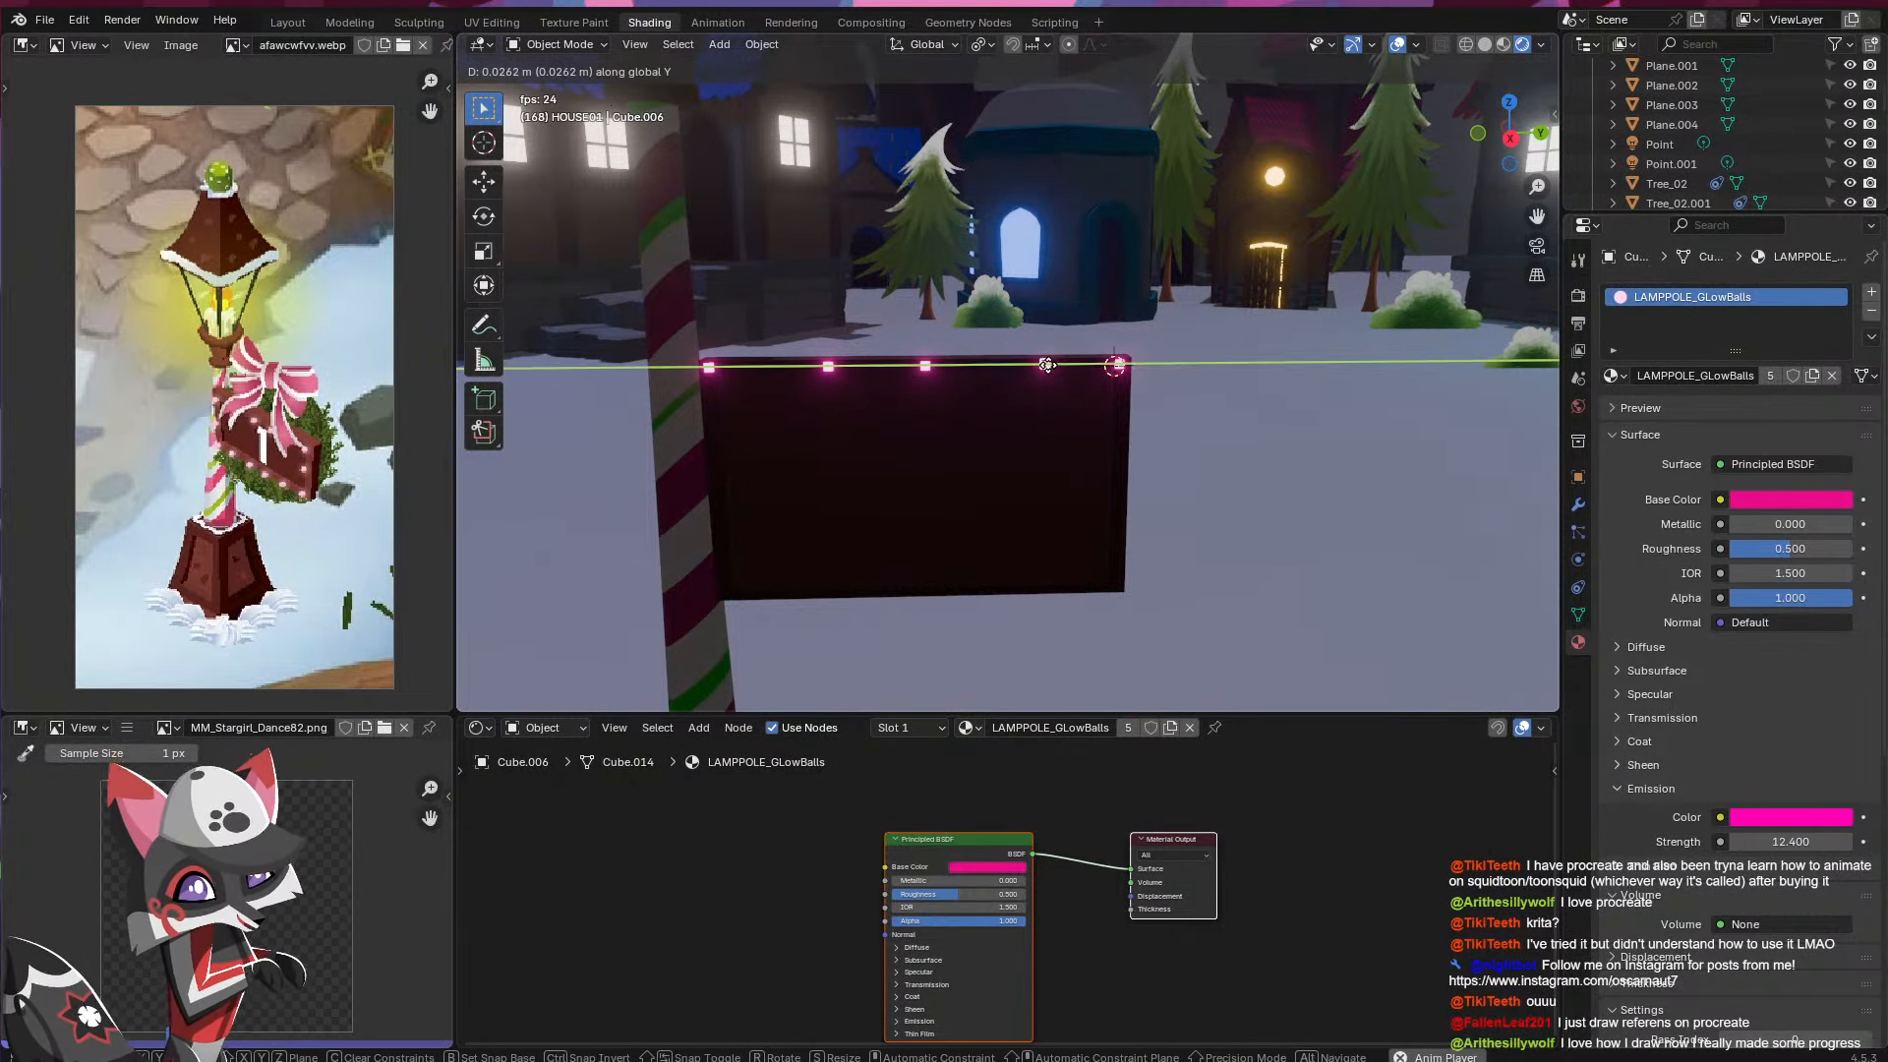
{"action": "left_click", "coordinate": [1030, 366]}
{"action": "left_click", "coordinate": [807, 366]}
{"action": "key", "text": "g"}
{"action": "key", "text": "x"}
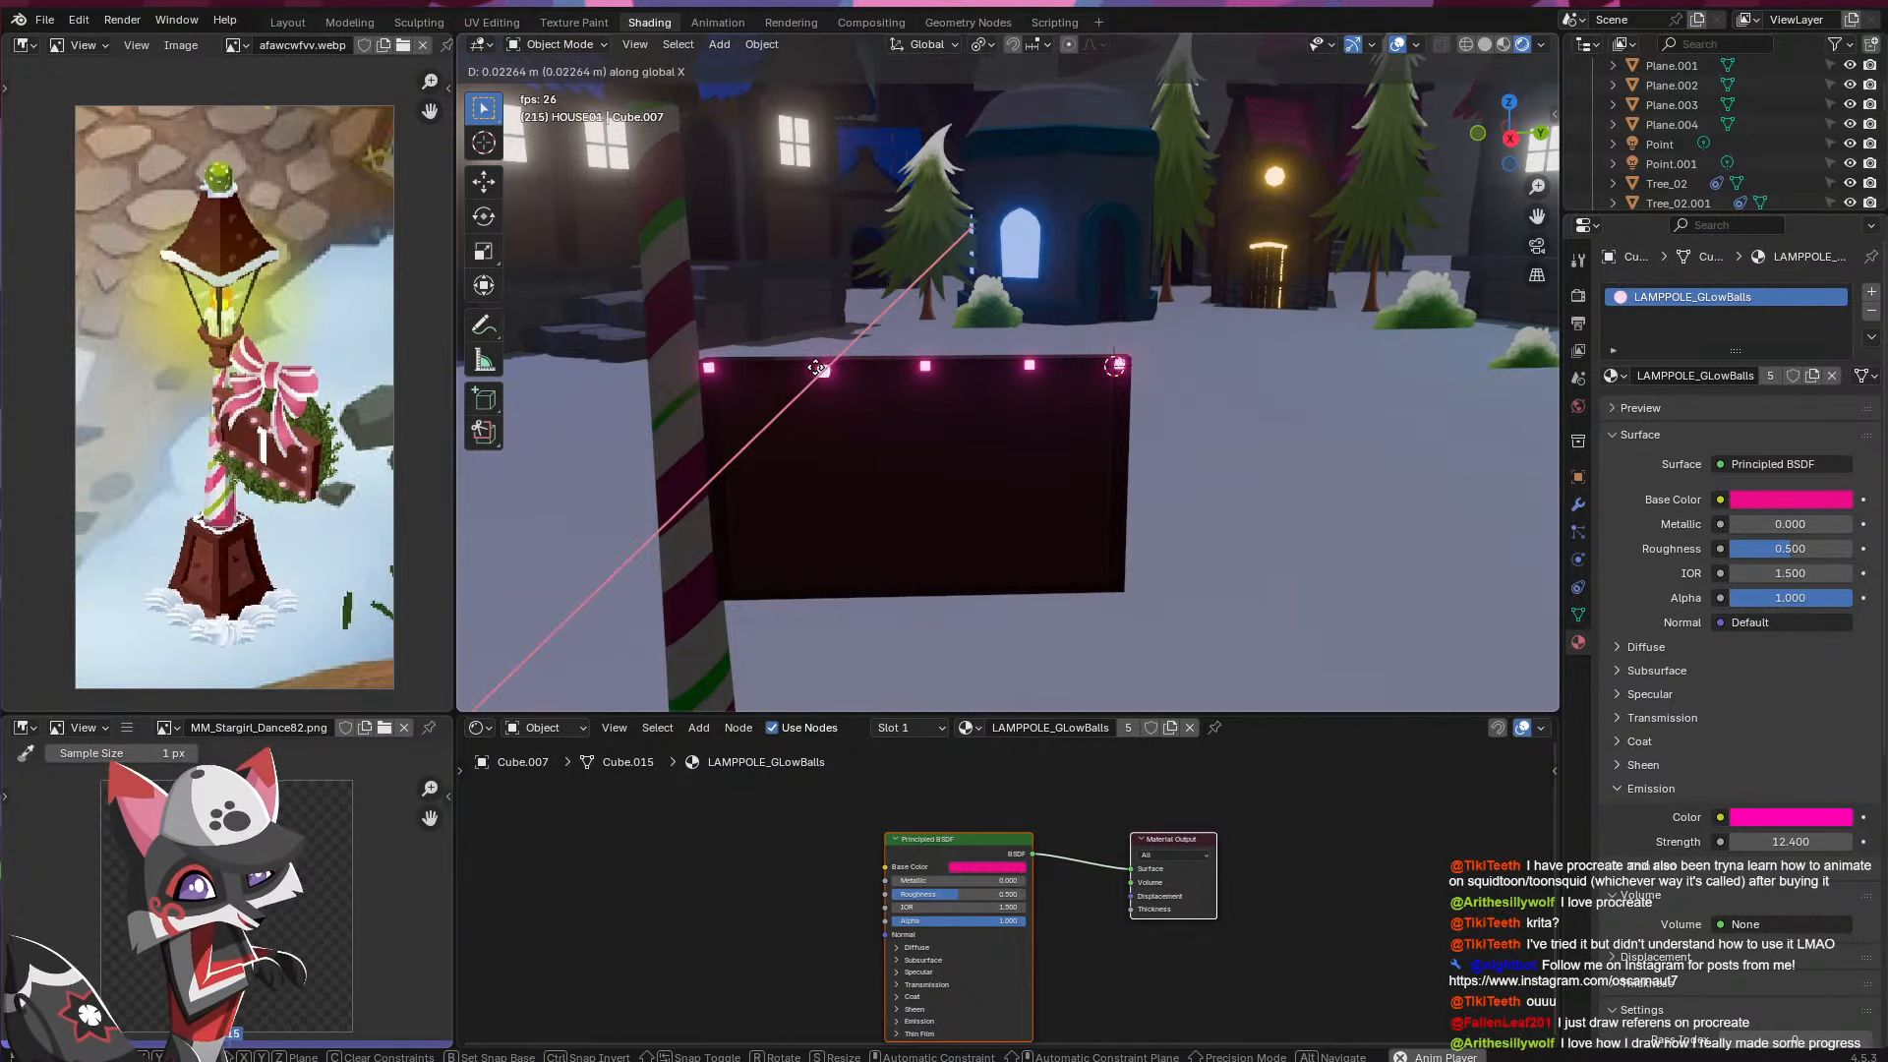
{"action": "key", "text": "y"}
{"action": "left_click", "coordinate": [809, 368]}
- Duplicate the five top-row lights straight down along Z to the signboard's bottom edge
{"action": "left_click", "coordinate": [740, 366]}
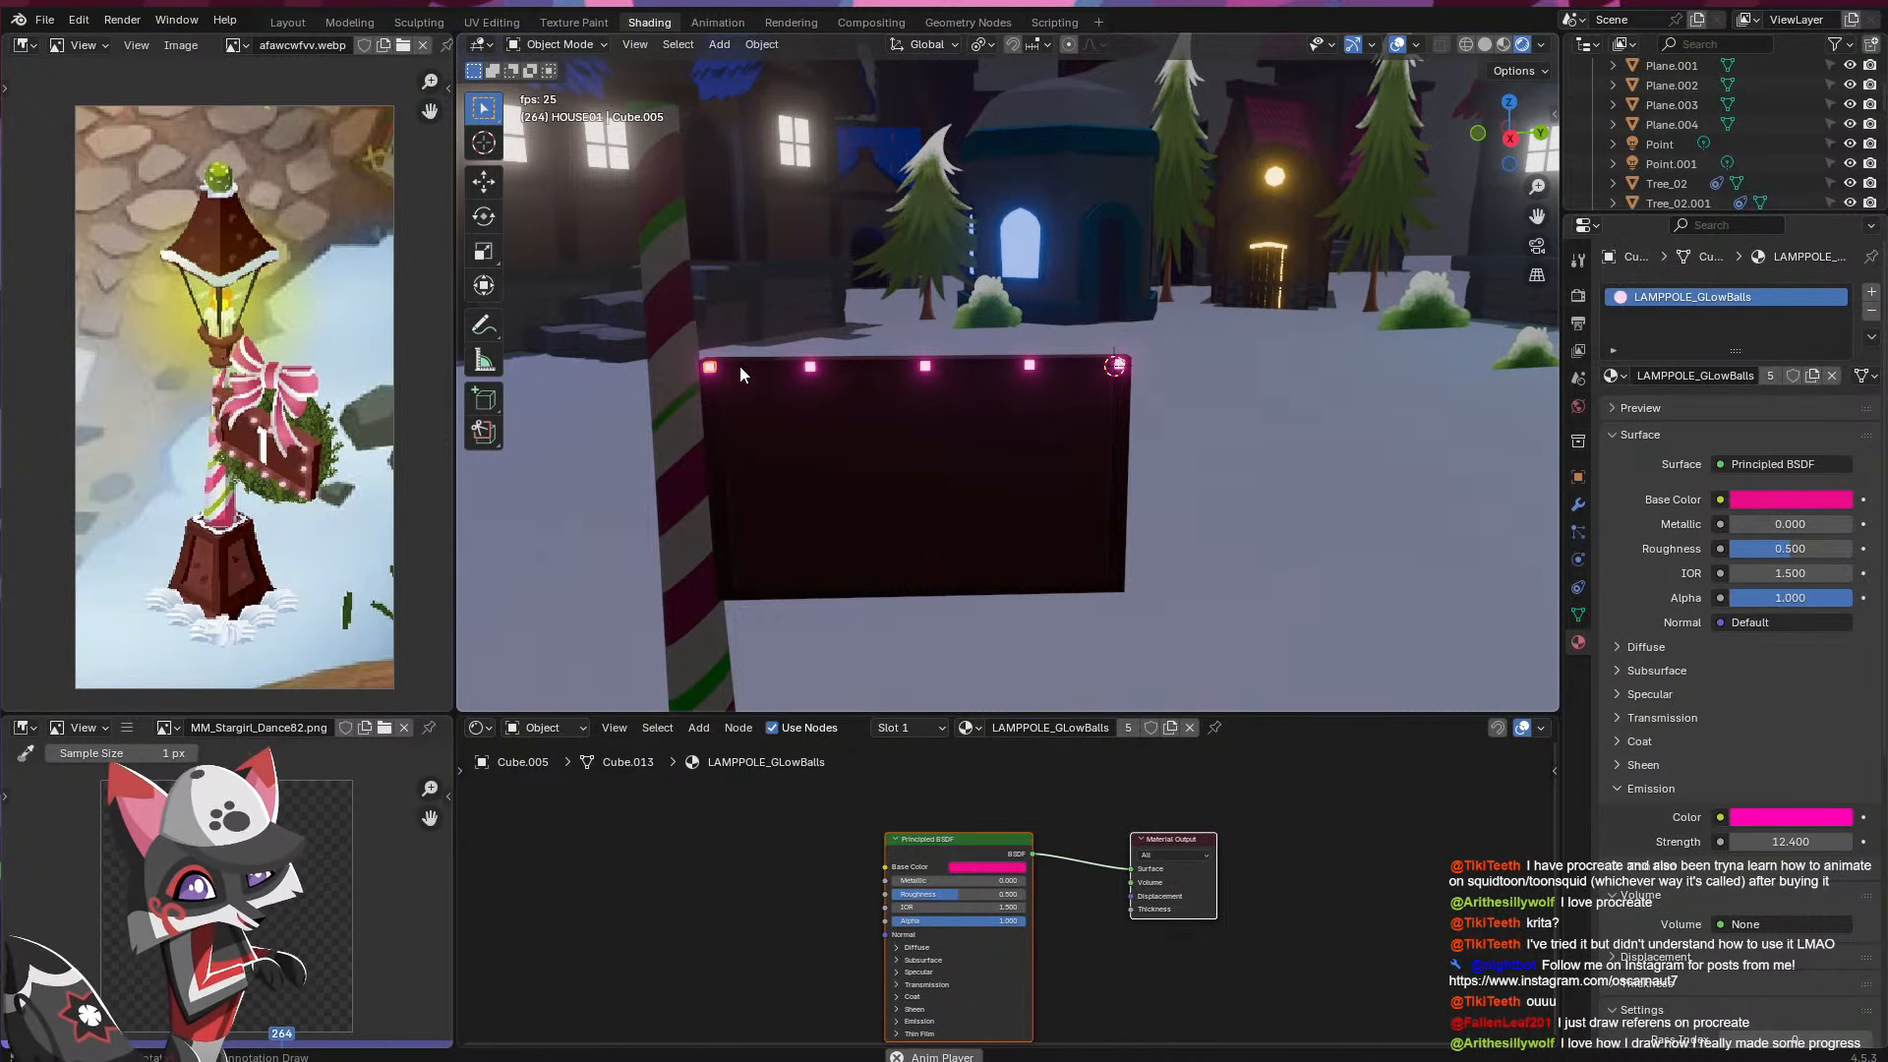
{"action": "left_click", "coordinate": [1032, 366]}
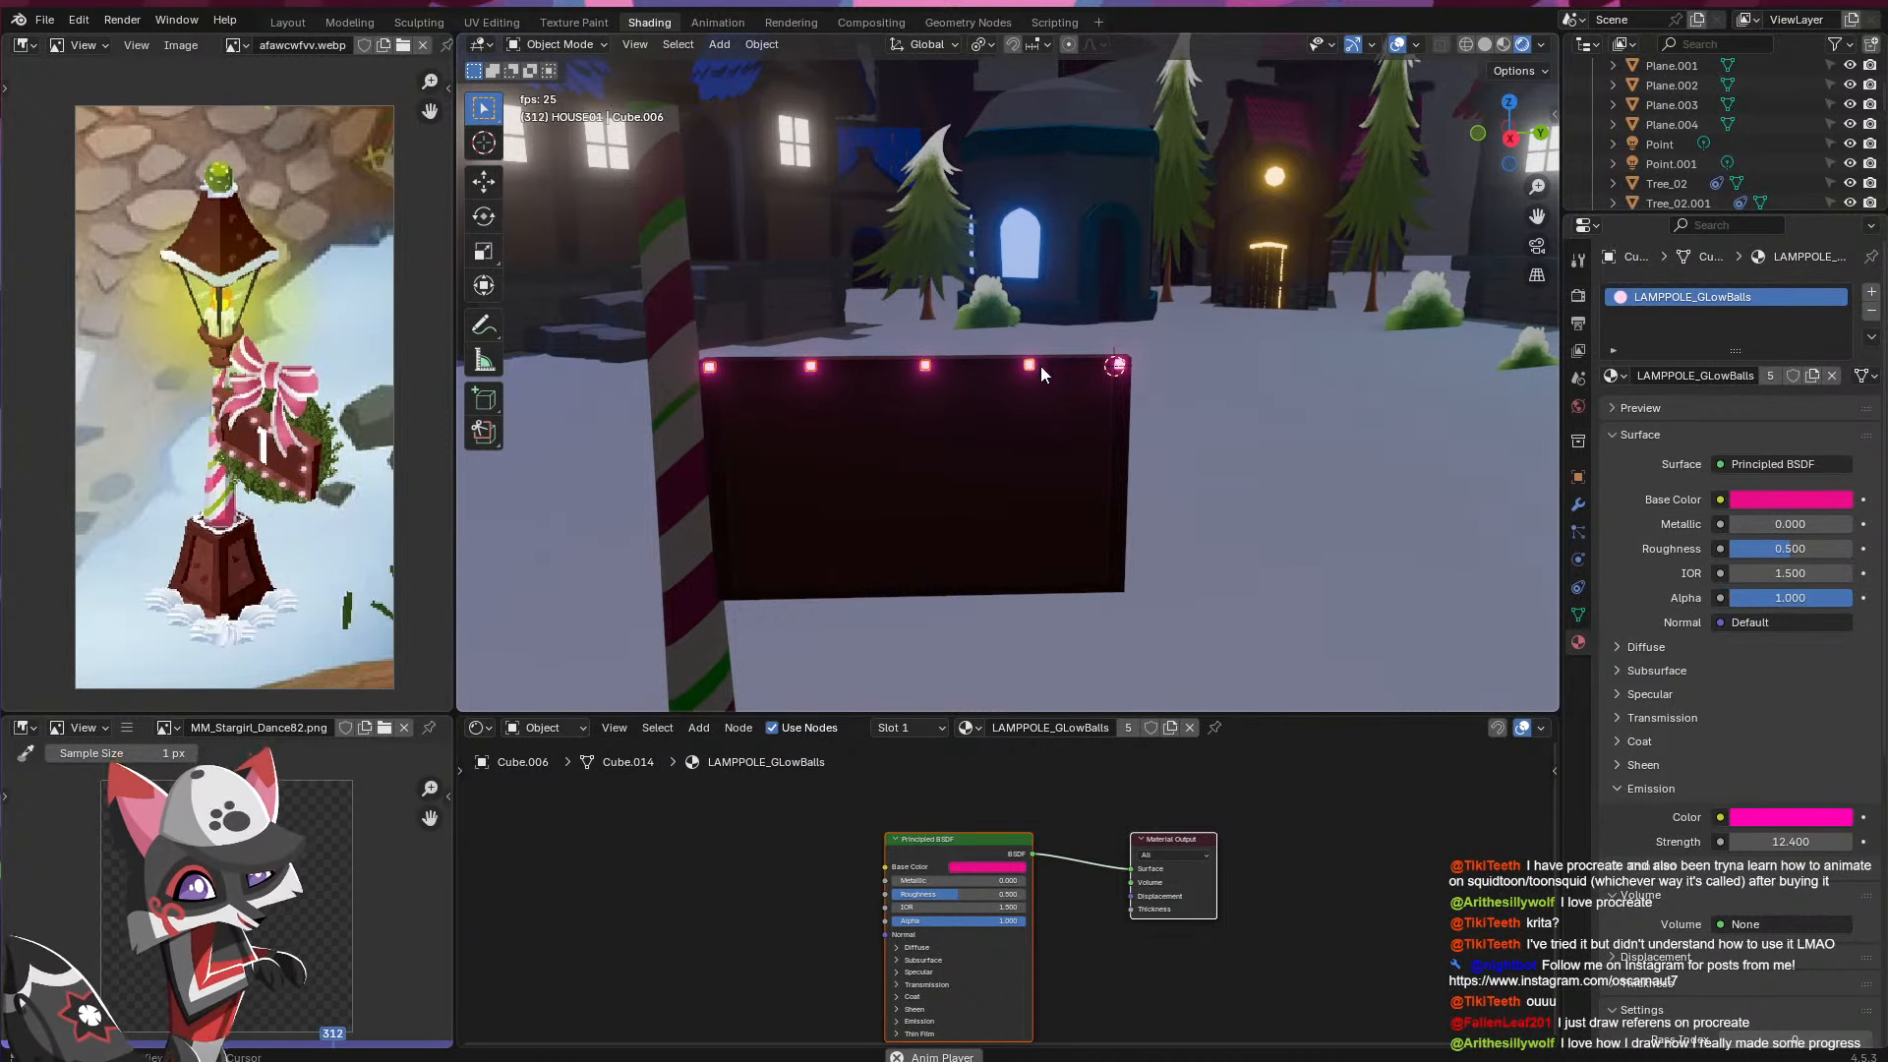
{"action": "left_click", "coordinate": [1121, 371]}
{"action": "key", "text": "g"}
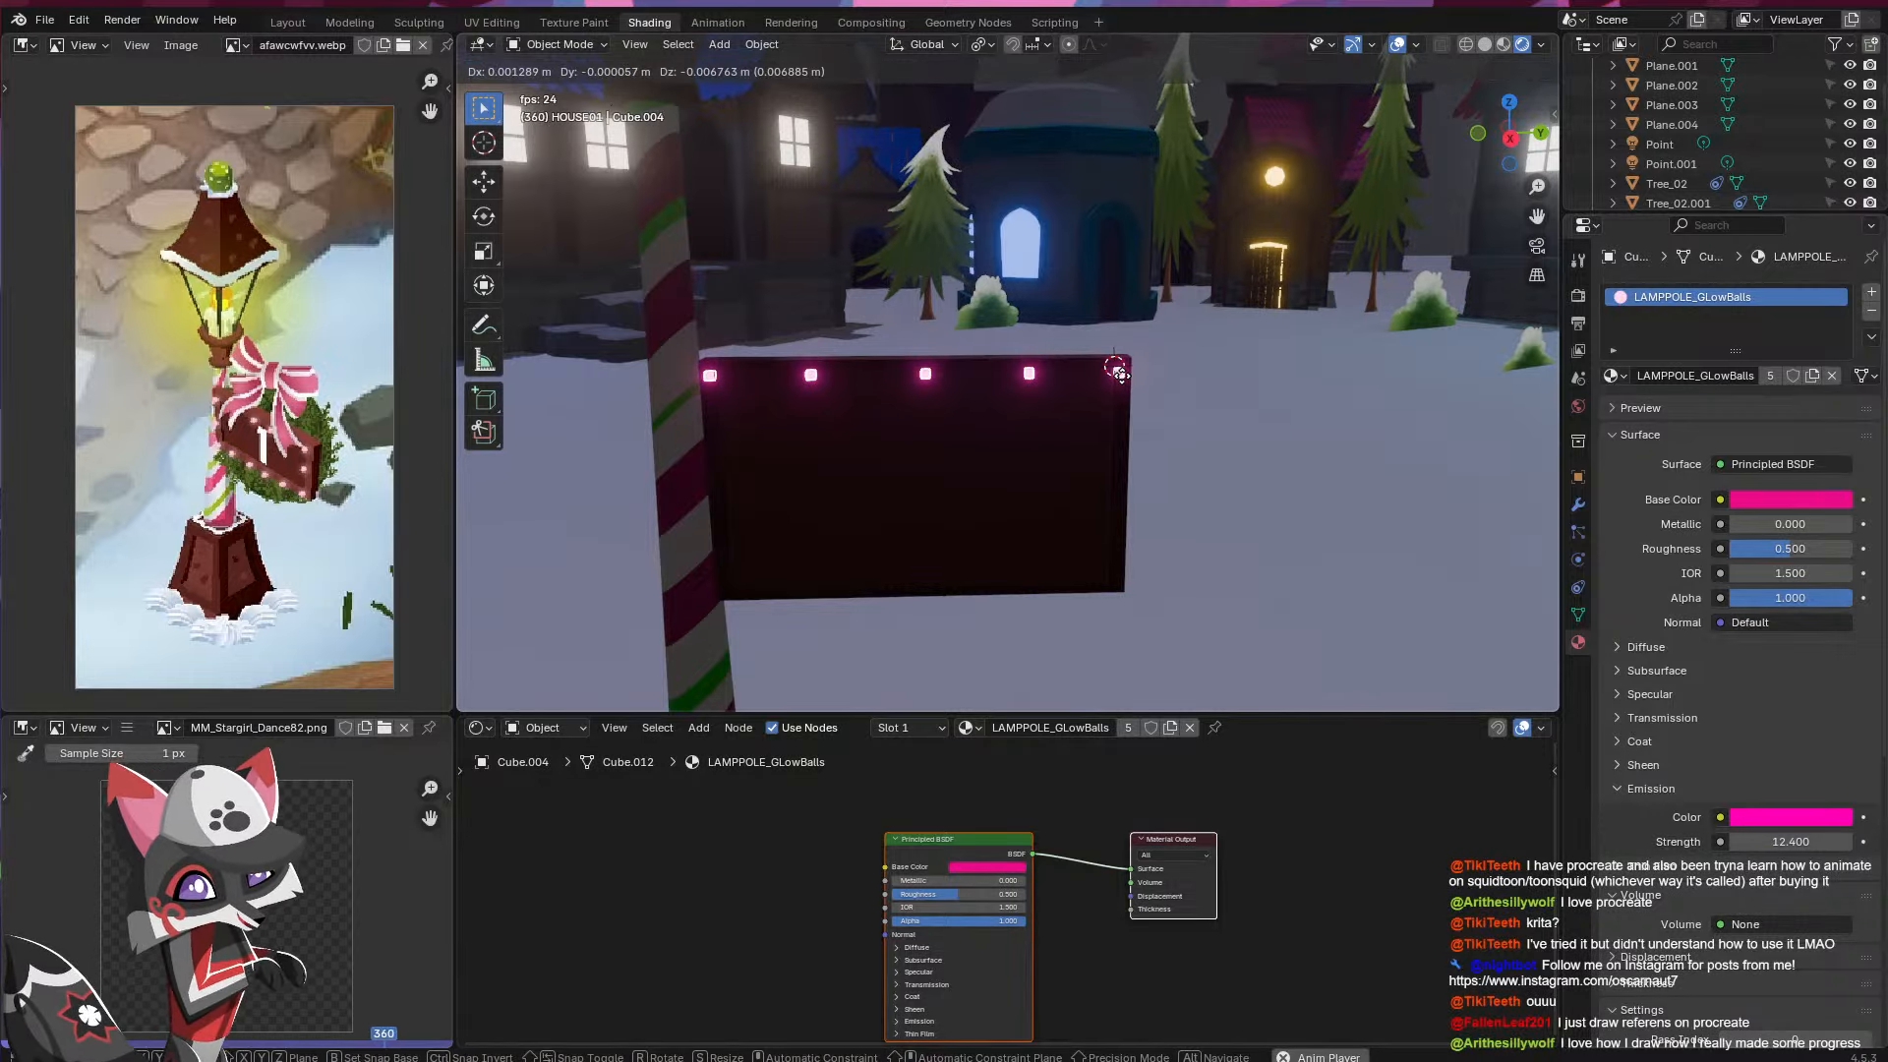
{"action": "right_click", "coordinate": [1121, 374]}
{"action": "key", "text": "shift+d"}
{"action": "key", "text": "z"}
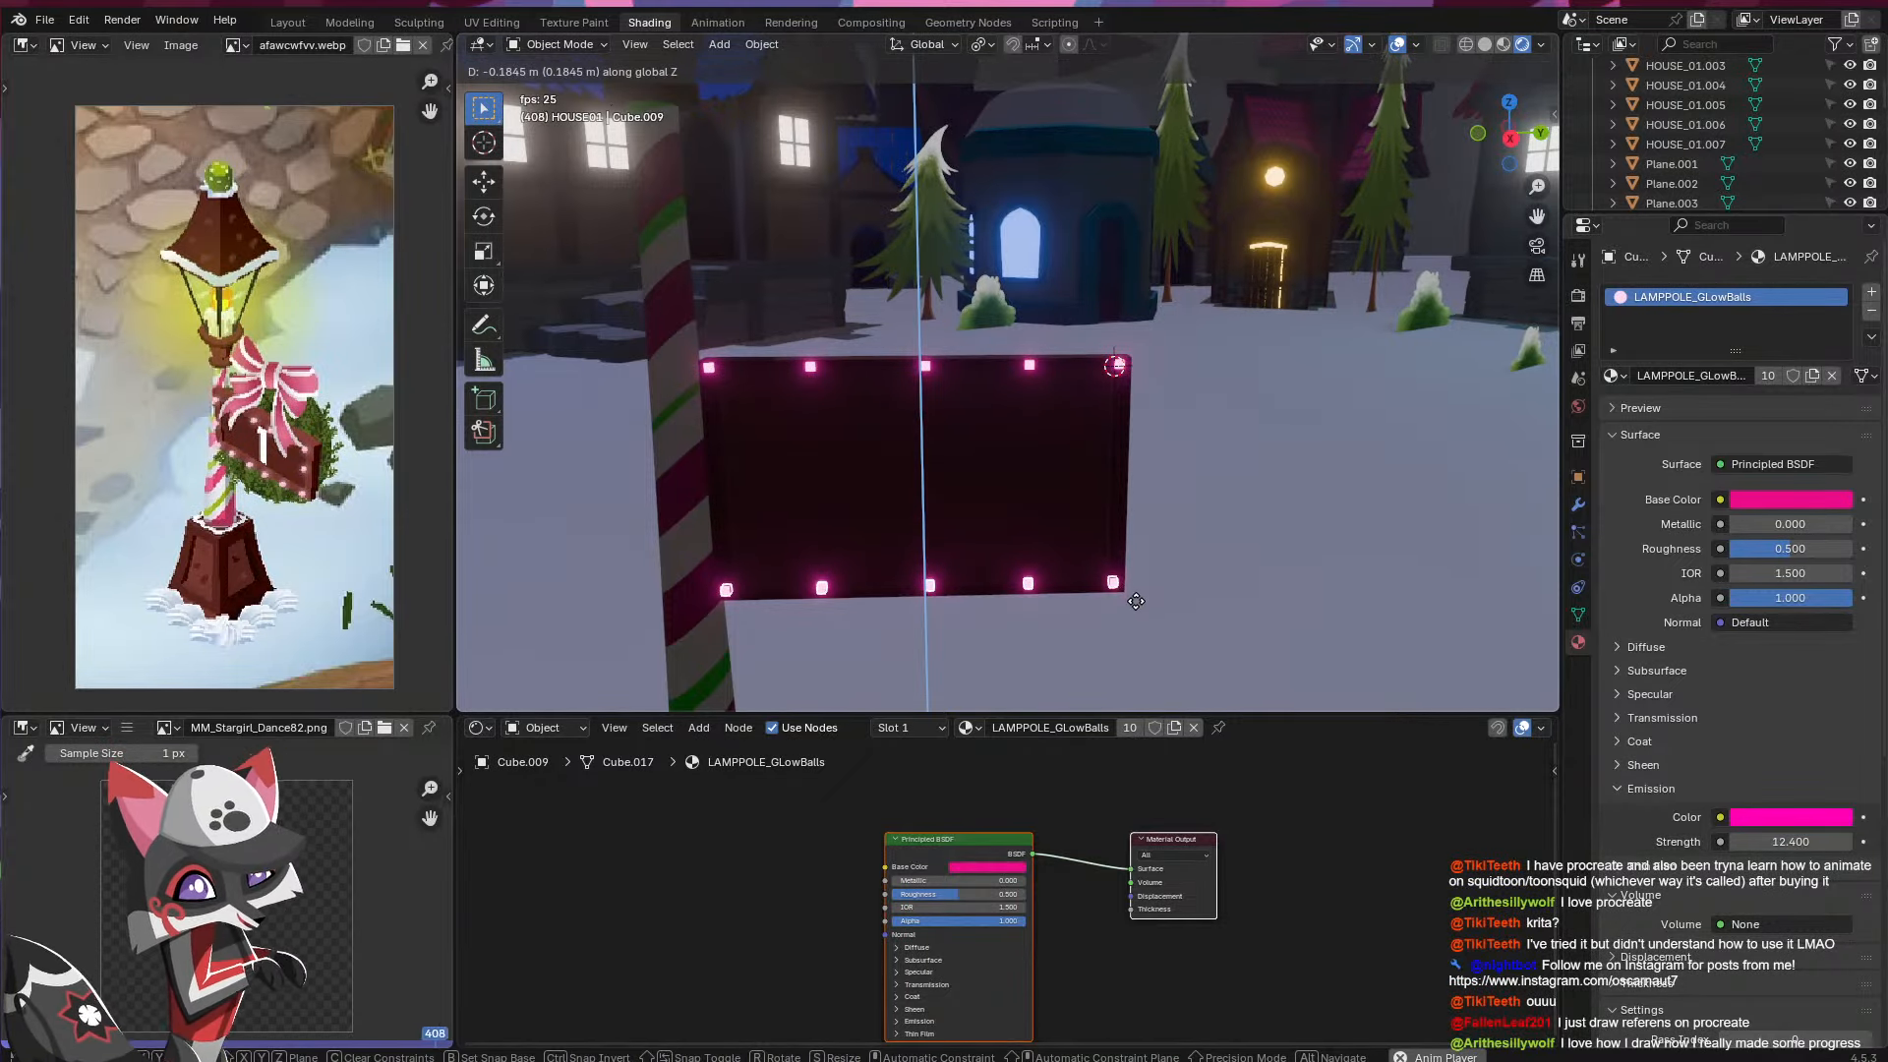
{"action": "left_click", "coordinate": [1123, 599]}
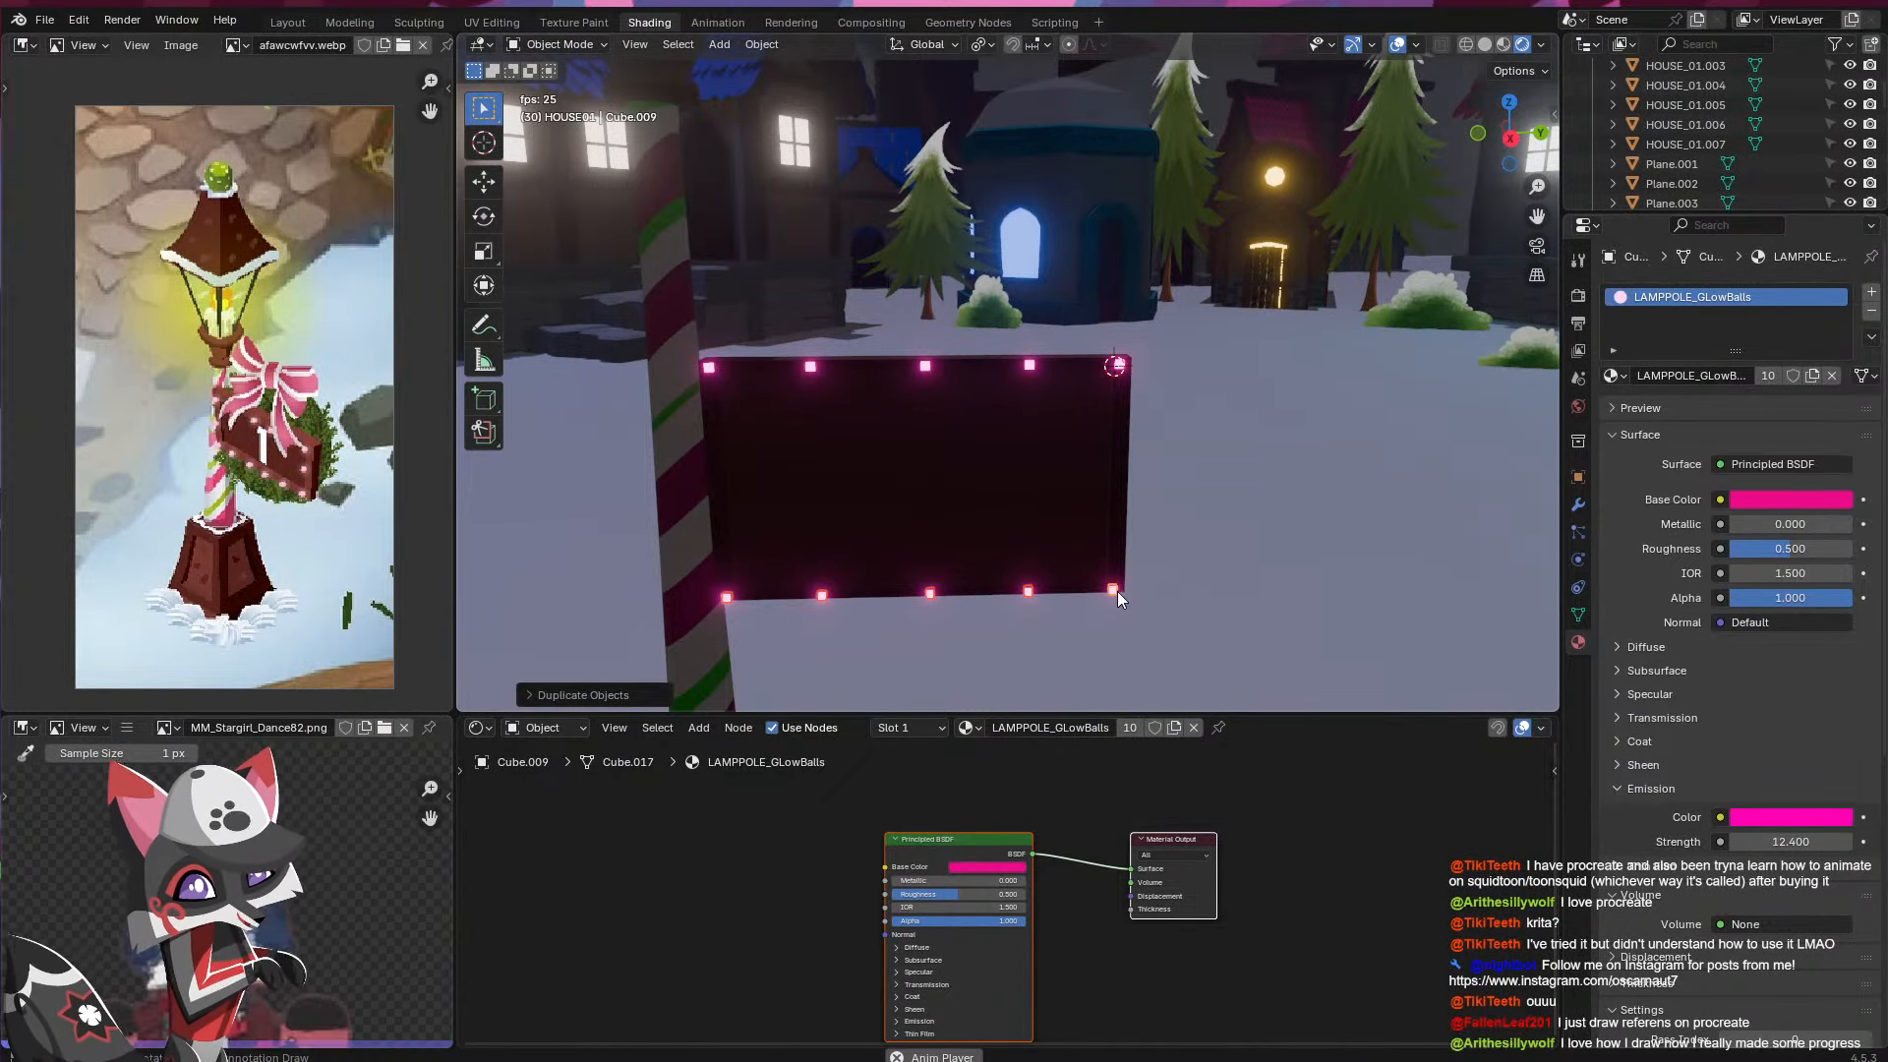
- Duplicate the outer lower corner light upward along Z twice, spacing the two copies up the signboard's outer side edge
{"action": "left_click", "coordinate": [1116, 594]}
{"action": "key", "text": "shift+d"}
{"action": "key", "text": "z"}
{"action": "left_click", "coordinate": [1129, 529]}
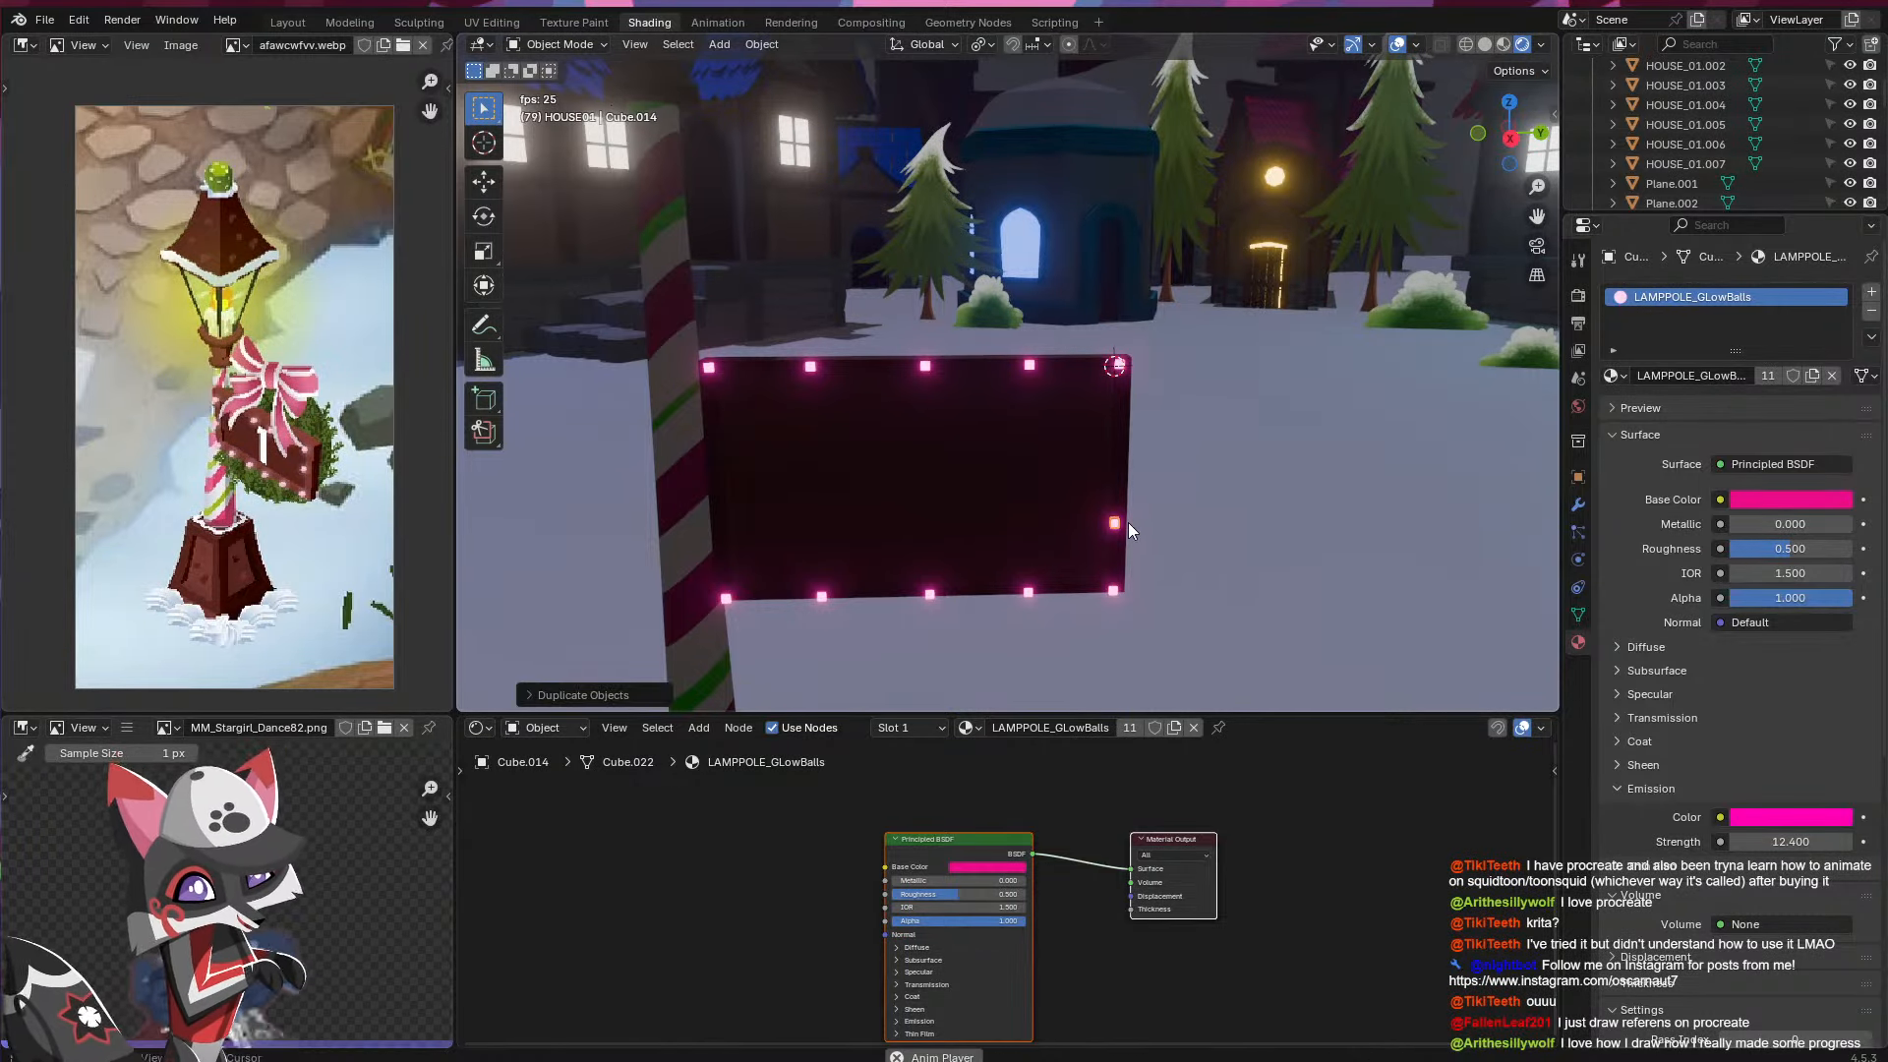
{"action": "key", "text": "shift+d"}
{"action": "key", "text": "y"}
{"action": "key", "text": "z"}
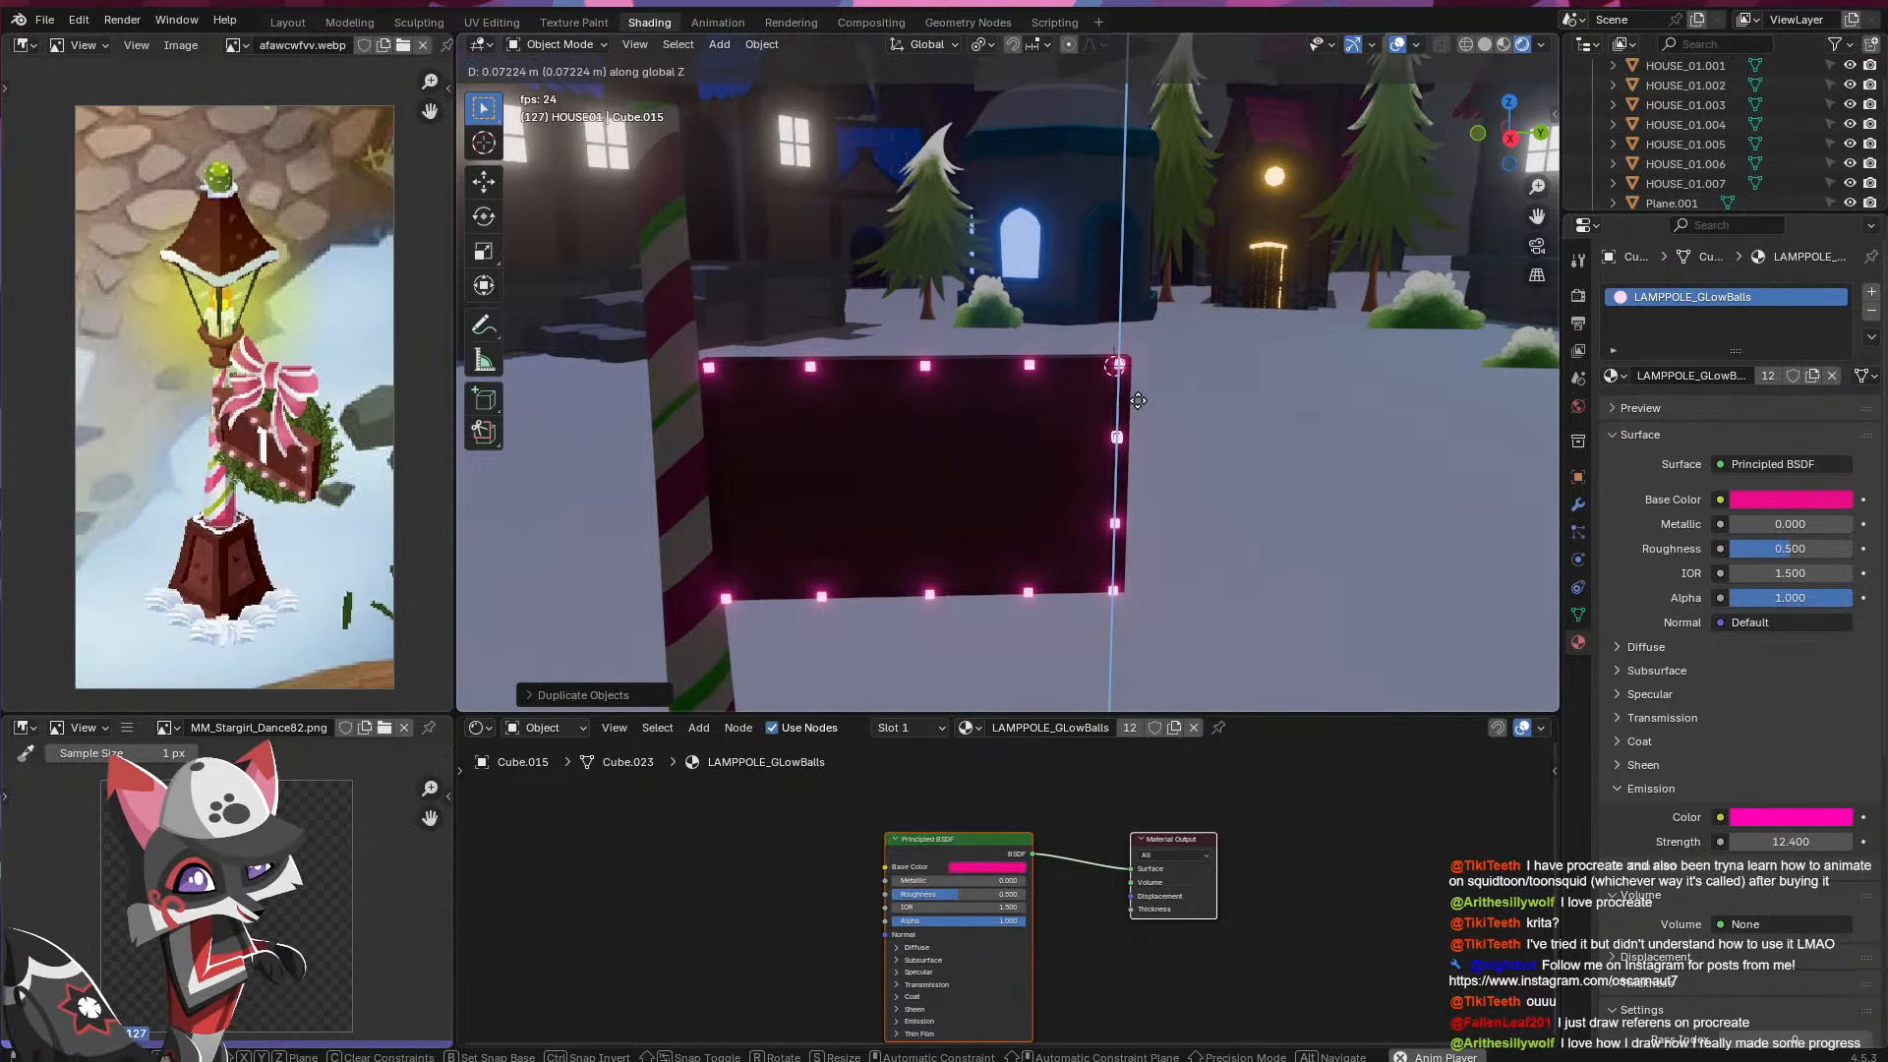
{"action": "left_click", "coordinate": [1136, 405]}
- Duplicate the two outer-side lights along Y to the signboard's edge beside the pole
{"action": "left_click", "coordinate": [1115, 526], "text": "shift"}
{"action": "key", "text": "shift+d"}
{"action": "key", "text": "y"}
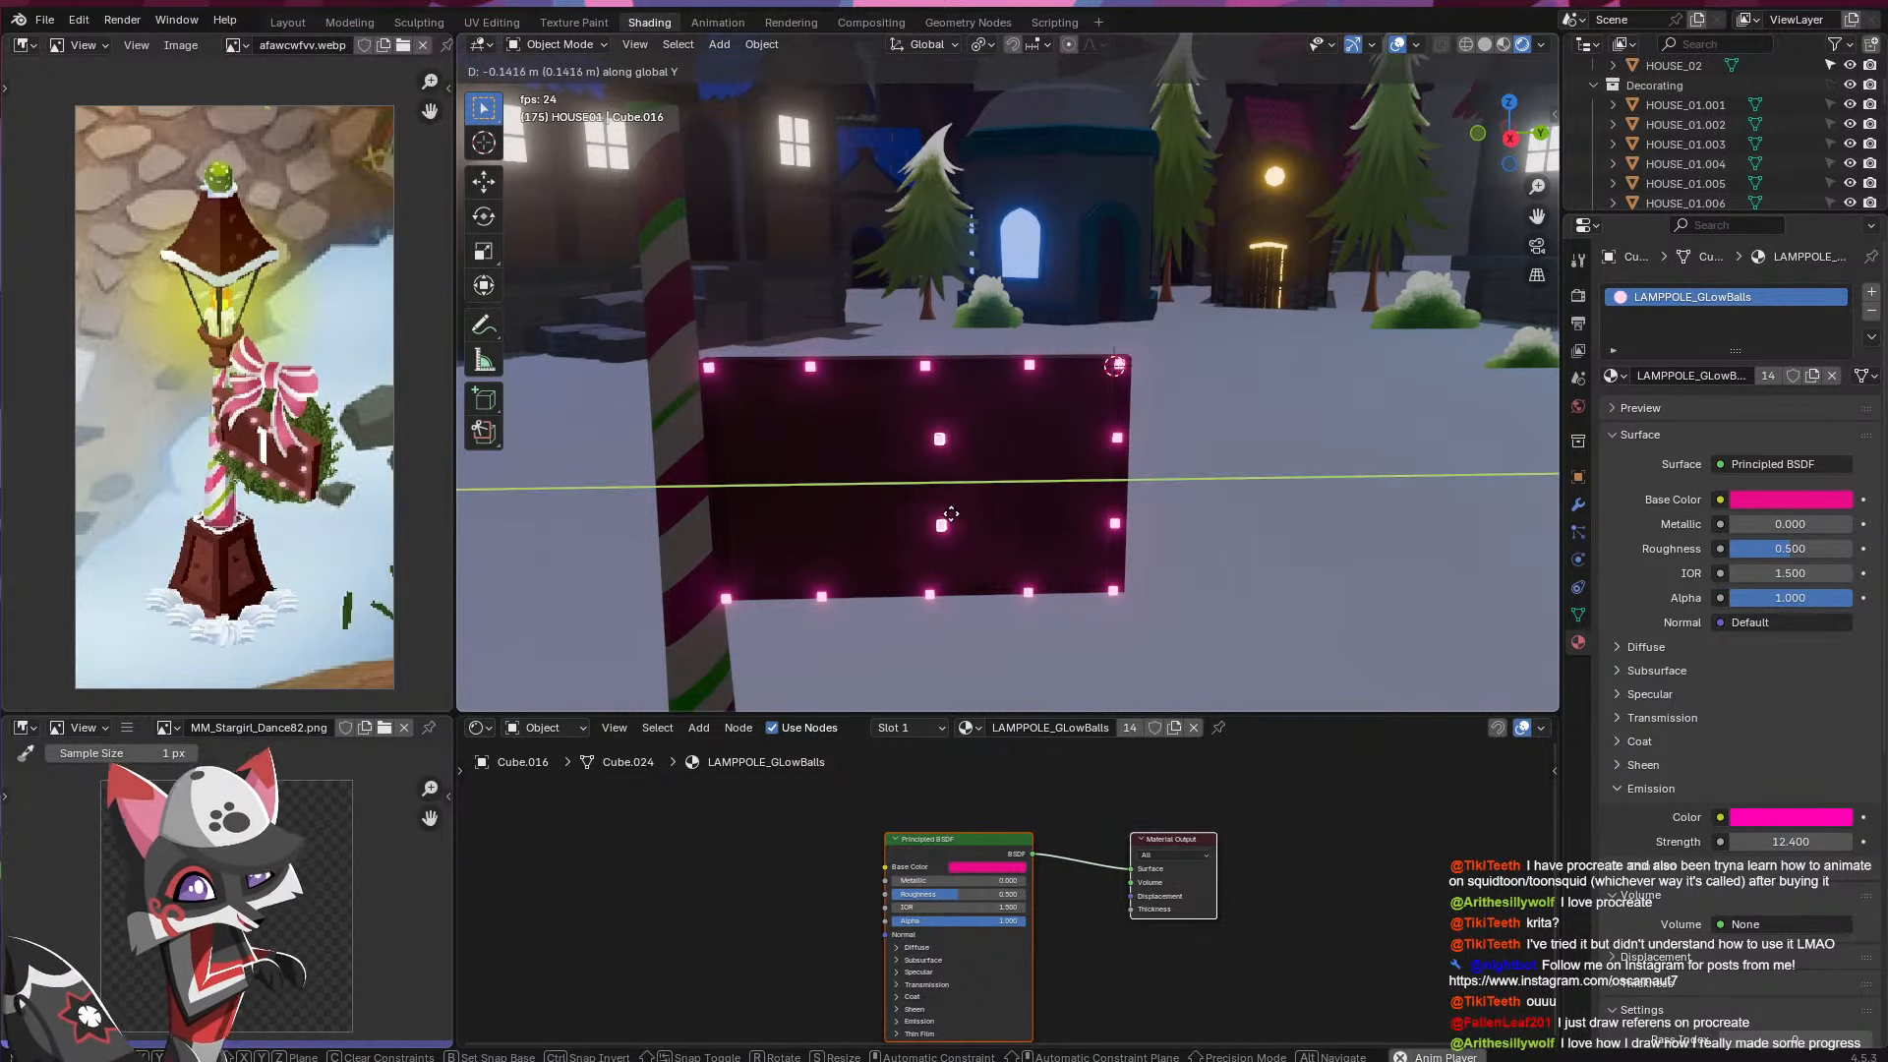
{"action": "left_click", "coordinate": [793, 521]}
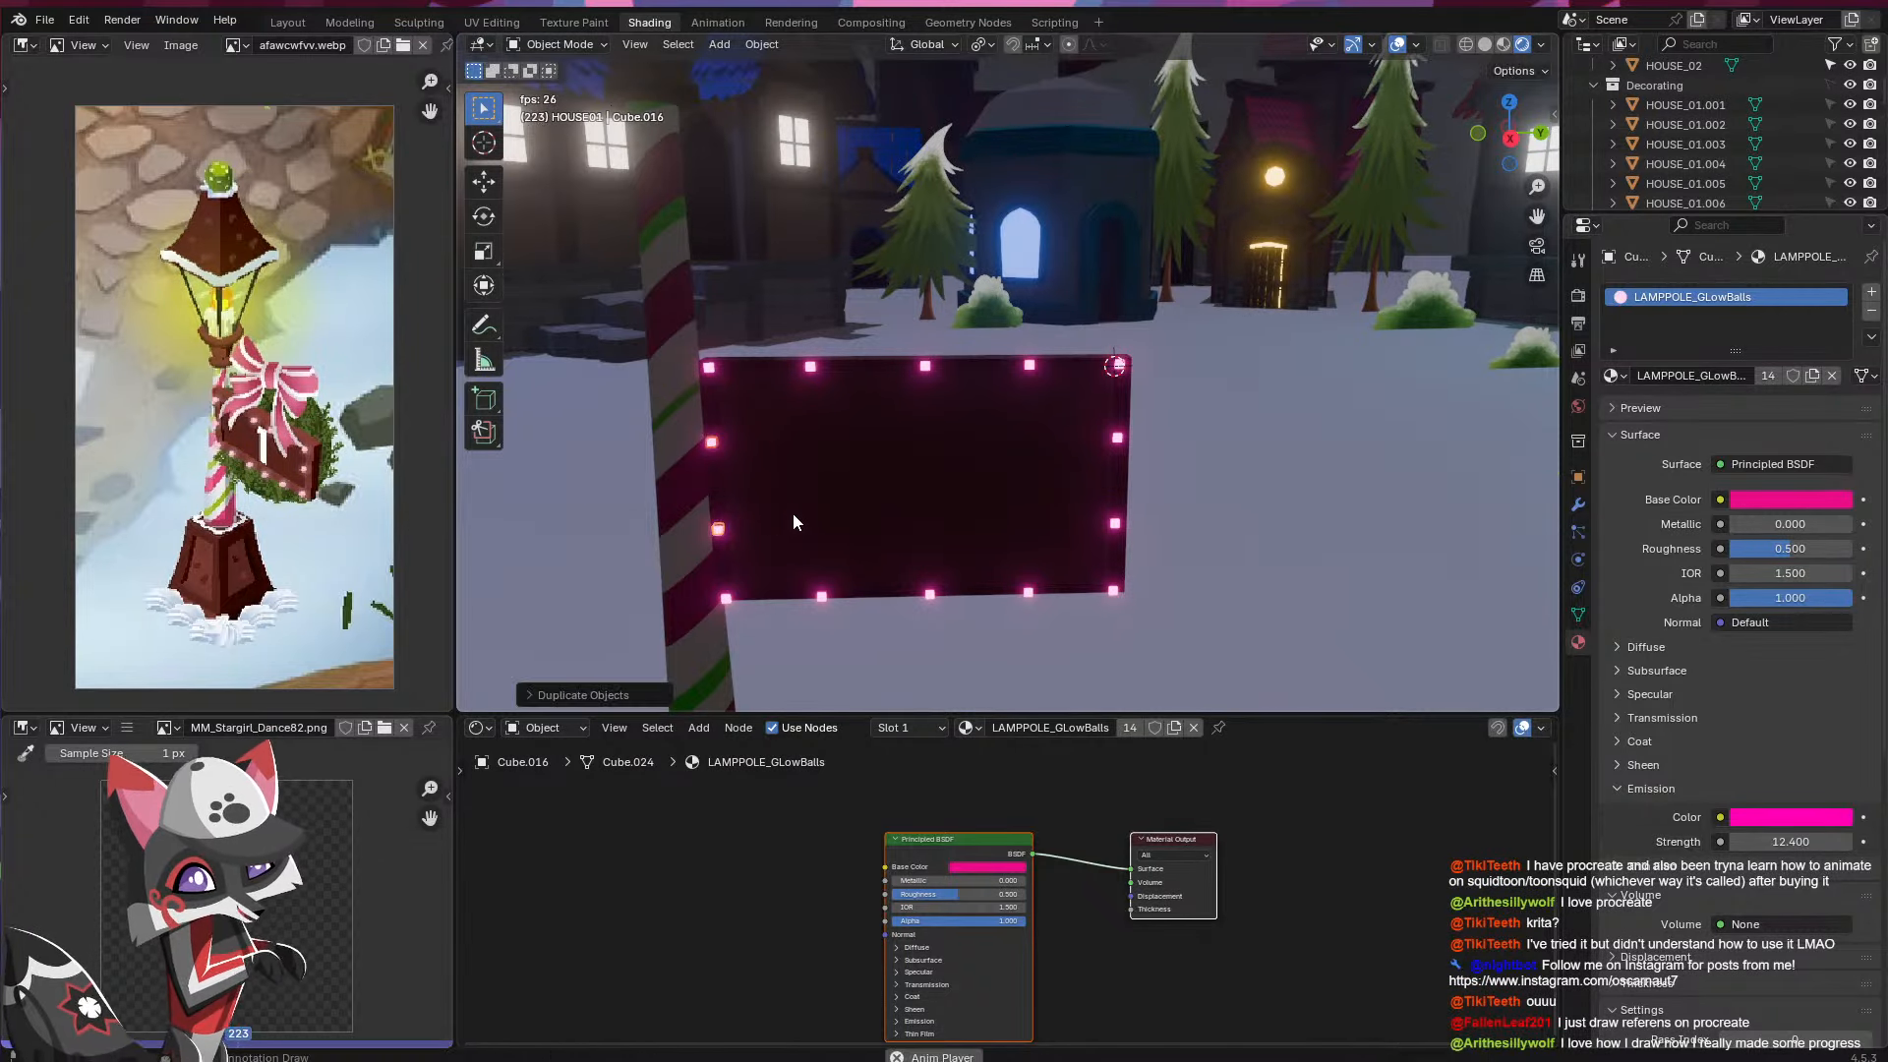
- Delete the upper light on each side edge and centre the remaining side lights vertically along Z
{"action": "left_click", "coordinate": [1118, 436]}
{"action": "key", "text": "x"}
{"action": "left_click", "coordinate": [1119, 434]}
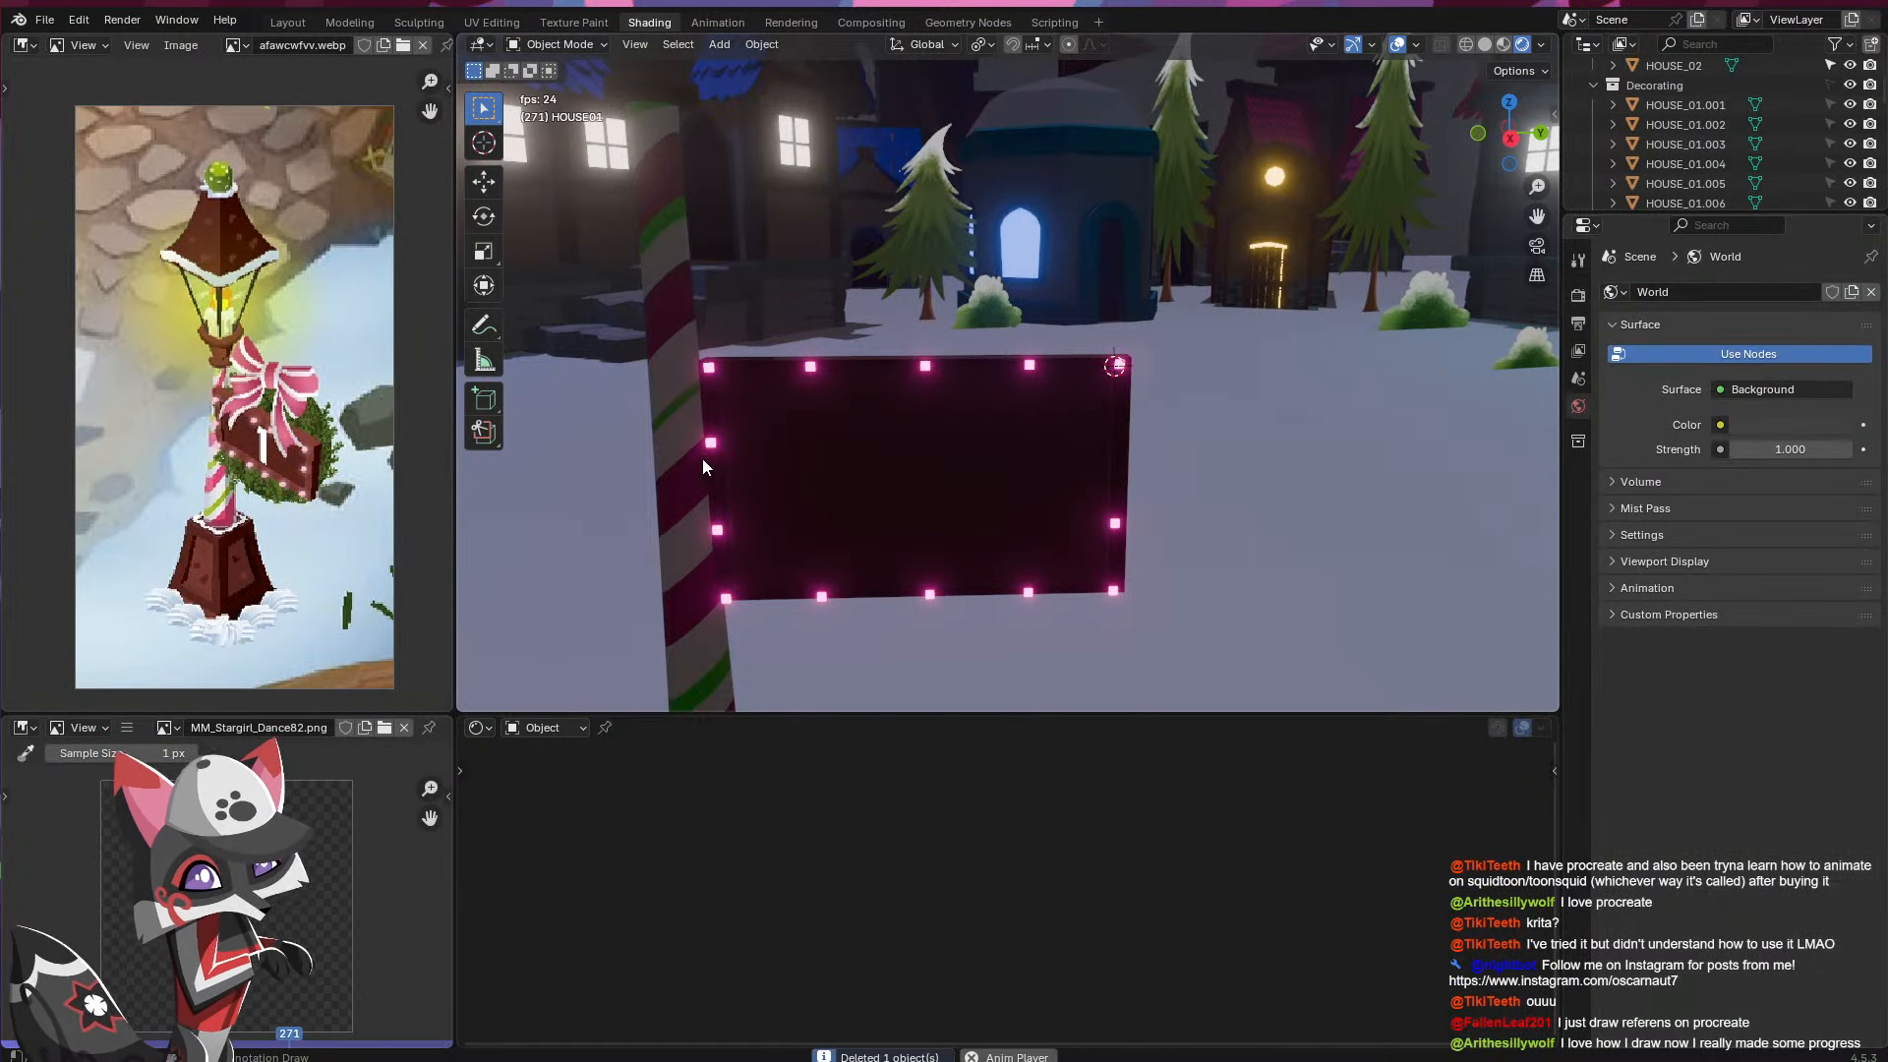
{"action": "left_click", "coordinate": [711, 441]}
{"action": "key", "text": "x"}
{"action": "left_click", "coordinate": [711, 438]}
{"action": "left_click", "coordinate": [718, 529]}
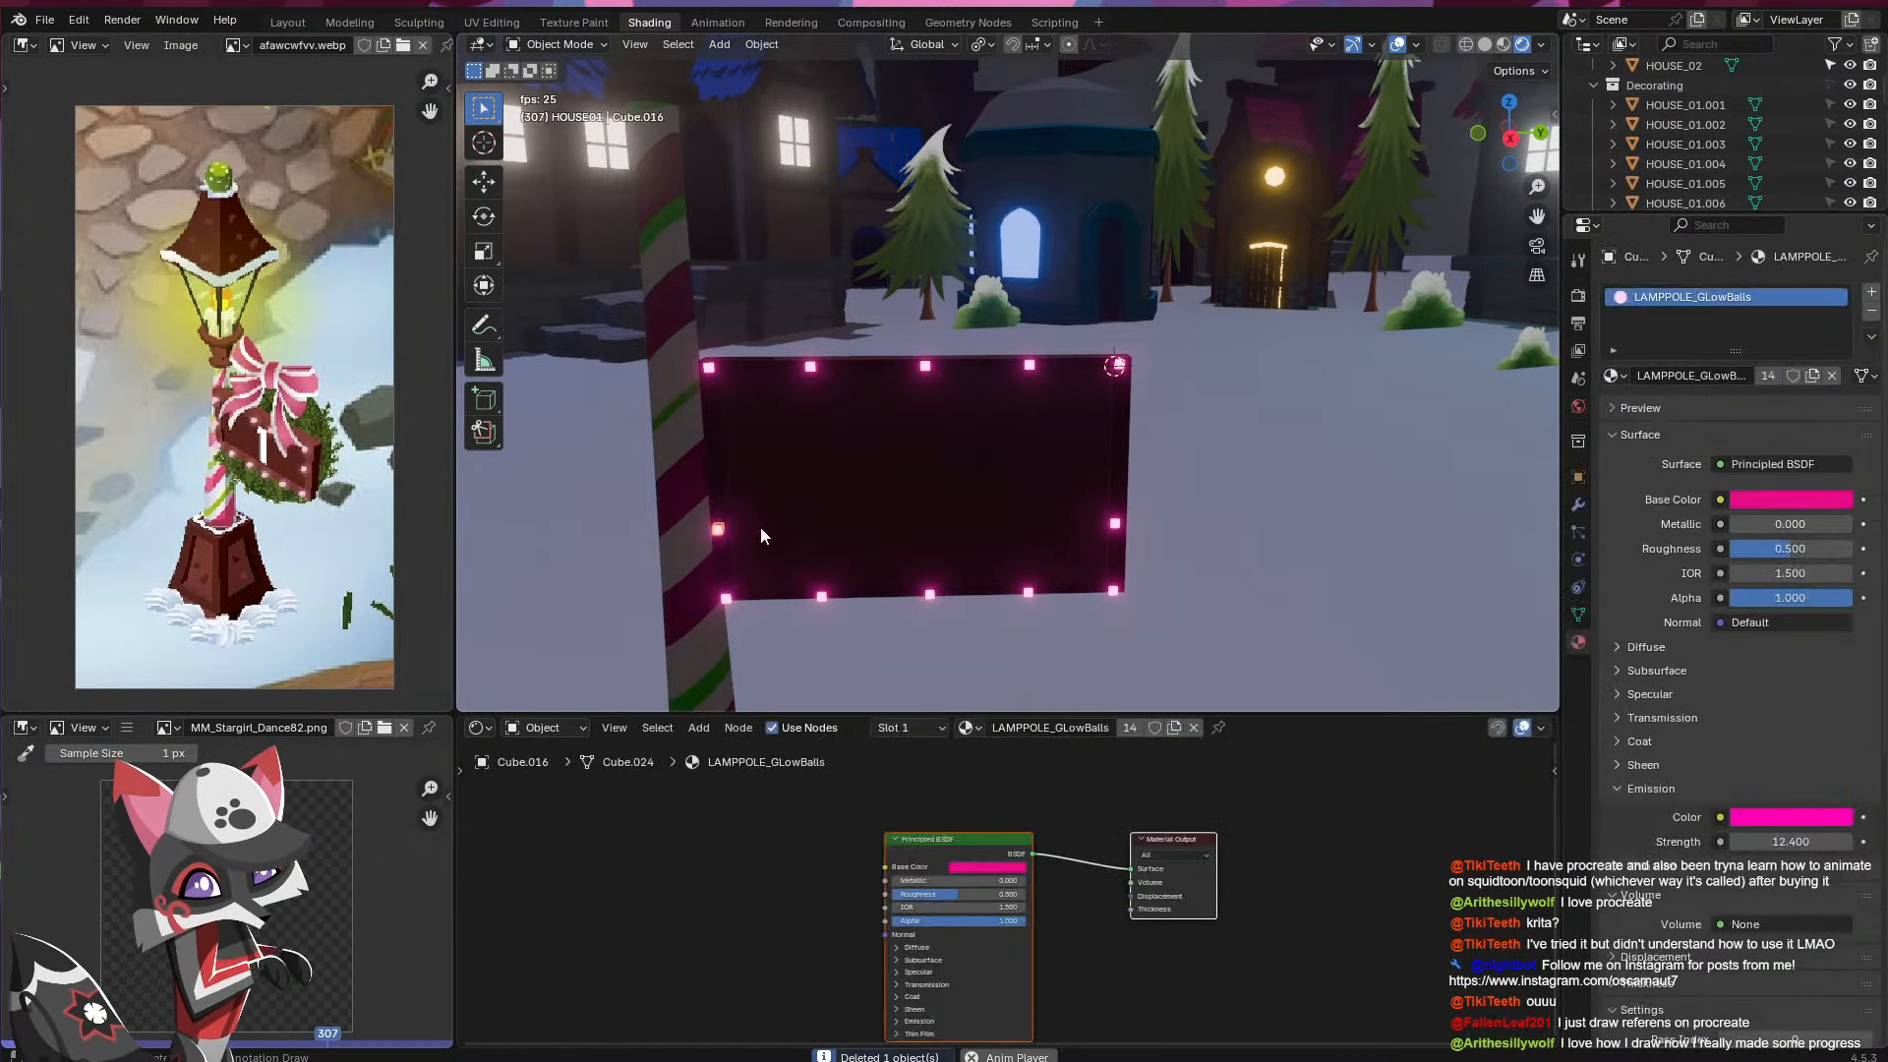
{"action": "left_click", "coordinate": [1114, 524], "text": "shift"}
{"action": "key", "text": "g"}
{"action": "key", "text": "z"}
{"action": "left_click", "coordinate": [1035, 493]}
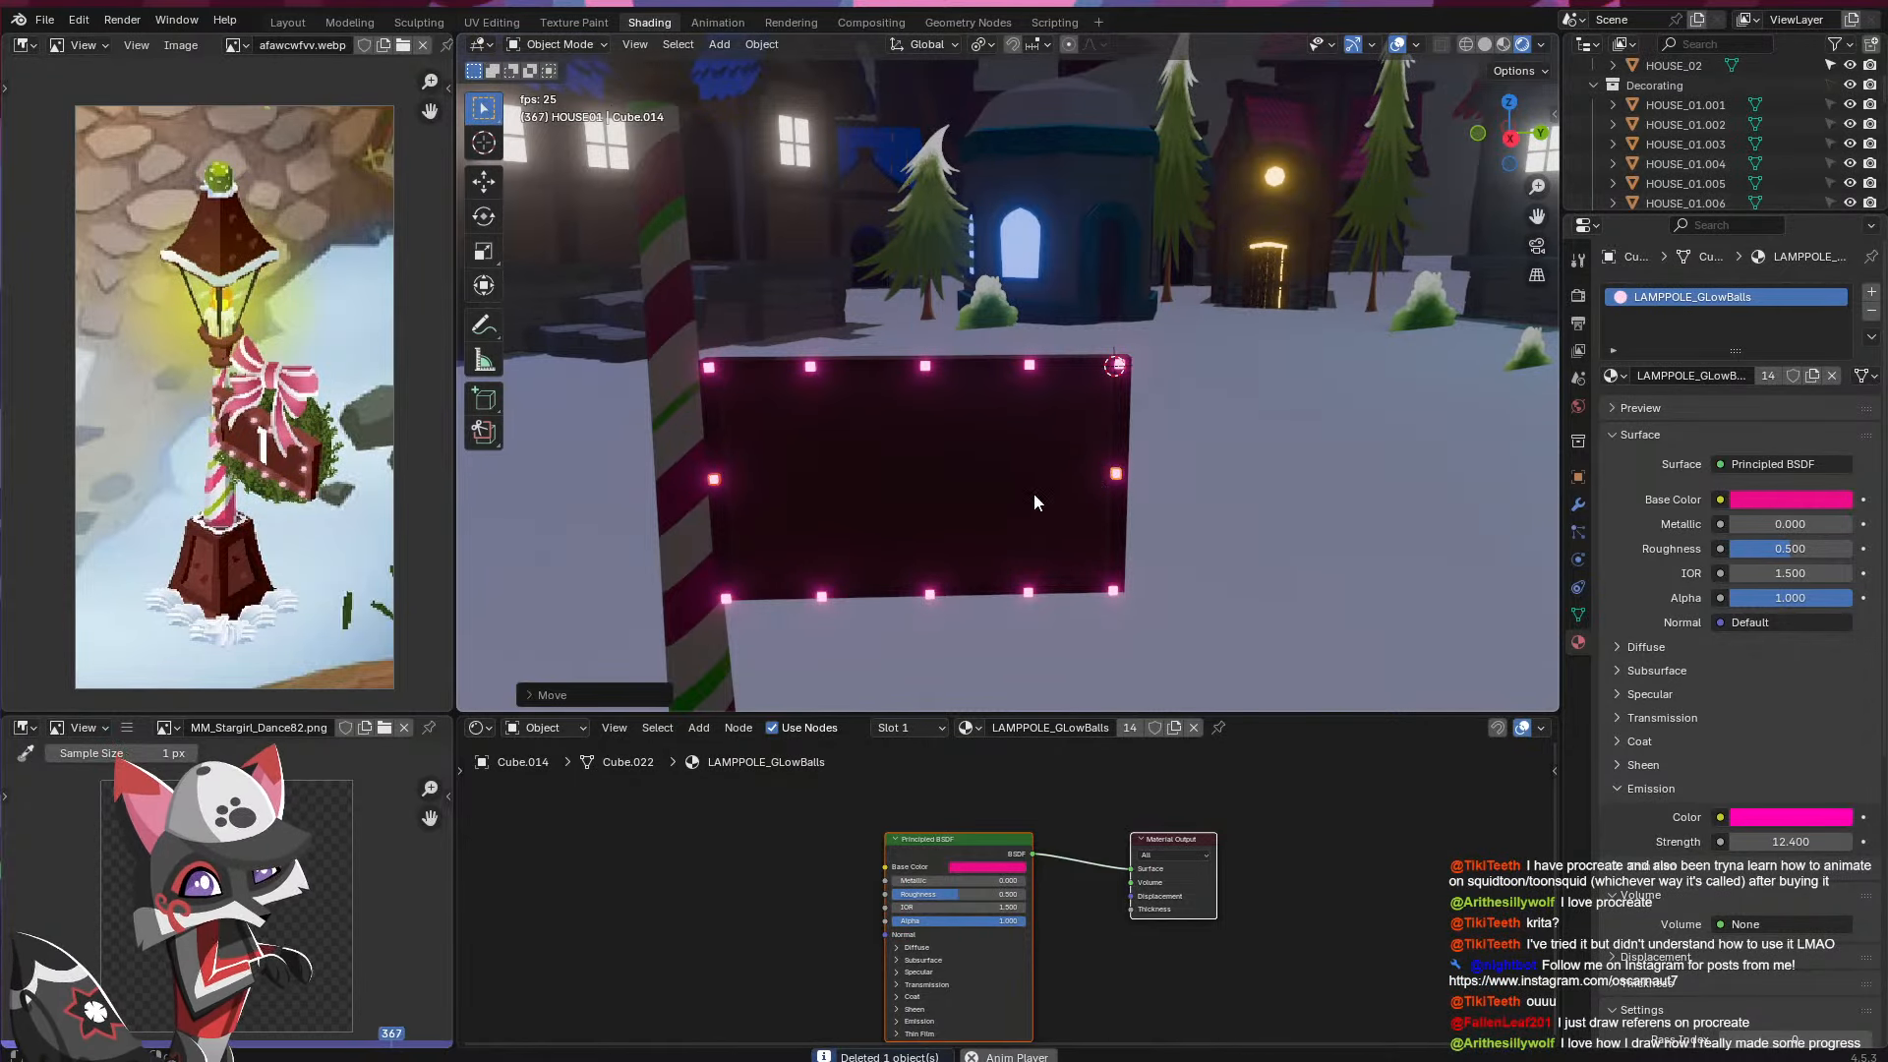
- Scale the signboard down along Z and raise it so its top edge meets the top row of lights
{"action": "left_click", "coordinate": [1035, 493]}
{"action": "key", "text": "s"}
{"action": "key", "text": "z"}
{"action": "left_click", "coordinate": [1164, 523]}
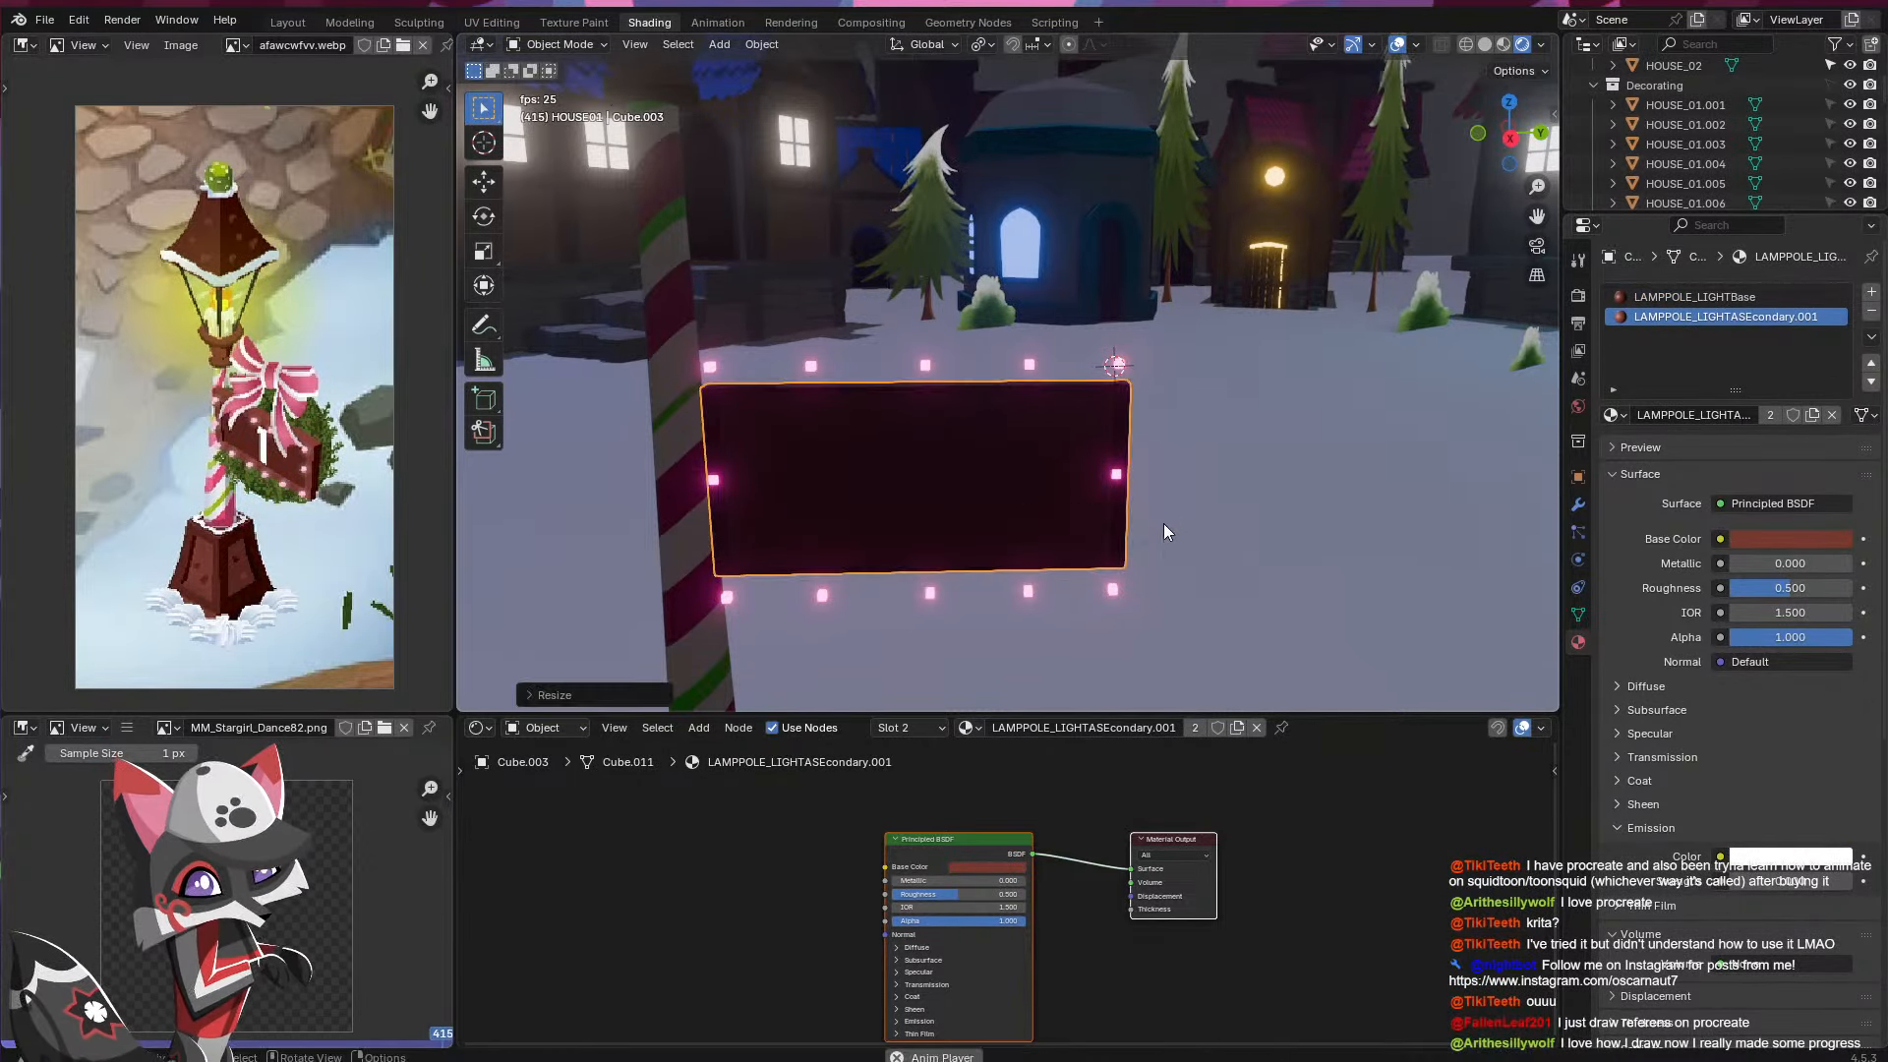
{"action": "key", "text": "g"}
{"action": "key", "text": "z"}
{"action": "left_click", "coordinate": [1152, 505]}
- Raise both side lights about 0.03 m to the shortened board's mid-height and nudge them along Y onto its edges
{"action": "left_click", "coordinate": [716, 481]}
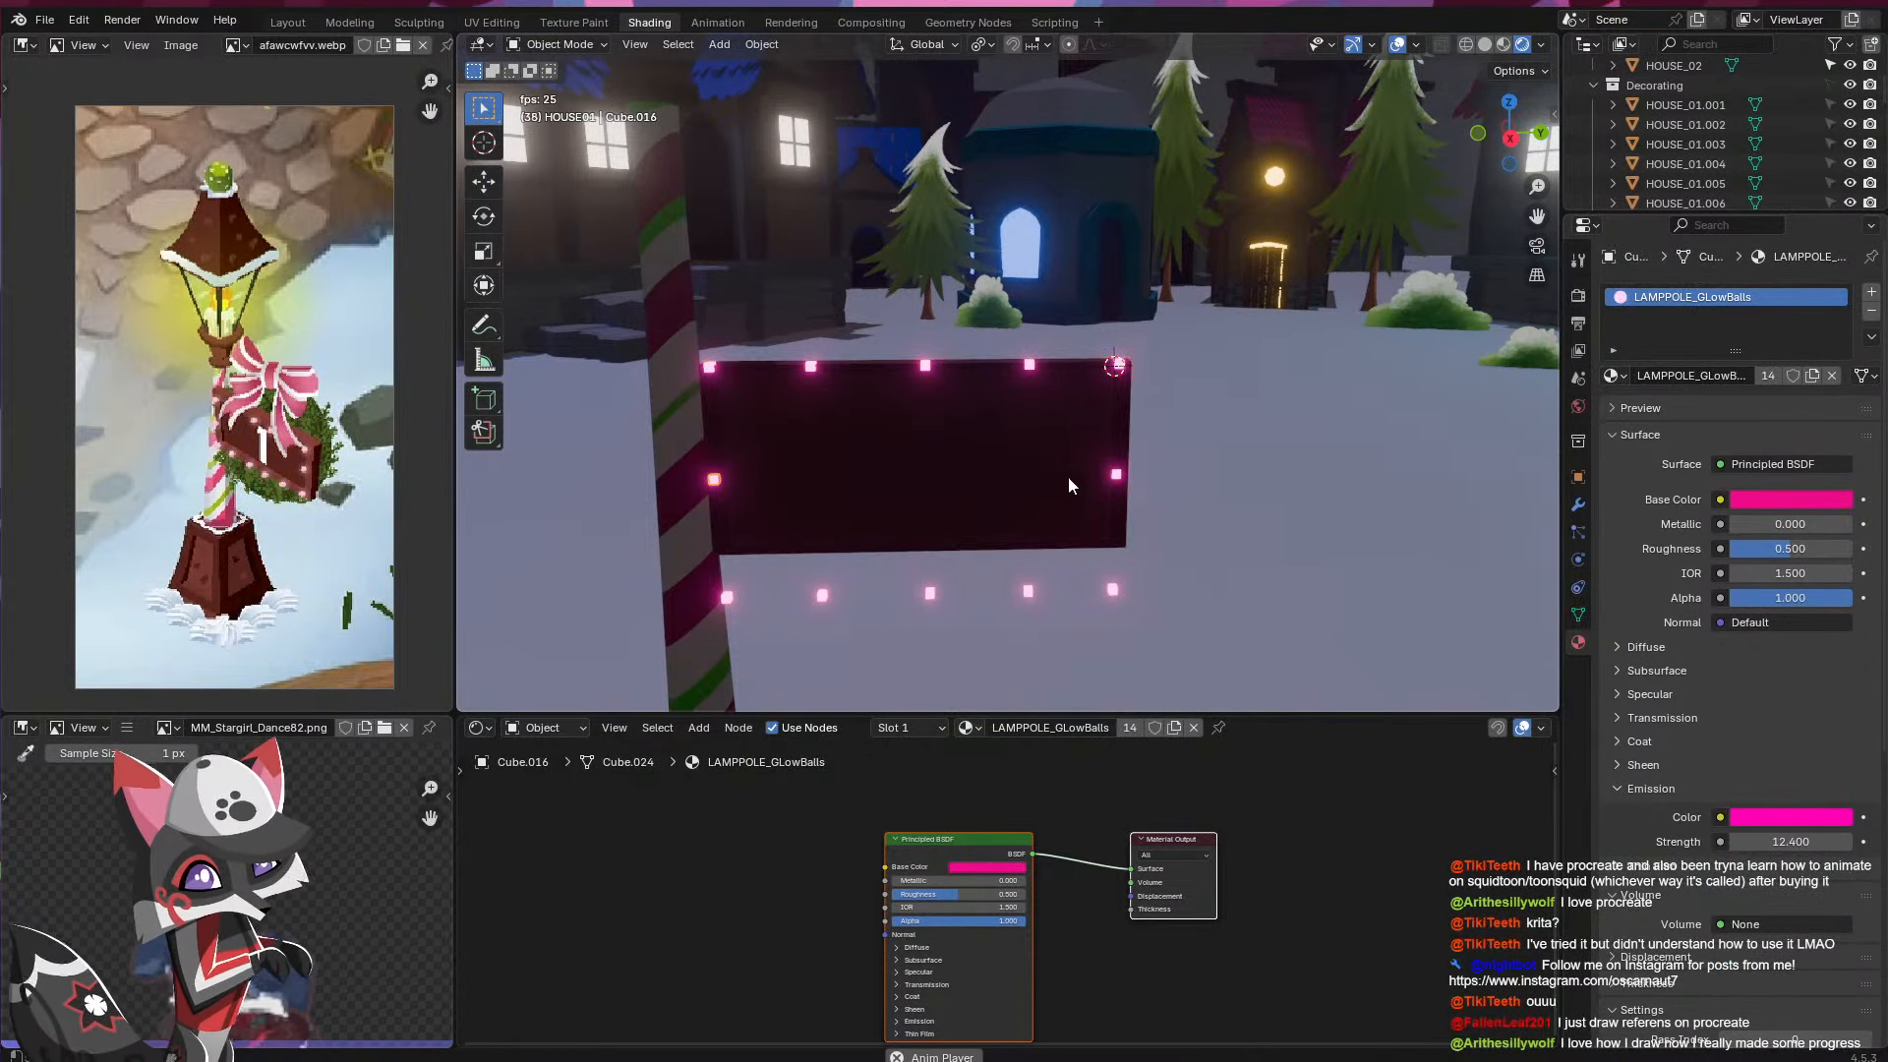
{"action": "left_click", "coordinate": [1124, 474], "text": "shift"}
{"action": "key", "text": "g"}
{"action": "key", "text": "z"}
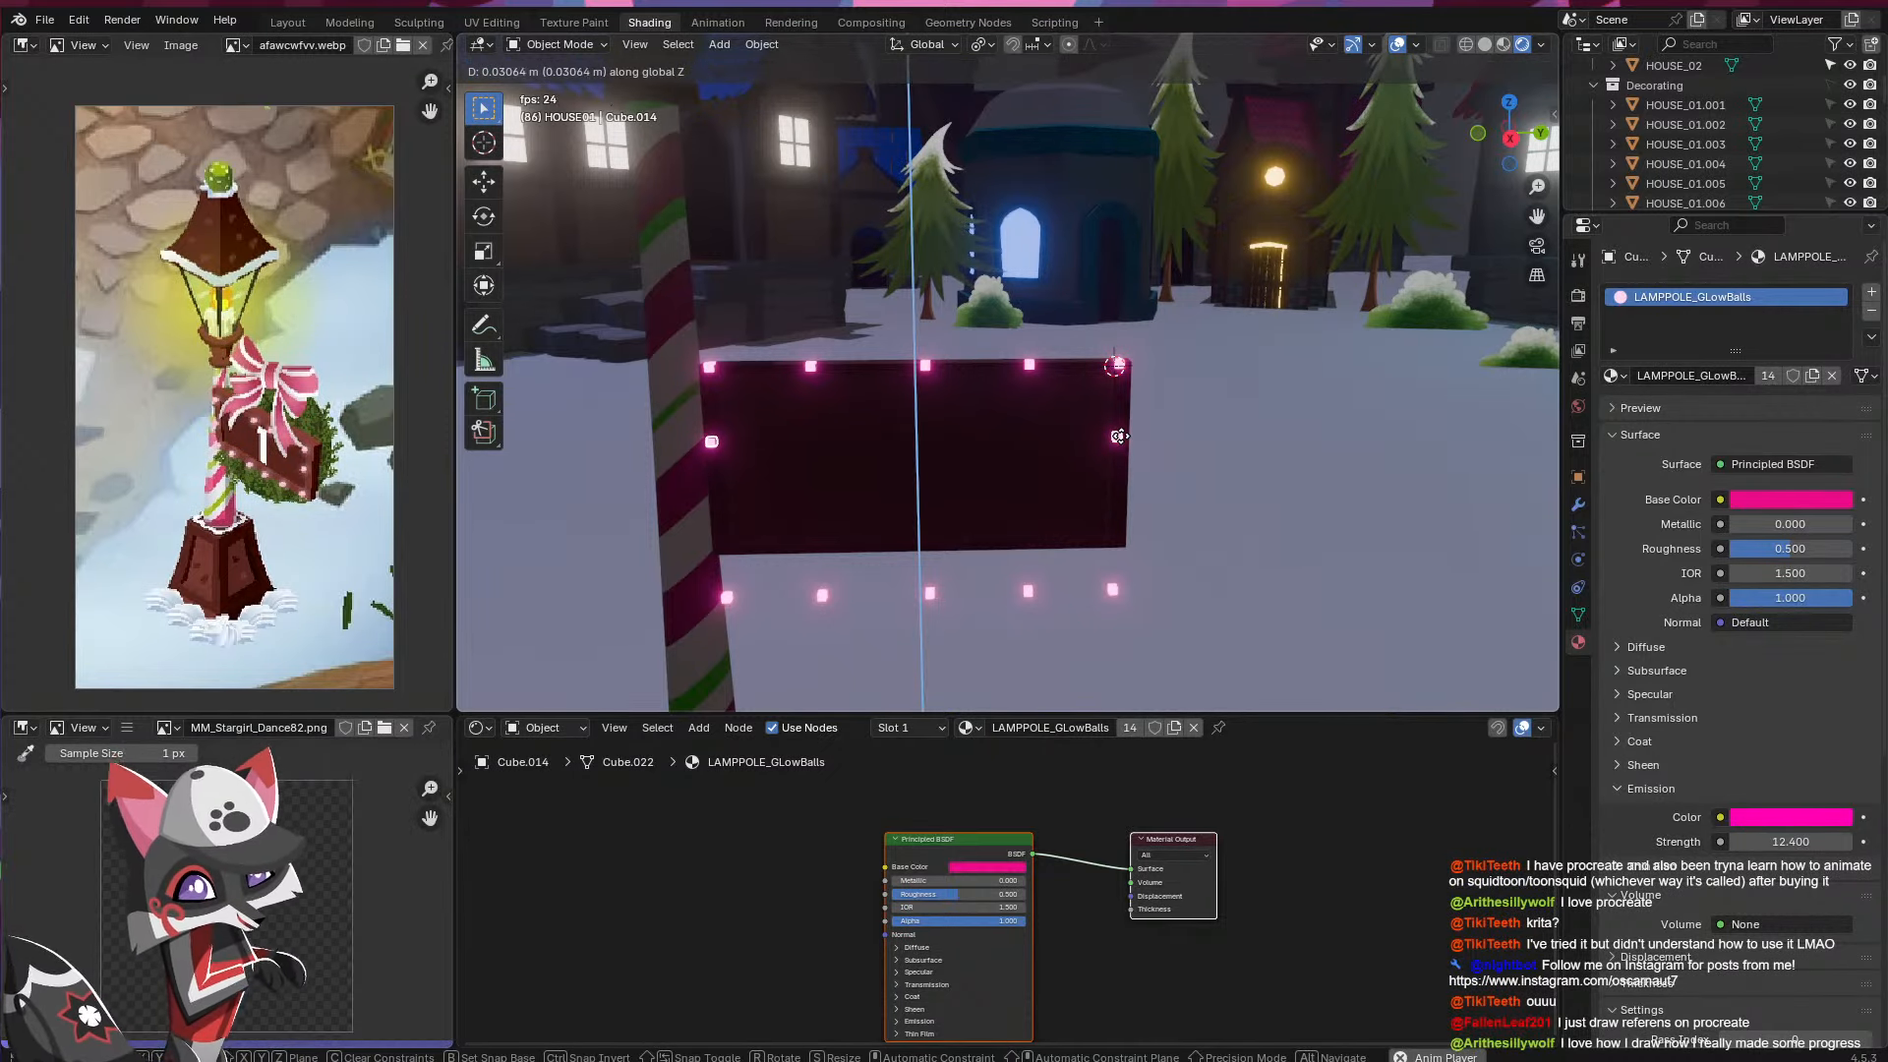
{"action": "left_click", "coordinate": [1123, 439]}
{"action": "middle_click_drag", "start_coordinate": [1129, 445], "coordinate": [1101, 444]}
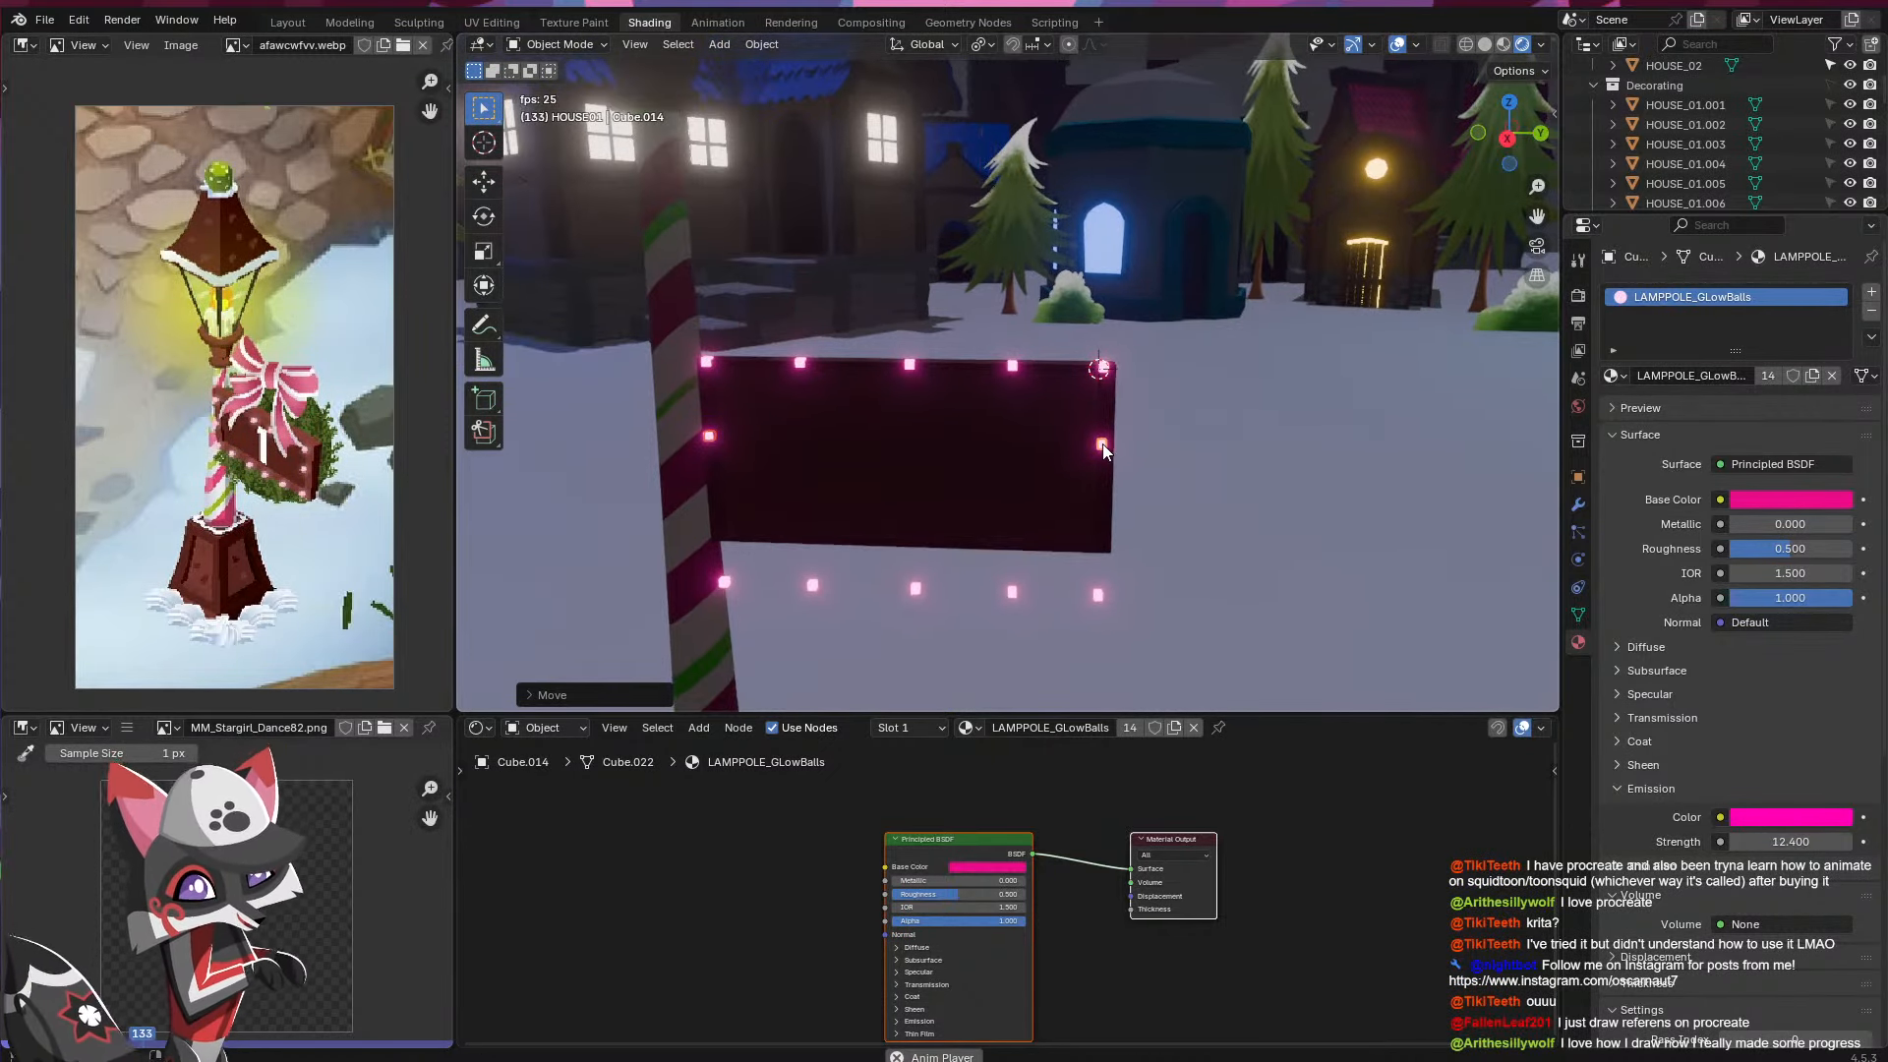
{"action": "key", "text": "g"}
{"action": "key", "text": "y"}
{"action": "left_click", "coordinate": [1102, 443]}
- Raise the bottom row of five lights about 0.04 m along Z onto the signboard's lower edge
{"action": "left_click", "coordinate": [712, 438]}
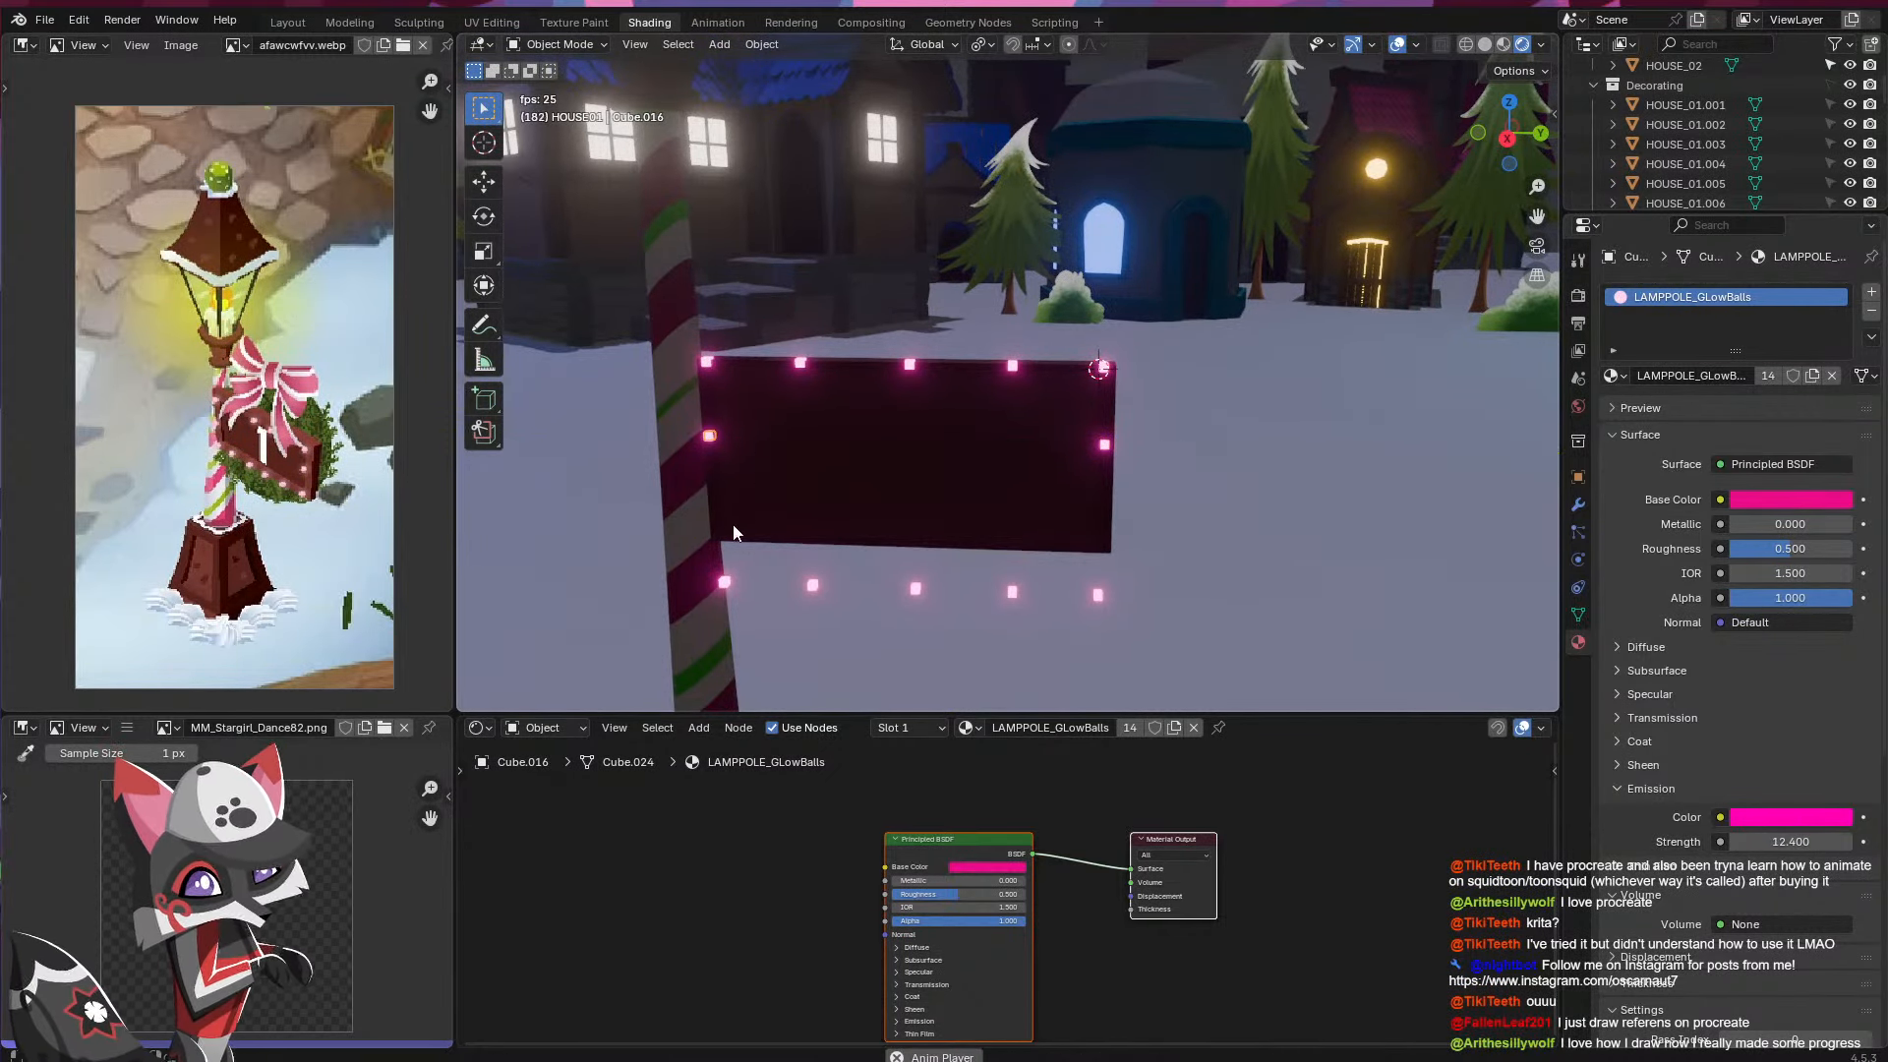
{"action": "left_click", "coordinate": [919, 589], "text": "shift"}
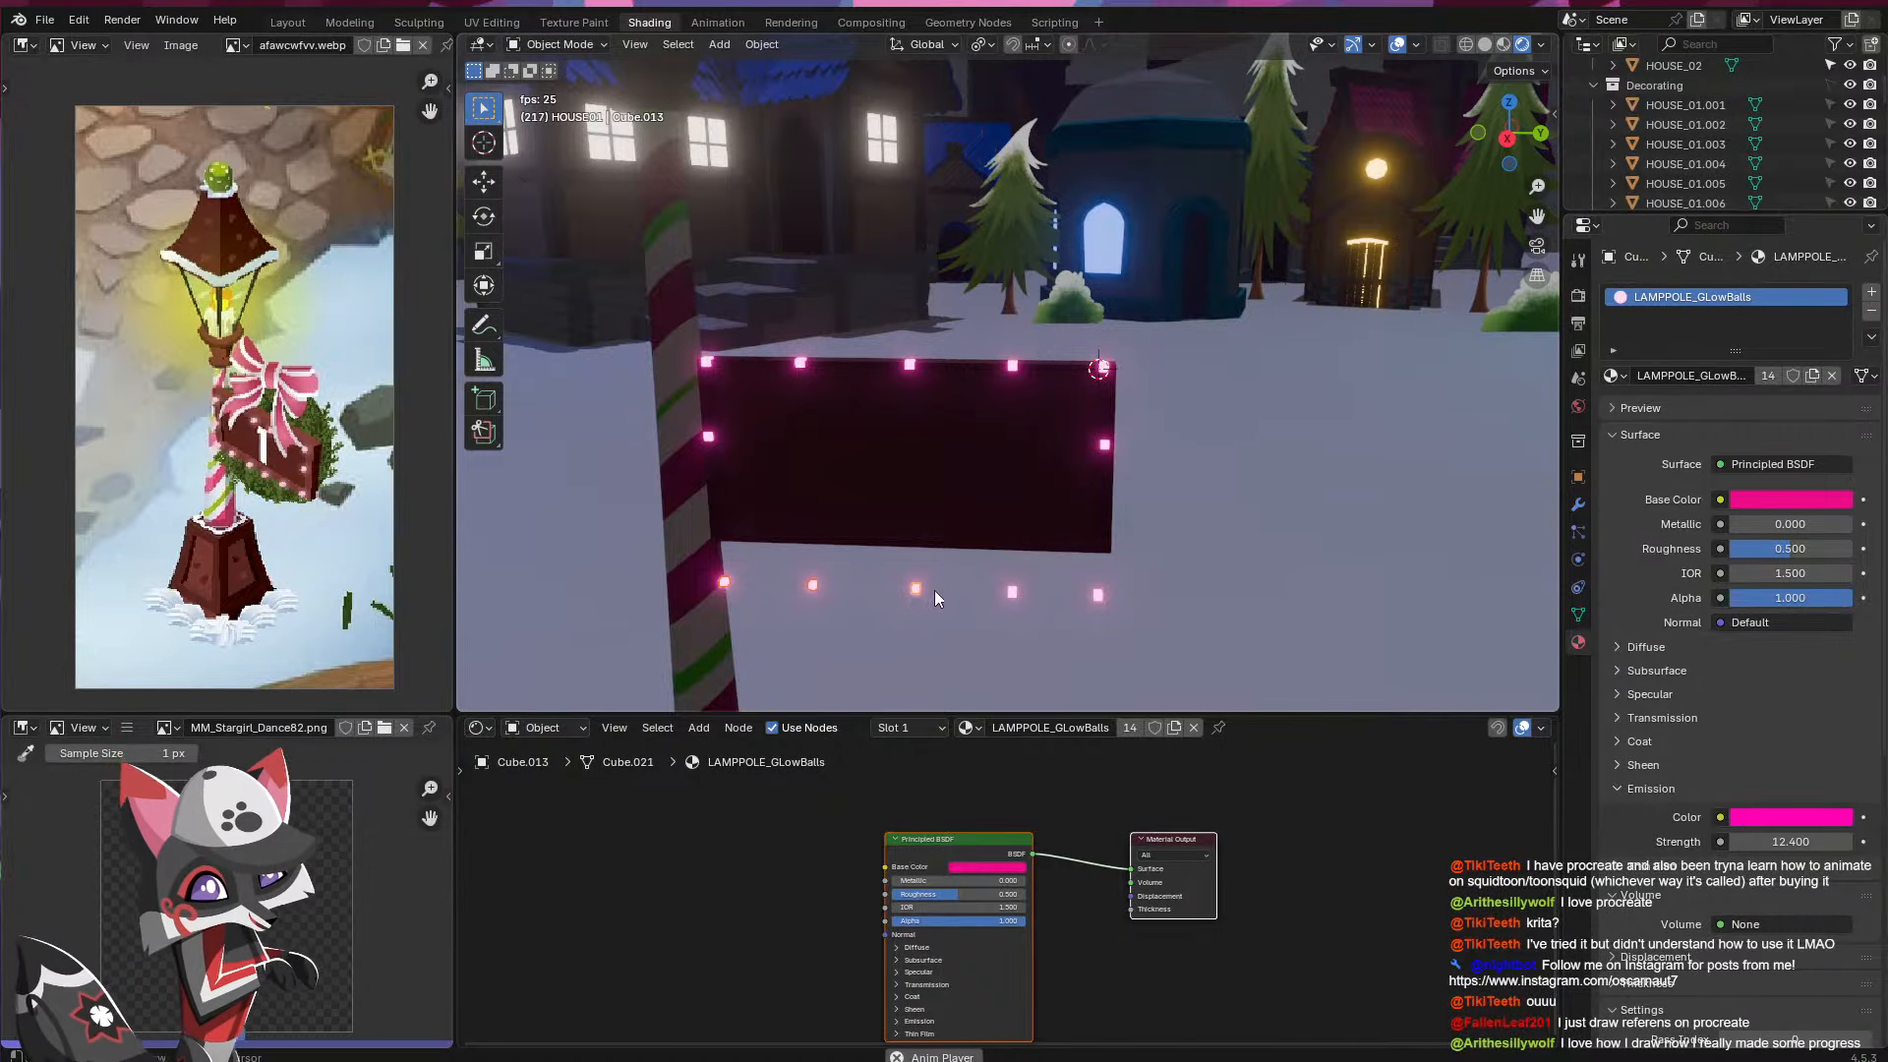
{"action": "left_click", "coordinate": [1009, 591], "text": "shift"}
{"action": "left_click", "coordinate": [1095, 593], "text": "shift"}
{"action": "key", "text": "g"}
{"action": "key", "text": "z"}
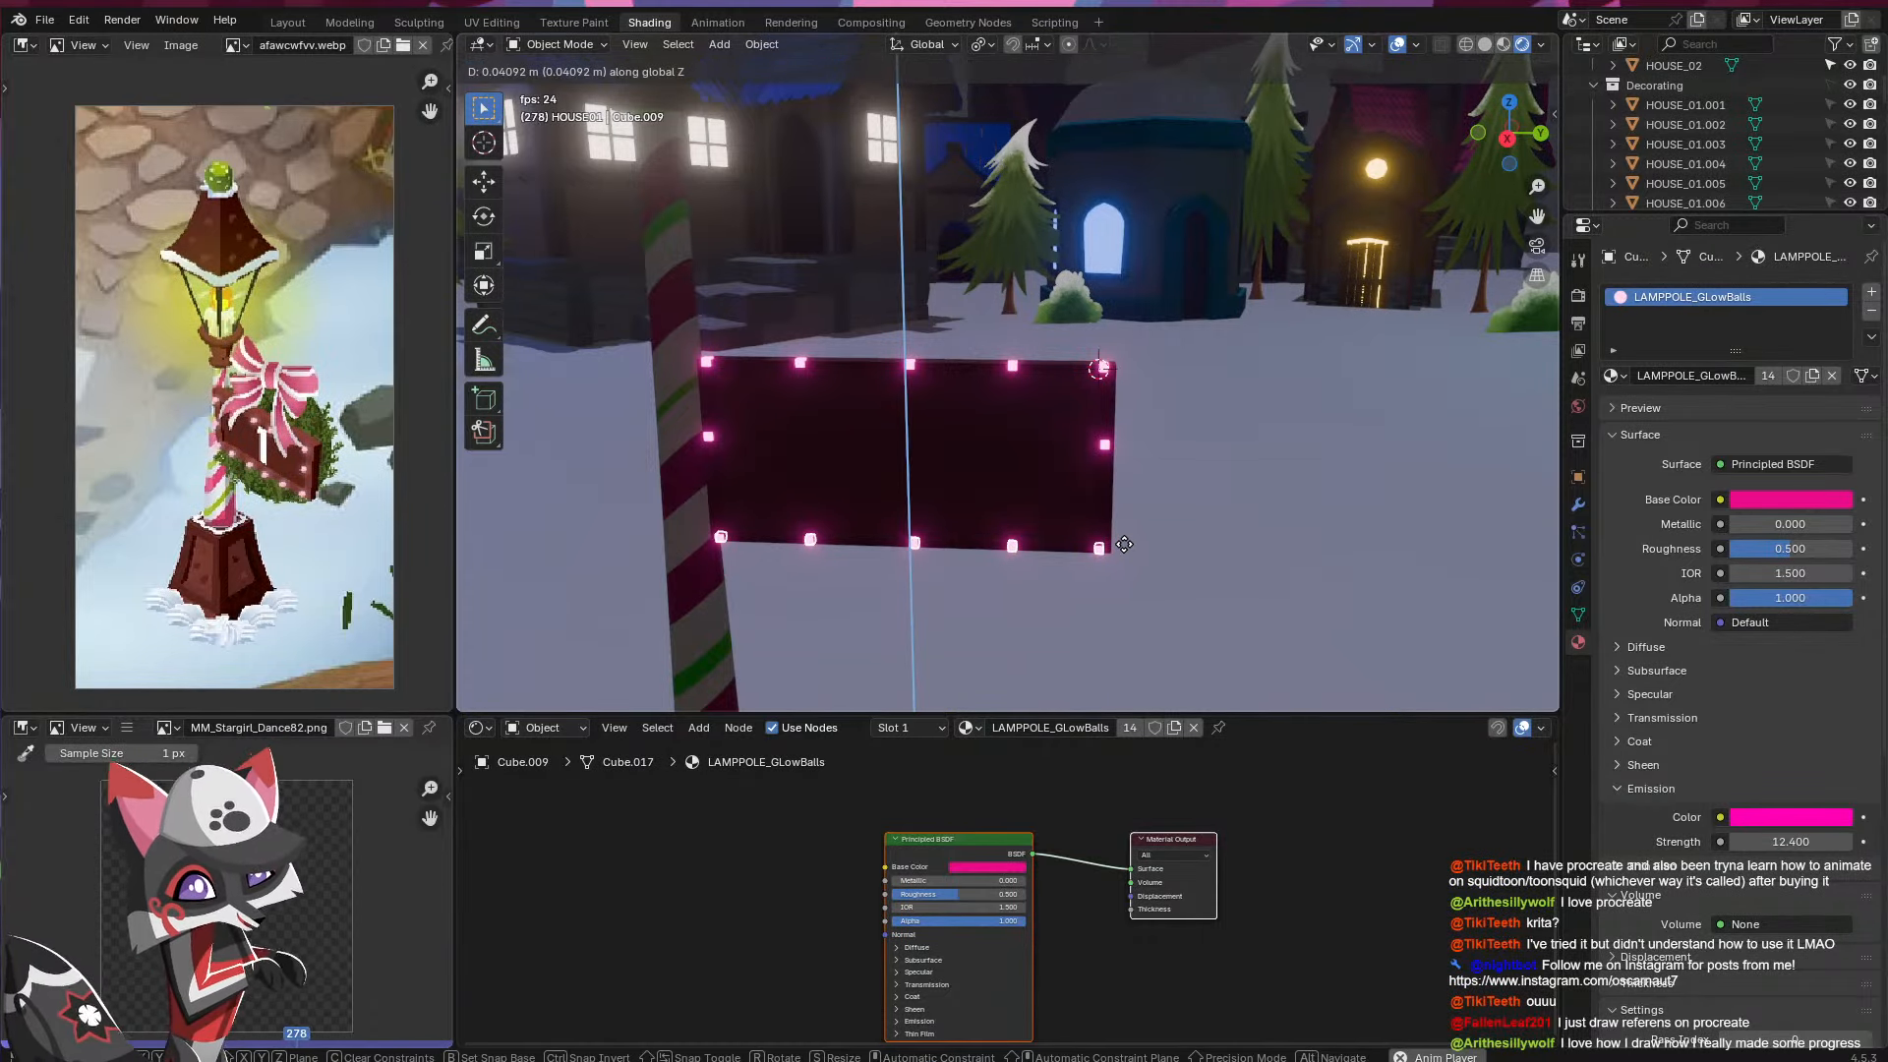
{"action": "left_click", "coordinate": [1140, 543]}
- Lower the two upper corner lights slightly along Z so they sit inside the signboard's corners
{"action": "middle_click_drag", "start_coordinate": [1140, 543], "coordinate": [1230, 498]}
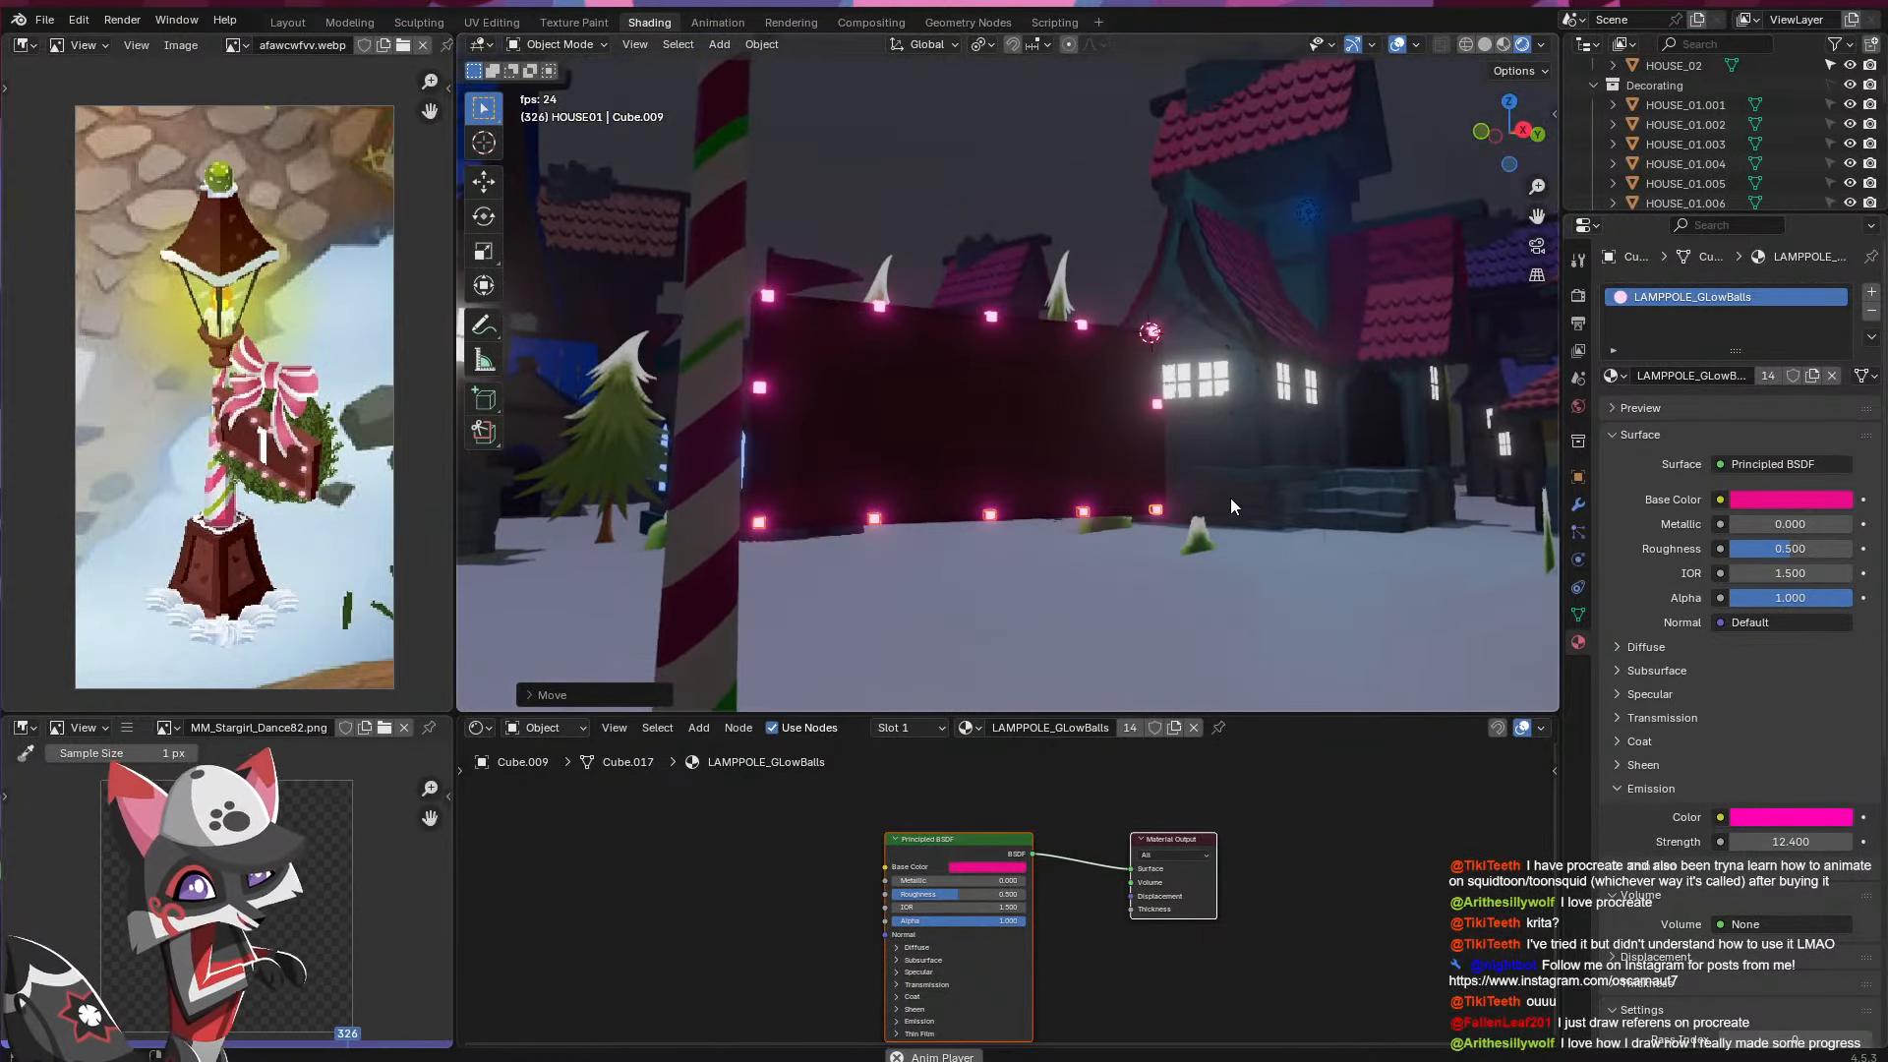
{"action": "left_click", "coordinate": [1077, 328]}
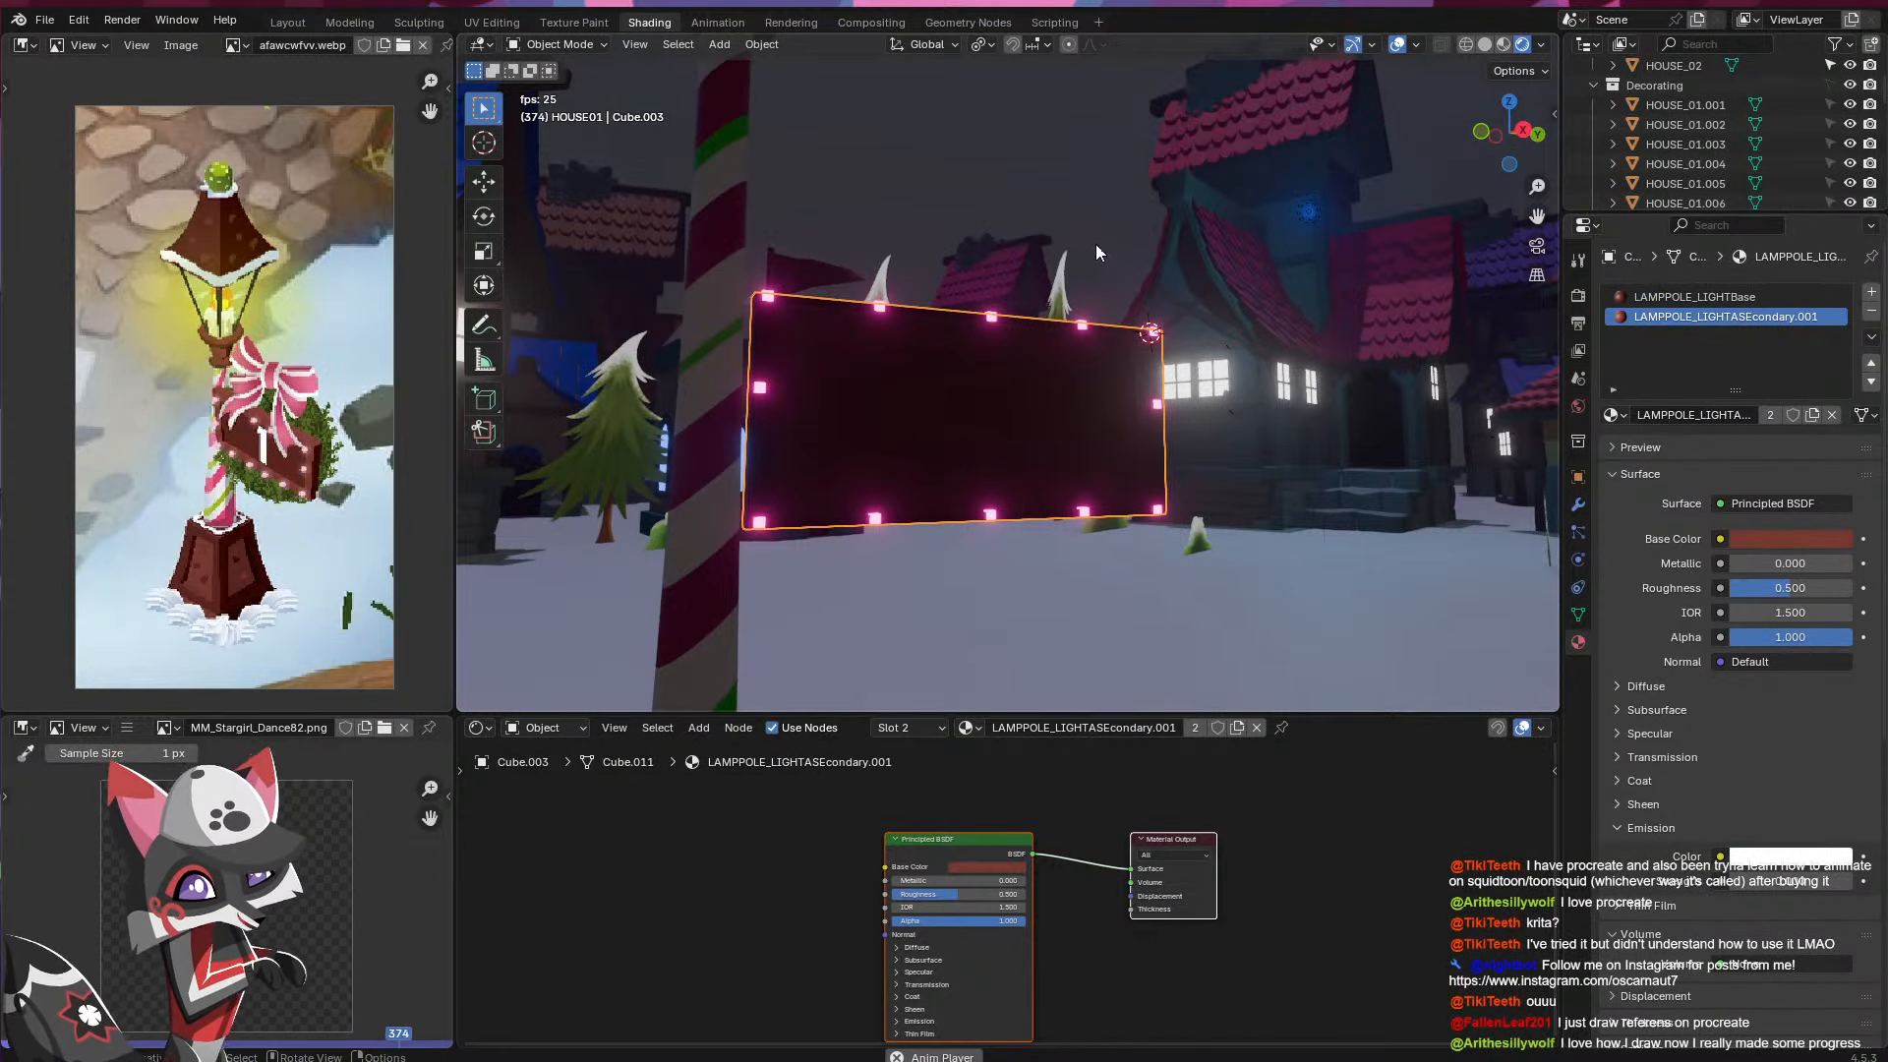
{"action": "middle_click_drag", "start_coordinate": [1040, 373], "coordinate": [993, 240]}
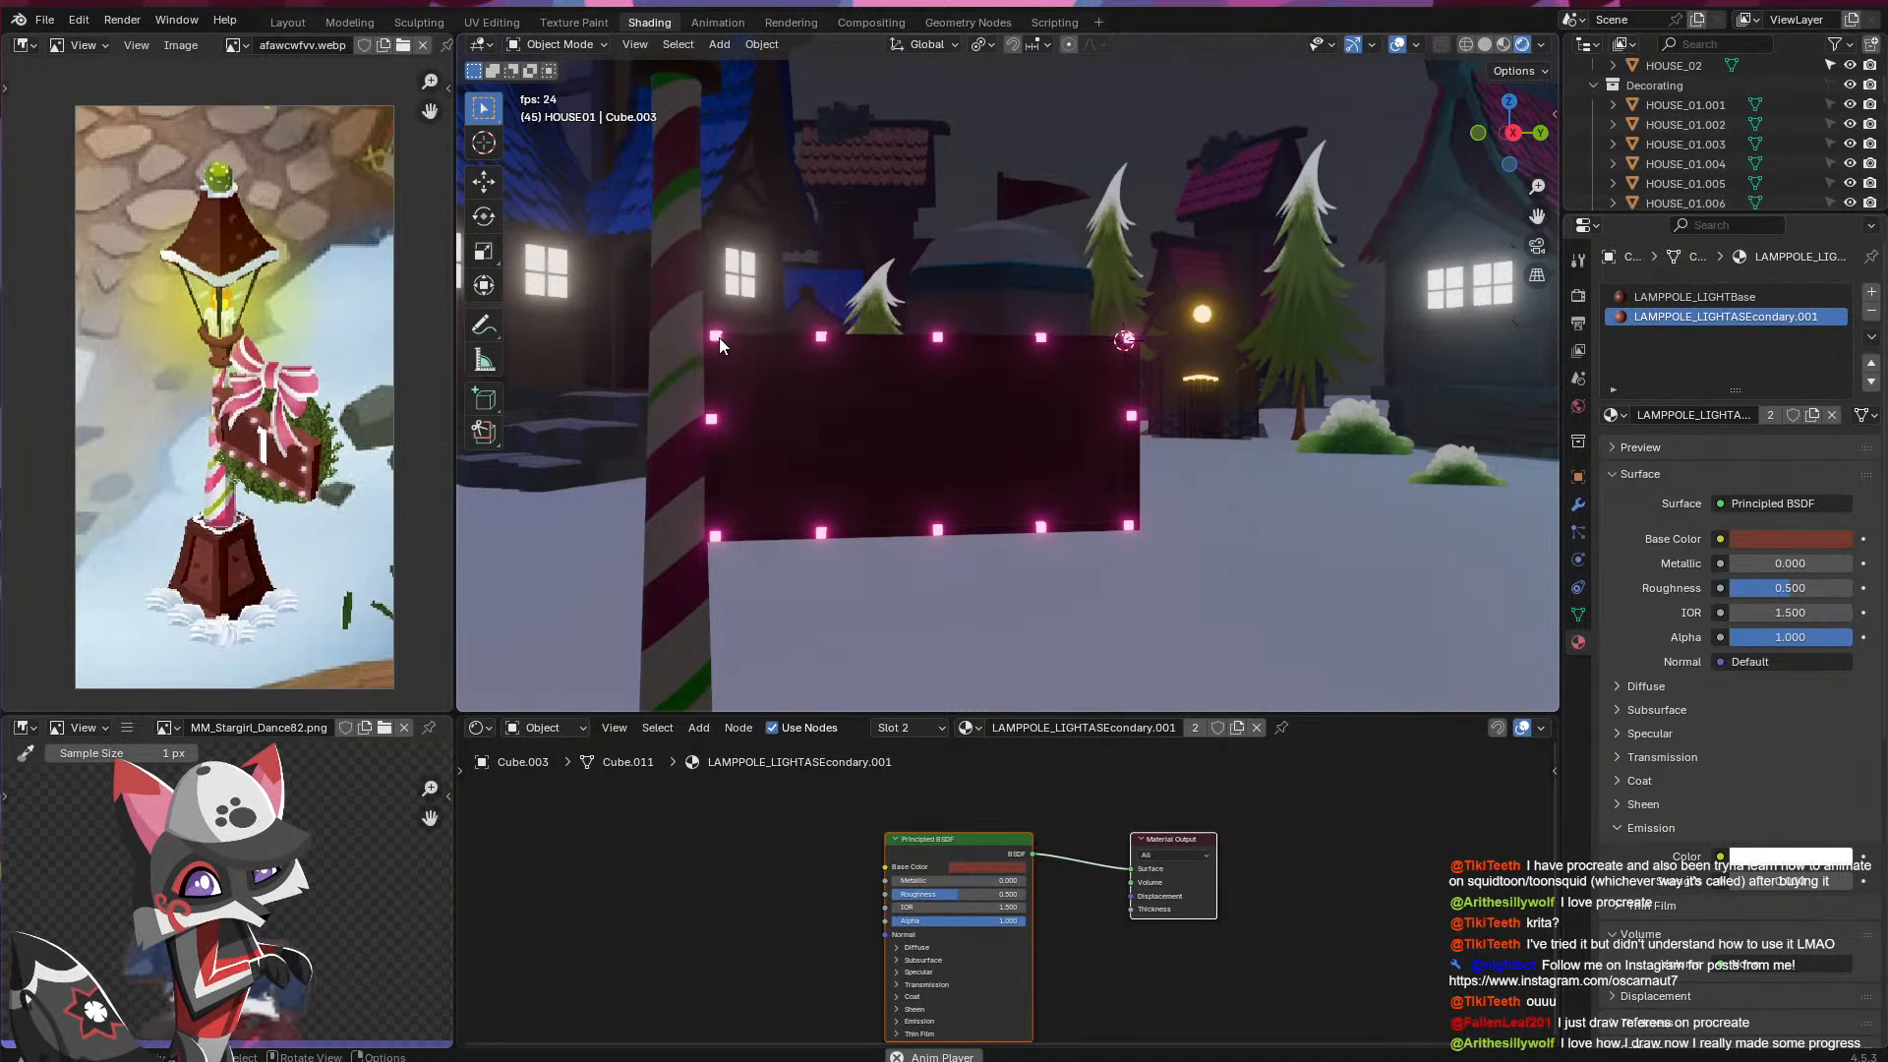
{"action": "left_click_drag", "start_coordinate": [718, 338], "coordinate": [724, 350]}
{"action": "left_click", "coordinate": [1130, 338]}
{"action": "key", "text": "g"}
{"action": "key", "text": "z"}
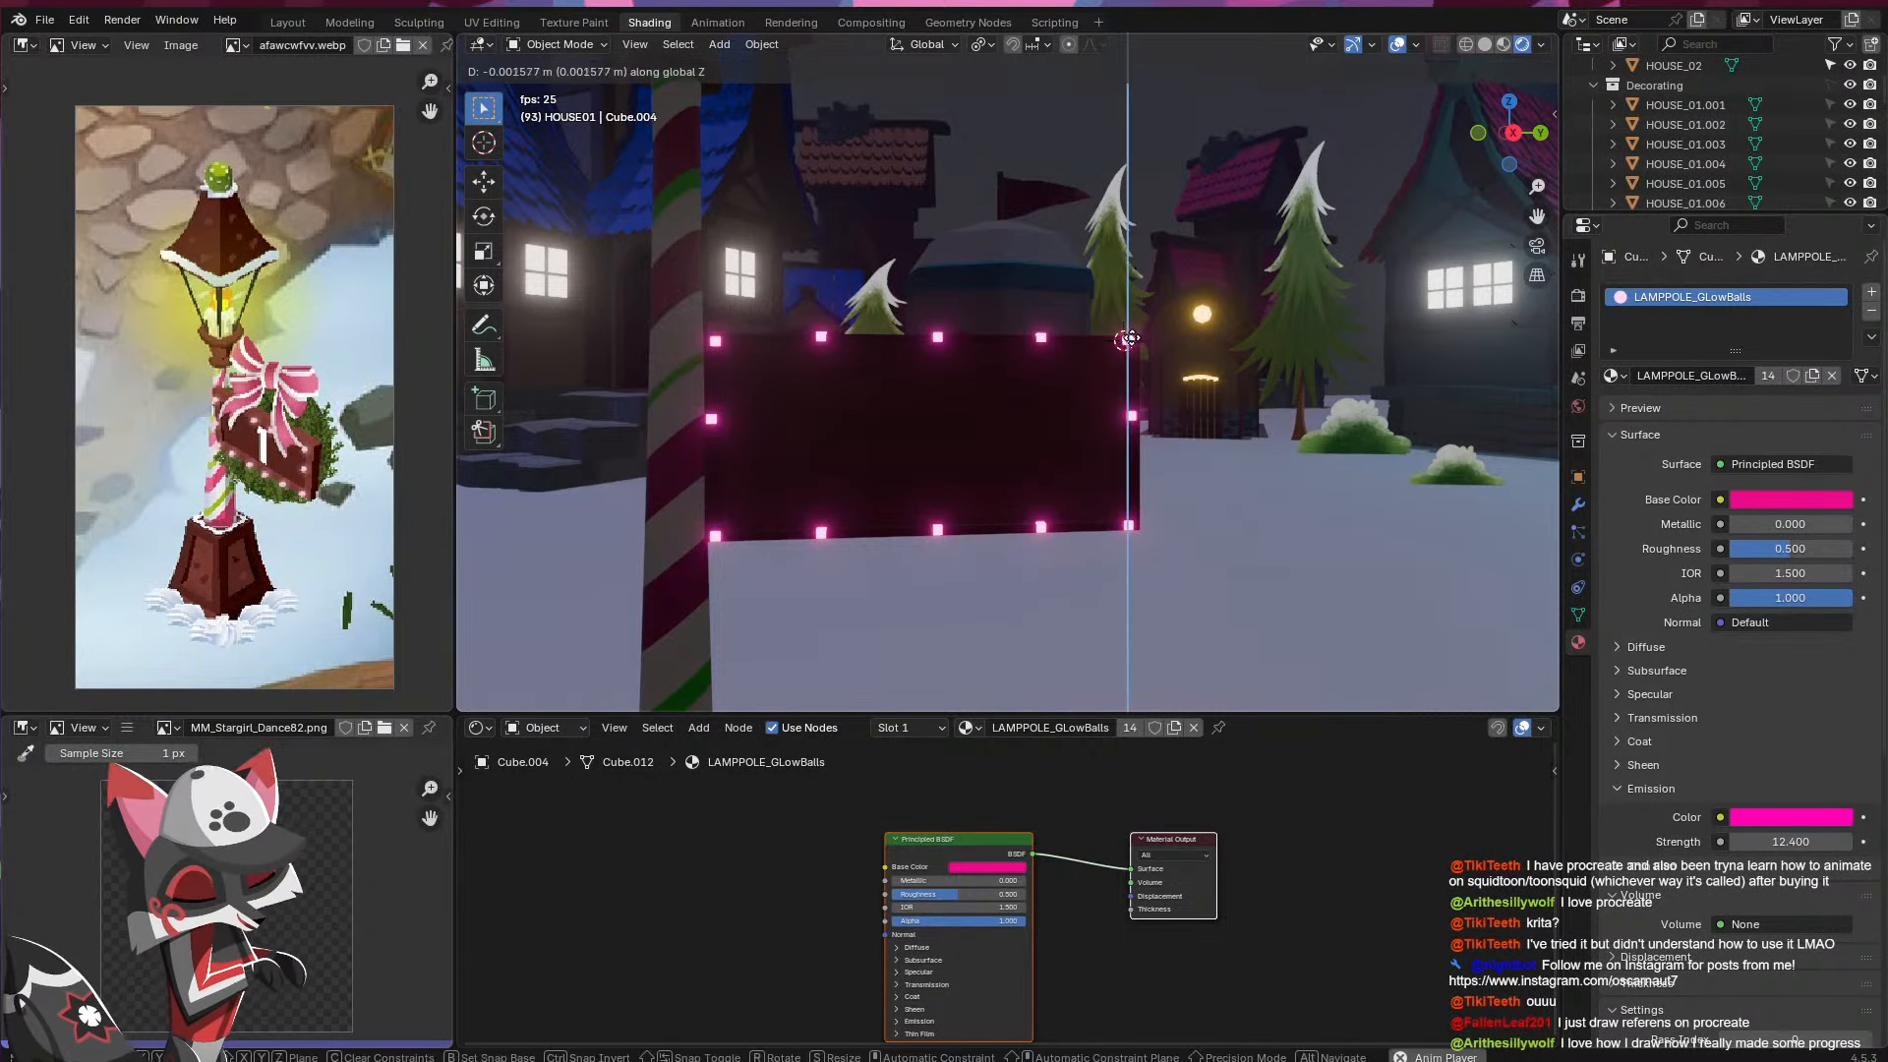
{"action": "left_click", "coordinate": [1130, 343]}
- Raise the two lower corner lights slightly along Z so they sit inside the signboard's corners
{"action": "left_click", "coordinate": [1125, 527]}
{"action": "key", "text": "g"}
{"action": "key", "text": "z"}
{"action": "left_click", "coordinate": [1128, 527]}
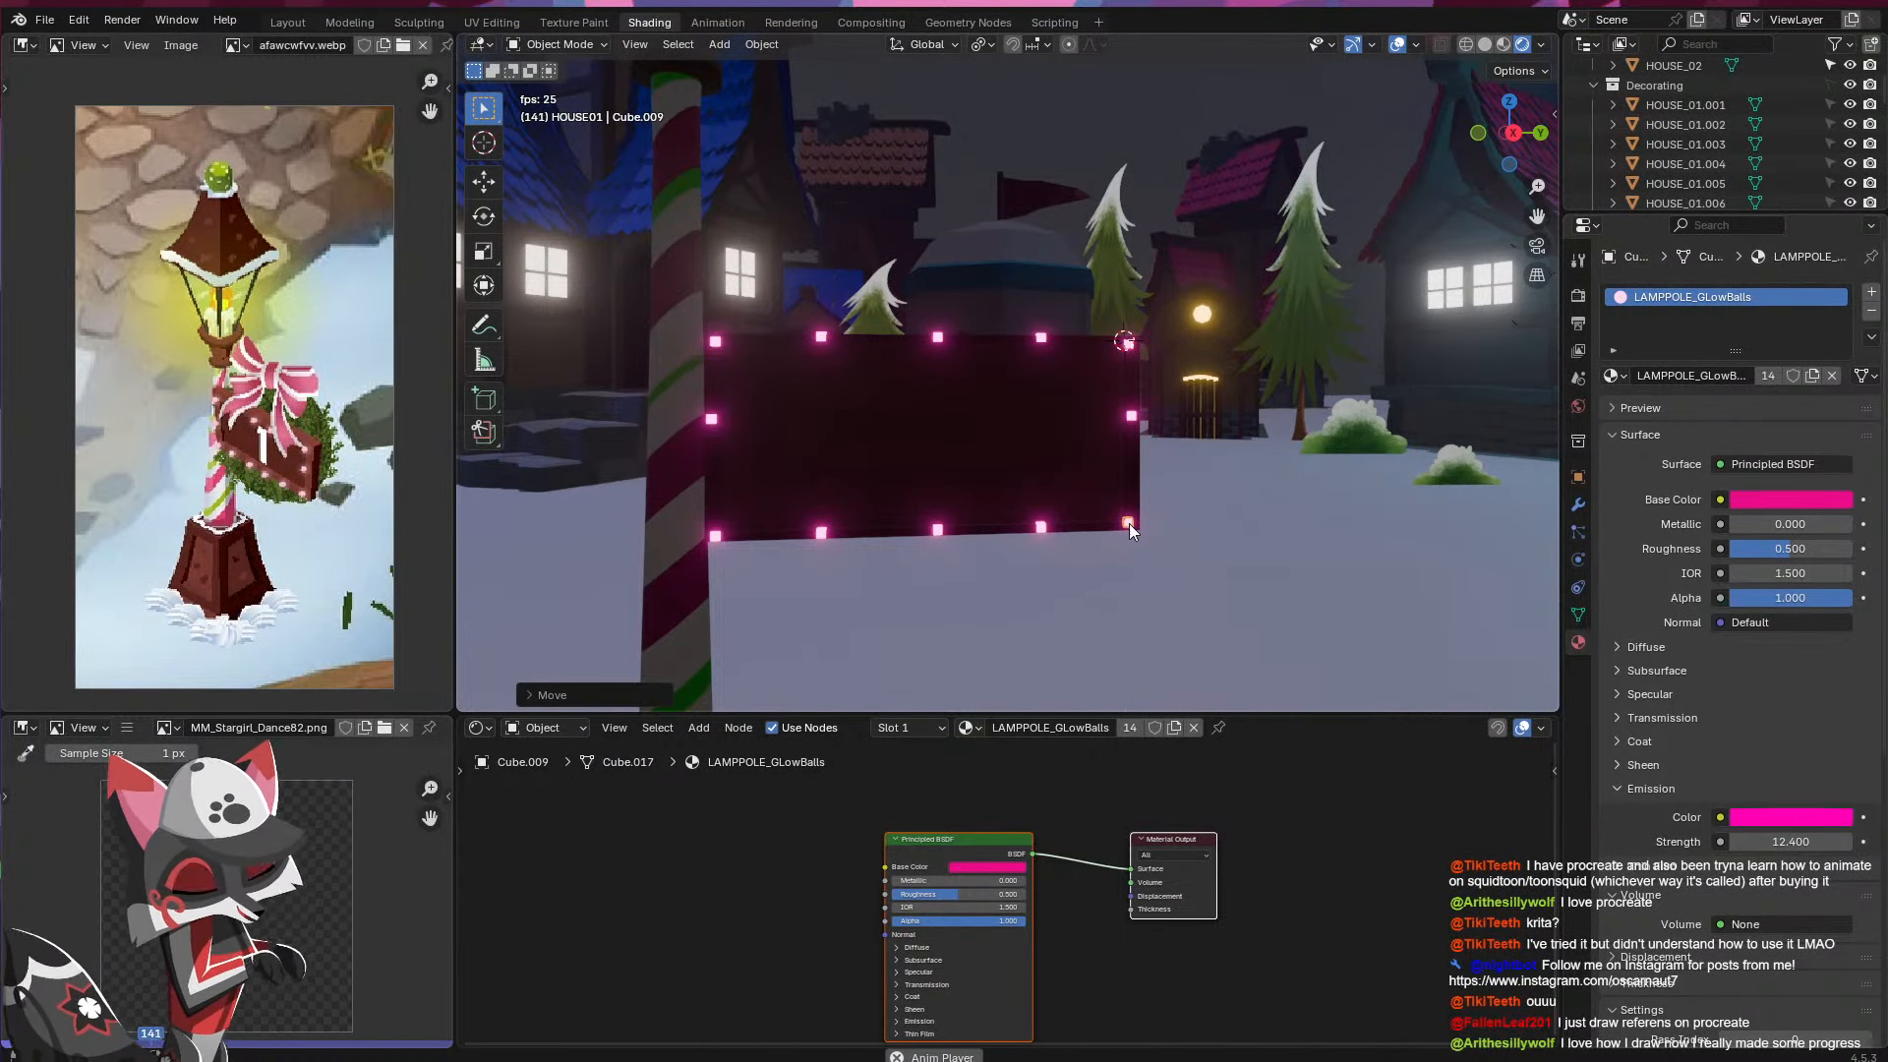
{"action": "left_click", "coordinate": [715, 536]}
{"action": "key", "text": "g"}
{"action": "key", "text": "z"}
{"action": "left_click", "coordinate": [717, 528]}
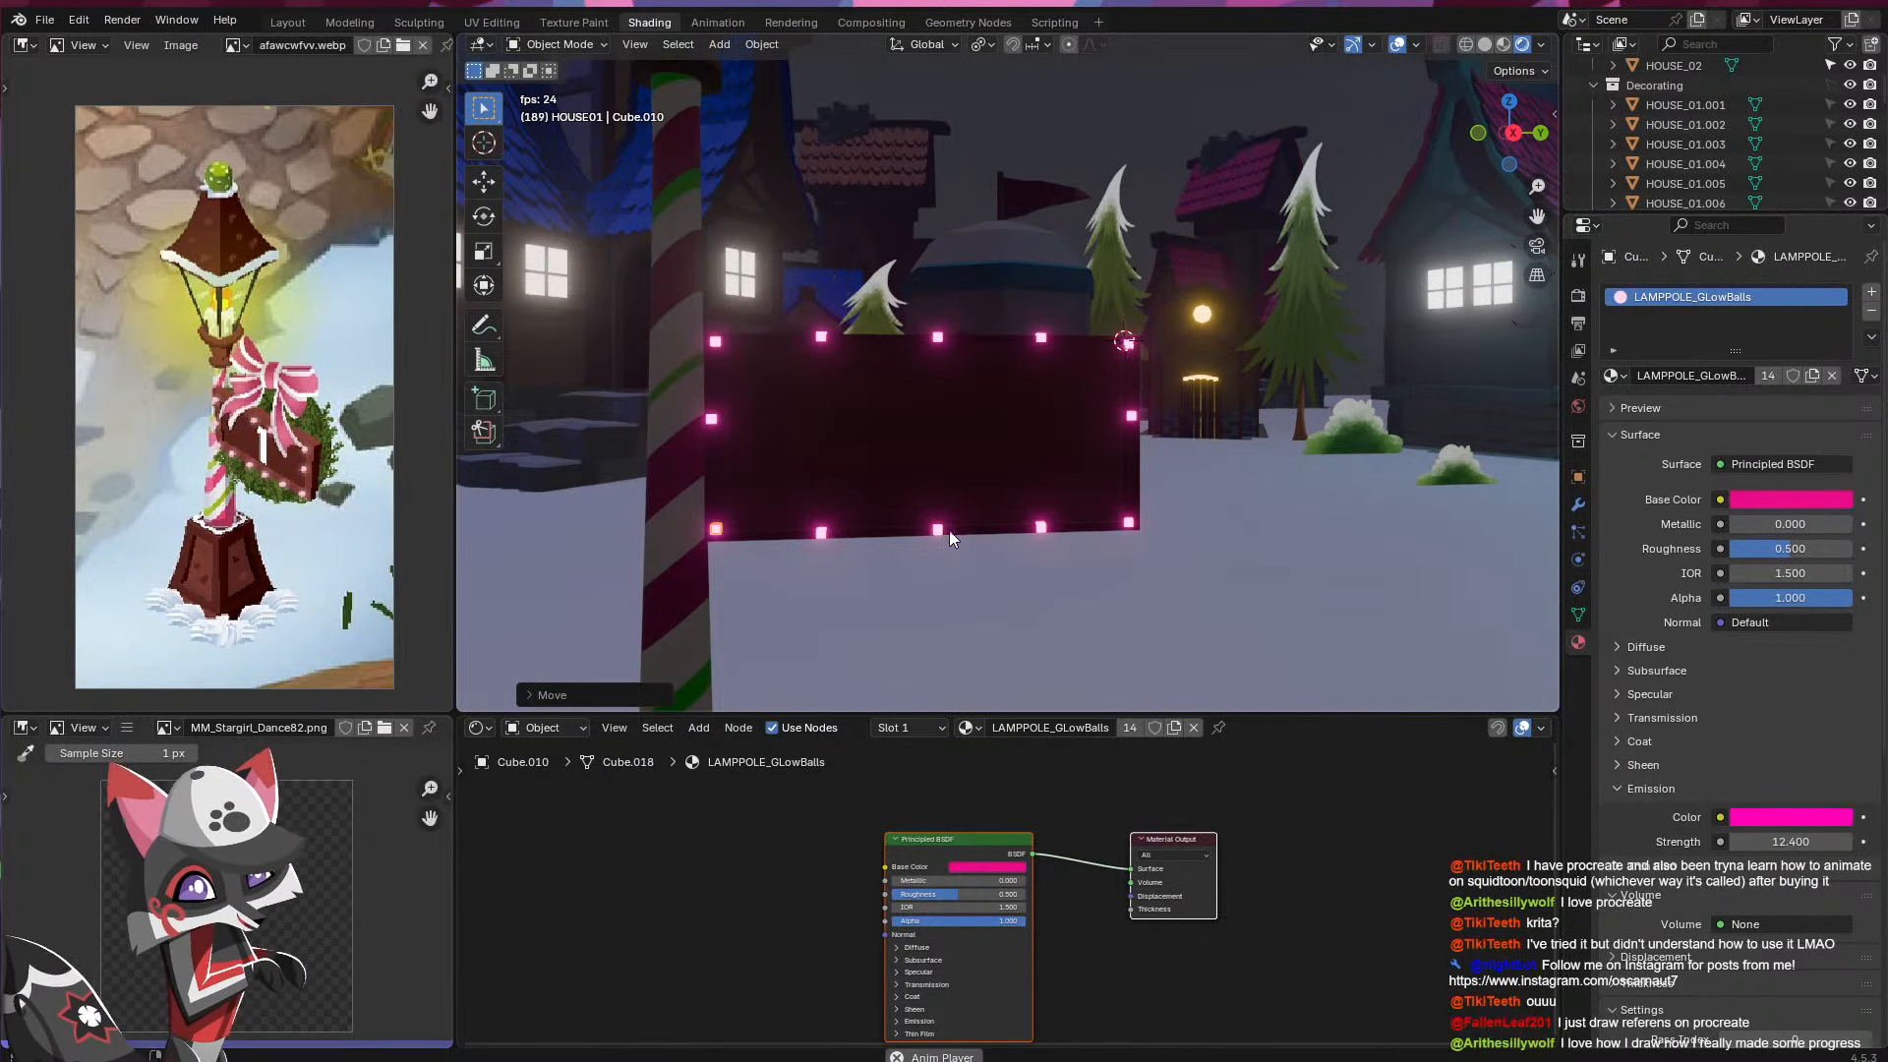
- Select the signboard, switch the viewport to Material Preview shading and save the file
{"action": "middle_click_drag", "start_coordinate": [1074, 155], "coordinate": [1161, 338]}
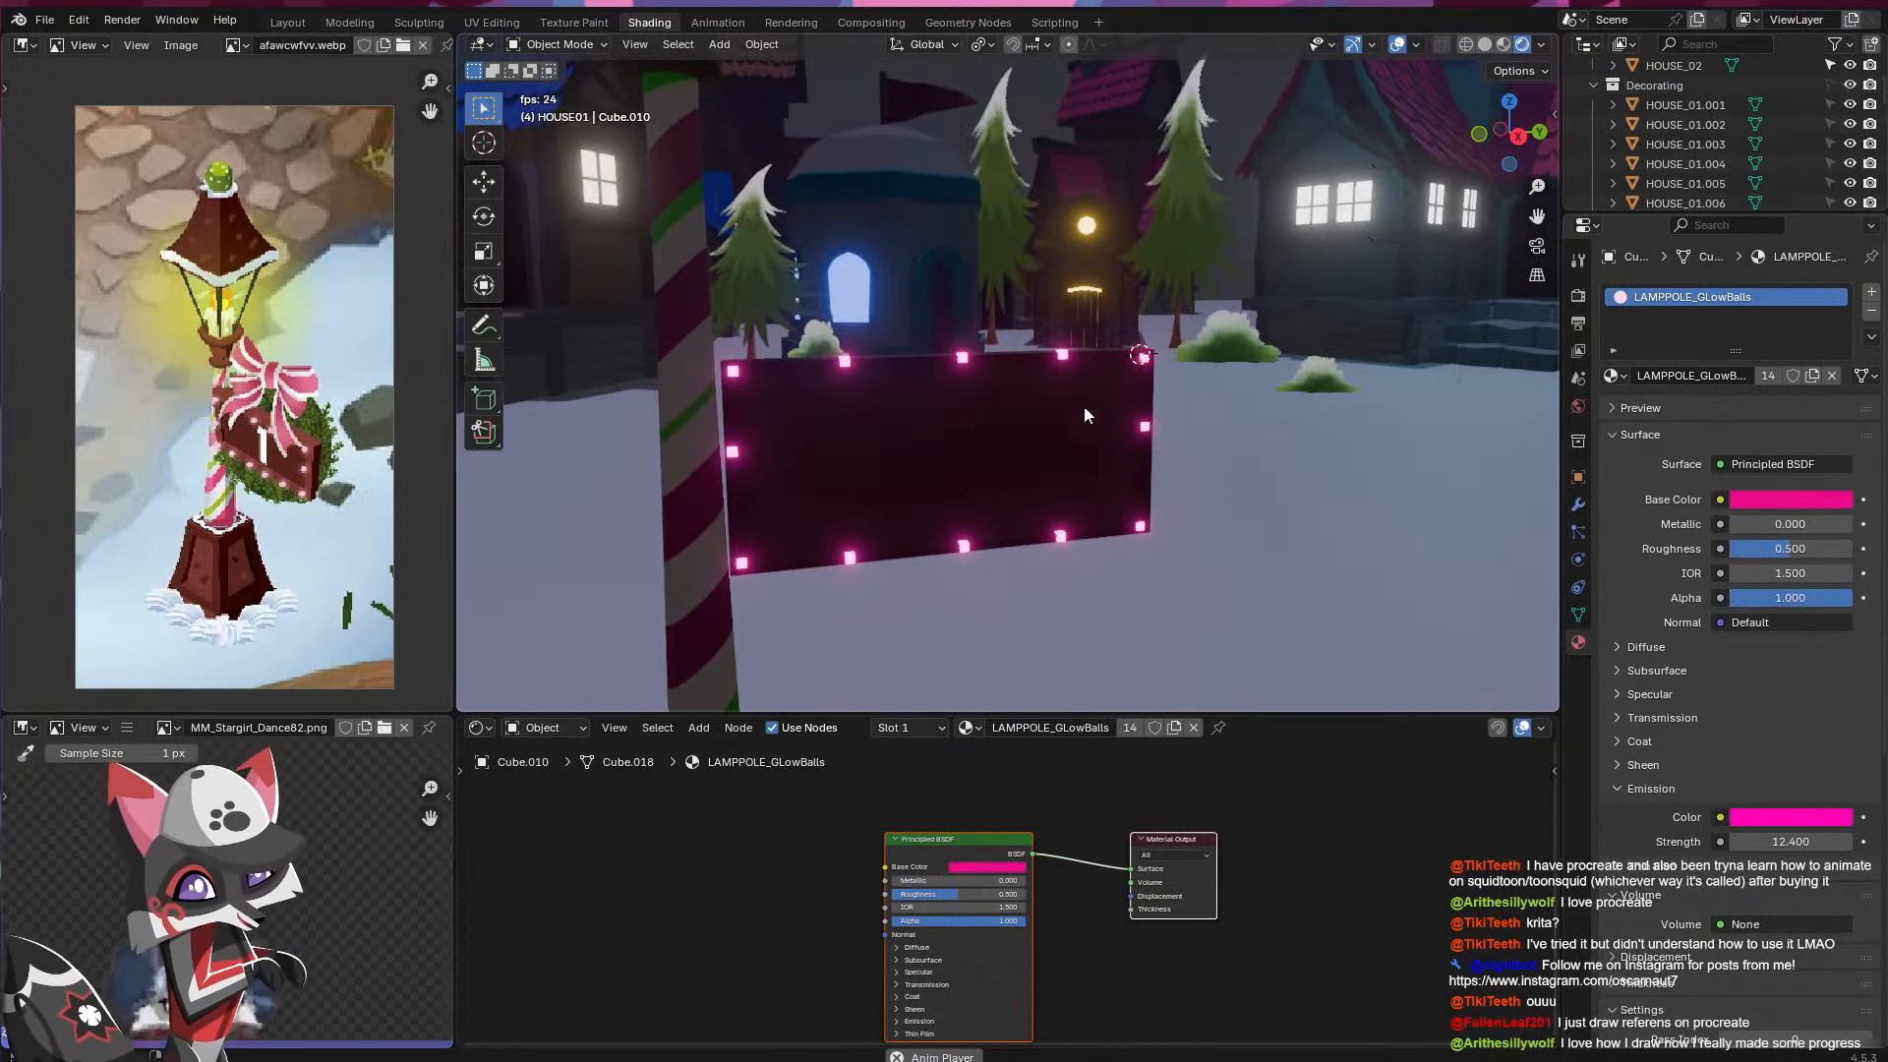
{"action": "left_click", "coordinate": [959, 455]}
{"action": "middle_click_drag", "start_coordinate": [975, 474], "coordinate": [1137, 419]}
{"action": "key", "text": "ctrl+s"}
{"action": "scroll", "coordinate": [837, 448], "scroll_direction": "down", "scroll_amount": 5}
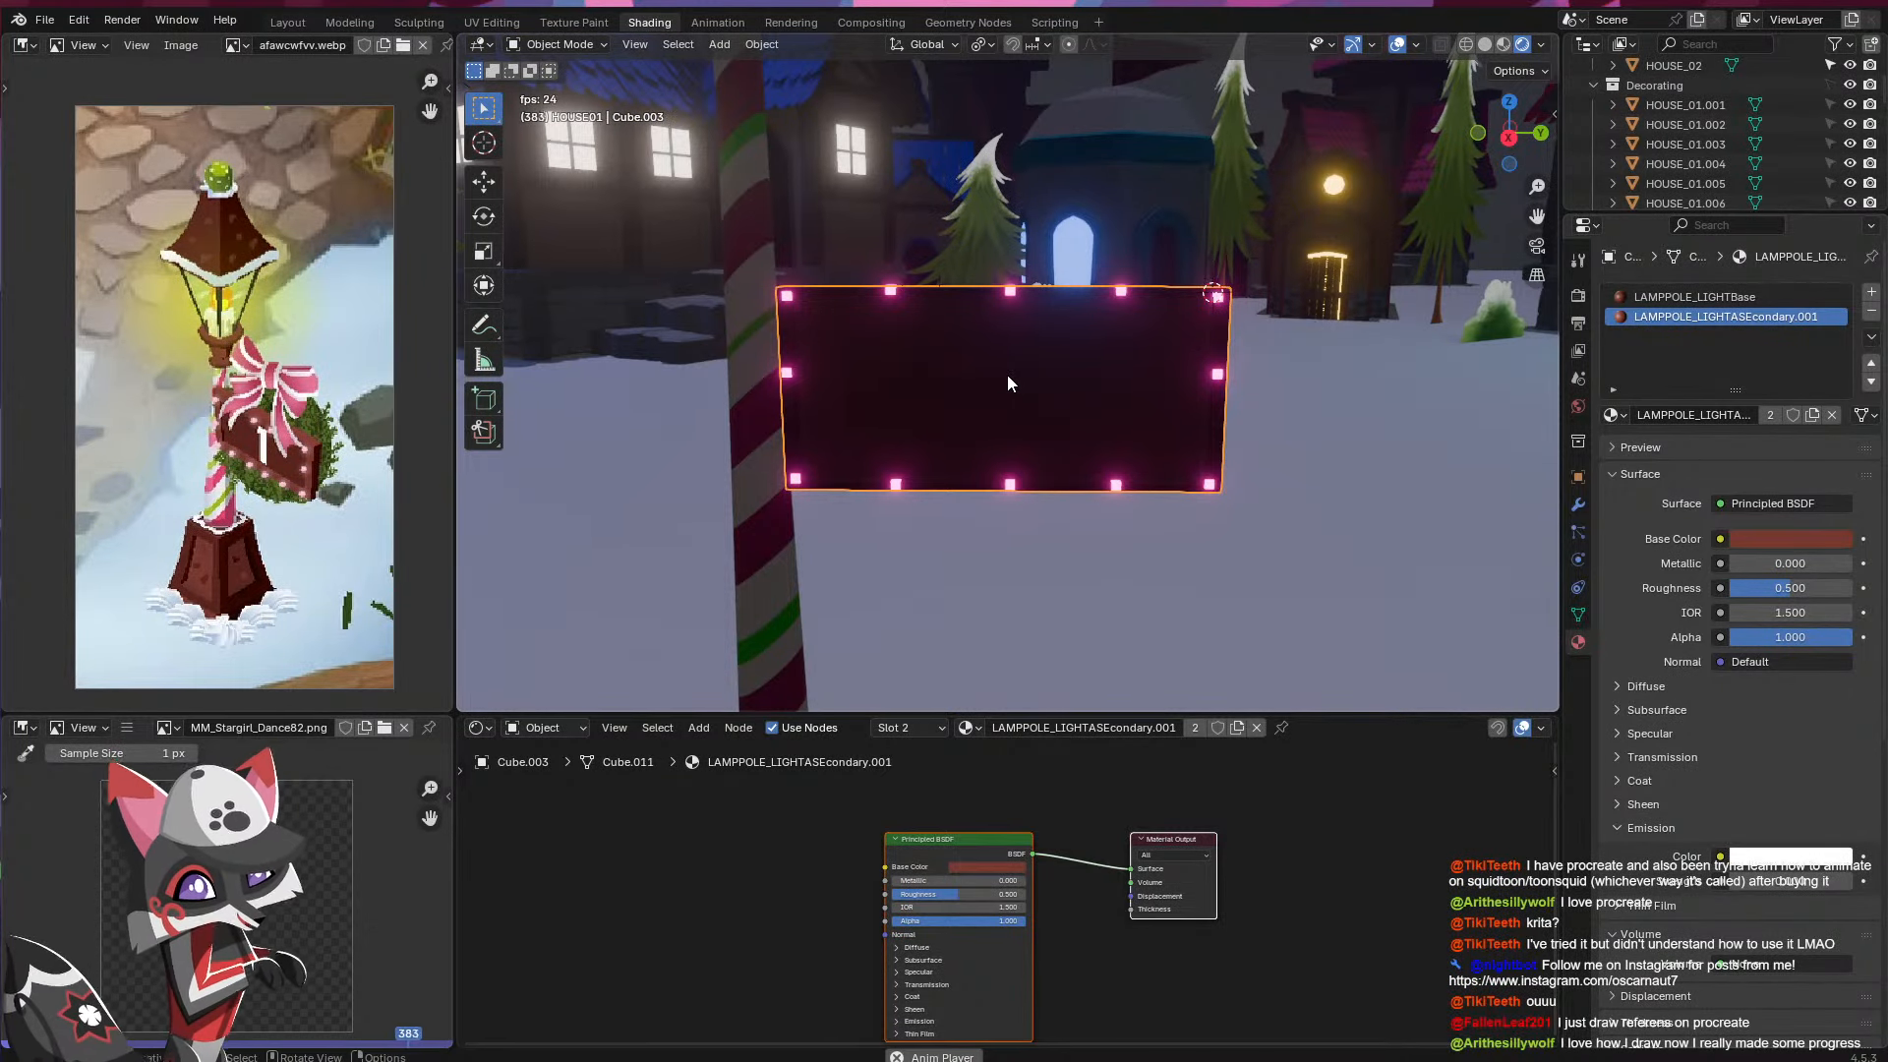
{"action": "key", "text": "z"}
{"action": "left_click", "coordinate": [1019, 479]}
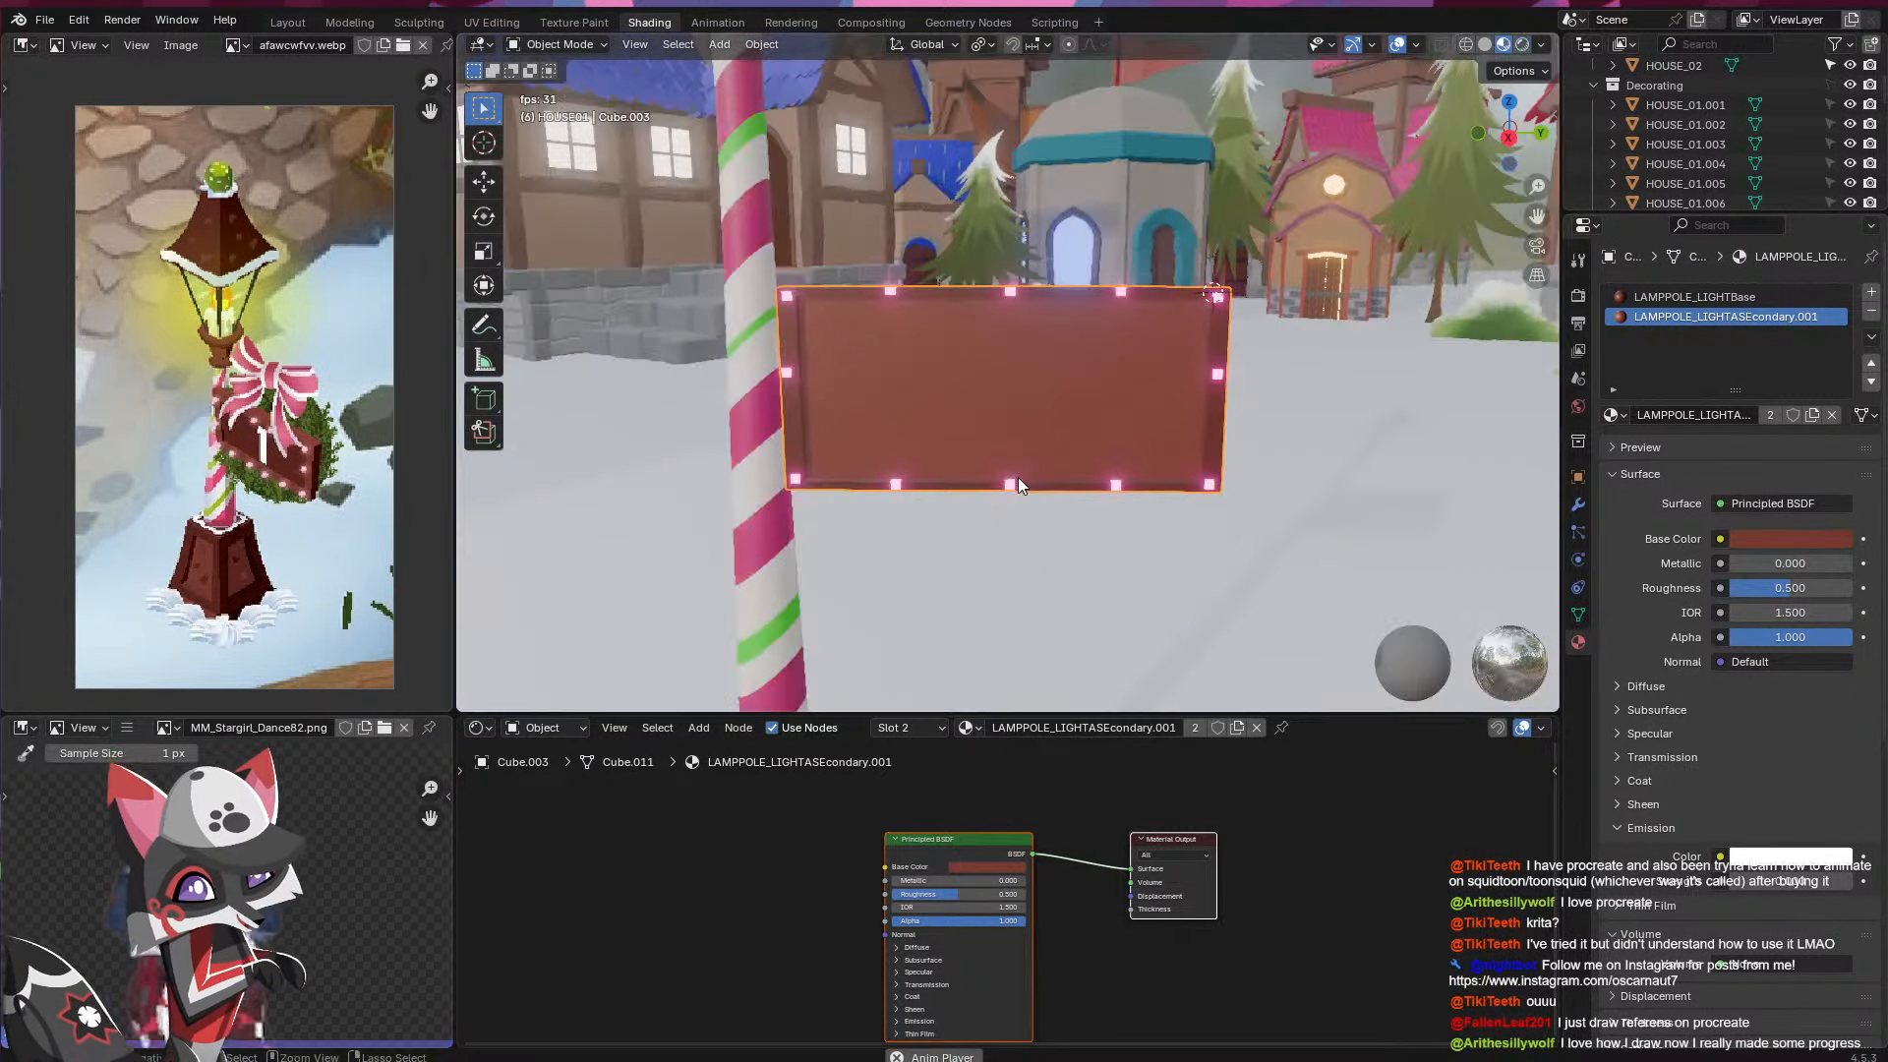
{"action": "key", "text": "ctrl+s"}
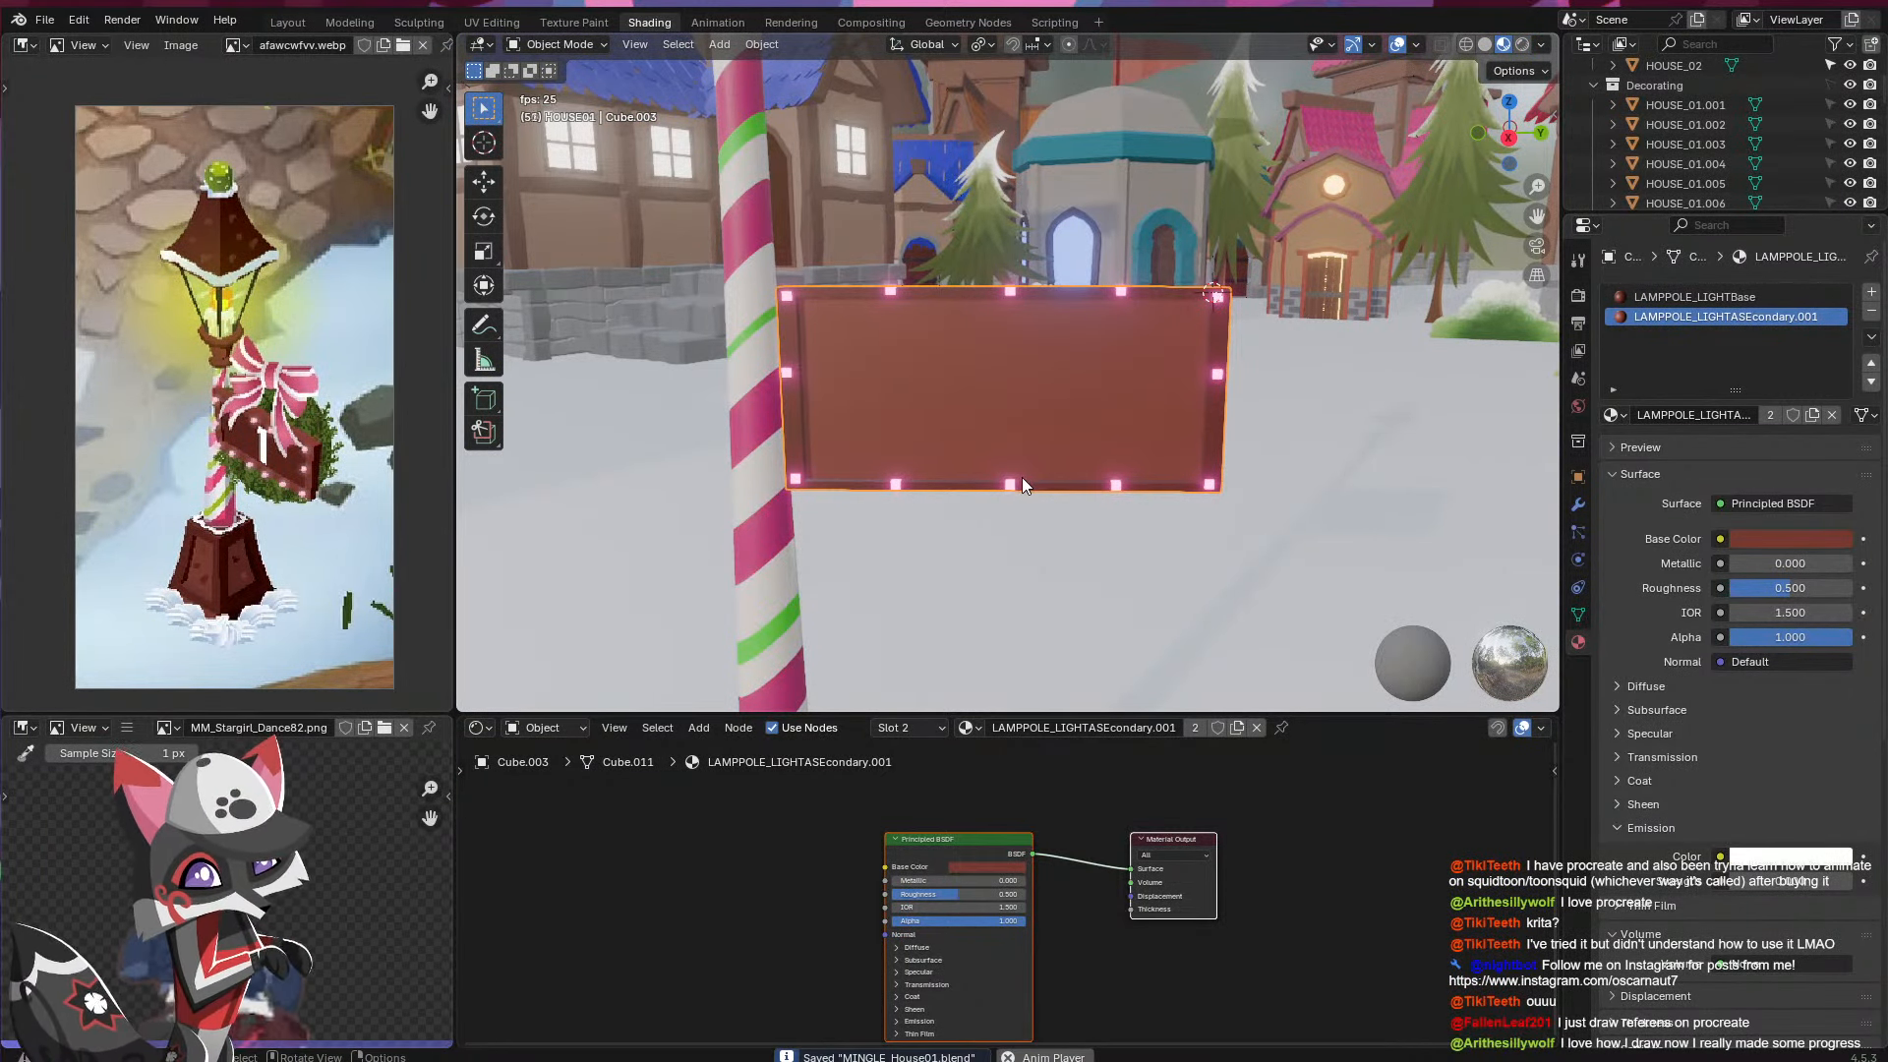
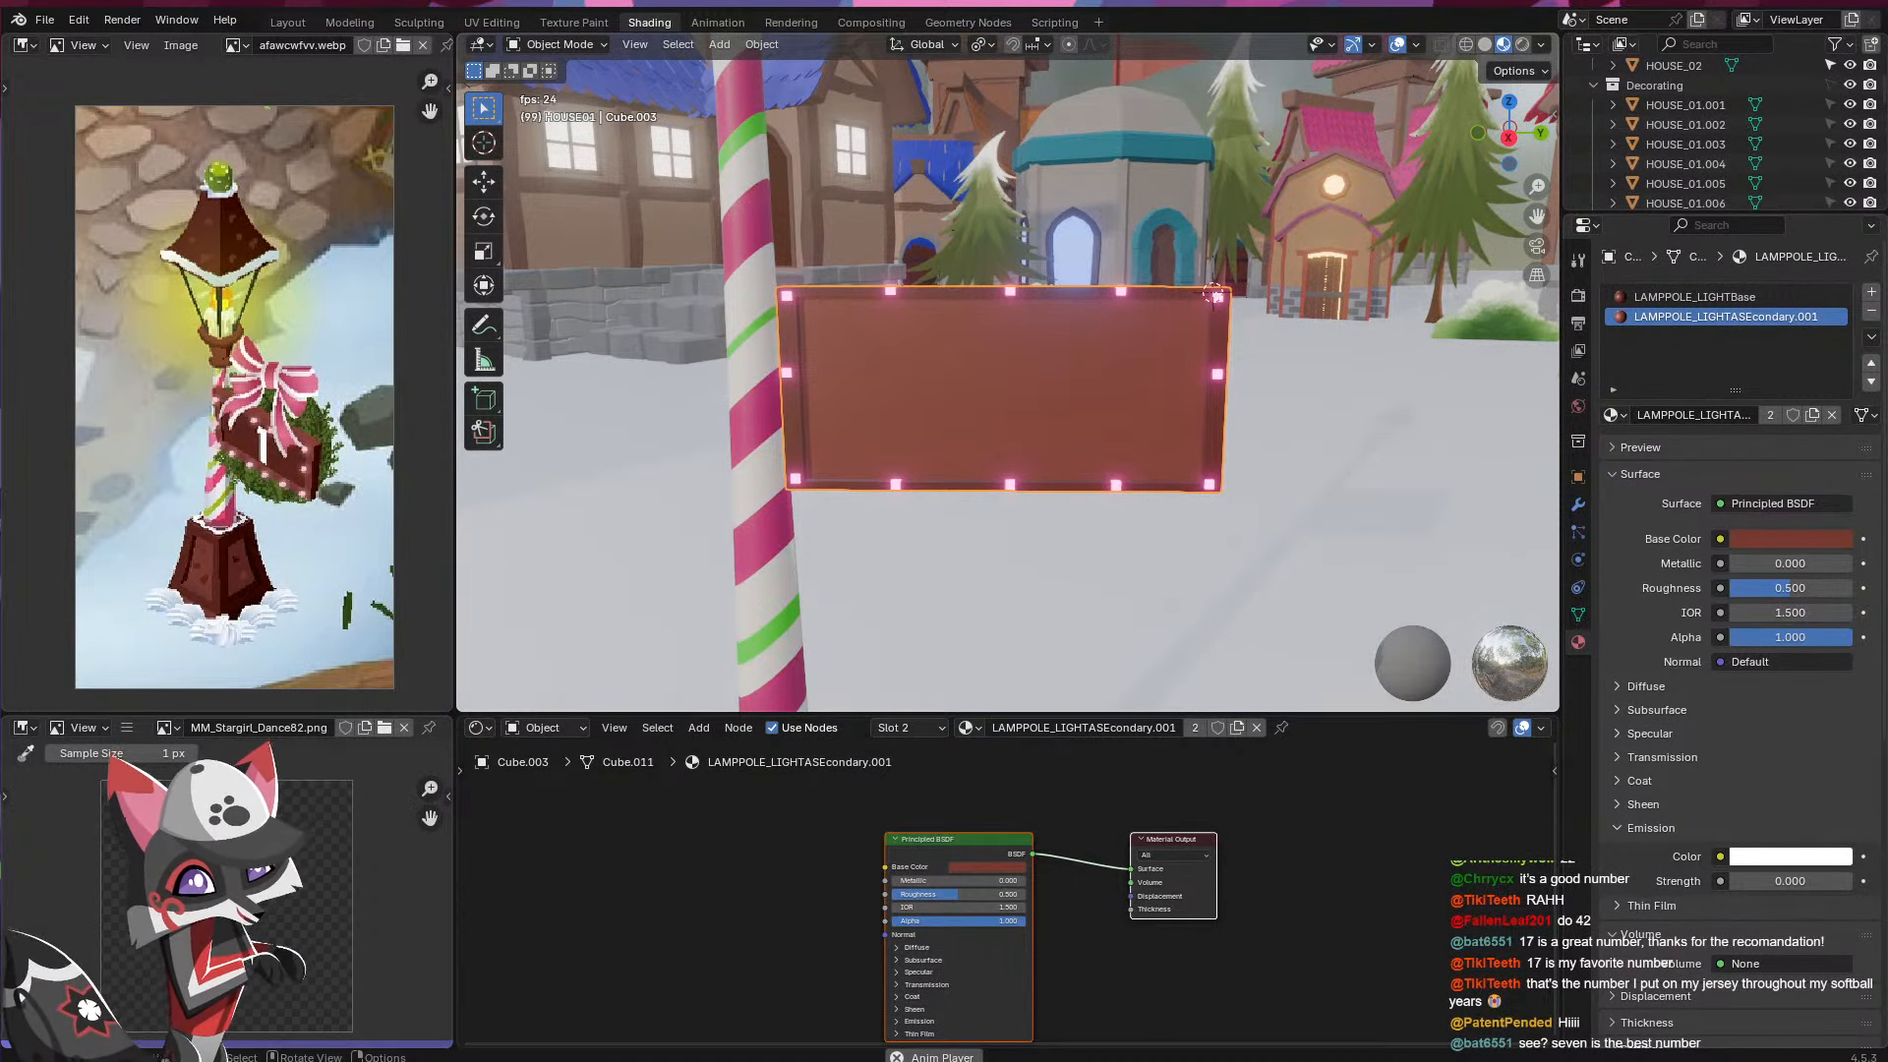
- Place the 3D cursor on the snow beside the lamp post, add a plane there in top view and scale it down
{"action": "middle_click_drag", "start_coordinate": [977, 451], "coordinate": [922, 484], "text": "shift"}
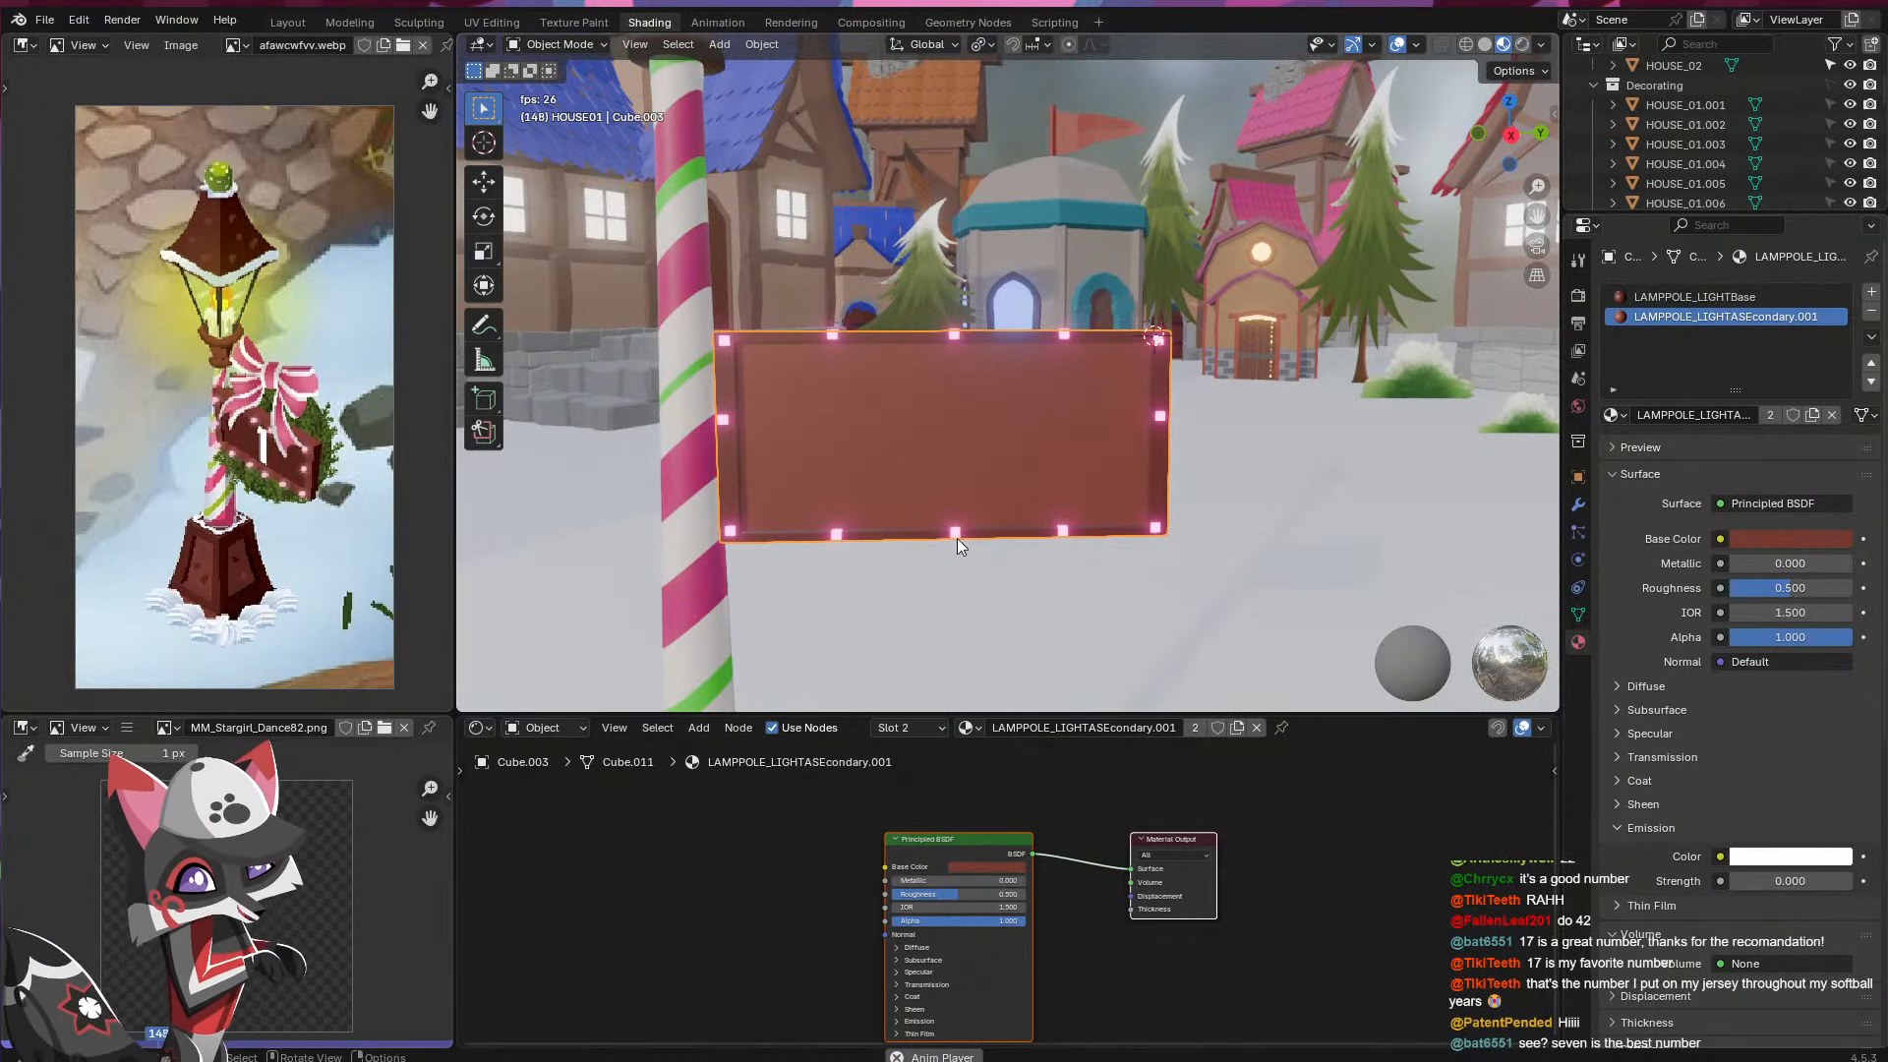
{"action": "scroll", "coordinate": [973, 531], "scroll_direction": "up", "scroll_amount": 3}
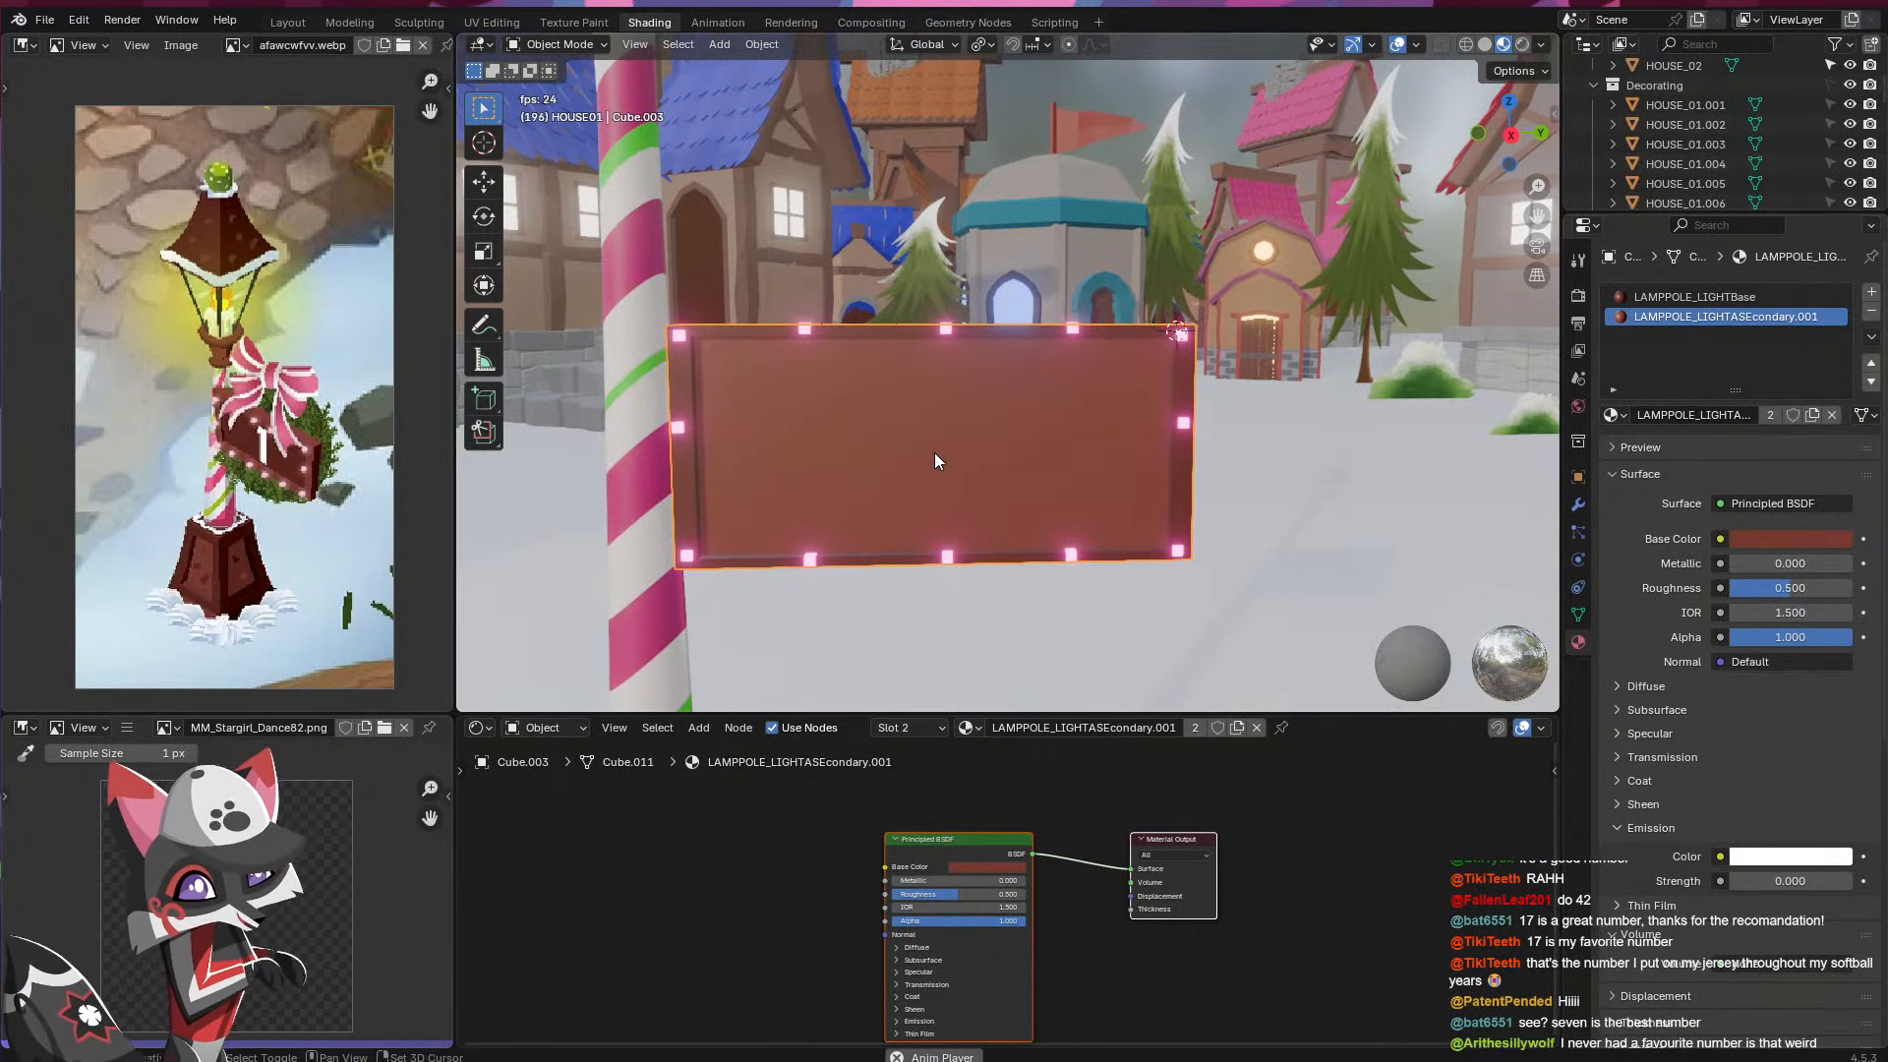
{"action": "scroll", "coordinate": [934, 460], "scroll_direction": "down", "scroll_amount": 4}
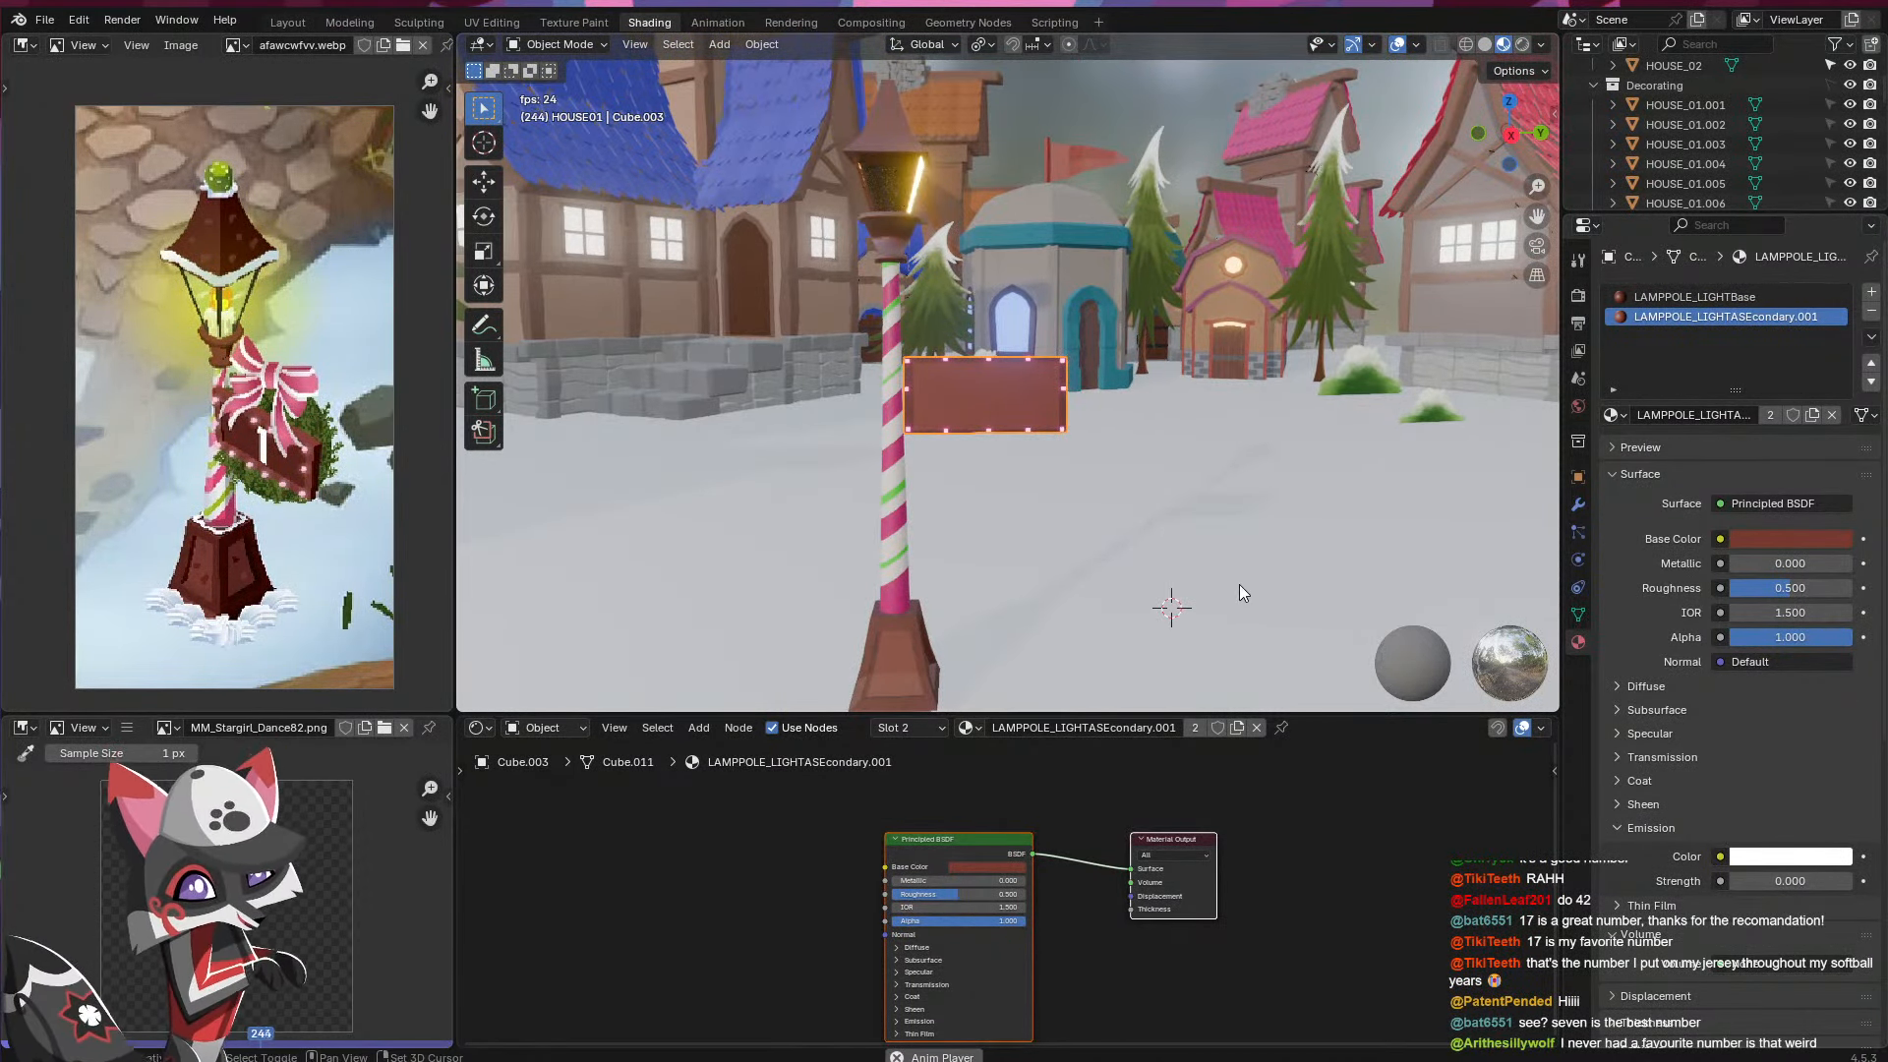
{"action": "middle_click_drag", "start_coordinate": [1239, 586], "coordinate": [944, 528], "text": "shift"}
{"action": "left_click", "coordinate": [1508, 102]}
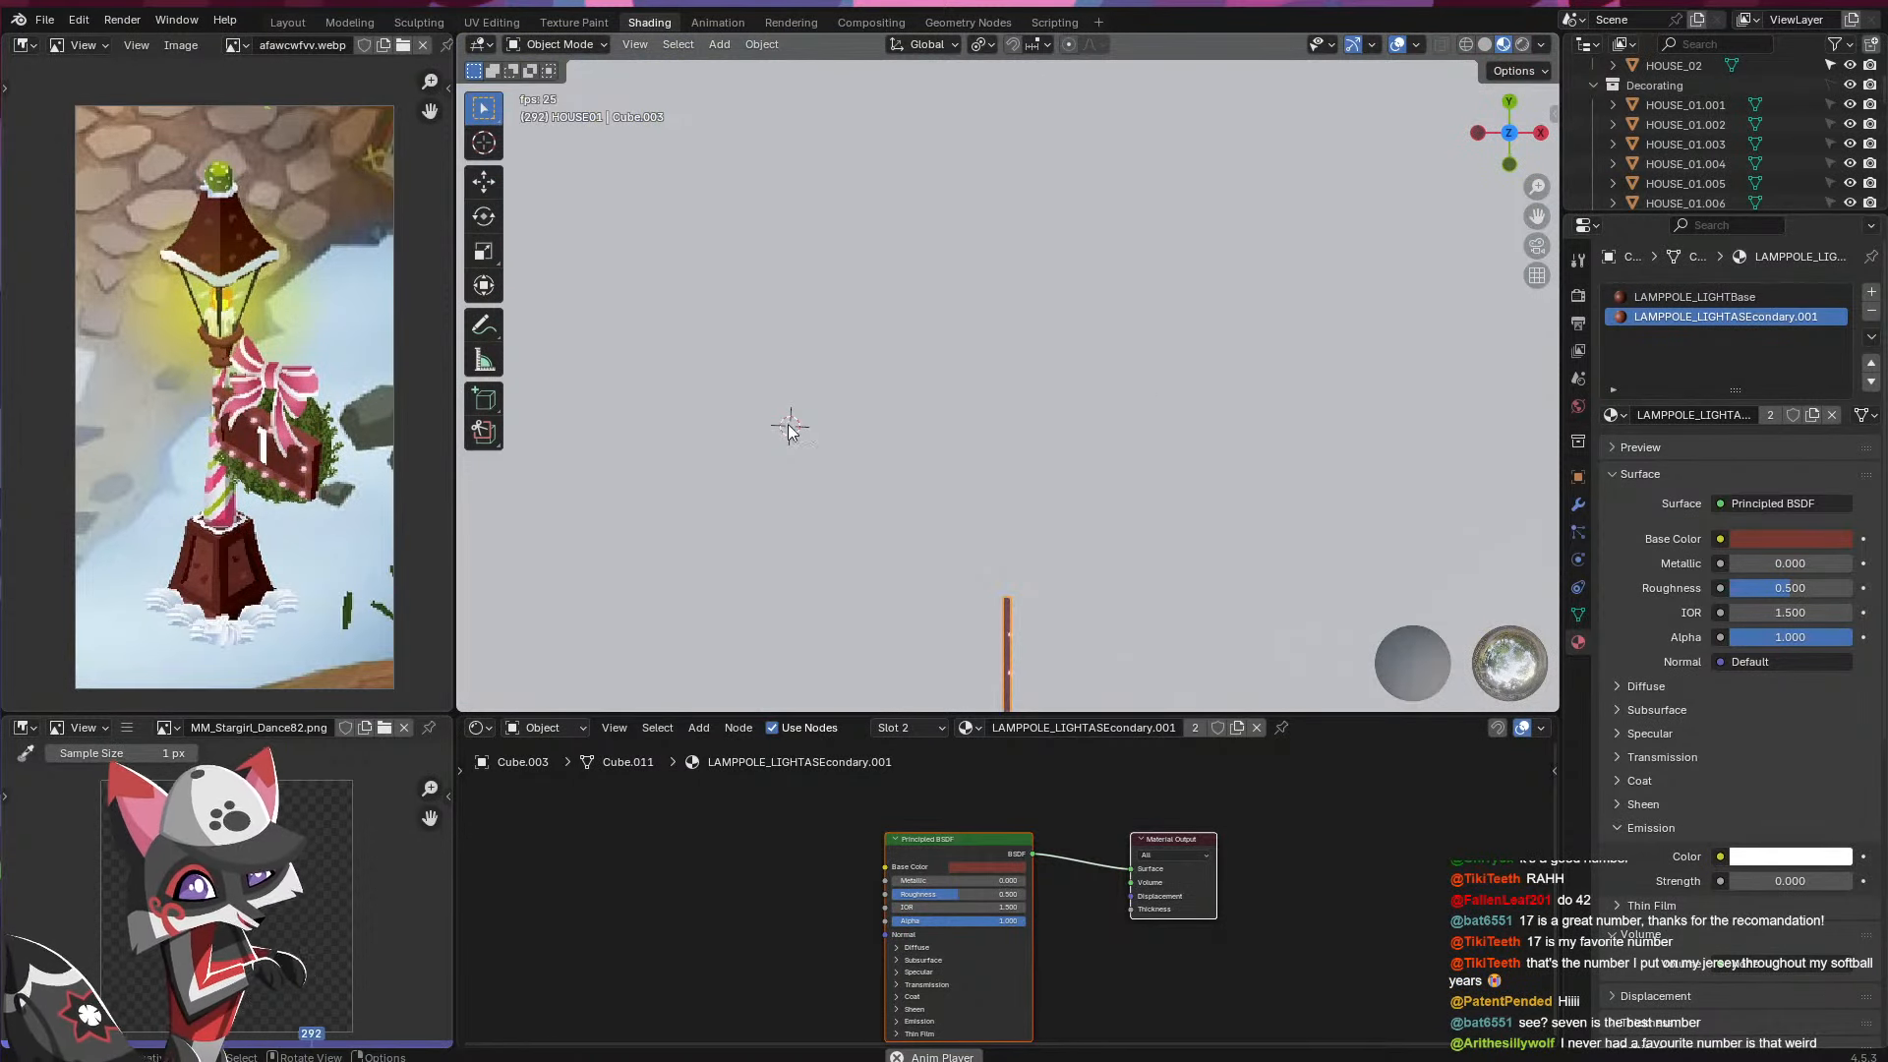
{"action": "key", "text": "shift+a"}
{"action": "mouse_move", "coordinate": [779, 427]}
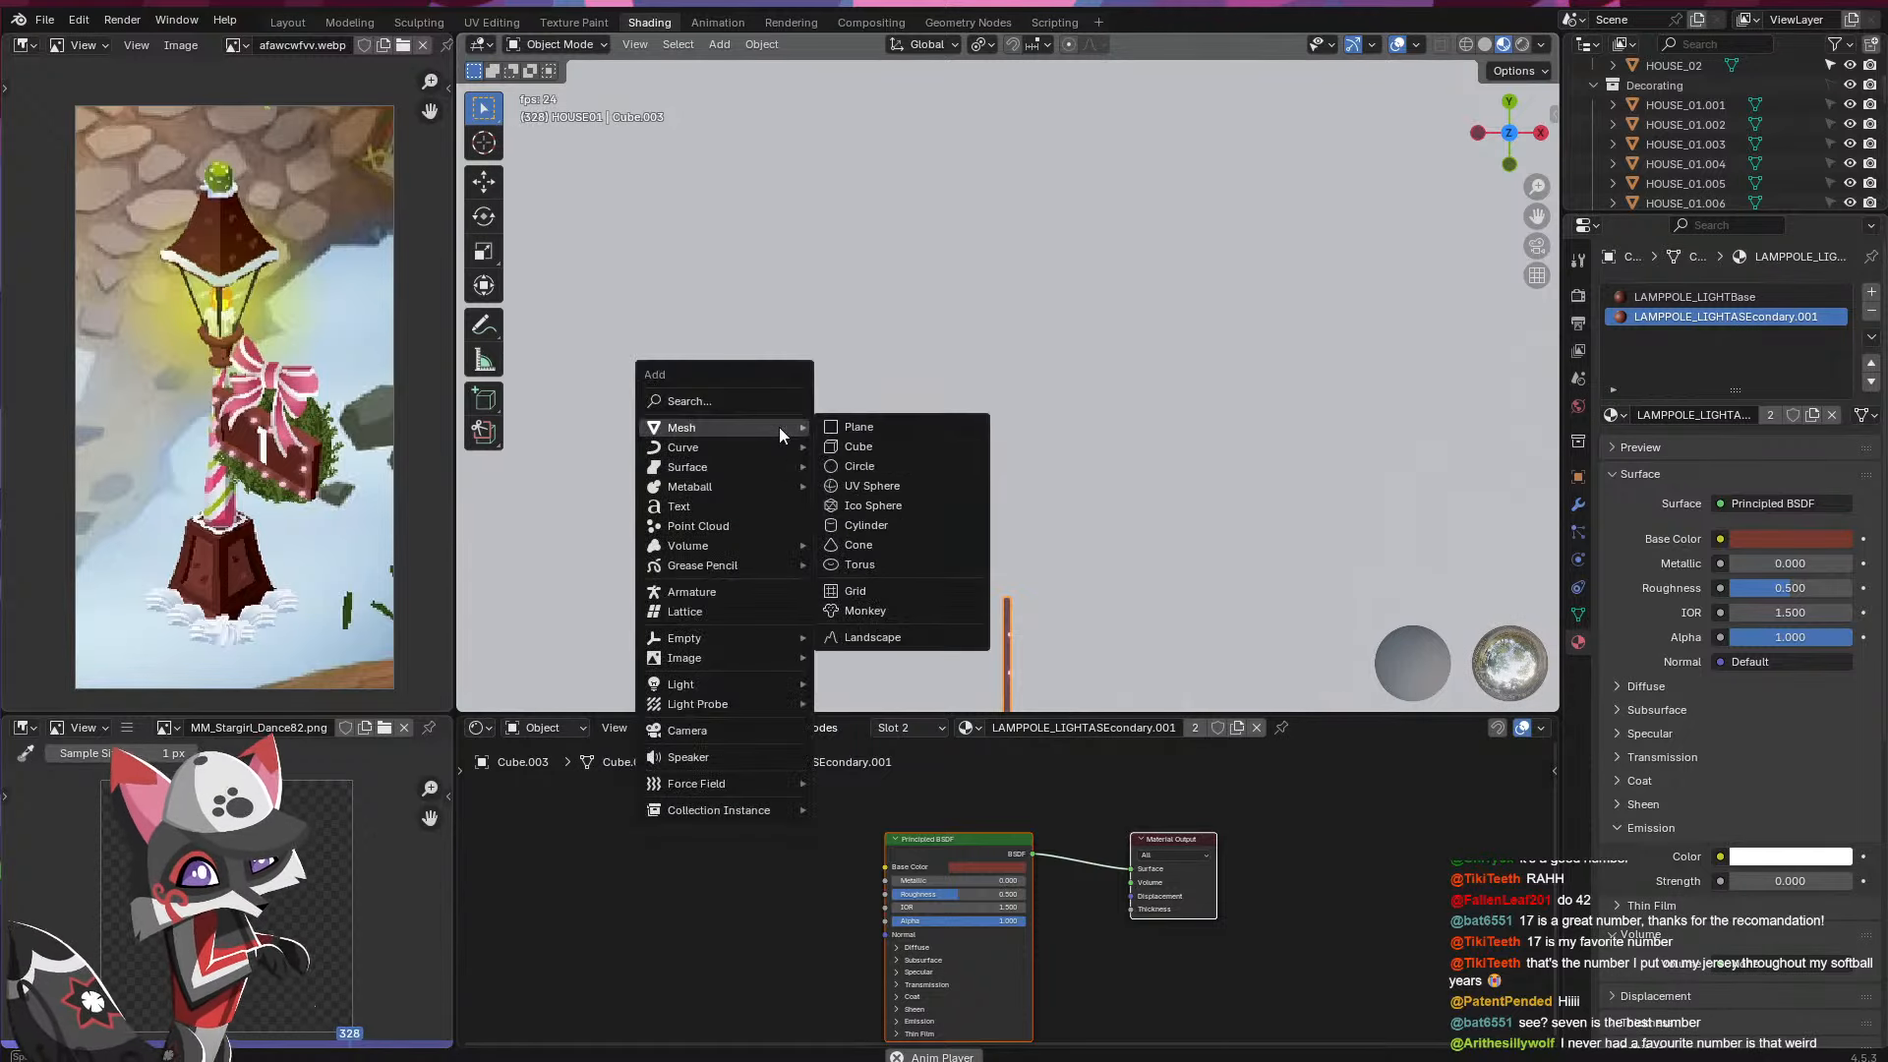
{"action": "left_click", "coordinate": [843, 426]}
{"action": "key", "text": "s"}
{"action": "left_click", "coordinate": [855, 439]}
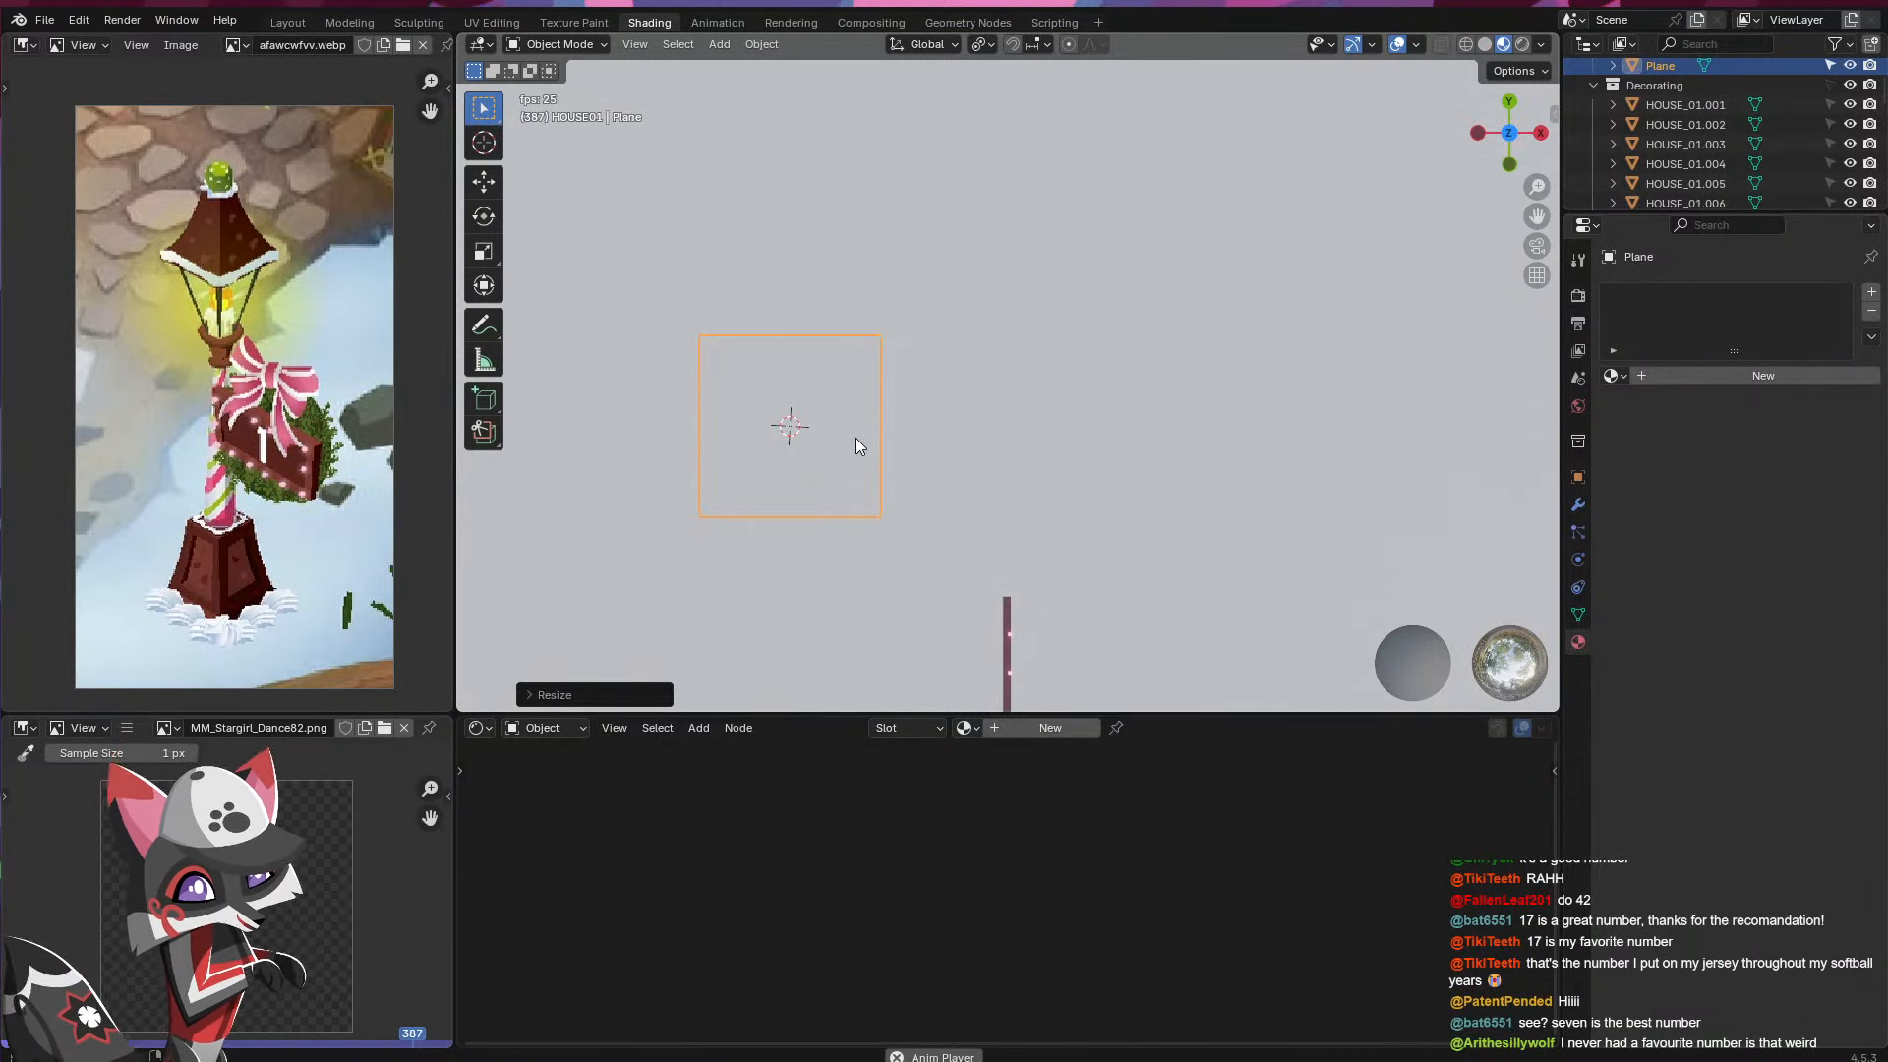
- Isolate the new plane in Local View and enter Edit Mode with vertex selection
{"action": "key", "text": "KP_Decimal"}
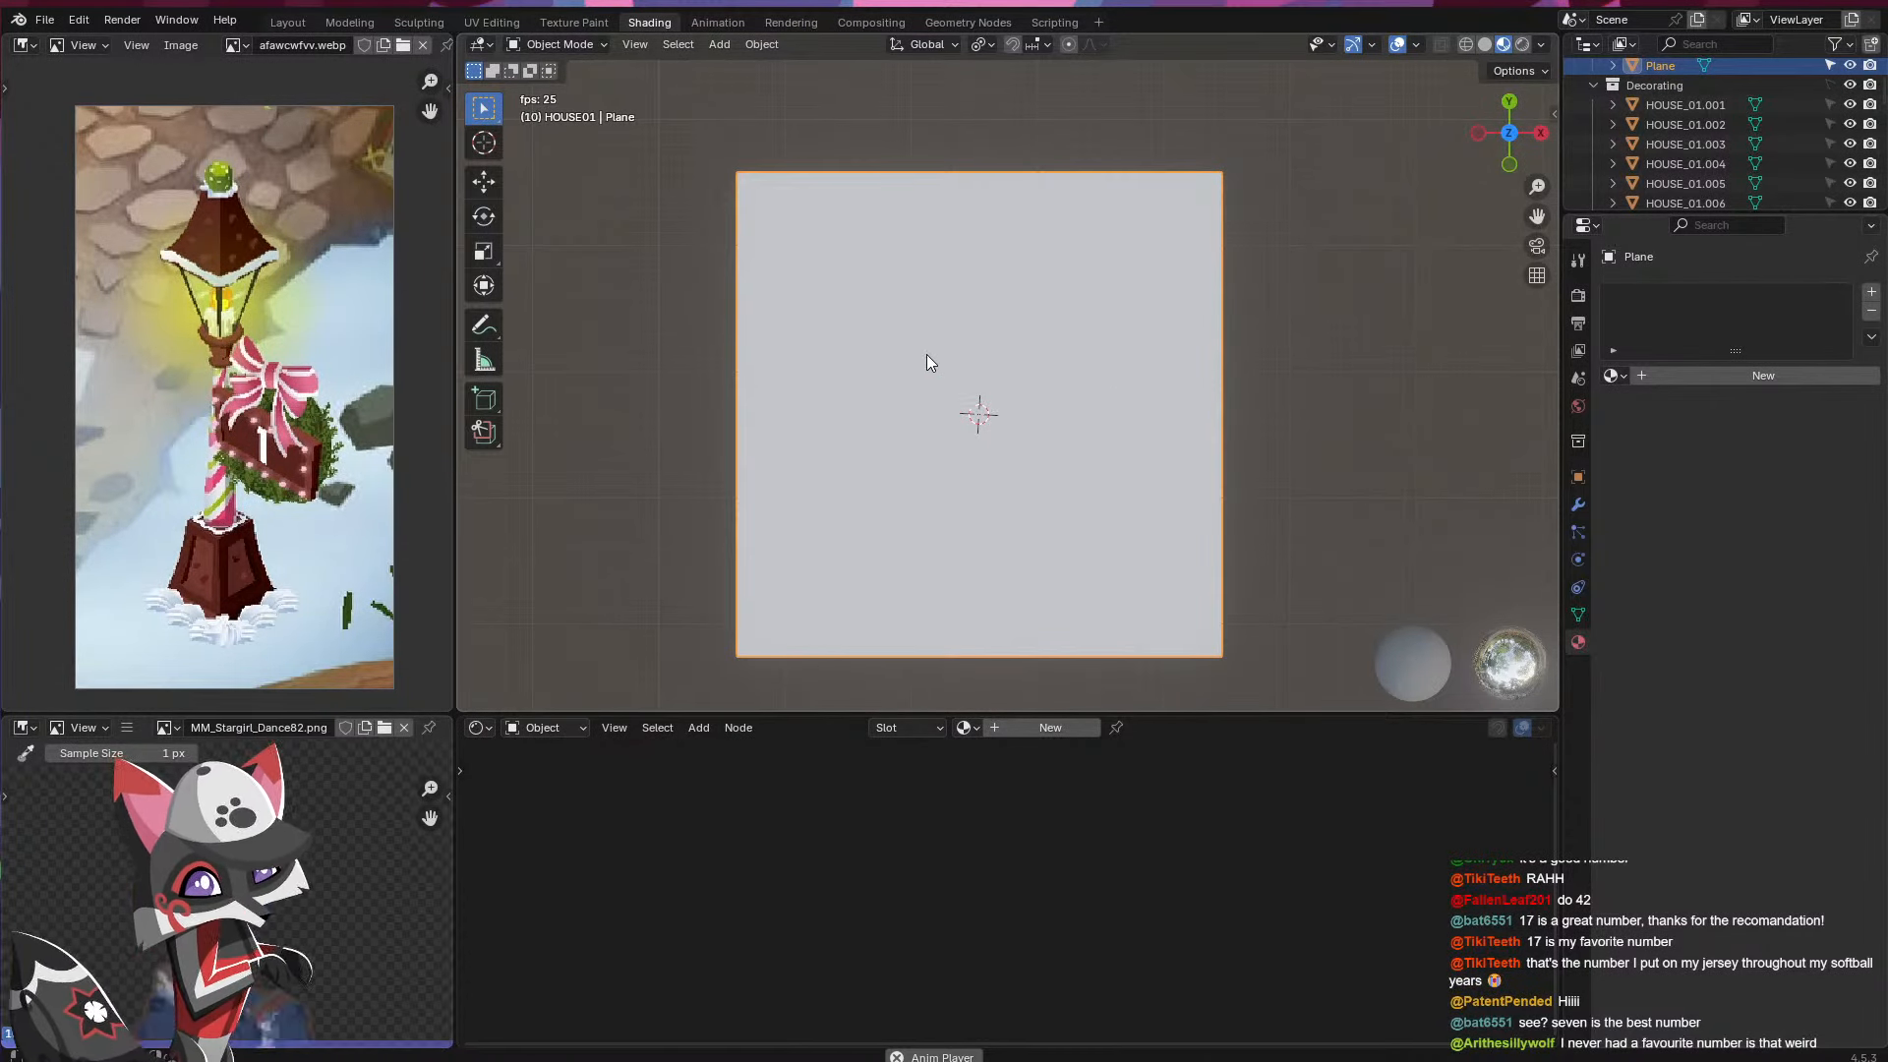
{"action": "key", "text": "Tab"}
{"action": "key", "text": "1"}
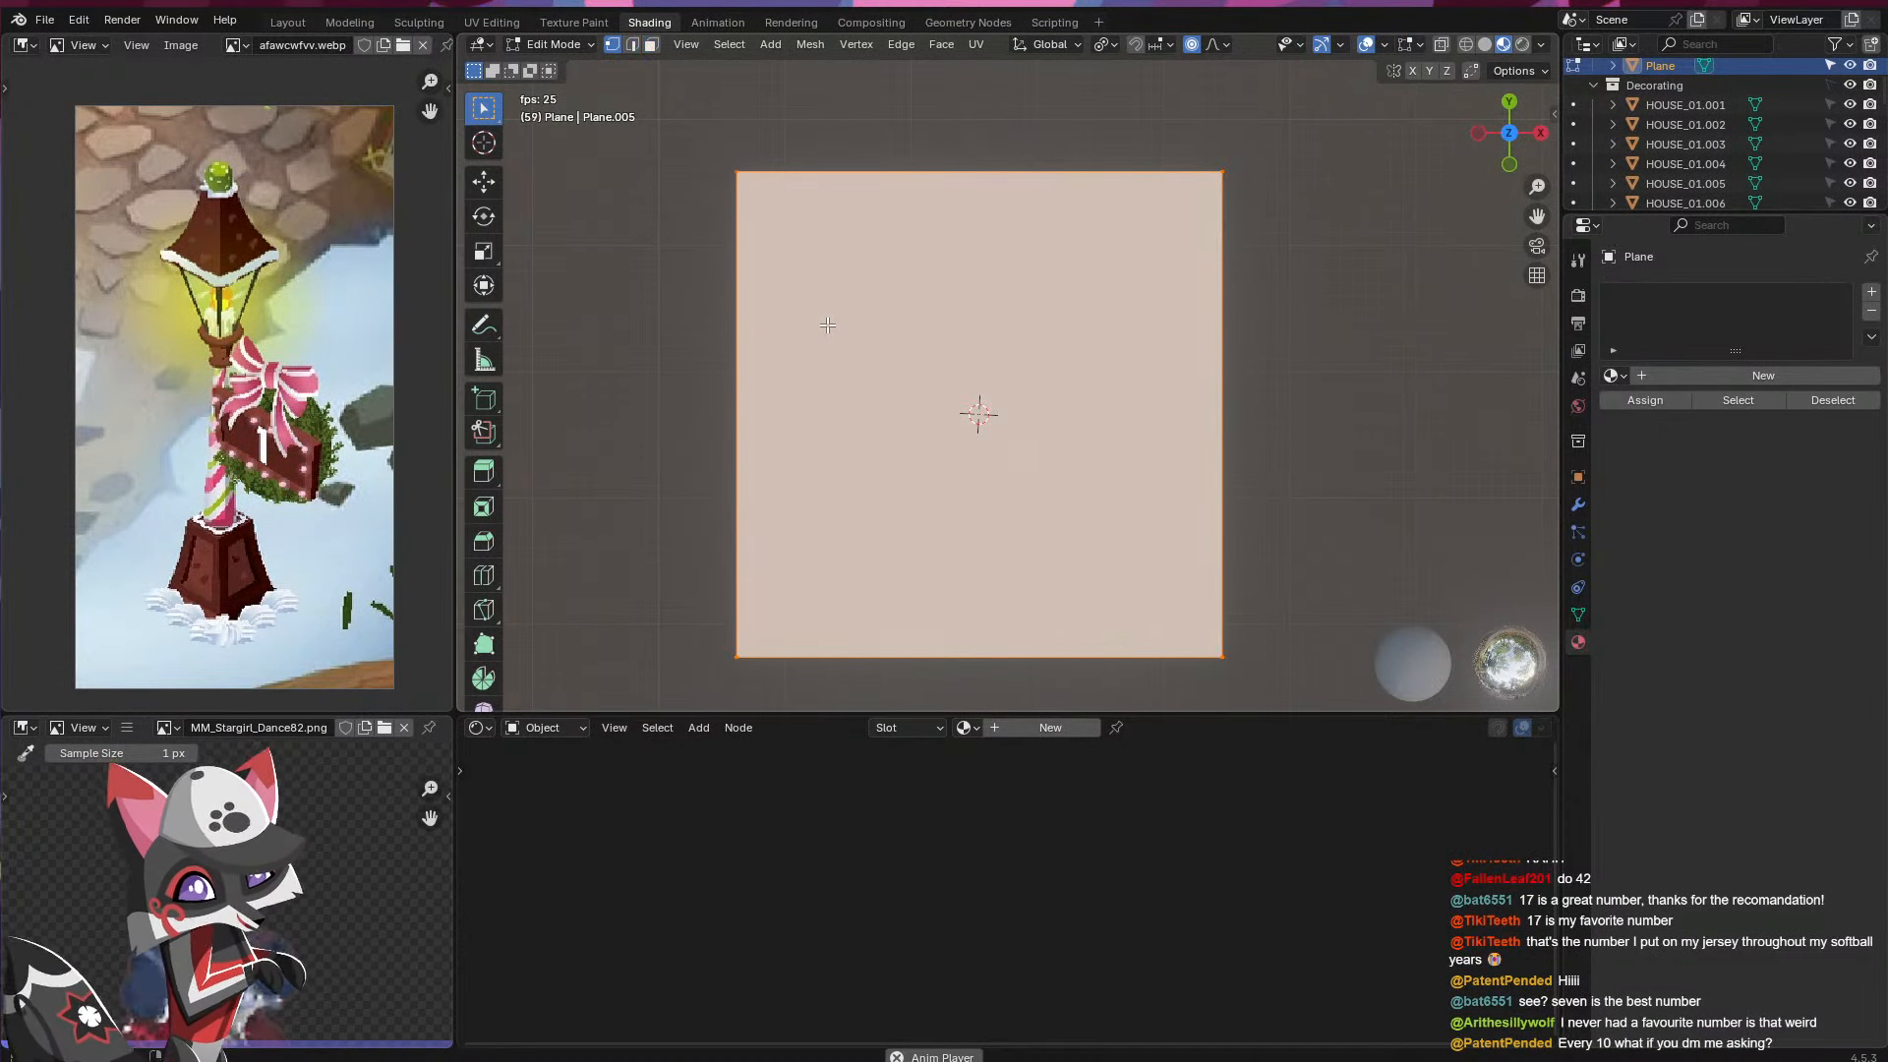
{"action": "left_click", "coordinate": [762, 197]}
{"action": "left_click", "coordinate": [744, 643]}
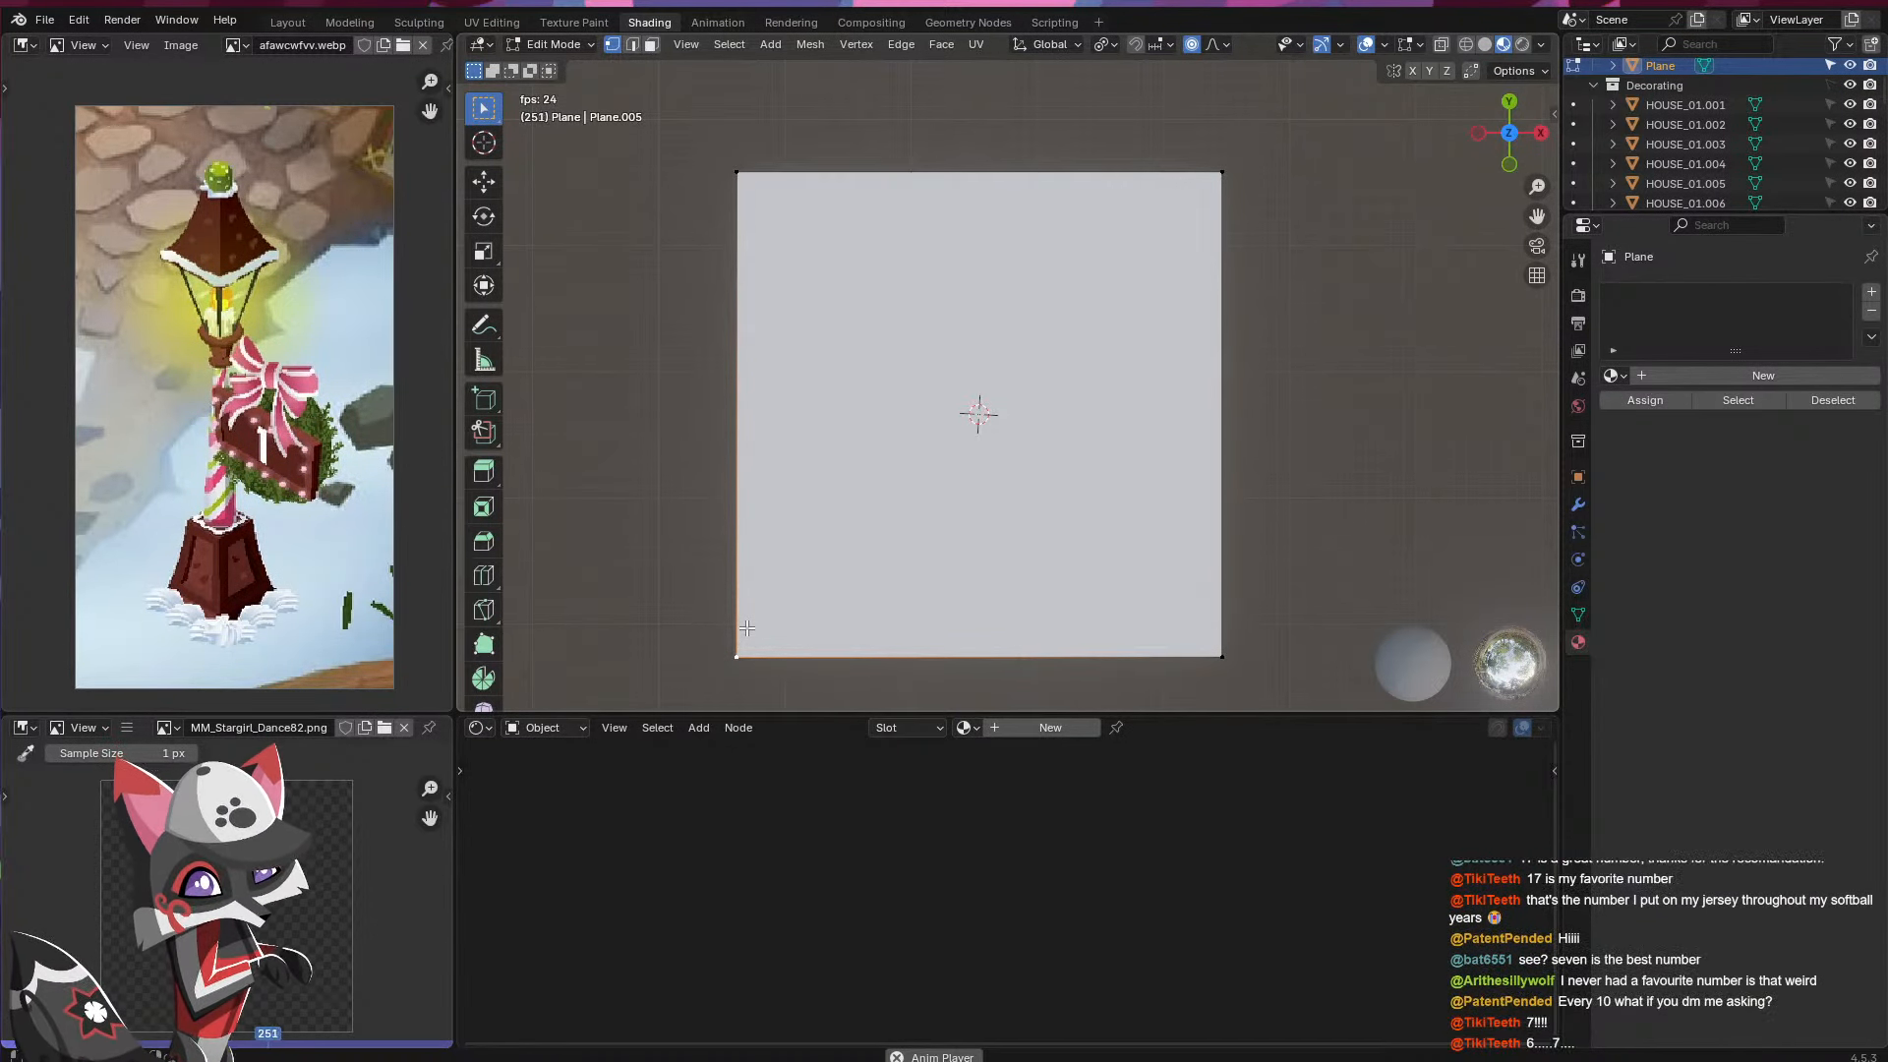
{"action": "left_click", "coordinate": [738, 175], "text": "shift"}
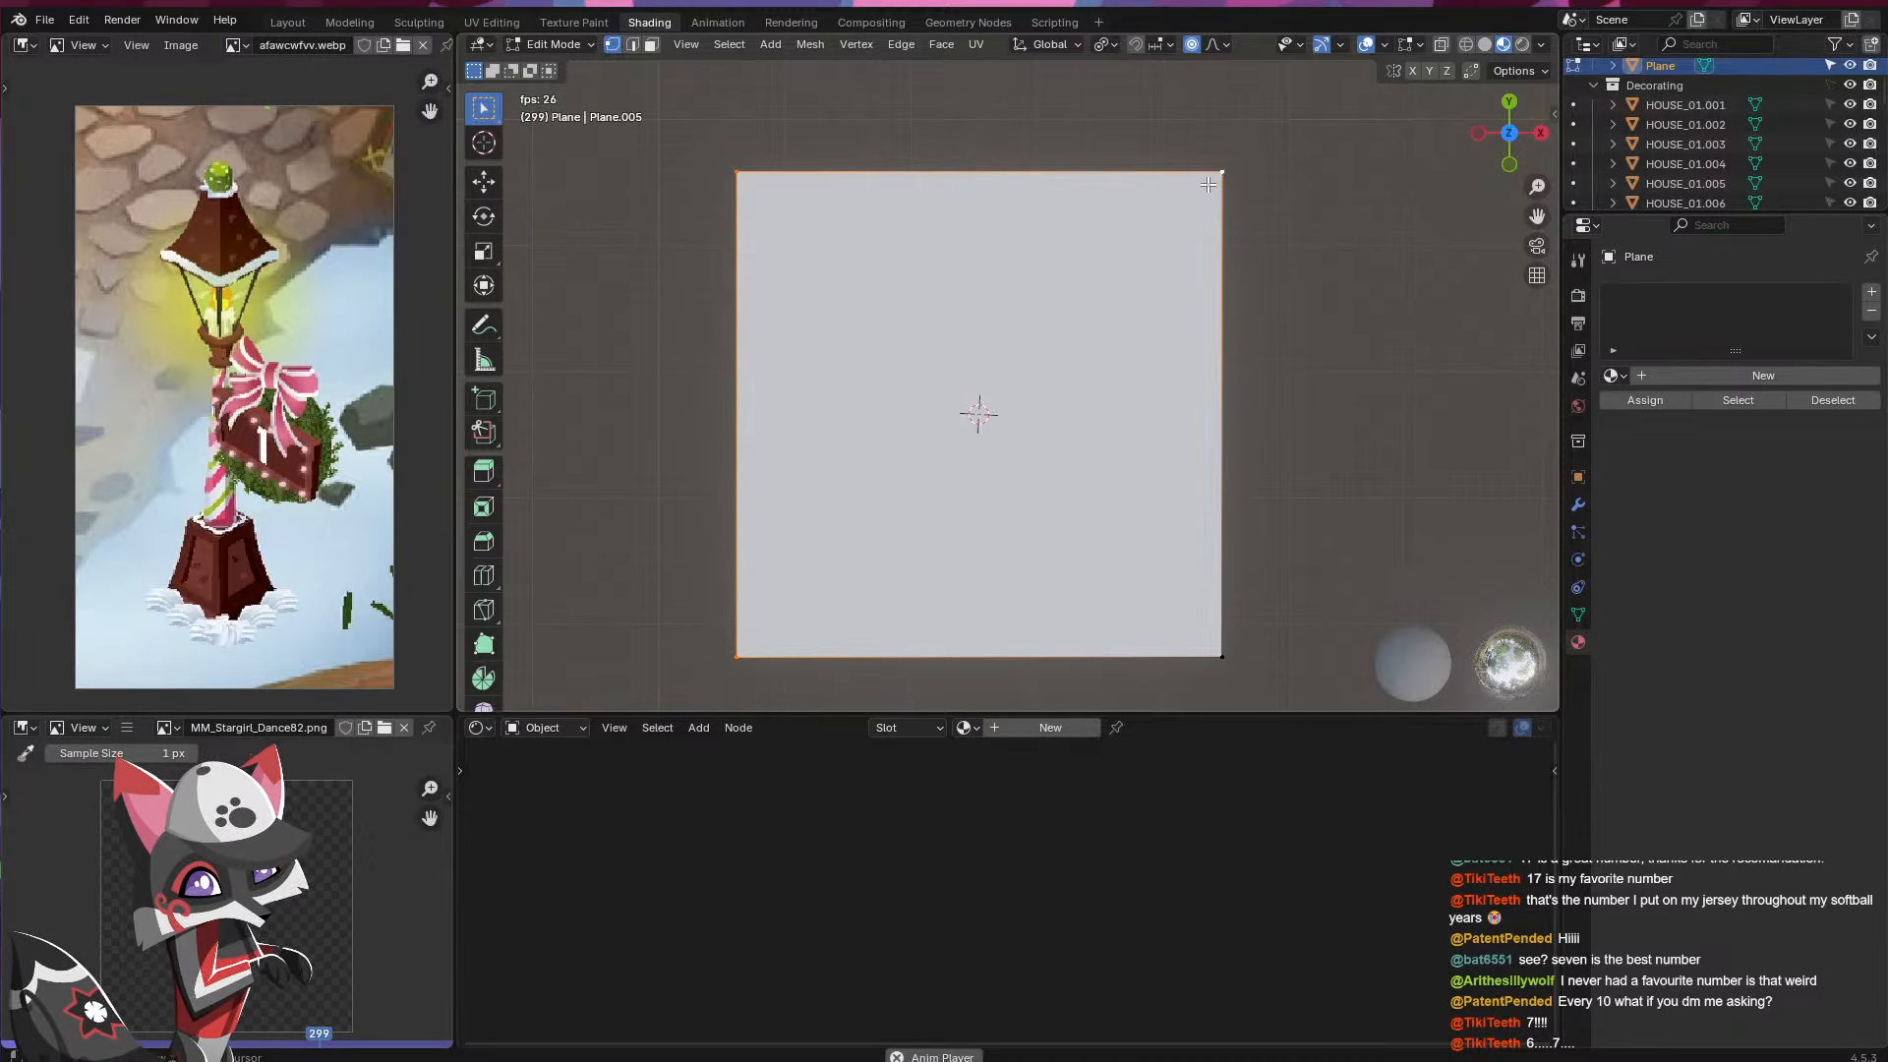
{"action": "key", "text": "a"}
{"action": "key", "text": "g"}
{"action": "key", "text": "z"}
{"action": "right_click", "coordinate": [1198, 502]}
{"action": "key", "text": "g"}
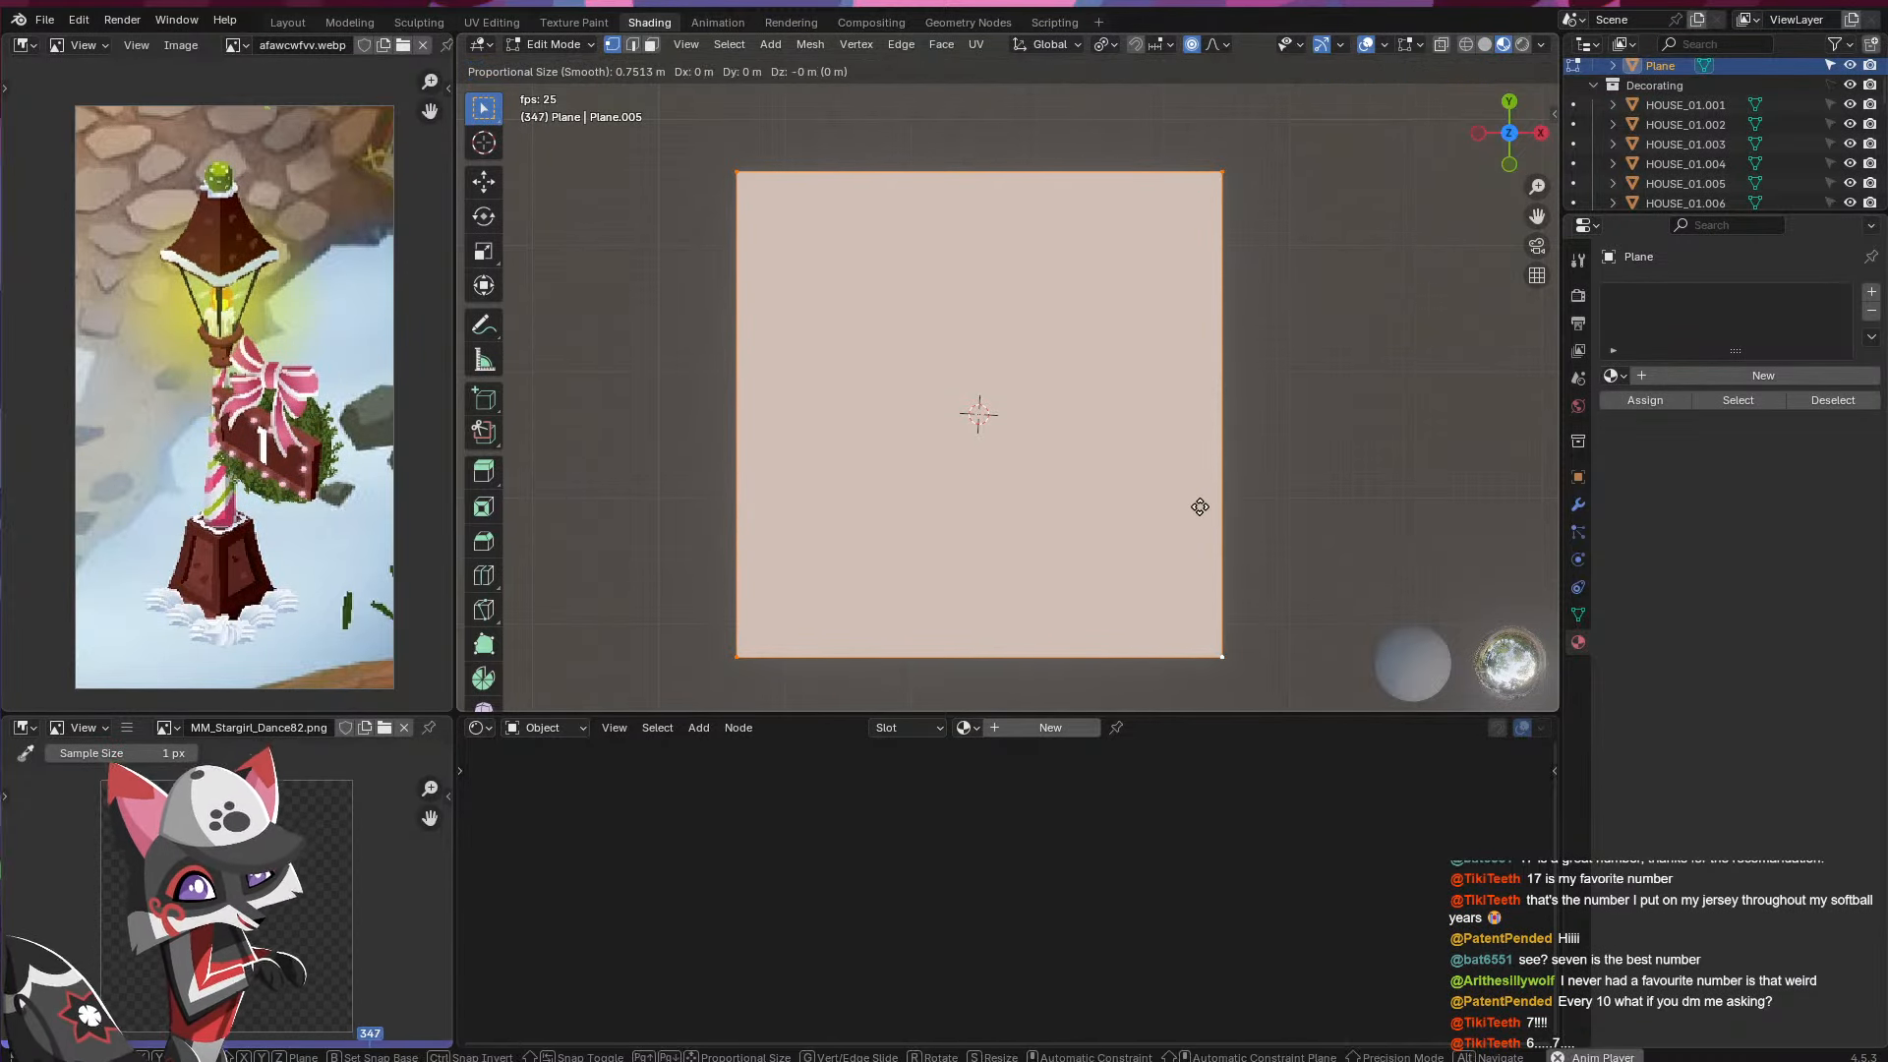
{"action": "key", "text": "x"}
{"action": "right_click", "coordinate": [1192, 404]}
- Select the plane's two lower vertices and try to move them along a single axis with proportional editing on
{"action": "left_click", "coordinate": [1216, 645]}
{"action": "left_click", "coordinate": [784, 660], "text": "shift"}
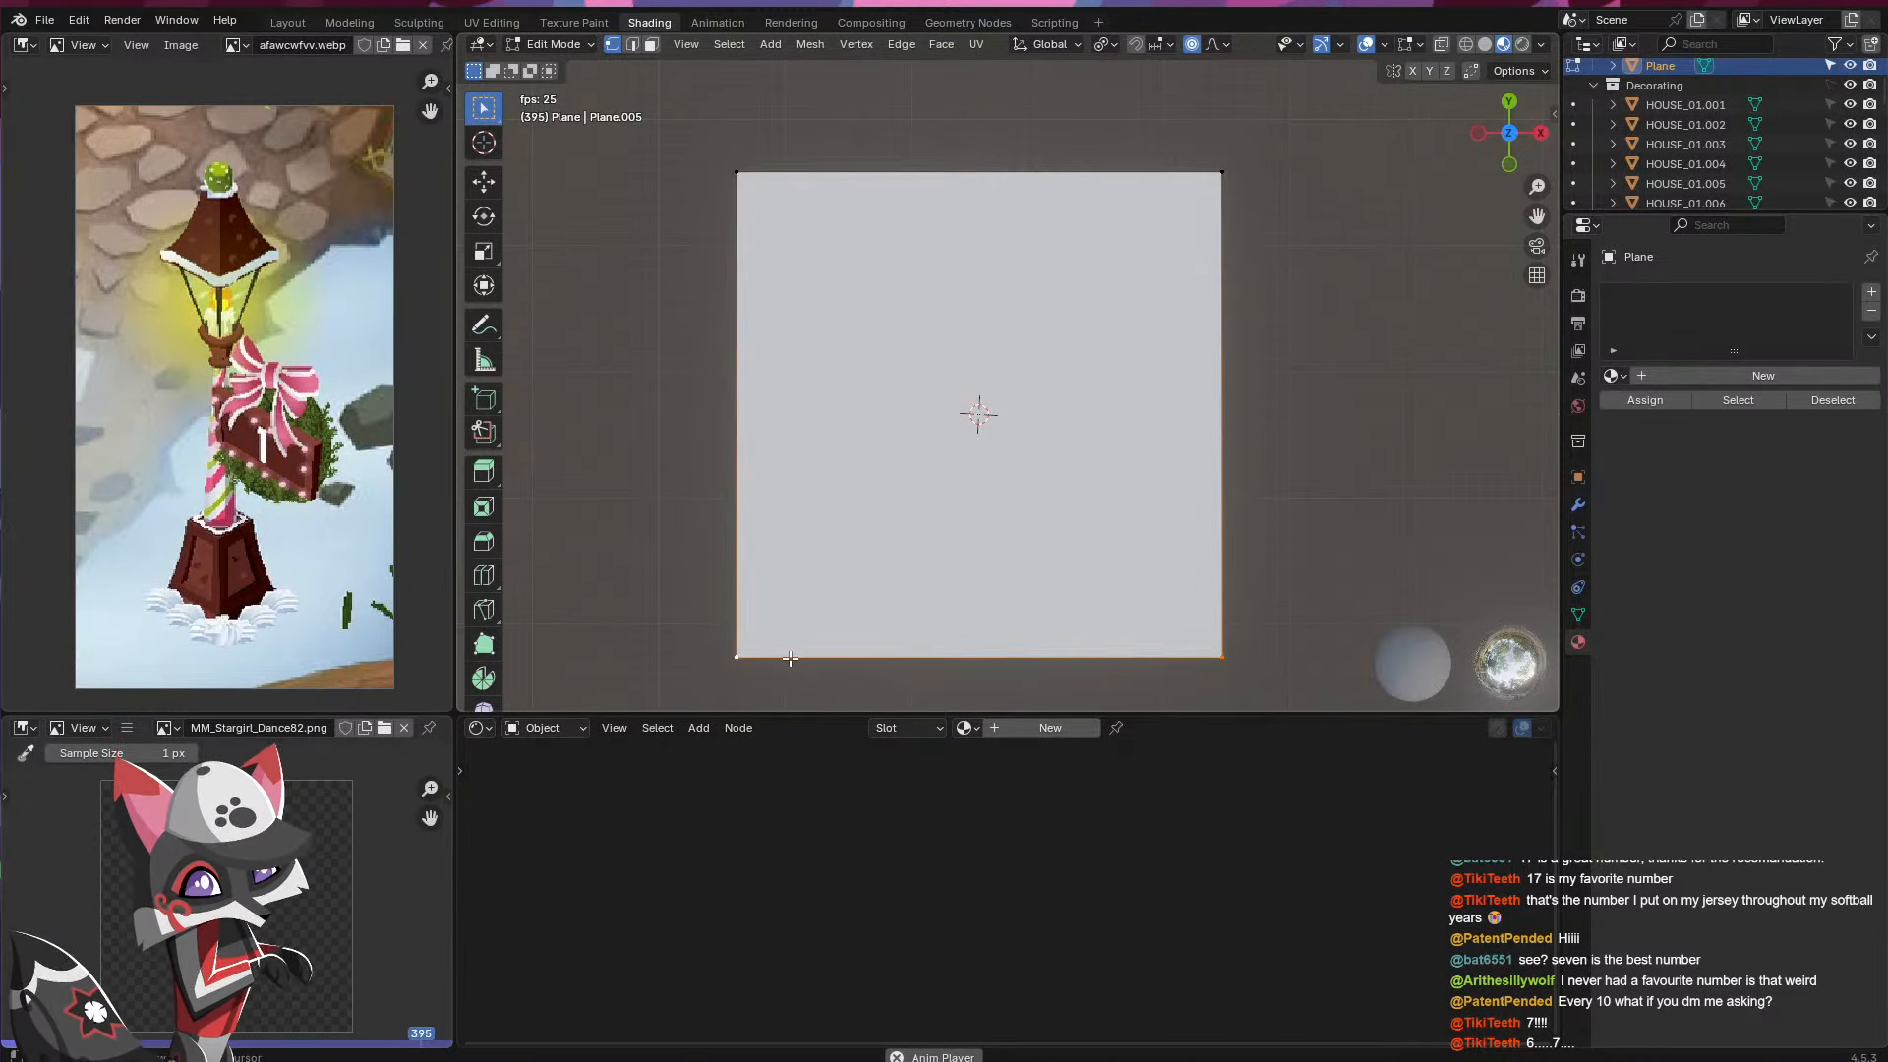
{"action": "key", "text": "g"}
{"action": "key", "text": "z"}
{"action": "key", "text": "x"}
{"action": "key", "text": "y"}
{"action": "right_click", "coordinate": [932, 593]}
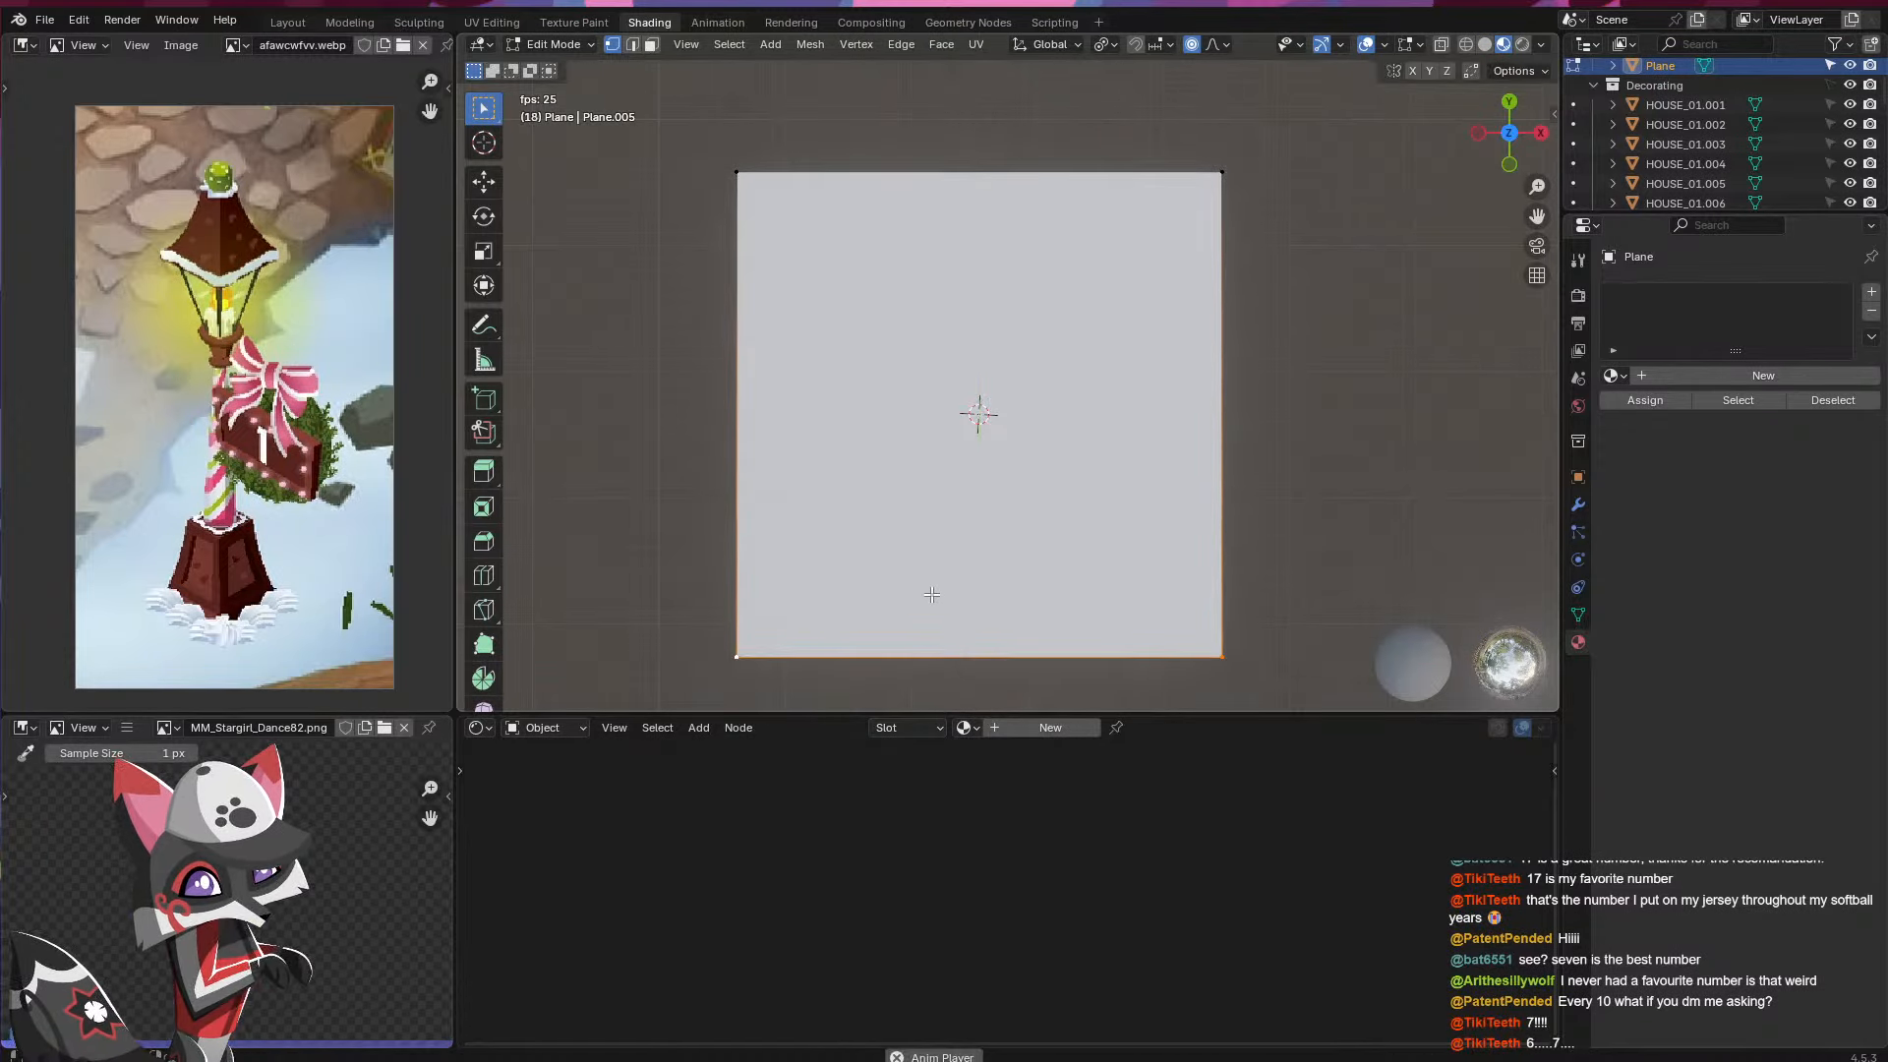
- Turn off proportional editing and move the plane's lower edge up along Y by about 0.3 m to form a thin strip
{"action": "left_click", "coordinate": [1191, 45]}
{"action": "key", "text": "g"}
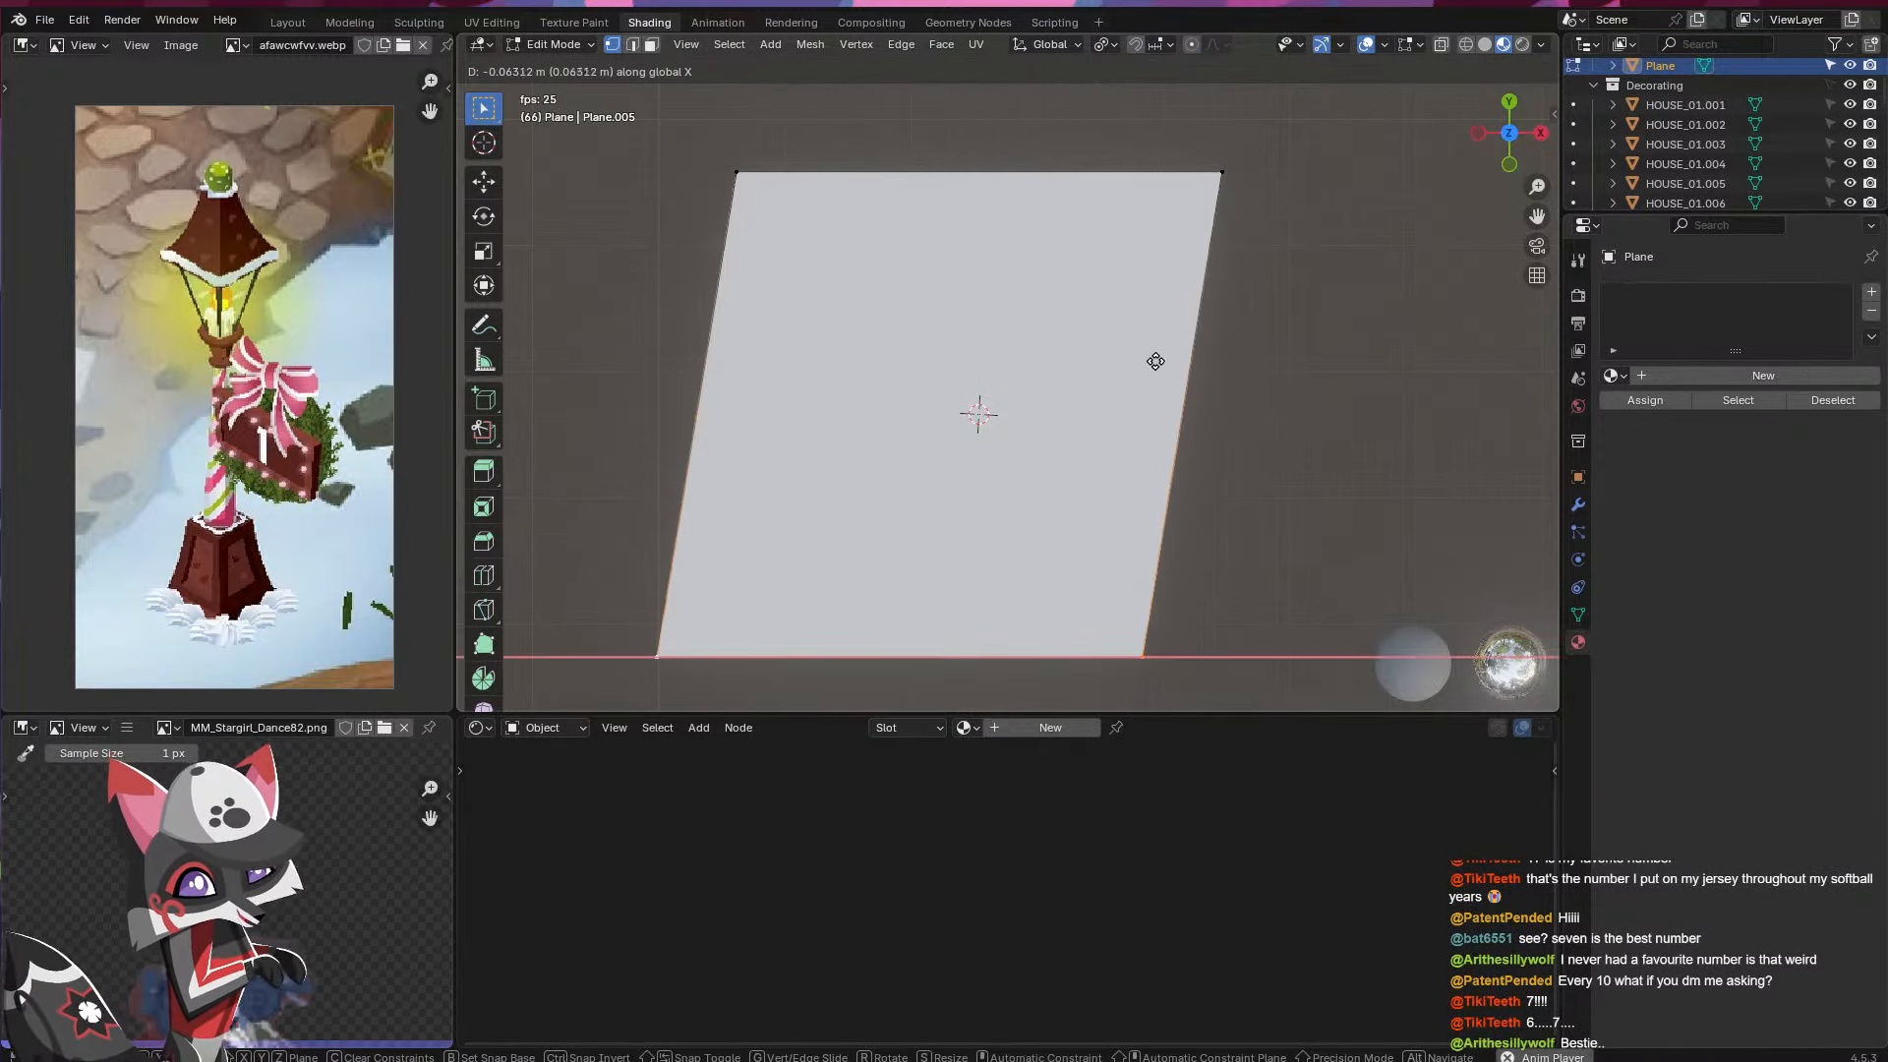
{"action": "right_click", "coordinate": [1226, 445]}
{"action": "key", "text": "g"}
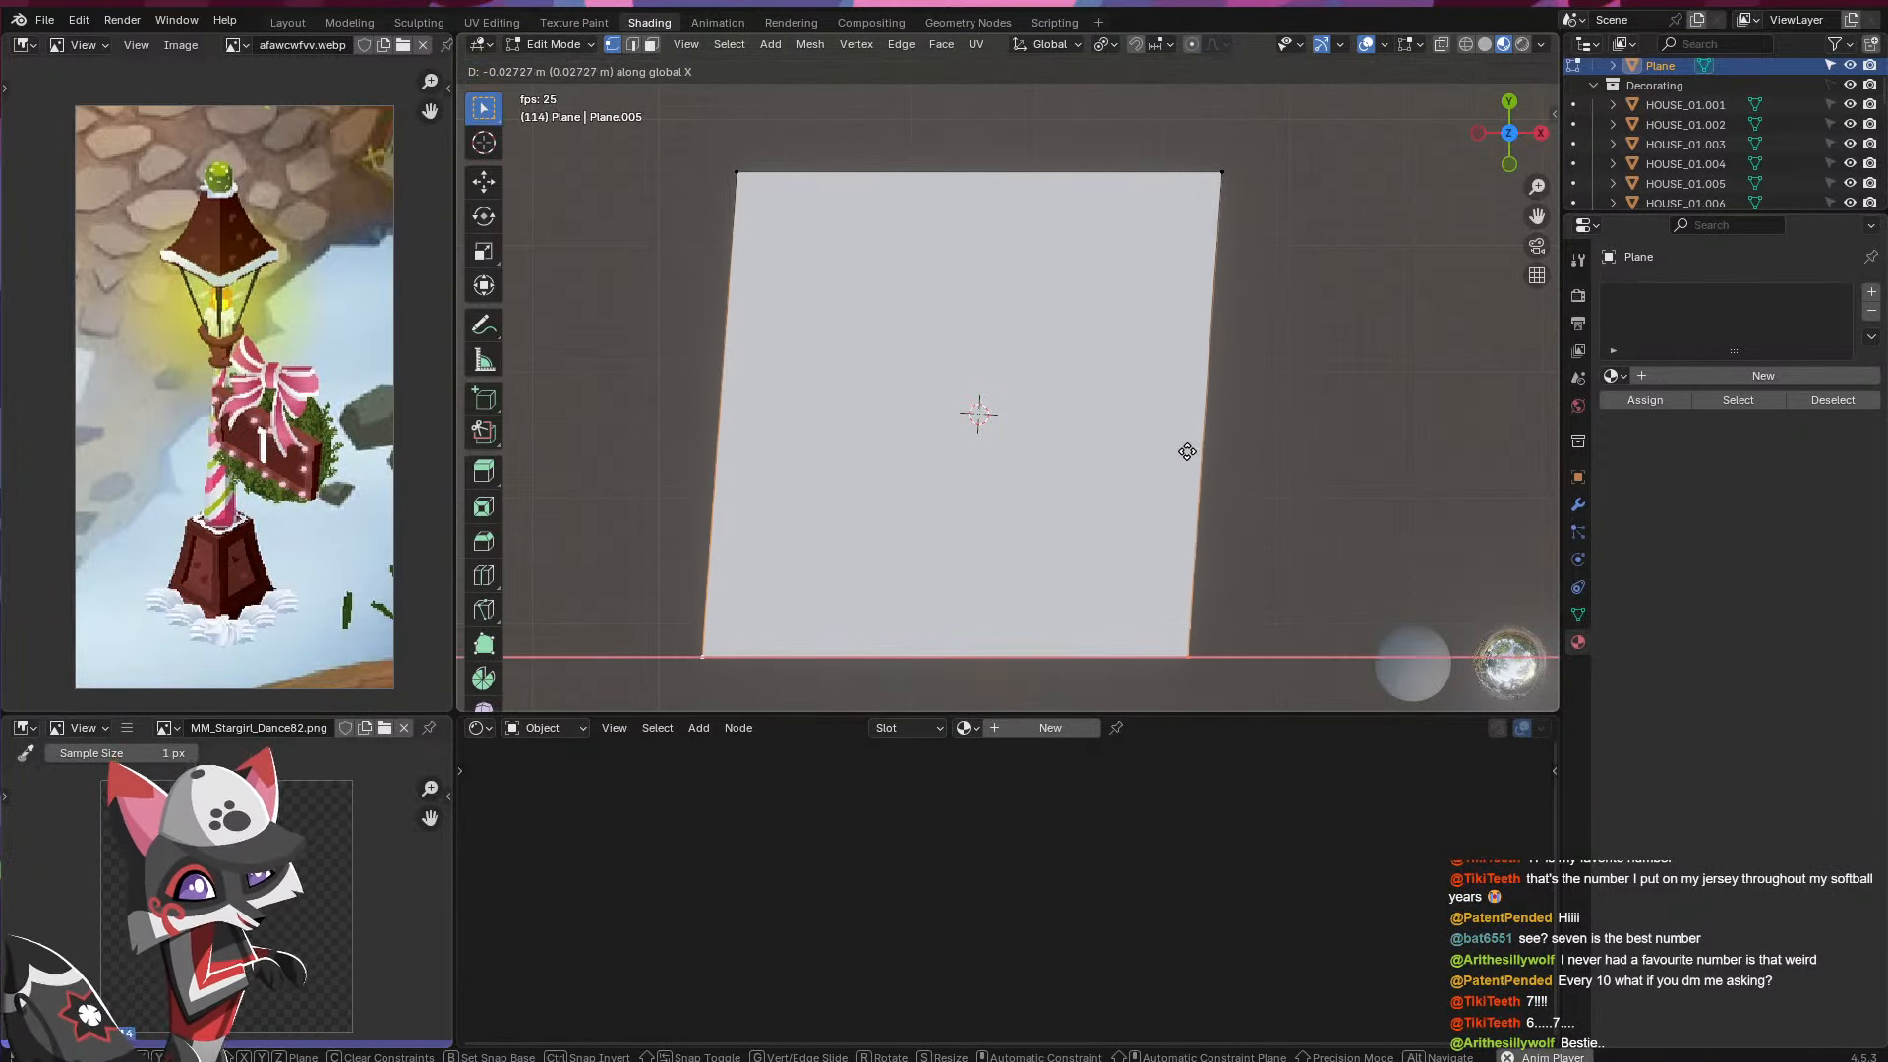
{"action": "key", "text": "y"}
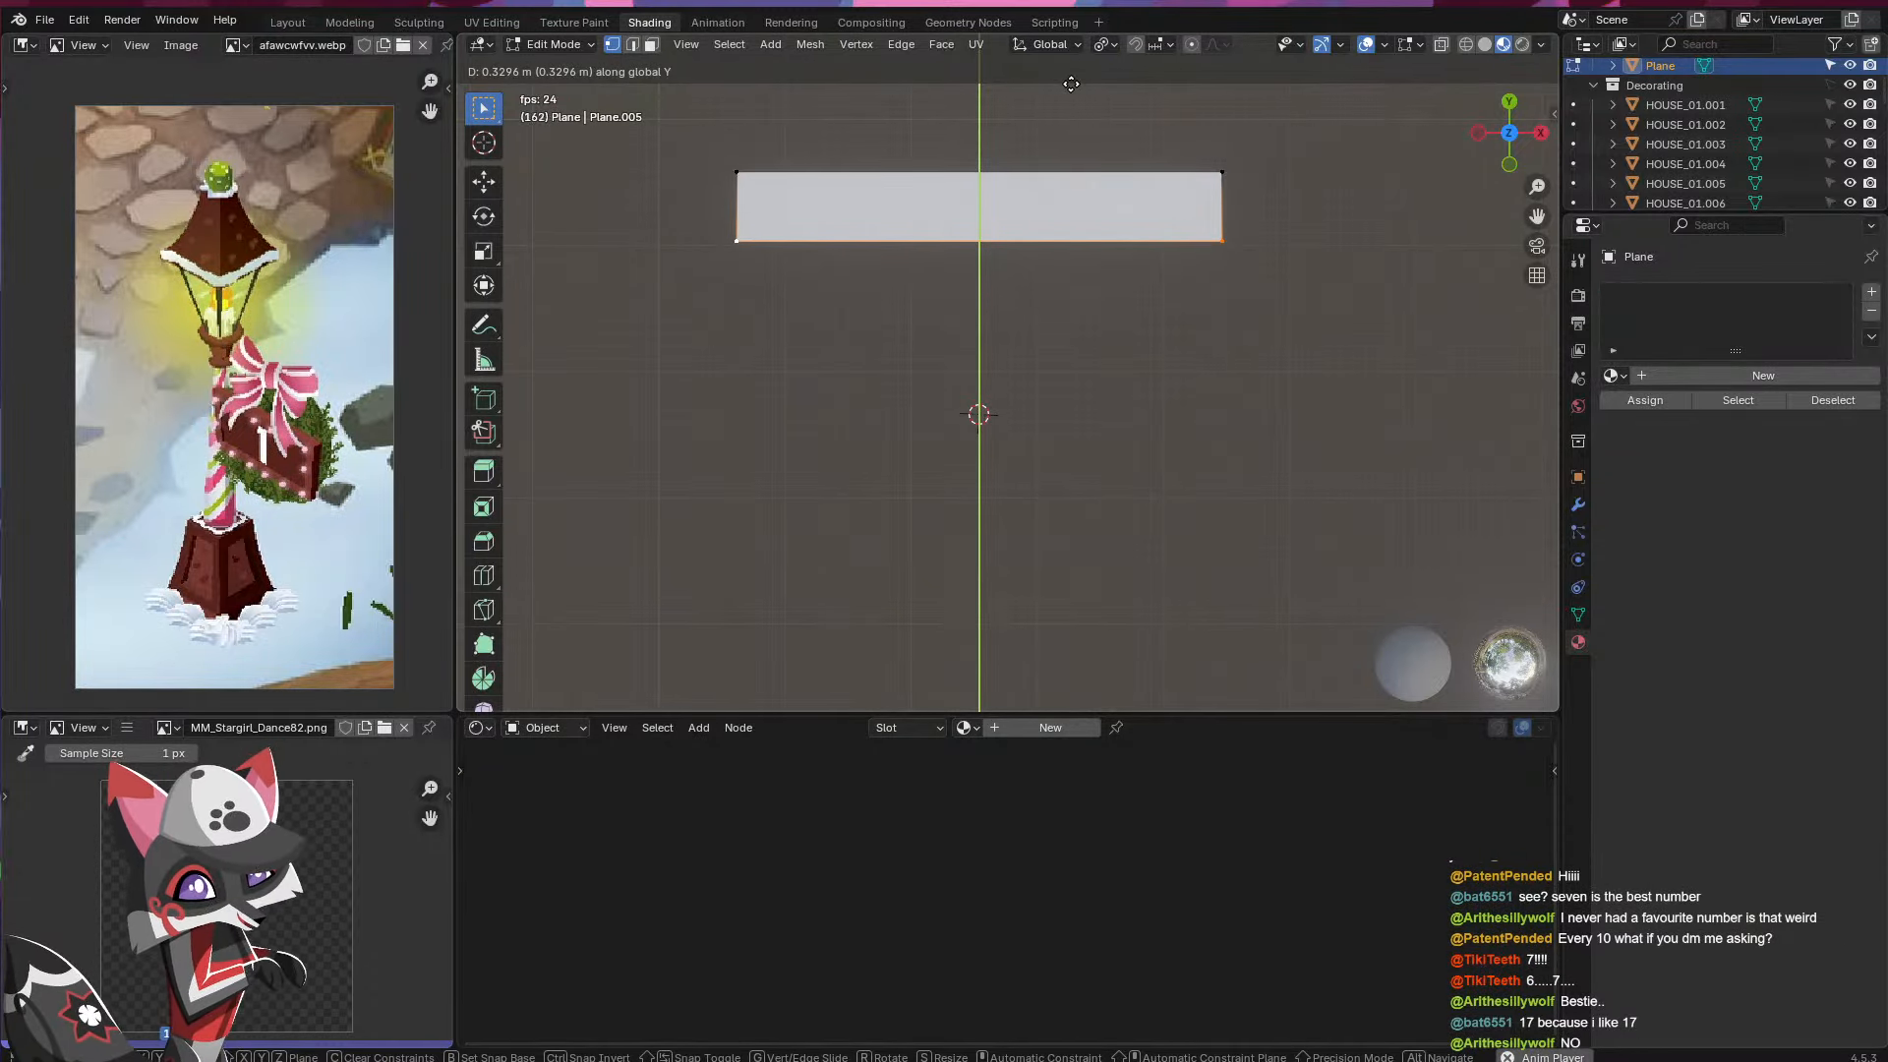
{"action": "left_click", "coordinate": [1076, 92]}
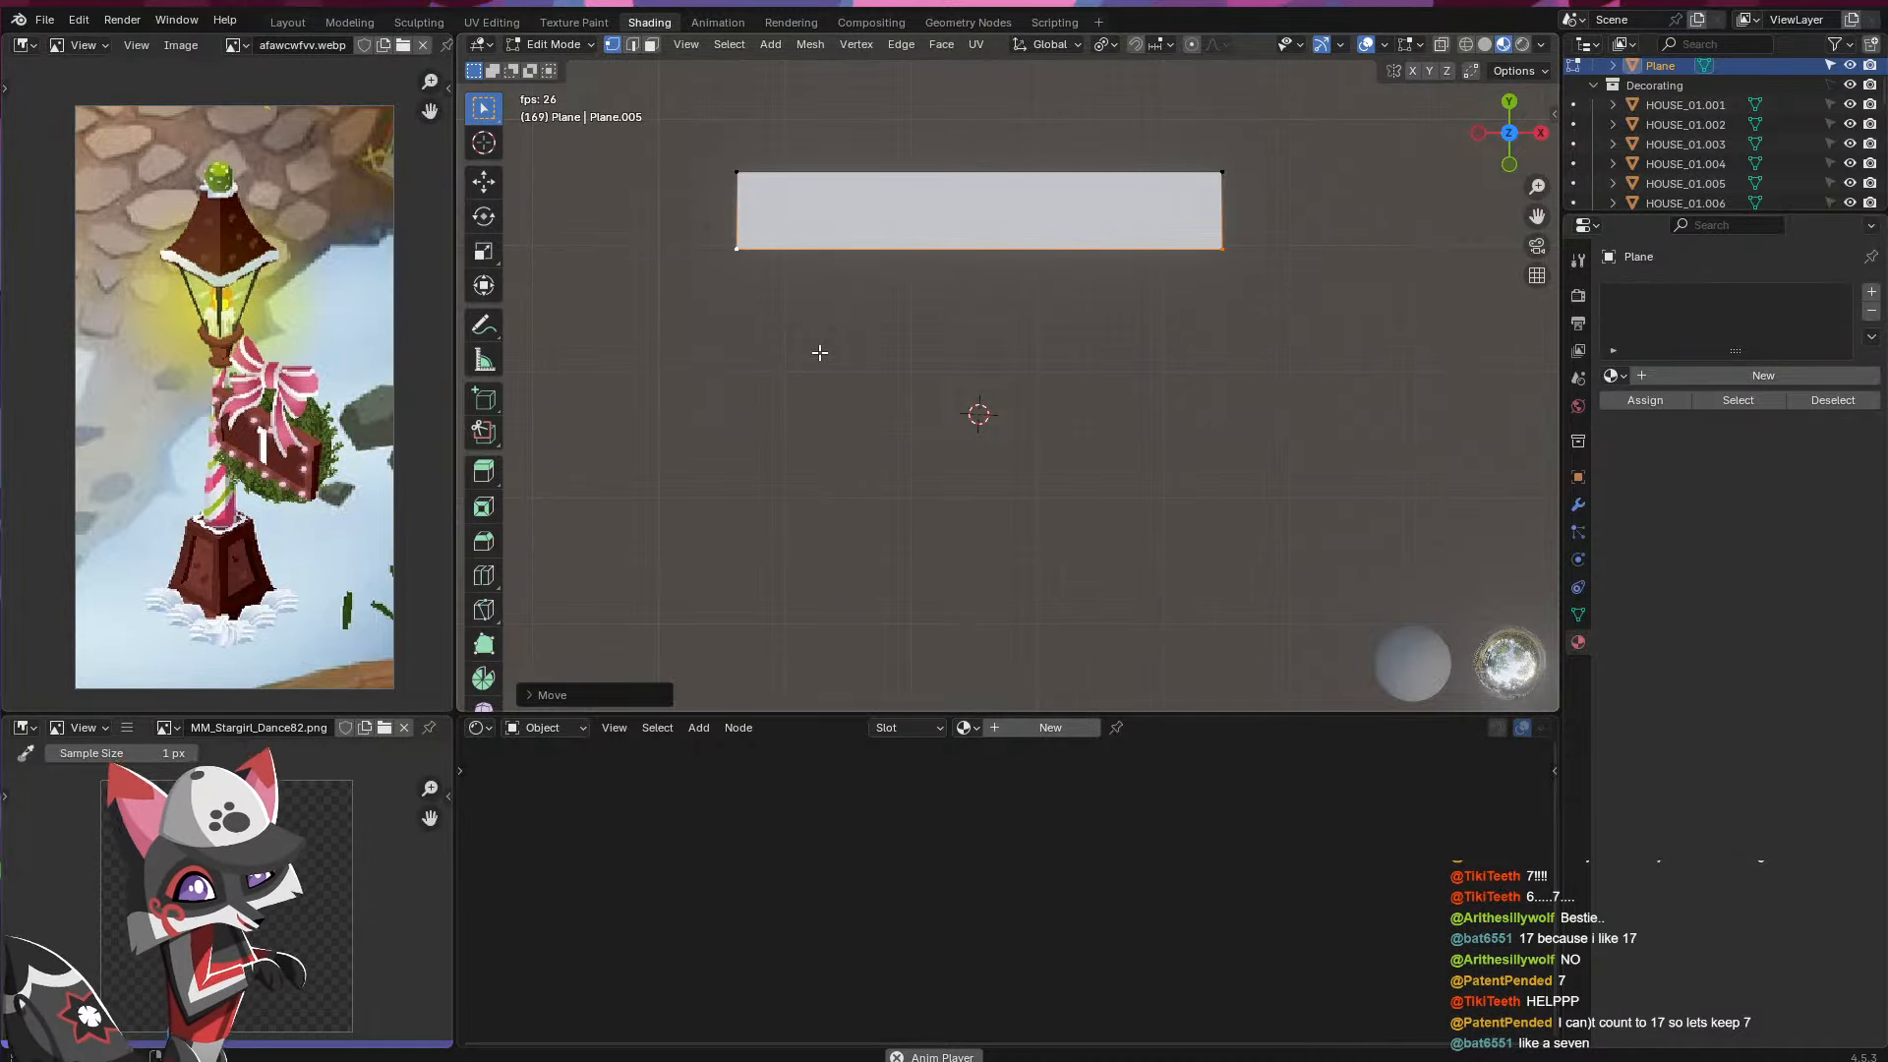
- Delete the plane in Object Mode, return to the lamppost's blank sign in the full scene, and save the file
{"action": "left_click", "coordinate": [820, 352]}
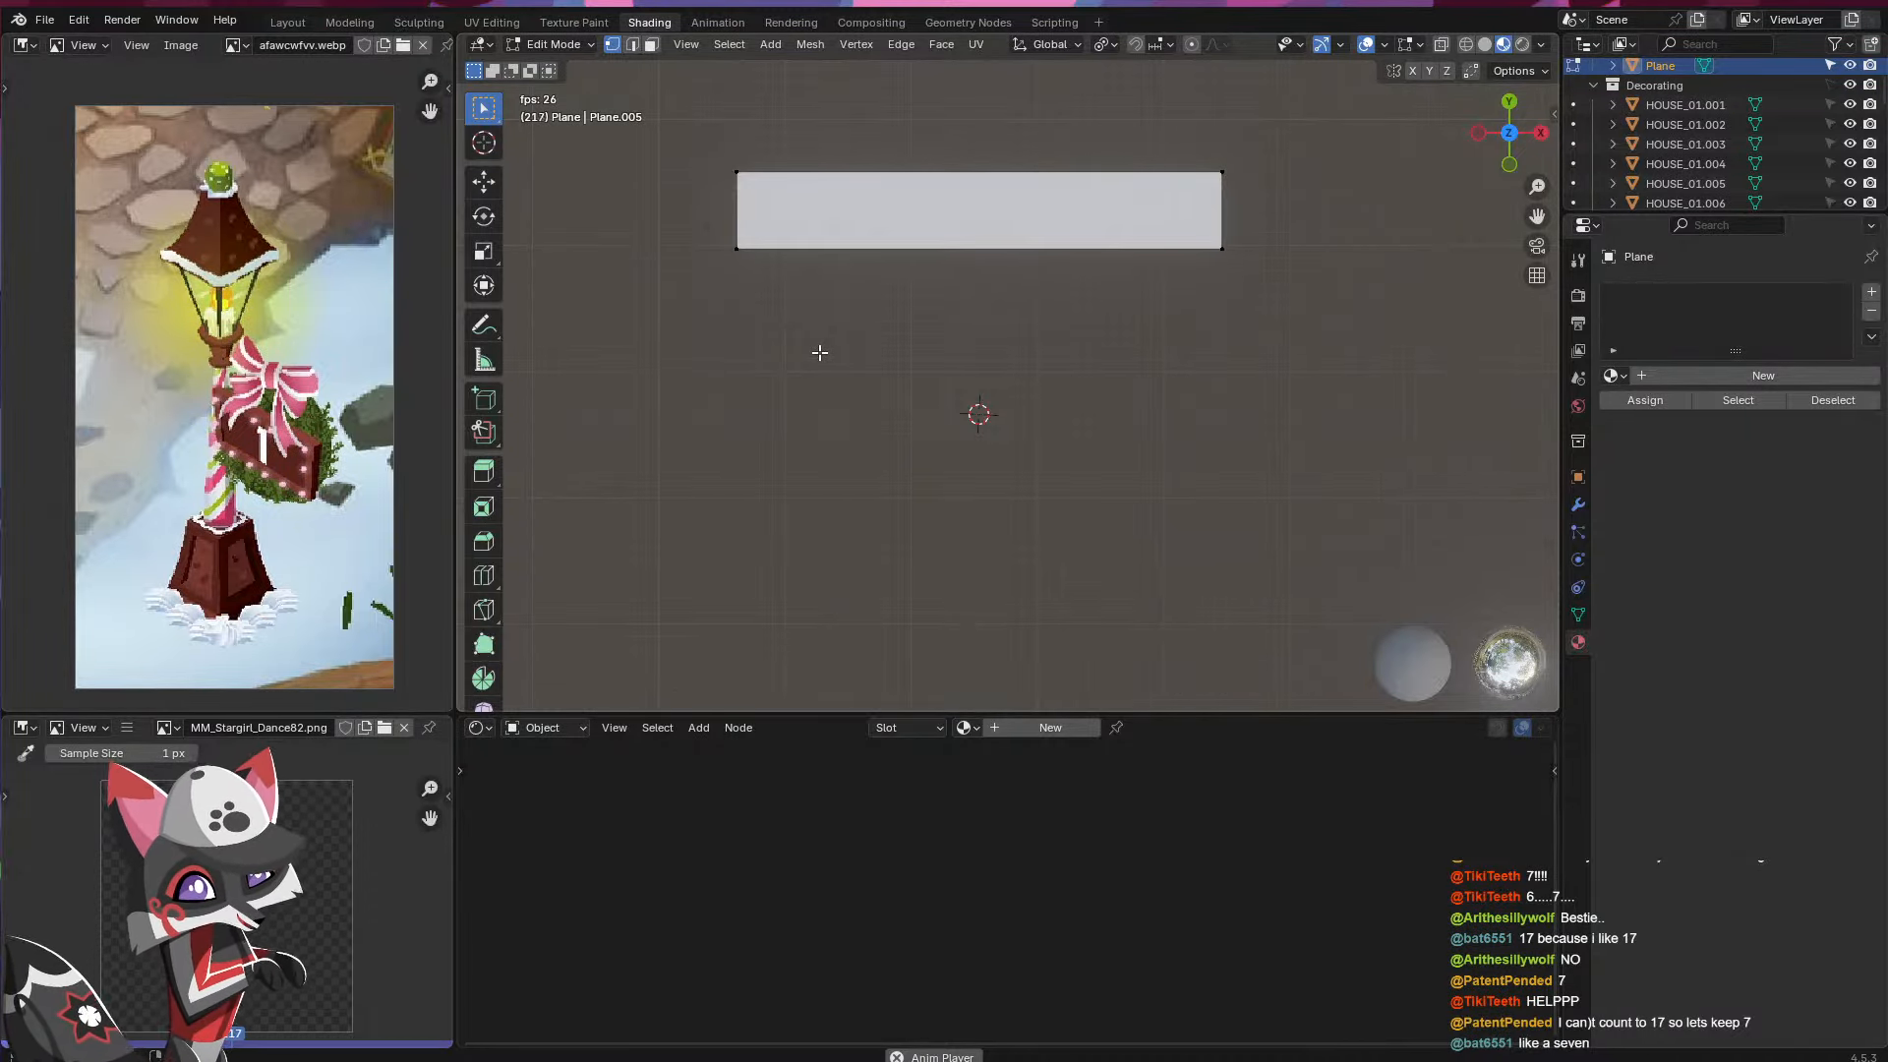
{"action": "key", "text": "Tab"}
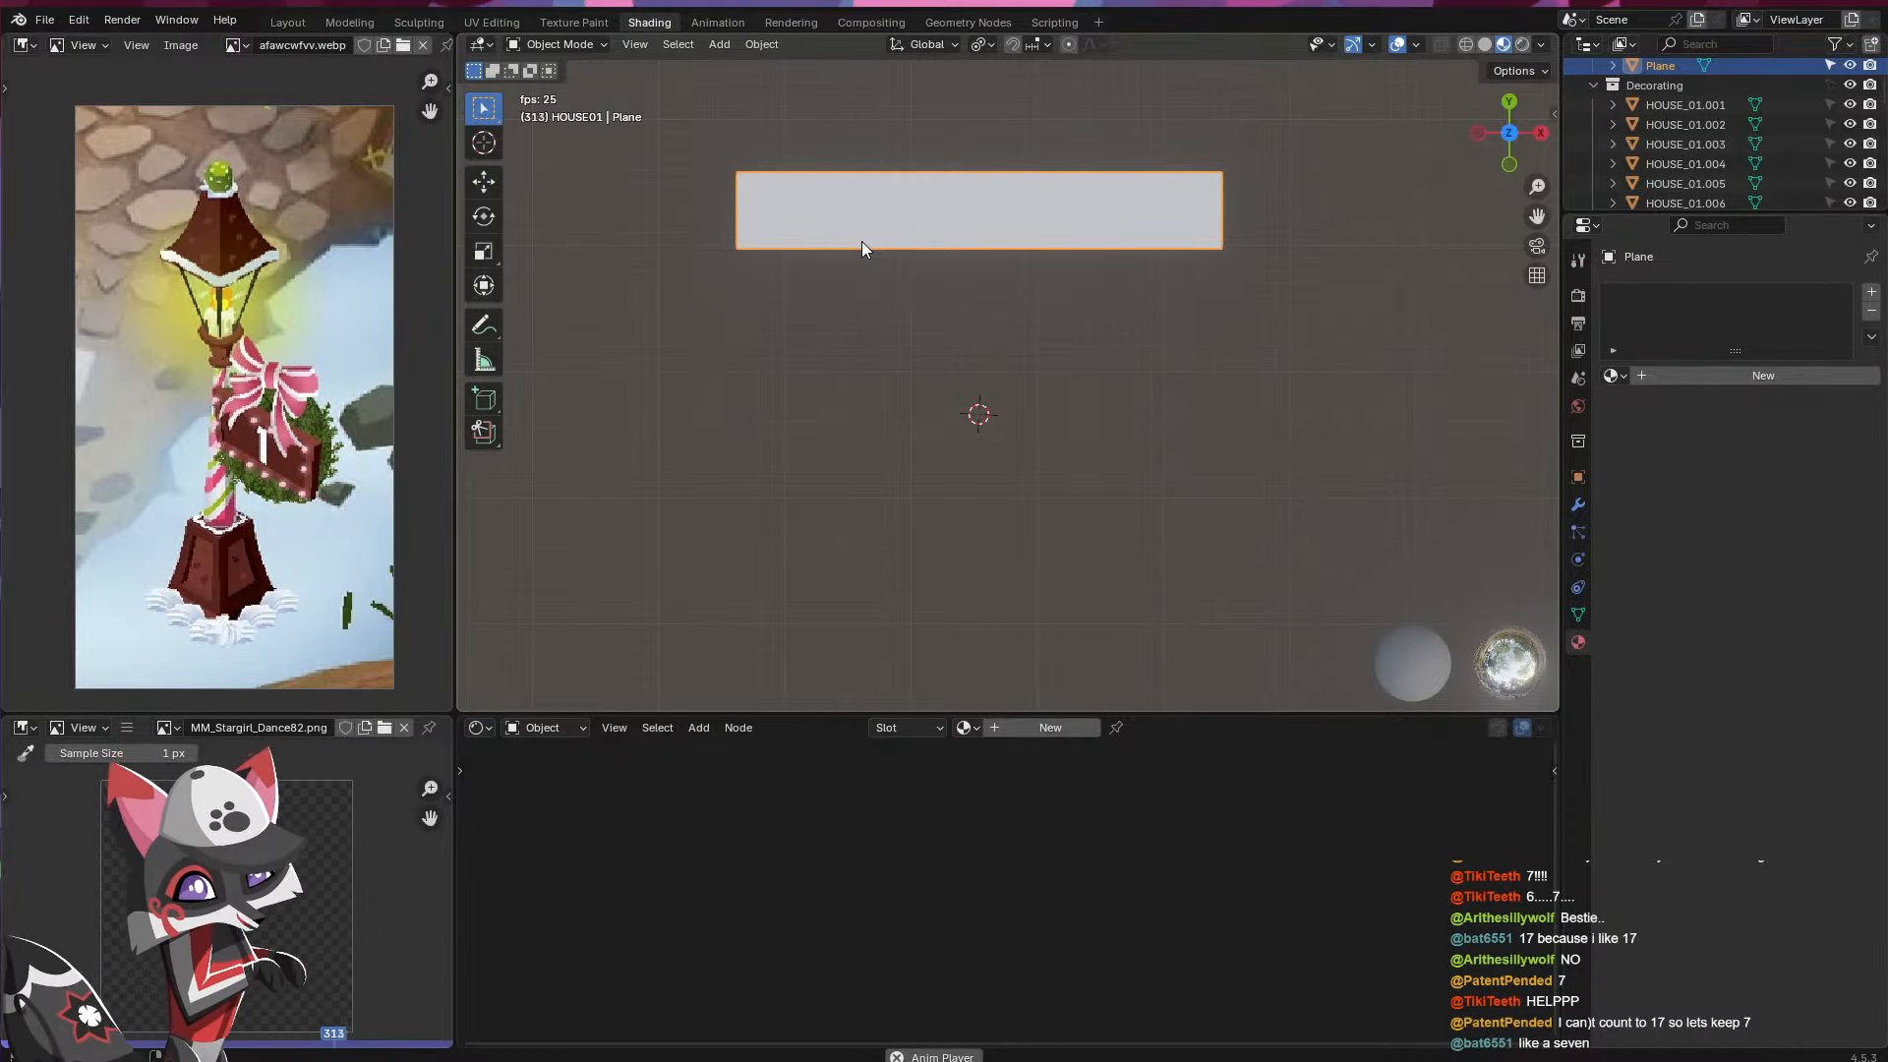
{"action": "key", "text": "x"}
{"action": "left_click", "coordinate": [861, 245]}
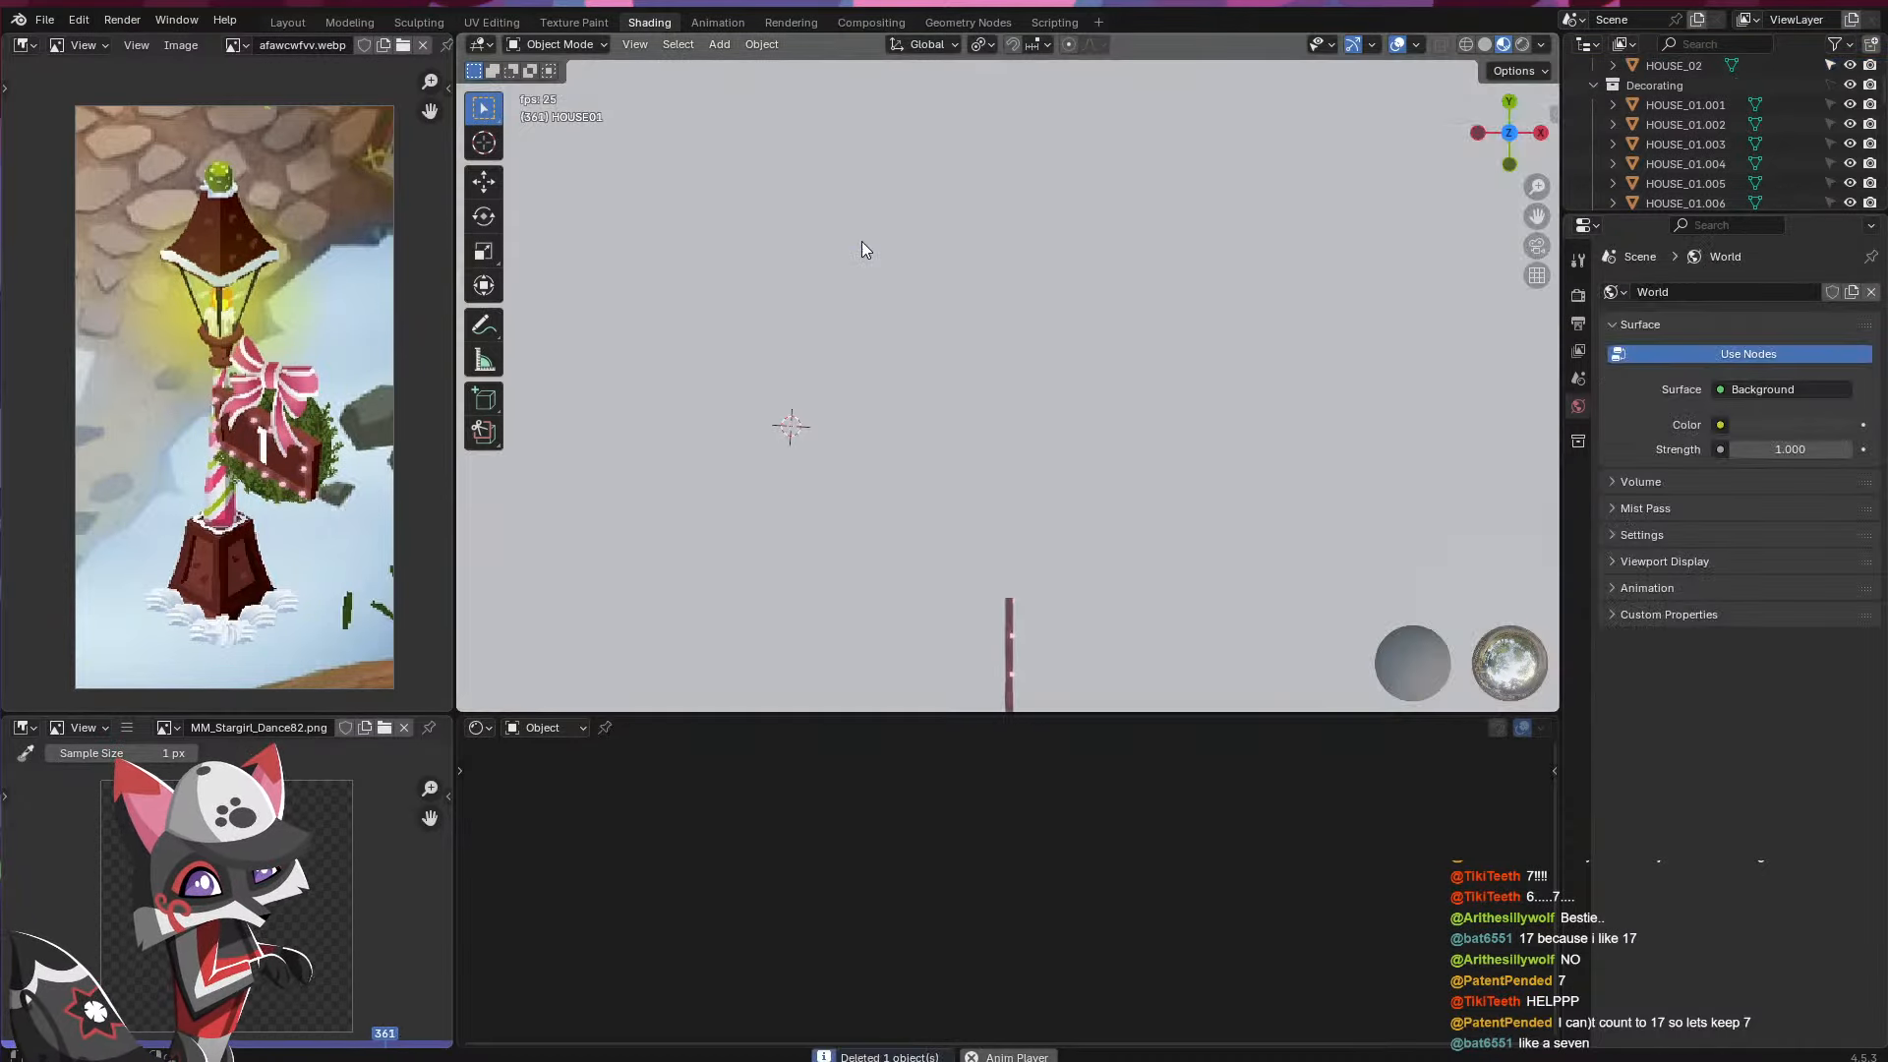
{"action": "middle_click_drag", "start_coordinate": [975, 377], "coordinate": [1017, 422]}
{"action": "scroll", "coordinate": [963, 408], "scroll_direction": "up", "scroll_amount": 4}
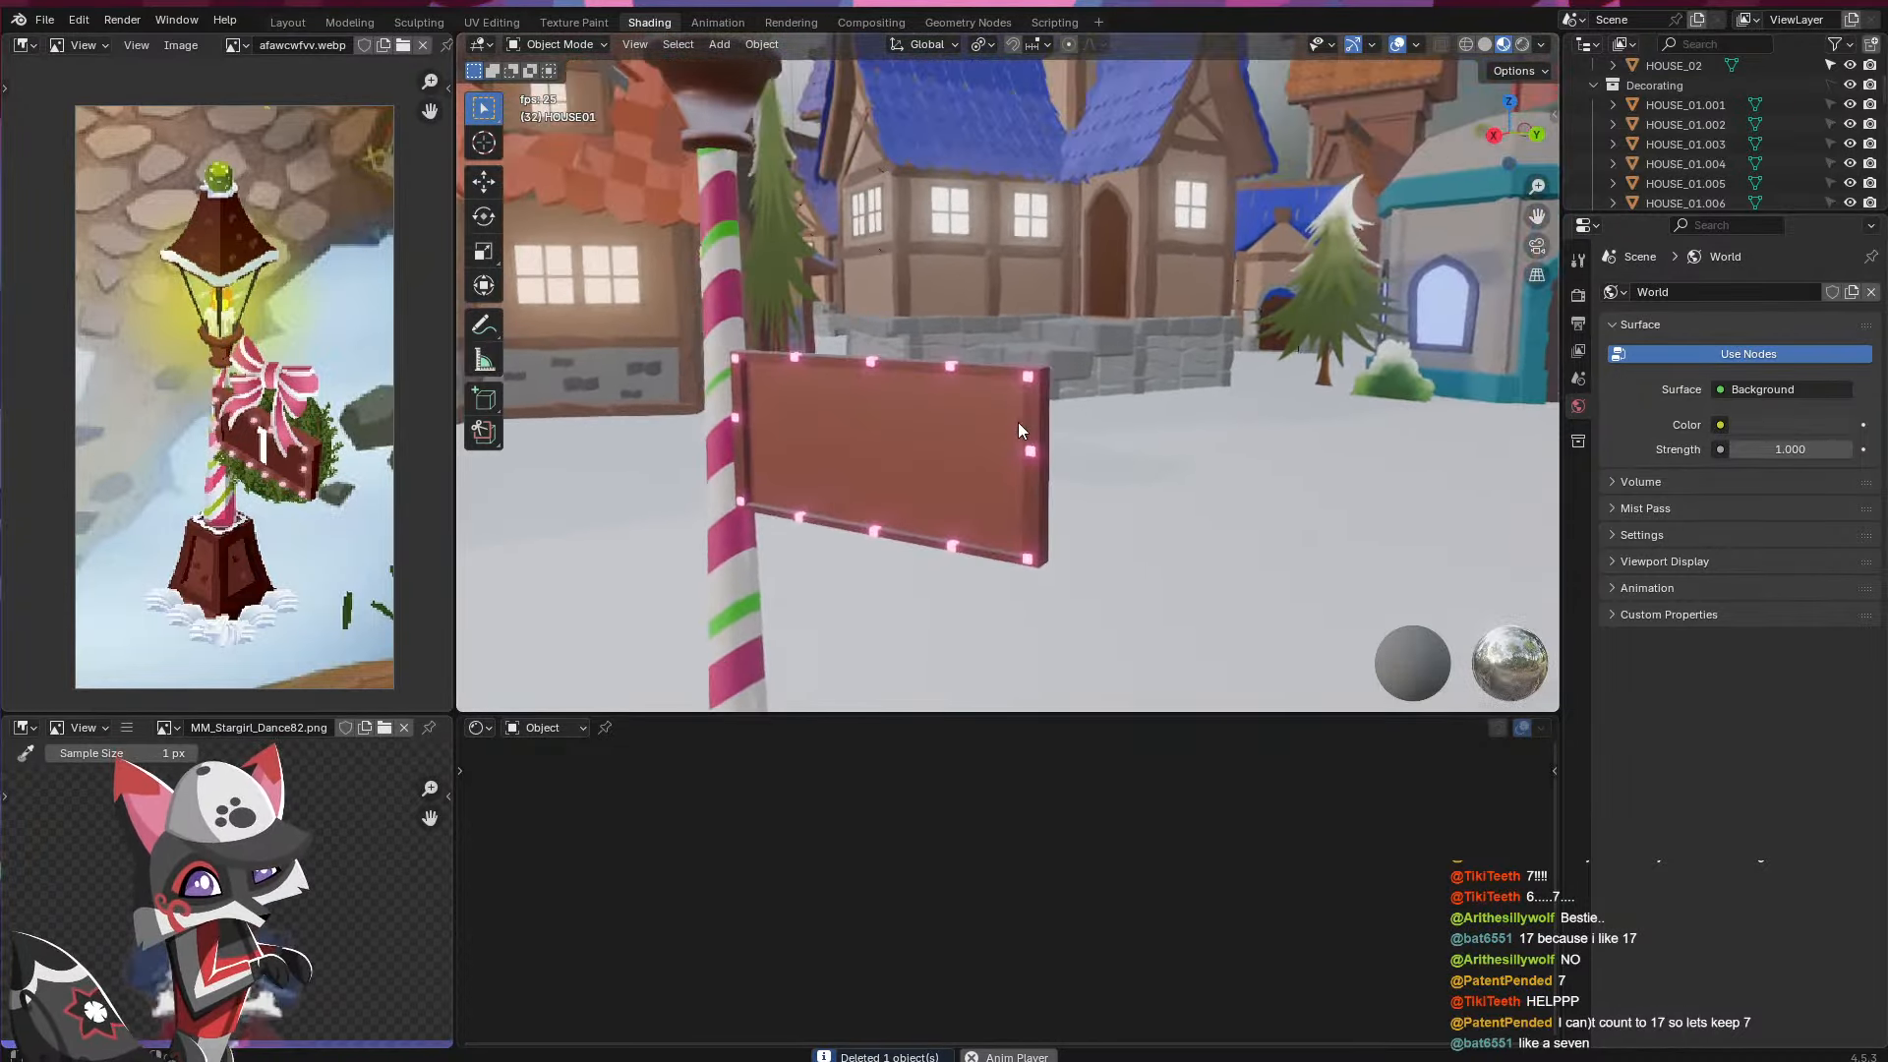
{"action": "middle_click_drag", "start_coordinate": [988, 494], "coordinate": [1011, 476], "text": "shift"}
{"action": "key", "text": "ctrl+s"}
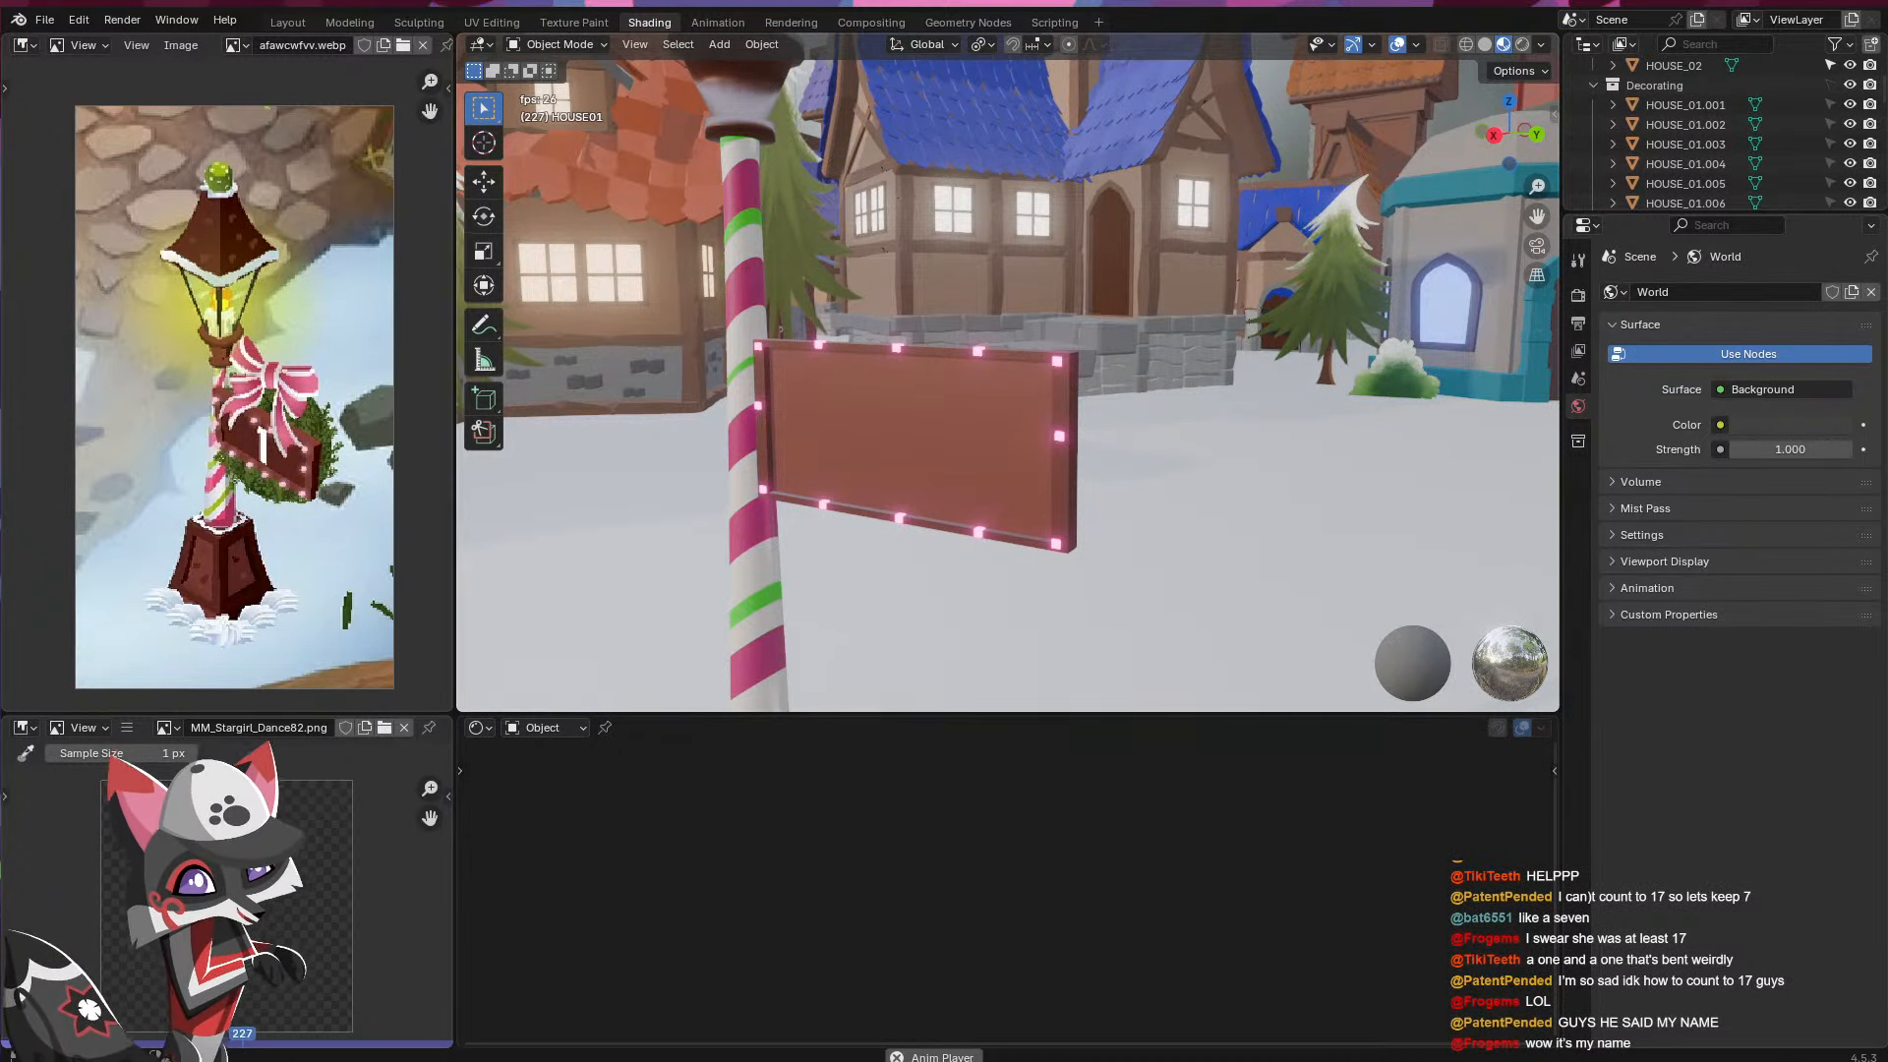
- Add the image asgabrgwn.png as a mesh plane at the sign's centre and scale it down to fit within the sign
{"action": "middle_click_drag", "start_coordinate": [1133, 492], "coordinate": [1058, 486]}
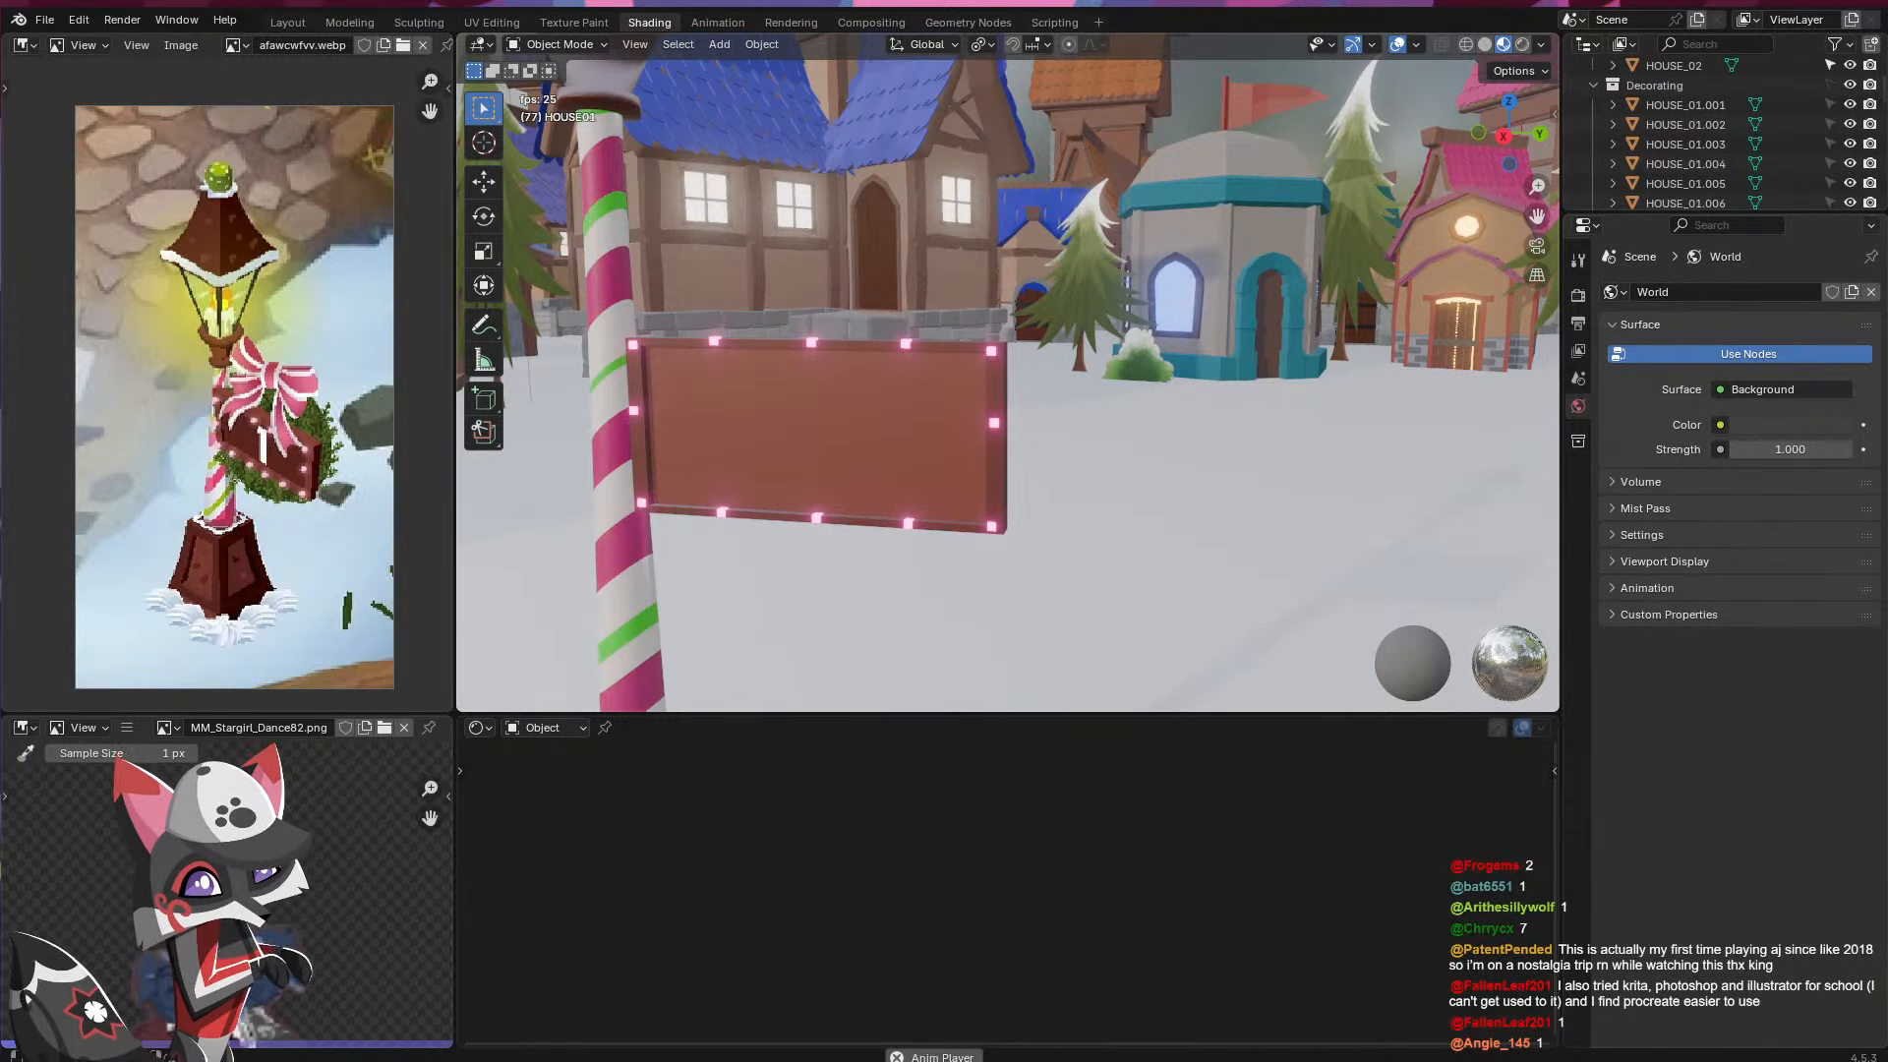
{"action": "key", "text": "shift+a"}
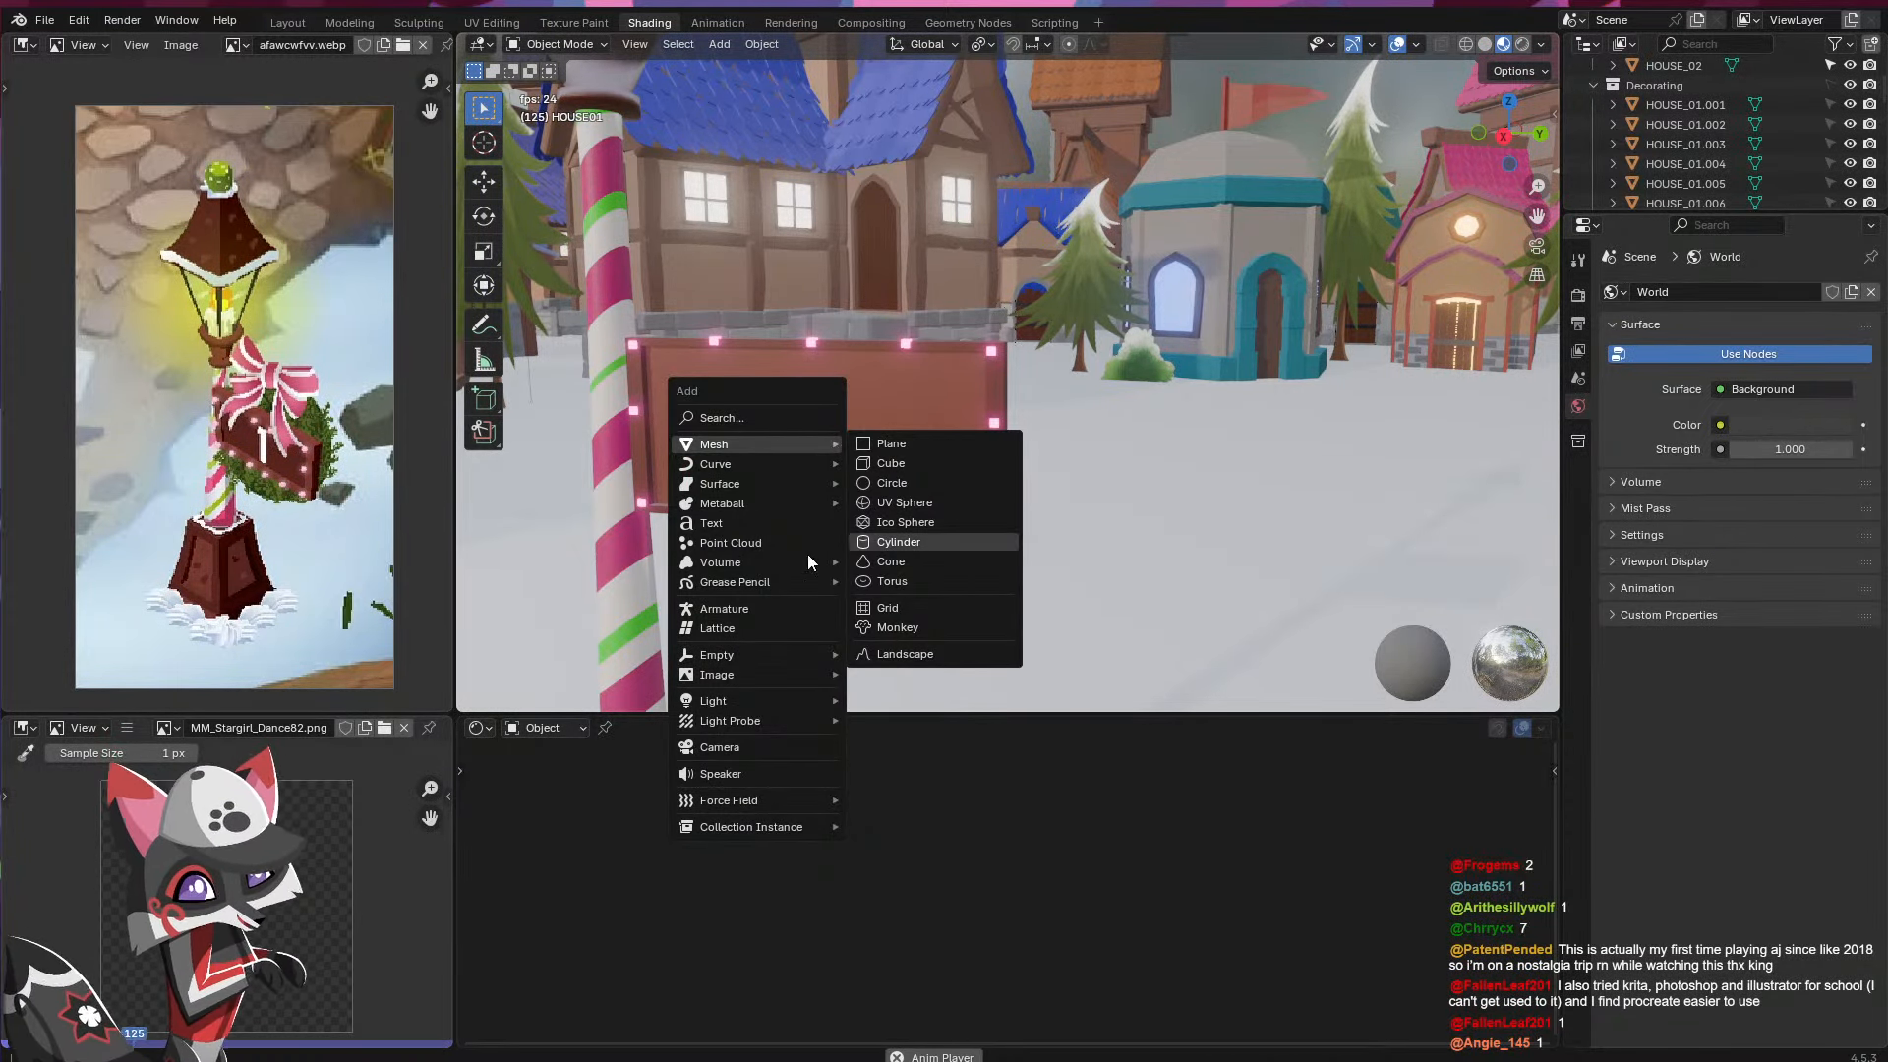
{"action": "mouse_move", "coordinate": [734, 662]}
{"action": "left_click", "coordinate": [895, 712]}
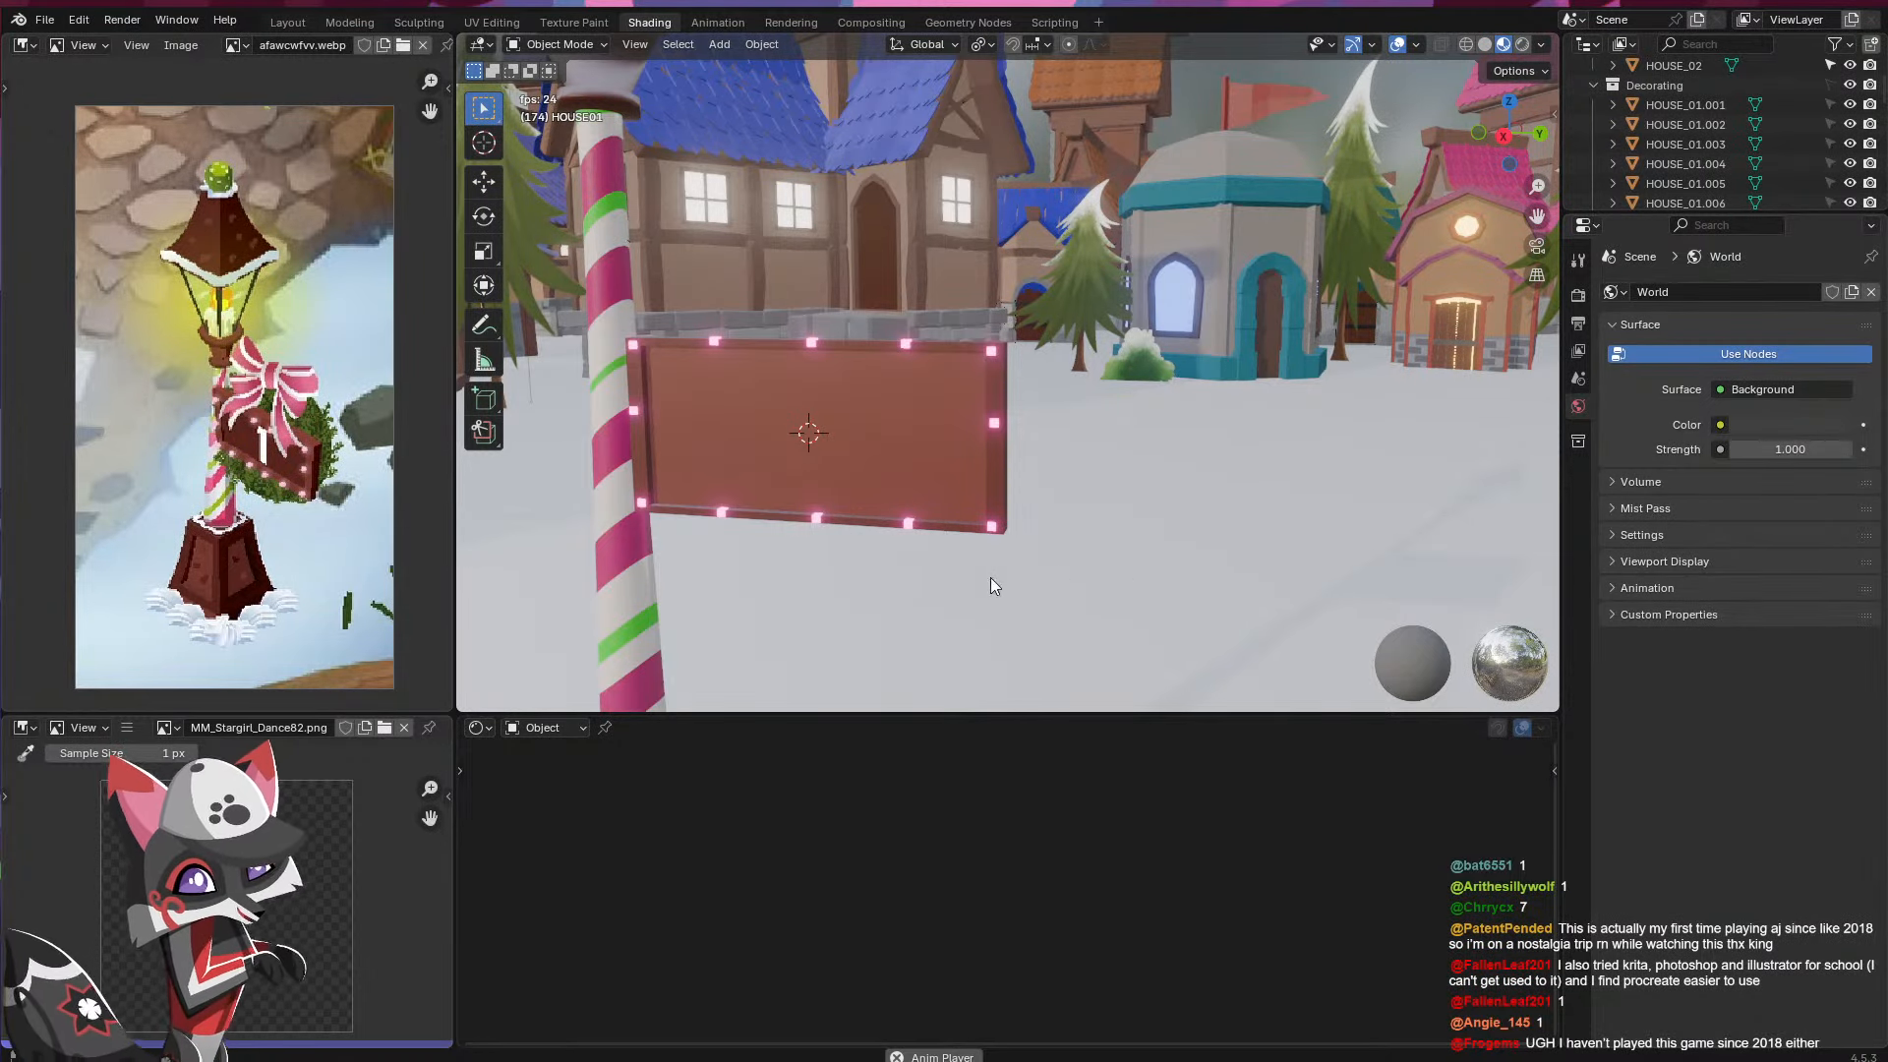
{"action": "double_click", "coordinate": [812, 610]}
{"action": "key", "text": "s"}
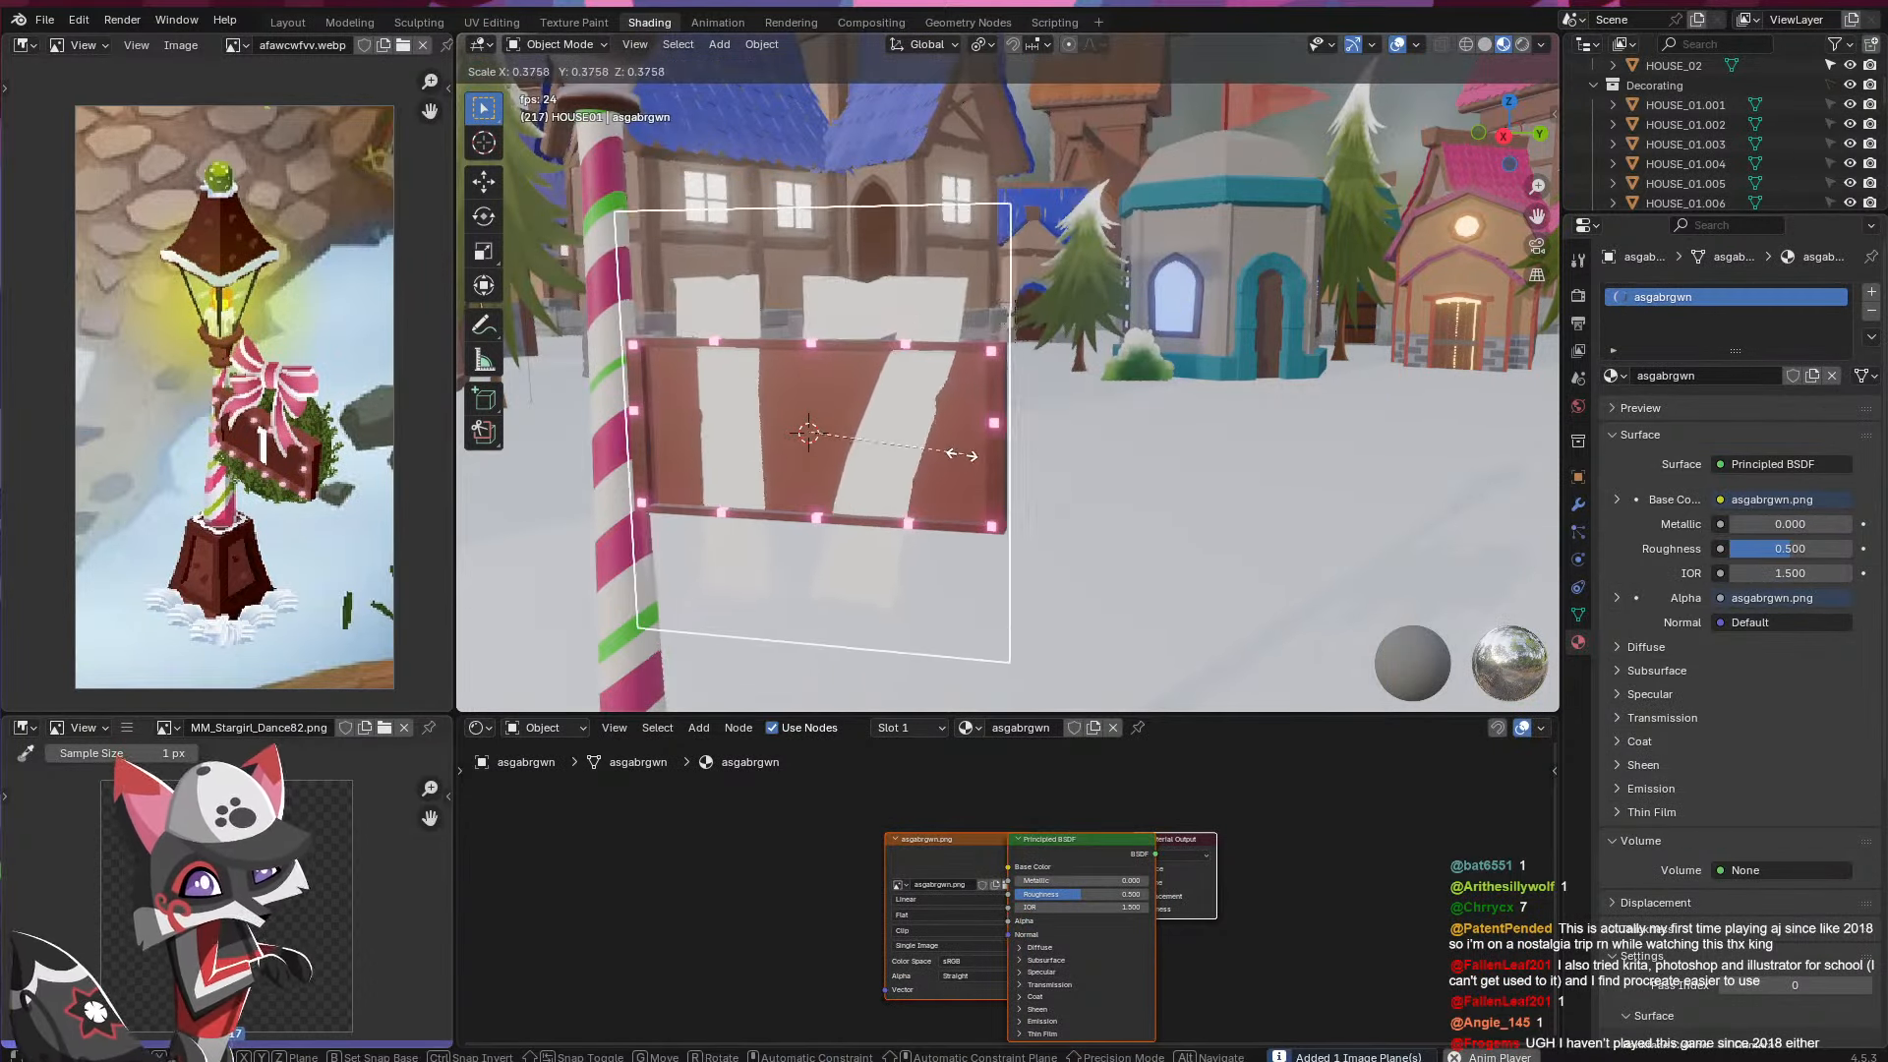
{"action": "left_click", "coordinate": [924, 451]}
- Move the 17 image plane about 0.003 m along X to sit just in front of the sign's face, and save the file
{"action": "middle_click_drag", "start_coordinate": [929, 451], "coordinate": [869, 470]}
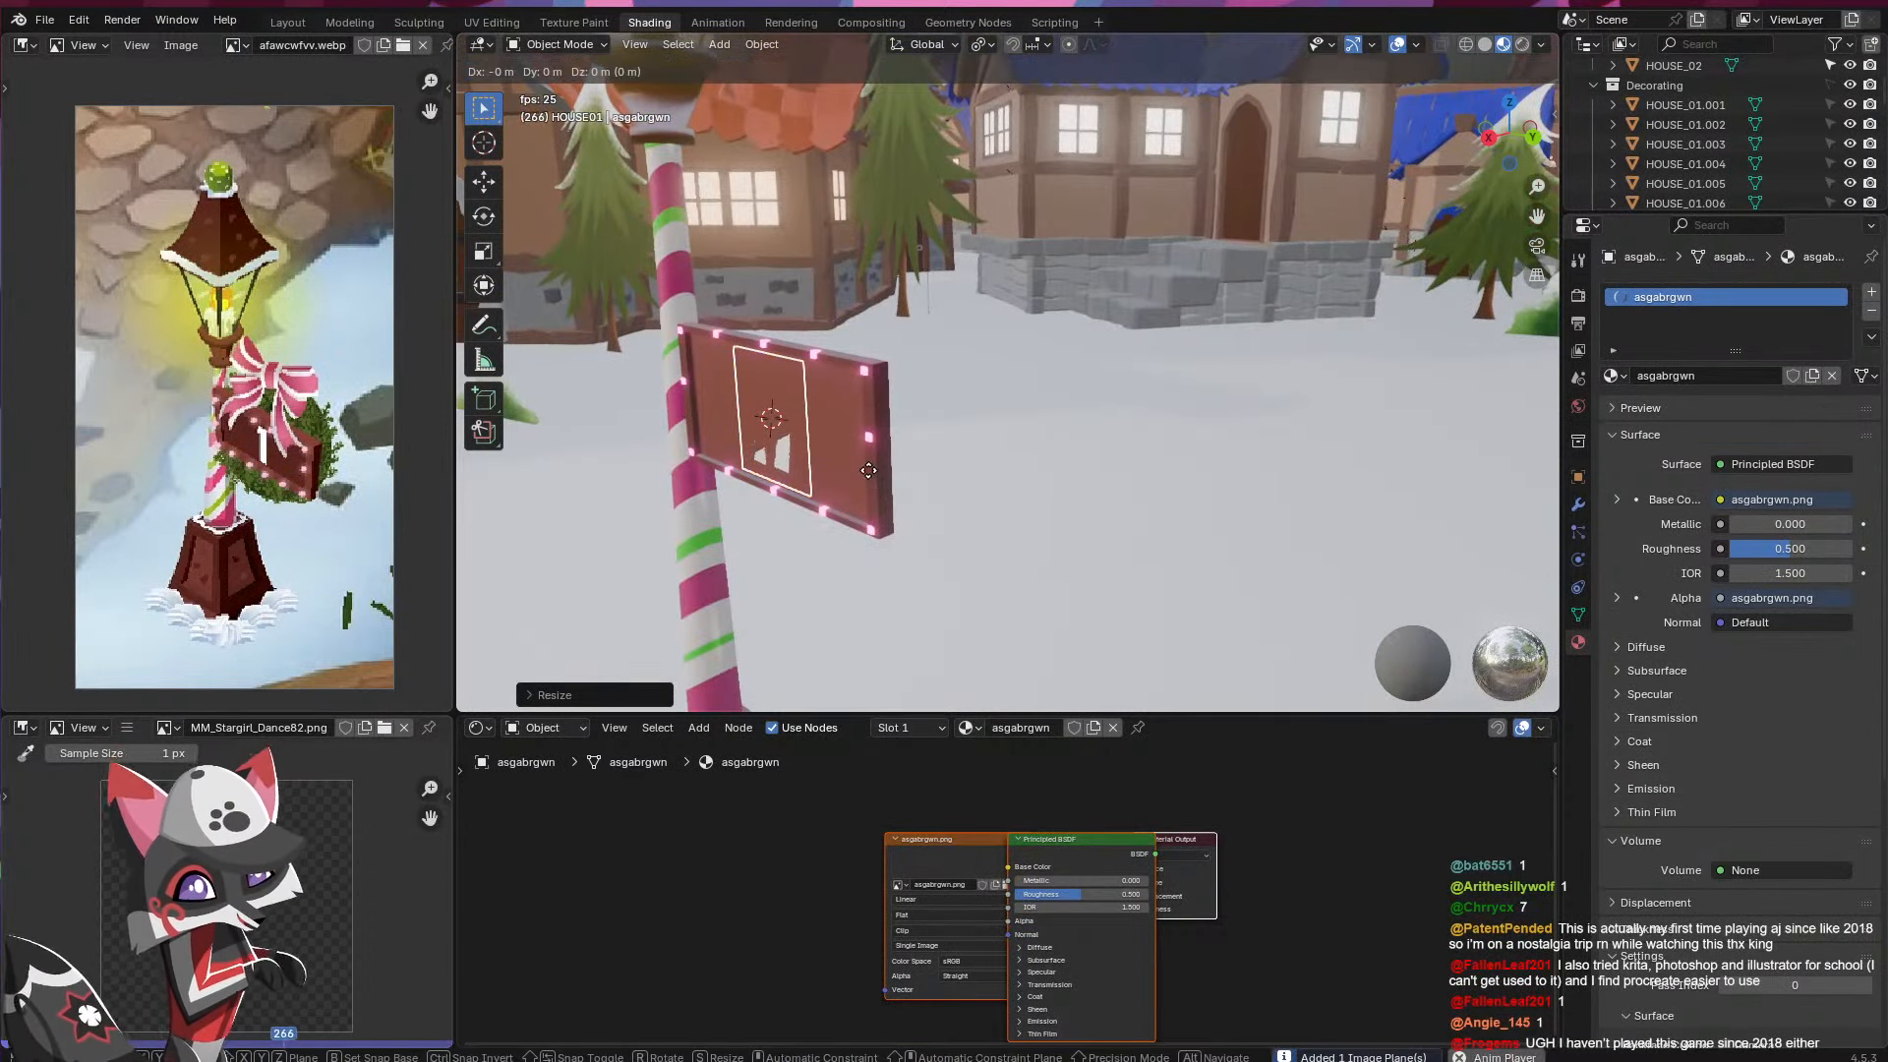
{"action": "key", "text": "g"}
{"action": "key", "text": "y"}
{"action": "key", "text": "x"}
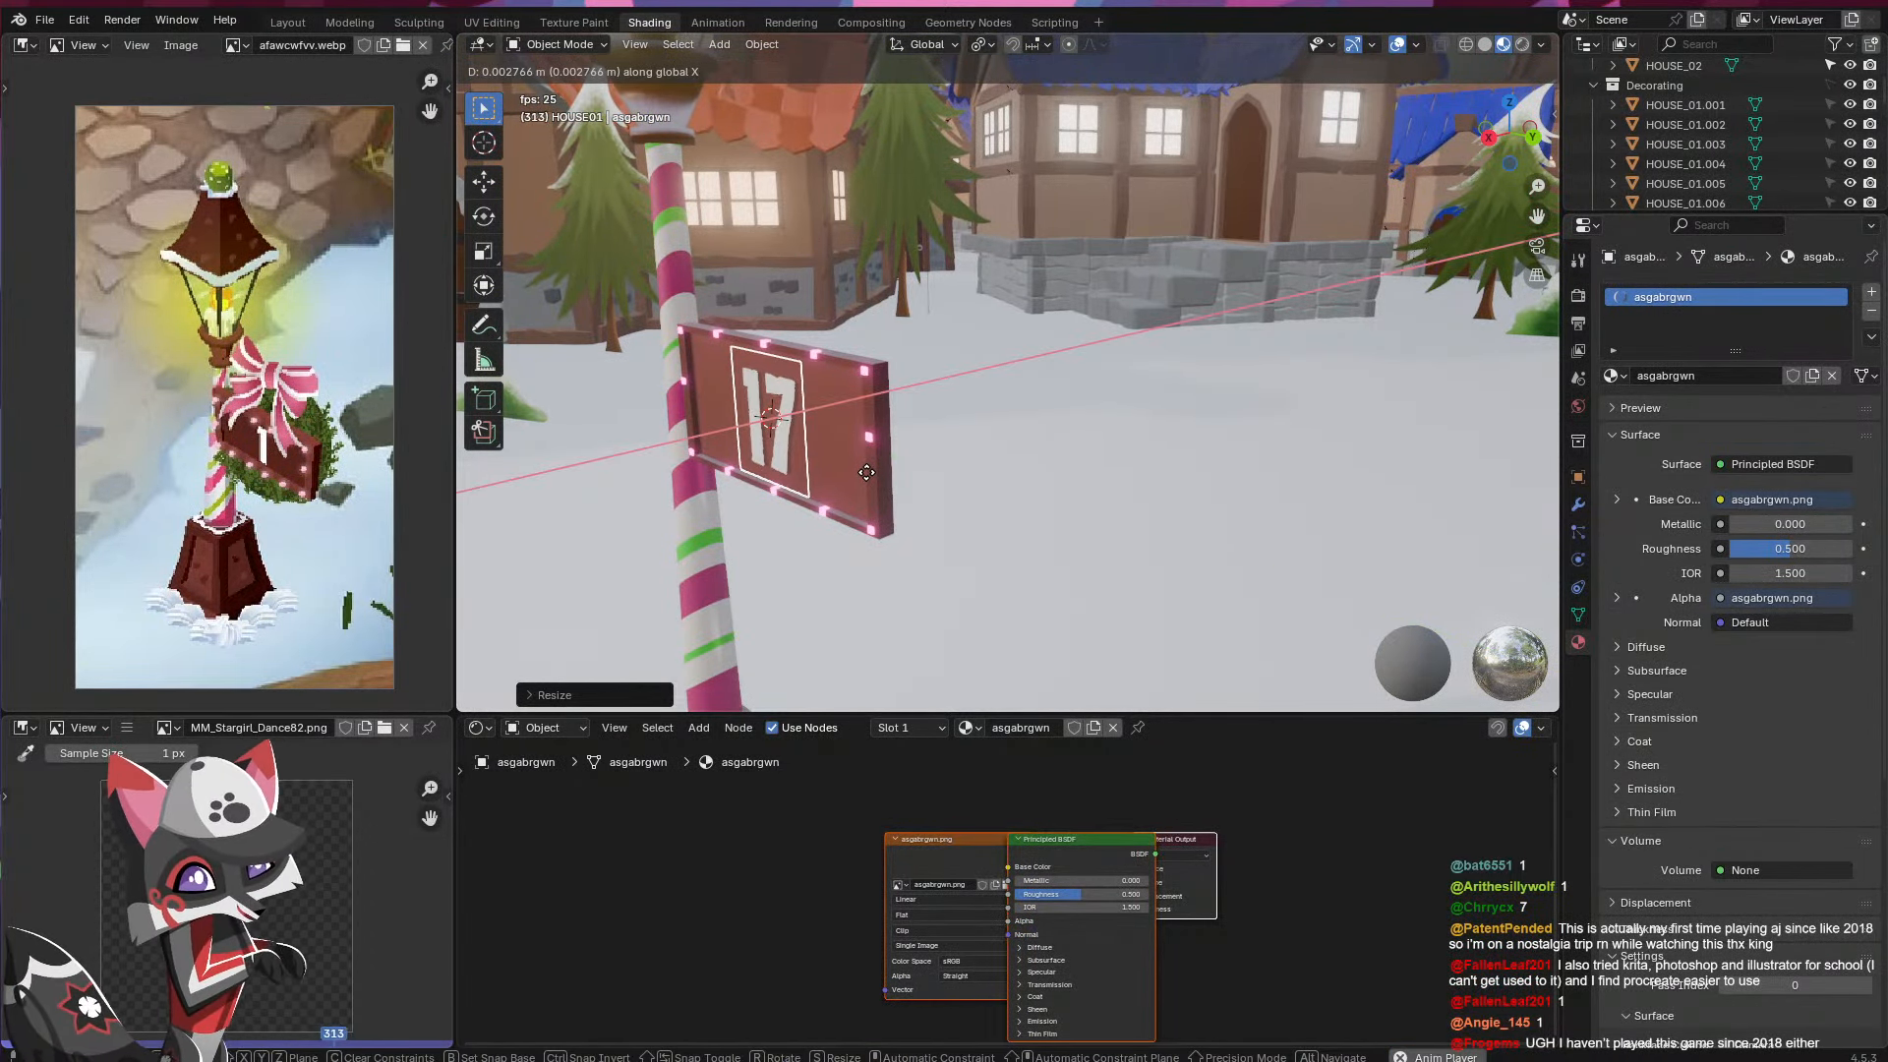
{"action": "left_click", "coordinate": [867, 471]}
{"action": "middle_click_drag", "start_coordinate": [867, 472], "coordinate": [988, 425]}
{"action": "middle_click_drag", "start_coordinate": [959, 506], "coordinate": [989, 546]}
{"action": "key", "text": "ctrl+s"}
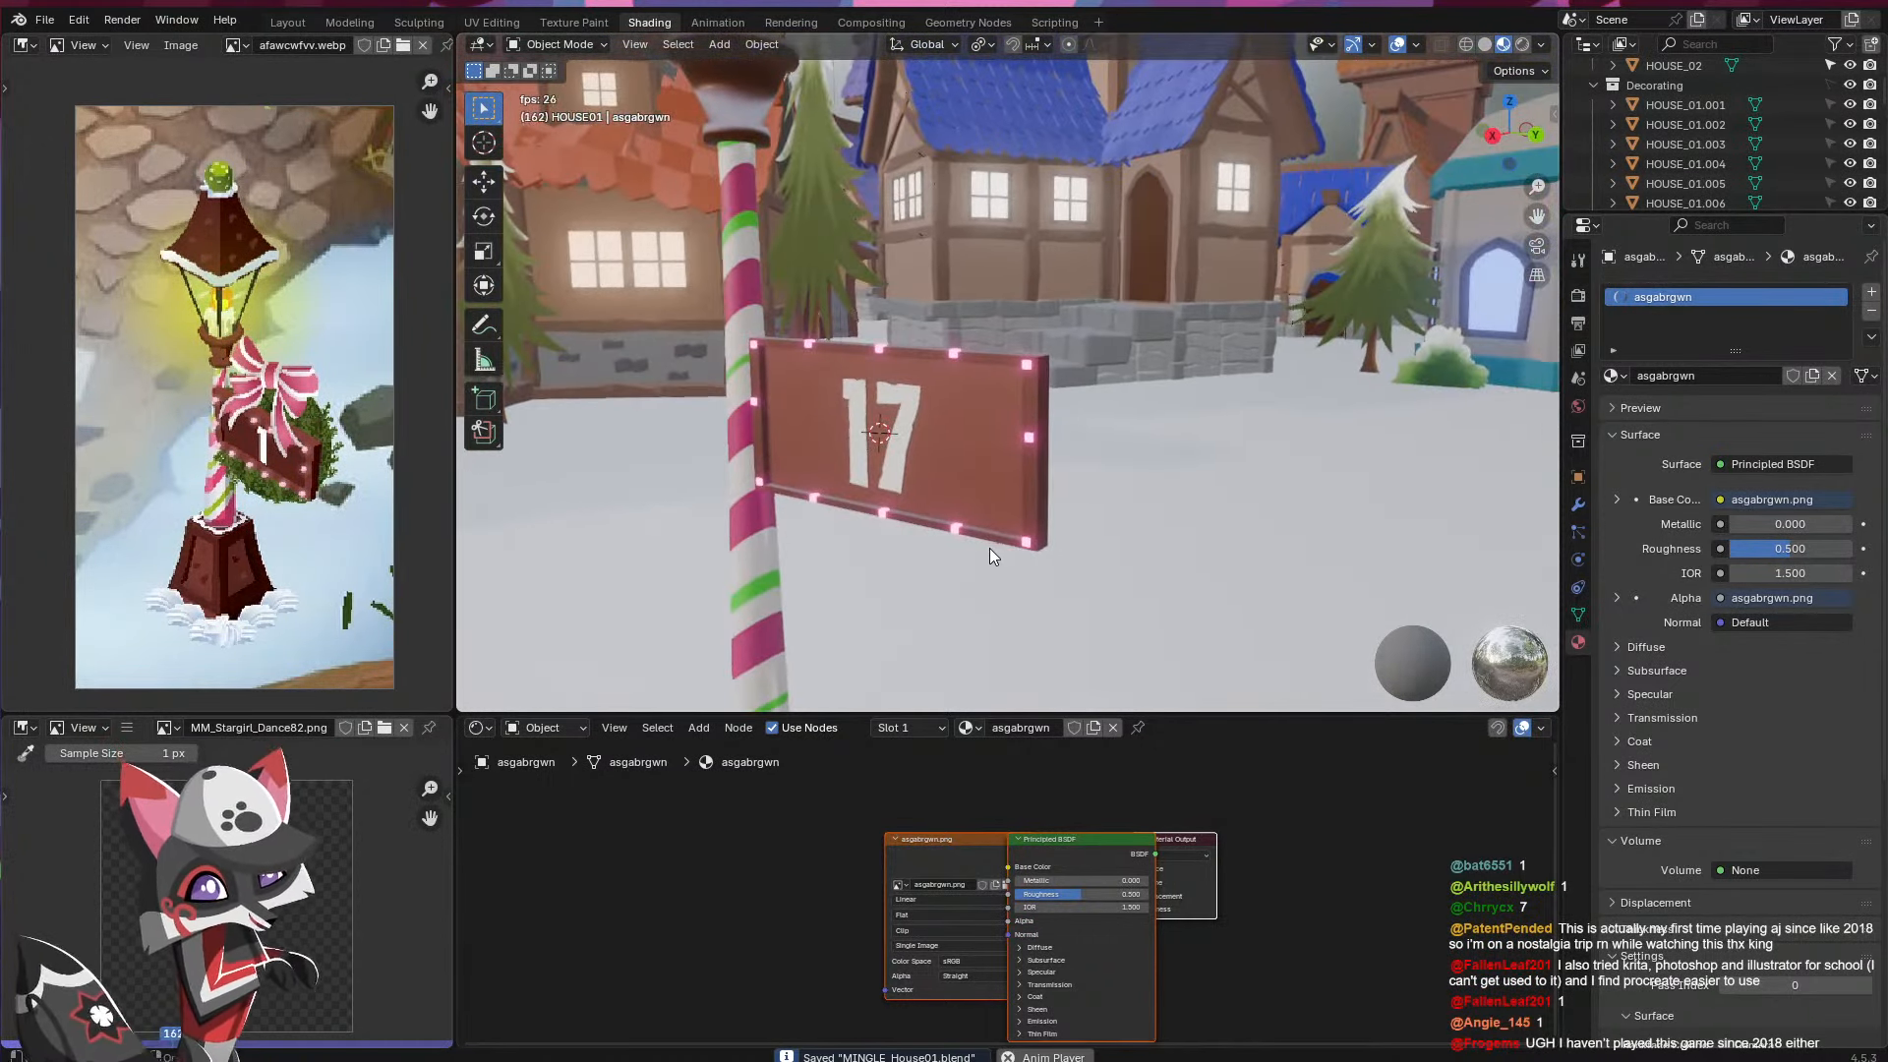
- Select the 17 image plane and check its placement on the sign from a more frontal angle
{"action": "left_click", "coordinate": [906, 480]}
{"action": "key", "text": "g"}
{"action": "left_click", "coordinate": [898, 468]}
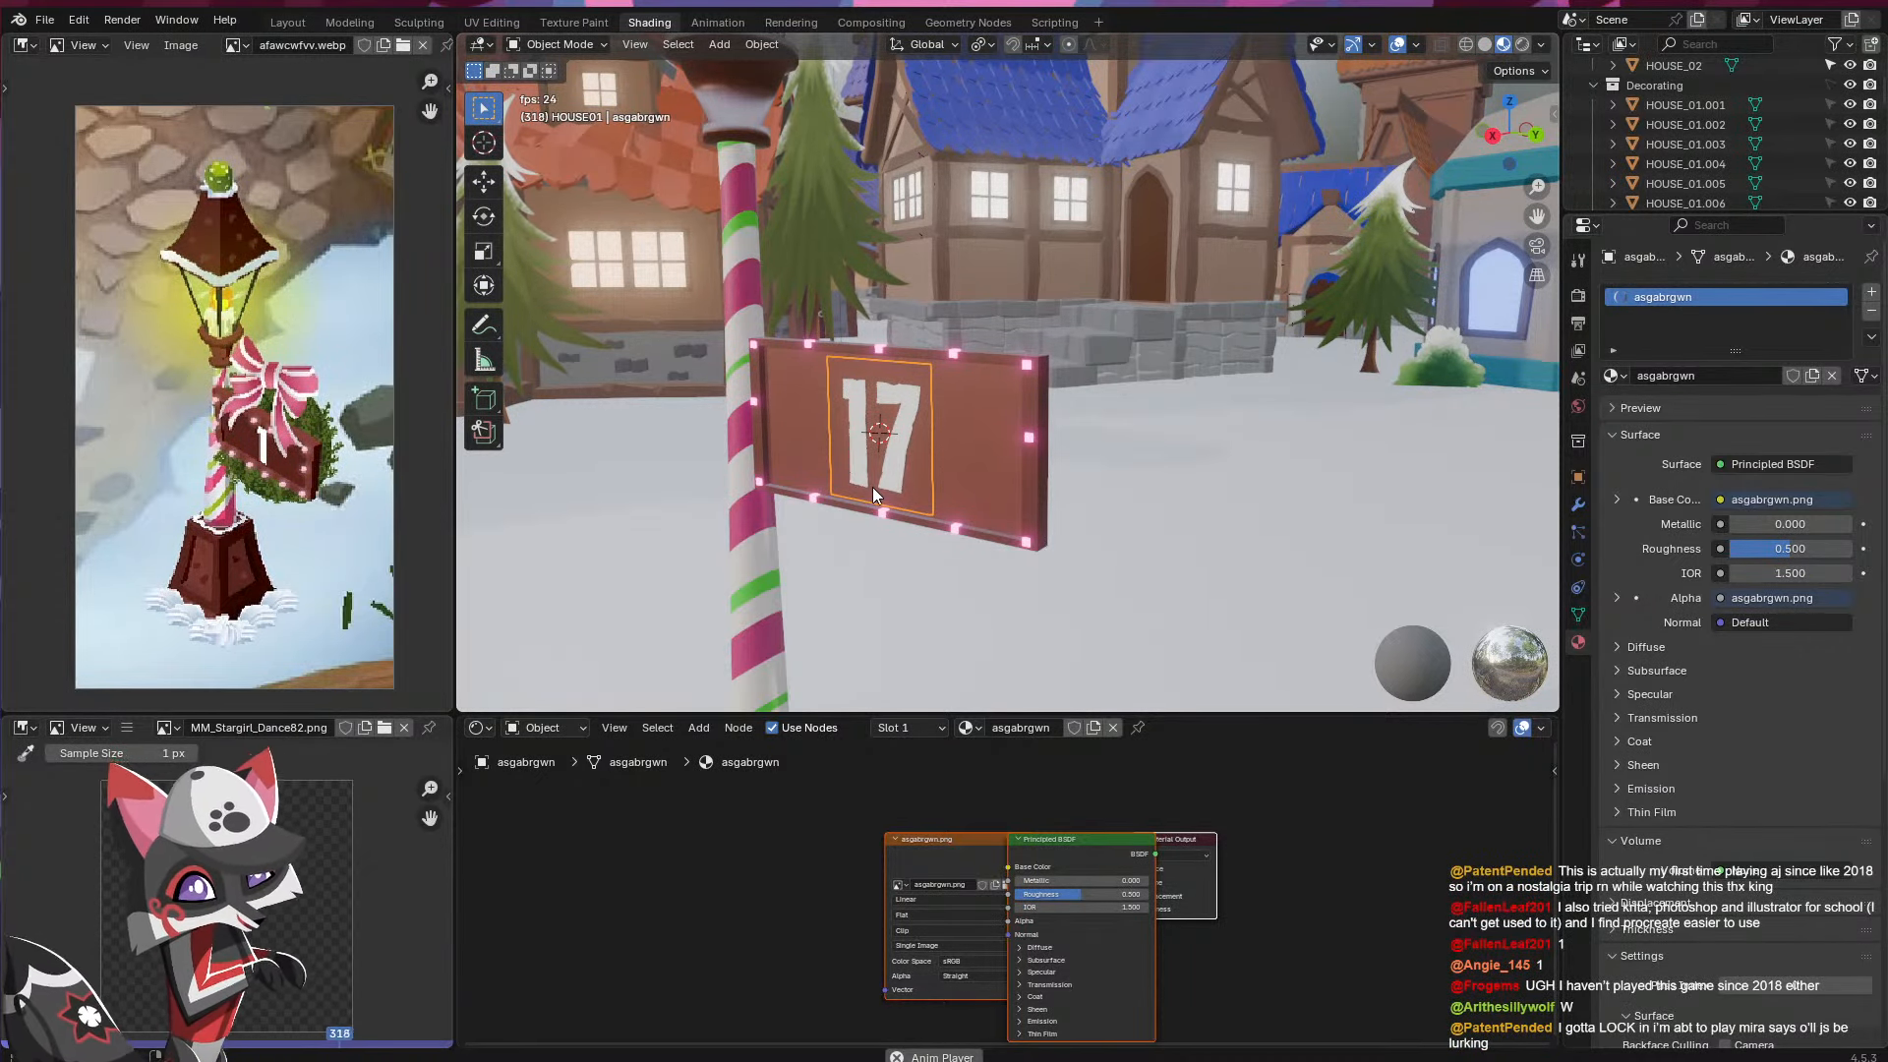
{"action": "middle_click_drag", "start_coordinate": [888, 589], "coordinate": [973, 595]}
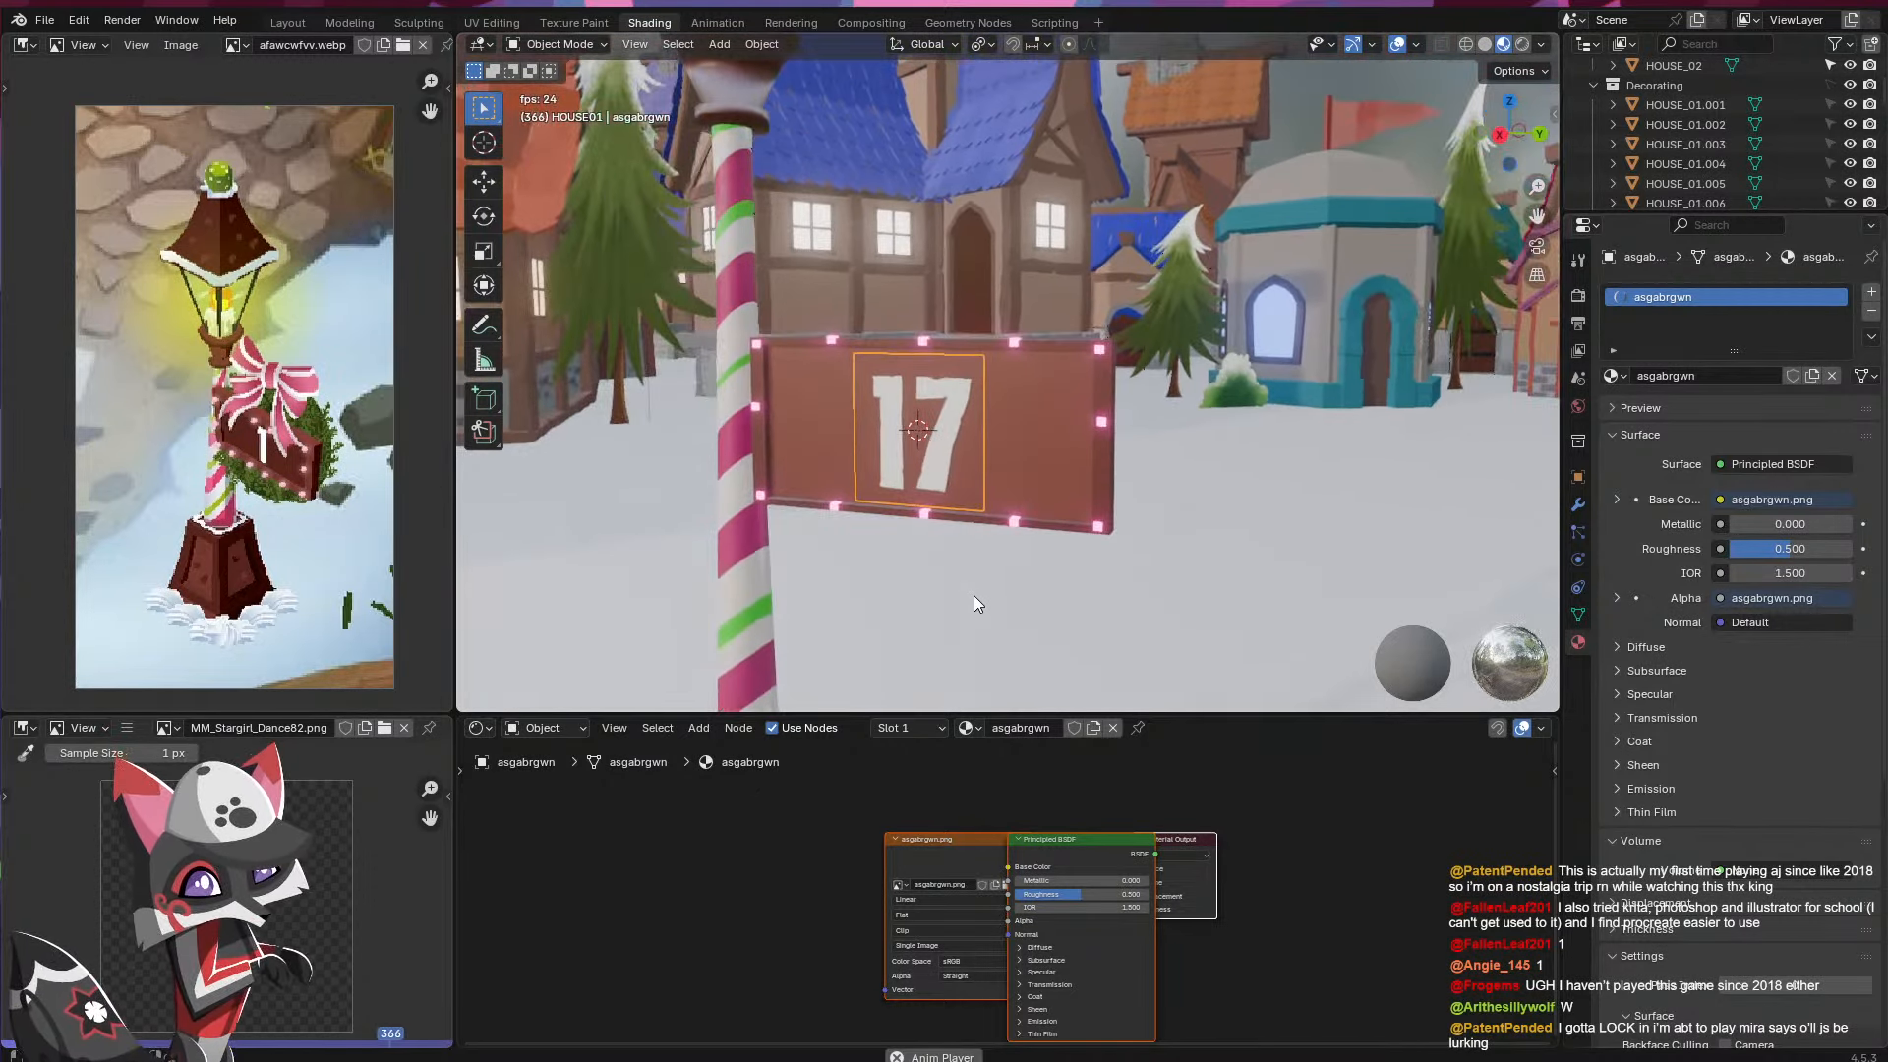
- Switch to the Layout workspace and join its two viewports into one enlarged camera view
{"action": "left_click", "coordinate": [287, 21]}
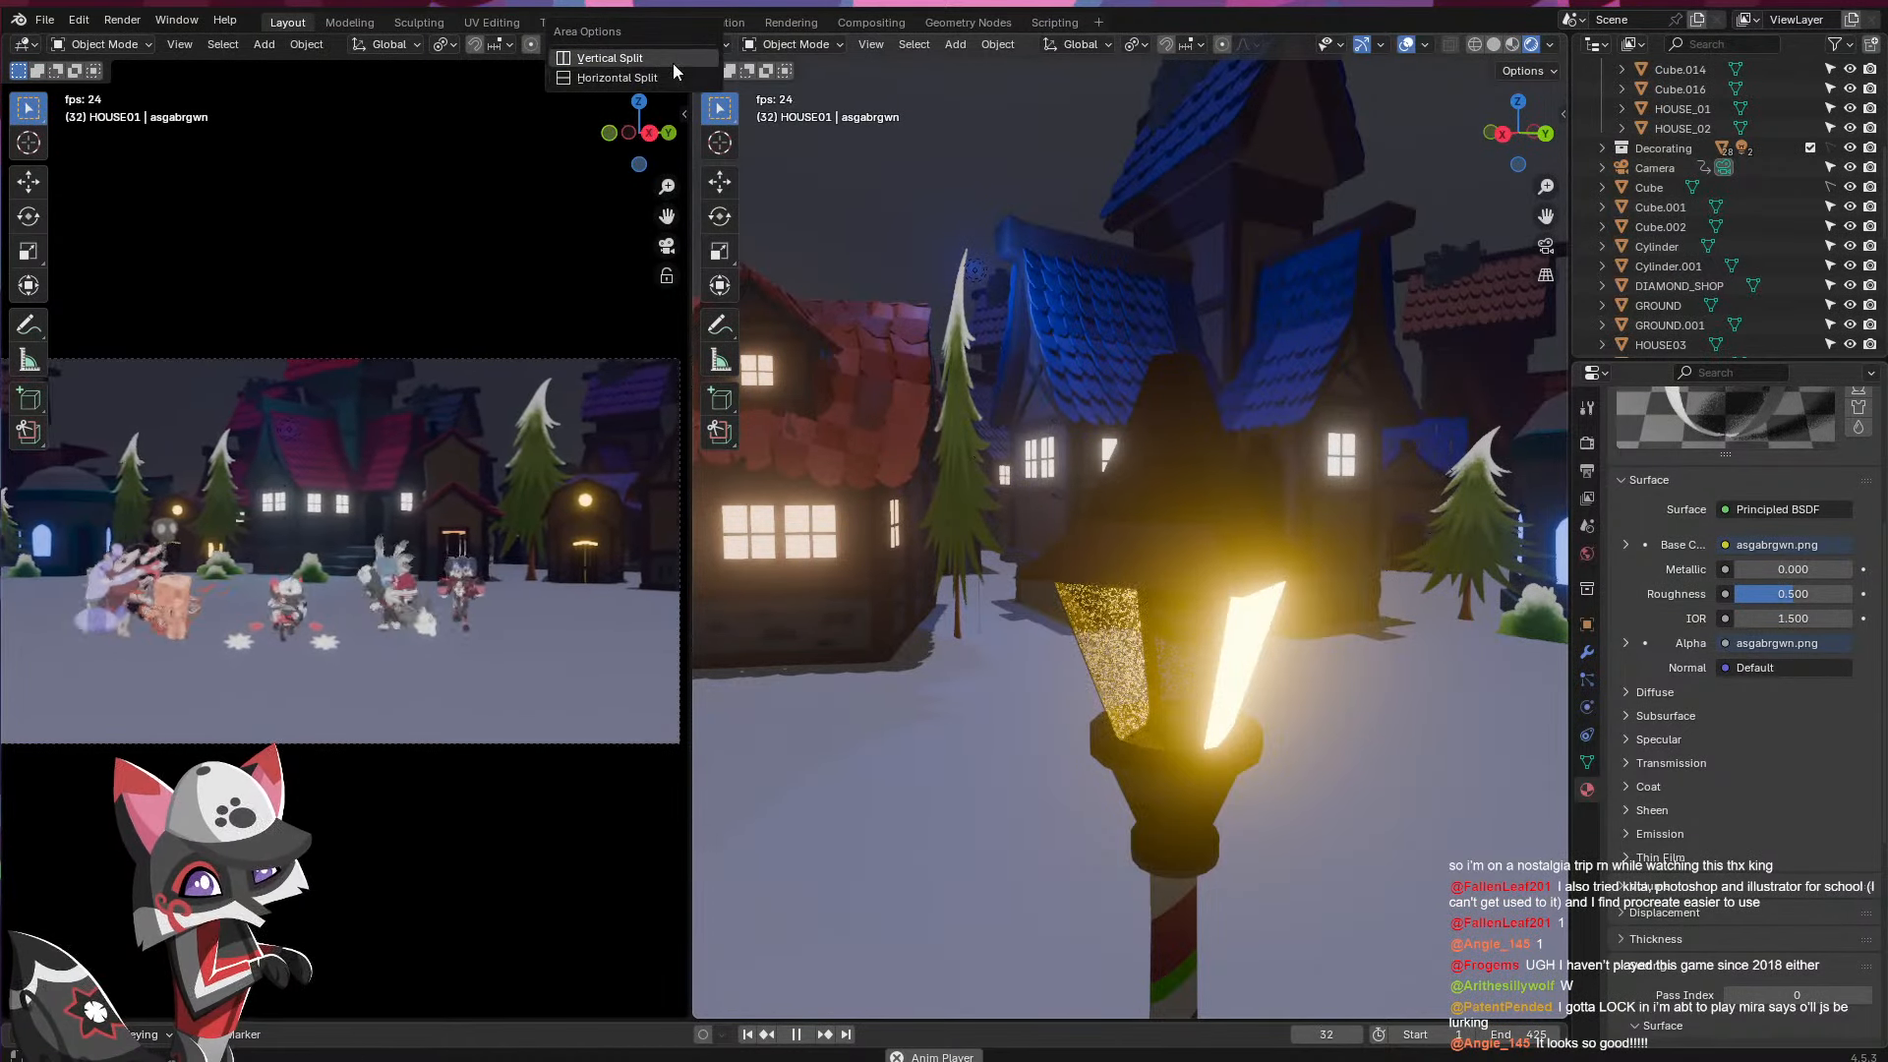
{"action": "right_click", "coordinate": [694, 61]}
{"action": "left_click", "coordinate": [694, 96]}
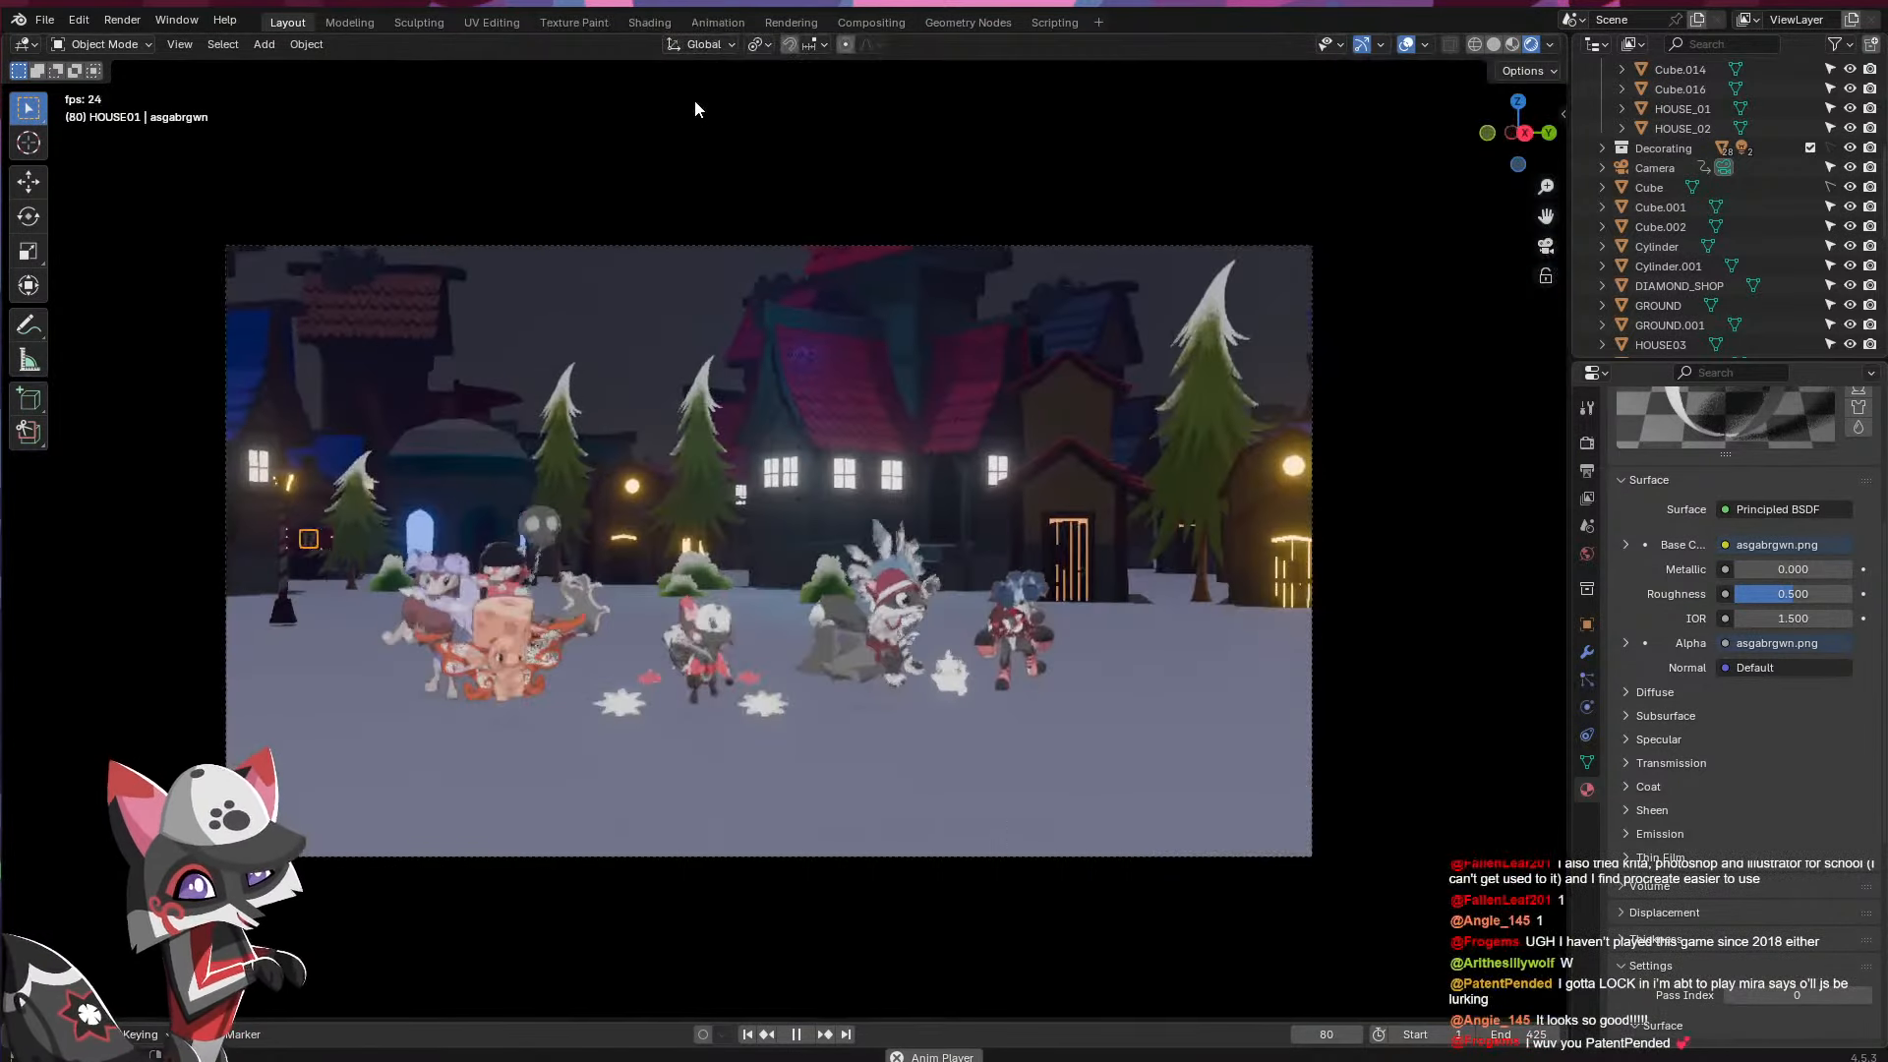
{"action": "scroll", "coordinate": [775, 539], "scroll_direction": "up", "scroll_amount": 3}
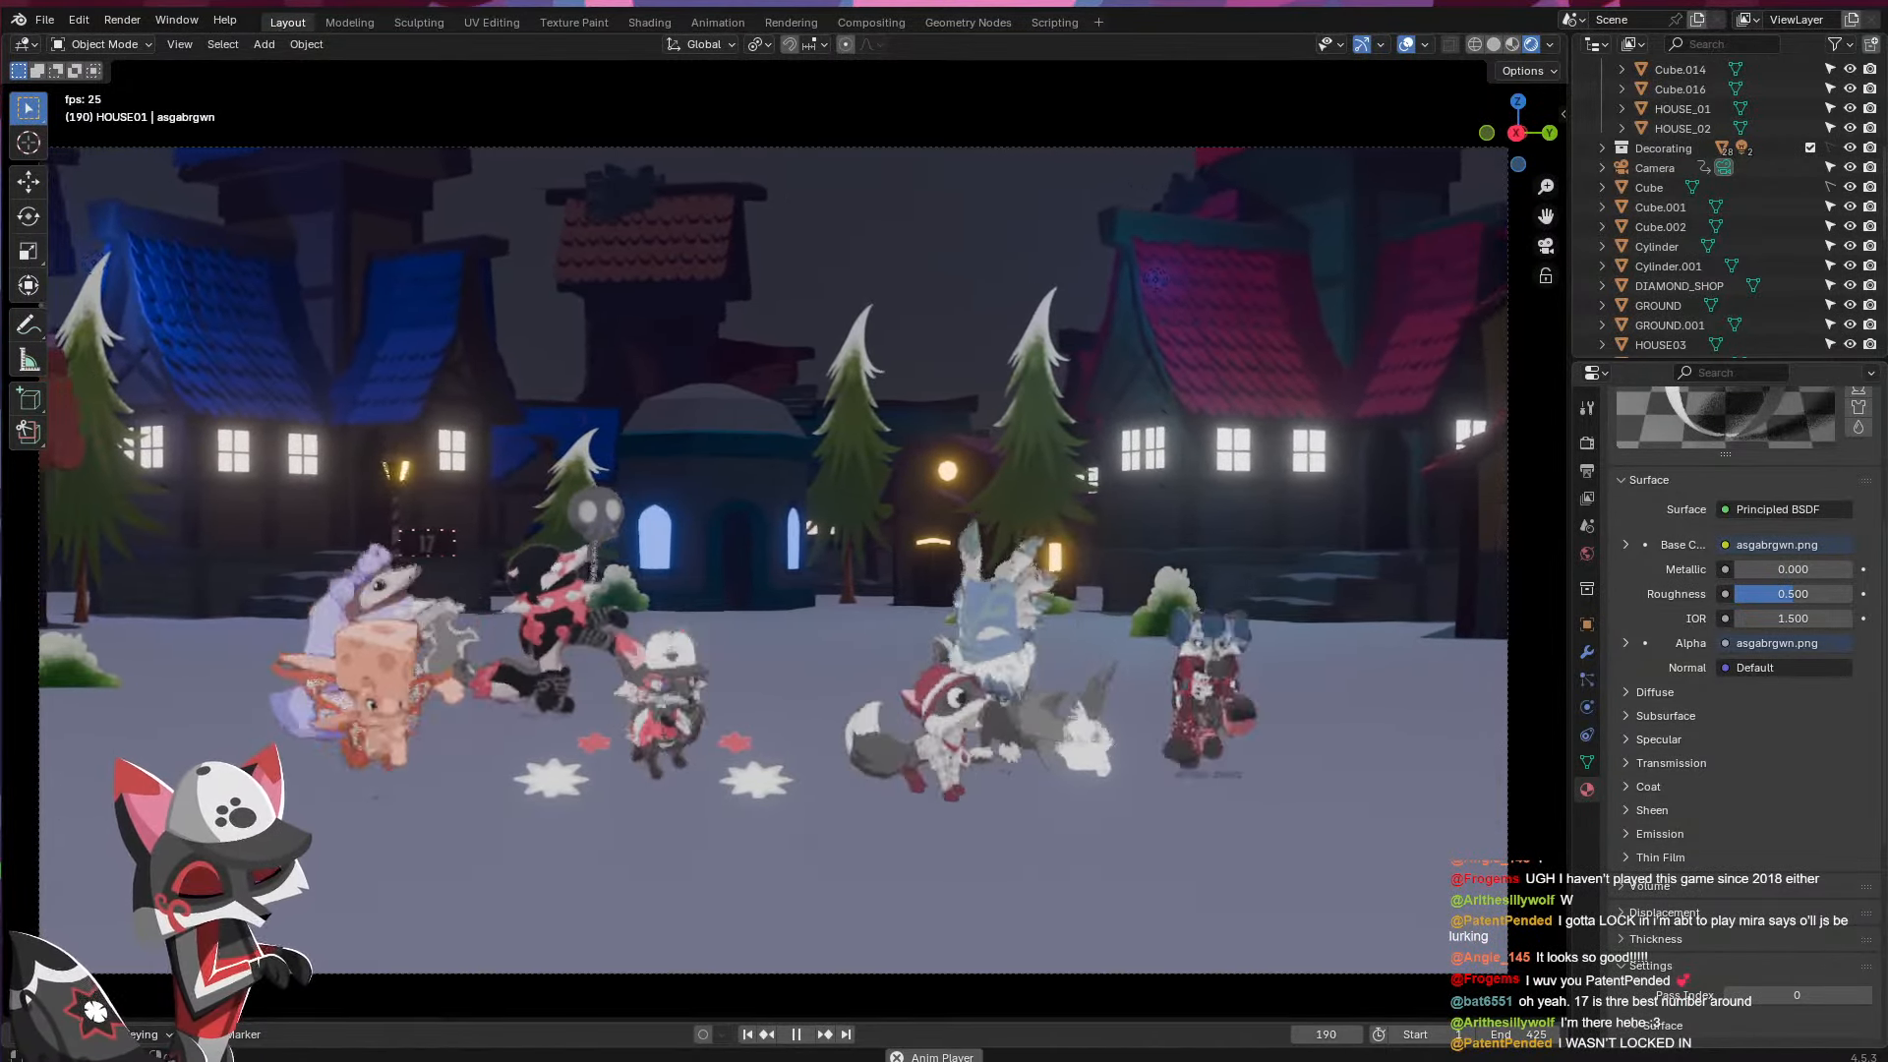
{"action": "left_click", "coordinate": [578, 522]}
{"action": "left_click", "coordinate": [614, 550]}
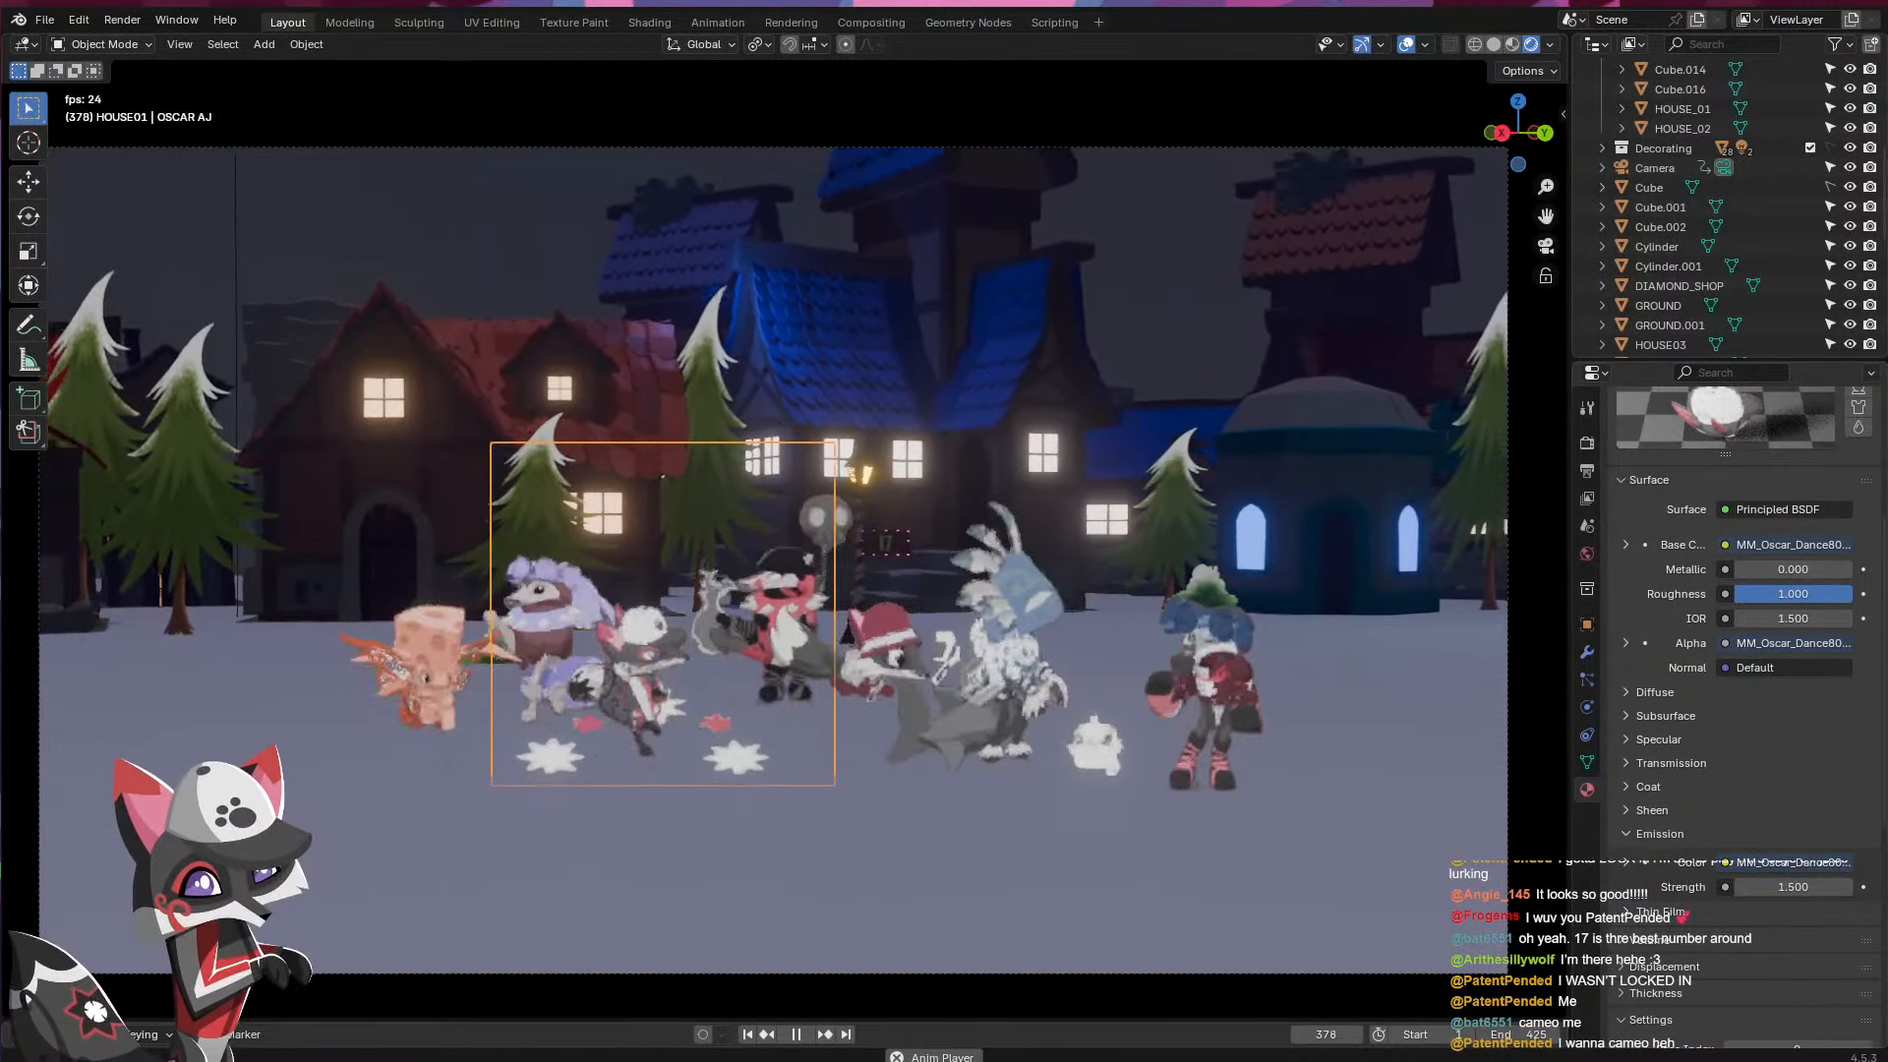
{"action": "left_click", "coordinate": [133, 693]}
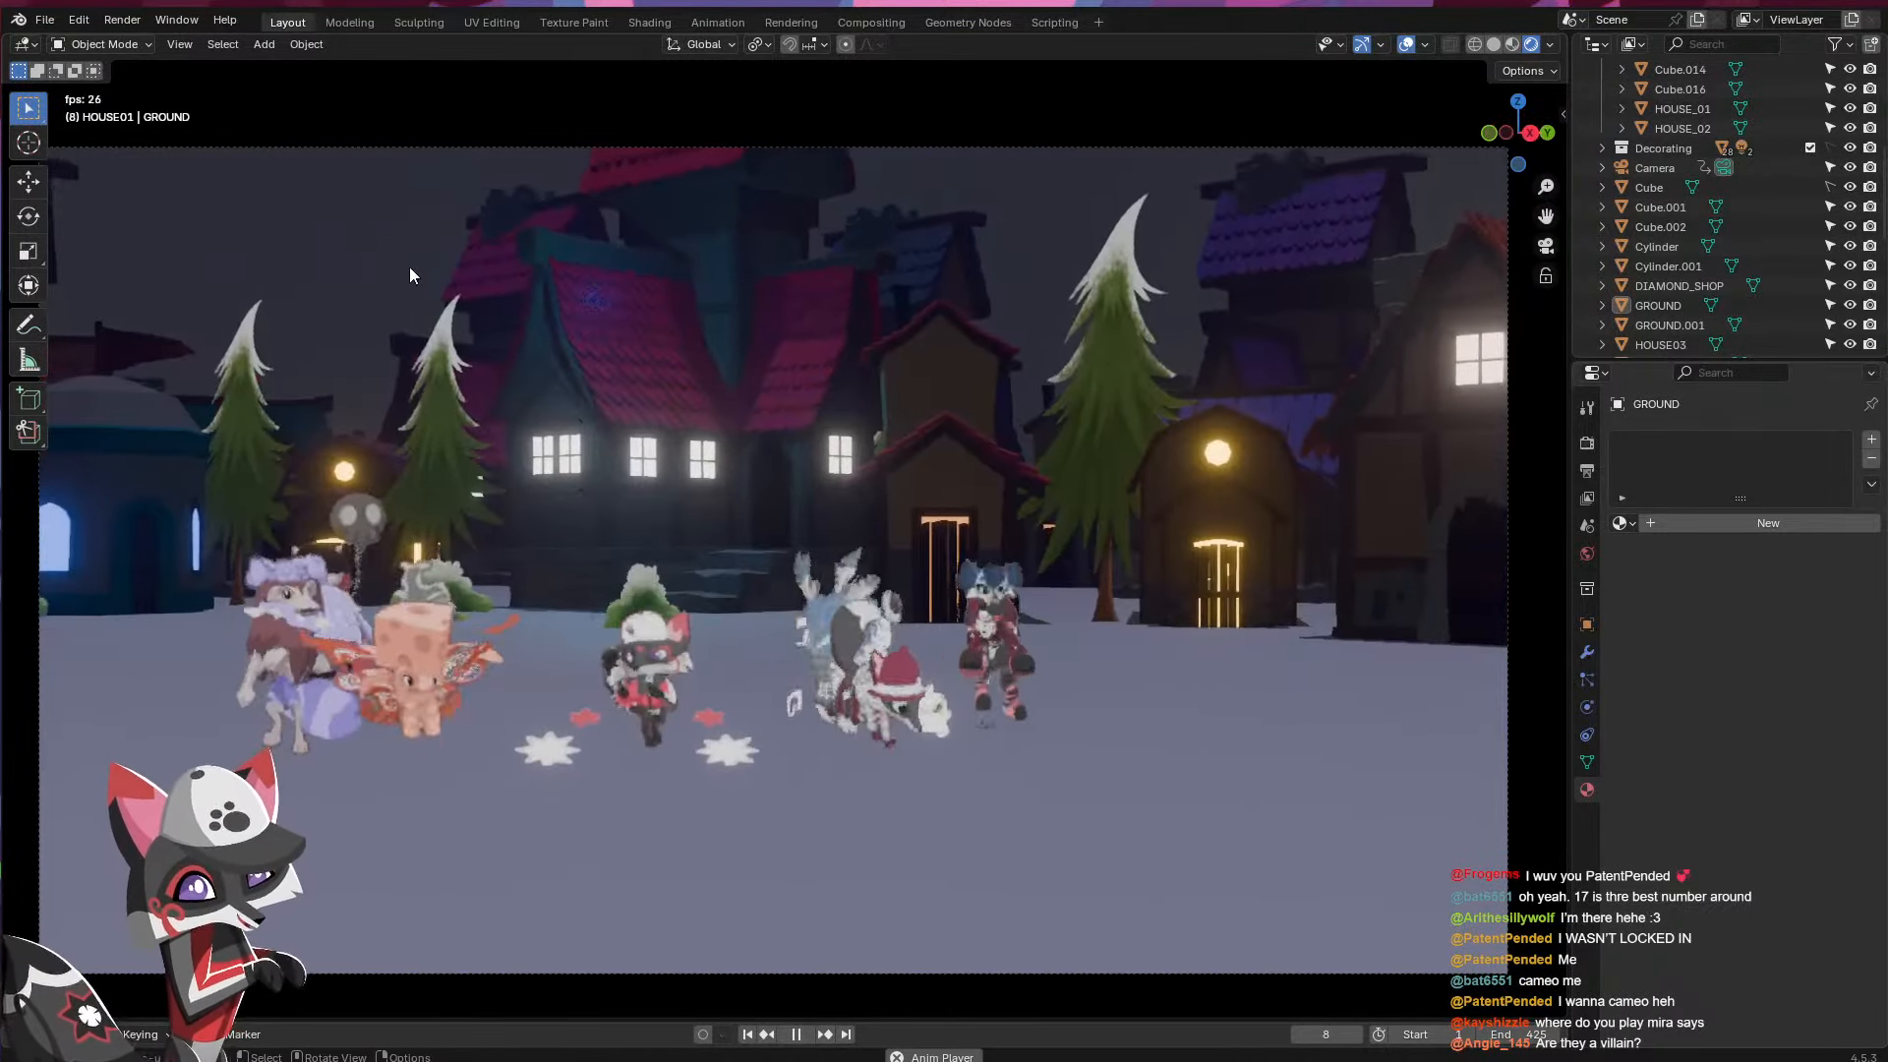
- Save the file and play back the animation through the camera to review the scene, stopping at frame 413
{"action": "key", "text": "space"}
{"action": "key", "text": "ctrl+s"}
{"action": "key", "text": "space"}
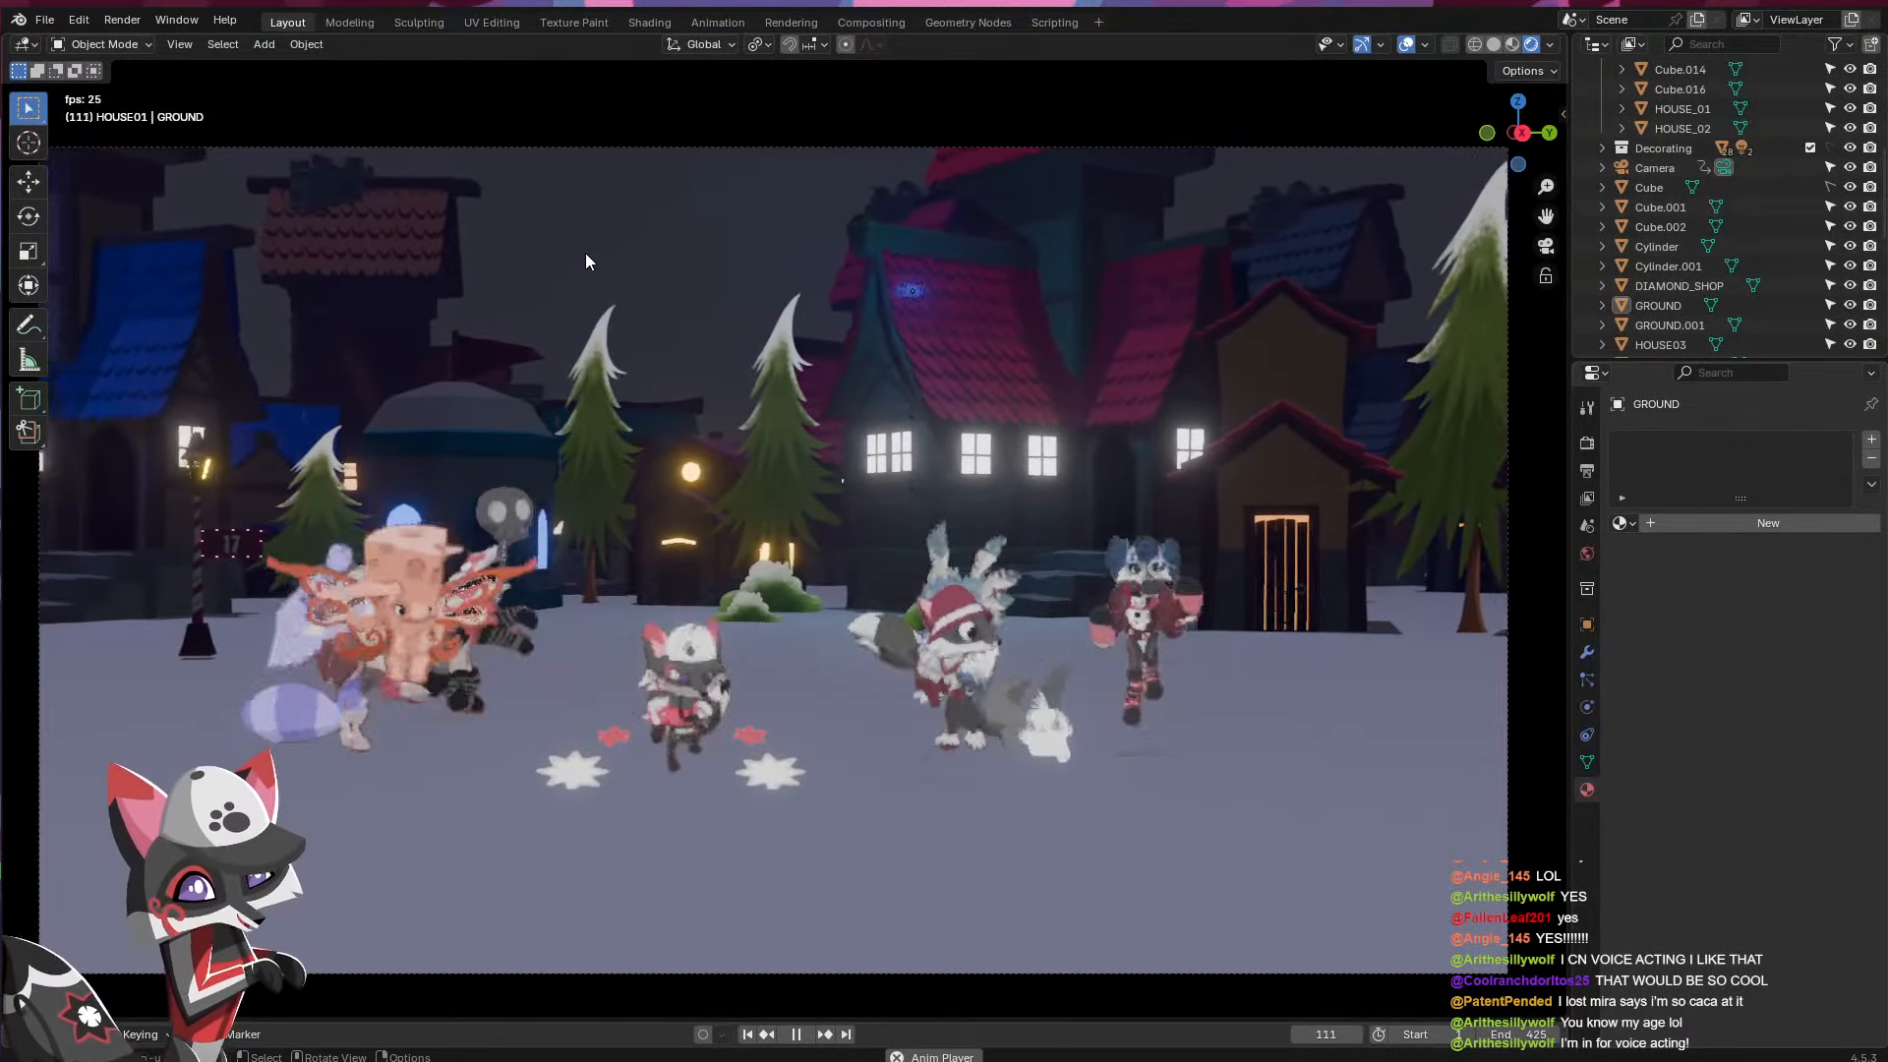
{"action": "key", "text": "space"}
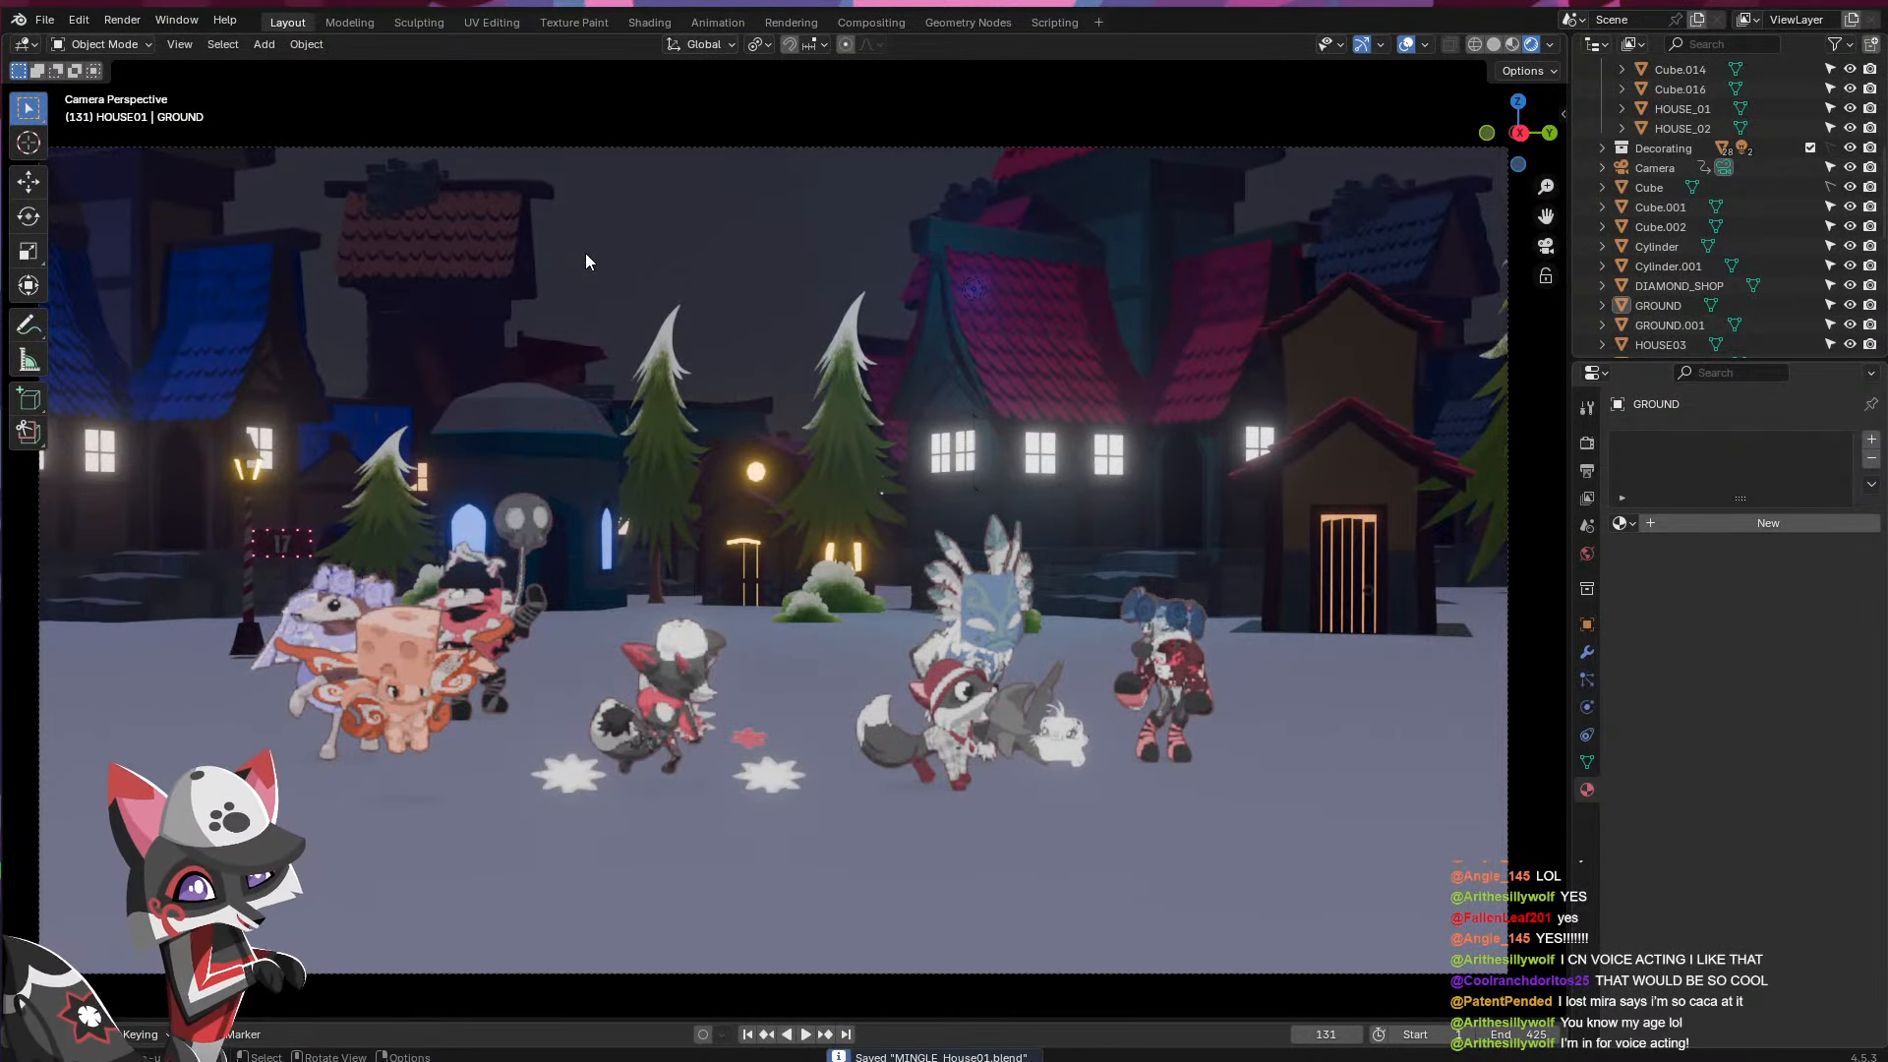
{"action": "key", "text": "space"}
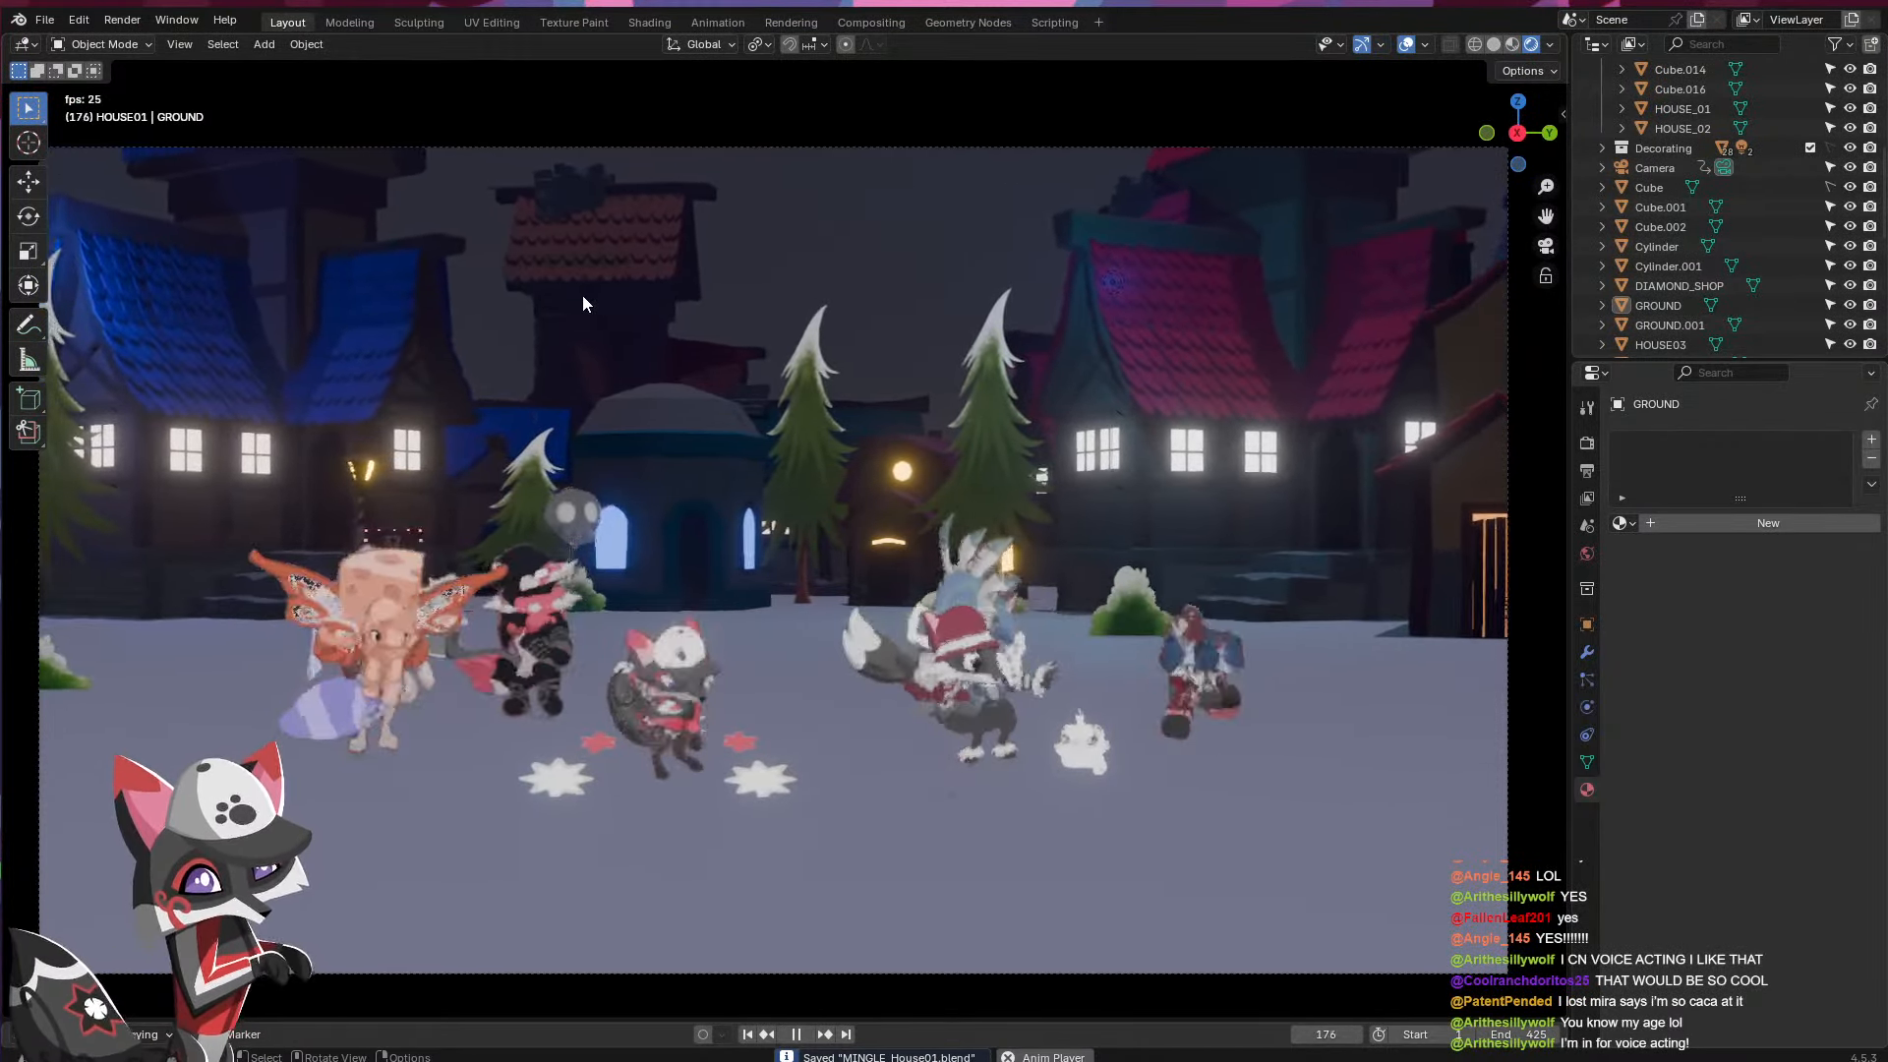
{"action": "right_click", "coordinate": [582, 303]}
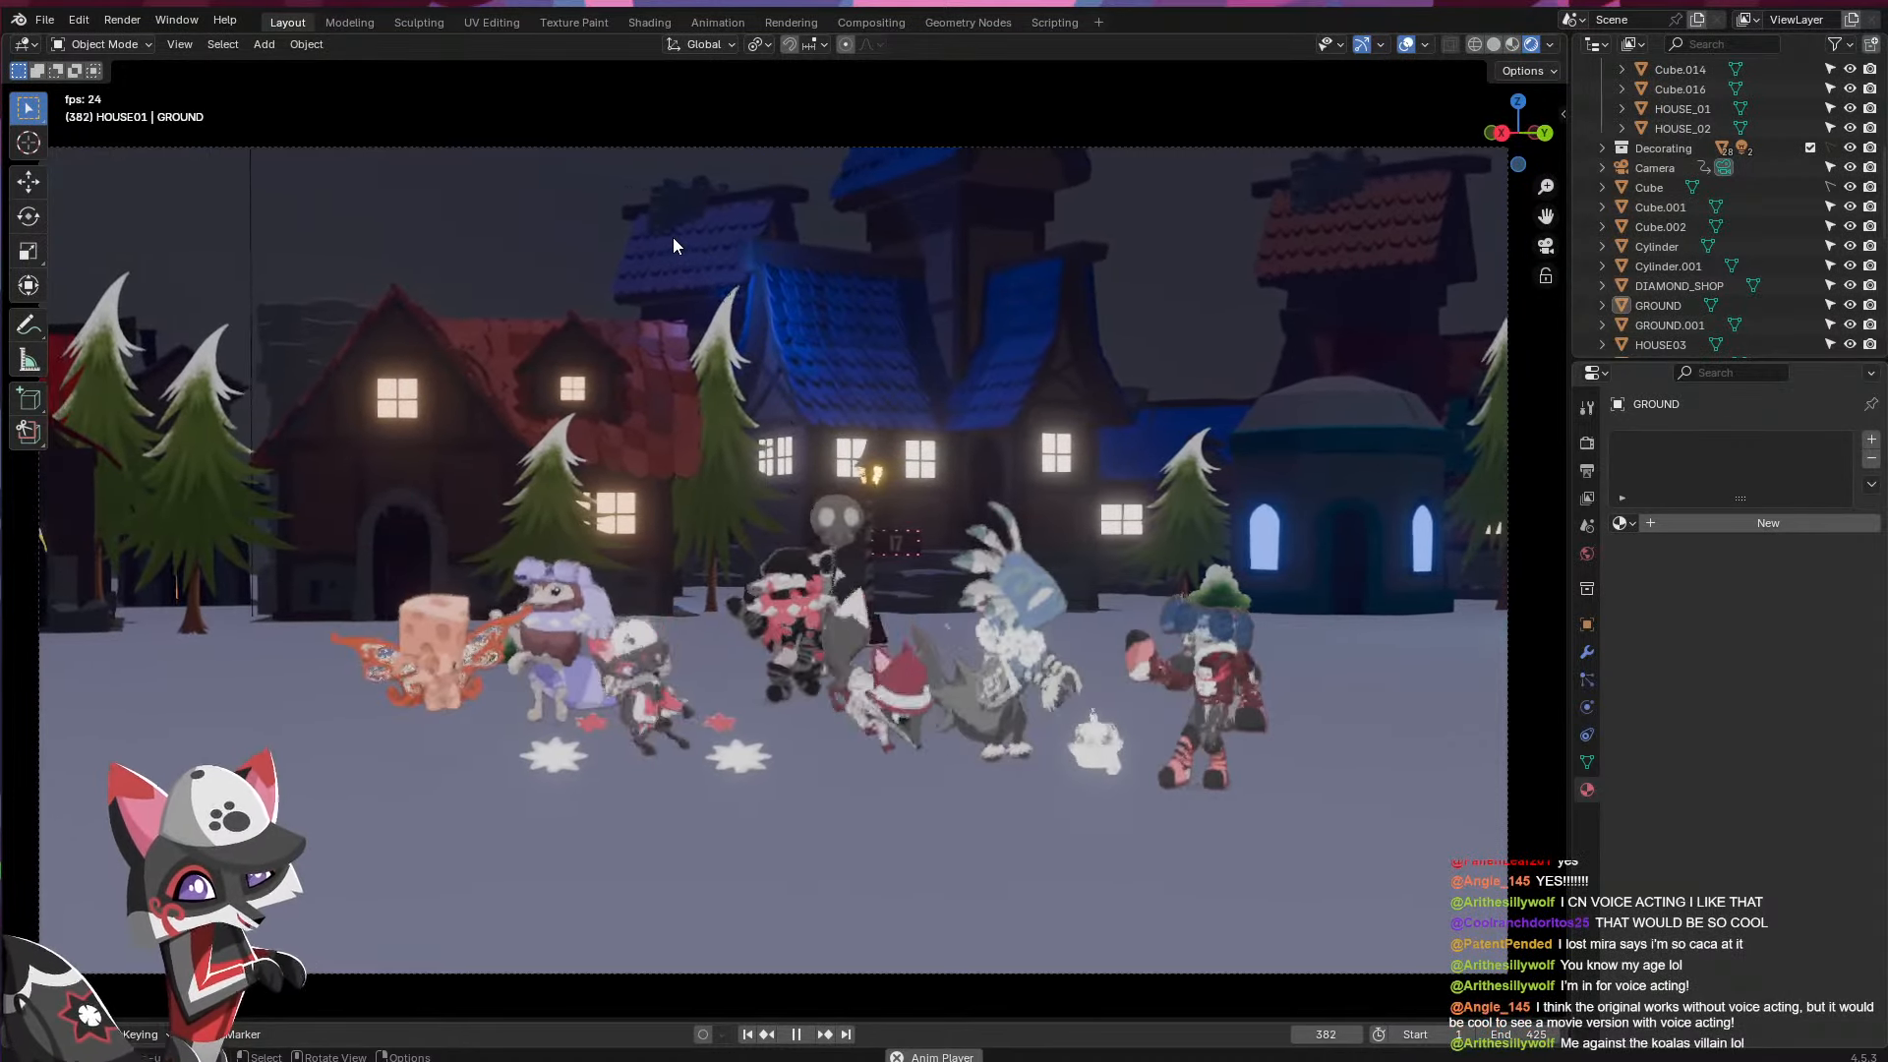
{"action": "key", "text": "space"}
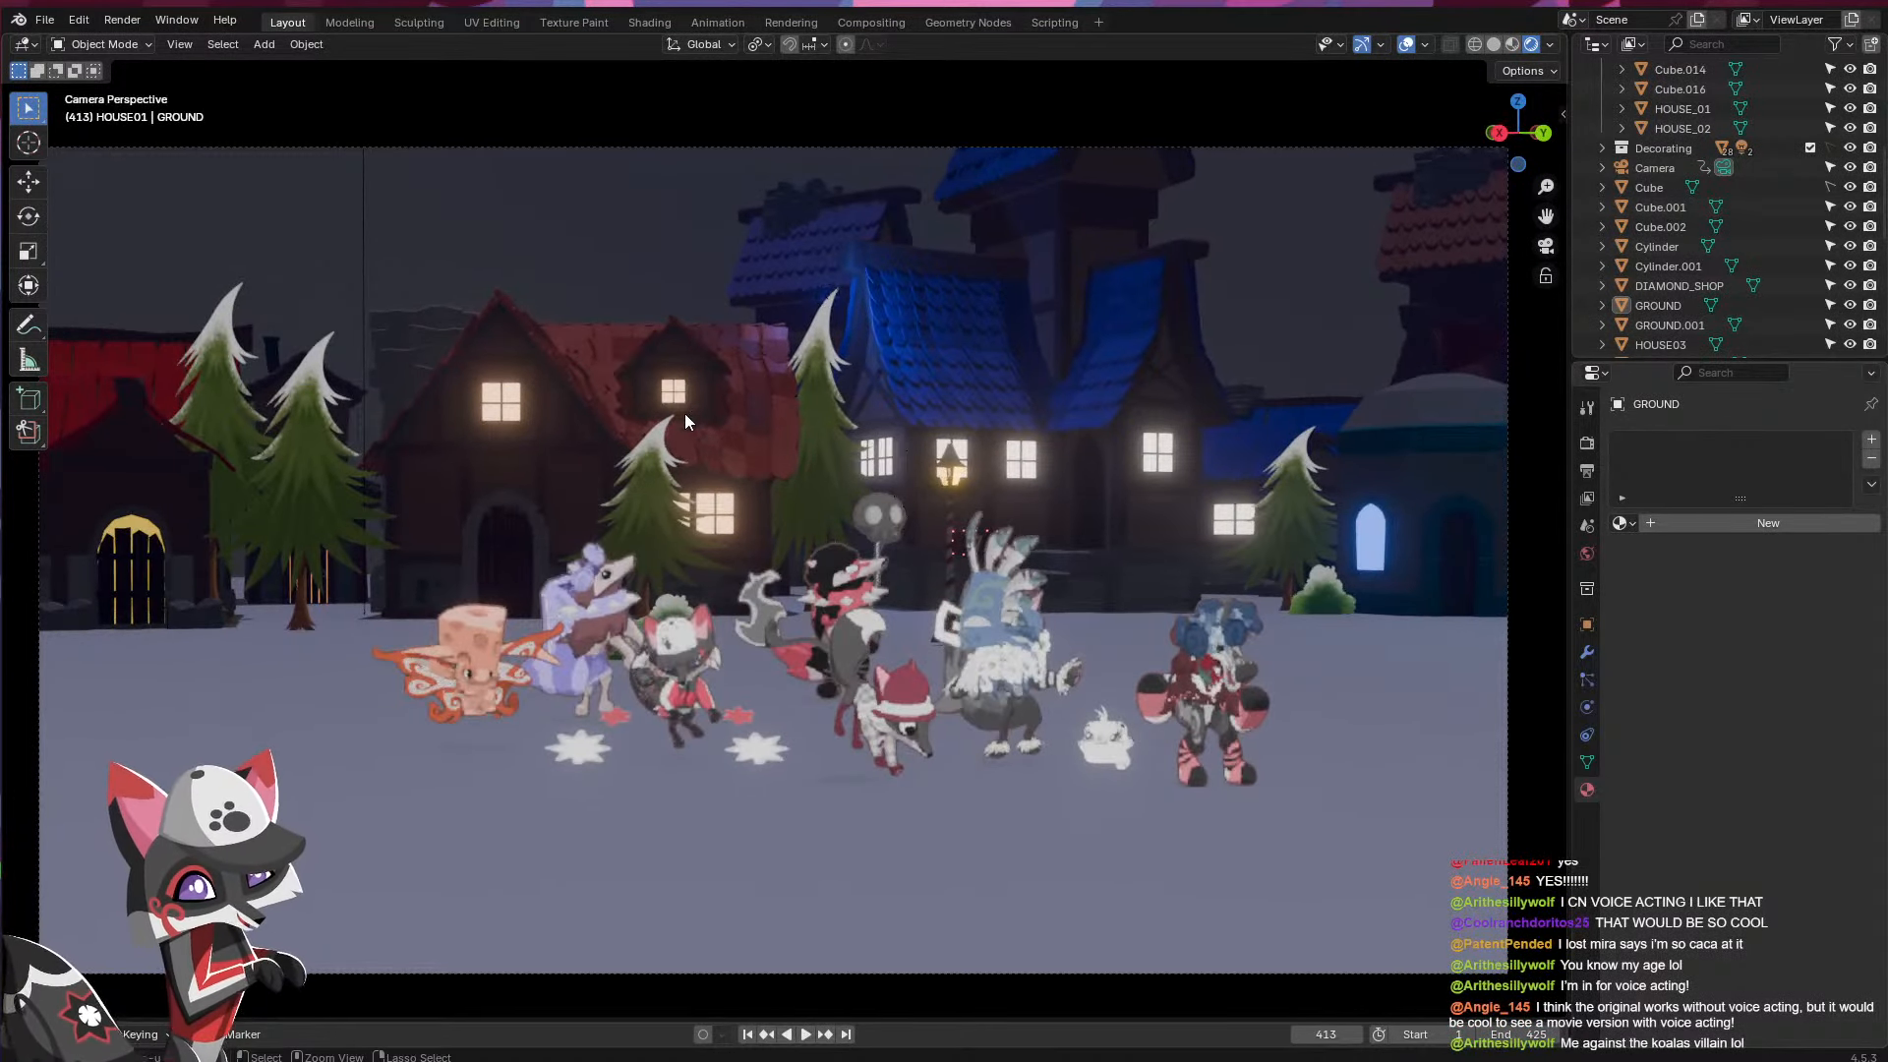
- Save the file, and move the villain dancer plane across the ground, keeping its height, to stand just in front of the lamppost
{"action": "middle_click_drag", "start_coordinate": [685, 413], "coordinate": [782, 570]}
{"action": "left_click", "coordinate": [822, 545]}
{"action": "key", "text": "ctrl+s"}
{"action": "left_click", "coordinate": [811, 510]}
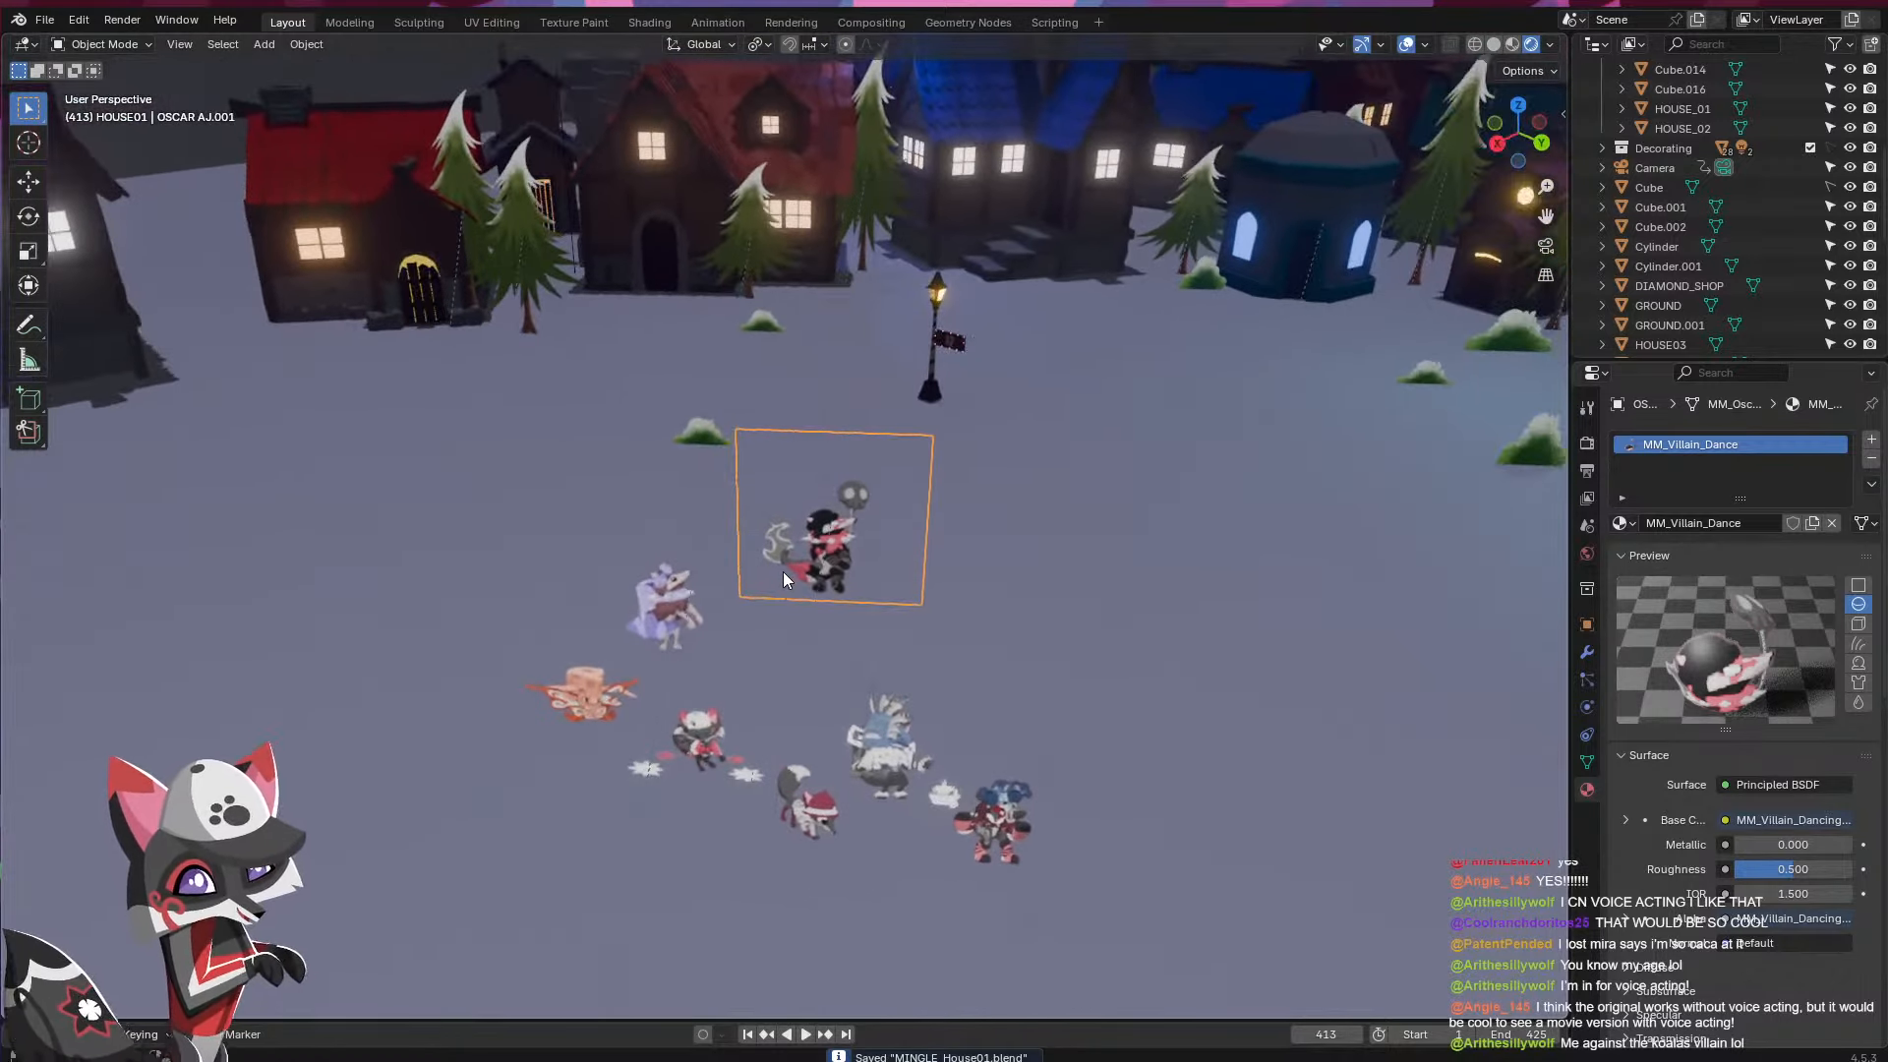
{"action": "key", "text": "g"}
{"action": "key", "text": "shift+z"}
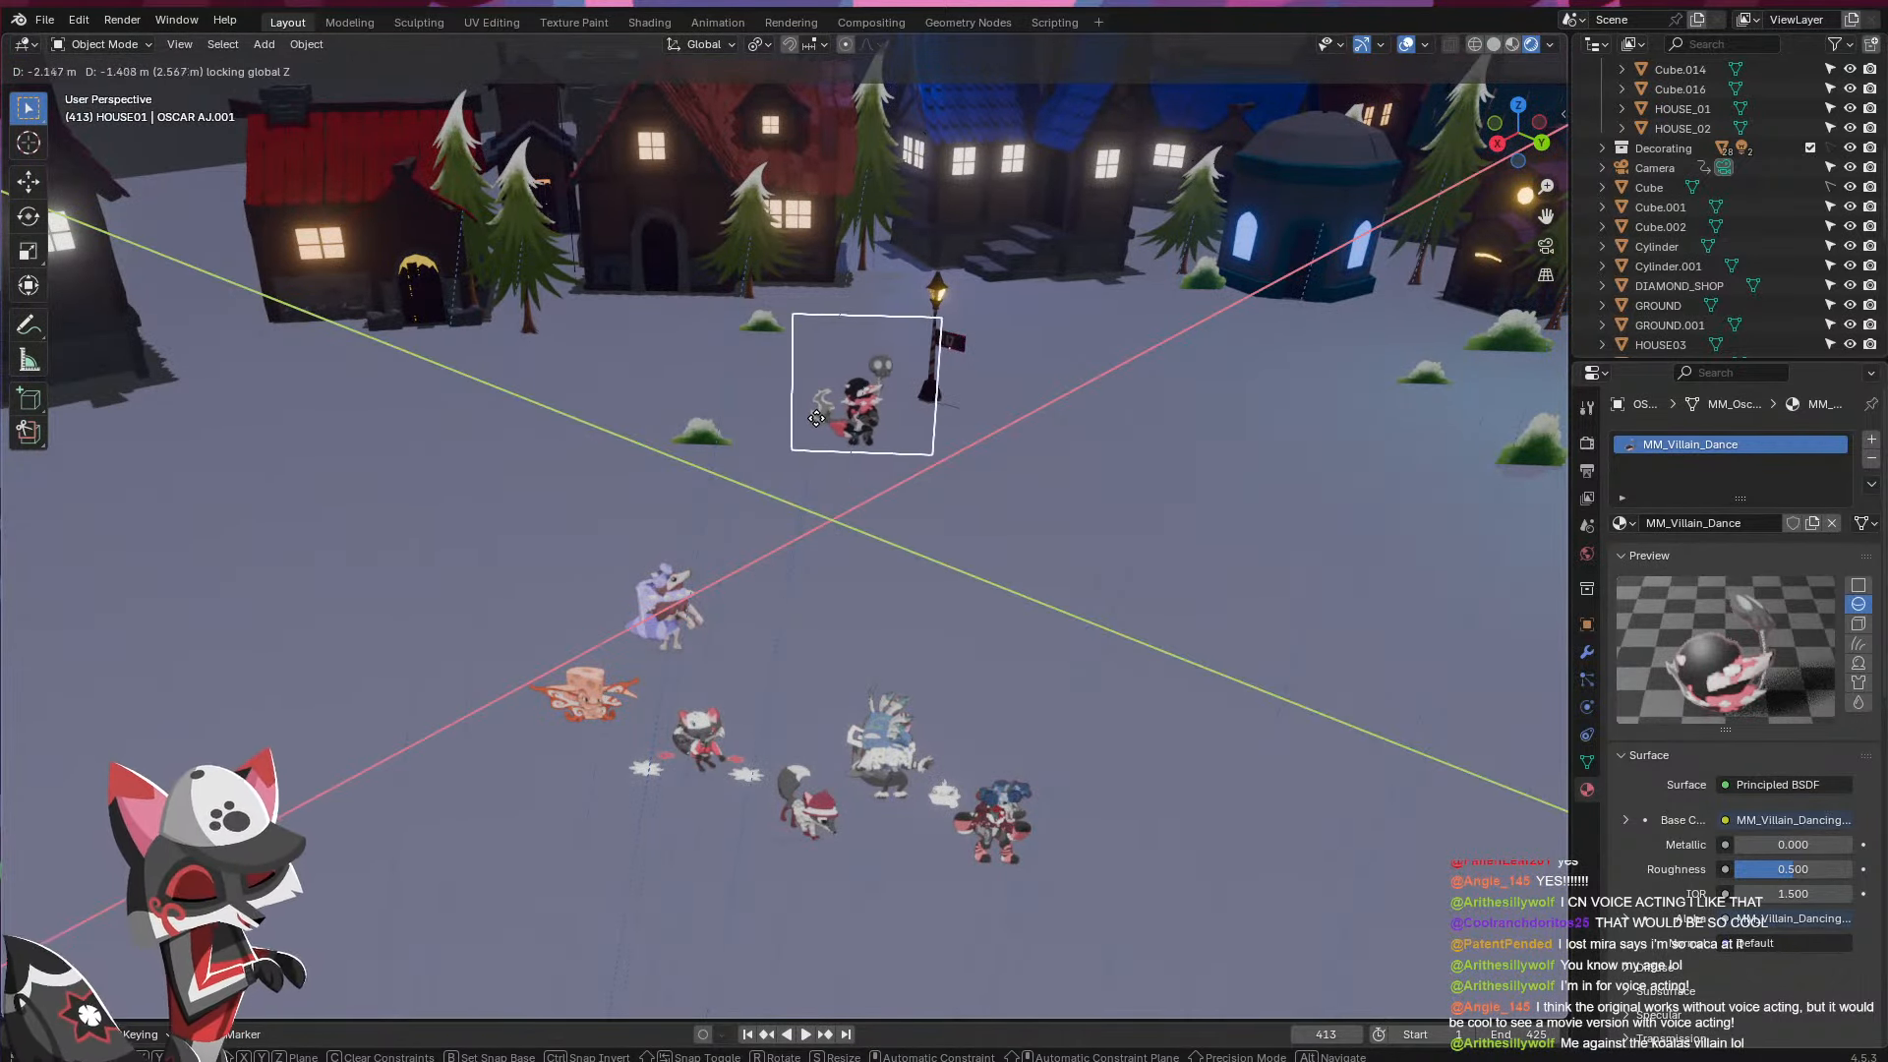
{"action": "left_click", "coordinate": [827, 417]}
{"action": "middle_click_drag", "start_coordinate": [911, 523], "coordinate": [865, 575], "text": "shift"}
{"action": "key", "text": "g"}
{"action": "key", "text": "shift+z"}
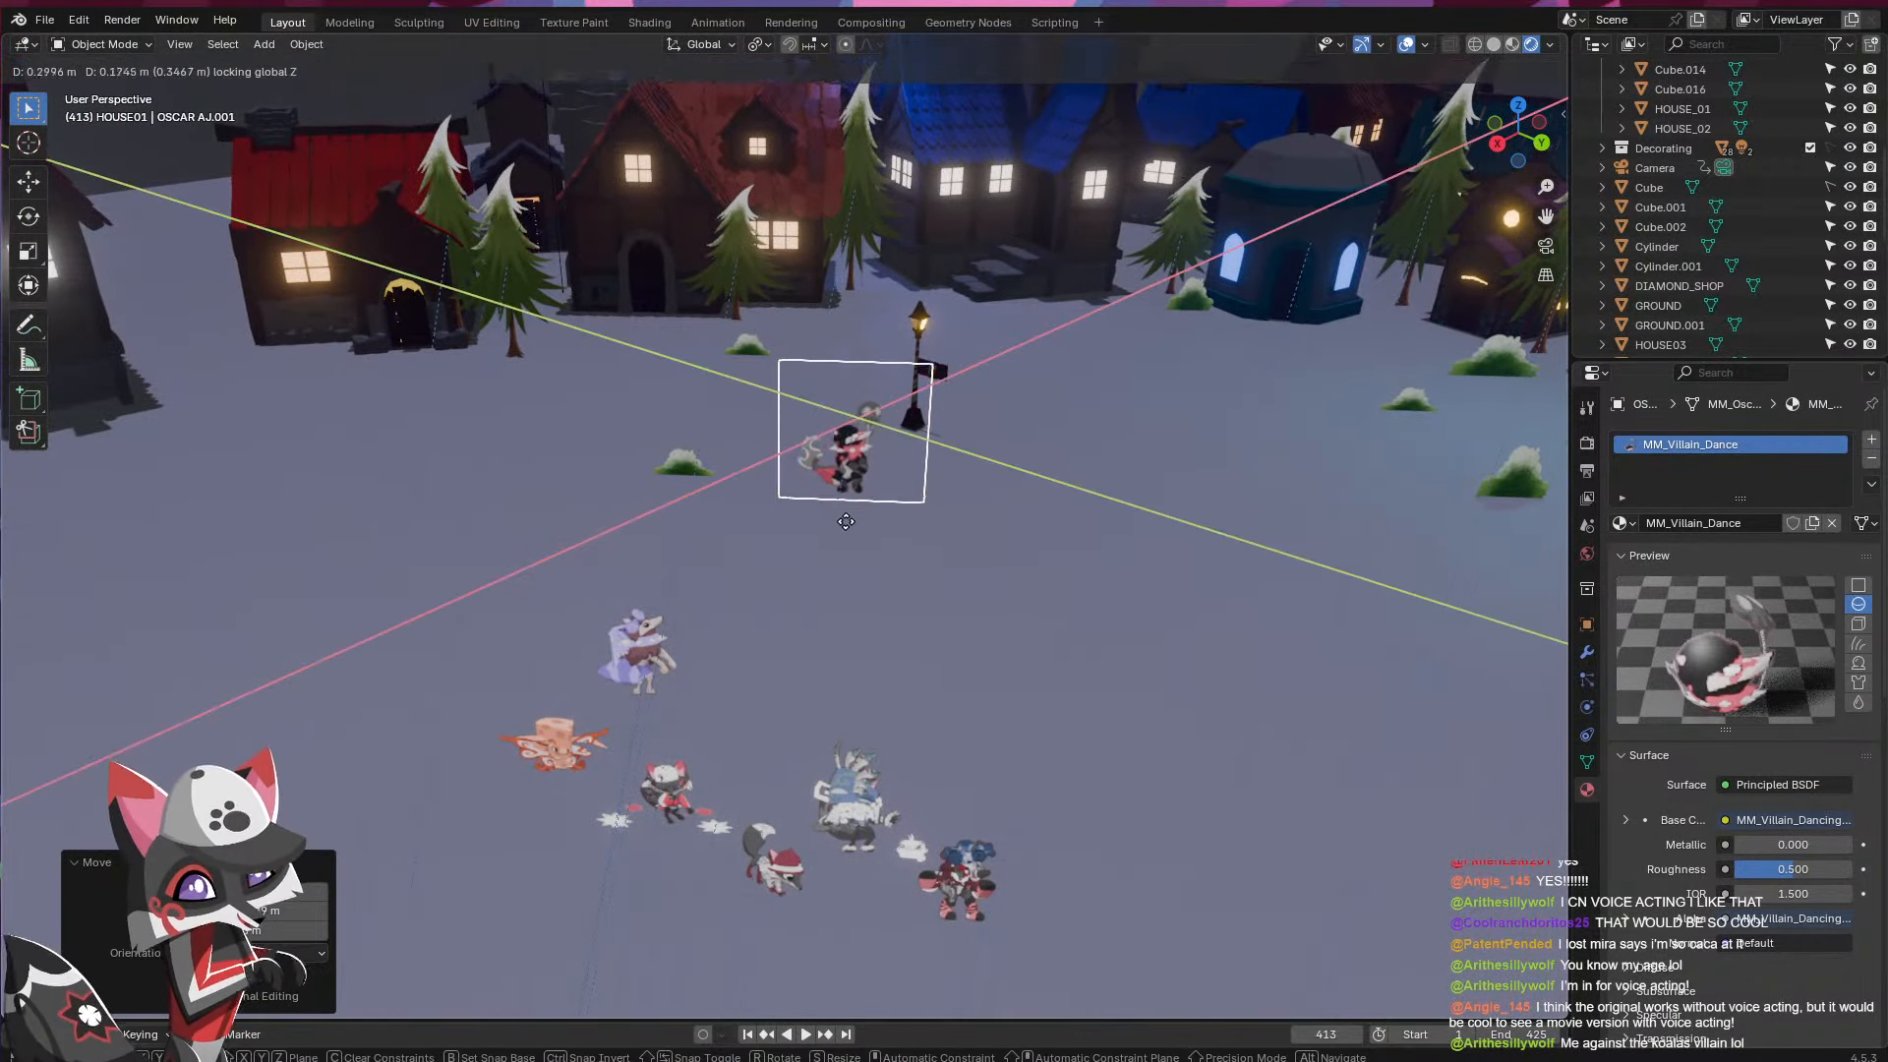
{"action": "left_click", "coordinate": [842, 529]}
{"action": "scroll", "coordinate": [858, 529], "scroll_direction": "up", "scroll_amount": 8}
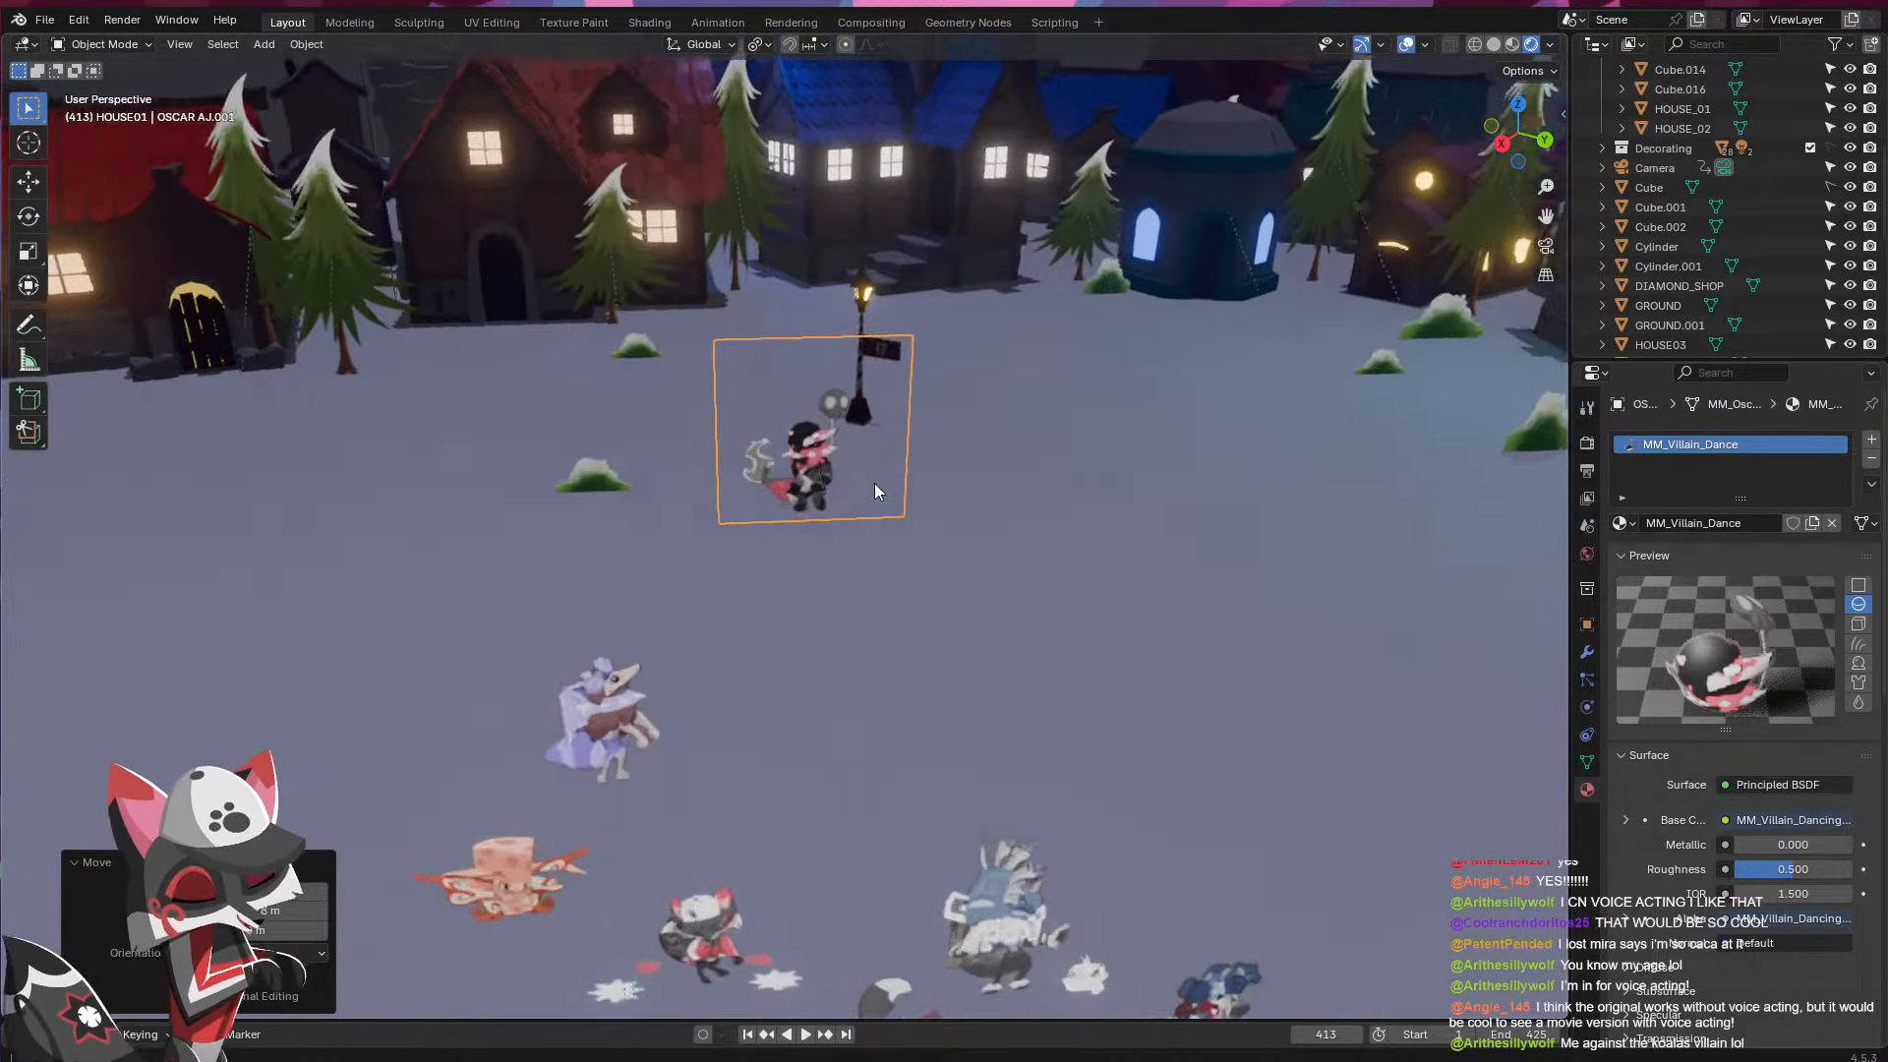
{"action": "scroll", "coordinate": [913, 444], "scroll_direction": "down", "scroll_amount": 4}
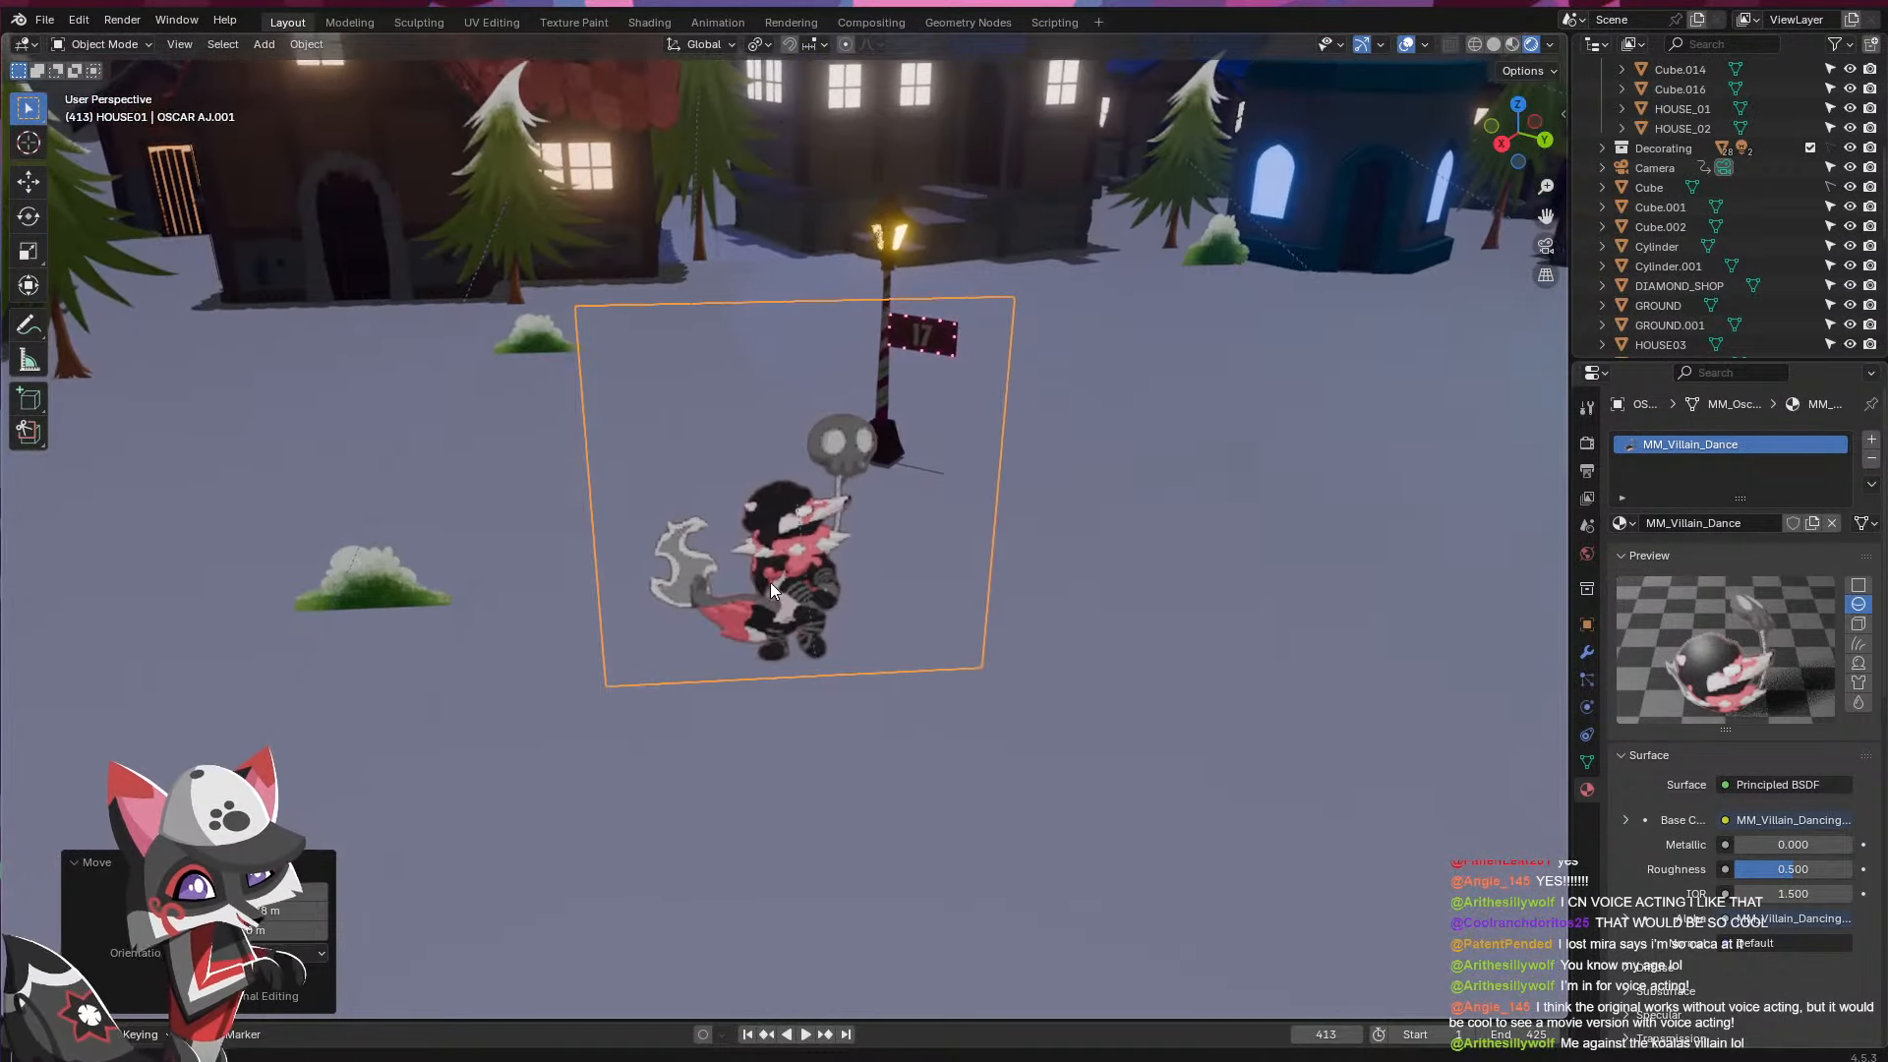
- Duplicate the villain dancer plane and place the copy on the ground beside the original, on the side nearer the red-roofed house
{"action": "key", "text": "shift+d"}
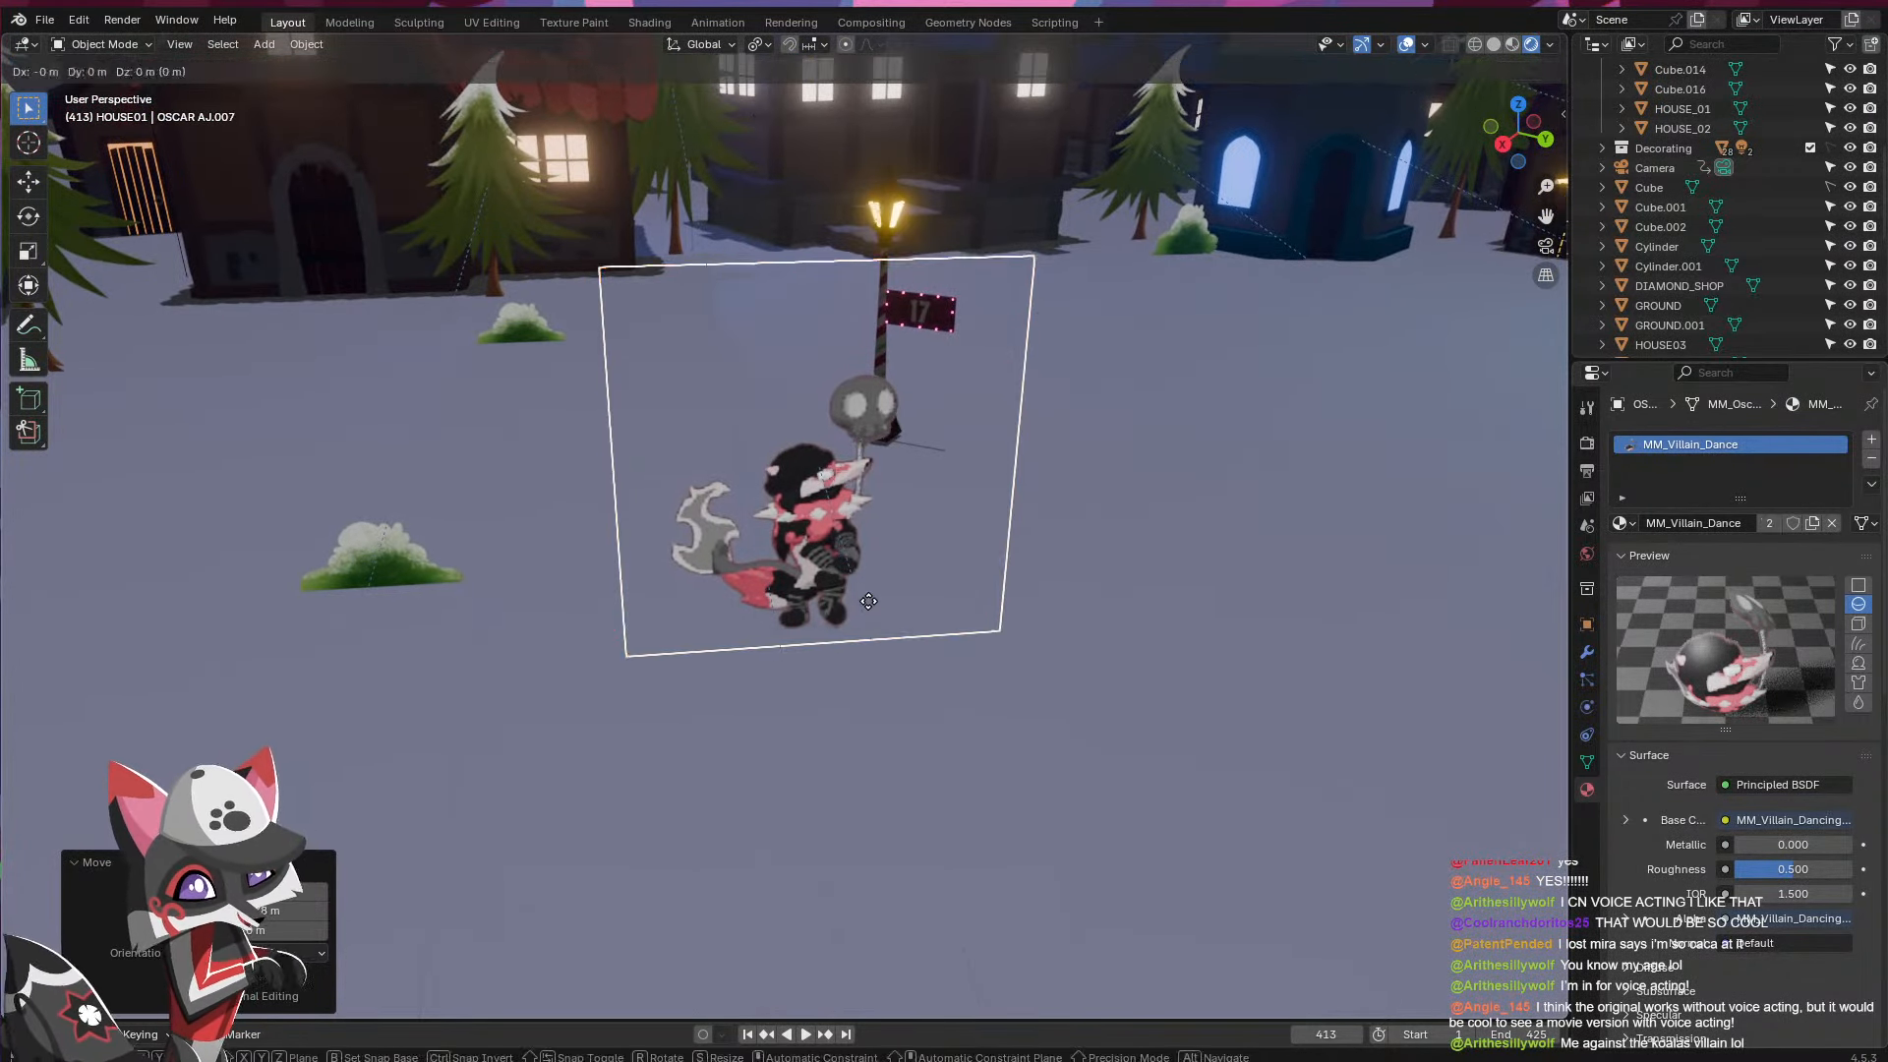
{"action": "key", "text": "shift+z"}
{"action": "left_click", "coordinate": [686, 699]}
{"action": "scroll", "coordinate": [696, 228], "scroll_direction": "down", "scroll_amount": 3}
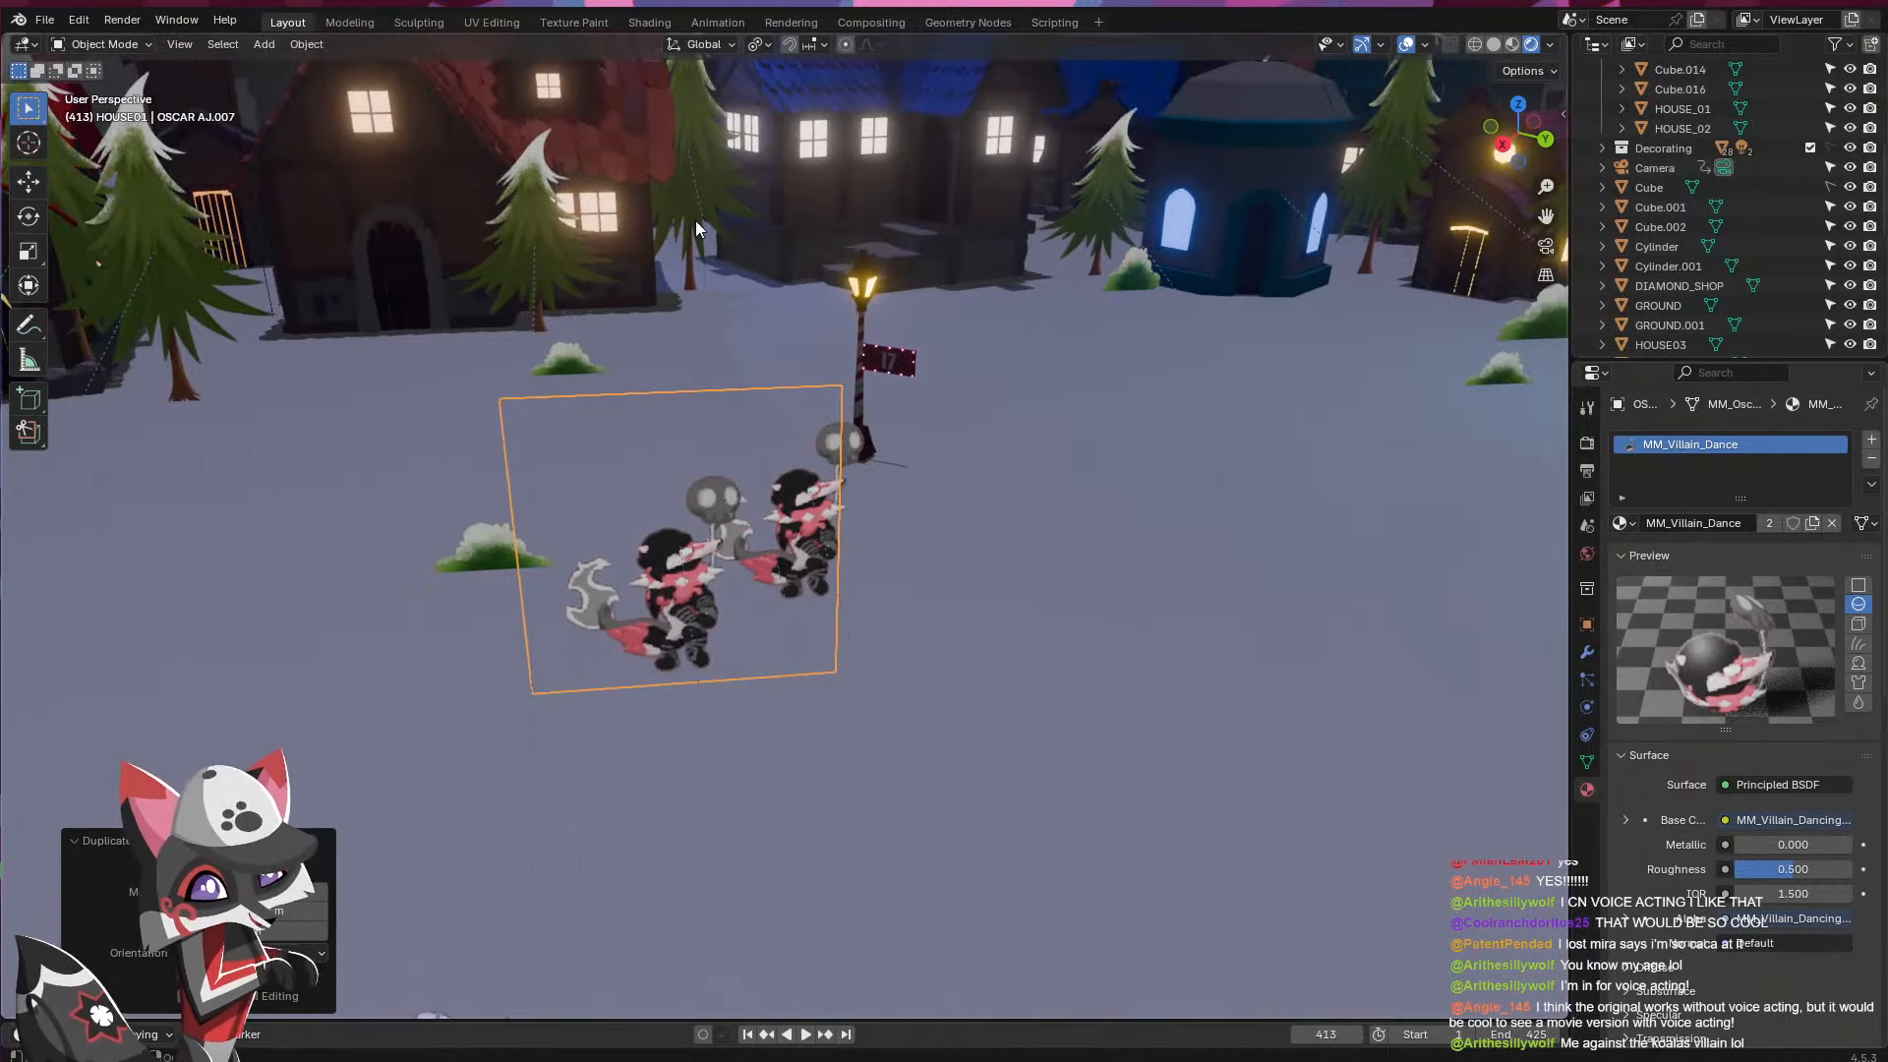
- Switch to the Shading workspace, frame the duplicated plane and rename its material to MM_Koala_Dance
{"action": "left_click", "coordinate": [650, 22]}
{"action": "key", "text": "KP_Decimal"}
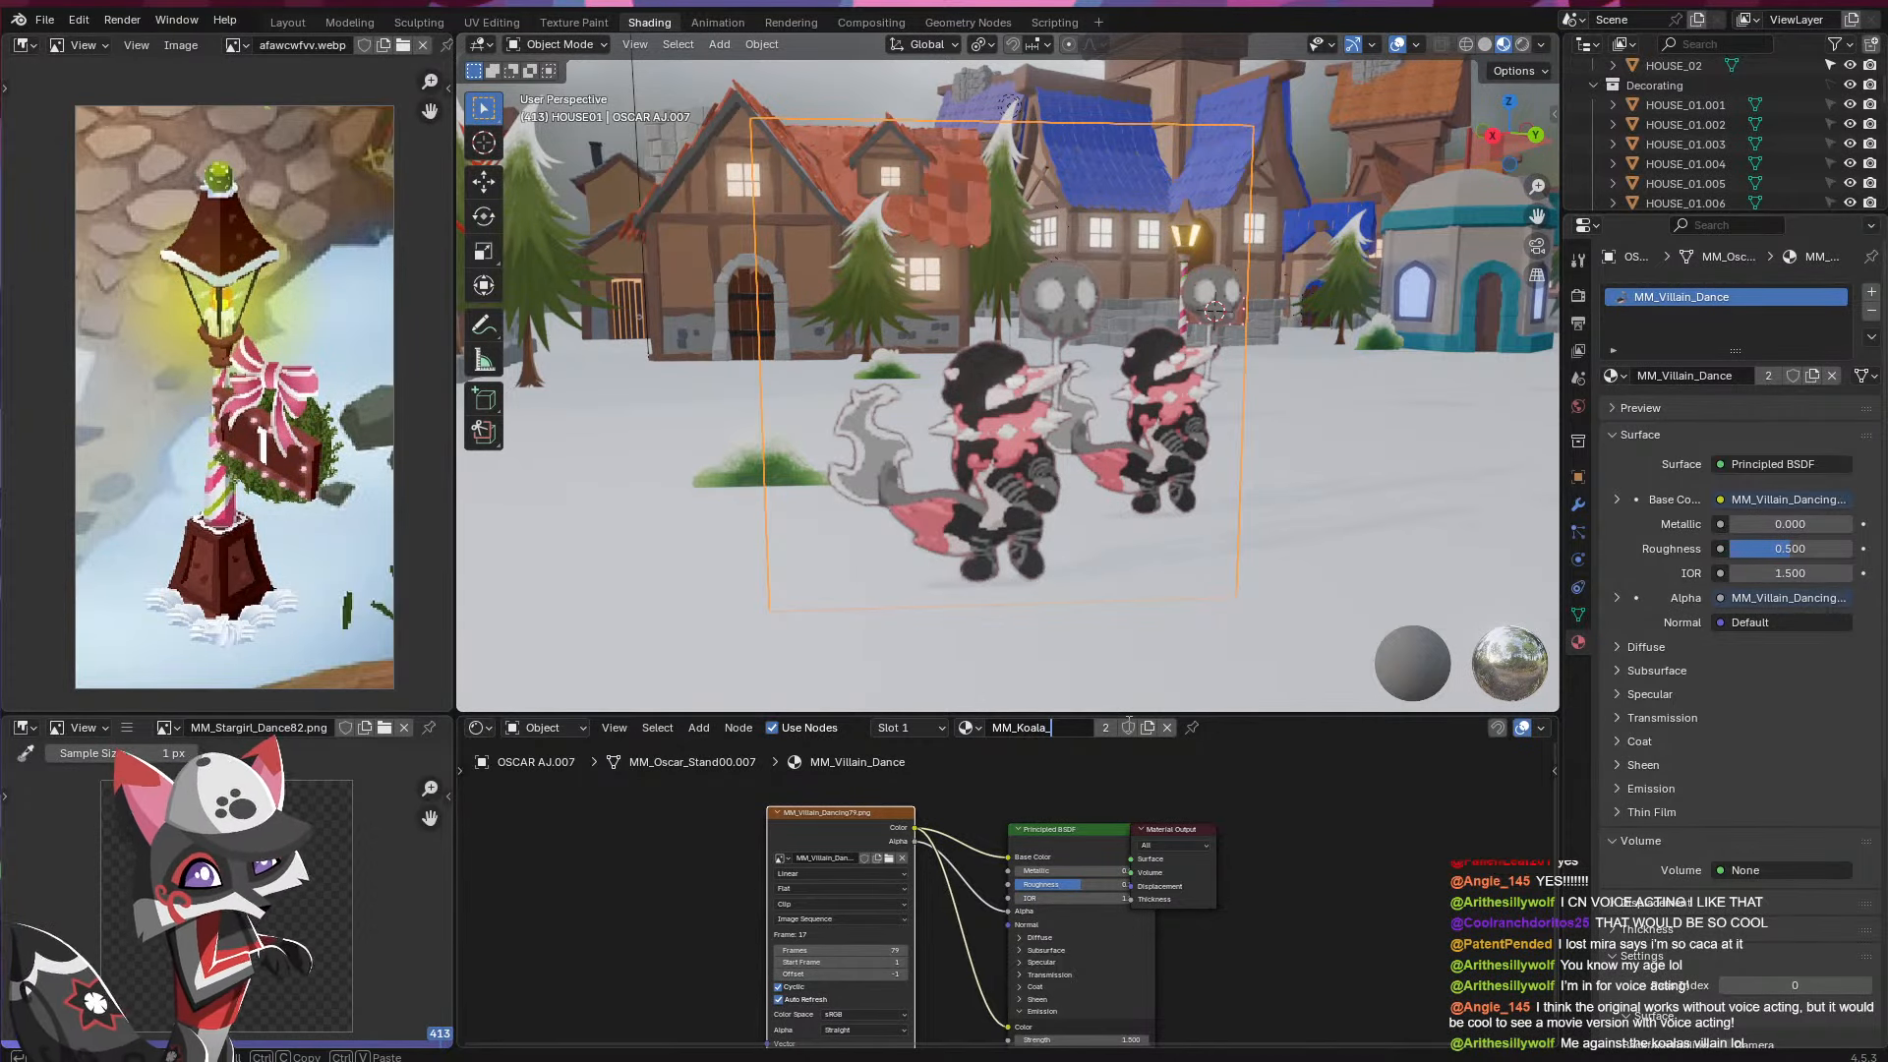
{"action": "type", "text": "Dance"}
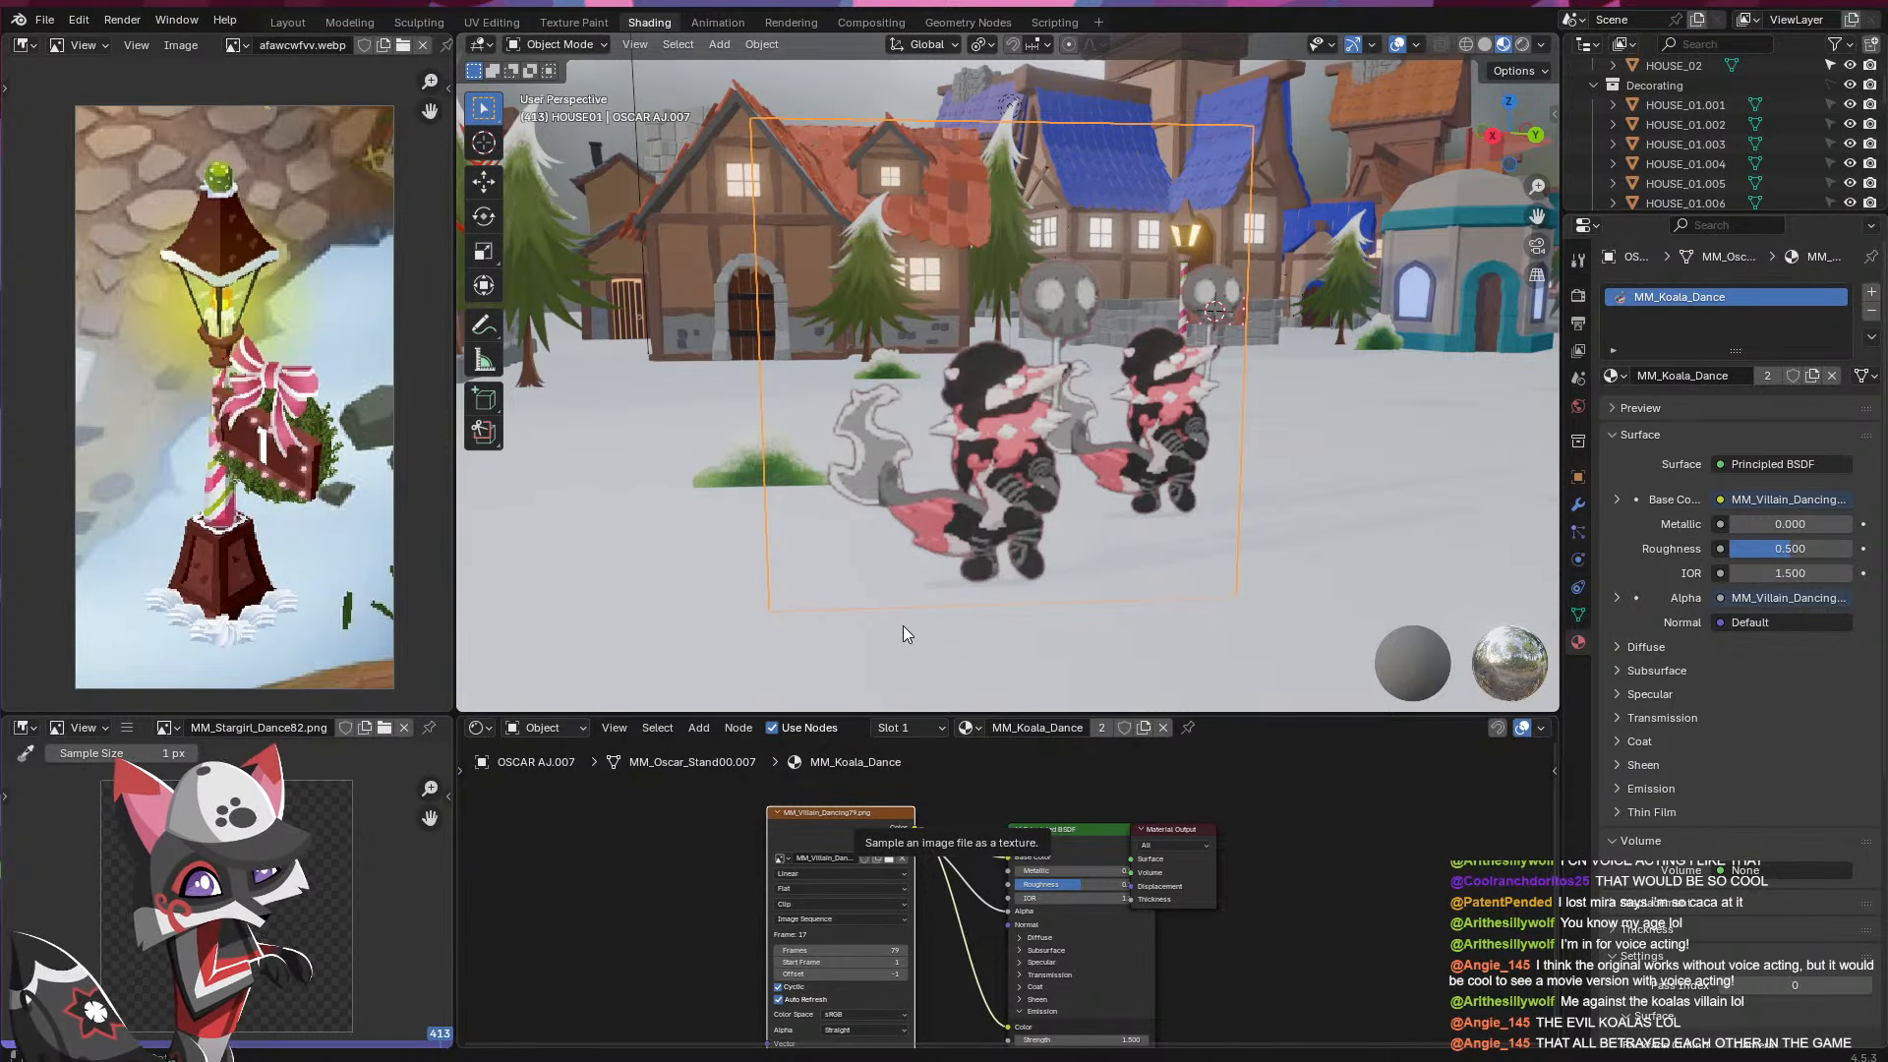
- Load NM_Koala_Dance00.png into the koala material's image texture and set it as an image sequence of 40 frames
{"action": "double_click", "coordinate": [903, 356]}
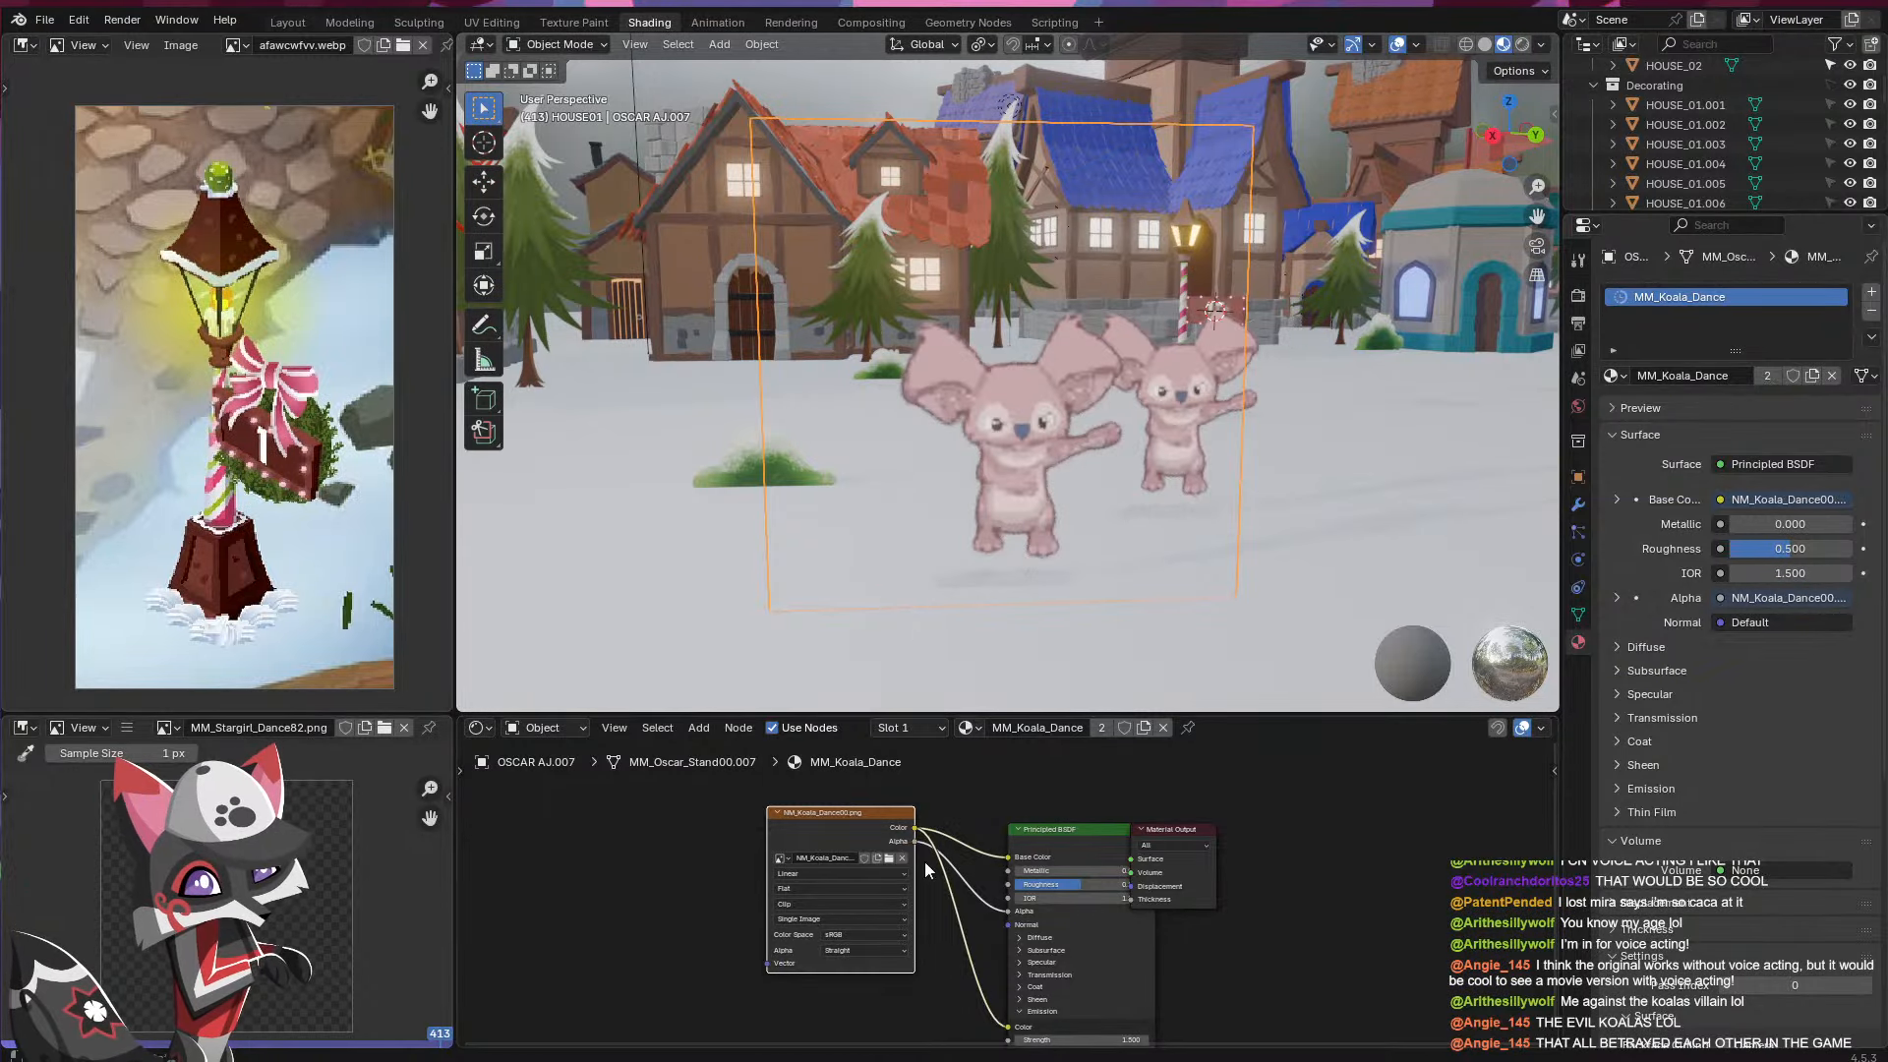
{"action": "left_click", "coordinate": [848, 912]}
{"action": "left_click", "coordinate": [824, 942]}
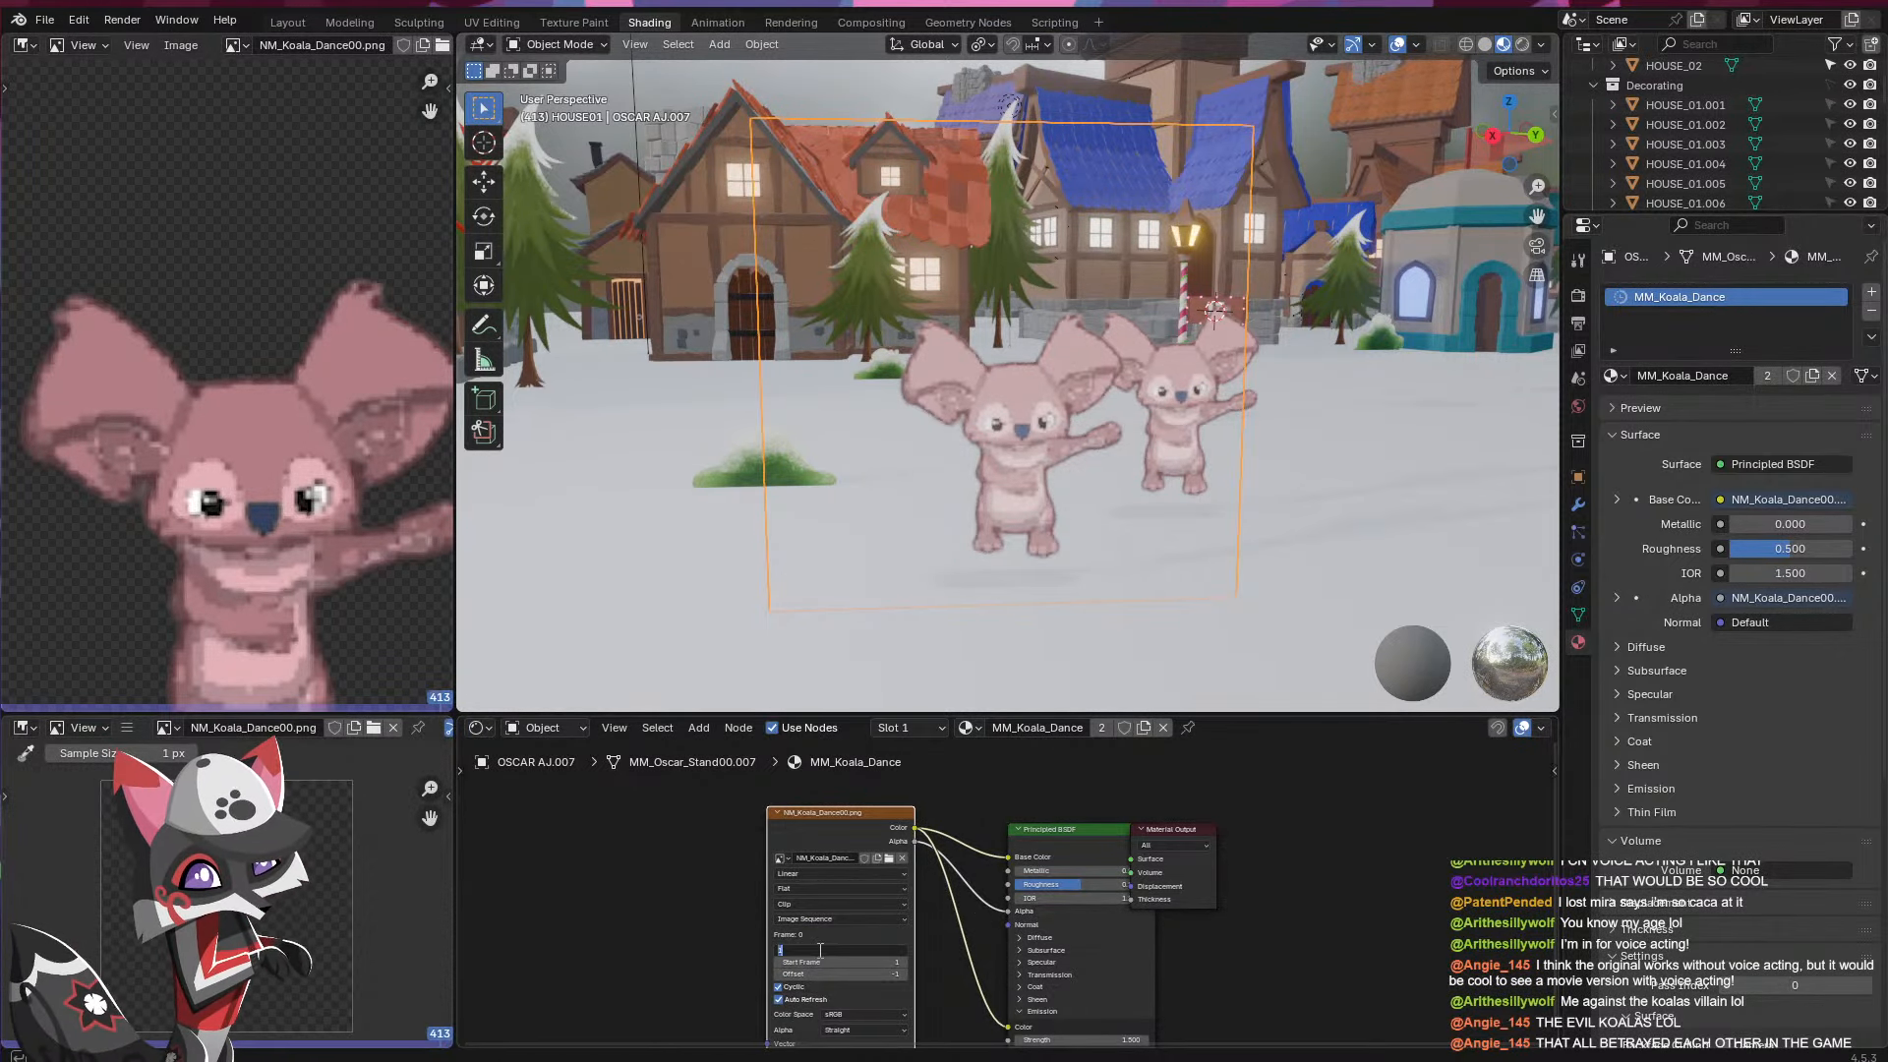
{"action": "type", "text": "40"}
{"action": "key", "text": "Return"}
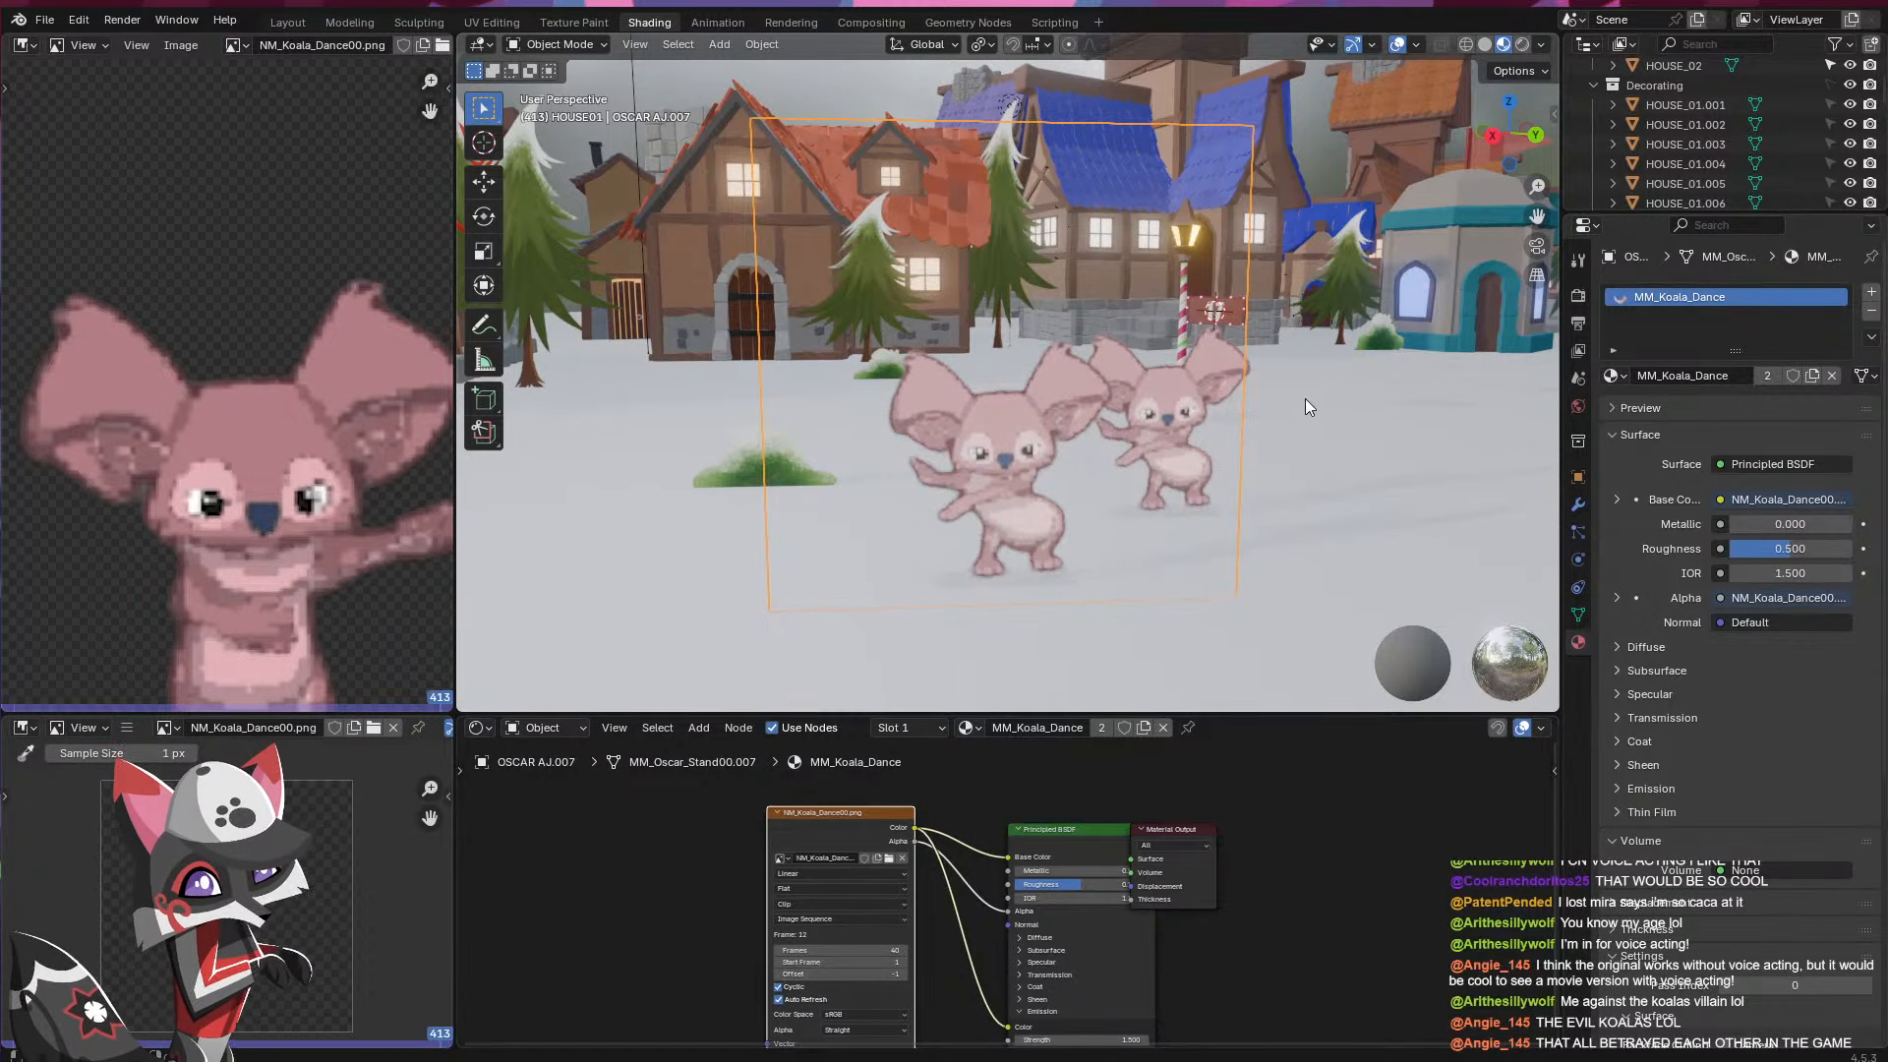
- Give the original villain plane its own single-user copy of the shared material and rename it MM_Villian_Dance.001
{"action": "left_click", "coordinate": [1305, 400]}
{"action": "middle_click_drag", "start_coordinate": [1306, 404], "coordinate": [1231, 446]}
{"action": "left_click", "coordinate": [969, 728]}
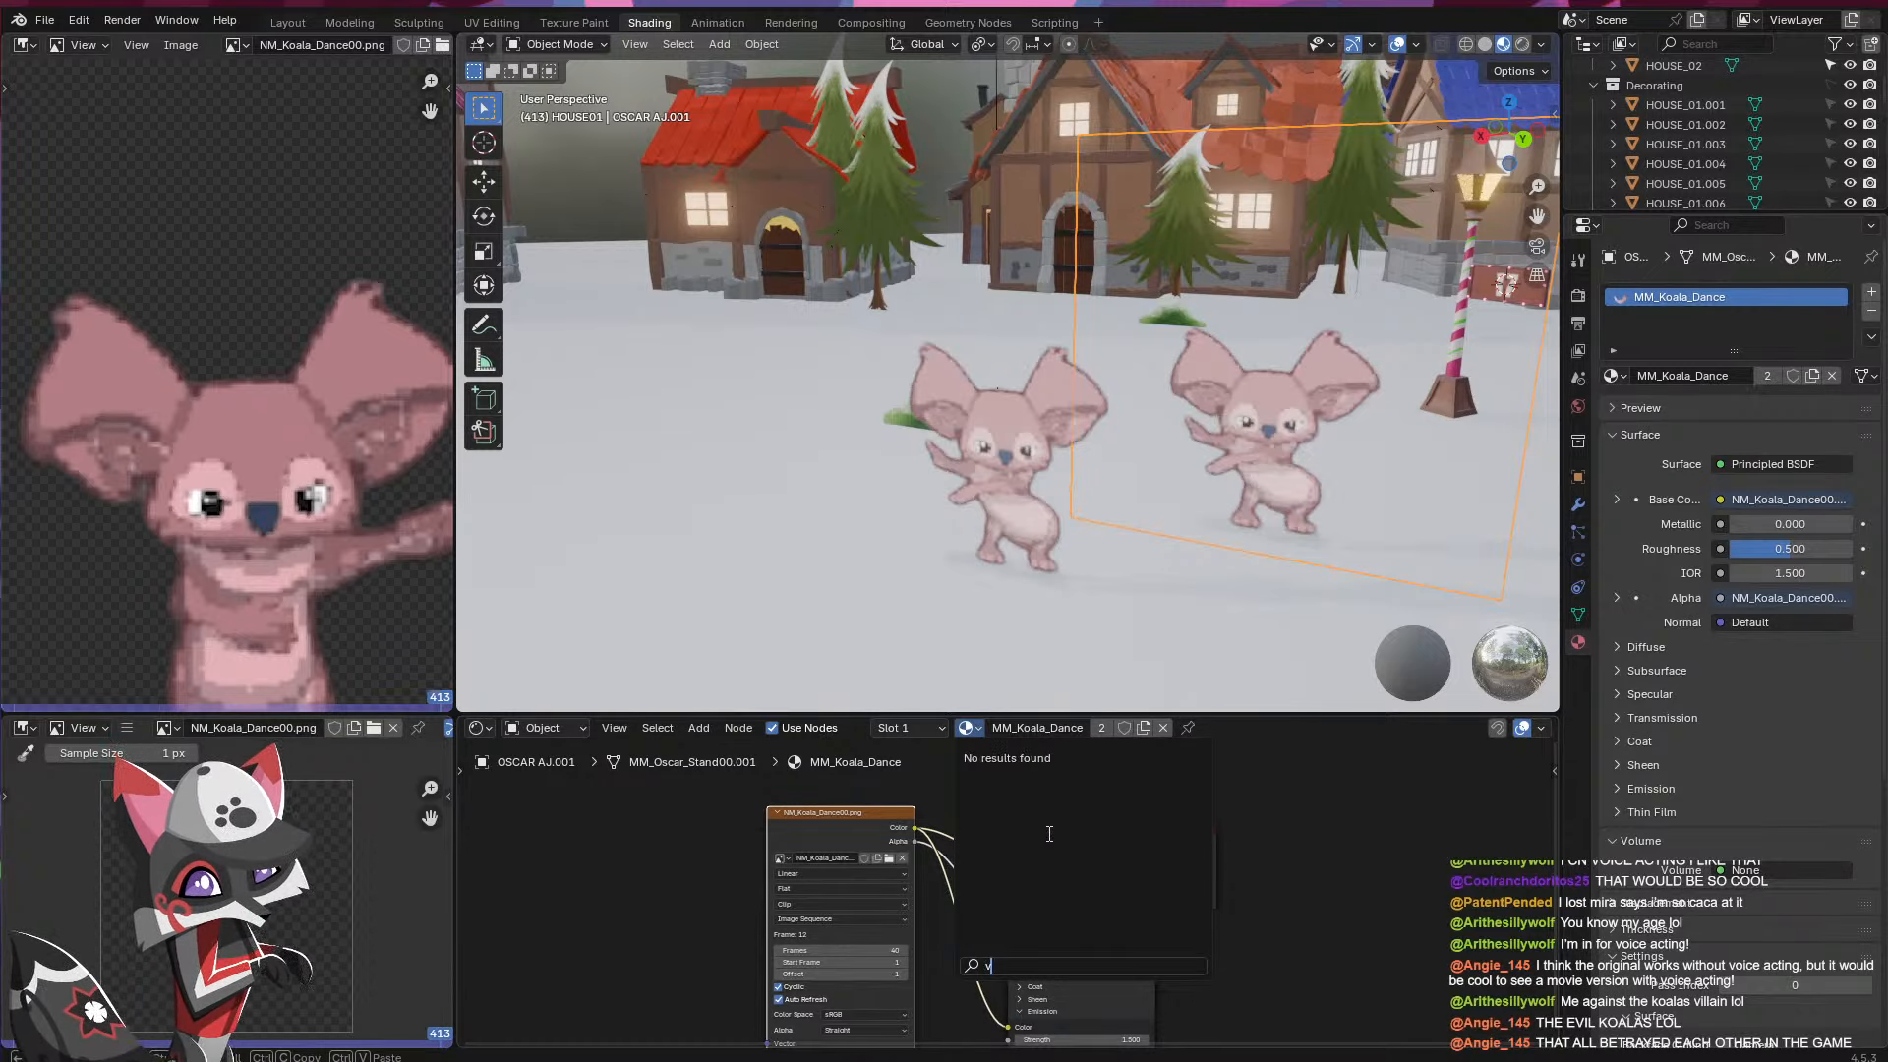
{"action": "left_click", "coordinate": [931, 772]}
{"action": "left_click", "coordinate": [1144, 727]}
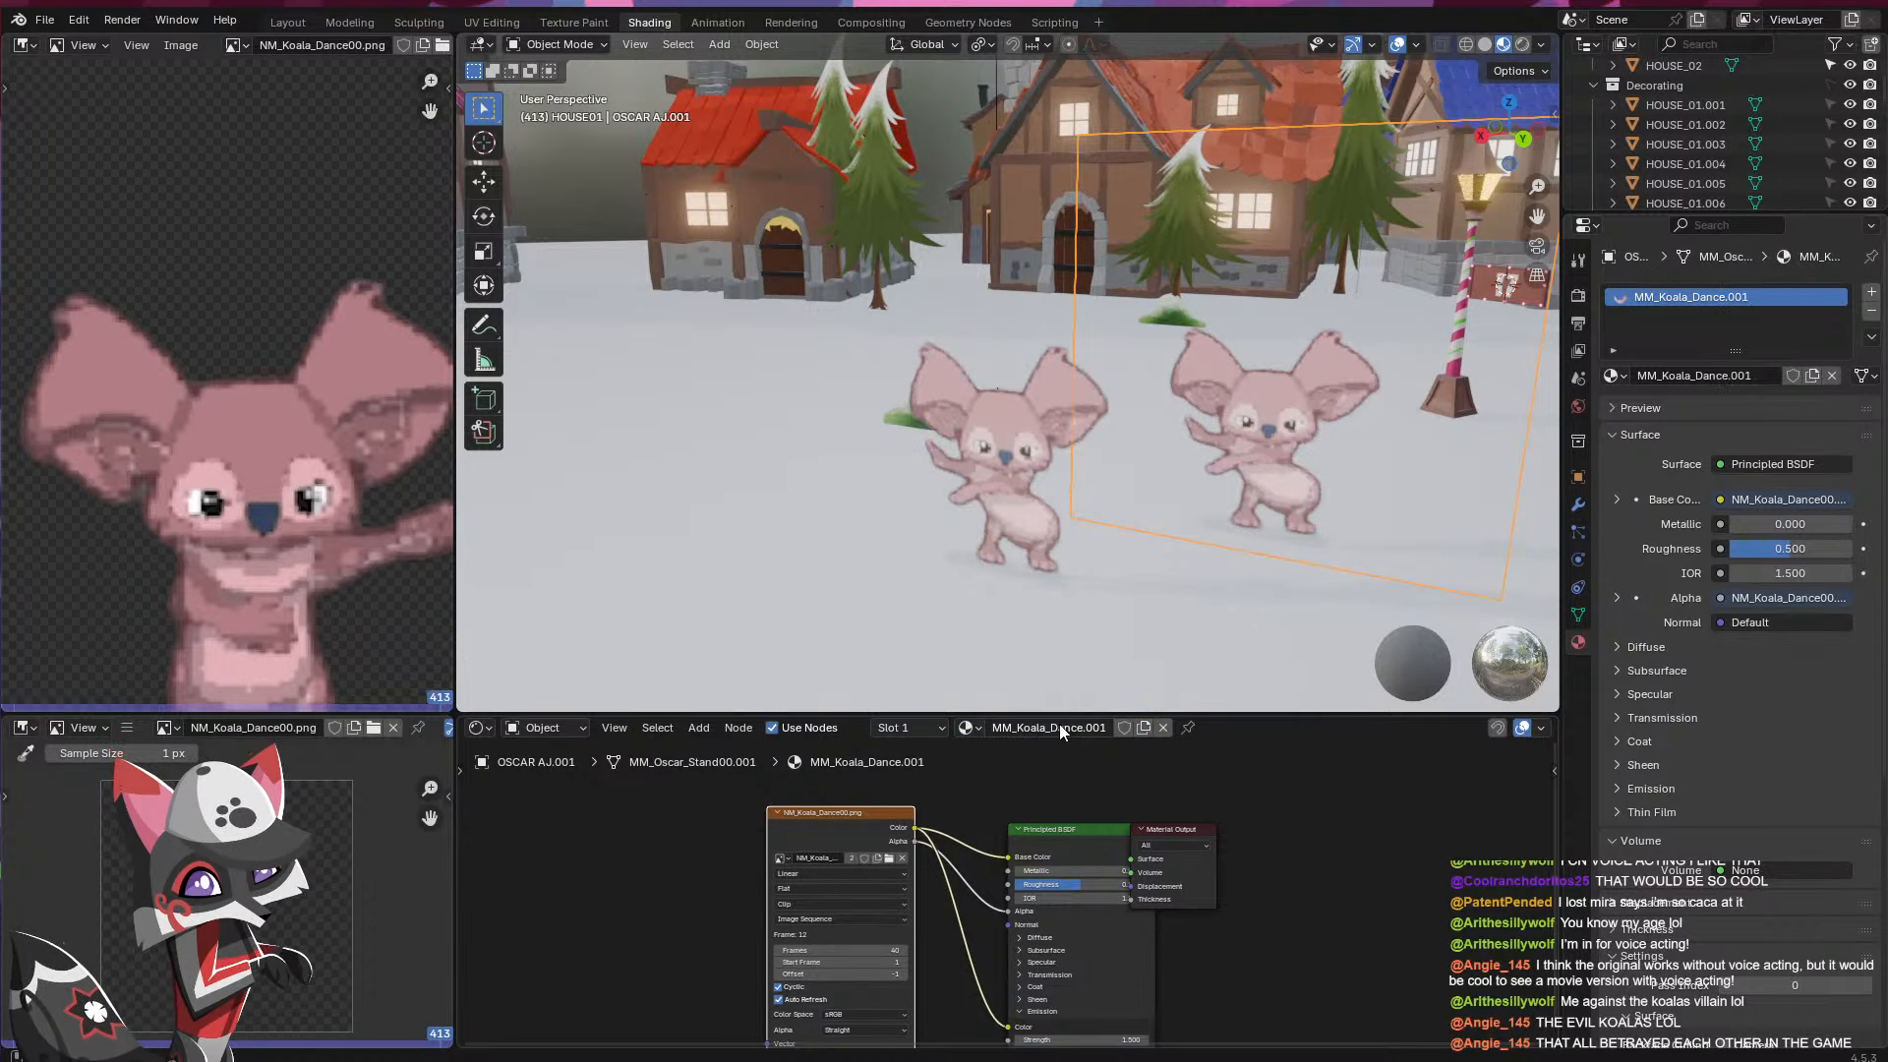
{"action": "left_click", "coordinate": [969, 728]}
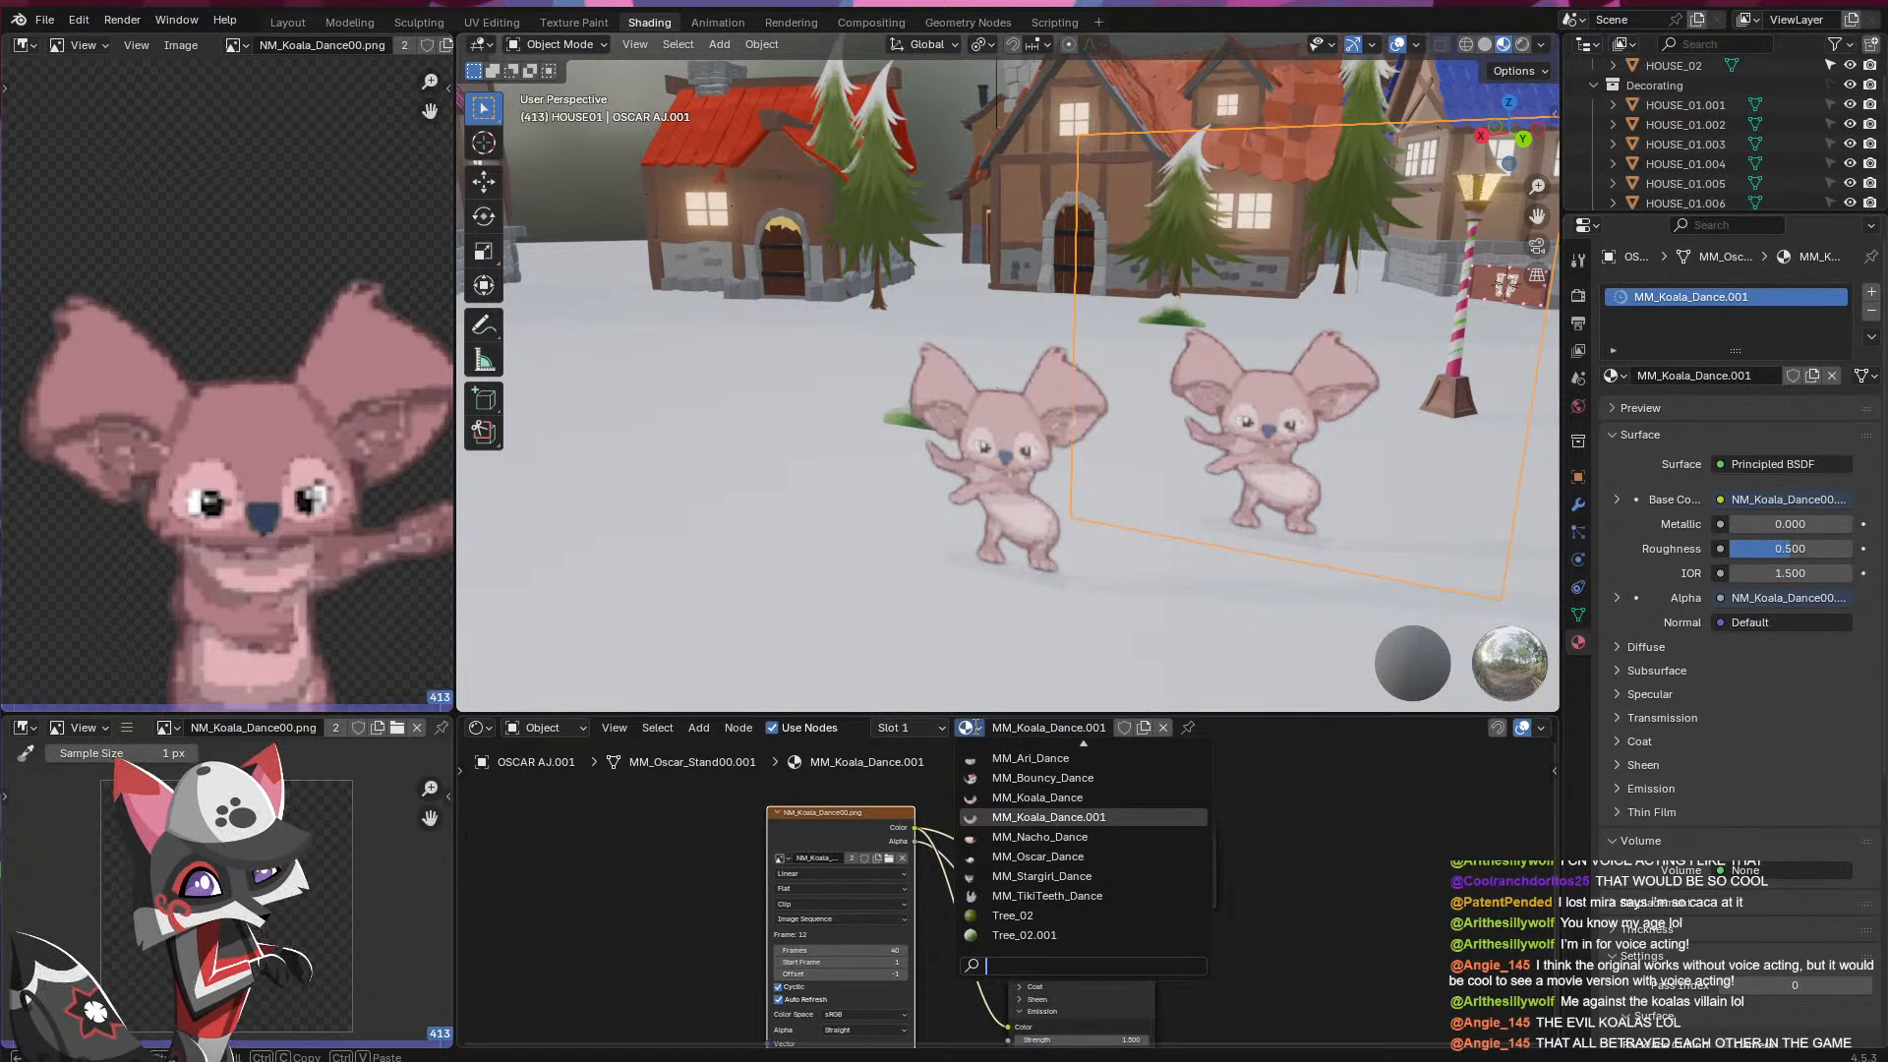
{"action": "left_click", "coordinate": [1020, 728]}
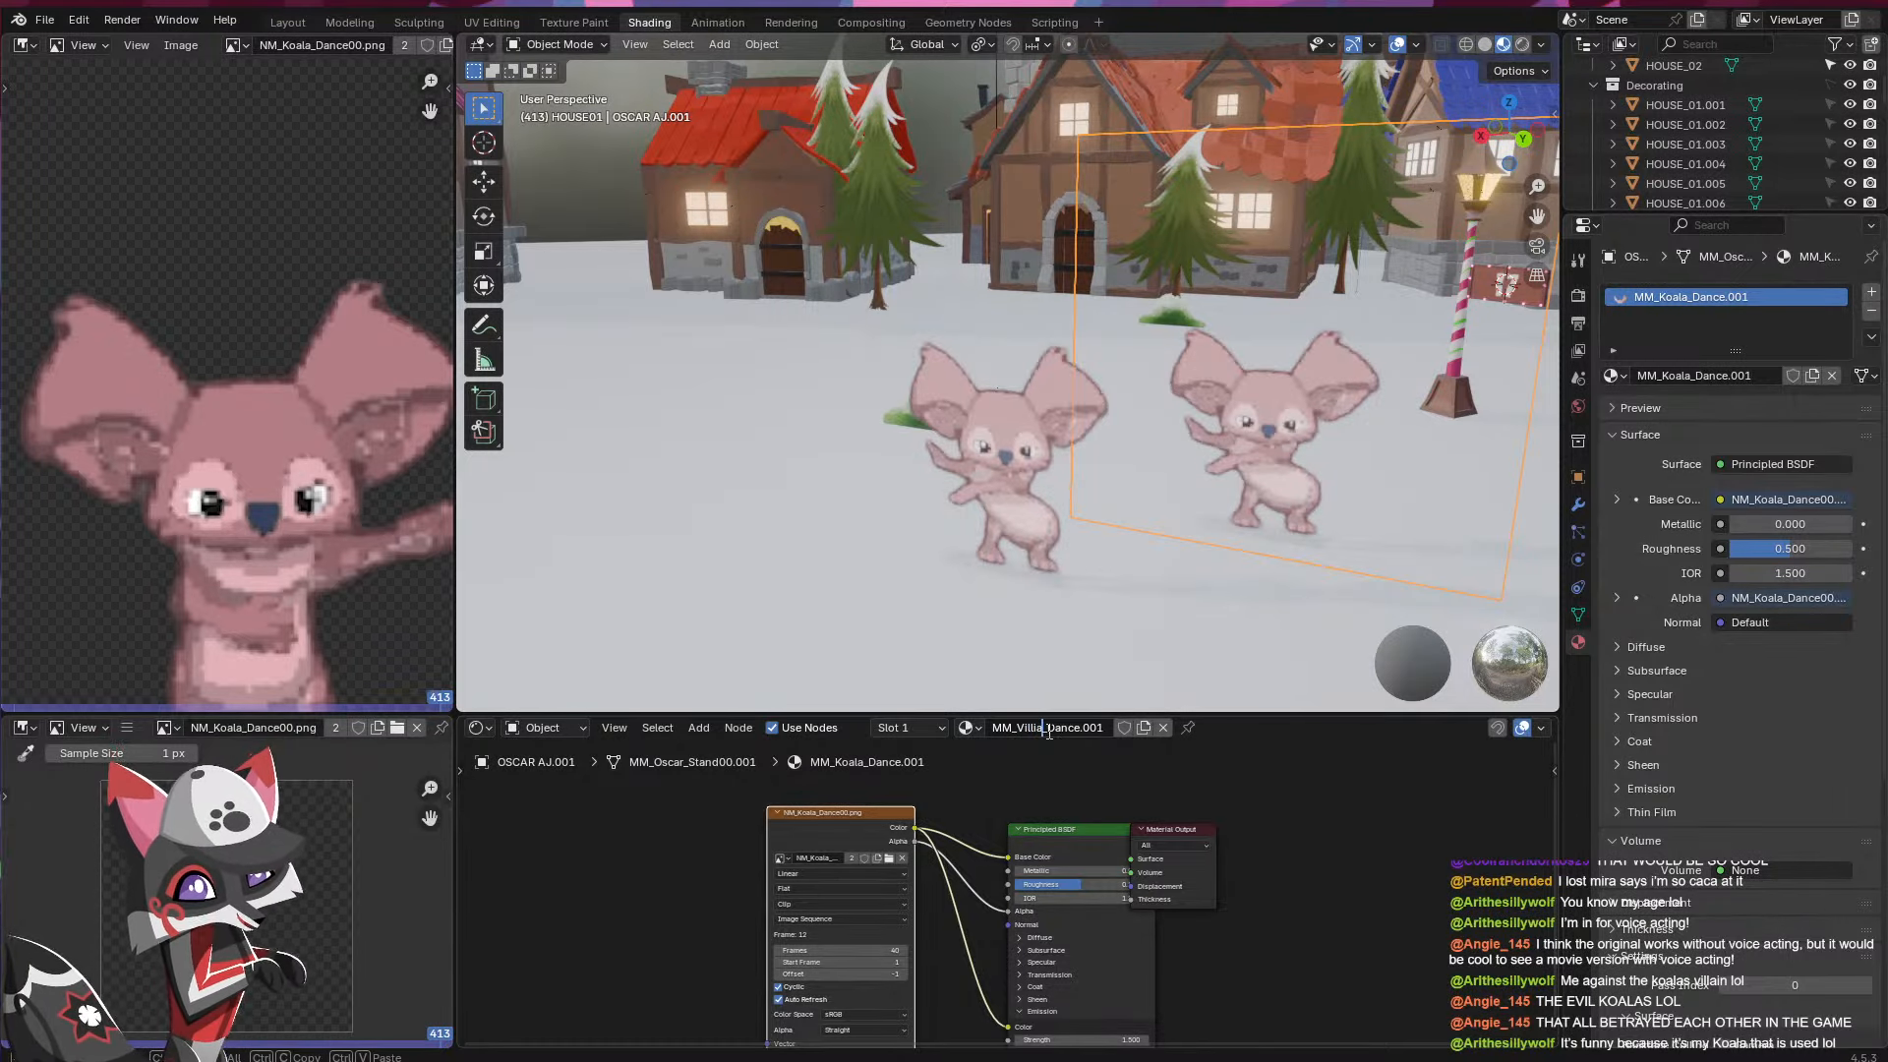
{"action": "key", "text": "Return"}
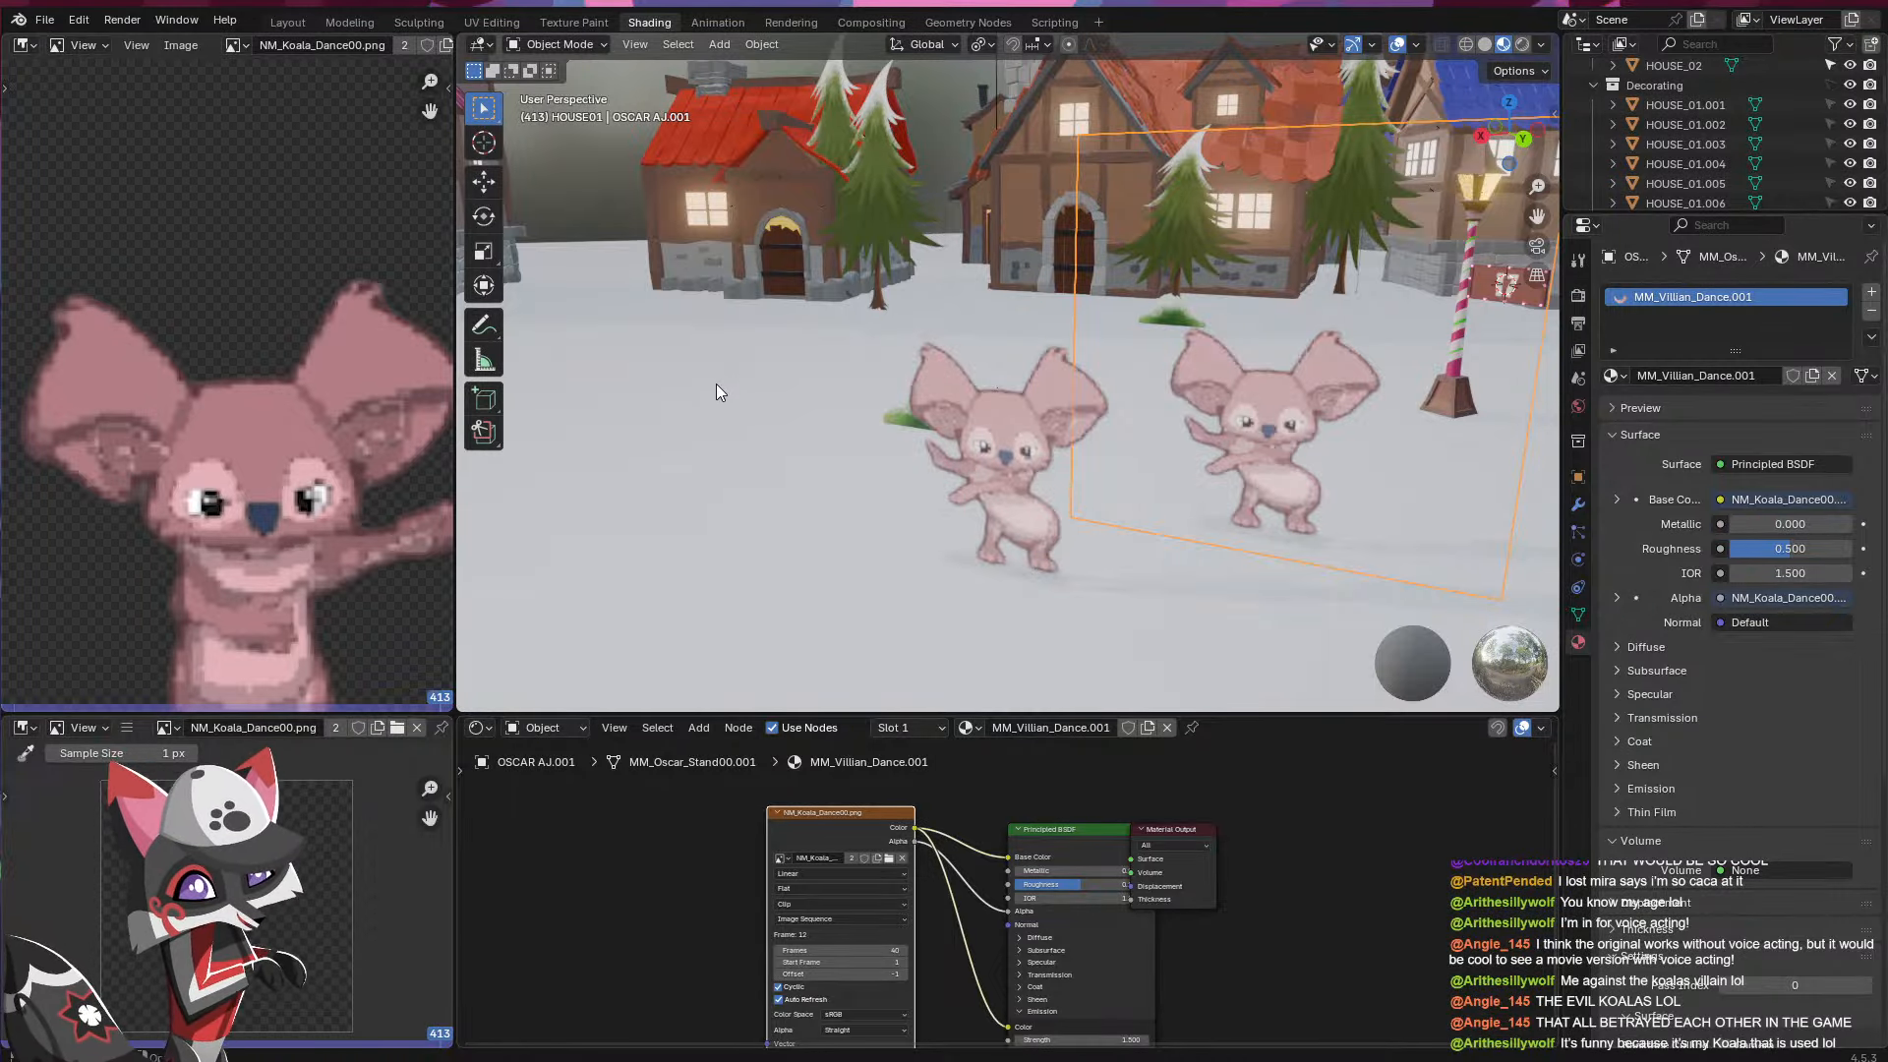
- Load MM_Villain_Dancing00.png into the villain material's image texture and set it as an image sequence of 79 frames
{"action": "double_click", "coordinate": [731, 350]}
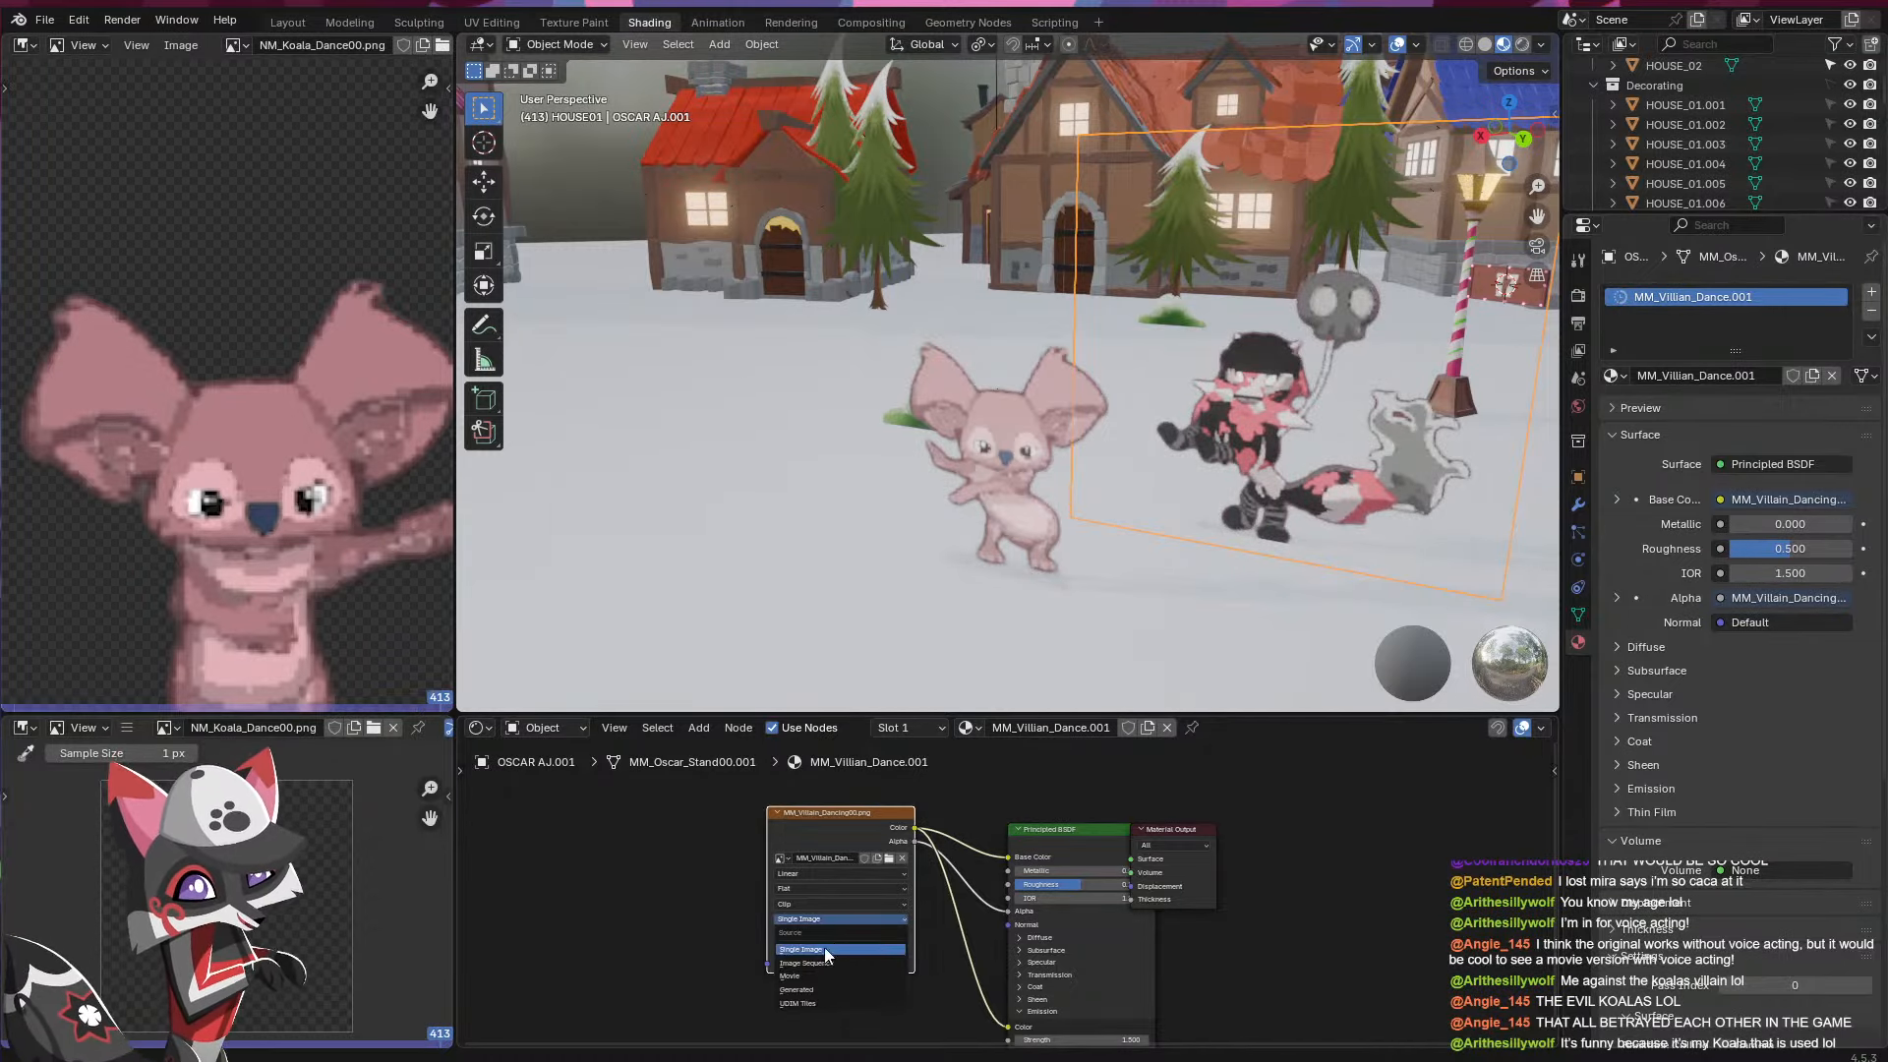
{"action": "left_click", "coordinate": [827, 963]}
{"action": "type", "text": "7"}
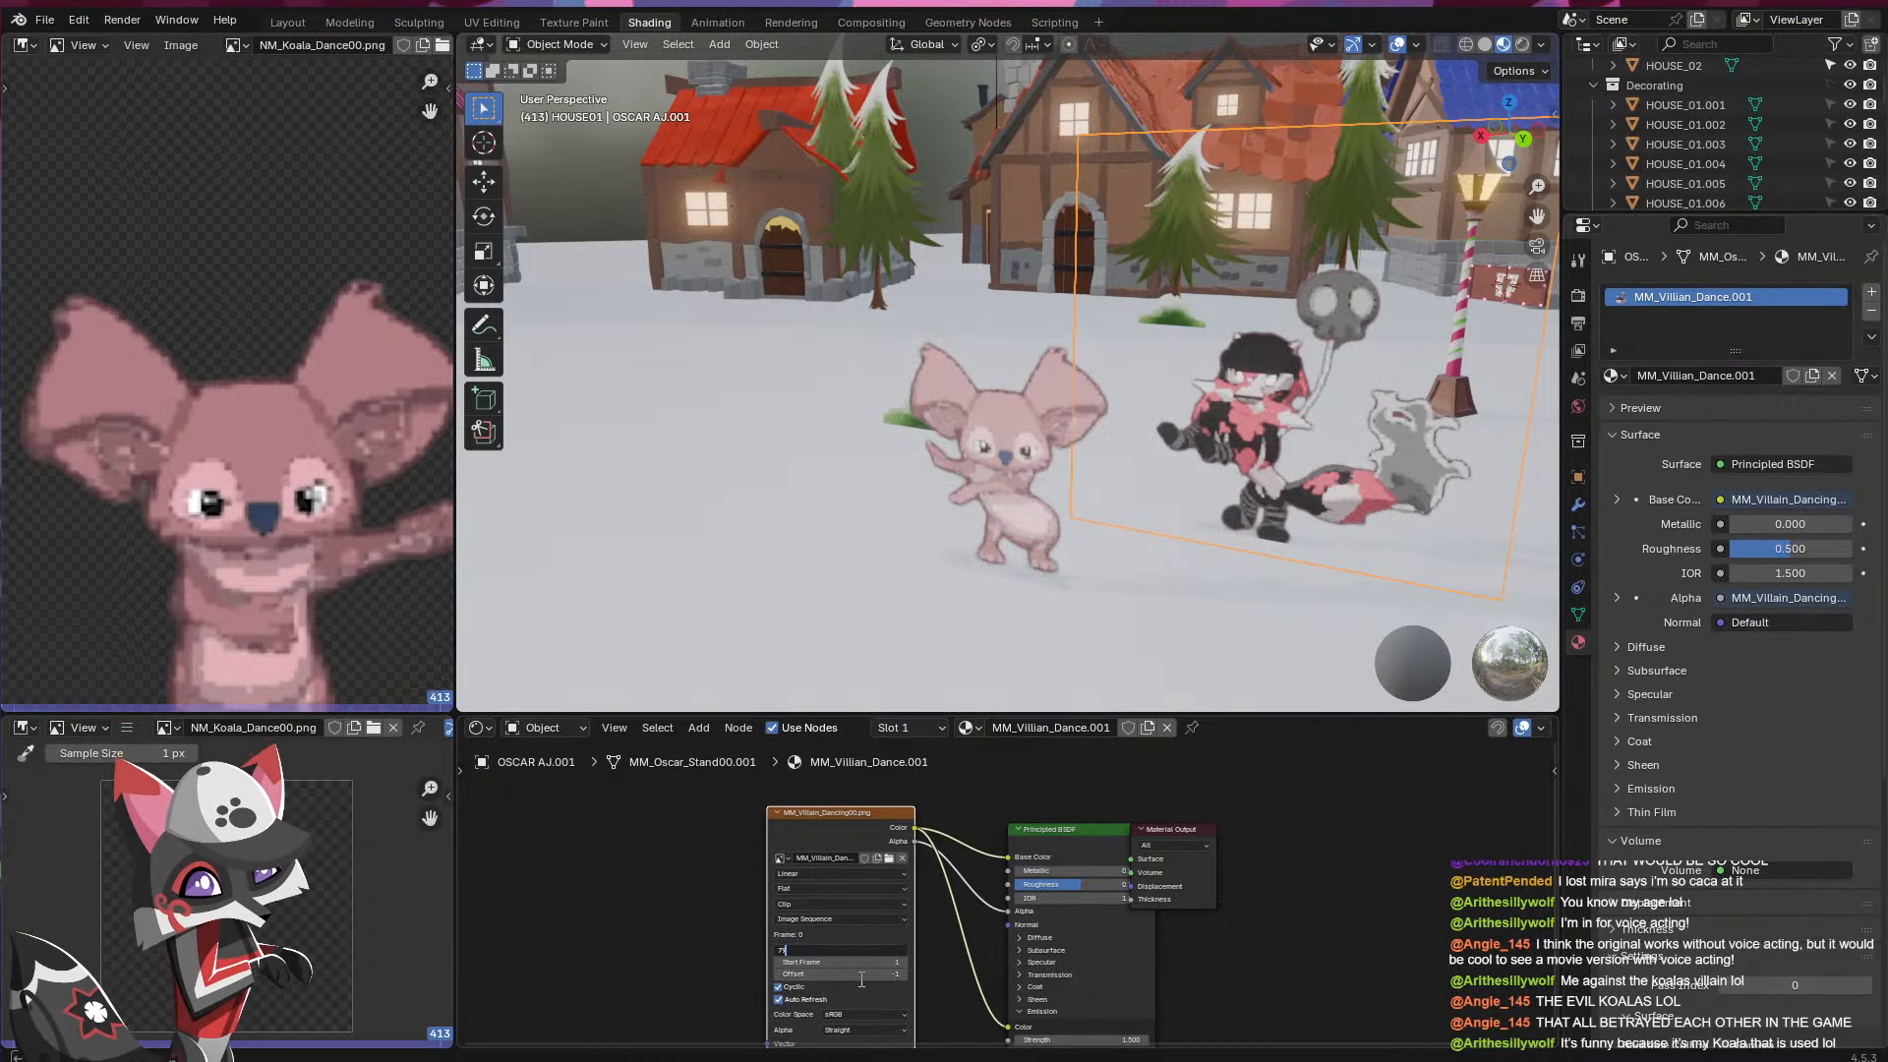
{"action": "type", "text": "9"}
{"action": "key", "text": "Return"}
- Scale down the koala dancer plane and lower it along Z so the koala stands on the snow beside the villain
{"action": "scroll", "coordinate": [970, 468], "scroll_direction": "down", "scroll_amount": 2}
{"action": "left_click", "coordinate": [984, 462]}
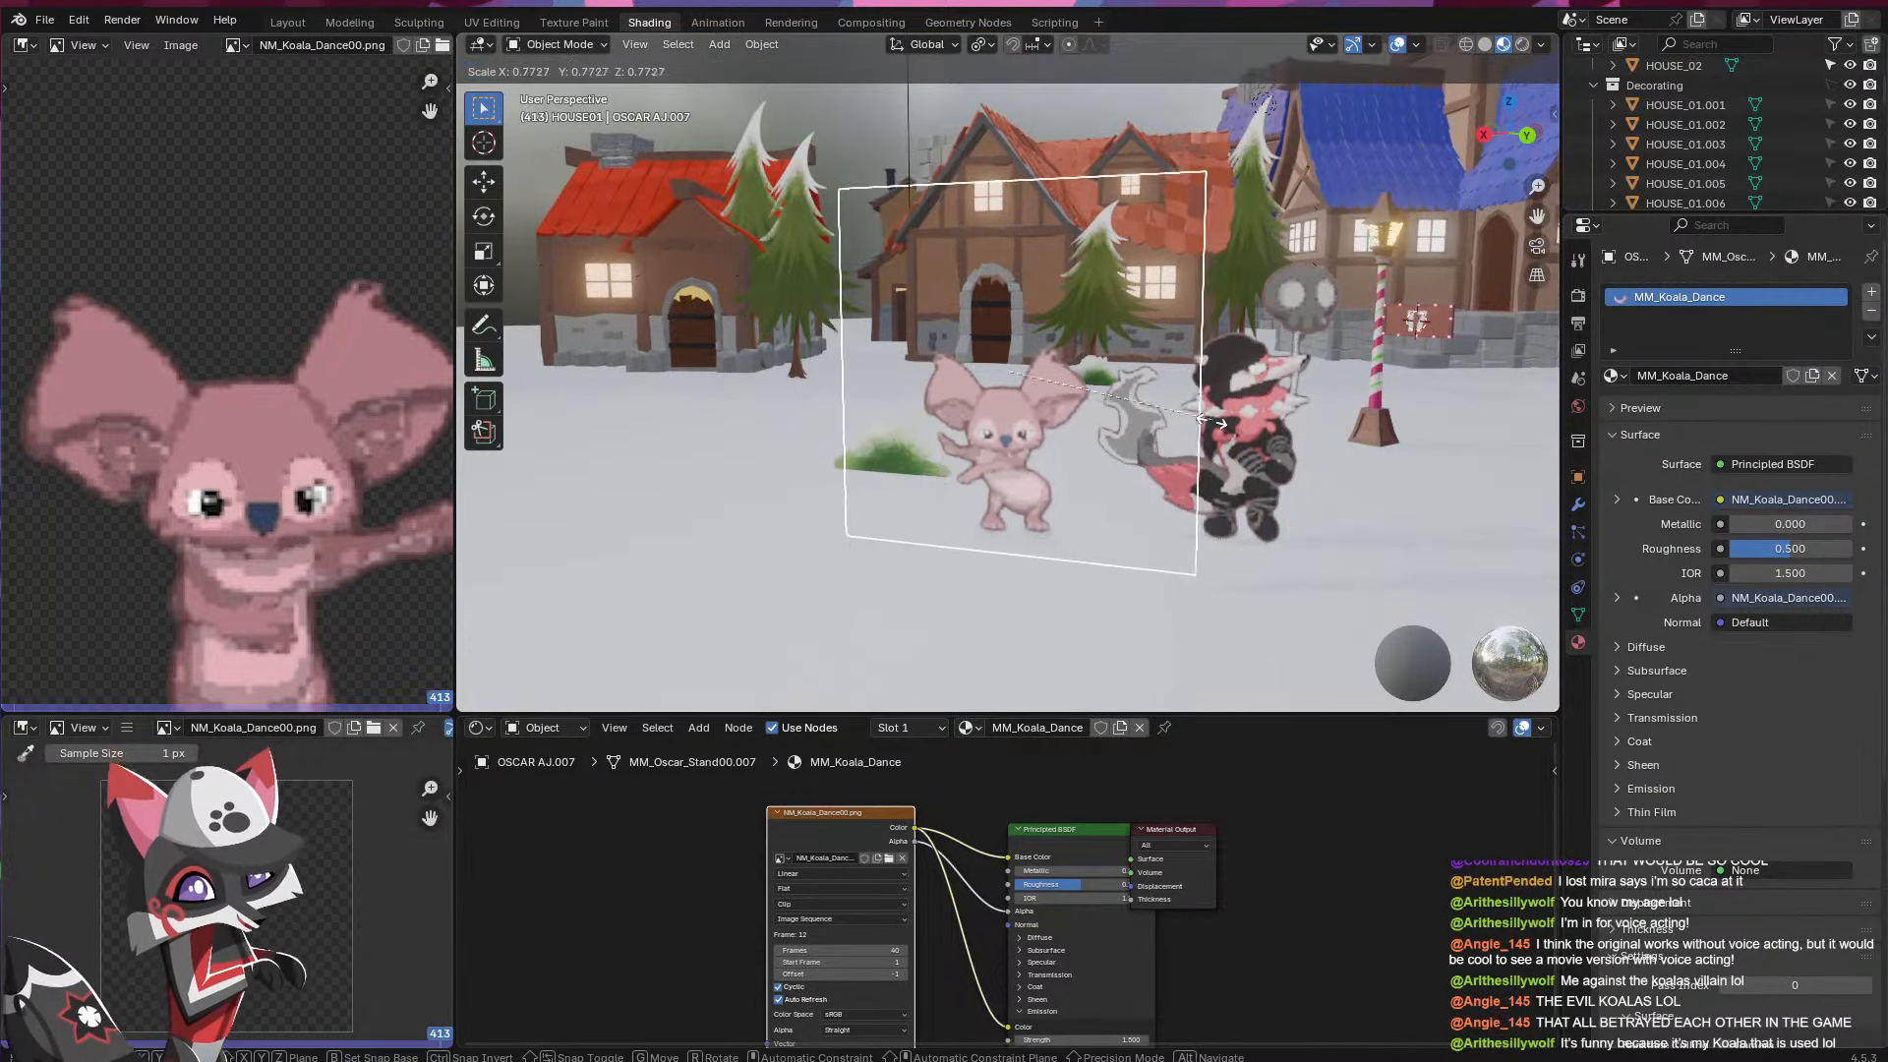
{"action": "key", "text": "g"}
{"action": "key", "text": "z"}
{"action": "left_click", "coordinate": [1157, 519]}
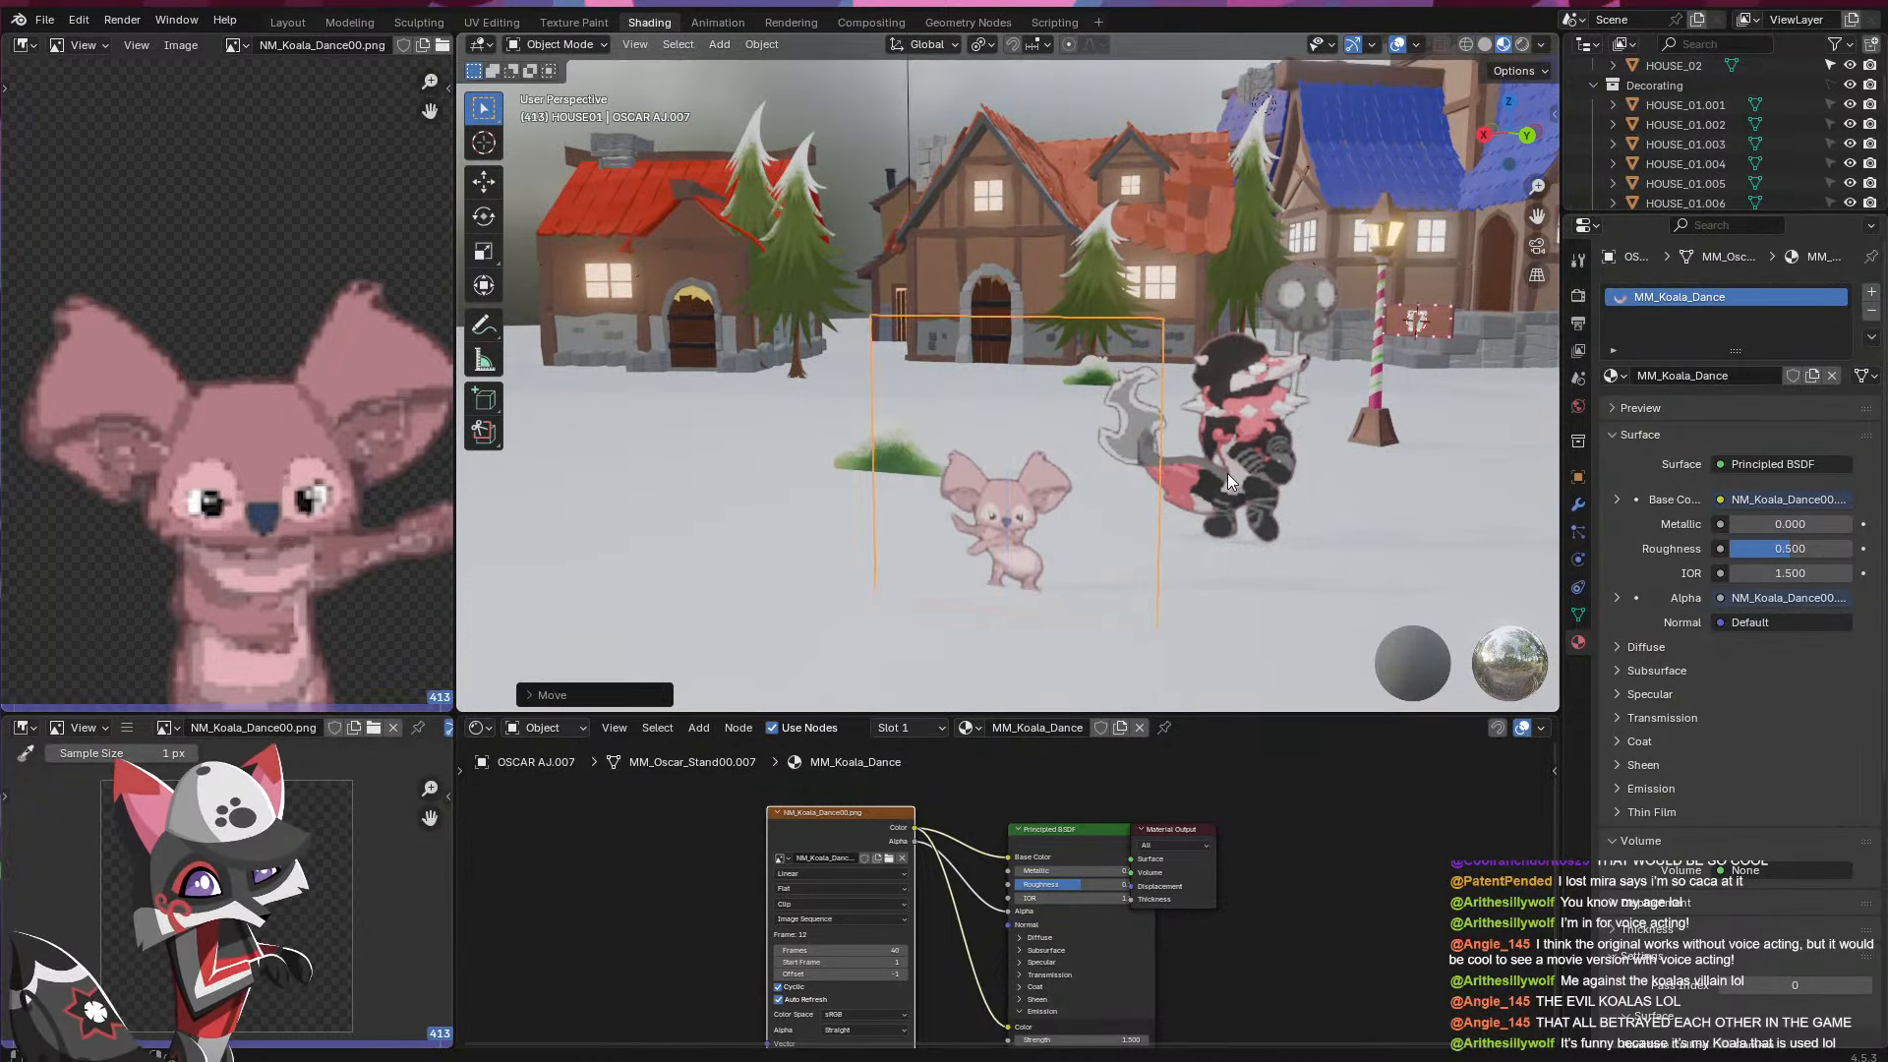
{"action": "key", "text": "s"}
{"action": "left_click", "coordinate": [1207, 476]}
- Play the animation through the camera, review the night shot in the Layout workspace, and save the file
{"action": "middle_click_drag", "start_coordinate": [1195, 483], "coordinate": [1267, 458]}
{"action": "key", "text": "space"}
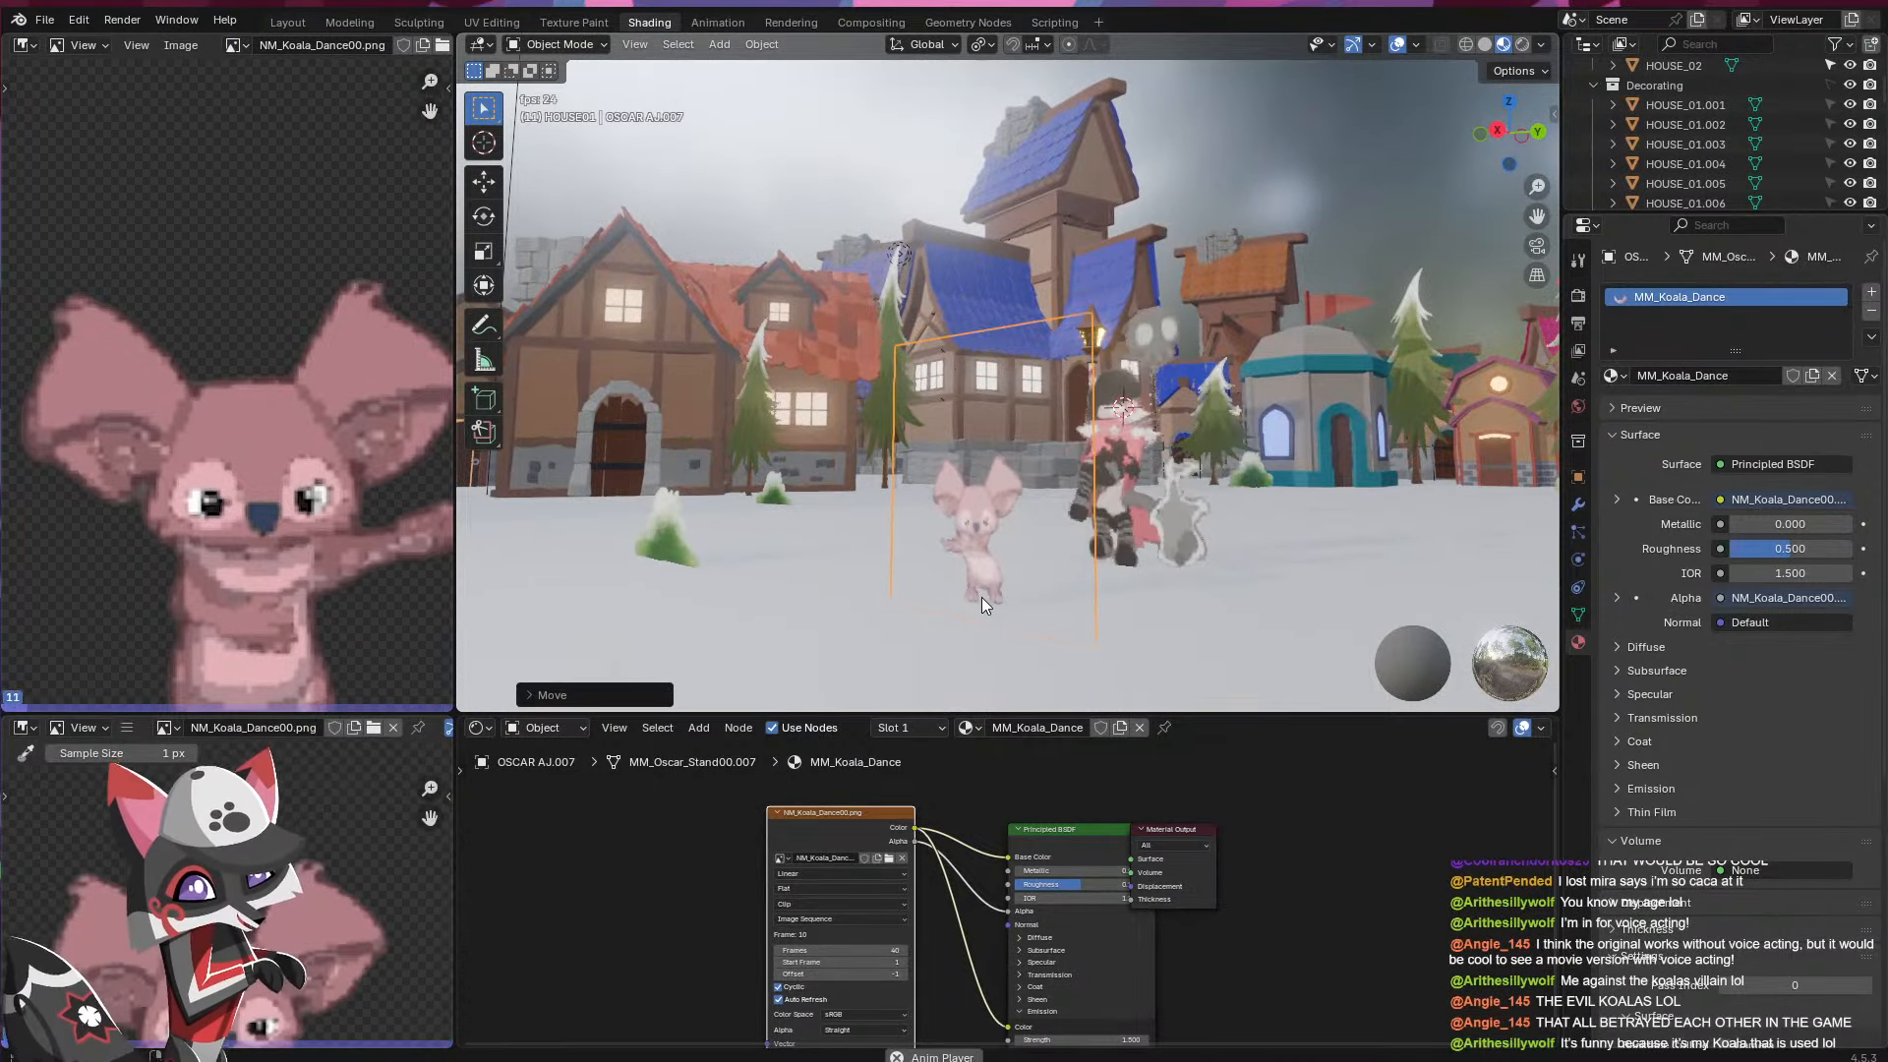
{"action": "left_click", "coordinate": [1307, 204]}
{"action": "key", "text": "KP_0"}
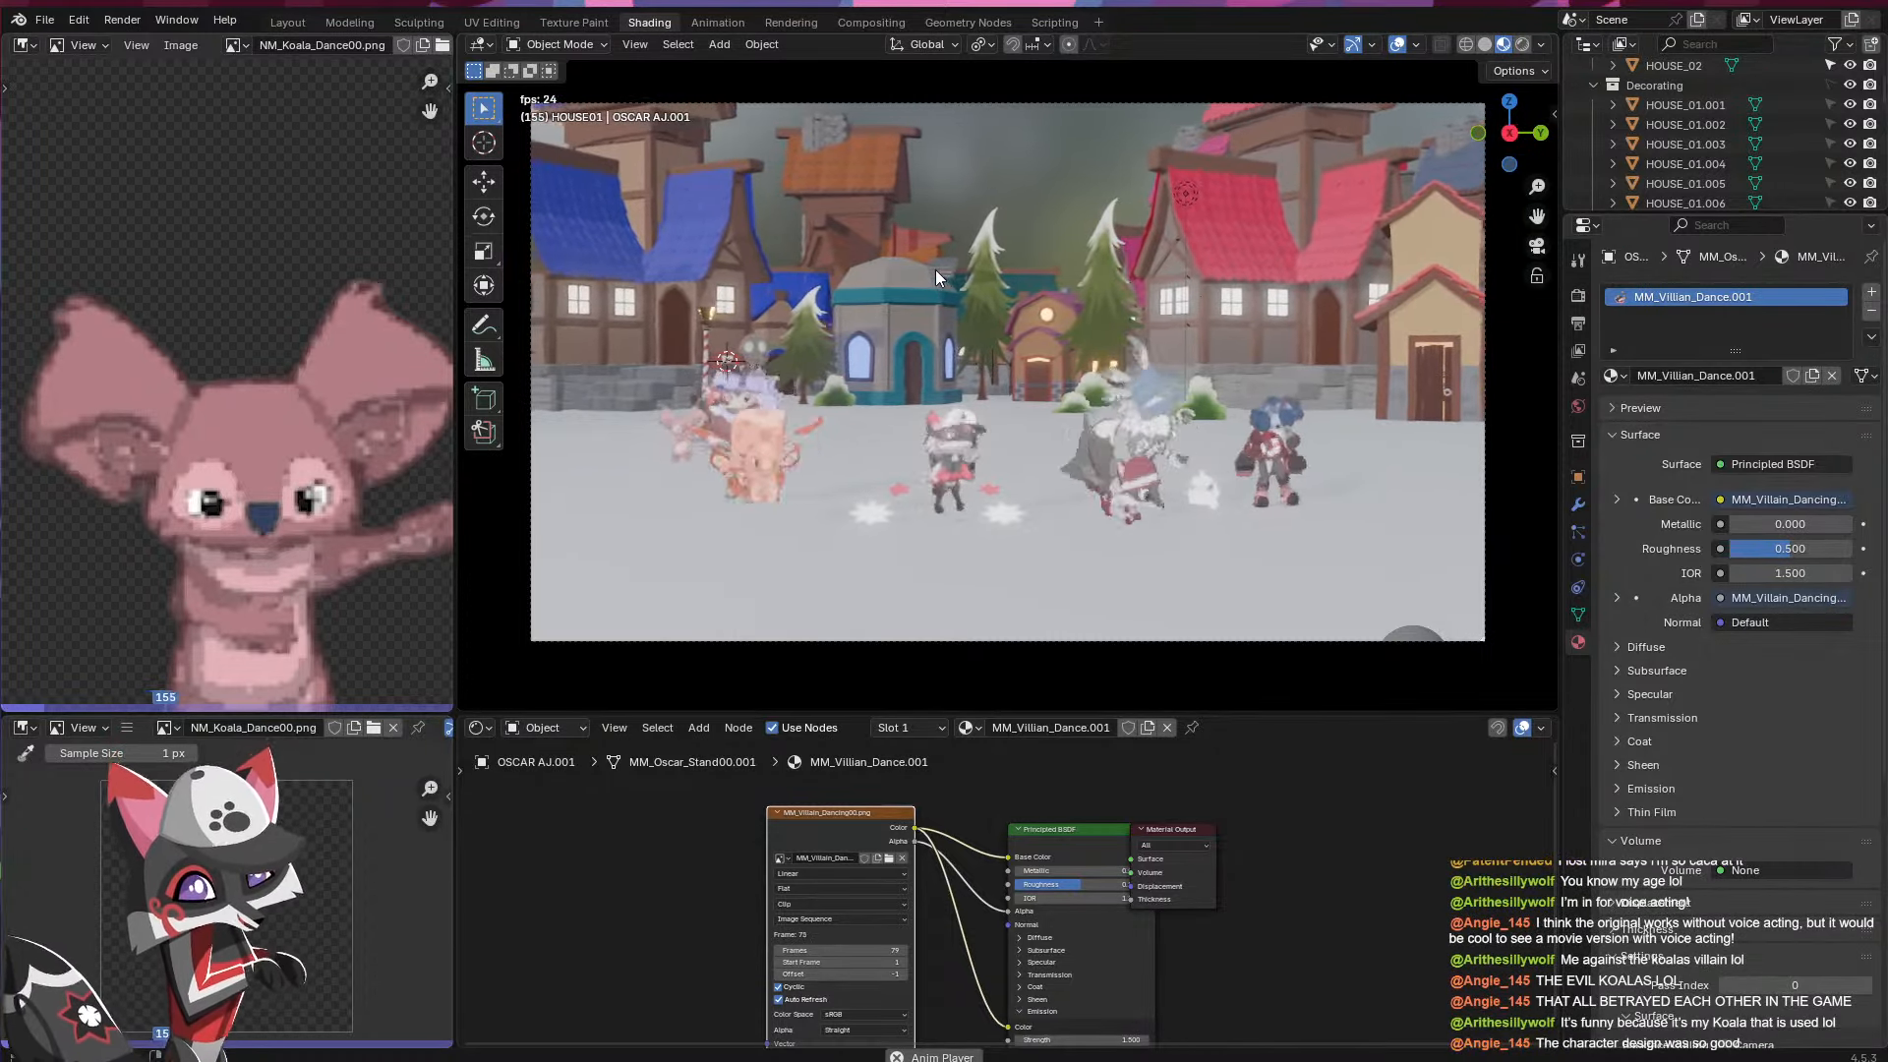
{"action": "left_click", "coordinate": [287, 21]}
{"action": "key", "text": "KP_0"}
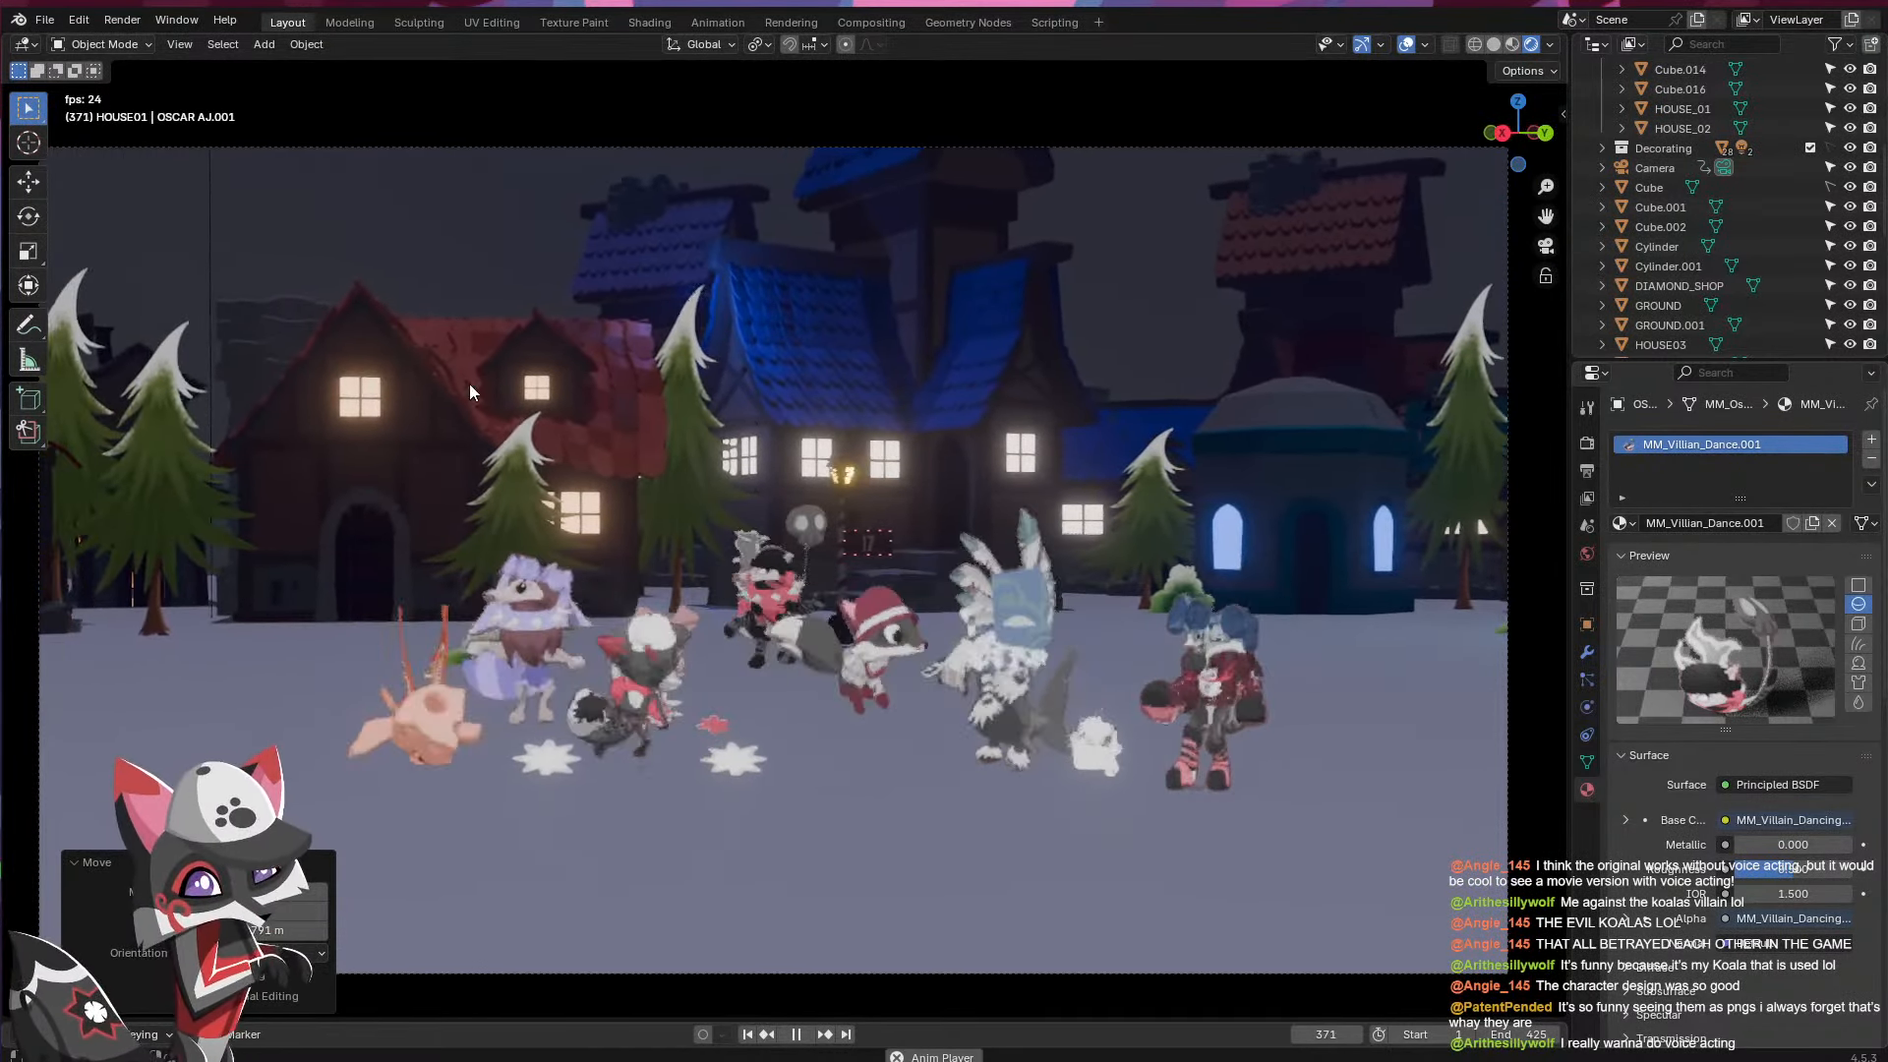
{"action": "key", "text": "ctrl+s"}
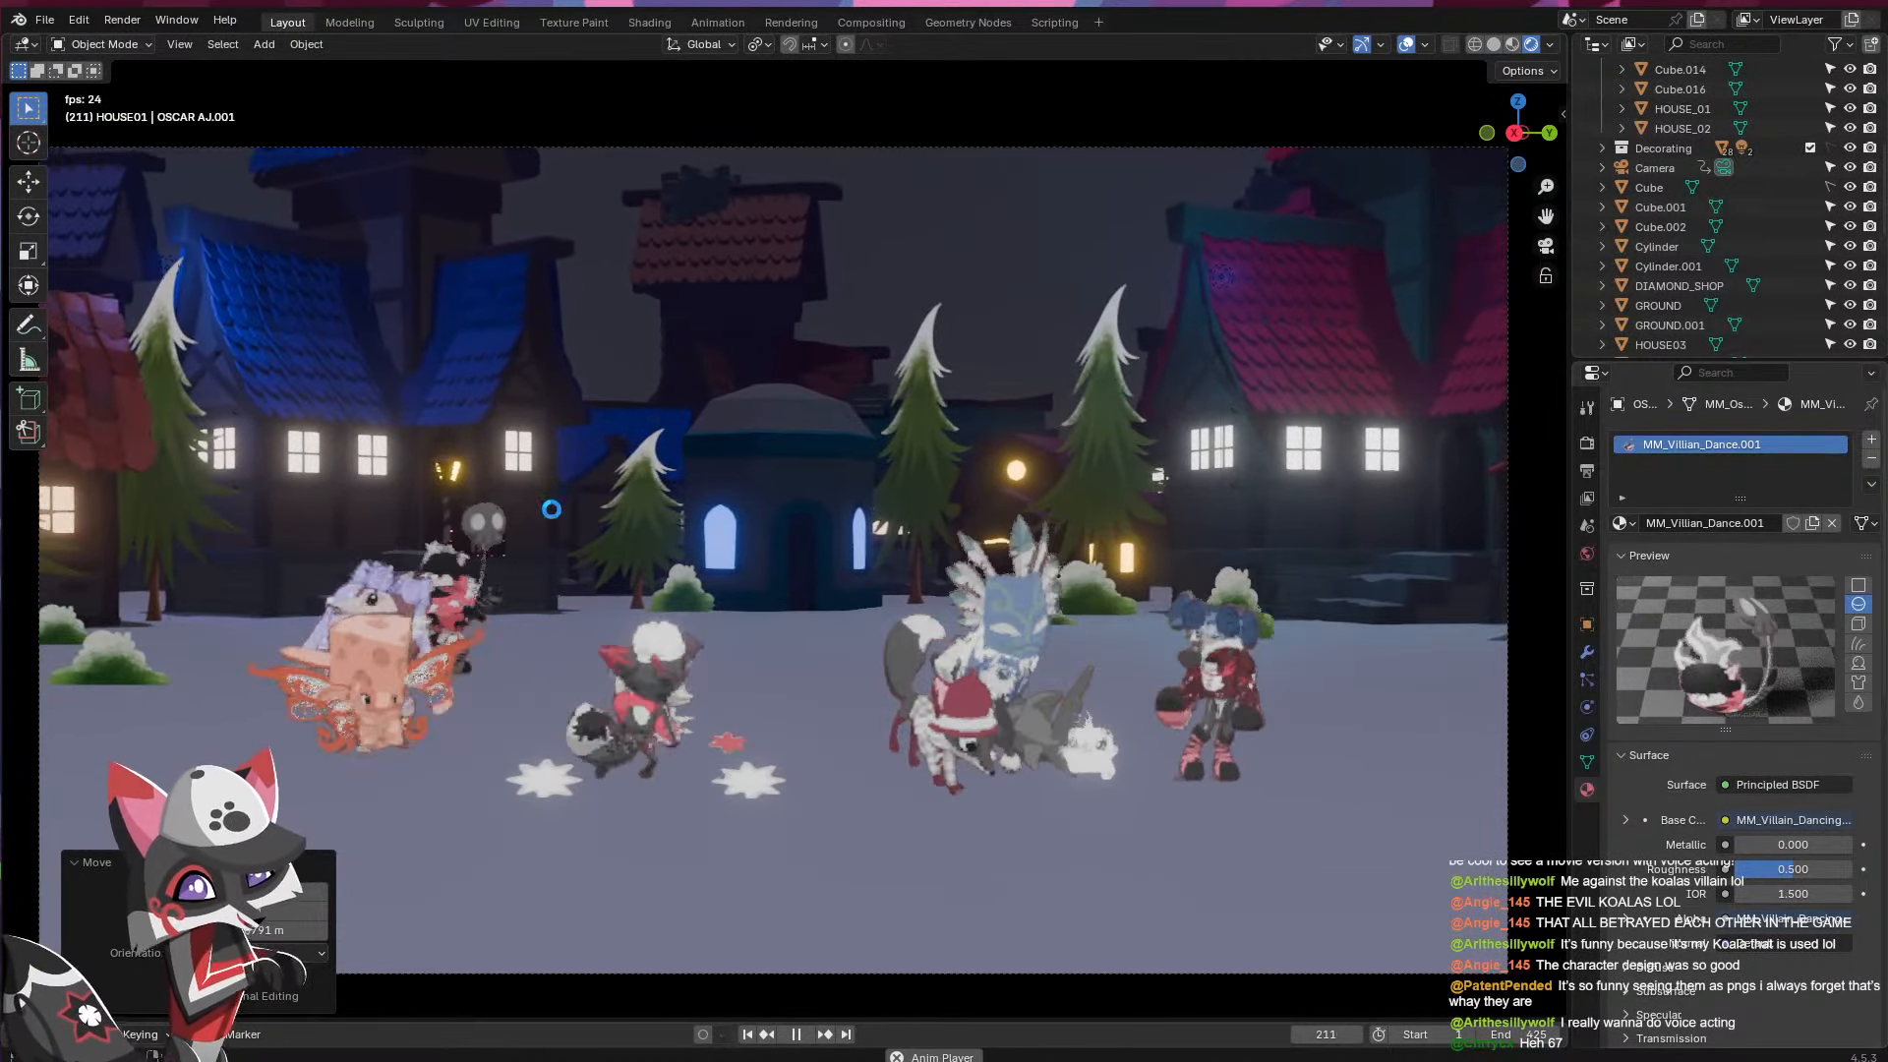
- Leave the camera view and select the villain dancer to check its placement beside the lamppost from a raised angle
{"action": "left_click", "coordinate": [544, 537]}
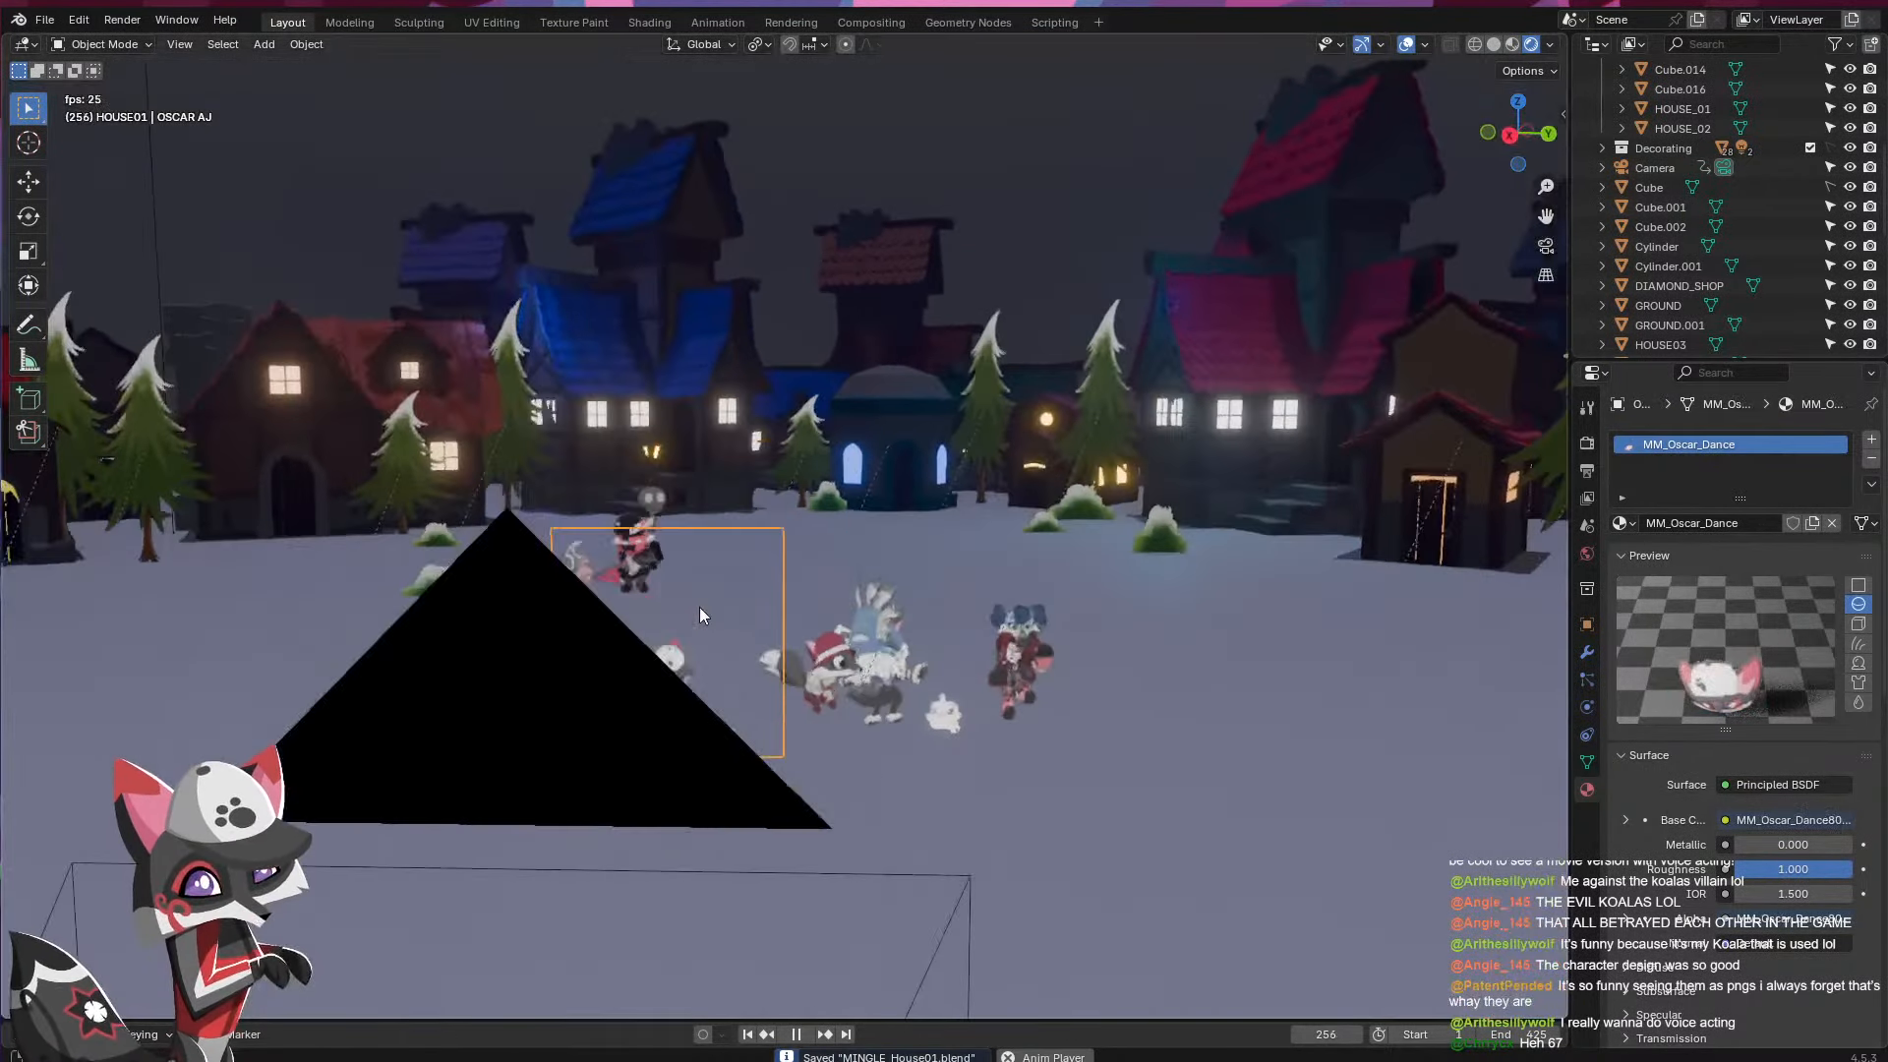
{"action": "mouse_move", "coordinate": [699, 606]}
{"action": "middle_mouse_down"}
{"action": "mouse_move", "coordinate": [686, 615]}
{"action": "mouse_move", "coordinate": [722, 595]}
{"action": "middle_mouse_up"}
{"action": "left_click", "coordinate": [711, 468]}
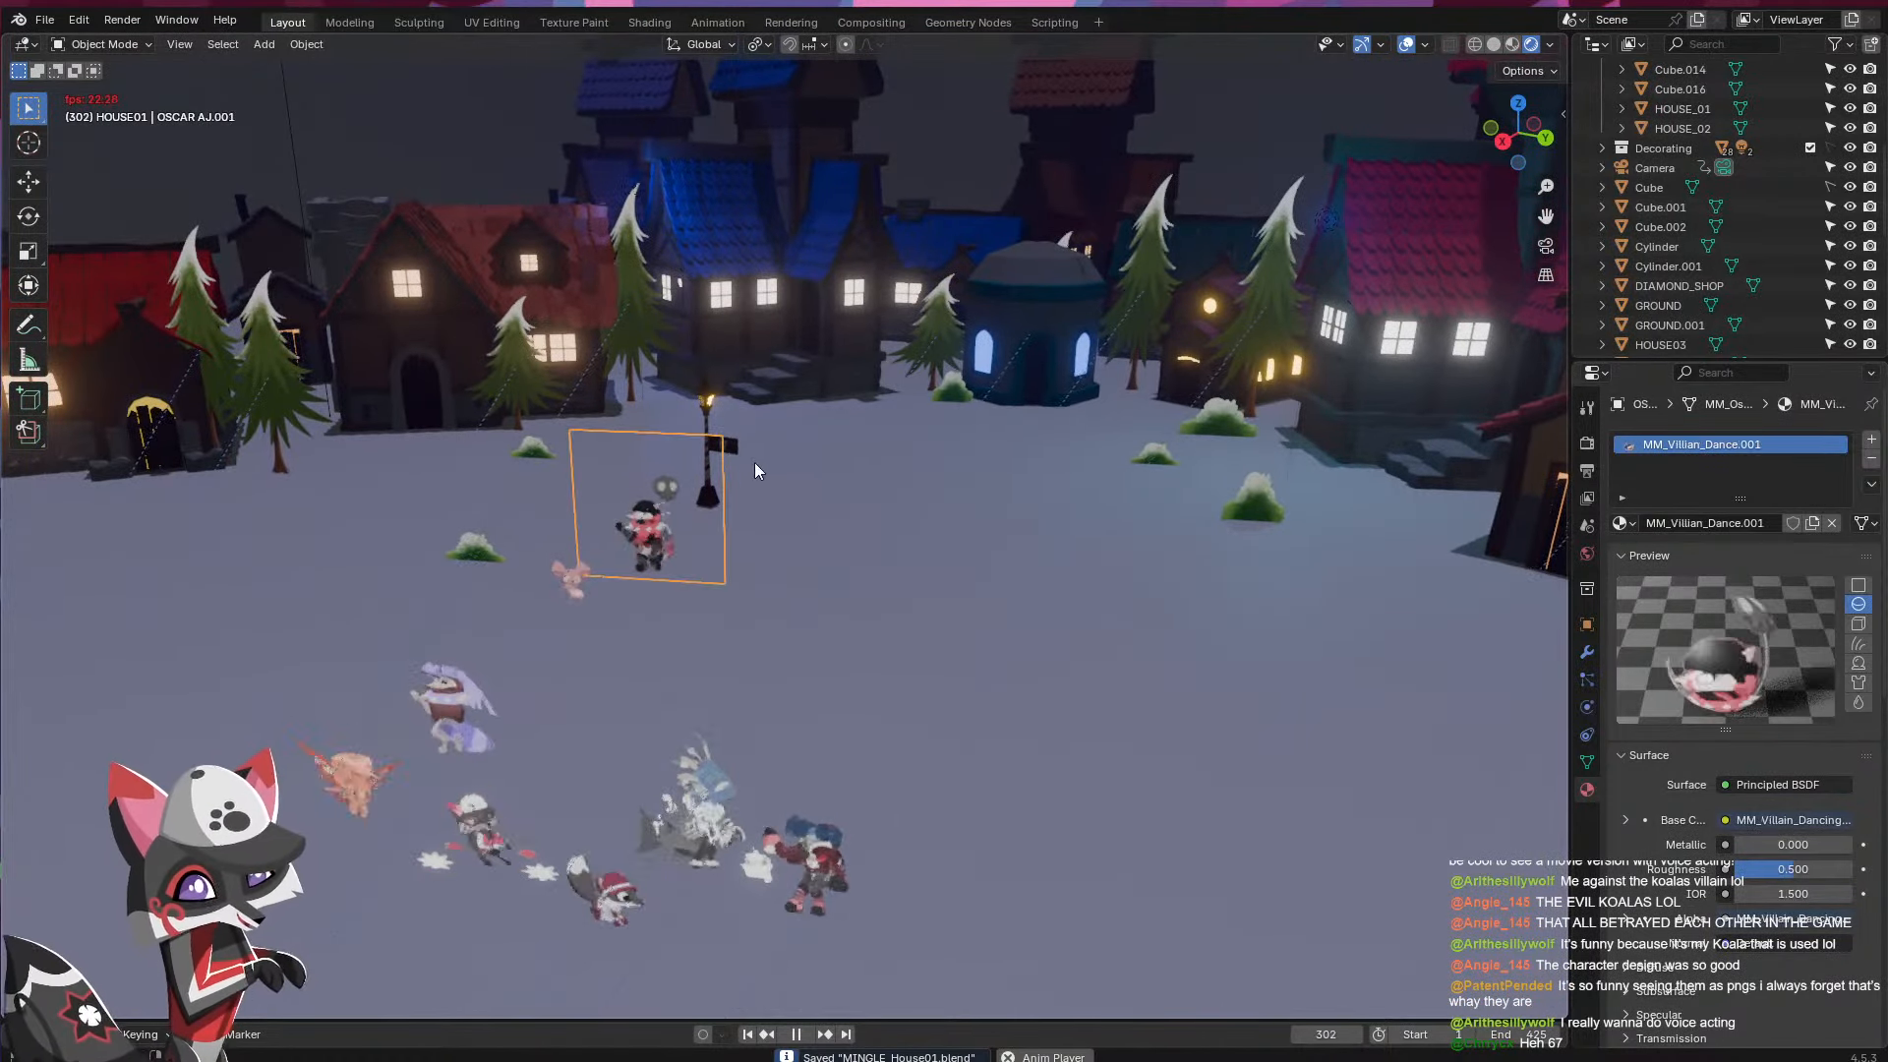
{"action": "key", "text": "Up"}
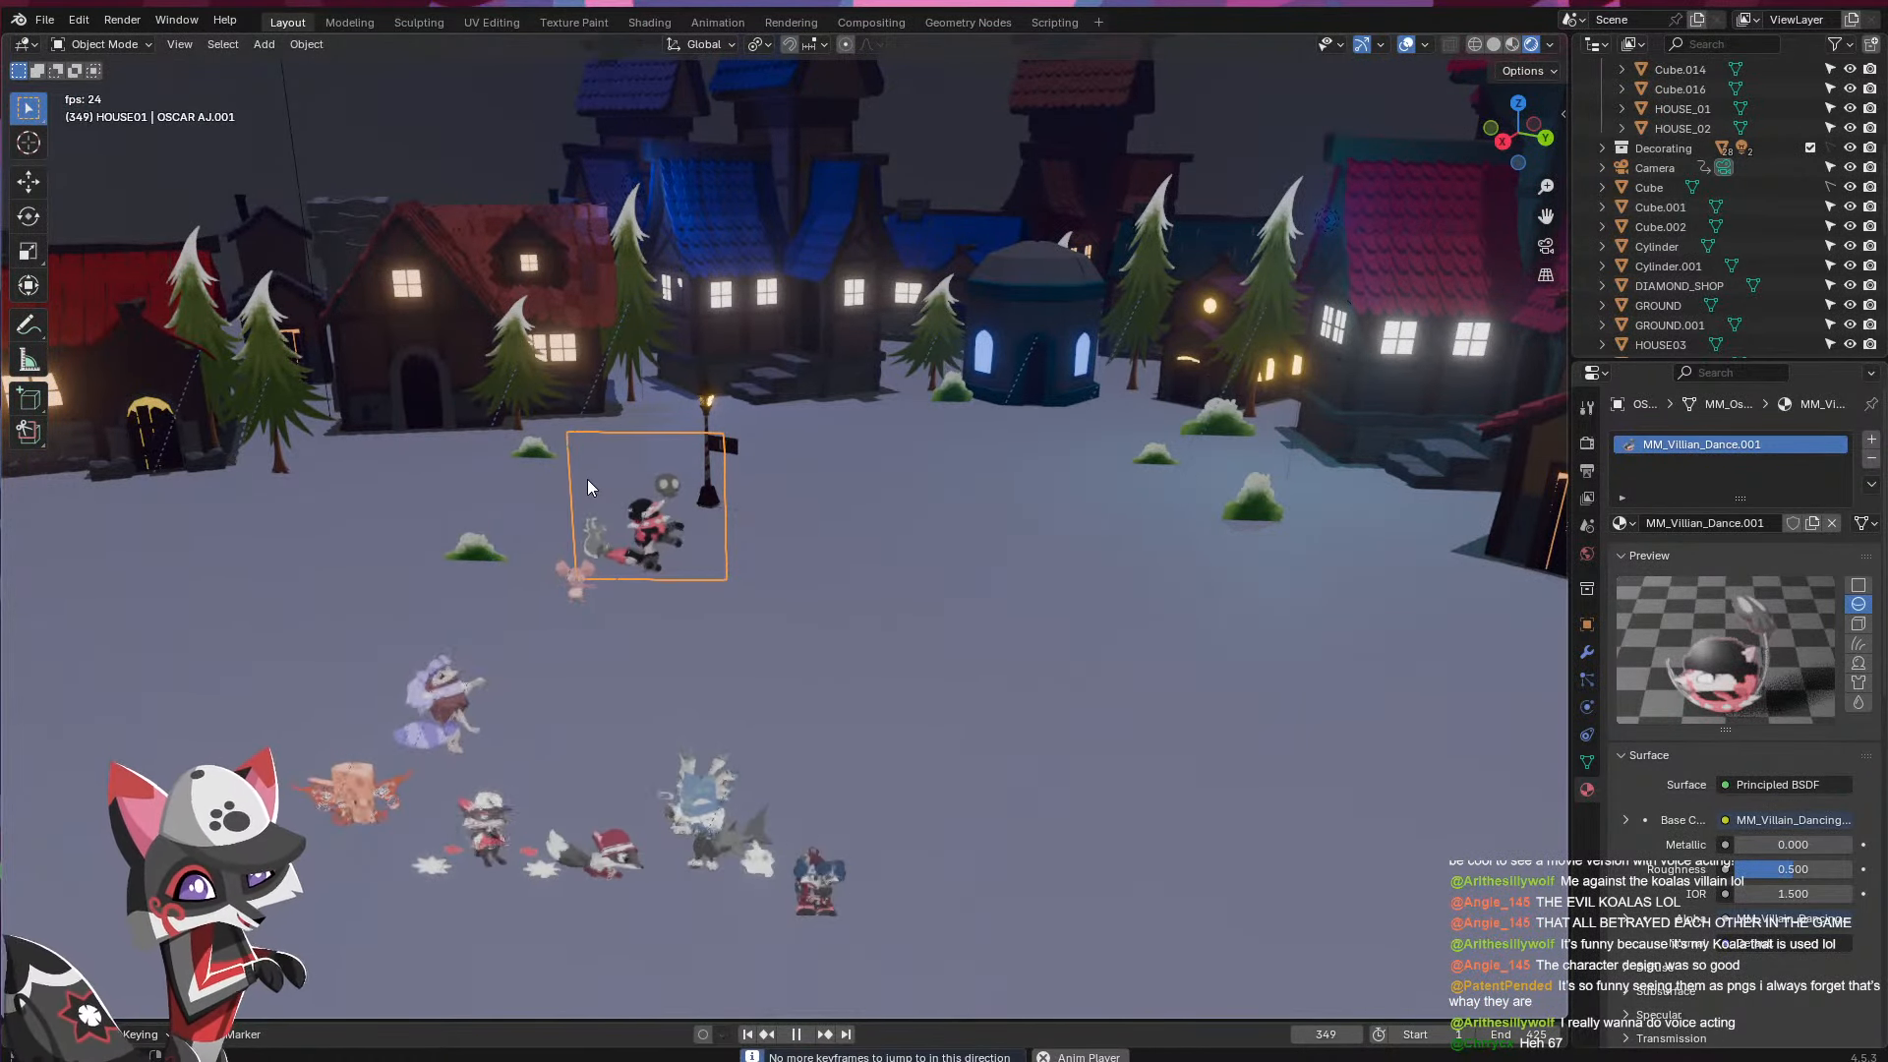
- Return to the Shading workspace and show the afawcwfvv.webp lamppost reference in the image editor
{"action": "left_click", "coordinate": [419, 21]}
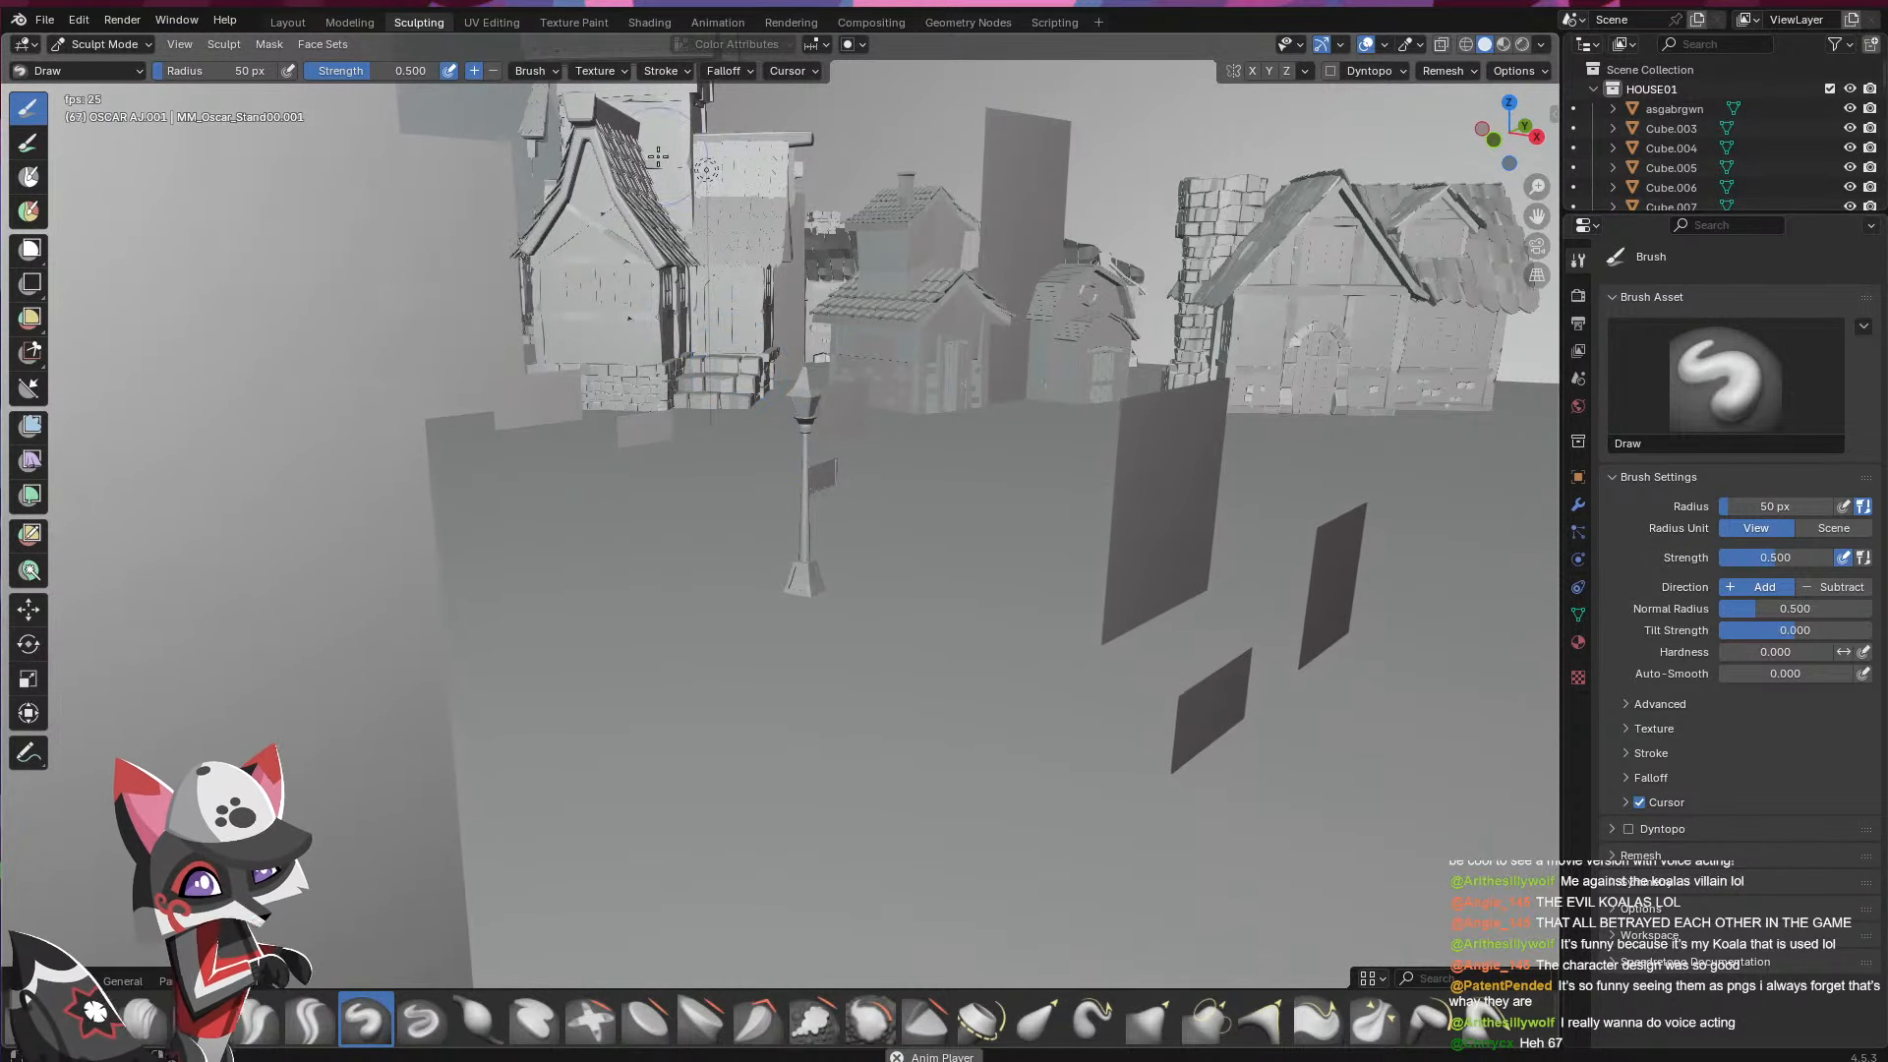
{"action": "left_click", "coordinate": [644, 22]}
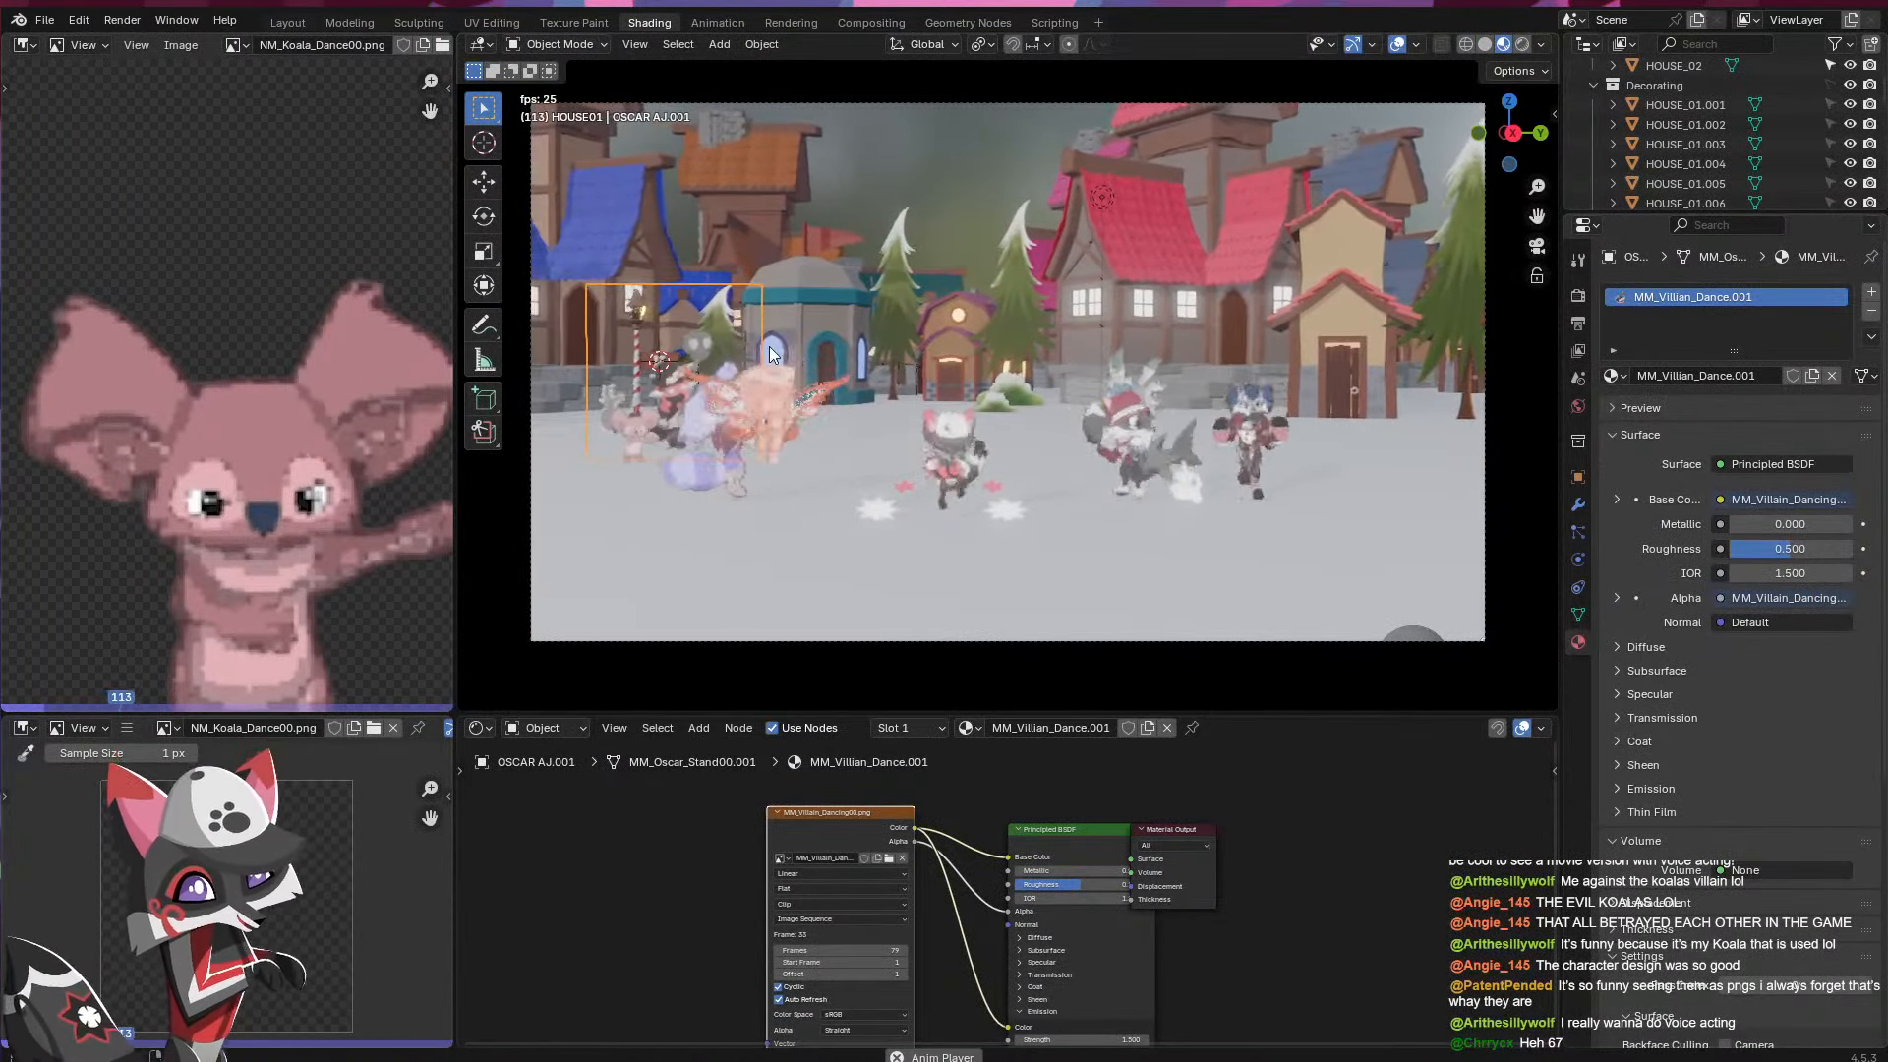
{"action": "left_click", "coordinate": [772, 354]}
{"action": "left_click", "coordinate": [246, 44]}
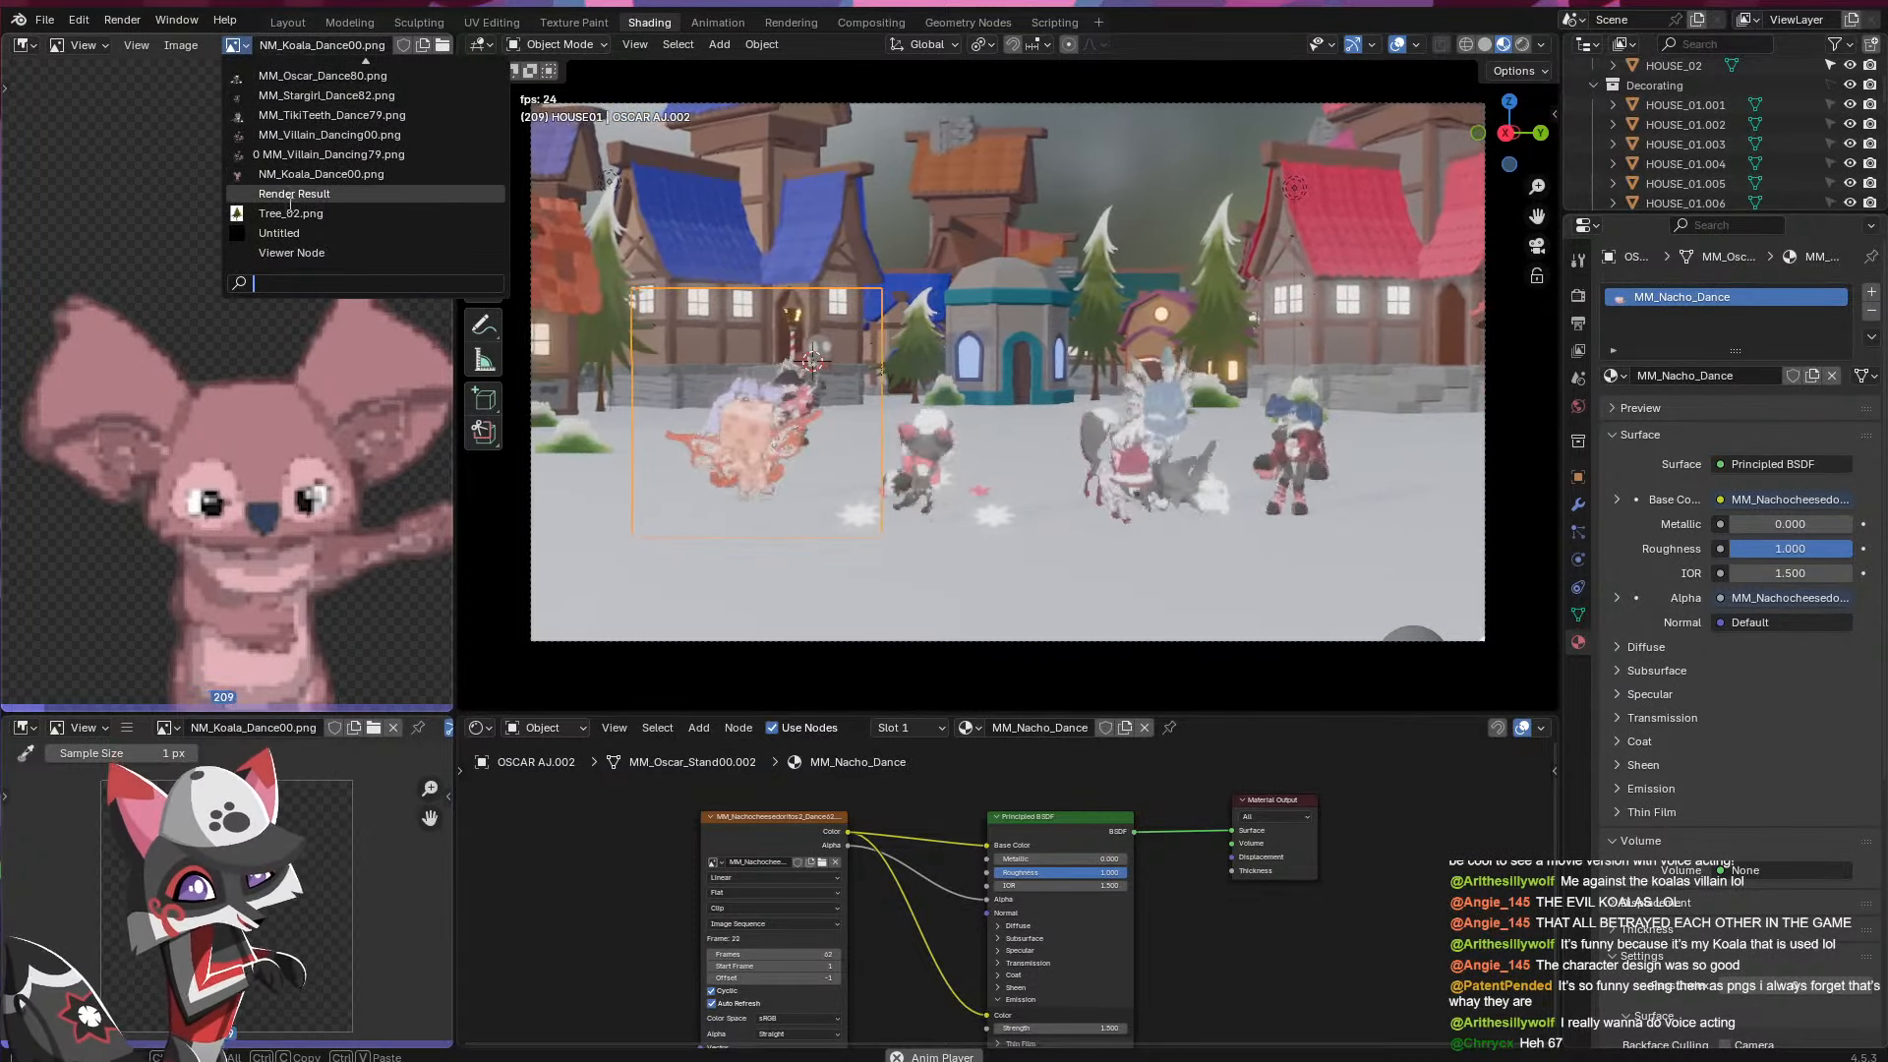
{"action": "scroll", "coordinate": [280, 147], "scroll_direction": "up", "scroll_amount": 6}
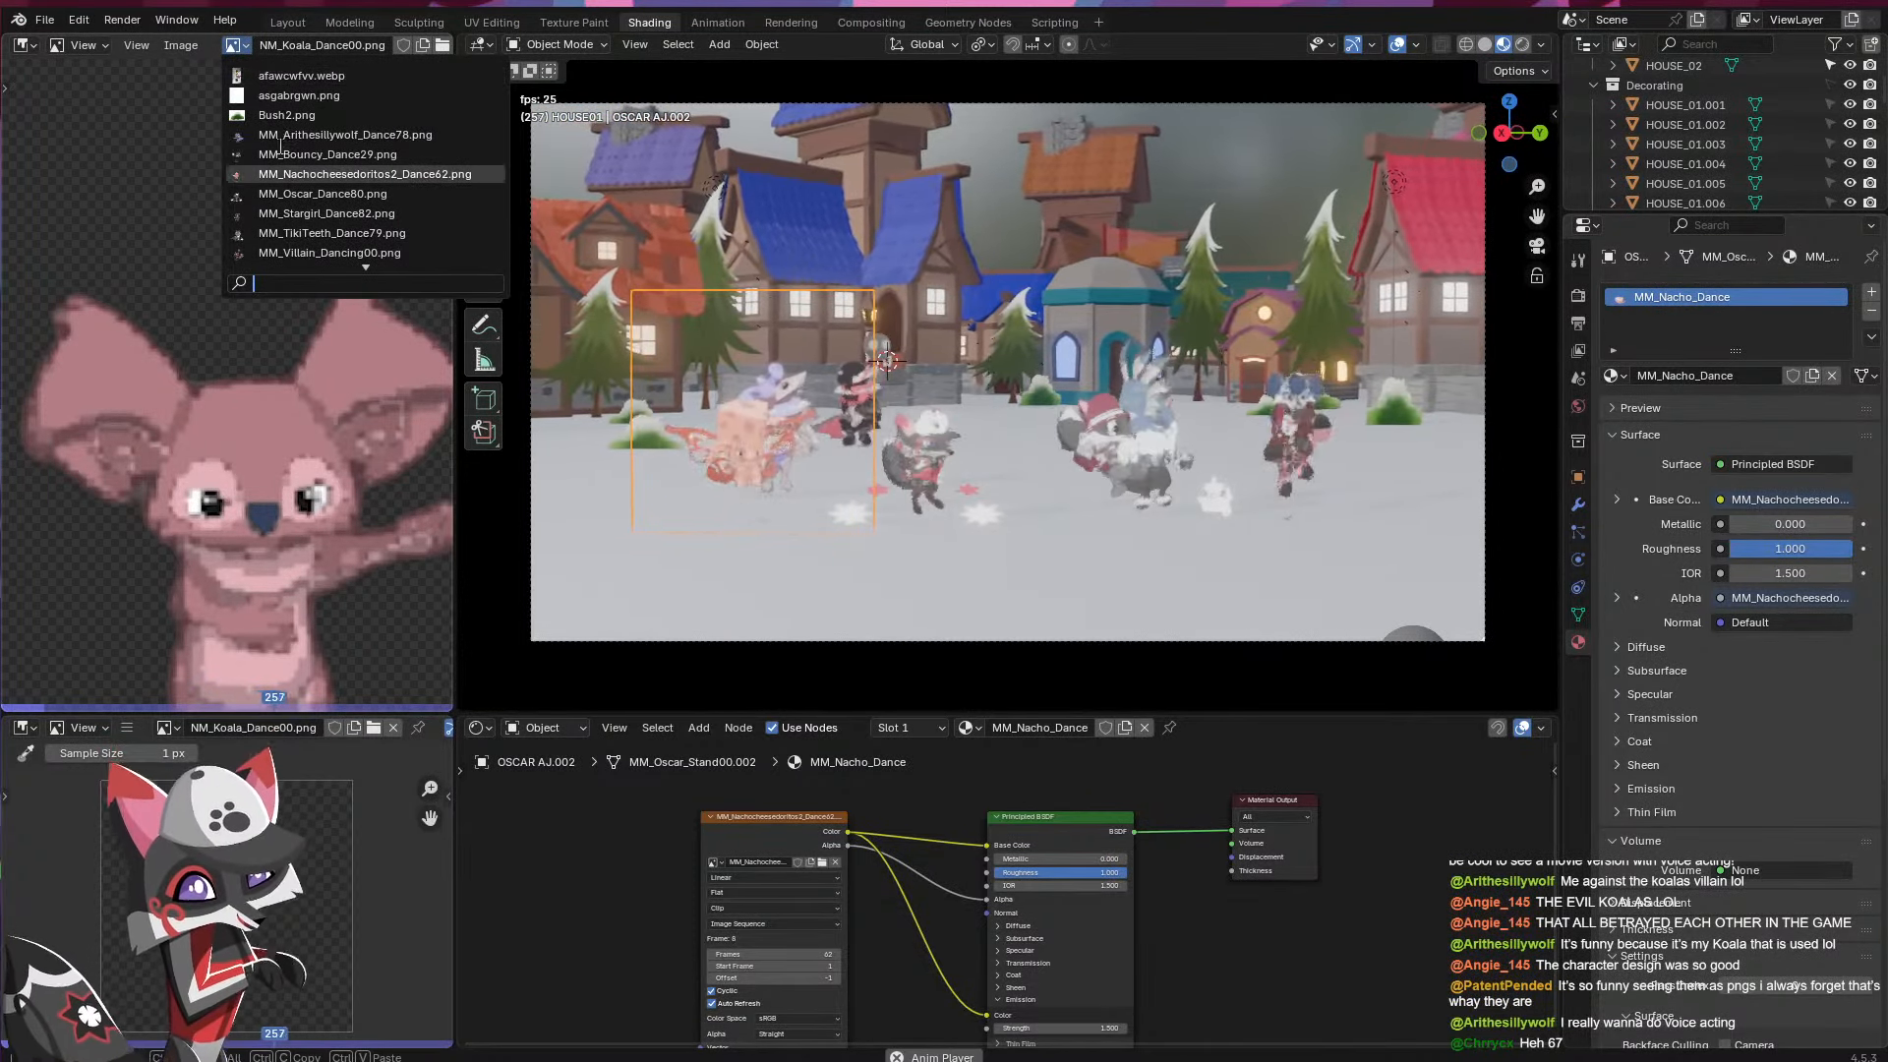
{"action": "left_click", "coordinate": [275, 75]}
- Select the lamppost's lantern, frame it and compare the whole lamppost with the reference image
{"action": "mouse_move", "coordinate": [1000, 359]}
{"action": "middle_mouse_down"}
{"action": "mouse_move", "coordinate": [993, 391]}
{"action": "mouse_move", "coordinate": [978, 344]}
{"action": "middle_mouse_up"}
{"action": "left_click", "coordinate": [970, 309]}
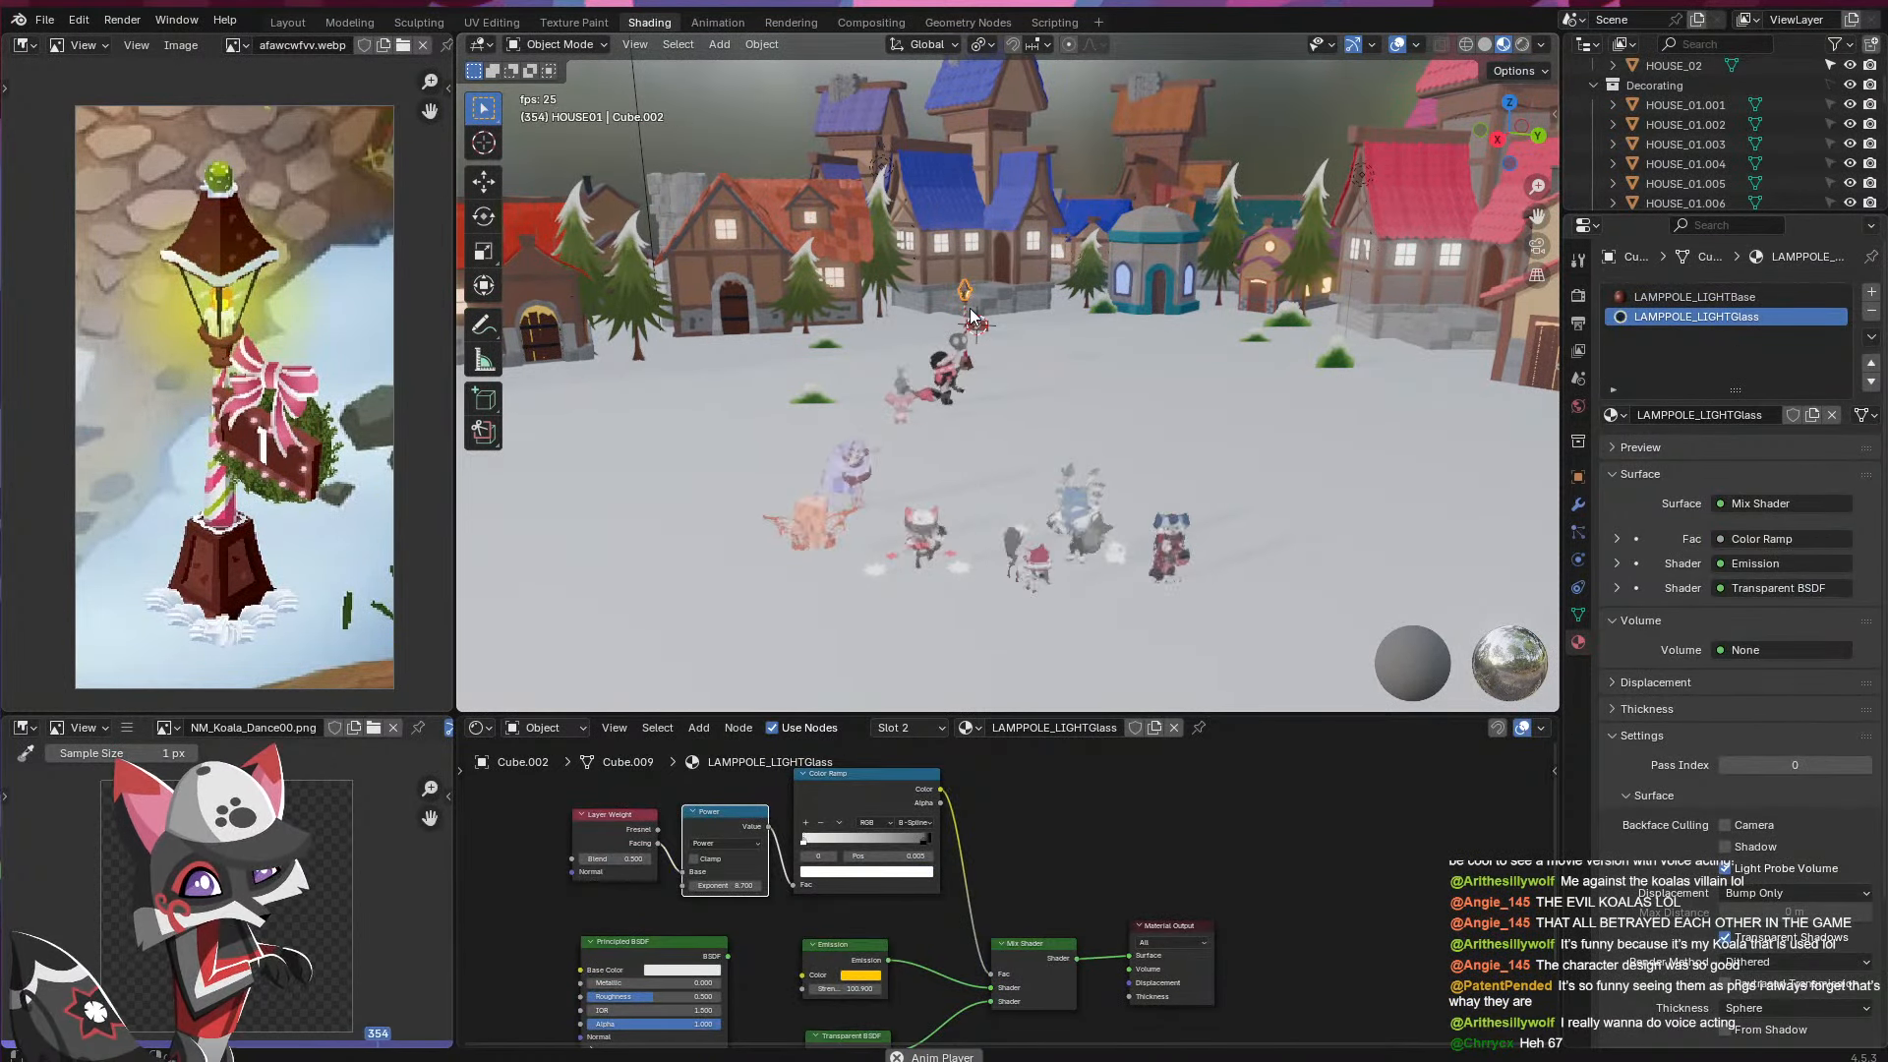
{"action": "key", "text": "KP_Decimal"}
{"action": "scroll", "coordinate": [1087, 360], "scroll_direction": "down", "scroll_amount": 4}
{"action": "middle_click_drag", "start_coordinate": [1168, 537], "coordinate": [1066, 317], "text": "shift"}
{"action": "scroll", "coordinate": [1066, 317], "scroll_direction": "up", "scroll_amount": 2}
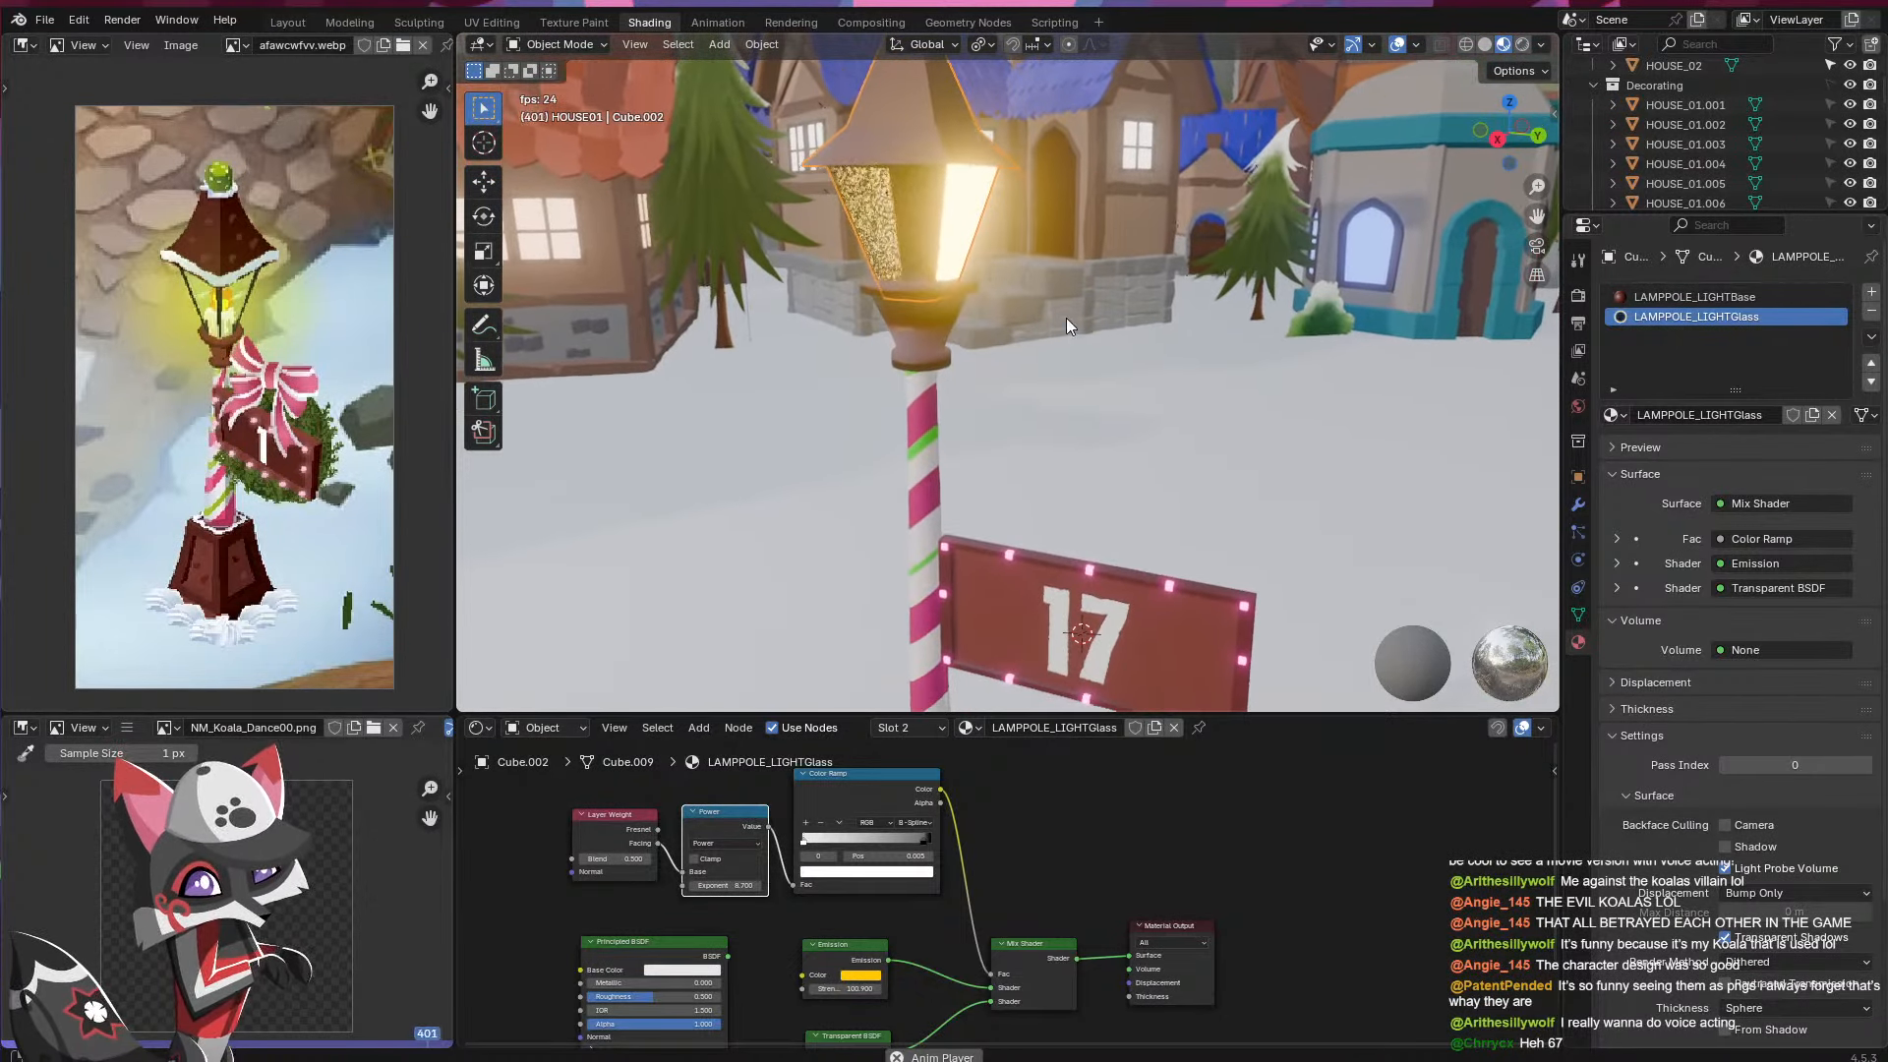
{"action": "scroll", "coordinate": [1065, 316], "scroll_direction": "down", "scroll_amount": 2}
{"action": "middle_click_drag", "start_coordinate": [1033, 413], "coordinate": [988, 419]}
{"action": "scroll", "coordinate": [988, 418], "scroll_direction": "down", "scroll_amount": 2}
{"action": "middle_click_drag", "start_coordinate": [1060, 555], "coordinate": [1111, 540], "text": "shift"}
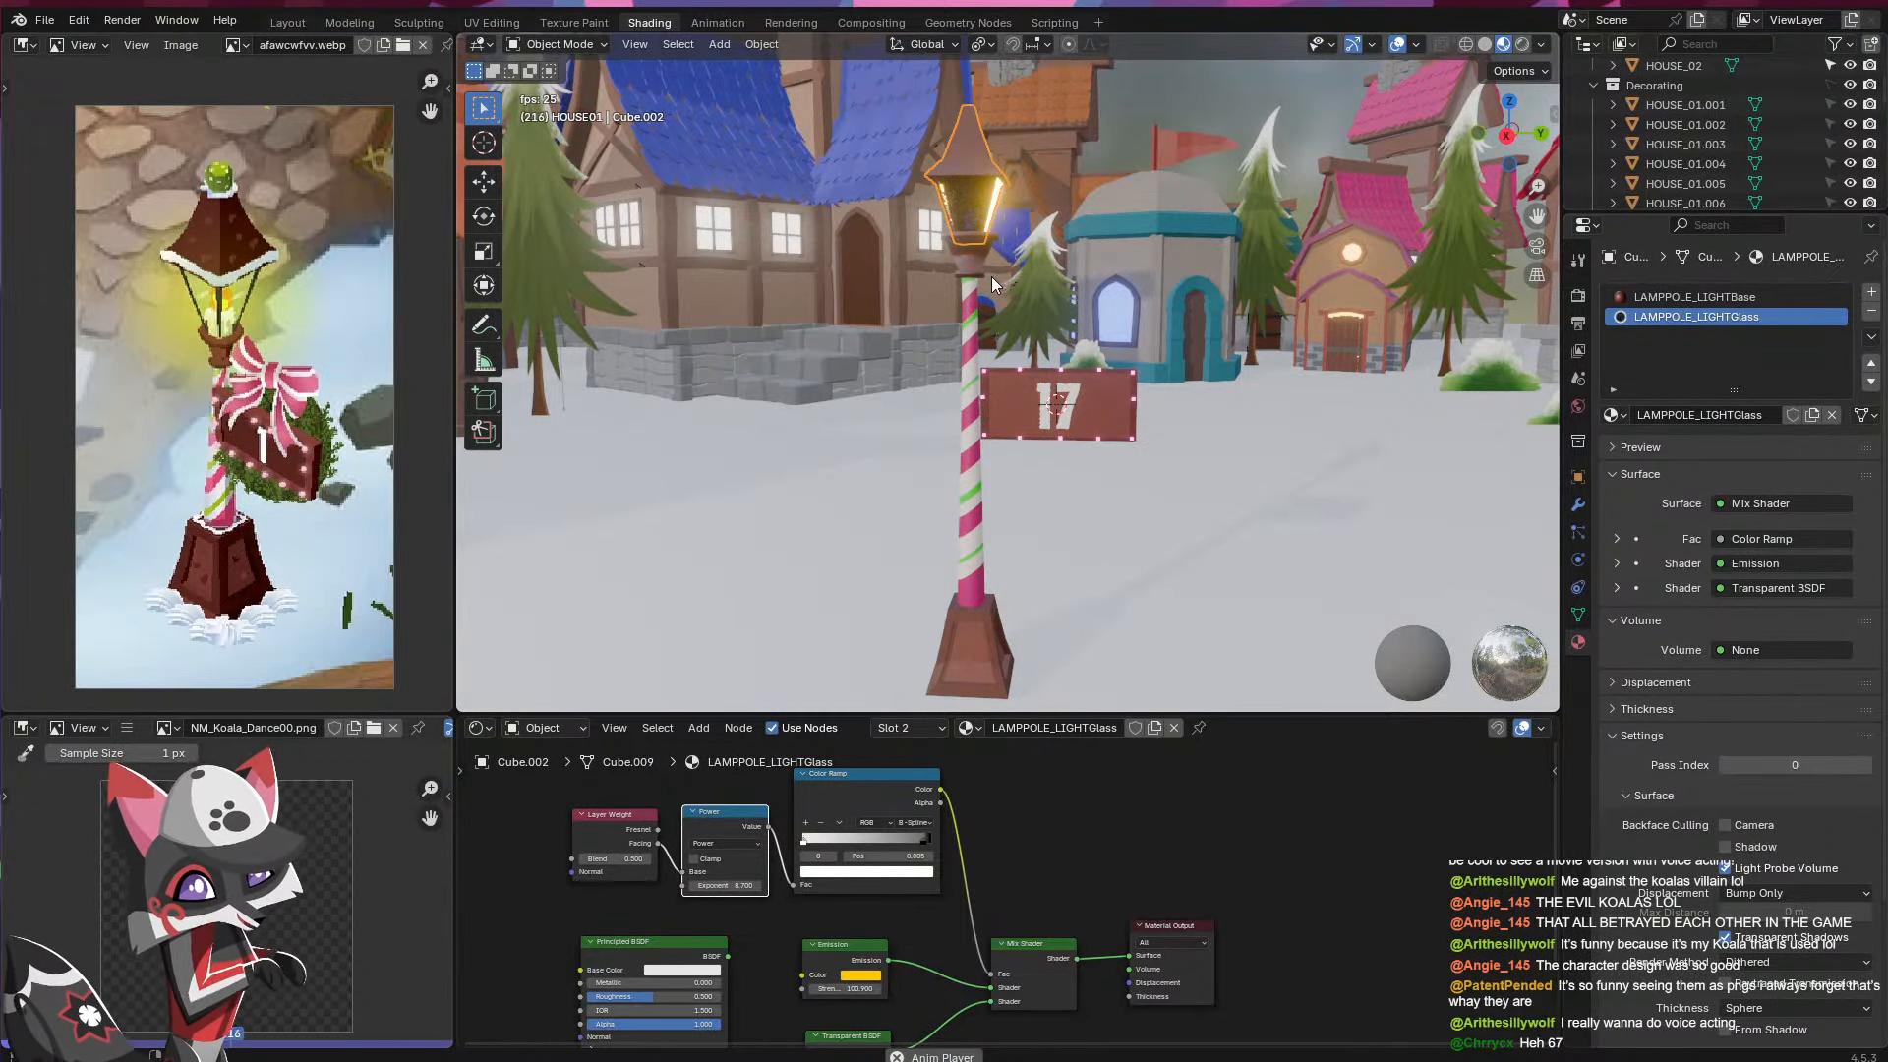
- Disconnect and delete the Emission and Color Ramp nodes from the lantern's LAMPPOLE_LIGHTGlass material
{"action": "left_click_drag", "start_coordinate": [947, 987], "coordinate": [946, 985]}
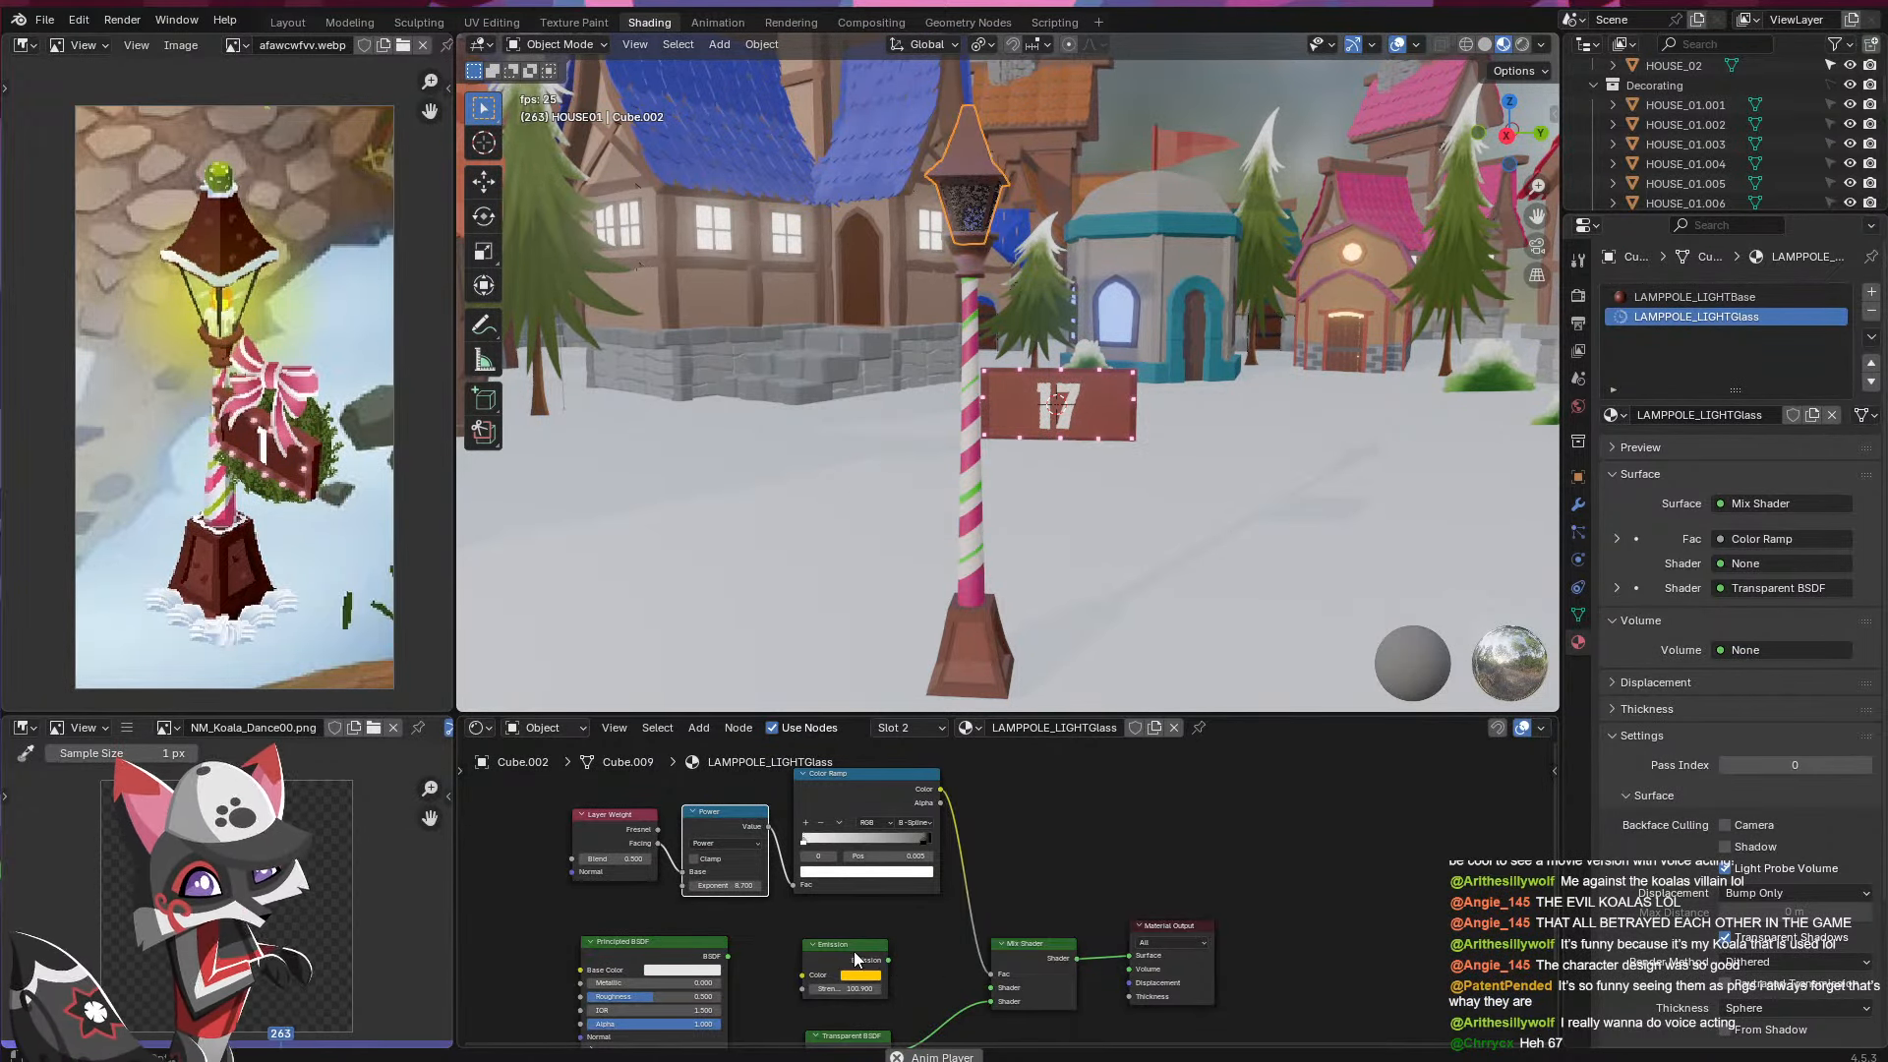
{"action": "left_click", "coordinate": [853, 951]}
{"action": "key", "text": "x"}
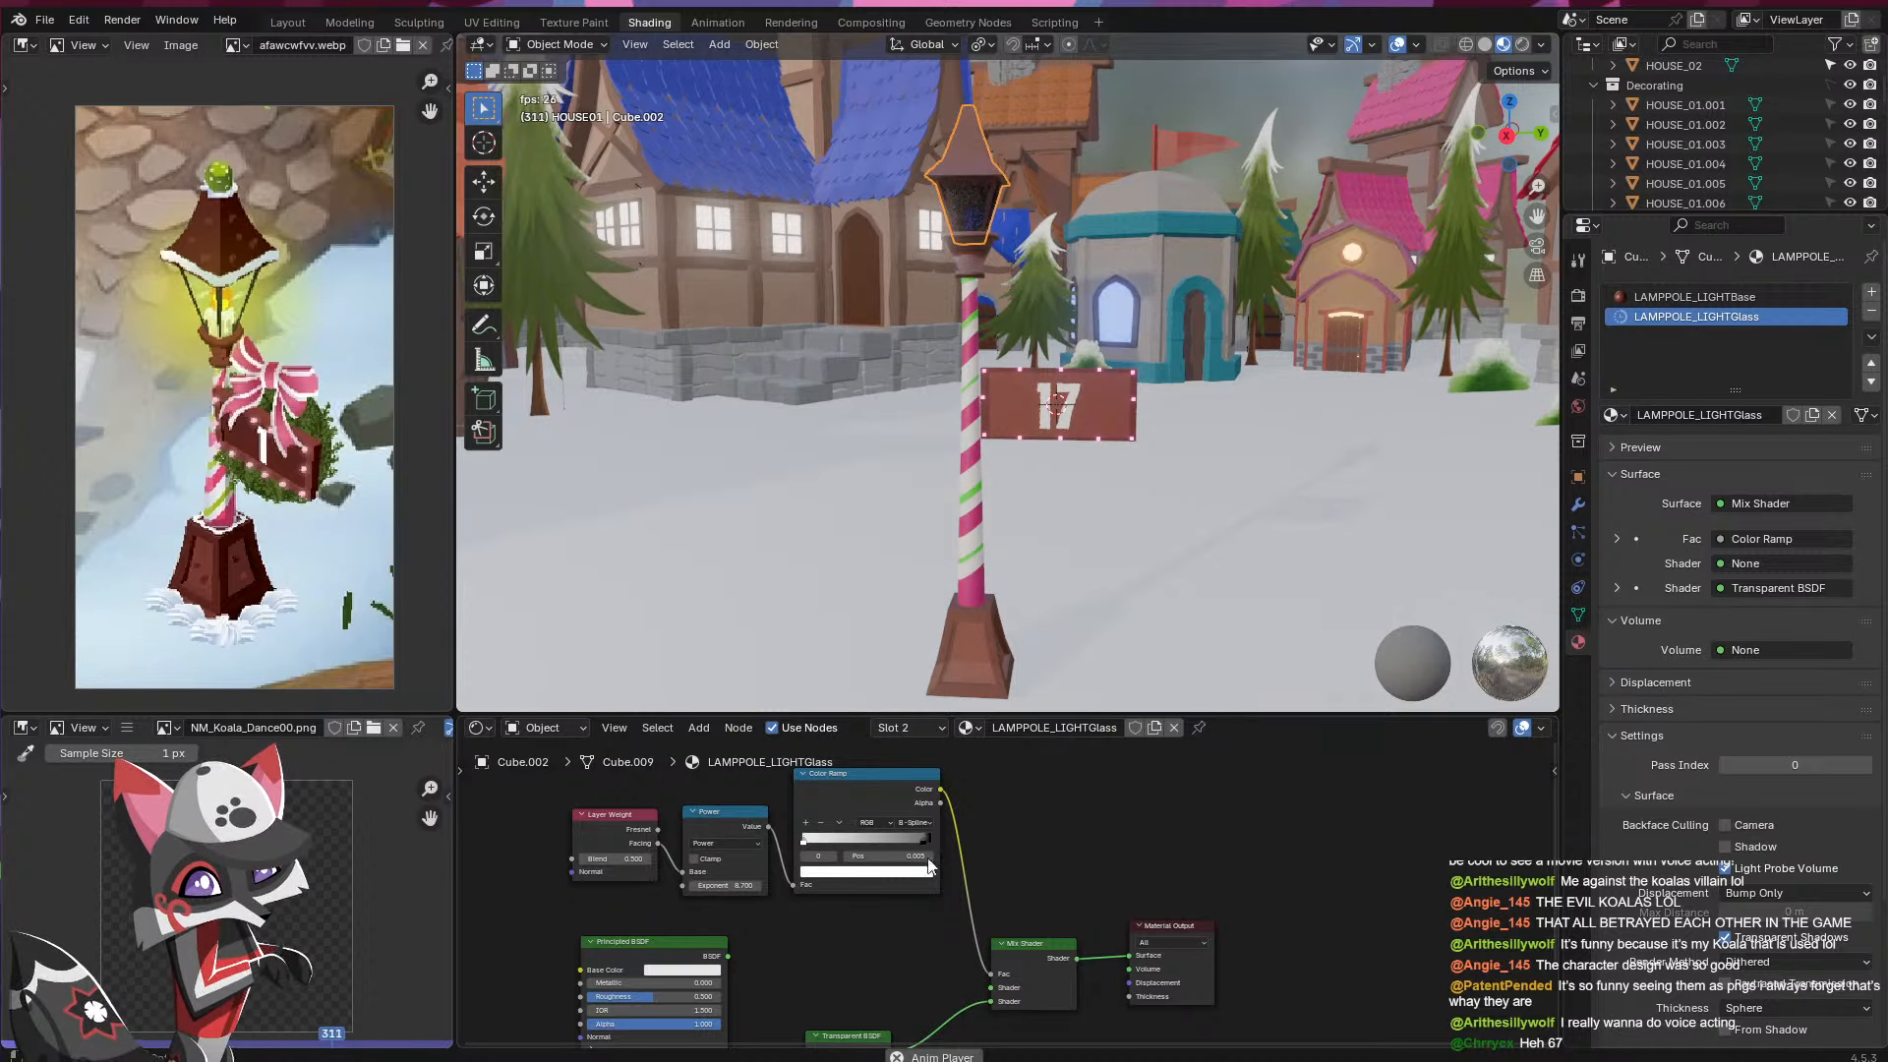
{"action": "left_click", "coordinate": [900, 800]}
{"action": "key", "text": "x"}
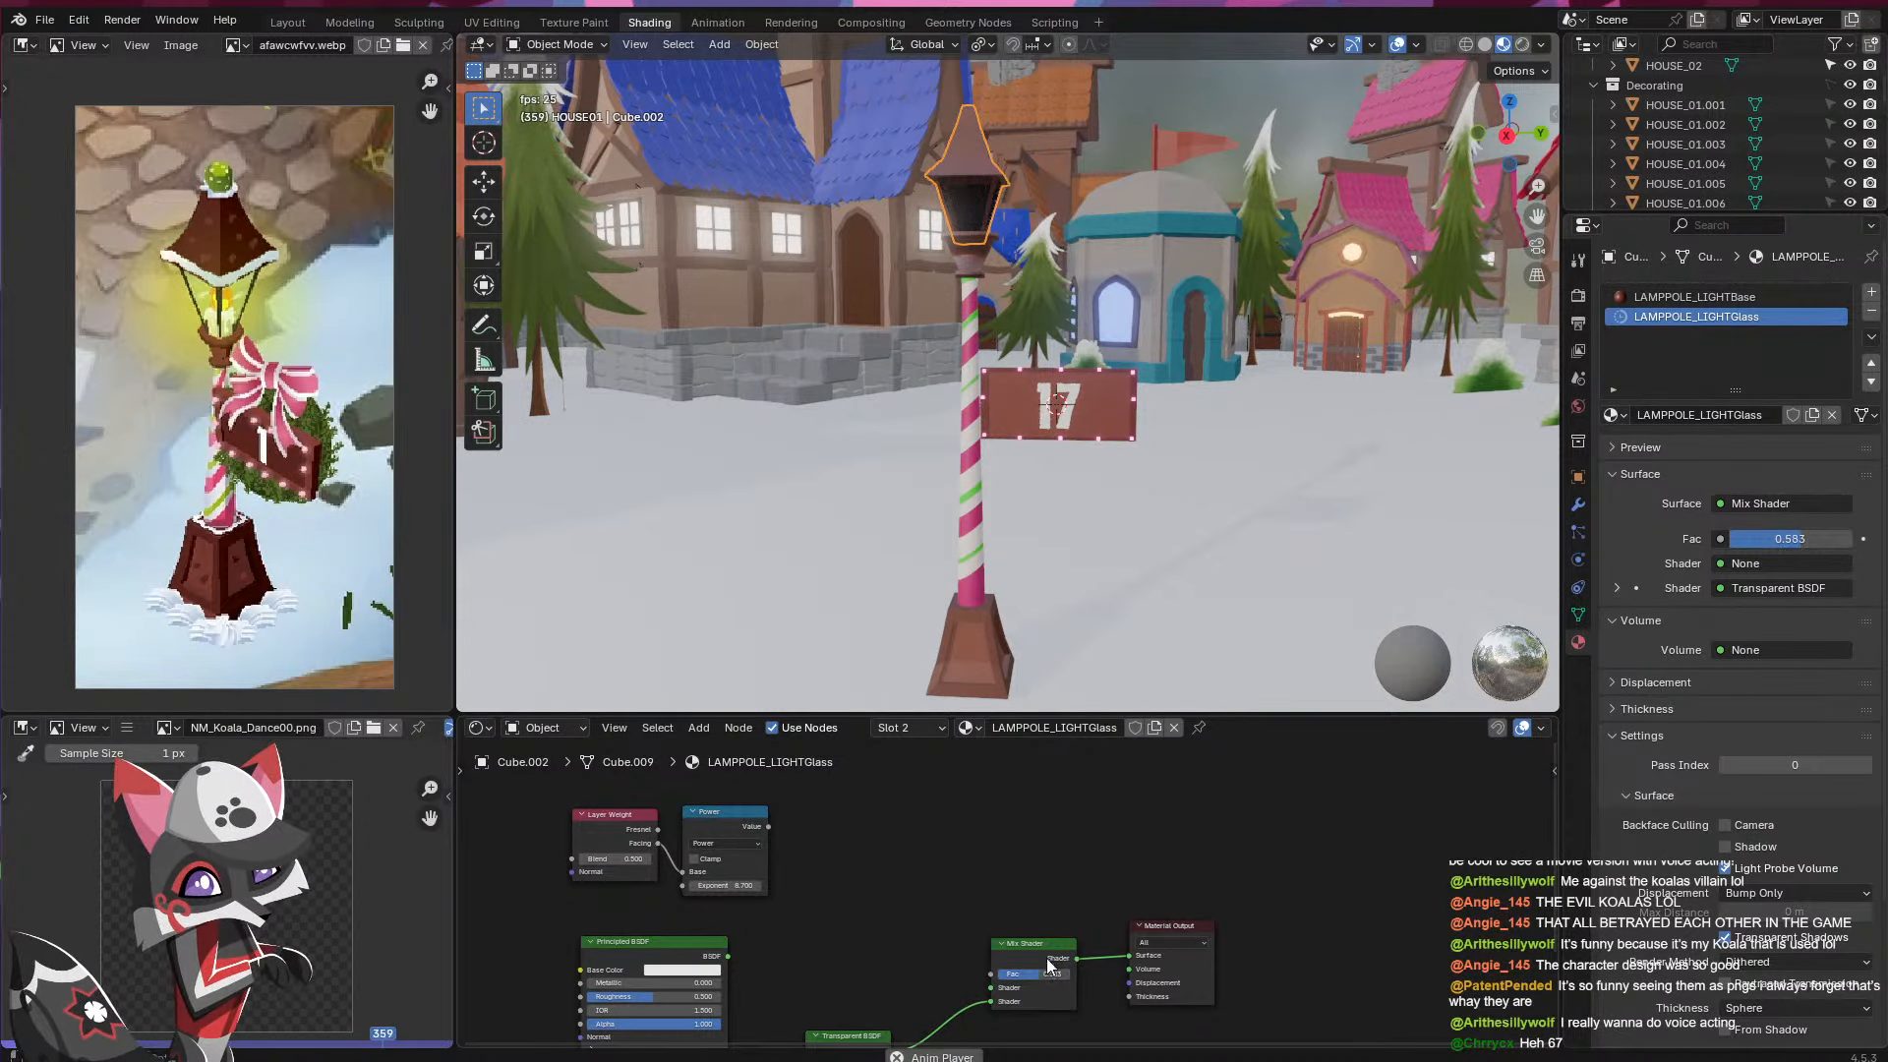
- Remove the Mix Shader from the lantern glass material and place the Transparent BSDF, linked straight to Surface, beside the Material Output
{"action": "middle_click_drag", "start_coordinate": [1060, 951], "coordinate": [1022, 834]}
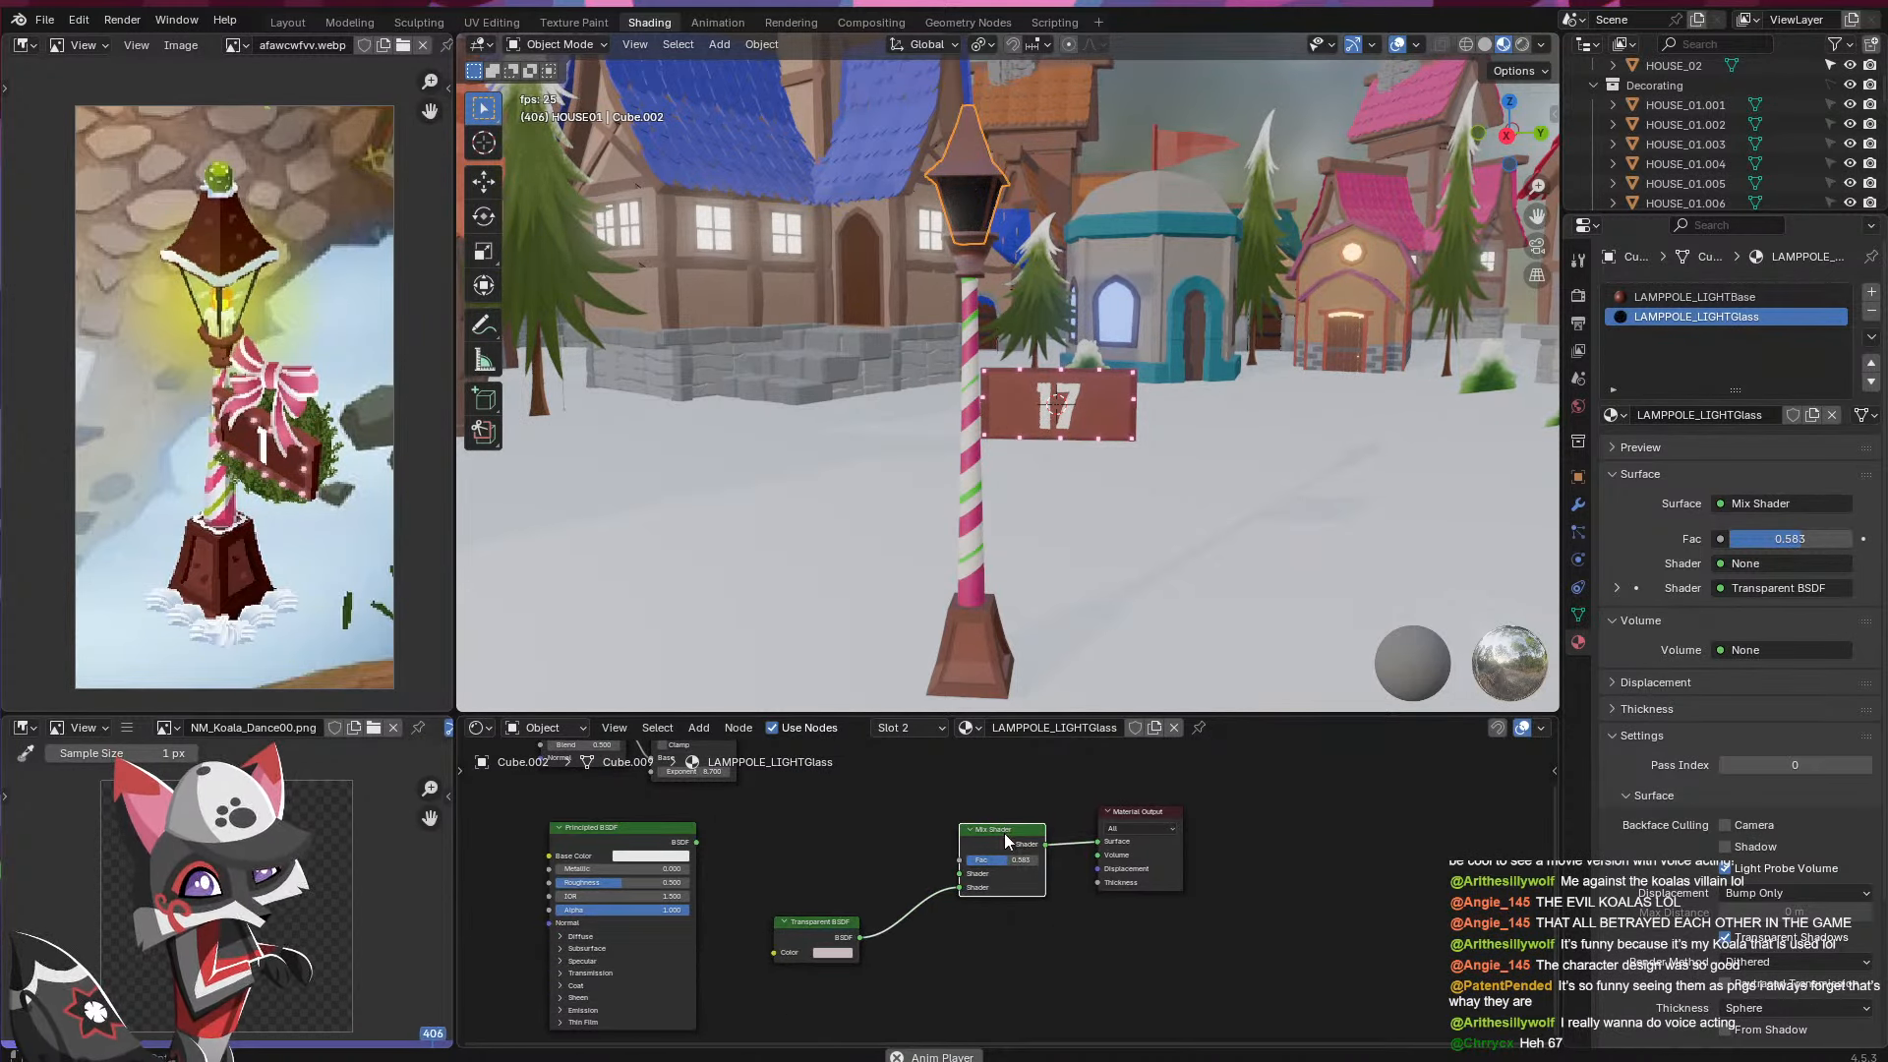
{"action": "left_click_drag", "start_coordinate": [959, 886], "coordinate": [944, 797]}
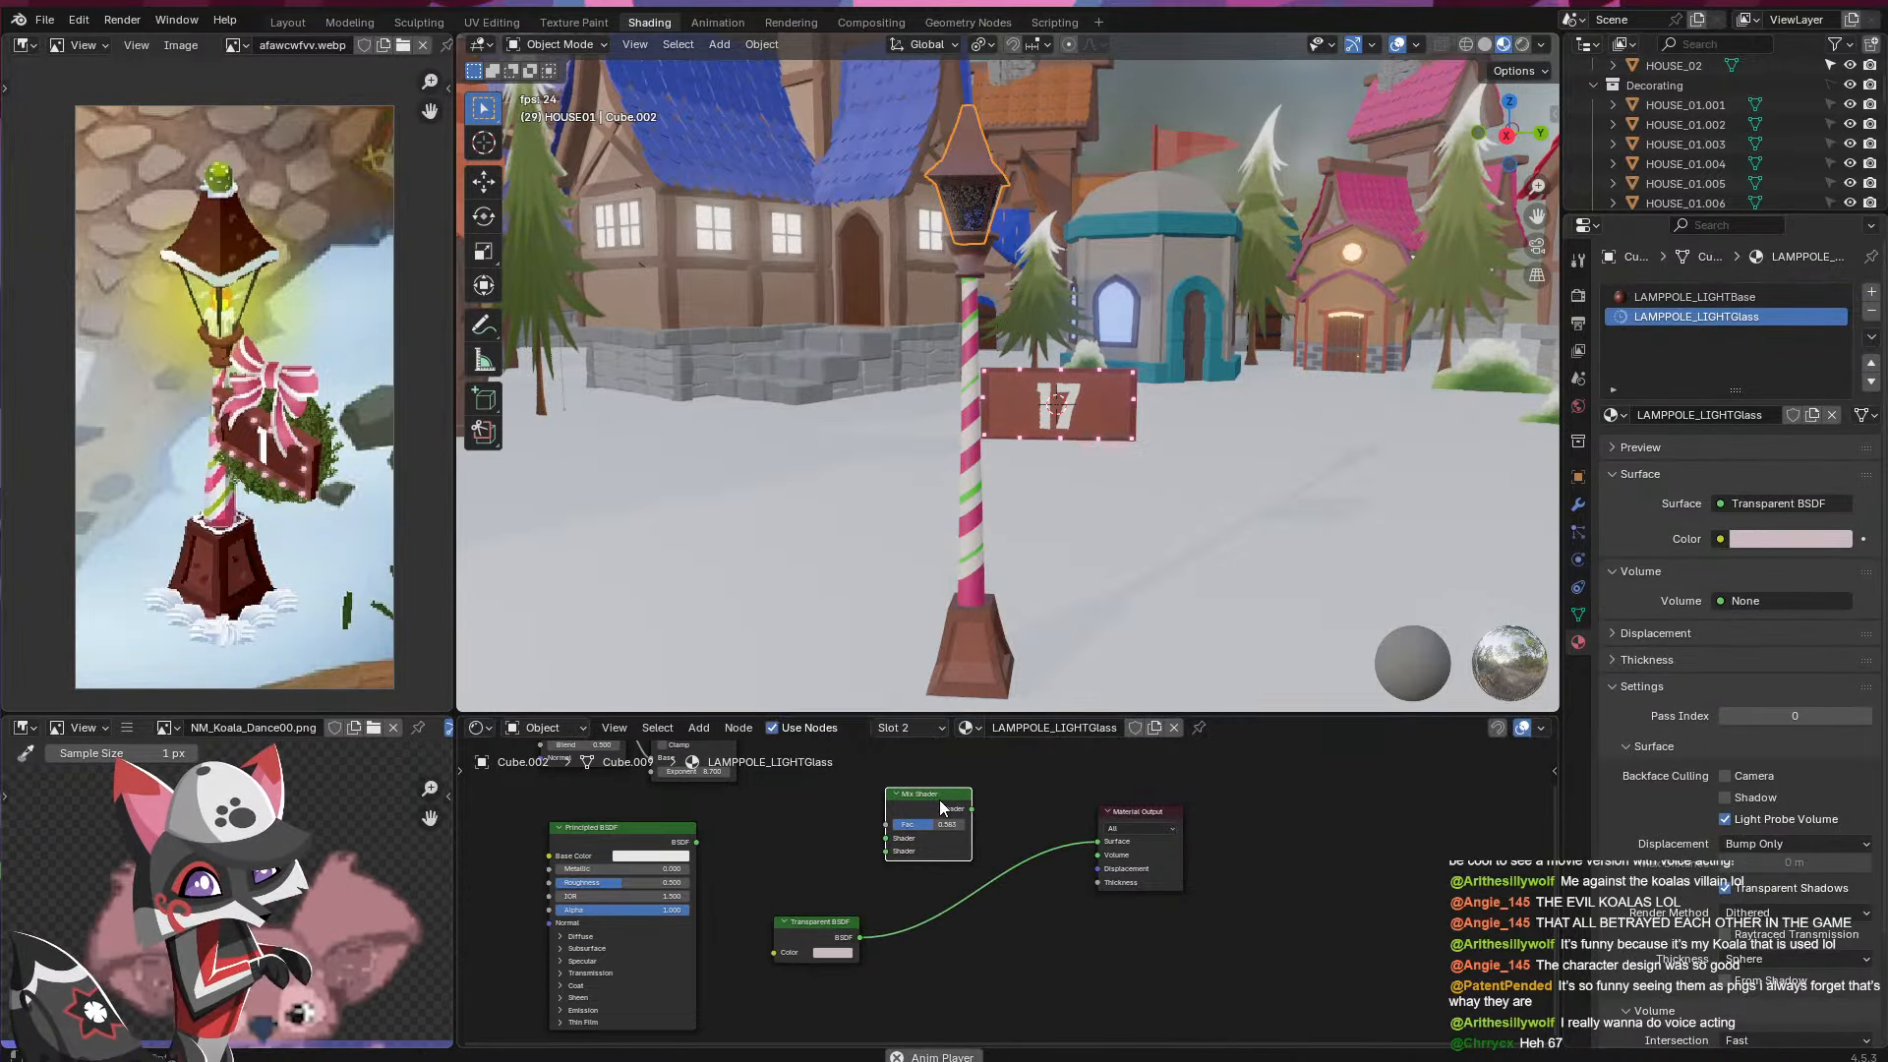
{"action": "key", "text": "x"}
{"action": "left_click_drag", "start_coordinate": [843, 923], "coordinate": [949, 850]}
{"action": "middle_click_drag", "start_coordinate": [1030, 485], "coordinate": [949, 649], "text": "shift"}
{"action": "left_click", "coordinate": [938, 880]}
{"action": "left_click_drag", "start_coordinate": [1031, 695], "coordinate": [1030, 680]}
- Inspect the lantern's transparent glass up close from several angles, and save the file
{"action": "left_click", "coordinate": [1130, 434]}
{"action": "mouse_move", "coordinate": [1129, 434]}
{"action": "middle_mouse_down"}
{"action": "mouse_move", "coordinate": [1181, 397]}
{"action": "mouse_move", "coordinate": [1154, 416]}
{"action": "middle_mouse_up"}
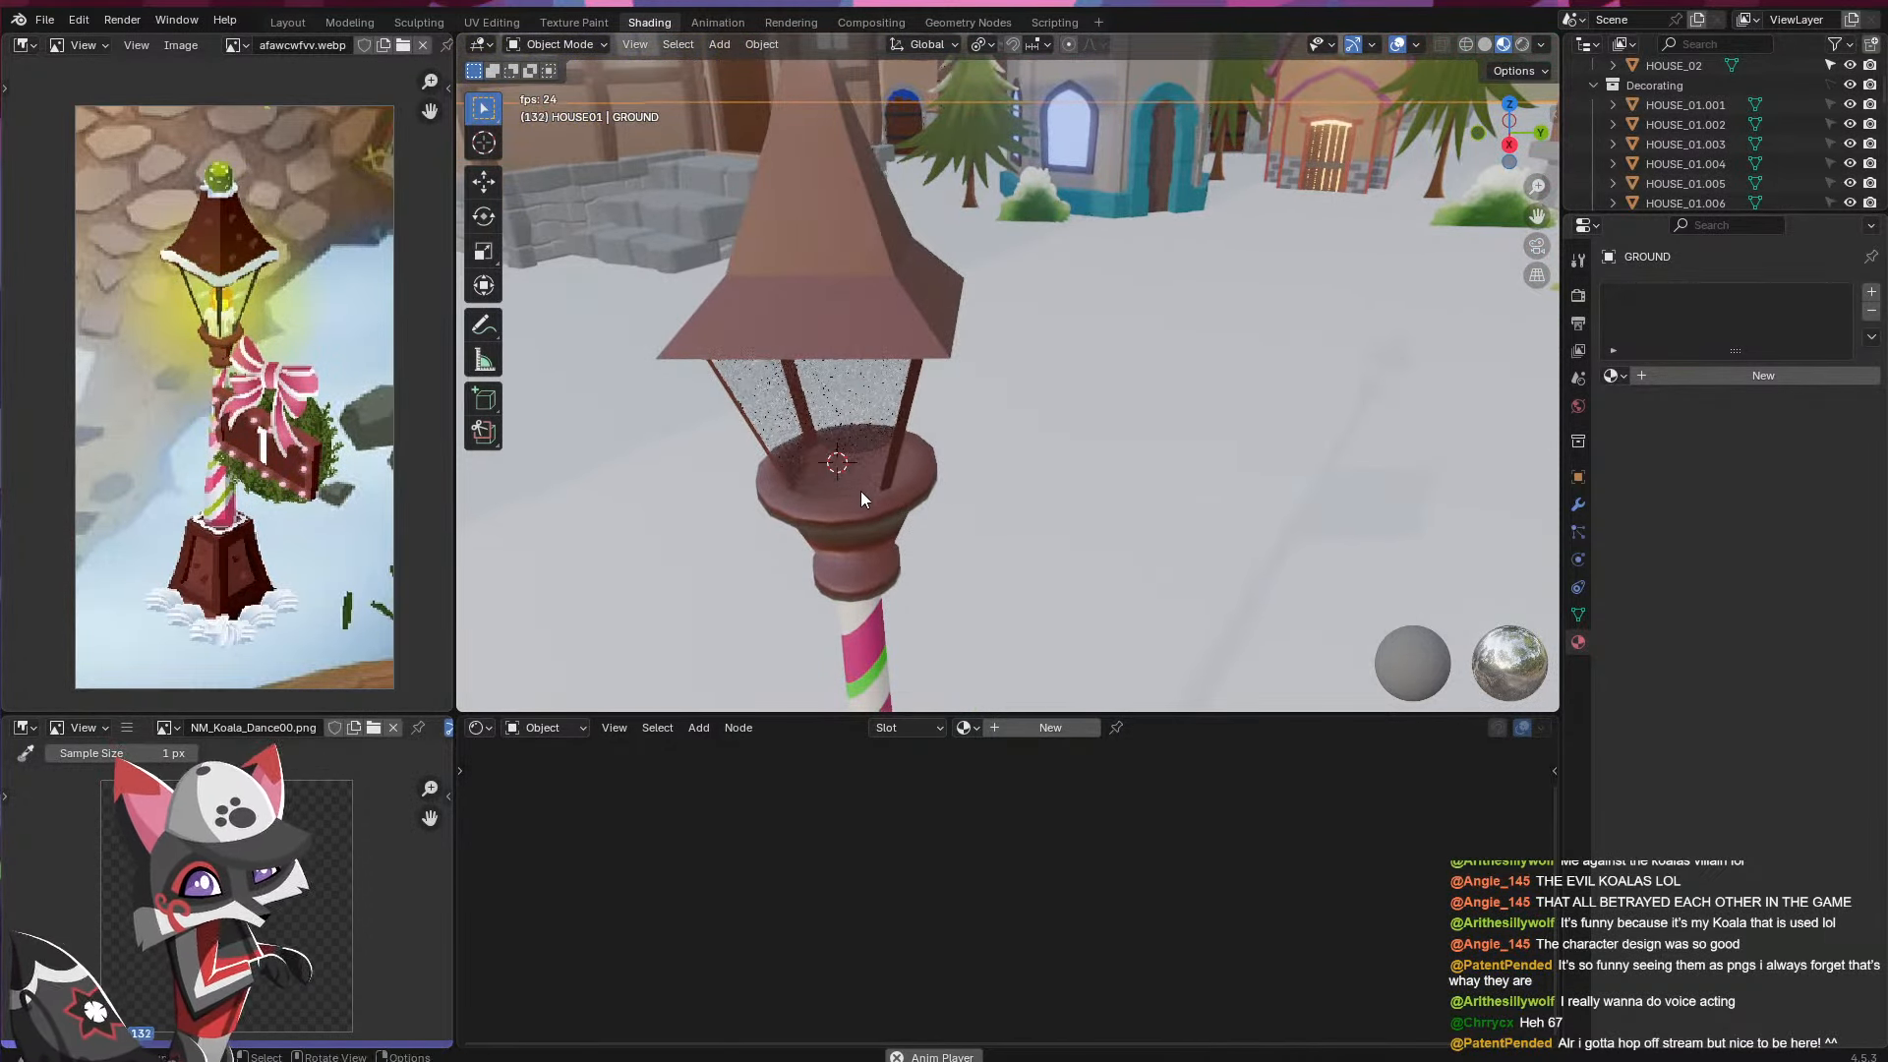
{"action": "key", "text": "shift+a"}
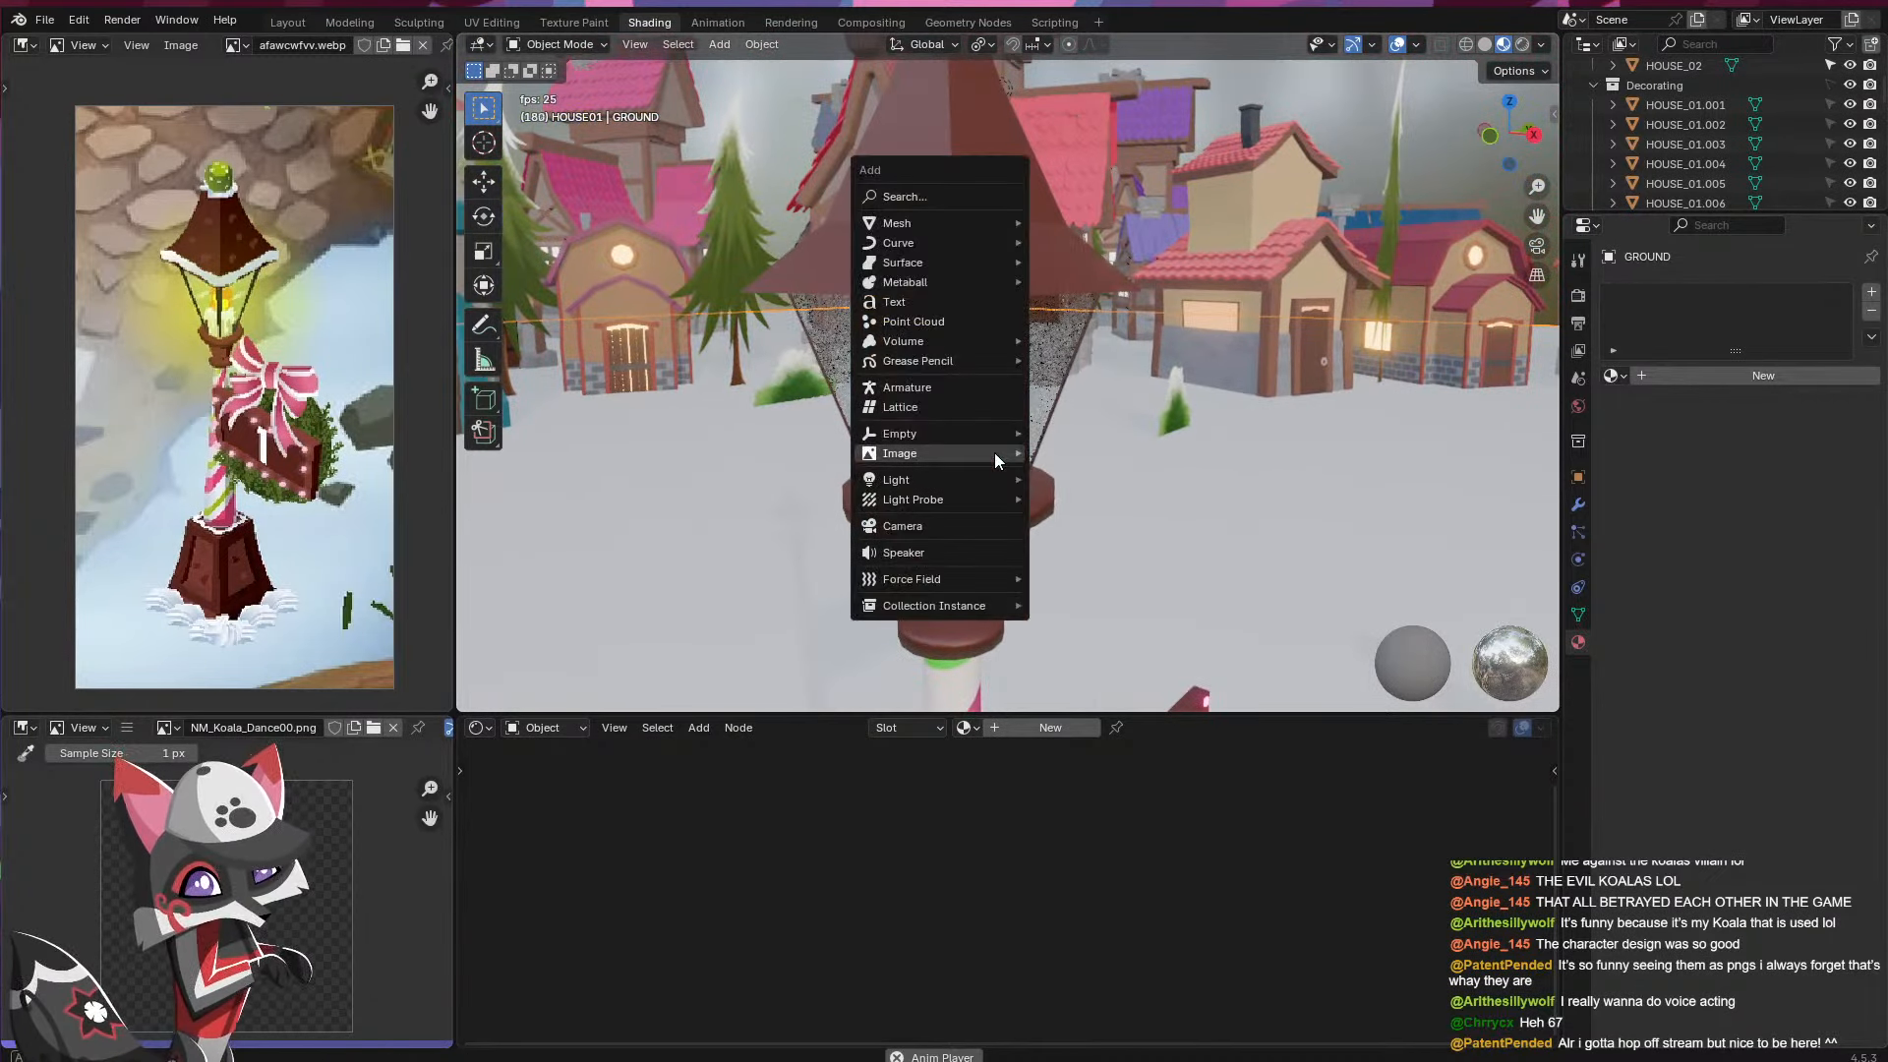
{"action": "mouse_move", "coordinate": [994, 452]}
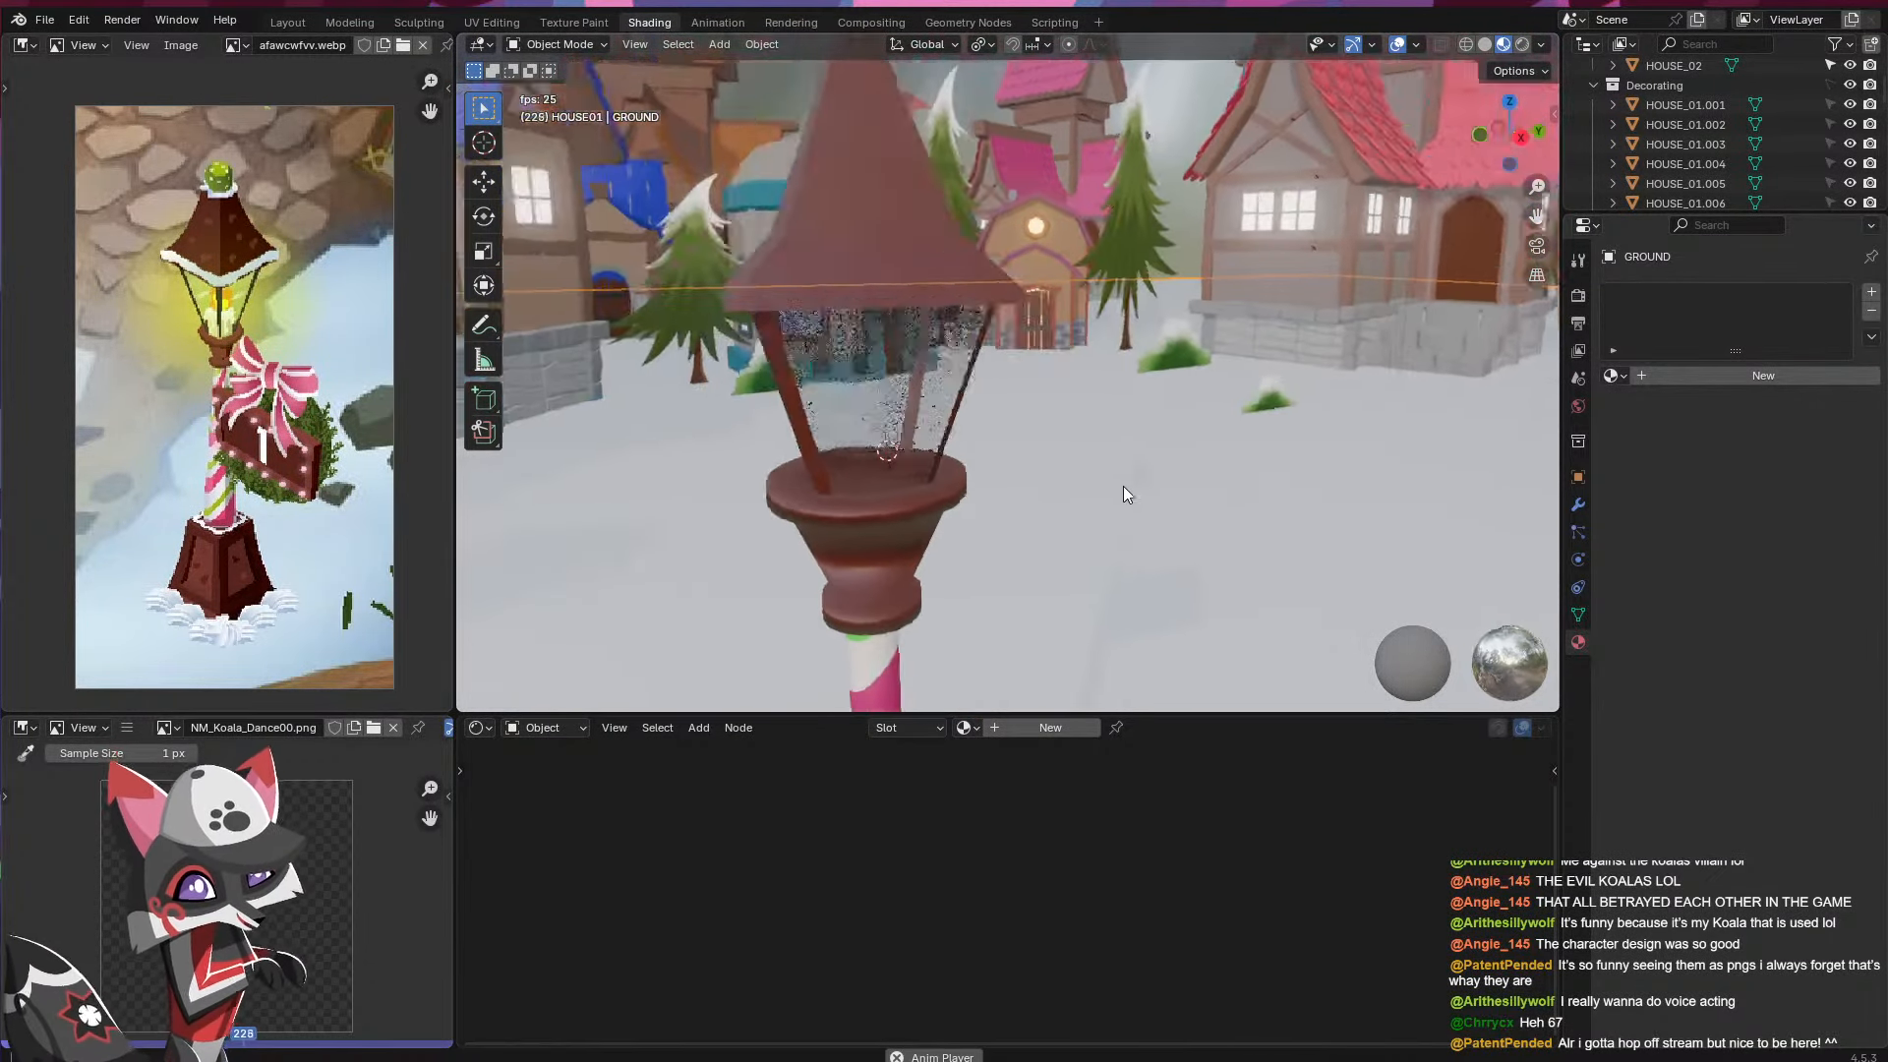
{"action": "key", "text": "ctrl+s"}
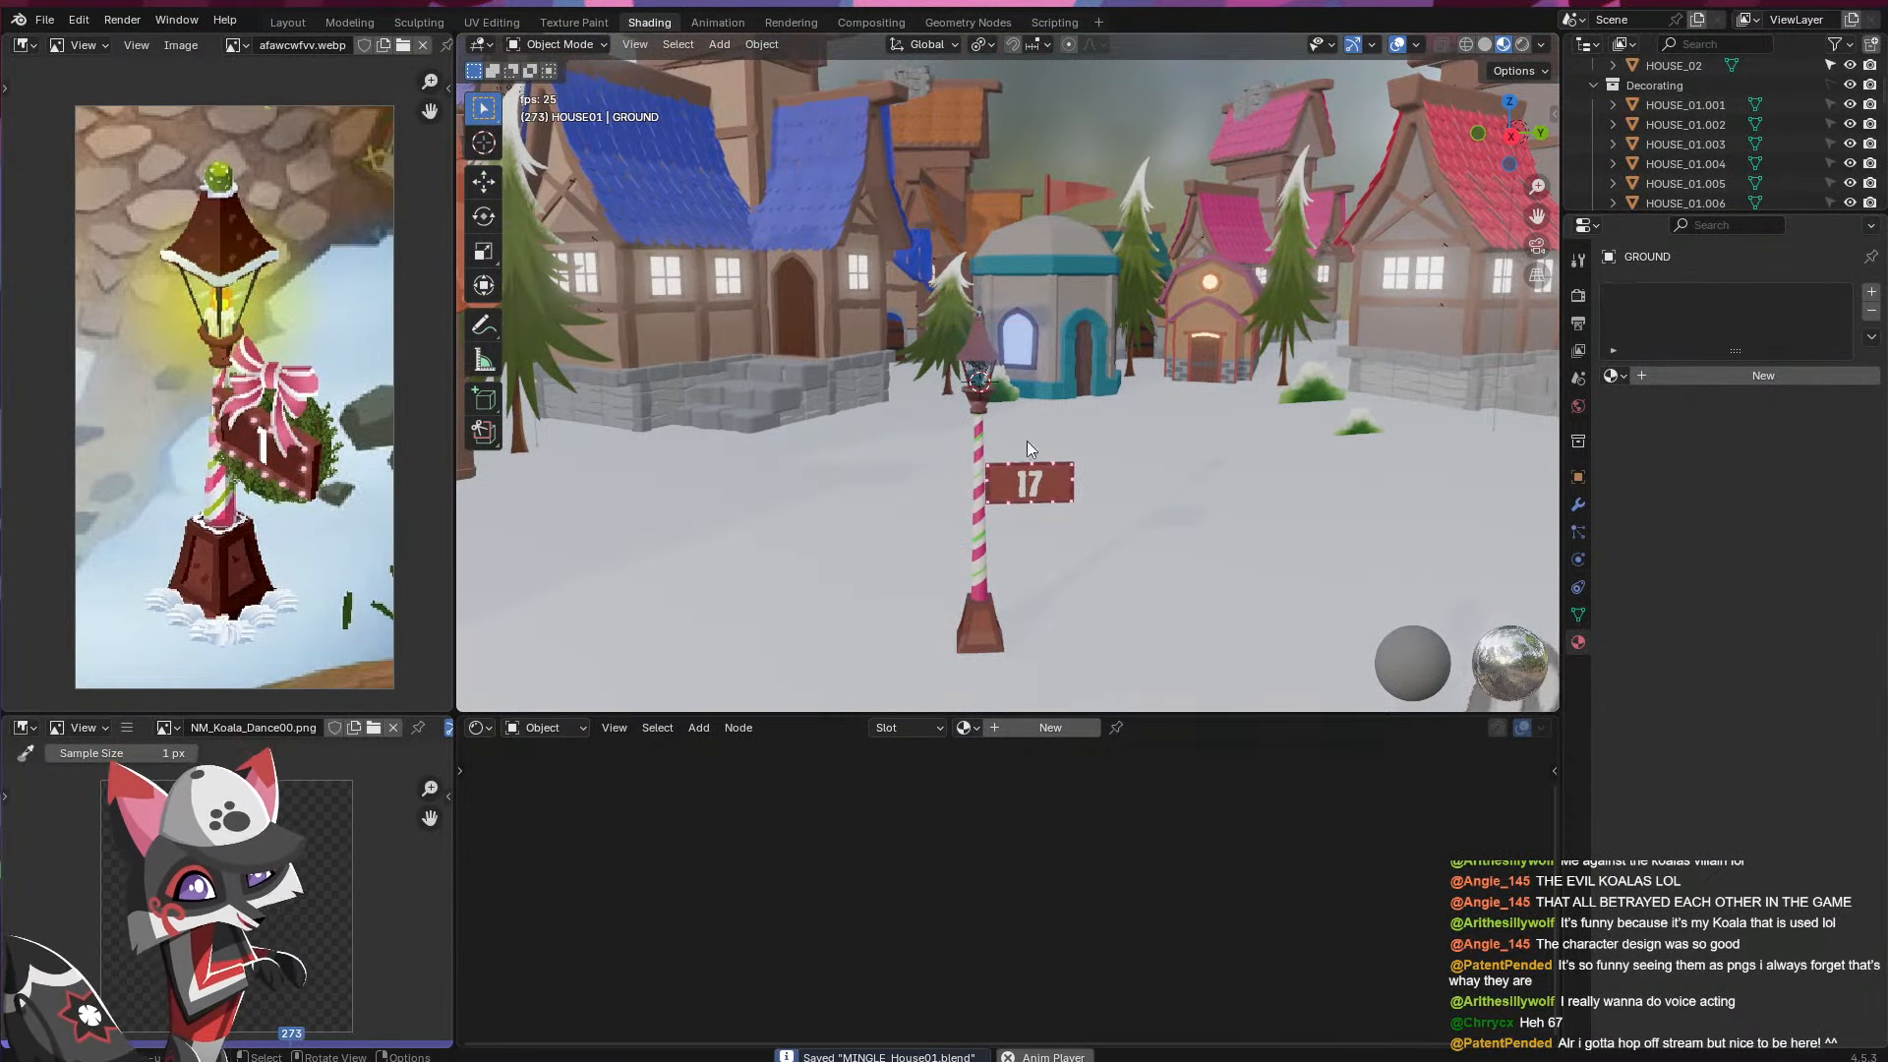
- Select the 17 sign on the lamppost, examine it from both sides and place the 3D cursor on its back
{"action": "left_click", "coordinate": [1024, 492]}
{"action": "middle_click_drag", "start_coordinate": [999, 491], "coordinate": [852, 499]}
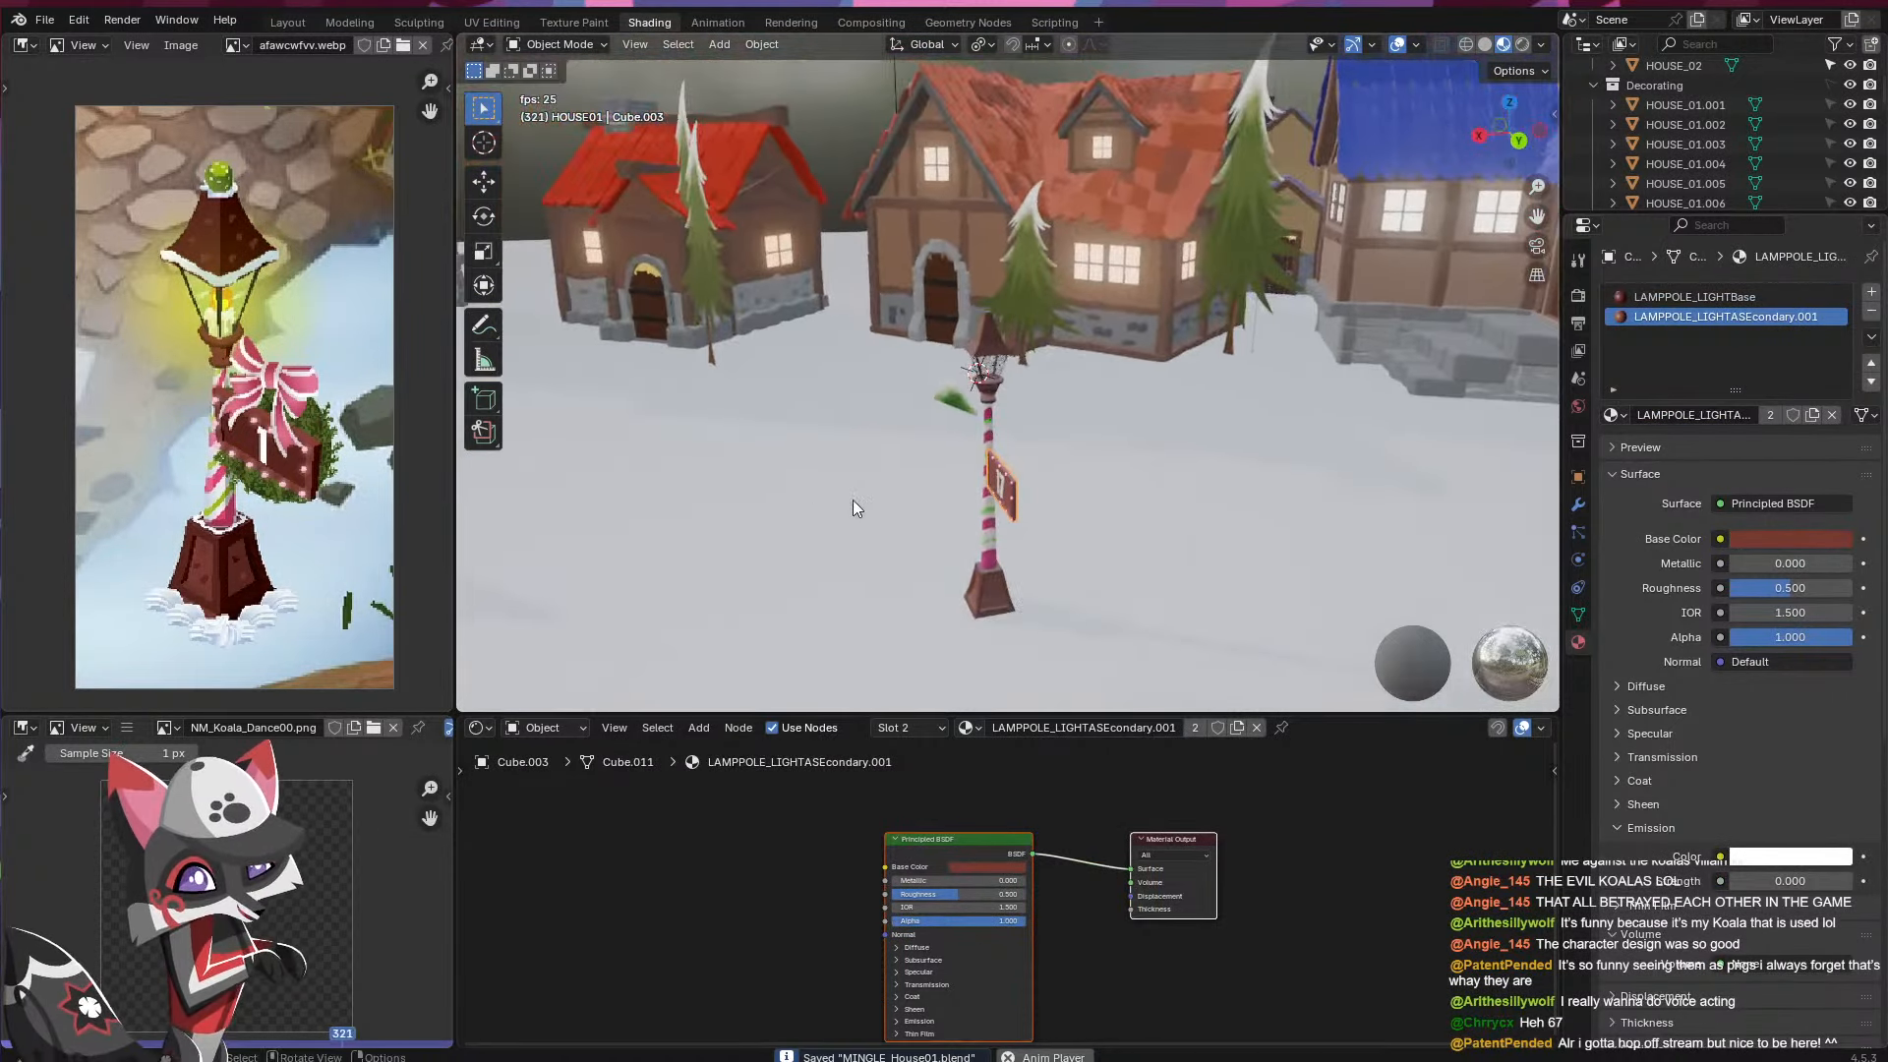
{"action": "middle_click_drag", "start_coordinate": [982, 494], "coordinate": [1112, 452]}
{"action": "scroll", "coordinate": [999, 509], "scroll_direction": "up", "scroll_amount": 2}
{"action": "middle_click_drag", "start_coordinate": [999, 509], "coordinate": [988, 427]}
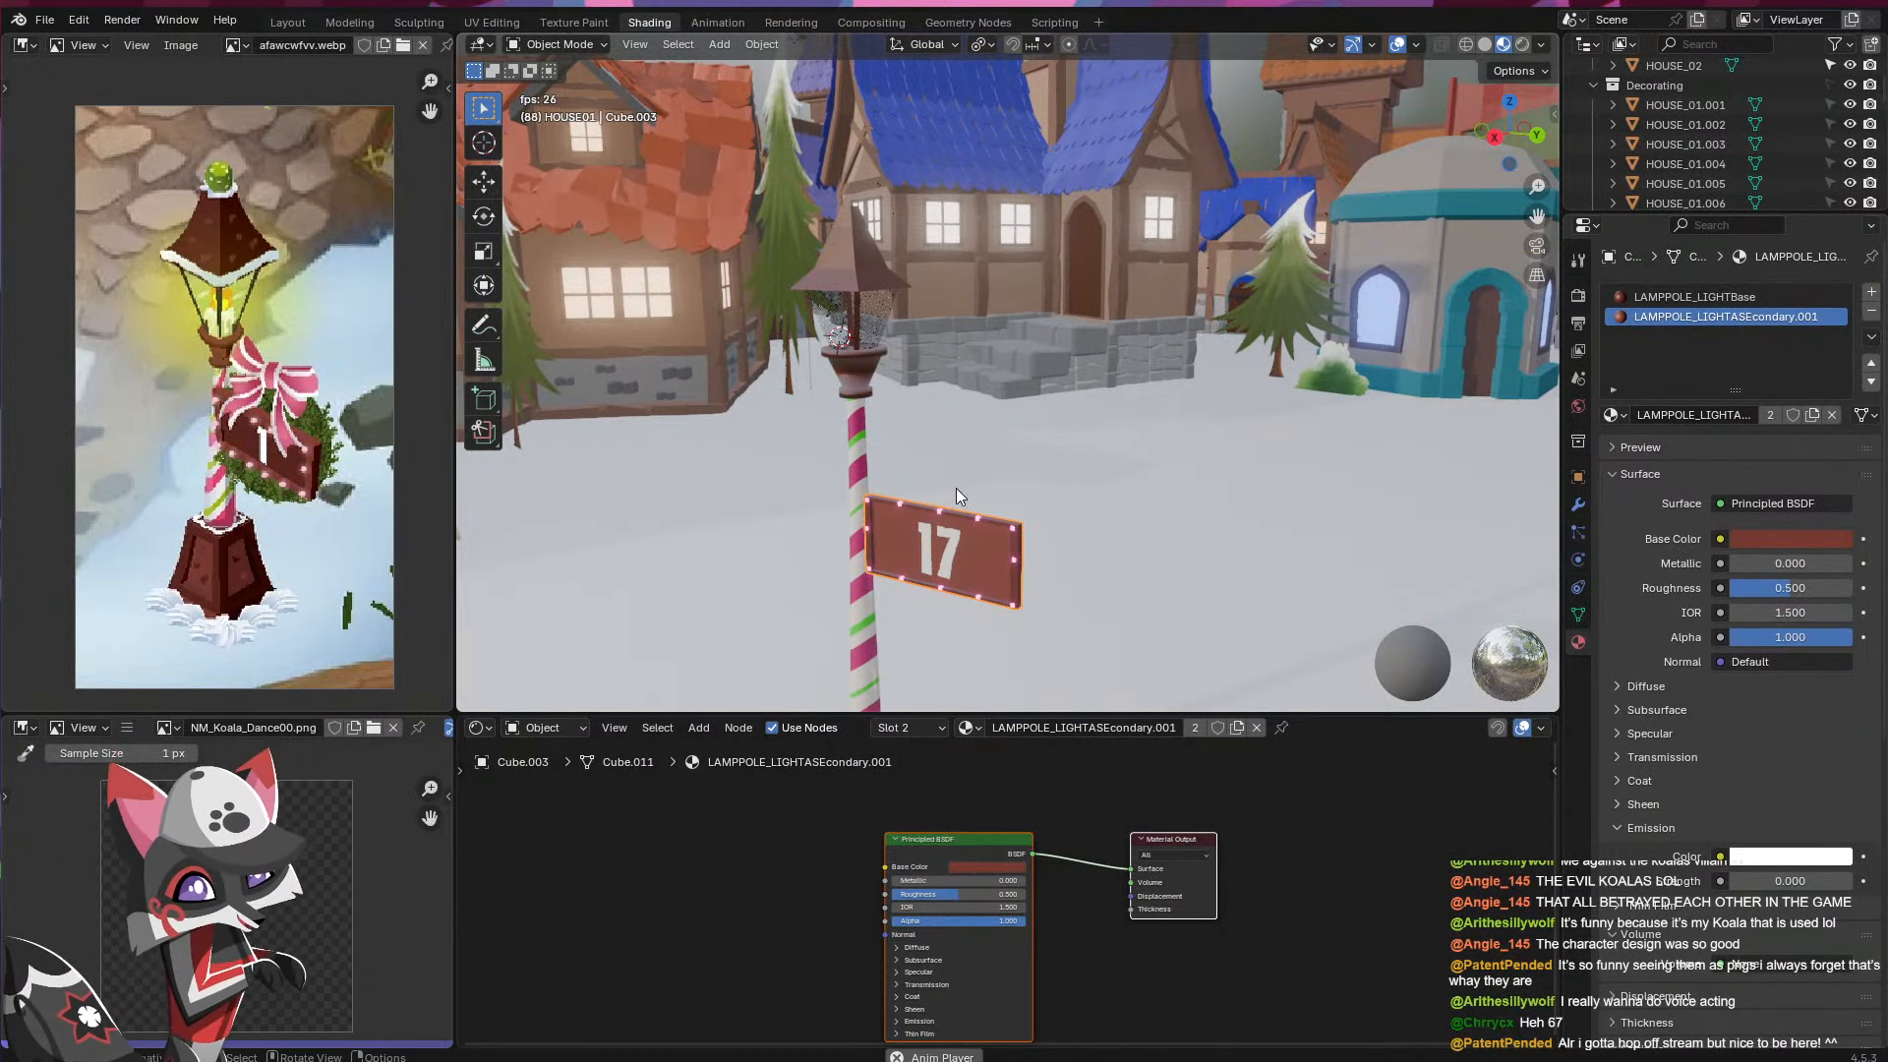
{"action": "middle_click_drag", "start_coordinate": [956, 487], "coordinate": [746, 553]}
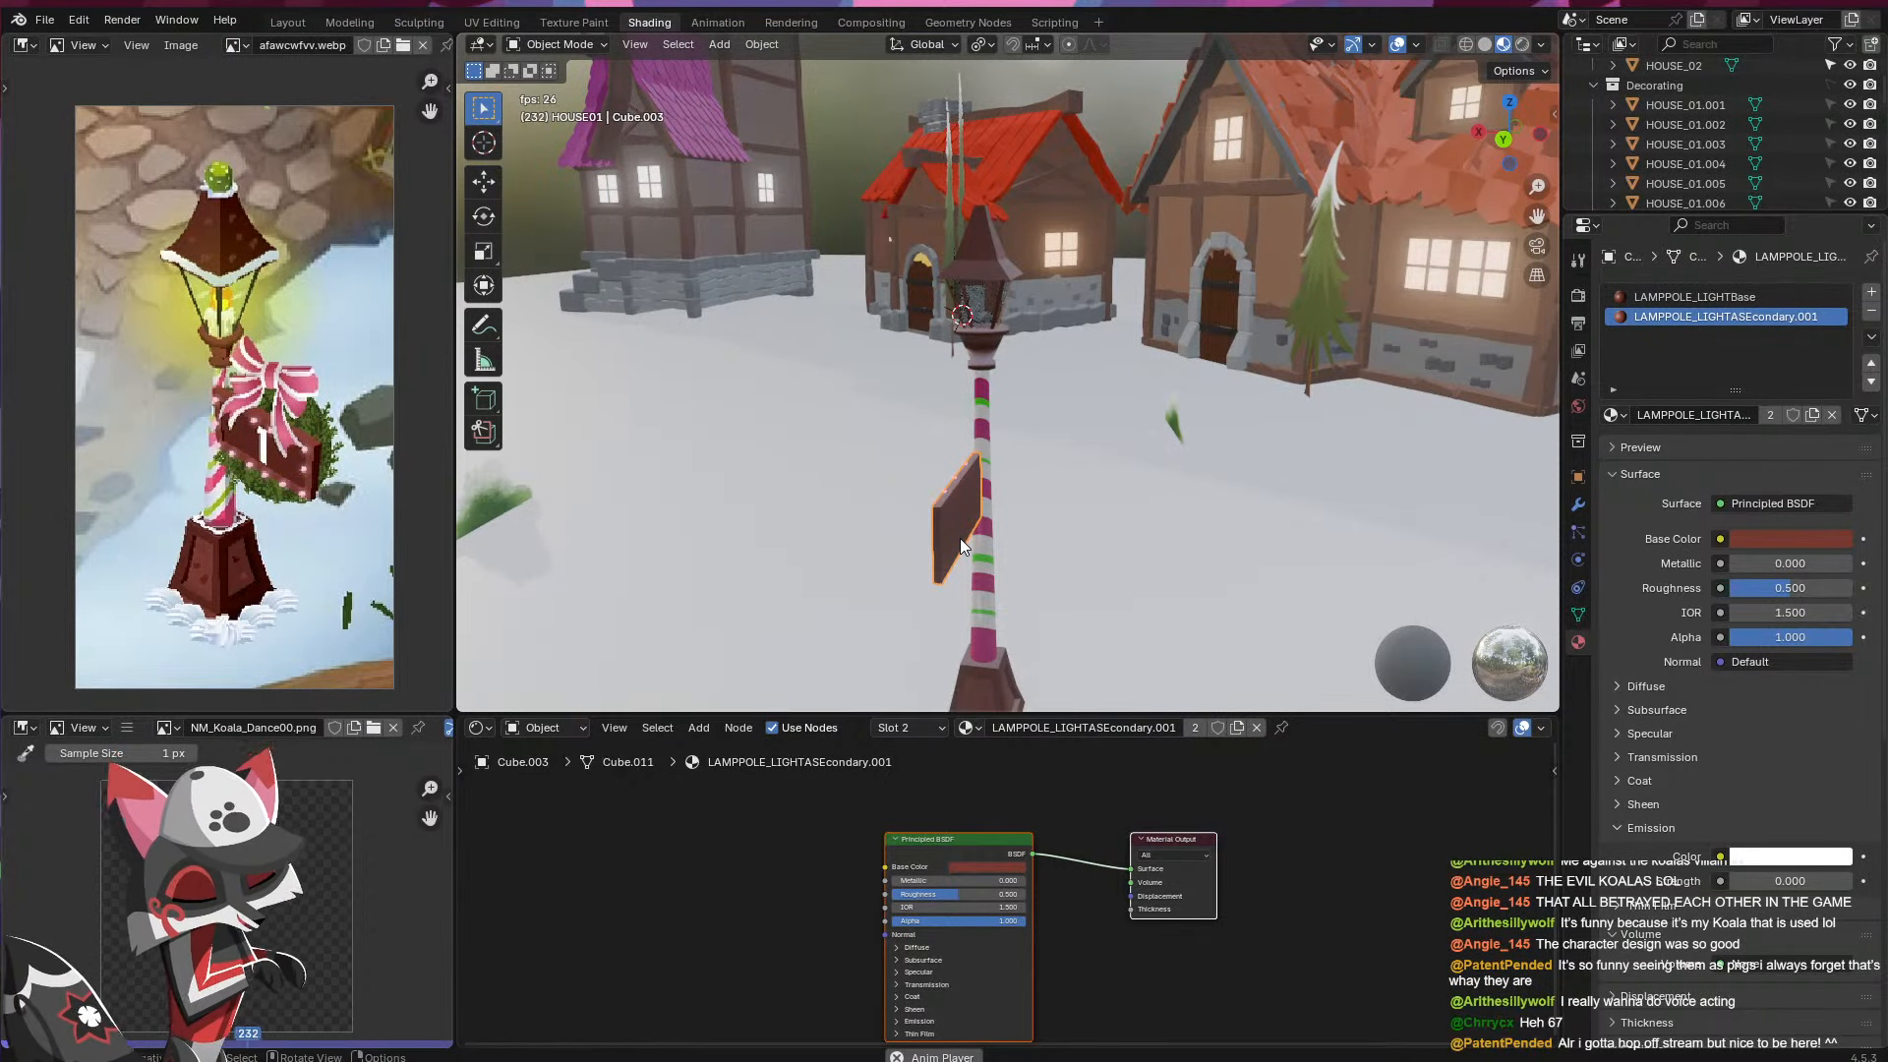
{"action": "right_click", "coordinate": [960, 489], "text": "shift"}
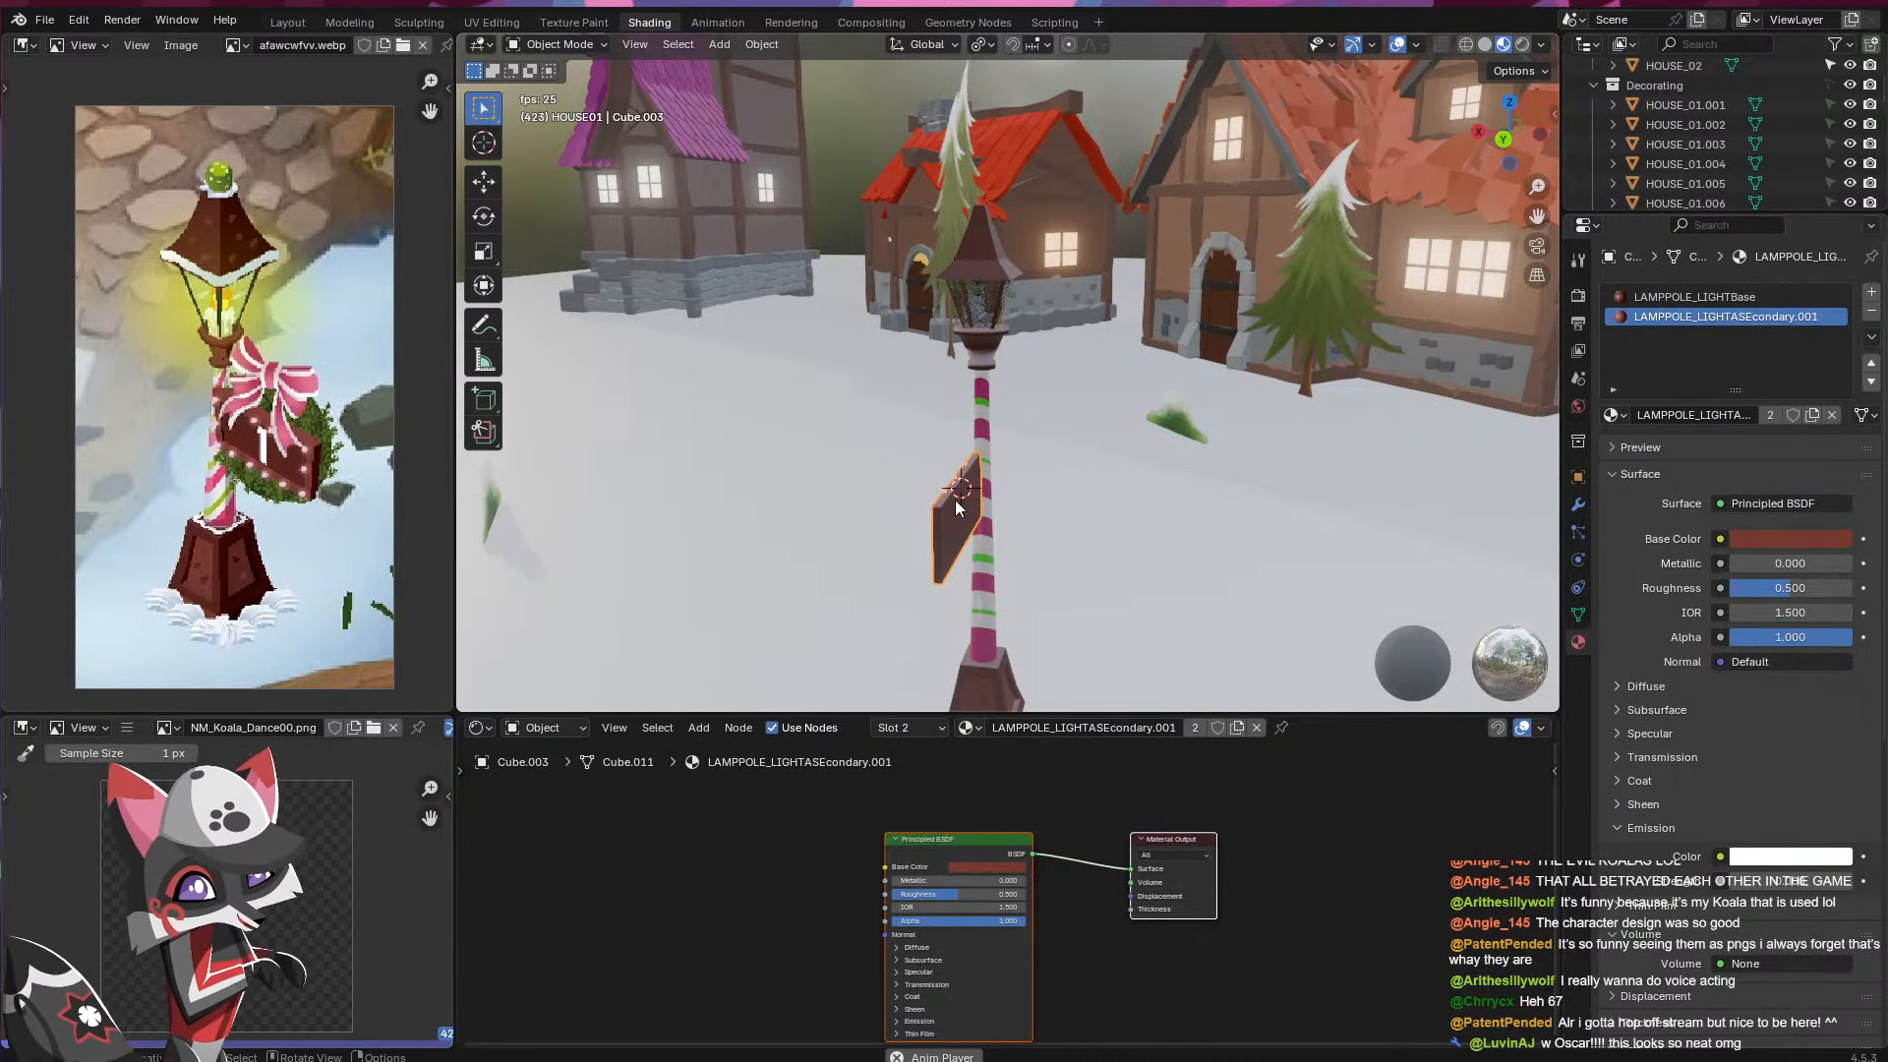
- Move the glow ball on the 17 sign's pole-side edge slightly downward, and save the file
{"action": "middle_click_drag", "start_coordinate": [954, 499], "coordinate": [1194, 451]}
{"action": "left_click", "coordinate": [1044, 555]}
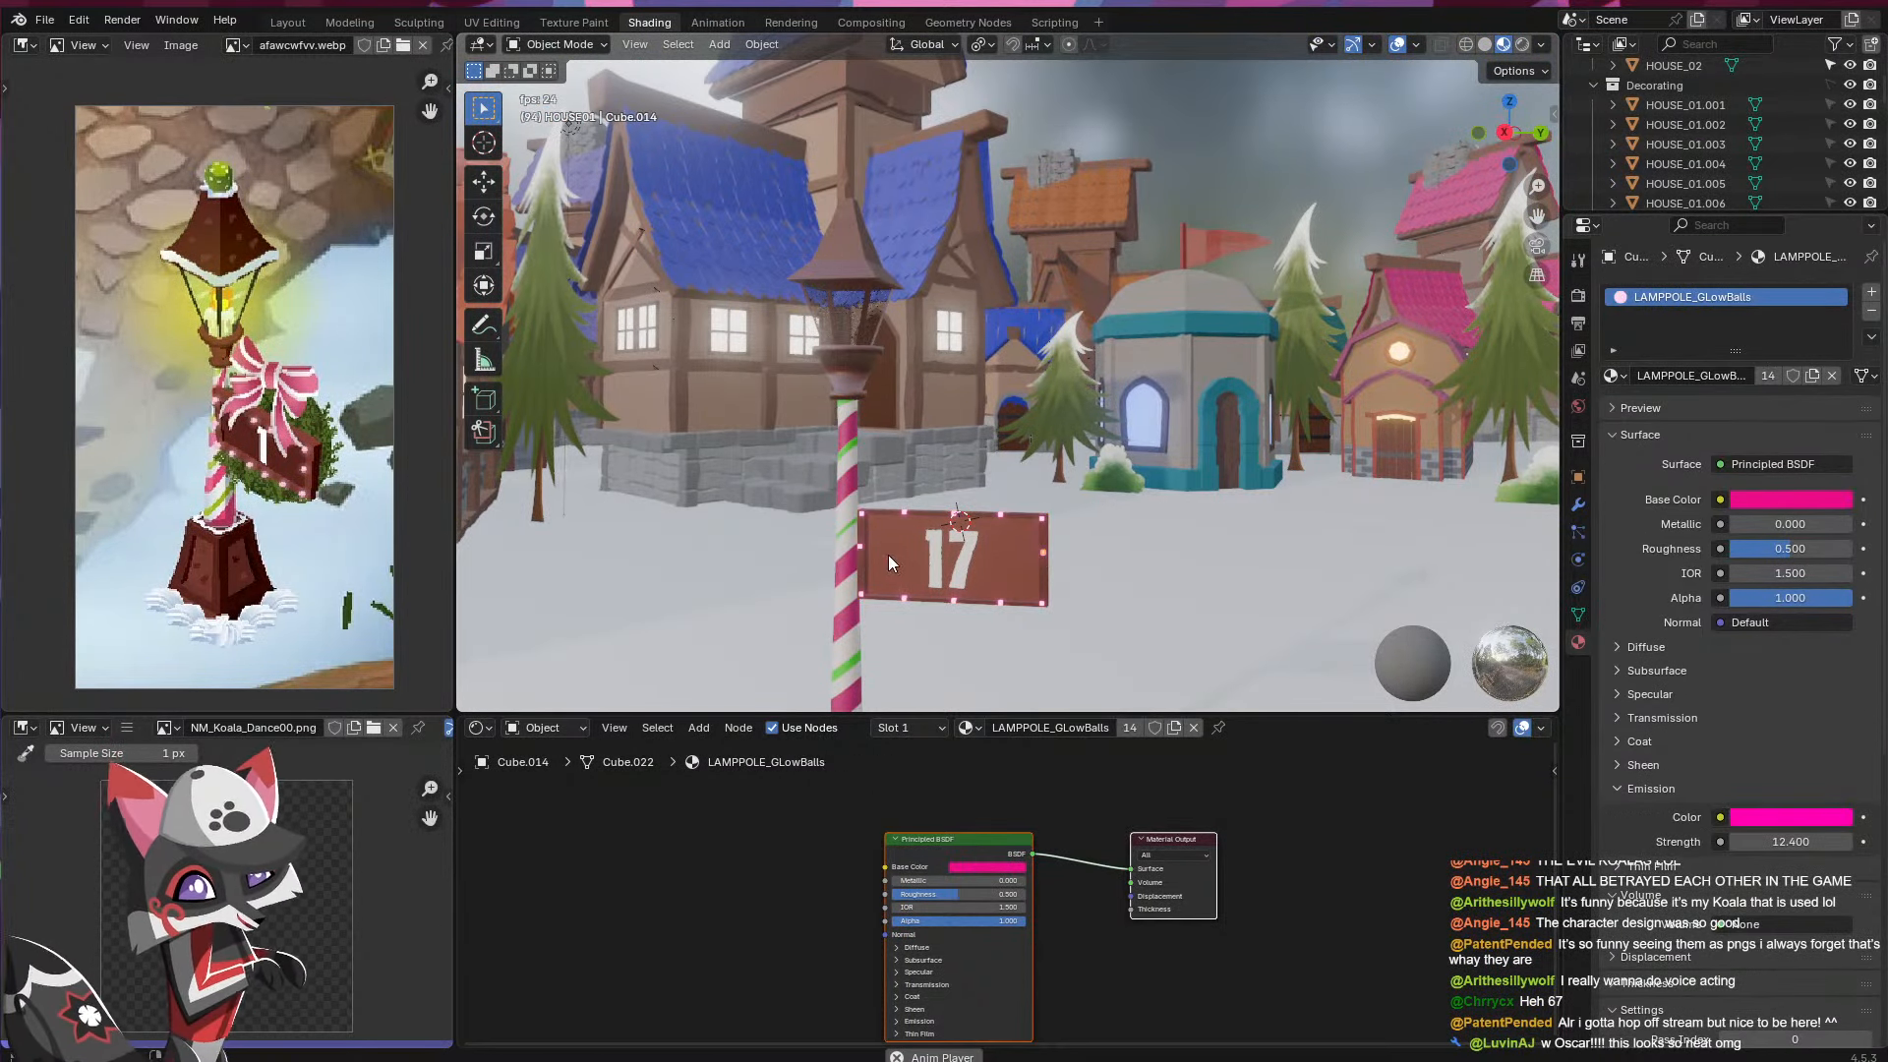
{"action": "left_click_drag", "start_coordinate": [858, 546], "coordinate": [858, 558]}
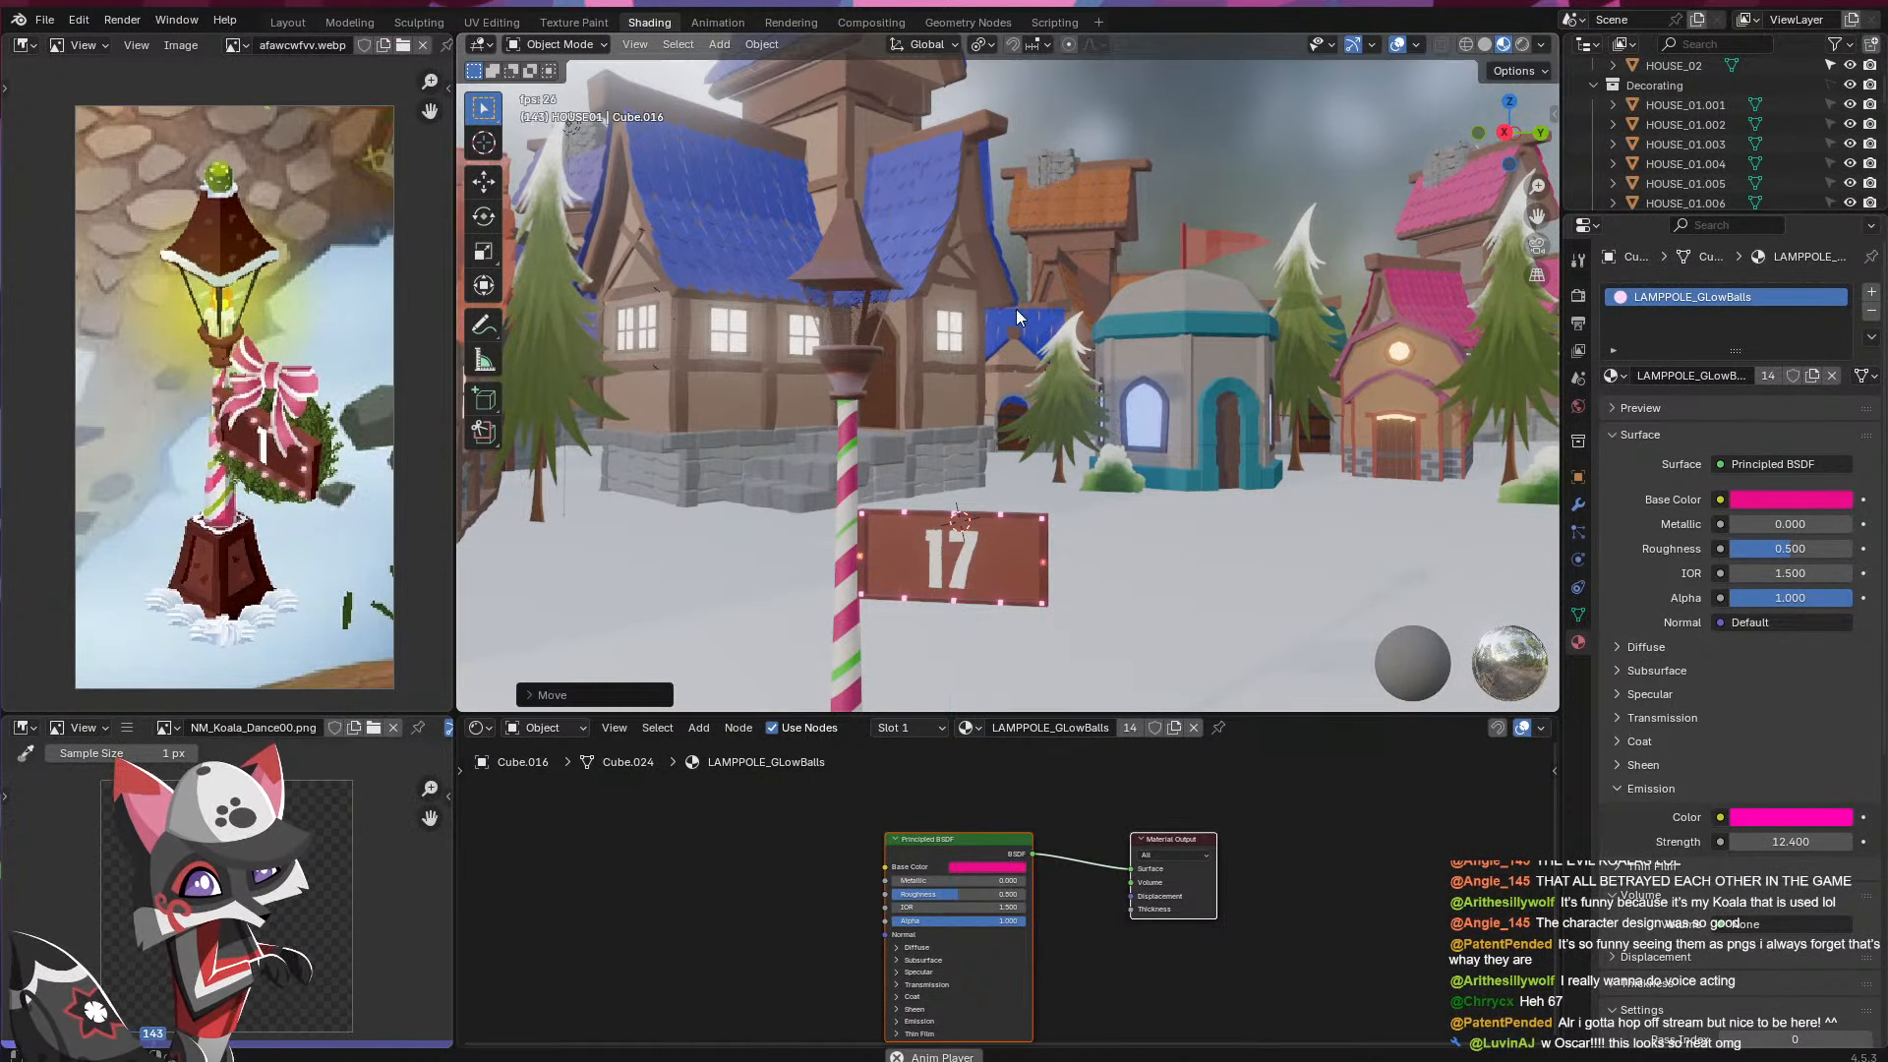
{"action": "key", "text": "ctrl+s"}
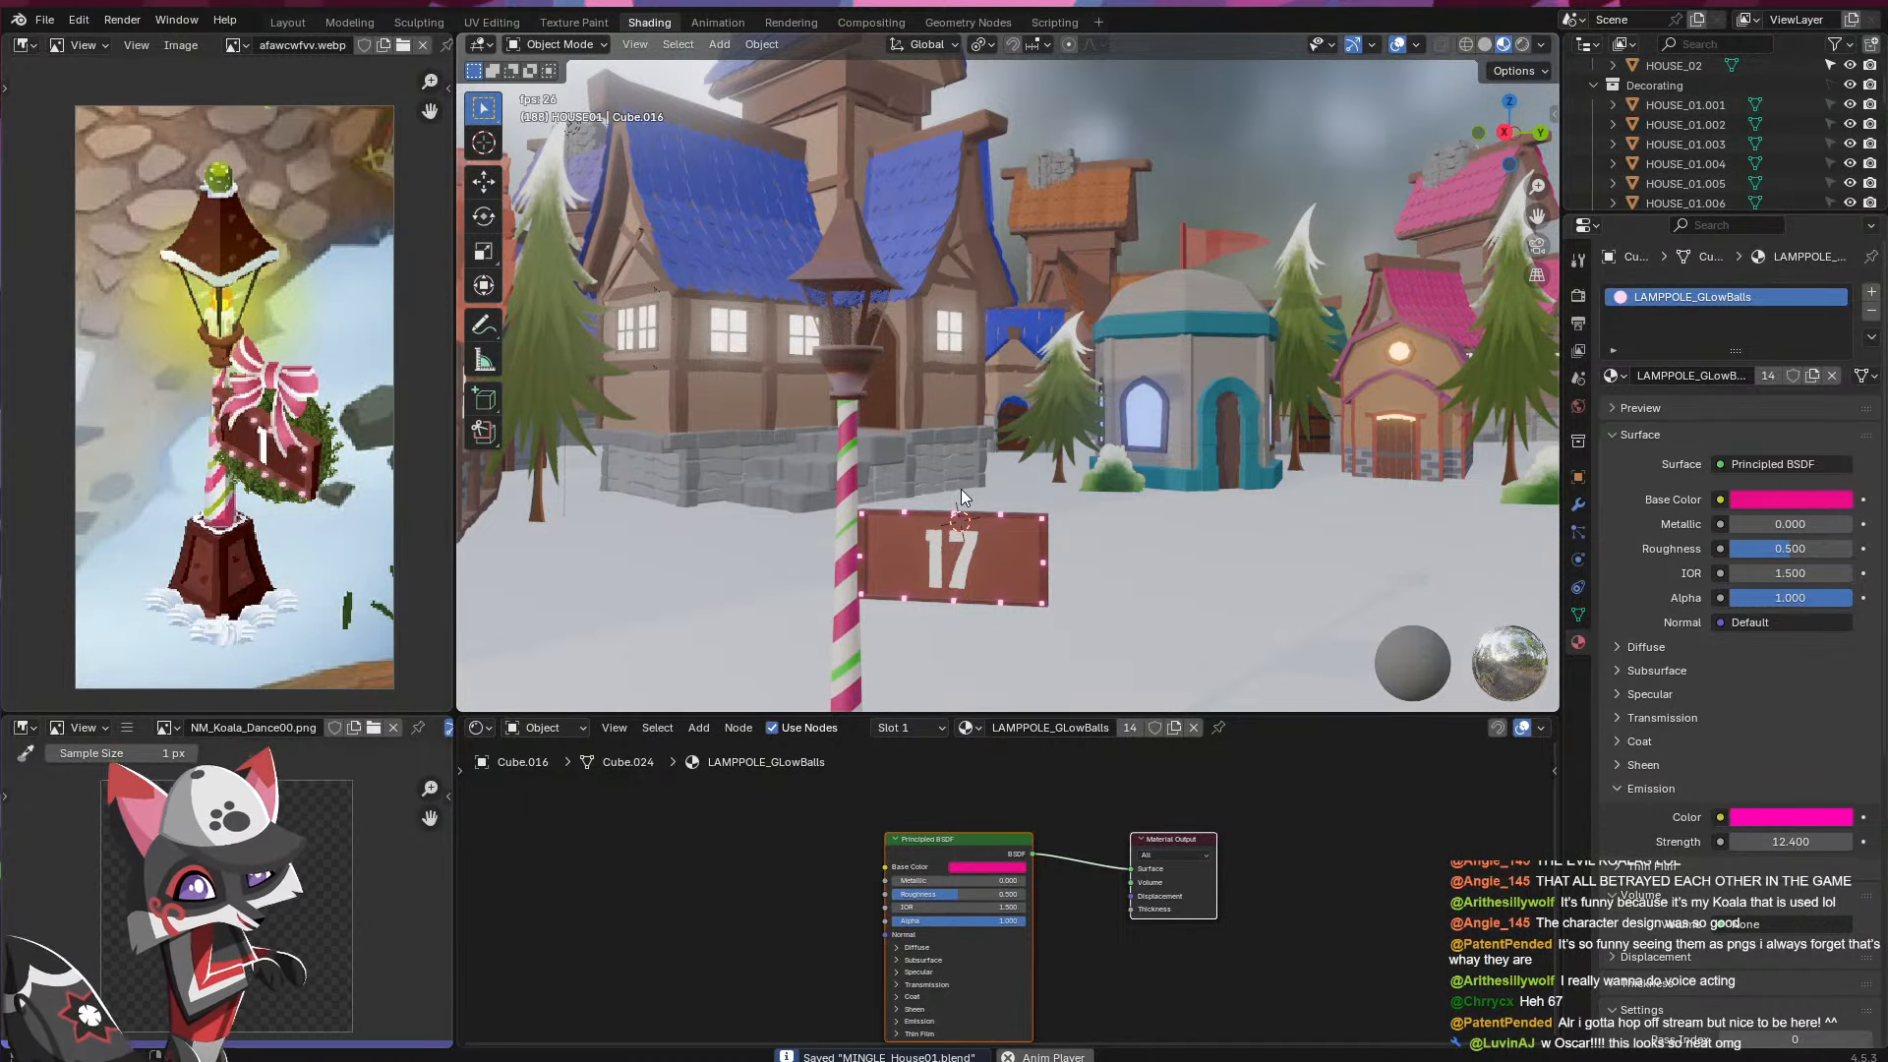
- Add a cube at the 3D cursor behind the 17 sign and scale it down to about 0.047
{"action": "mouse_move", "coordinate": [960, 487]}
{"action": "middle_mouse_down"}
{"action": "mouse_move", "coordinate": [733, 522]}
{"action": "mouse_move", "coordinate": [959, 501]}
{"action": "middle_mouse_up"}
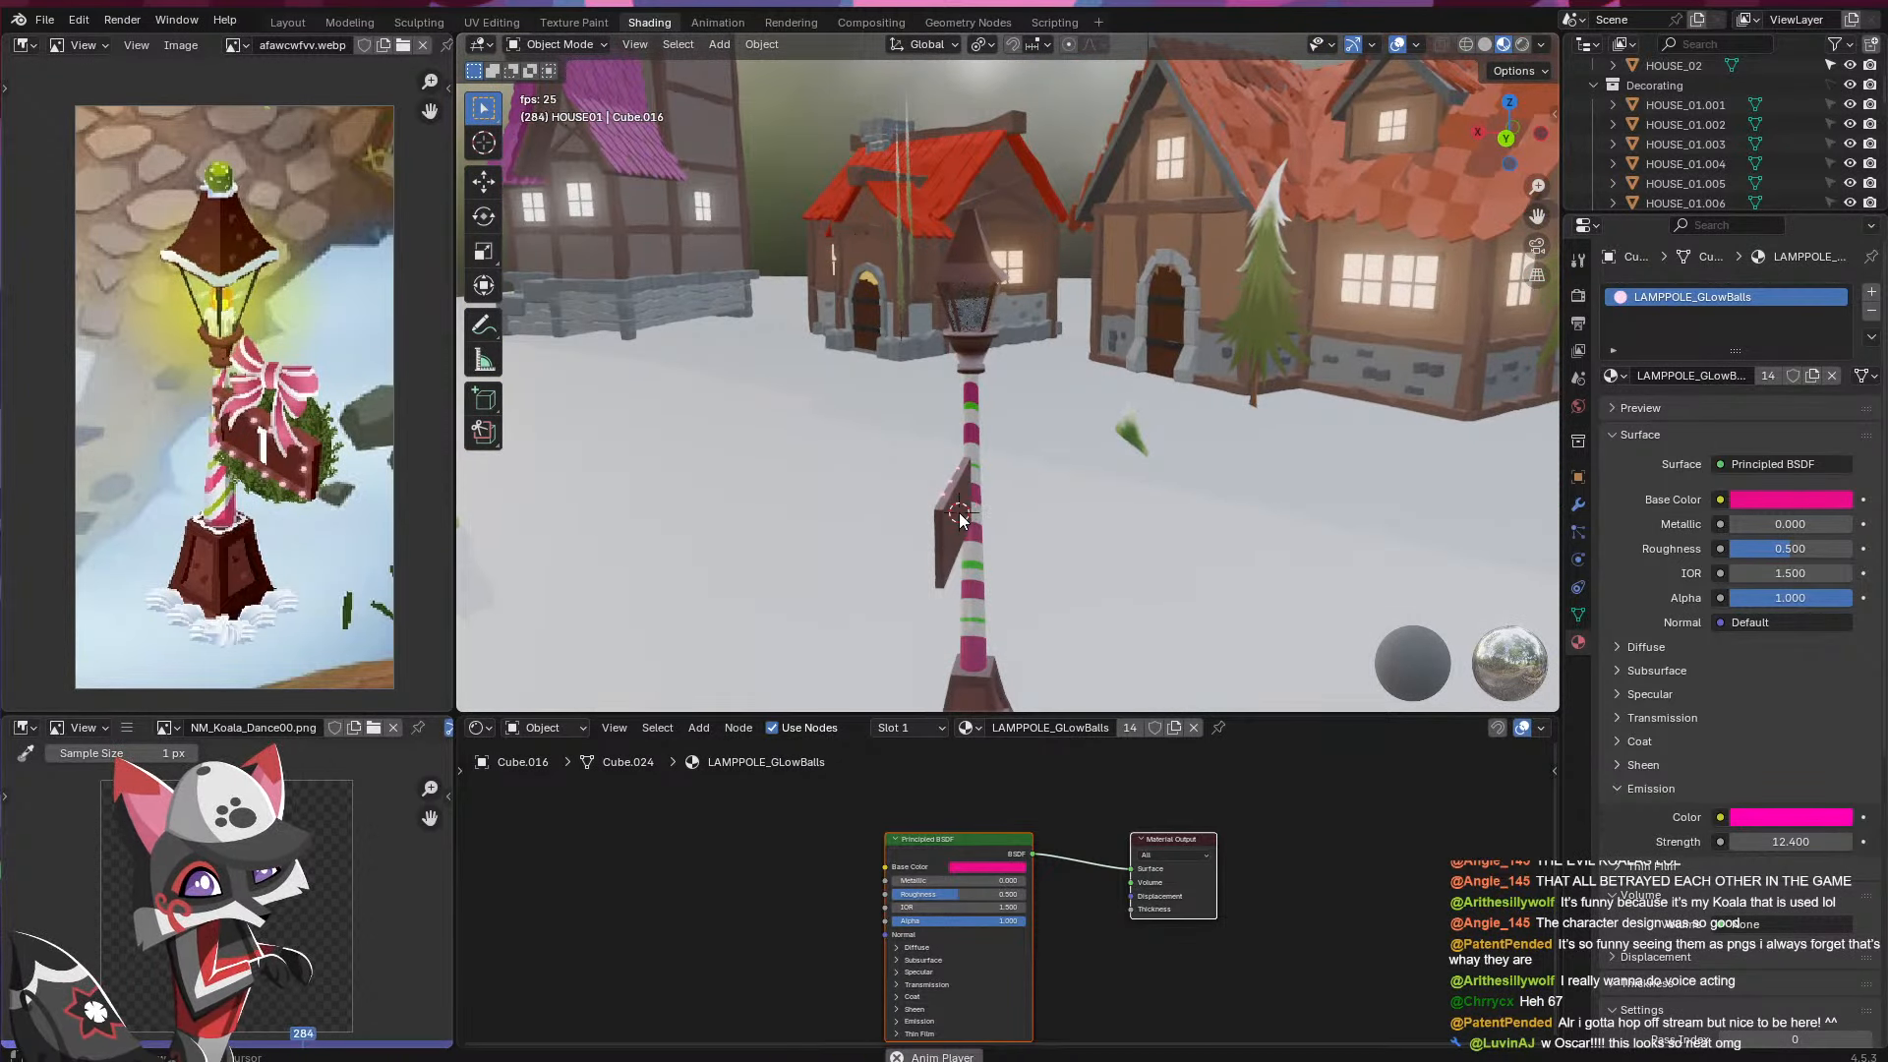
{"action": "key", "text": "shift+a"}
{"action": "mouse_move", "coordinate": [960, 511]}
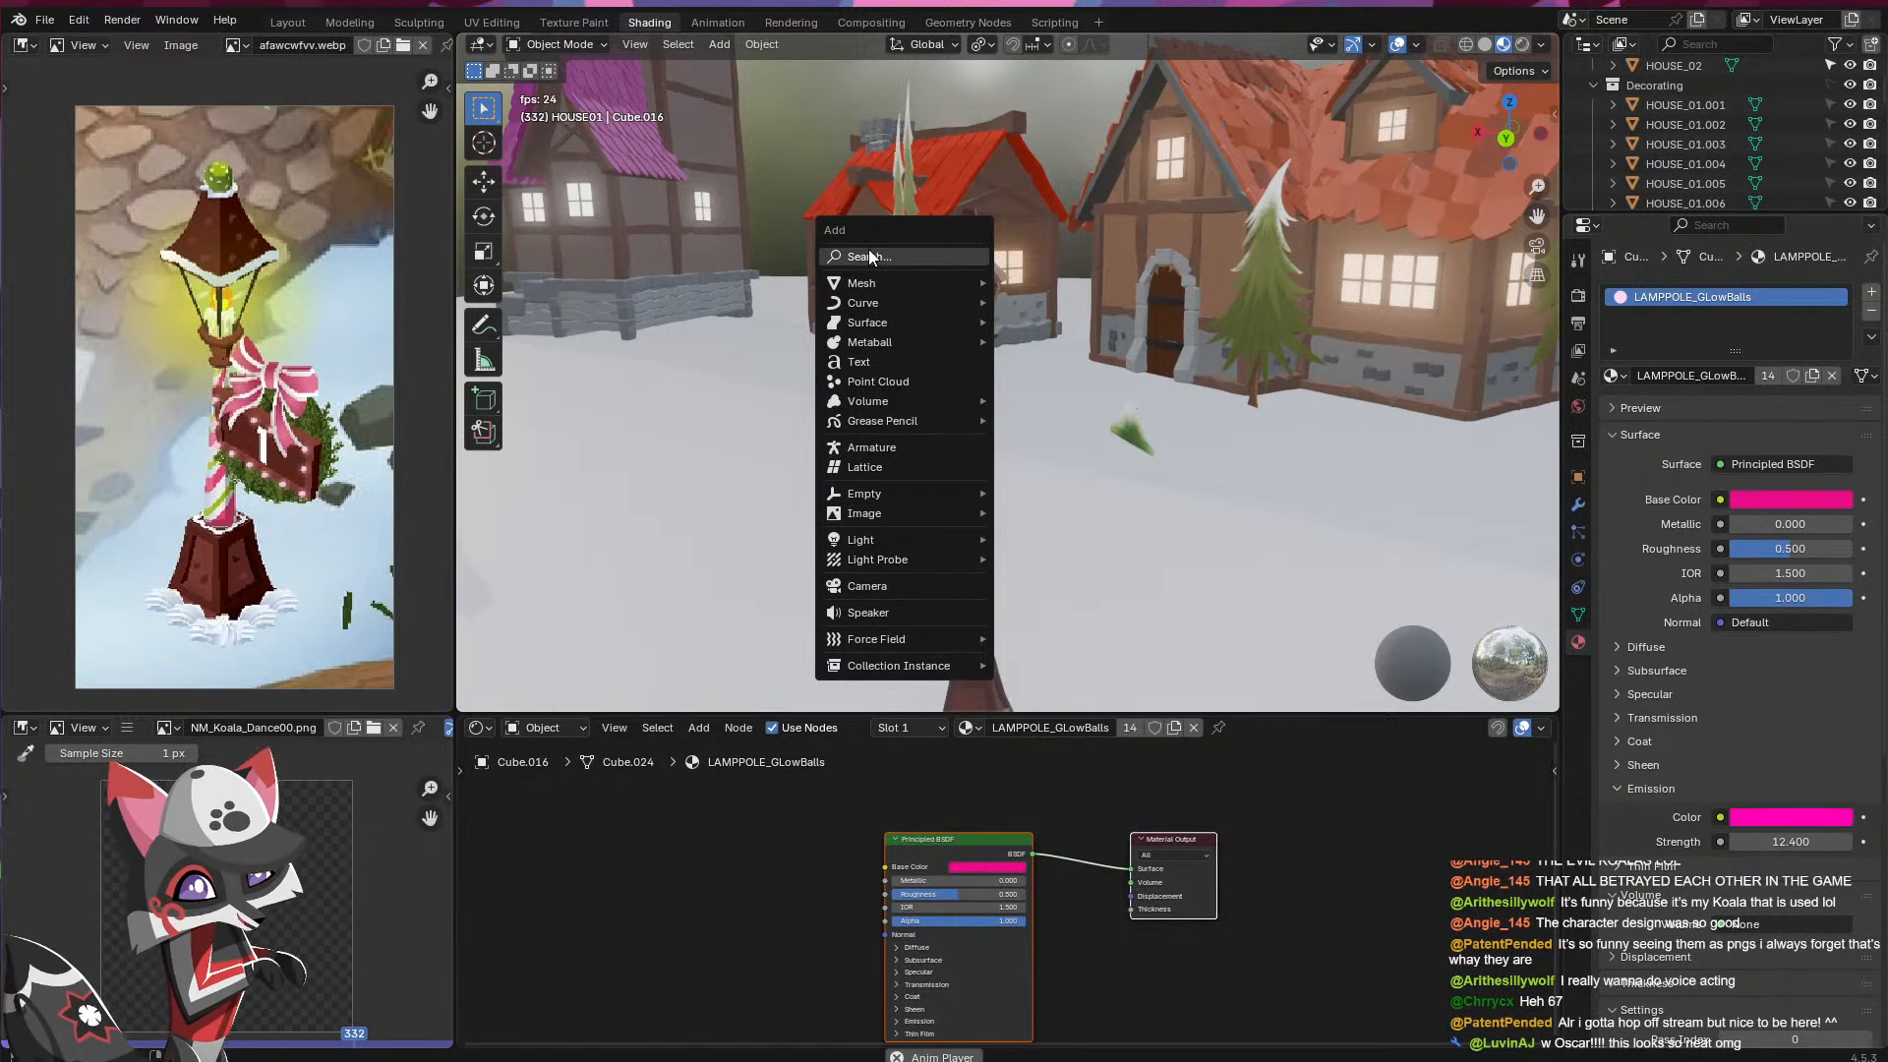
{"action": "mouse_move", "coordinate": [899, 282]}
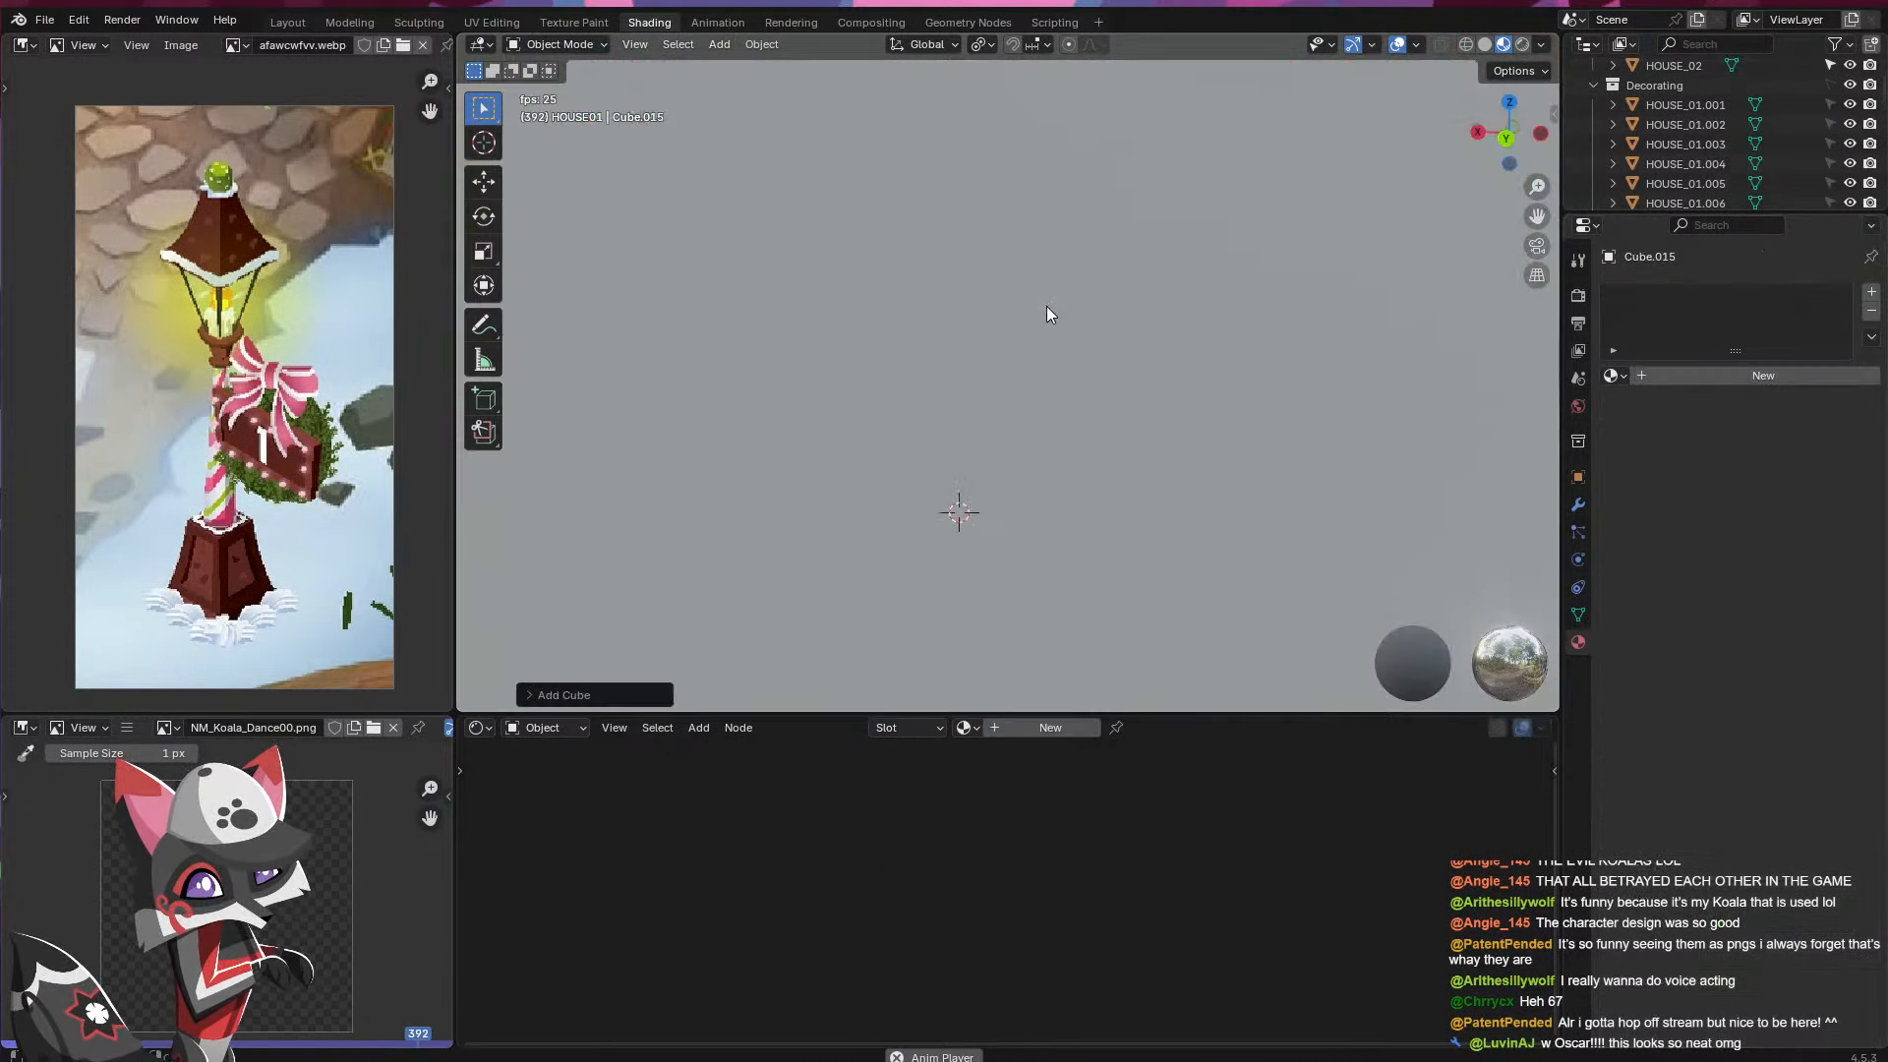
{"action": "left_click", "coordinate": [1046, 305]}
{"action": "key", "text": "s"}
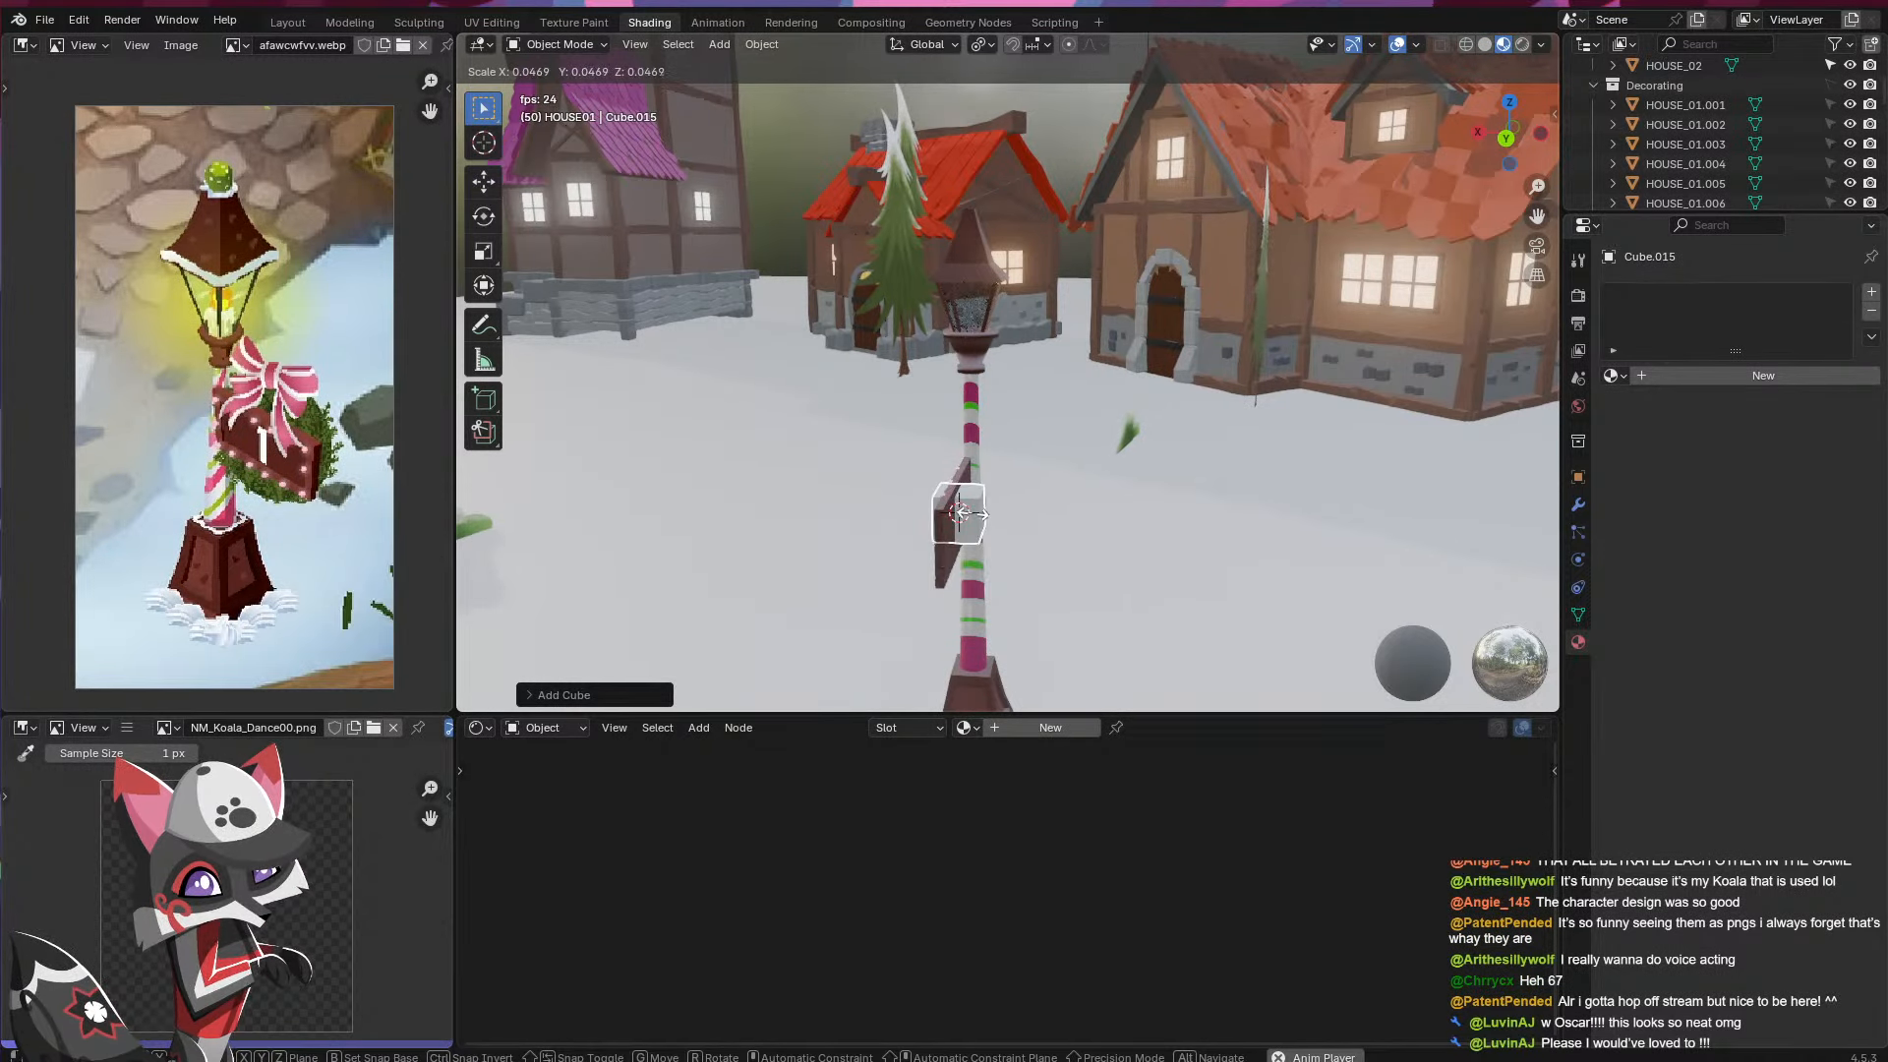
{"action": "left_click", "coordinate": [959, 512]}
- Move the small cube along the global X axis behind the sign, stop the playback and save the file
{"action": "key", "text": "g"}
{"action": "key", "text": "x"}
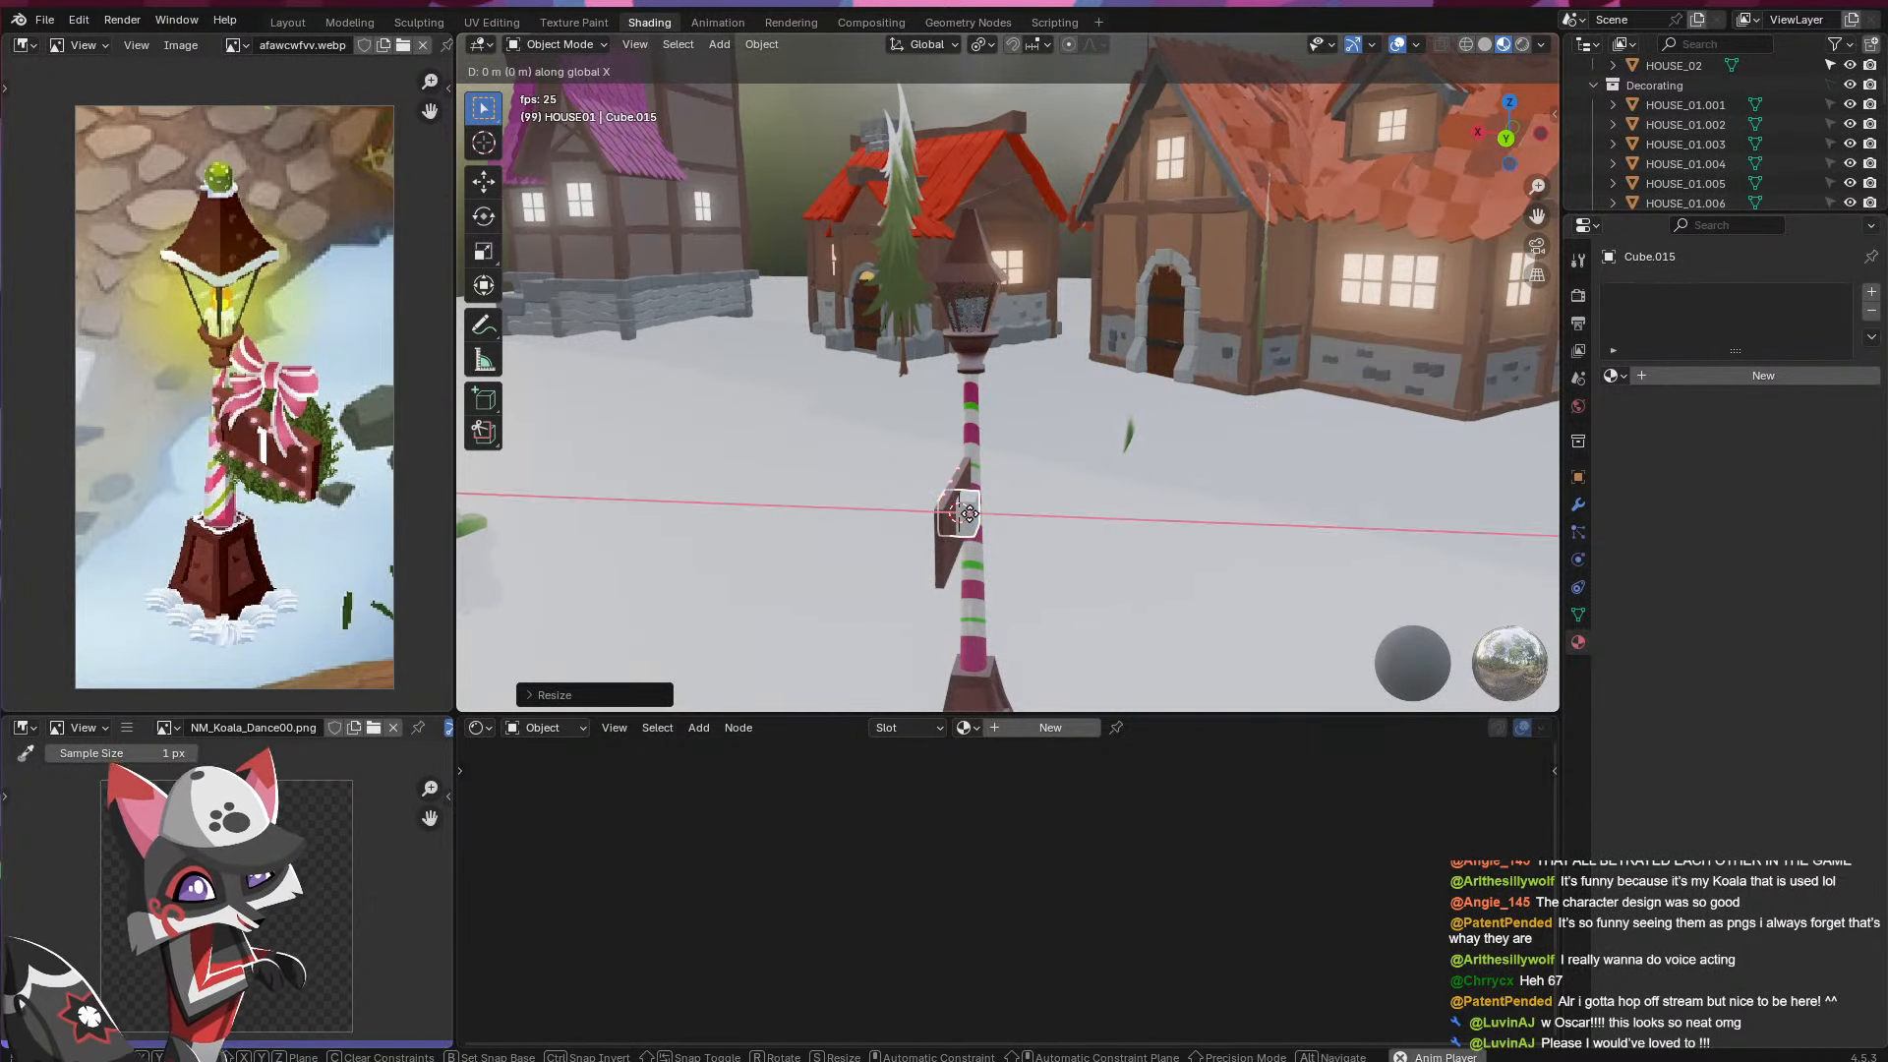
{"action": "left_click", "coordinate": [1032, 517]}
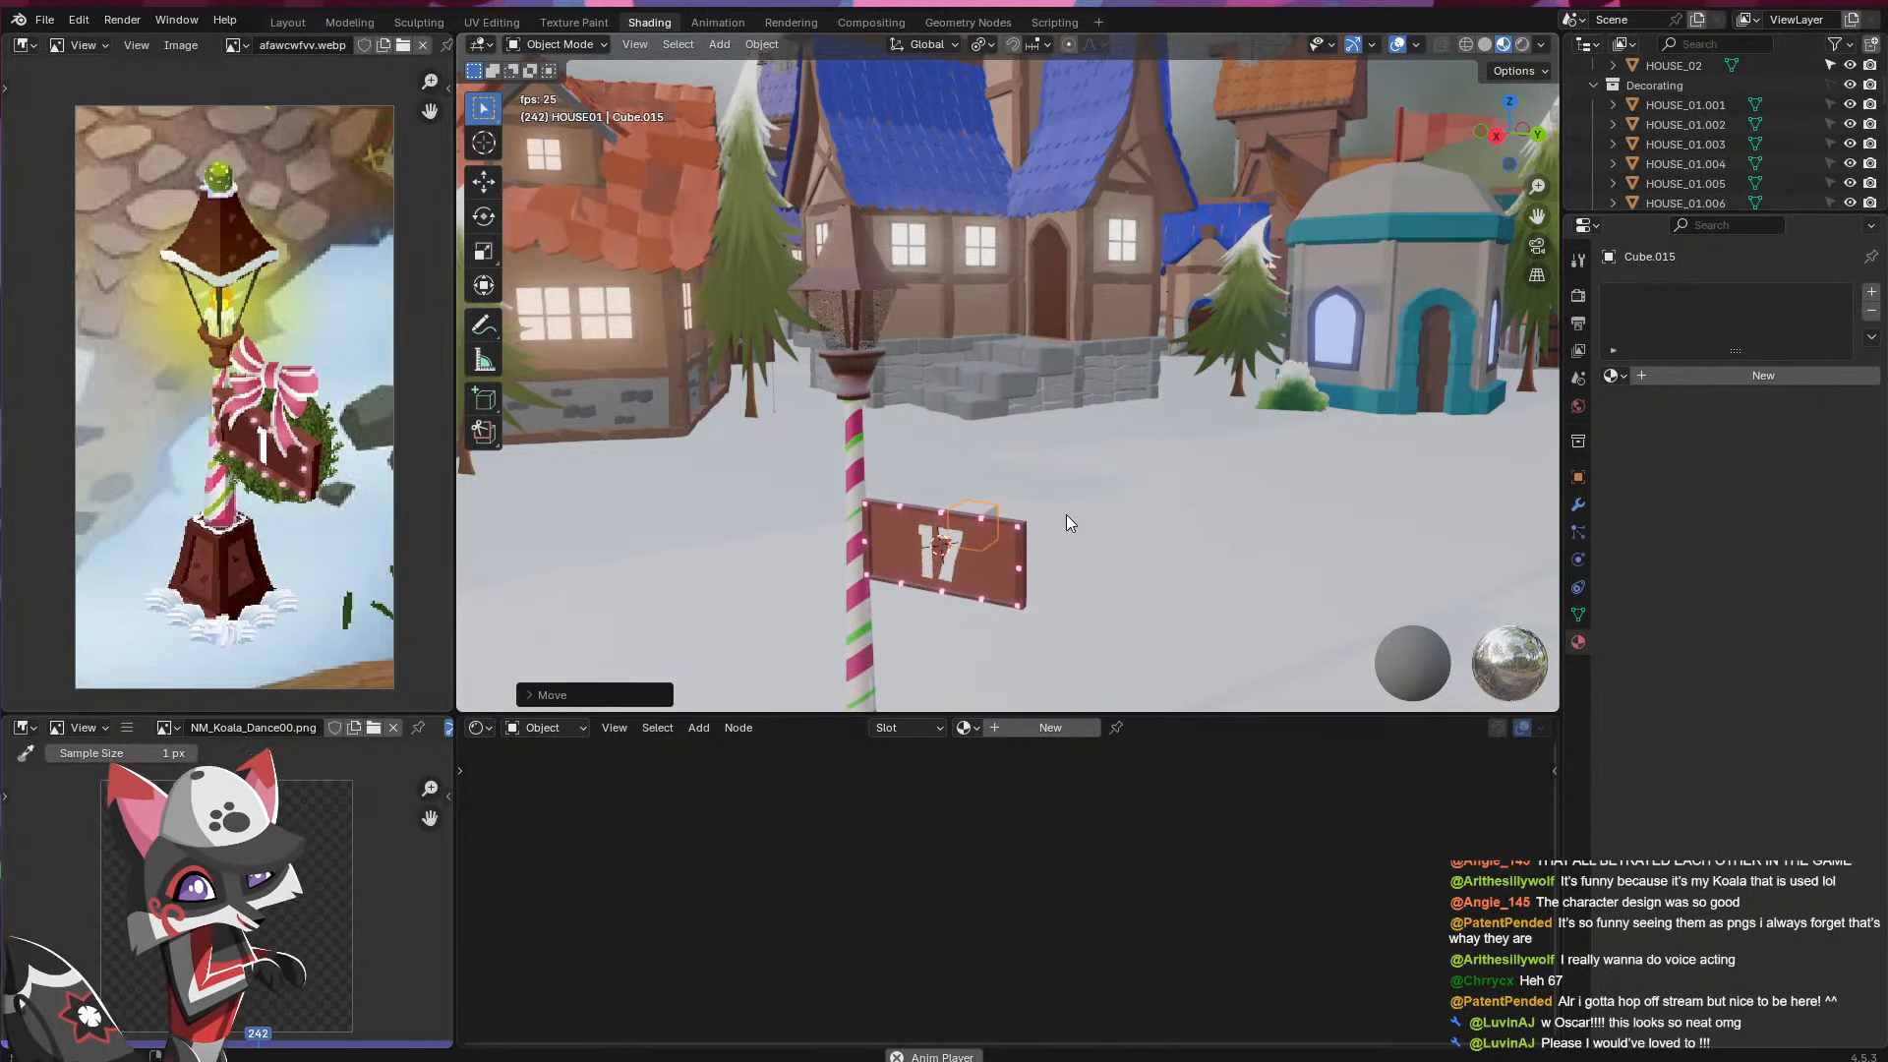
{"action": "key", "text": "space"}
{"action": "key", "text": "ctrl+s"}
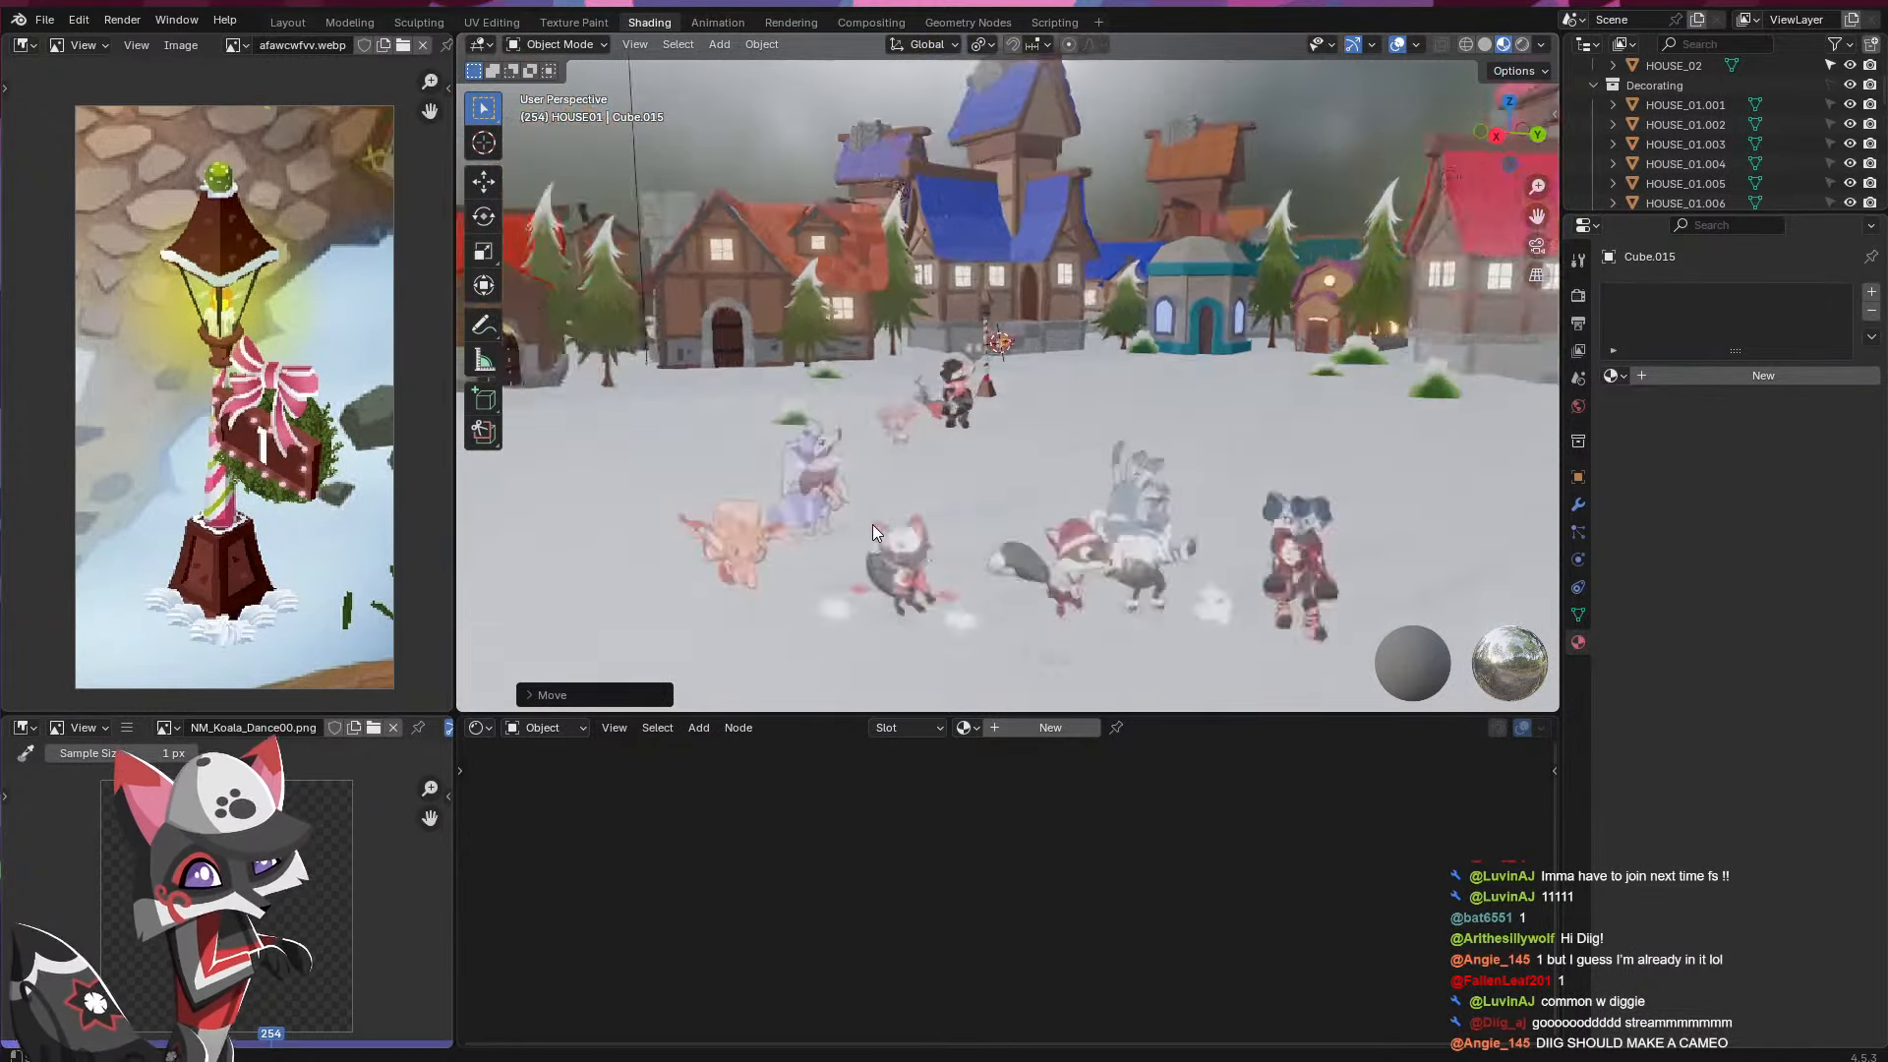
- Duplicate the purple wolf dancer's image plane and place the copy beside the original, behind the front row of dancers
{"action": "left_click", "coordinate": [857, 531]}
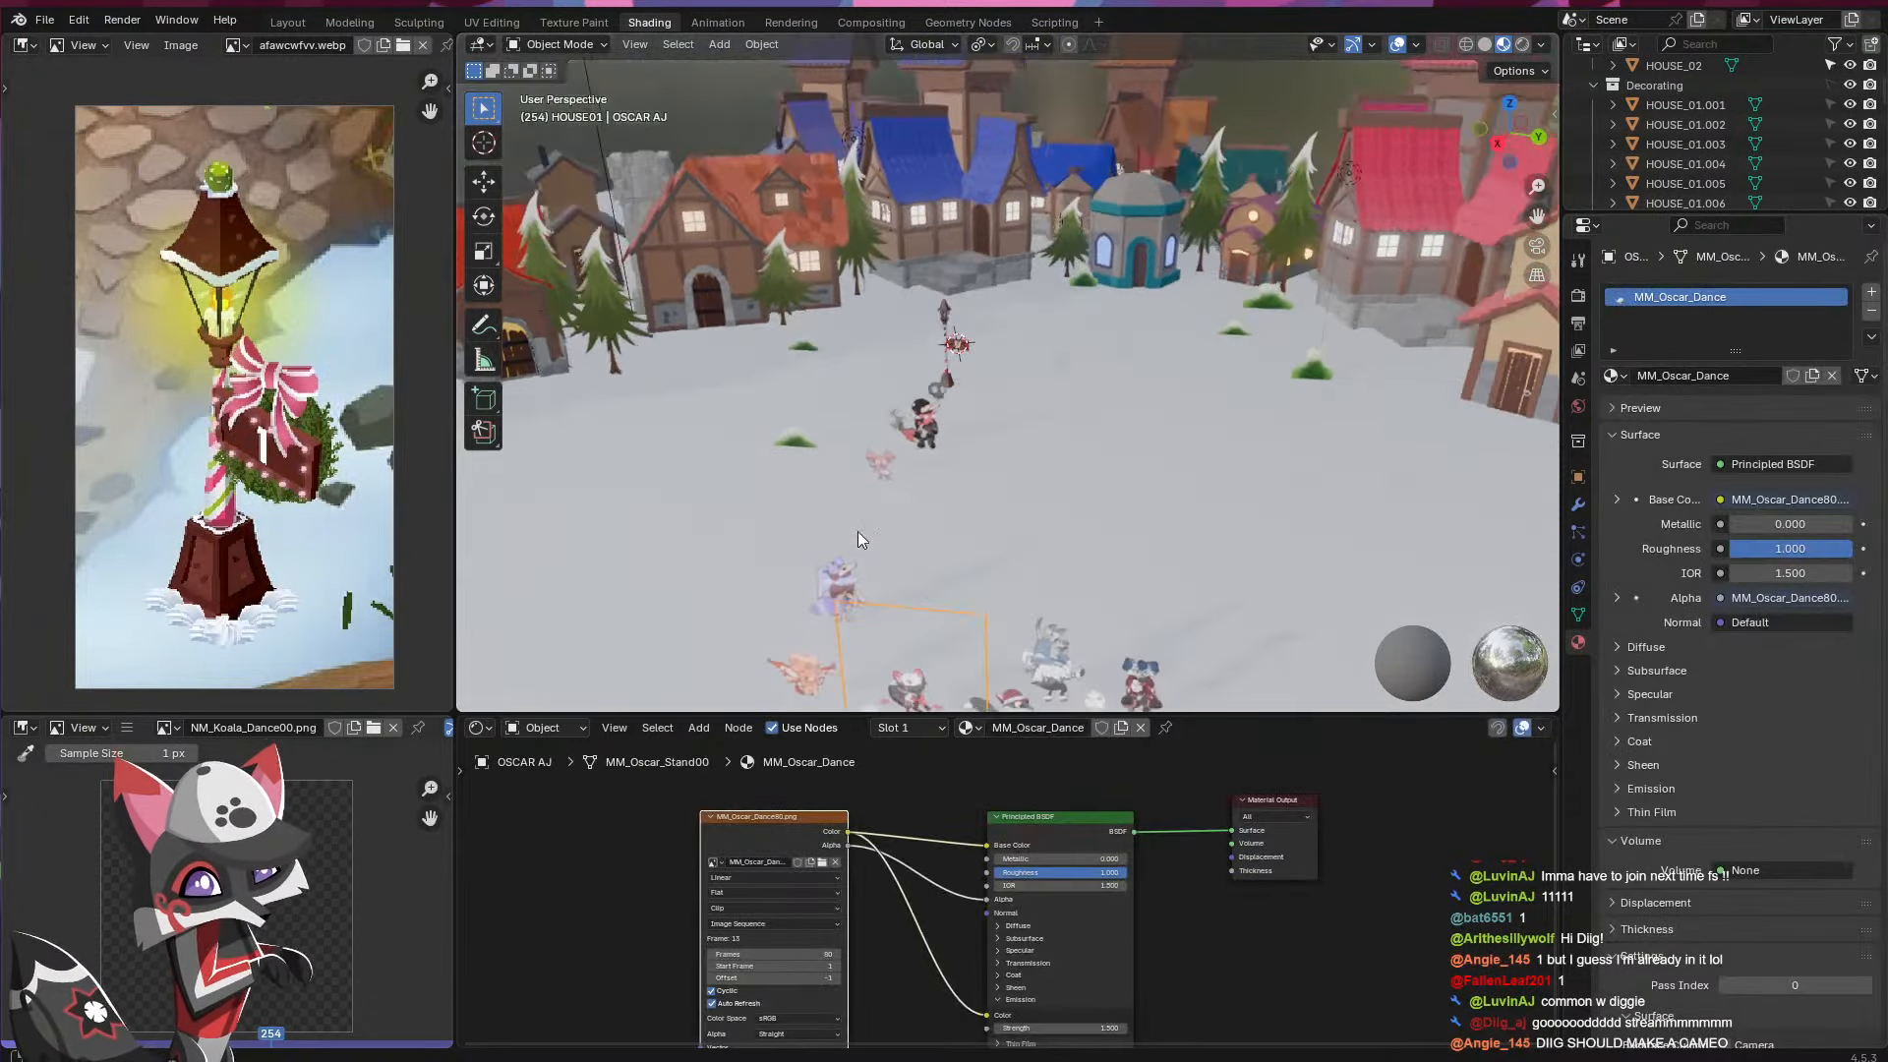
{"action": "key", "text": "shift+d"}
{"action": "left_click", "coordinate": [939, 569]}
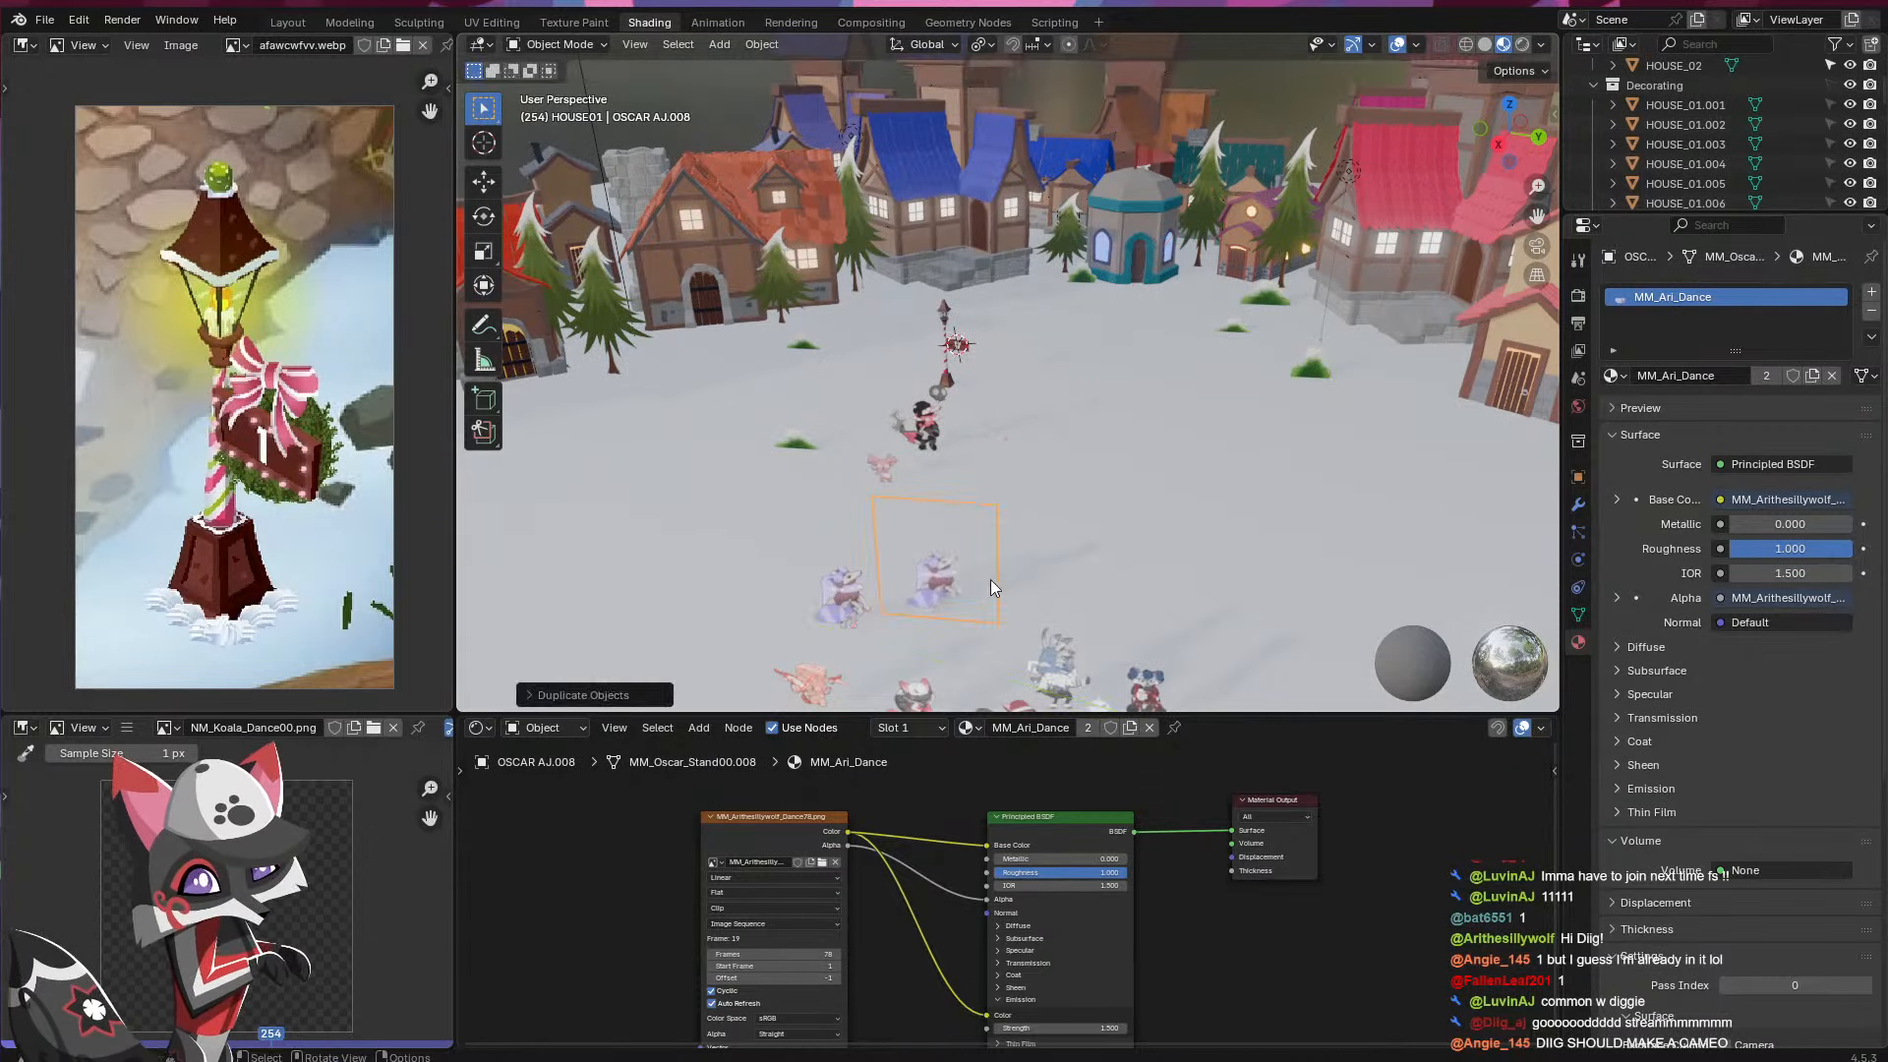
- Make the duplicated dancer's material single-user and rename it MM_Dig_Dance
{"action": "left_click", "coordinate": [1130, 727]}
{"action": "left_click", "coordinate": [1021, 730]}
{"action": "left_click_drag", "start_coordinate": [1017, 730], "coordinate": [1105, 730]}
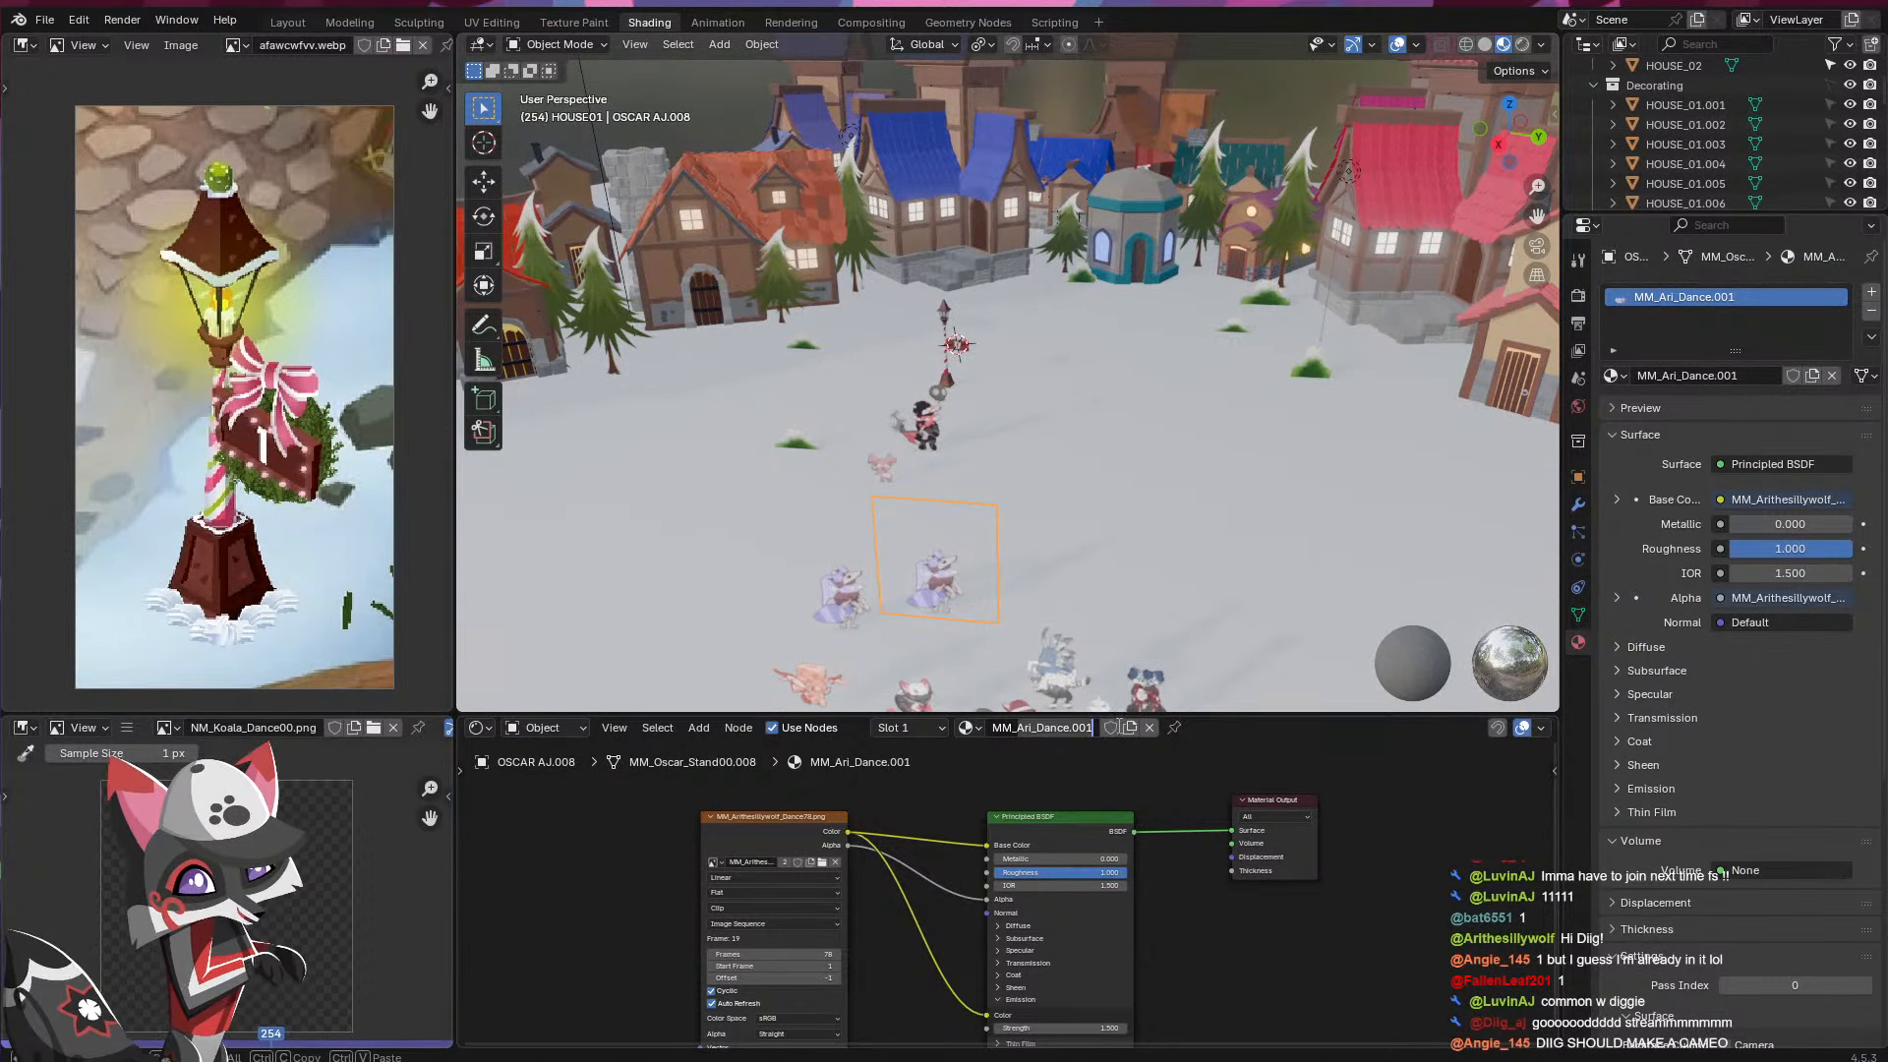
{"action": "type", "text": "Dig_Dance"}
{"action": "key", "text": "Return"}
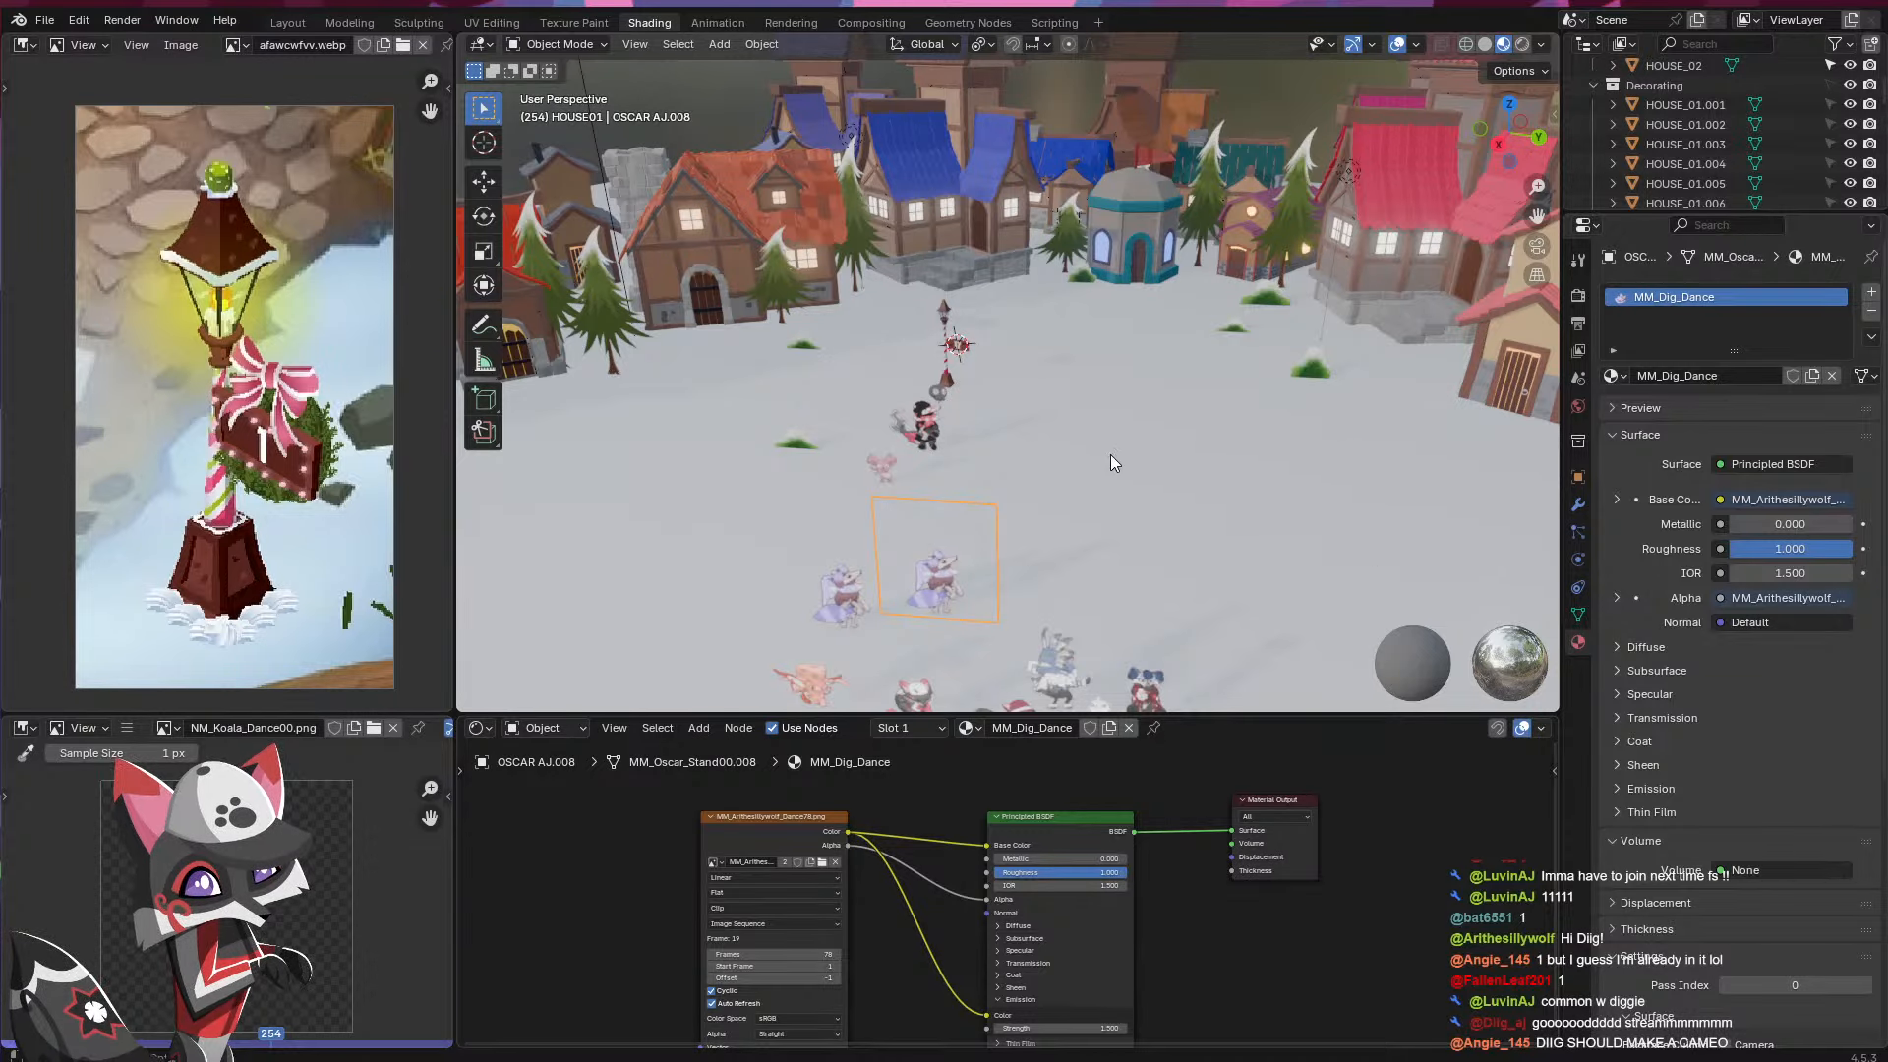
- Load MM_DiigAJ_Dance00.png into the new dancer's image texture and set it as an image sequence of 80 frames
{"action": "double_click", "coordinate": [704, 358]}
{"action": "left_click", "coordinate": [742, 923]}
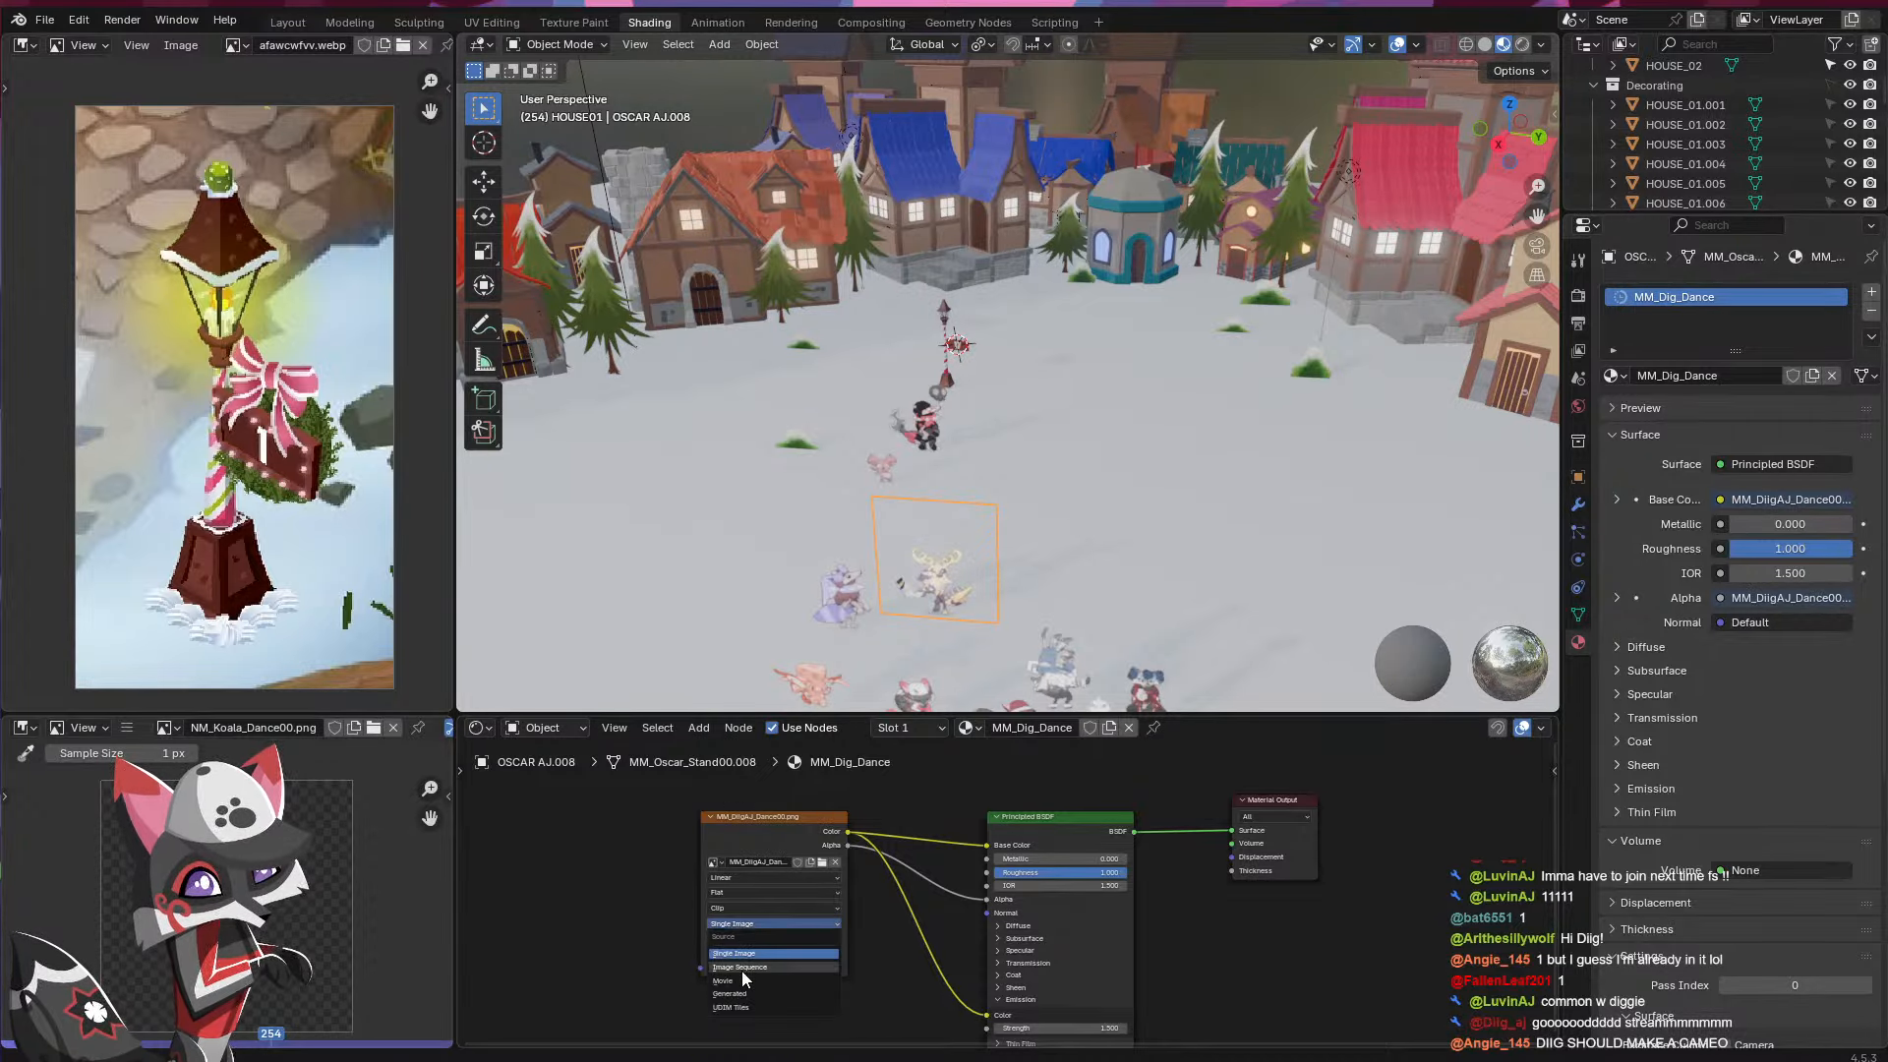
{"action": "left_click", "coordinate": [742, 970]}
{"action": "left_click", "coordinate": [804, 957]}
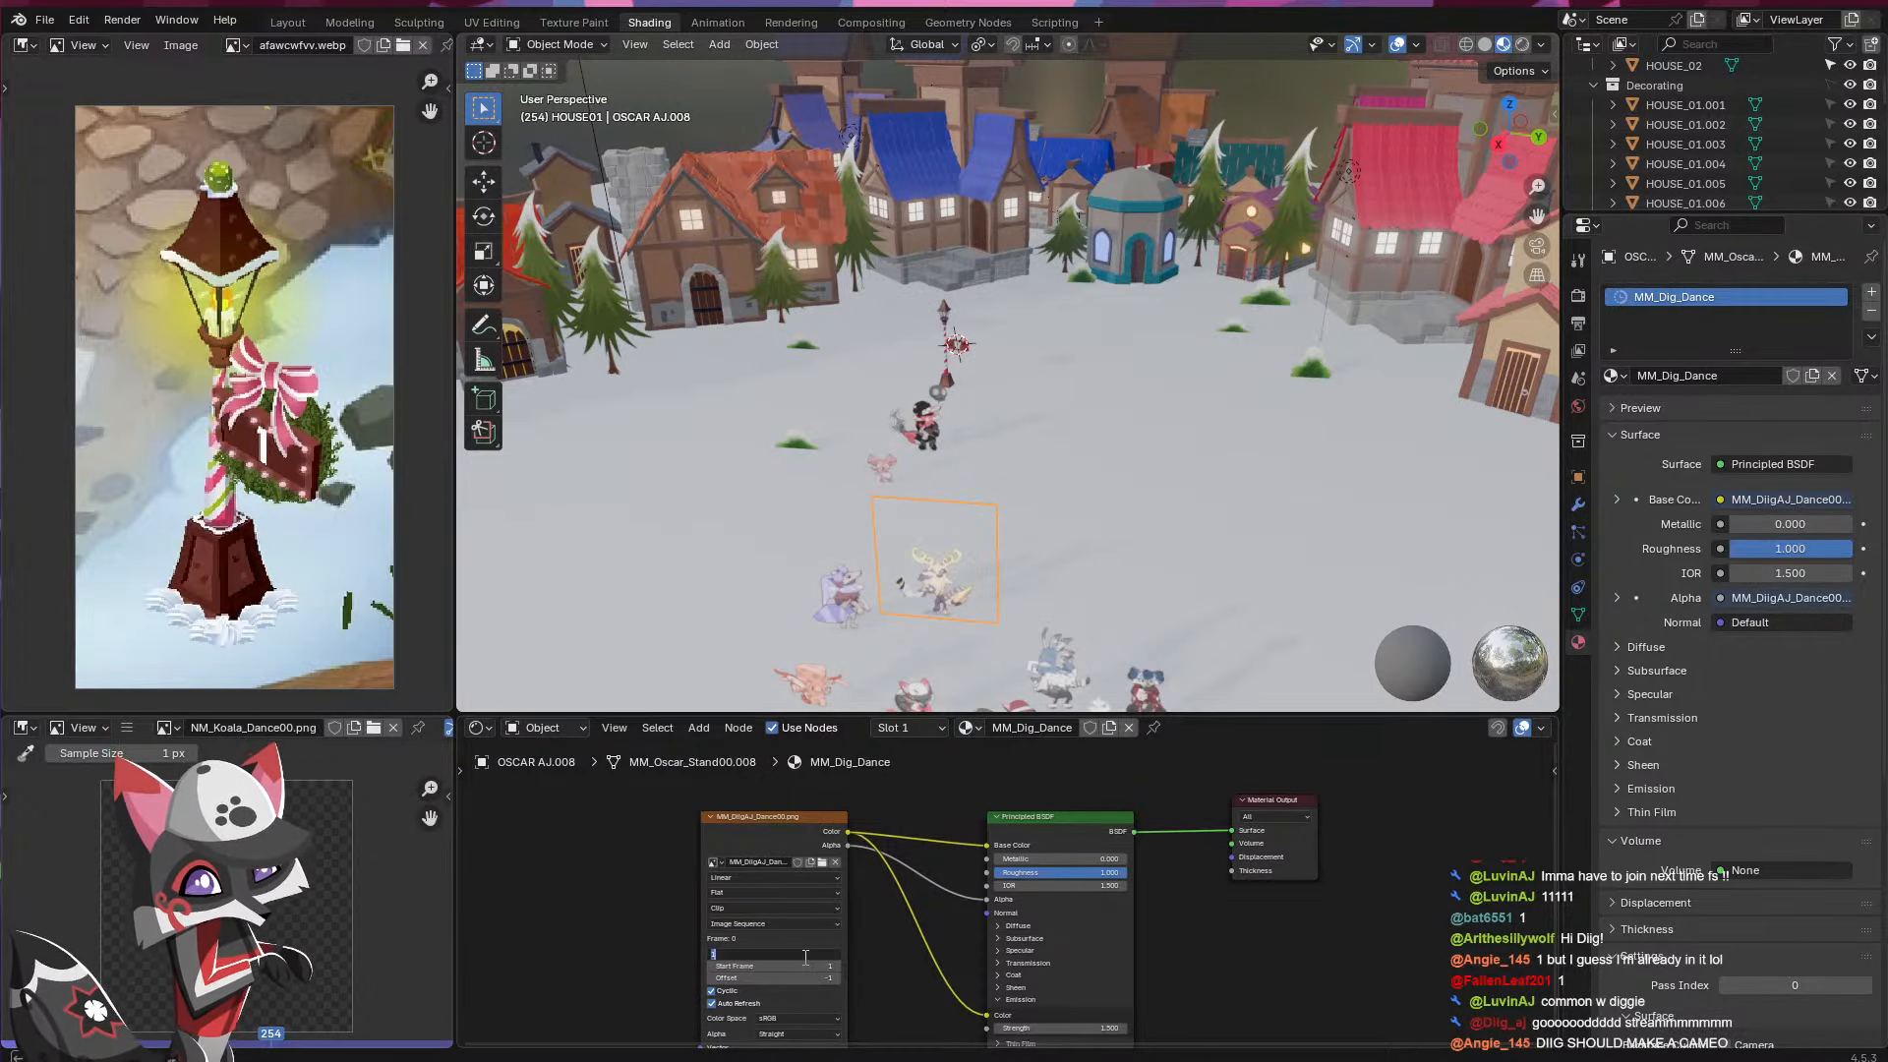
{"action": "type", "text": "80"}
{"action": "key", "text": "Return"}
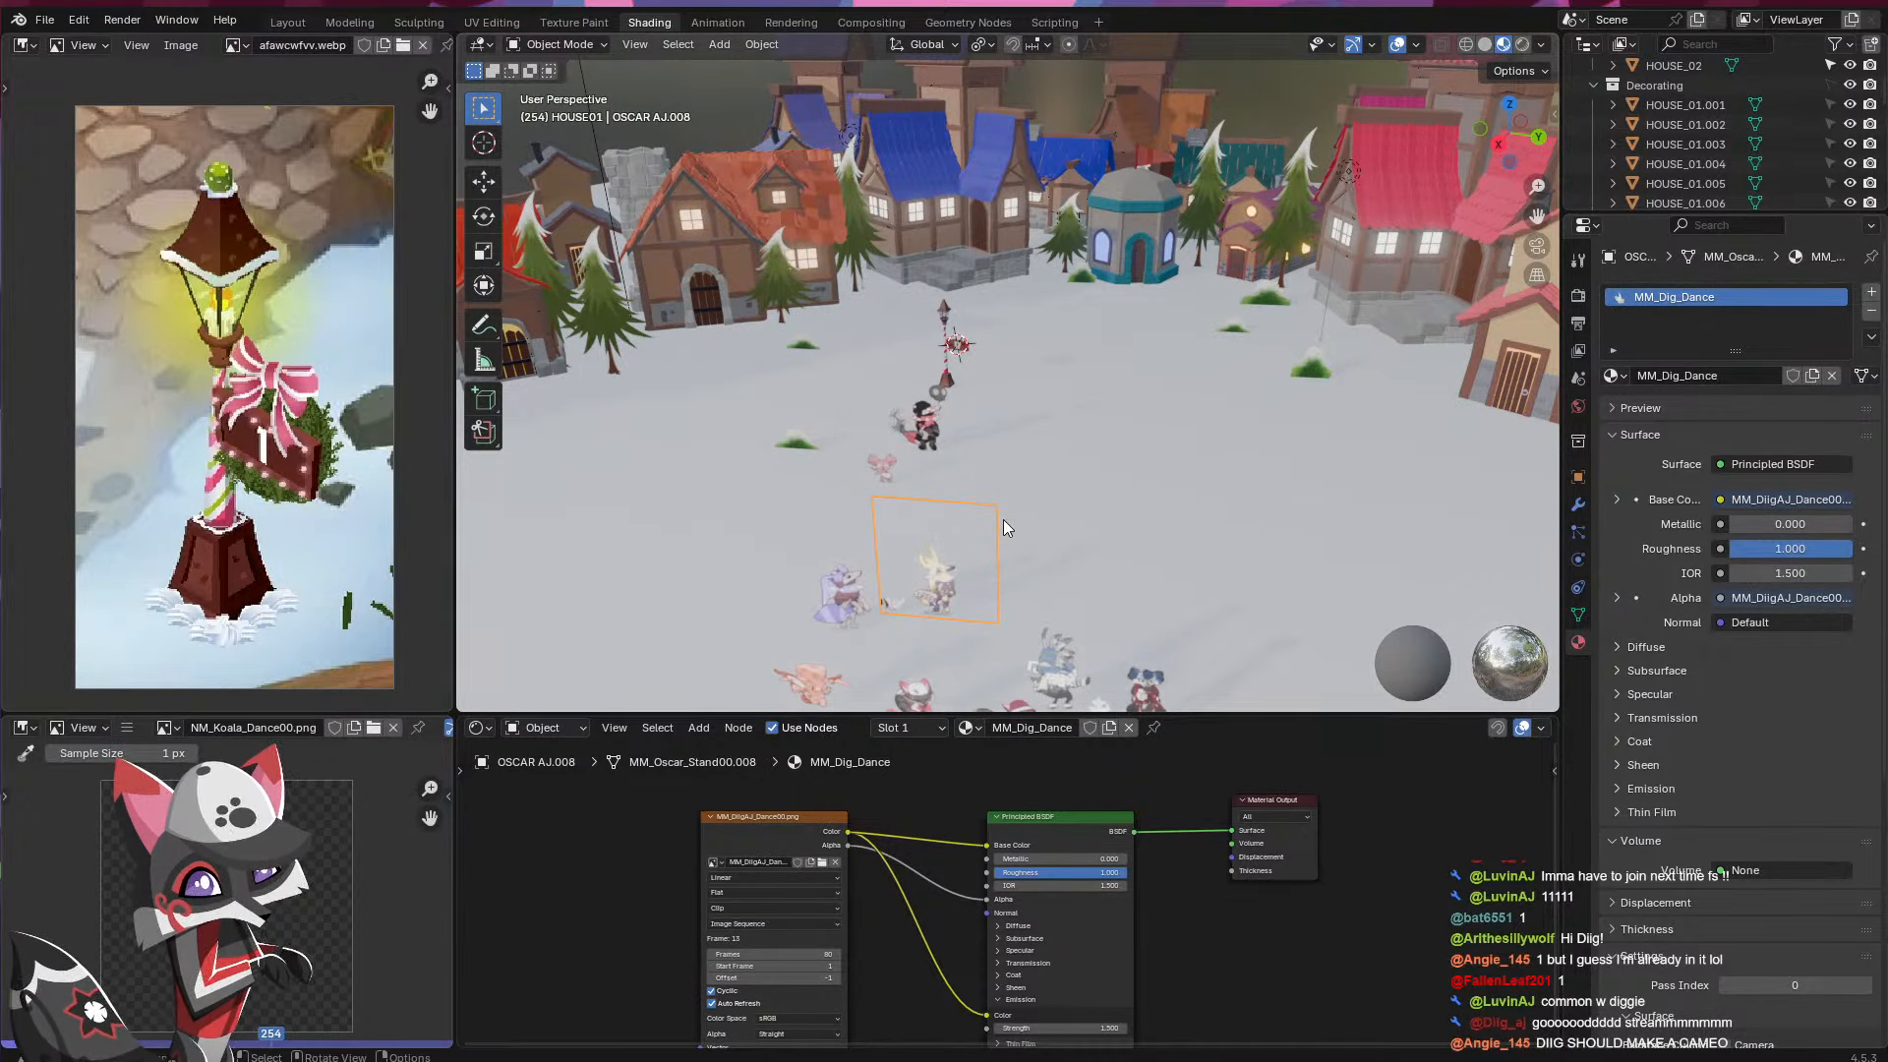
- Play the animation through the camera in the Layout workspace to review the new dancer in the night shot, and save the file
{"action": "key", "text": "space"}
{"action": "left_click", "coordinate": [288, 22]}
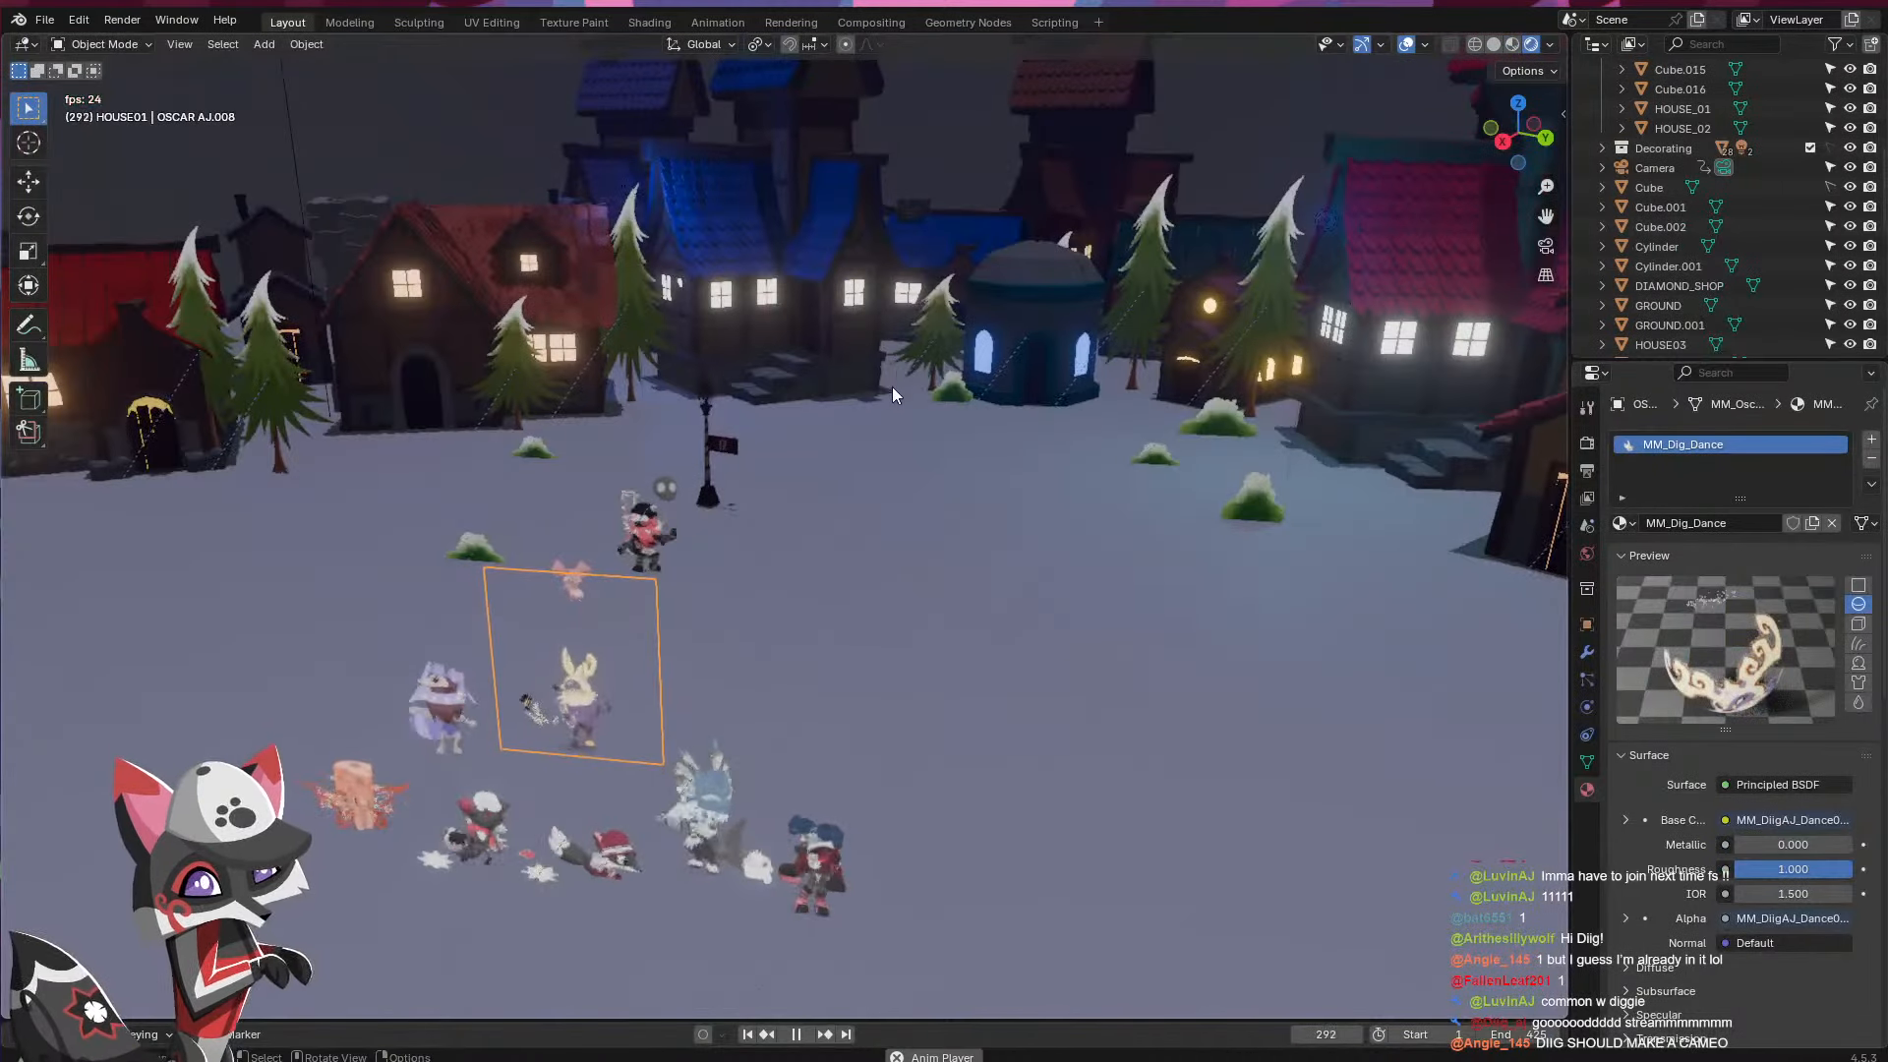
{"action": "key", "text": "KP_0"}
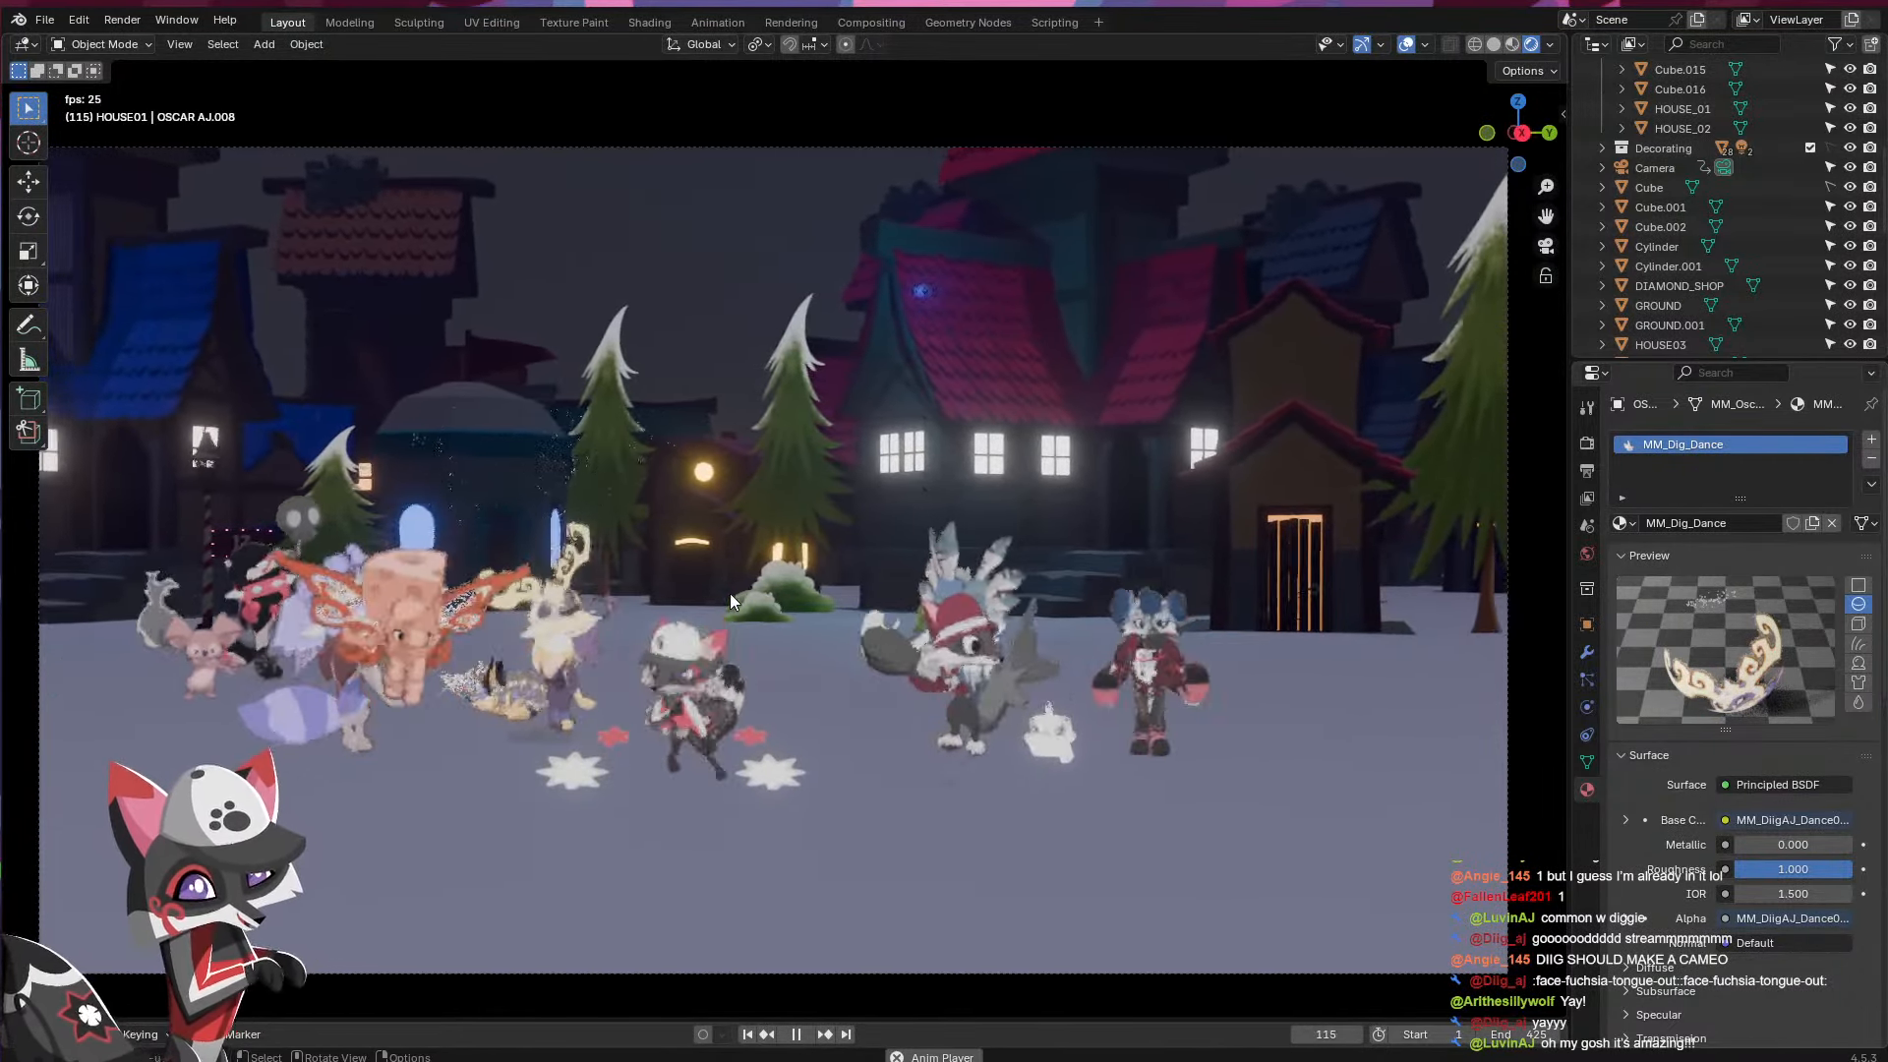
{"action": "key", "text": "space"}
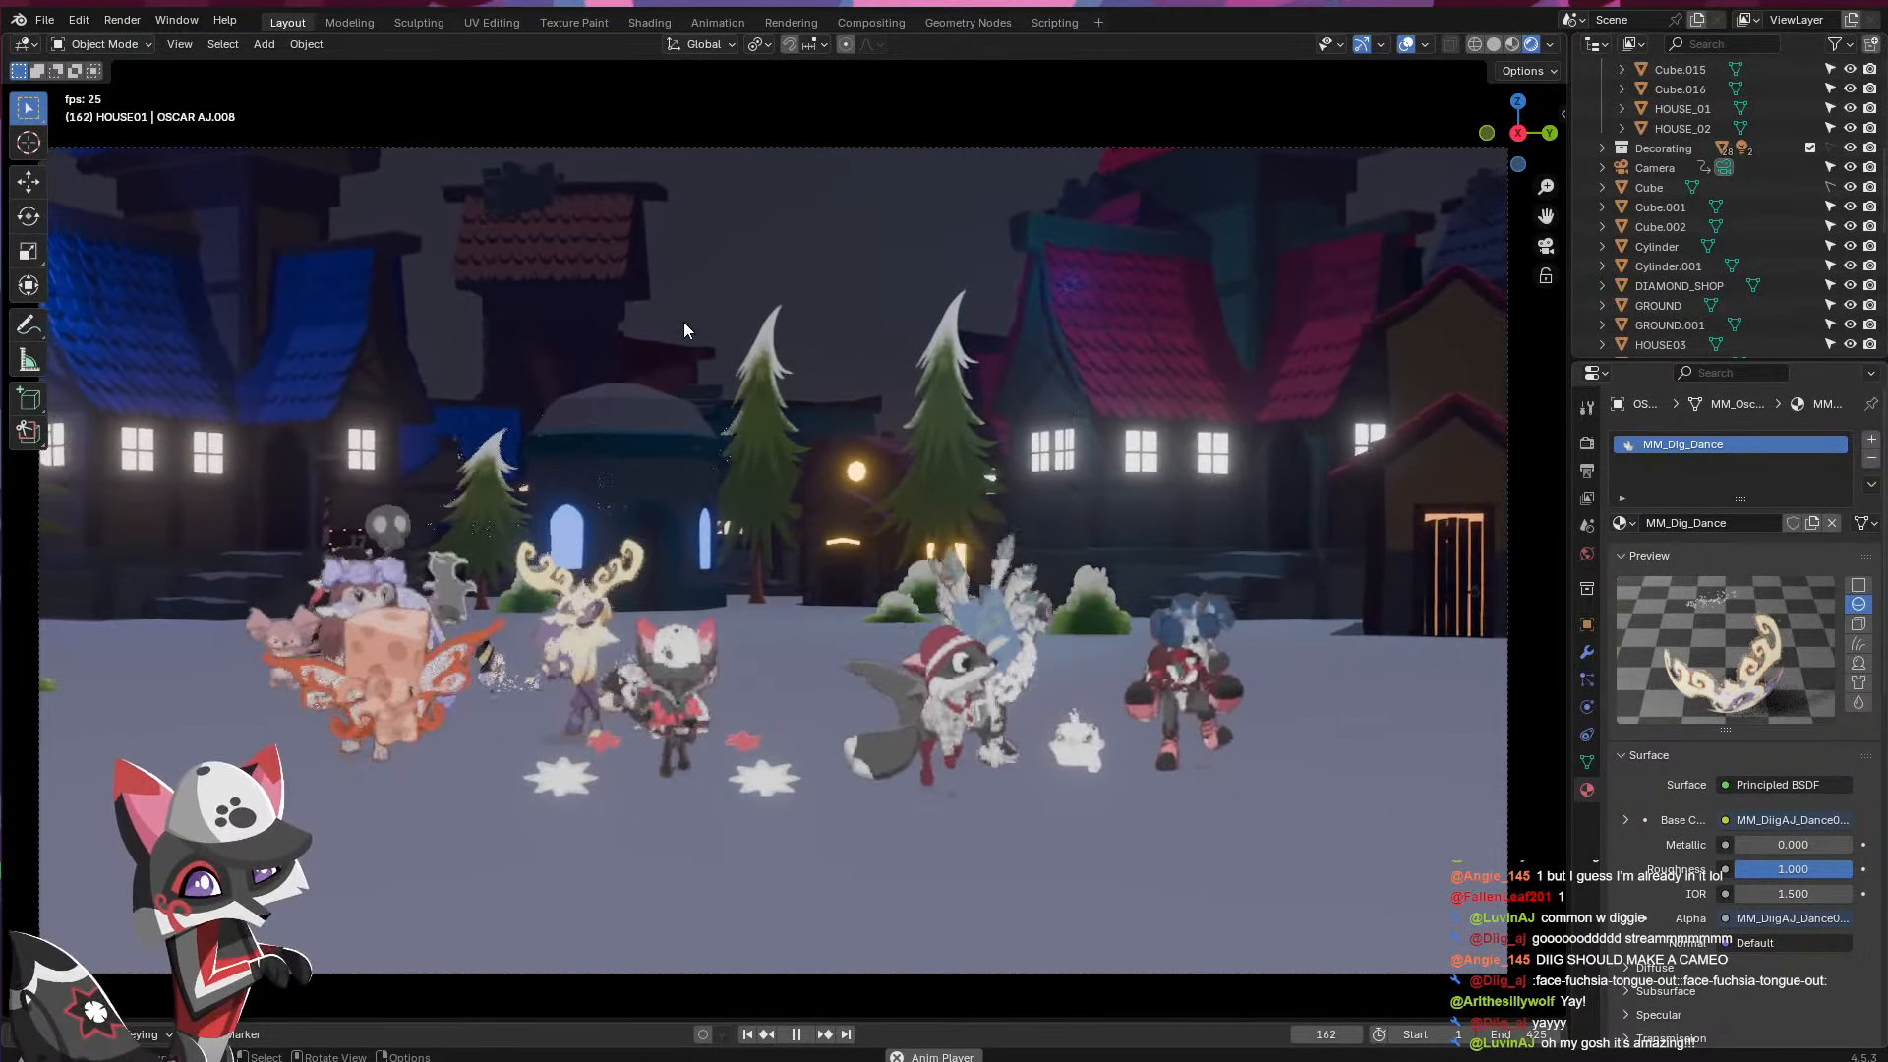
{"action": "key", "text": "ctrl+s"}
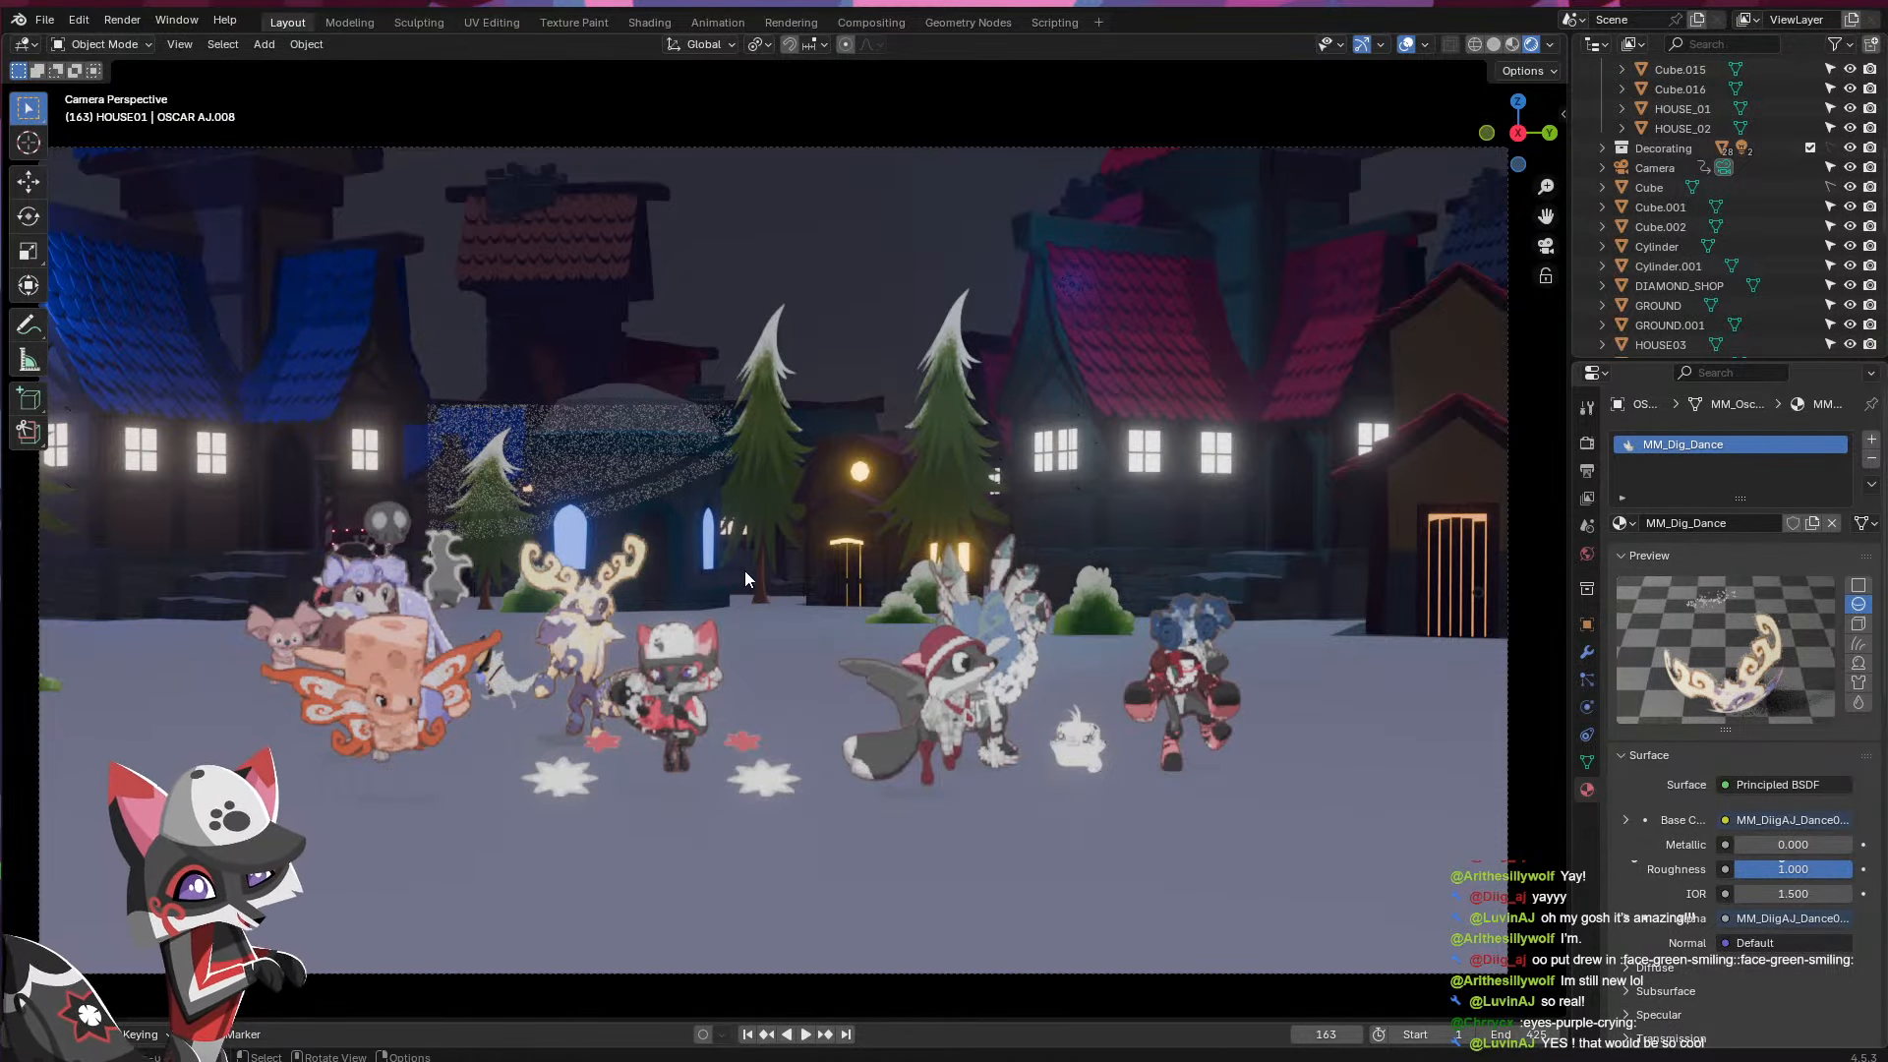
{"action": "key", "text": "space"}
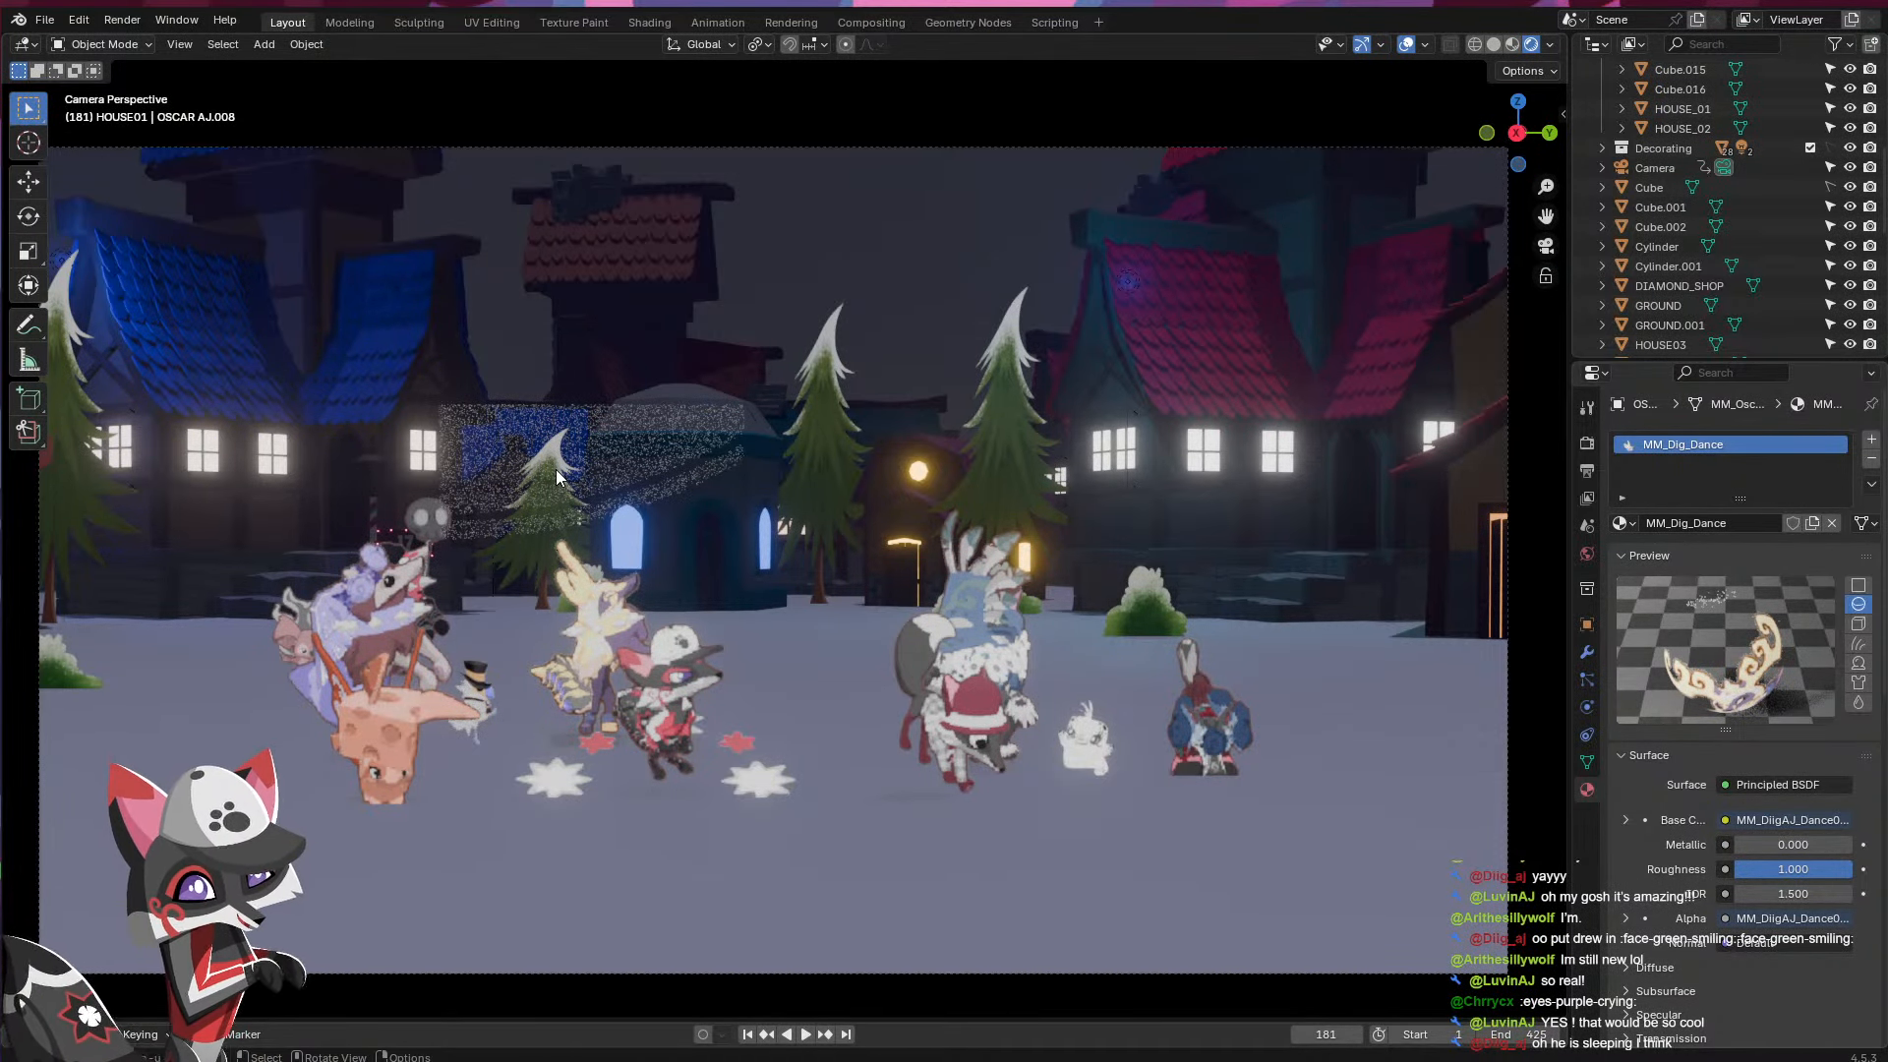
- Play the night shot through the camera from frame 181 to frame 332 to review the dancing cameo characters
{"action": "key", "text": "space"}
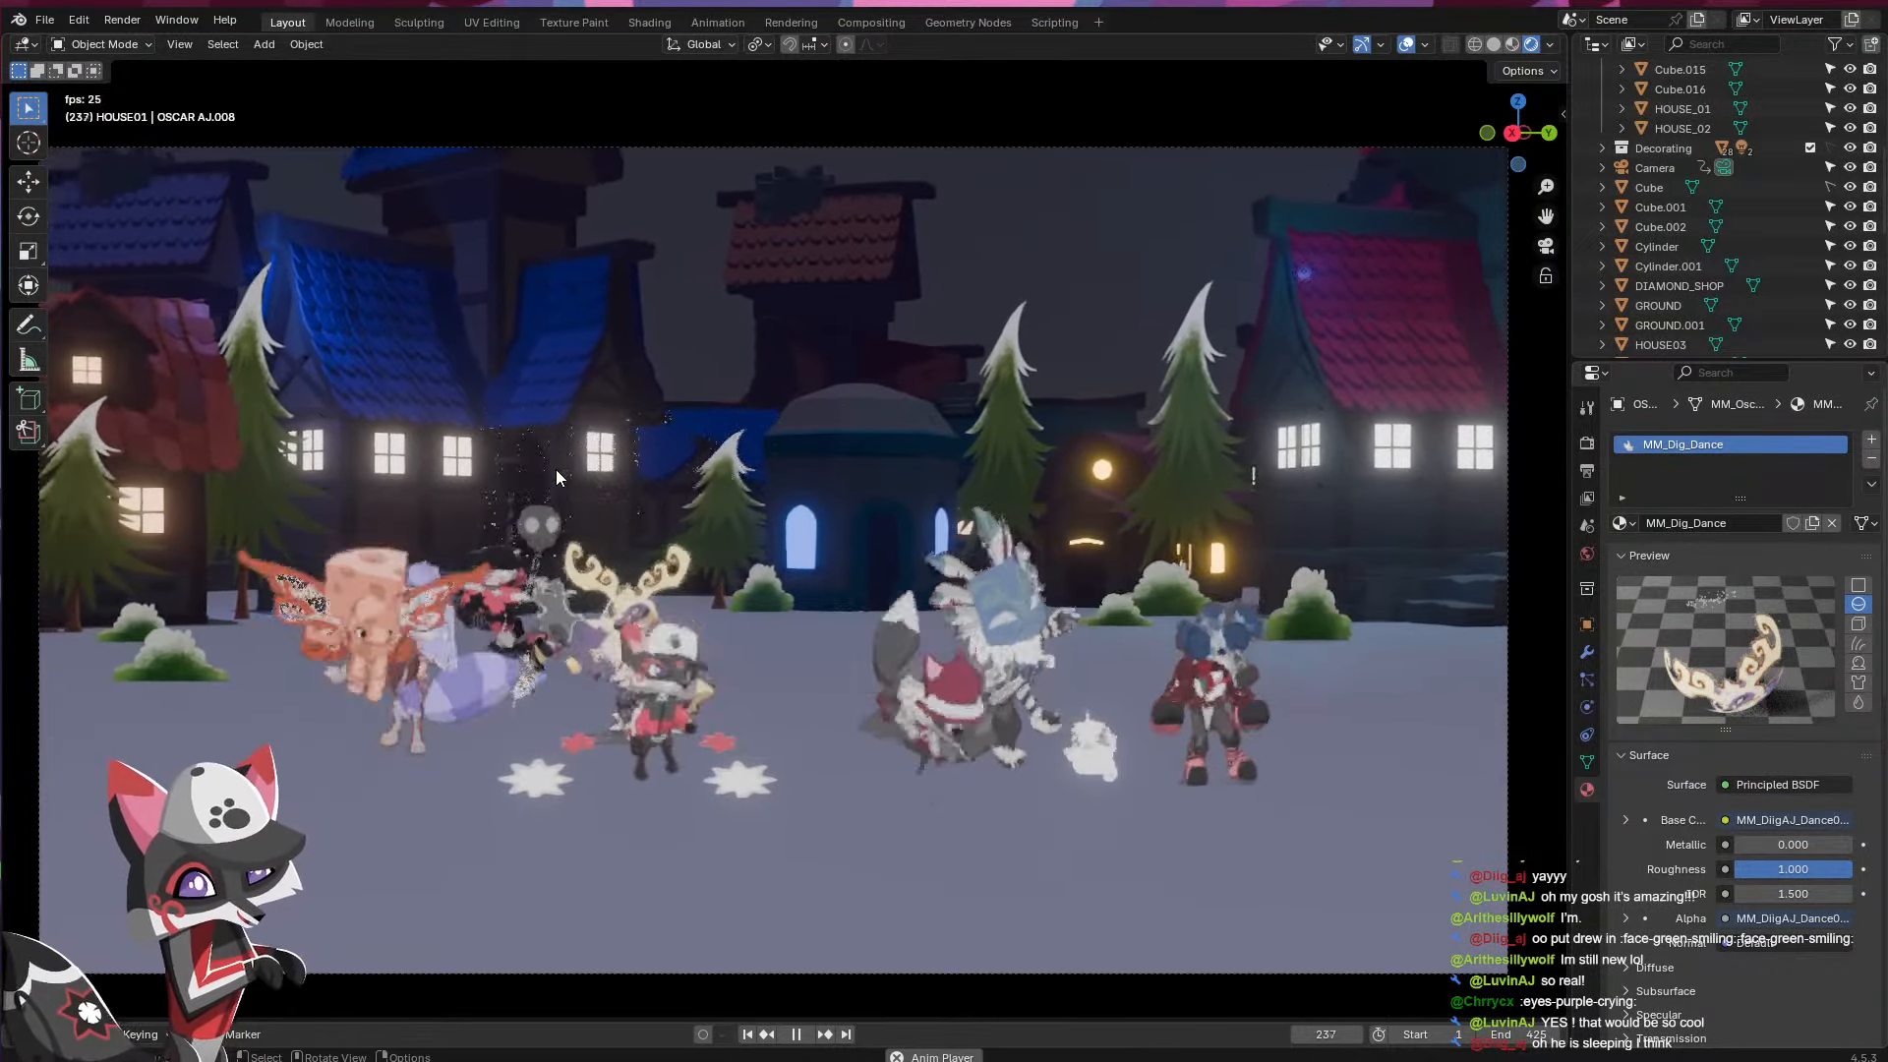
{"action": "key", "text": "space"}
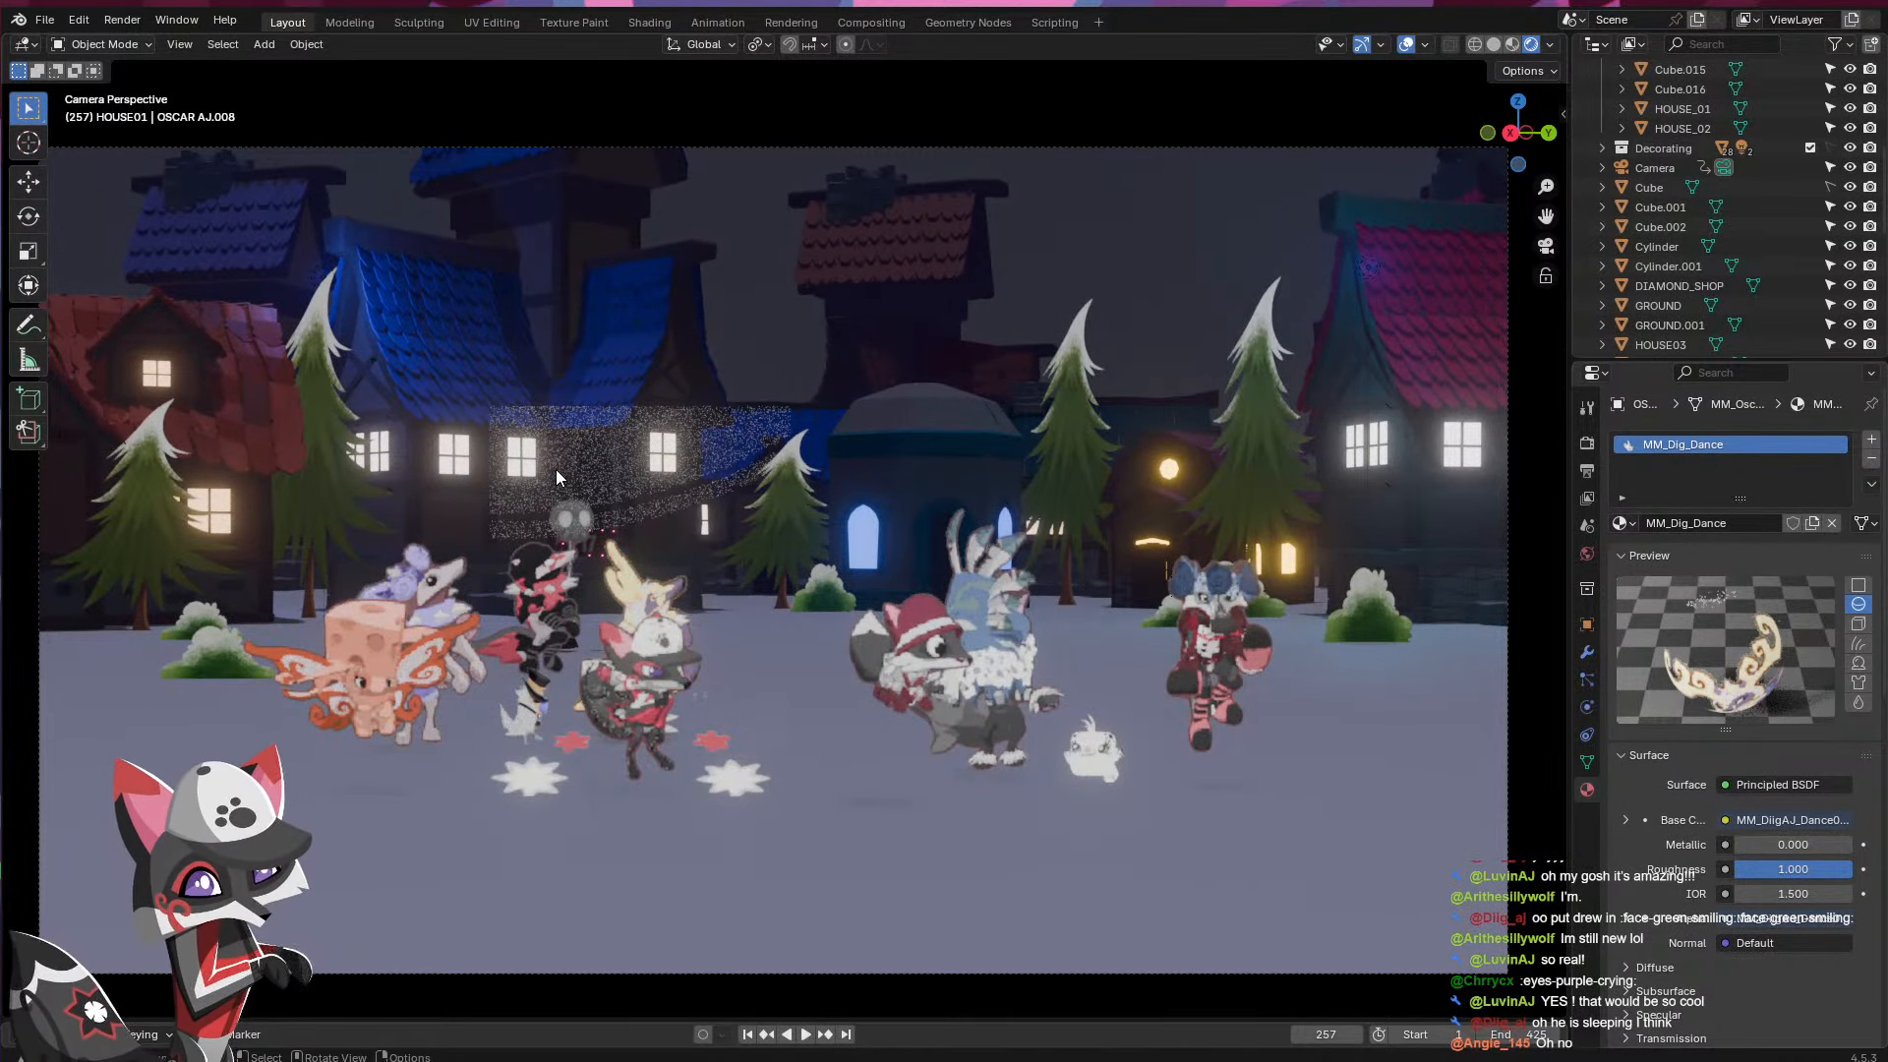
{"action": "key", "text": "space"}
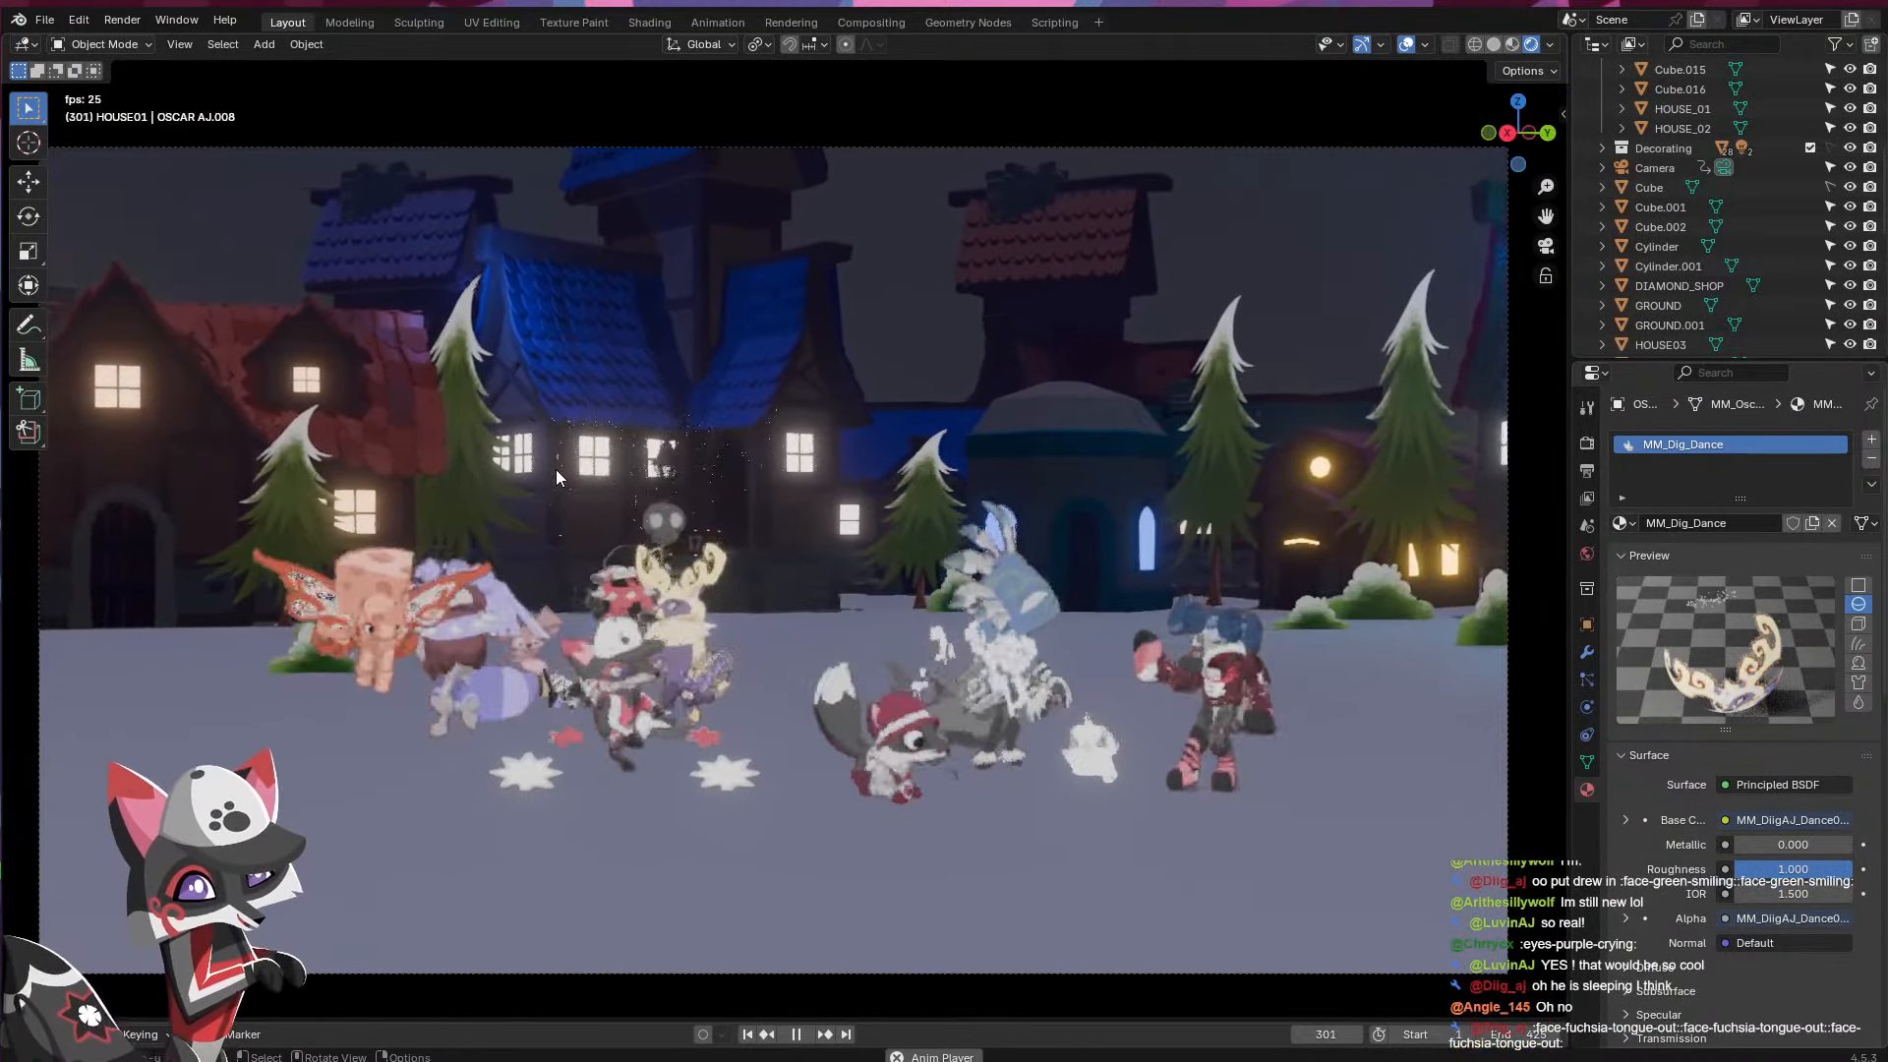
{"action": "key", "text": "space"}
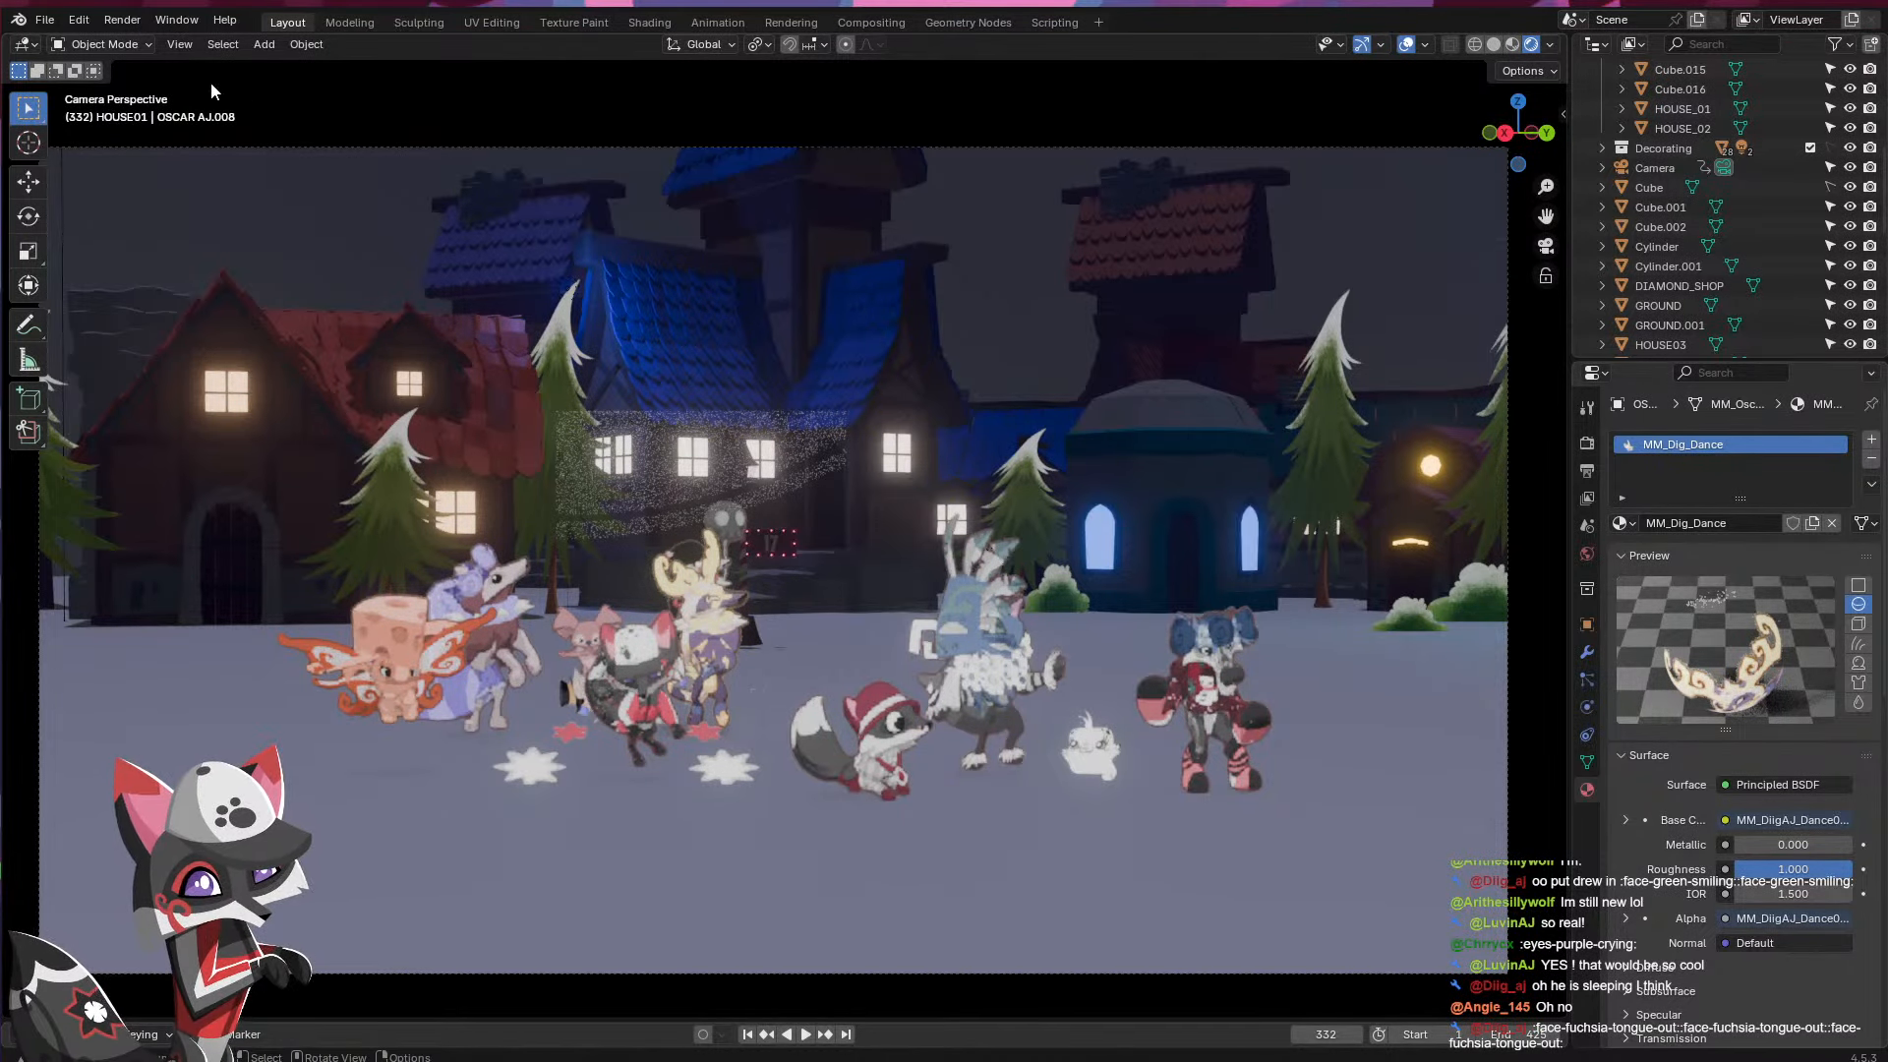
- Open the recent file Mingle Opening Ceremony Animation TEST RENDER TEST RENDER.blend
{"action": "left_click", "coordinate": [44, 20]}
{"action": "mouse_move", "coordinate": [188, 84]}
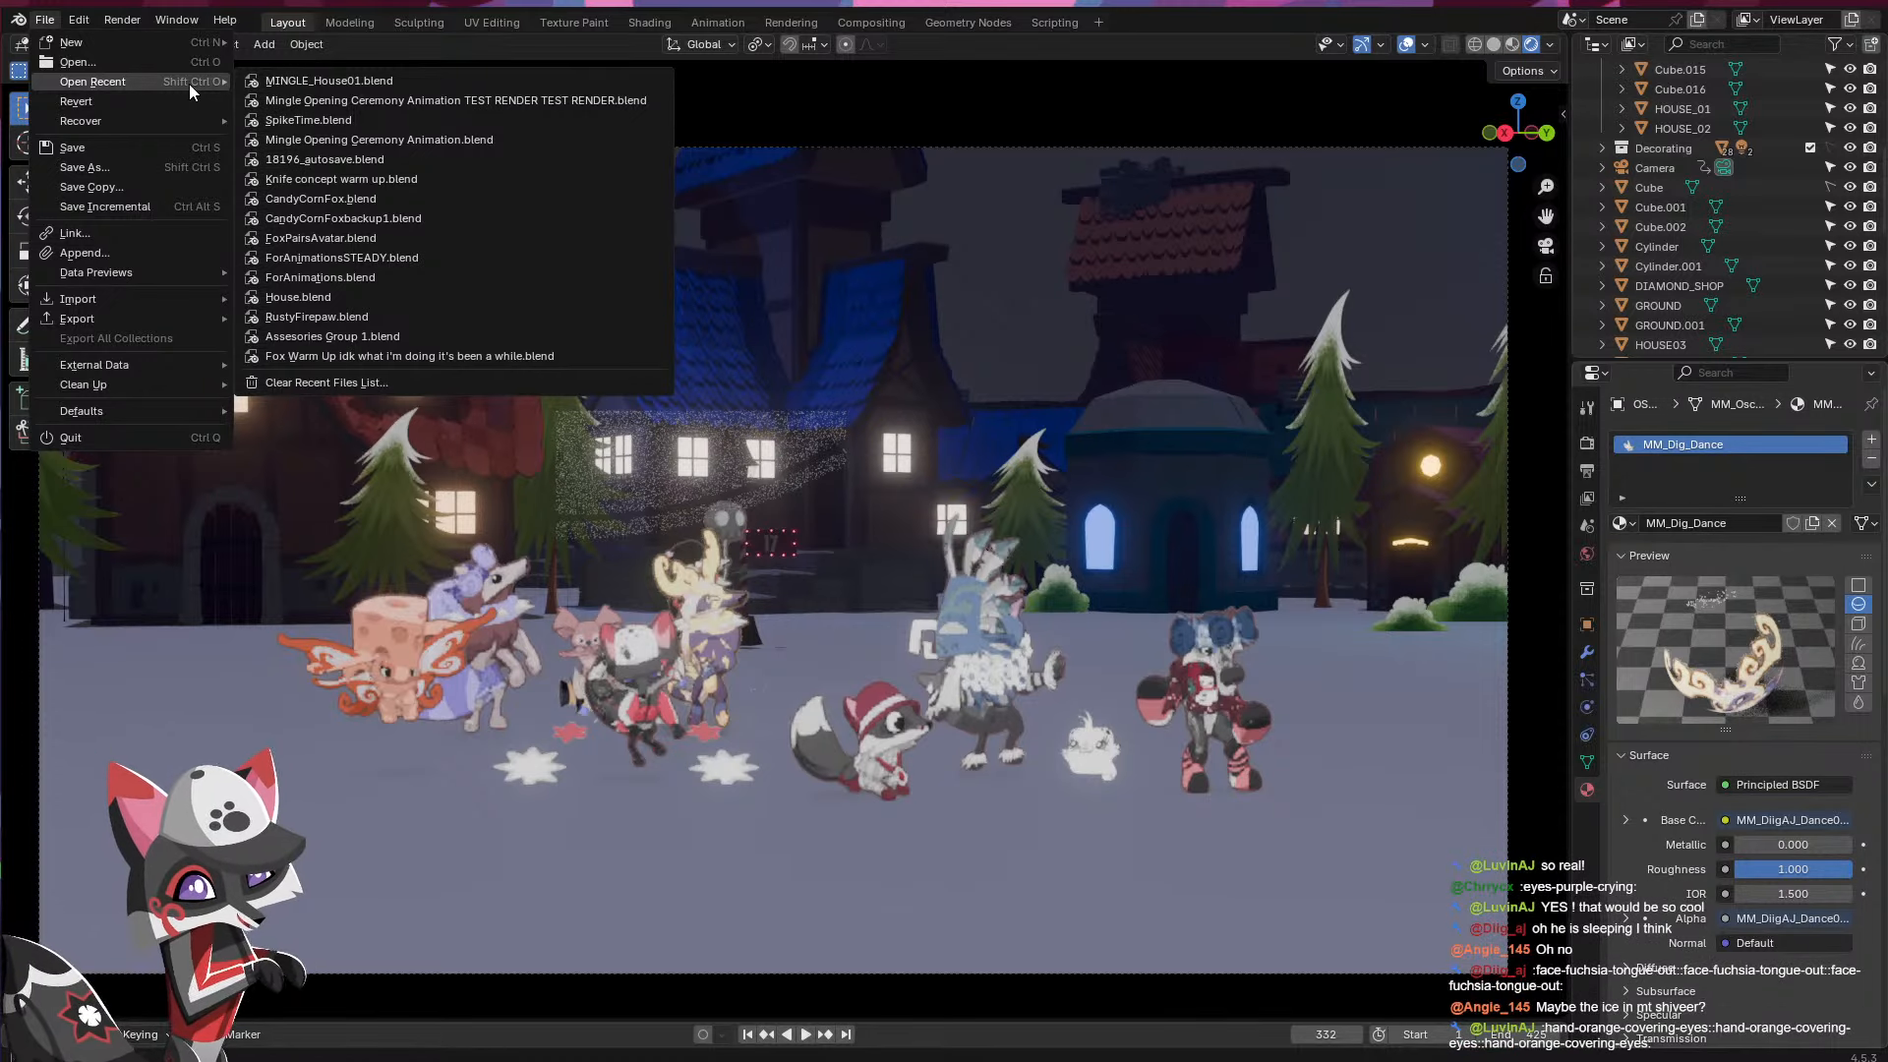
{"action": "left_click", "coordinate": [379, 100]}
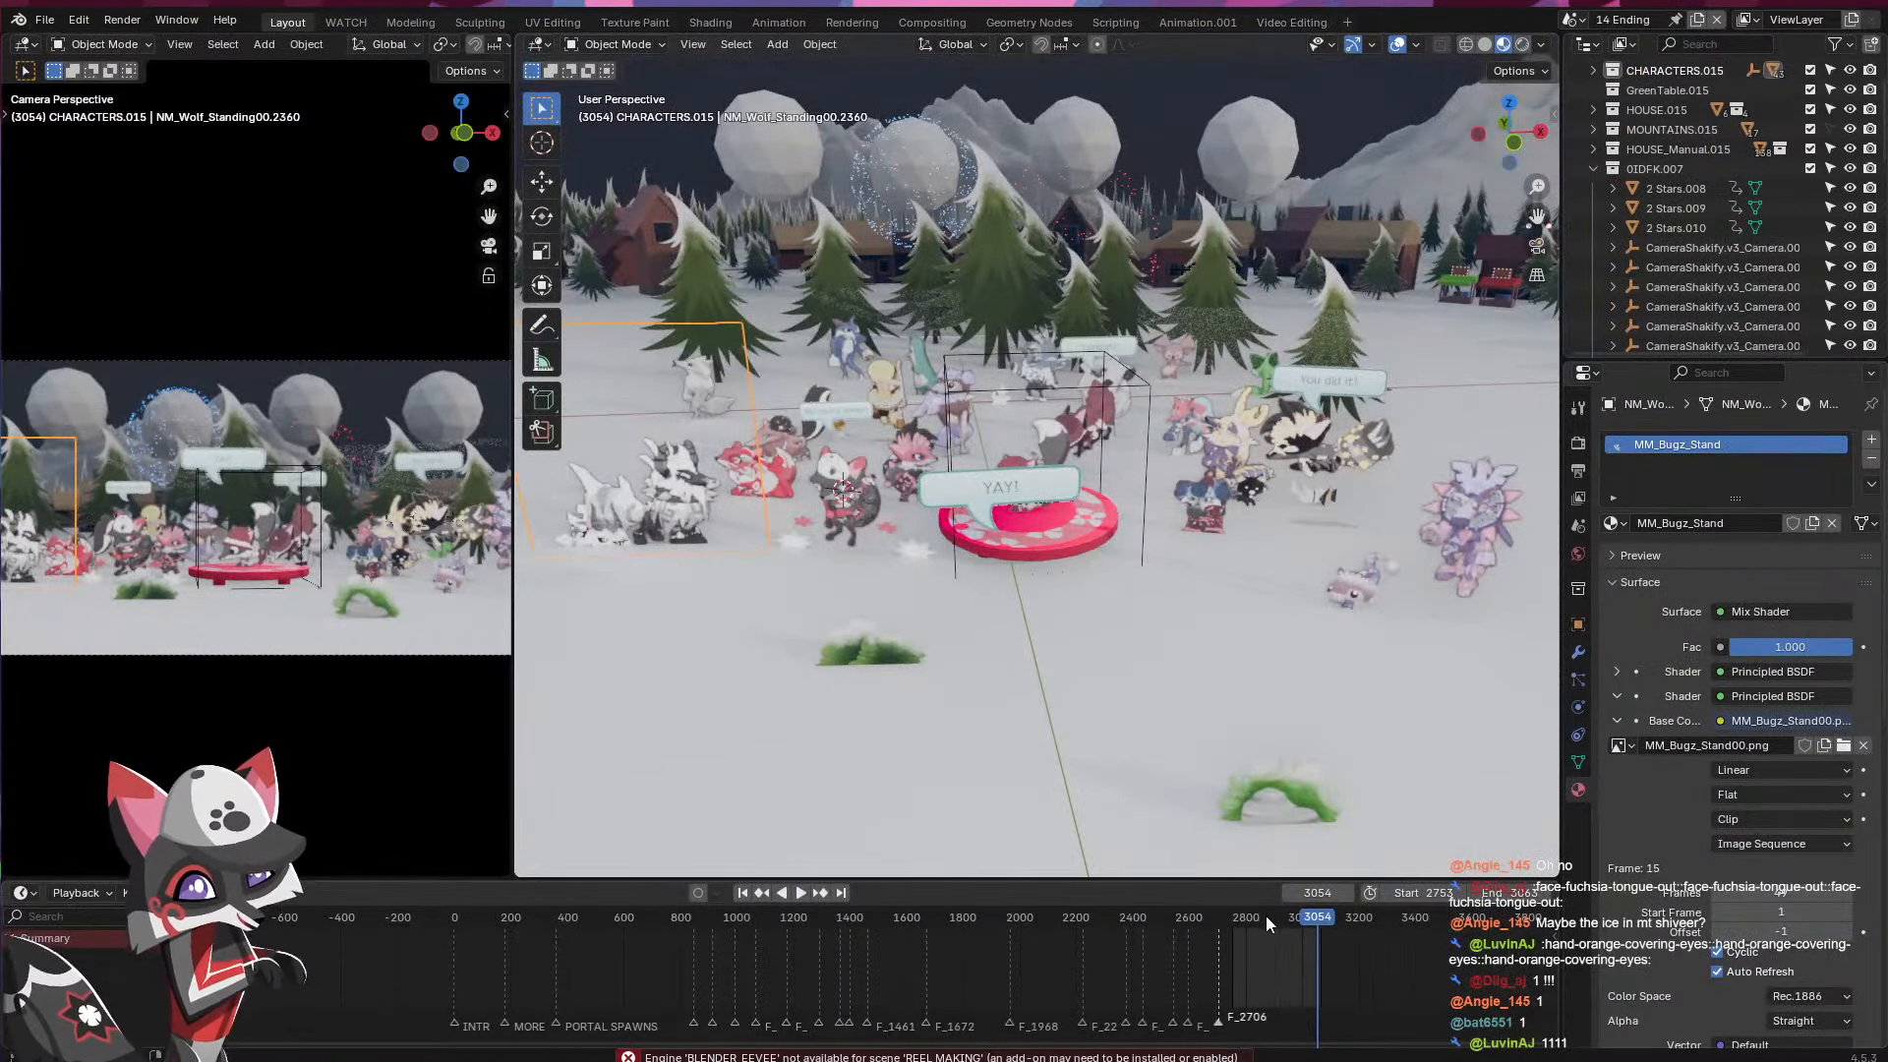
- Play the 14 Ending scene from the victory title onward with the camera view in Rendered shading
{"action": "left_click_drag", "start_coordinate": [1255, 918], "coordinate": [1233, 919]}
{"action": "key", "text": "space"}
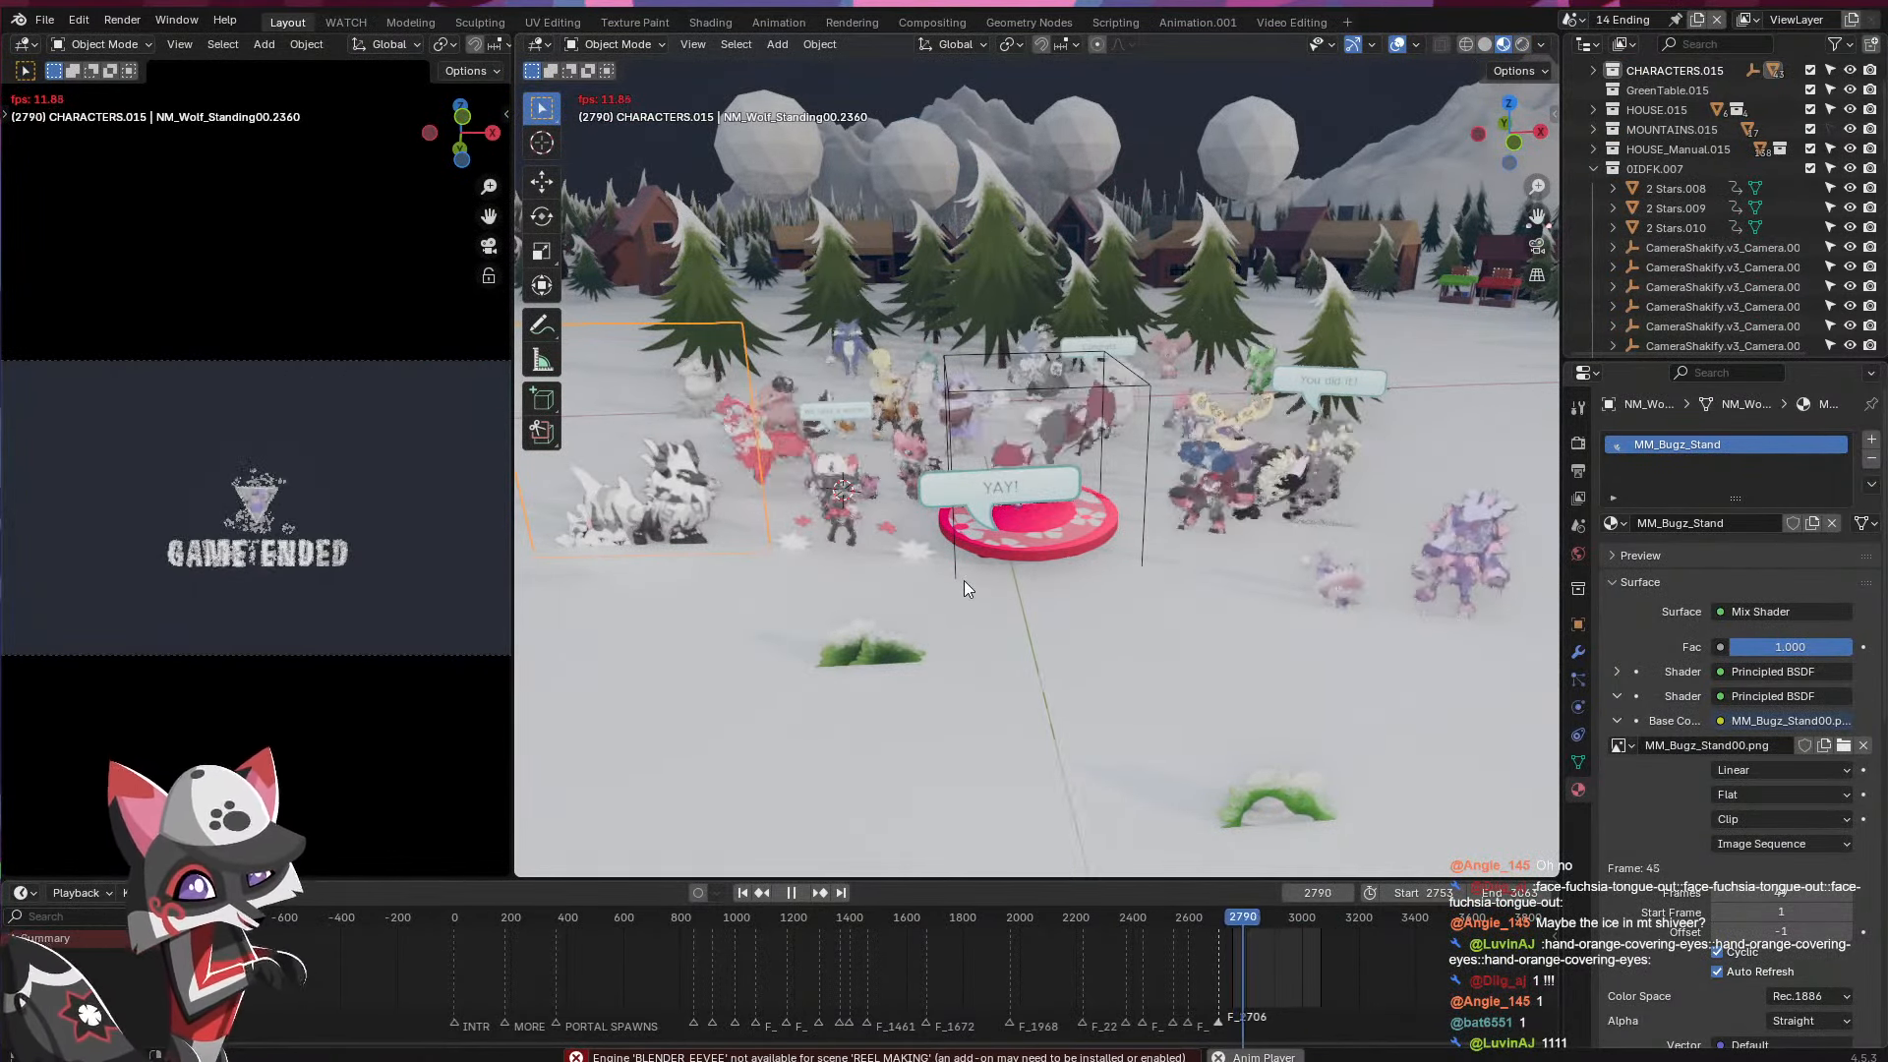
{"action": "key", "text": "z"}
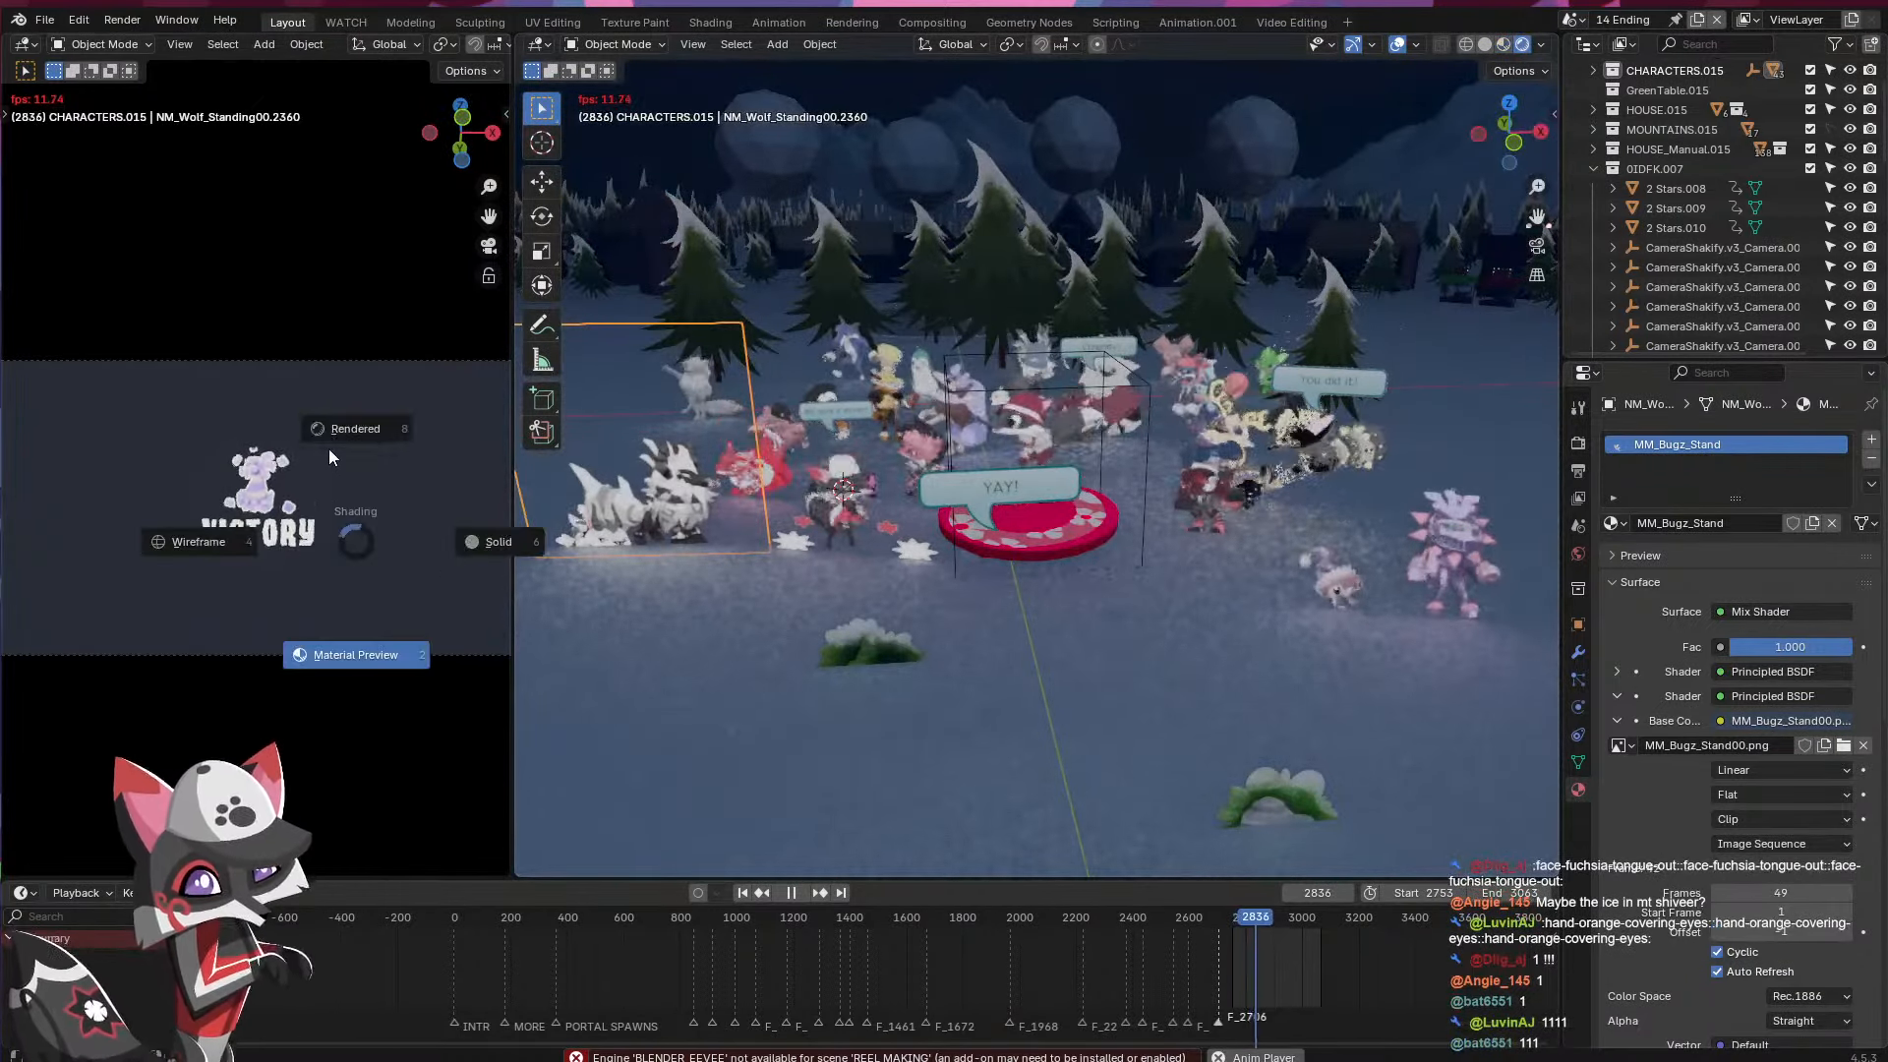
{"action": "left_click", "coordinate": [328, 448]}
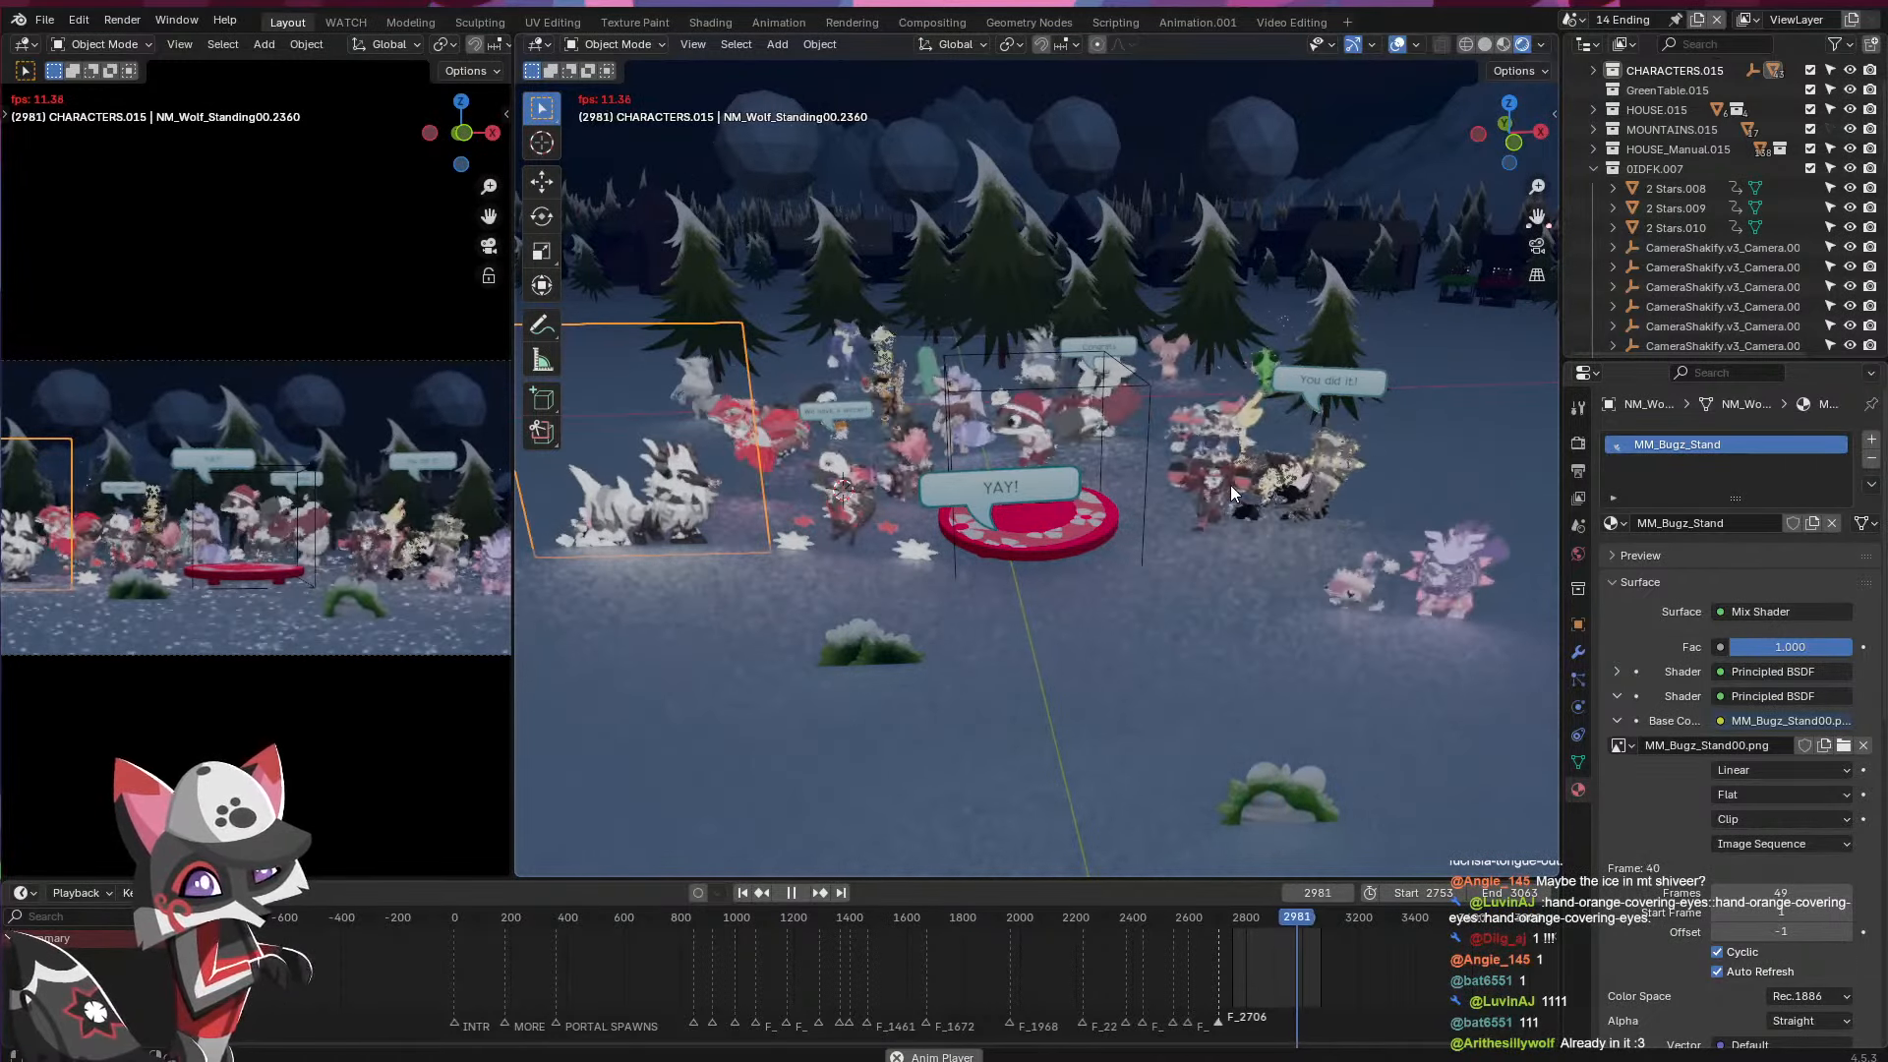
{"action": "key", "text": "space"}
- Switch to the 10 Spike and Run Bouncy scene, play it from about frame 1000, and widen the camera viewport
{"action": "left_click", "coordinate": [1573, 19]}
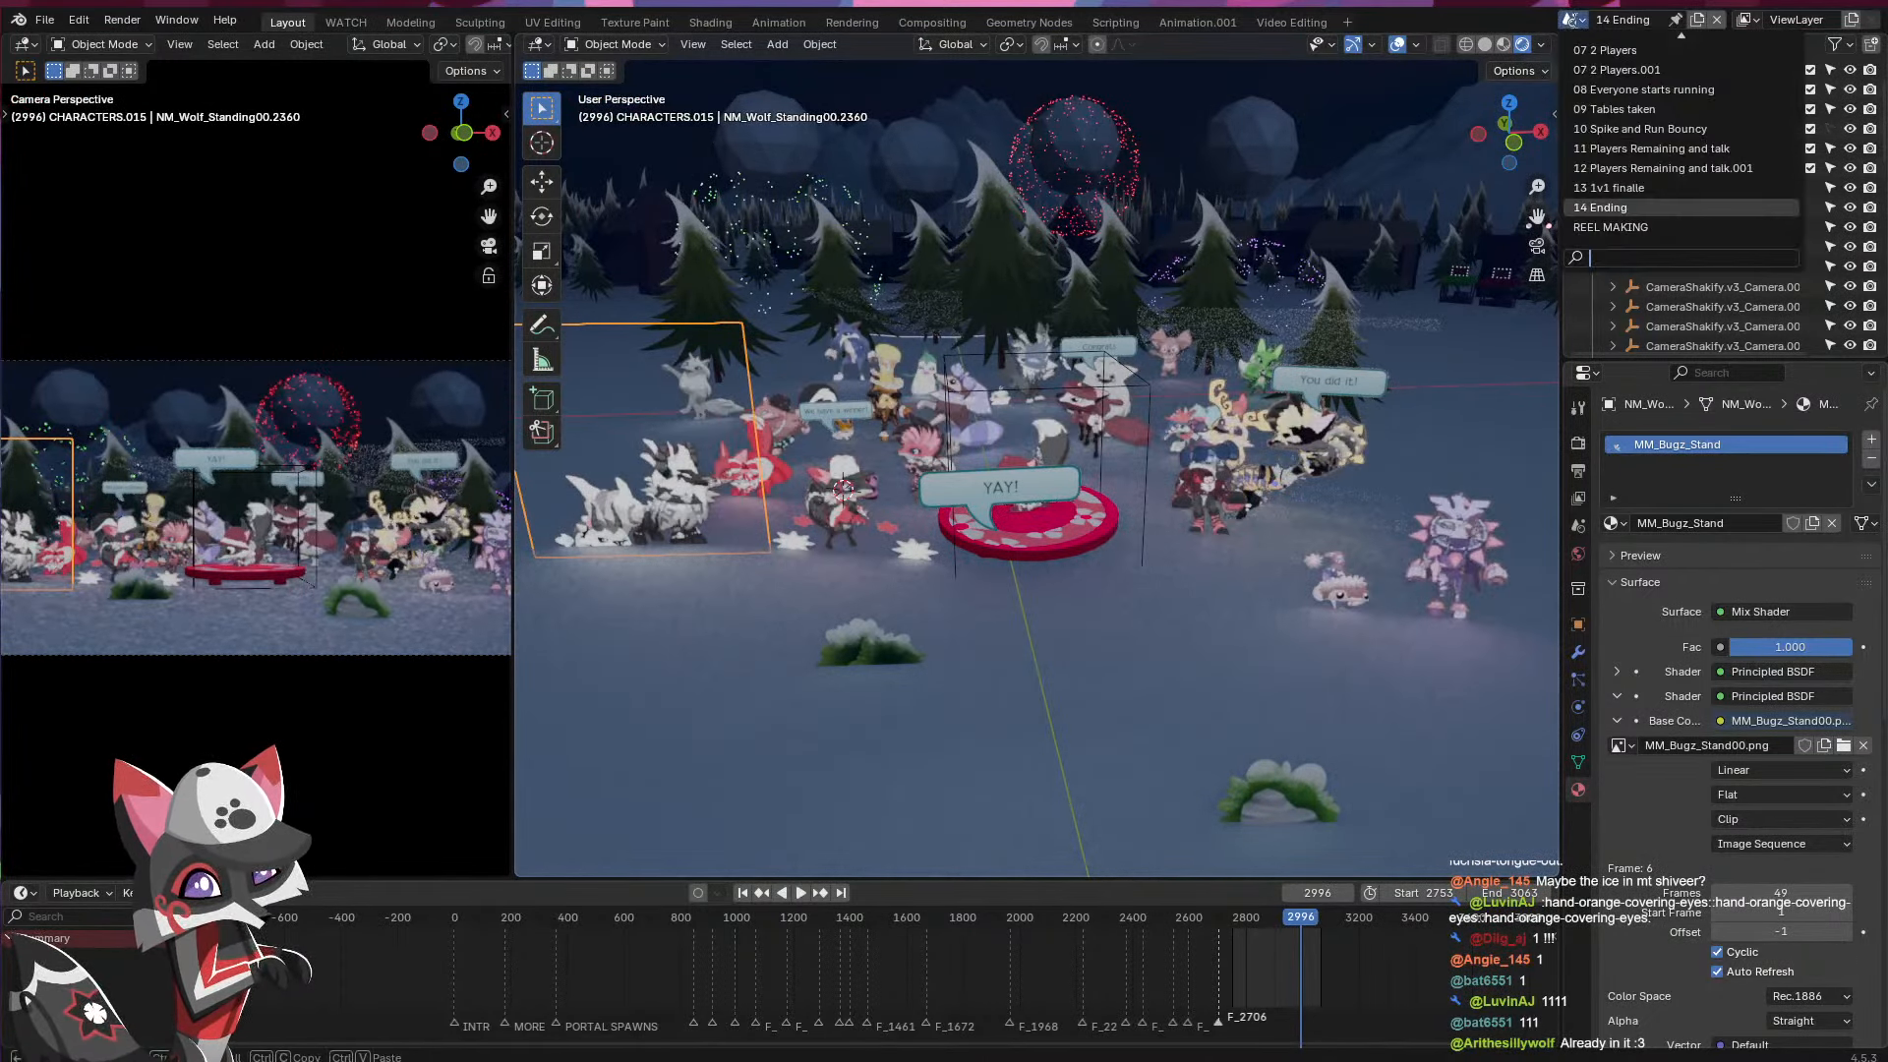
{"action": "left_click", "coordinate": [1623, 129]}
{"action": "left_click", "coordinate": [740, 923]}
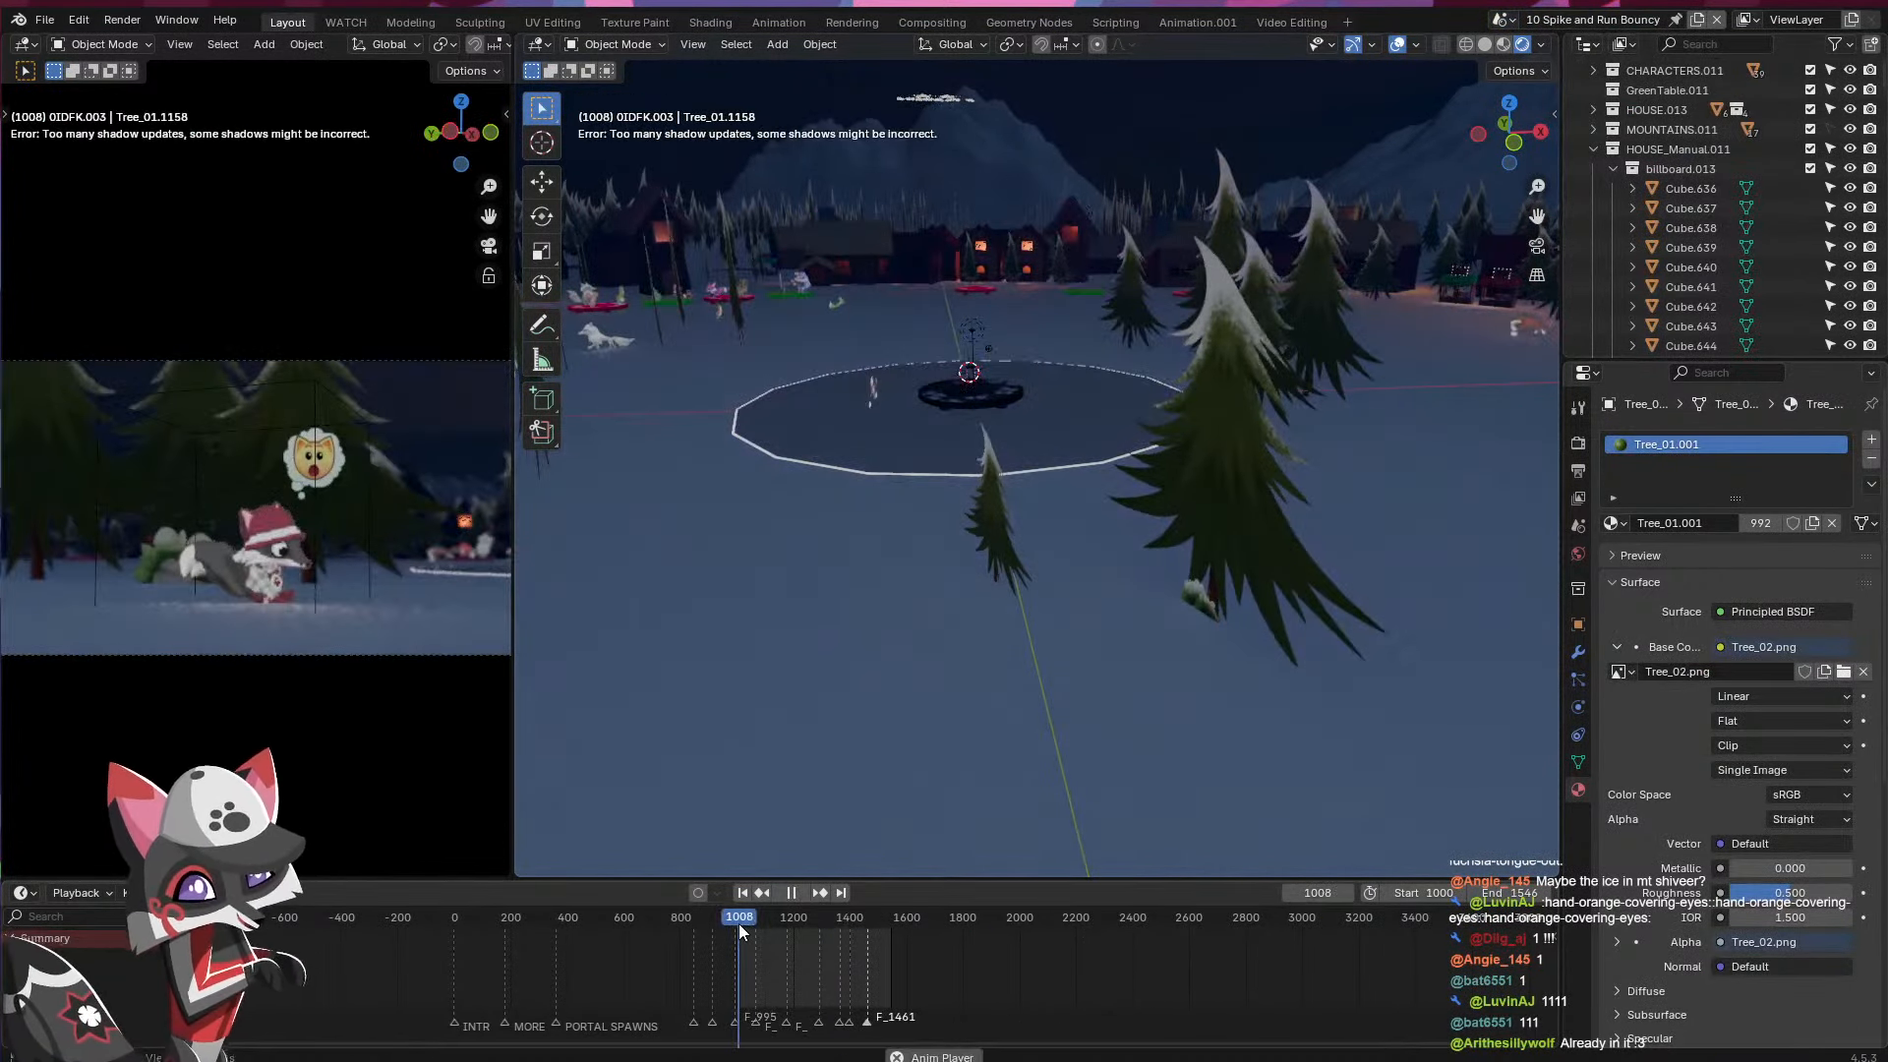
{"action": "key", "text": "space"}
{"action": "left_click_drag", "start_coordinate": [614, 700], "coordinate": [986, 688]}
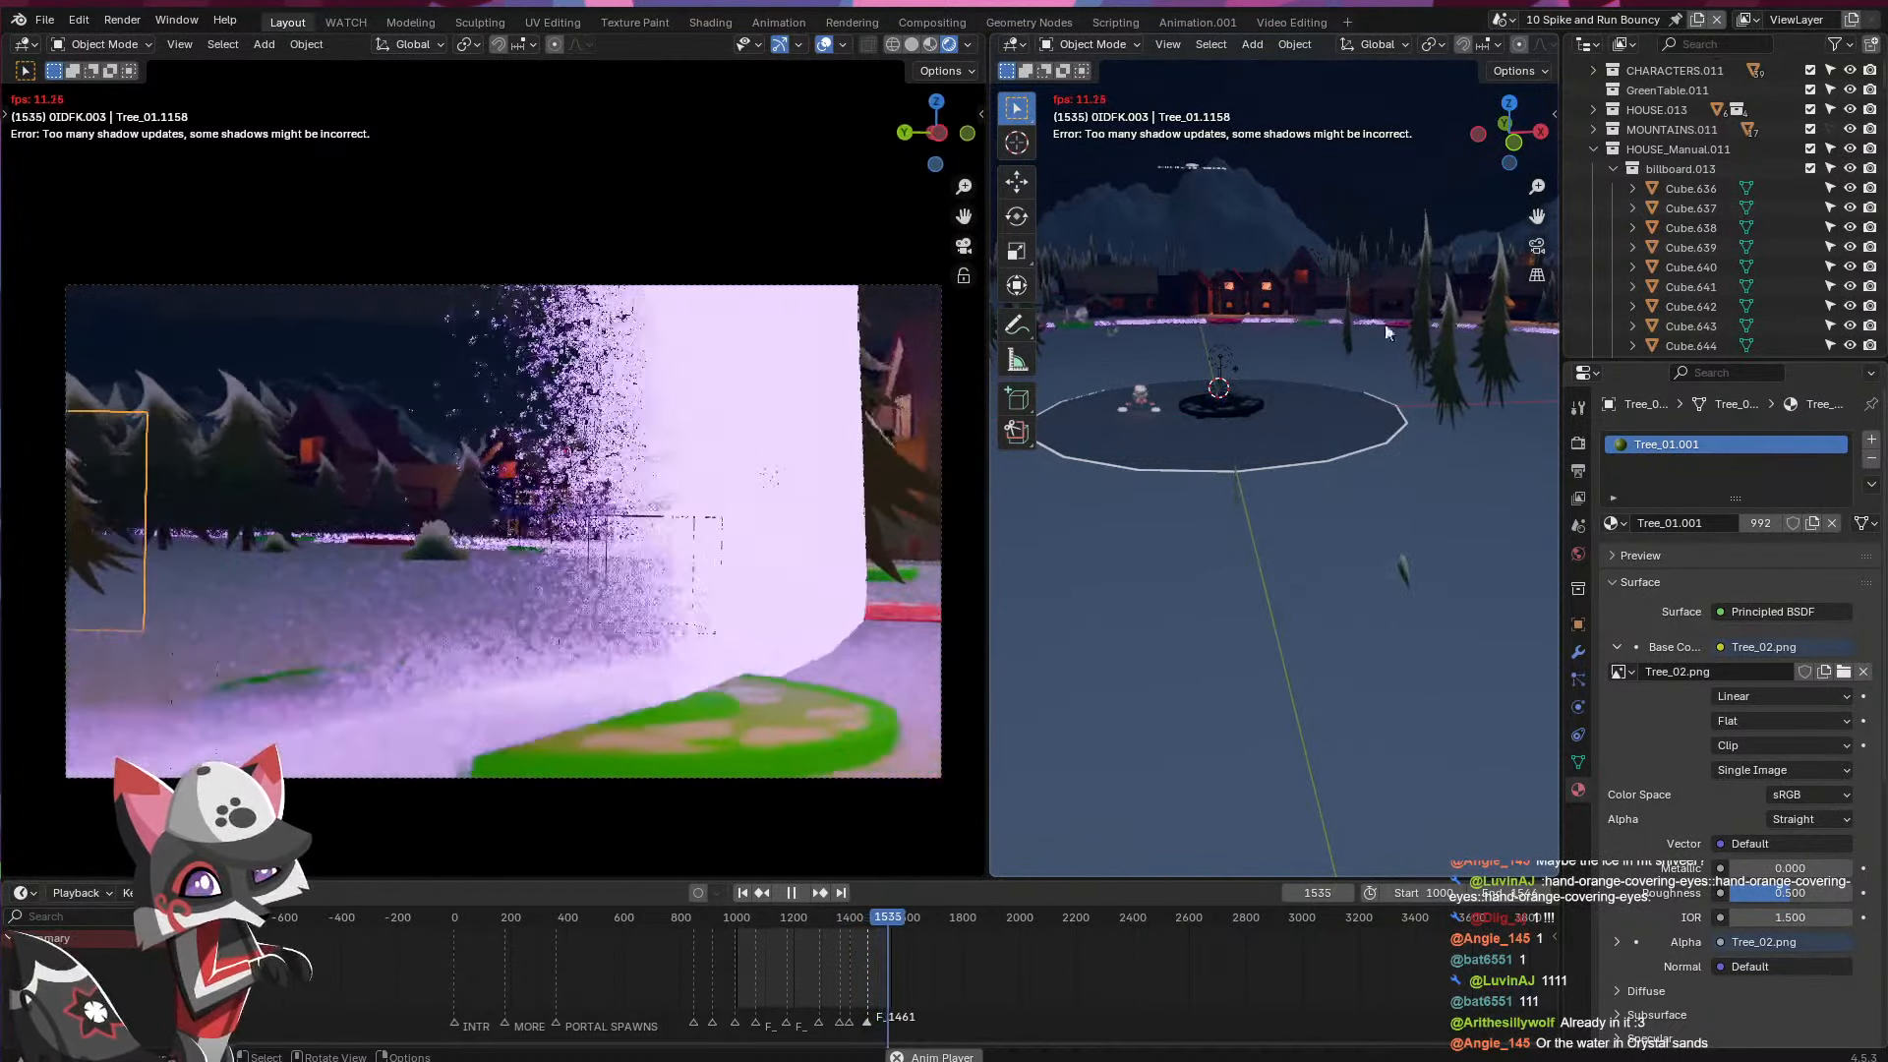
- Switch to the 11 Players Remaining and talk scene and watch its playback, then orbit around the arena
{"action": "left_click", "coordinate": [1501, 20]}
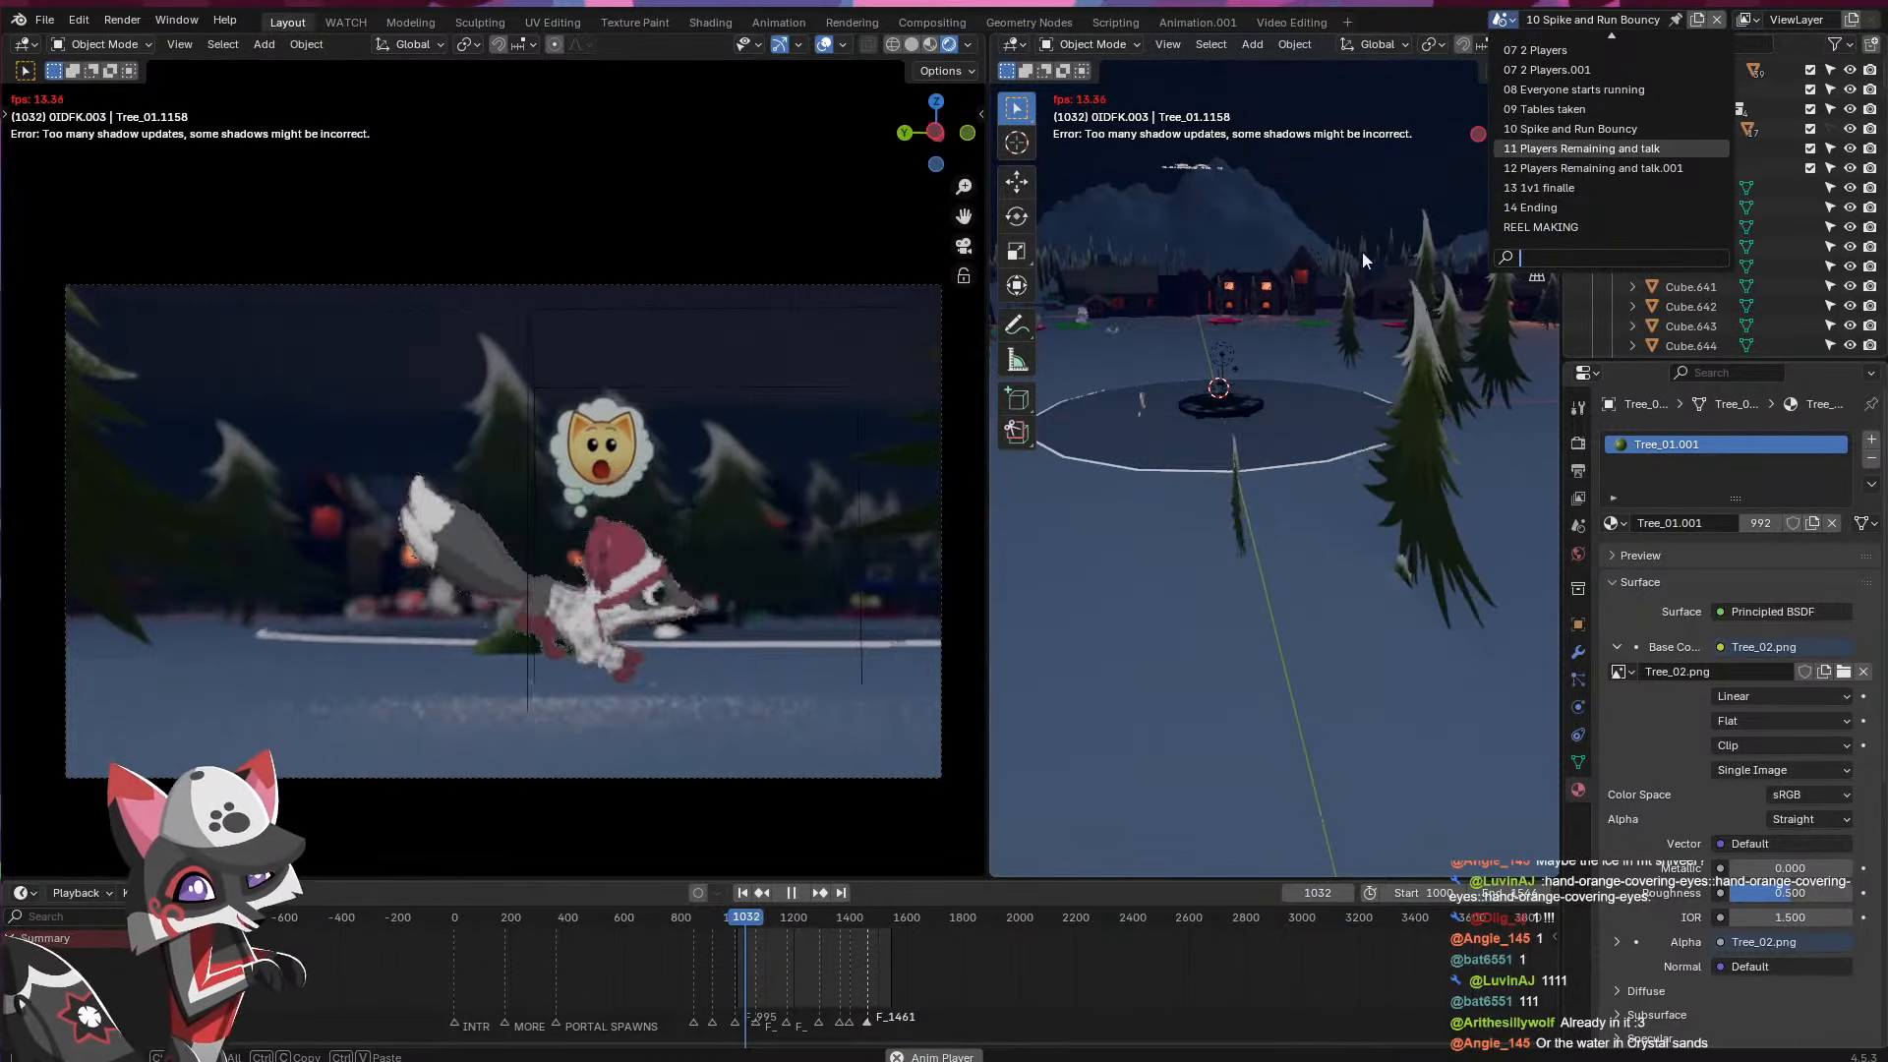
{"action": "left_click", "coordinate": [1531, 149]}
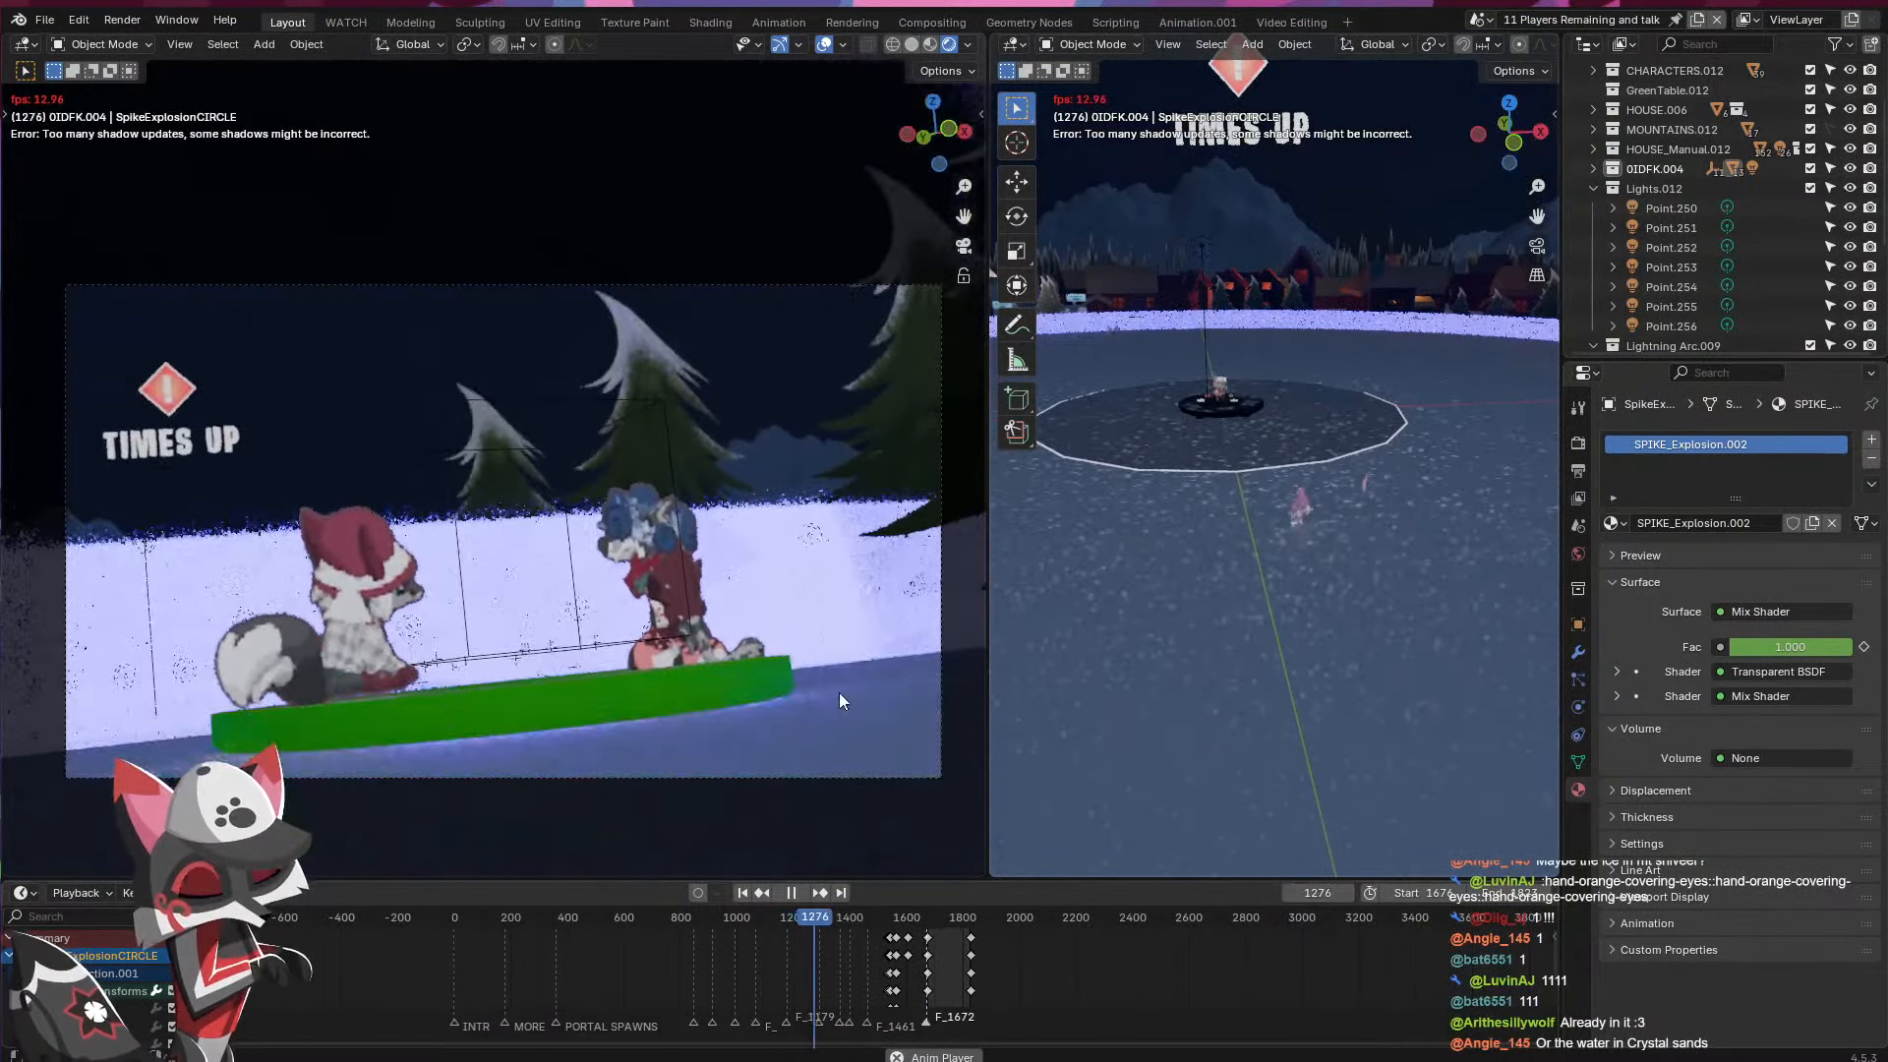
{"action": "key", "text": "space"}
{"action": "middle_click_drag", "start_coordinate": [1130, 615], "coordinate": [1165, 593]}
- Switch to the 08 Everyone starts running scene and play the characters' run through the camera
{"action": "left_click", "coordinate": [1477, 20]}
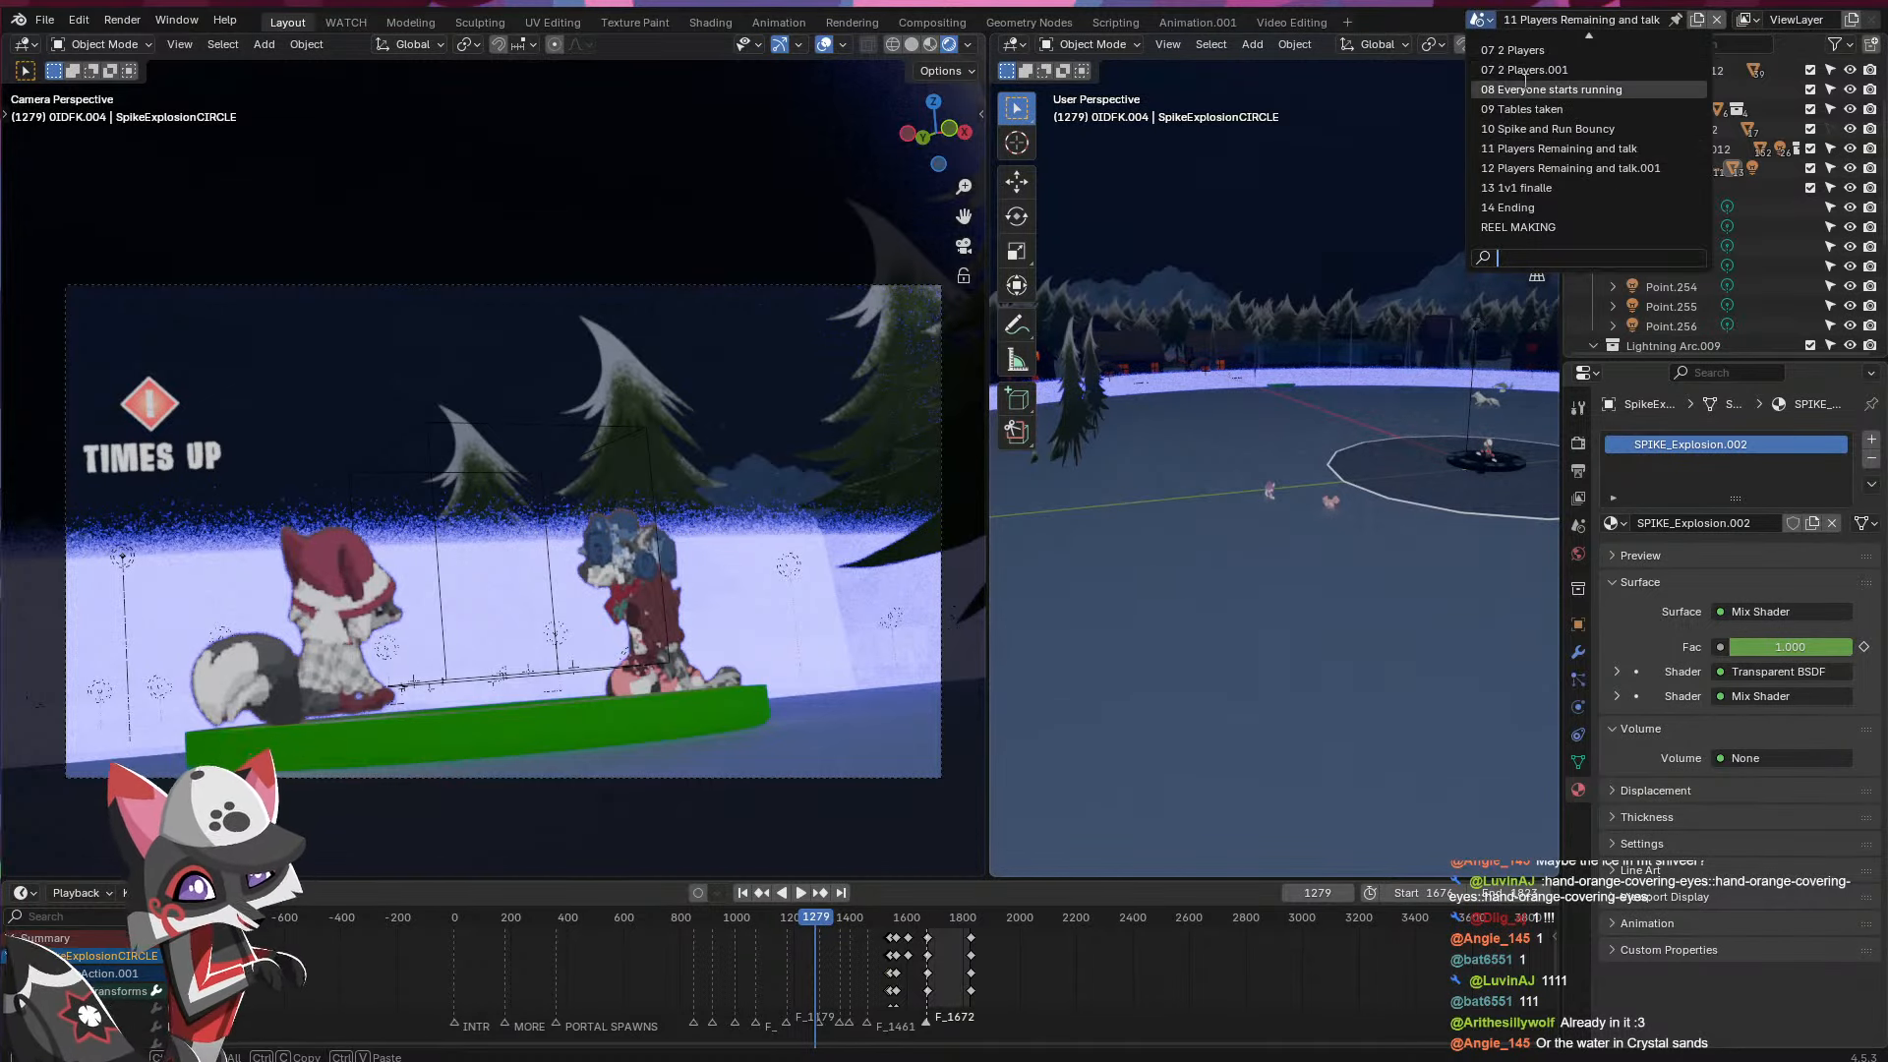
{"action": "left_click", "coordinate": [1551, 89]}
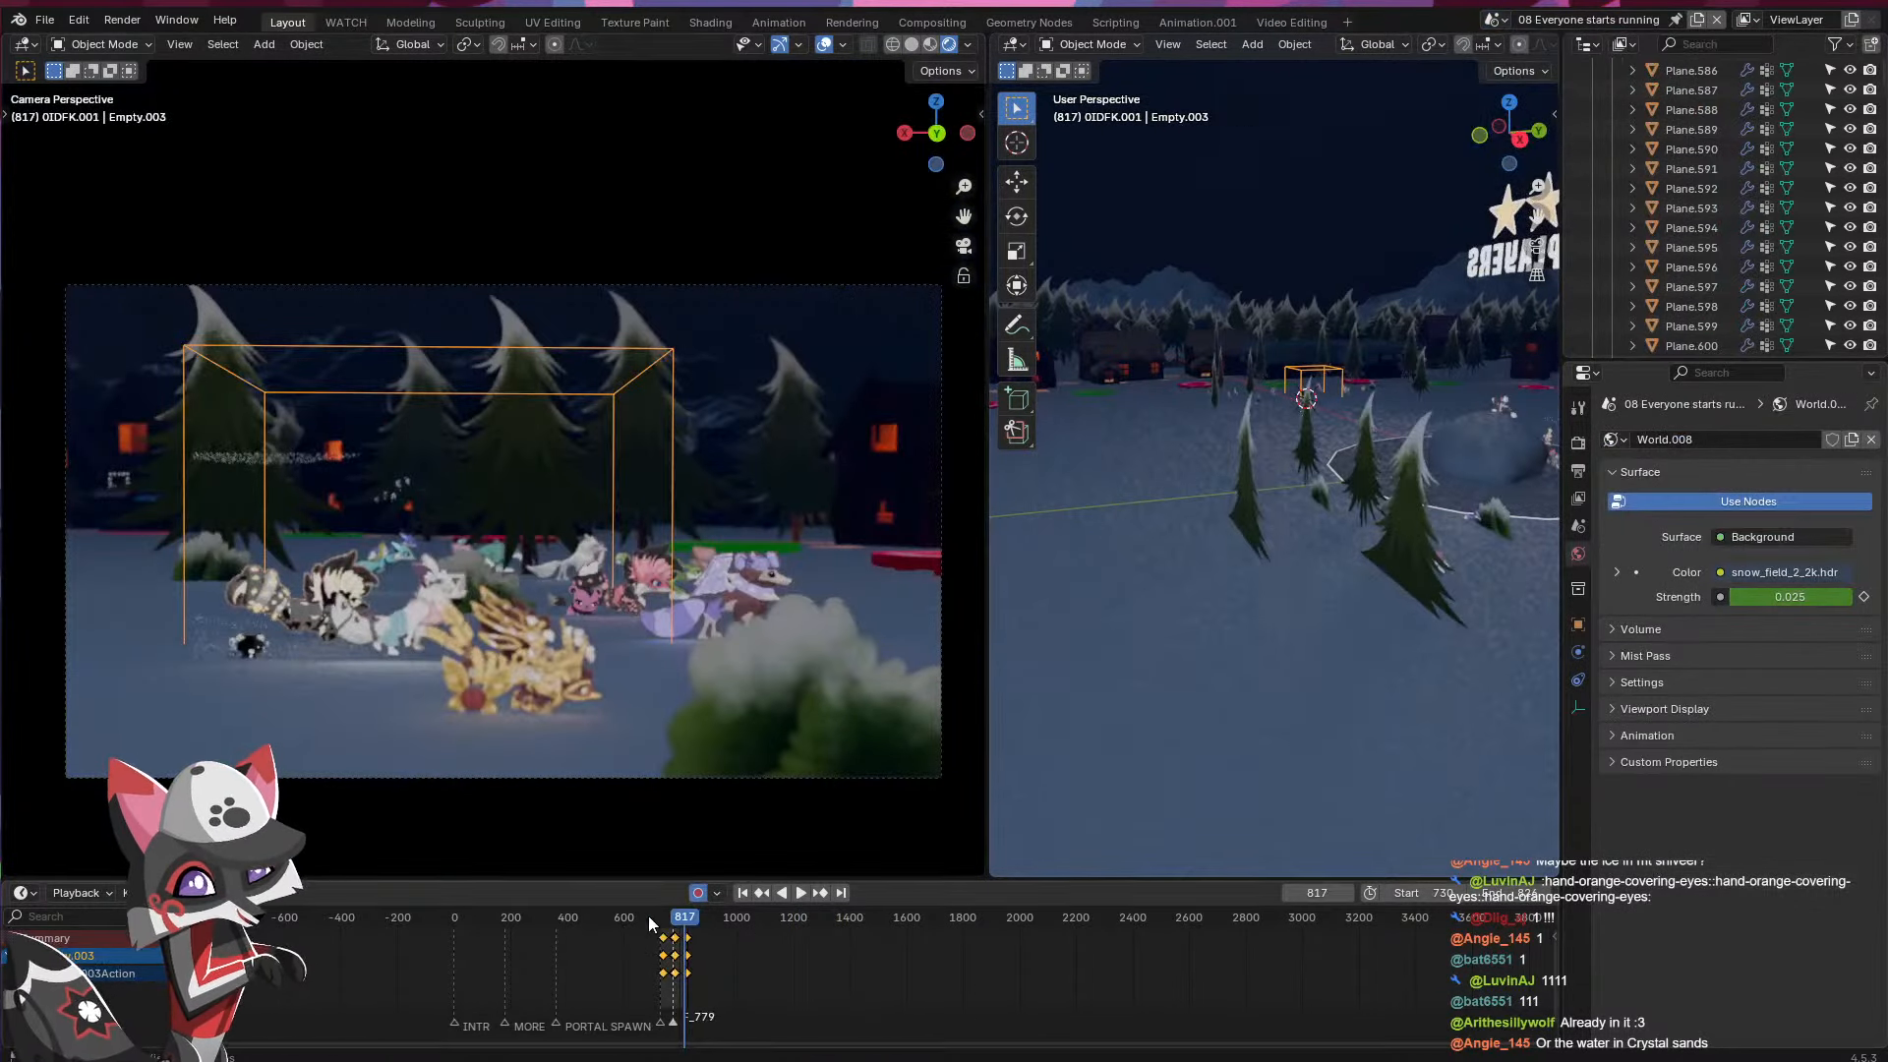
{"action": "key", "text": "space"}
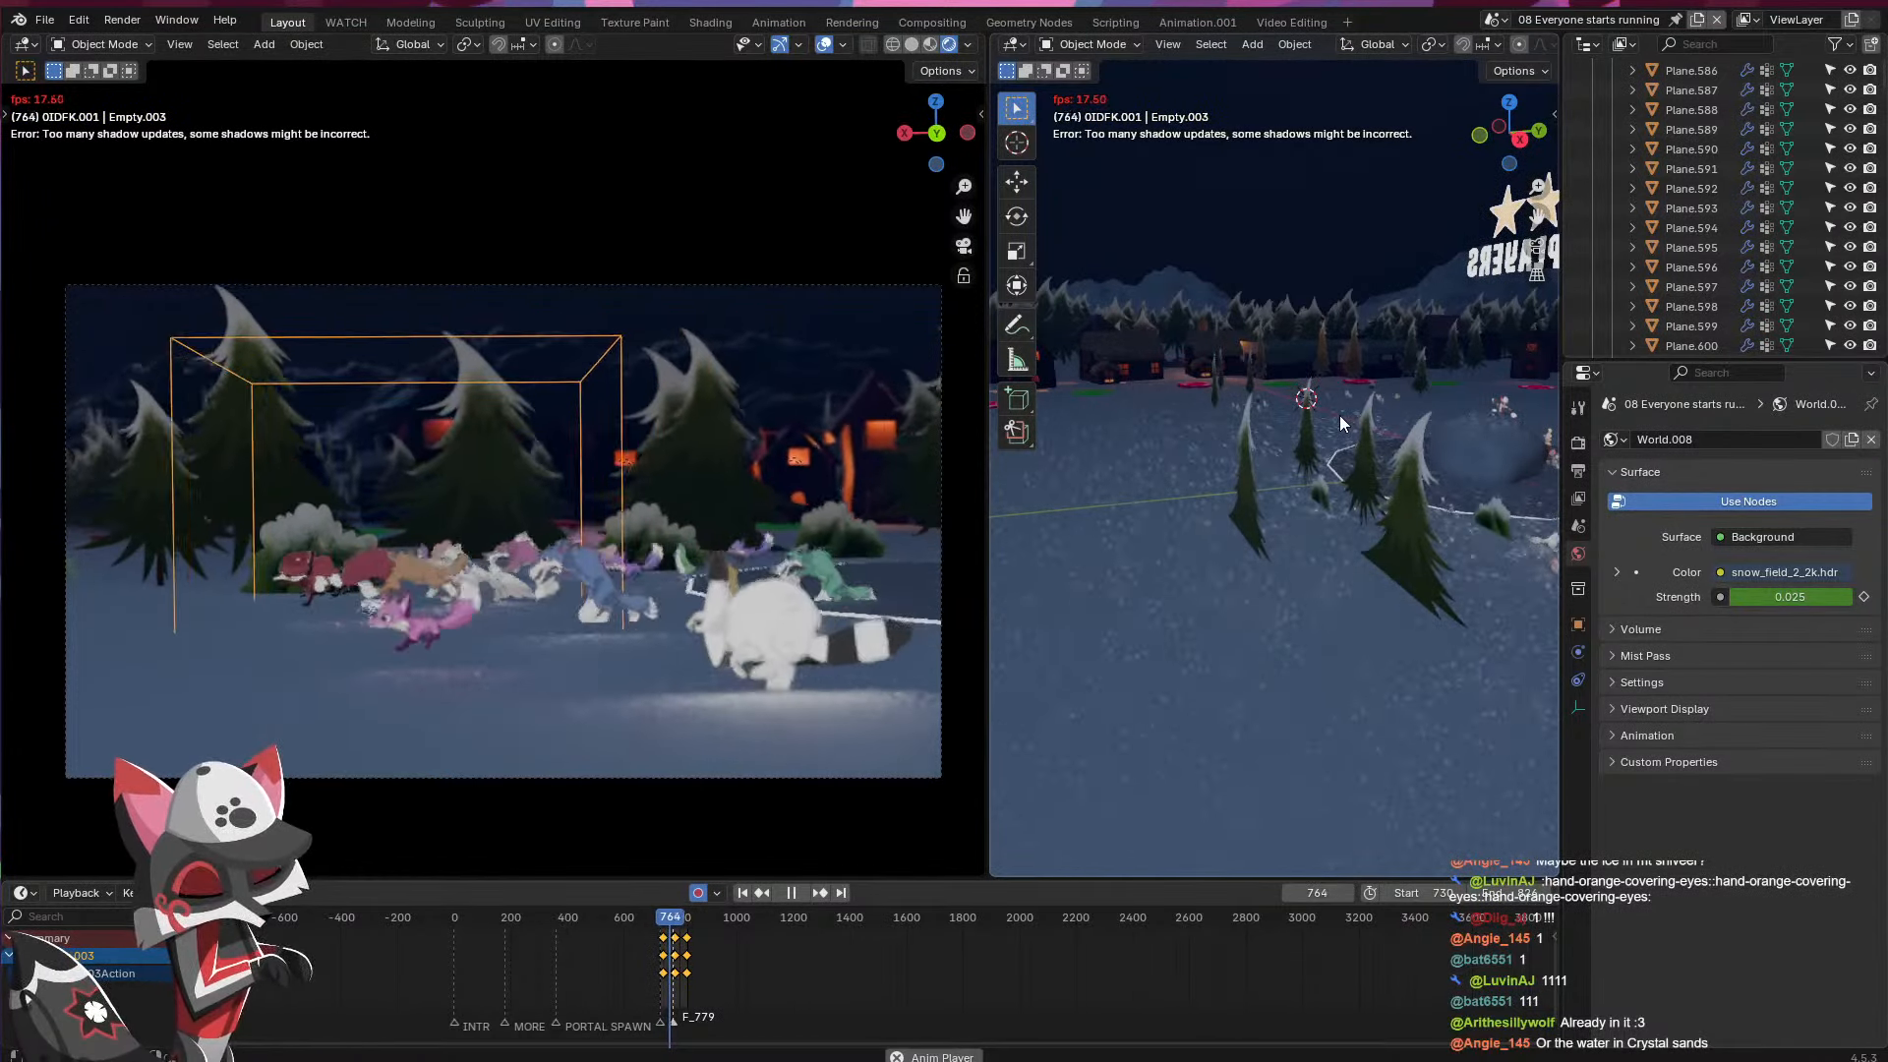
{"action": "key", "text": "space"}
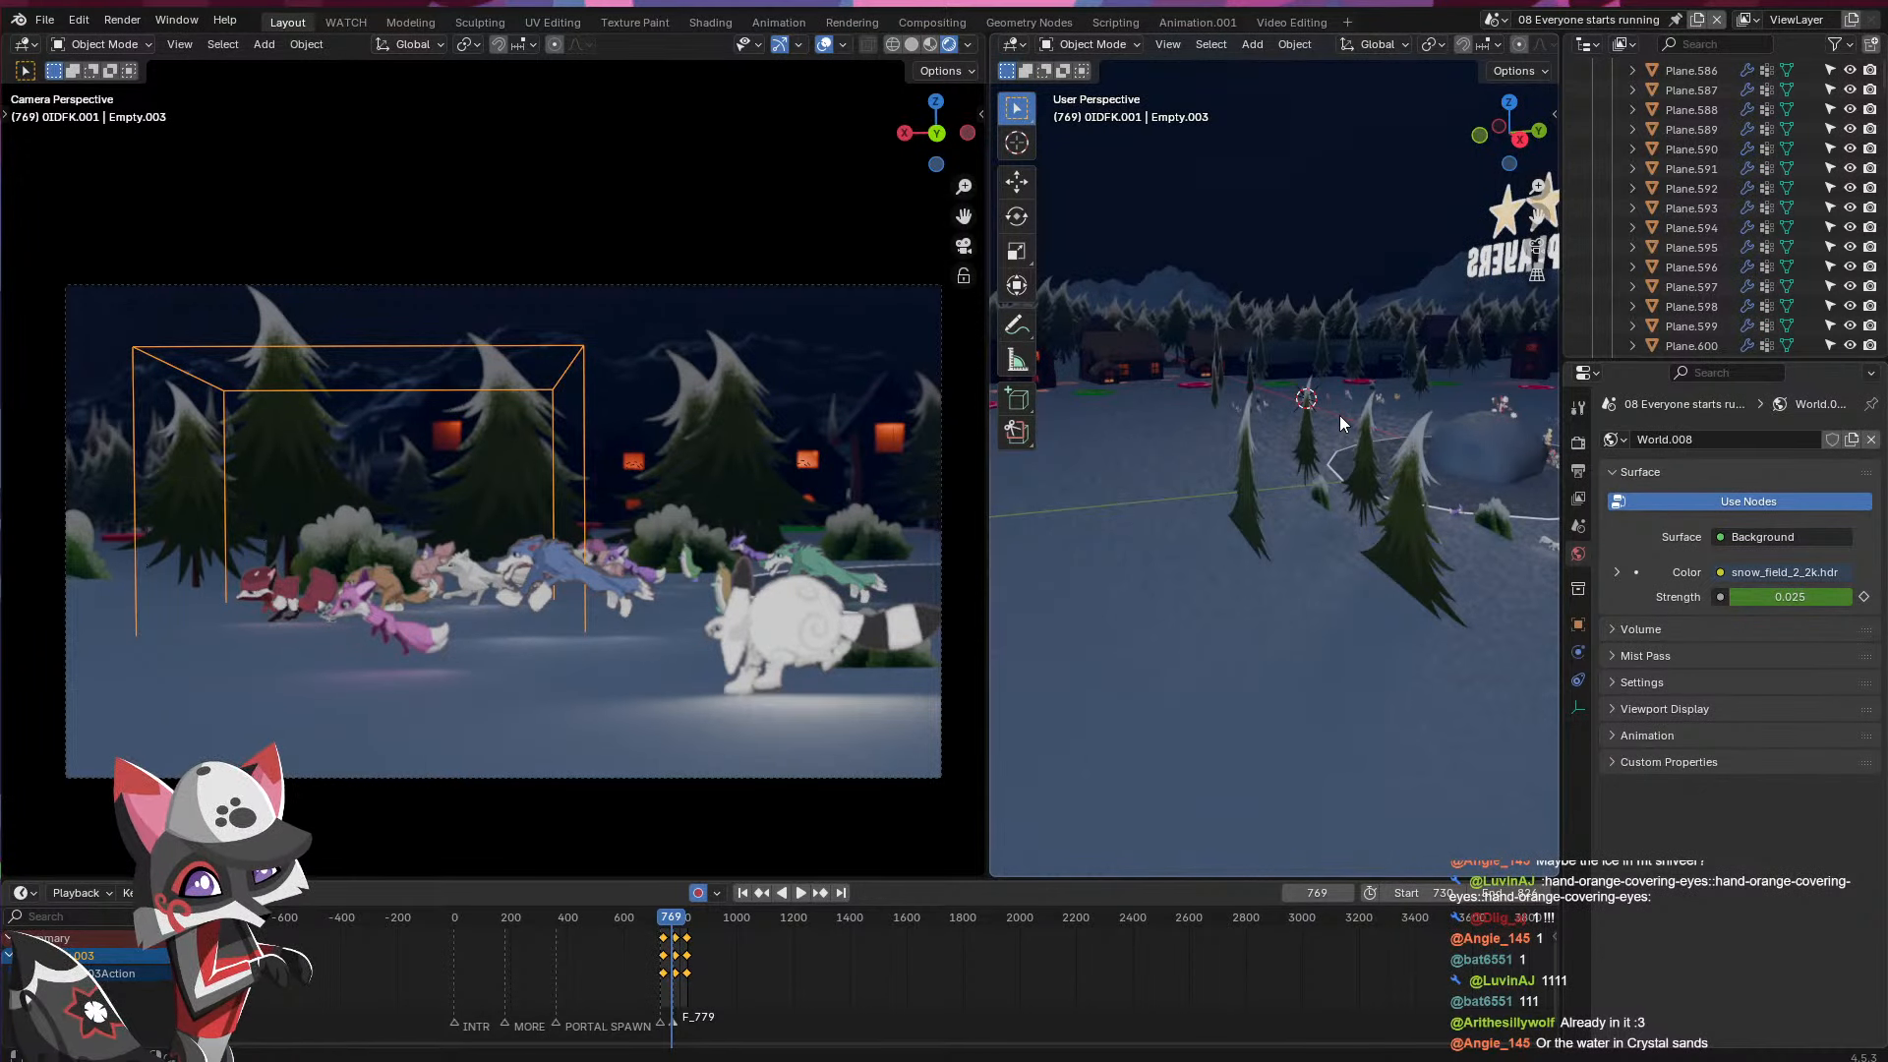
- View the 07 2 Players.001 scene, and play the 05OscarSpawnsBASEBASEBASE.001 scene up to the spikes and party hat speech bubble
{"action": "left_click", "coordinate": [1494, 19]}
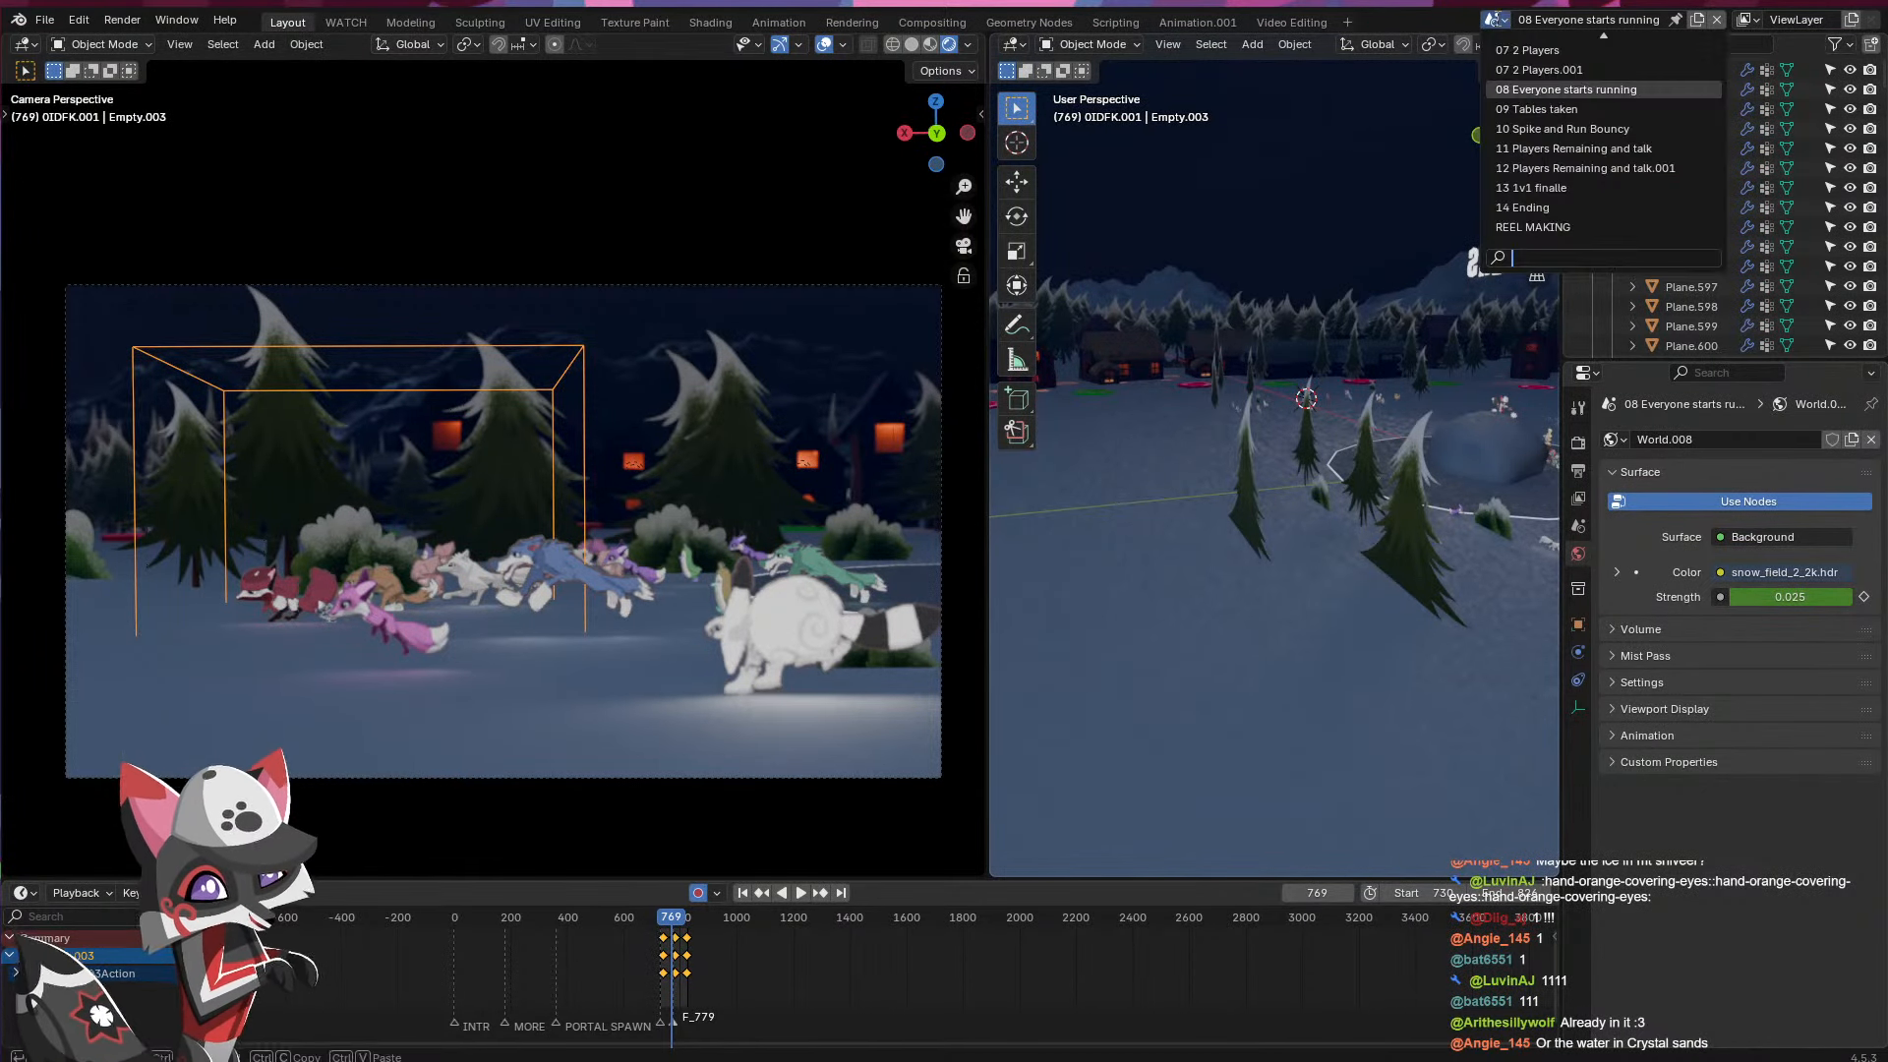
{"action": "left_click", "coordinate": [1519, 69]}
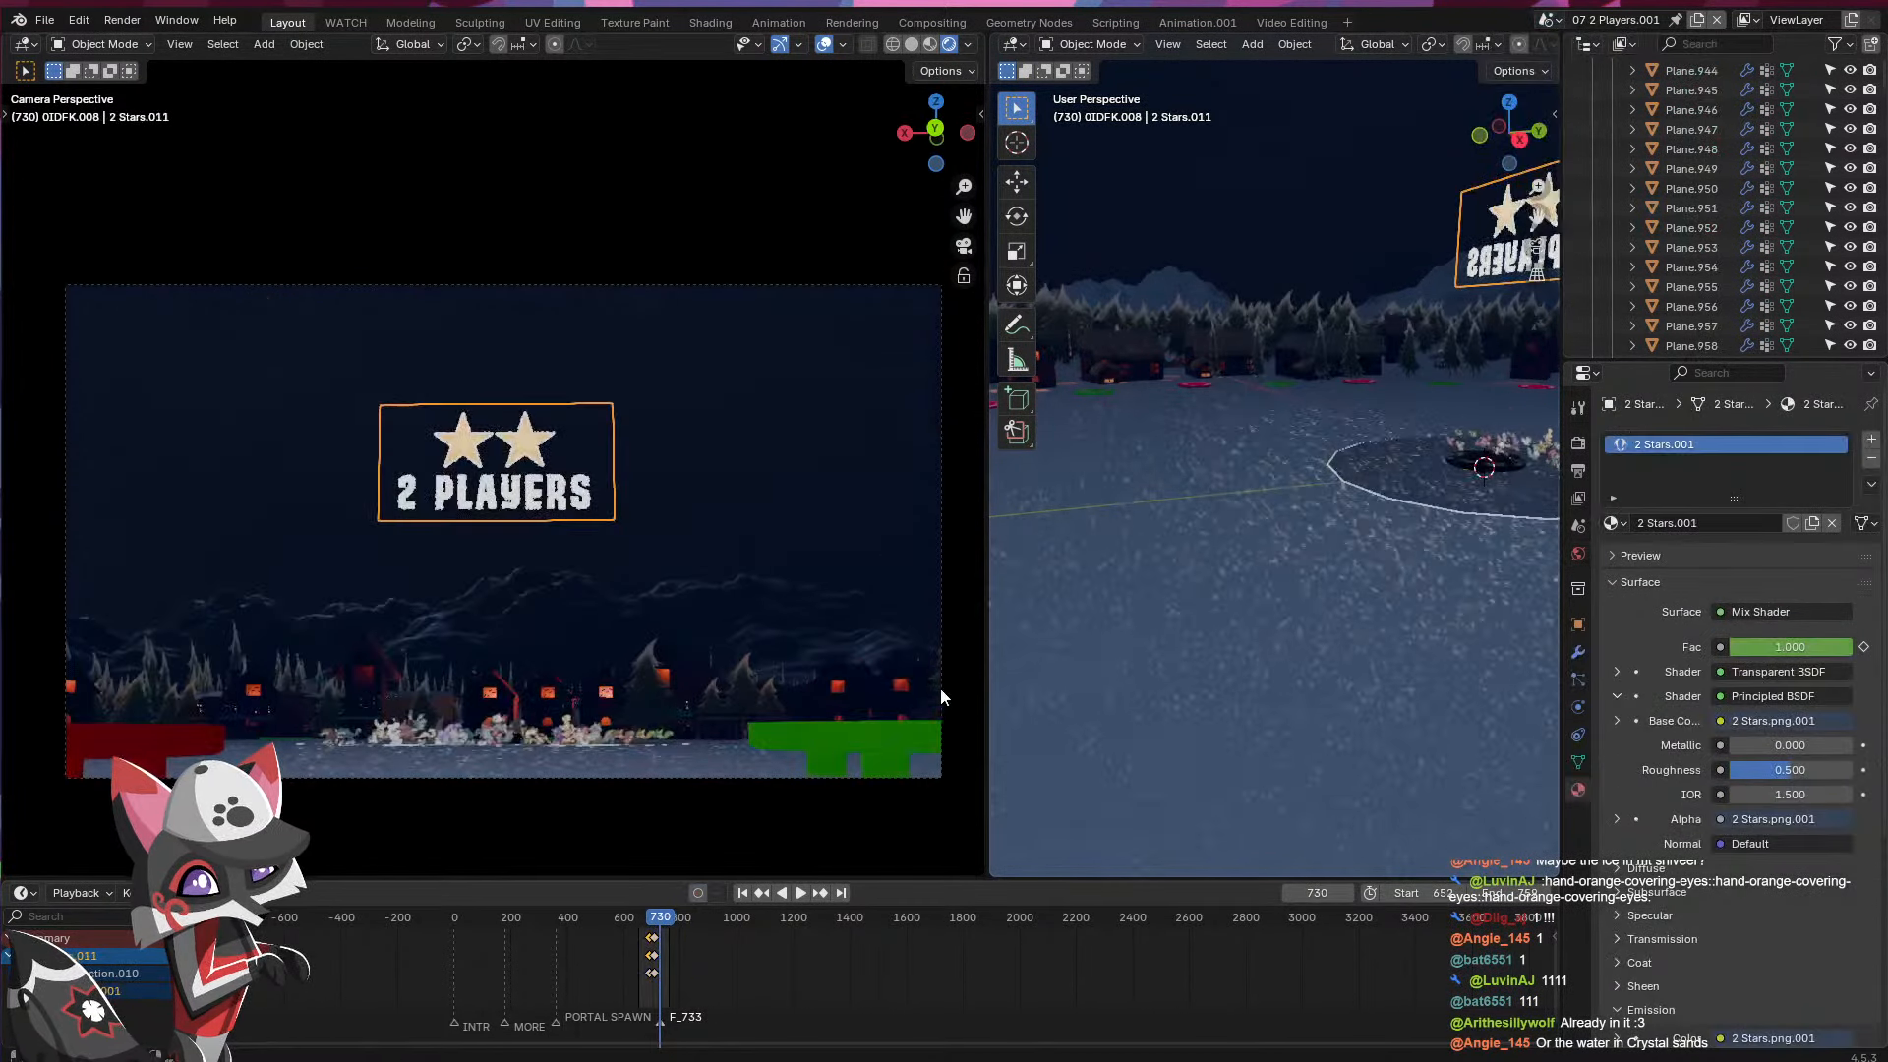
{"action": "left_click", "coordinate": [1546, 24]}
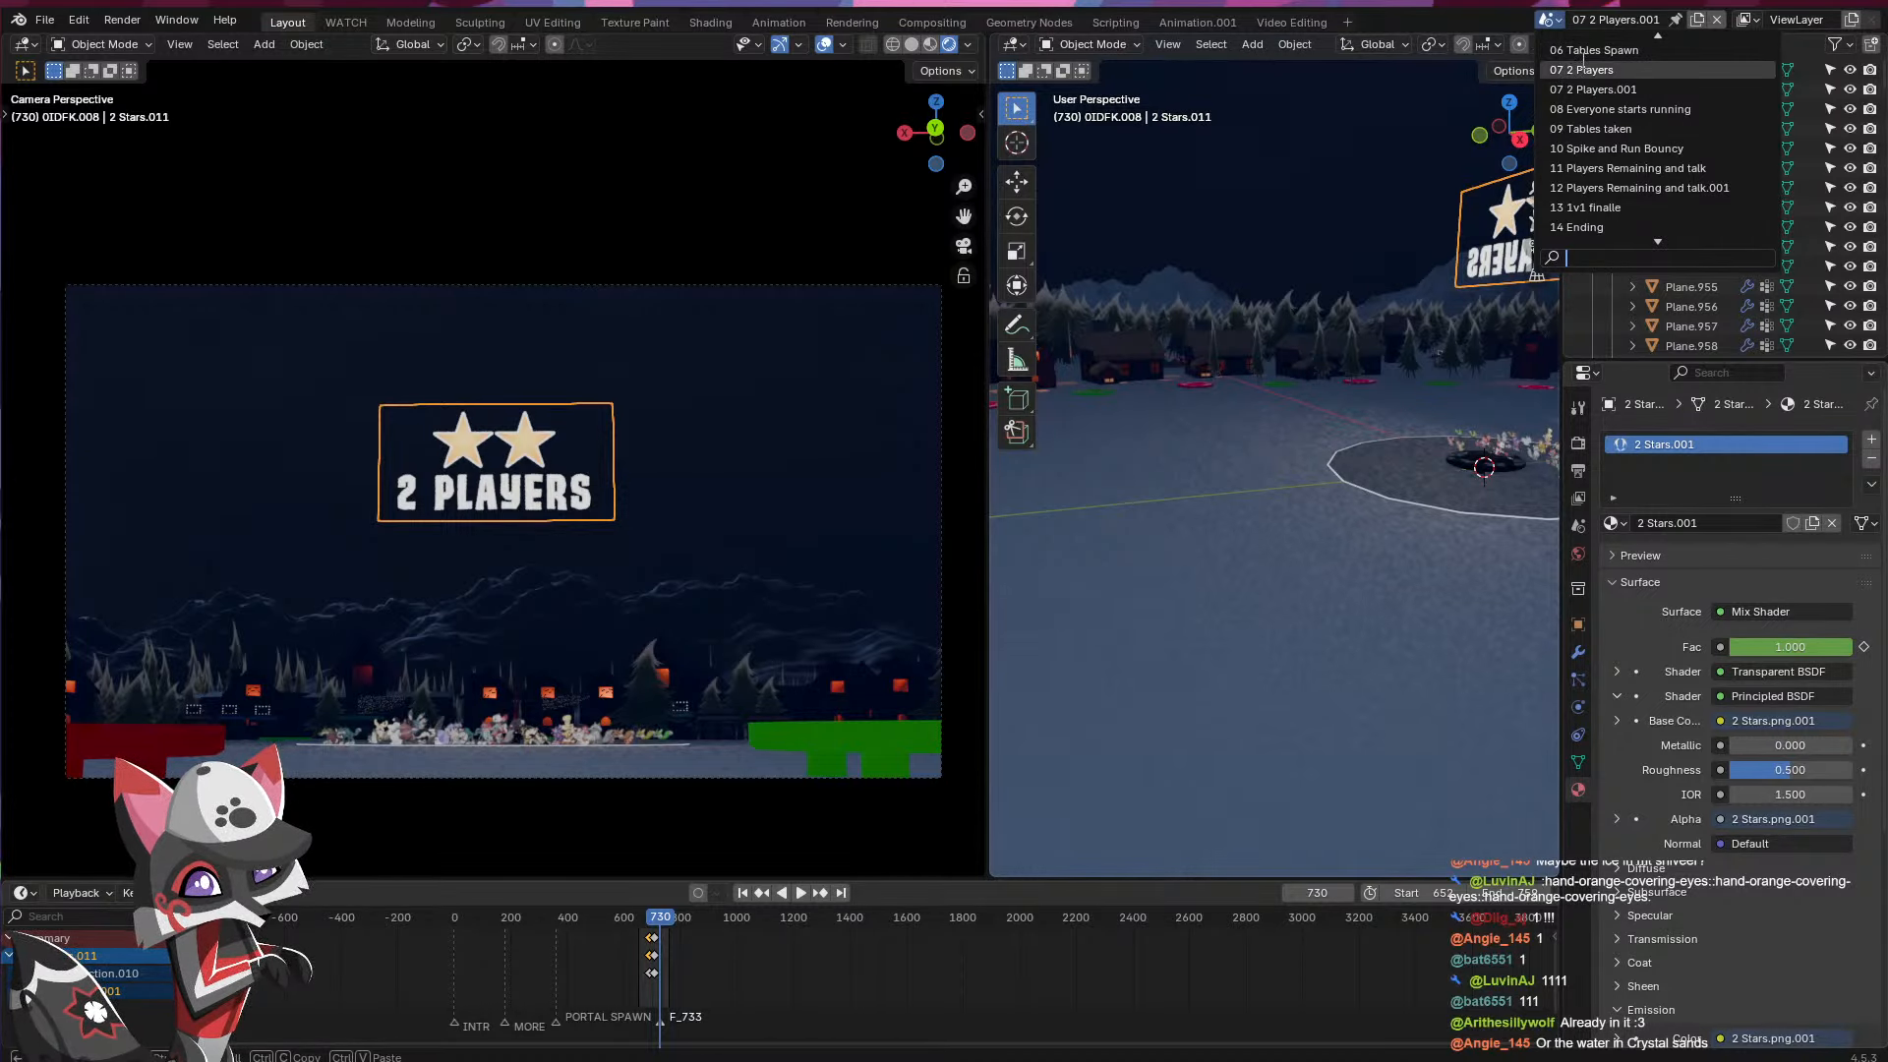
{"action": "scroll", "coordinate": [1601, 63], "scroll_direction": "up", "scroll_amount": 1}
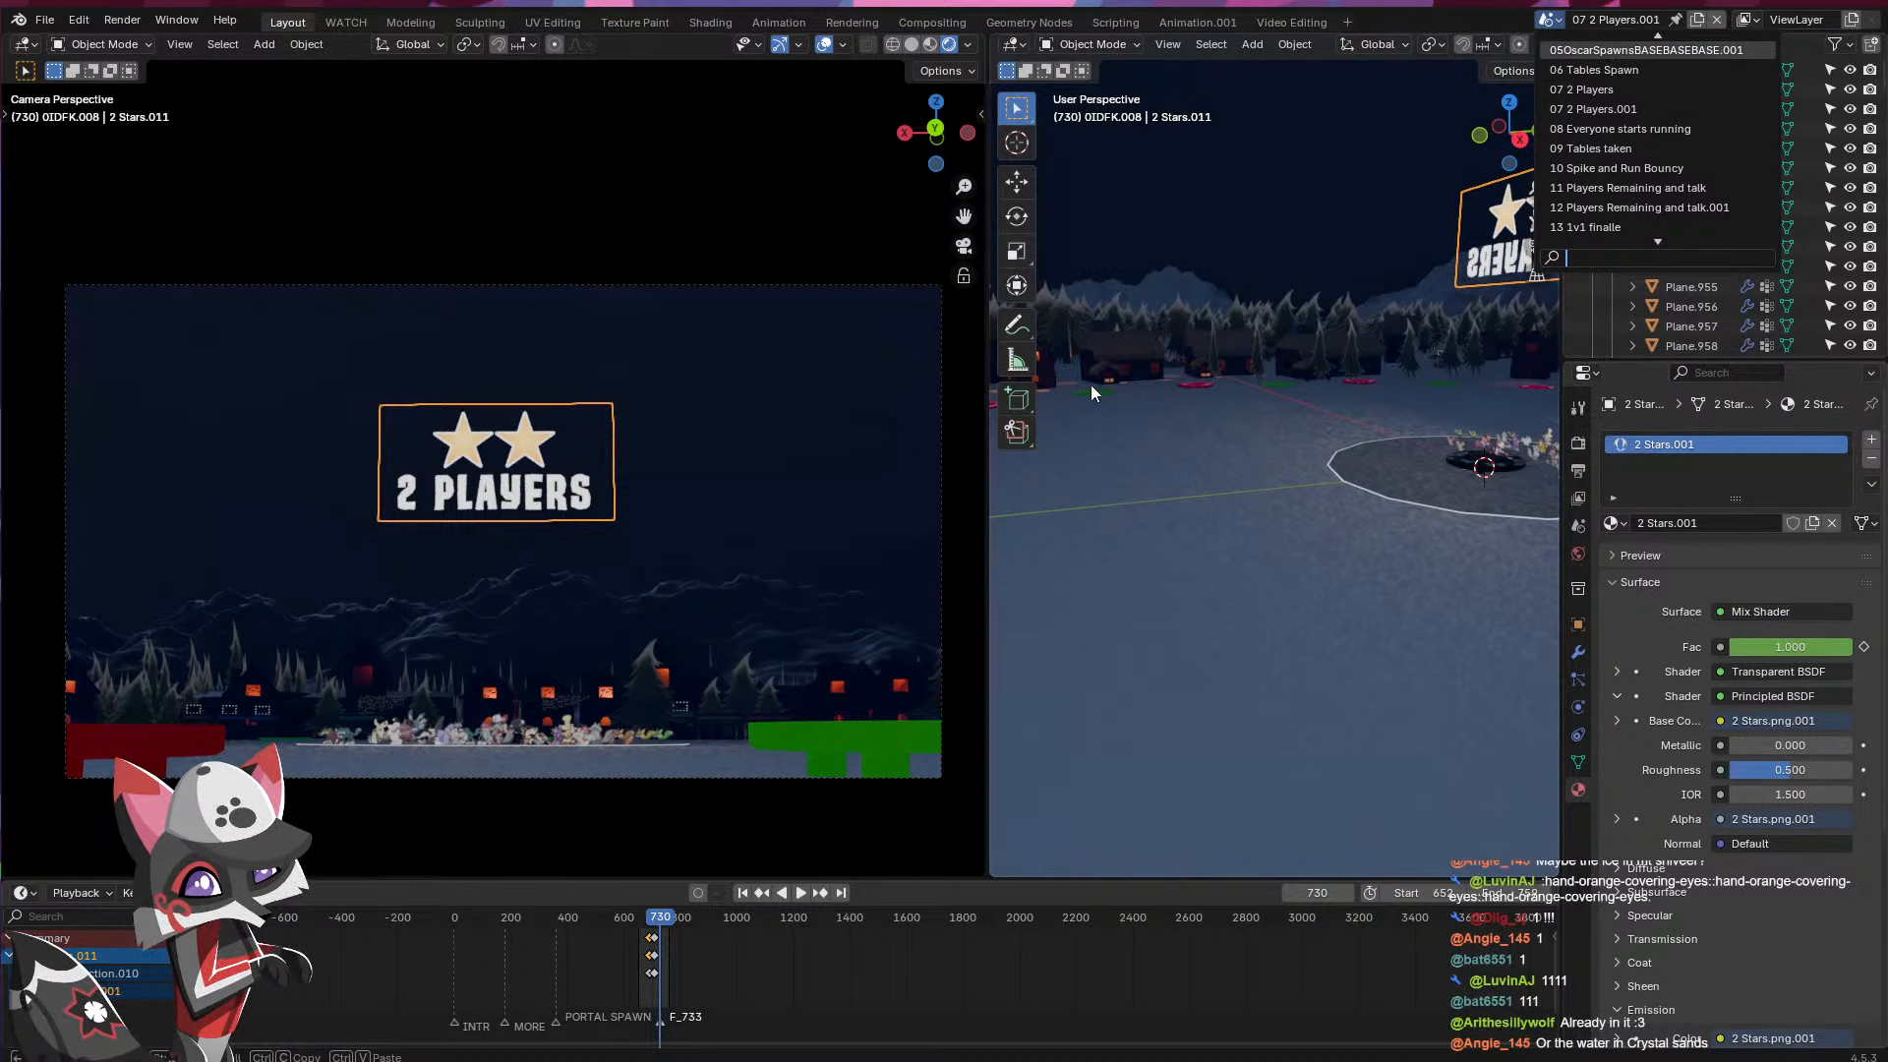
{"action": "key", "text": "Return"}
{"action": "left_click", "coordinate": [656, 916]}
{"action": "key", "text": "space"}
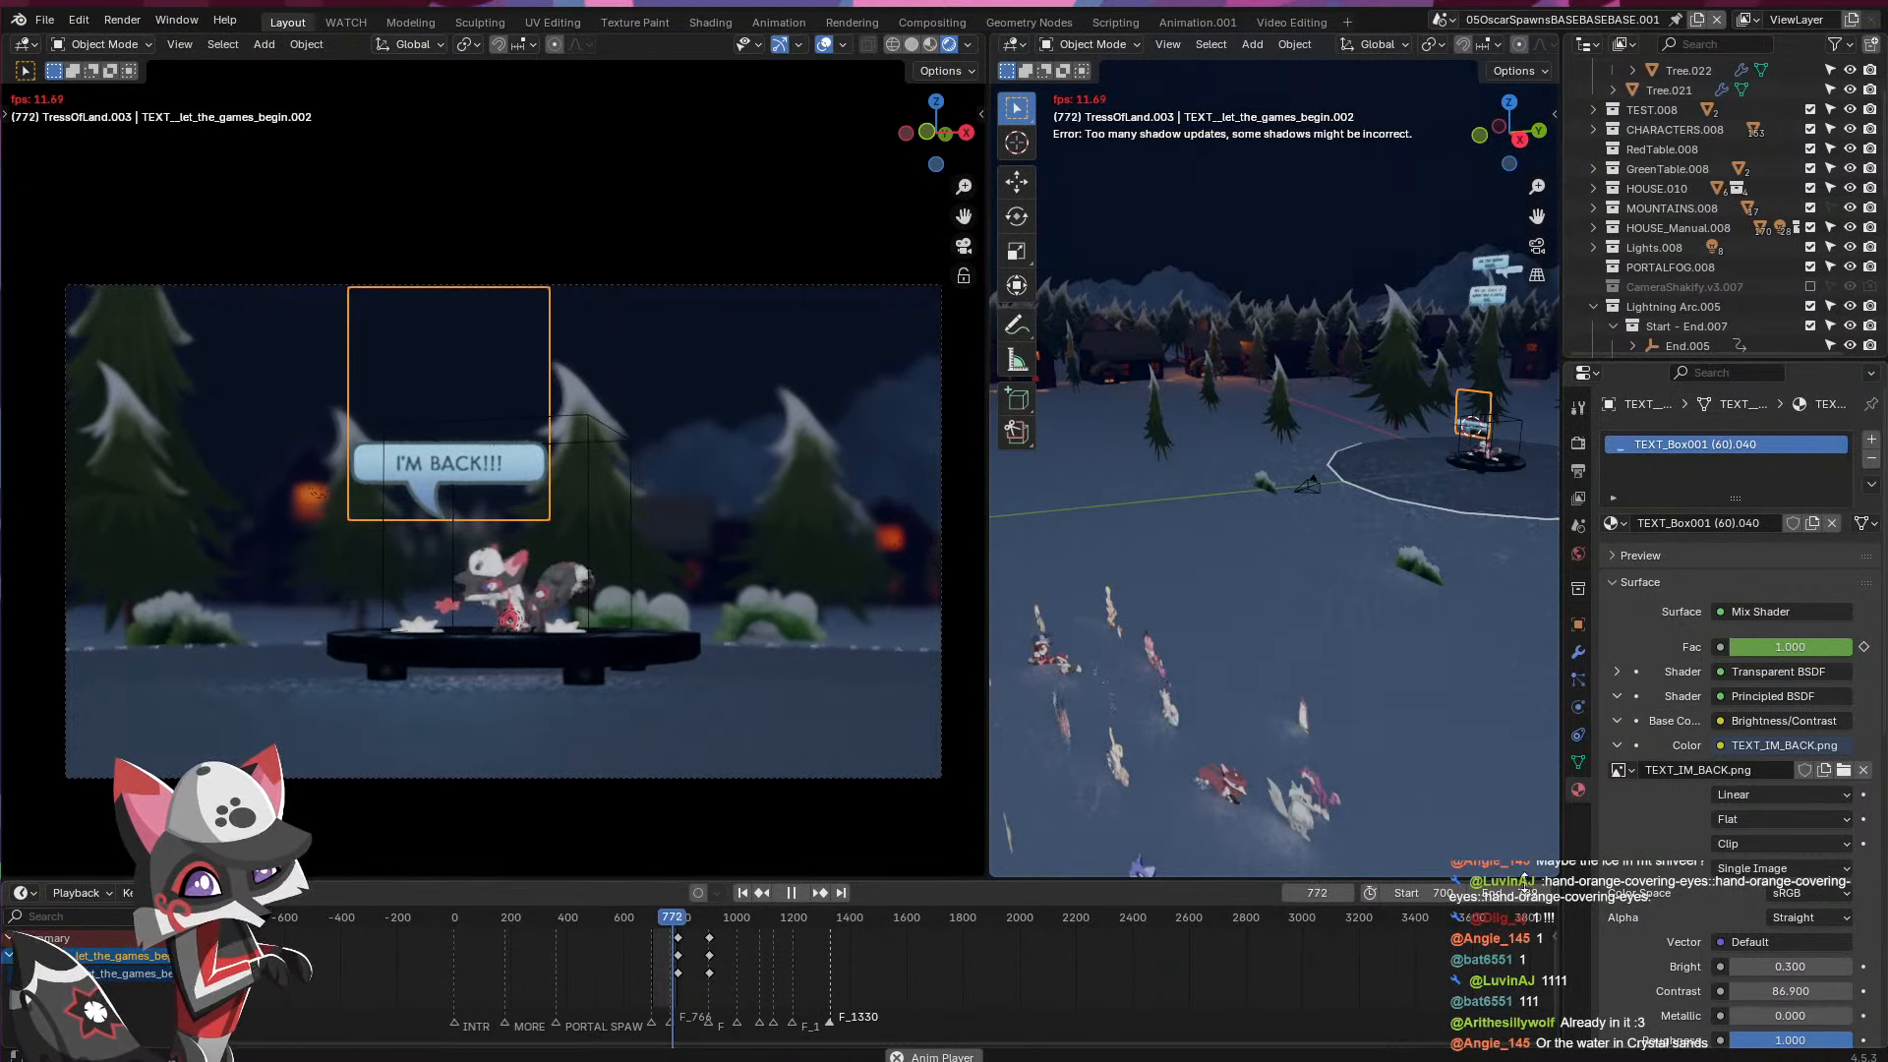
{"action": "left_click_drag", "start_coordinate": [1524, 893], "coordinate": [1849, 892]}
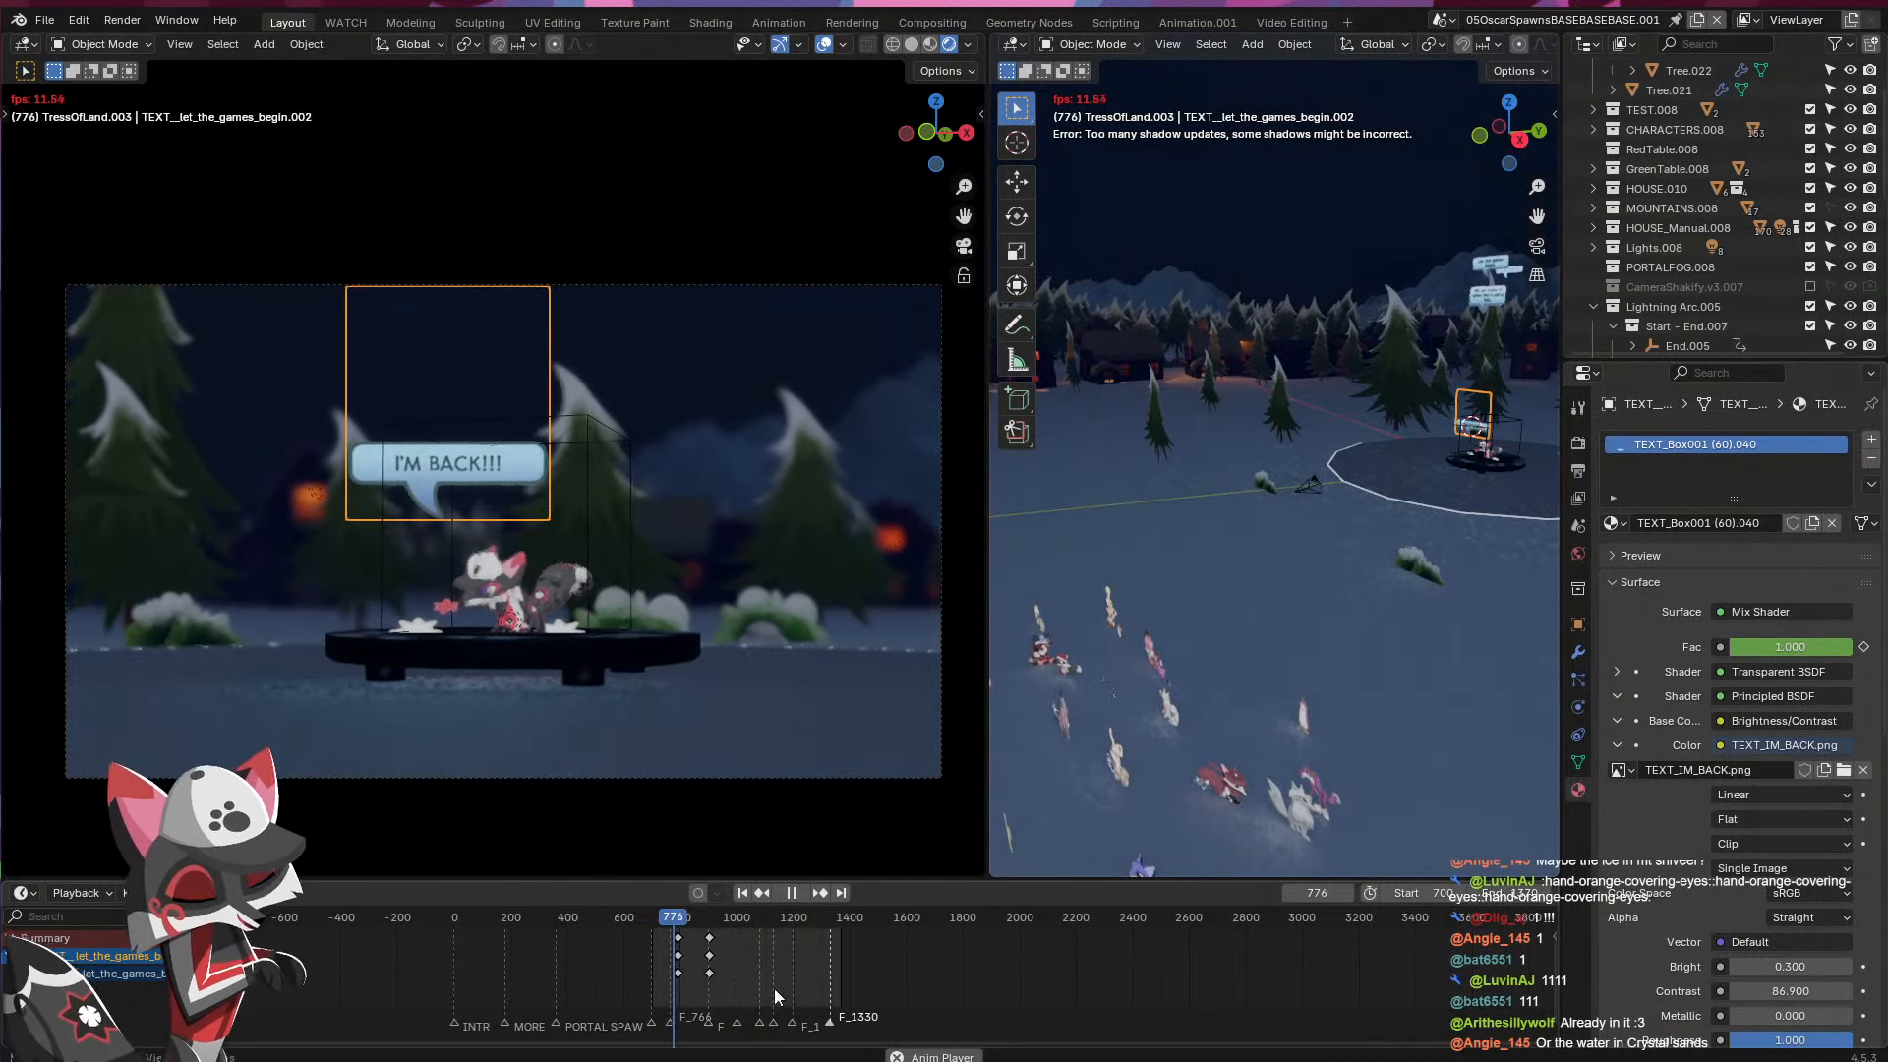
{"action": "left_click_drag", "start_coordinate": [725, 918], "coordinate": [790, 920]}
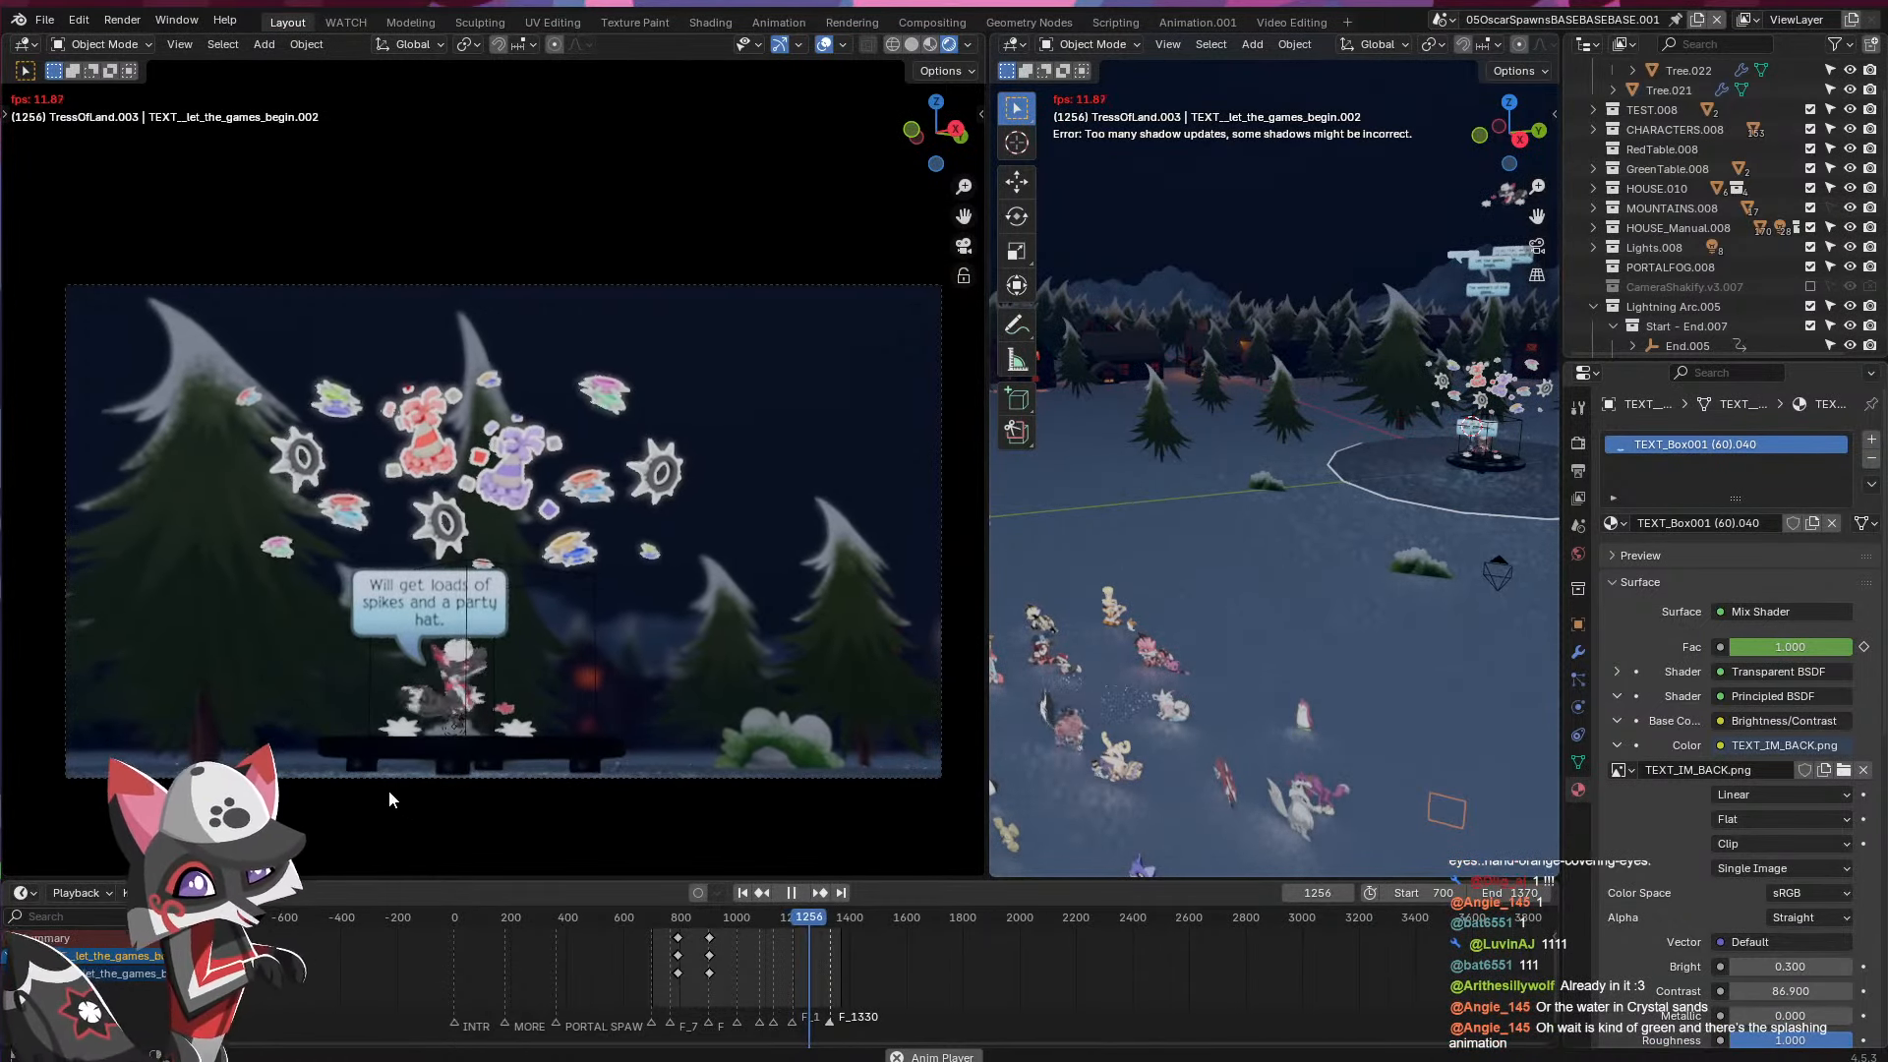
{"action": "key", "text": "space"}
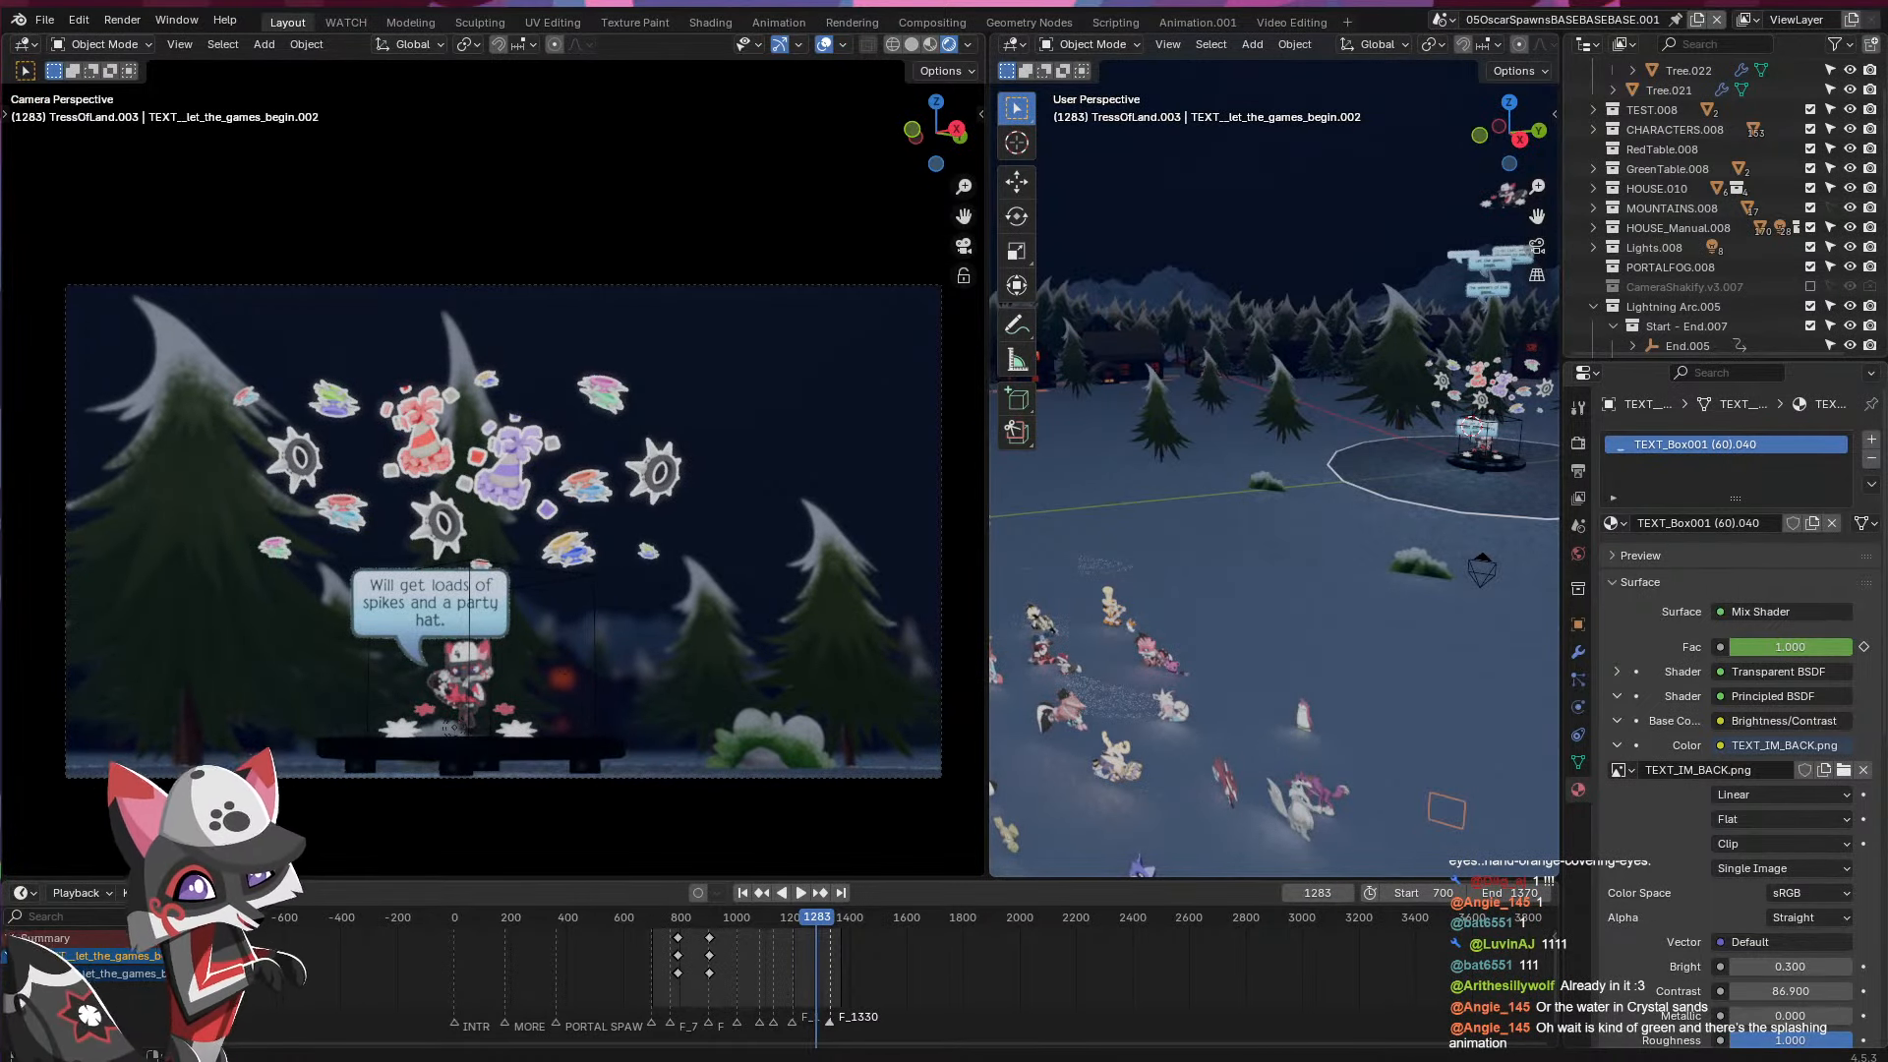
- Save the file and take the program window out of full screen
{"action": "key", "text": "ctrl+s"}
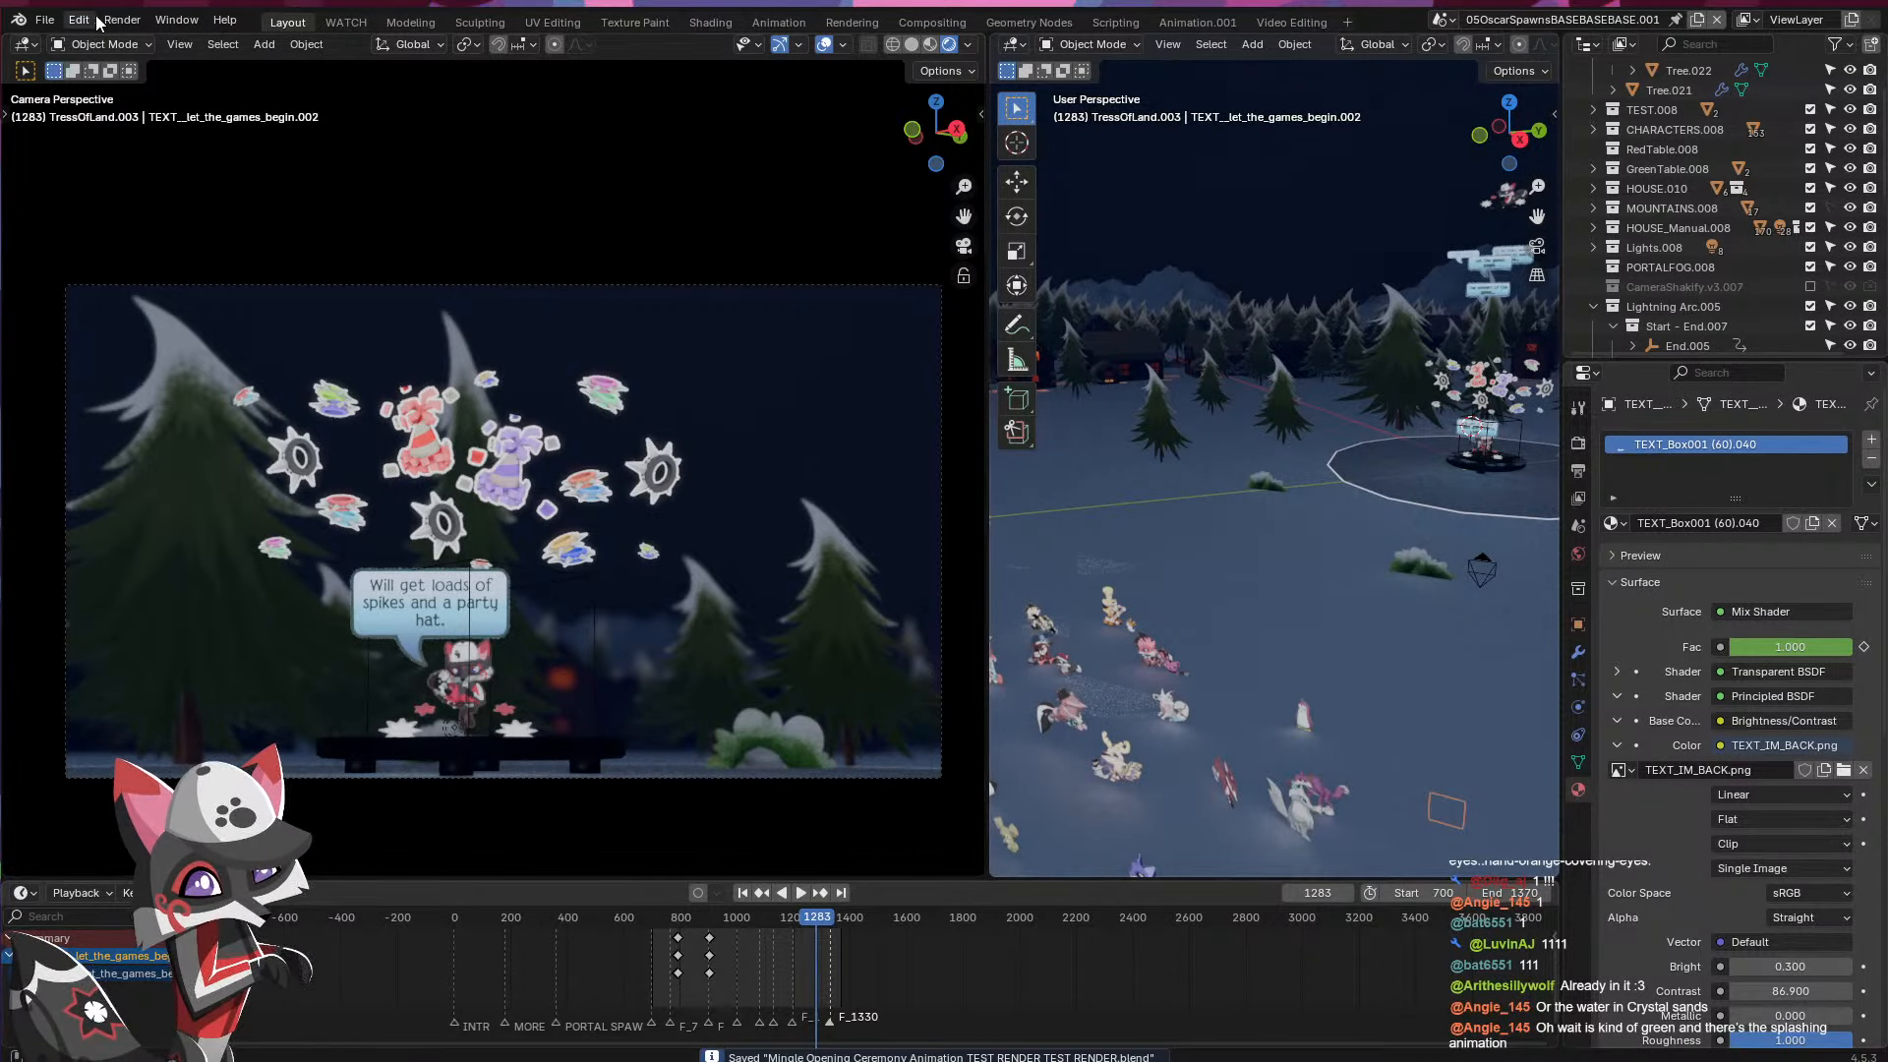
{"action": "left_click", "coordinate": [178, 20]}
{"action": "left_click", "coordinate": [226, 89]}
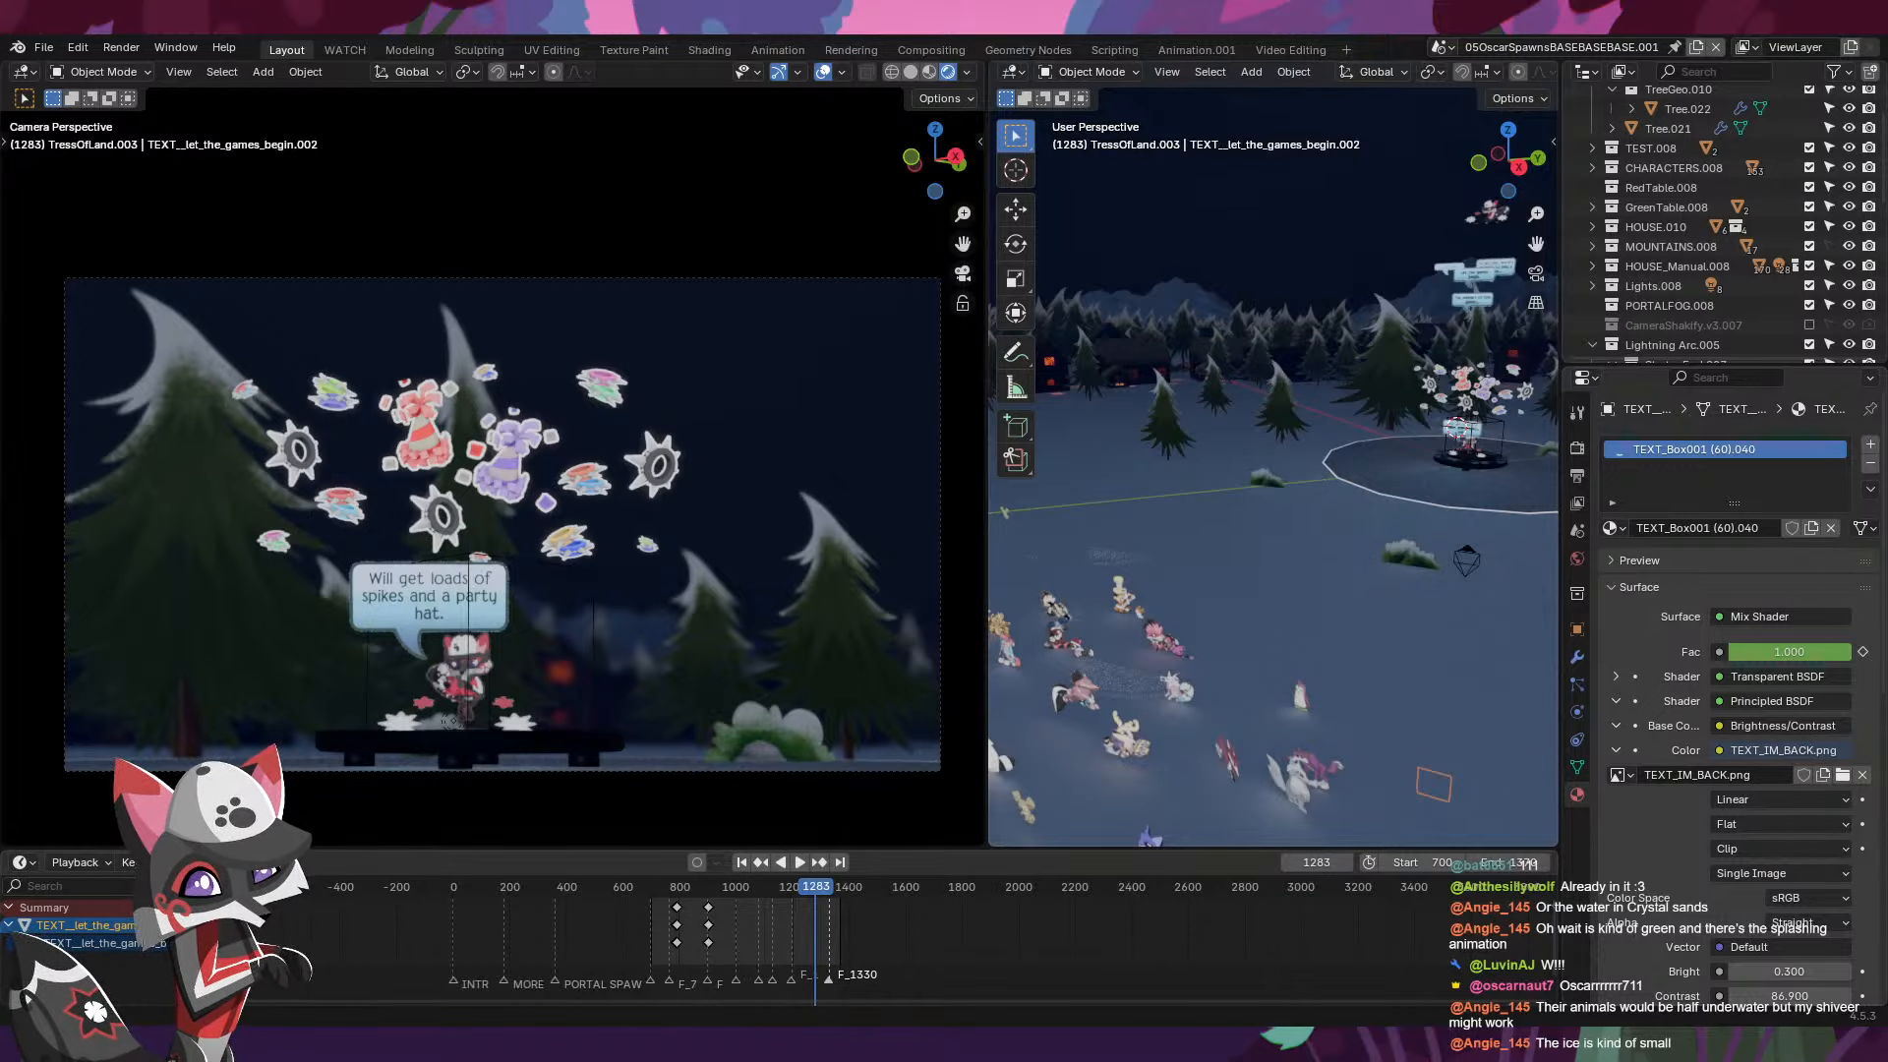
- Switch to Animal Jam, accept the buddy request in My Mail, and close the mailbox
{"action": "key", "text": "alt+Tab"}
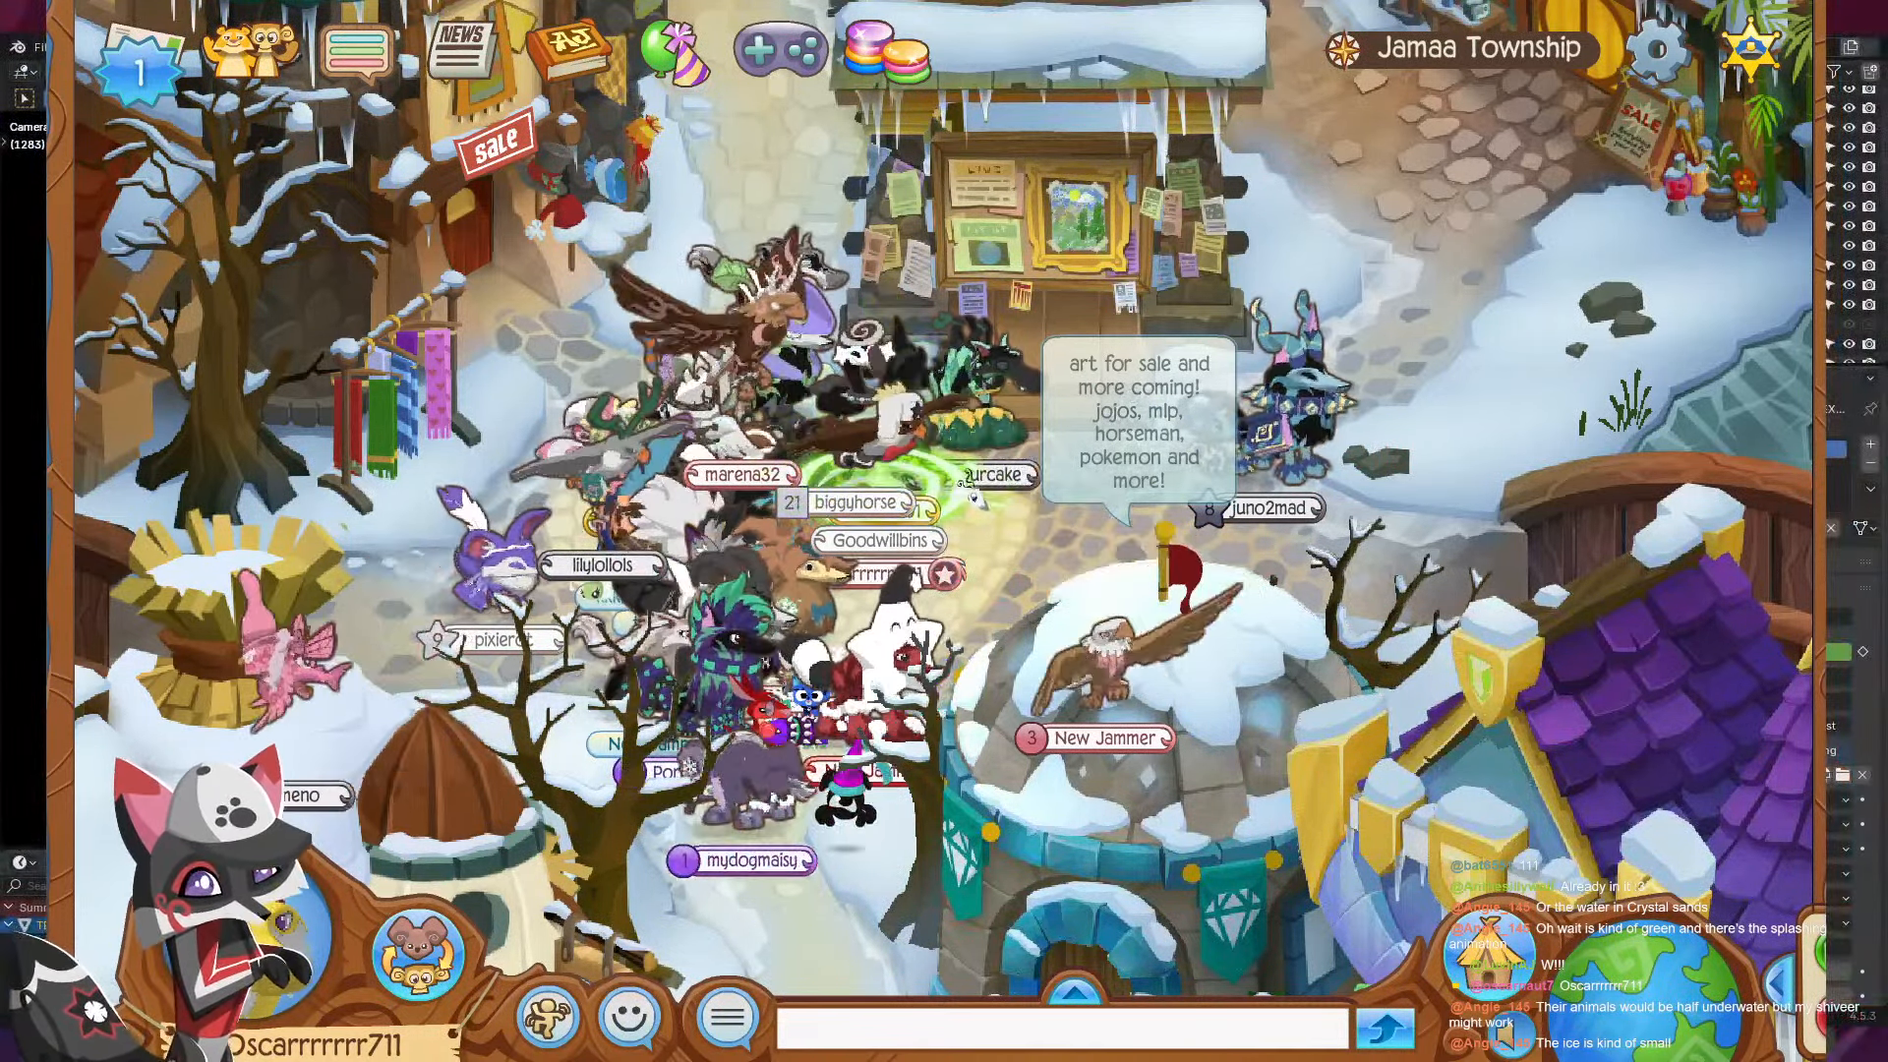
{"action": "left_click", "coordinate": [141, 68]}
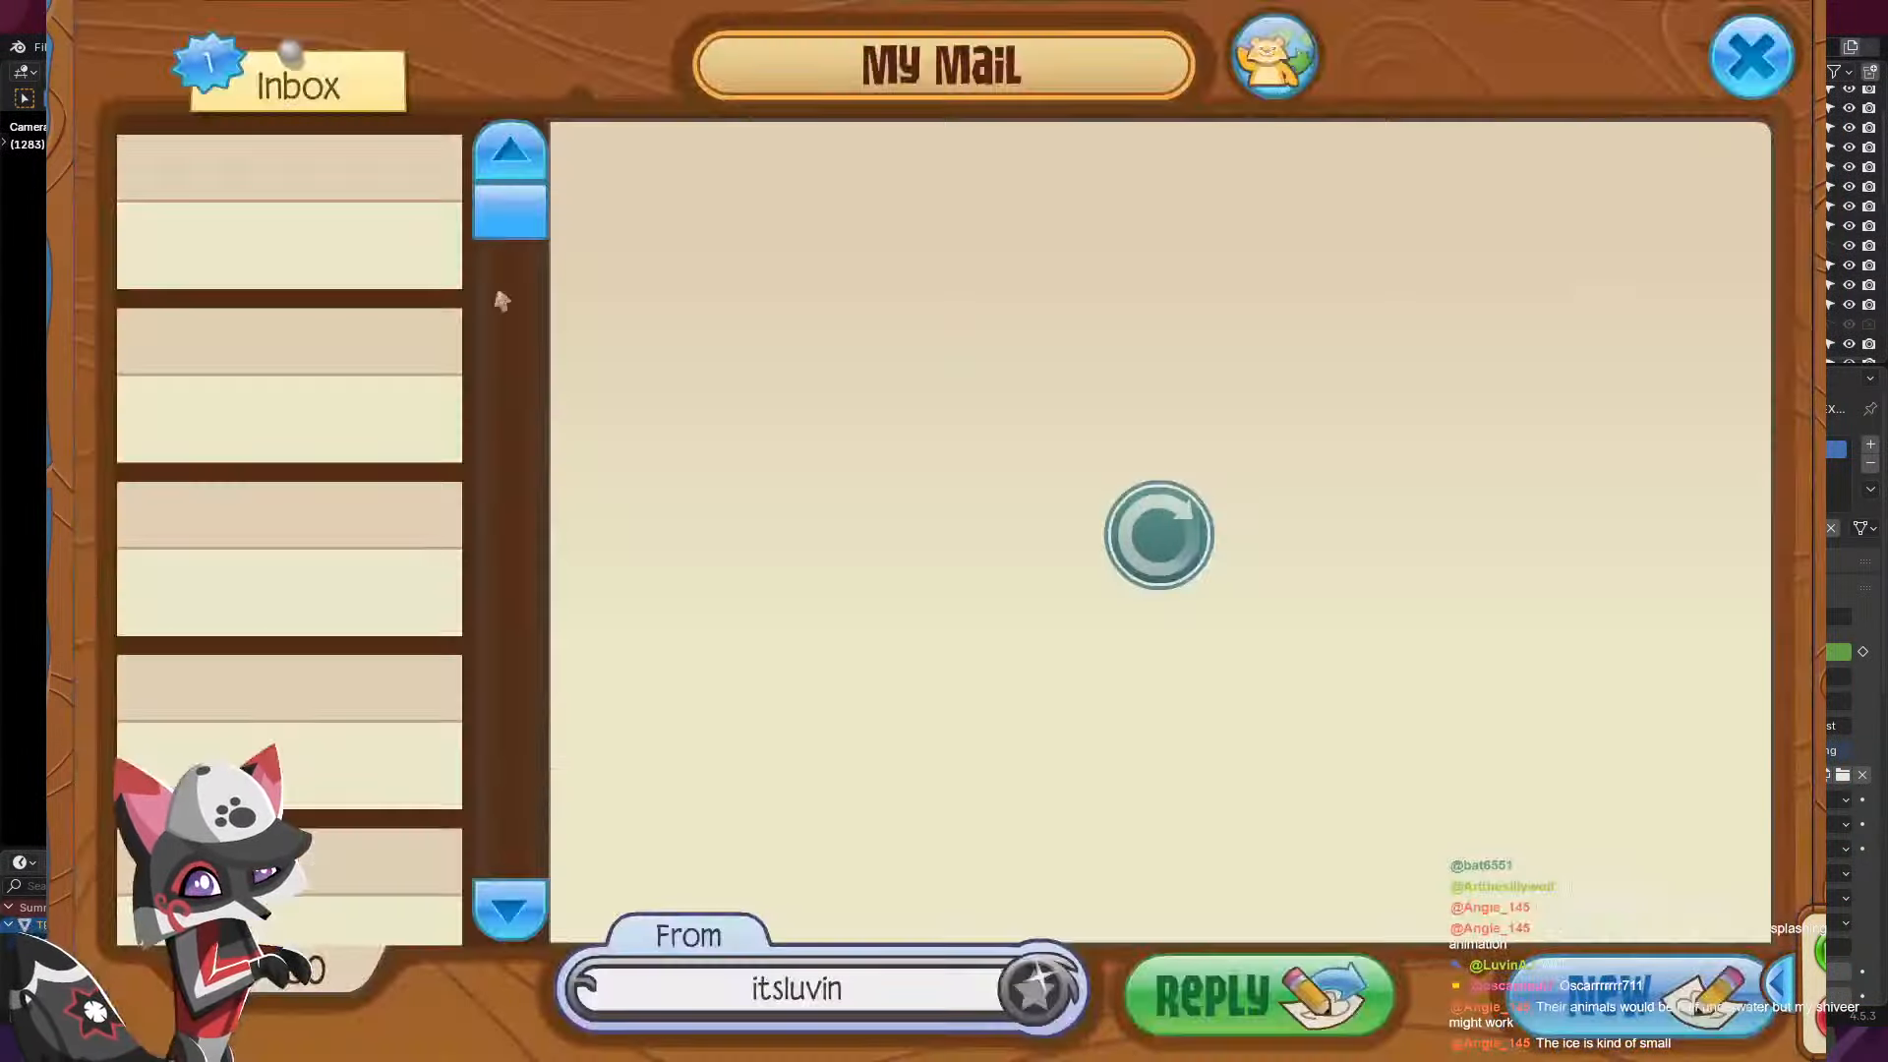
{"action": "left_click", "coordinate": [749, 887]}
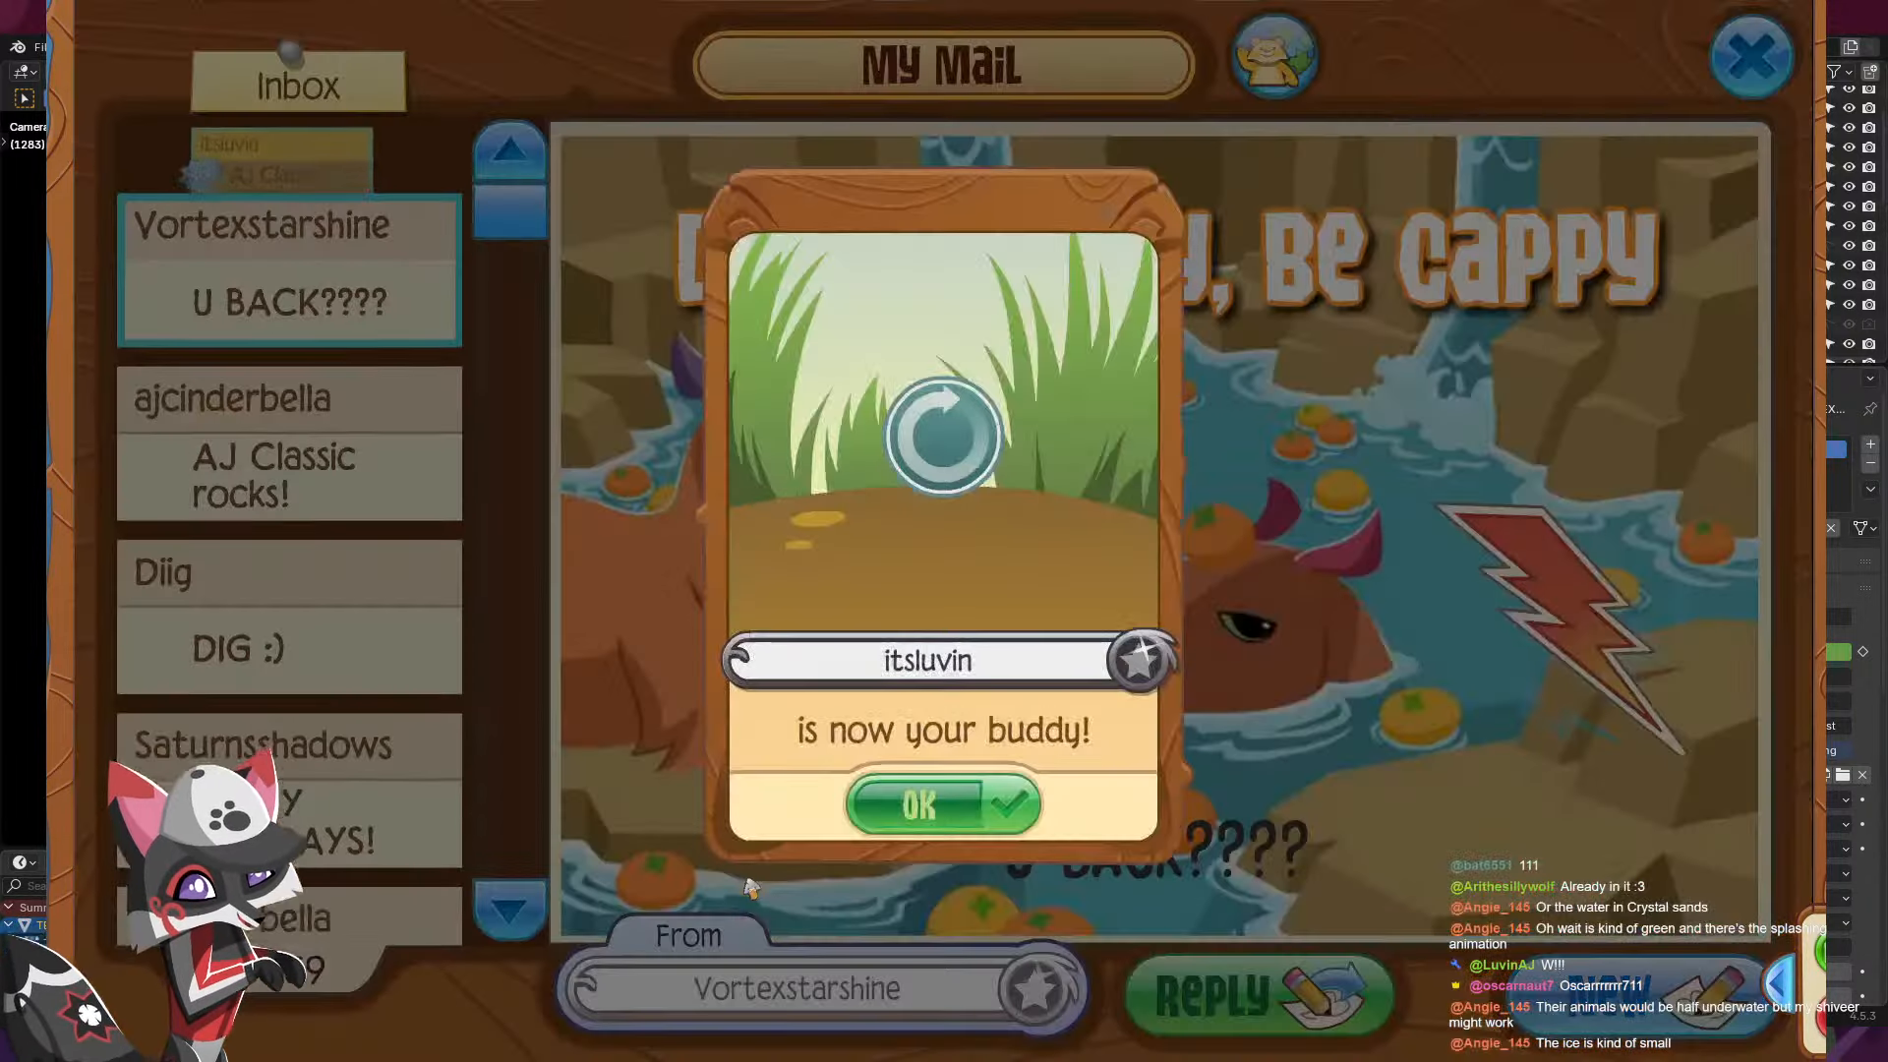
{"action": "left_click", "coordinate": [920, 805]}
{"action": "left_click", "coordinate": [1752, 56]}
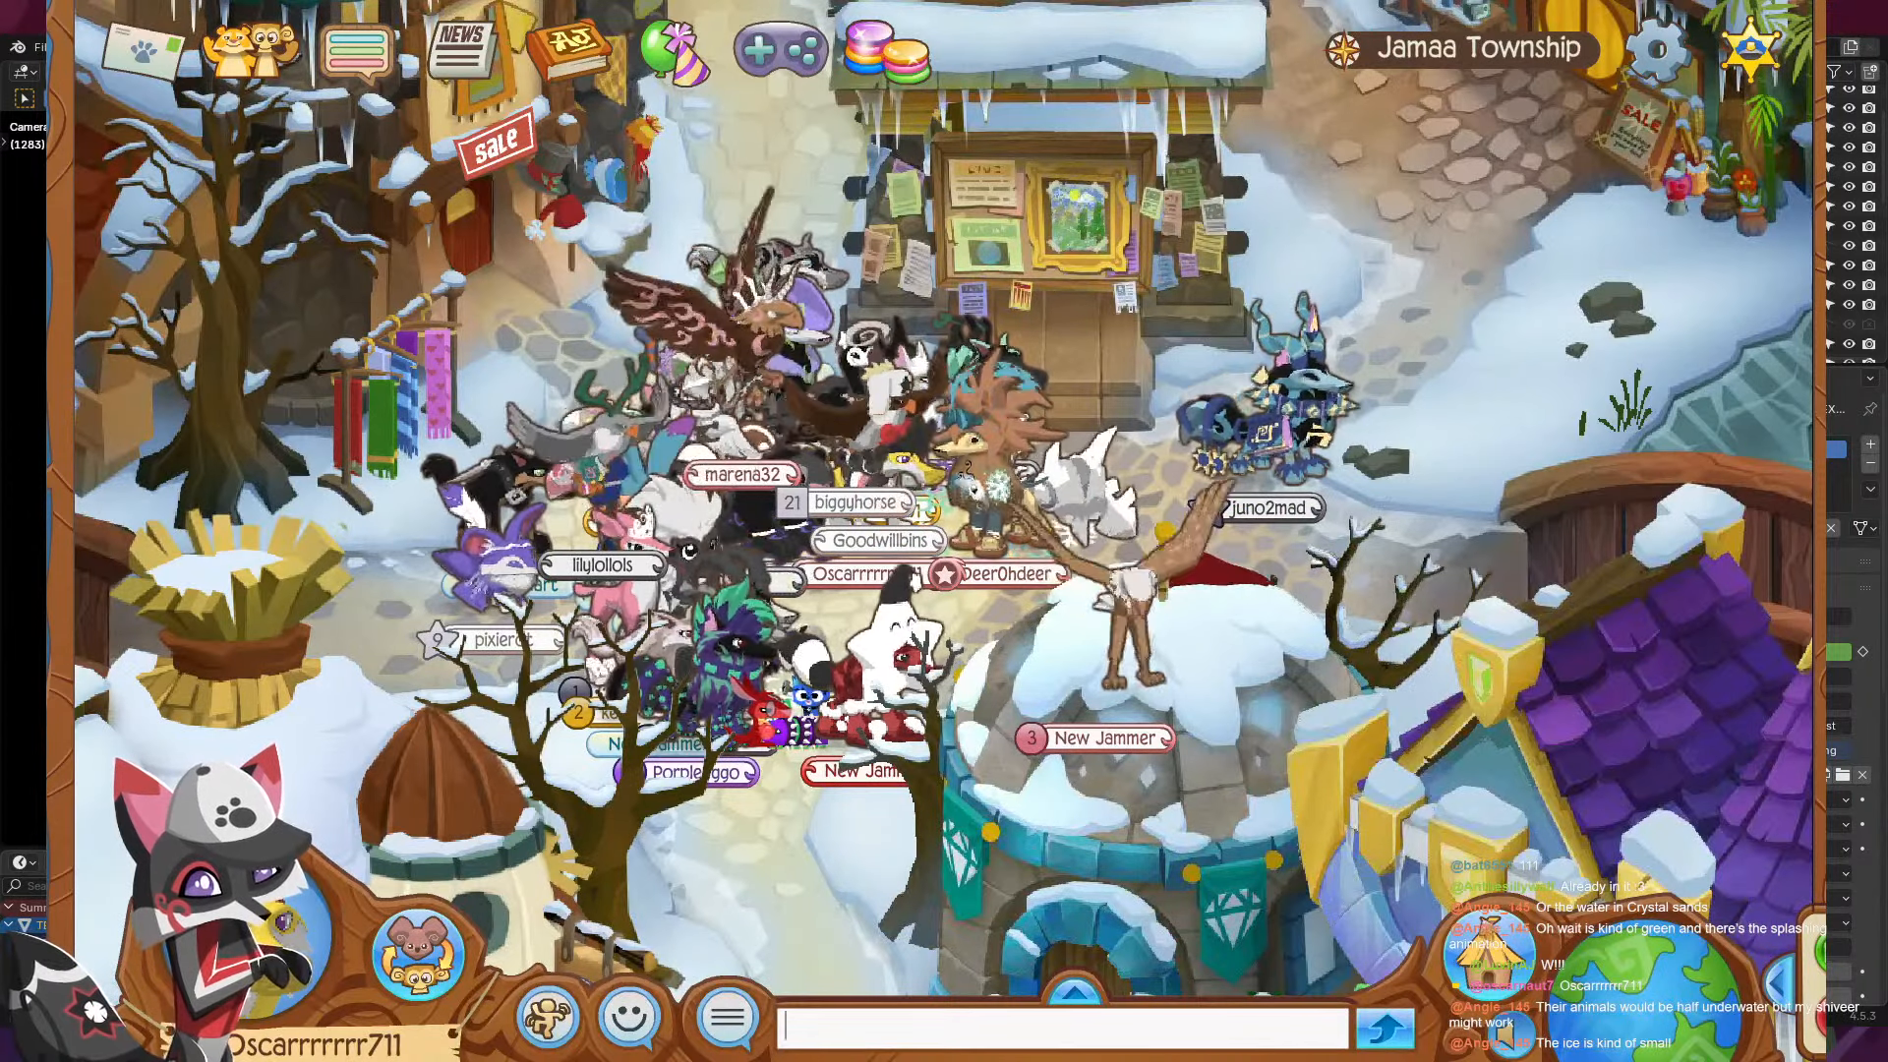
- Go to the player's own den, change to the barn den, and move the animal onto the black table
{"action": "left_click", "coordinate": [1489, 954]}
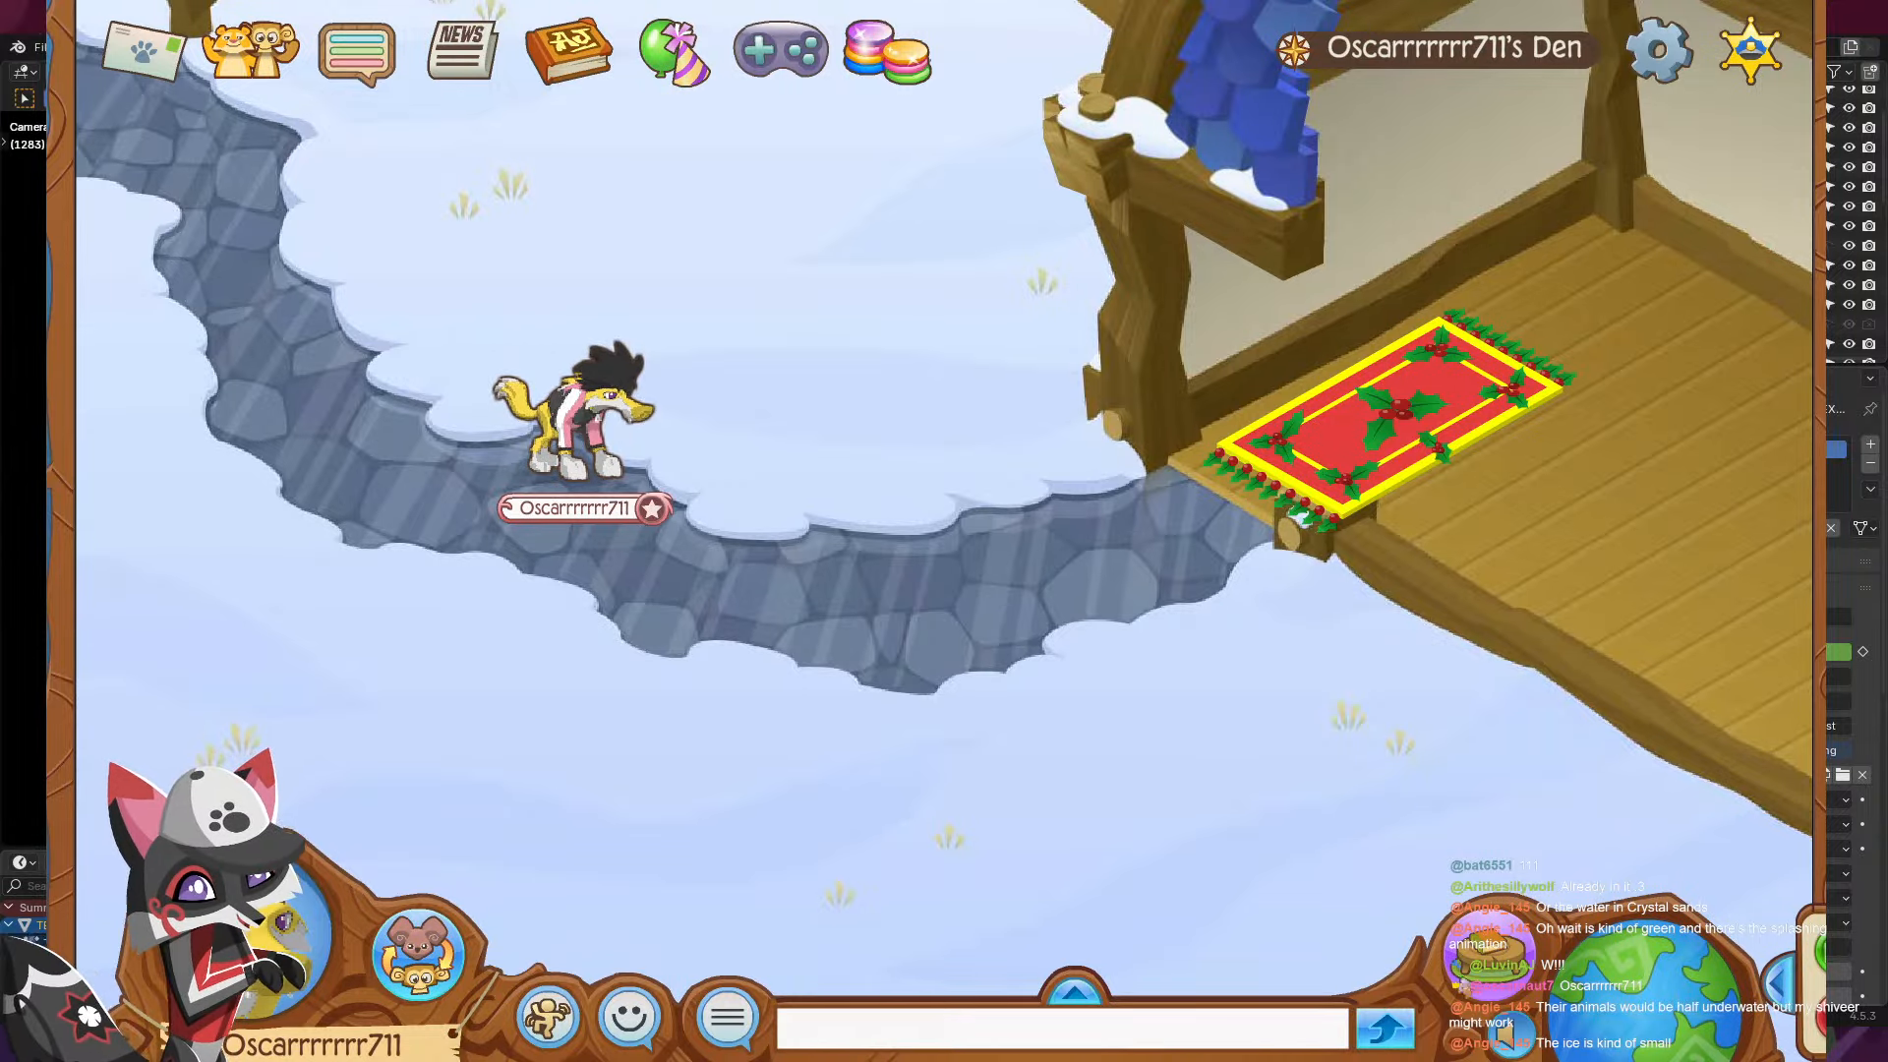
{"action": "left_click", "coordinate": [1486, 956]}
{"action": "left_click", "coordinate": [1392, 832]}
{"action": "left_click", "coordinate": [1160, 776]}
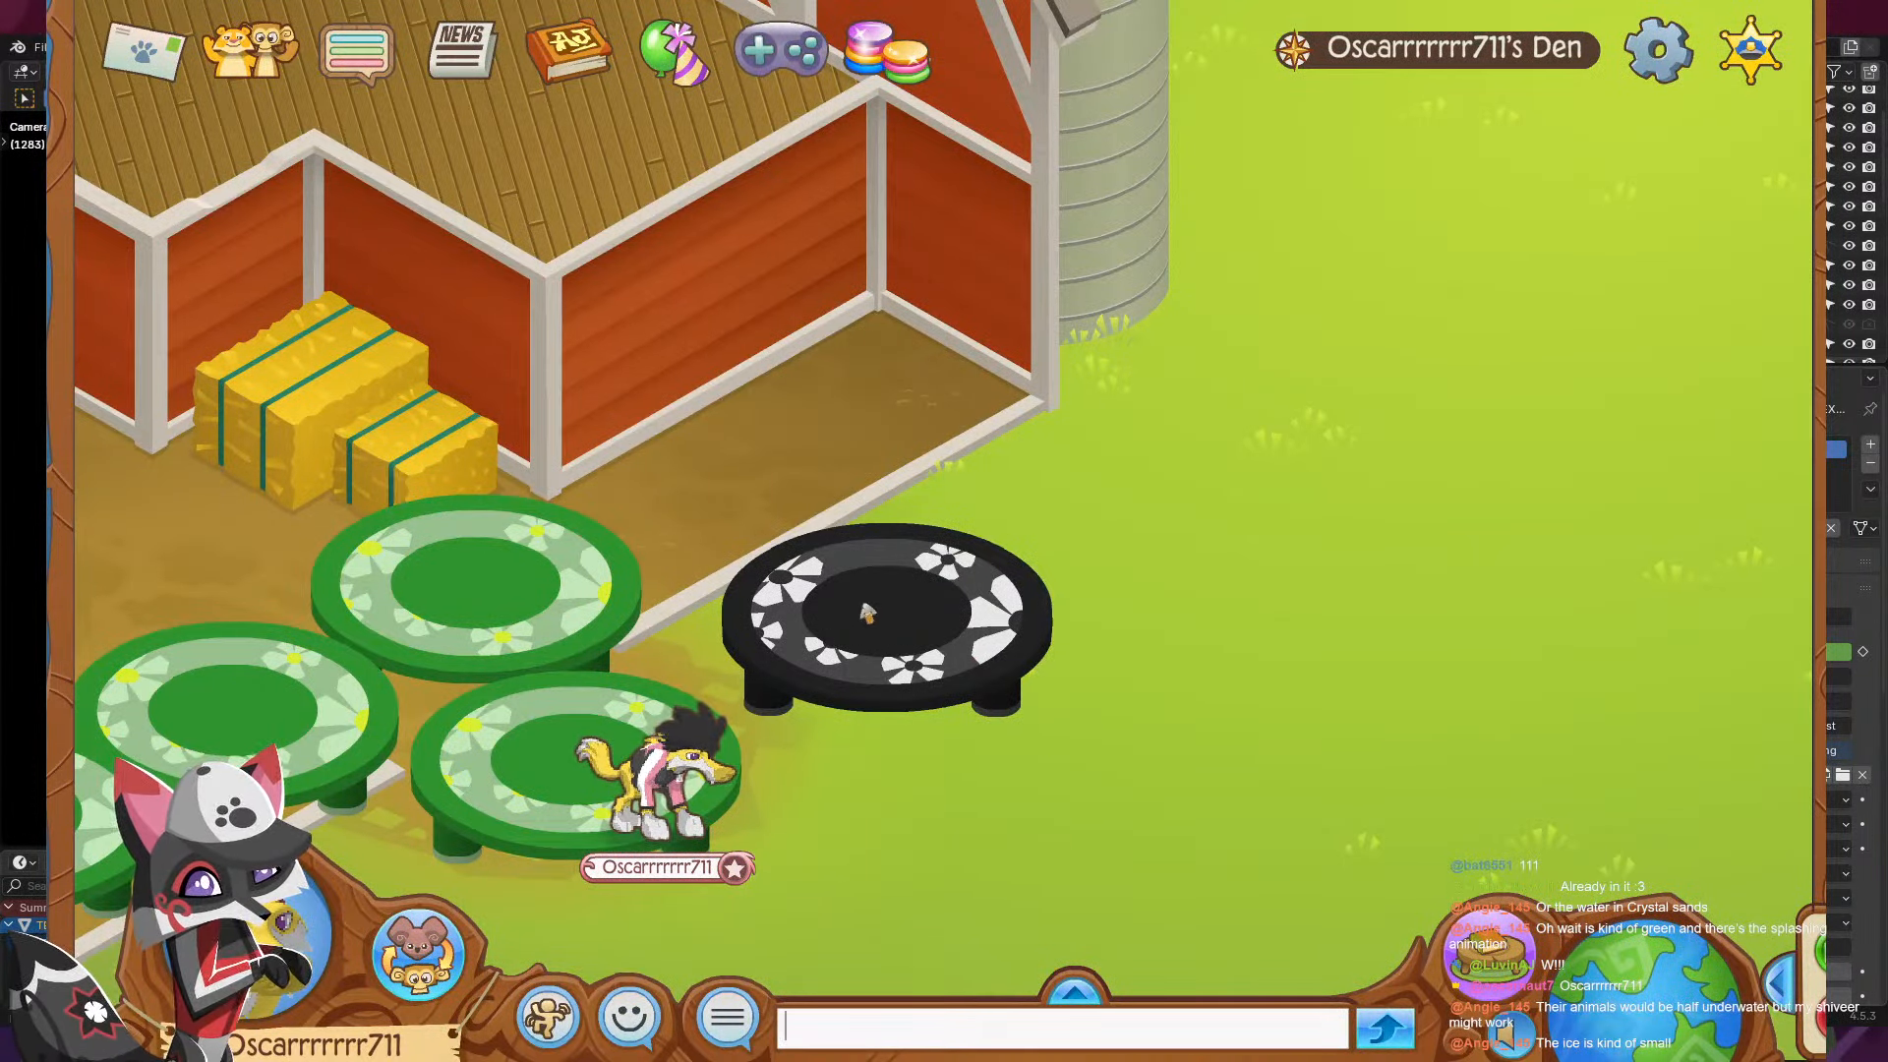
{"action": "left_click", "coordinate": [848, 637]}
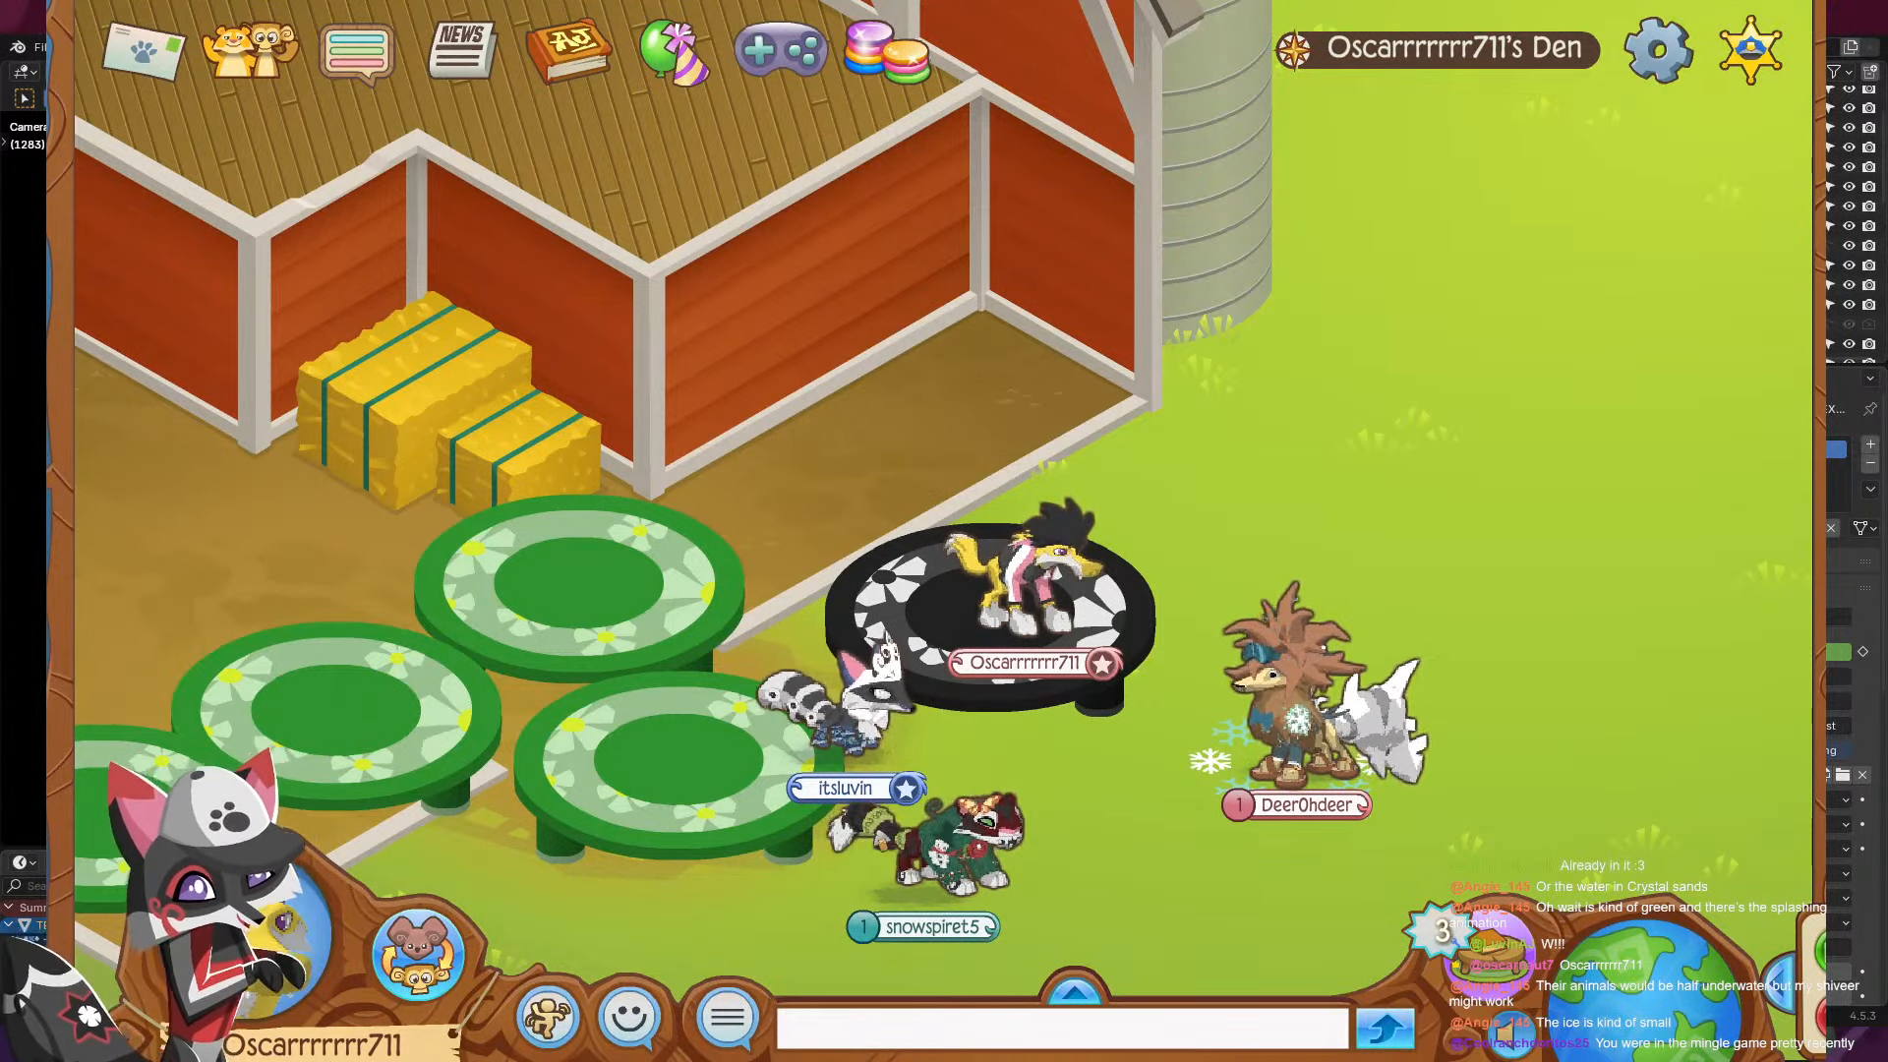
- Travel to Mt. Shiveer from the world map and walk the animal across the frozen lake and surrounding snow
{"action": "left_click", "coordinate": [1655, 969]}
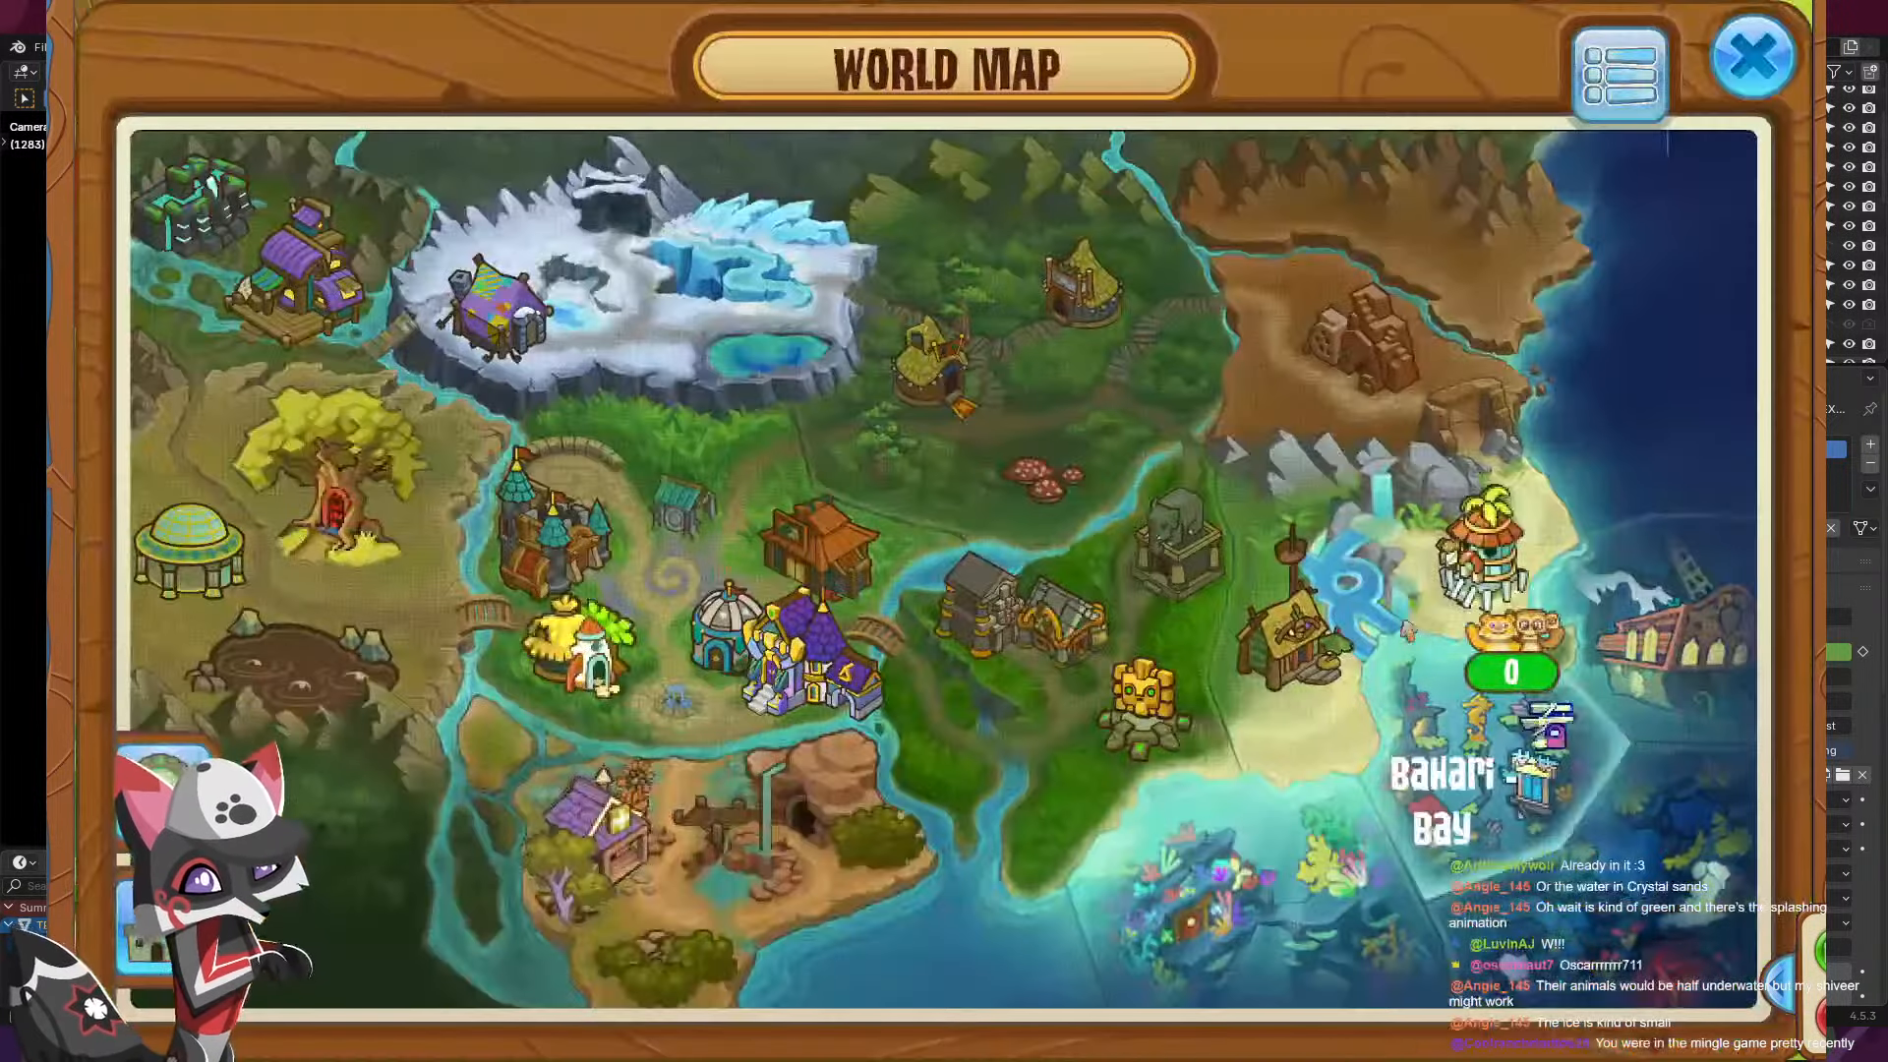
{"action": "left_click", "coordinate": [784, 329]}
{"action": "left_click_drag", "start_coordinate": [925, 378], "coordinate": [770, 382]}
{"action": "left_click", "coordinate": [766, 382]}
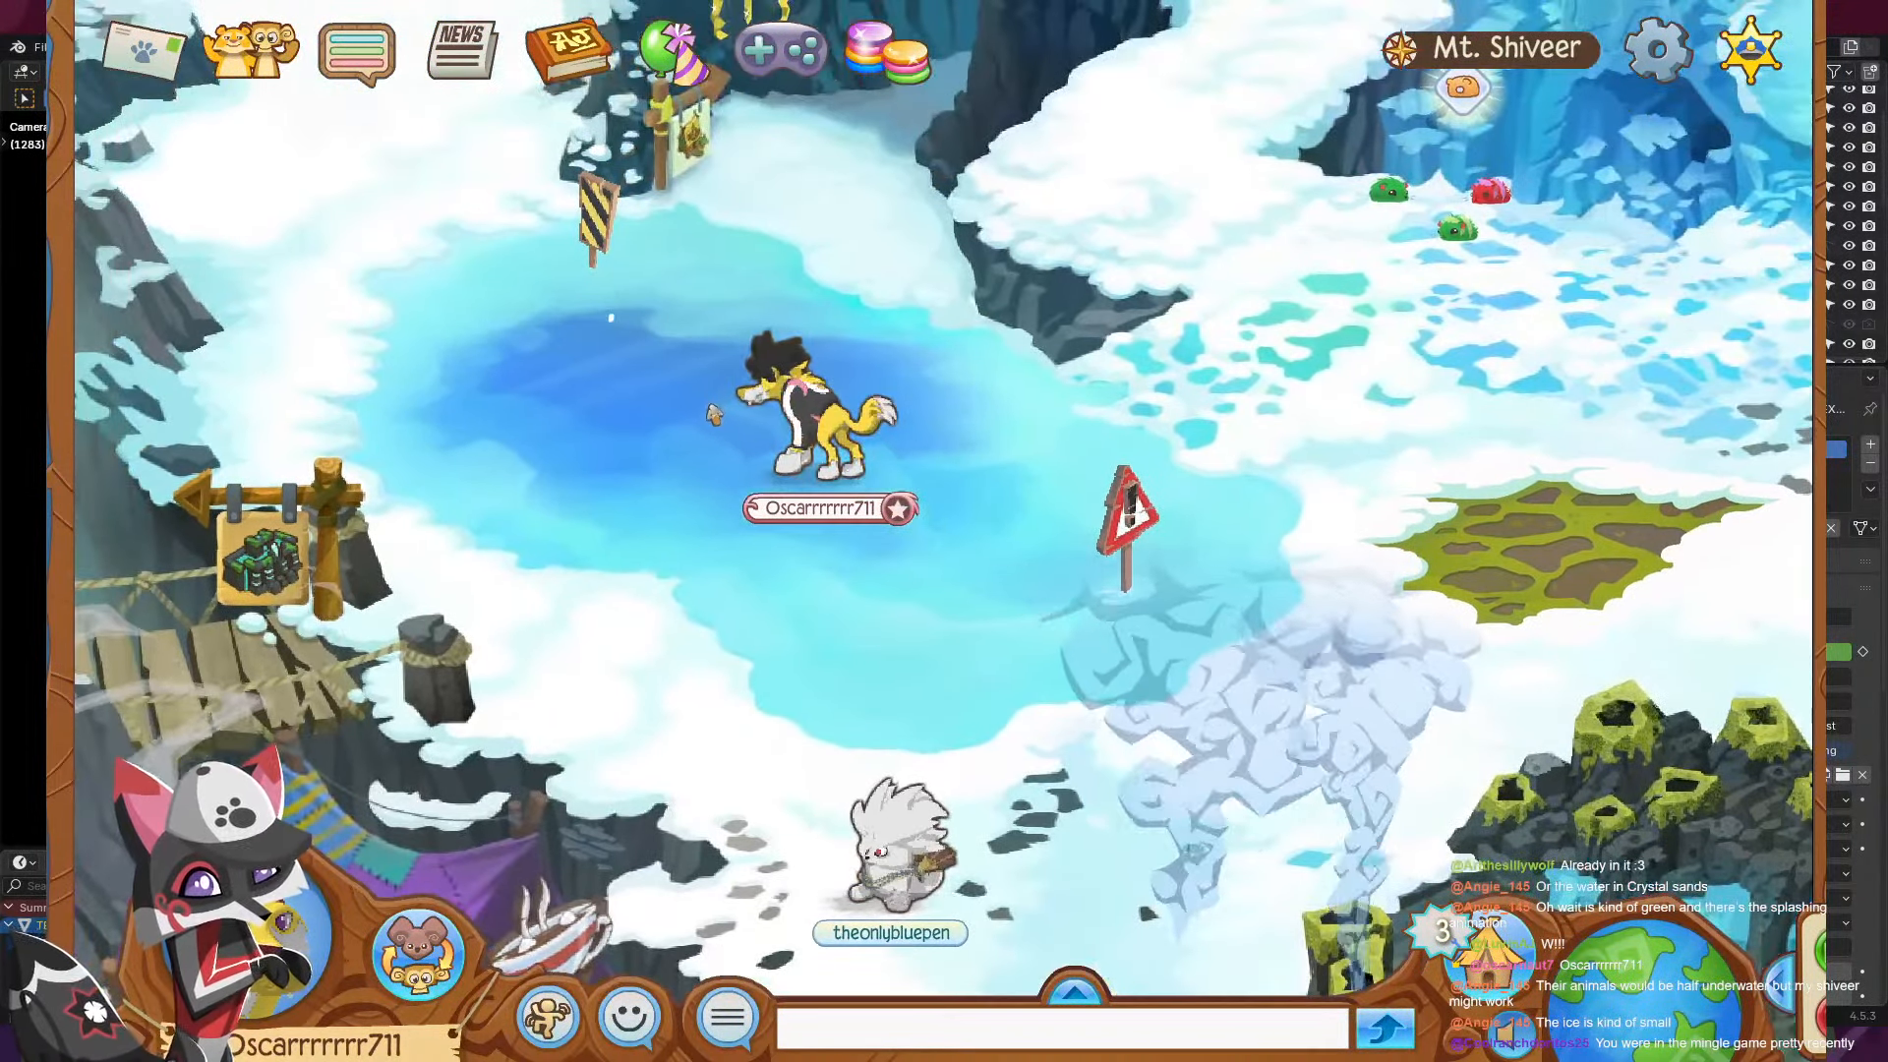
{"action": "left_click", "coordinate": [974, 447]}
{"action": "left_click", "coordinate": [883, 504]}
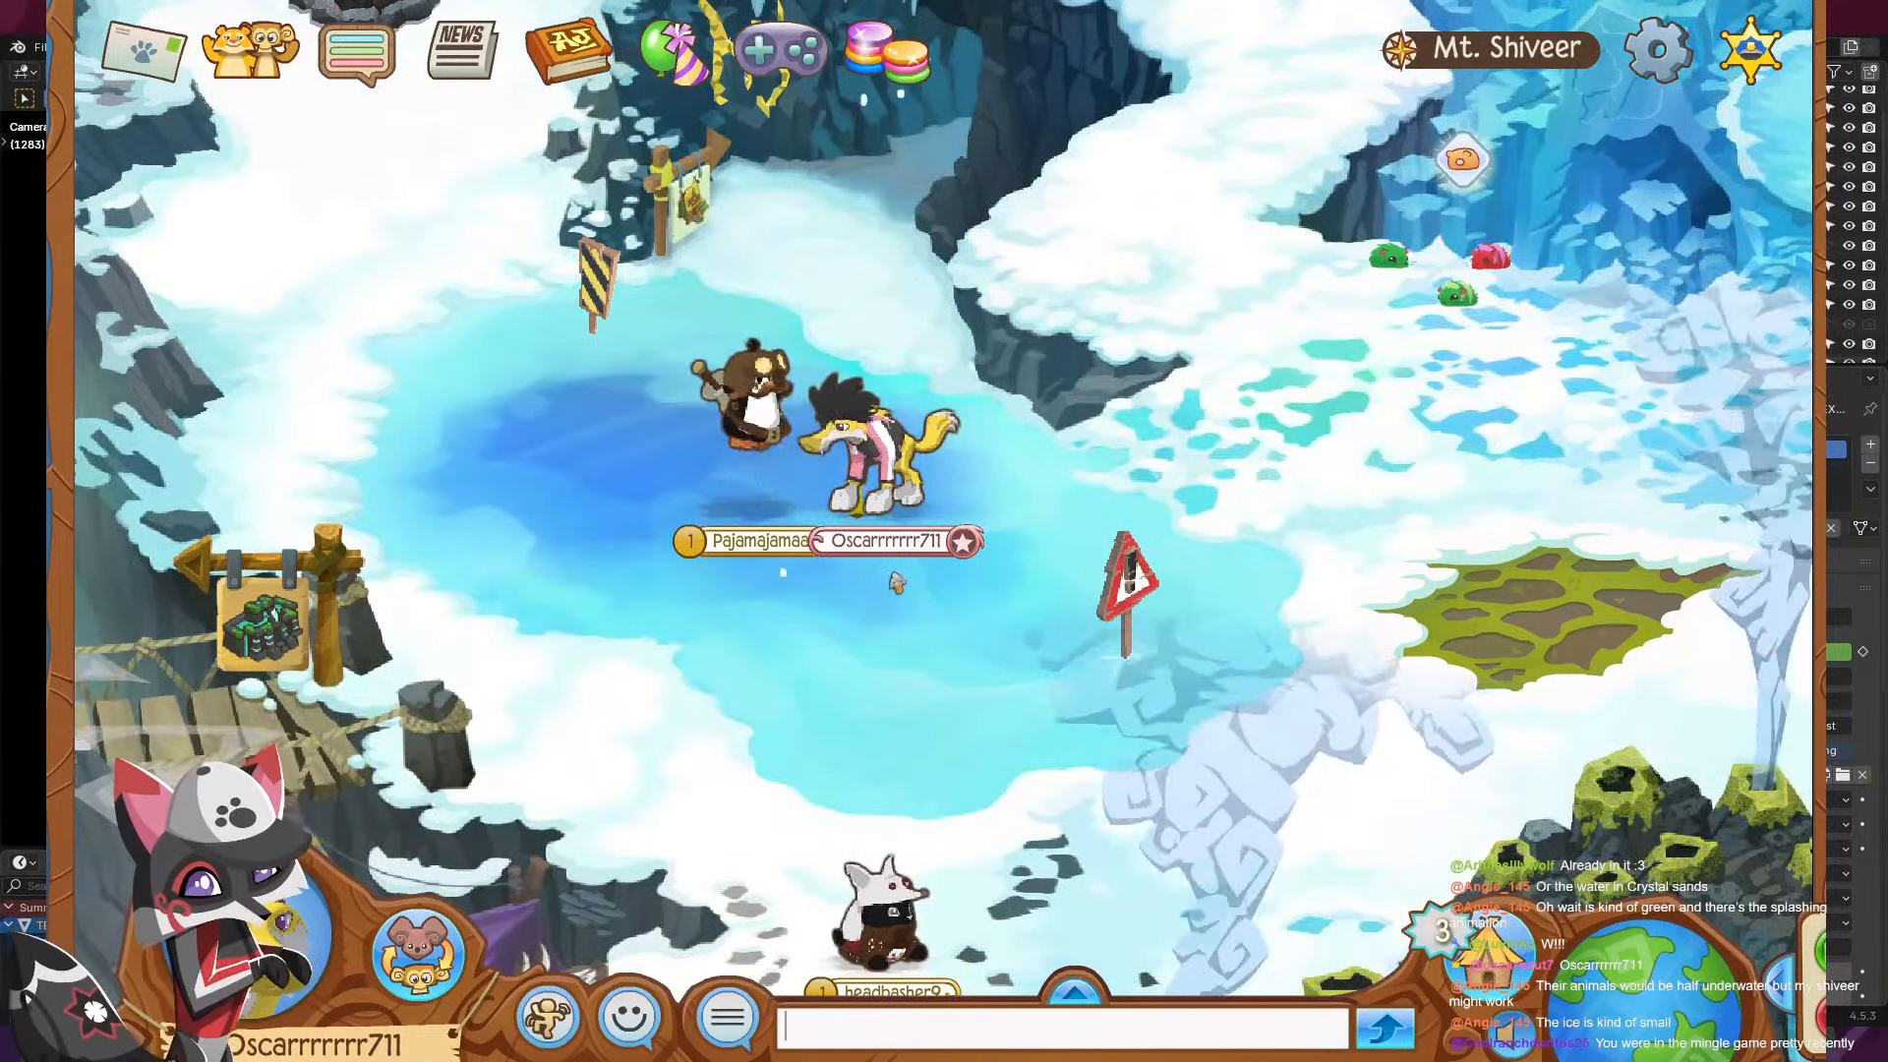
{"action": "left_click_drag", "start_coordinate": [930, 631], "coordinate": [568, 728]}
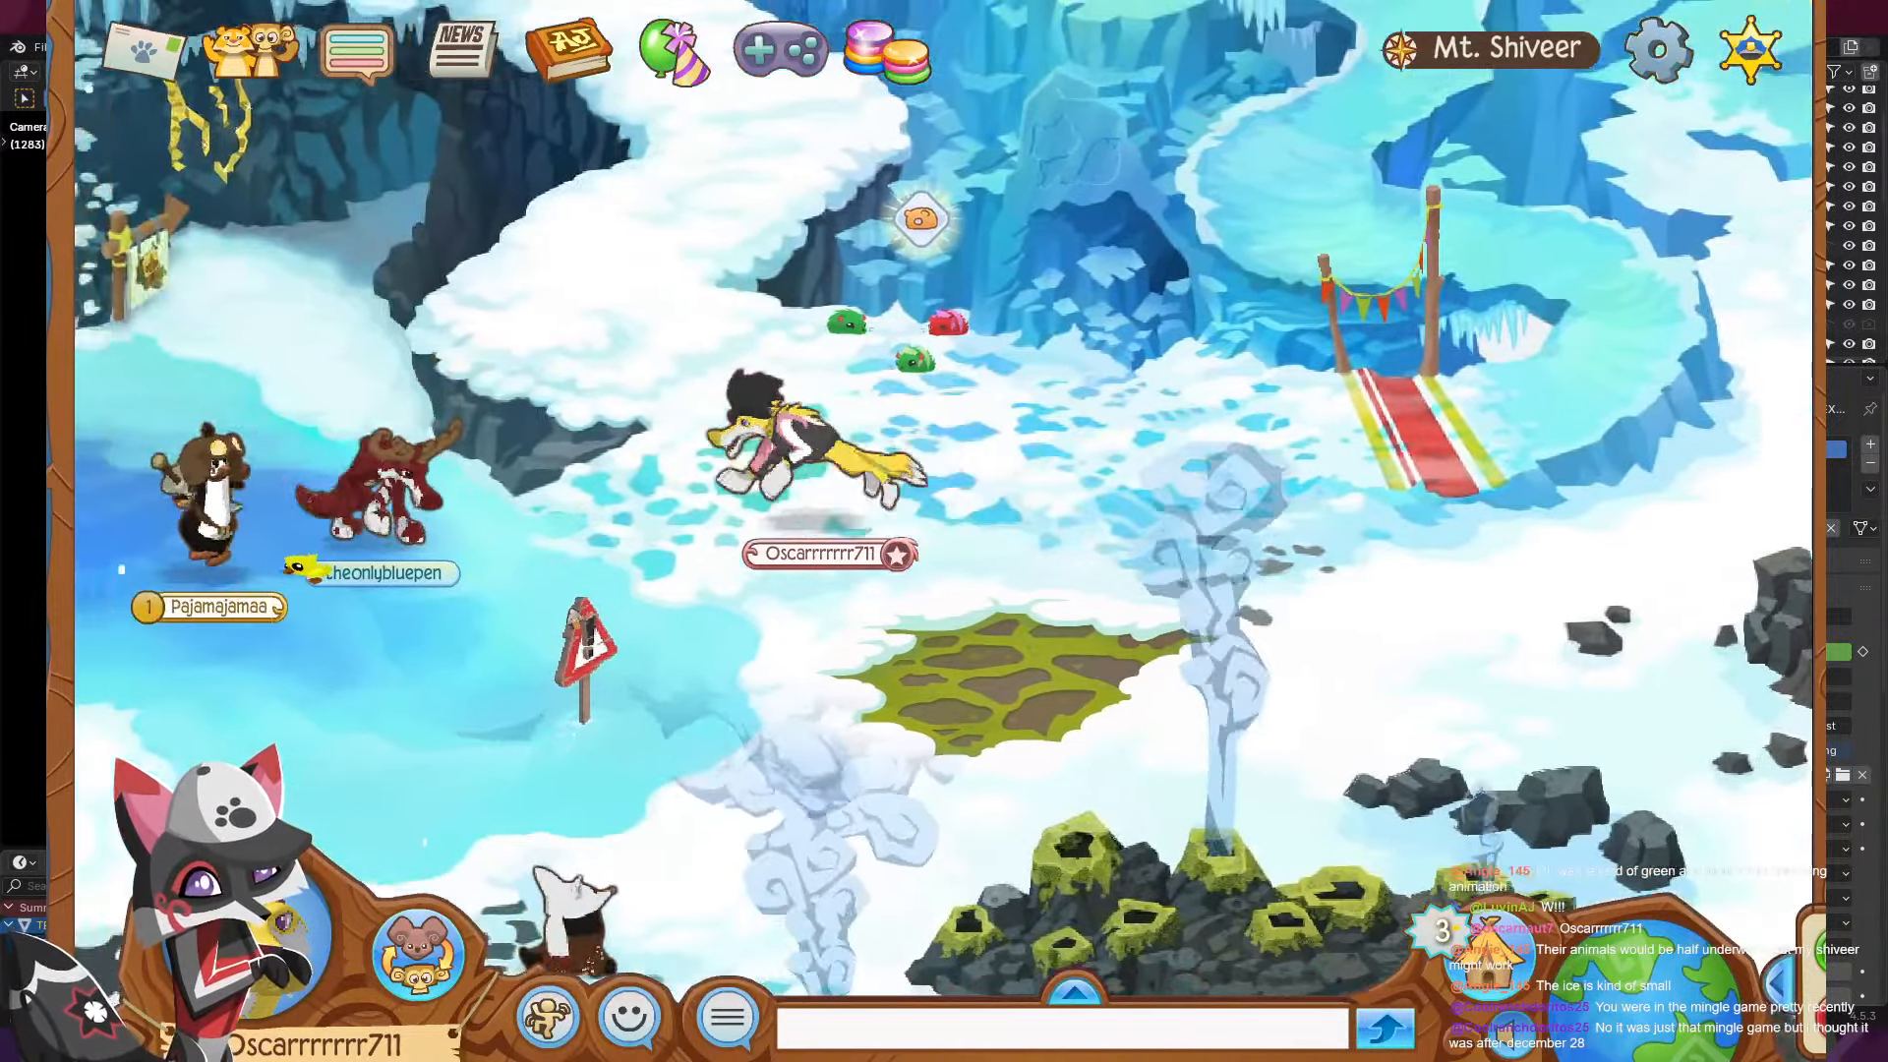
{"action": "left_click_drag", "start_coordinate": [580, 607], "coordinate": [674, 526]}
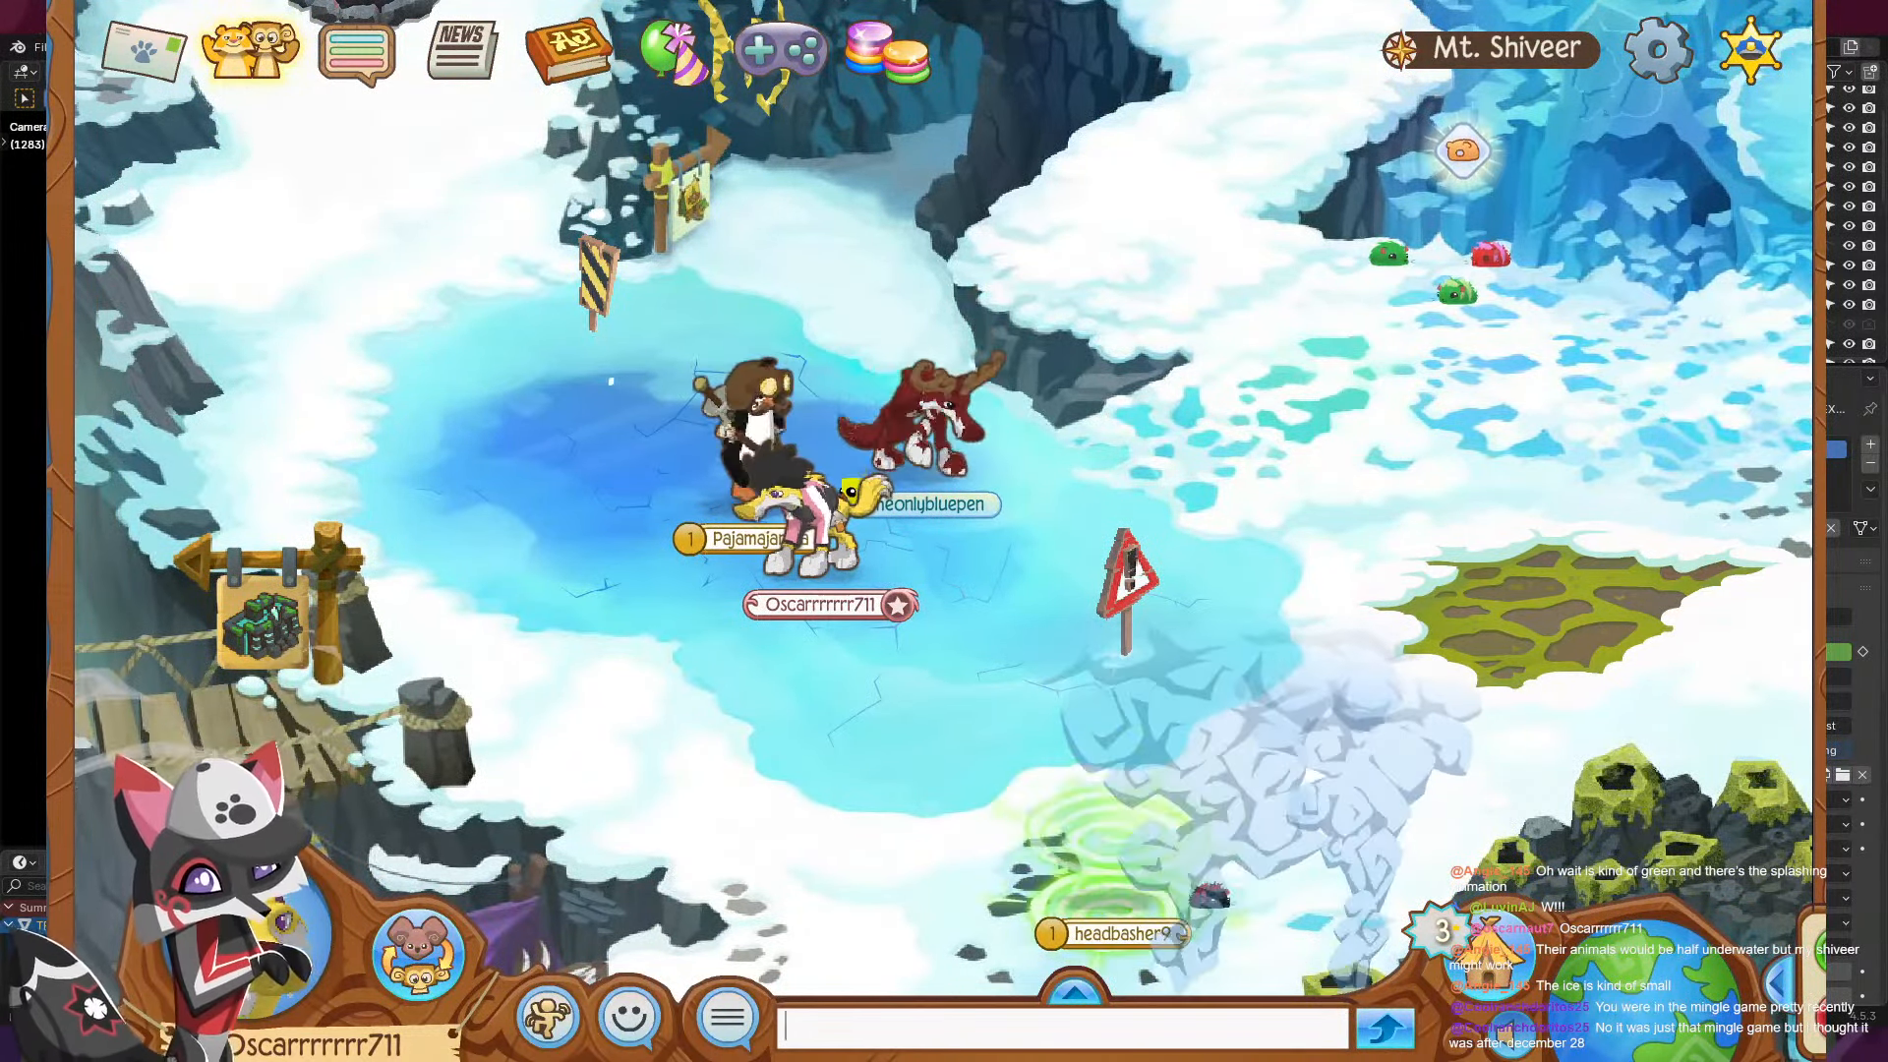
- Return to the player's own den and place a red round table on the open grass
{"action": "left_click", "coordinate": [1501, 946]}
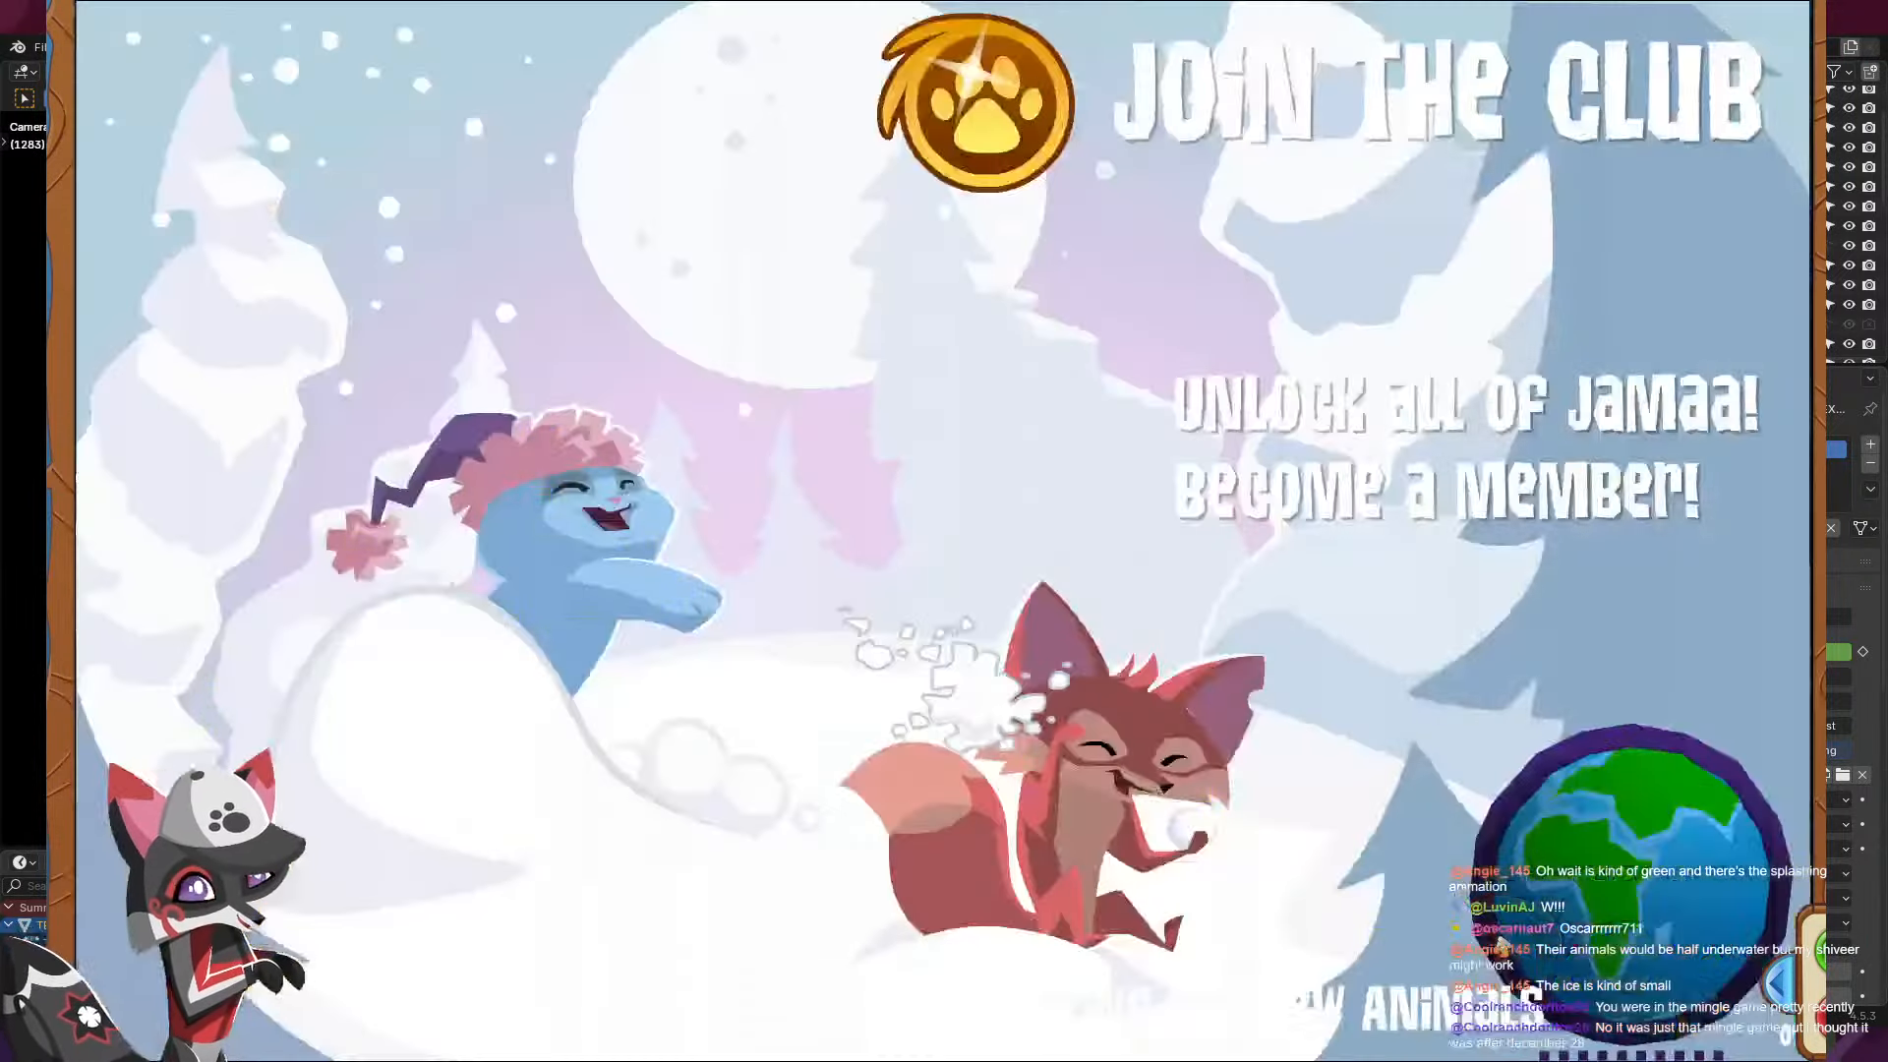
{"action": "left_click", "coordinate": [1031, 651]}
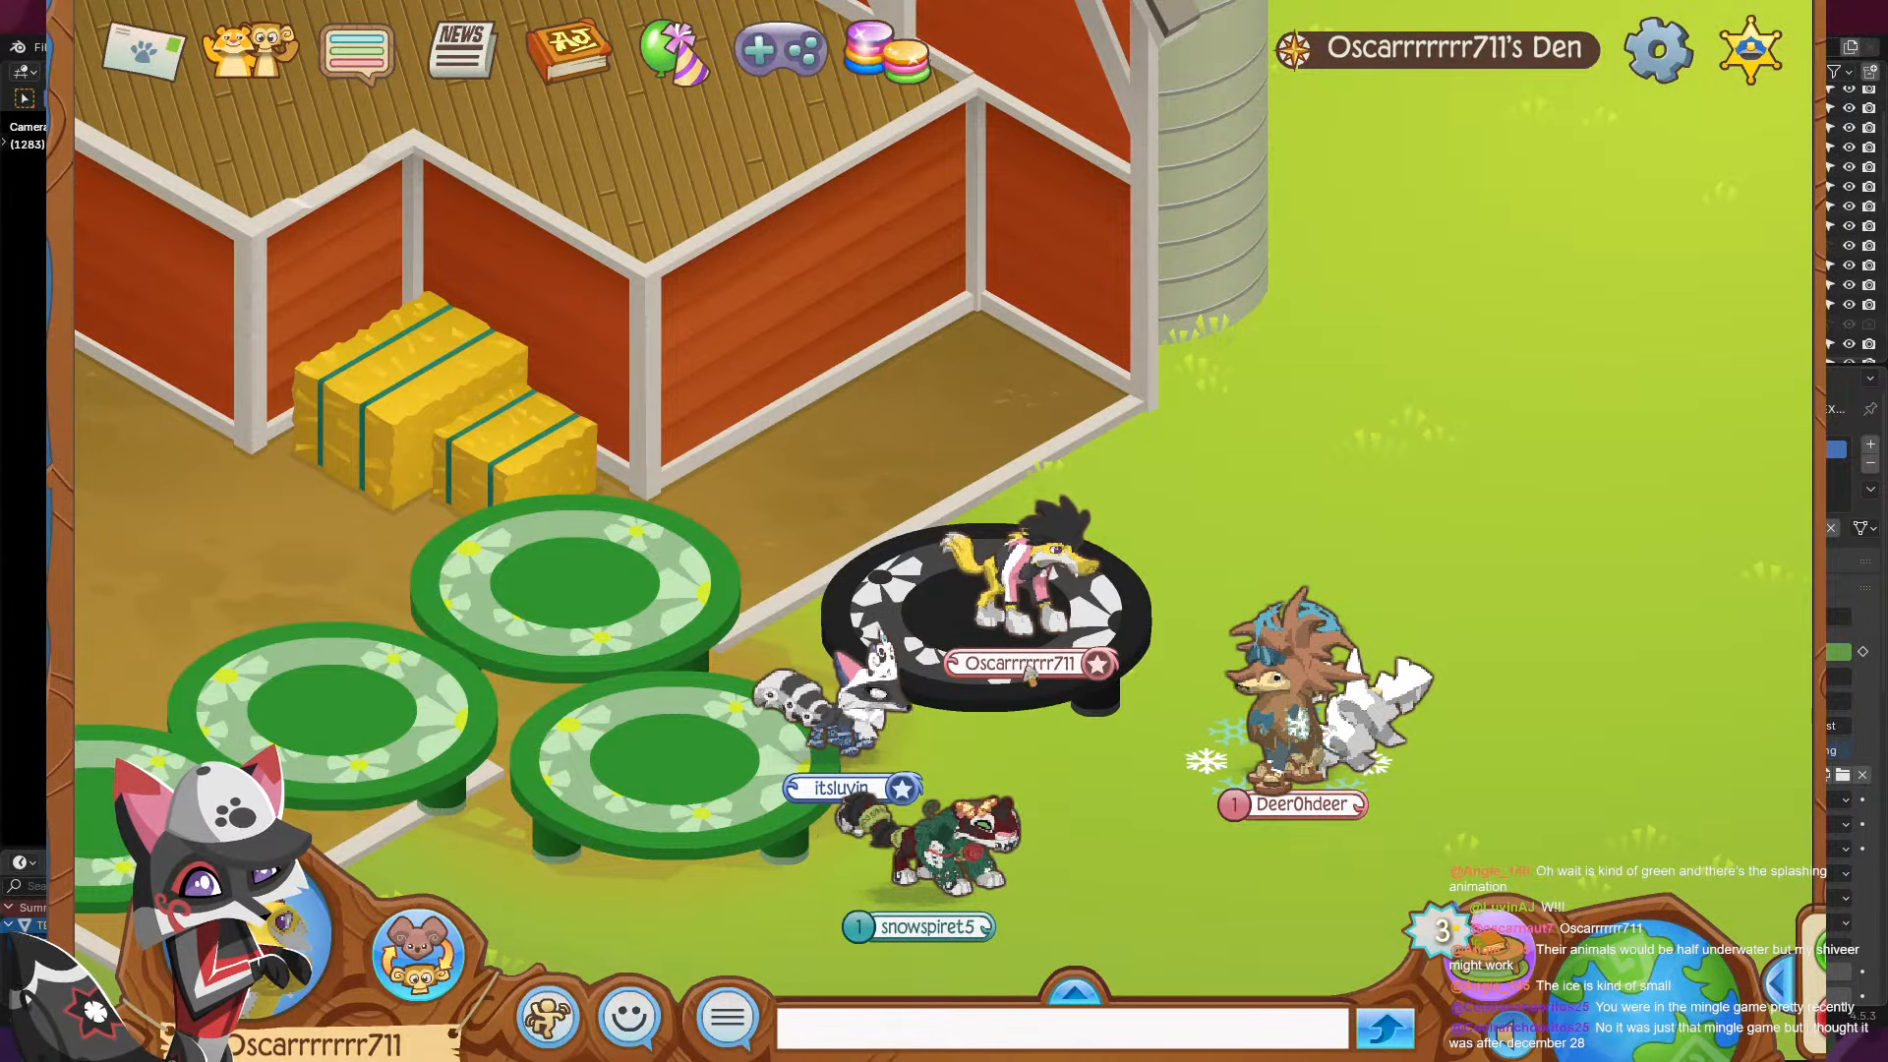
{"action": "left_click", "coordinate": [1494, 951]}
{"action": "left_click_drag", "start_coordinate": [1643, 666], "coordinate": [900, 573]}
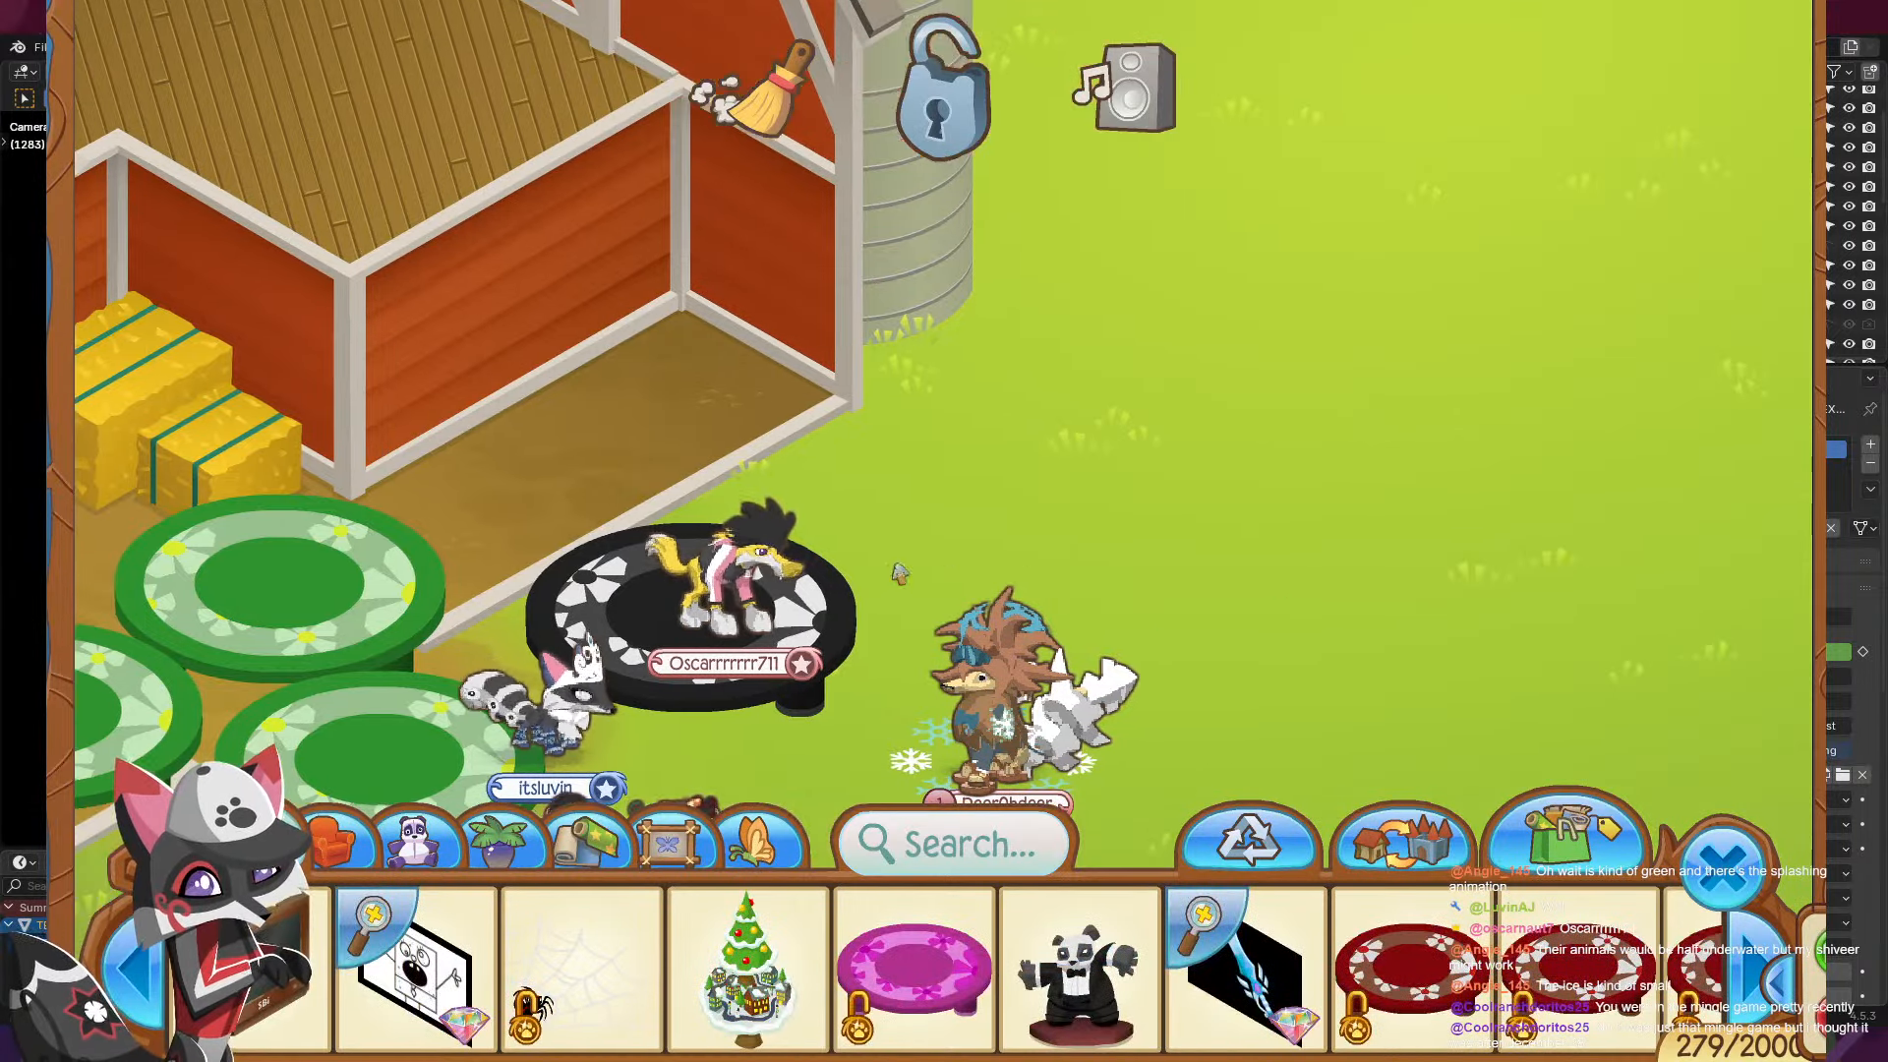
{"action": "left_click", "coordinate": [1723, 858]}
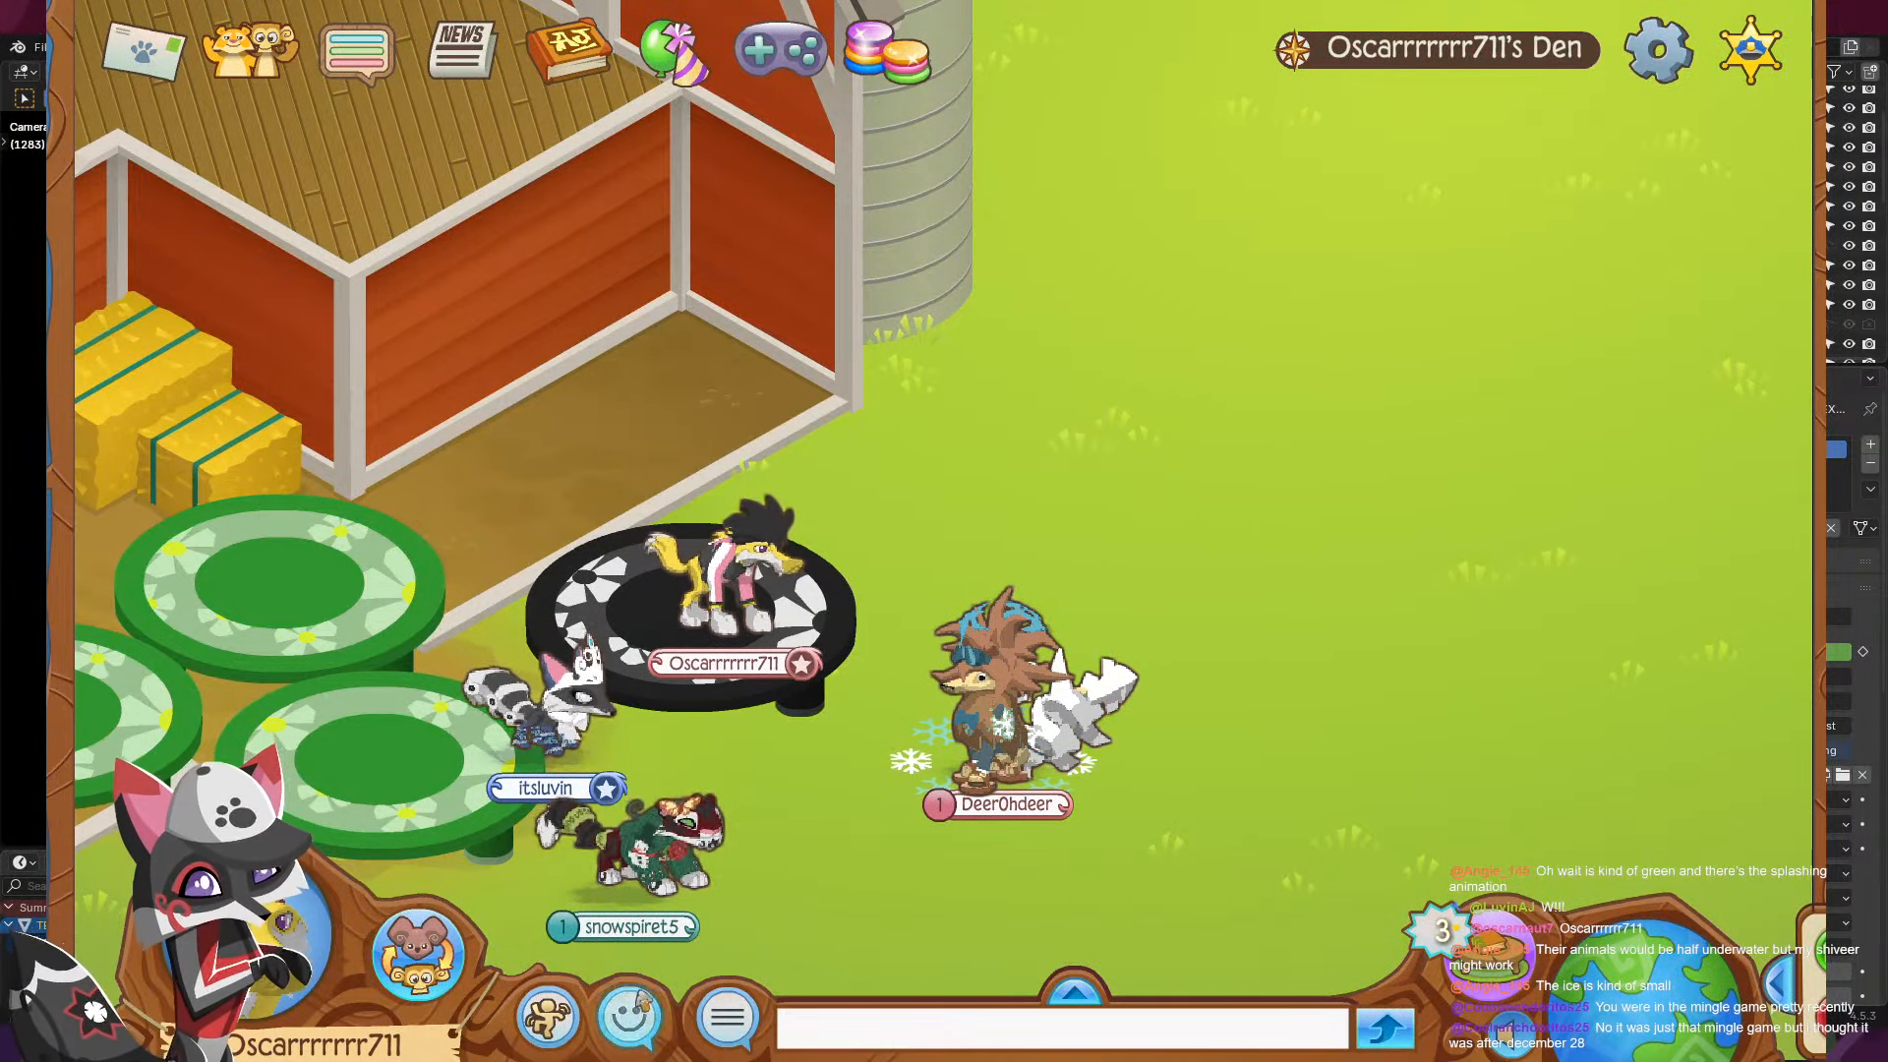
{"action": "left_click", "coordinate": [1490, 952]}
{"action": "left_click_drag", "start_coordinate": [1412, 969], "coordinate": [1622, 693]}
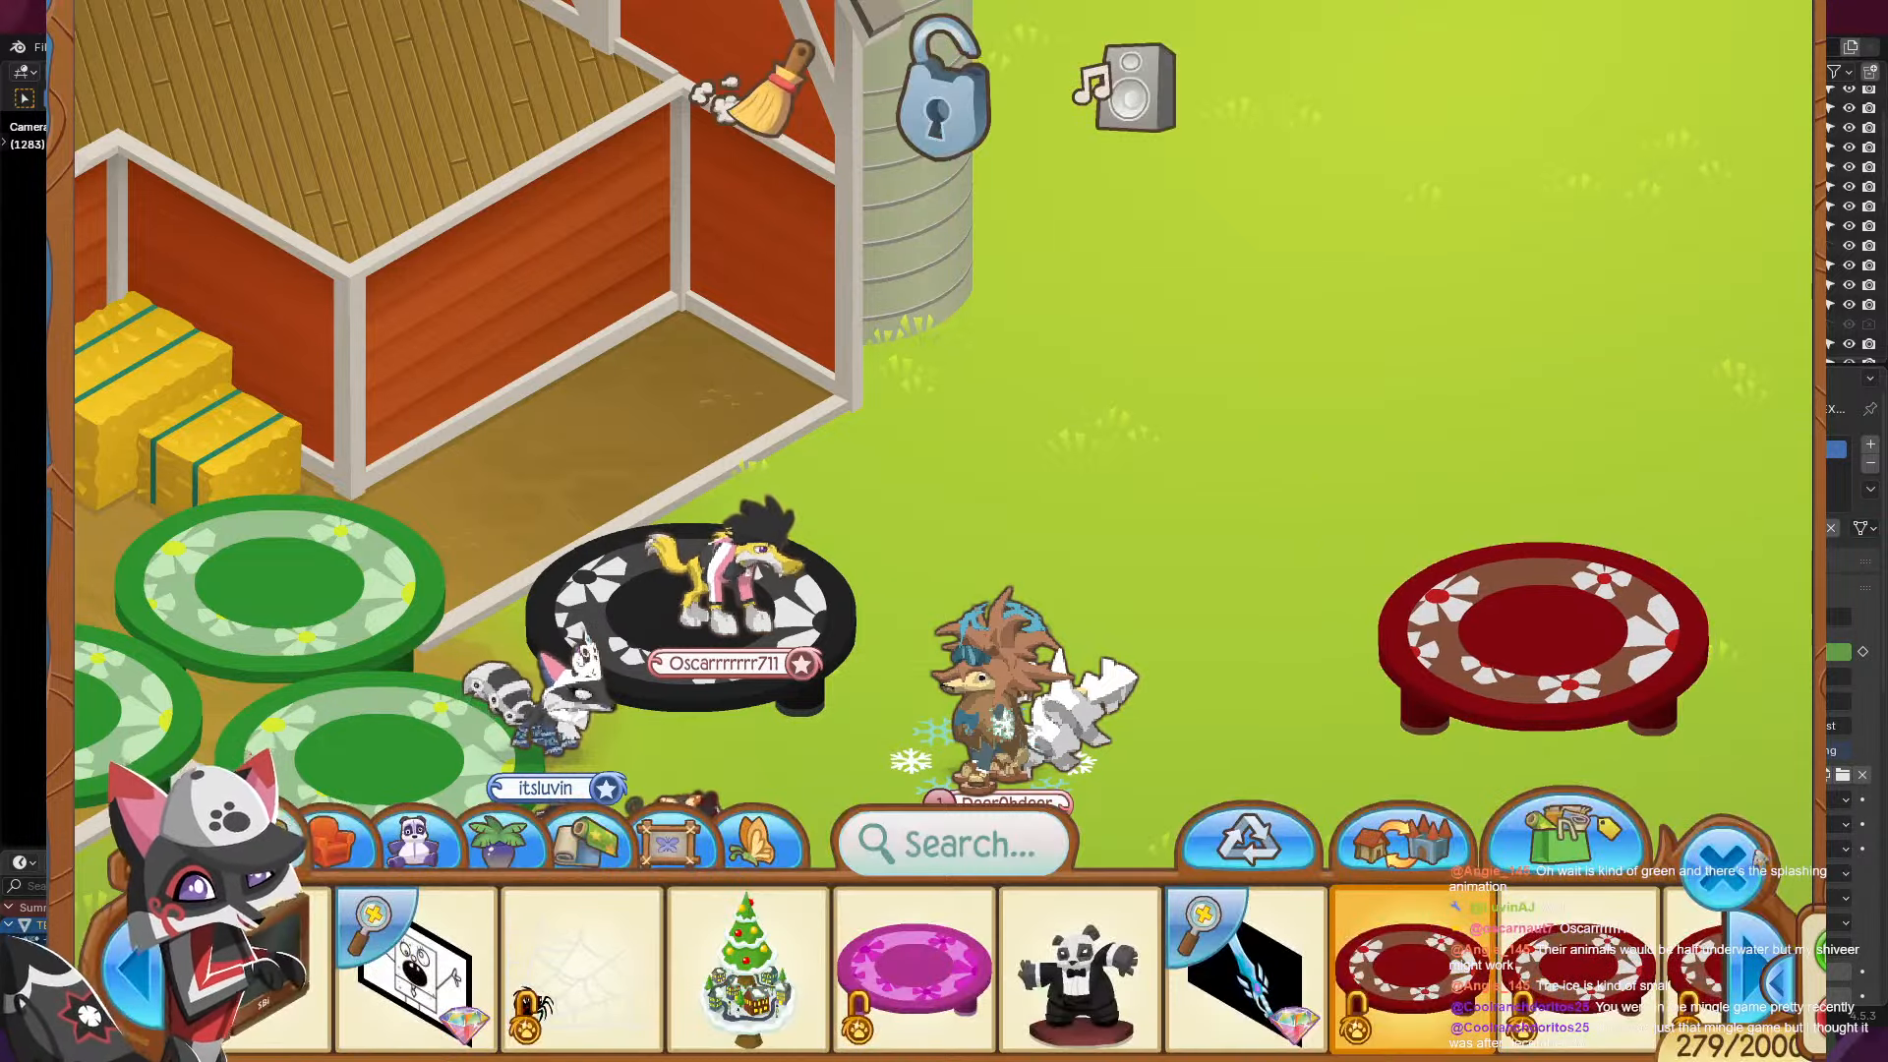
{"action": "left_click", "coordinate": [1756, 858]}
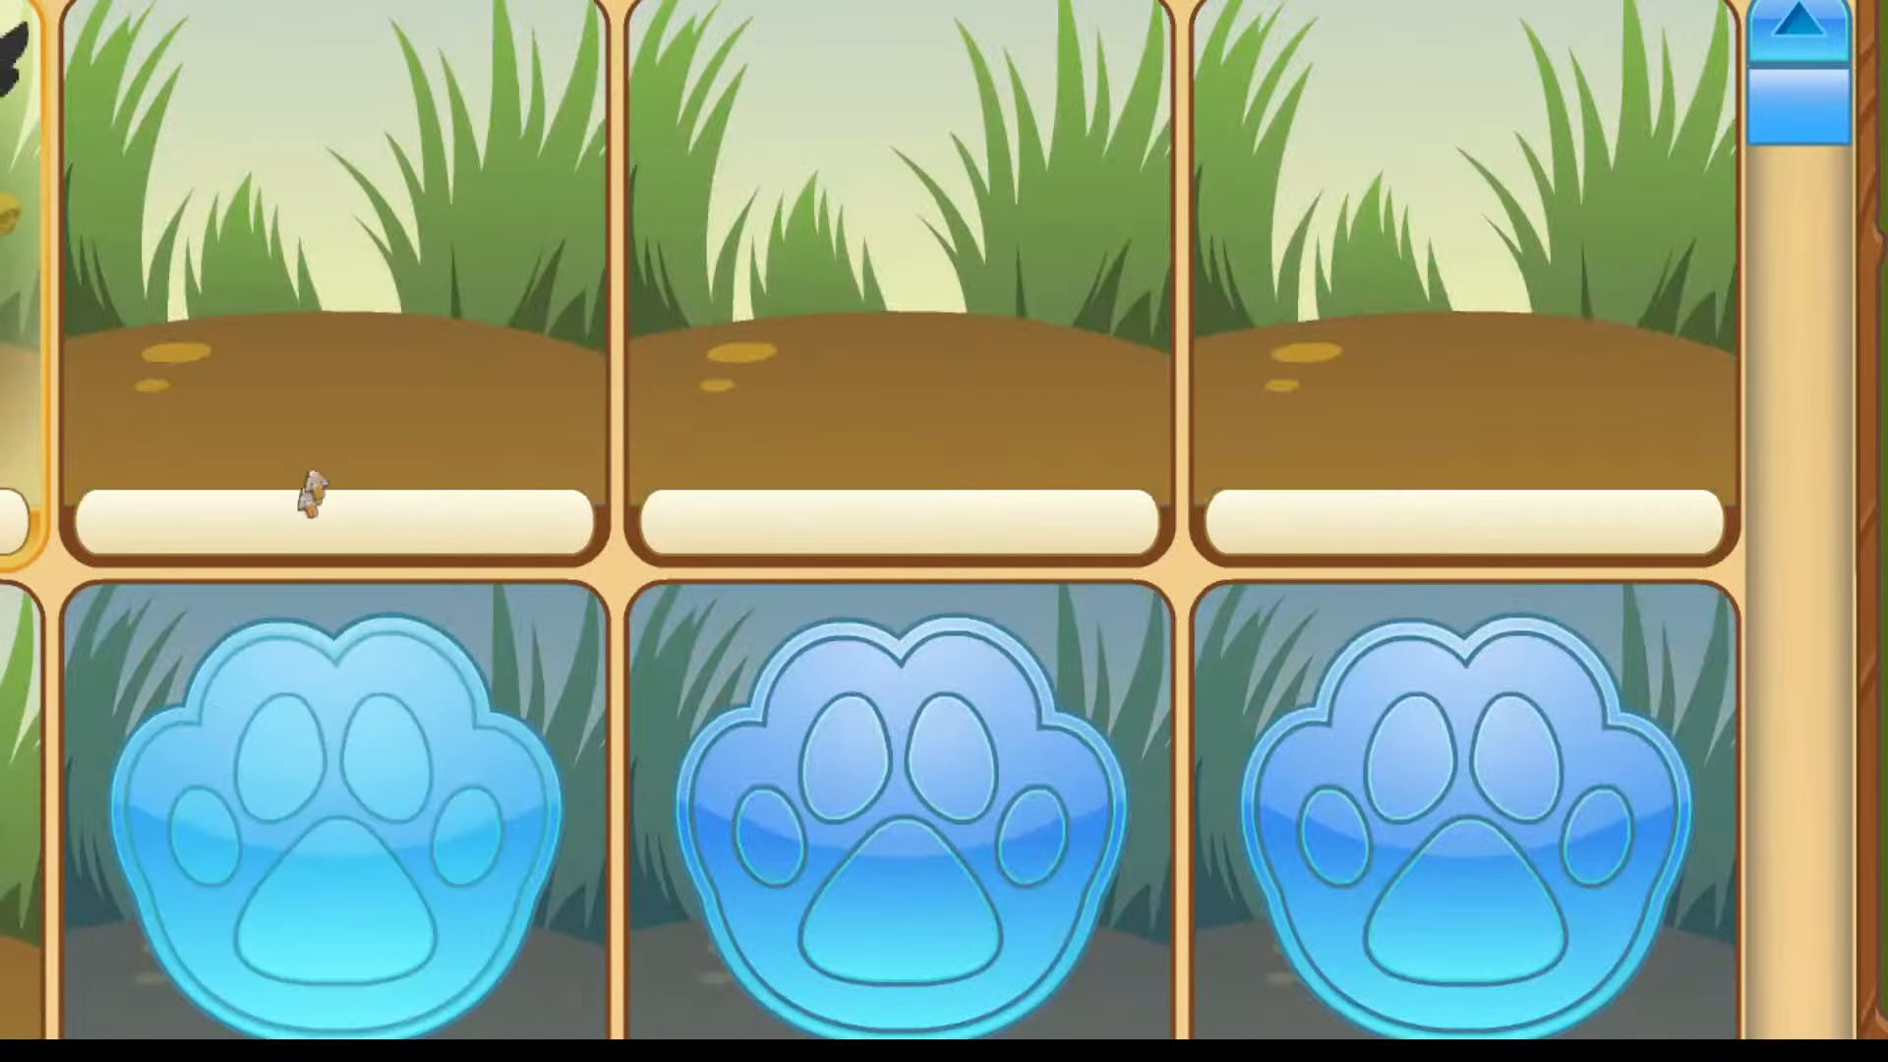
- Make the fox sleep on the black table, and walk it onto the open grass beside the barn
{"action": "left_click", "coordinate": [307, 492]}
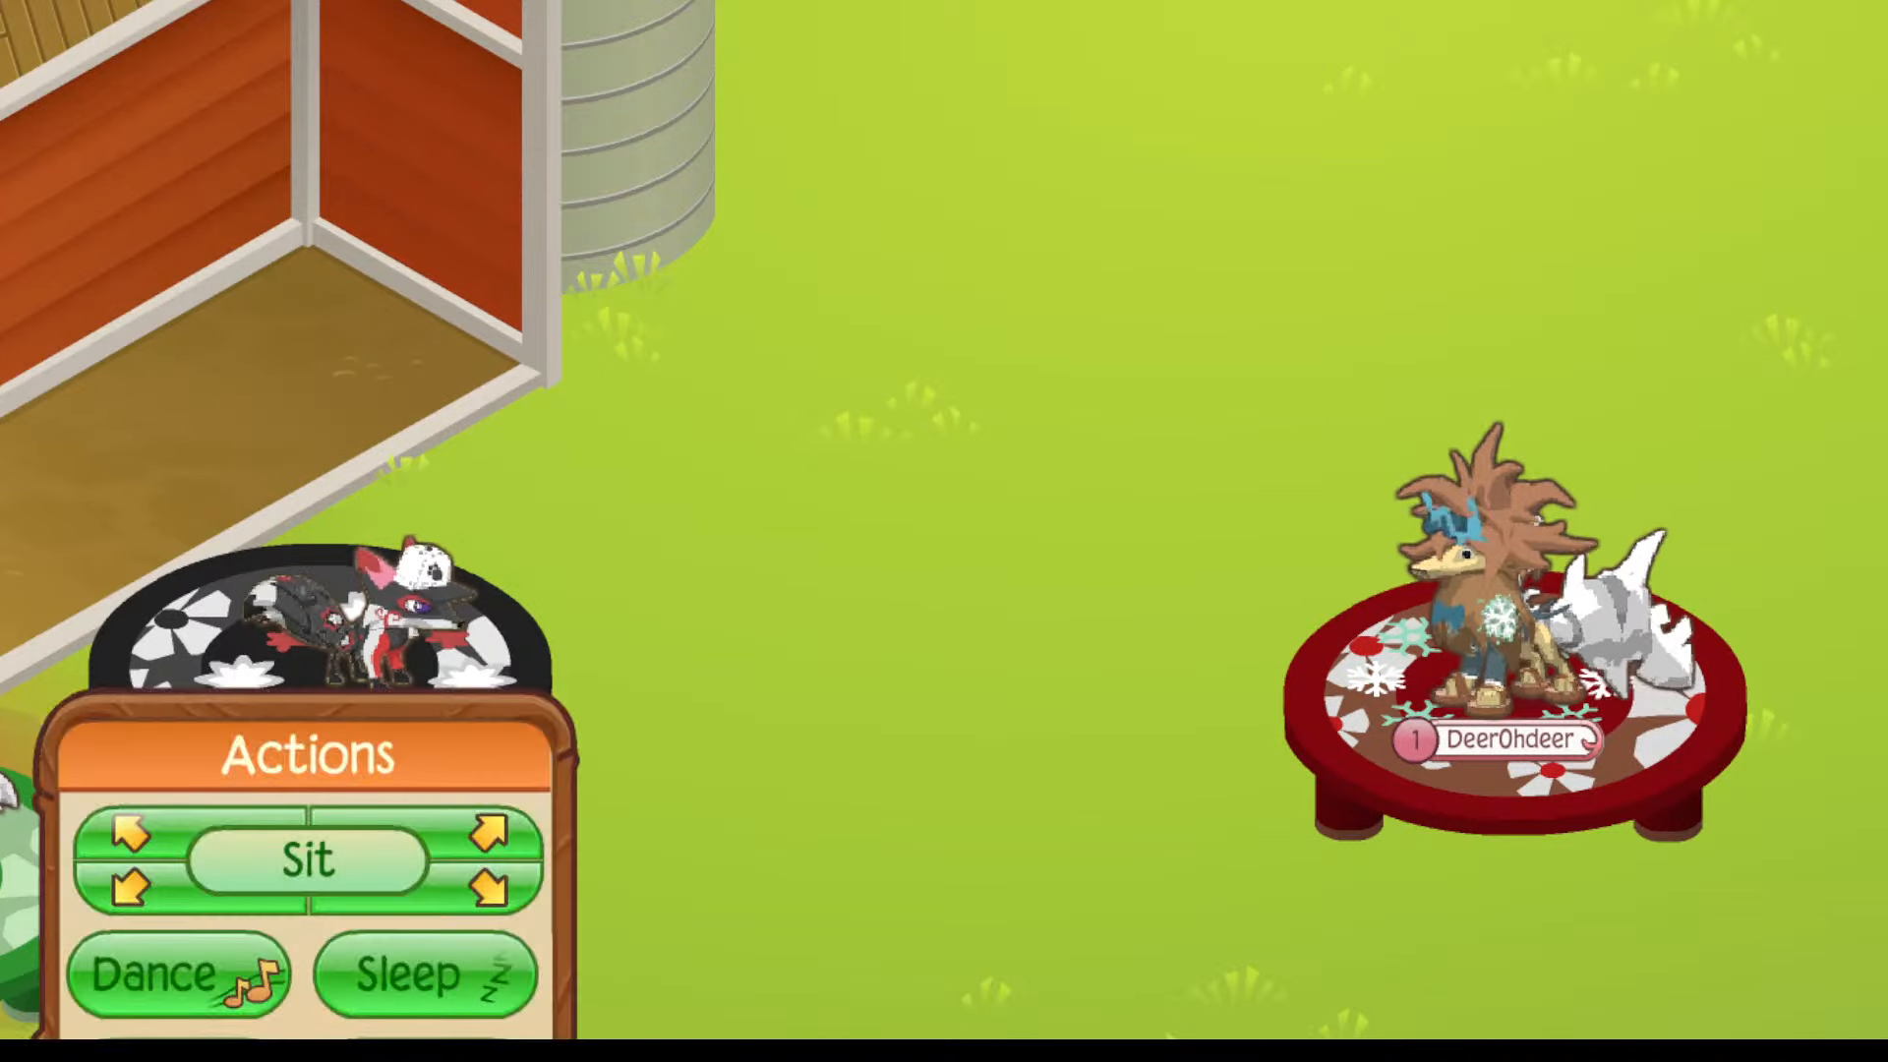
{"action": "left_click", "coordinate": [413, 945]}
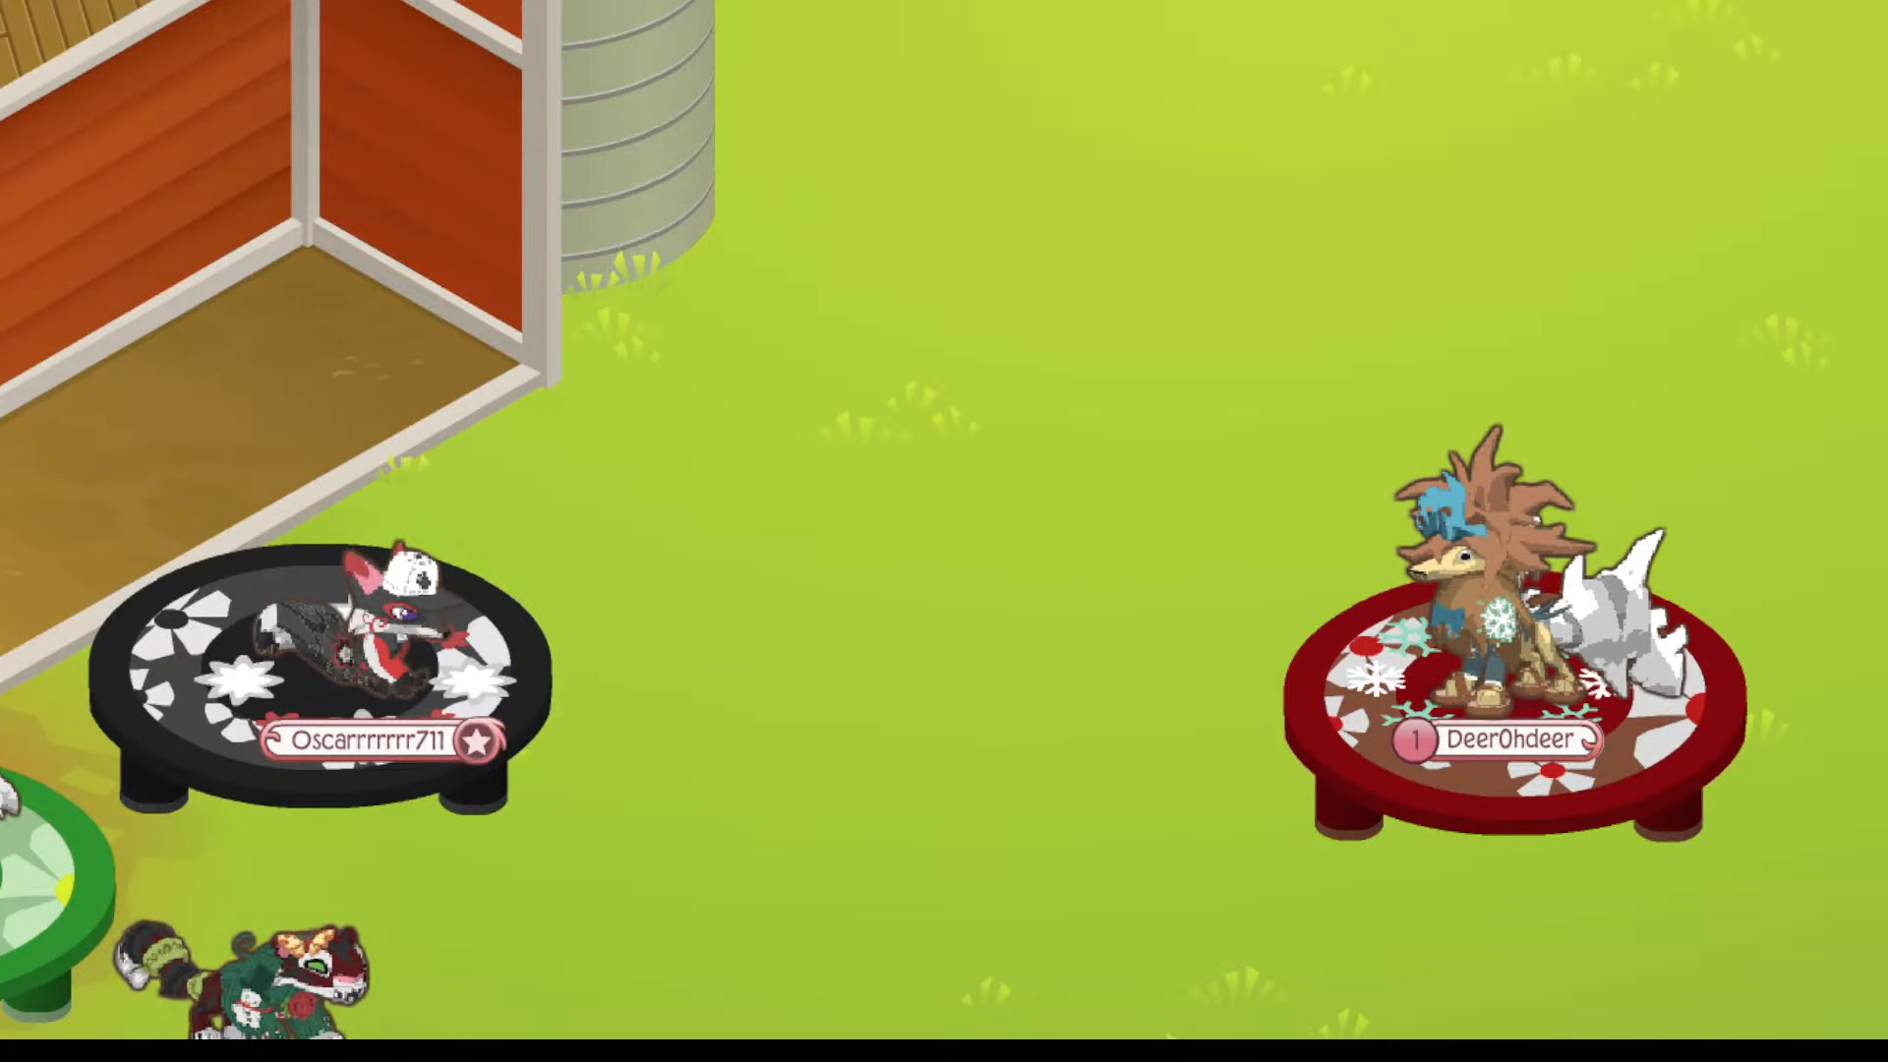
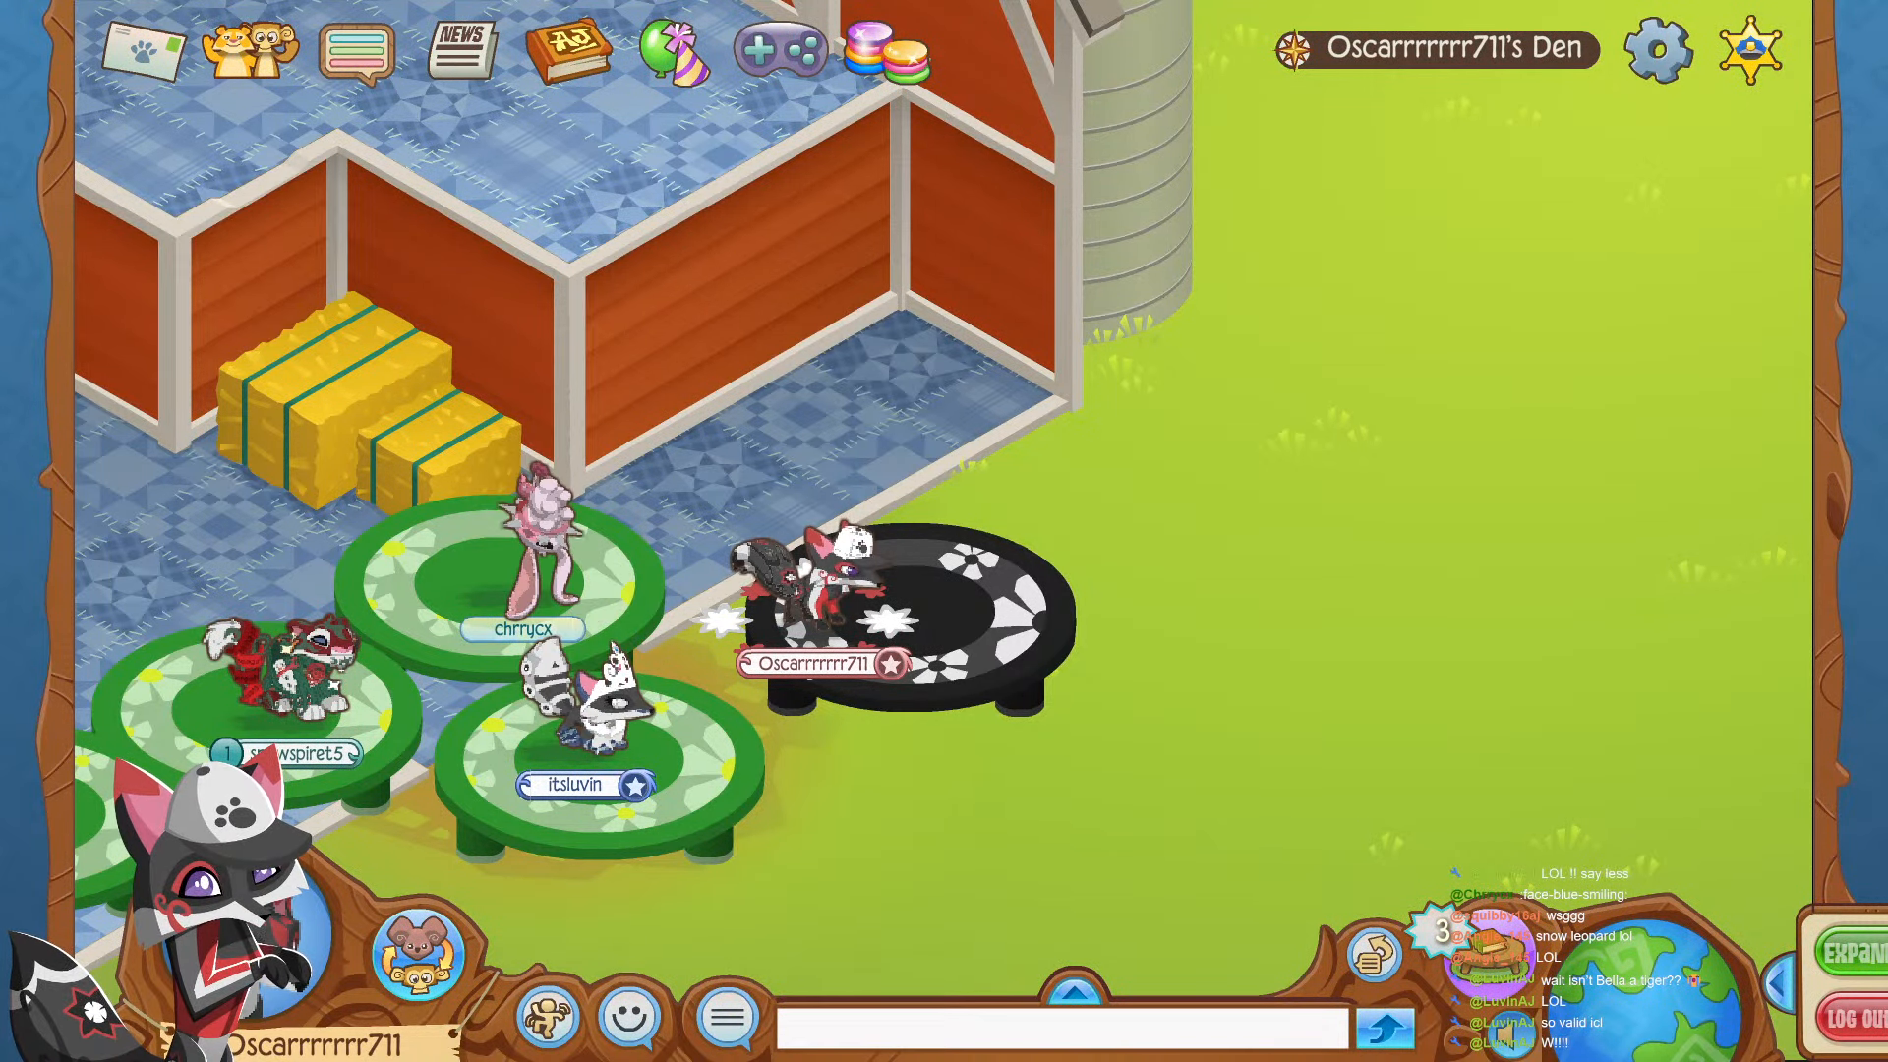
{"action": "left_click", "coordinate": [548, 1017]}
{"action": "left_click", "coordinate": [637, 905]}
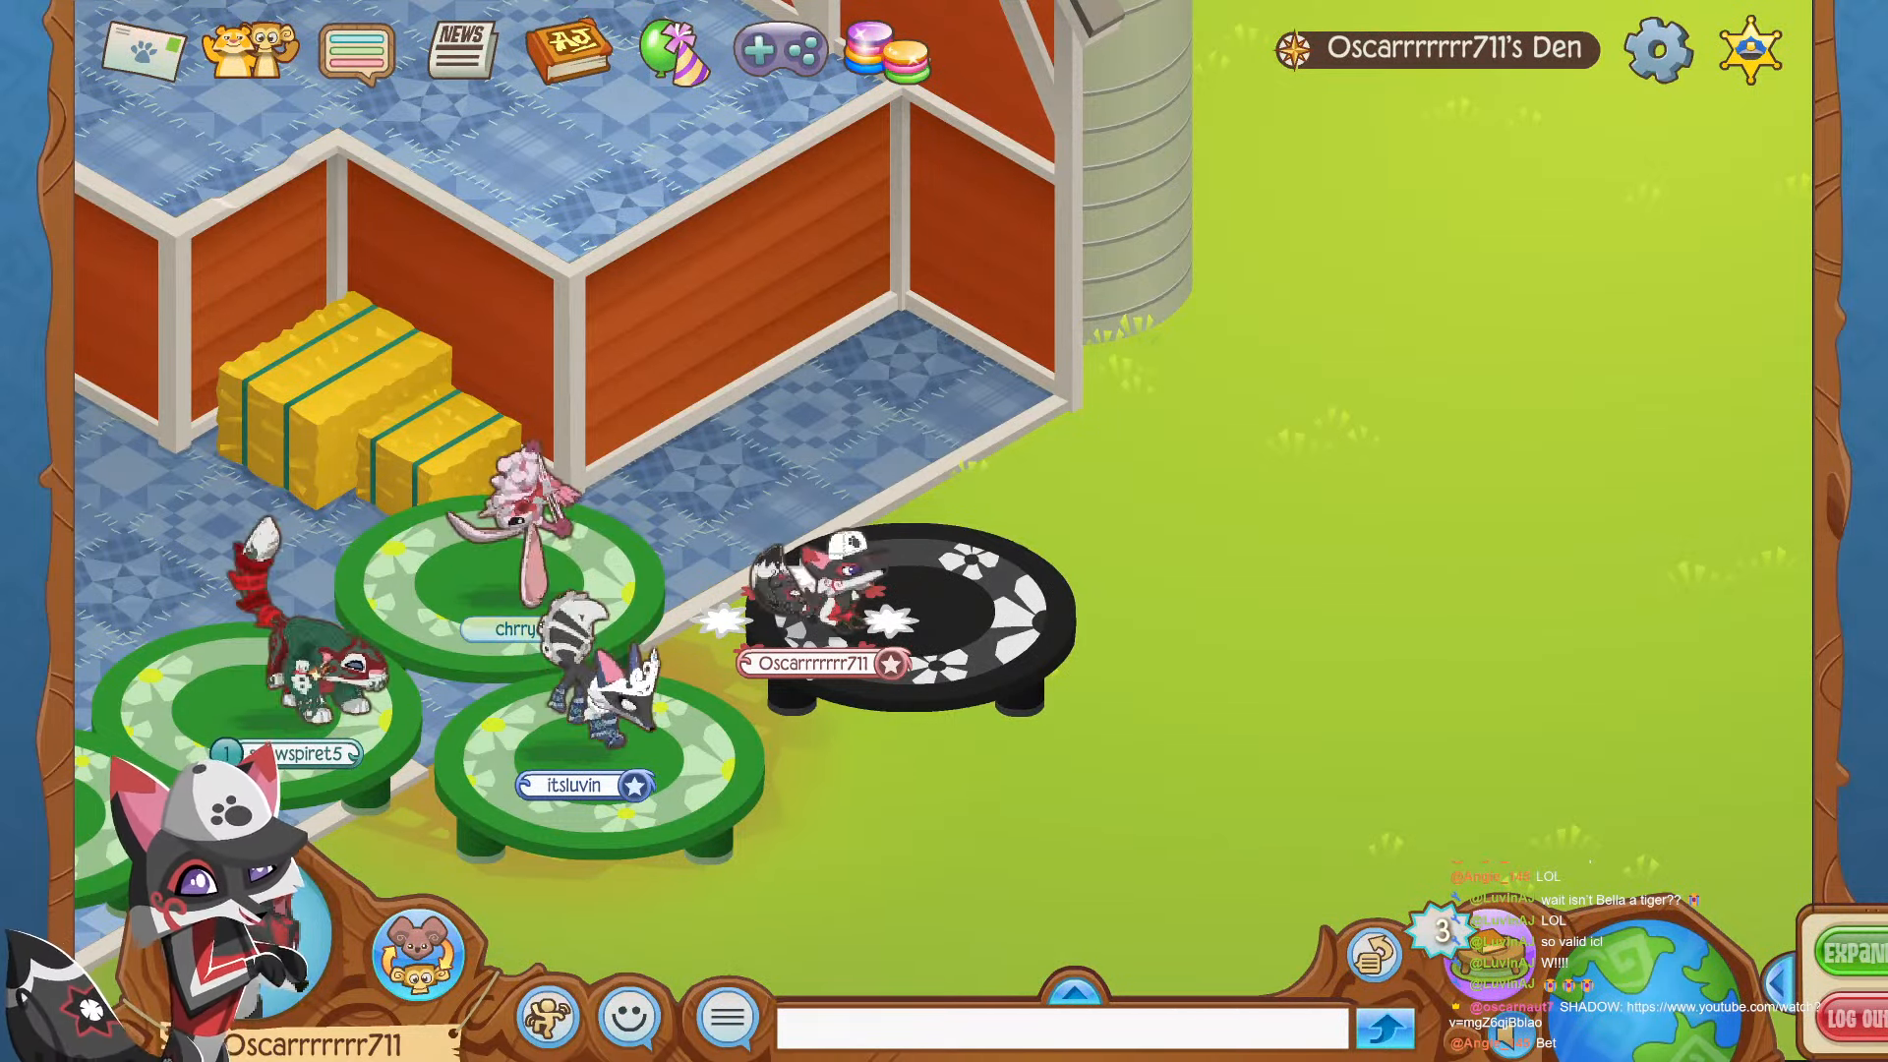
{"action": "left_click", "coordinate": [1378, 278]}
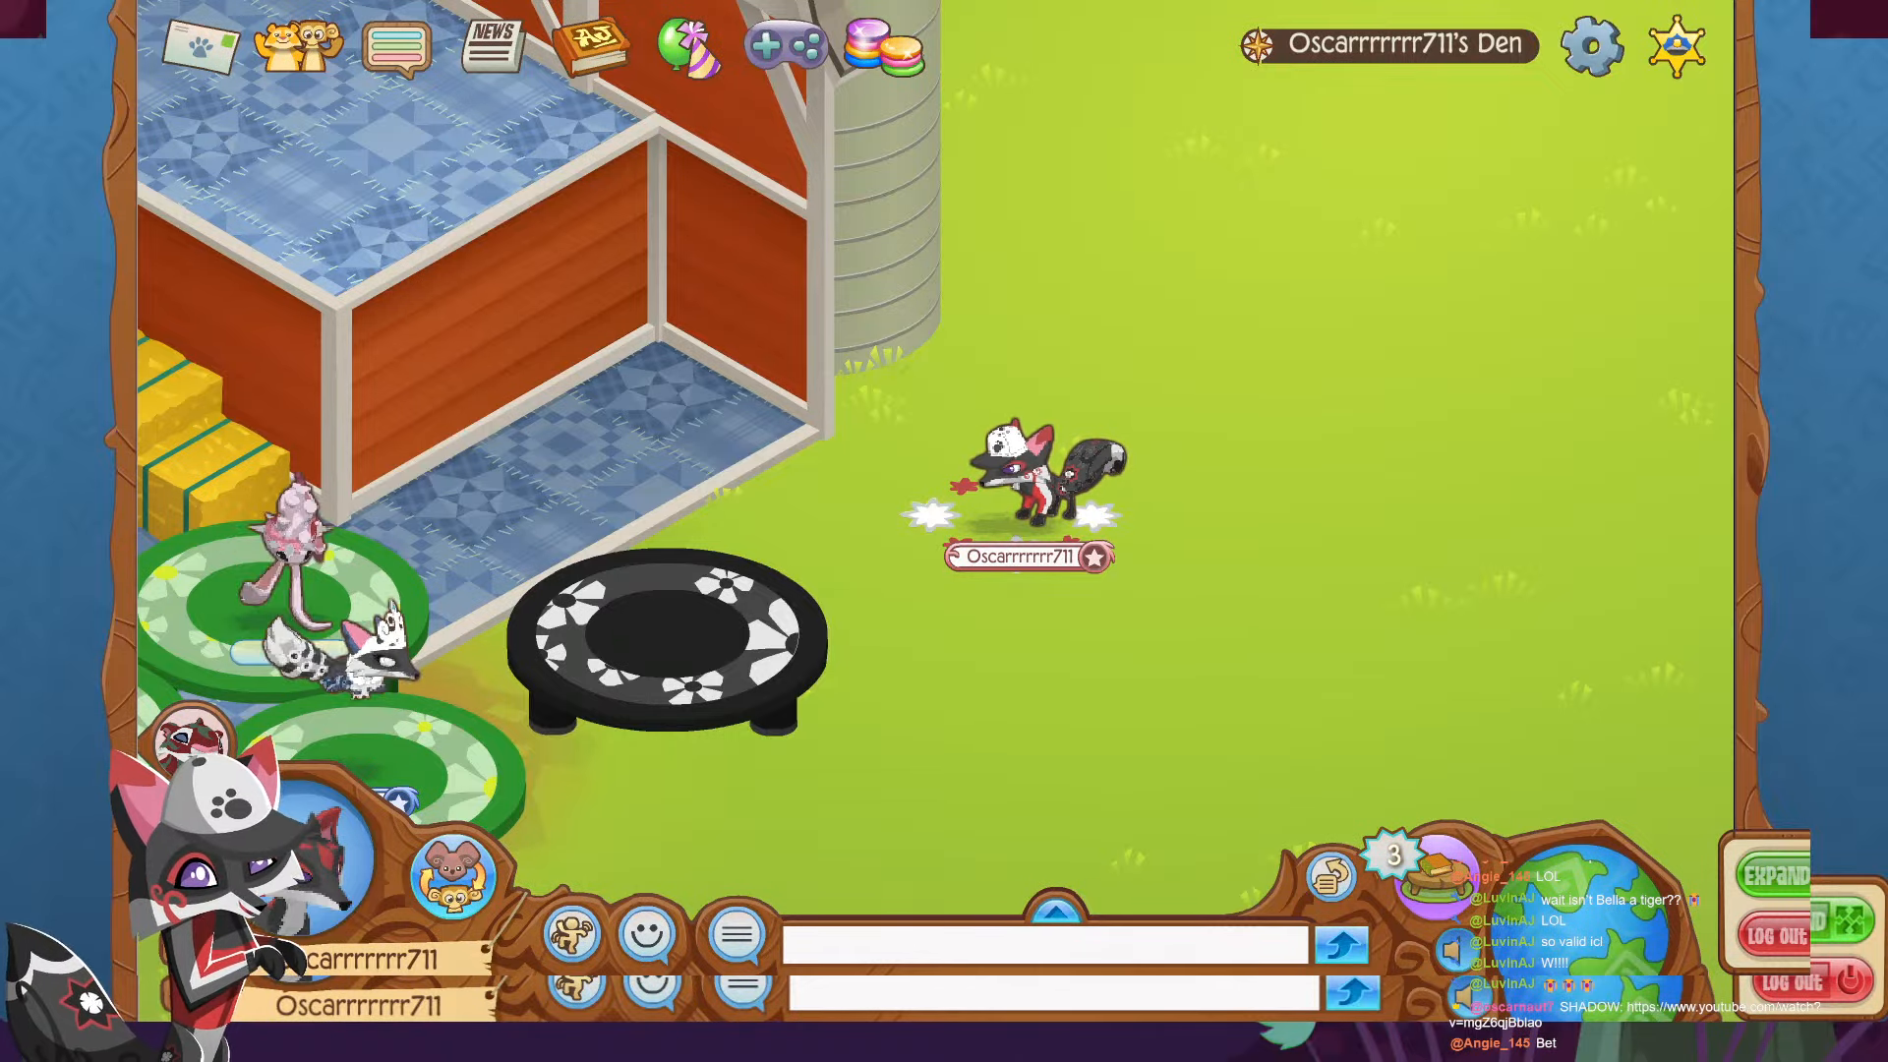
{"action": "key", "text": "alt+Tab"}
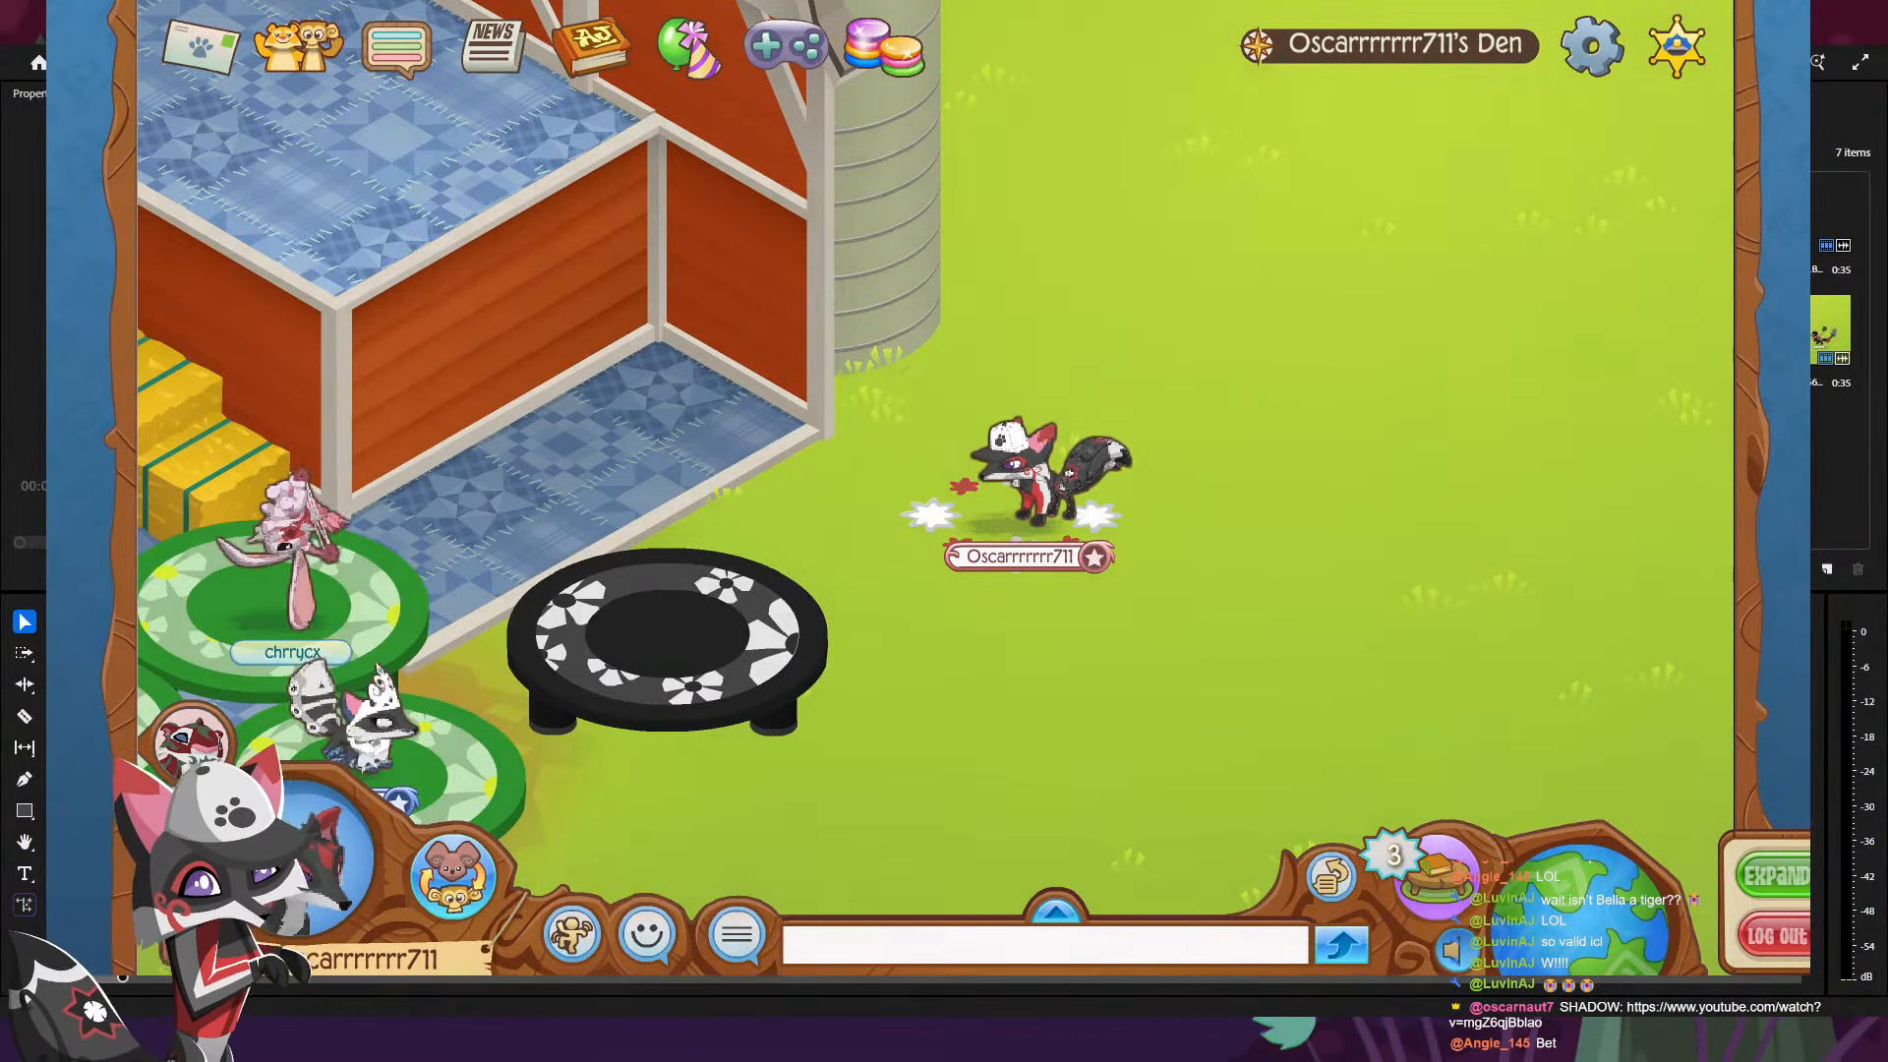
{"action": "key", "text": "alt+Tab"}
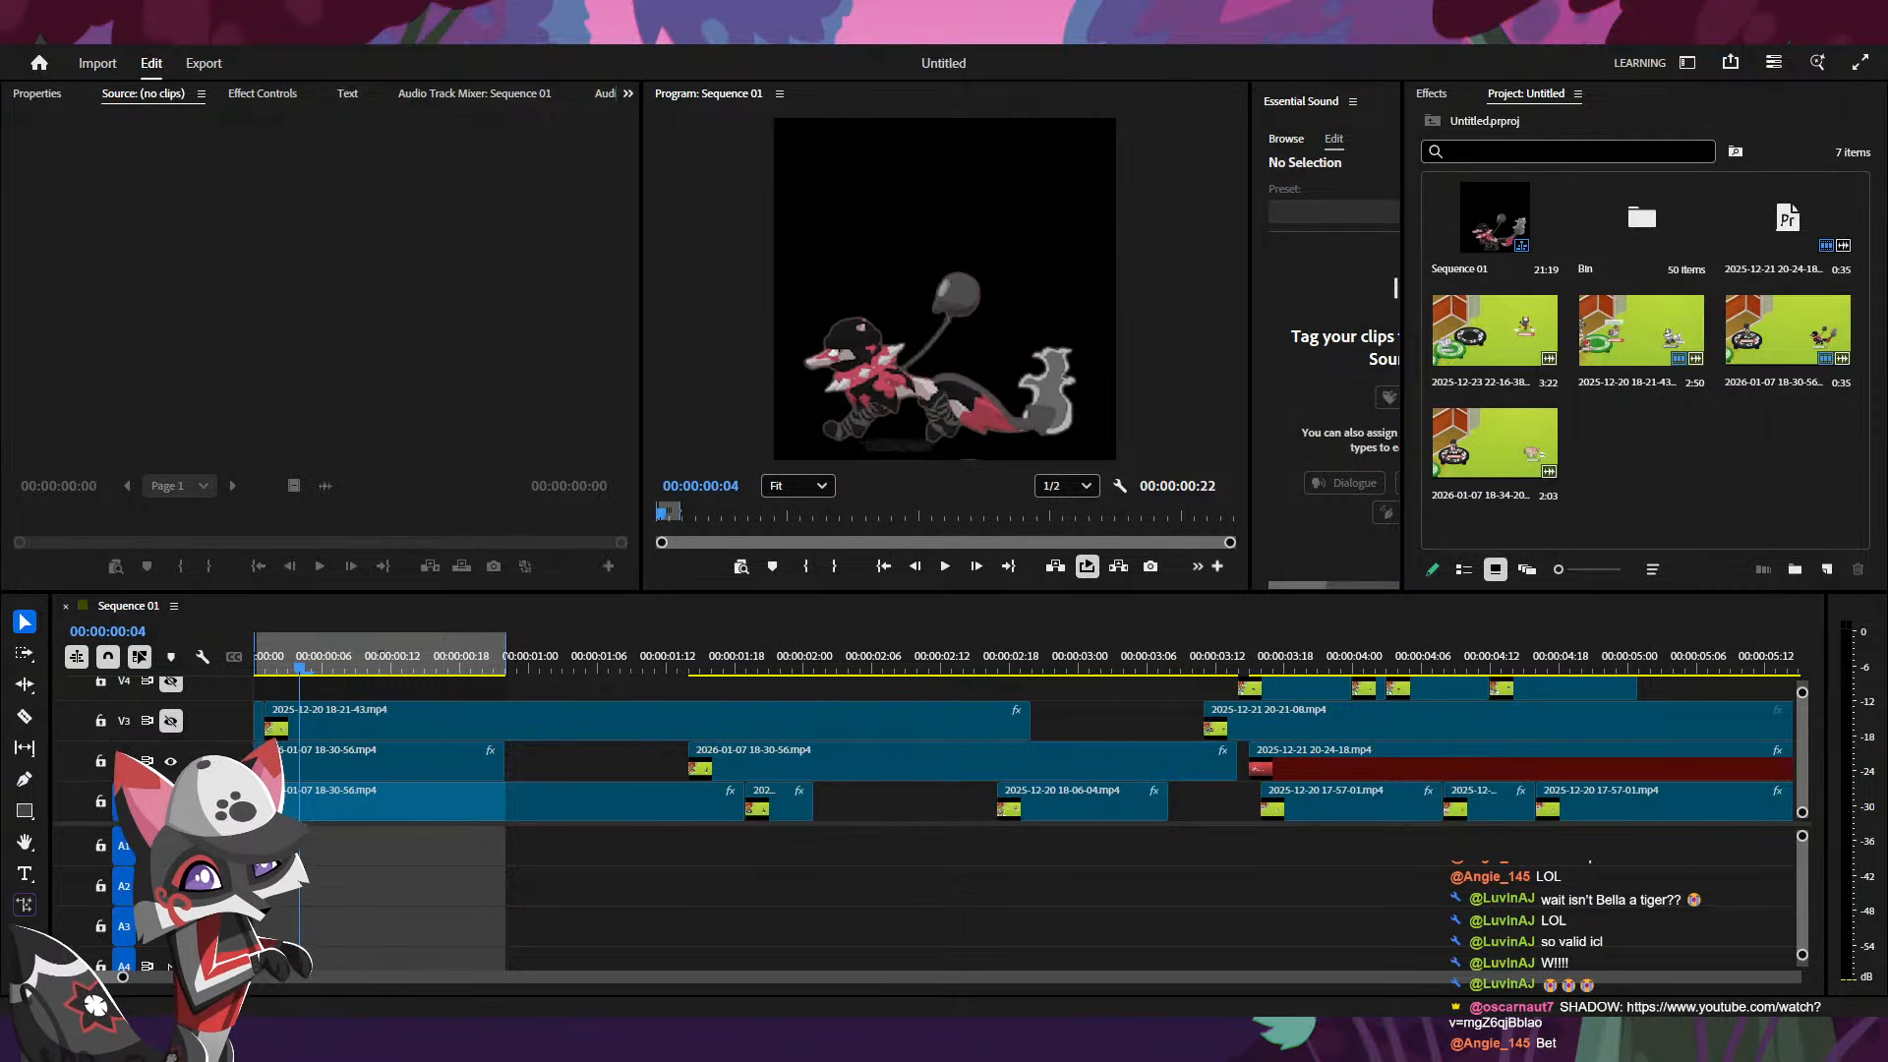
{"action": "double_click", "coordinate": [1654, 474]}
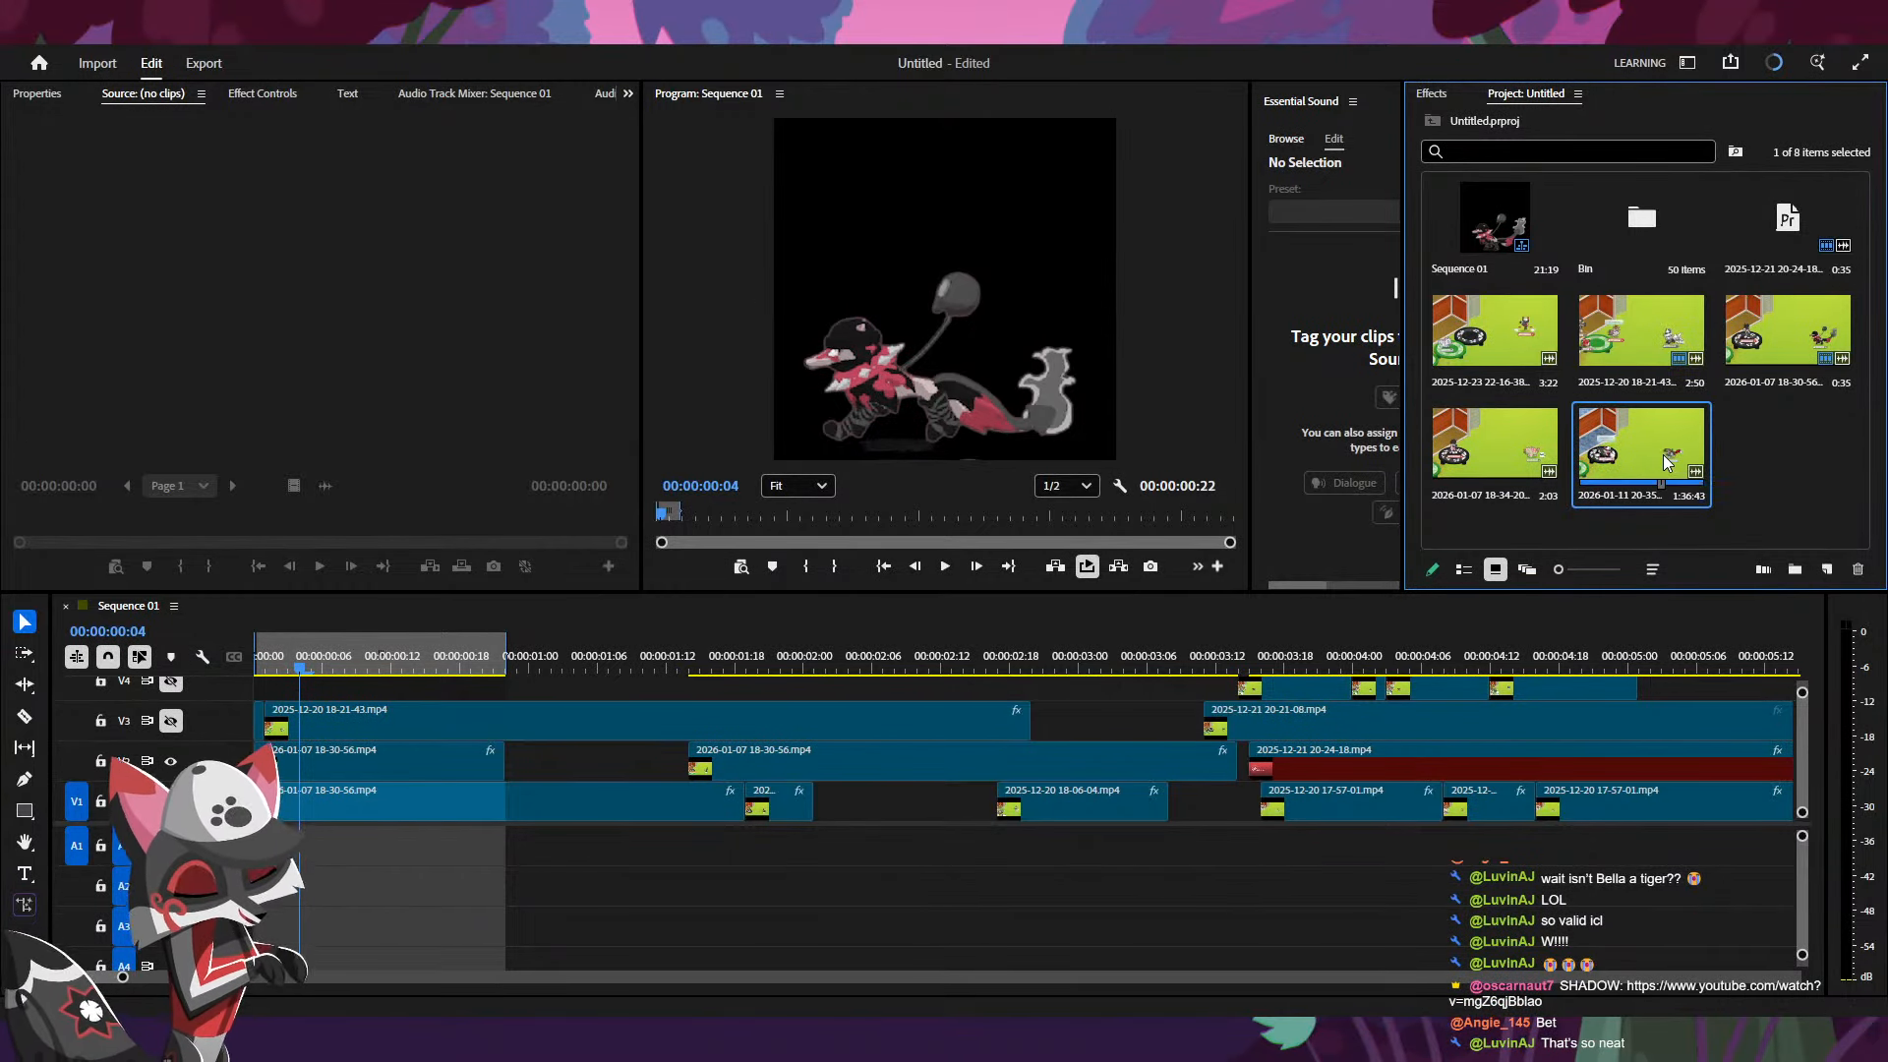
{"action": "double_click", "coordinate": [1667, 462]}
- Mark the dancing animal's section in the source clip from about 00:00:28:30 to 00:00:32:50
{"action": "left_click_drag", "start_coordinate": [304, 512], "coordinate": [193, 519]}
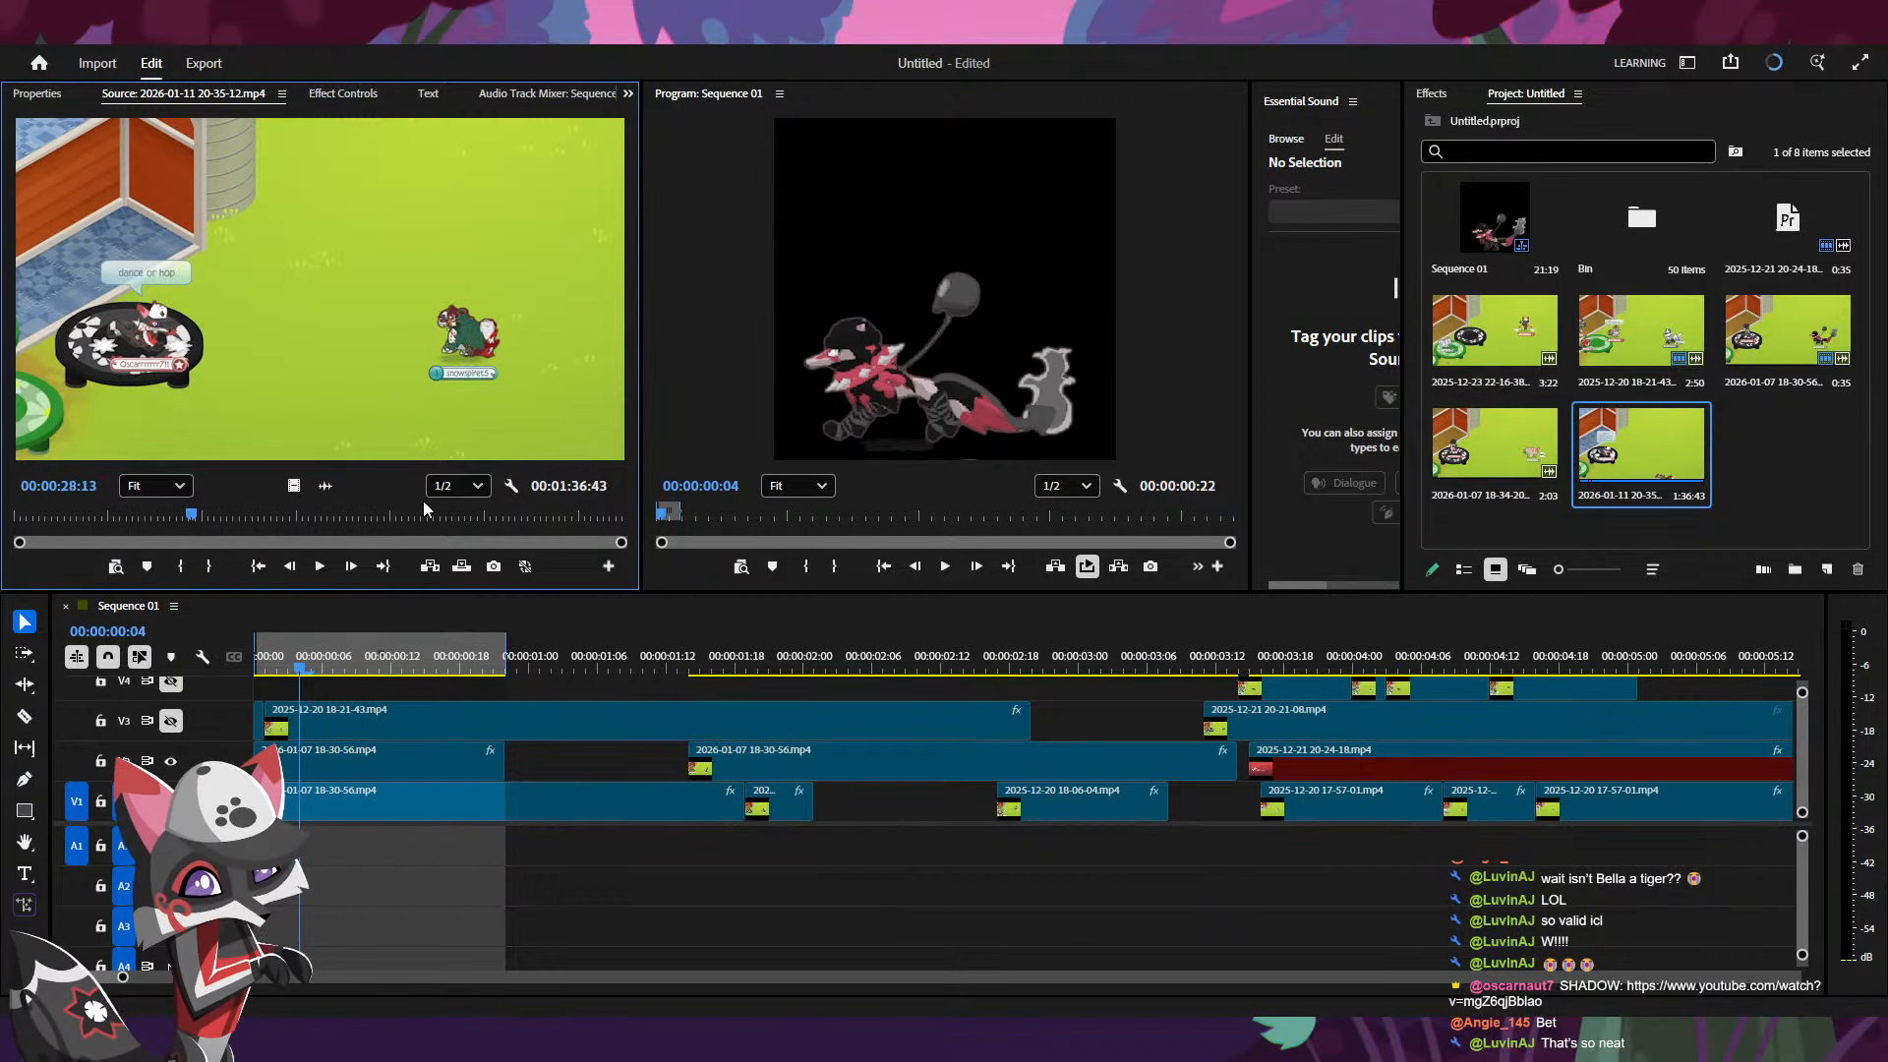
{"action": "key", "text": "Right"}
{"action": "key", "text": "Right"}
{"action": "key", "text": "Right"}
{"action": "key", "text": "Right"}
{"action": "key", "text": "Right"}
{"action": "key", "text": "Right"}
{"action": "key", "text": "Right"}
{"action": "key", "text": "Right"}
{"action": "key", "text": "Right"}
{"action": "key", "text": "Right"}
{"action": "key", "text": "Right"}
{"action": "key", "text": "Right"}
{"action": "key", "text": "Right"}
{"action": "key", "text": "Right"}
{"action": "key", "text": "Right"}
{"action": "key", "text": "Right"}
{"action": "key", "text": "Right"}
{"action": "key", "text": "Right"}
{"action": "key", "text": "Right"}
{"action": "key", "text": "Right"}
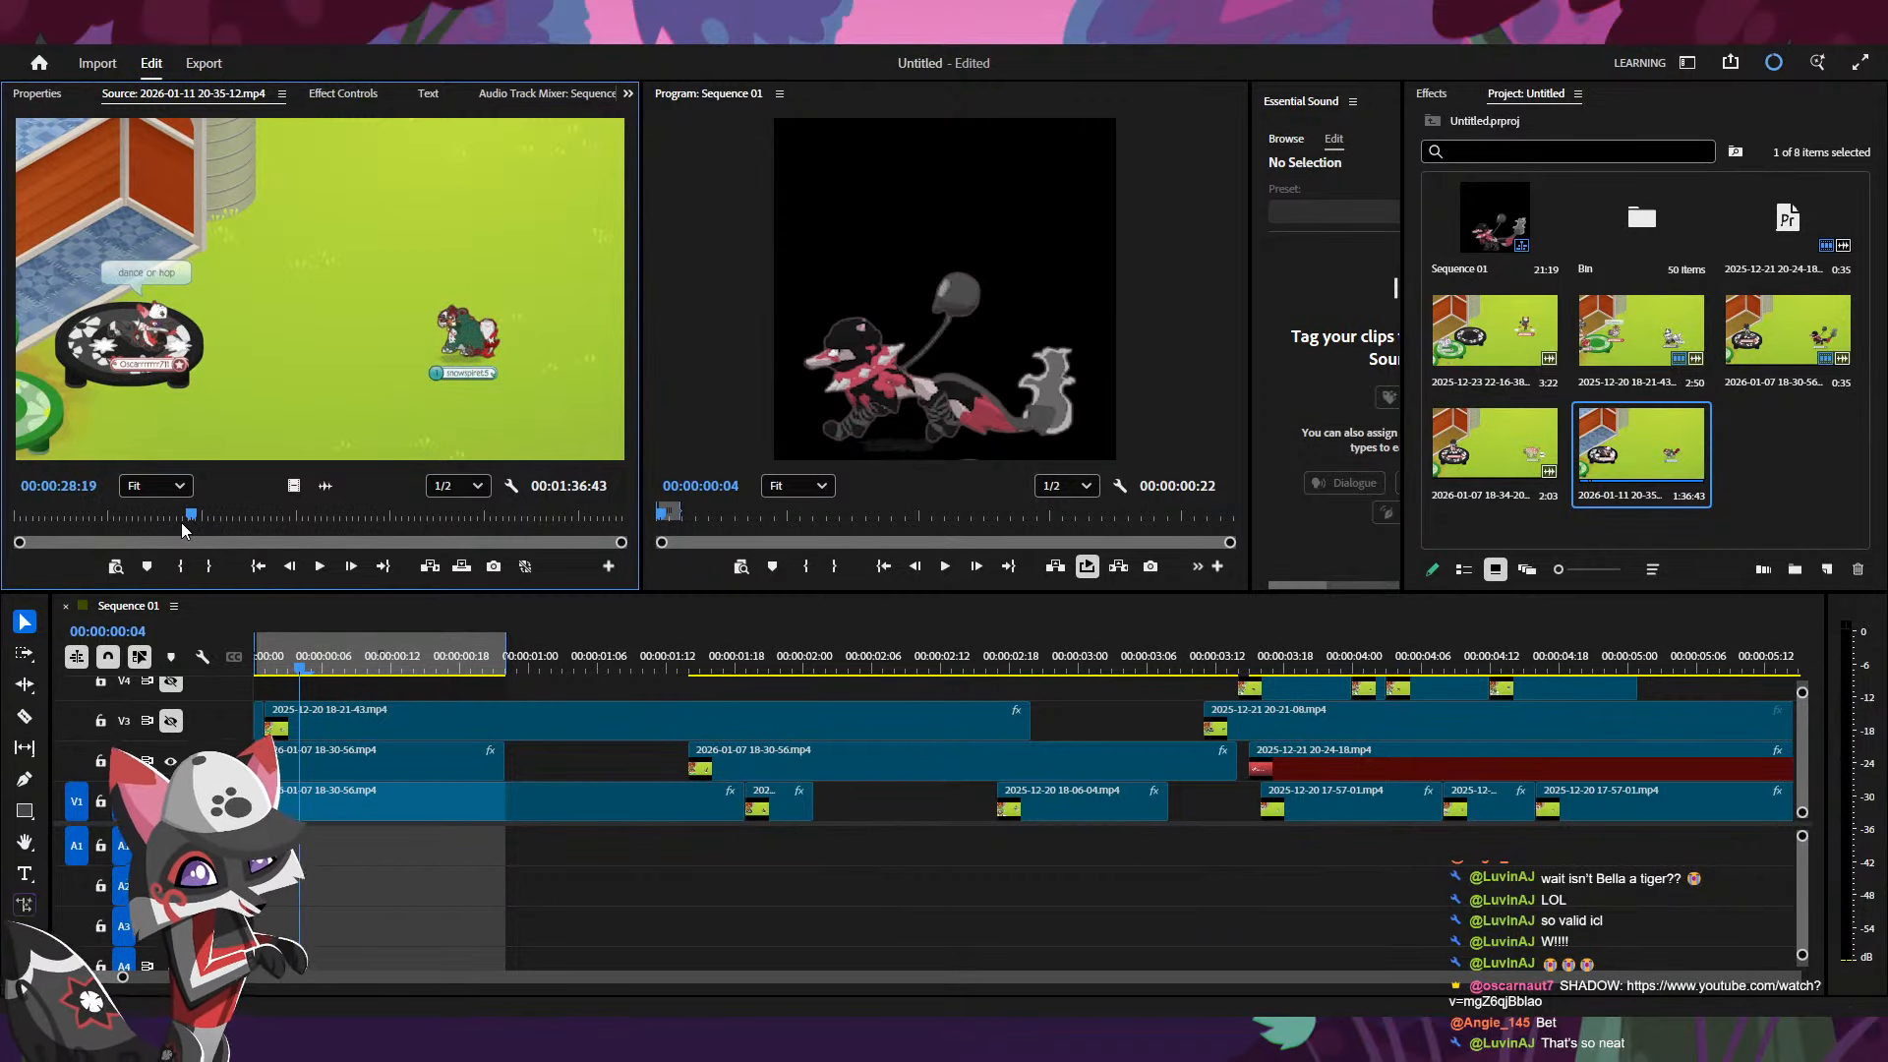
{"action": "key", "text": "Left"}
{"action": "key", "text": "Left"}
{"action": "key", "text": "Left"}
{"action": "key", "text": "Left"}
{"action": "key", "text": "Left"}
{"action": "key", "text": "Left"}
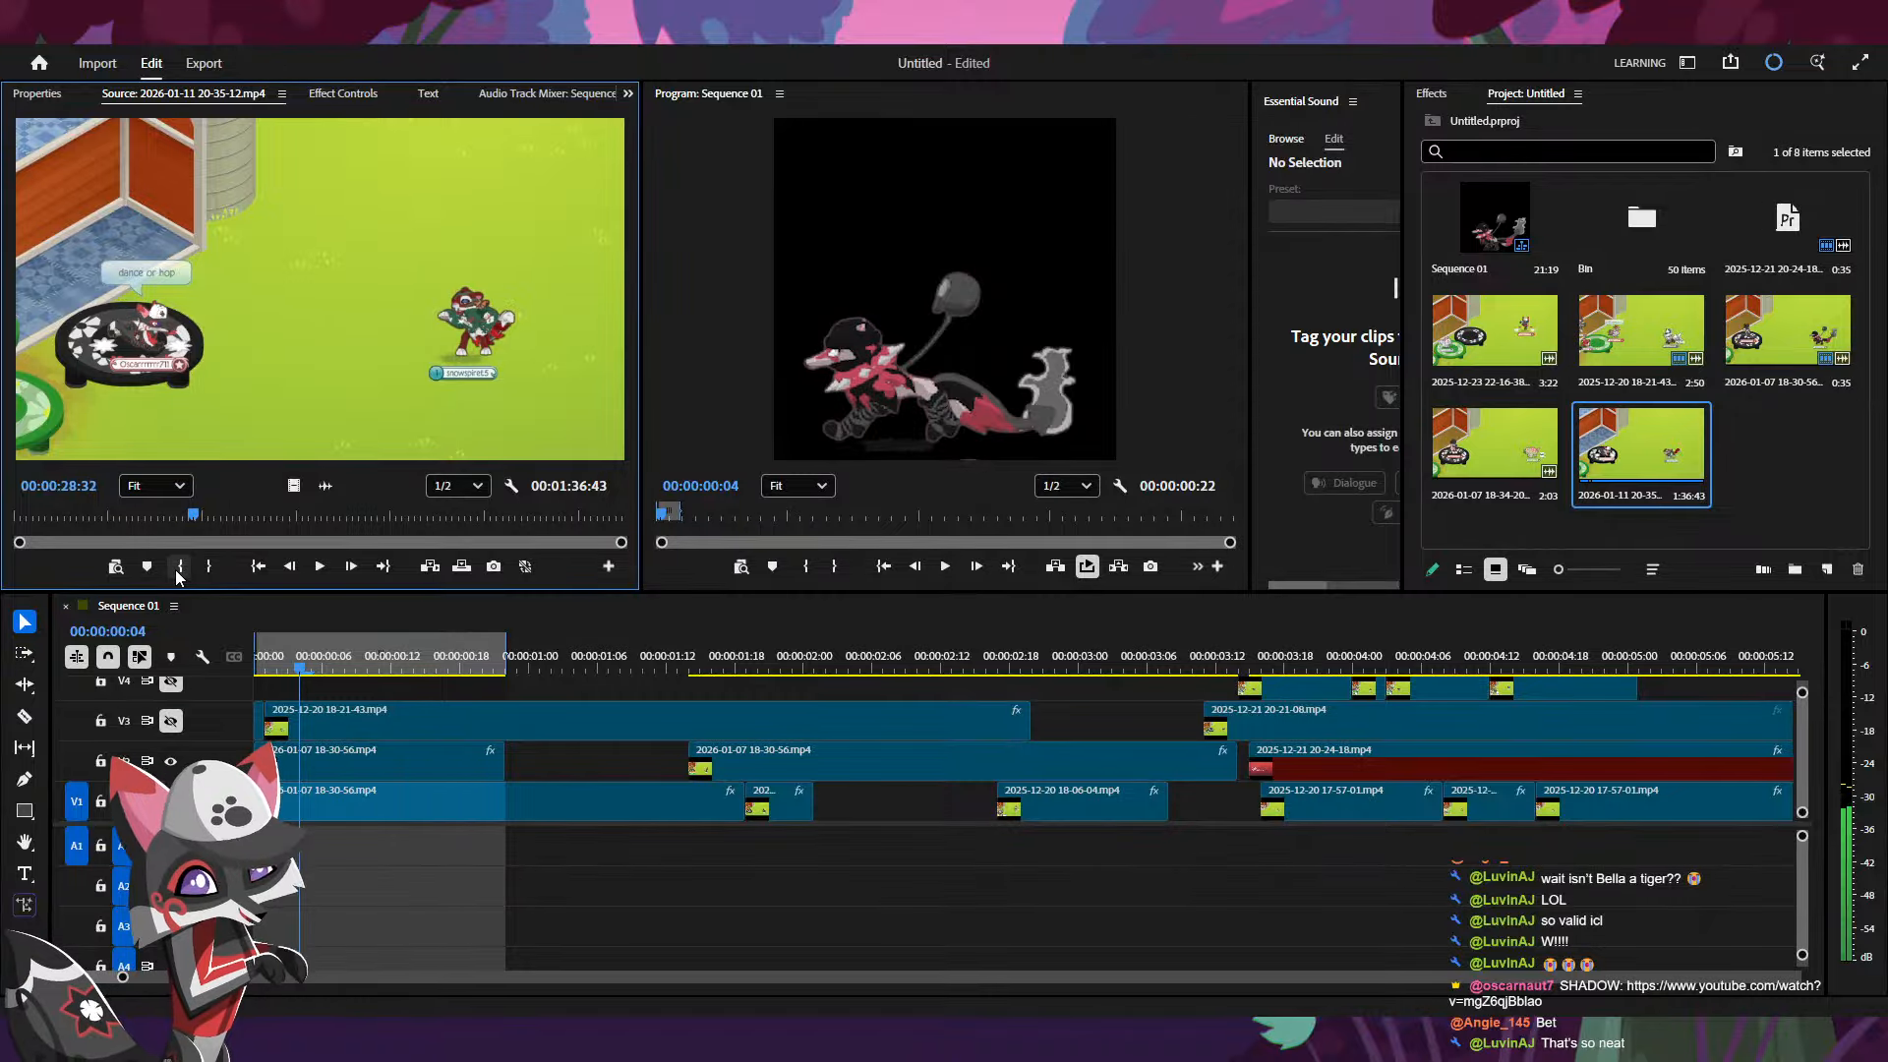
{"action": "left_click", "coordinate": [180, 567]}
{"action": "key", "text": "space"}
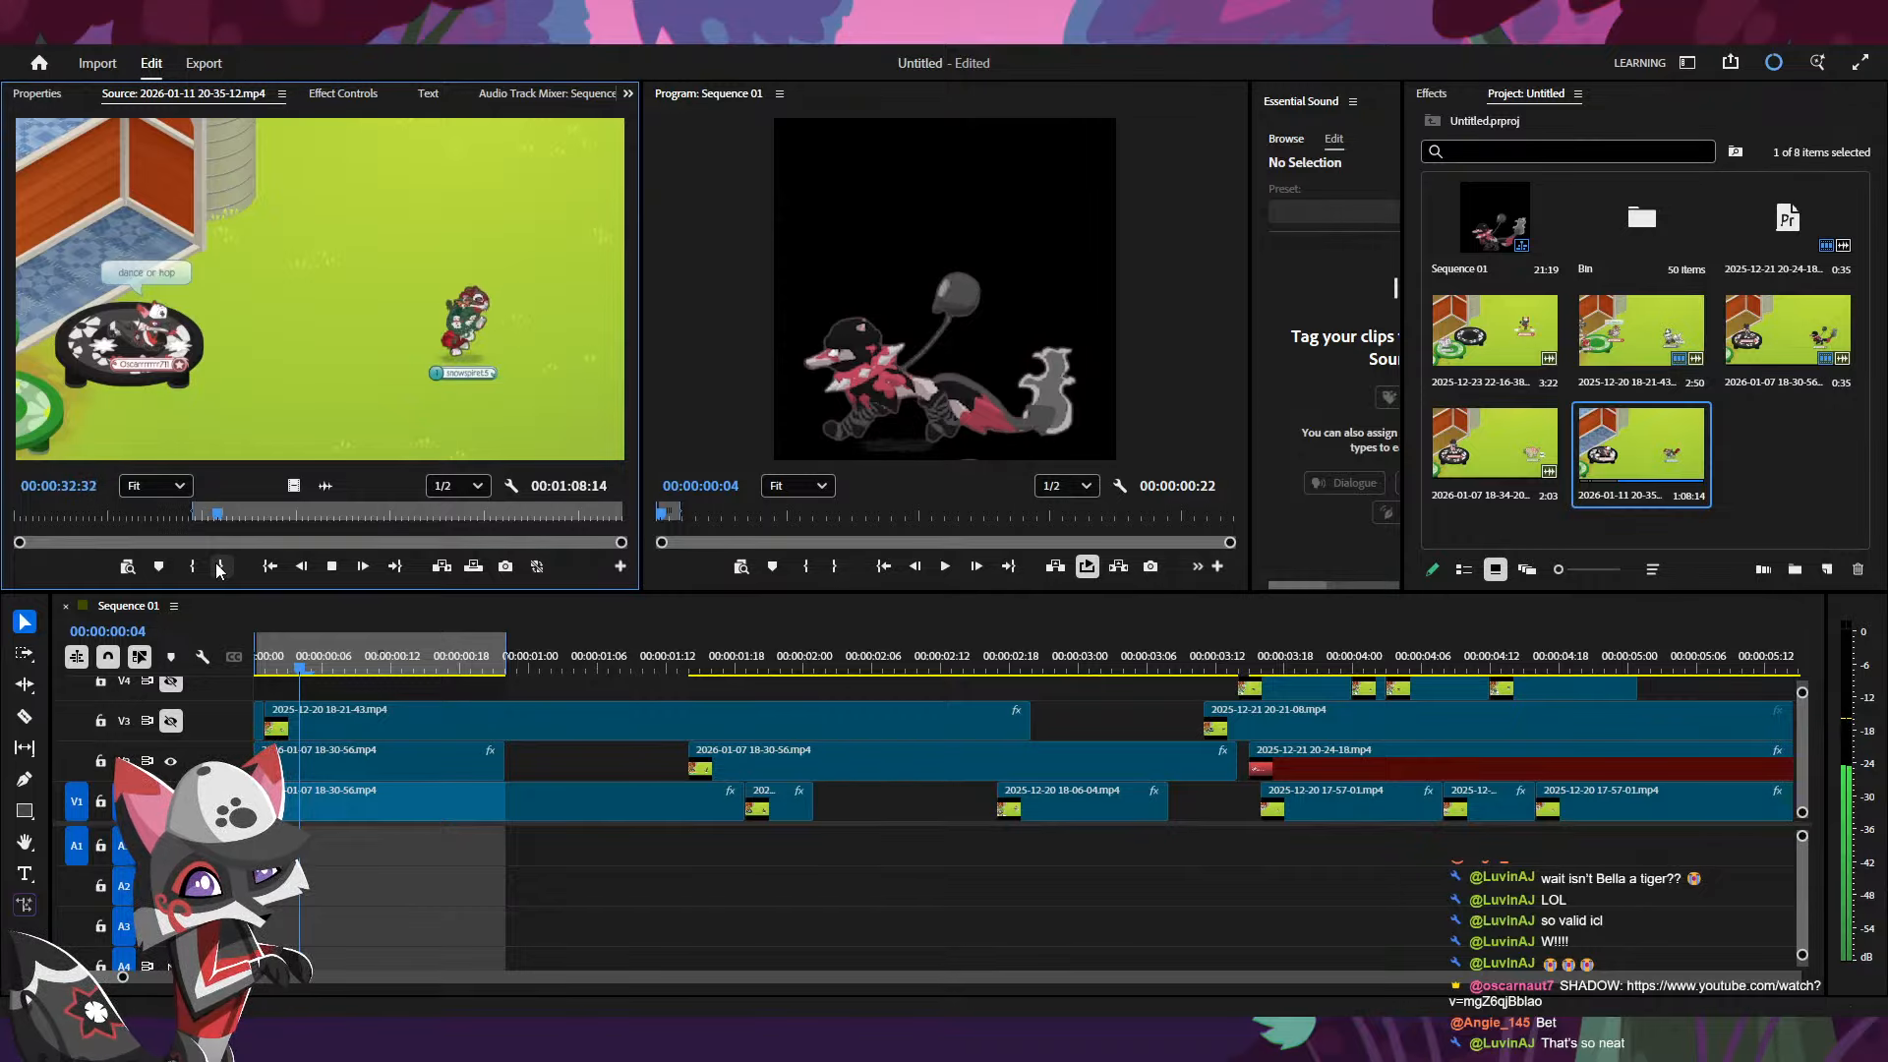
{"action": "left_click", "coordinate": [220, 567]}
{"action": "key", "text": "space"}
{"action": "left_click_drag", "start_coordinate": [294, 486], "coordinate": [257, 801]}
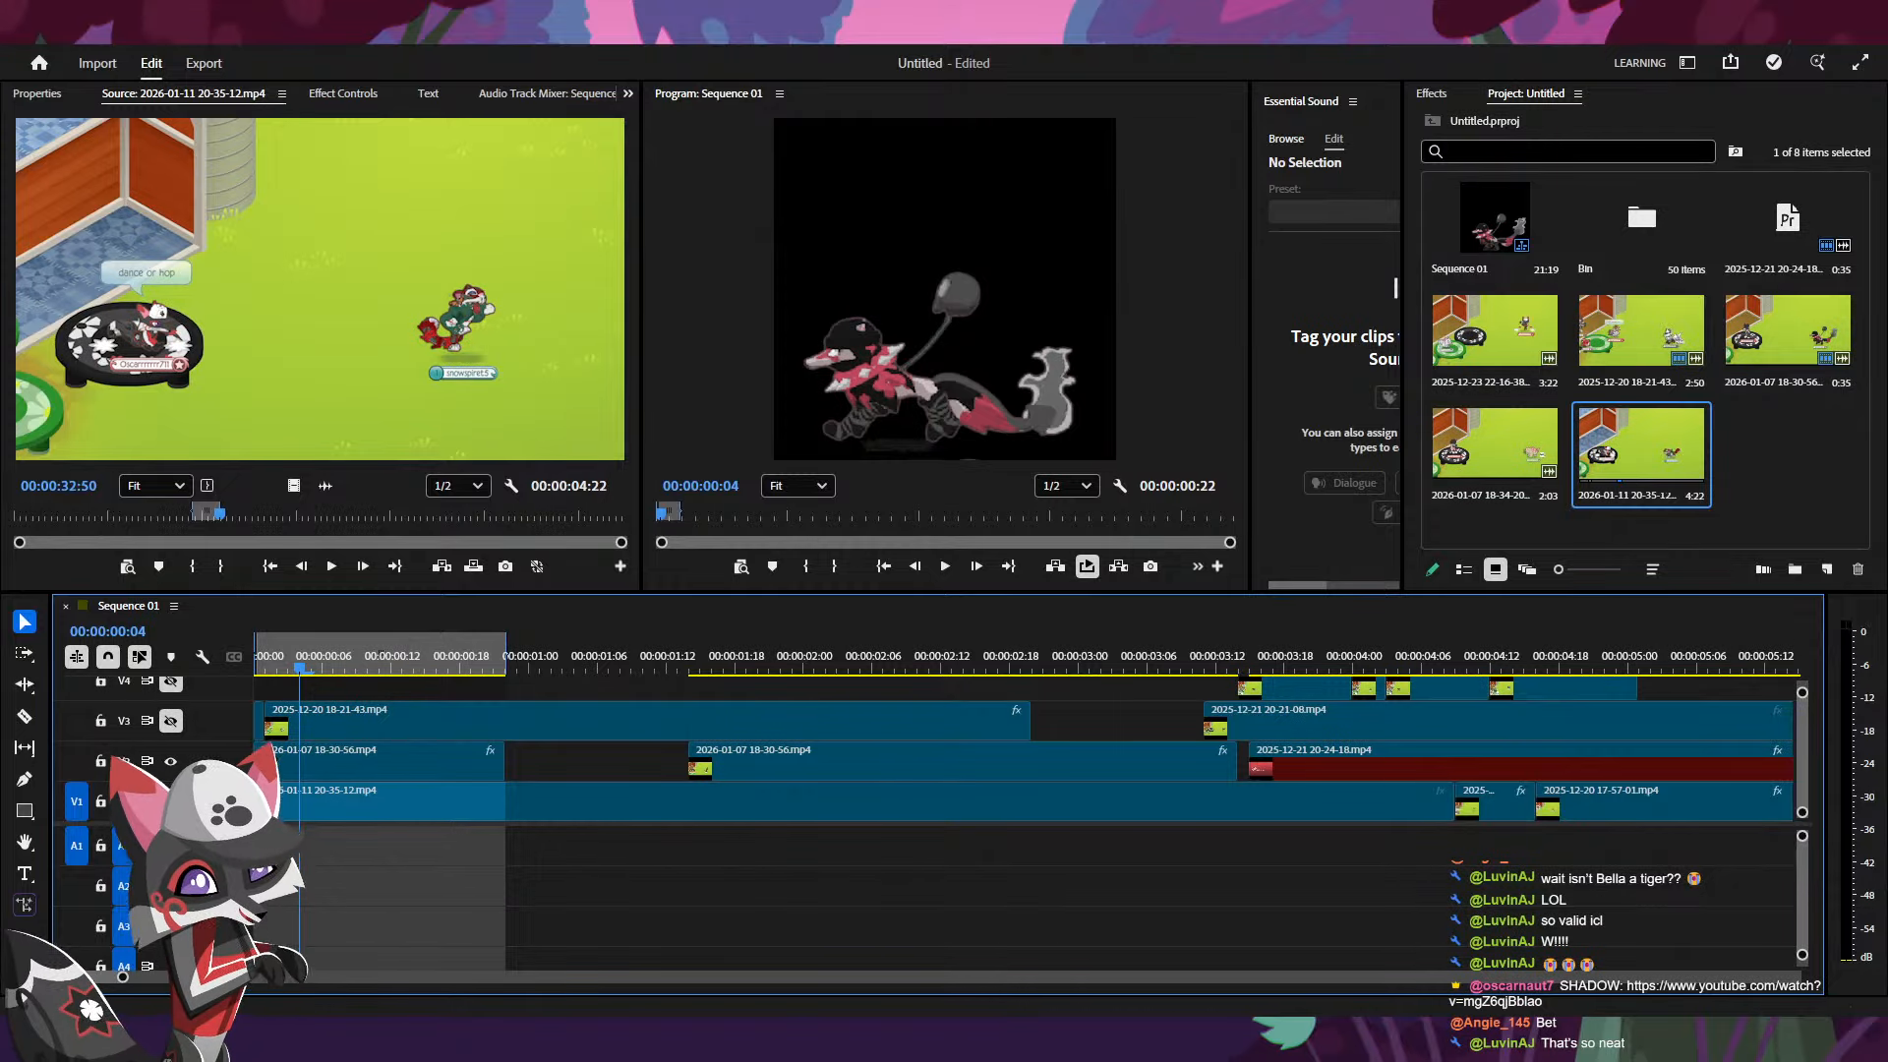
{"action": "left_click", "coordinate": [325, 770]}
{"action": "left_click", "coordinate": [339, 94]}
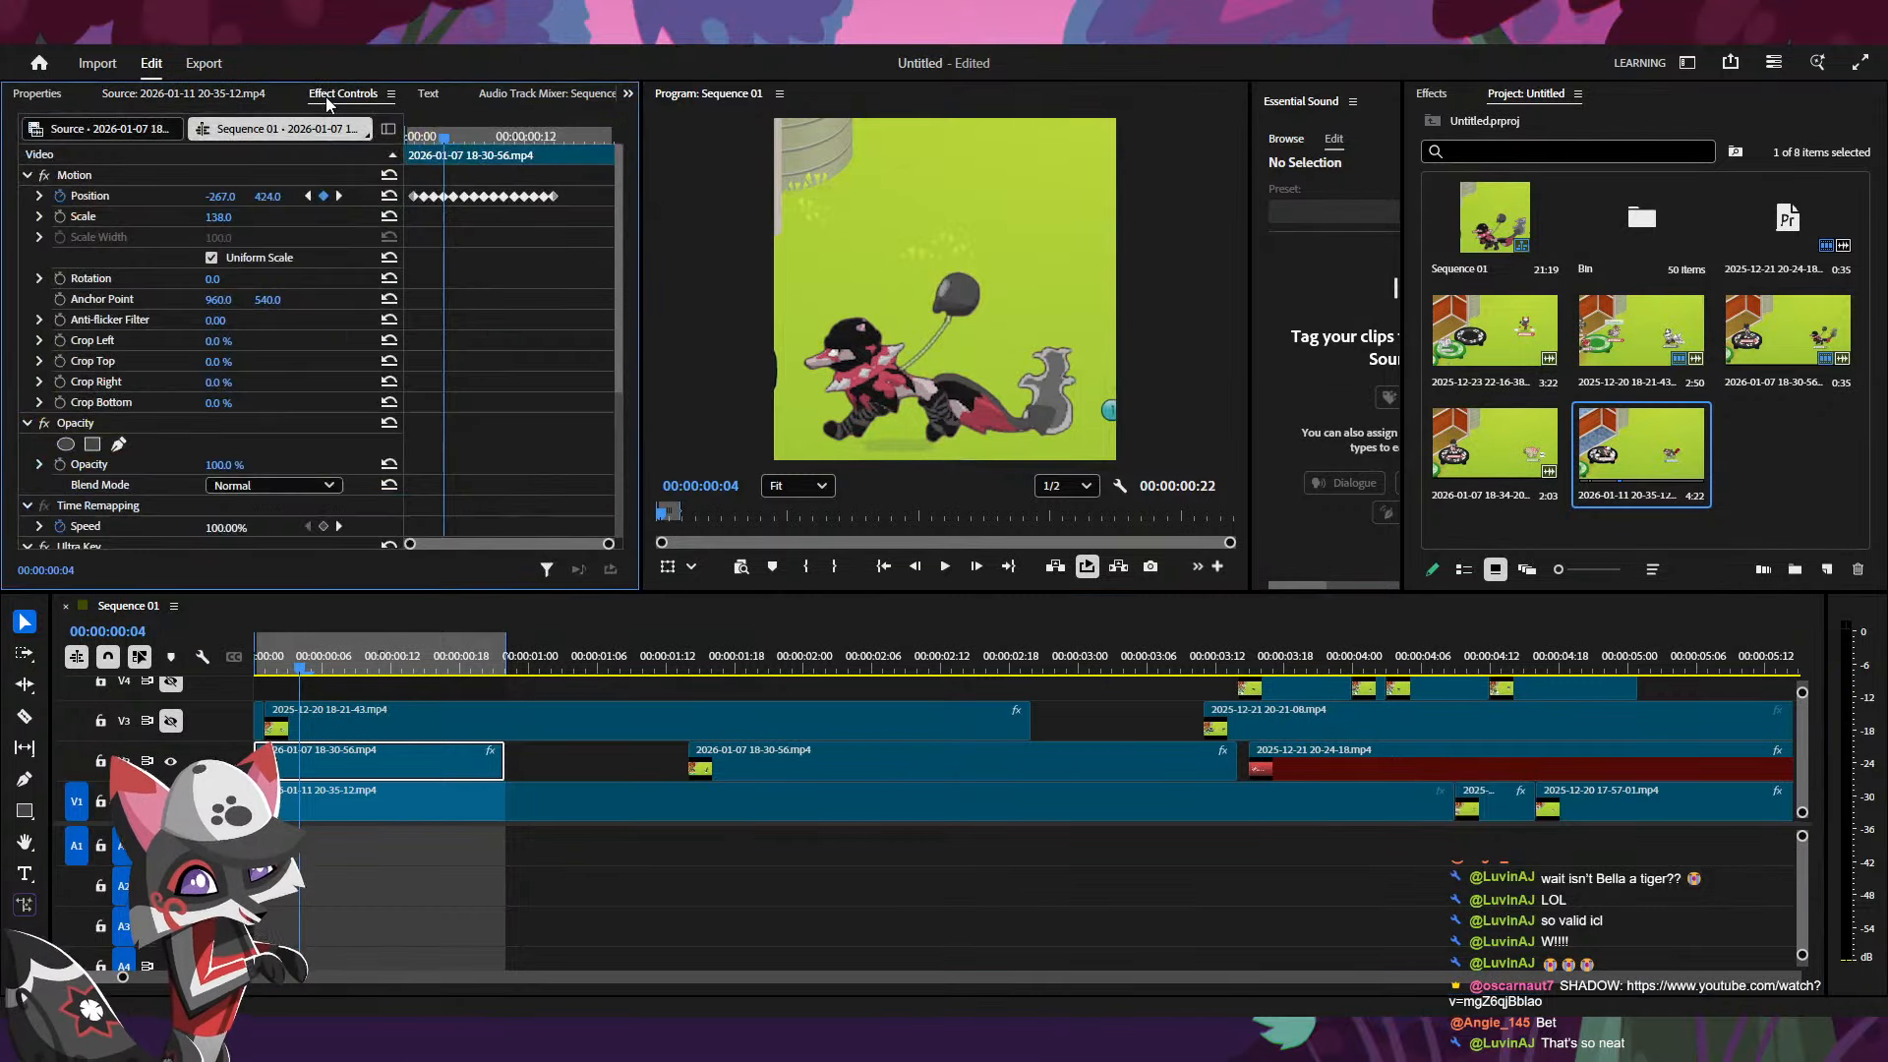
{"action": "left_click_drag", "start_coordinate": [366, 723], "coordinate": [849, 690]}
- Give the new V1 clip Motion settings of position -551, 384 and scale 158
{"action": "left_click", "coordinate": [259, 722]}
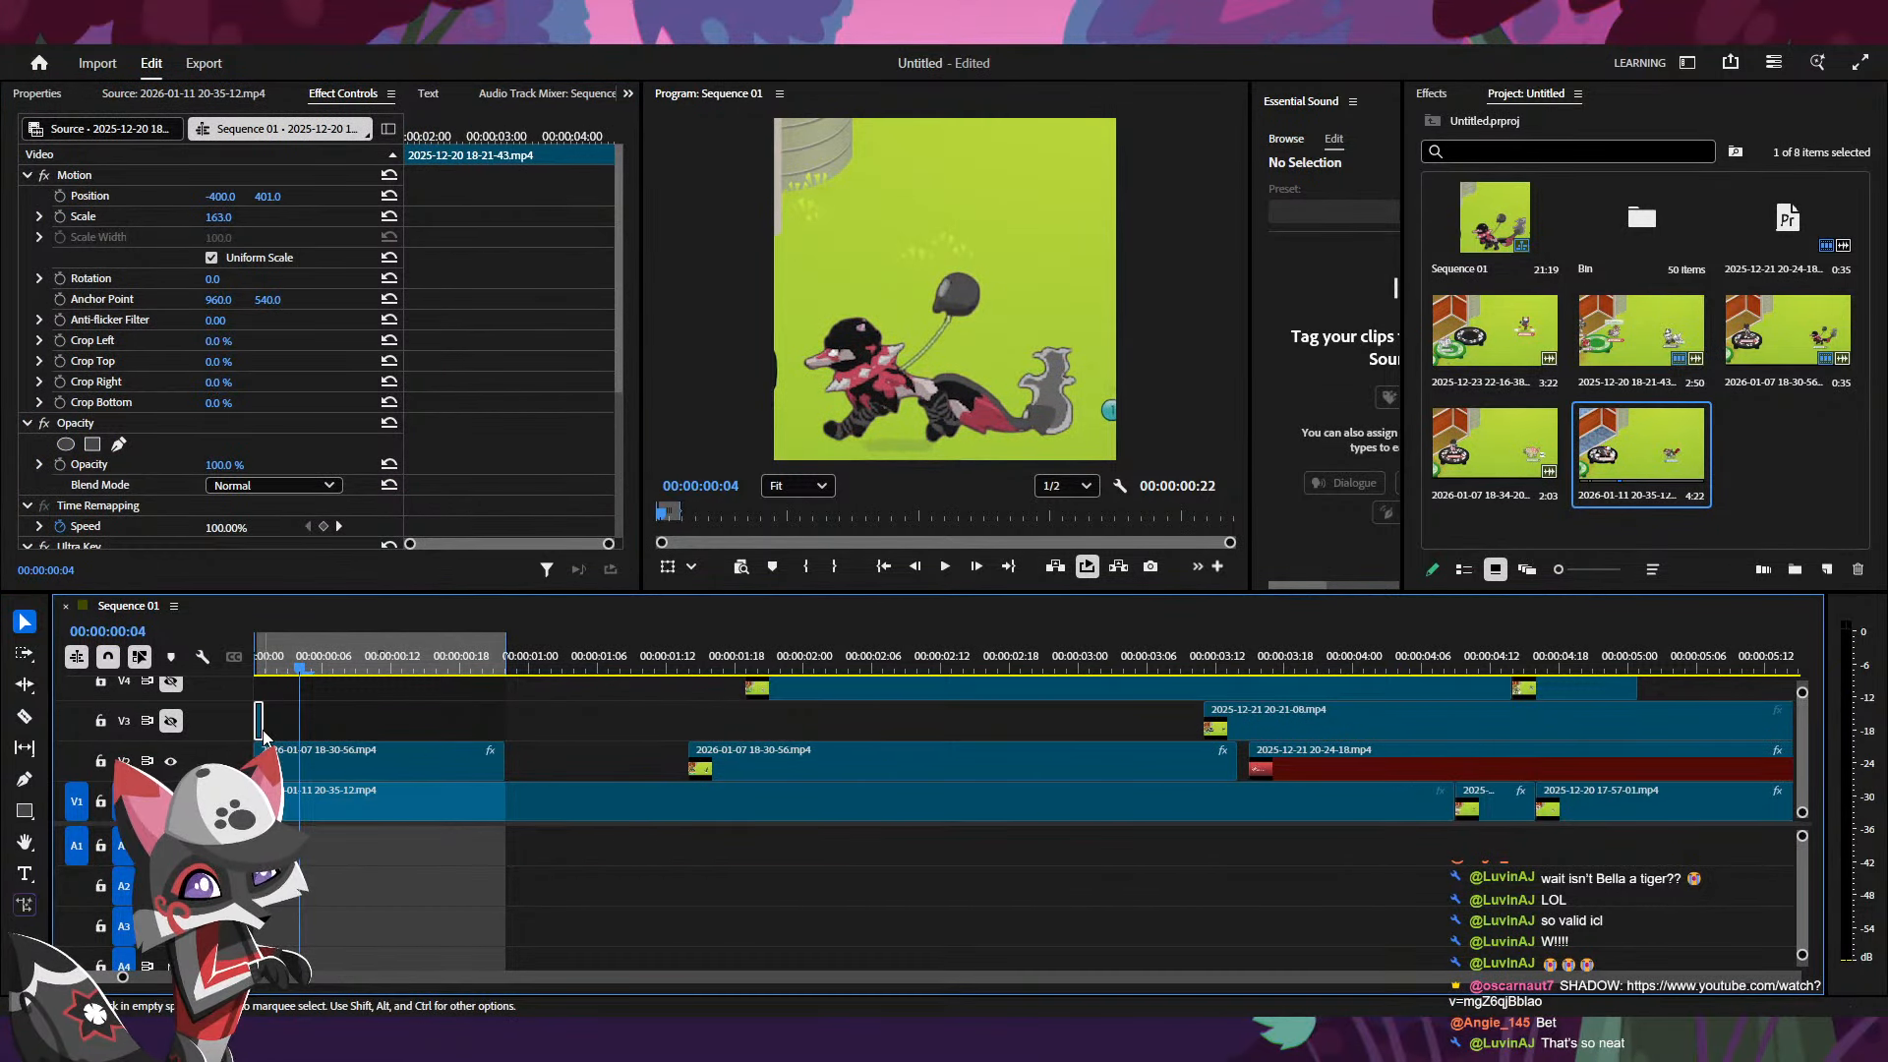
{"action": "left_click", "coordinate": [217, 176]}
{"action": "left_click", "coordinate": [346, 798]}
- Copy the Ultra Key effect from the first V2 clip to the new V1 clip, and hide track V2
{"action": "left_click", "coordinate": [363, 769]}
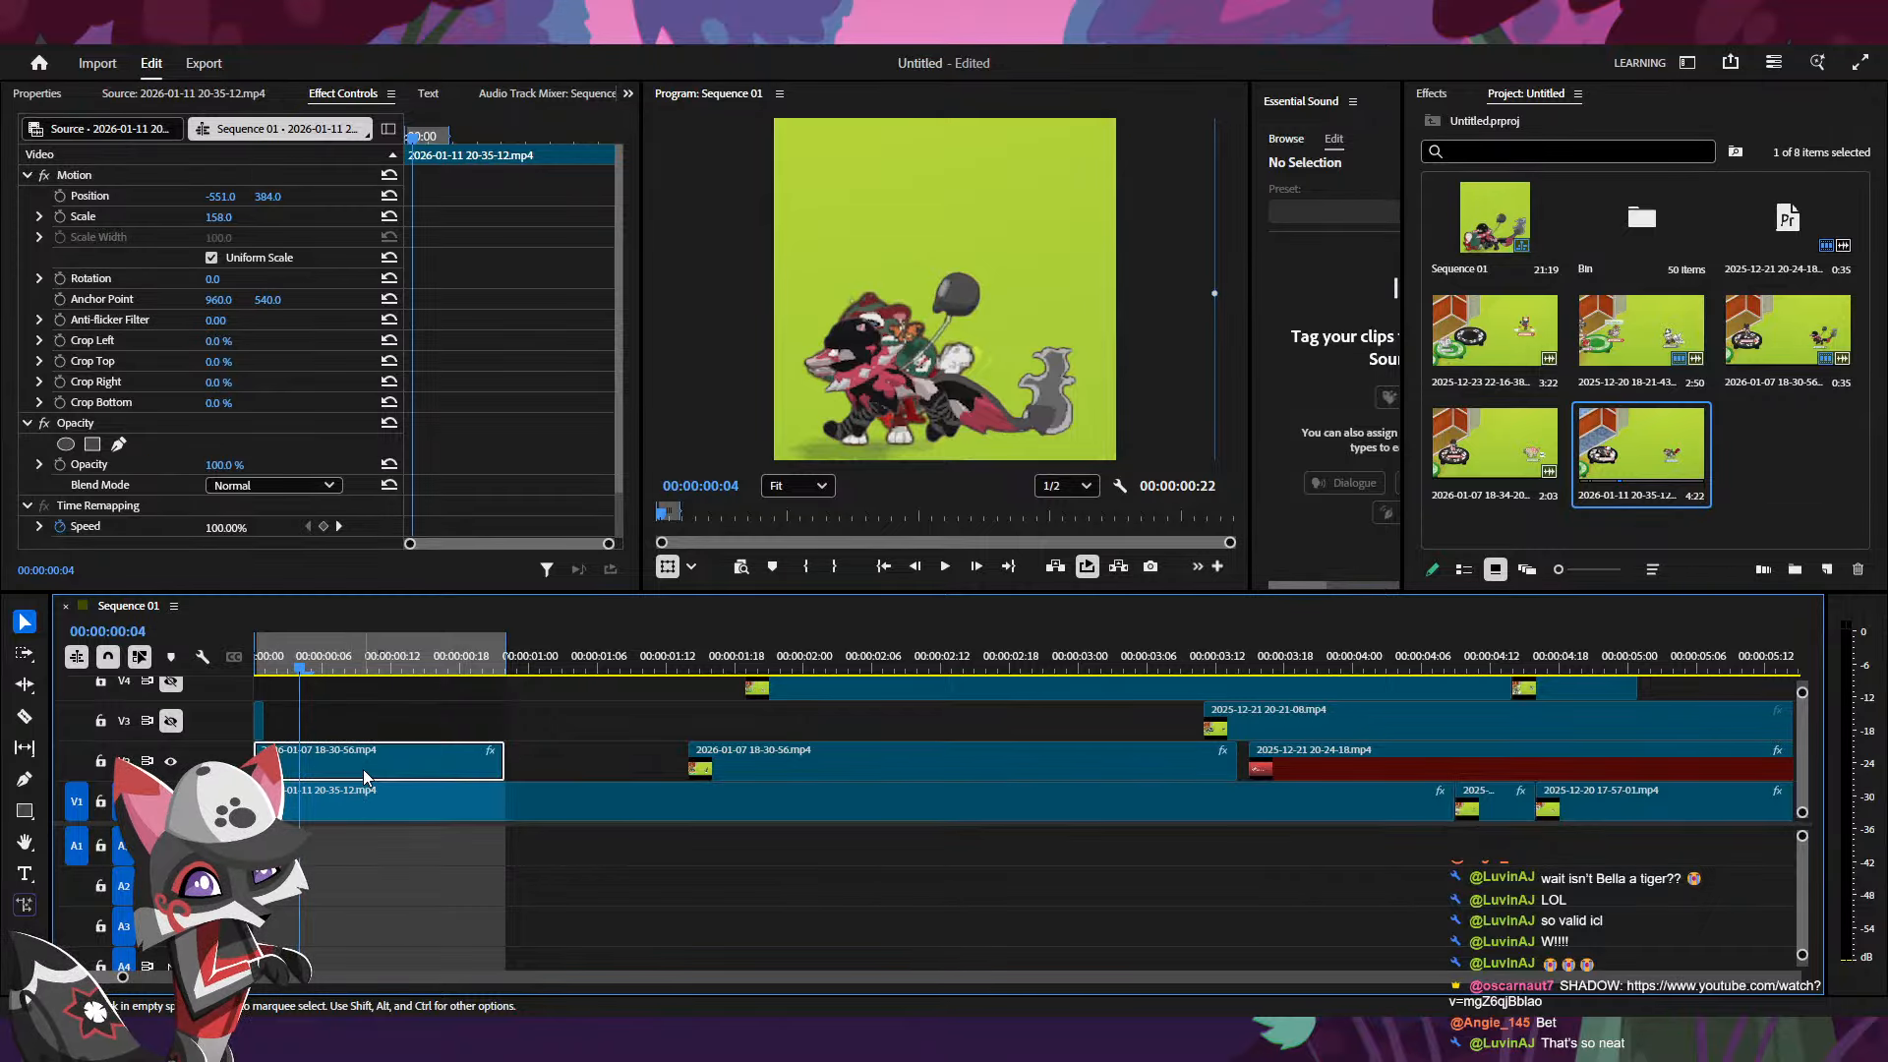
{"action": "scroll", "coordinate": [135, 512], "scroll_direction": "down", "scroll_amount": 2}
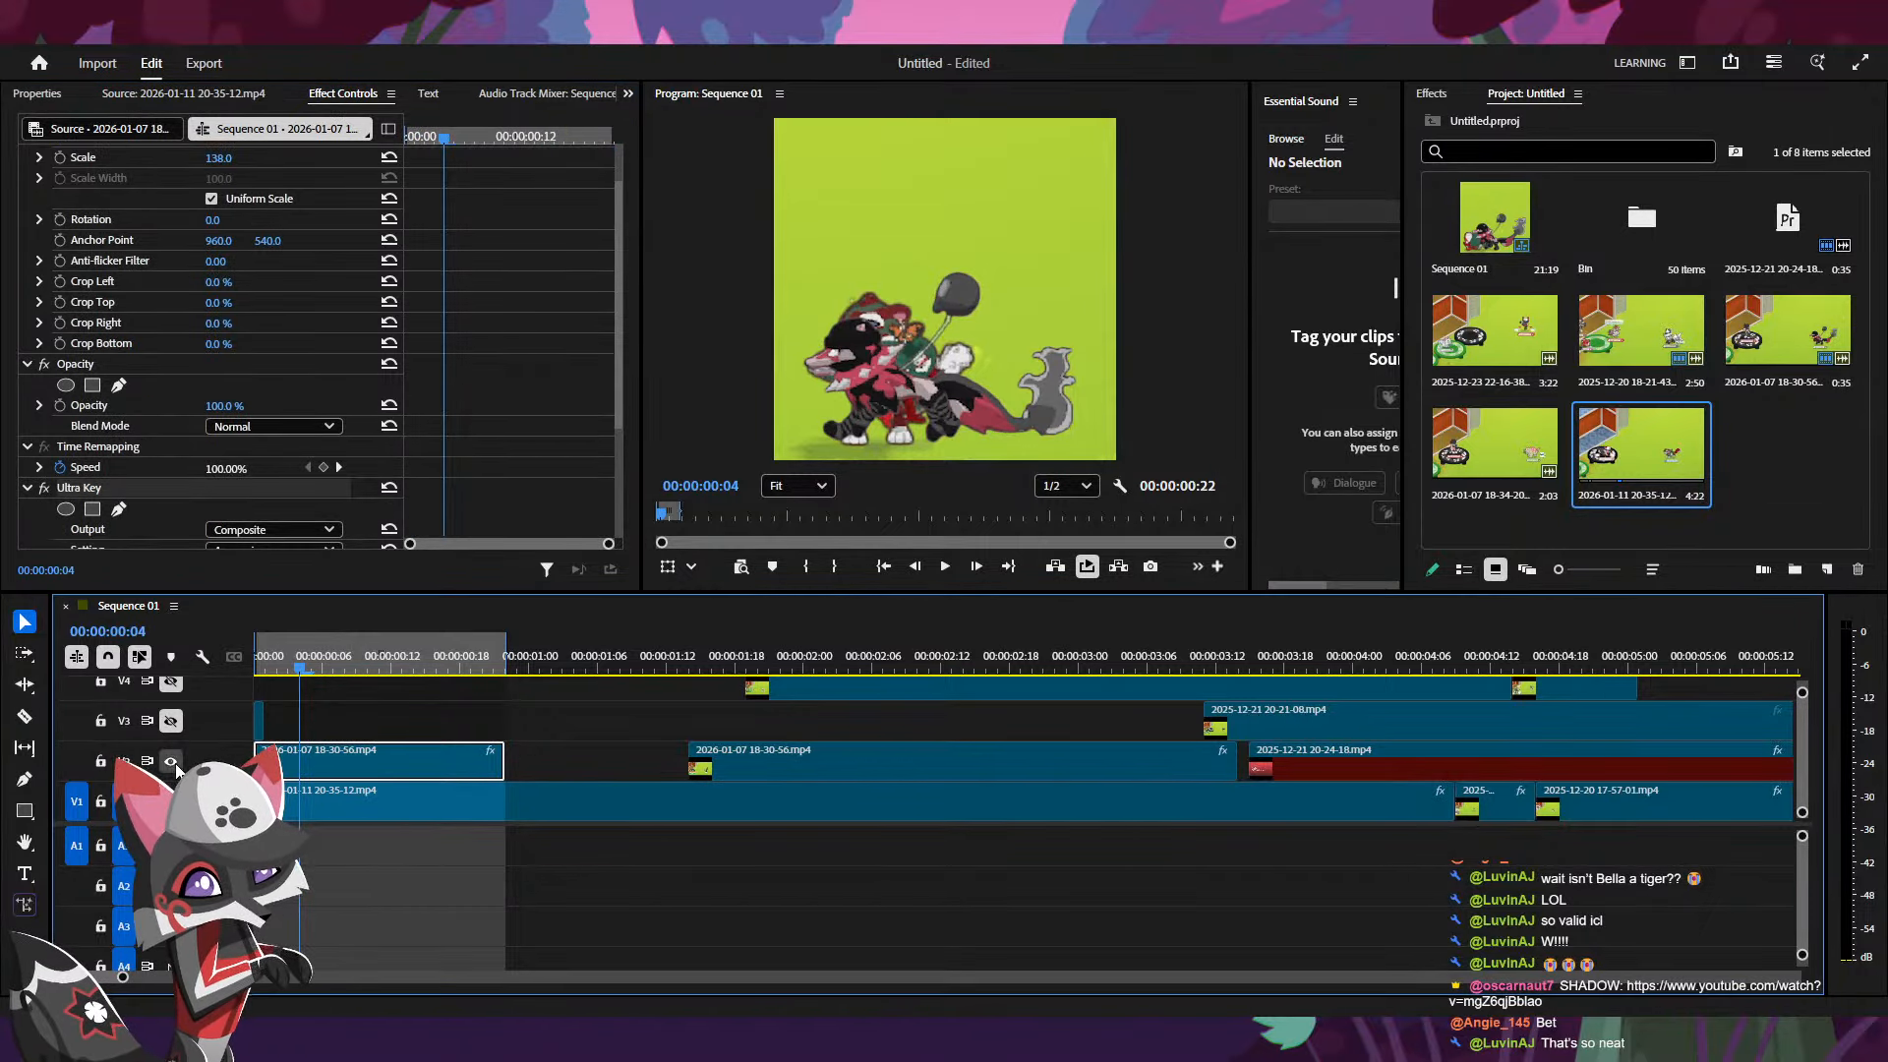
{"action": "left_click", "coordinate": [389, 813]}
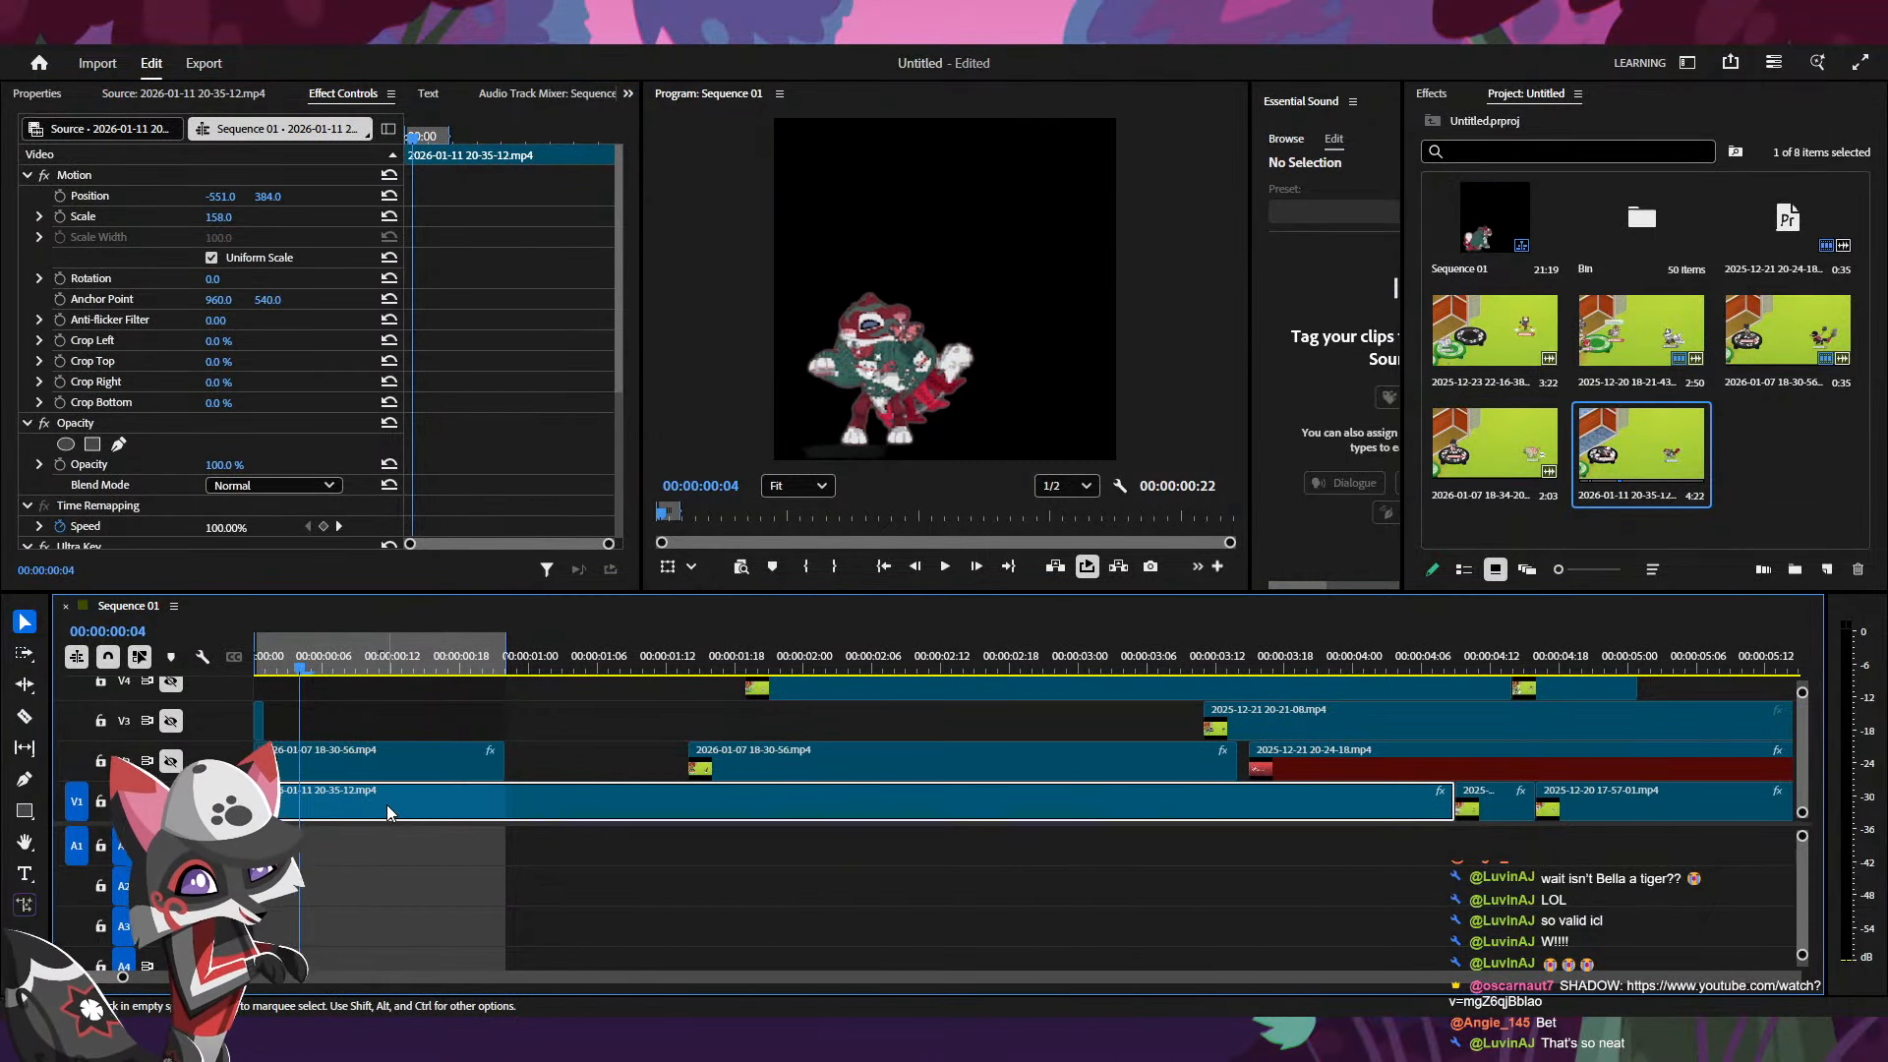
- Set the sequence's playback range to 00:00:02:22 from the start, checking the keyed dance loop in playback
{"action": "key", "text": "space"}
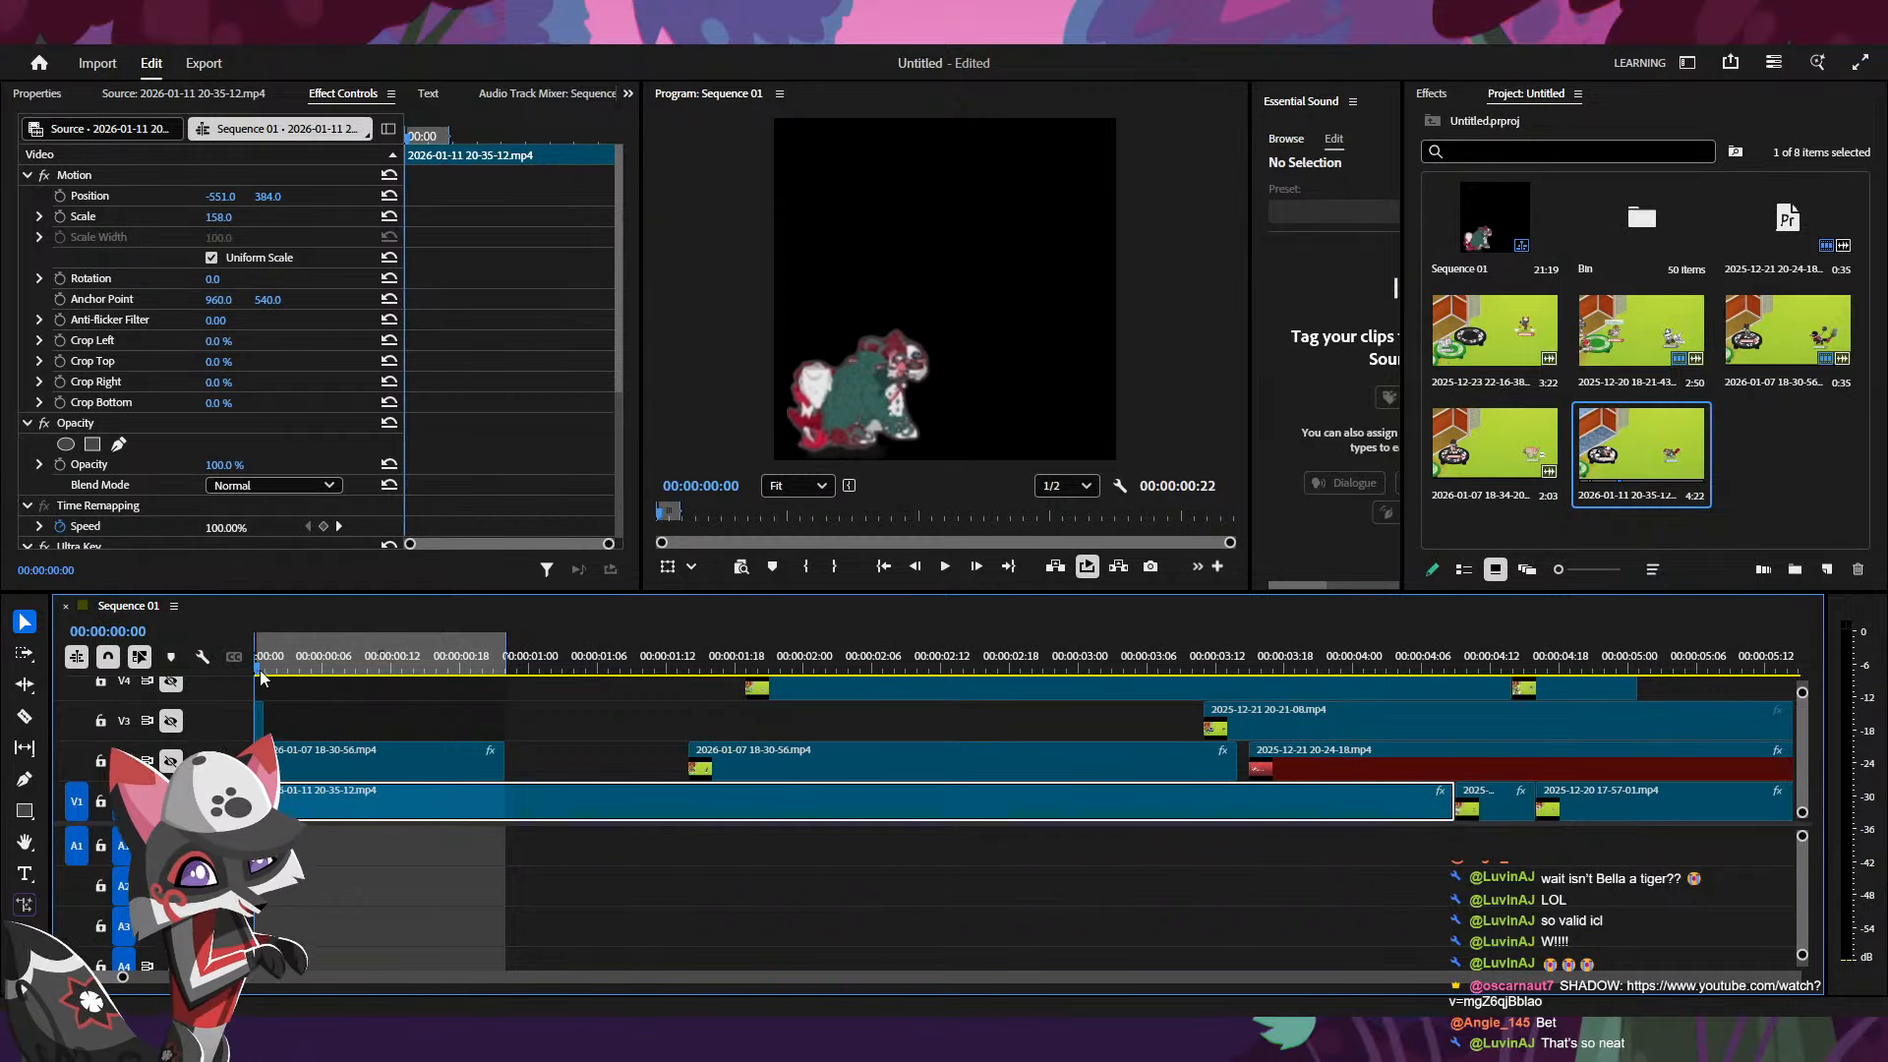
{"action": "left_click_drag", "start_coordinate": [504, 682], "coordinate": [1204, 654]}
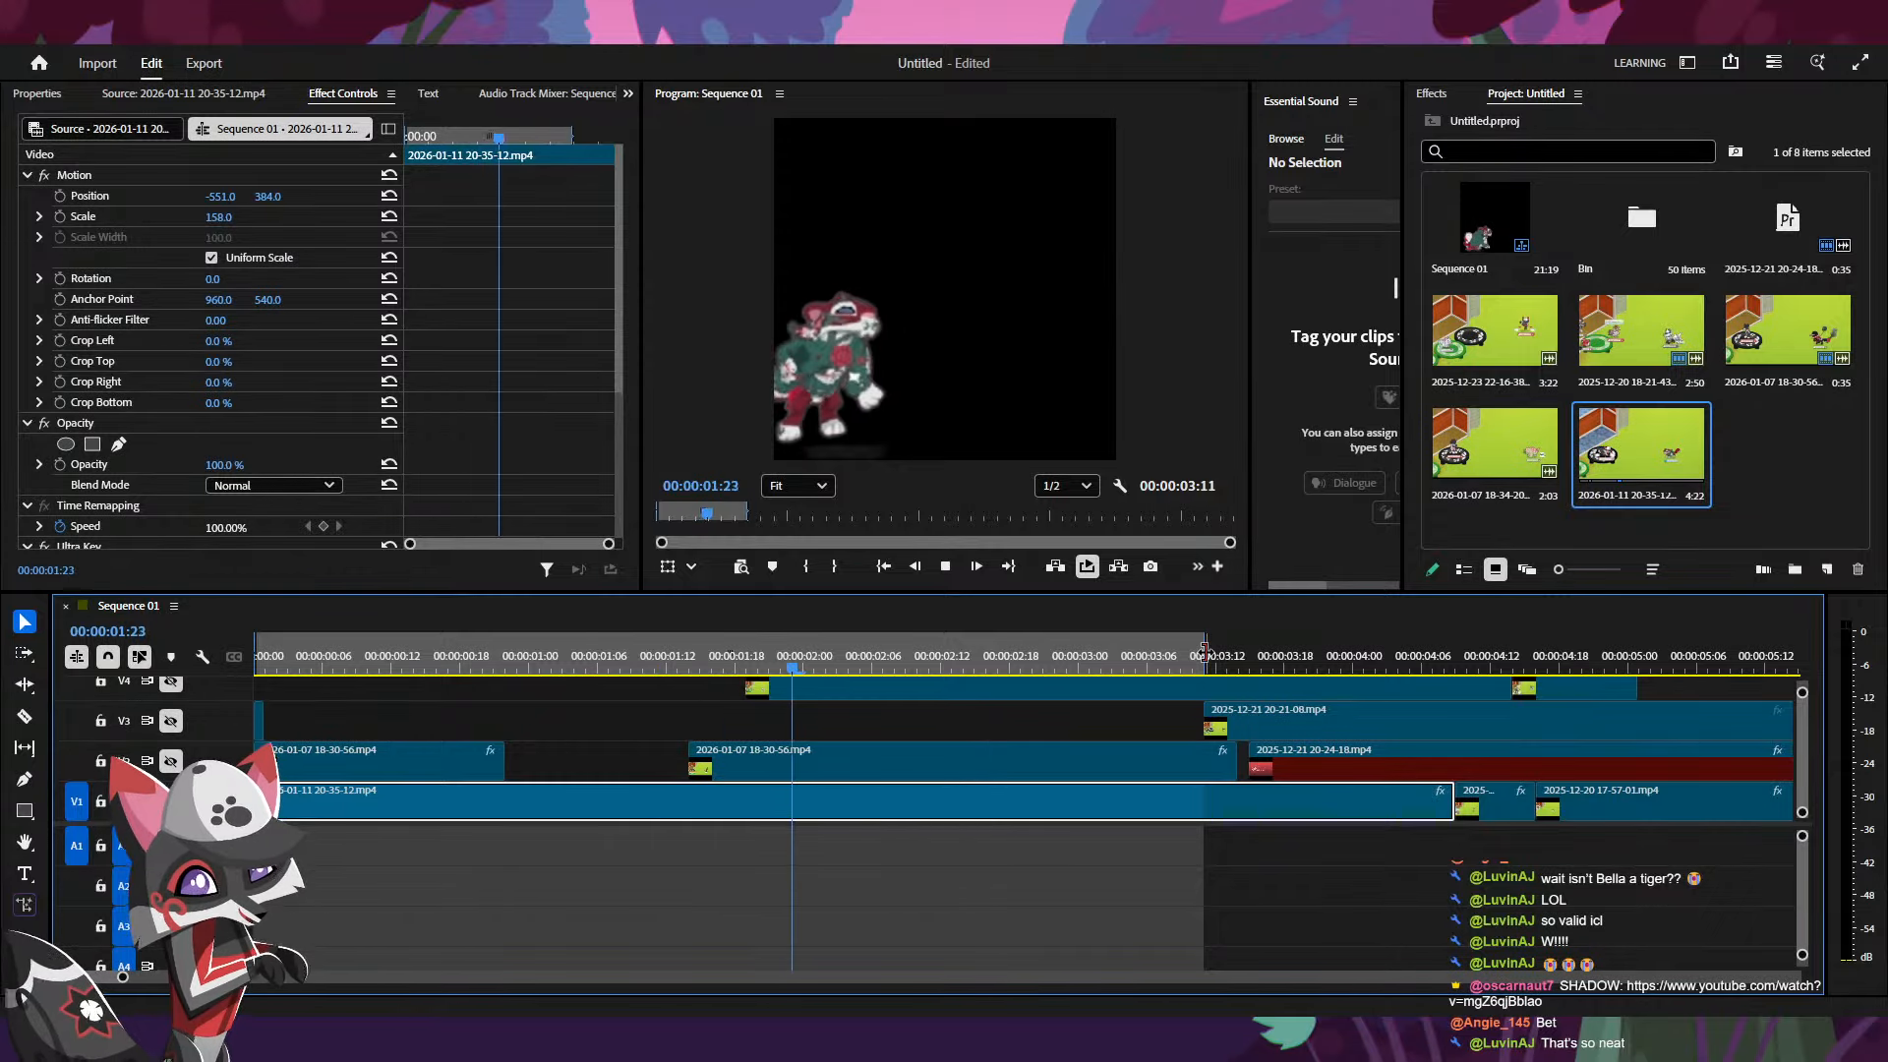
{"action": "left_click_drag", "start_coordinate": [1204, 654], "coordinate": [1078, 654]}
{"action": "key", "text": "space"}
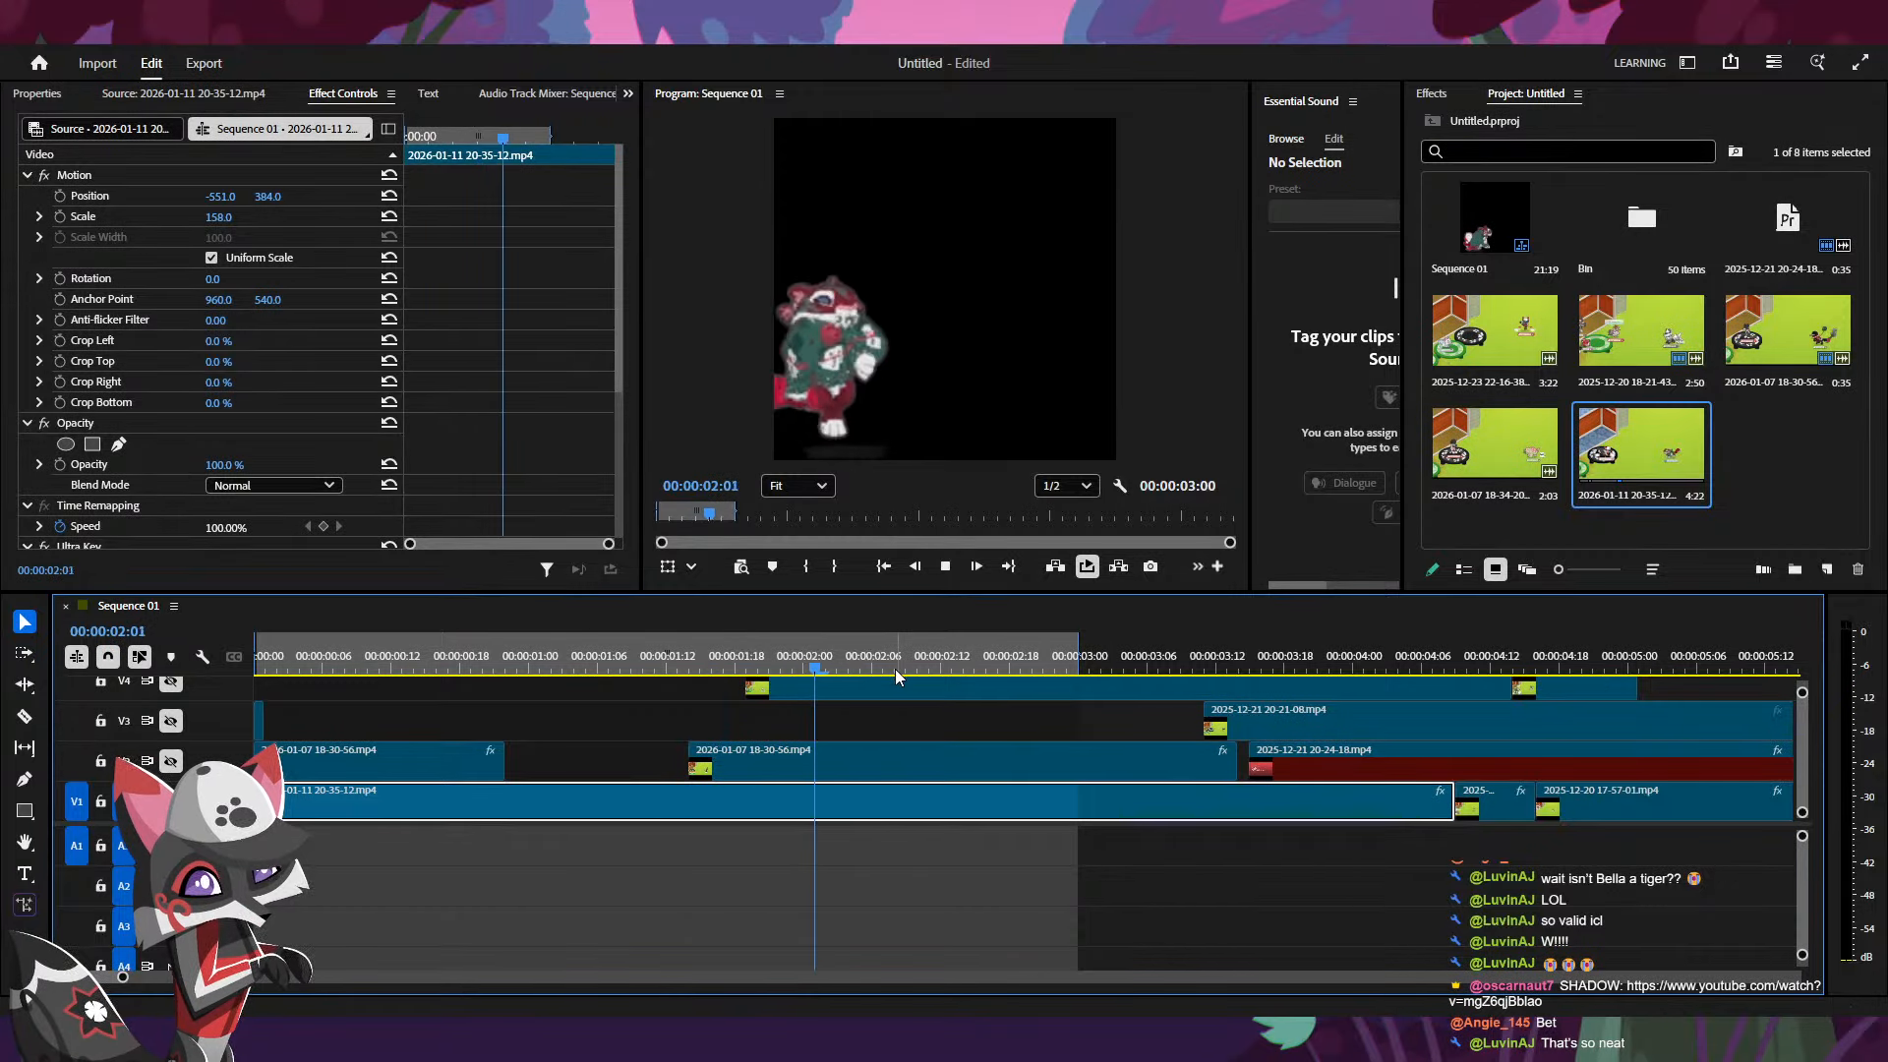
{"action": "key", "text": "space"}
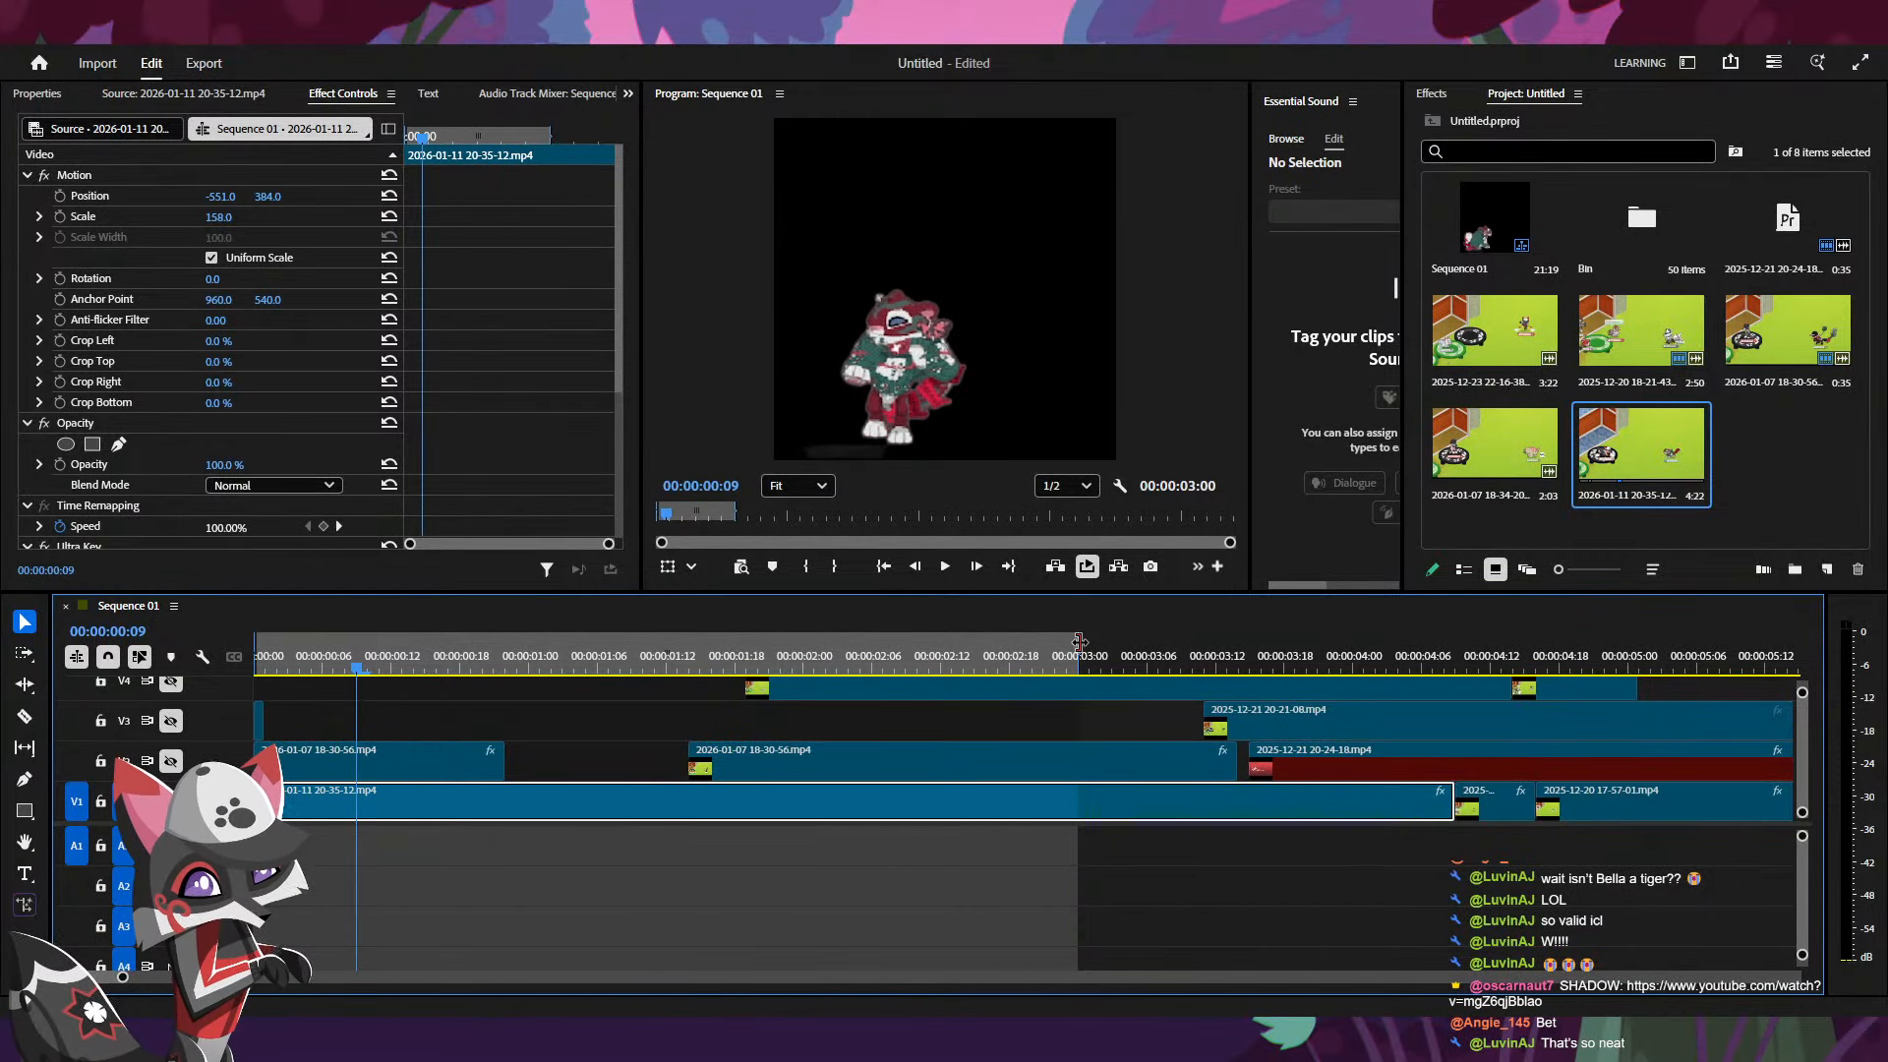
{"action": "left_click_drag", "start_coordinate": [1079, 654], "coordinate": [1055, 654]}
{"action": "key", "text": "space"}
{"action": "key", "text": "space"}
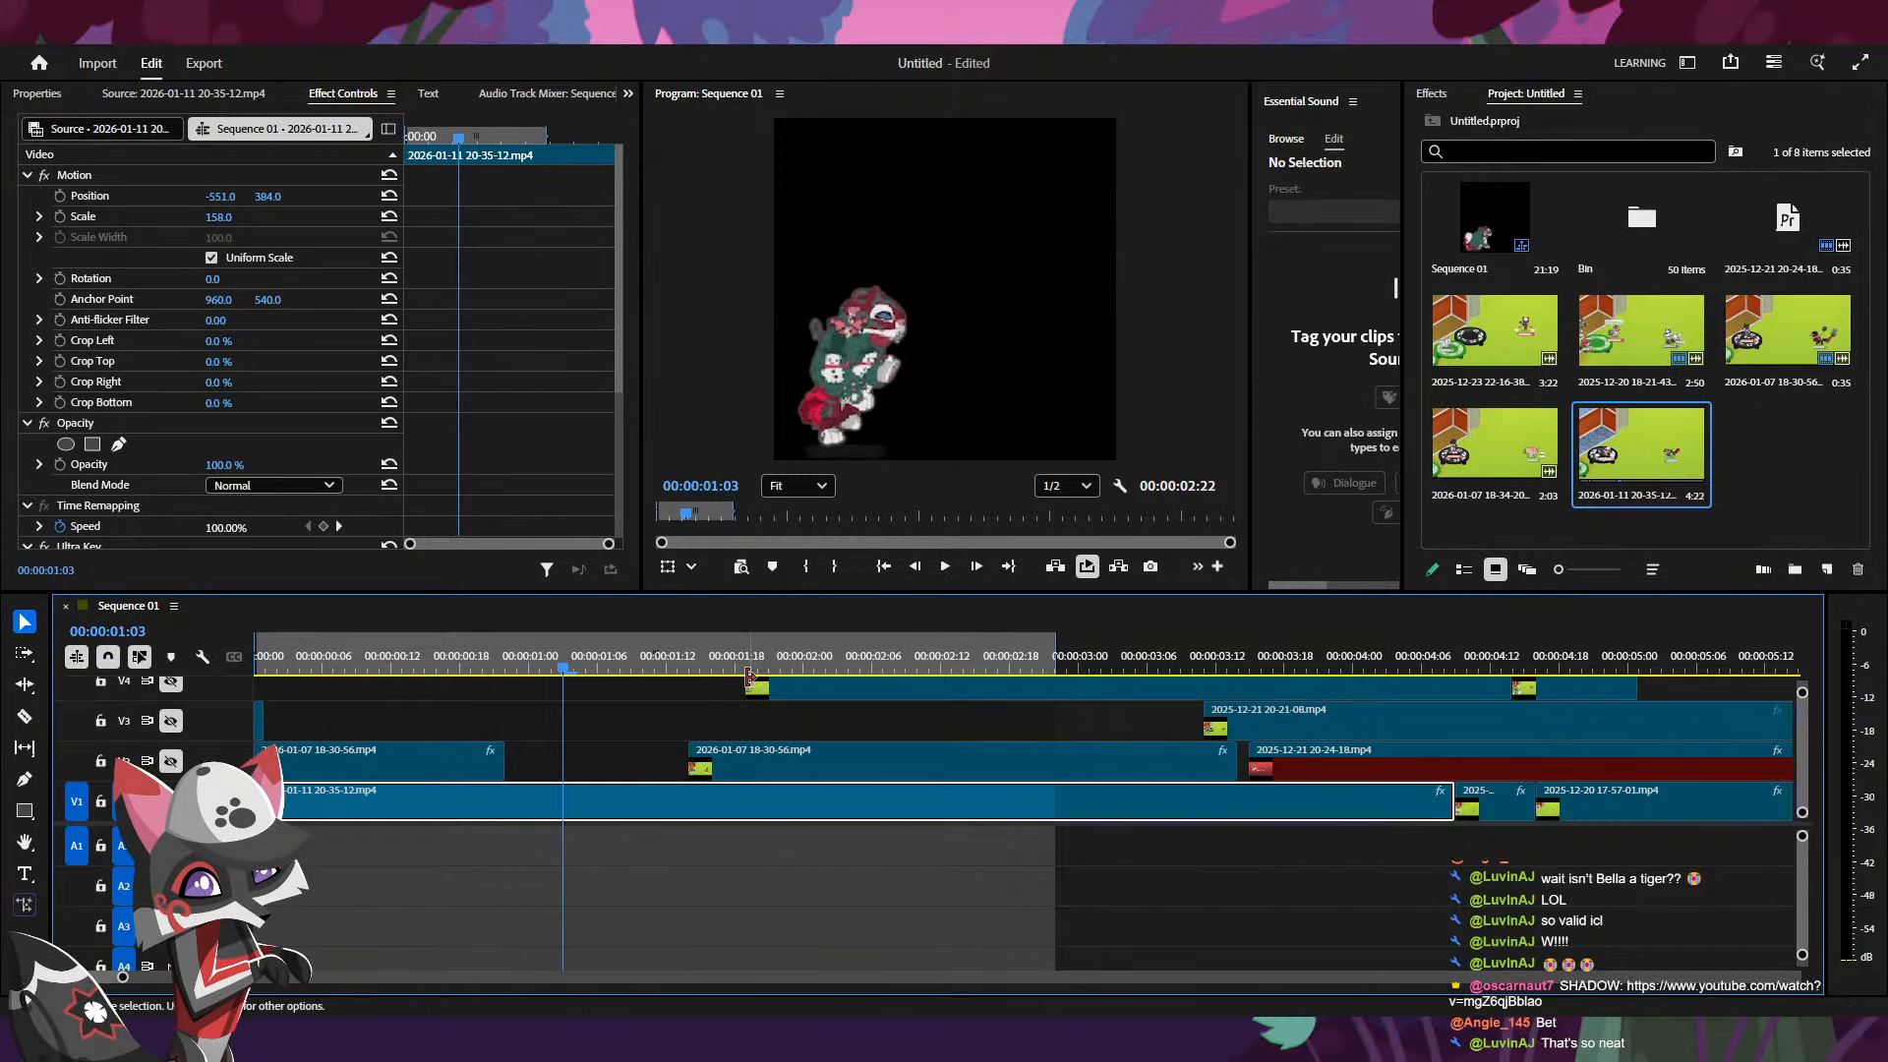
- Set the V1 clip's horizontal position to -354 and shorten the playback range to 00:00:02:21, checking the loop in playback
{"action": "left_click_drag", "start_coordinate": [220, 198], "coordinate": [288, 197]}
{"action": "key", "text": "space"}
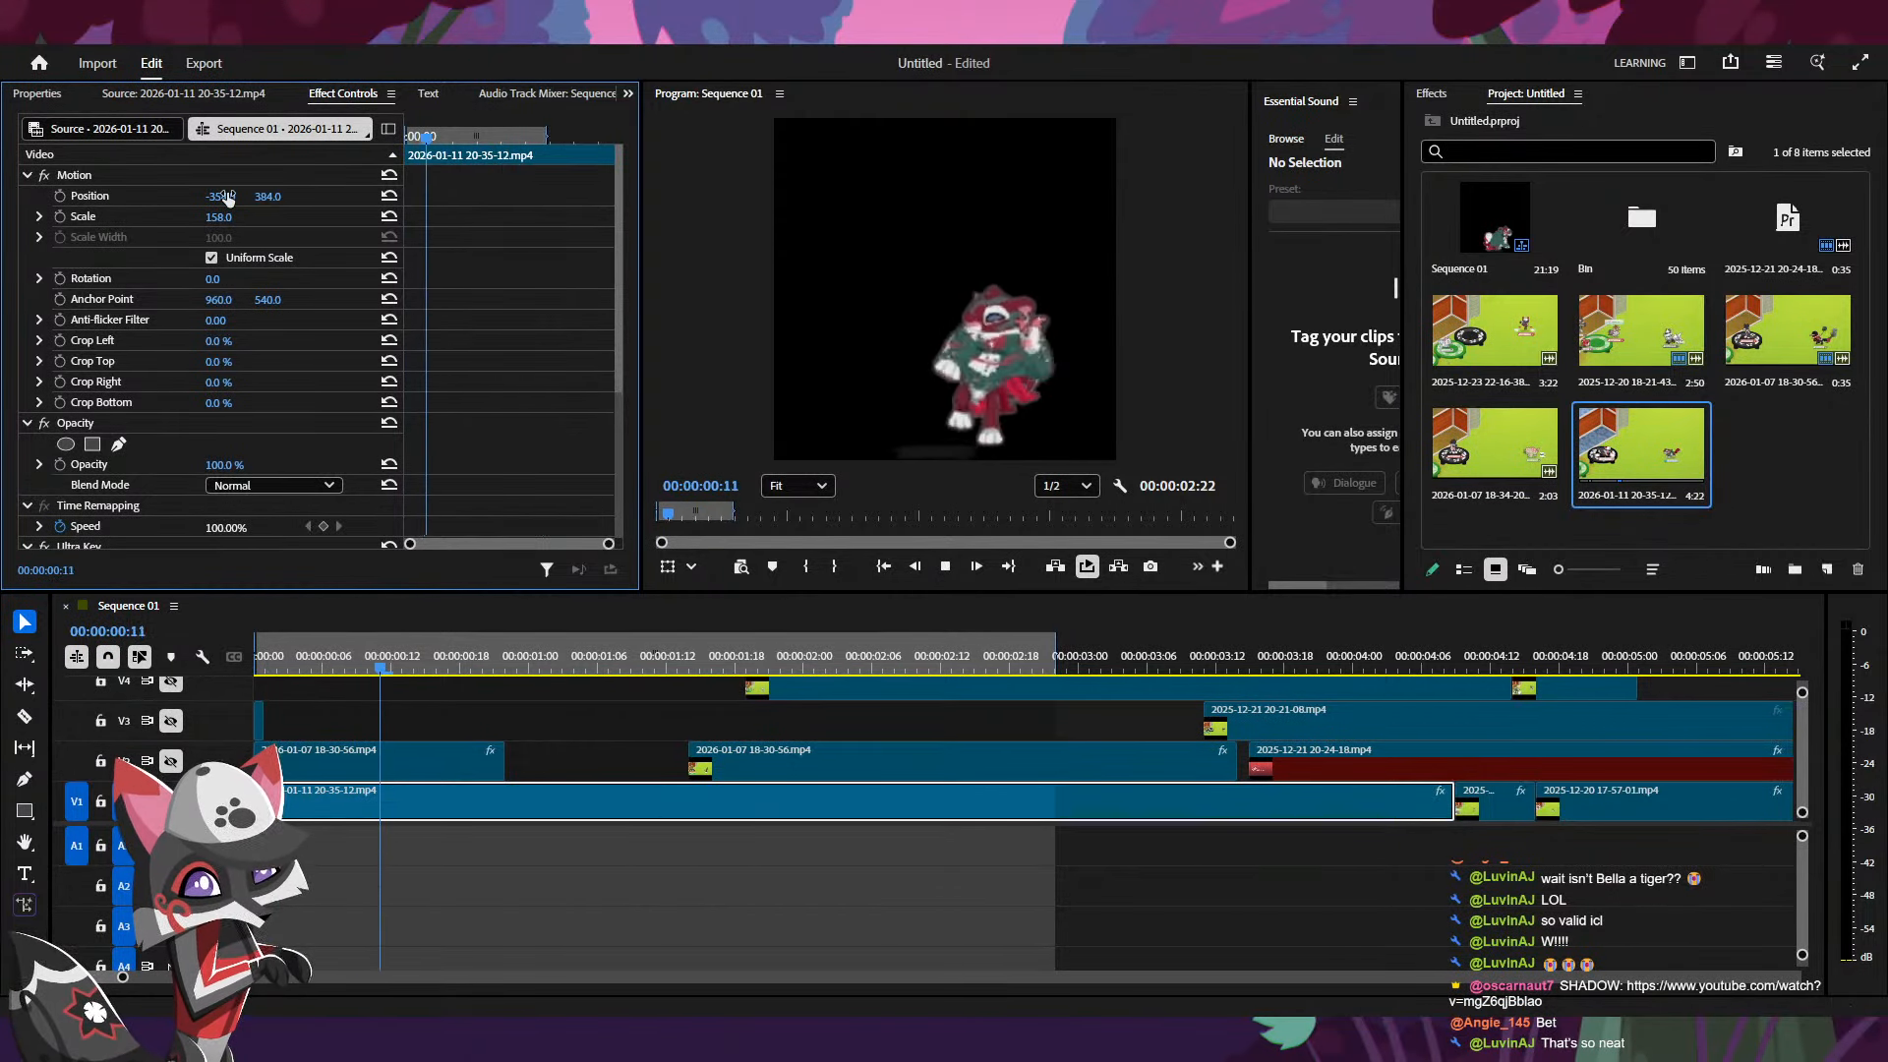
{"action": "left_click_drag", "start_coordinate": [1057, 651], "coordinate": [1033, 653]}
{"action": "key", "text": "space"}
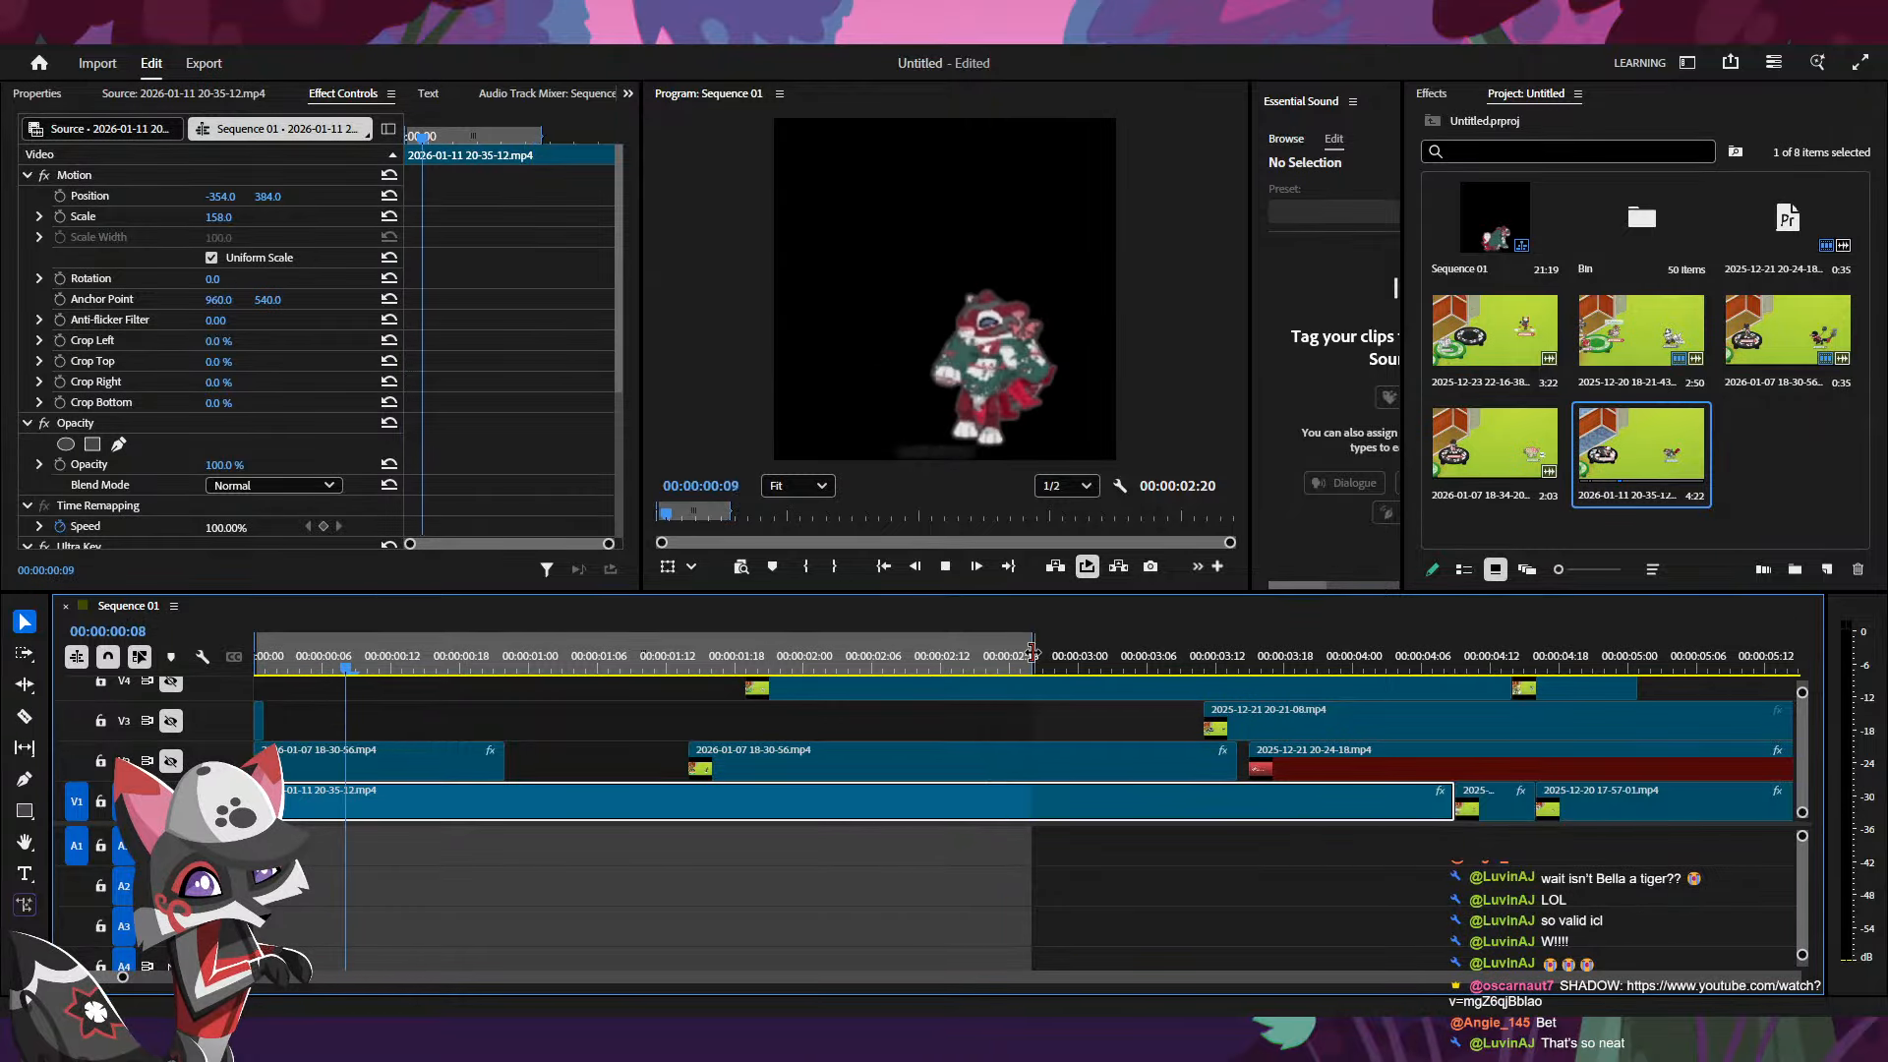
{"action": "left_click_drag", "start_coordinate": [1033, 653], "coordinate": [1046, 650]}
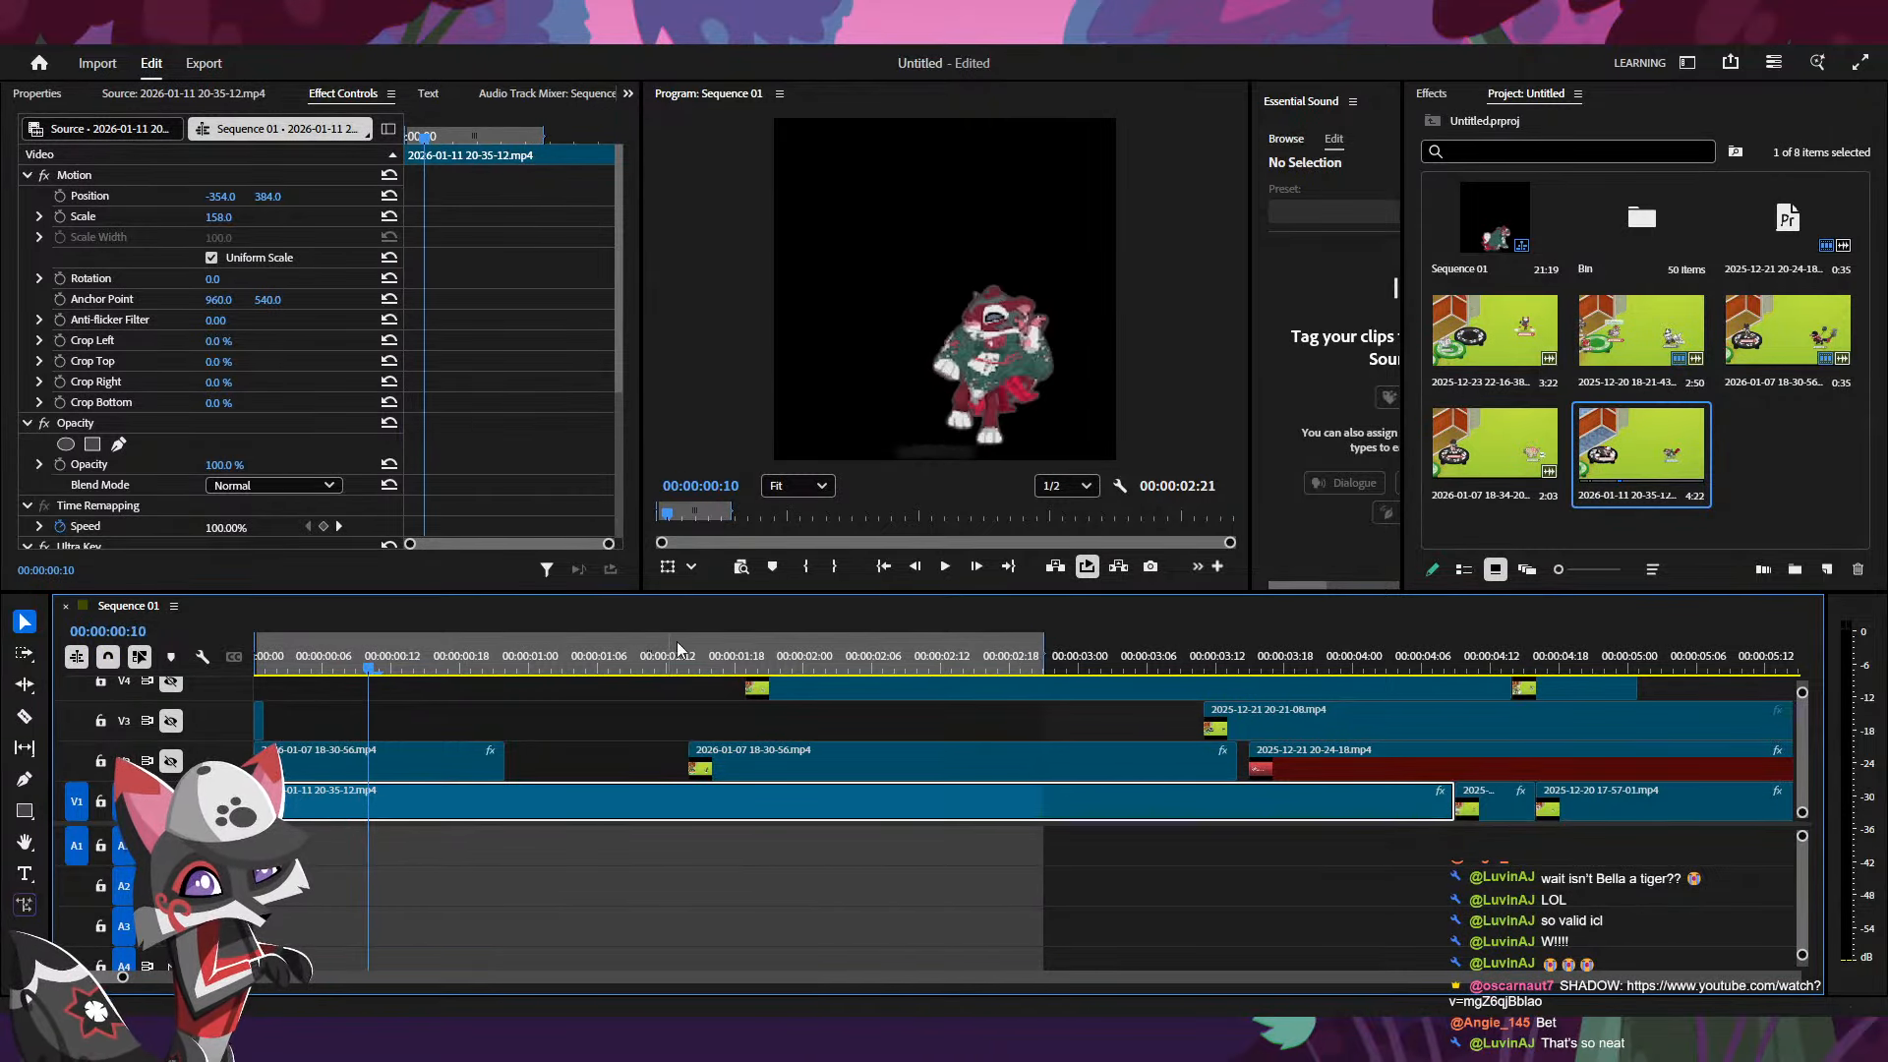
- Start the playback range at 00:00:00:01 and adjust its end to a duration of 00:00:03:00, checking the loop in playback
{"action": "left_click_drag", "start_coordinate": [330, 658], "coordinate": [264, 644]}
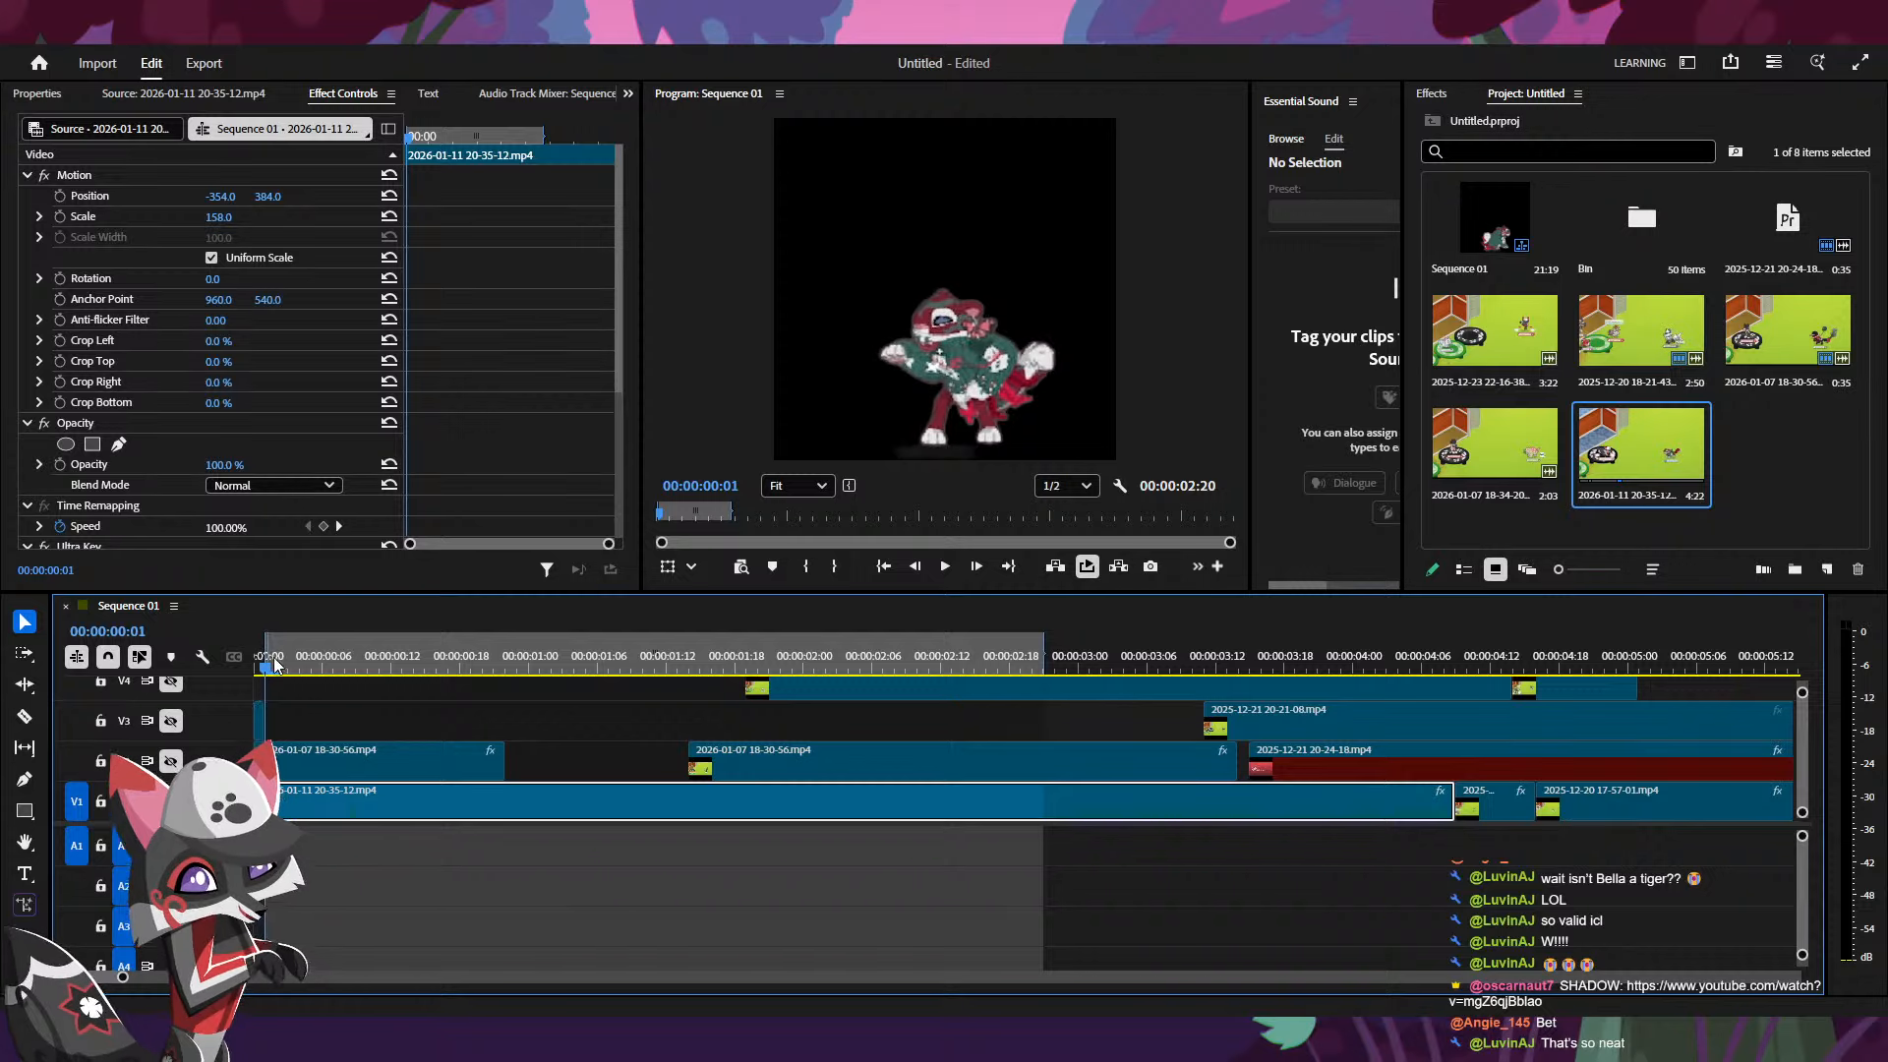
{"action": "left_click", "coordinate": [1020, 669]}
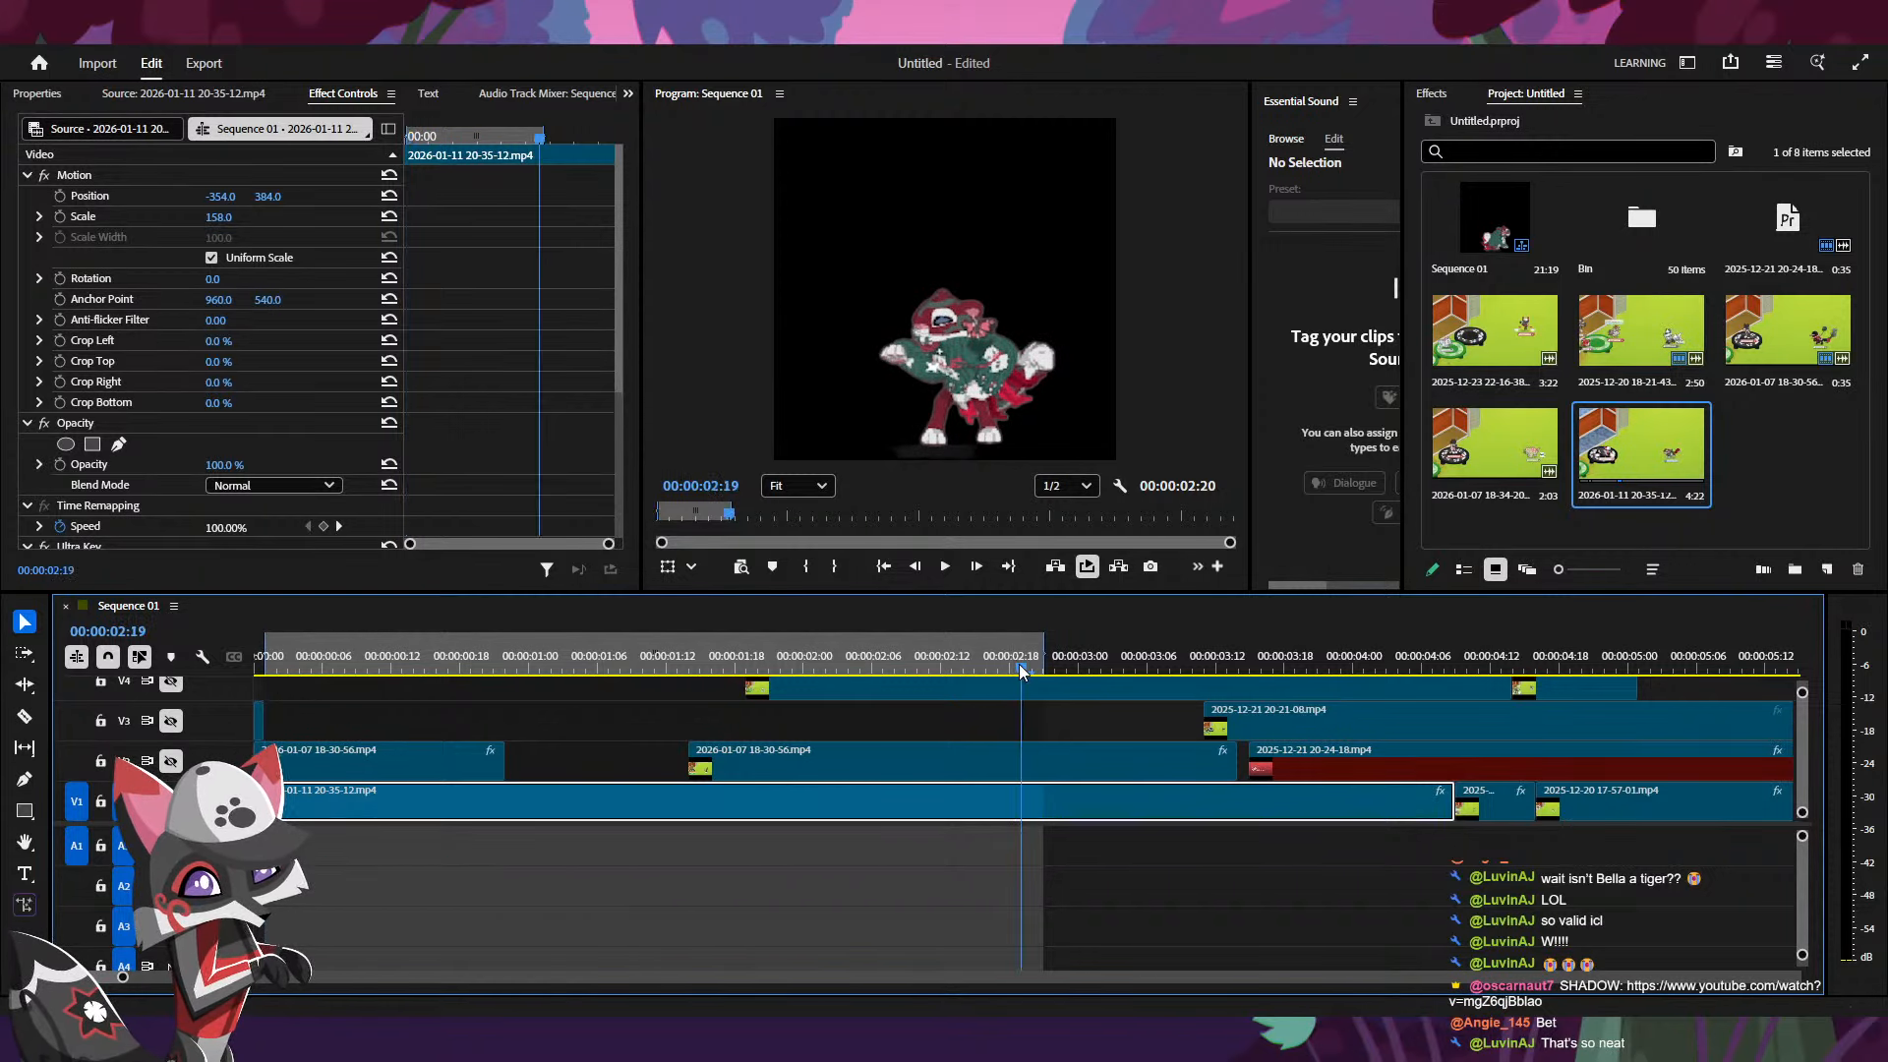
{"action": "left_click_drag", "start_coordinate": [1021, 670], "coordinate": [1124, 672]}
{"action": "key", "text": "space"}
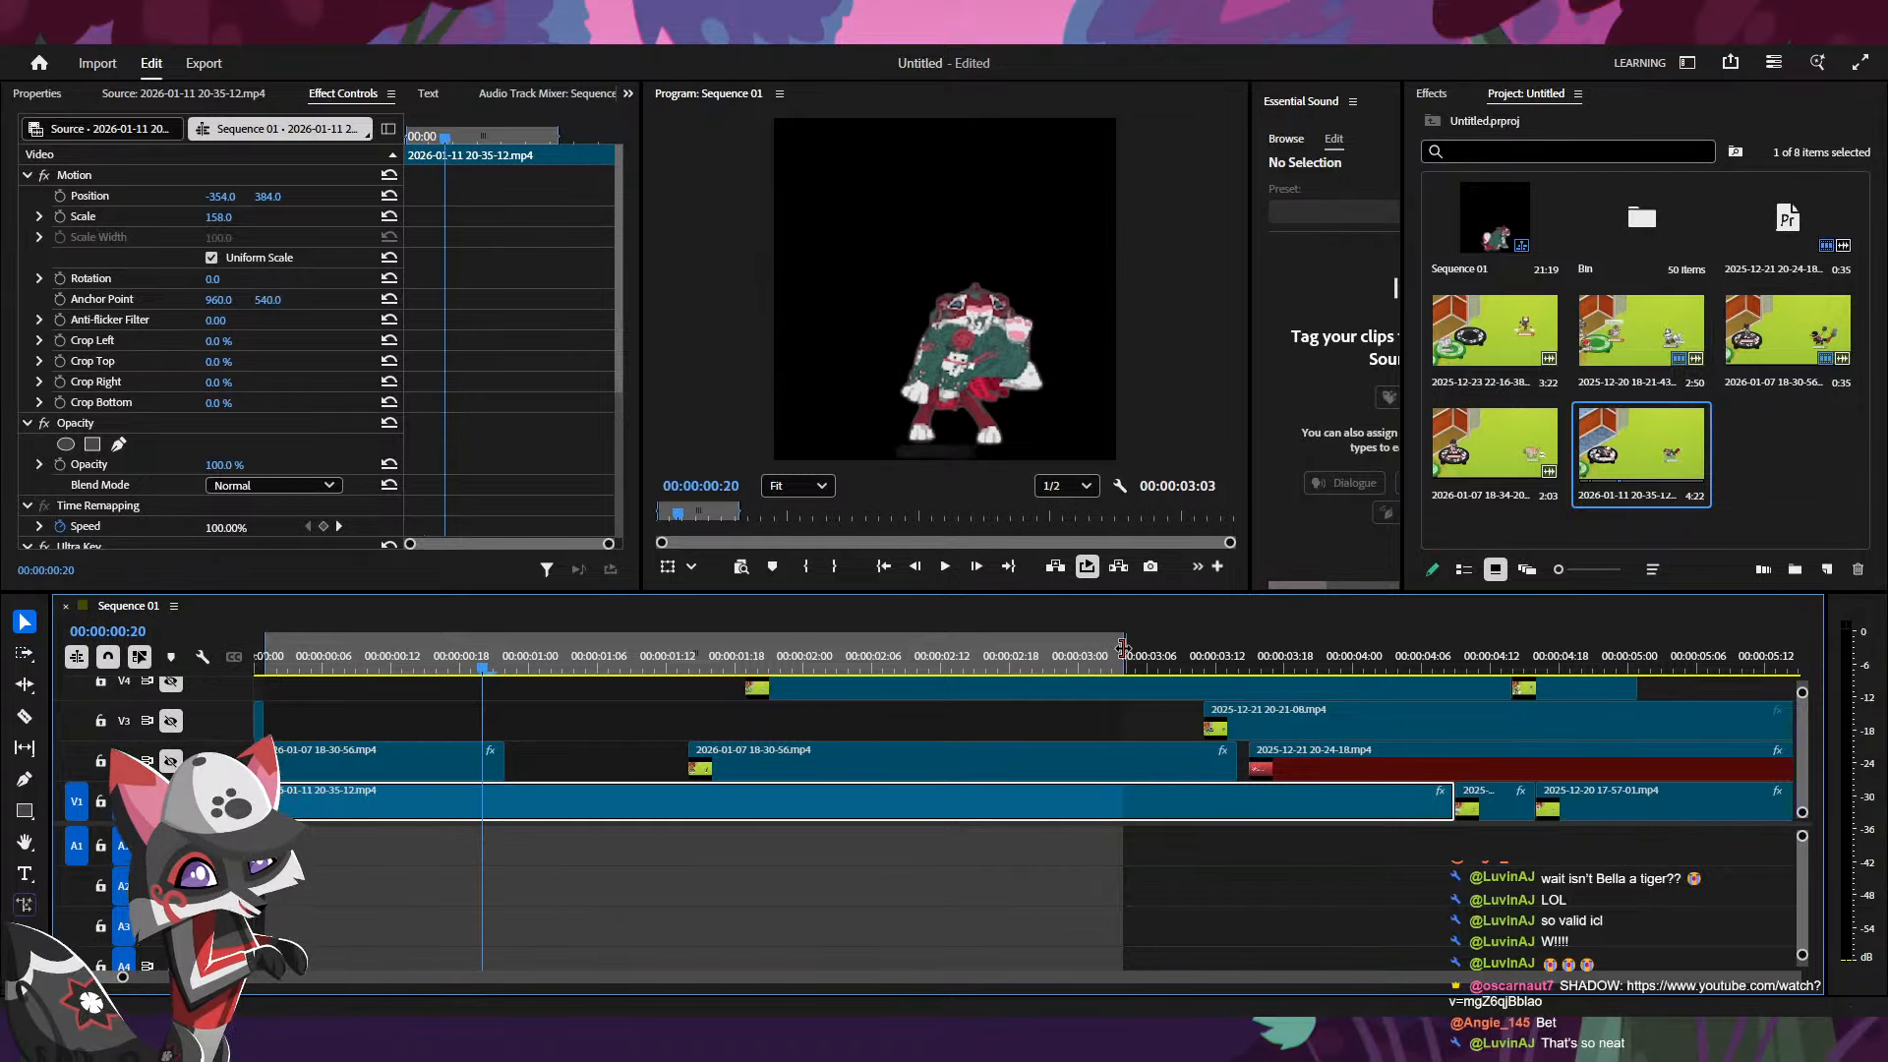
{"action": "left_click_drag", "start_coordinate": [1124, 667], "coordinate": [1113, 667]}
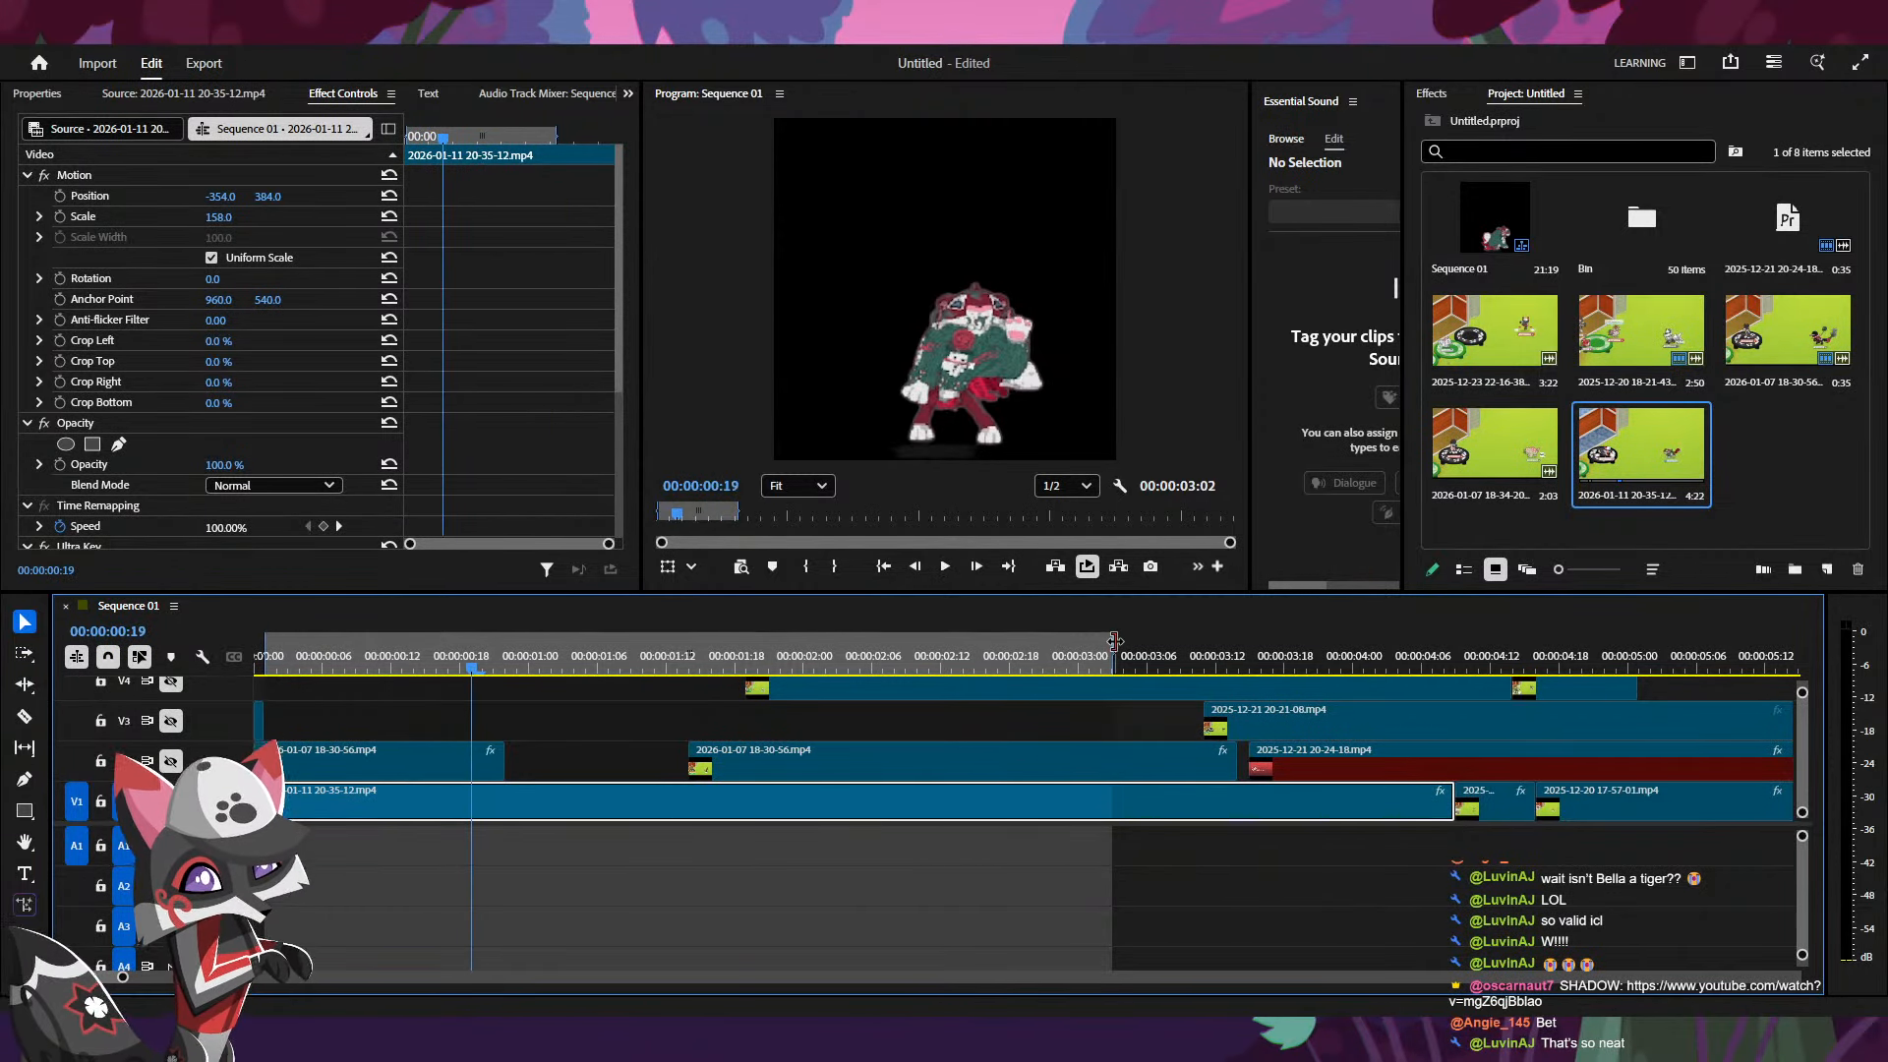
{"action": "left_click_drag", "start_coordinate": [1112, 667], "coordinate": [1100, 667]}
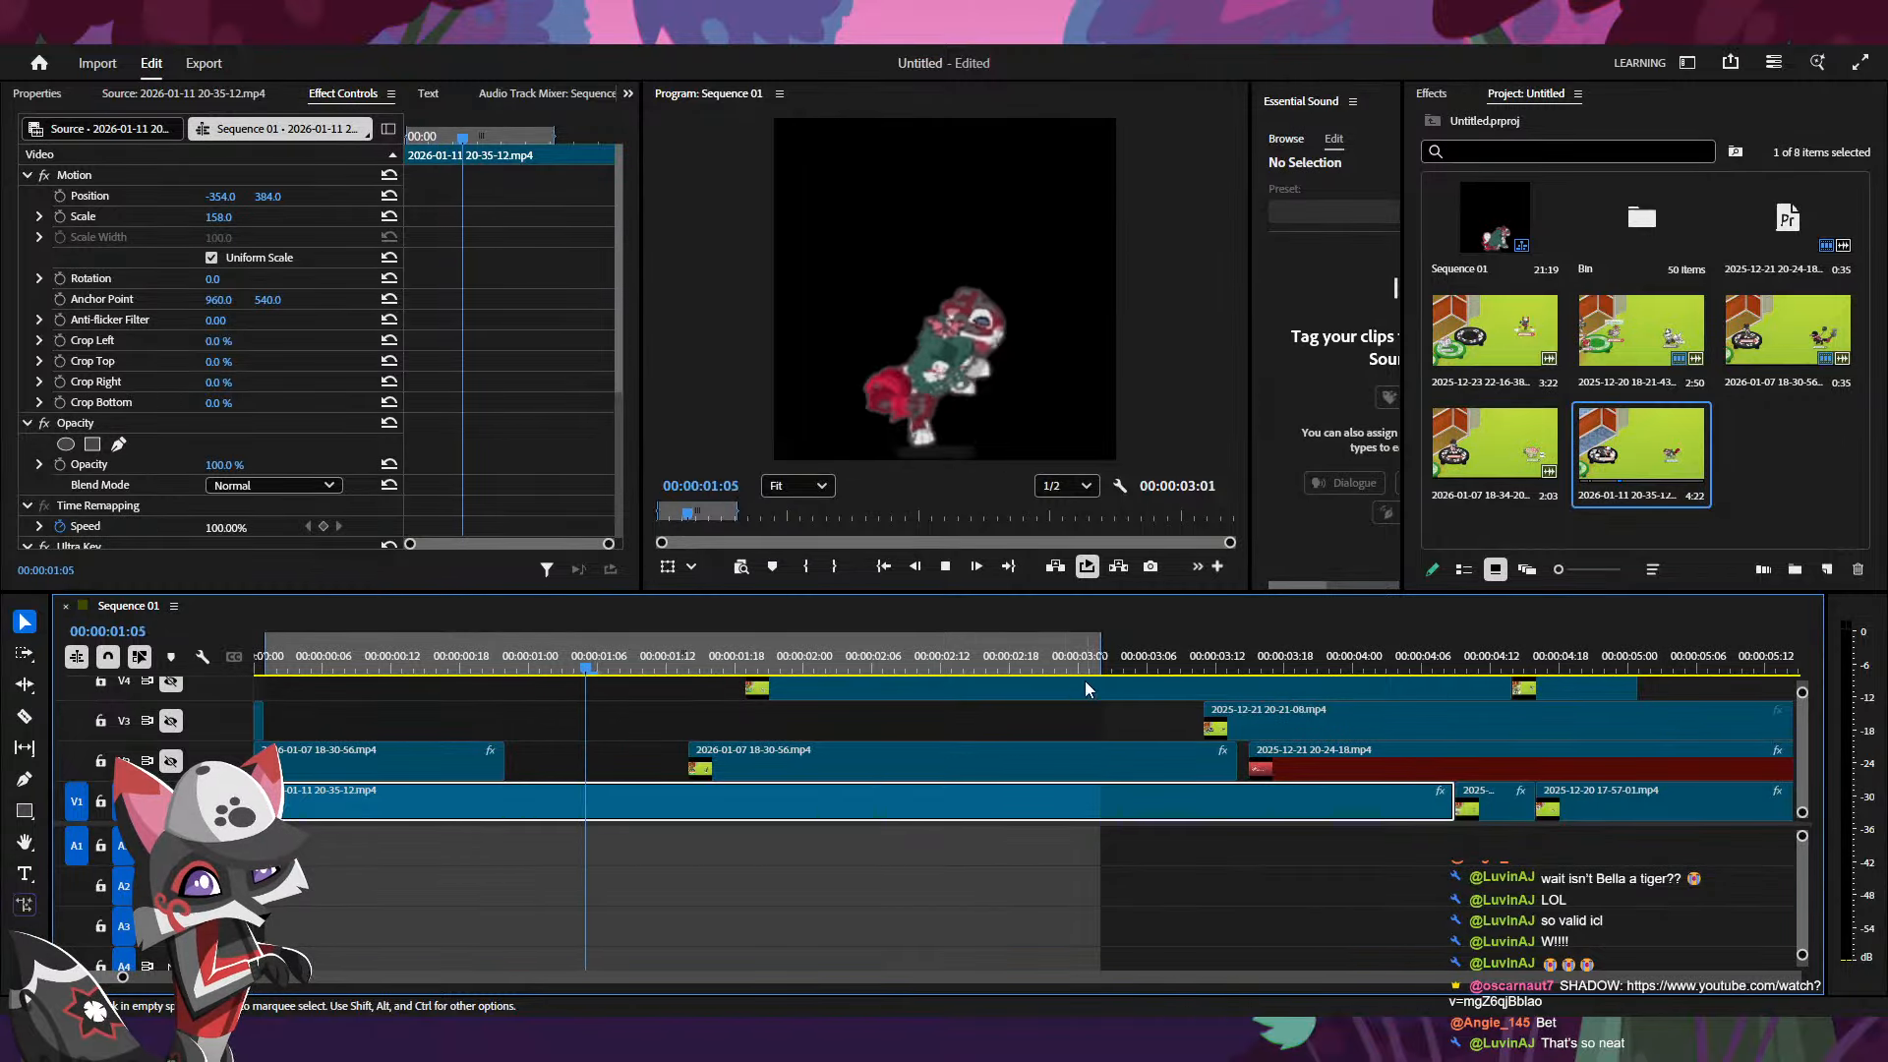
{"action": "left_click_drag", "start_coordinate": [1100, 667], "coordinate": [1090, 666]}
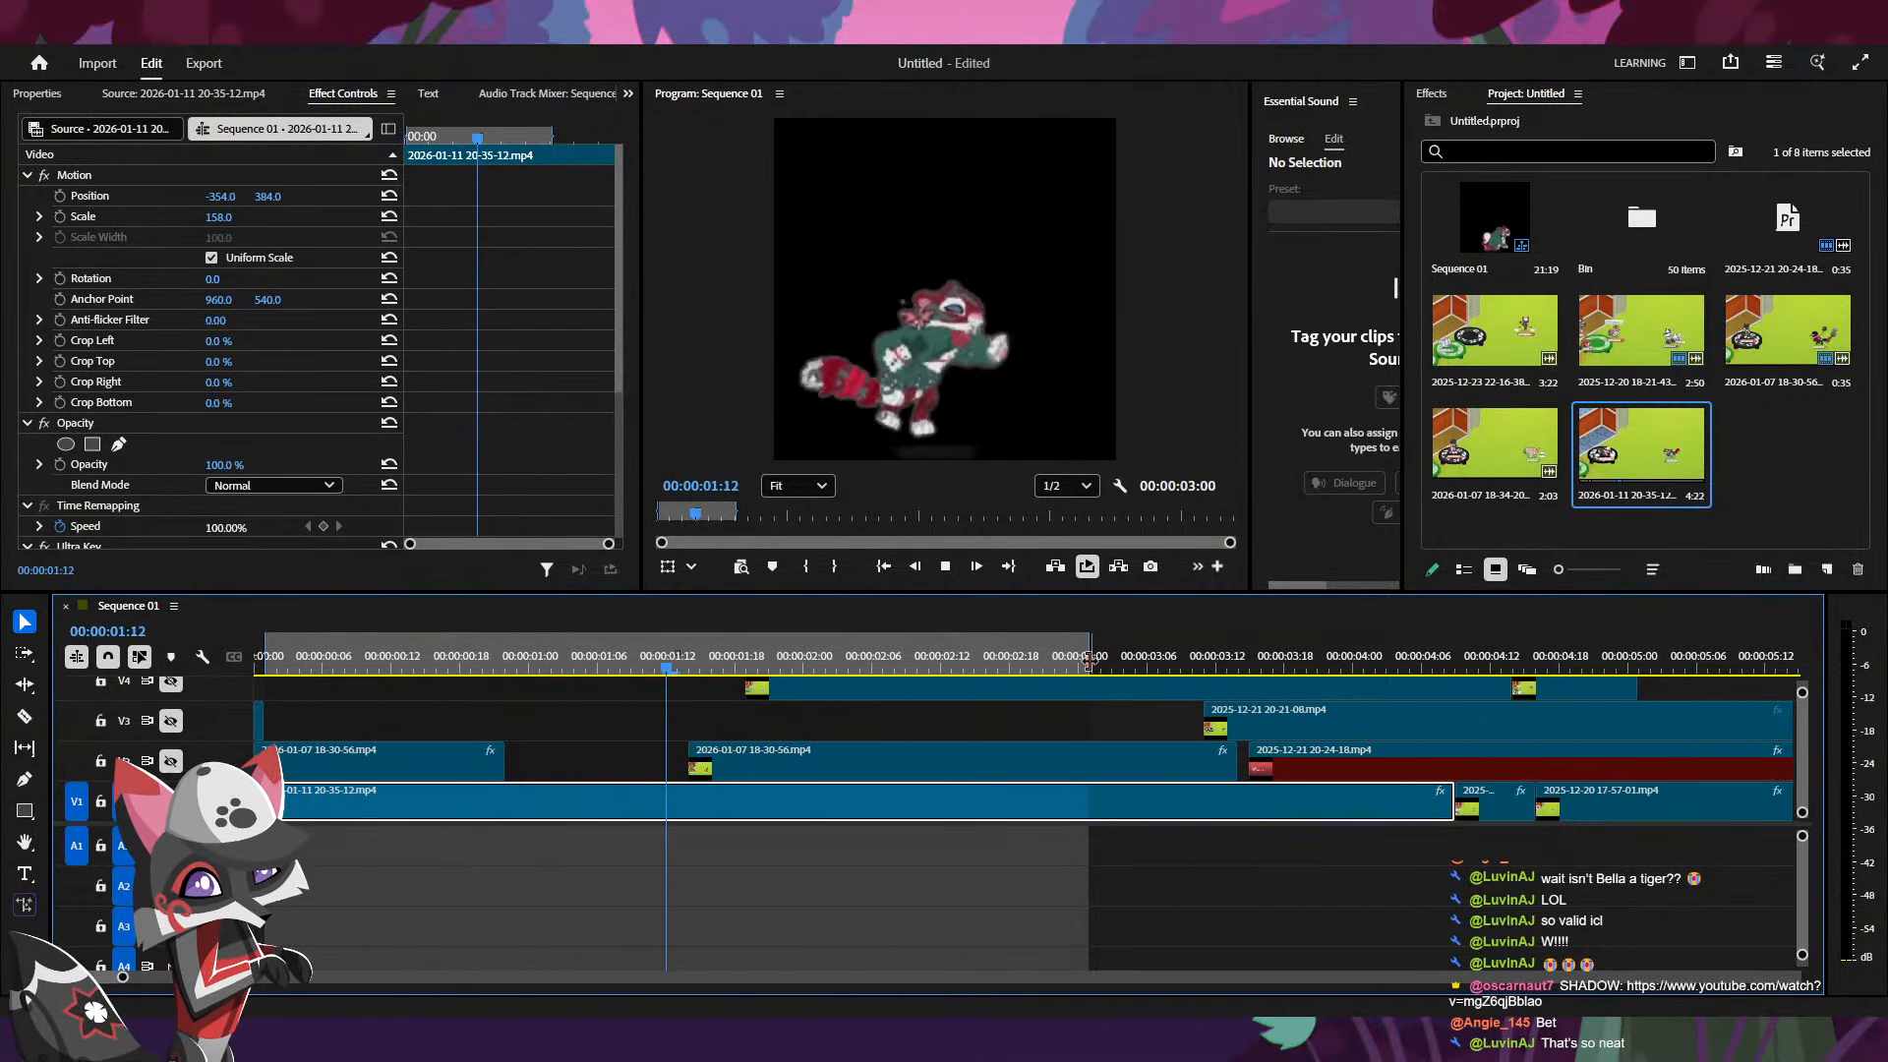
- Export the marked range as the PNG sequence MM_Snowspiret5_Dance.png with alpha channel into the character's Dancing folder
{"action": "left_click", "coordinate": [194, 63]}
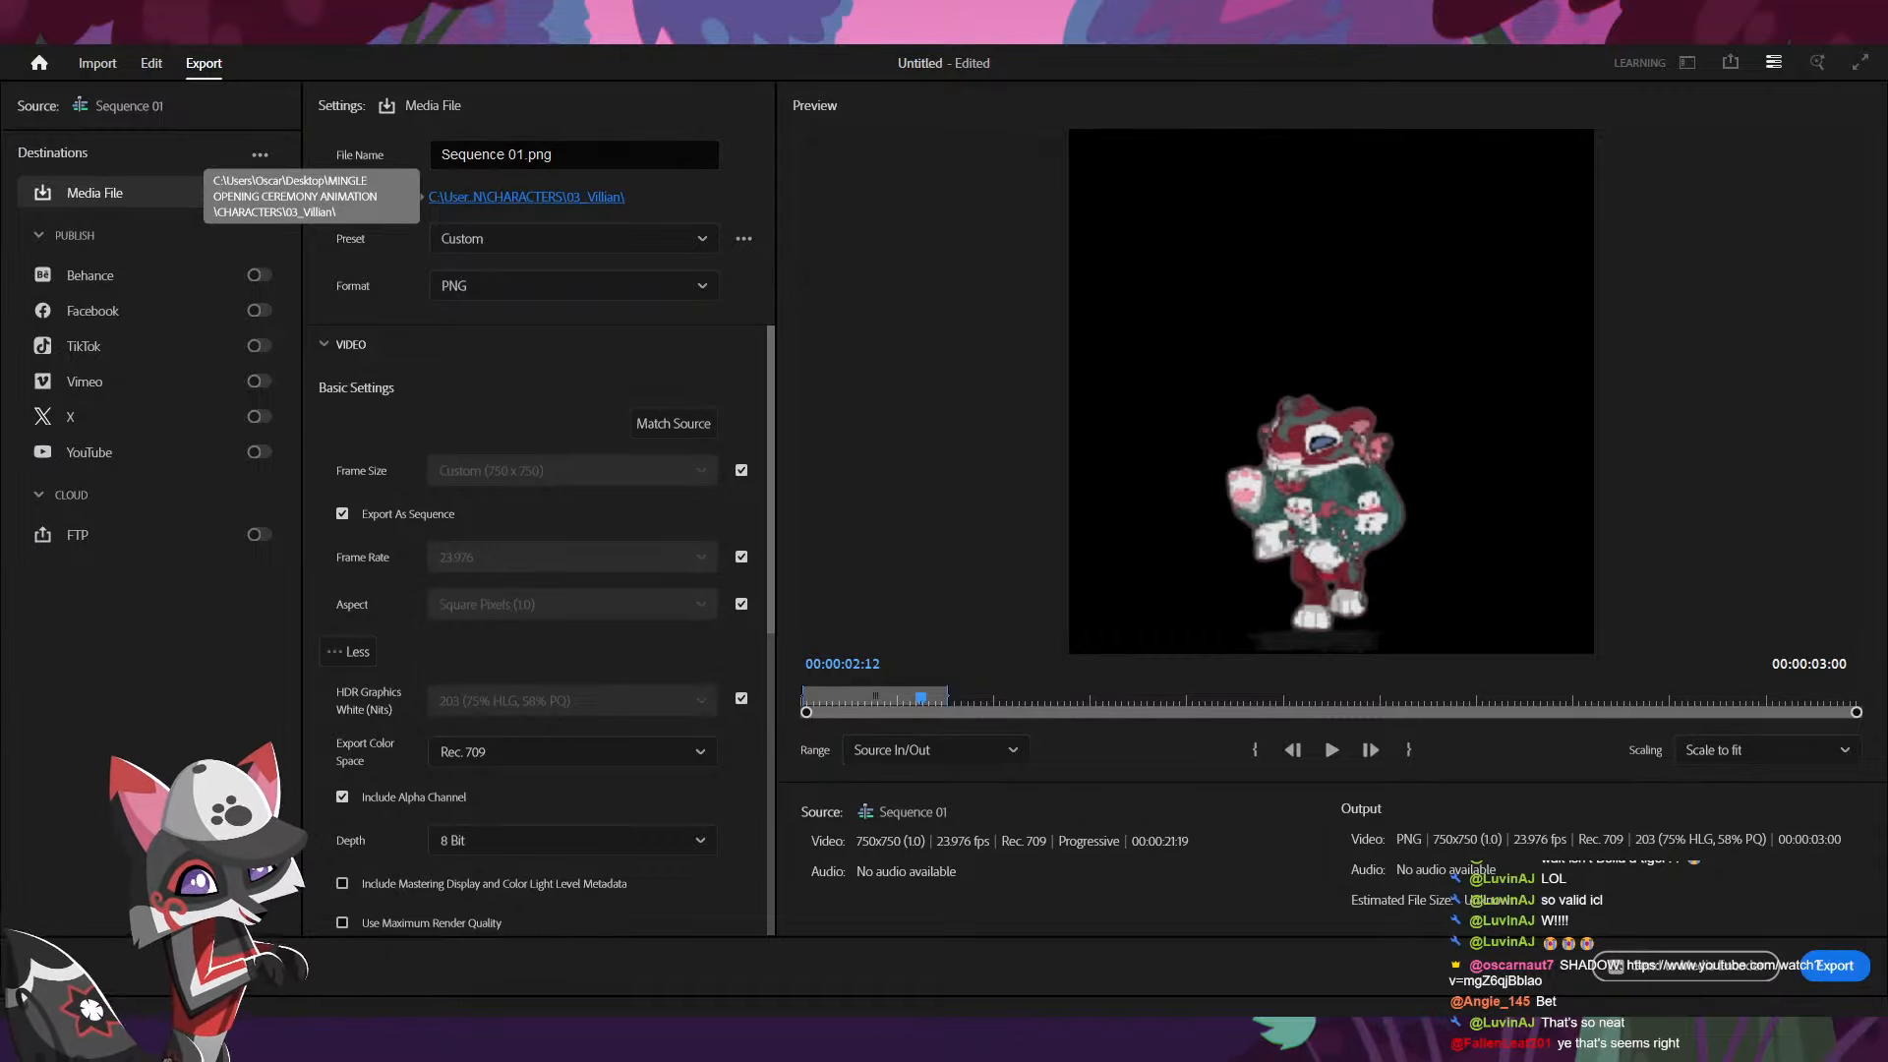
{"action": "key", "text": "Return"}
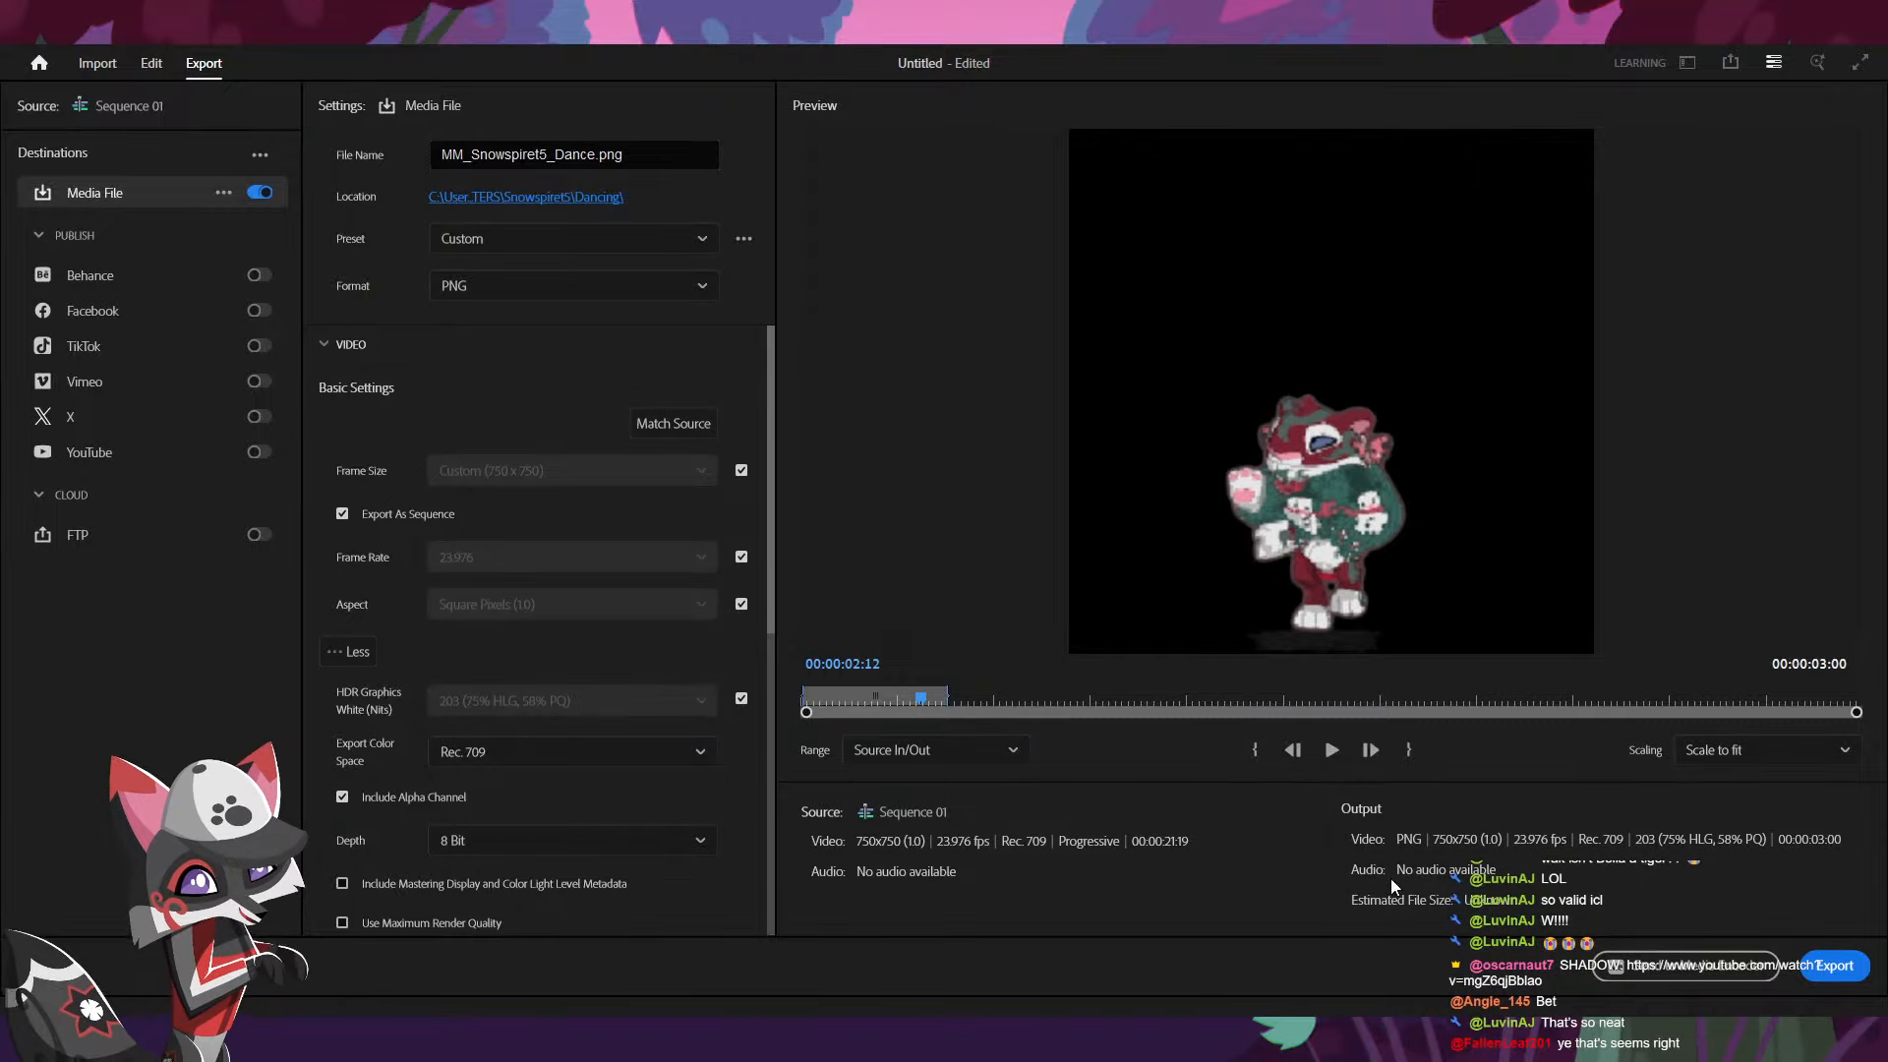
{"action": "left_click", "coordinate": [1834, 965]}
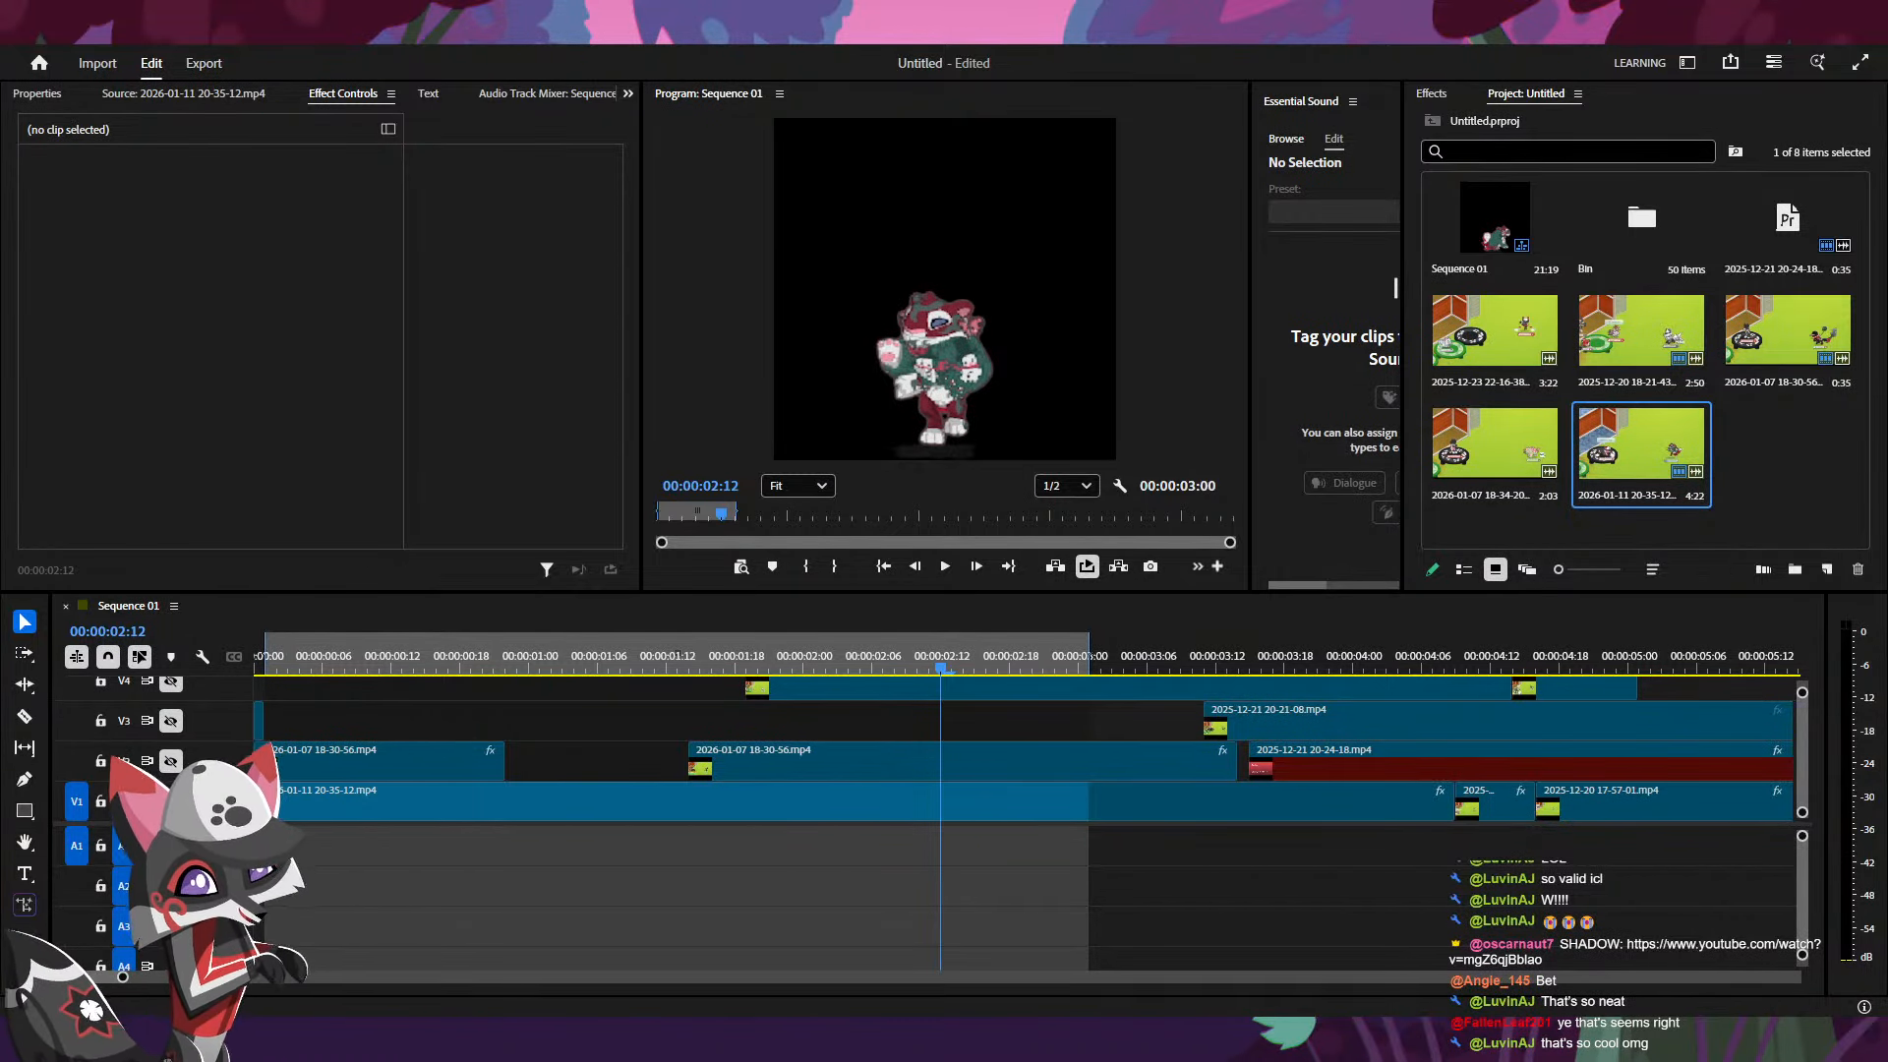
- Switch to Blender and open the recent file MINGLE_House01.blend
{"action": "key", "text": "alt+Tab"}
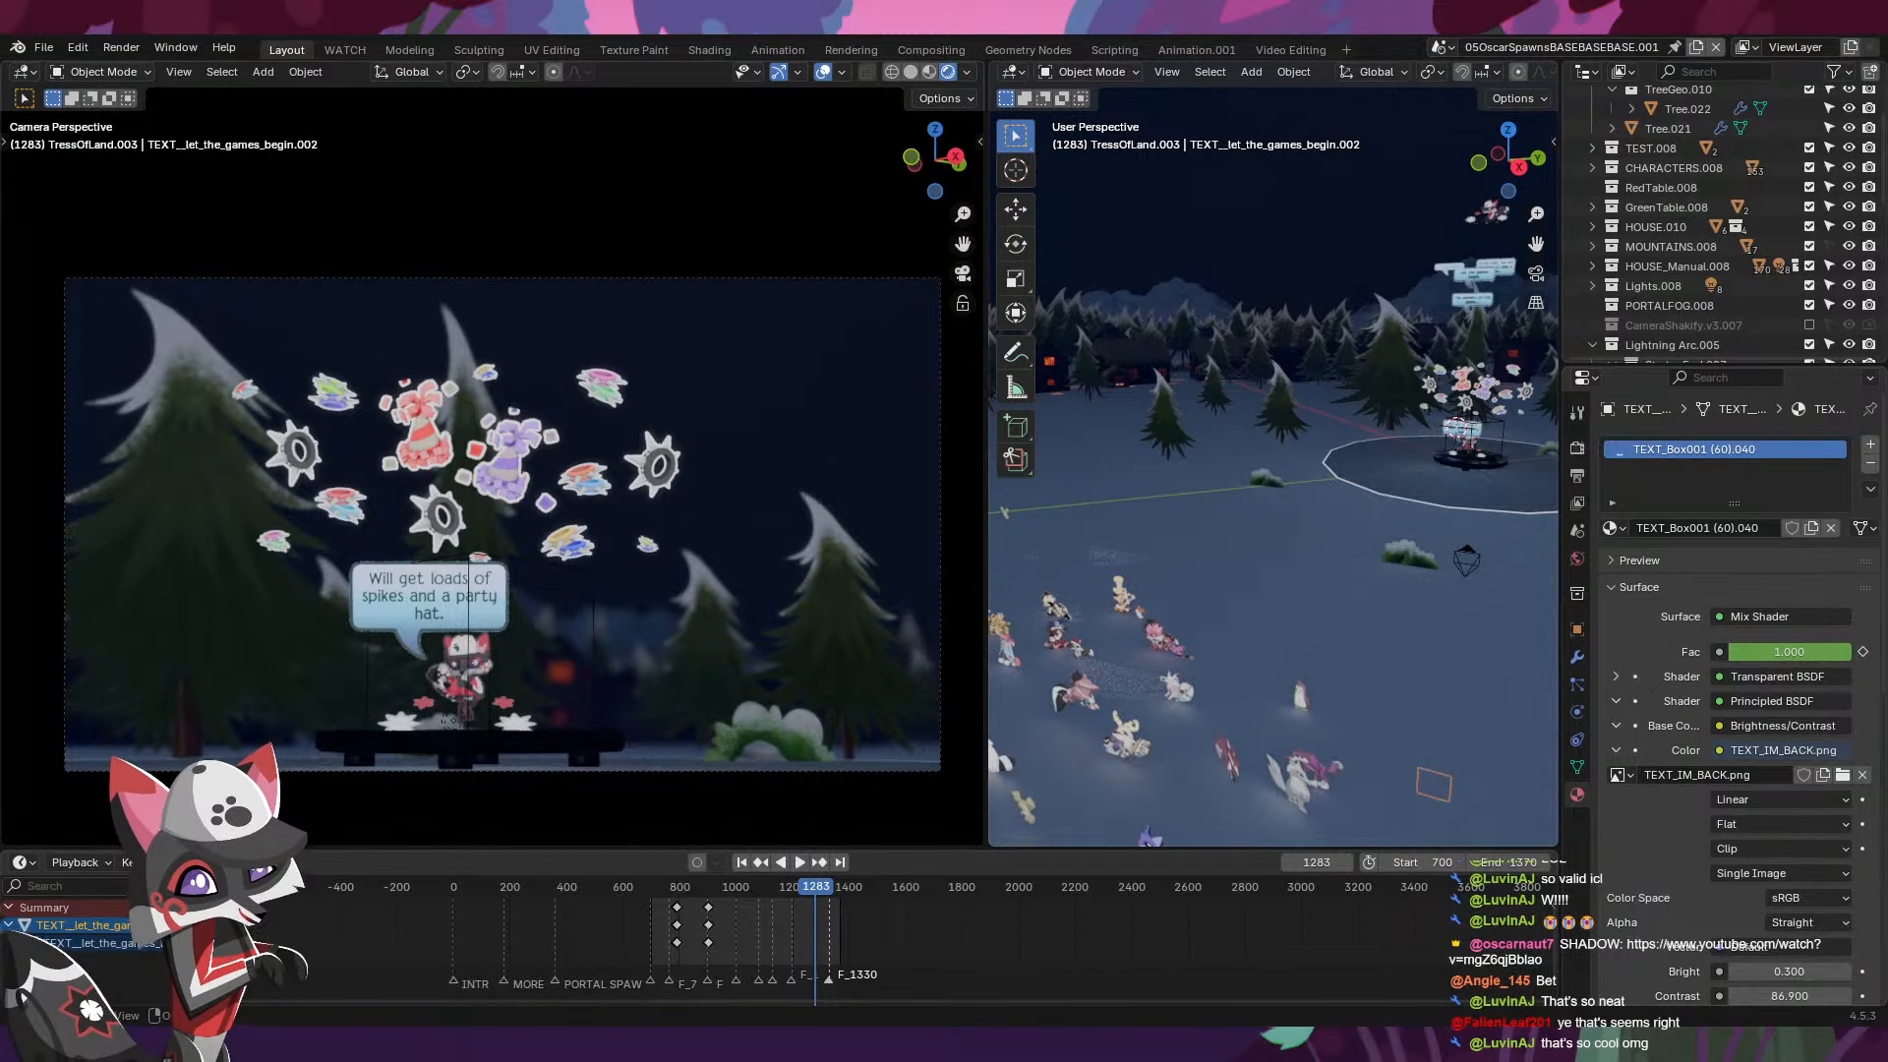
{"action": "left_click", "coordinate": [44, 48]}
{"action": "mouse_move", "coordinate": [146, 297]}
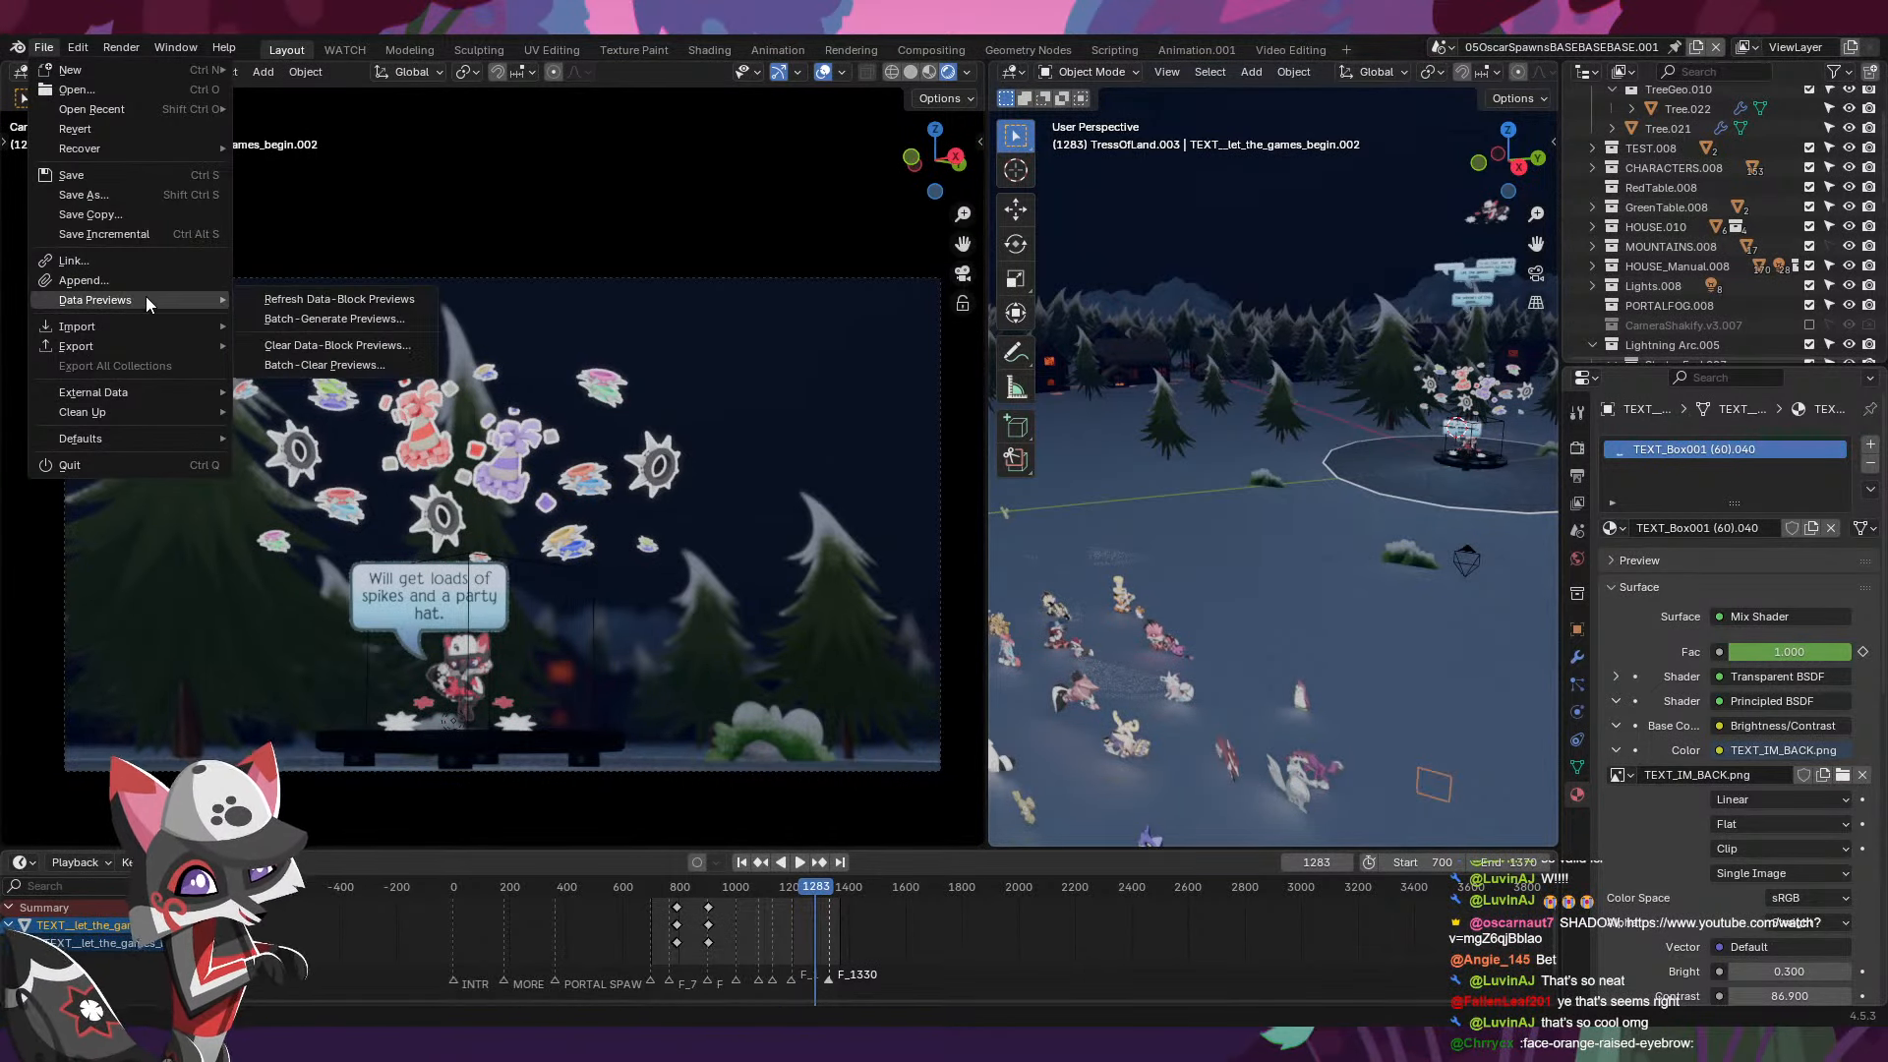
{"action": "mouse_move", "coordinate": [195, 110]}
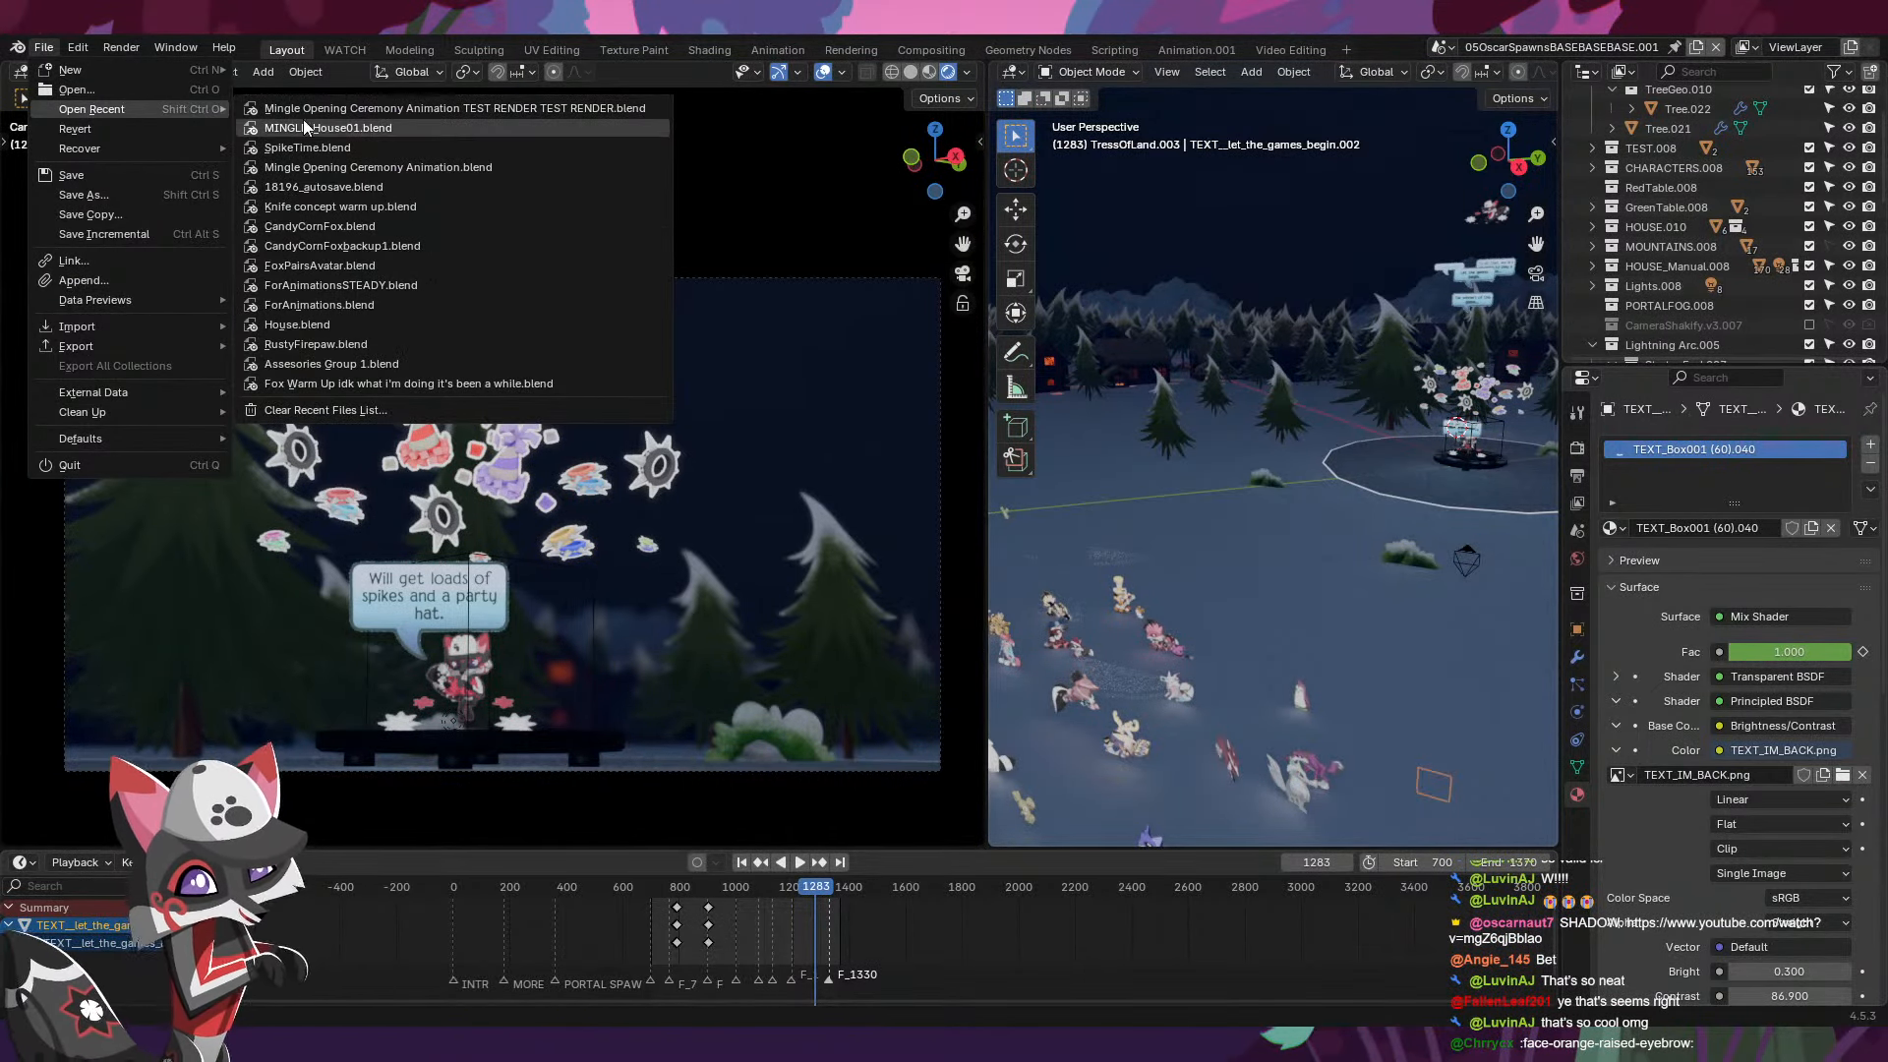
{"action": "key", "text": "Return"}
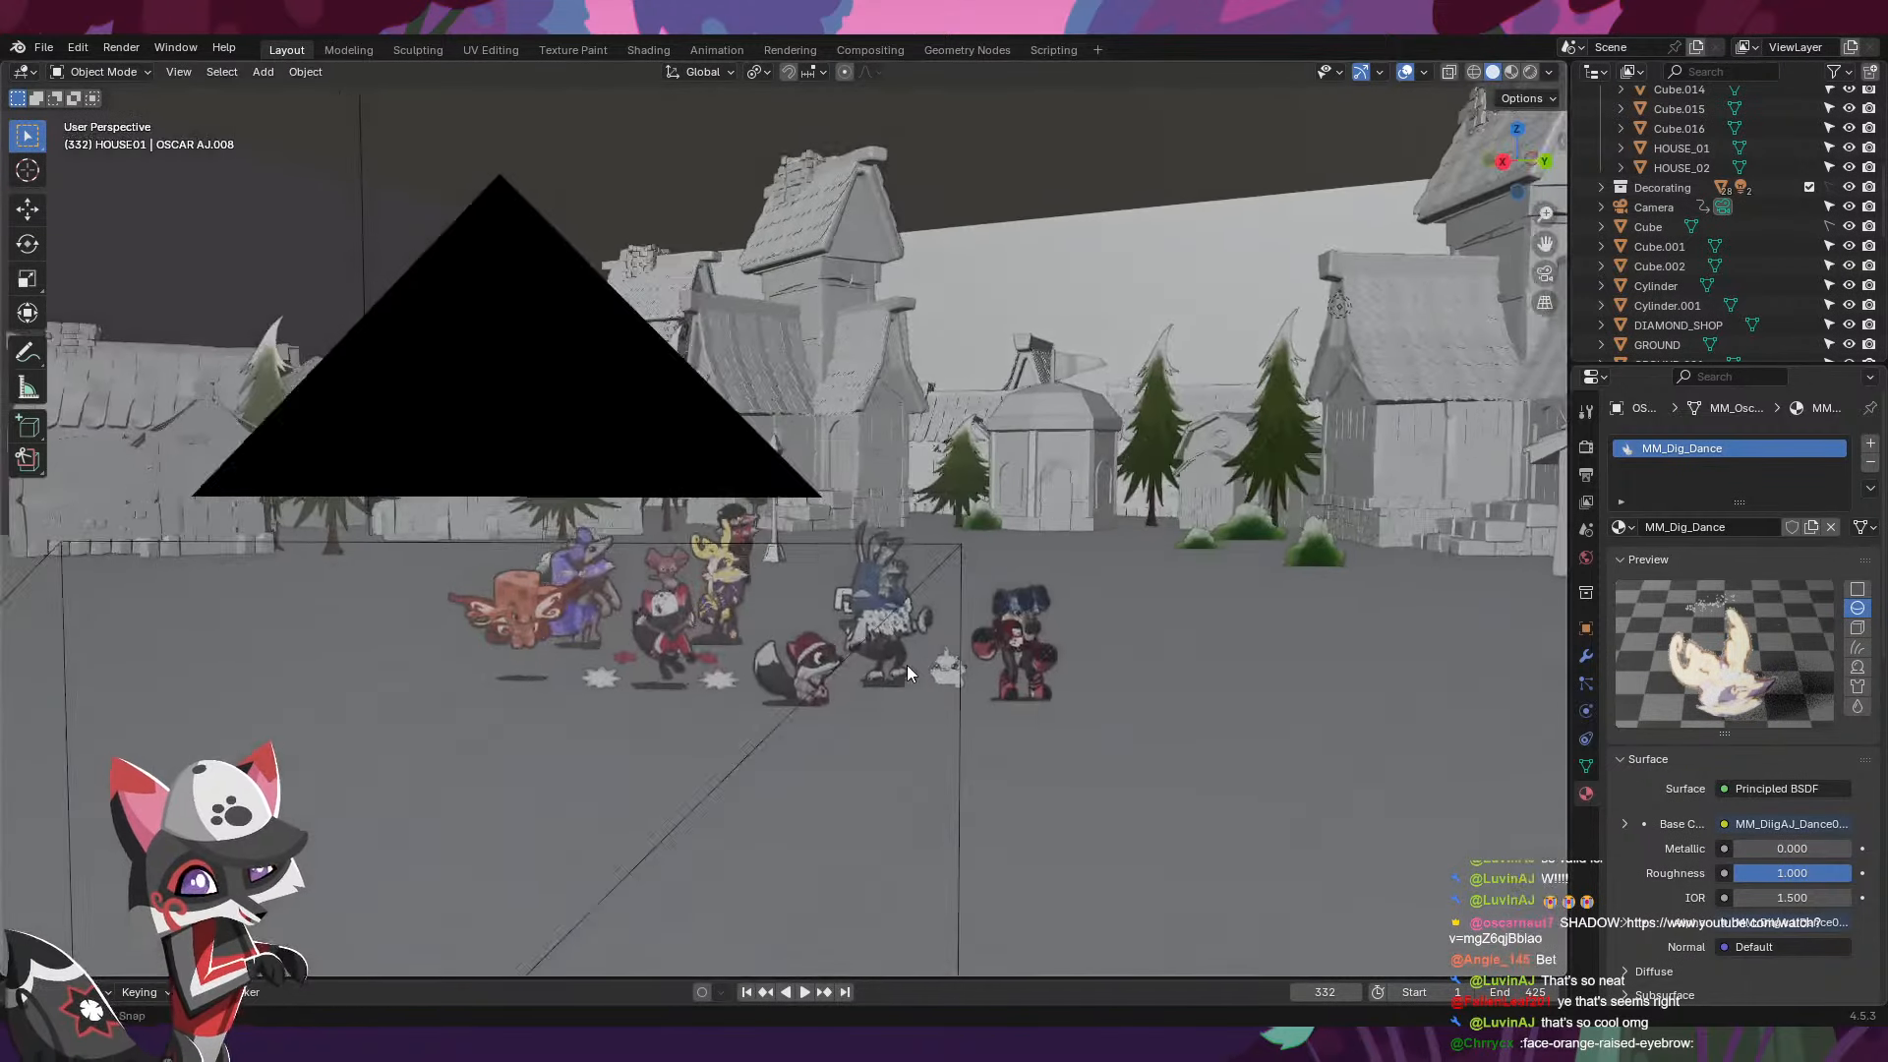
- Show the village scene in rendered shading and save the file
{"action": "key", "text": "z"}
{"action": "left_click", "coordinate": [913, 578]}
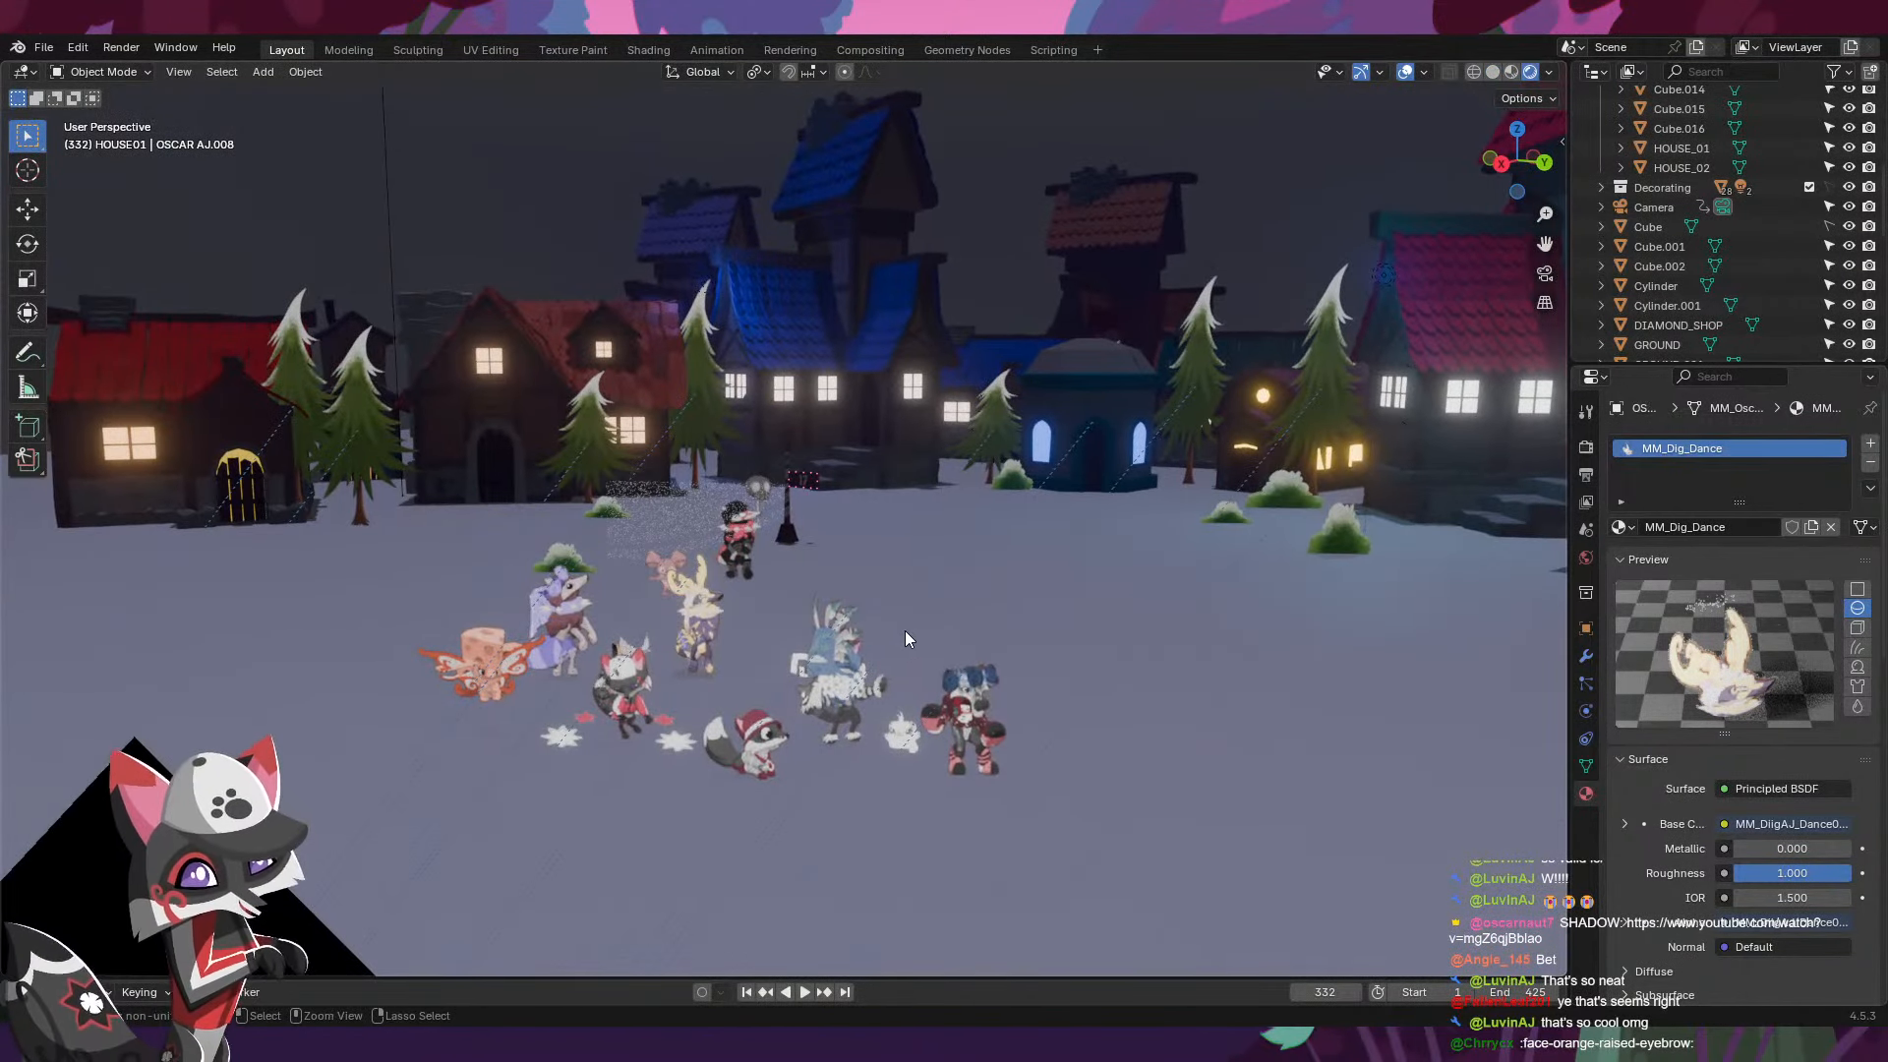
{"action": "key", "text": "ctrl+s"}
- Duplicate the antlered dancer's image plane and place the copy beside the original, away from the purple dancer
{"action": "middle_click_drag", "start_coordinate": [860, 666], "coordinate": [821, 676]}
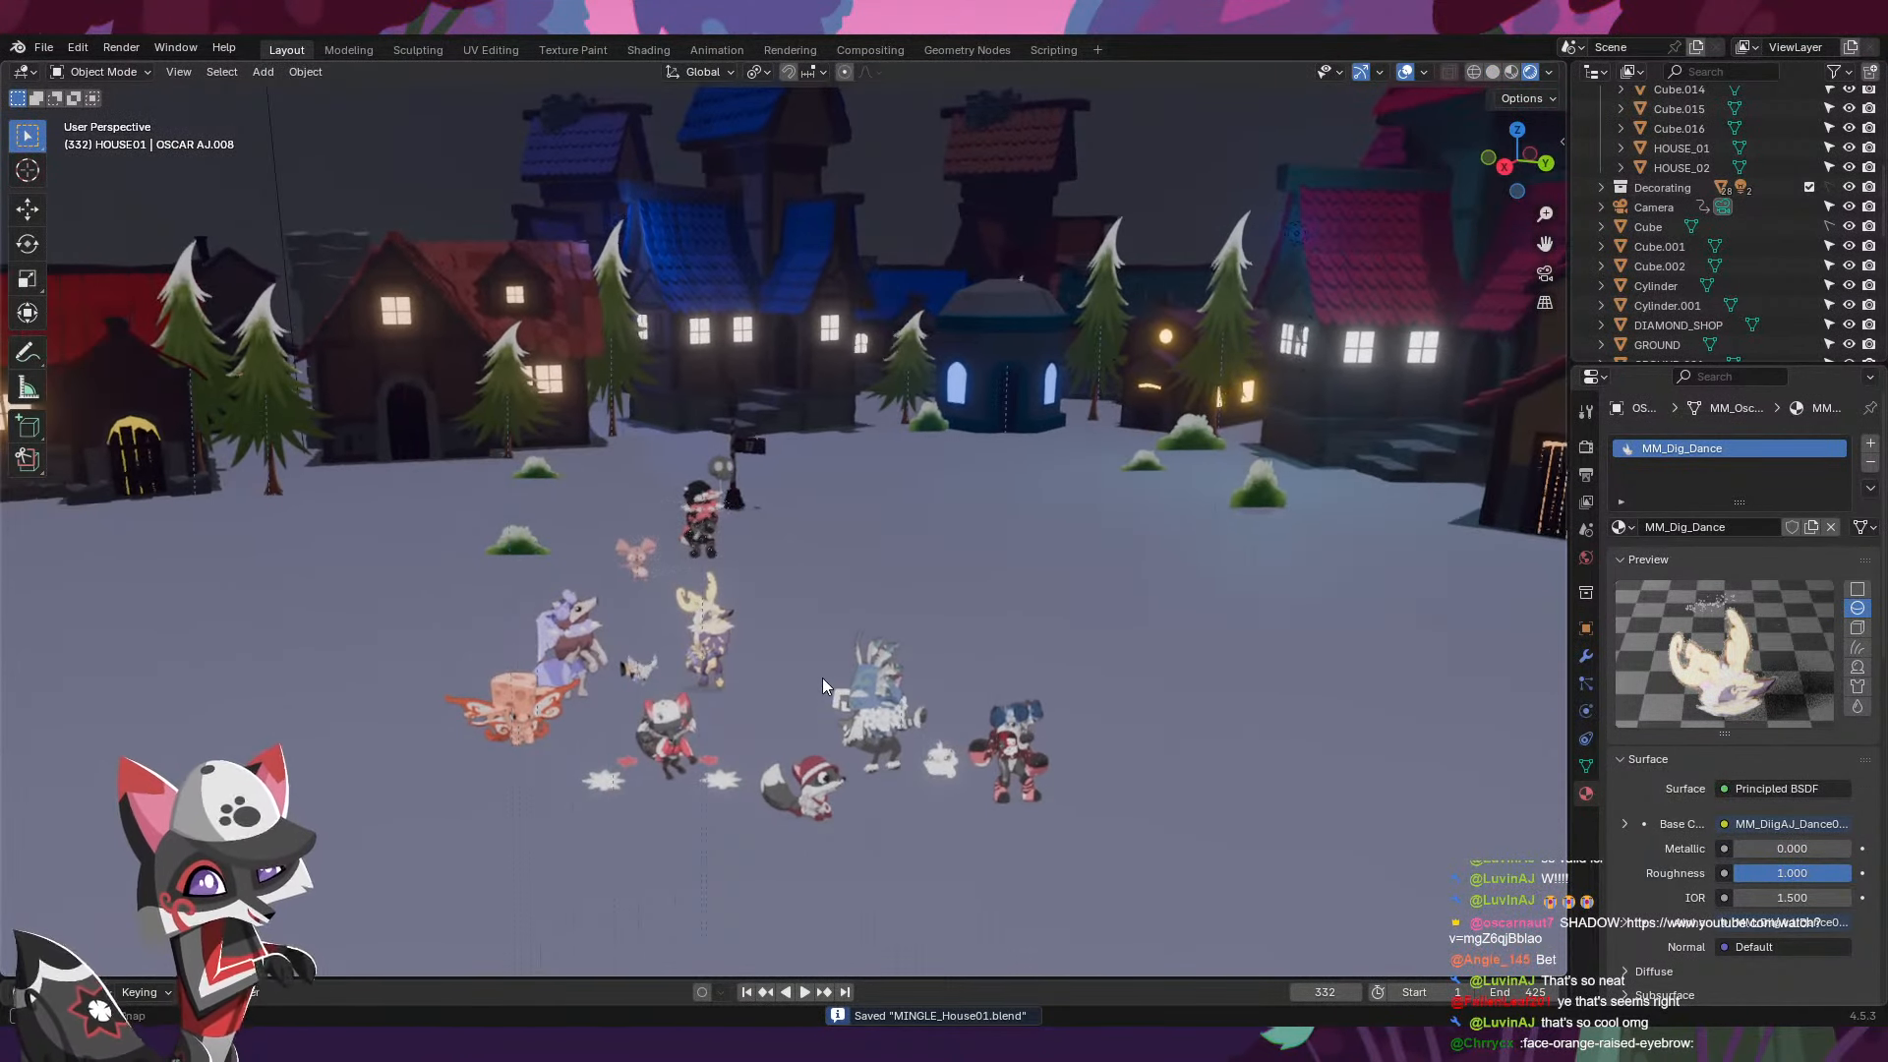
{"action": "left_click", "coordinate": [721, 639]}
{"action": "left_click", "coordinate": [732, 619]}
{"action": "middle_click_drag", "start_coordinate": [723, 581], "coordinate": [743, 609]}
{"action": "key", "text": "g"}
{"action": "left_click", "coordinate": [934, 610]}
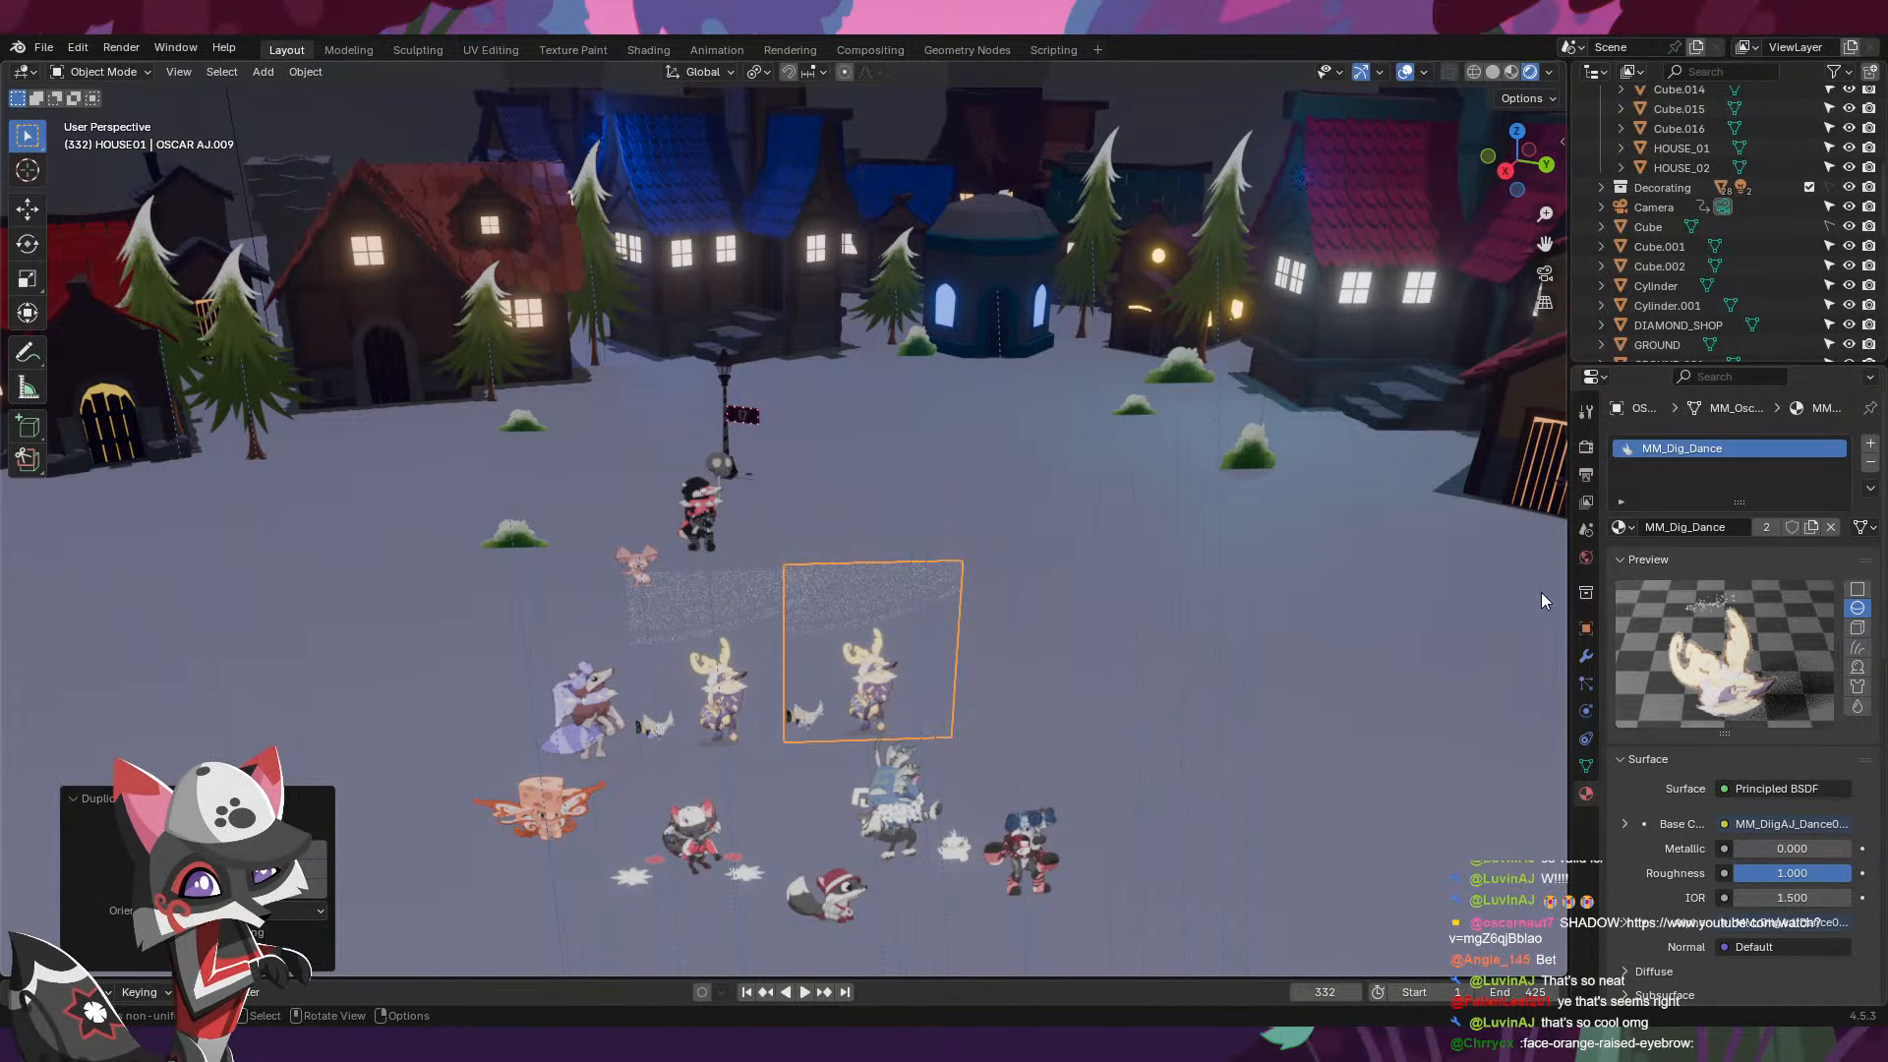
- Make the duplicated plane's material a single-user copy and rename it MM_Snowspiret5_Dance
{"action": "left_click", "coordinate": [648, 50]}
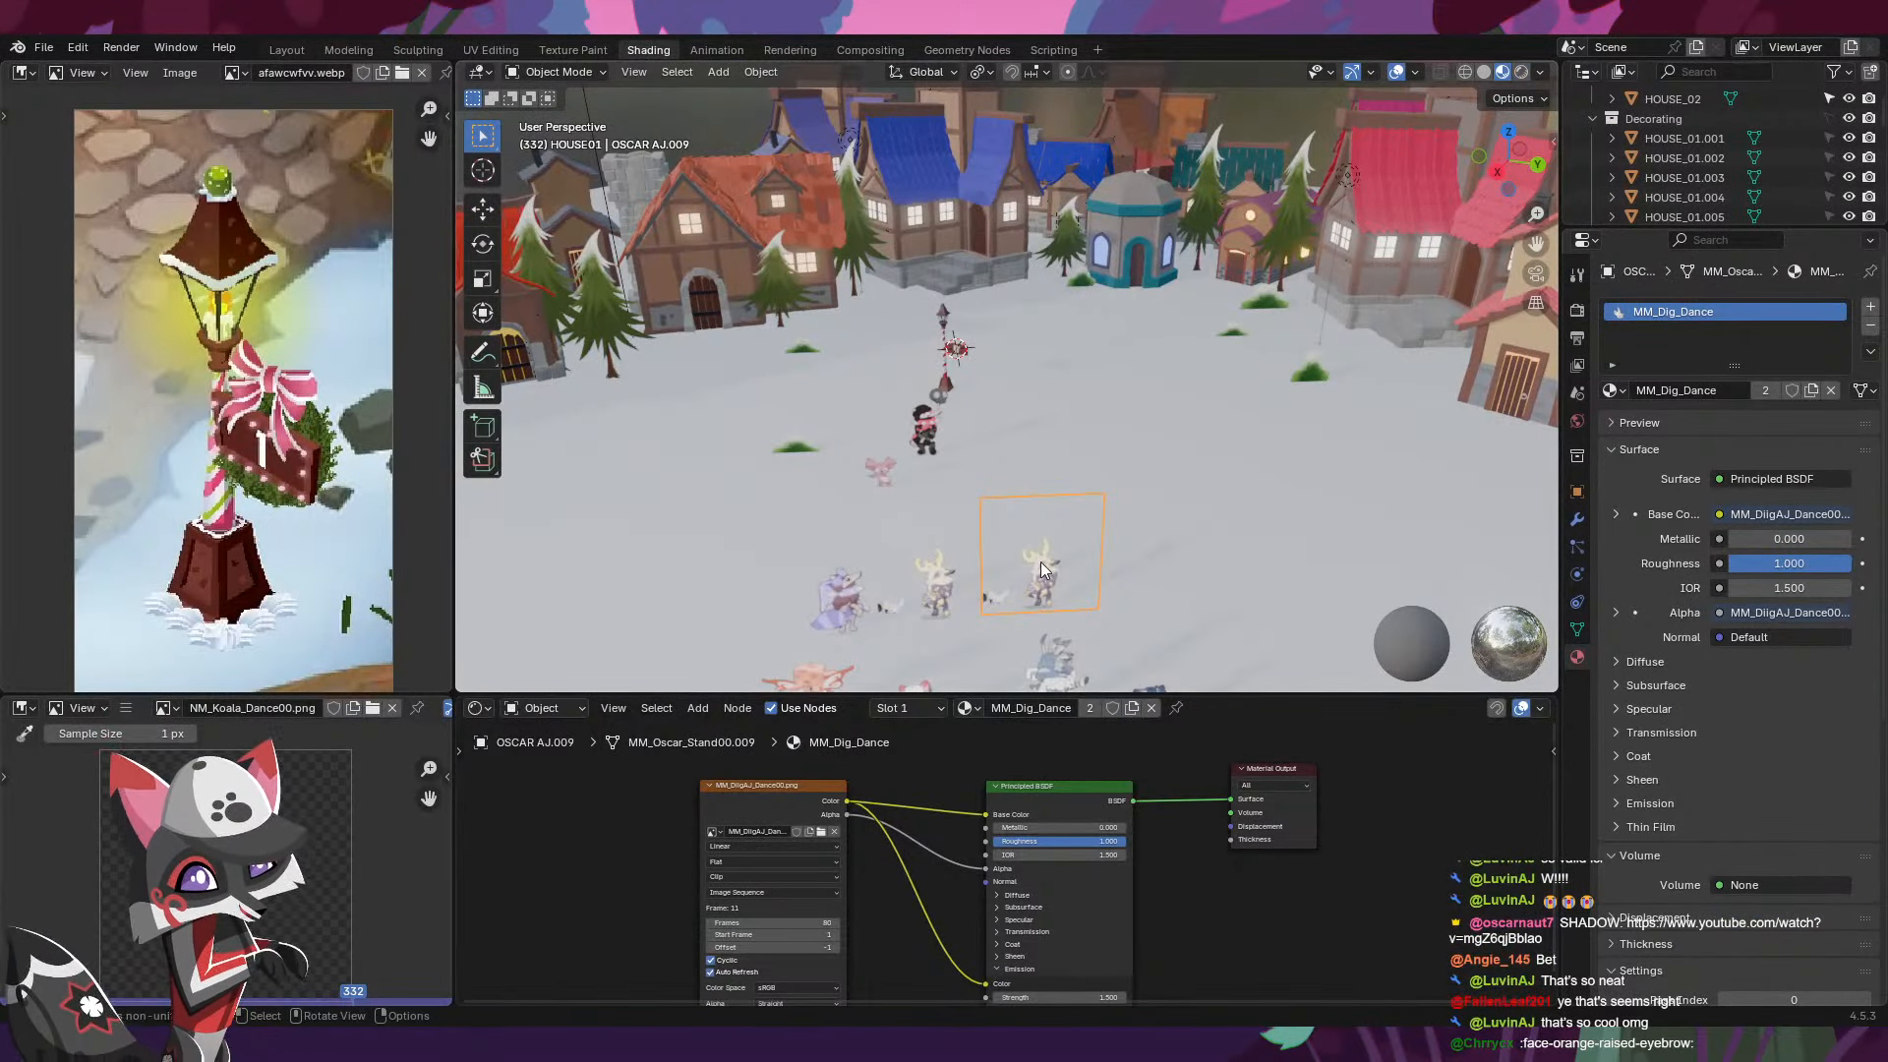
{"action": "scroll", "coordinate": [1042, 562], "scroll_direction": "up", "scroll_amount": 6}
{"action": "middle_click_drag", "start_coordinate": [1042, 563], "coordinate": [971, 537]}
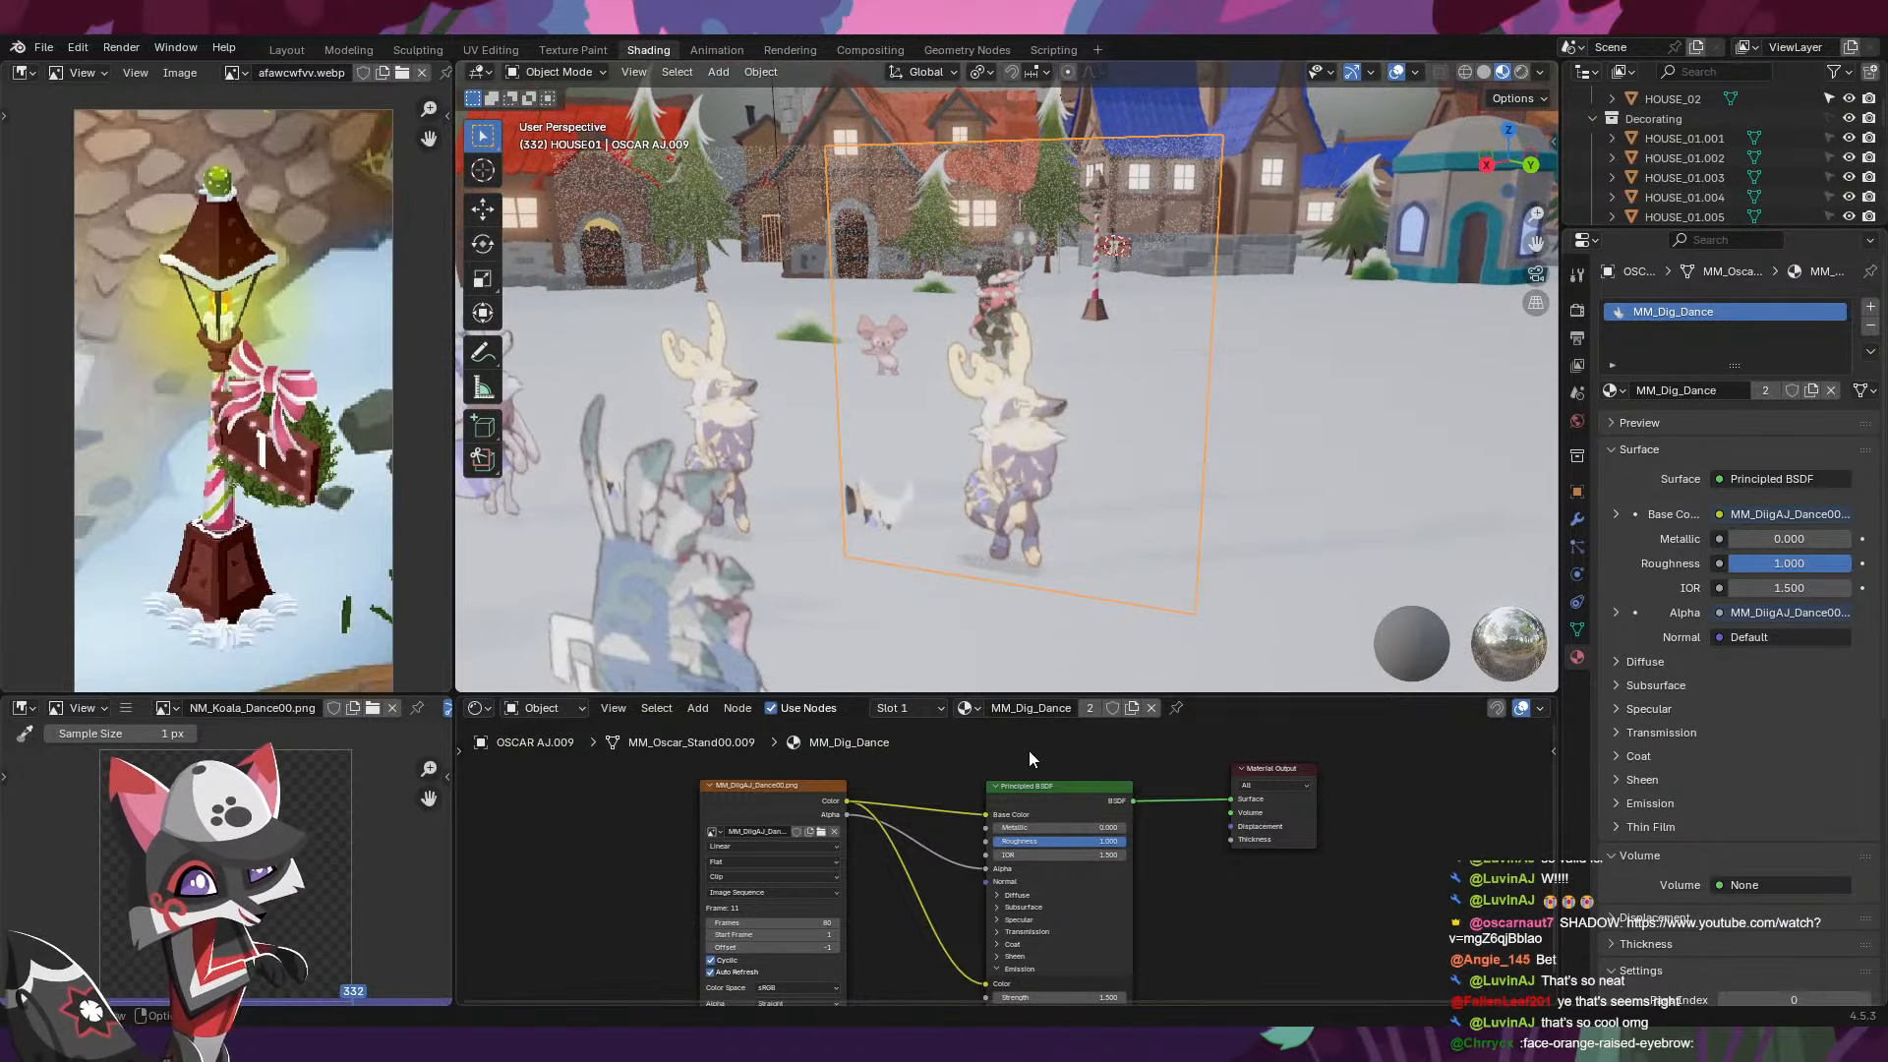
{"action": "left_click", "coordinate": [1131, 708]}
{"action": "double_click", "coordinate": [1034, 710]}
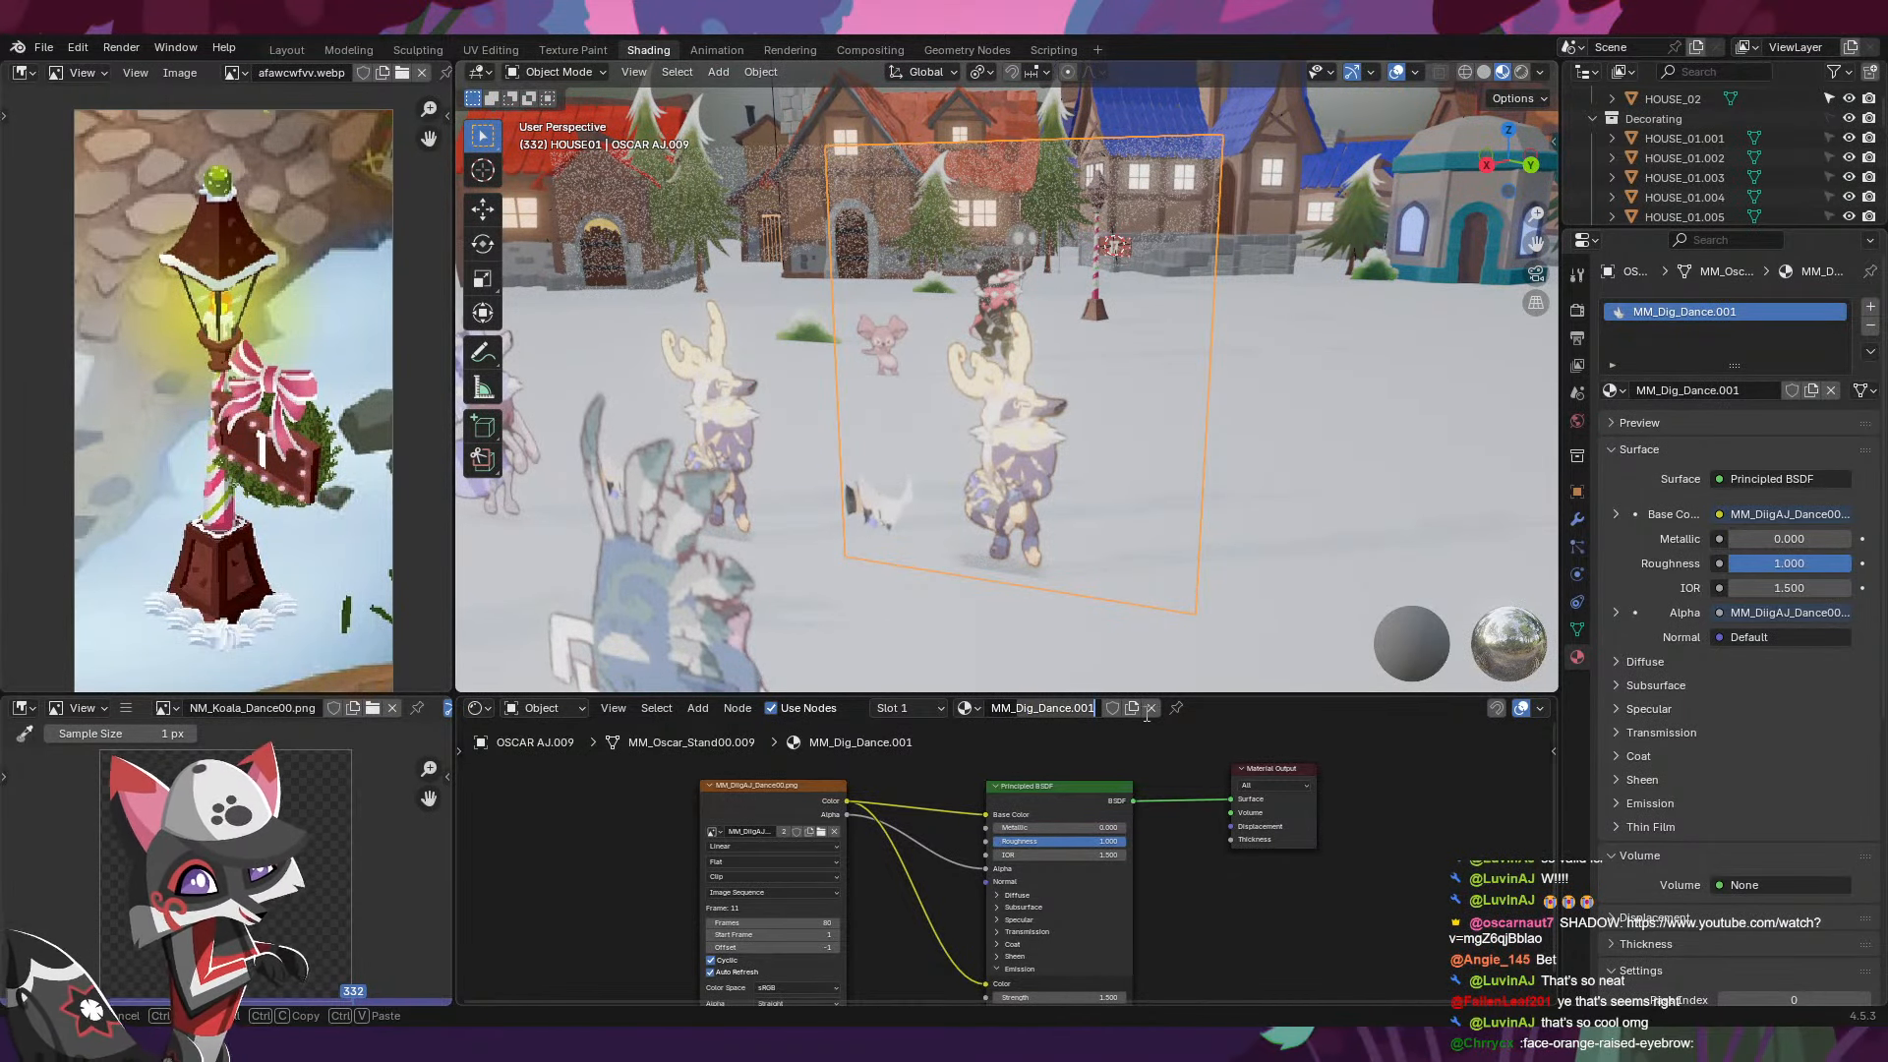
{"action": "type", "text": "MM_Sn"}
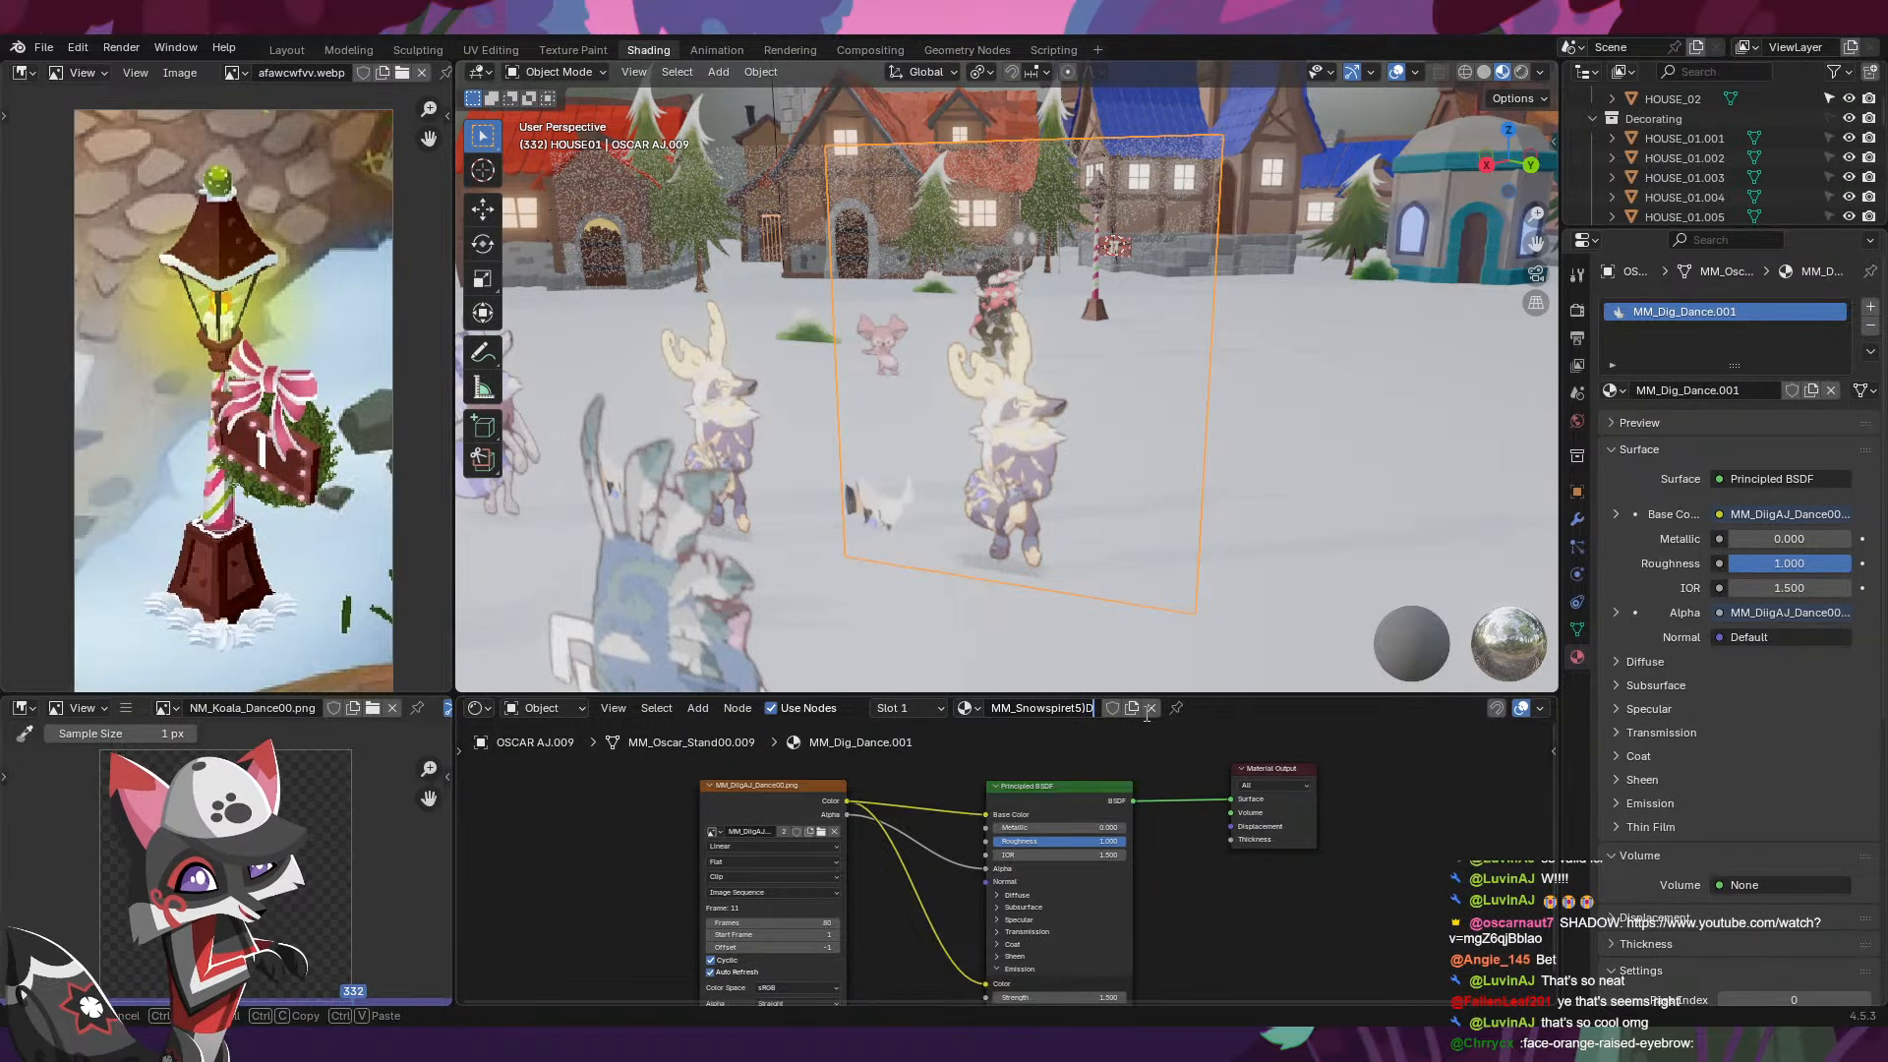
{"action": "type", "text": "owspiret5_Da"}
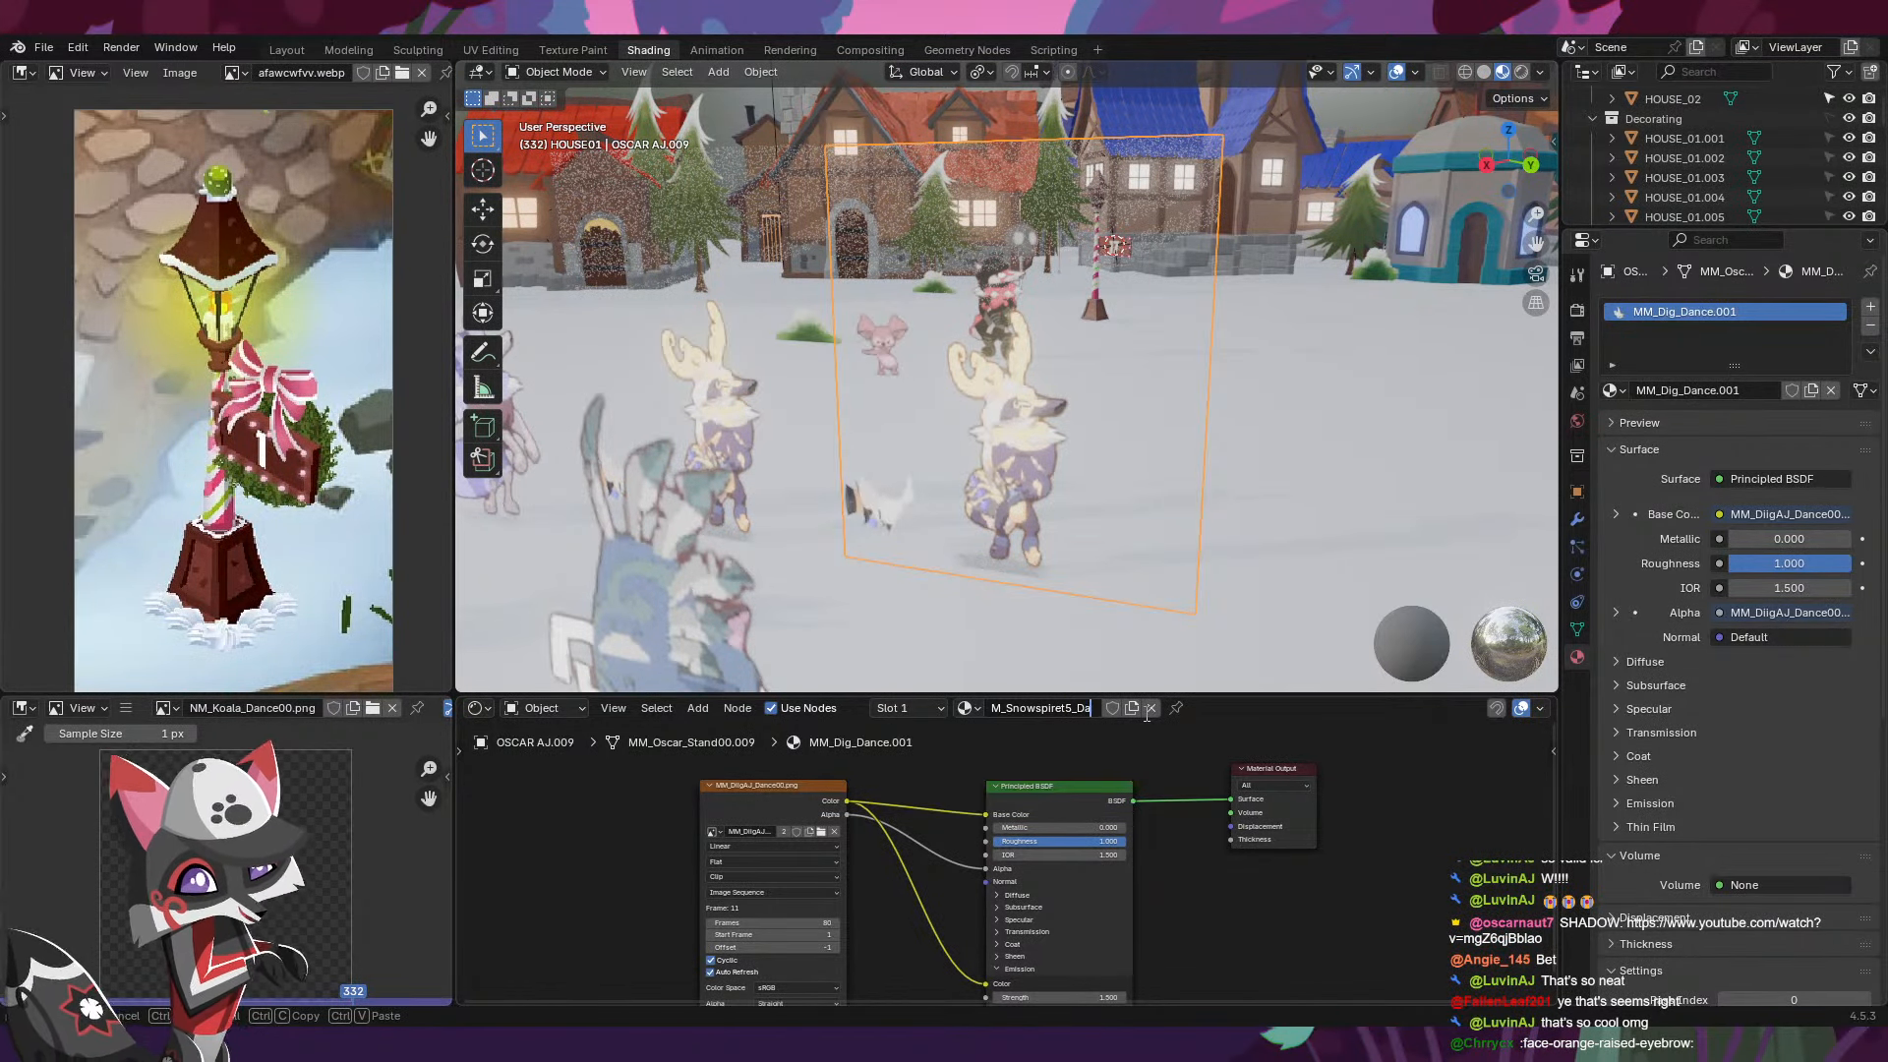
{"action": "type", "text": "nce"}
{"action": "key", "text": "Return"}
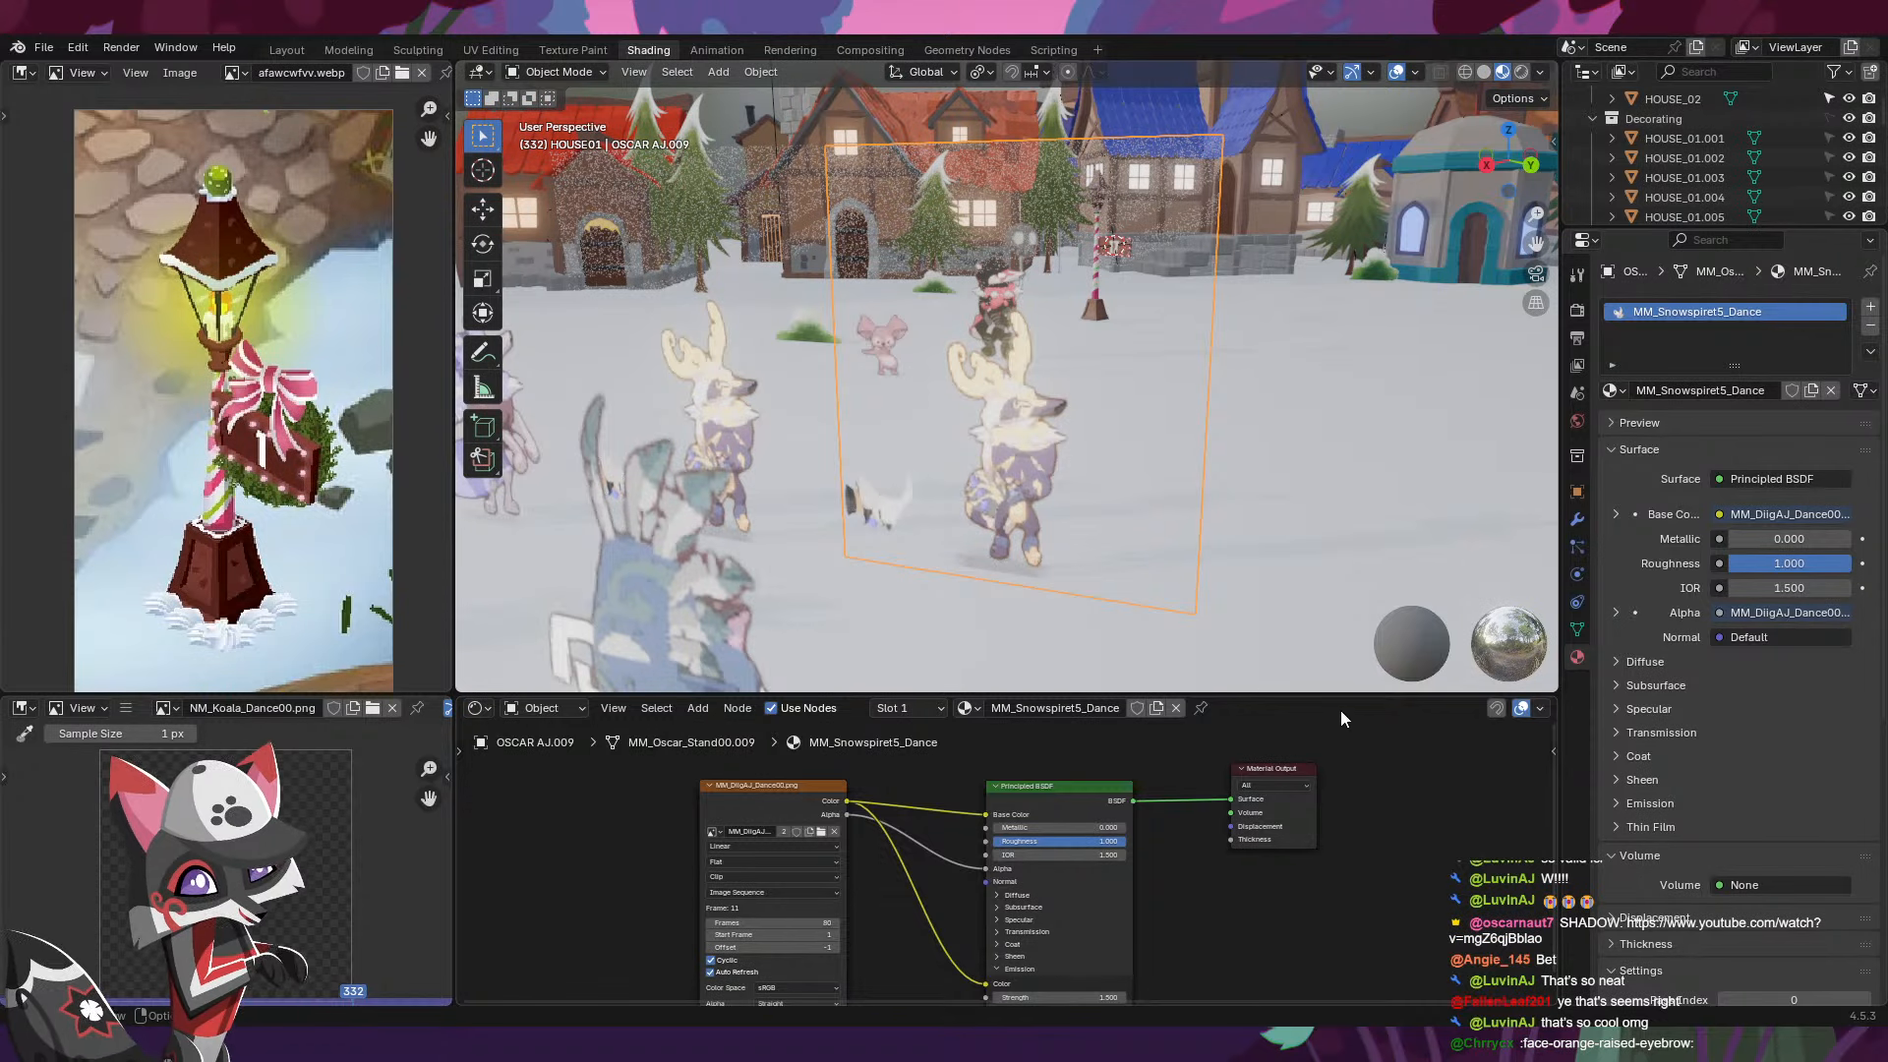
- Load MM_Snowspiret5_Dance00.png into the material's image texture as an image sequence of 71 frames
{"action": "left_click", "coordinate": [1257, 787]}
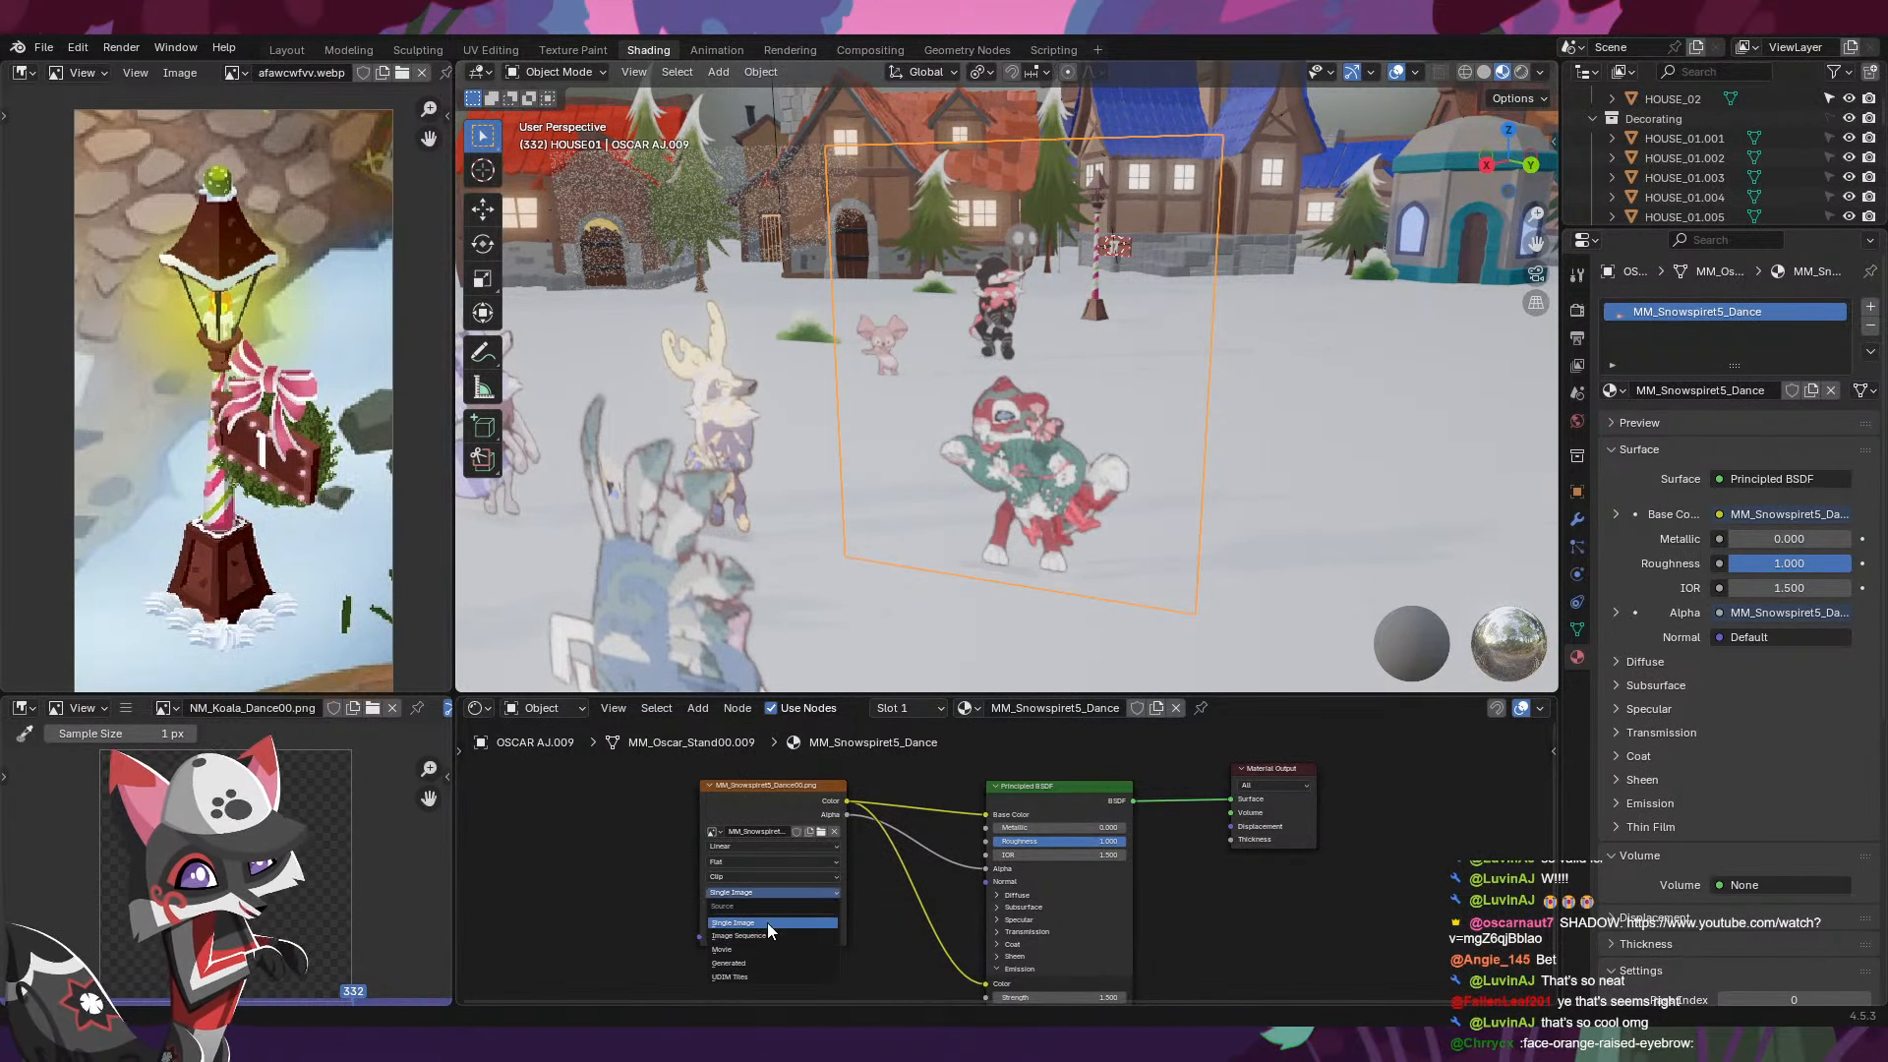
{"action": "left_click", "coordinate": [769, 935]}
{"action": "left_click", "coordinate": [780, 922]}
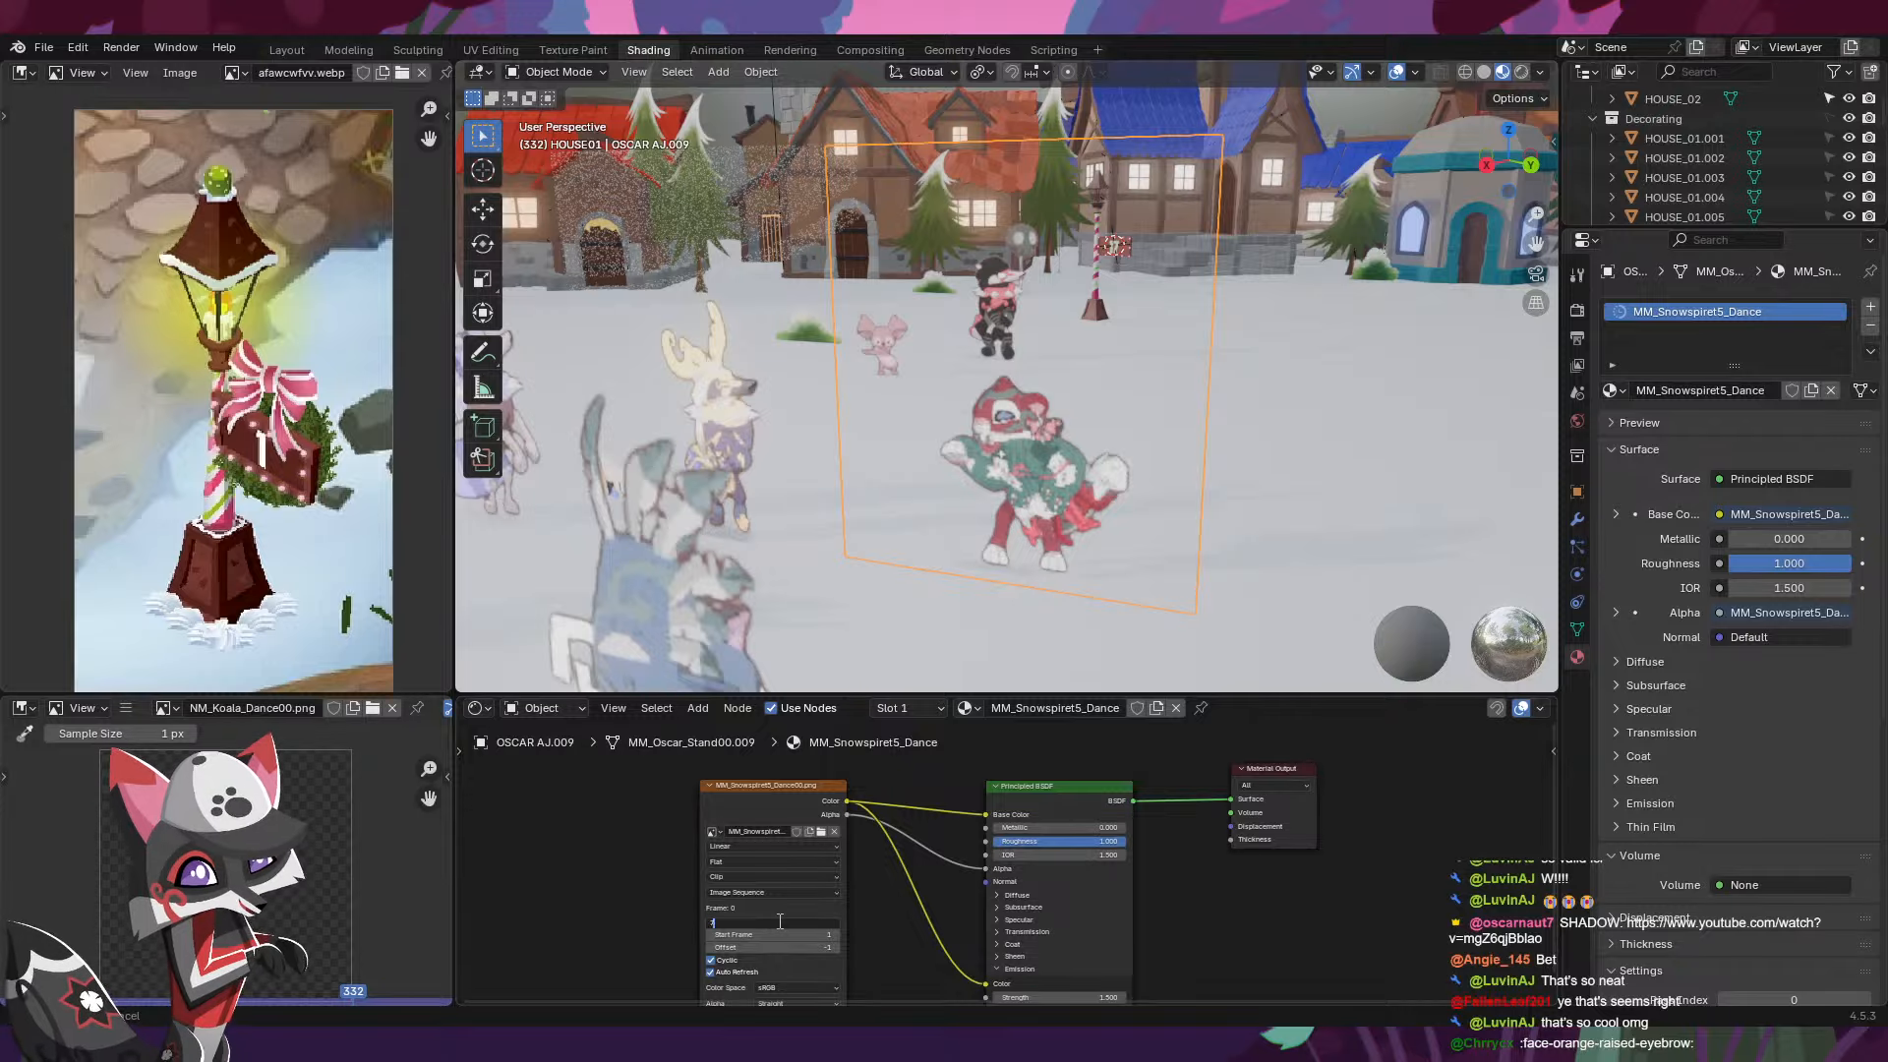
{"action": "key", "text": "Return"}
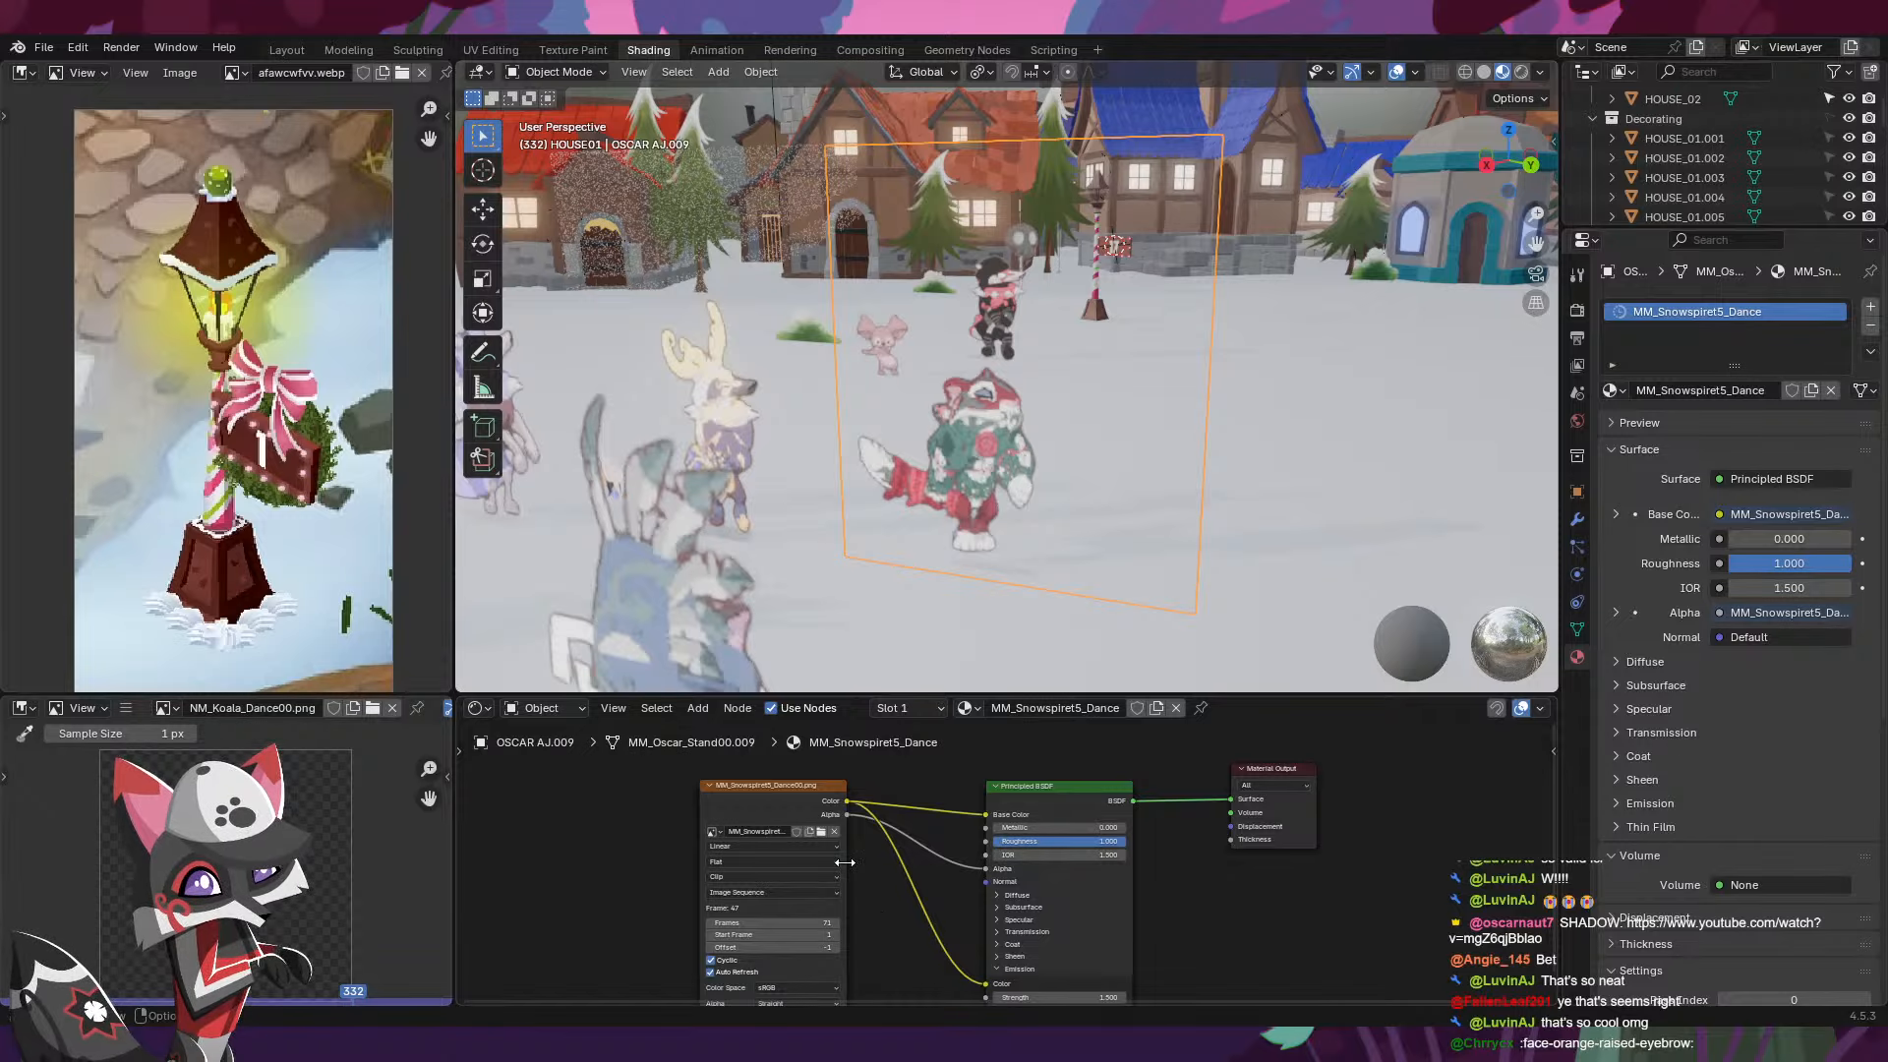
- Play the animation in camera view and reposition the new red dancer's plane along the ground
{"action": "key", "text": "space"}
{"action": "left_click", "coordinate": [313, 49]}
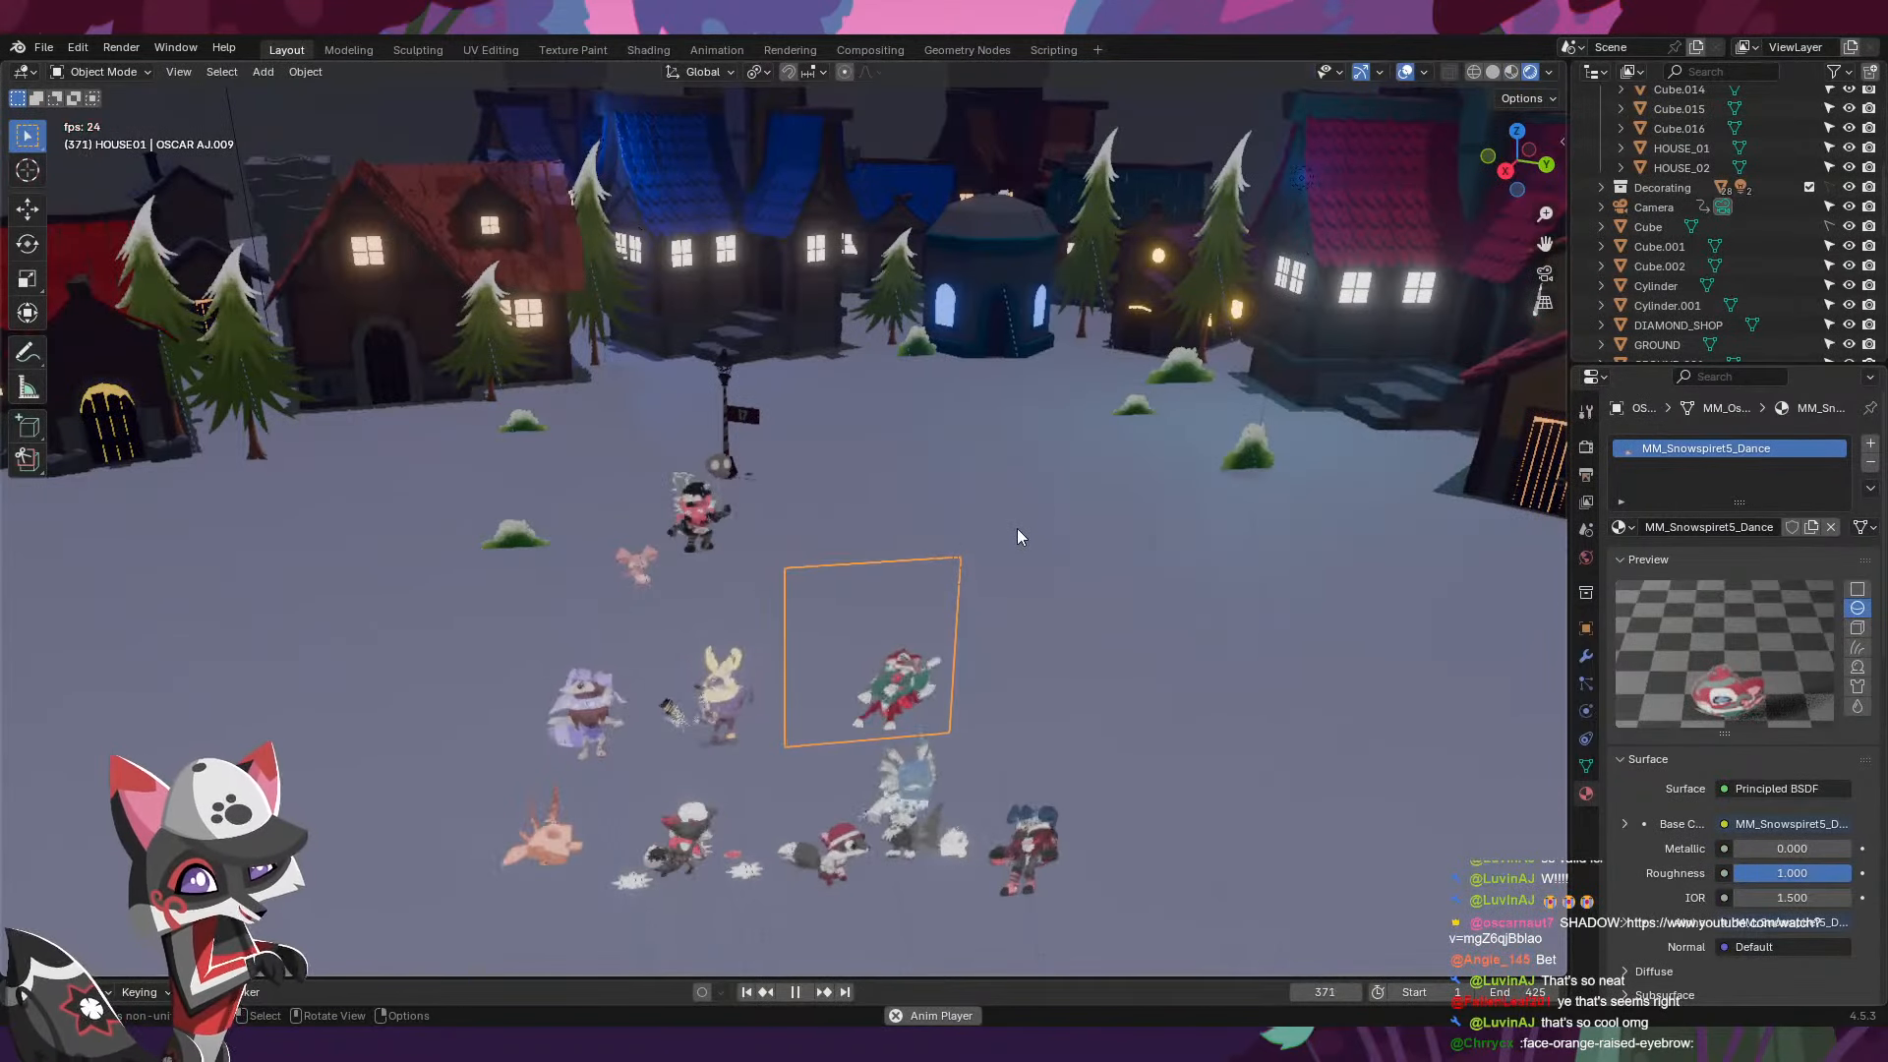
{"action": "key", "text": "KP_0"}
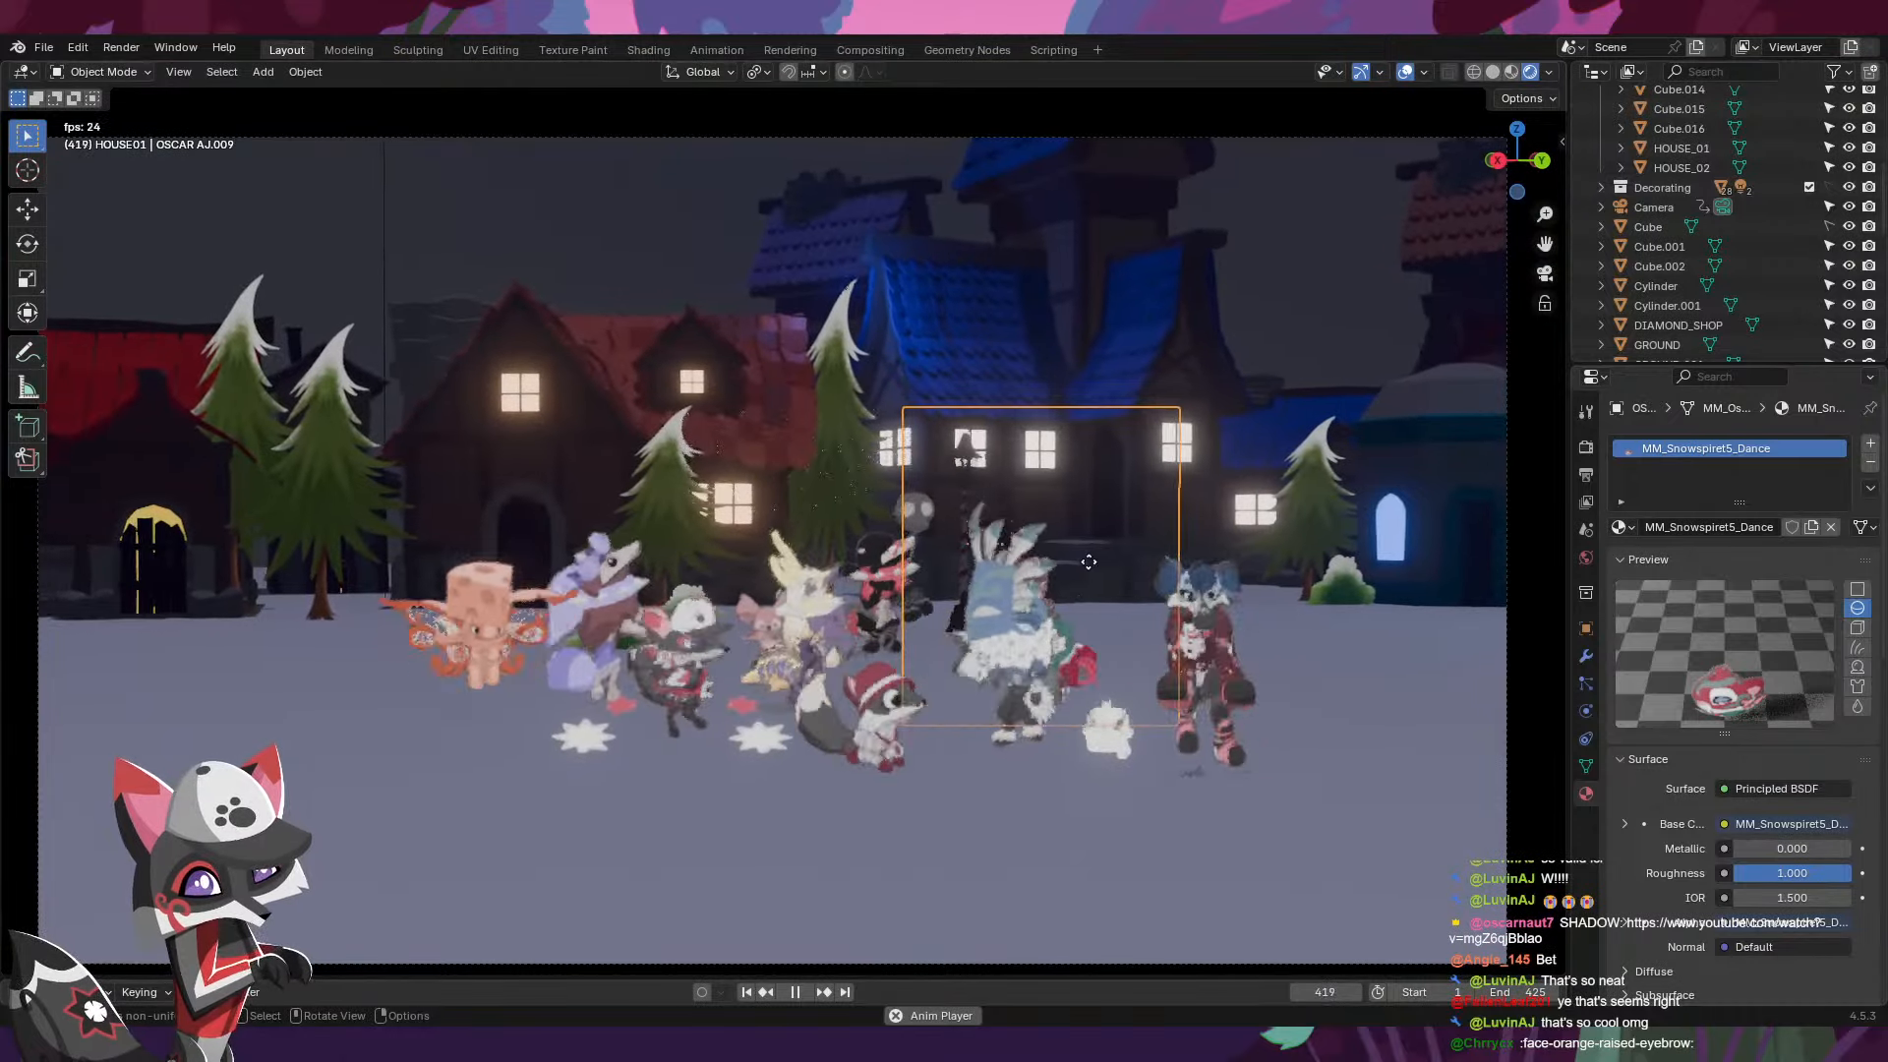
{"action": "key", "text": "g"}
{"action": "key", "text": "shift+z"}
{"action": "left_click", "coordinate": [1172, 563]}
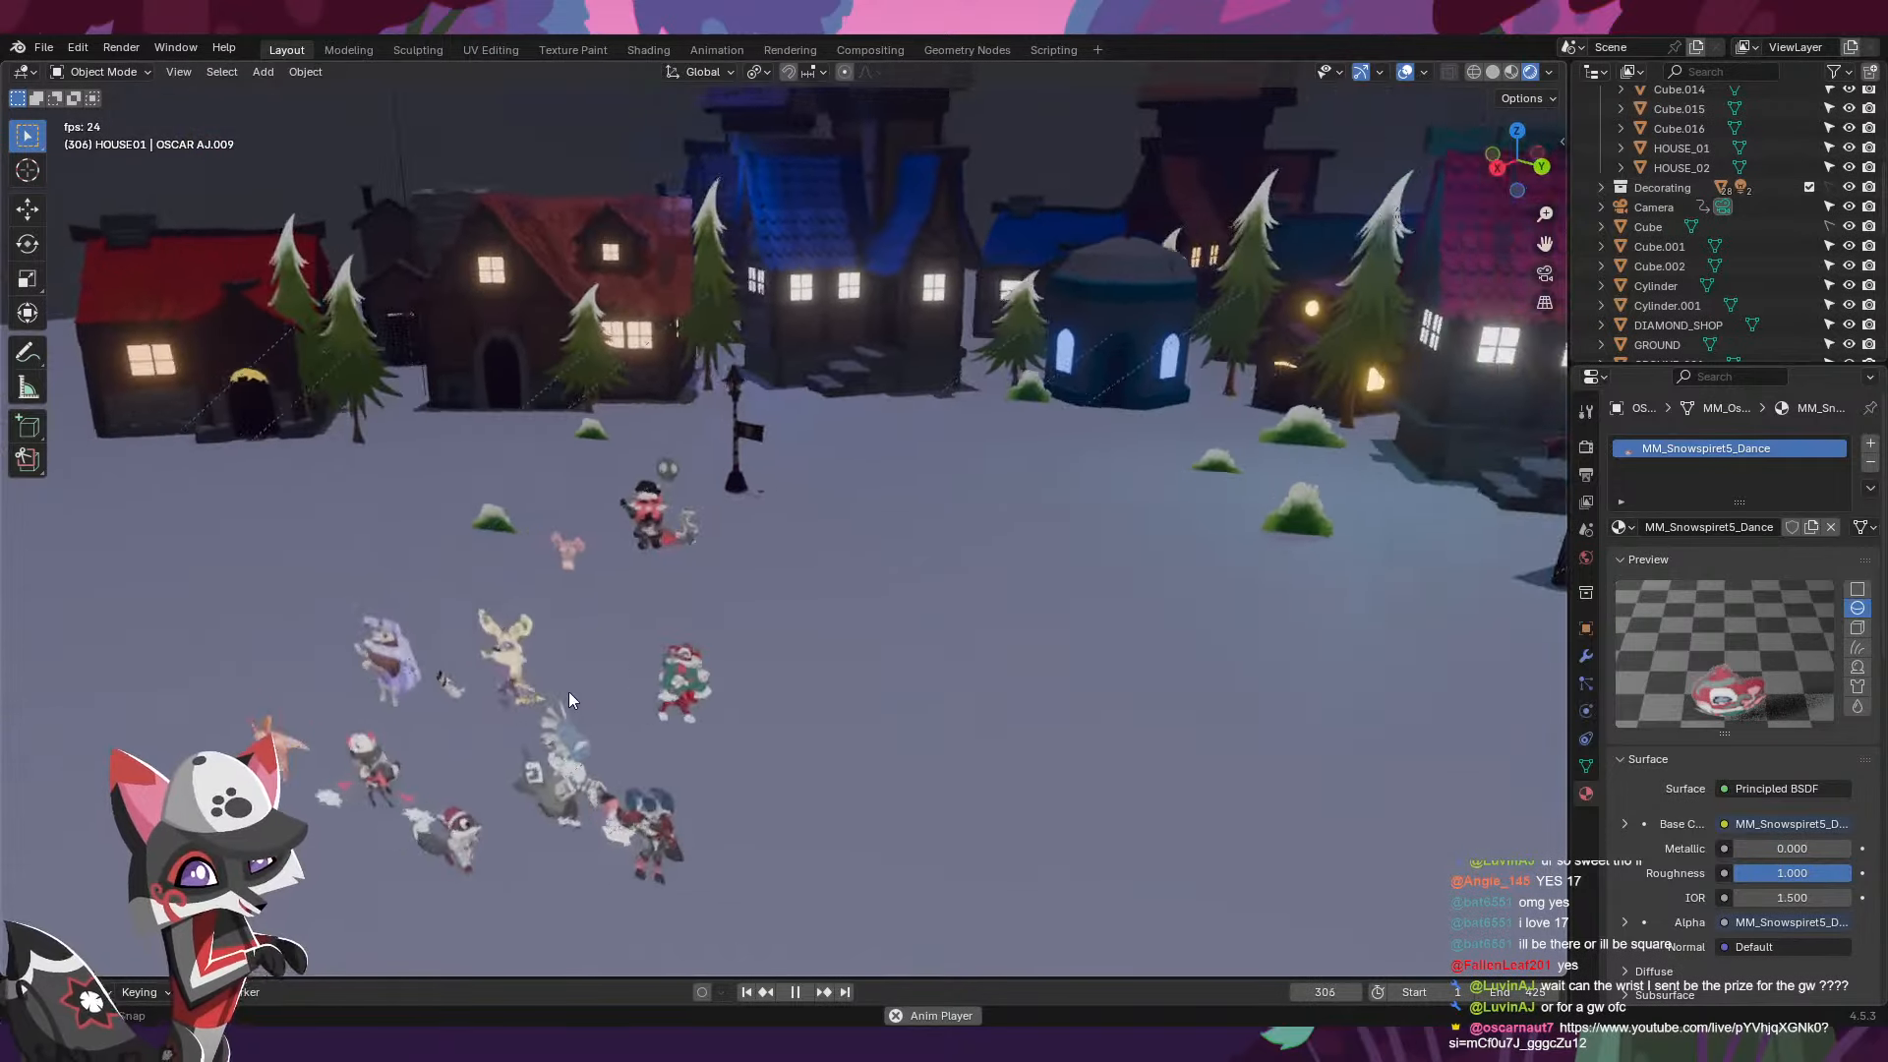
- Examine the lamp post's base and the stray square shadow on the snow beside it
{"action": "left_click", "coordinate": [481, 562]}
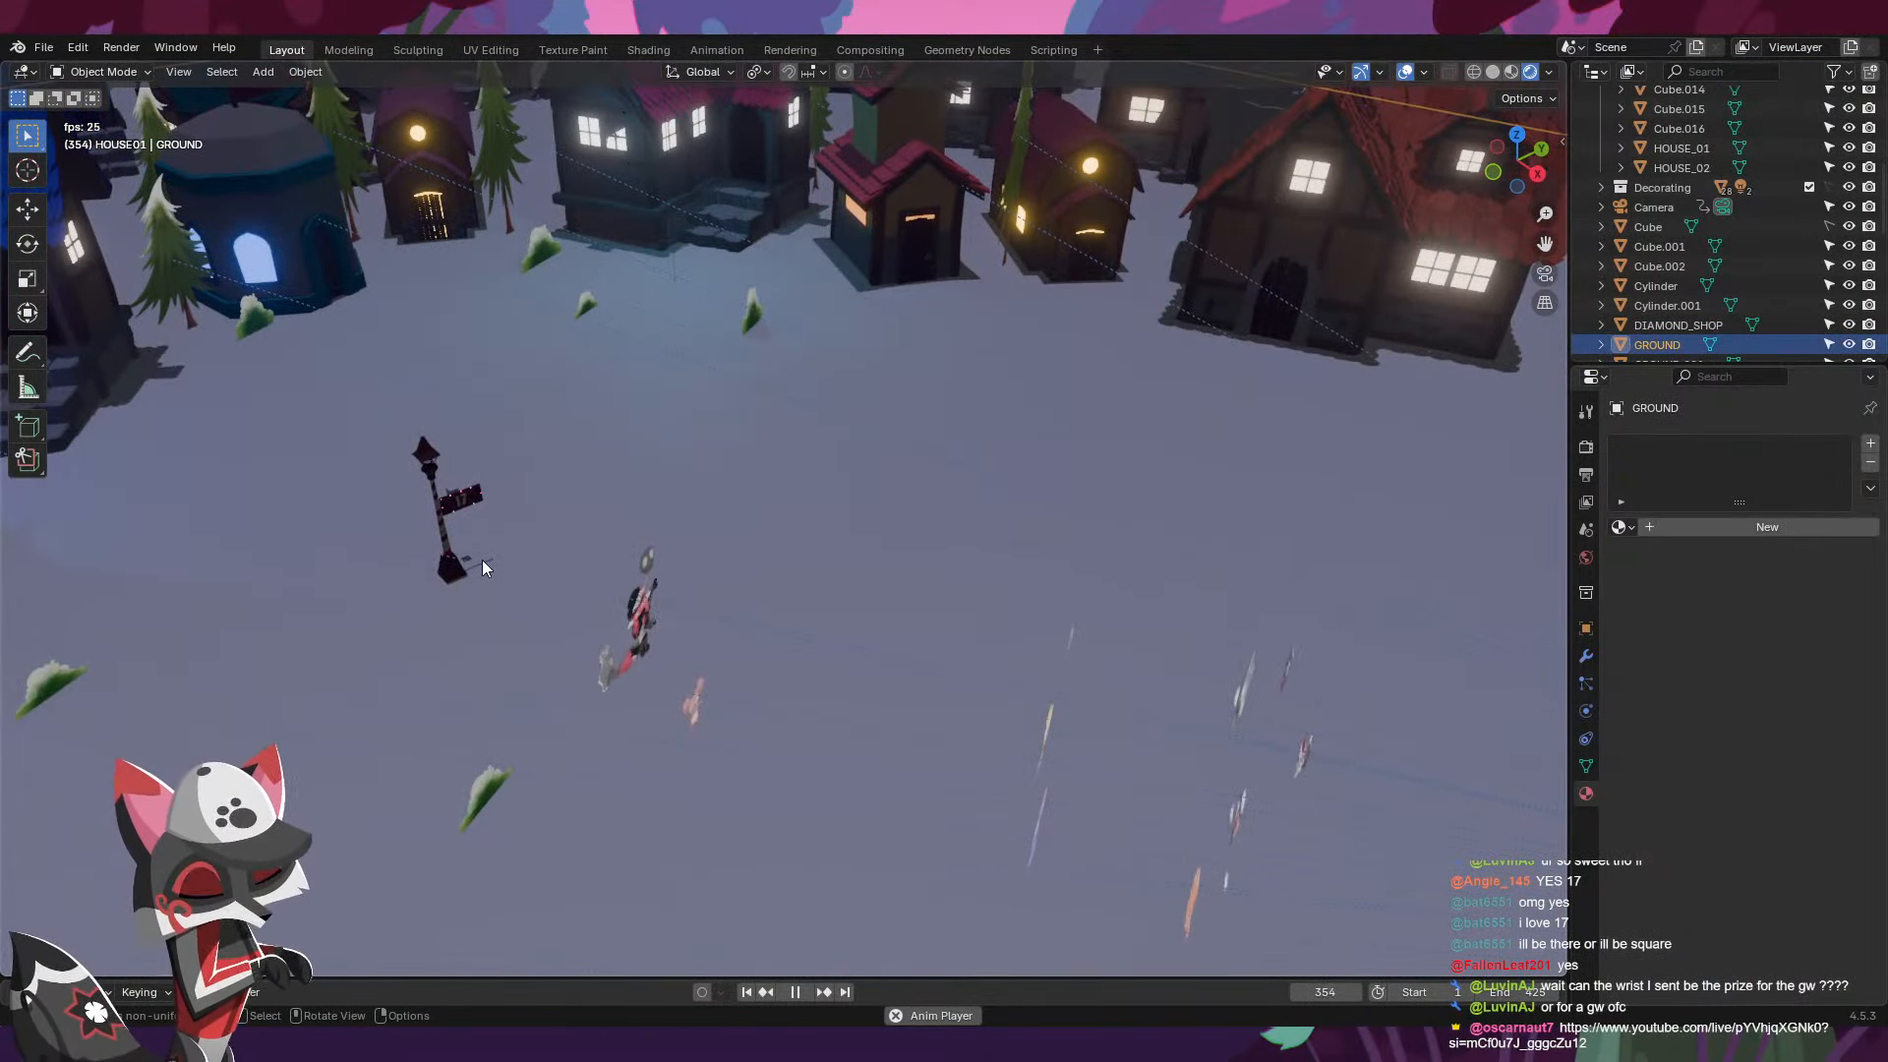
{"action": "left_click", "coordinate": [1424, 72]}
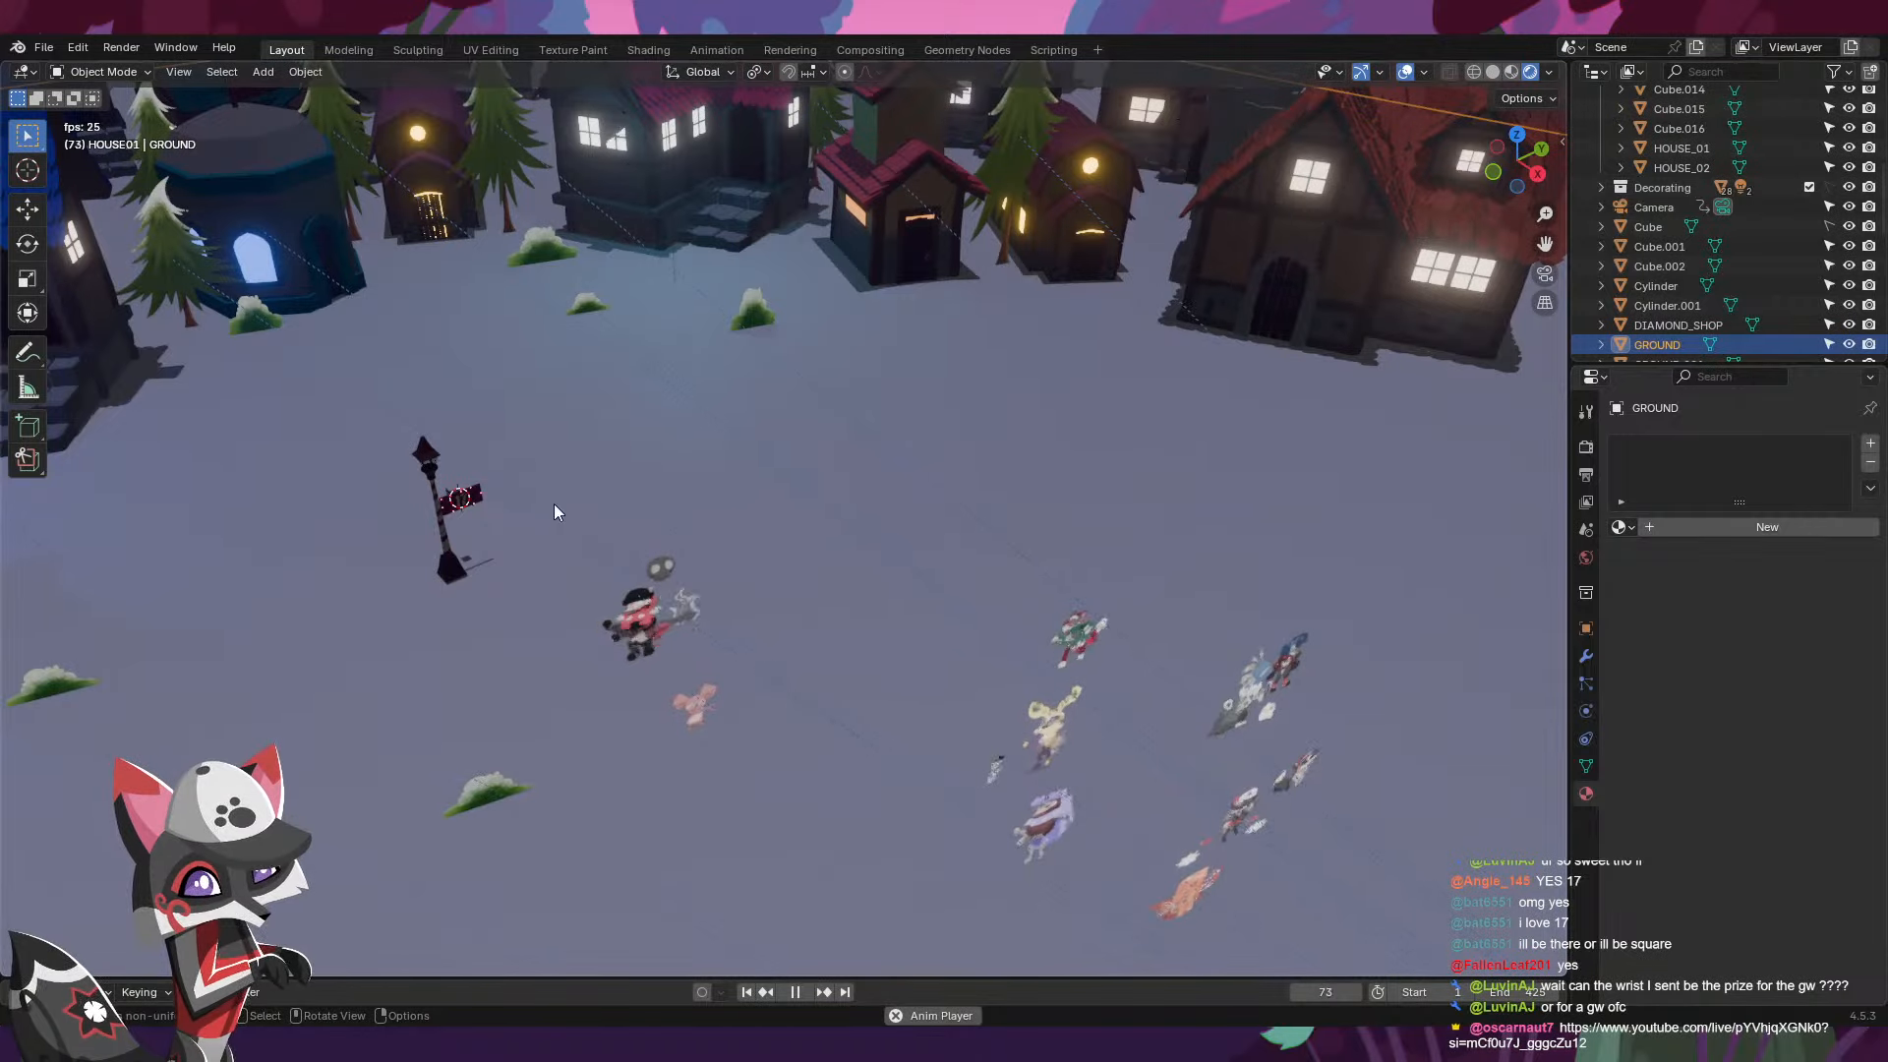
{"action": "left_click", "coordinate": [455, 566]}
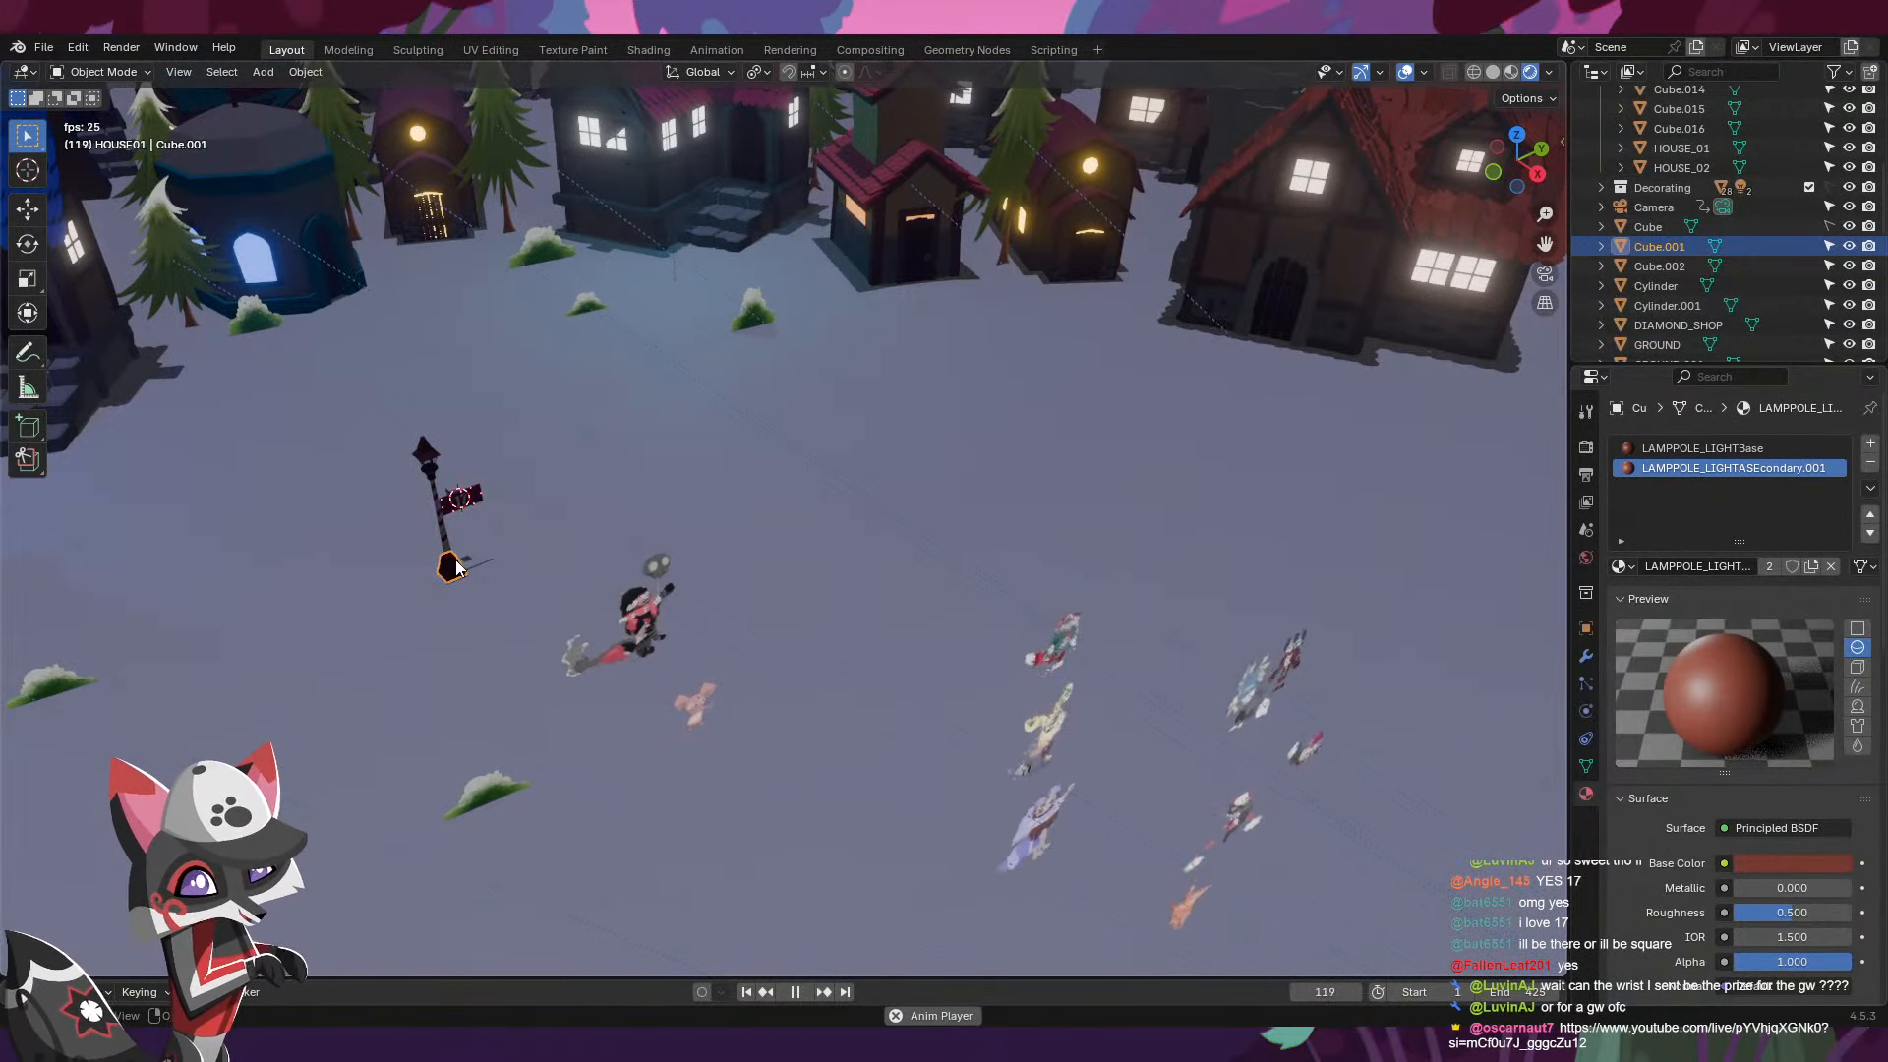
{"action": "key", "text": "KP_Decimal"}
{"action": "middle_click_drag", "start_coordinate": [649, 439], "coordinate": [871, 423]}
{"action": "scroll", "coordinate": [1086, 527], "scroll_direction": "down", "scroll_amount": 3}
{"action": "left_click", "coordinate": [1086, 527]}
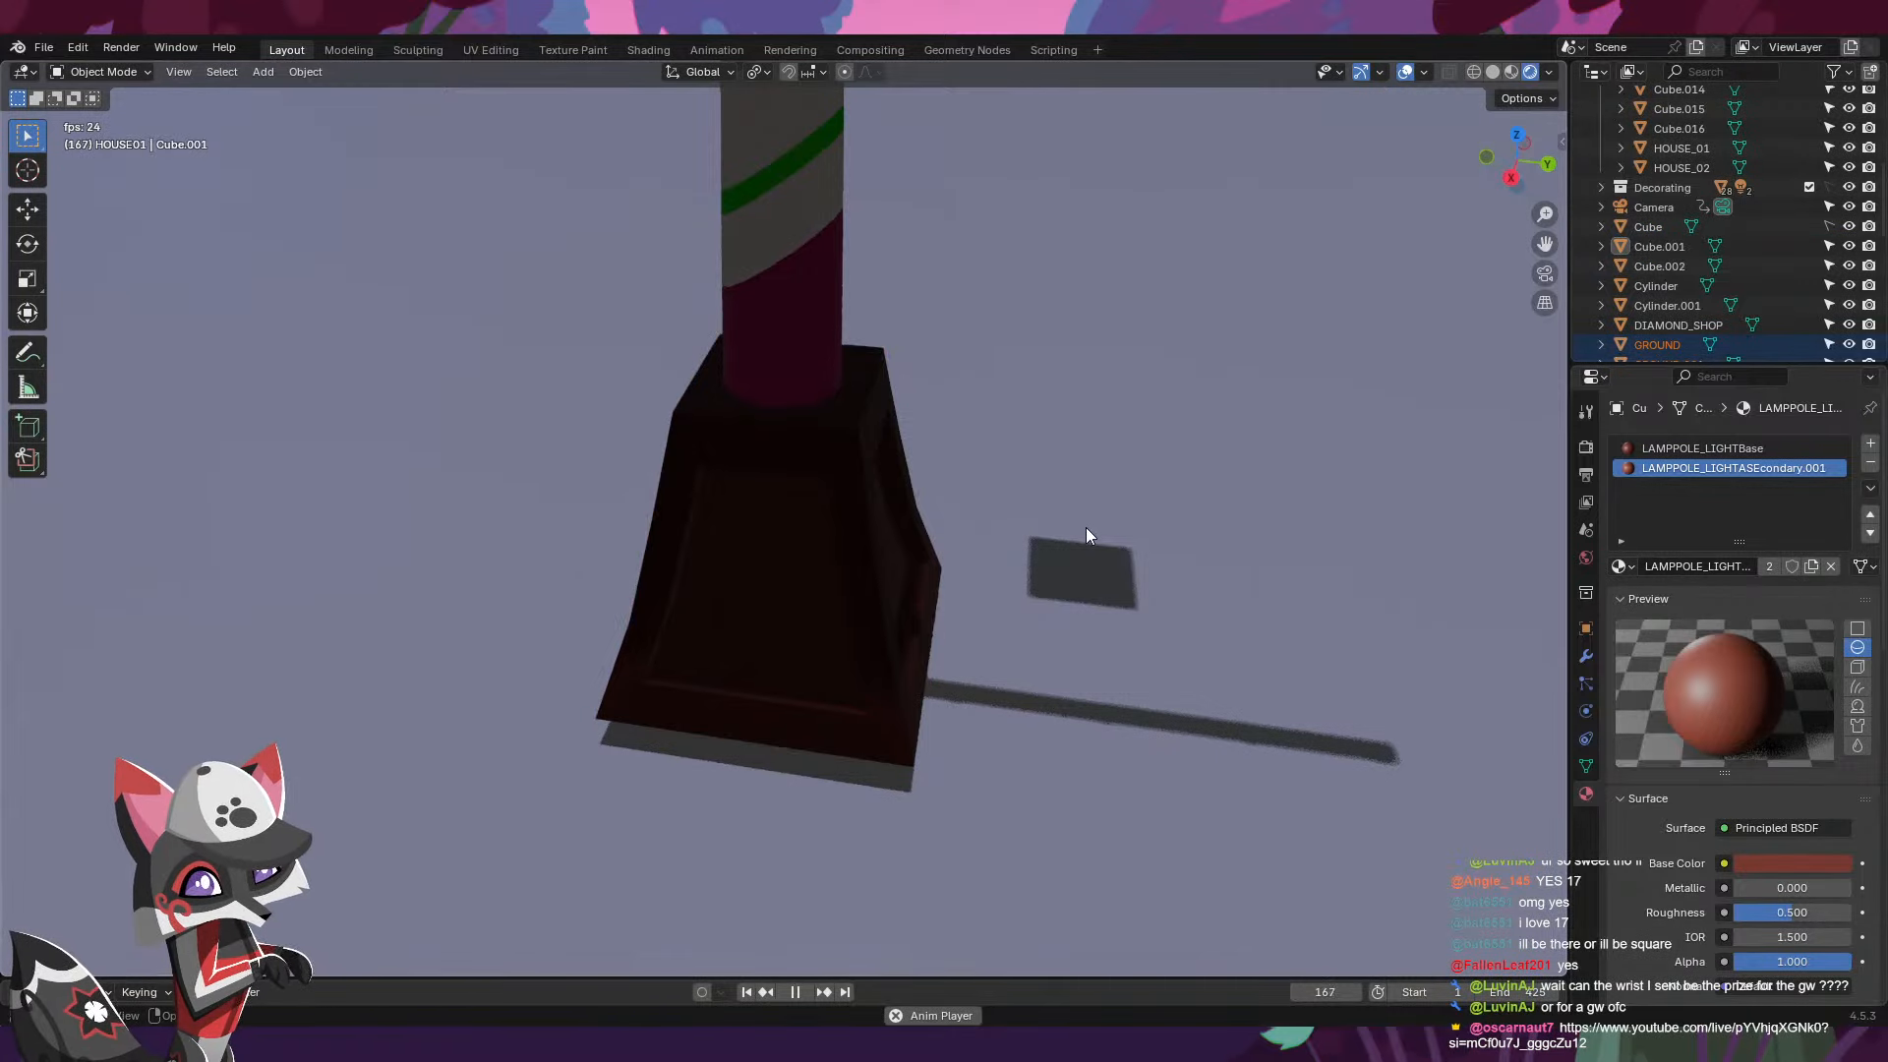
{"action": "middle_click_drag", "start_coordinate": [1074, 521], "coordinate": [846, 399]}
- Lower the loose cube beside the lamp post's sign about 0.14 m along the global Z axis and save the file
{"action": "left_click", "coordinate": [890, 222]}
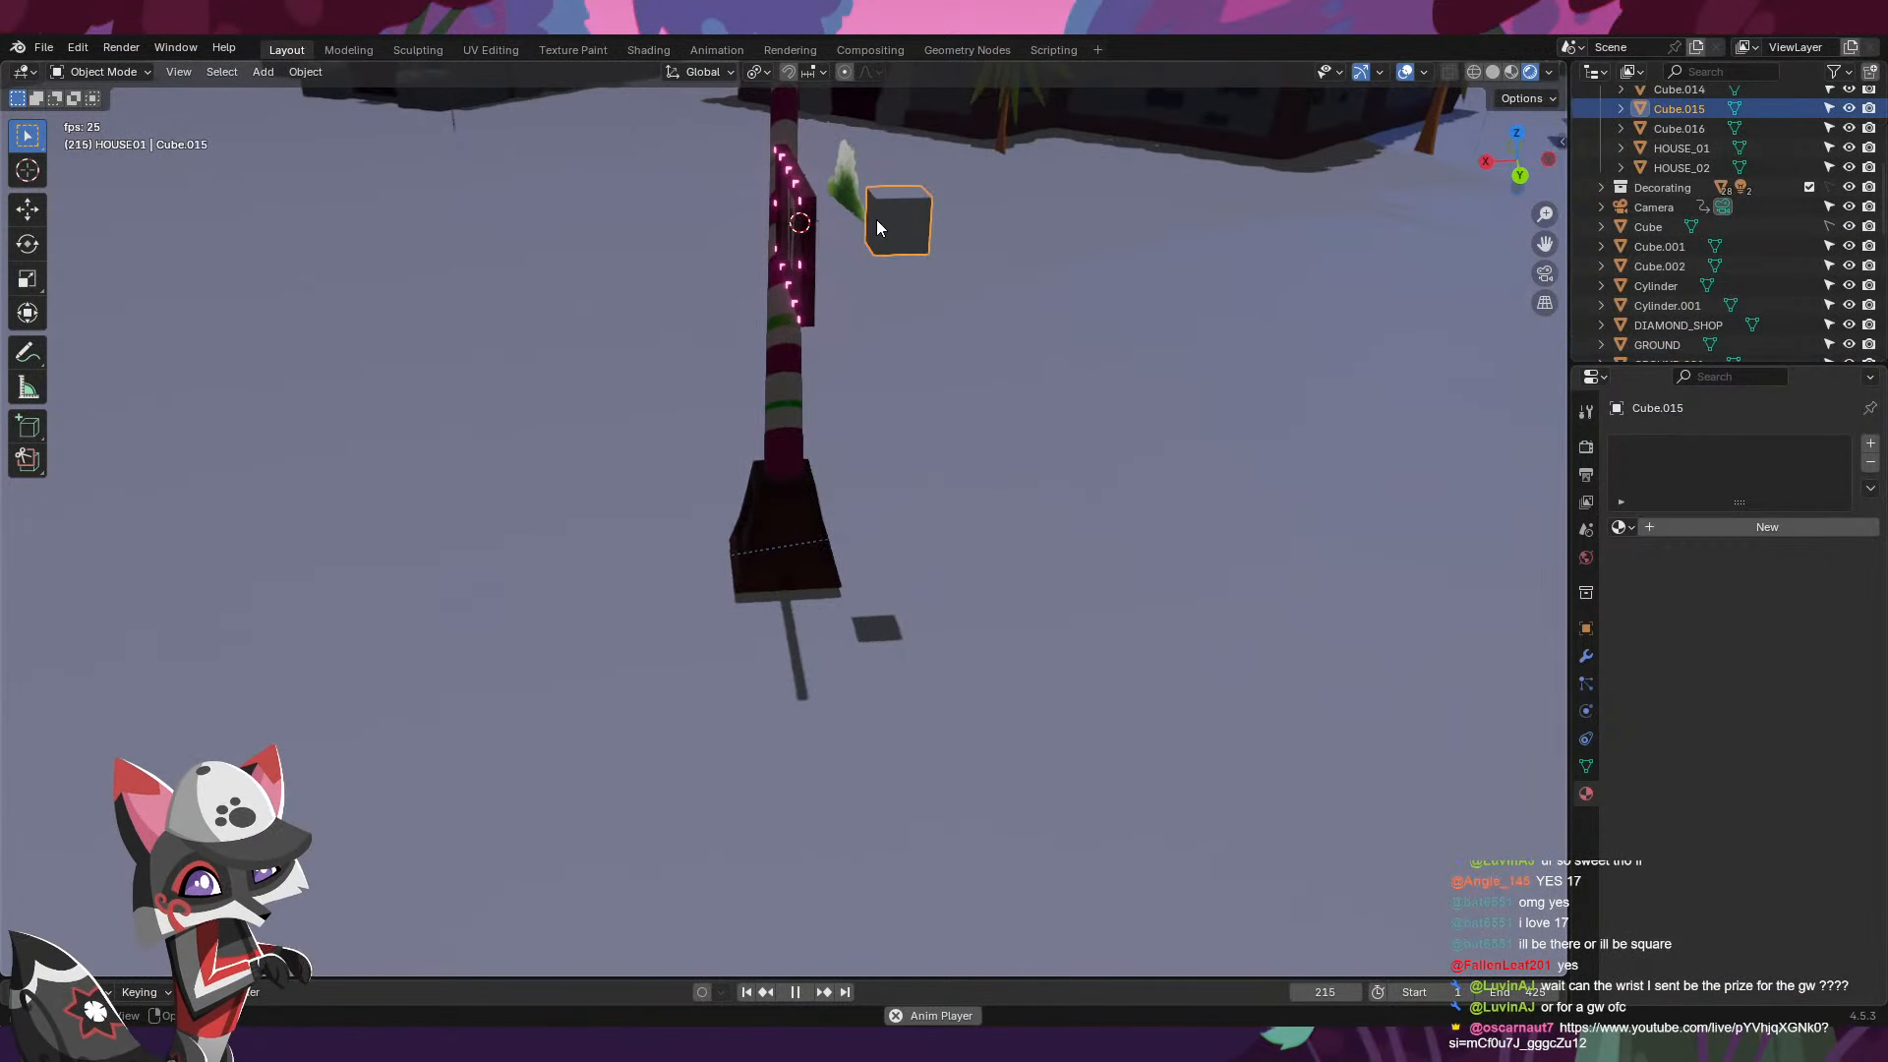
{"action": "middle_click_drag", "start_coordinate": [876, 221], "coordinate": [951, 240]}
{"action": "scroll", "coordinate": [988, 238], "scroll_direction": "down", "scroll_amount": 3}
{"action": "key", "text": "g"}
{"action": "key", "text": "z"}
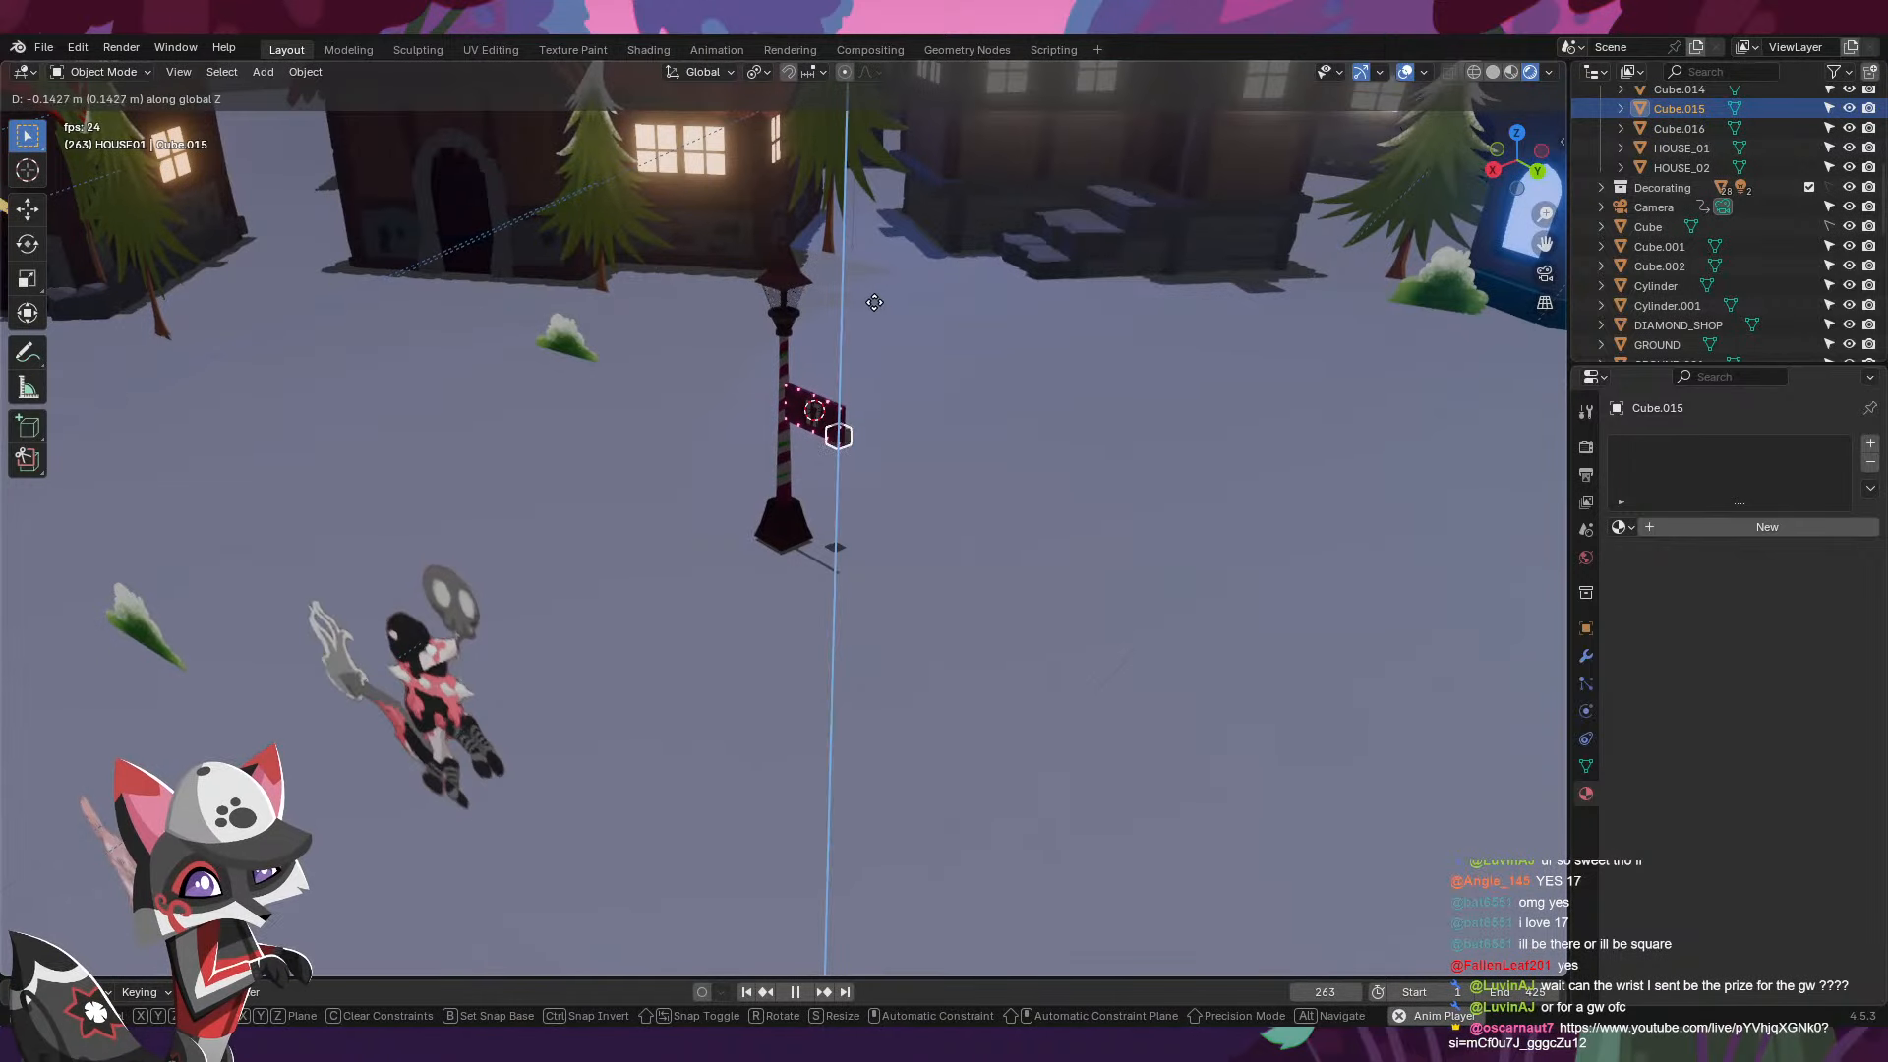
{"action": "left_click", "coordinate": [866, 302]}
{"action": "scroll", "coordinate": [865, 303], "scroll_direction": "down", "scroll_amount": 4}
{"action": "middle_click_drag", "start_coordinate": [900, 330], "coordinate": [1018, 379]}
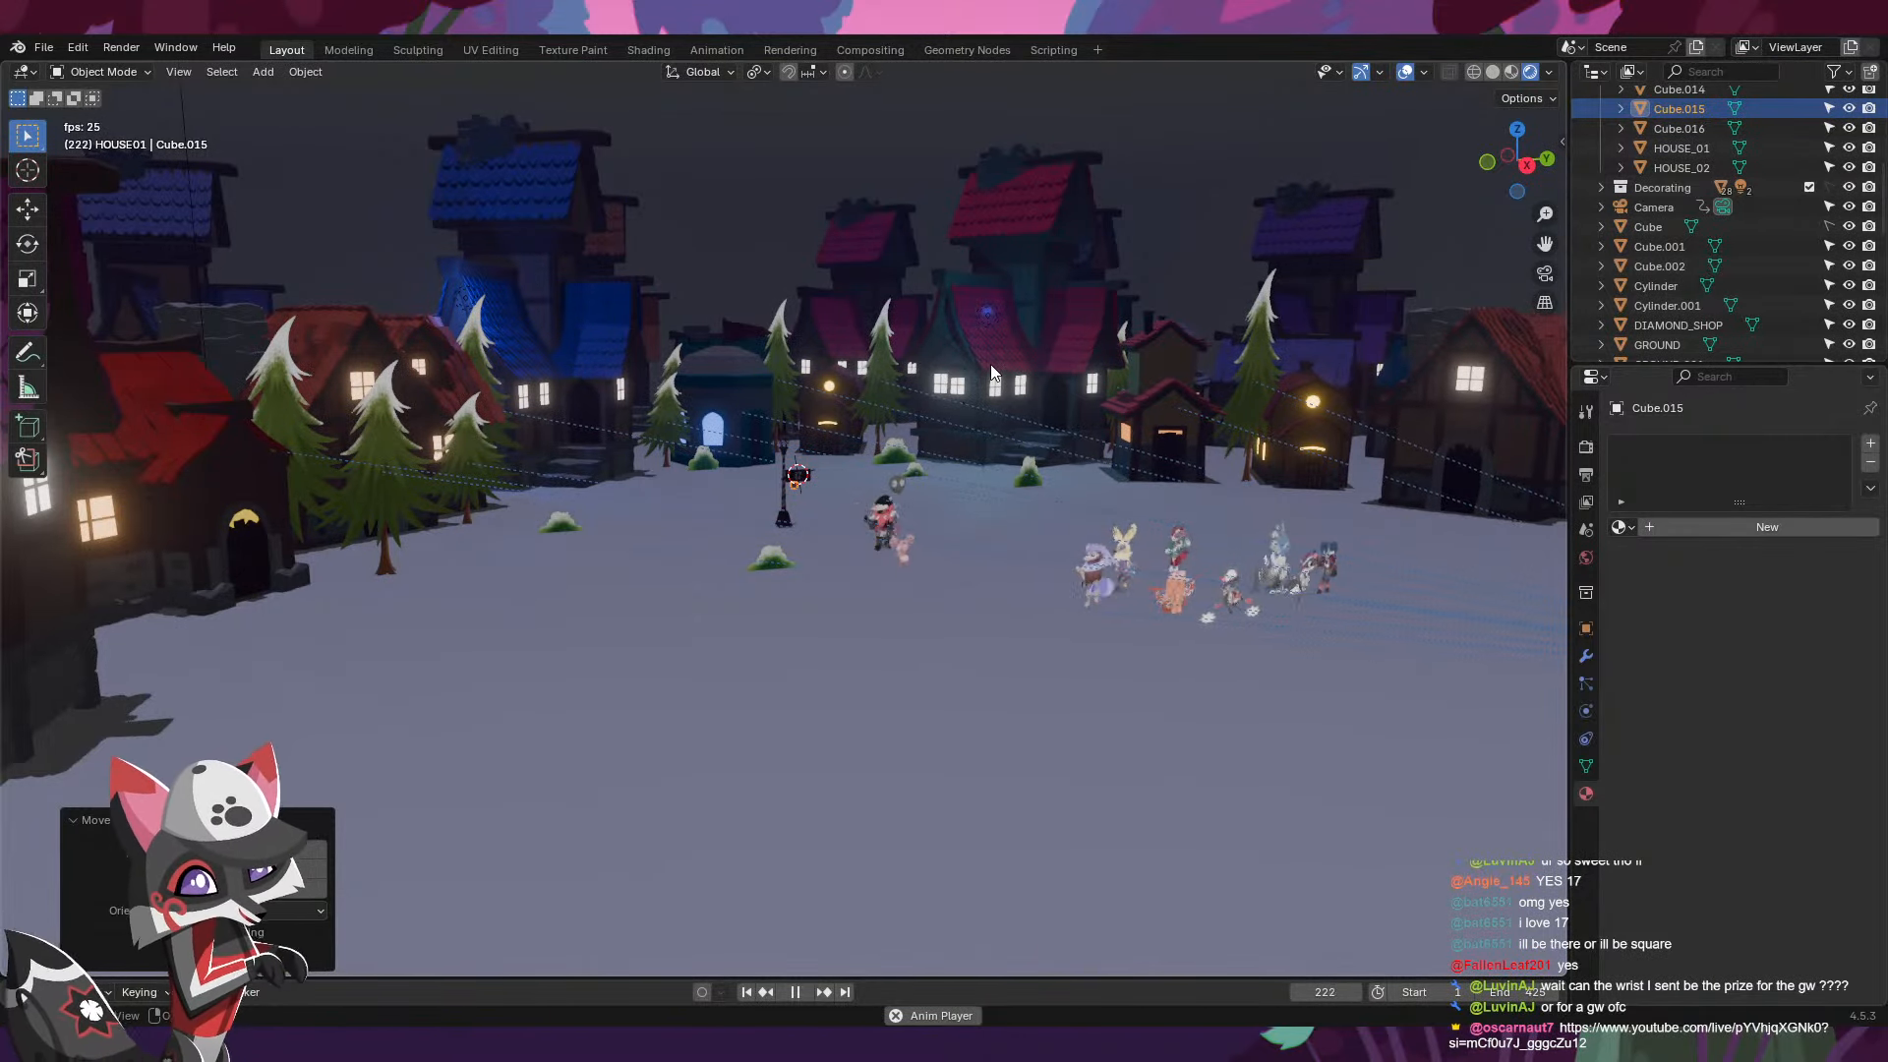
{"action": "key", "text": "ctrl+s"}
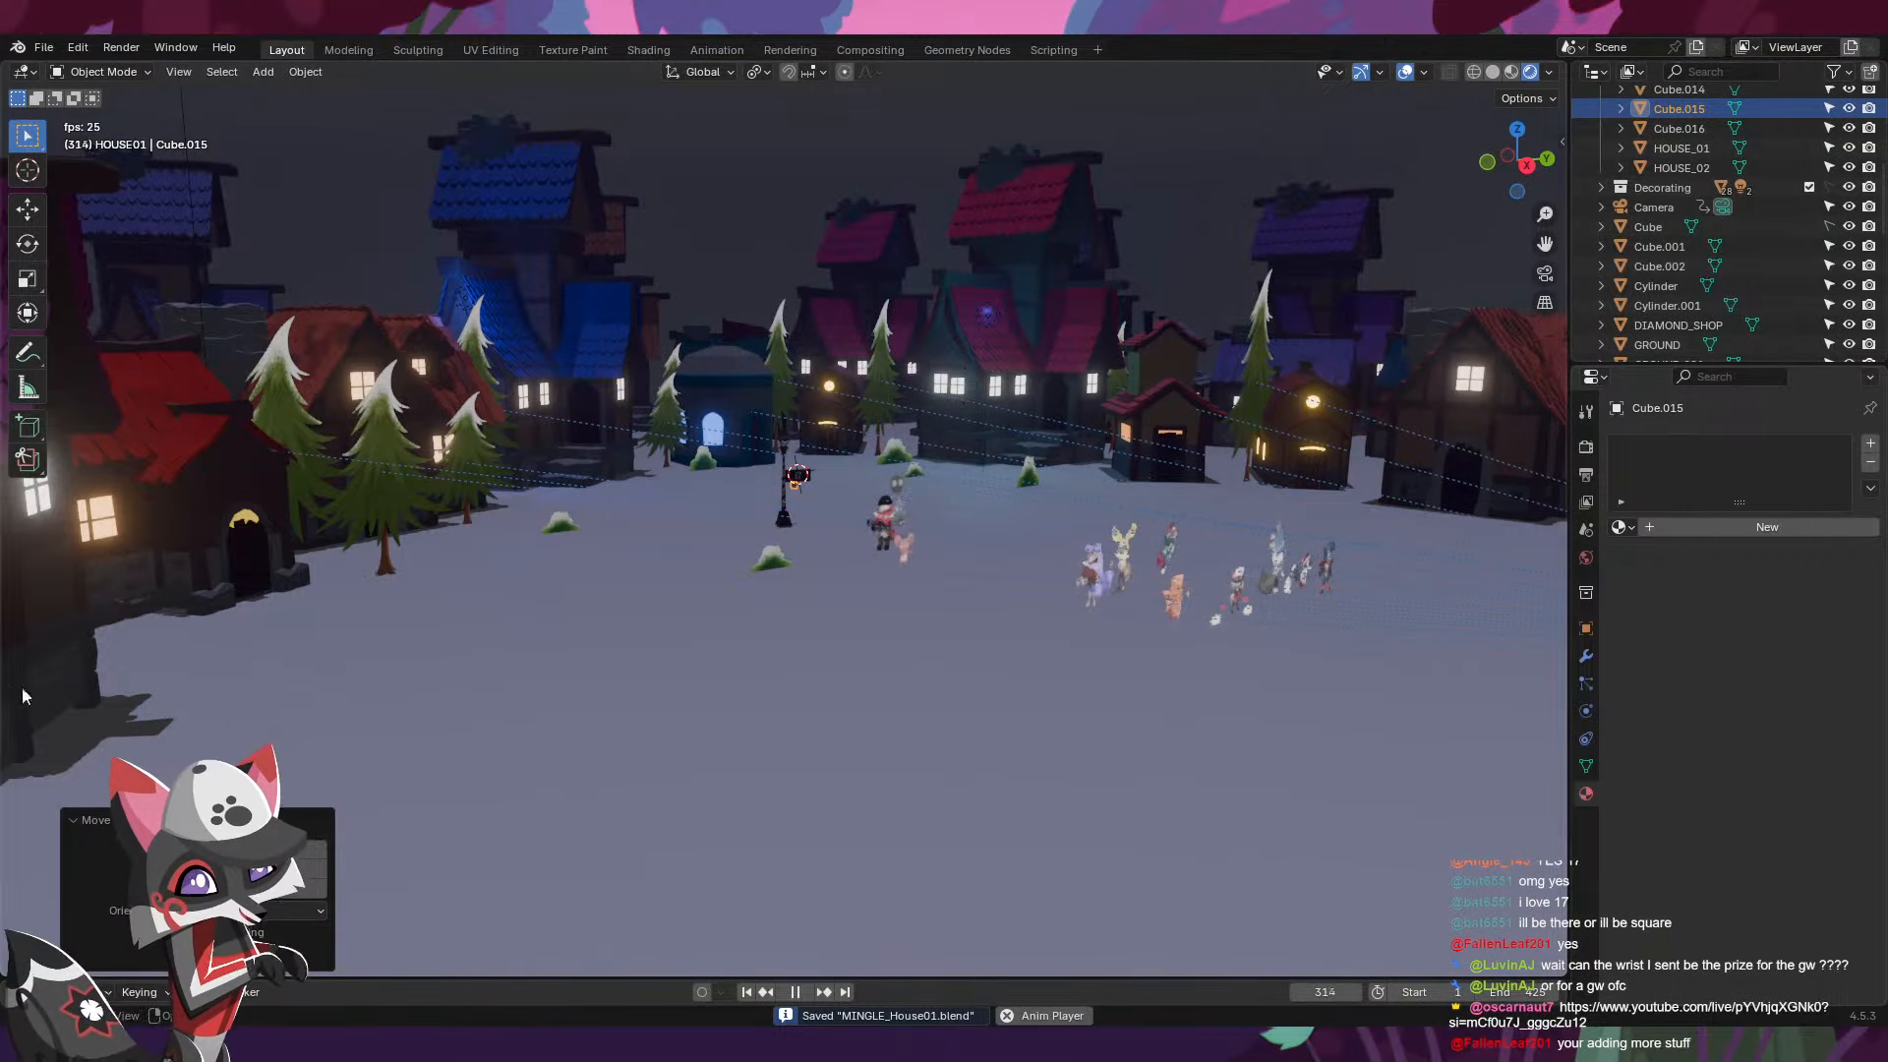
- Inspect the diamond shop and the open snowy ground between it and the lamp post
{"action": "middle_click_drag", "start_coordinate": [884, 655], "coordinate": [741, 643]}
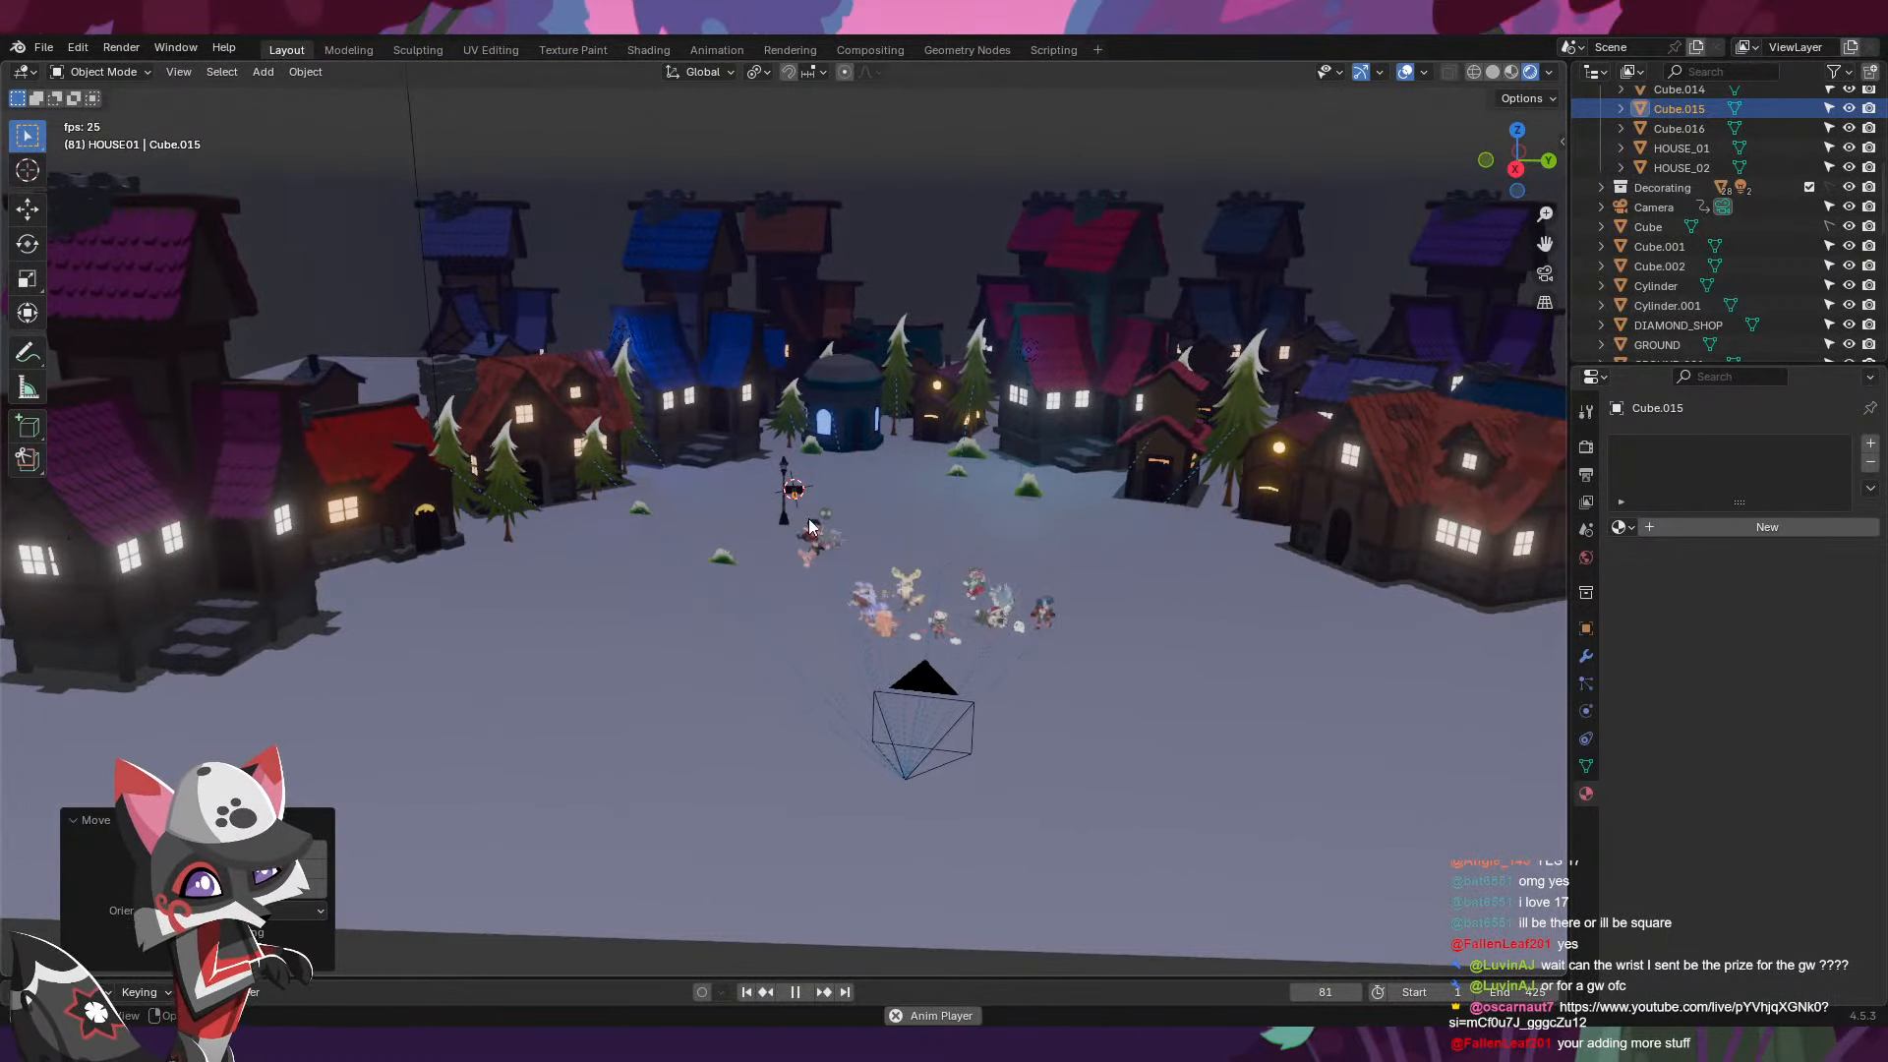
{"action": "left_click", "coordinate": [843, 423]}
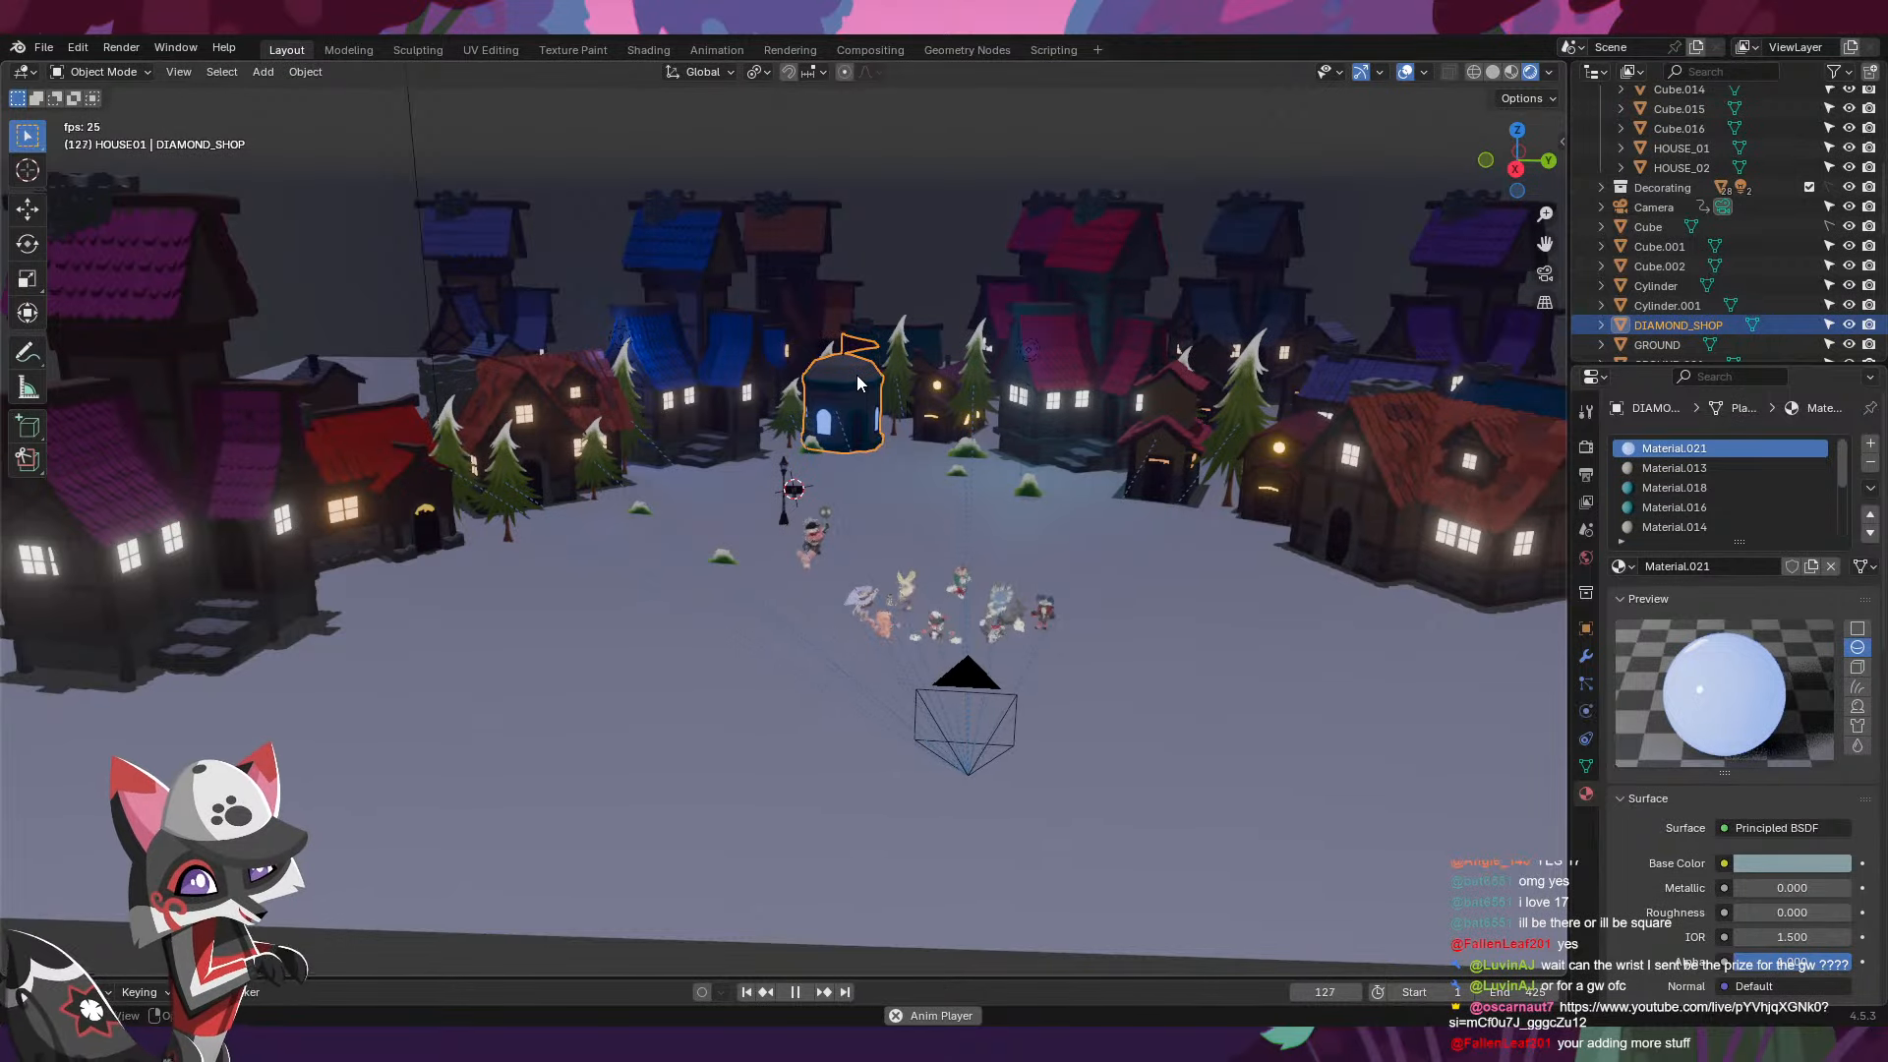
{"action": "middle_click_drag", "start_coordinate": [843, 425], "coordinate": [825, 456], "text": "shift"}
{"action": "middle_click_drag", "start_coordinate": [827, 576], "coordinate": [958, 309], "text": "ctrl"}
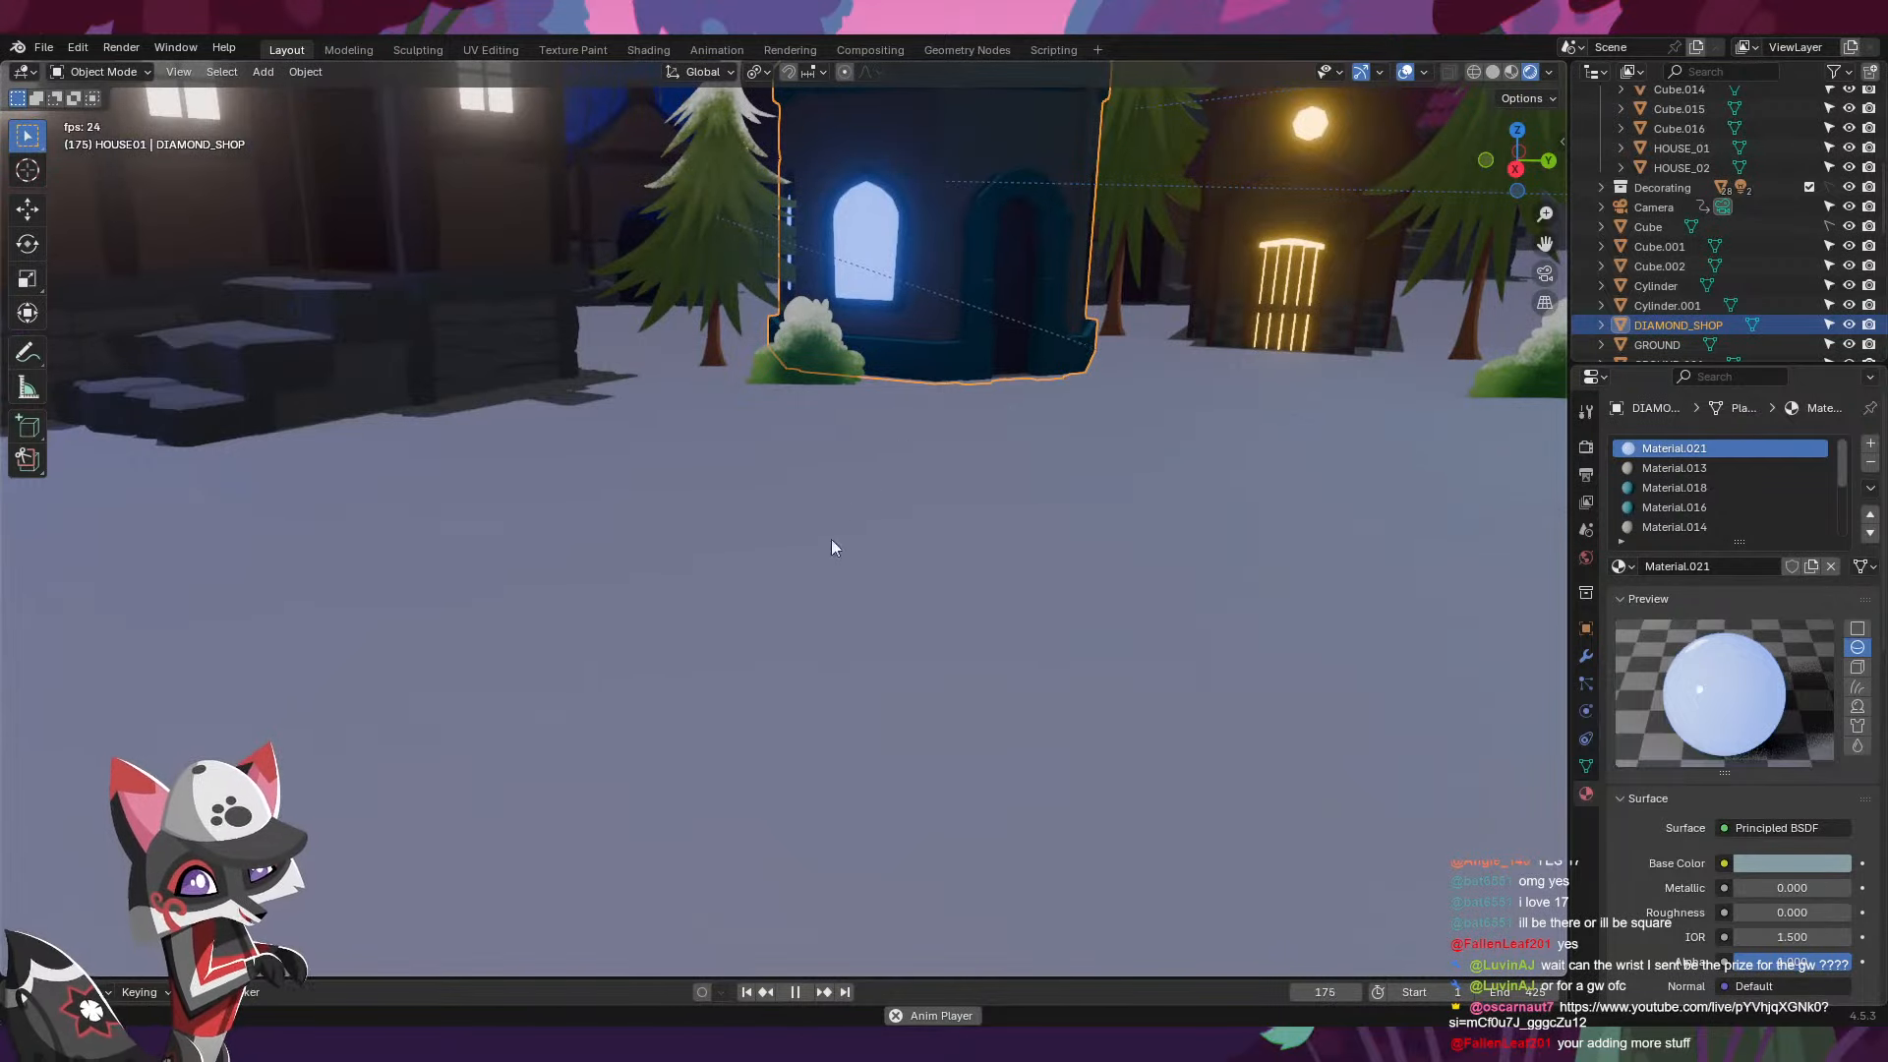
{"action": "middle_click_drag", "start_coordinate": [952, 450], "coordinate": [923, 468]}
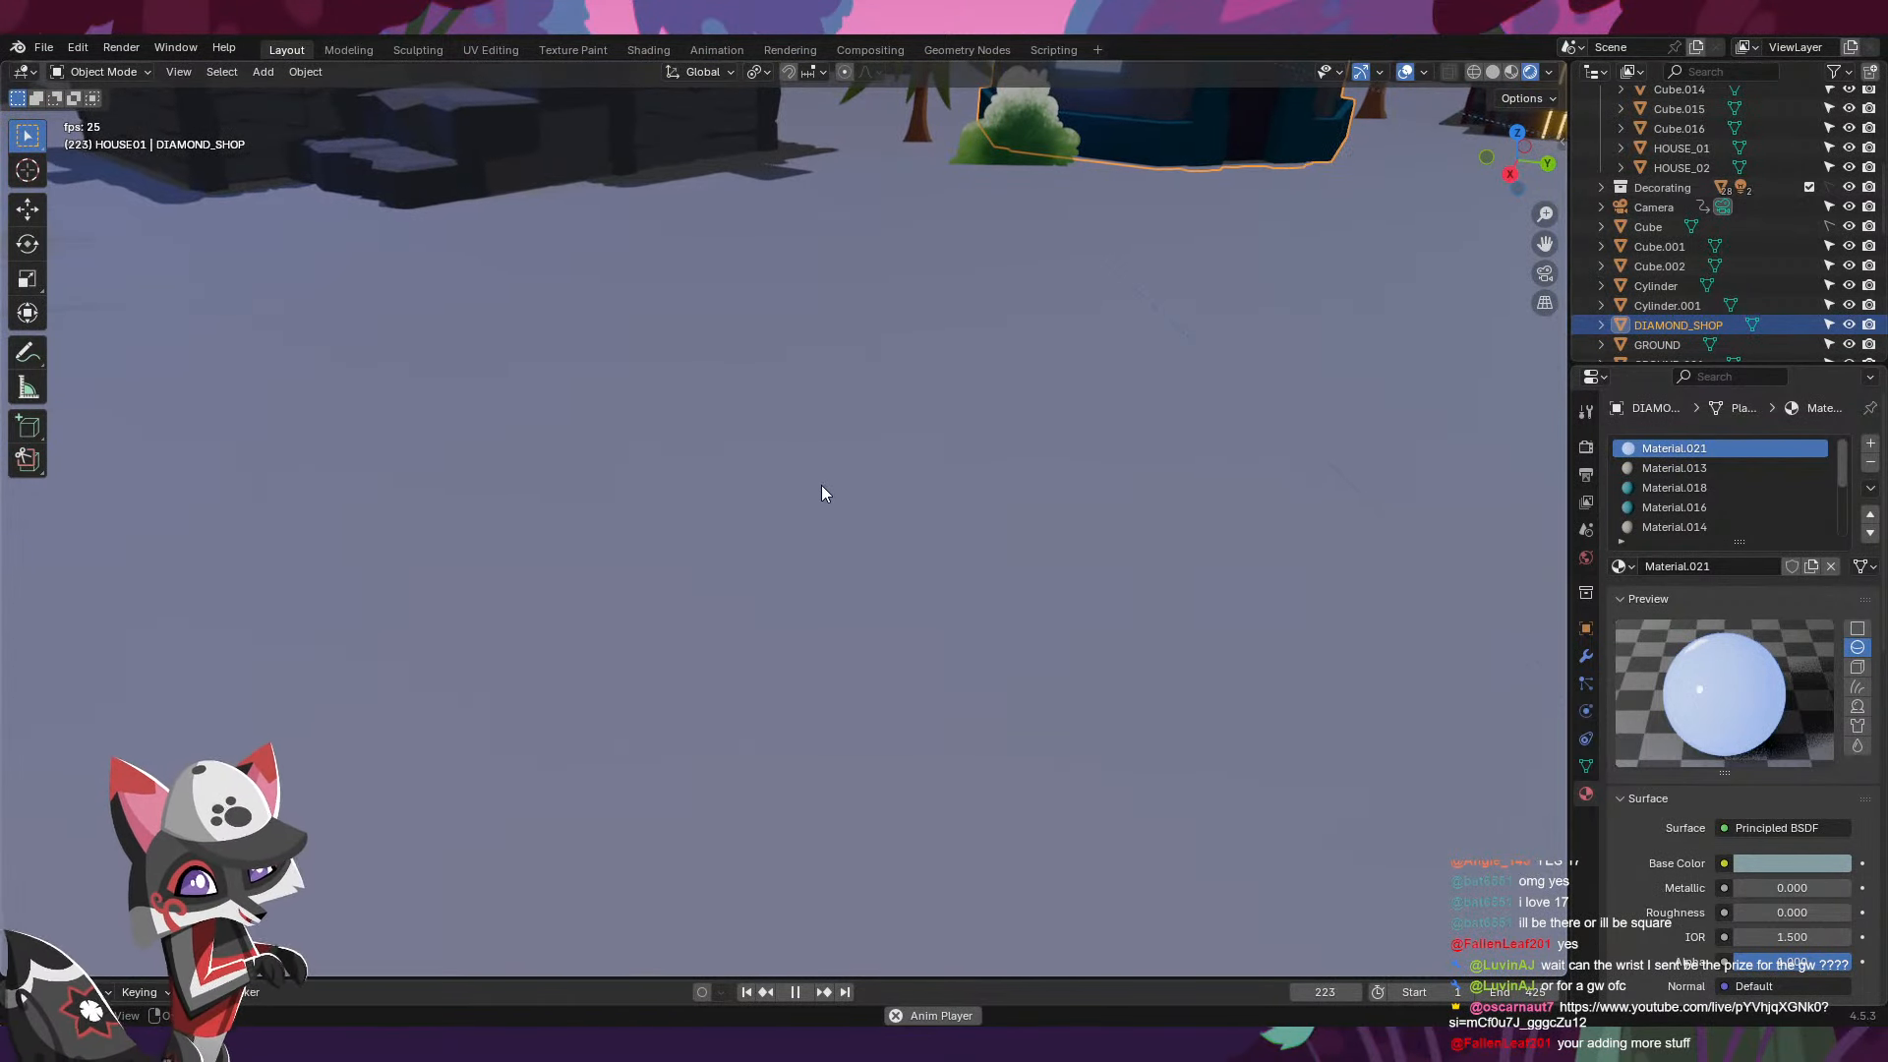
{"action": "scroll", "coordinate": [808, 496], "scroll_direction": "down", "scroll_amount": 8}
{"action": "middle_click_drag", "start_coordinate": [631, 593], "coordinate": [722, 551]}
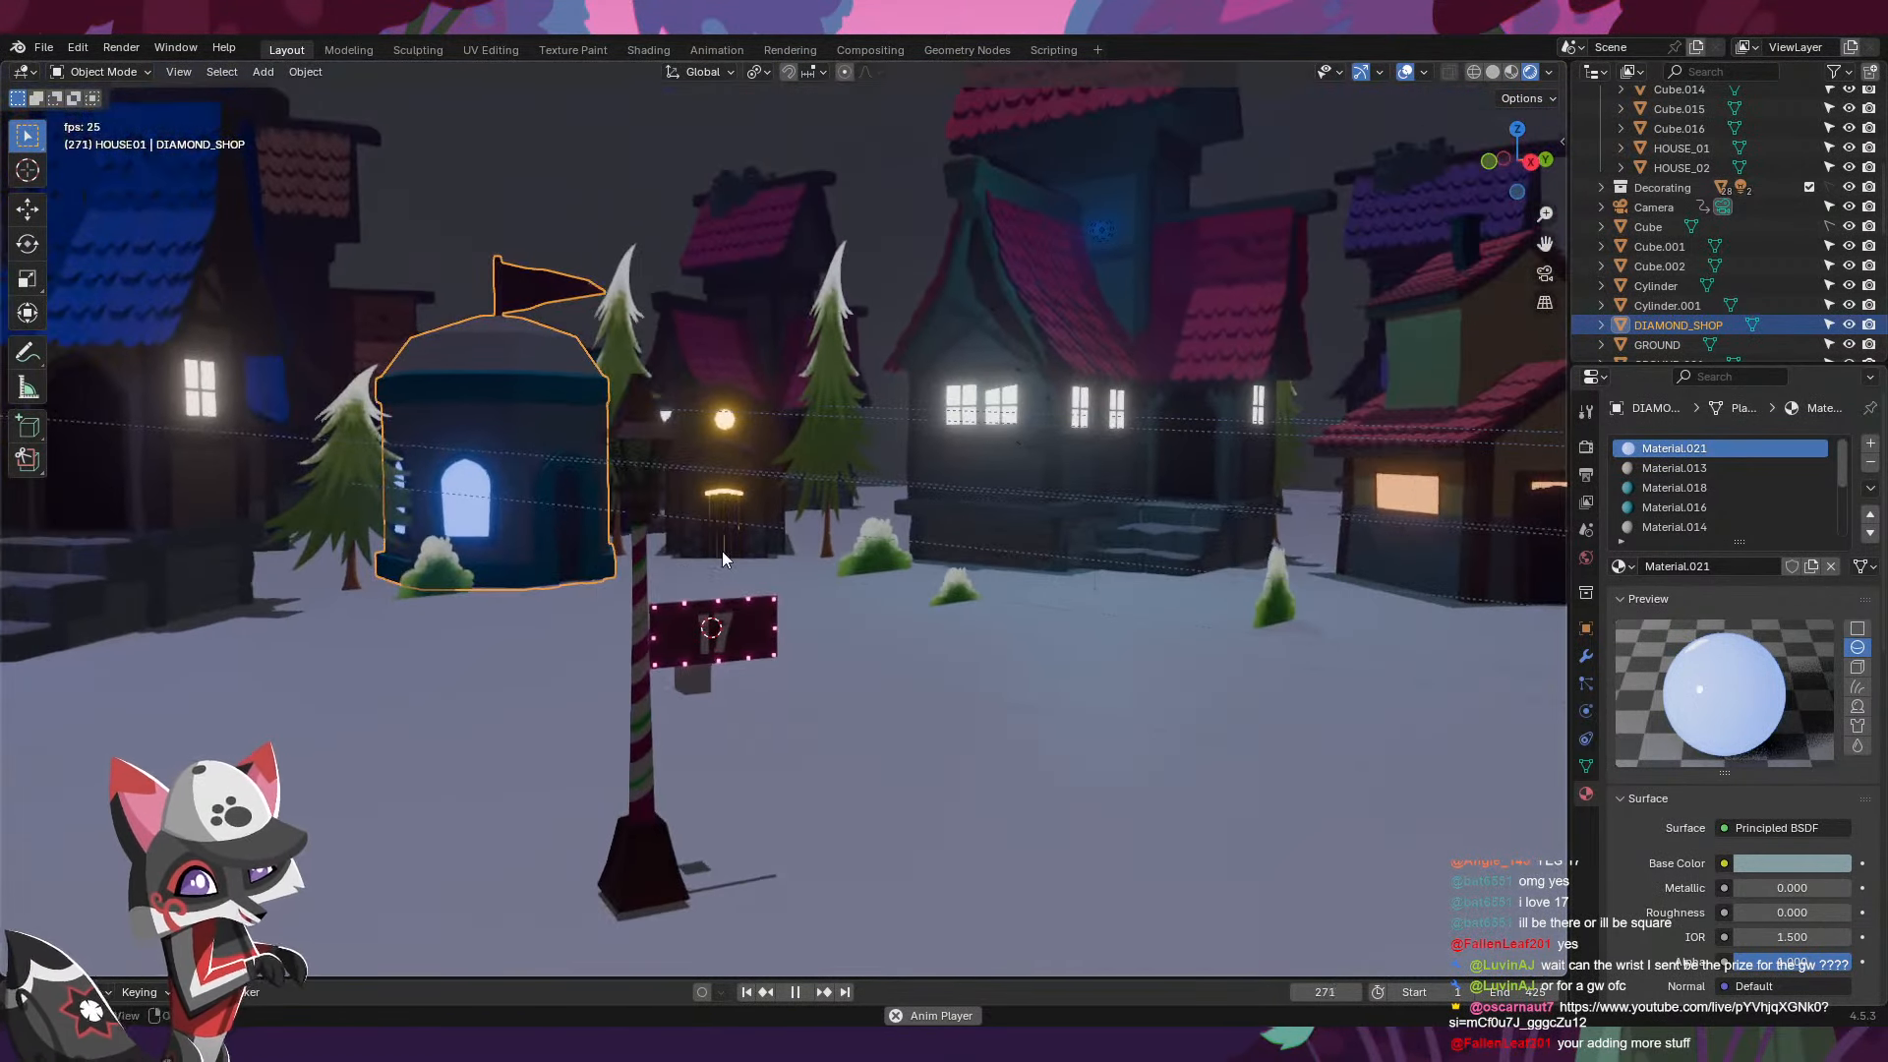
- Select the lamp post's sign image and review the dancers, camera and village layout from several angles
{"action": "left_click", "coordinate": [714, 630]}
{"action": "mouse_move", "coordinate": [761, 646]}
{"action": "middle_mouse_down"}
{"action": "mouse_move", "coordinate": [835, 643]}
{"action": "mouse_move", "coordinate": [729, 645]}
{"action": "mouse_move", "coordinate": [692, 600]}
{"action": "mouse_move", "coordinate": [739, 631]}
{"action": "middle_mouse_up"}
{"action": "scroll", "coordinate": [698, 606], "scroll_direction": "down", "scroll_amount": 7}
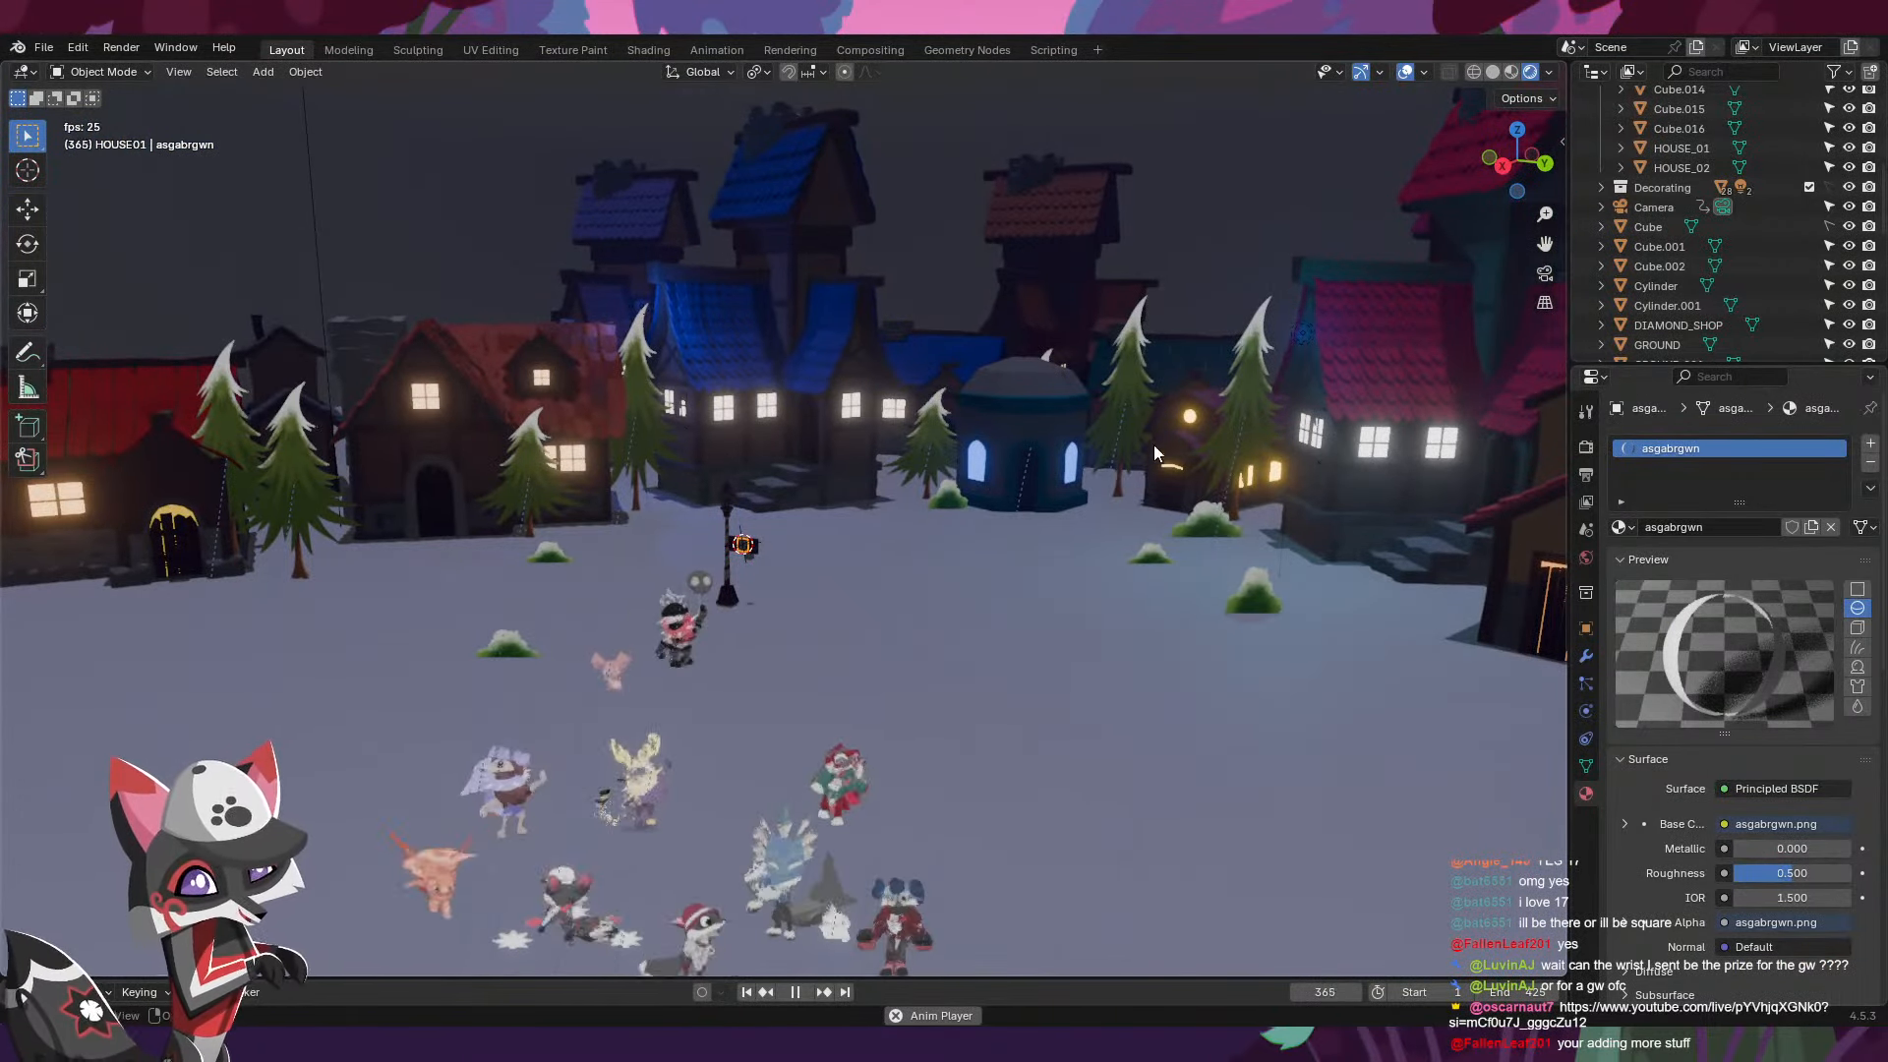
{"action": "mouse_move", "coordinate": [917, 641]}
{"action": "middle_mouse_down"}
{"action": "mouse_move", "coordinate": [1028, 644]}
{"action": "mouse_move", "coordinate": [934, 639]}
{"action": "middle_mouse_up"}
{"action": "scroll", "coordinate": [968, 640], "scroll_direction": "down", "scroll_amount": 3}
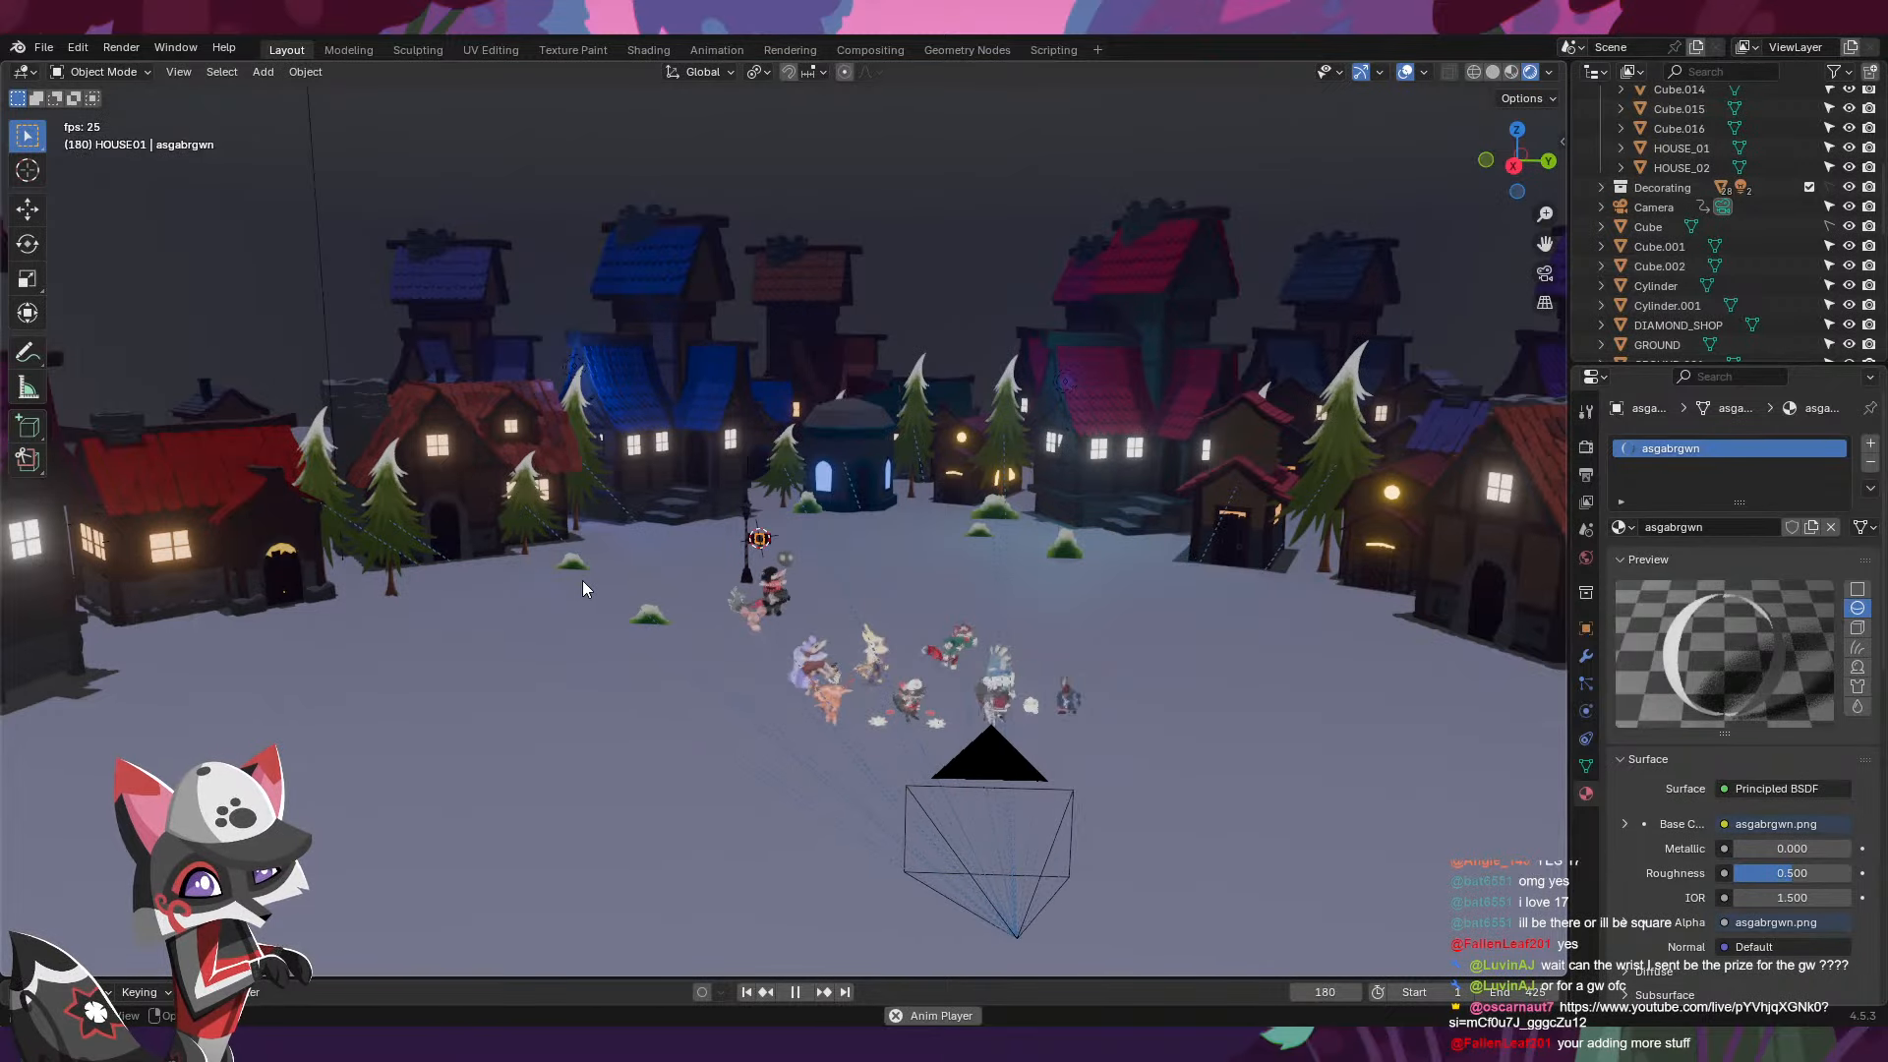
{"action": "middle_click_drag", "start_coordinate": [550, 732], "coordinate": [482, 710]}
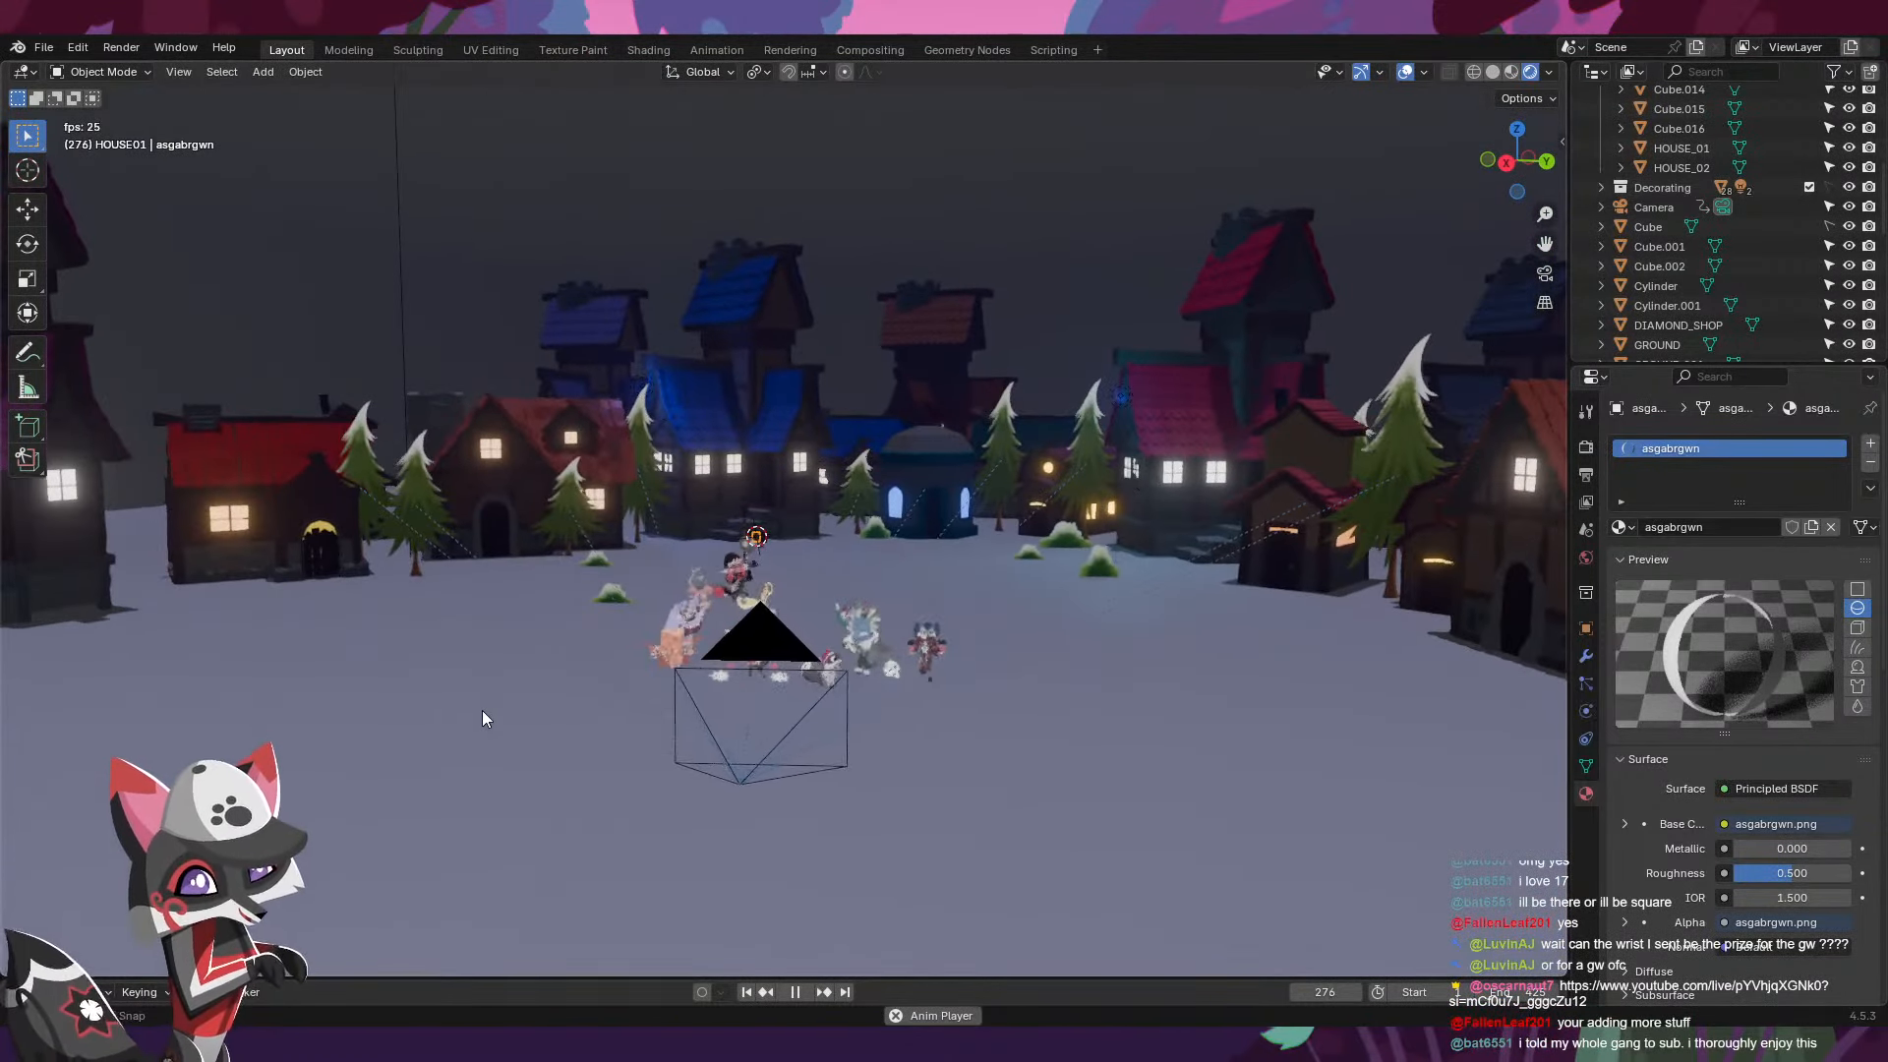
{"action": "middle_click_drag", "start_coordinate": [863, 804], "coordinate": [771, 792], "text": "shift"}
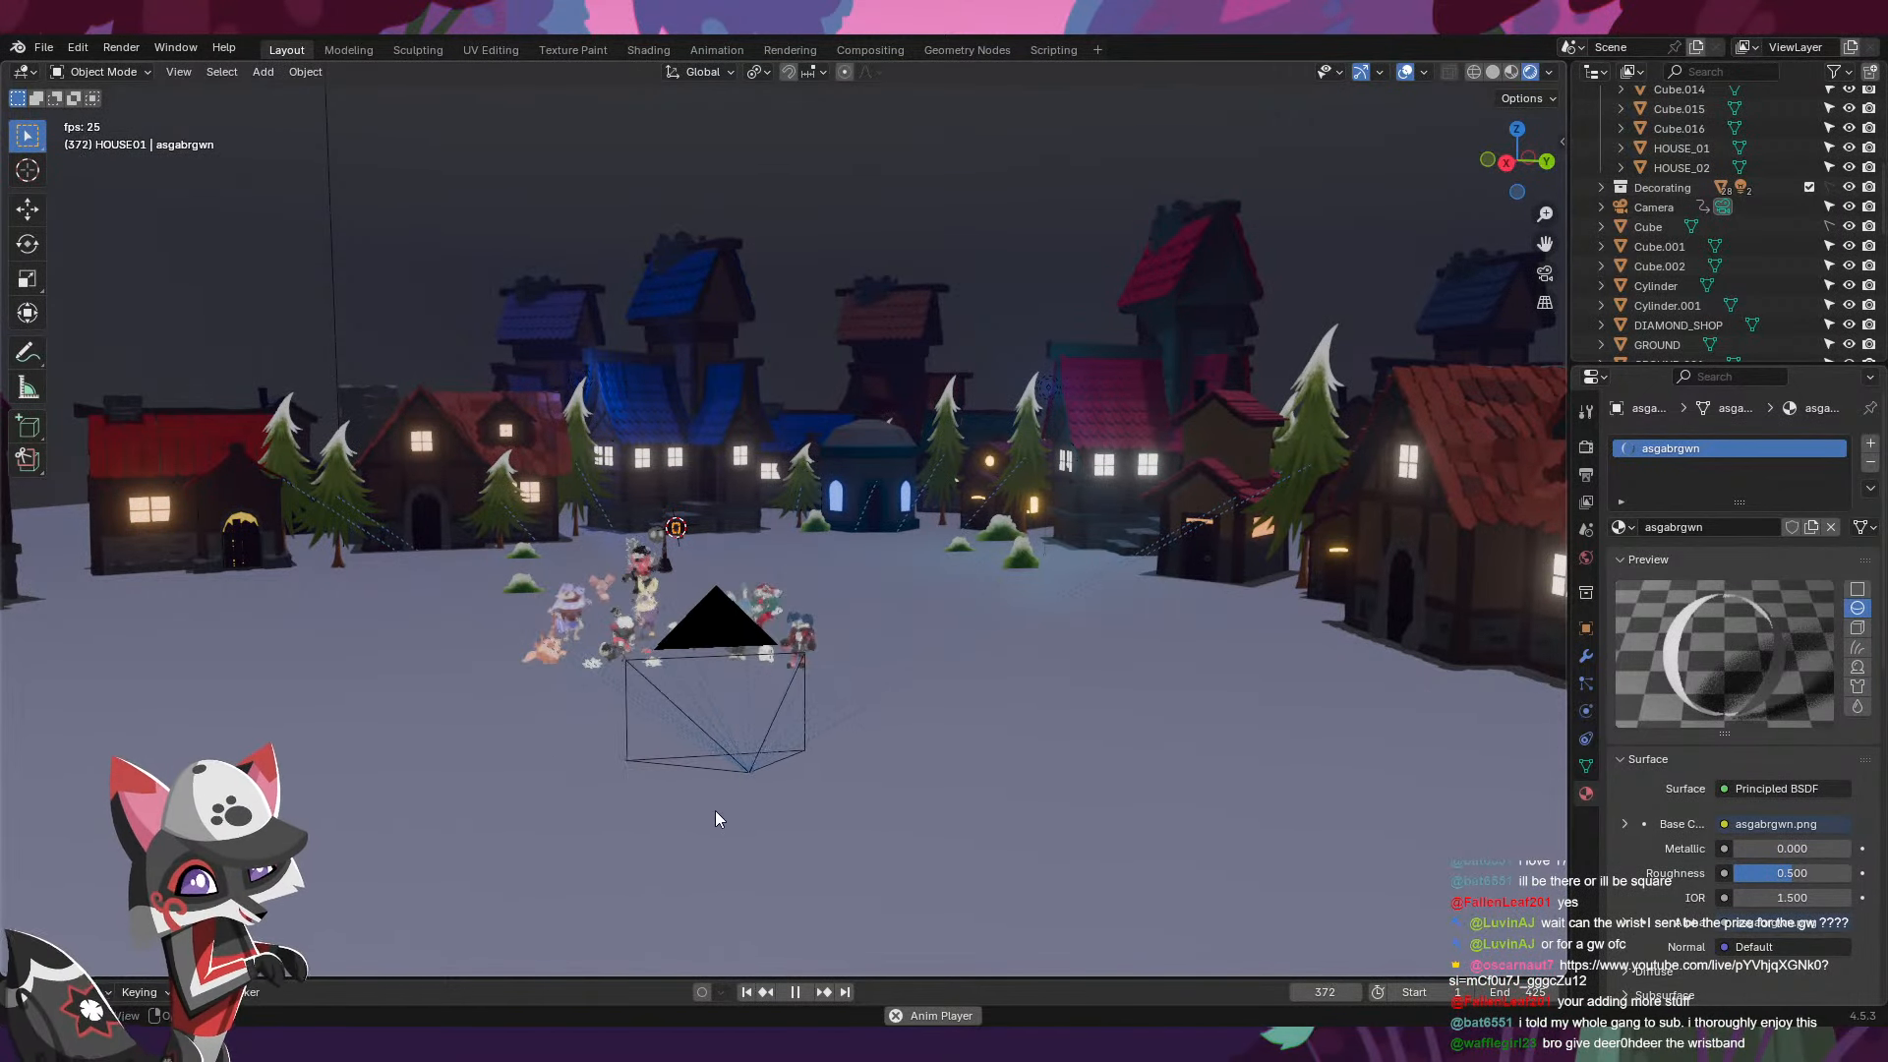
{"action": "middle_click_drag", "start_coordinate": [729, 812], "coordinate": [763, 816]}
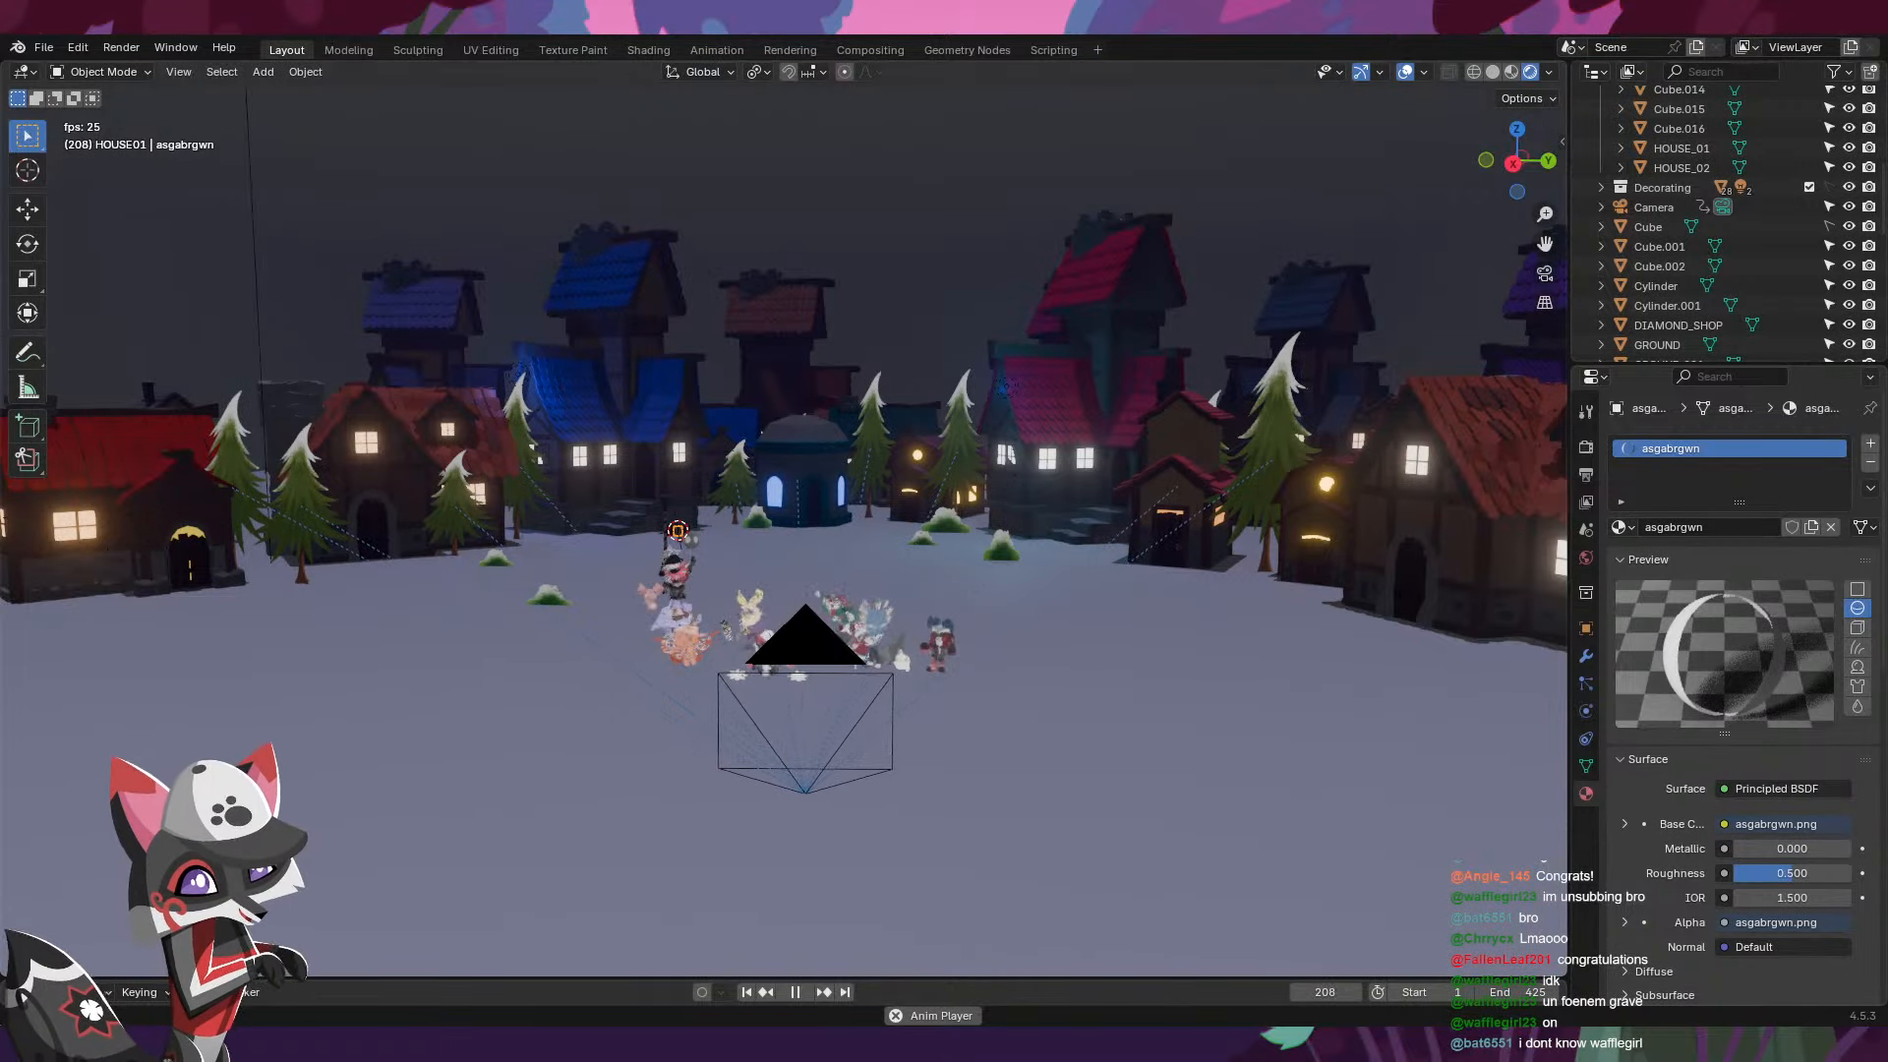
- Switch to Animal Jam and examine the items on the pink bunny player's trade list
{"action": "key", "text": "alt+Tab"}
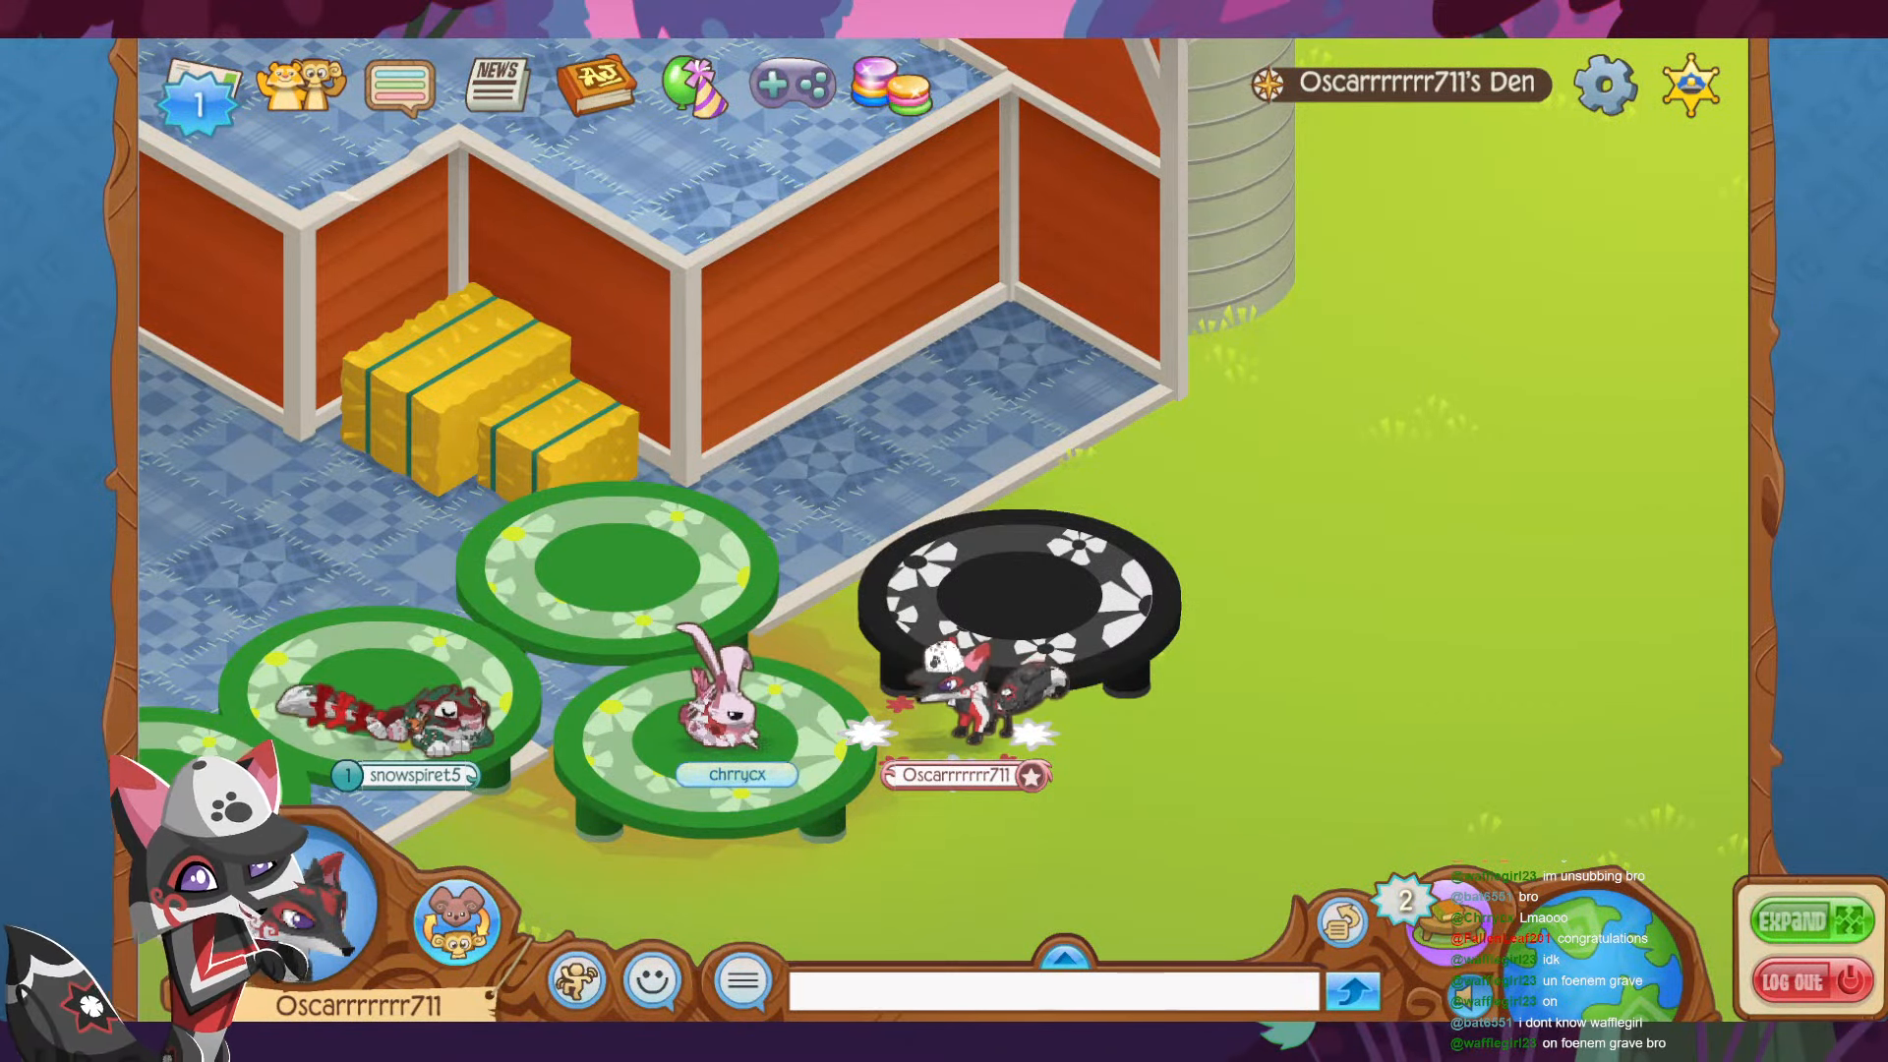
{"action": "left_click", "coordinate": [737, 774]}
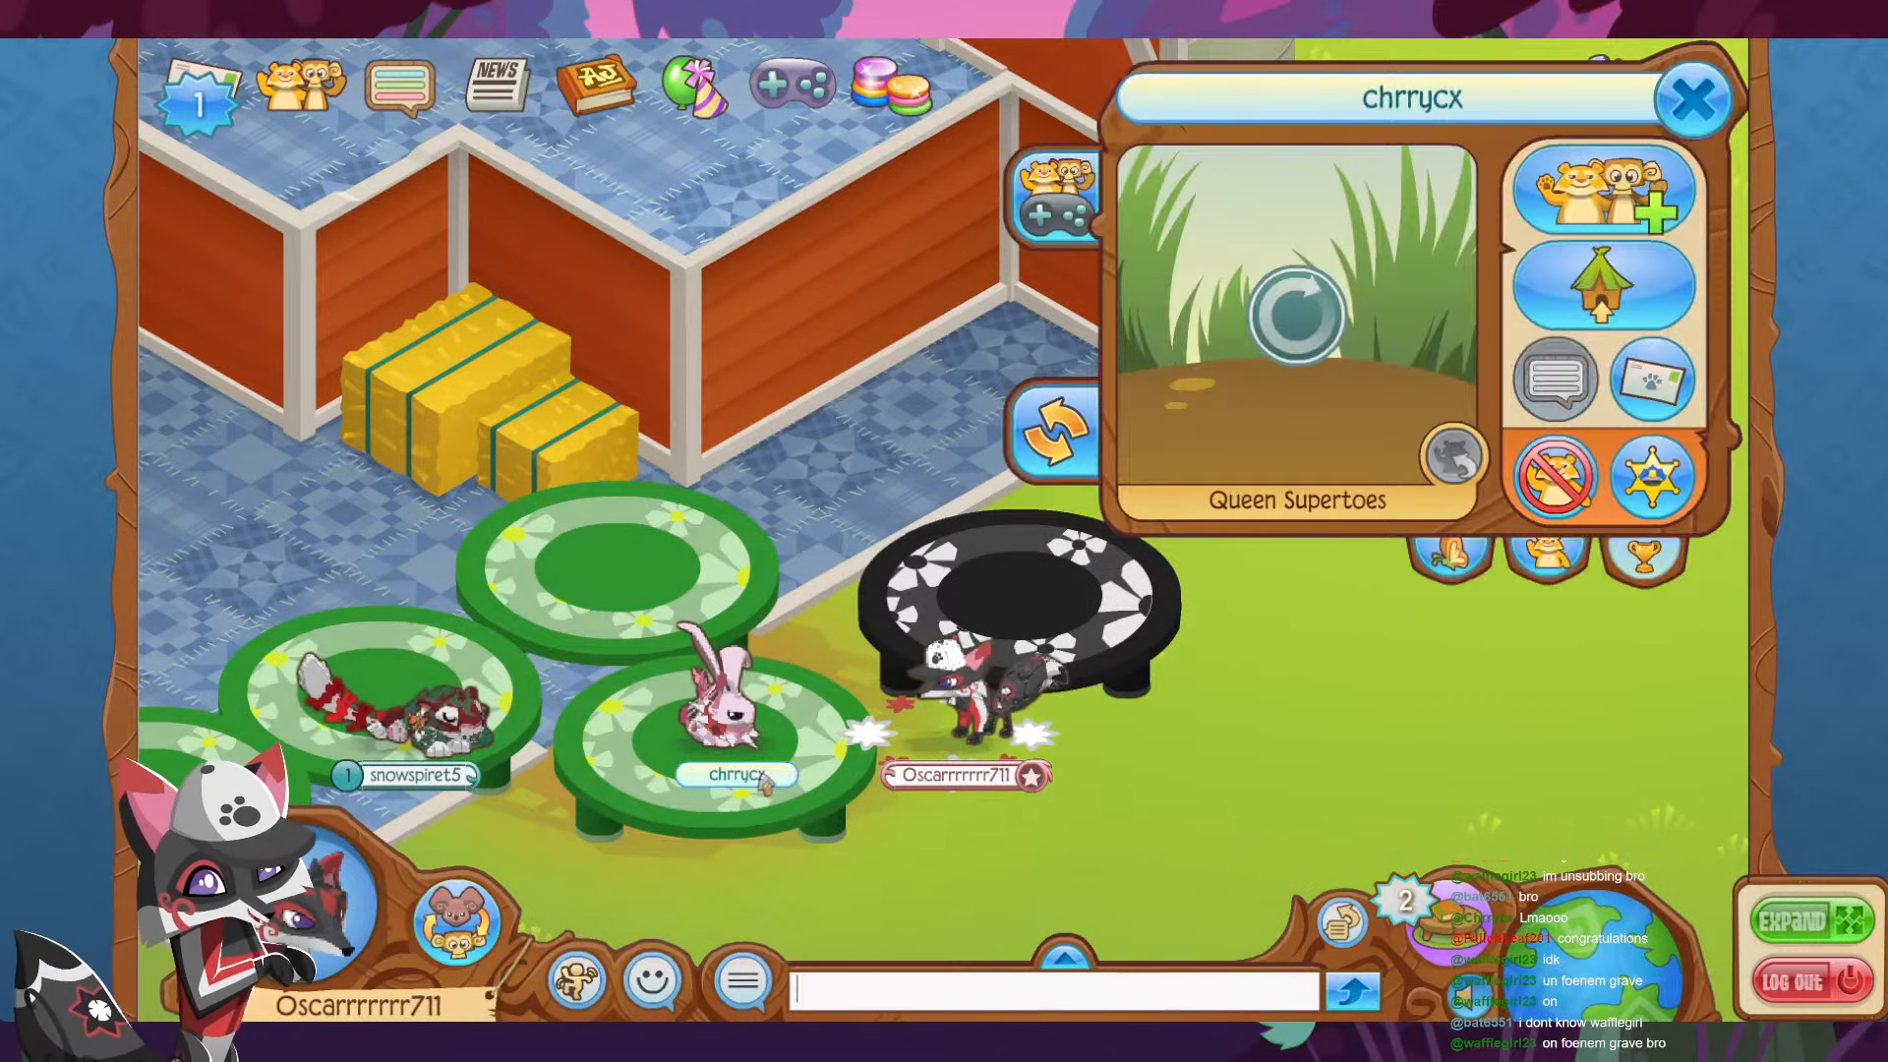
{"action": "left_click", "coordinate": [1081, 454]}
{"action": "scroll", "coordinate": [987, 393], "scroll_direction": "down", "scroll_amount": 1}
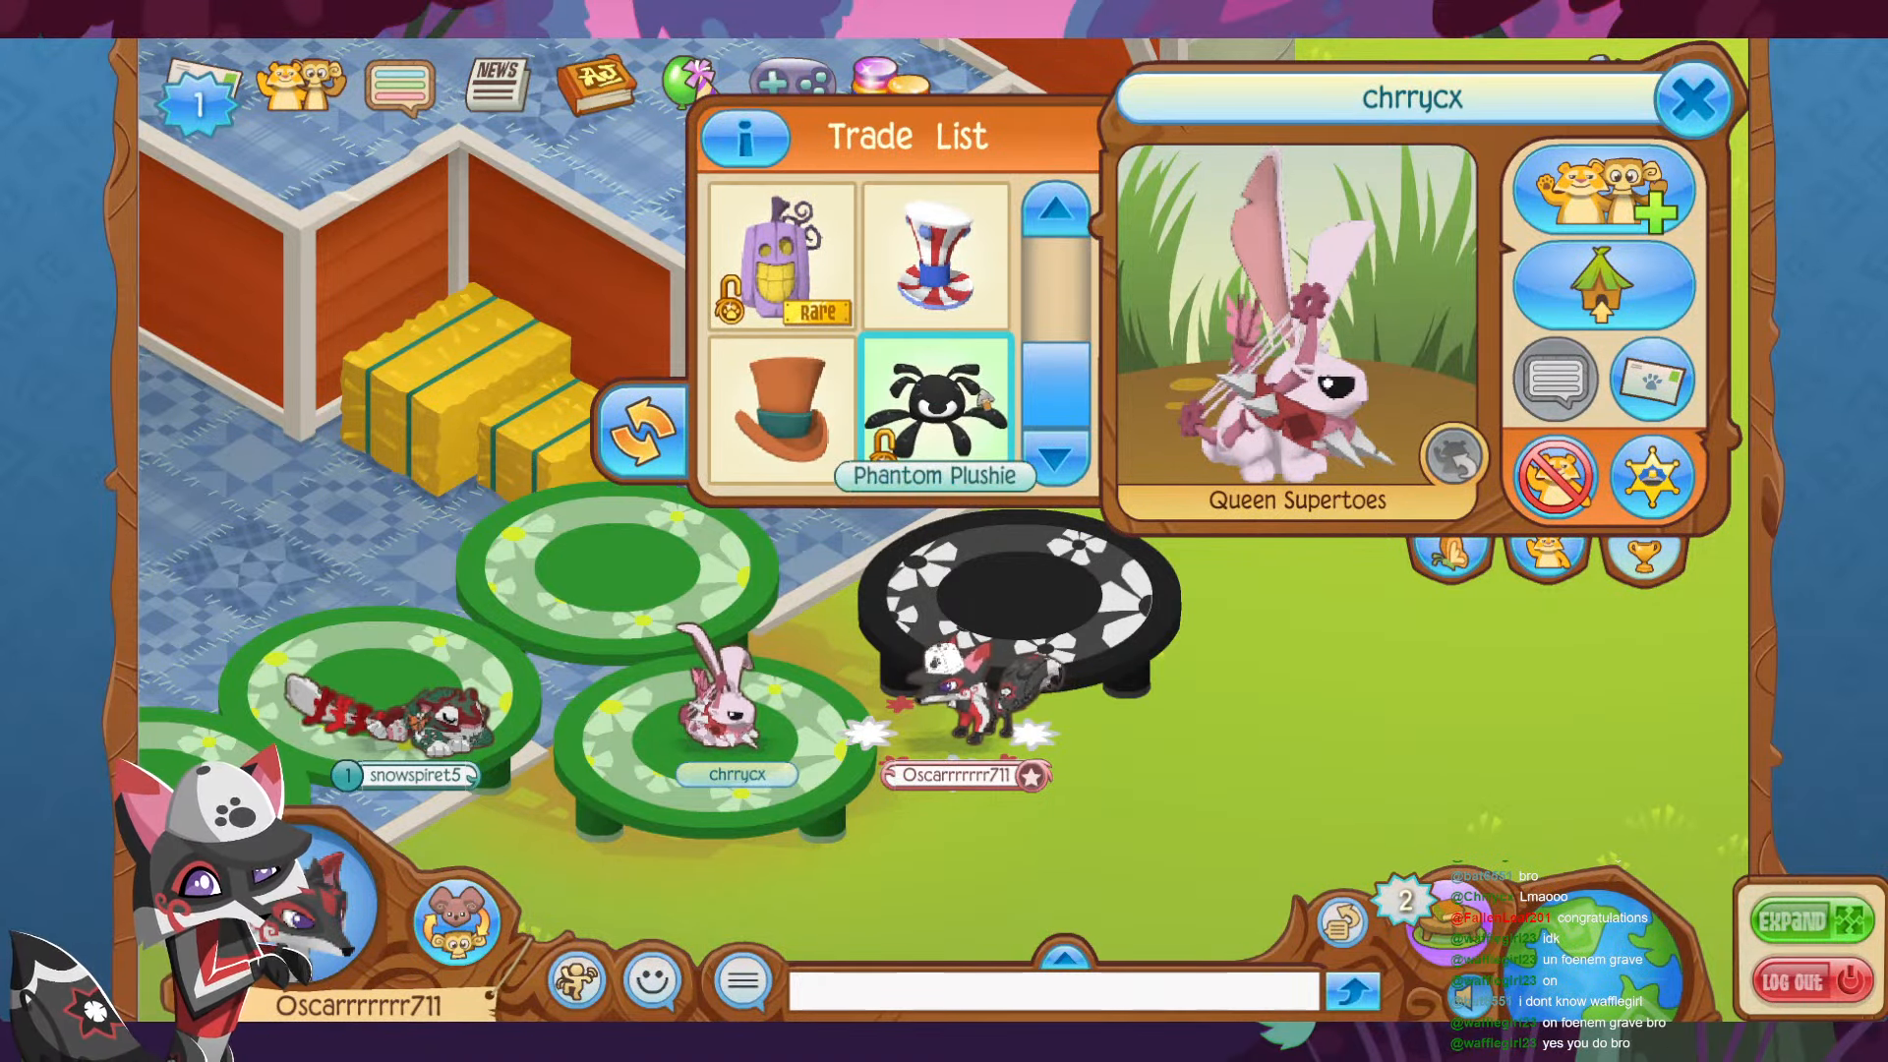
{"action": "scroll", "coordinate": [978, 398], "scroll_direction": "up", "scroll_amount": 1}
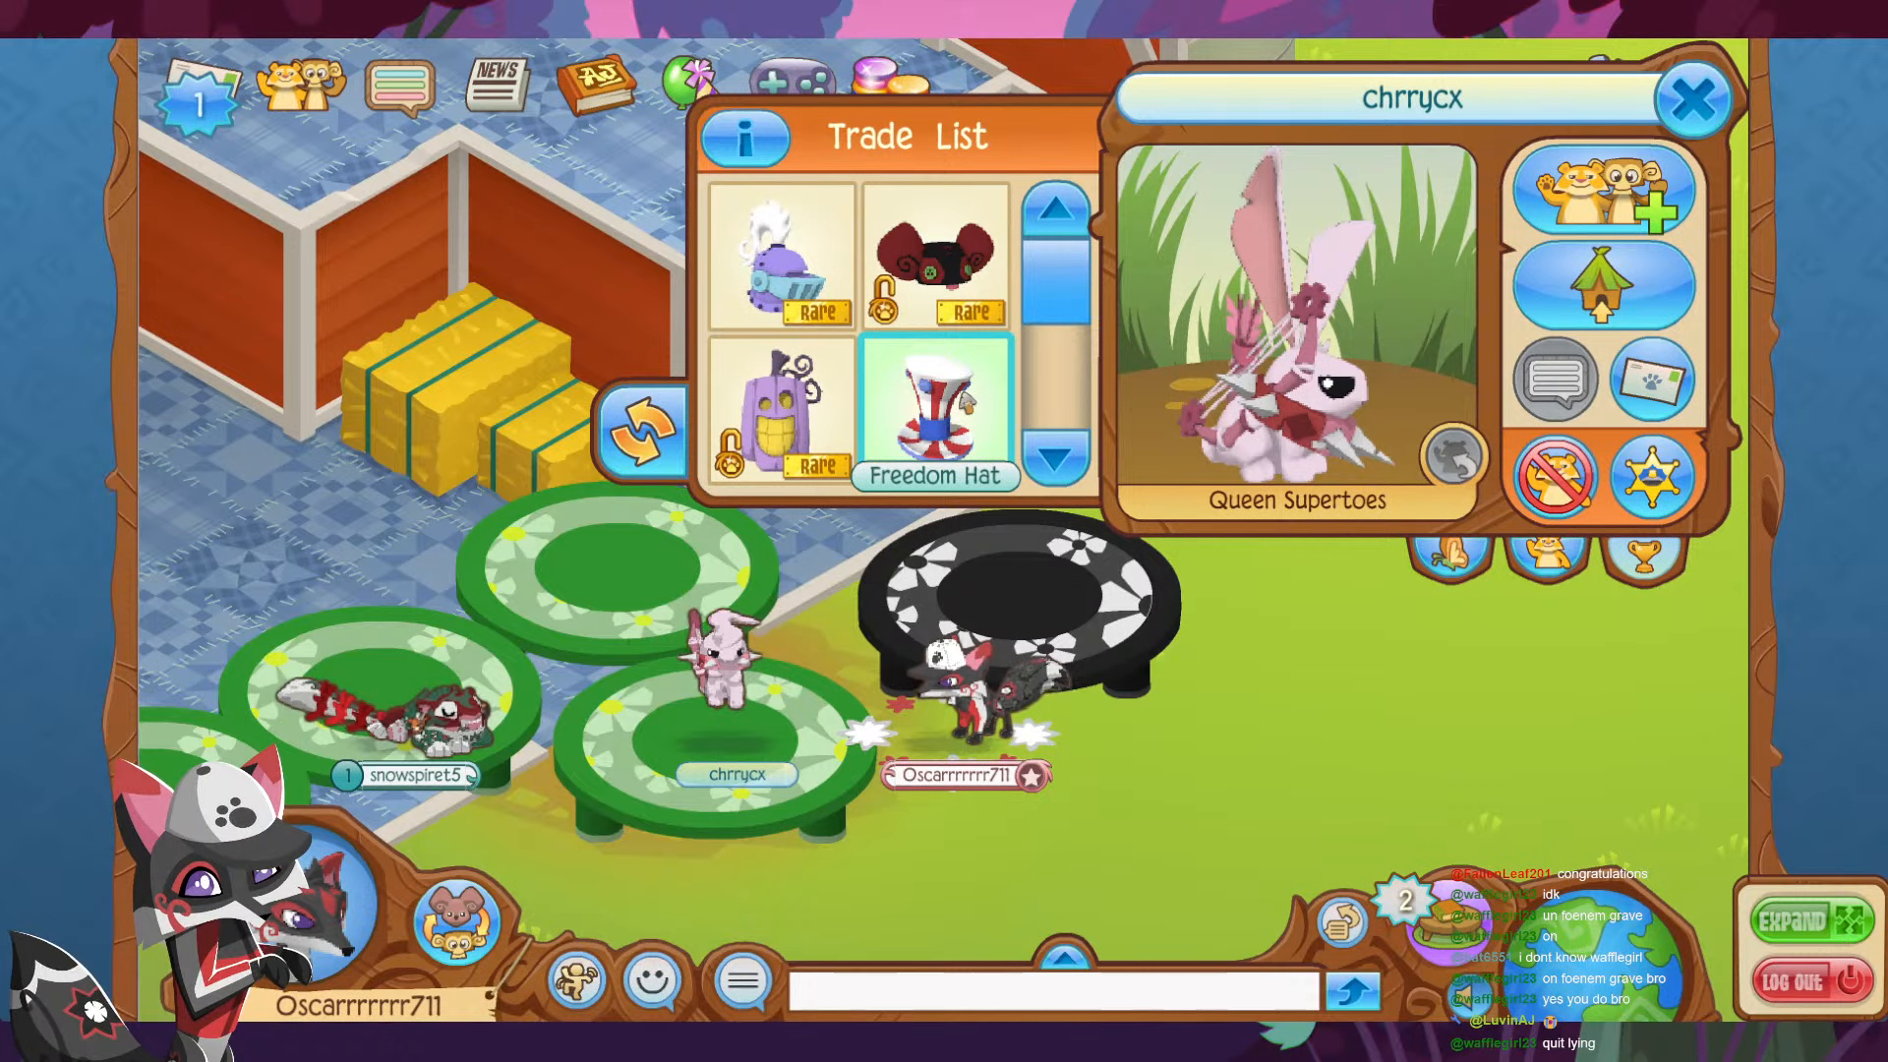
{"action": "scroll", "coordinate": [968, 401], "scroll_direction": "down", "scroll_amount": 1}
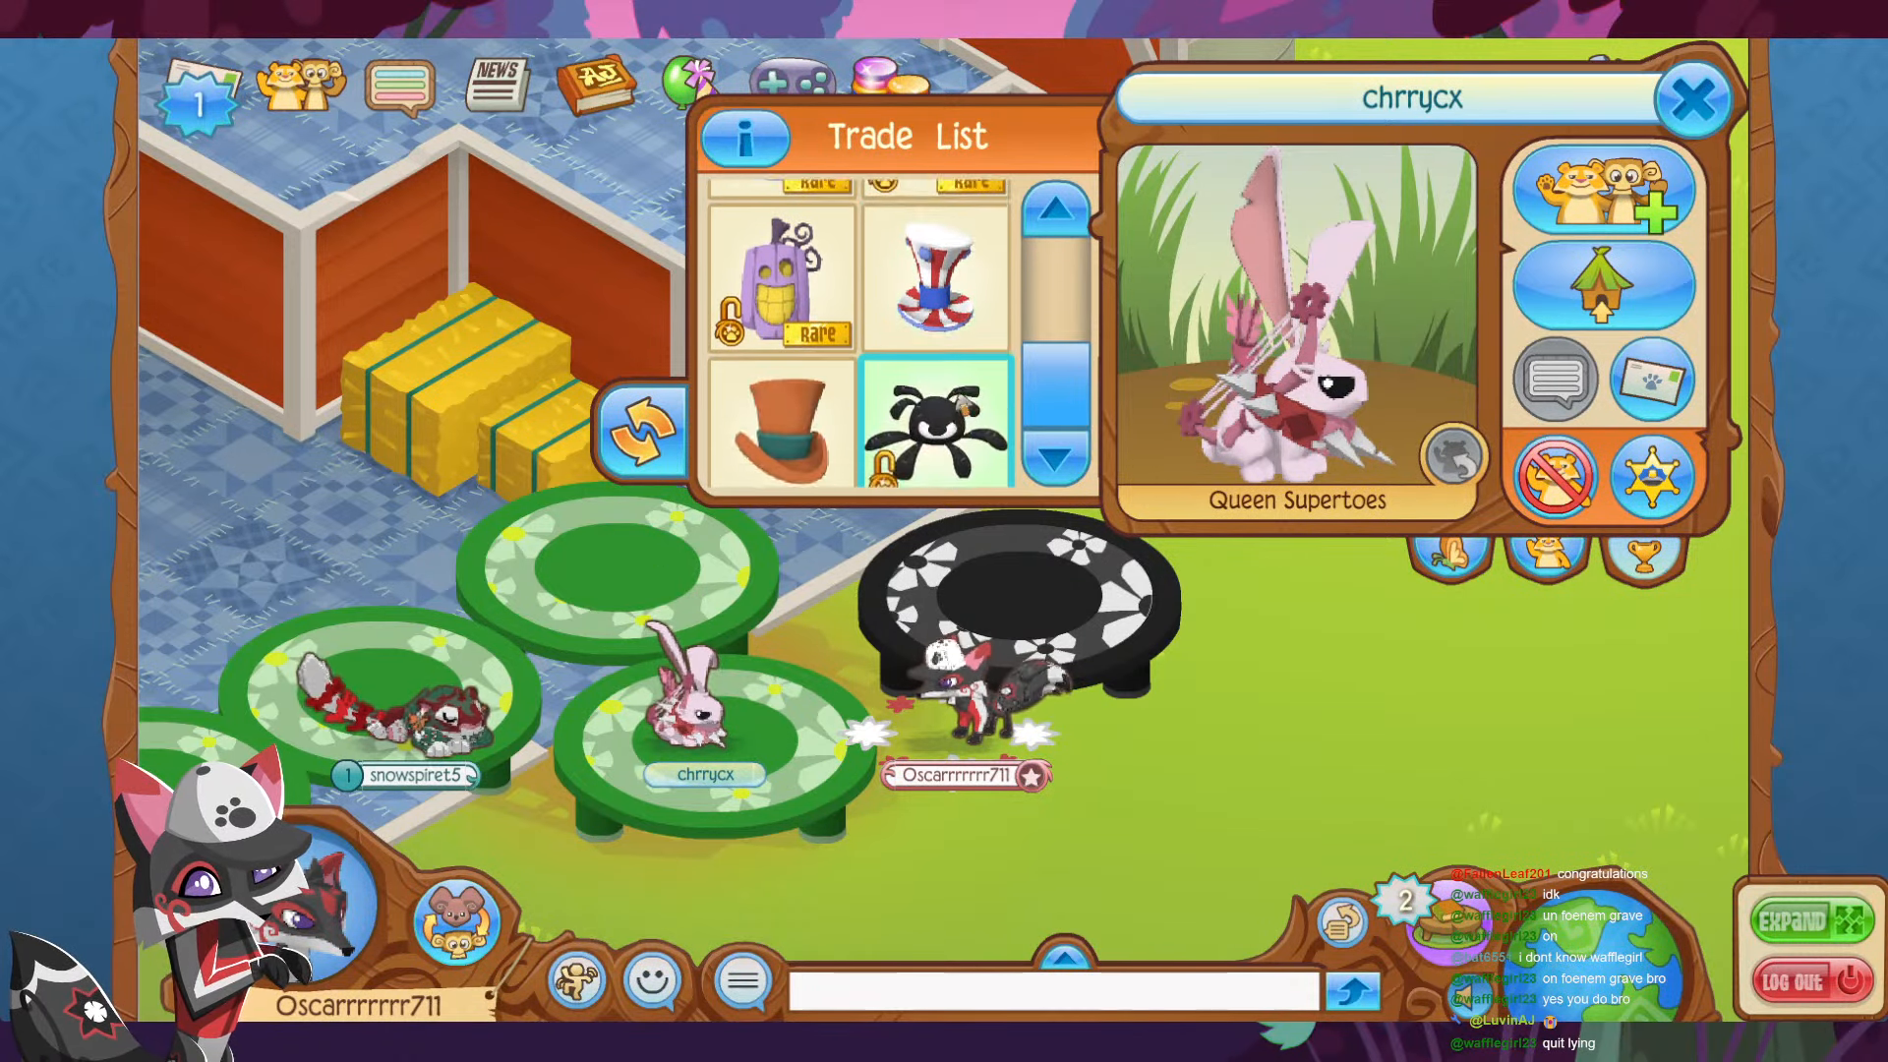
{"action": "left_click", "coordinate": [1703, 117]}
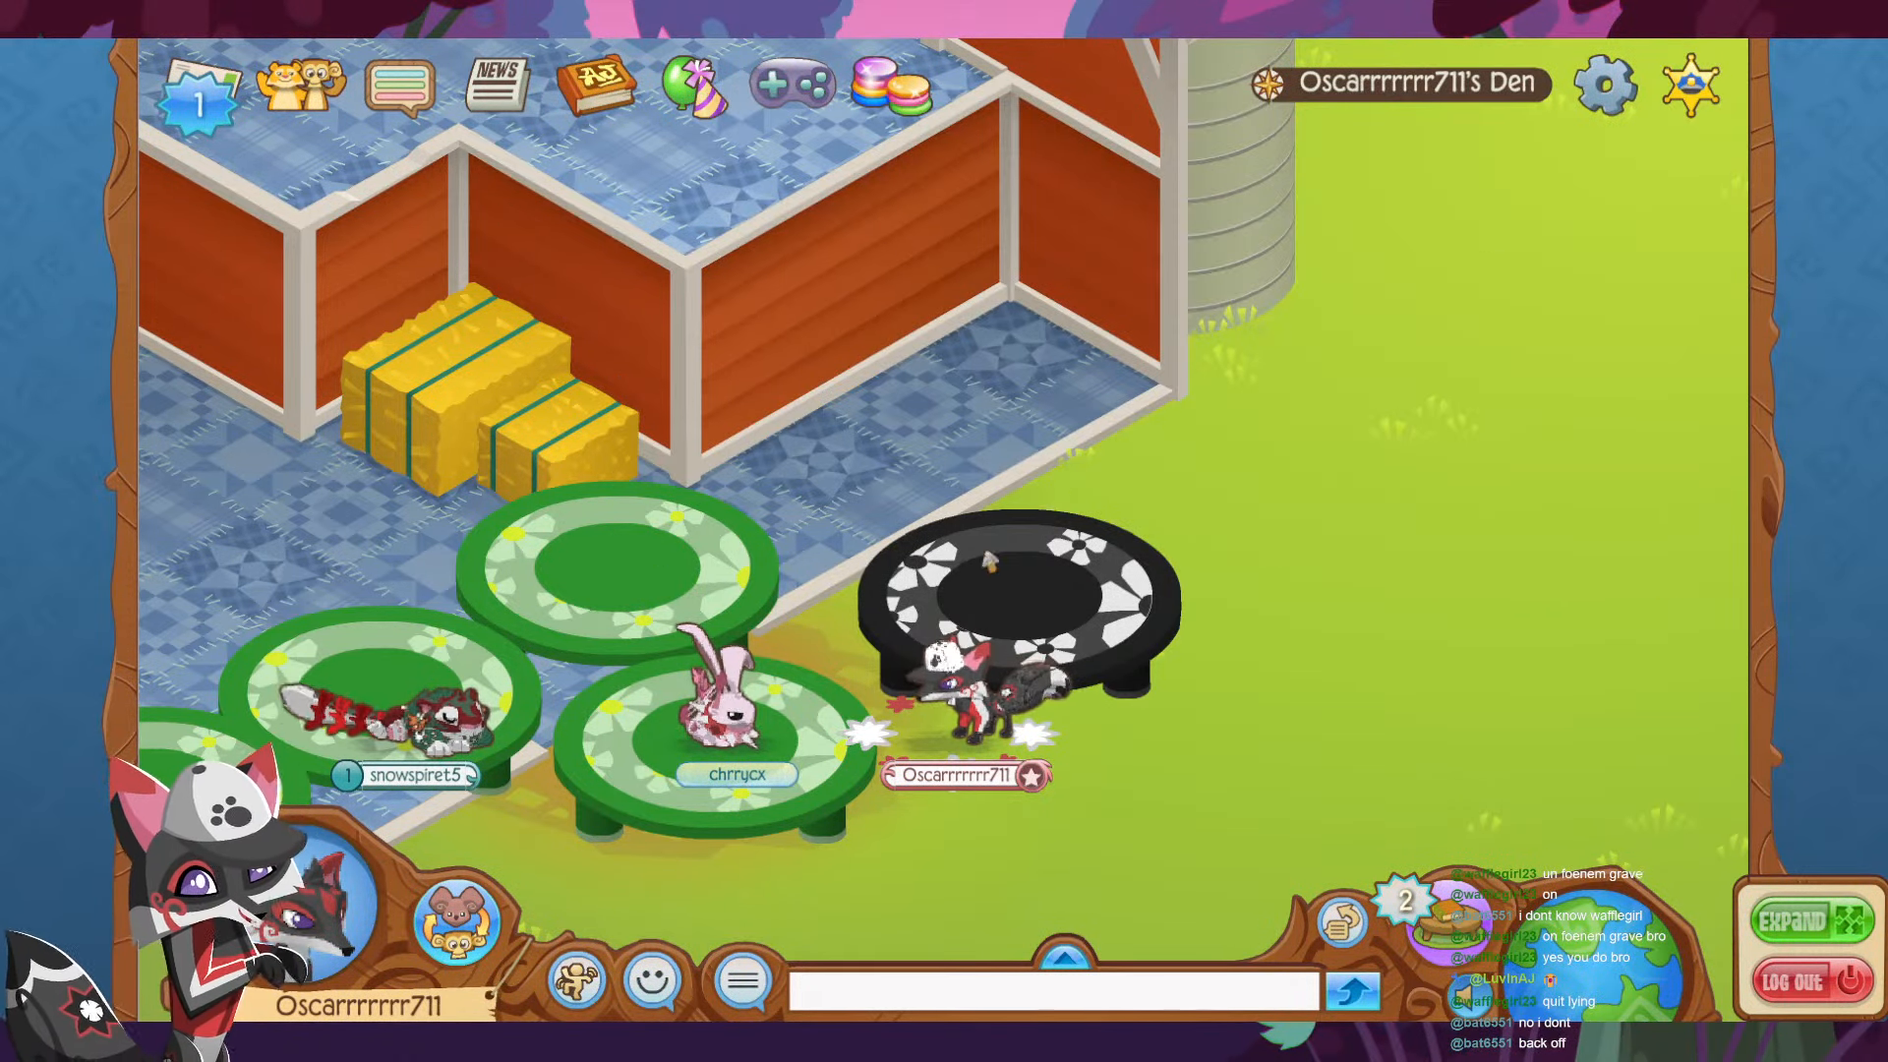
{"action": "left_click", "coordinate": [737, 773]}
{"action": "left_click", "coordinate": [1051, 423]}
{"action": "scroll", "coordinate": [907, 408], "scroll_direction": "down", "scroll_amount": 1}
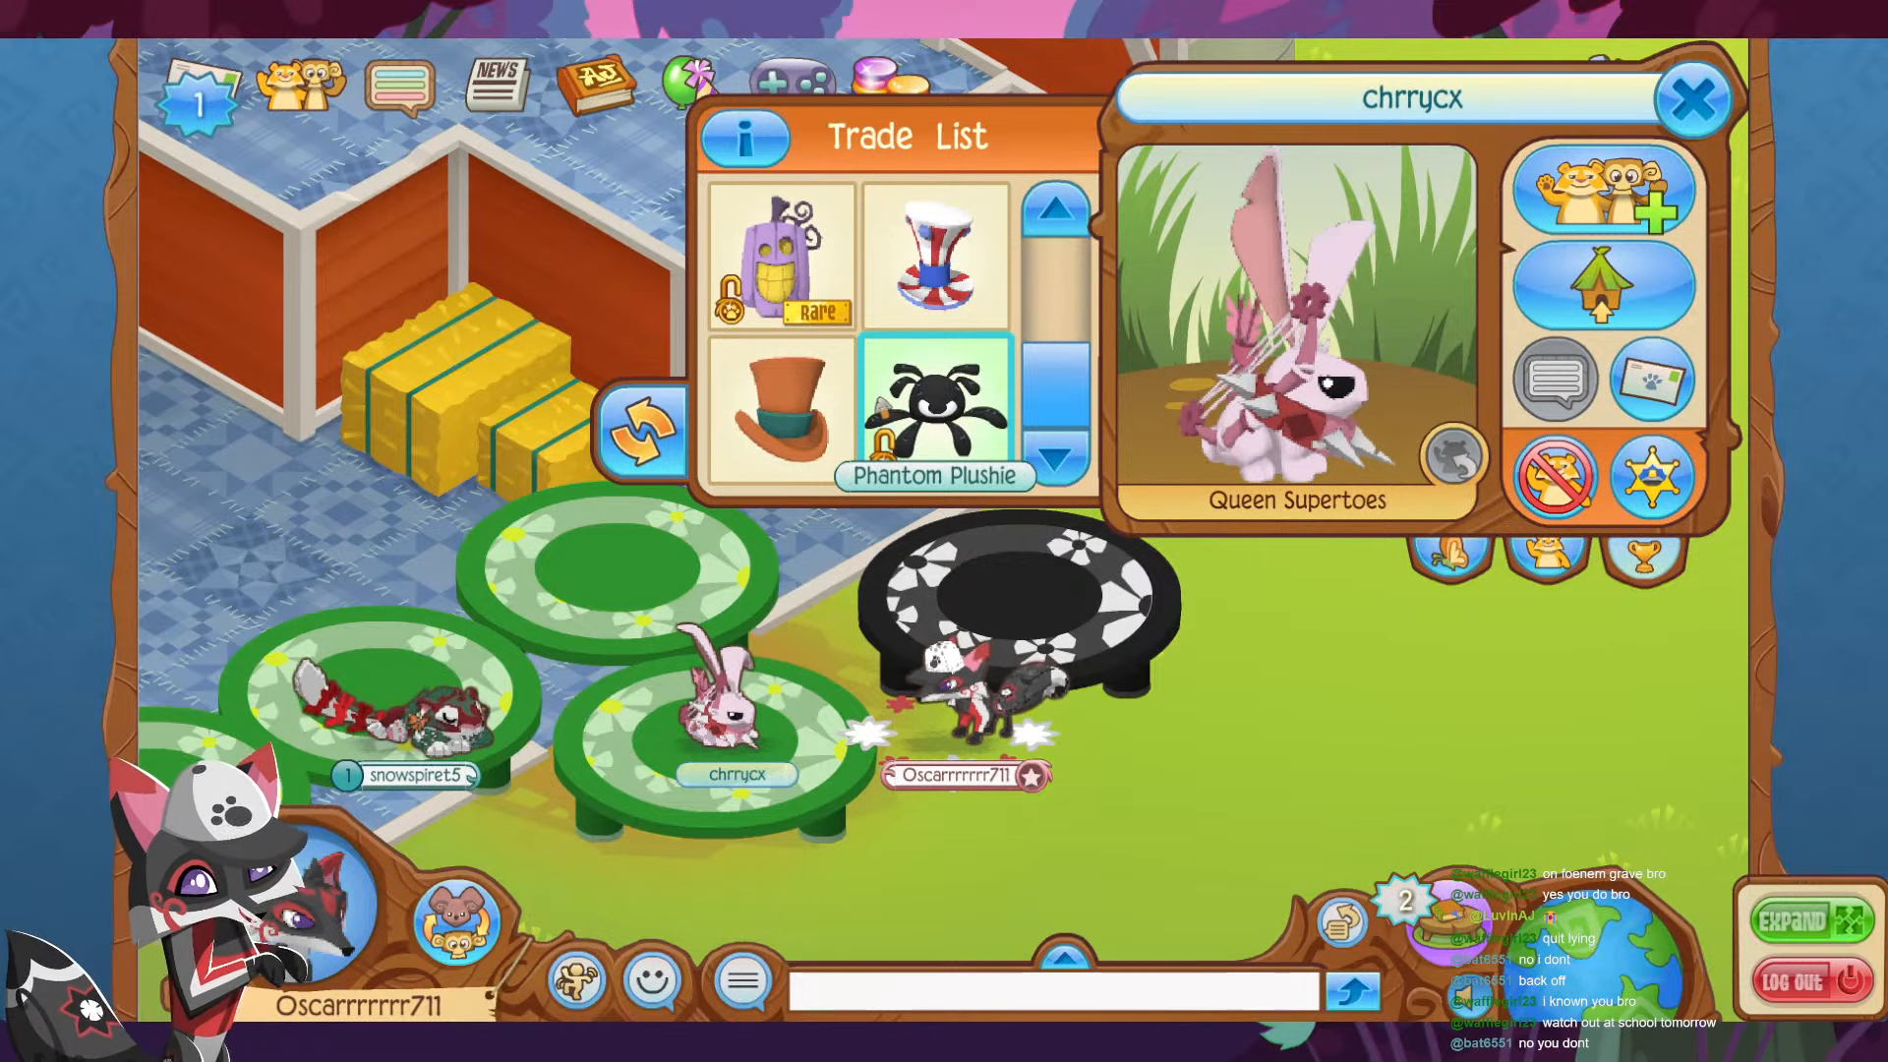
{"action": "left_click", "coordinate": [1704, 112]}
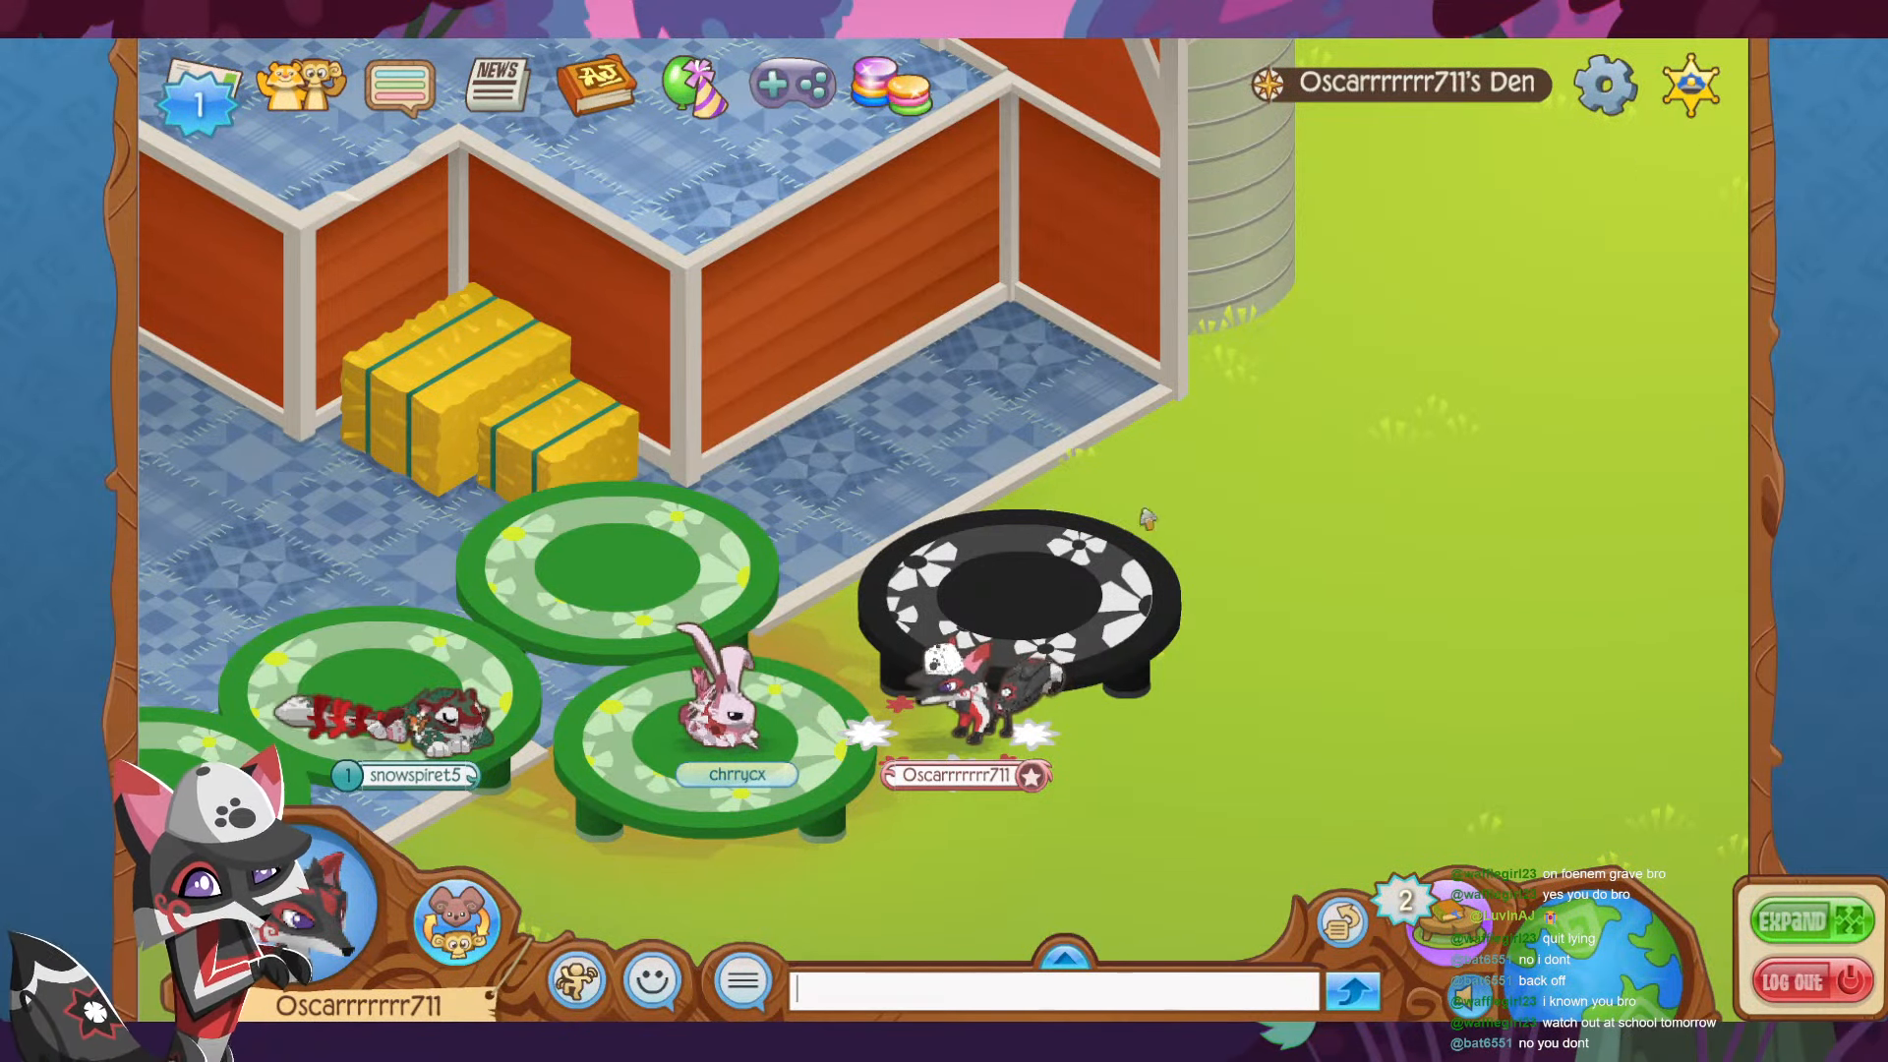
- Start a trade for the pink bunny player's orange top hat and offer a first clothing item
{"action": "left_click", "coordinate": [750, 787]}
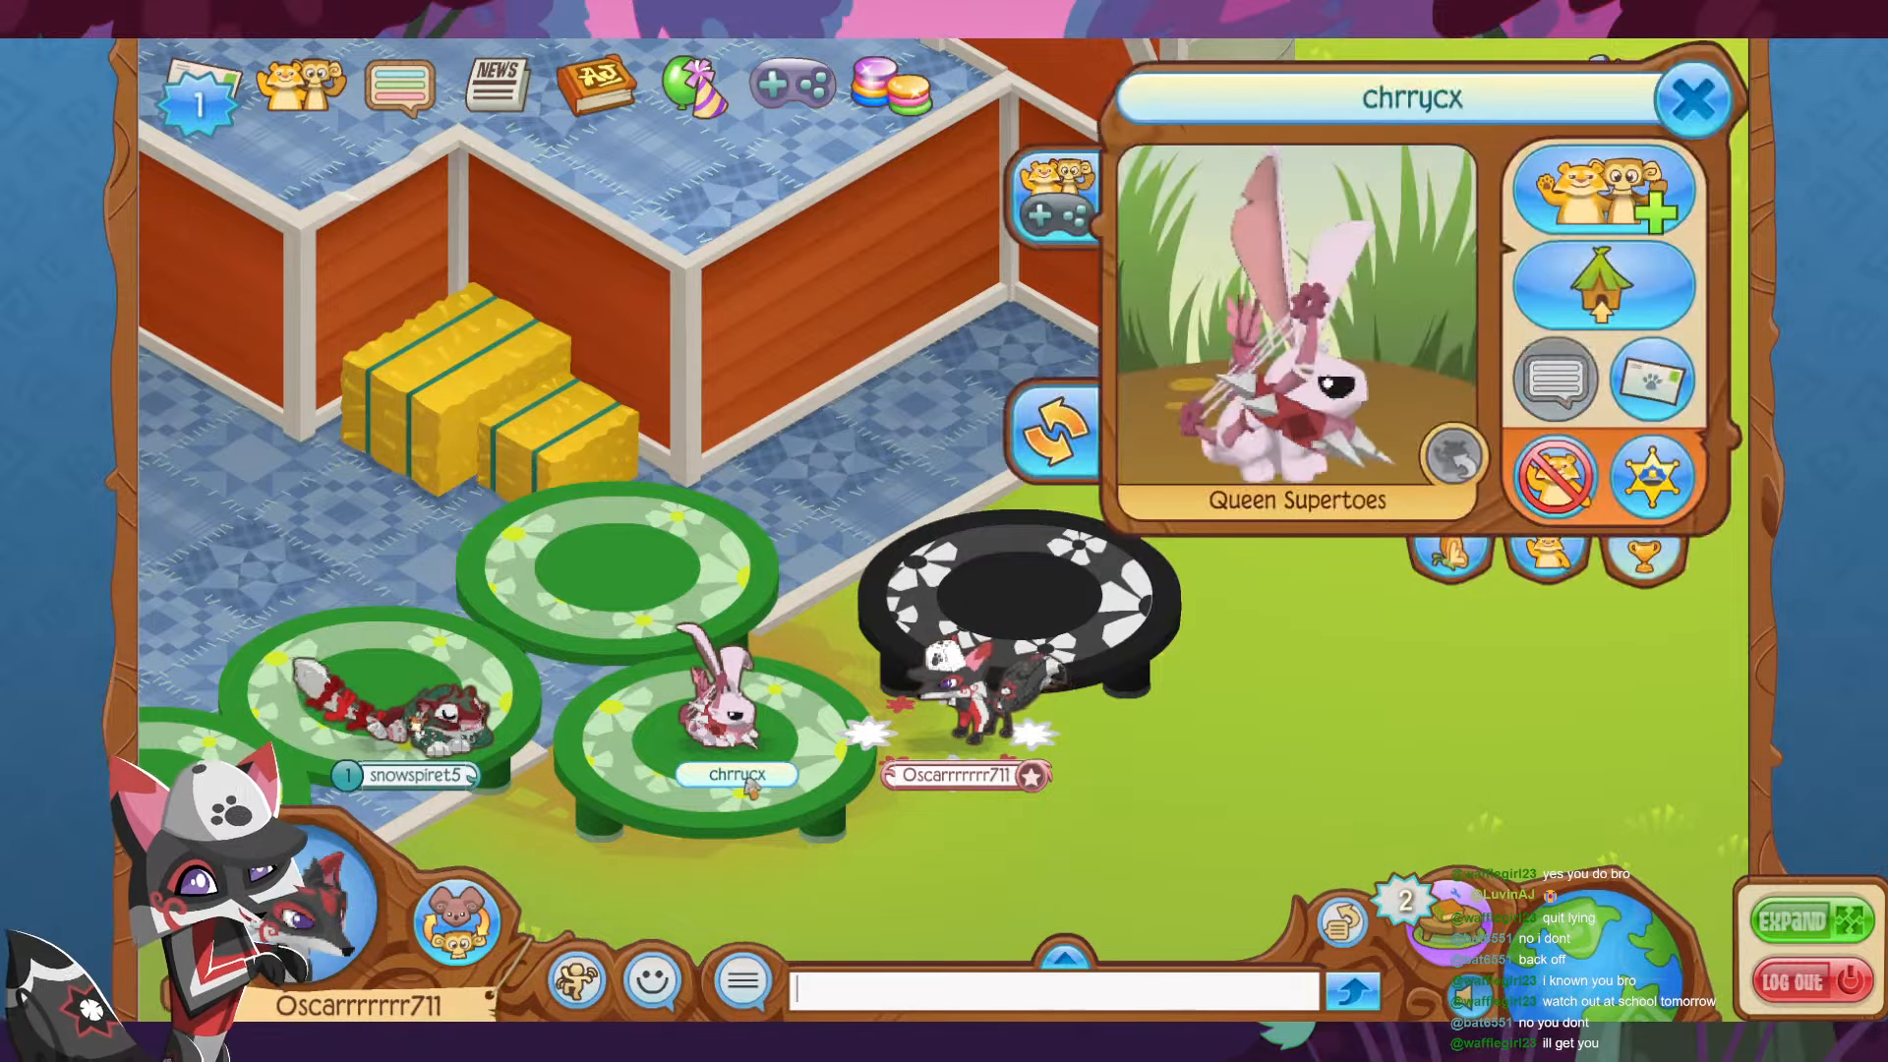
{"action": "left_click", "coordinate": [1052, 462]}
{"action": "scroll", "coordinate": [816, 413], "scroll_direction": "down", "scroll_amount": 1}
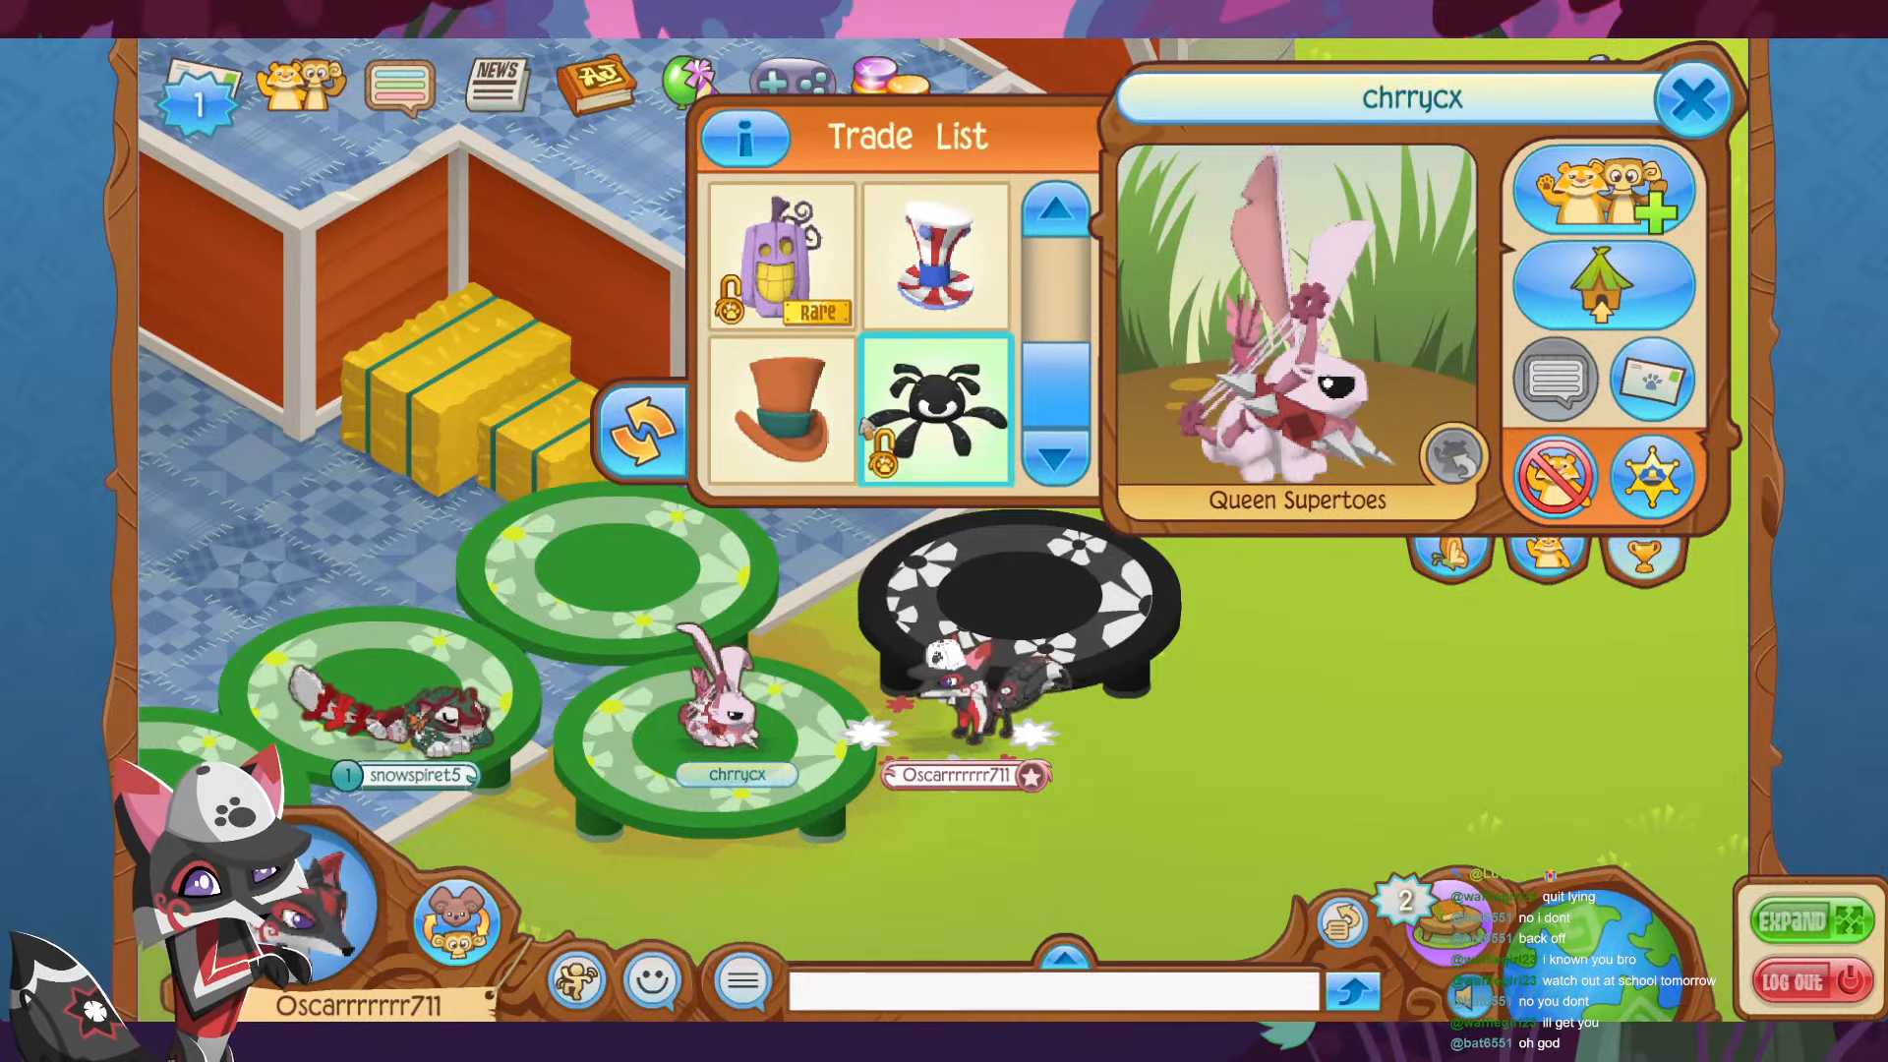
{"action": "left_click", "coordinate": [819, 433]}
{"action": "left_click", "coordinate": [825, 430]}
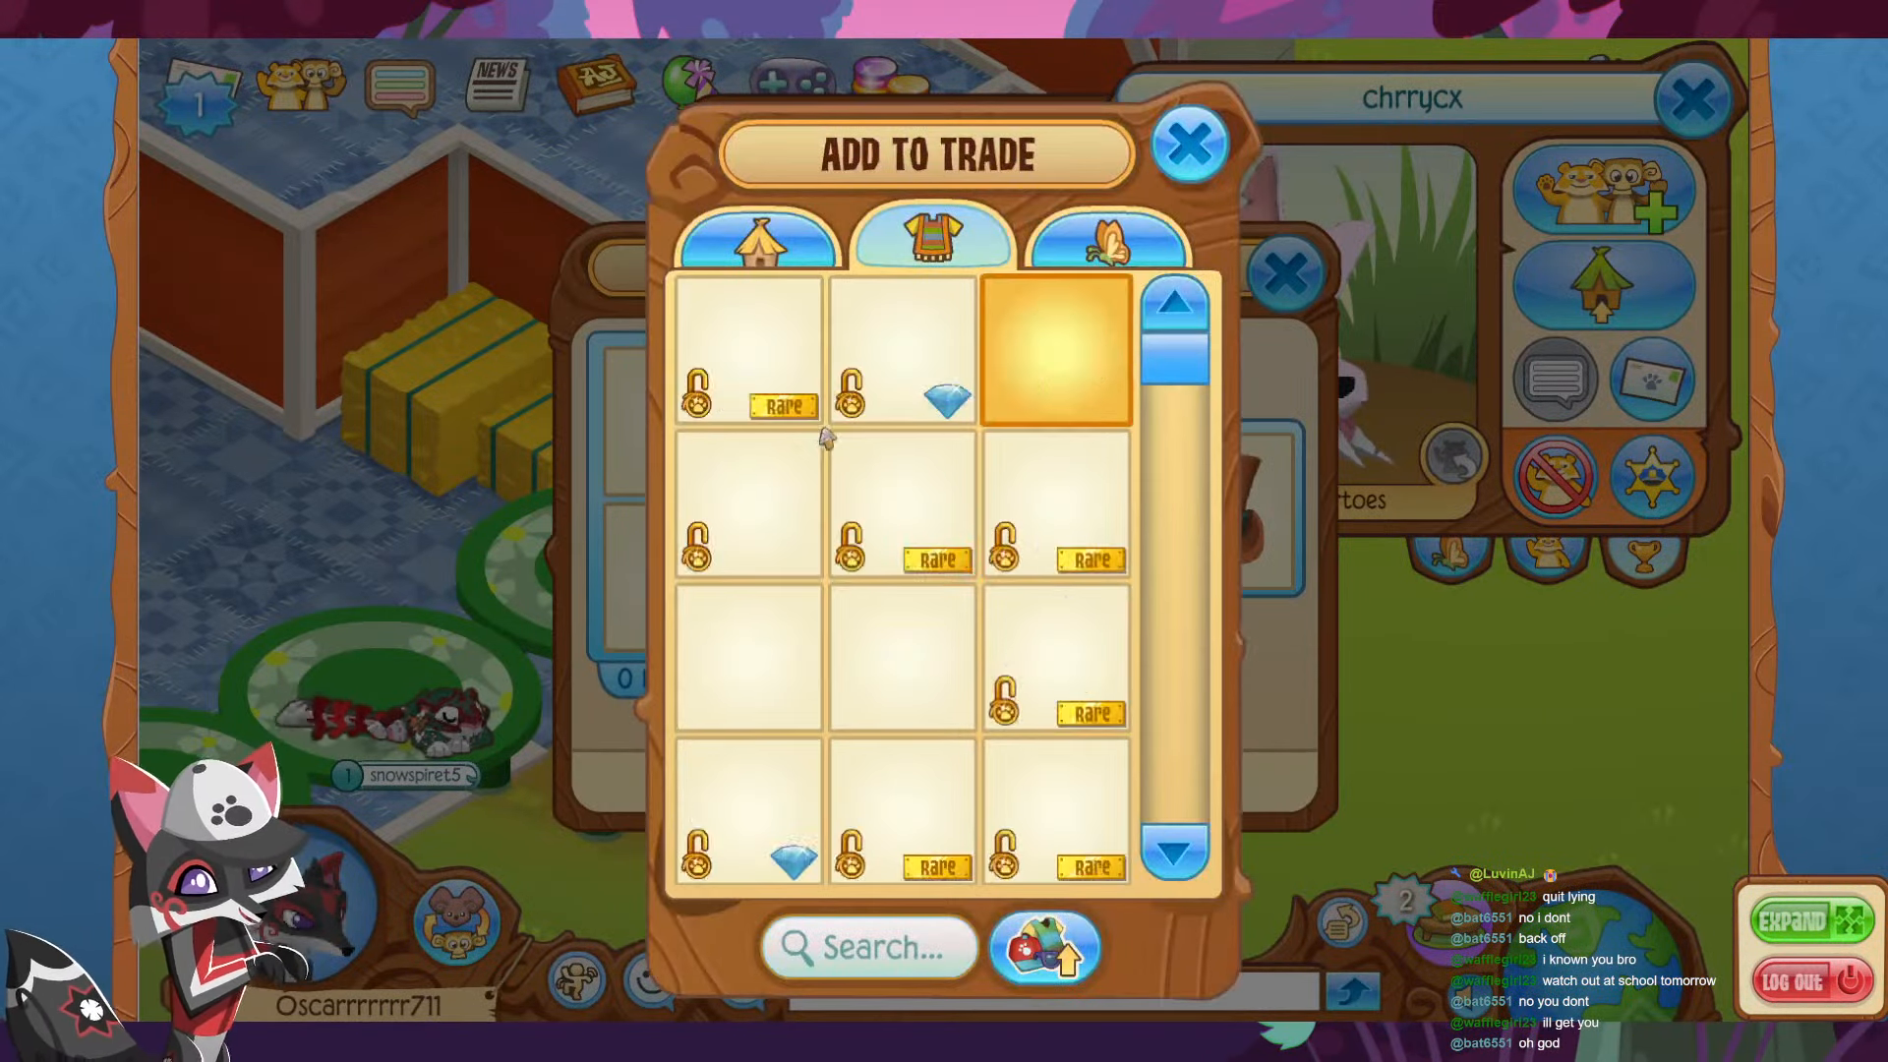
{"action": "scroll", "coordinate": [954, 541], "scroll_direction": "down", "scroll_amount": 6}
{"action": "scroll", "coordinate": [954, 547], "scroll_direction": "down", "scroll_amount": 9}
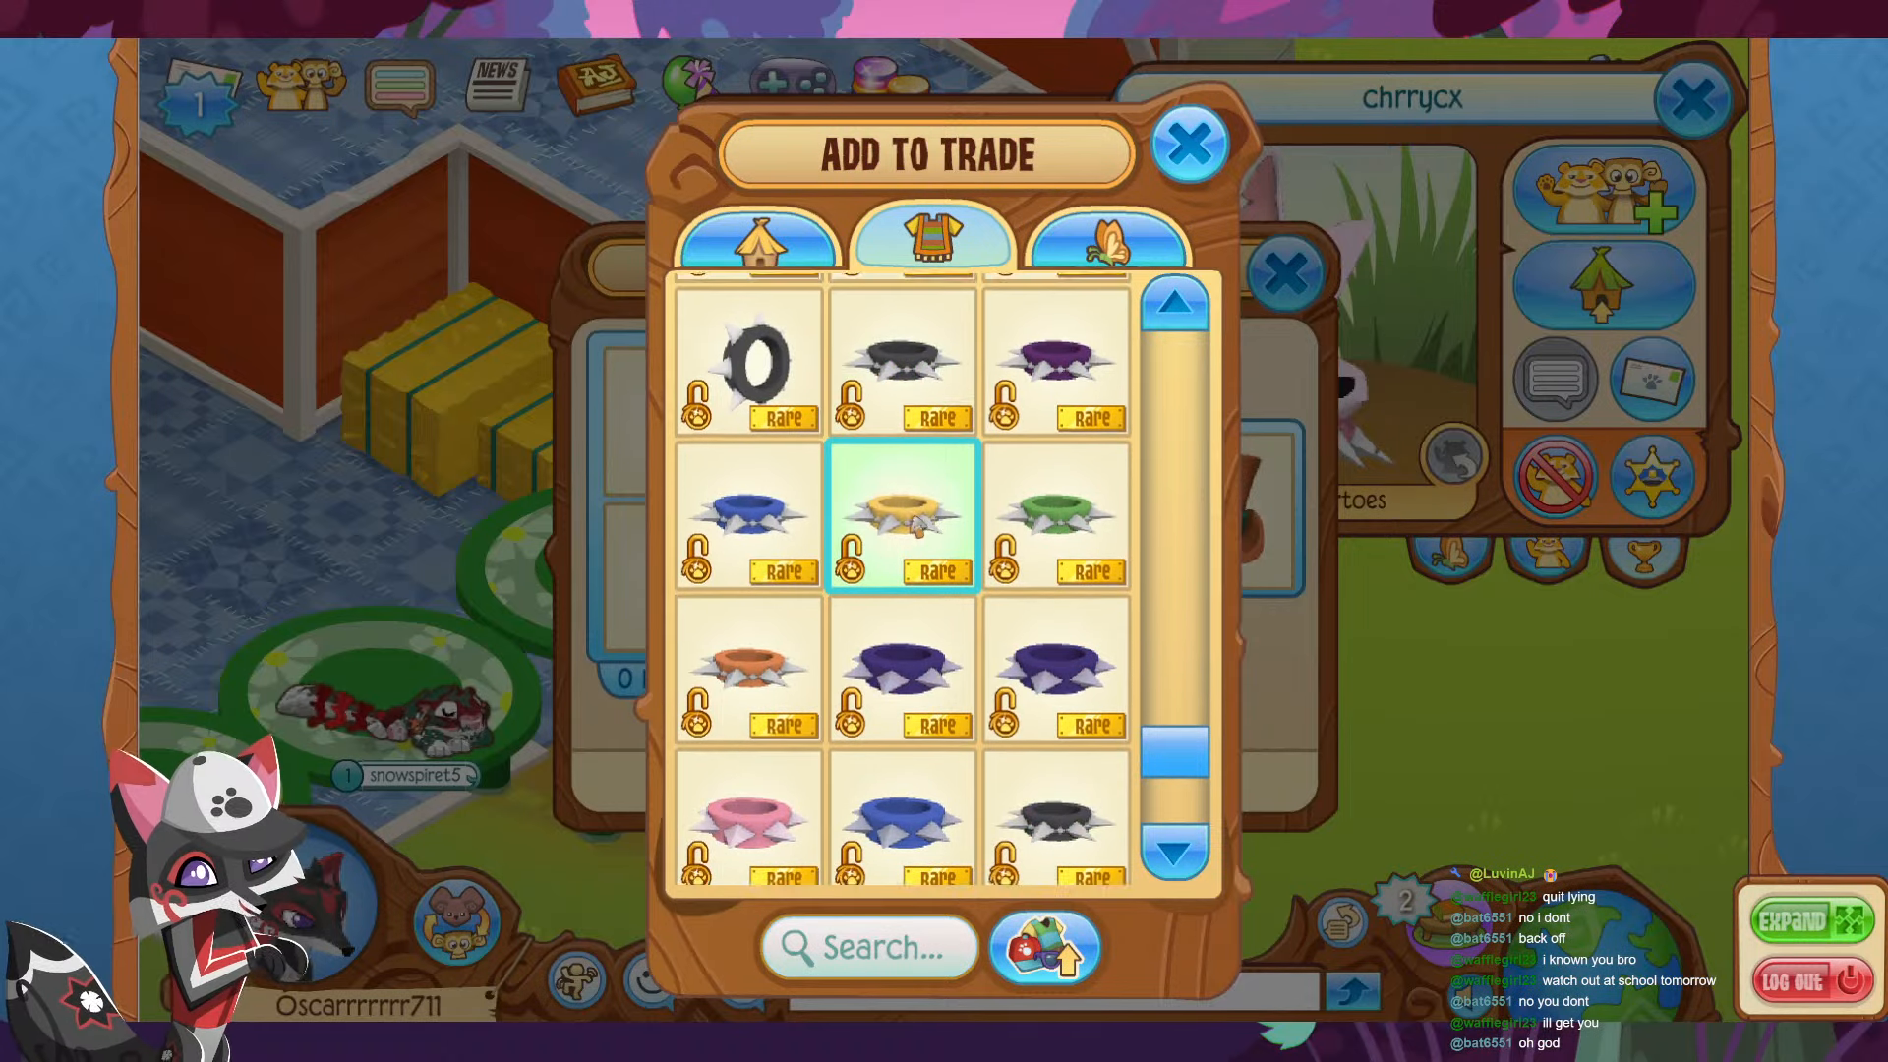
{"action": "scroll", "coordinate": [885, 561], "scroll_direction": "up", "scroll_amount": 3}
{"action": "left_click", "coordinate": [736, 593]}
{"action": "left_click", "coordinate": [900, 657]}
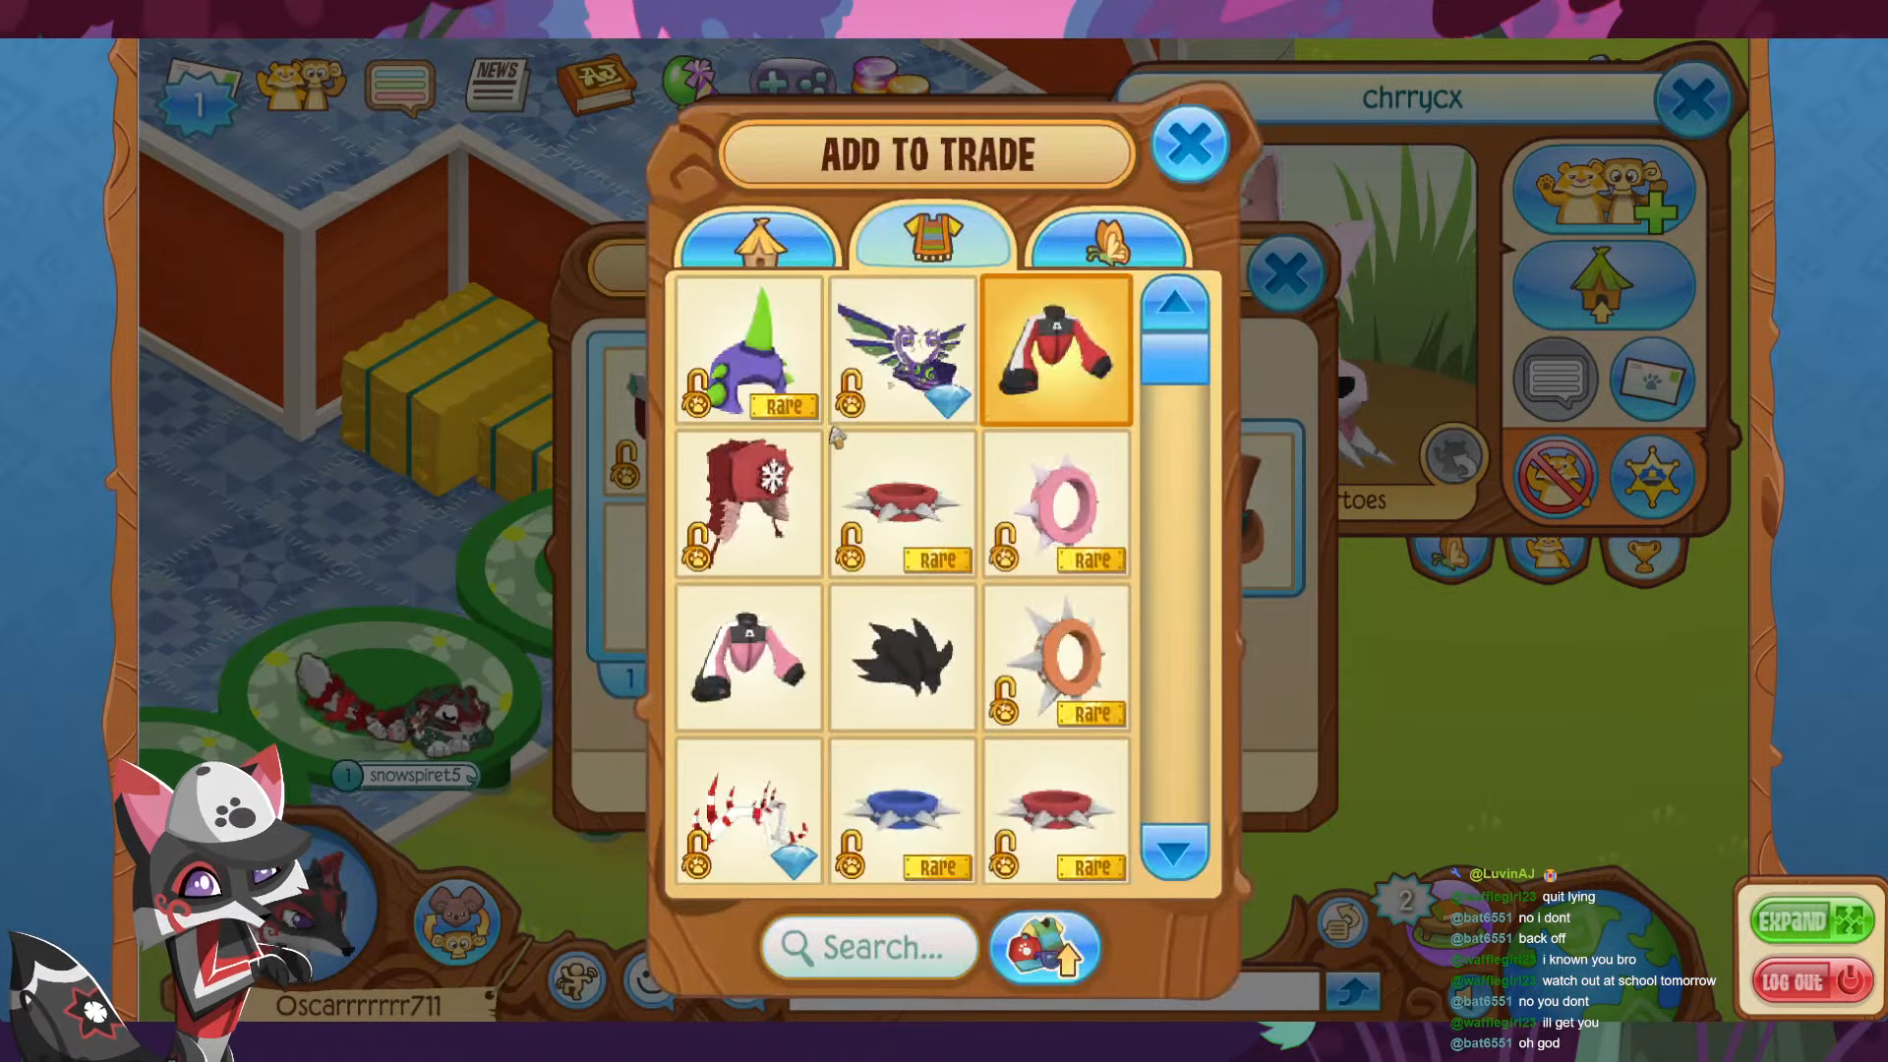
- Add a Rare Jamaaliday Custom Glove as the second offered item, send the trade request and dismiss the completed trade
{"action": "scroll", "coordinate": [881, 463], "scroll_direction": "down", "scroll_amount": 10}
{"action": "scroll", "coordinate": [889, 476], "scroll_direction": "up", "scroll_amount": 5}
{"action": "scroll", "coordinate": [878, 468], "scroll_direction": "up", "scroll_amount": 1}
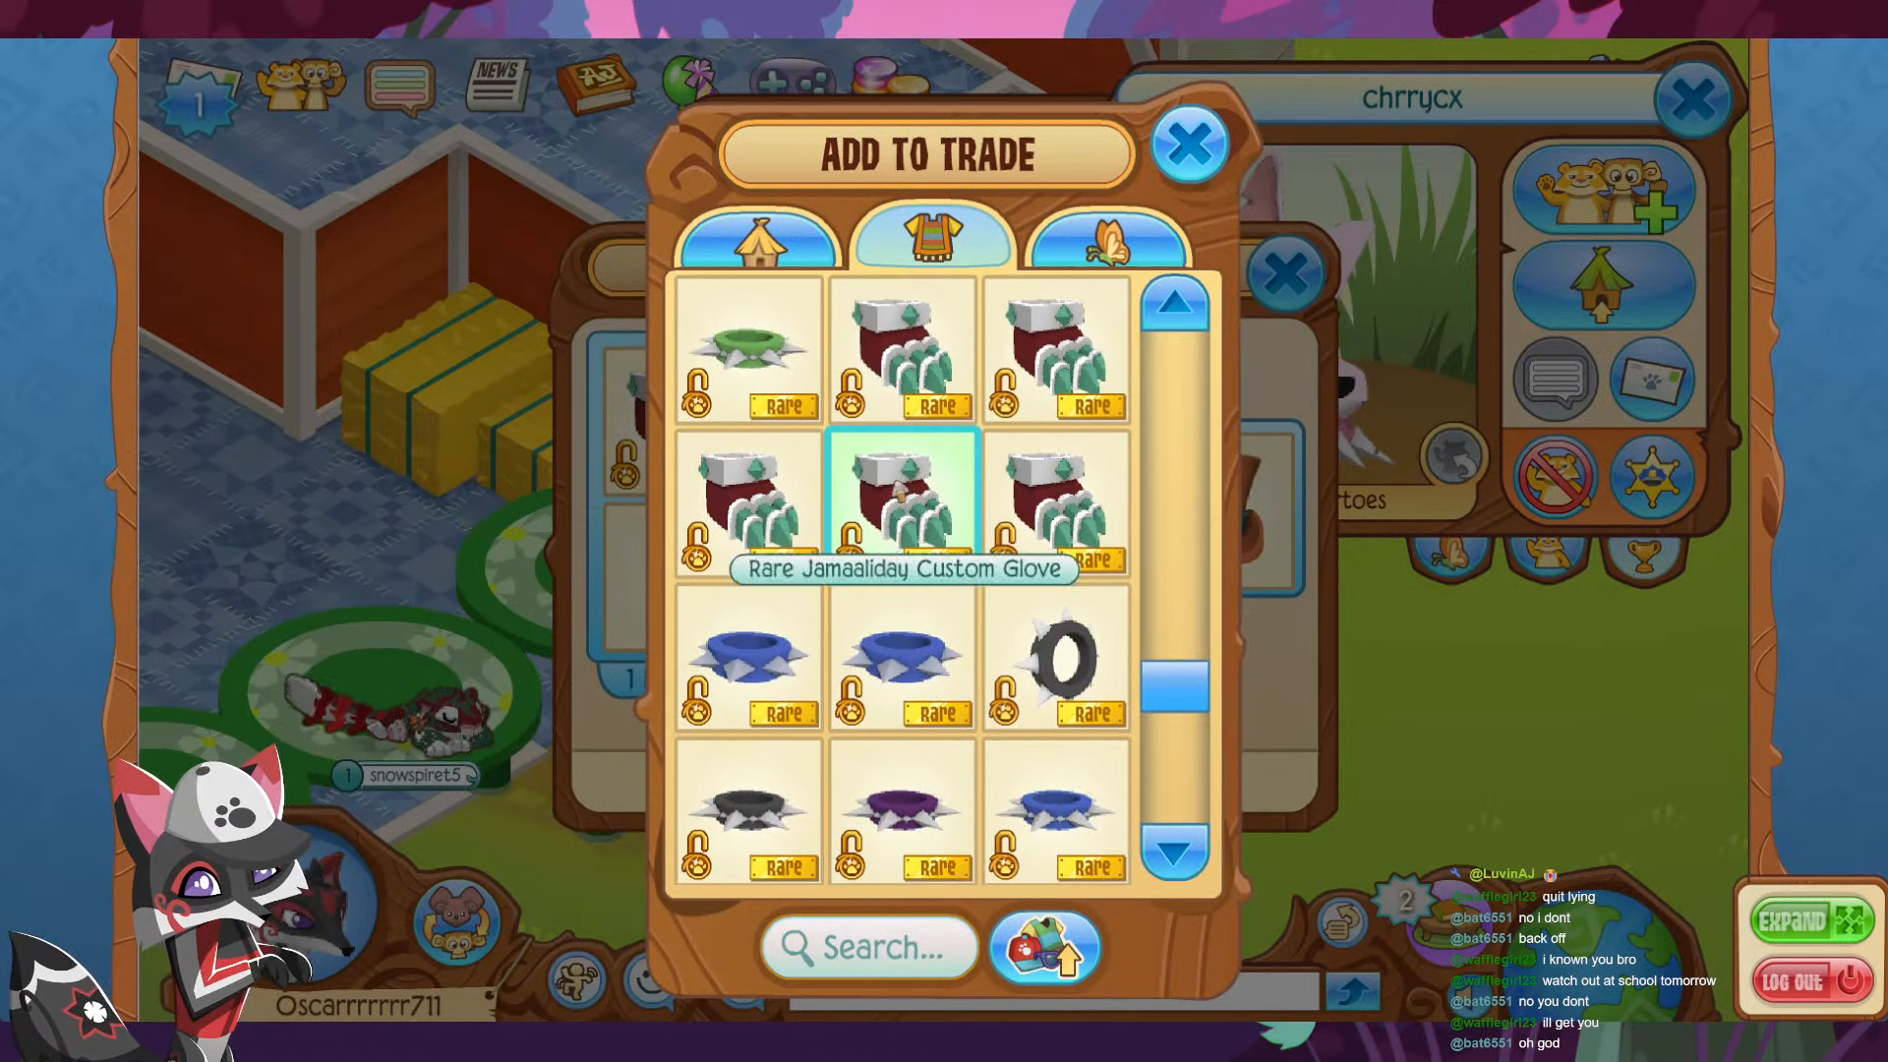
{"action": "left_click", "coordinate": [900, 482]}
{"action": "left_click", "coordinate": [939, 764]}
{"action": "left_click", "coordinate": [855, 630]}
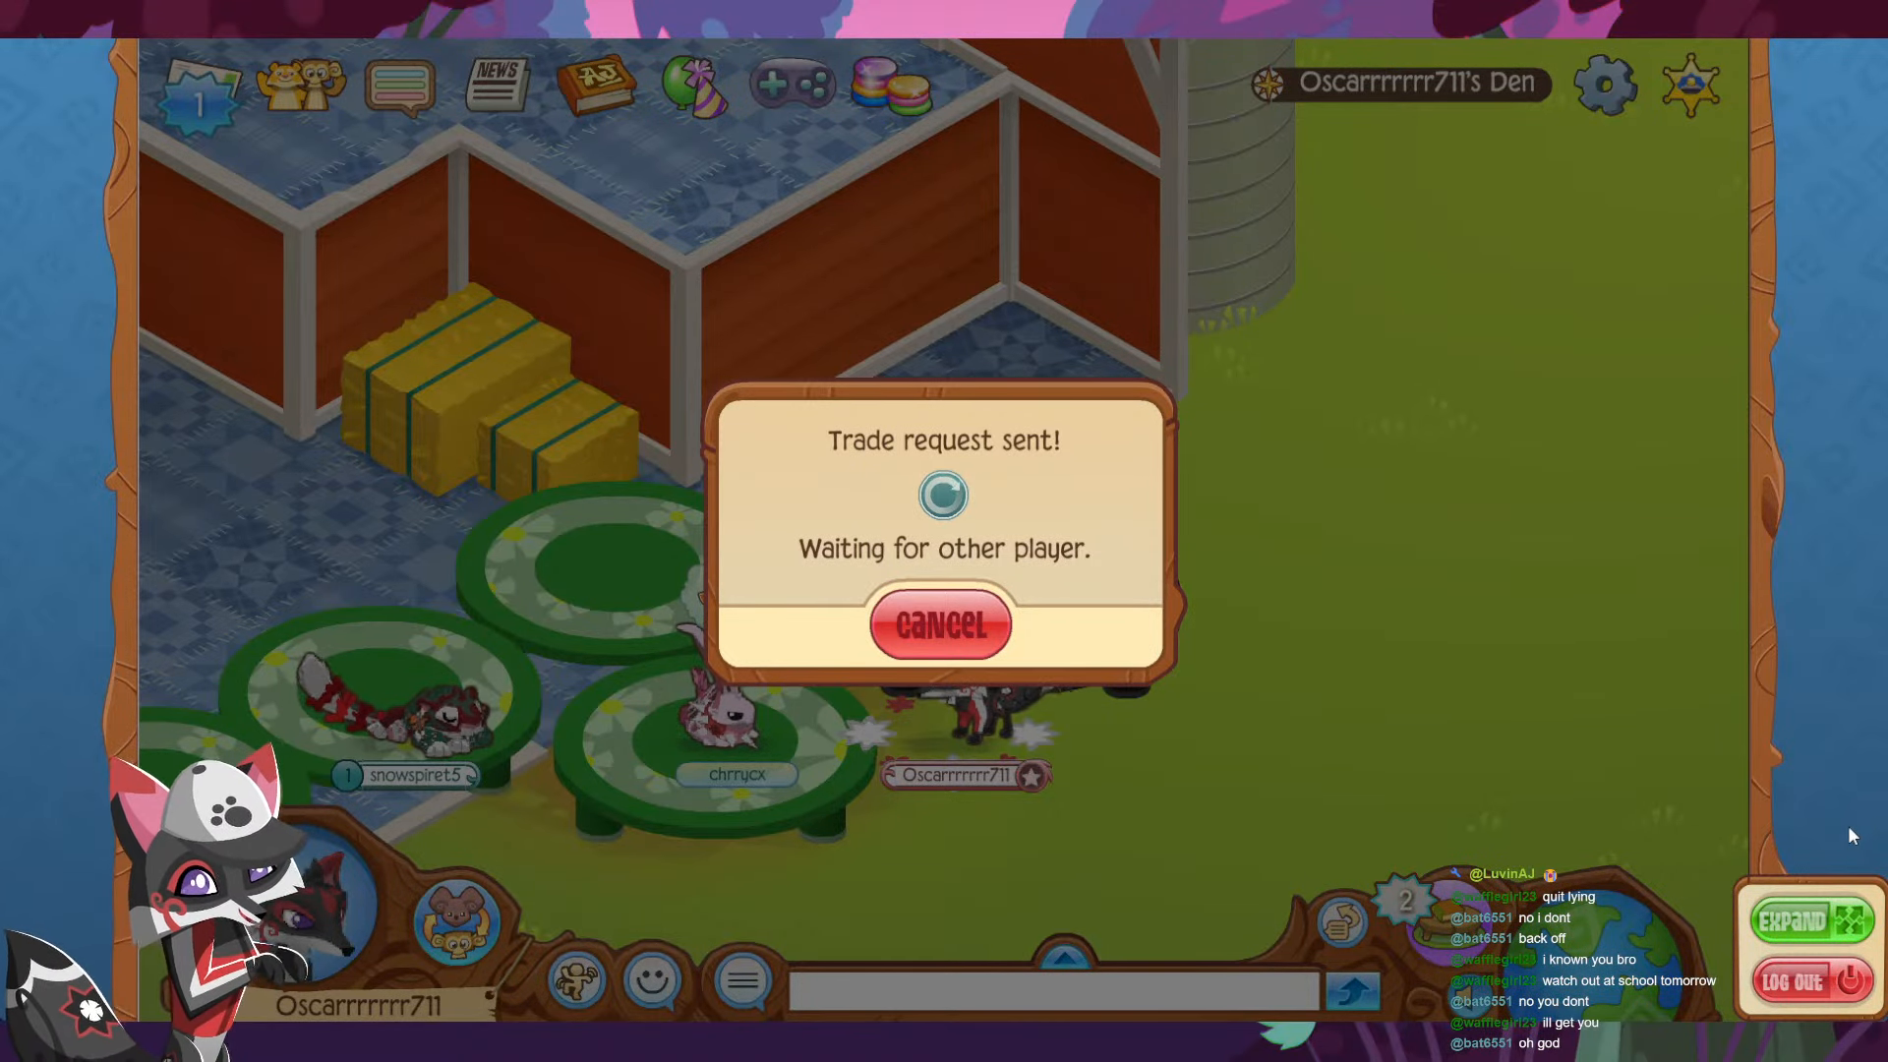
{"action": "left_click", "coordinate": [890, 784]}
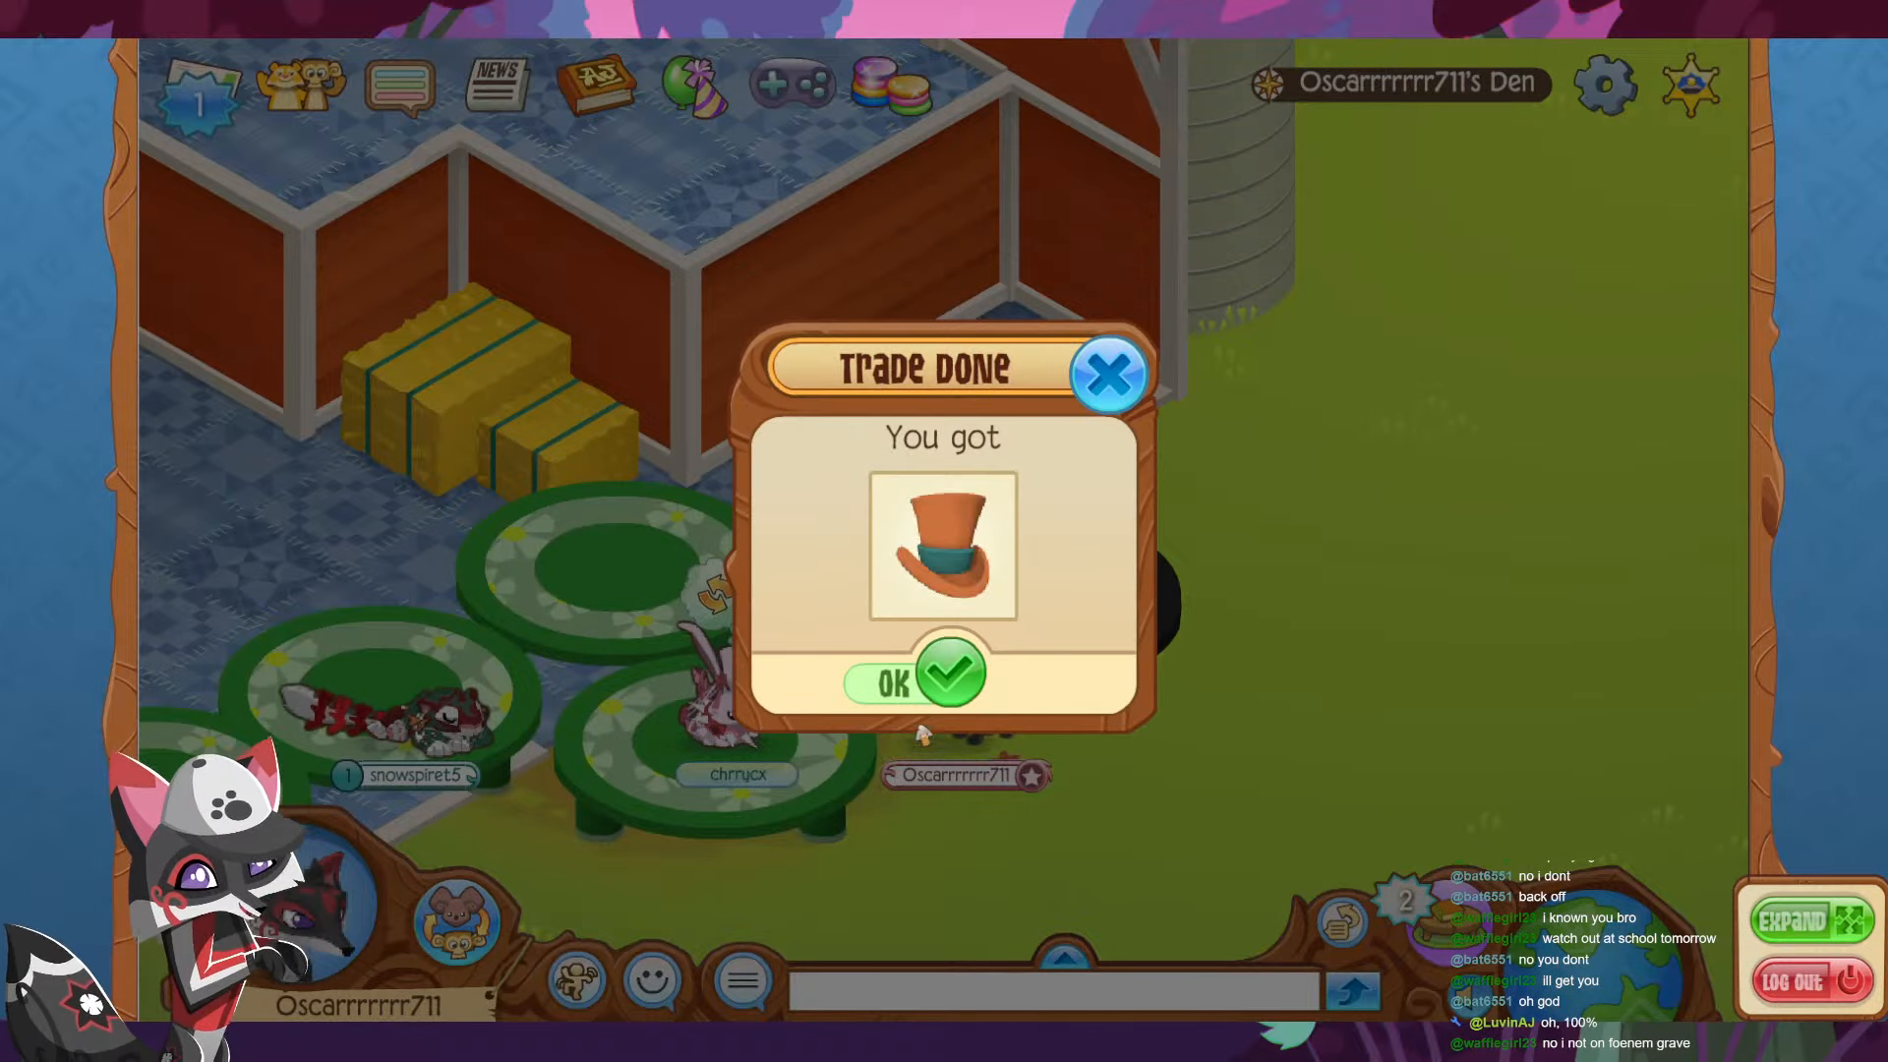
{"action": "left_click", "coordinate": [931, 682]}
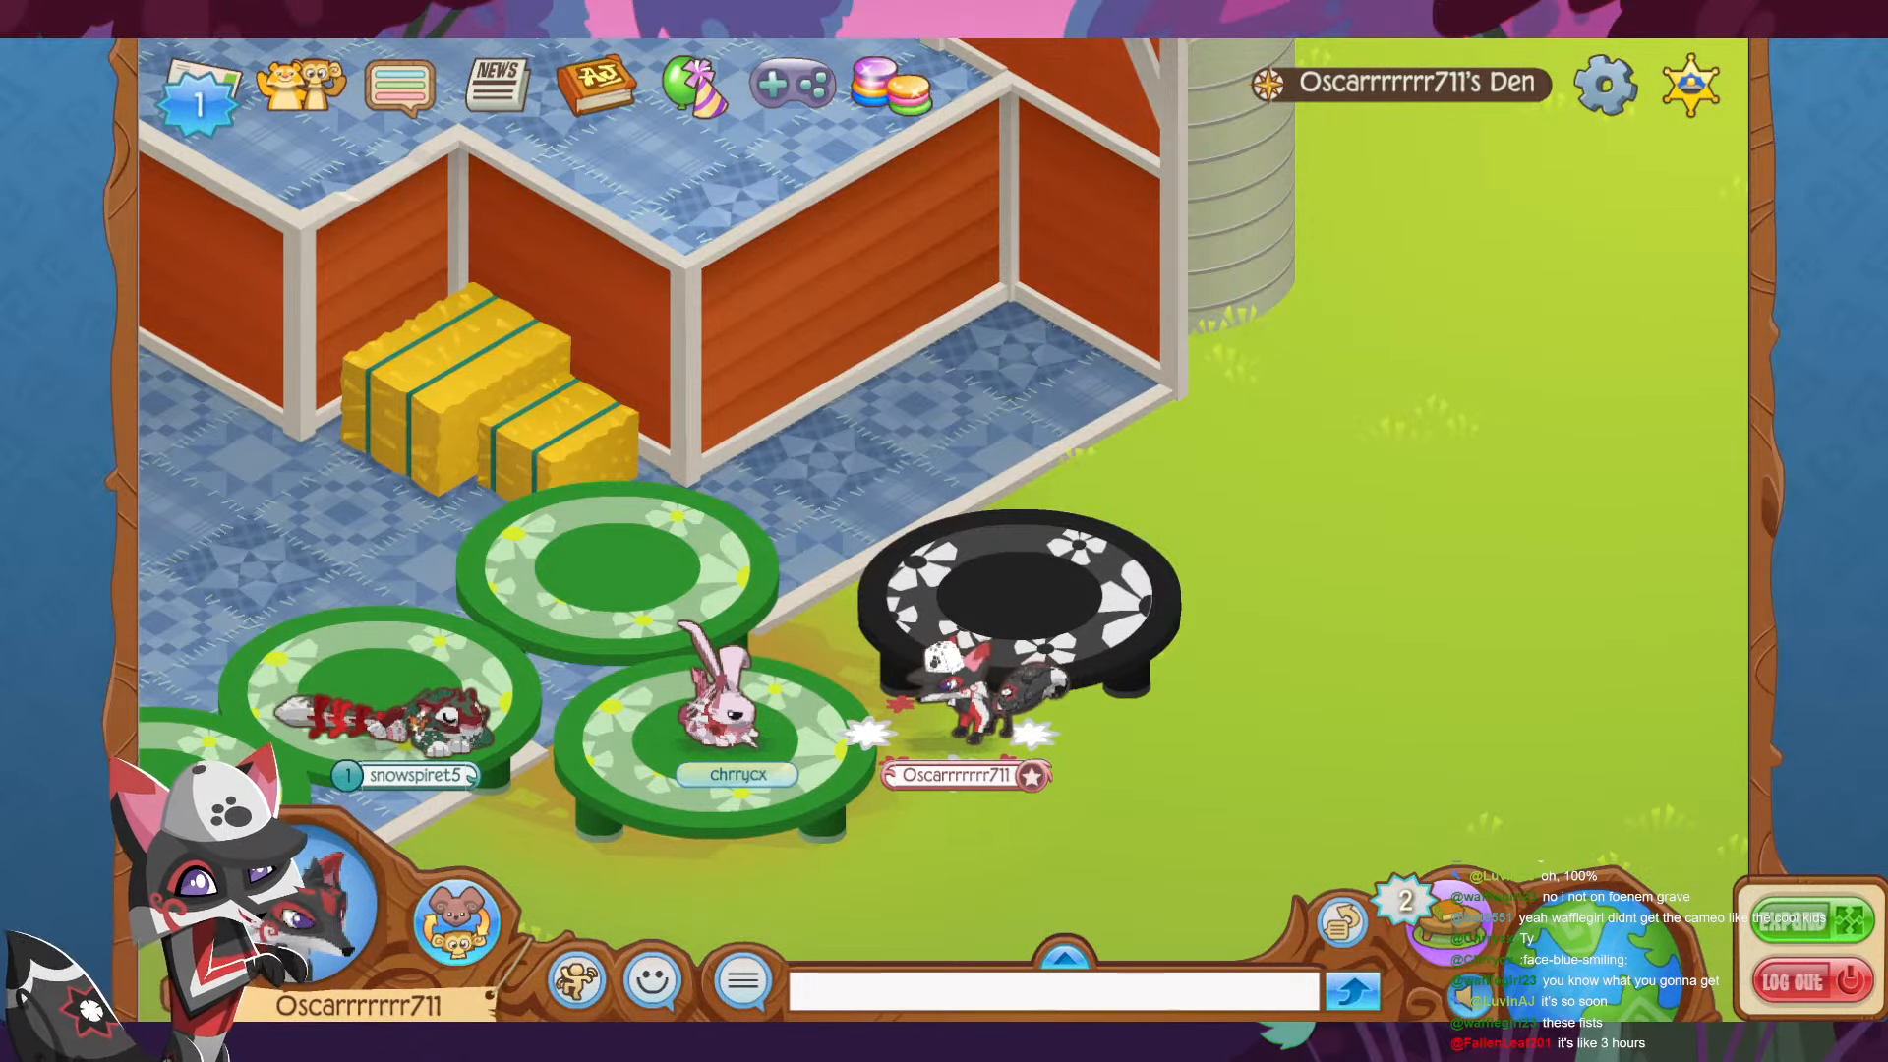
- Open the newest mail, keep its Rare Spiked Wristband gift, and check the fox's wardrobe
{"action": "left_click", "coordinate": [210, 94]}
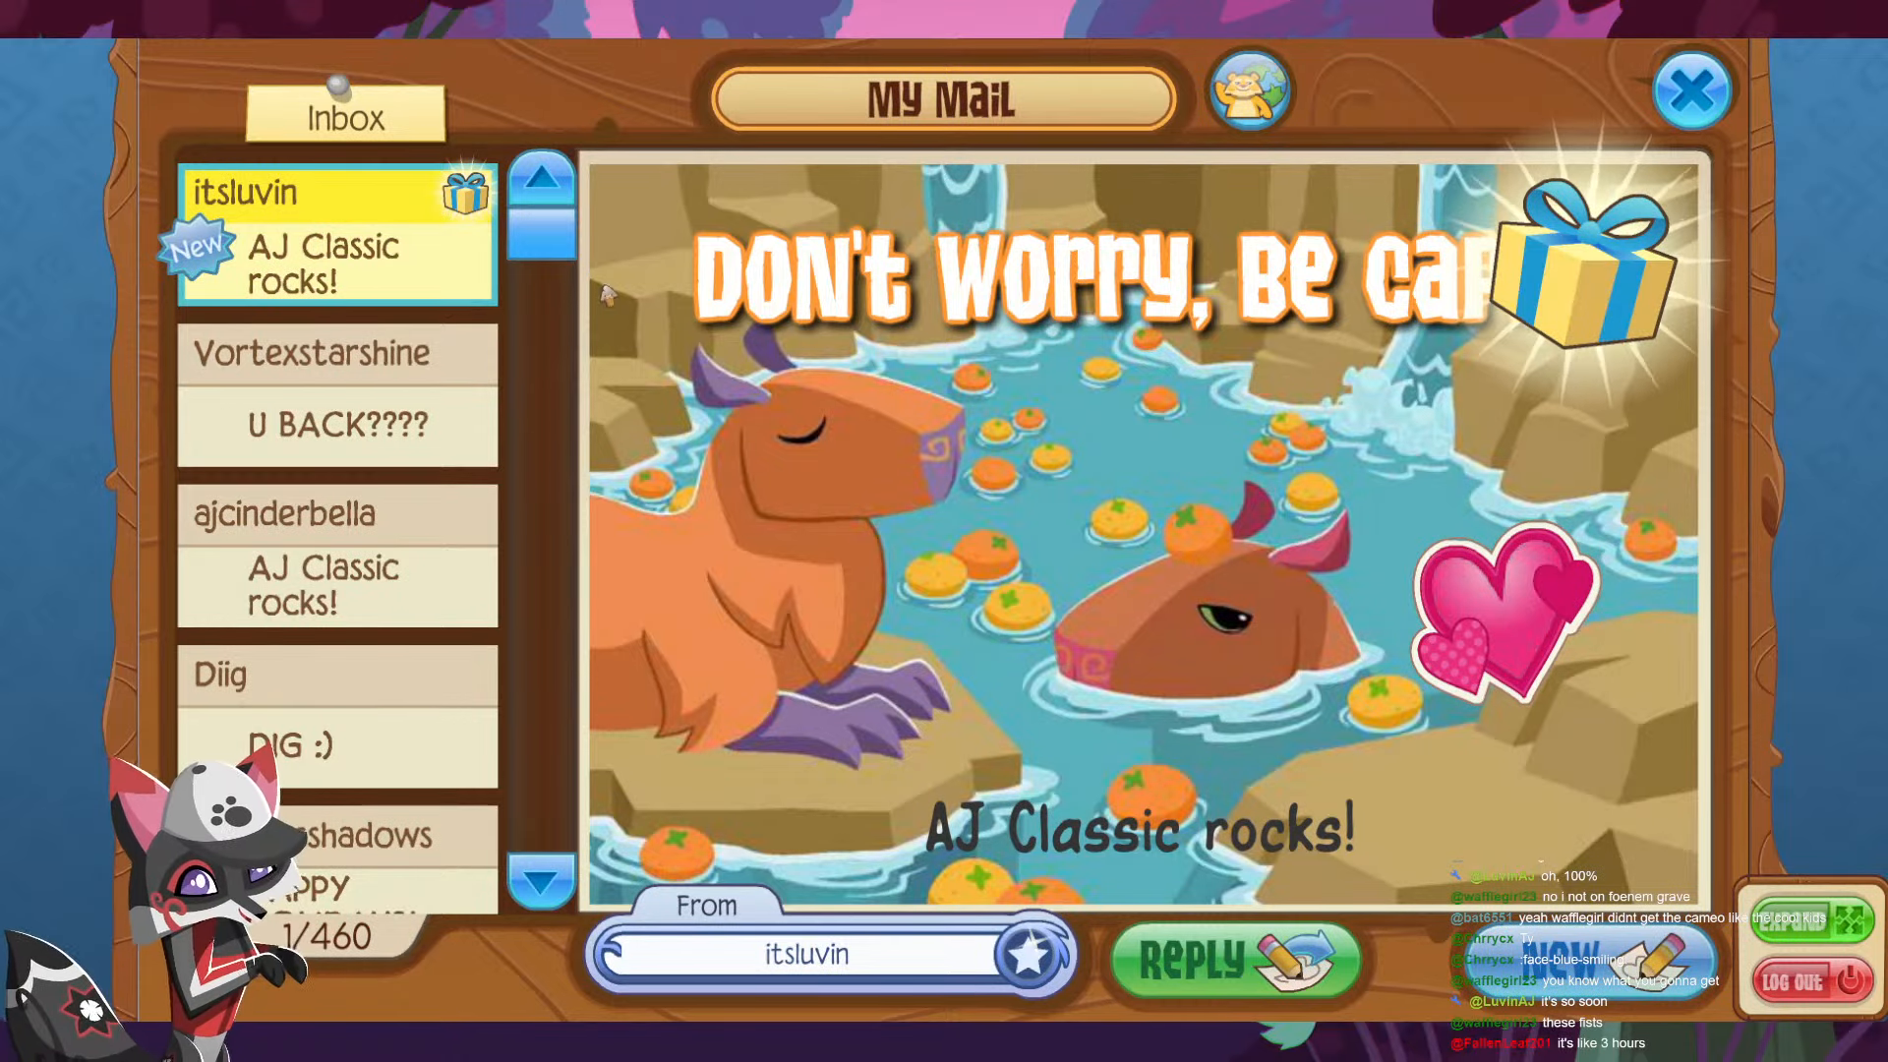
{"action": "left_click", "coordinate": [1551, 281]}
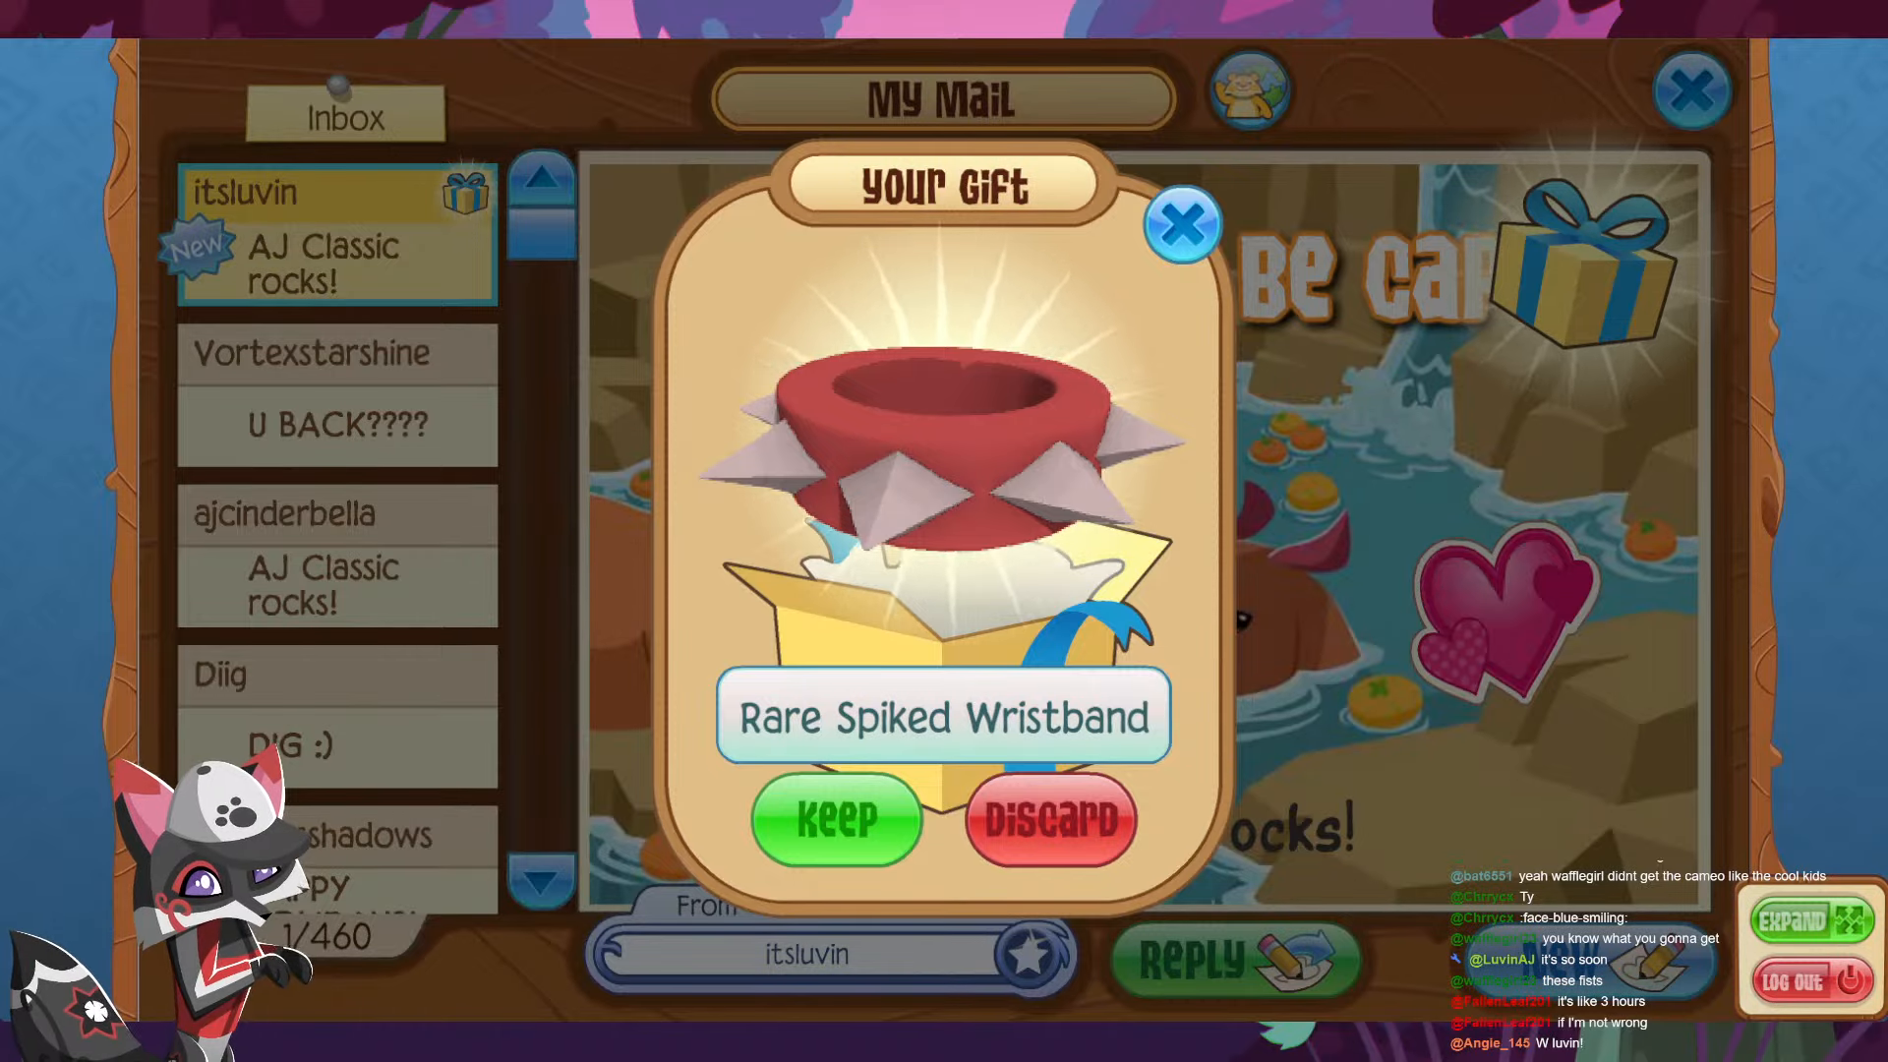
{"action": "left_click", "coordinate": [823, 818]}
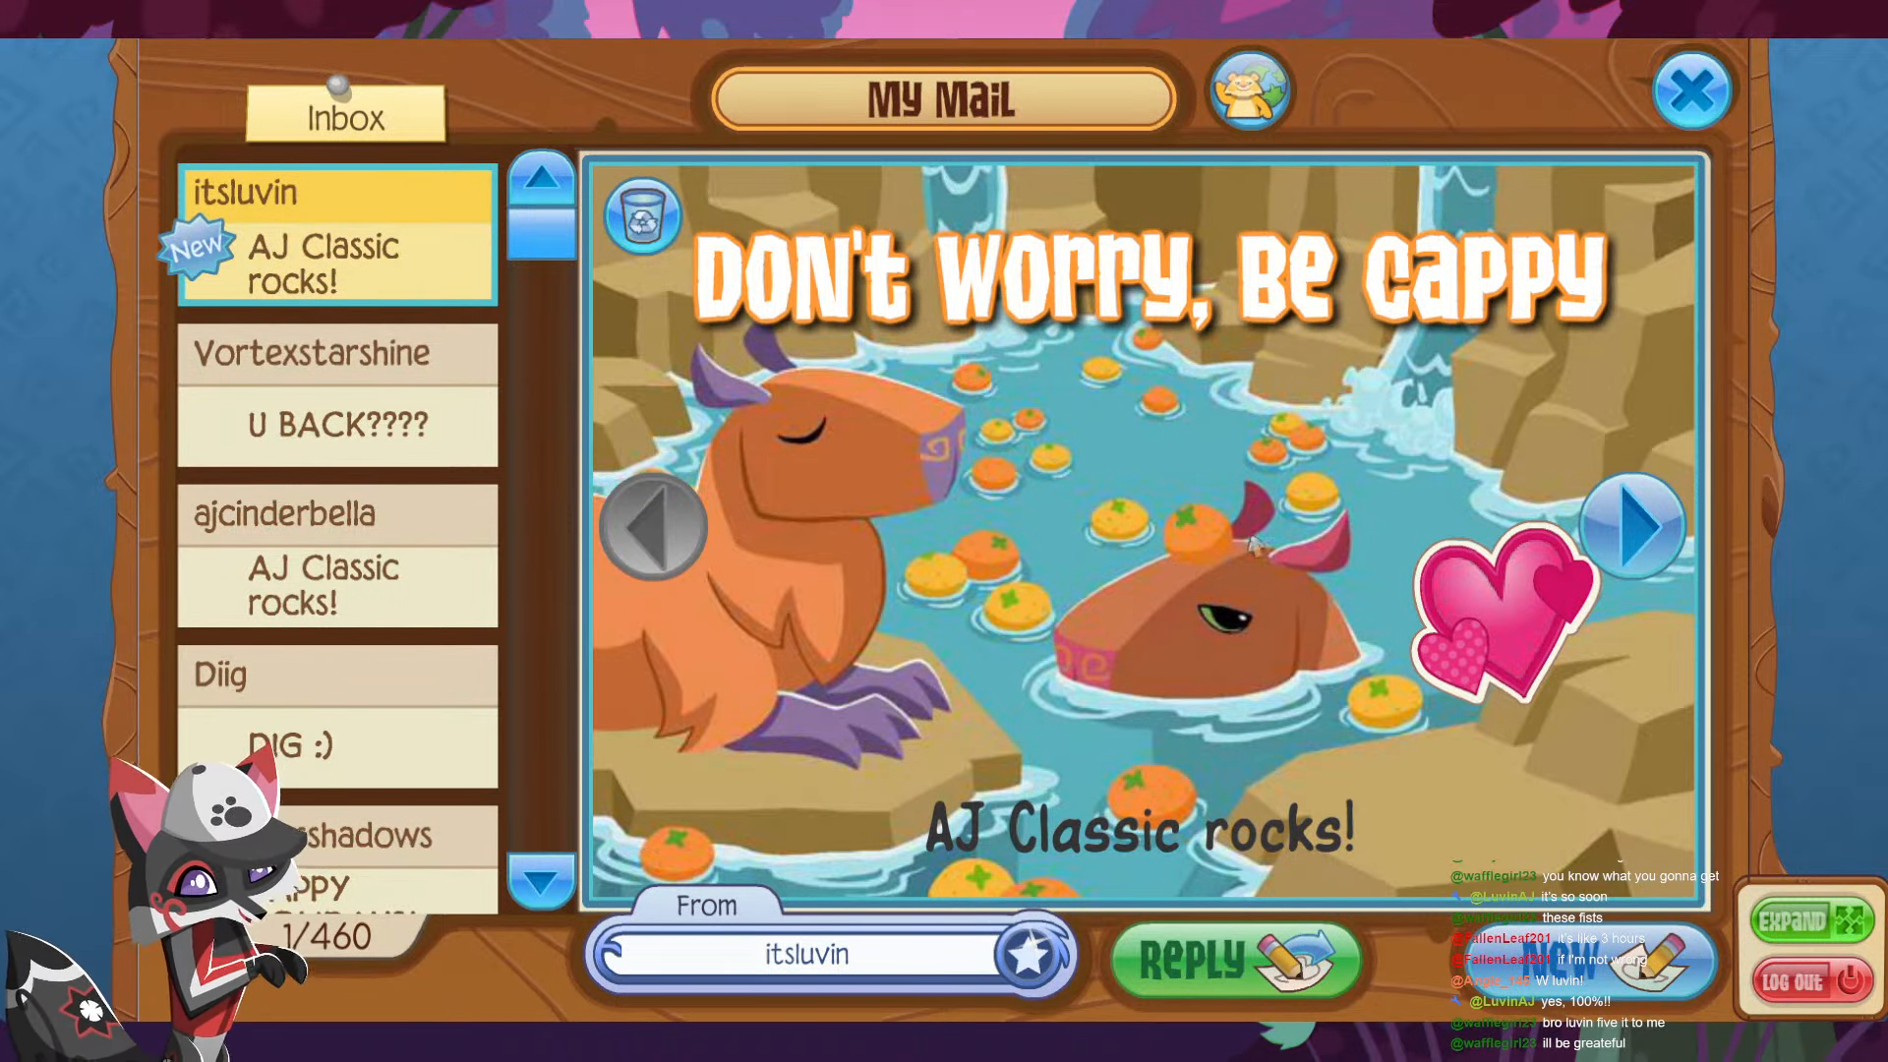
{"action": "left_click", "coordinate": [1693, 95]}
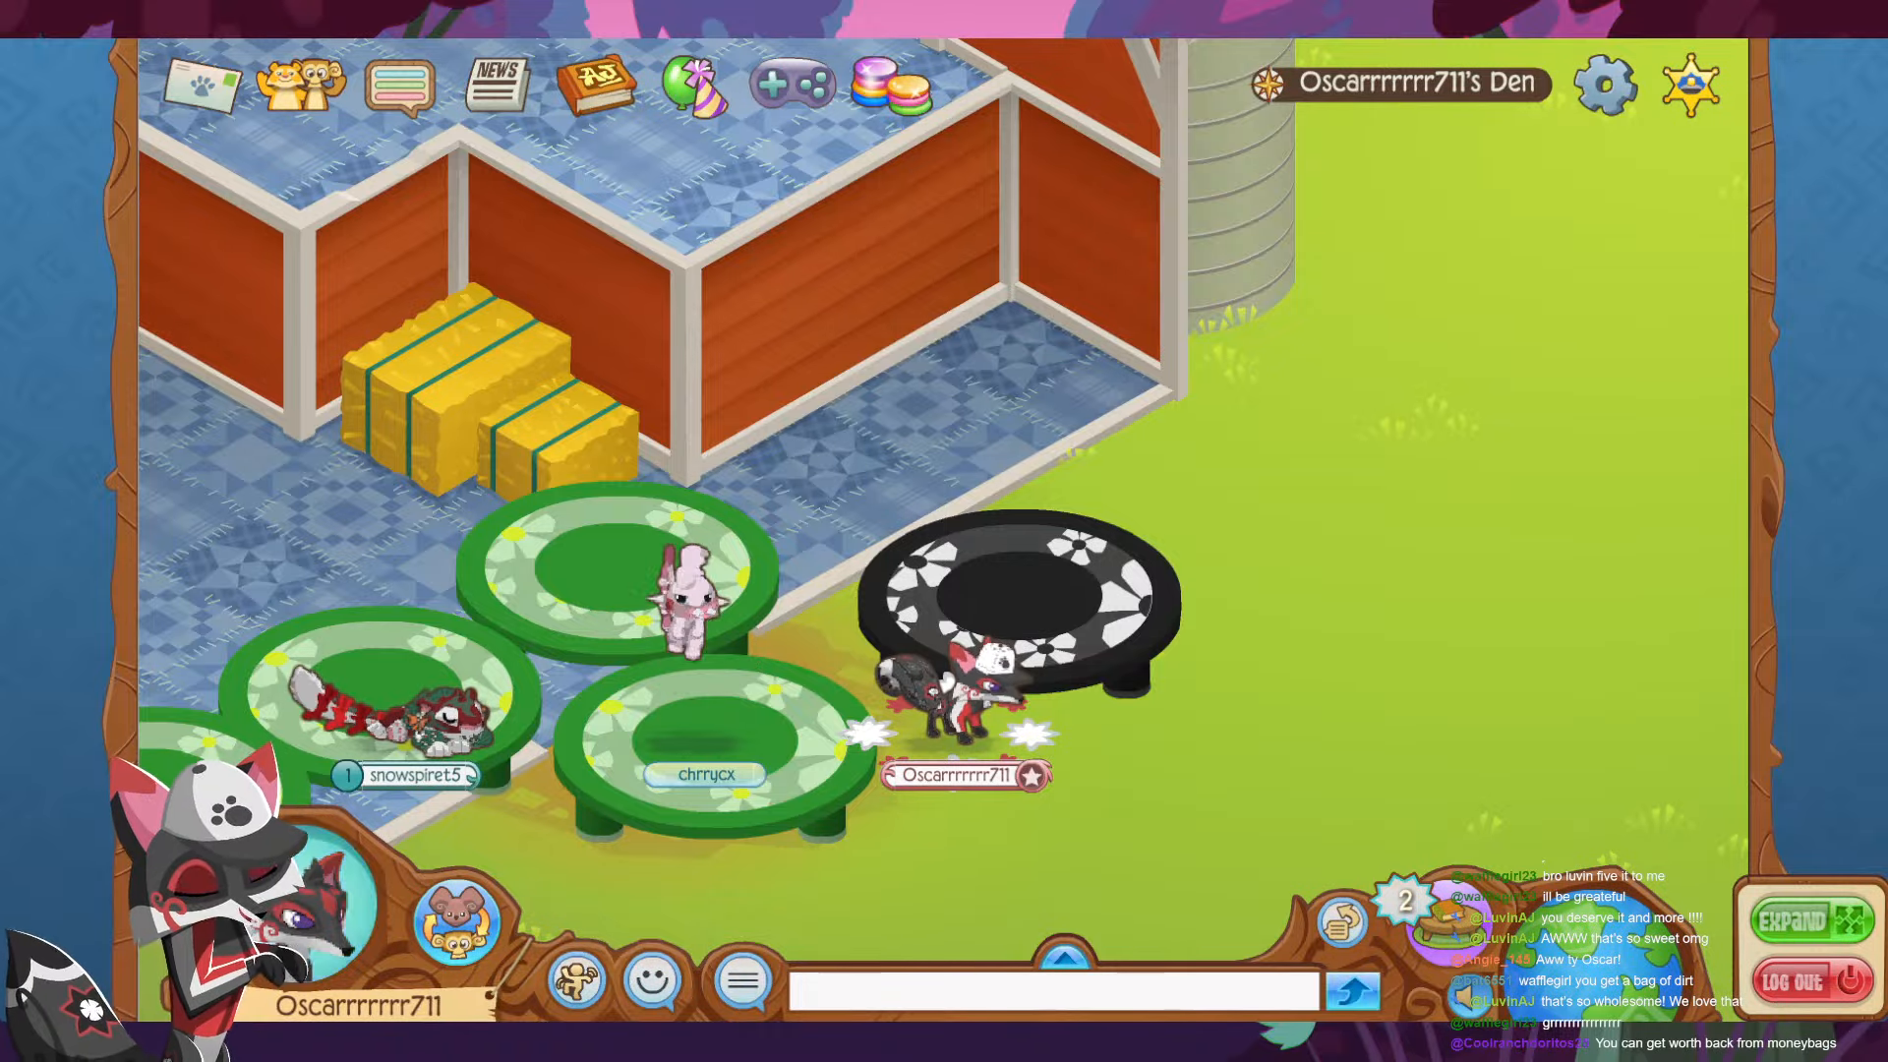
{"action": "left_click", "coordinate": [339, 915]}
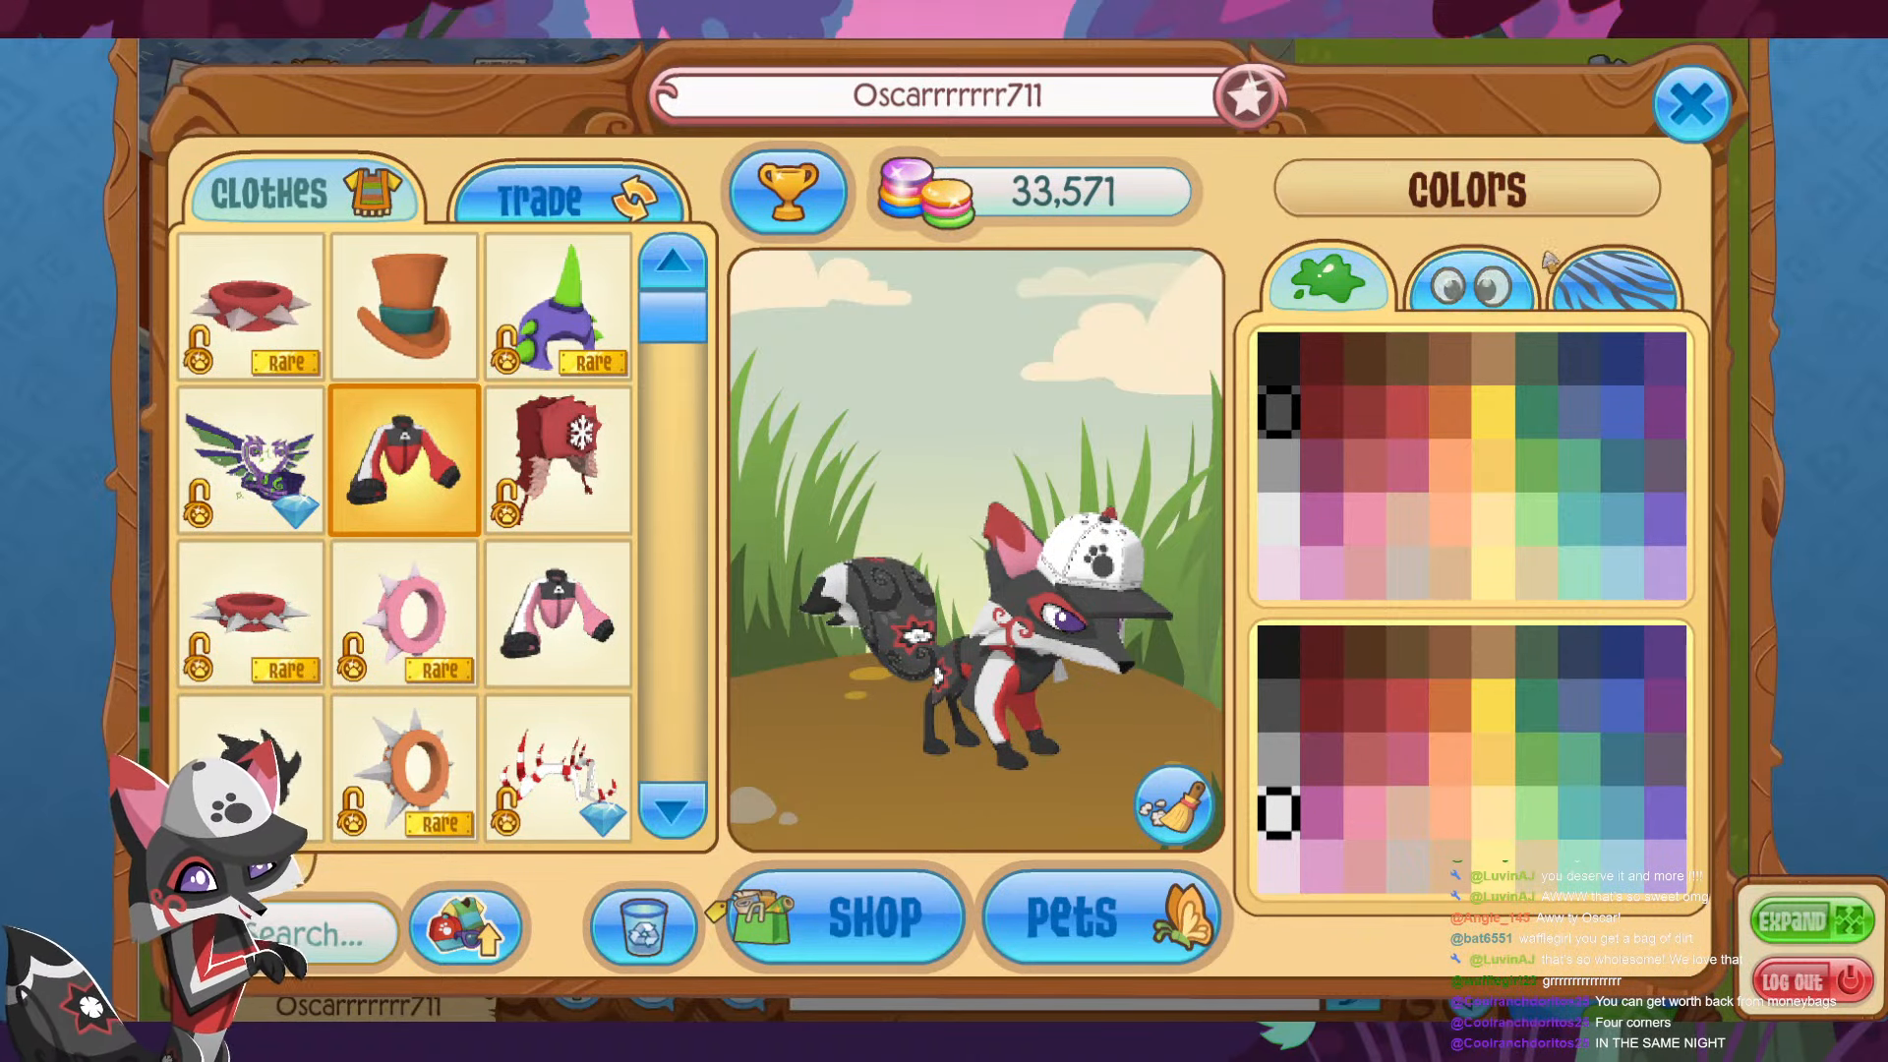
{"action": "left_click", "coordinate": [1691, 103]}
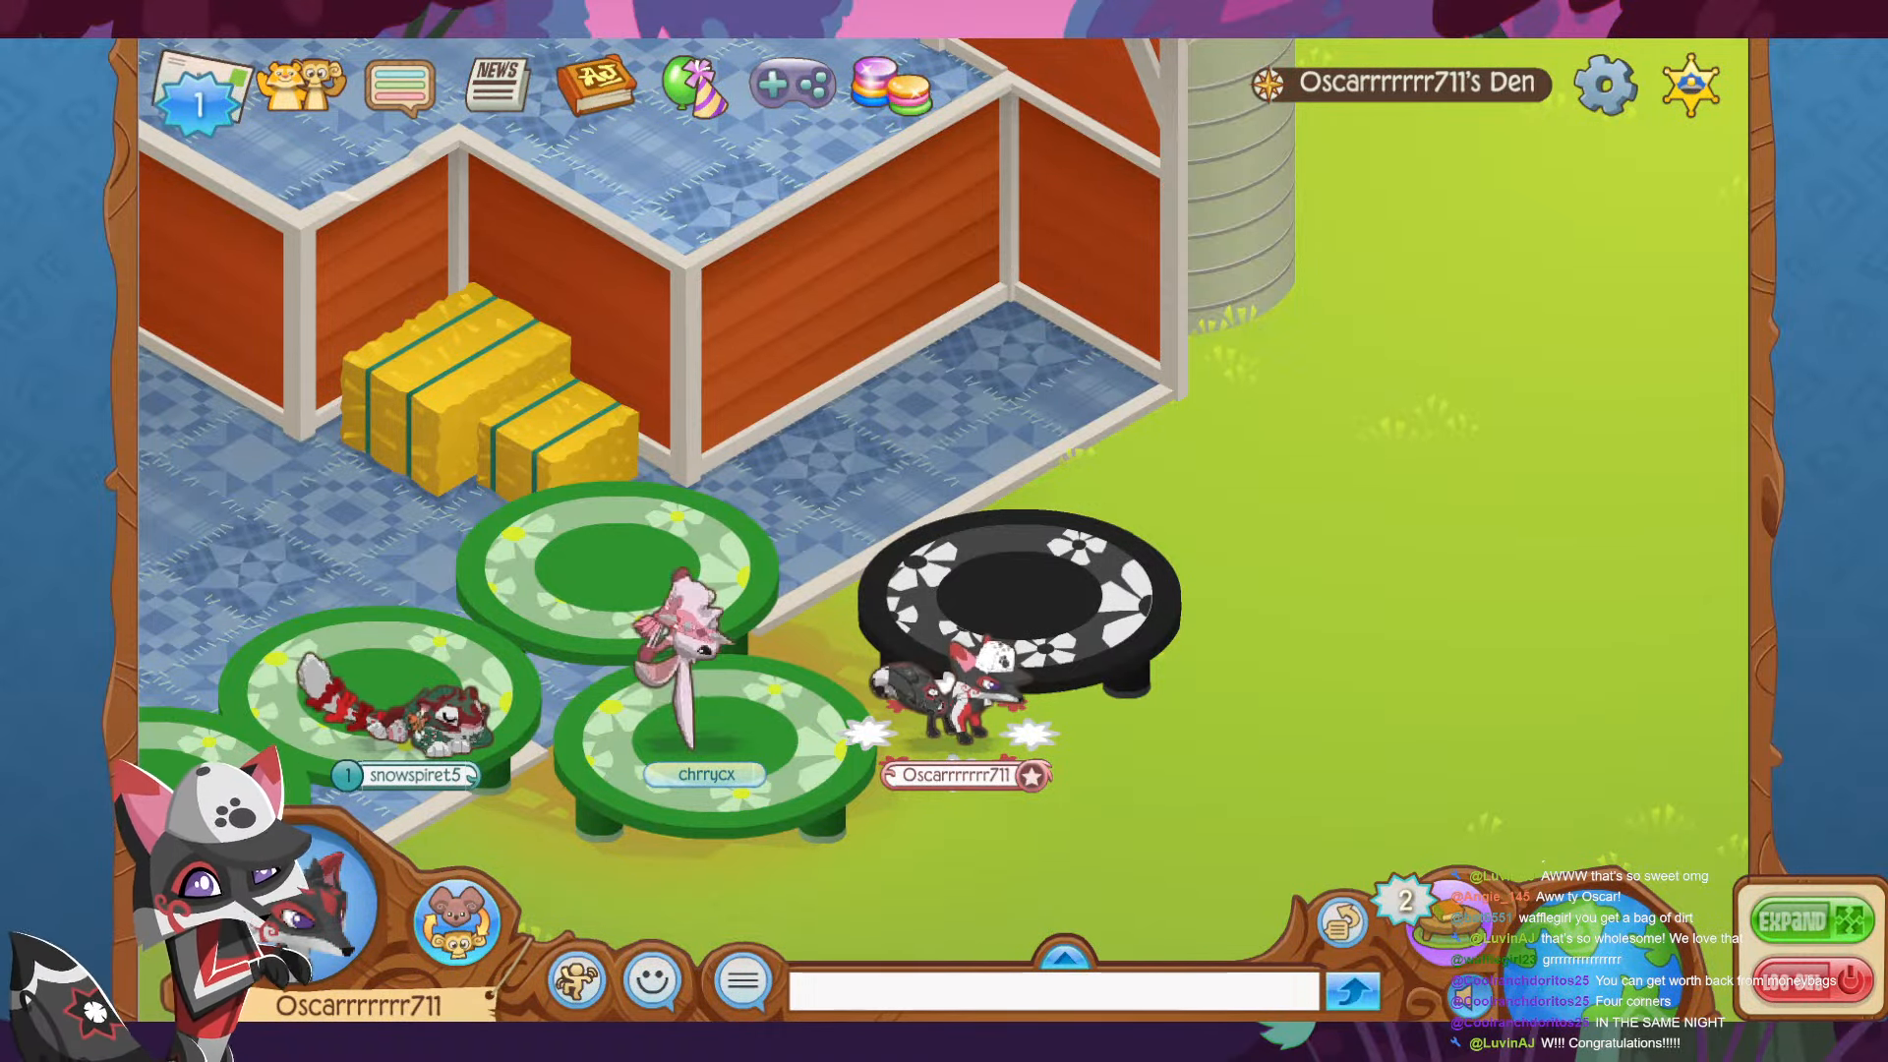
- Open the next new mail and keep its Peppermint Party Hat gift
{"action": "left_click", "coordinate": [197, 89]}
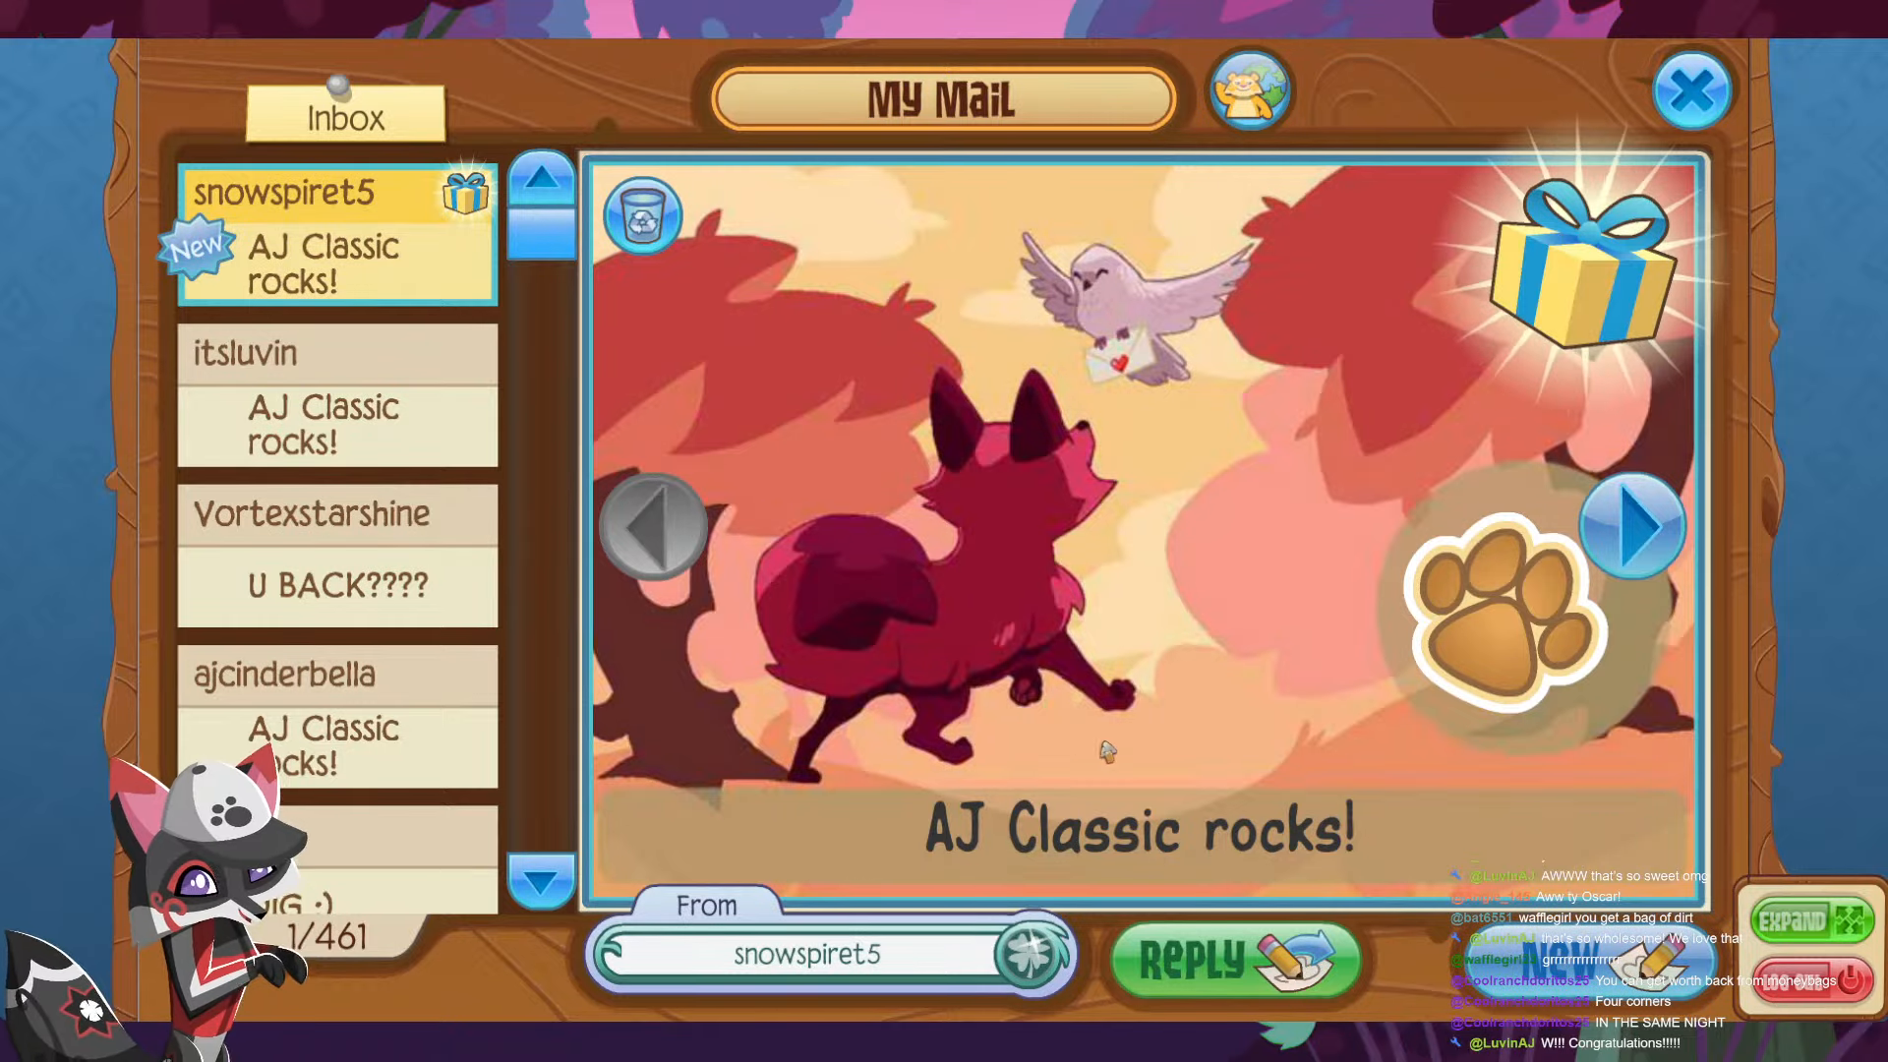
{"action": "left_click", "coordinate": [1561, 279]}
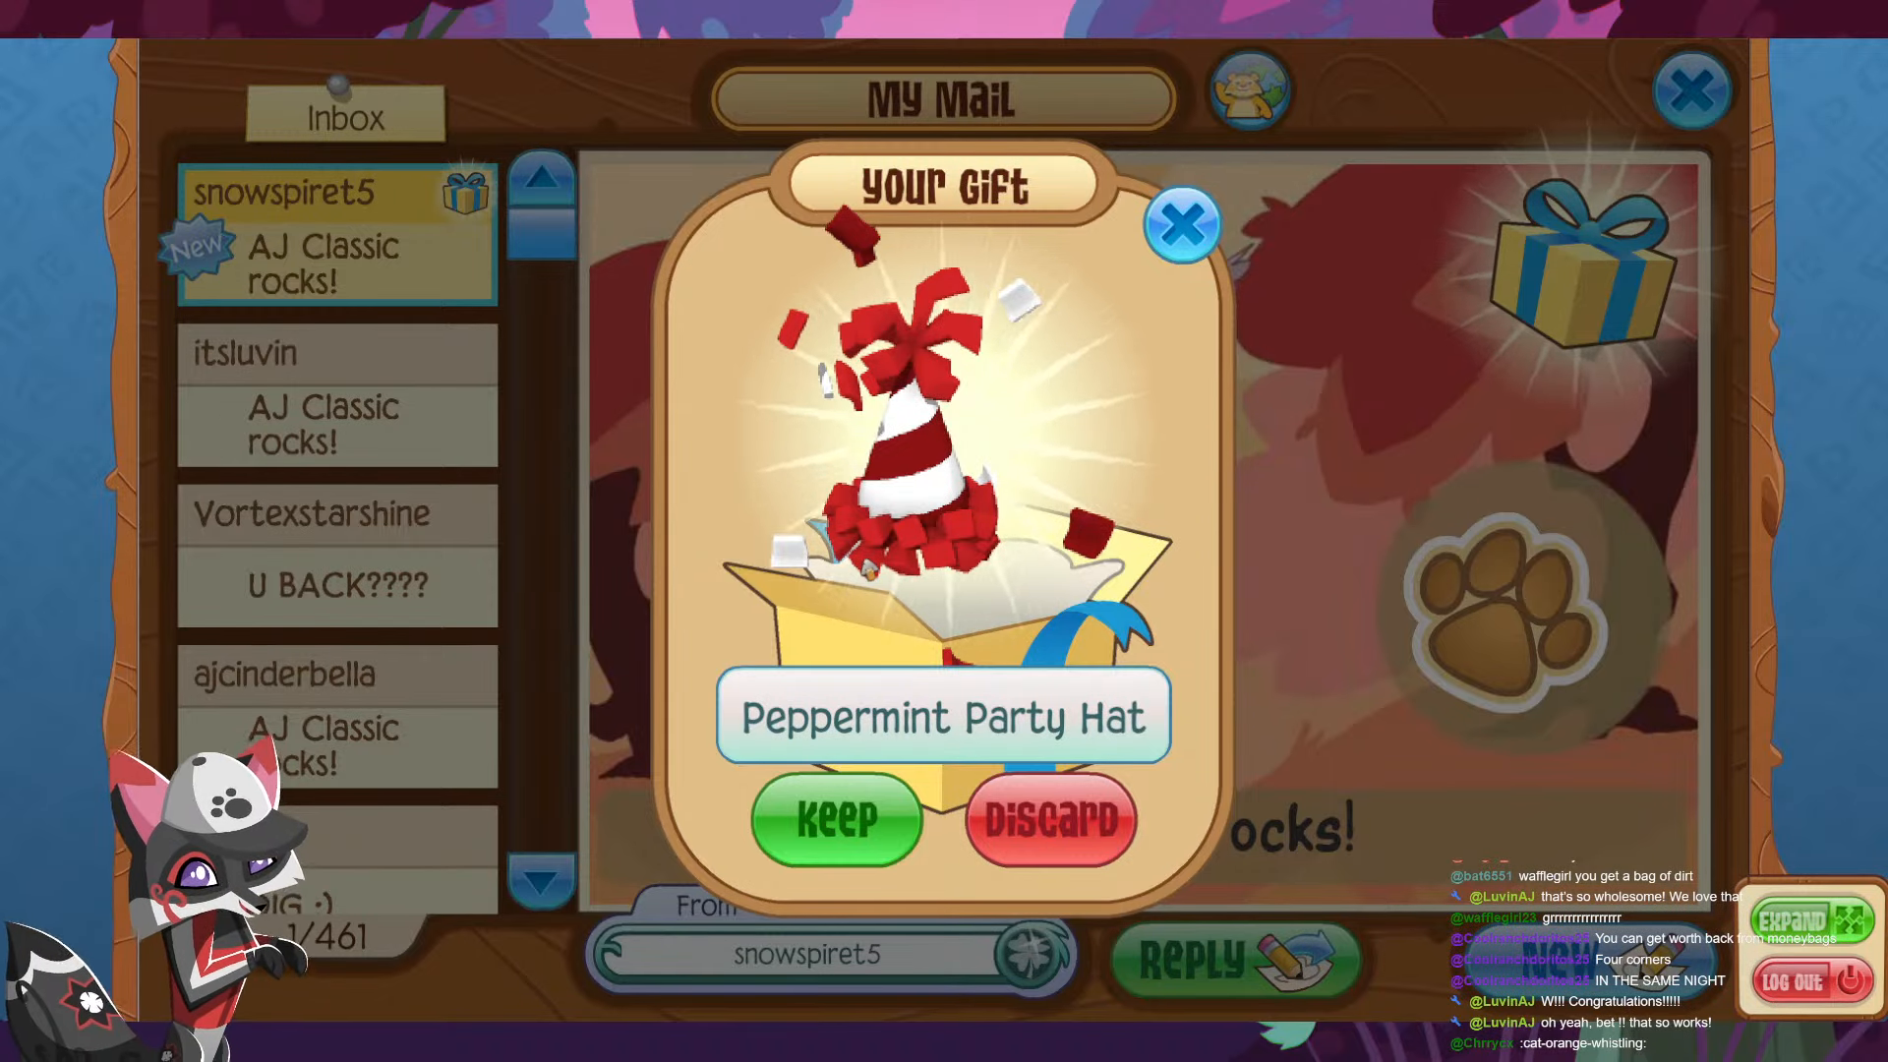
{"action": "left_click", "coordinate": [843, 821]}
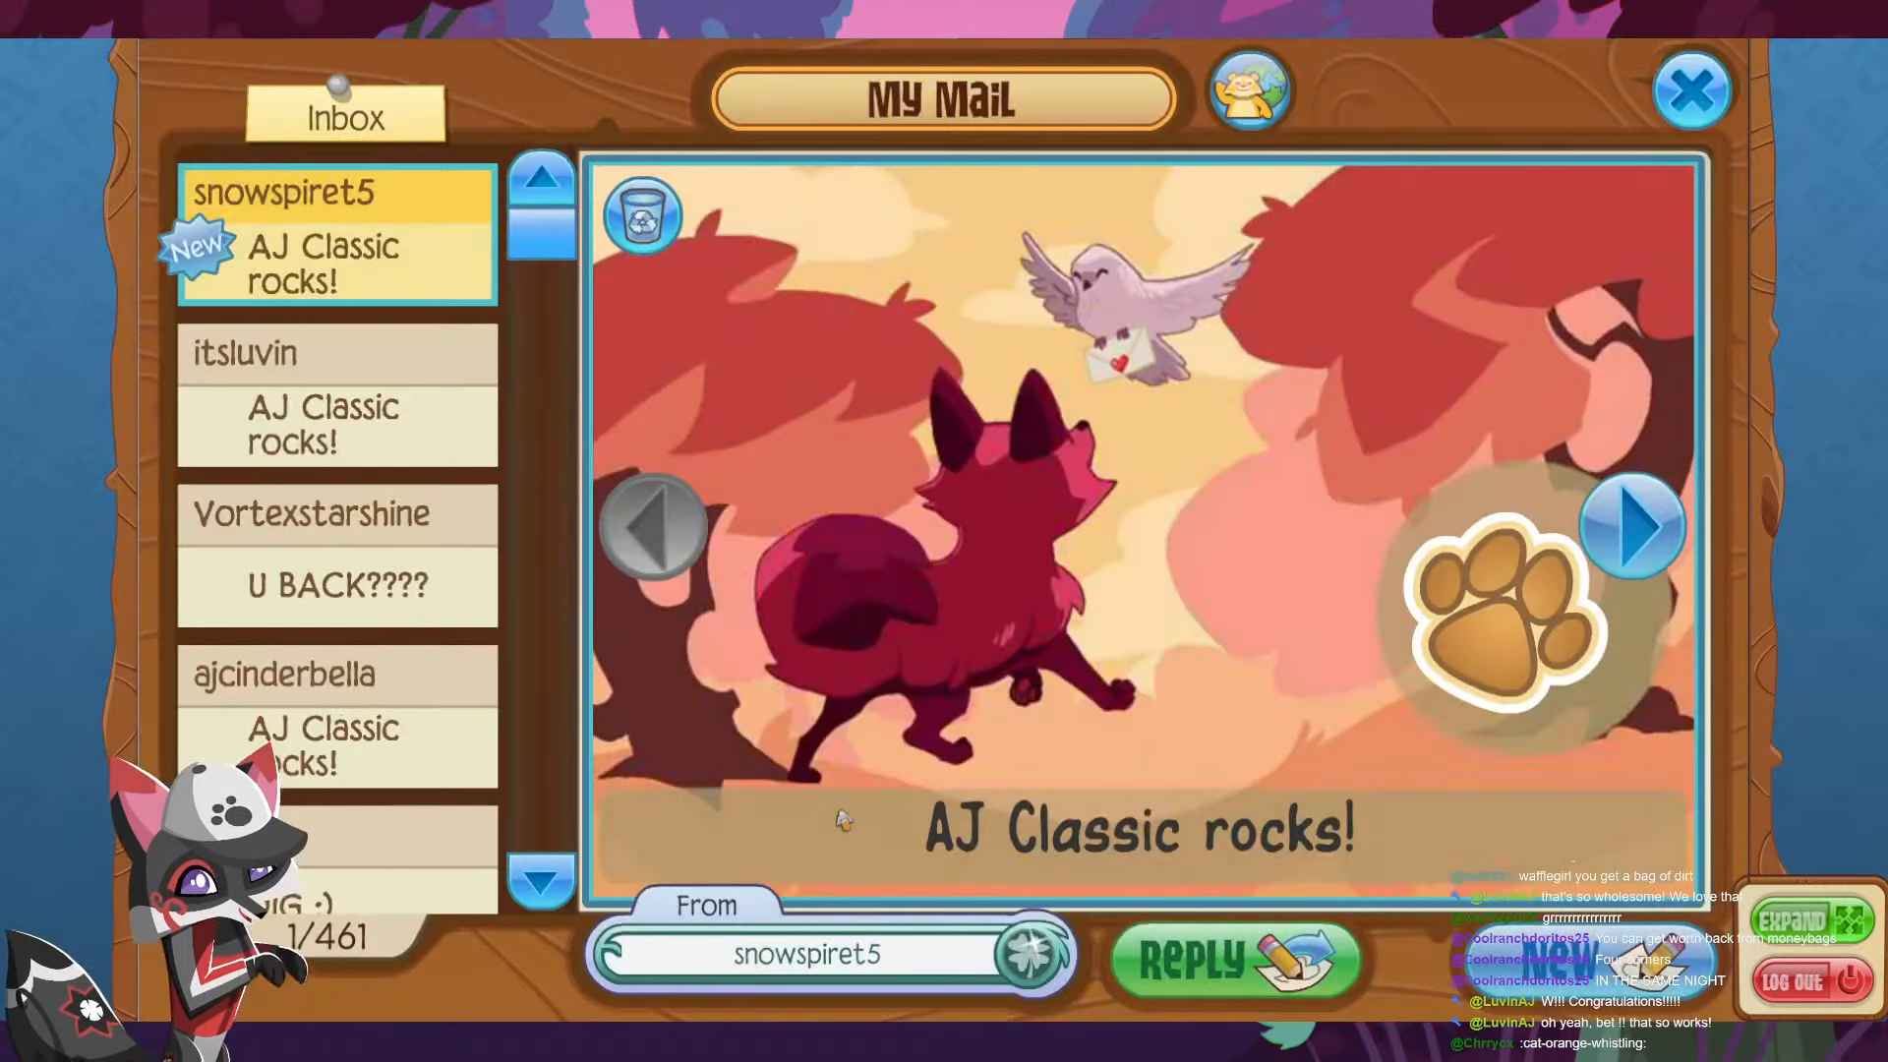
{"action": "left_click", "coordinate": [1691, 90]}
- Put the Peppermint Party Hat on the fox in place of its cap
{"action": "left_click", "coordinate": [336, 899]}
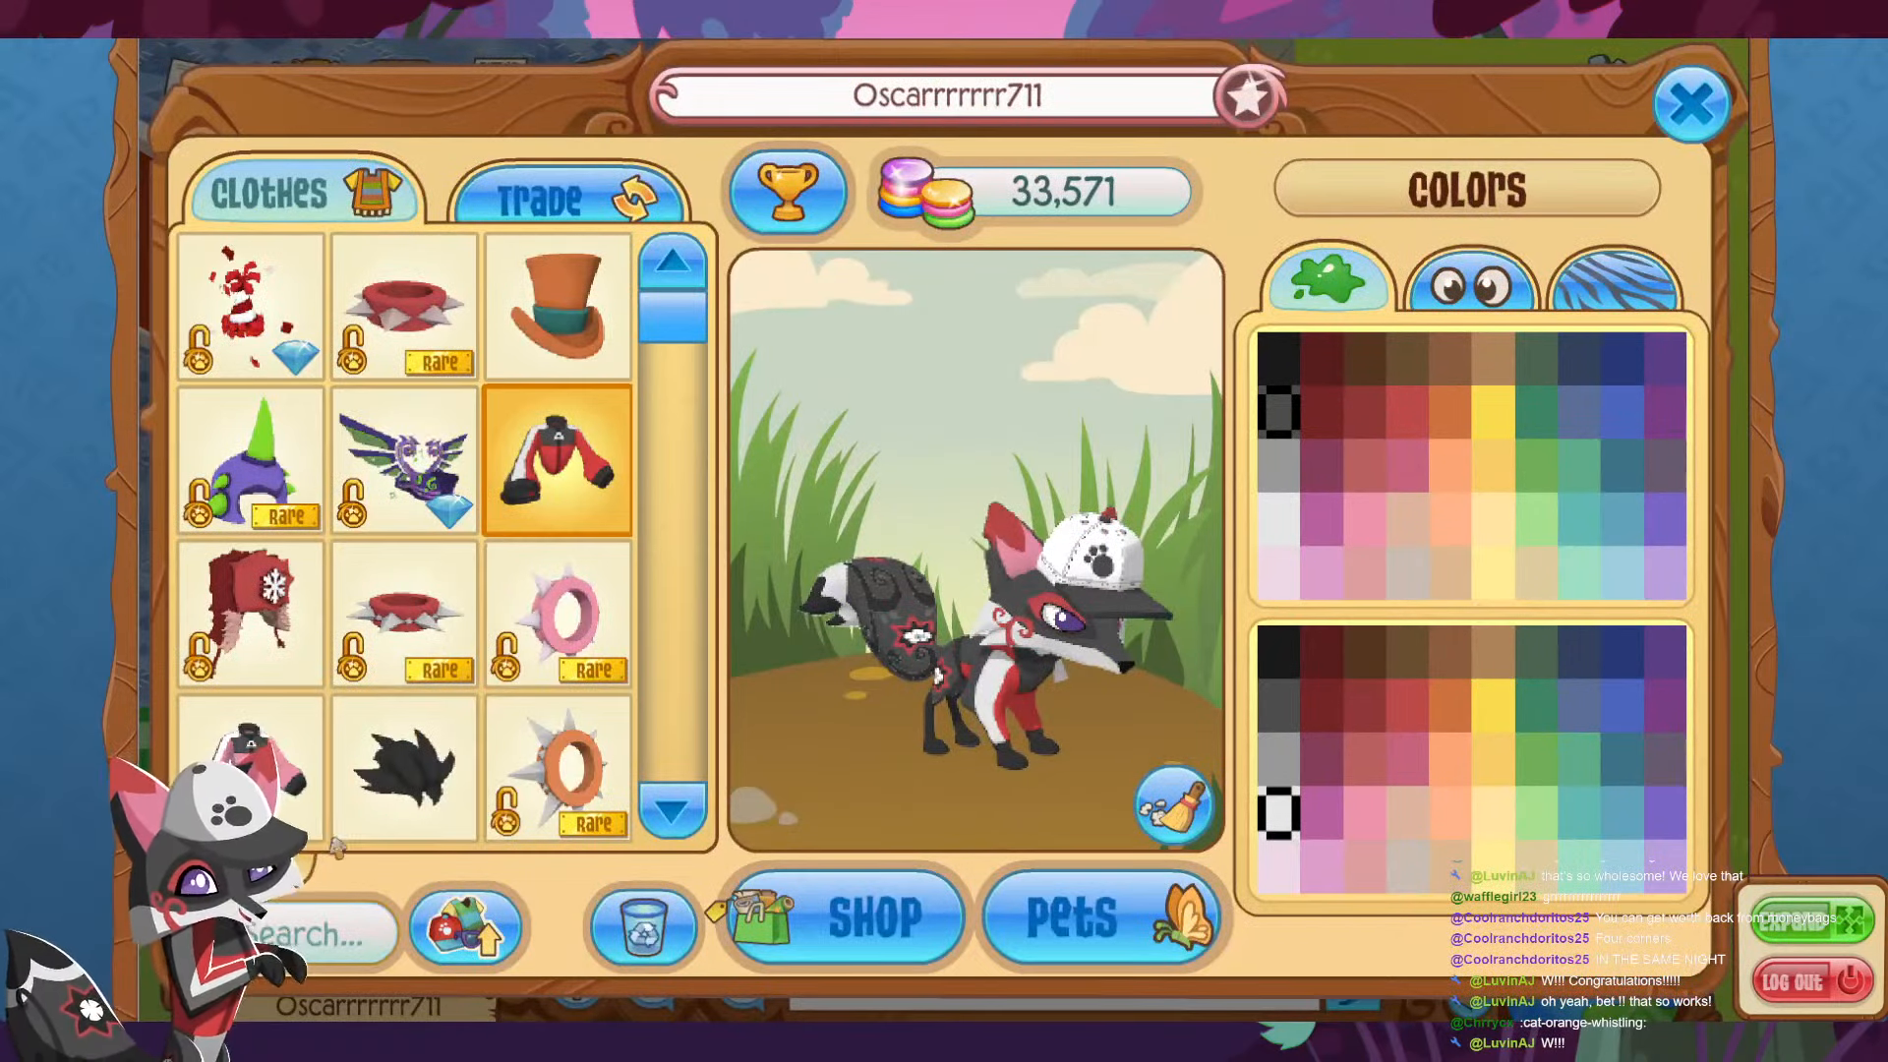
{"action": "left_click", "coordinate": [259, 303]}
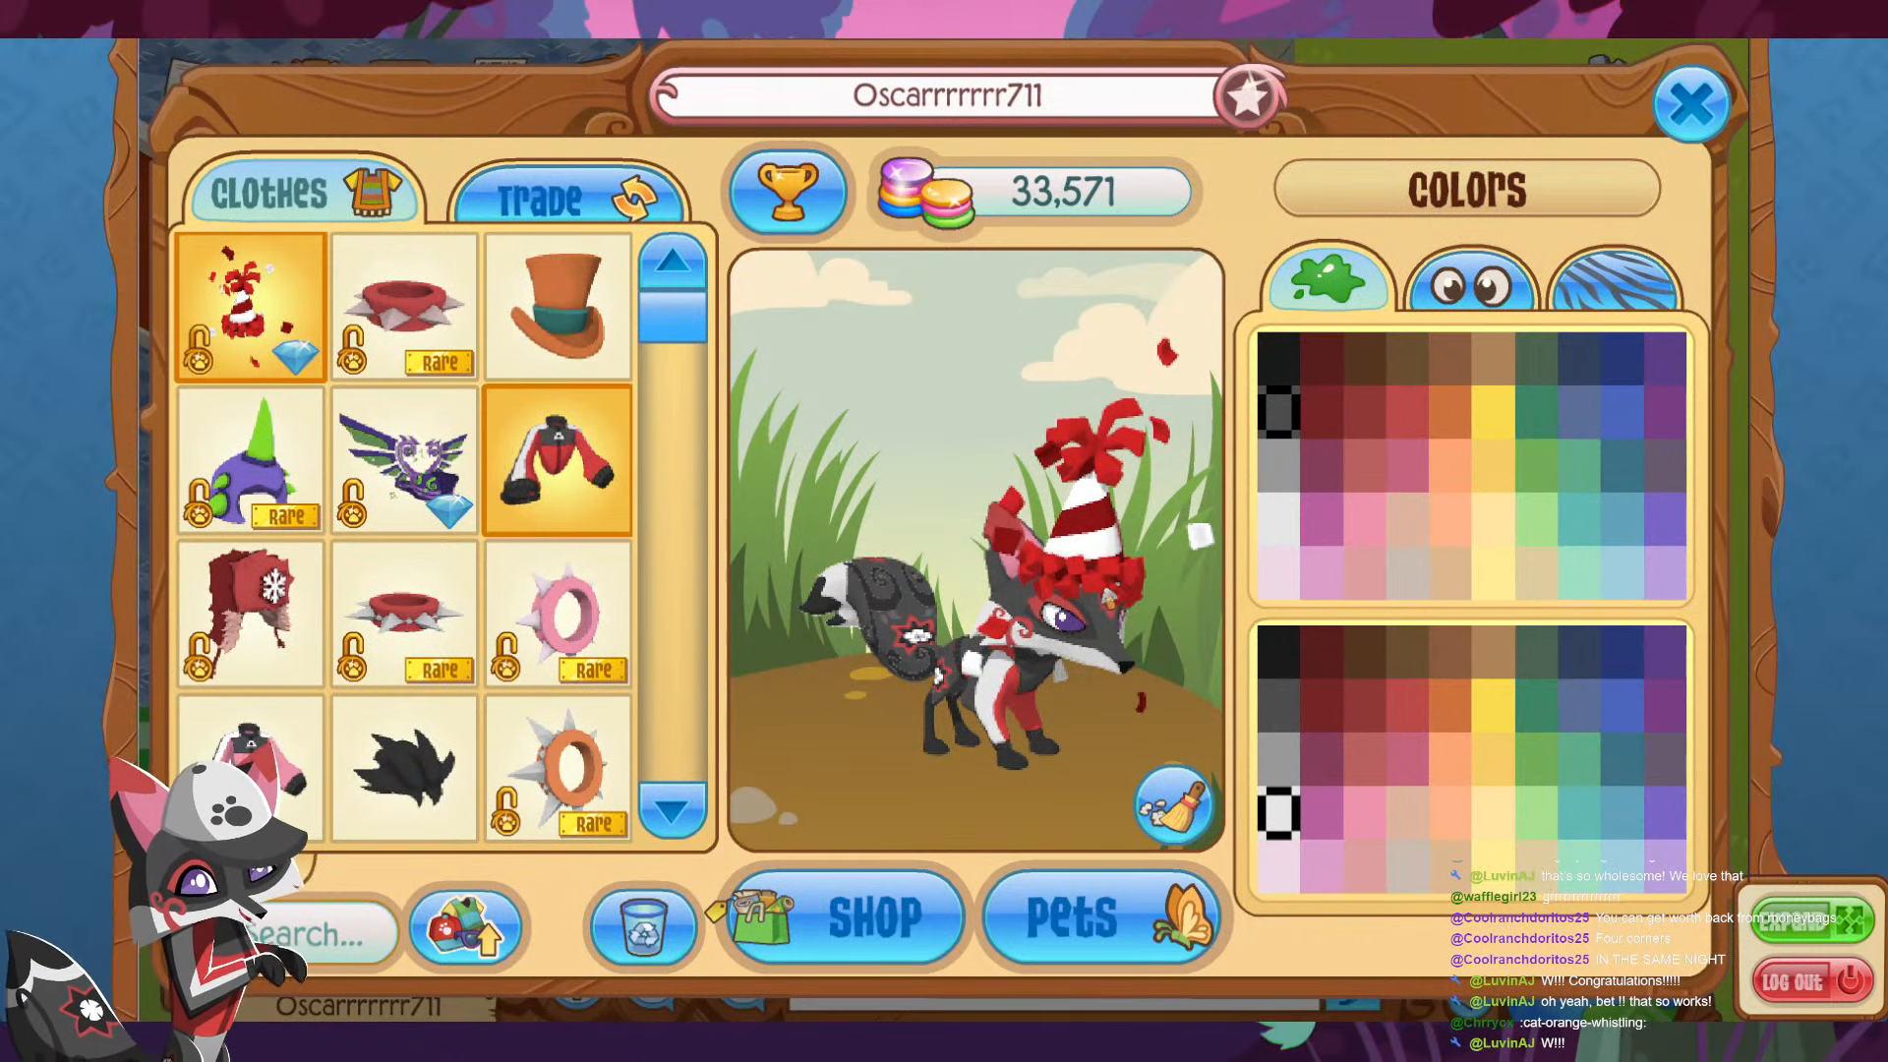
{"action": "left_click", "coordinate": [1691, 128]}
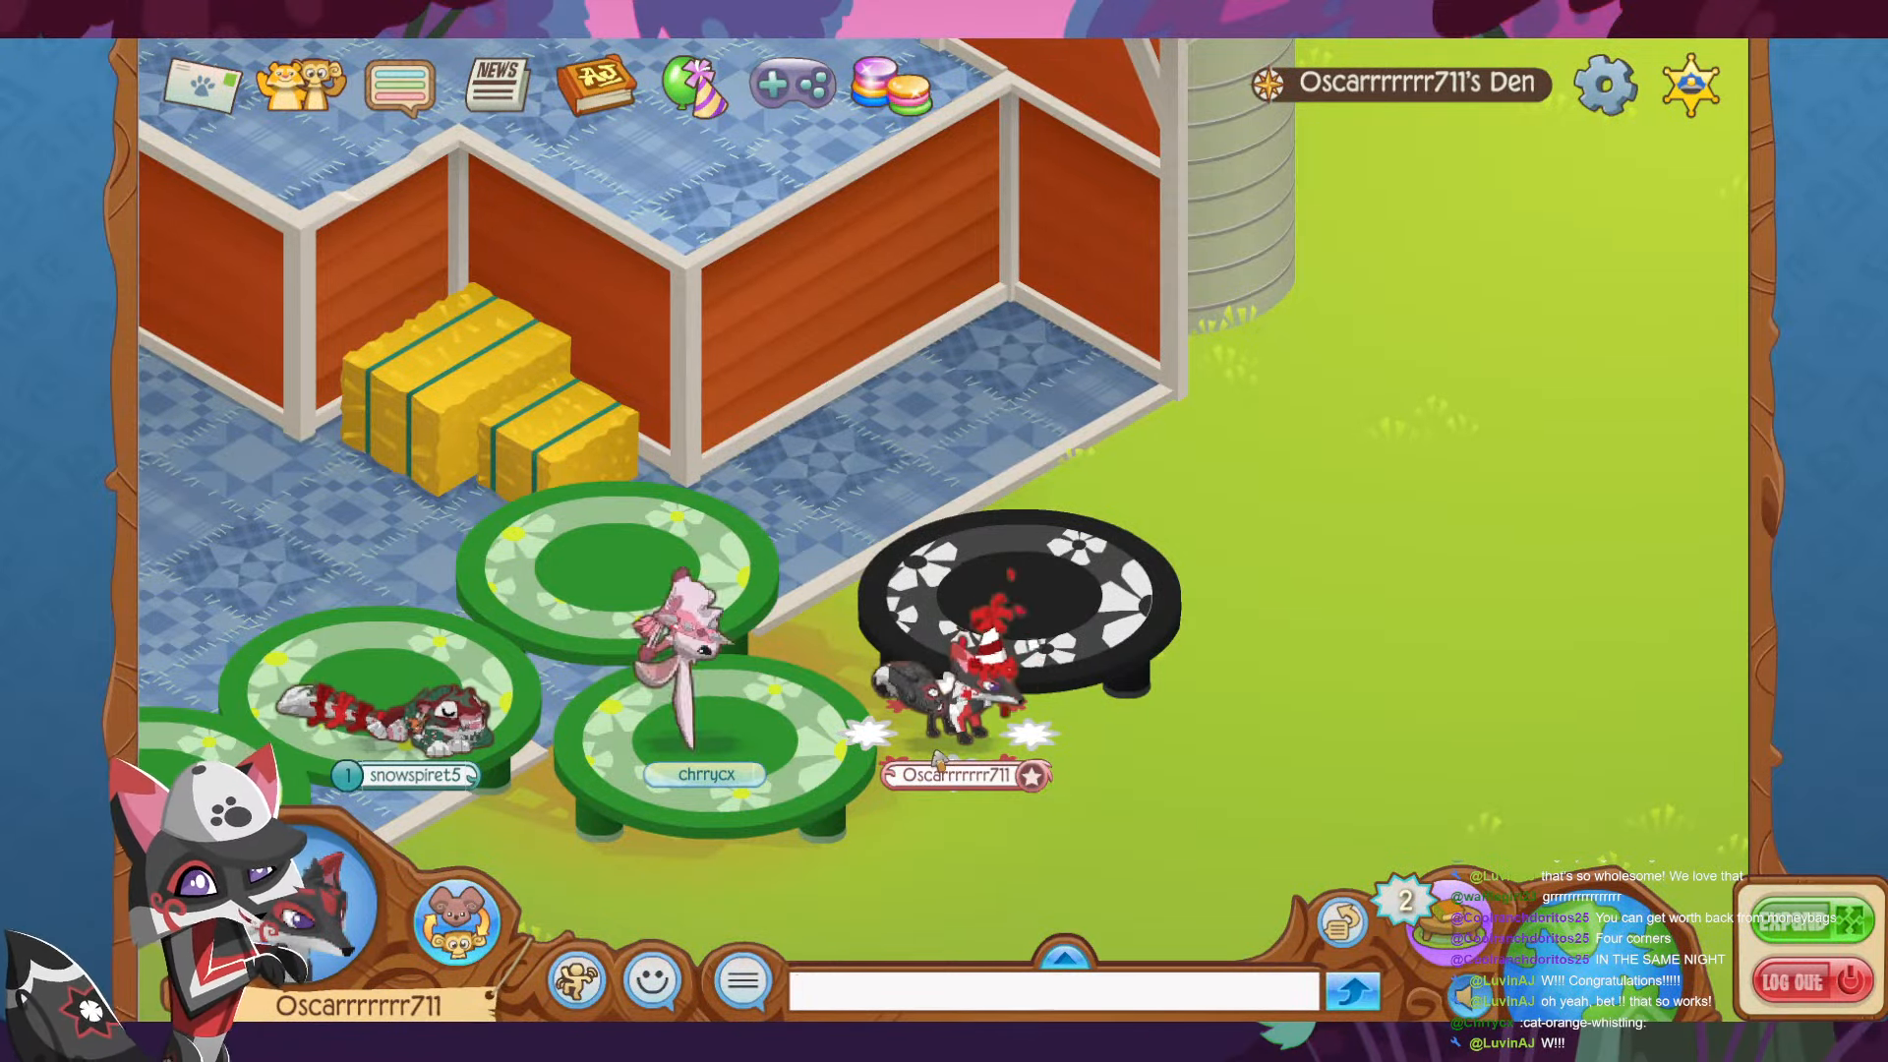
- Walk the fox around the lawn and stop it between the two visitors at the green tables
{"action": "key", "text": "Left"}
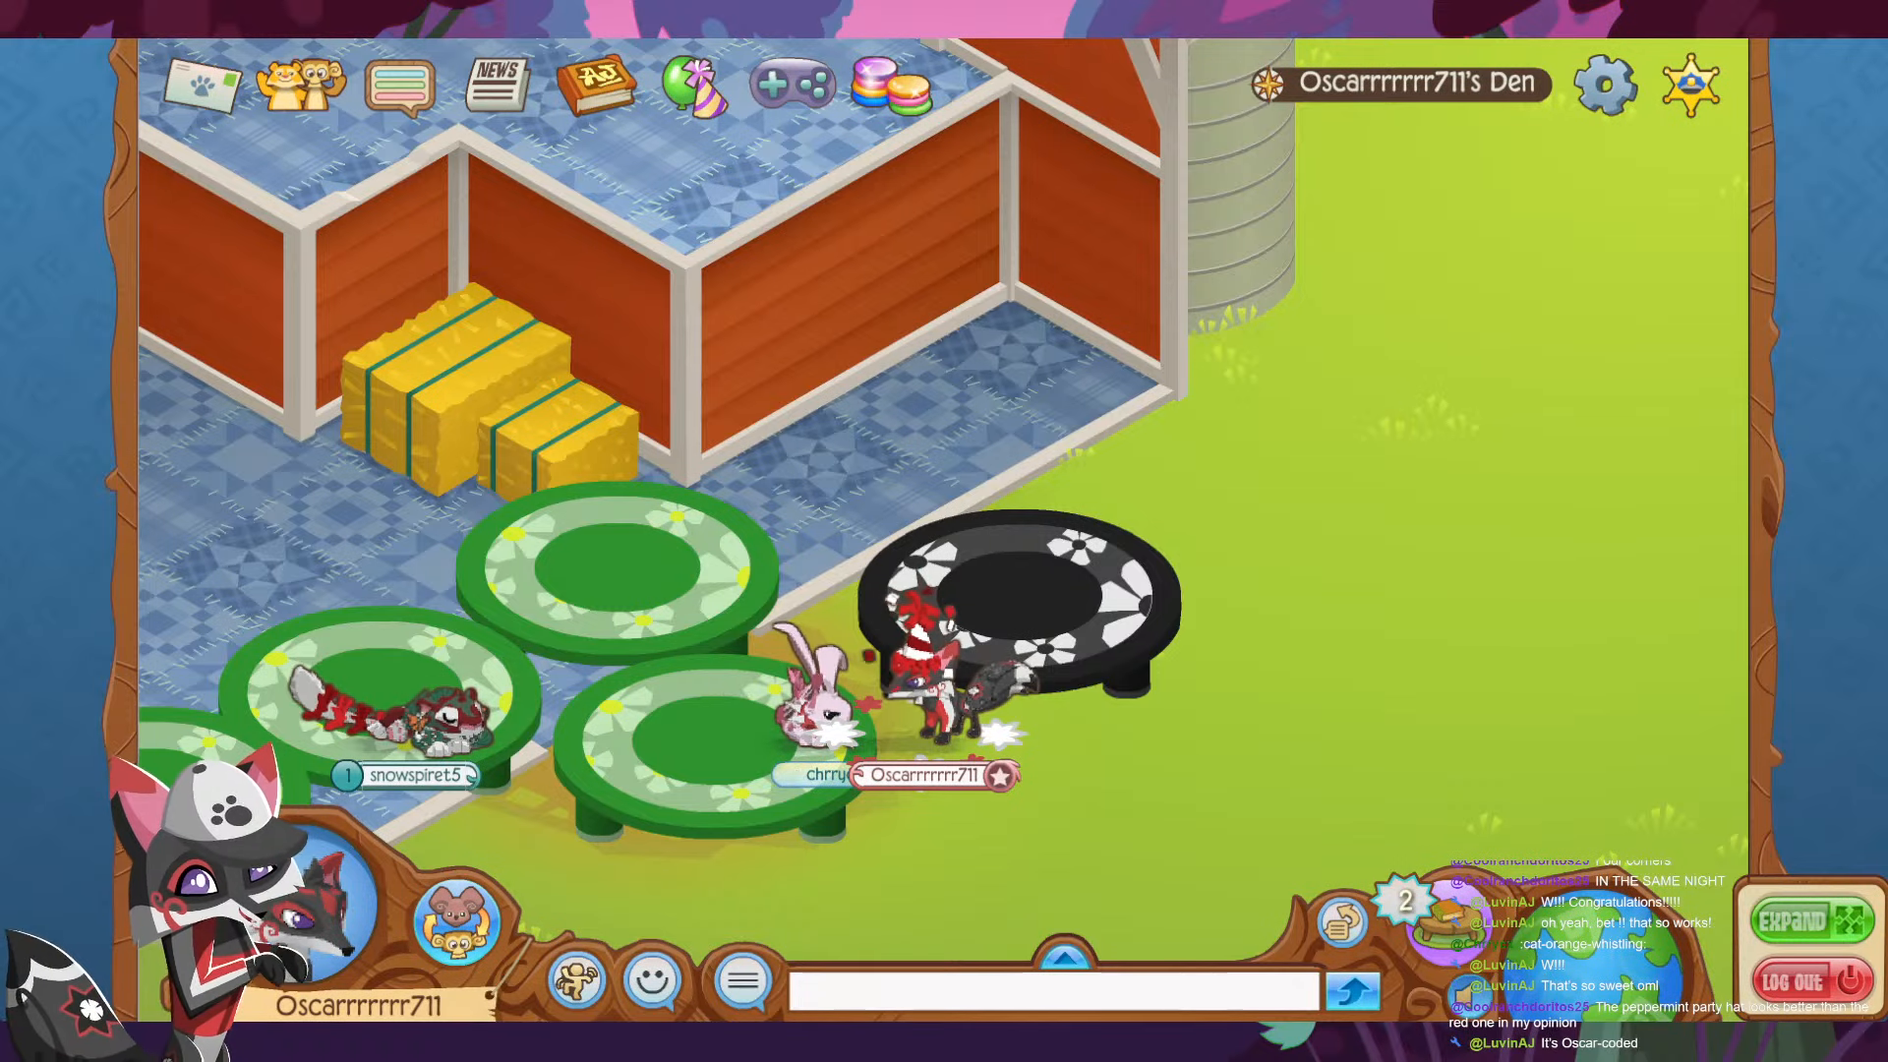
{"action": "left_click", "coordinate": [1092, 729]}
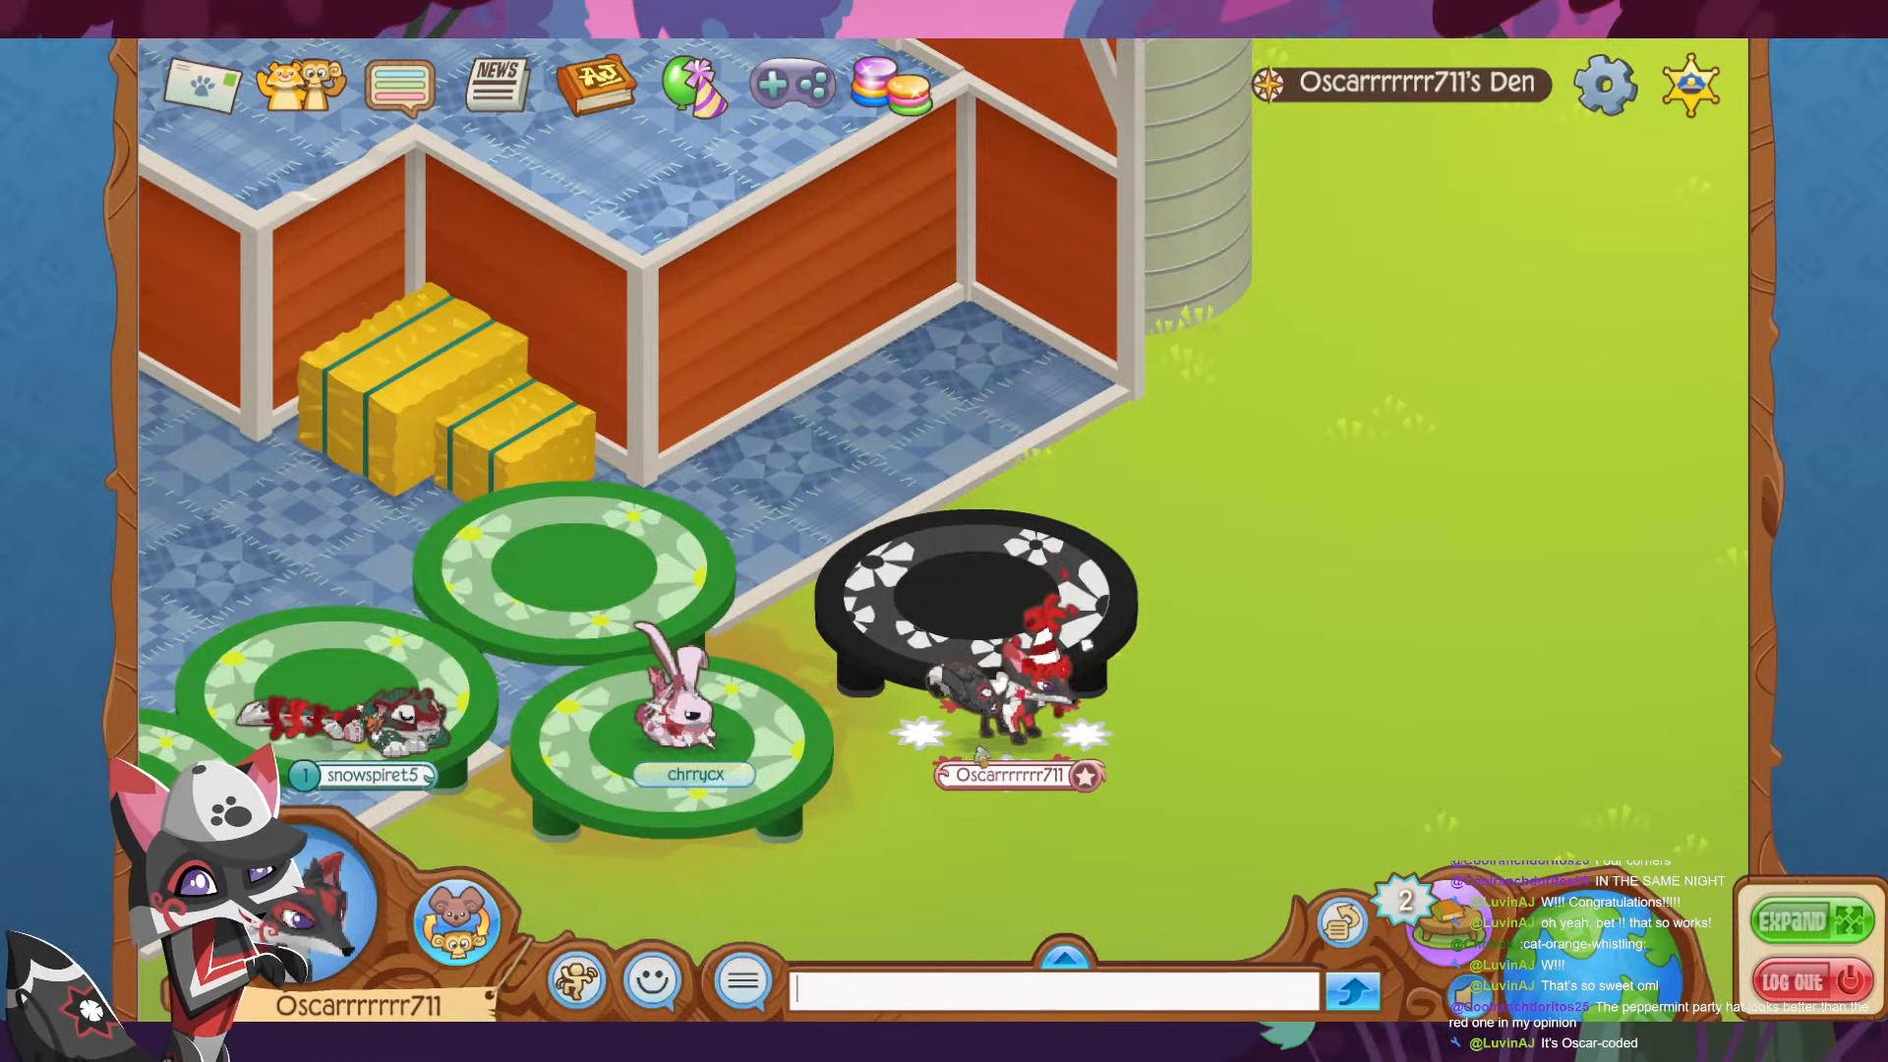
{"action": "left_click", "coordinate": [1168, 762]}
{"action": "left_click", "coordinate": [949, 764]}
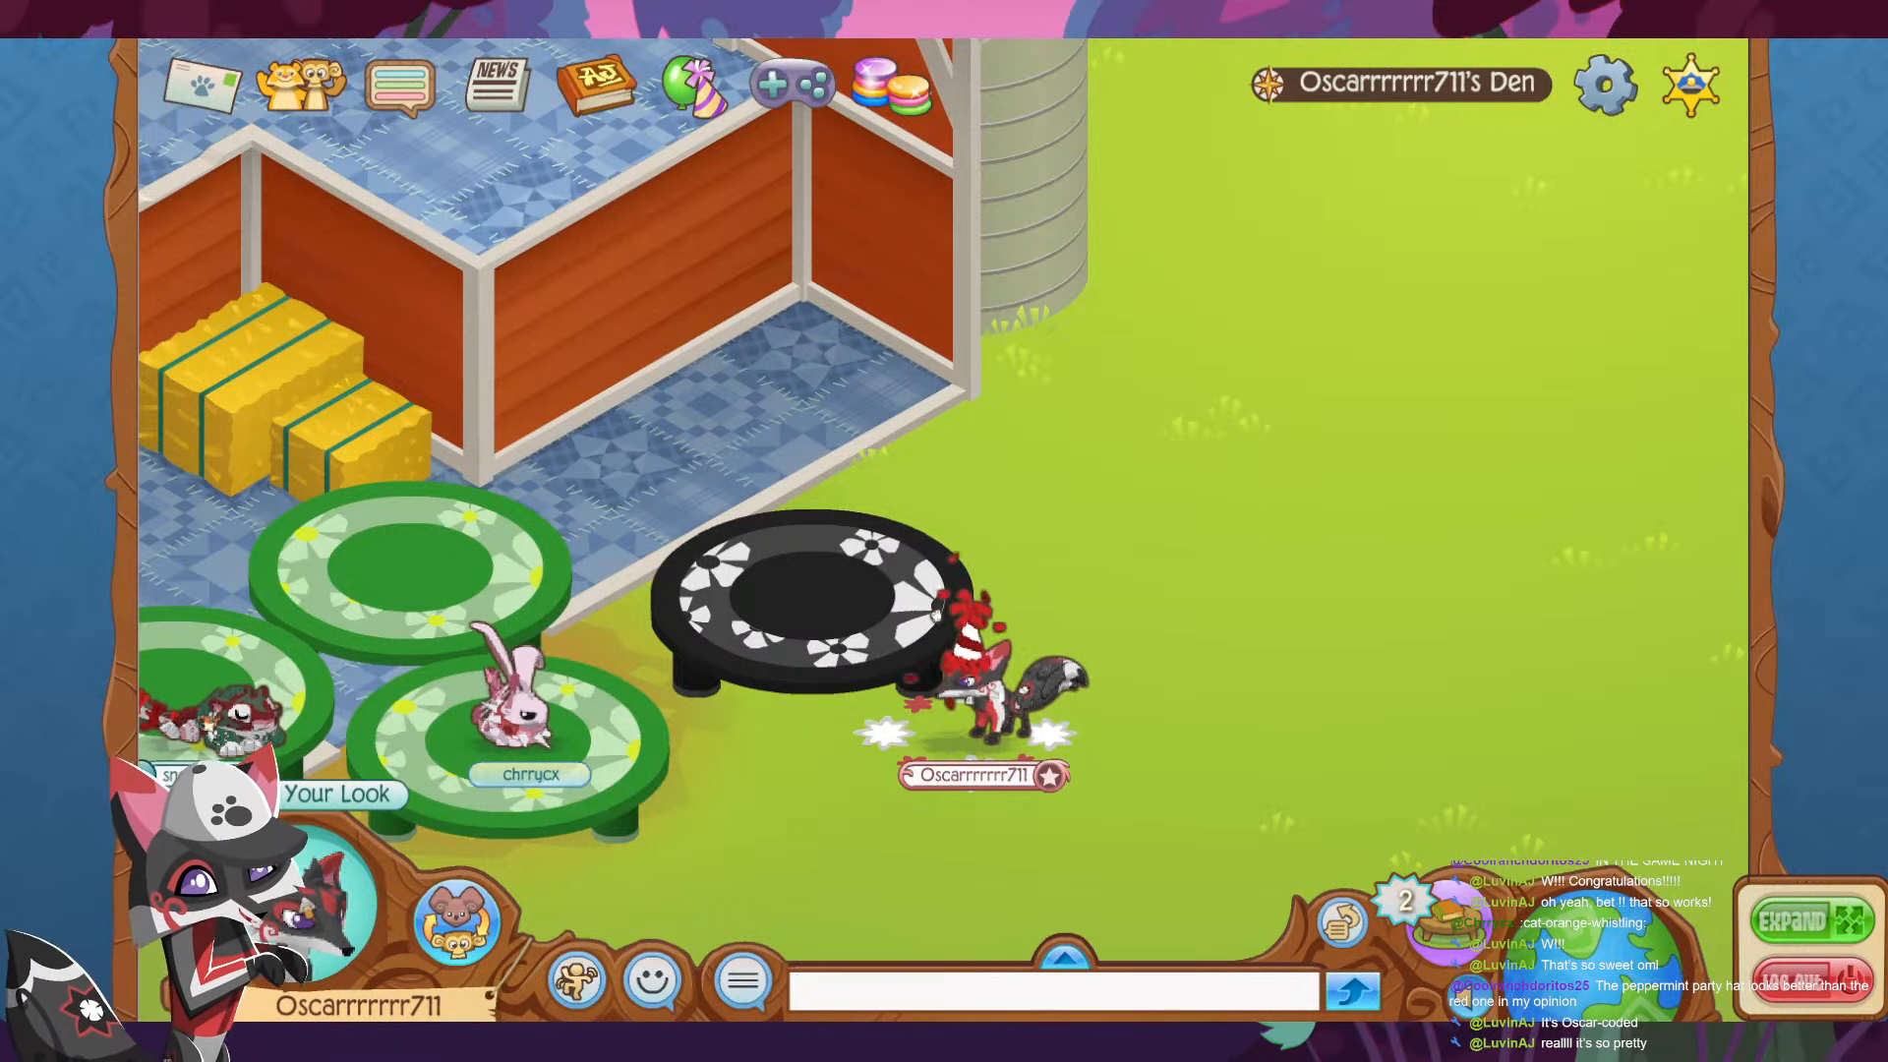
{"action": "left_click", "coordinate": [720, 773]}
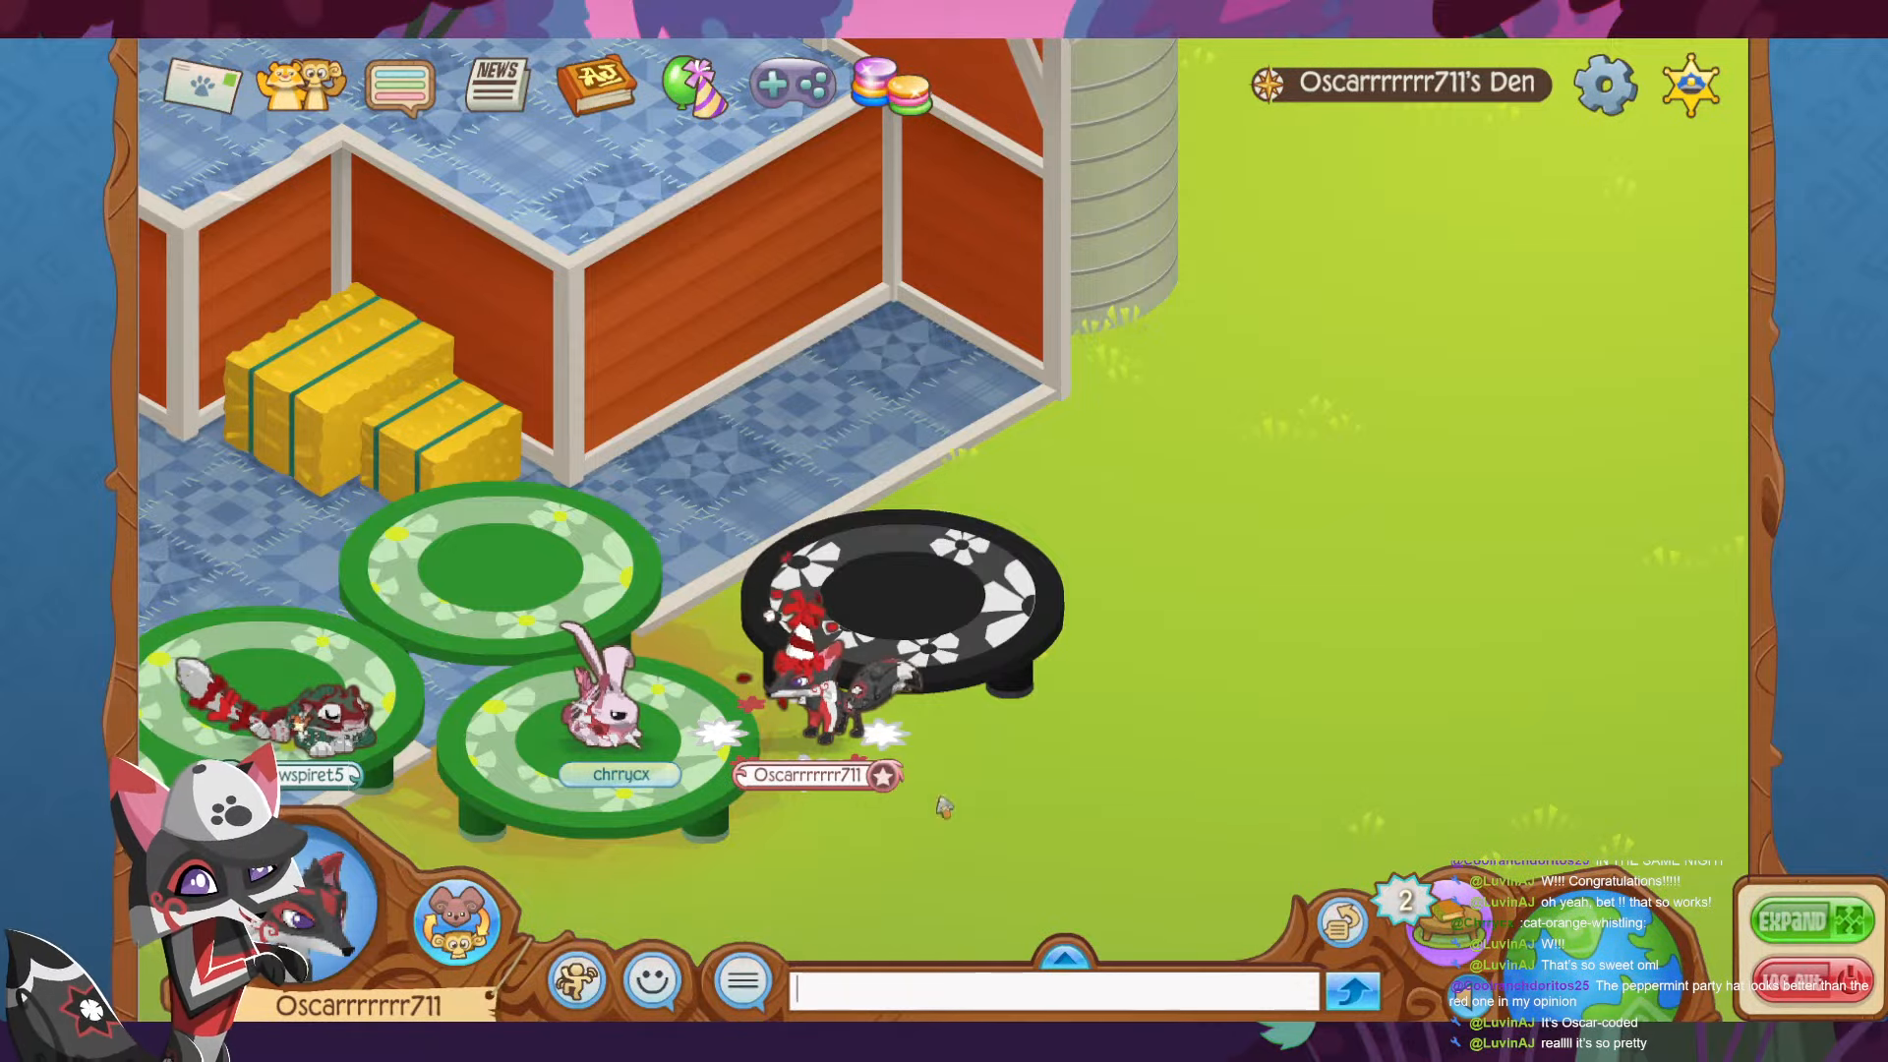
{"action": "left_click", "coordinate": [619, 802]}
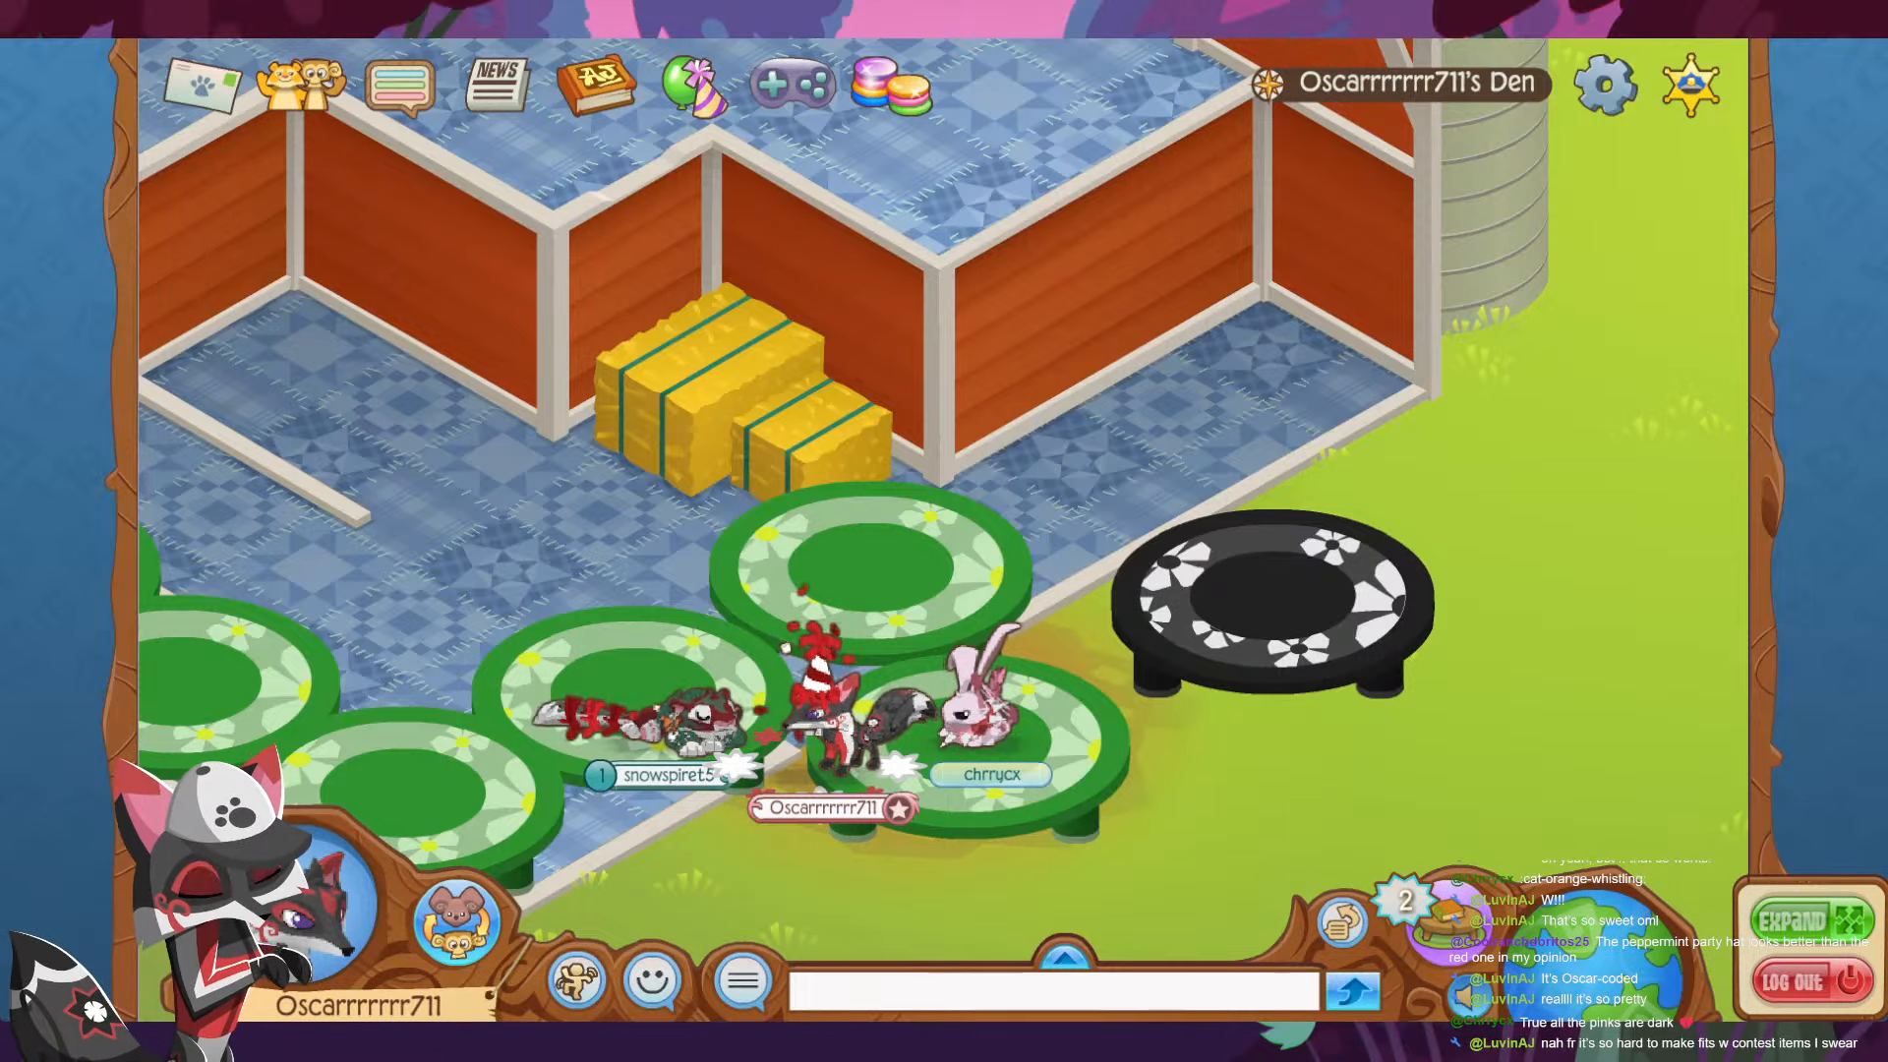
- Try muted pink and lighter grey as the fox's main body colour, restoring dark grey each time
{"action": "left_click", "coordinate": [307, 931]}
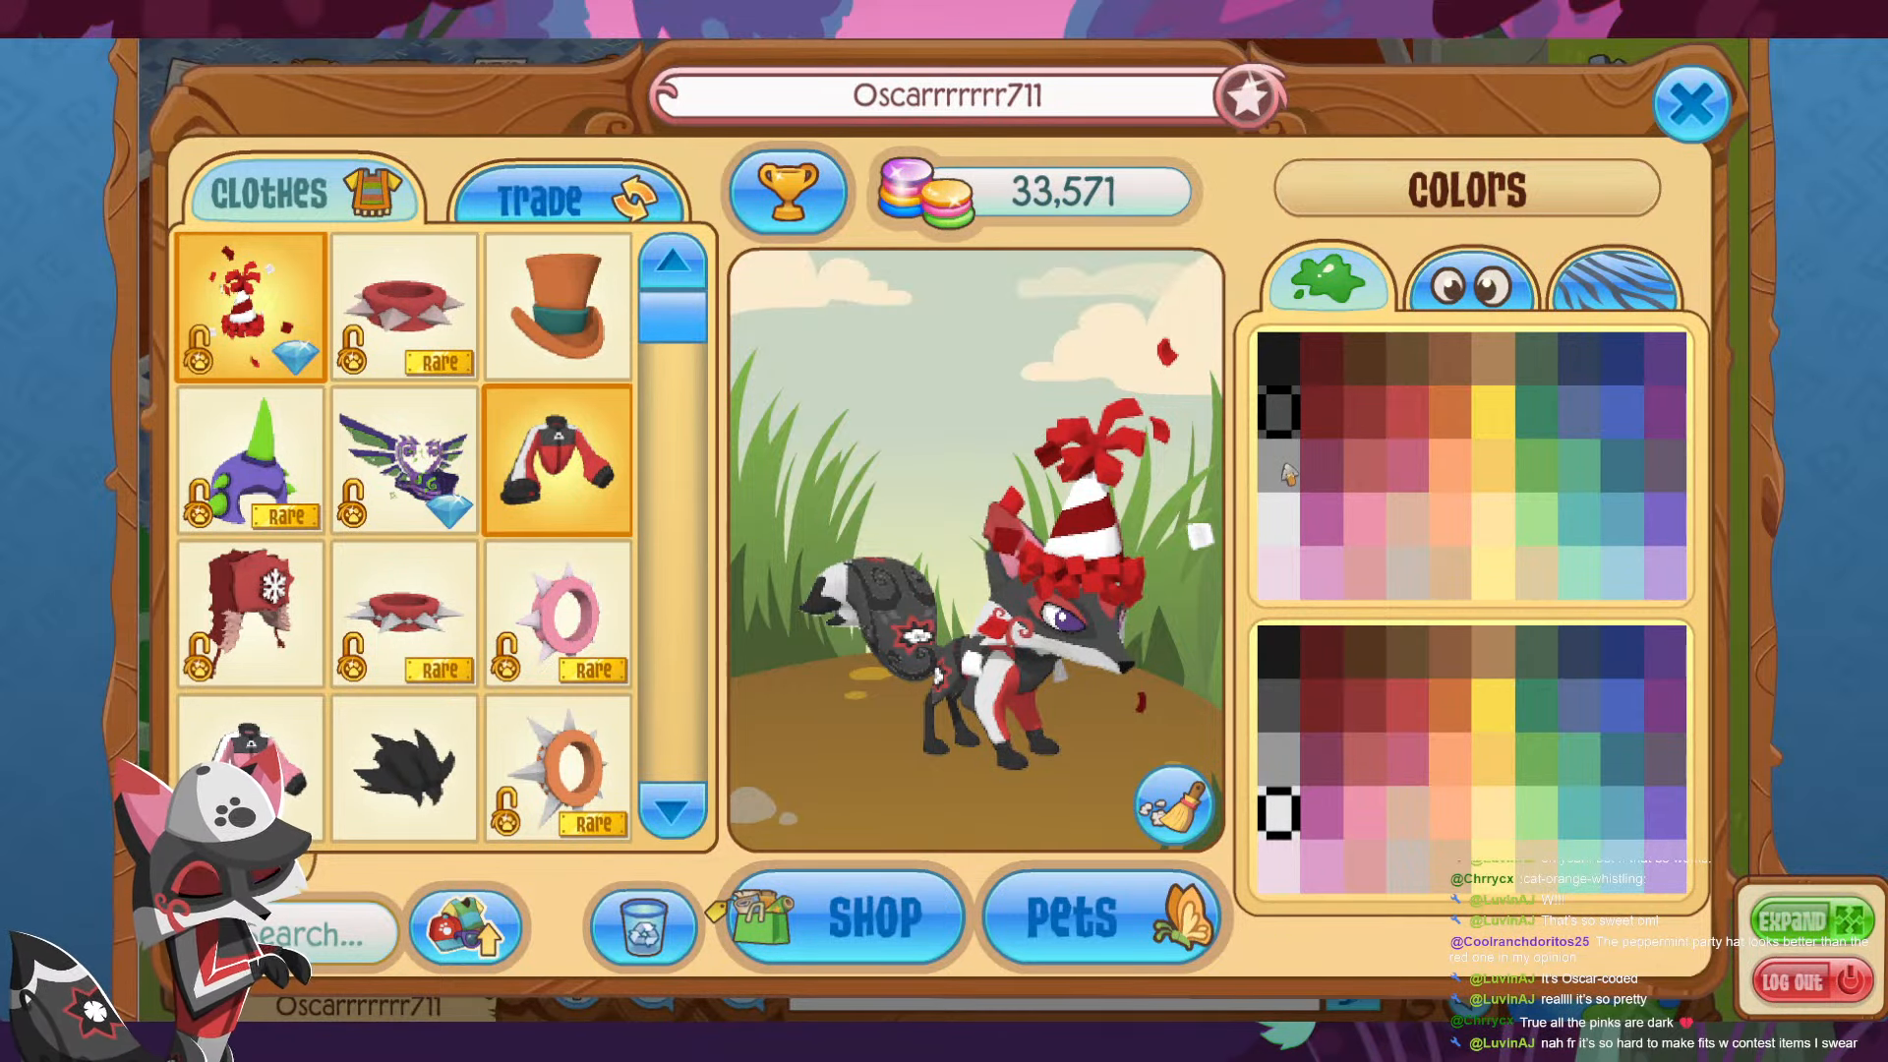
{"action": "left_click", "coordinate": [1367, 466]}
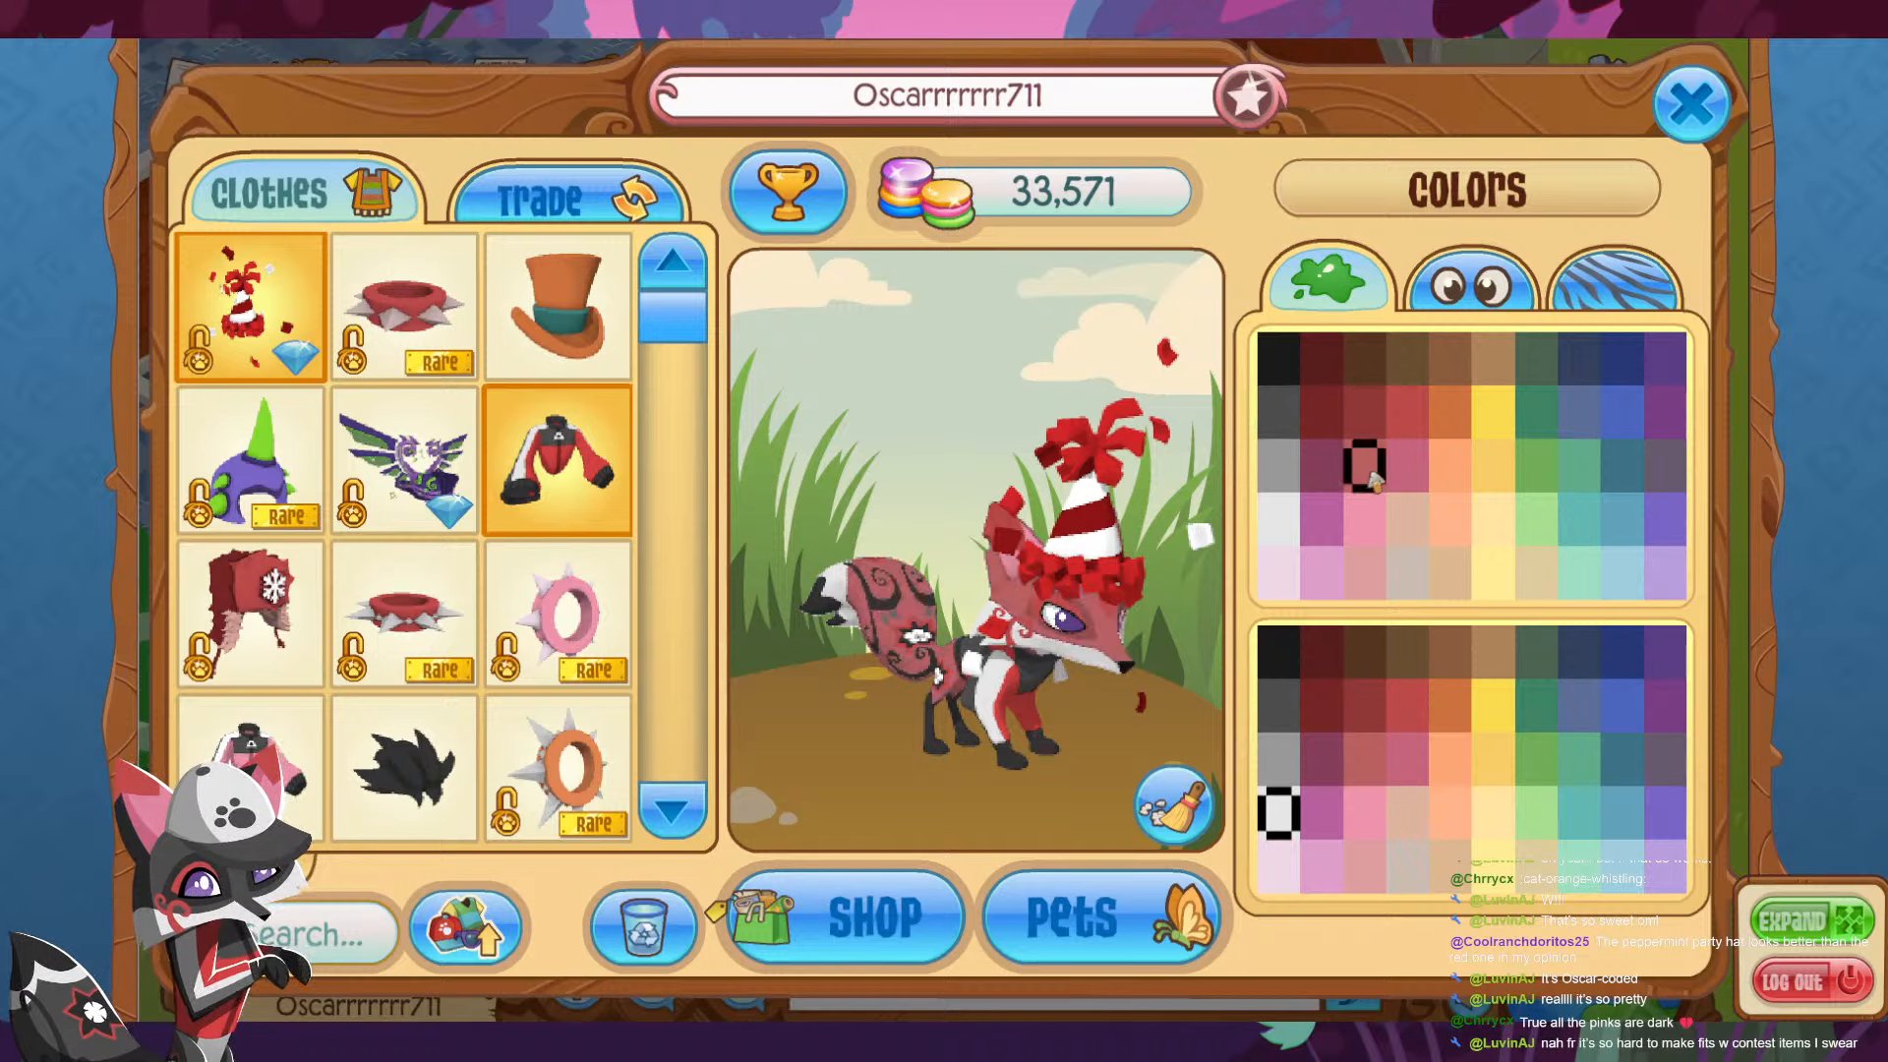
{"action": "left_click", "coordinate": [1281, 419]}
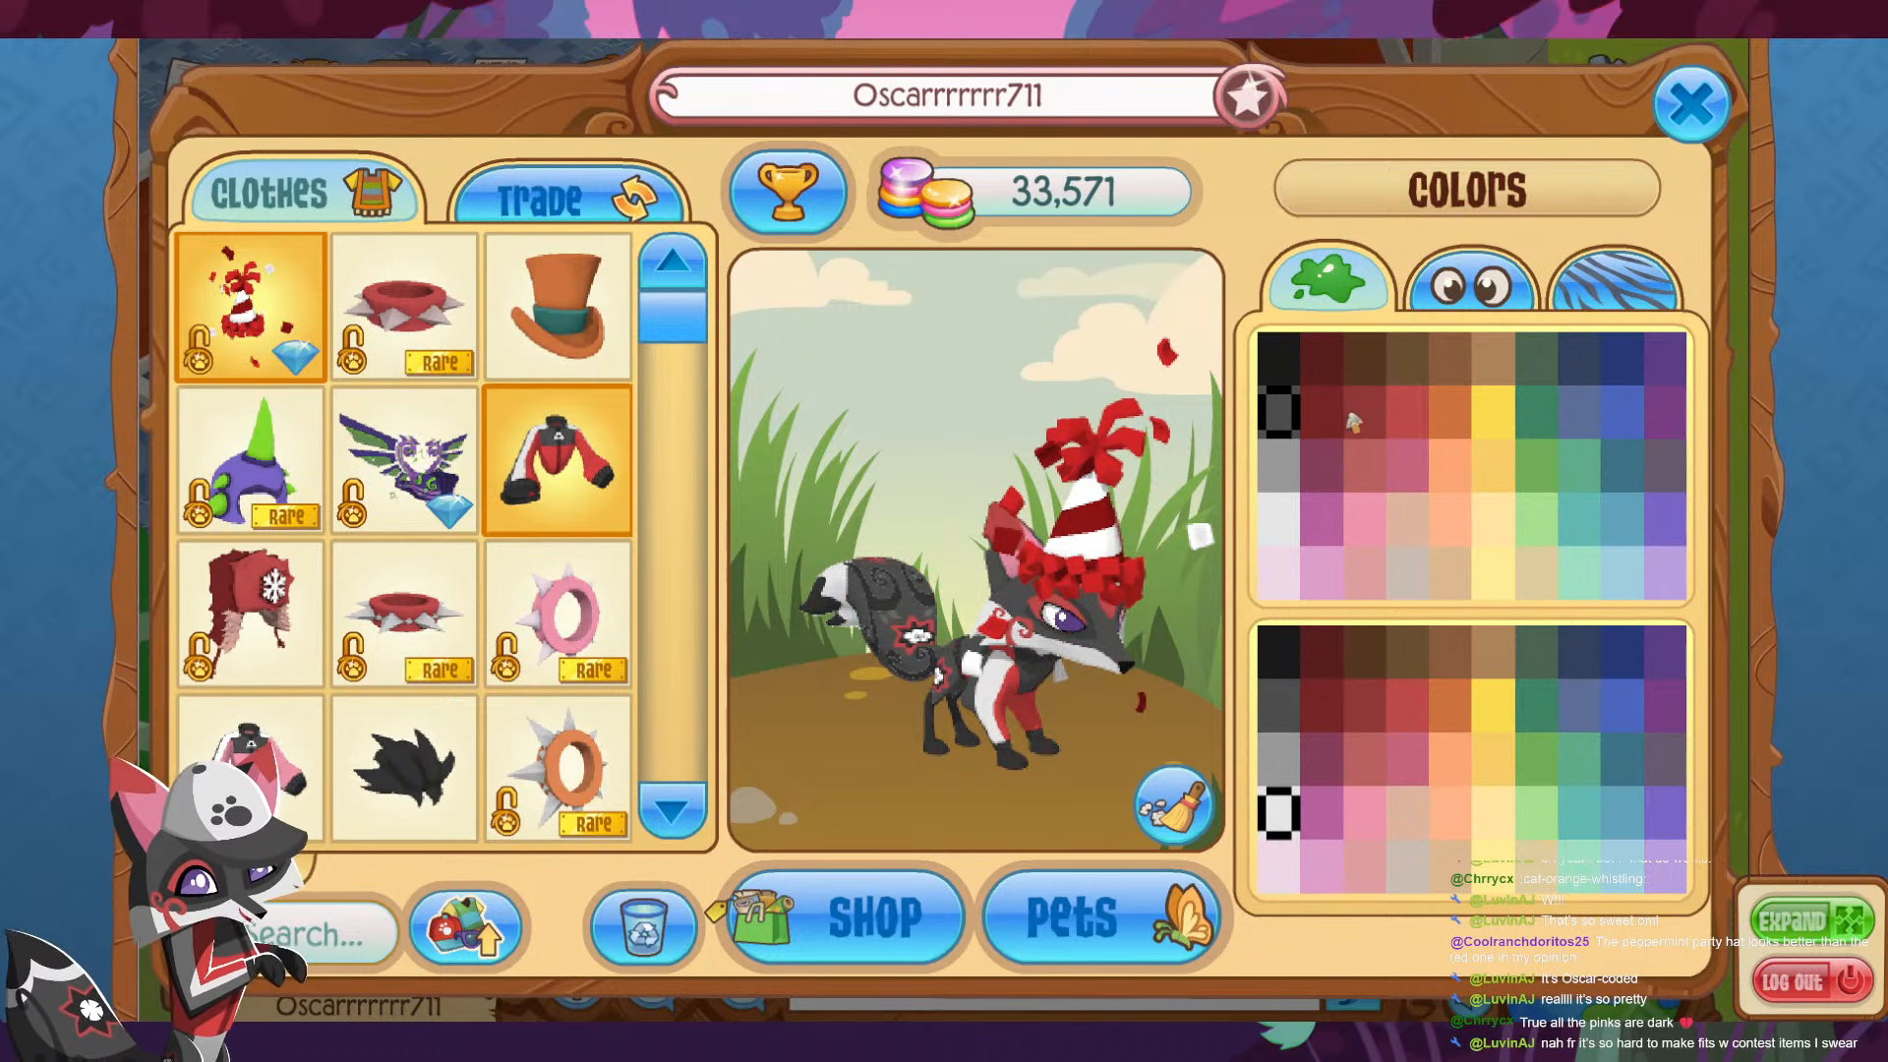
{"action": "left_click", "coordinate": [1279, 472]}
{"action": "left_click", "coordinate": [1284, 414]}
{"action": "left_click", "coordinate": [1677, 116]}
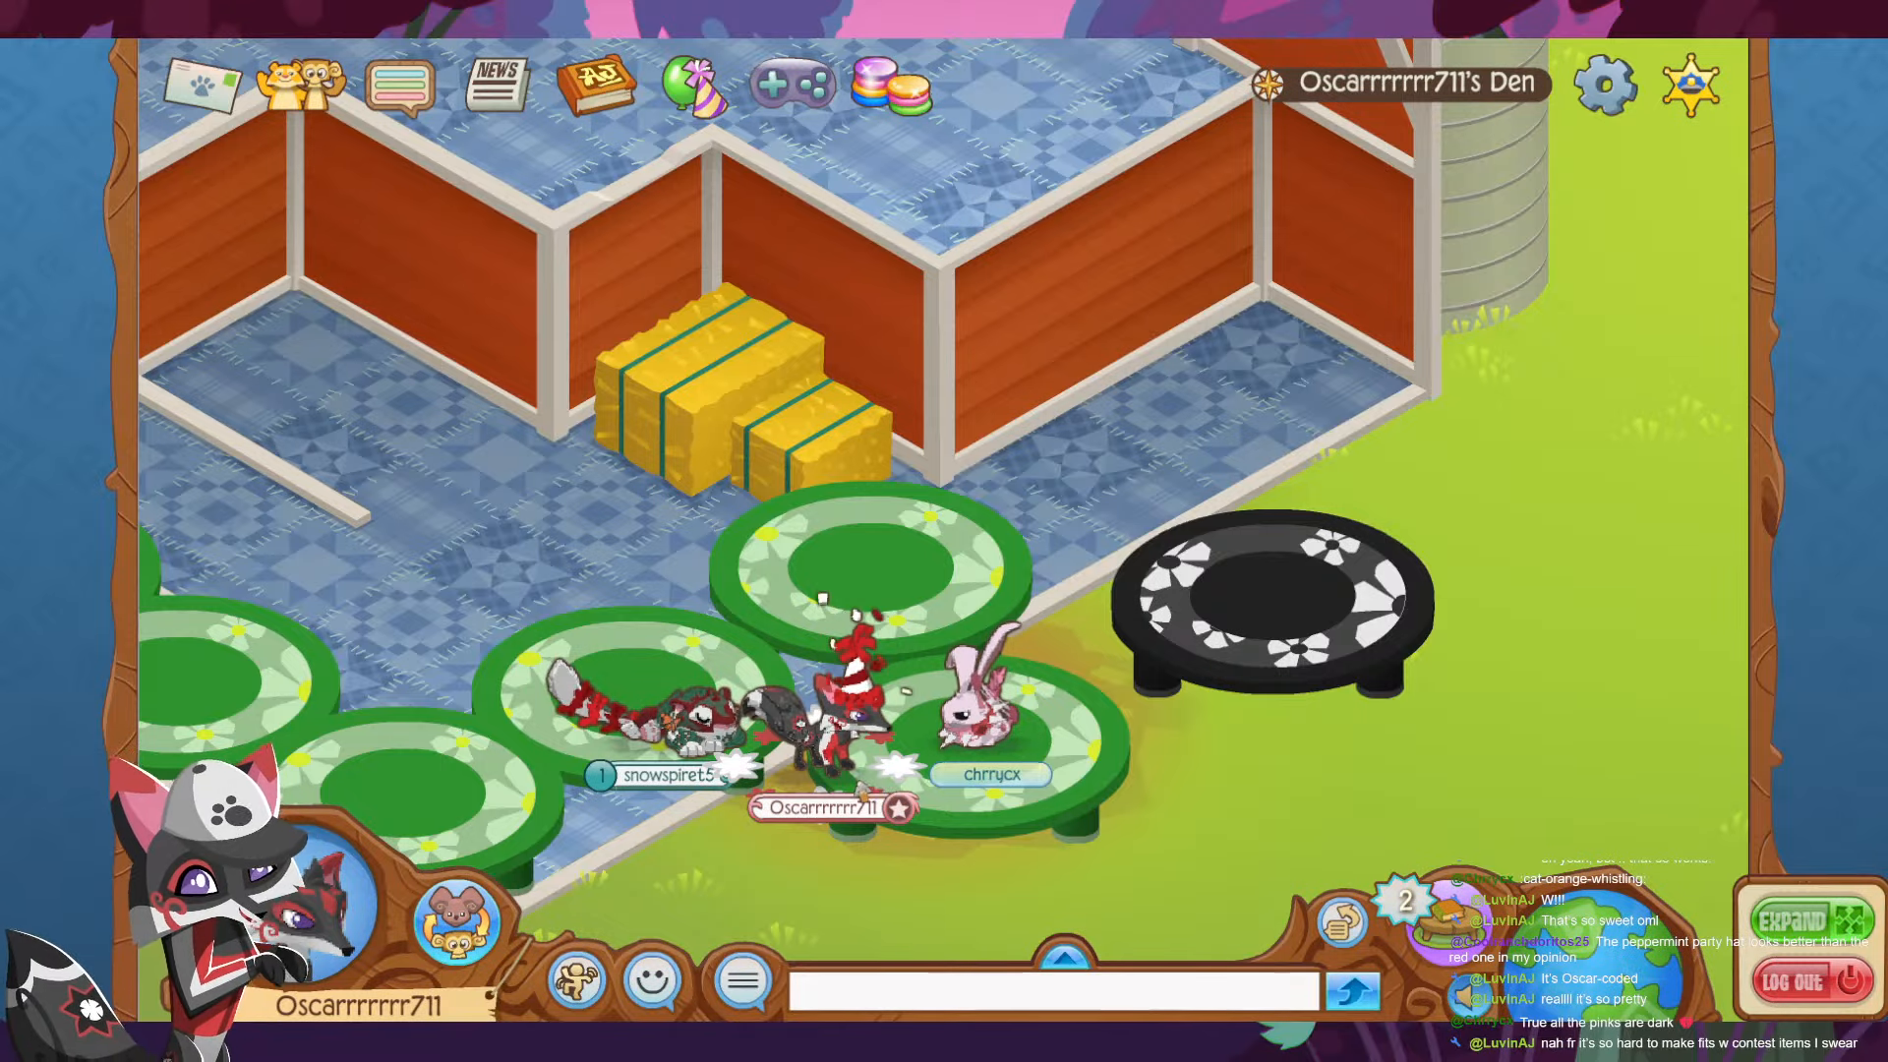
- Send a buddy request to the pink bunny player
{"action": "key", "text": "Right"}
{"action": "key", "text": "Left"}
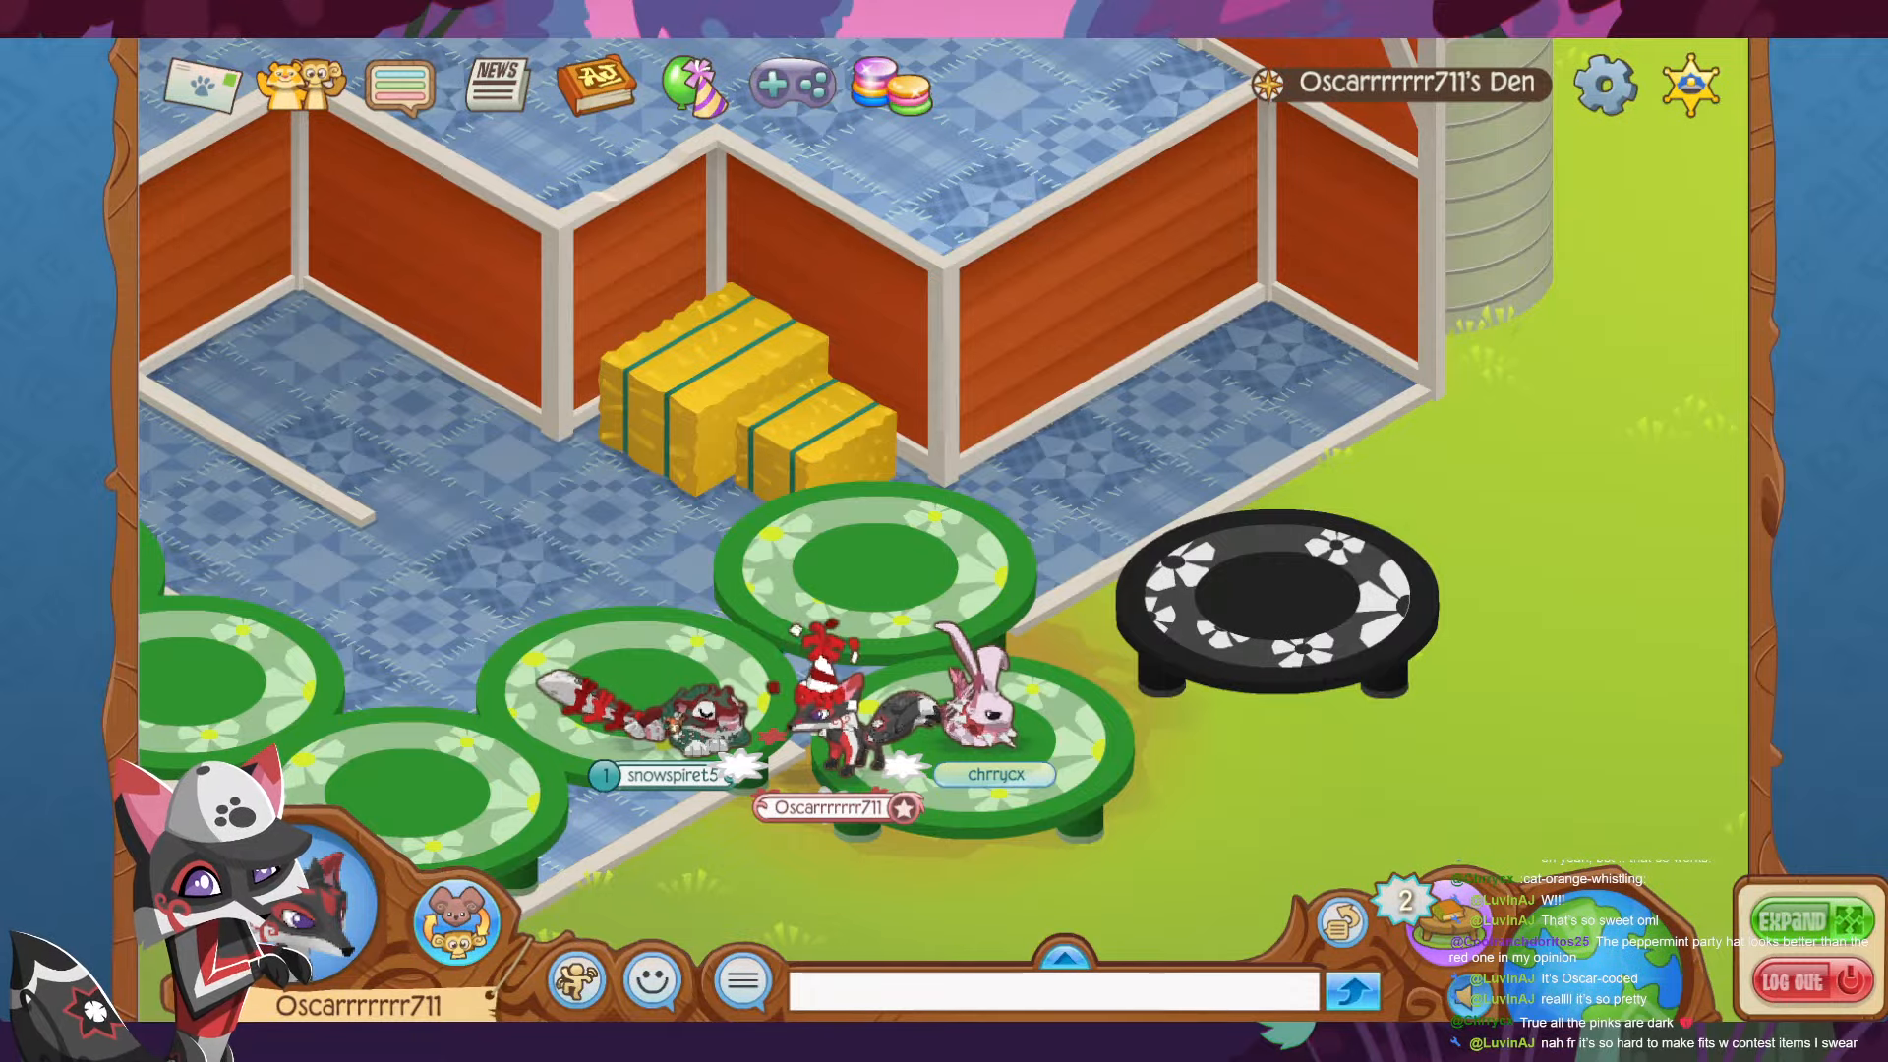
{"action": "left_click", "coordinate": [300, 86]}
{"action": "left_click", "coordinate": [563, 191]}
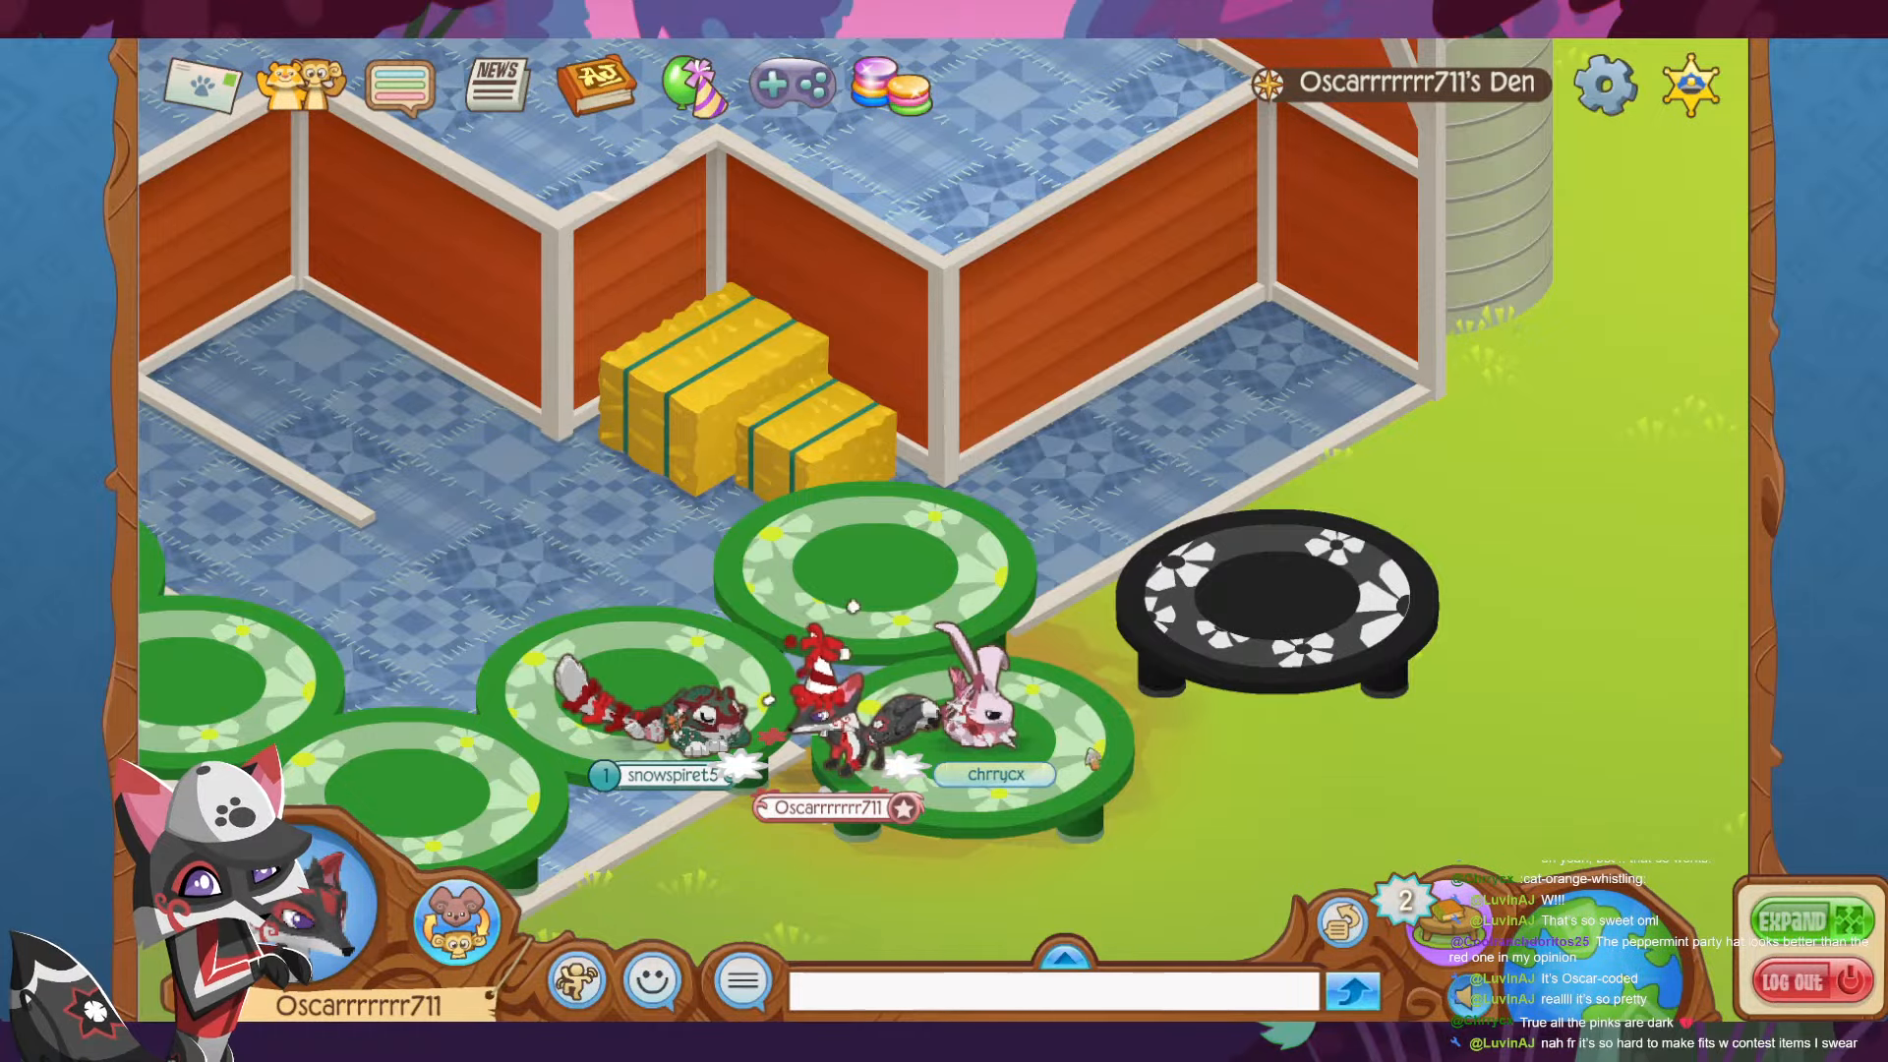
{"action": "left_click", "coordinate": [976, 701]}
{"action": "left_click", "coordinate": [1603, 186]}
{"action": "left_click", "coordinate": [954, 571]}
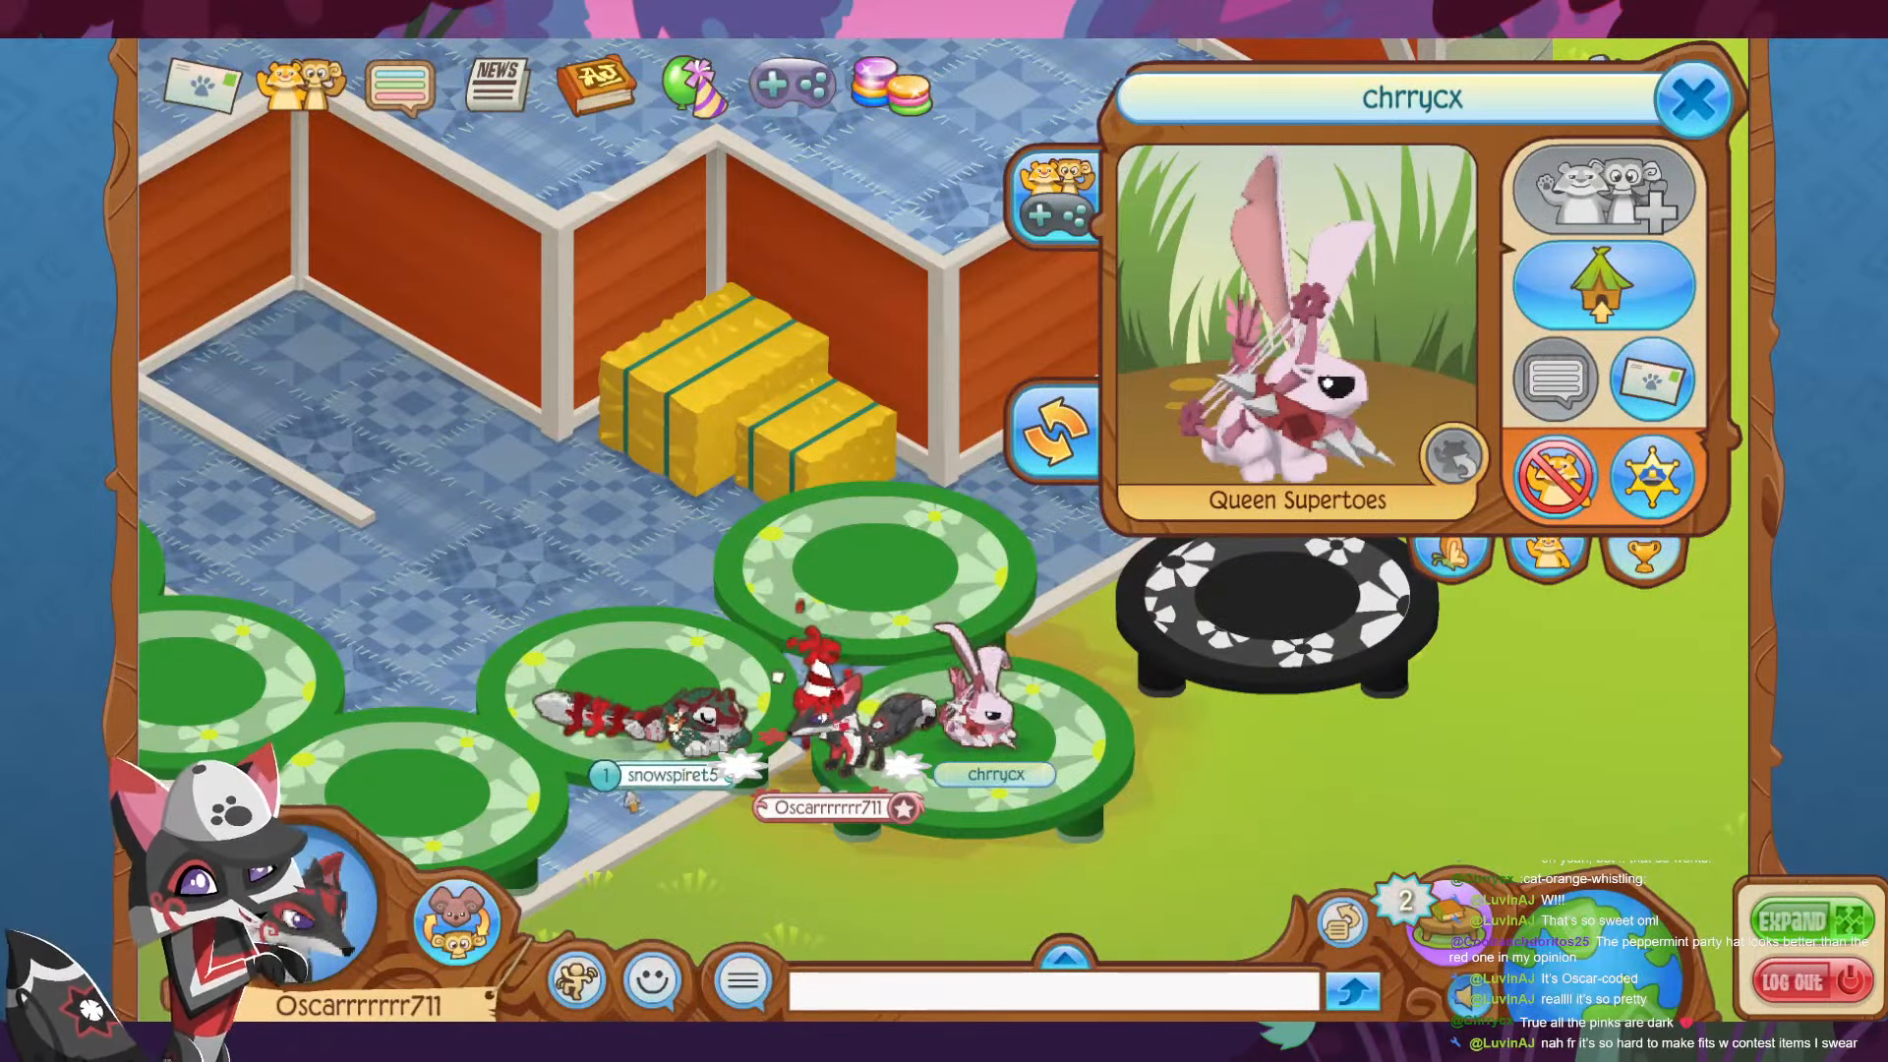
- Send a buddy request to the visitor in the snowman sweater and dismiss the buddy notices
{"action": "left_click", "coordinate": [631, 776]}
{"action": "left_click", "coordinate": [1602, 187]}
{"action": "left_click", "coordinate": [909, 580]}
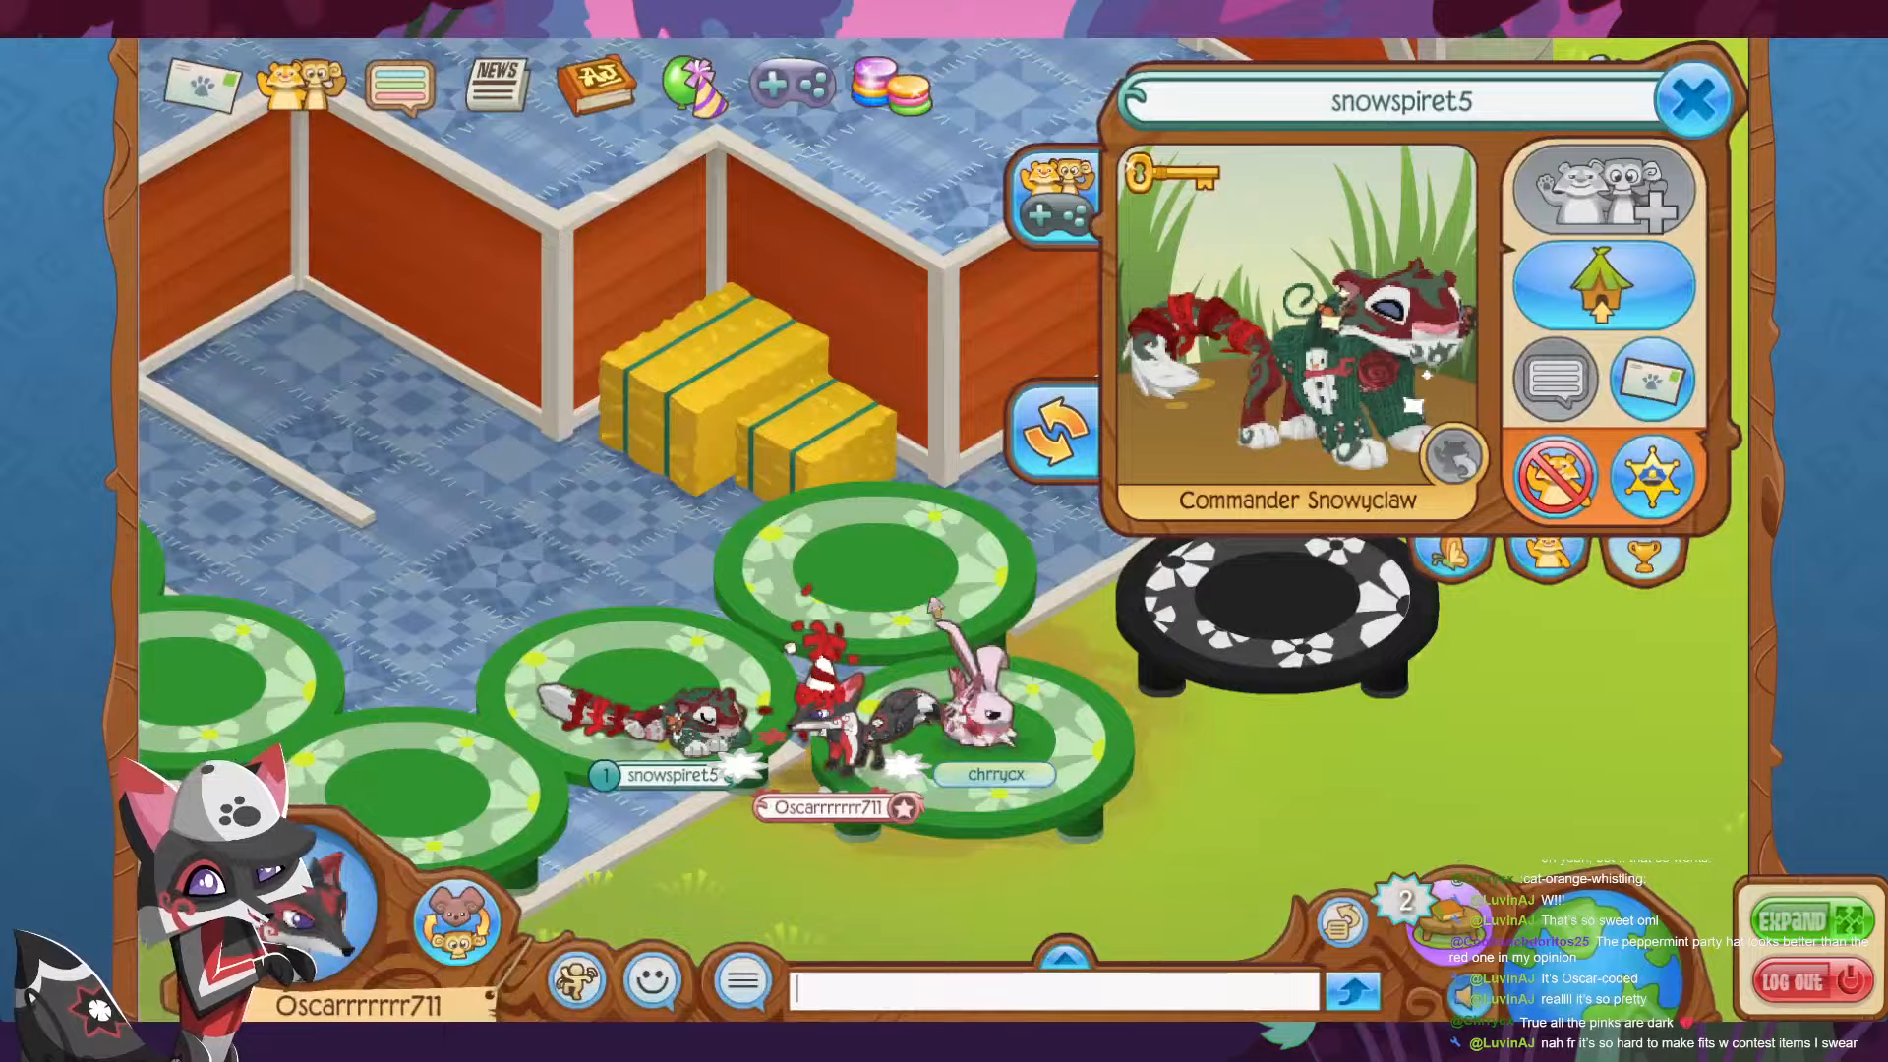
{"action": "left_click", "coordinate": [1691, 95]}
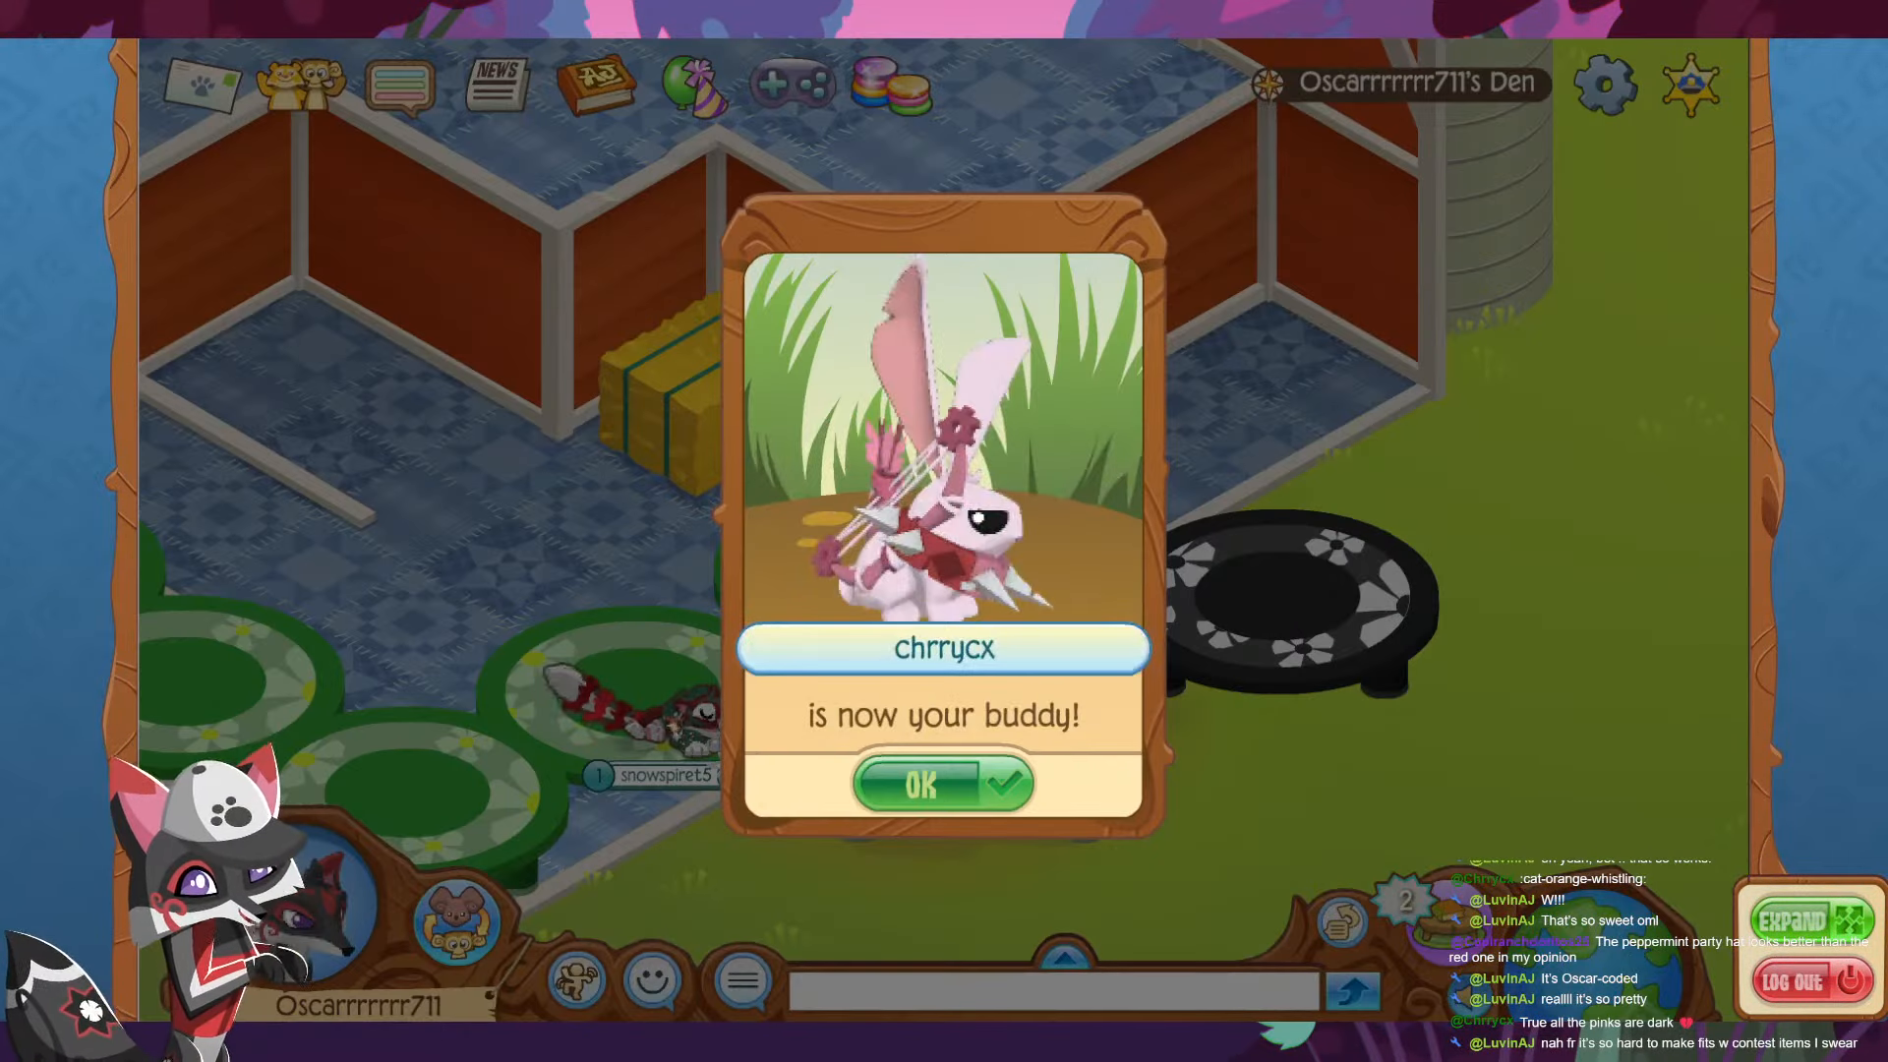
{"action": "left_click", "coordinate": [903, 784]}
{"action": "left_click", "coordinate": [910, 785]}
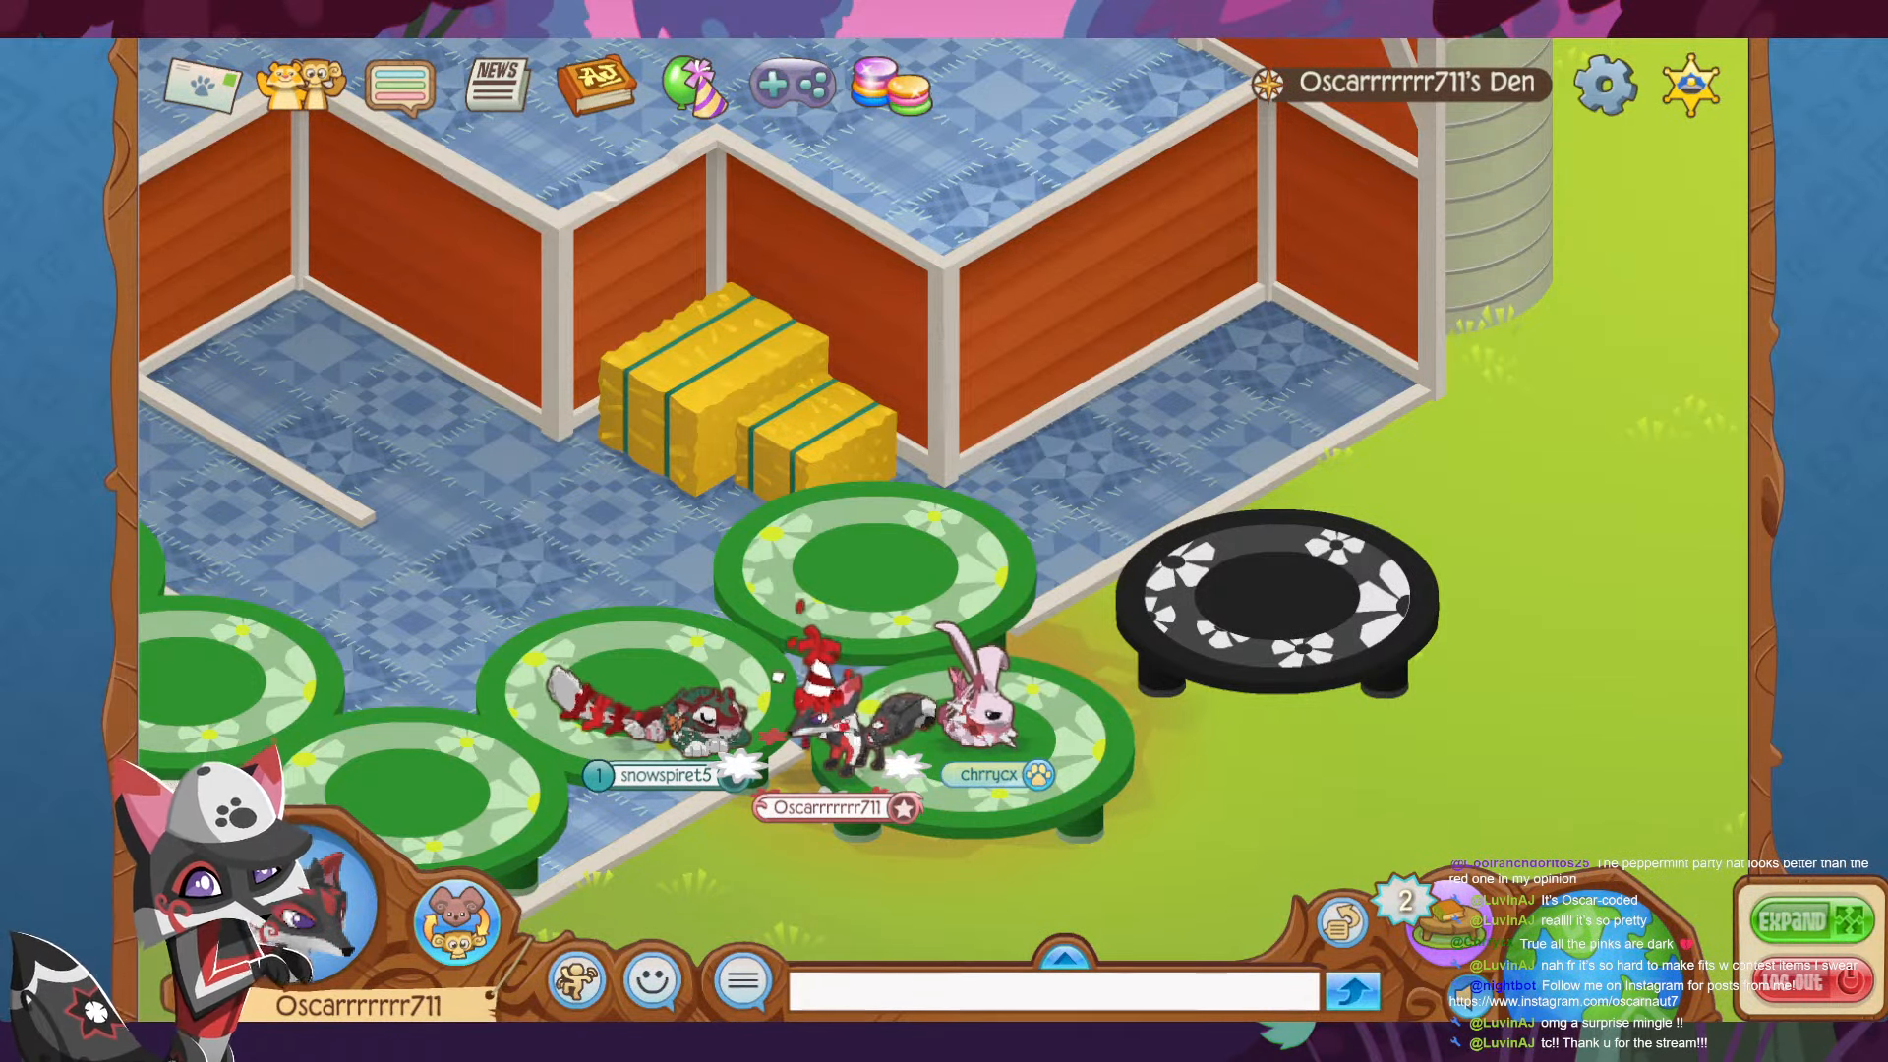
- Walk the fox onto the open lawn and move the black table and two green tables there
{"action": "left_click", "coordinate": [880, 561]}
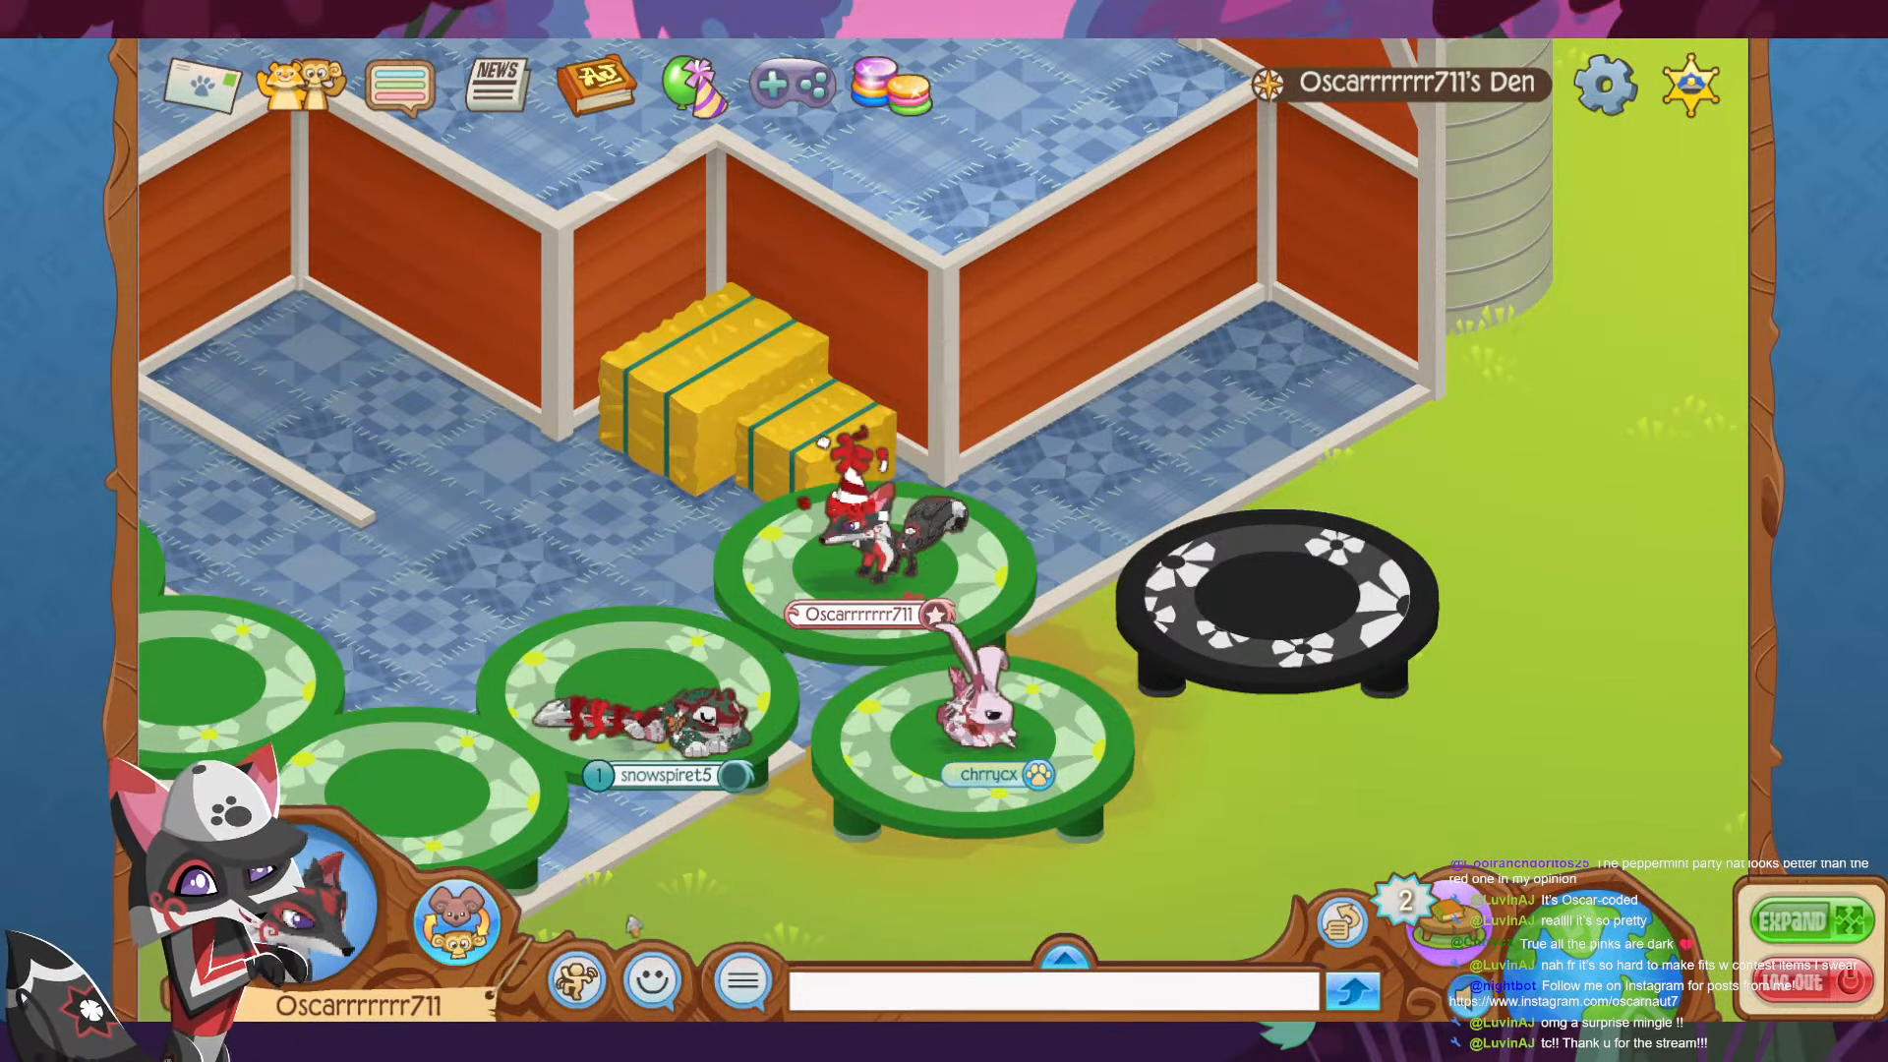
{"action": "left_click", "coordinate": [1433, 632]}
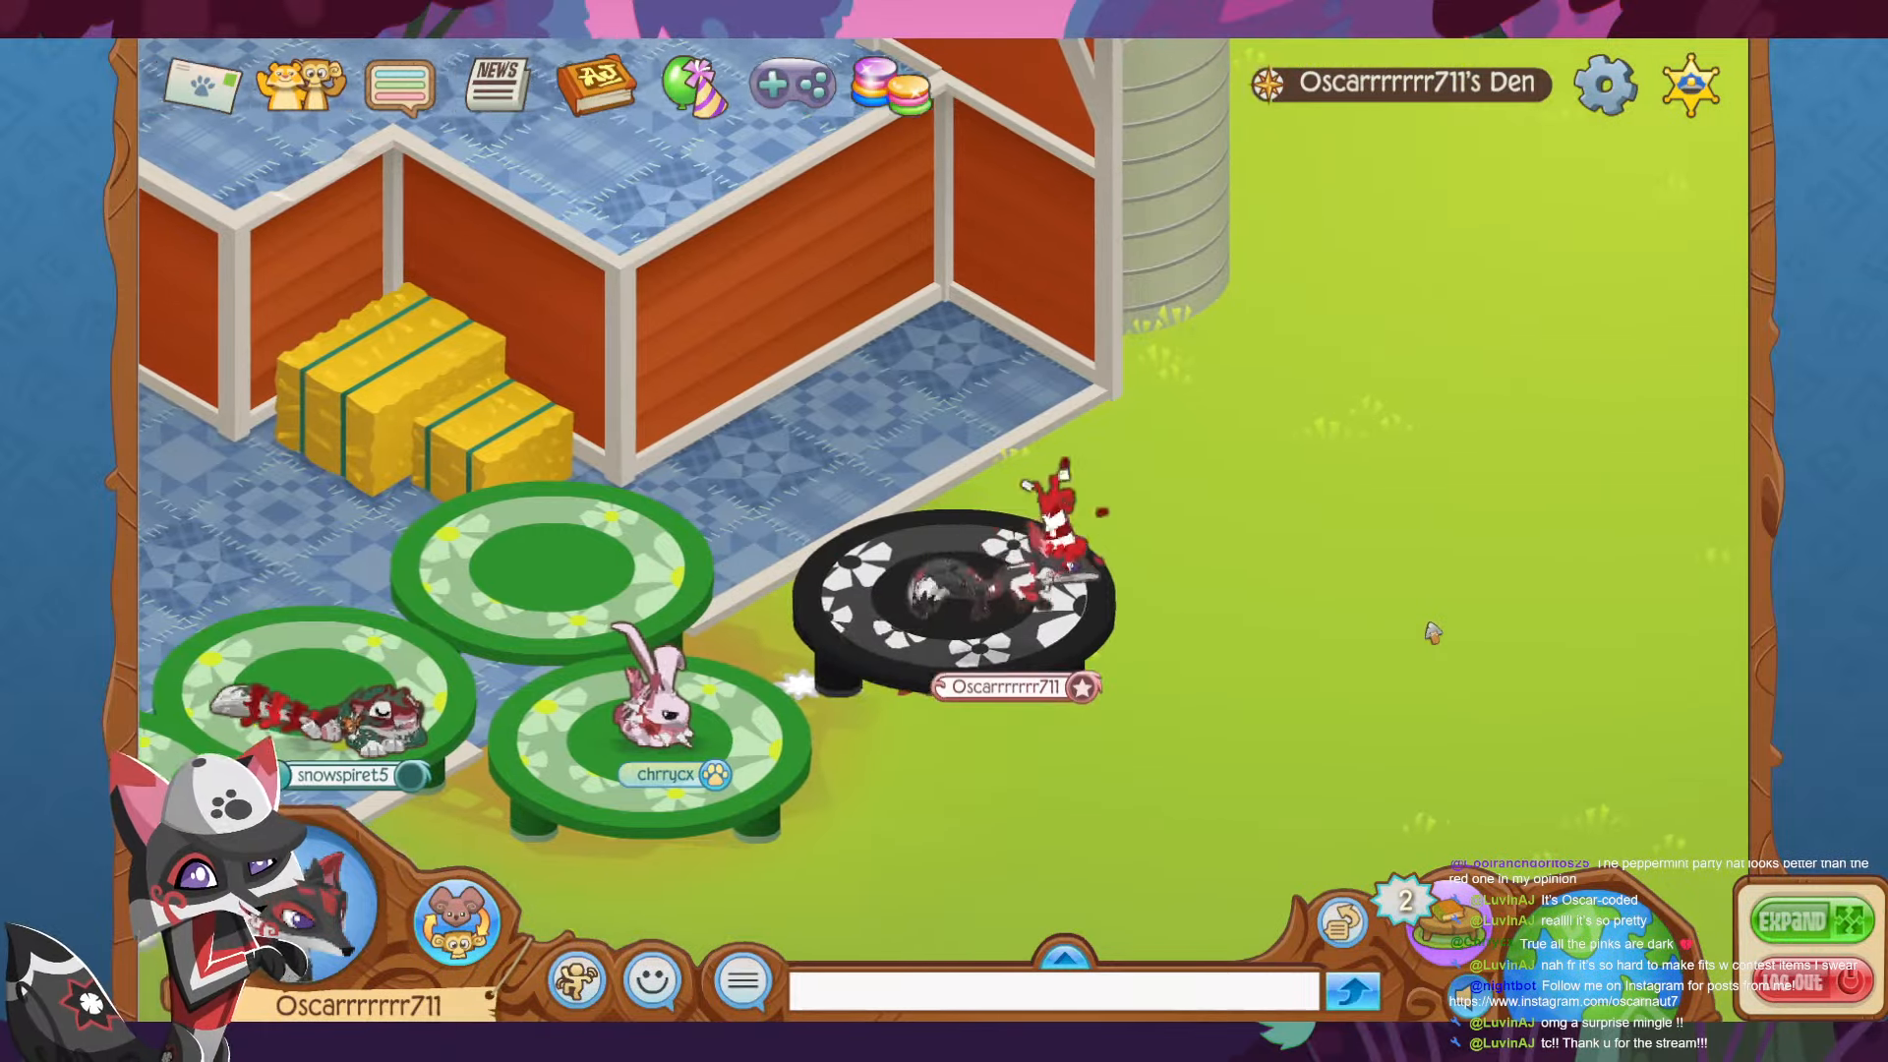
{"action": "left_click", "coordinate": [1440, 920]}
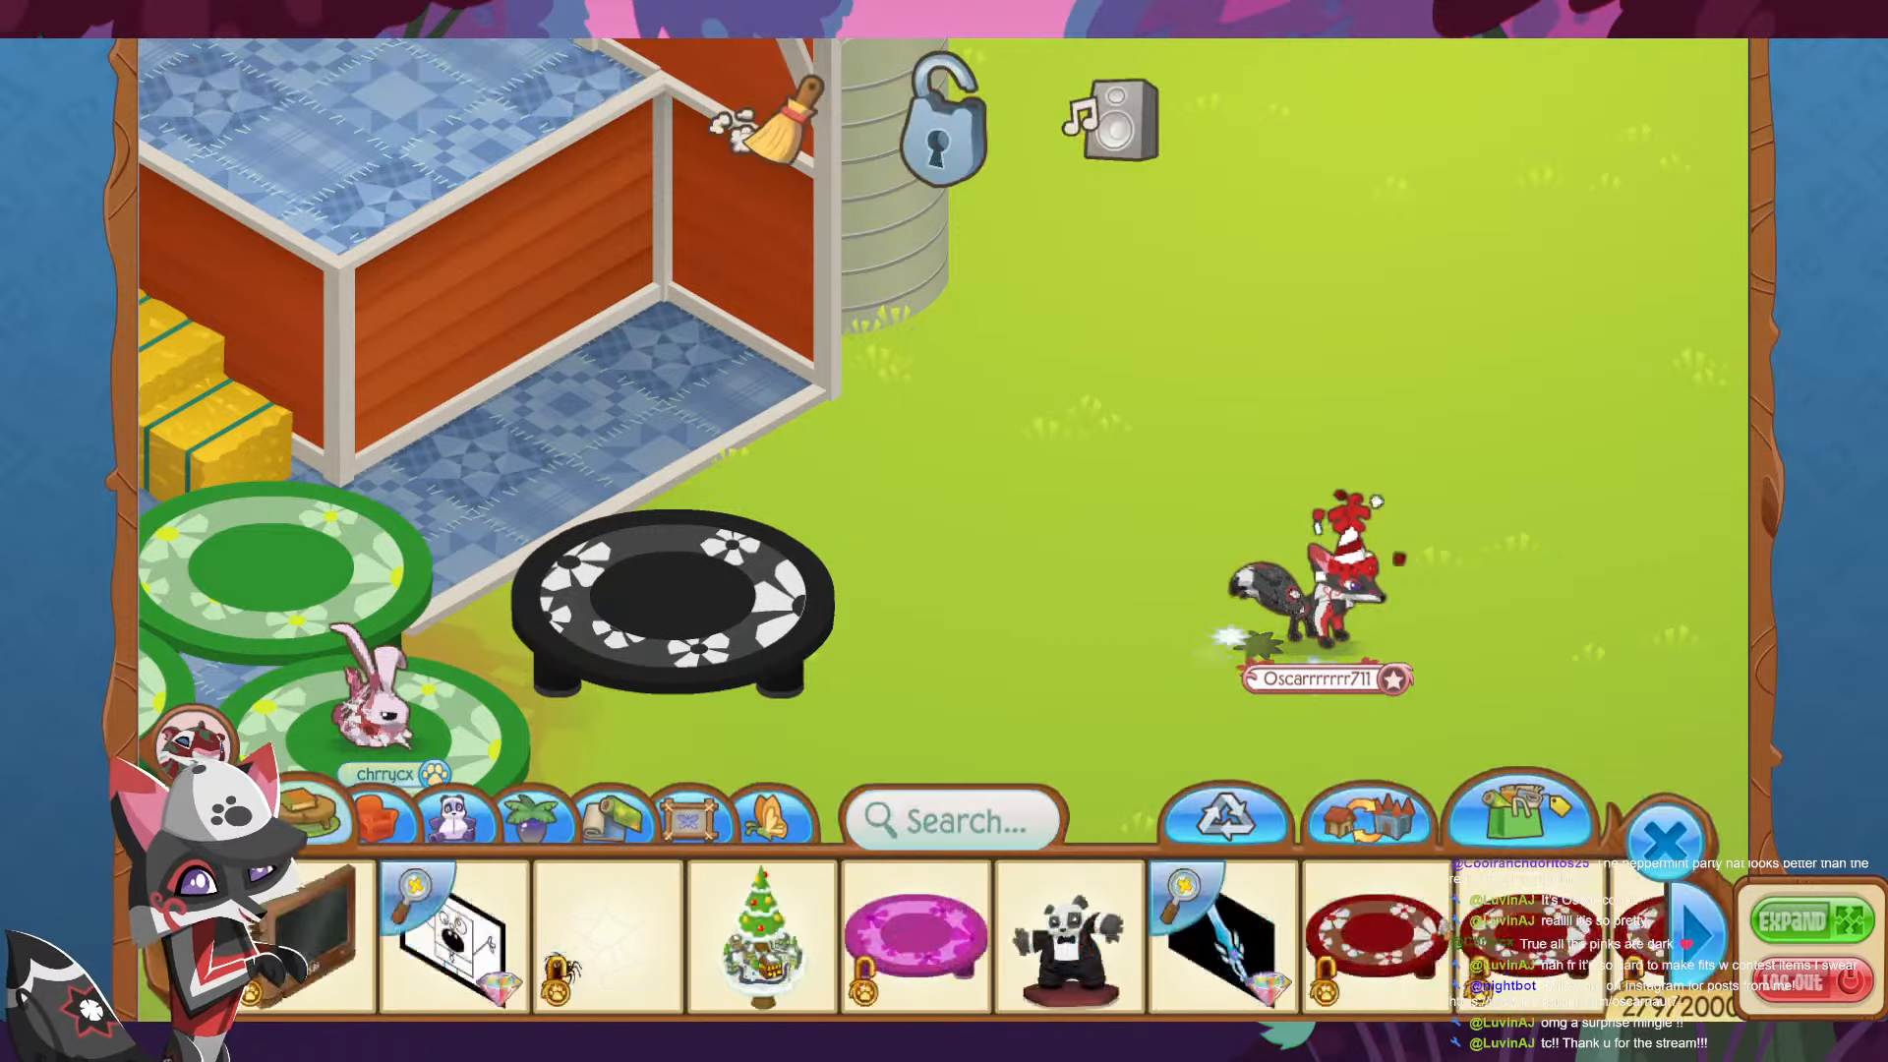
{"action": "left_click_drag", "start_coordinate": [674, 602], "coordinate": [1298, 649]}
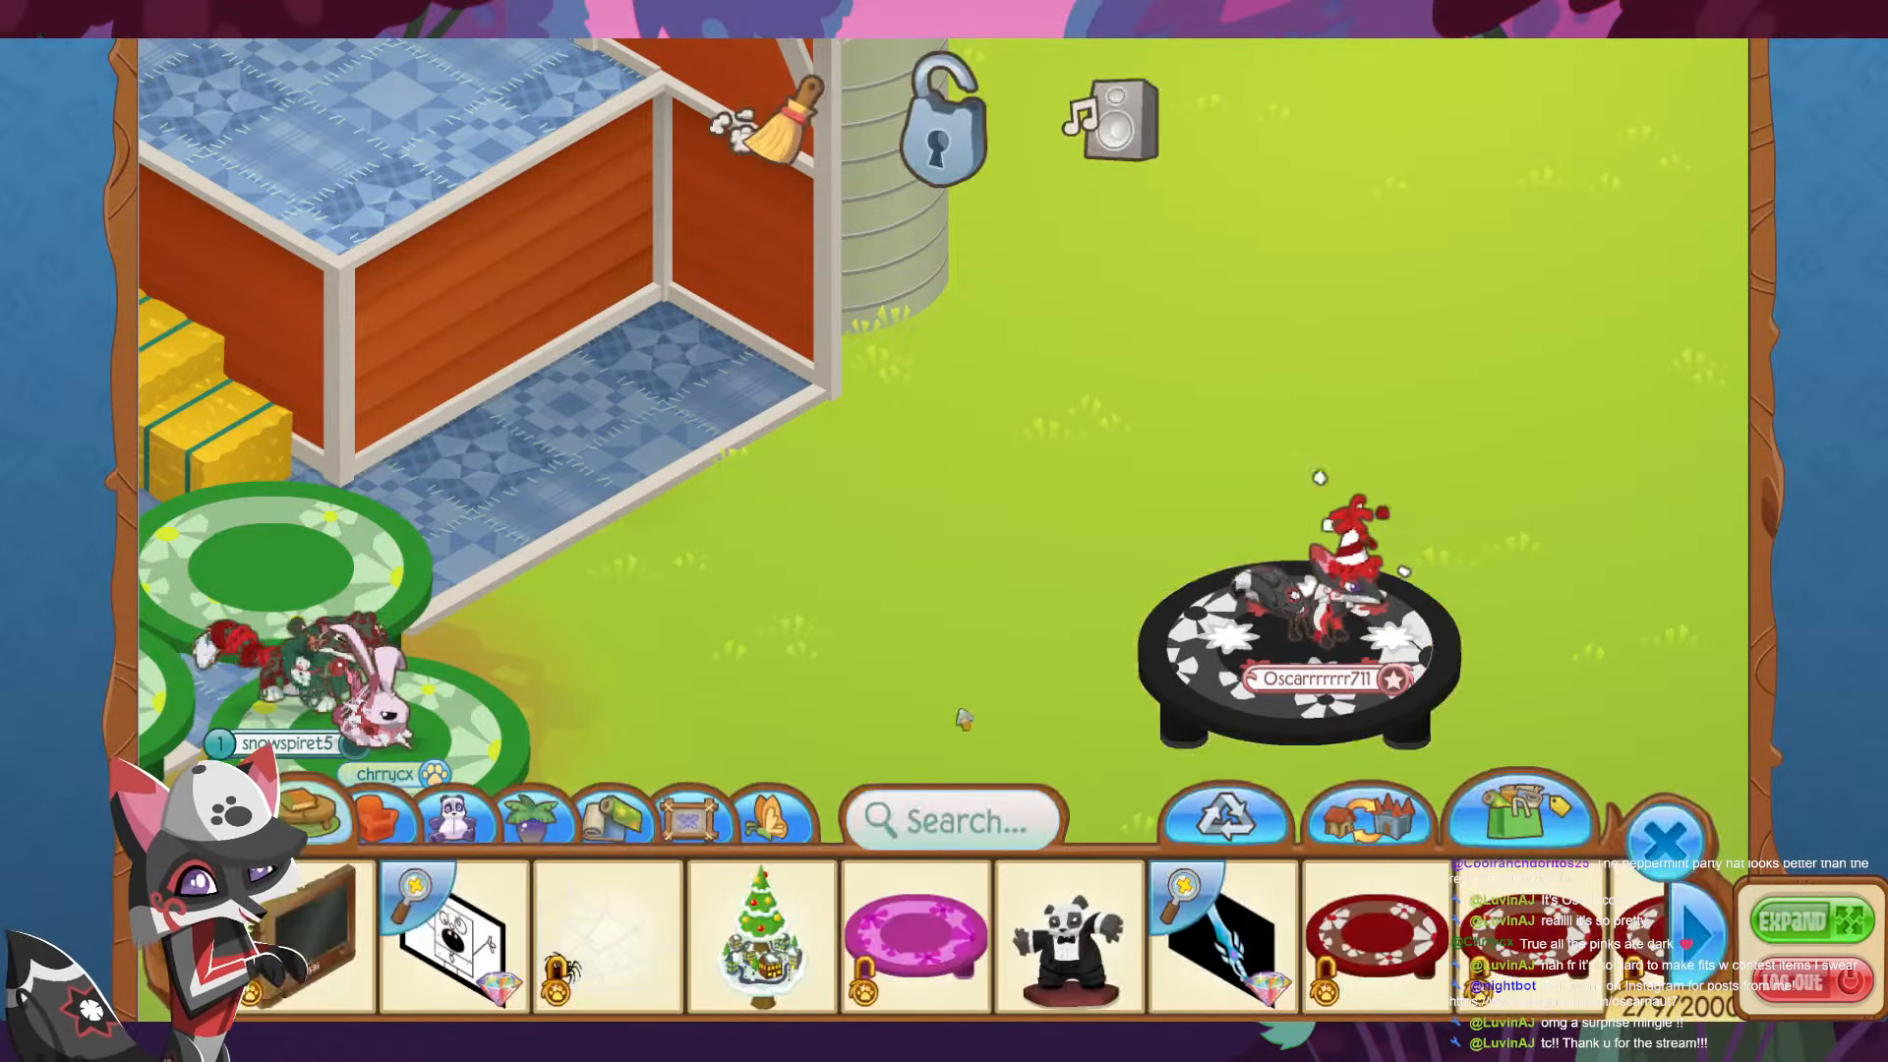
{"action": "left_click_drag", "start_coordinate": [393, 745], "coordinate": [1531, 433]}
{"action": "left_click_drag", "start_coordinate": [295, 555], "coordinate": [1023, 409]}
{"action": "left_click", "coordinate": [1663, 844]}
- Move the fox to the middle of the black table and have it perform an action
{"action": "left_click", "coordinate": [1281, 667]}
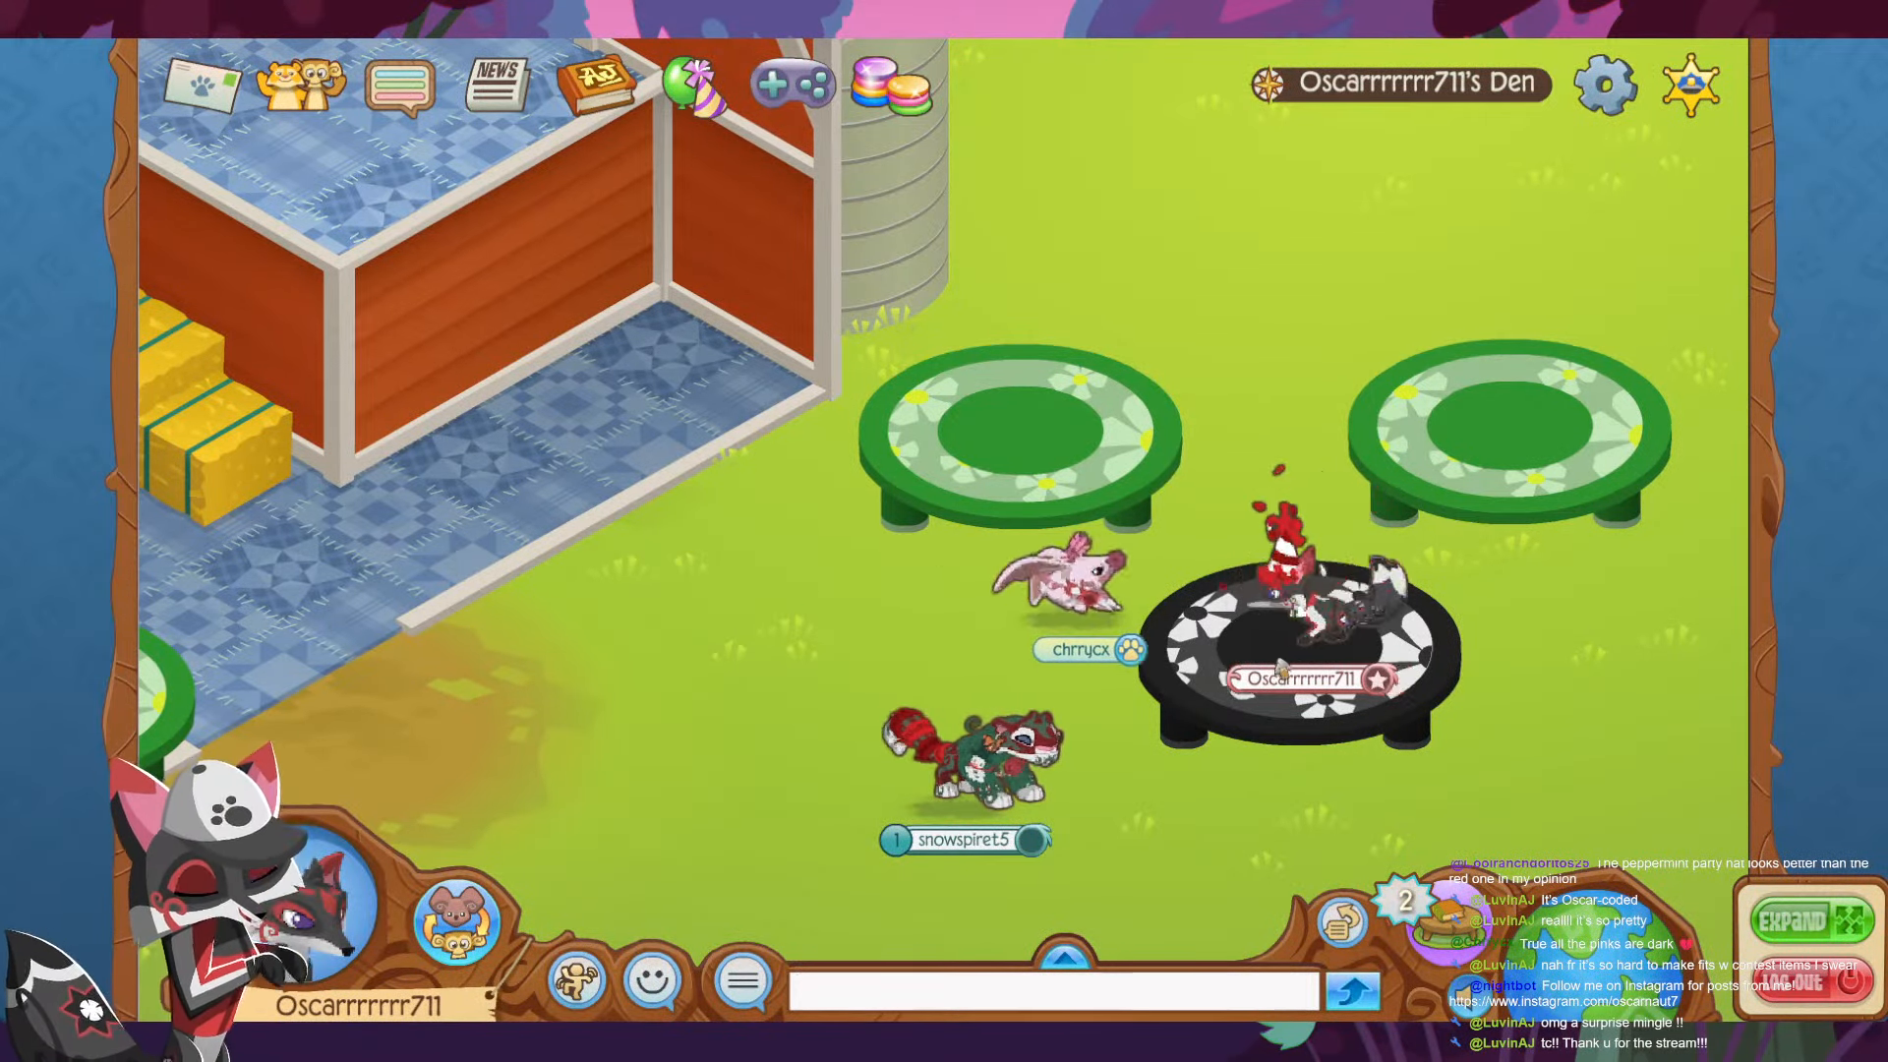
{"action": "left_click", "coordinate": [577, 980]}
{"action": "left_click", "coordinate": [623, 803]}
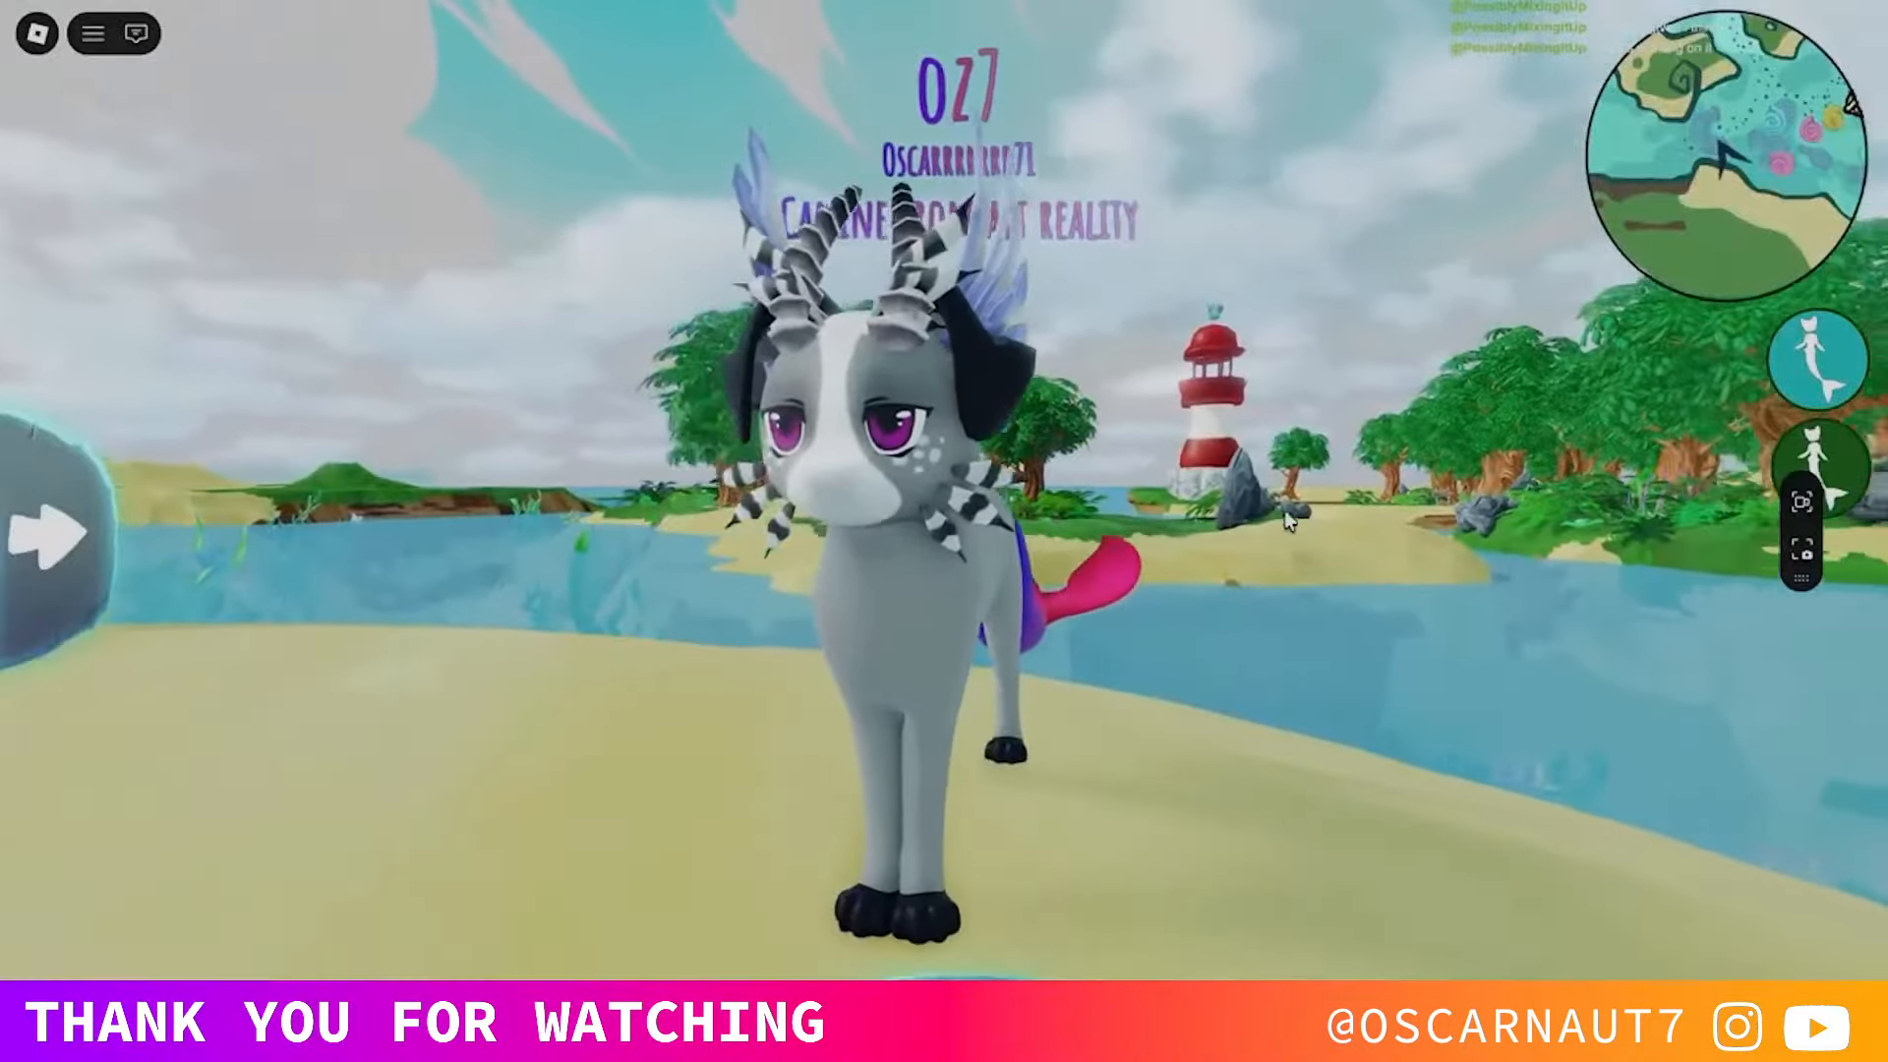
{"action": "left_click", "coordinate": [1826, 439]}
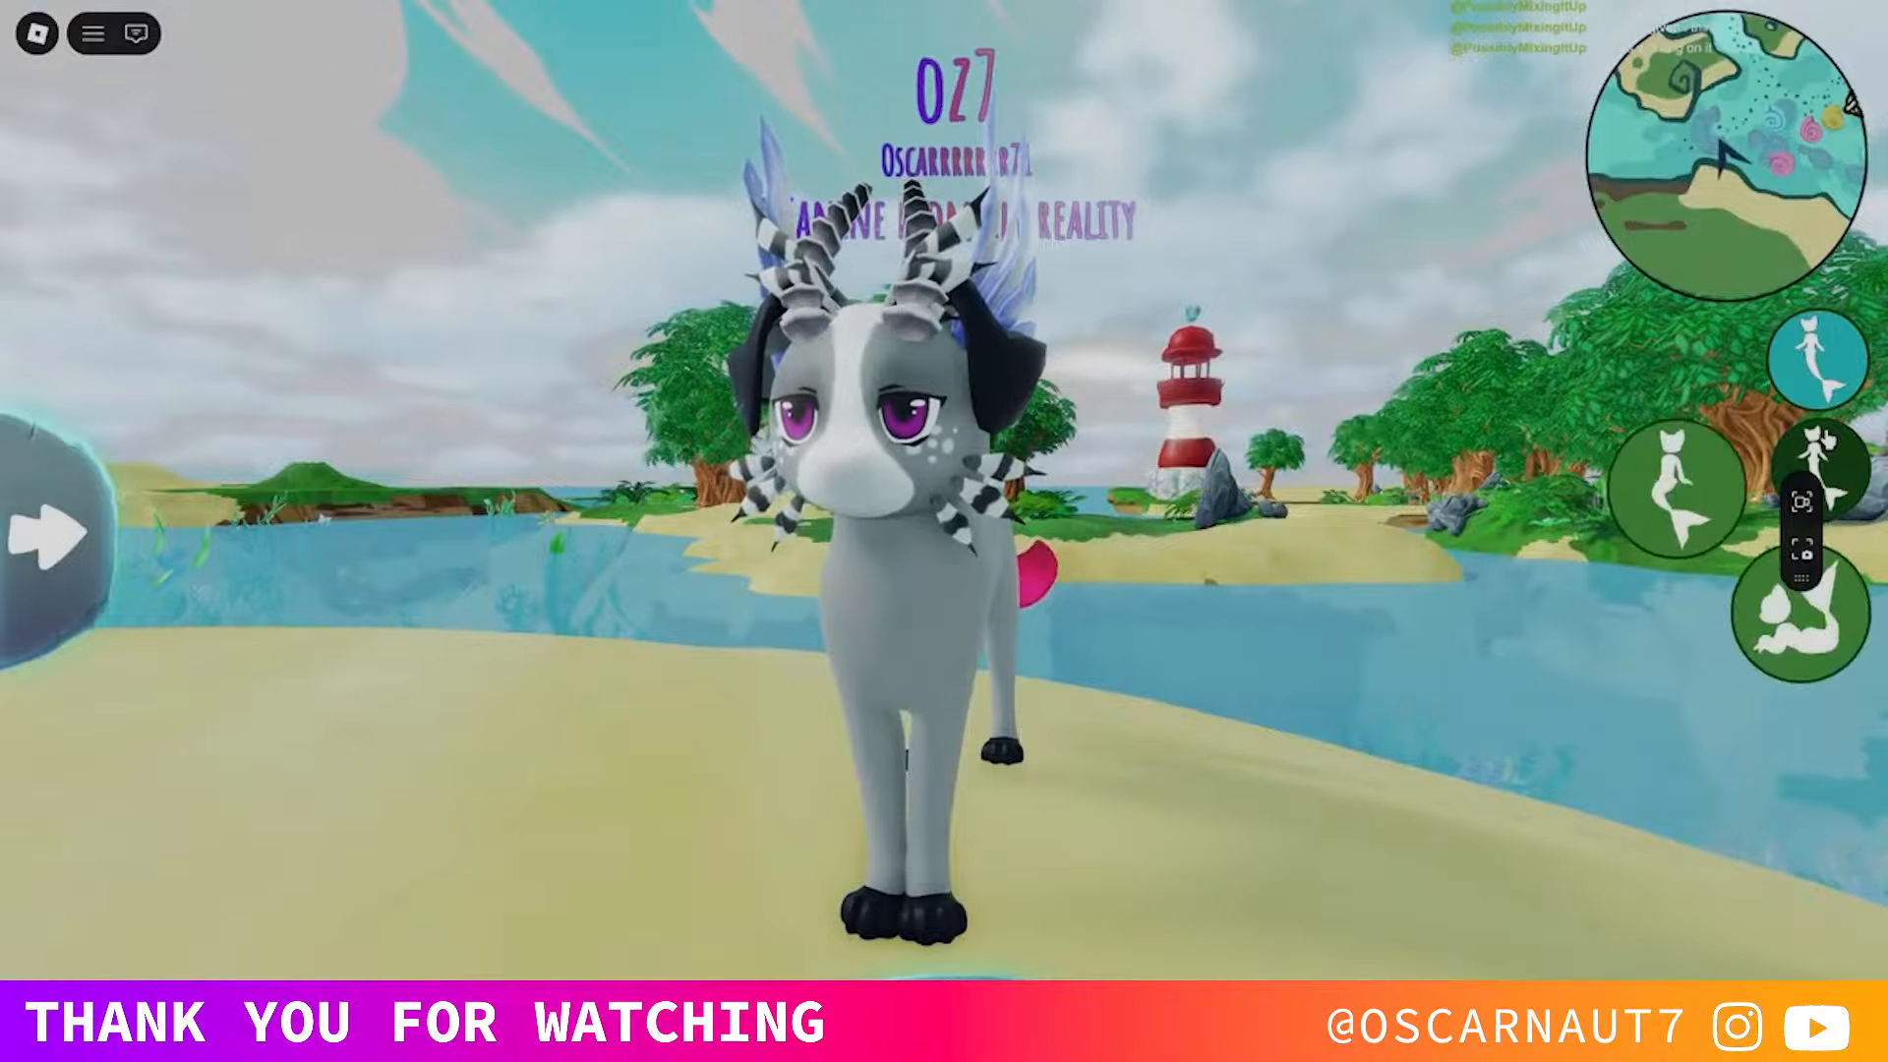
{"action": "left_click", "coordinate": [1751, 584]}
{"action": "right_click_drag", "start_coordinate": [1428, 665], "coordinate": [1427, 662]}
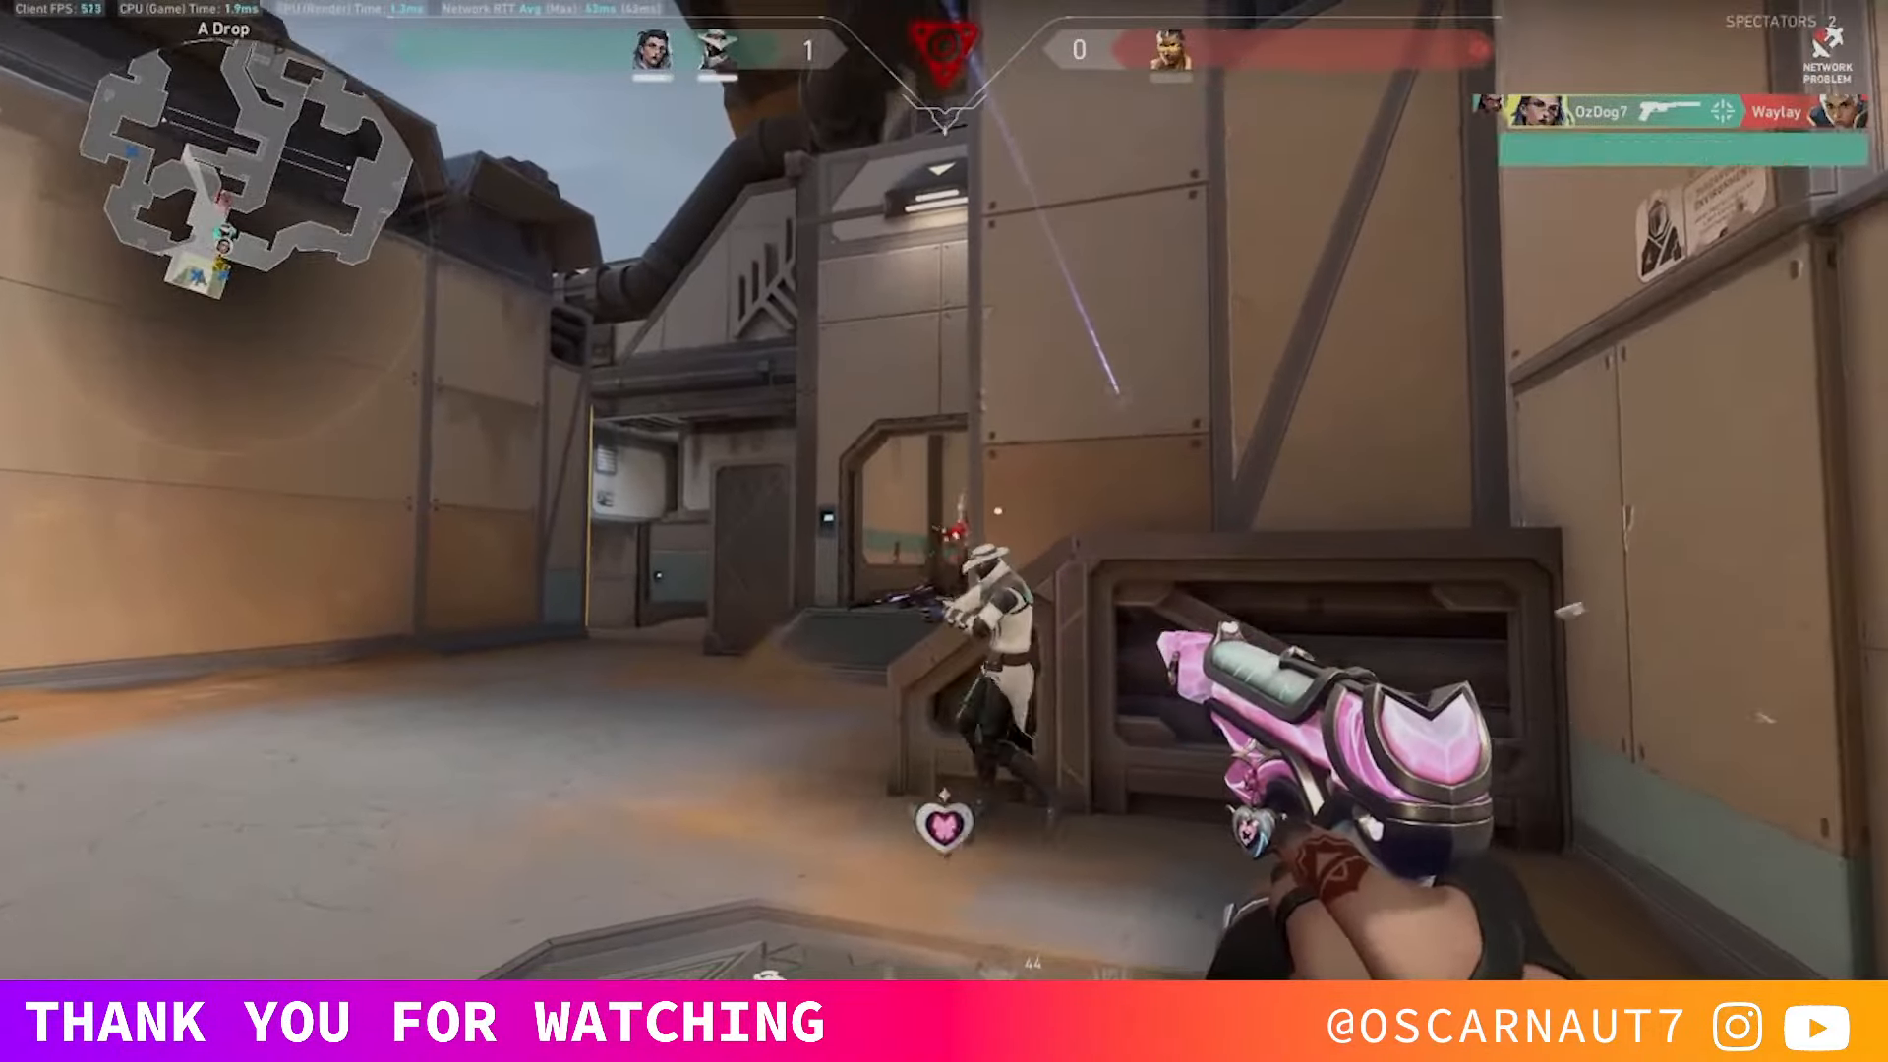